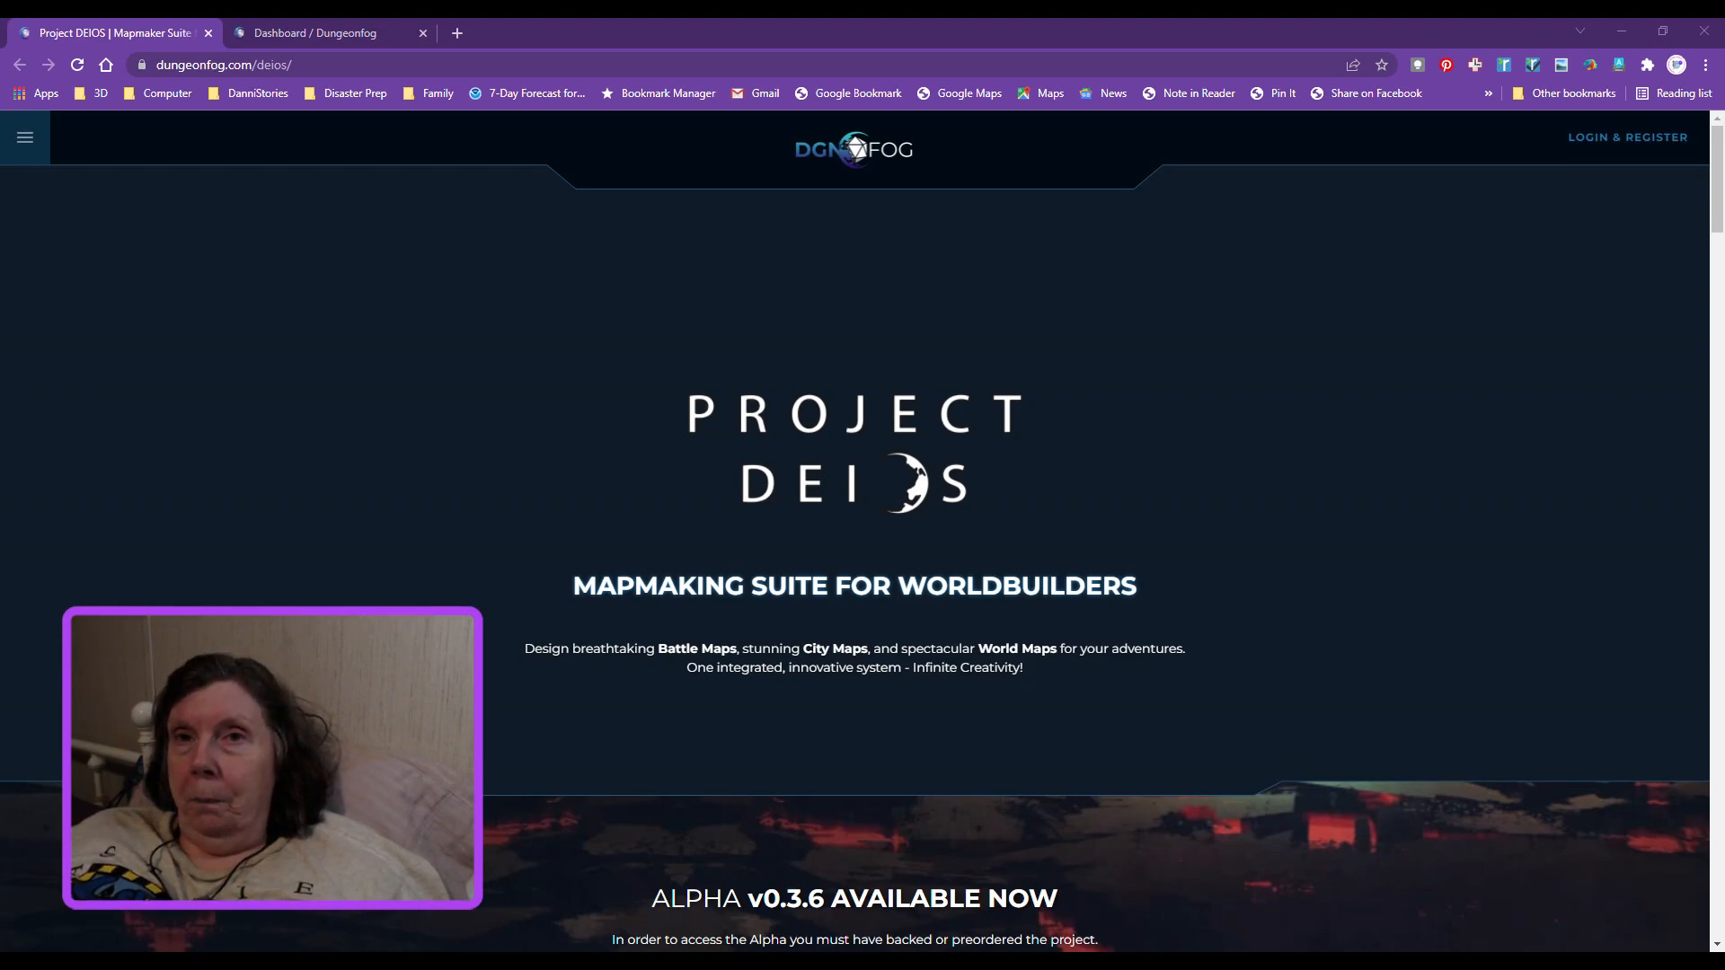
# Step: Look through the Project DEIOS page from the alpha release notes to the current-state section, and select the page's web address
pyautogui.scroll(-2, 1070, 674)
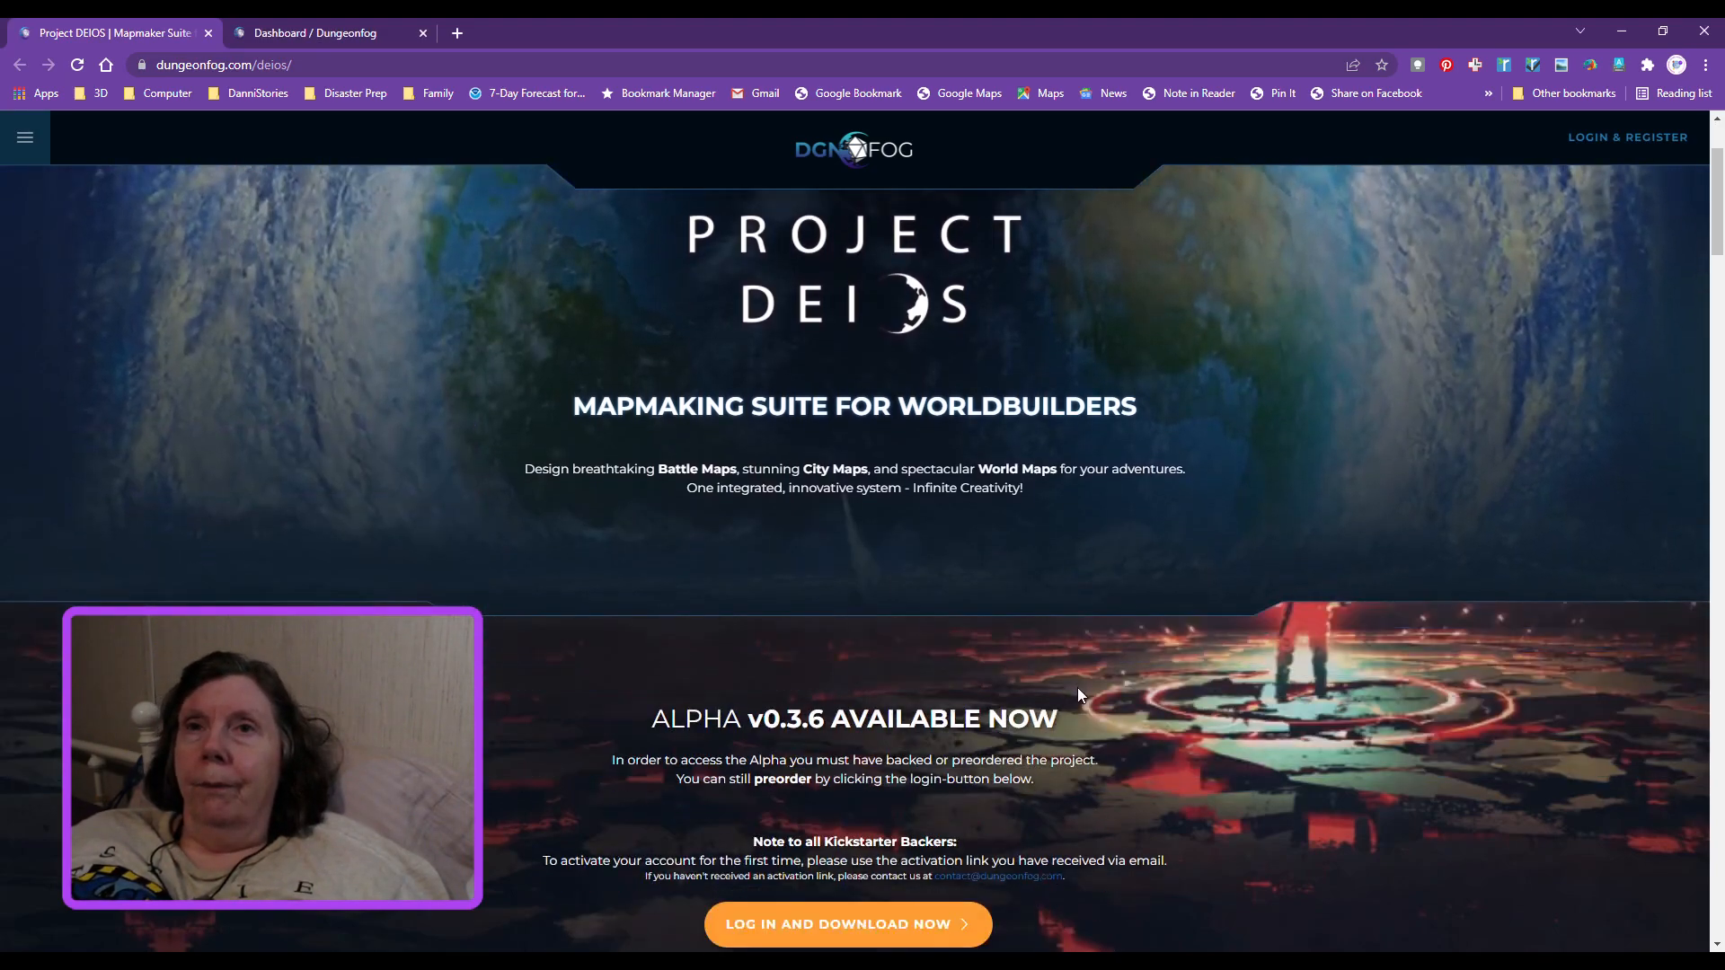
pyautogui.scroll(-3, 1077, 688)
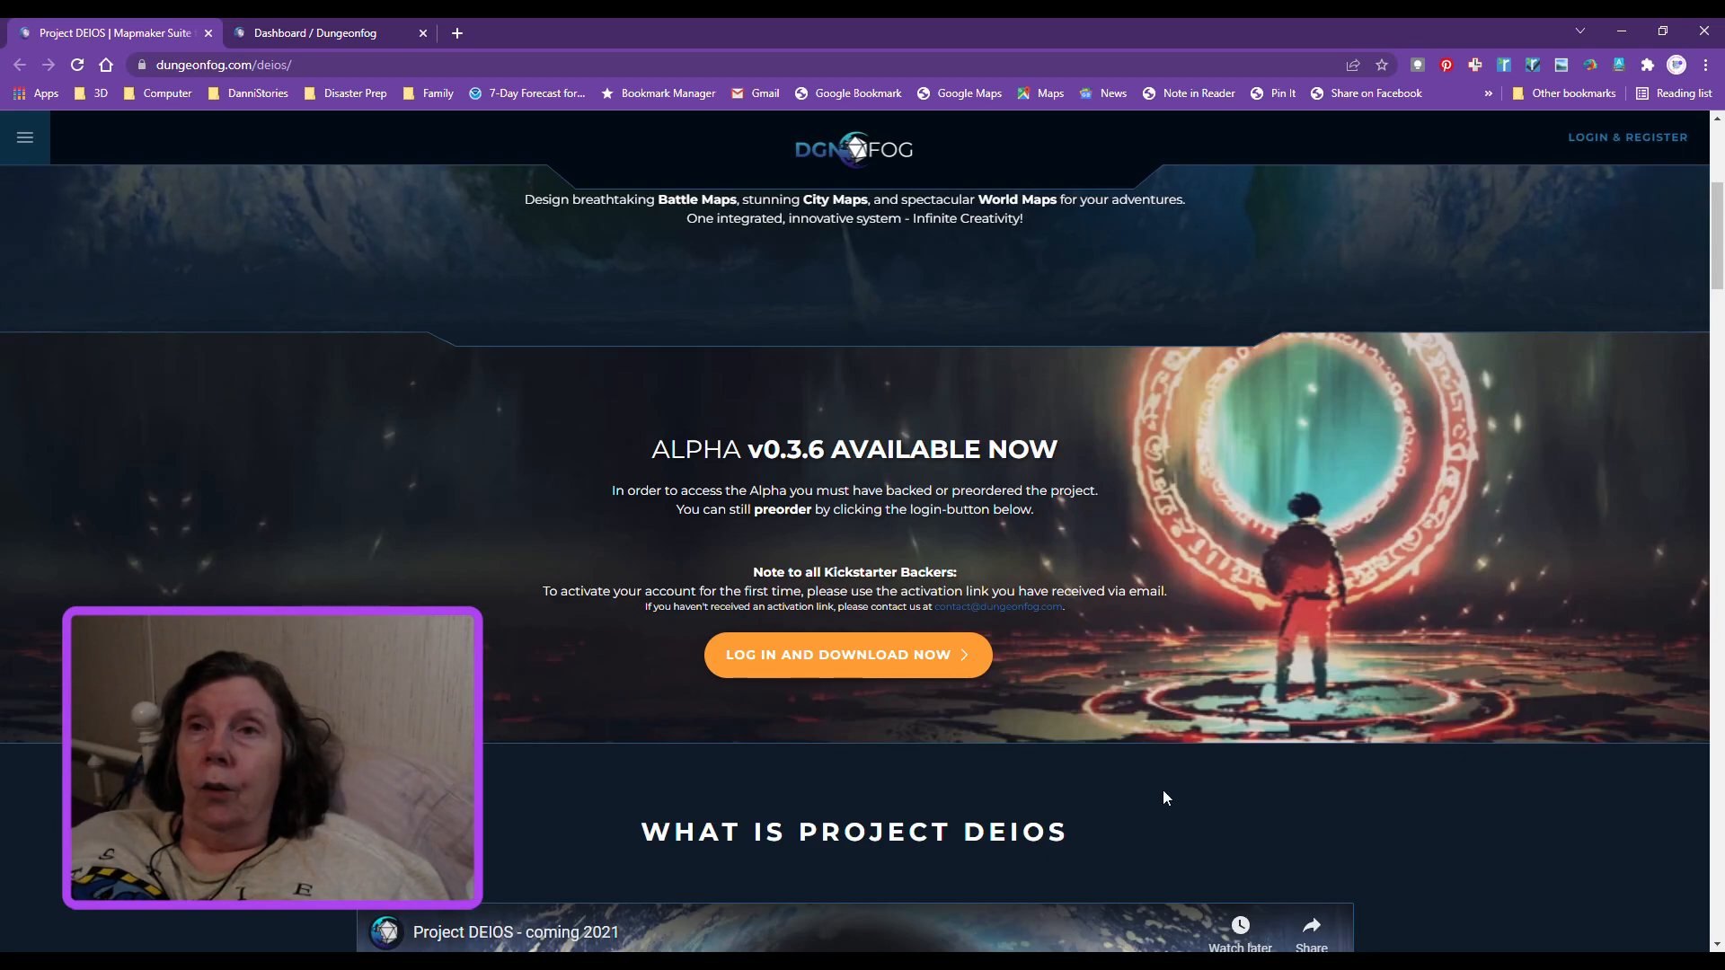
pyautogui.scroll(-6, 1166, 798)
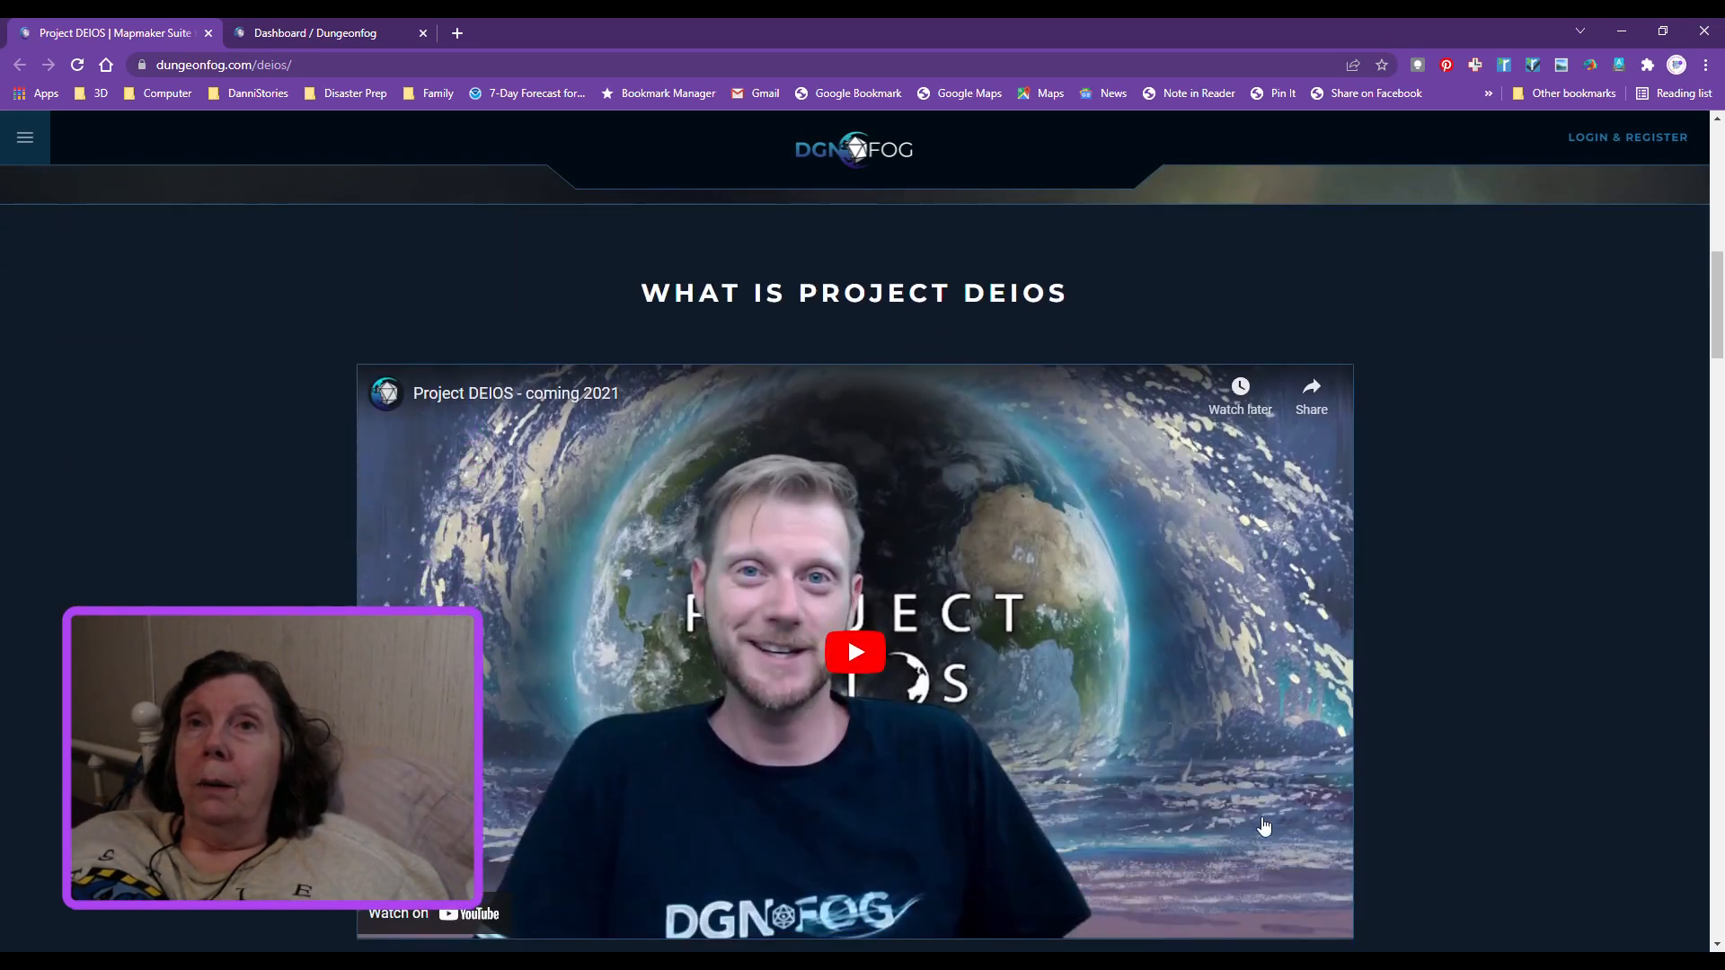
pyautogui.scroll(-2, 1264, 824)
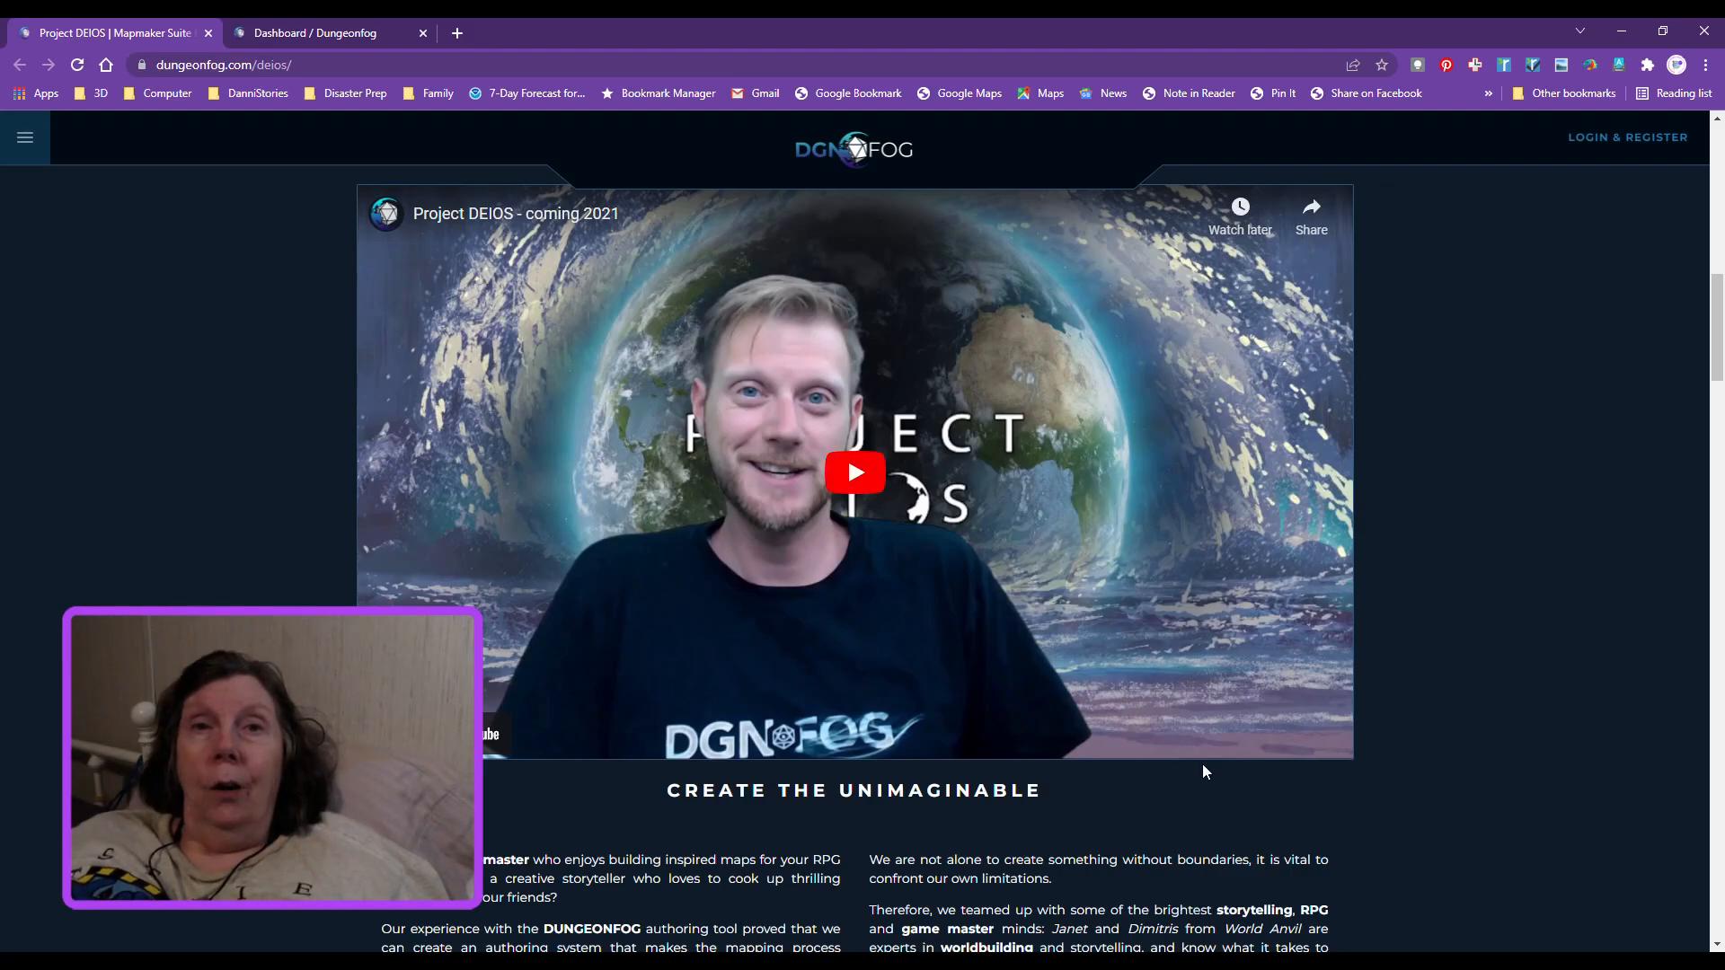
pyautogui.scroll(-6, 1355, 885)
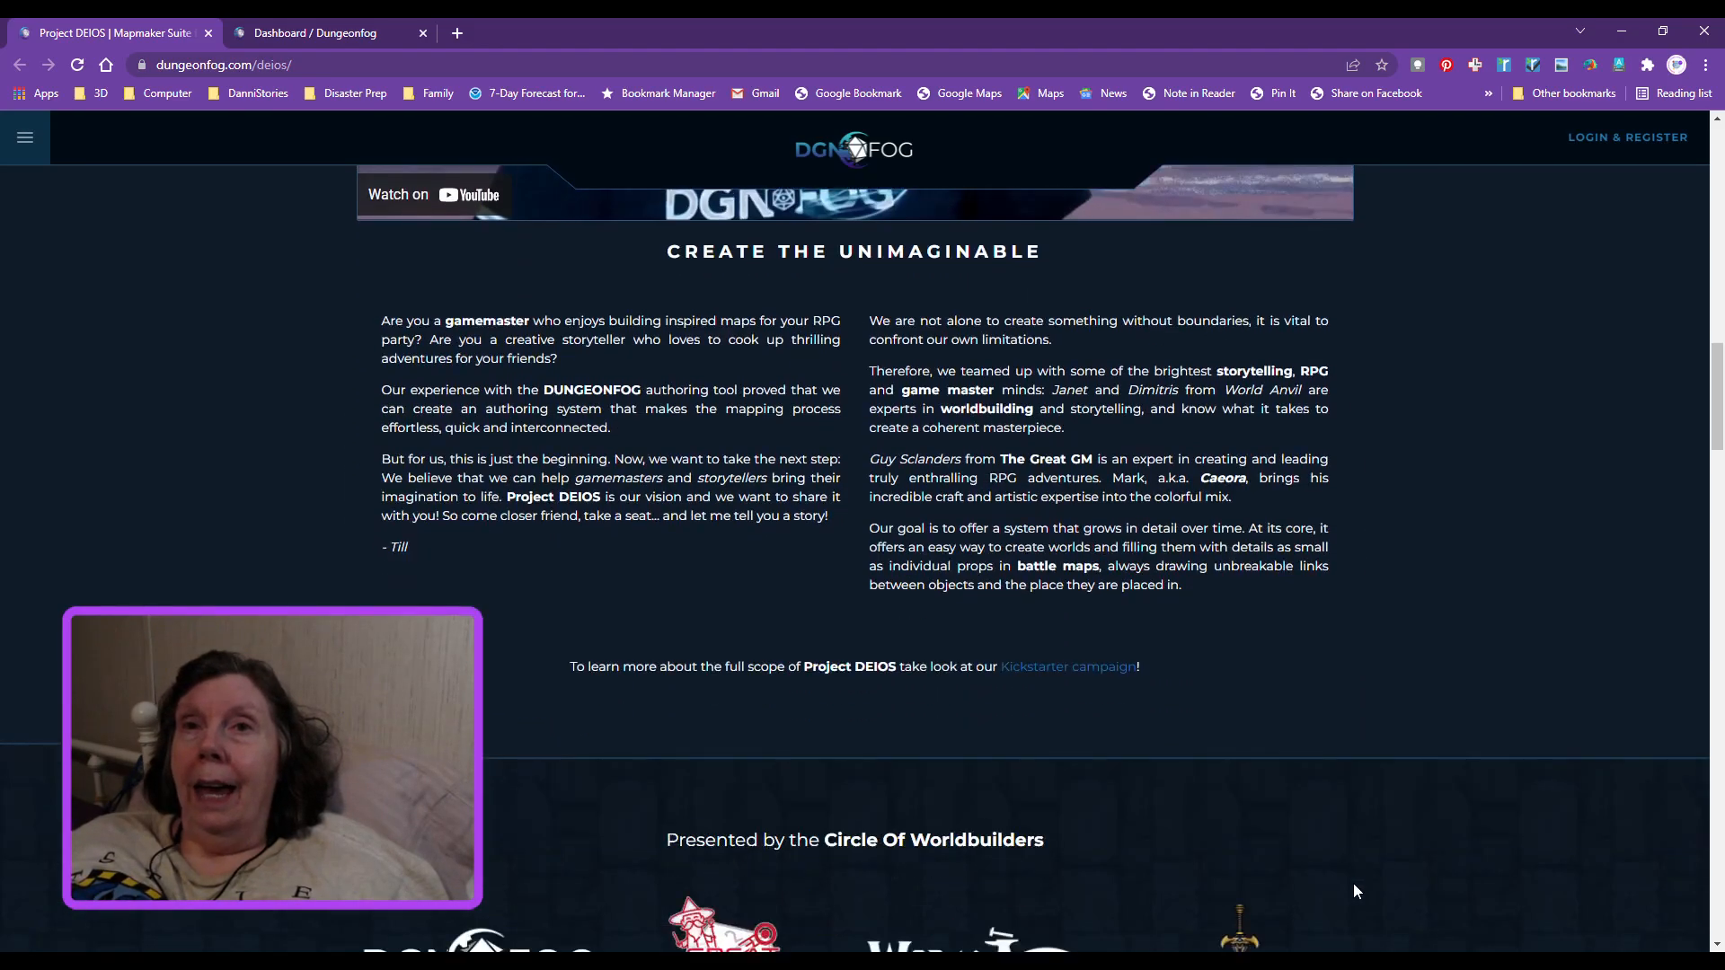
pyautogui.scroll(-1, 1357, 892)
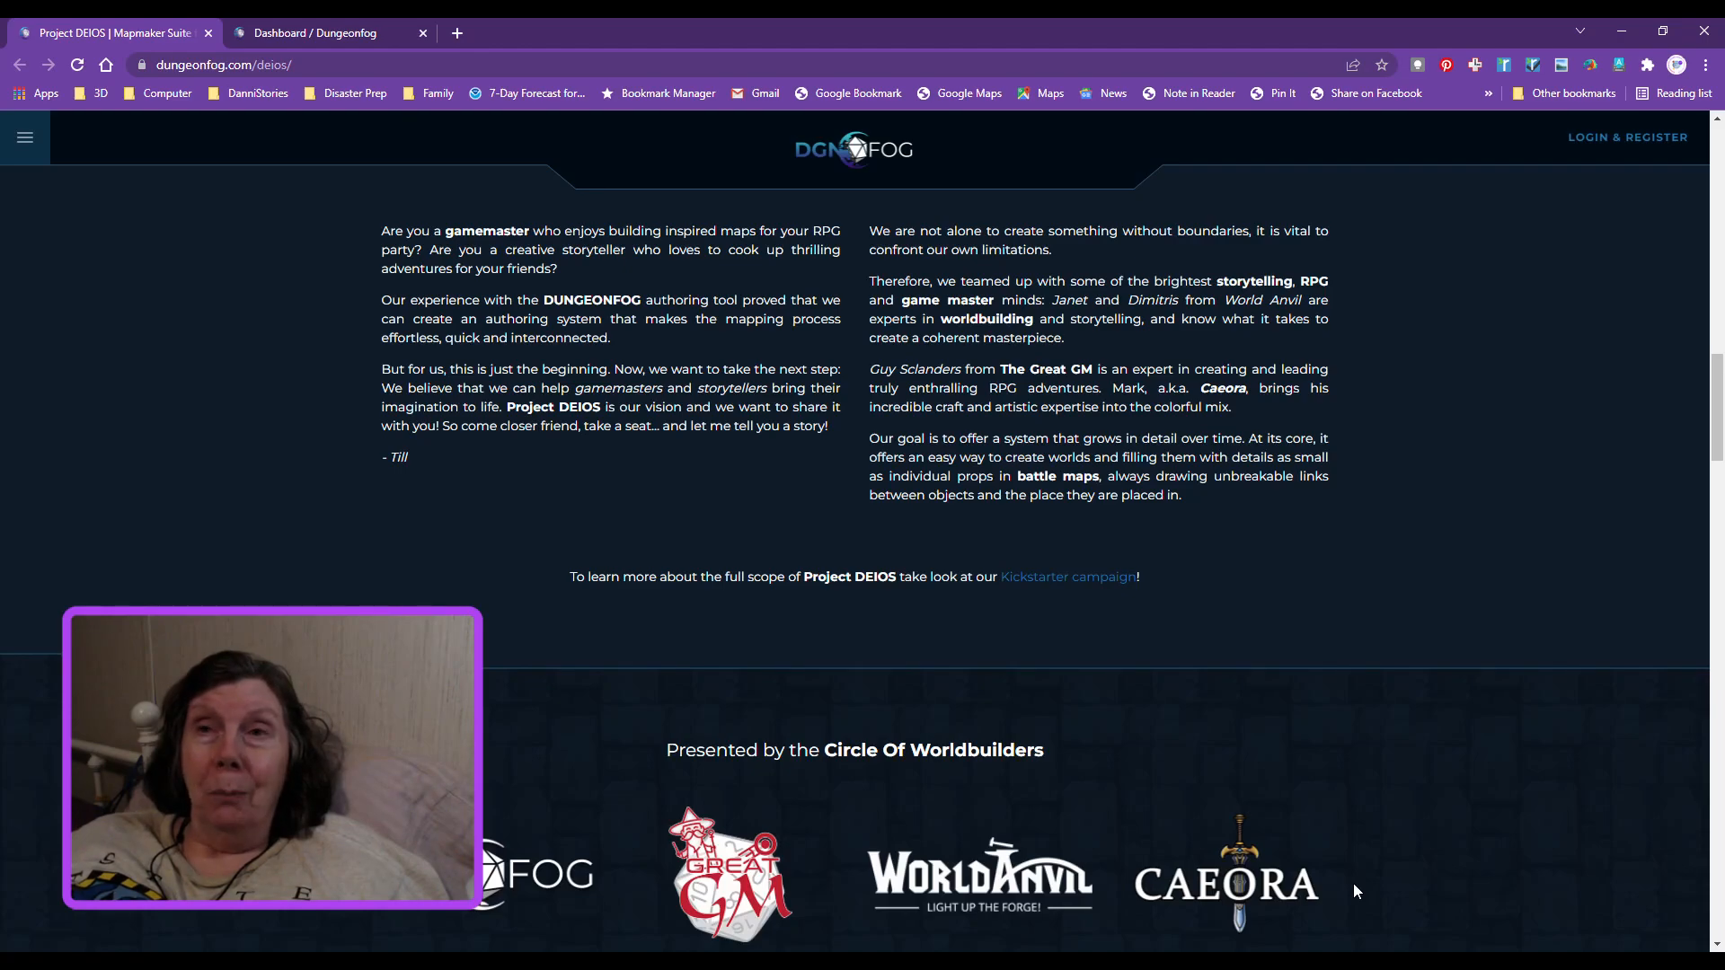
pyautogui.scroll(-3, 1374, 855)
pyautogui.scroll(-7, 1375, 864)
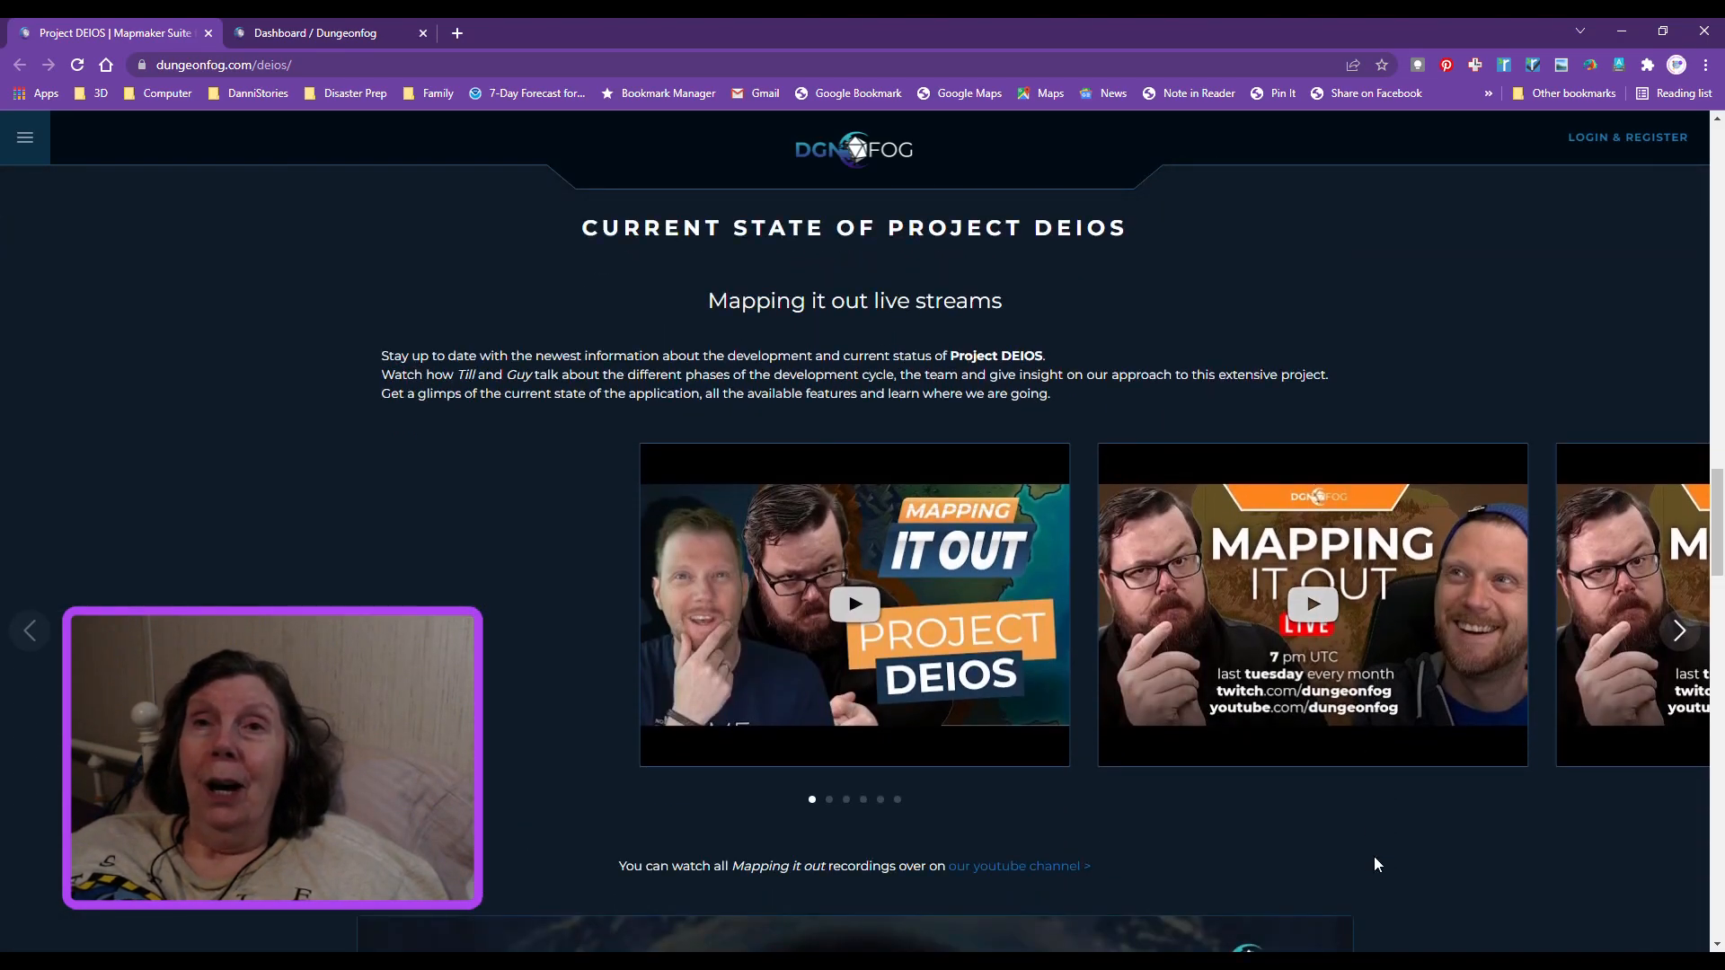
pyautogui.scroll(10, 1373, 855)
pyautogui.scroll(15, 1349, 840)
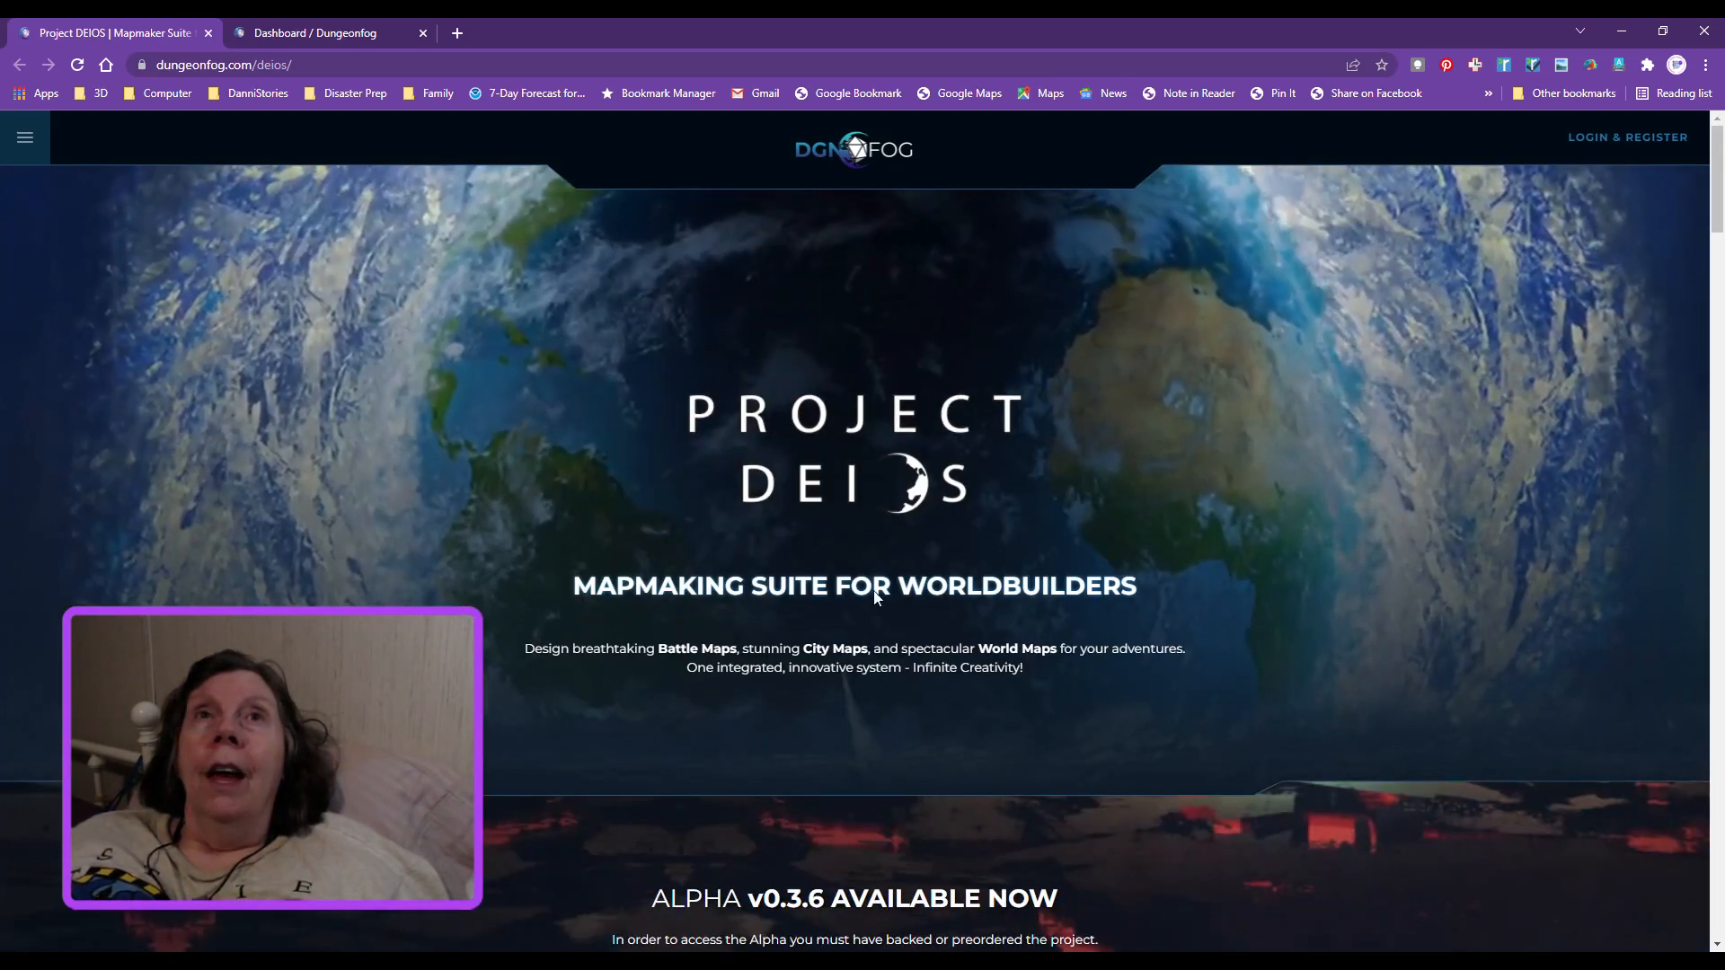
pyautogui.click(497, 63)
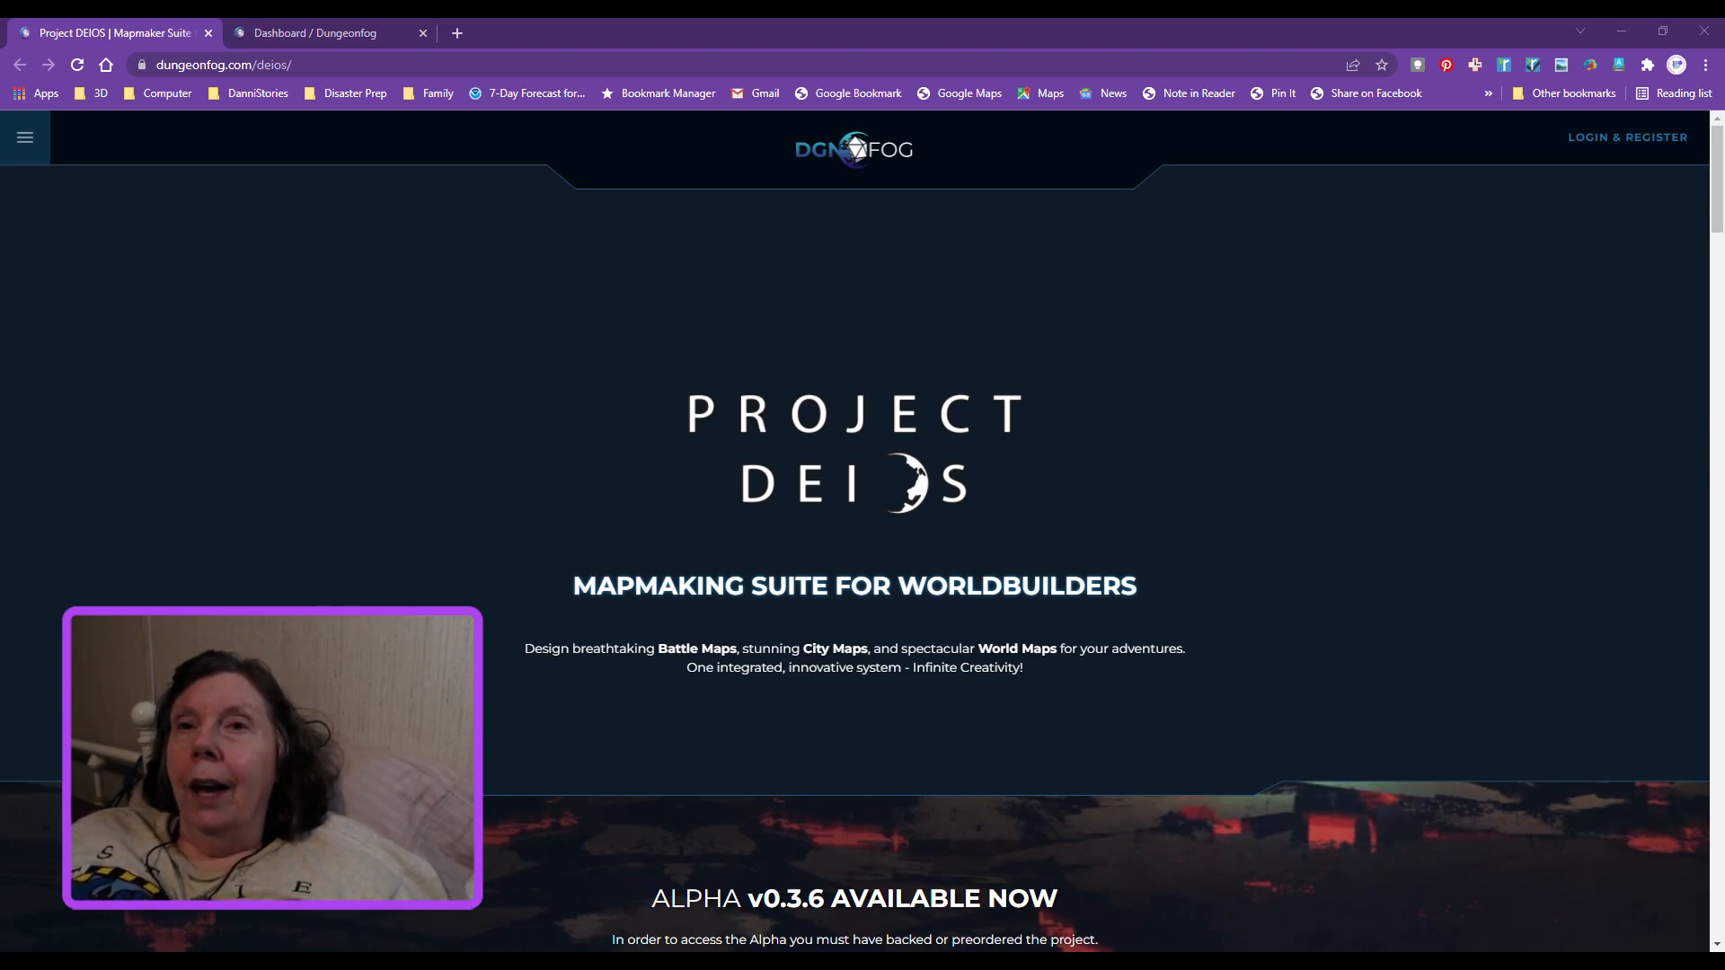
pyautogui.hotkey('alt', 'Tab')
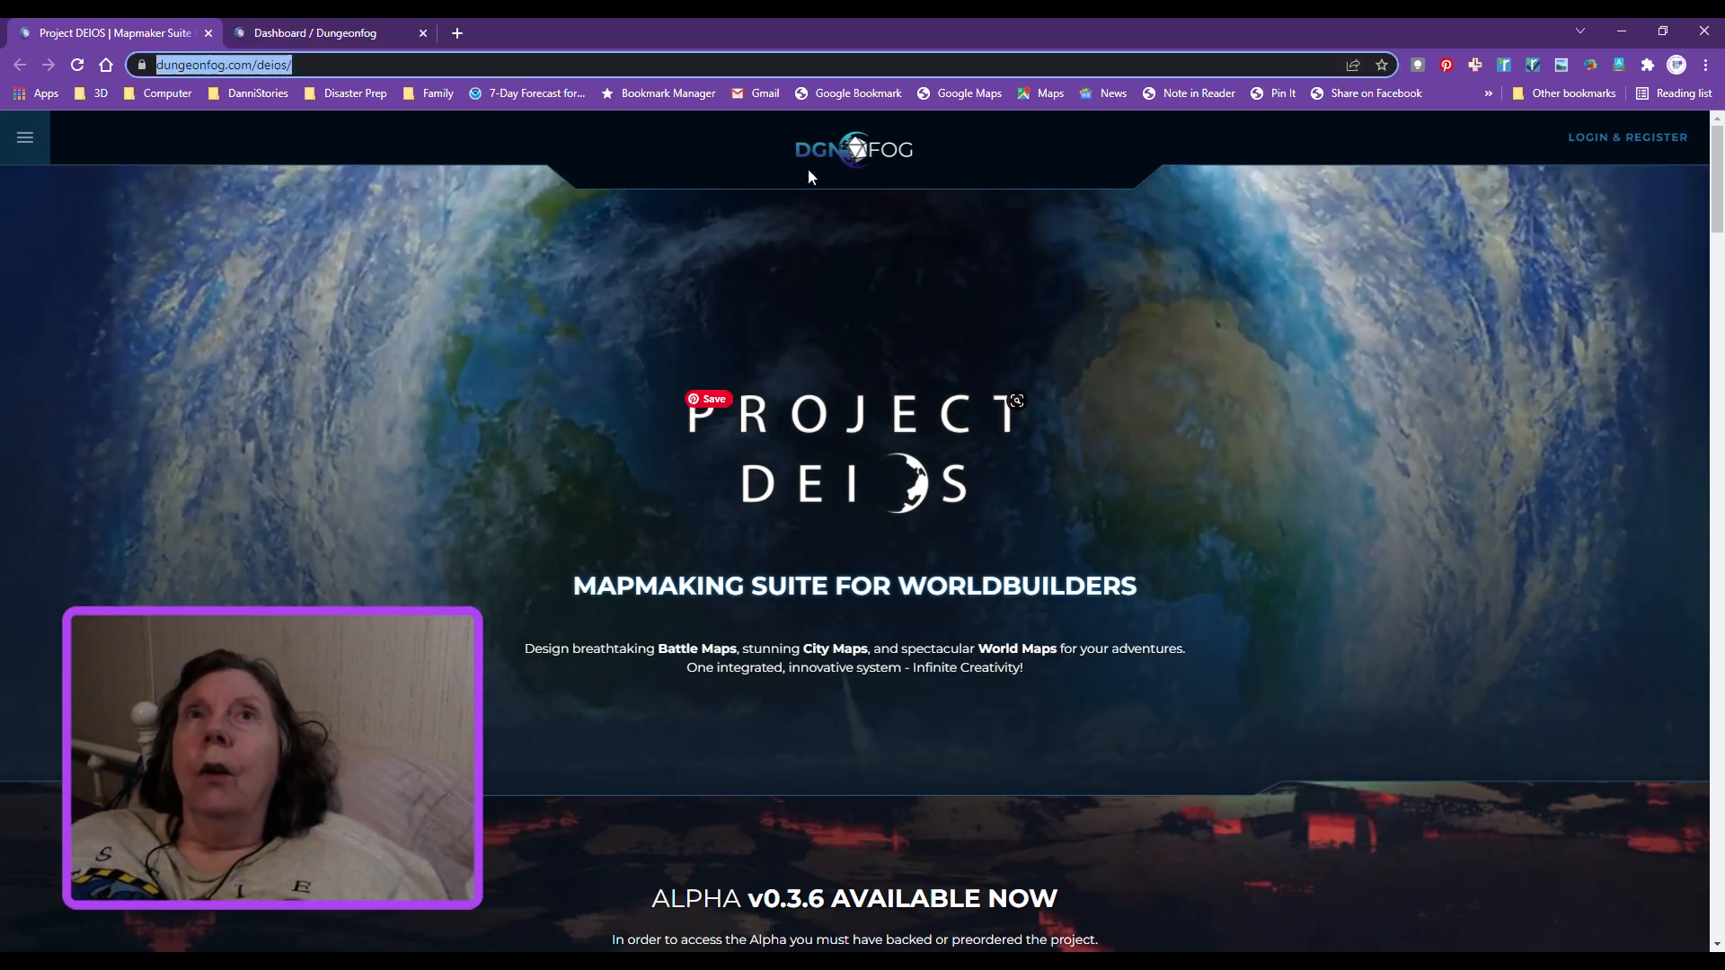
# Step: Open the "Ship To Ship - Slaver Ship" map from the Dungeonfog dashboard to view its canvas, and return to the dashboard without the welcome message
pyautogui.click(284, 33)
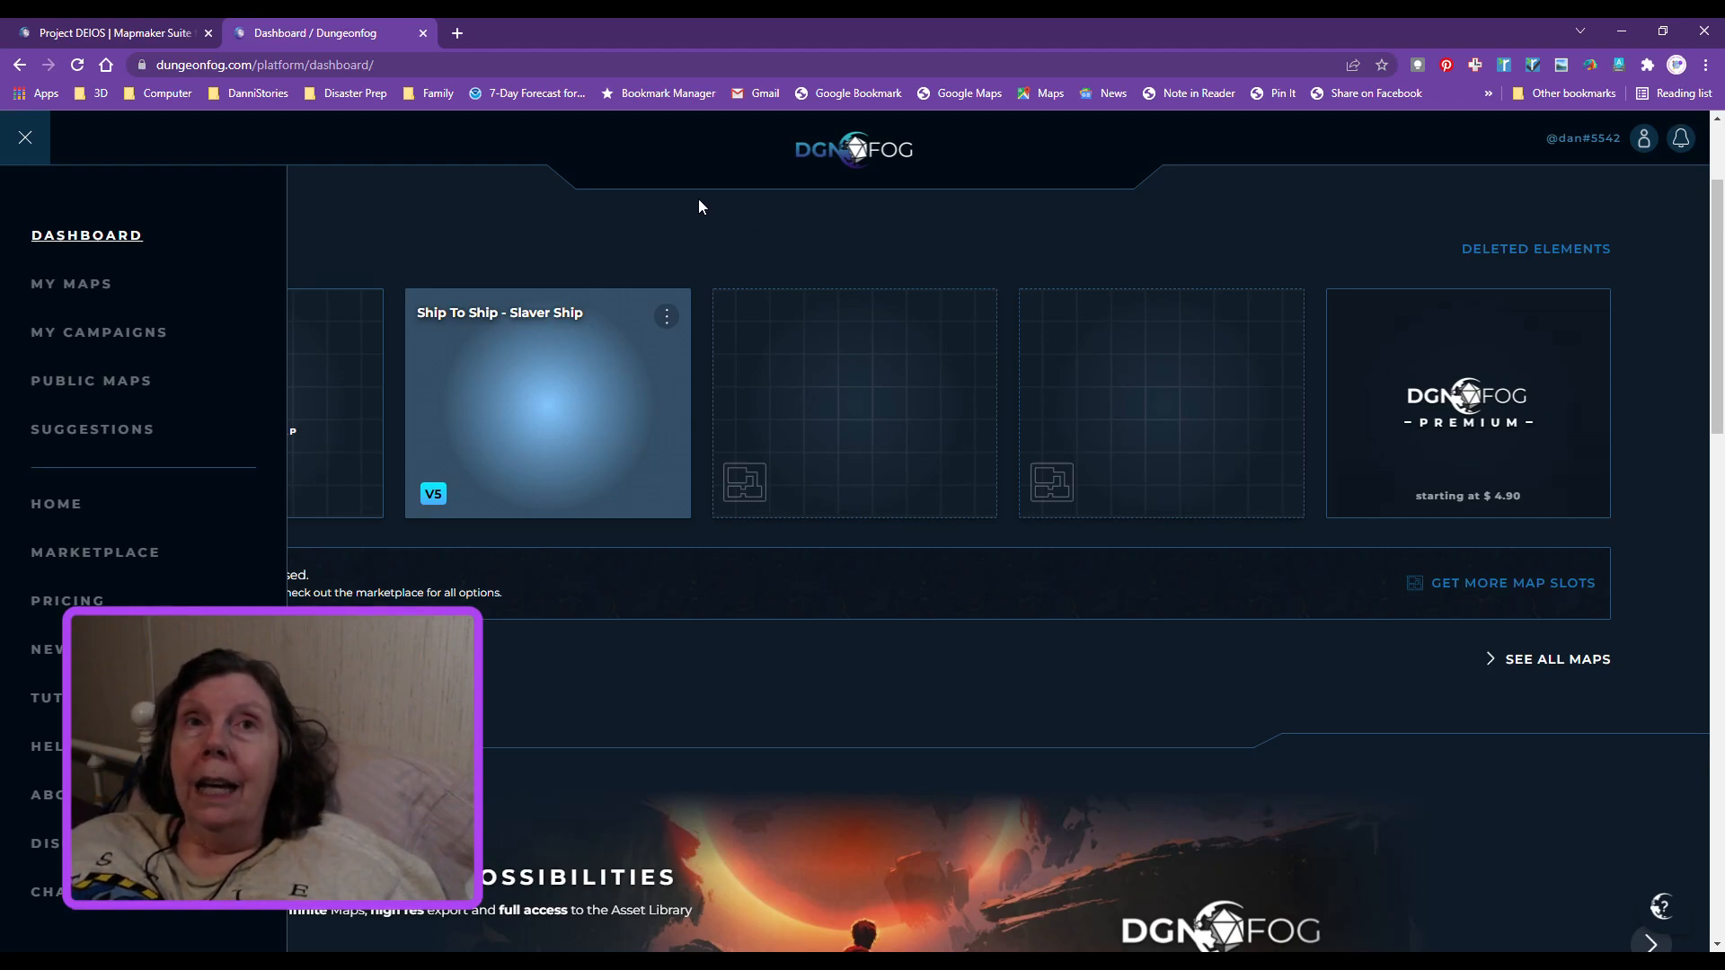
pyautogui.click(536, 454)
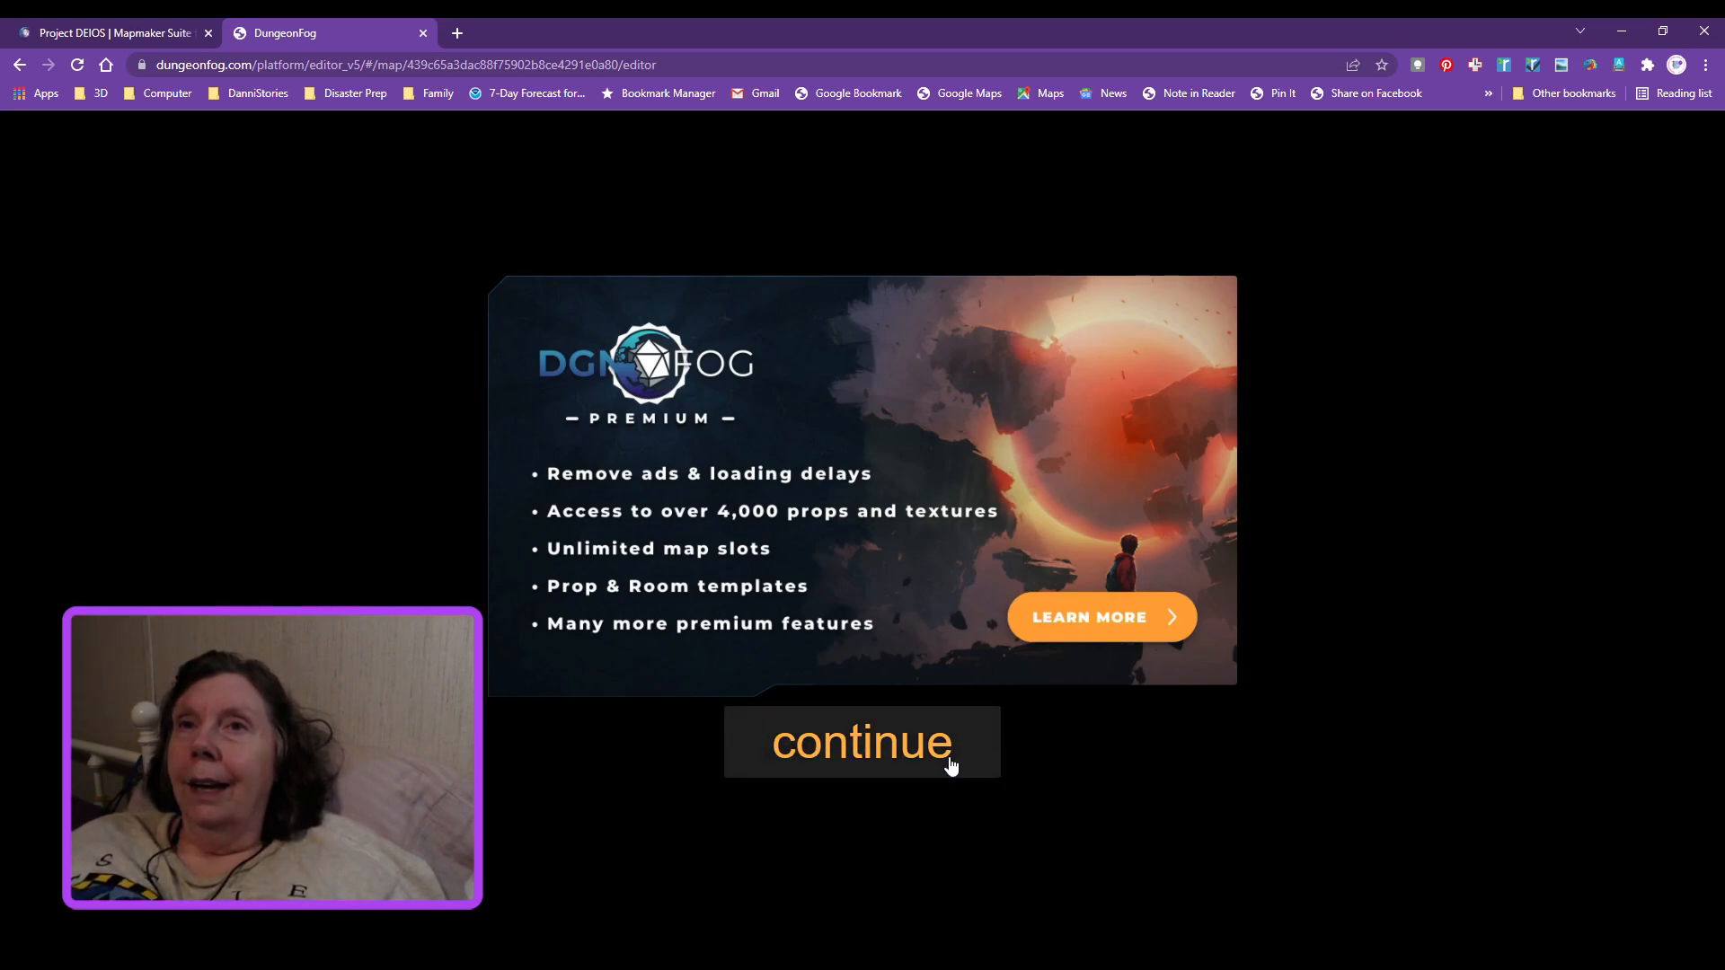
pyautogui.click(916, 762)
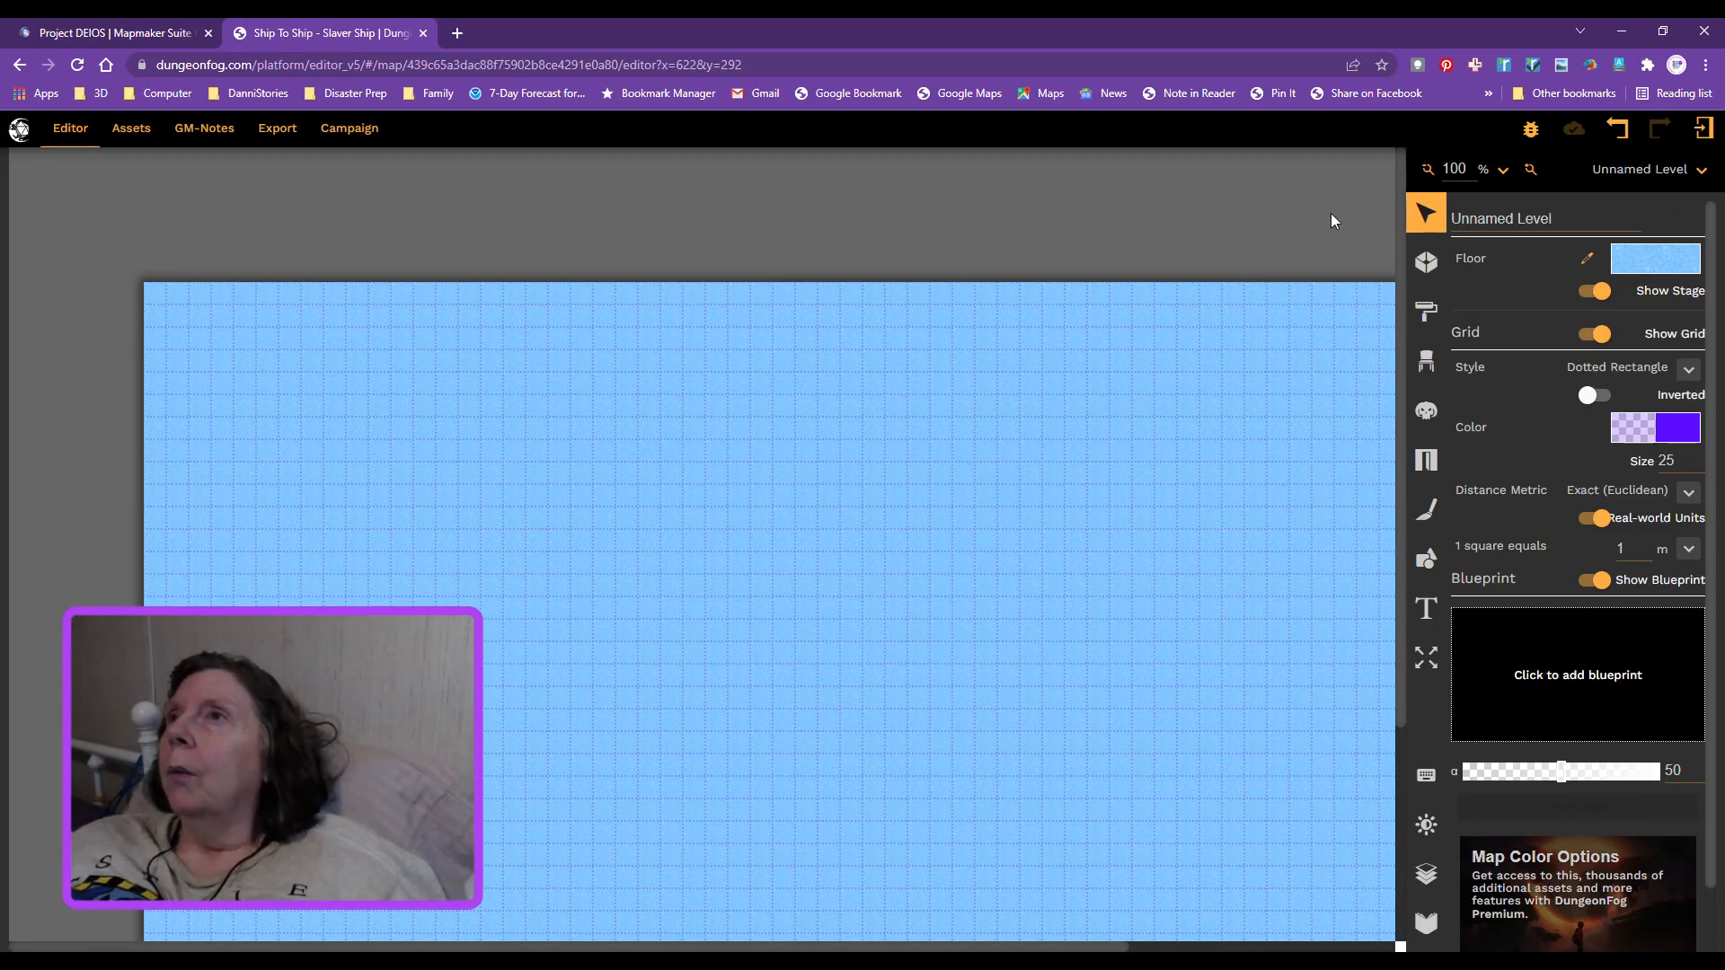
pyautogui.scroll(-3, 1340, 206)
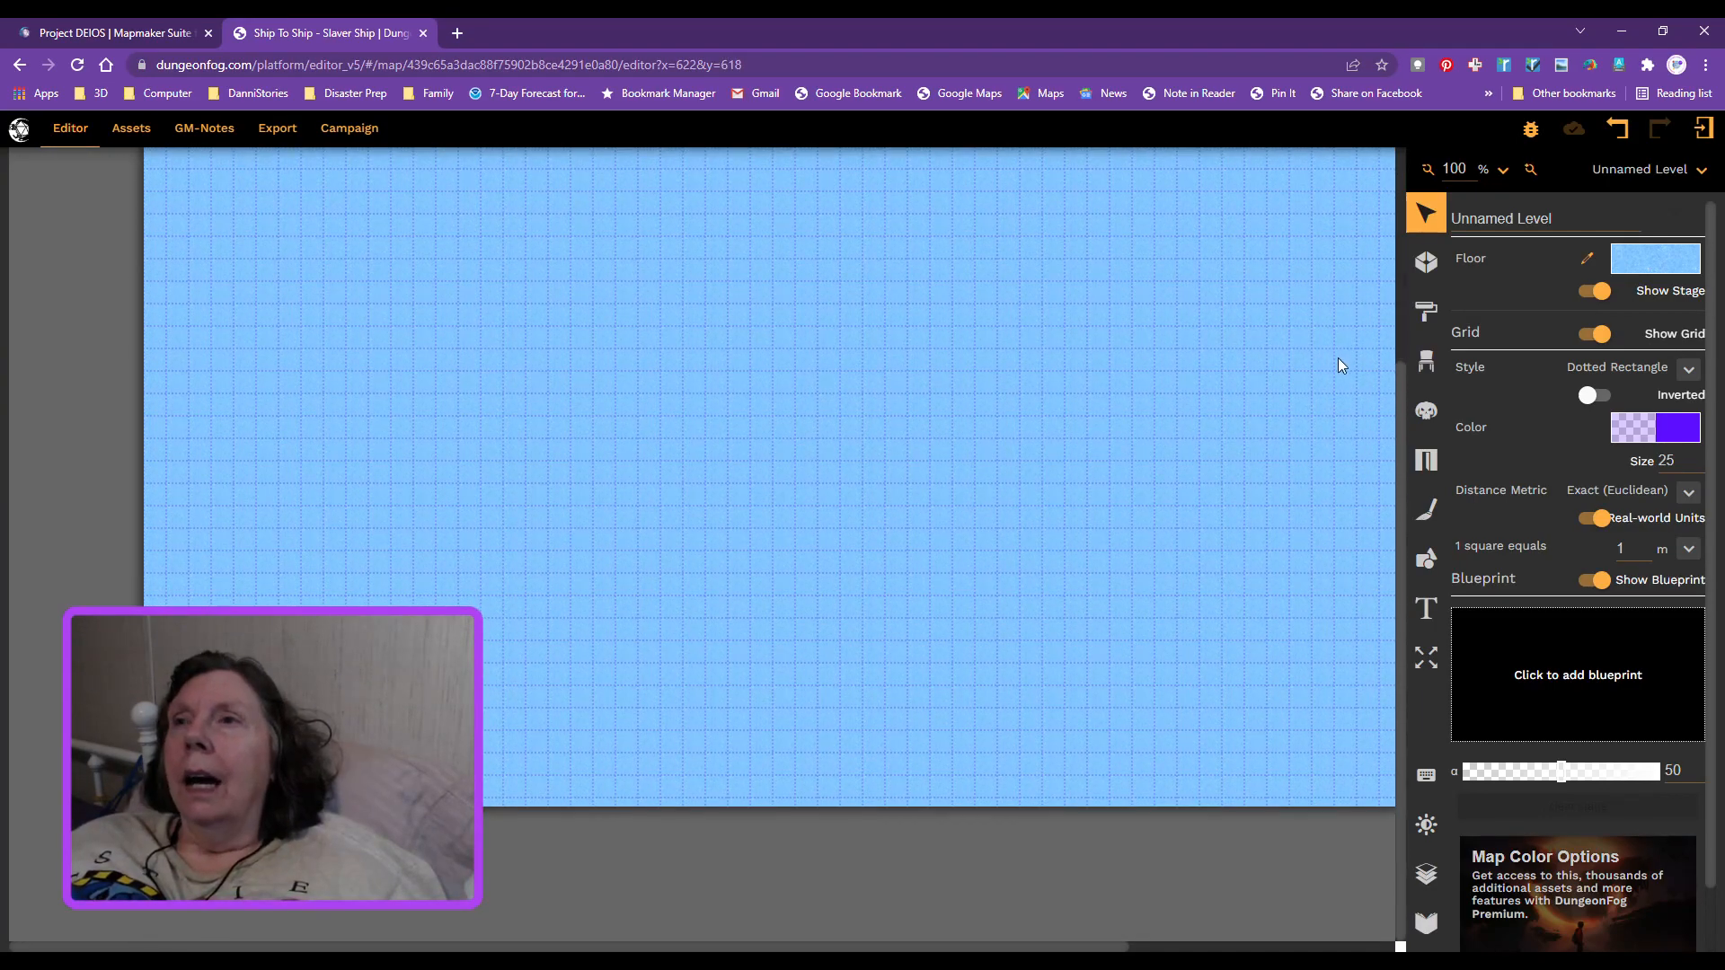
pyautogui.scroll(3, 1338, 363)
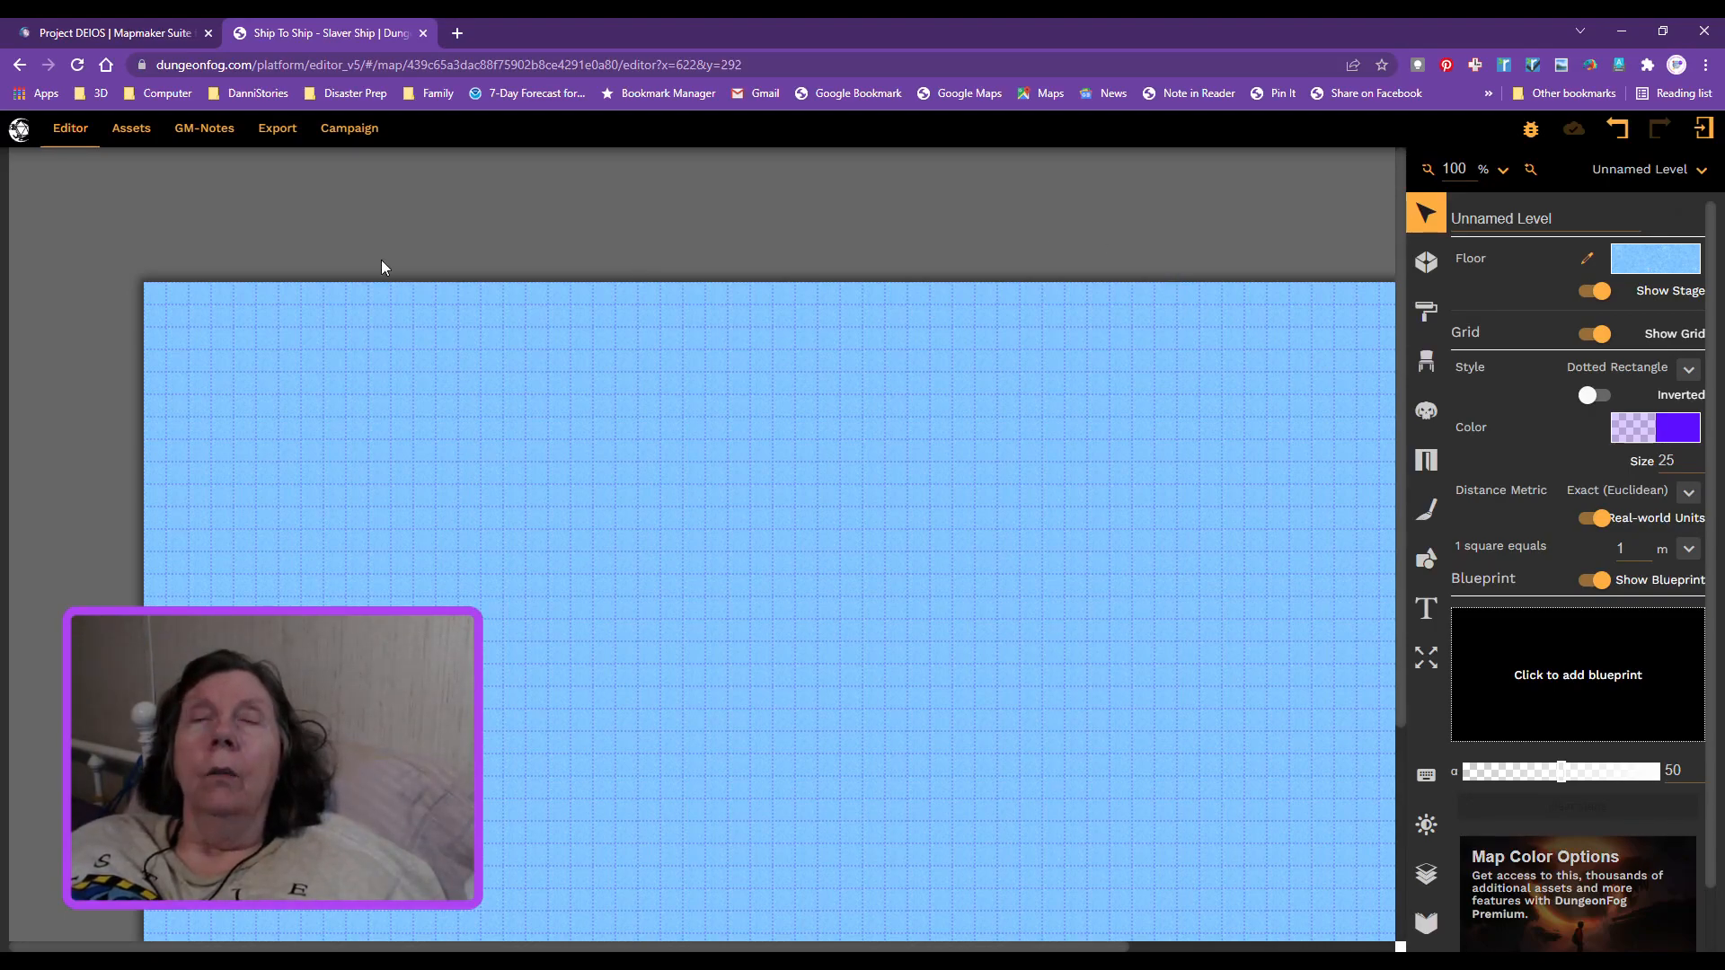
pyautogui.click(17, 67)
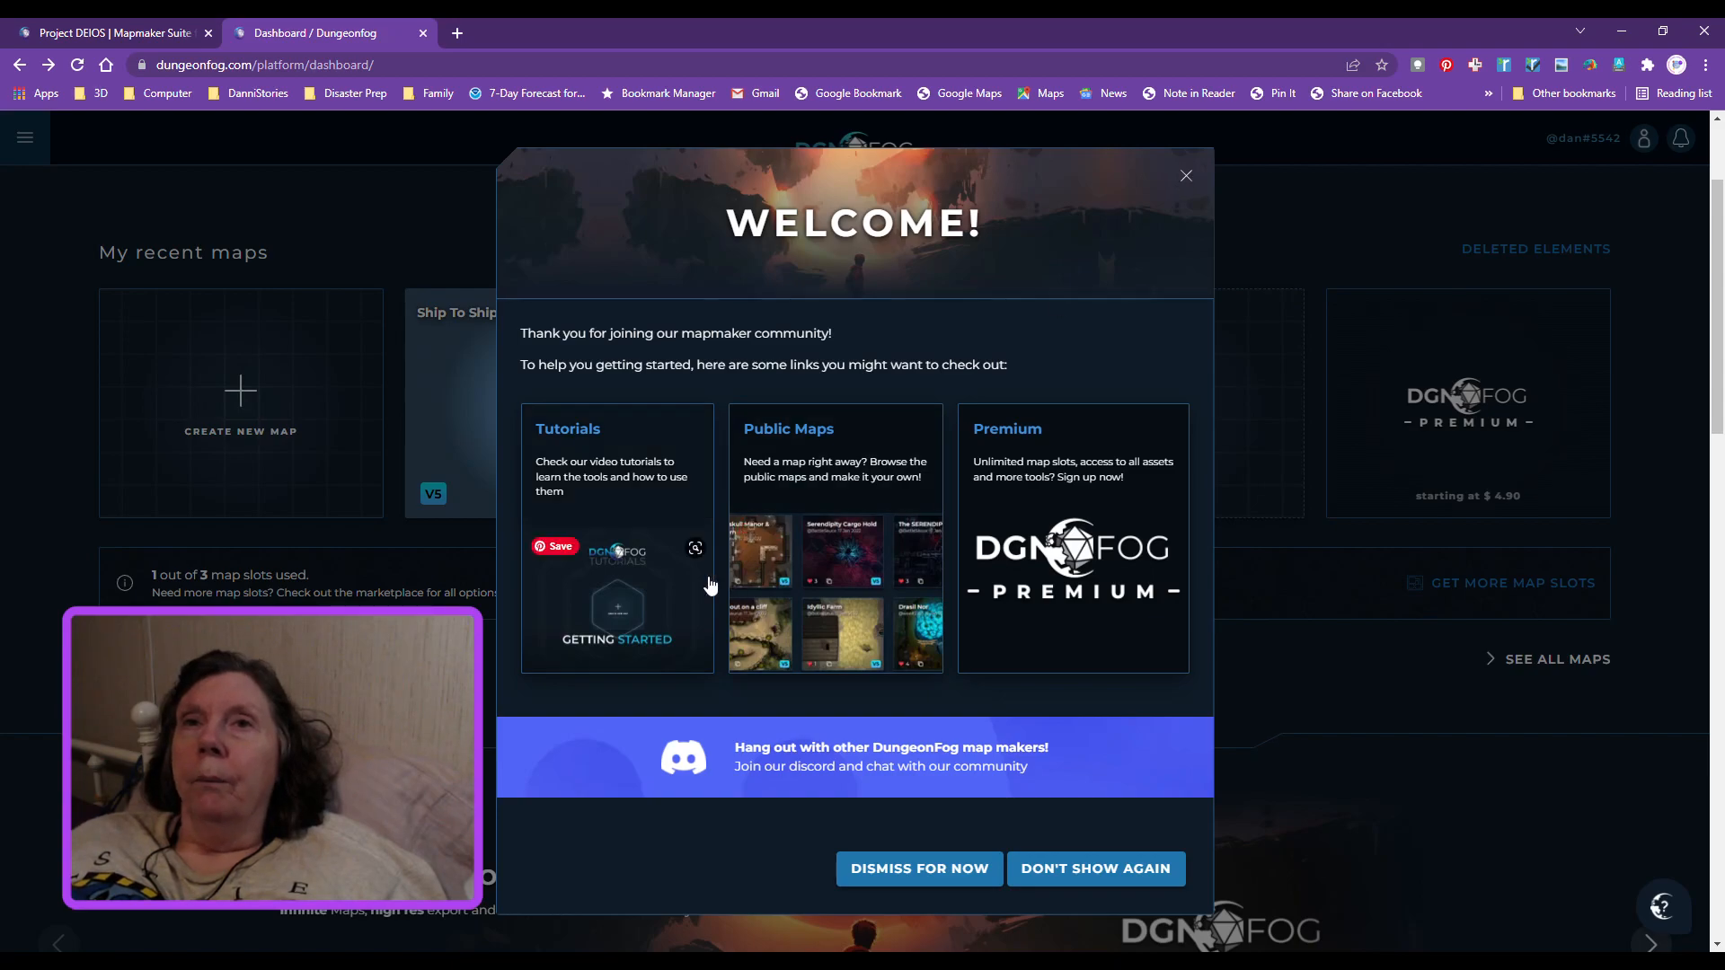
pyautogui.click(880, 888)
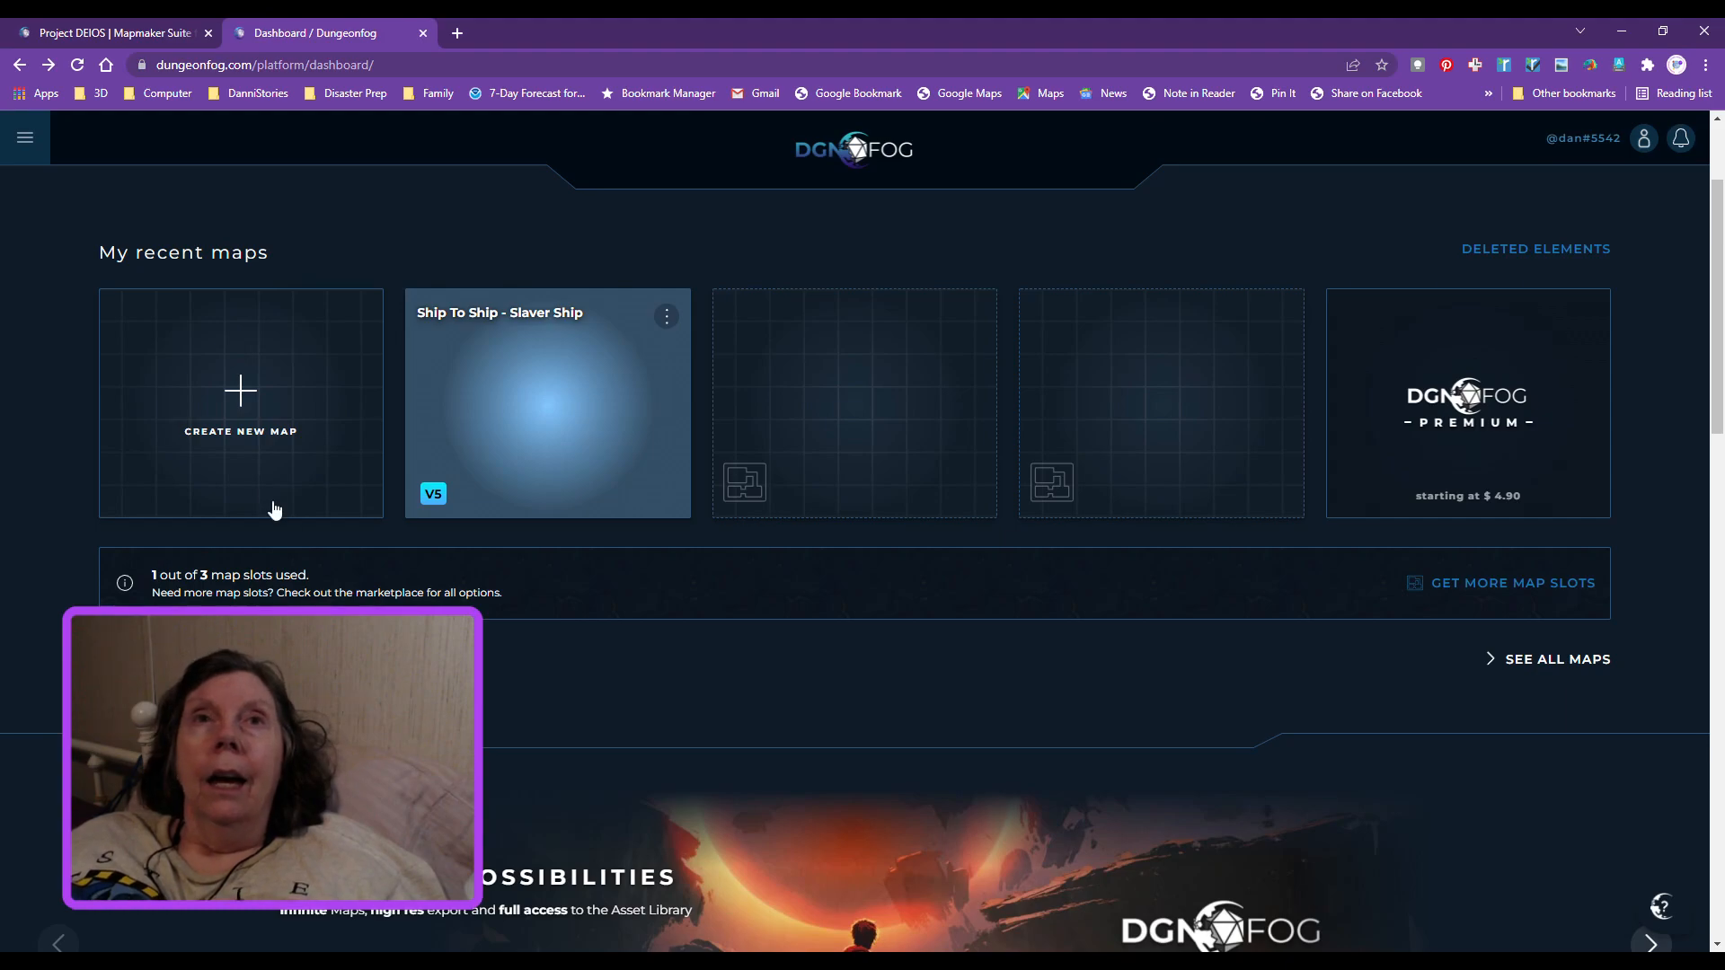
# Step: Start a new empty map and name it "Eicken Spaceport"
pyautogui.click(240, 399)
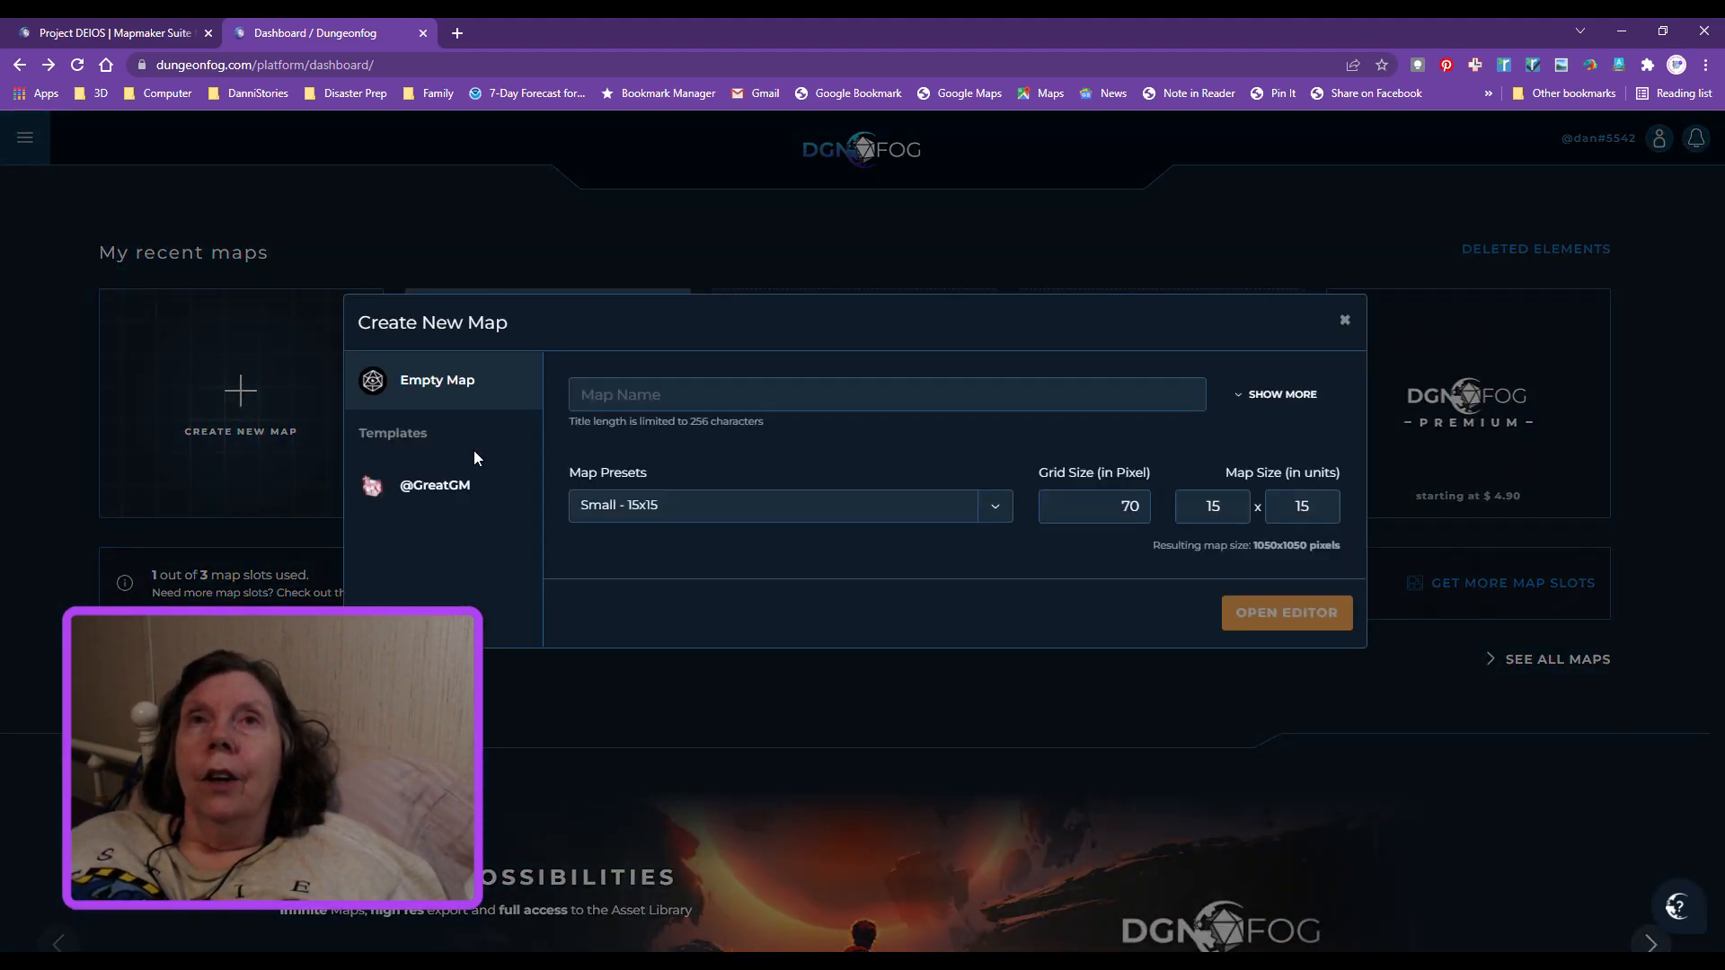
pyautogui.click(606, 401)
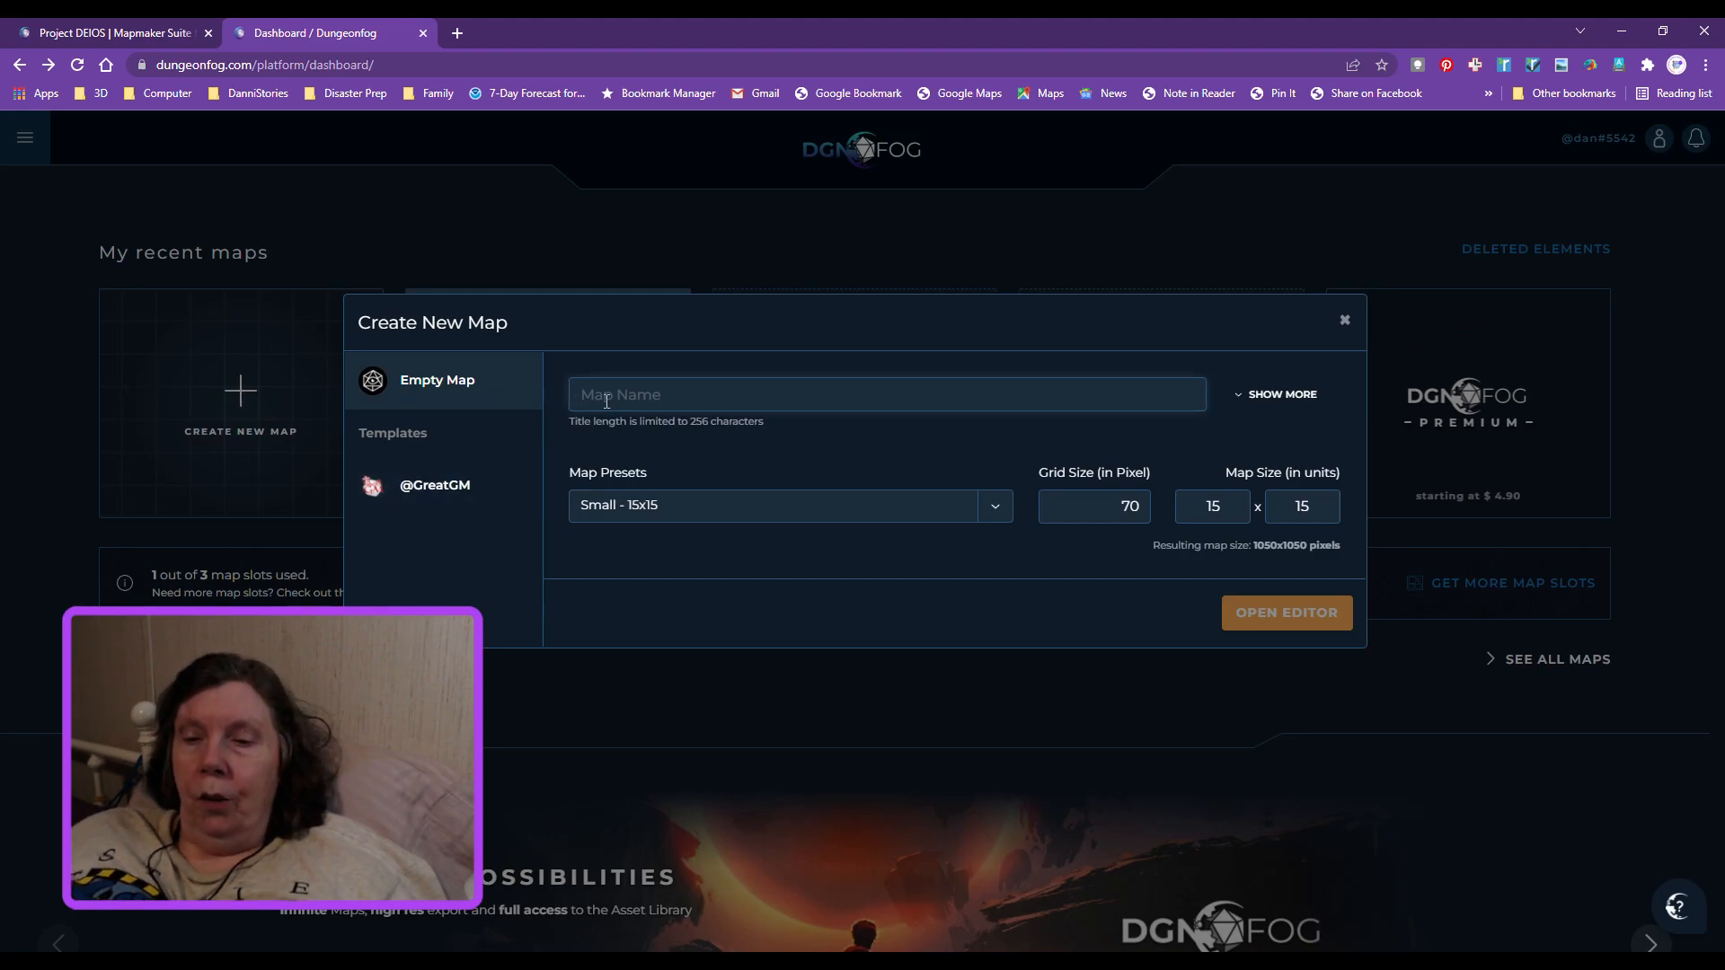
pyautogui.write('Eoi')
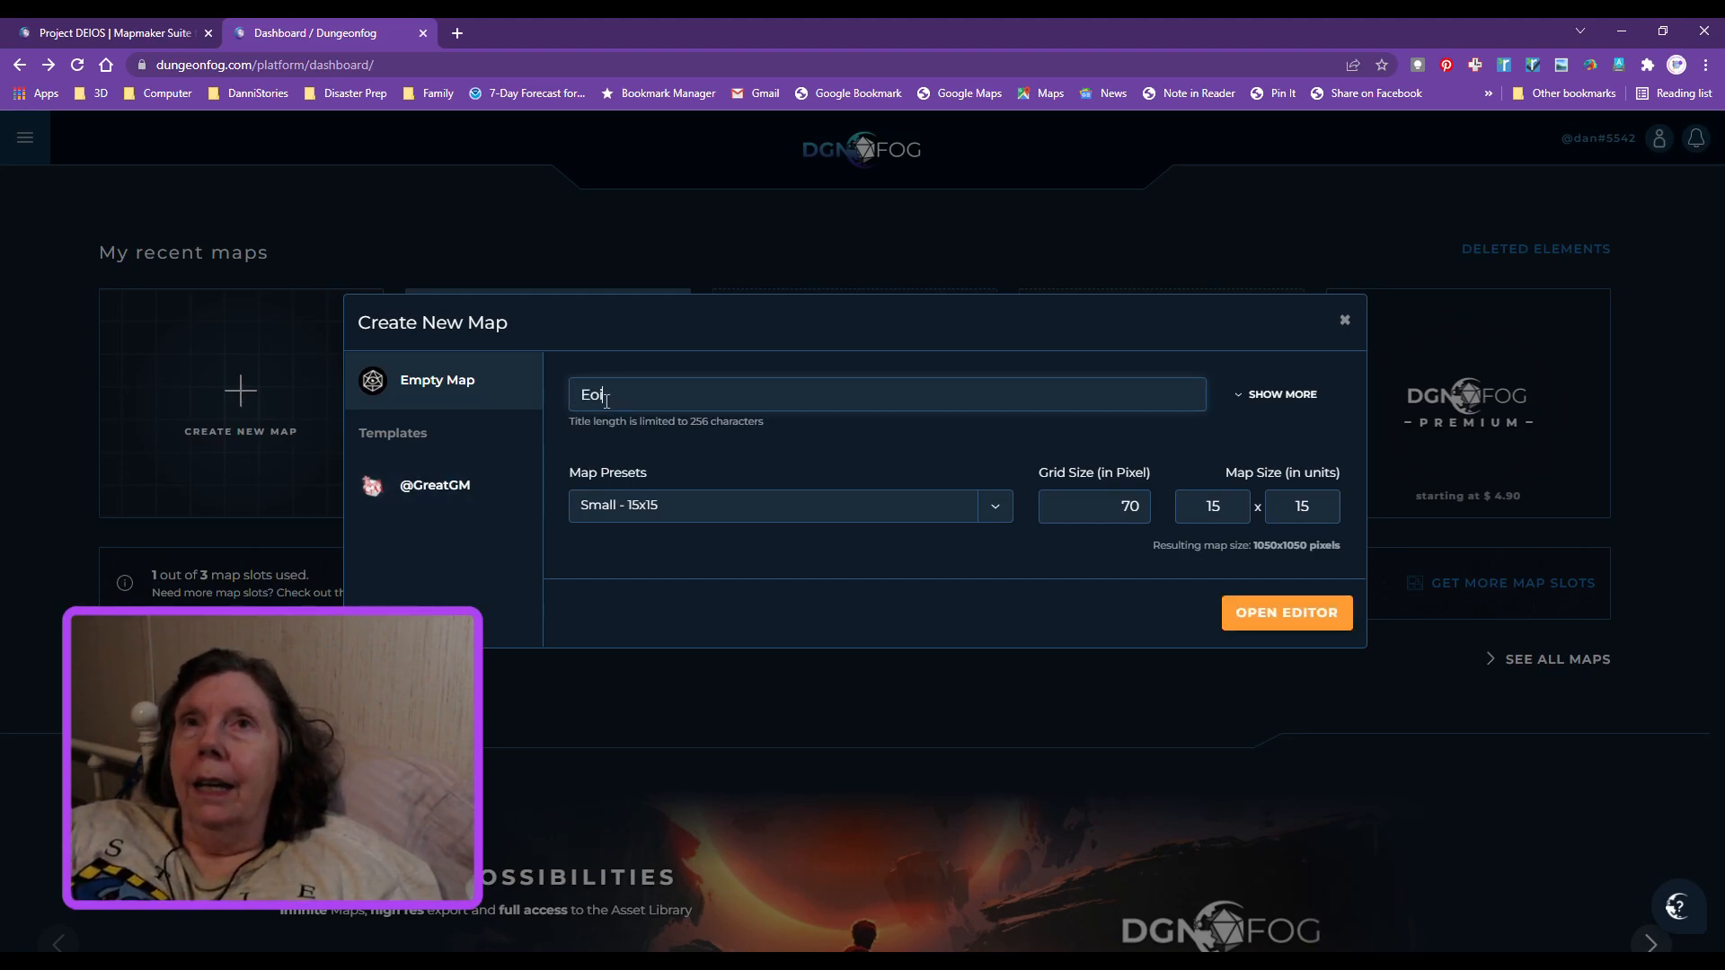
pyautogui.press('BackSpace')
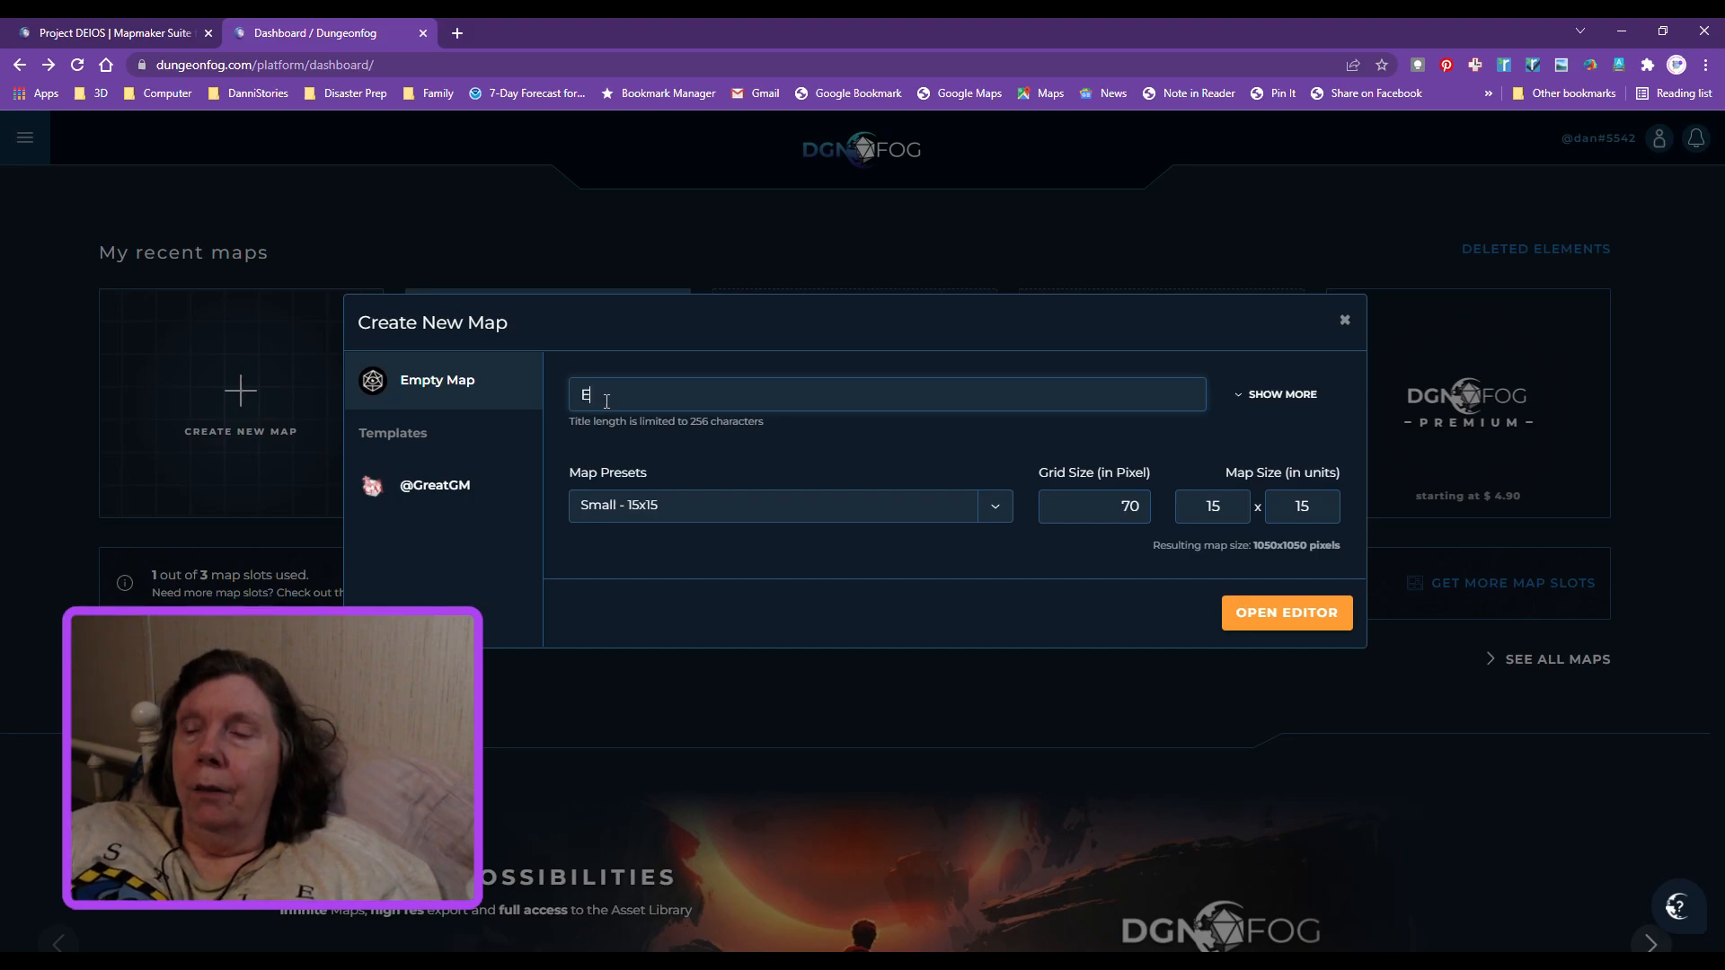
pyautogui.write('ic')
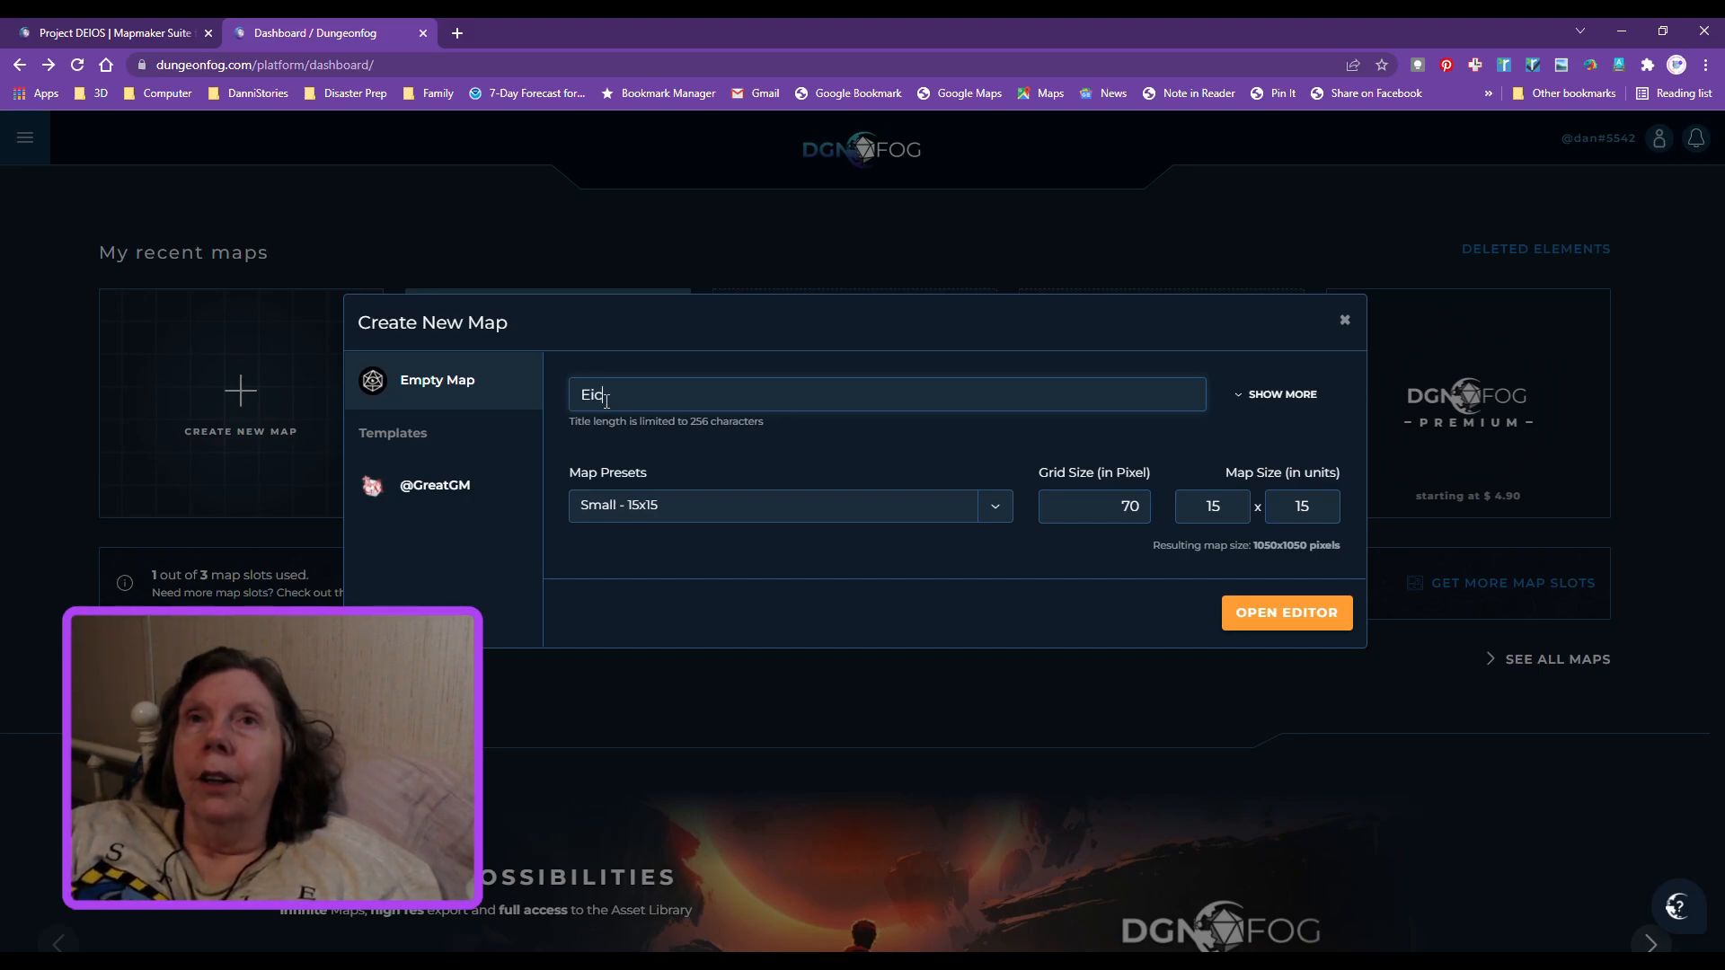
pyautogui.write('ken S')
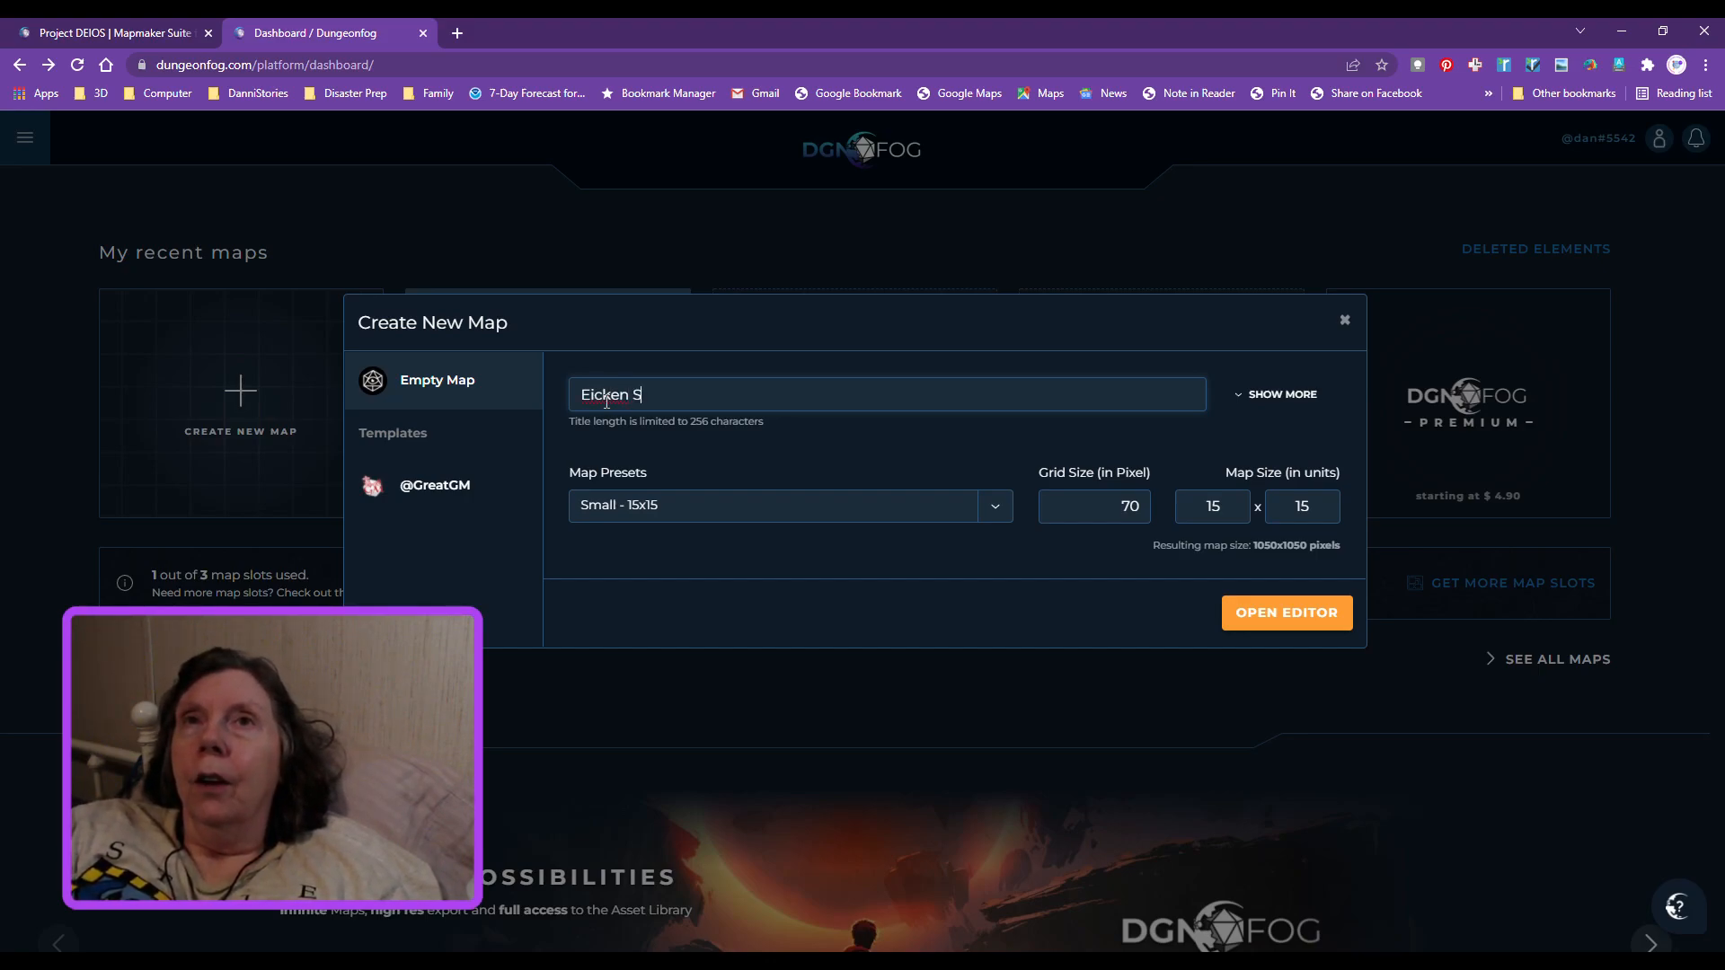
pyautogui.write('paceport')
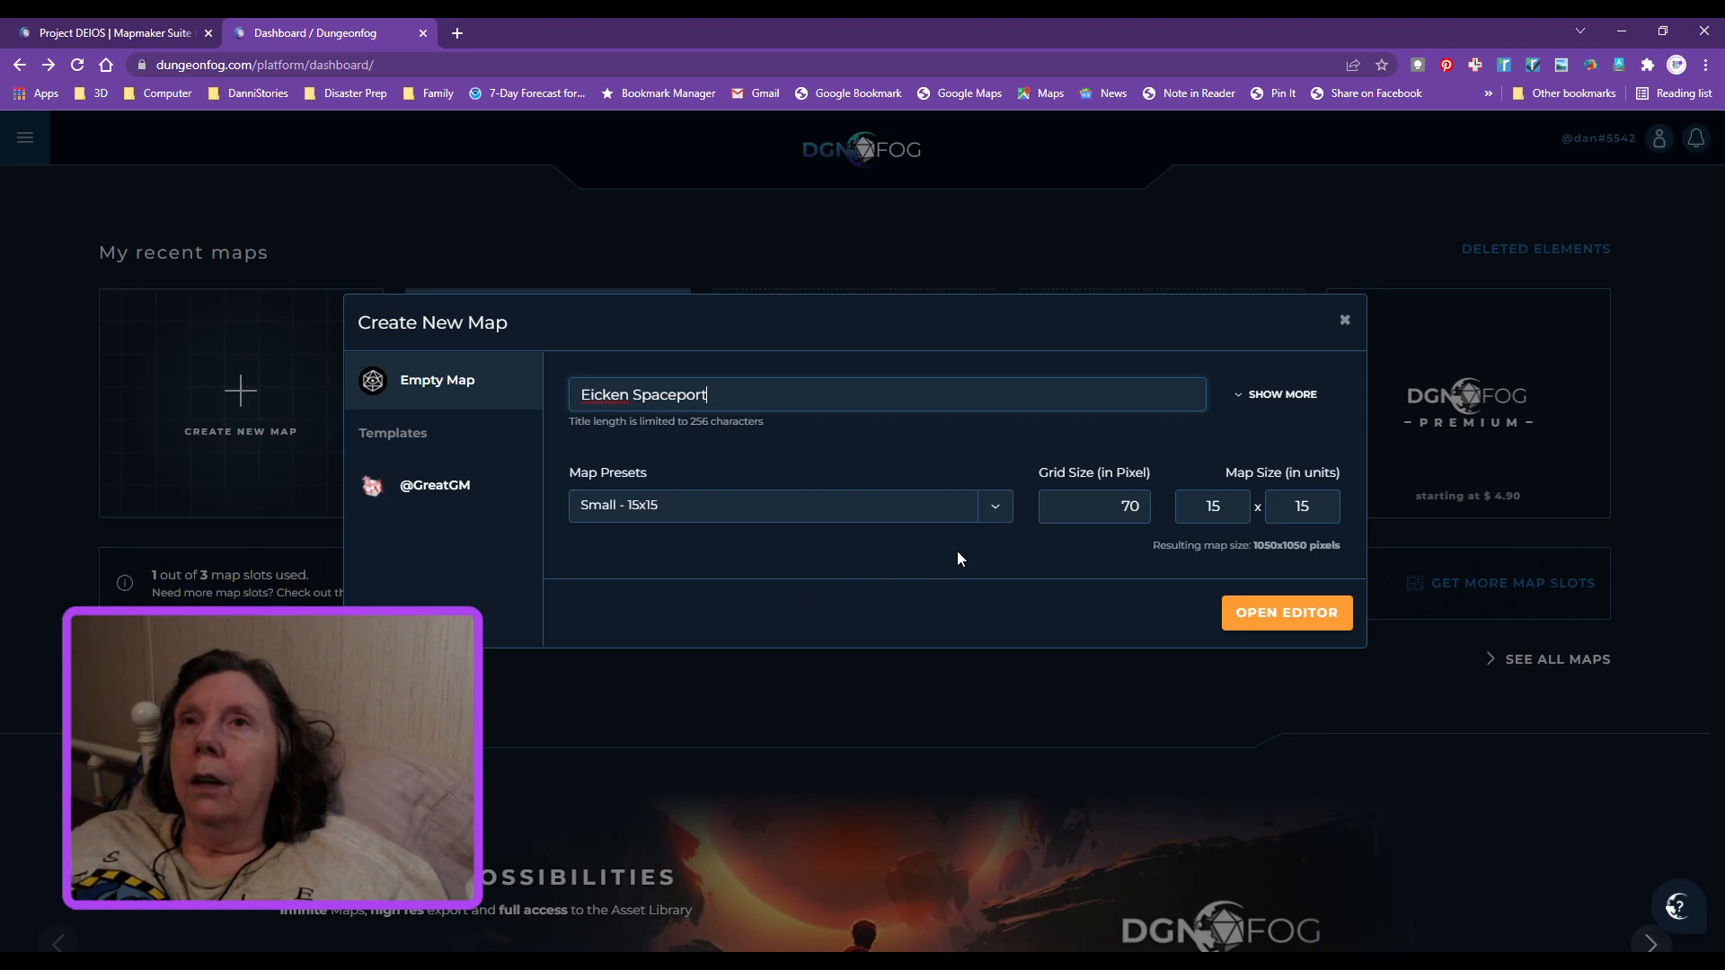
# Step: Apply the 27" - 16:9 - 23x13 screen preset to the new map and open it in the editor, skipping the premium advert
pyautogui.click(996, 508)
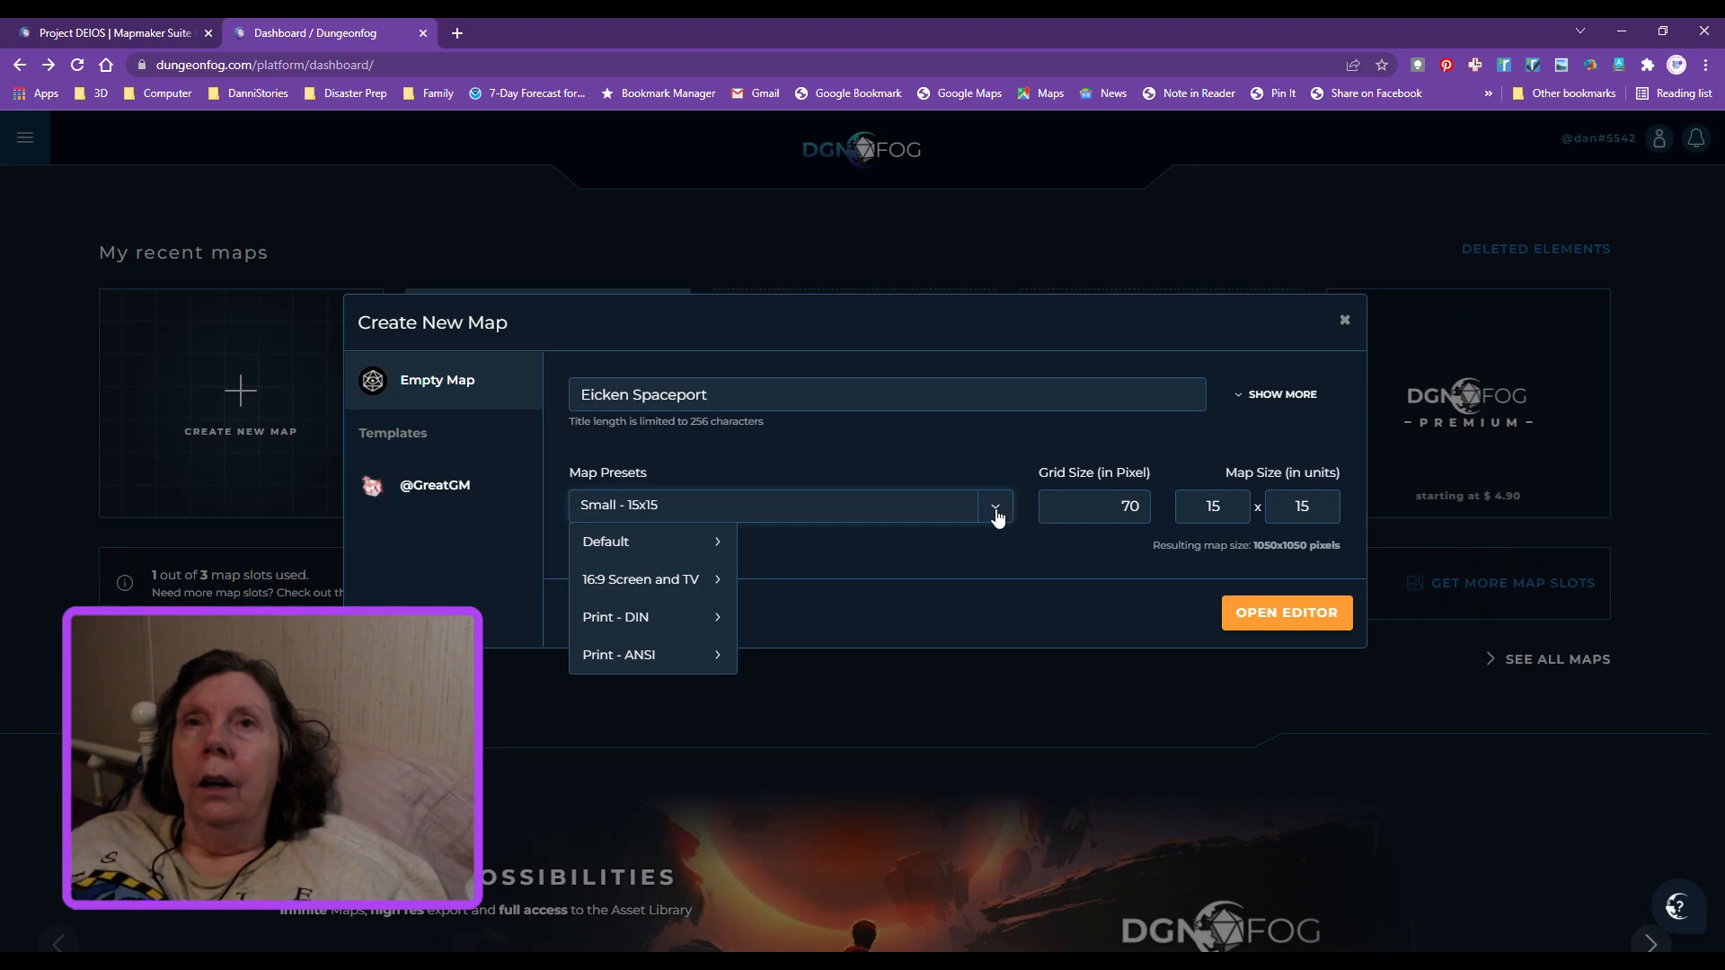
pyautogui.click(698, 585)
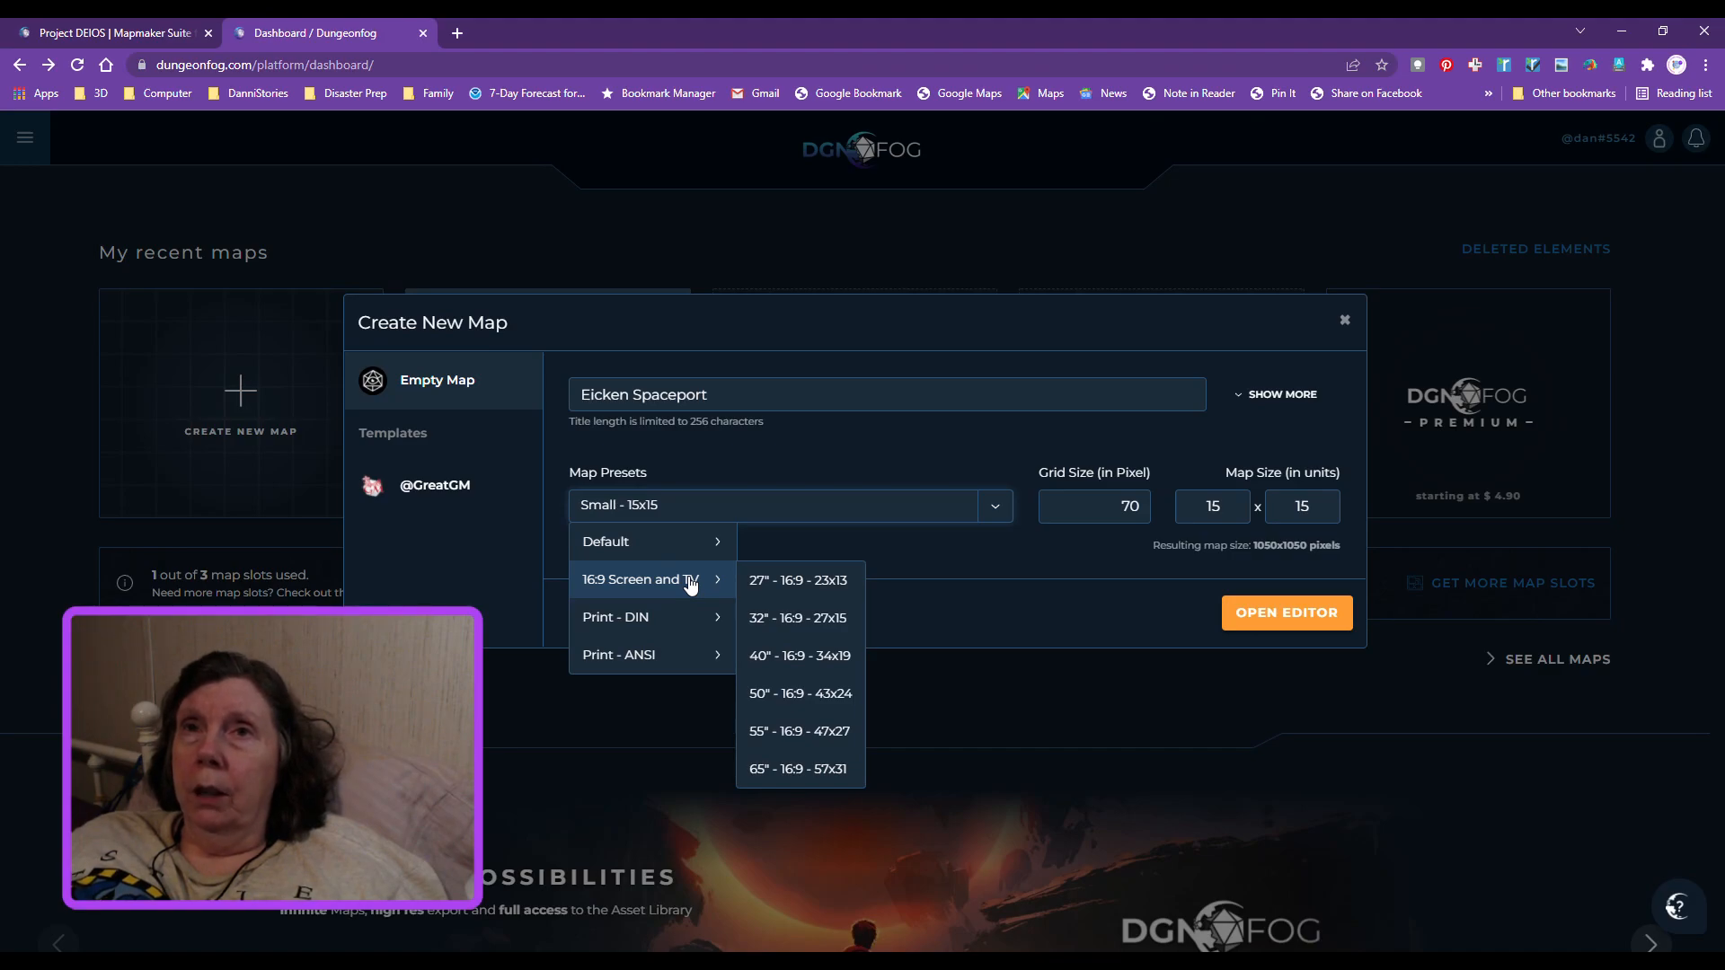
pyautogui.click(794, 585)
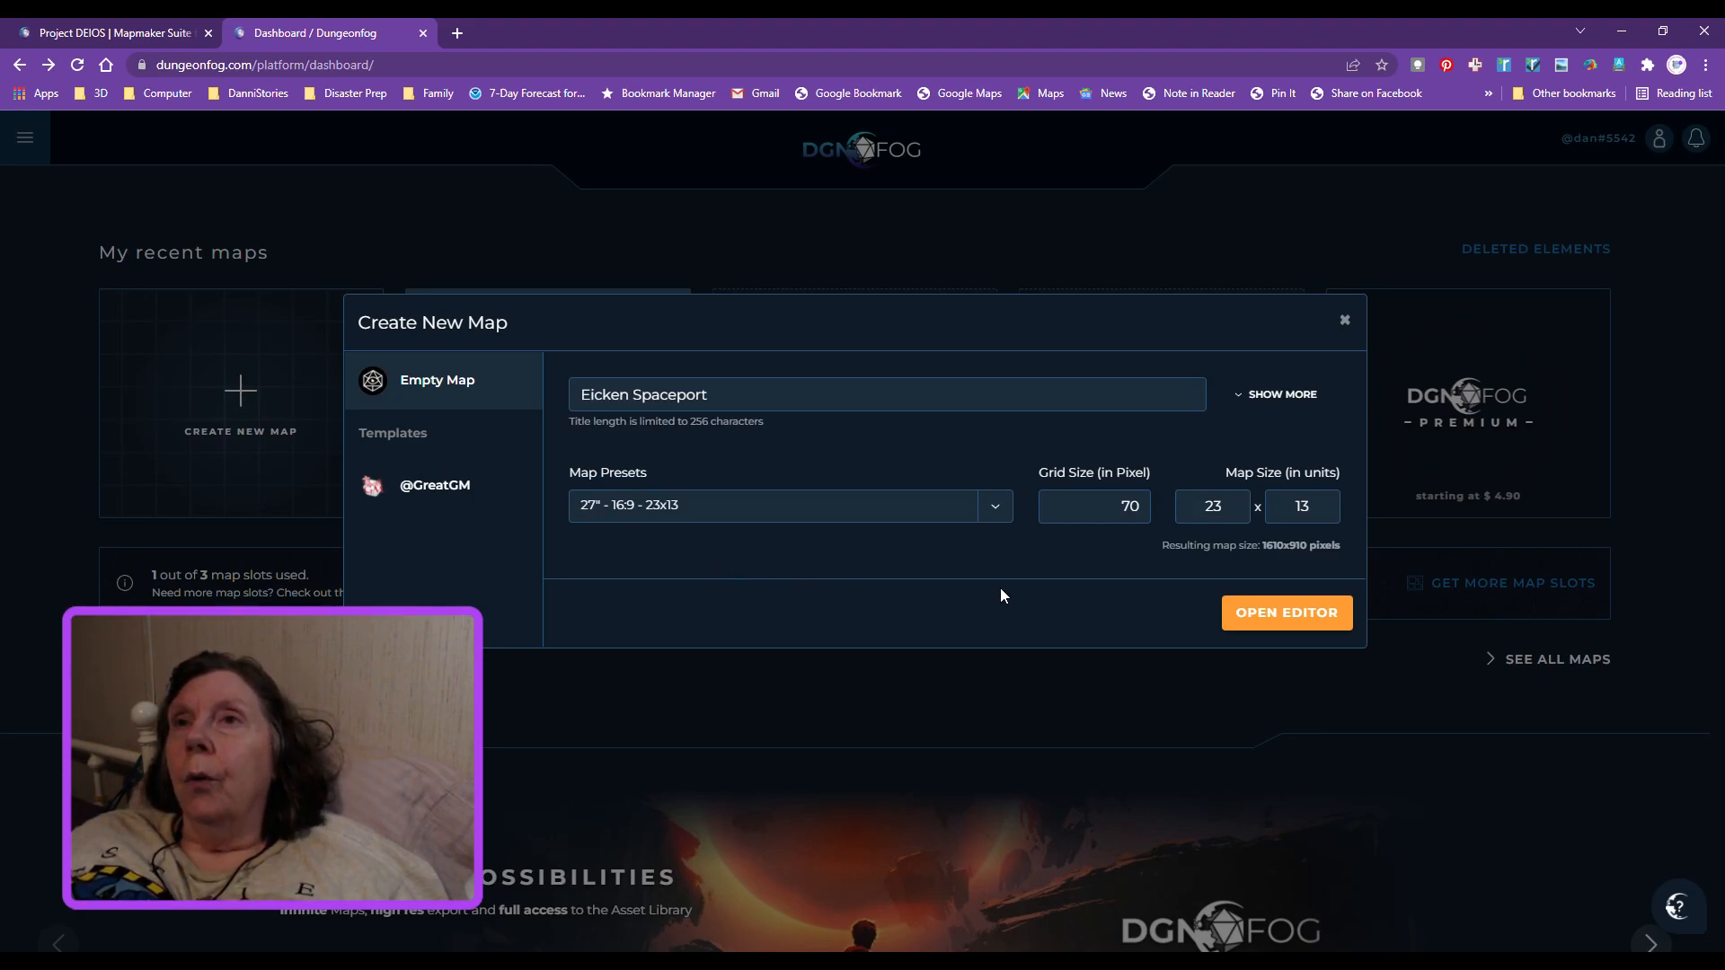
pyautogui.click(1245, 620)
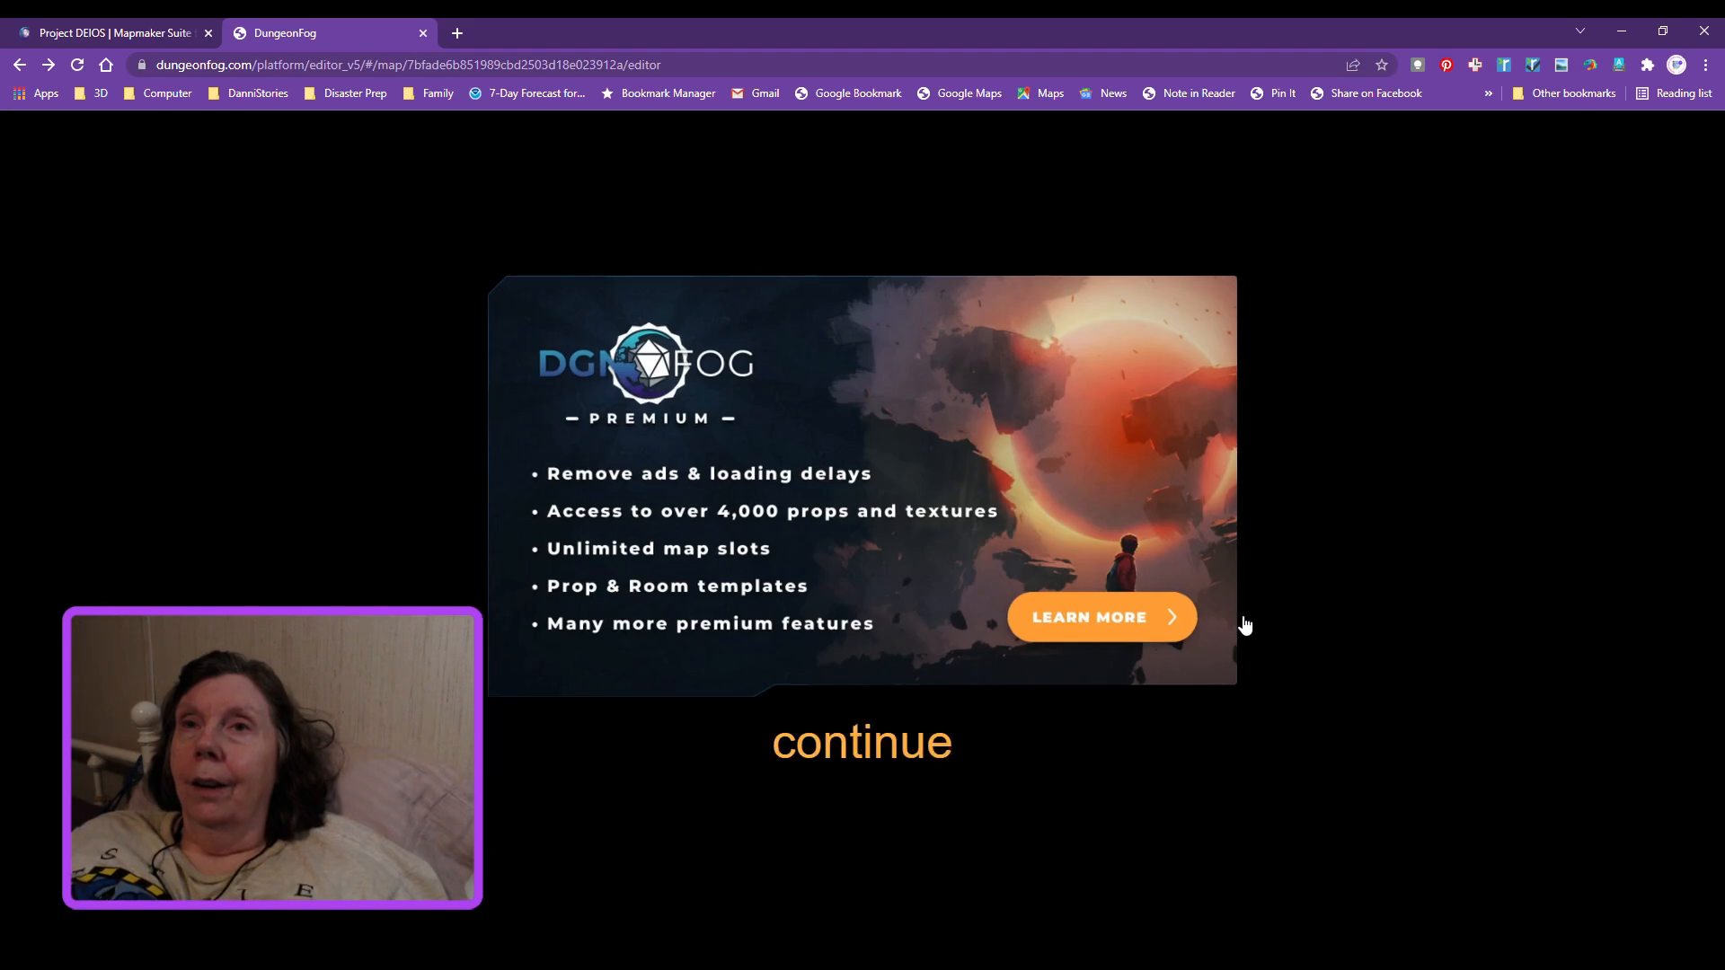
pyautogui.click(848, 743)
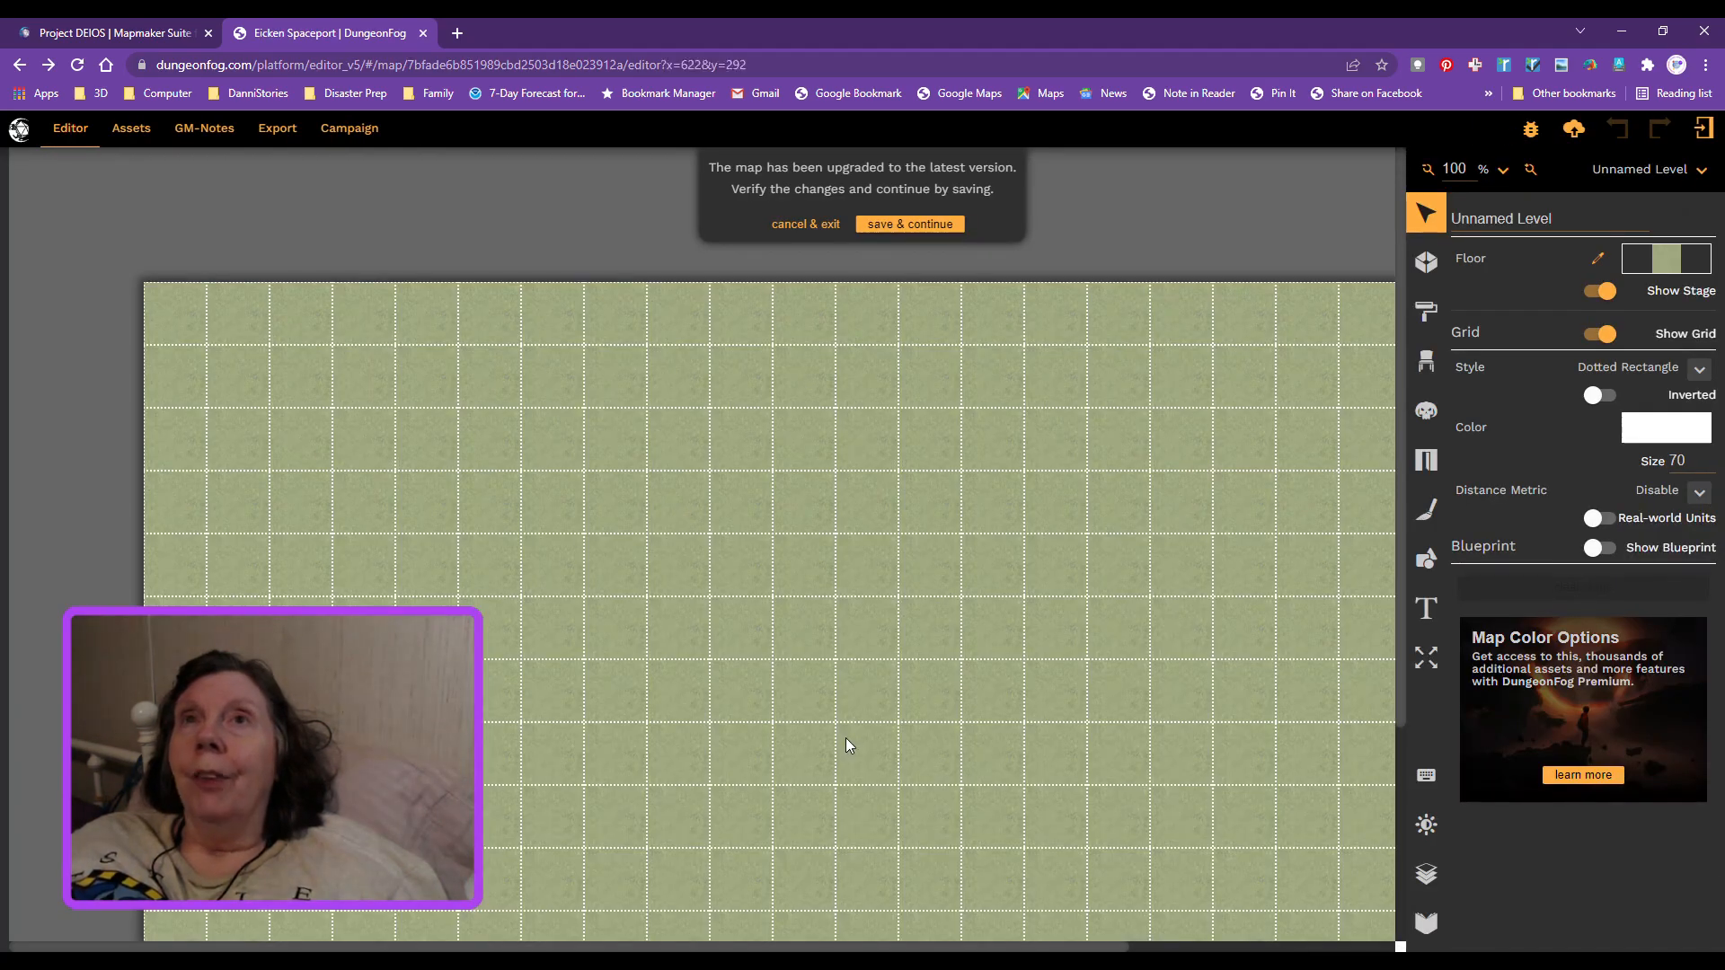
# Step: Check the new map's canvas and save the upgraded map version to continue editing
pyautogui.scroll(-1, 1177, 666)
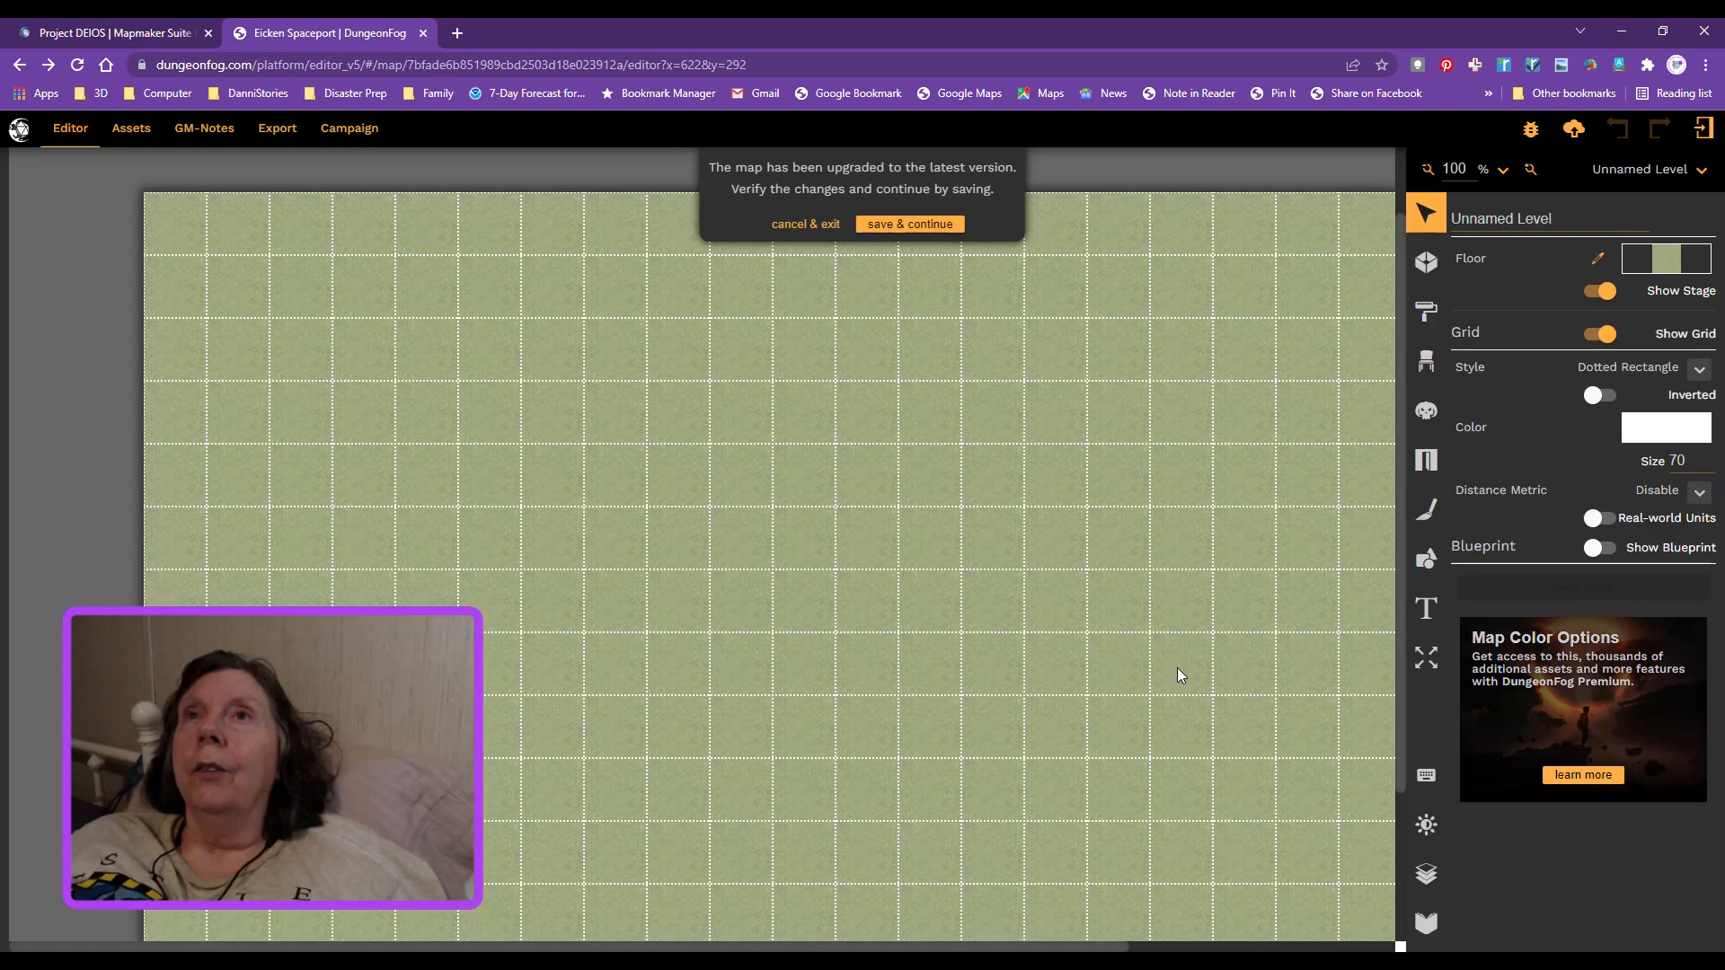
pyautogui.scroll(-1, 1179, 668)
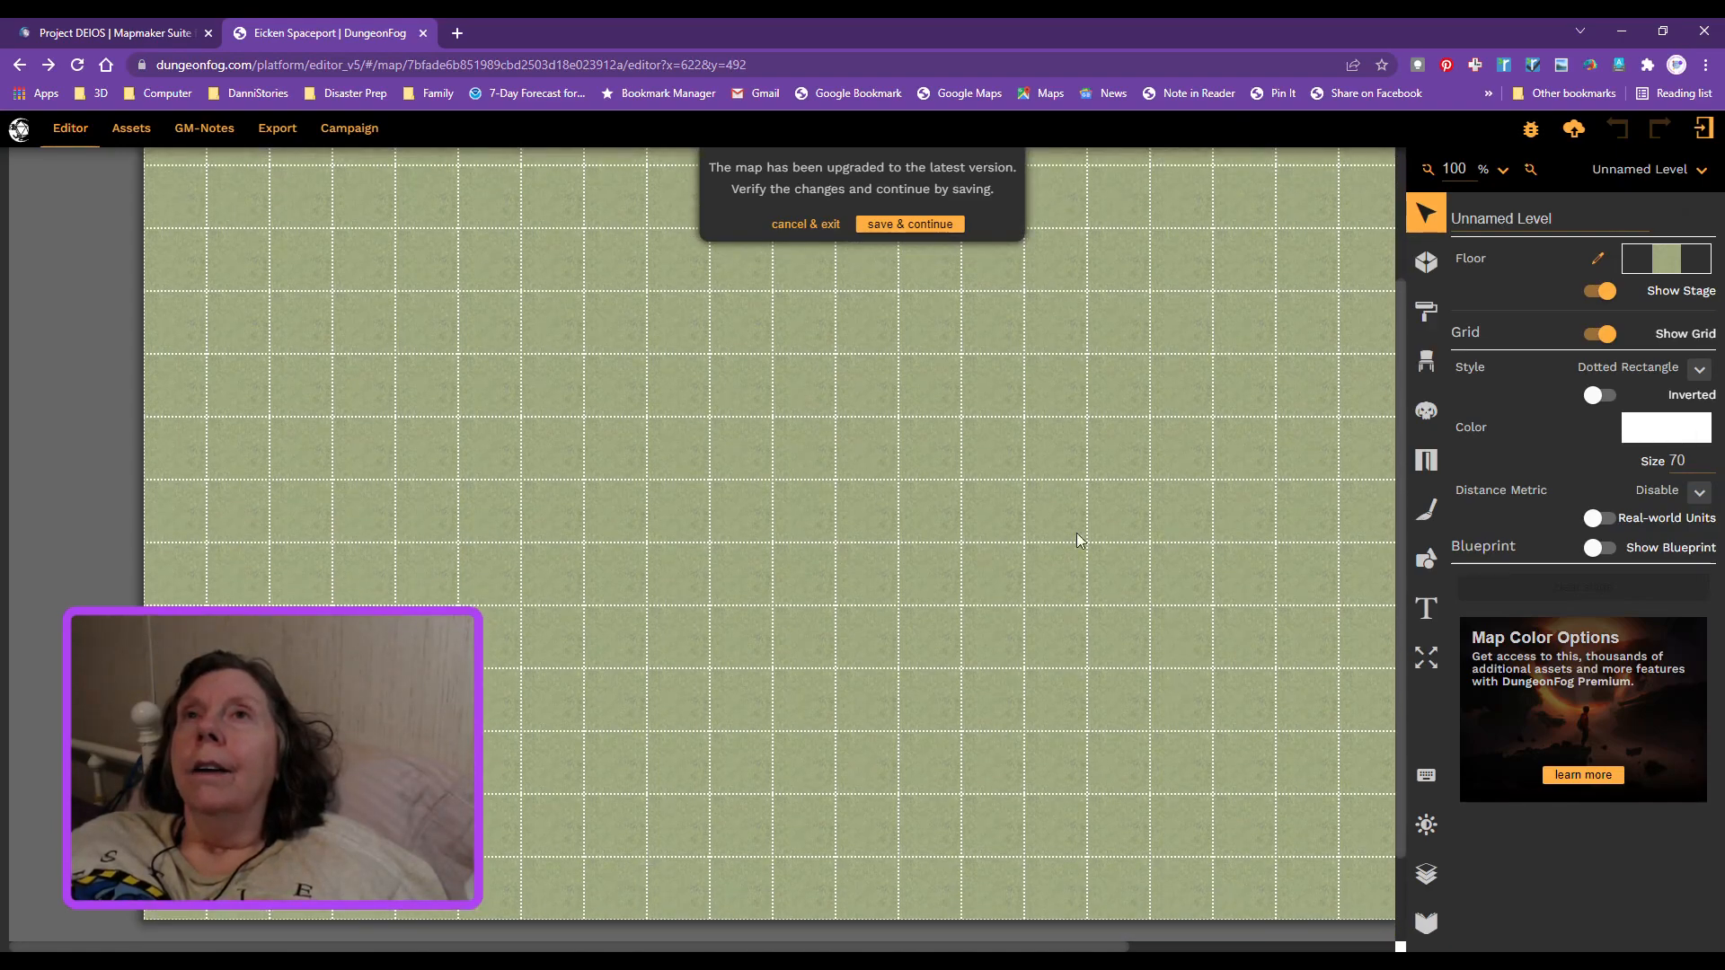
pyautogui.click(897, 225)
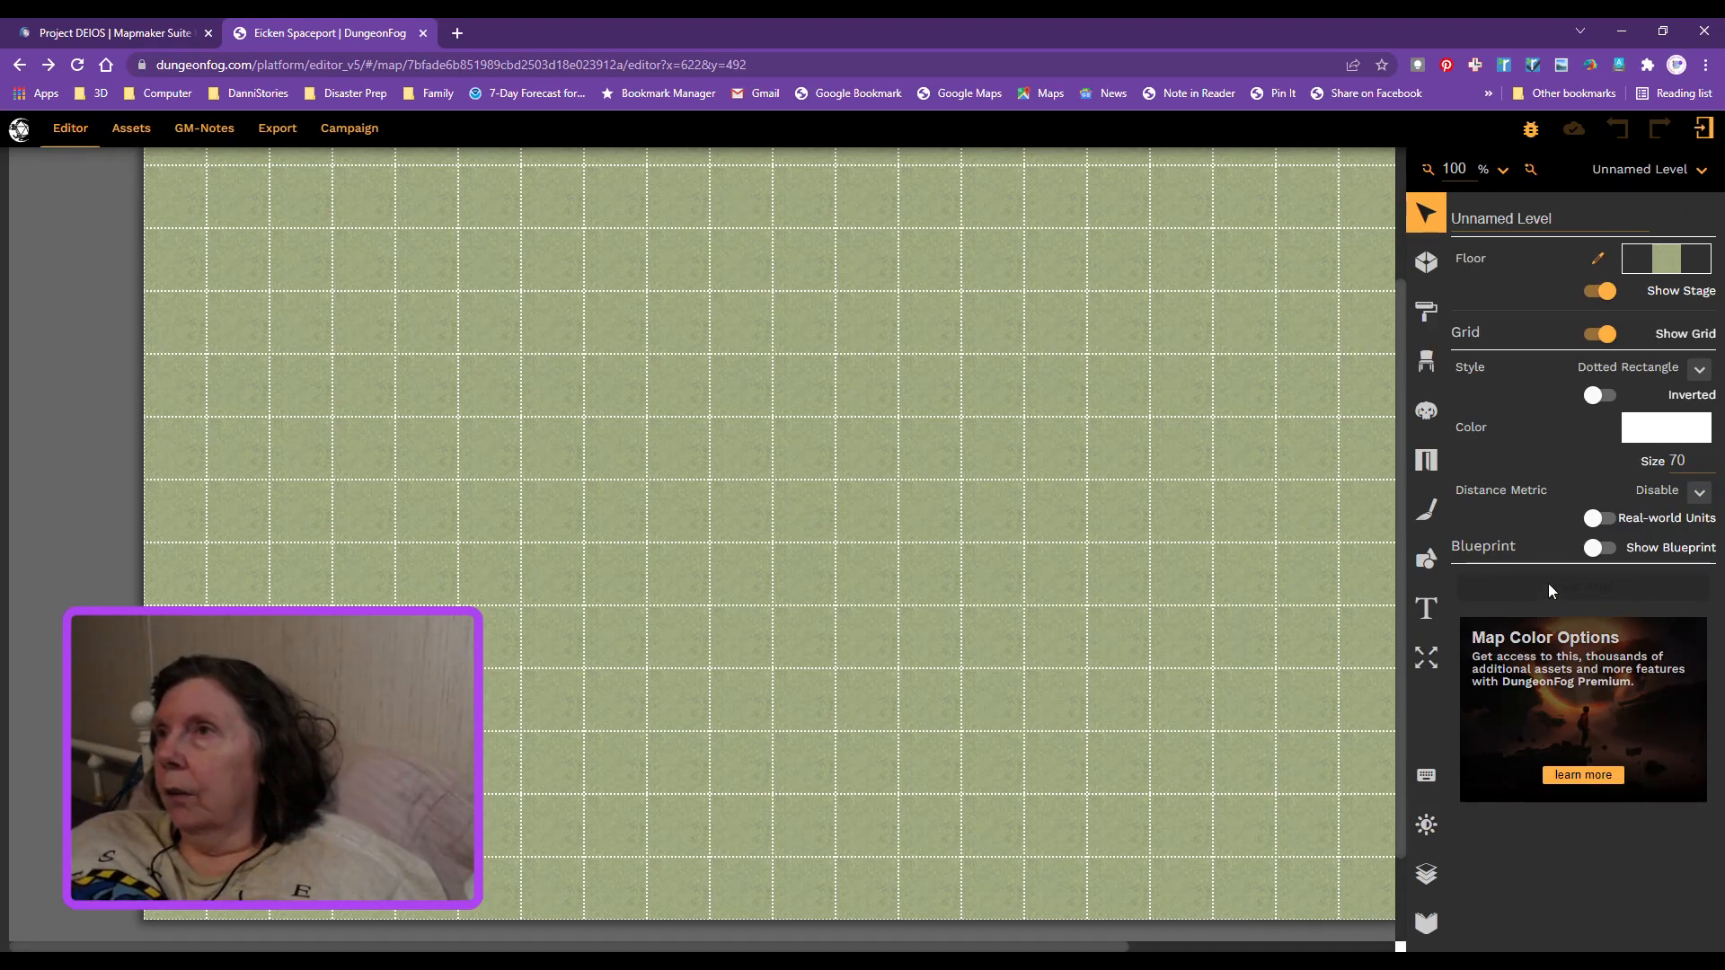
# Step: Turn on the level's blueprint and upload the Eicken Spaceport image to the Blueprint Editor
pyautogui.click(1599, 548)
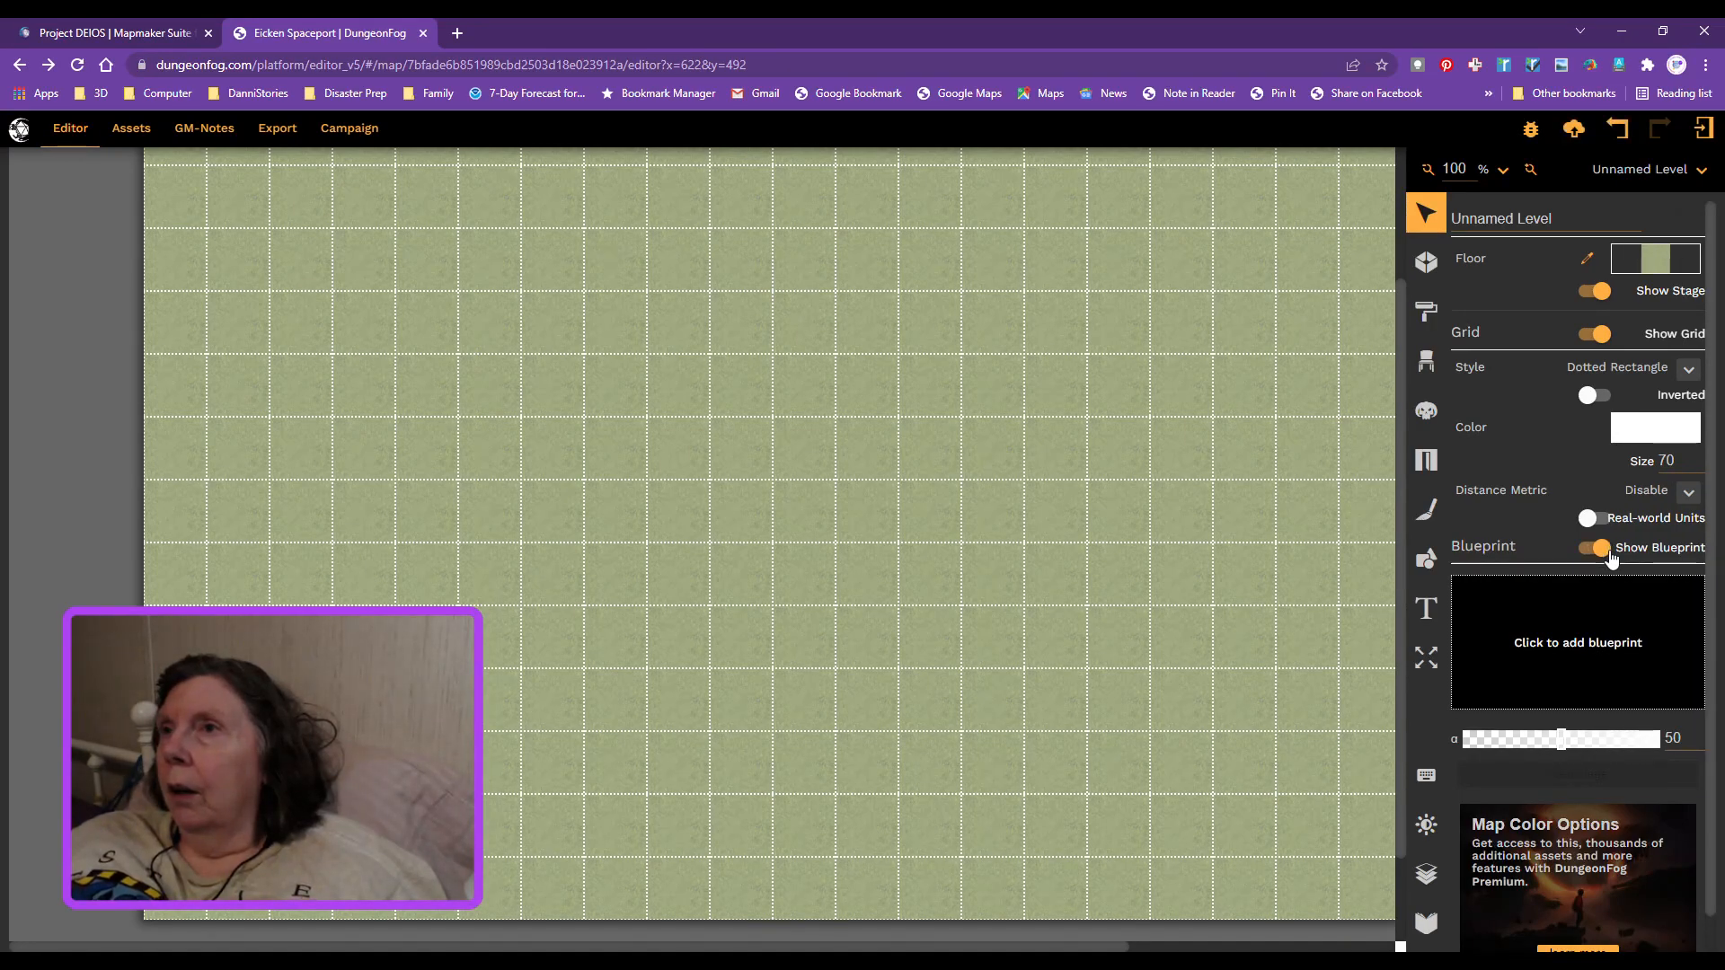
pyautogui.click(1576, 668)
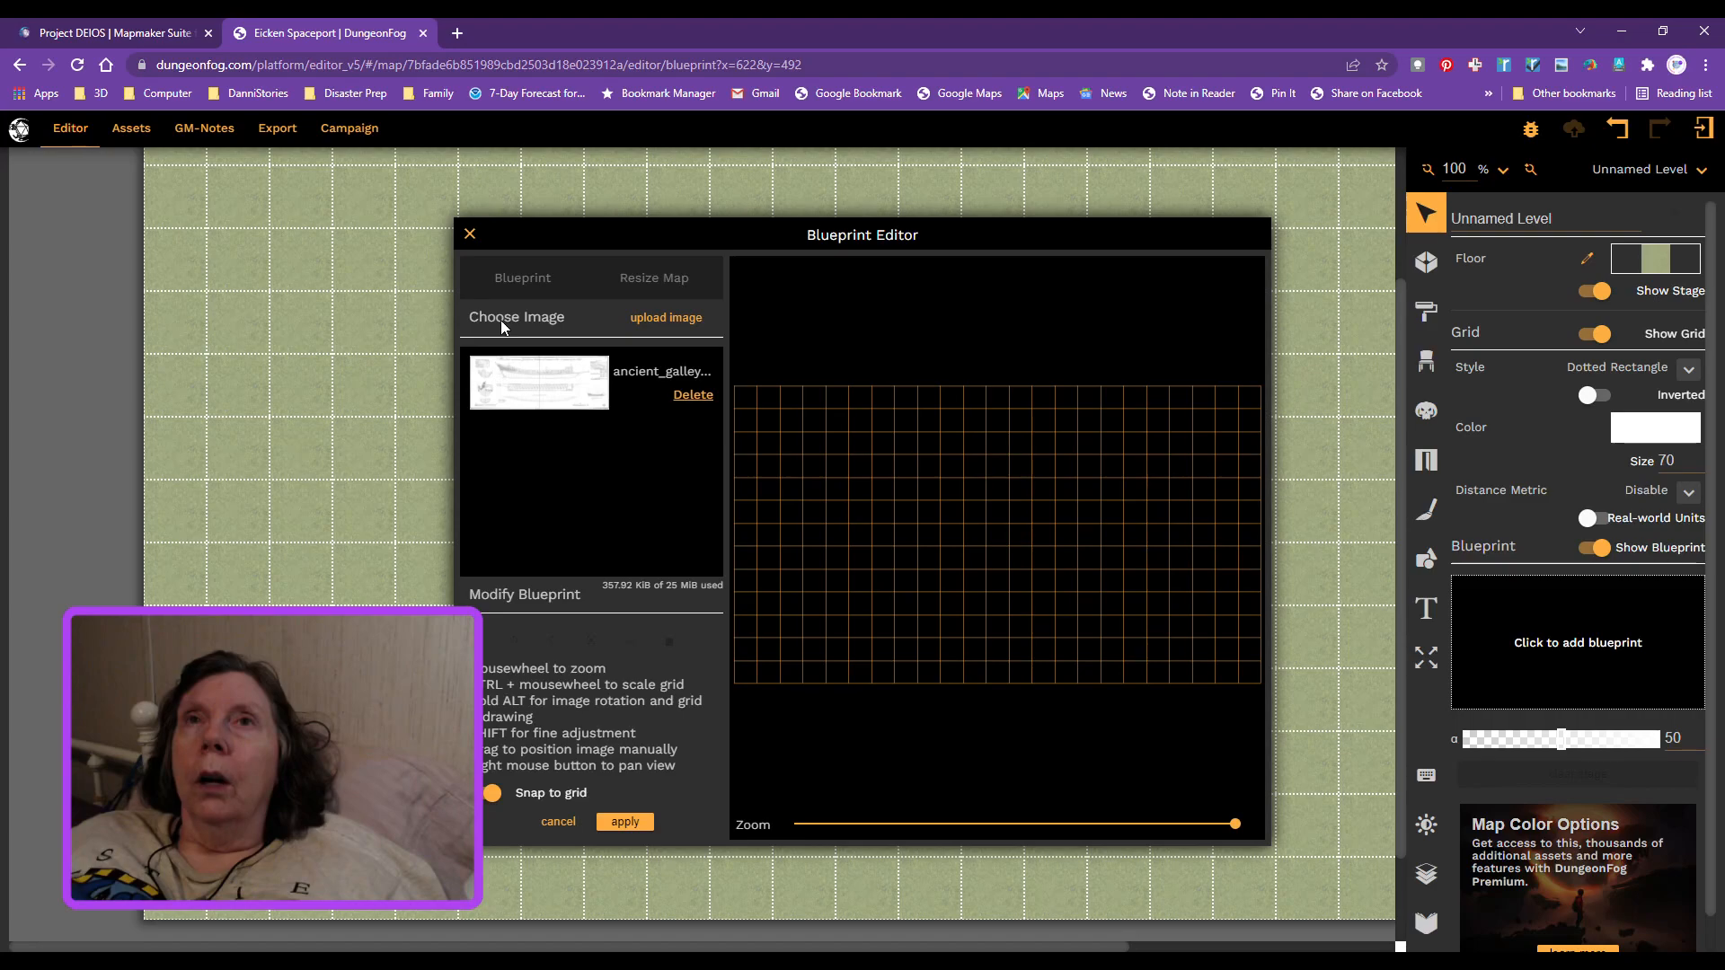
pyautogui.click(665, 317)
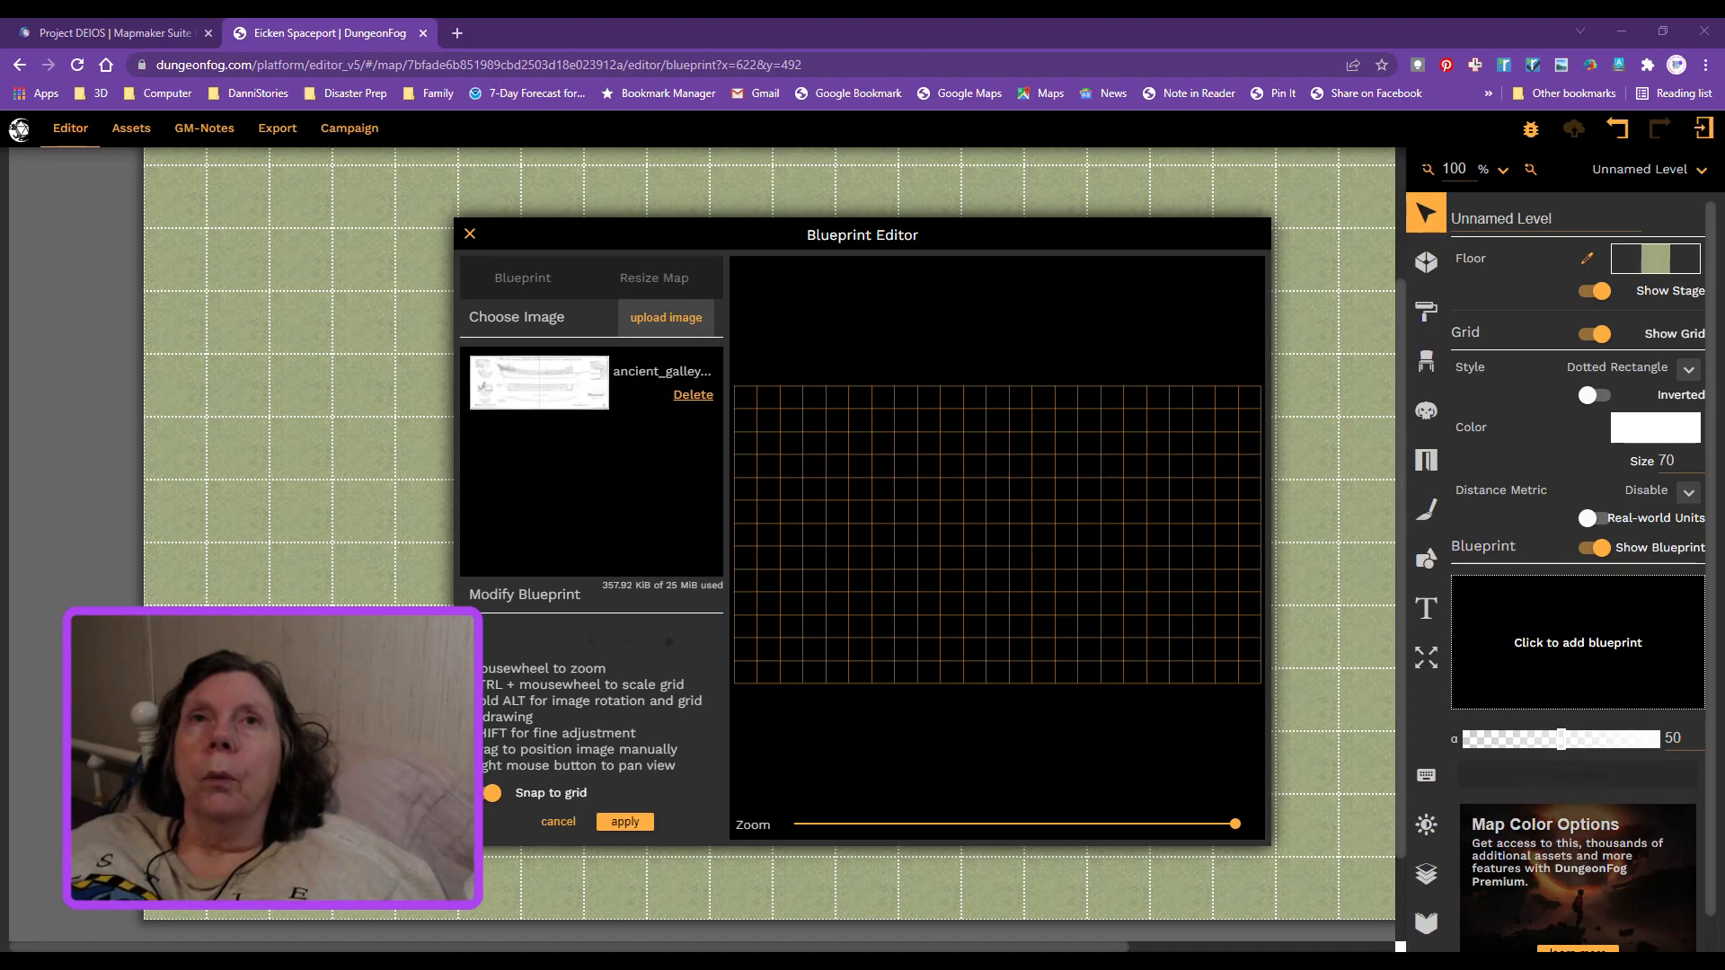
pyautogui.doubleClick(487, 468)
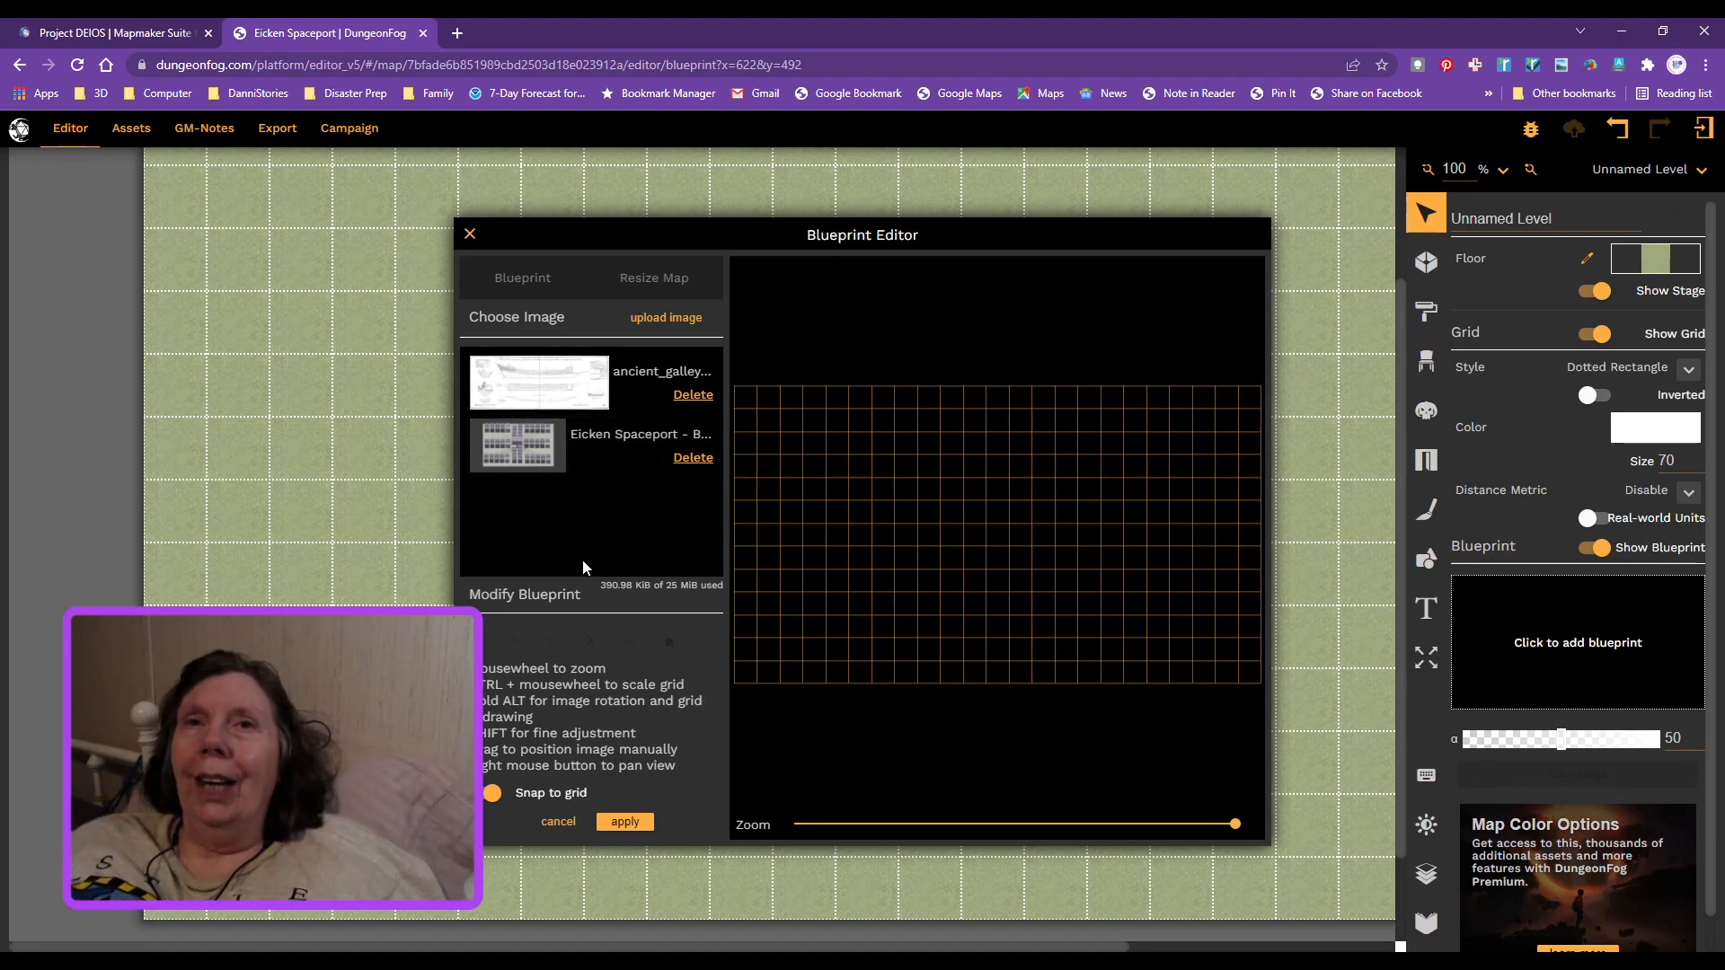
# Step: Choose the uploaded Eicken Spaceport image as the blueprint and apply it to the map
pyautogui.click(626, 823)
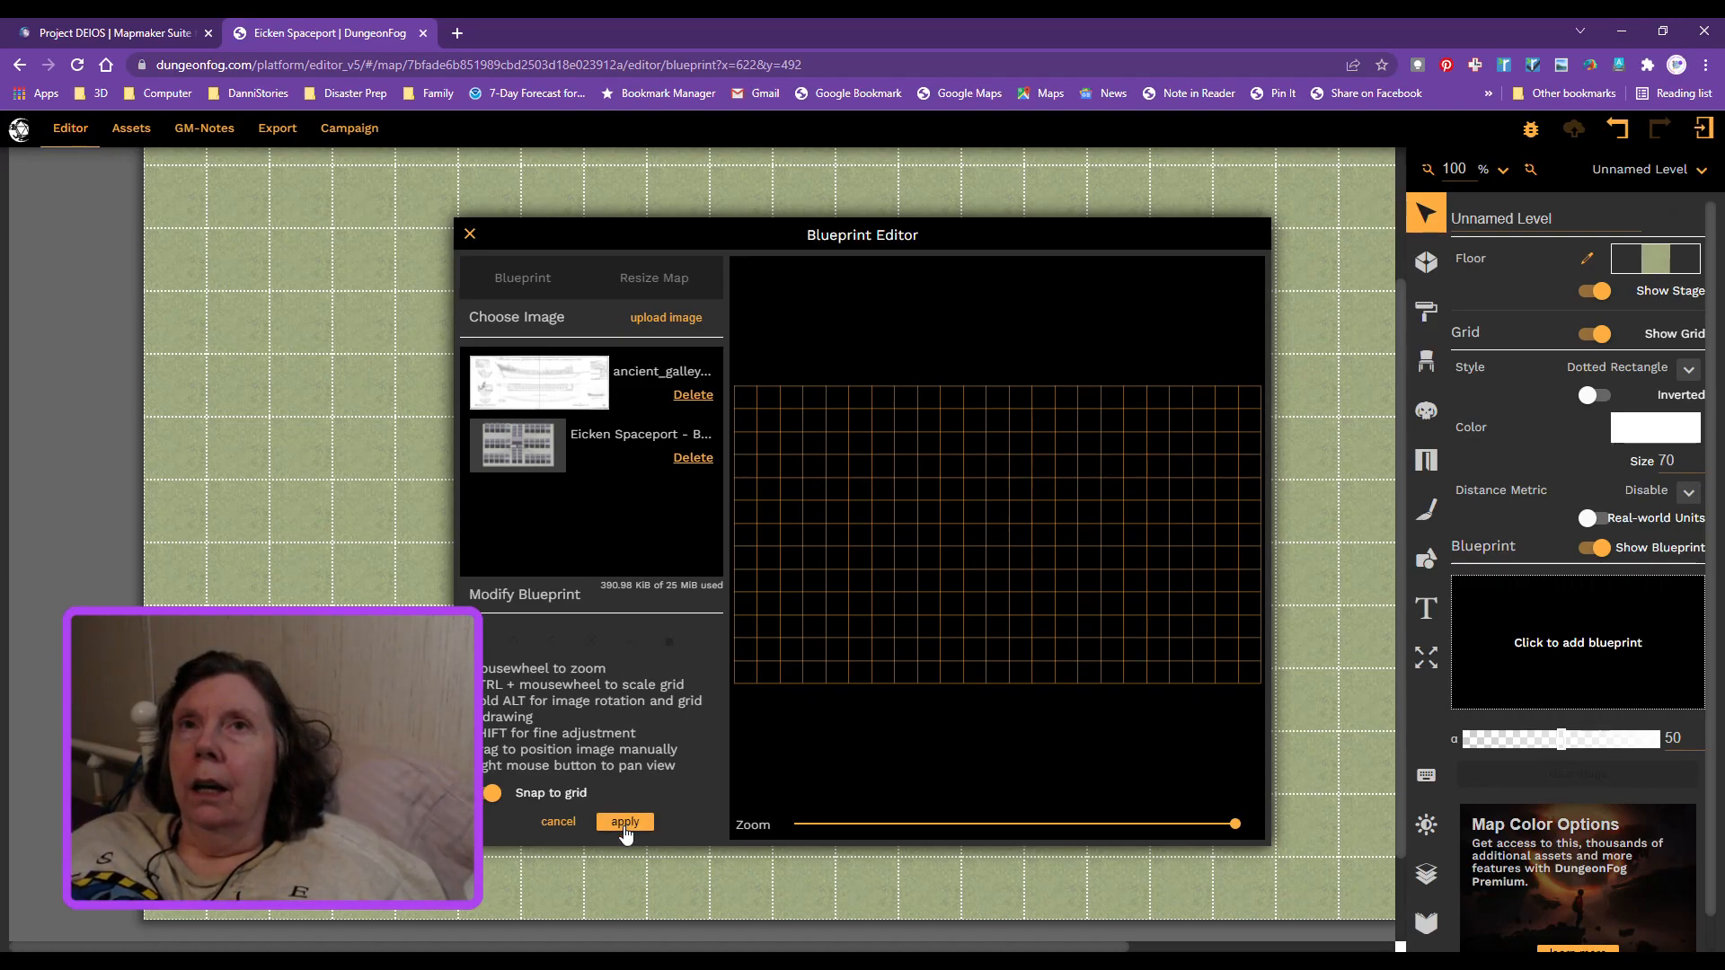
pyautogui.click(539, 442)
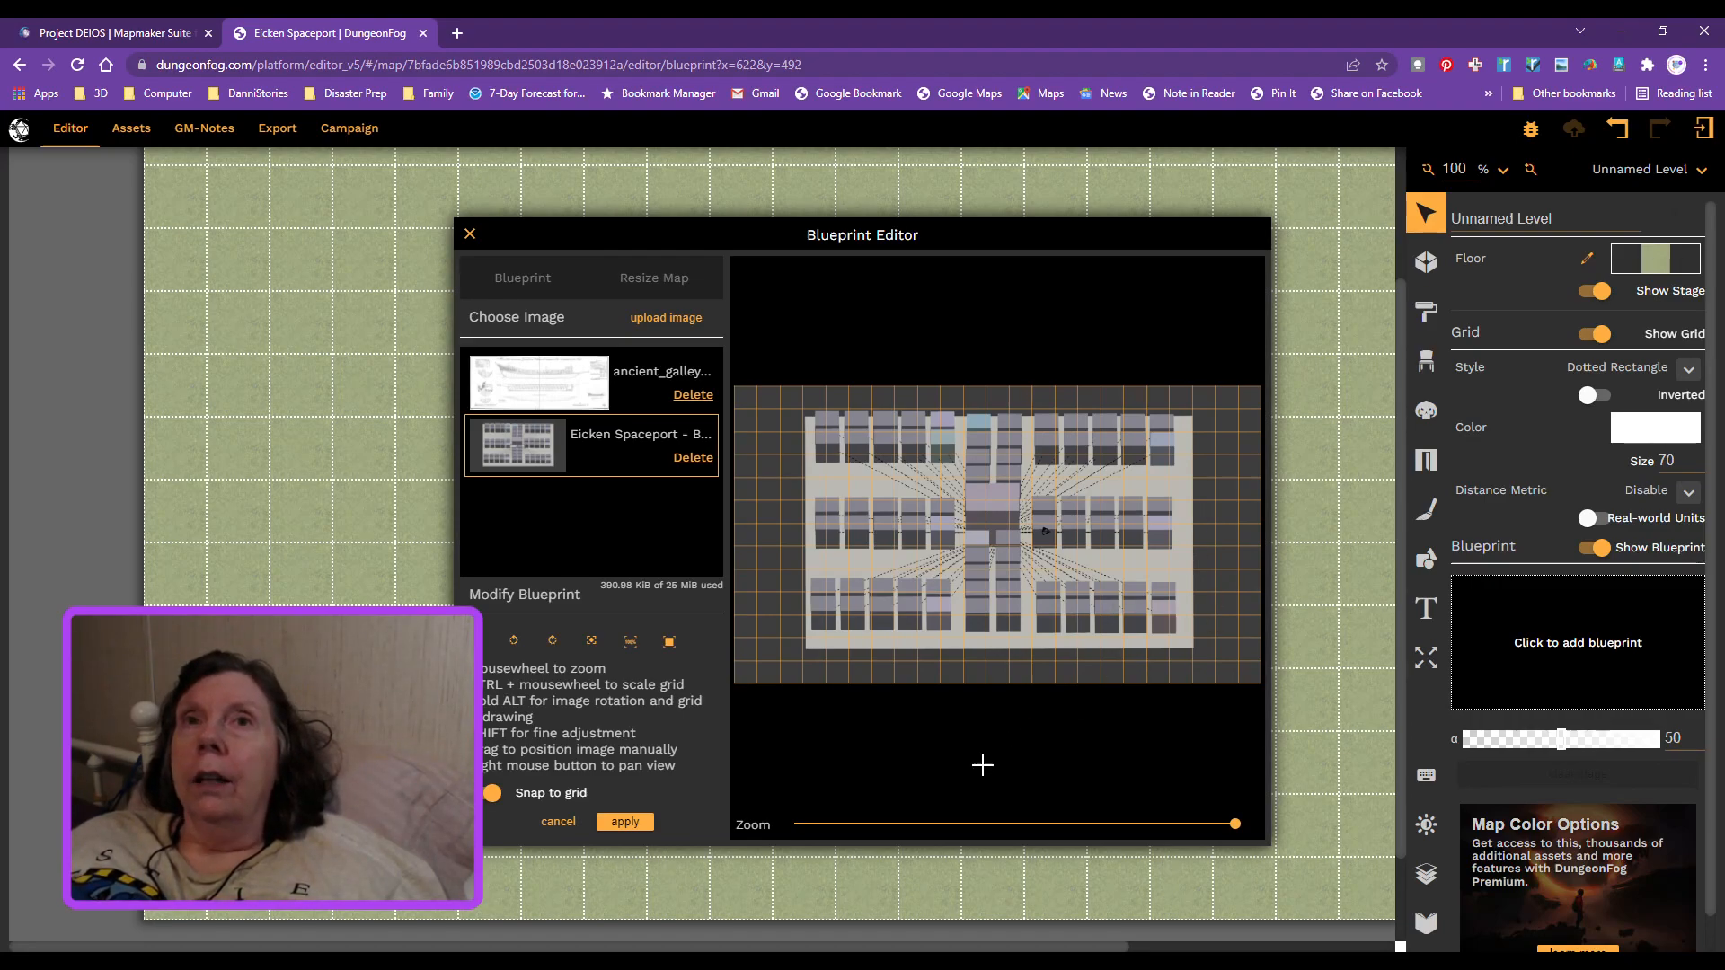
pyautogui.click(622, 824)
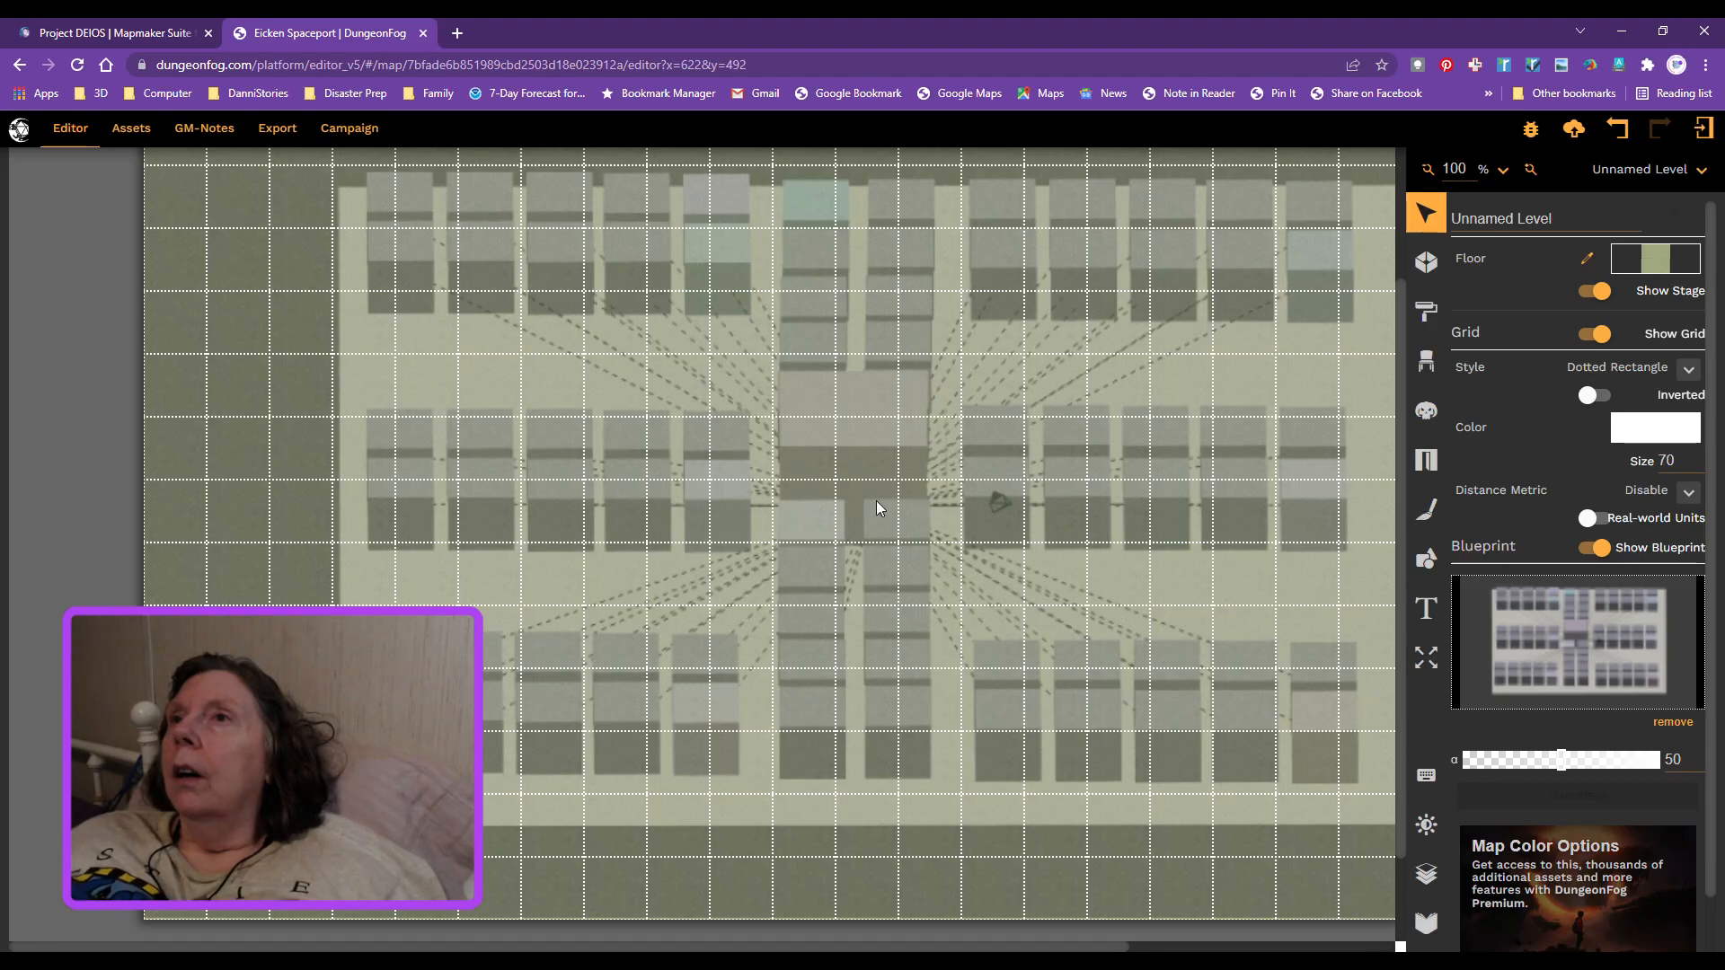
# Step: Change the grid color to the pale peach #ffe9d2
pyautogui.click(1644, 436)
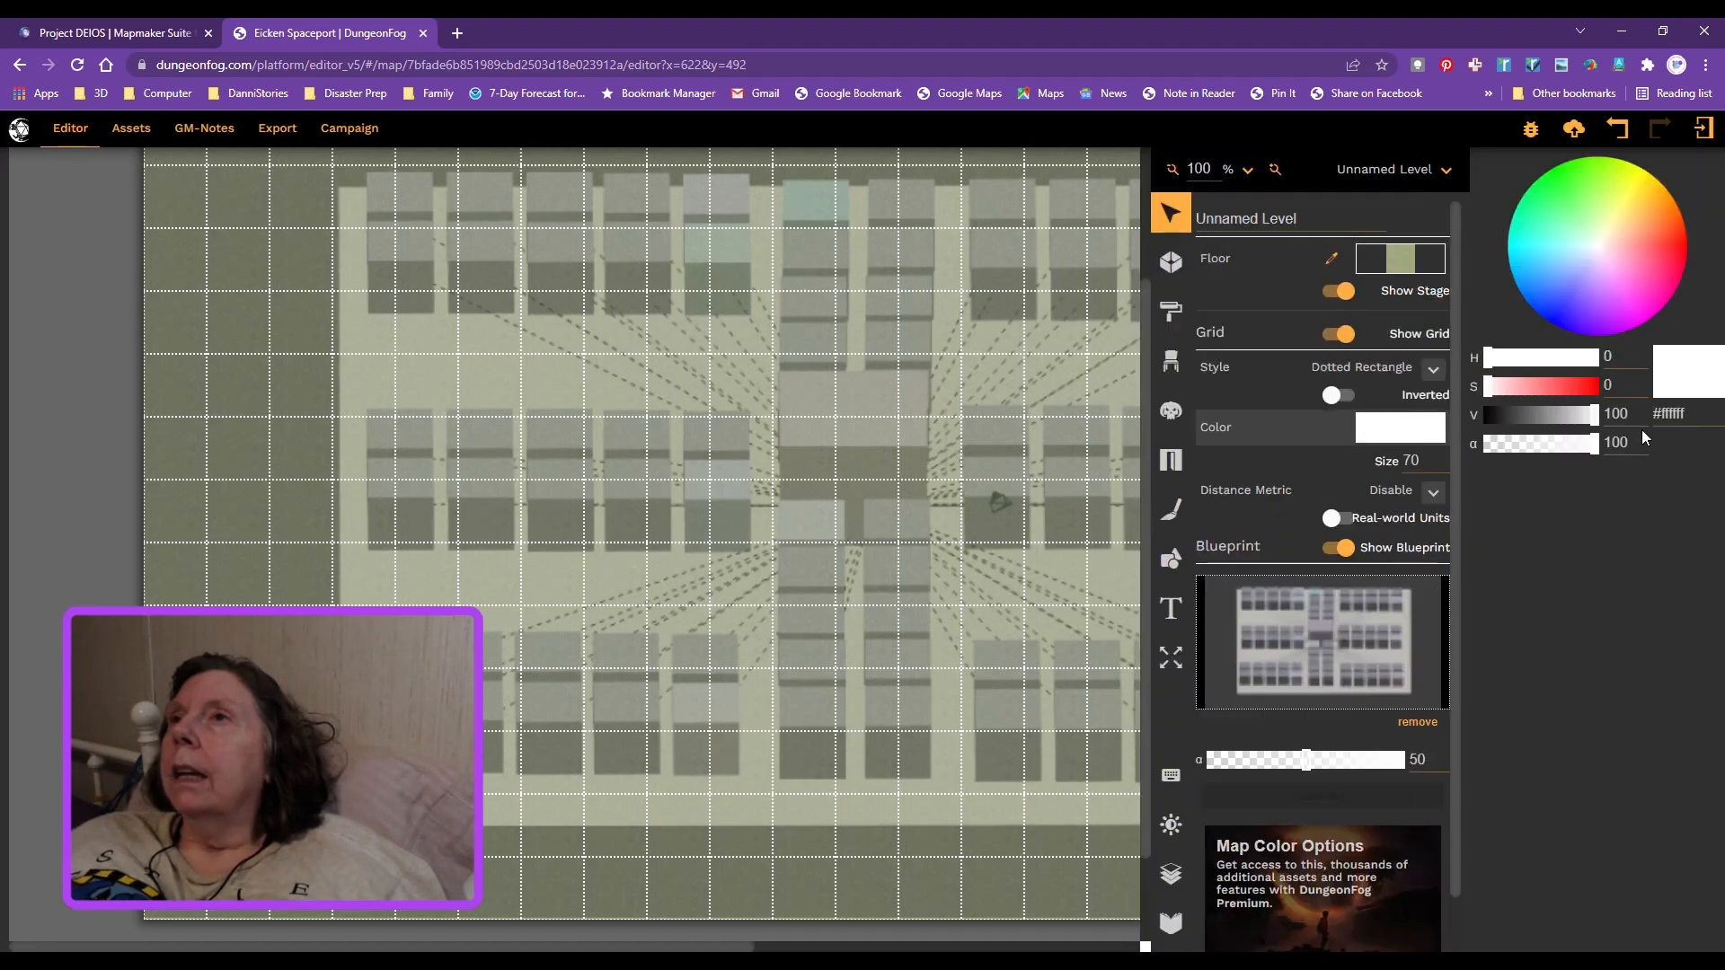
pyautogui.click(1609, 237)
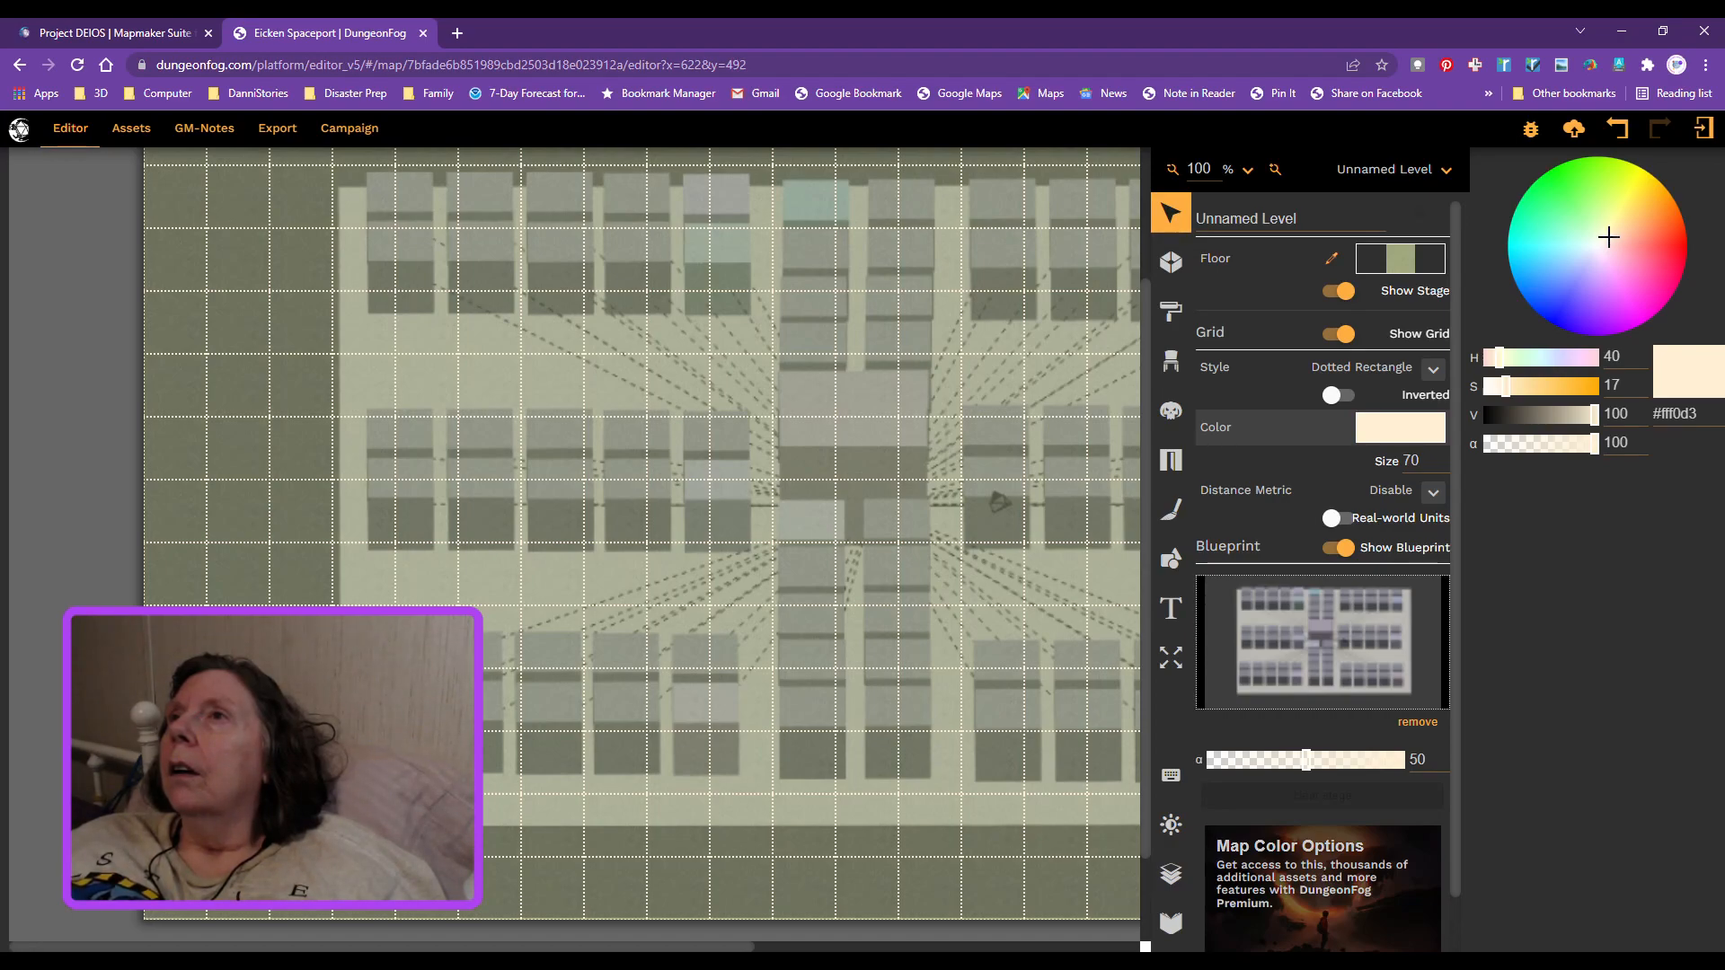
pyautogui.click(1610, 237)
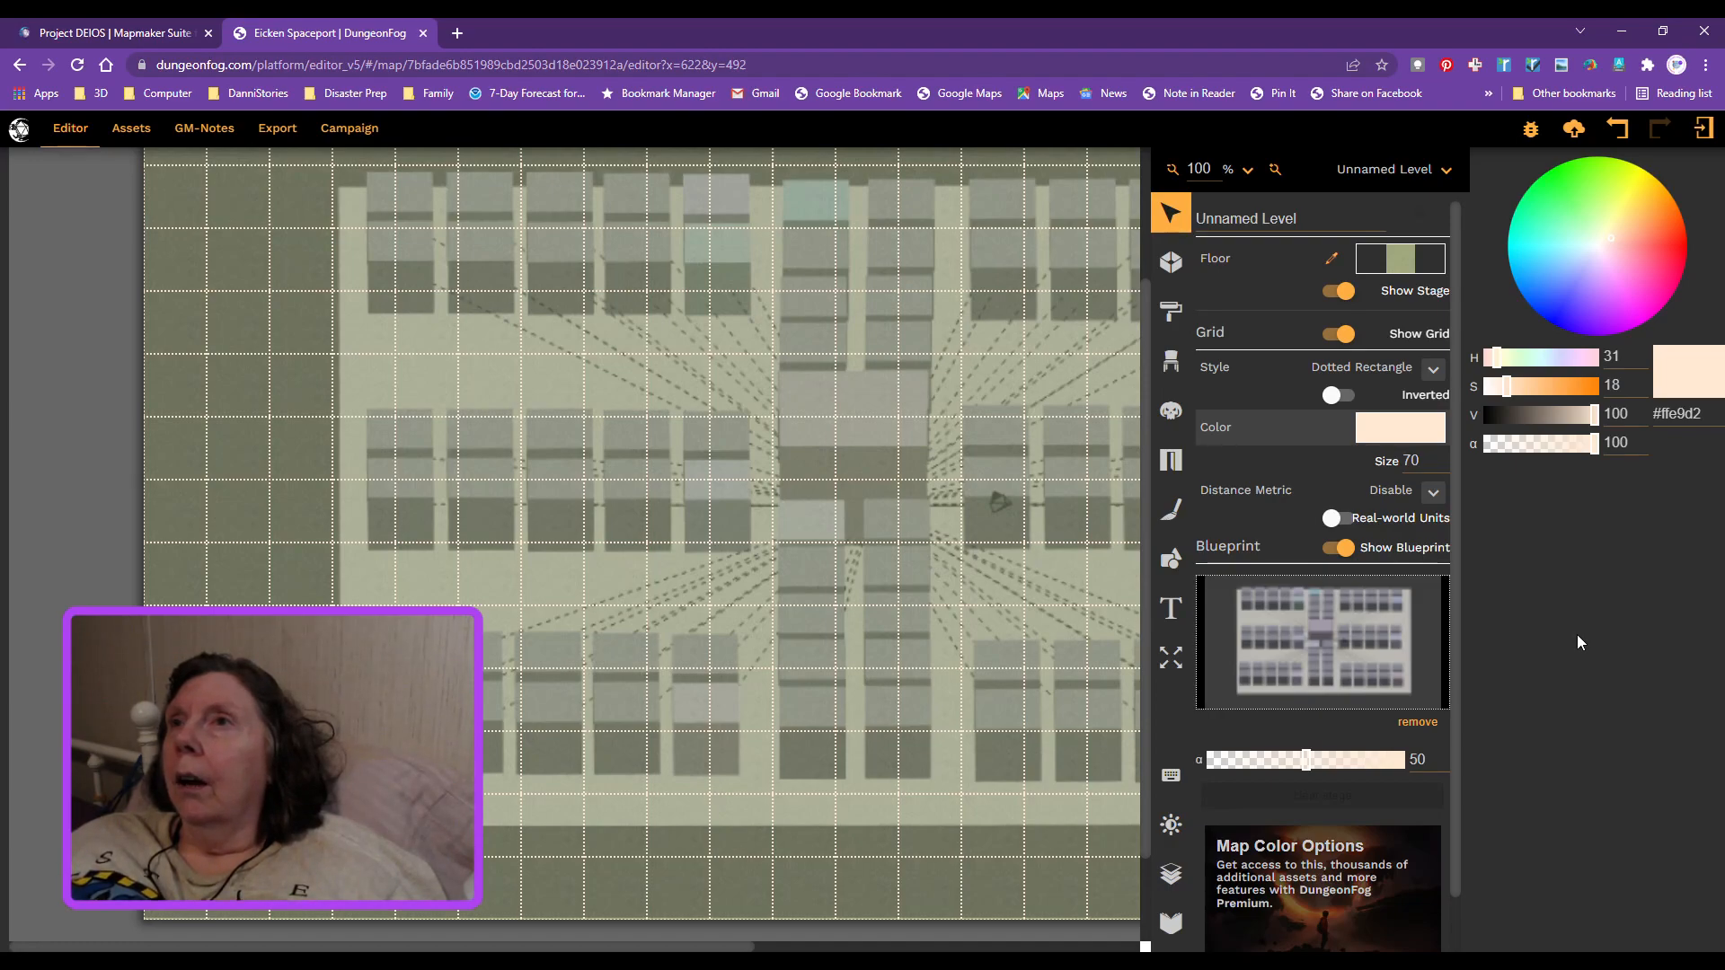
# Step: Try real-world units for the grid, with the squares measured in metres
pyautogui.click(1353, 525)
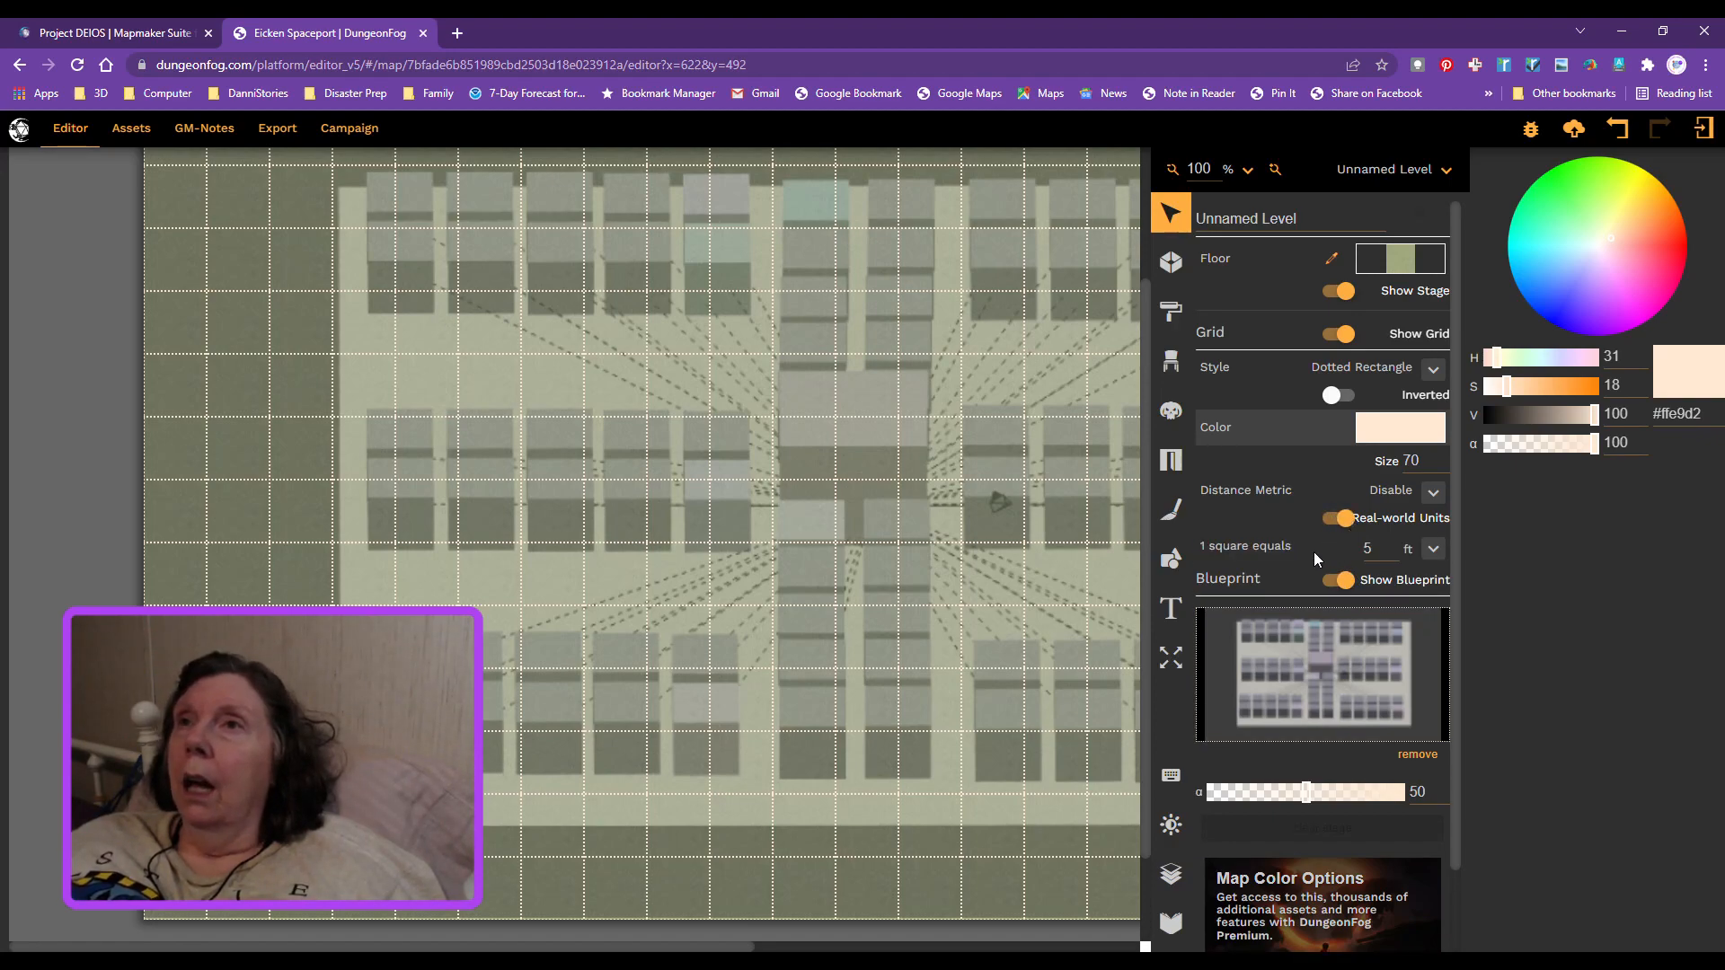
pyautogui.click(1433, 550)
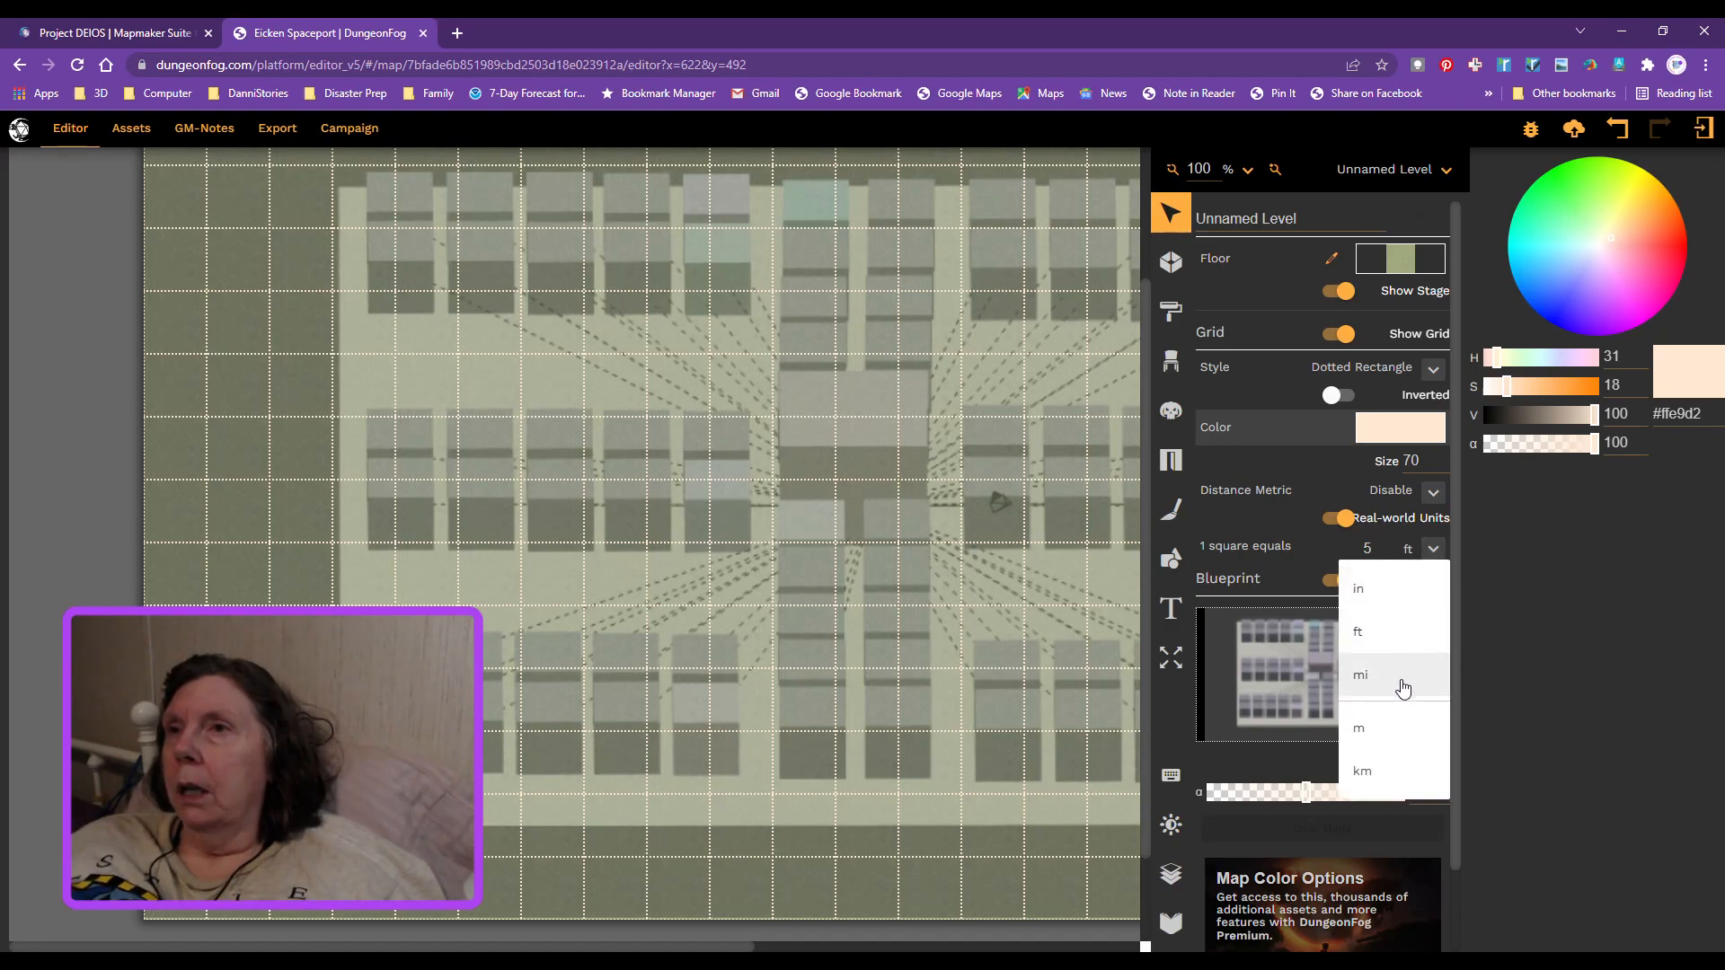
pyautogui.click(1384, 737)
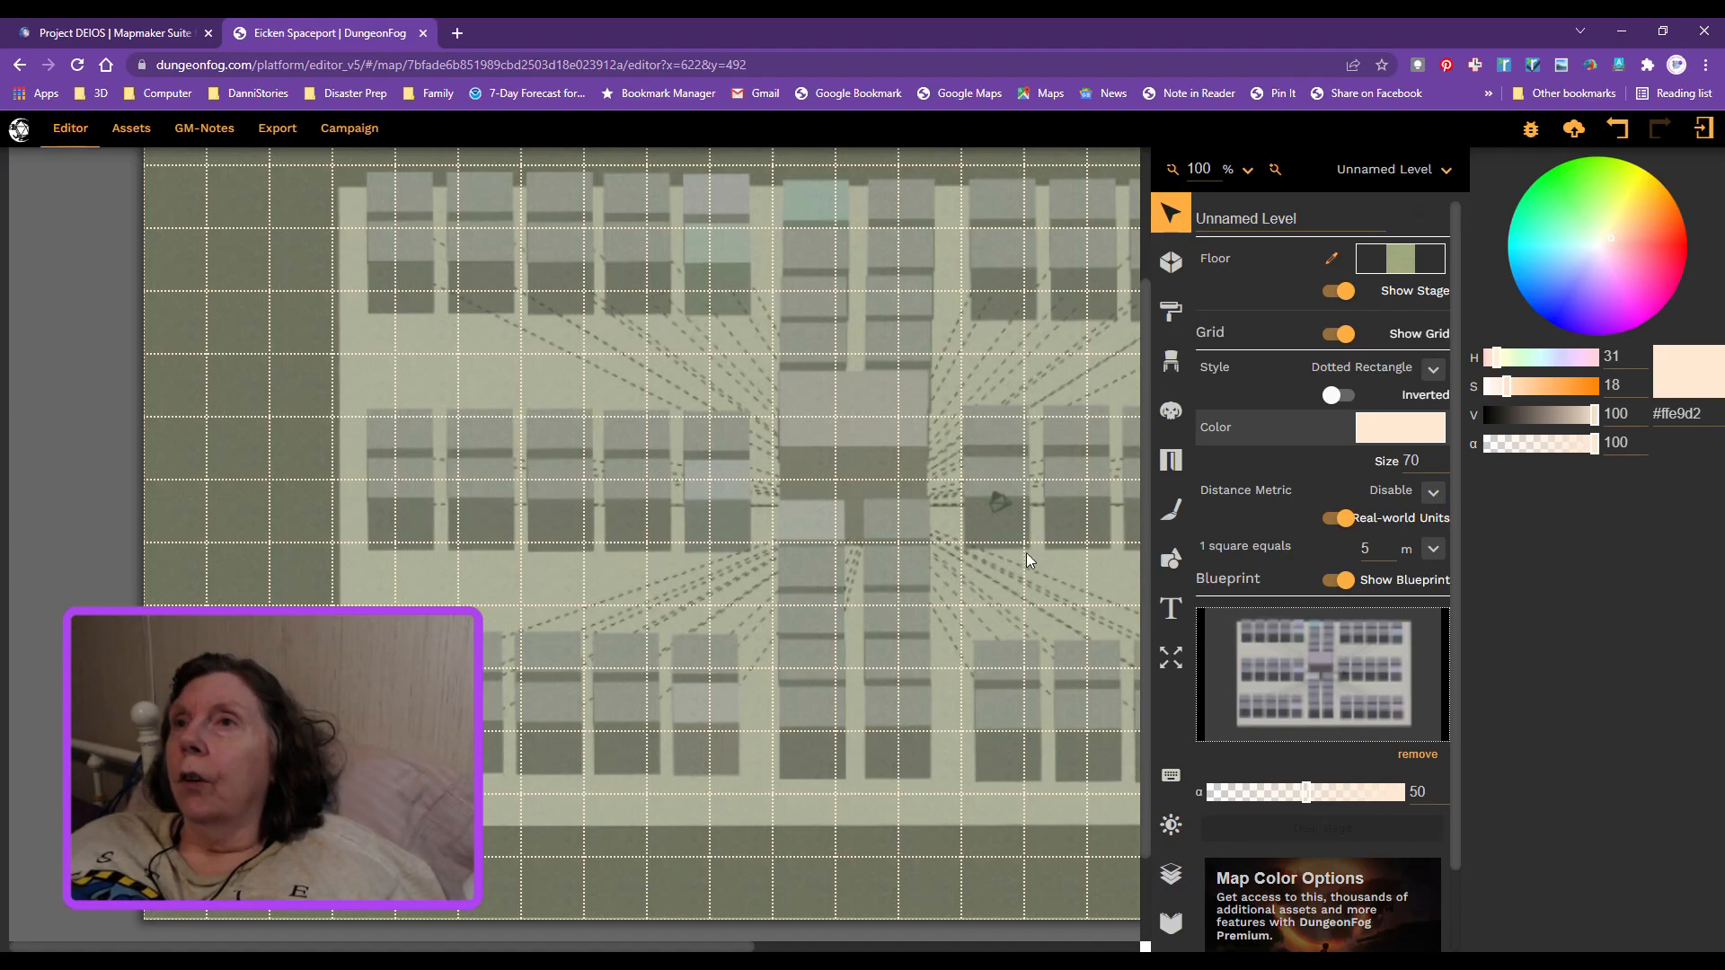
# Step: Try 10 m and 5 m per grid square, and turn the real-world units off again
pyautogui.click(1366, 550)
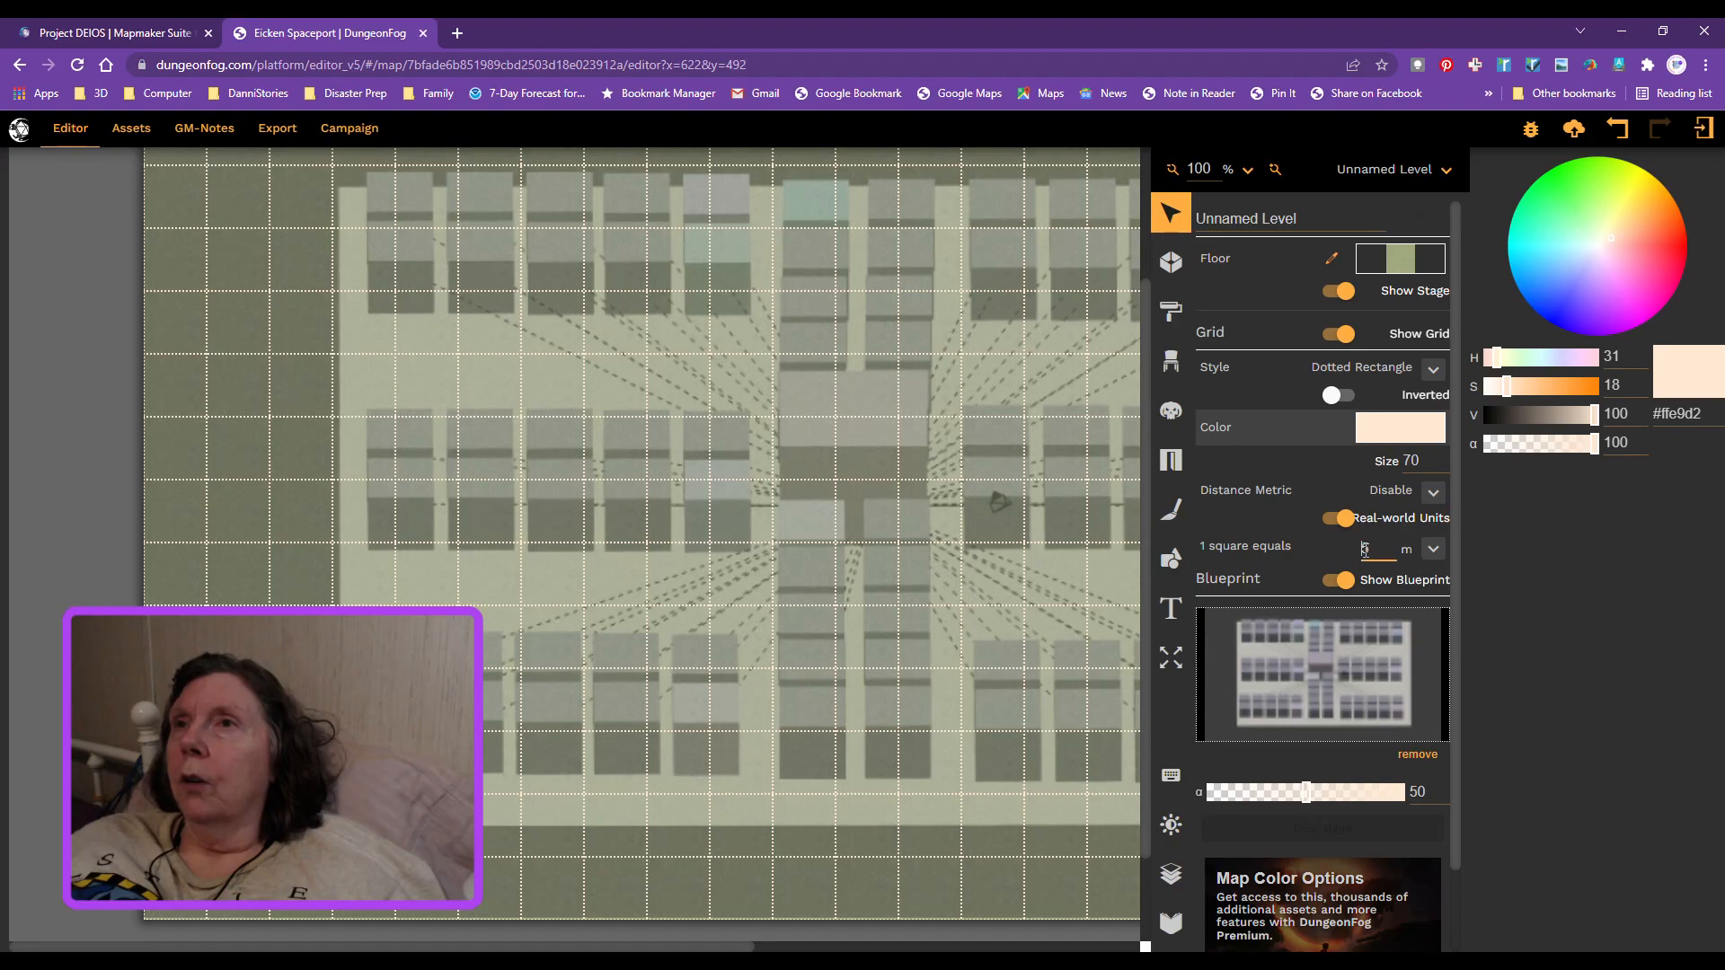
pyautogui.press('BackSpace')
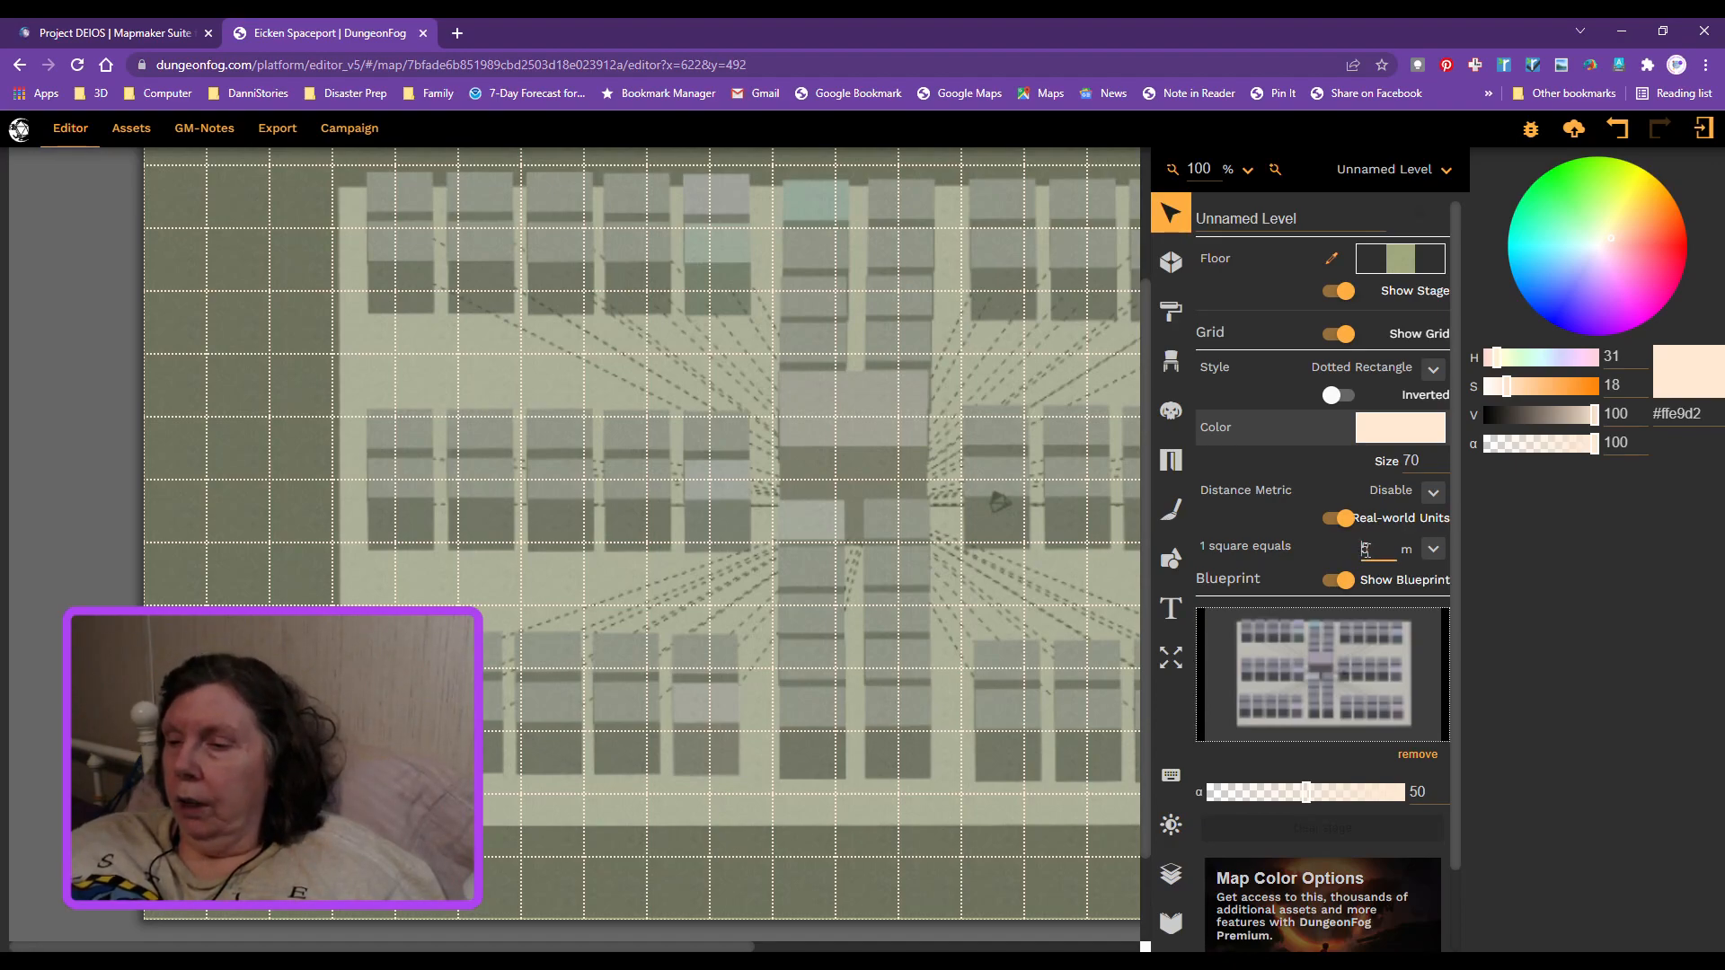
pyautogui.write('10')
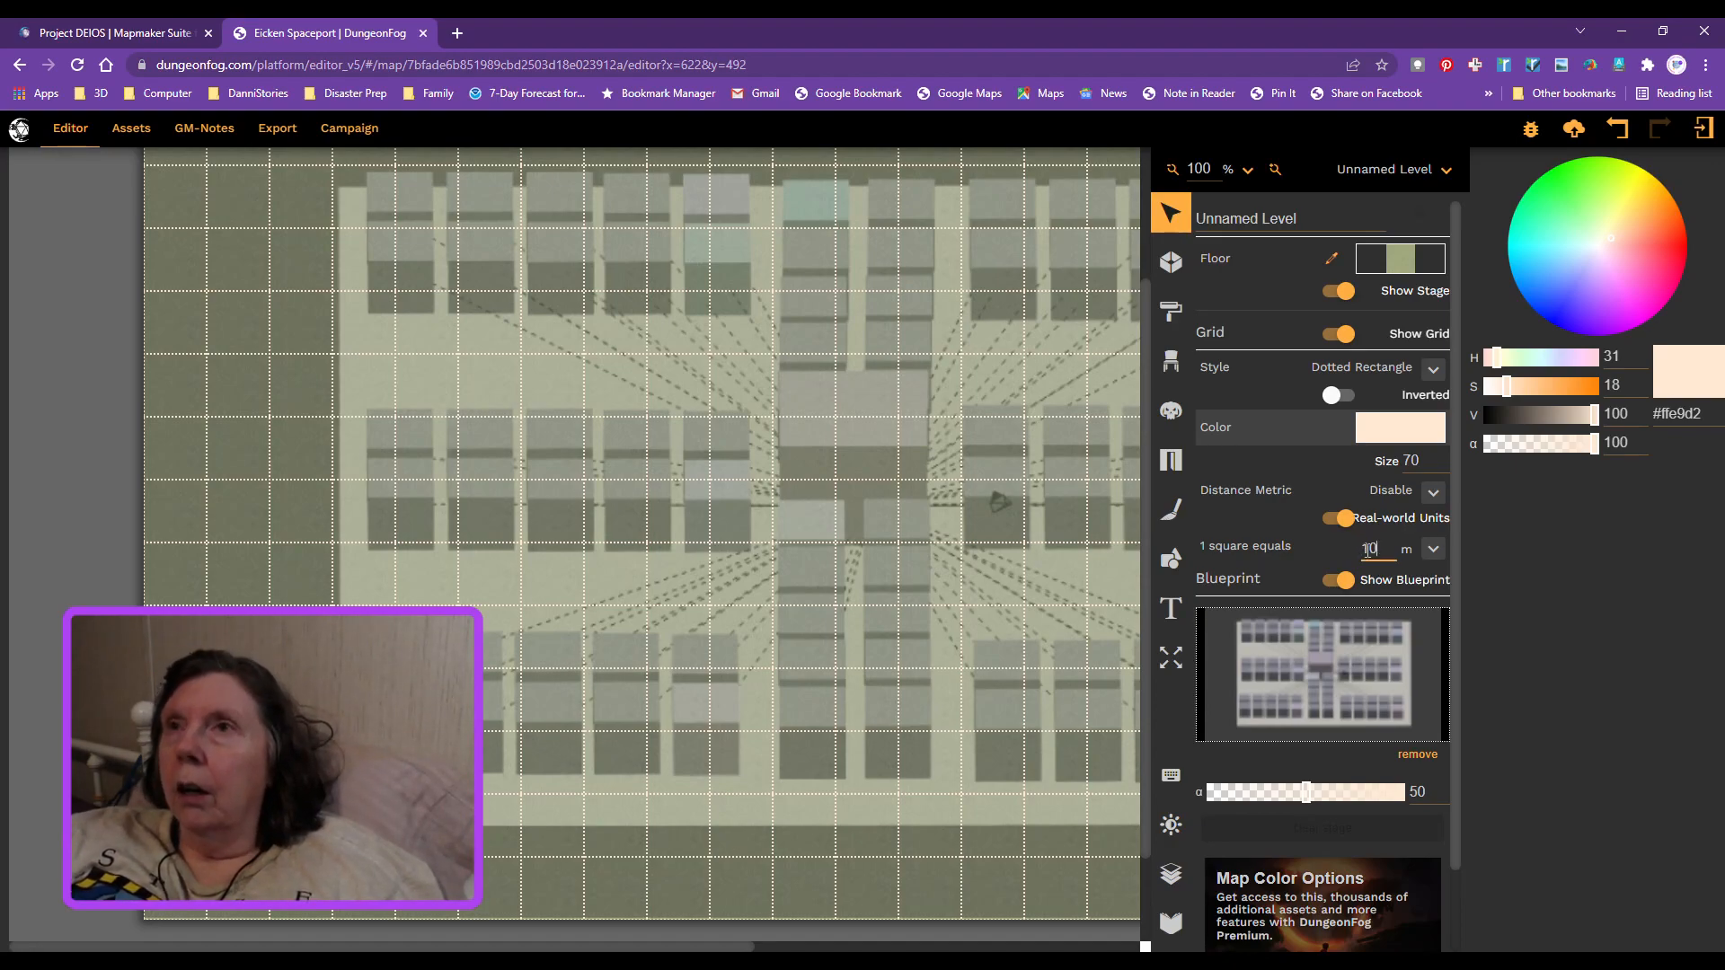
pyautogui.press('BackSpace')
pyautogui.press('BackSpace')
pyautogui.write('5')
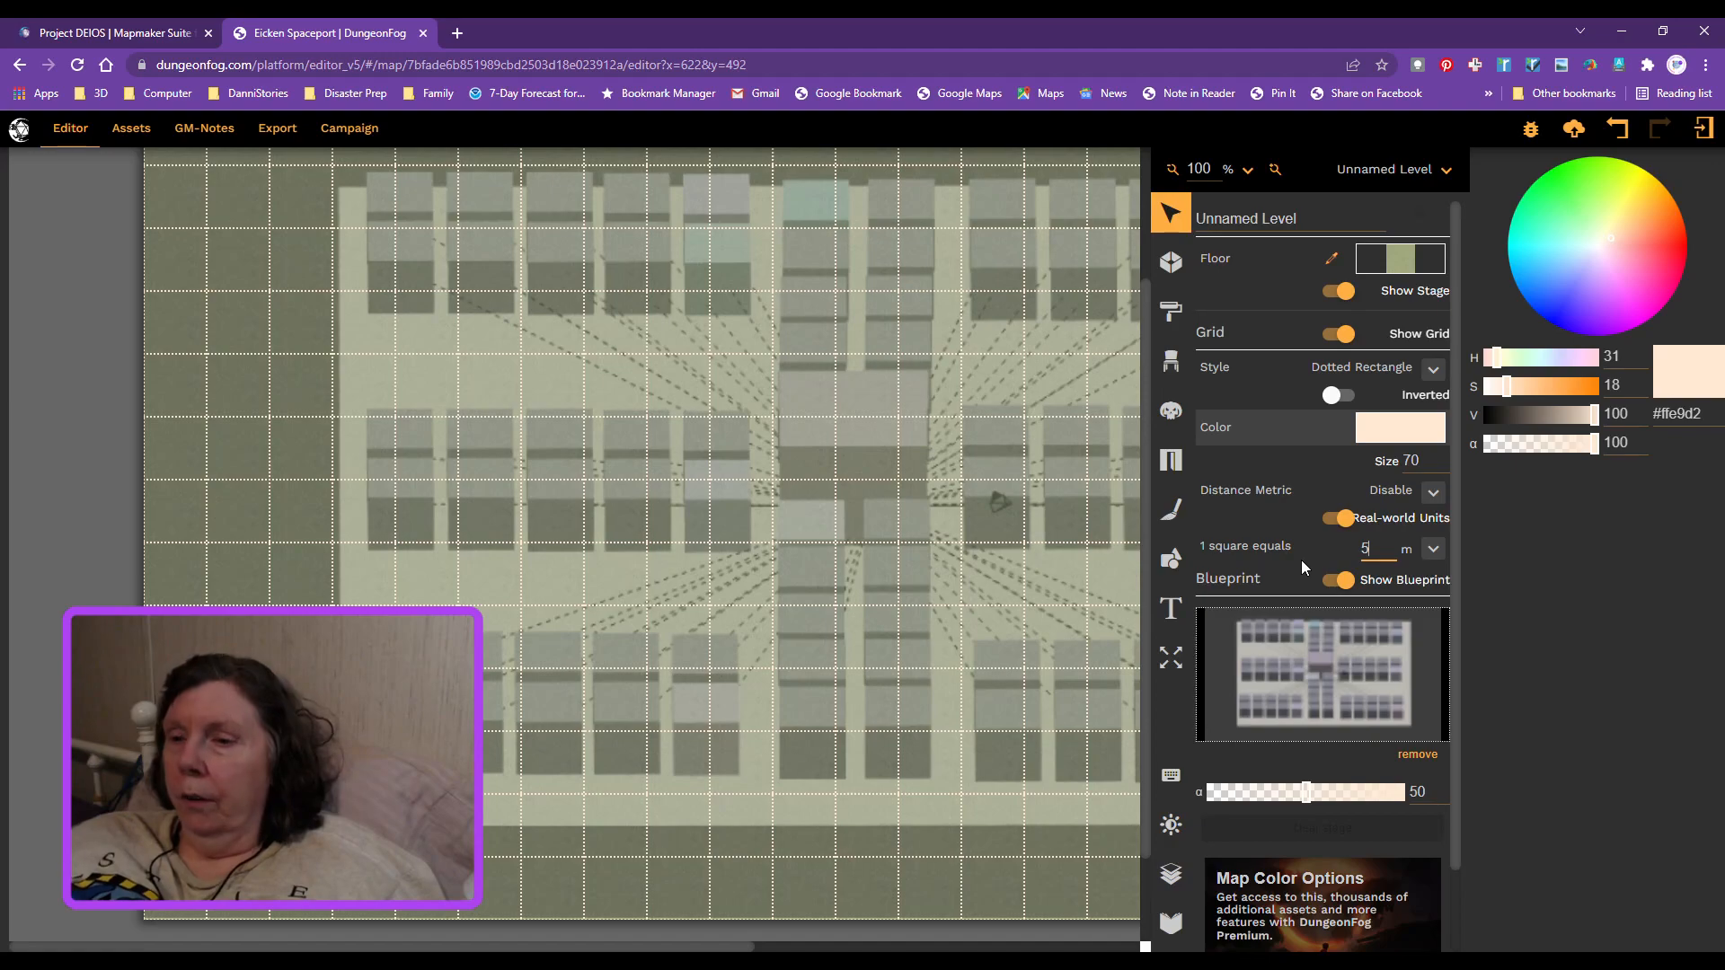
pyautogui.press('BackSpace')
pyautogui.write('10')
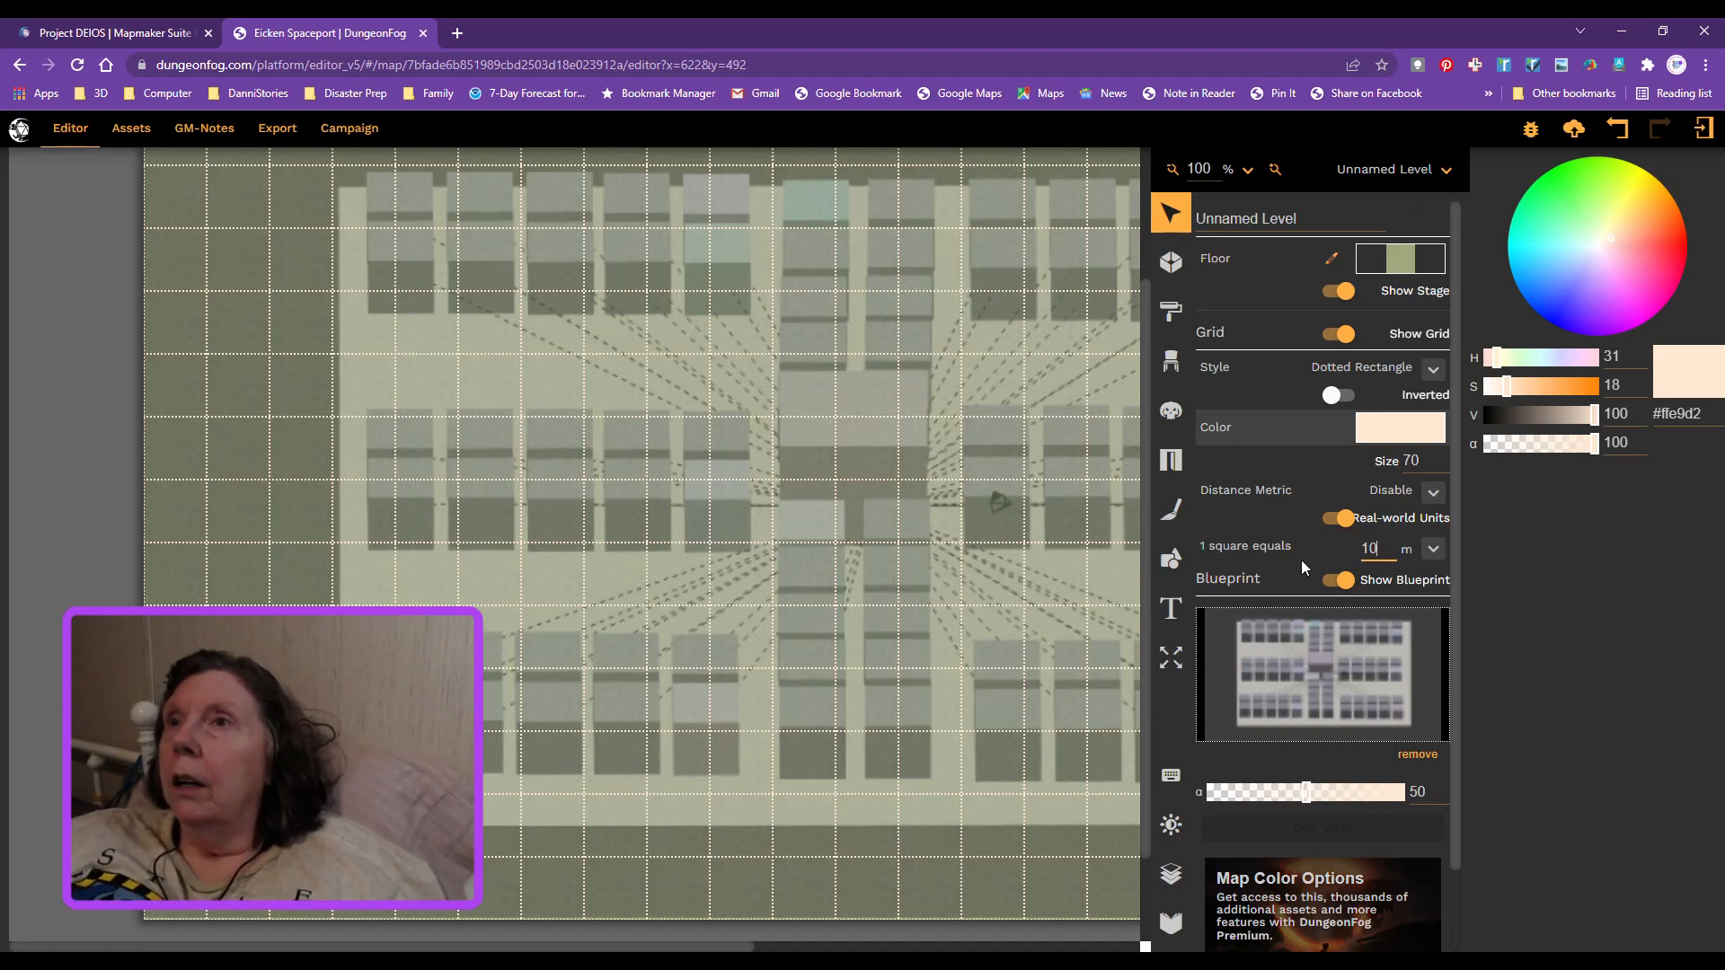
pyautogui.press('BackSpace')
pyautogui.press('BackSpace')
pyautogui.write('5')
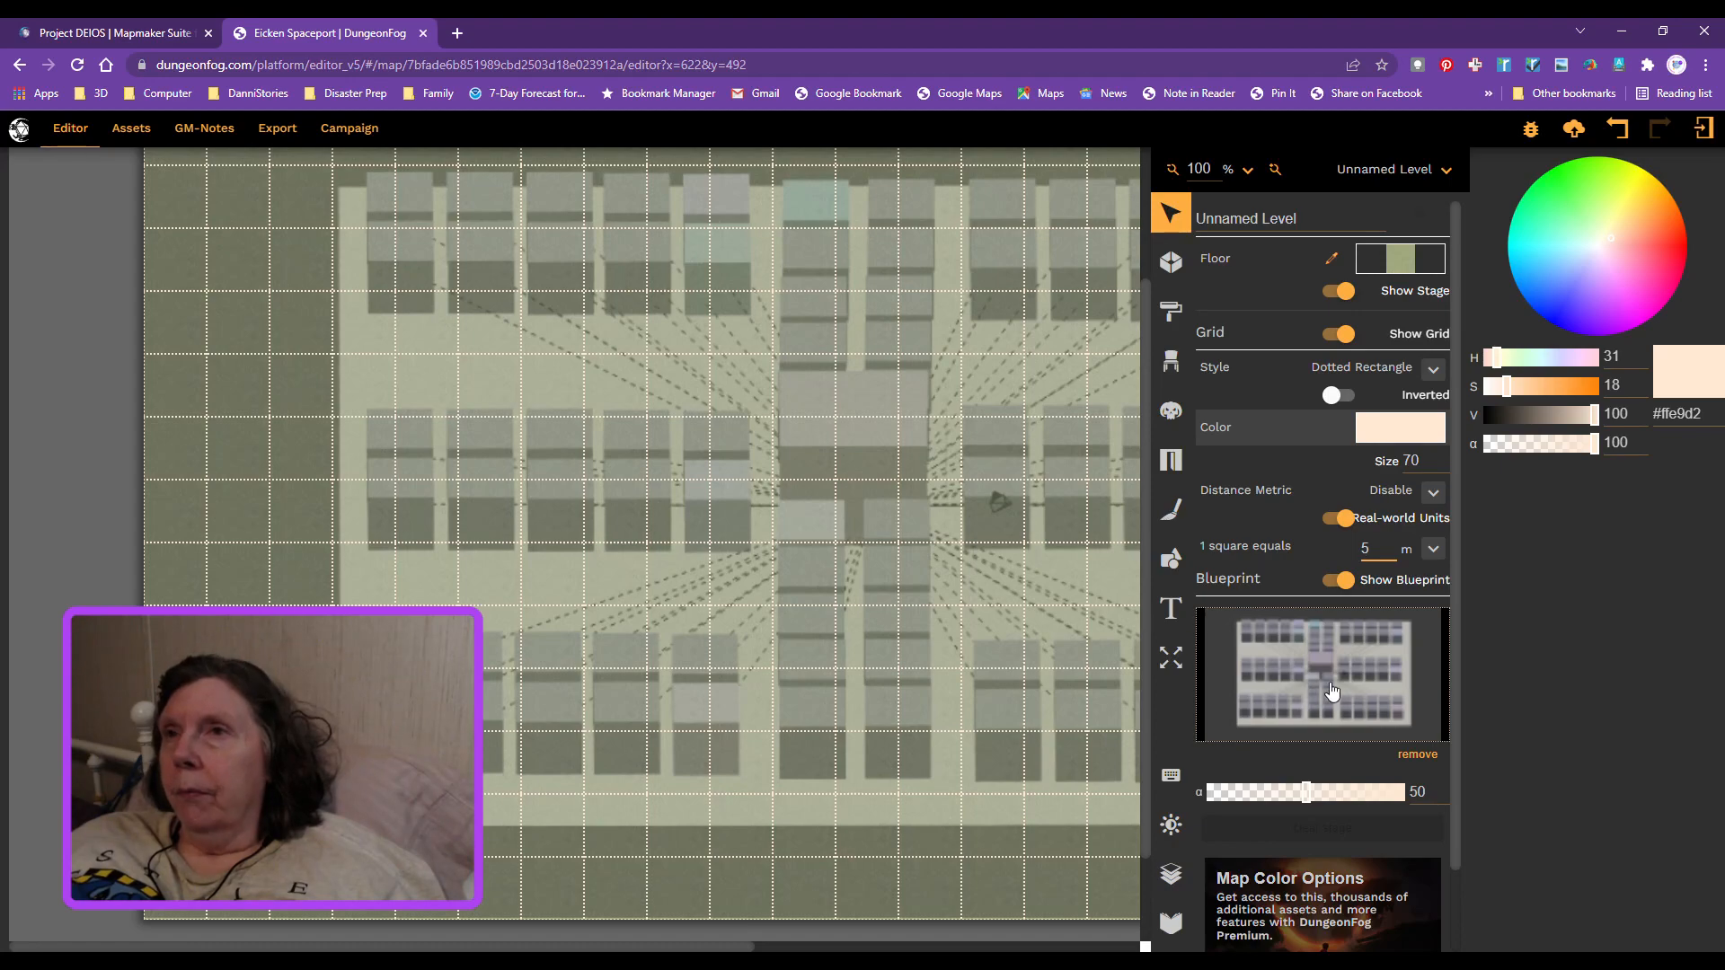
pyautogui.moveTo(1330, 690); pyautogui.dragTo(1308, 687)
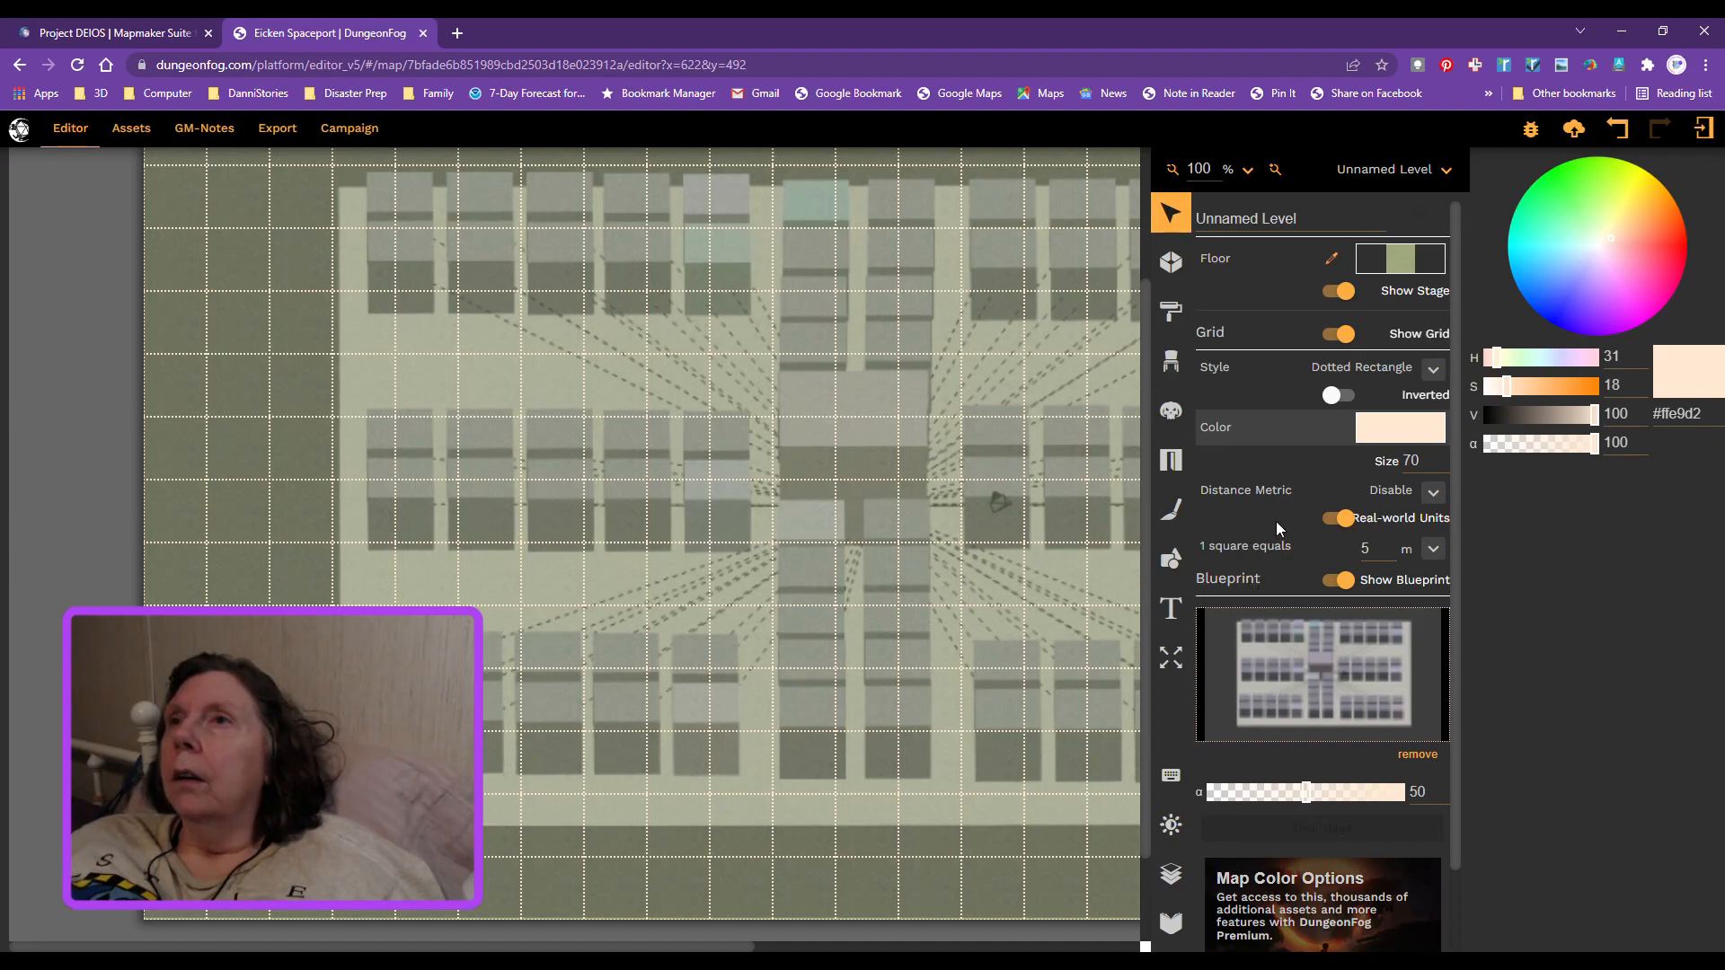
pyautogui.click(1330, 525)
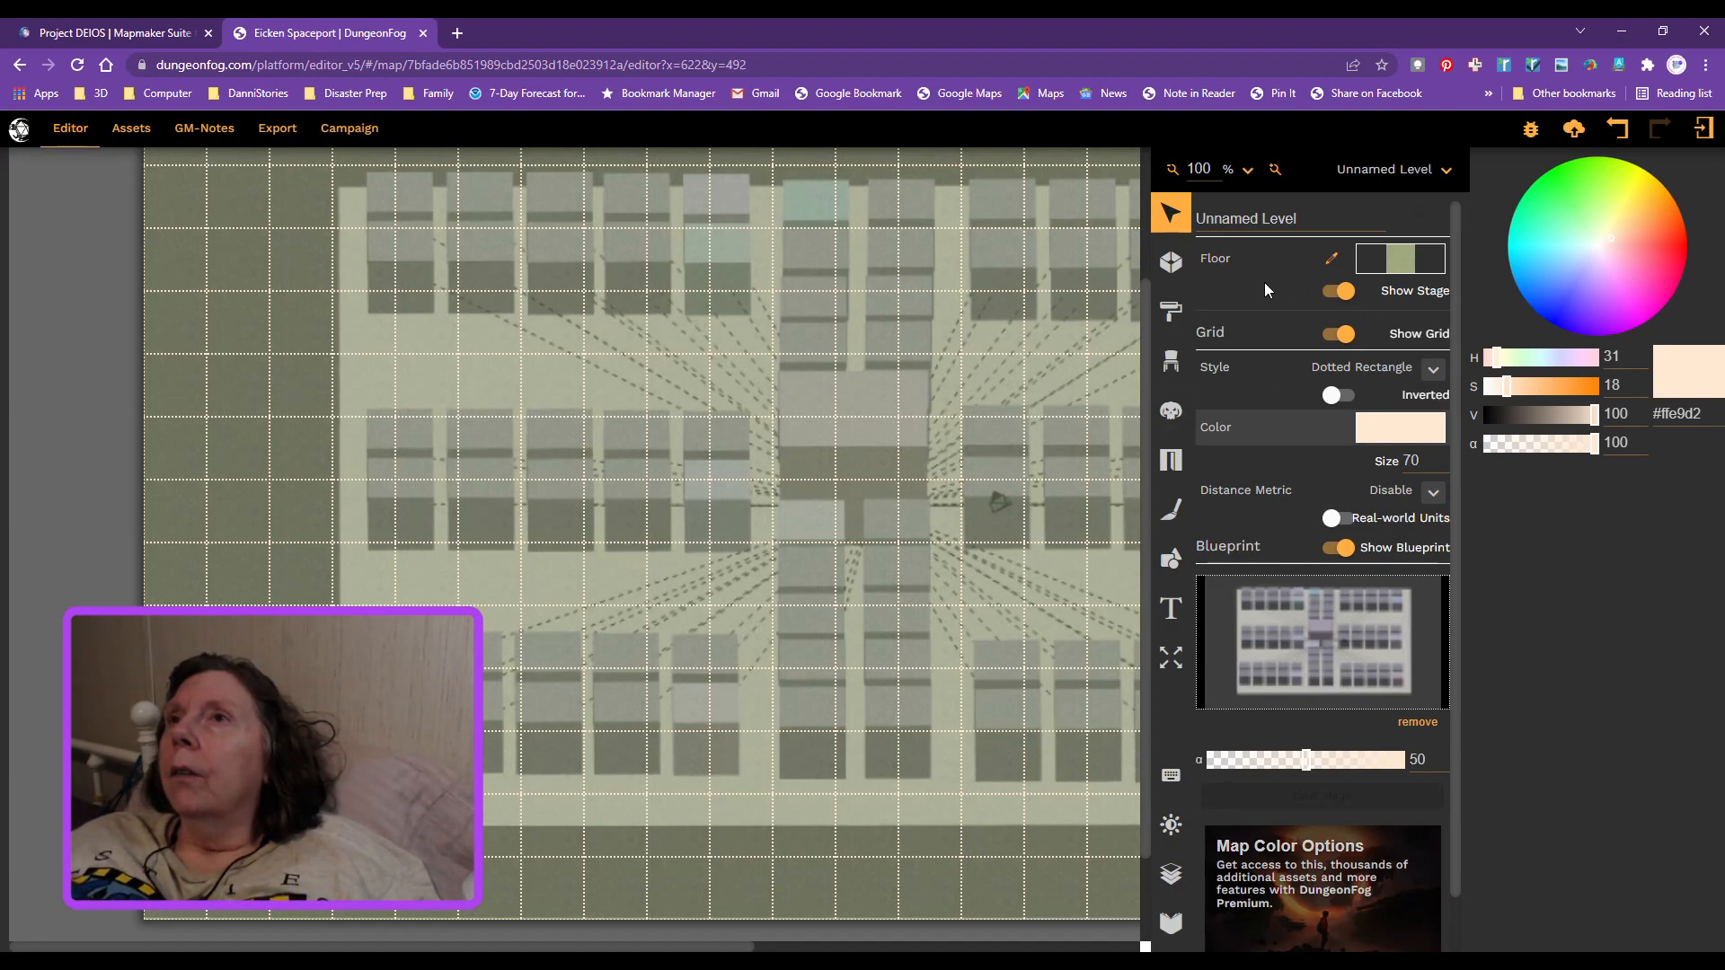
pyautogui.click(1443, 179)
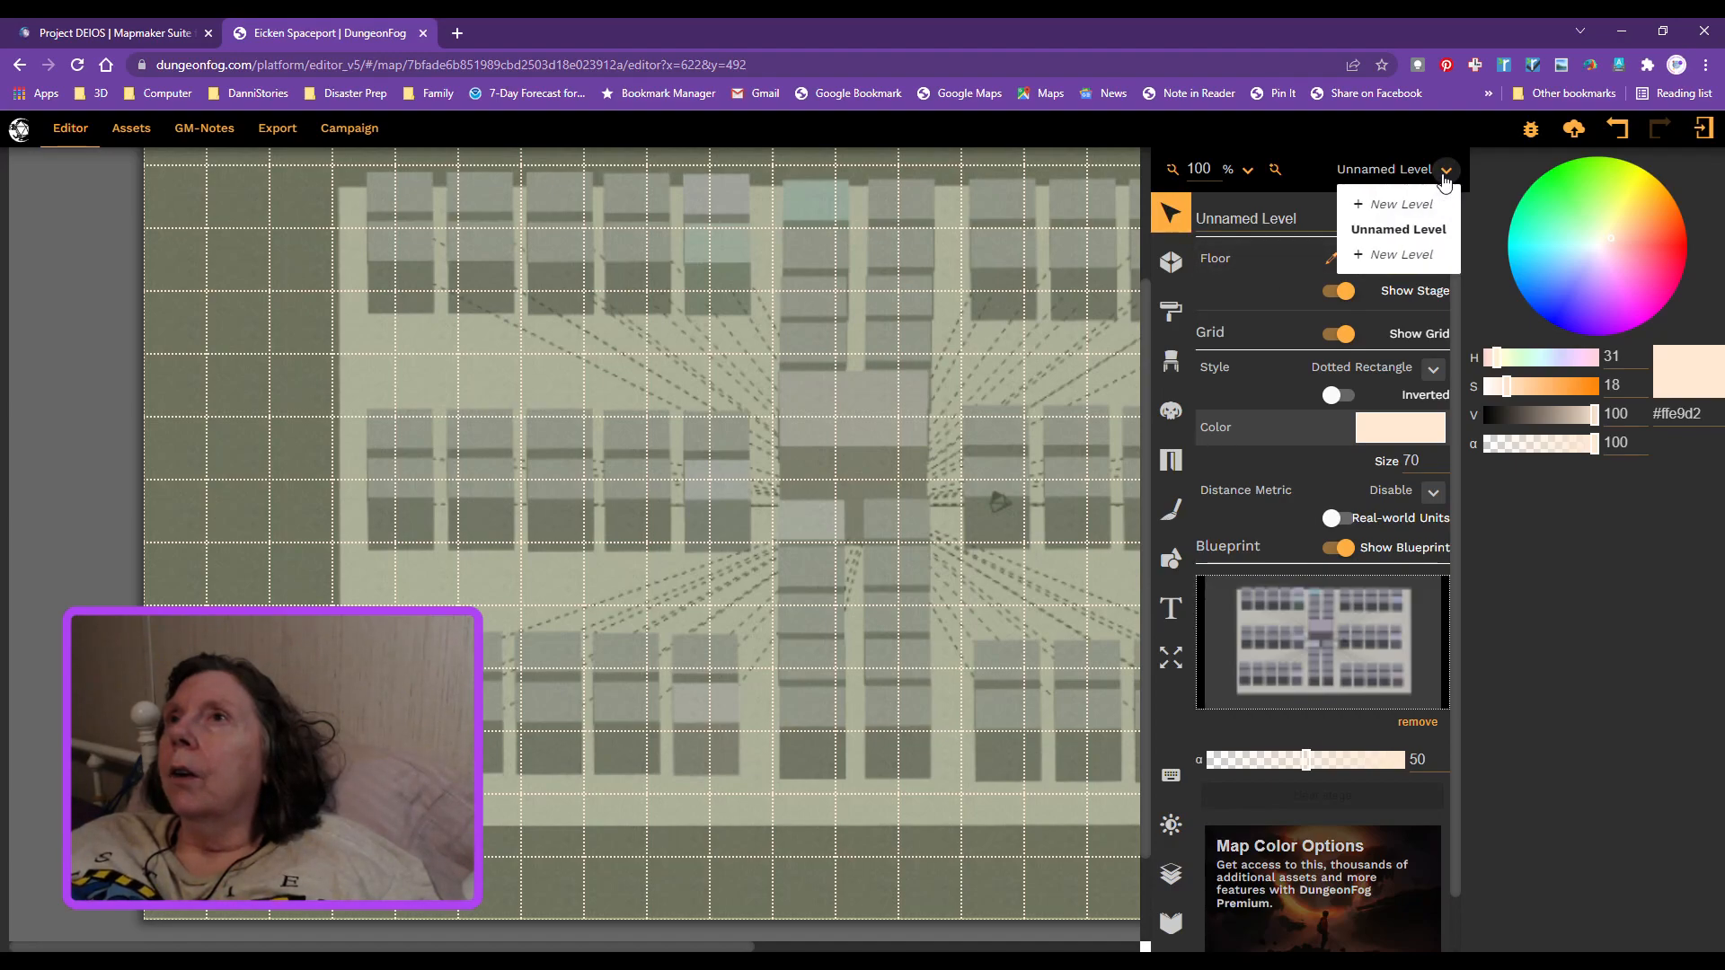
pyautogui.click(1381, 232)
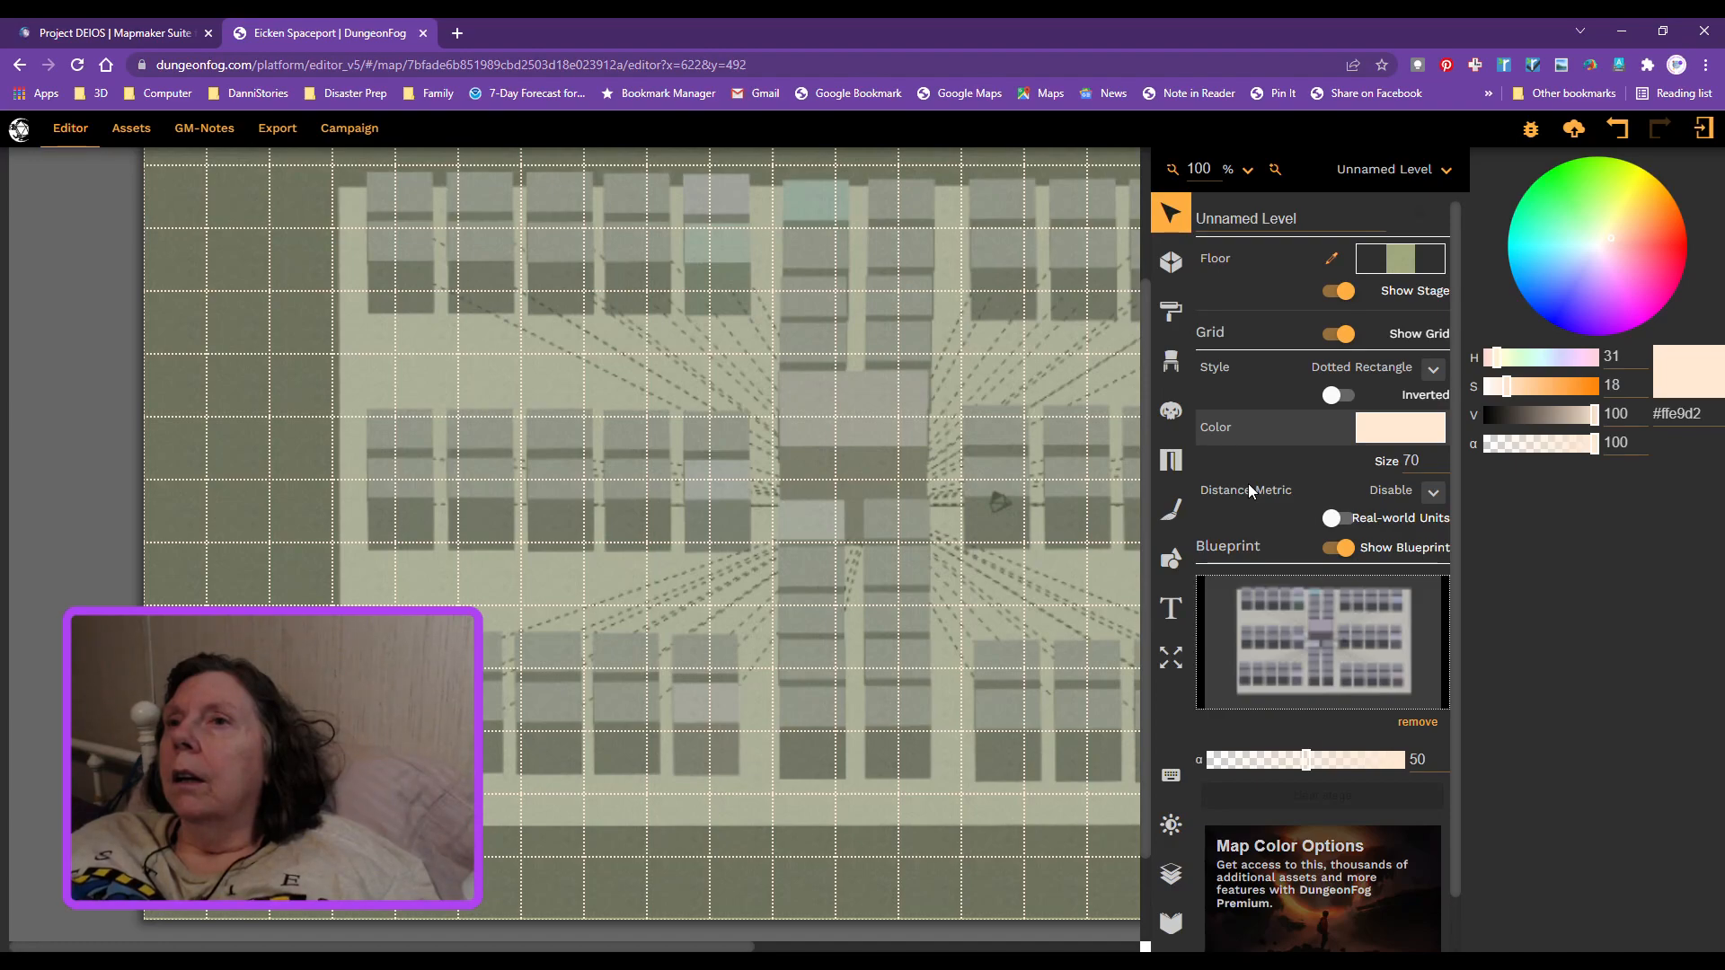
# Step: Try grid sizes of 75 and 100 against the blueprint
pyautogui.scroll(-1, 1225, 636)
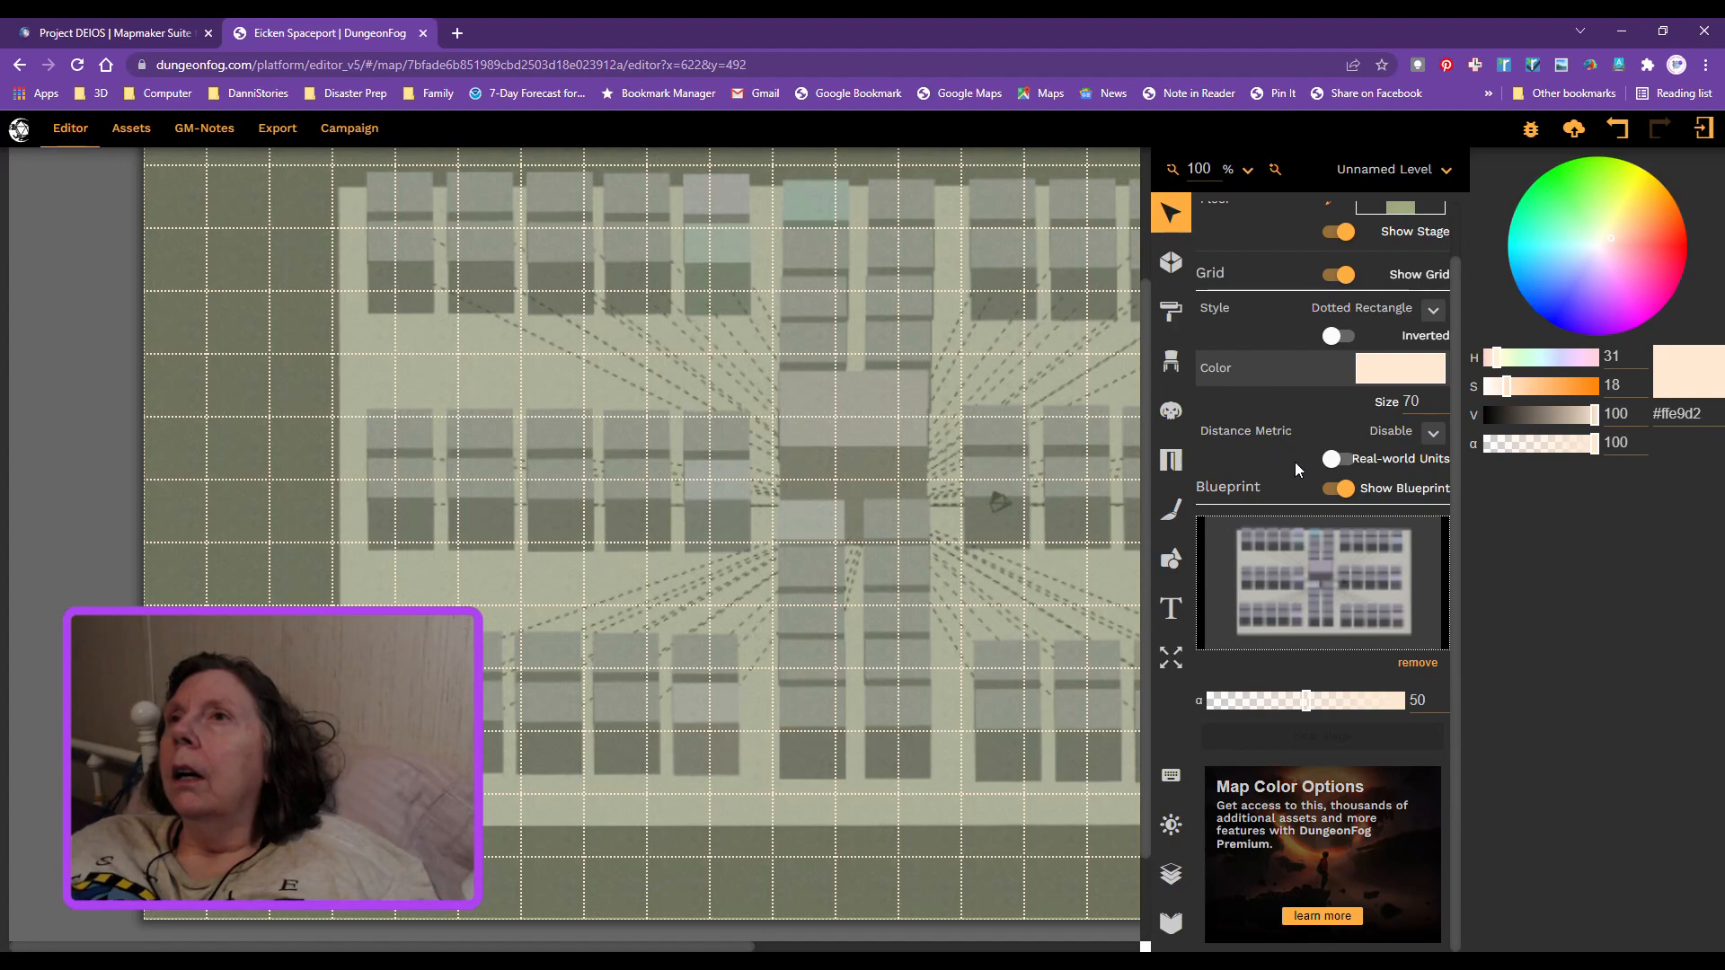
pyautogui.click(1423, 402)
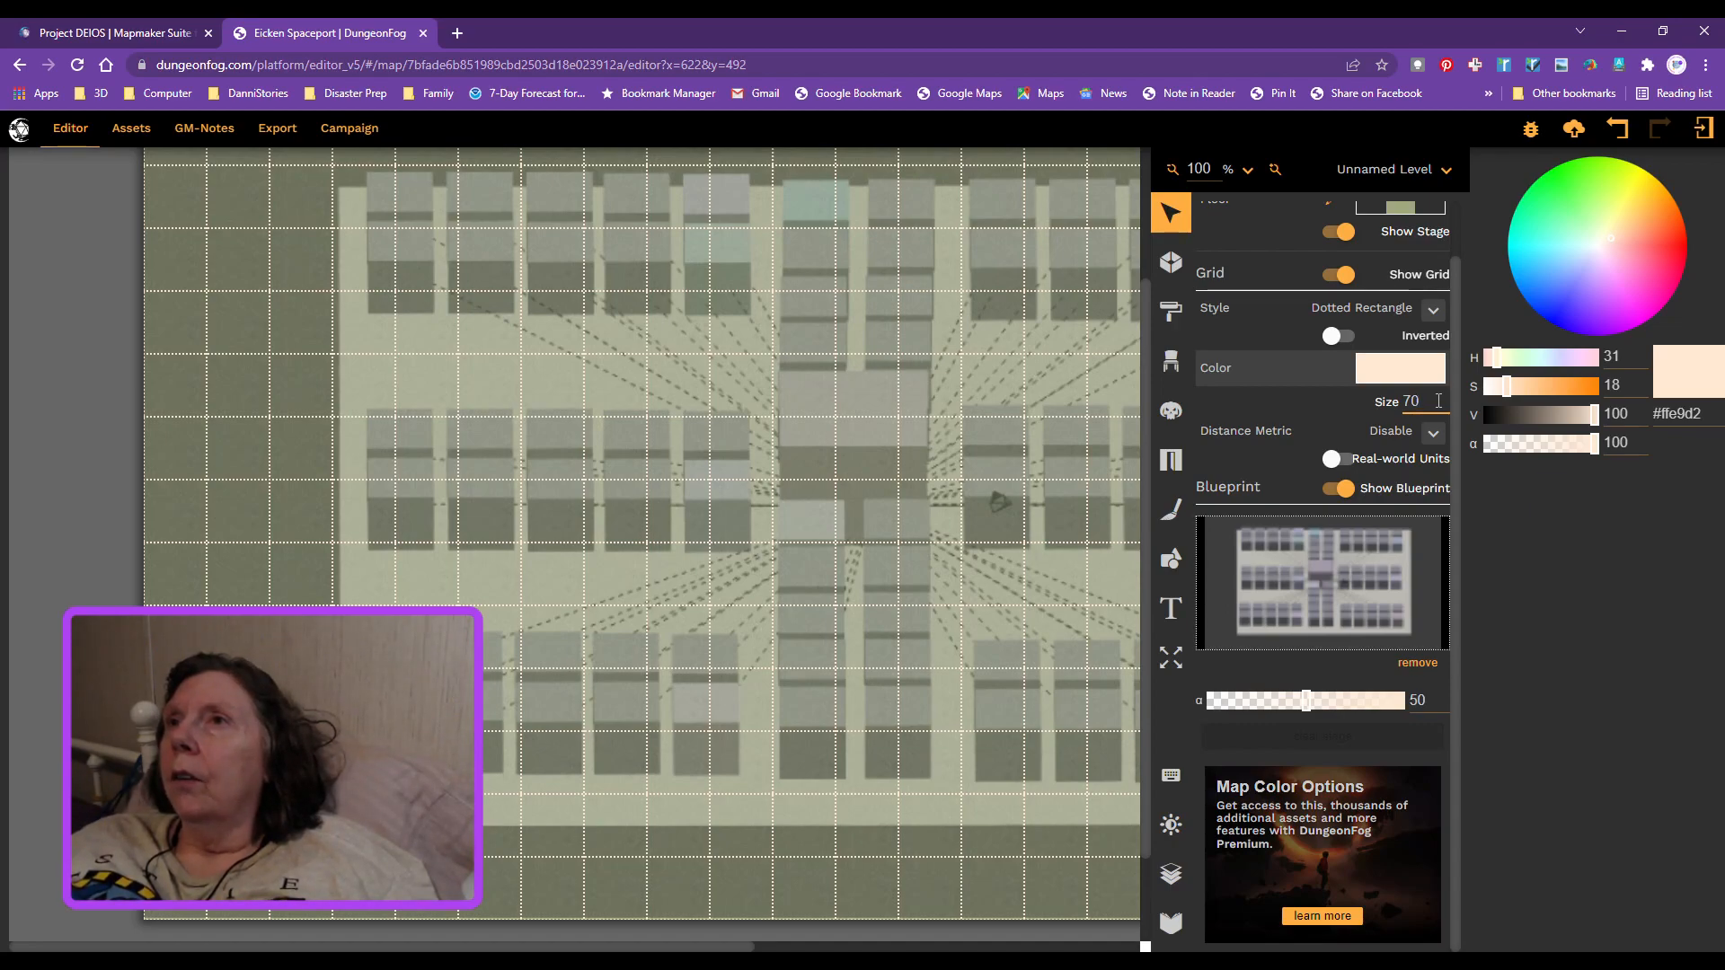
pyautogui.press('BackSpace')
pyautogui.write('5')
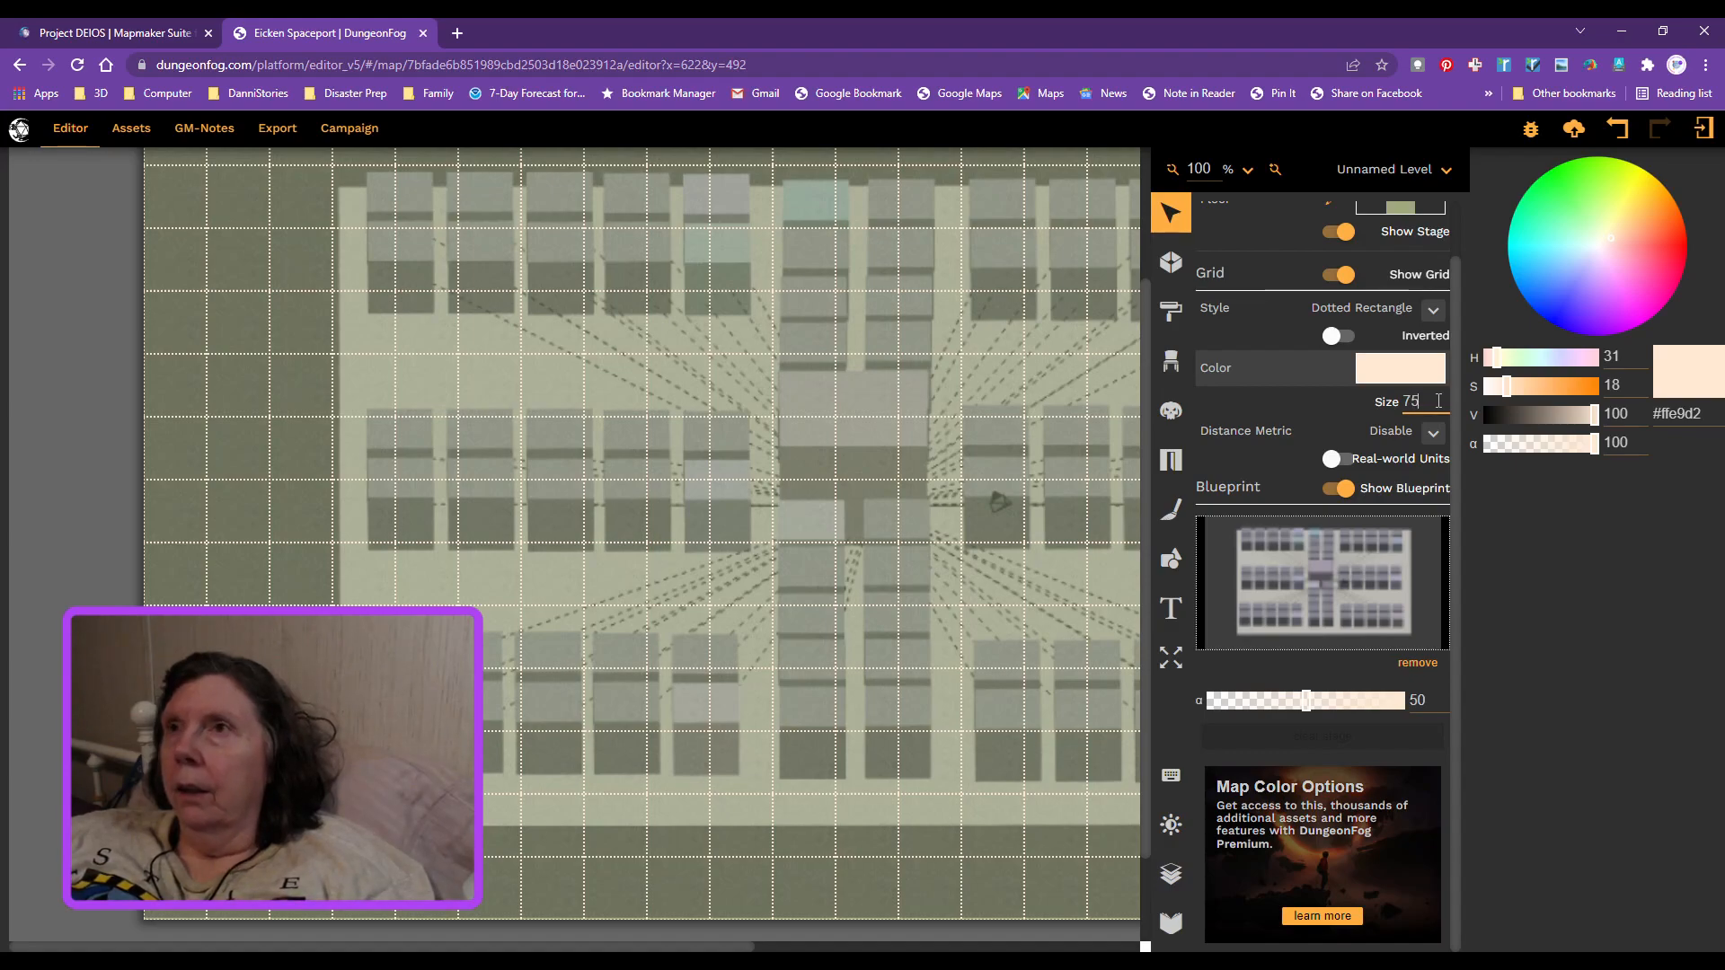
pyautogui.press('Return')
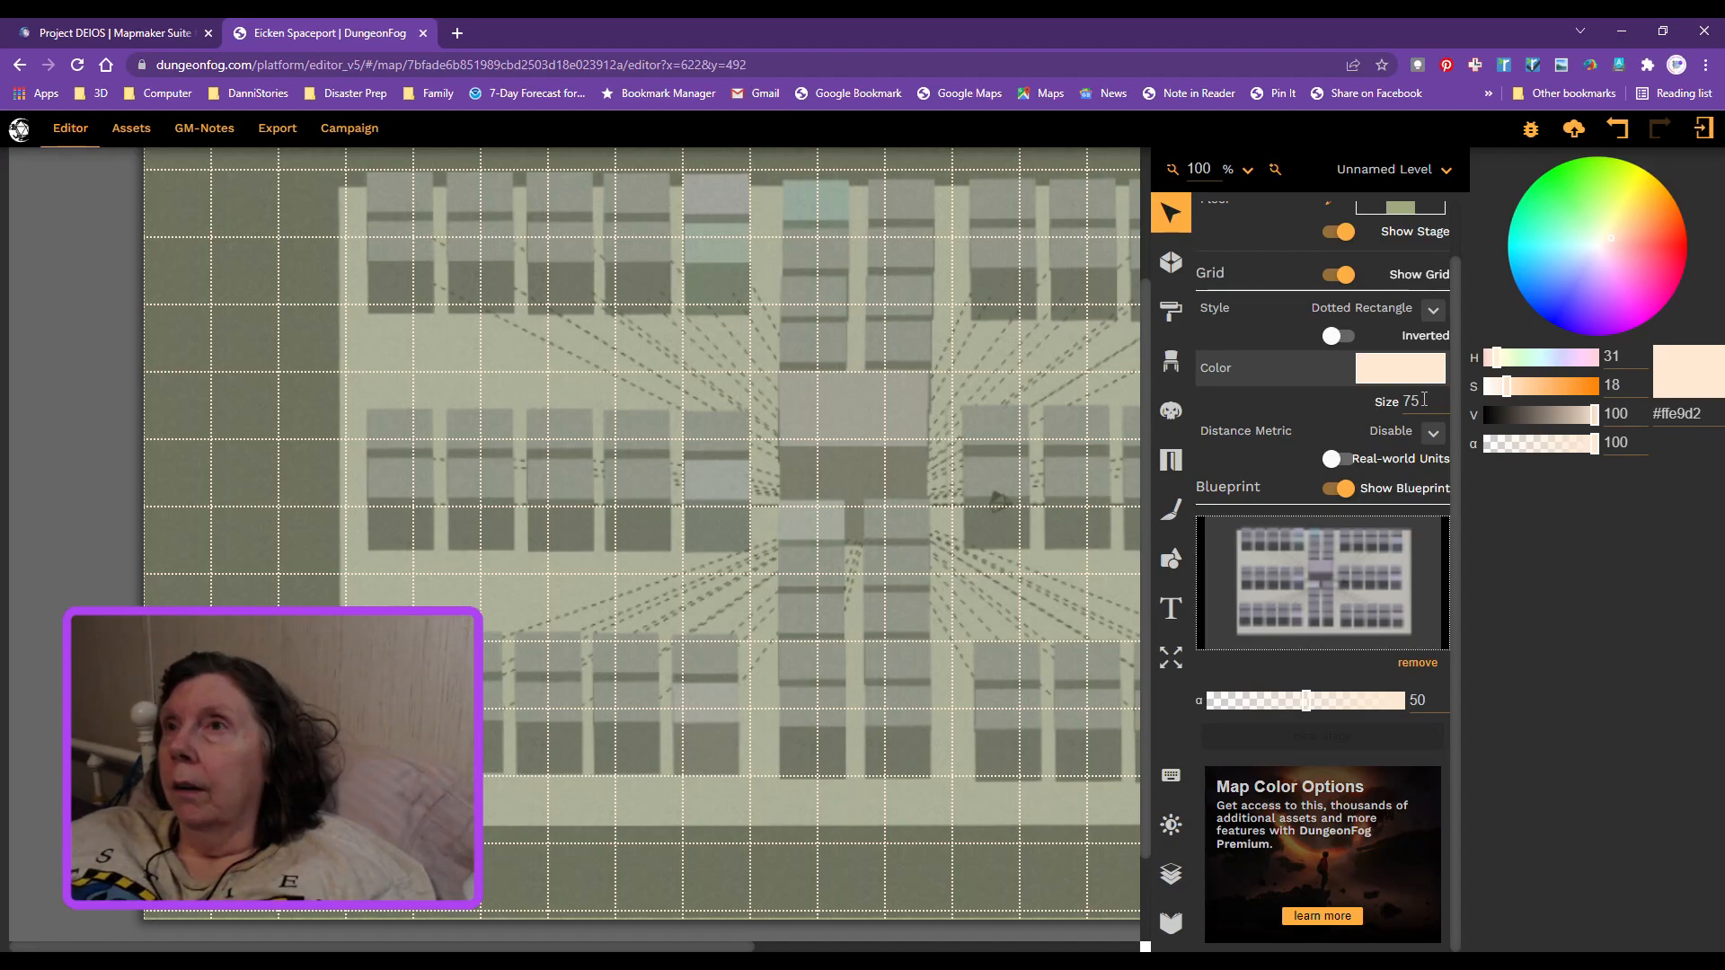
pyautogui.doubleClick(1423, 399)
pyautogui.write('100')
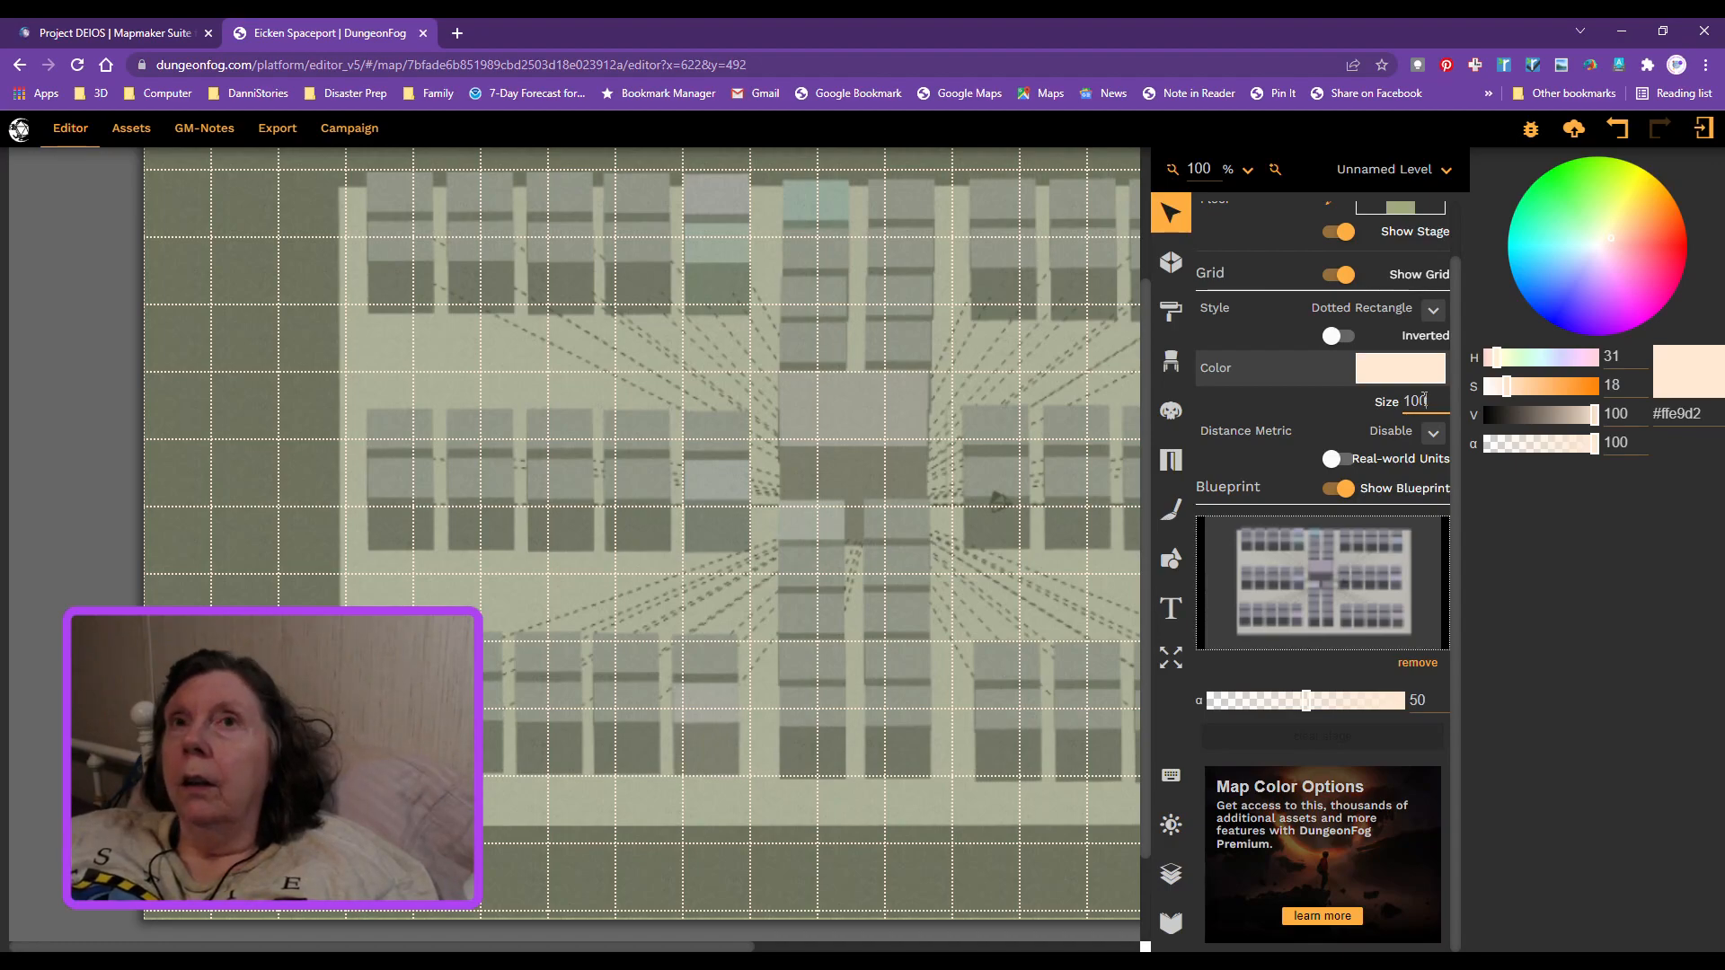
pyautogui.press('Return')
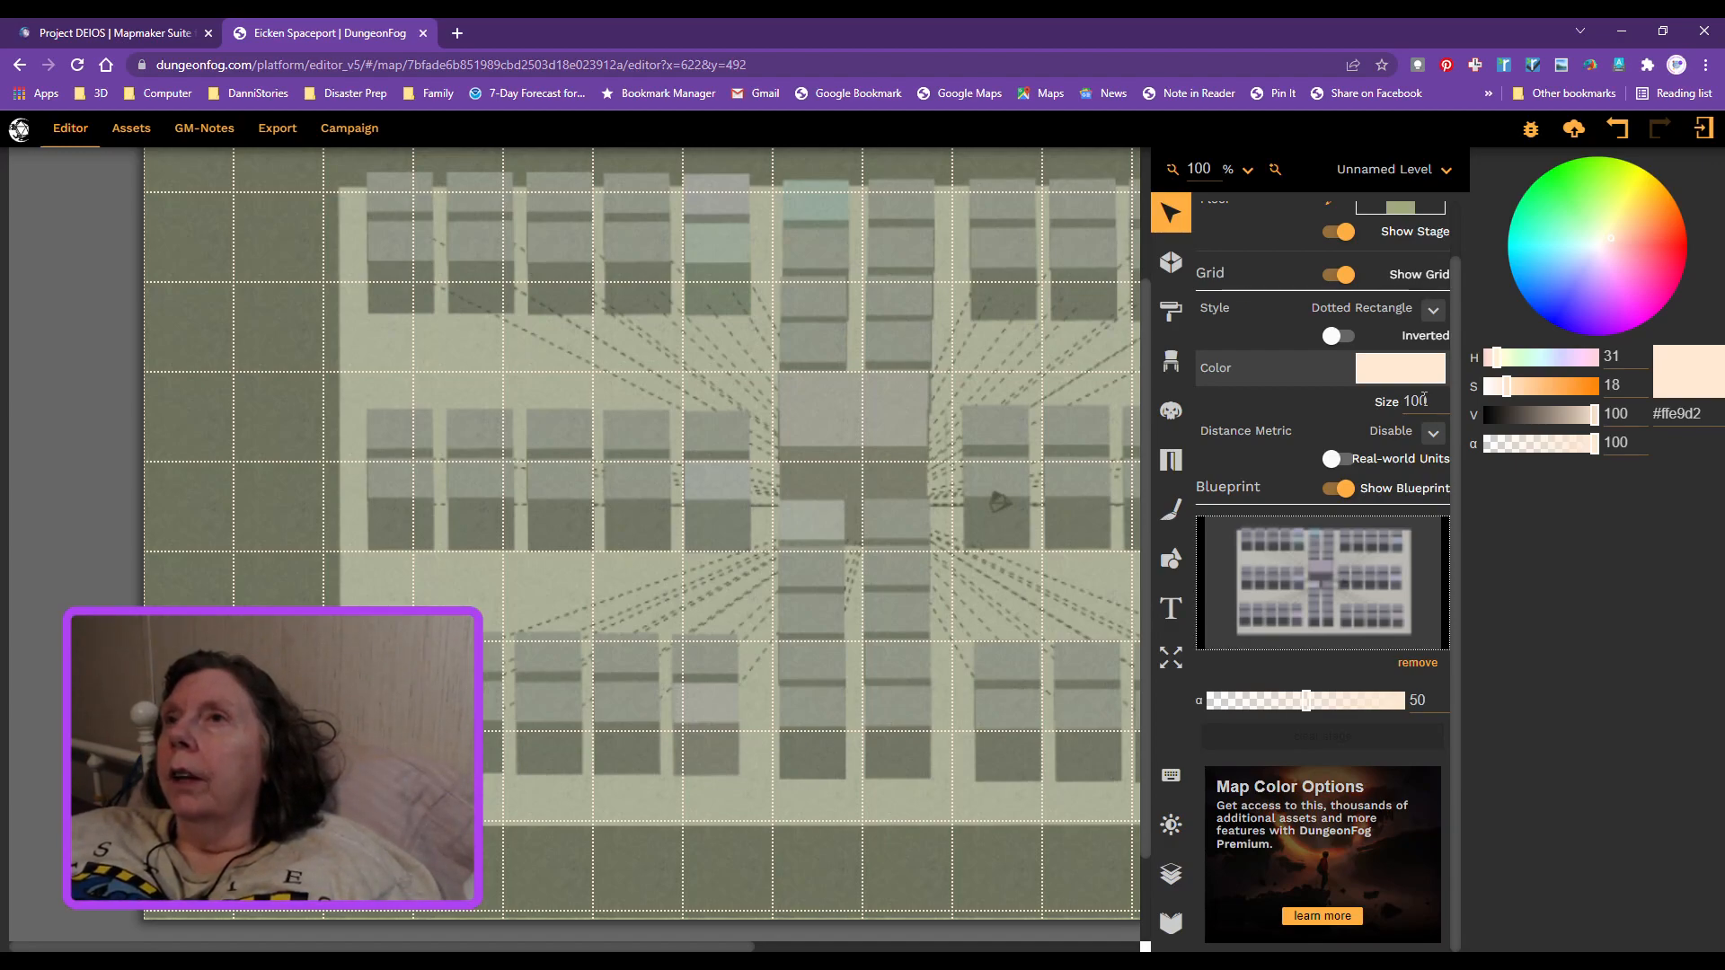
# Step: Enable real-world units for the grid and set the grid size to 50
pyautogui.click(1337, 459)
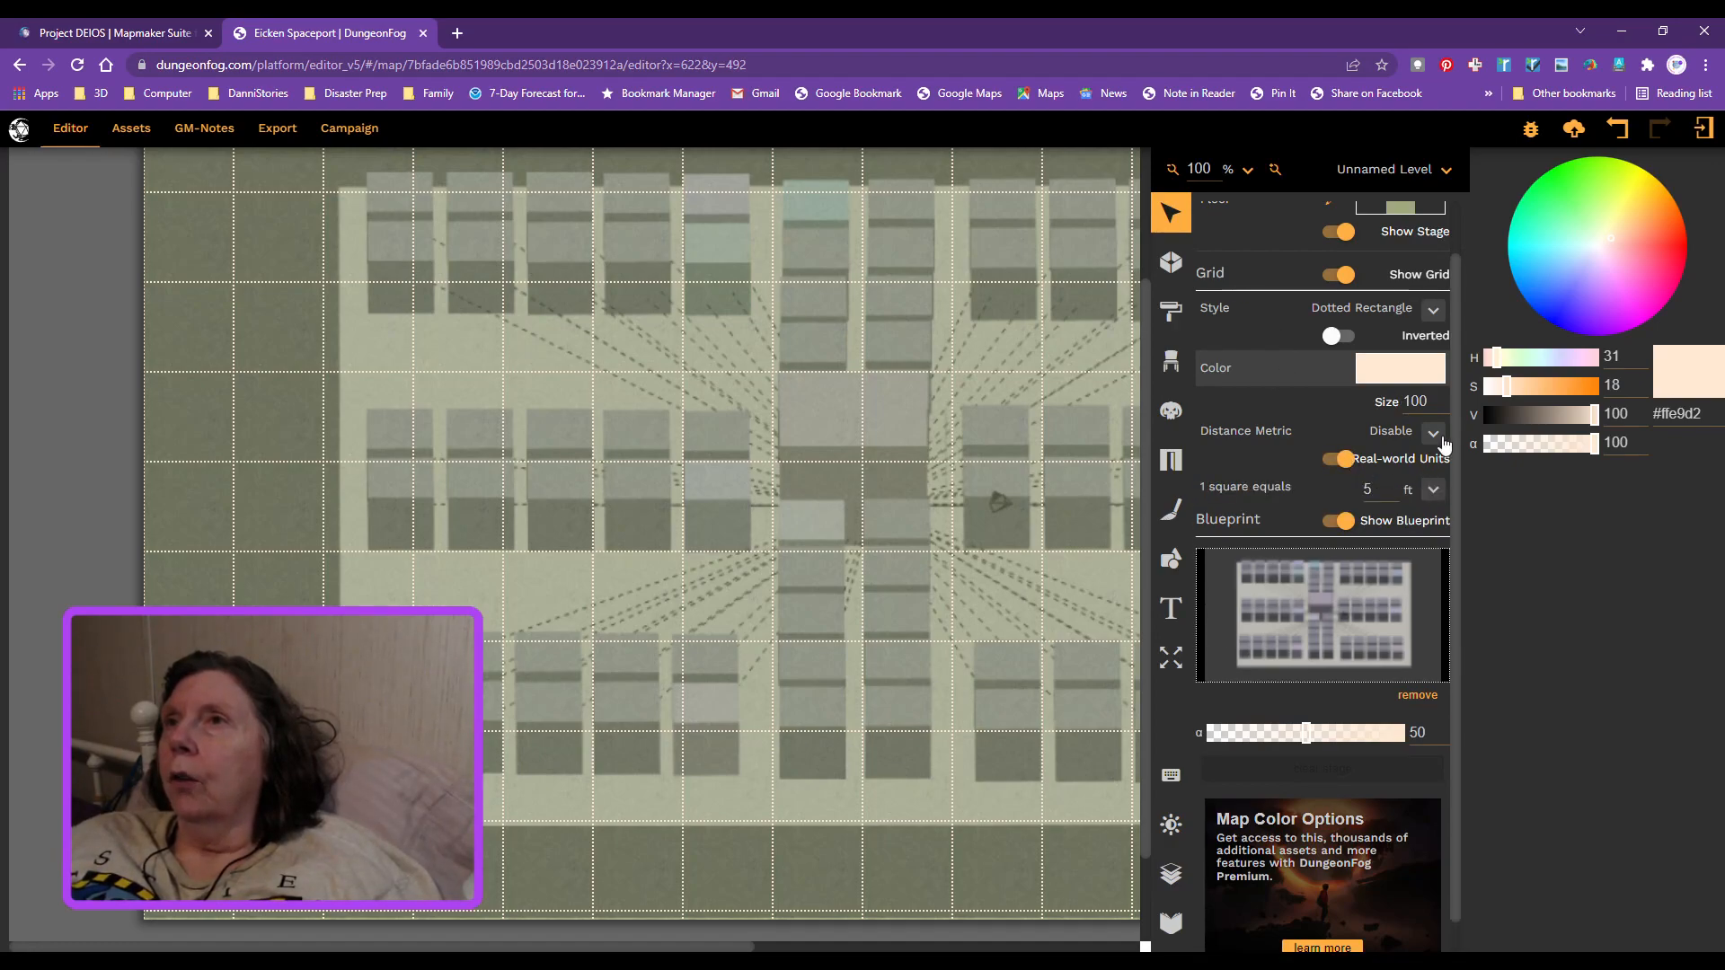
pyautogui.click(1441, 407)
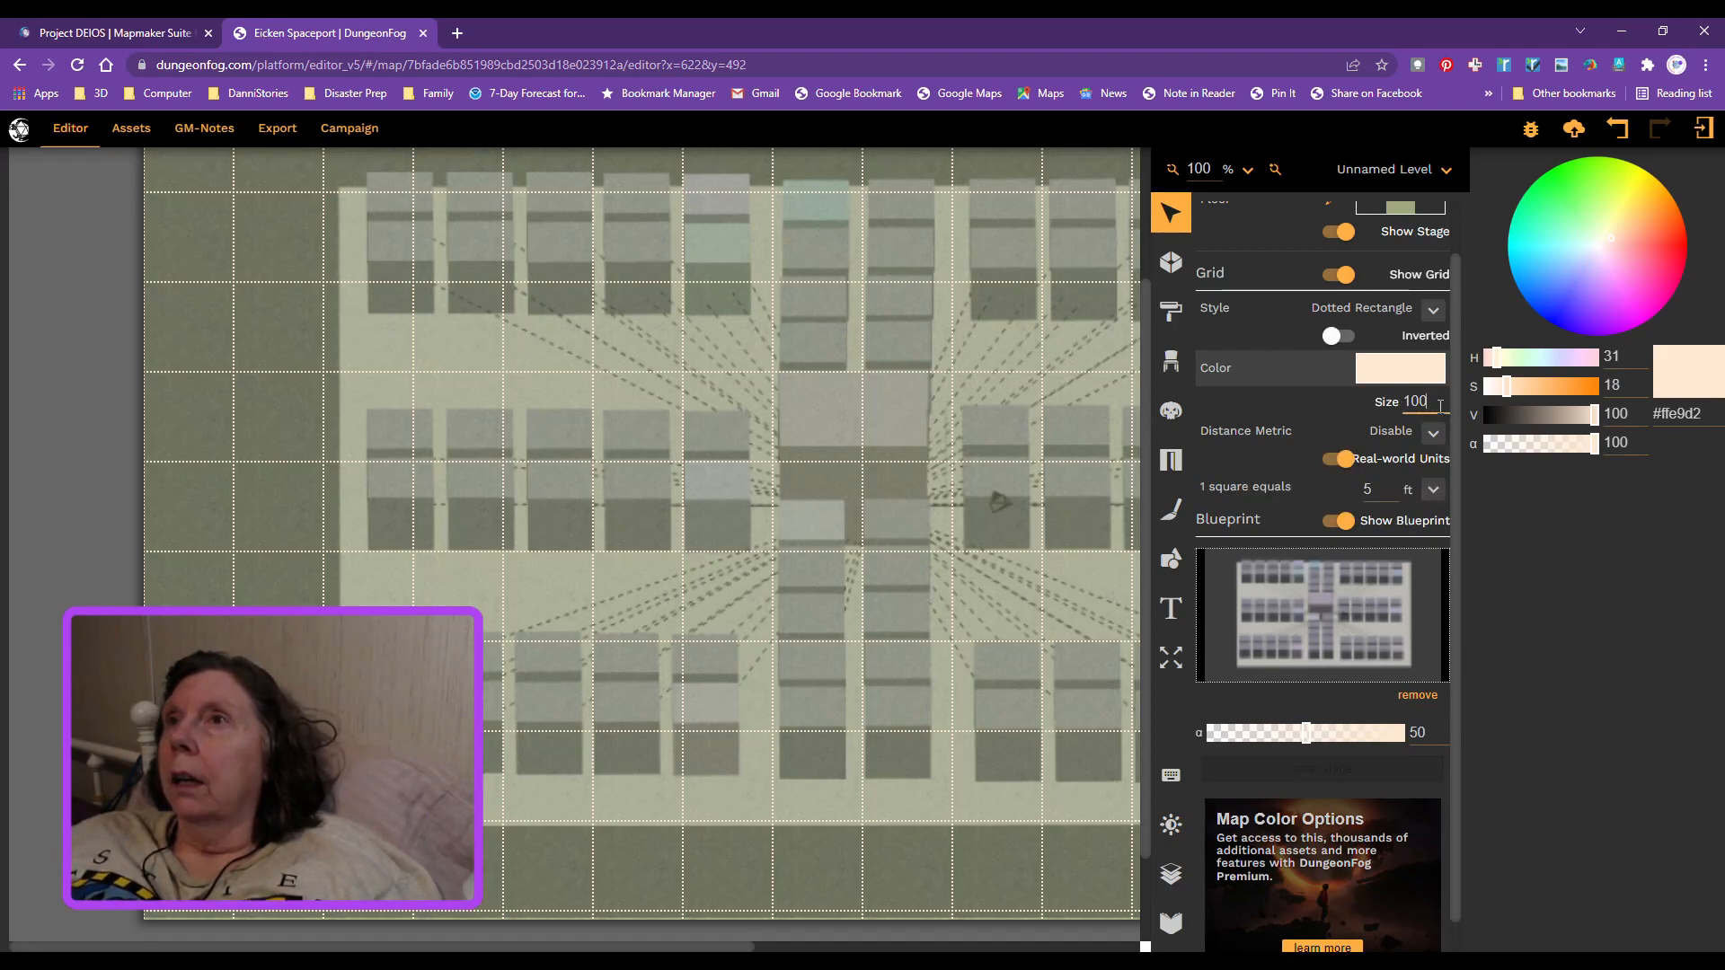
pyautogui.press('BackSpace')
pyautogui.press('BackSpace')
pyautogui.press('BackSpace')
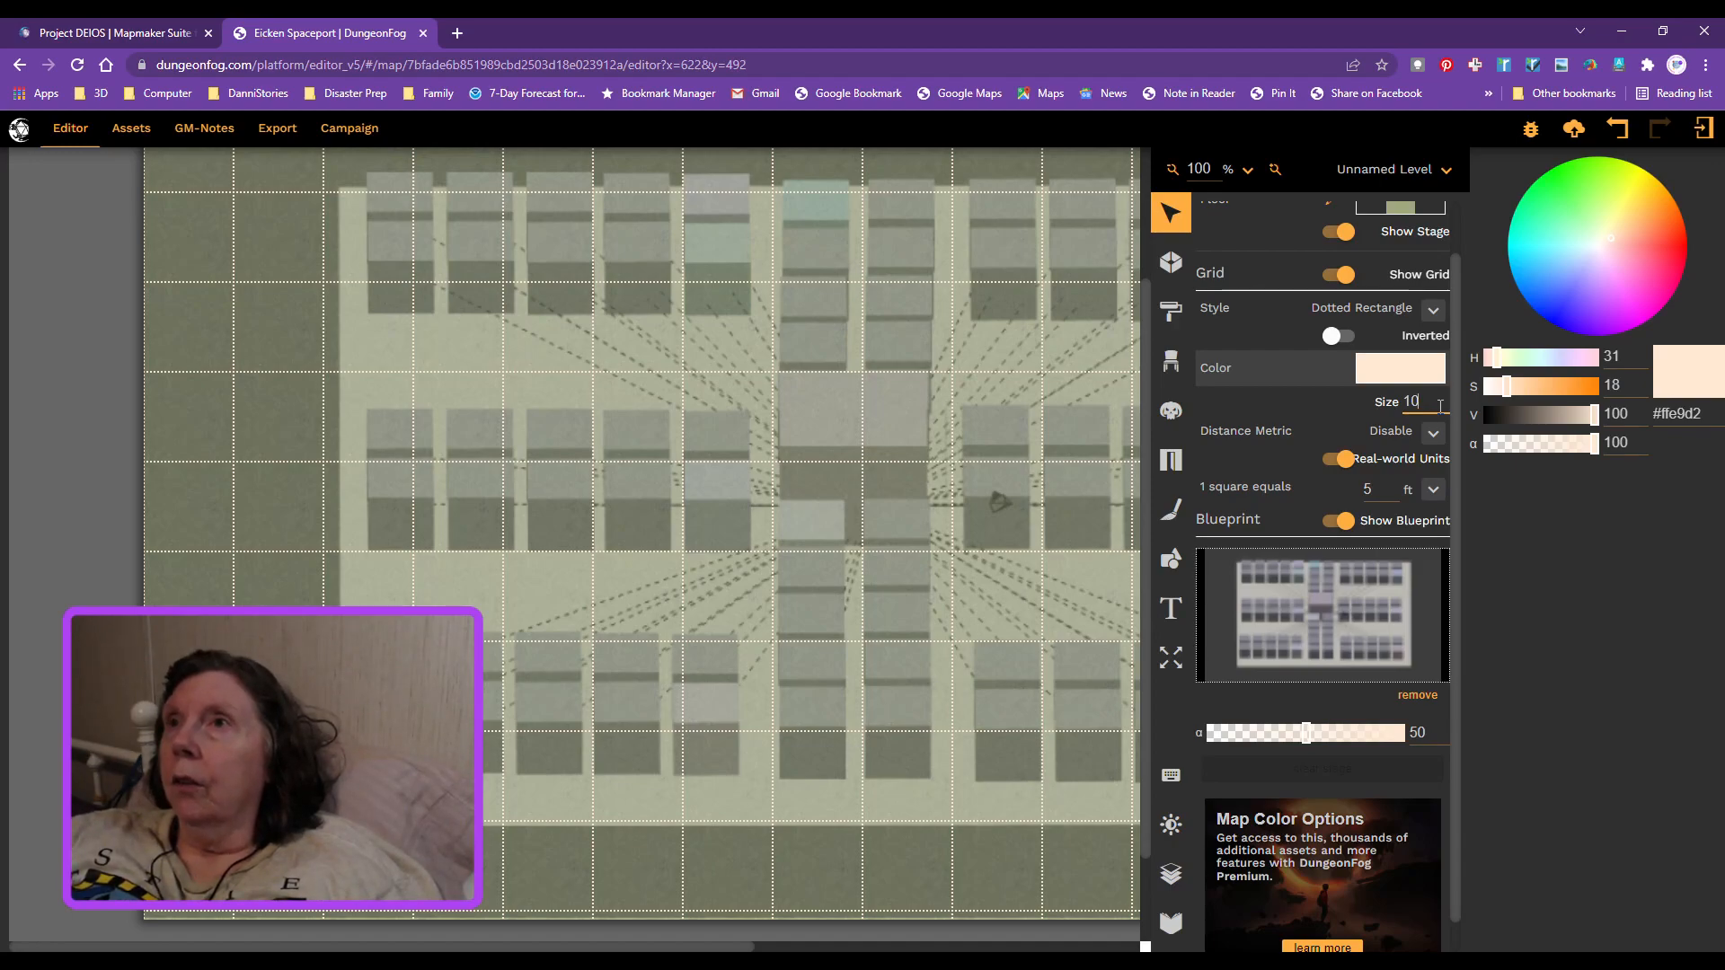
pyautogui.write('50')
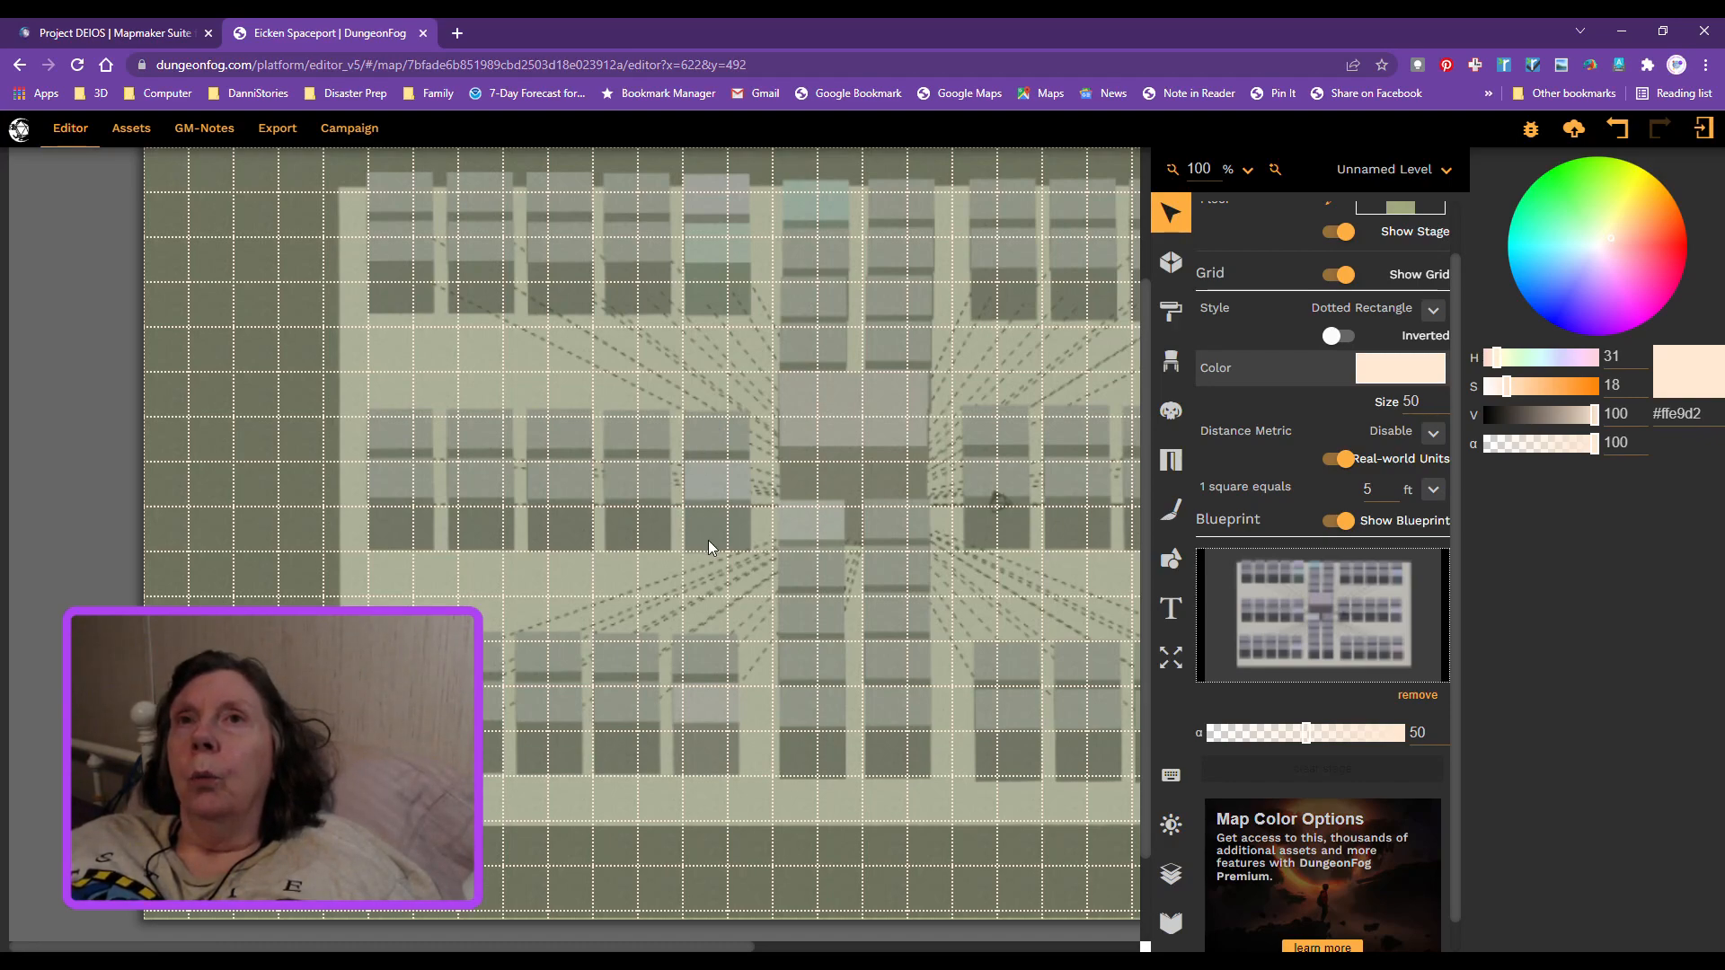
# Step: In a new browser tab, enter the Google query "how big is a typical building with 10 1 bedroom"
pyautogui.click(456, 33)
pyautogui.click(701, 406)
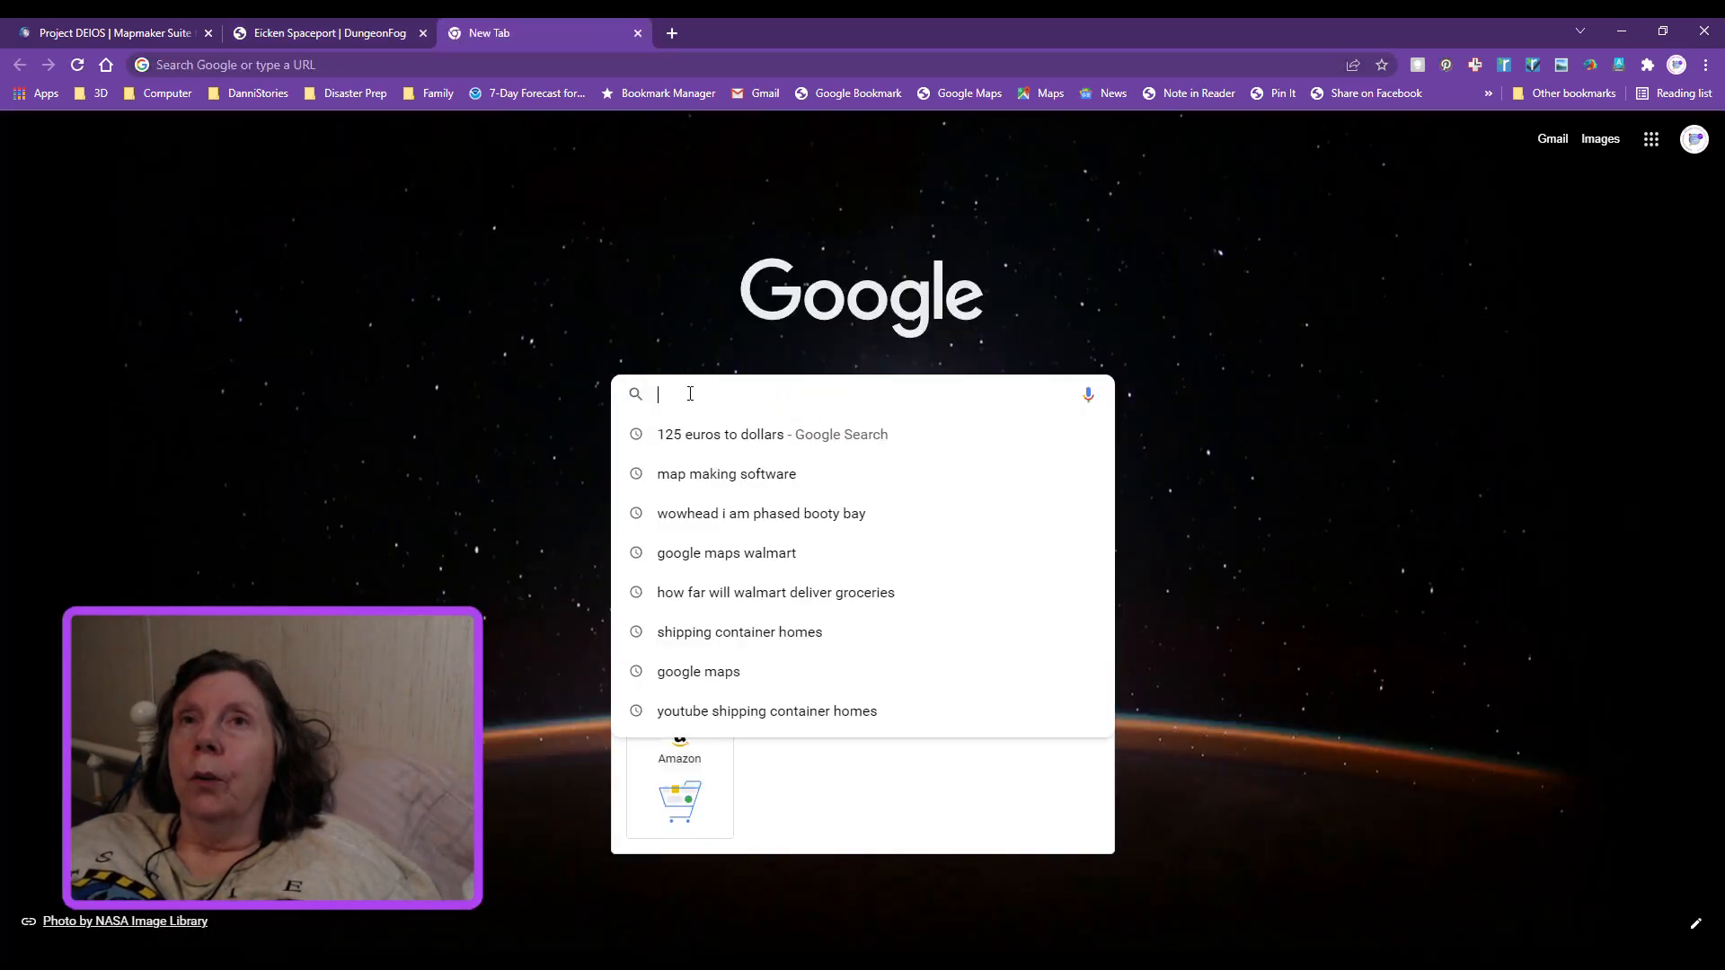
pyautogui.write('how ')
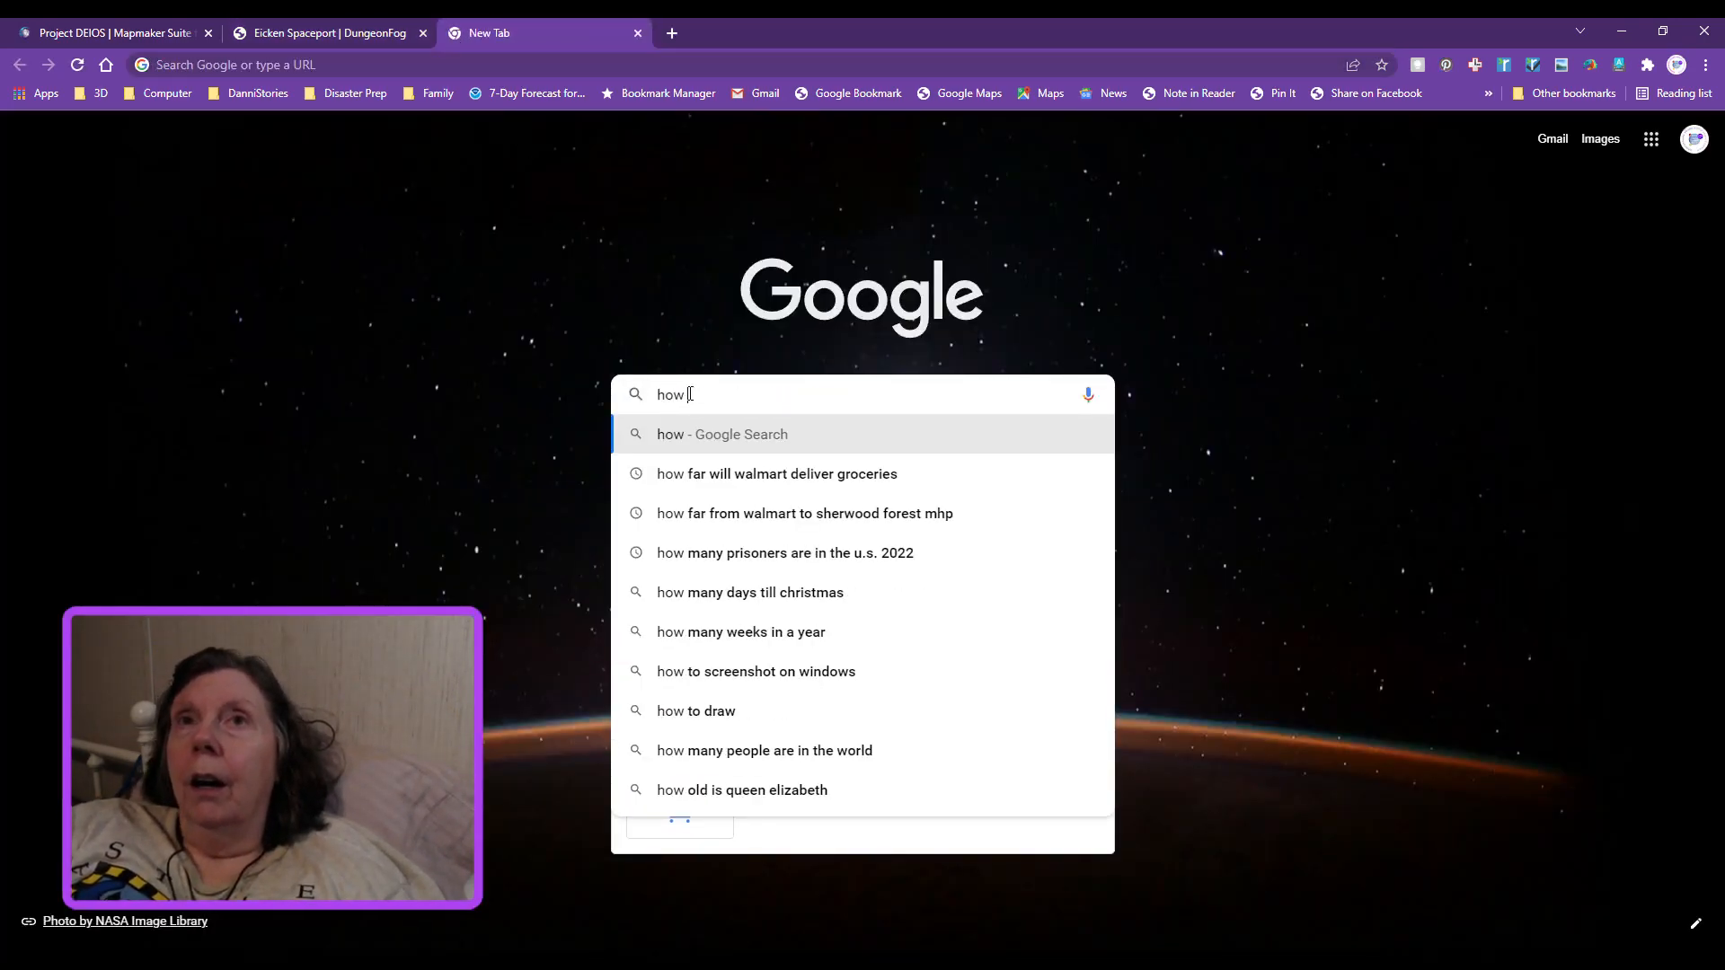
pyautogui.write('big ')
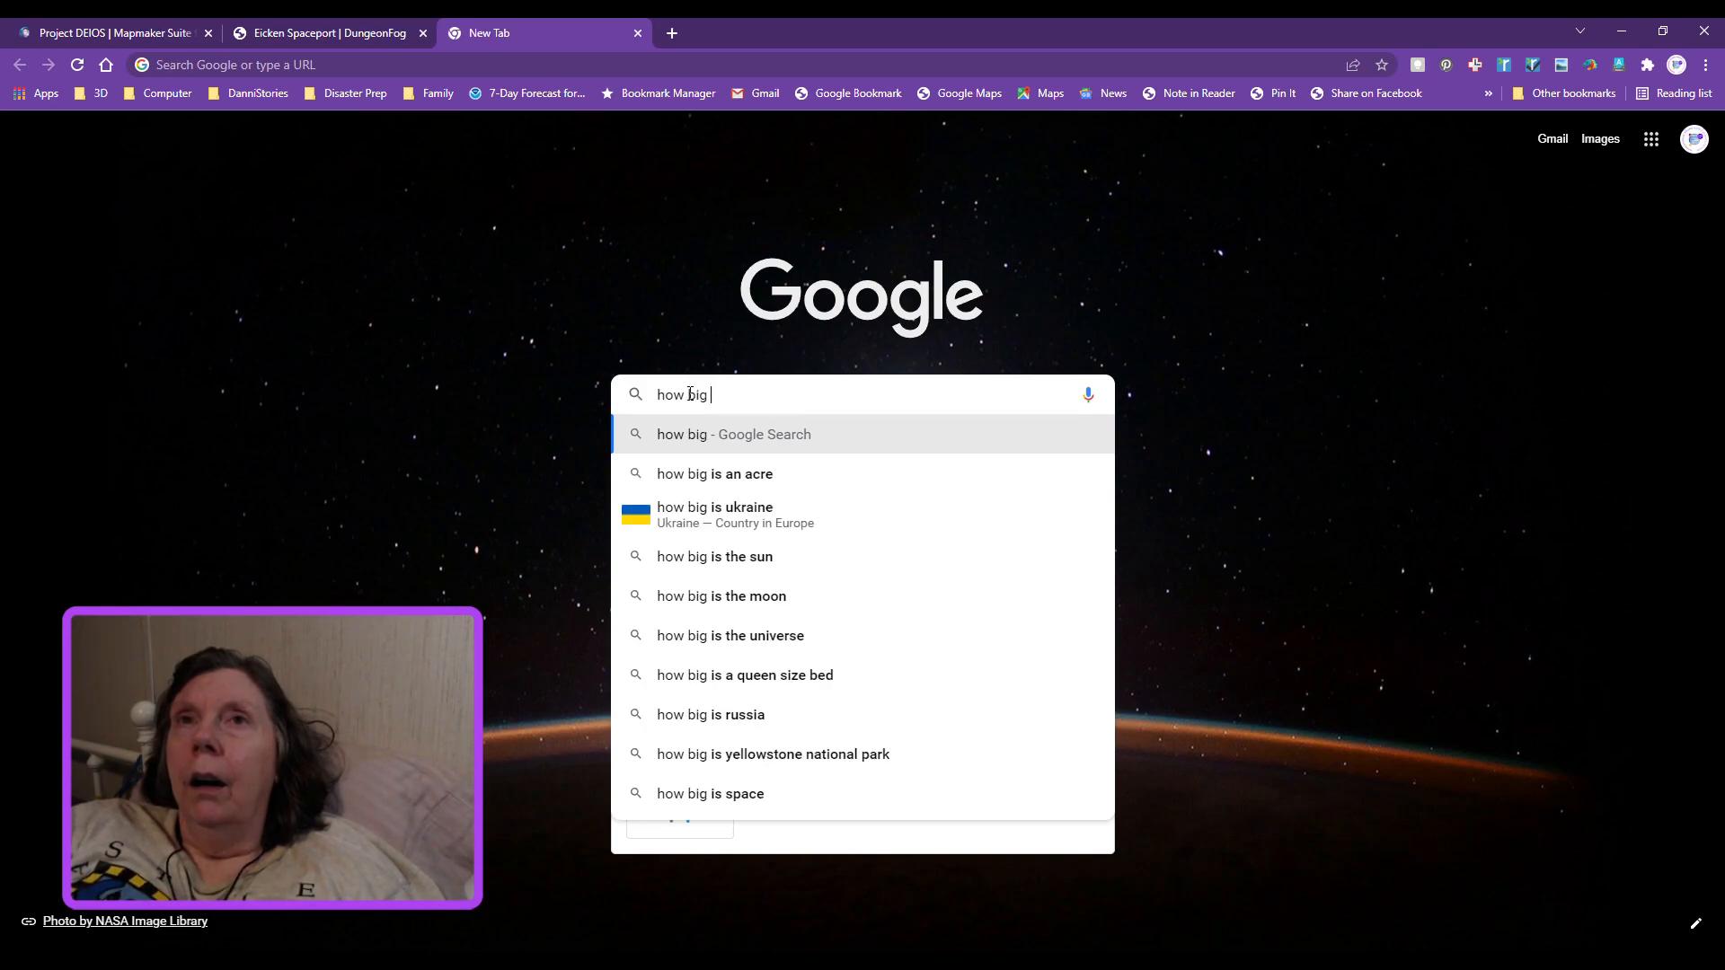
pyautogui.write('is a ty')
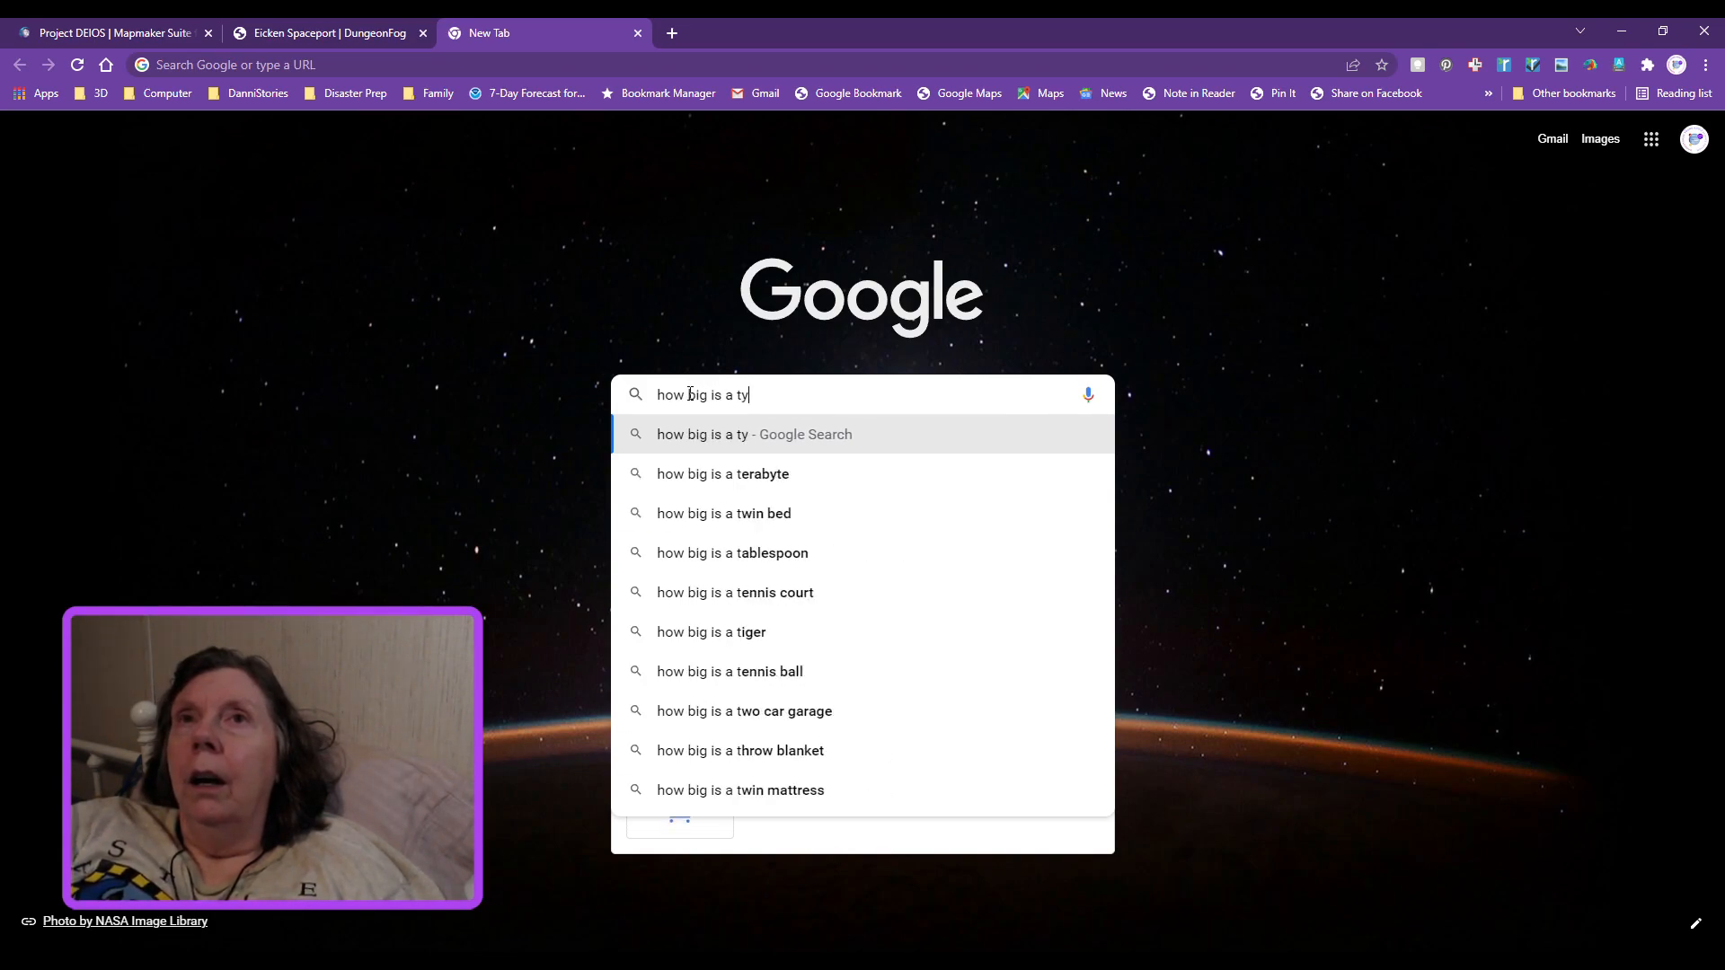
pyautogui.write('pical ')
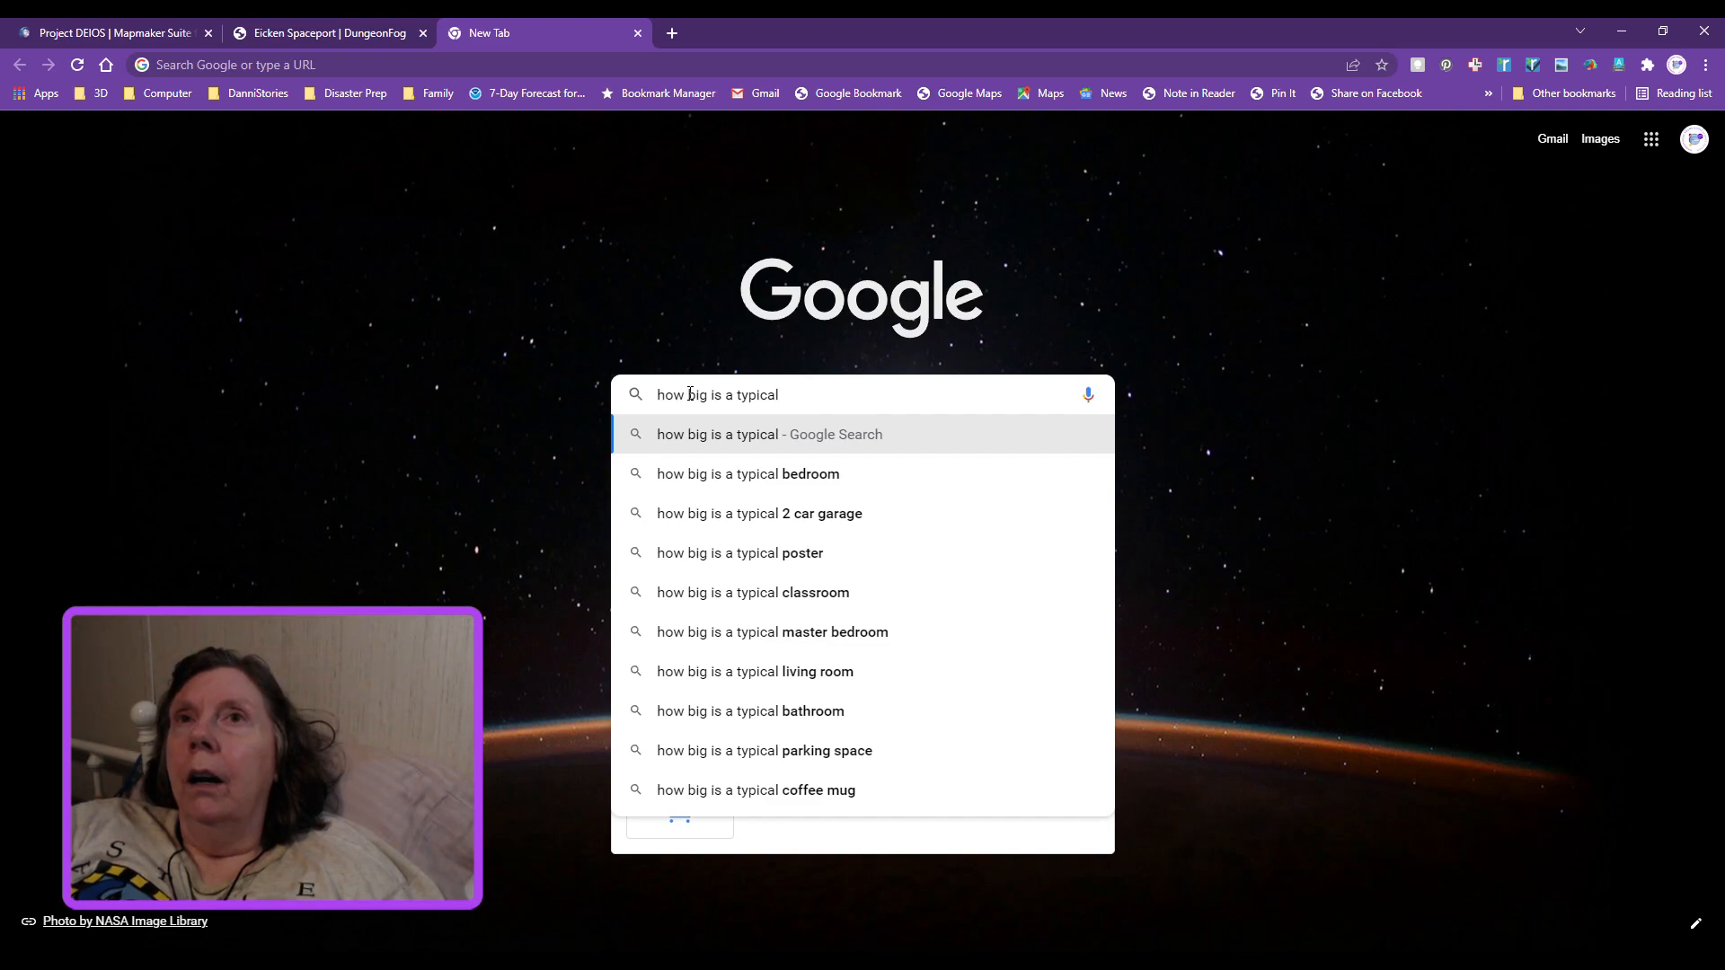
pyautogui.write('buildin')
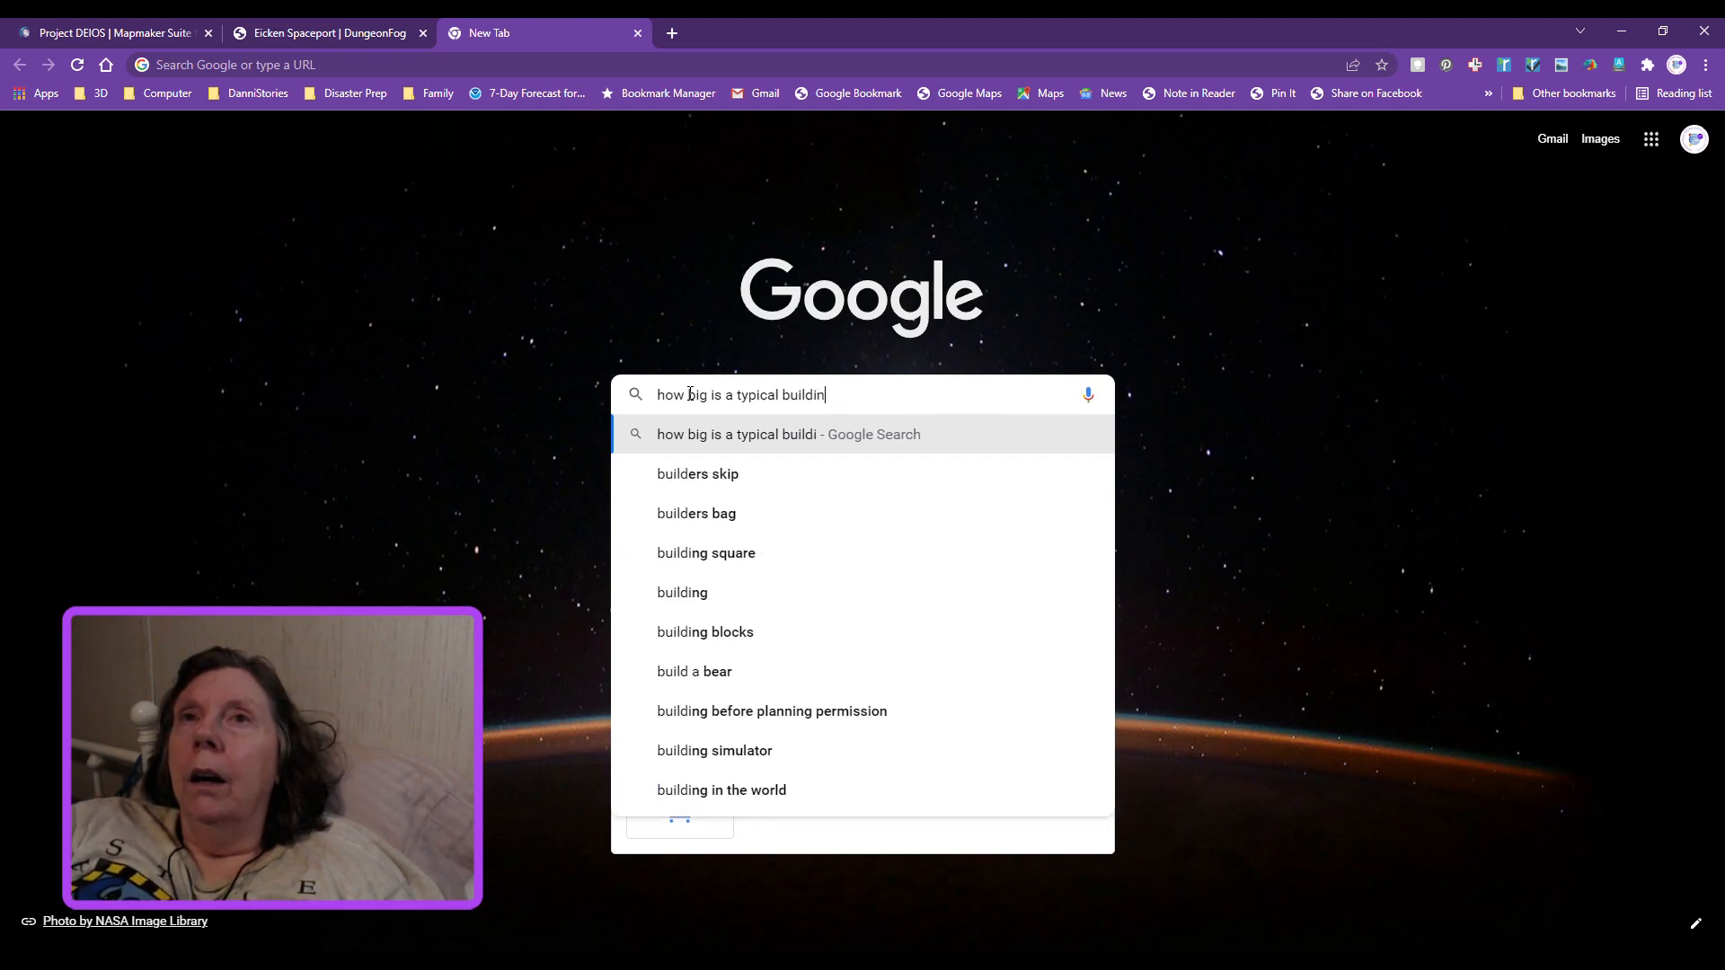
pyautogui.write('g with')
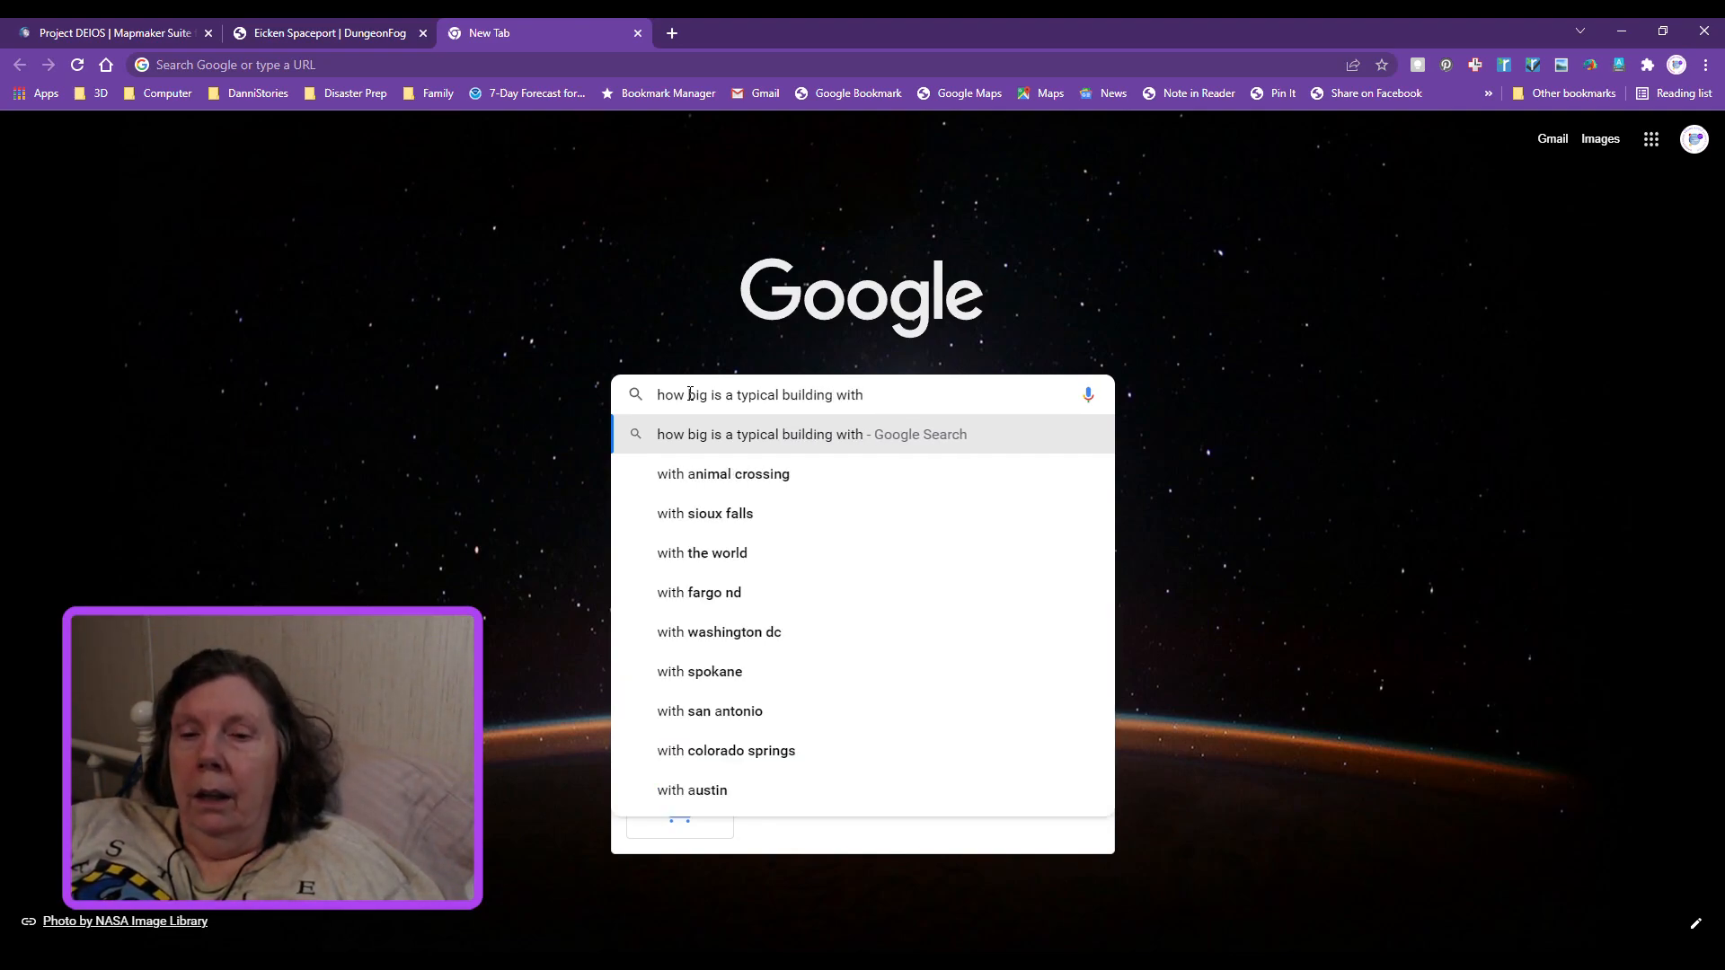
pyautogui.write(' 10 ')
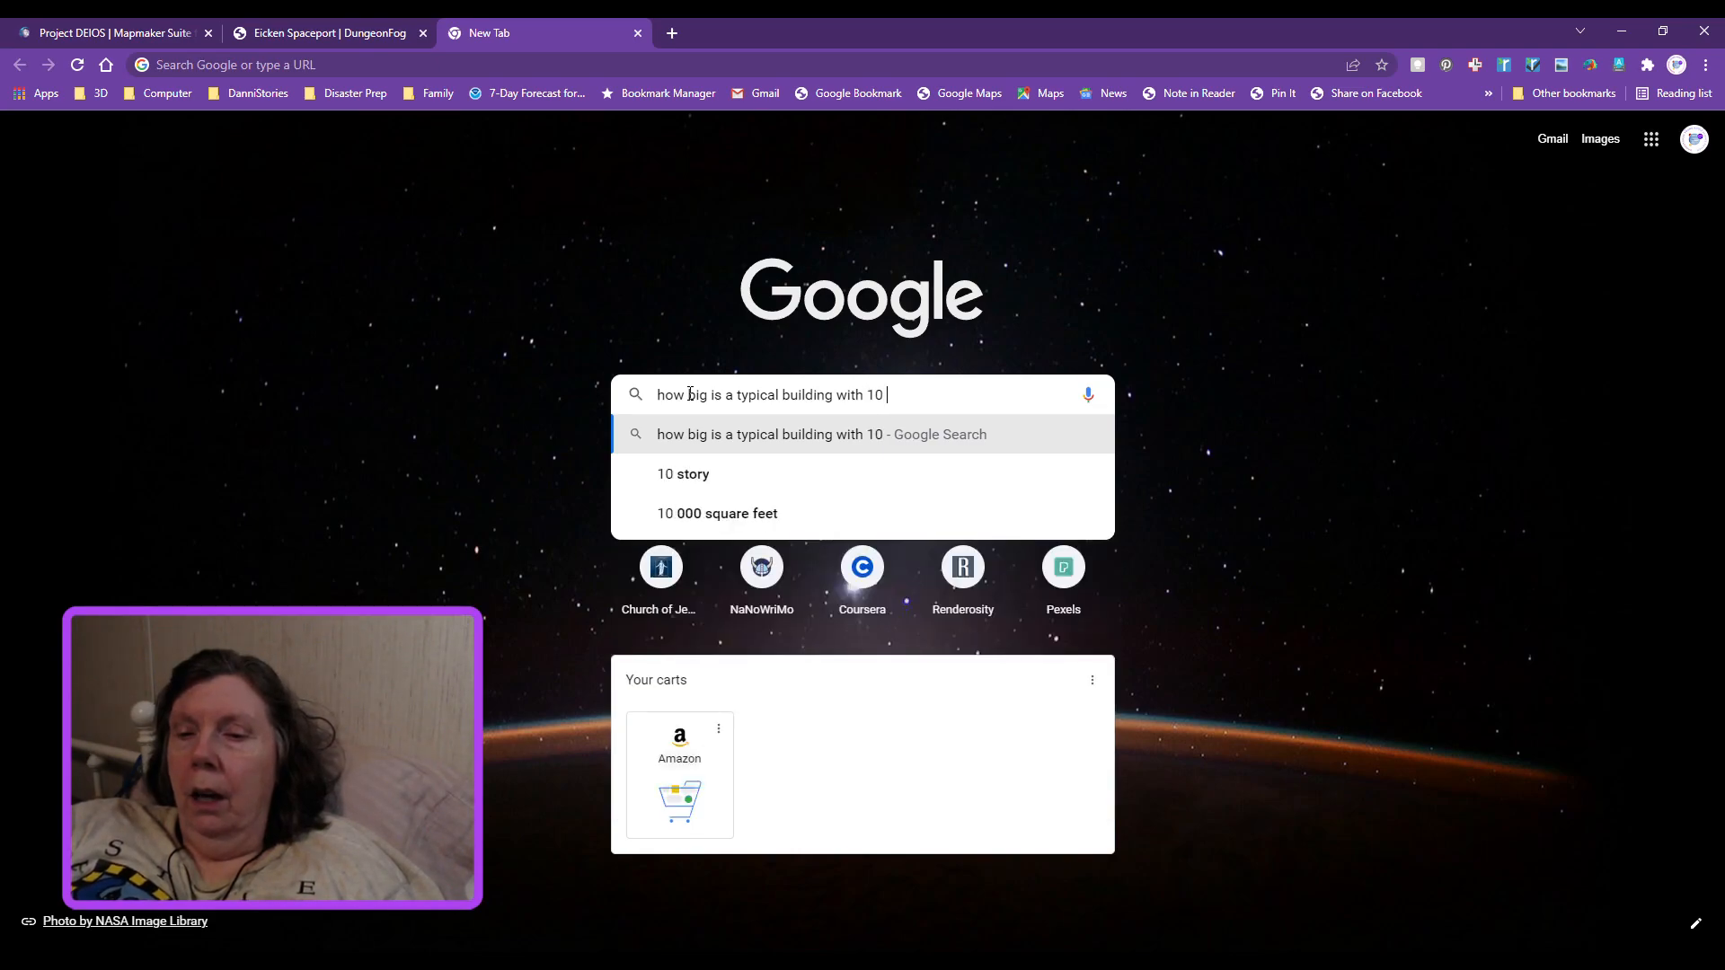
pyautogui.write('1 bed')
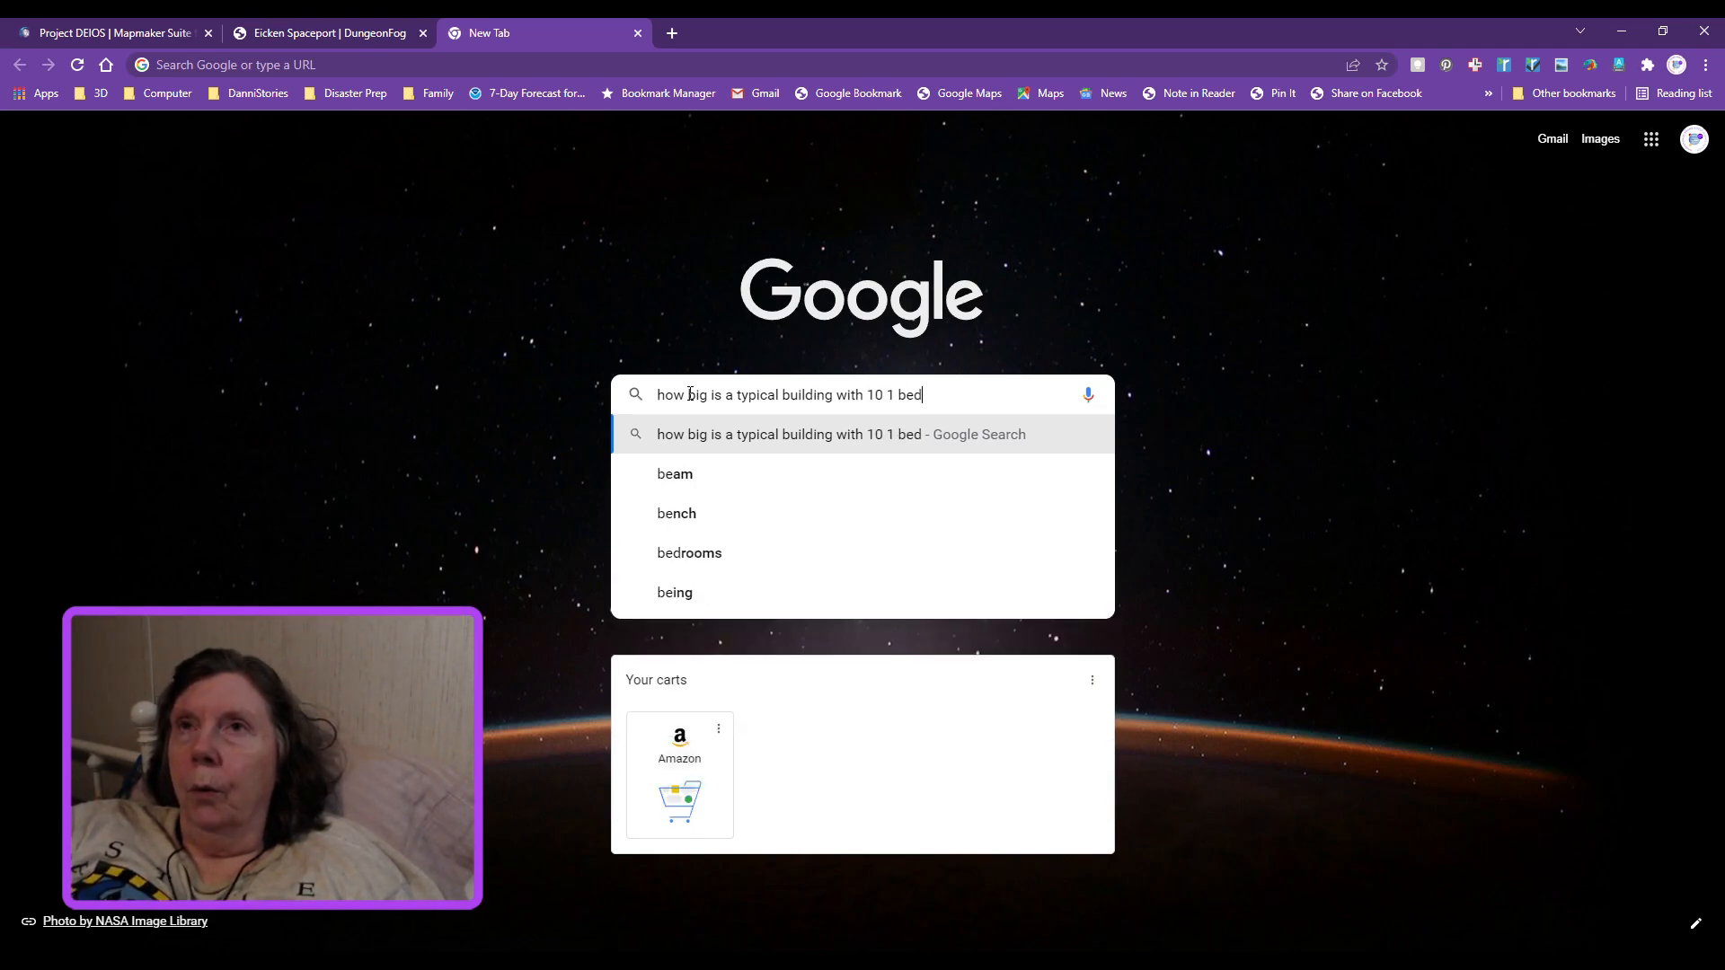
pyautogui.write('room')
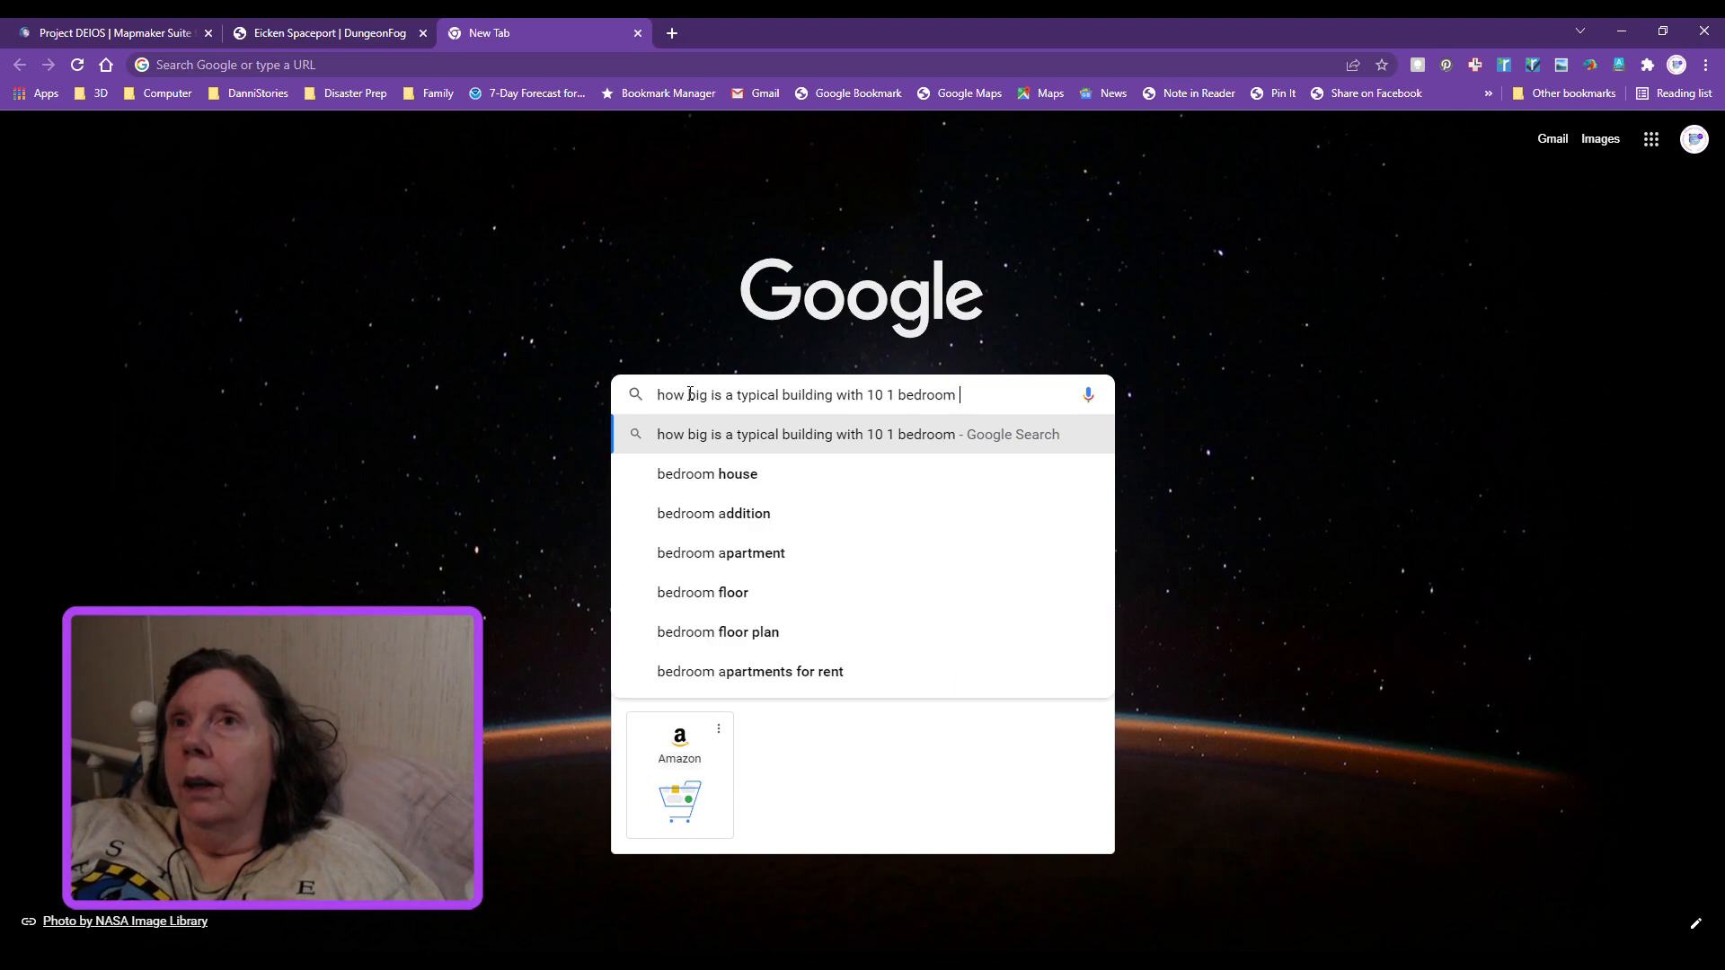
# Step: Change the bedroom count to 4 and search for "how big is a typical building with 10 4 bedroom apartments"
pyautogui.press('BackSpace')
pyautogui.press('BackSpace')
pyautogui.press('BackSpace')
pyautogui.press('BackSpace')
pyautogui.press('BackSpace')
pyautogui.press('BackSpace')
pyautogui.press('BackSpace')
pyautogui.press('BackSpace')
pyautogui.press('BackSpace')
pyautogui.press('BackSpace')
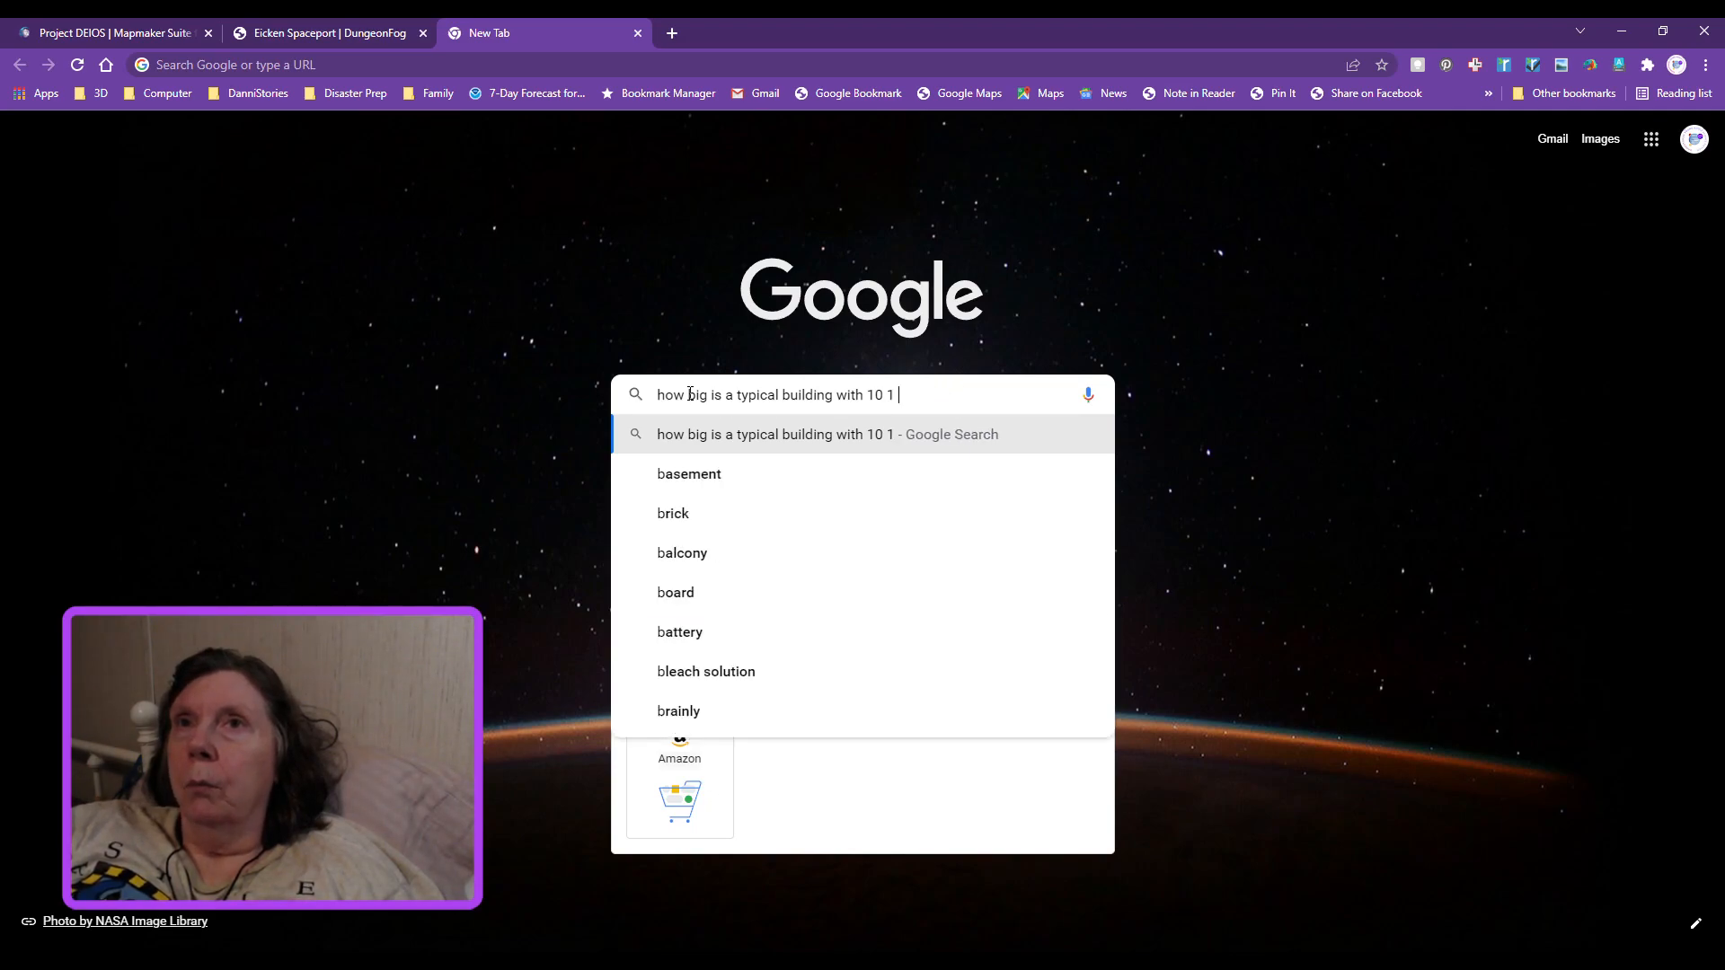
pyautogui.write('2')
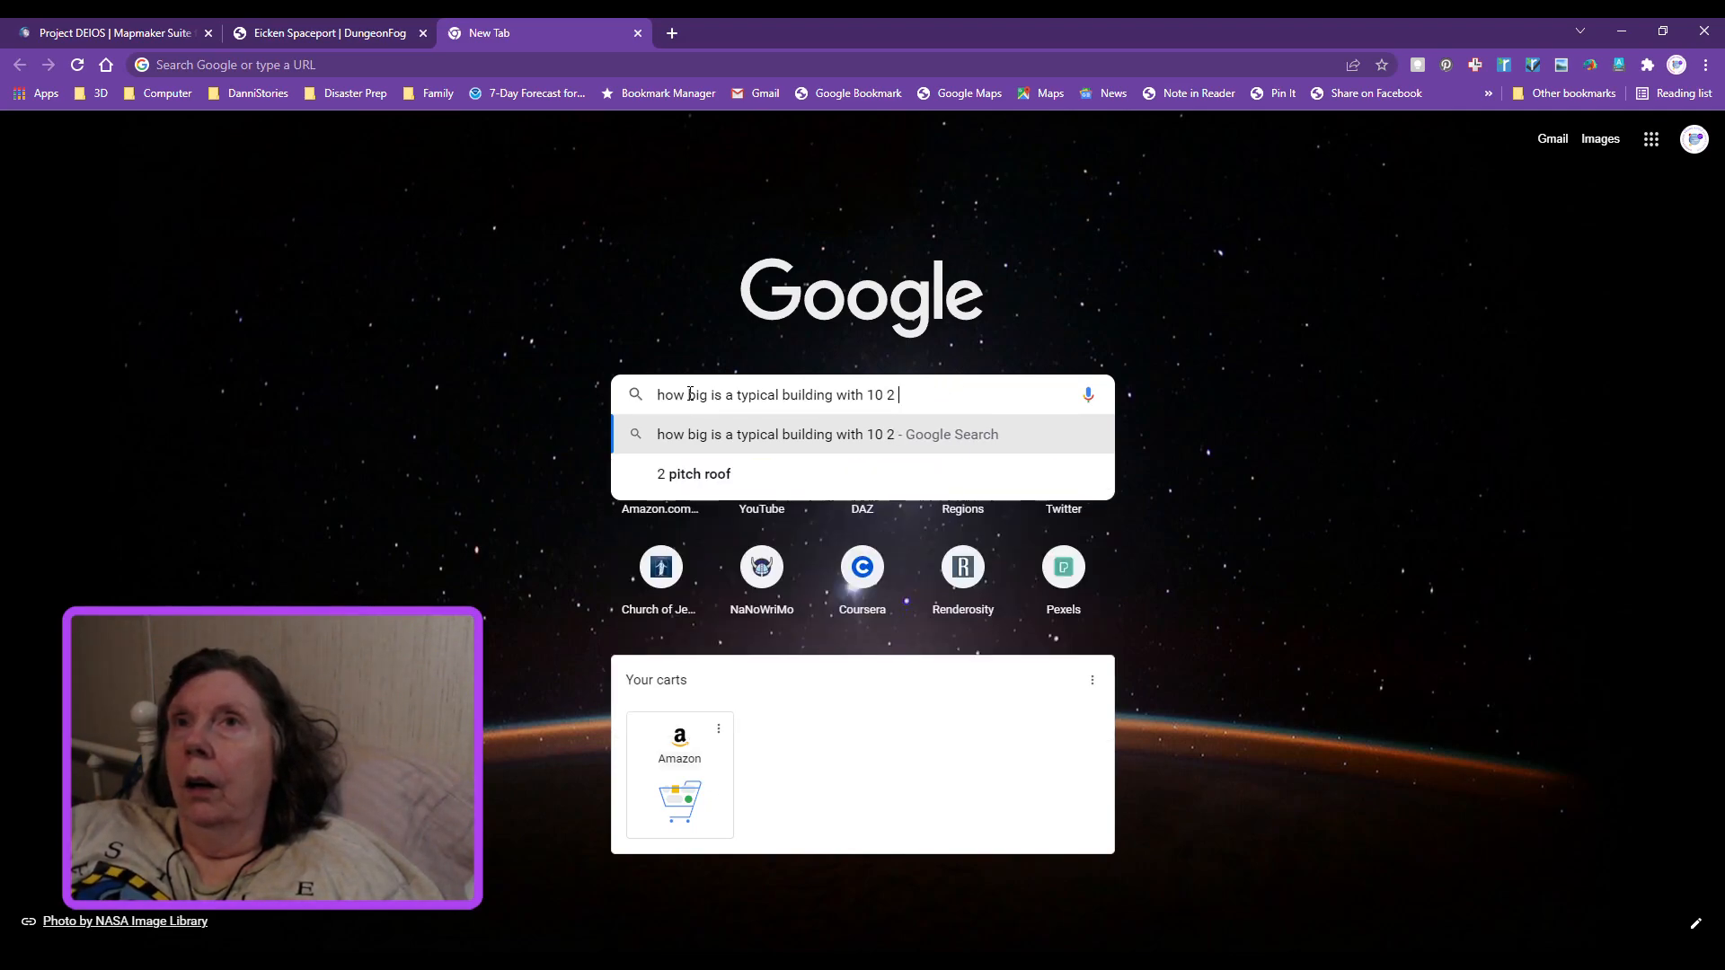
pyautogui.press('BackSpace')
pyautogui.press('BackSpace')
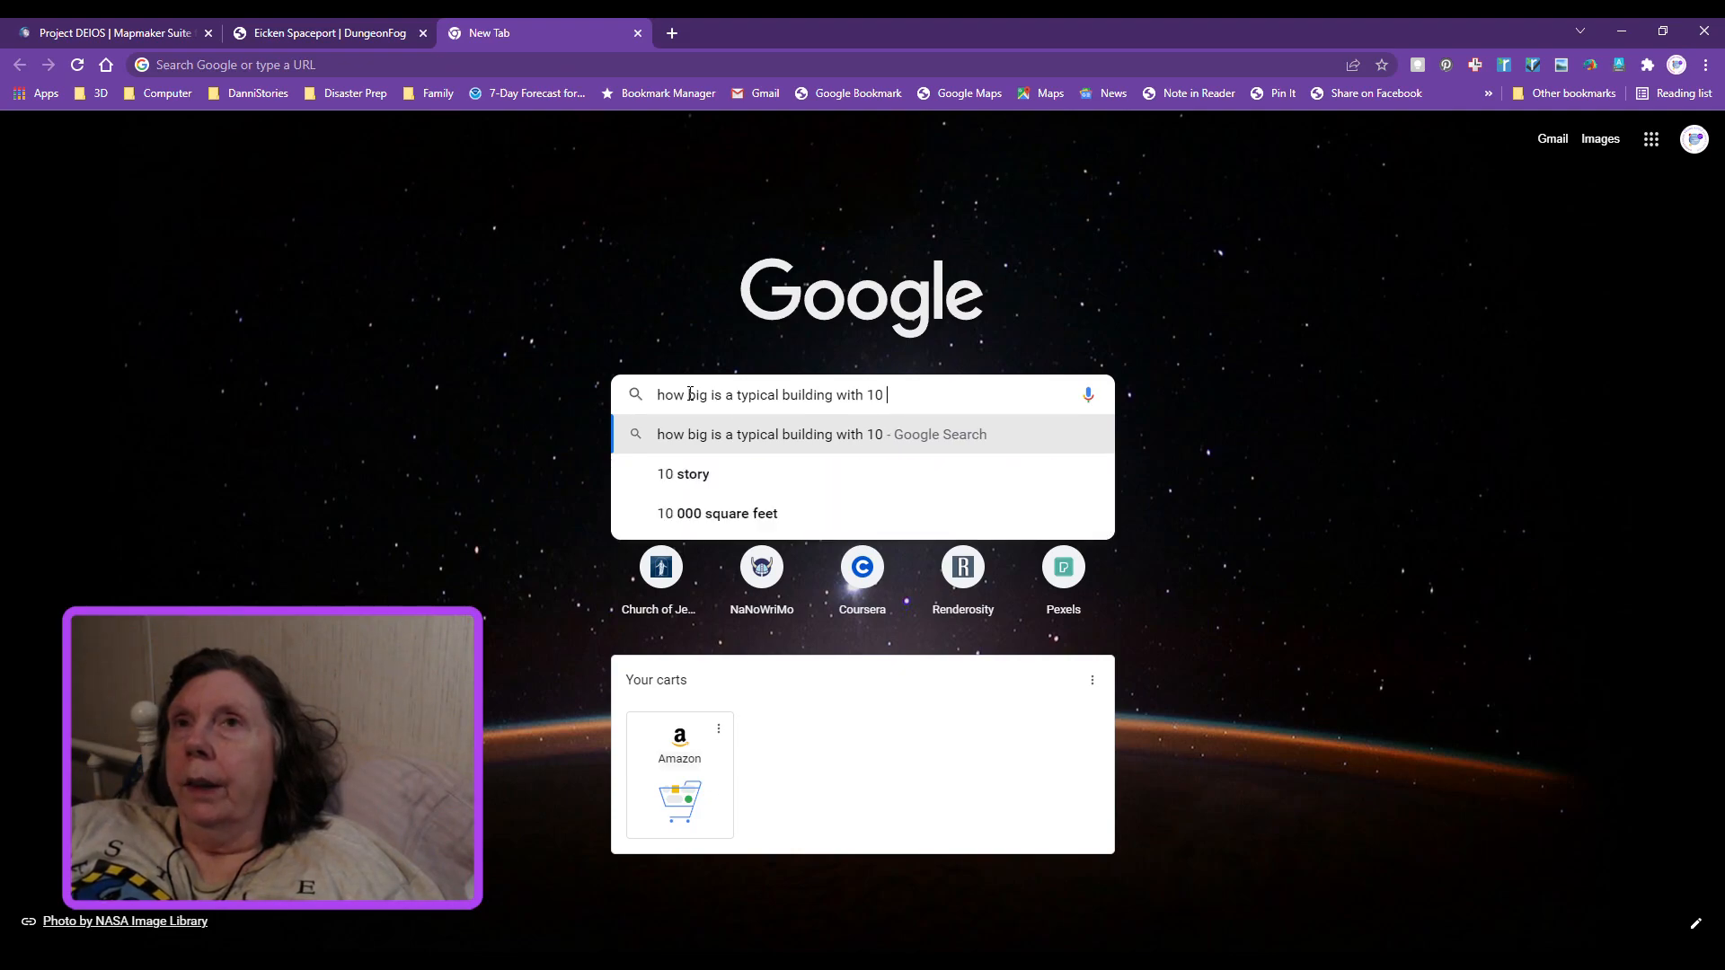
pyautogui.write('3')
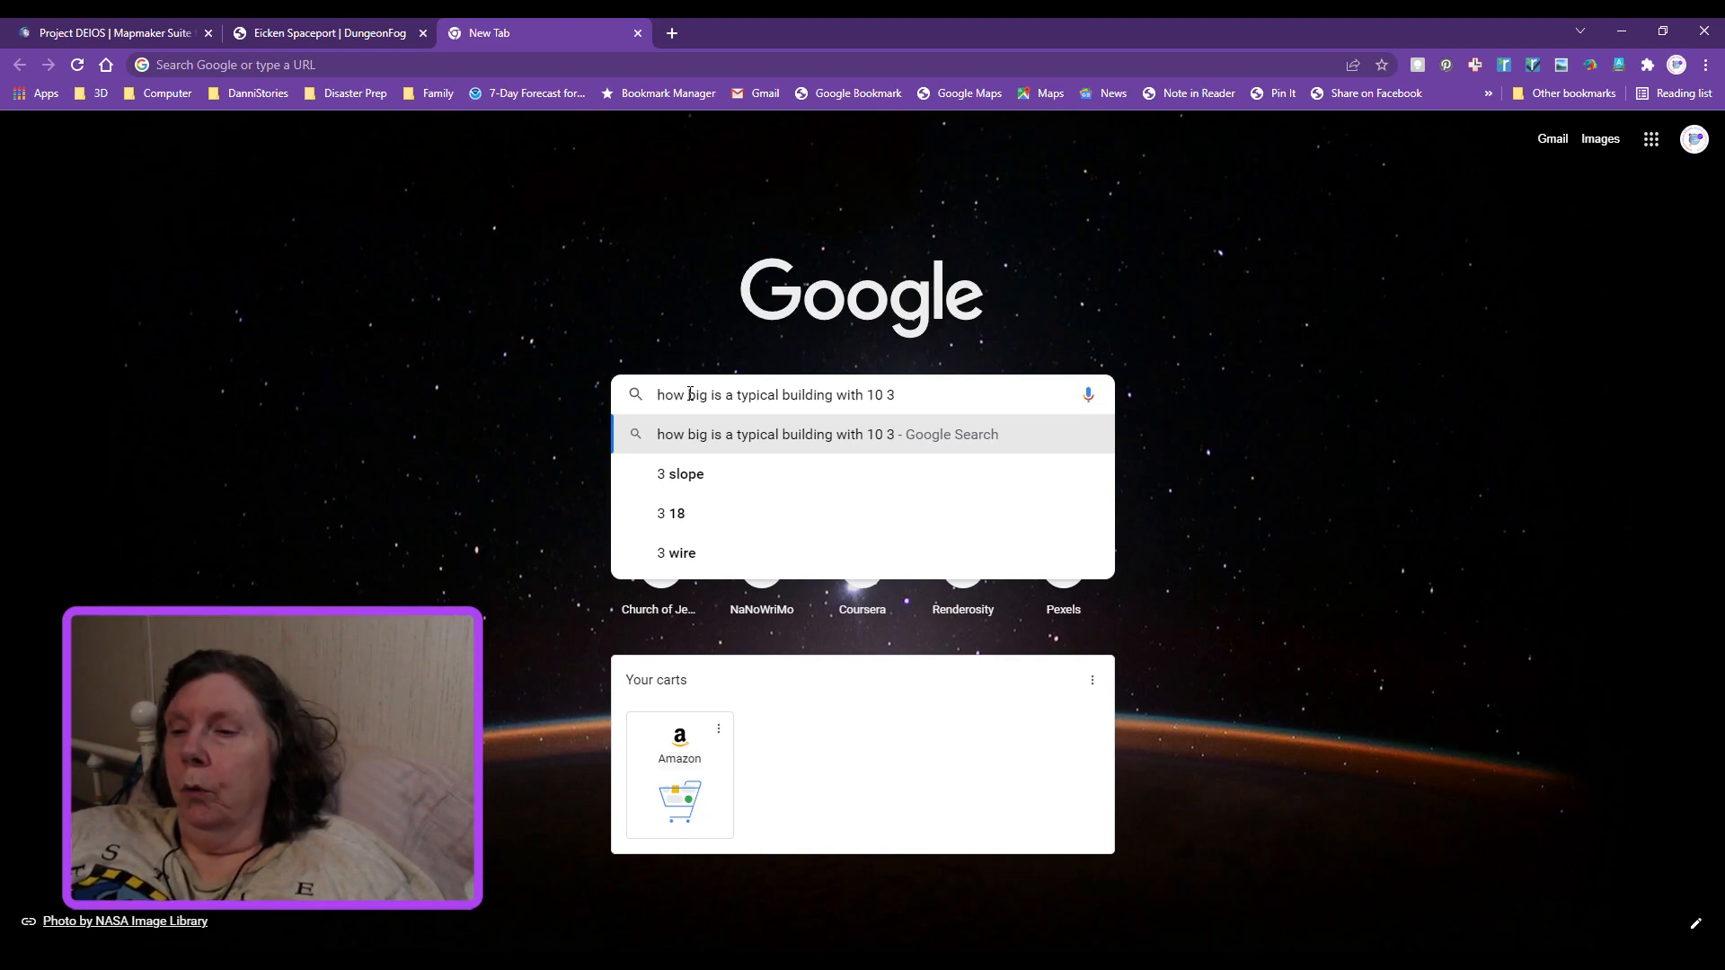
pyautogui.press('BackSpace')
pyautogui.press('BackSpace')
pyautogui.write('4')
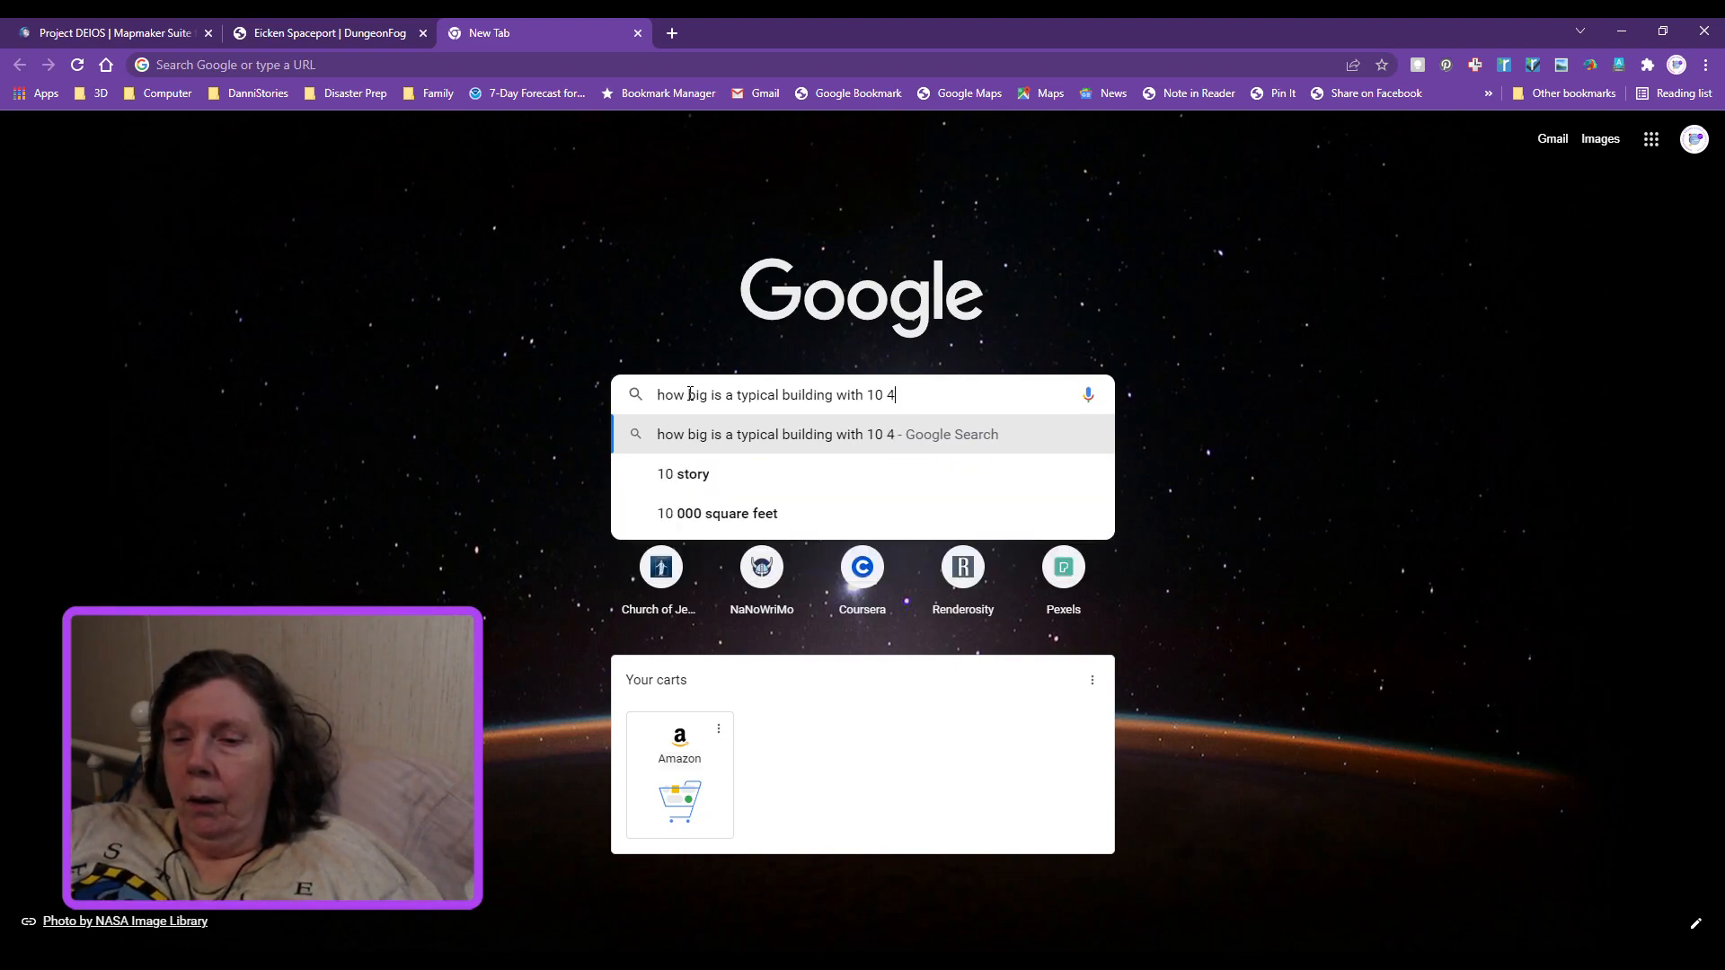
pyautogui.write(' bedroom apart')
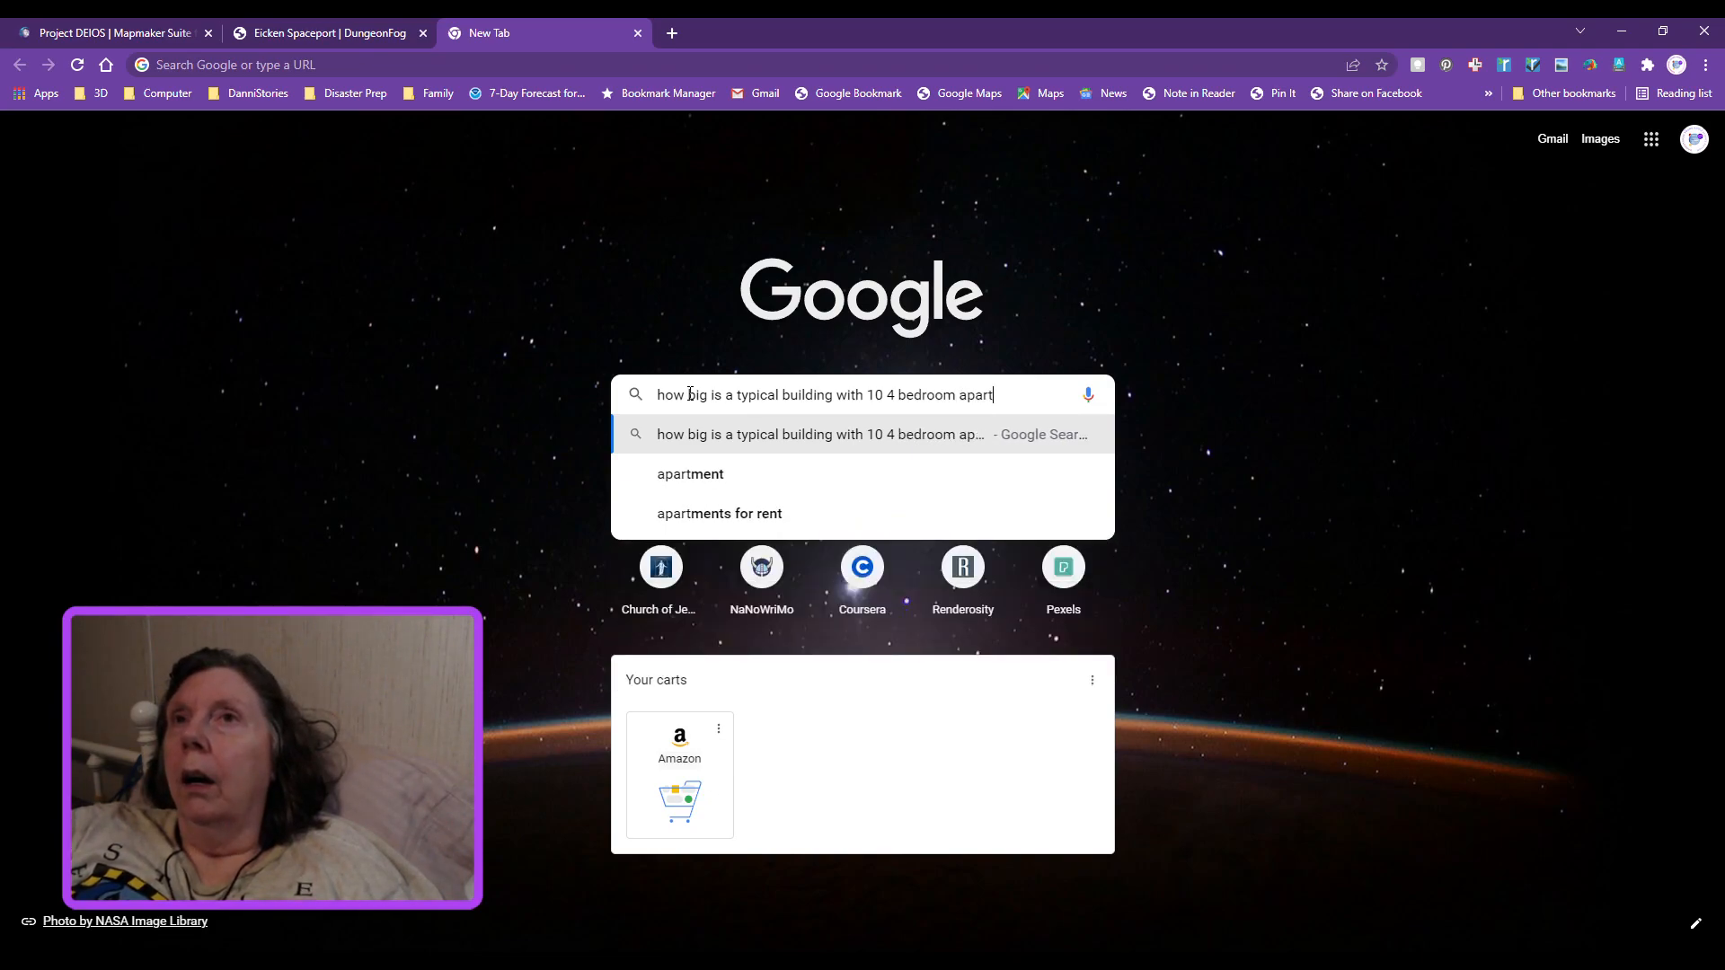
pyautogui.write('e')
pyautogui.press('BackSpace')
pyautogui.write('tments')
pyautogui.press('Return')
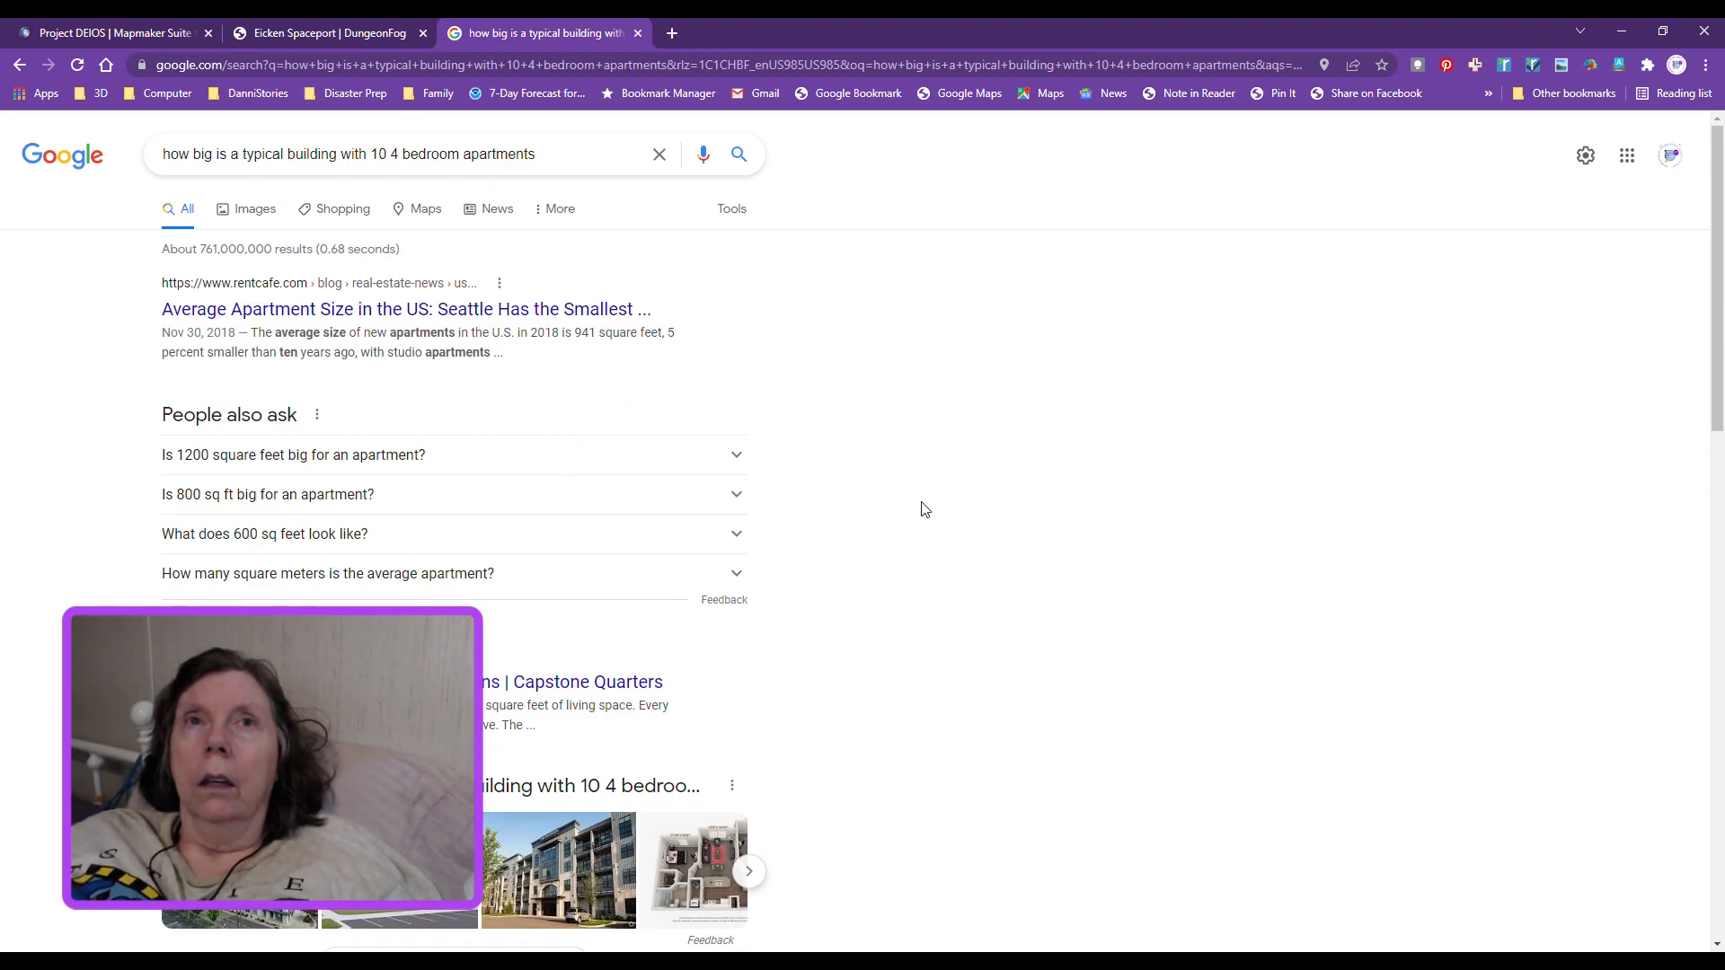
# Step: Look over the results, remove "4 bedroom" from the query, and search for "how big is a typical building with 10 apartments"
pyautogui.scroll(-1, 953, 514)
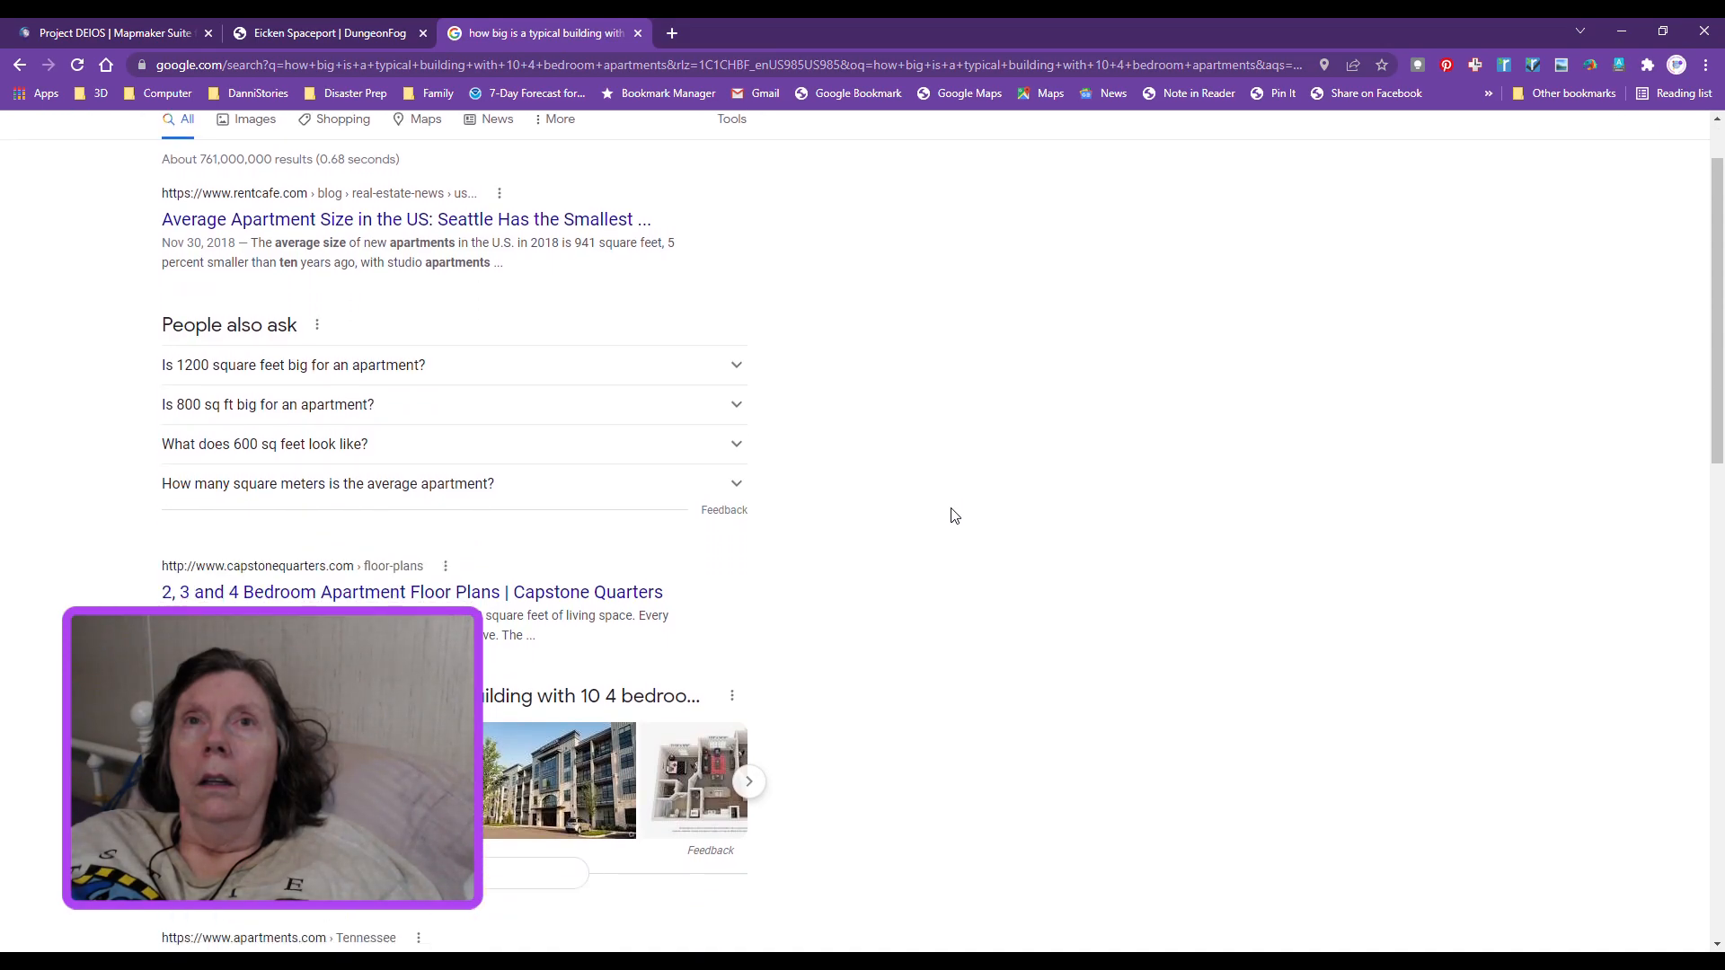
pyautogui.scroll(-1, 955, 515)
pyautogui.scroll(-3, 954, 515)
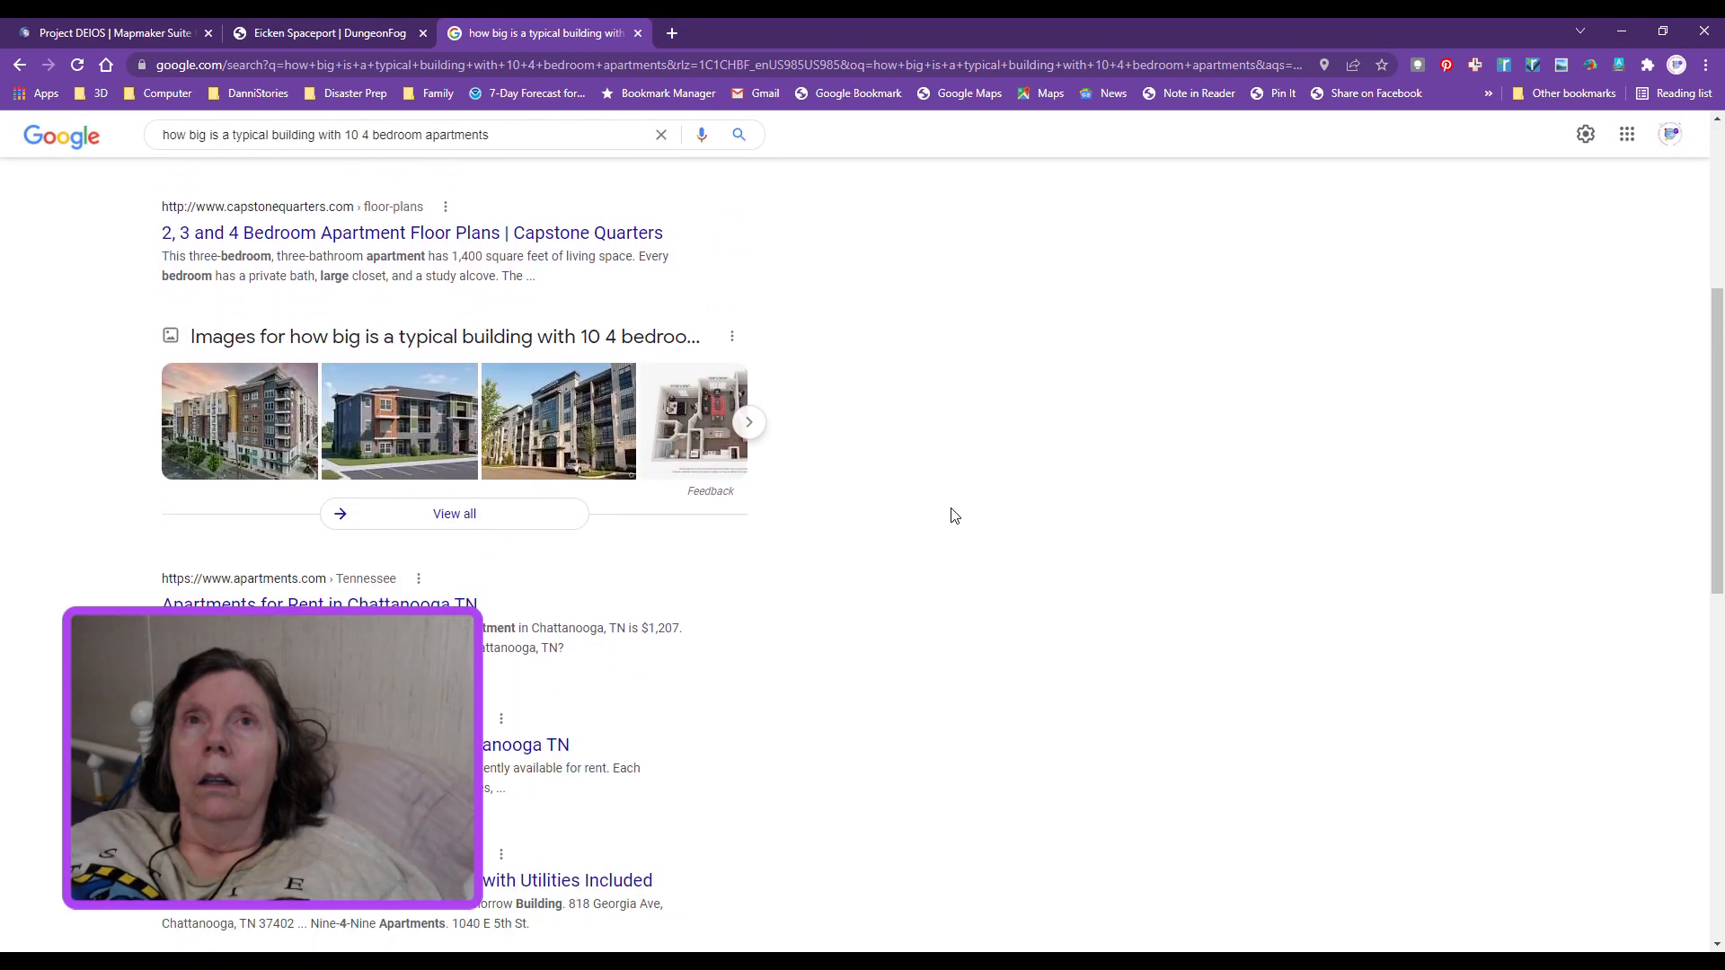
pyautogui.scroll(-1, 955, 515)
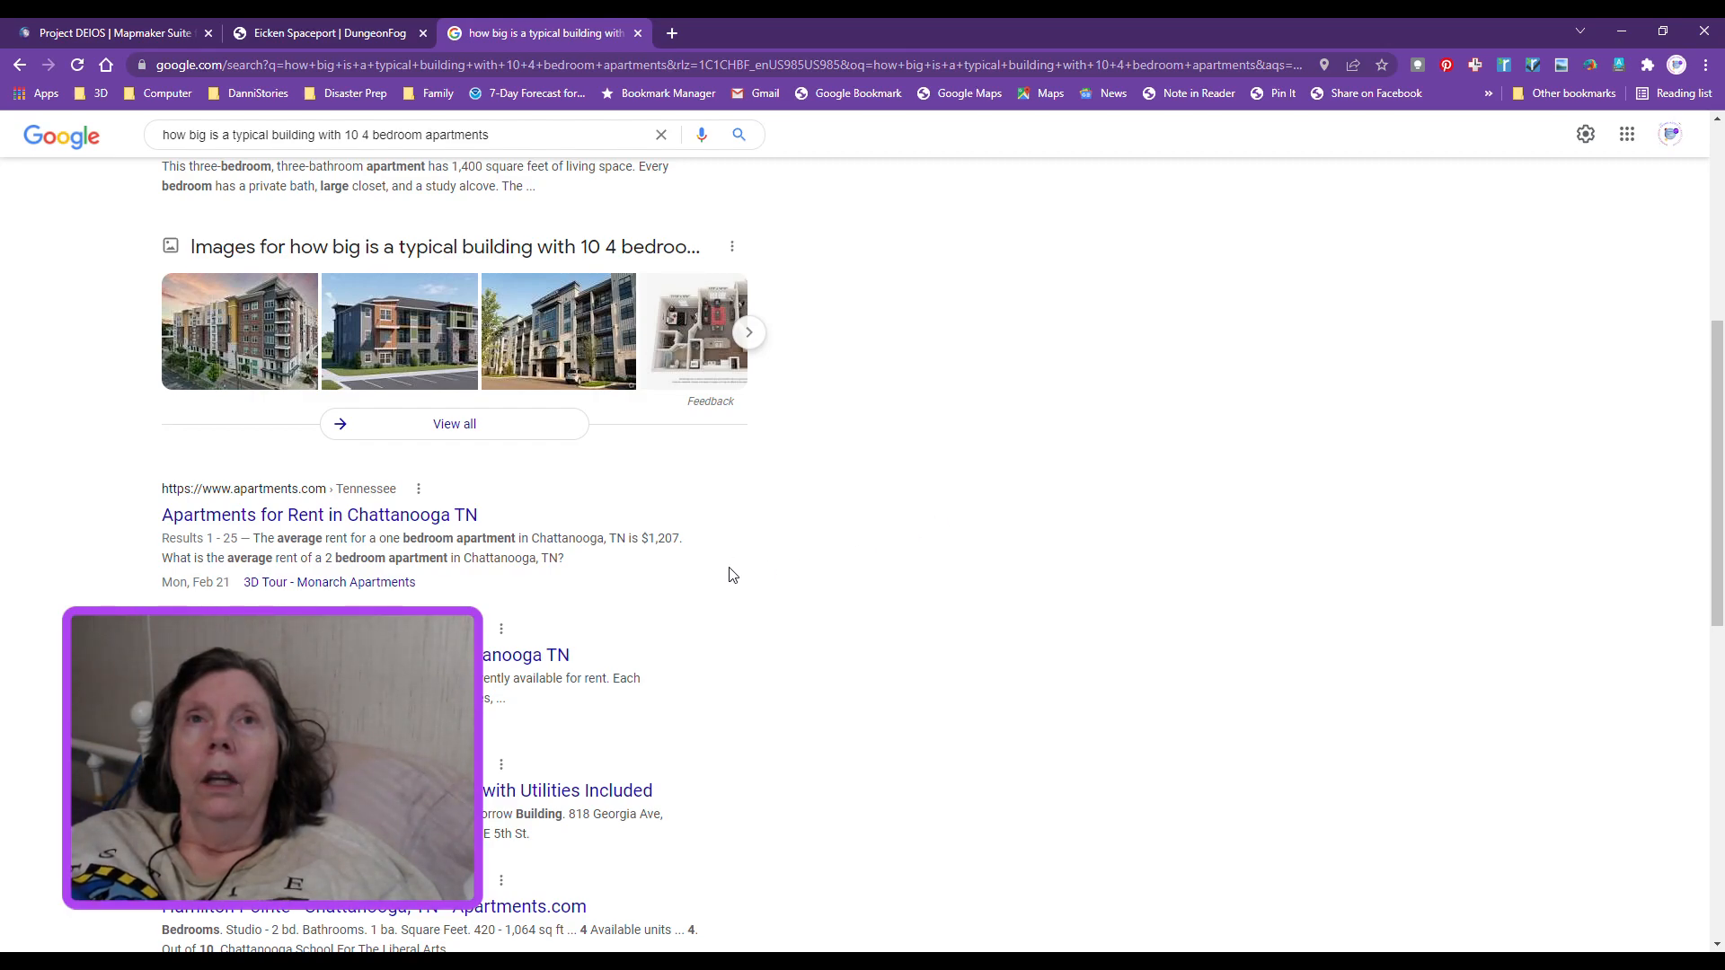
pyautogui.scroll(6, 880, 569)
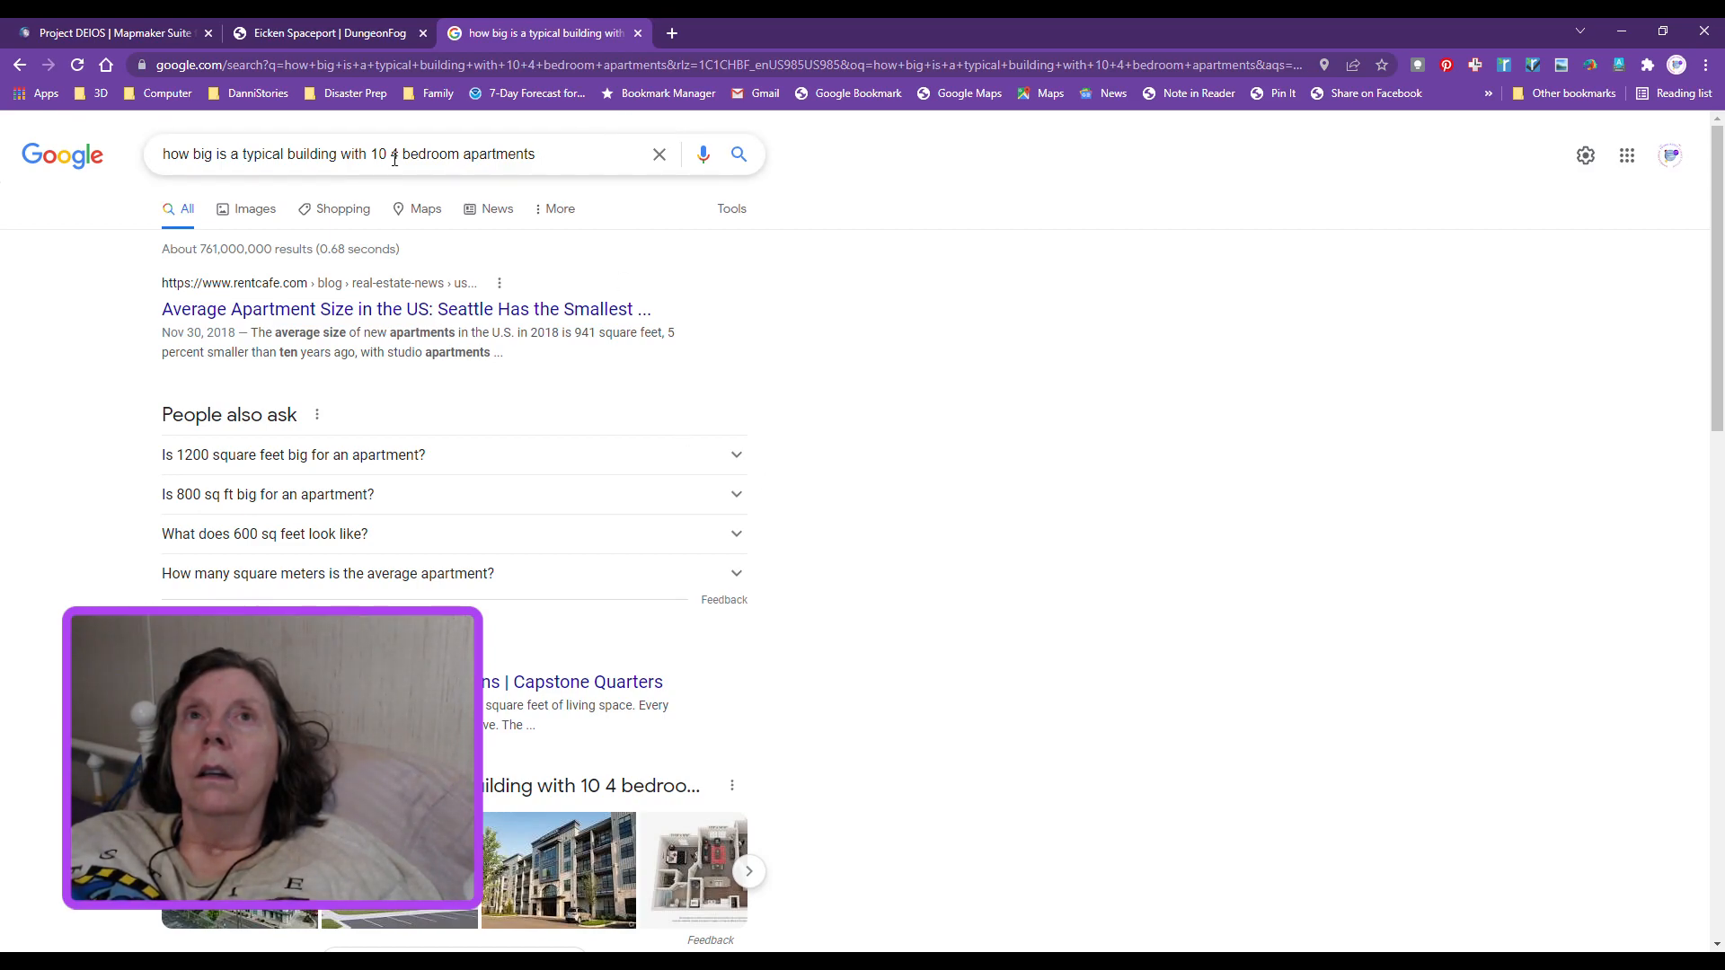
pyautogui.moveTo(392, 158); pyautogui.dragTo(460, 158)
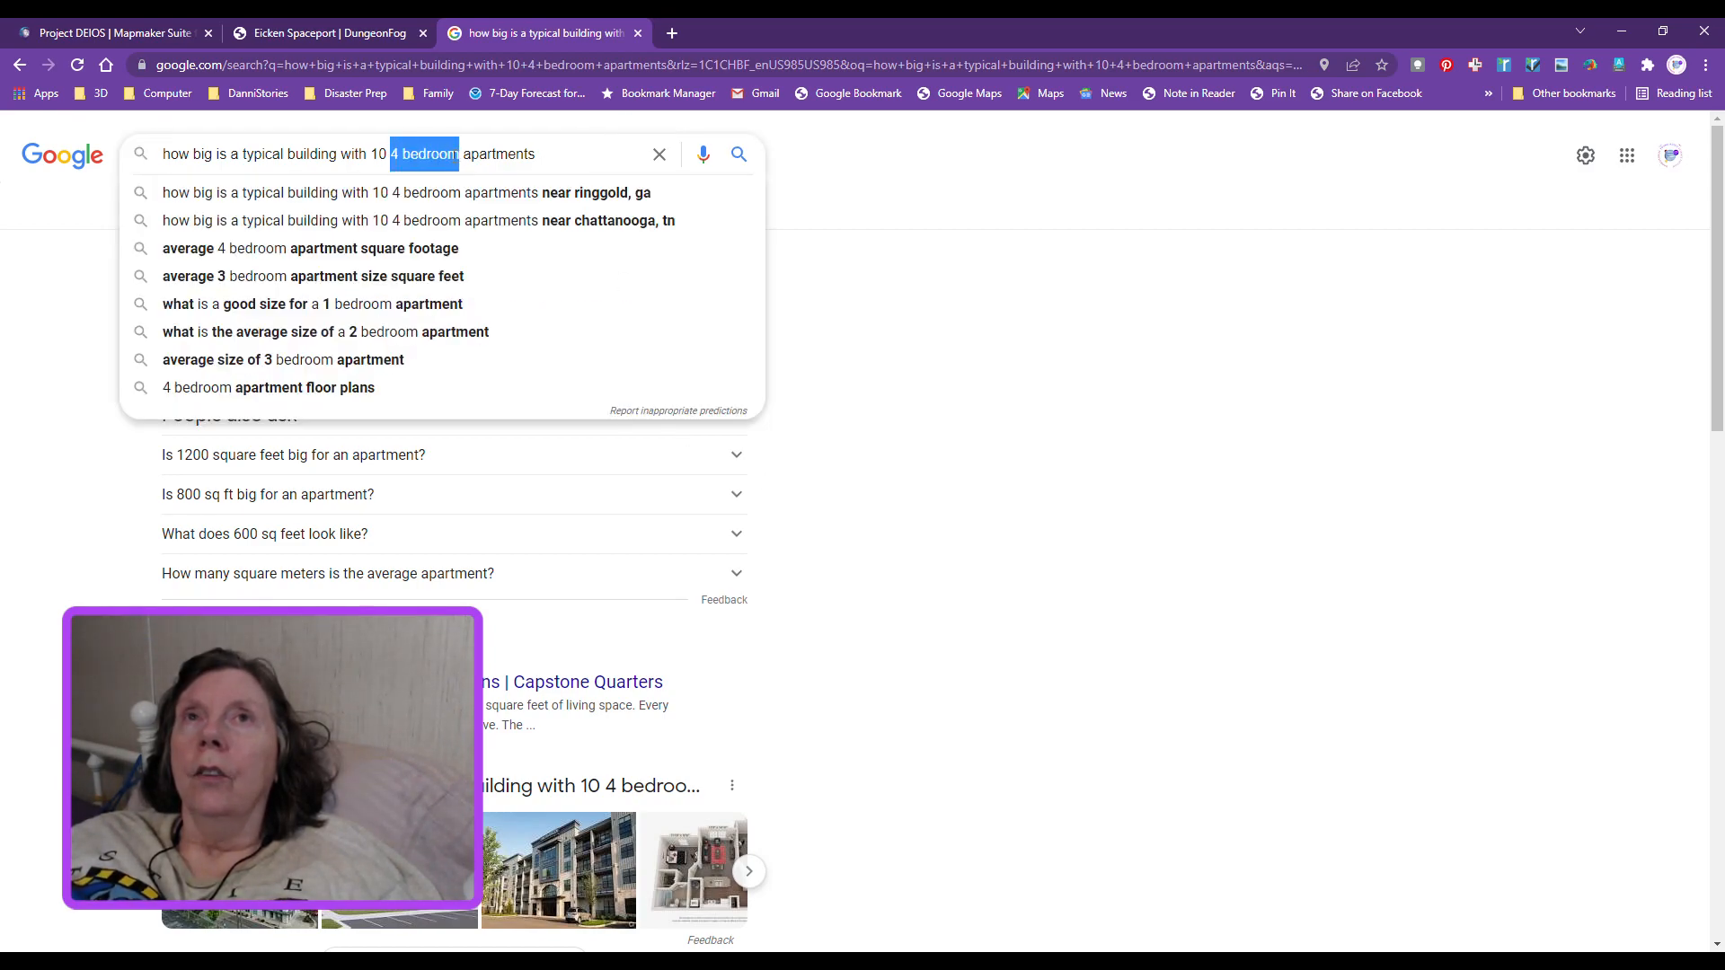
pyautogui.press('BackSpace')
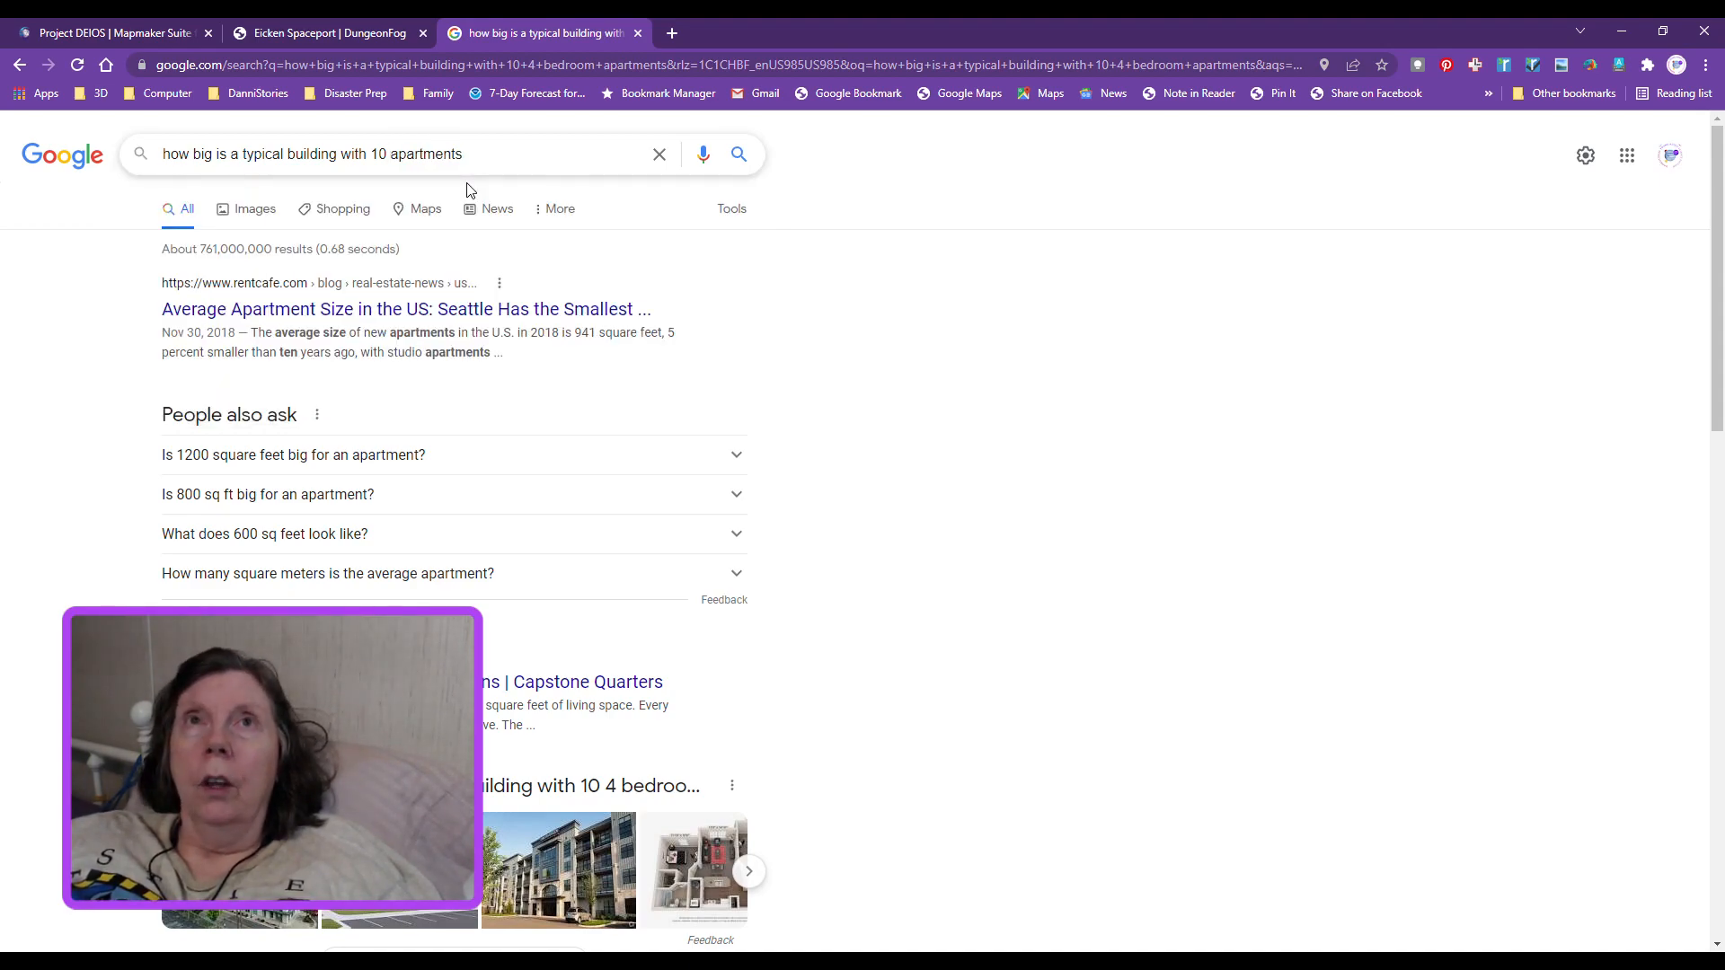
pyautogui.press('Return')
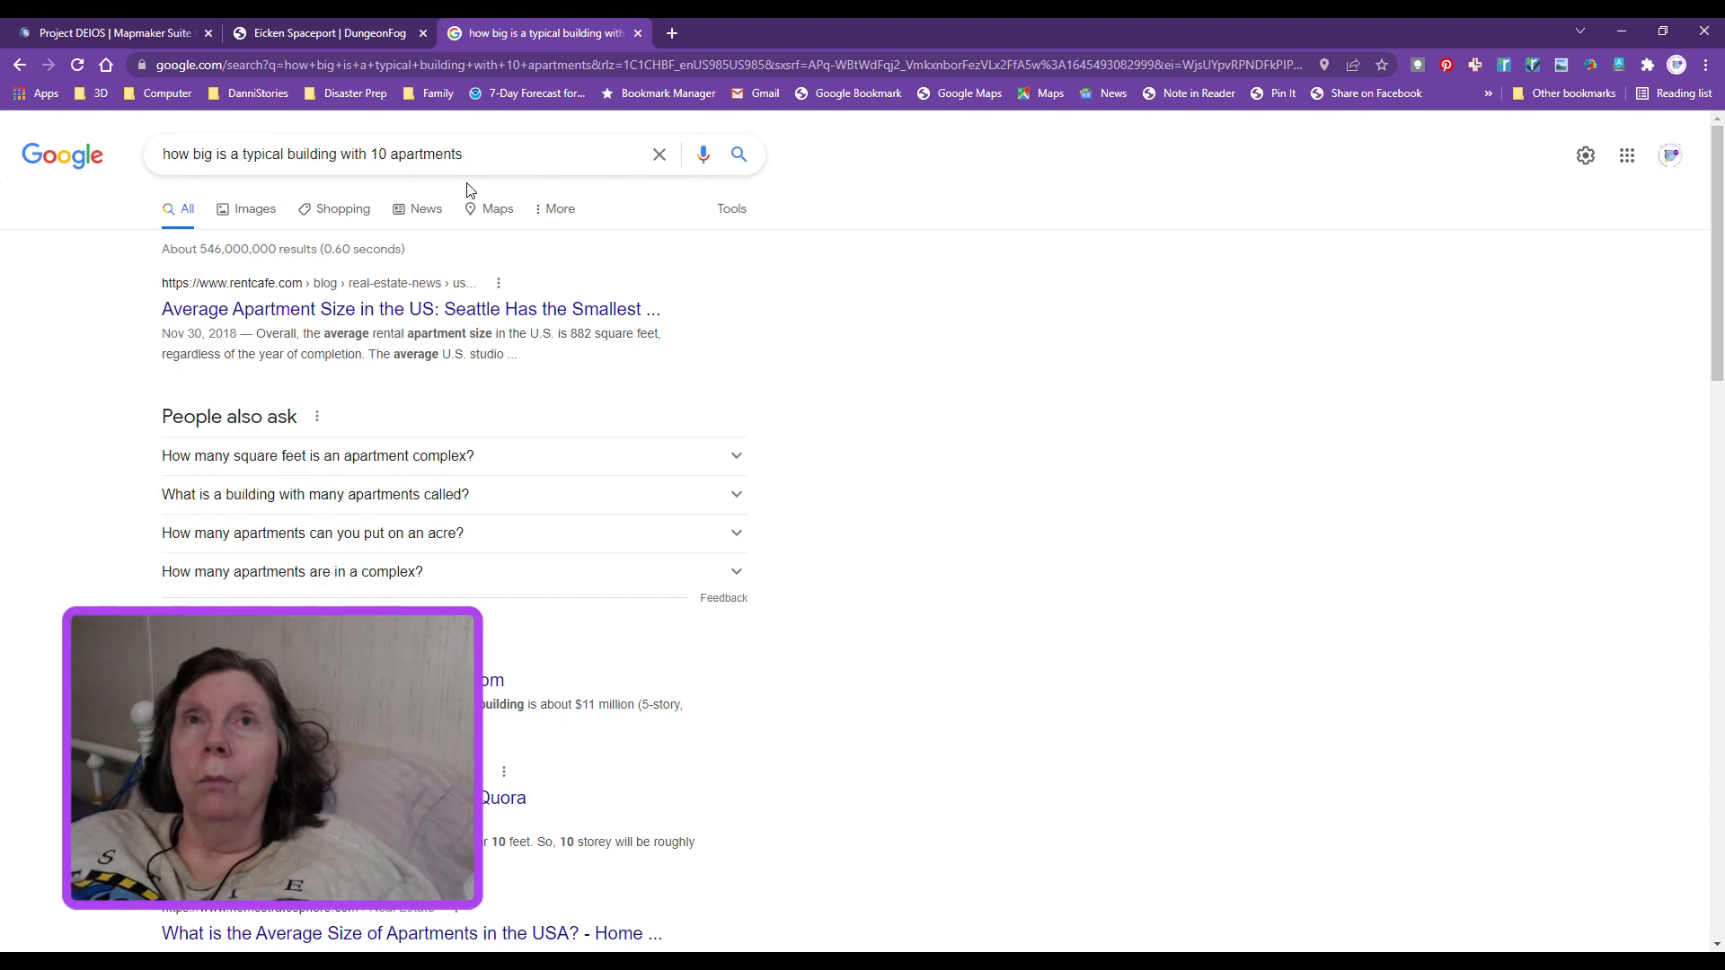
# Step: Examine the search results and related searches for the typical size of a building with 10 apartments
pyautogui.scroll(-3, 909, 413)
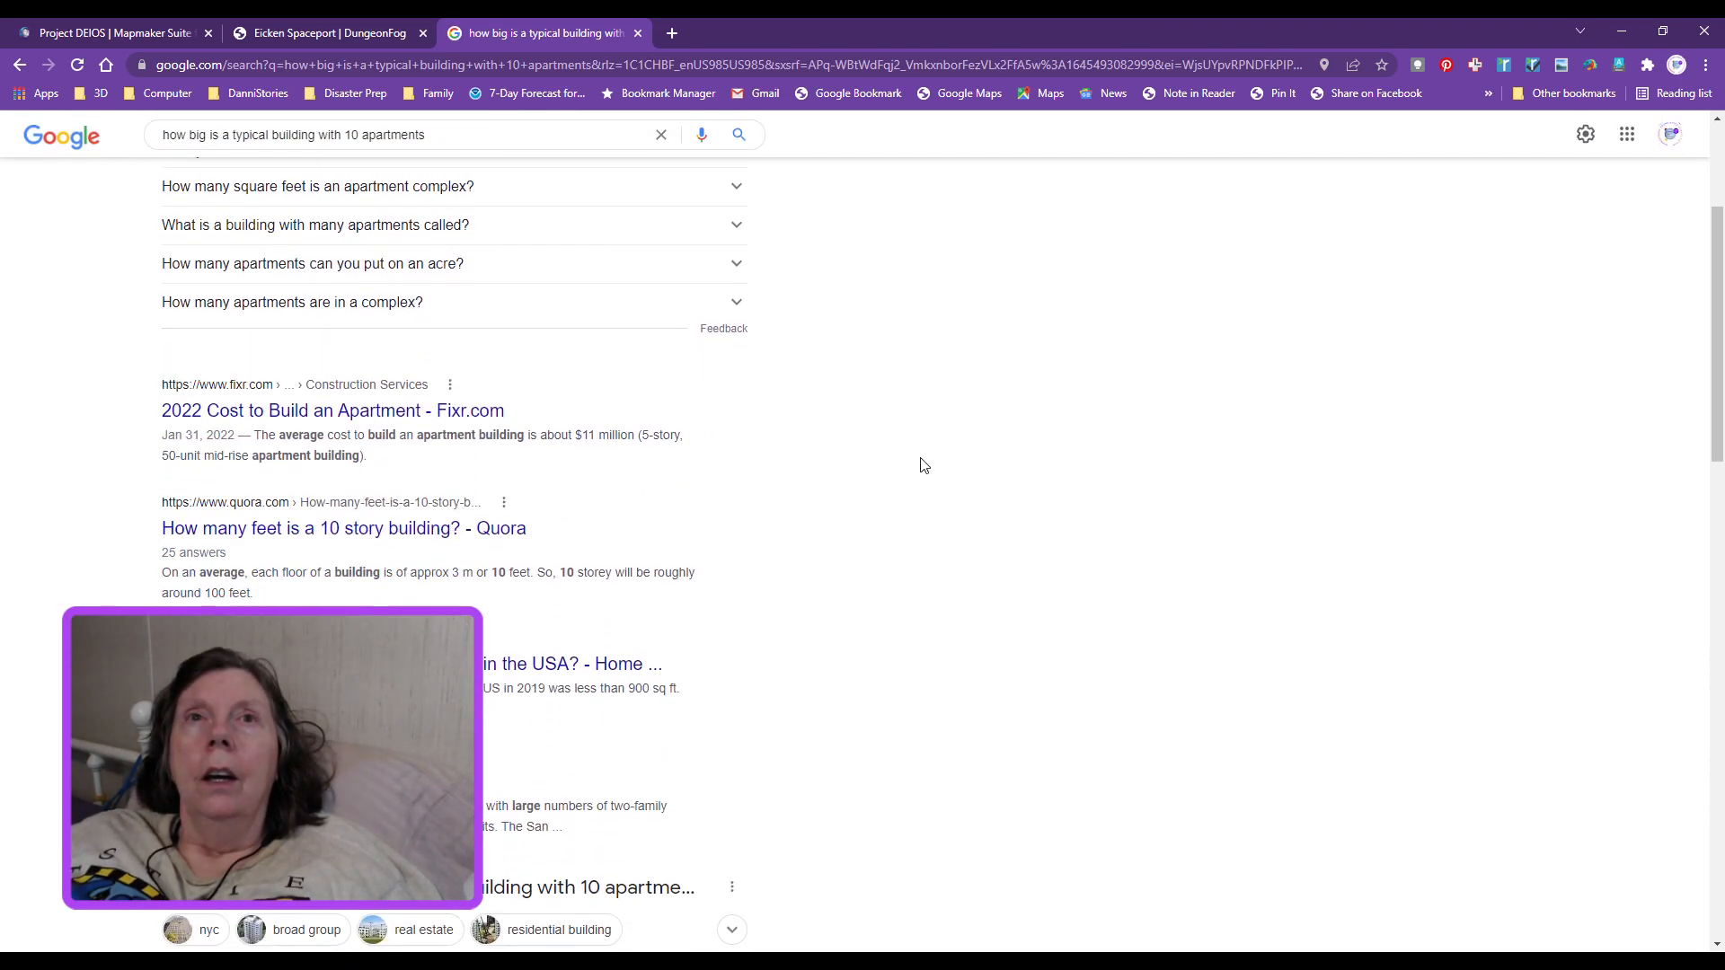
pyautogui.scroll(-2, 925, 469)
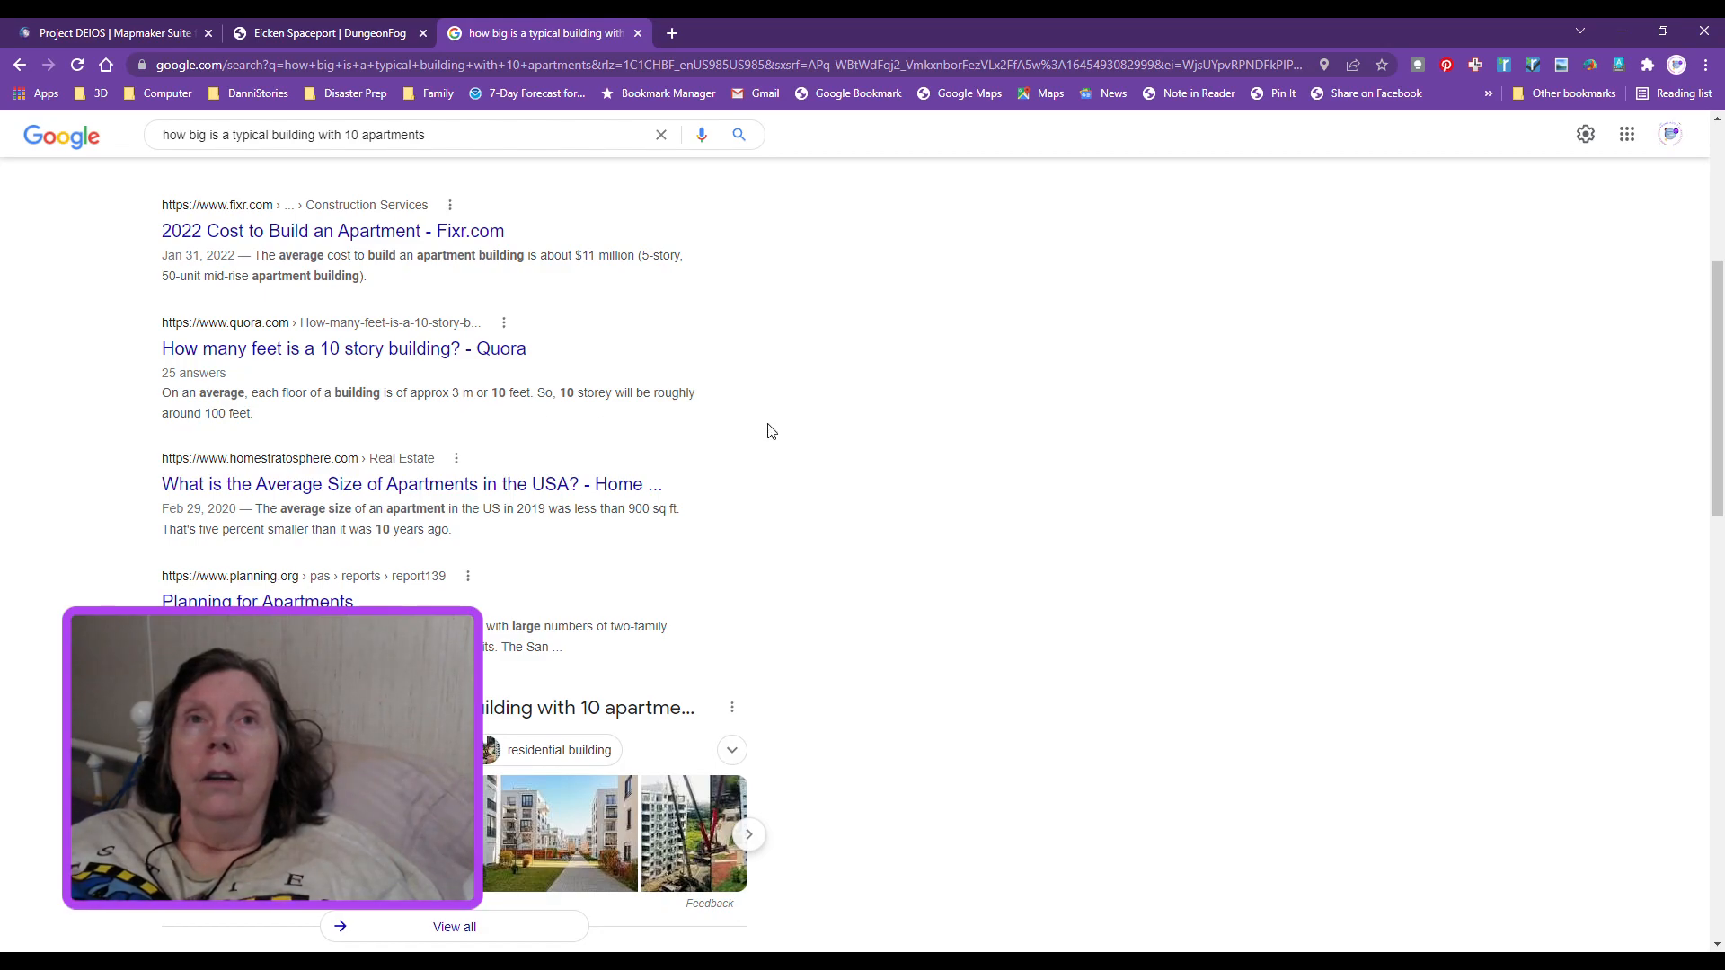
pyautogui.scroll(-1, 790, 456)
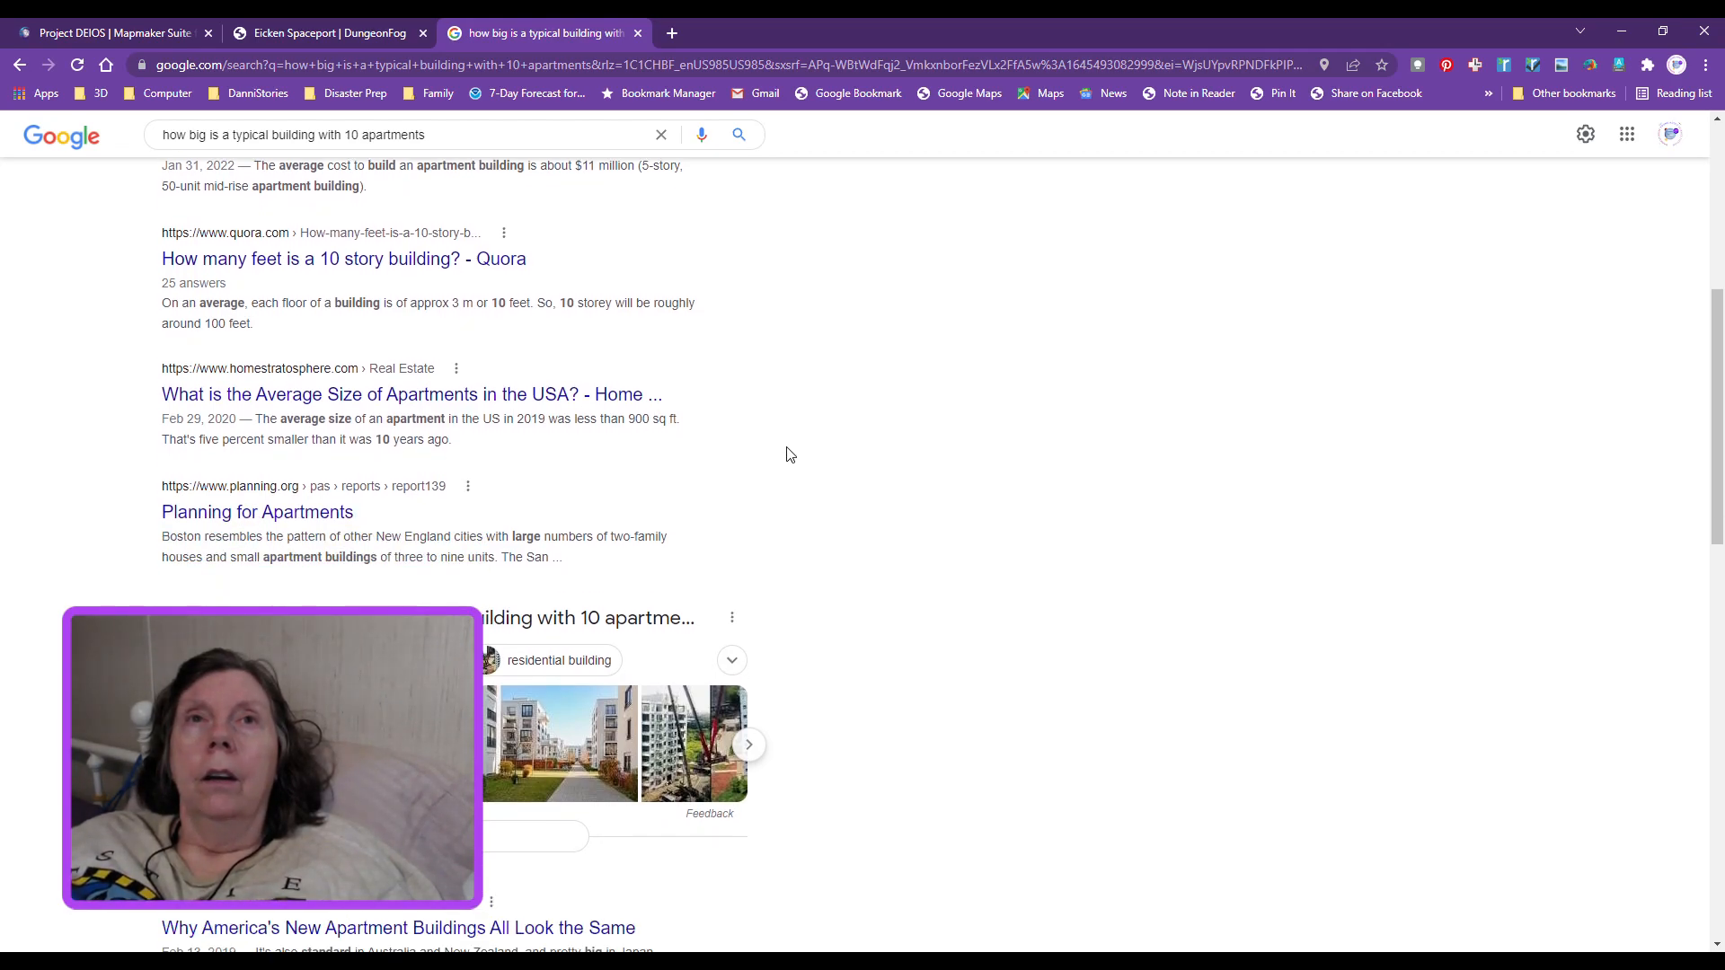
pyautogui.scroll(-1, 789, 456)
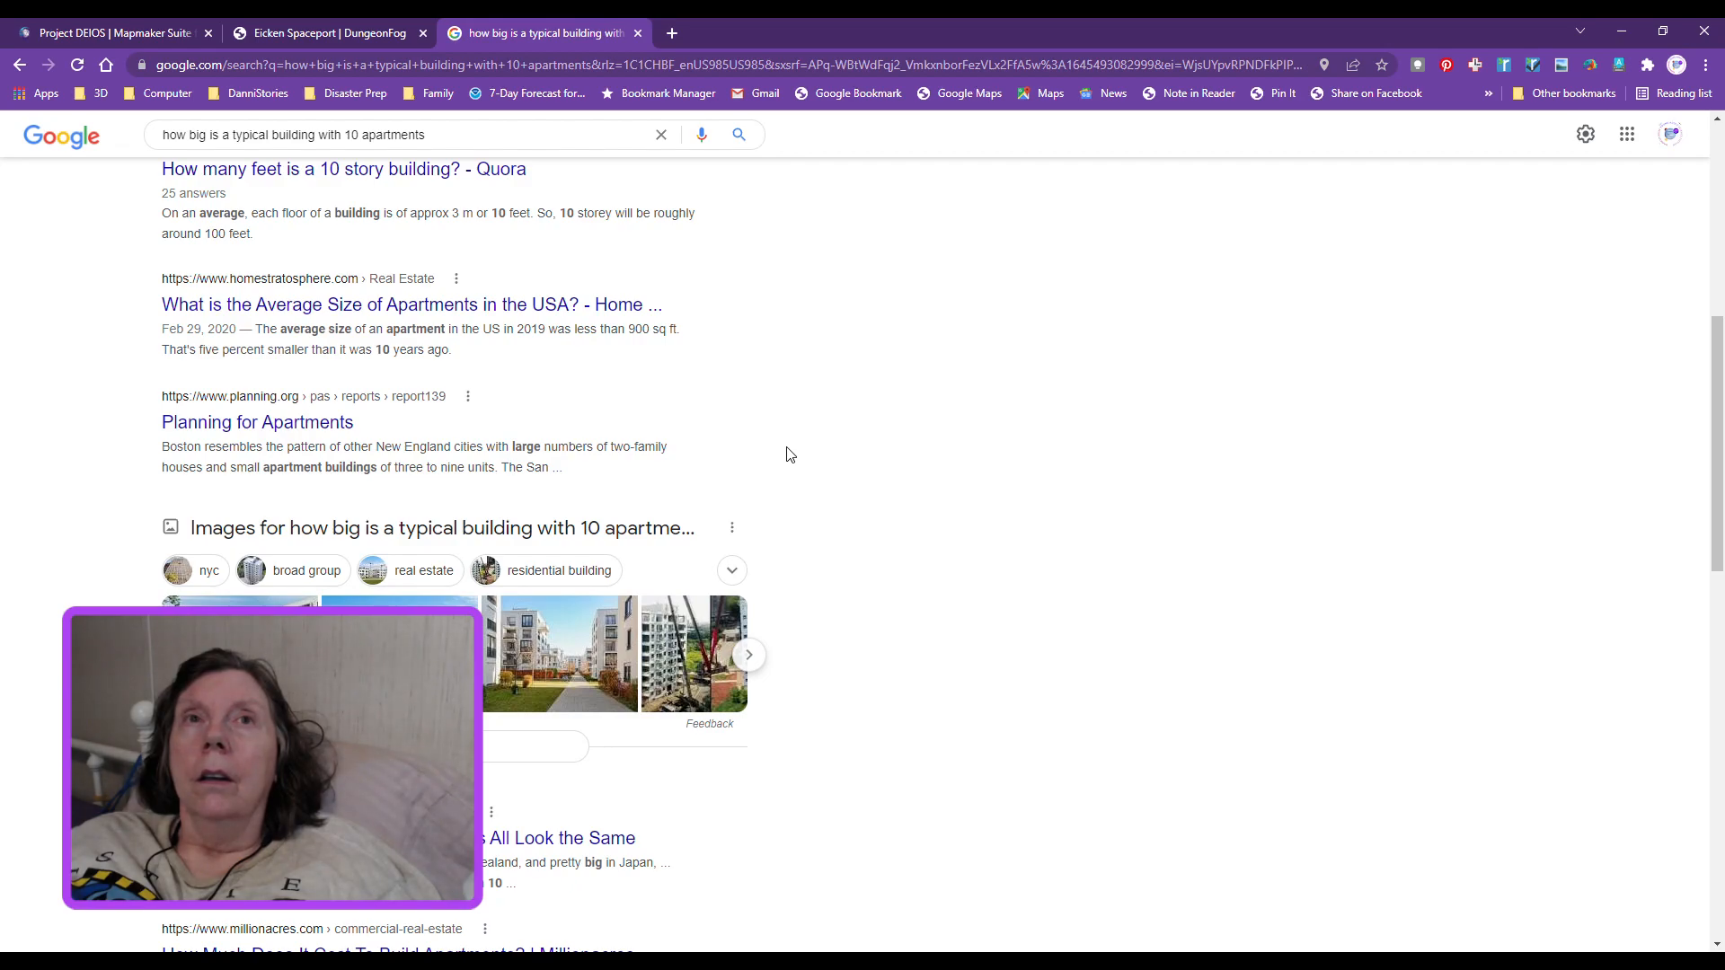
pyautogui.scroll(-4, 789, 456)
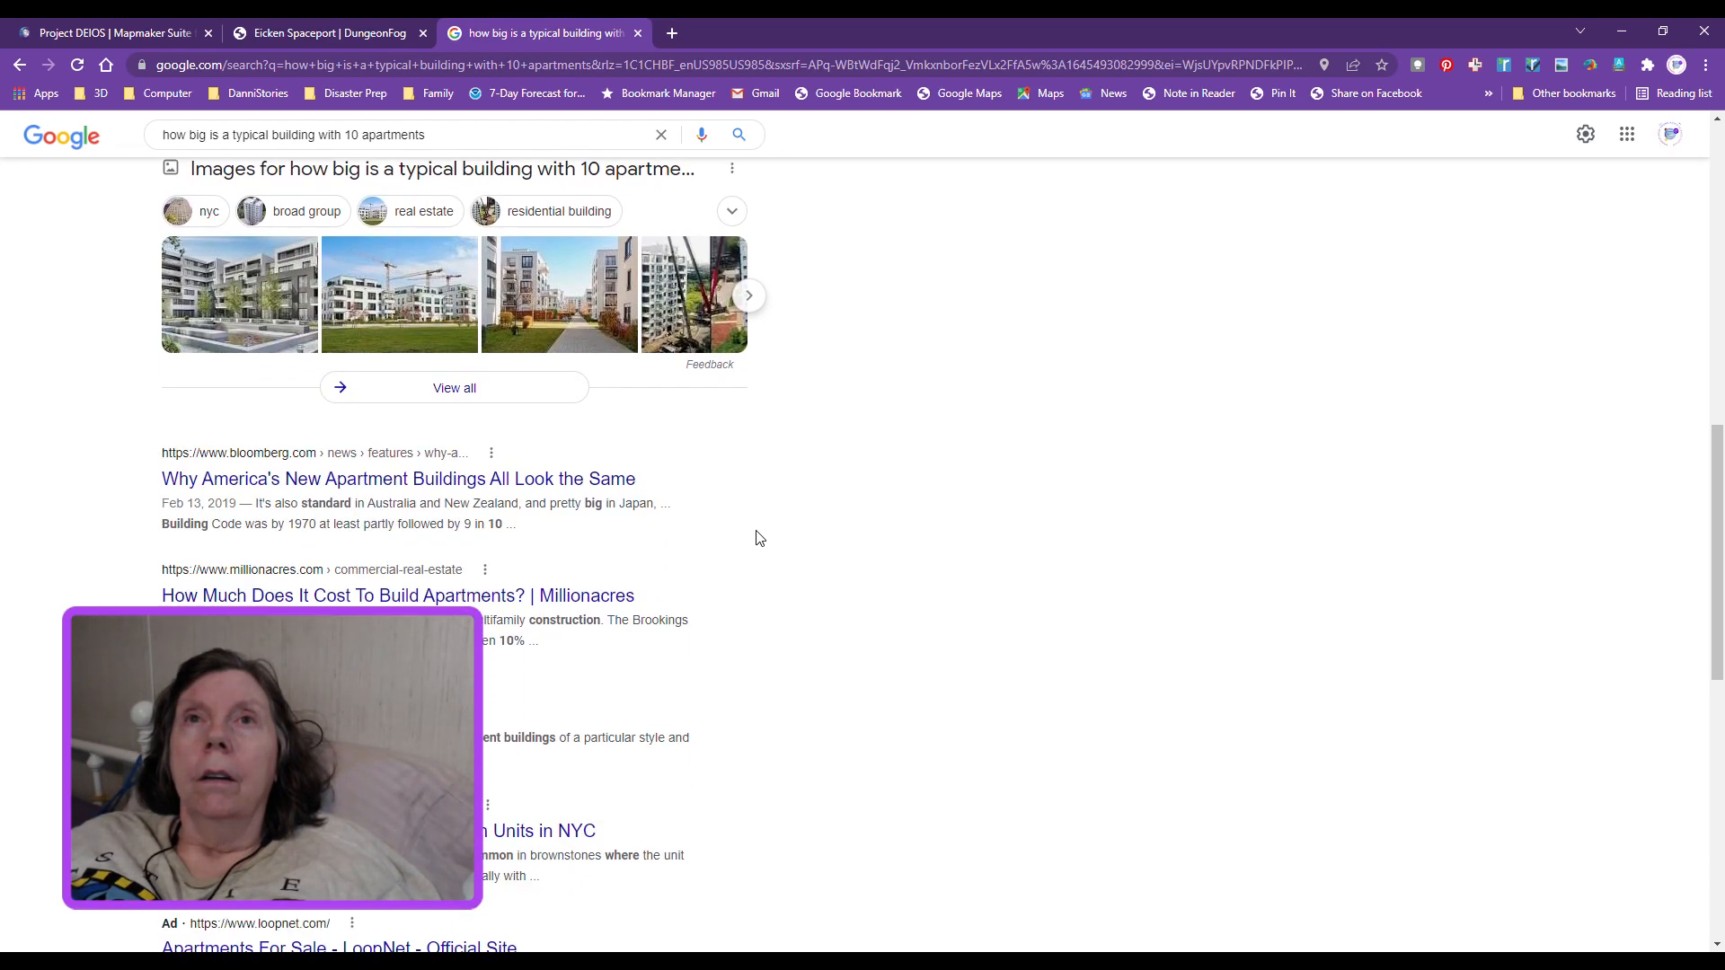
pyautogui.scroll(-1, 753, 548)
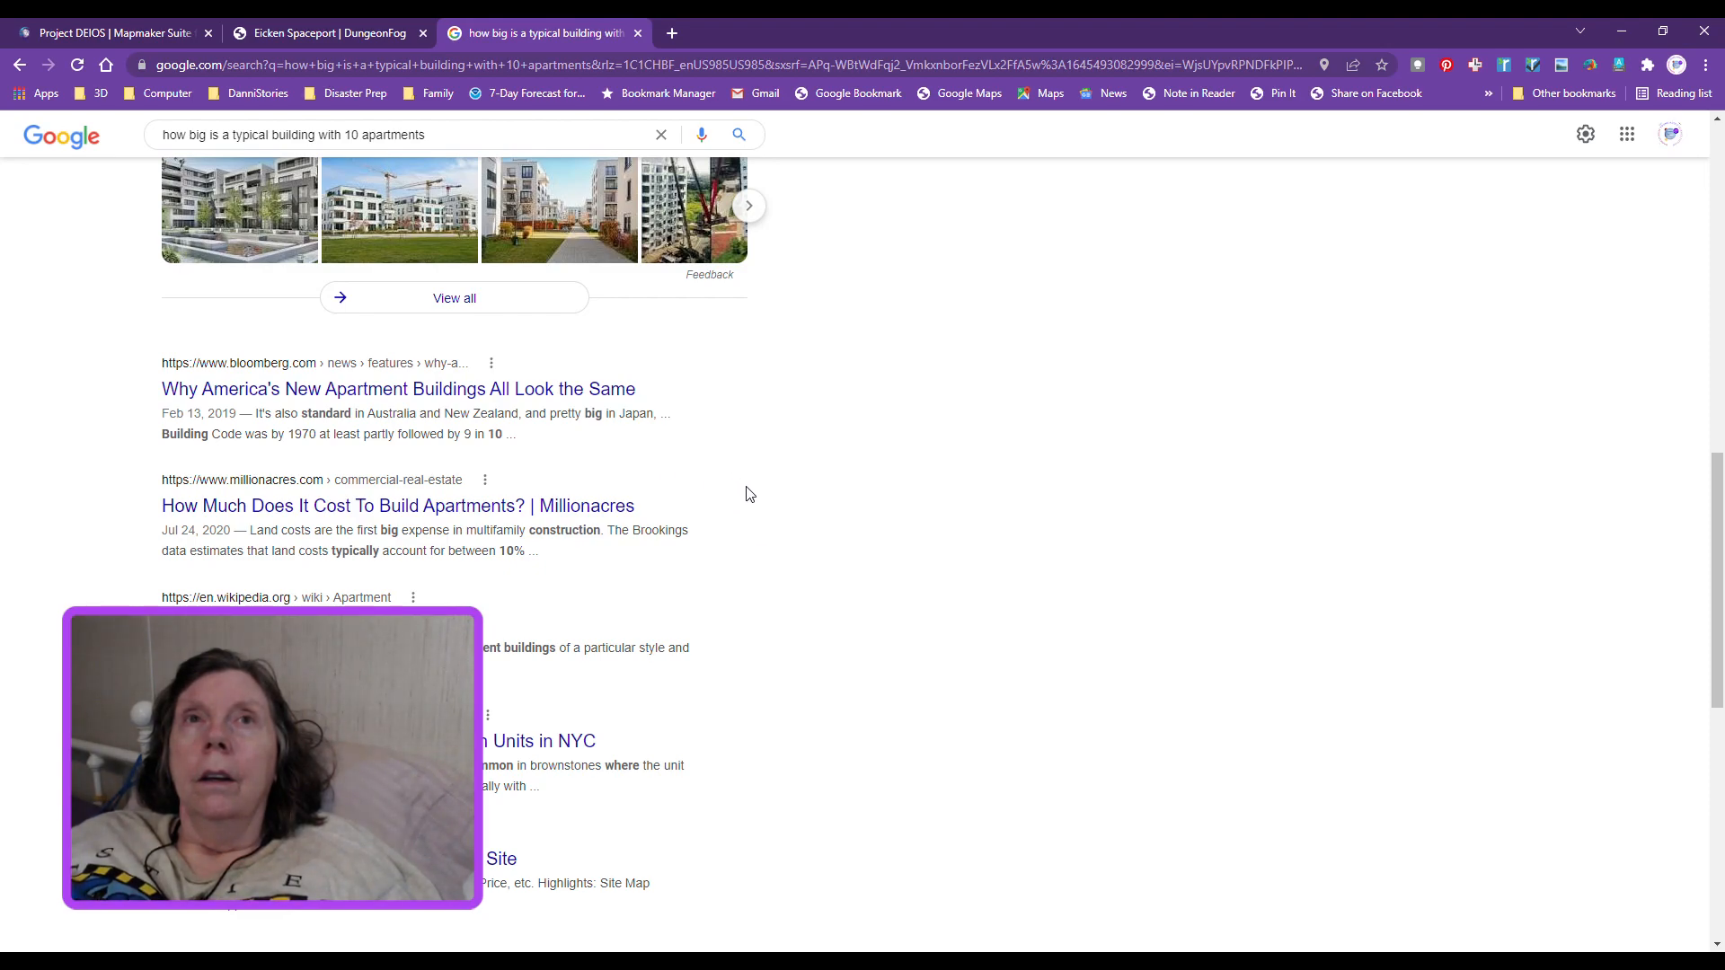
pyautogui.scroll(-3, 746, 494)
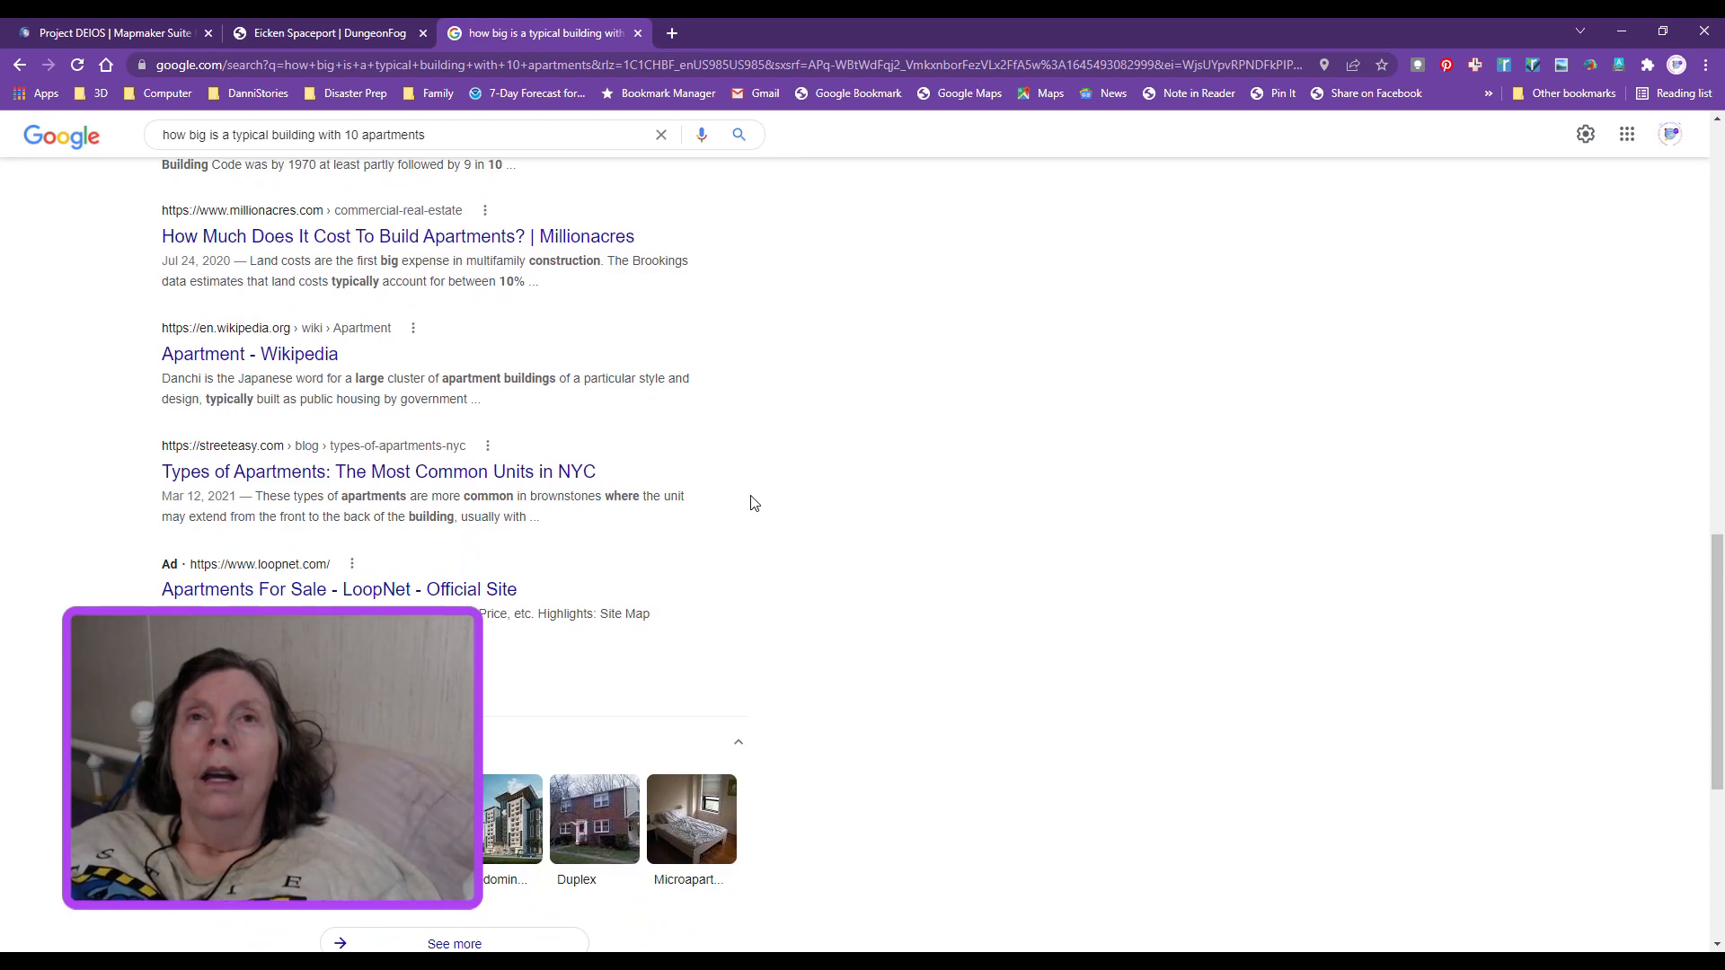
pyautogui.scroll(-5, 762, 569)
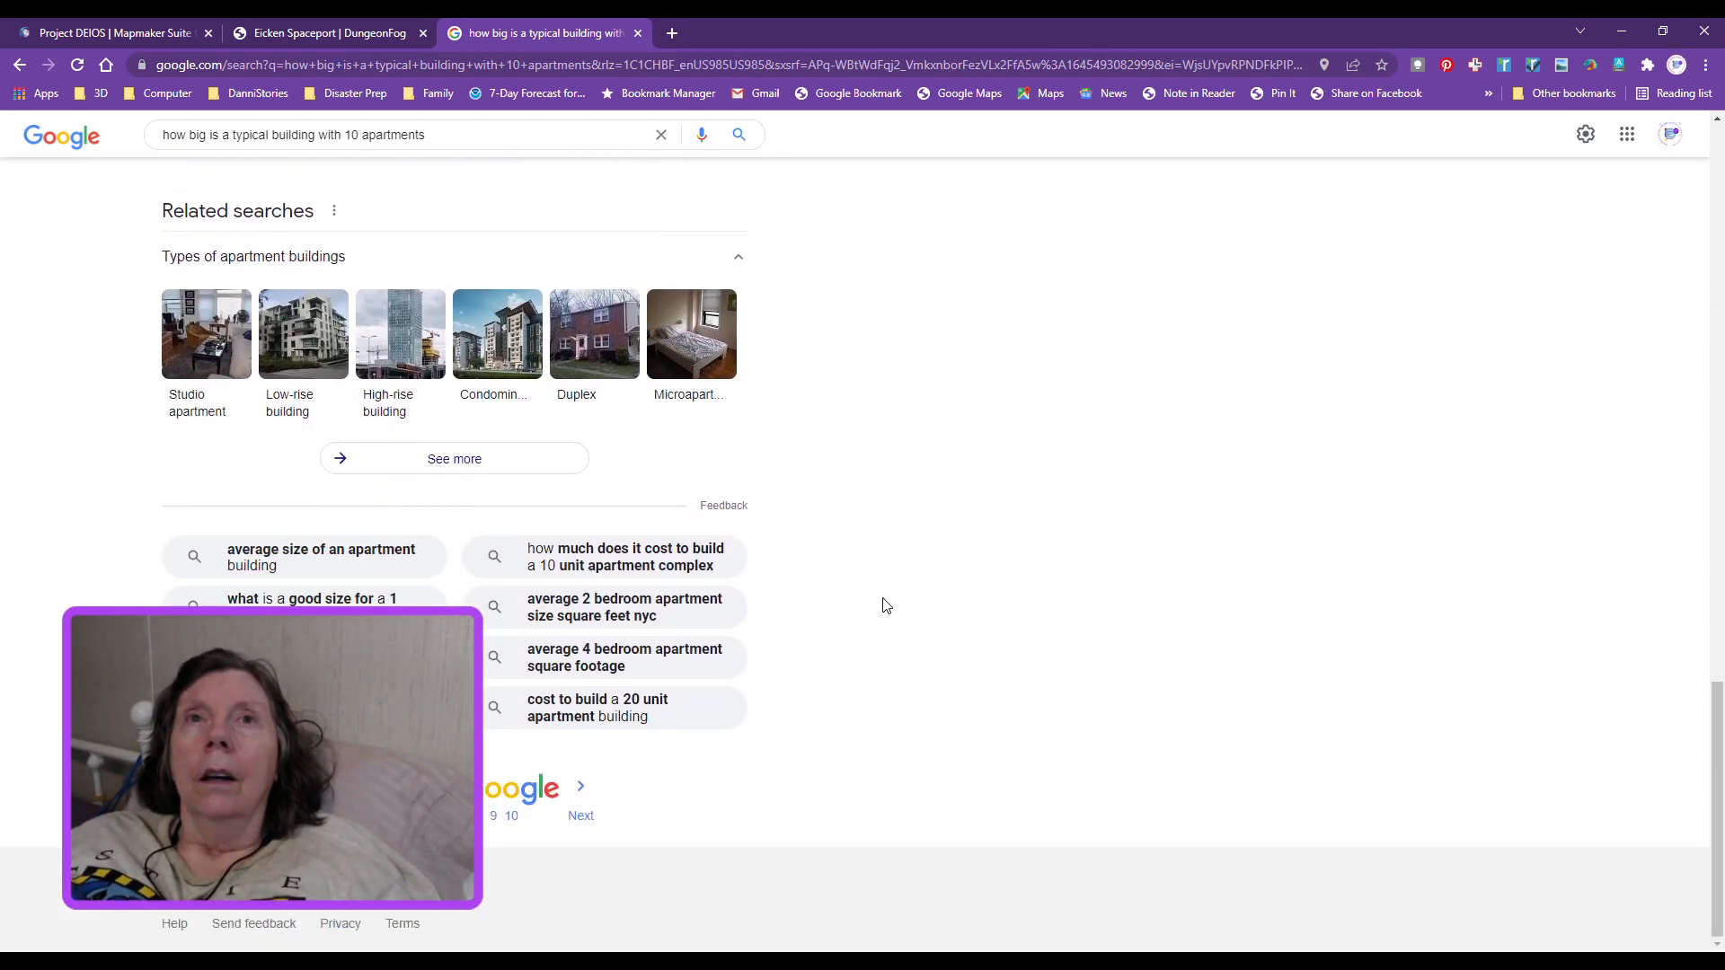
# Step: Run the related search "average size of an apartment building" and look through its results for building dimensions
pyautogui.click(306, 558)
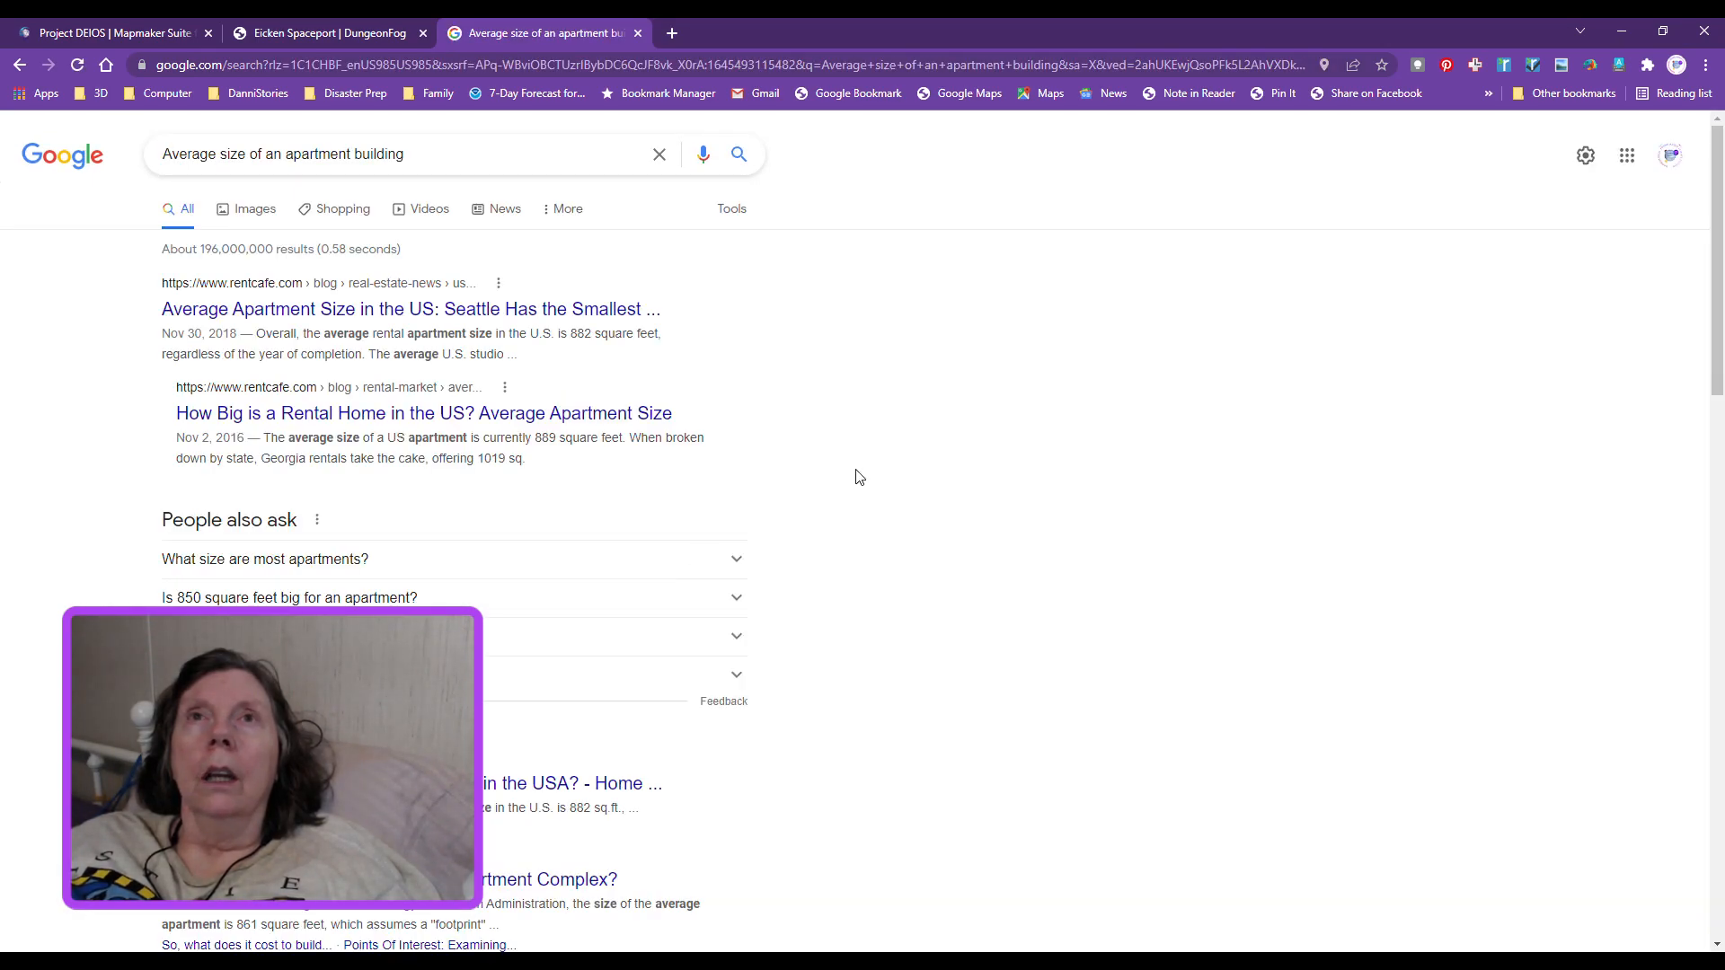
pyautogui.scroll(-1, 868, 496)
pyautogui.scroll(-5, 874, 510)
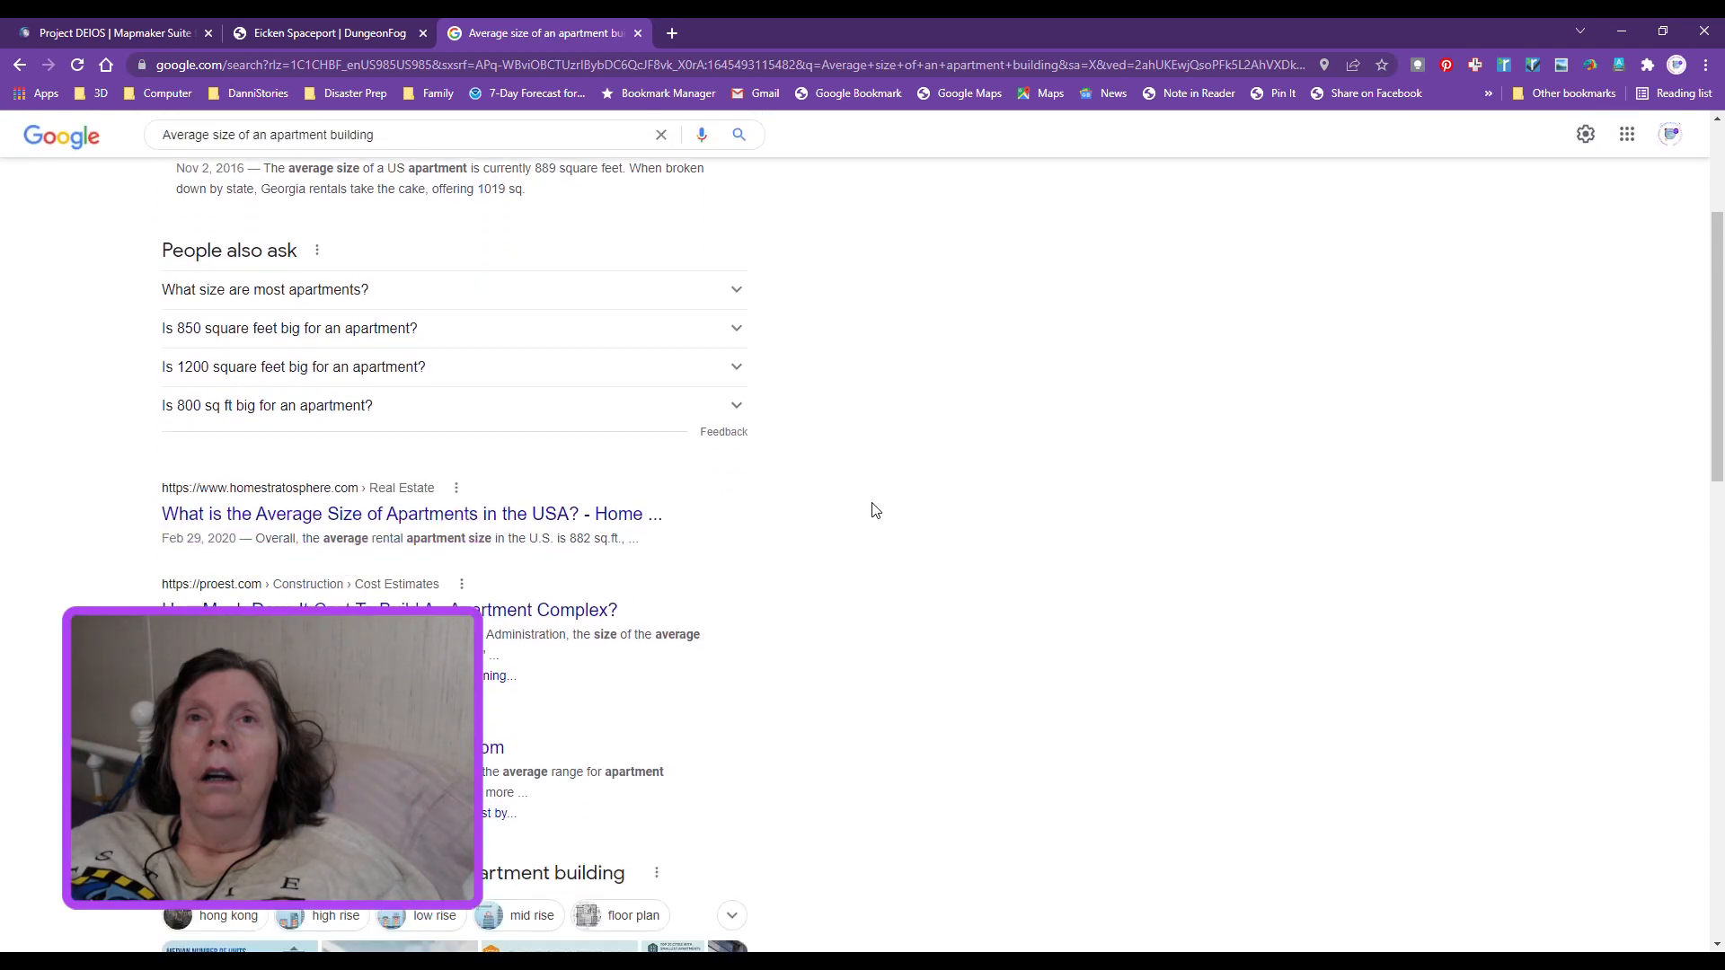
pyautogui.scroll(-3, 876, 513)
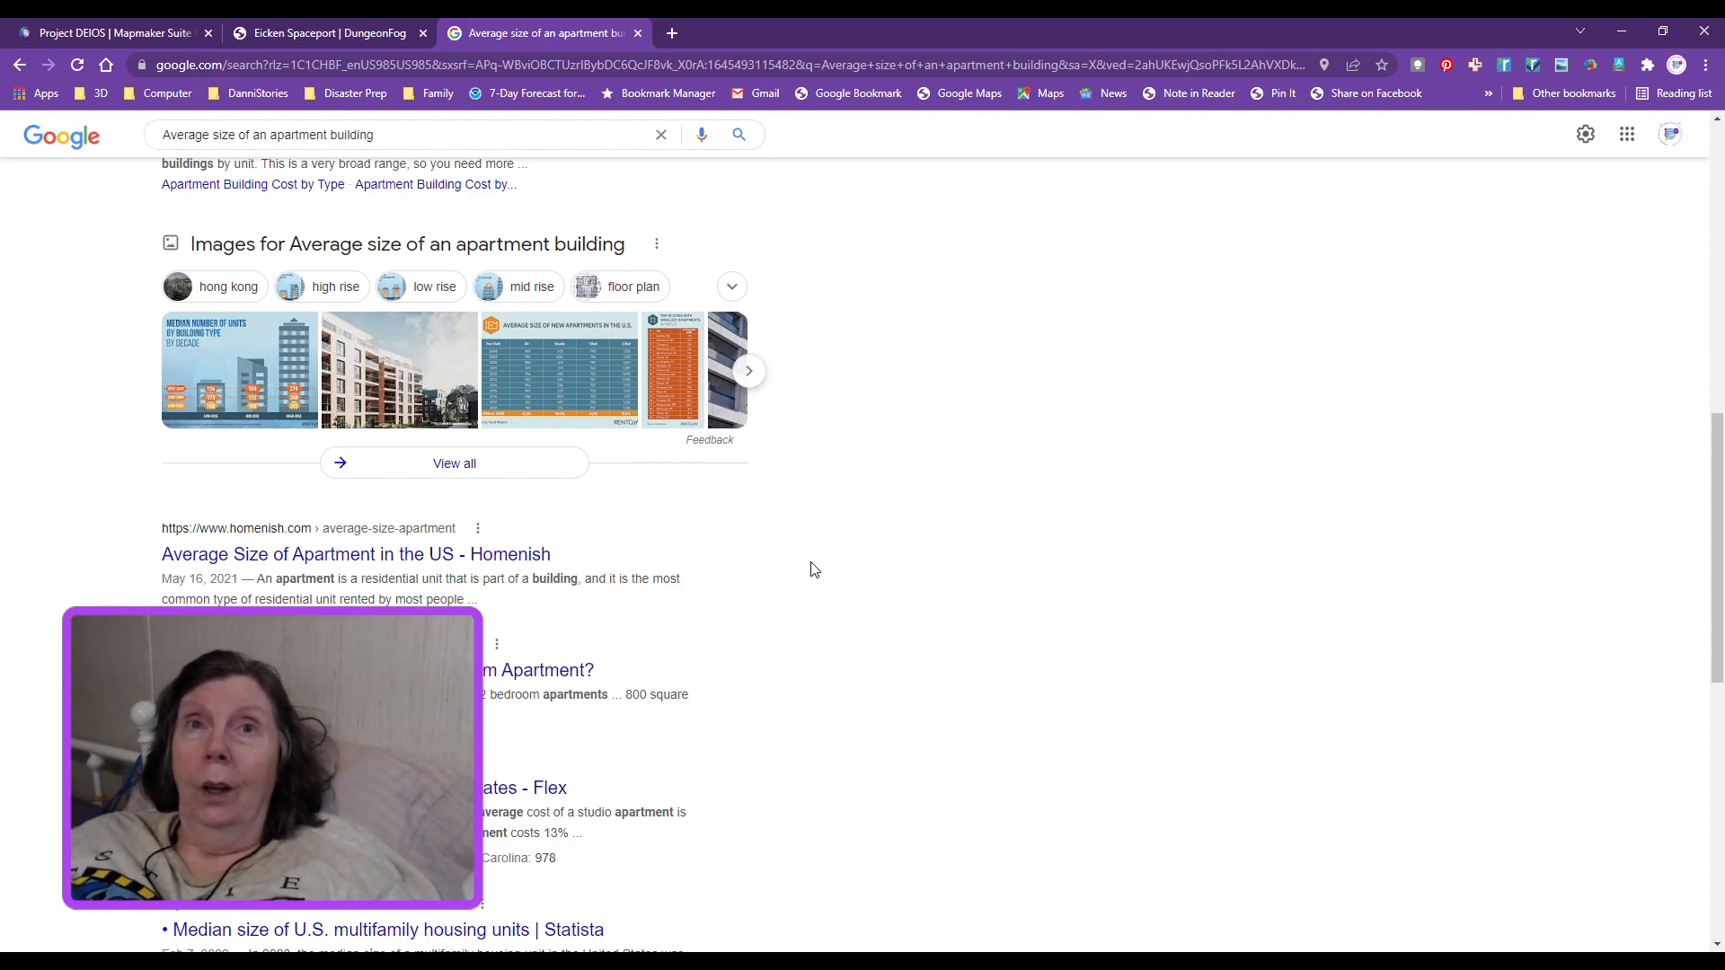
# Step: Examine the remaining results and related searches for the average size of an apartment building
pyautogui.scroll(-4, 813, 573)
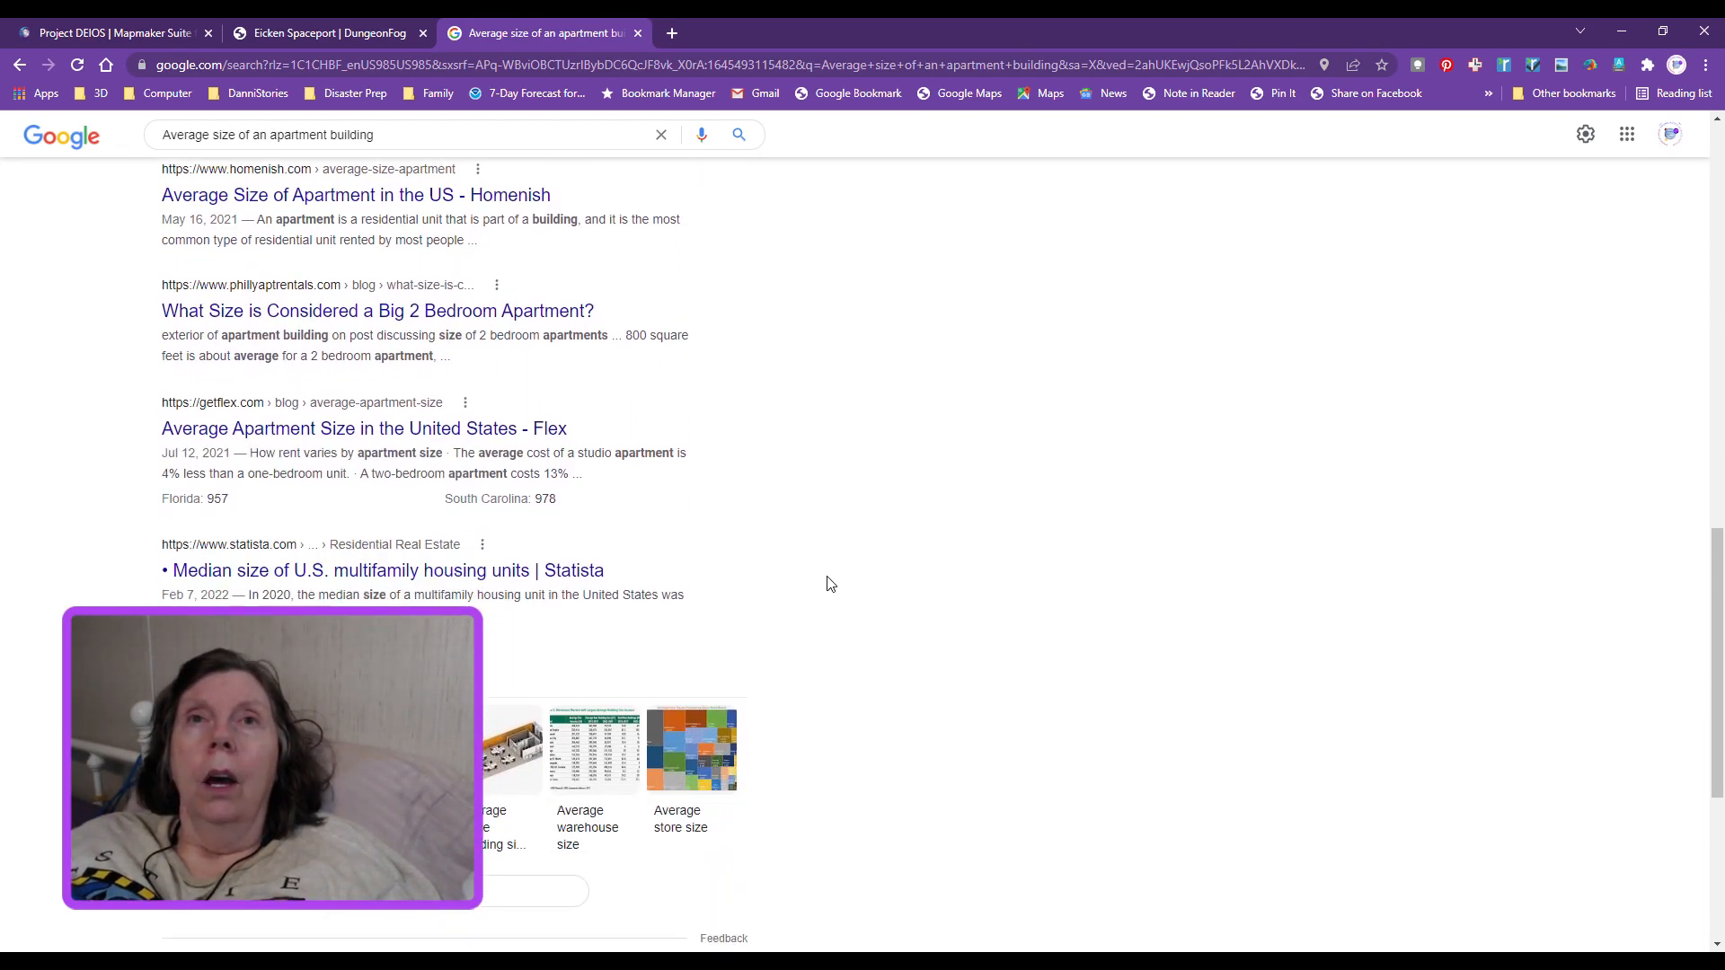
pyautogui.scroll(-1, 825, 580)
pyautogui.scroll(-1, 831, 585)
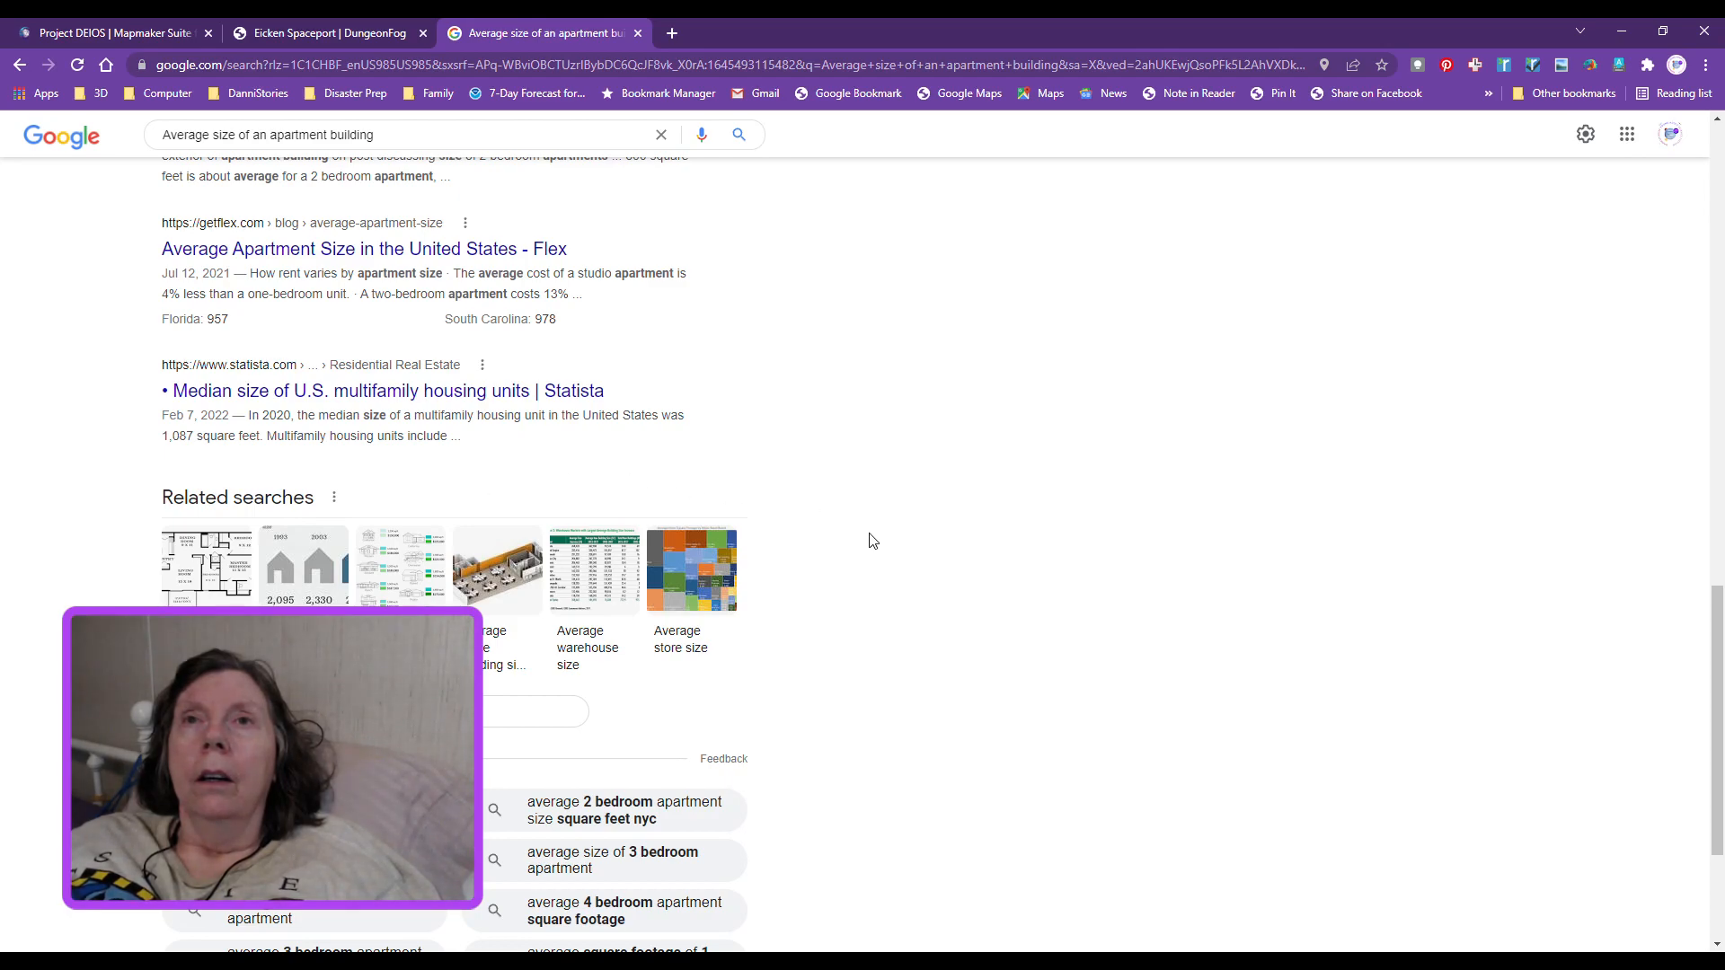
pyautogui.scroll(-2, 871, 543)
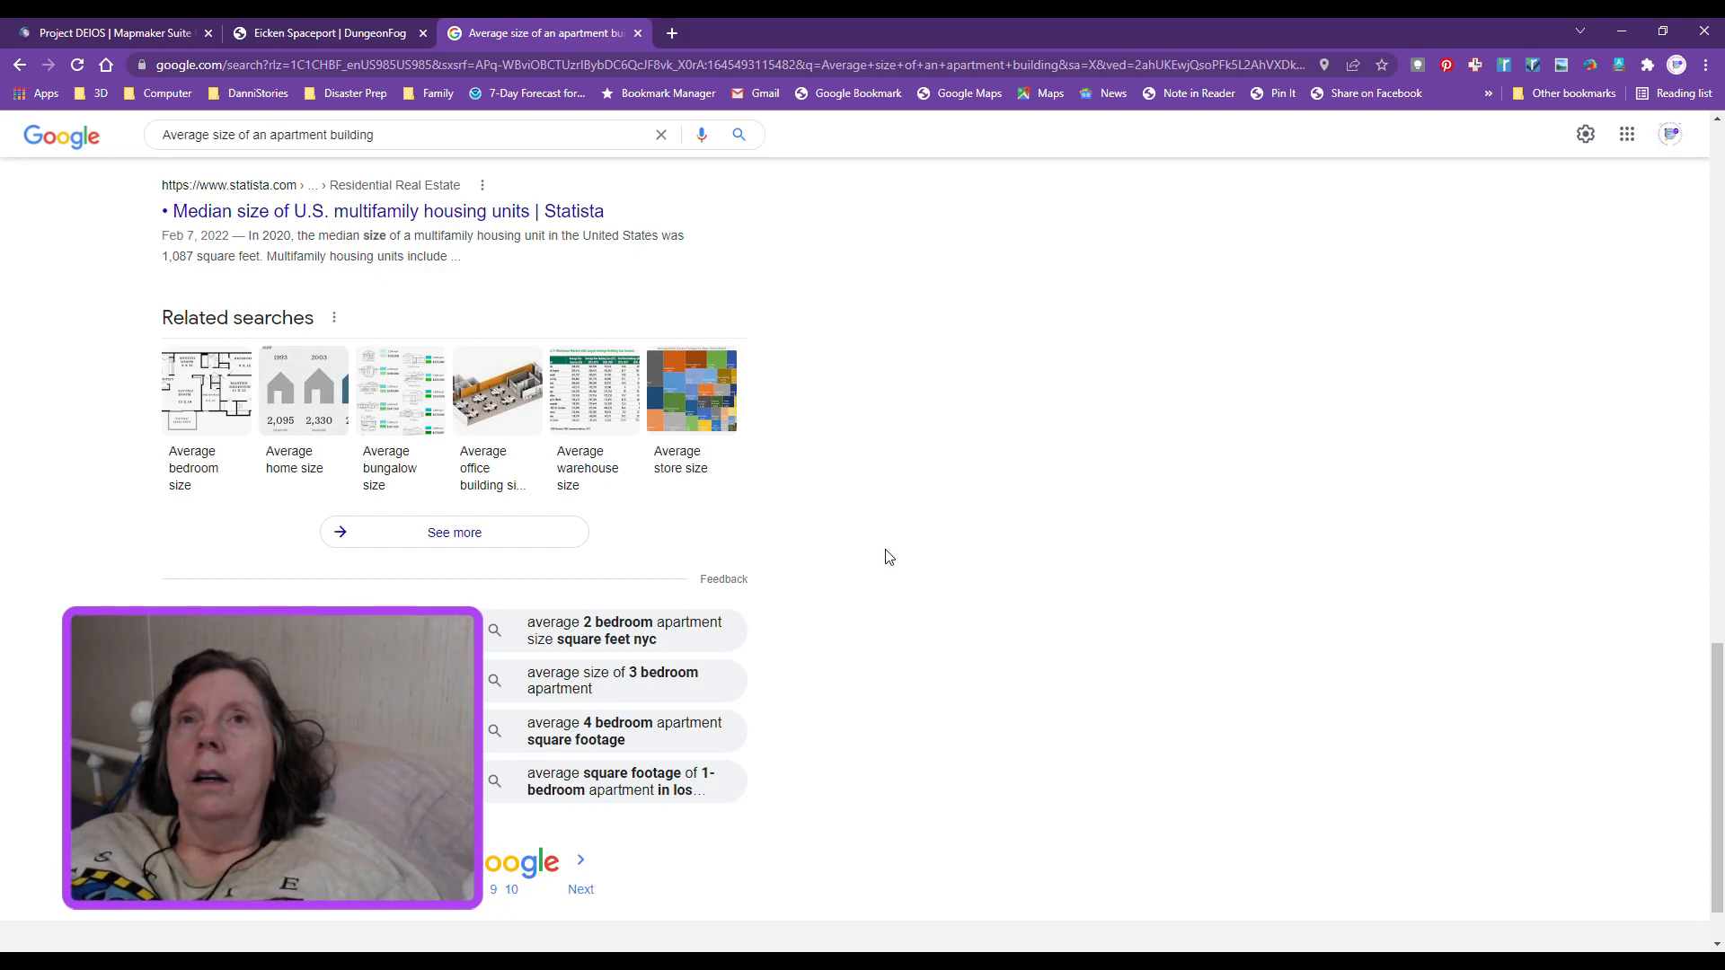
pyautogui.scroll(-1, 888, 557)
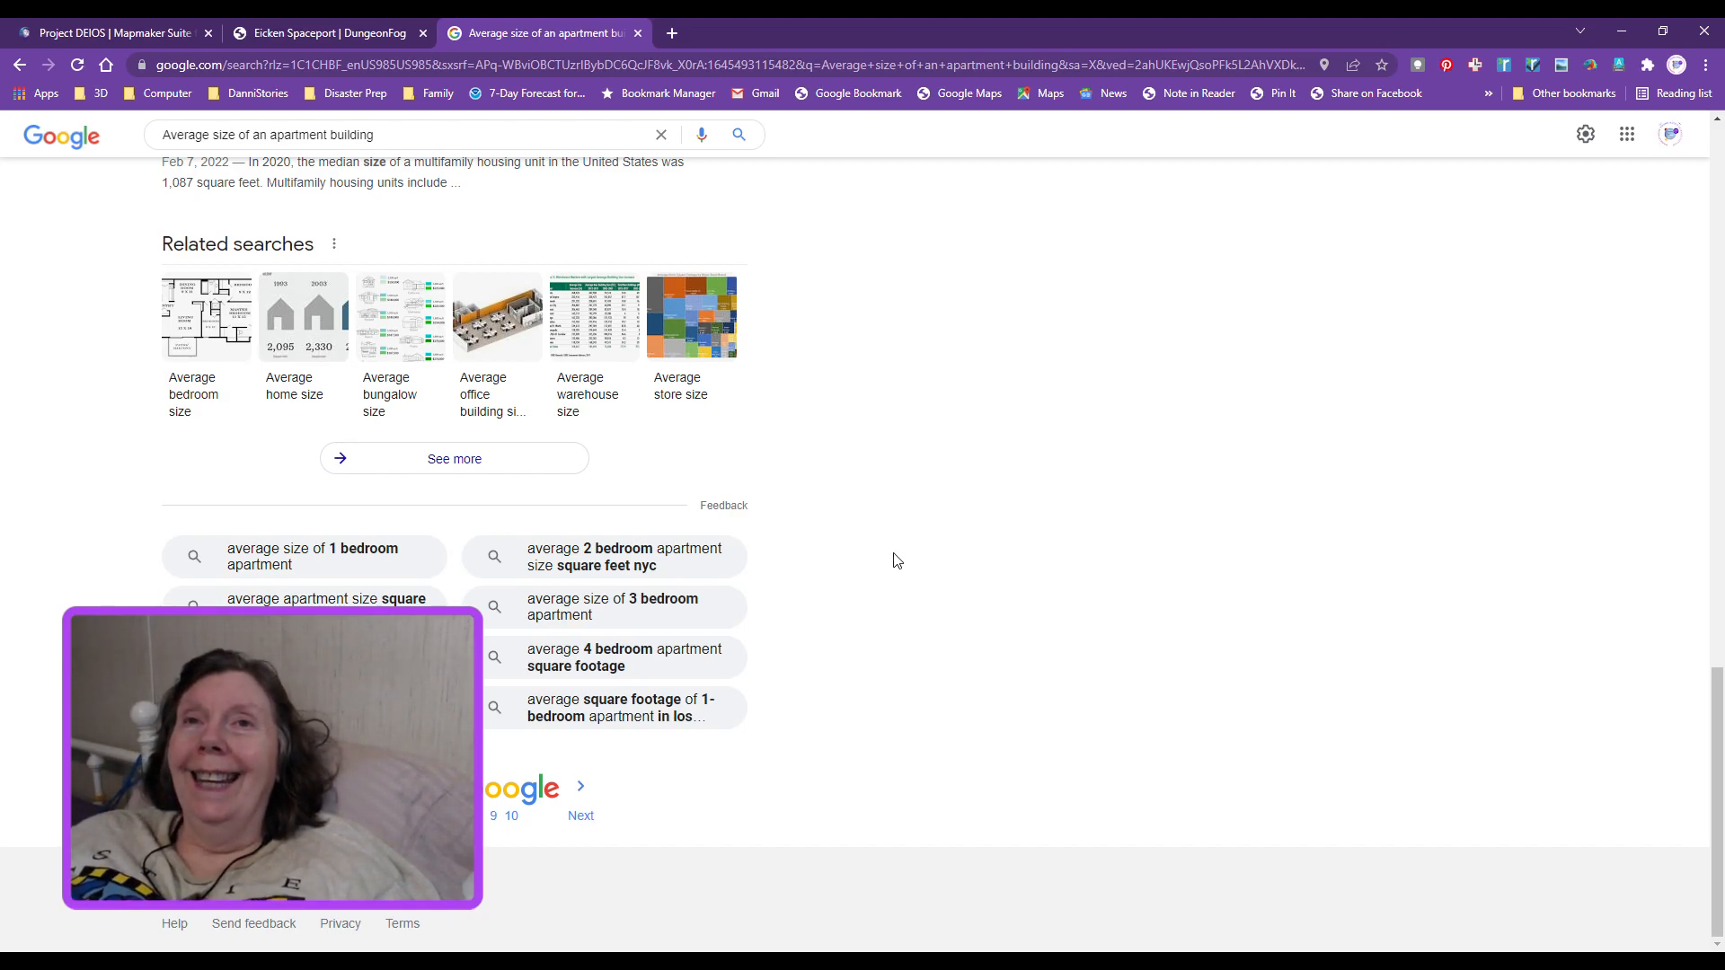
pyautogui.scroll(15, 895, 559)
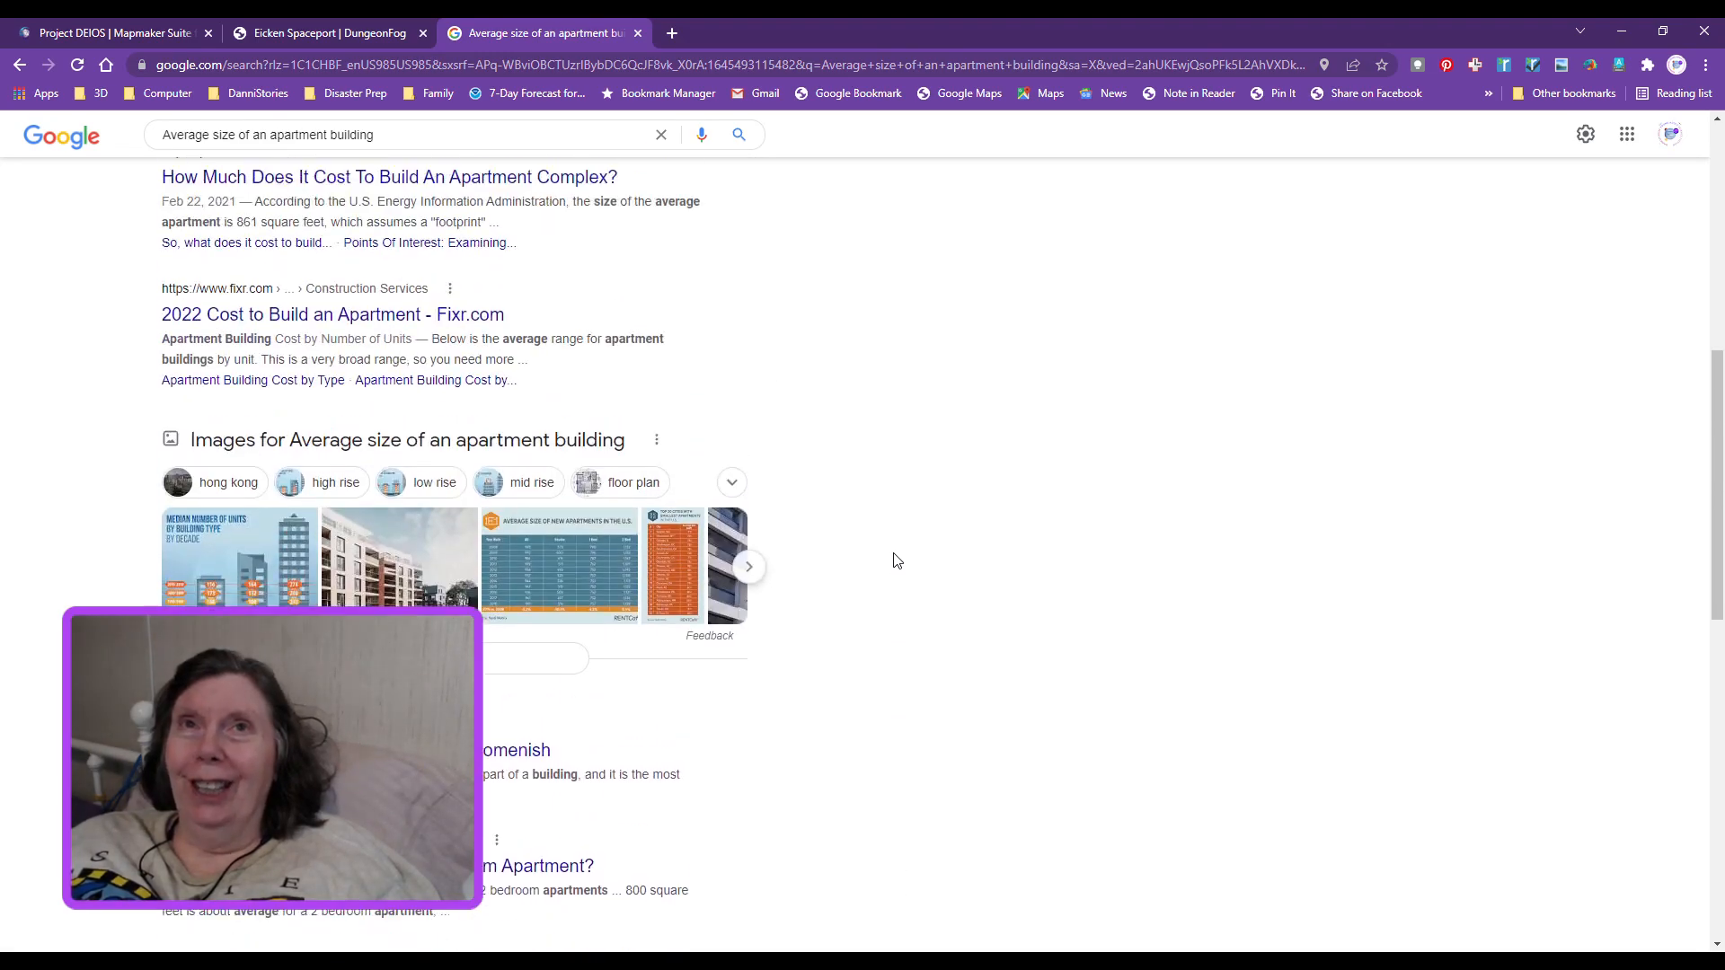
pyautogui.scroll(5, 895, 561)
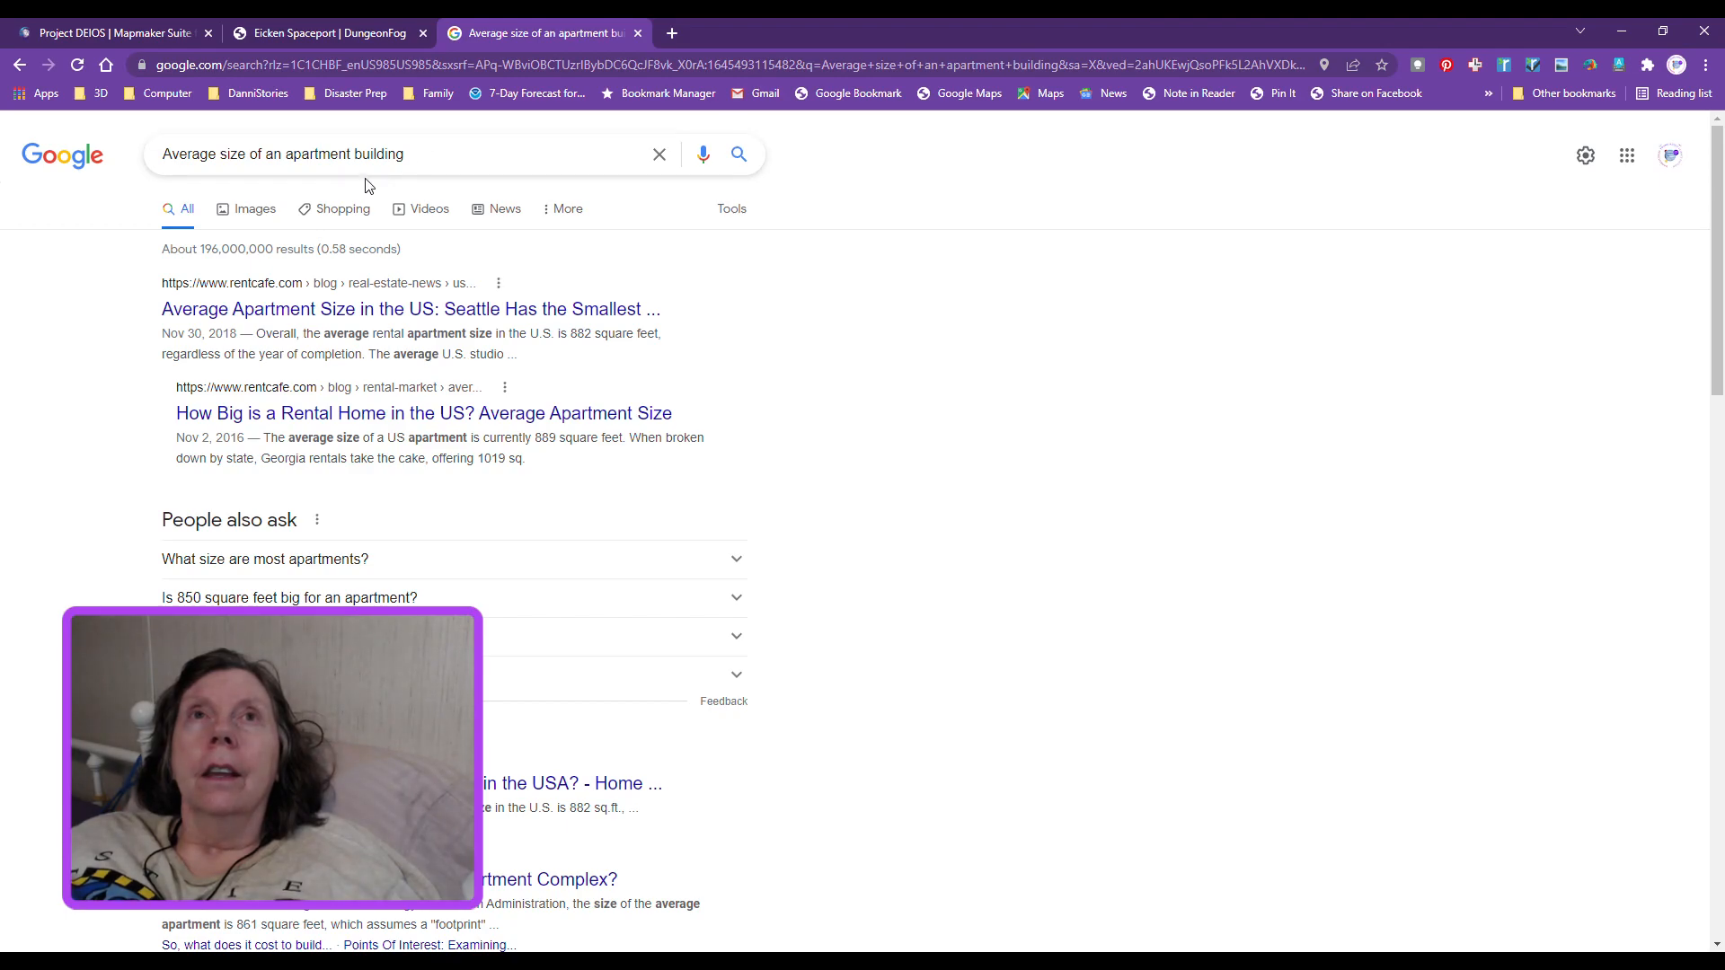
# Step: Revise the query and search for "Average size of a 1 story apartment building"
pyautogui.click(282, 156)
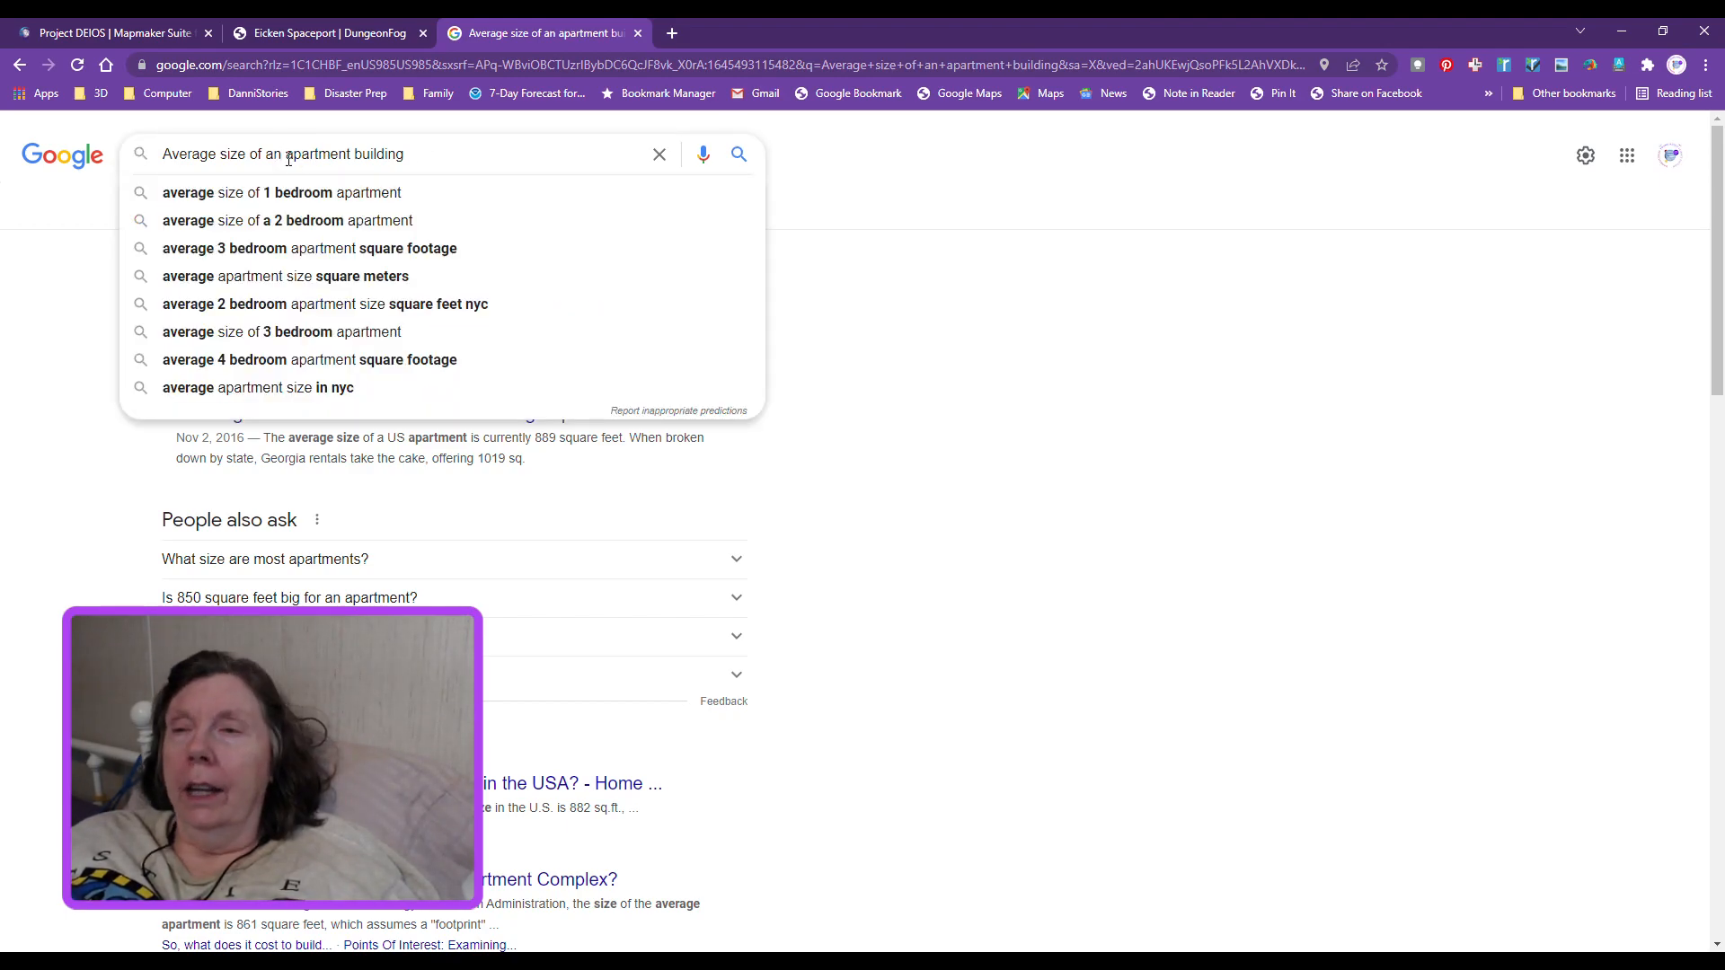
pyautogui.press('BackSpace')
pyautogui.write('1')
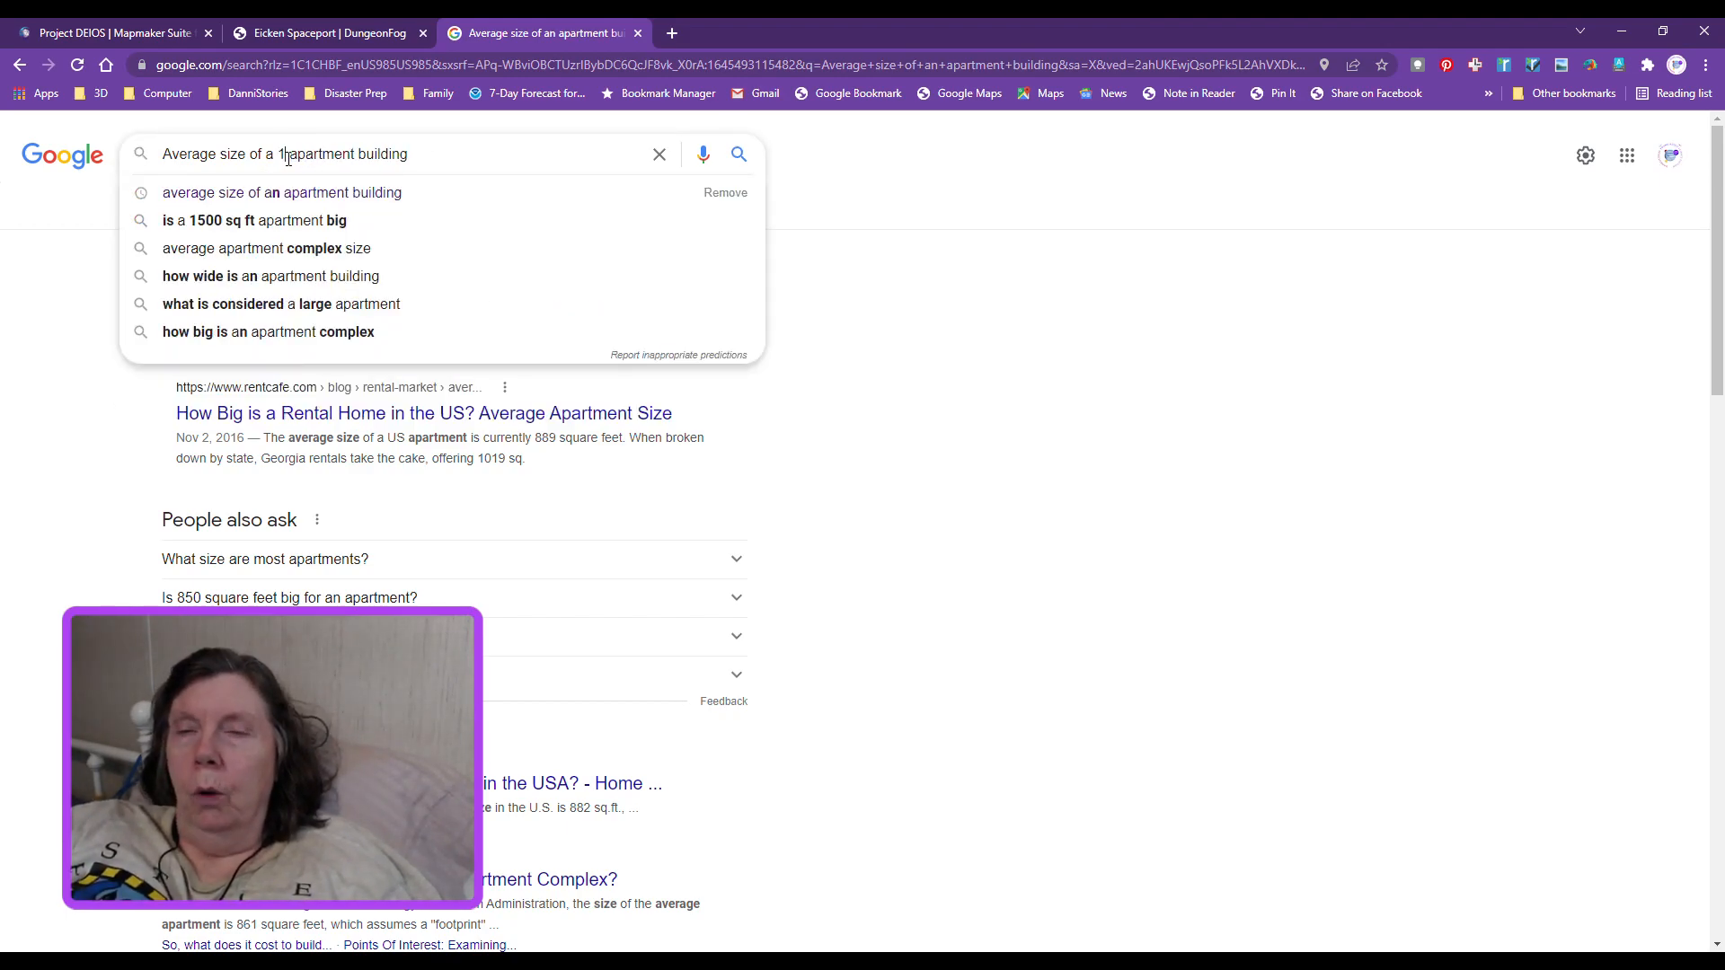
pyautogui.write(' story')
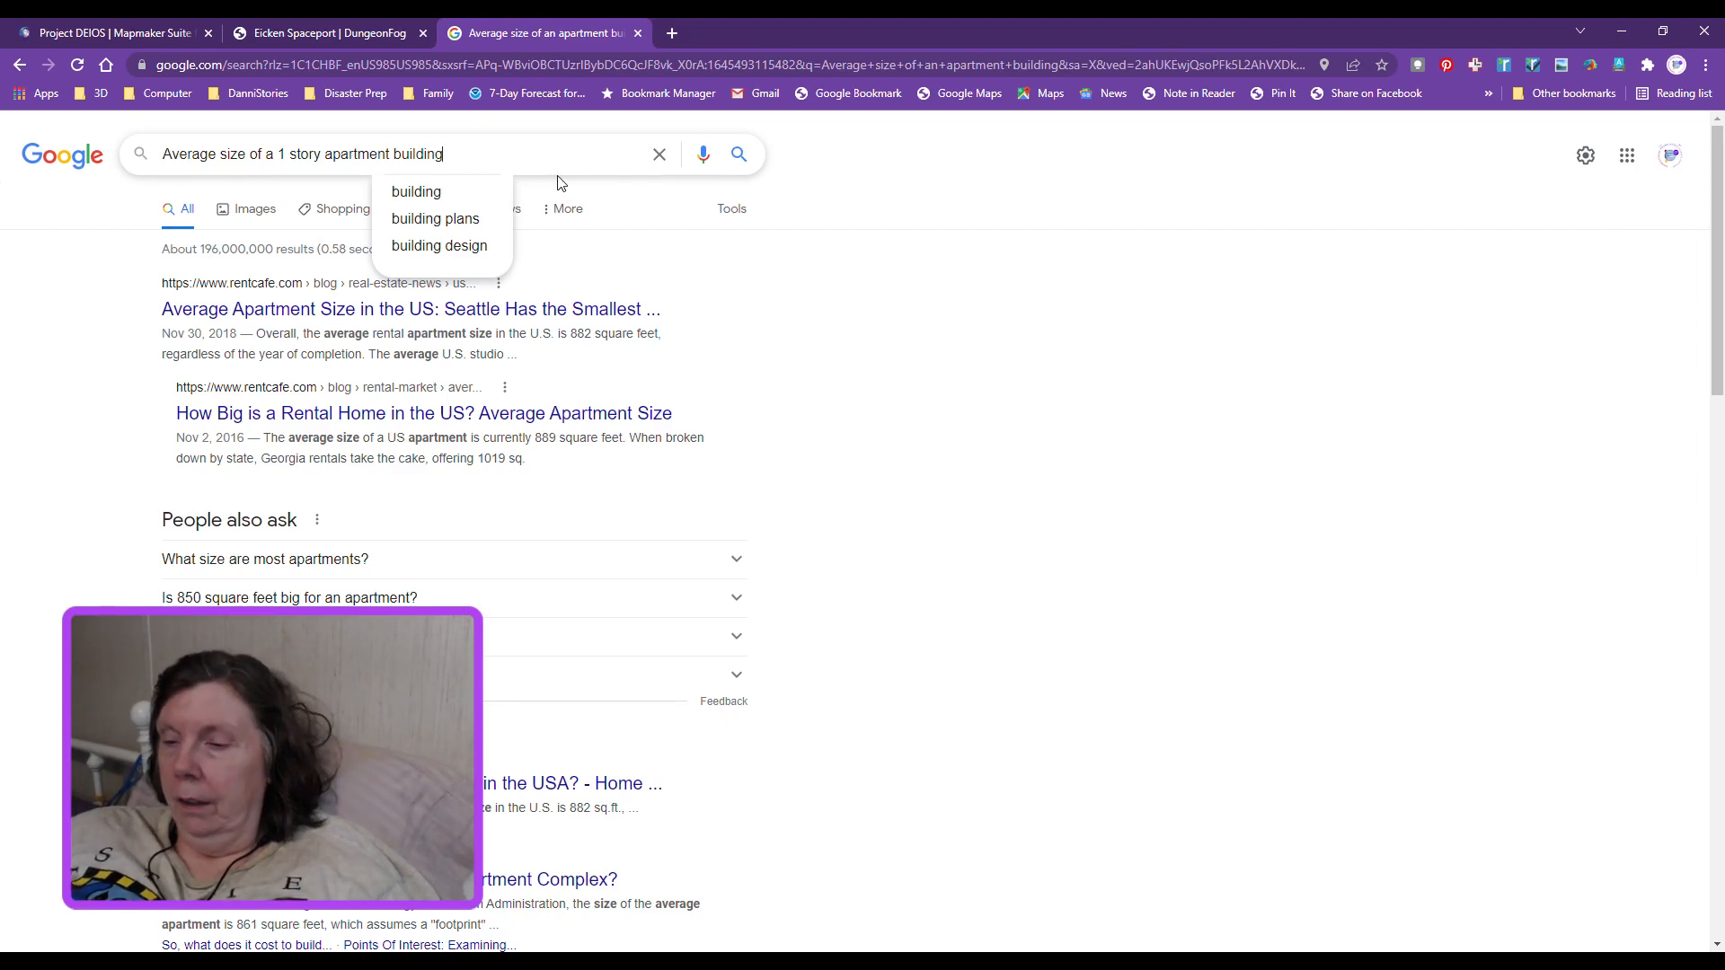
pyautogui.press('Return')
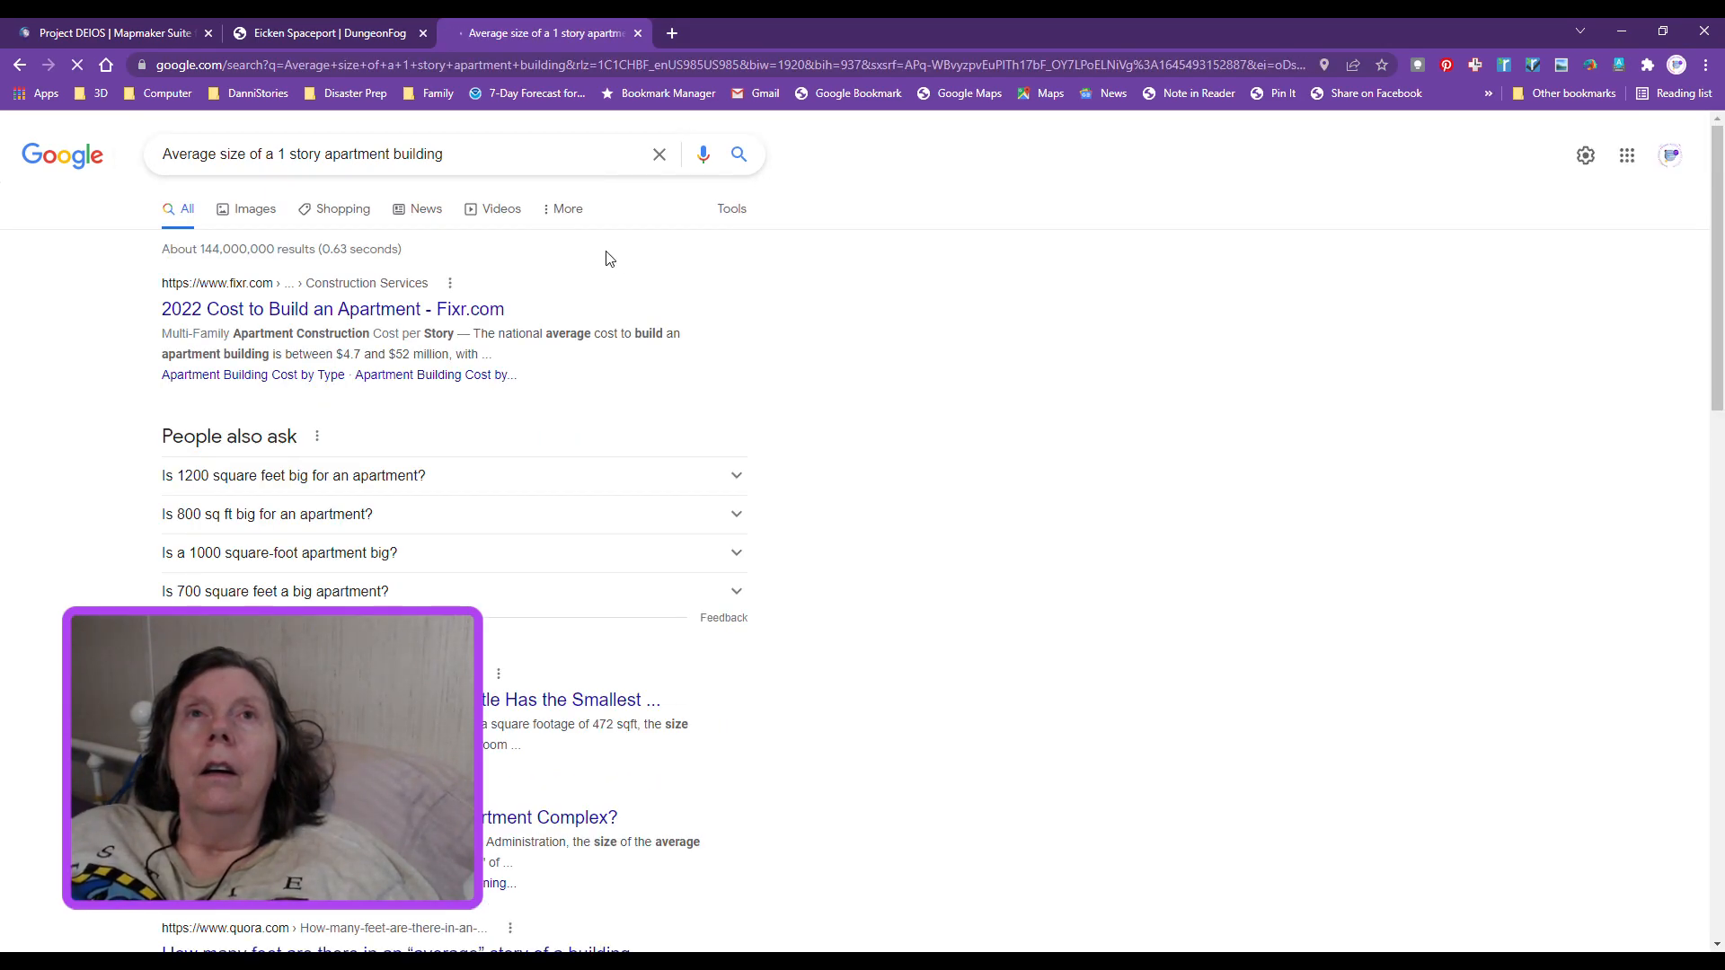
# Step: Look through the results for single-story building sizes and open the Quora question on the normal size for a residential building
pyautogui.scroll(-3, 930, 509)
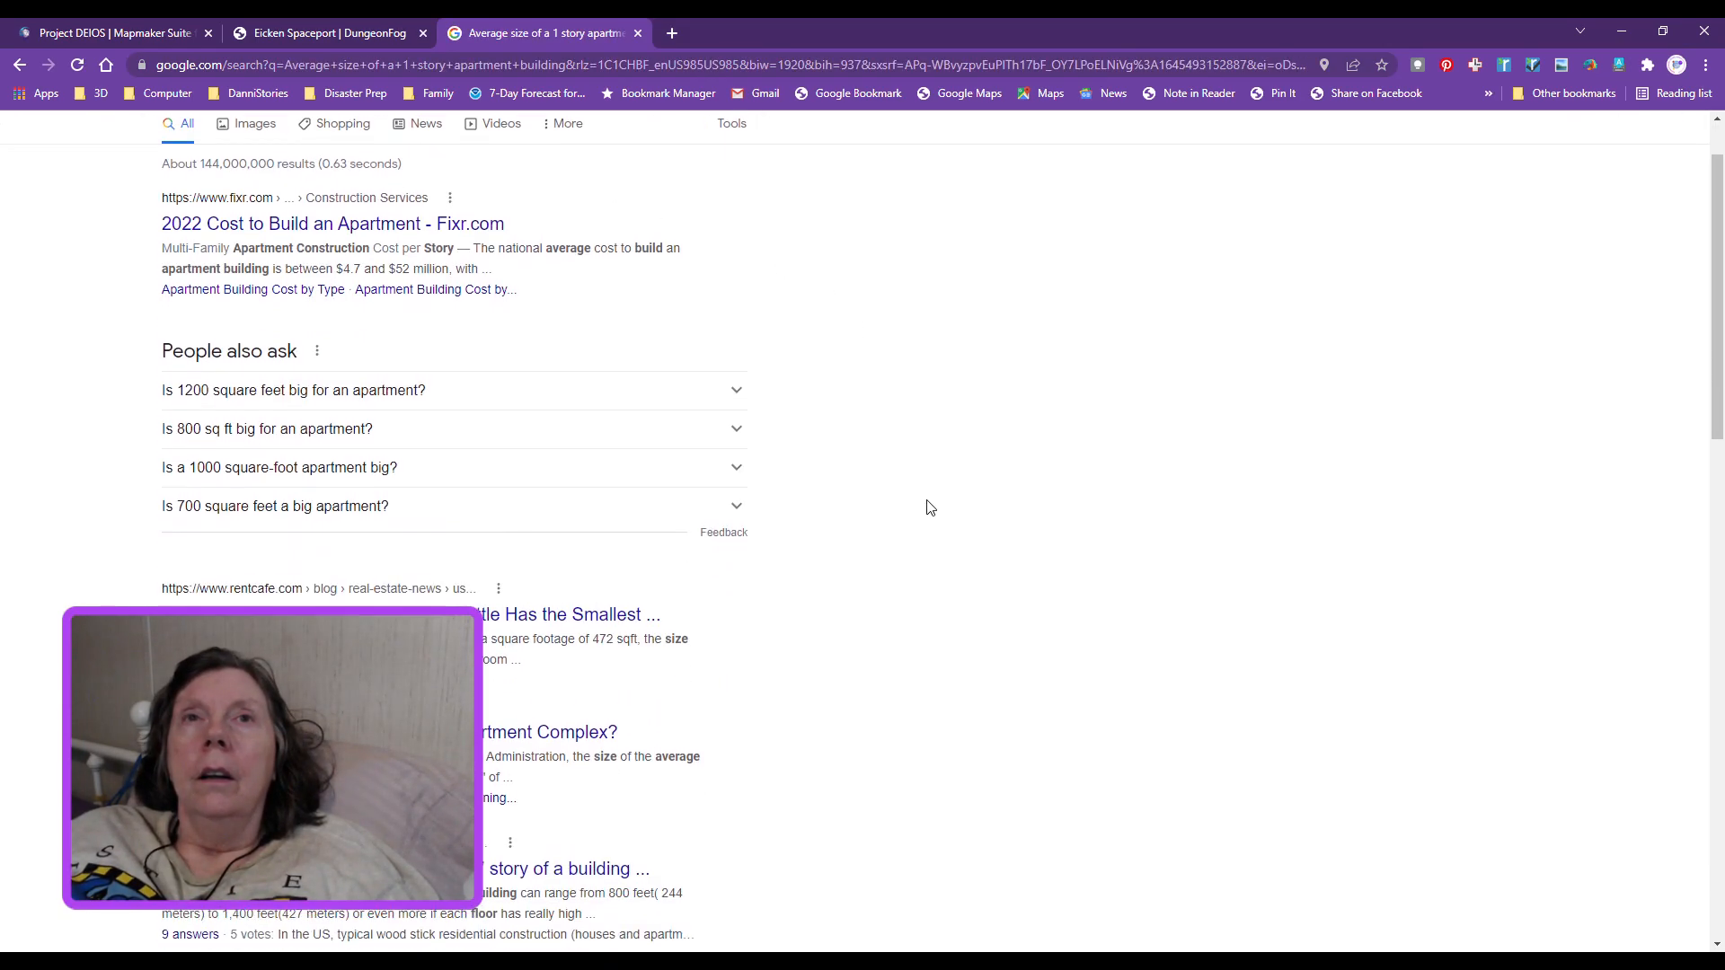
pyautogui.scroll(-3, 931, 509)
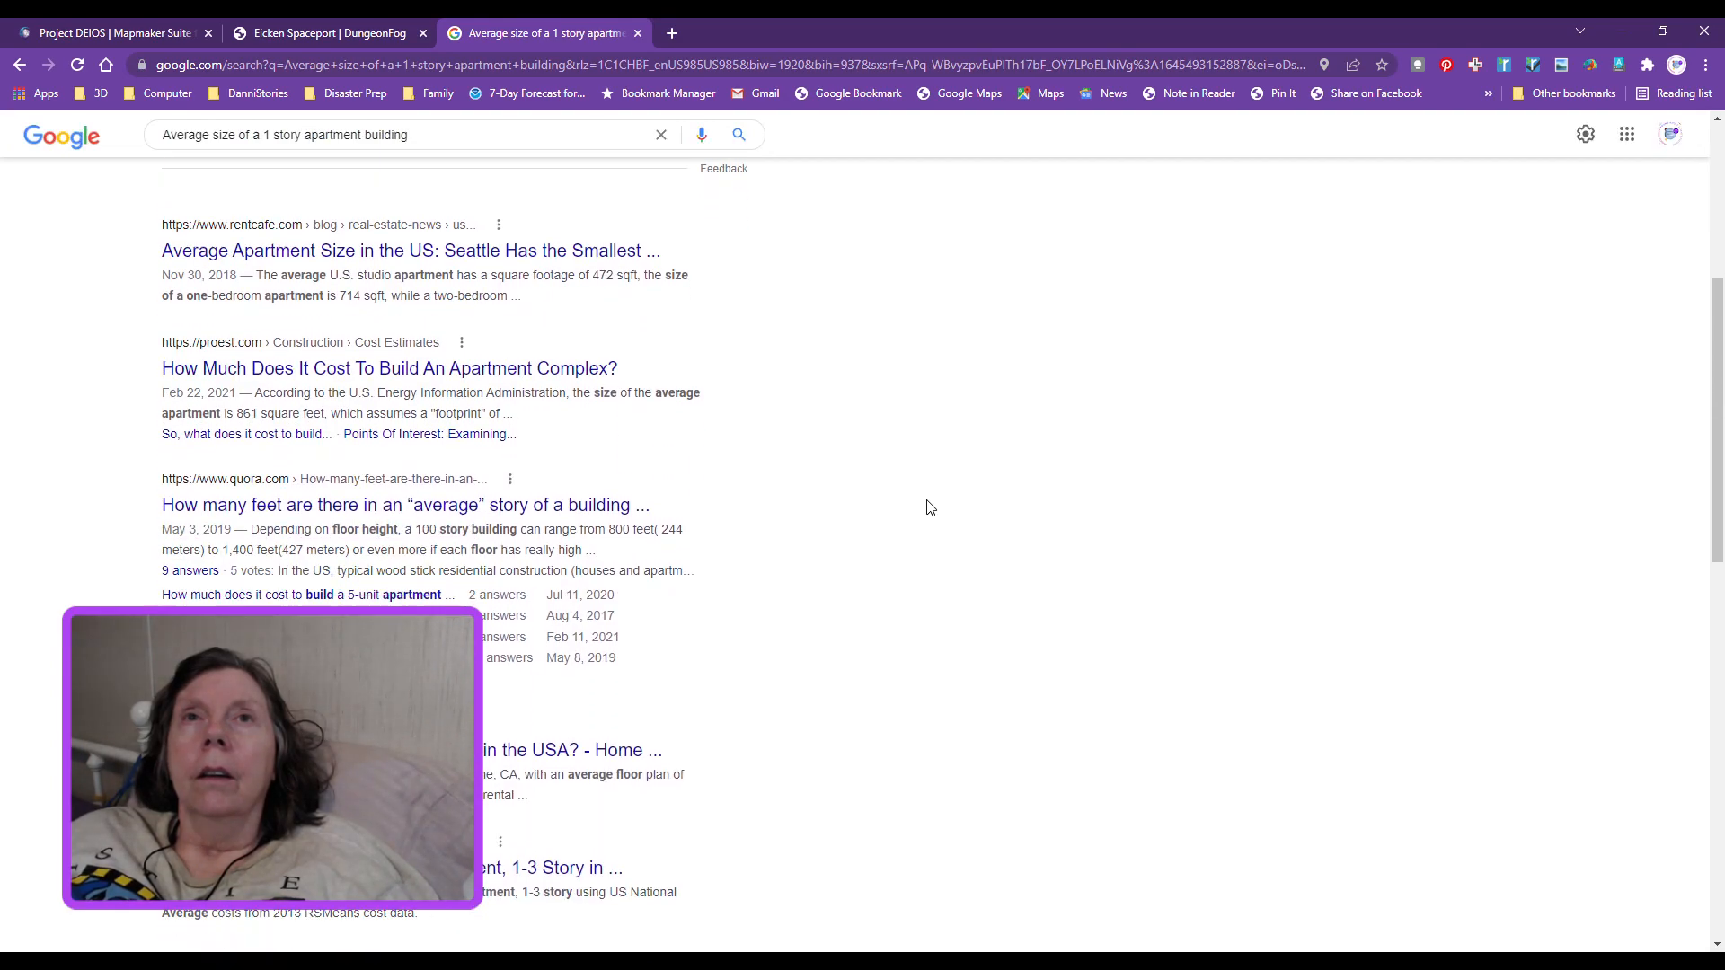
pyautogui.scroll(-1, 930, 509)
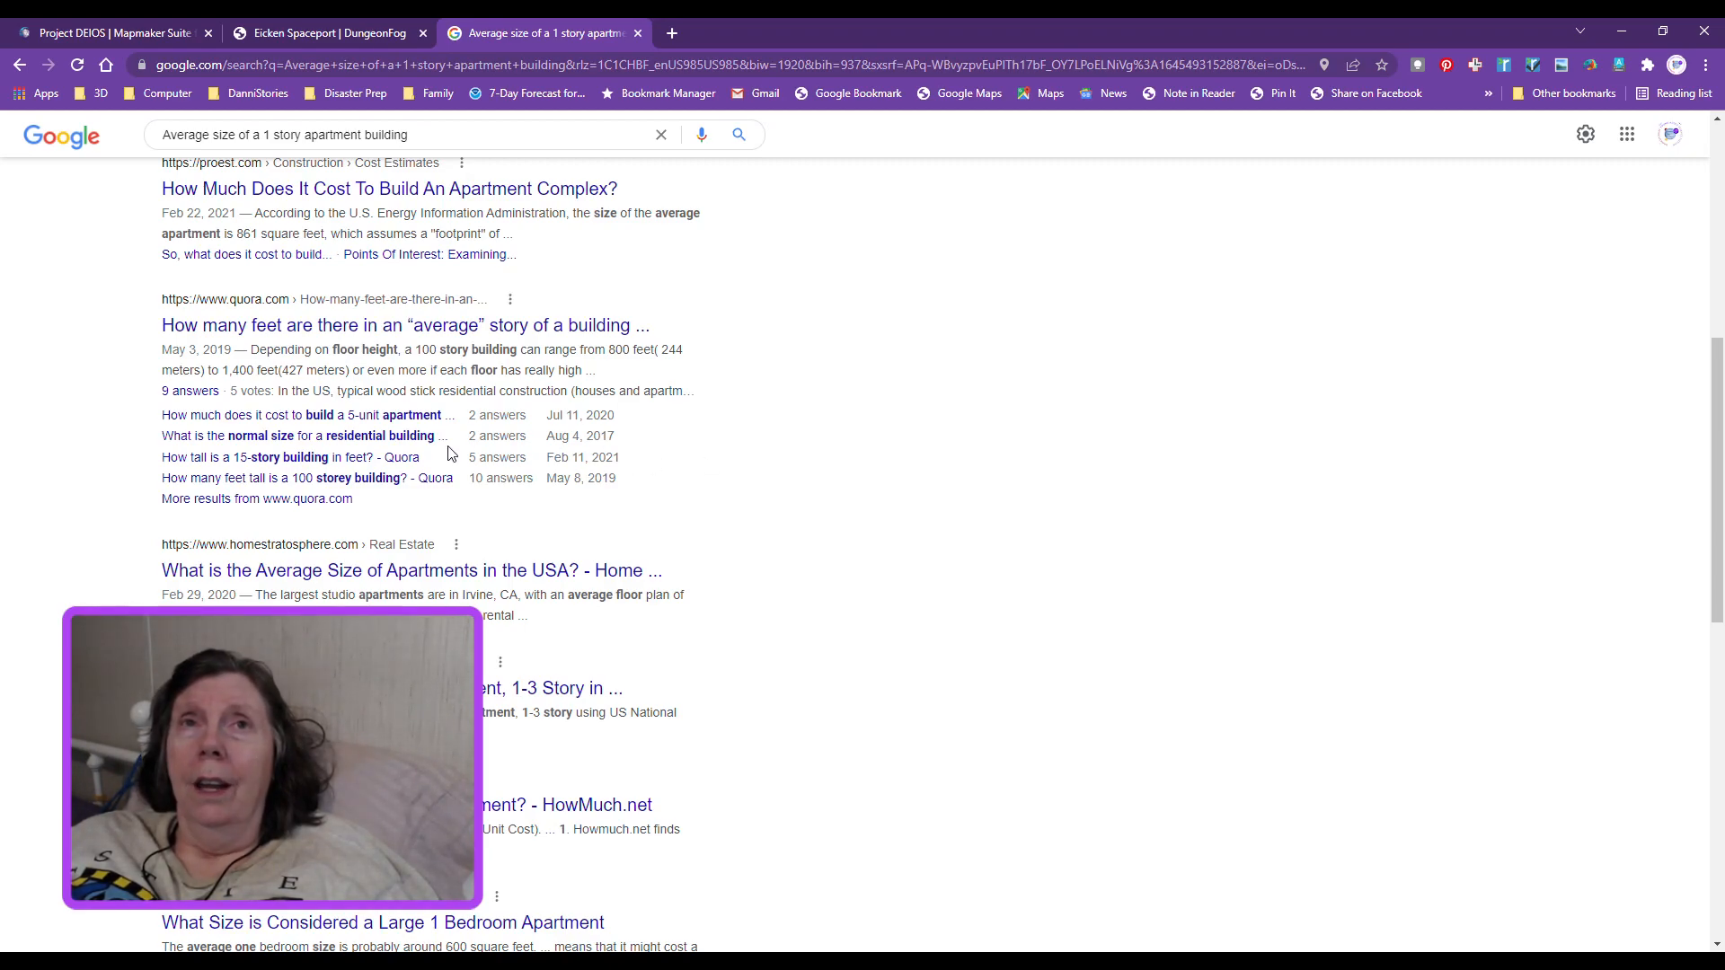
pyautogui.click(339, 440)
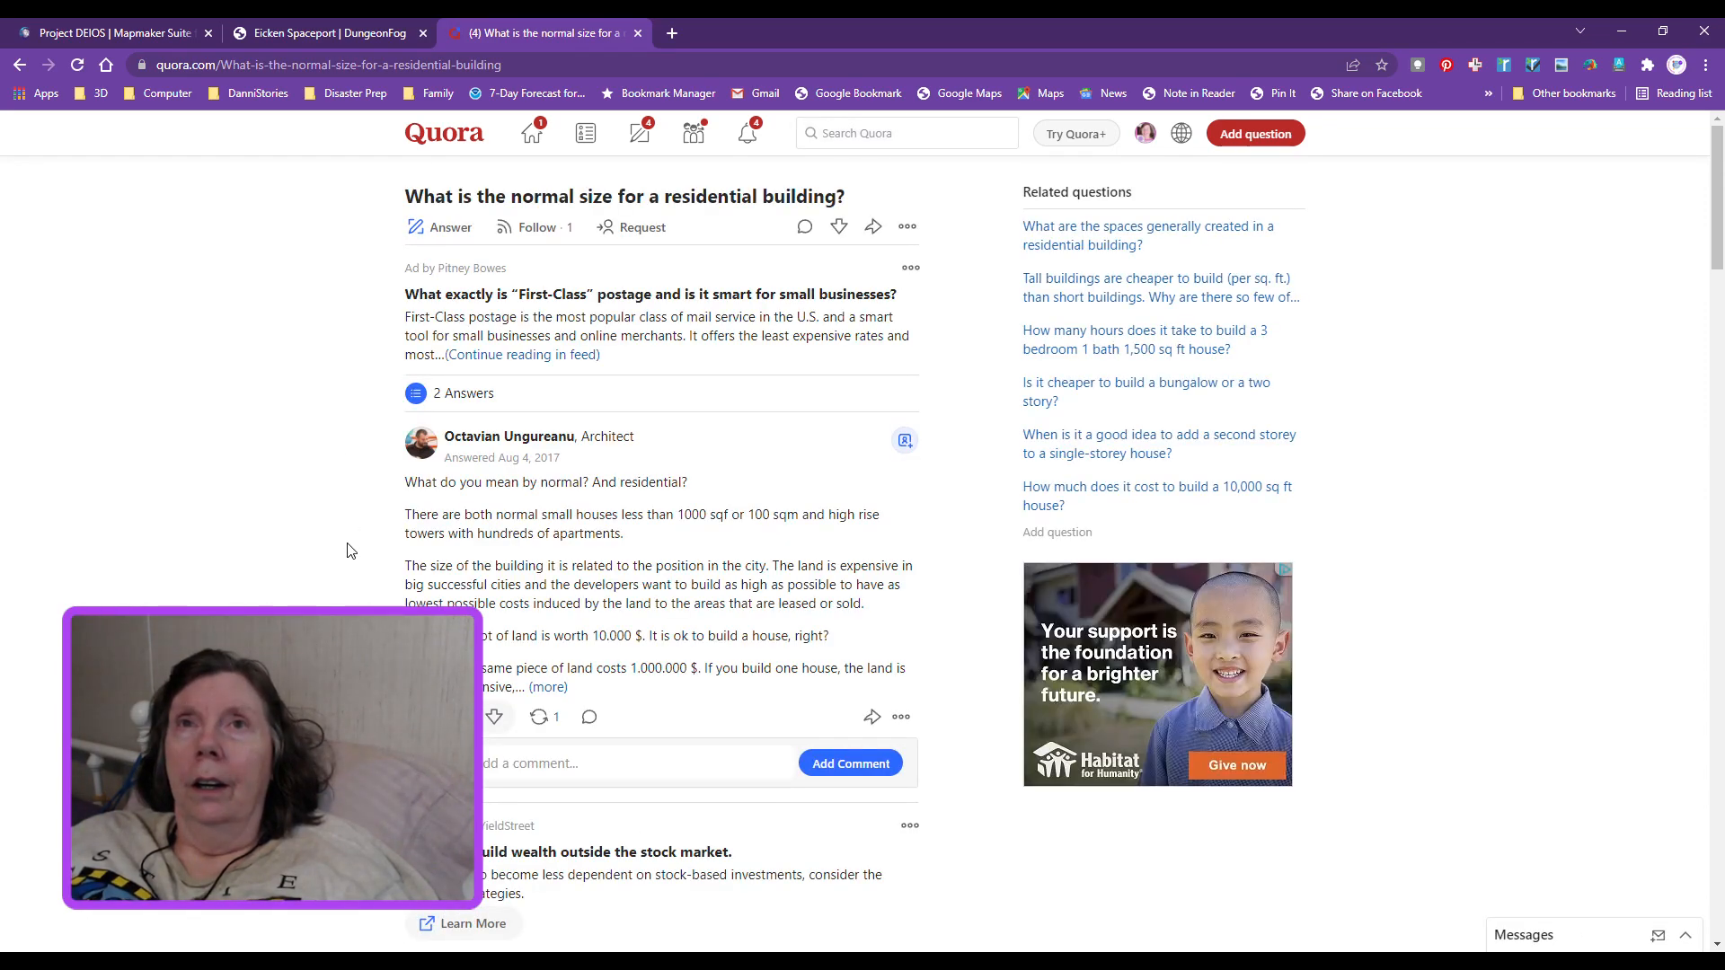
# Step: Expand the first Quora answer in full and read it for typical residential building sizes
pyautogui.scroll(-1, 351, 551)
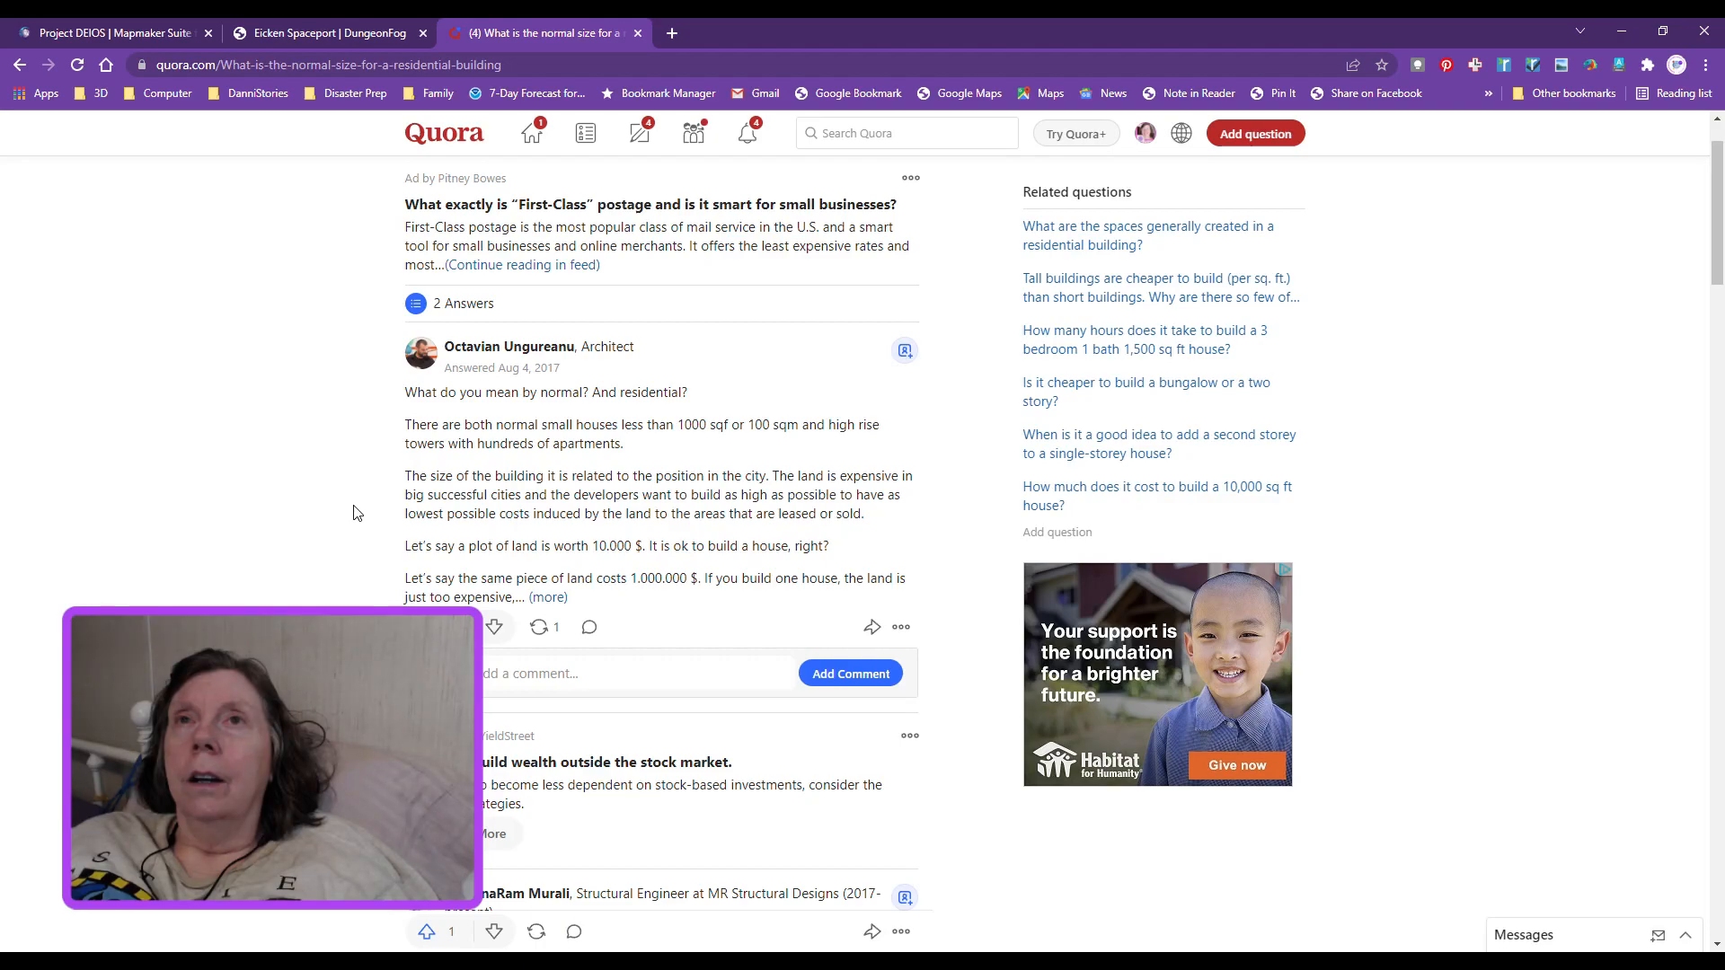
pyautogui.scroll(-1, 350, 511)
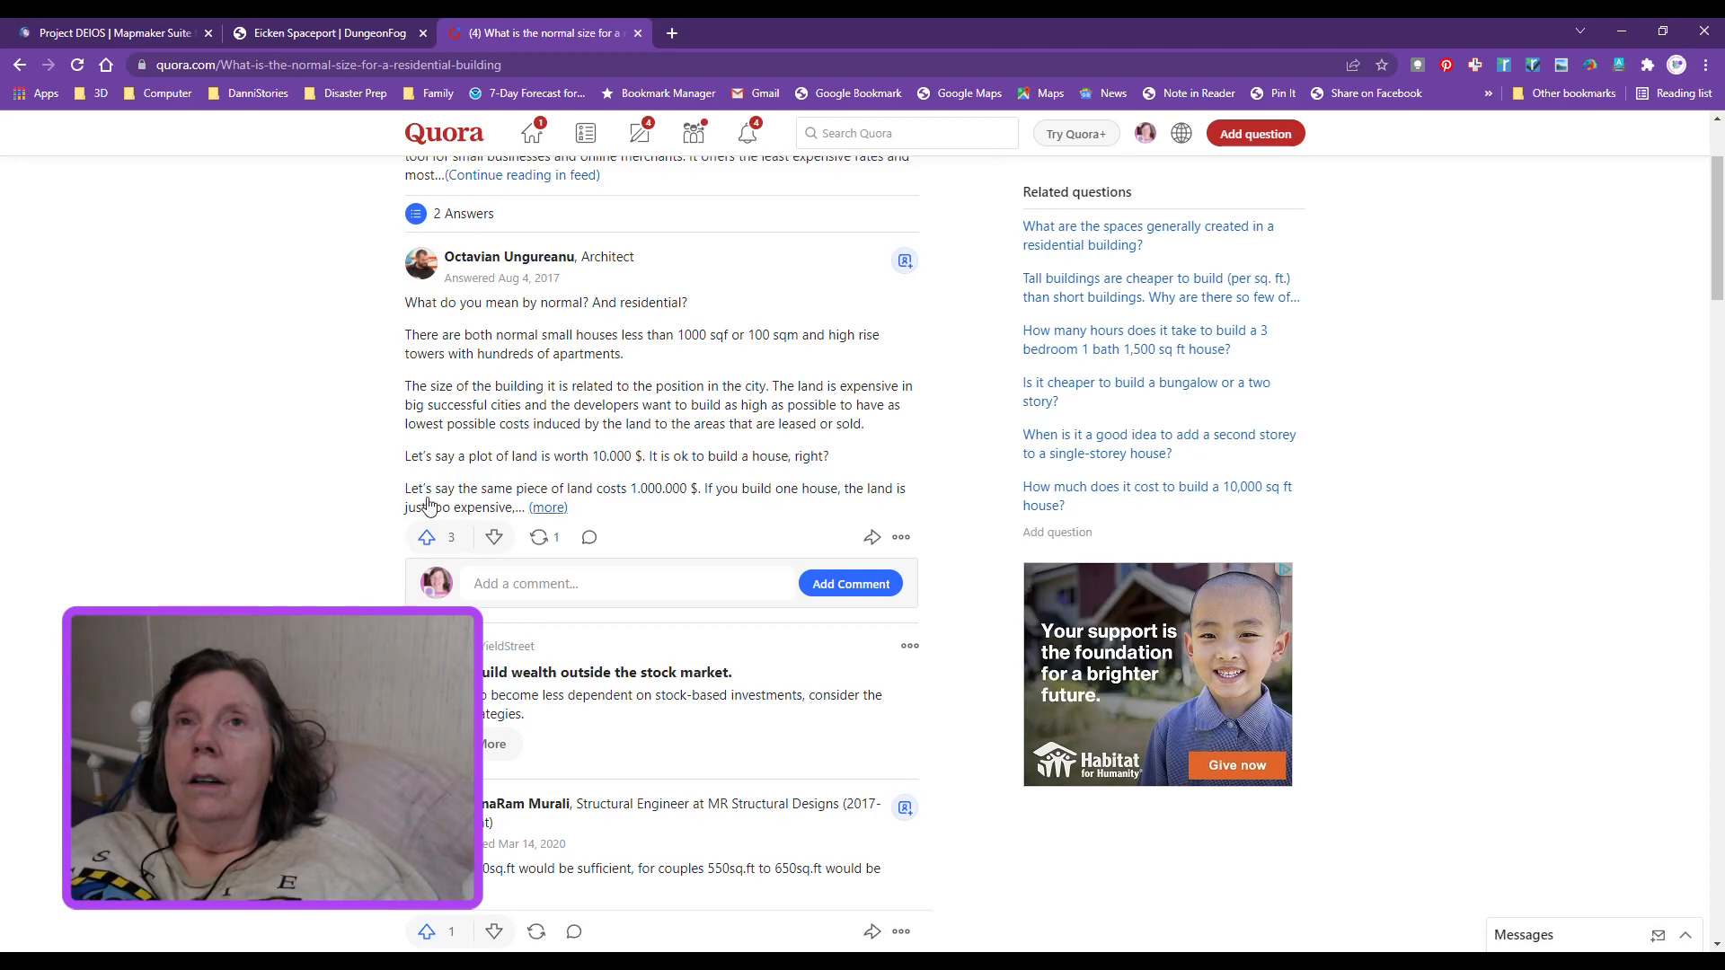
pyautogui.click(546, 508)
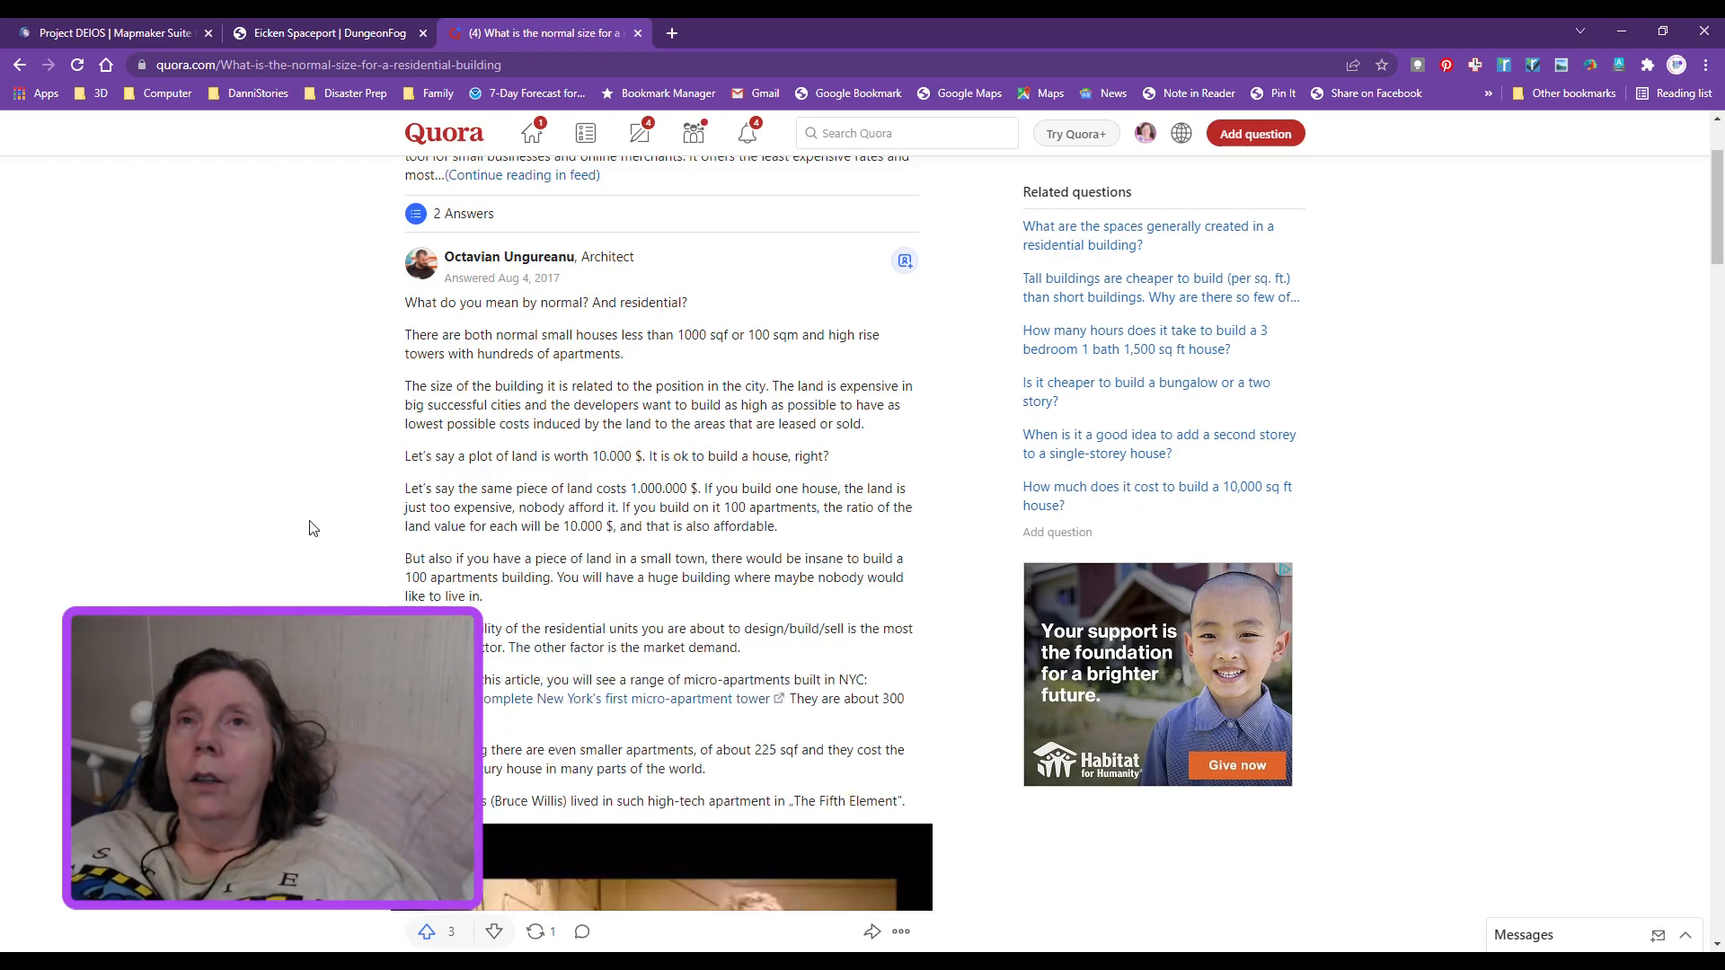
pyautogui.scroll(-1, 310, 535)
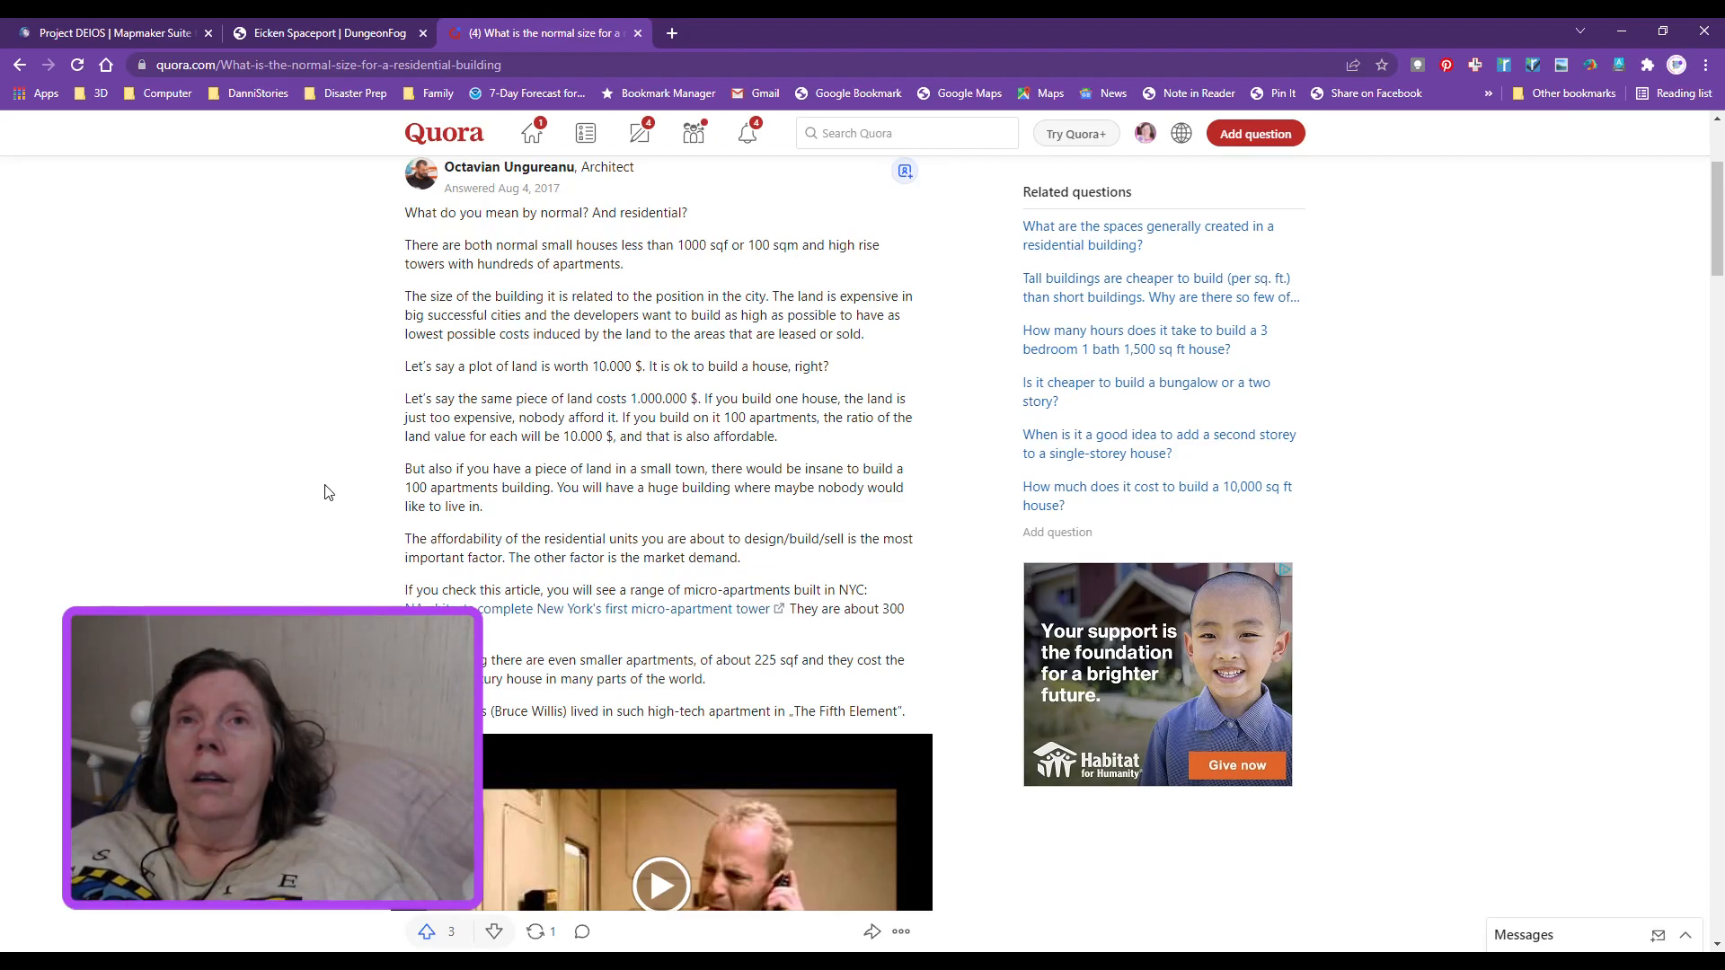
pyautogui.scroll(-1, 326, 492)
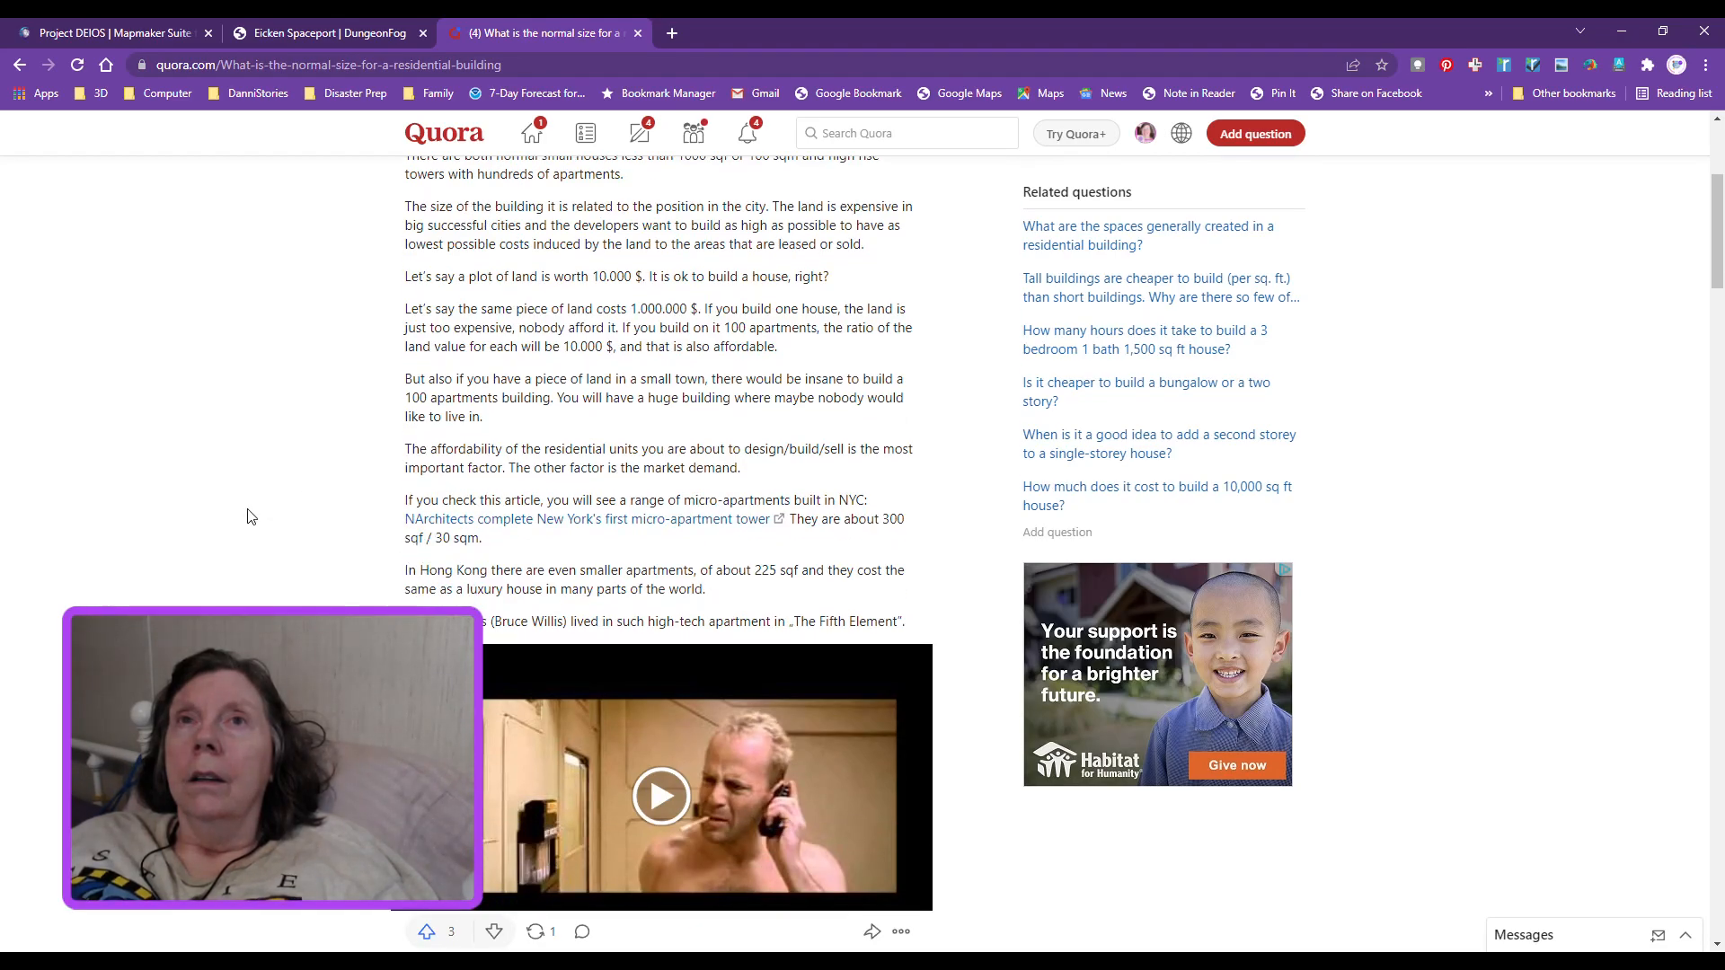
pyautogui.scroll(-6, 250, 516)
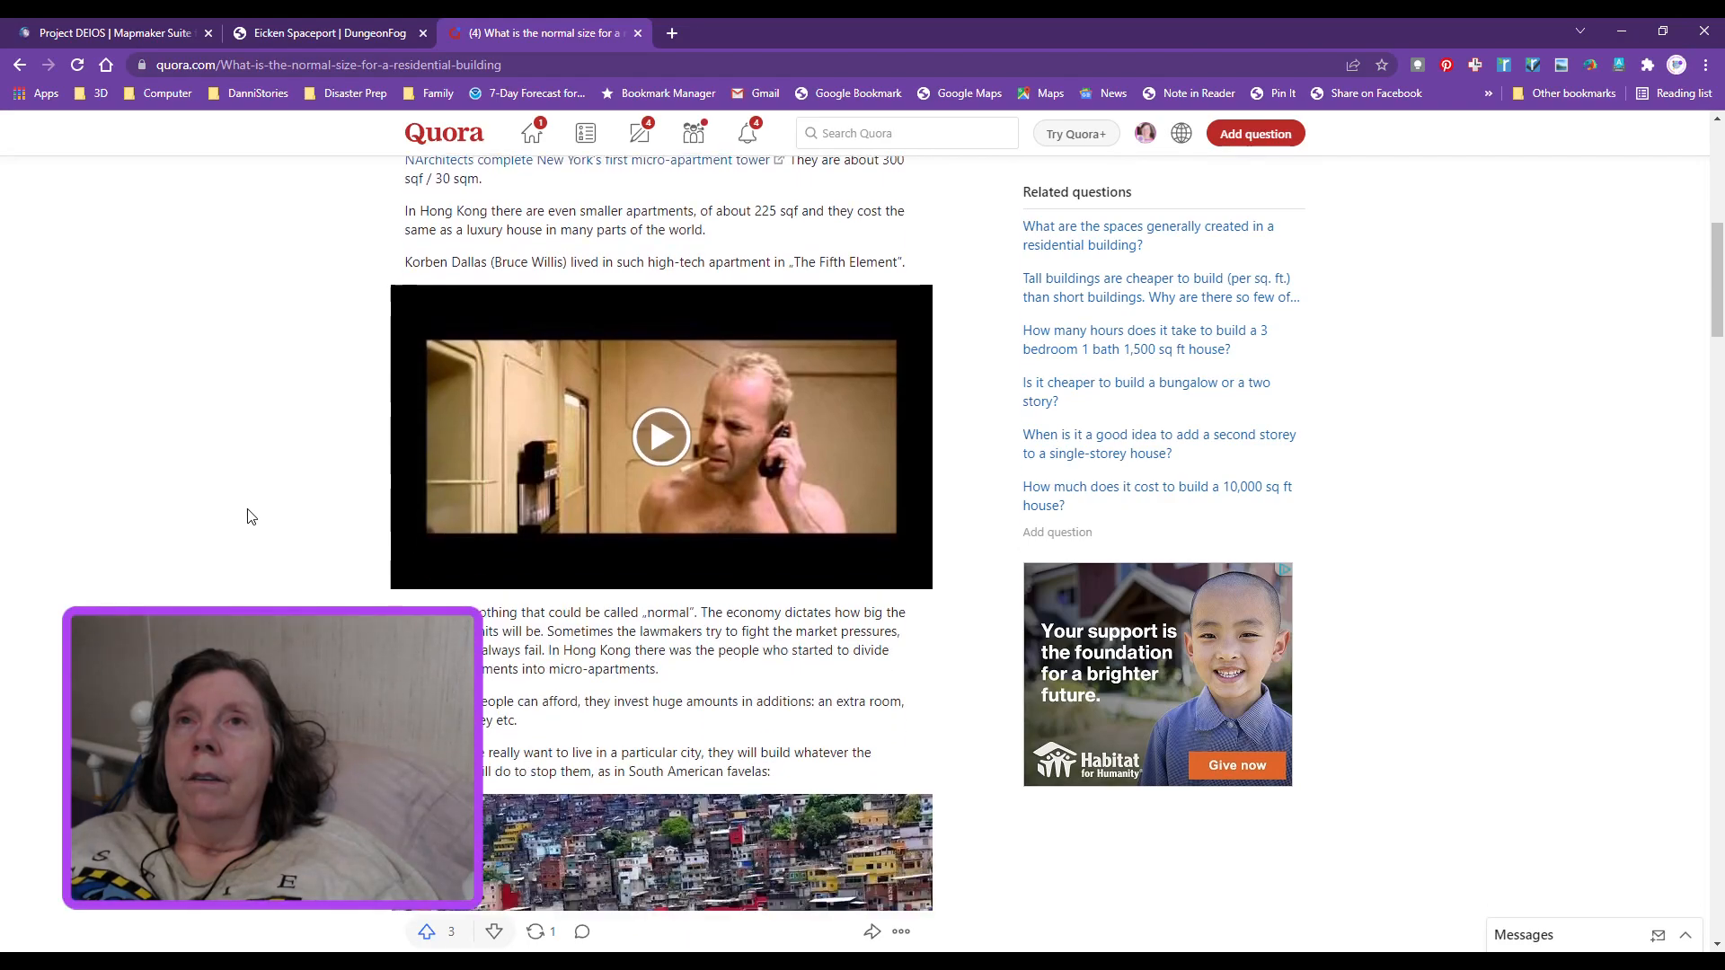
pyautogui.scroll(-1, 250, 516)
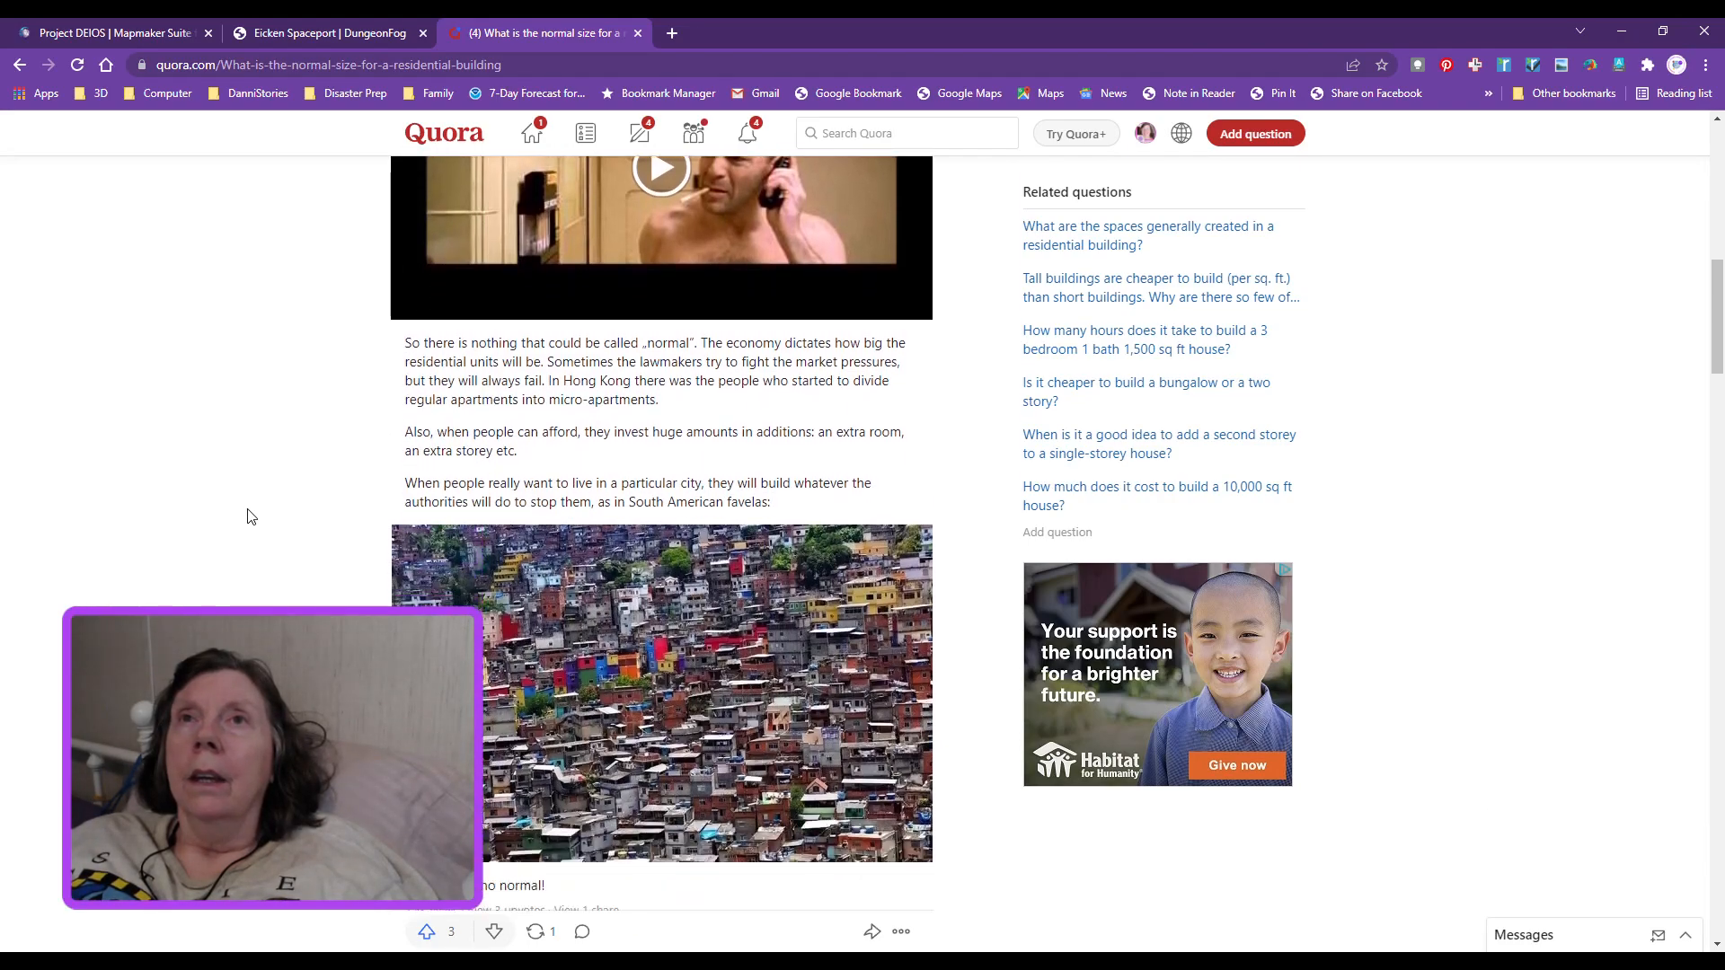
pyautogui.scroll(-1, 250, 516)
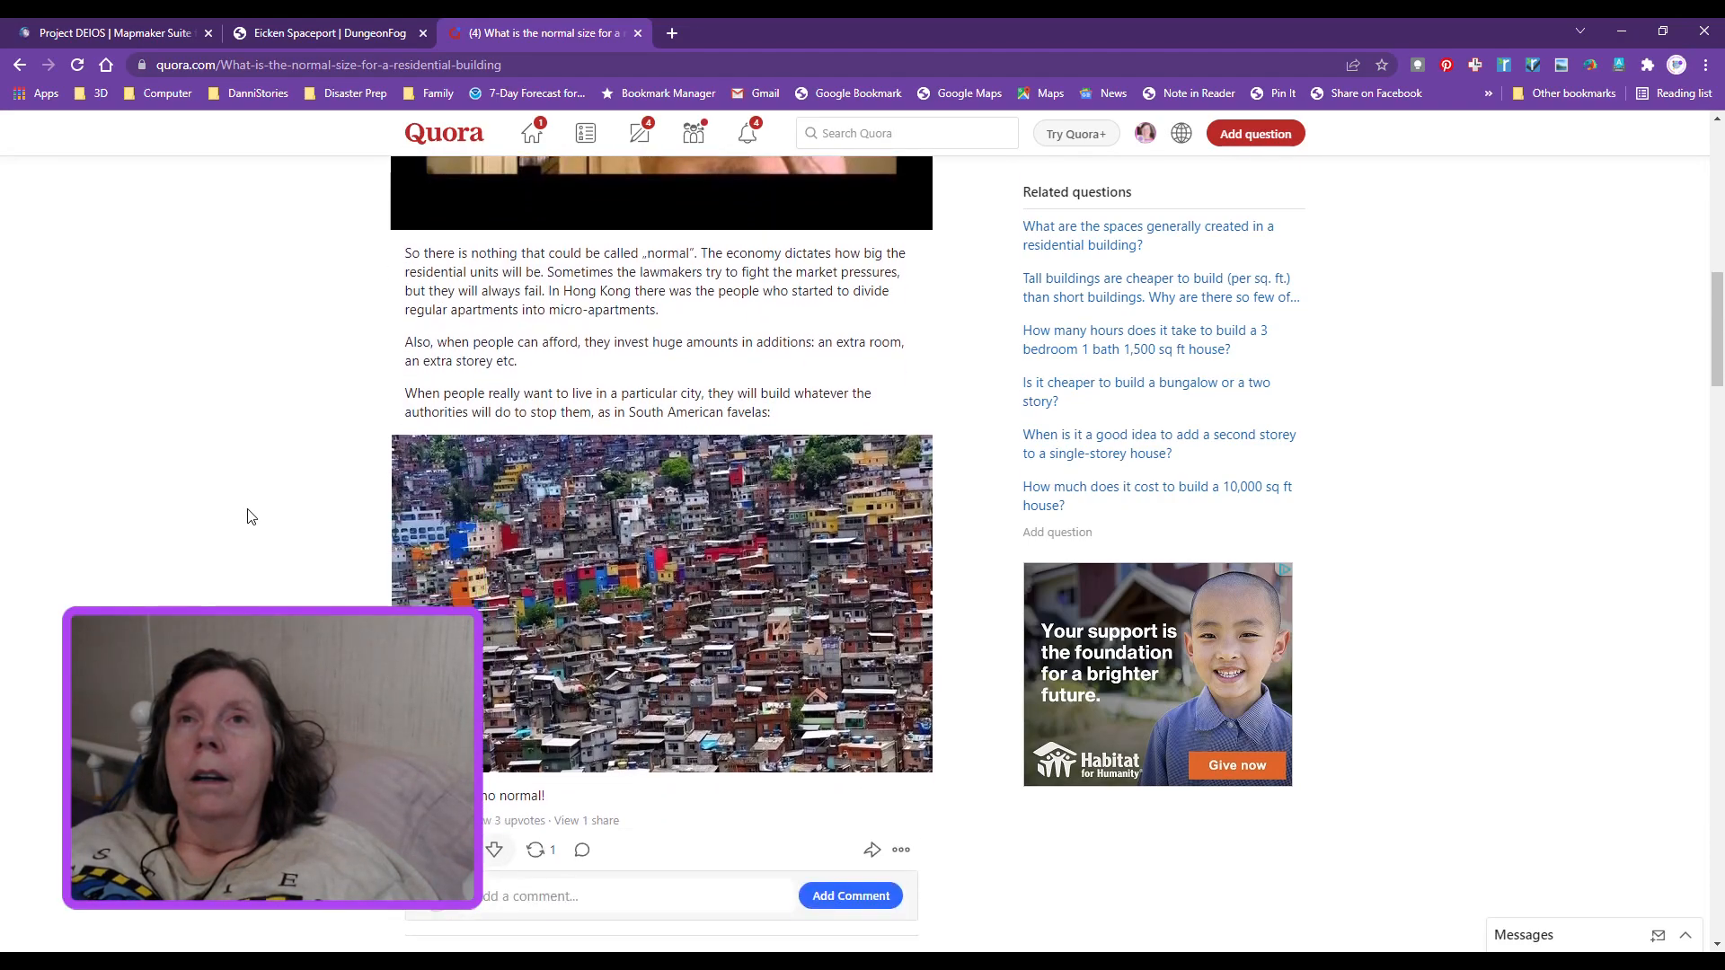
pyautogui.scroll(-1, 250, 515)
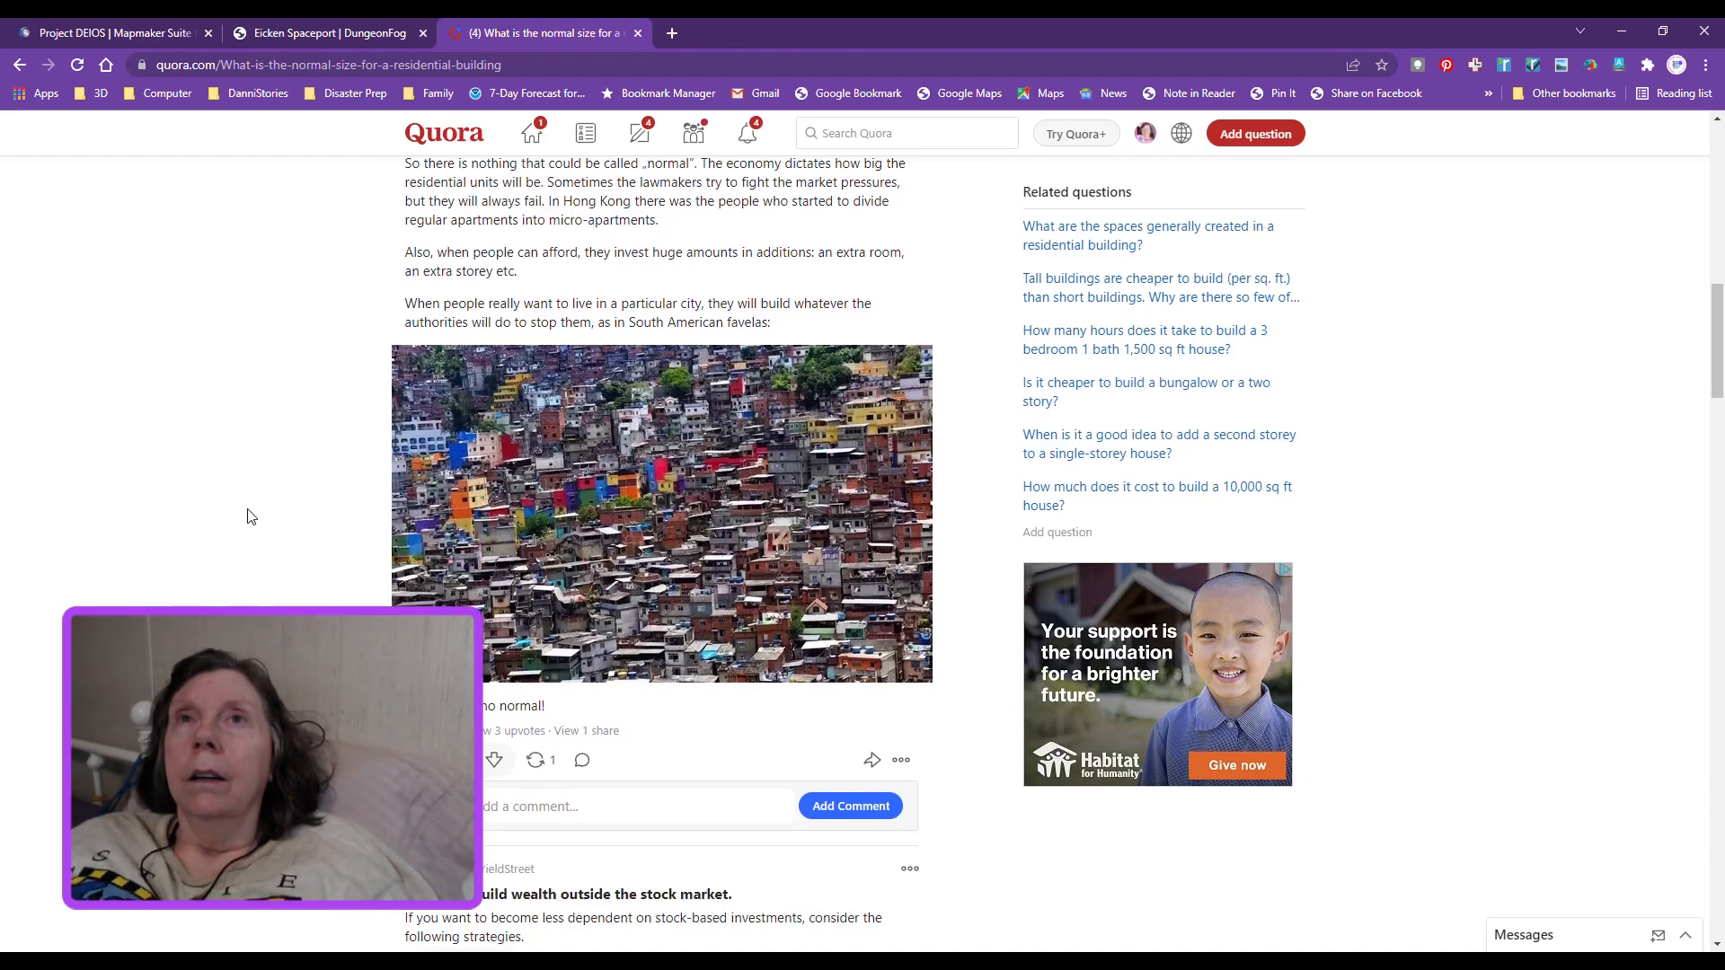
# Step: Read the second answer and the related answers on the Quora page for apartment and house dimensions
pyautogui.scroll(-6, 250, 516)
pyautogui.scroll(-2, 250, 516)
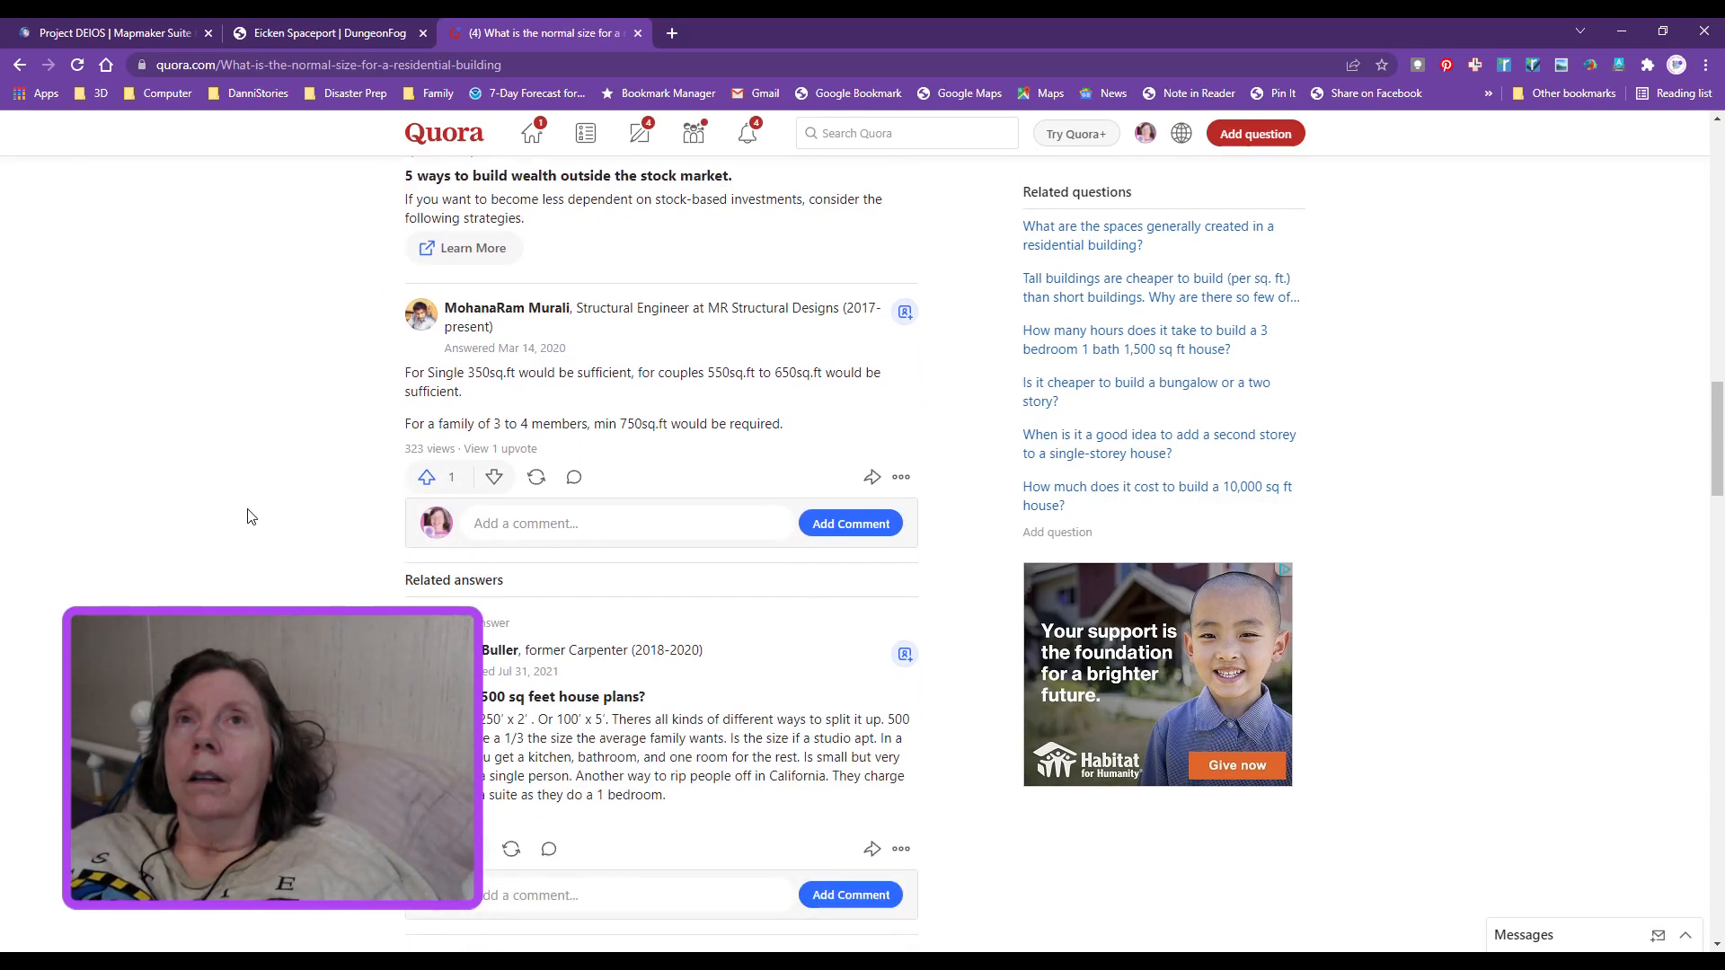
pyautogui.scroll(-2, 250, 516)
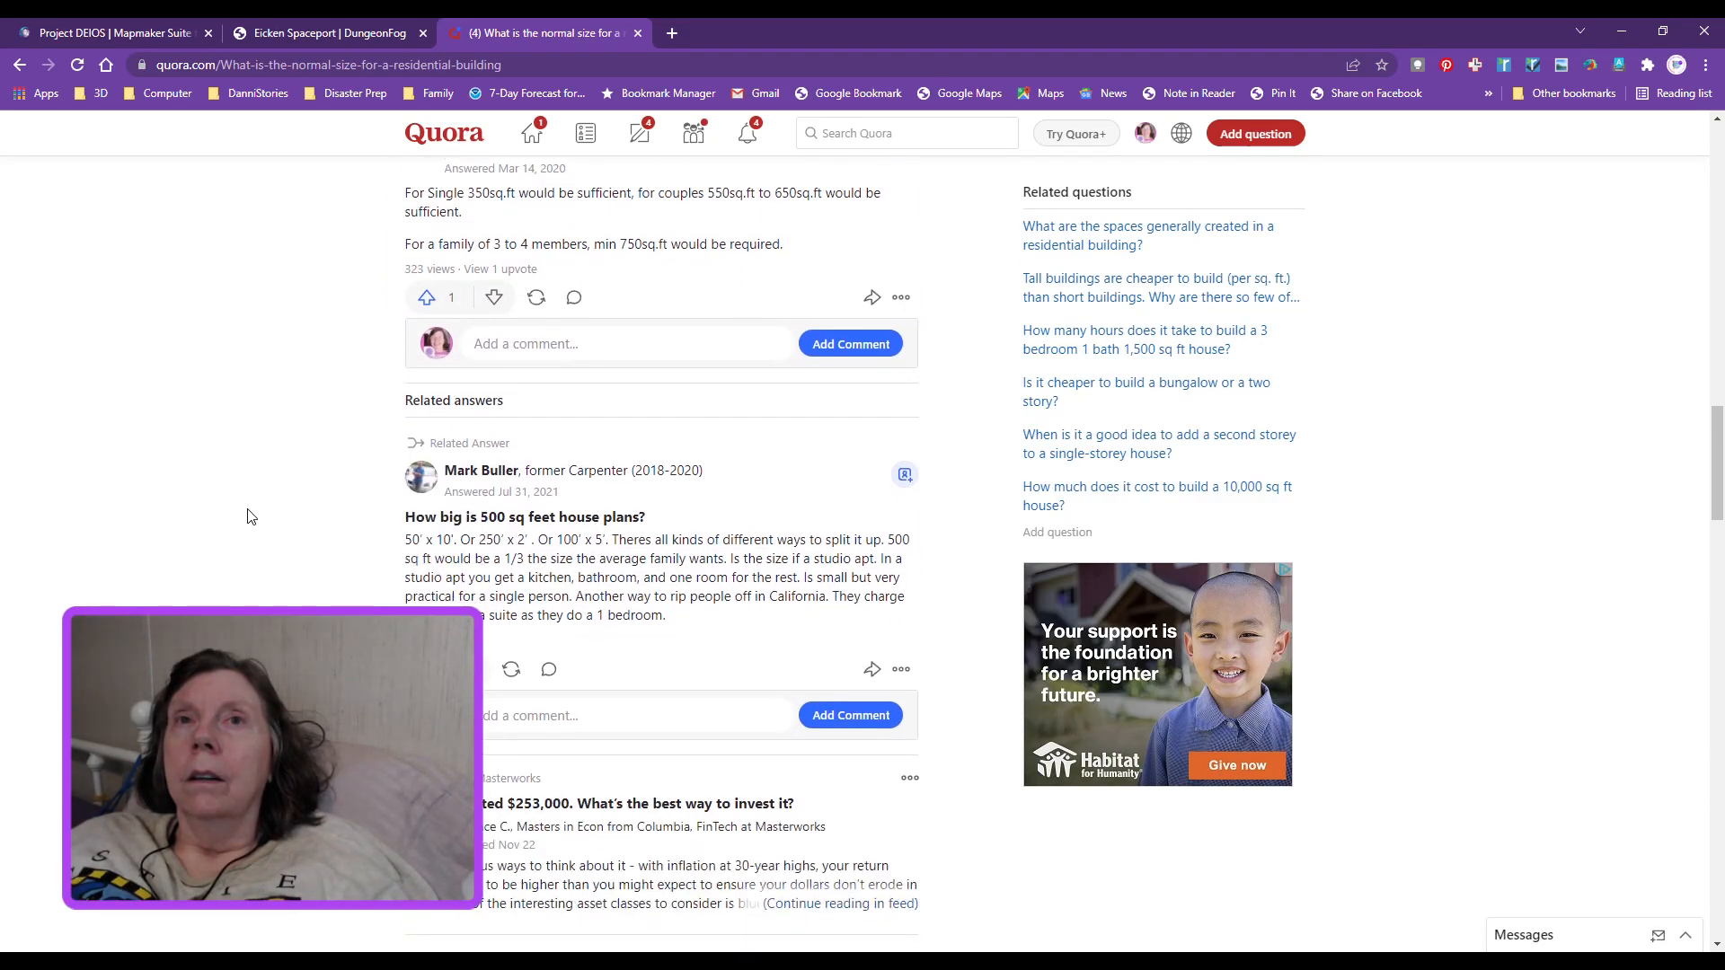
pyautogui.scroll(-1, 250, 516)
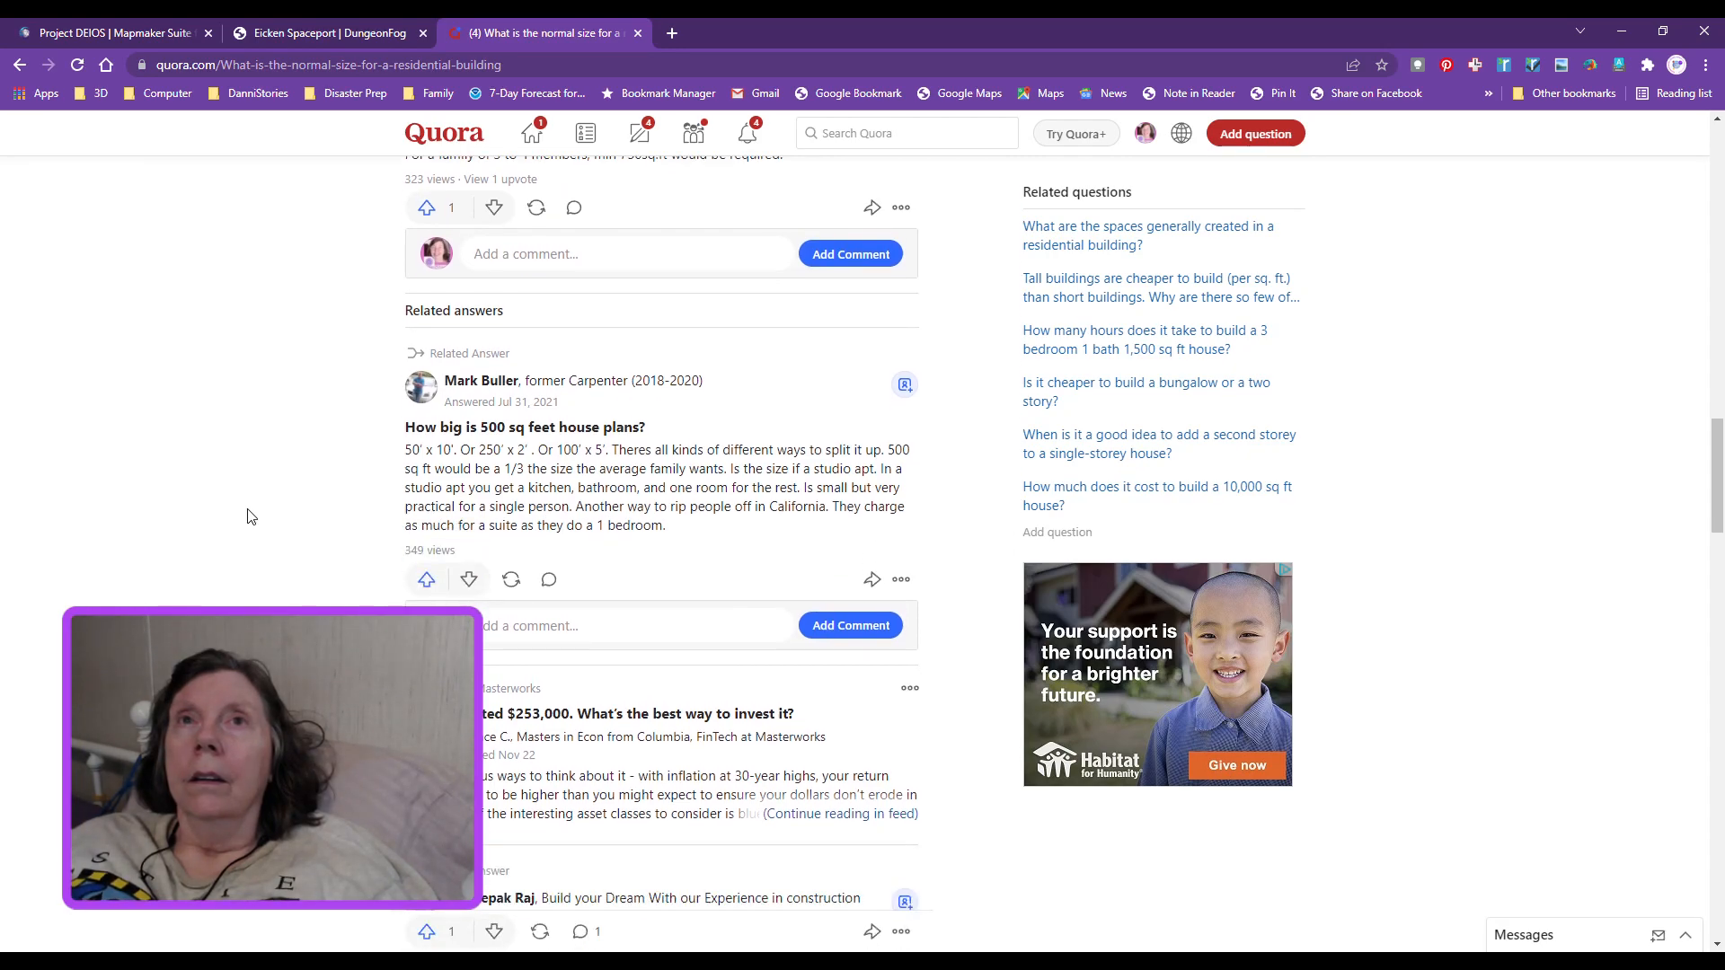
pyautogui.scroll(-6, 250, 516)
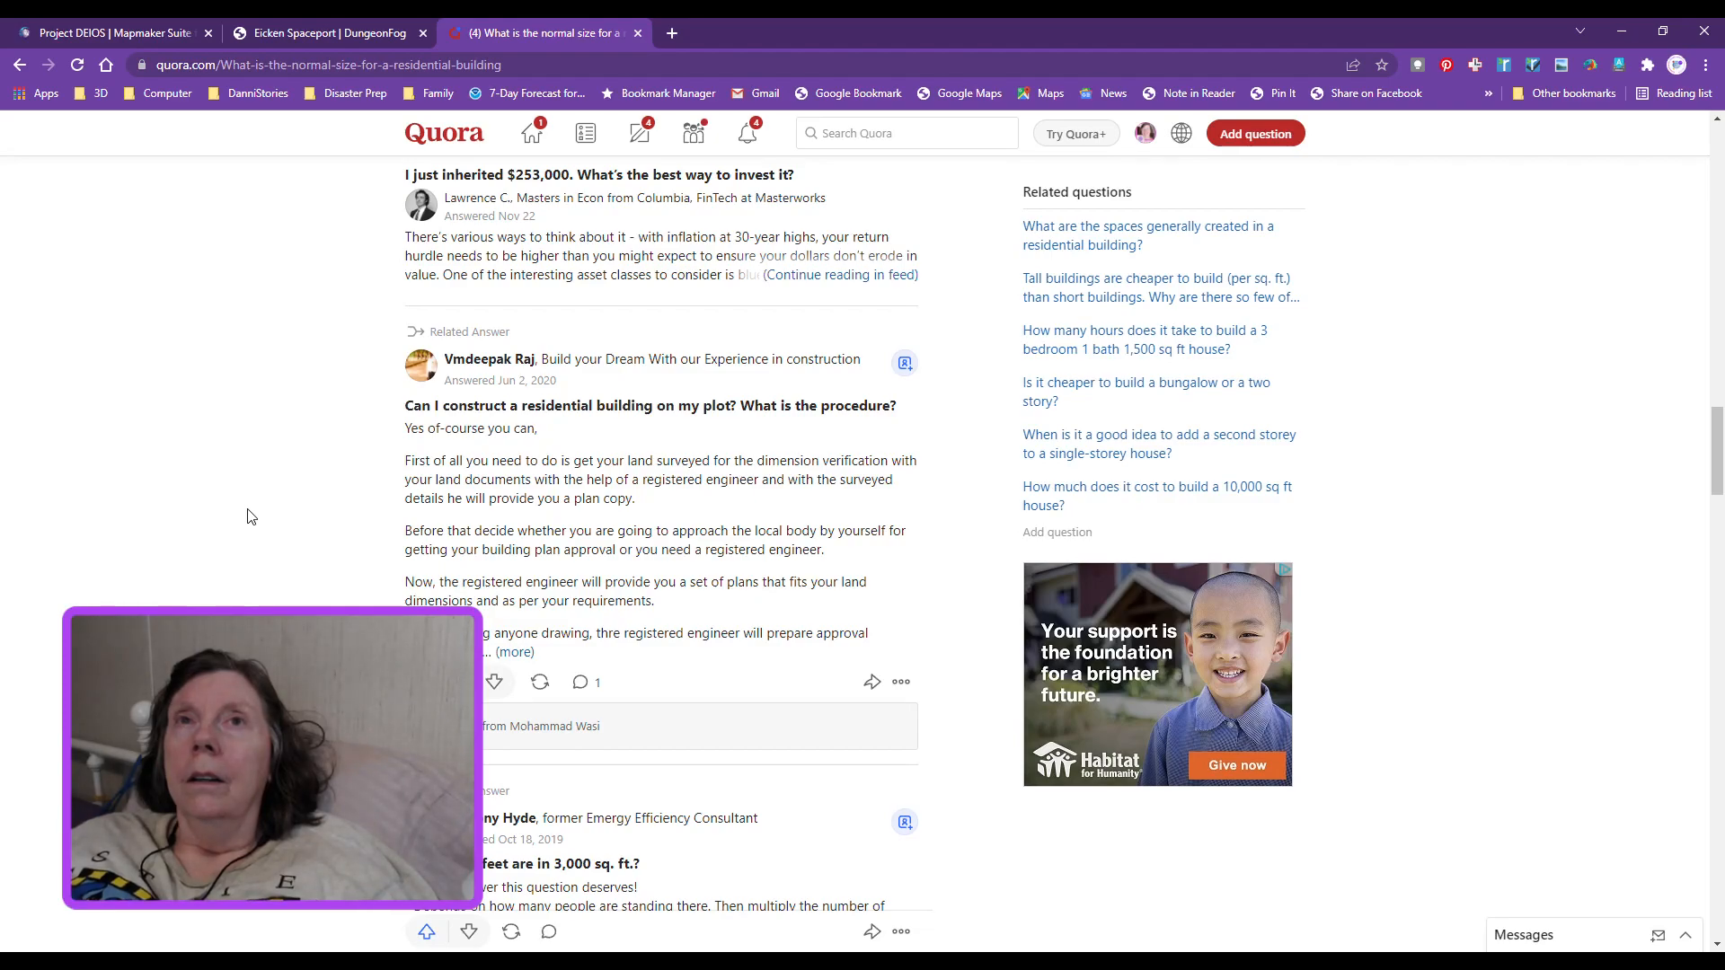
pyautogui.scroll(-3, 250, 516)
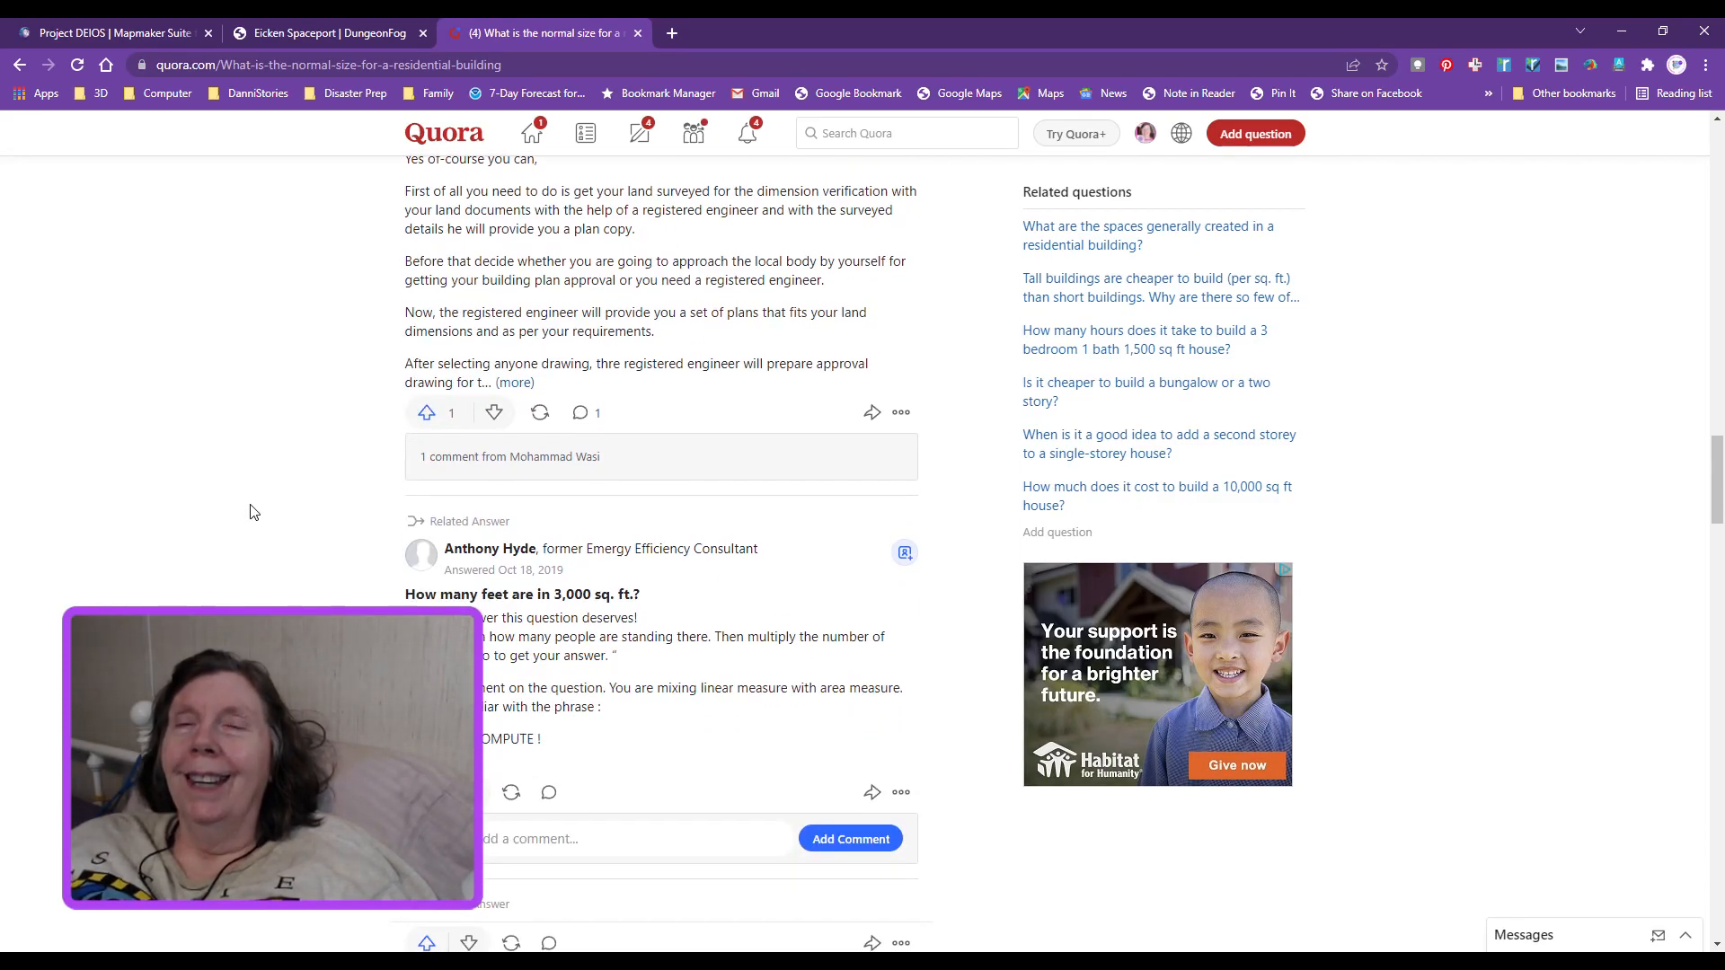
# Step: Return to the 1 story apartment building results and look through the remaining results and related searches
pyautogui.click(17, 67)
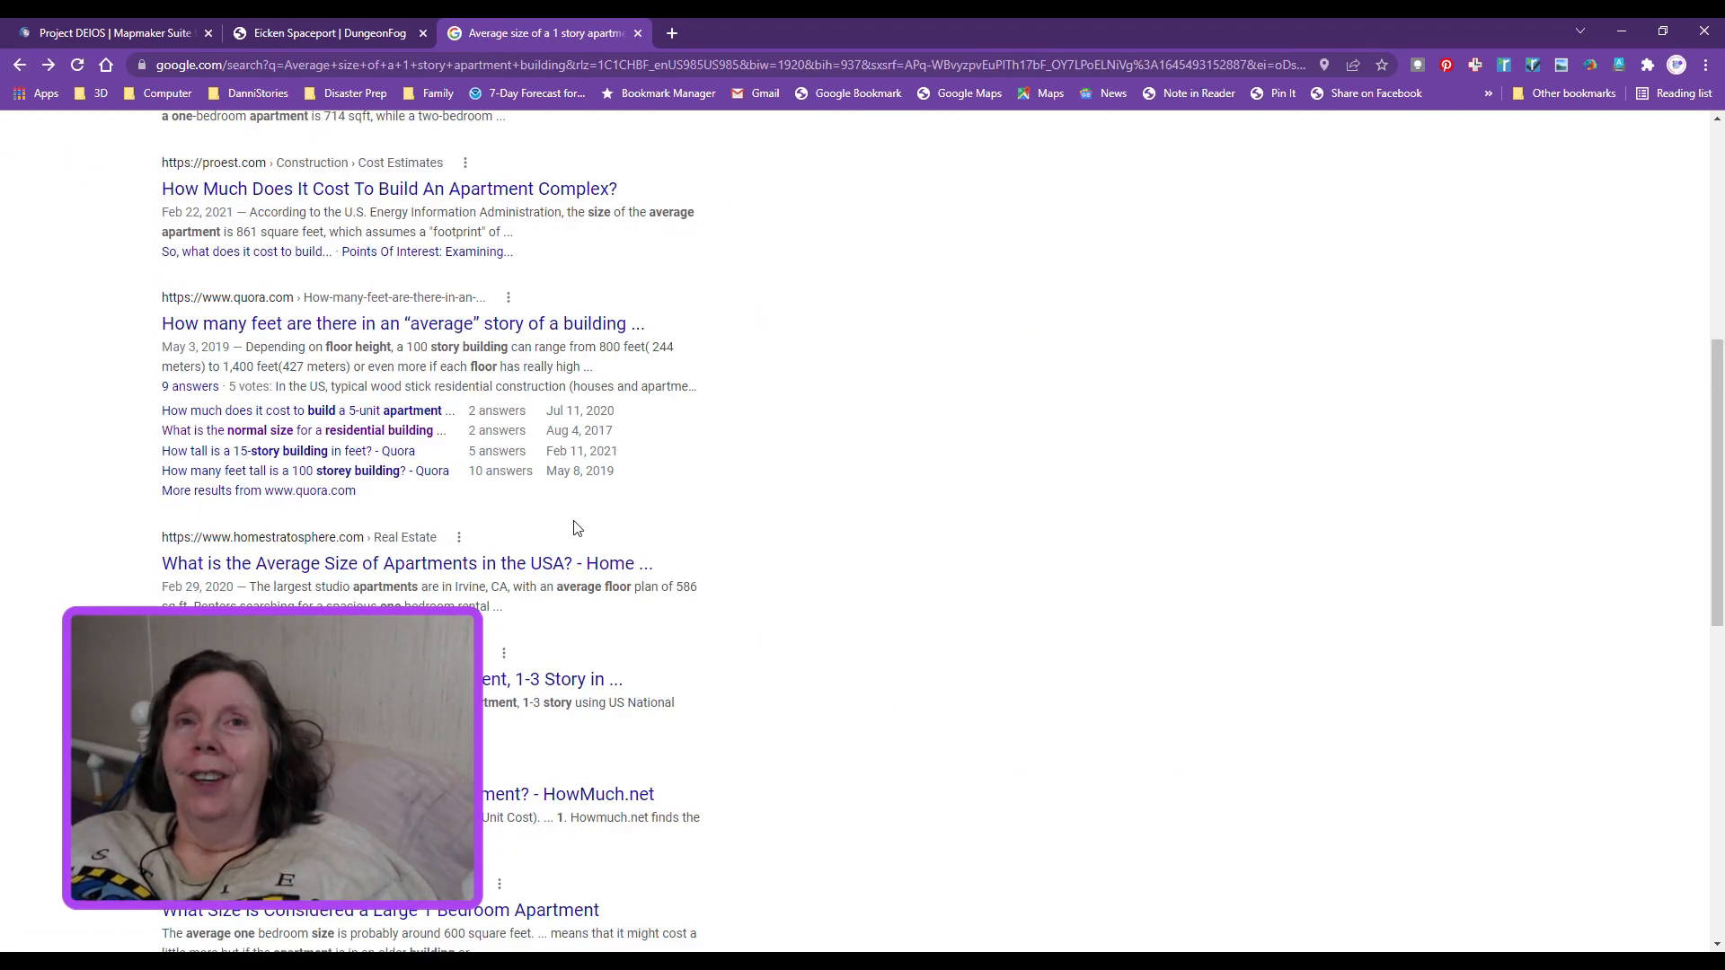
pyautogui.scroll(-3, 928, 660)
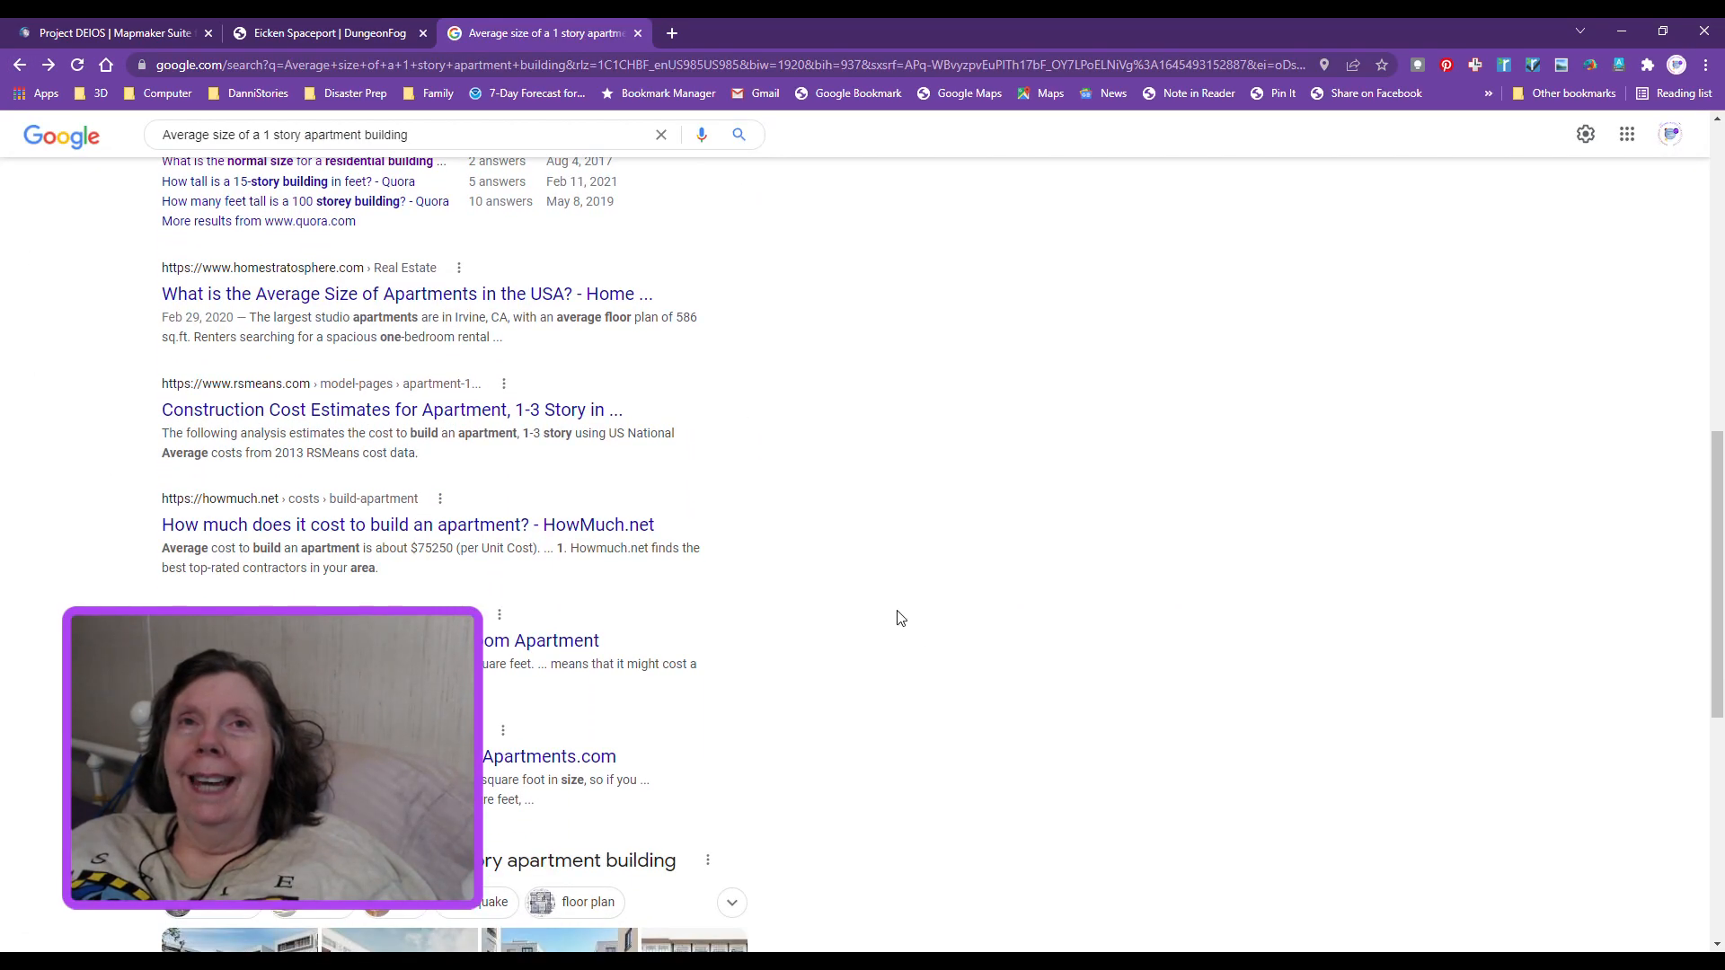
pyautogui.scroll(-3, 844, 601)
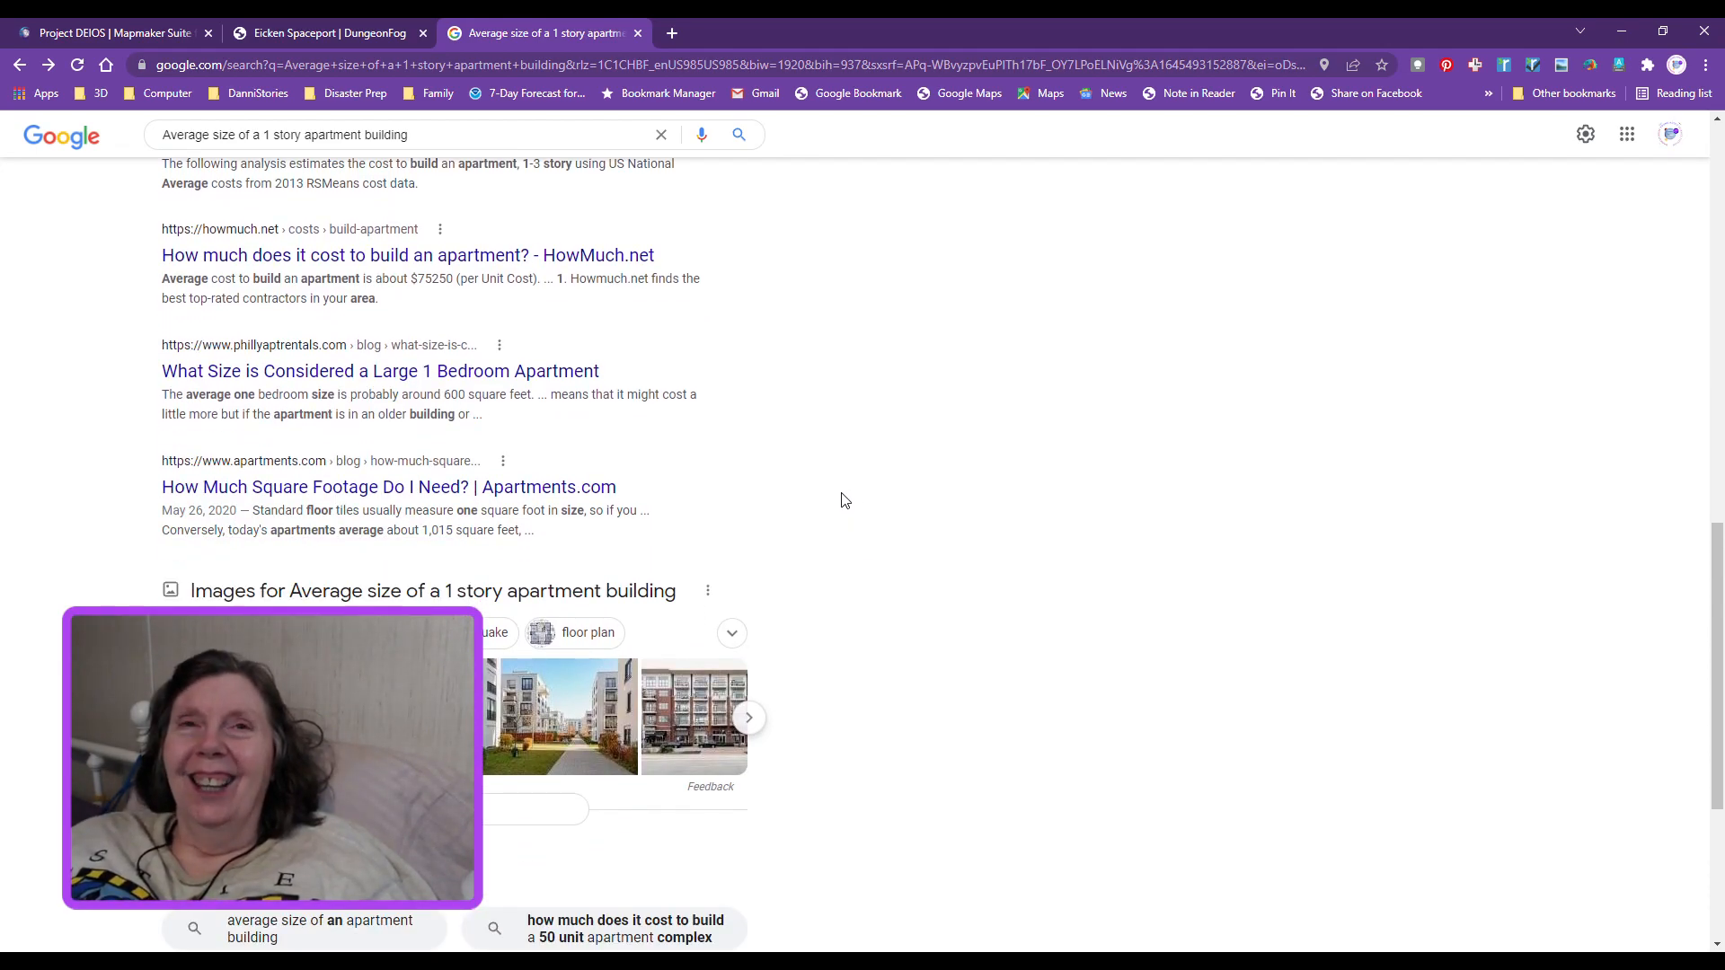
pyautogui.scroll(-4, 880, 528)
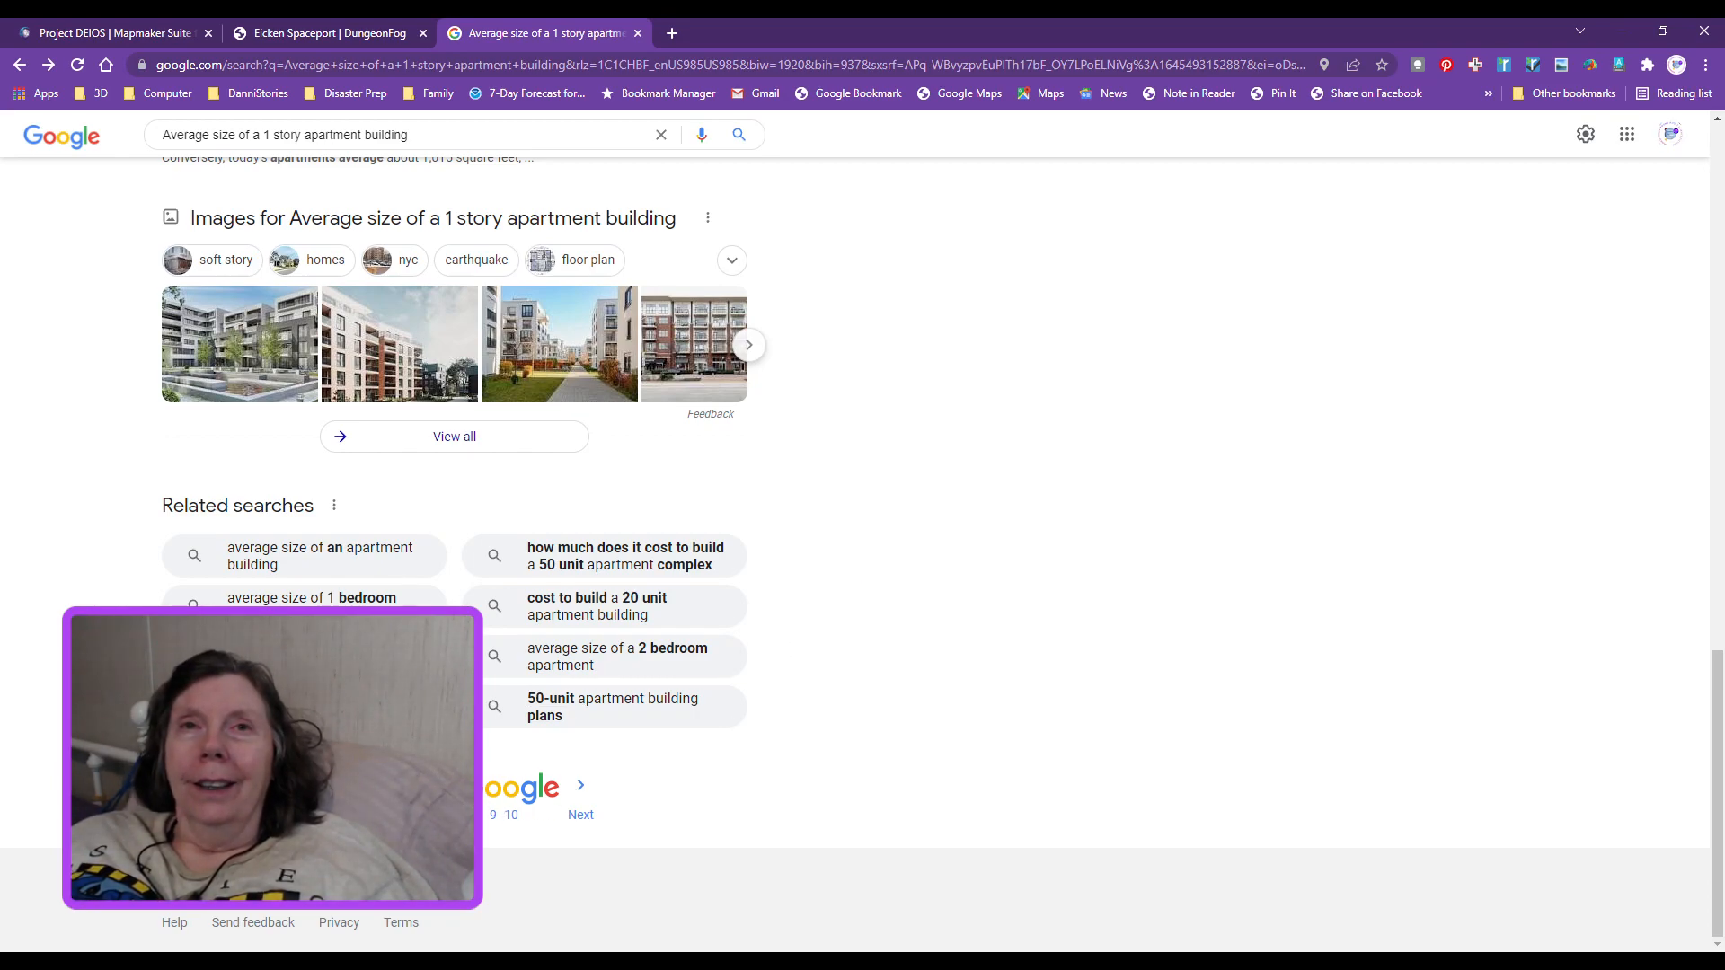
# Step: Run the related search "How much does it cost to build a 10 unit apartment complex" and open the howtodiscuss.com result
pyautogui.click(377, 665)
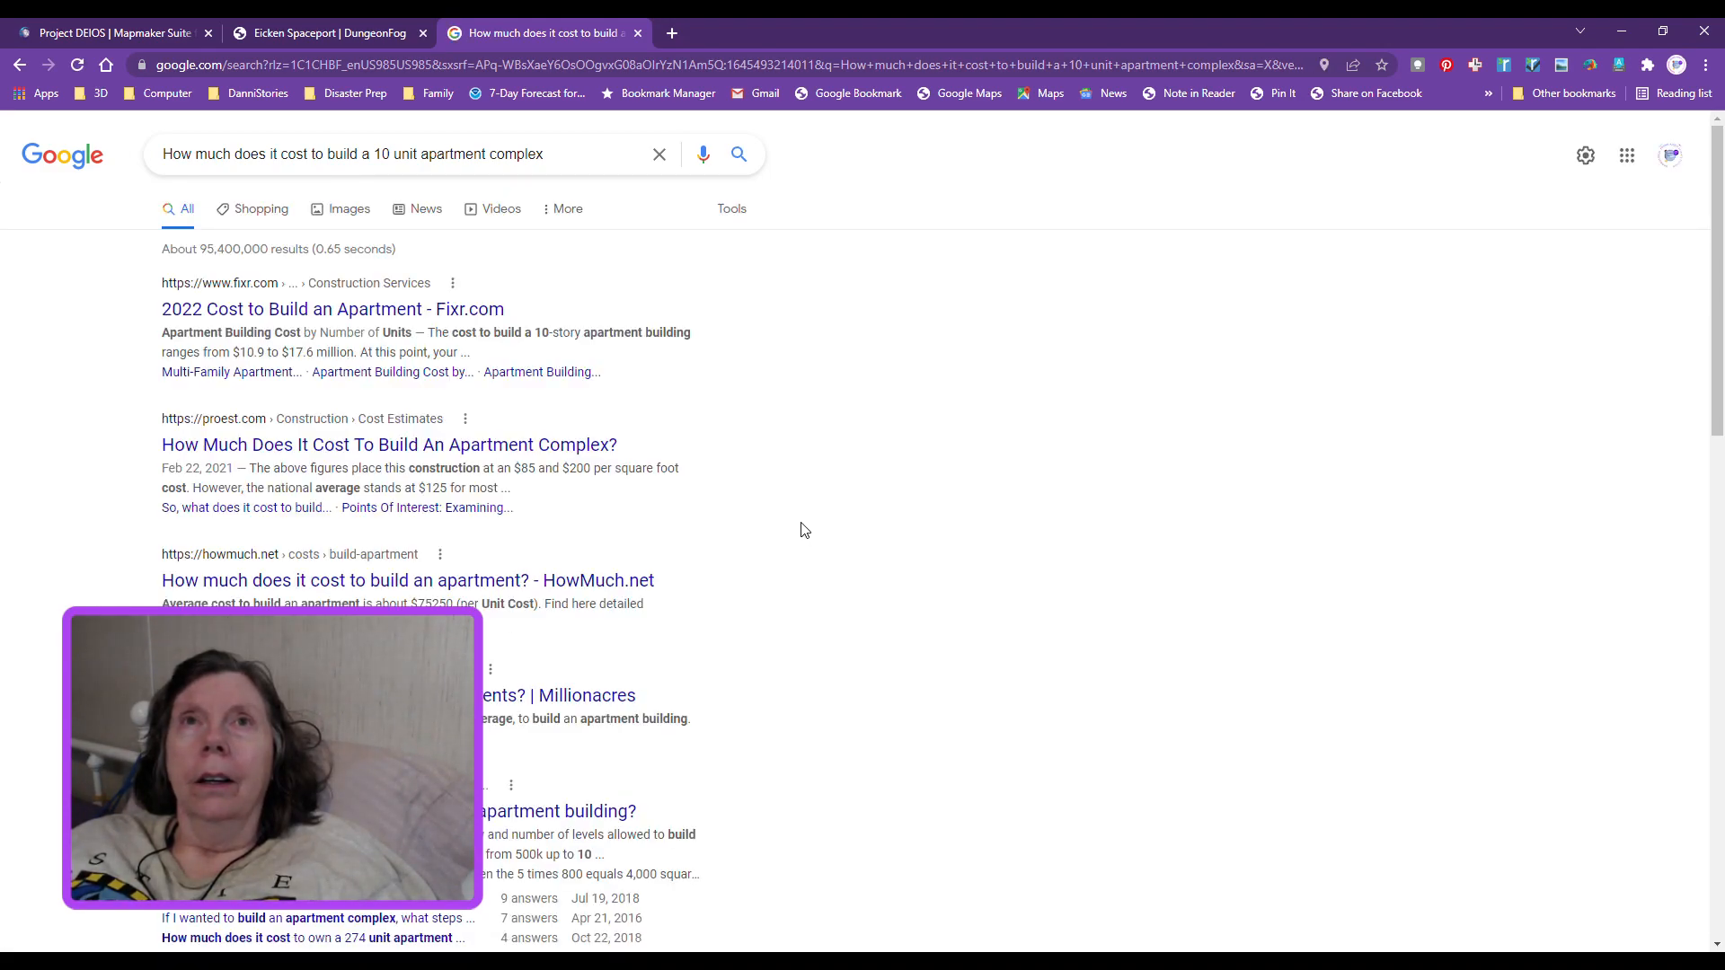
pyautogui.scroll(-6, 806, 563)
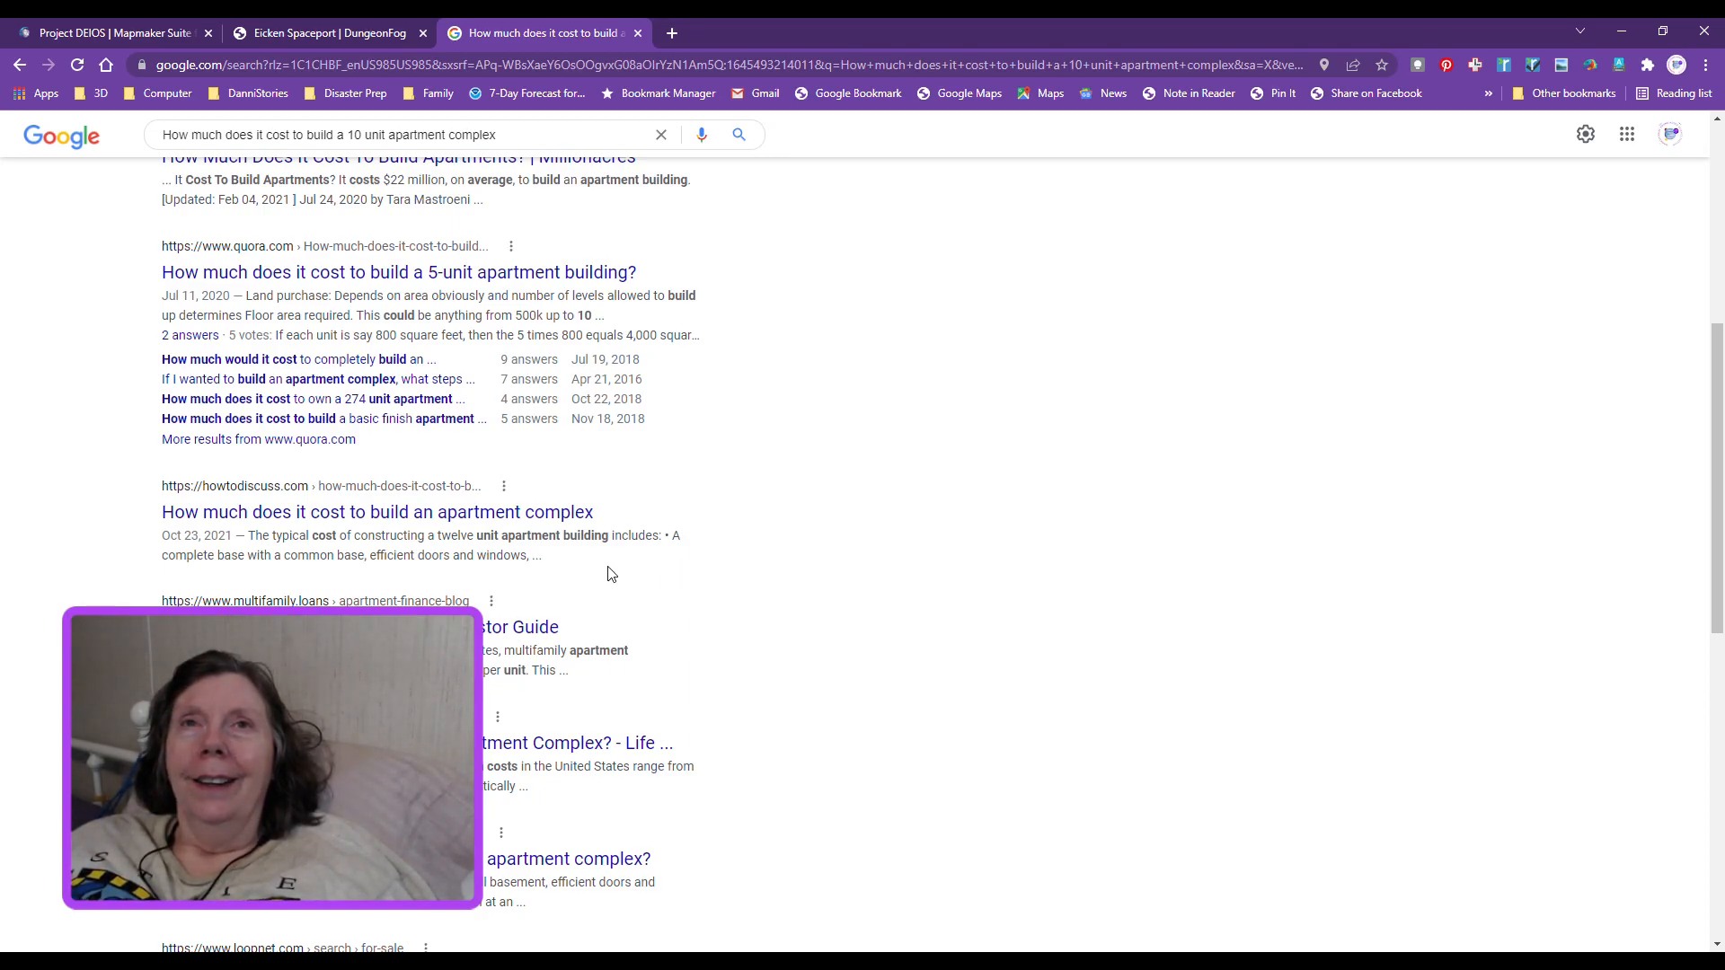
pyautogui.click(446, 522)
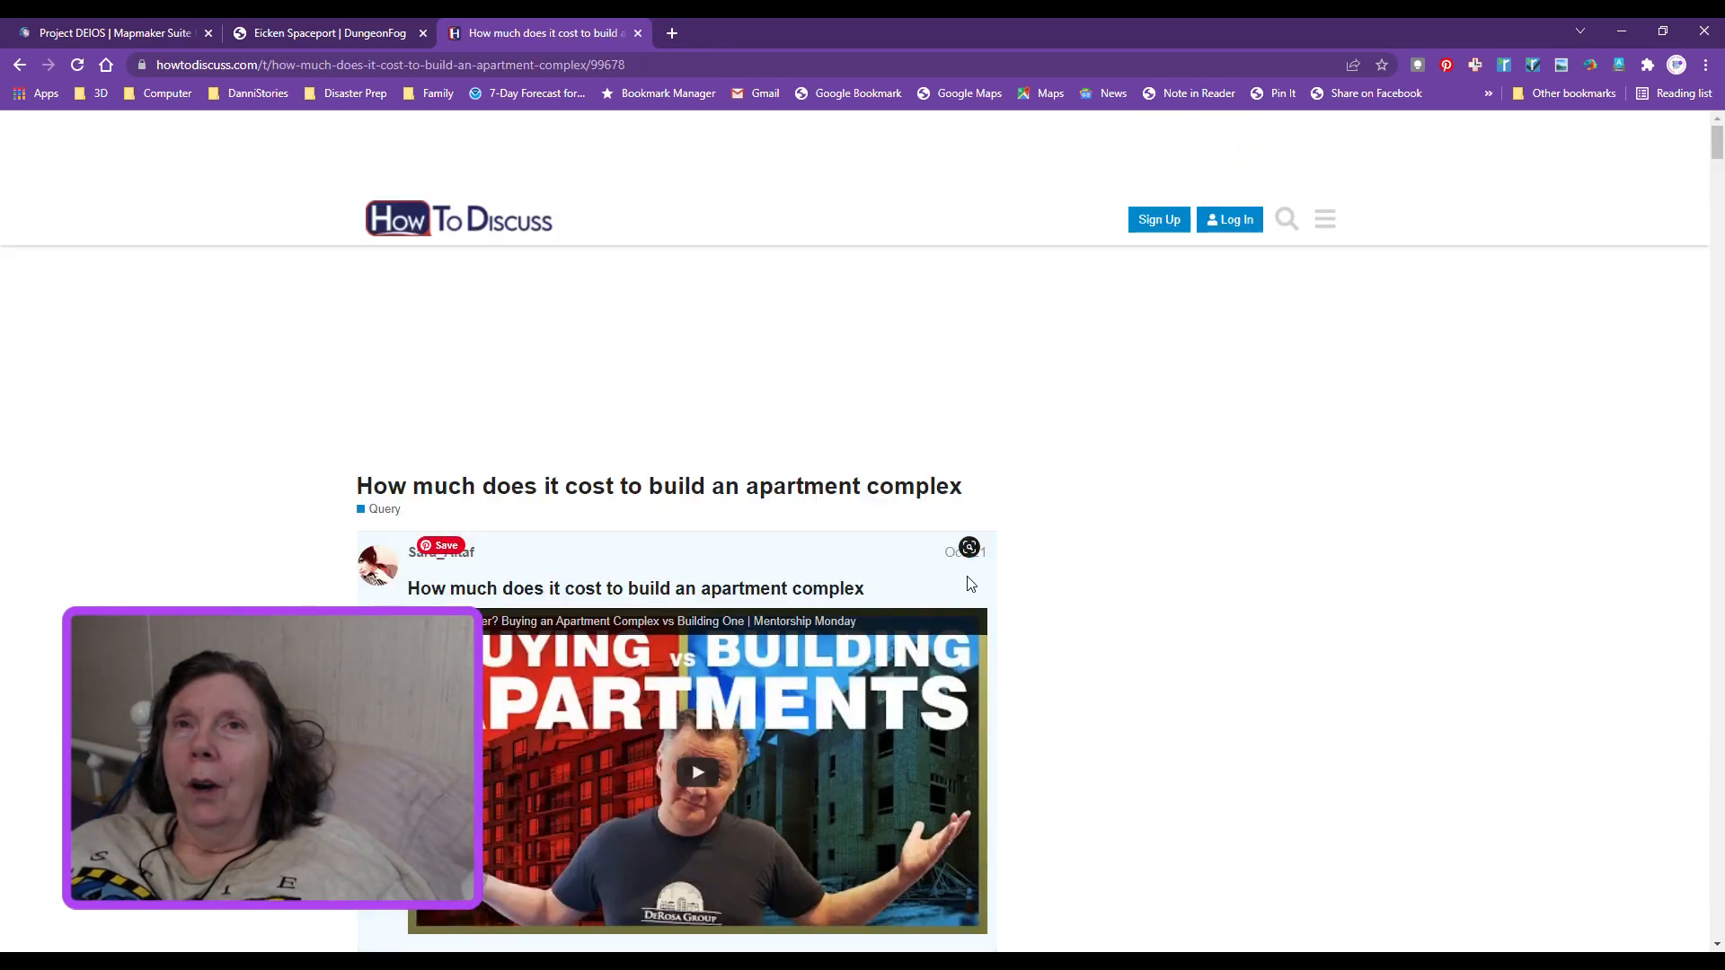
# Step: Read the first answers on the howtodiscuss.com page for building costs per unit and average apartment floor area
pyautogui.scroll(-3, 961, 593)
pyautogui.scroll(-5, 954, 606)
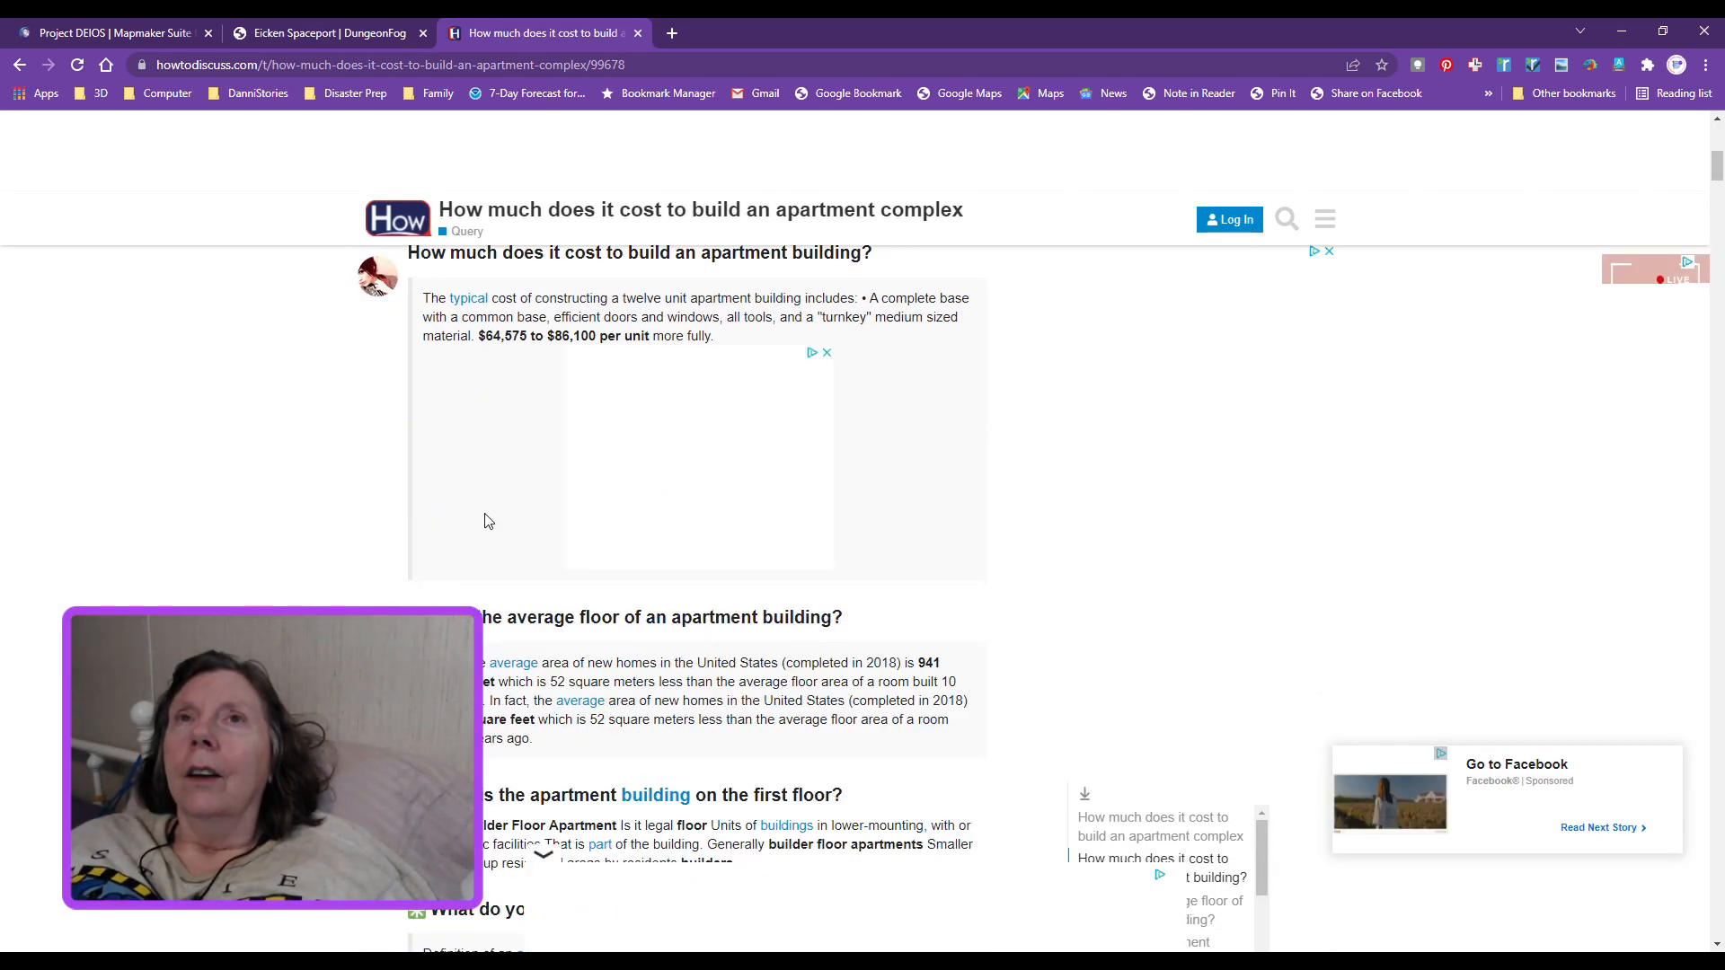
pyautogui.scroll(-2, 667, 629)
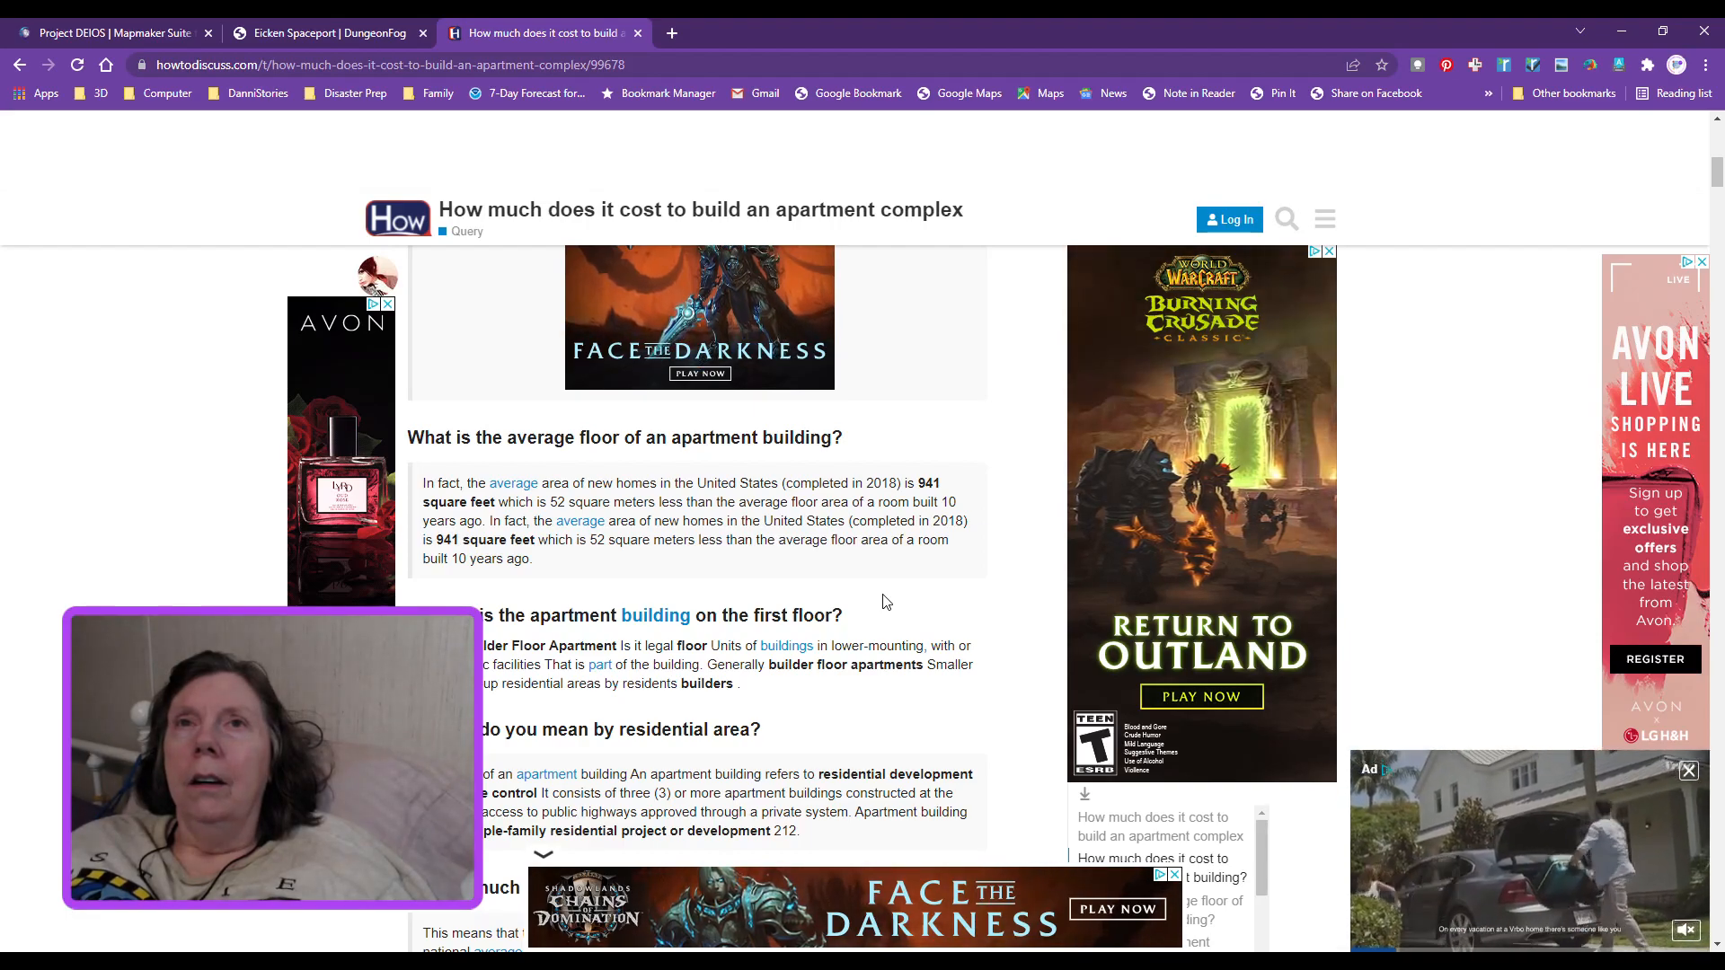
pyautogui.scroll(-1, 884, 602)
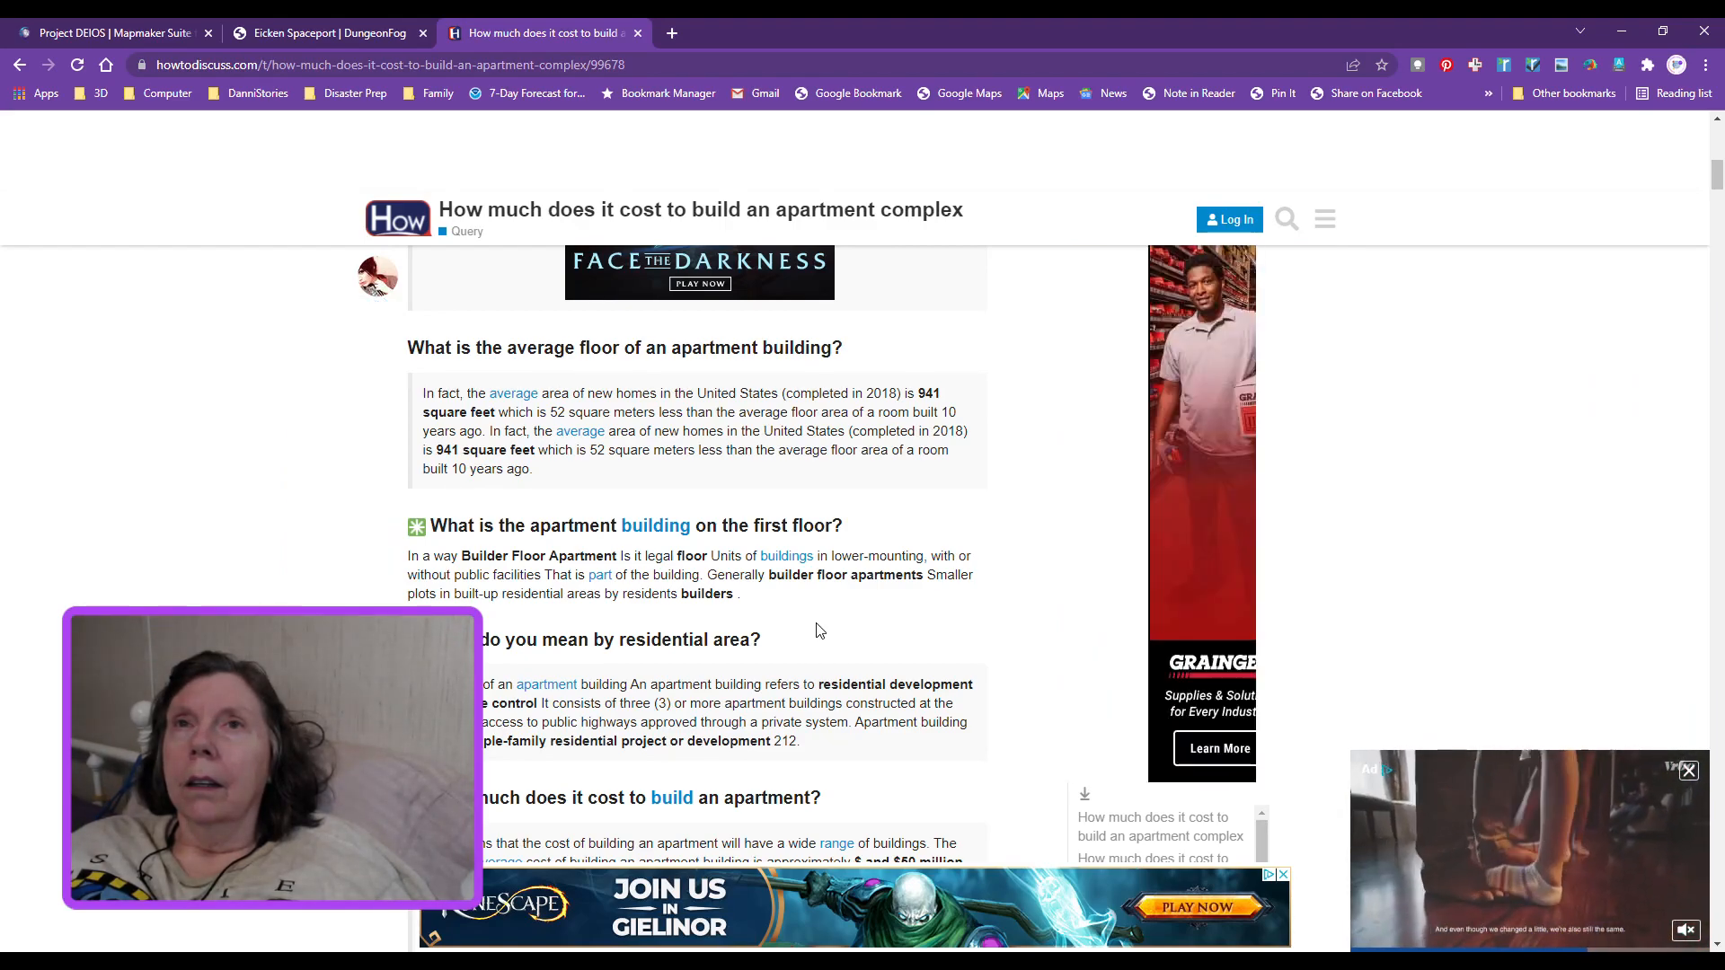
pyautogui.scroll(-3, 817, 632)
pyautogui.scroll(-5, 868, 635)
pyautogui.scroll(-2, 912, 636)
pyautogui.scroll(-2, 915, 633)
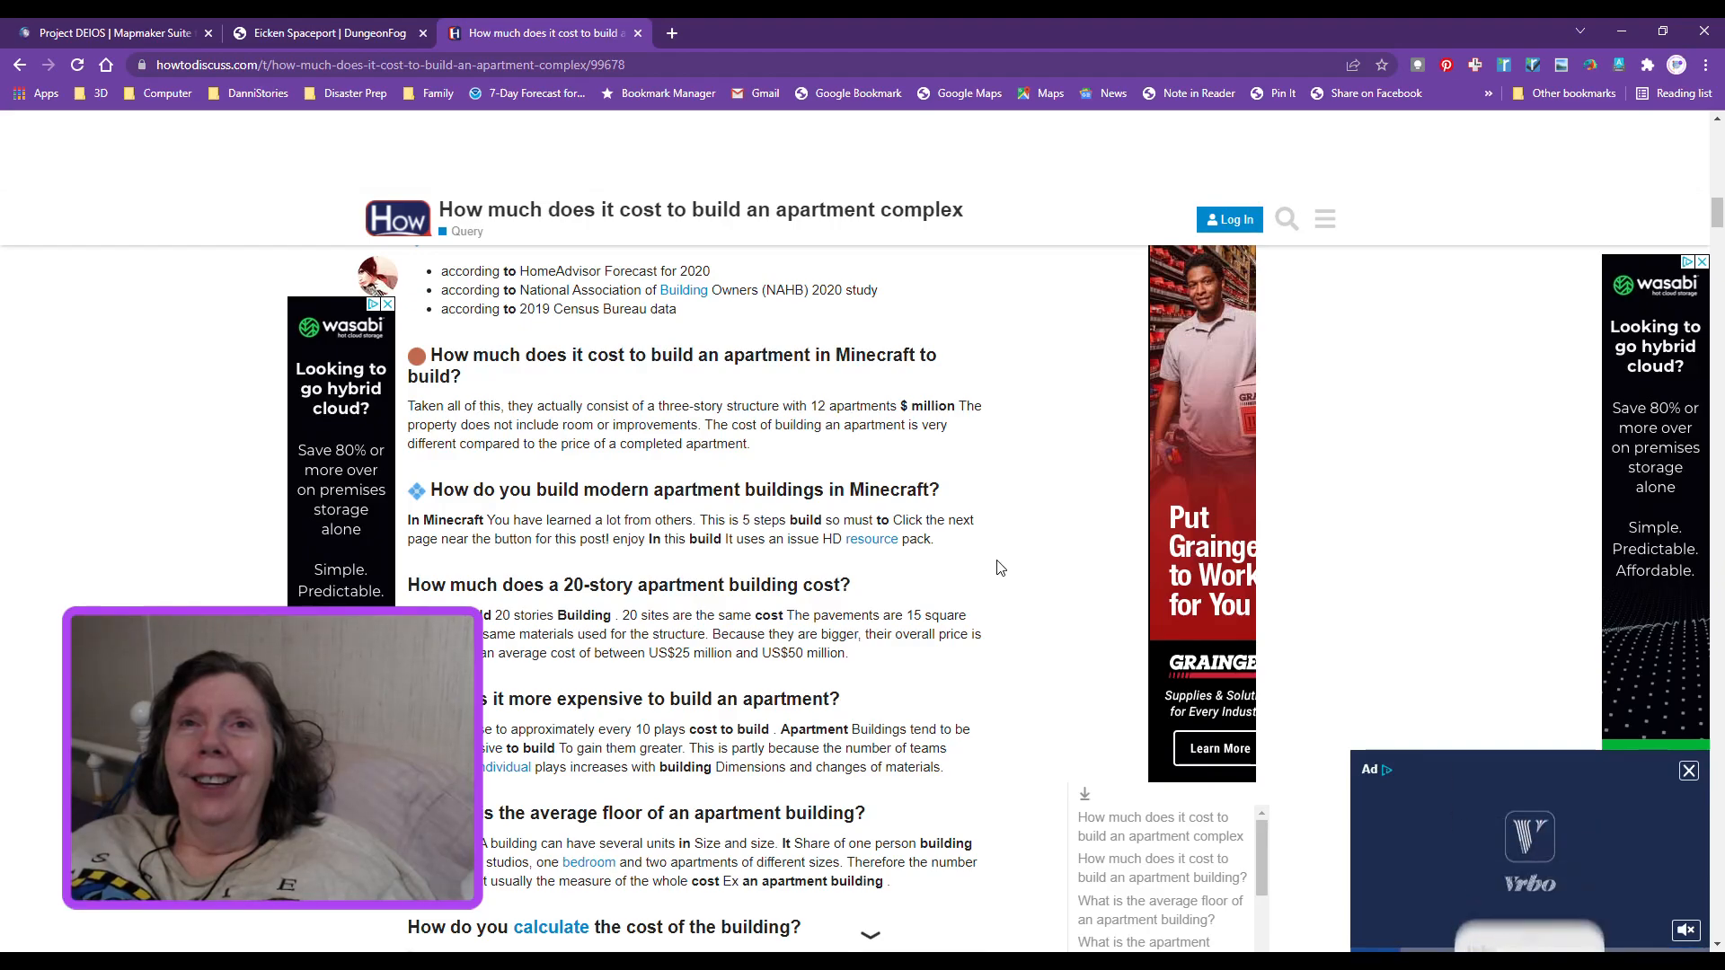
# Step: Look through the remaining howtodiscuss.com answers for apartment building and house sizes
pyautogui.scroll(-1, 998, 569)
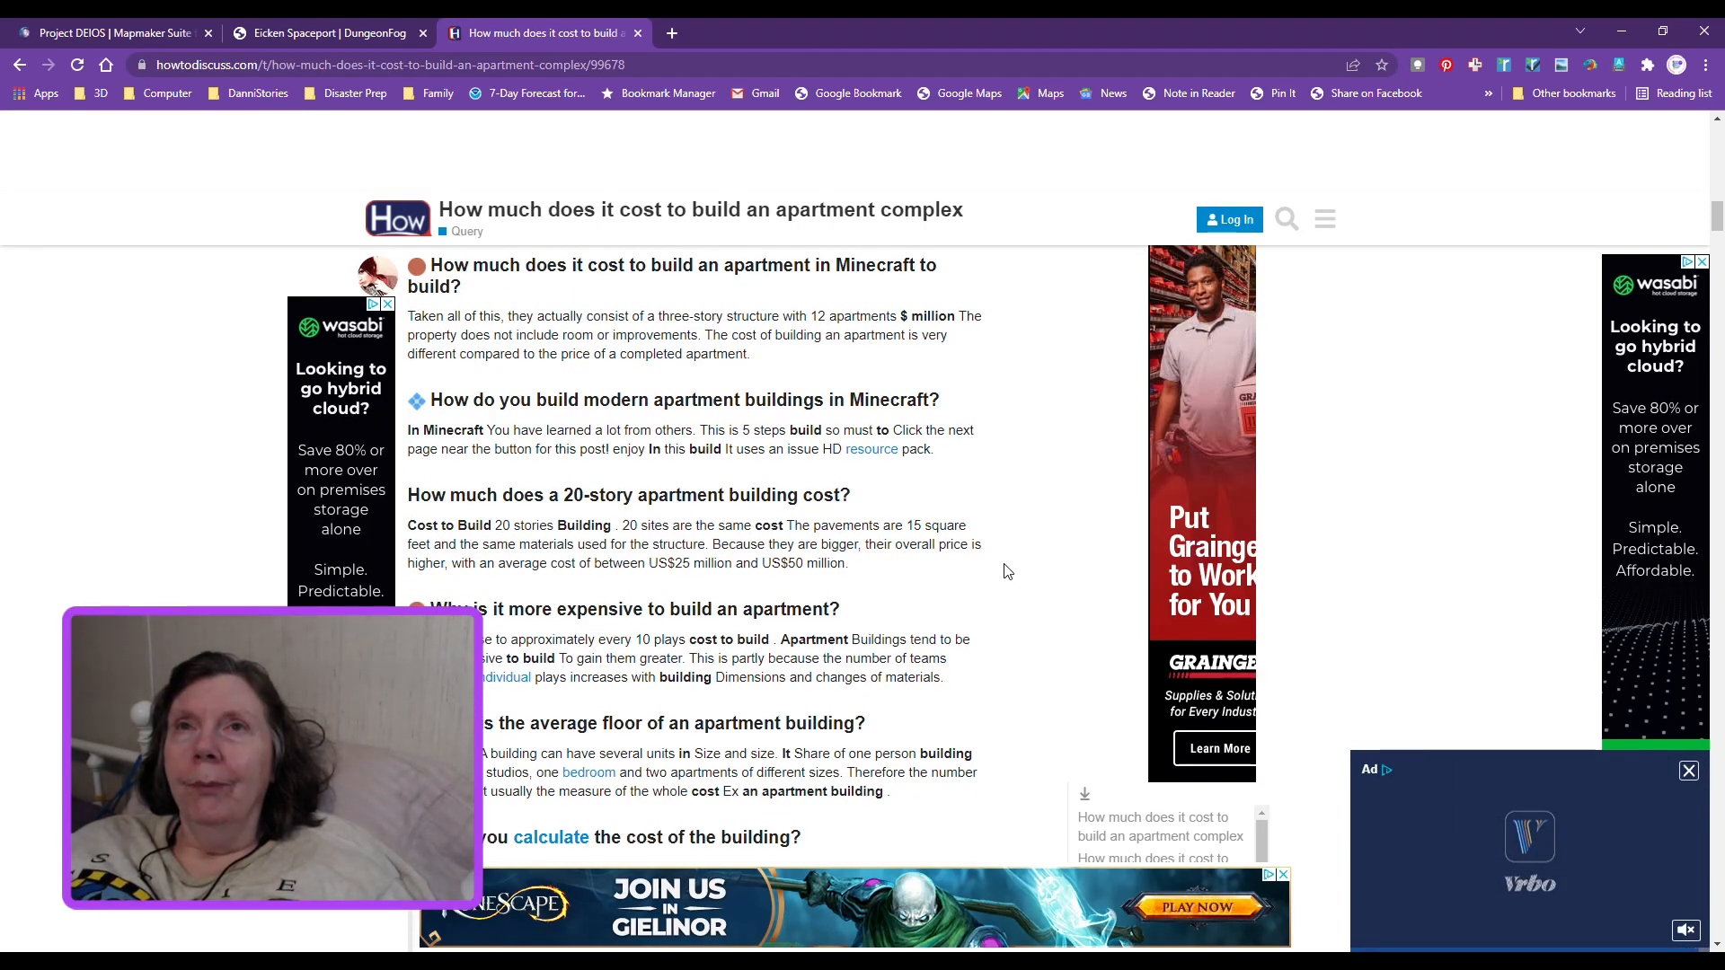
pyautogui.scroll(-3, 1007, 572)
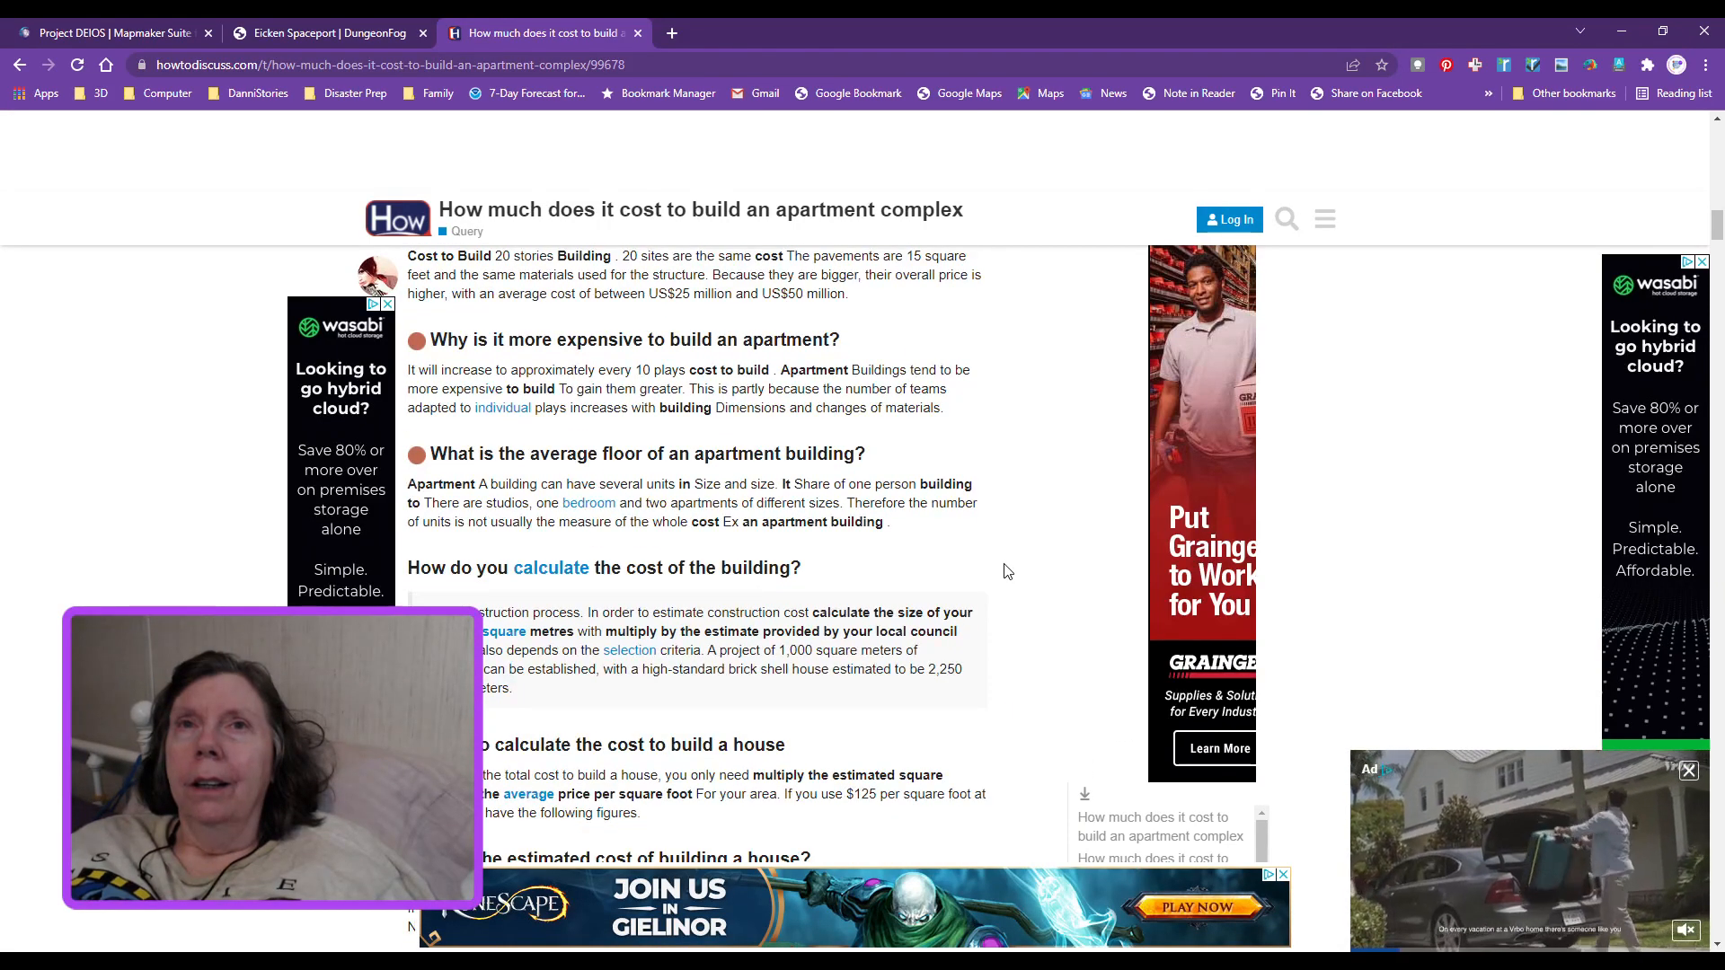
pyautogui.scroll(-5, 1008, 571)
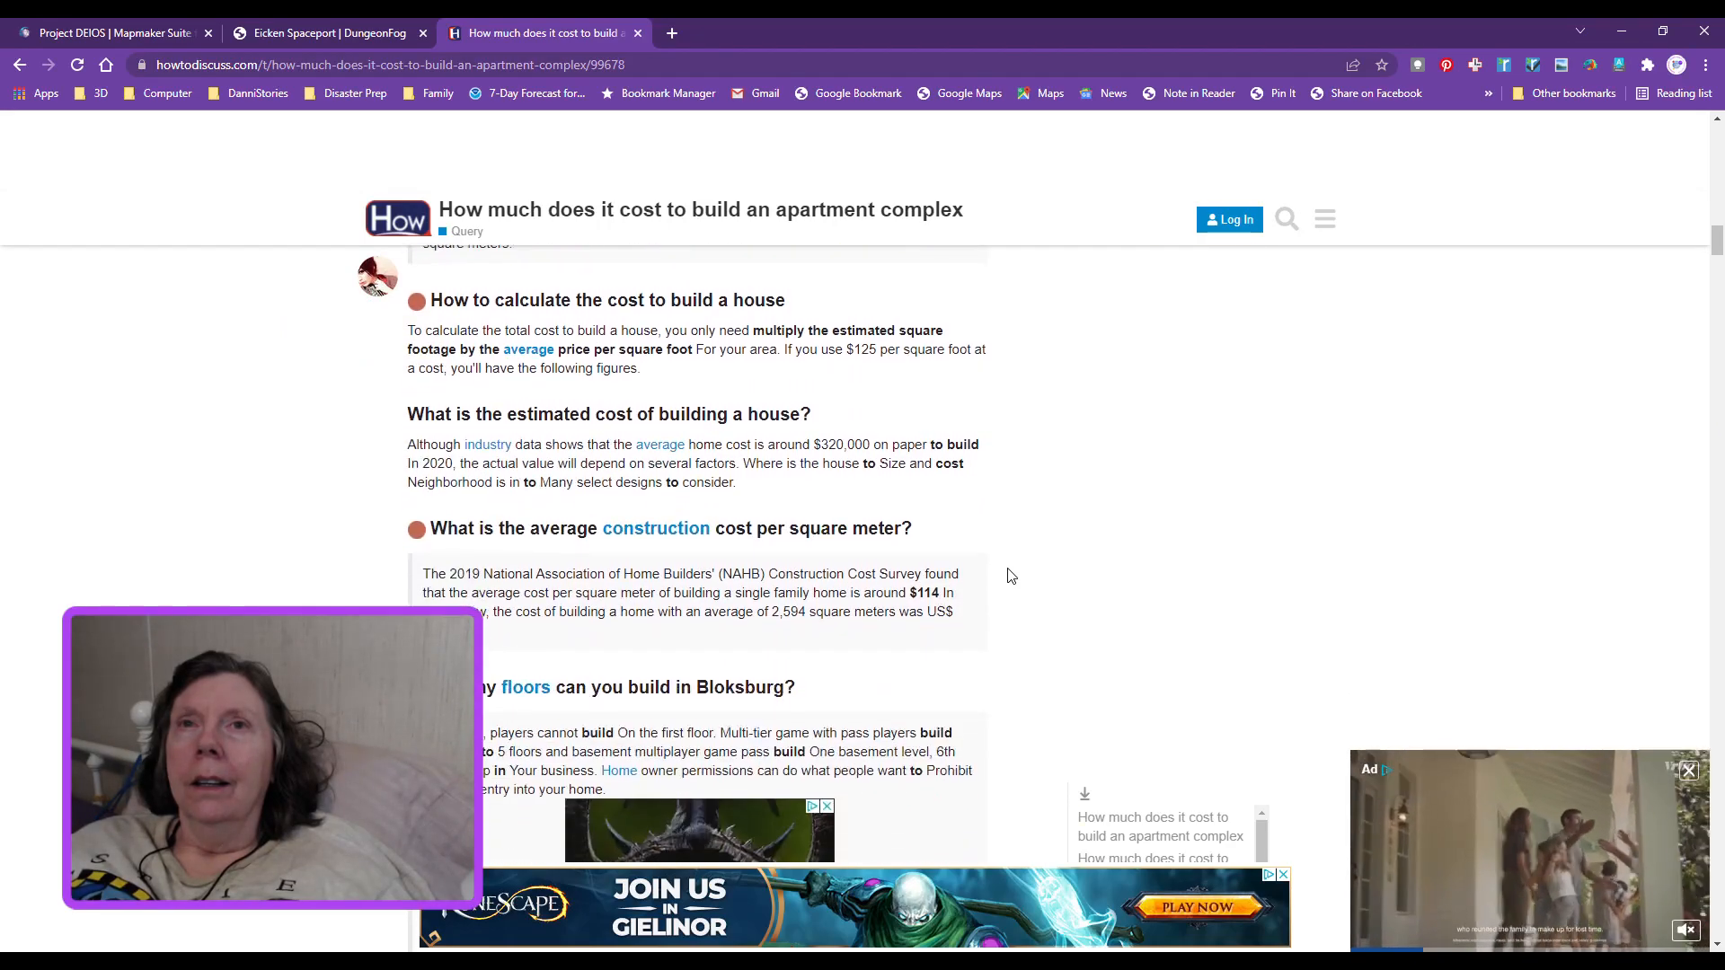
pyautogui.scroll(-4, 1011, 576)
pyautogui.scroll(-8, 1011, 576)
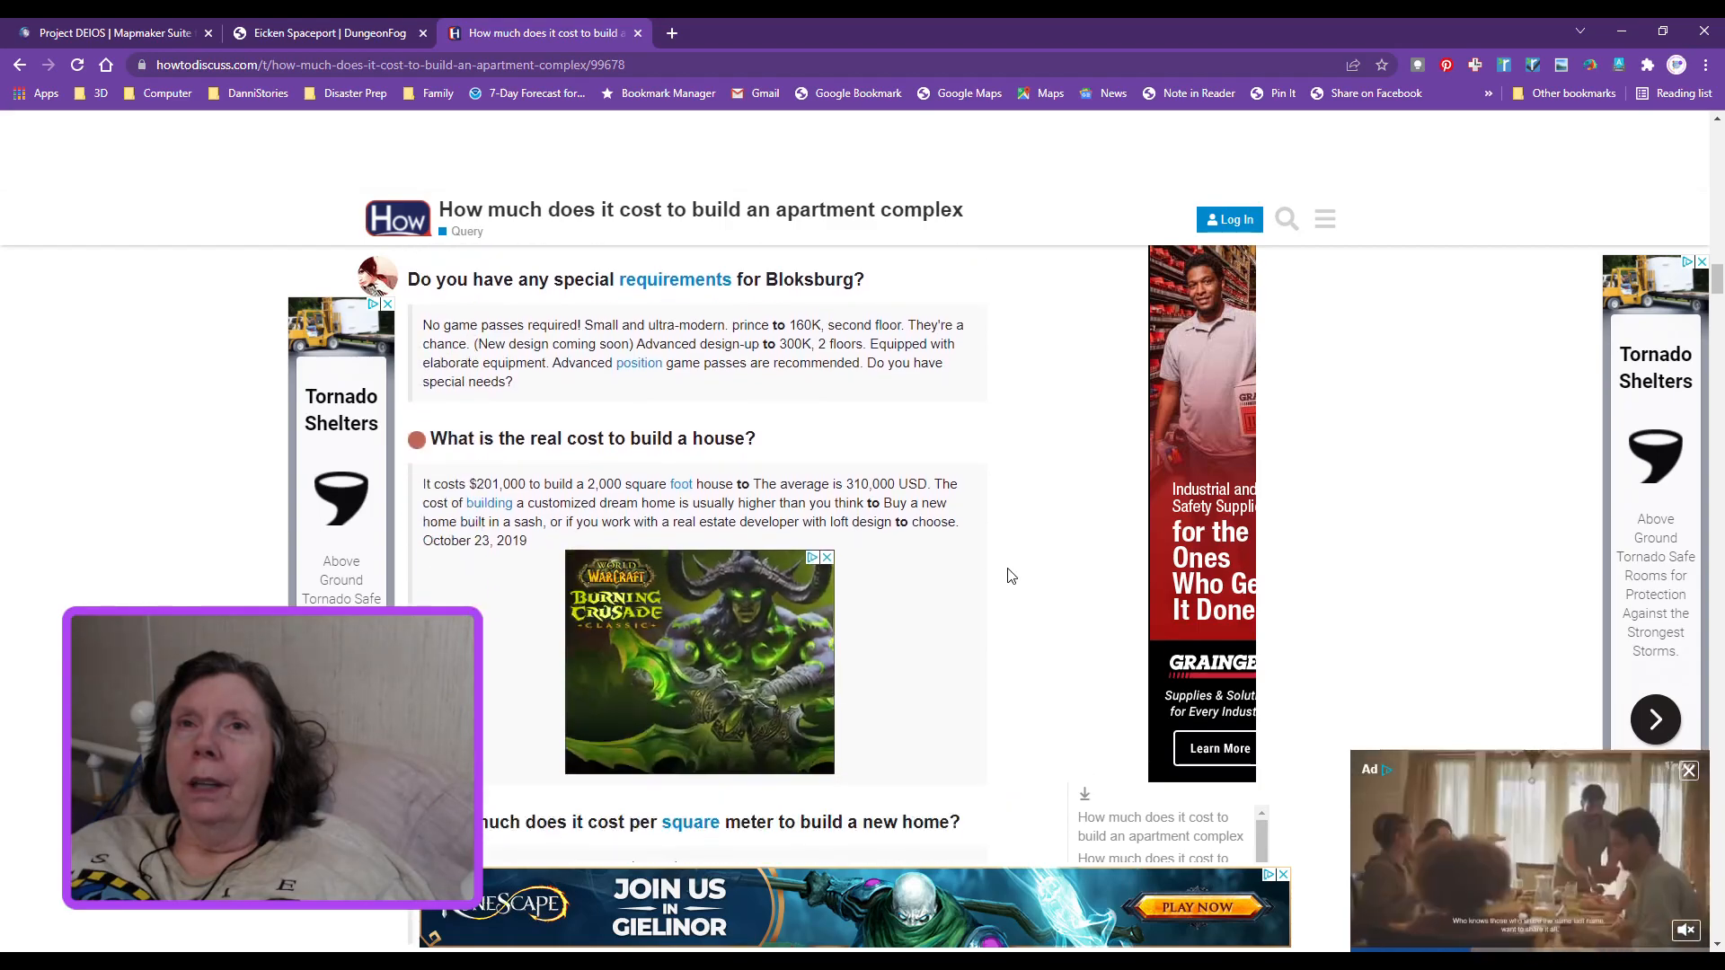
pyautogui.scroll(-4, 1011, 576)
pyautogui.scroll(4, 1010, 576)
pyautogui.scroll(18, 1011, 576)
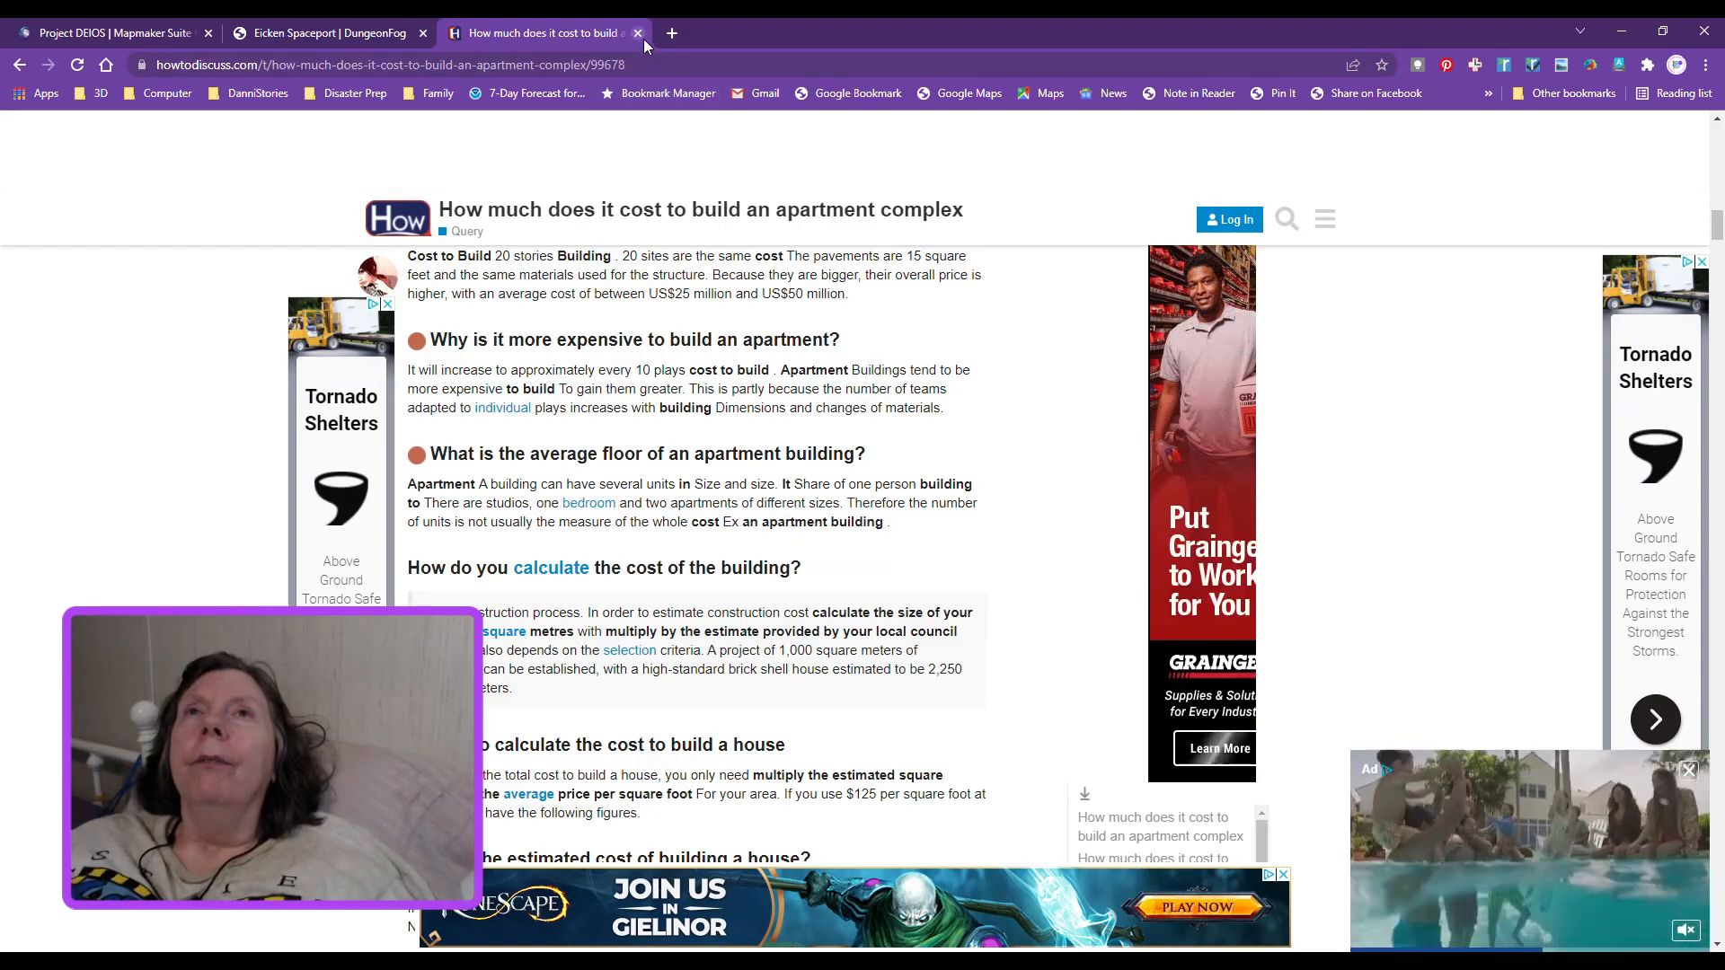
# Step: Close the howtodiscuss.com page and work out 1000 x 10 in the Google search box of a new tab
pyautogui.click(638, 34)
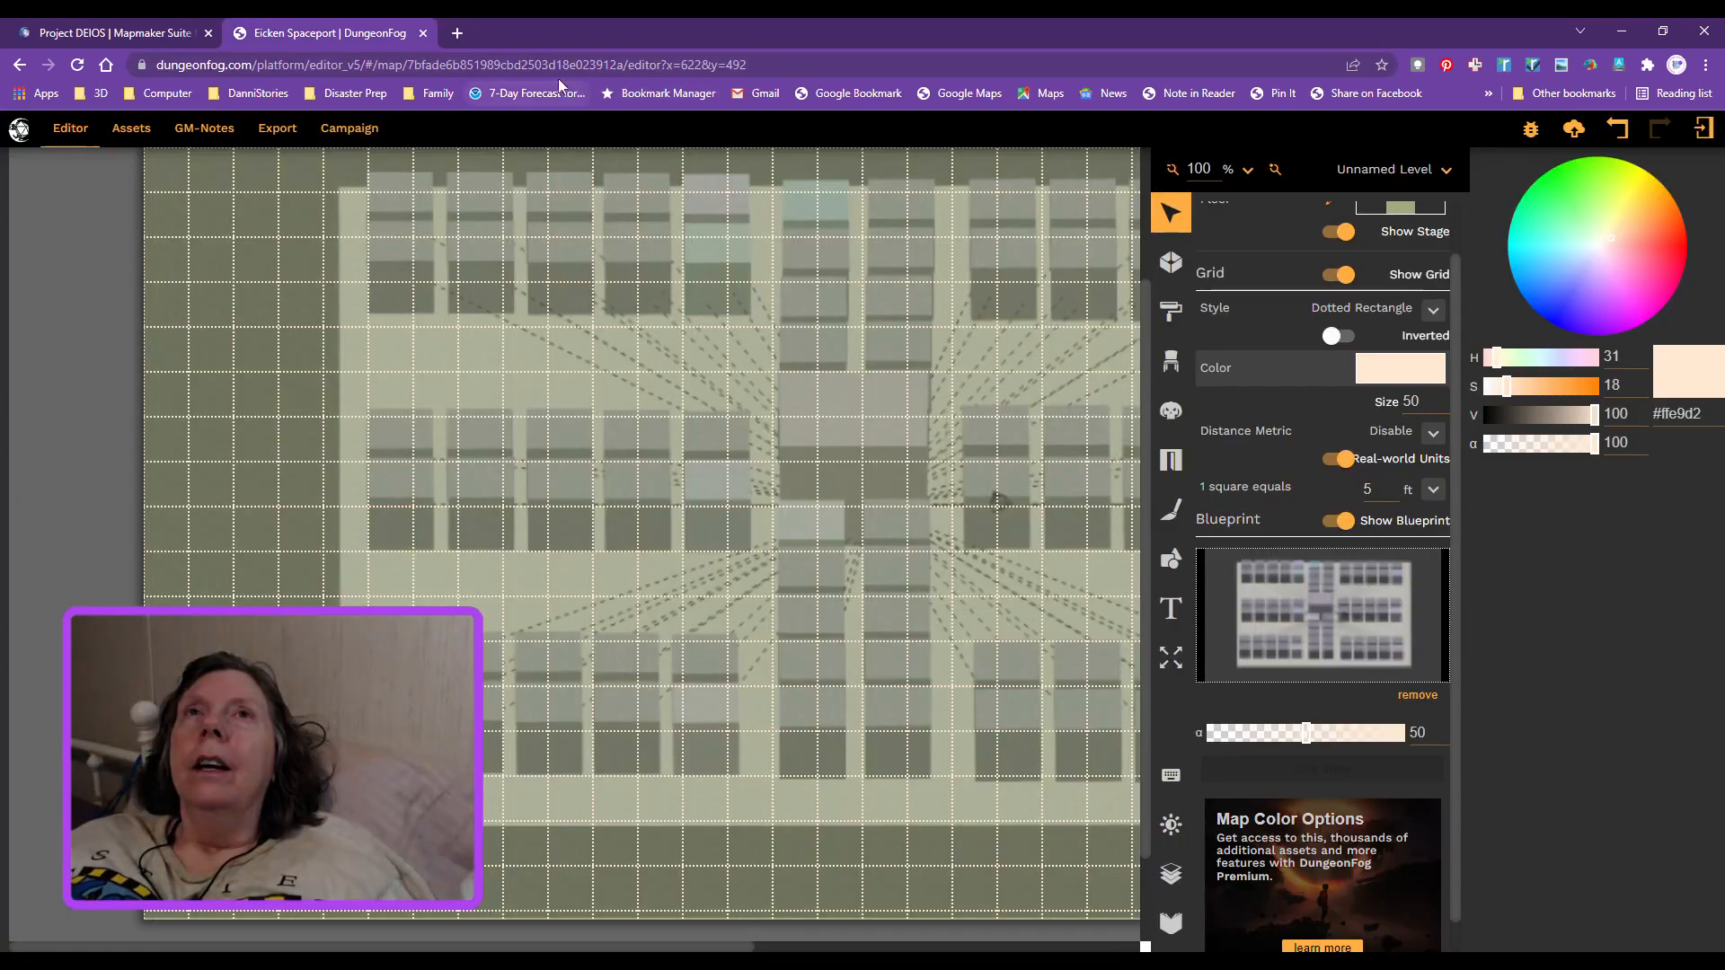
pyautogui.click(457, 33)
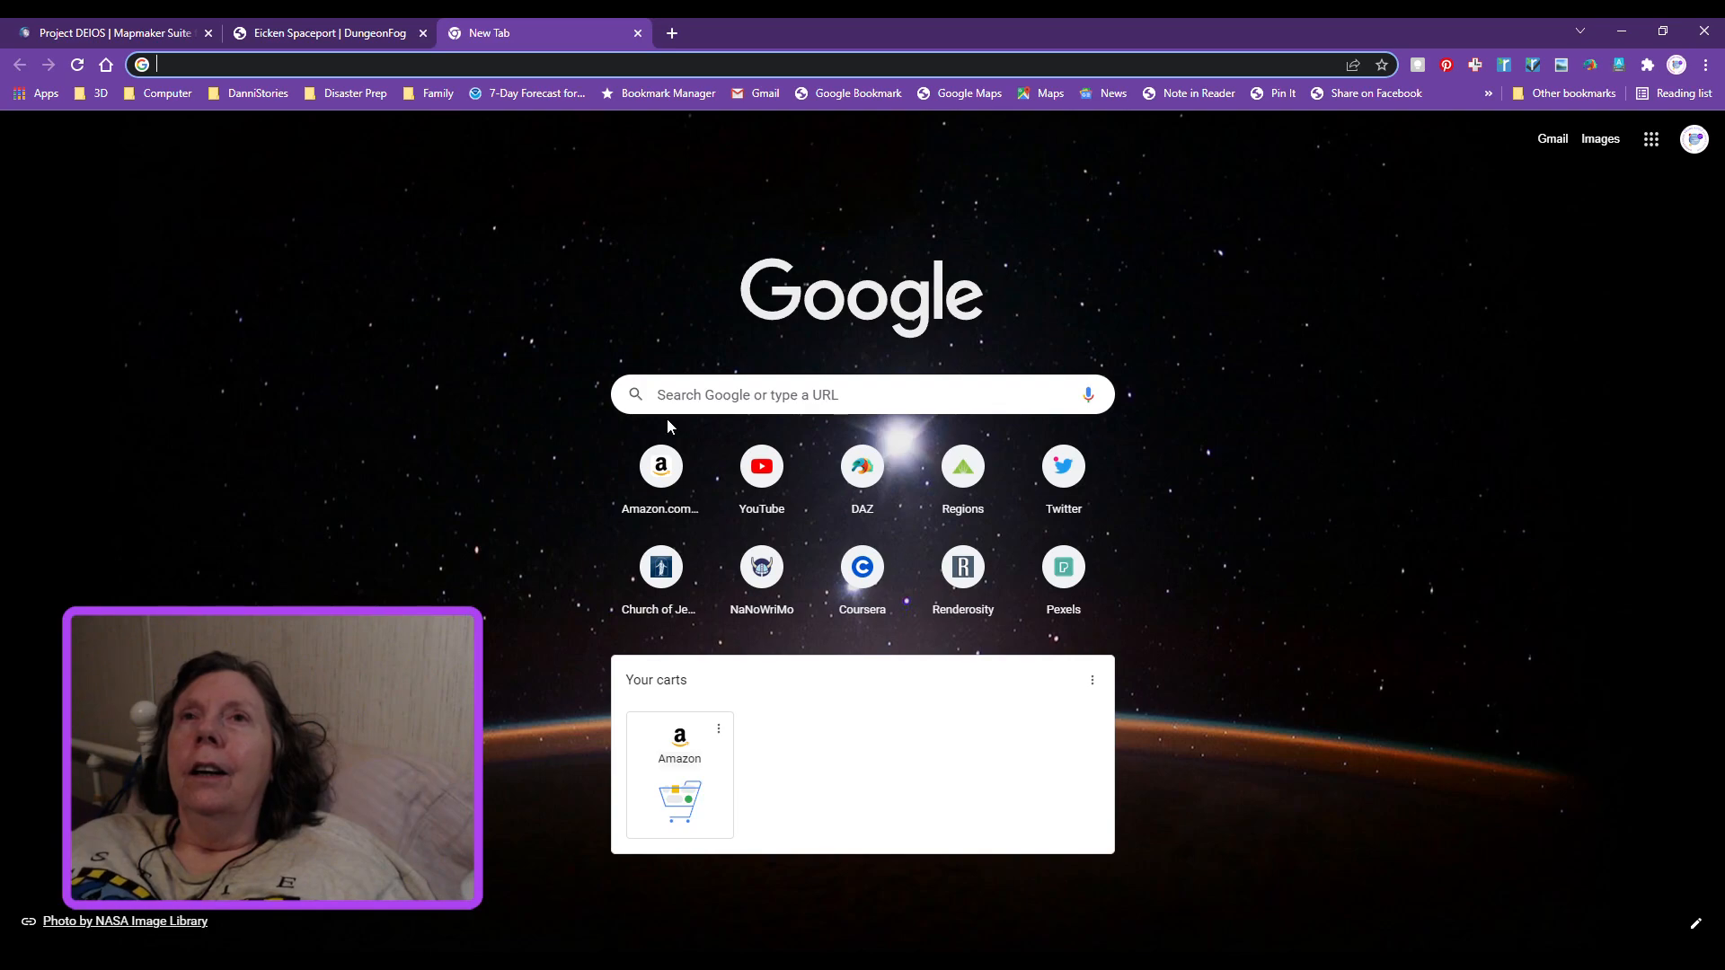
pyautogui.click(682, 396)
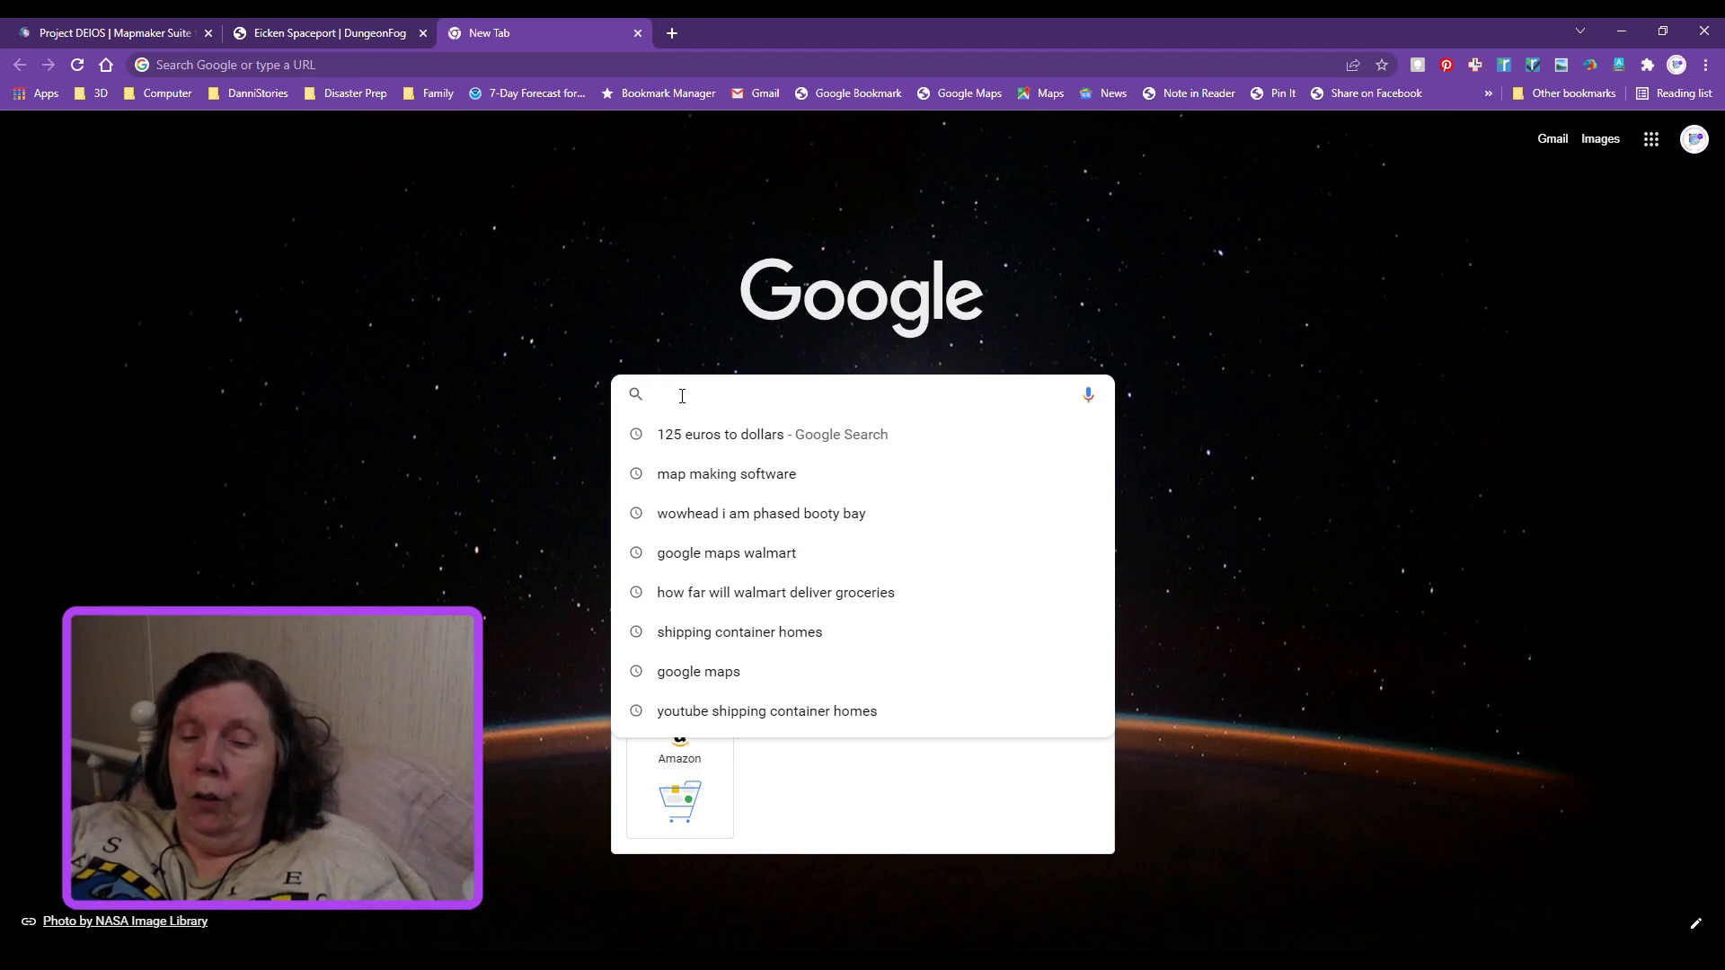
pyautogui.write('1')
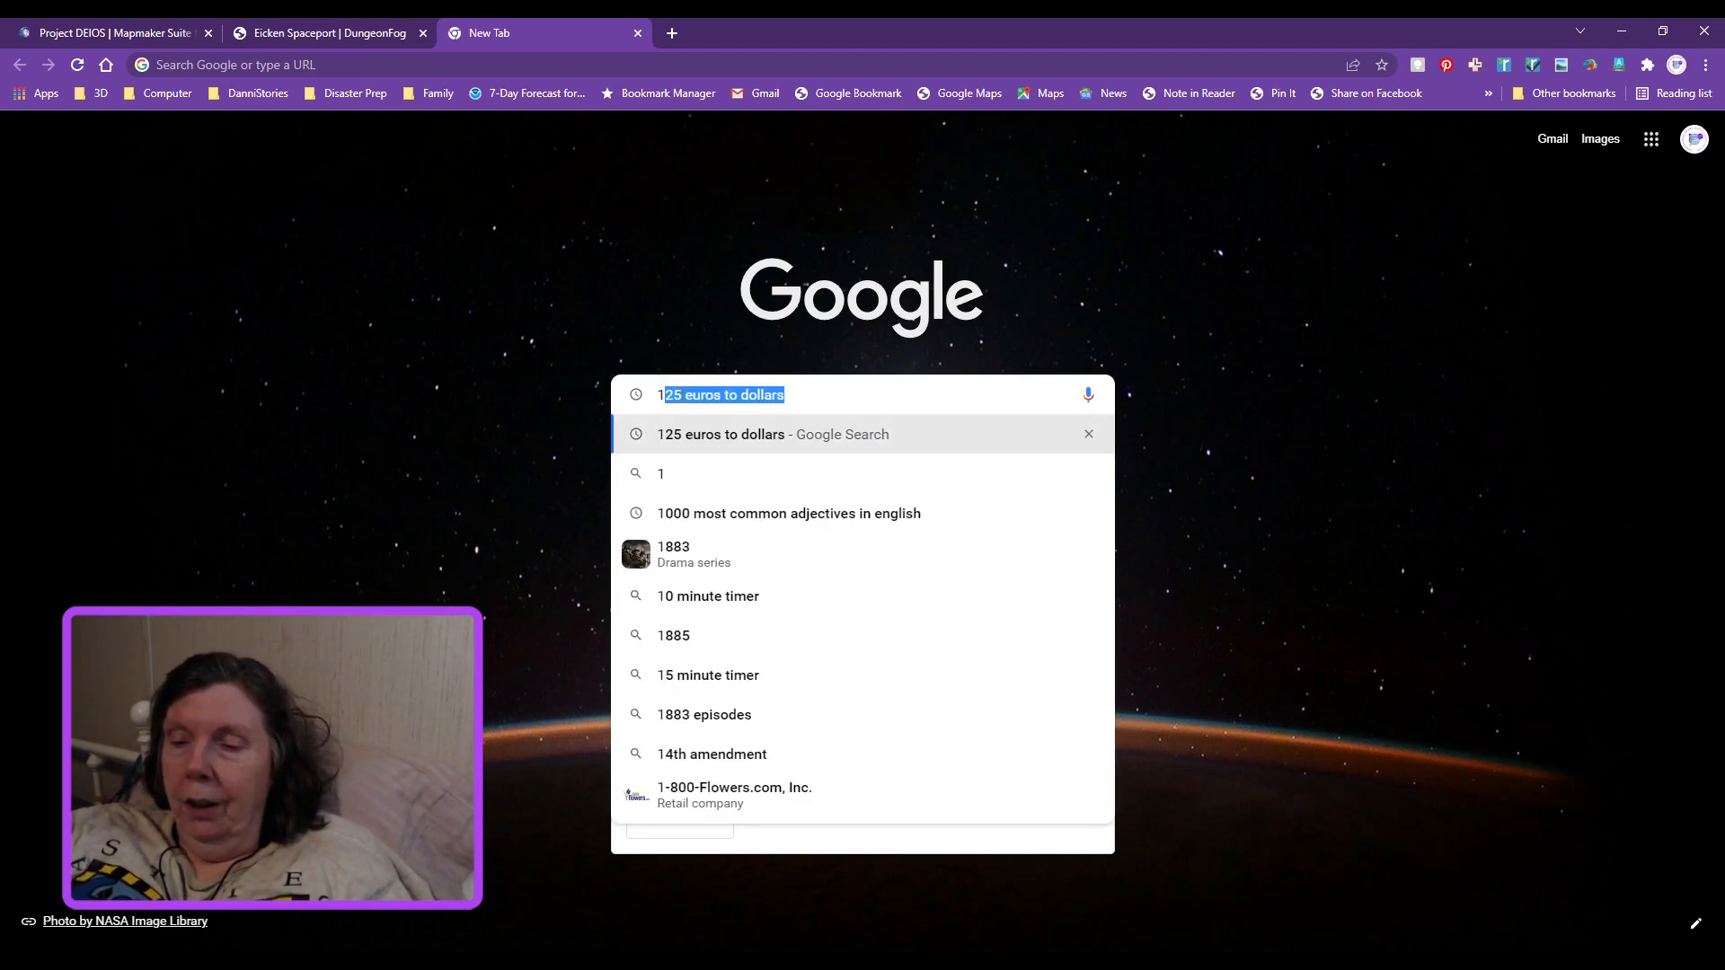
pyautogui.write('000')
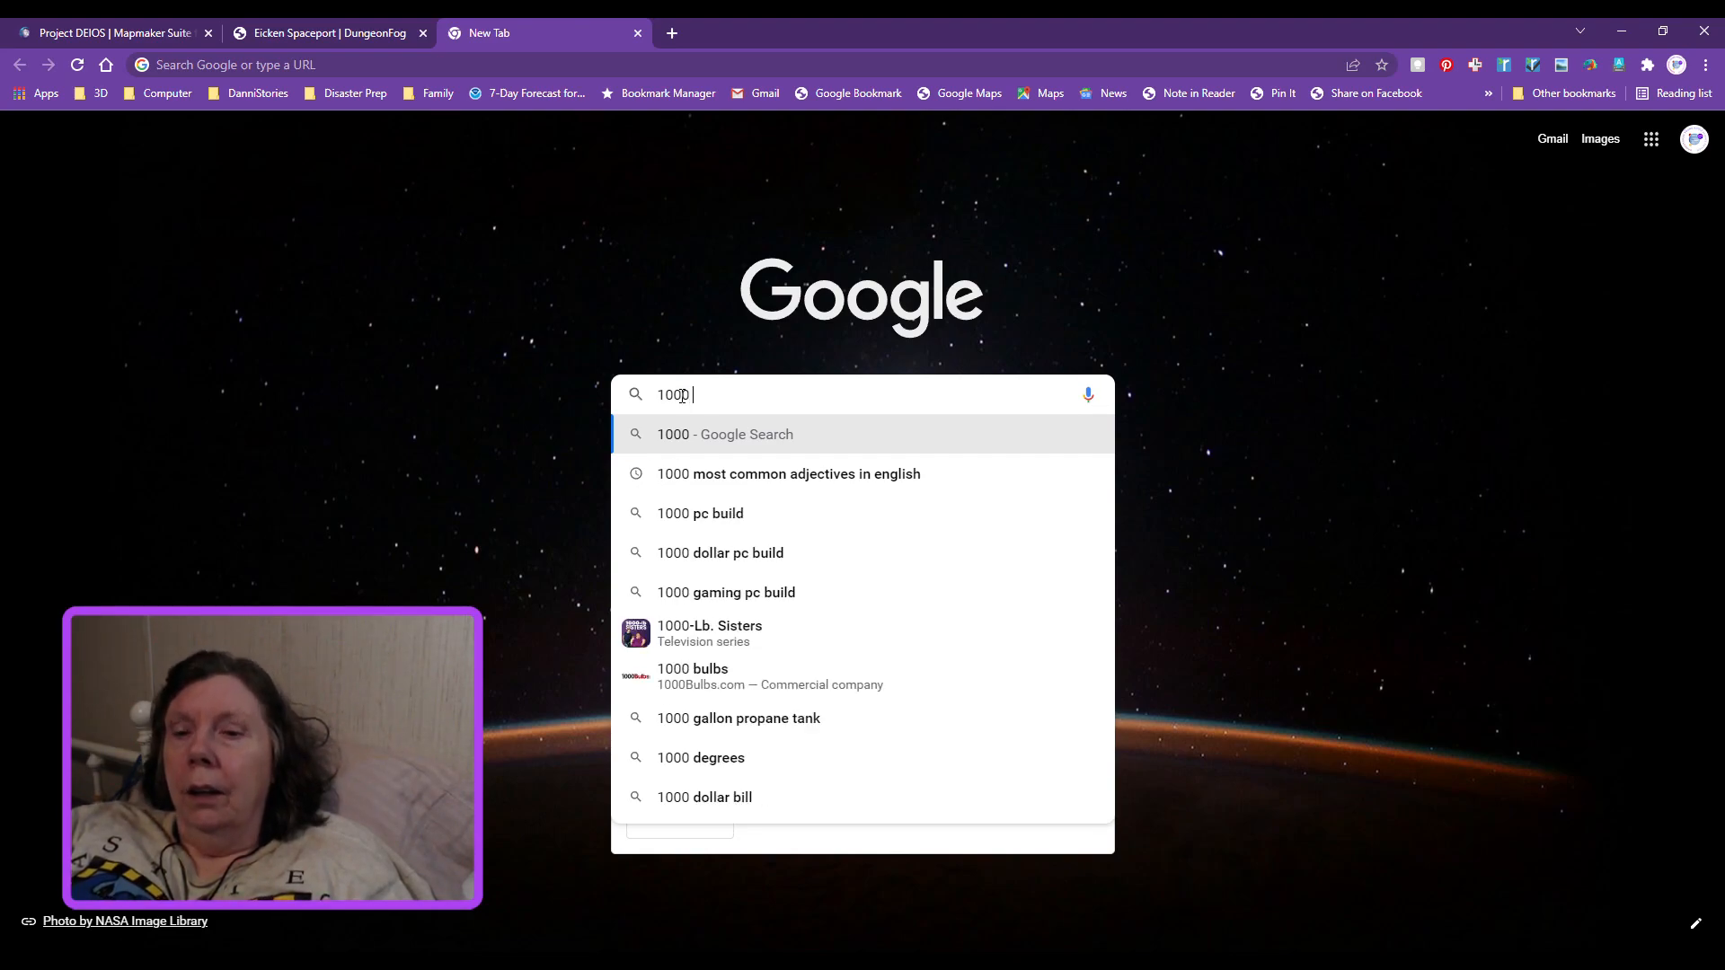
pyautogui.write(' x')
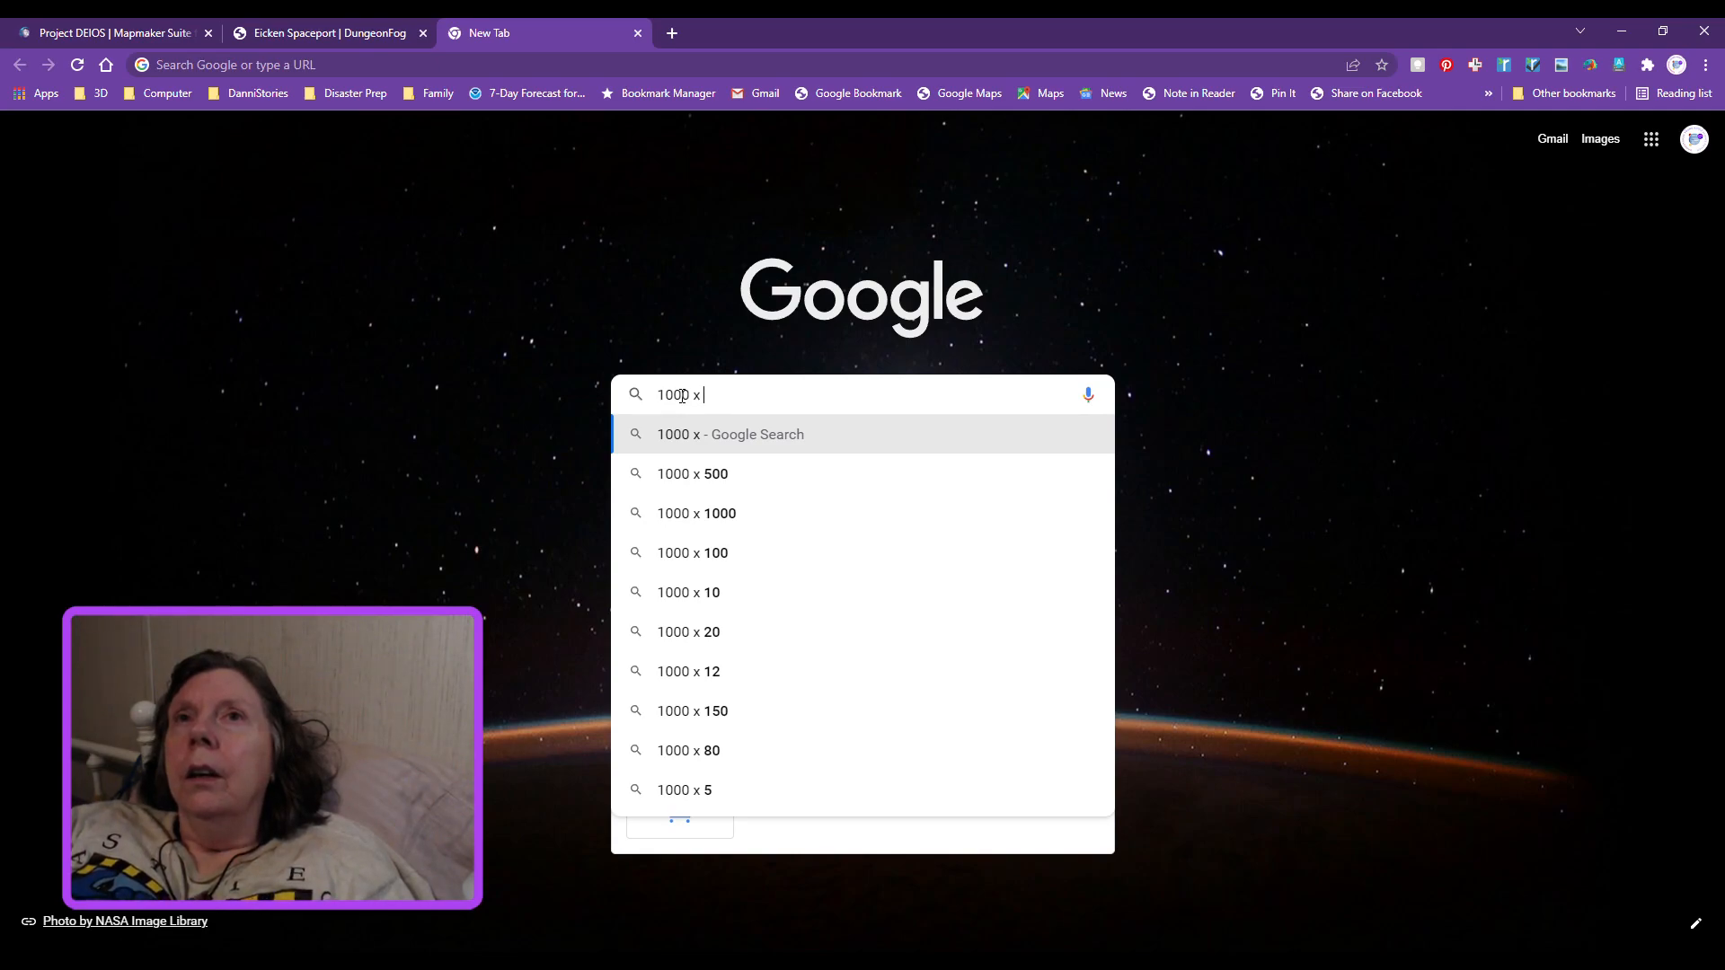
pyautogui.write(' 10')
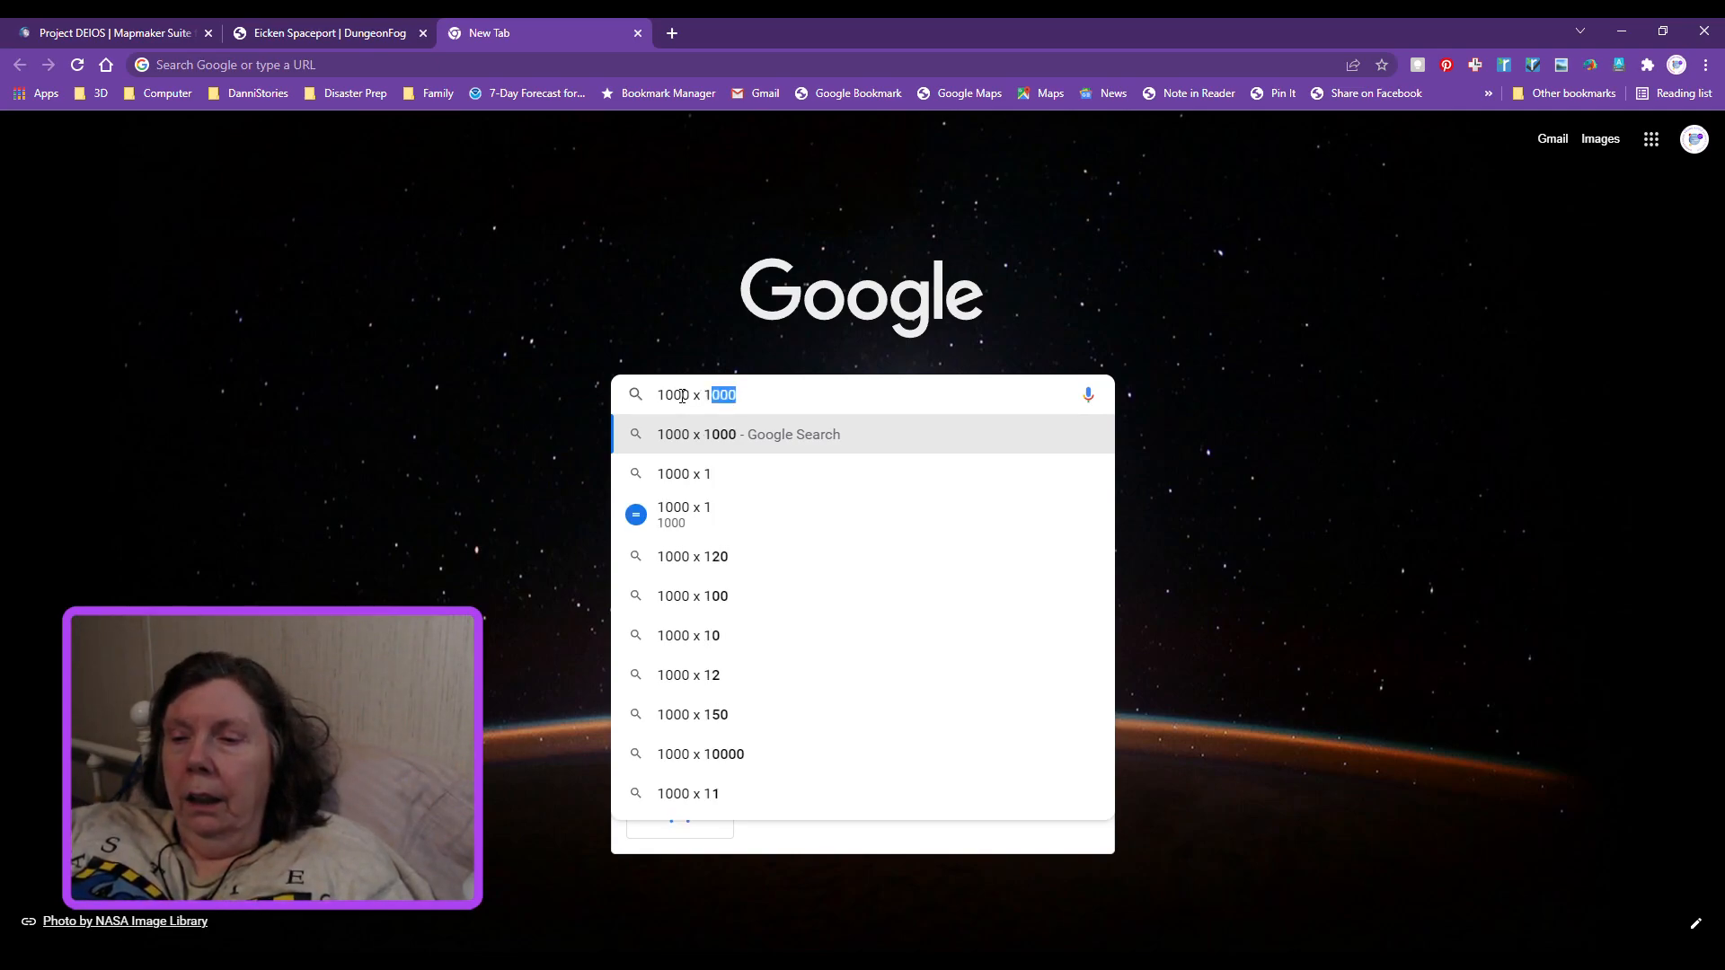
pyautogui.write('=')
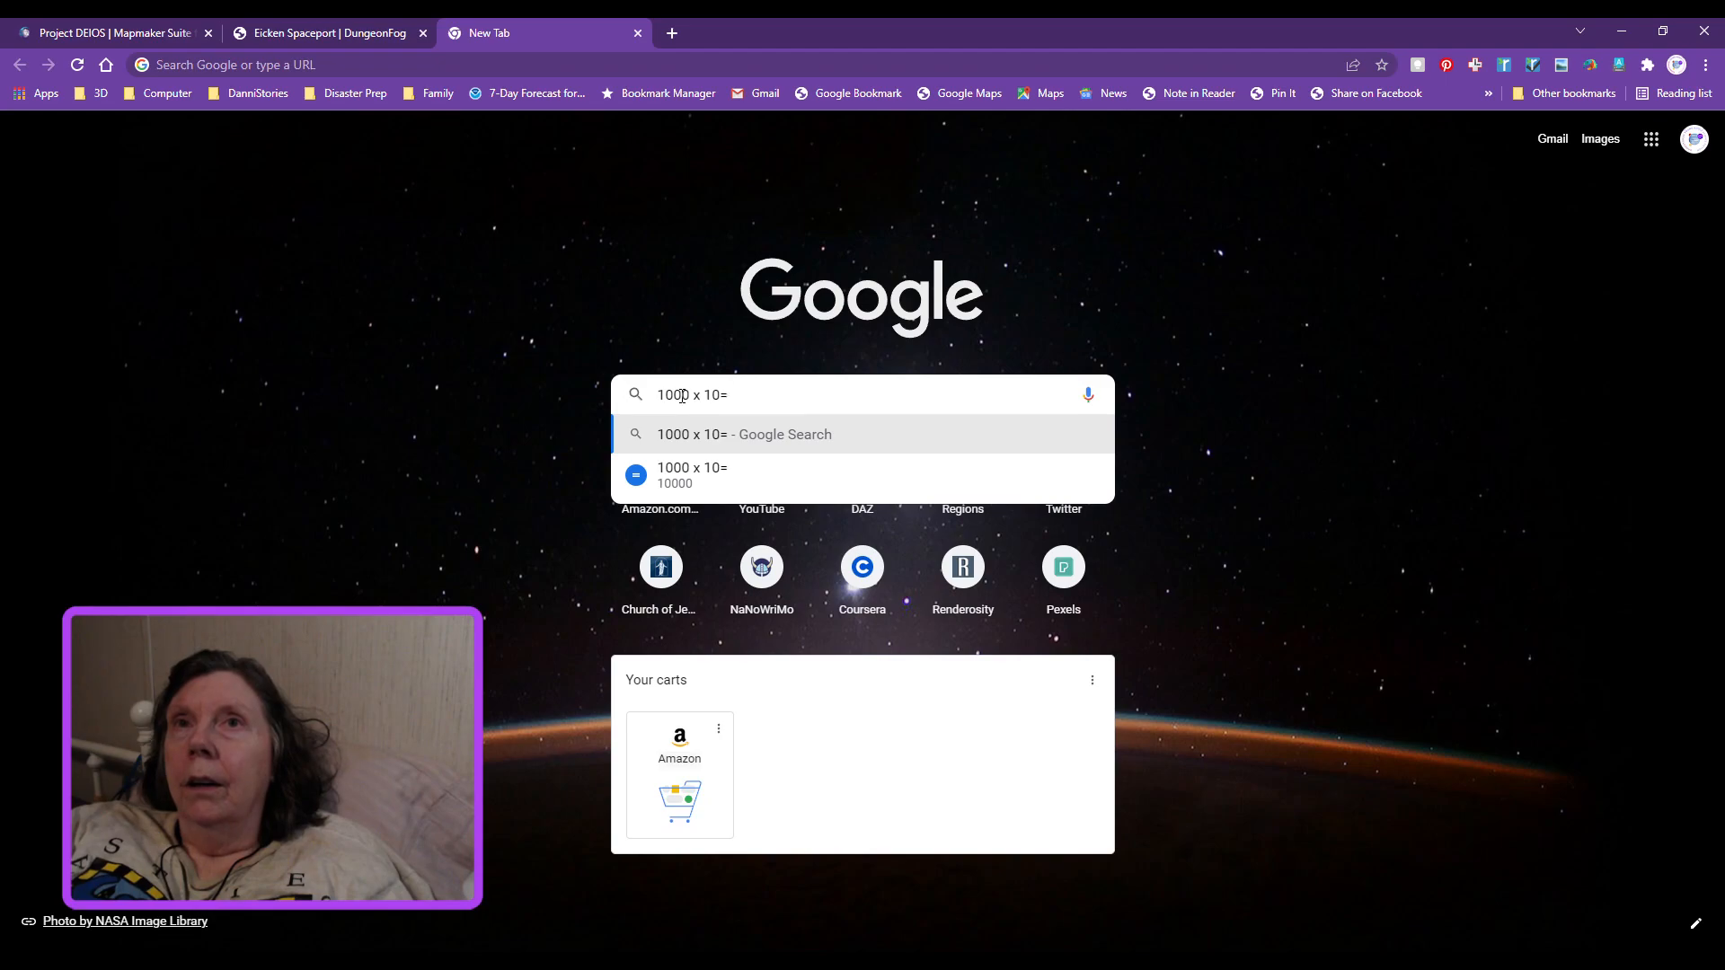
# Step: Replace the calculation with a Google search for "10000 sq ft in meters" and return to the Eicken Spaceport map
pyautogui.press('BackSpace')
pyautogui.press('BackSpace')
pyautogui.press('BackSpace')
pyautogui.press('BackSpace')
pyautogui.press('BackSpace')
pyautogui.press('BackSpace')
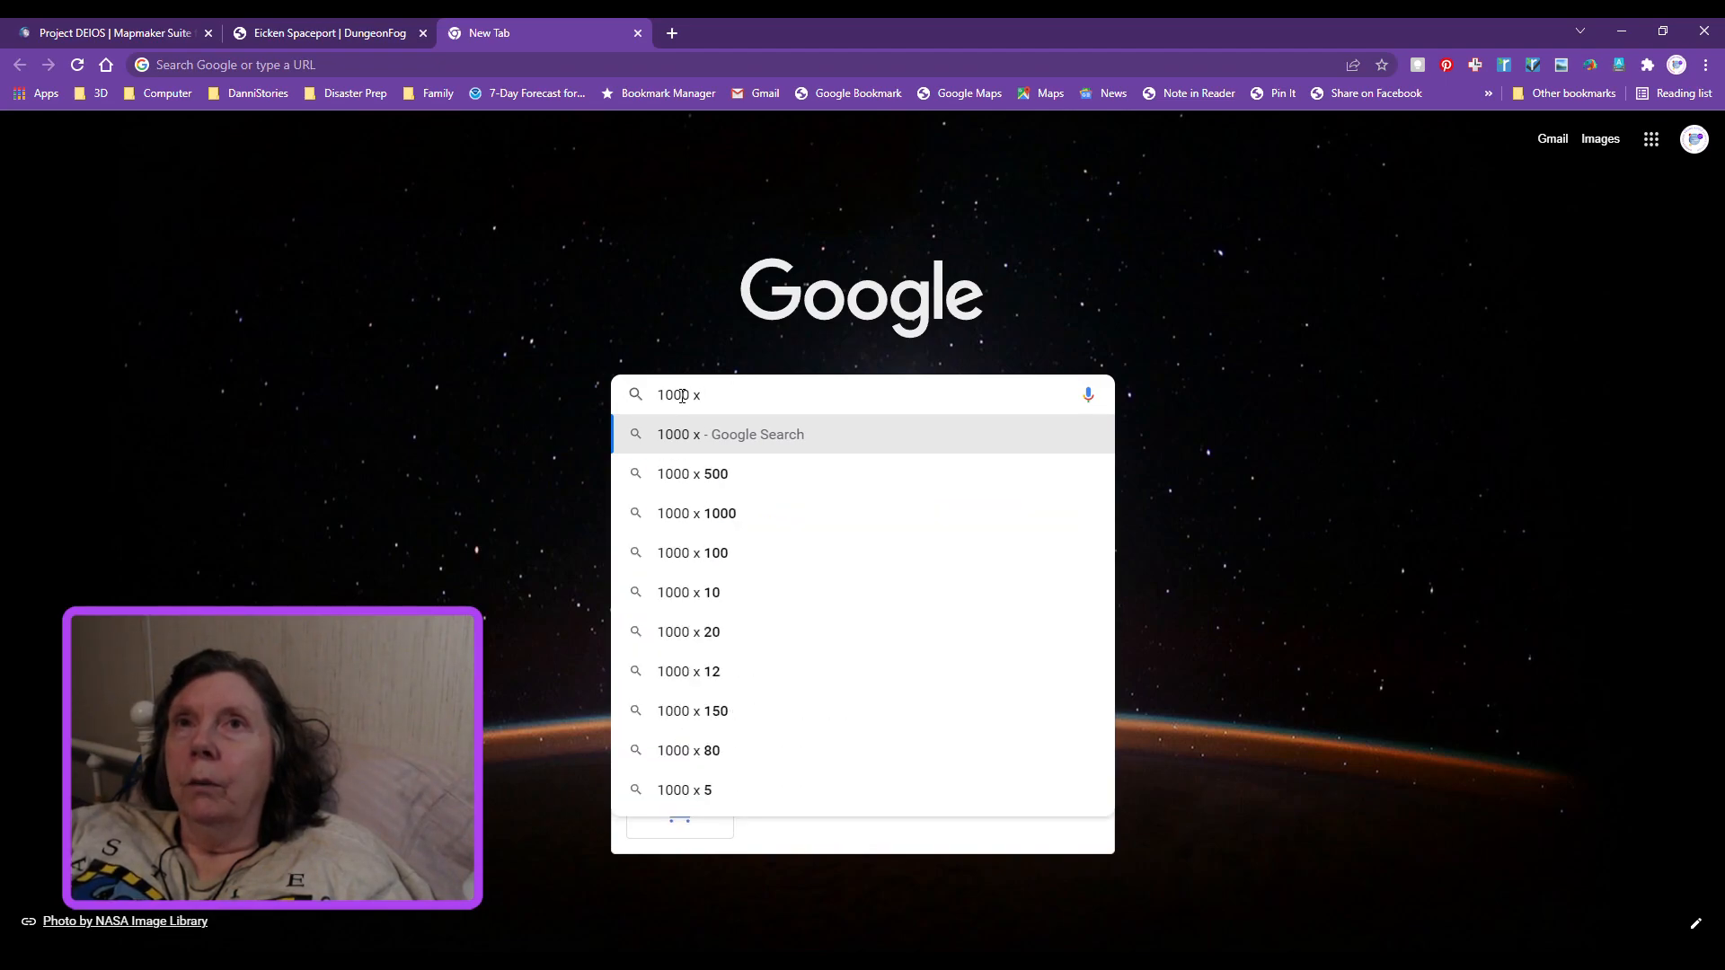
pyautogui.press('BackSpace')
pyautogui.press('BackSpace')
pyautogui.press('BackSpace')
pyautogui.press('BackSpace')
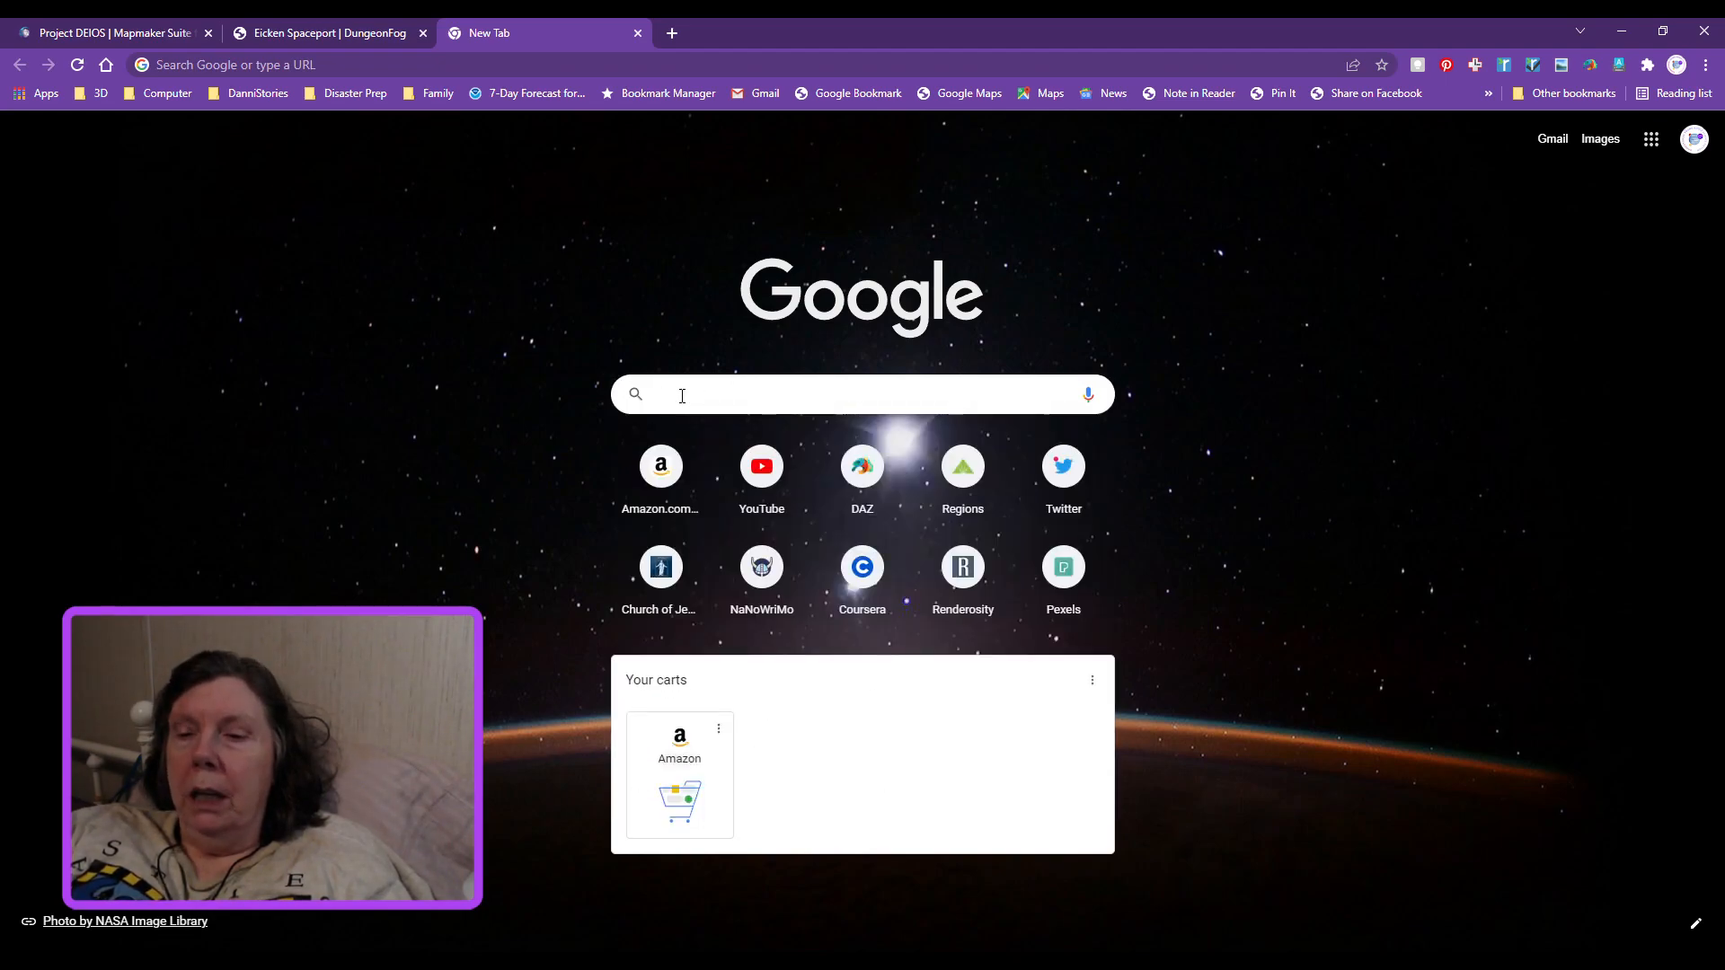
pyautogui.write('1')
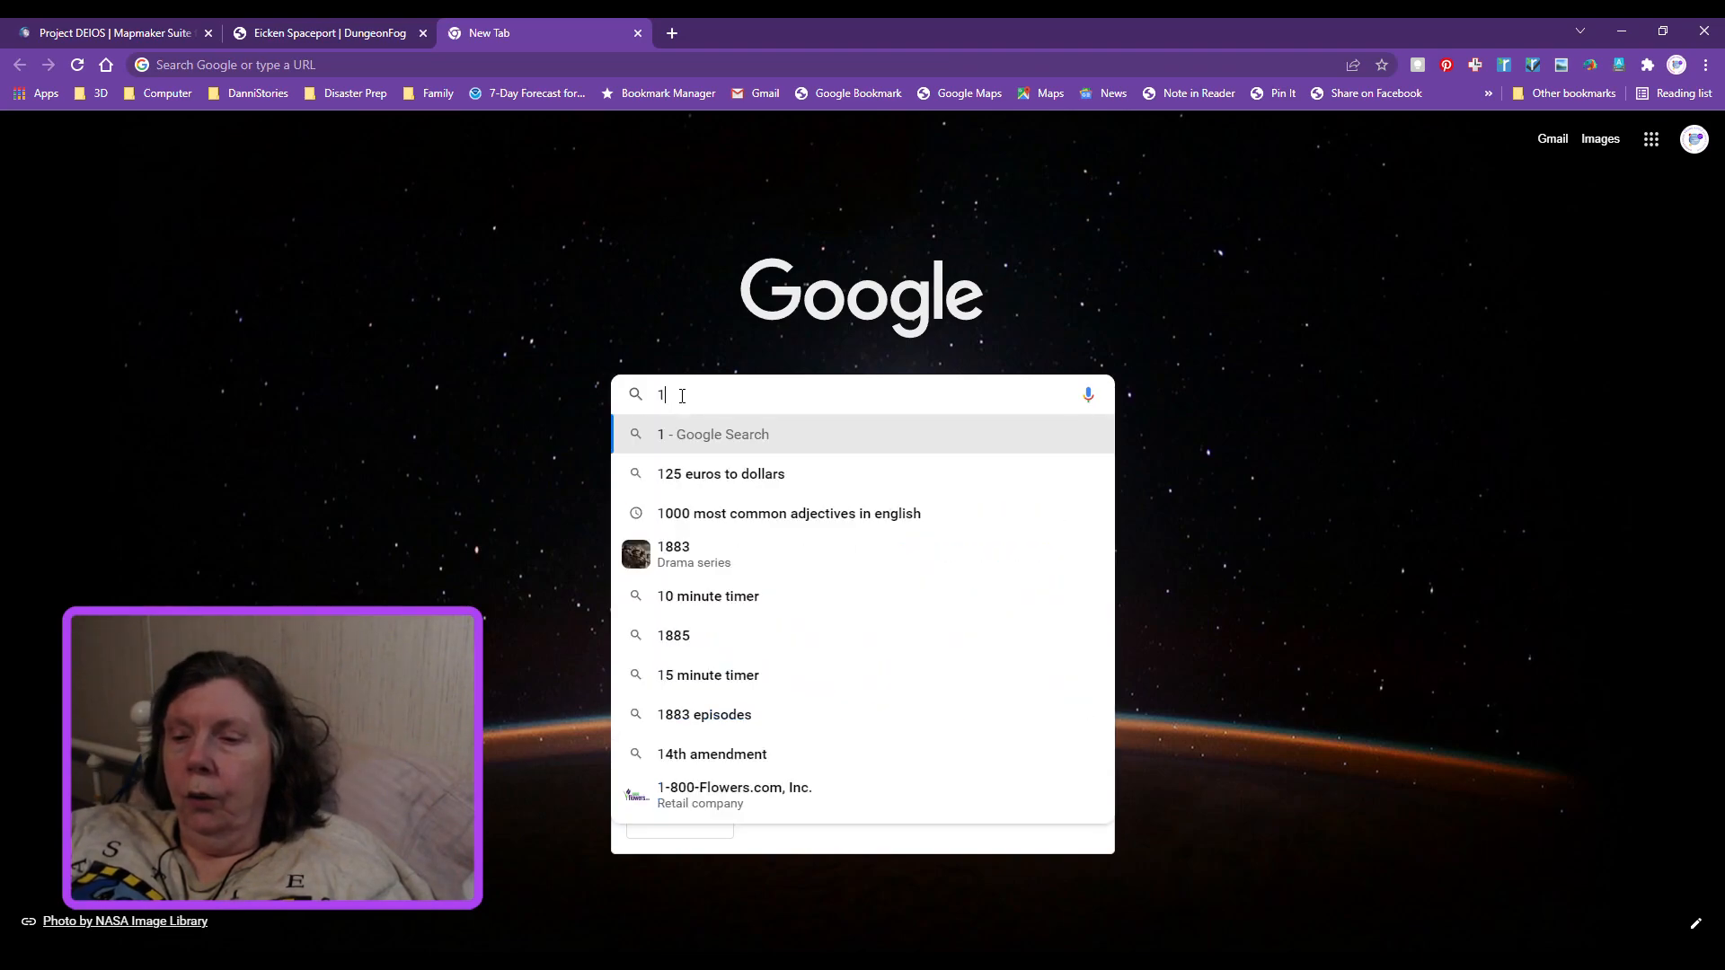
pyautogui.write('0000')
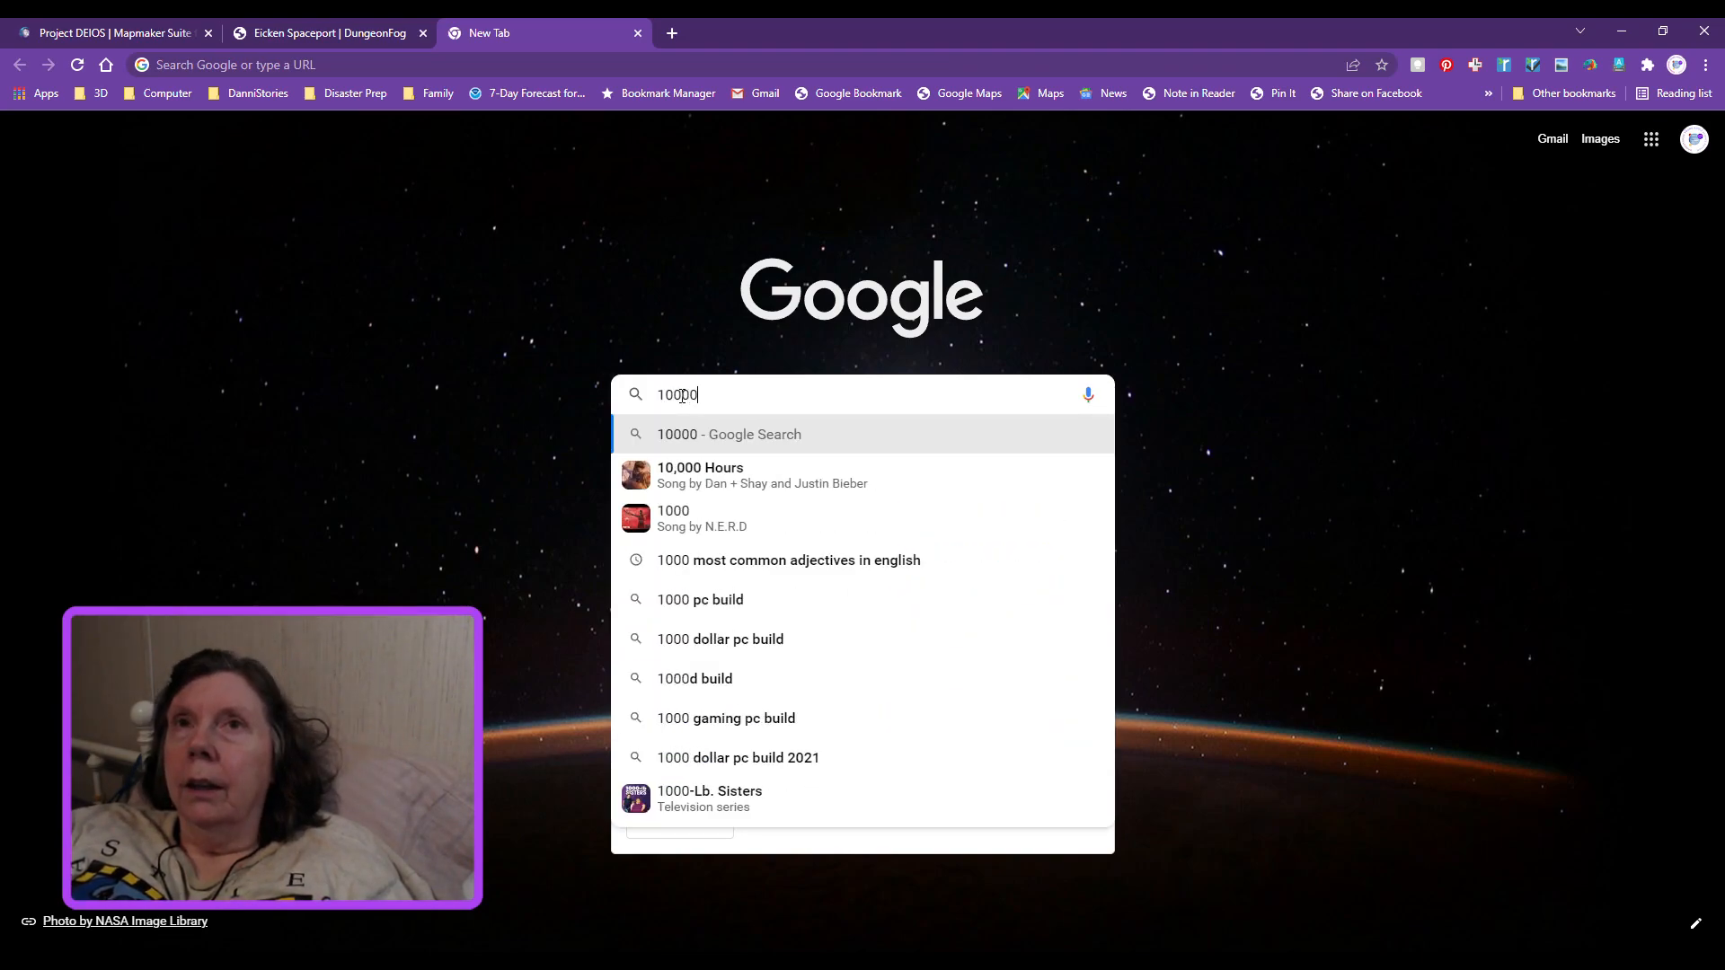
pyautogui.write(' s')
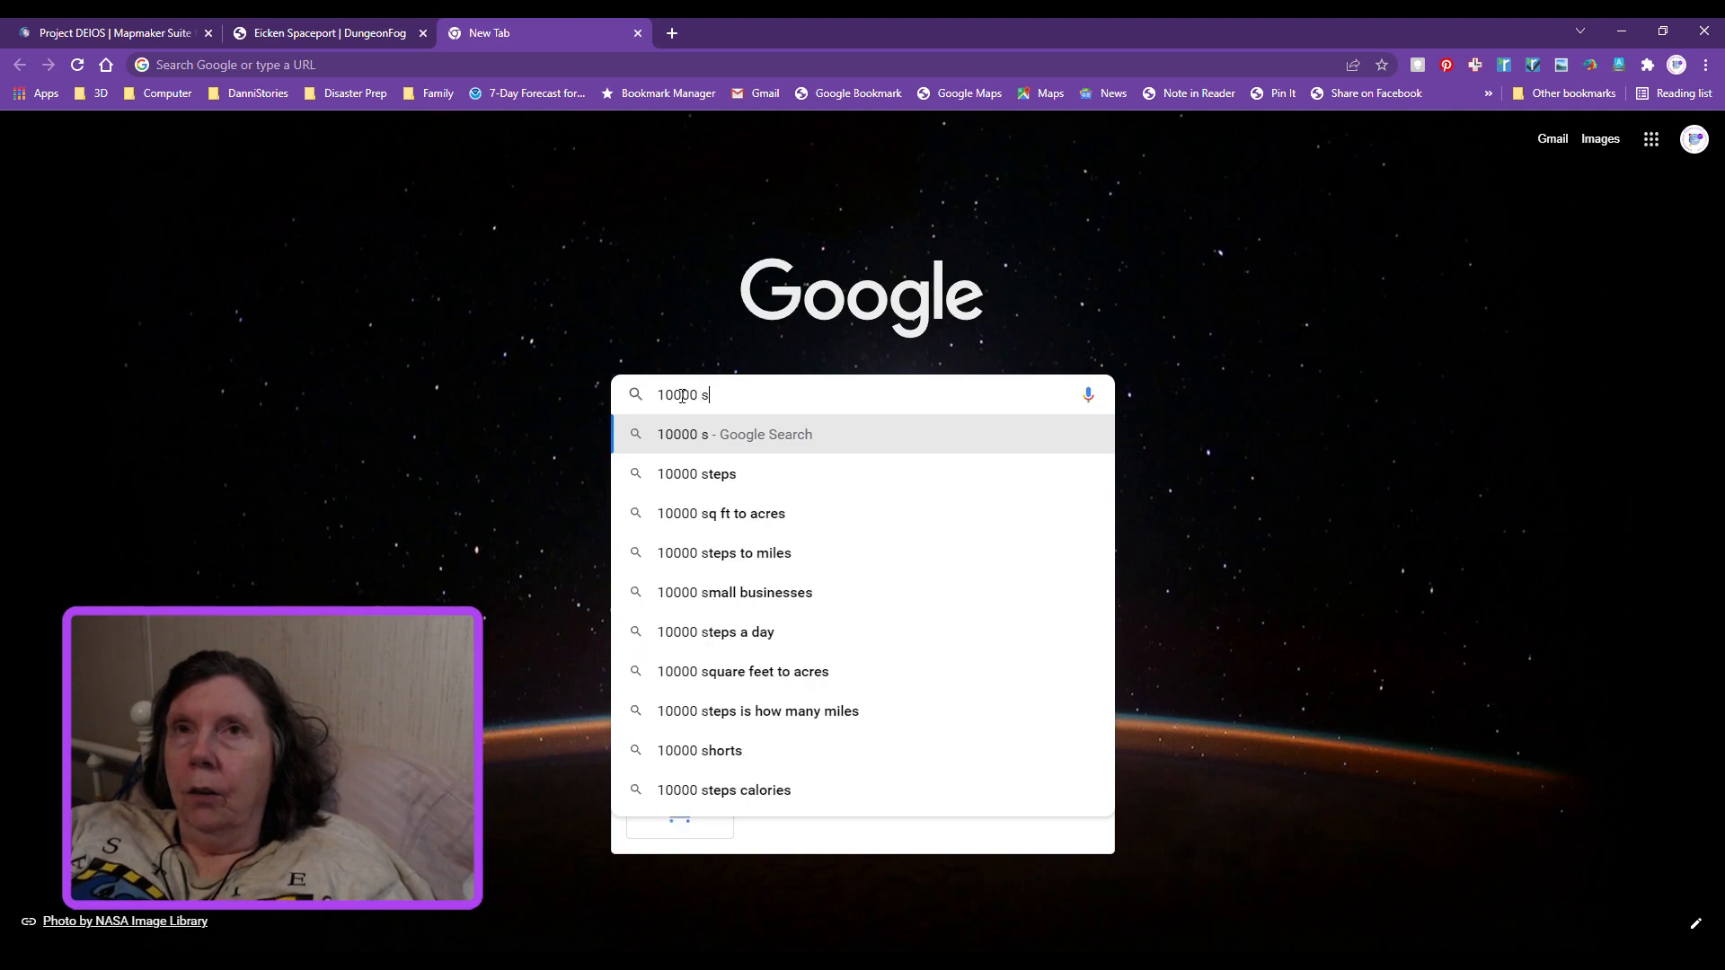
pyautogui.write('q ft in meters')
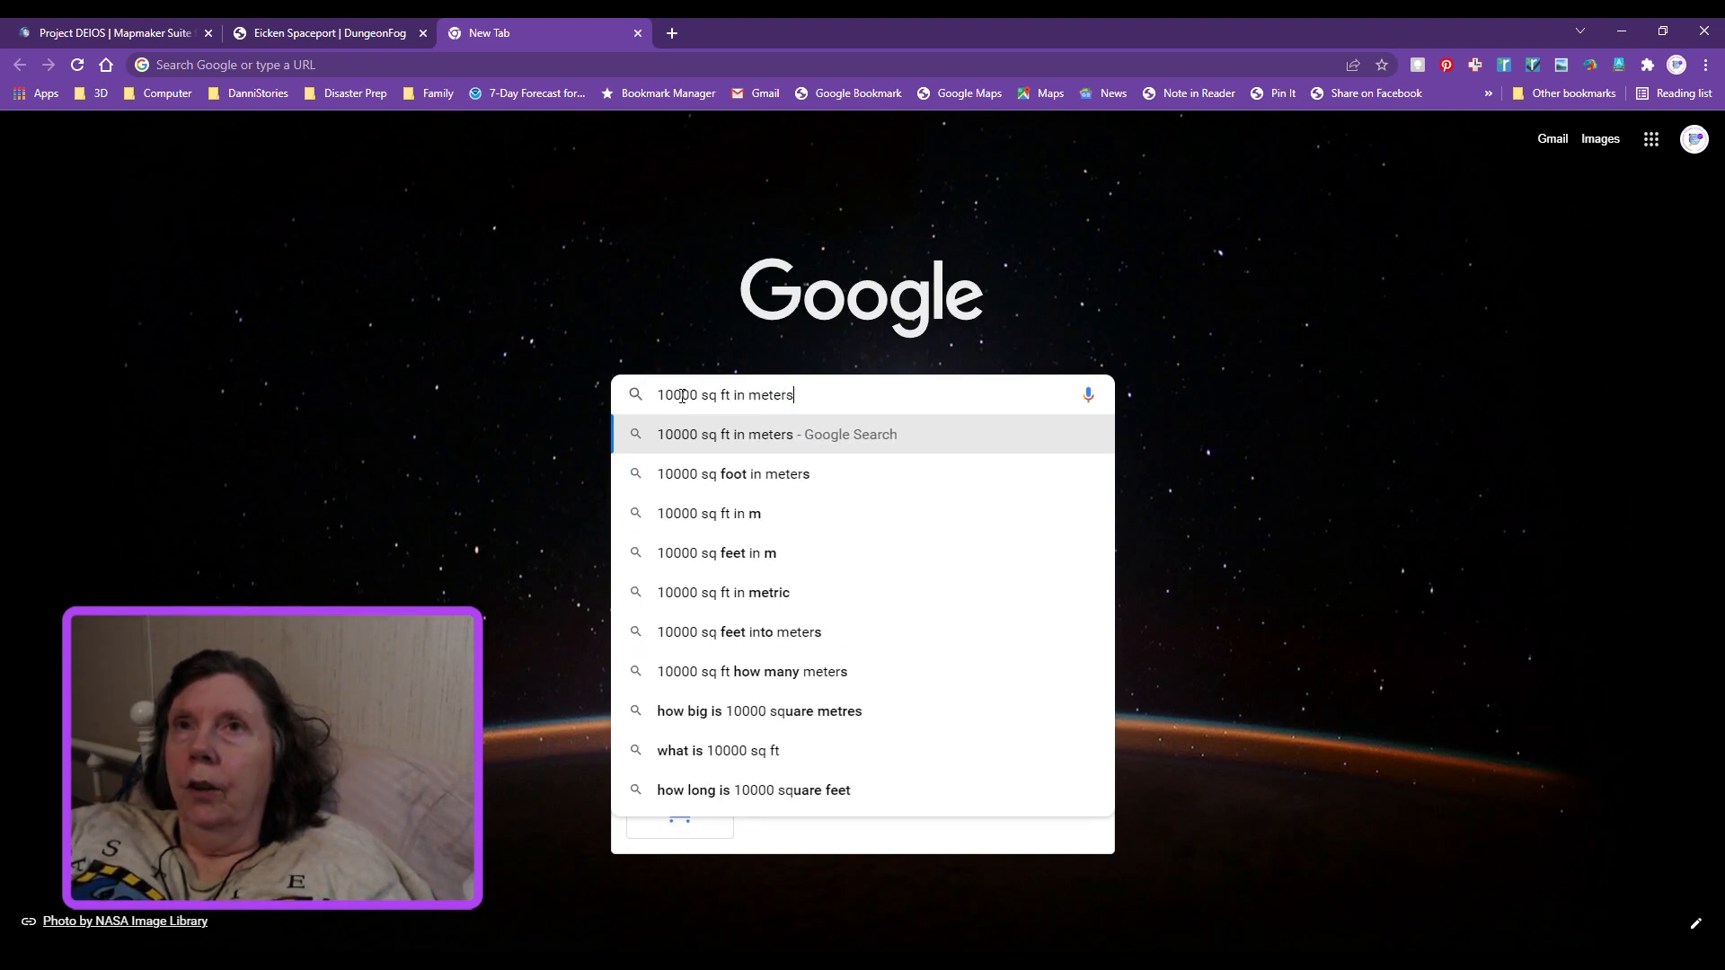
pyautogui.press('Return')
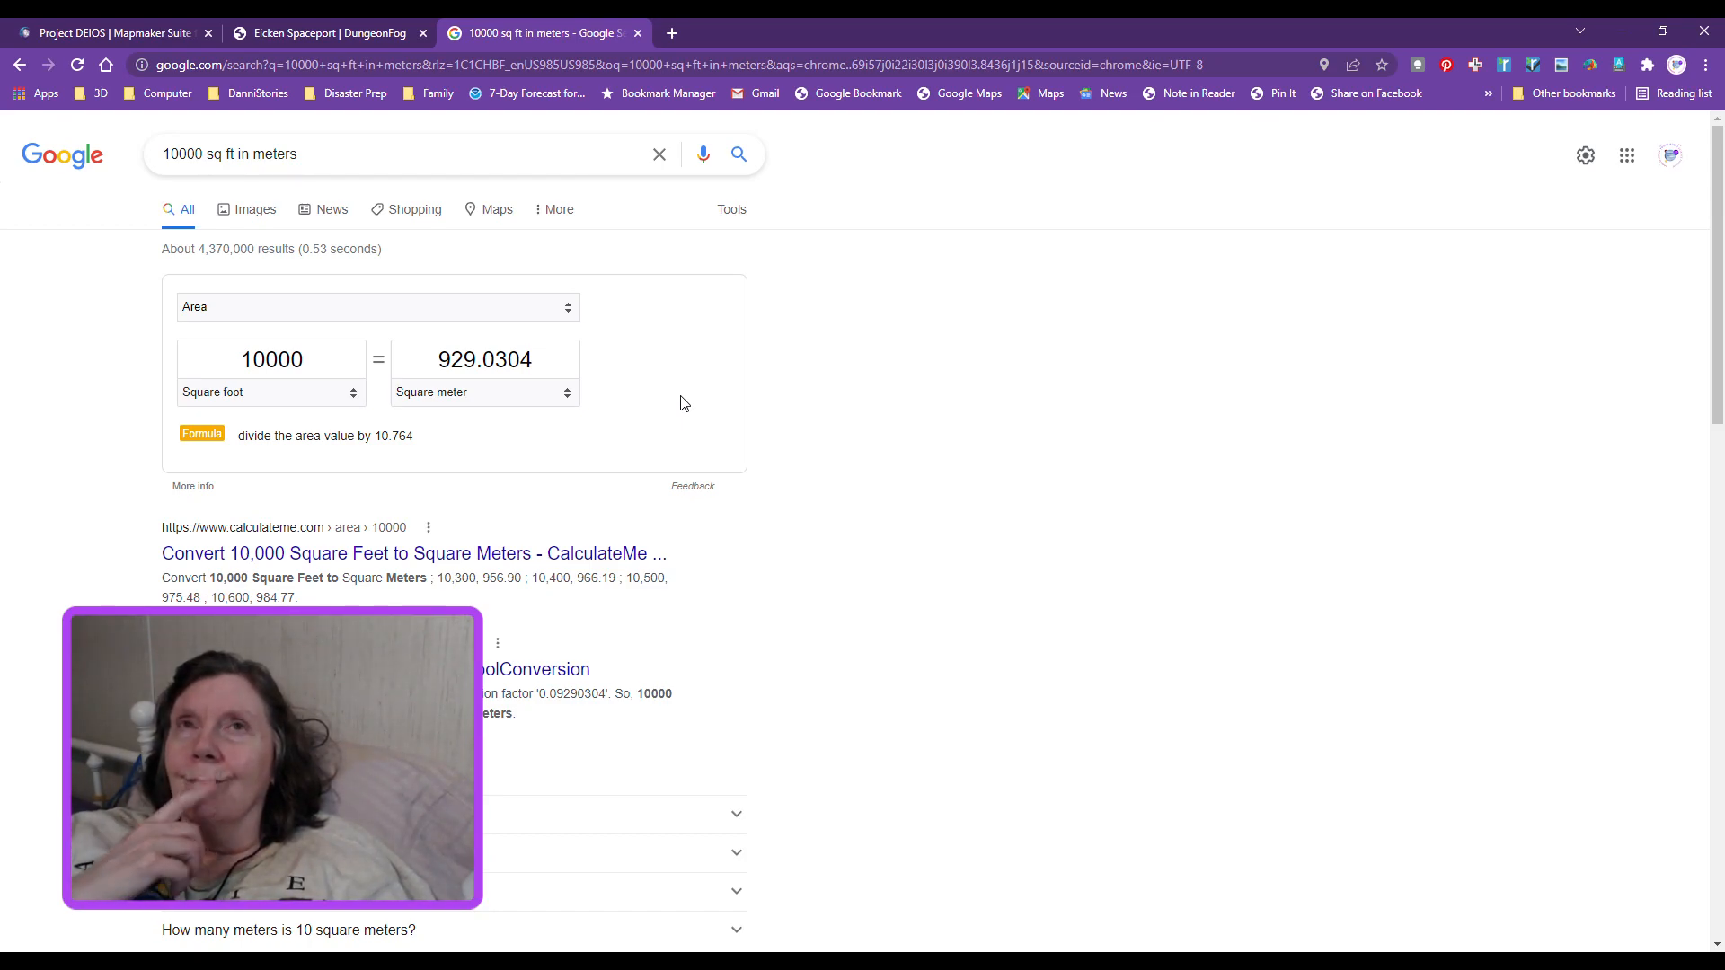
pyautogui.click(303, 35)
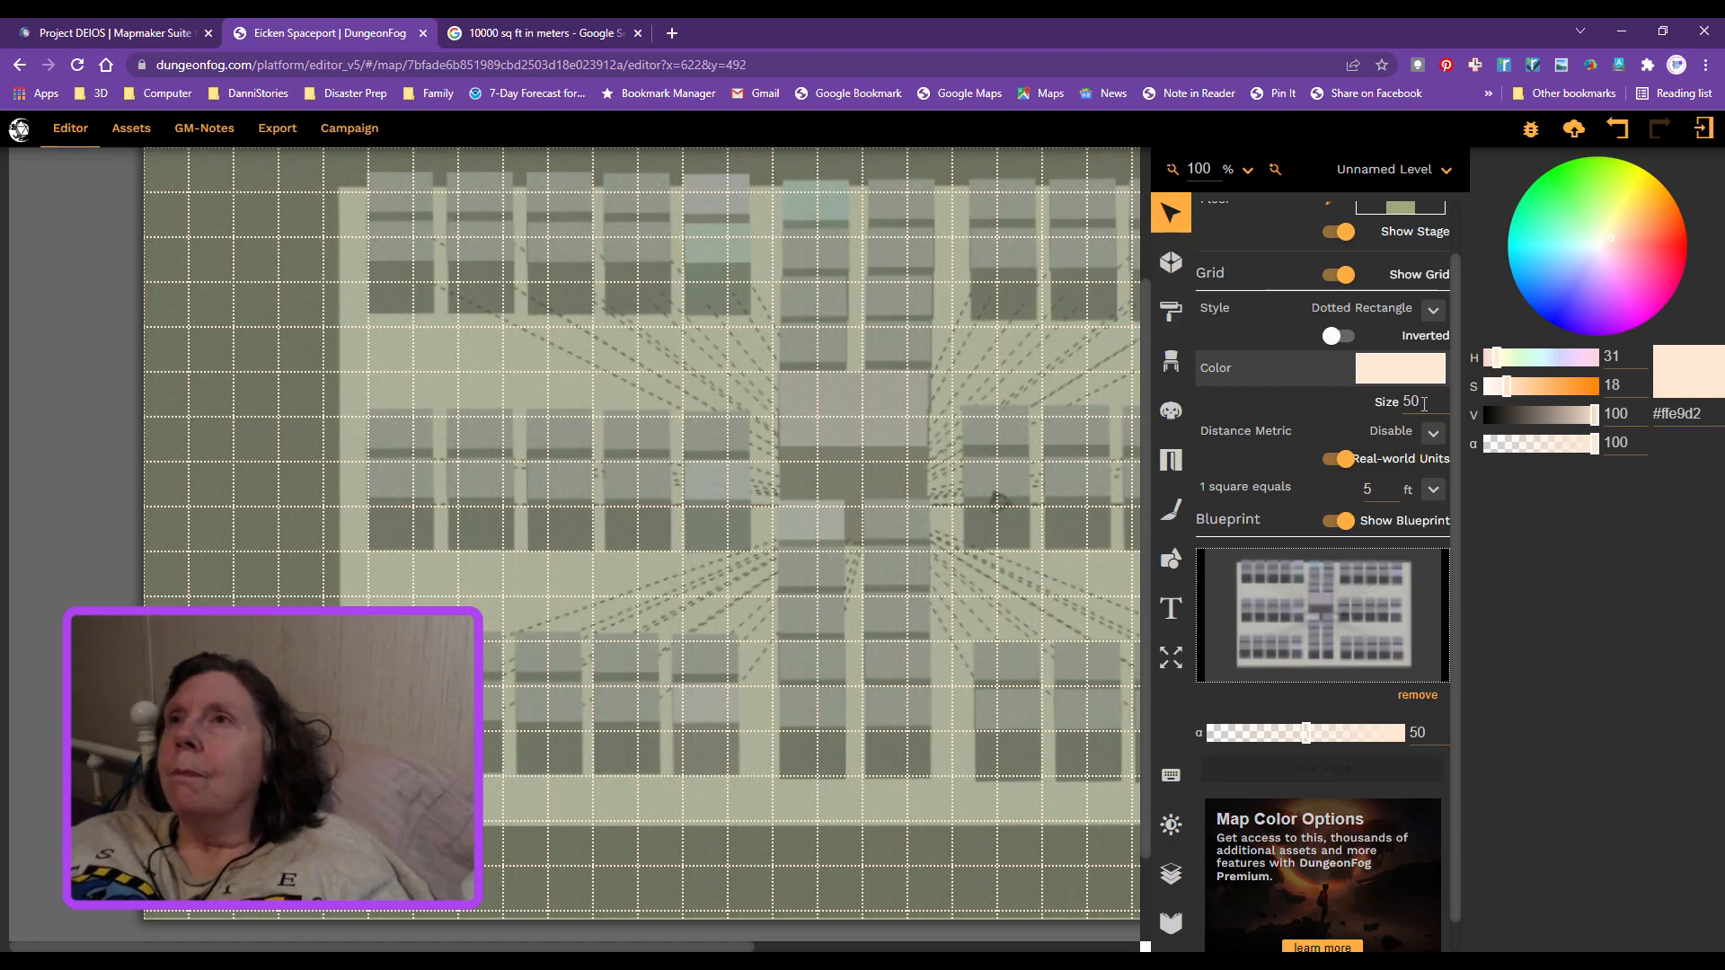
# Step: Try a grid size of 500 on the map
pyautogui.click(1424, 403)
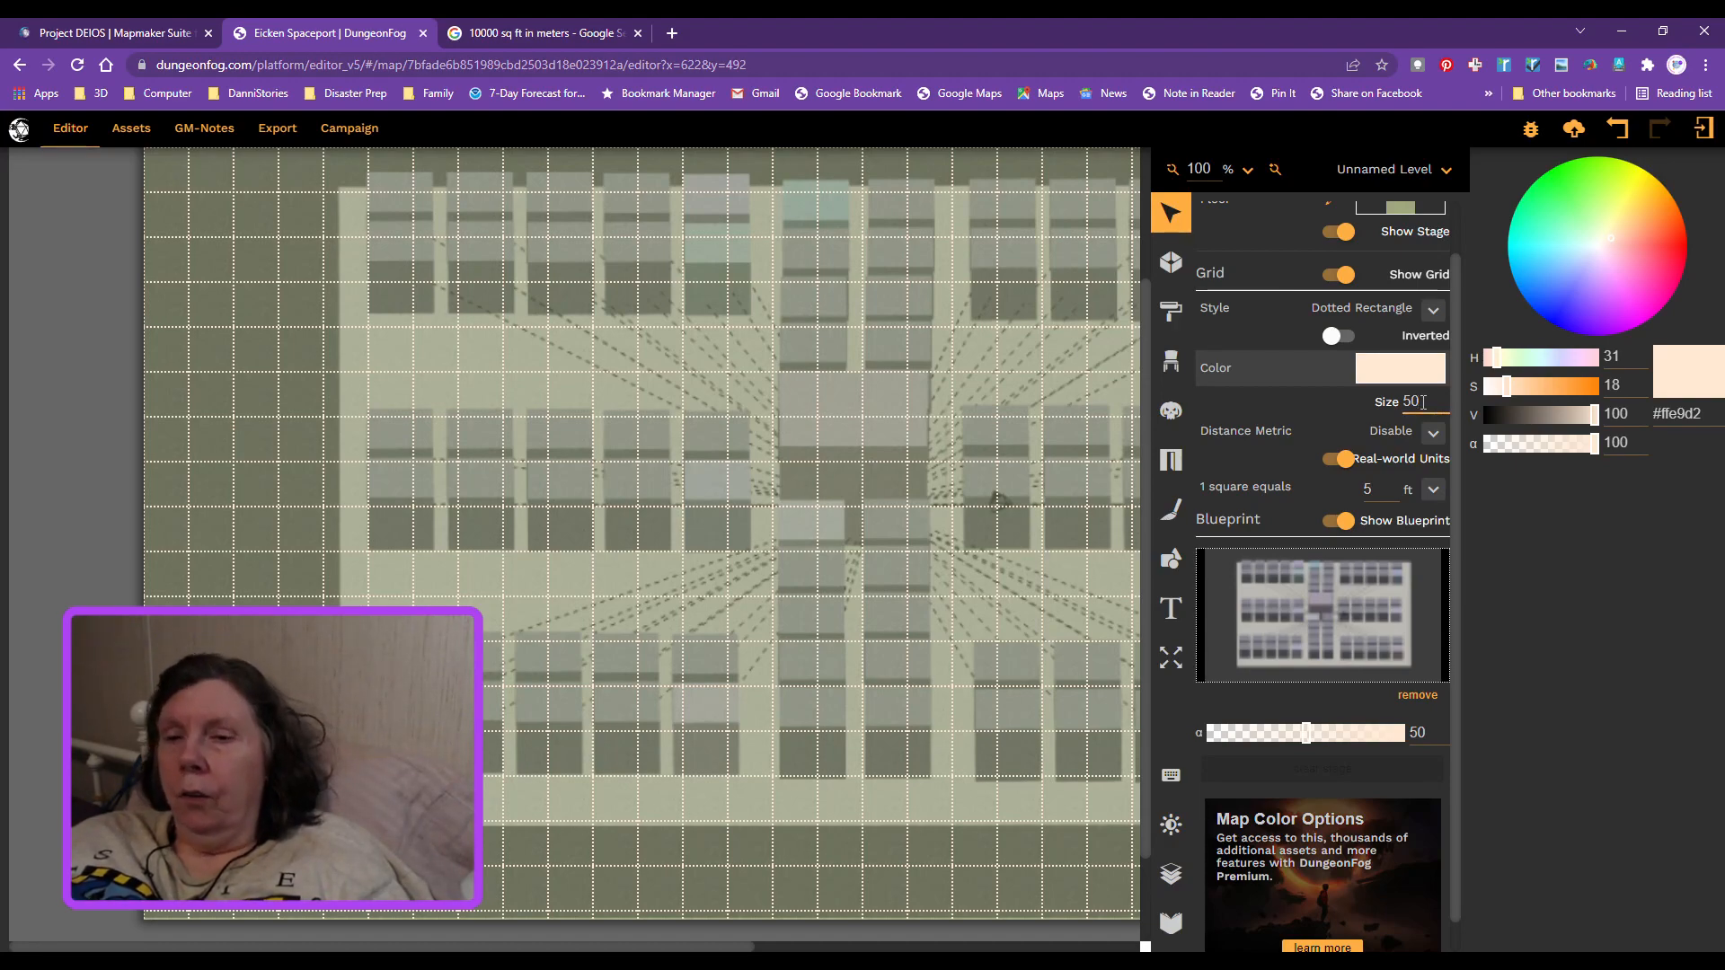
pyautogui.write('0')
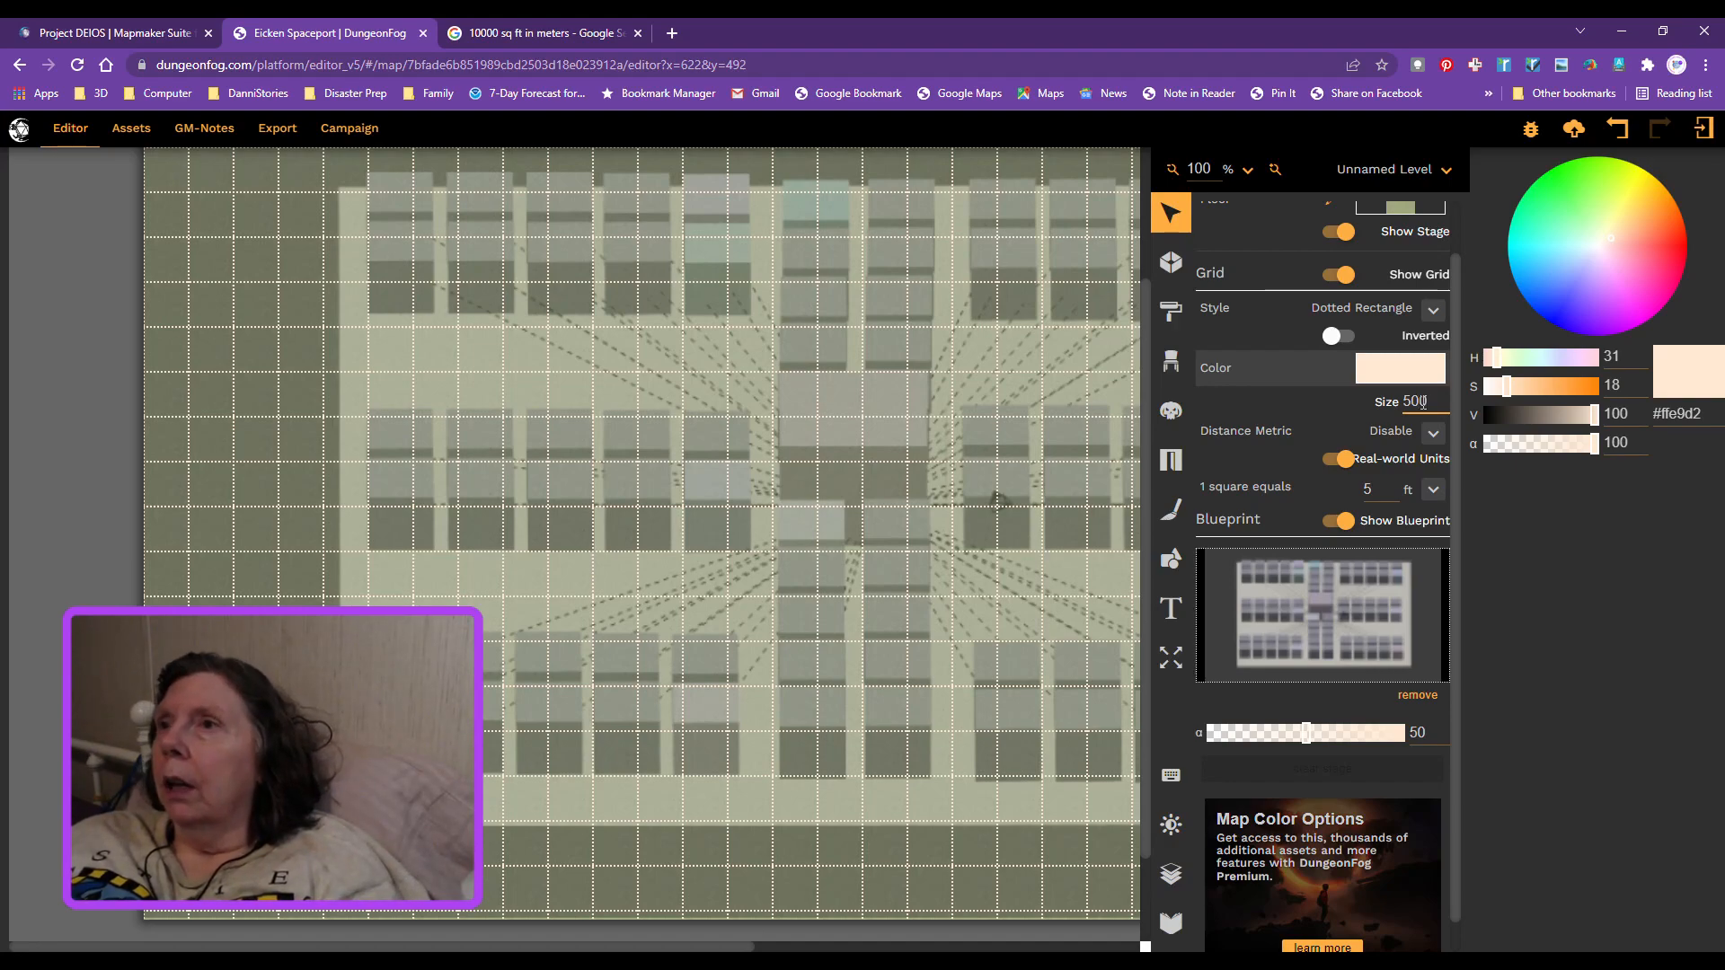
pyautogui.press('Return')
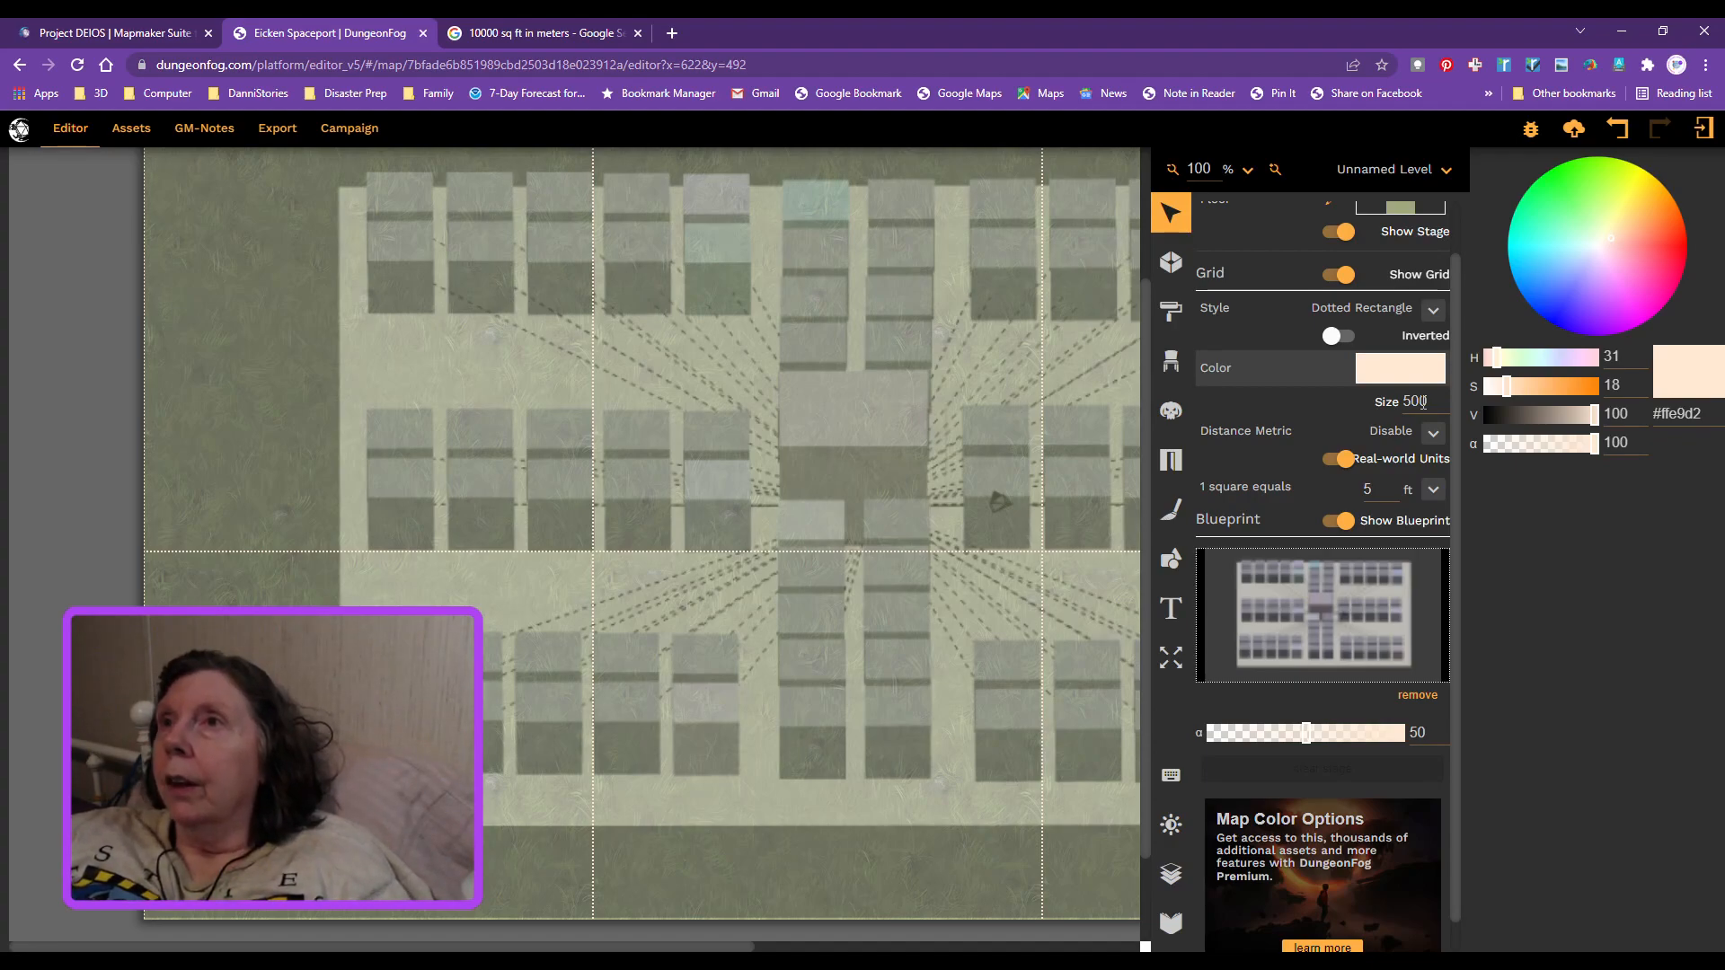
# Step: Try grid sizes of 10 and 25 over the blueprint
pyautogui.click(1412, 403)
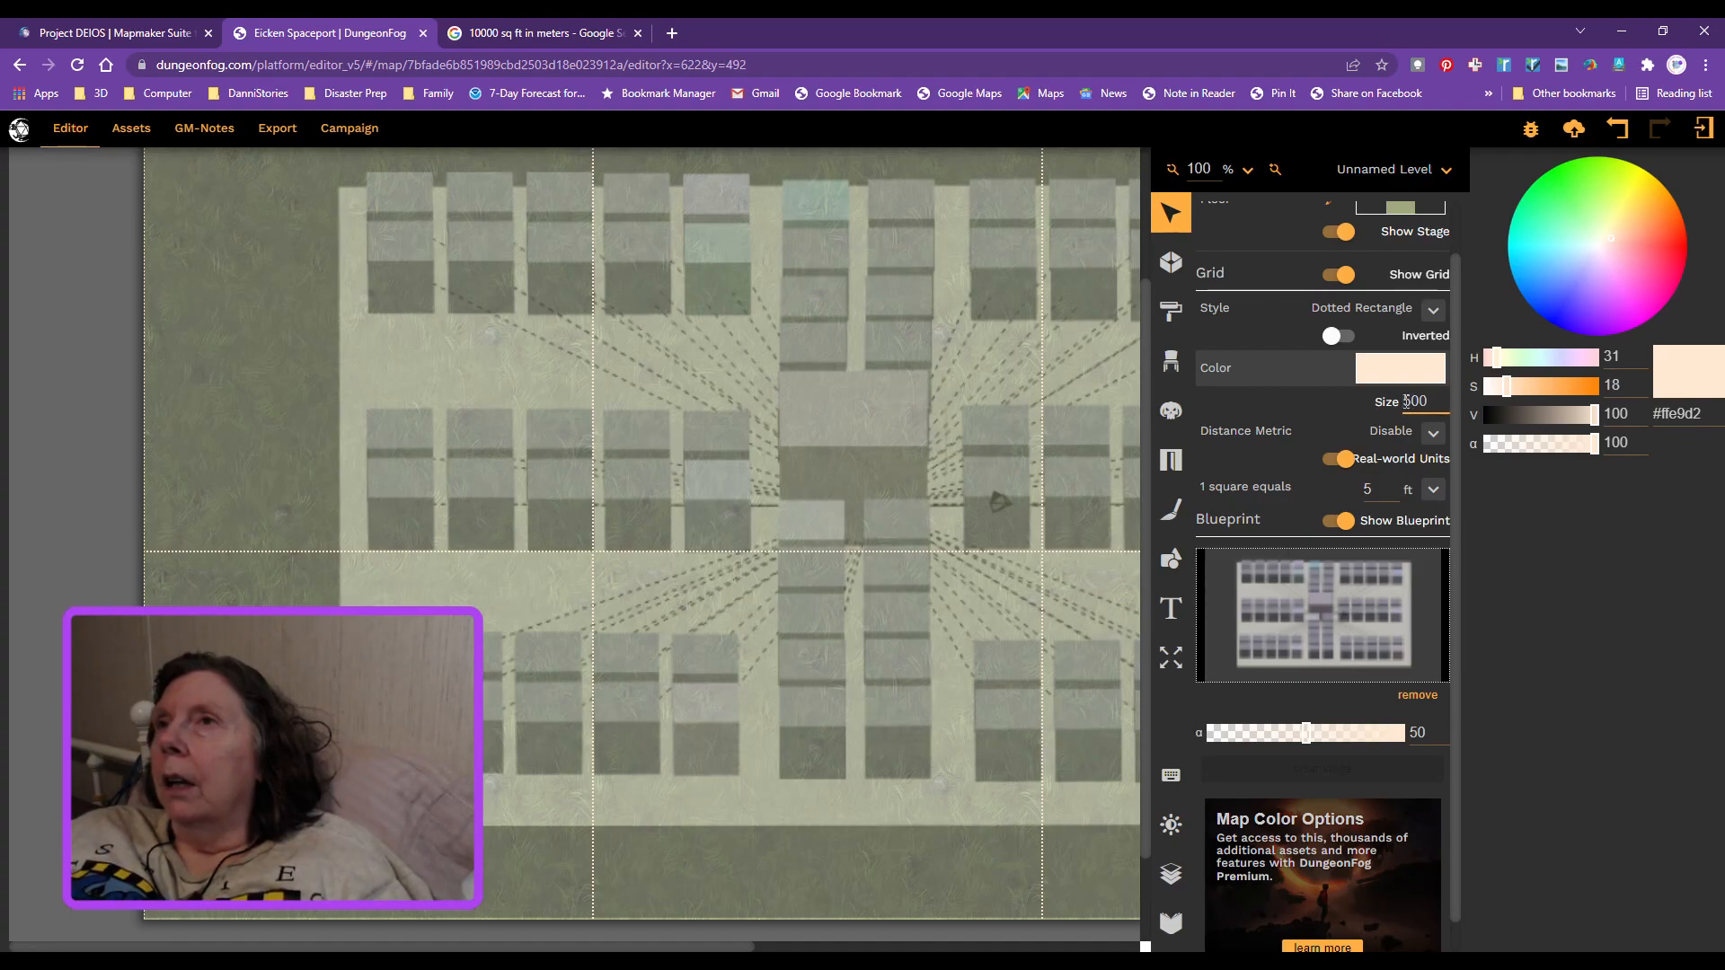
pyautogui.doubleClick(1408, 402)
pyautogui.write('10')
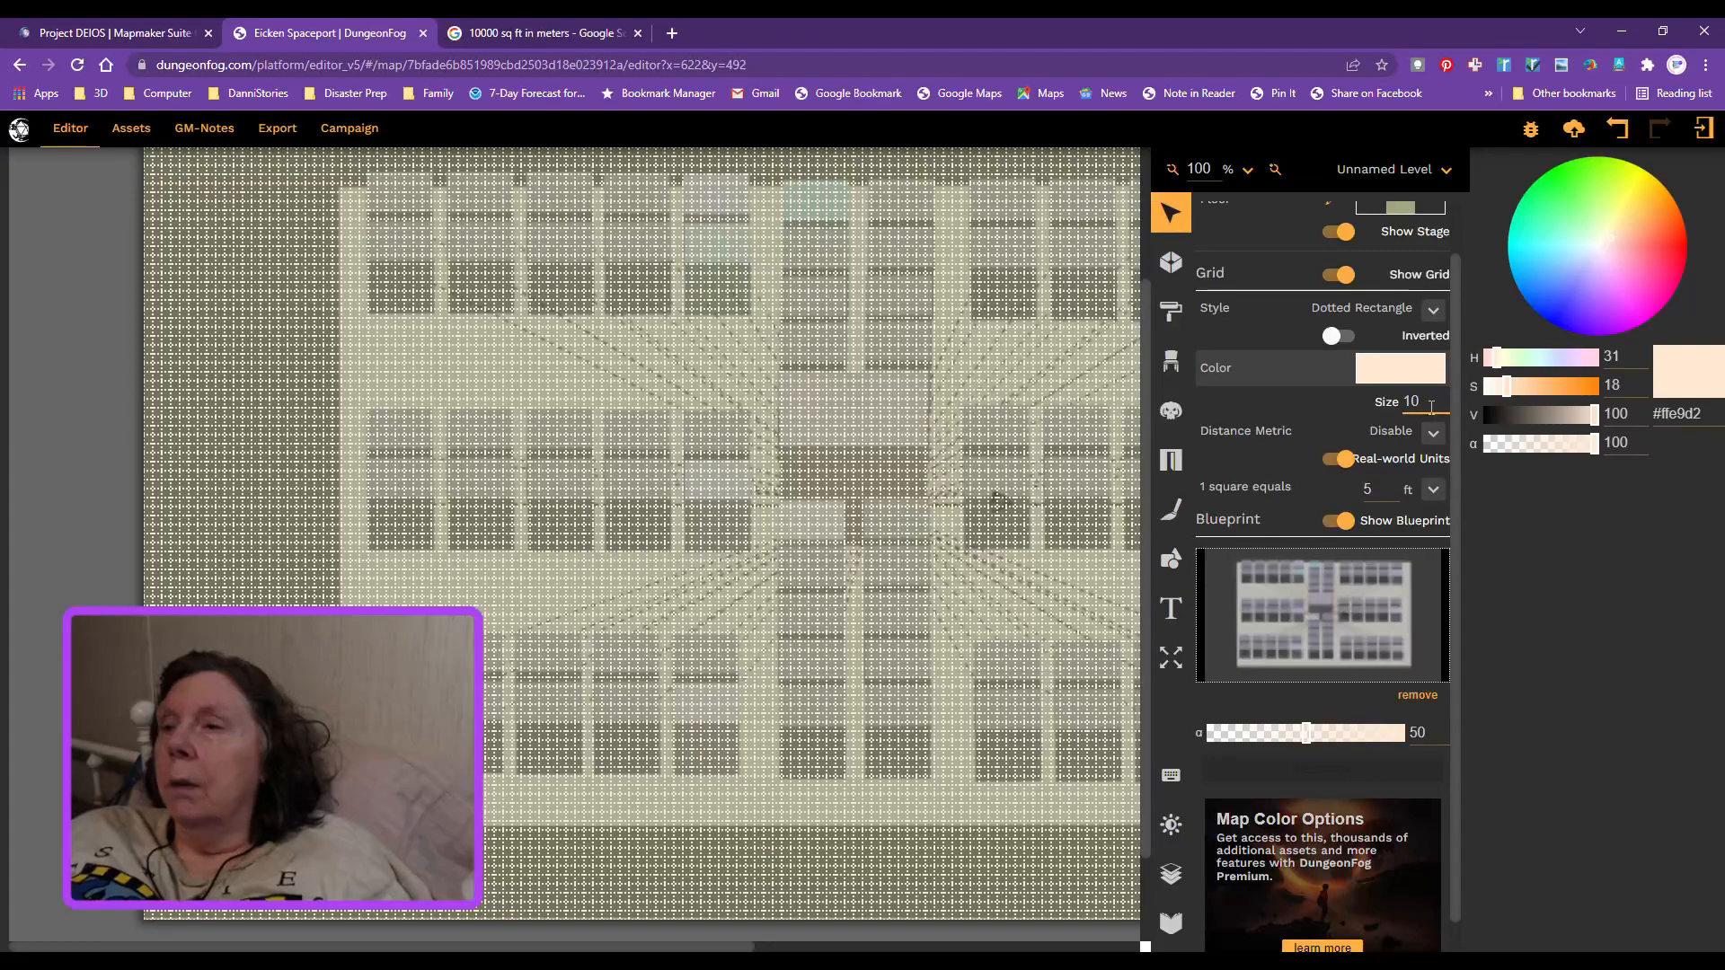
pyautogui.press('BackSpace')
pyautogui.press('BackSpace')
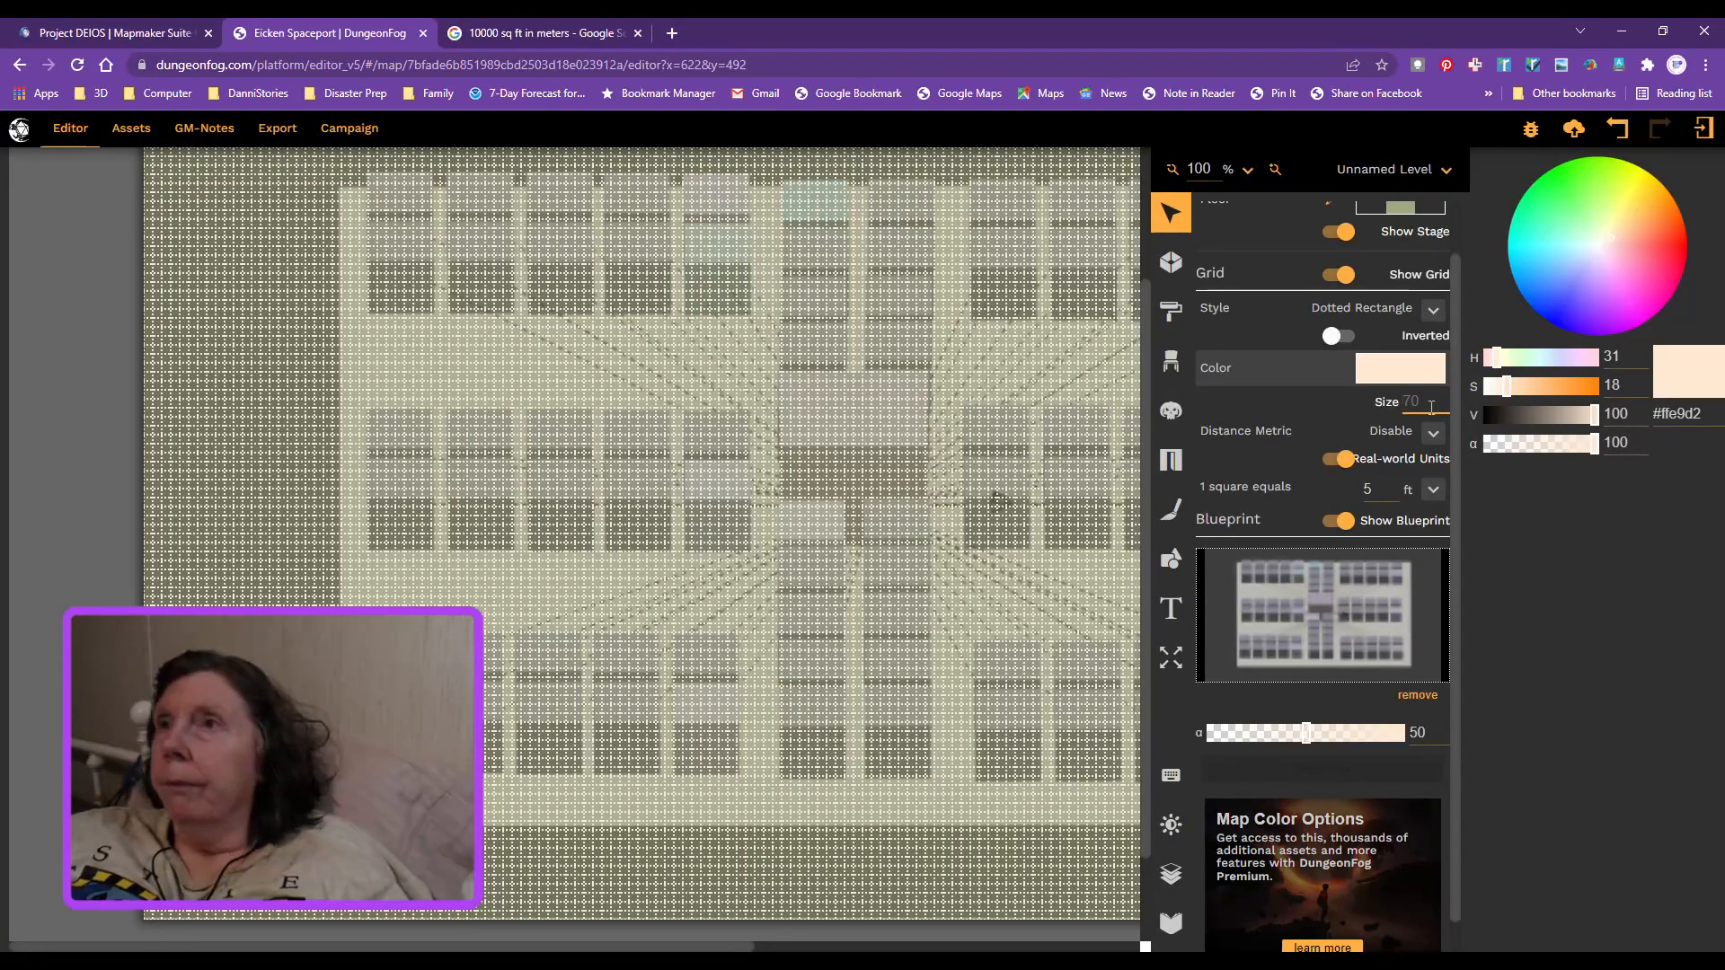
pyautogui.write('25')
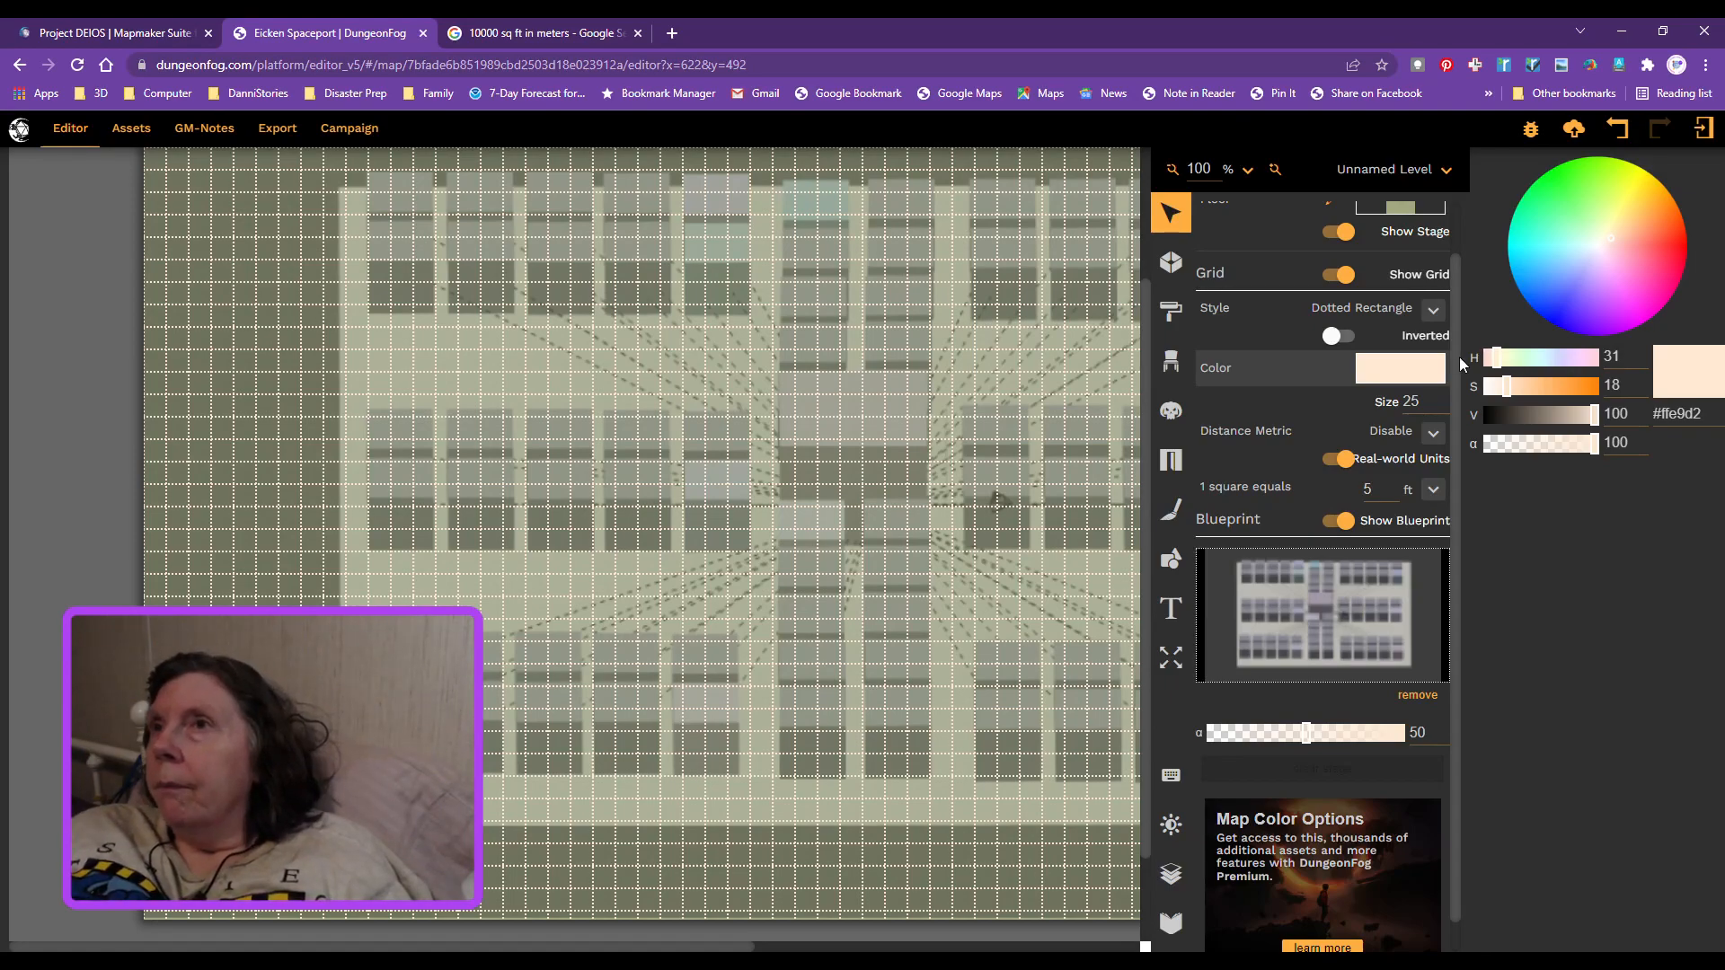
# Step: Set the map's grid size to 20 and change the real-world unit of each square to metres
pyautogui.moveTo(1420, 400); pyautogui.dragTo(1413, 400)
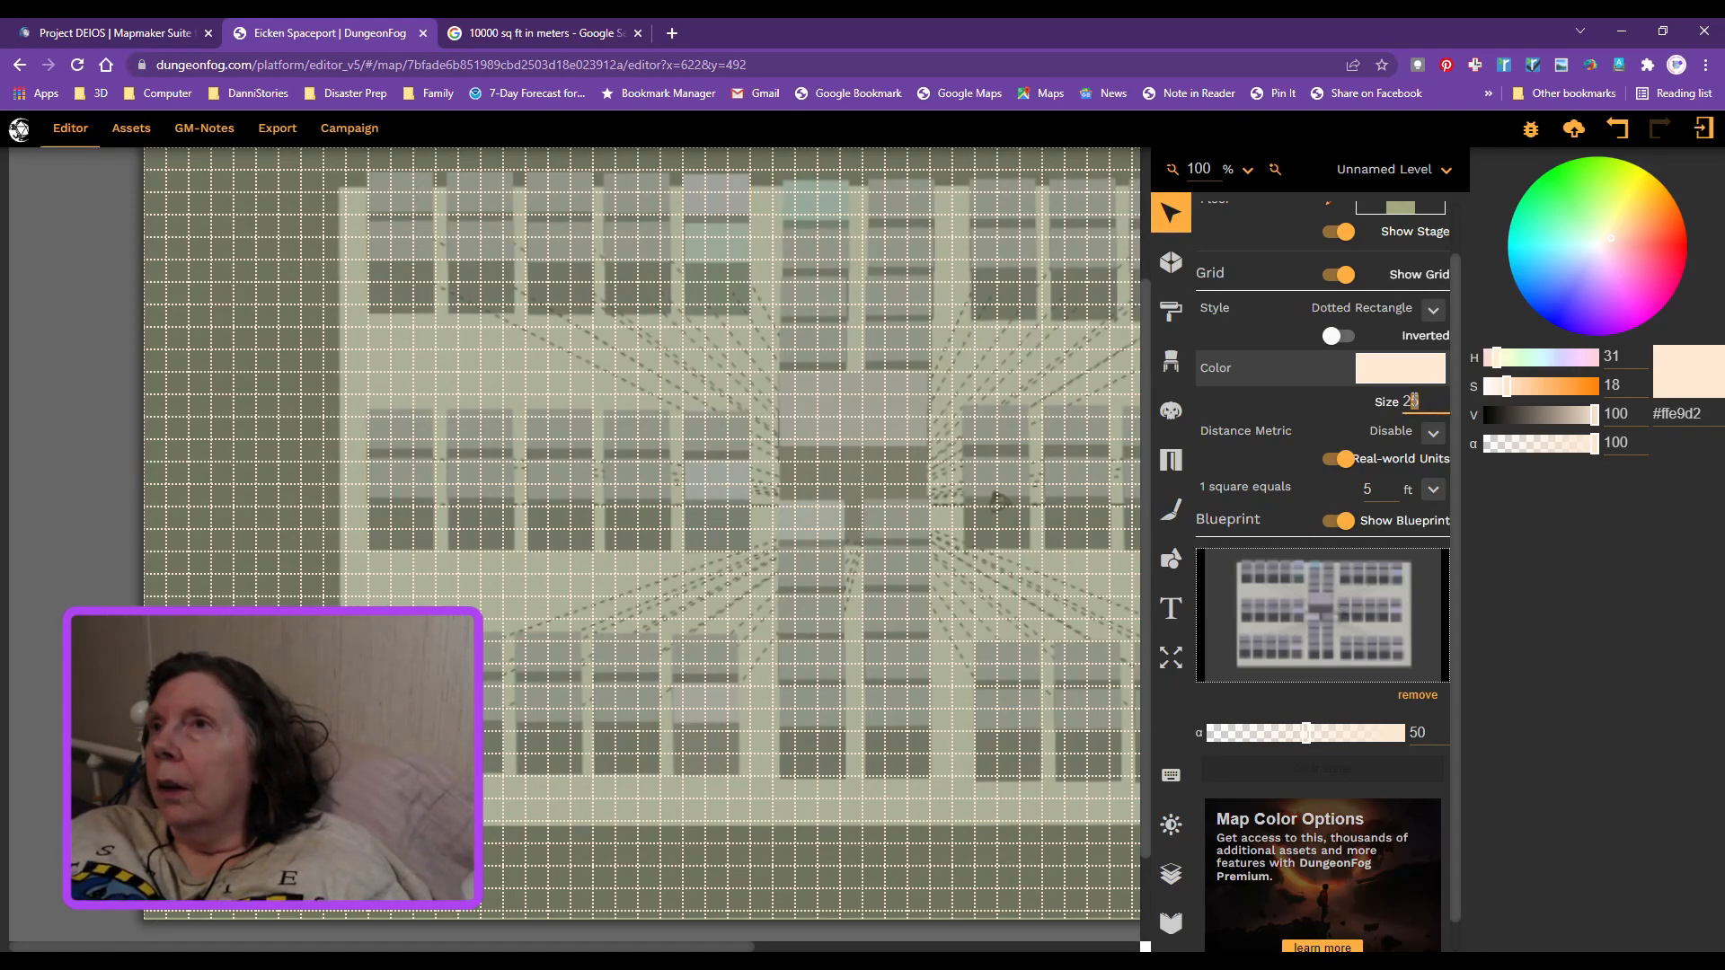
pyautogui.write('0')
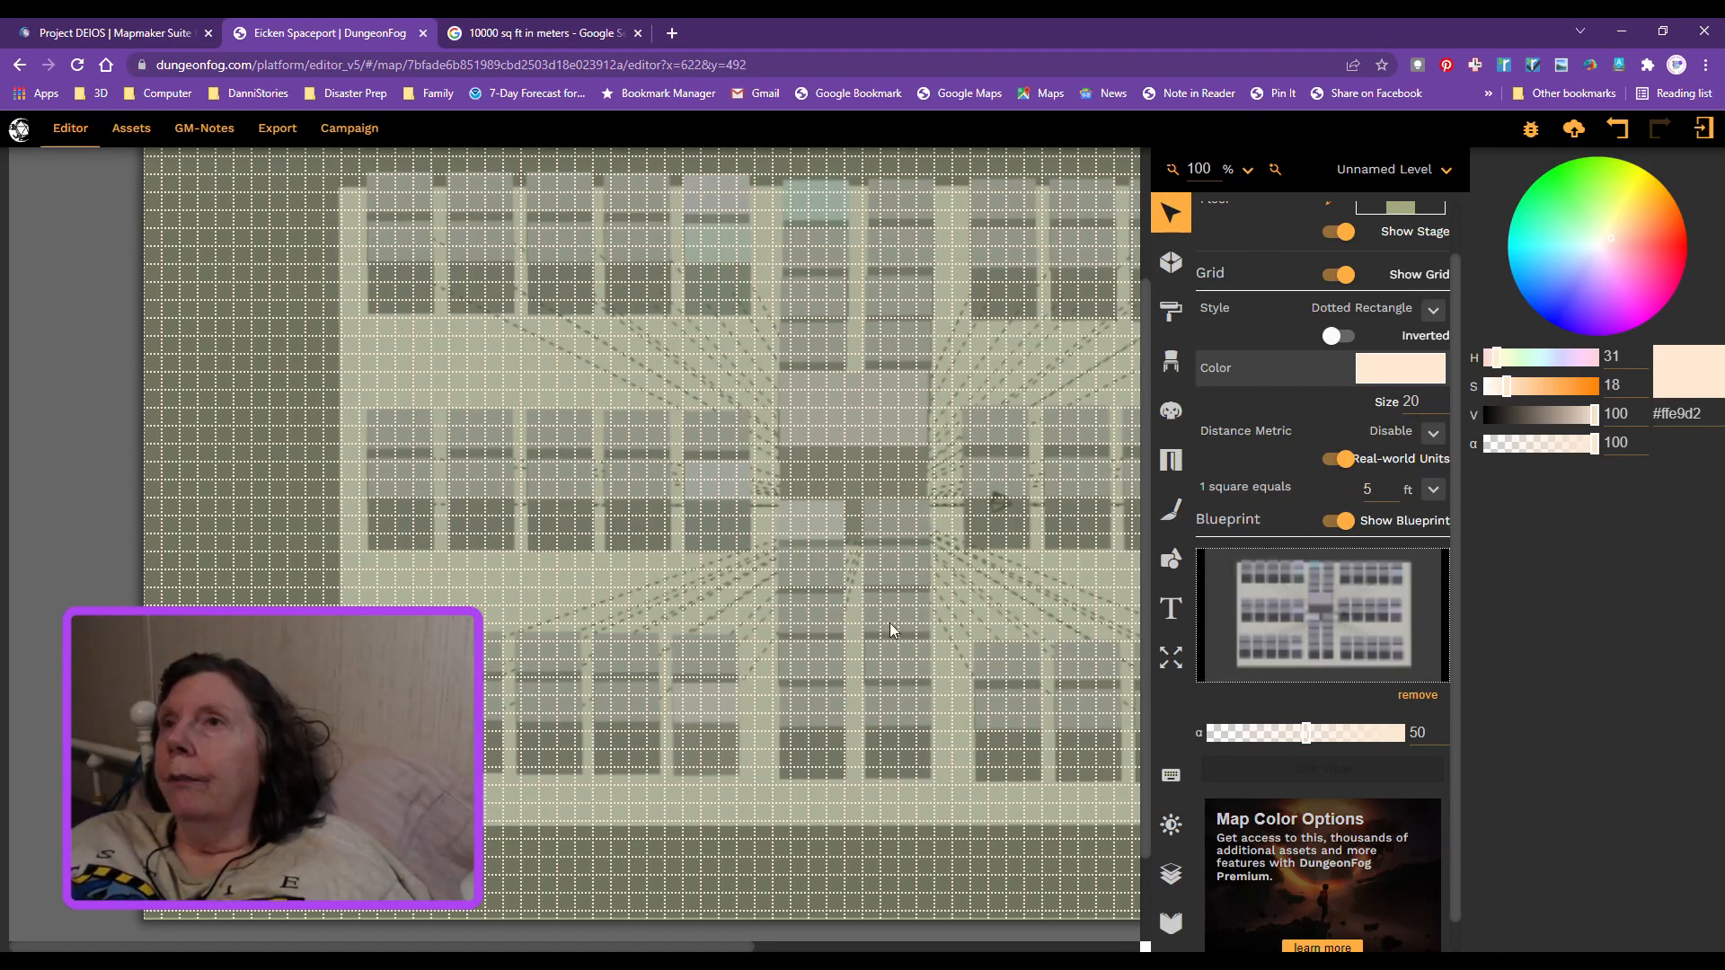
pyautogui.click(1434, 492)
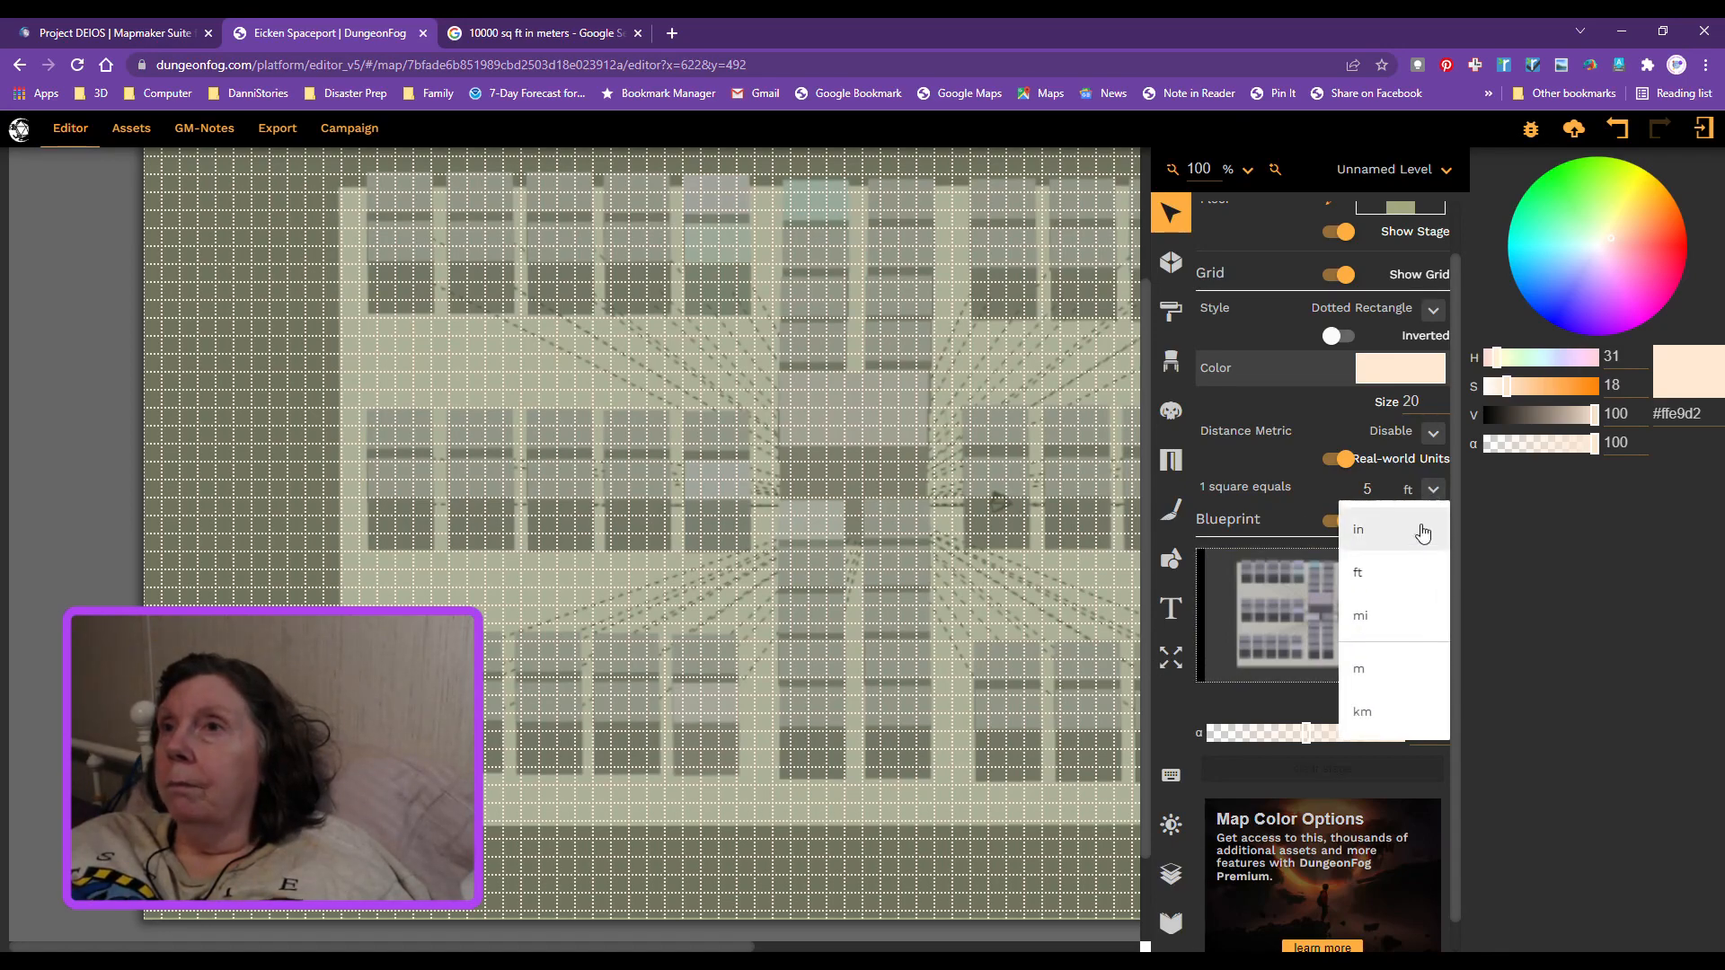
pyautogui.click(1375, 670)
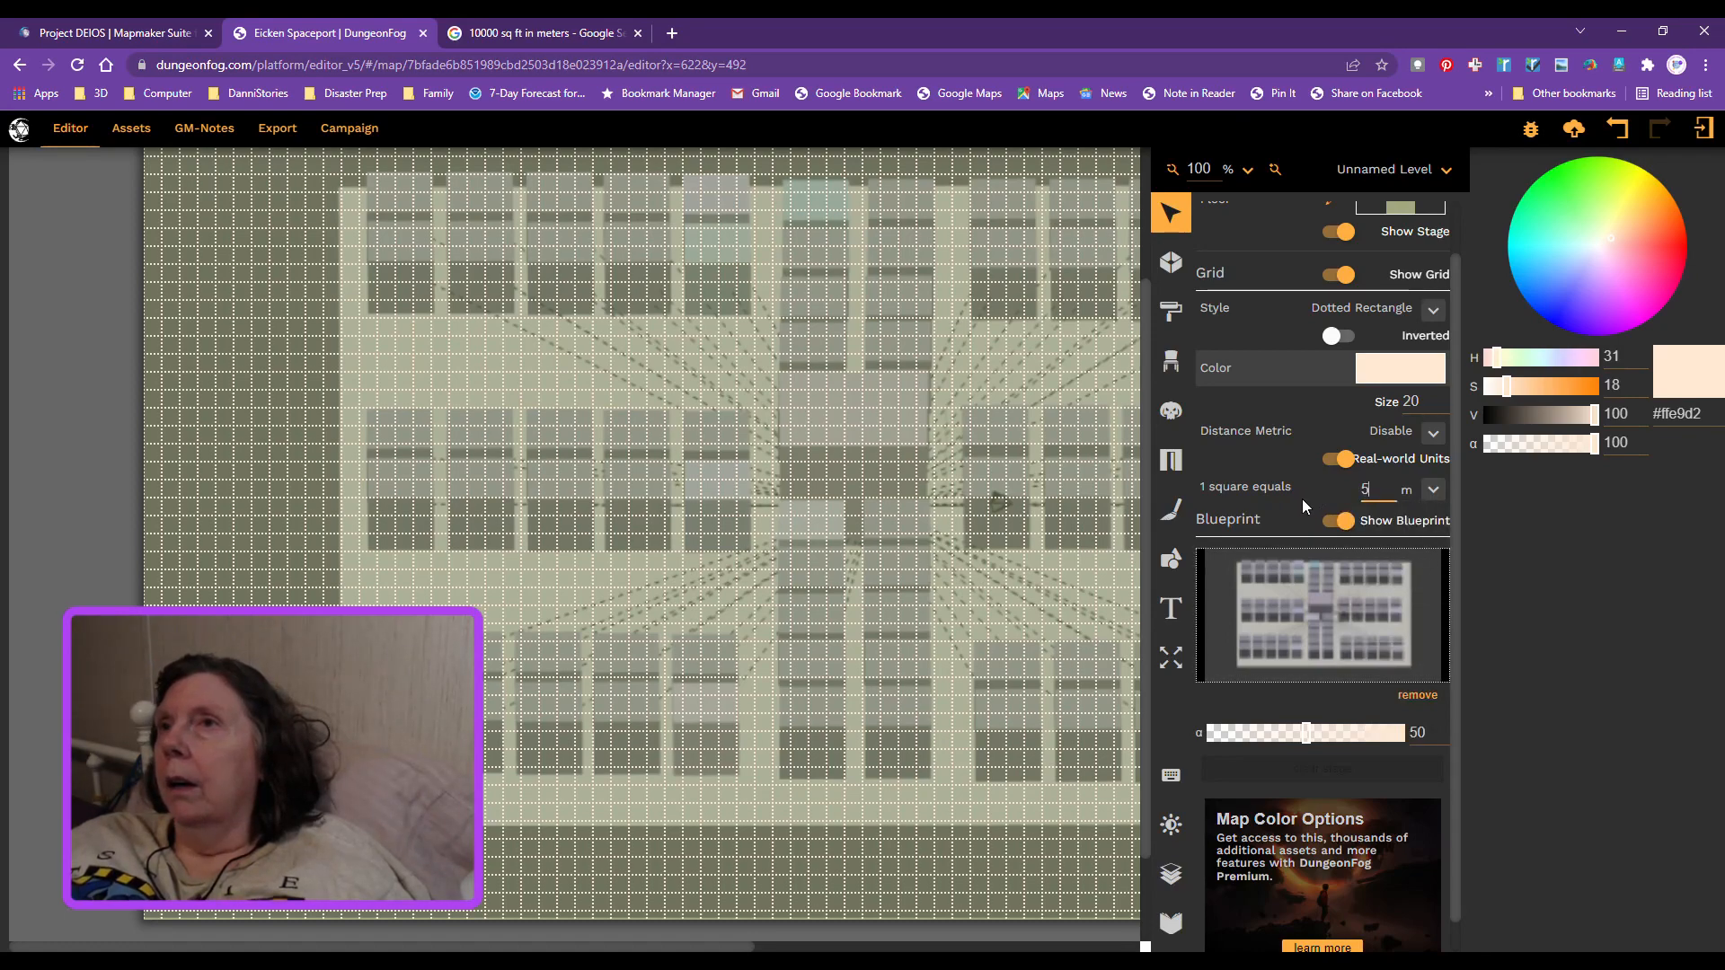
pyautogui.click(1237, 469)
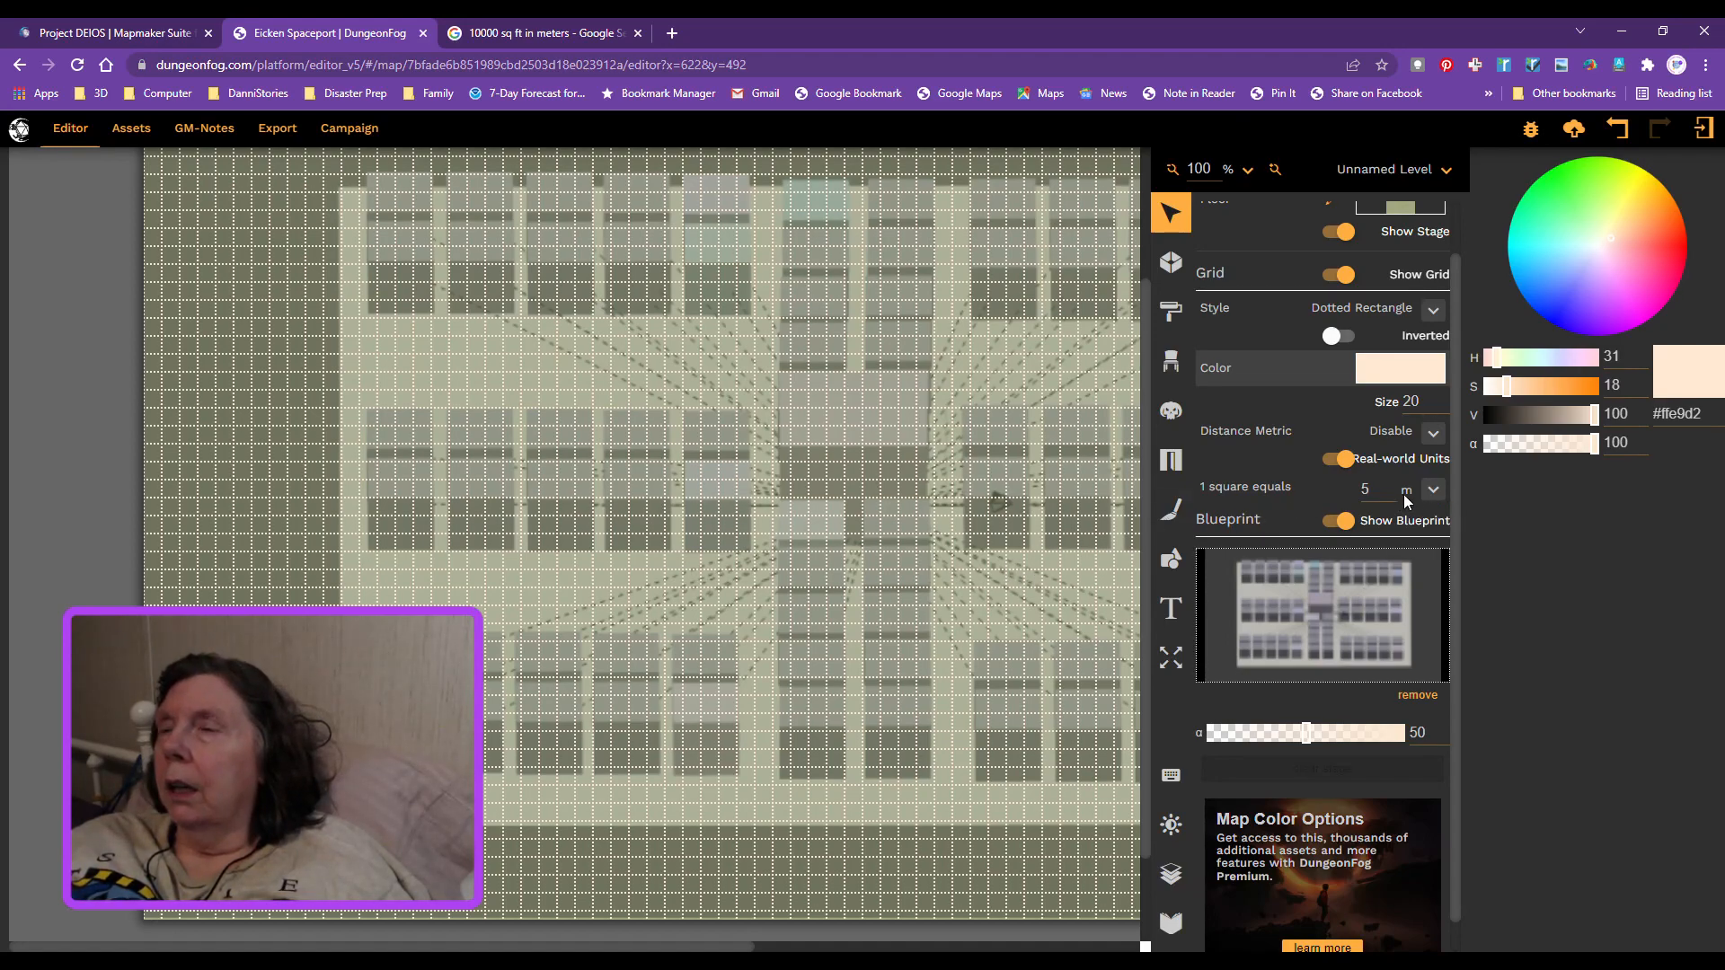
# Step: Try real-world scales of 1 m and 5 m per grid square, ending on 1 m
pyautogui.click(1434, 494)
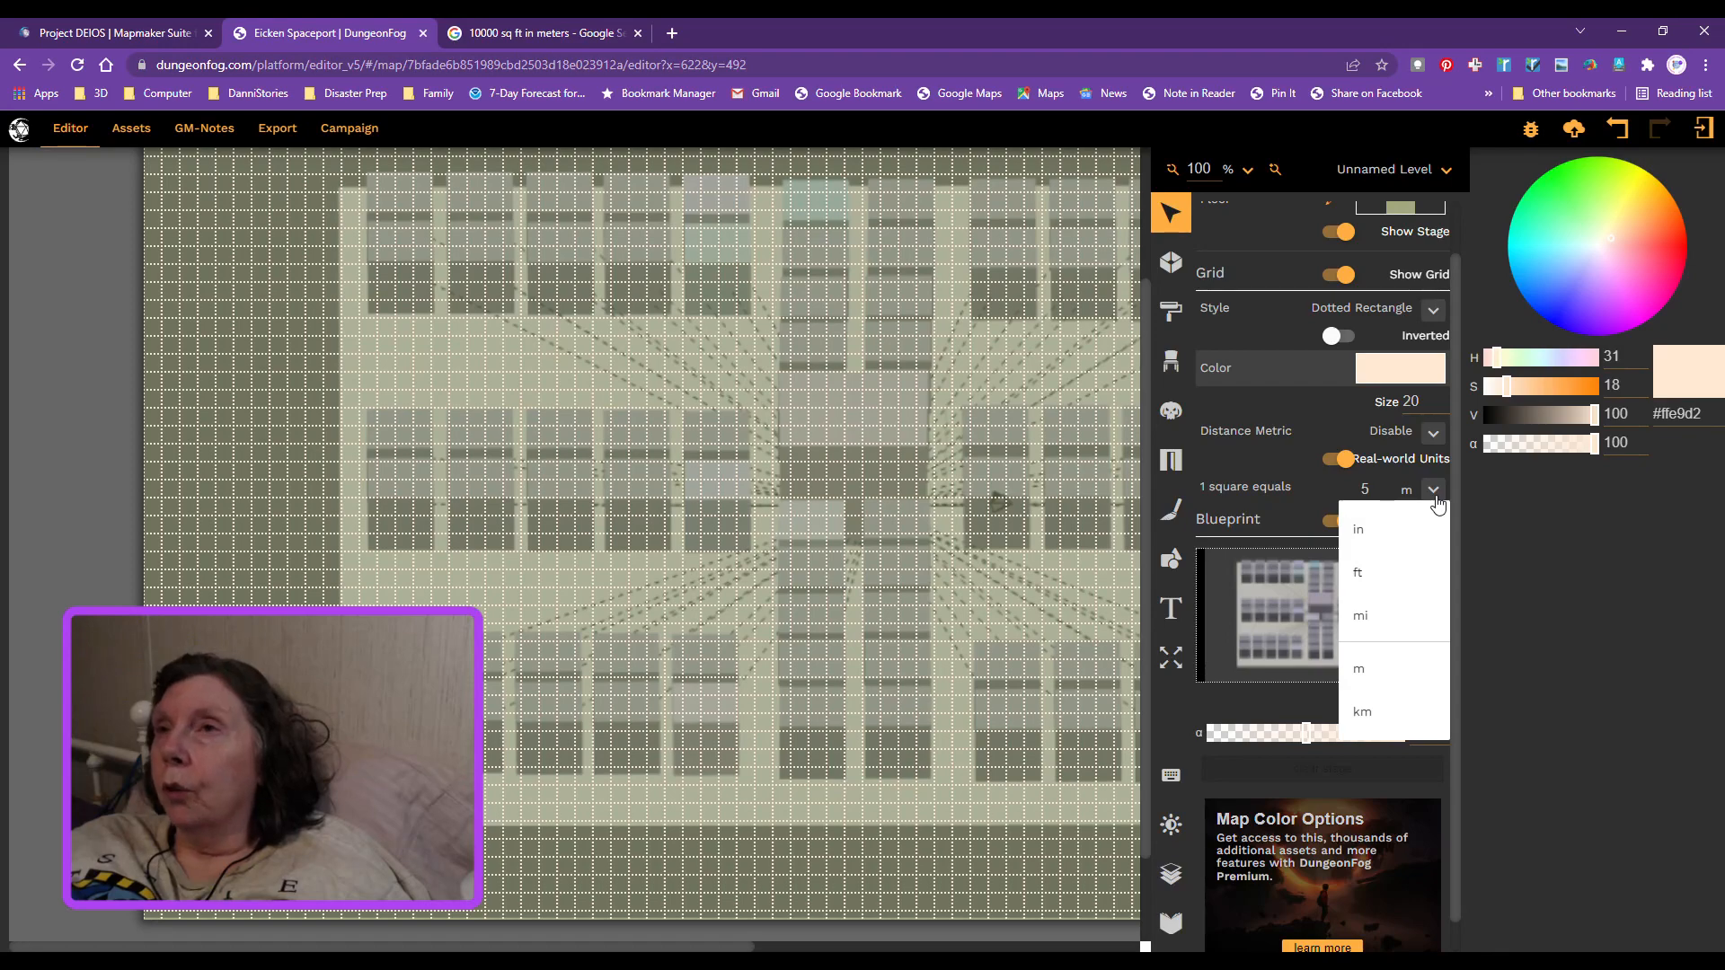
pyautogui.click(1325, 489)
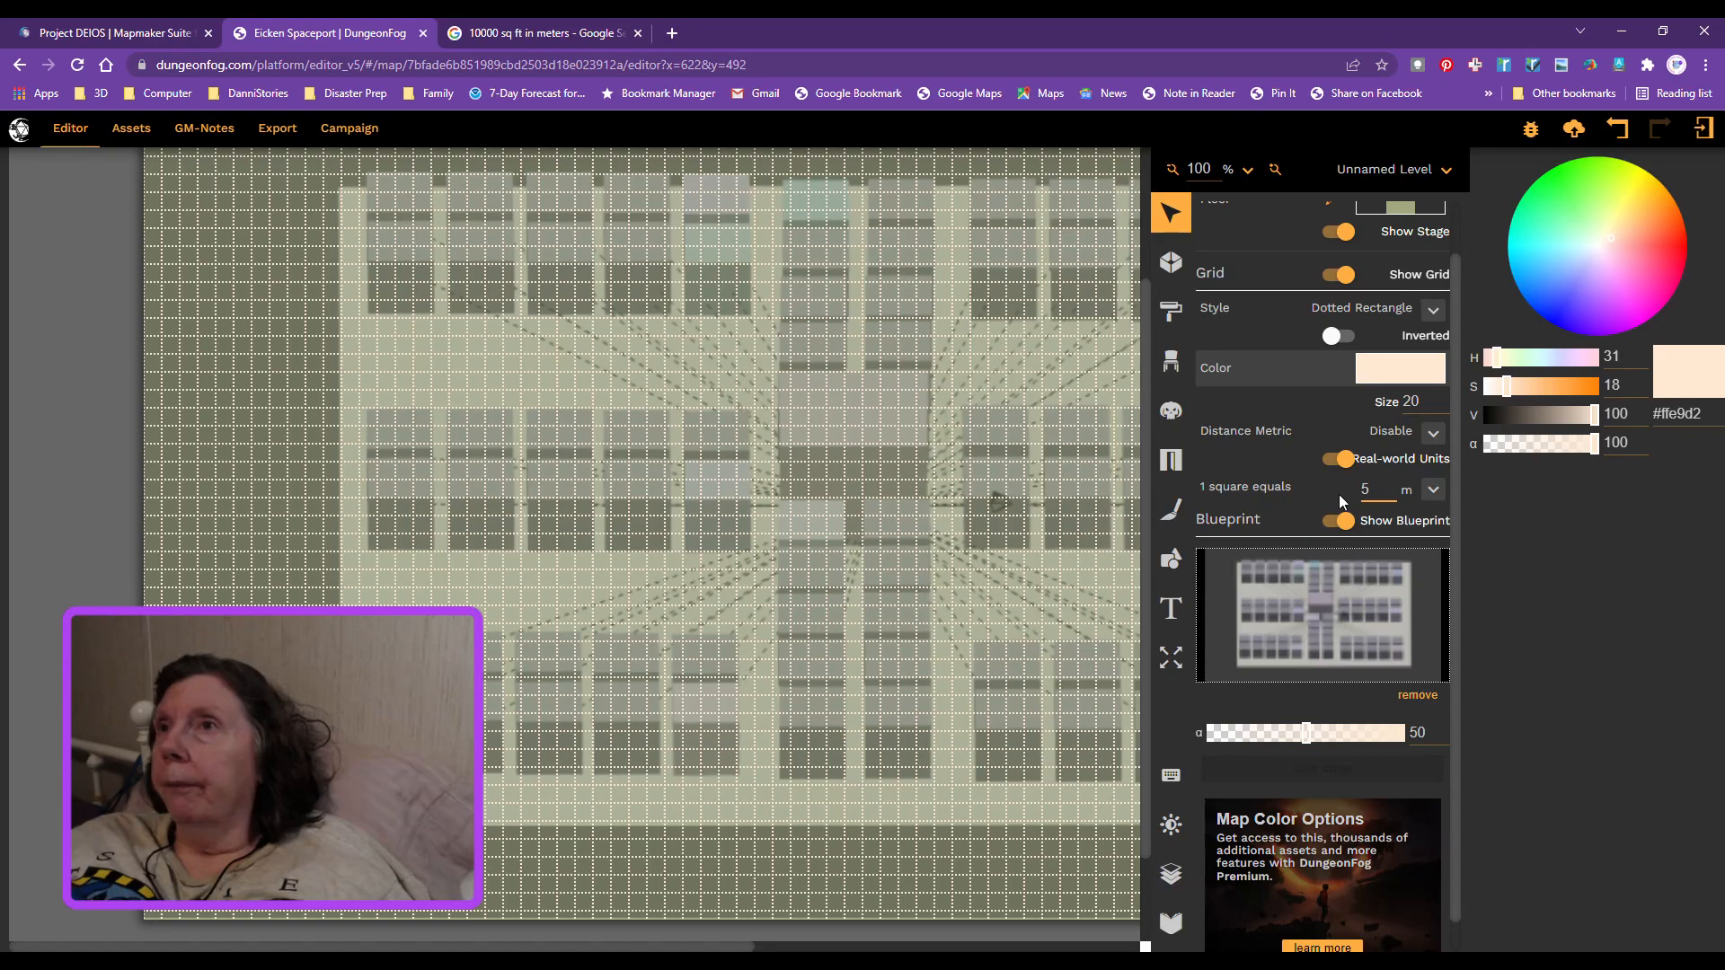
pyautogui.press('BackSpace')
pyautogui.write('1')
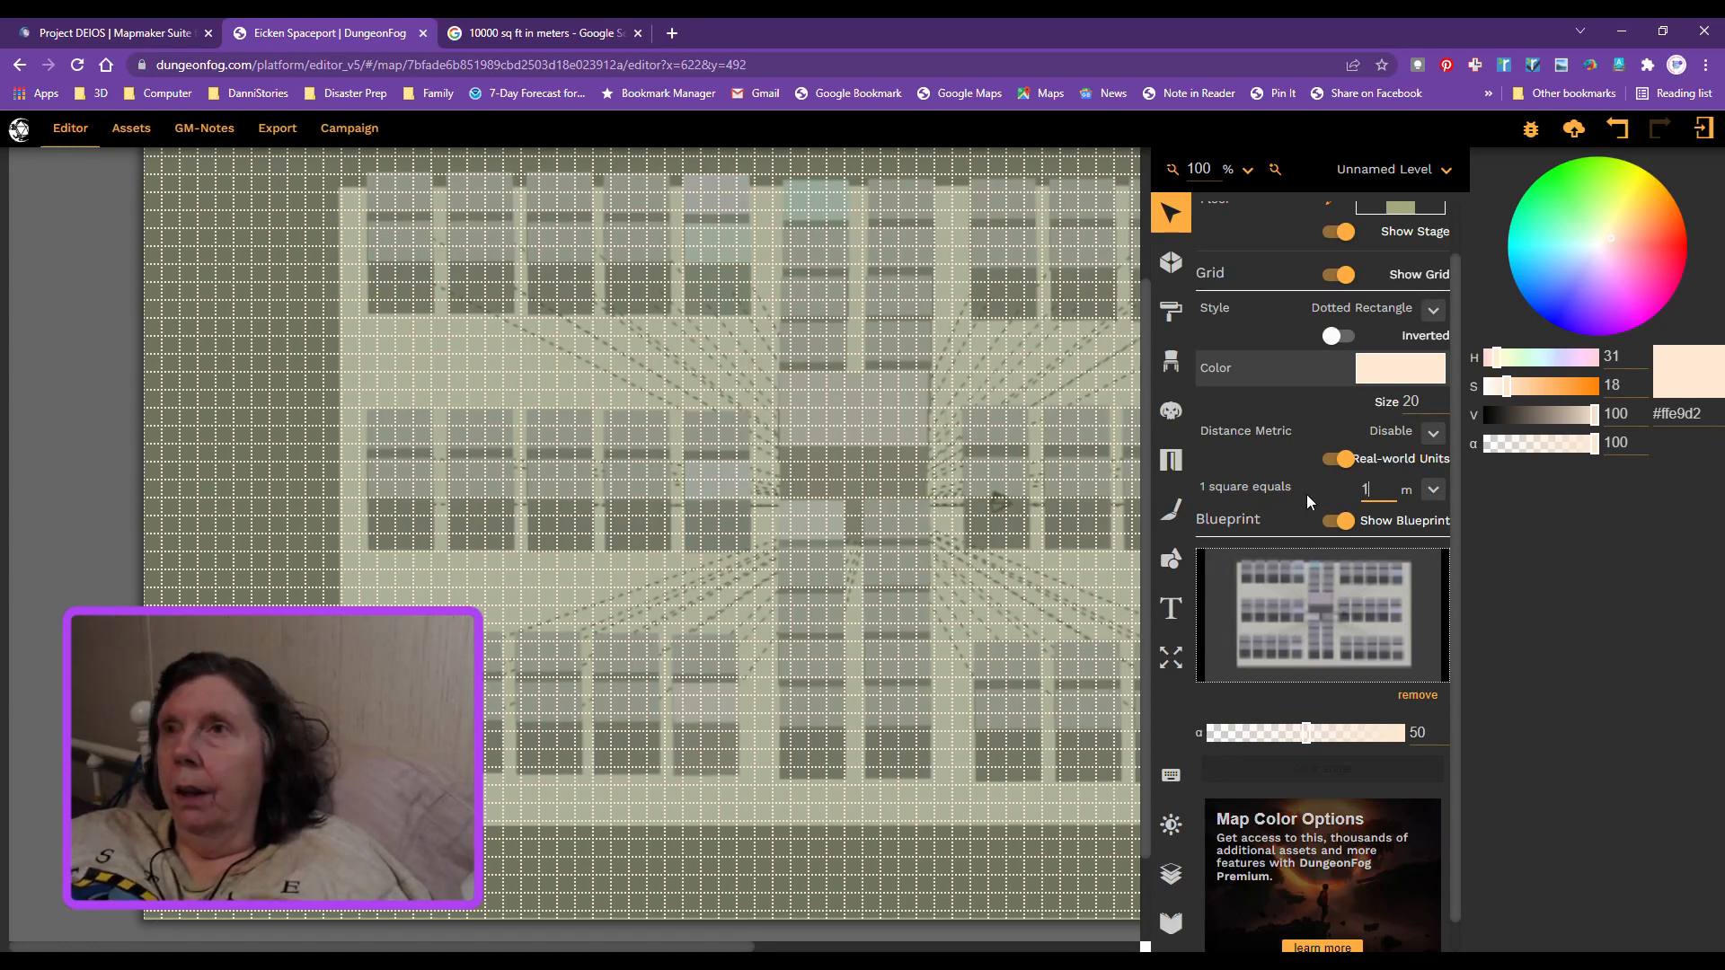
pyautogui.press('BackSpace')
pyautogui.write('5')
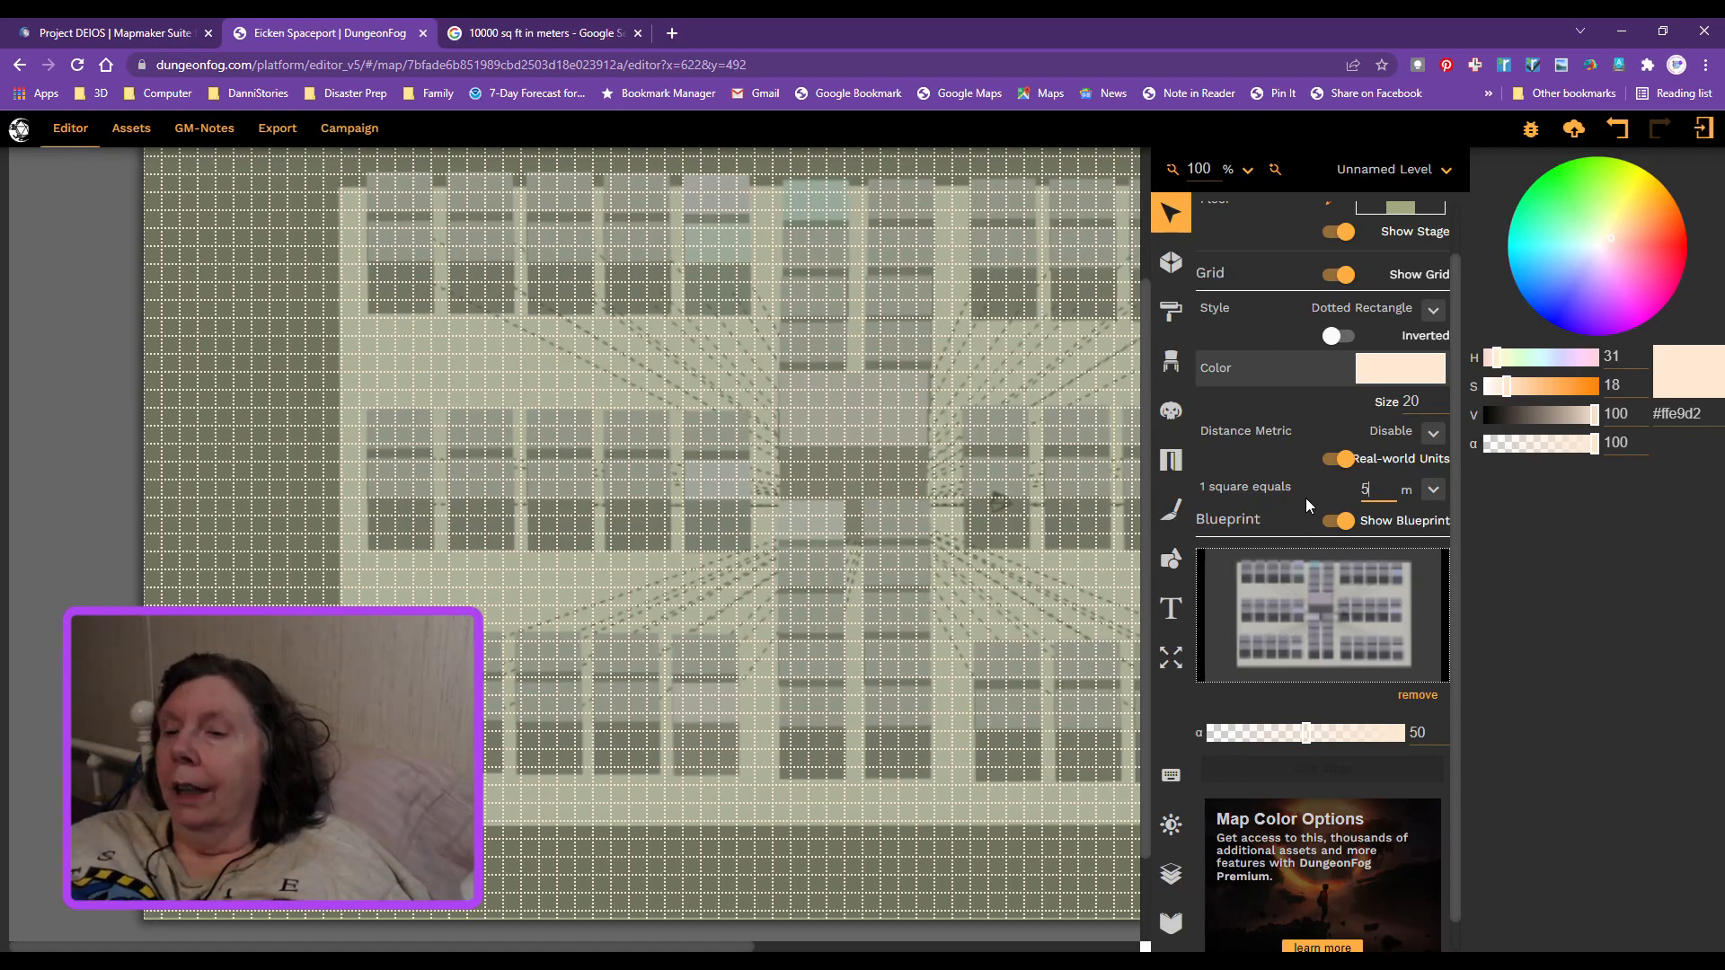
pyautogui.press('BackSpace')
pyautogui.write('1')
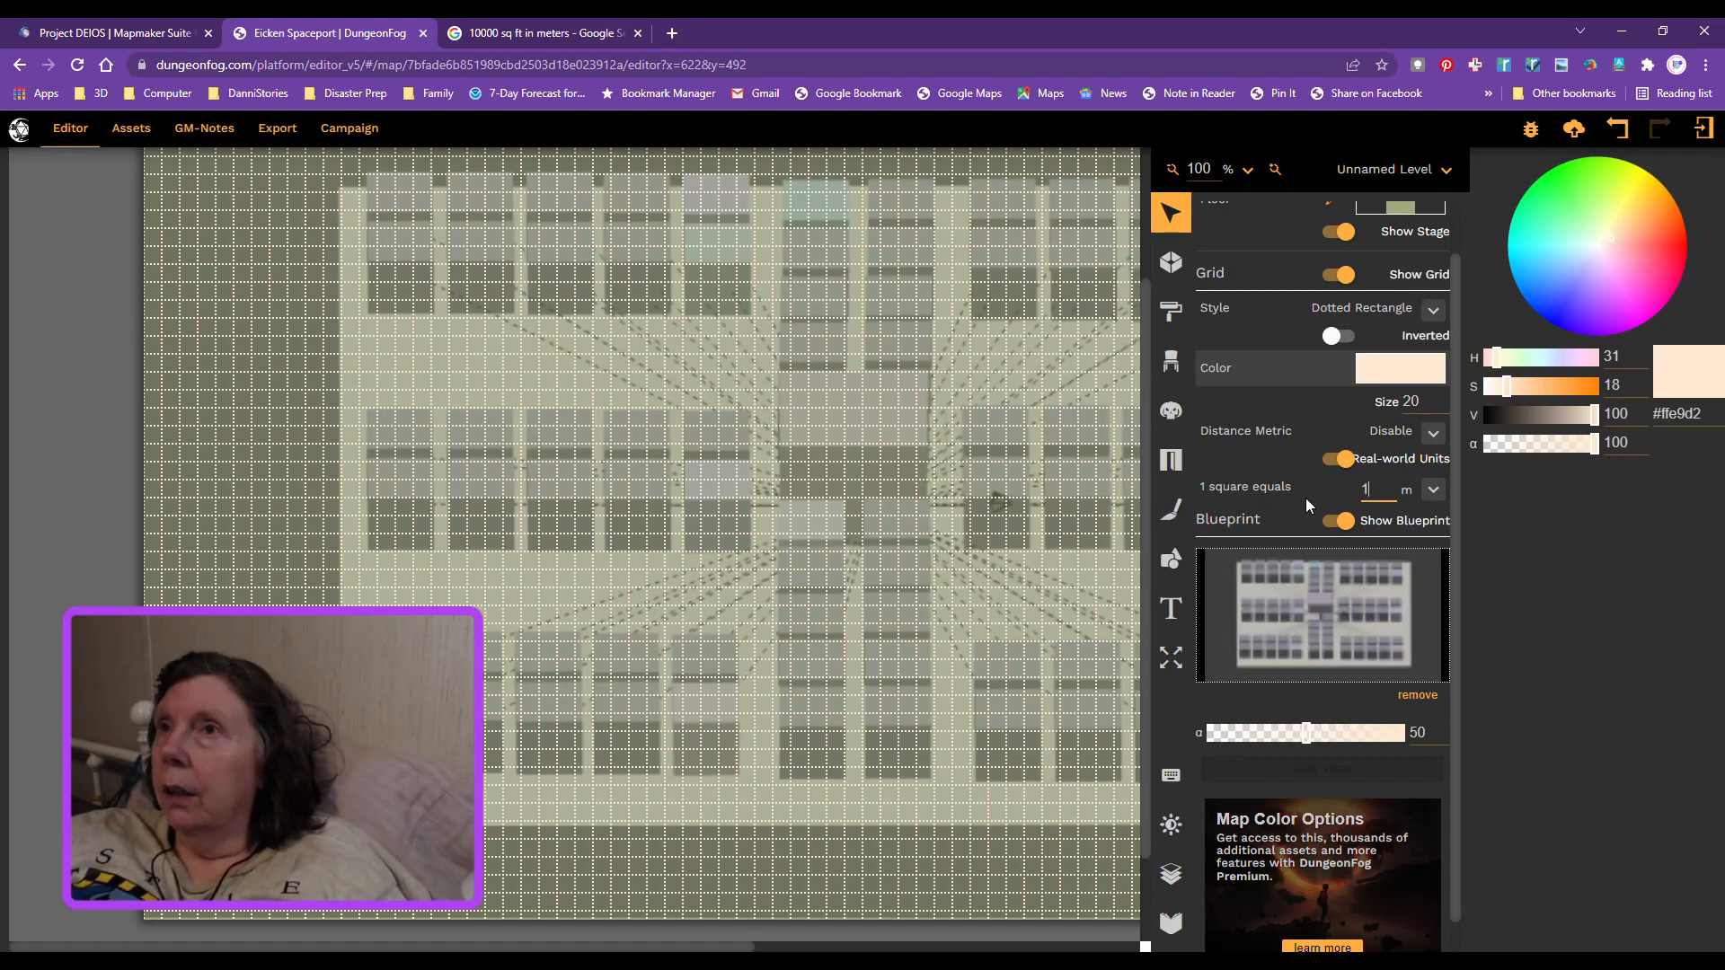
pyautogui.write('.')
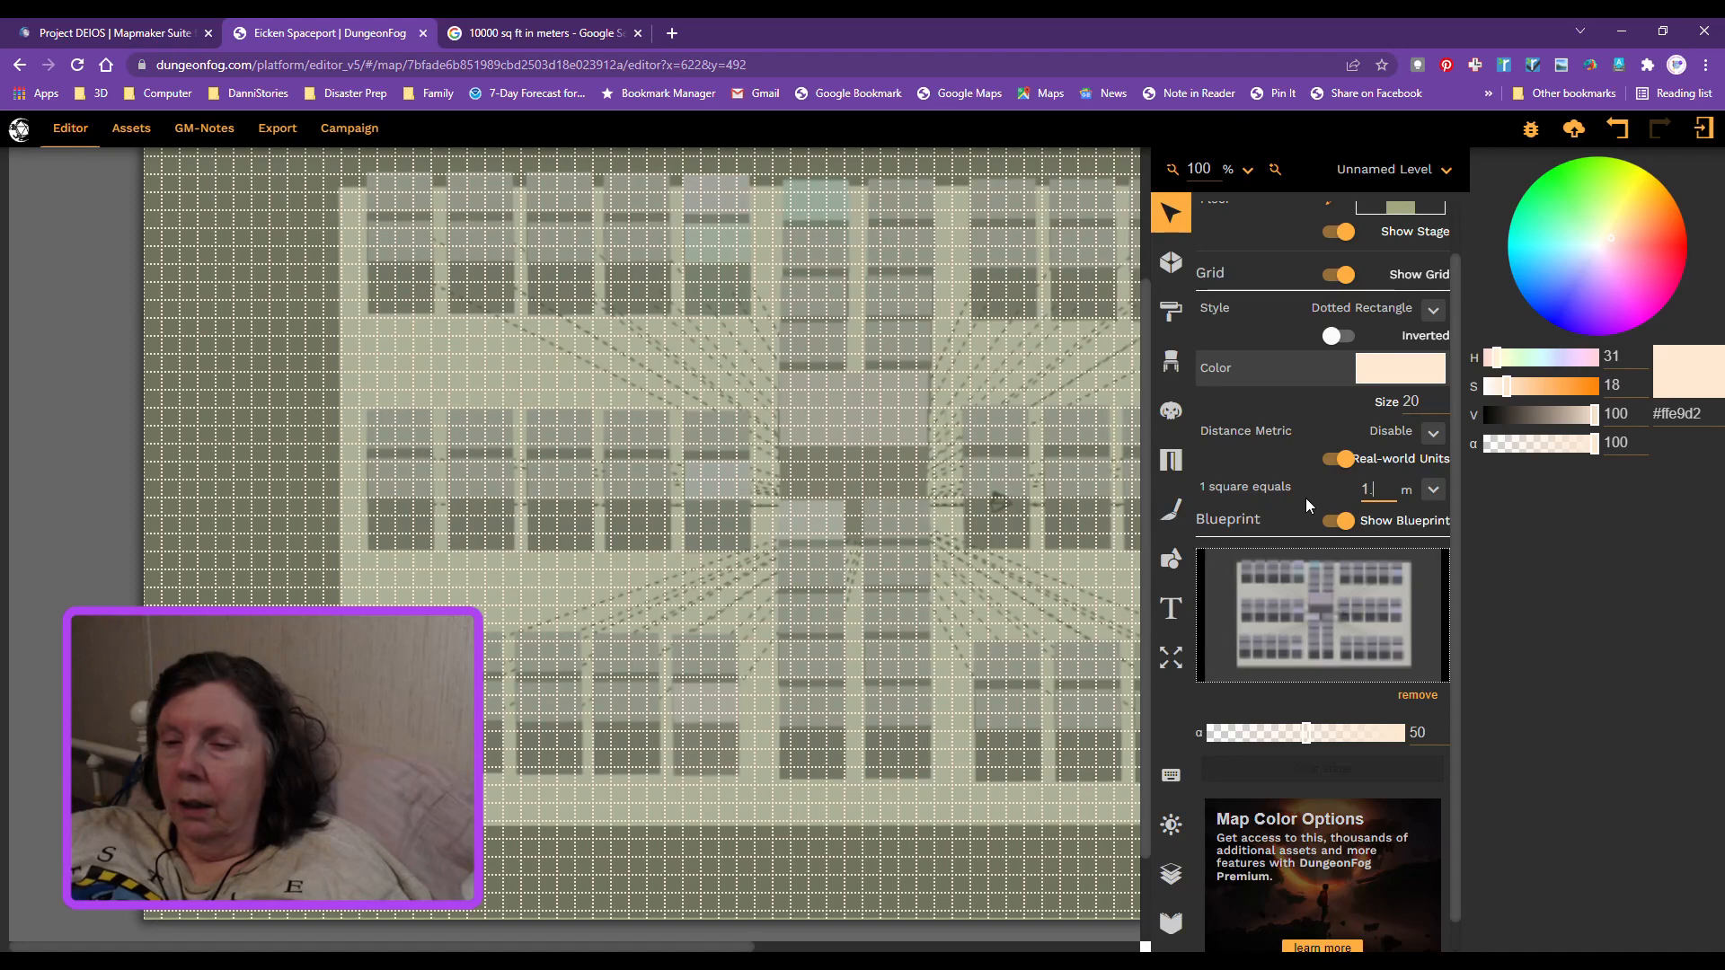
pyautogui.write('0')
pyautogui.press('Return')
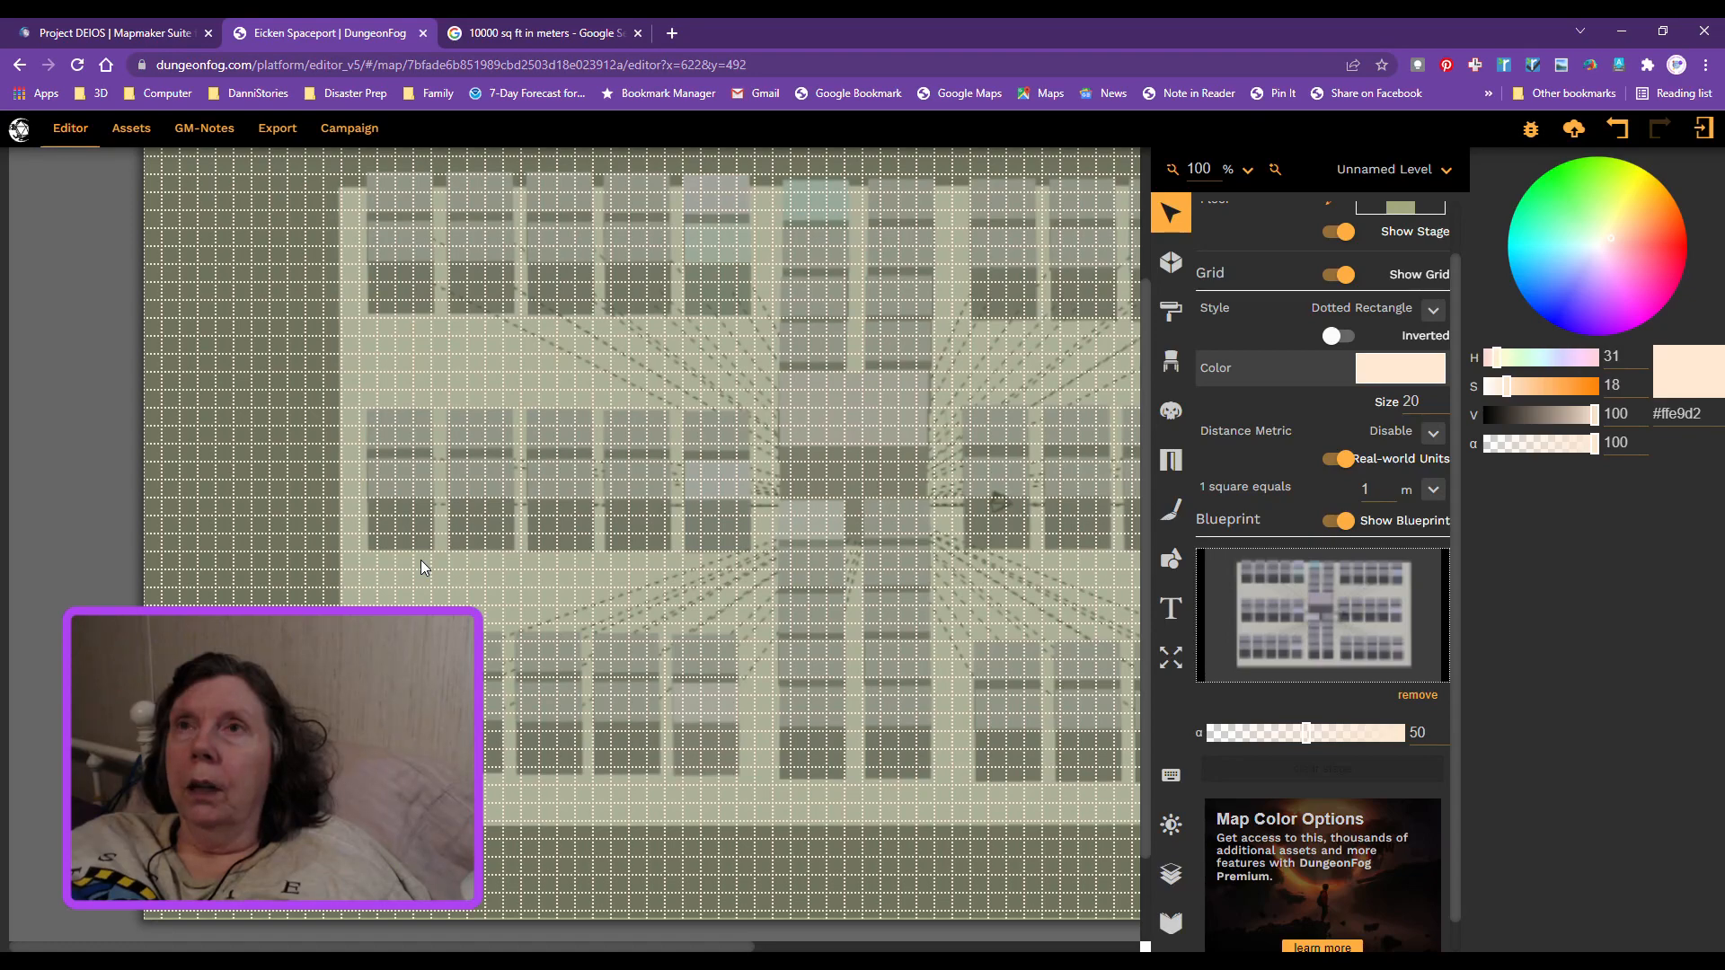
# Step: Try a real-world scale of 2 m per grid square
pyautogui.click(1373, 494)
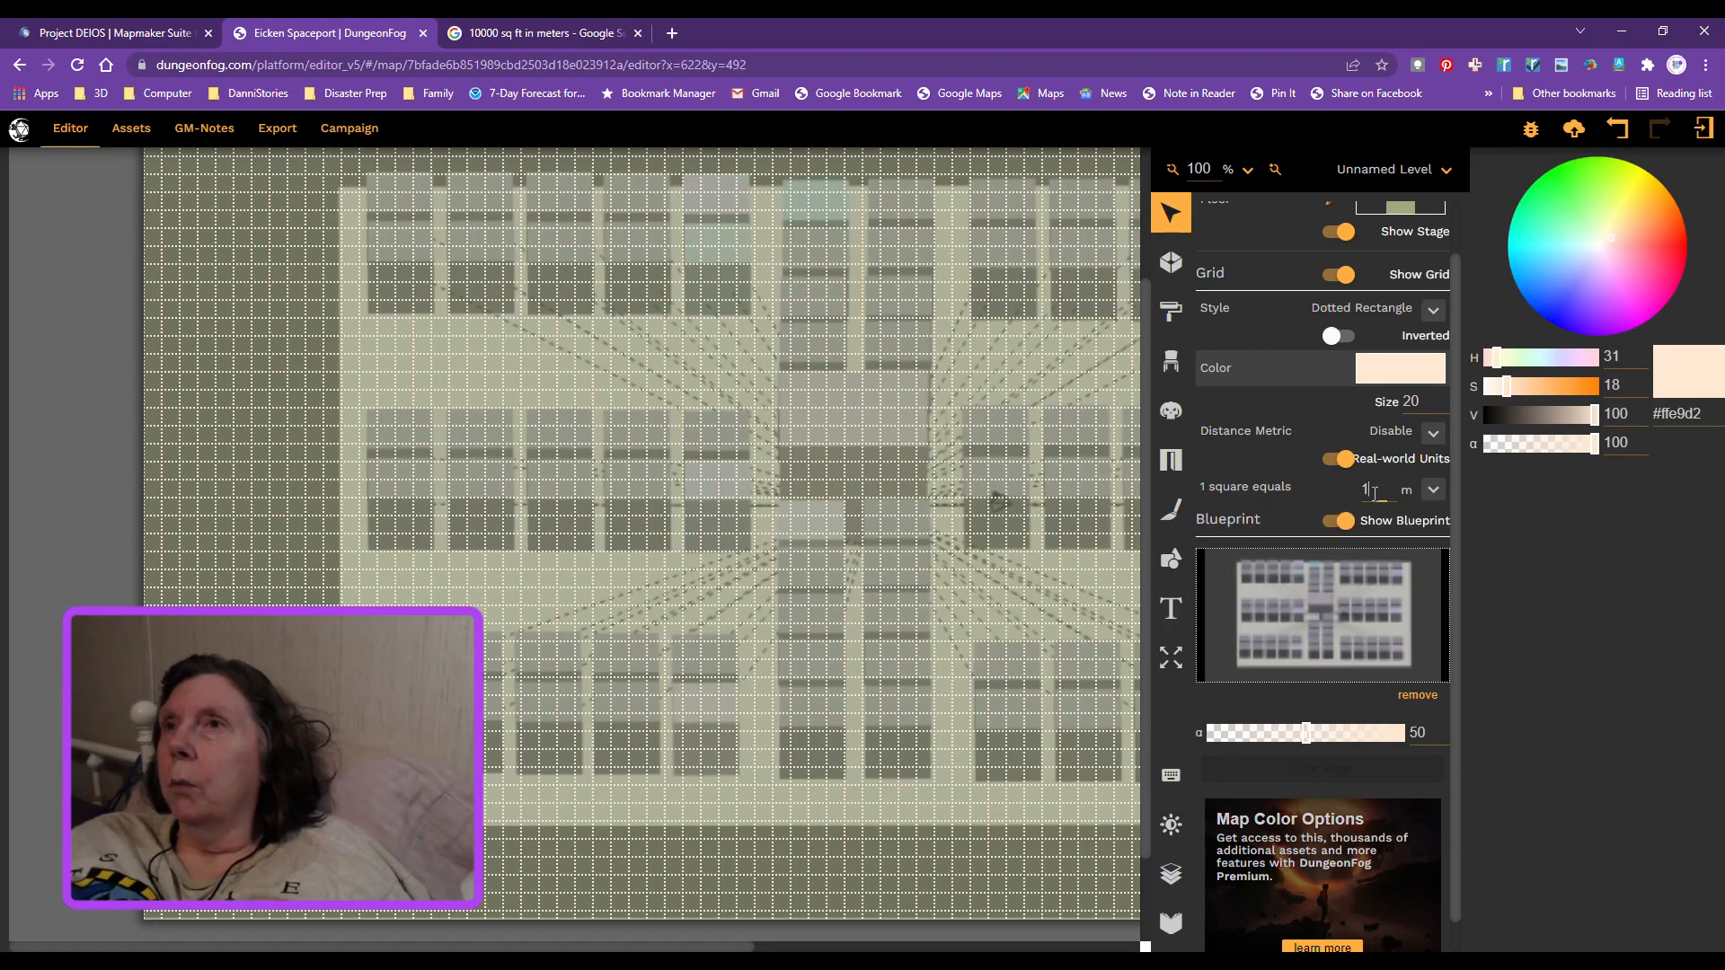
pyautogui.press('BackSpace')
pyautogui.write('2')
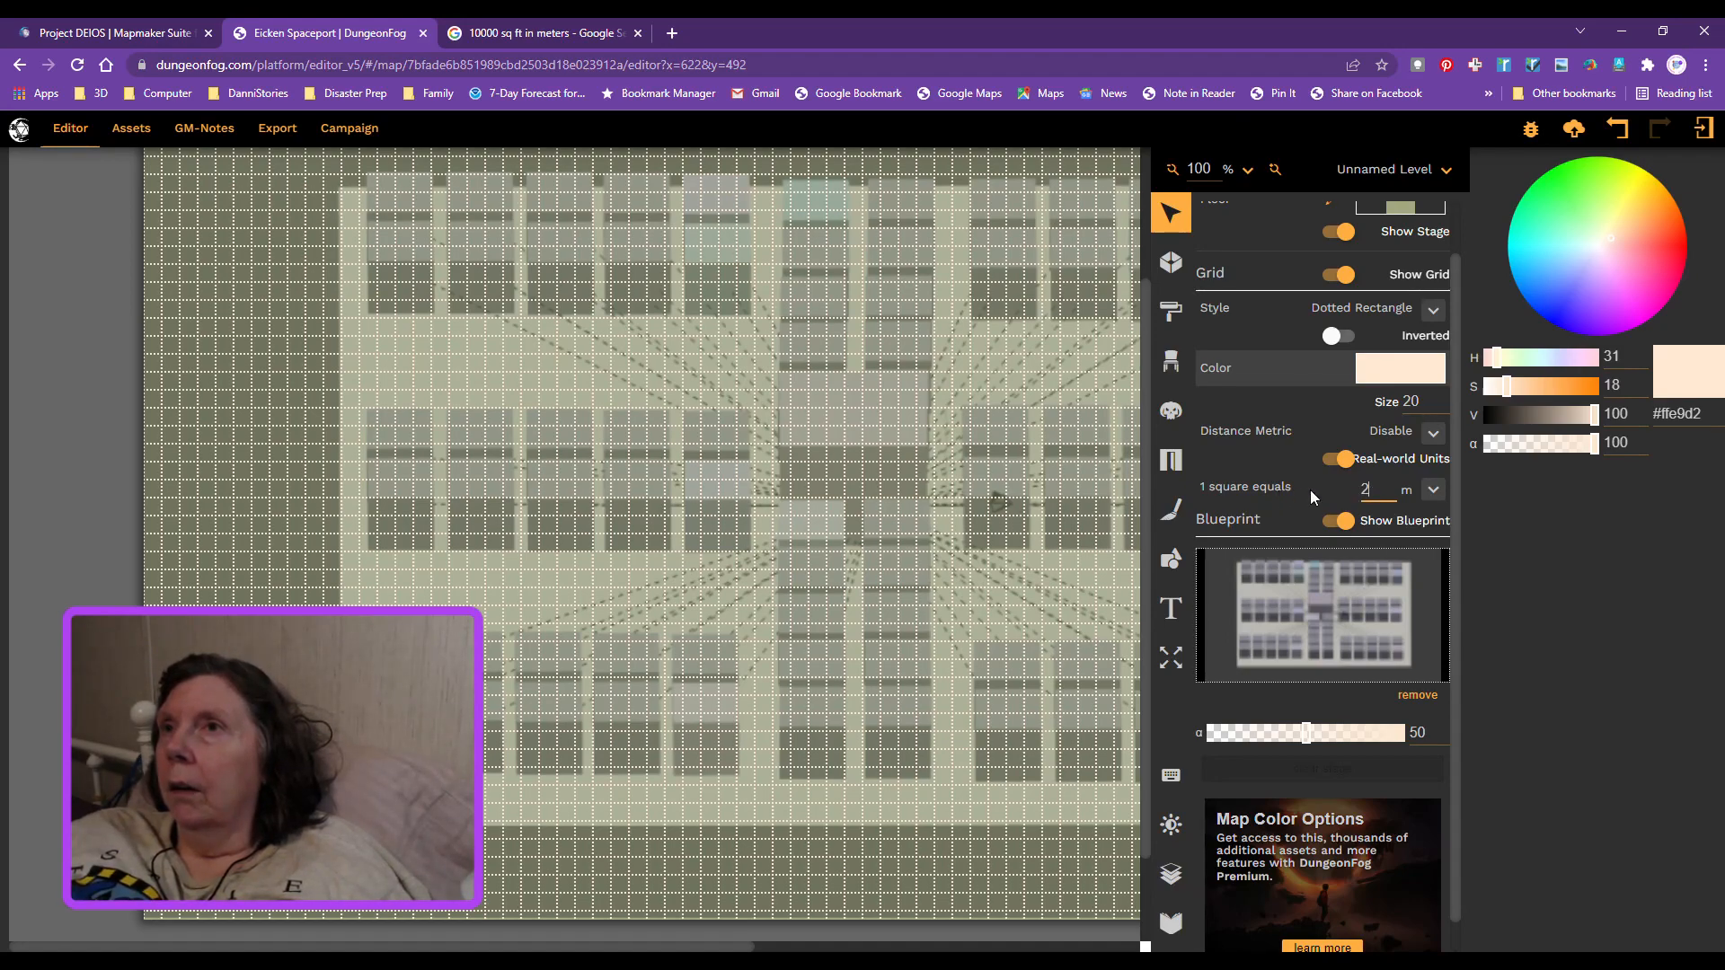
pyautogui.press('BackSpace')
pyautogui.write('2')
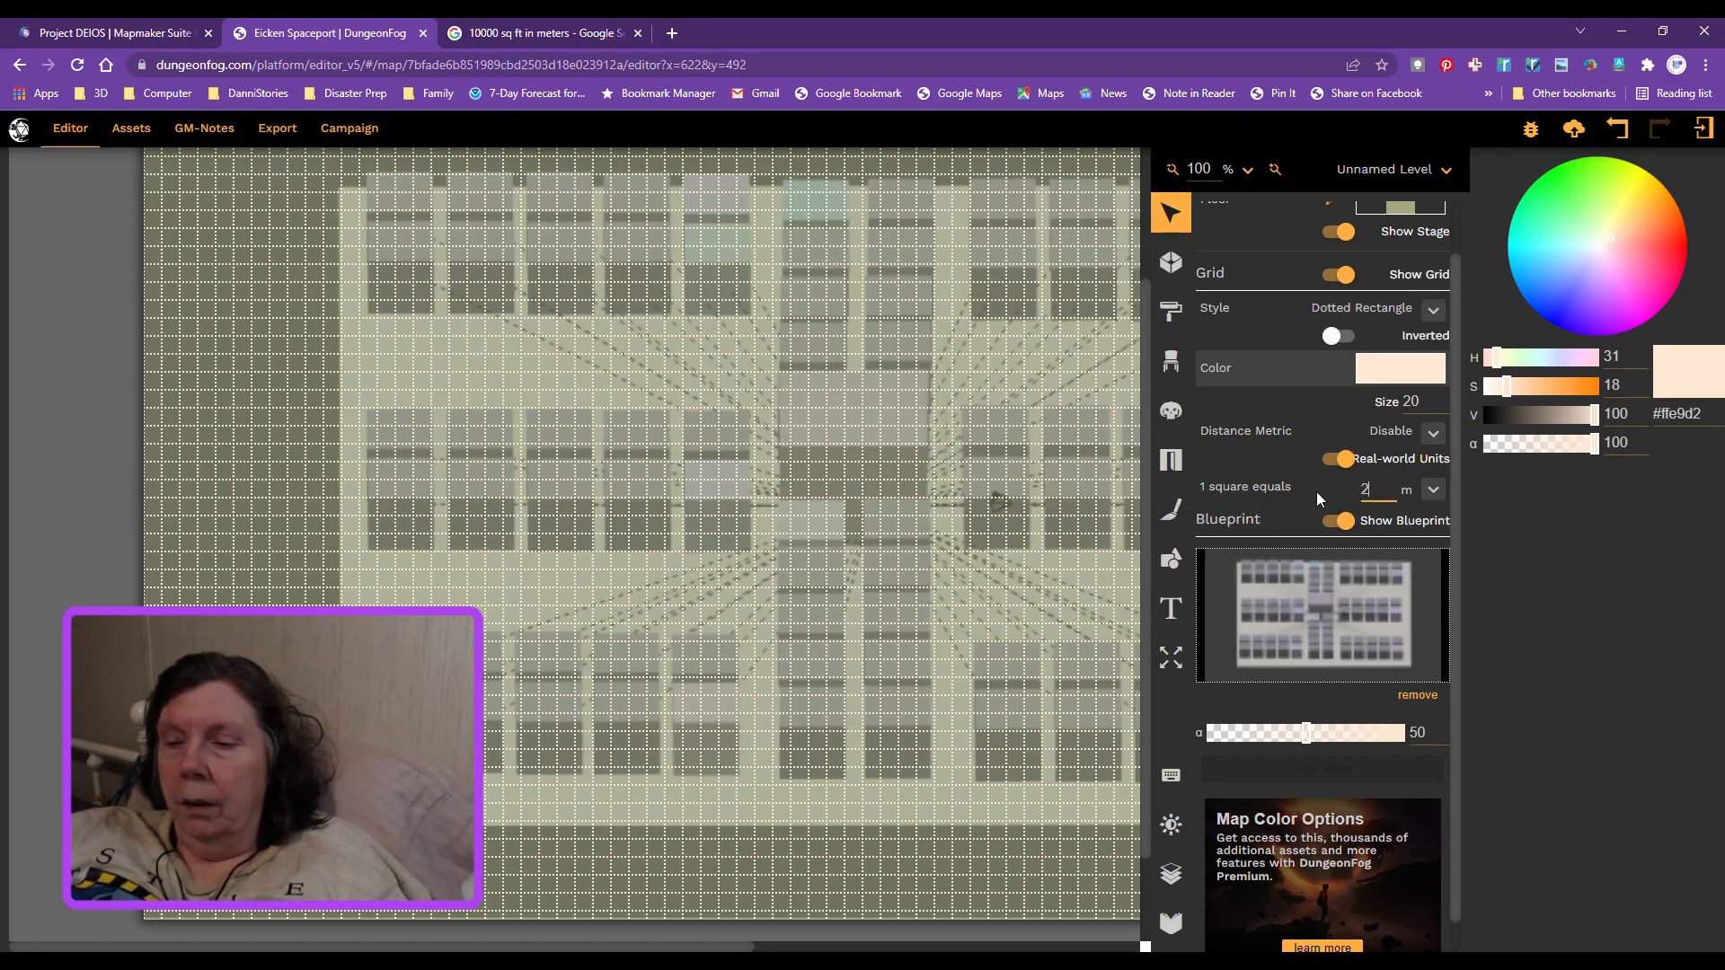
pyautogui.press('Return')
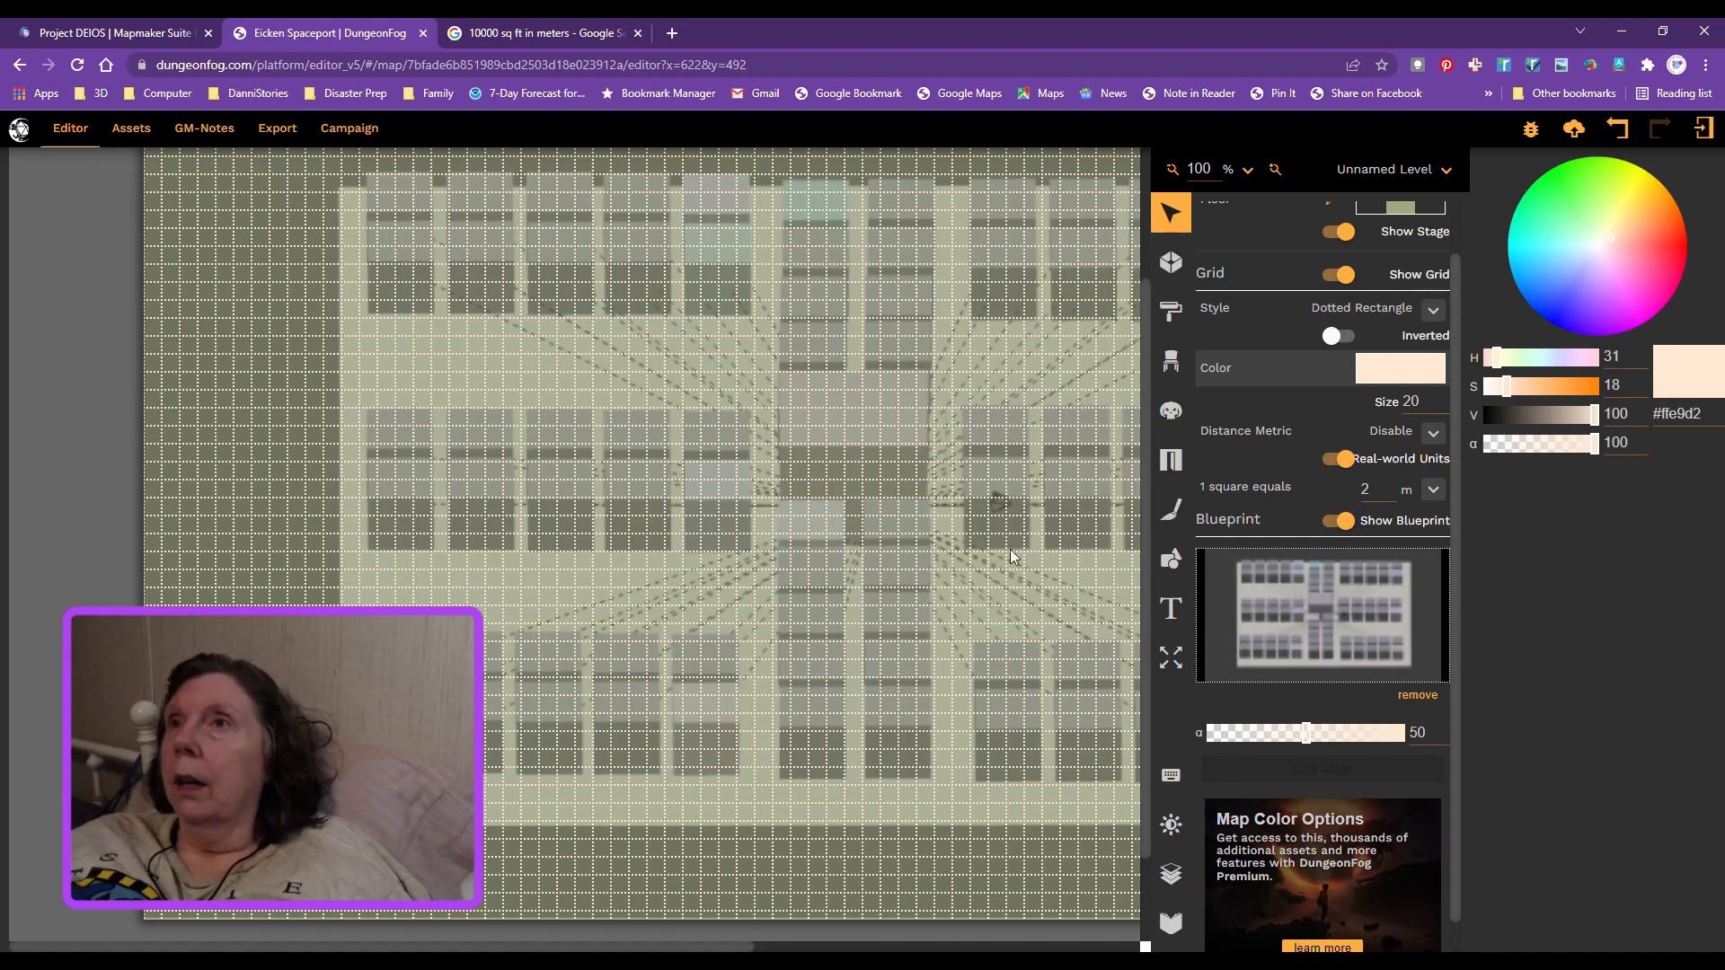
# Step: Set one grid square to equal 25 m and save the map
pyautogui.click(1385, 491)
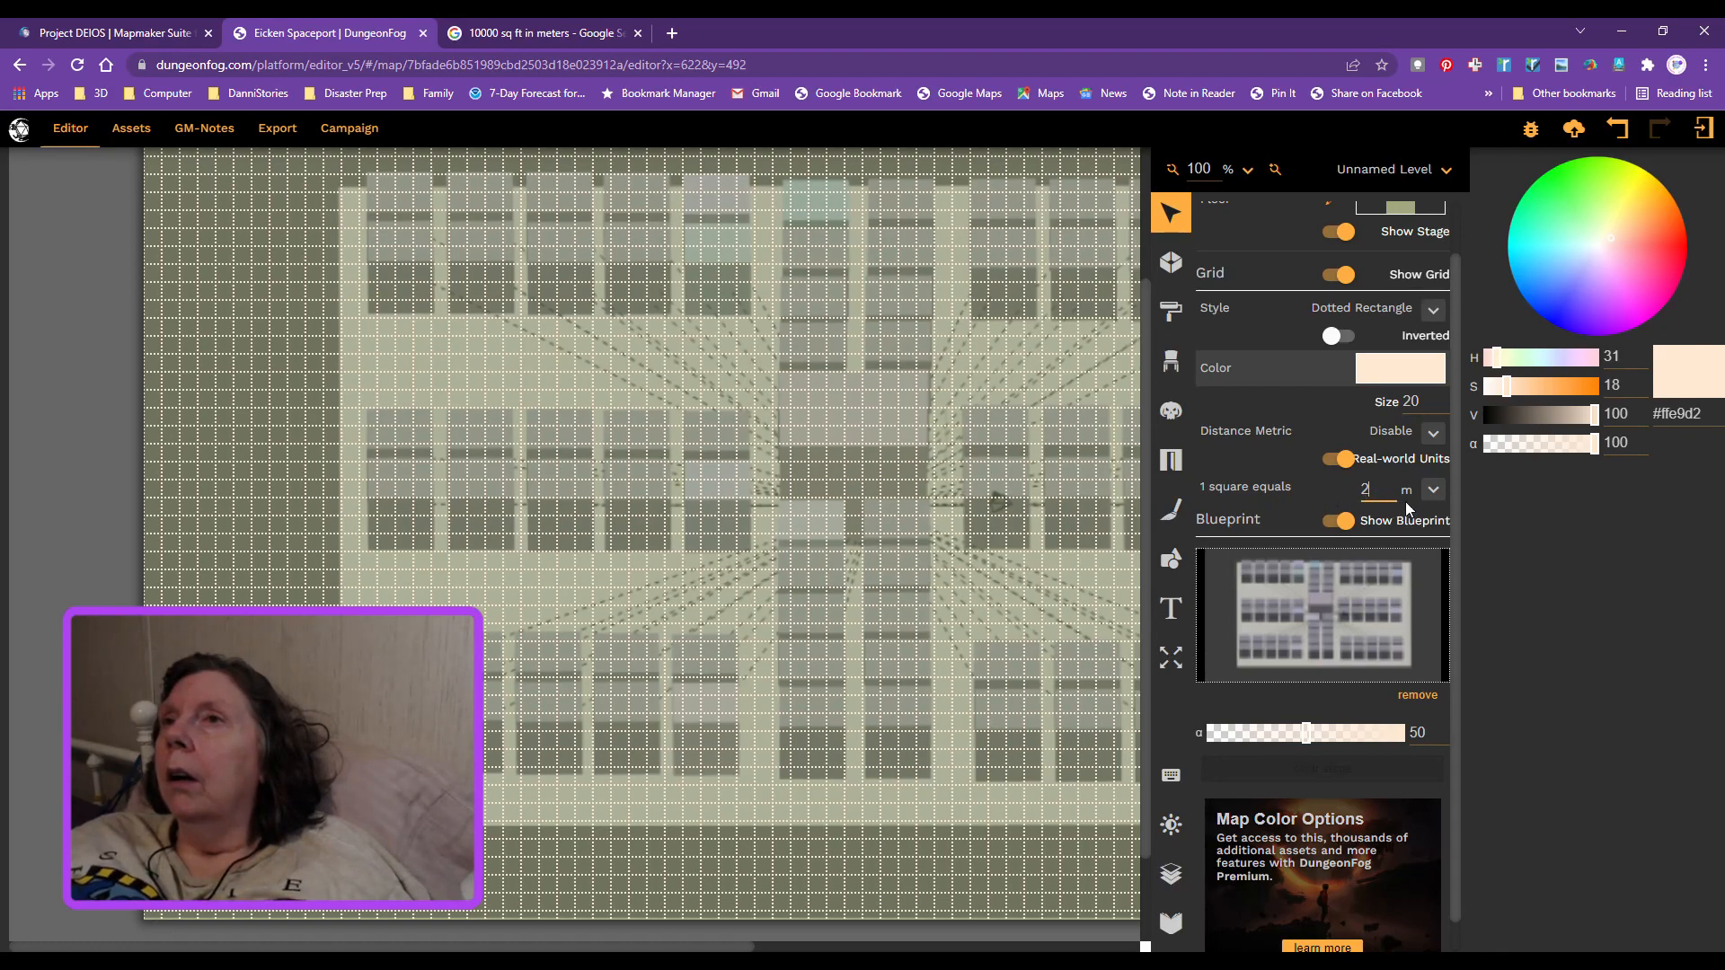
pyautogui.write('5')
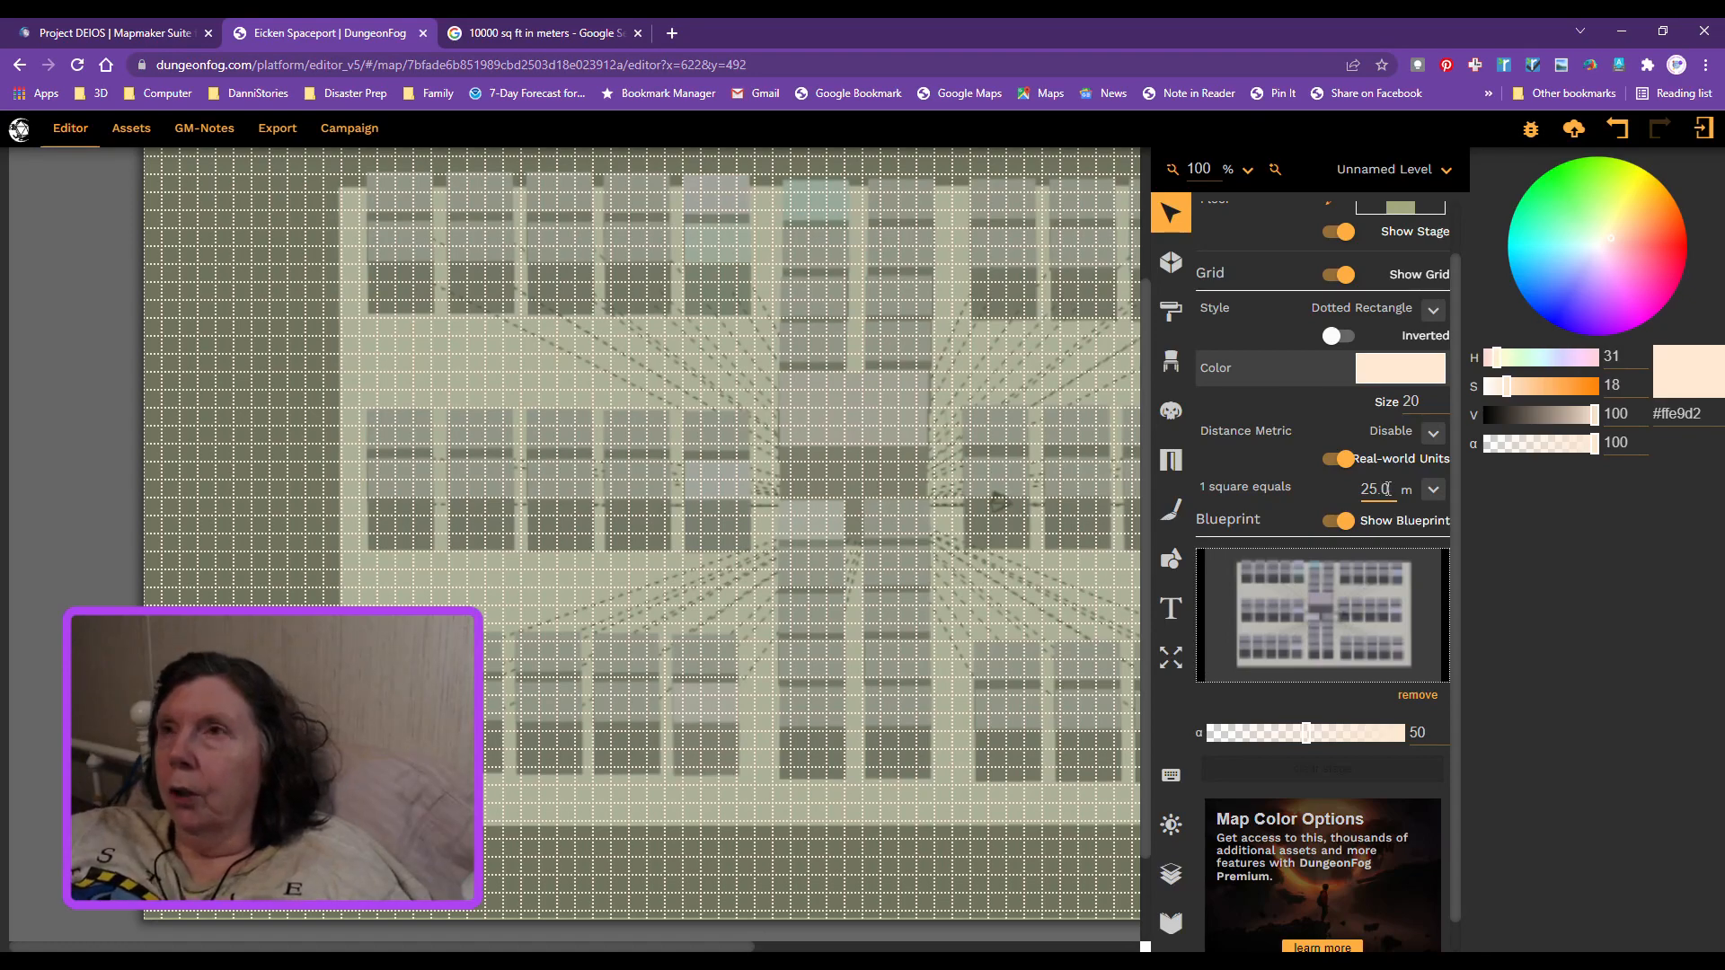
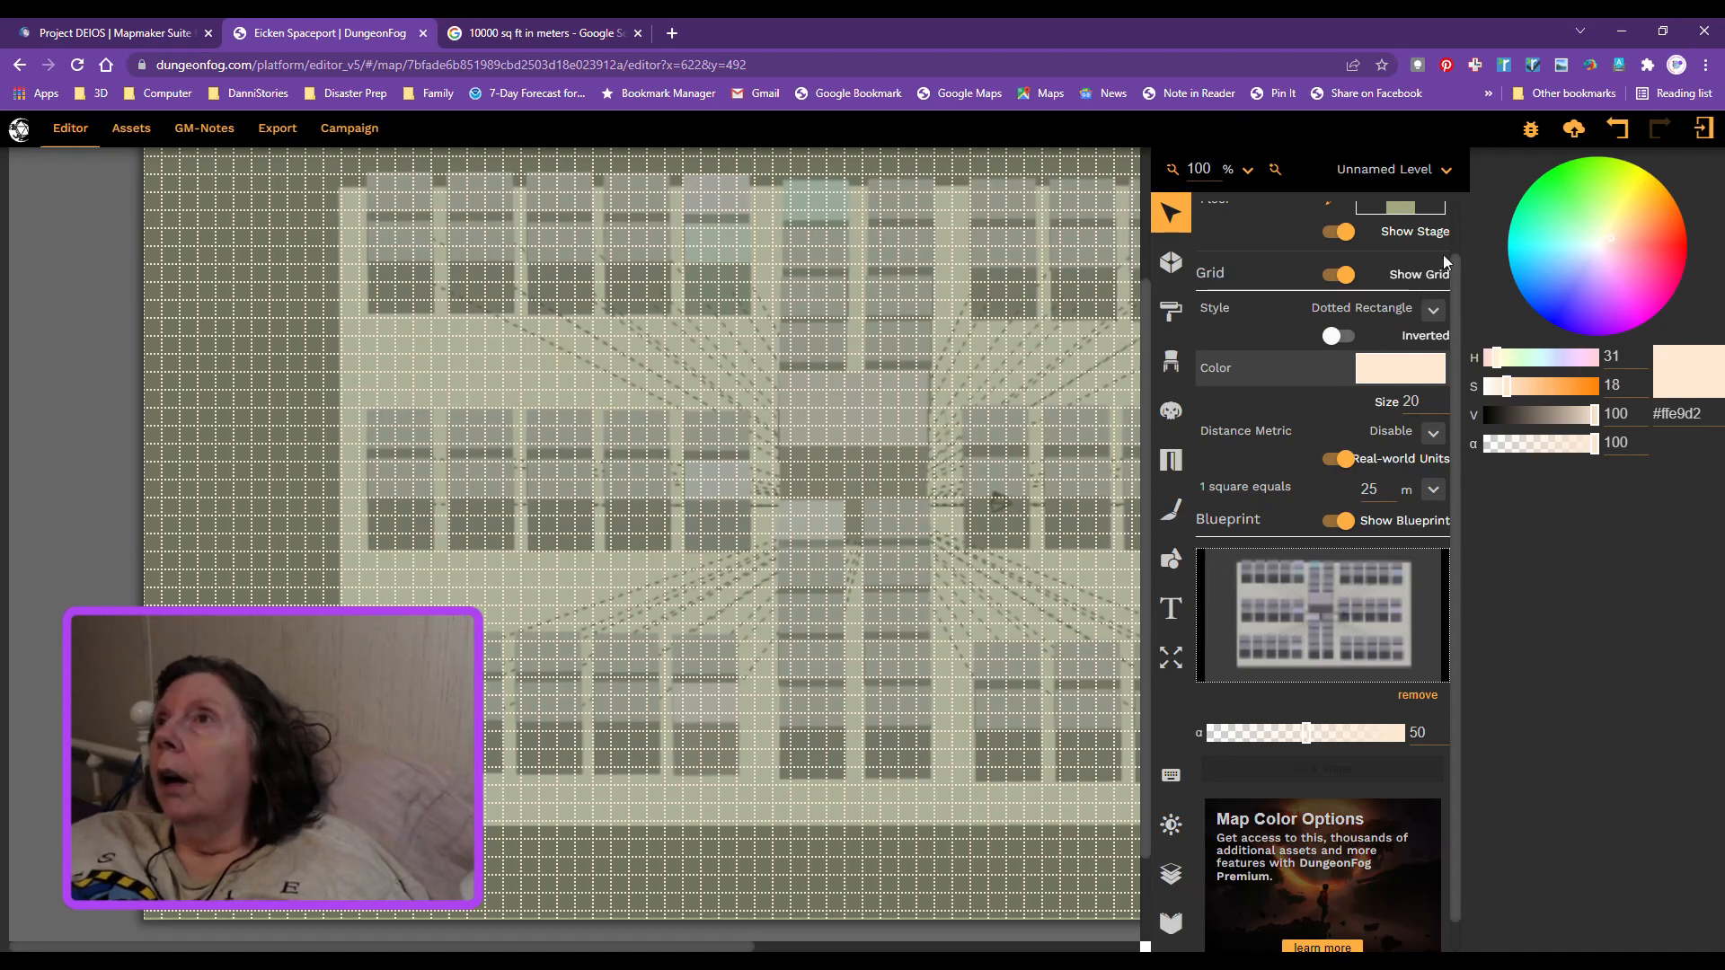
pyautogui.click(1578, 131)
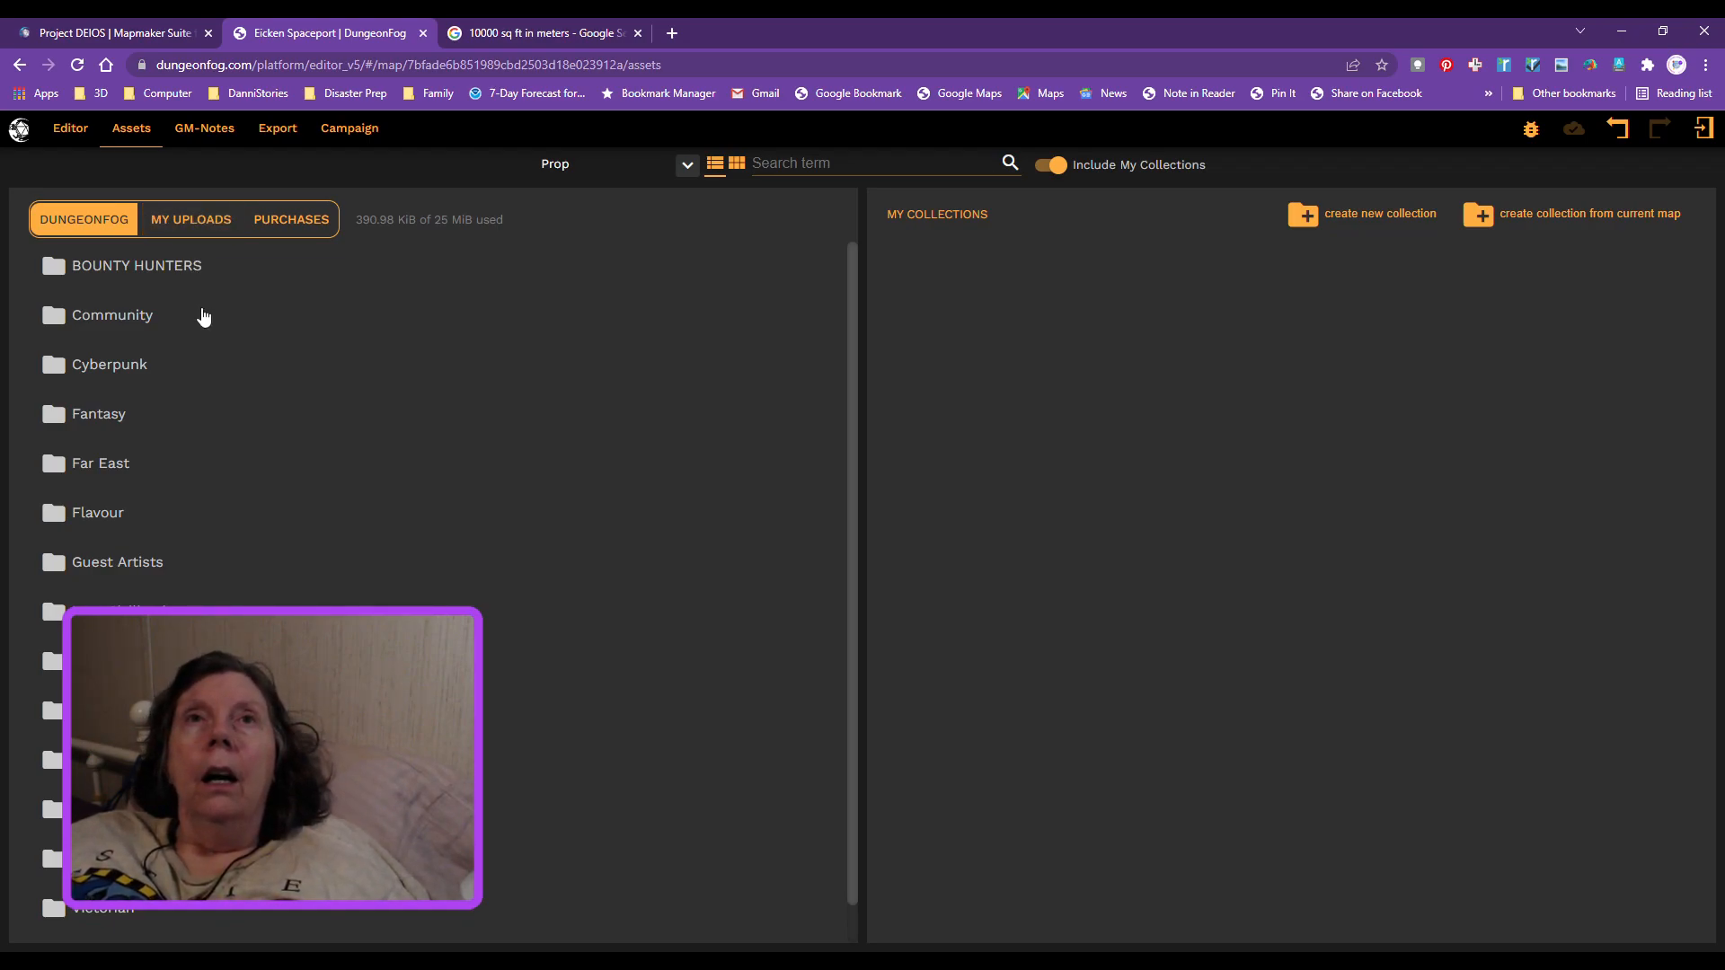
# Step: Examine the Community props in the asset library, expanding the 2020 Pack, Modern and Outdoor groups
pyautogui.scroll(-1, 205, 343)
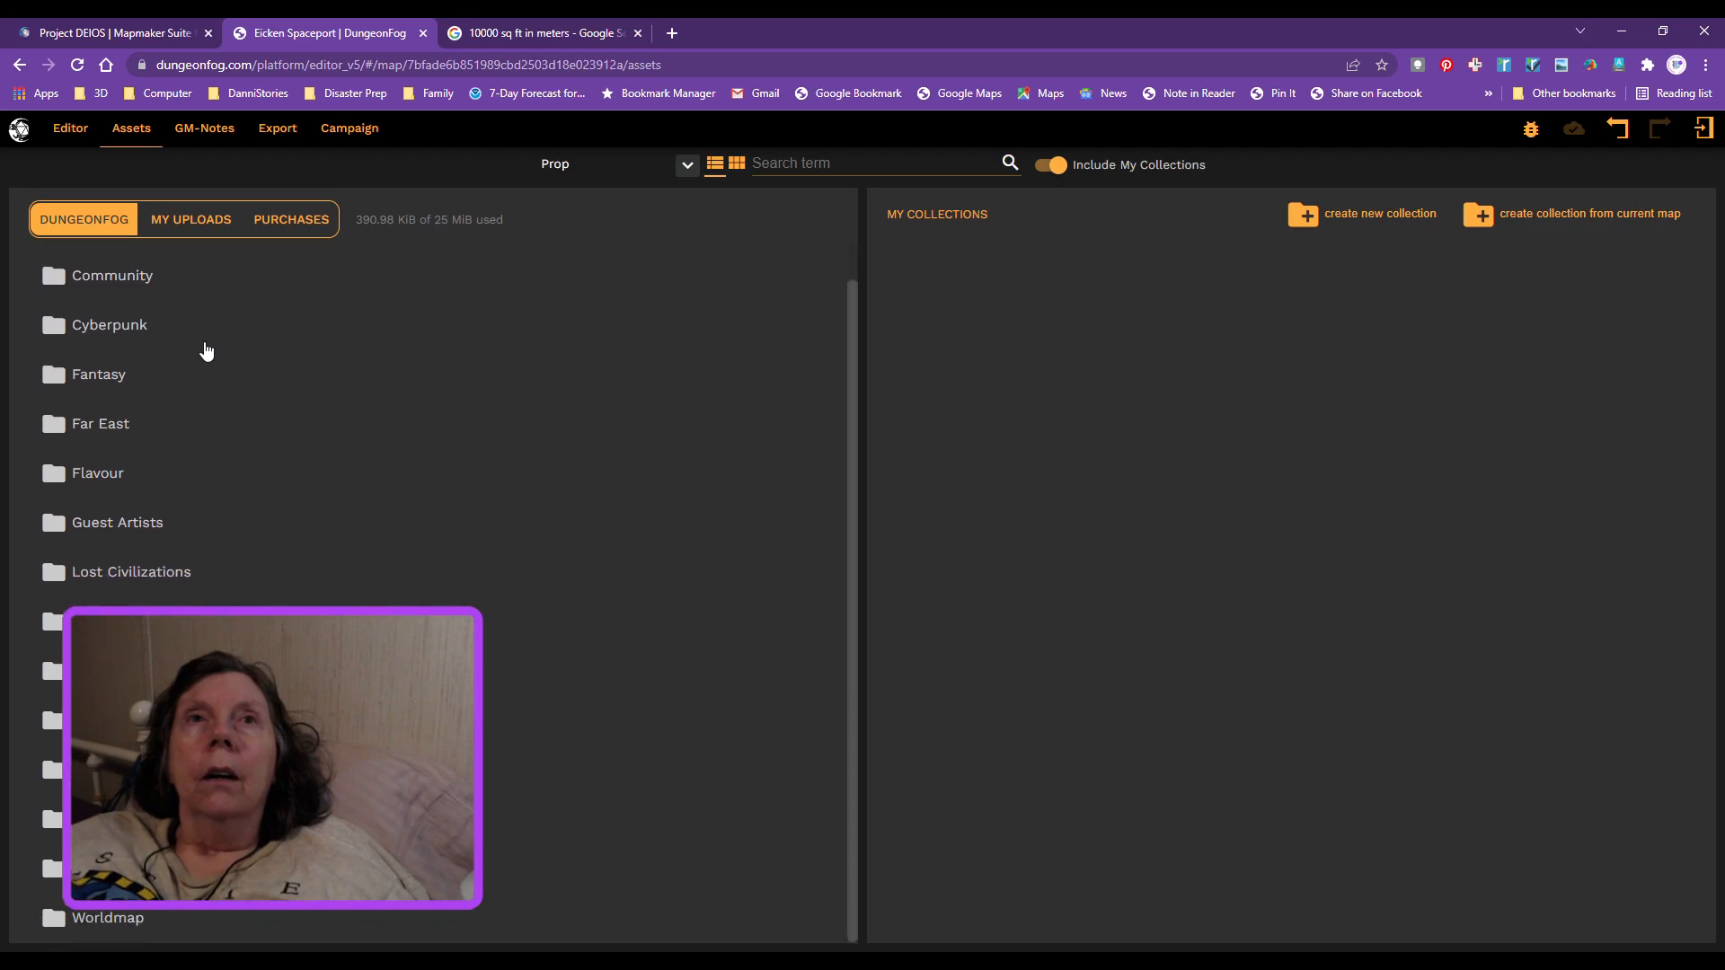
pyautogui.click(54, 276)
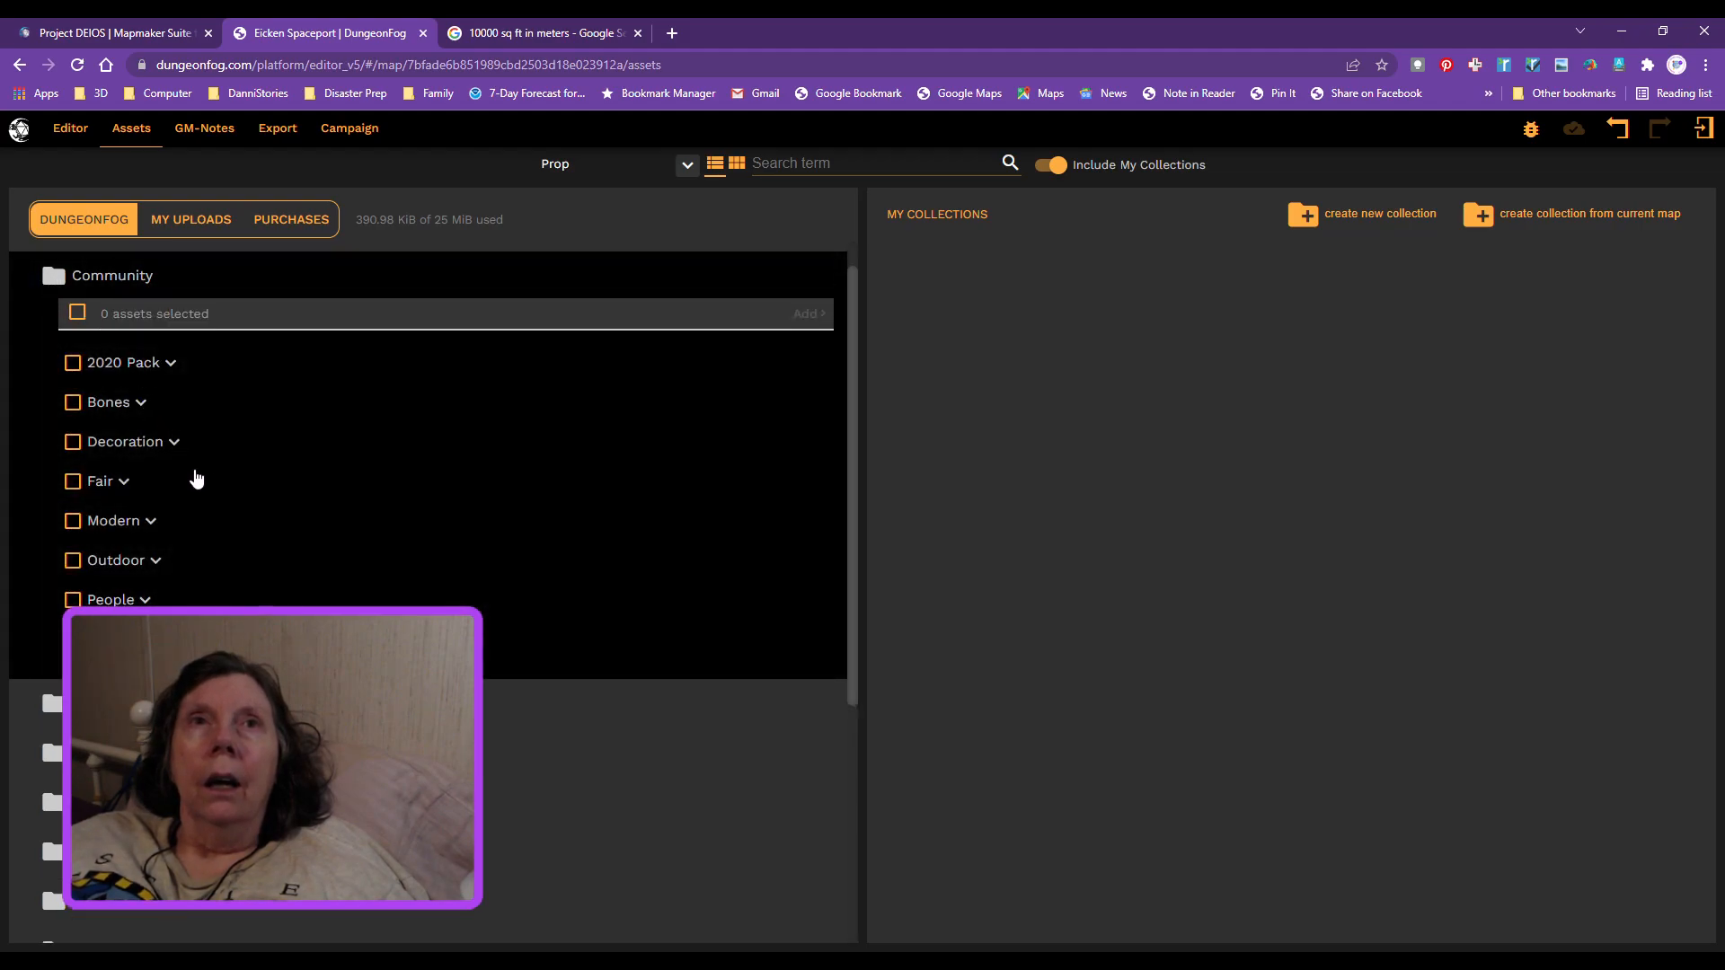
pyautogui.click(170, 363)
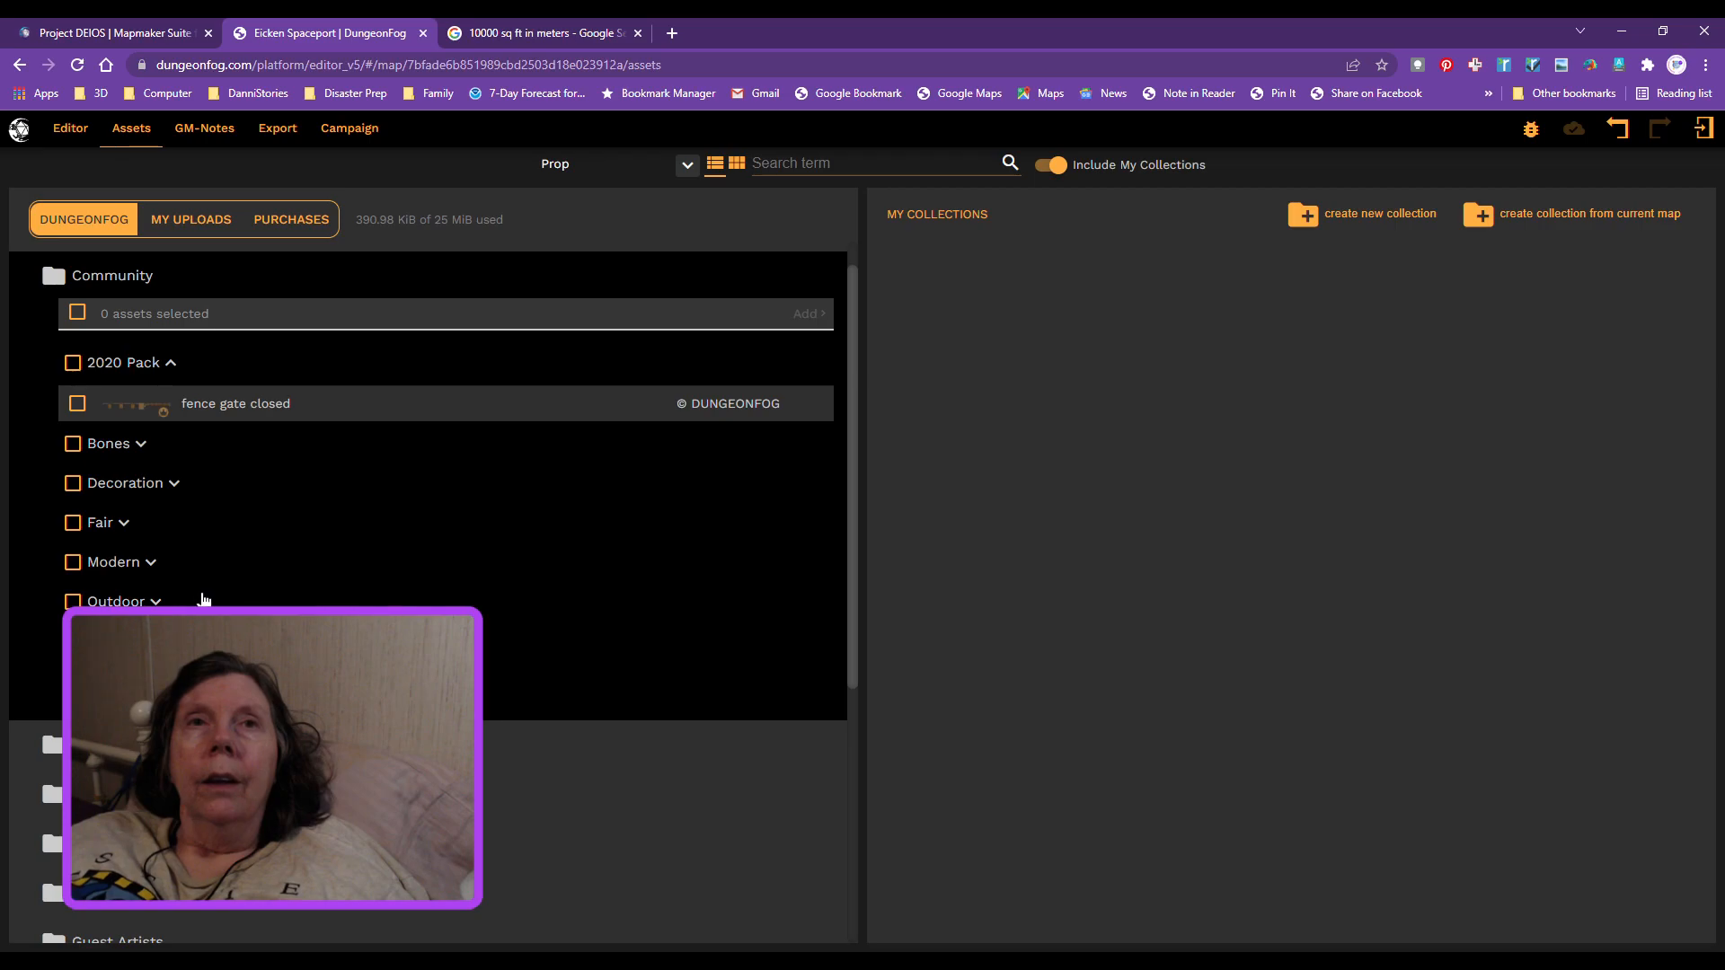
pyautogui.click(151, 565)
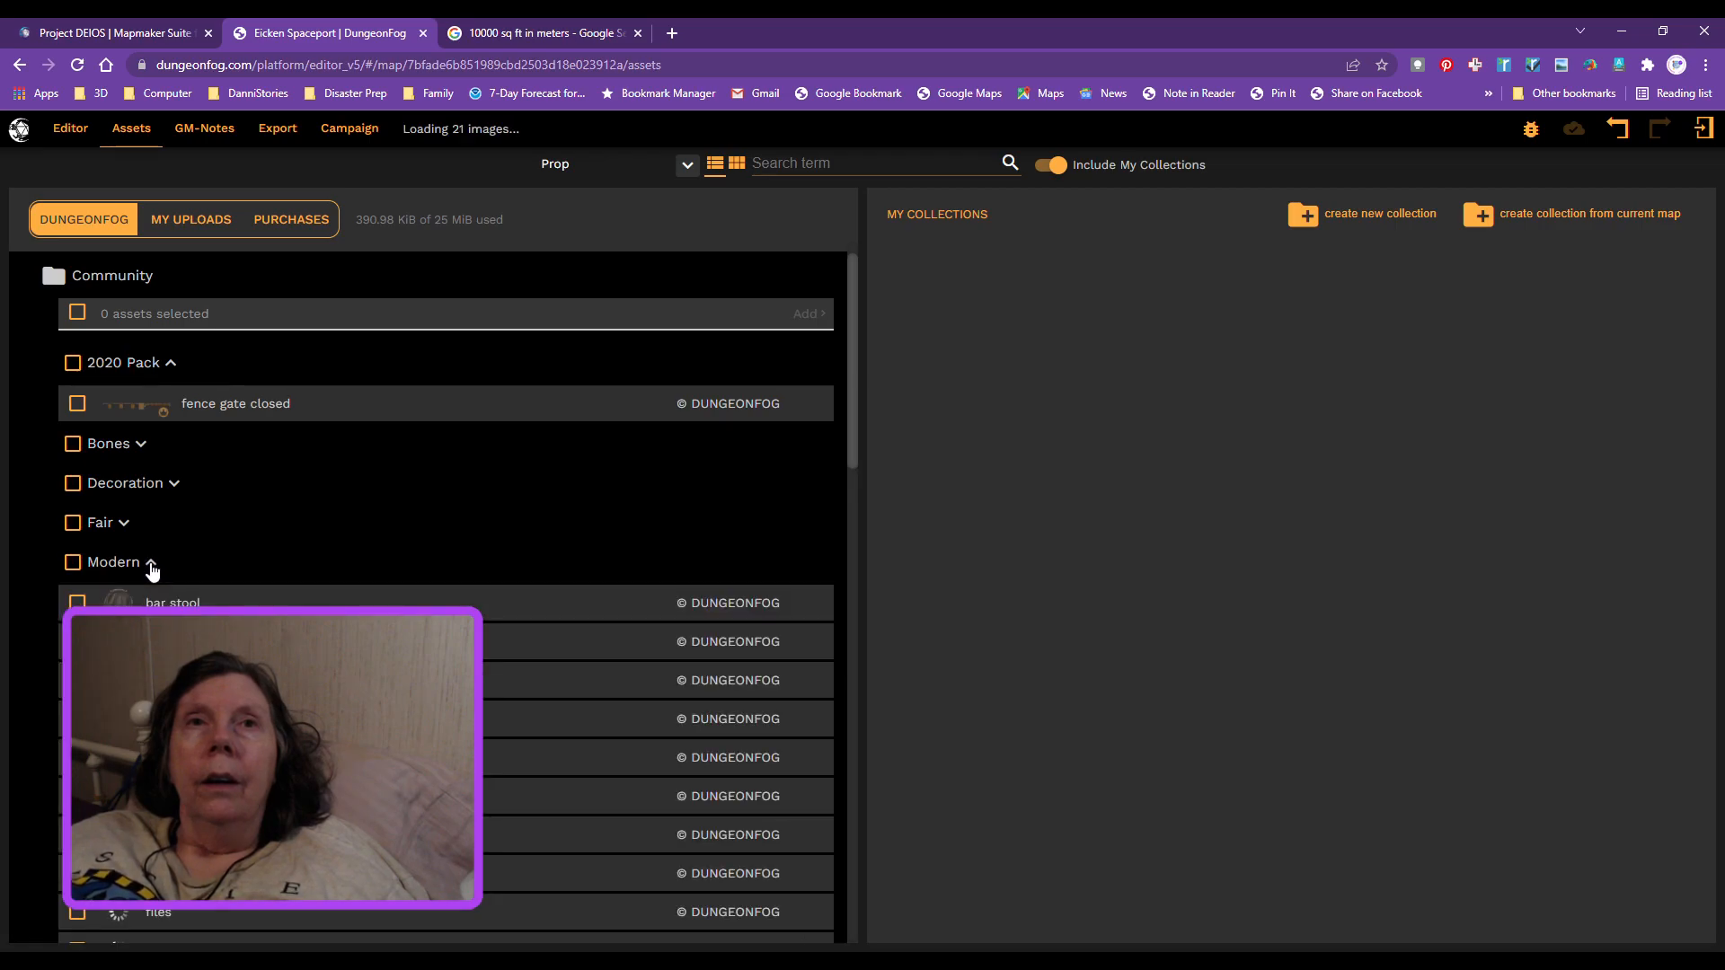
pyautogui.scroll(-5, 431, 593)
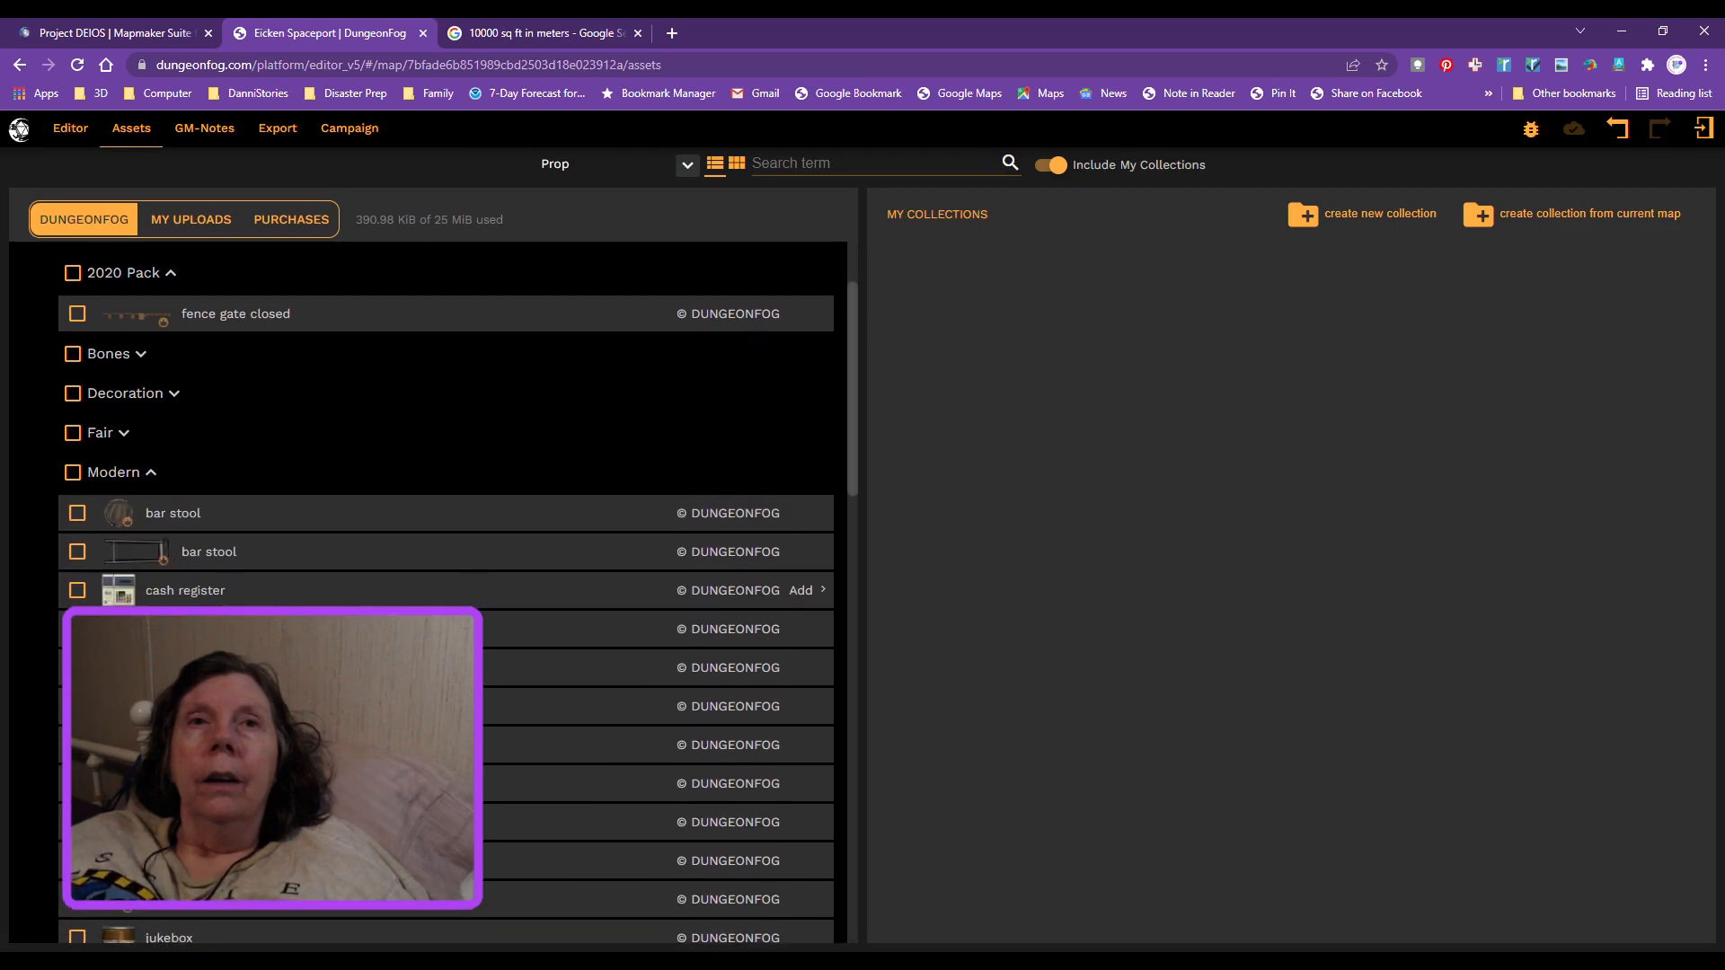
pyautogui.scroll(-4, 431, 688)
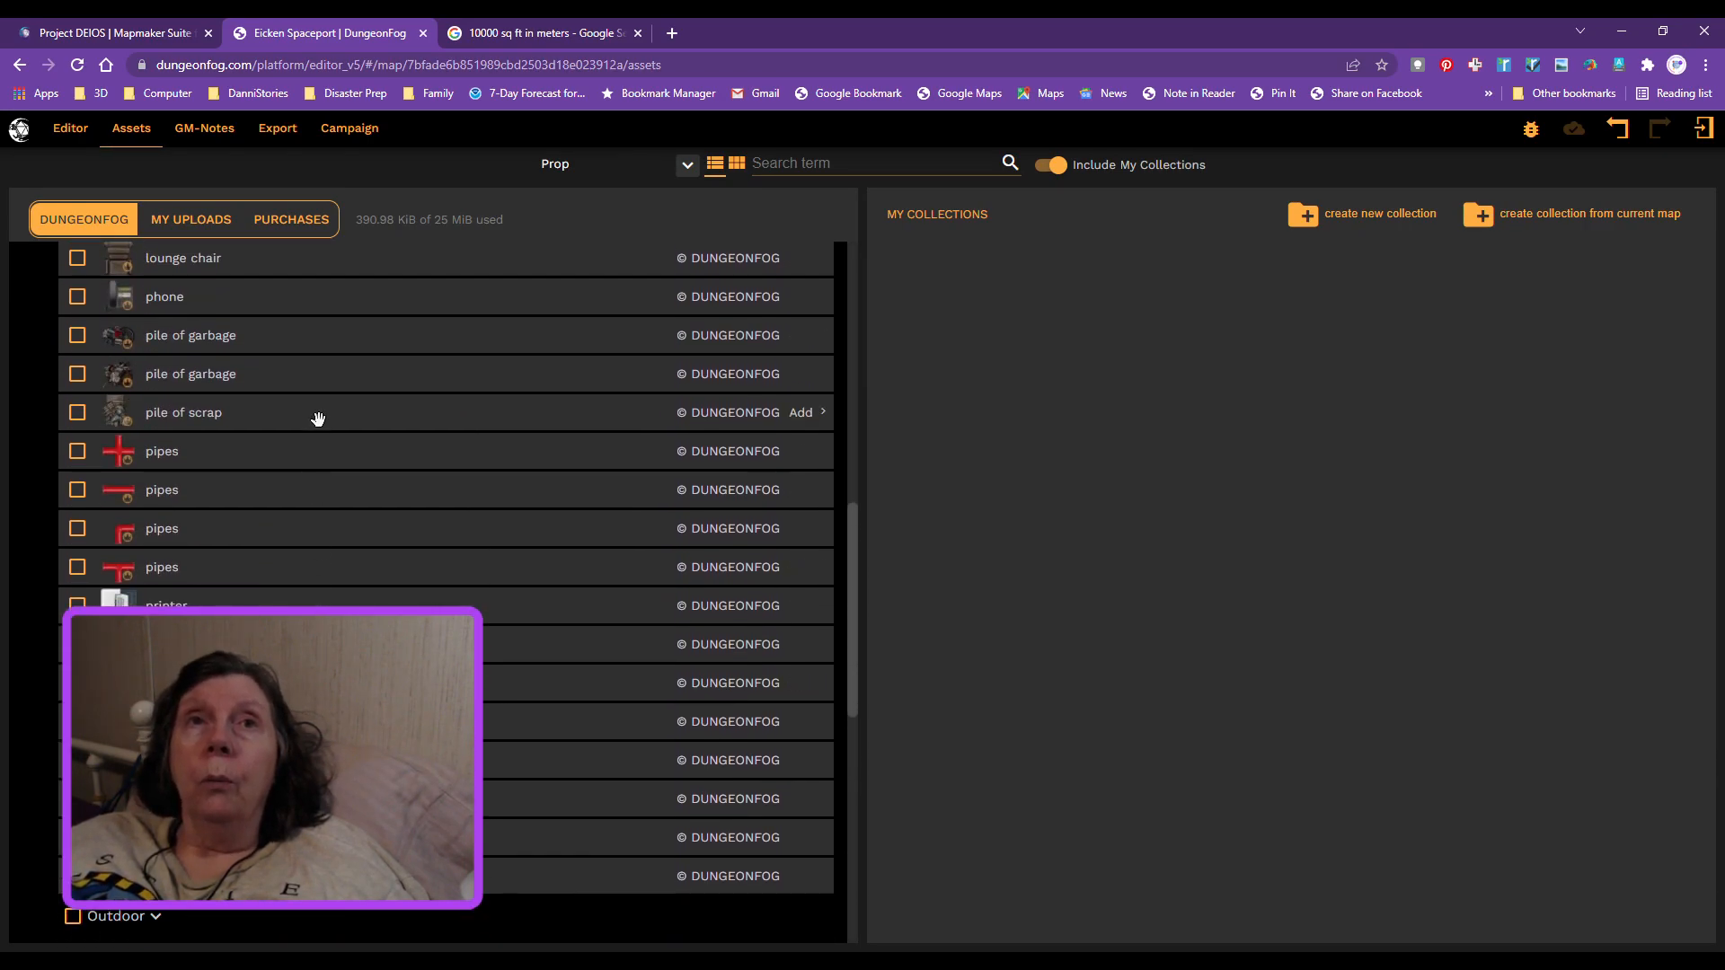
pyautogui.scroll(-3, 346, 575)
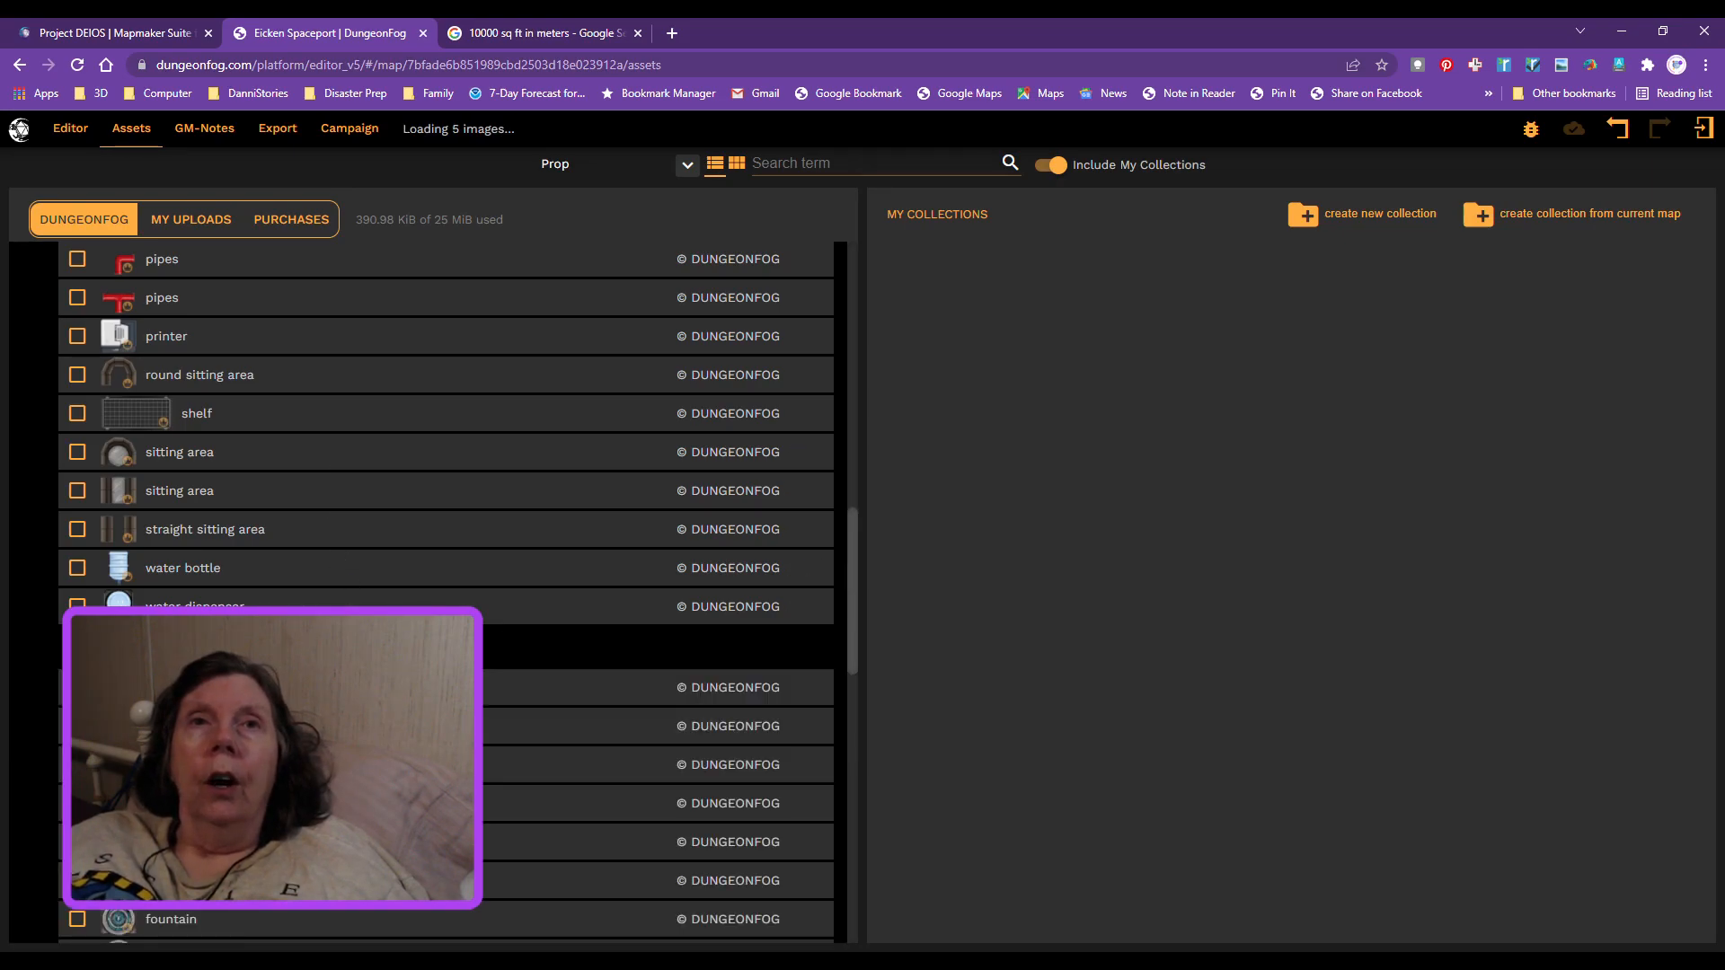
pyautogui.scroll(-3, 347, 688)
pyautogui.scroll(-1, 347, 688)
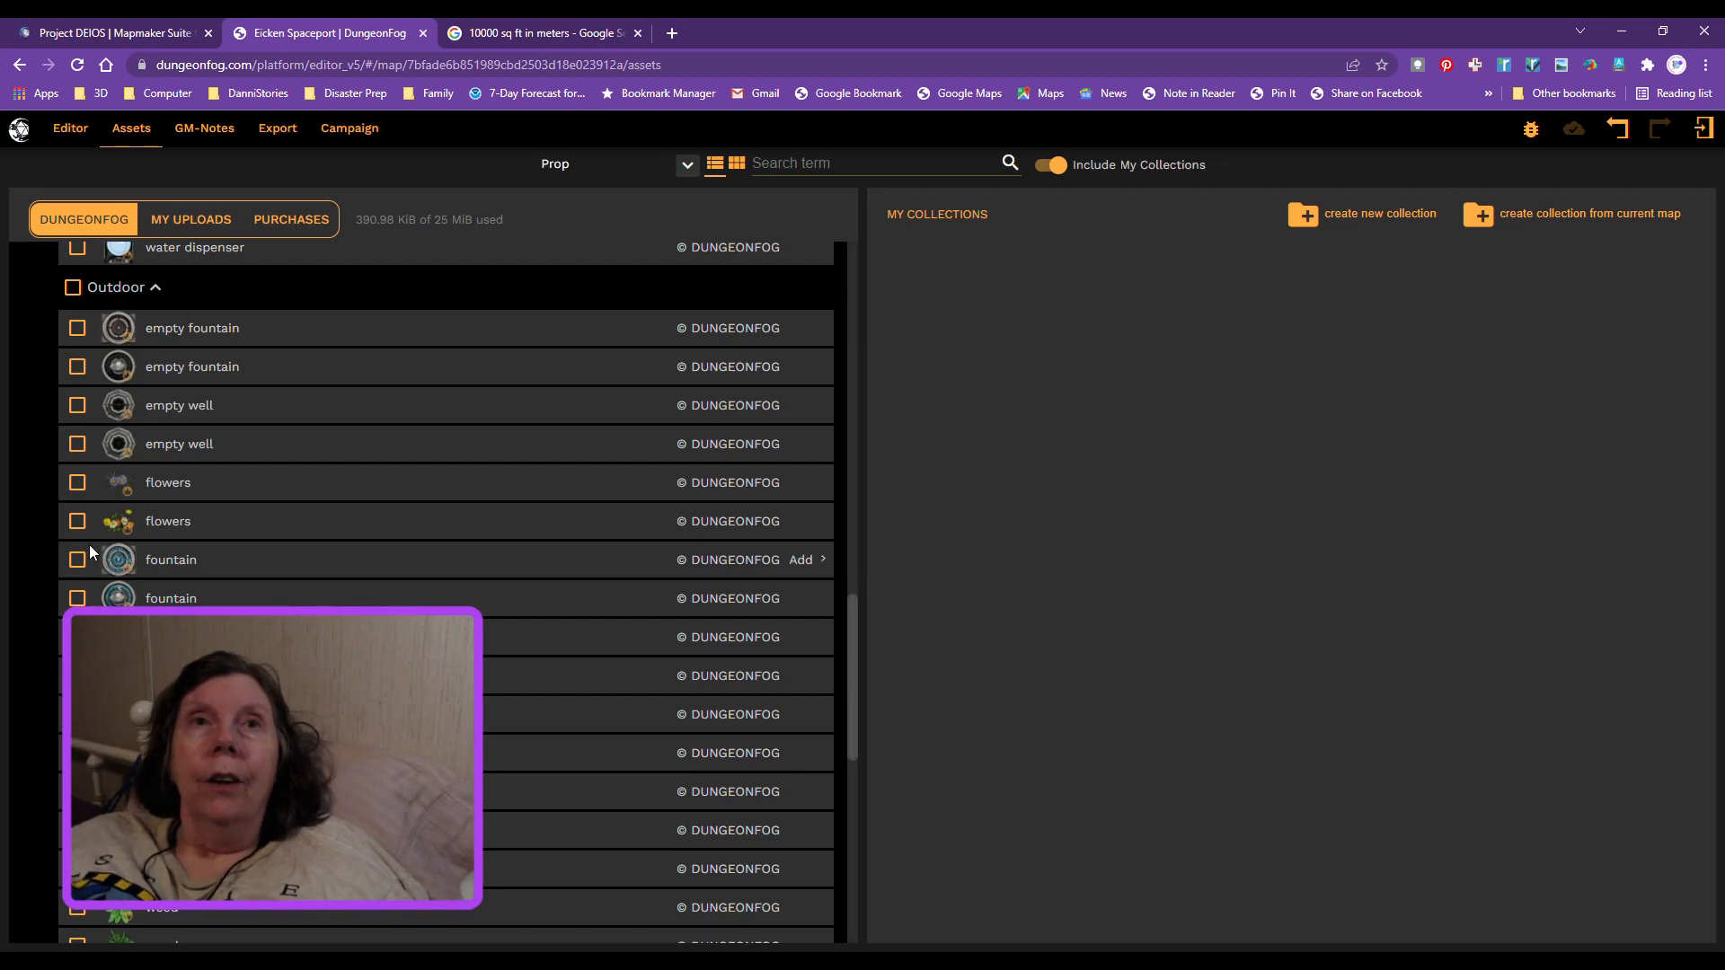
# Step: Select the yellow flowers among the Outdoor props and all props in the People group
pyautogui.click(77, 522)
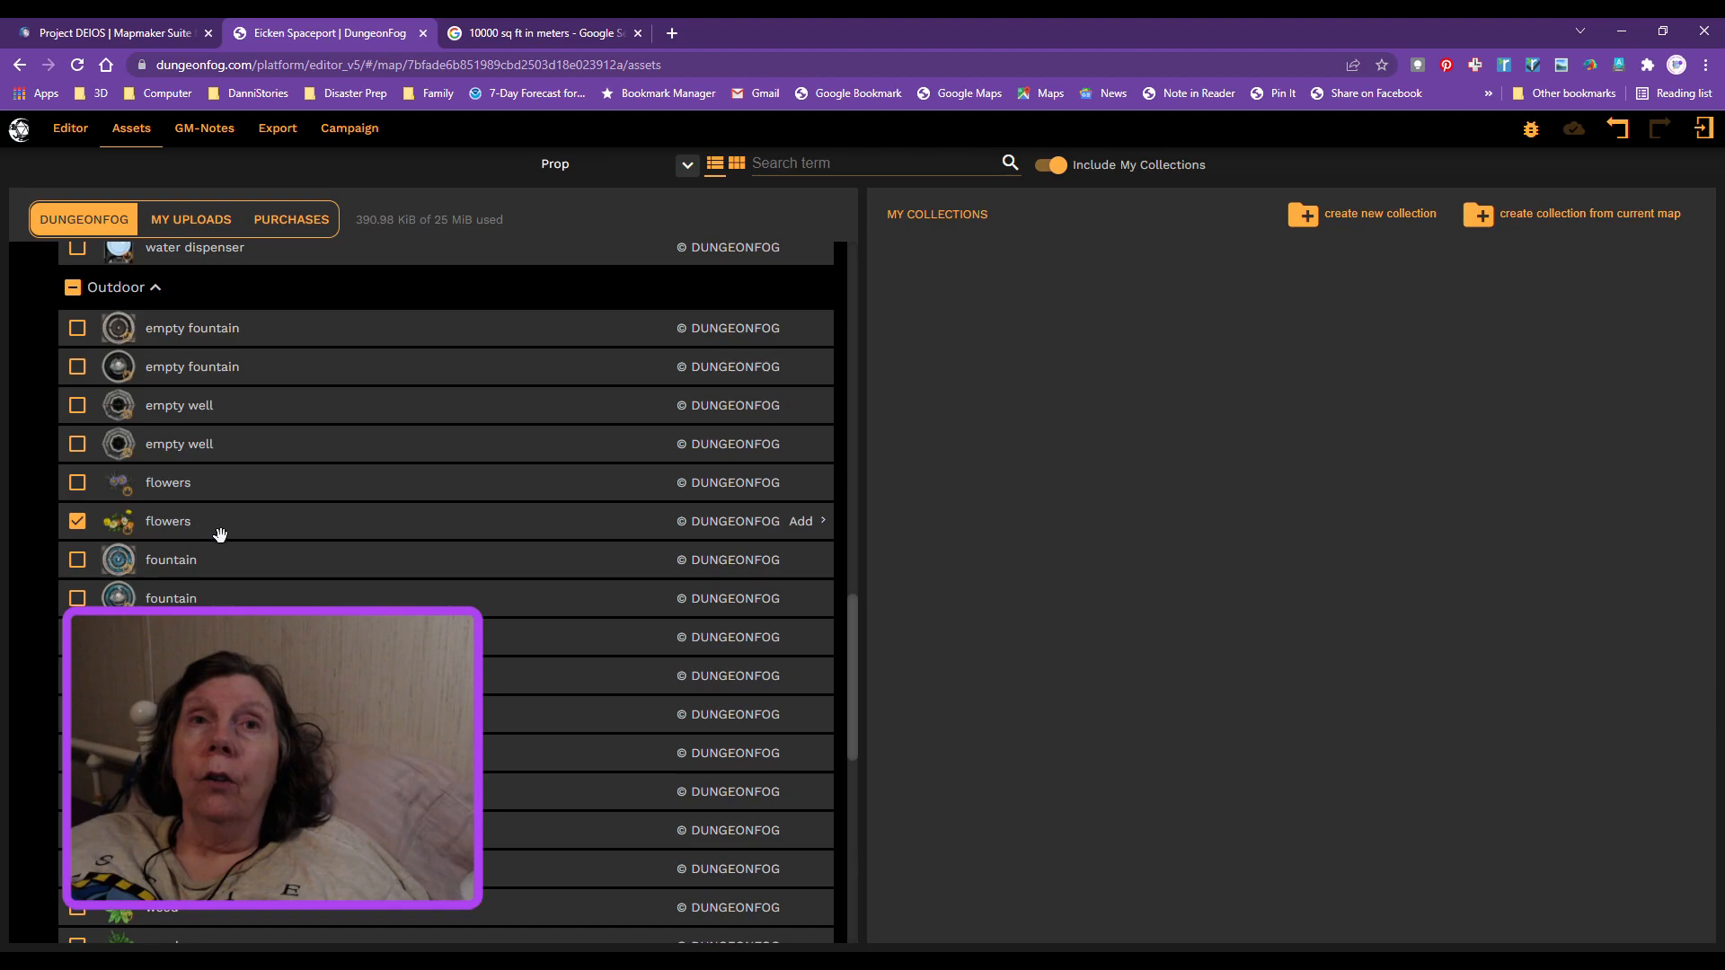
pyautogui.scroll(-1, 288, 638)
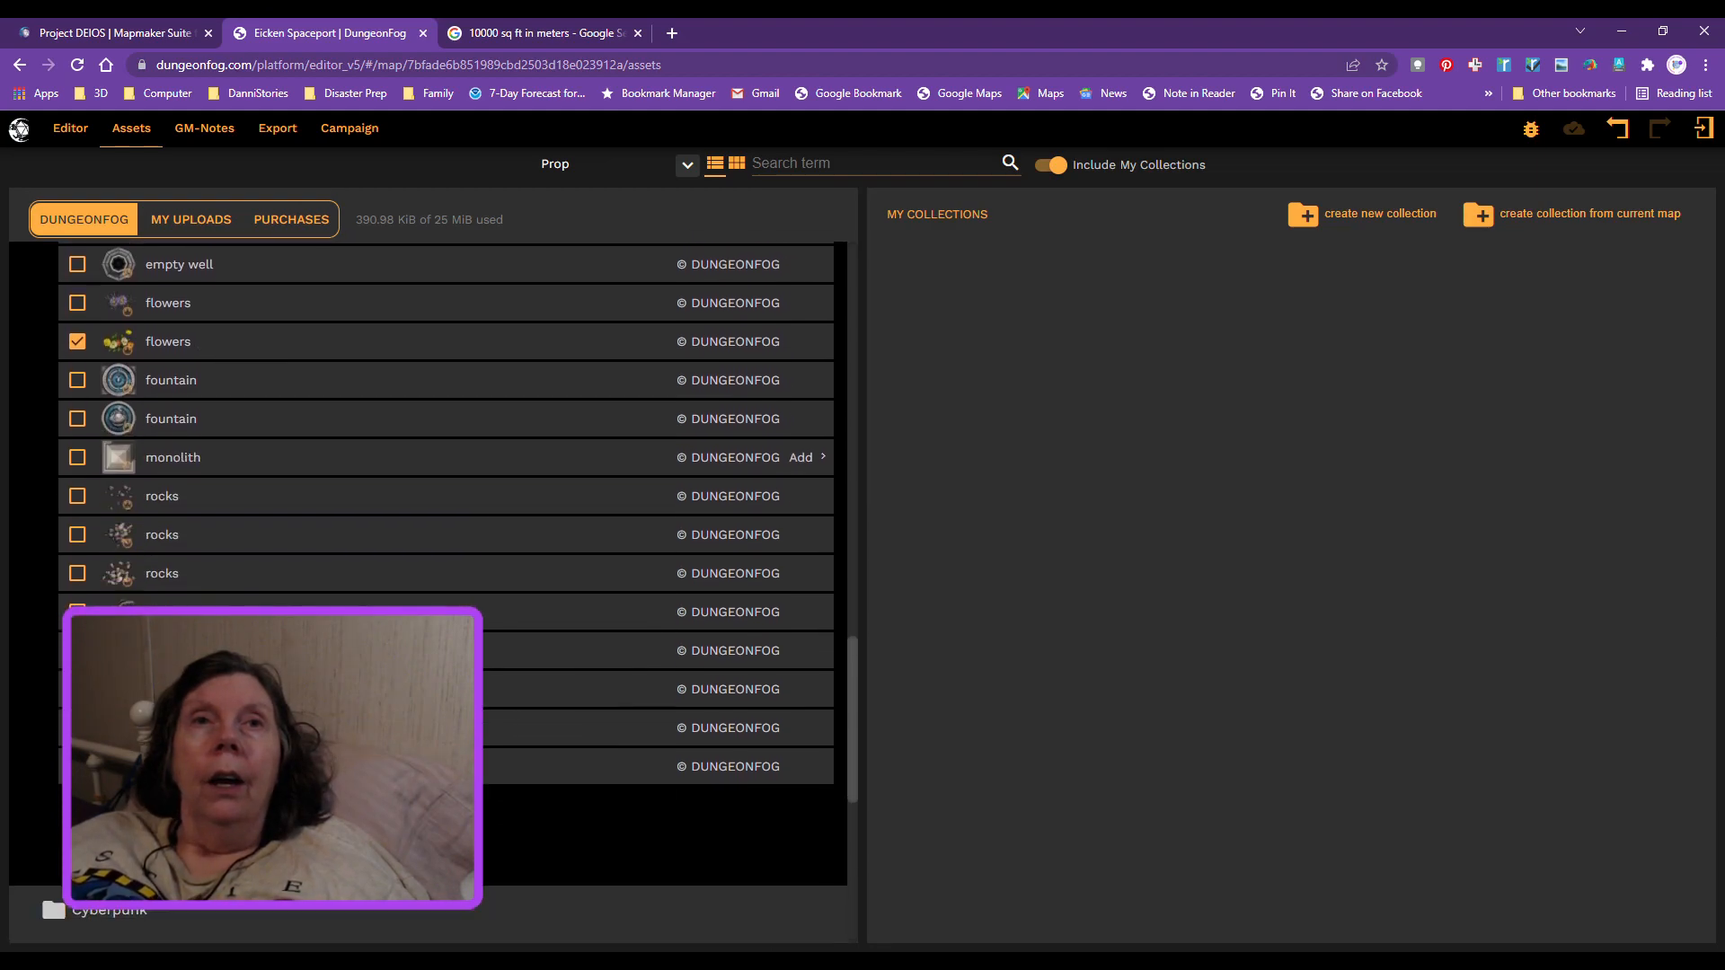
pyautogui.scroll(-2, 764, 557)
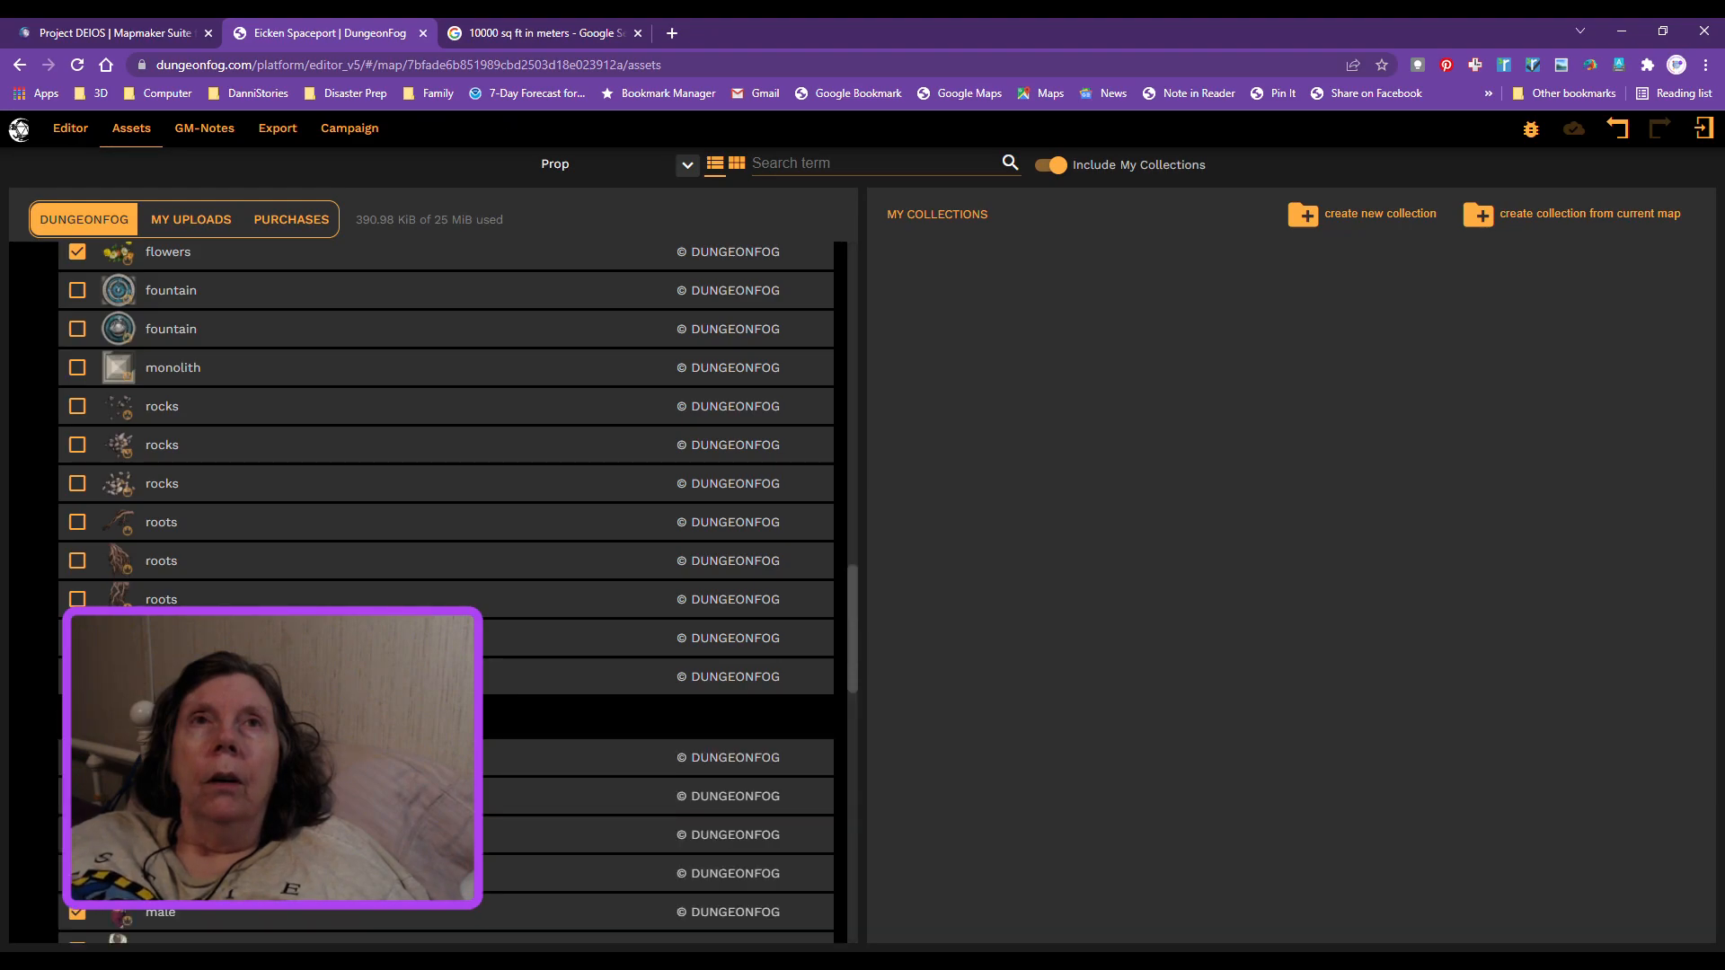
pyautogui.scroll(-6, 445, 593)
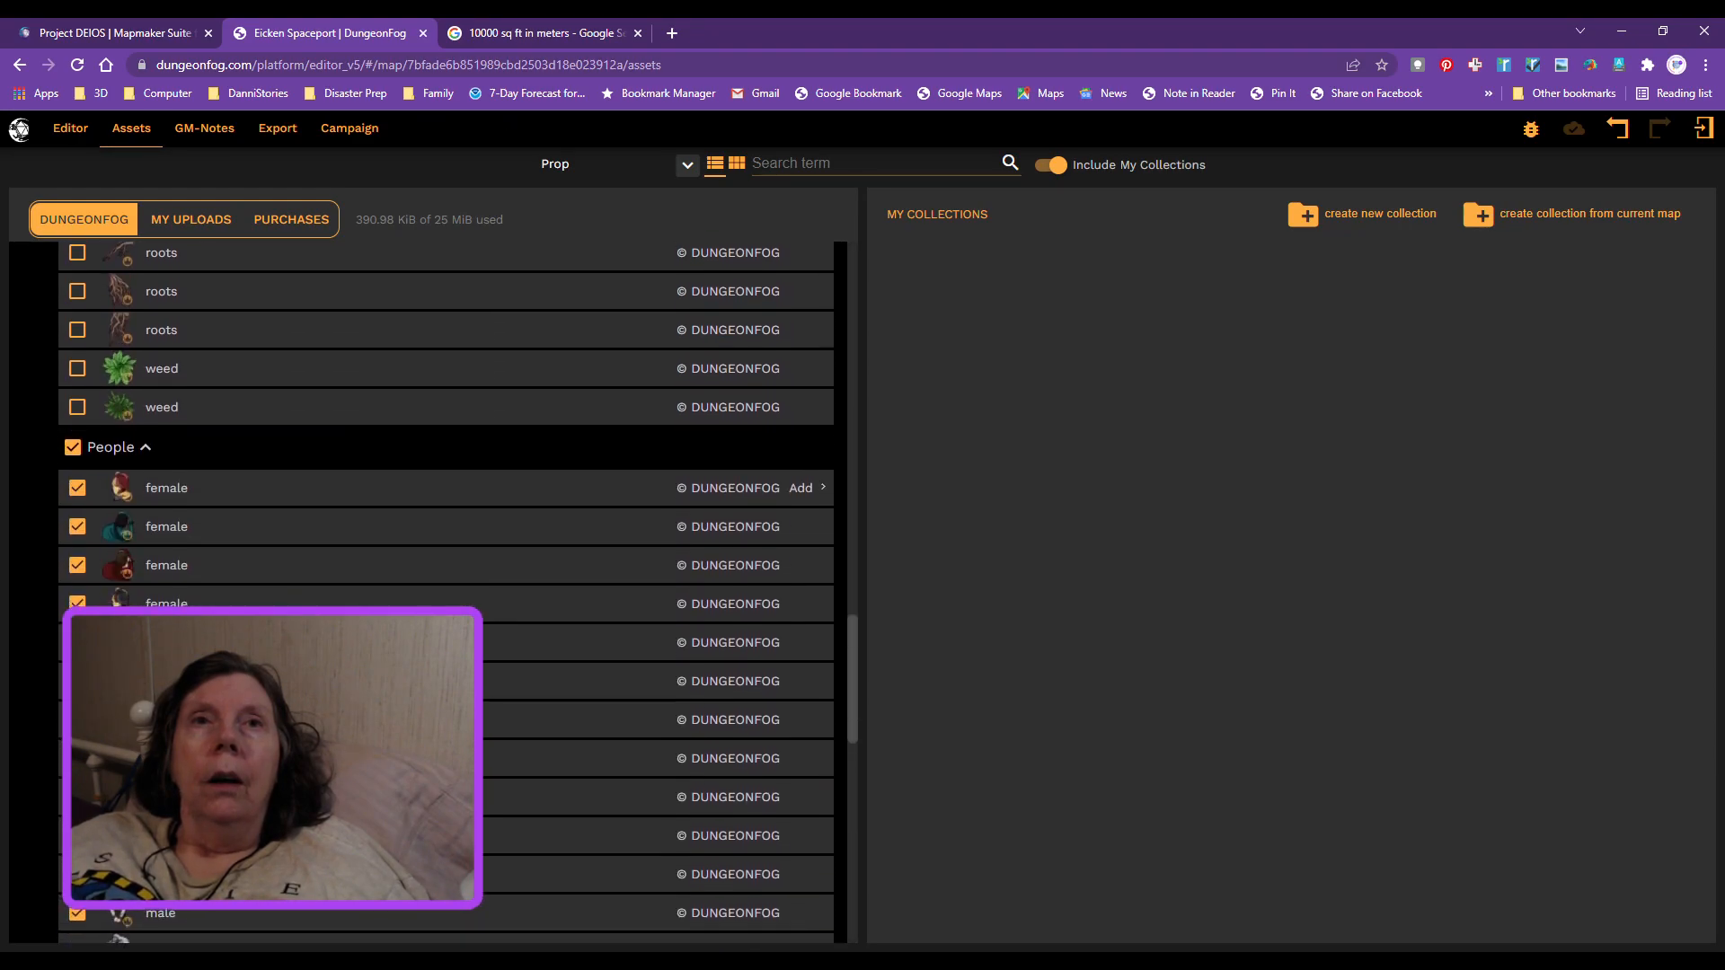
pyautogui.scroll(-2, 446, 593)
pyautogui.scroll(-2, 446, 755)
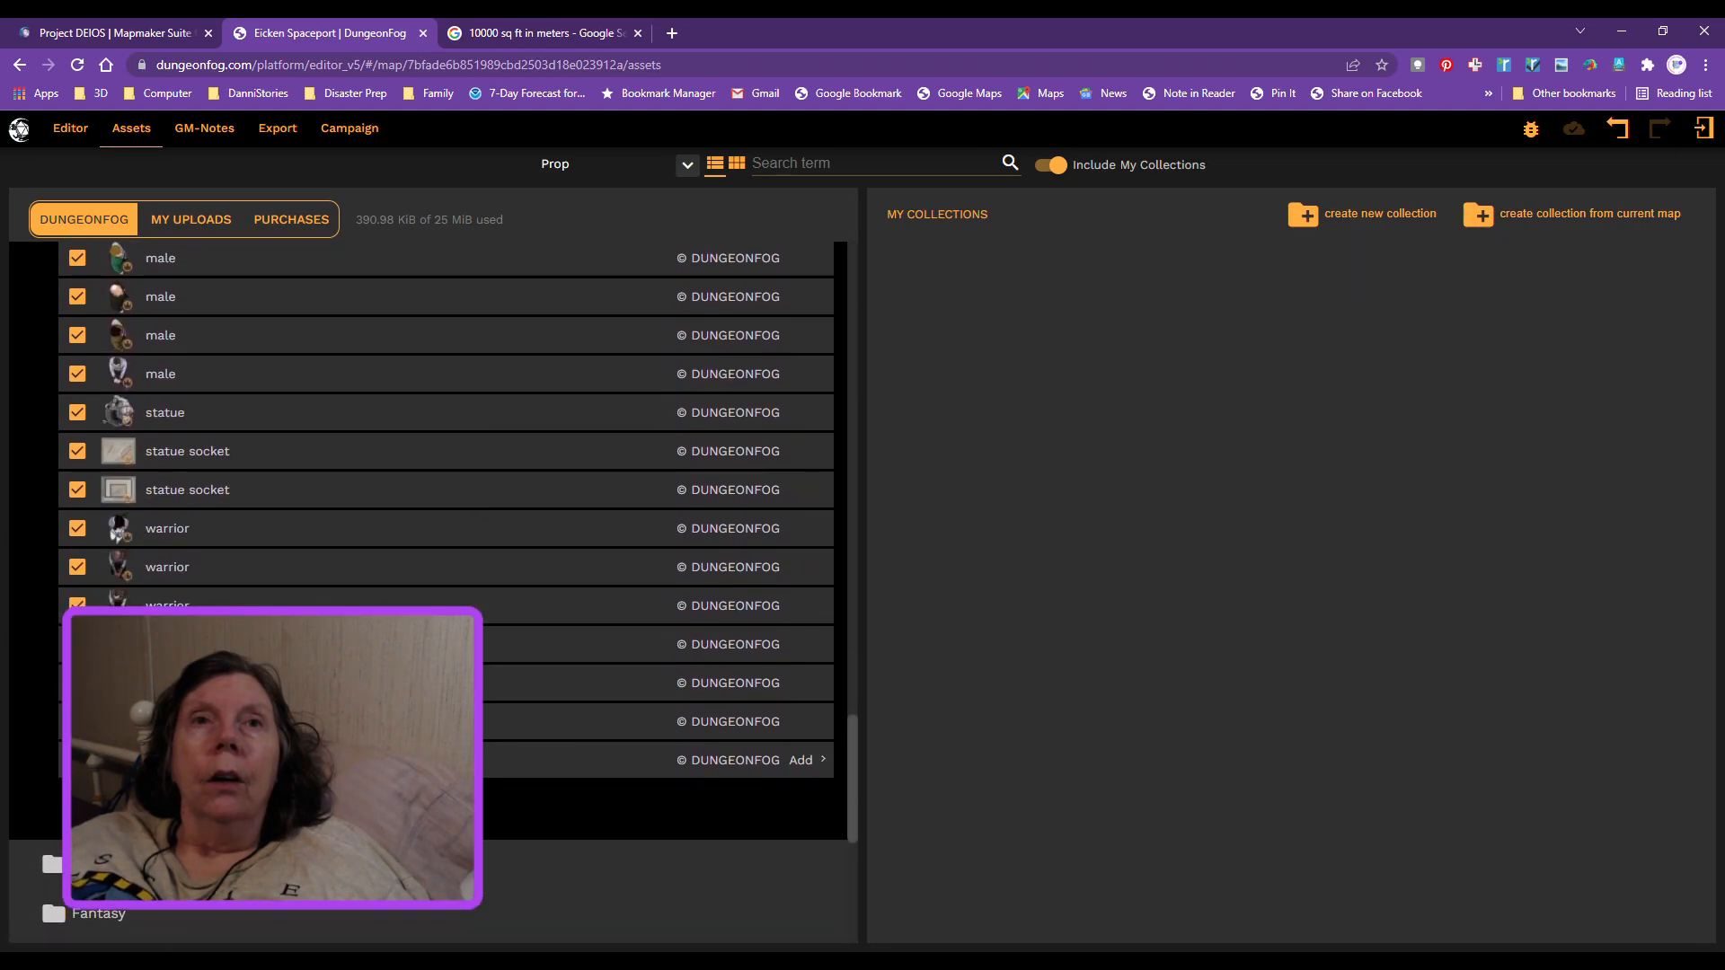
# Step: Clear the whole-group selection of the People props and select only the four female figures
pyautogui.scroll(3, 446, 593)
pyautogui.scroll(1, 800, 928)
pyautogui.click(72, 362)
pyautogui.click(77, 401)
pyautogui.click(77, 439)
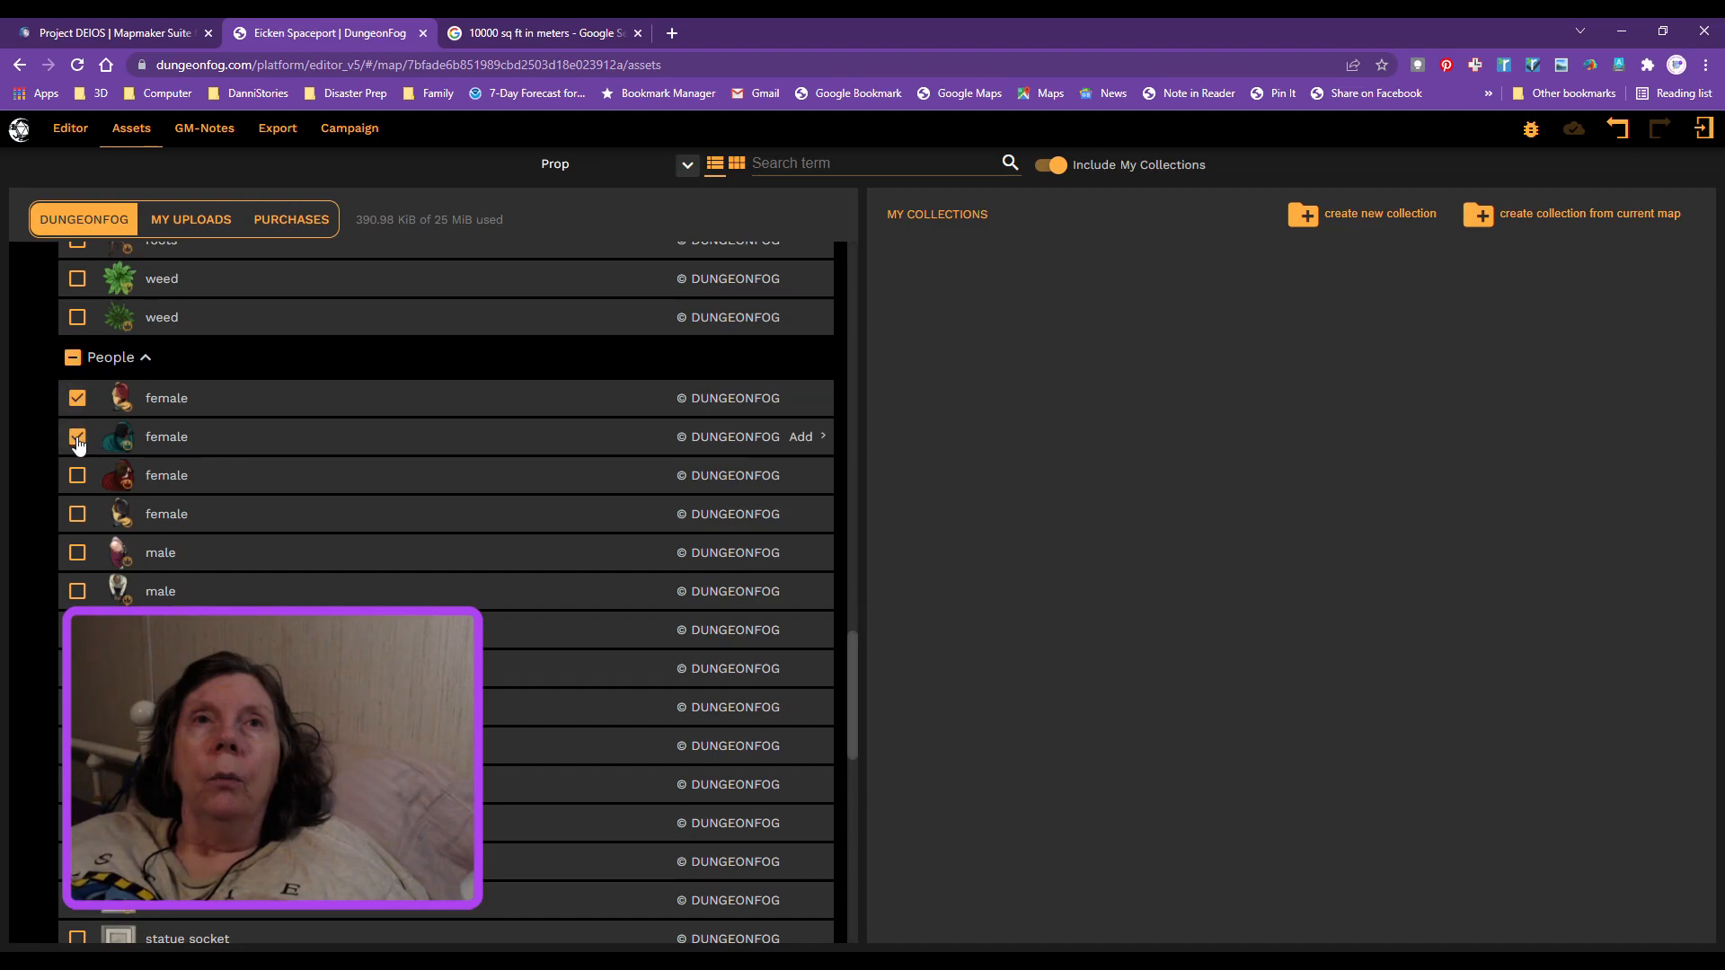
pyautogui.click(75, 479)
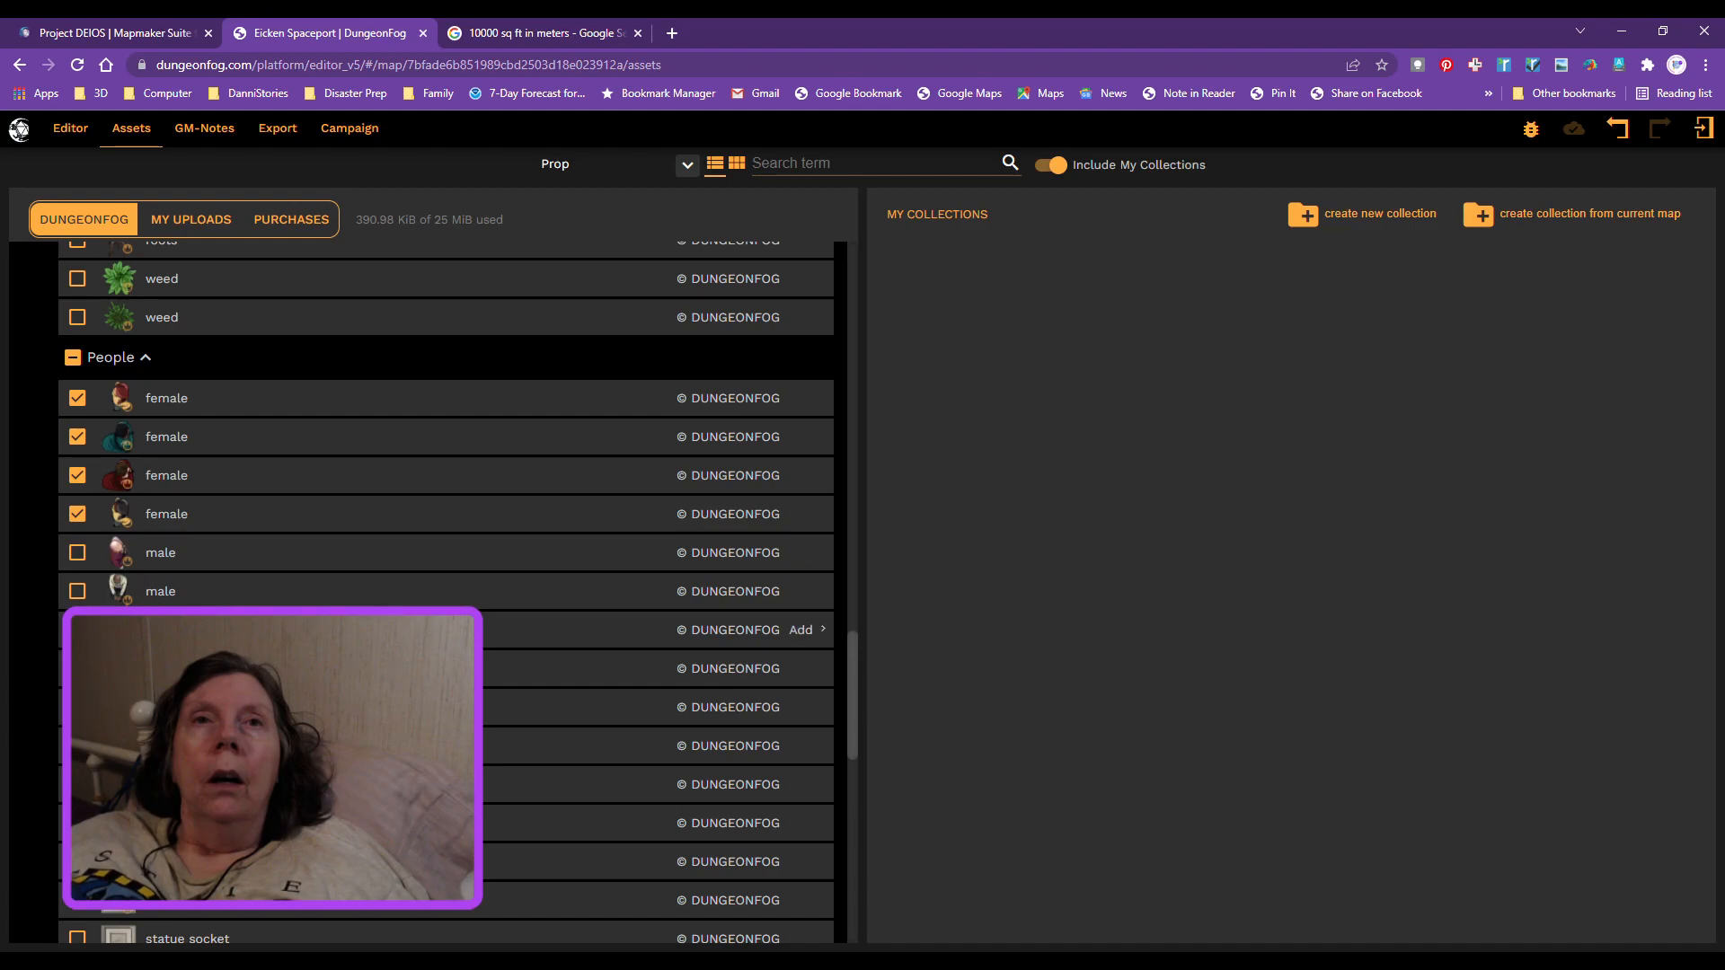
# Step: Select the third and fourth male figures in the People group and the playground sandbox in the Playground group
pyautogui.scroll(-1, 260, 597)
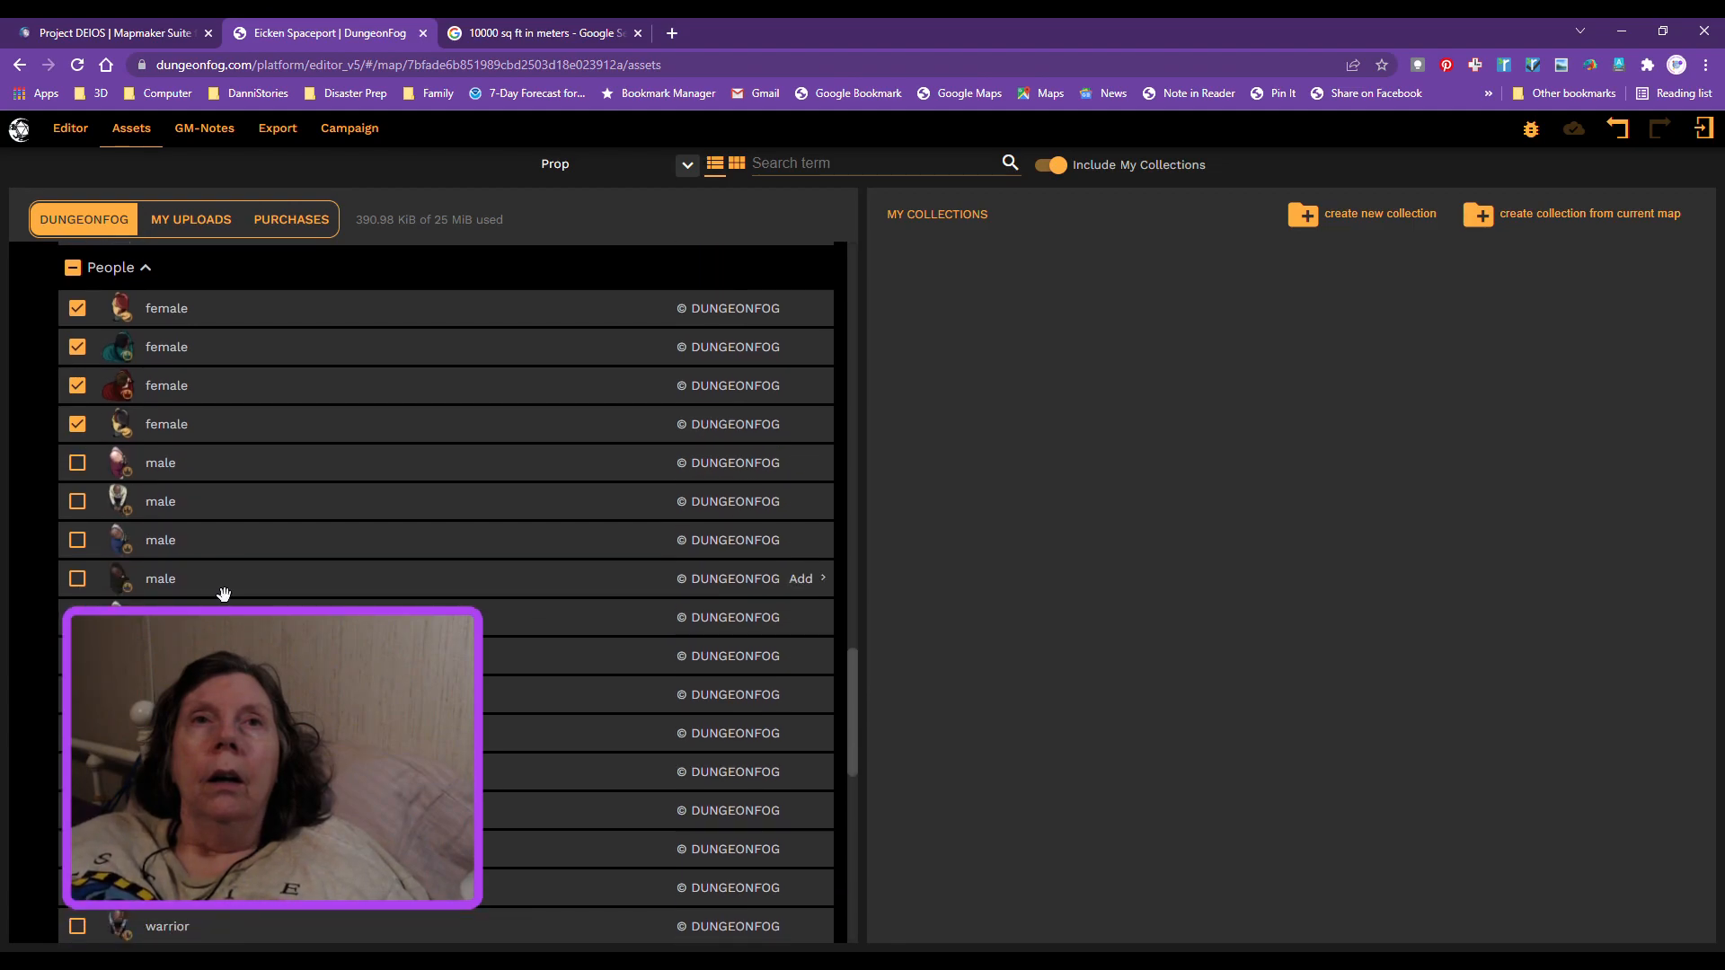
pyautogui.click(77, 540)
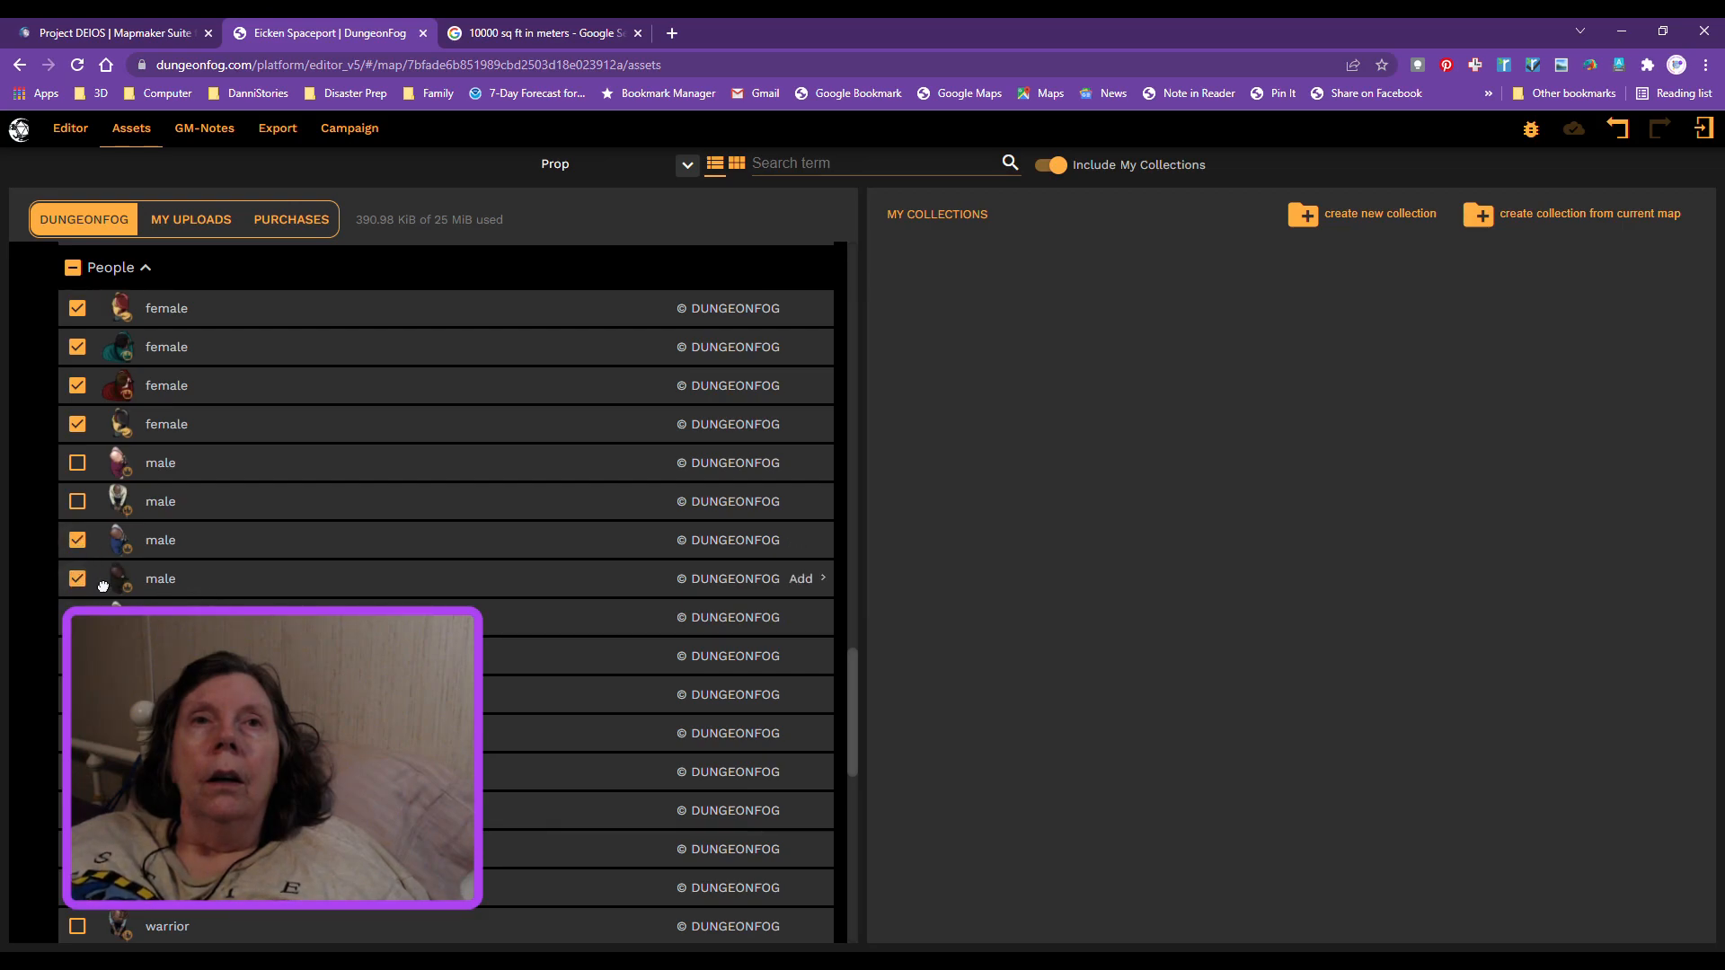
pyautogui.scroll(-3, 98, 584)
pyautogui.scroll(-2, 450, 584)
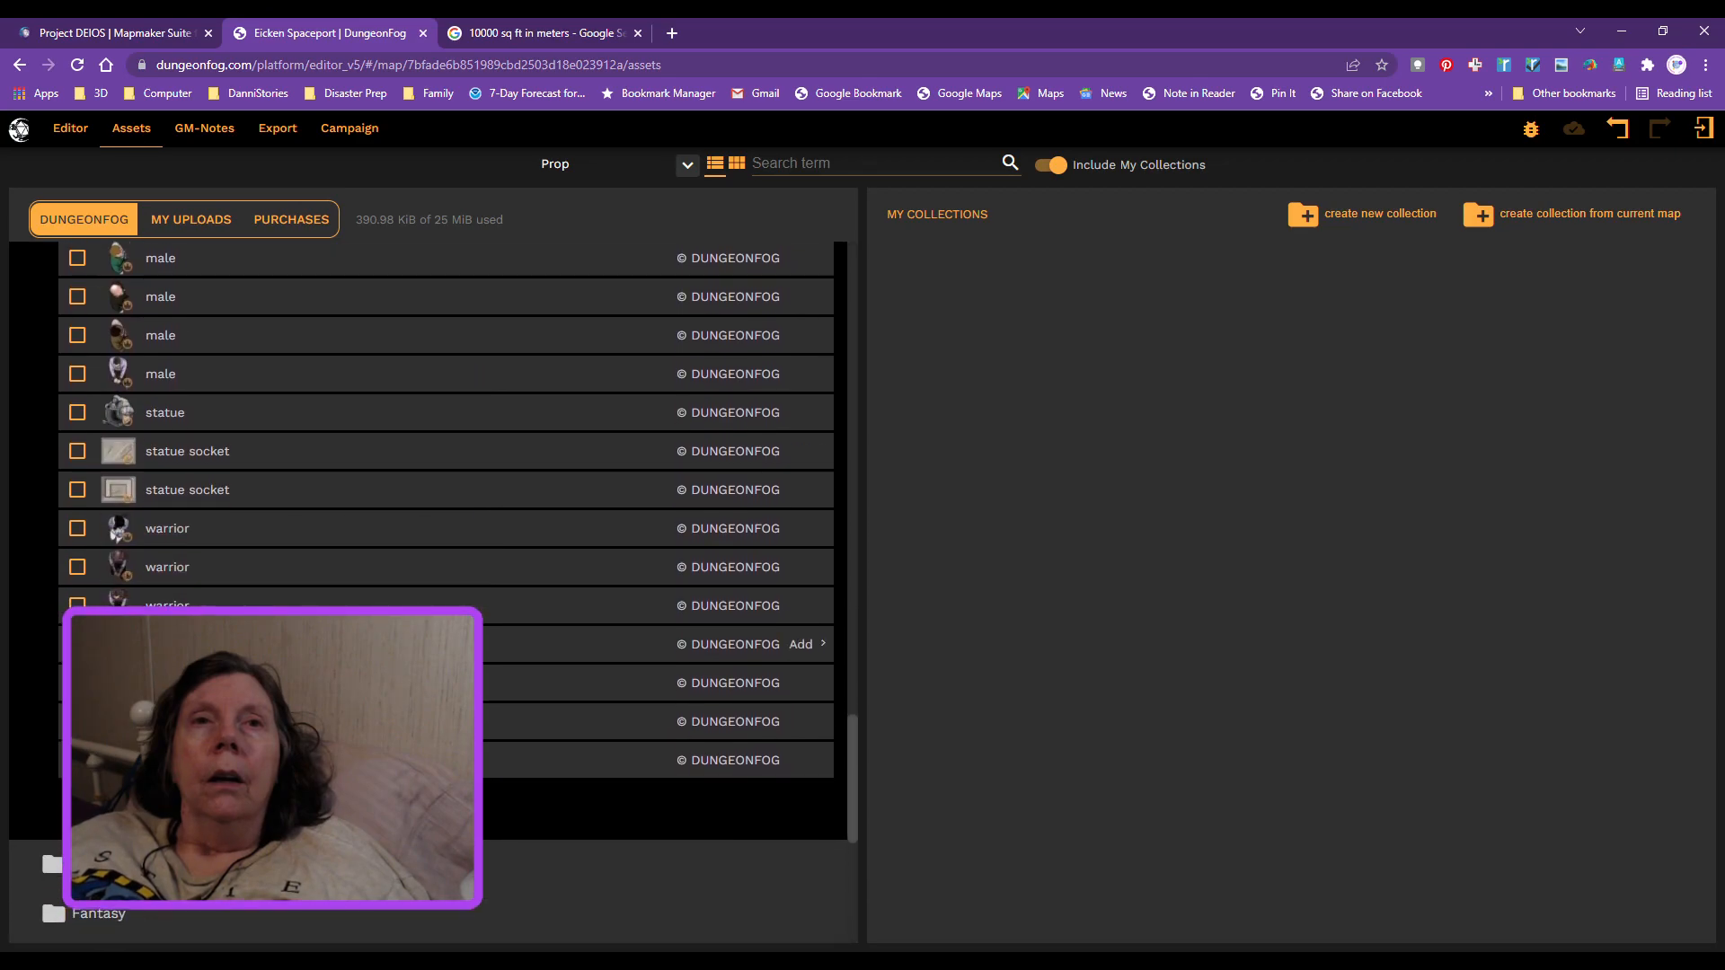
pyautogui.scroll(-3, 360, 539)
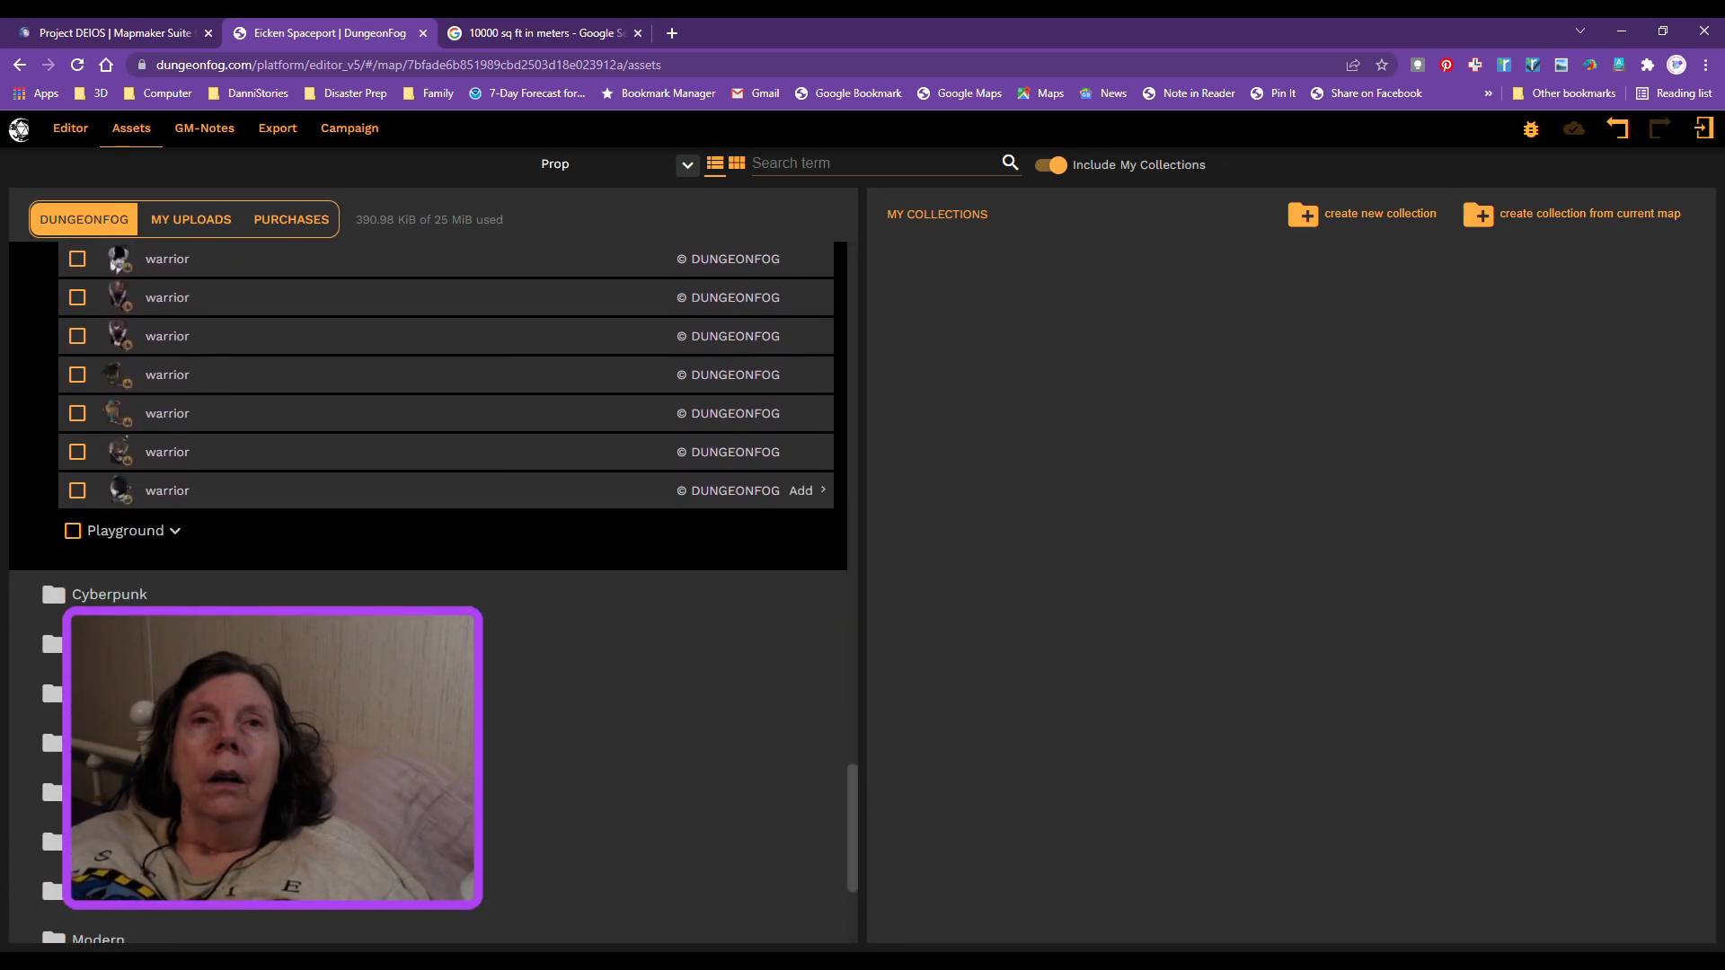
pyautogui.click(177, 534)
pyautogui.scroll(-1, 270, 647)
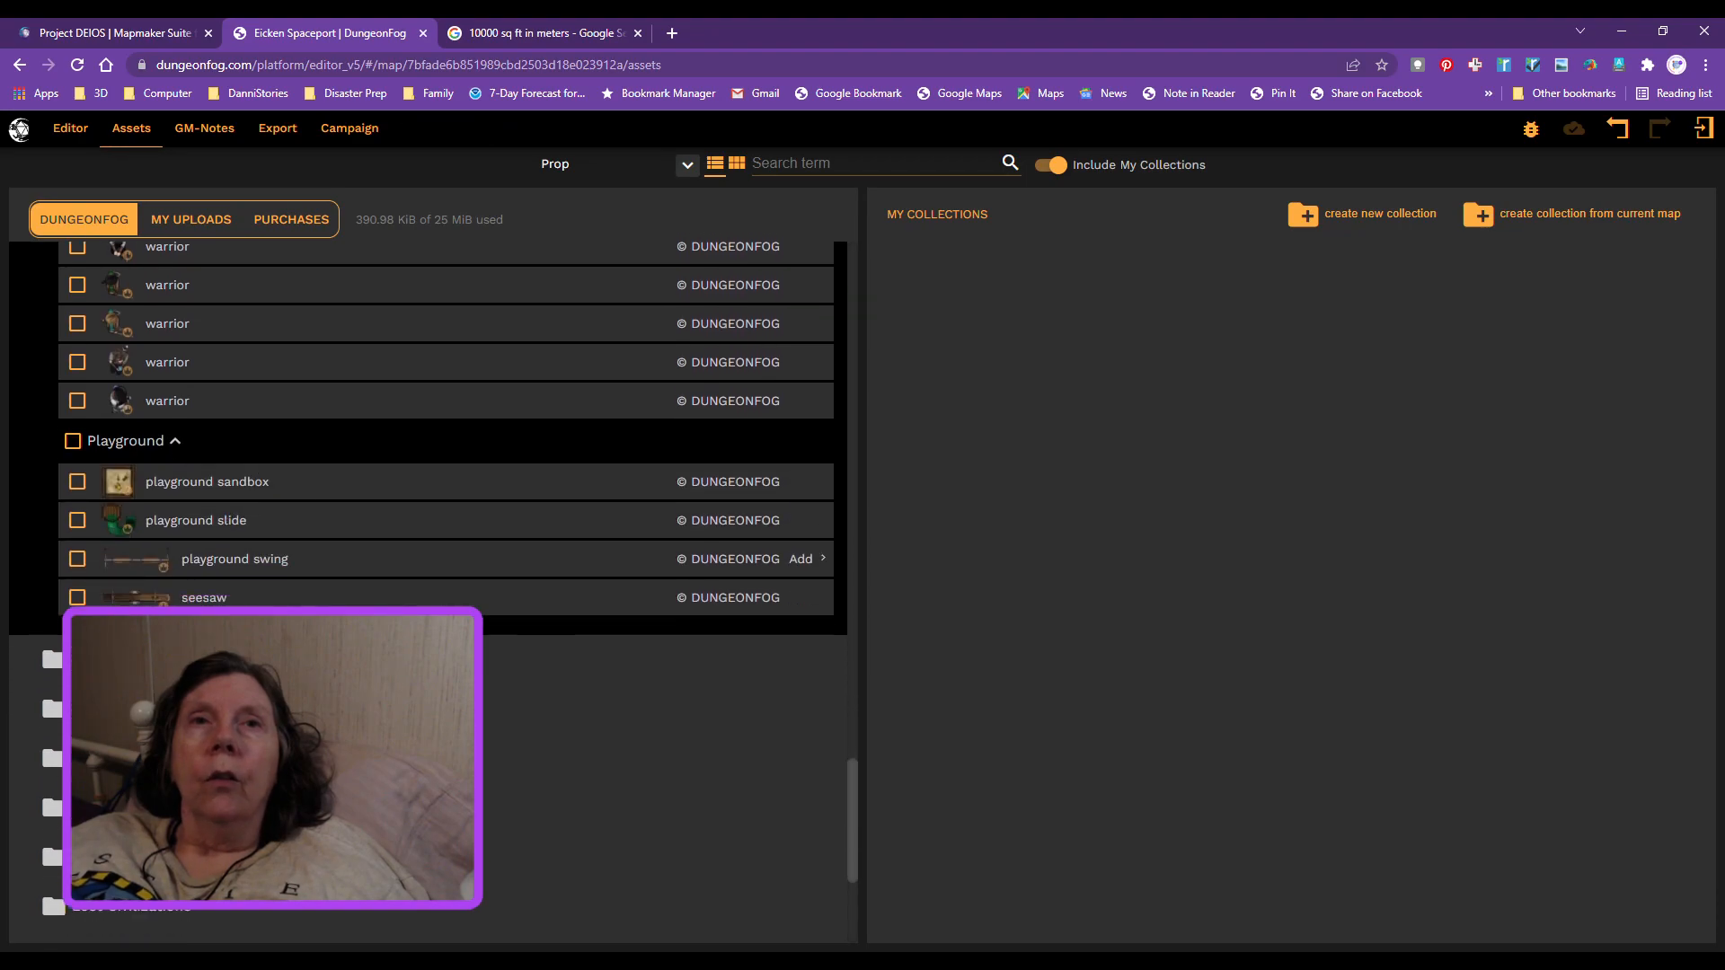
pyautogui.scroll(-1, 445, 405)
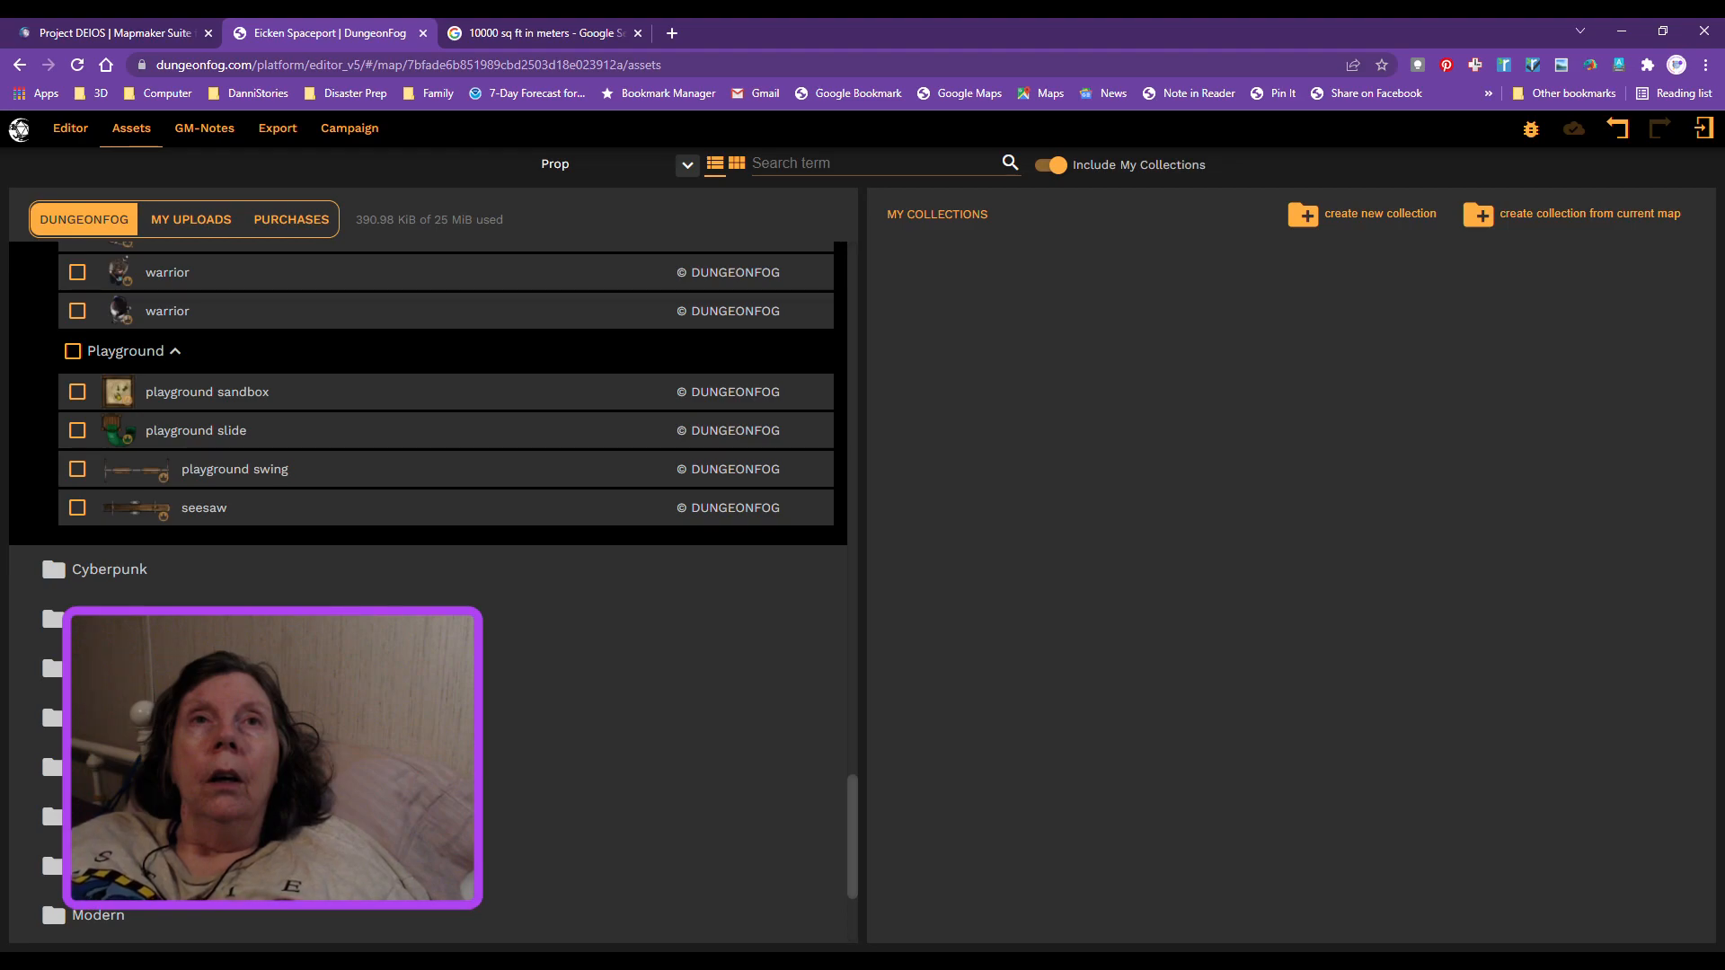
pyautogui.click(77, 392)
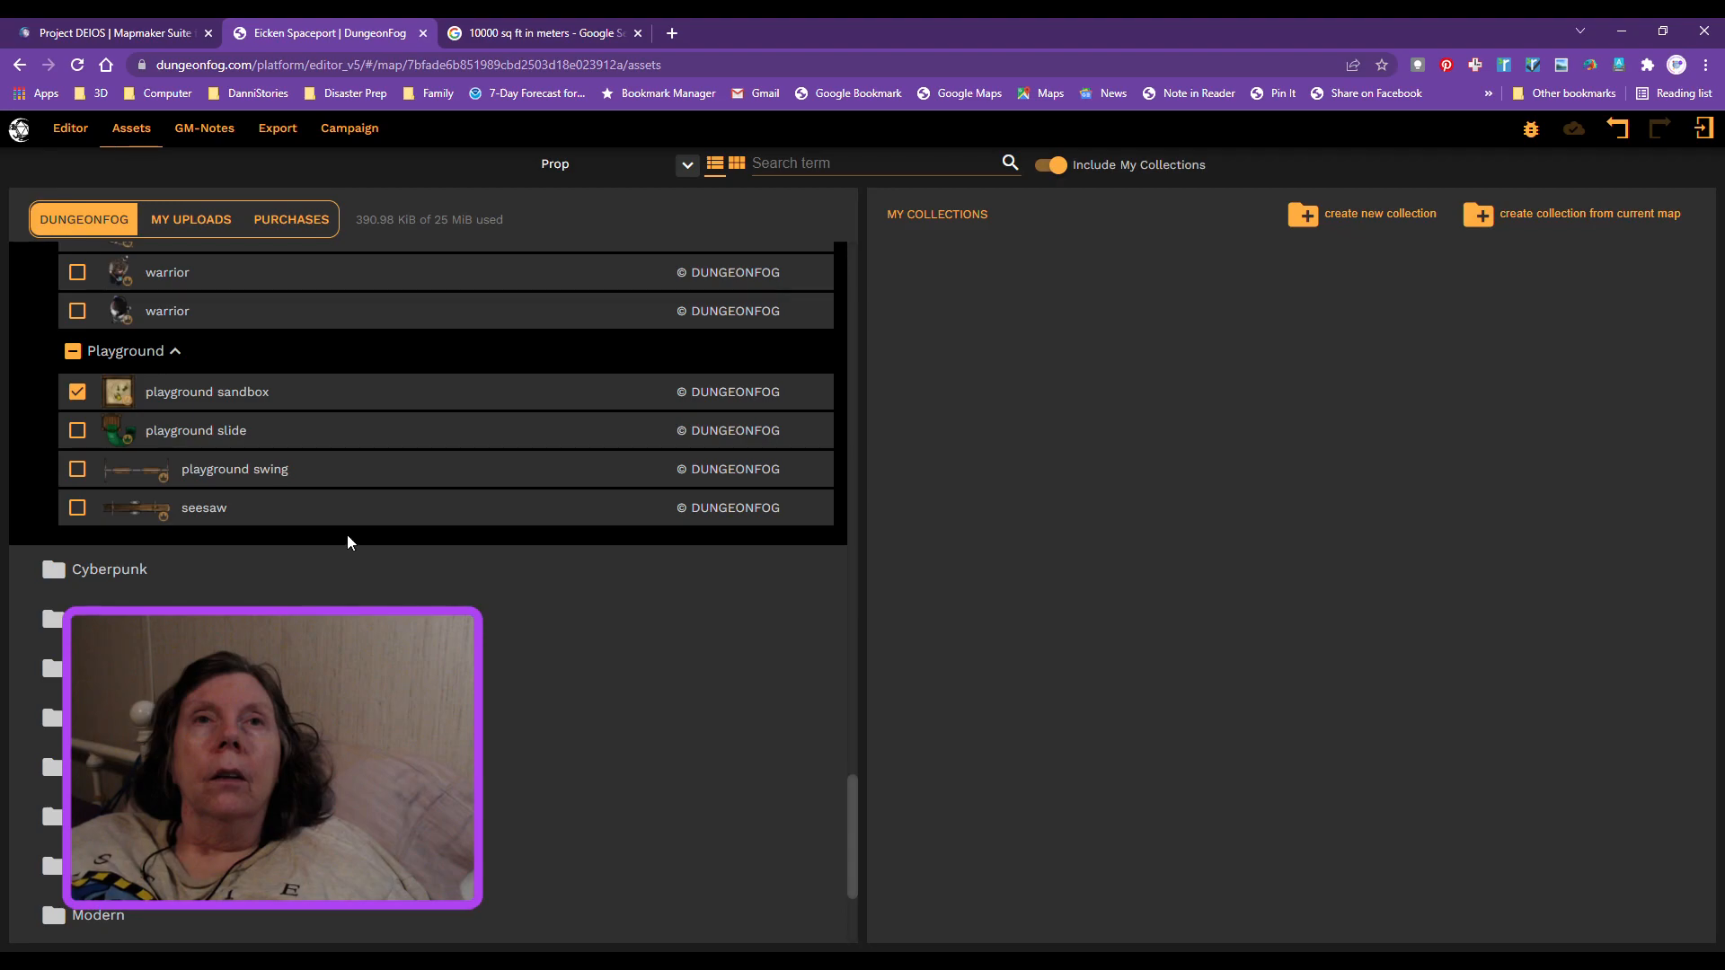
# Step: Open the Fantasy props folder and examine the assets in its Outdoor group
pyautogui.scroll(-2, 355, 538)
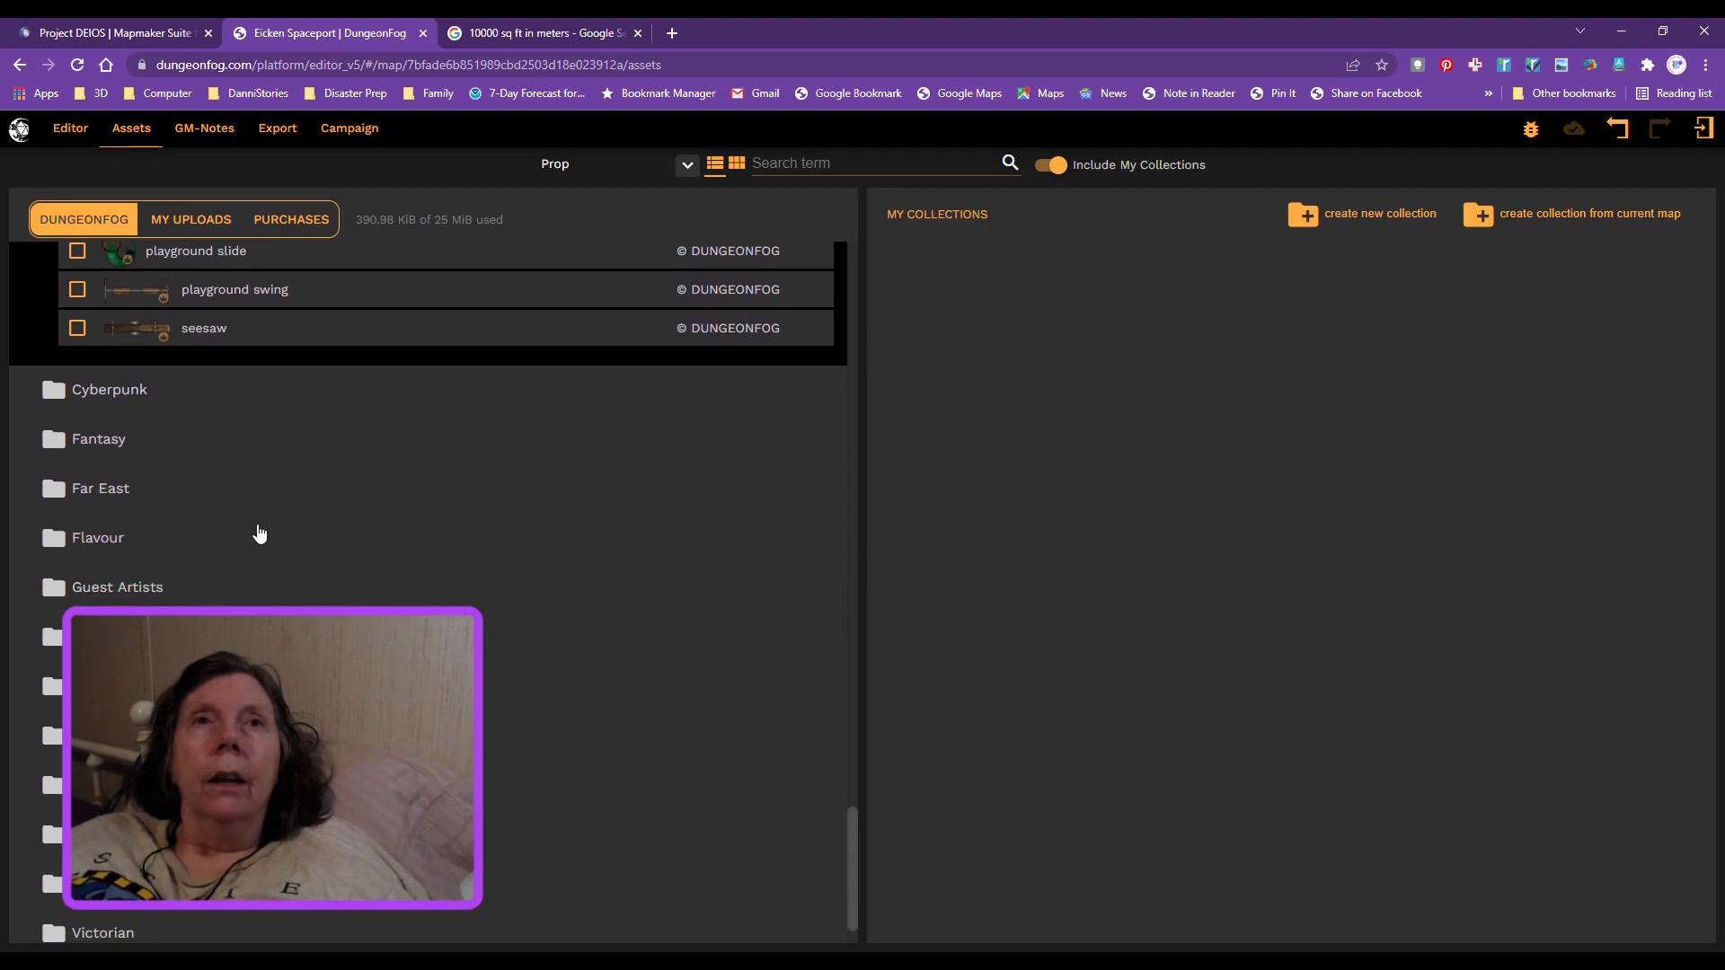
pyautogui.doubleClick(56, 443)
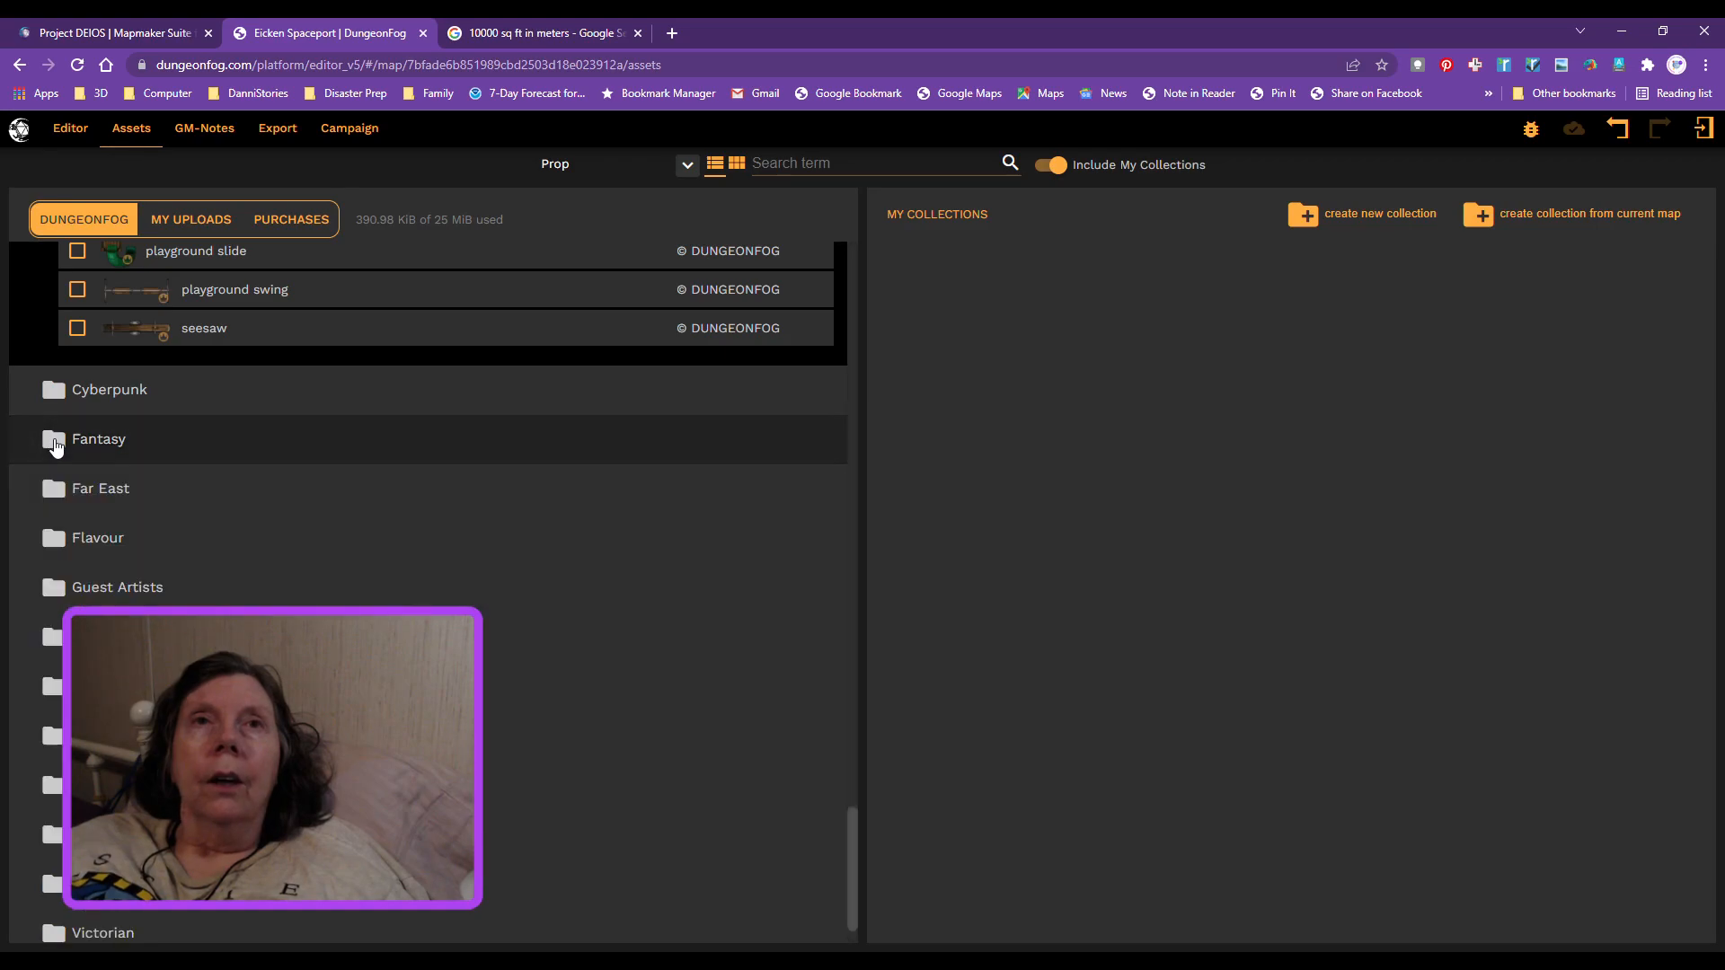
pyautogui.click(61, 449)
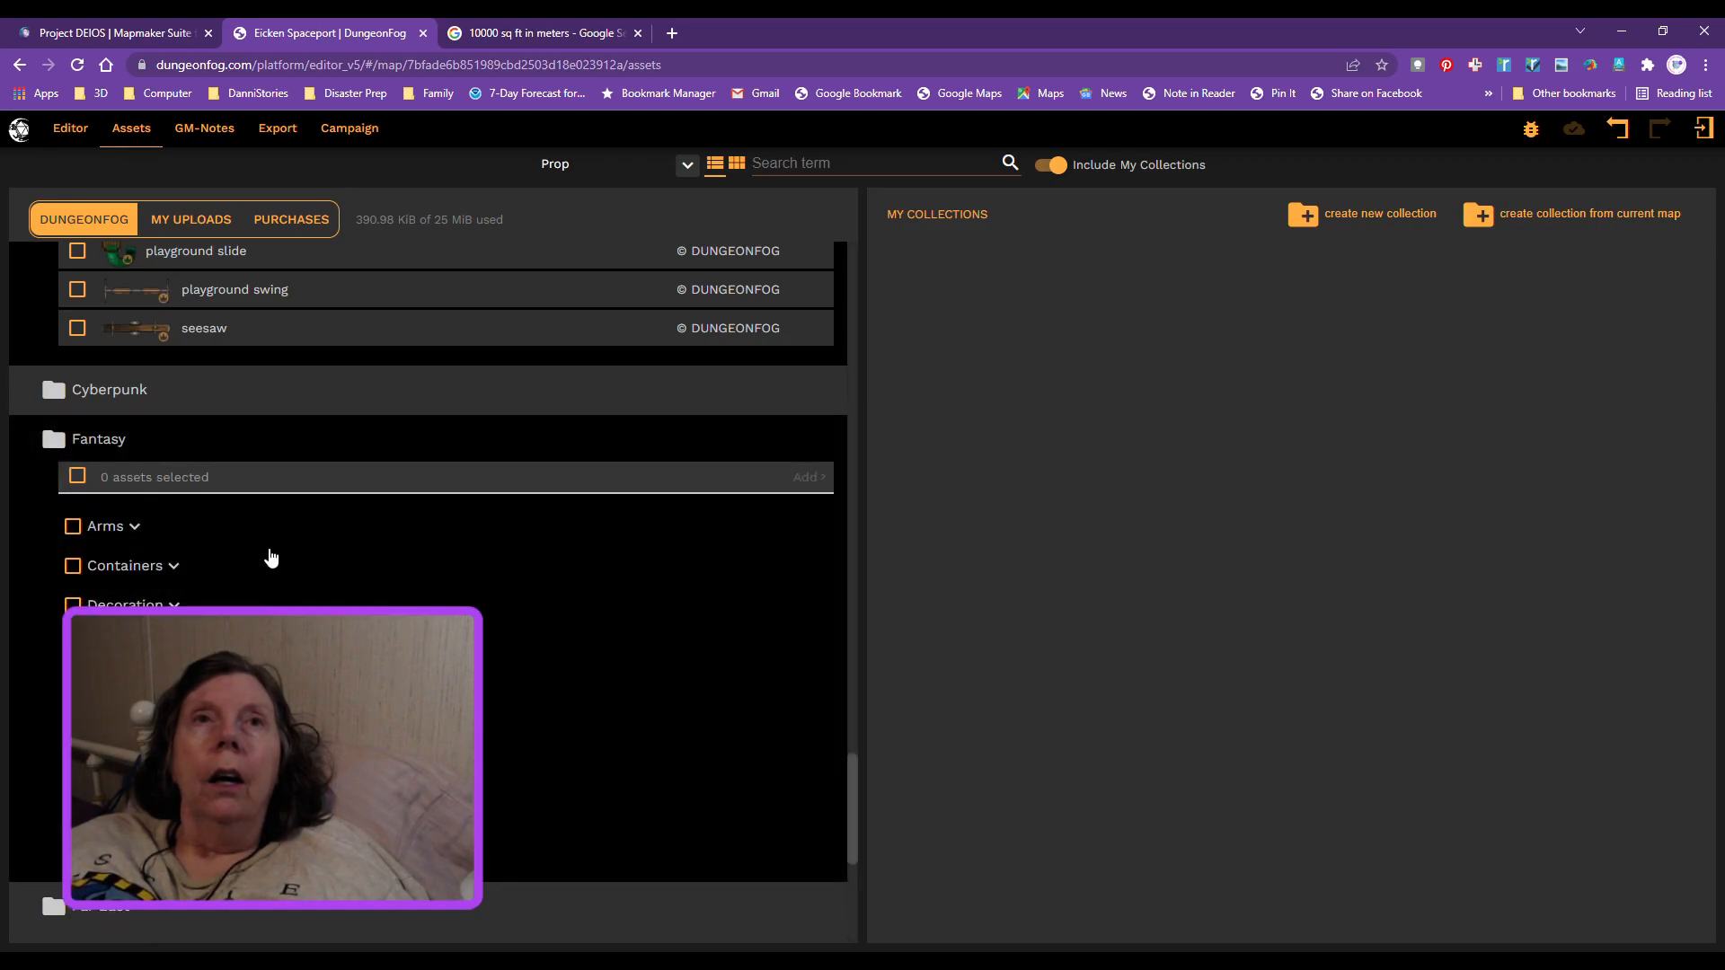
pyautogui.scroll(-1, 295, 584)
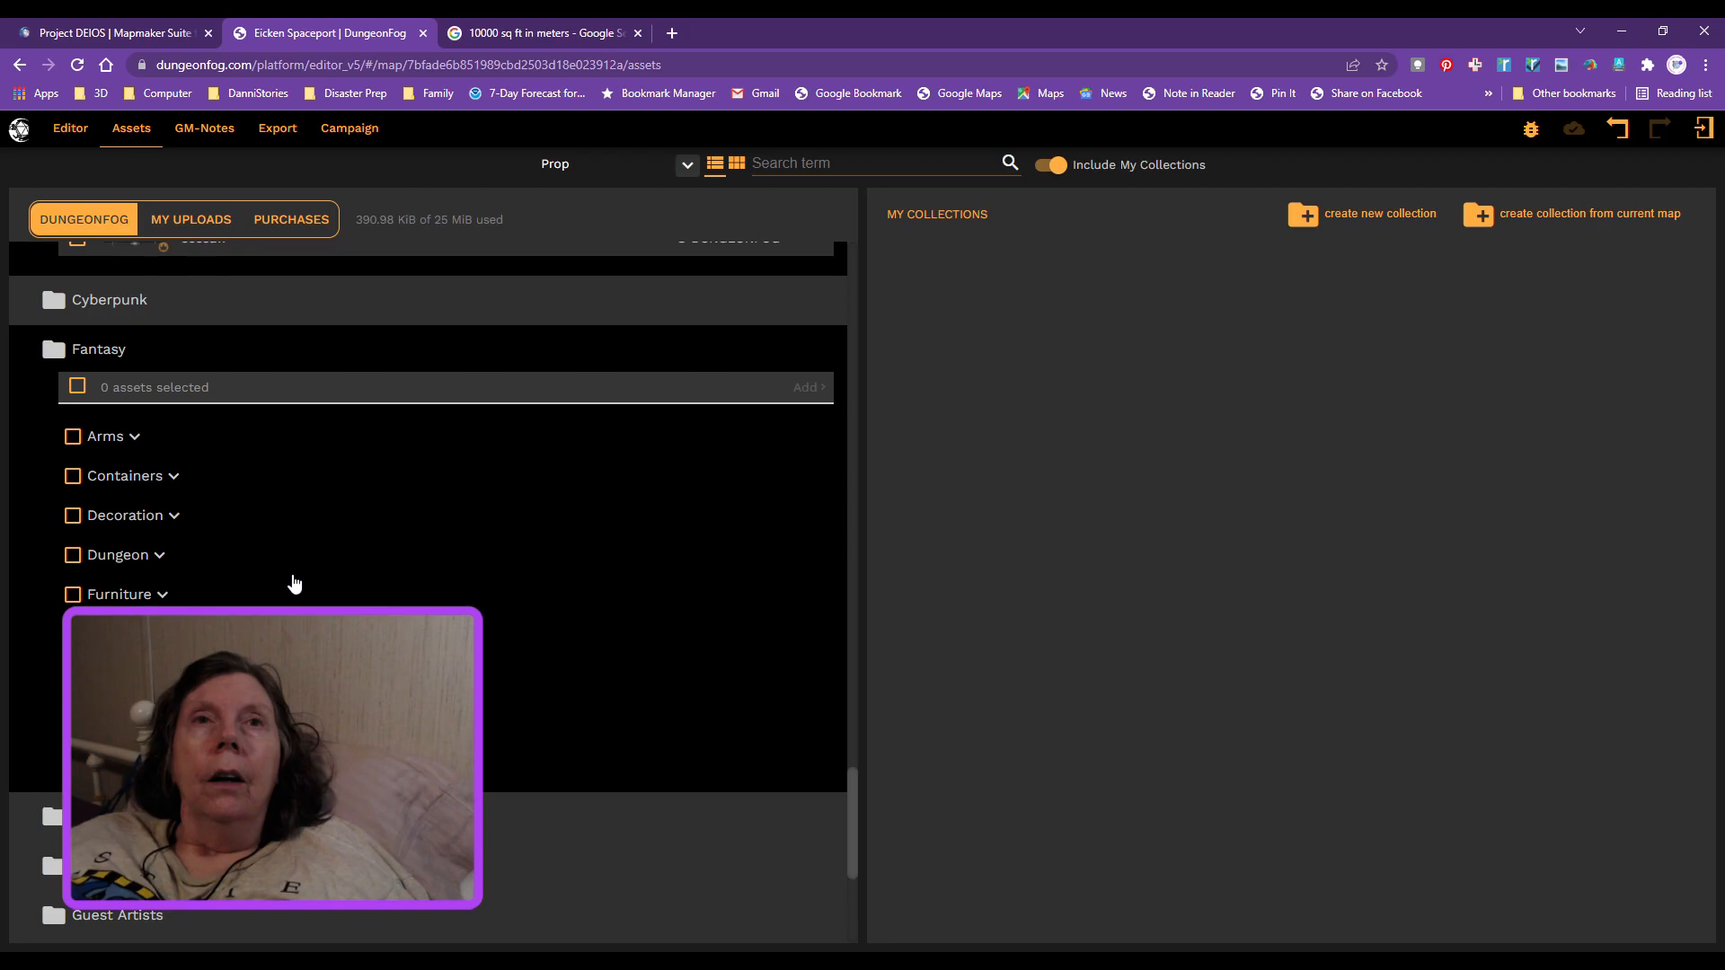
pyautogui.scroll(-1, 294, 584)
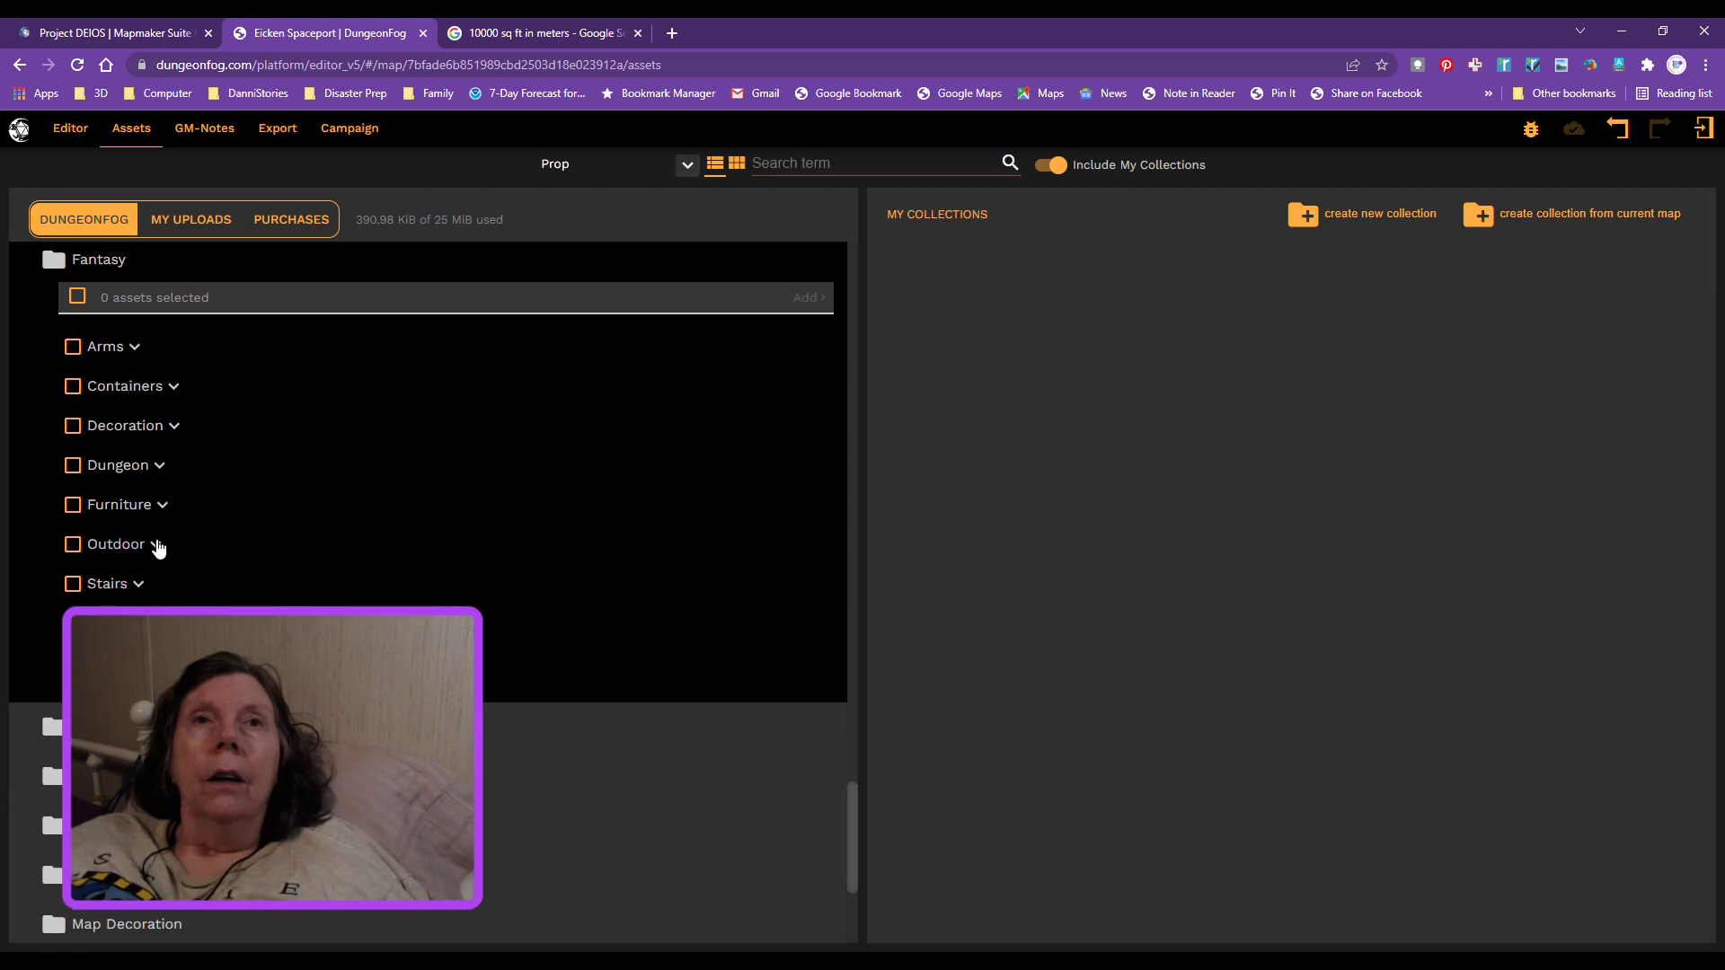
pyautogui.click(157, 547)
pyautogui.scroll(-1, 354, 566)
pyautogui.scroll(-2, 356, 563)
pyautogui.scroll(-1, 357, 568)
pyautogui.scroll(-2, 359, 571)
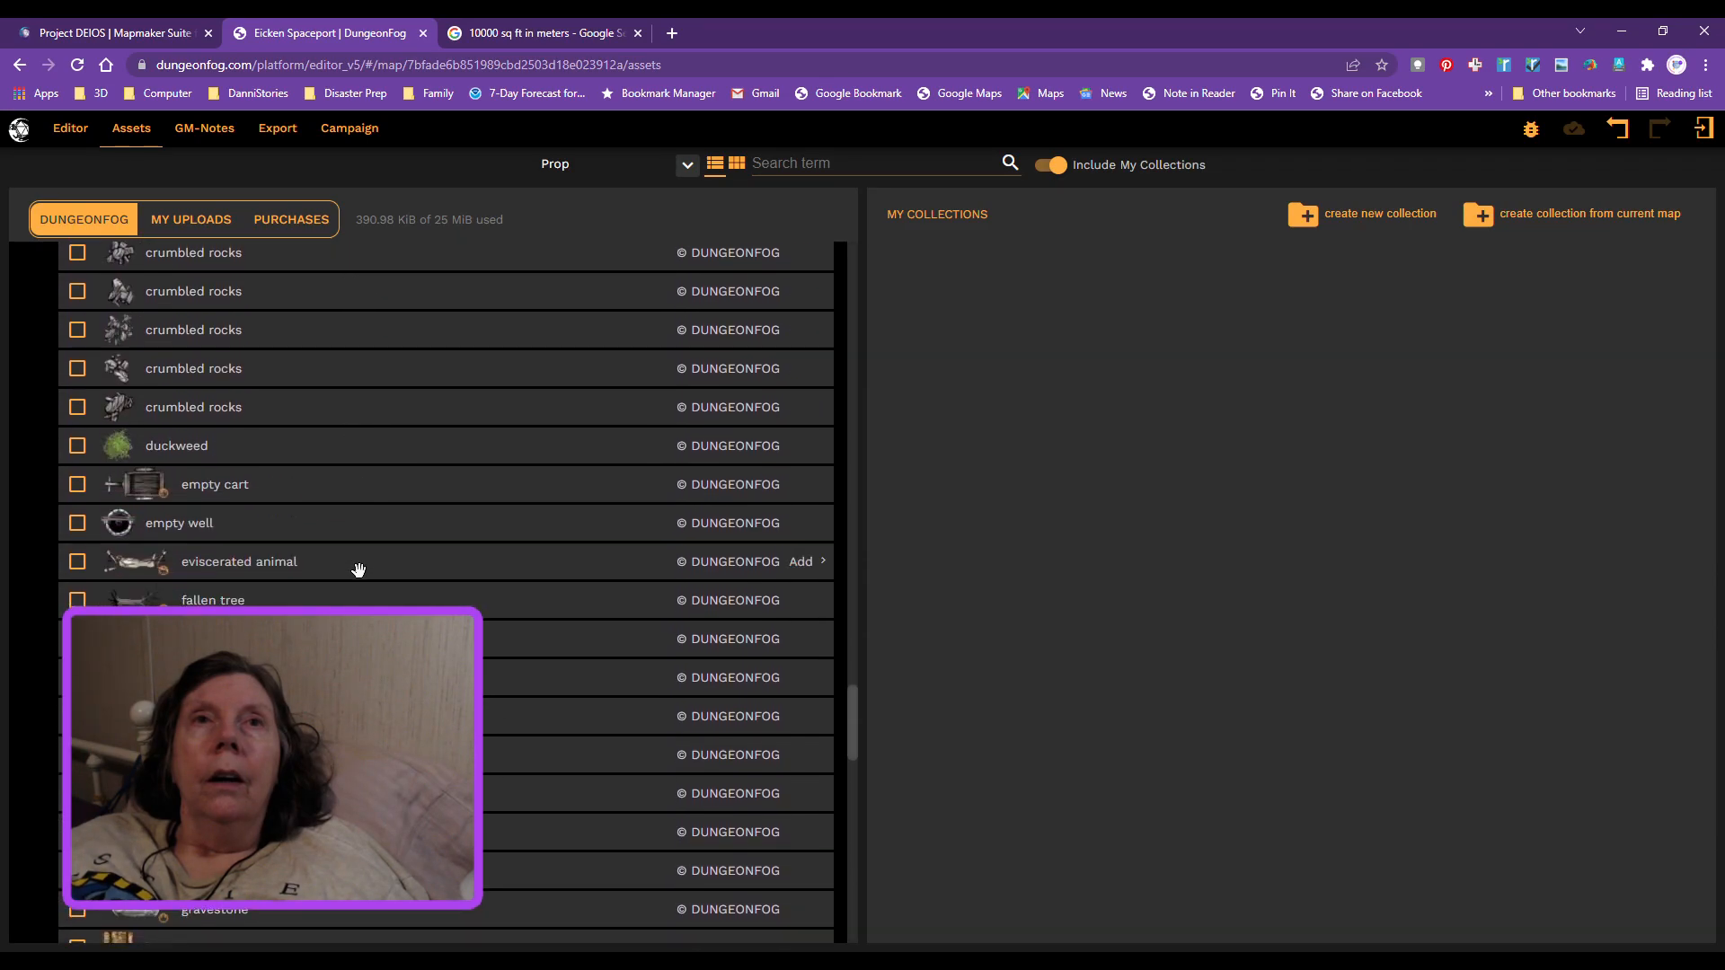
pyautogui.scroll(-5, 359, 570)
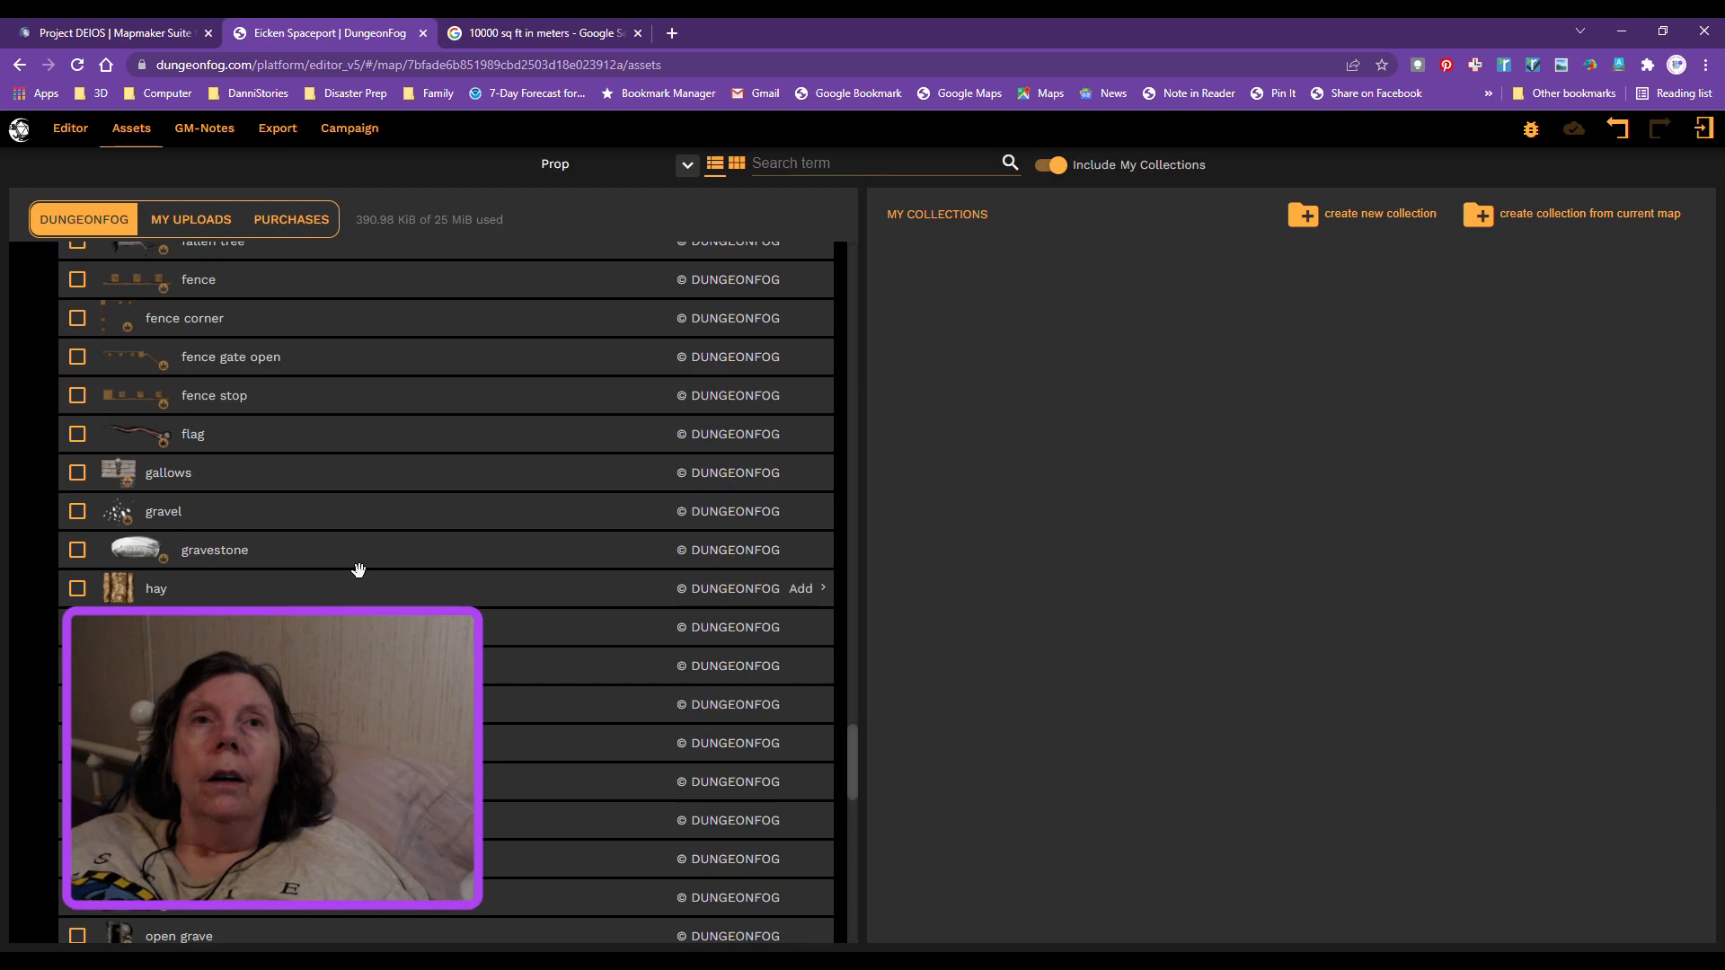
pyautogui.scroll(-3, 359, 571)
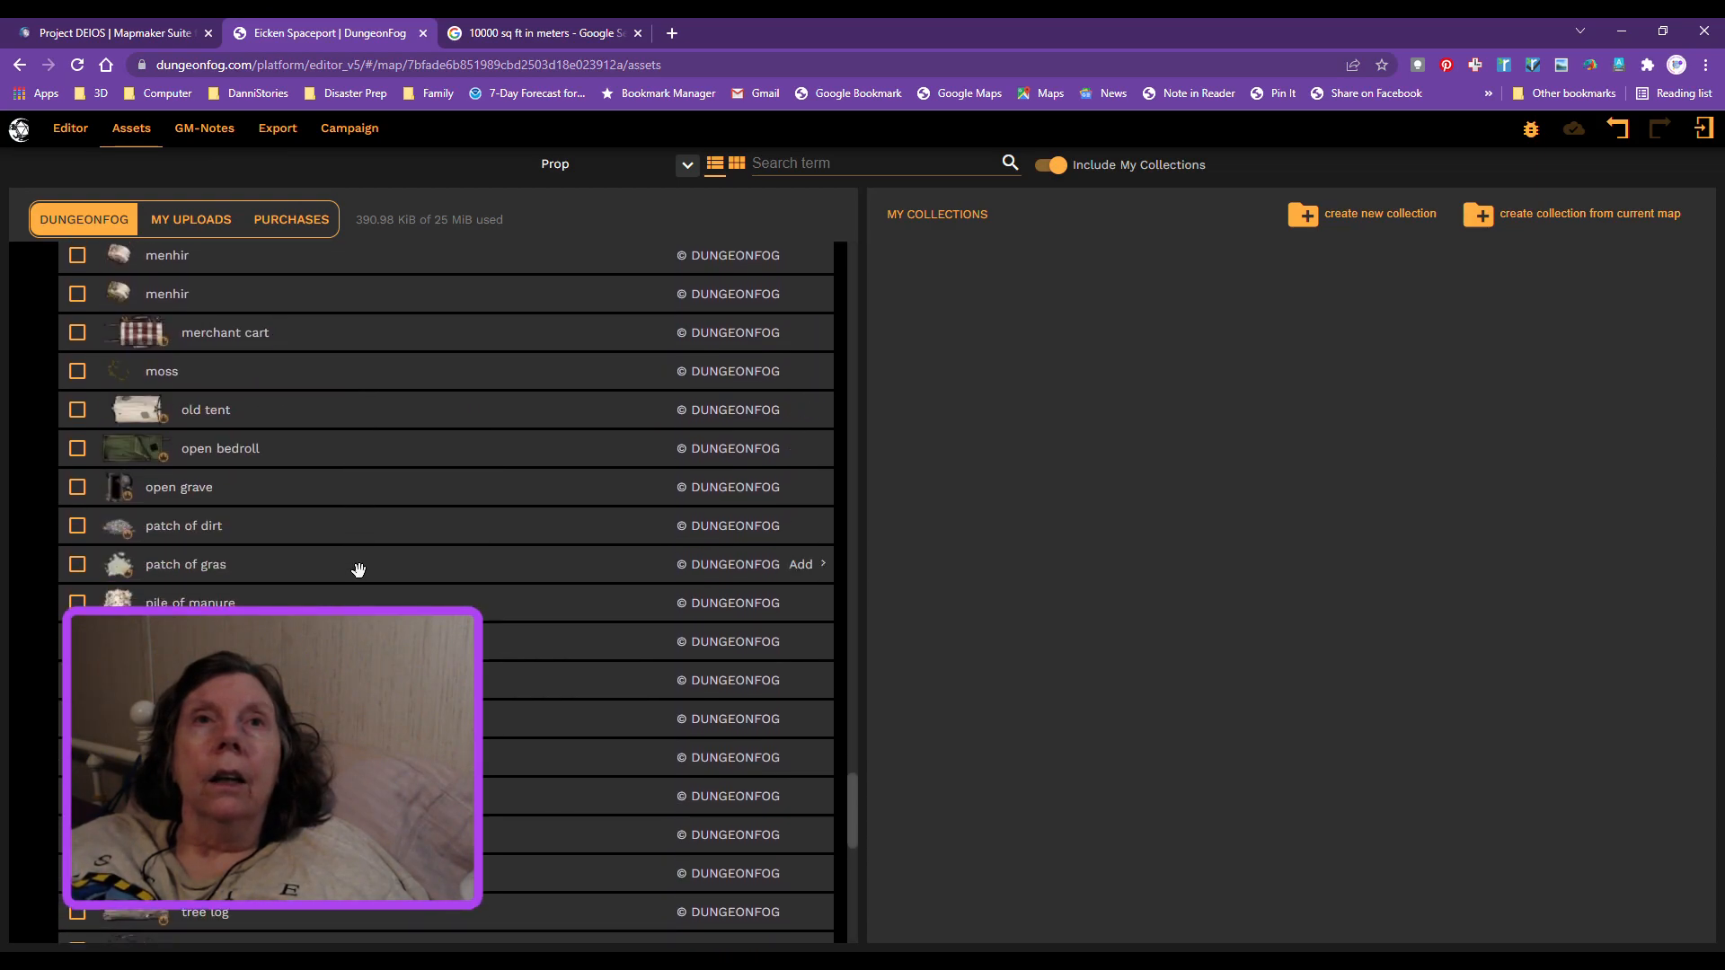
pyautogui.scroll(-4, 358, 571)
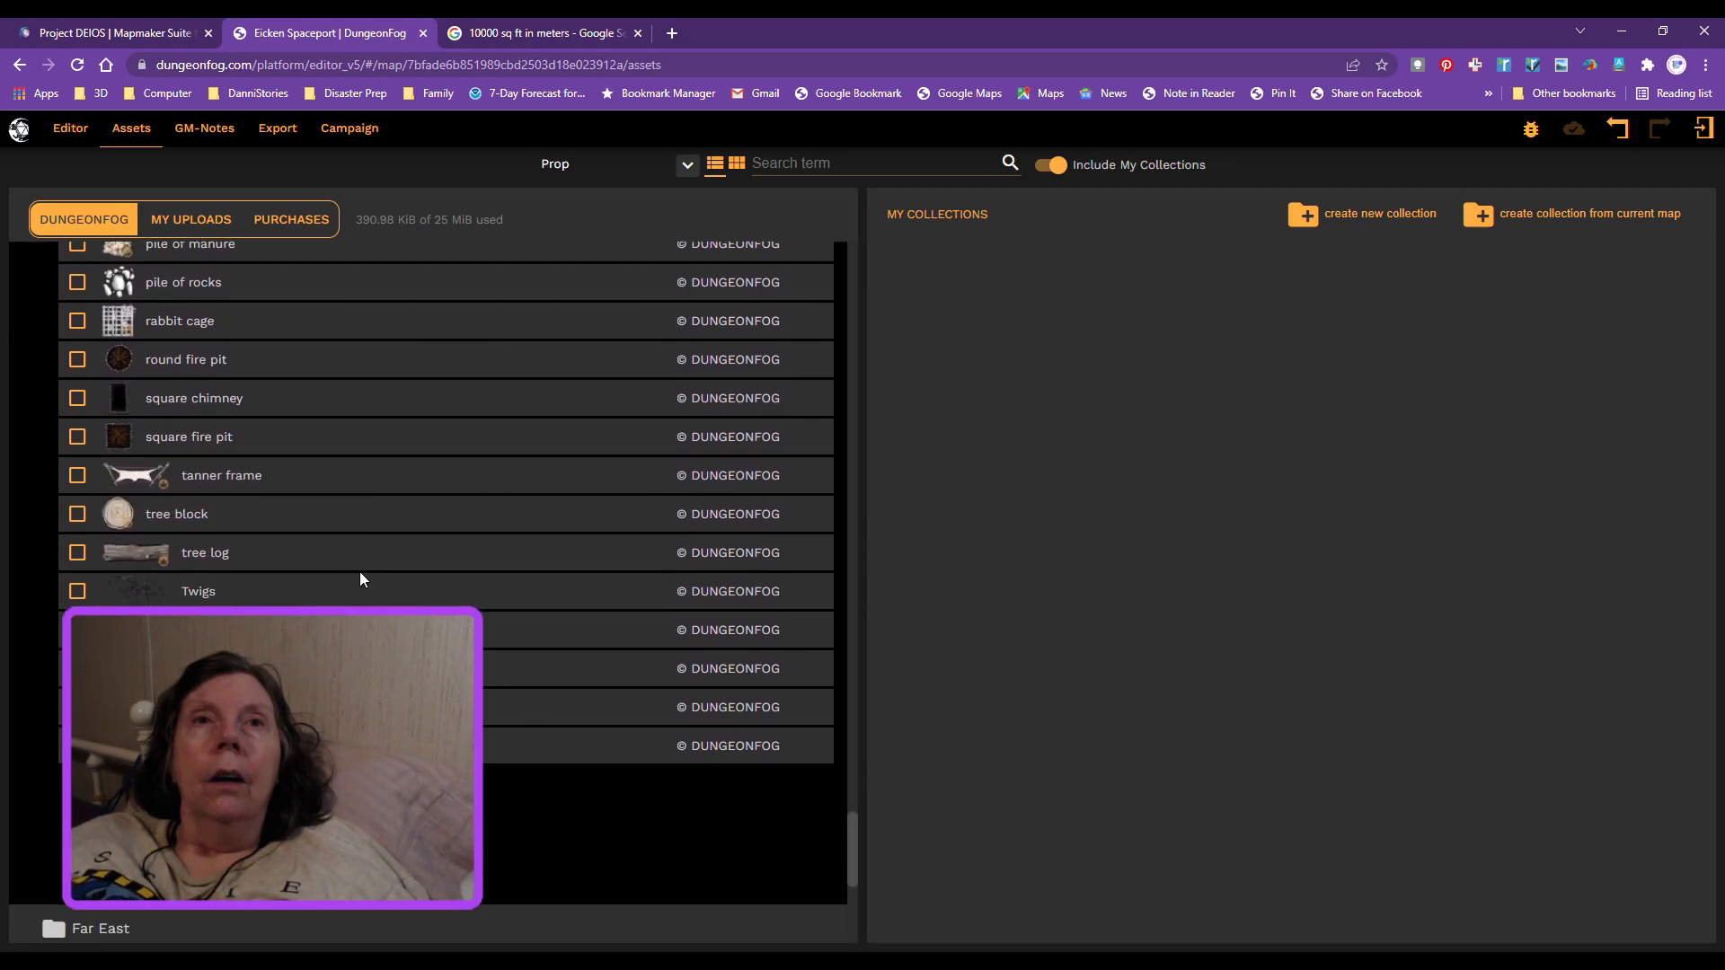
pyautogui.scroll(-2, 360, 575)
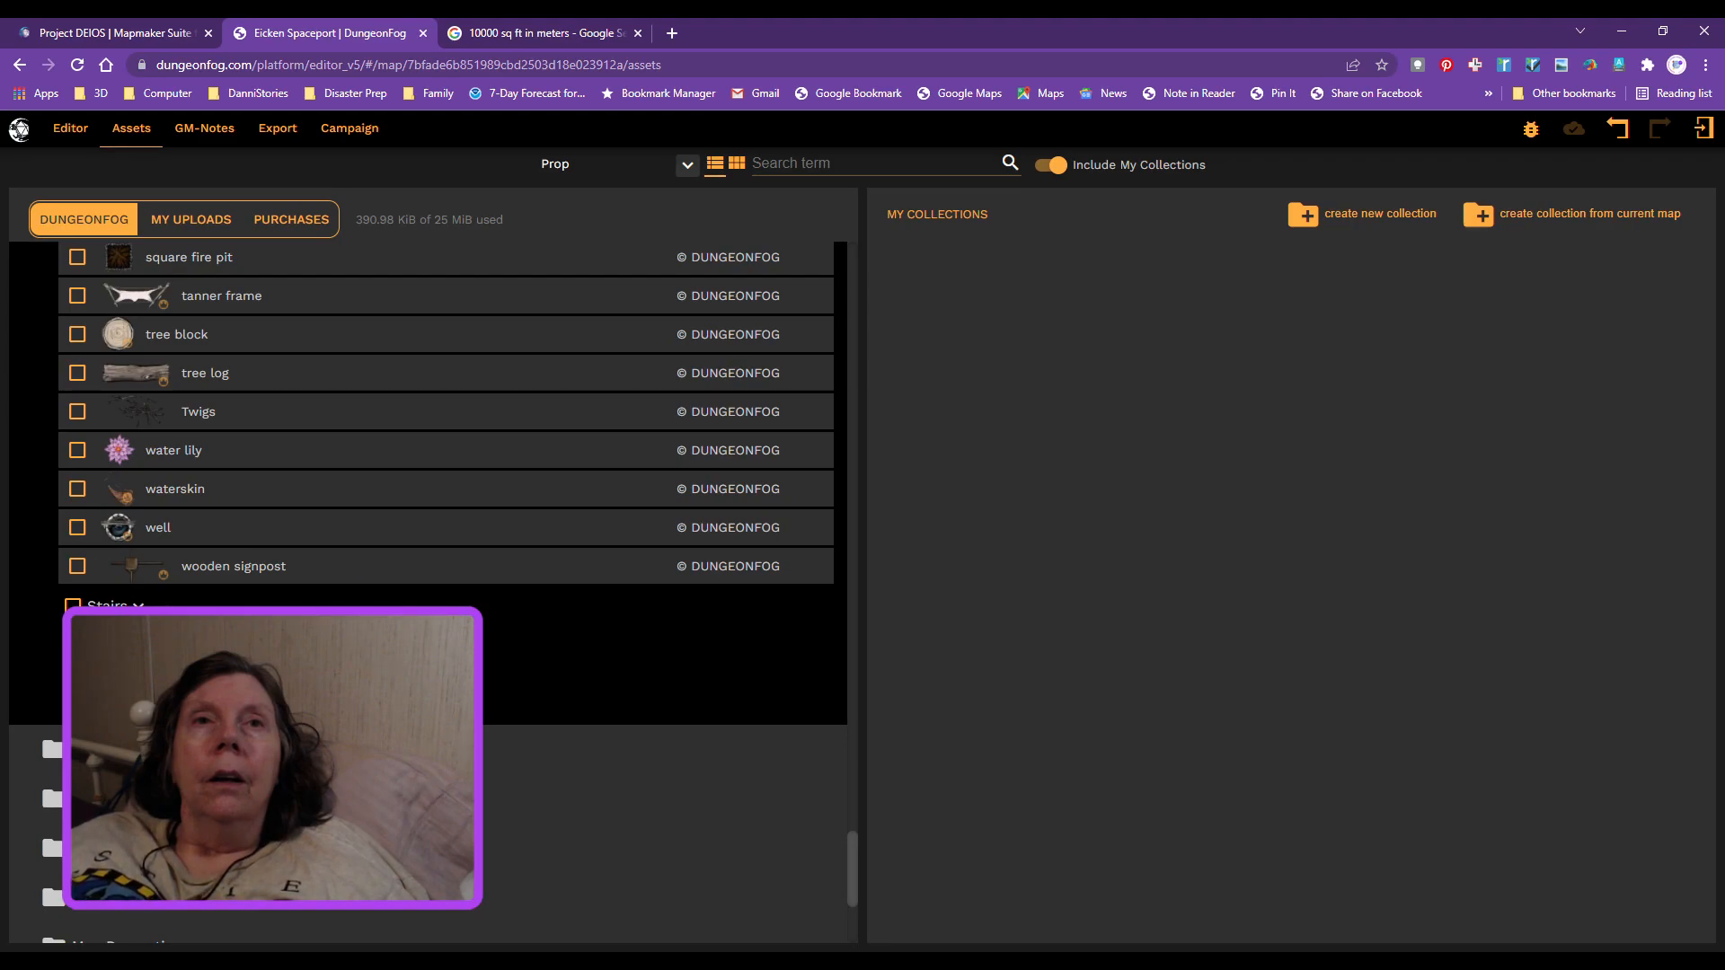
# Step: Expand the Trees group of the Fantasy props and examine its trees and shrubs
pyautogui.click(144, 686)
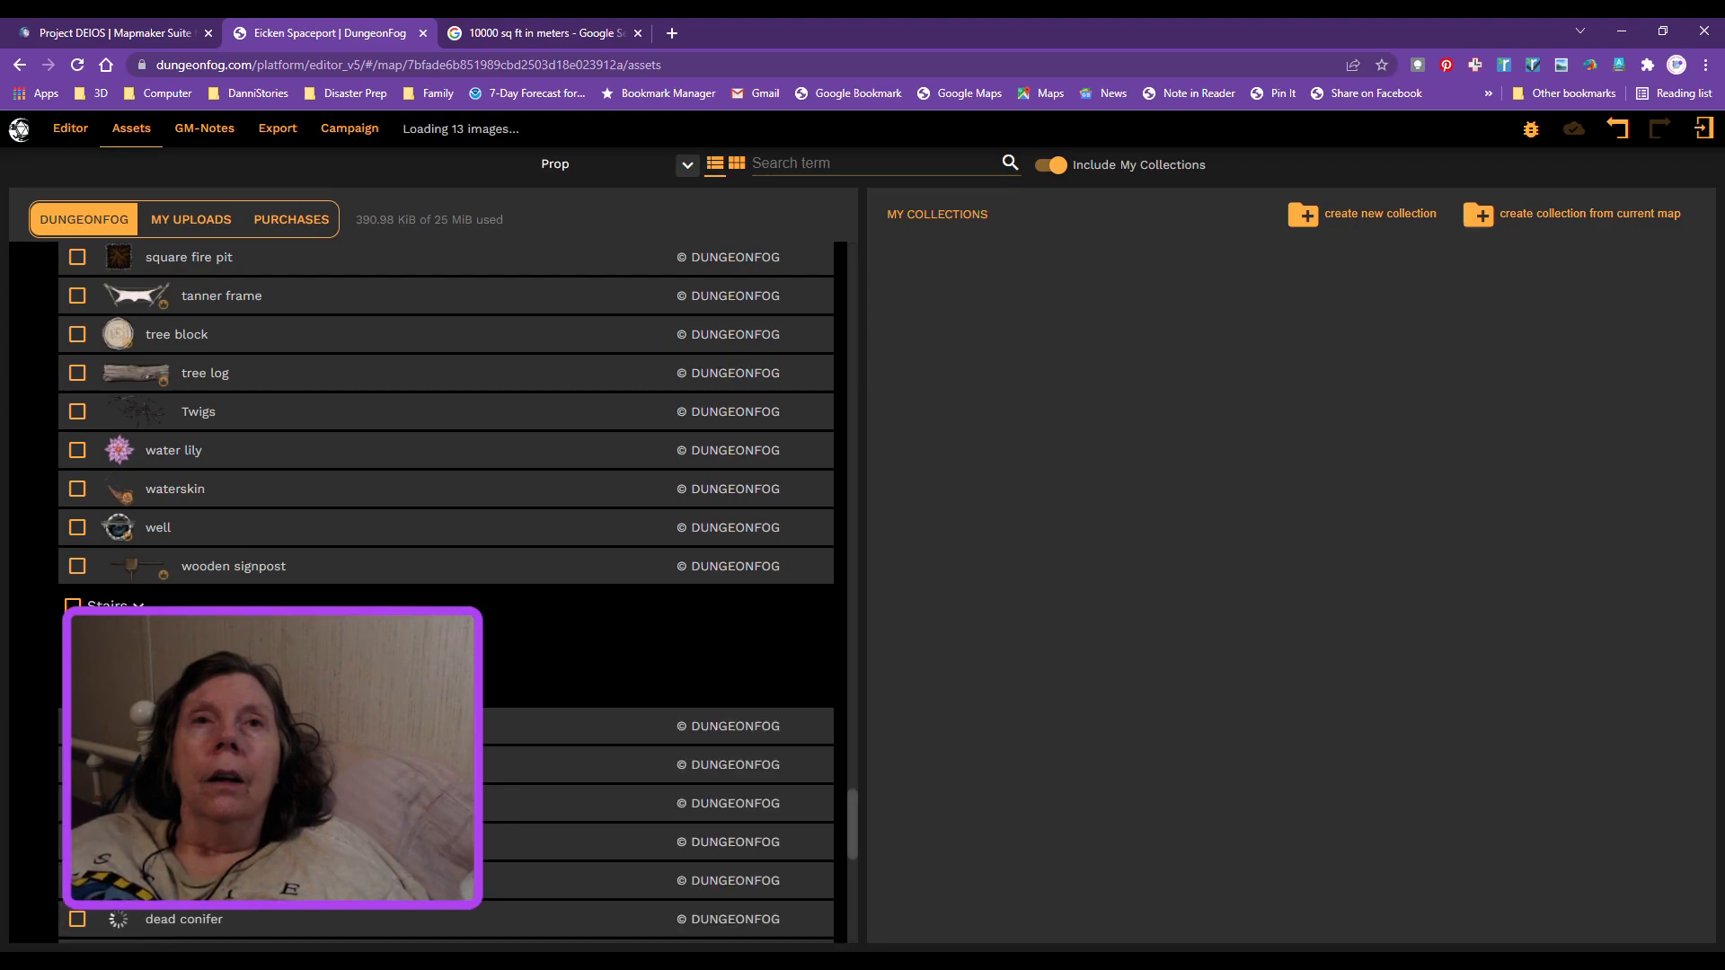
pyautogui.scroll(-5, 144, 696)
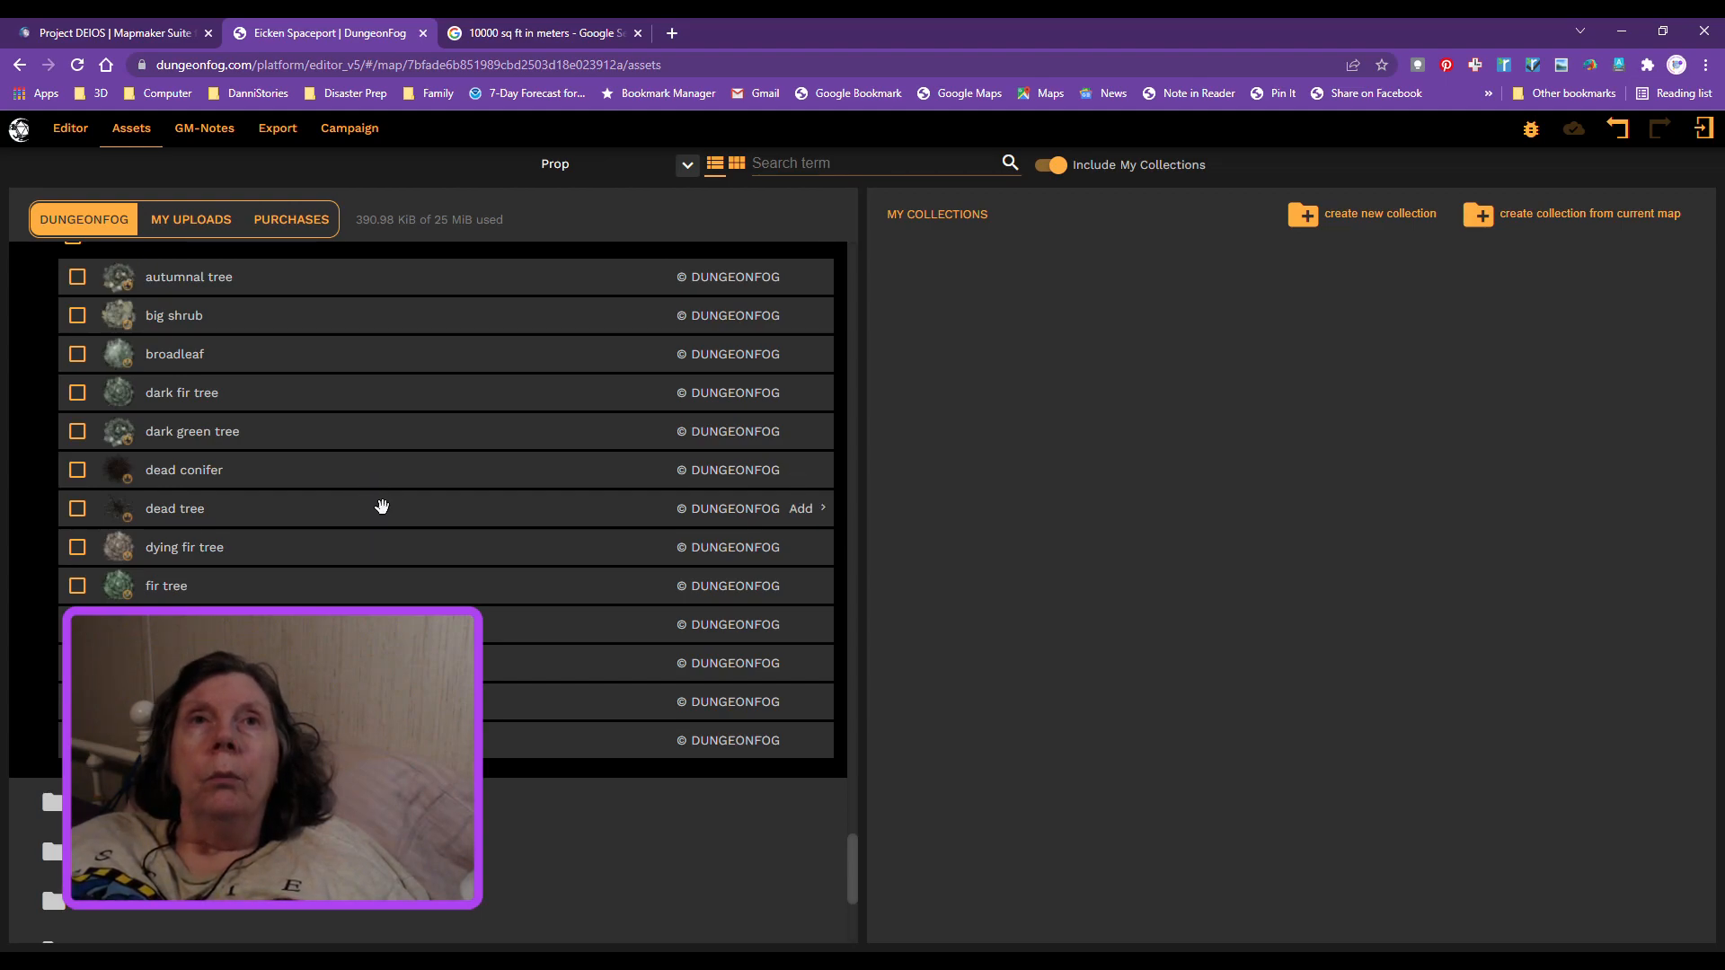
pyautogui.scroll(2, 397, 554)
pyautogui.scroll(-5, 400, 562)
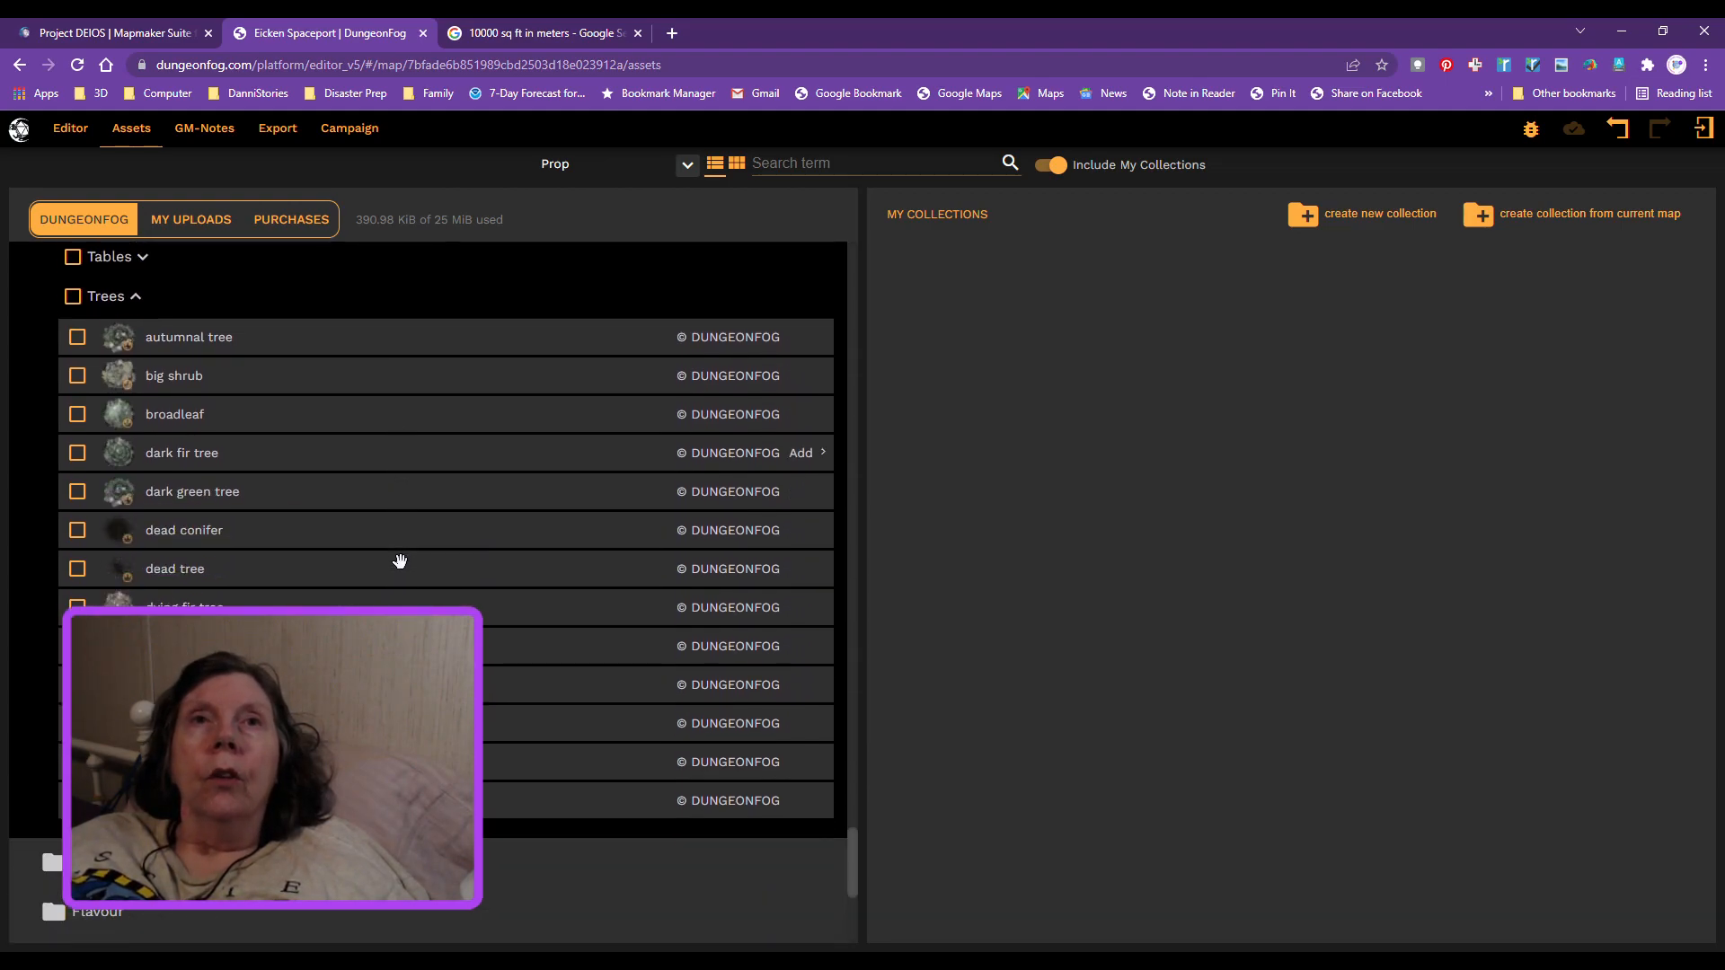
pyautogui.scroll(-1, 403, 588)
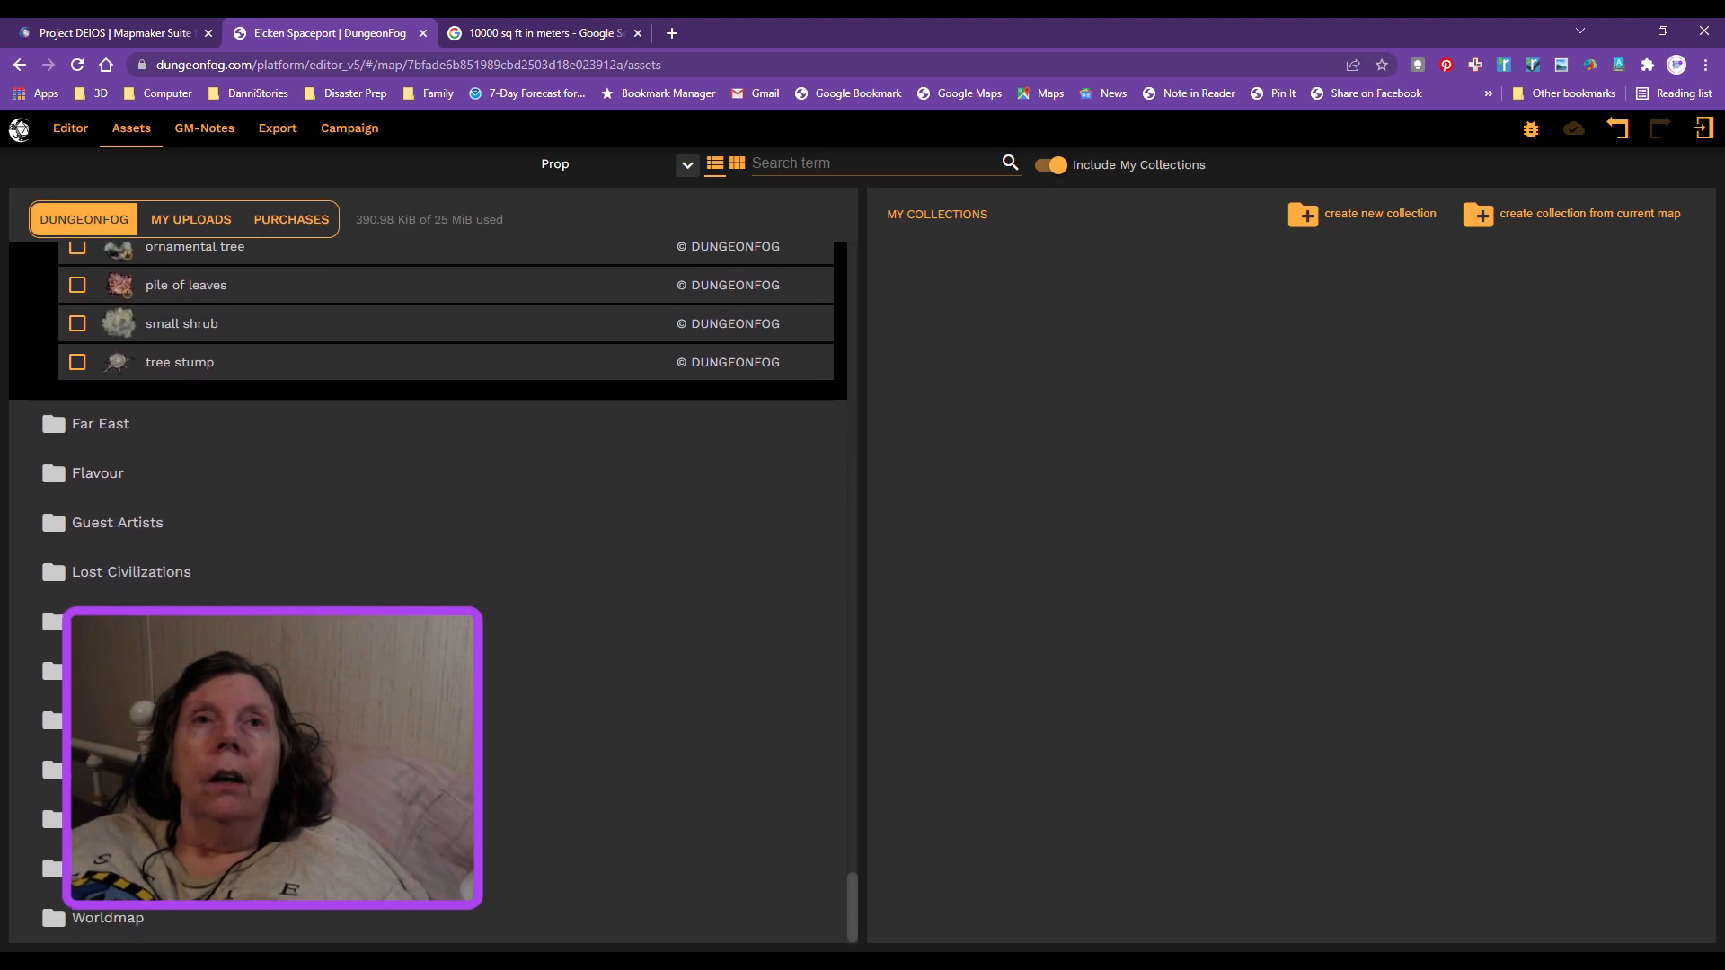
# Step: Open the Map Decoration folder and select the compass rose classic among its Compass Roses
pyautogui.click(51, 635)
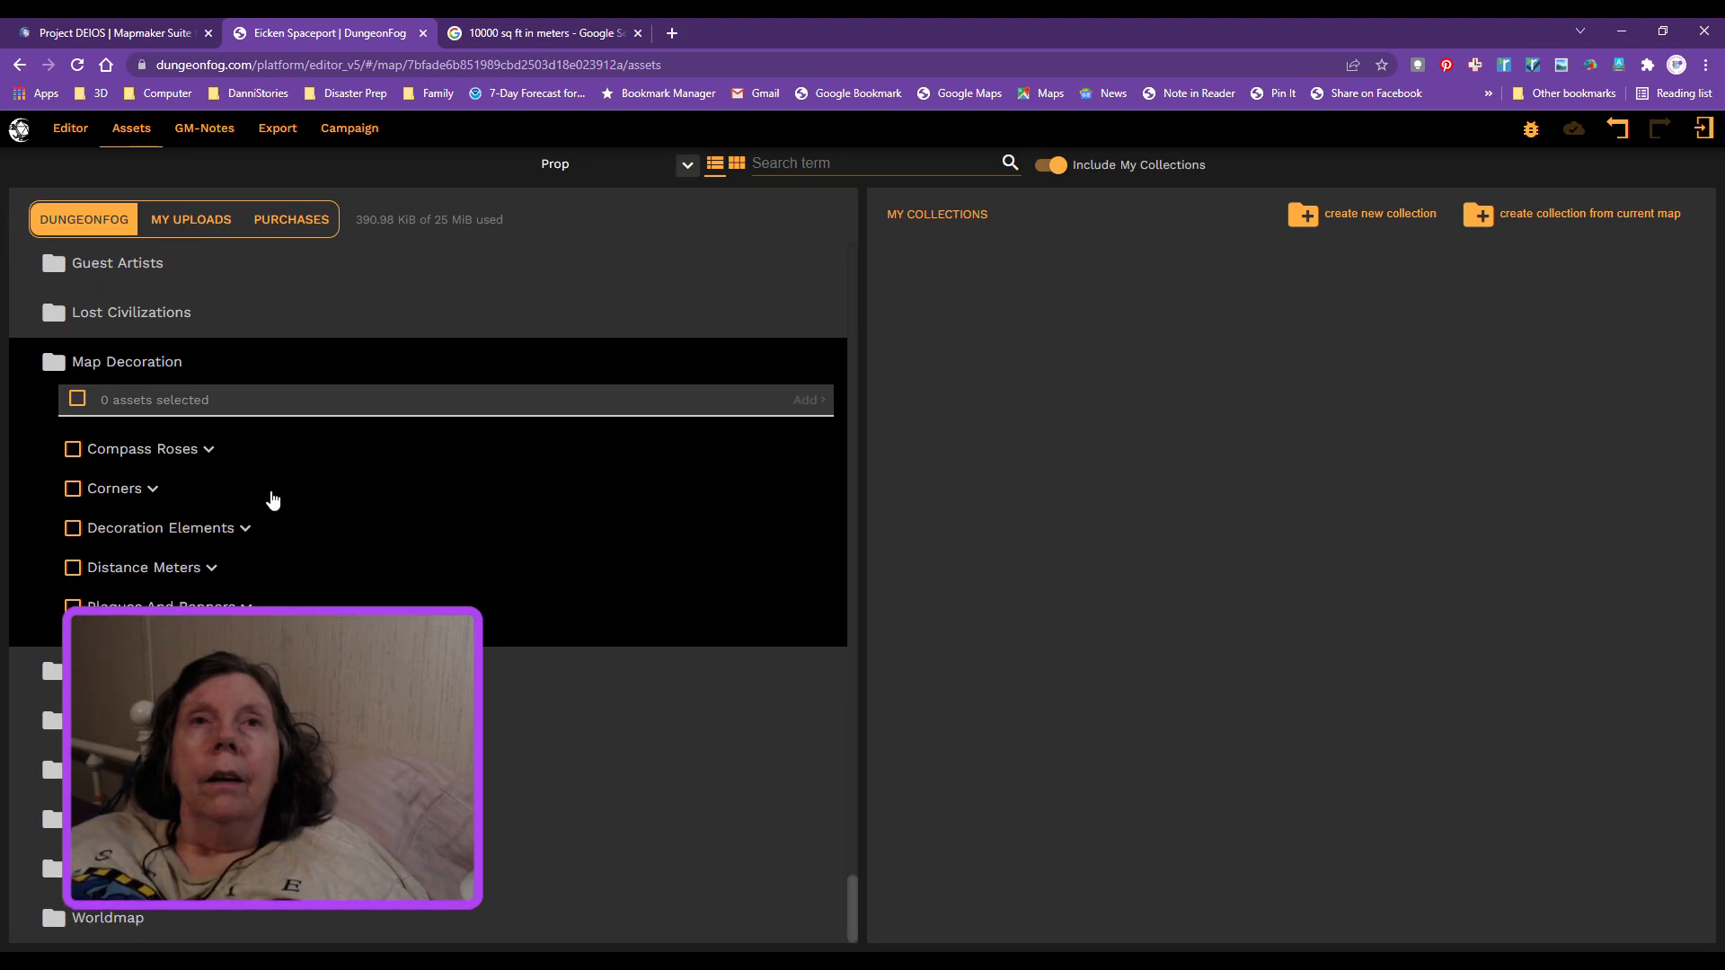
pyautogui.click(193, 454)
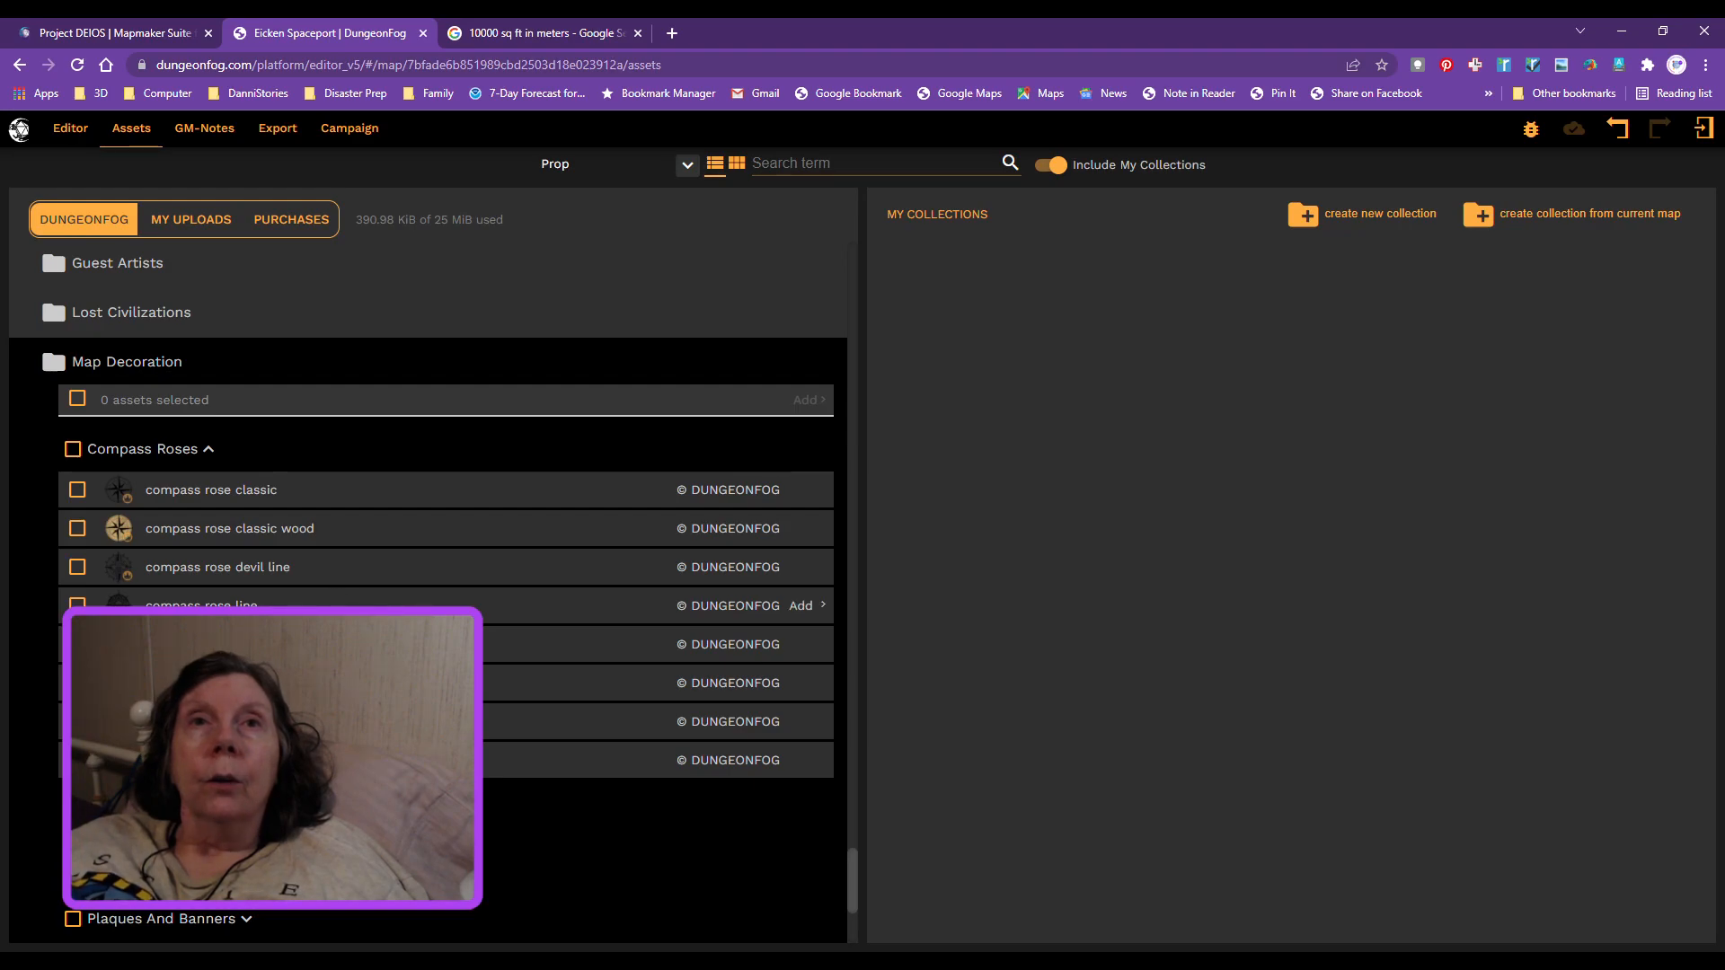
pyautogui.click(76, 491)
# Step: Examine the Corners, Decoration Elements, Distance Meters, and Plaques And Banners groups of the Map Decoration props
pyautogui.scroll(-2, 431, 539)
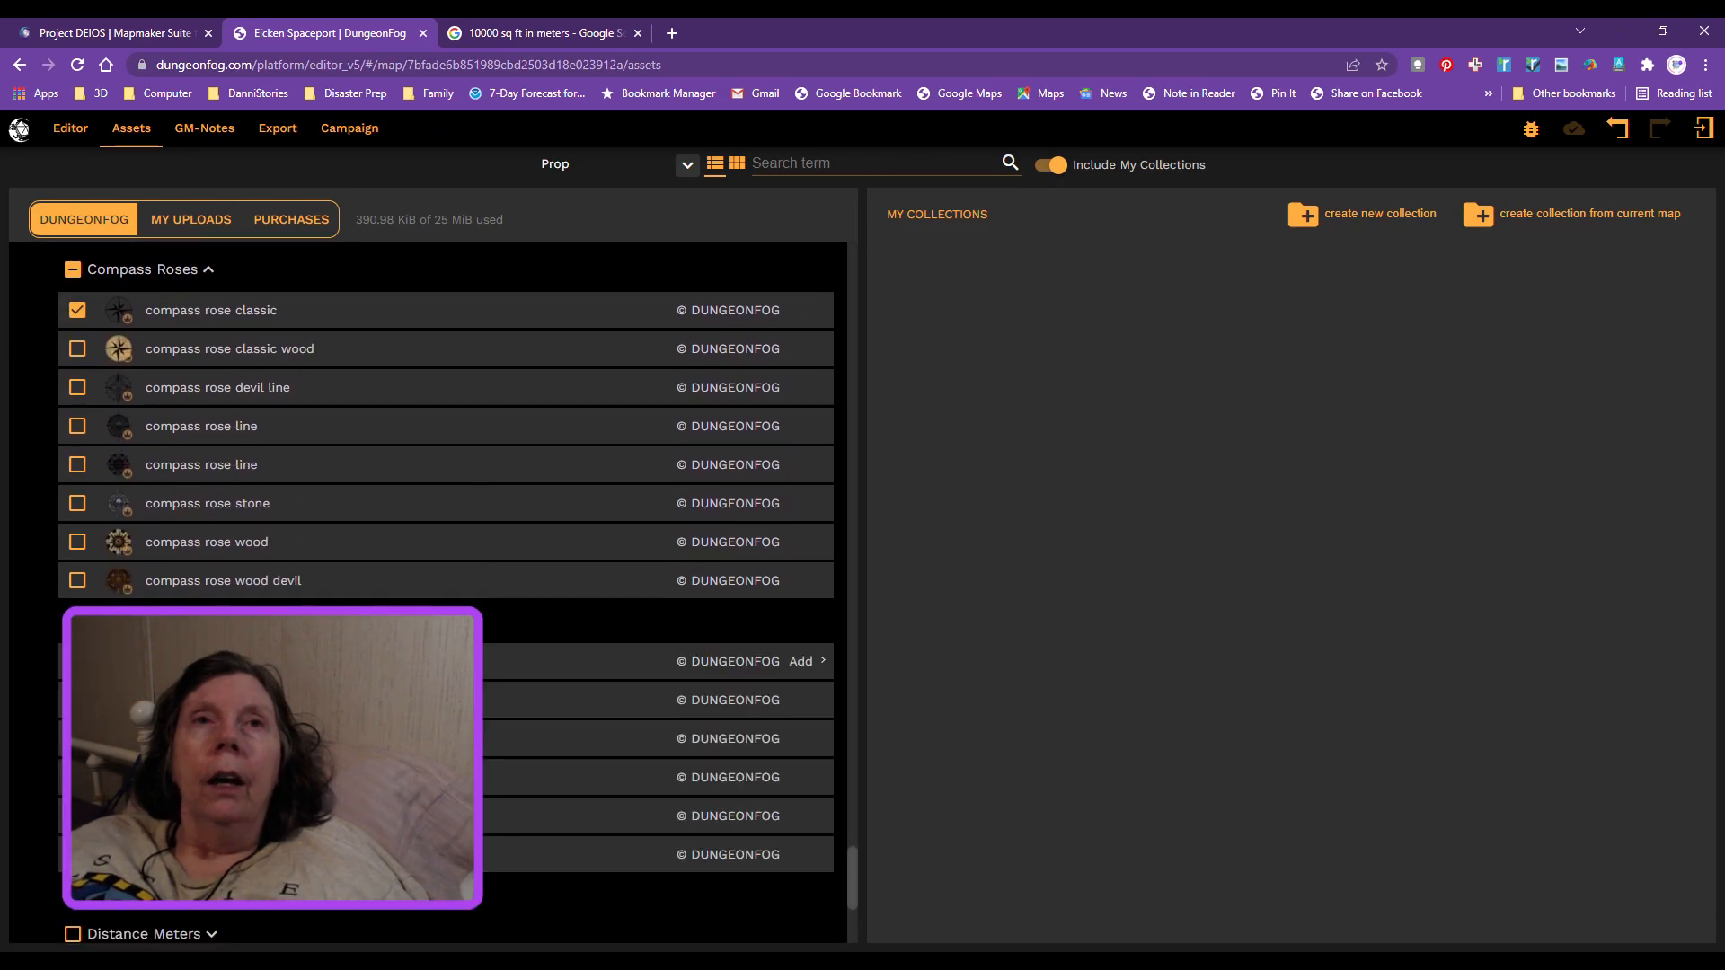
pyautogui.scroll(-1, 791, 719)
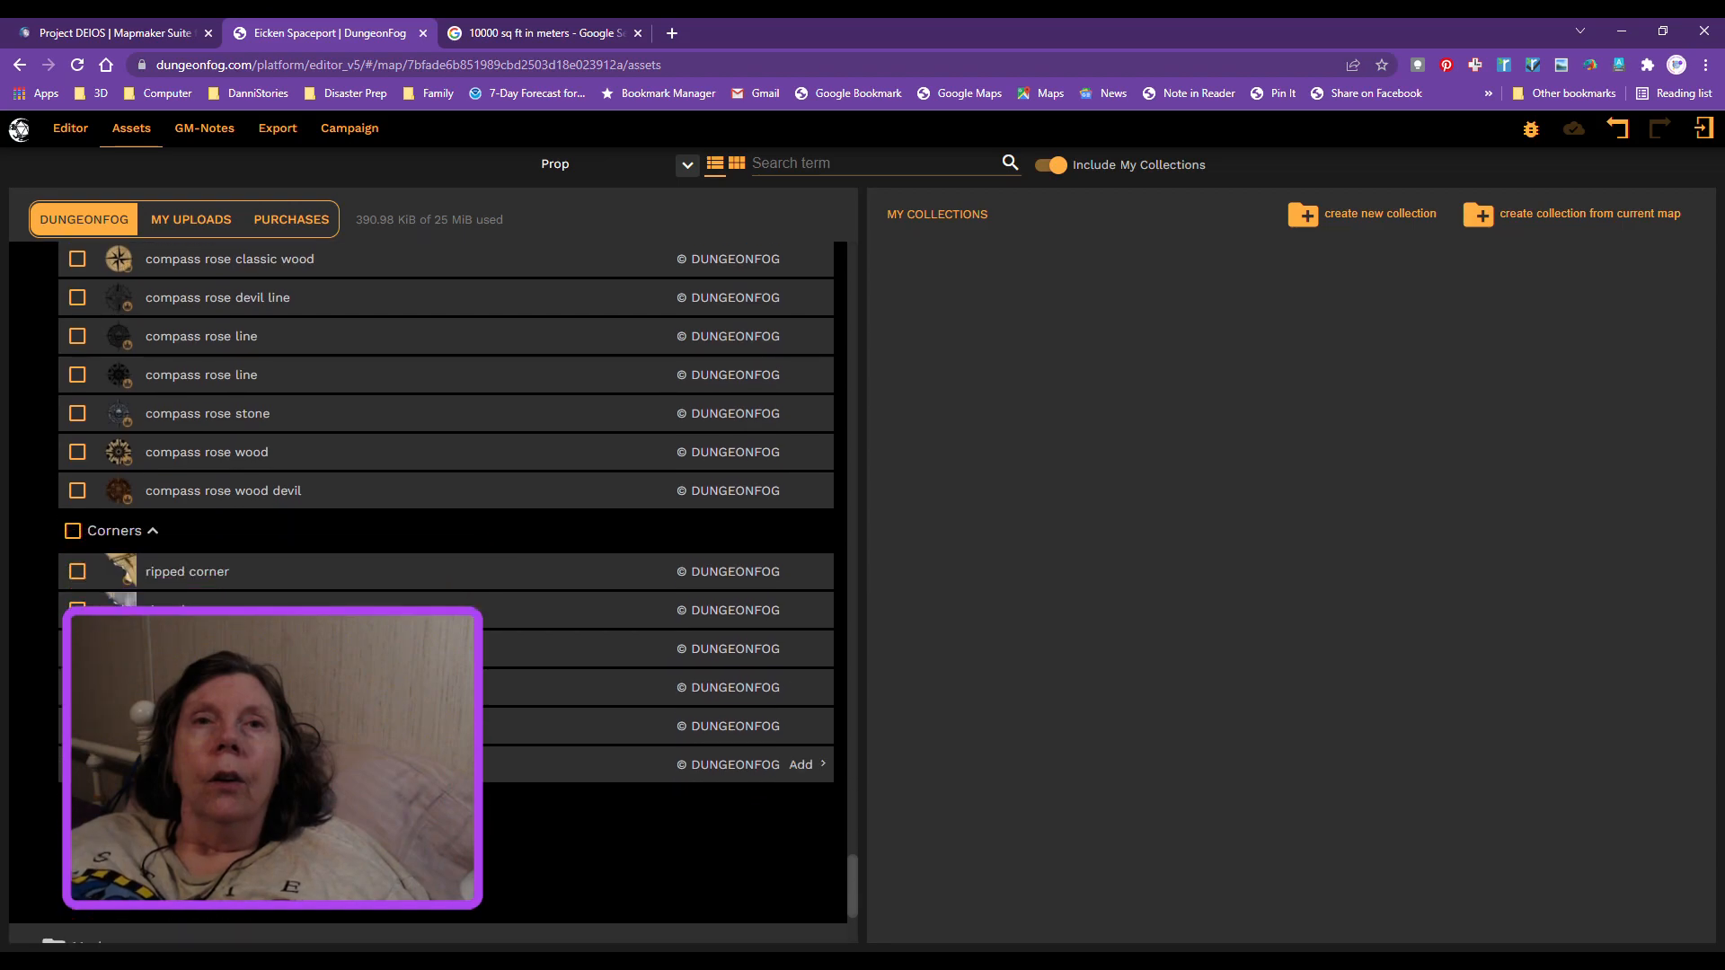
pyautogui.scroll(-1, 791, 719)
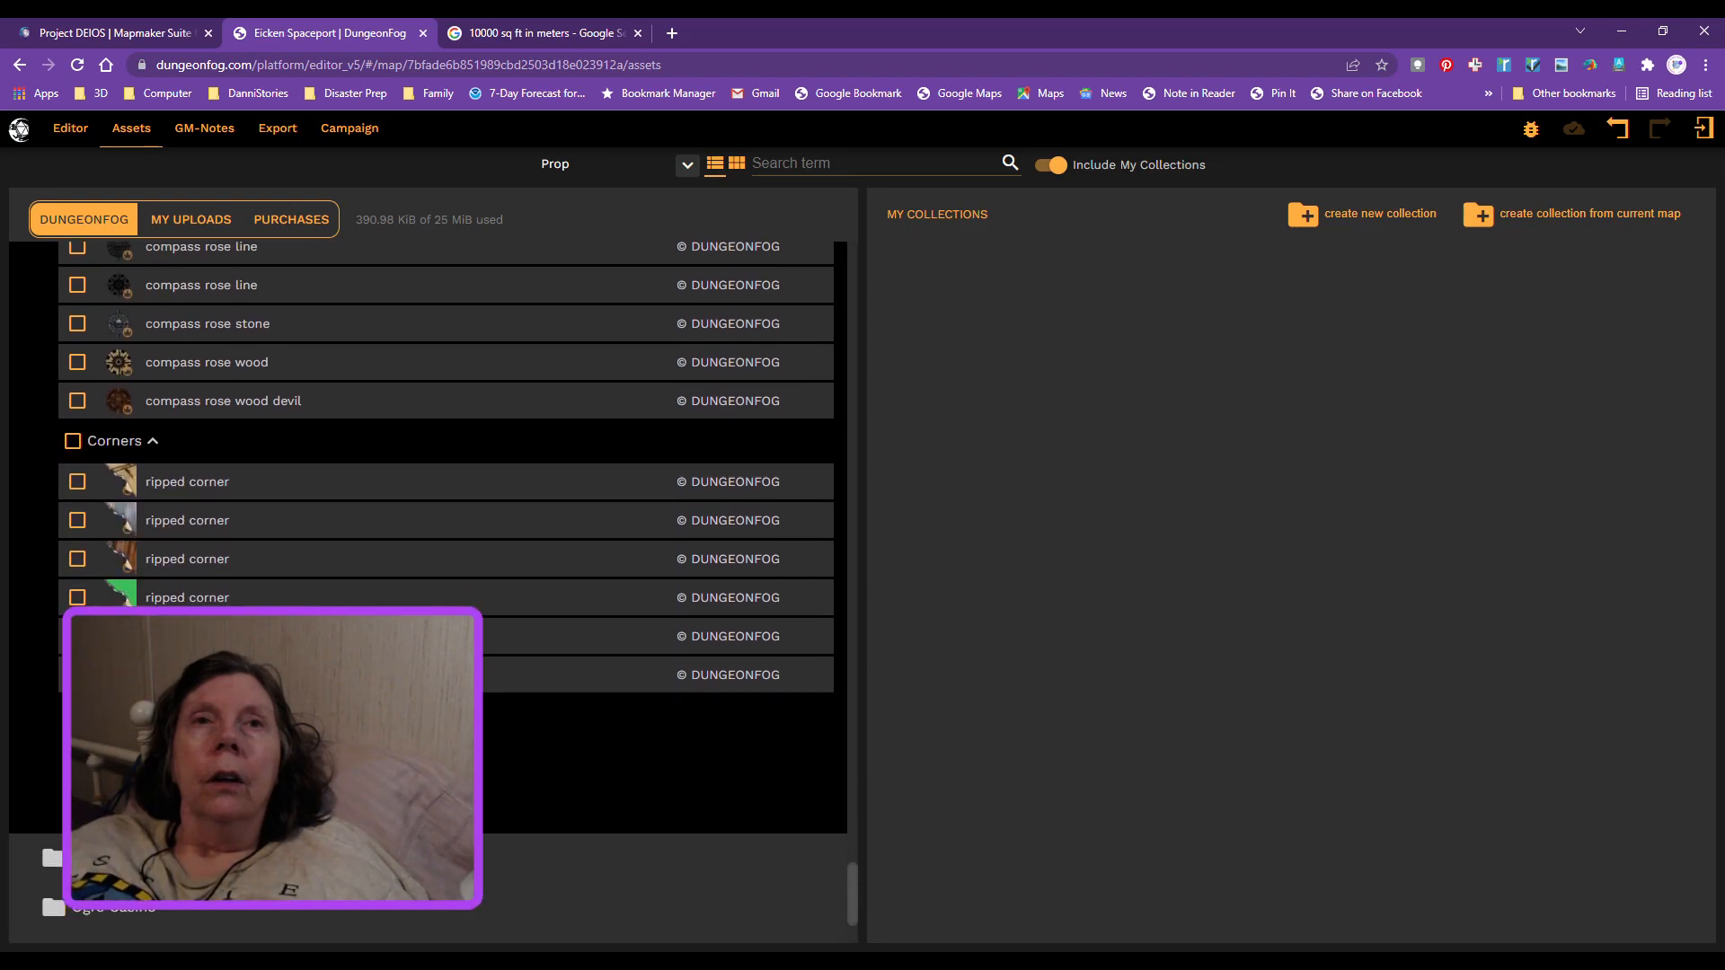
pyautogui.scroll(-6, 446, 422)
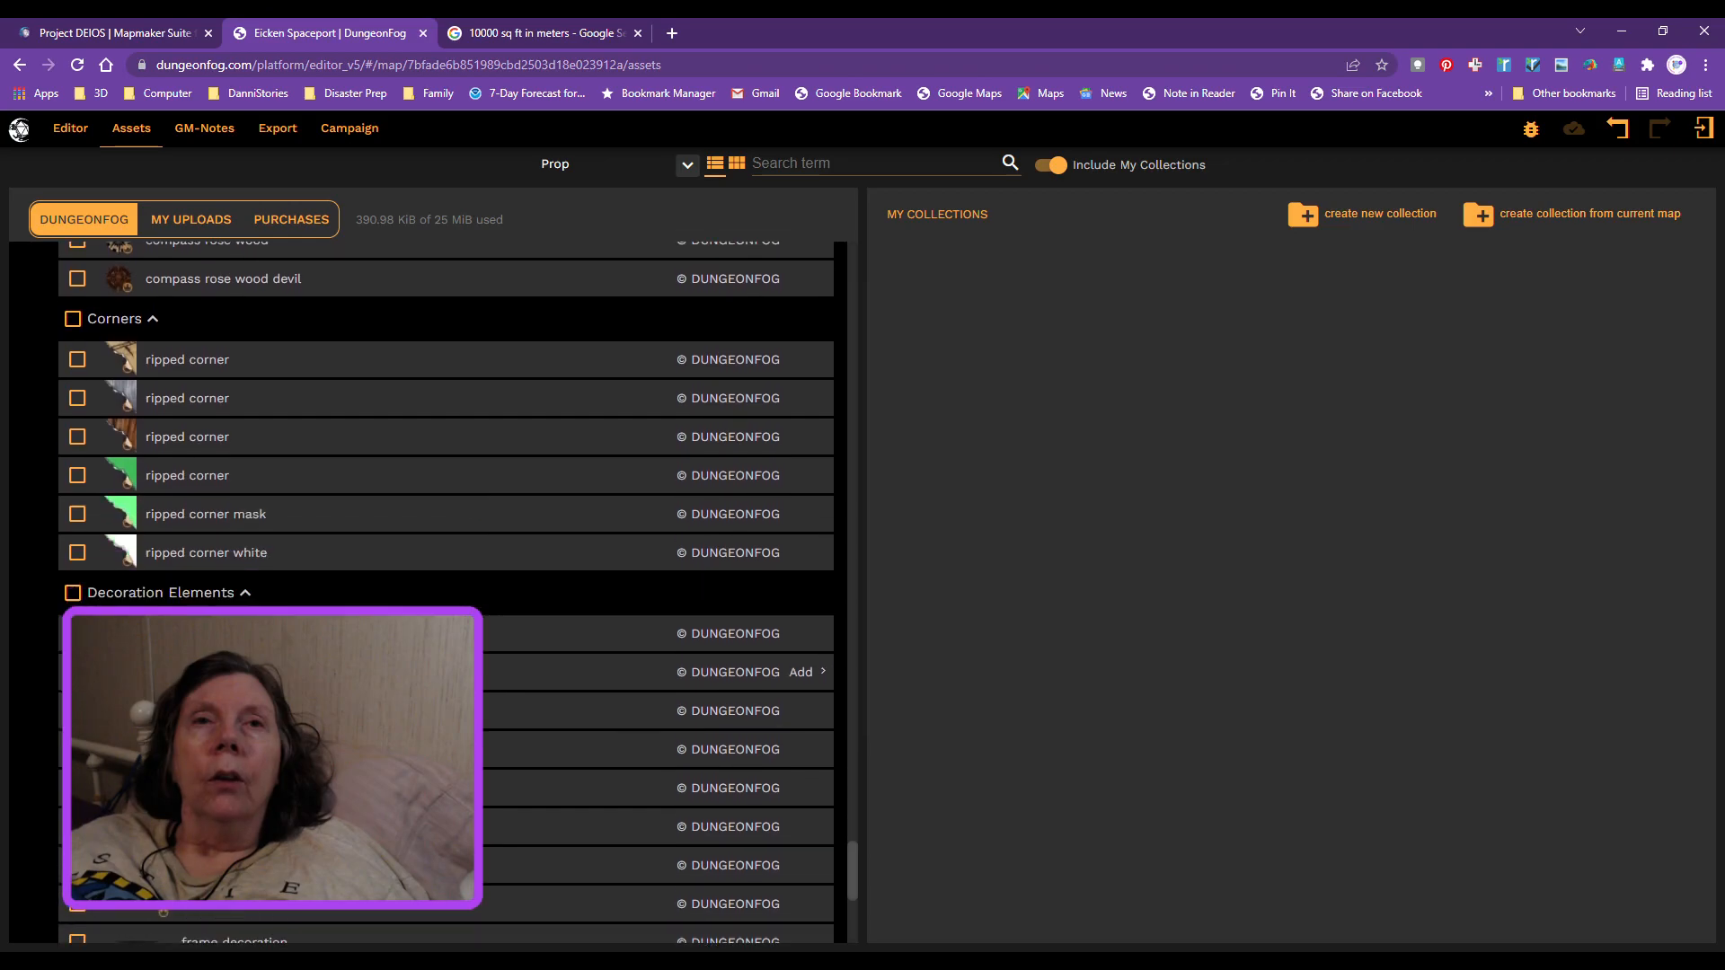
pyautogui.scroll(-1, 446, 422)
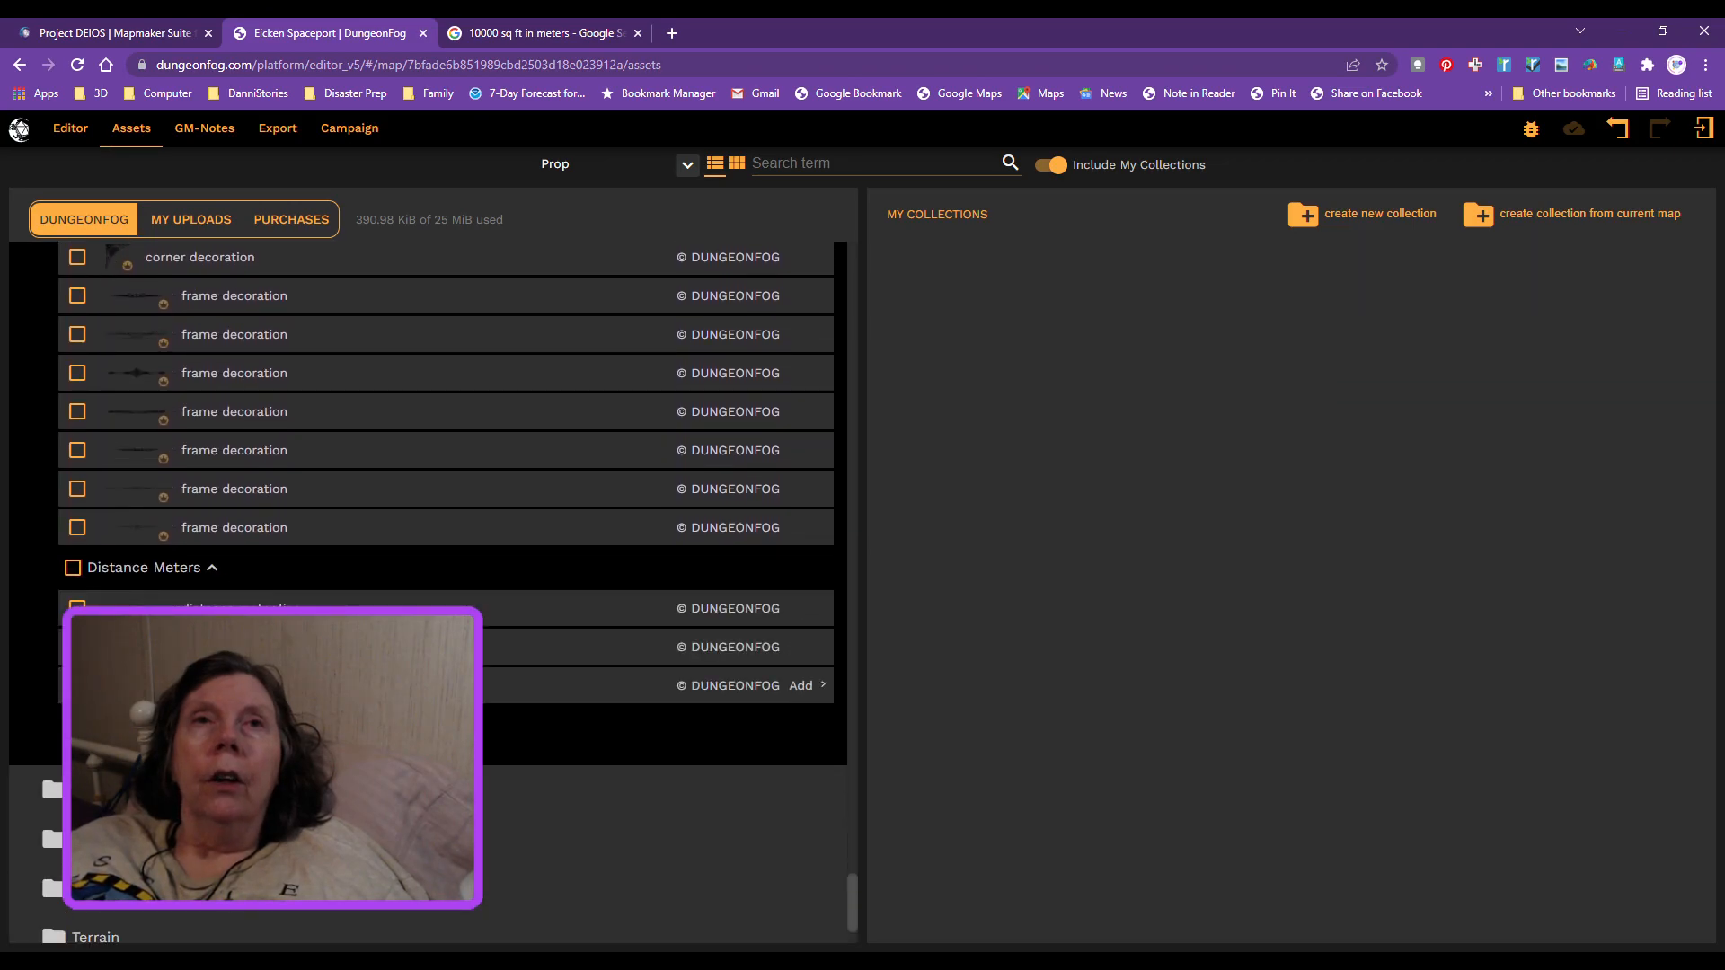
pyautogui.scroll(-1, 429, 592)
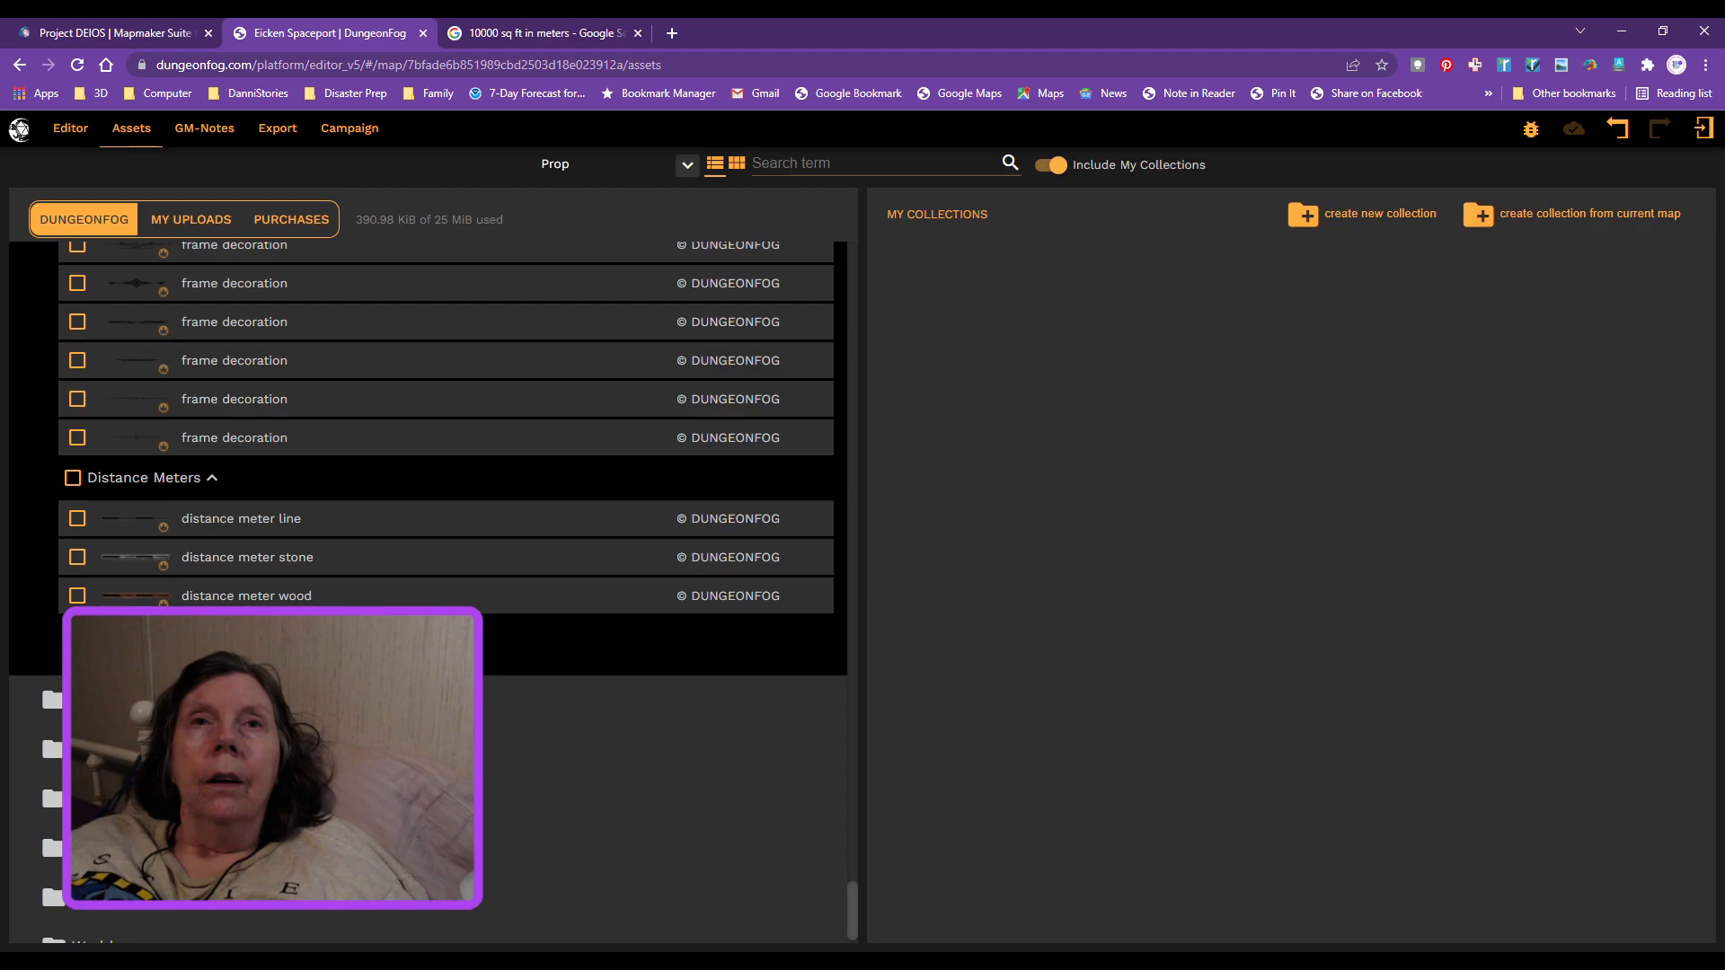
pyautogui.scroll(-4, 429, 592)
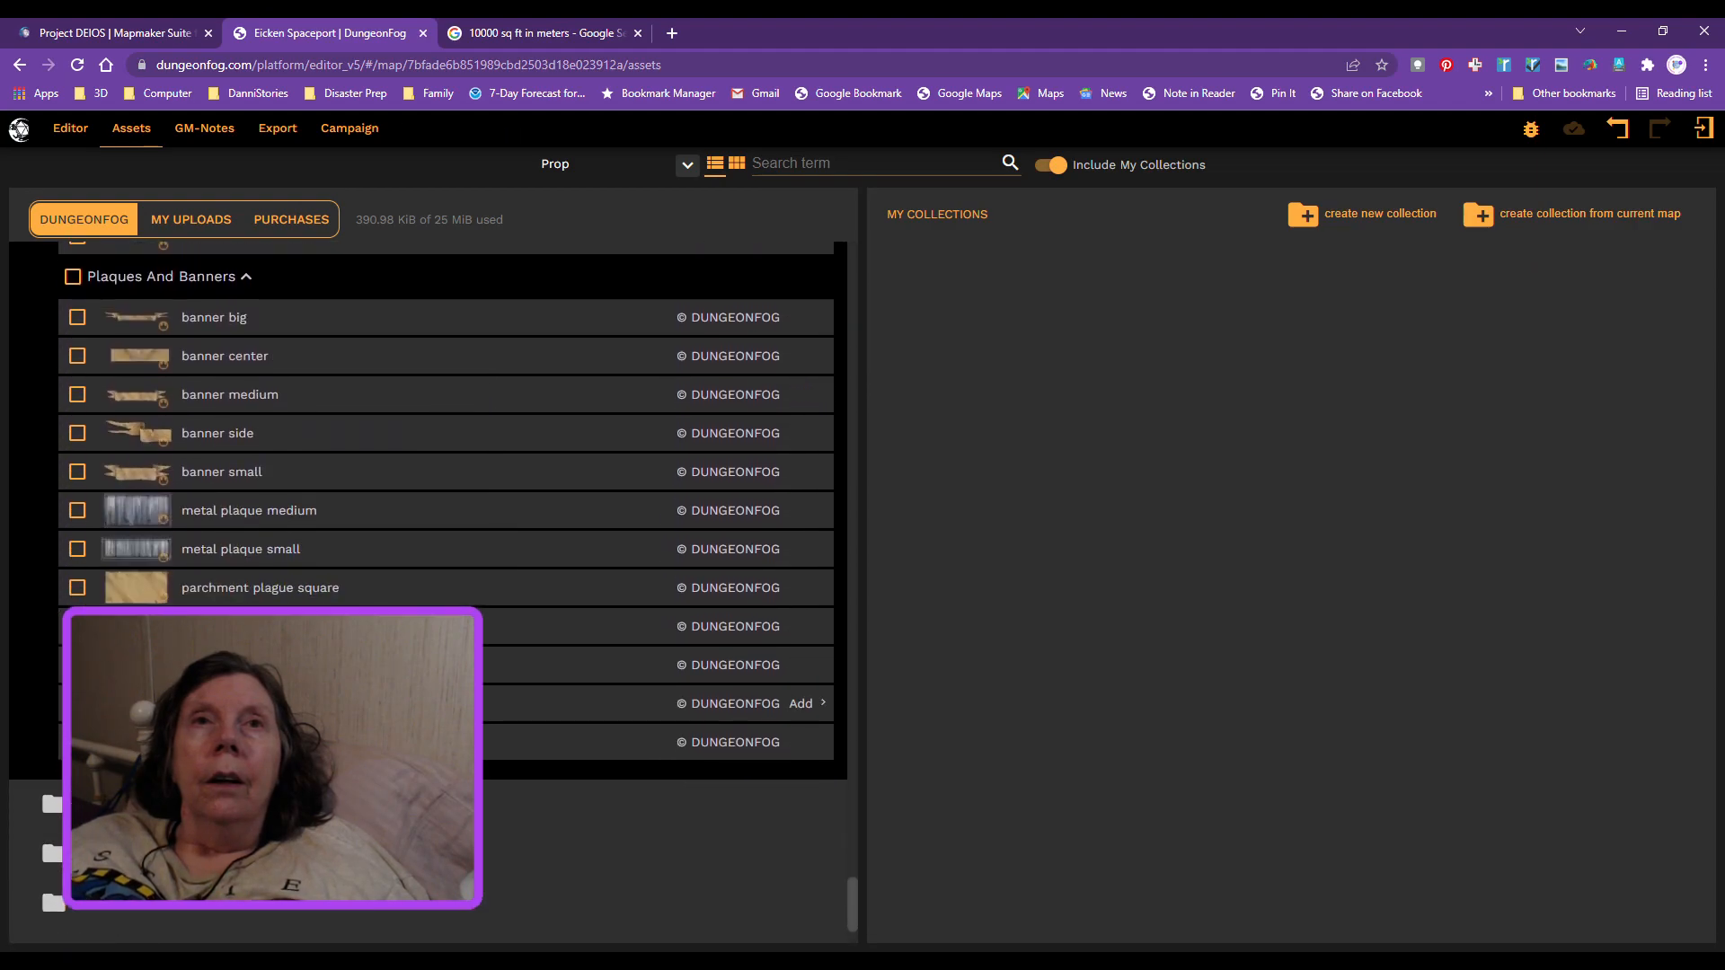
pyautogui.scroll(-2, 428, 591)
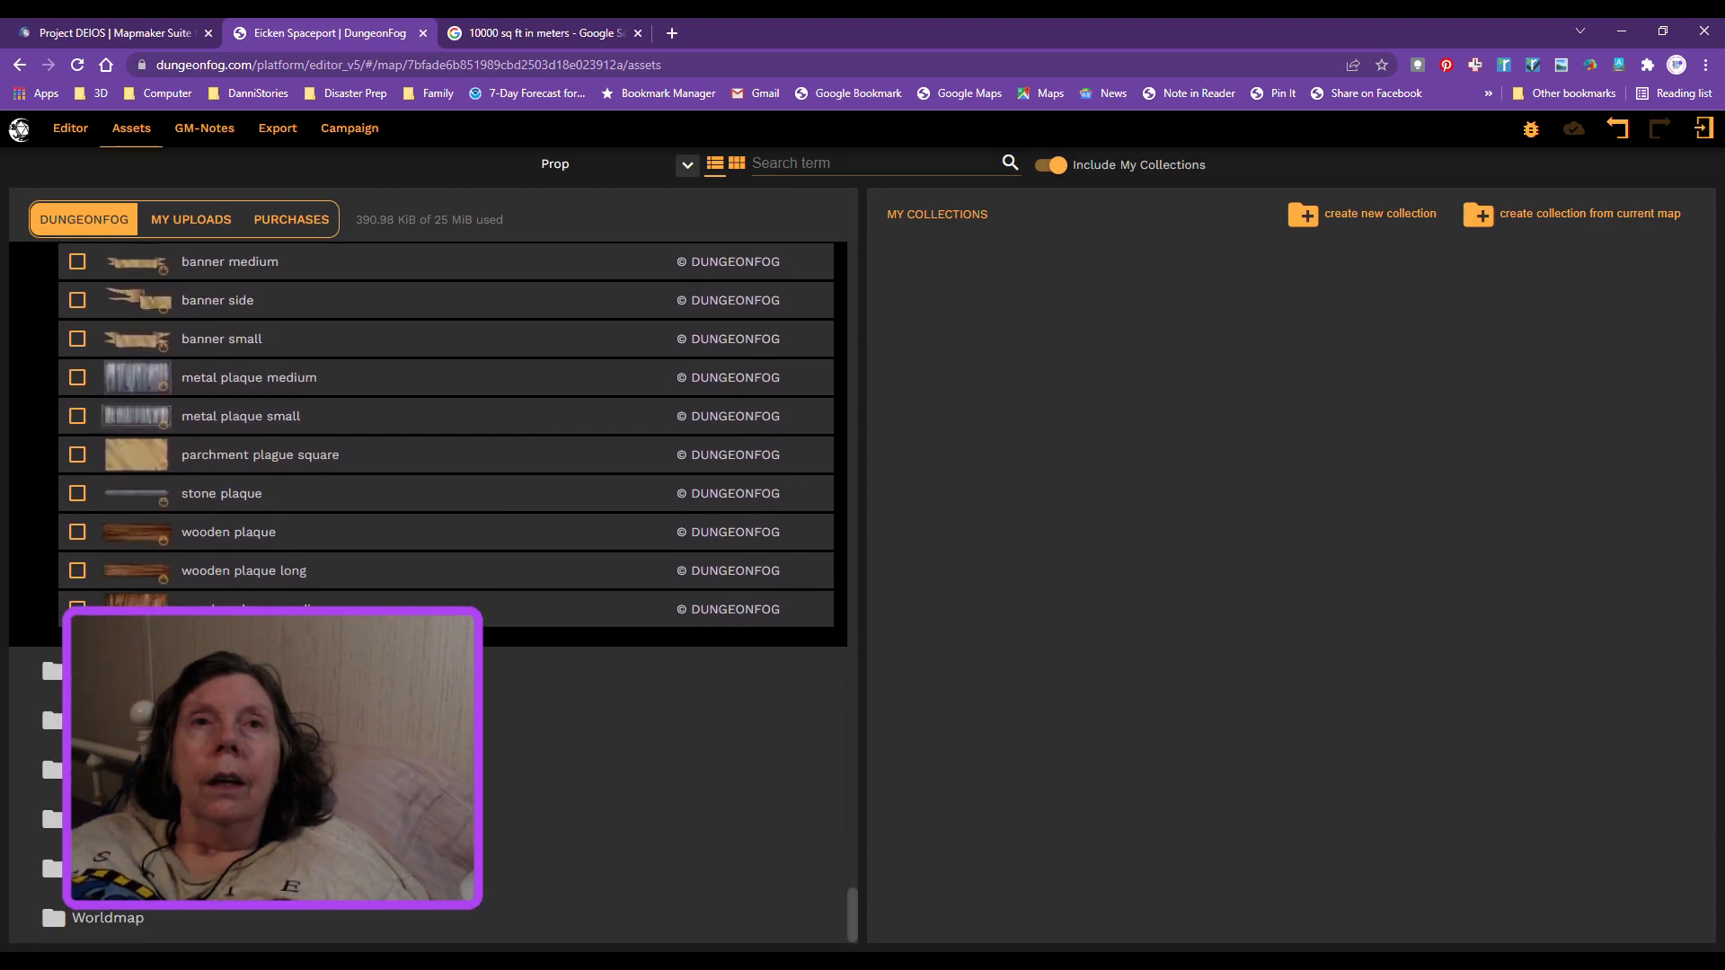
# Step: Open the Modern props folder and examine the assets in its Decoration group
pyautogui.scroll(-3, 429, 591)
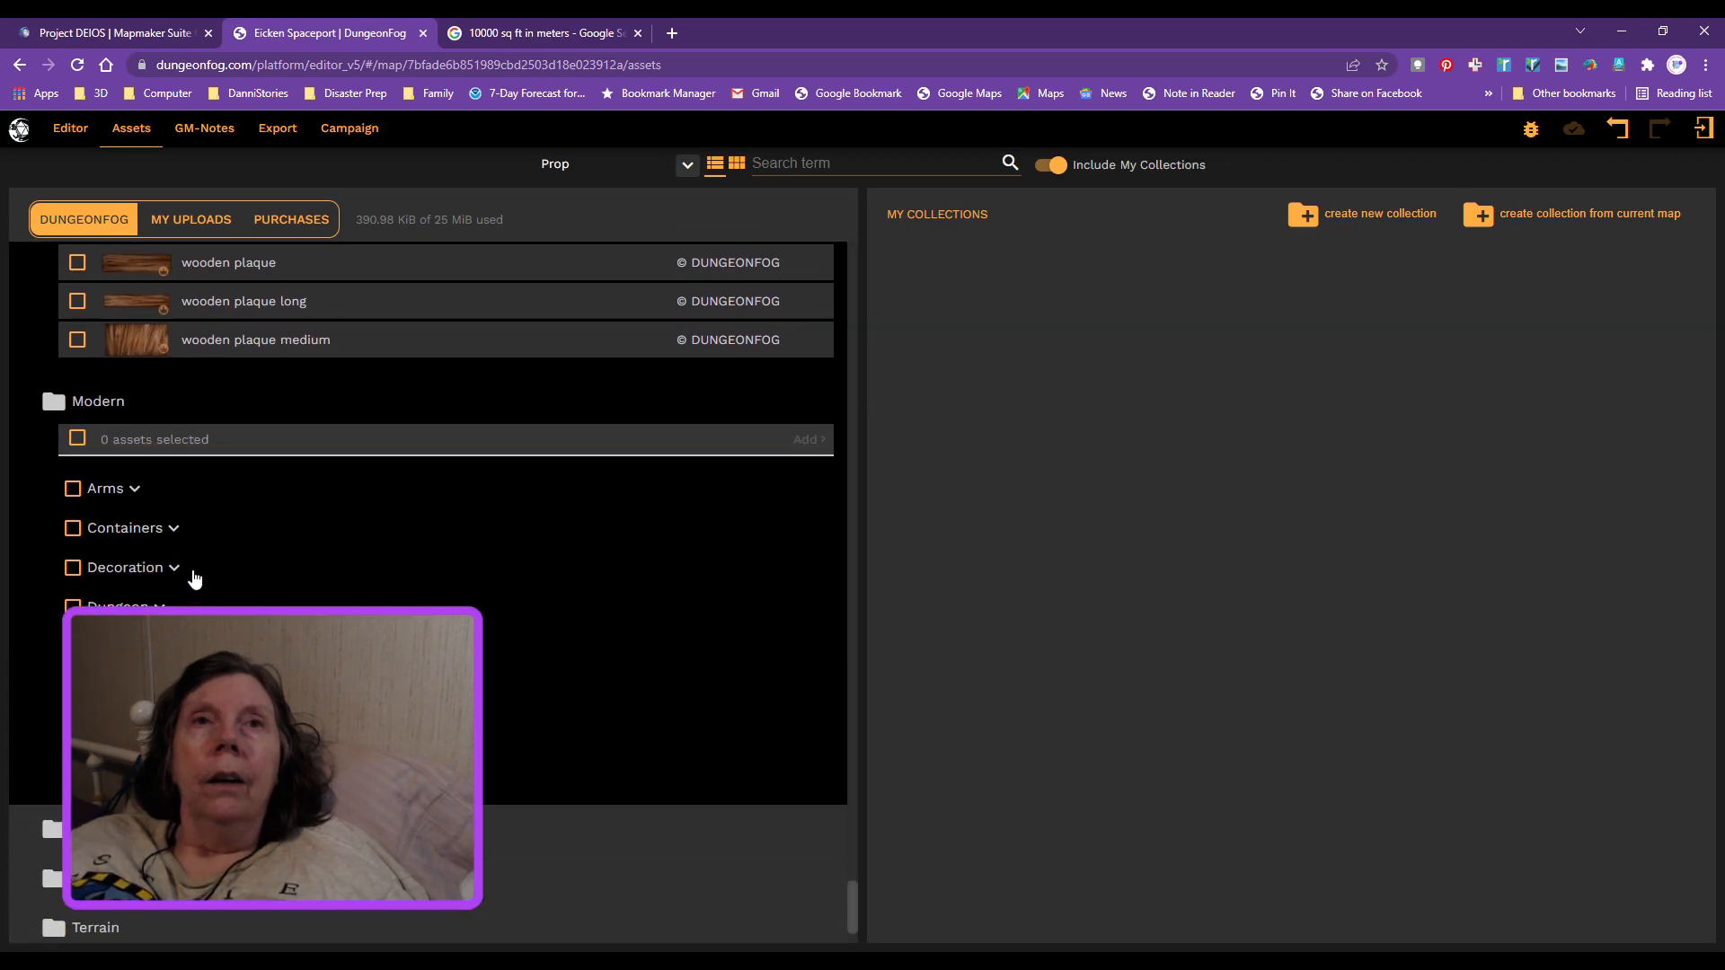
pyautogui.click(180, 569)
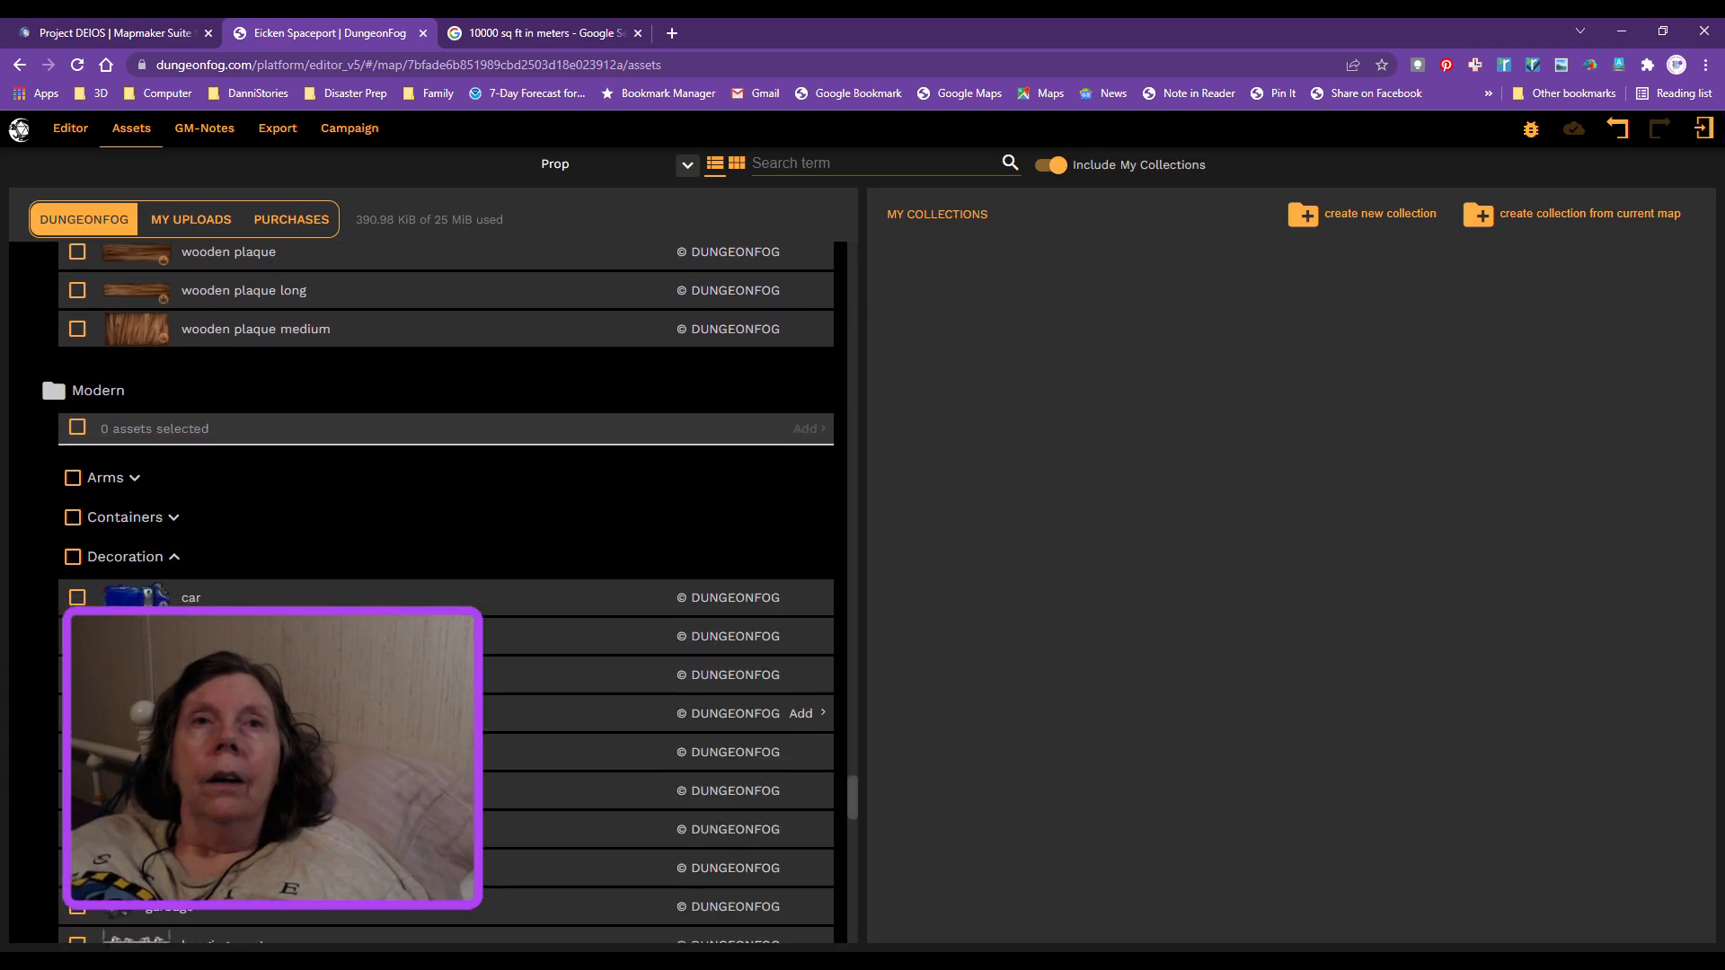
pyautogui.scroll(-4, 231, 597)
pyautogui.scroll(-6, 445, 591)
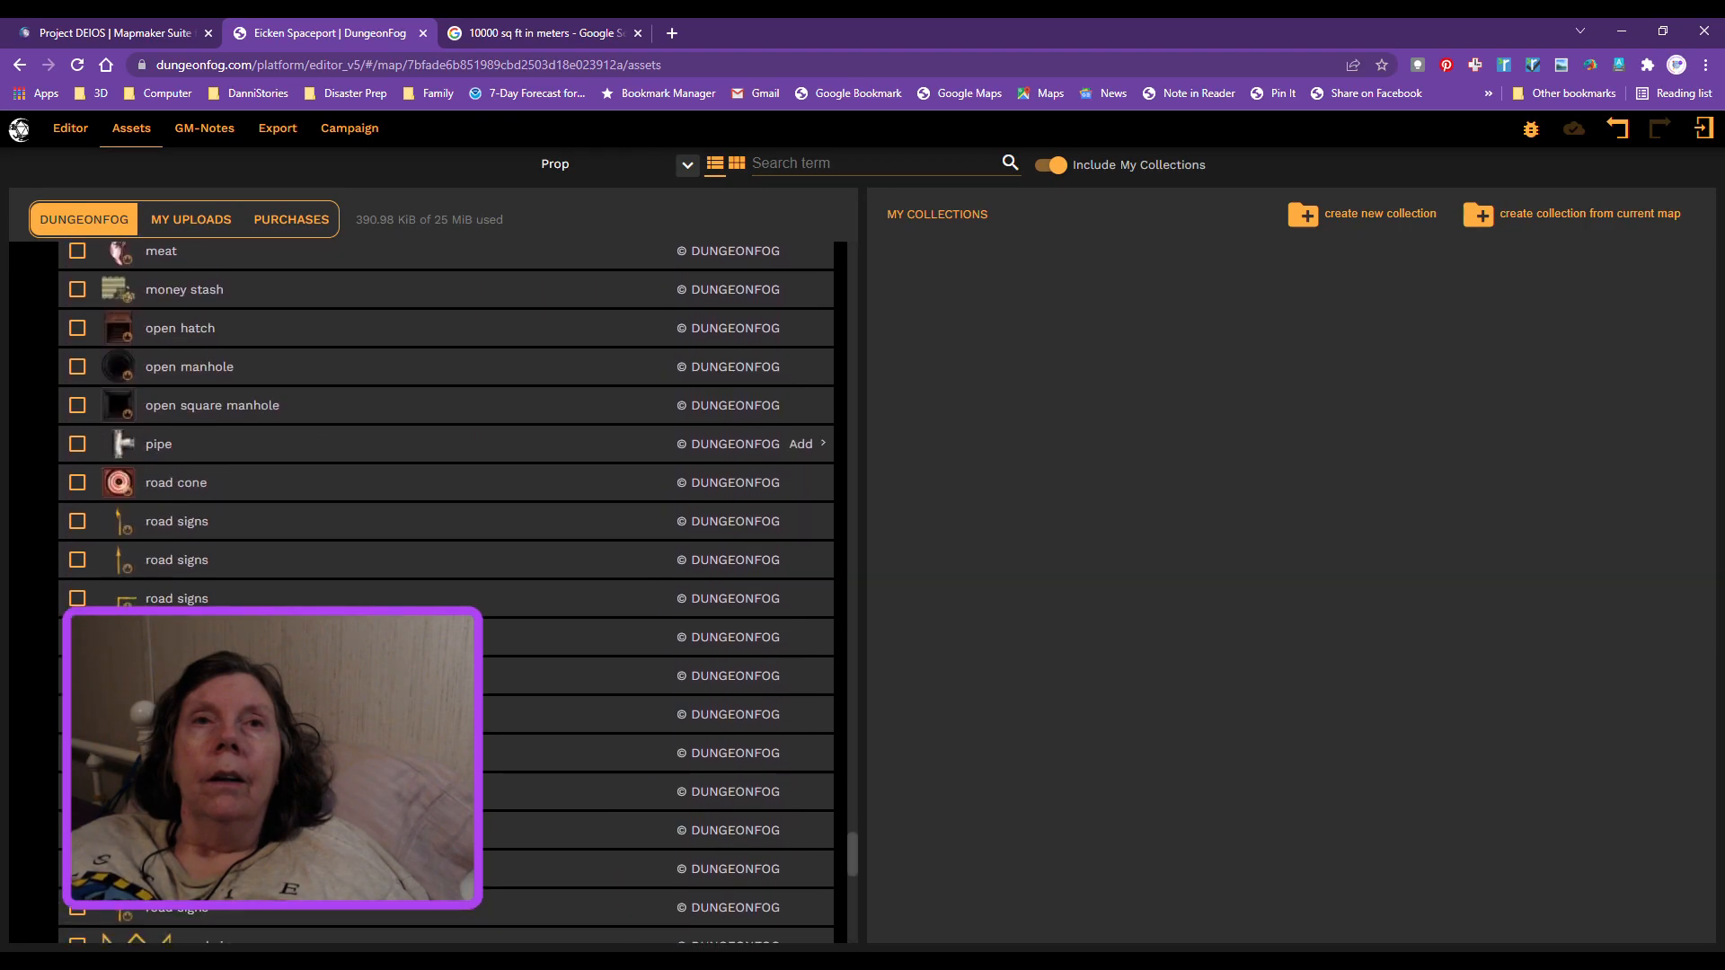
pyautogui.scroll(-8, 446, 591)
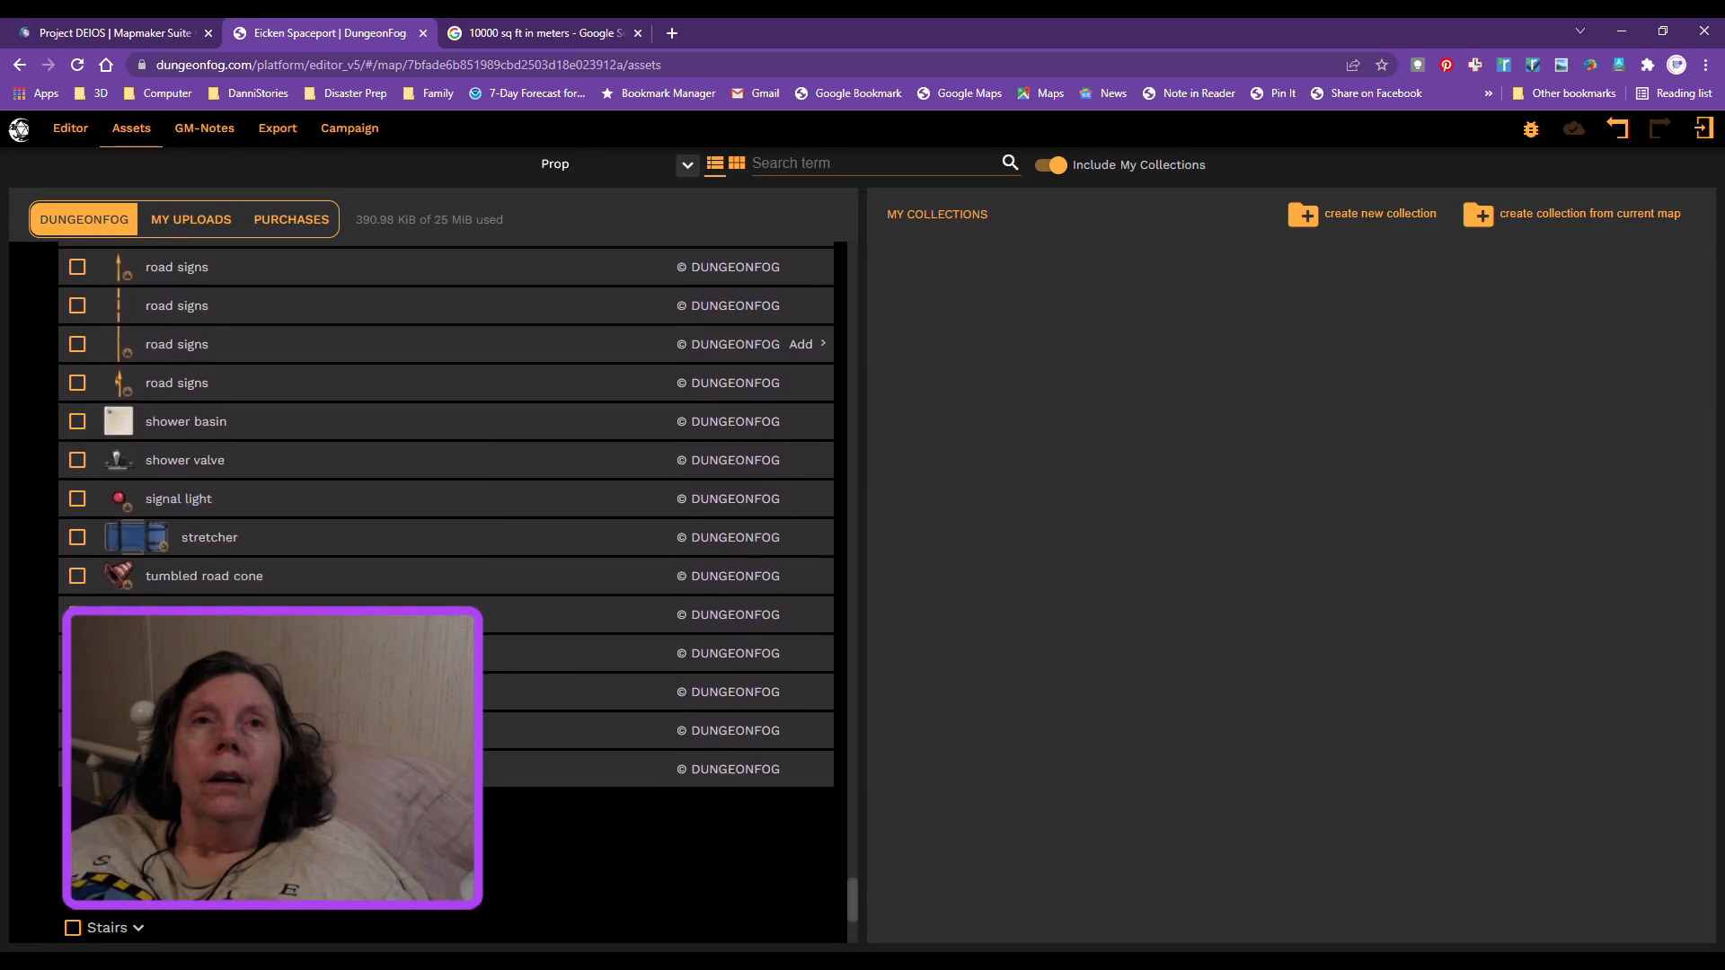
# Step: Examine the assets in the Containers and Decoration groups of the Modern props
pyautogui.scroll(-1, 445, 591)
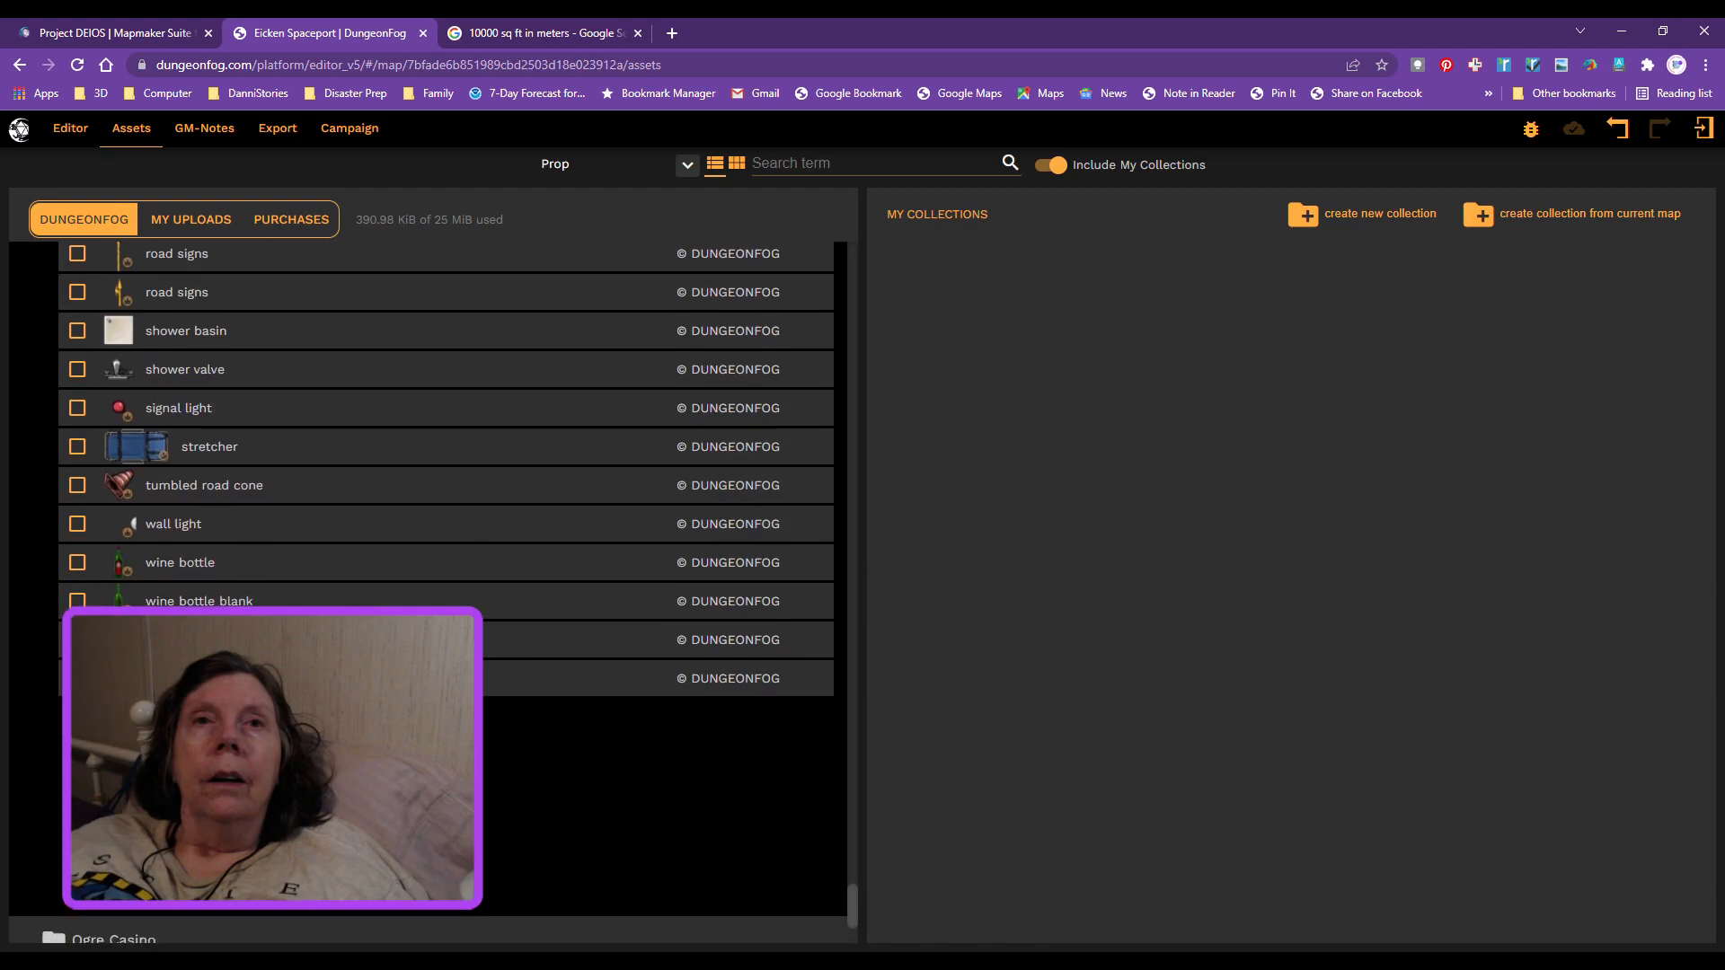
pyautogui.scroll(8, 446, 591)
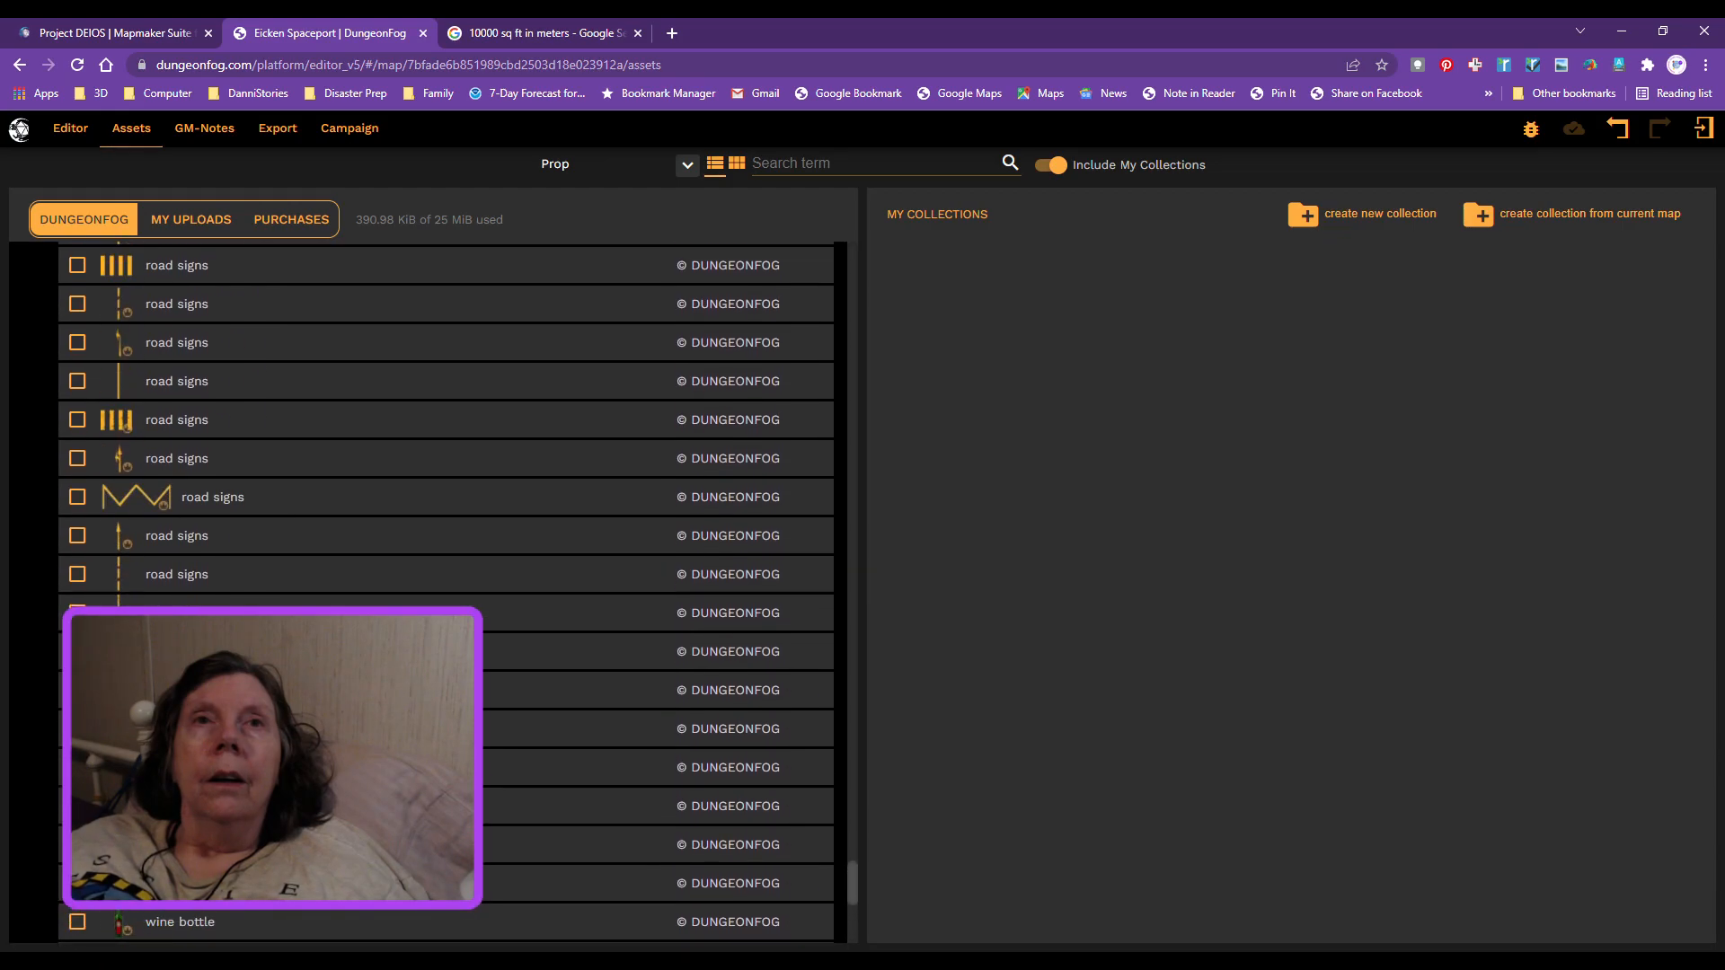
pyautogui.scroll(10, 446, 592)
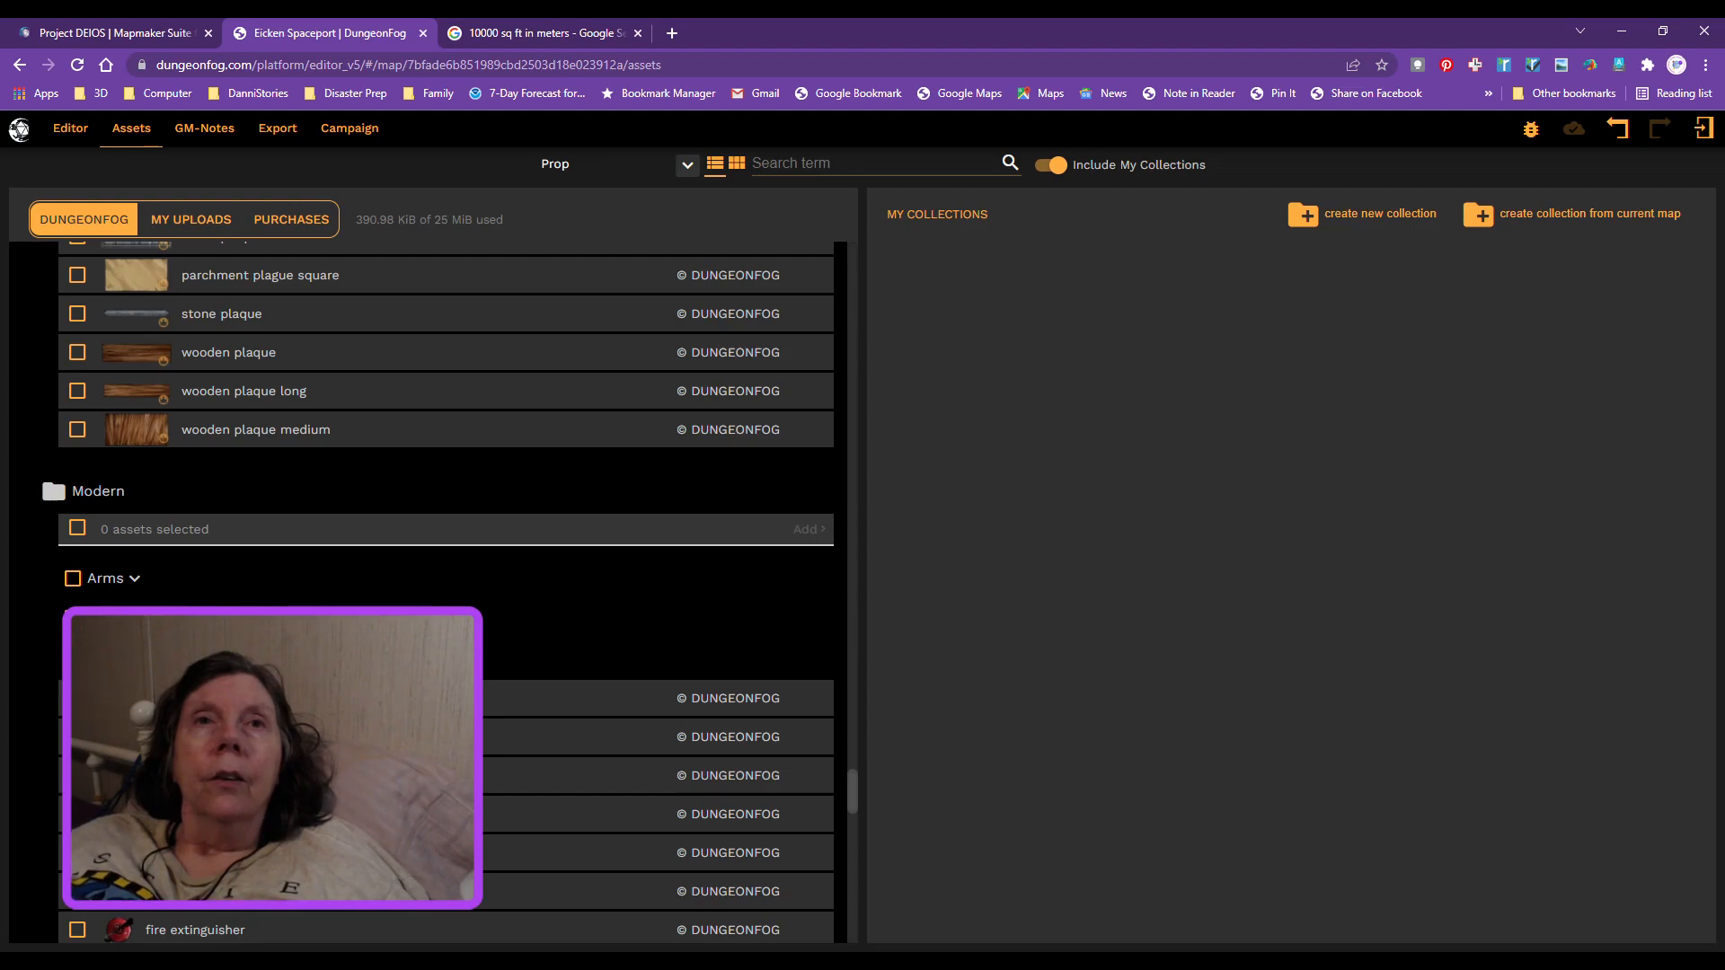
pyautogui.scroll(-3, 446, 591)
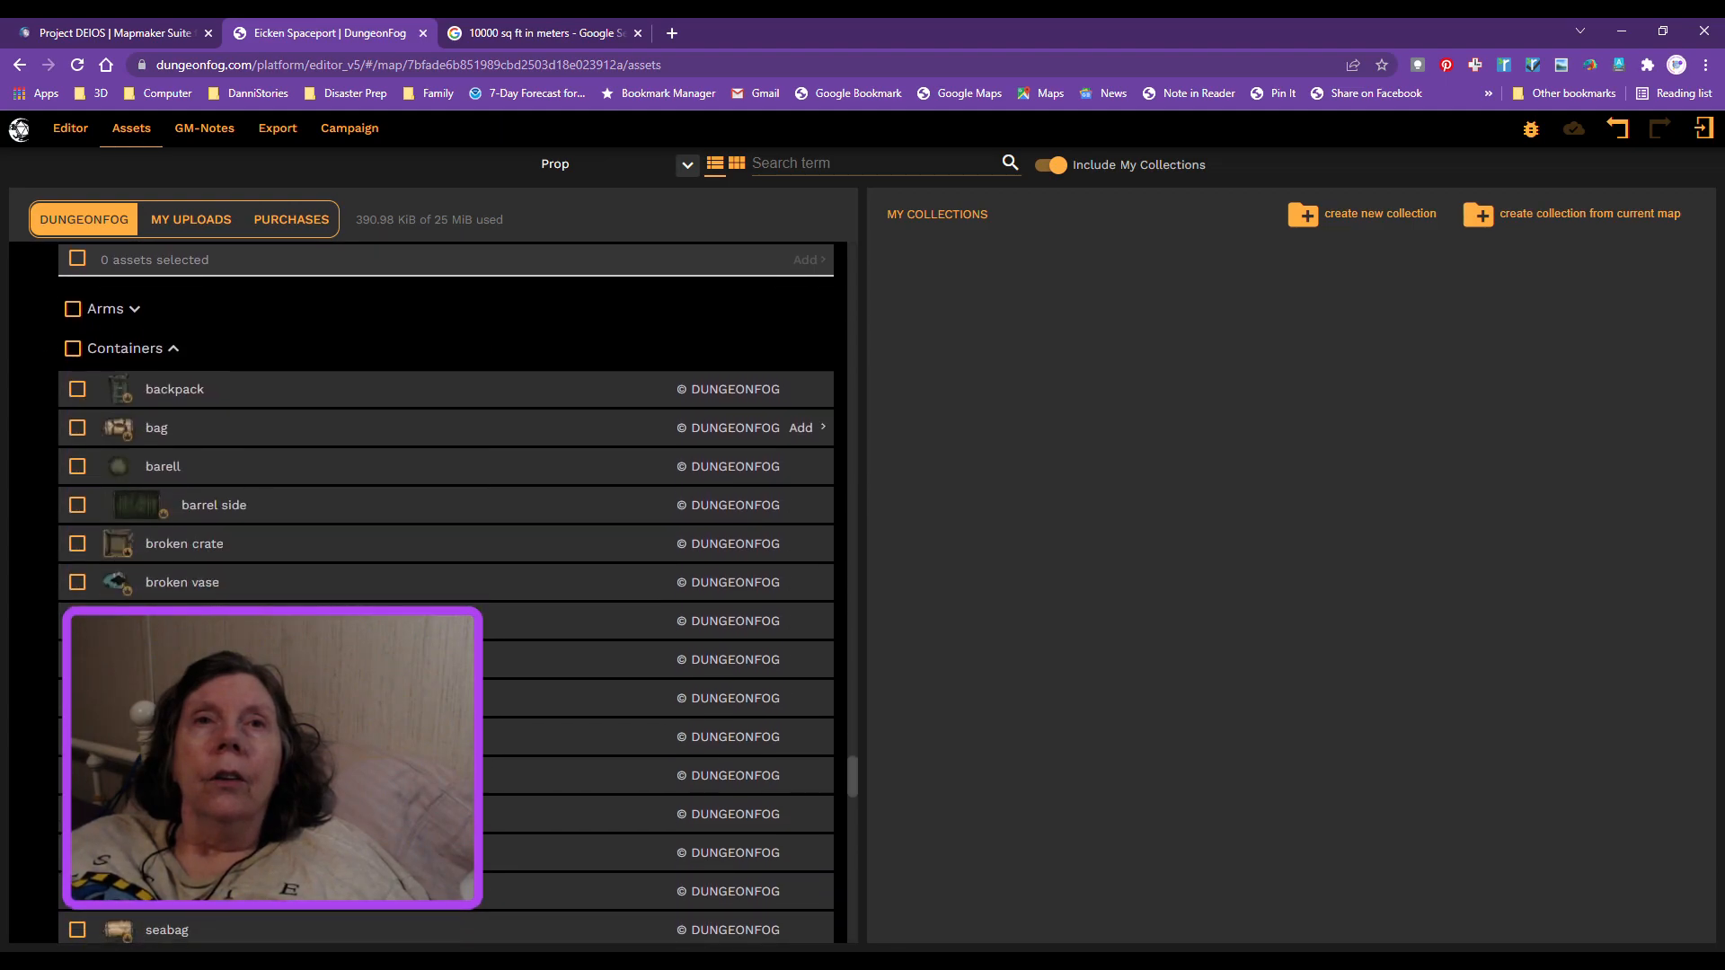
pyautogui.scroll(-3, 445, 428)
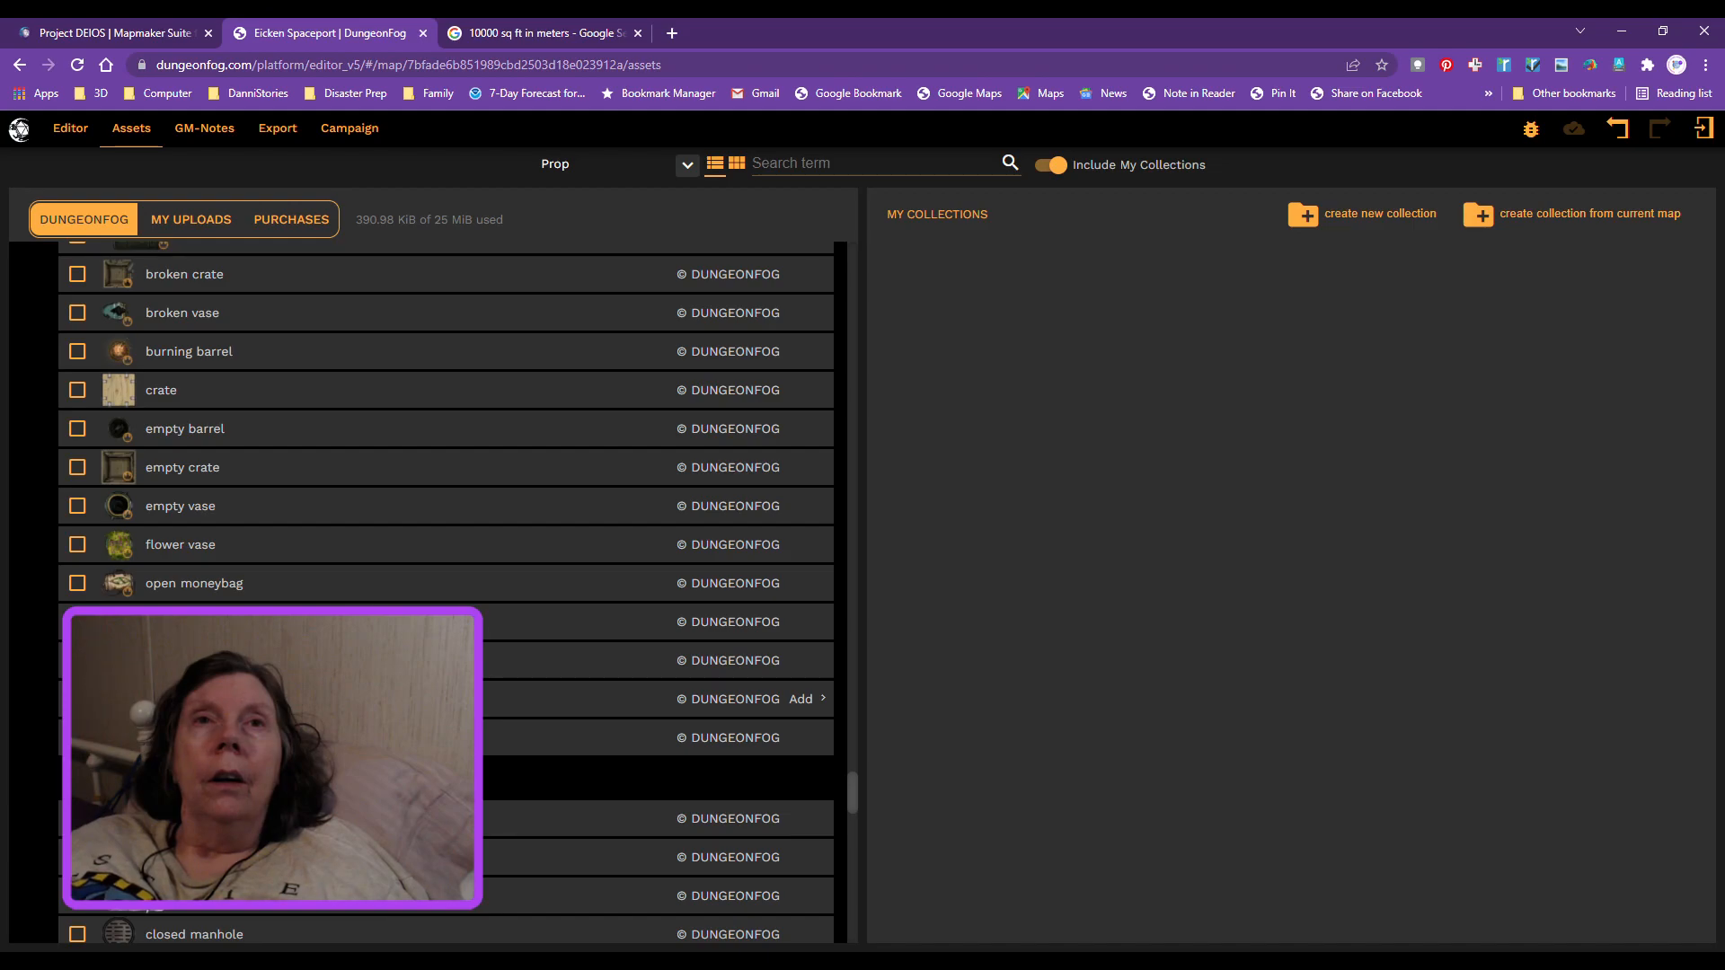
pyautogui.scroll(-6, 344, 596)
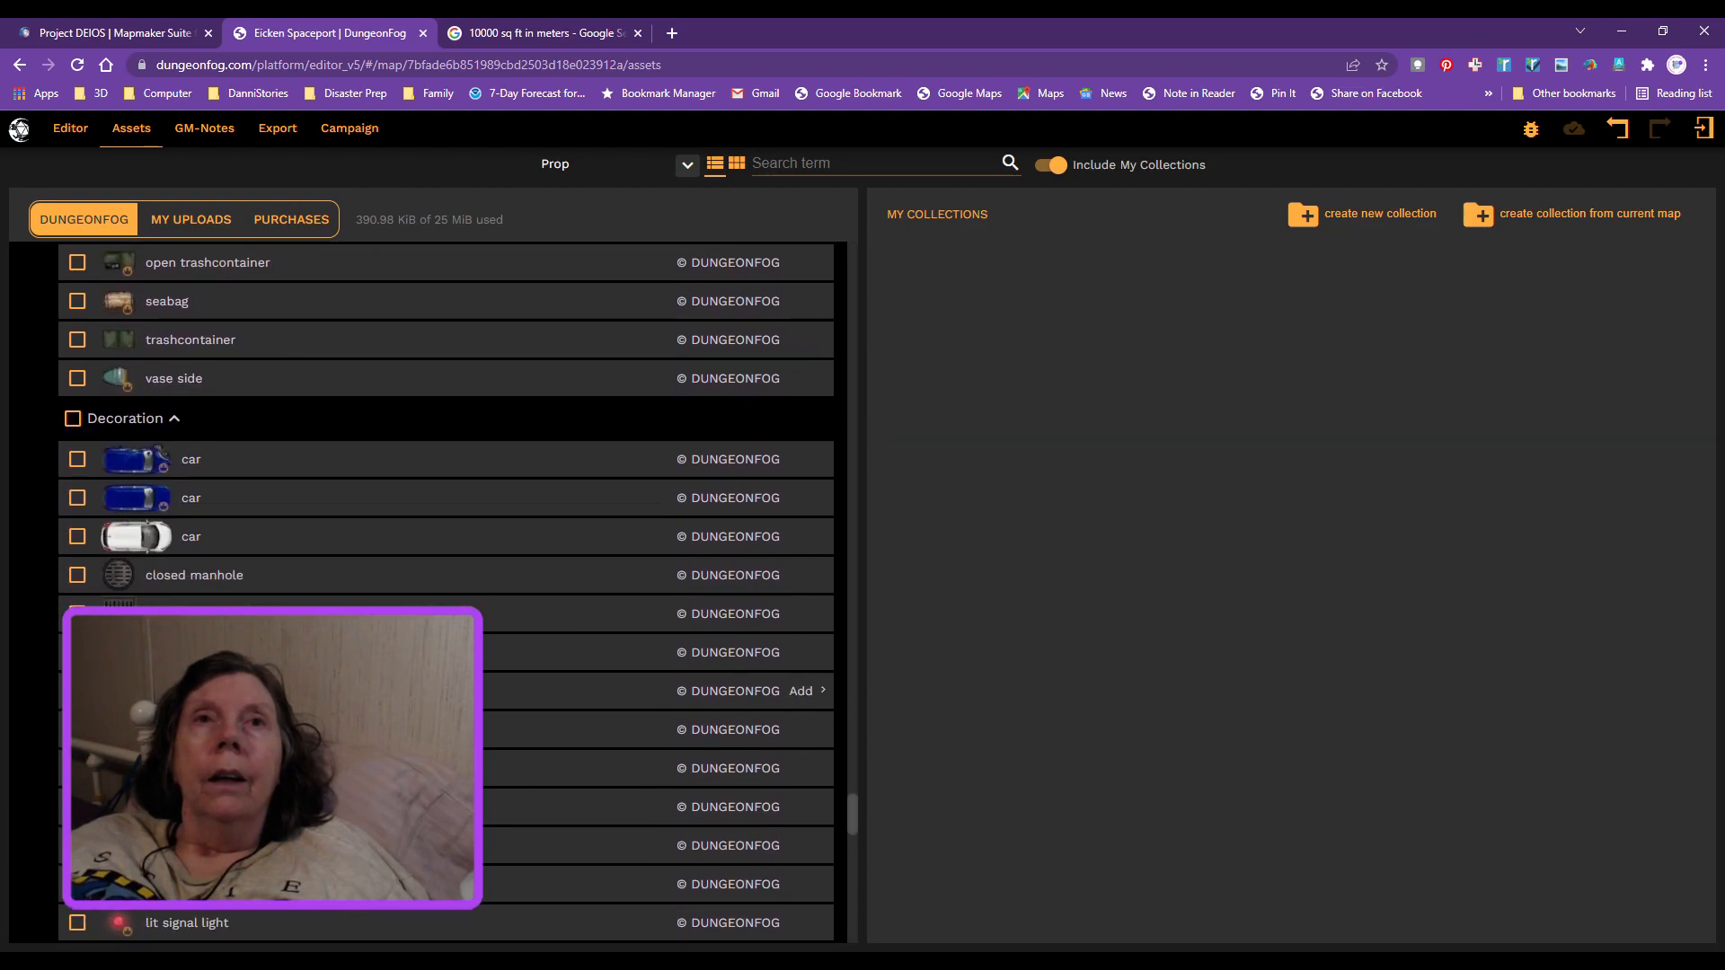
pyautogui.scroll(-10, 345, 596)
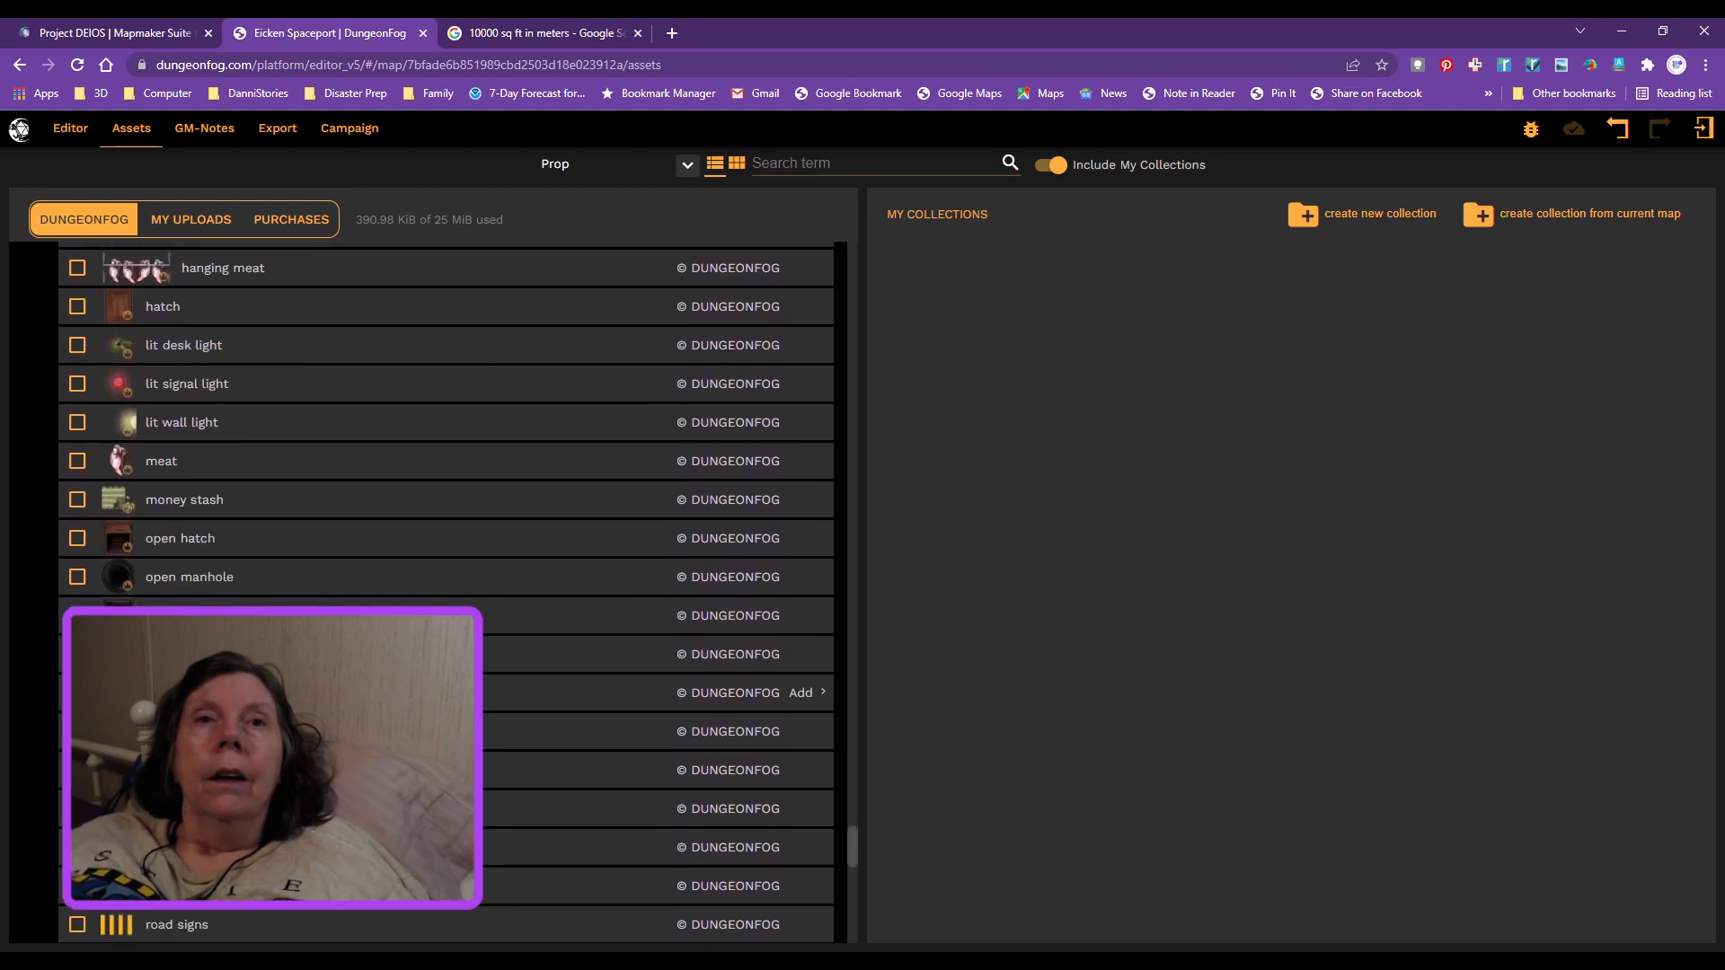
pyautogui.scroll(-5, 446, 503)
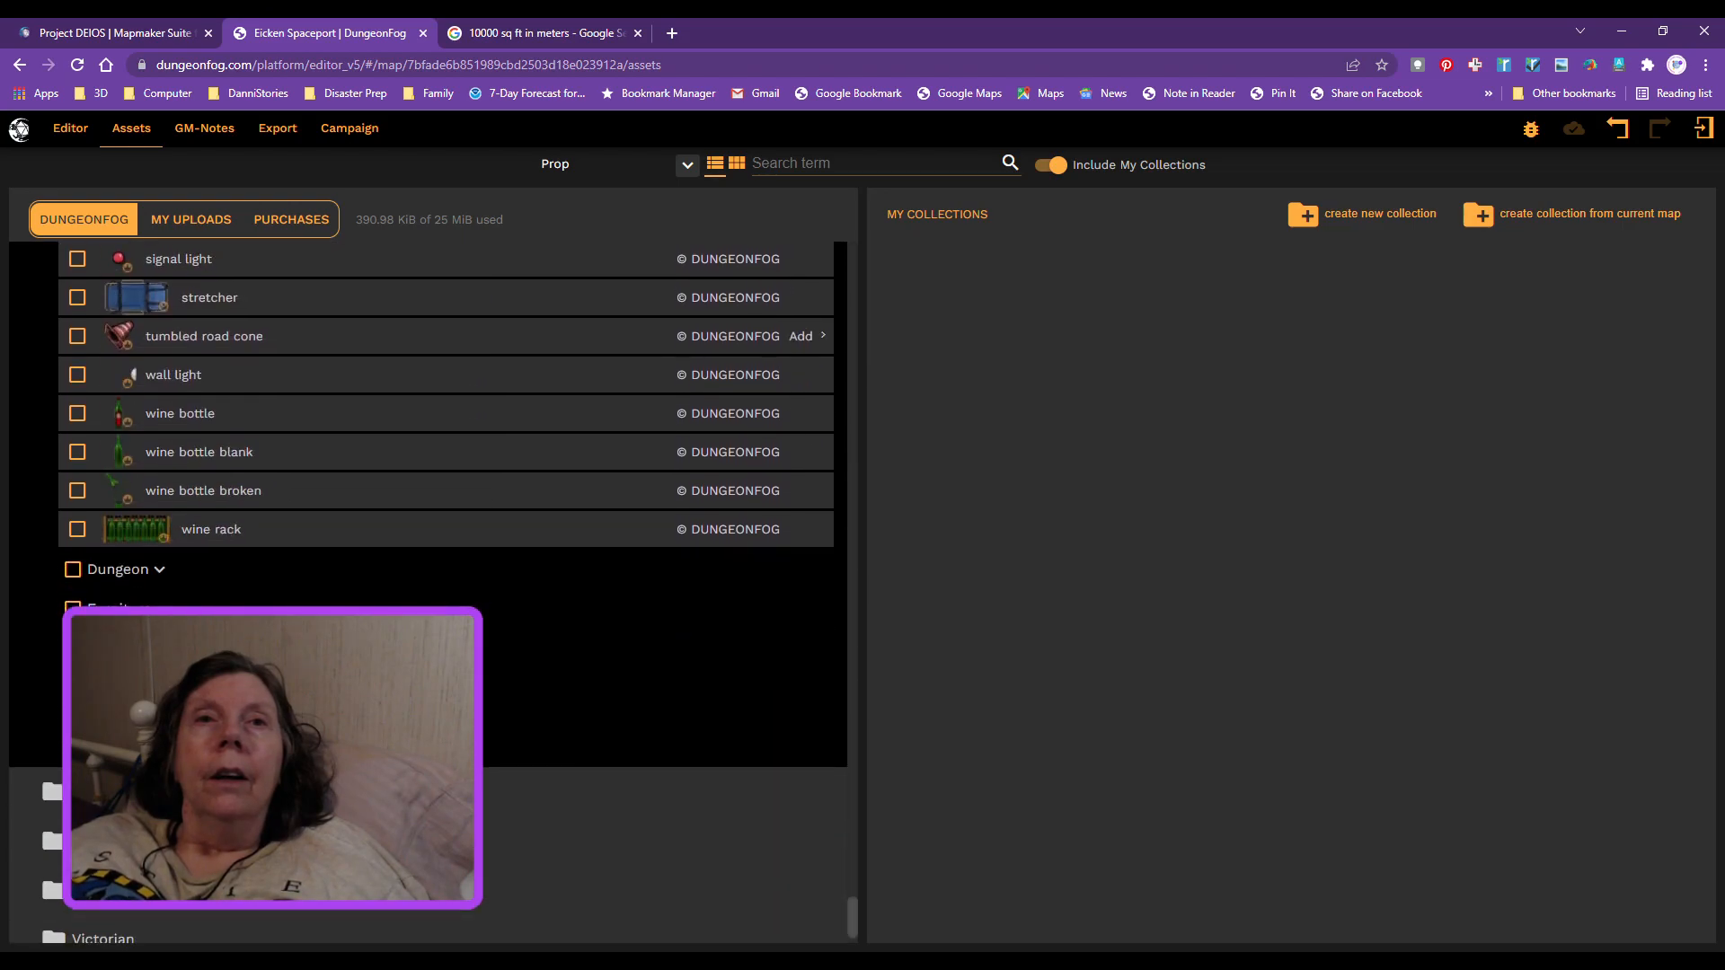
# Step: Expand the Dungeon and Outdoor groups of the Modern props and examine their assets
pyautogui.click(160, 573)
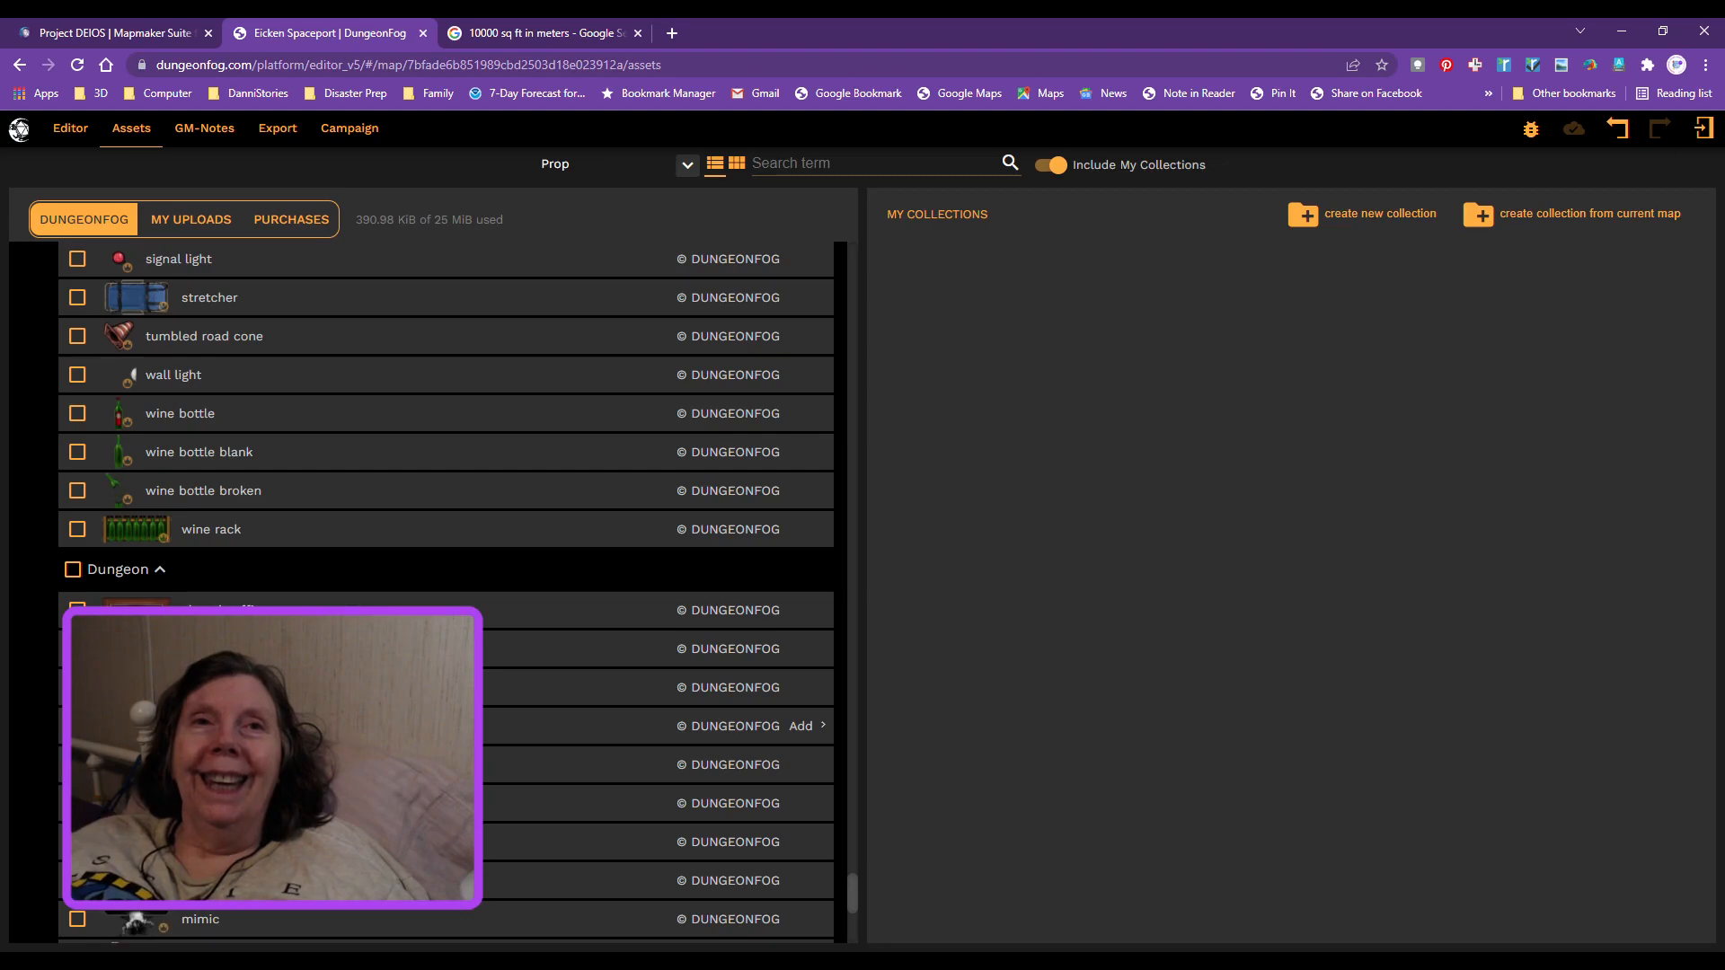
pyautogui.scroll(-5, 182, 602)
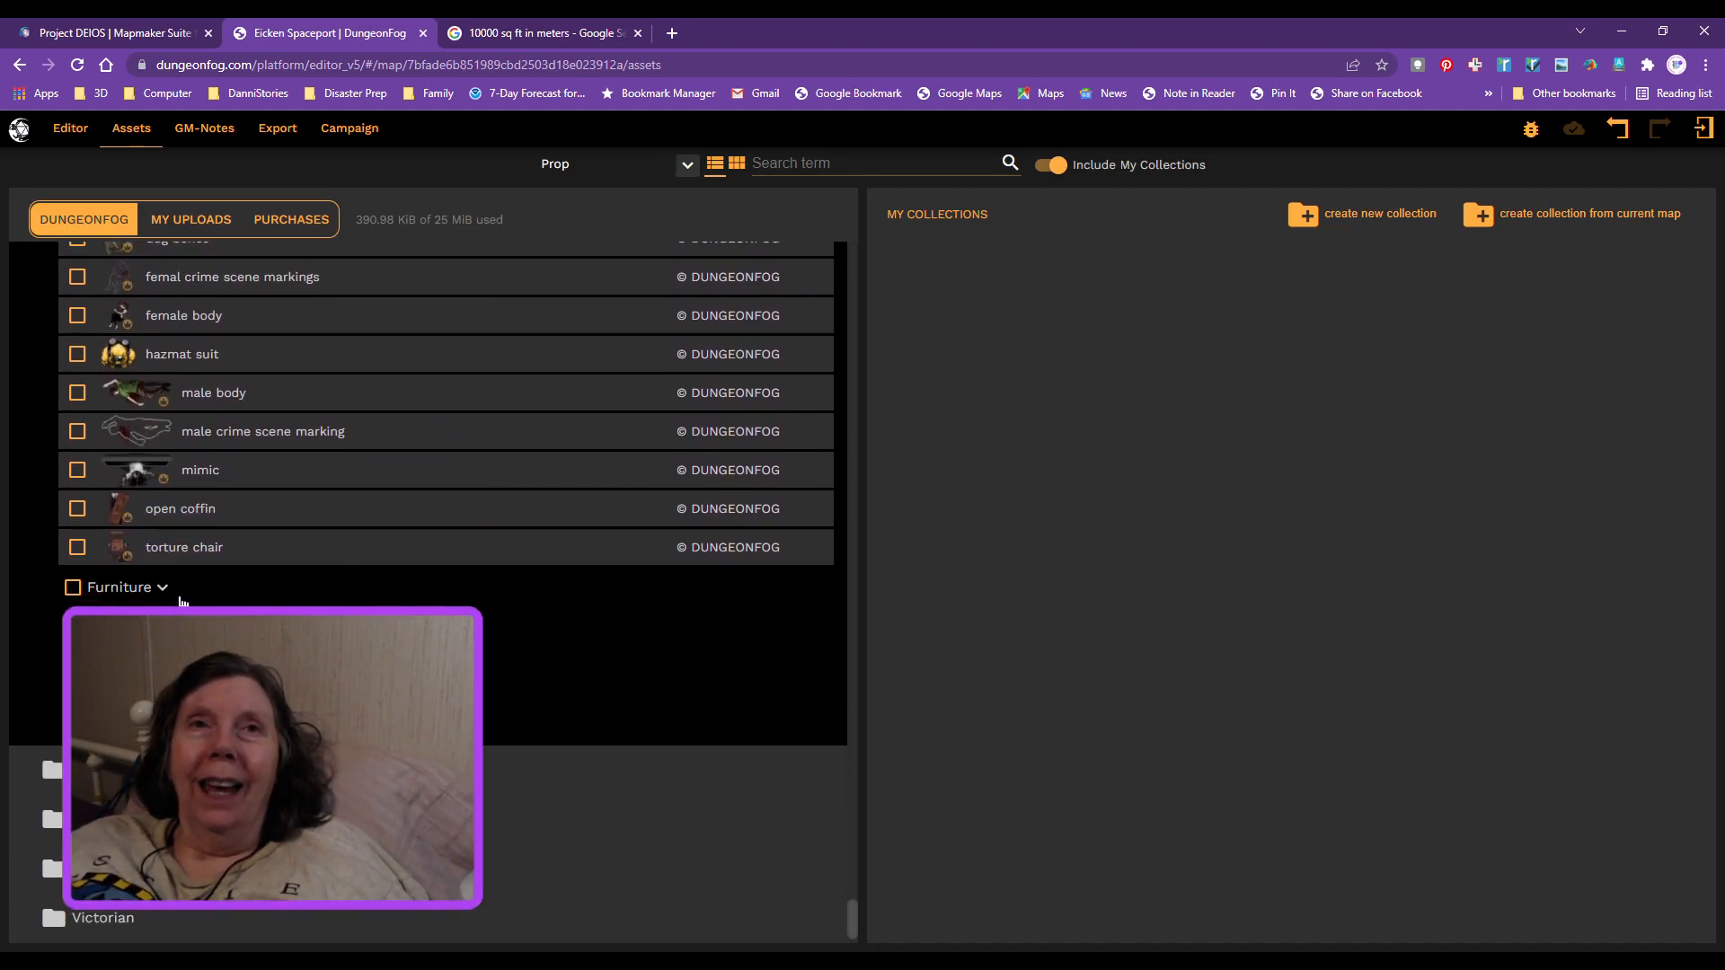
pyautogui.click(161, 588)
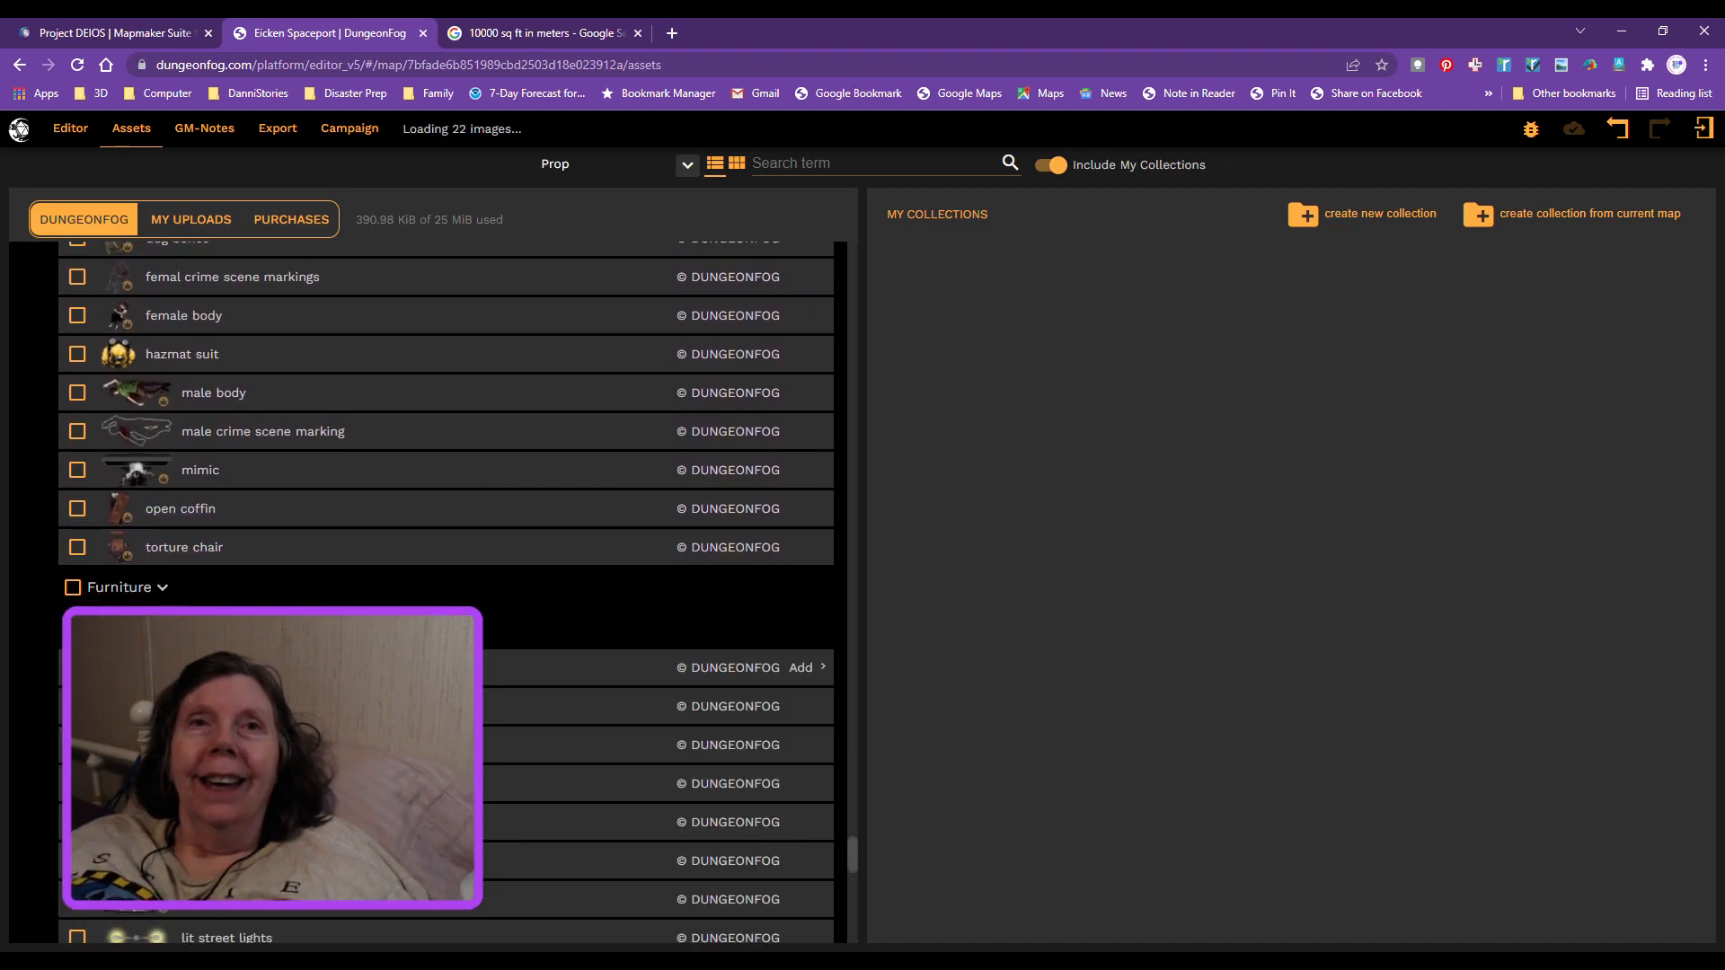
pyautogui.scroll(-10, 270, 670)
pyautogui.scroll(-4, 446, 593)
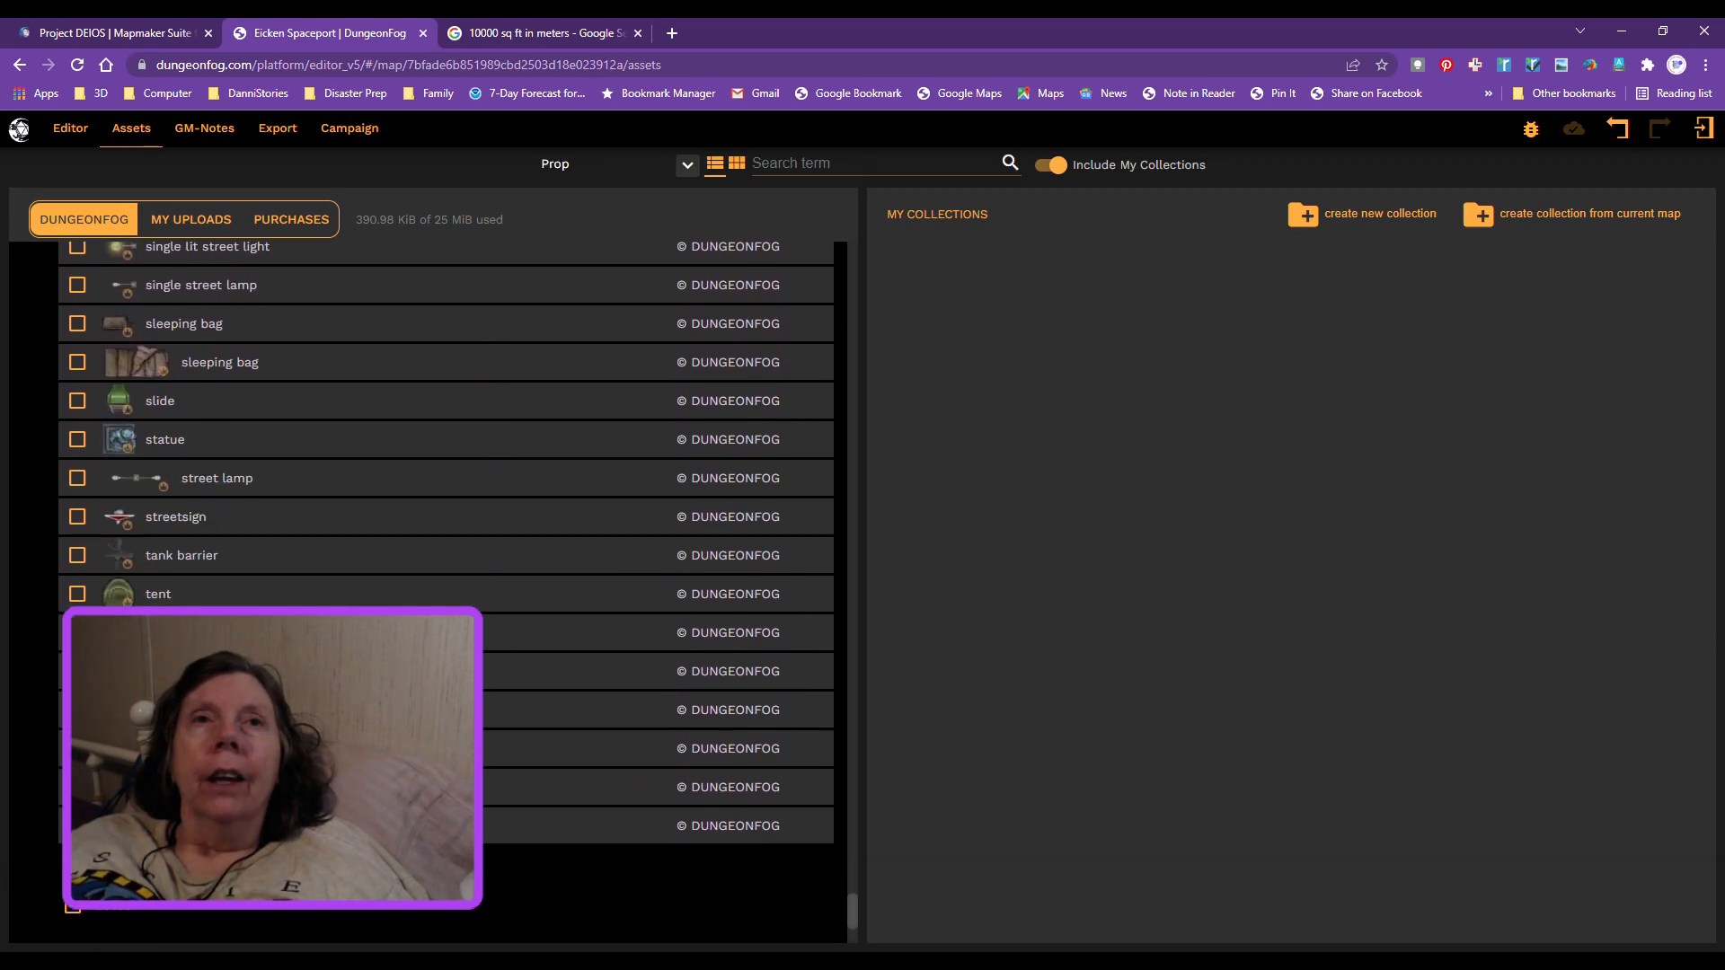
pyautogui.scroll(-3, 446, 544)
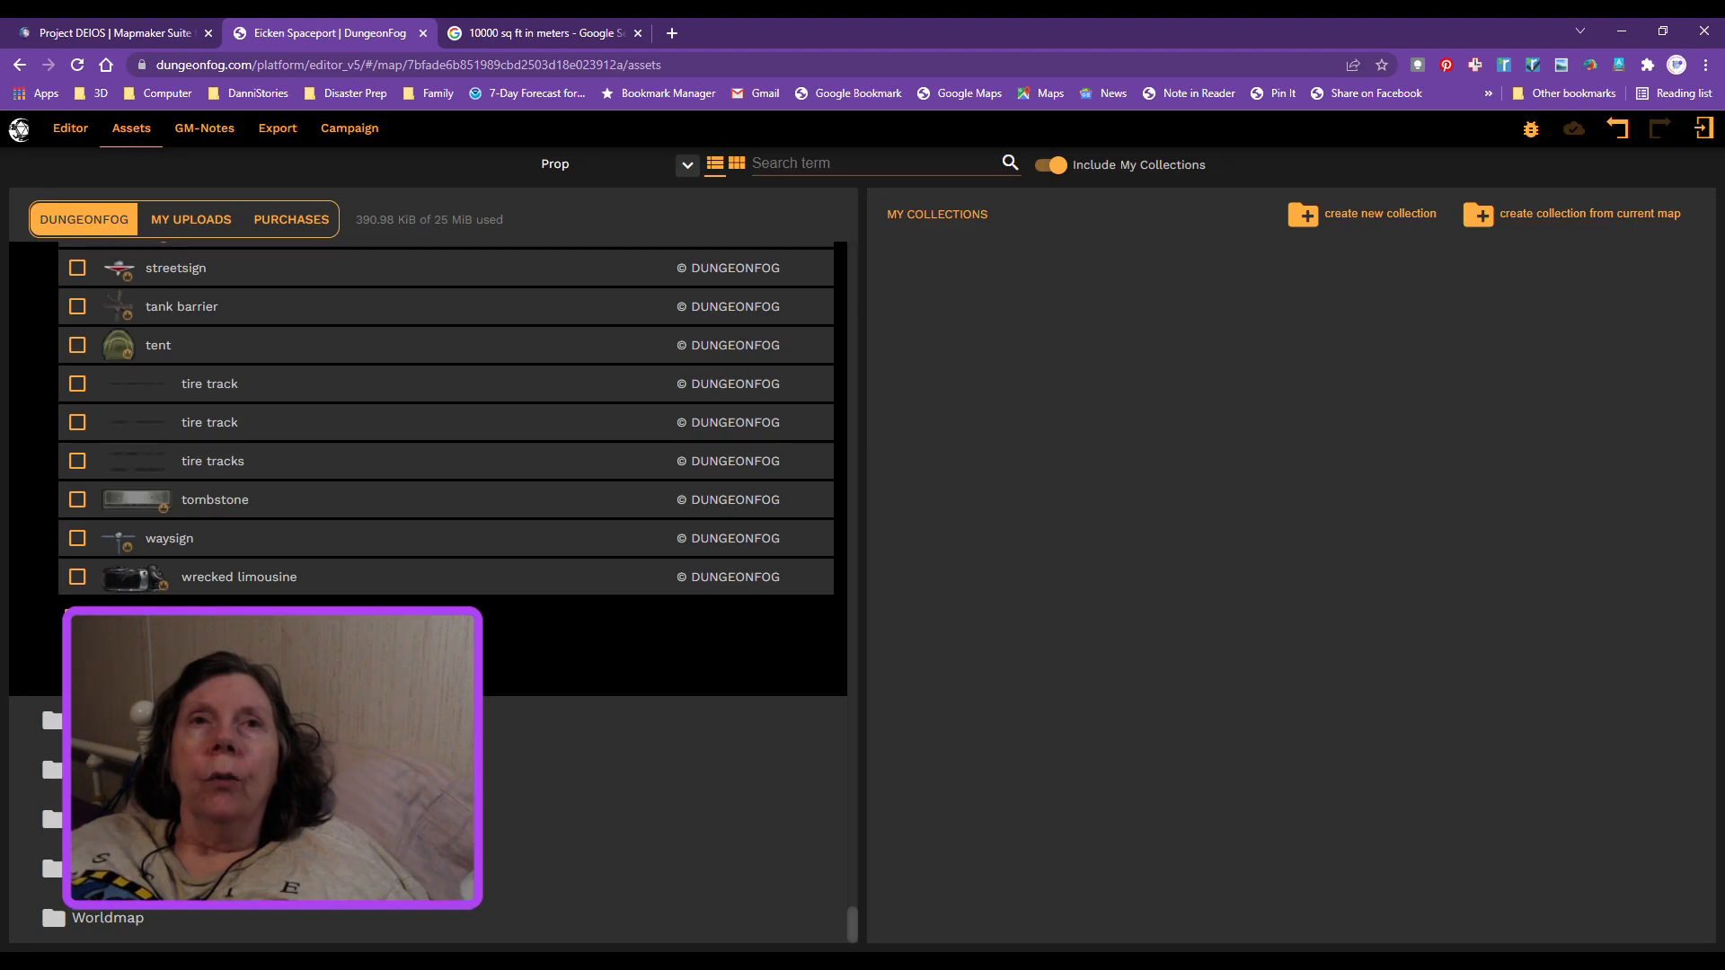
pyautogui.scroll(10, 446, 665)
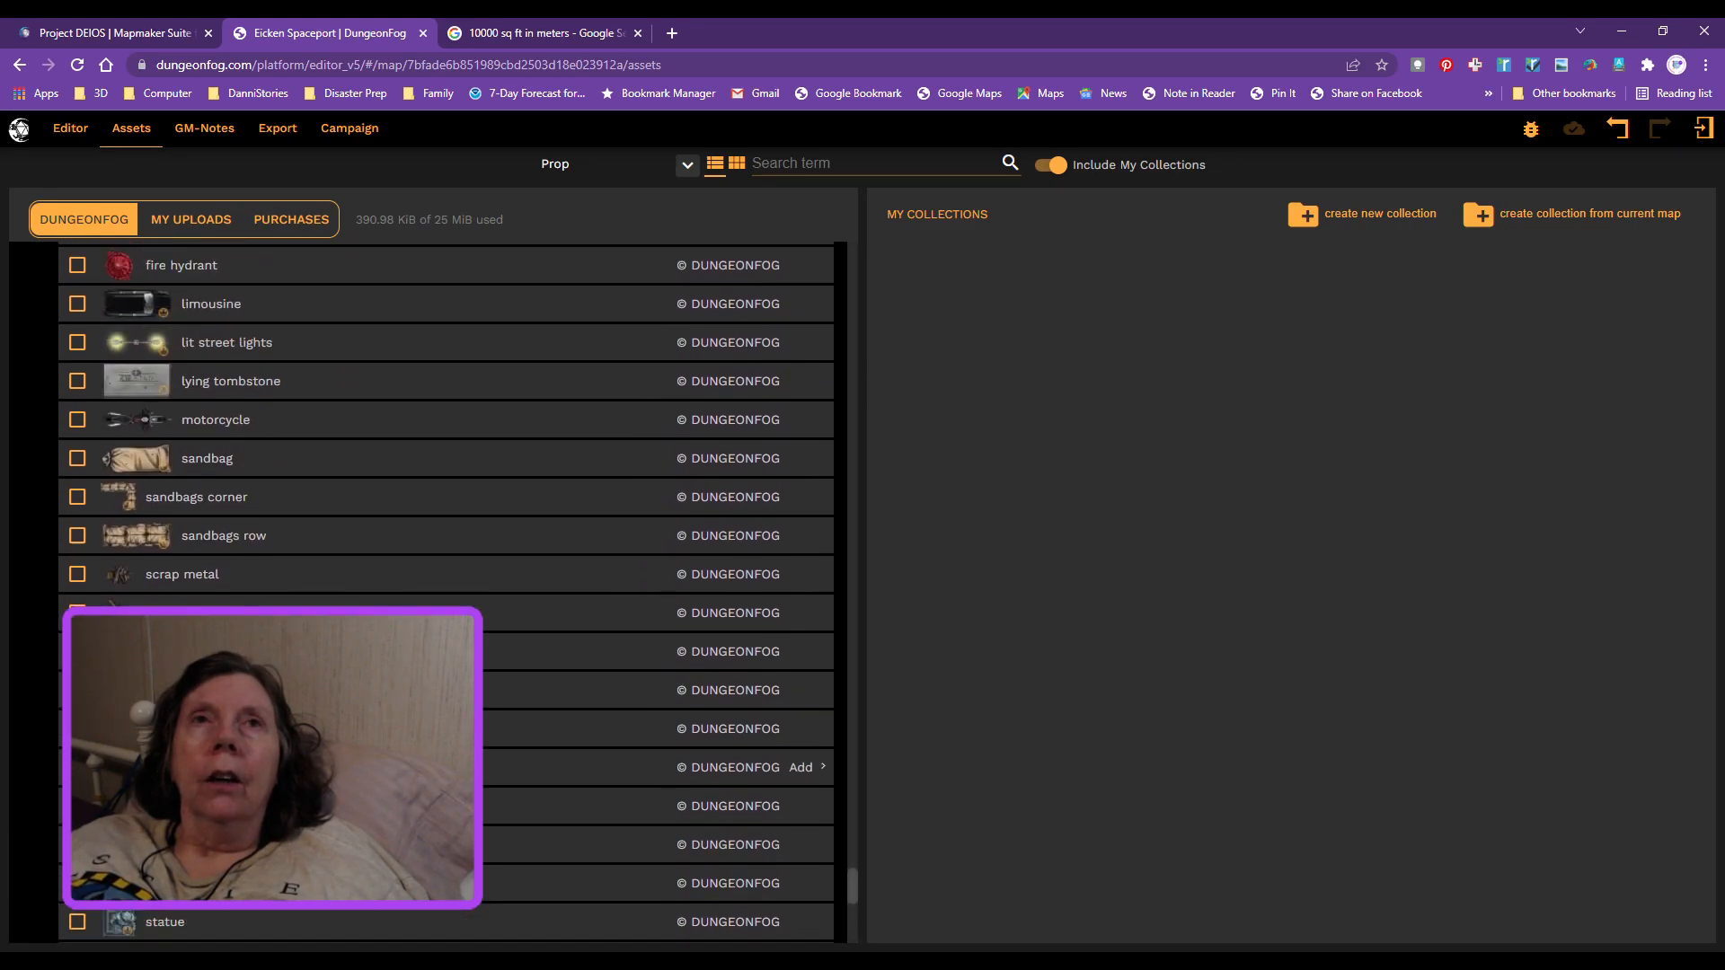
pyautogui.scroll(2, 446, 664)
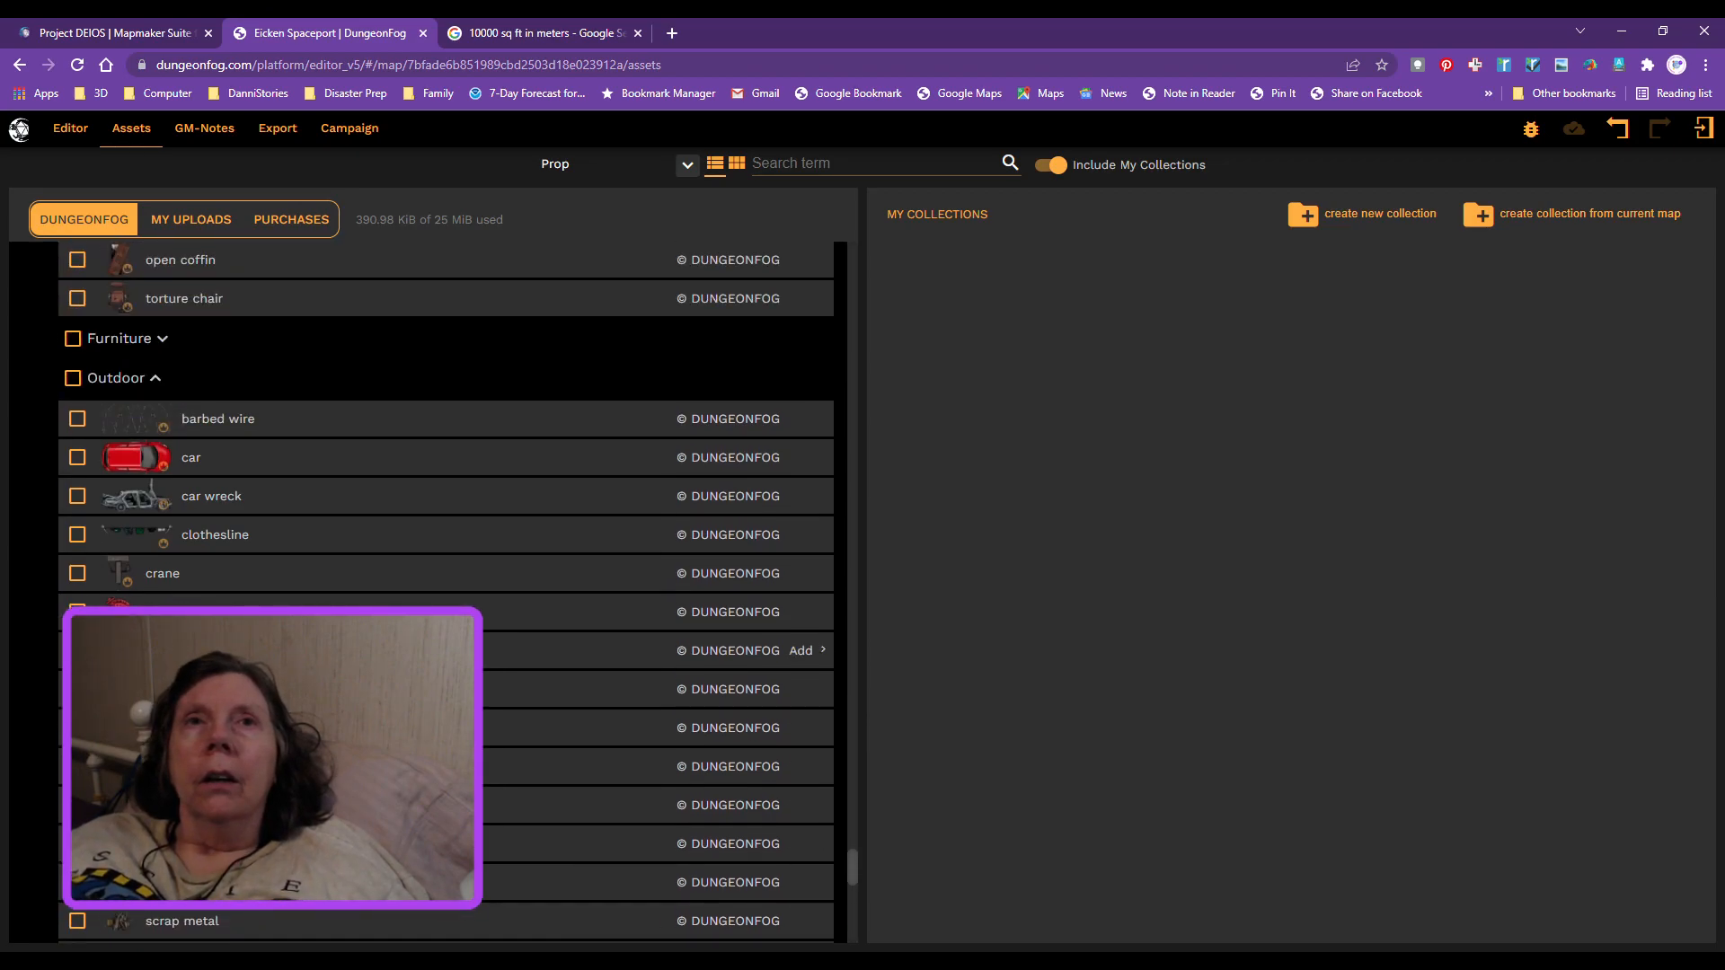
# Step: Review the Dungeon, Decoration, and Containers groups of the Modern props again, back to the start of the folder
pyautogui.scroll(3, 446, 664)
pyautogui.scroll(2, 446, 593)
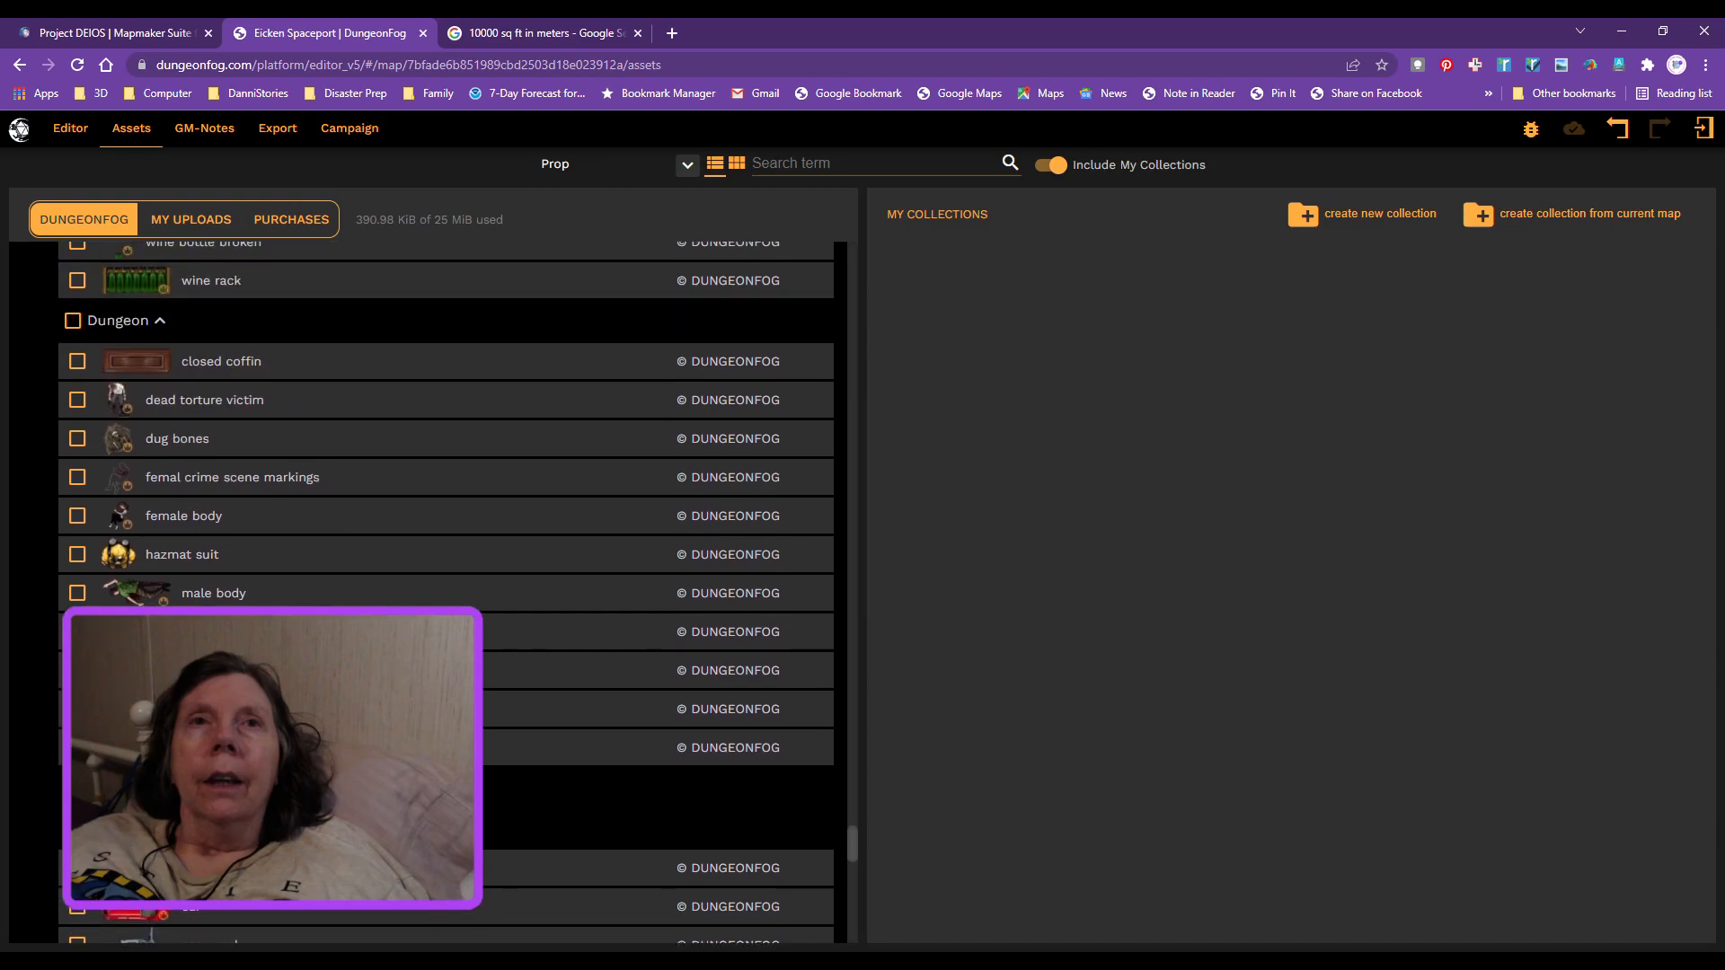
pyautogui.scroll(3, 446, 593)
pyautogui.scroll(10, 446, 593)
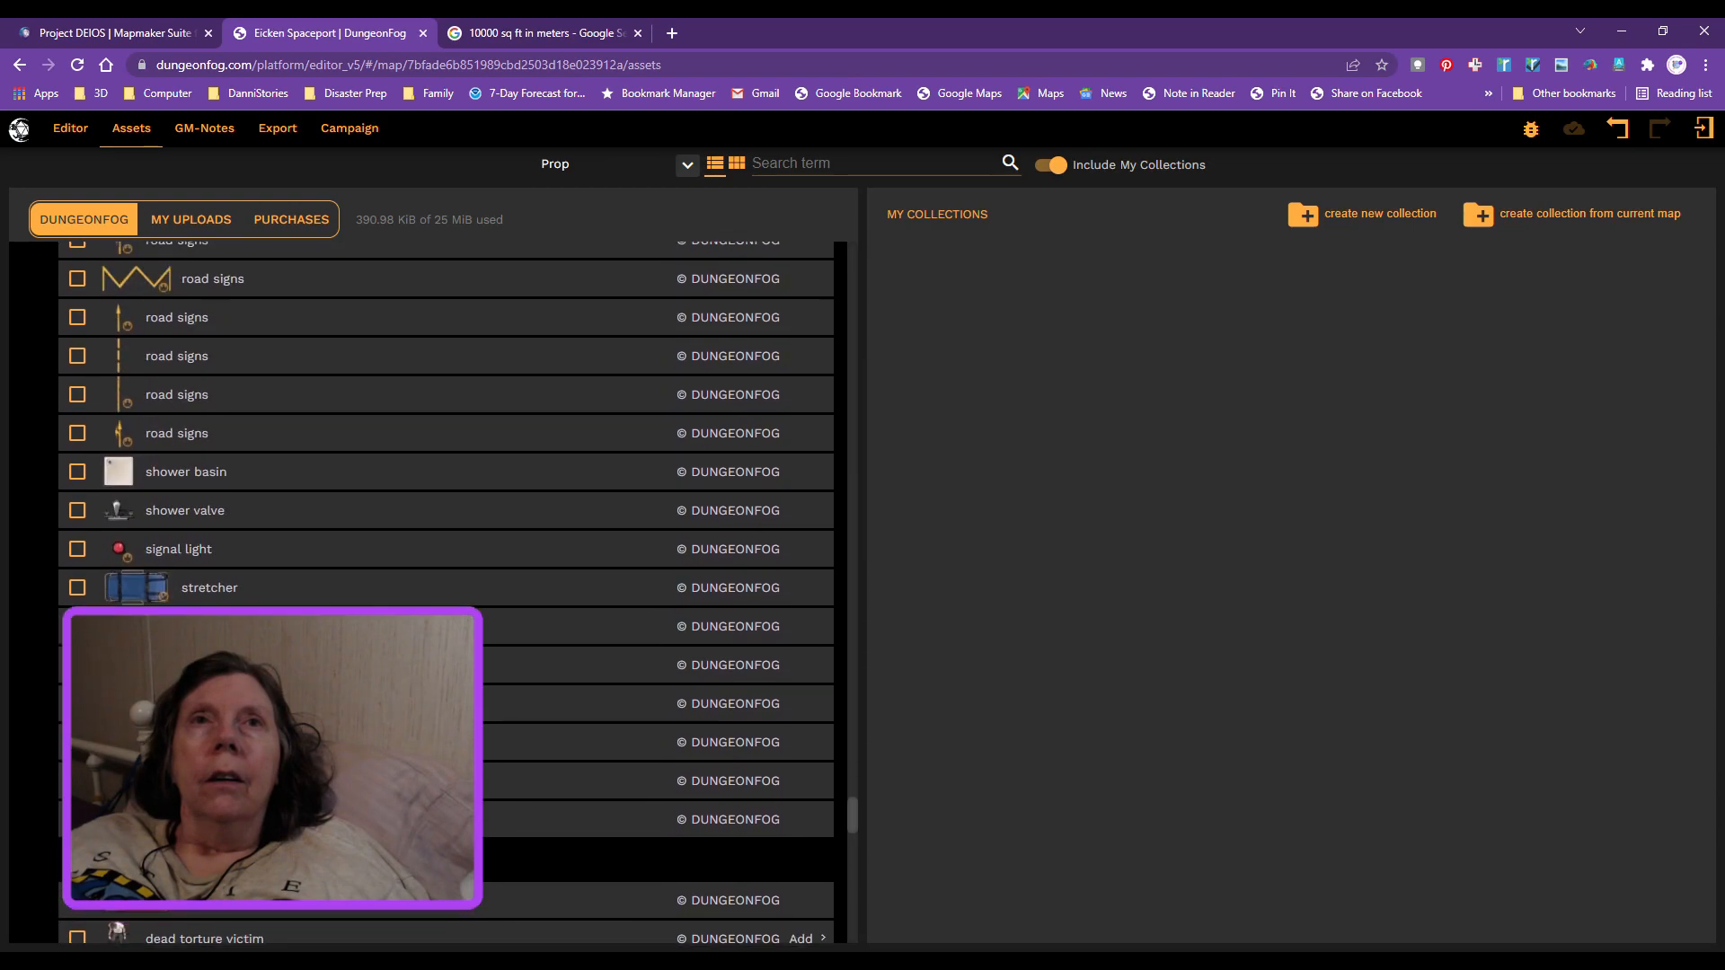
pyautogui.scroll(12, 446, 655)
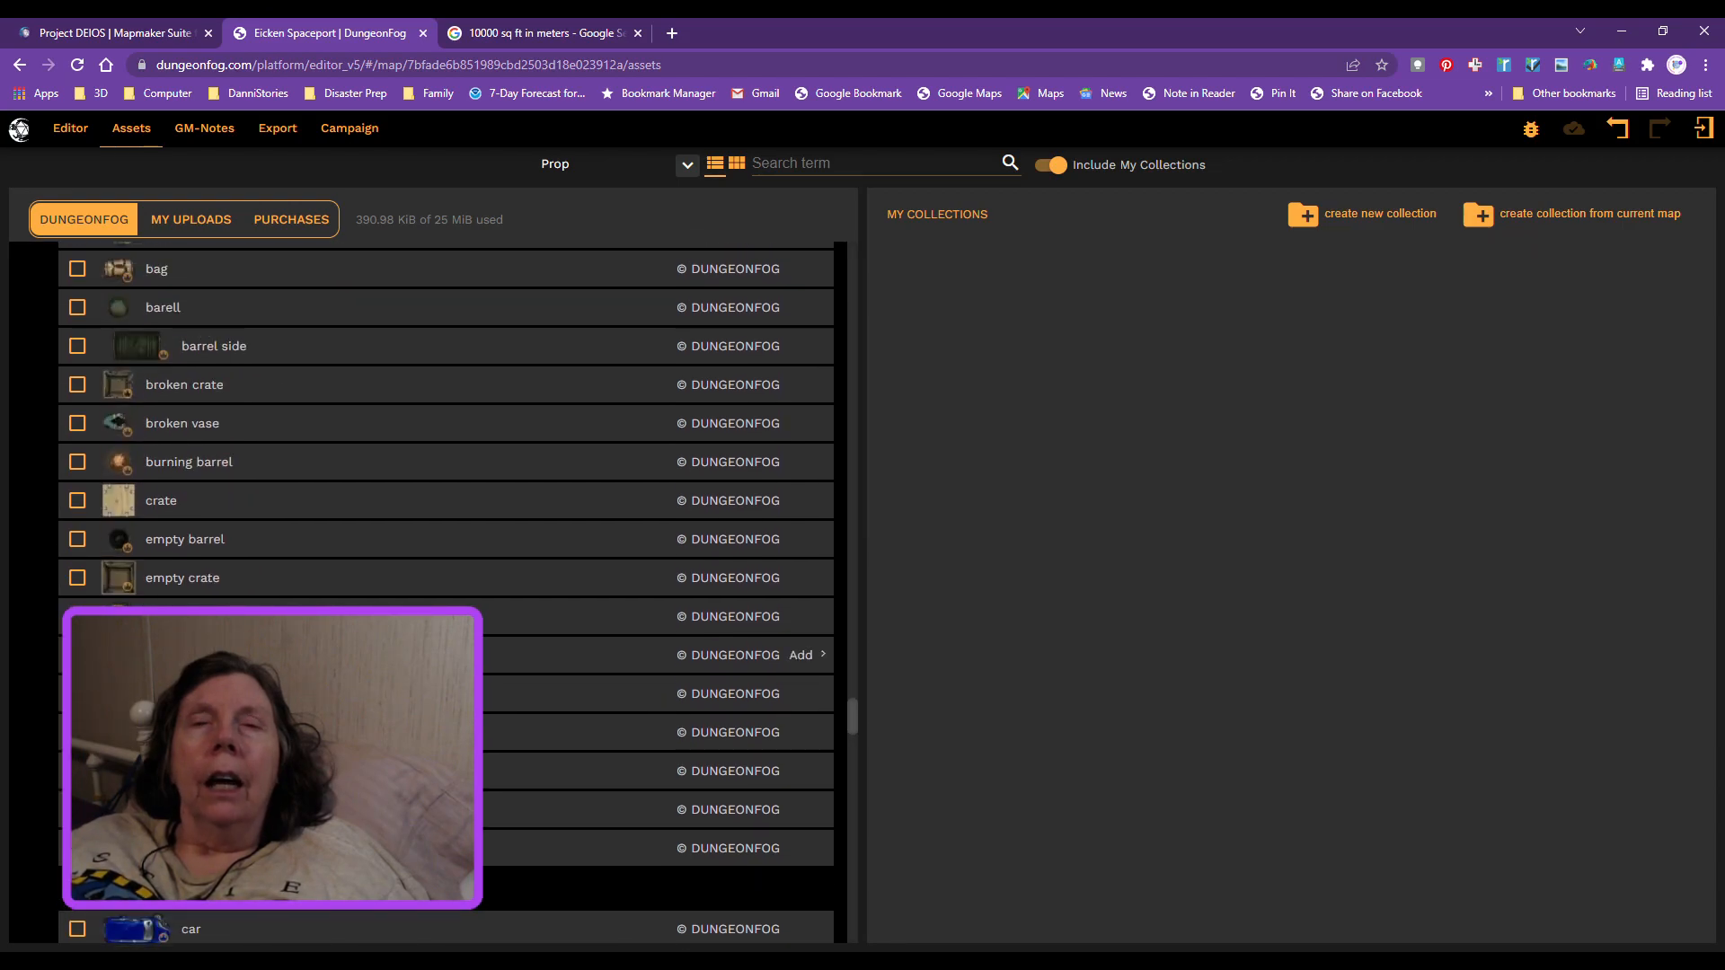
pyautogui.scroll(2, 446, 655)
pyautogui.scroll(-2, 445, 655)
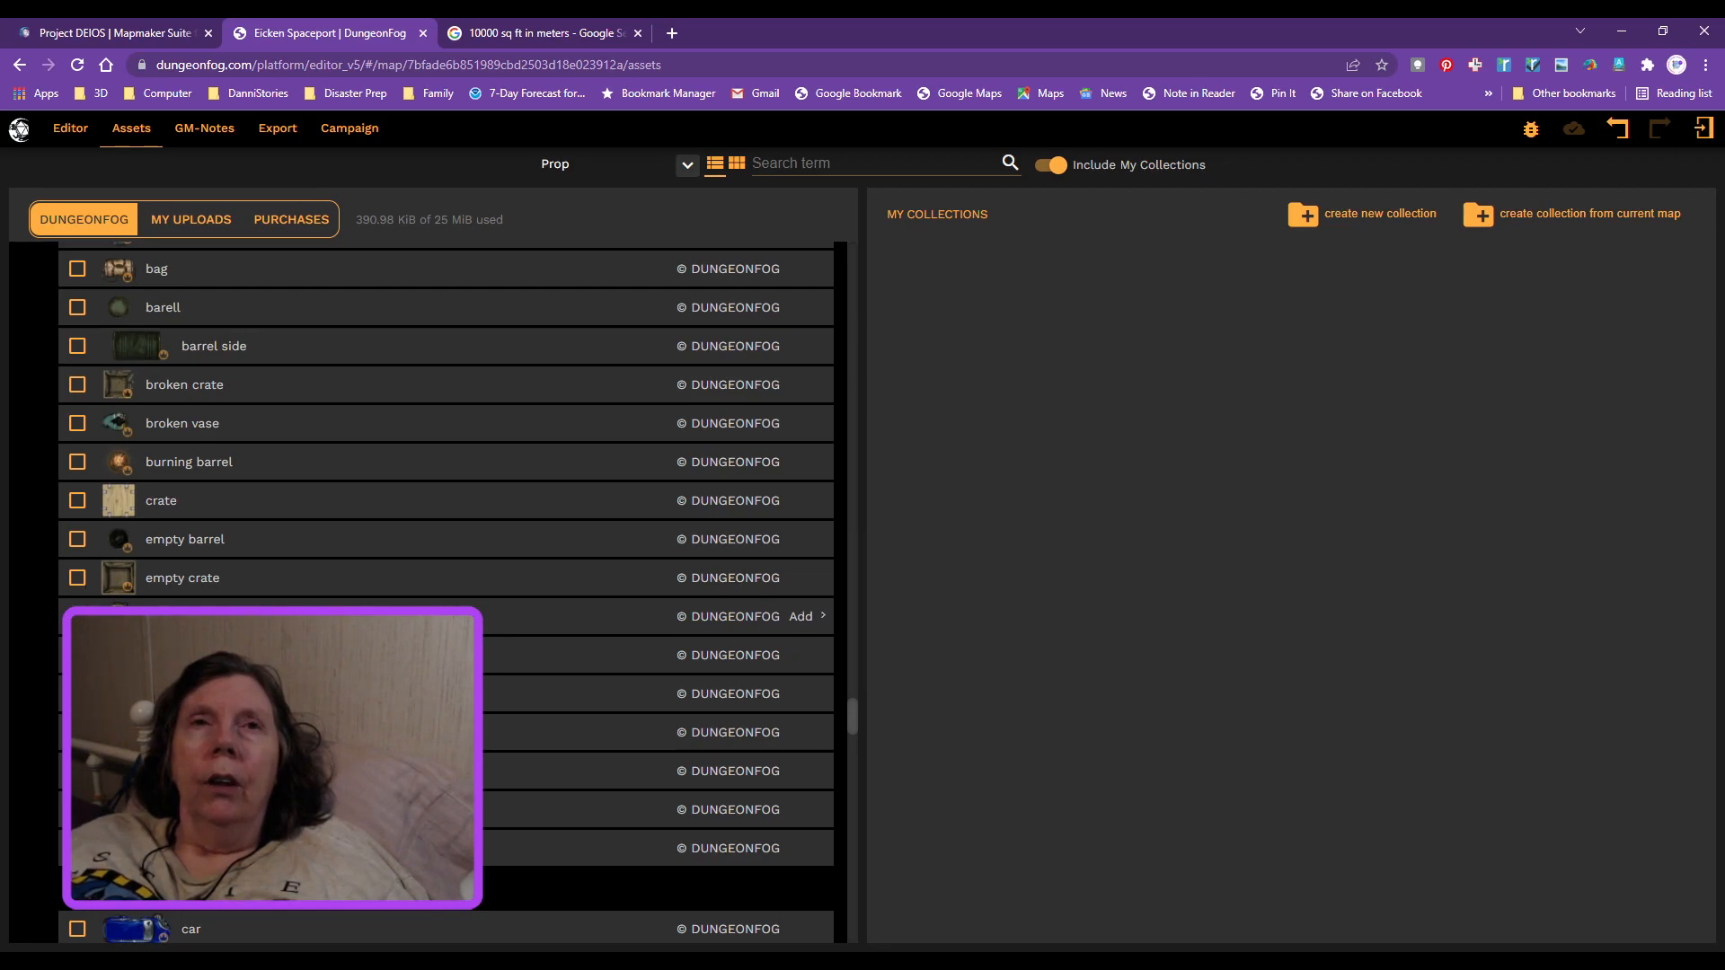
pyautogui.scroll(3, 360, 607)
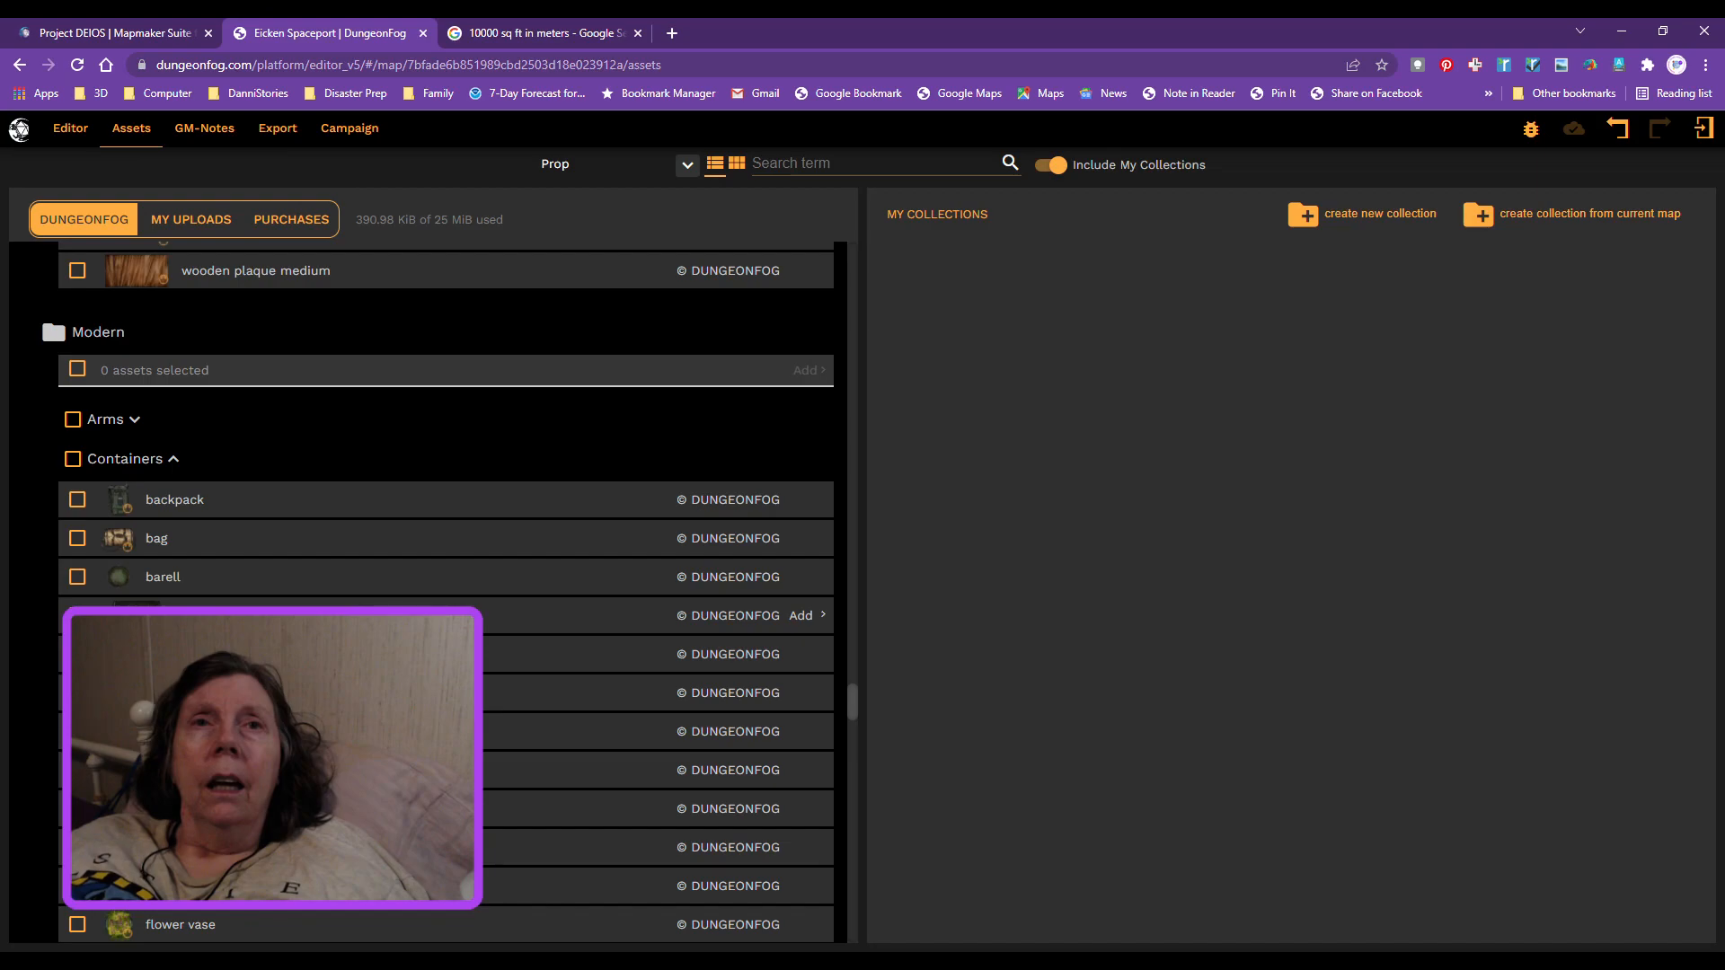
pyautogui.scroll(2, 376, 607)
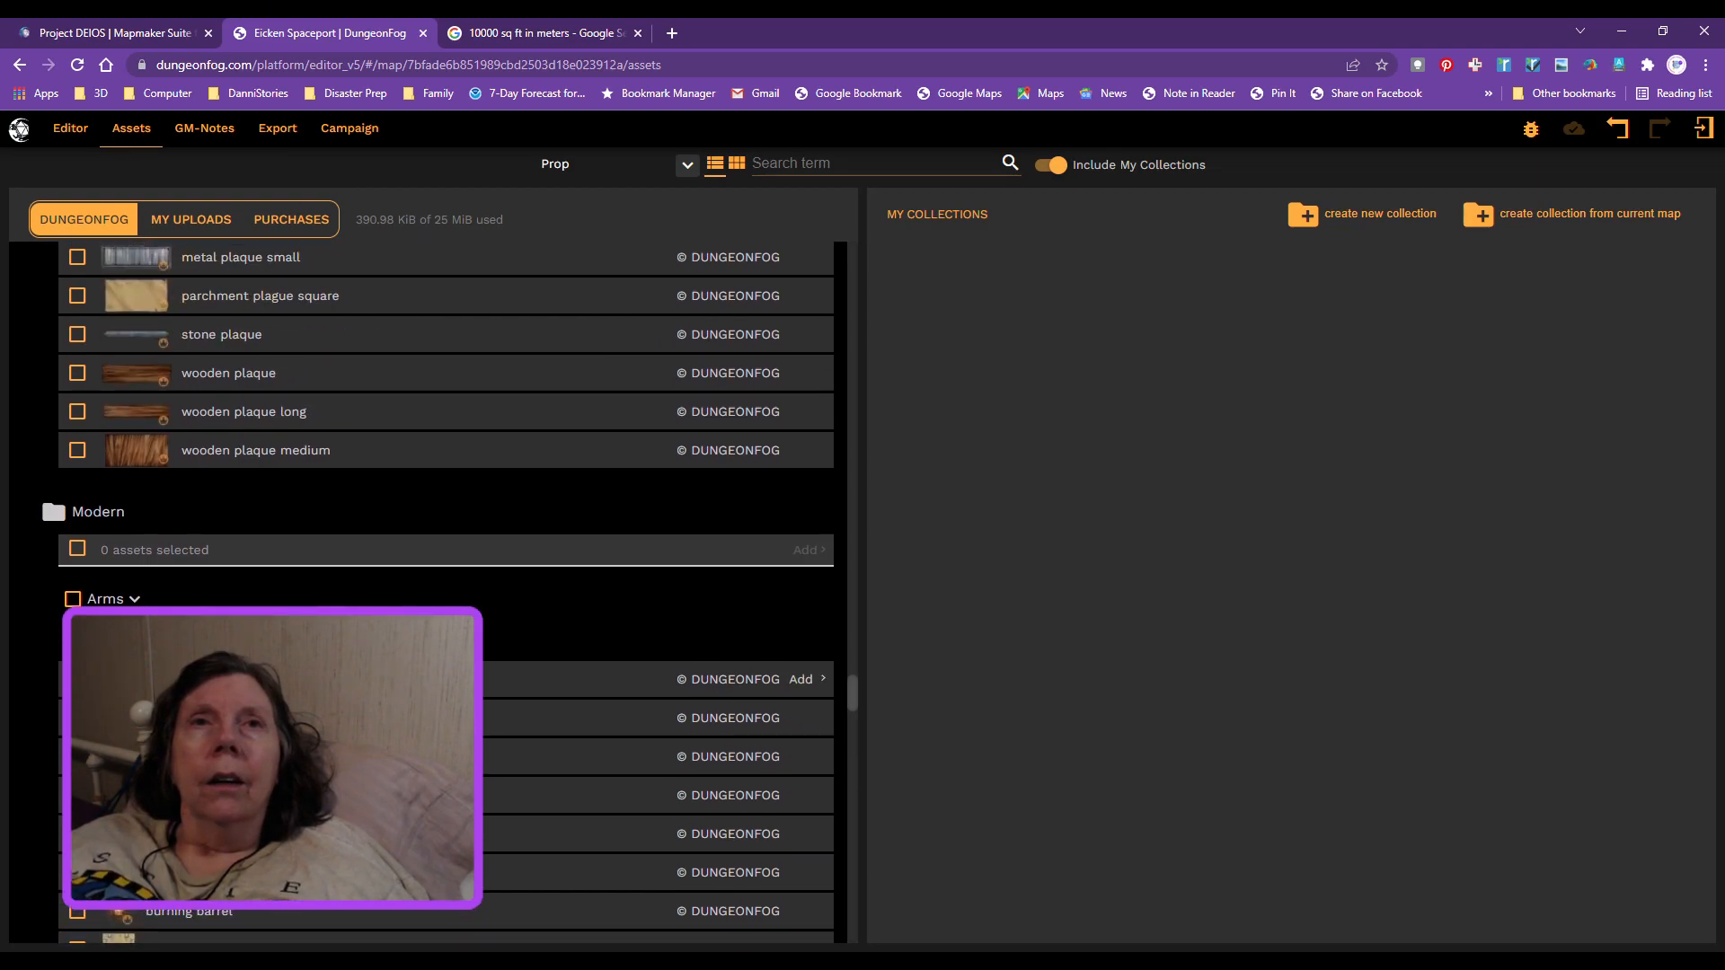
# Step: Look back through the Map Decoration, Fantasy, and Community props to the start of the Community folder
pyautogui.scroll(7, 376, 608)
pyautogui.scroll(1, 376, 698)
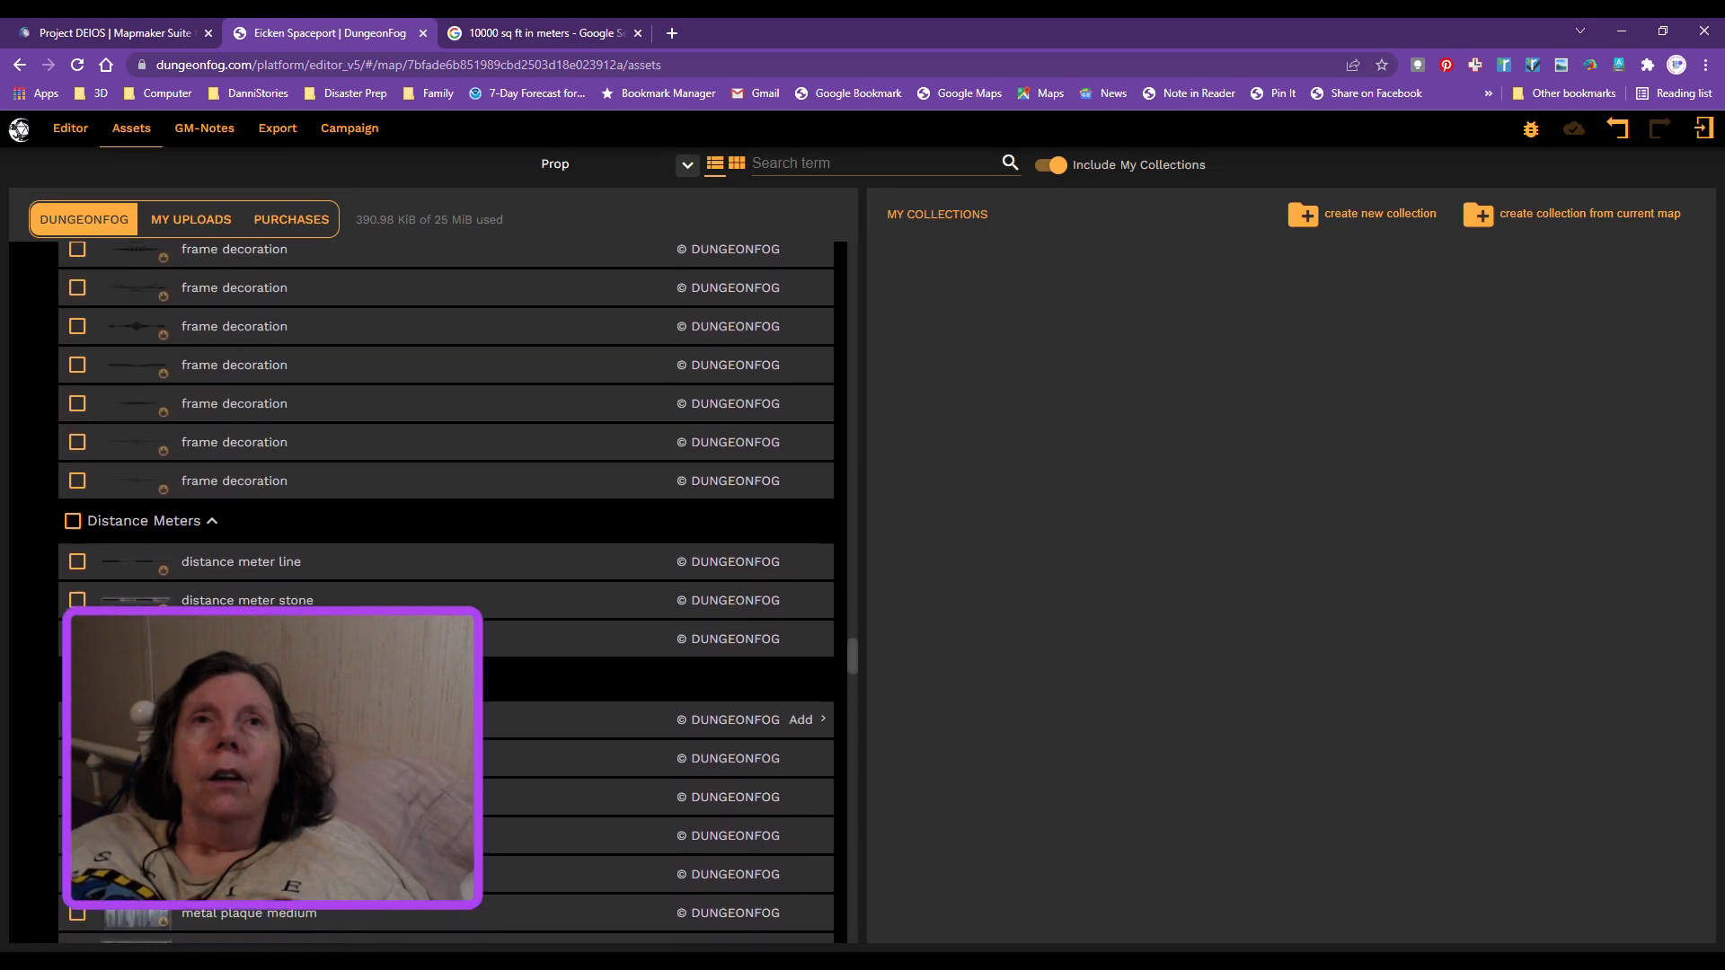
pyautogui.scroll(15, 375, 698)
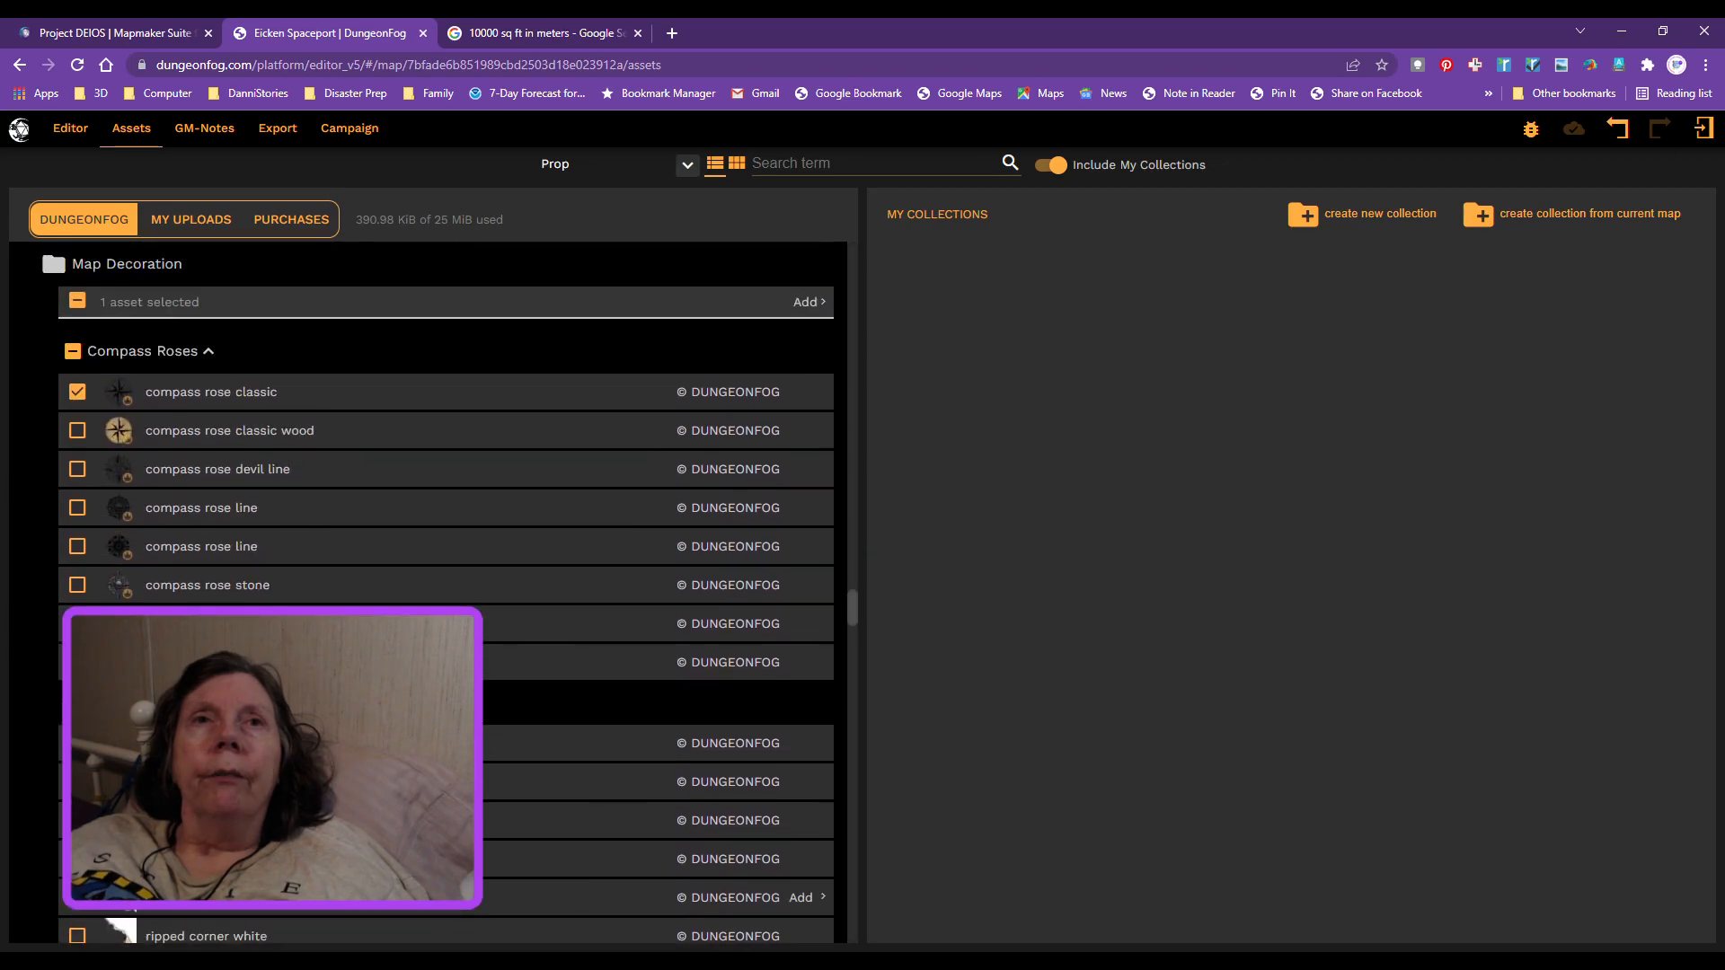
pyautogui.scroll(4, 376, 698)
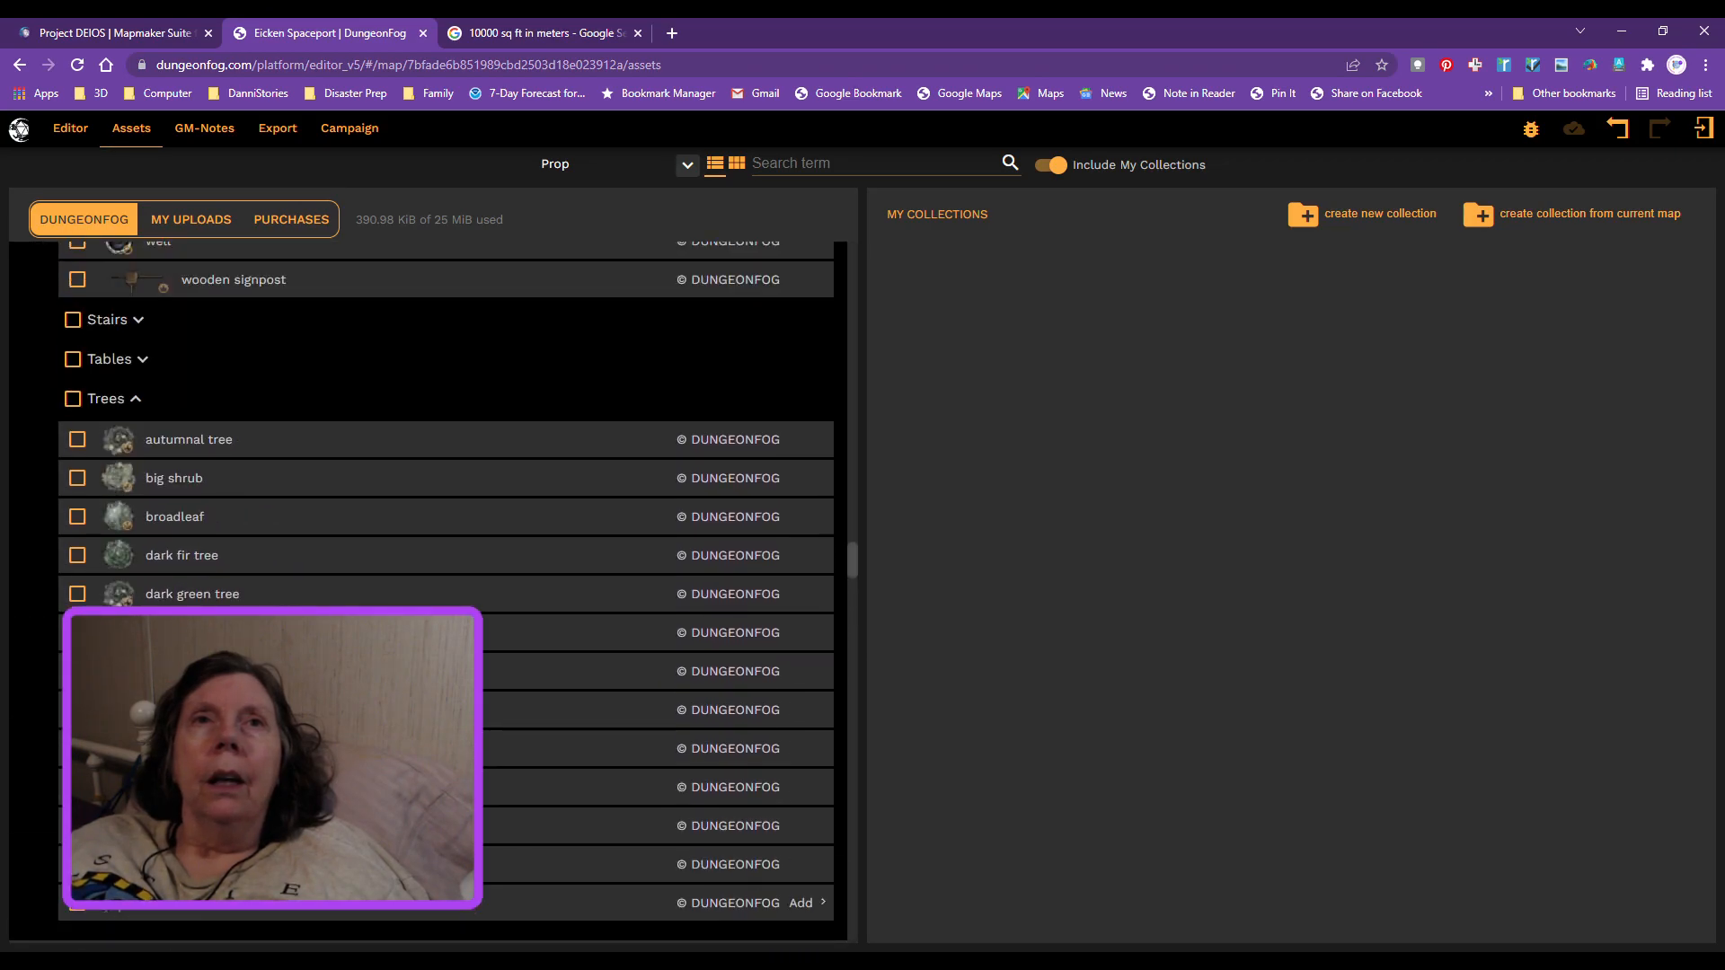
pyautogui.scroll(10, 375, 698)
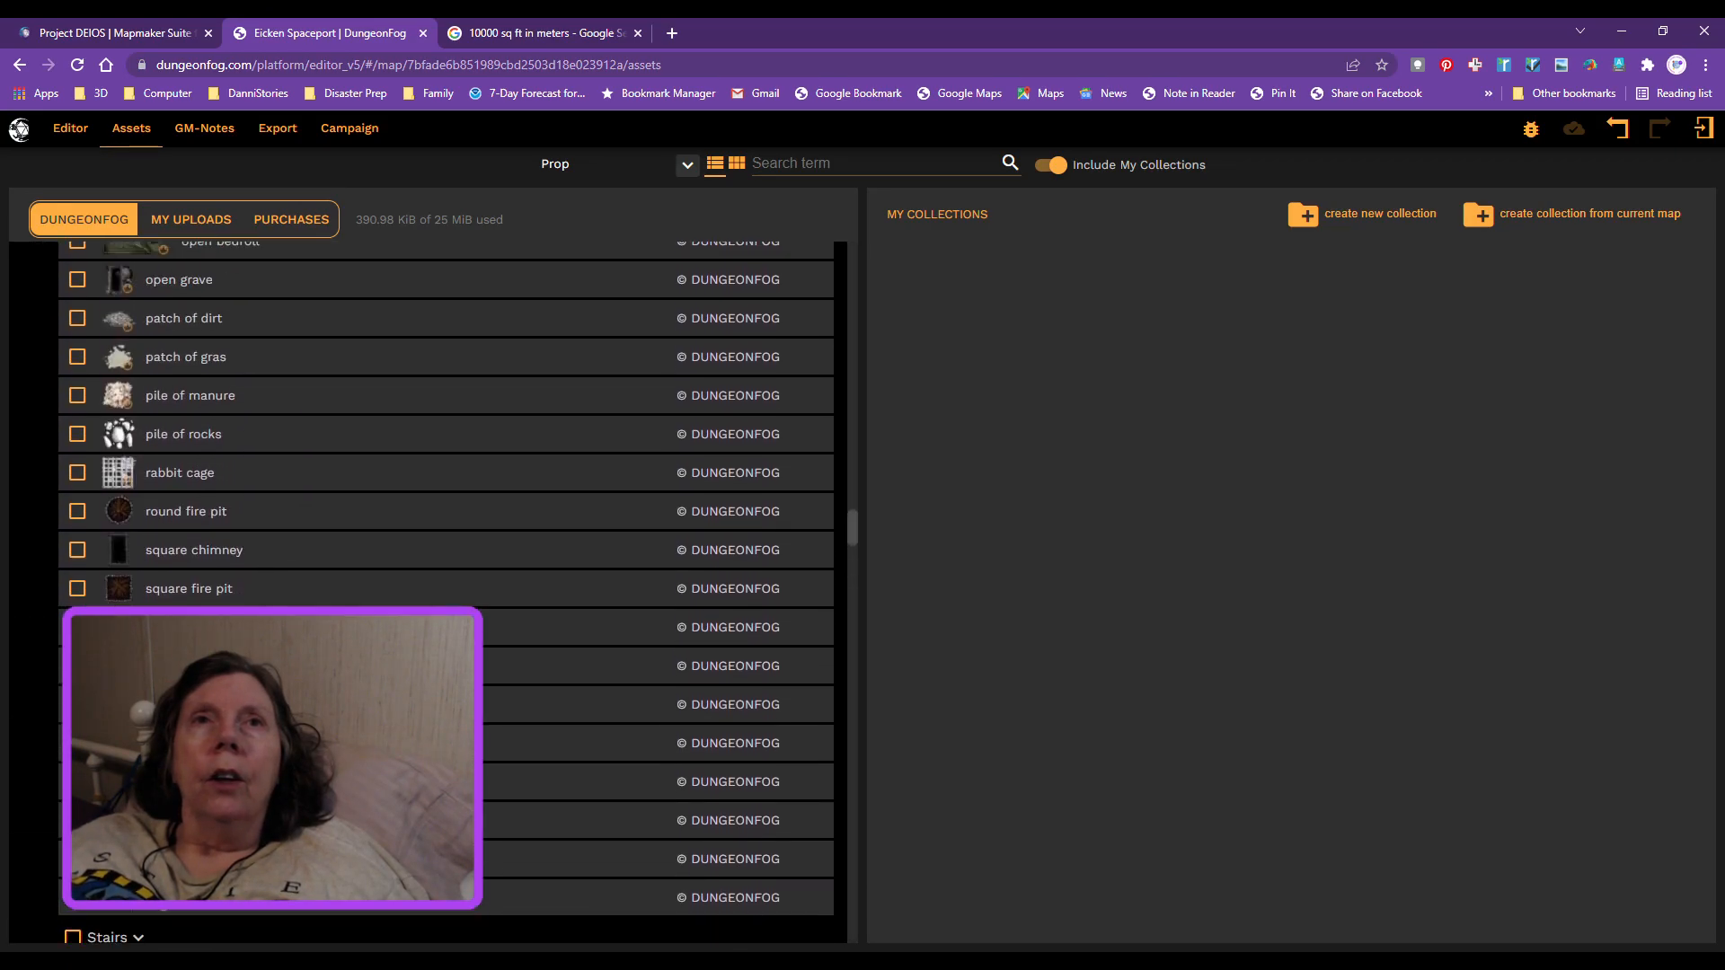
pyautogui.scroll(10, 375, 698)
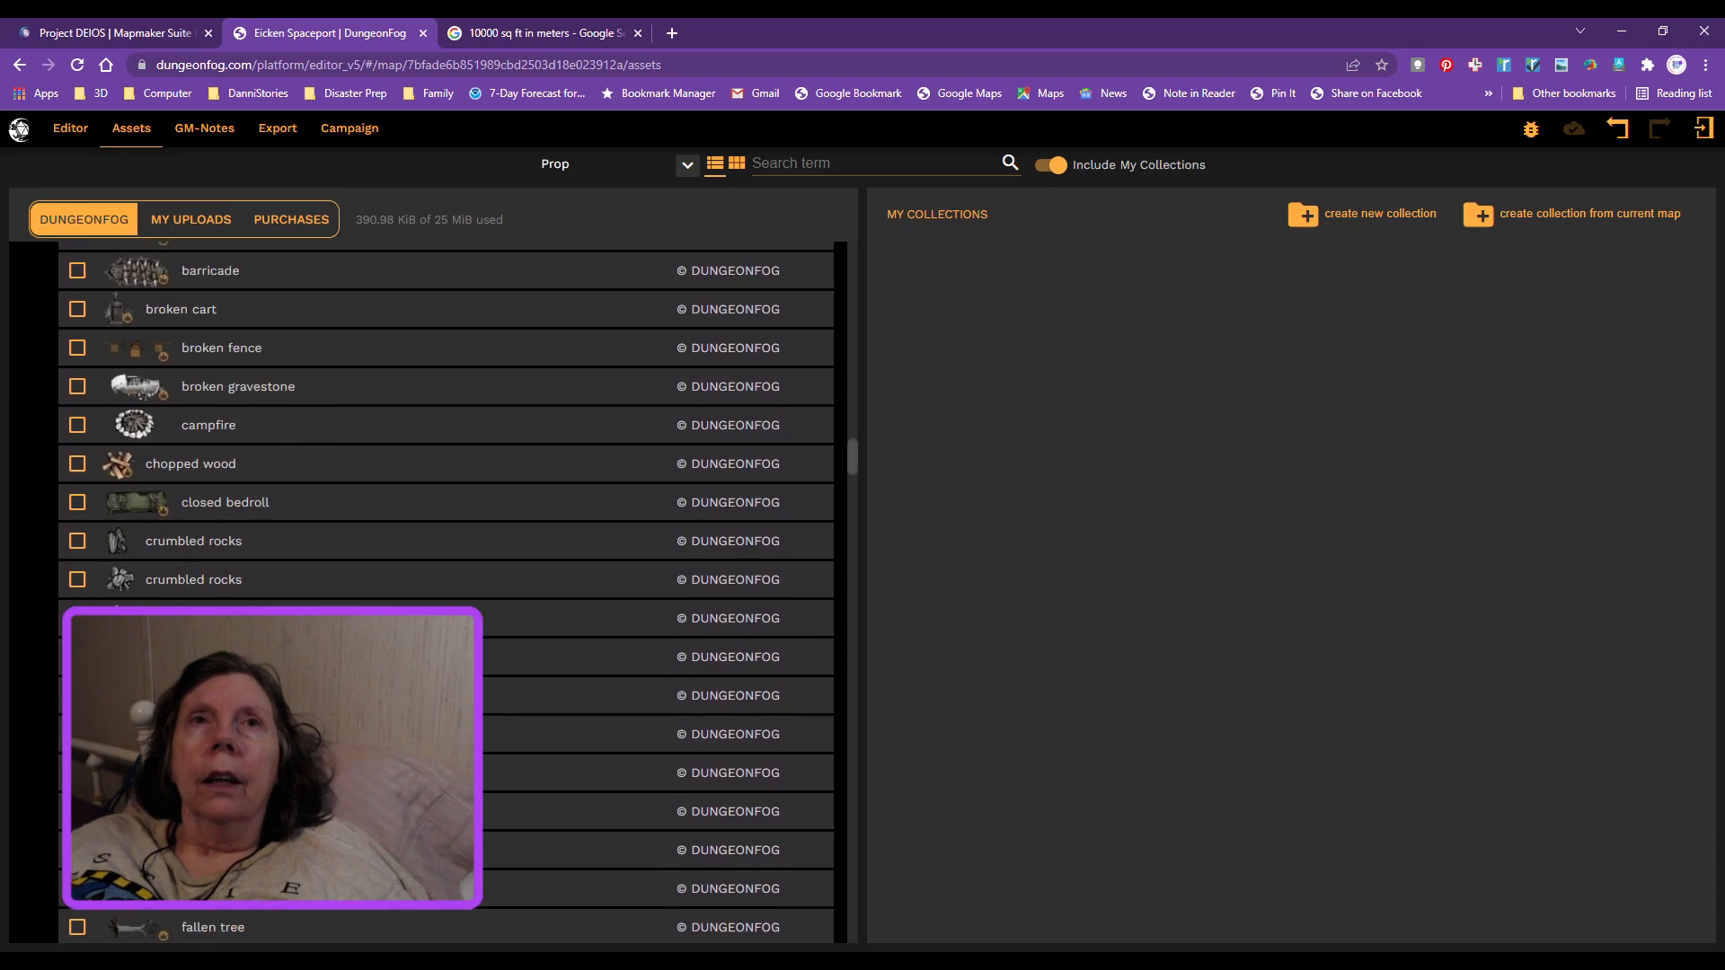
pyautogui.scroll(10, 445, 584)
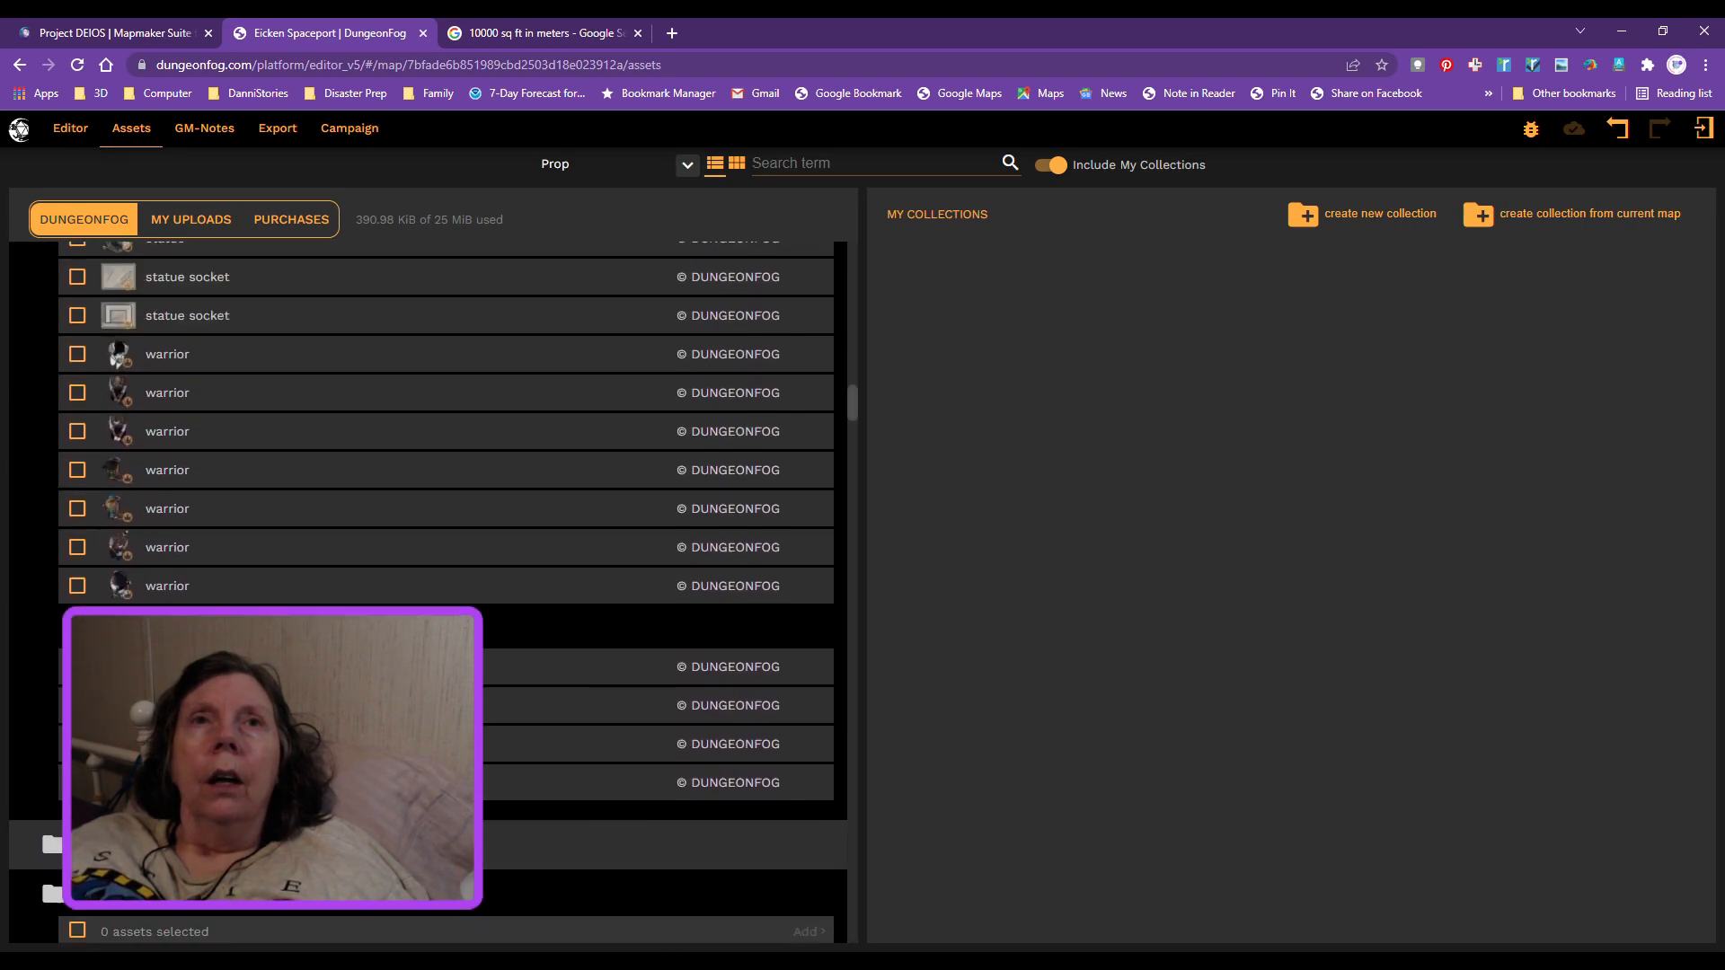
pyautogui.scroll(10, 446, 584)
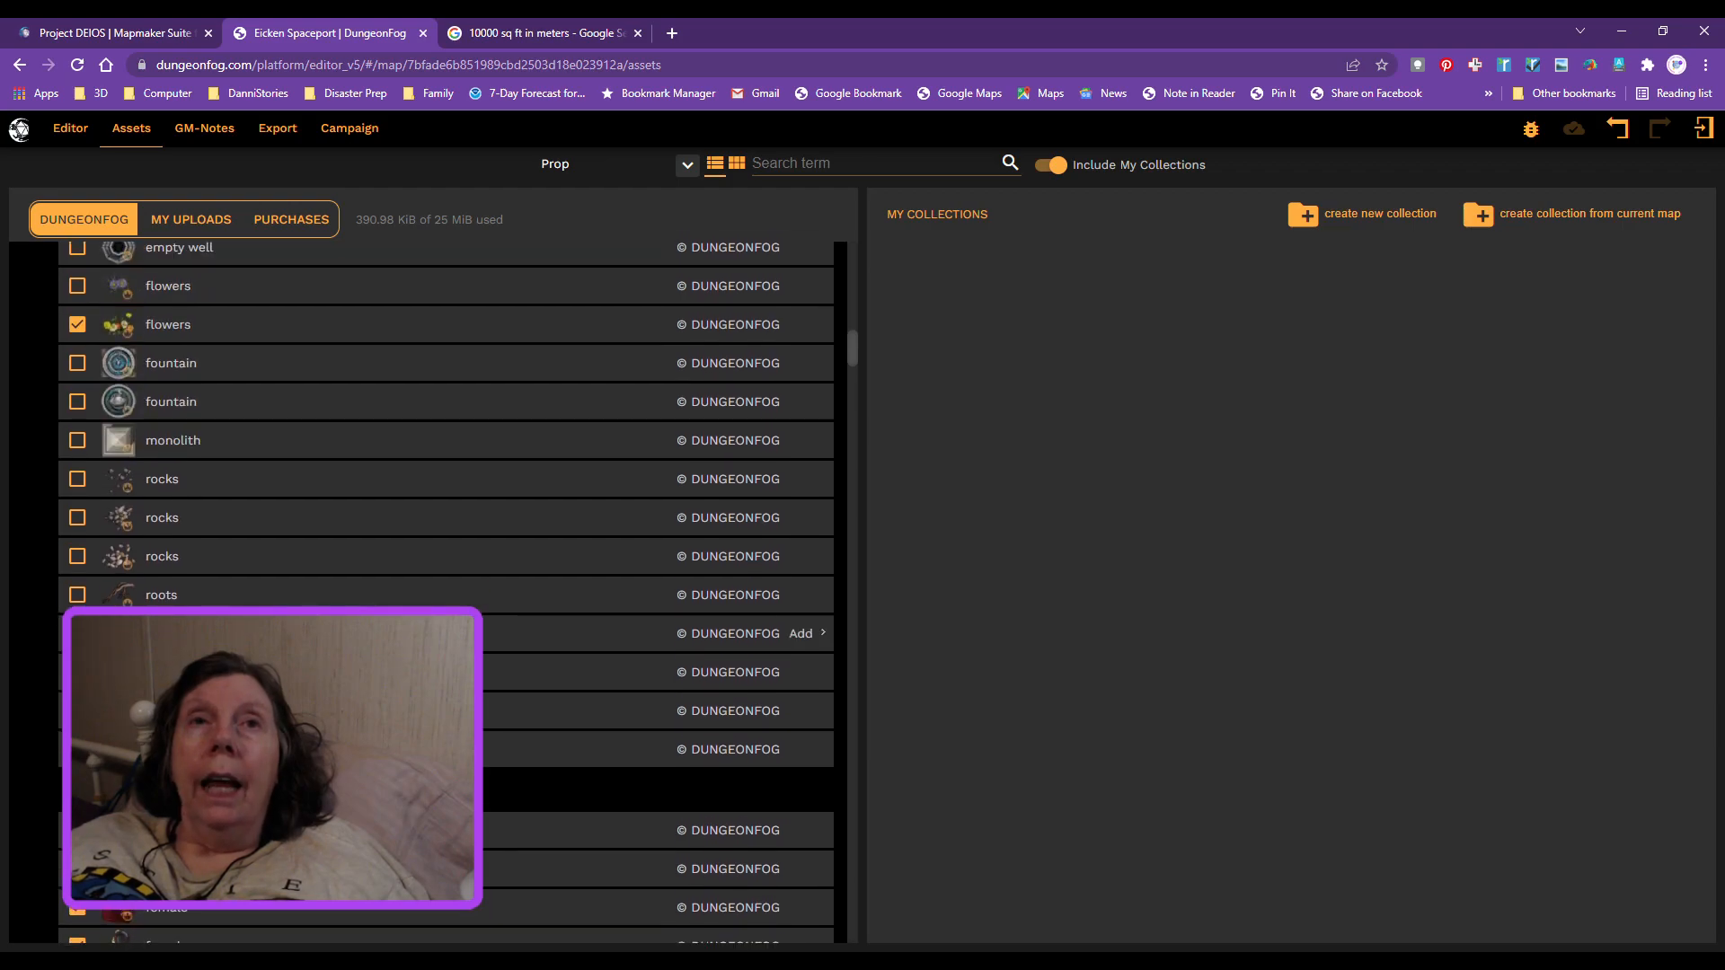
pyautogui.scroll(10, 446, 584)
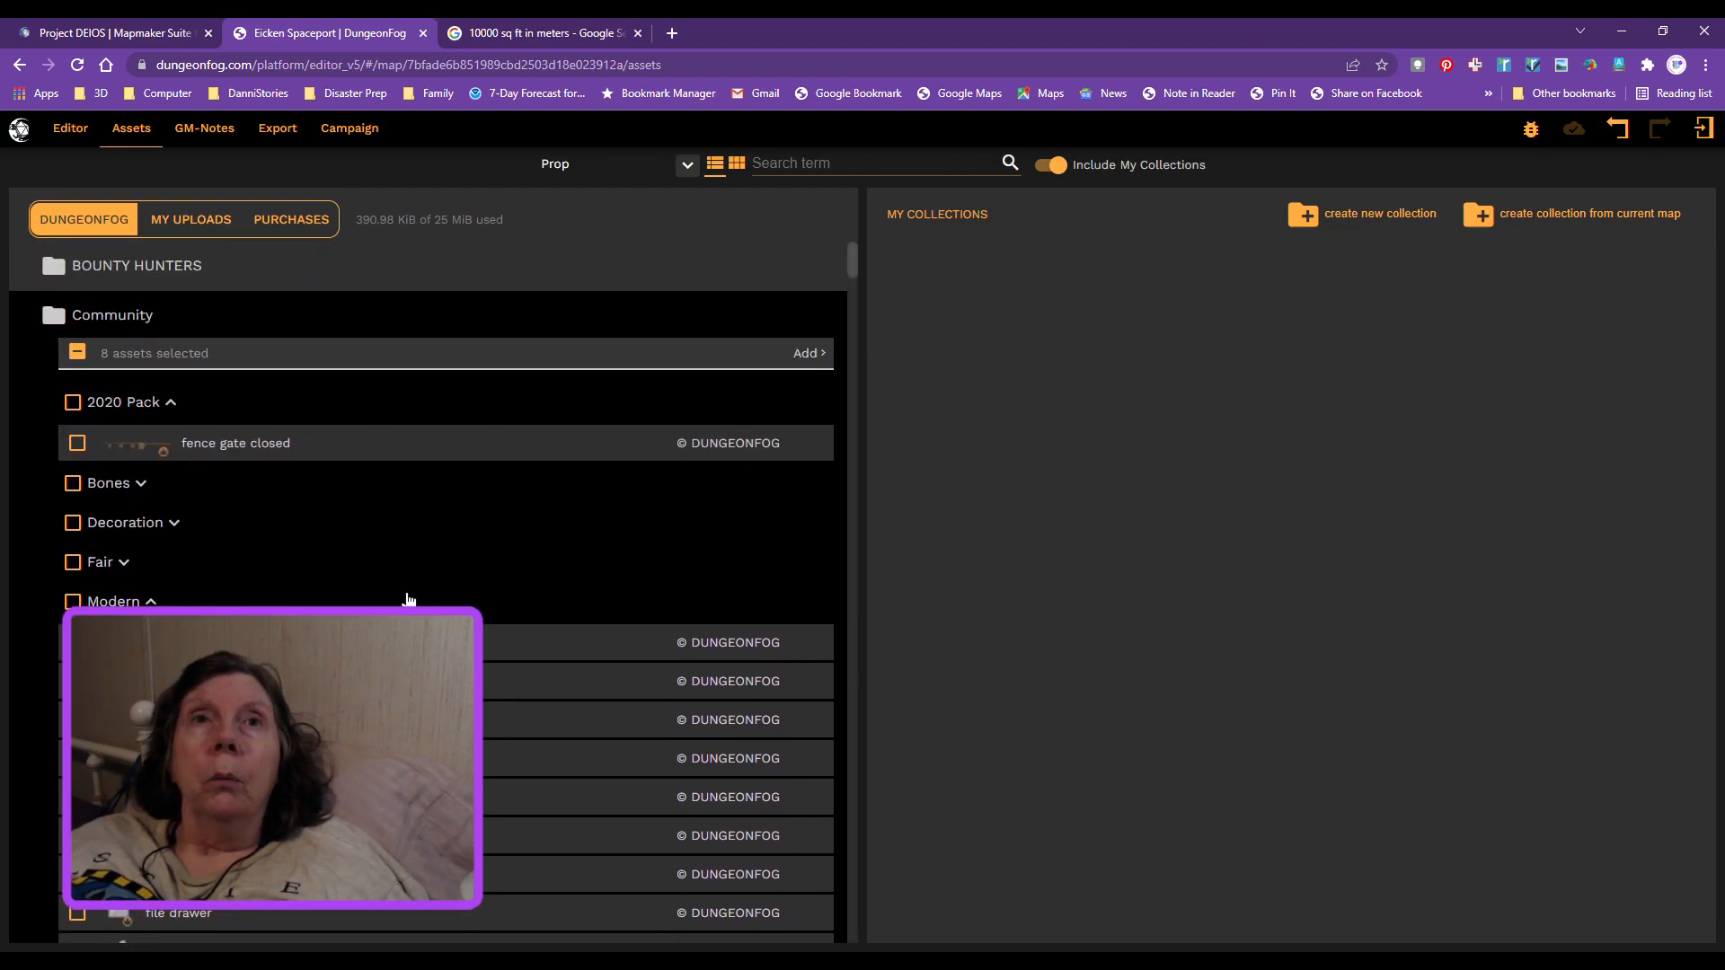
# Step: Expand the Decoration and Fair groups of the Community props and examine their assets
pyautogui.click(175, 529)
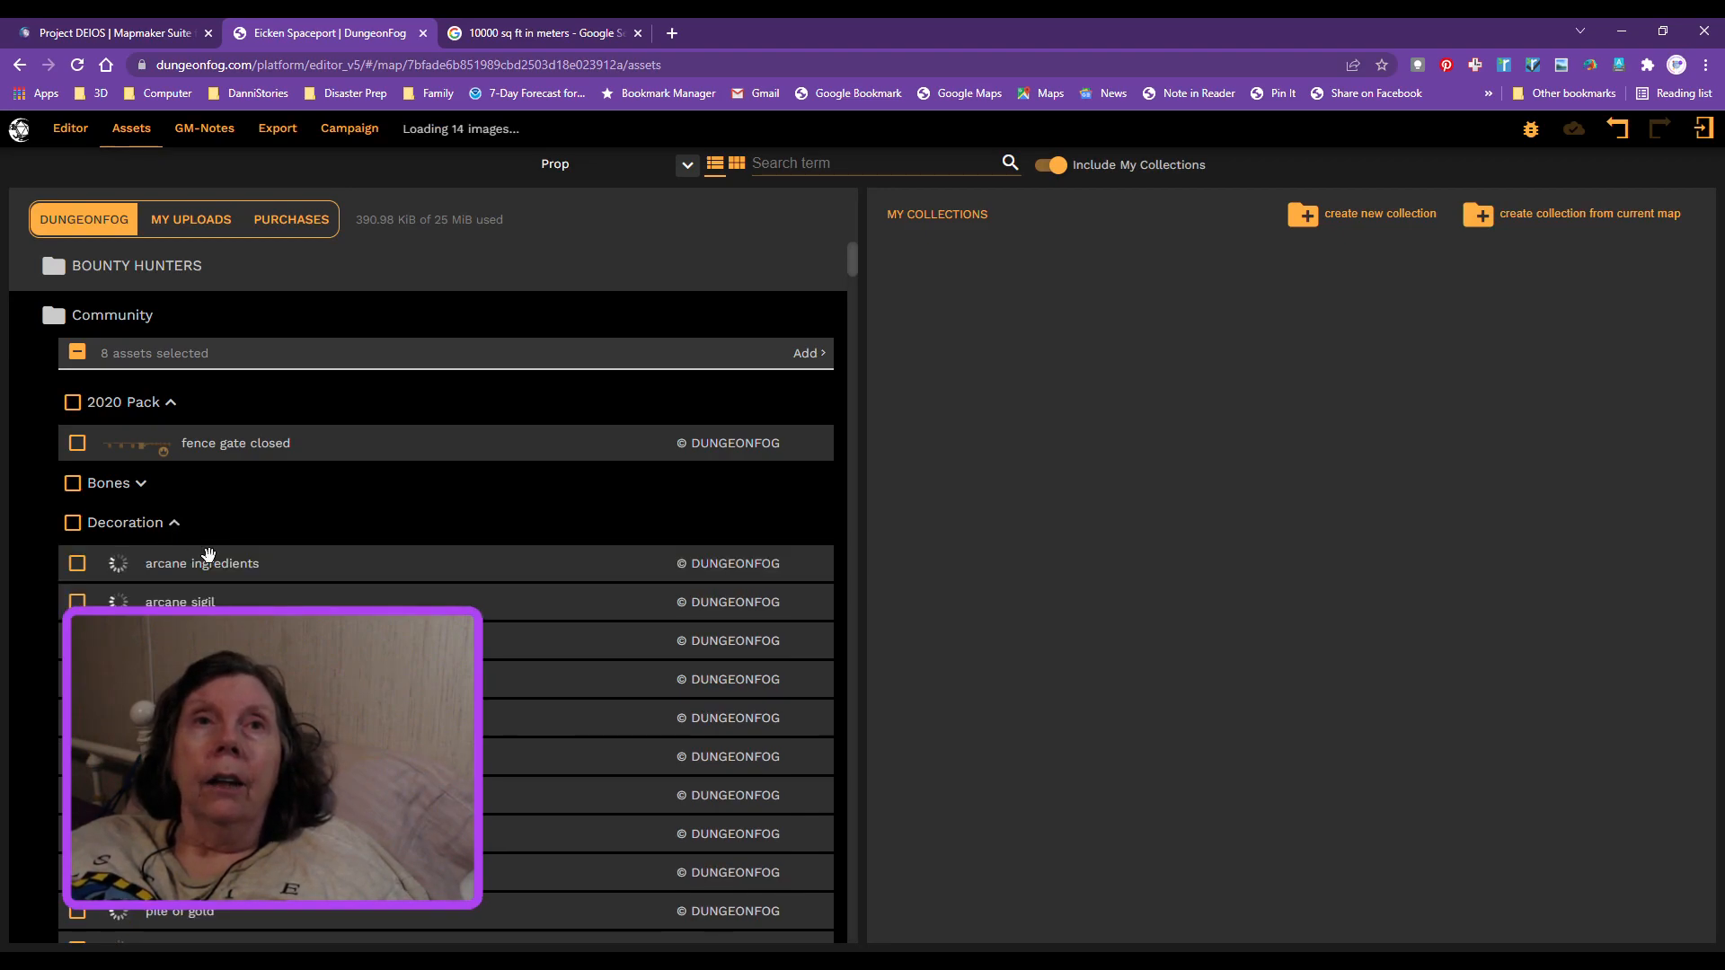
pyautogui.scroll(-1, 269, 643)
pyautogui.scroll(-3, 445, 593)
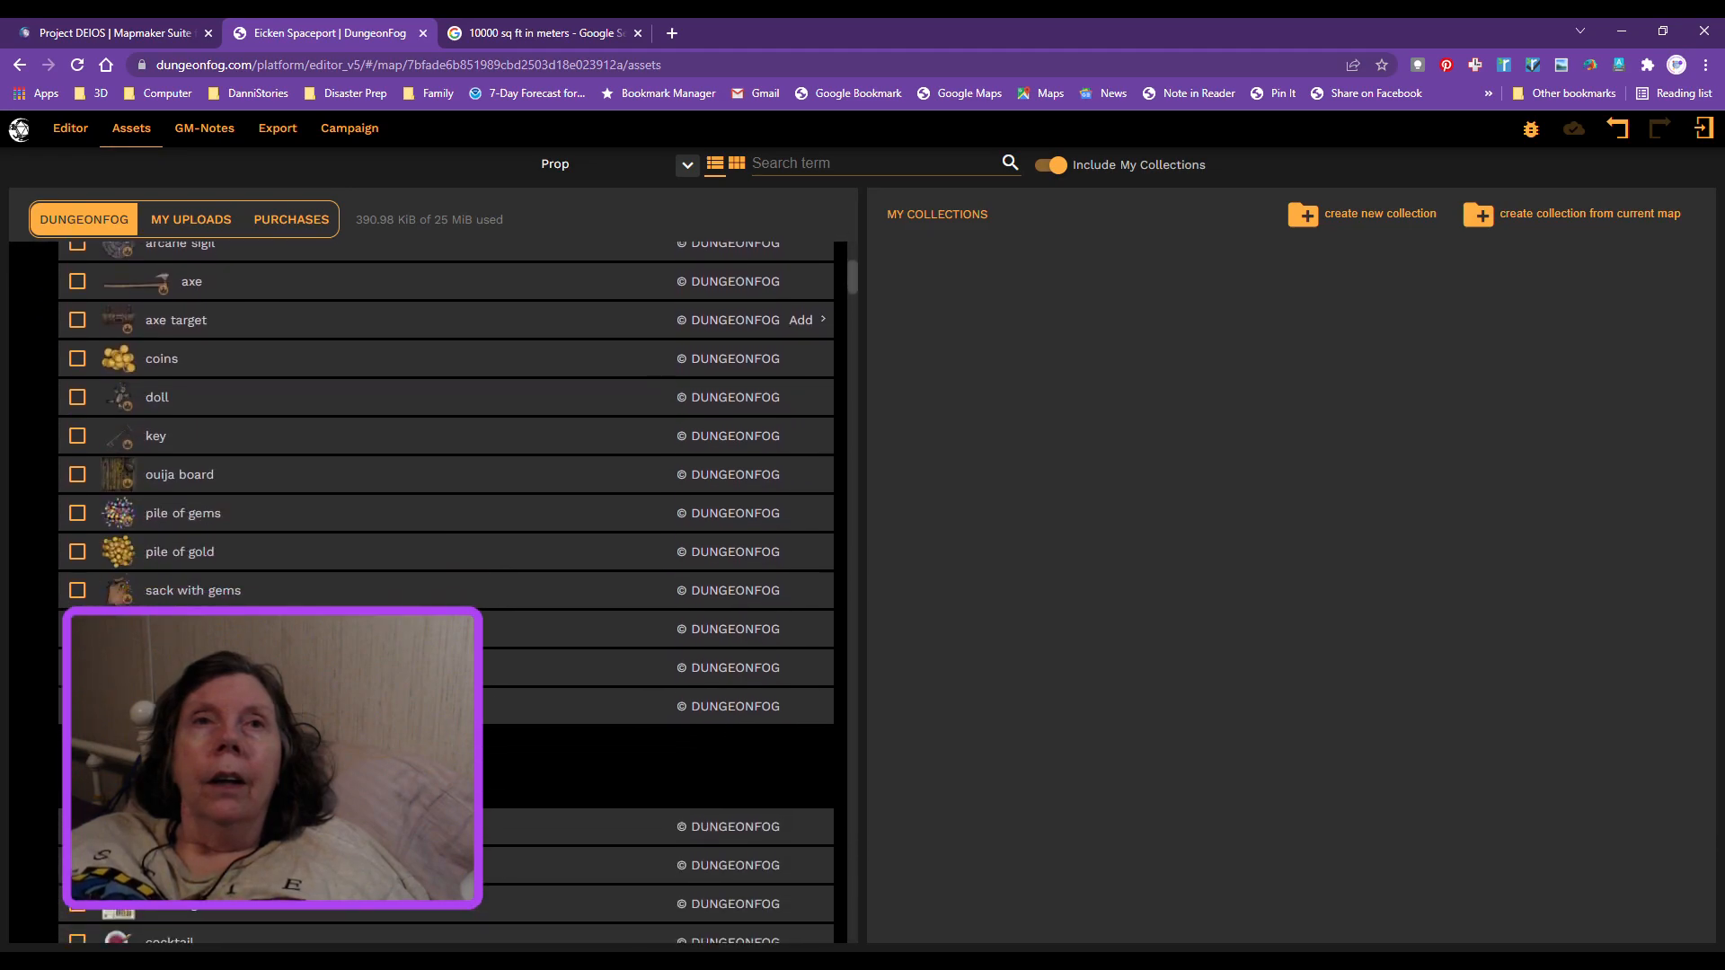
pyautogui.scroll(-3, 446, 593)
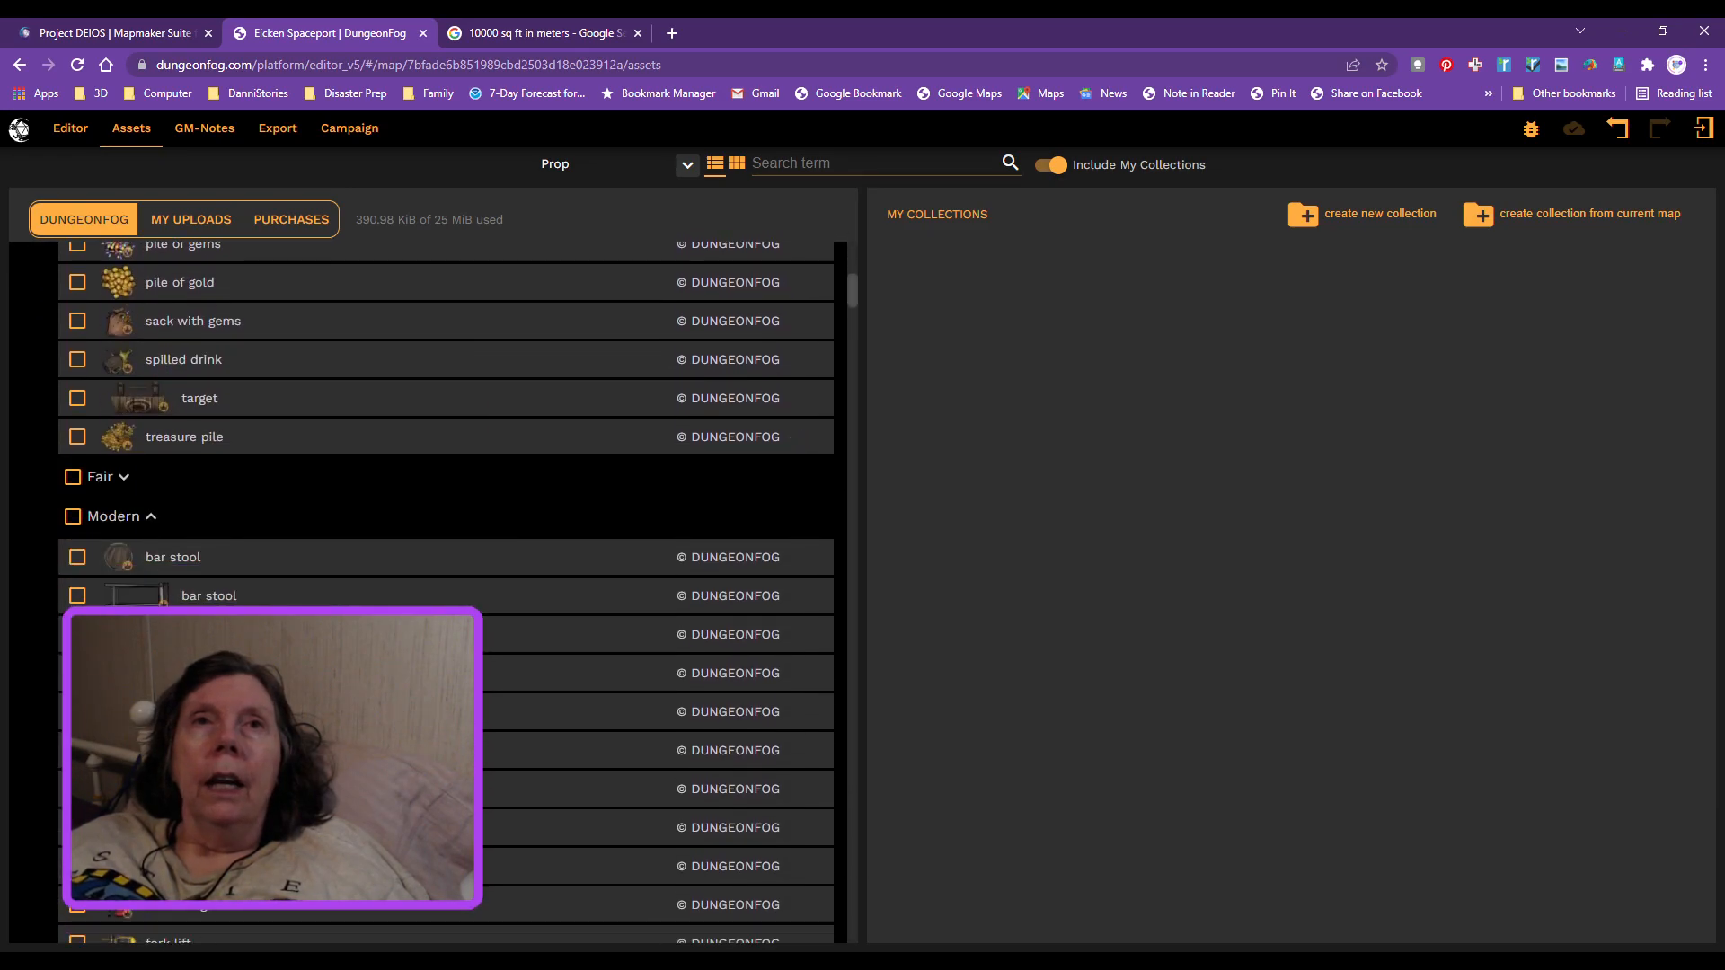
pyautogui.click(123, 479)
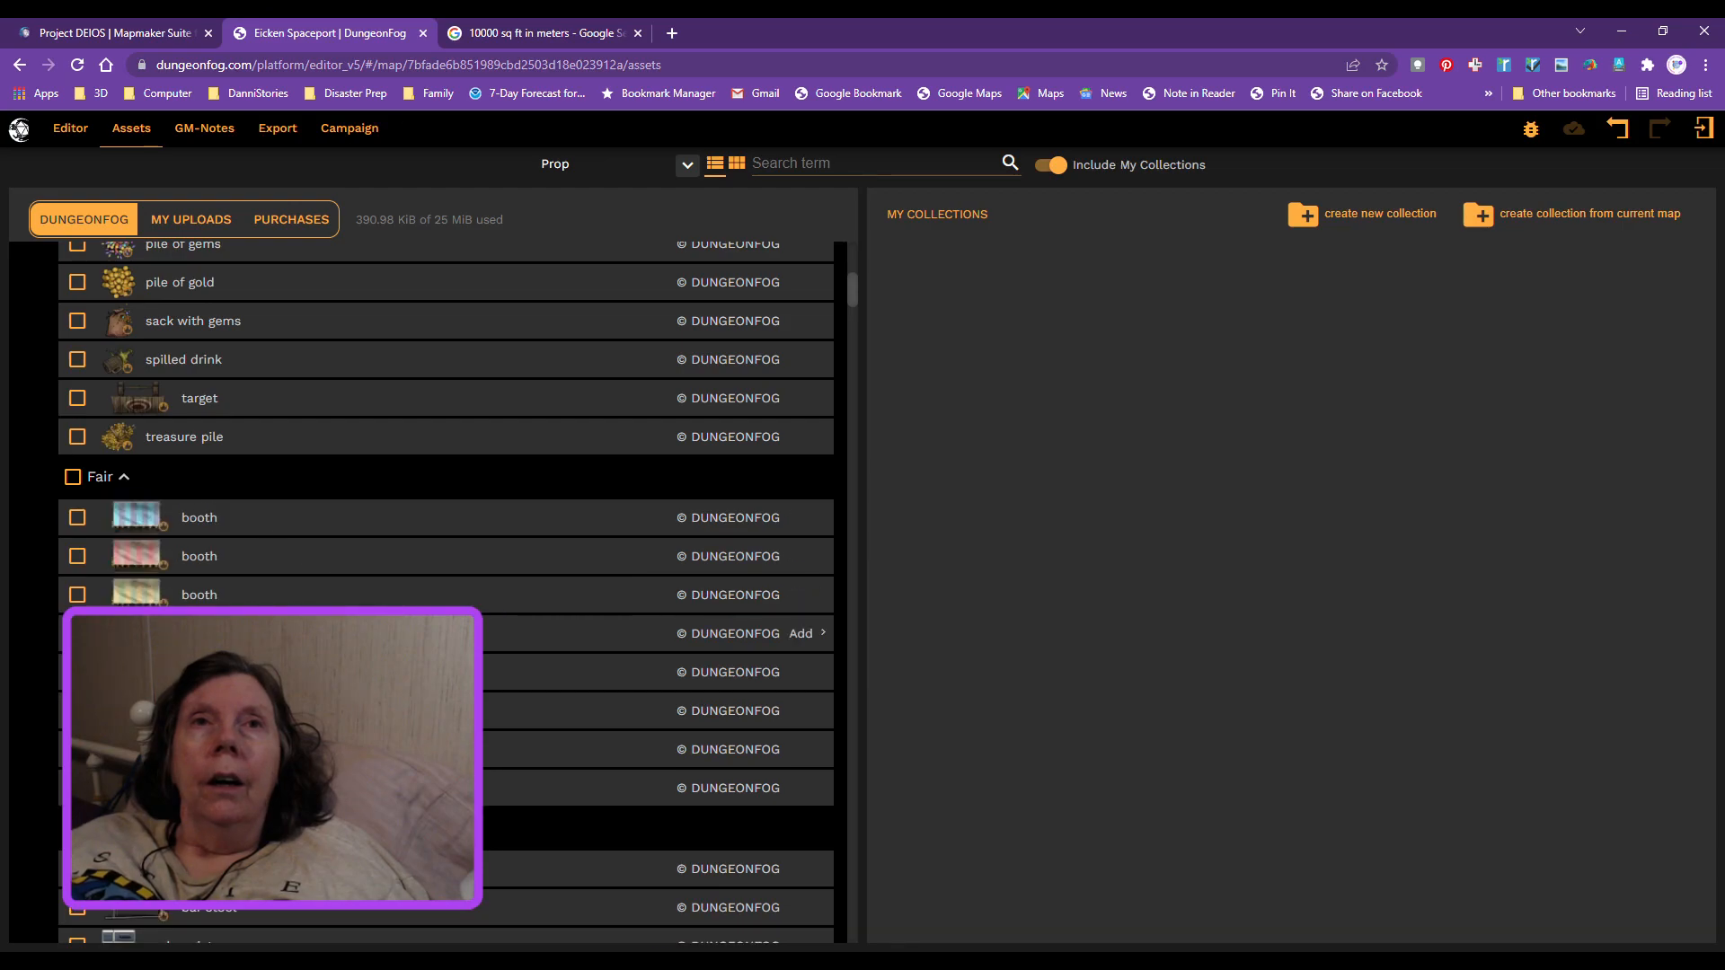
pyautogui.scroll(-1, 446, 593)
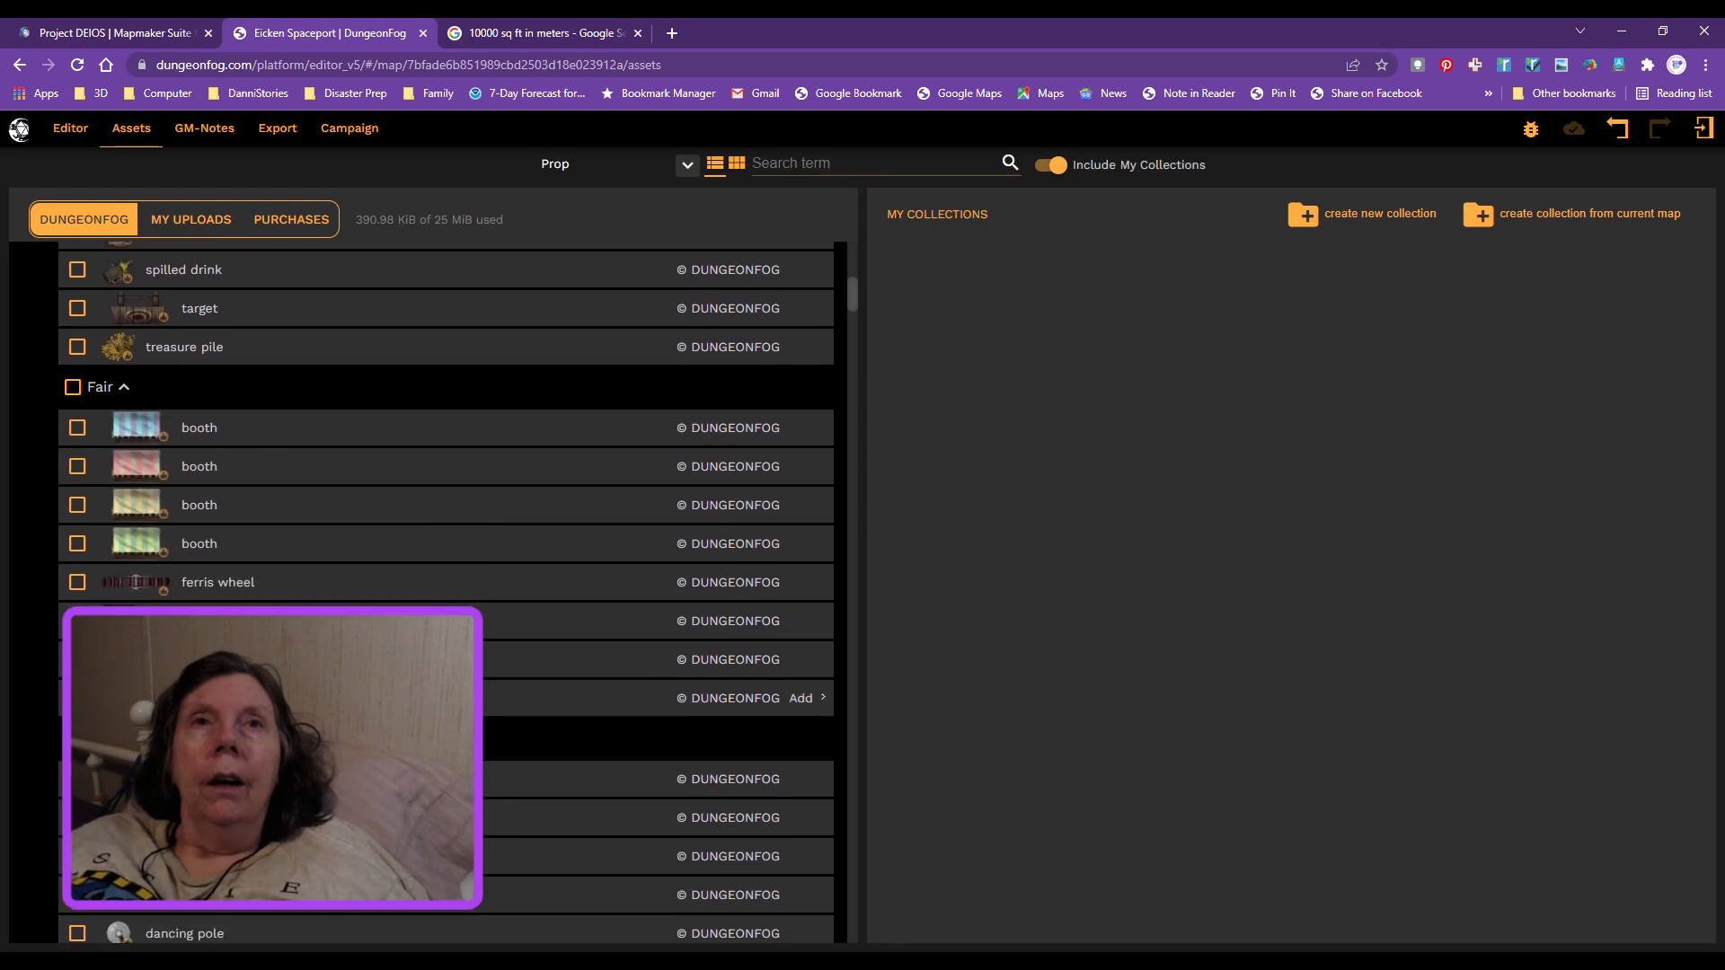
pyautogui.scroll(-1, 404, 713)
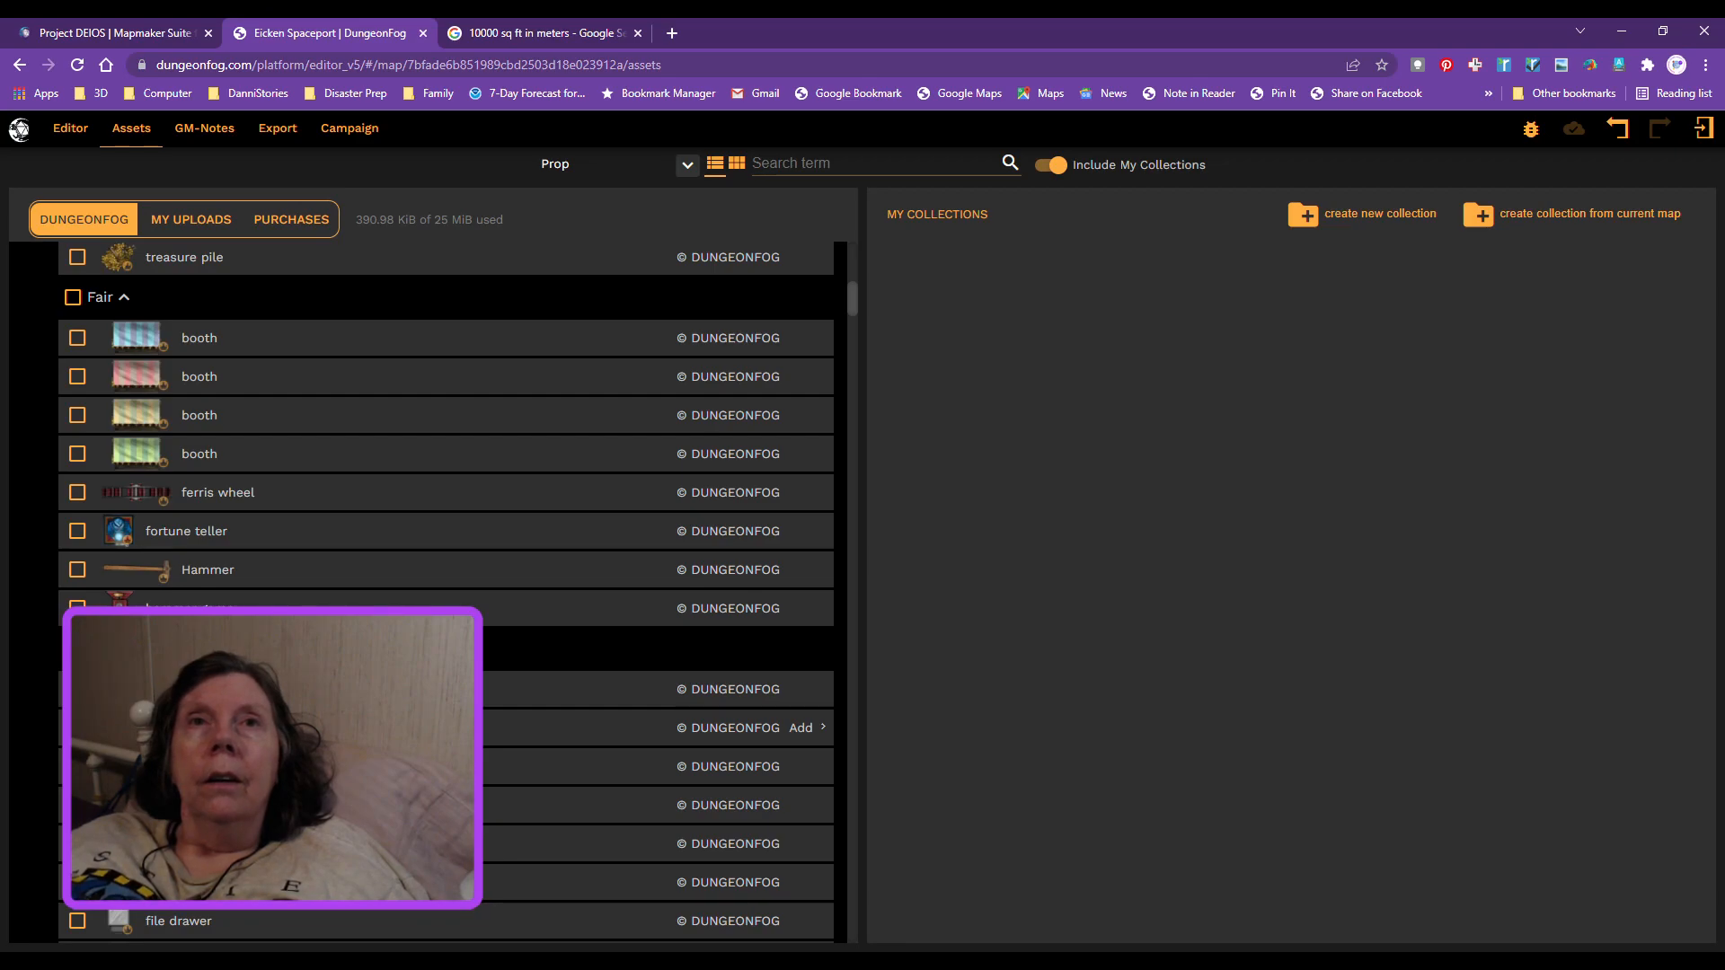
# Step: Look through the Modern and Outdoor groups of the Community props to the end of the folder
pyautogui.scroll(-10, 445, 593)
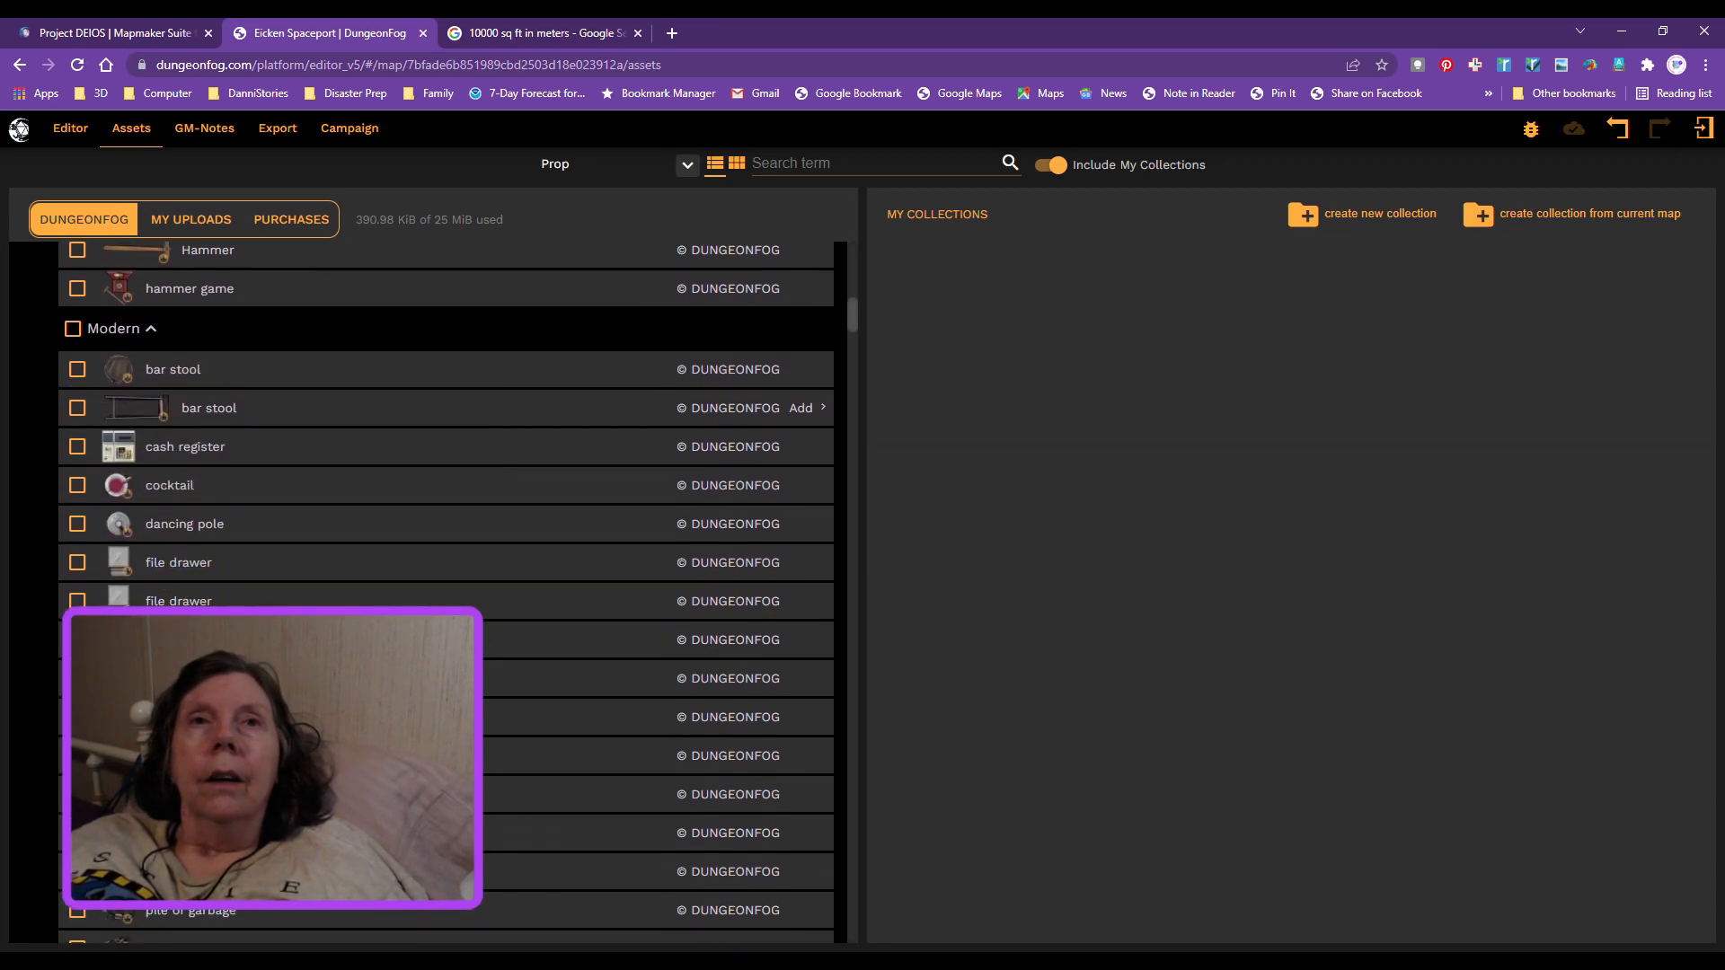
pyautogui.scroll(-15, 446, 593)
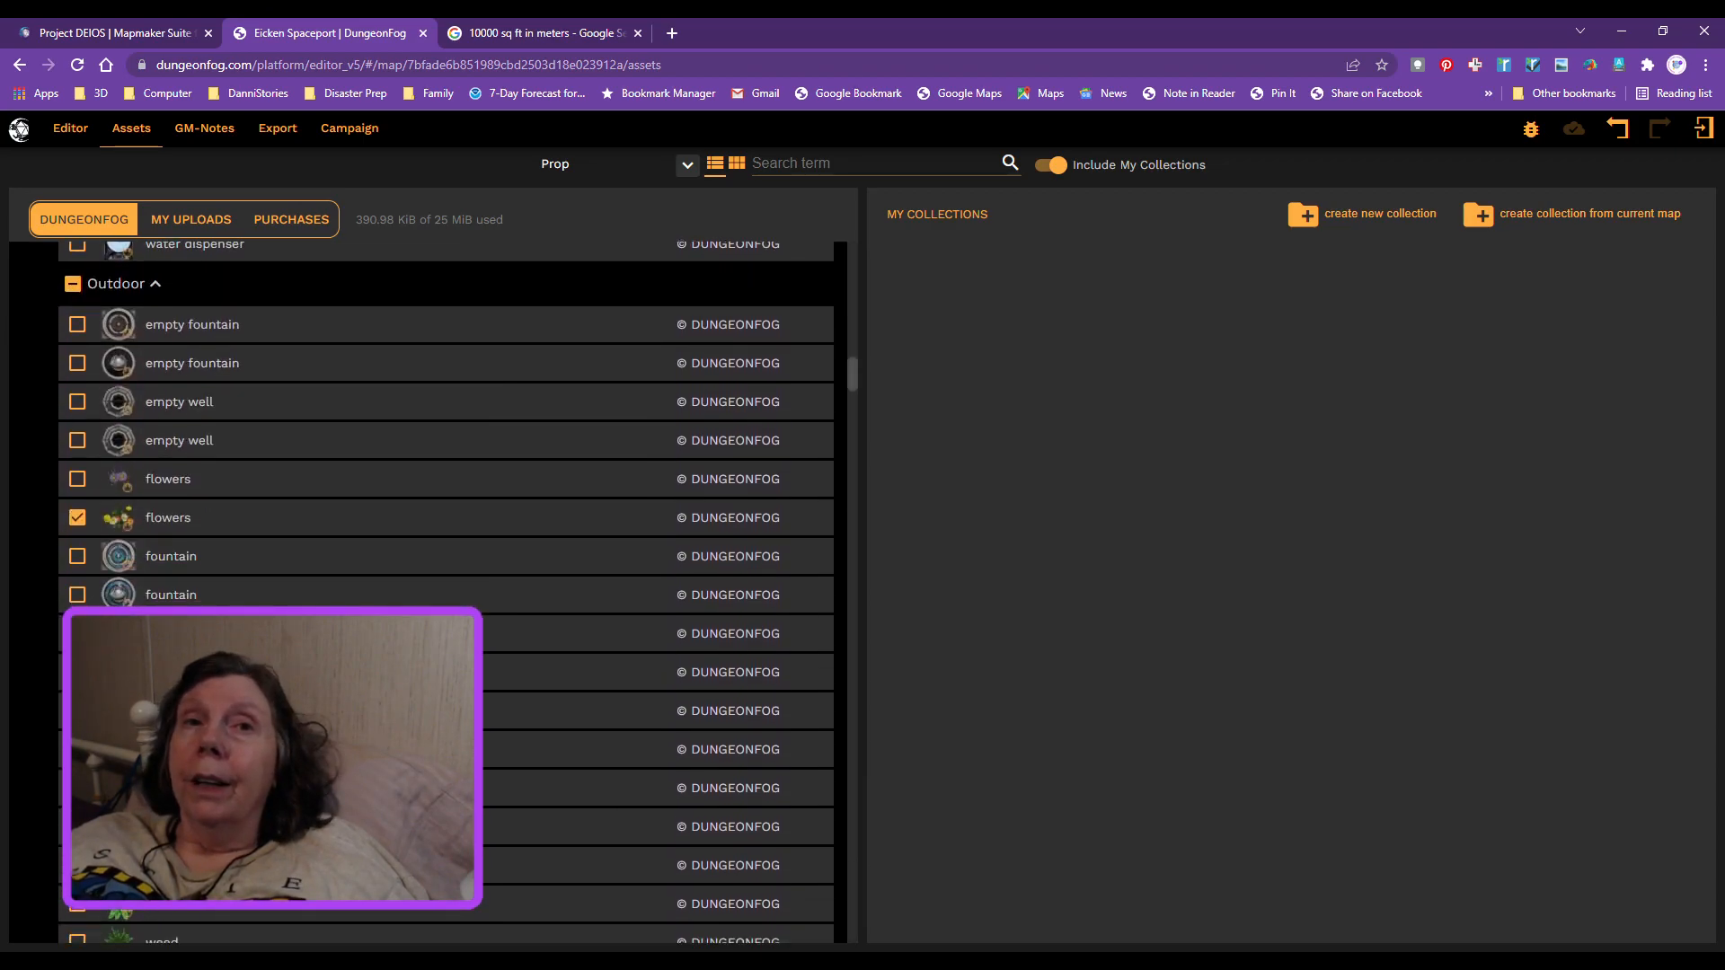
pyautogui.scroll(-7, 446, 593)
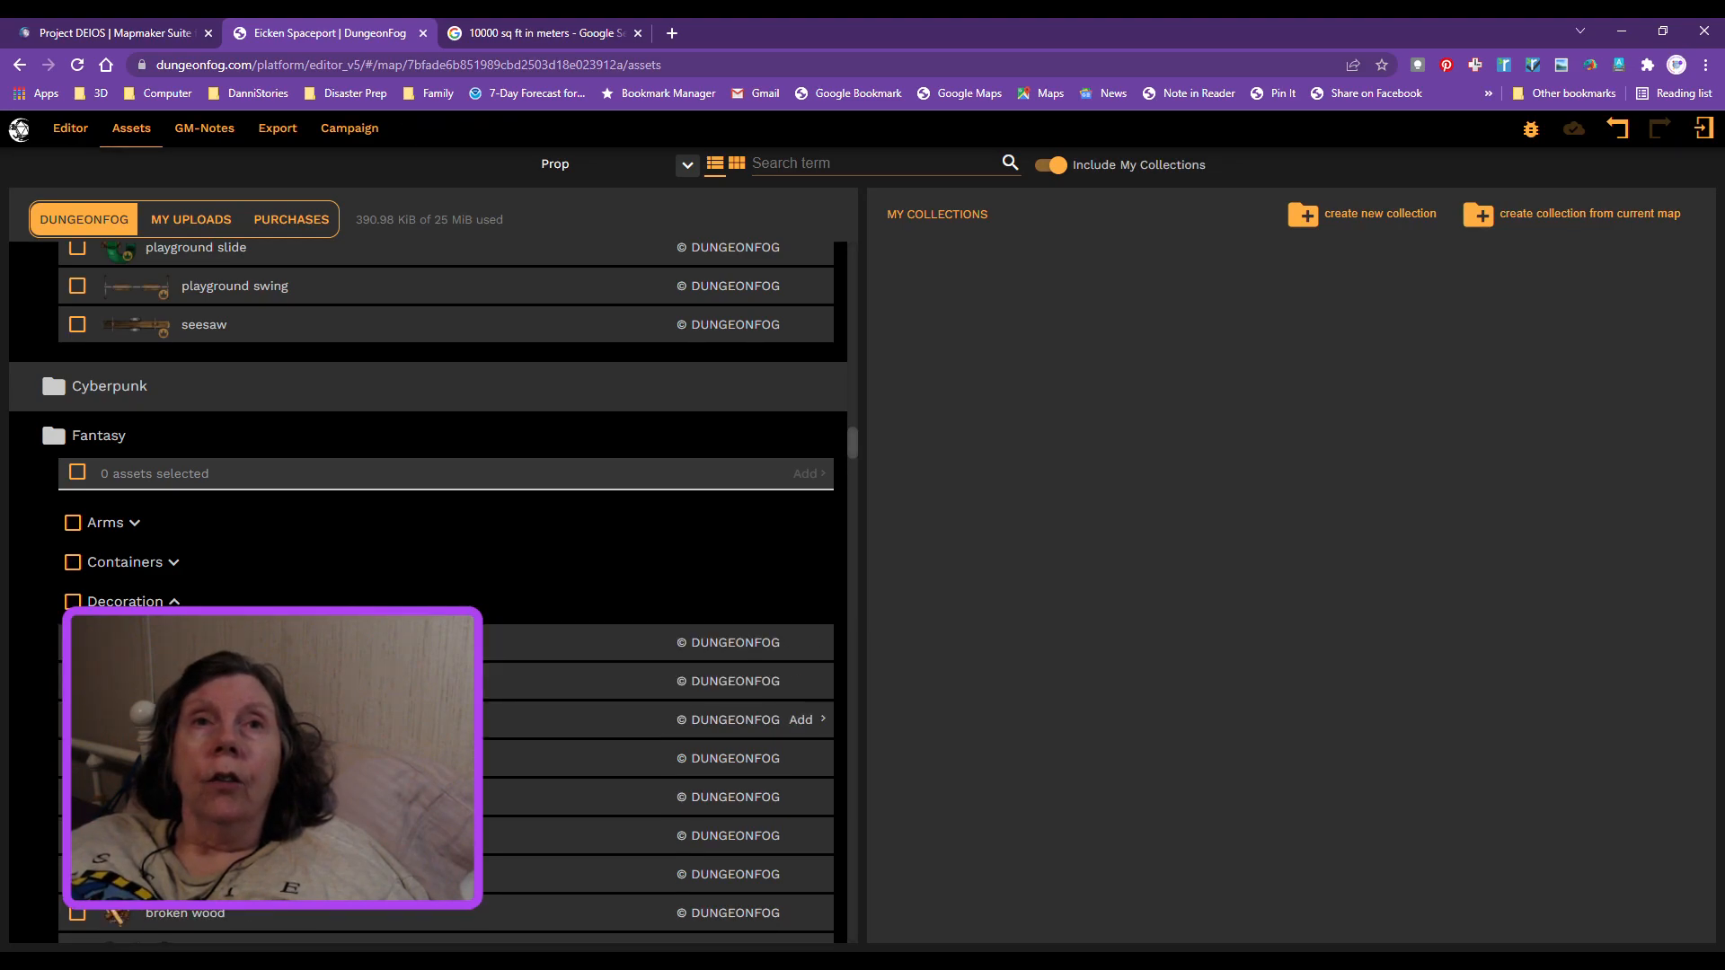
# Step: Review the Decoration group of the Fantasy props, expand their Dungeon group, and examine its assets
pyautogui.scroll(-7, 446, 593)
pyautogui.scroll(-7, 446, 593)
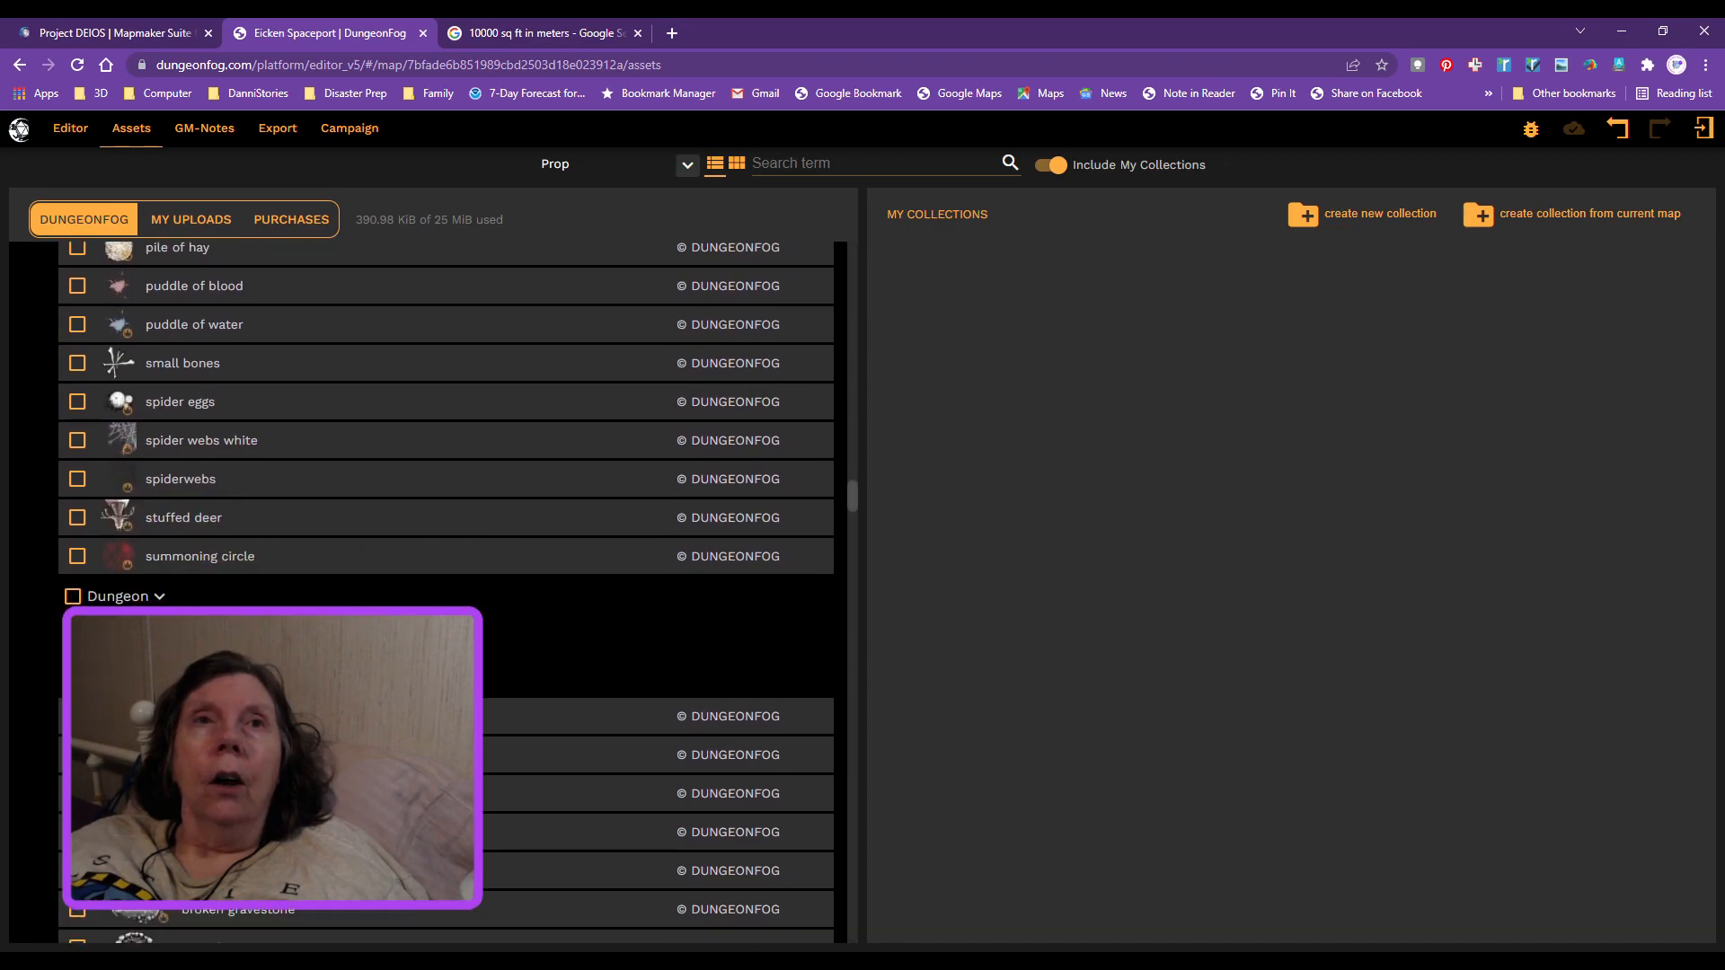
pyautogui.click(159, 597)
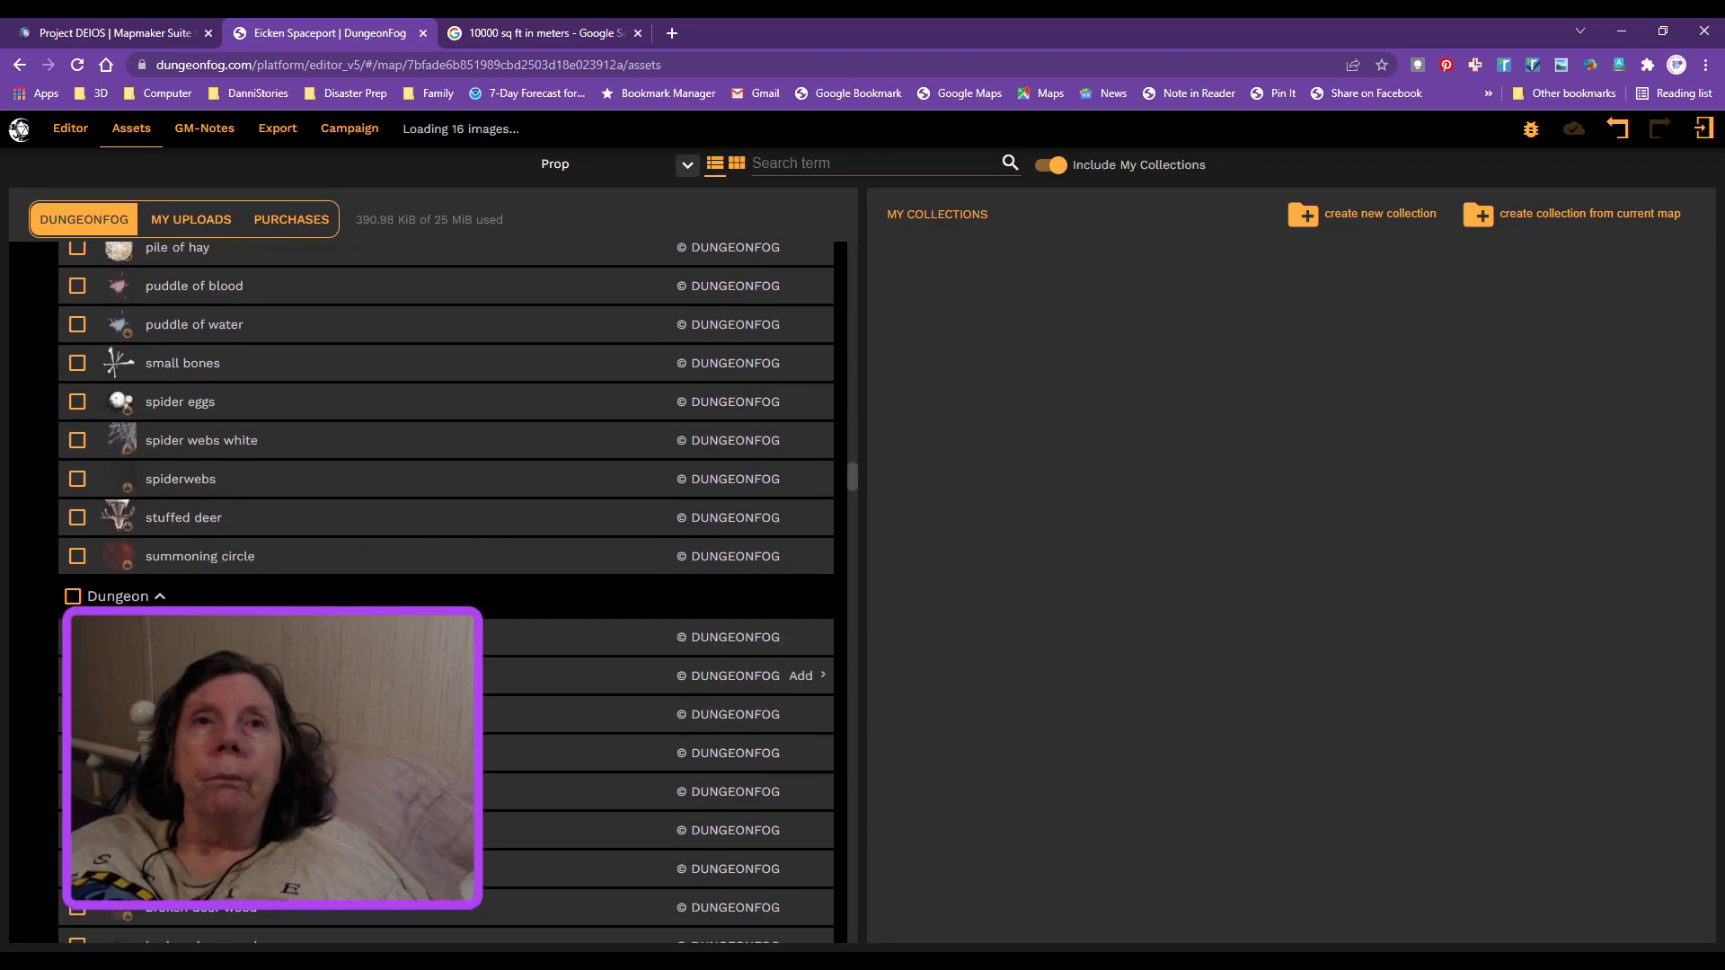
pyautogui.scroll(-3, 800, 679)
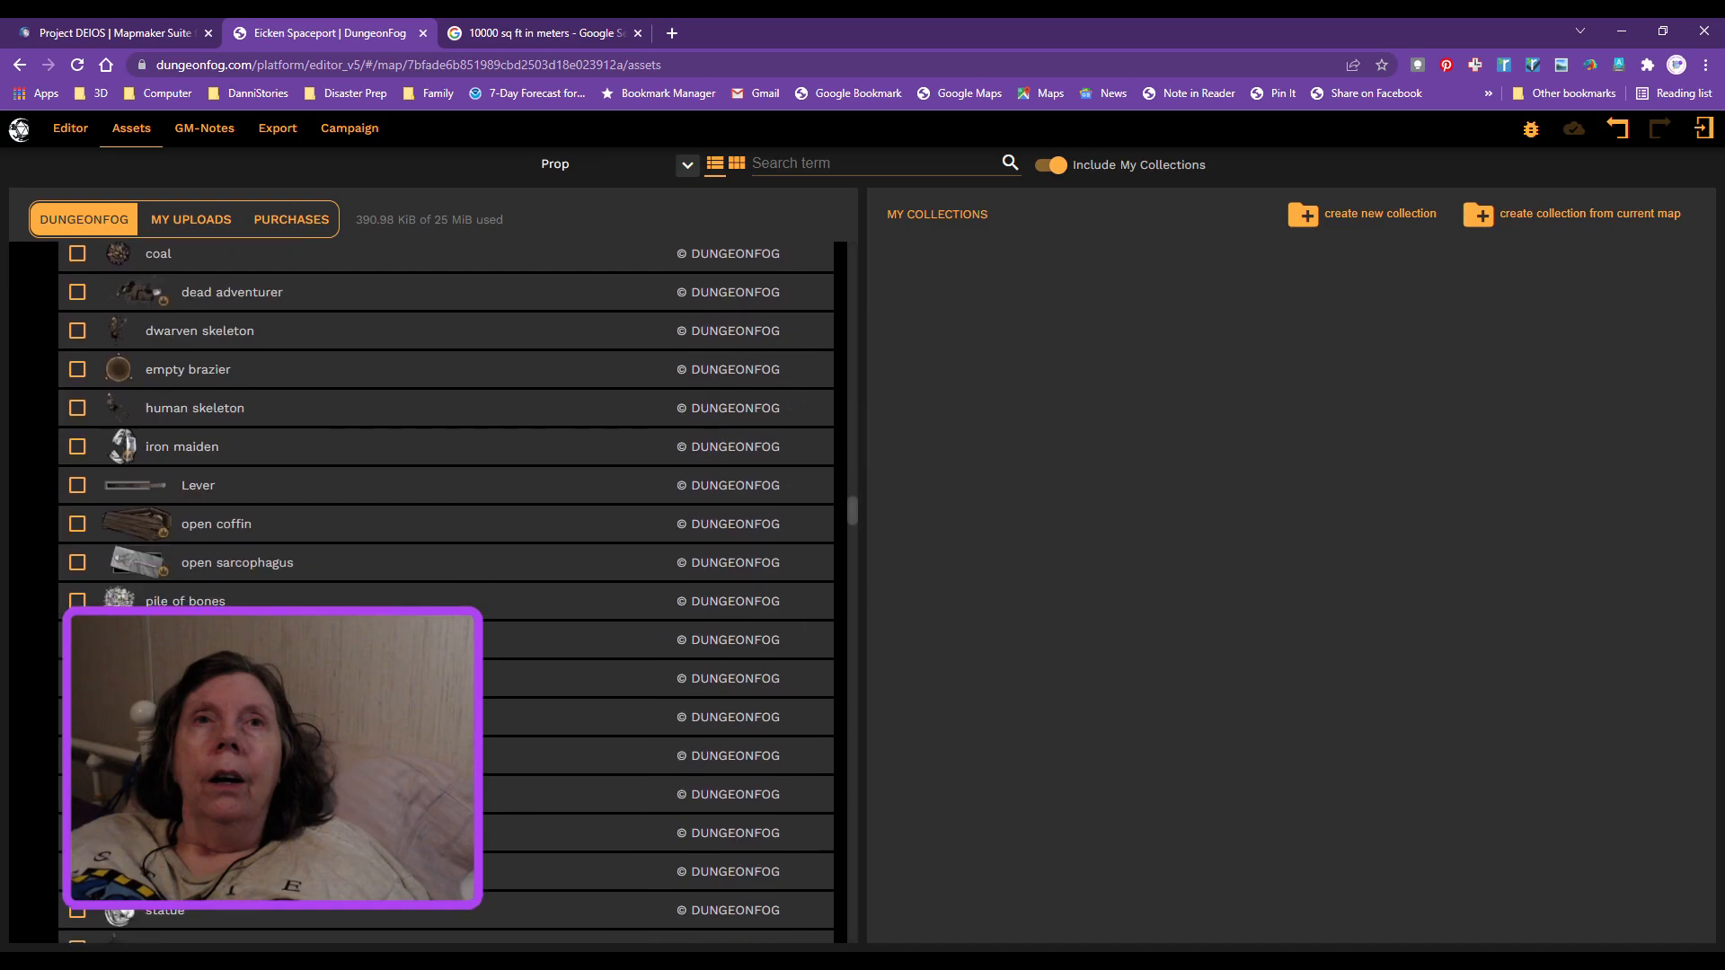
pyautogui.scroll(-6, 799, 701)
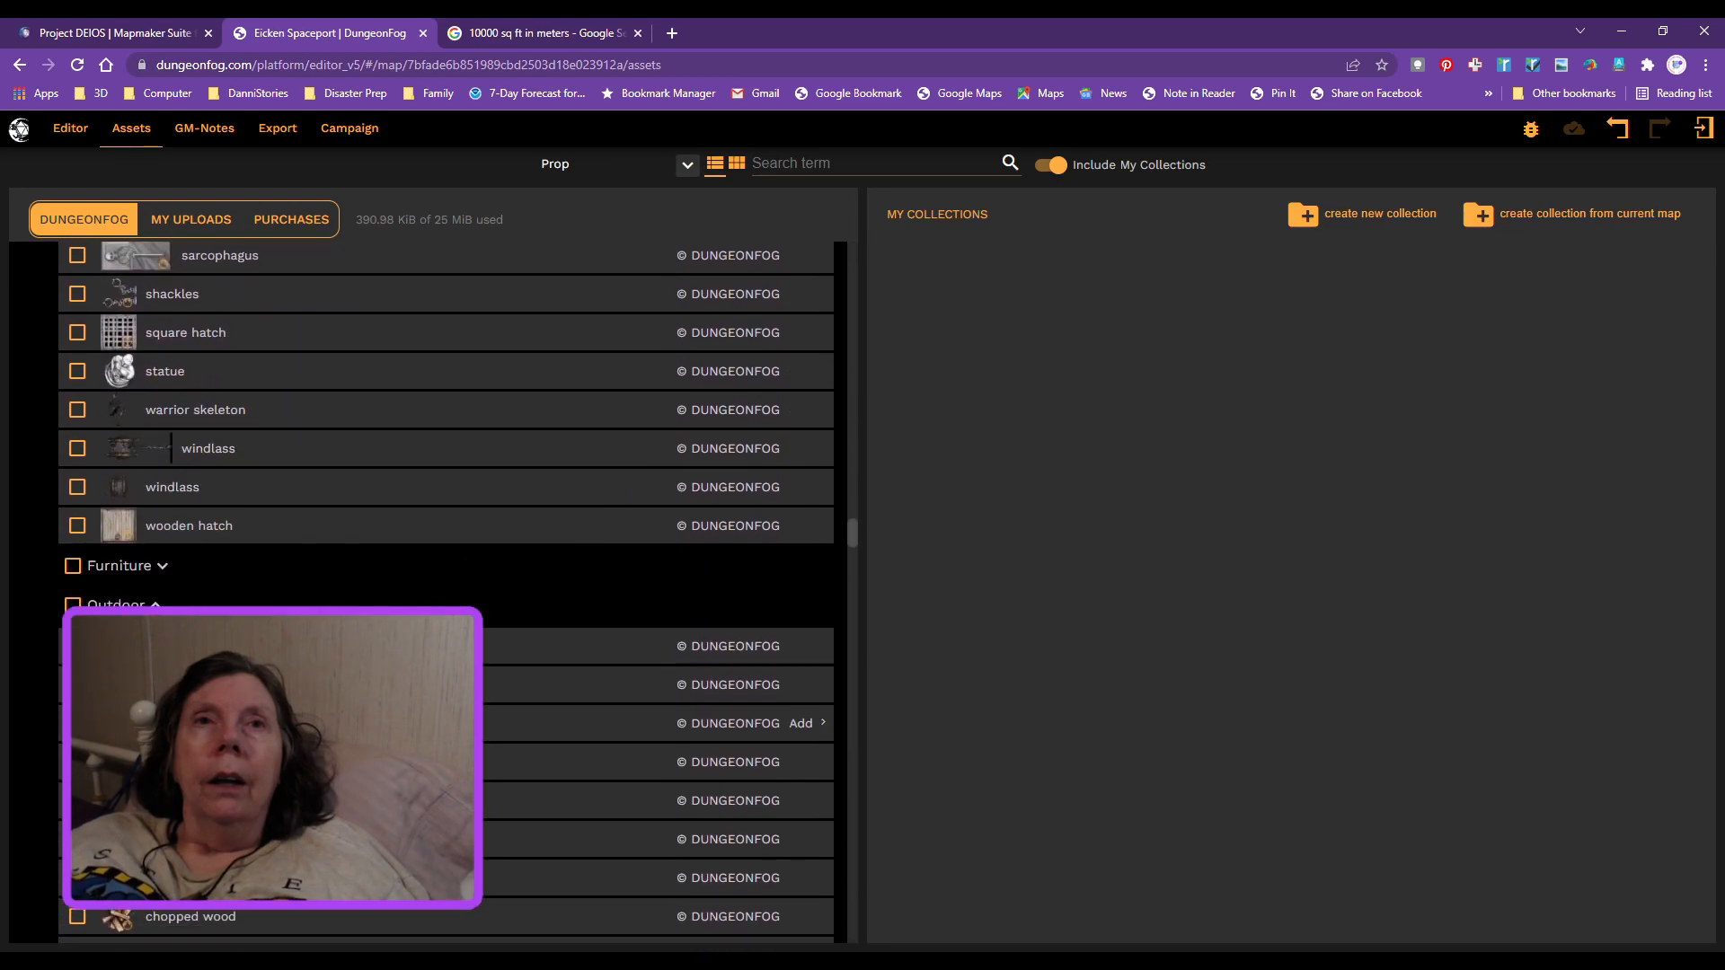
# Step: Expand the Furniture group of the Fantasy props and examine its assets
pyautogui.click(162, 566)
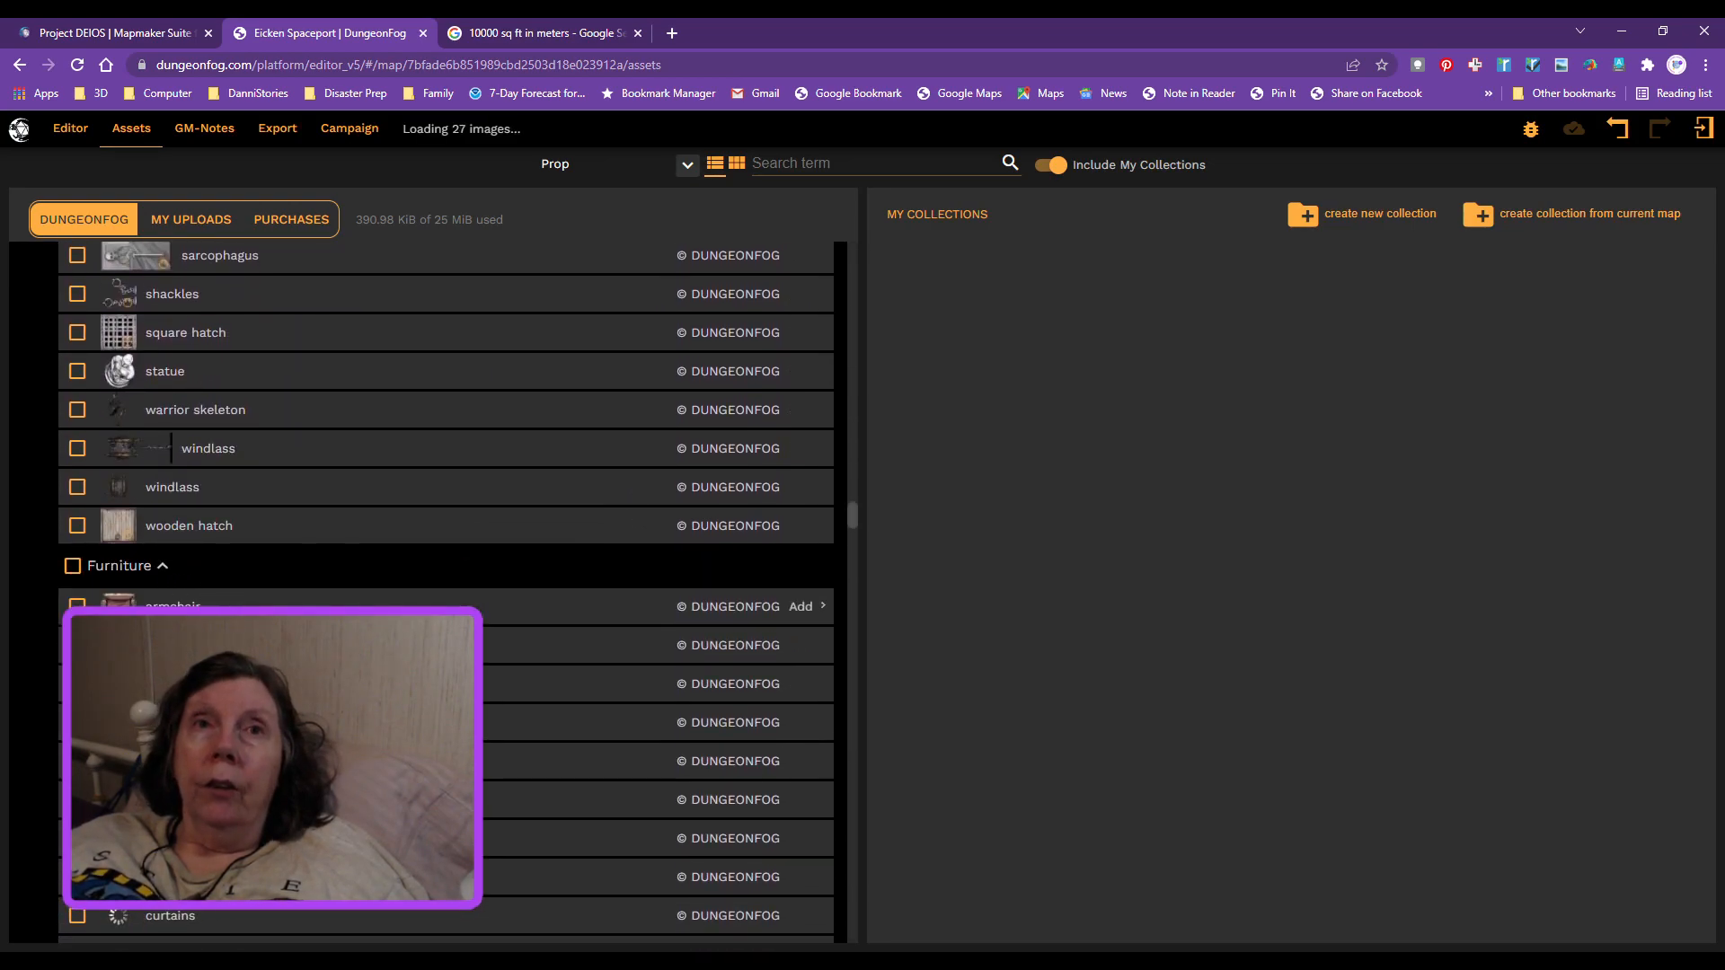
pyautogui.scroll(-3, 809, 646)
pyautogui.scroll(-7, 809, 646)
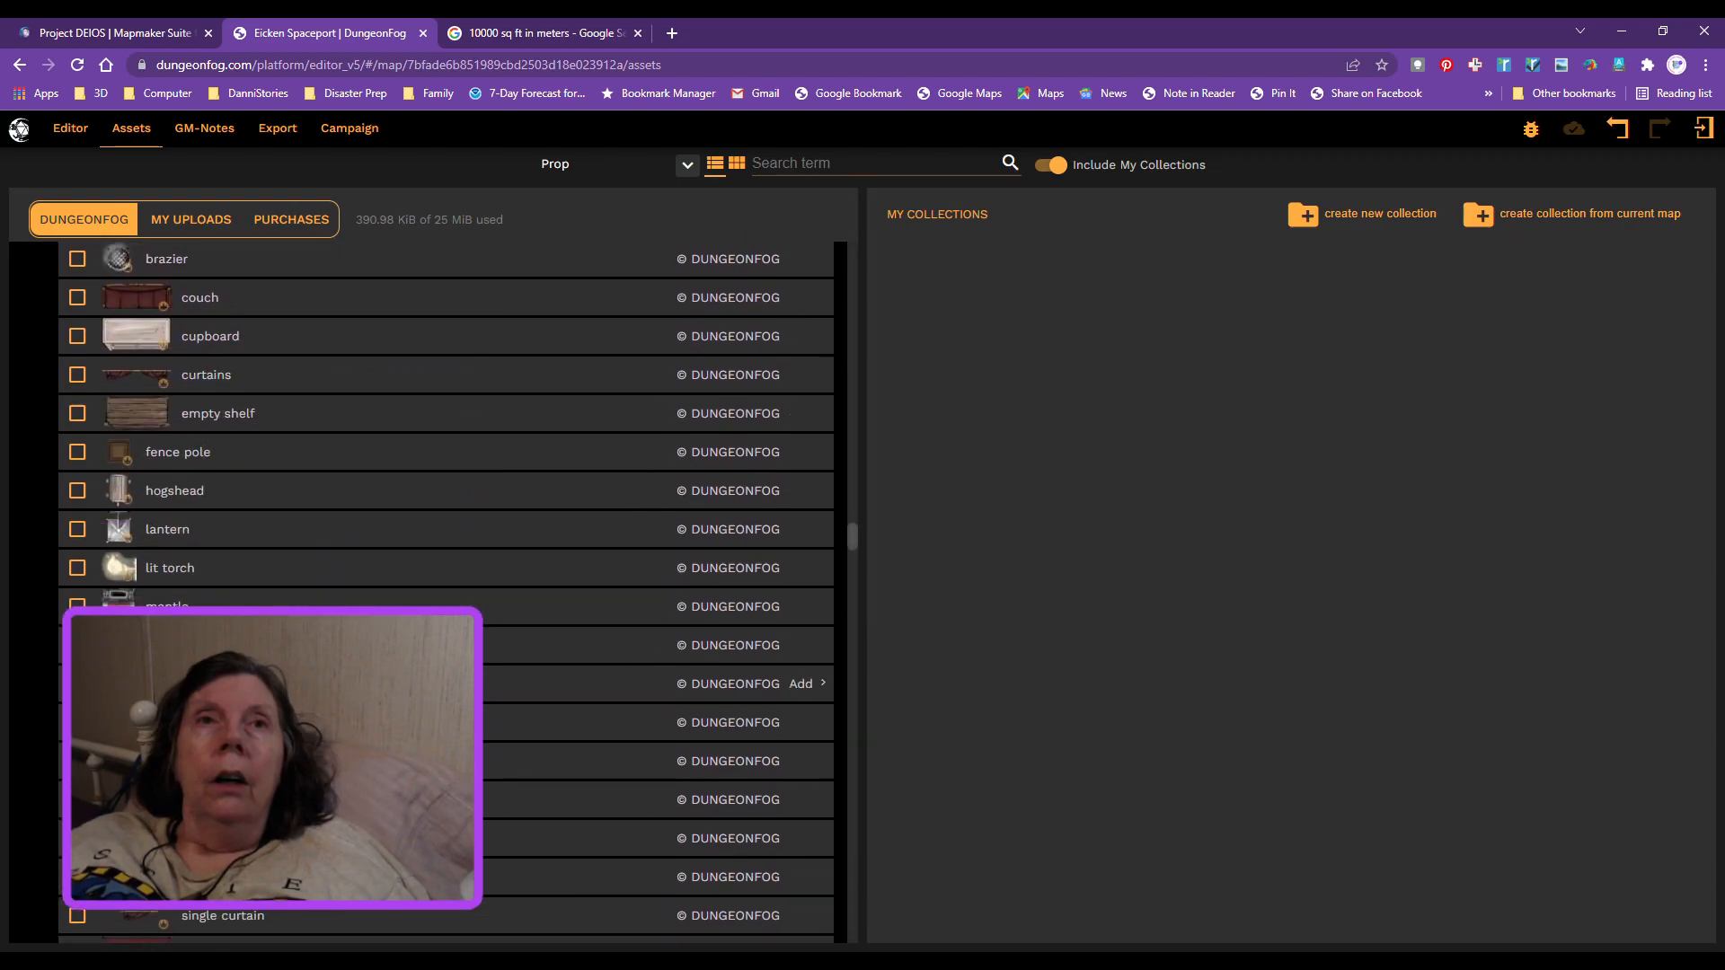
pyautogui.scroll(-11, 809, 646)
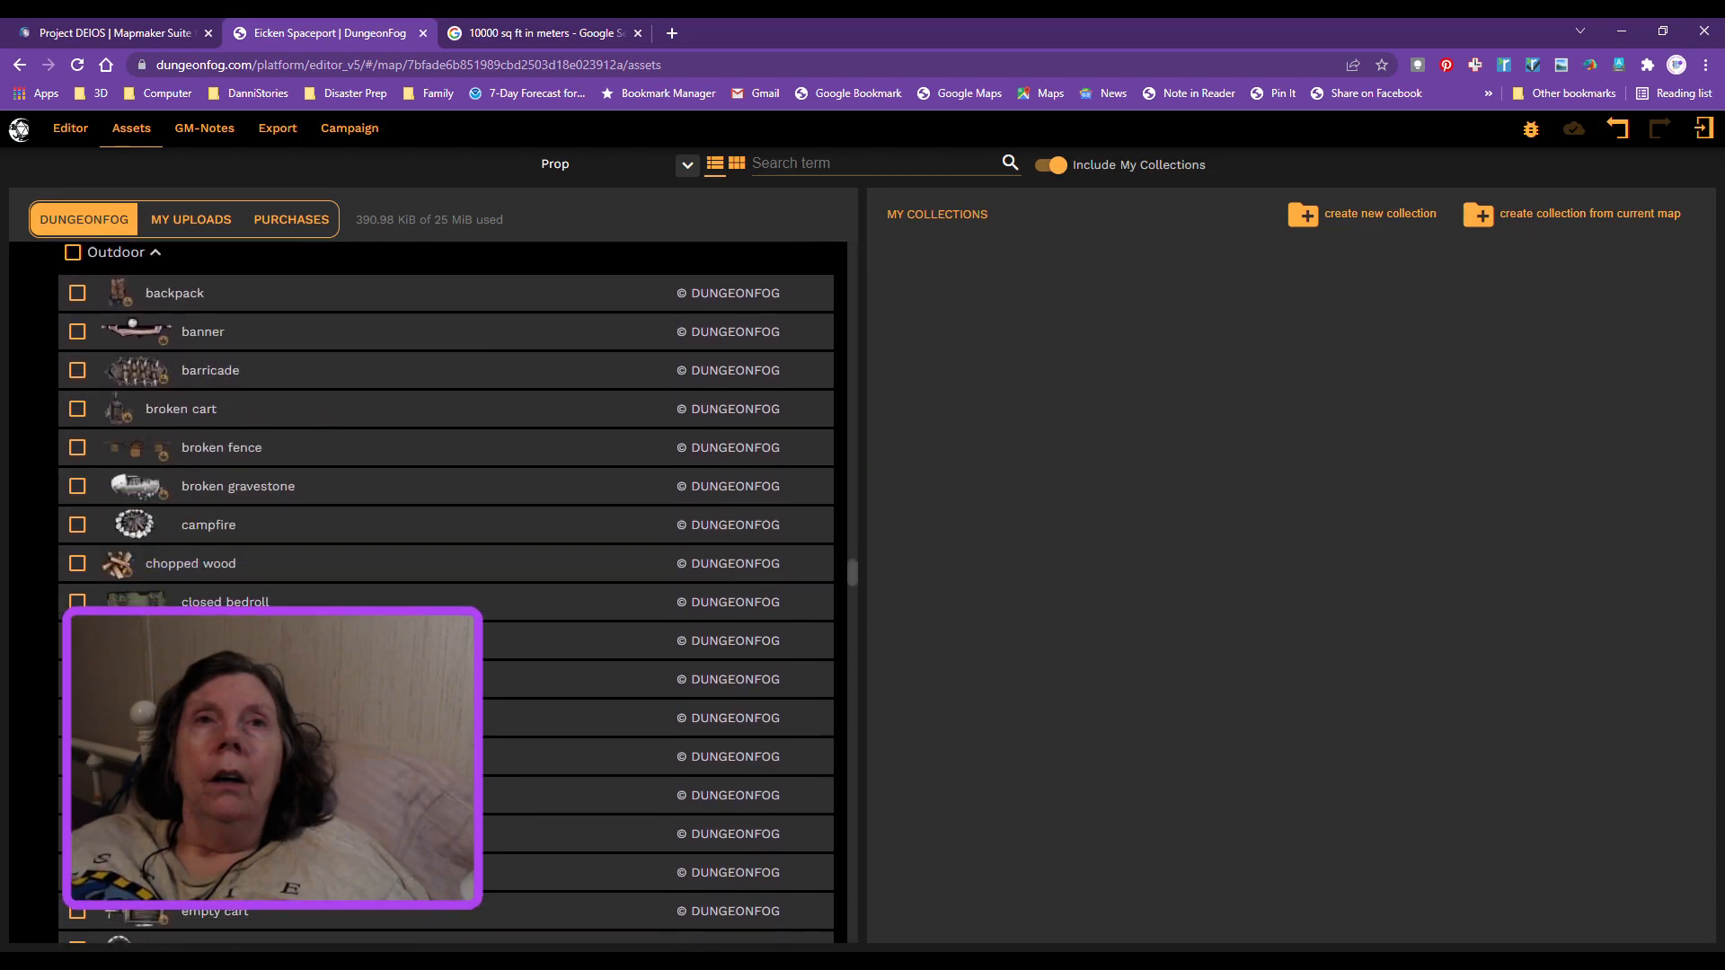
# Step: Look through the Outdoor assets and the trees and shrubs of the Fantasy props to the end of the folder
pyautogui.scroll(-18, 809, 646)
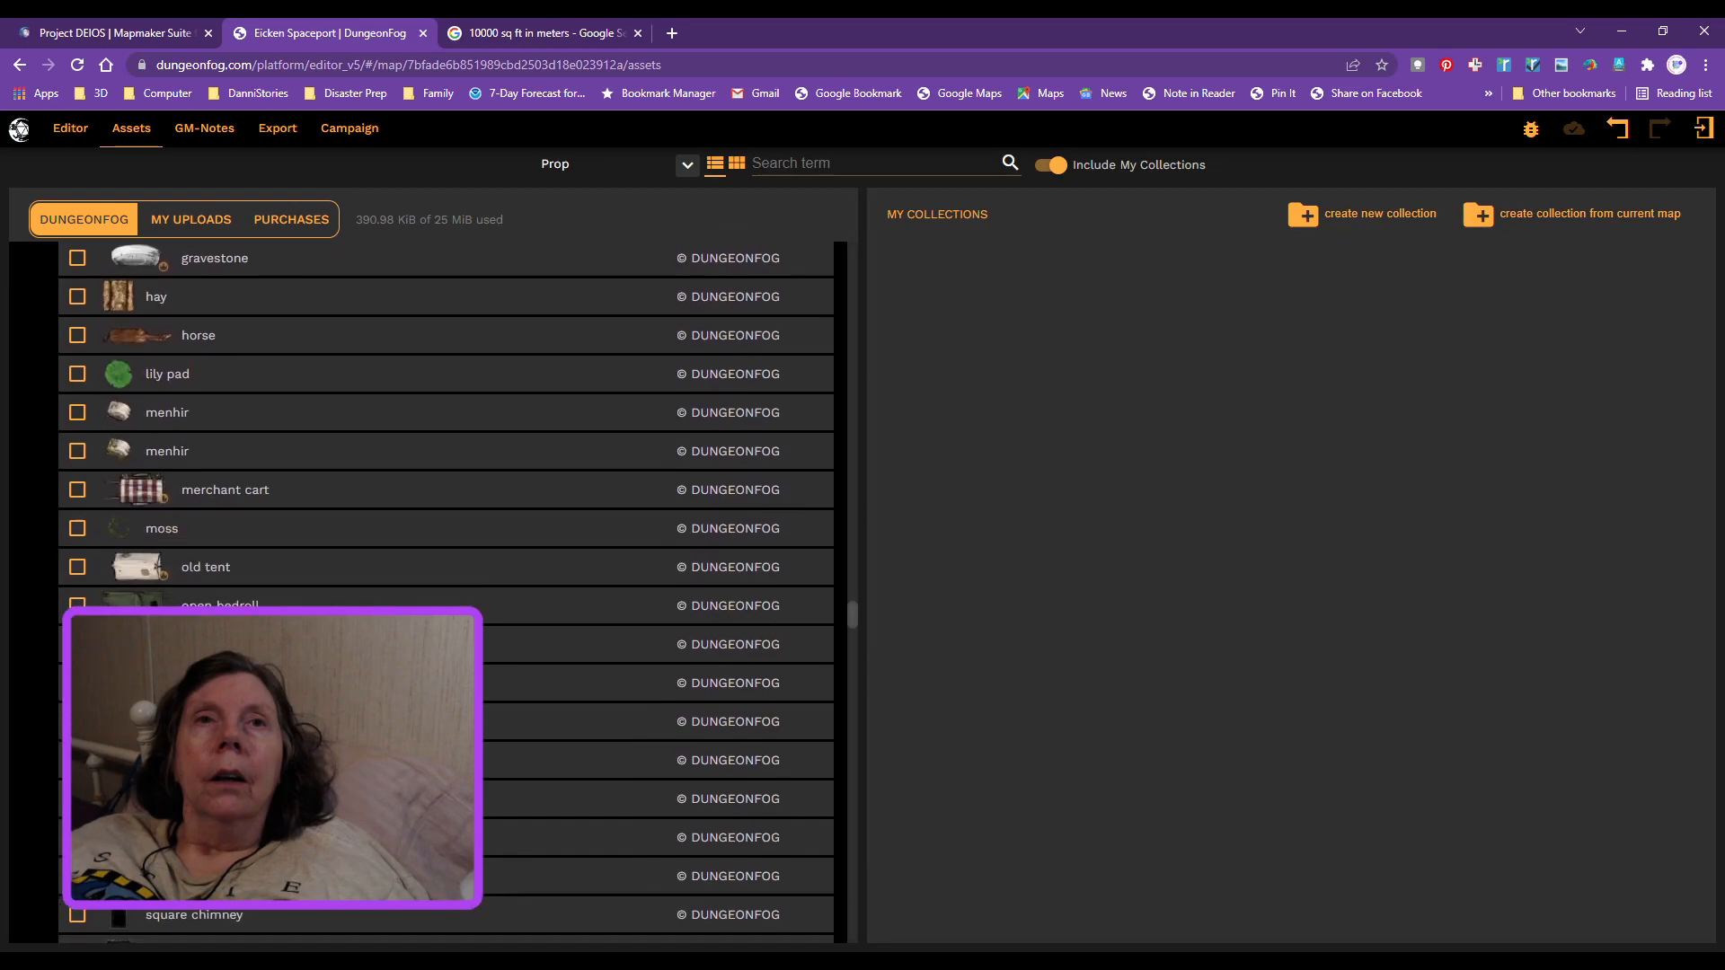
pyautogui.scroll(-15, 808, 646)
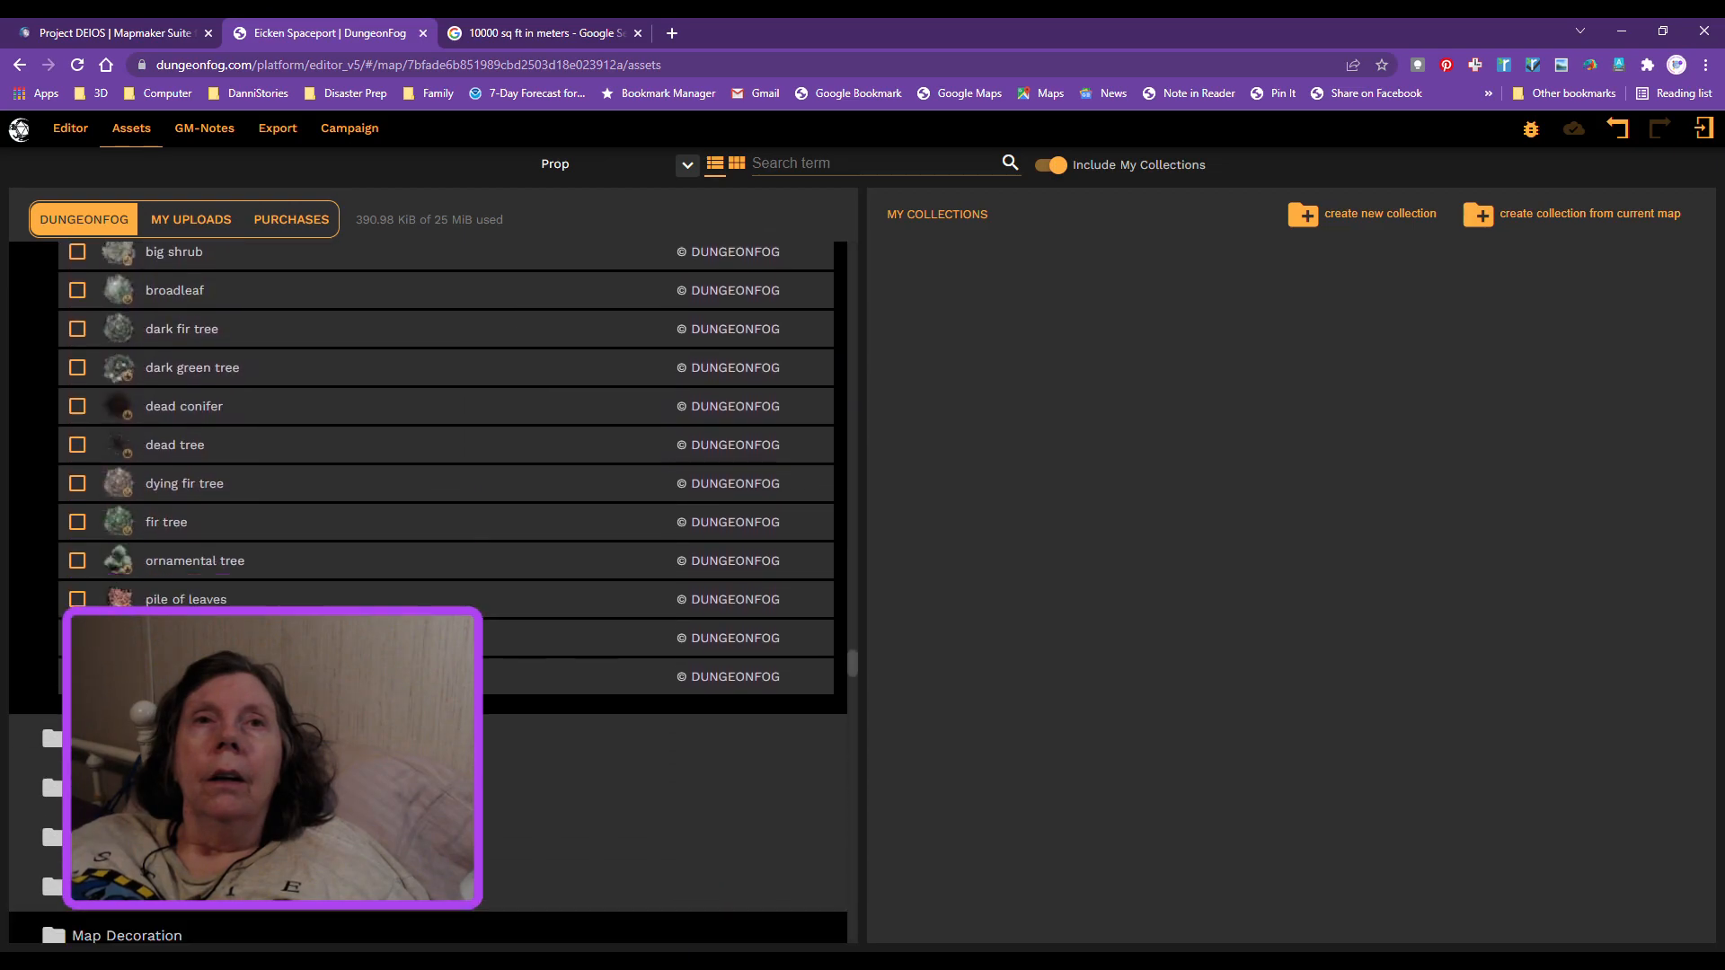
pyautogui.scroll(1, 427, 593)
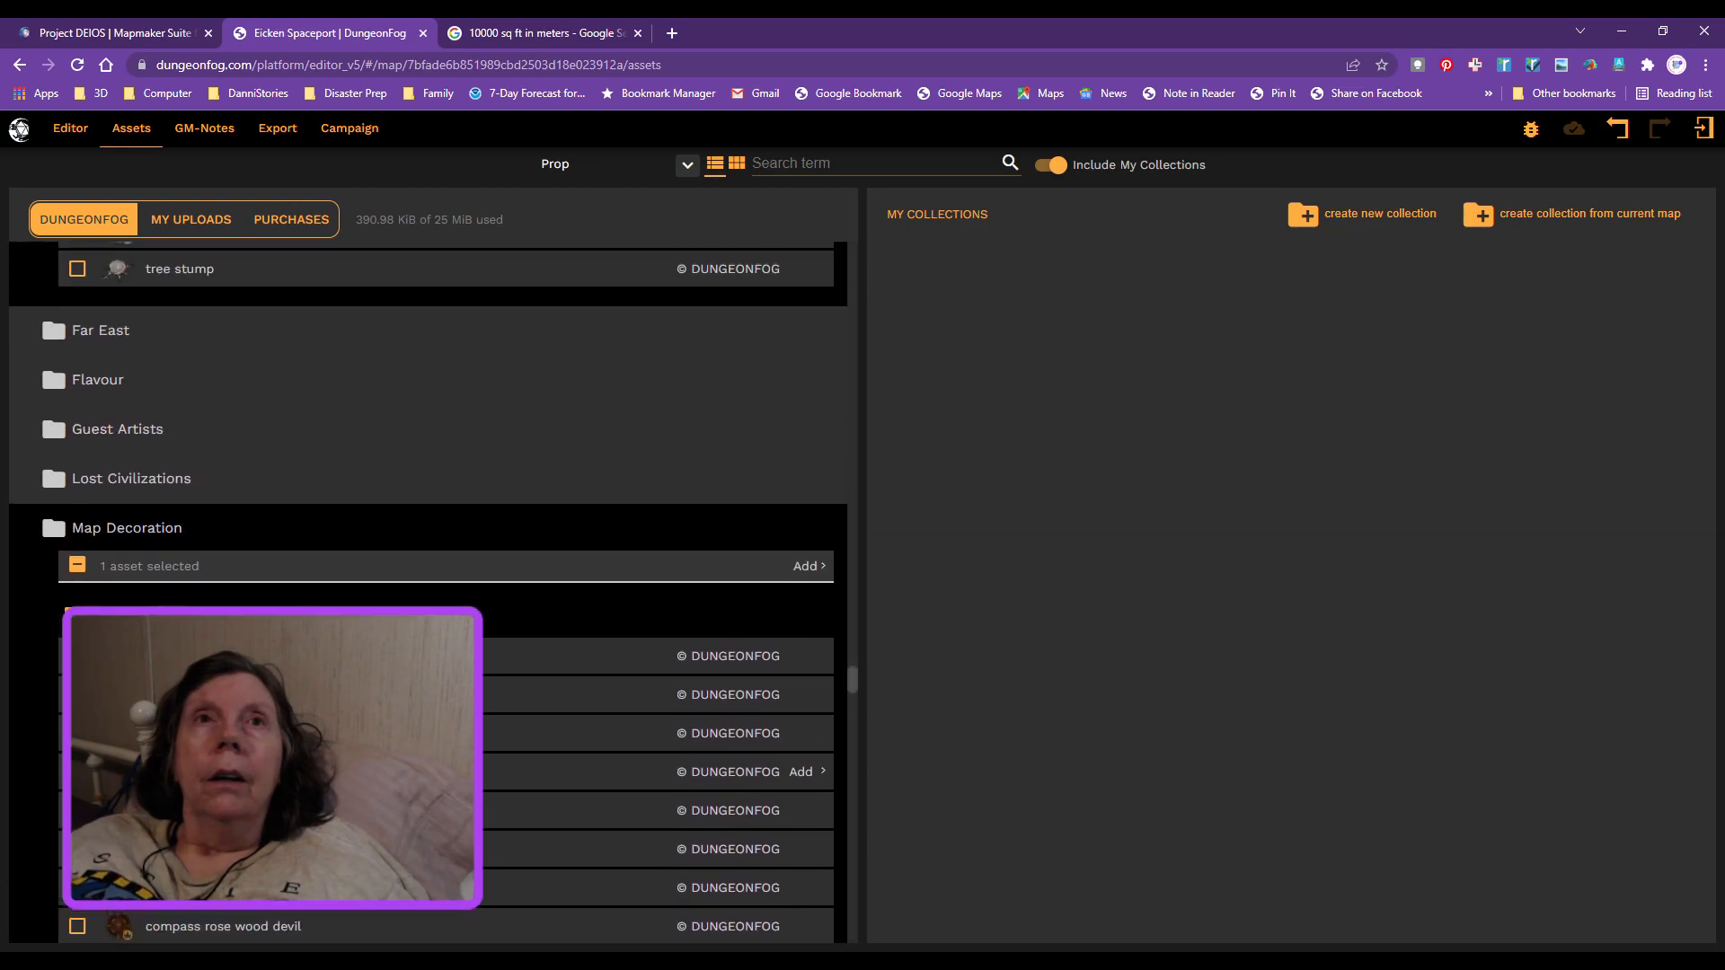
# Step: Open the Guest Artists folder, expand its Caeora Dark Lord group, and examine the assets
pyautogui.click(62, 433)
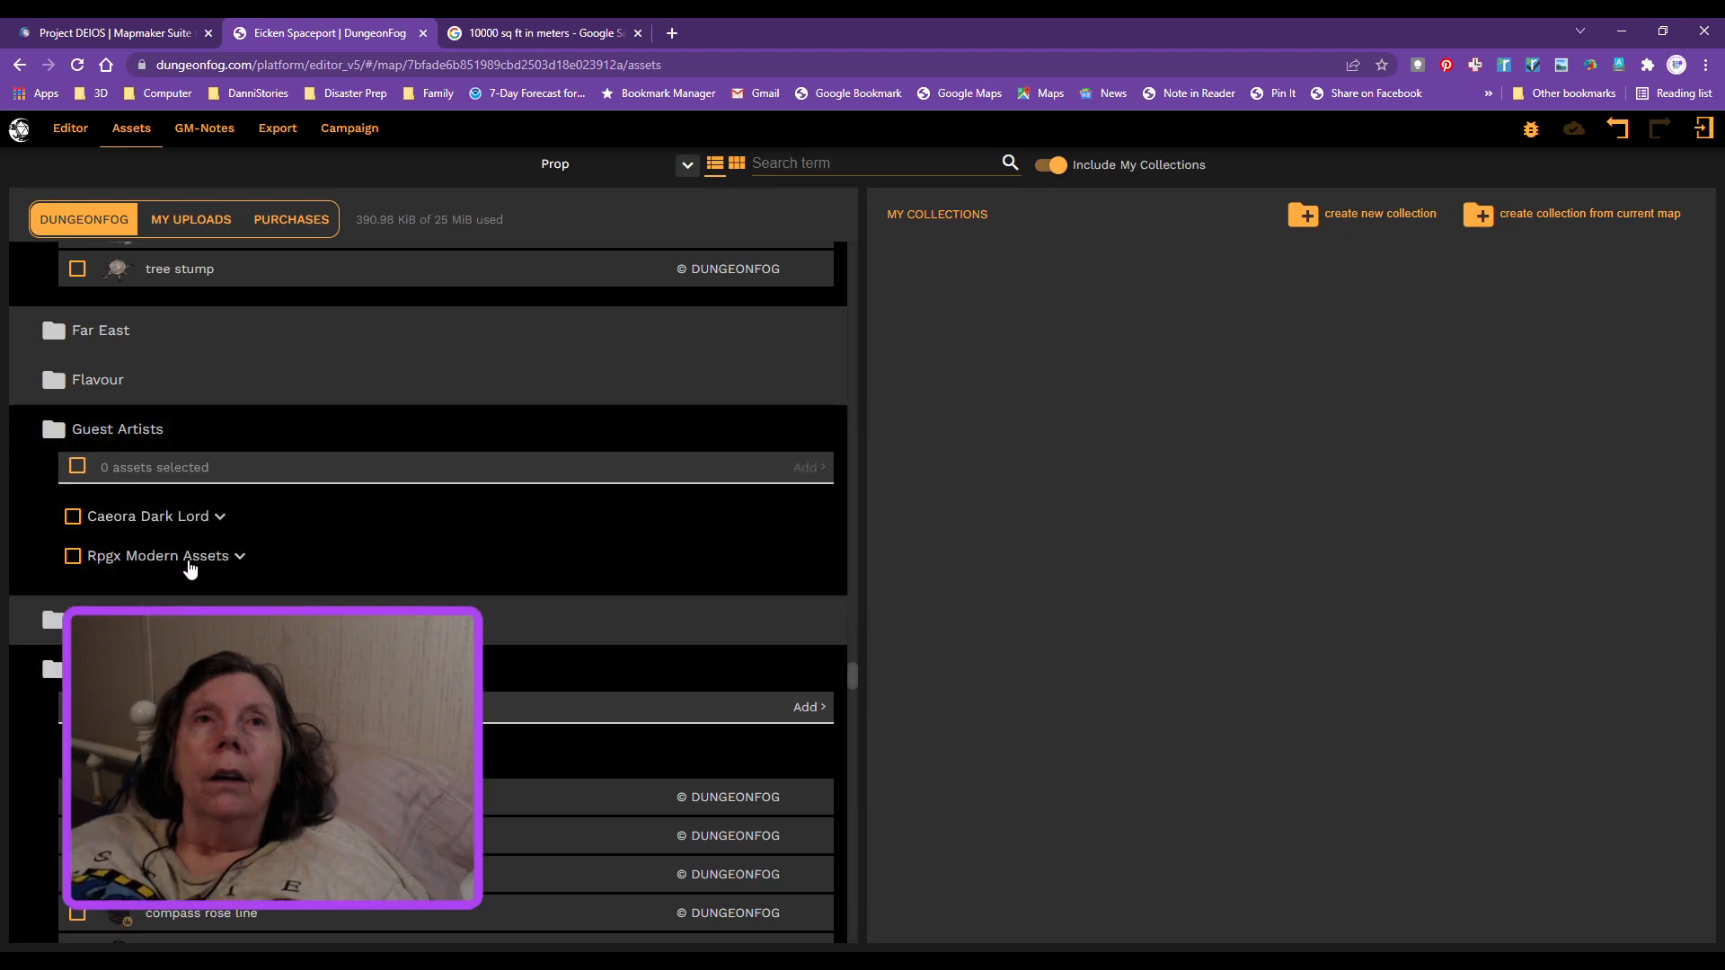
pyautogui.click(219, 520)
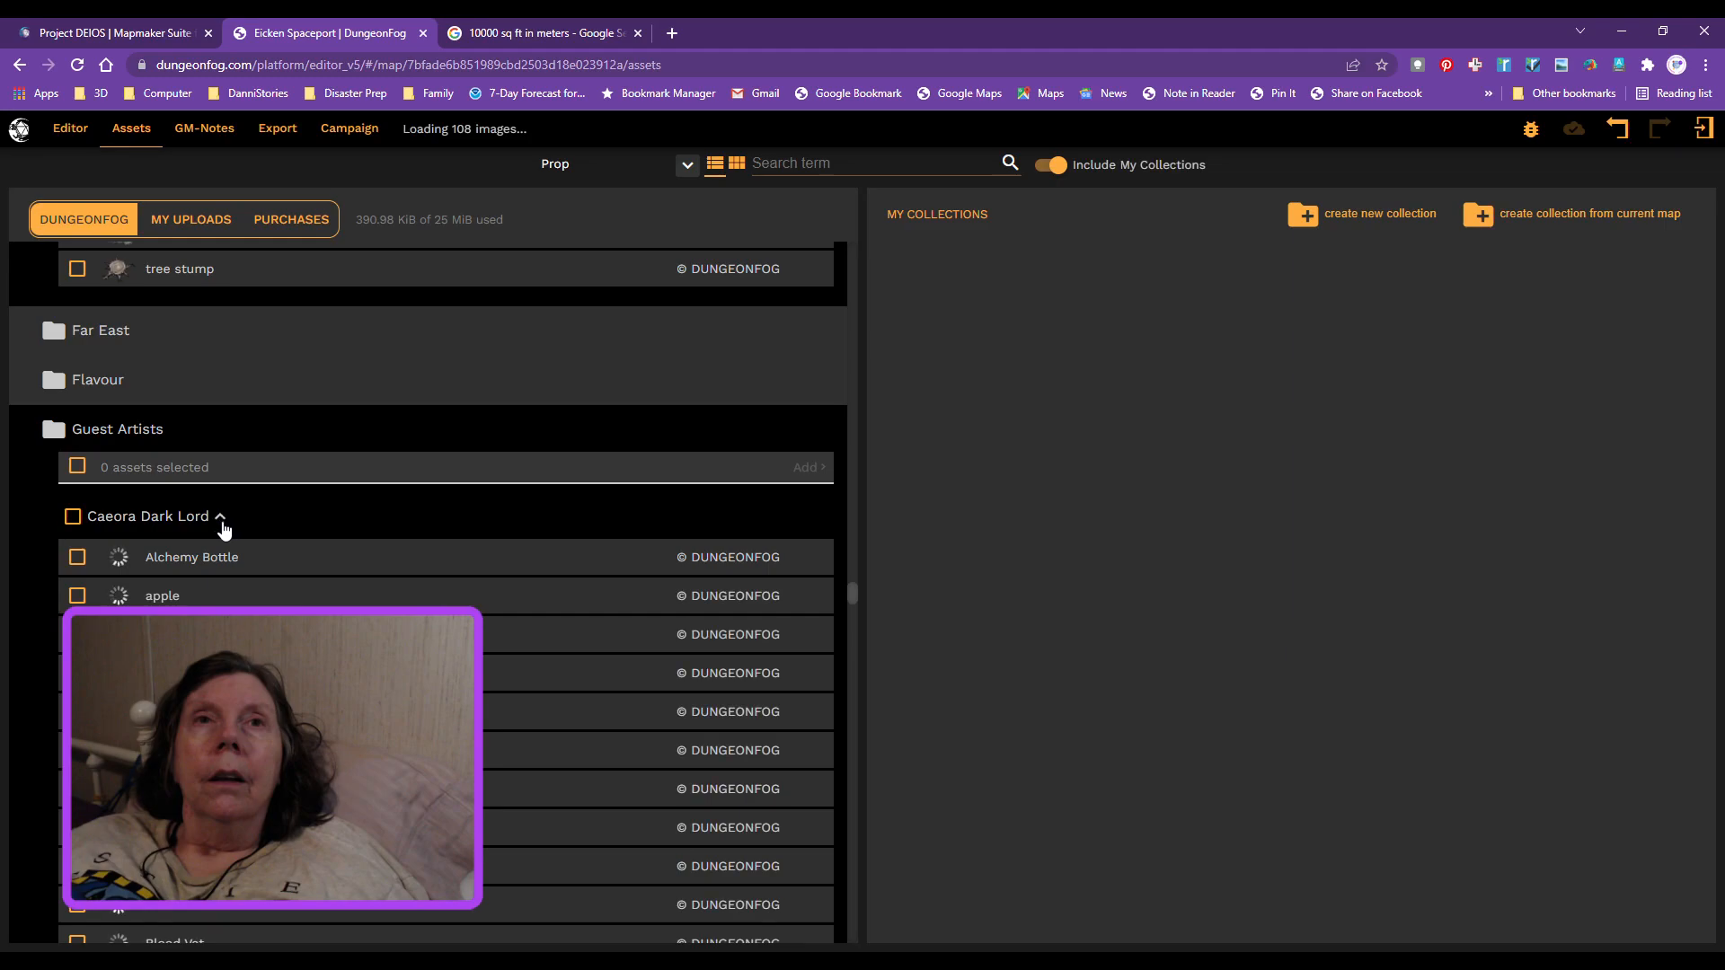
pyautogui.scroll(-10, 427, 593)
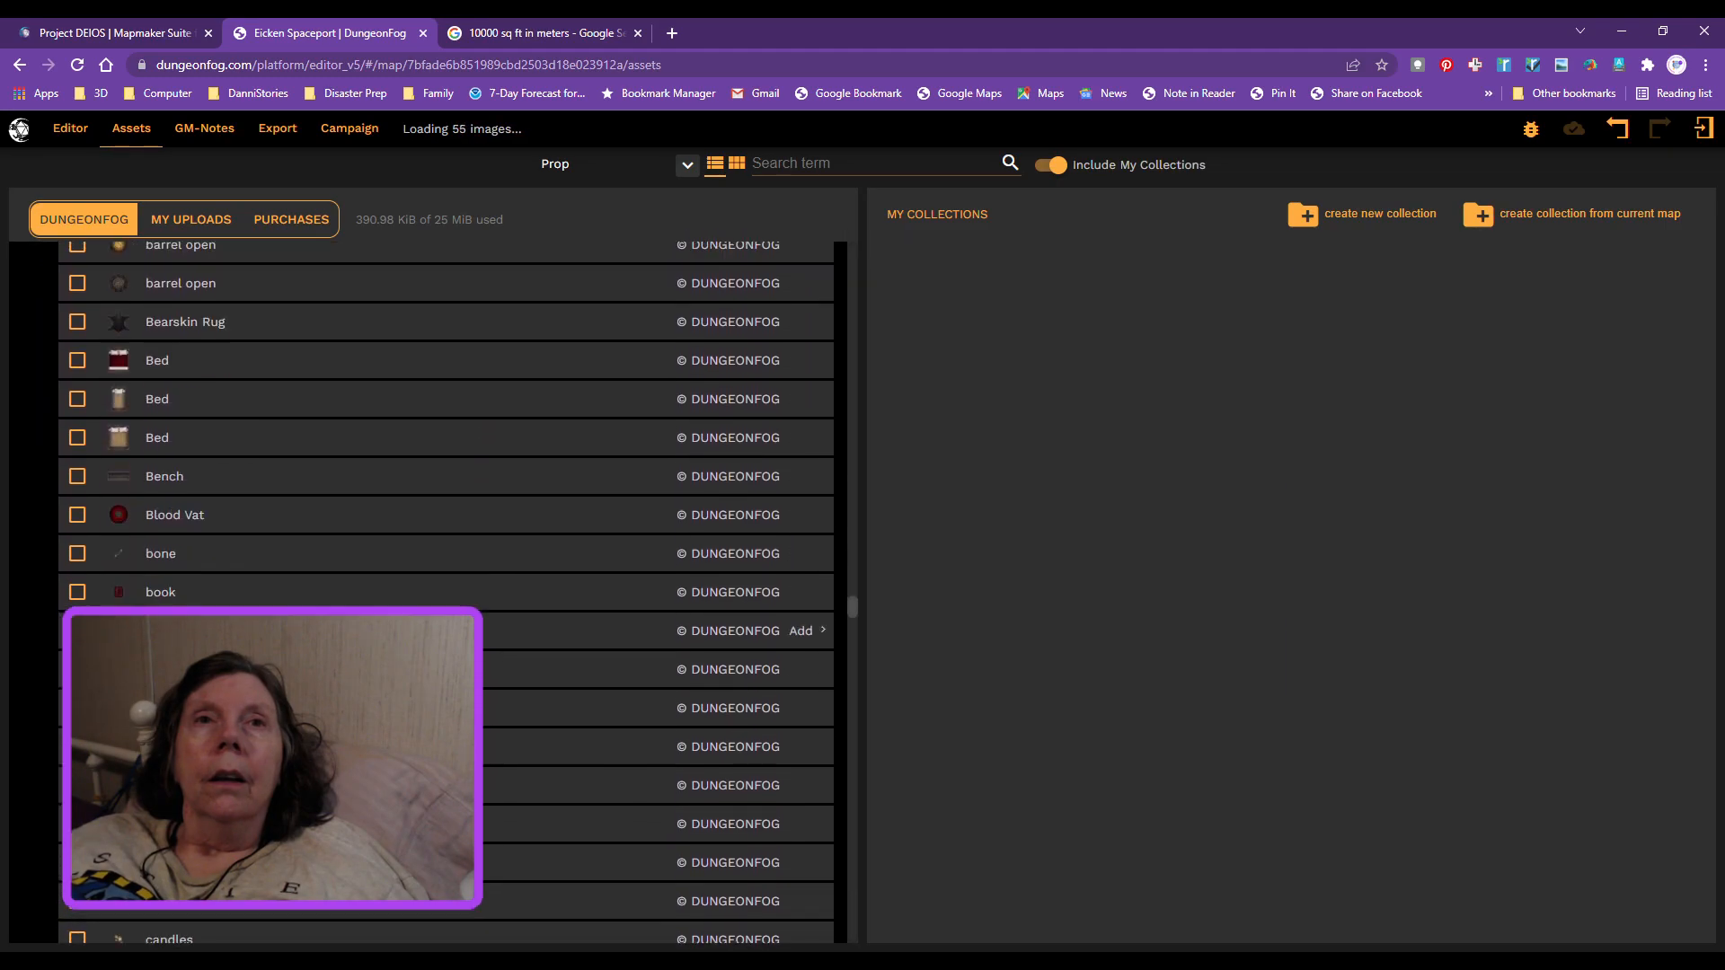
pyautogui.scroll(-10, 428, 629)
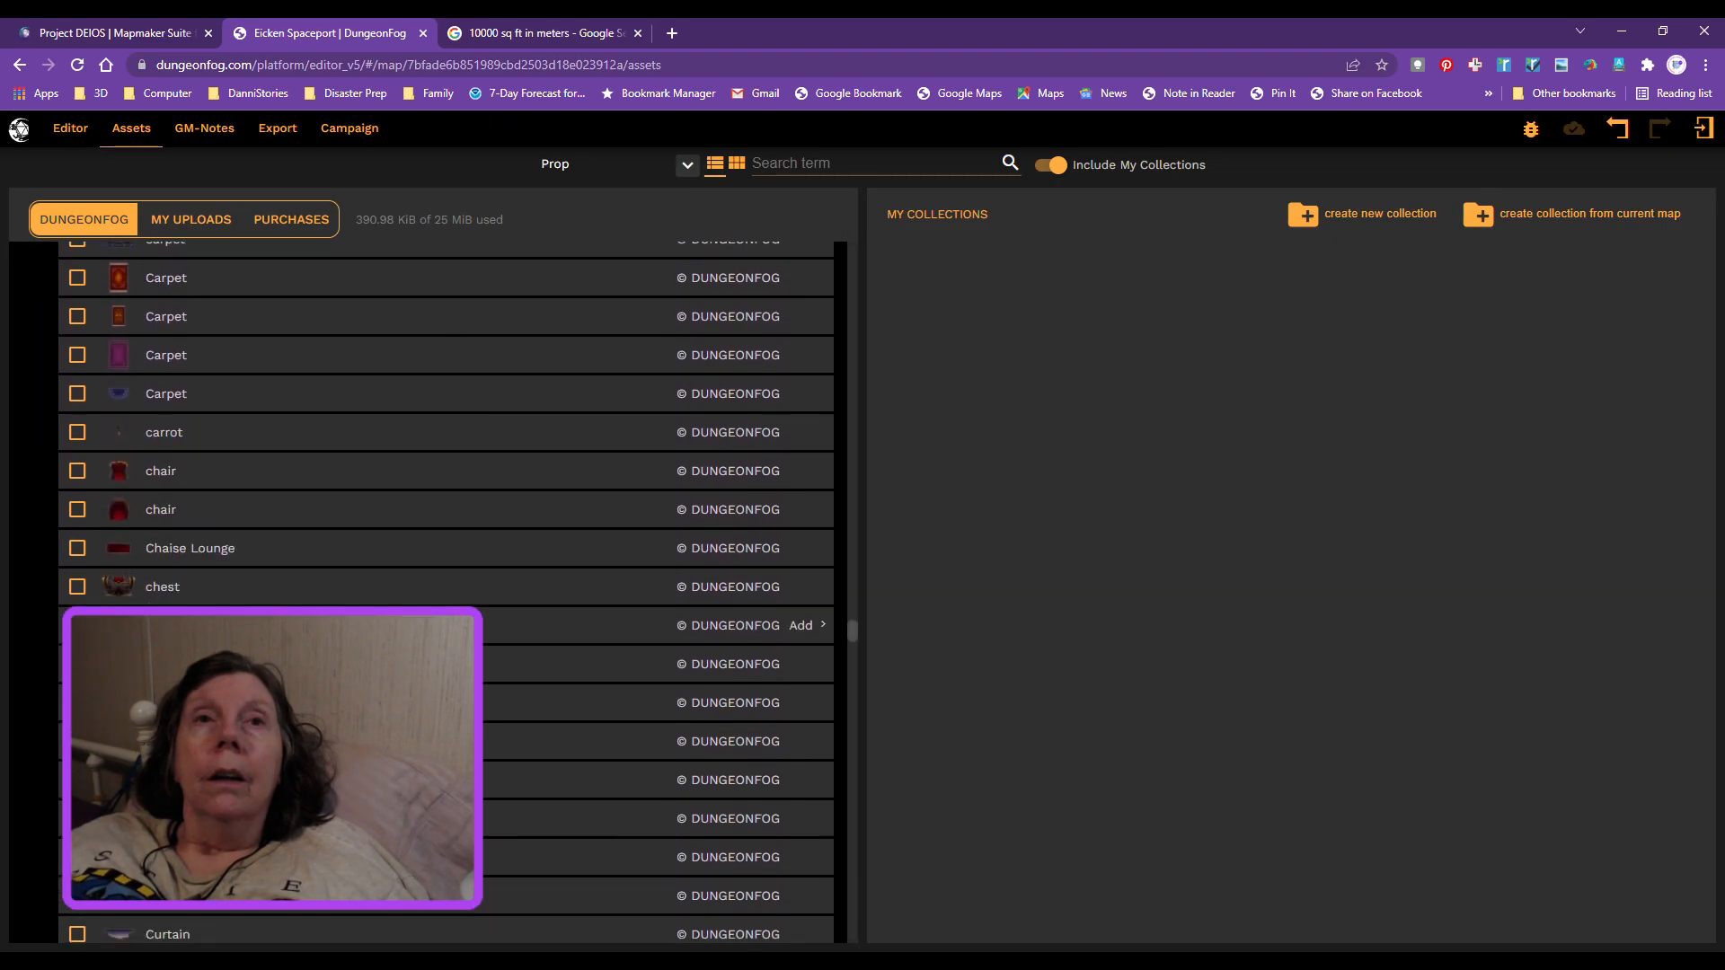
pyautogui.scroll(-10, 428, 630)
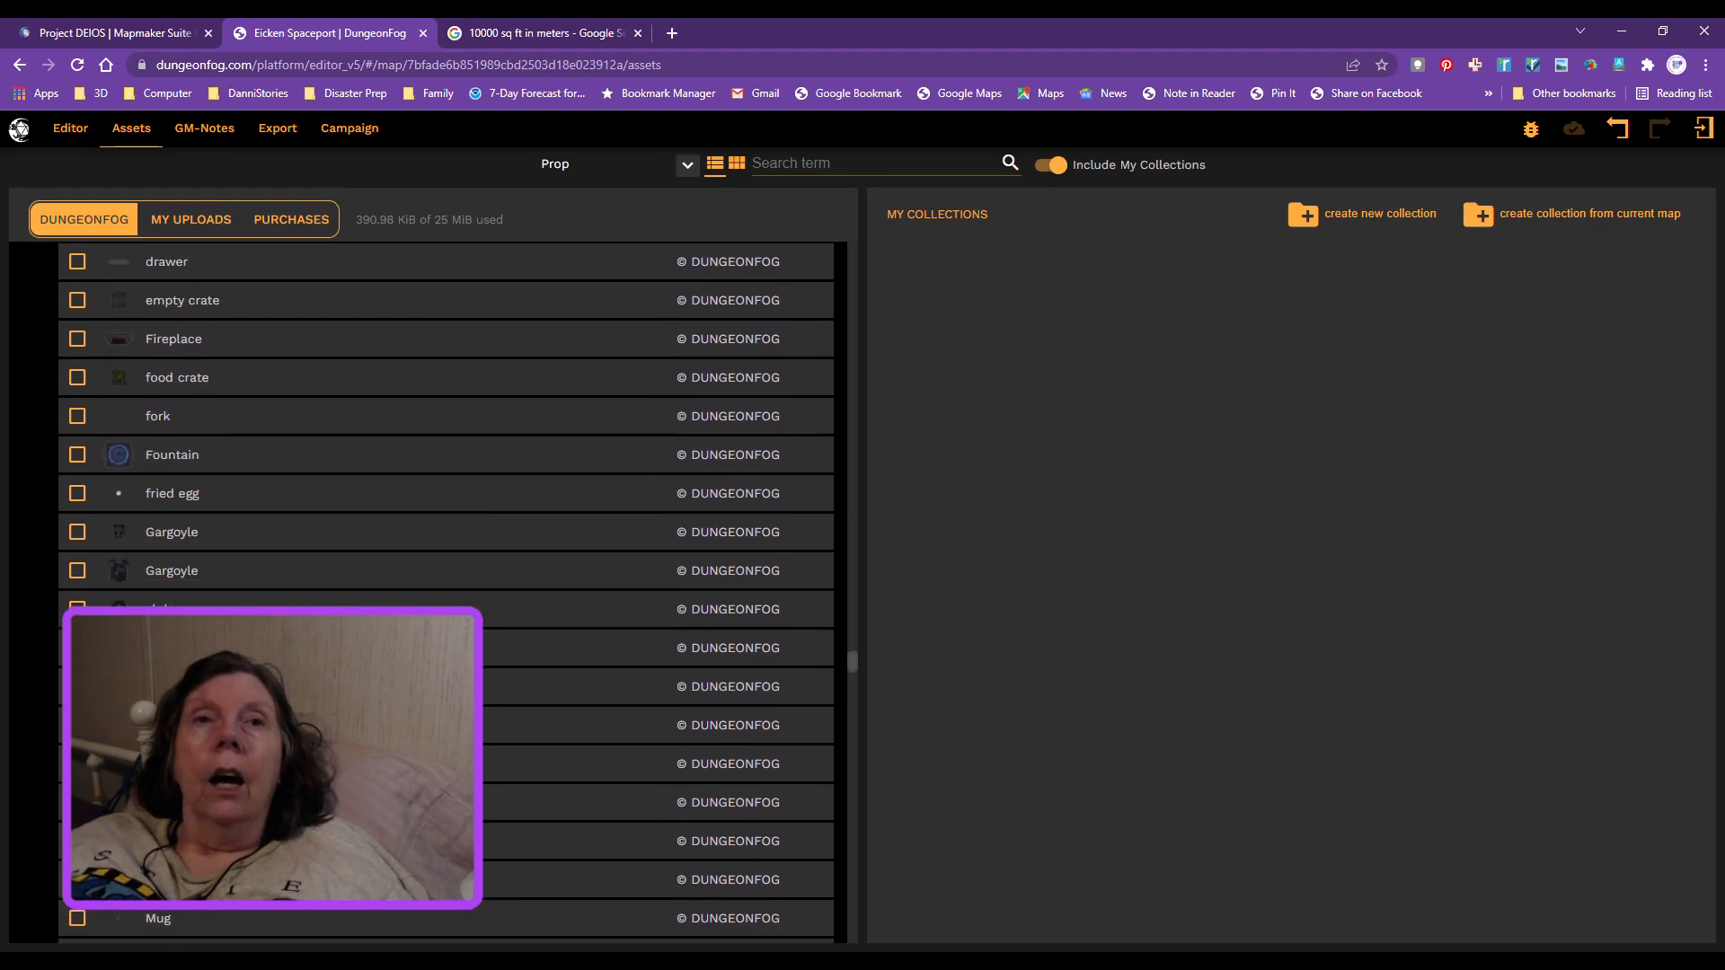
pyautogui.scroll(-10, 428, 629)
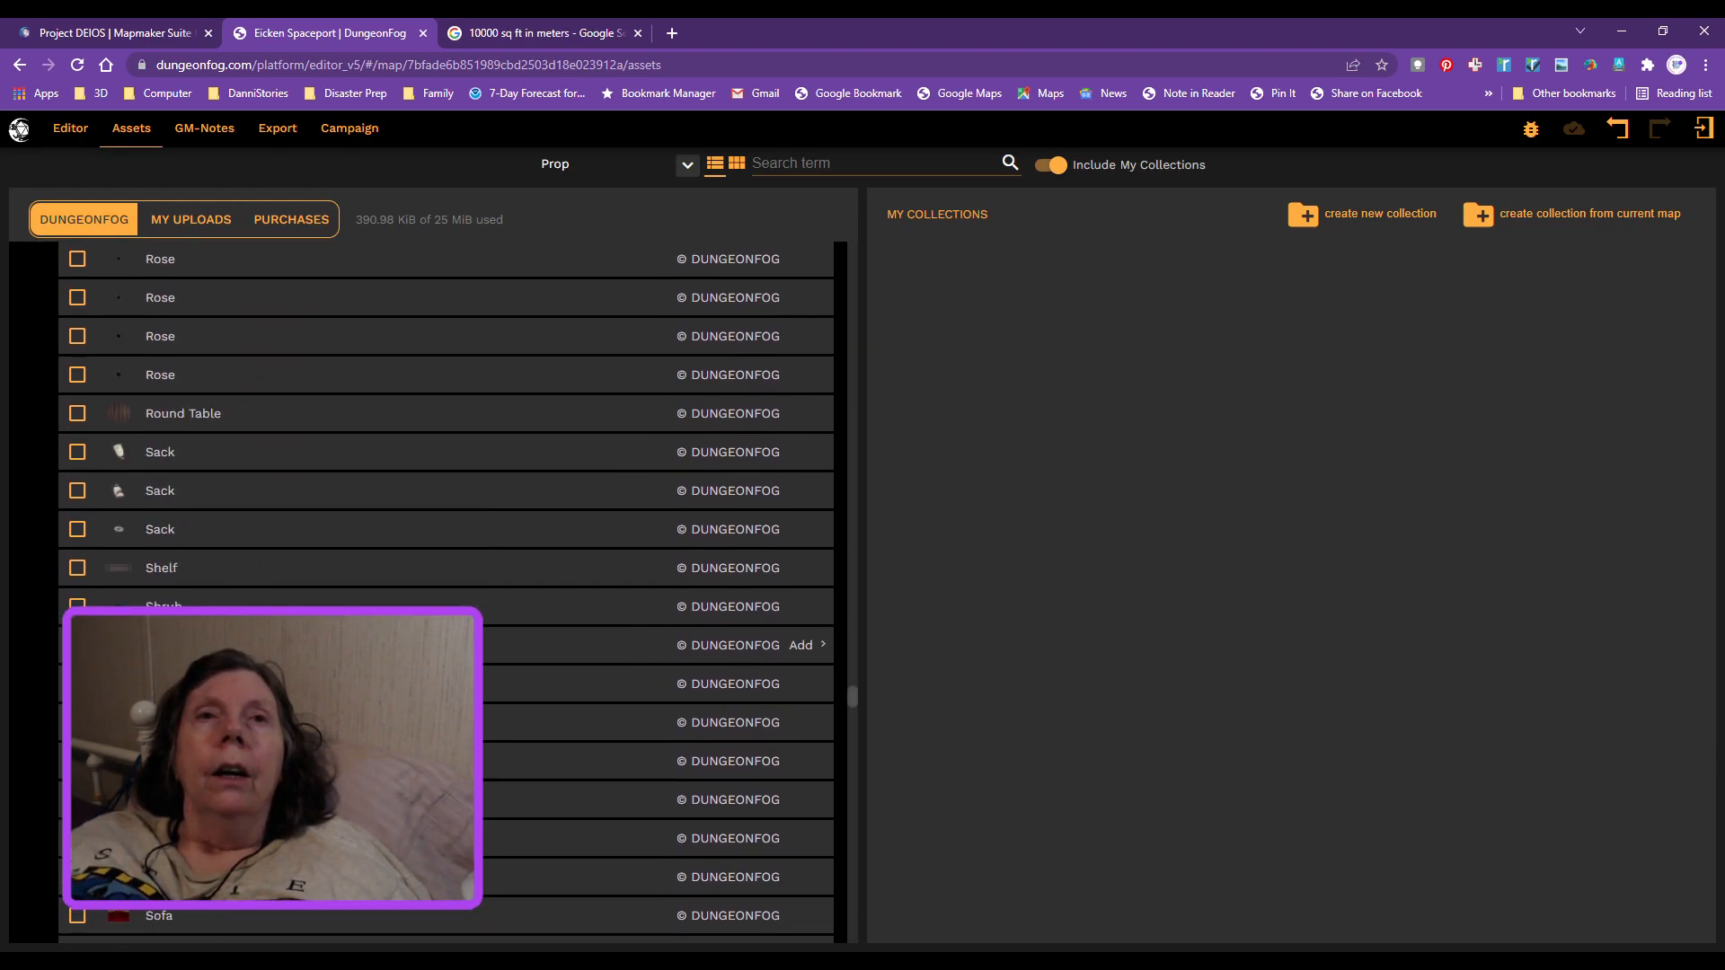
pyautogui.scroll(-10, 428, 629)
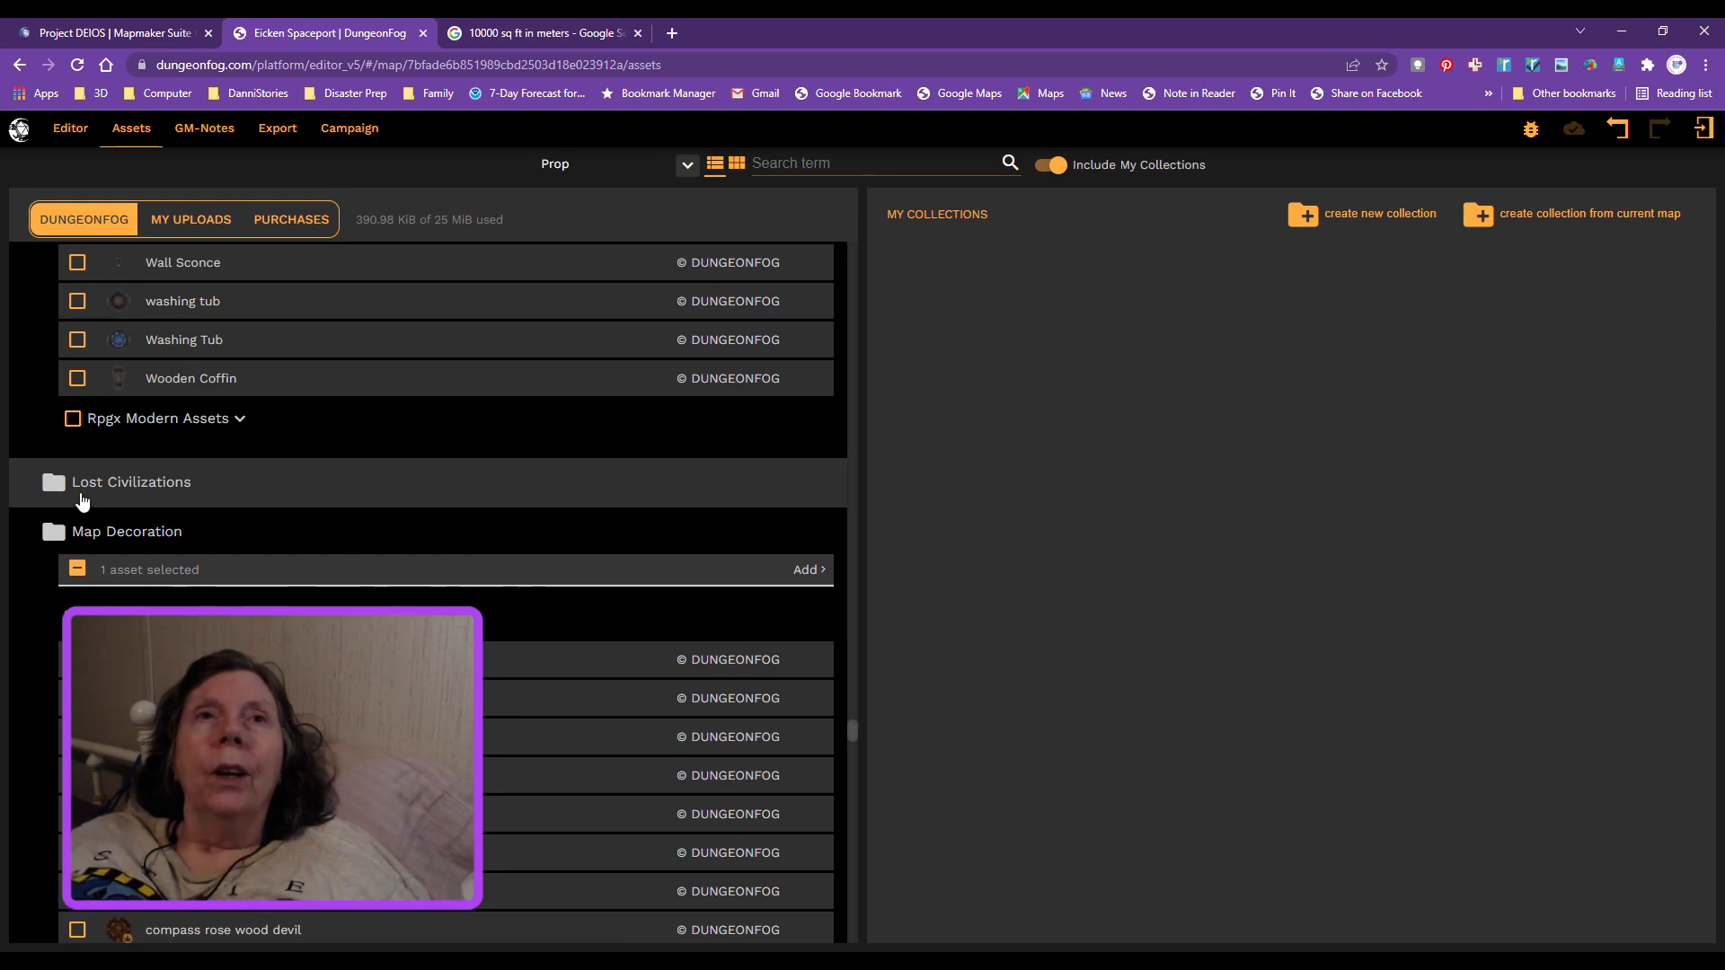
# Step: Open the Lost Civilizations folder, expand its Celts group, and examine the assets
pyautogui.click(56, 489)
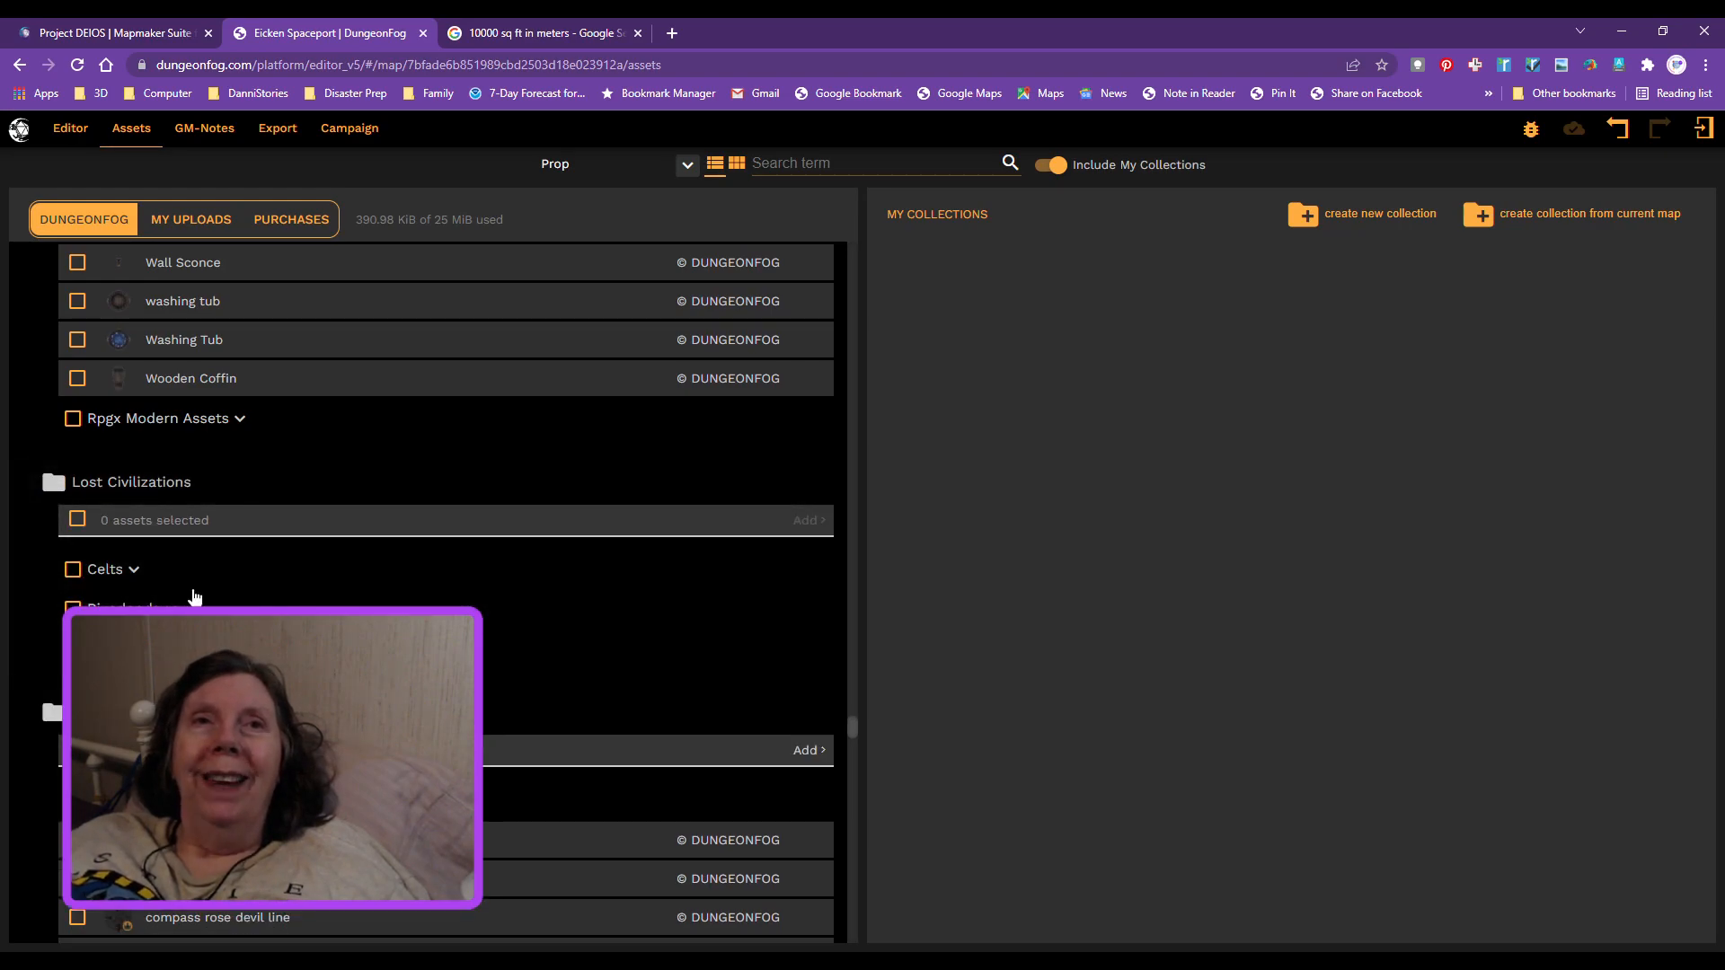
pyautogui.click(135, 571)
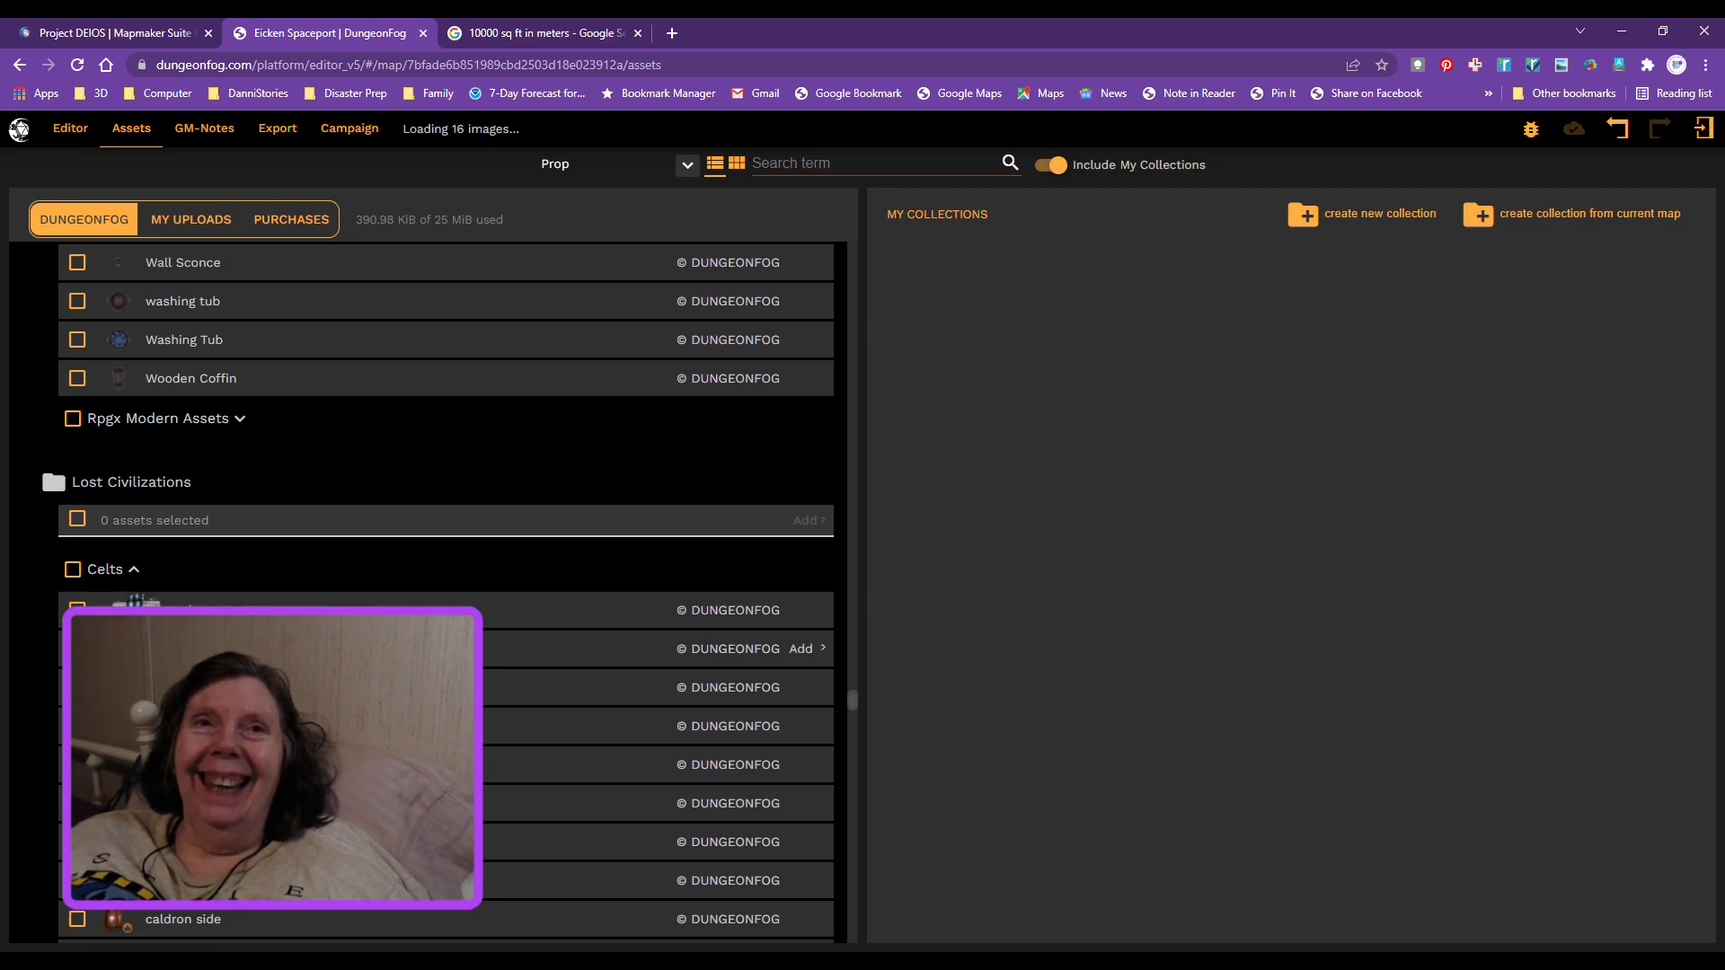
pyautogui.scroll(-10, 447, 593)
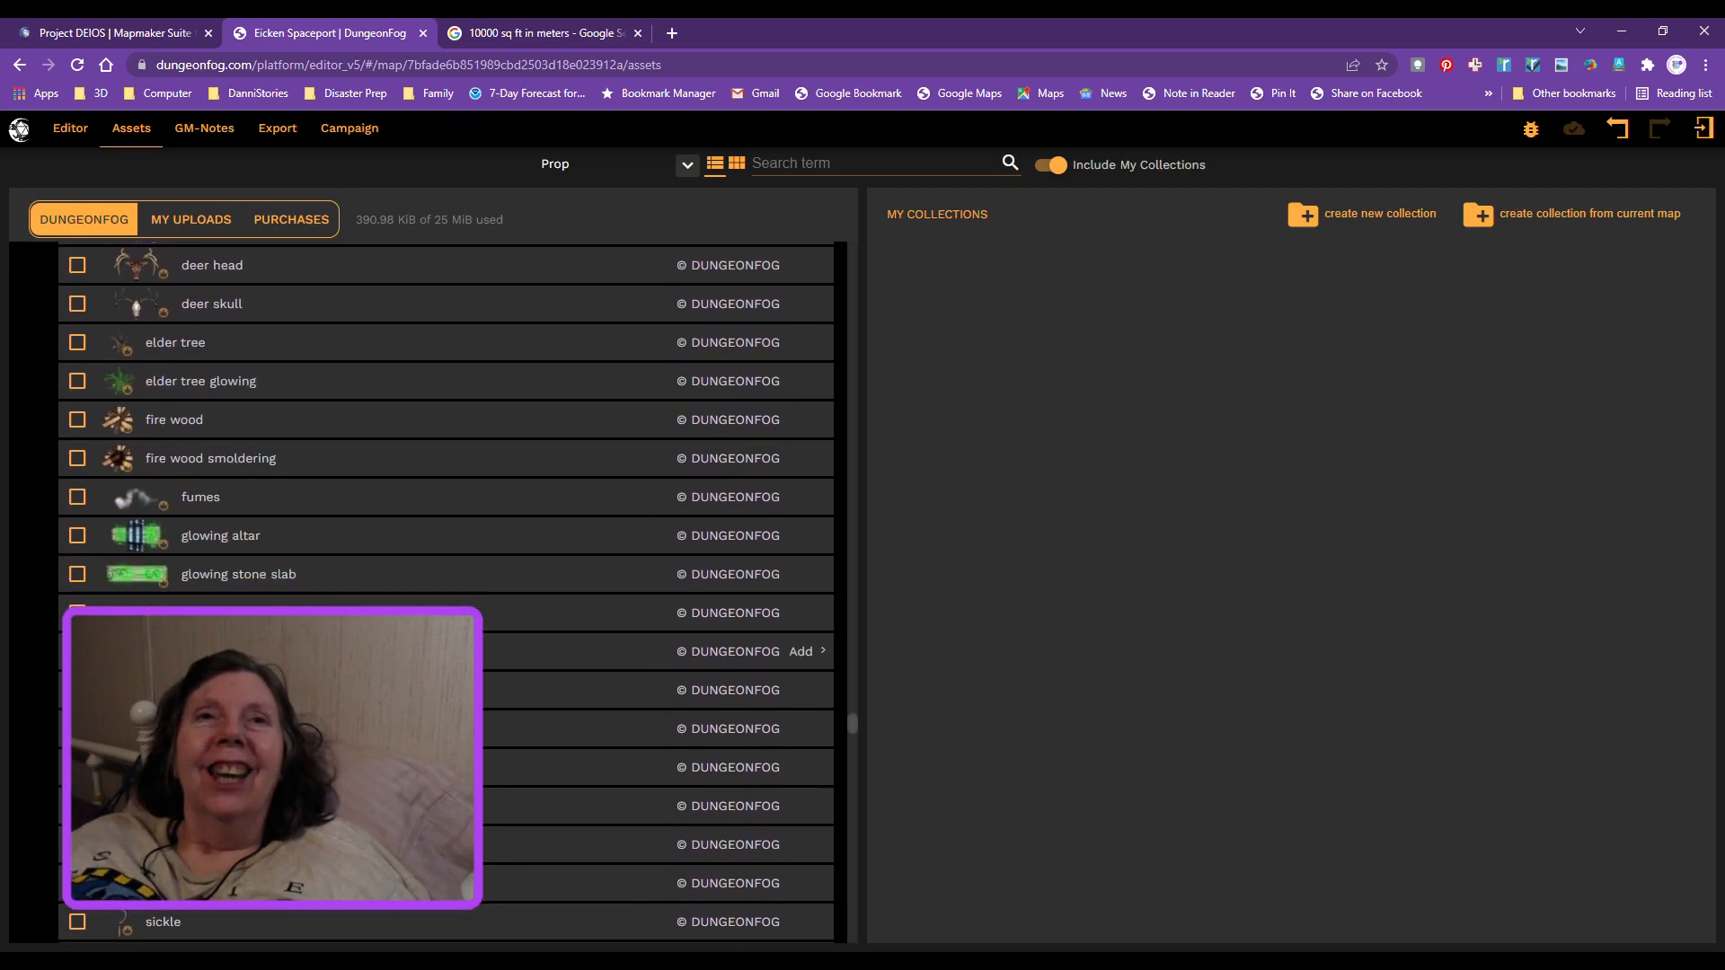
pyautogui.scroll(-5, 446, 651)
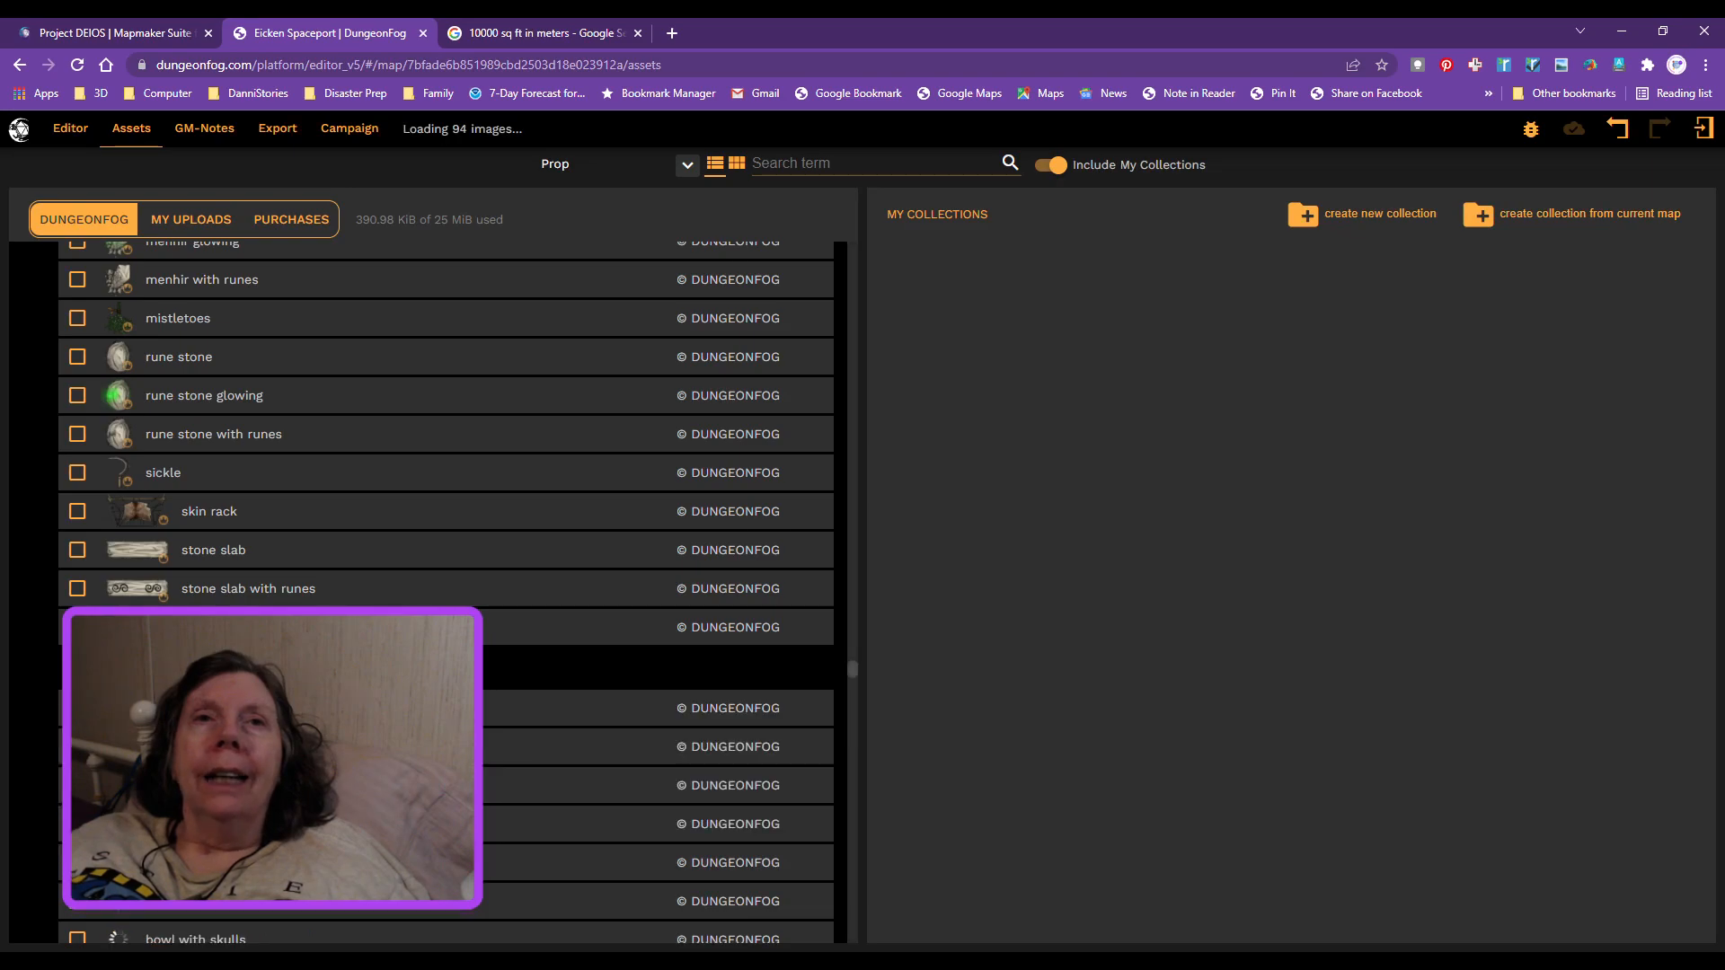
# Step: Examine the remaining Lost Civilizations props, from the group following Celts through the expanded Tributary group
pyautogui.scroll(-6, 446, 683)
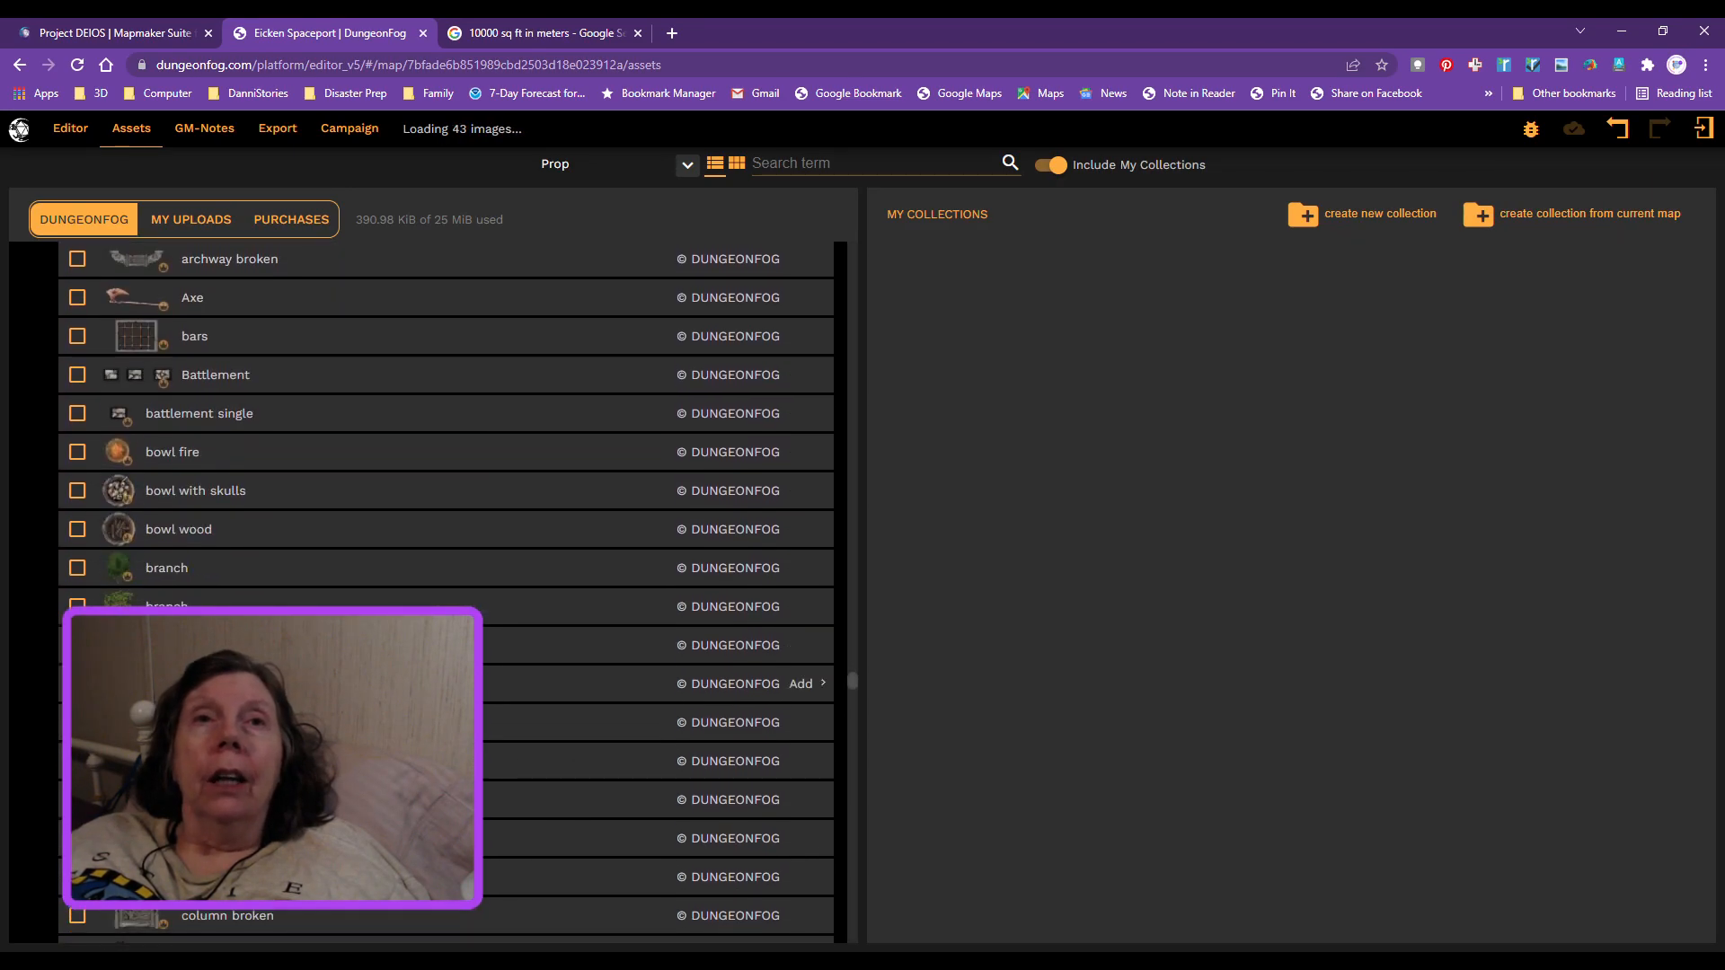
pyautogui.scroll(-10, 446, 683)
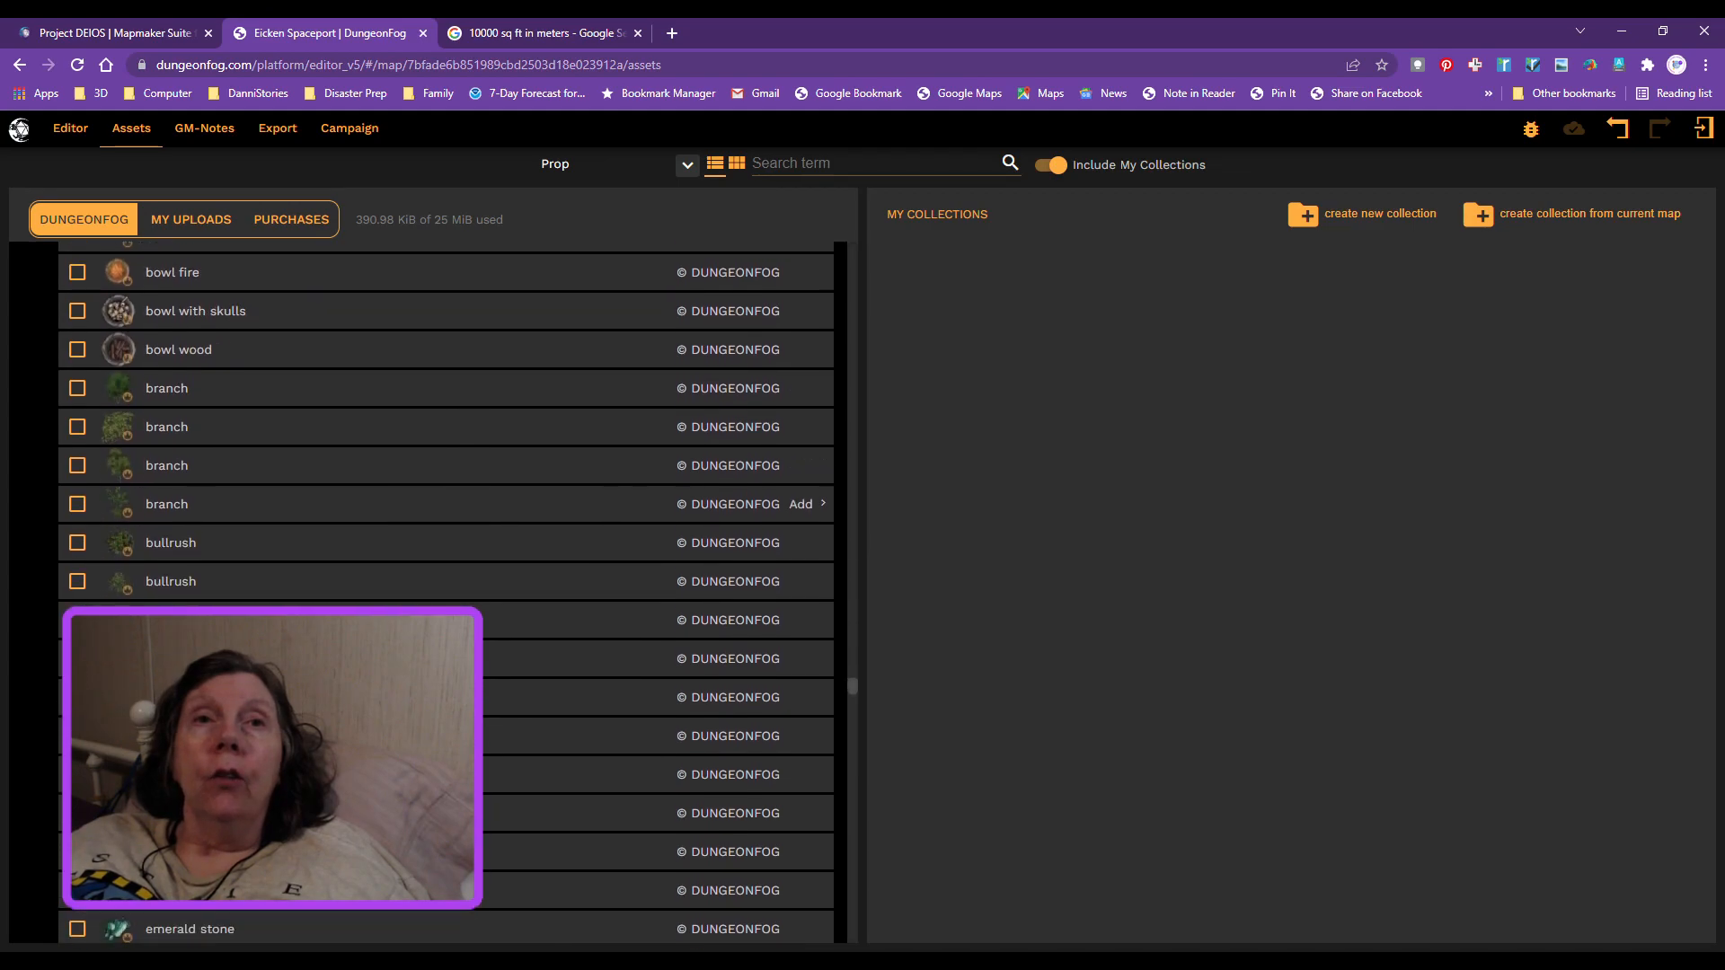
pyautogui.scroll(-12, 629, 386)
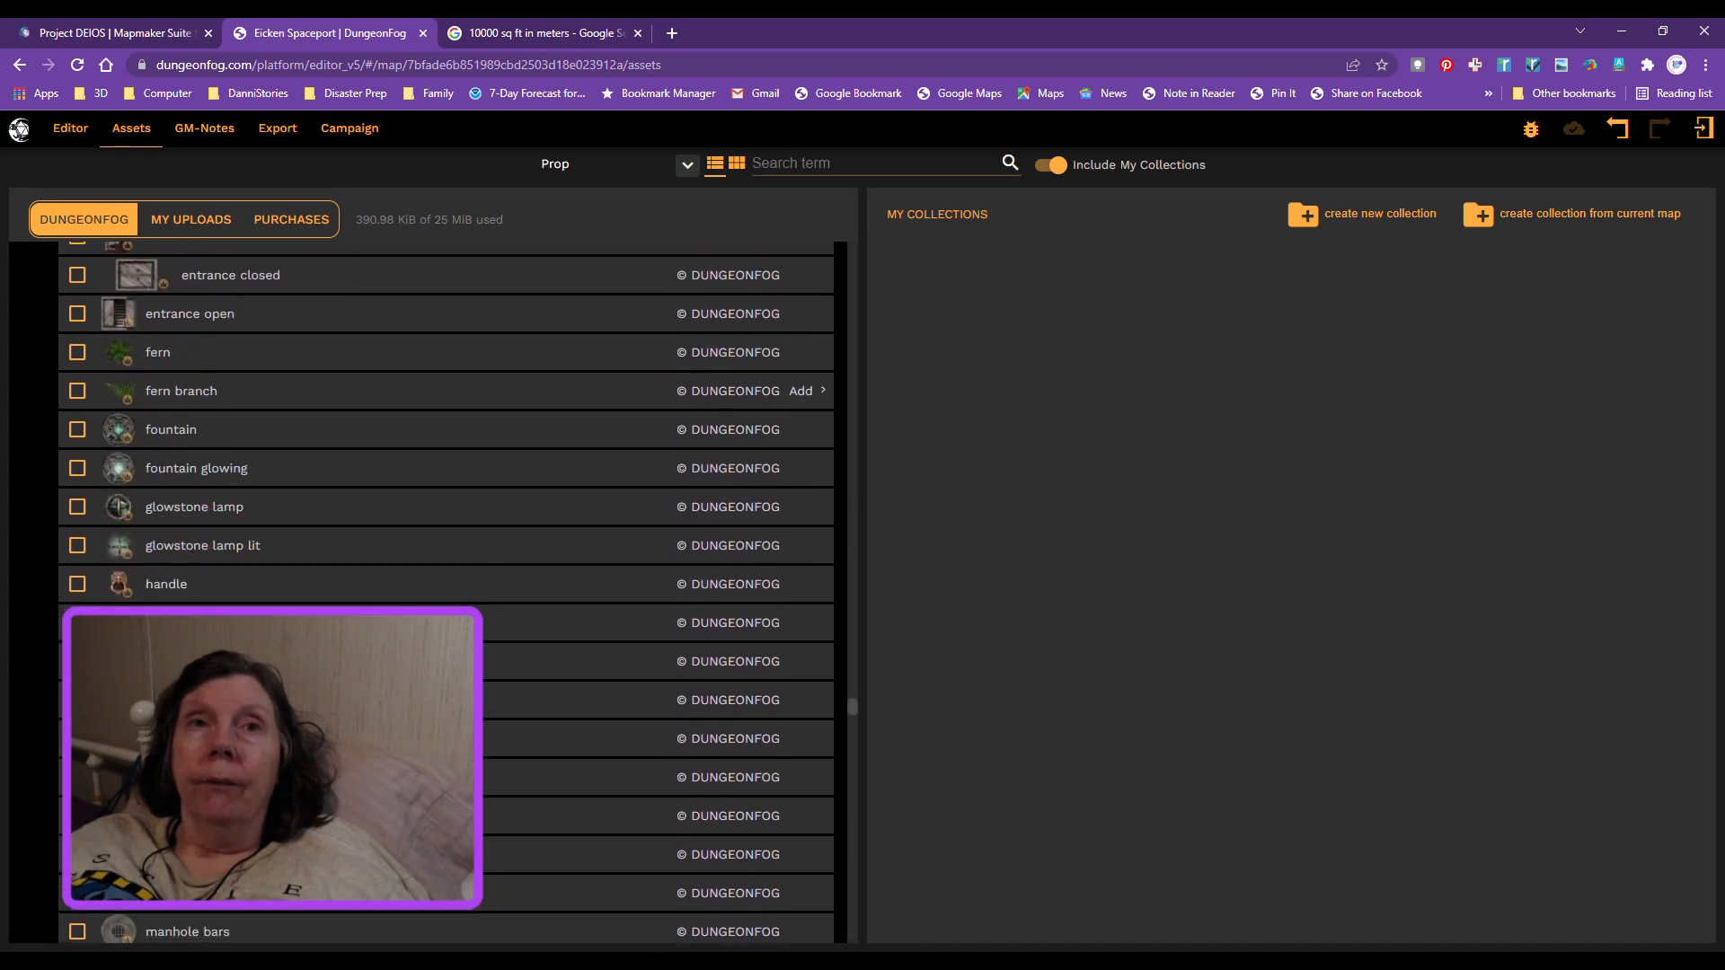
pyautogui.scroll(-8, 629, 387)
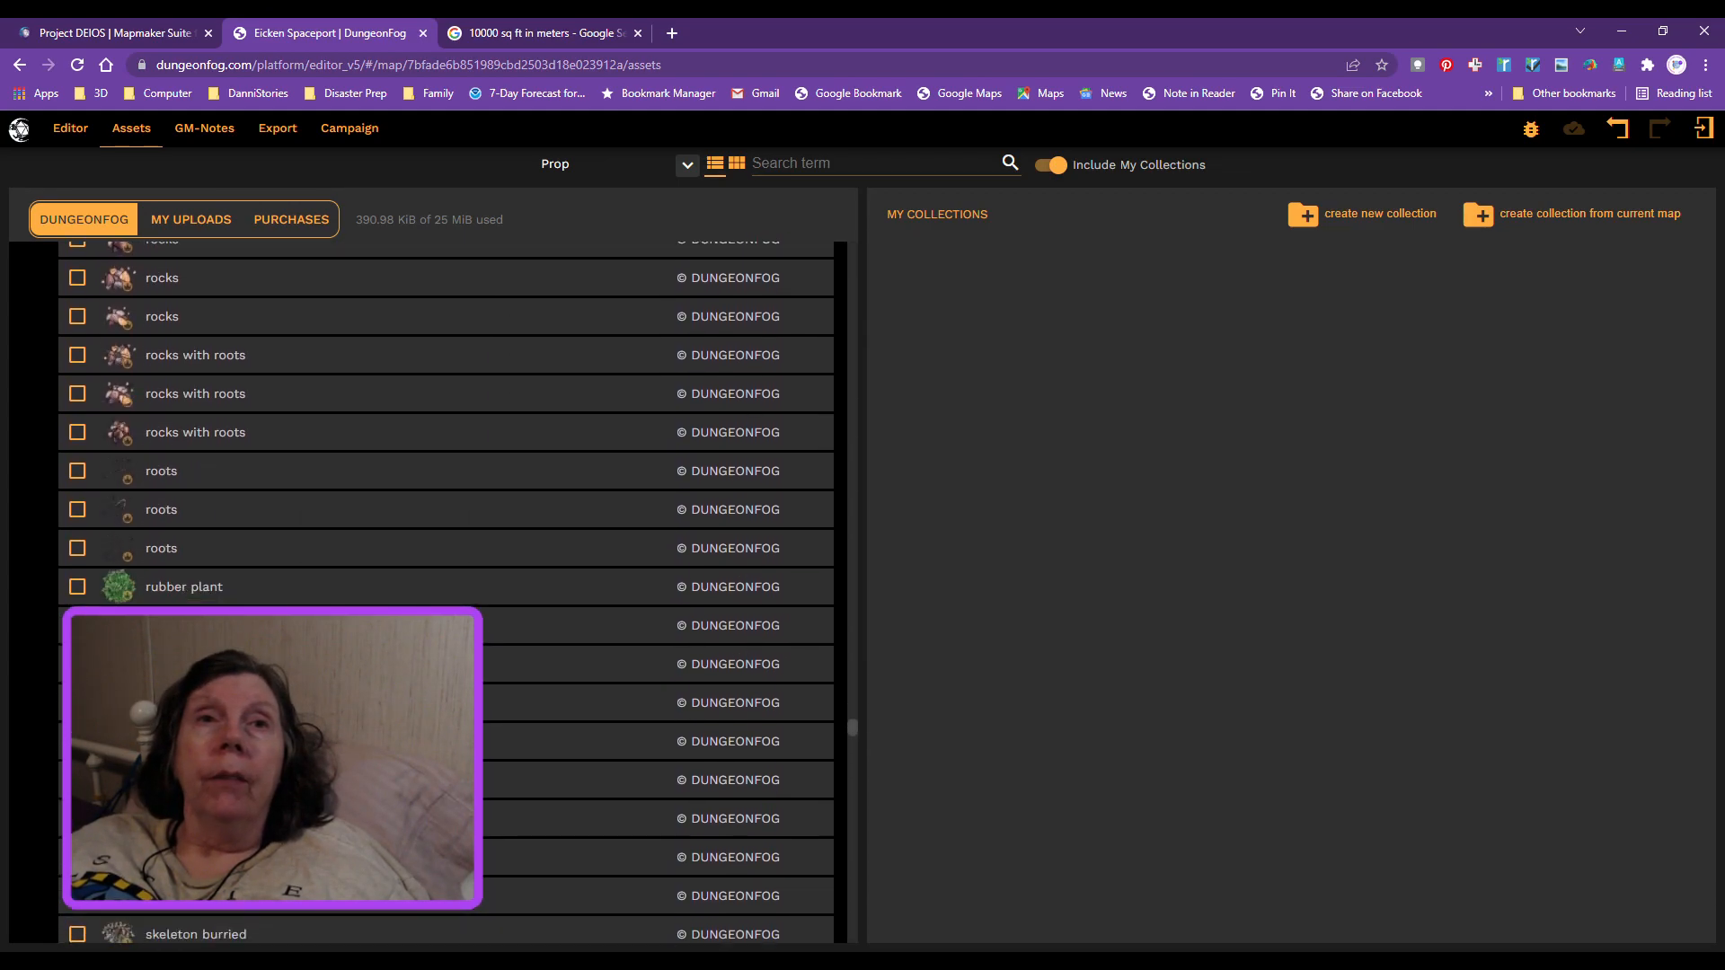
pyautogui.scroll(-4, 629, 539)
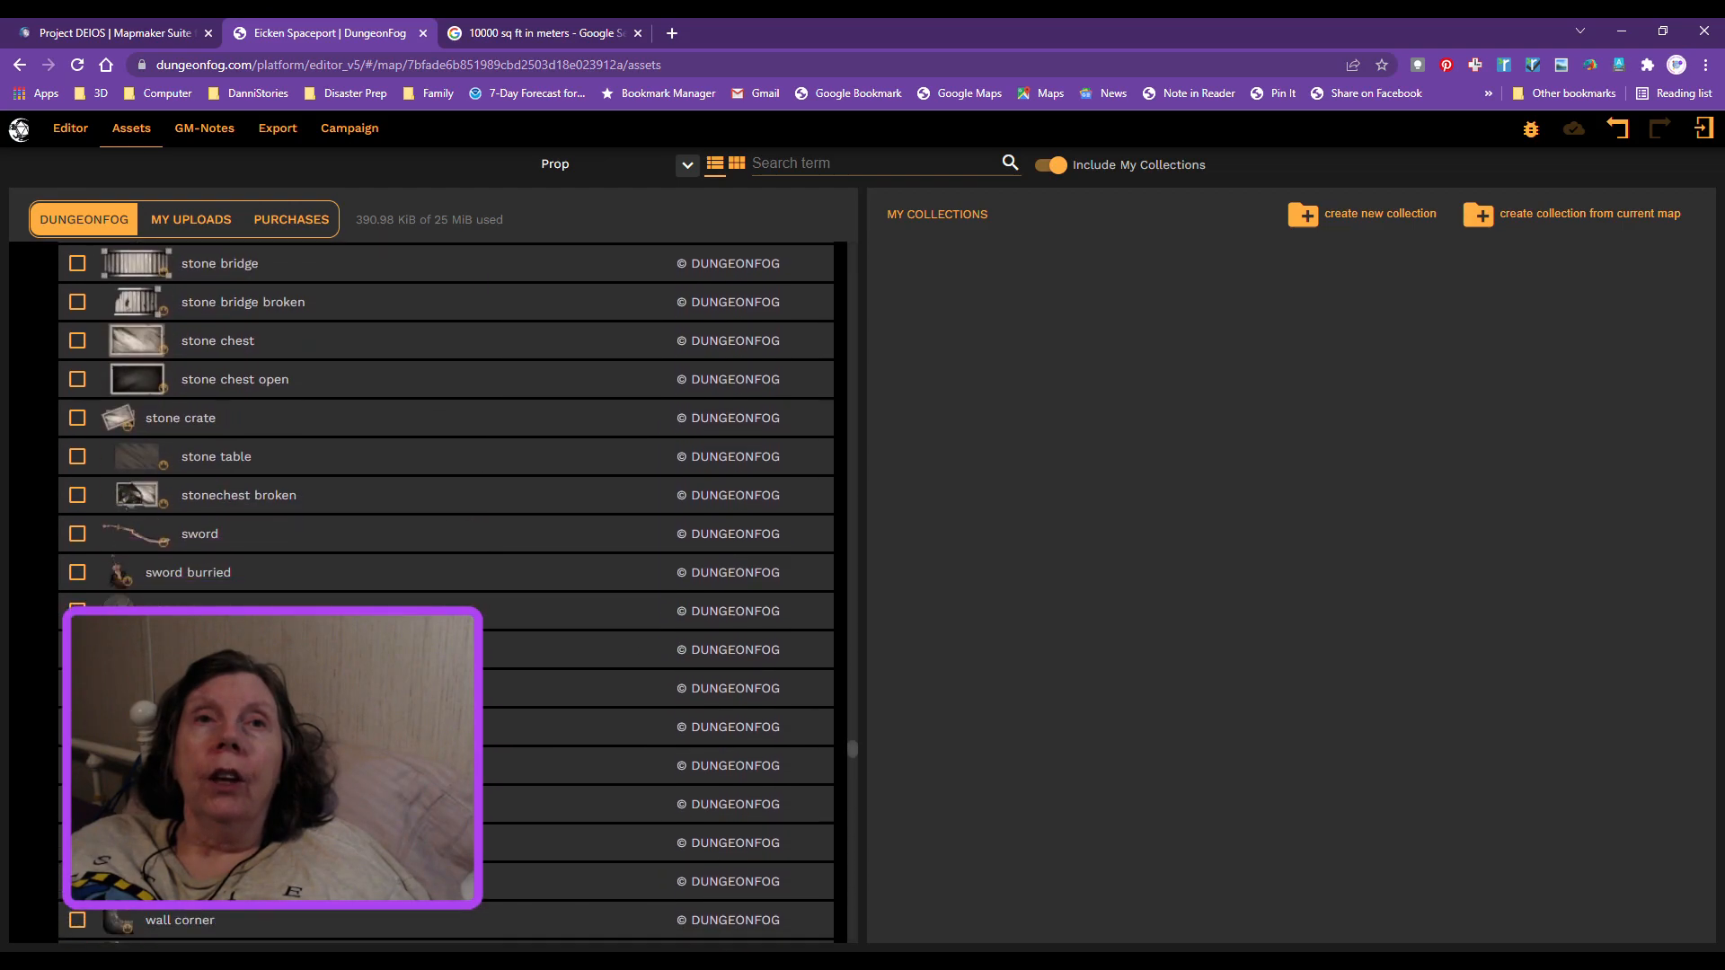
pyautogui.scroll(-5, 629, 423)
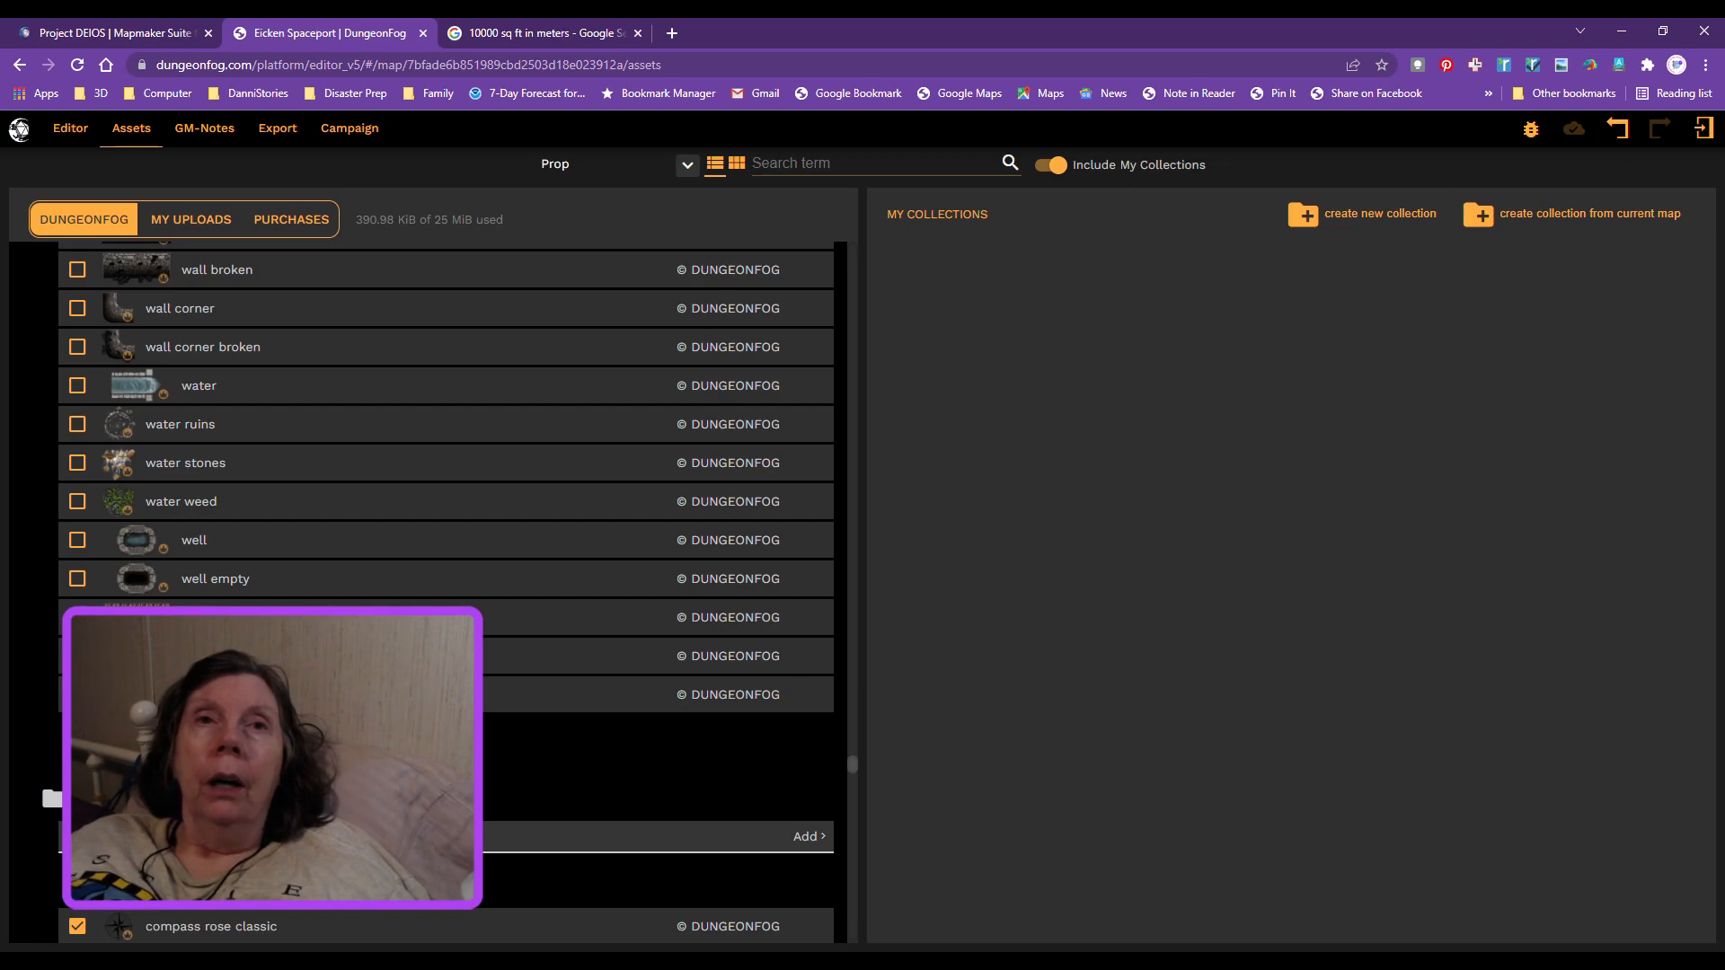
pyautogui.scroll(-5, 629, 710)
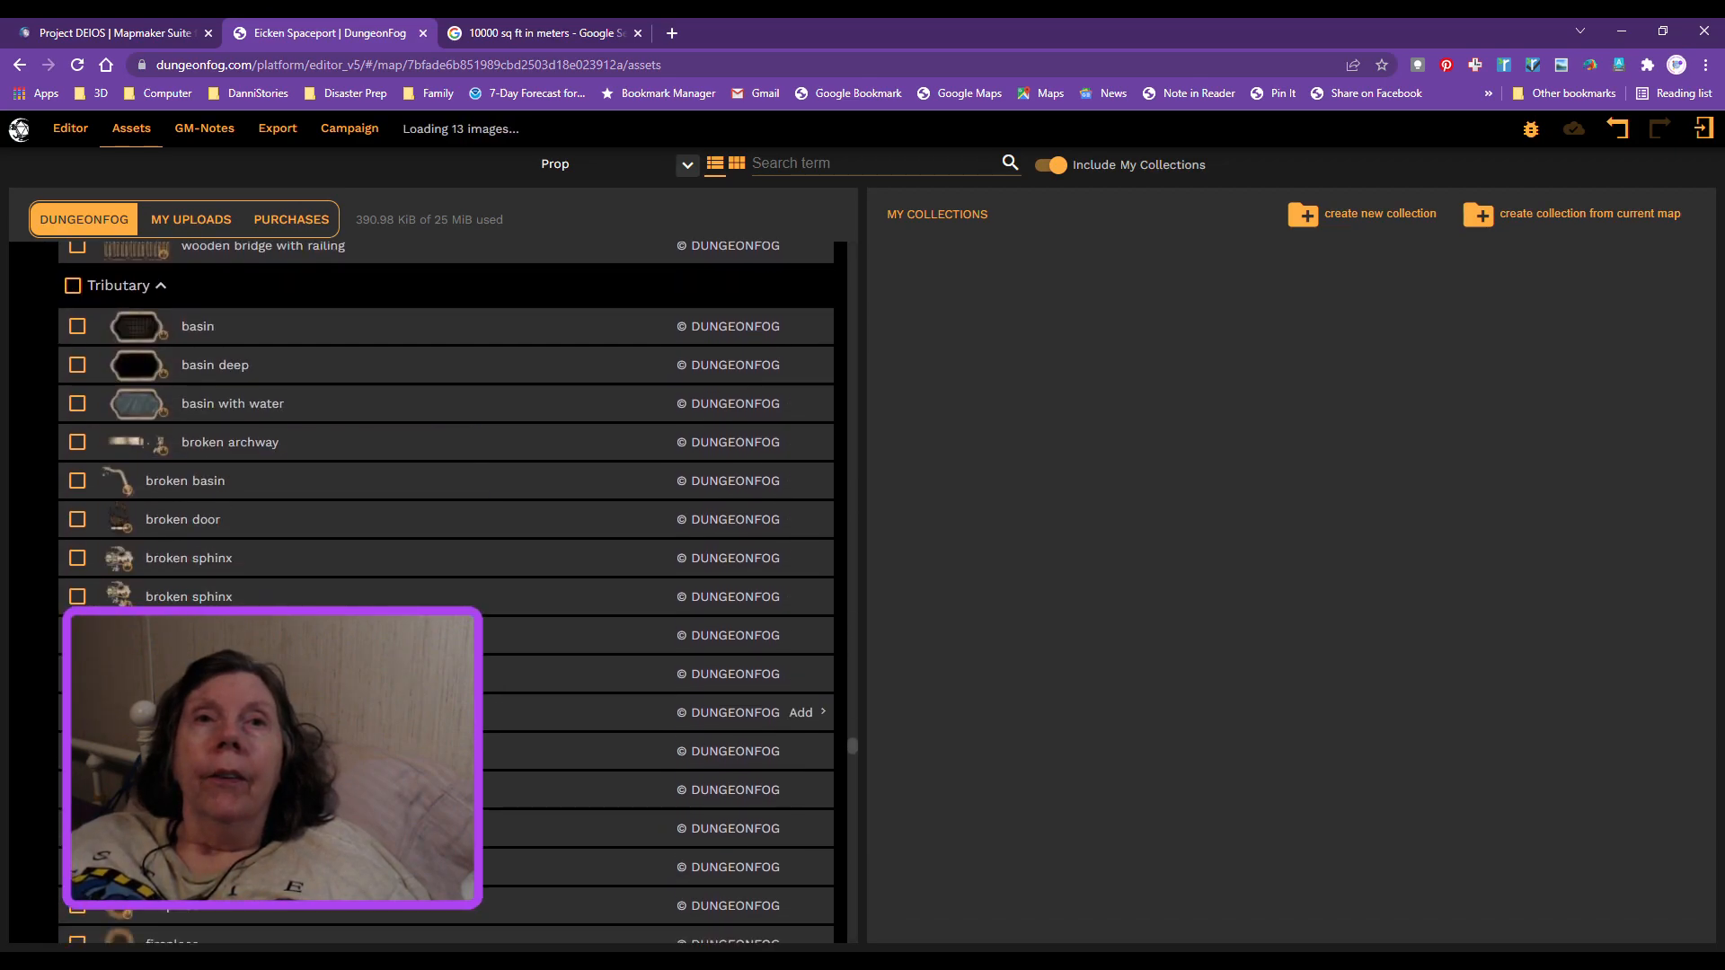
pyautogui.scroll(-4, 629, 584)
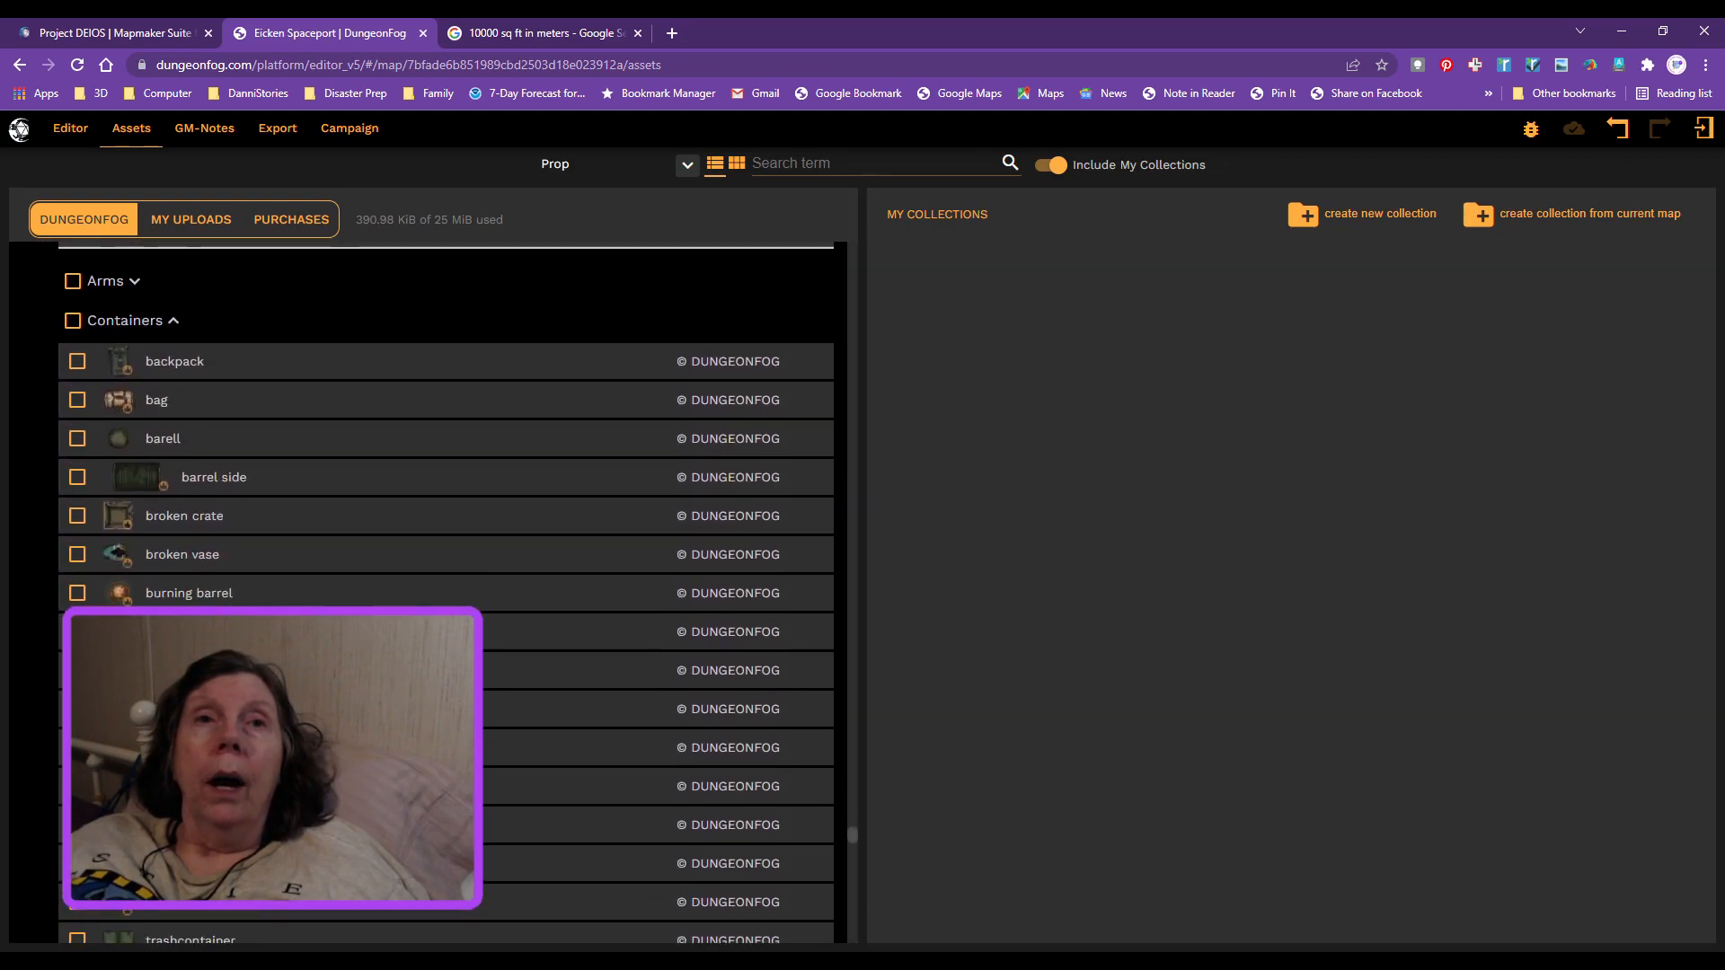
# Step: Look through the Containers and Decoration groups of the Modern props once more, on to the coffins and bodies
pyautogui.scroll(-4, 445, 679)
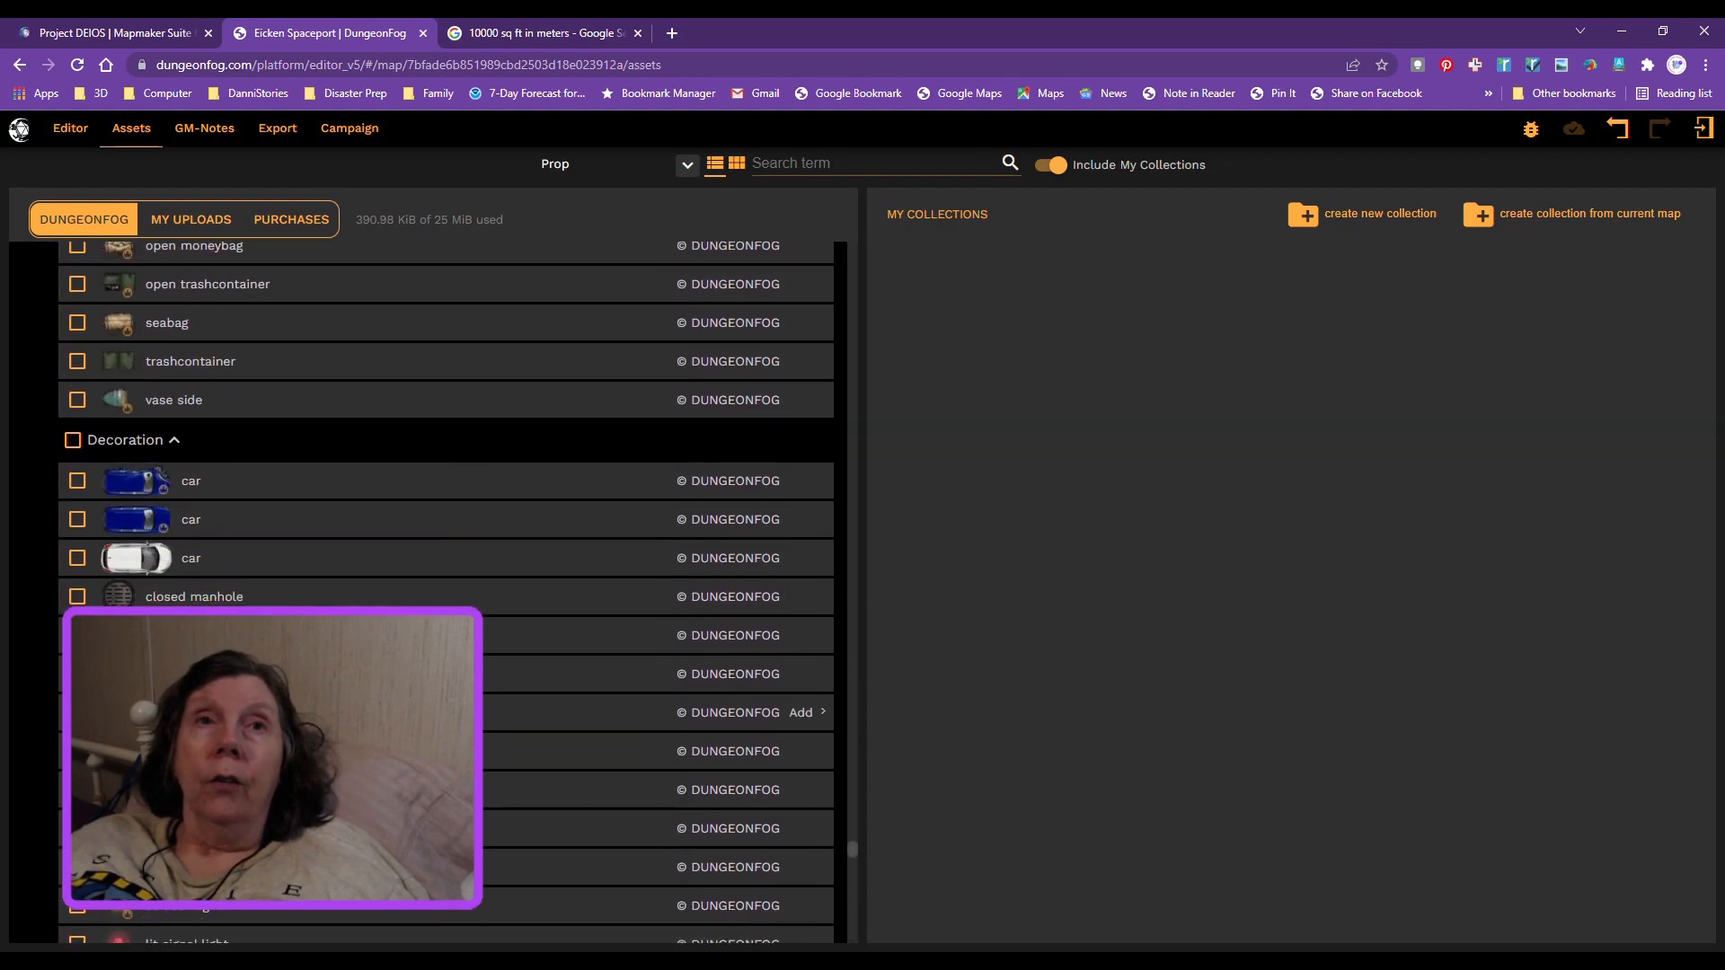
pyautogui.scroll(-15, 446, 679)
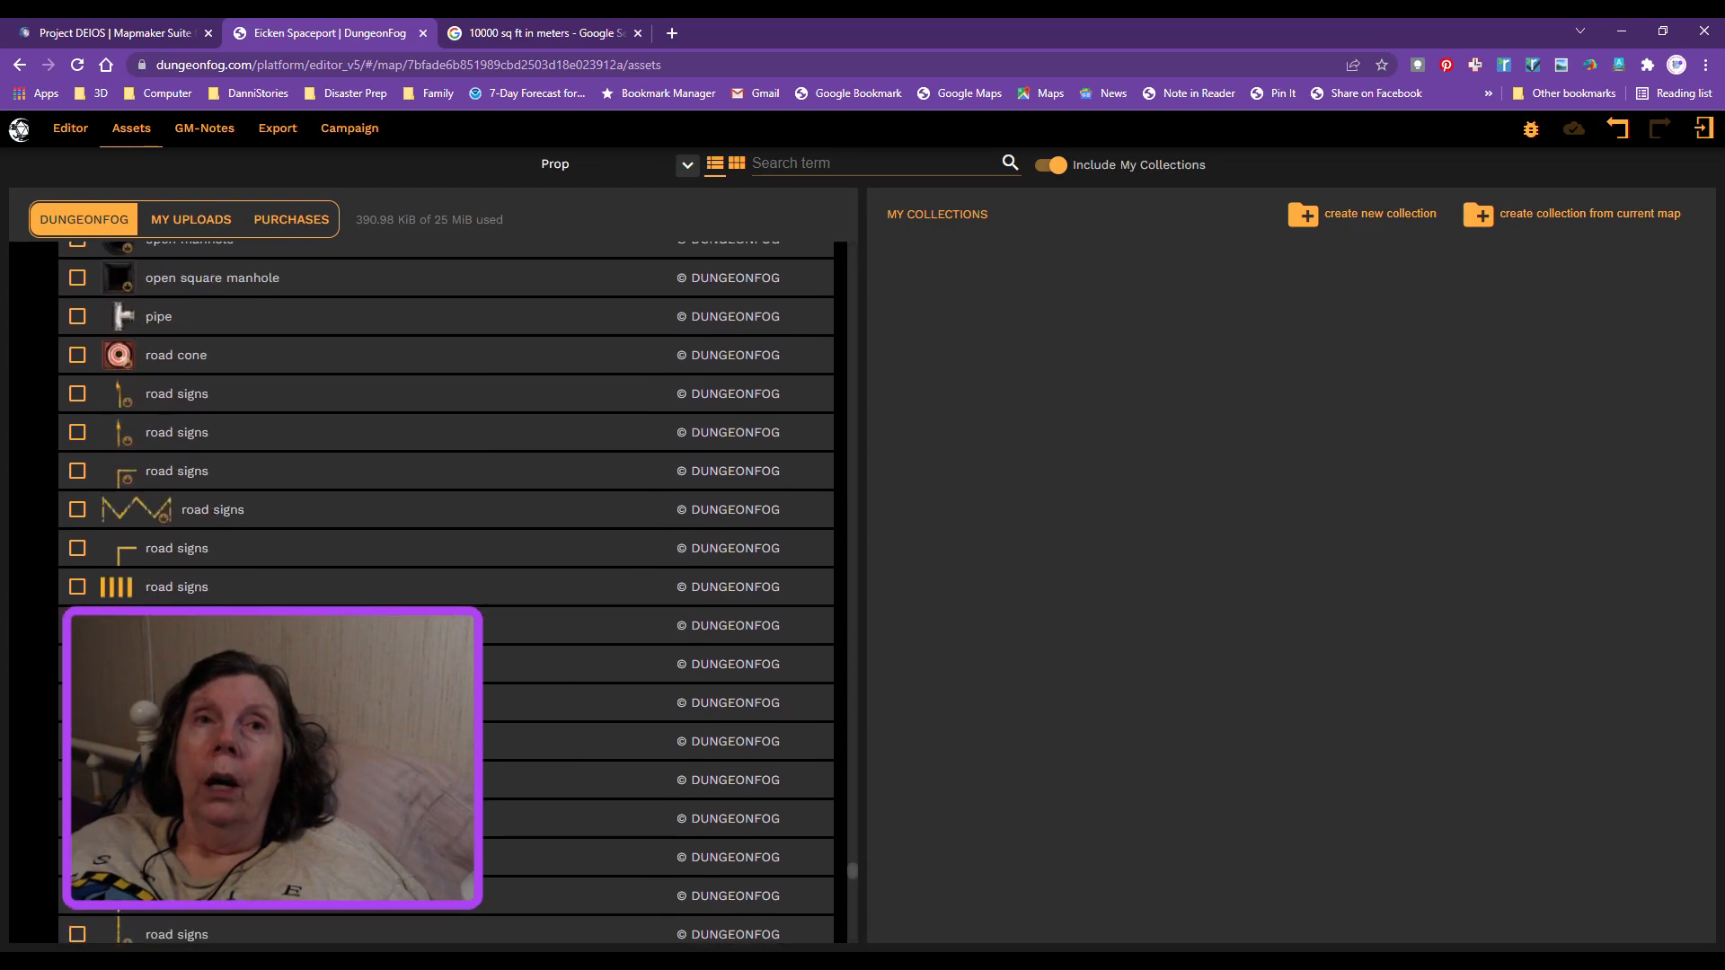
pyautogui.scroll(-8, 445, 716)
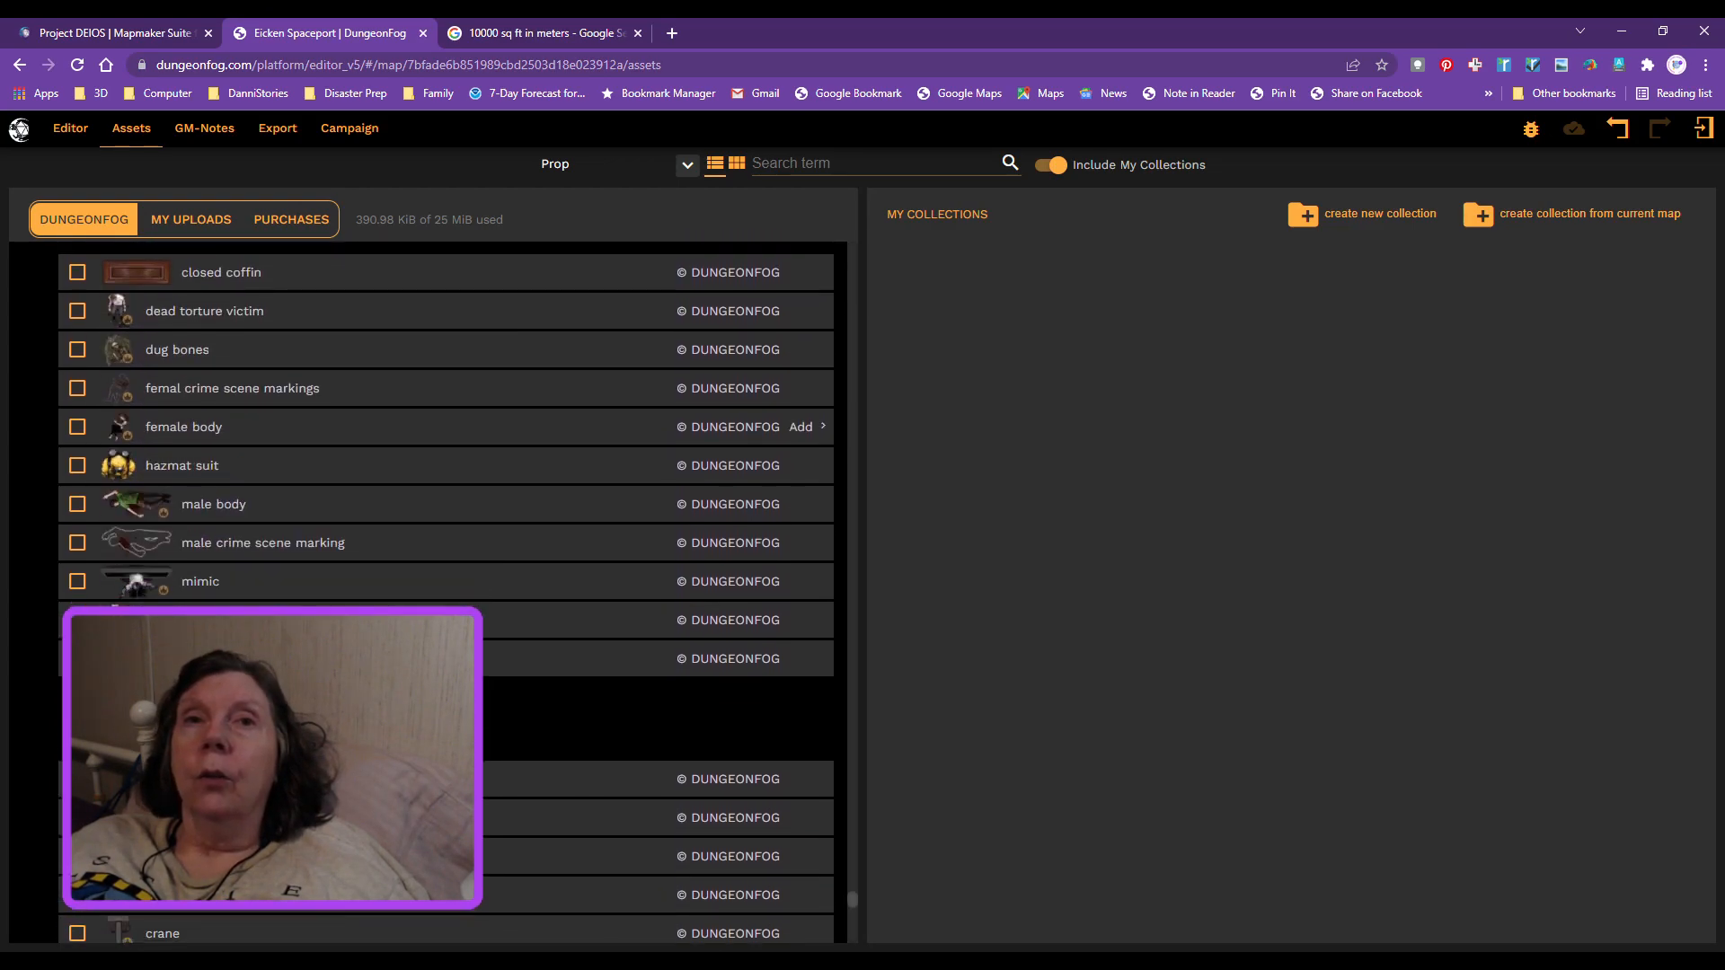
# Step: Finish the Modern props, open the SciFi folder, and examine its Outdoor, Stairs and Tables groups
pyautogui.scroll(-15, 446, 716)
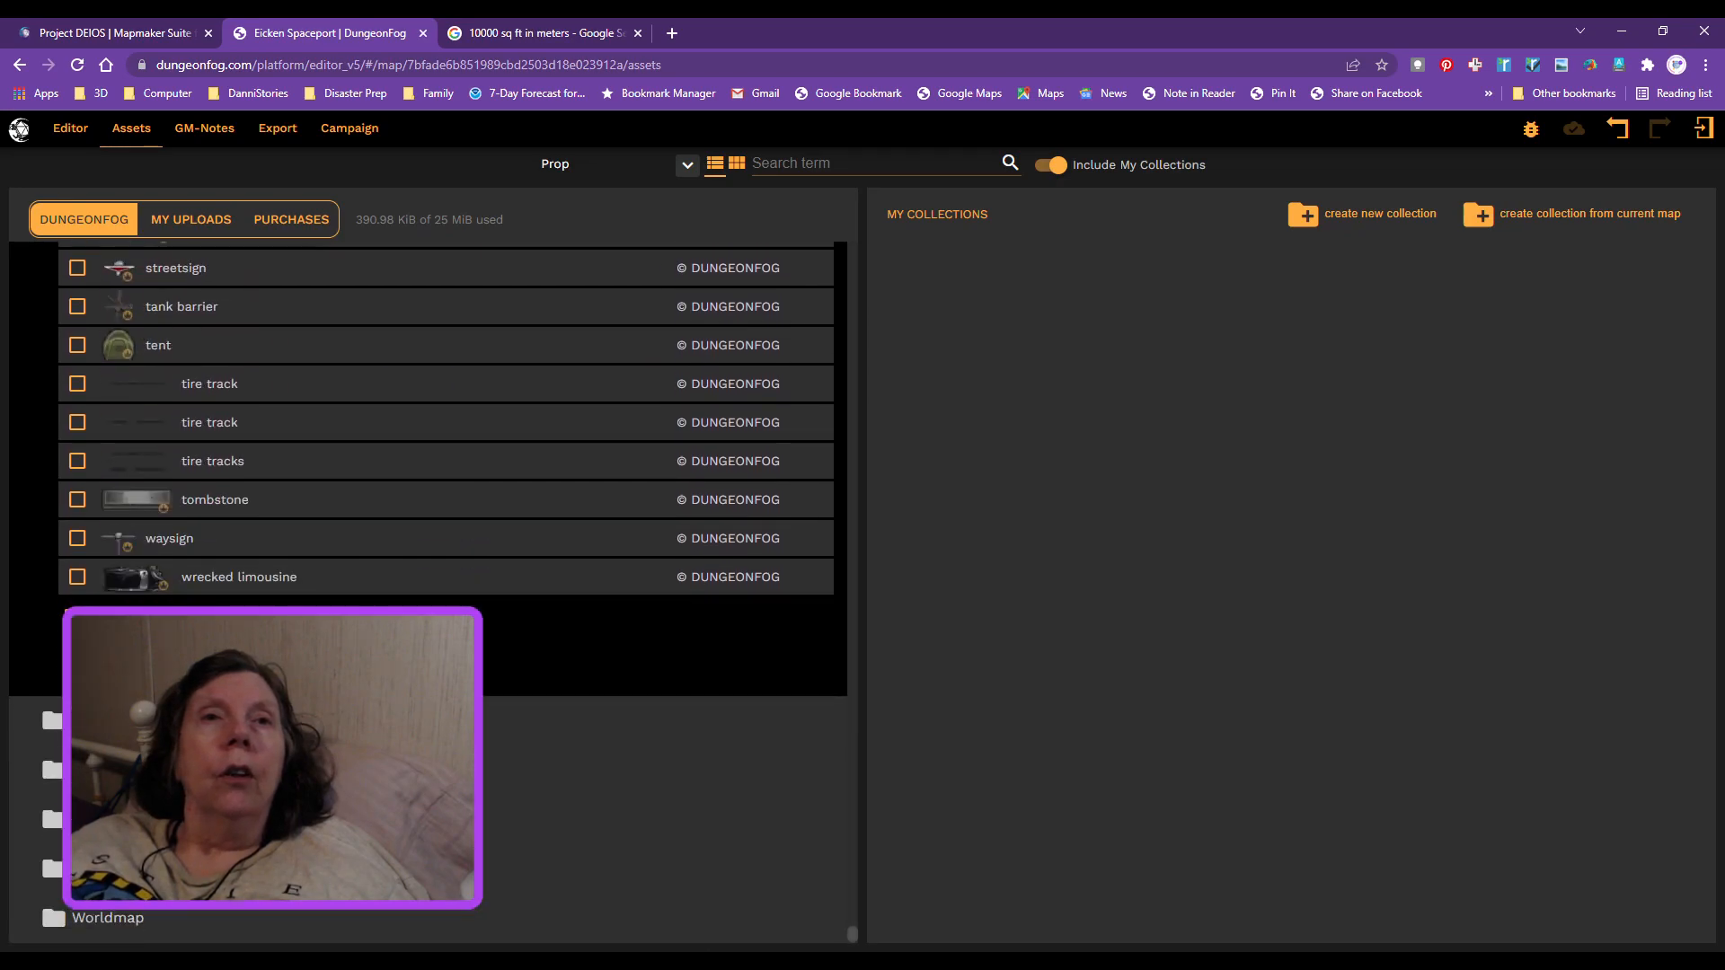
pyautogui.click(54, 773)
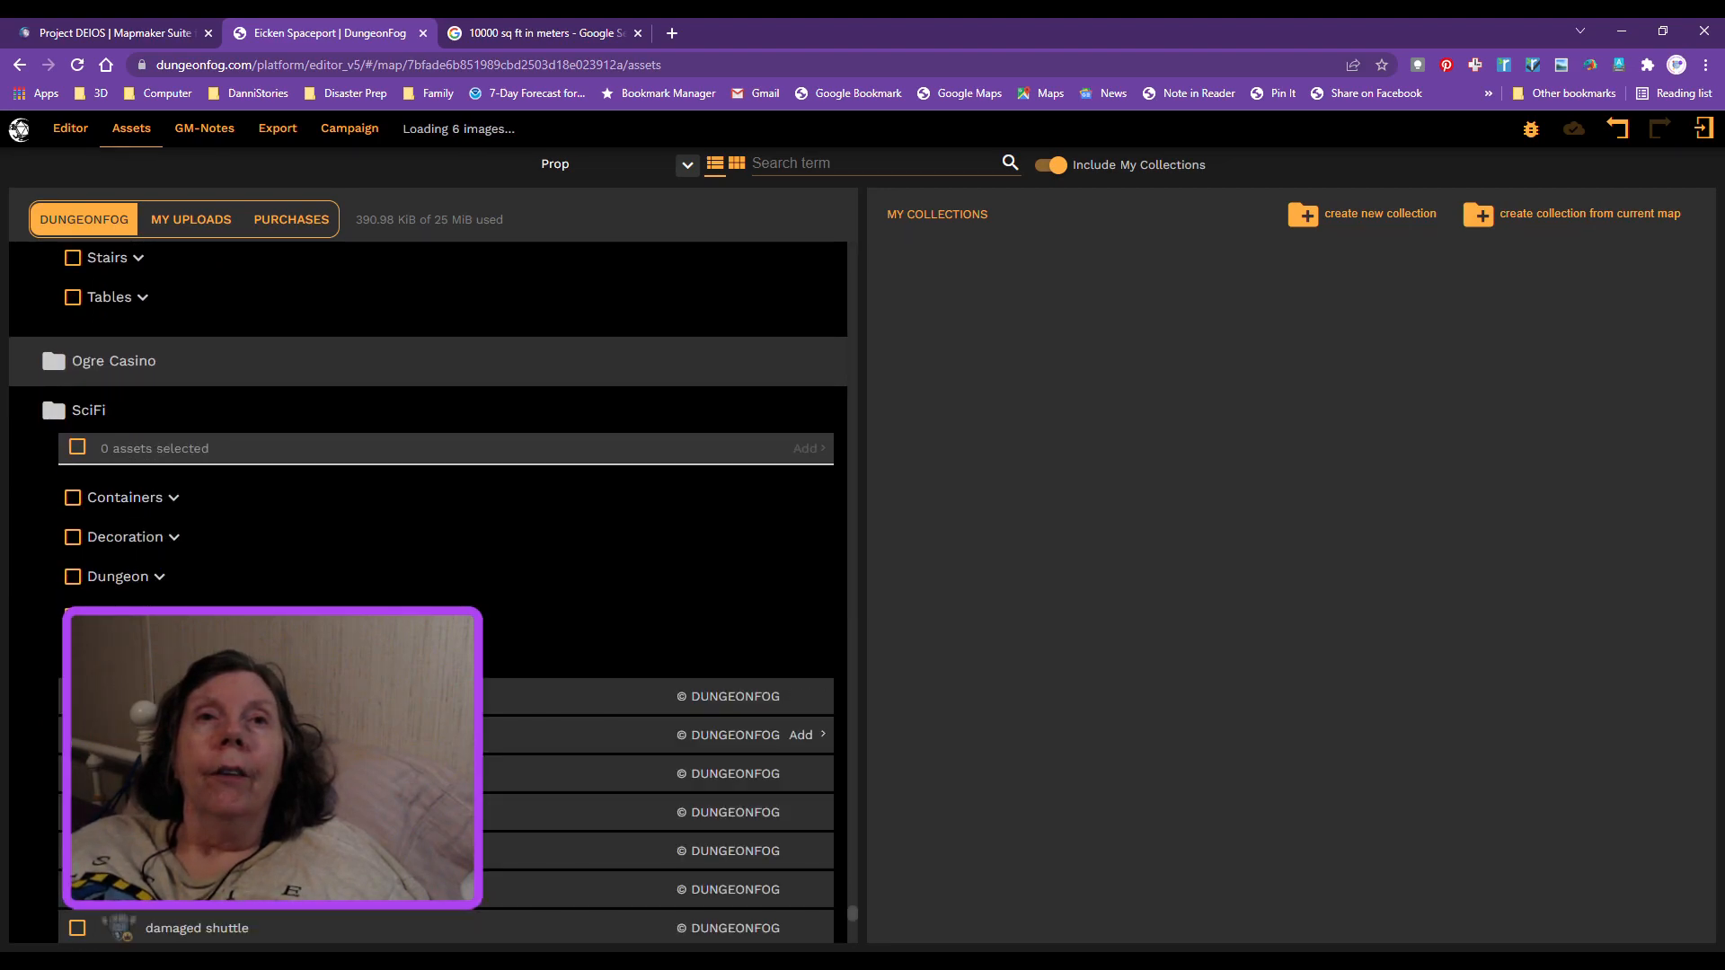
pyautogui.scroll(-4, 359, 754)
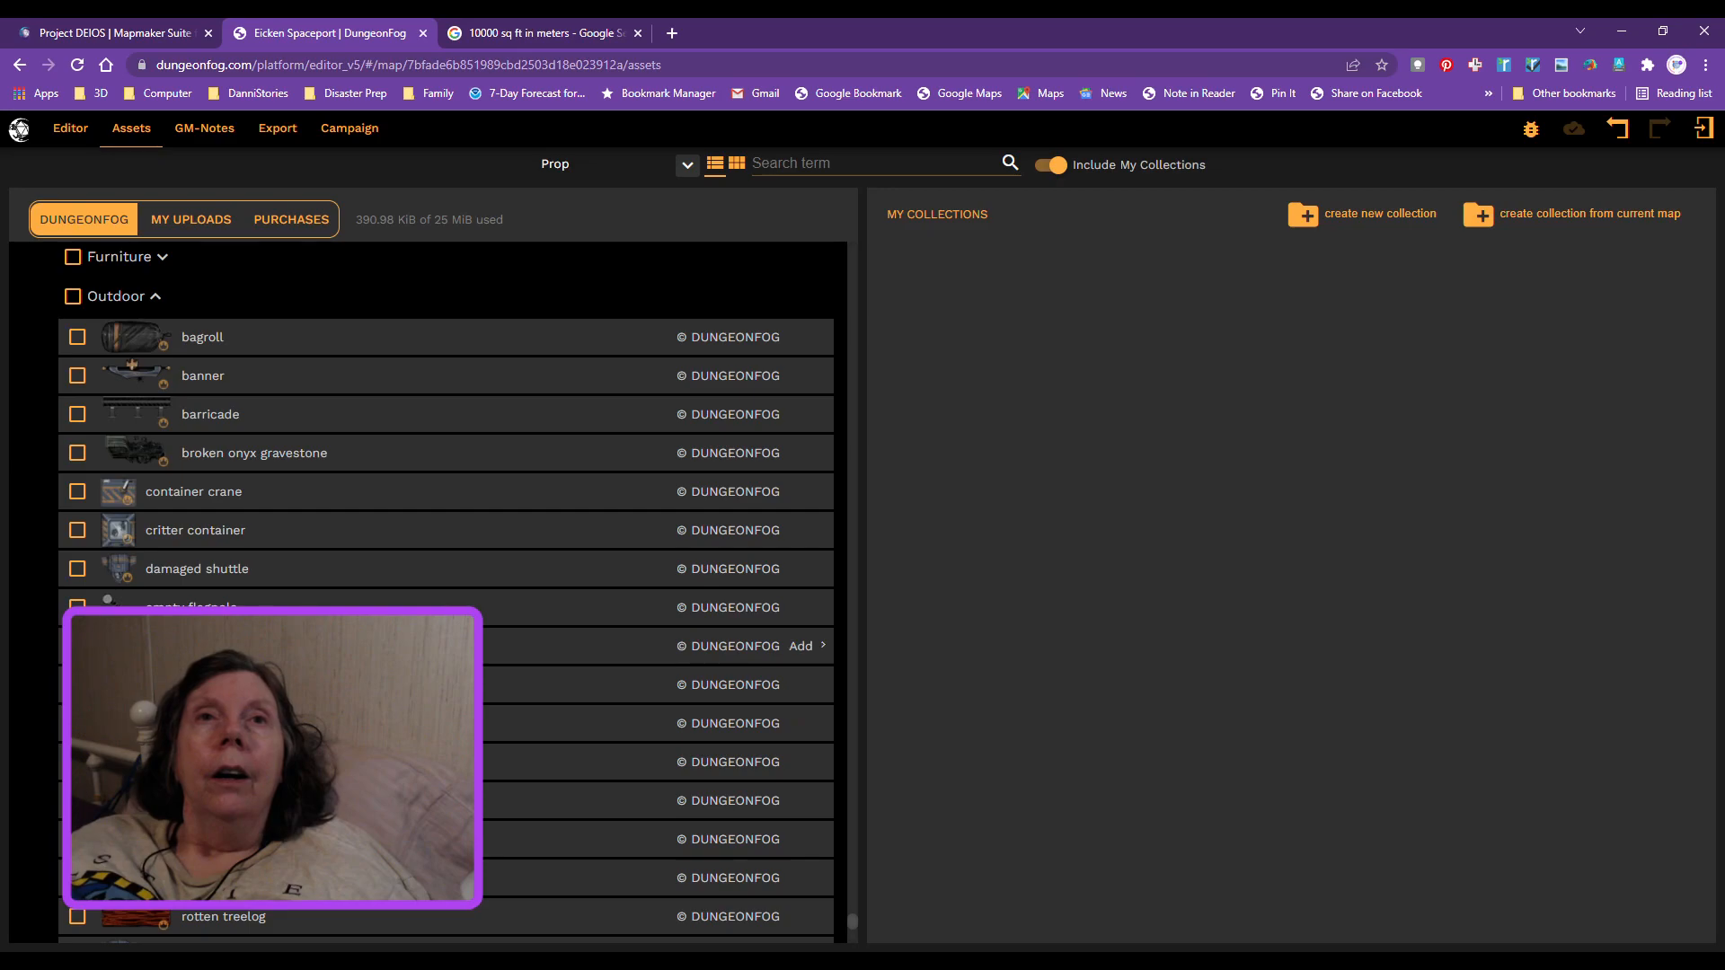
pyautogui.scroll(-5, 360, 643)
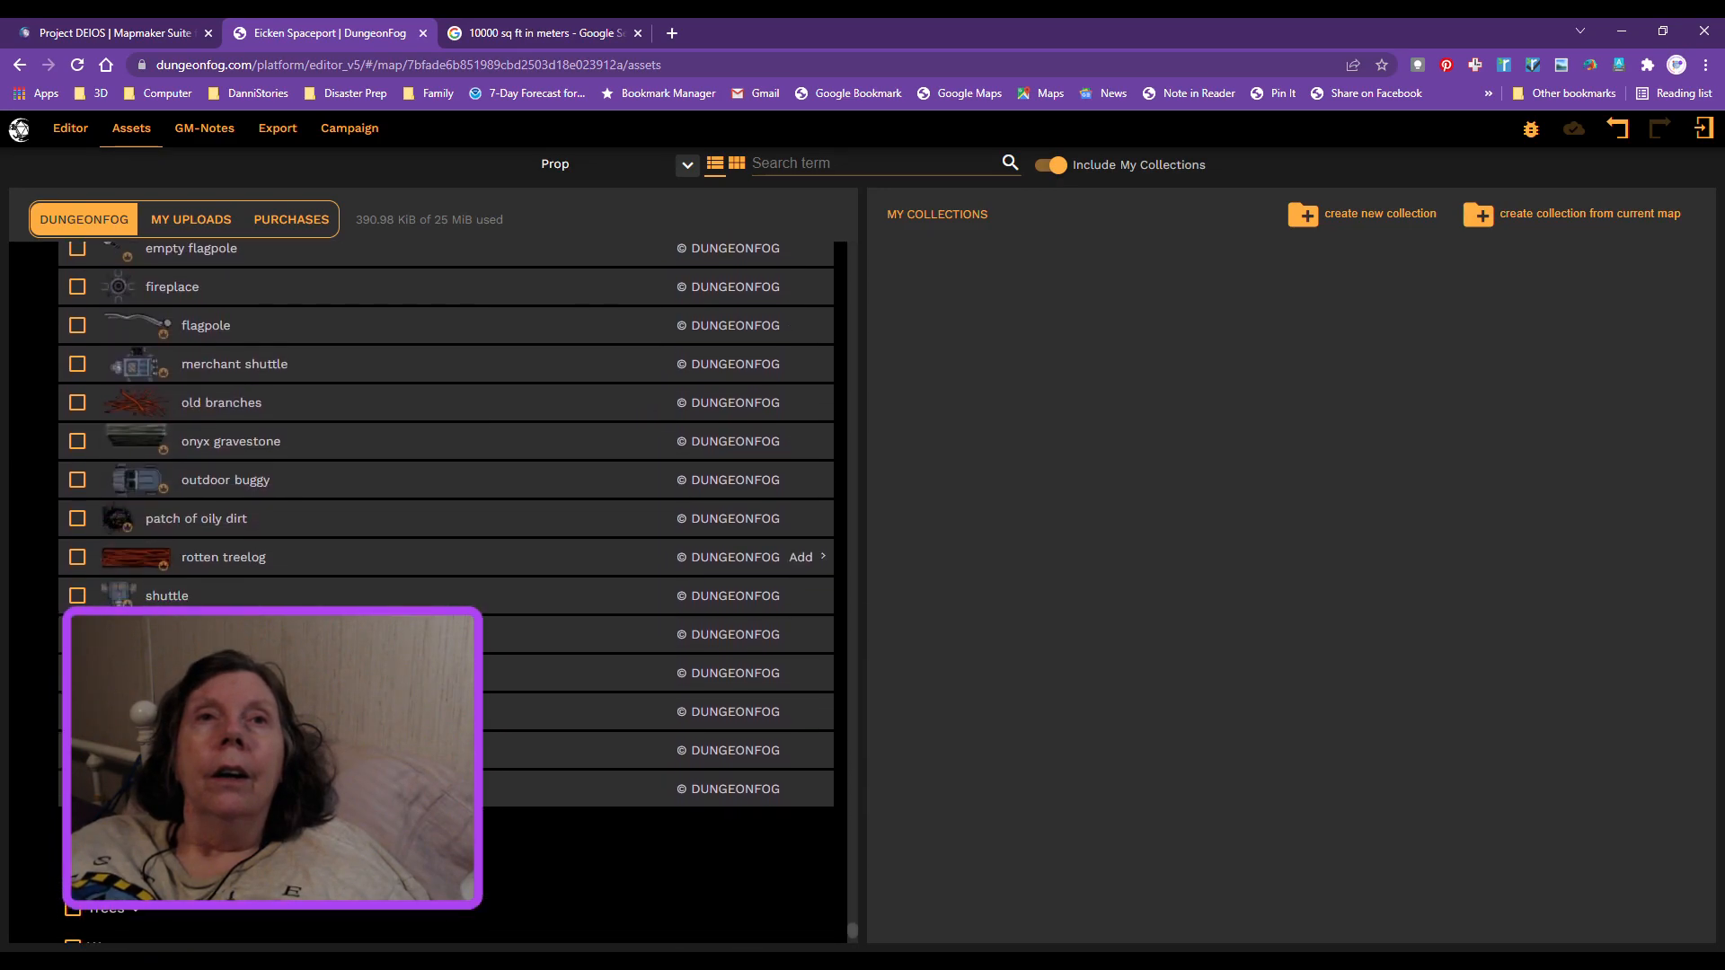
pyautogui.scroll(-3, 360, 642)
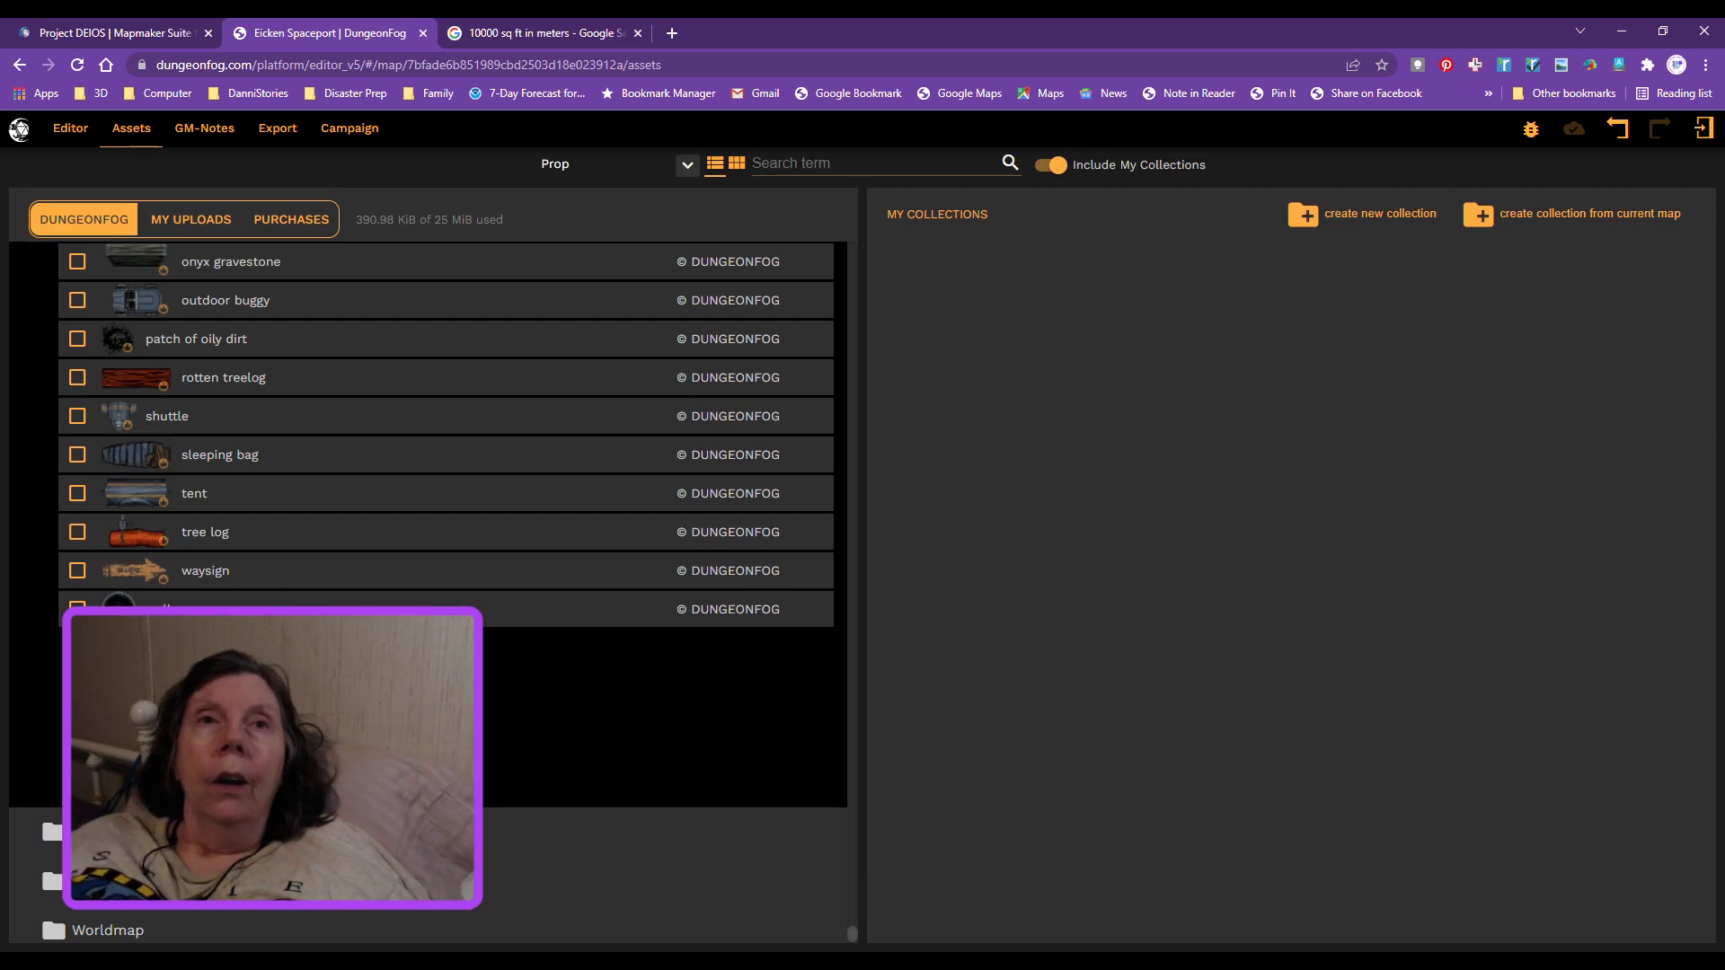
pyautogui.click(135, 650)
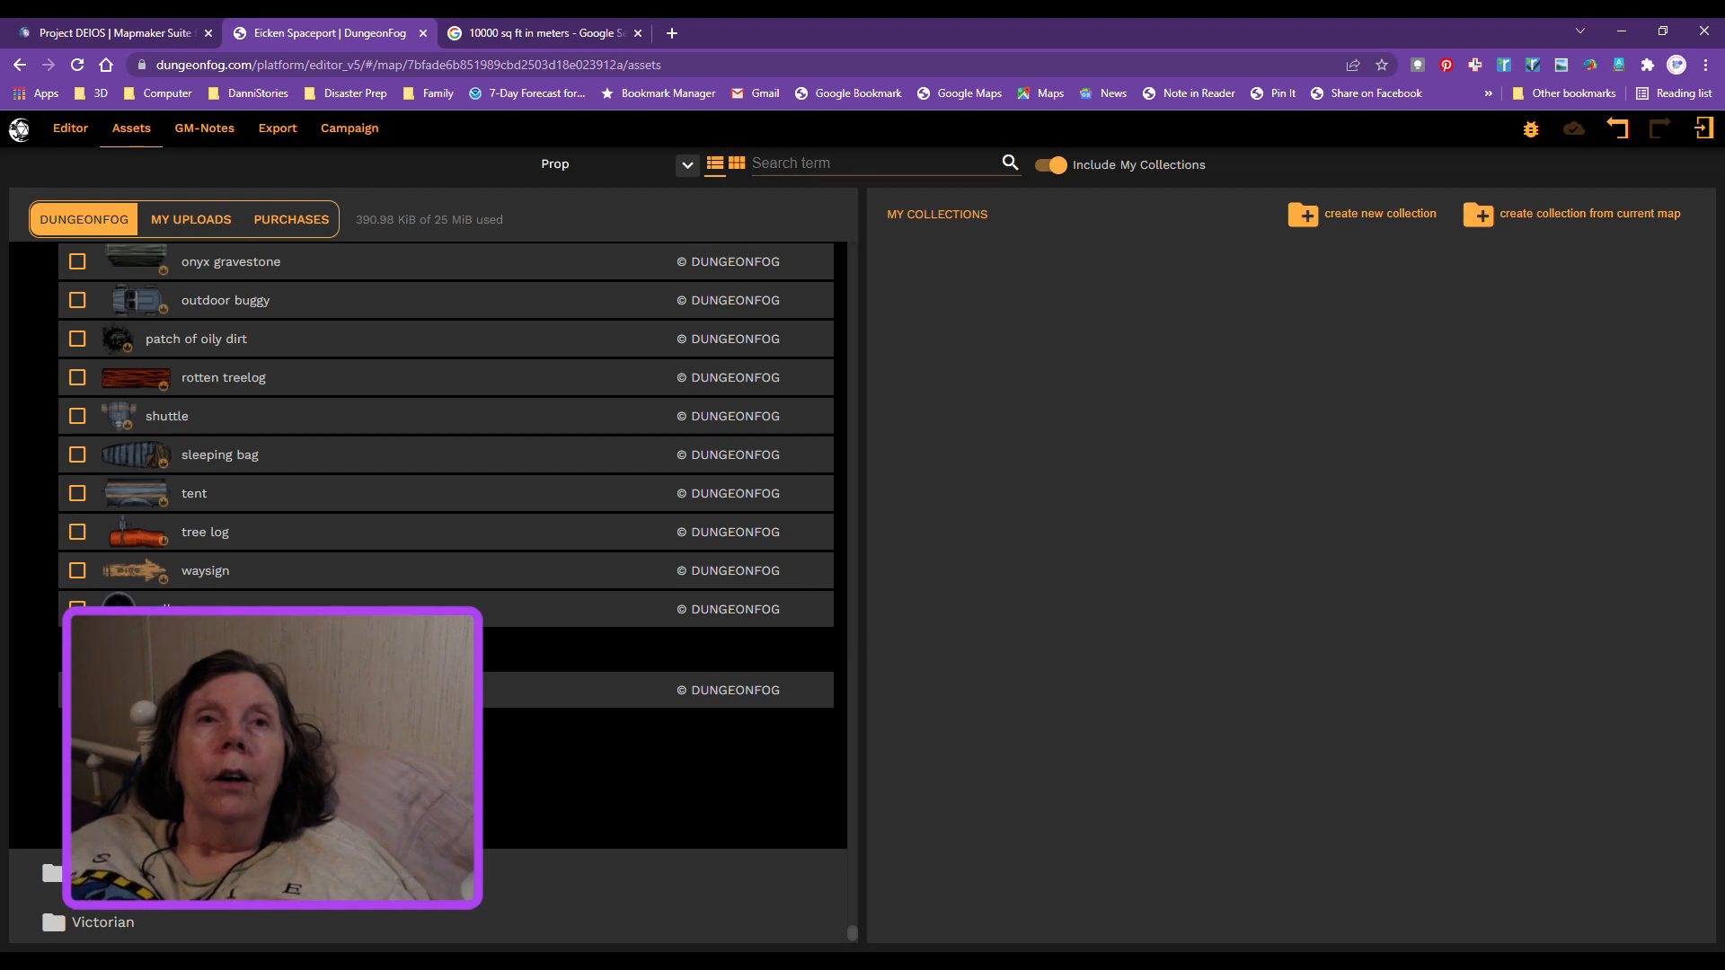
pyautogui.scroll(-5, 446, 467)
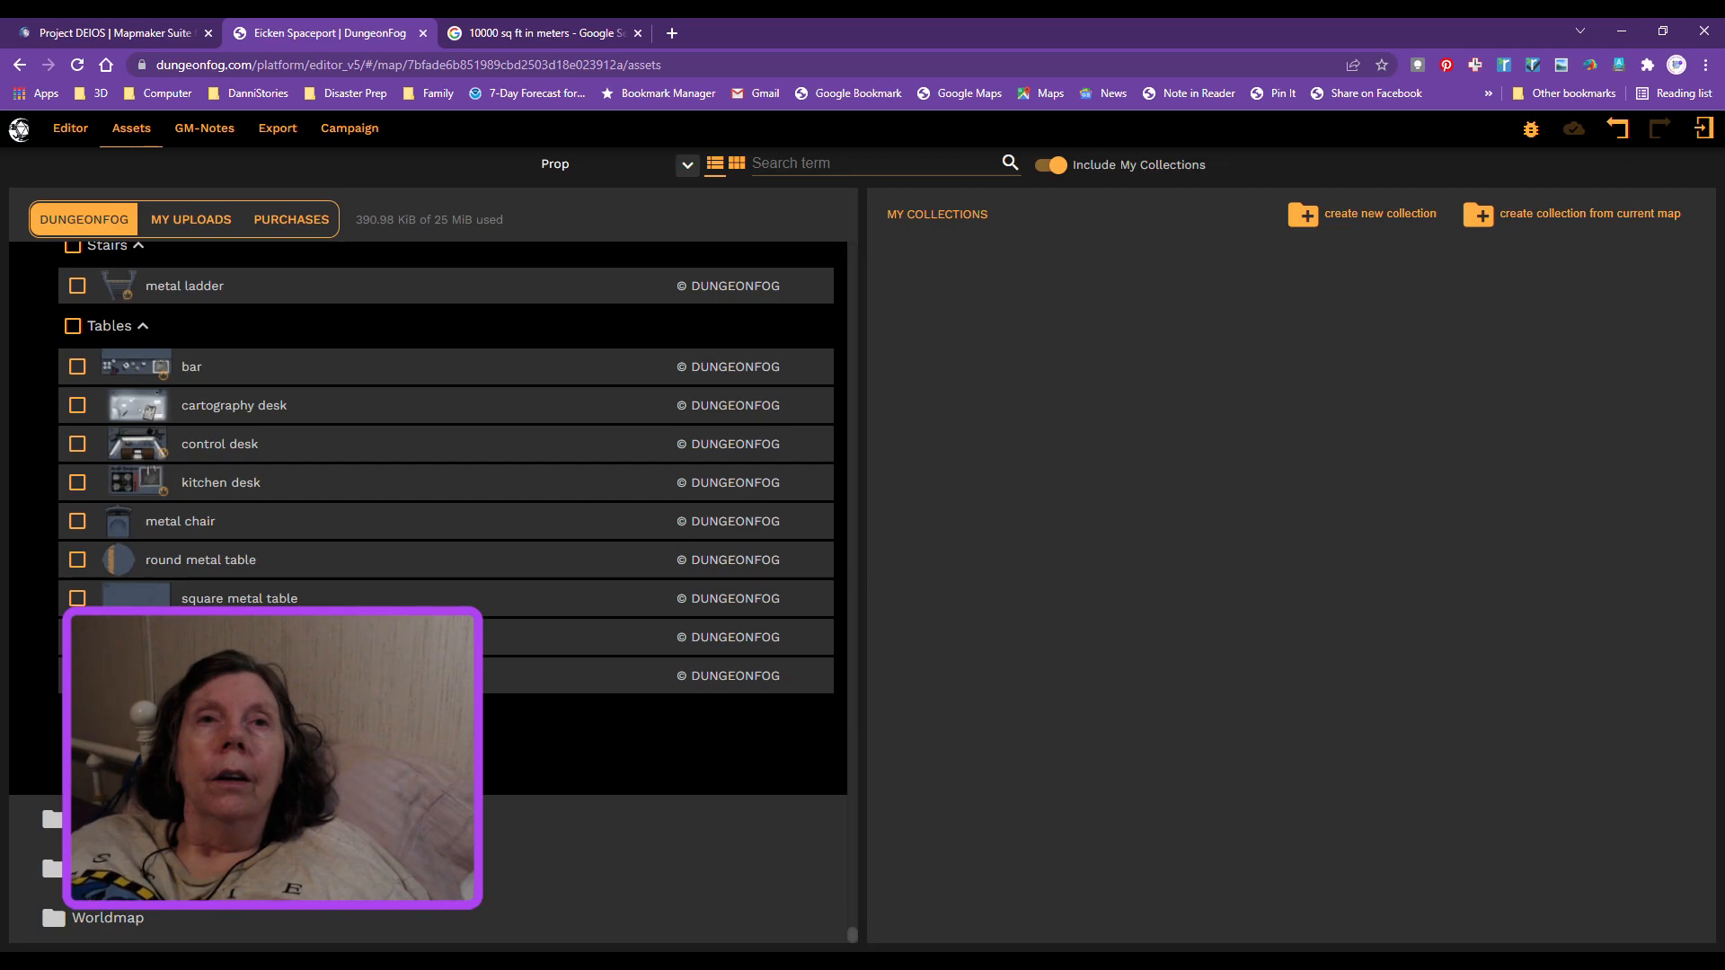
# Step: Open the Terrain folder, expand its groups after Cliffs, and examine the elevation, wave and waterfall props
pyautogui.doubleClick(68, 826)
pyautogui.click(52, 822)
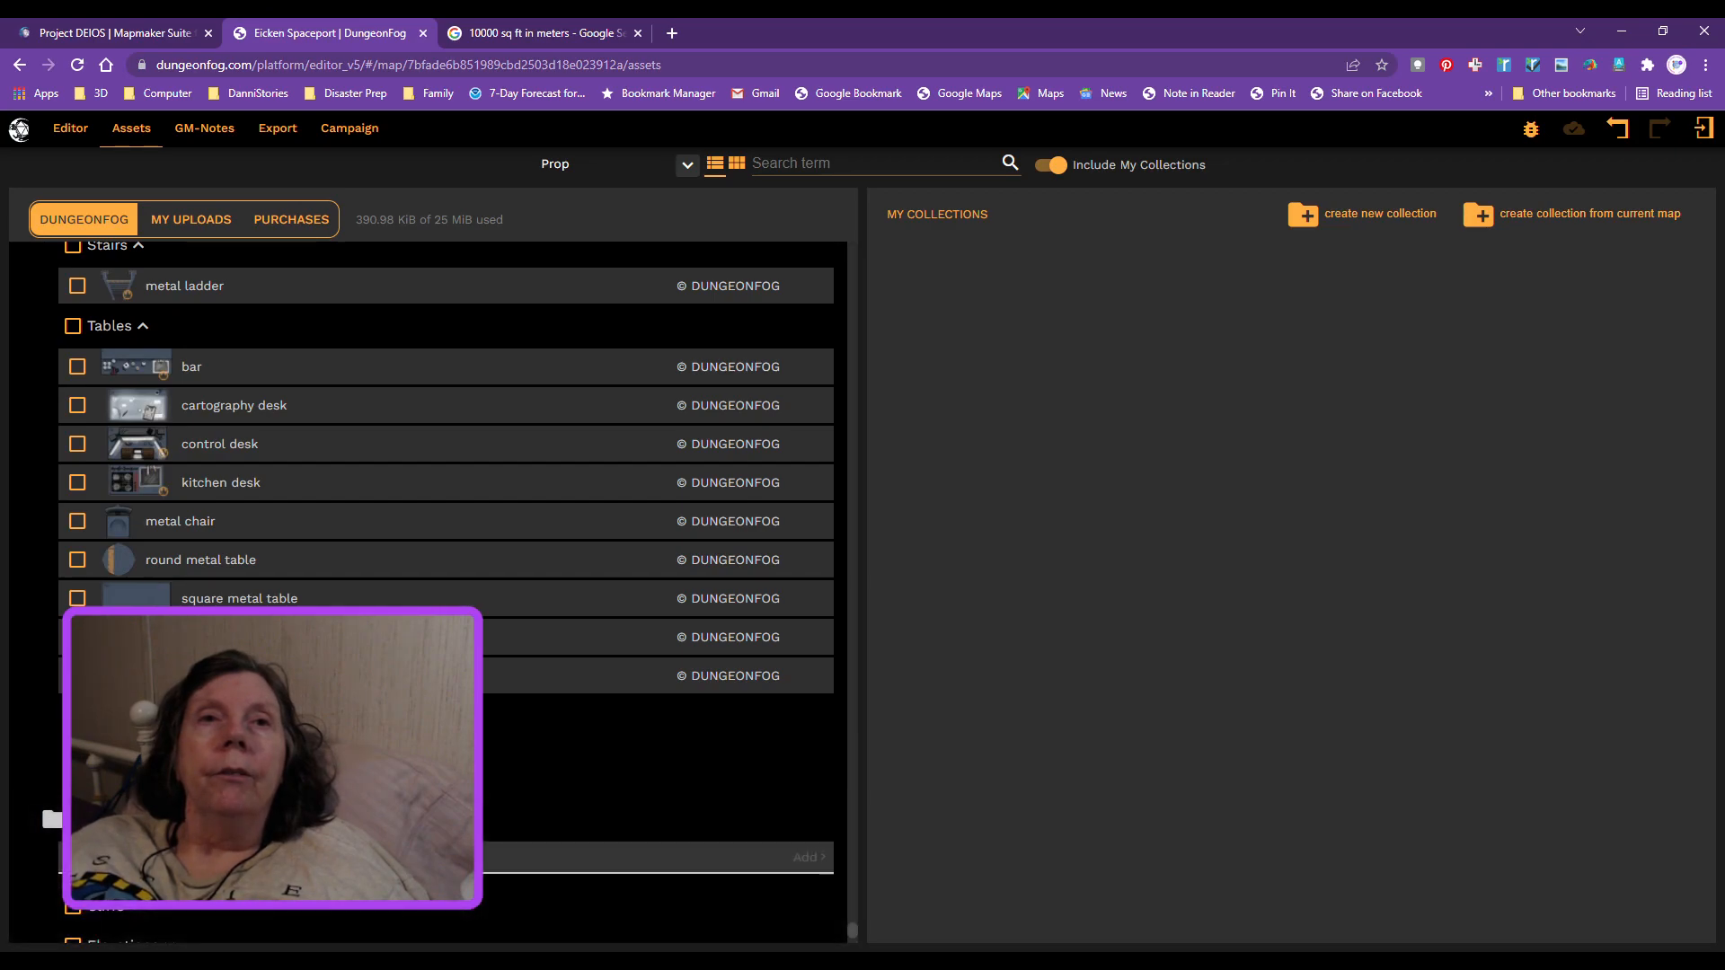
pyautogui.scroll(-2, 446, 468)
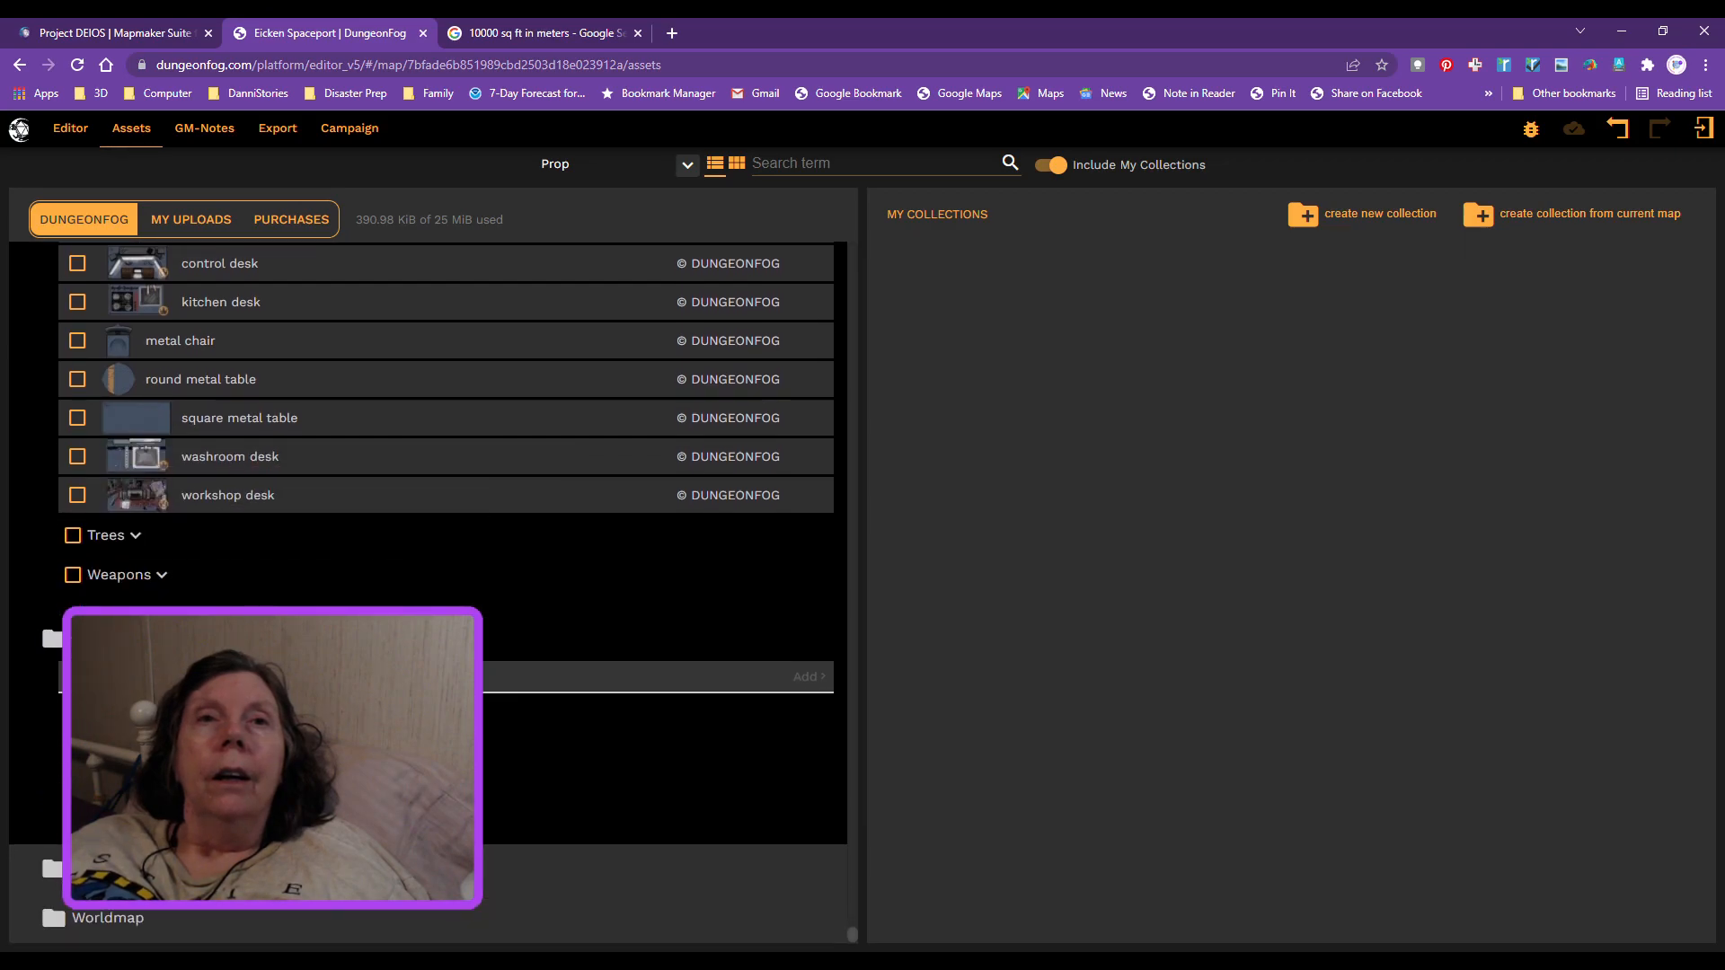
pyautogui.scroll(-2, 446, 468)
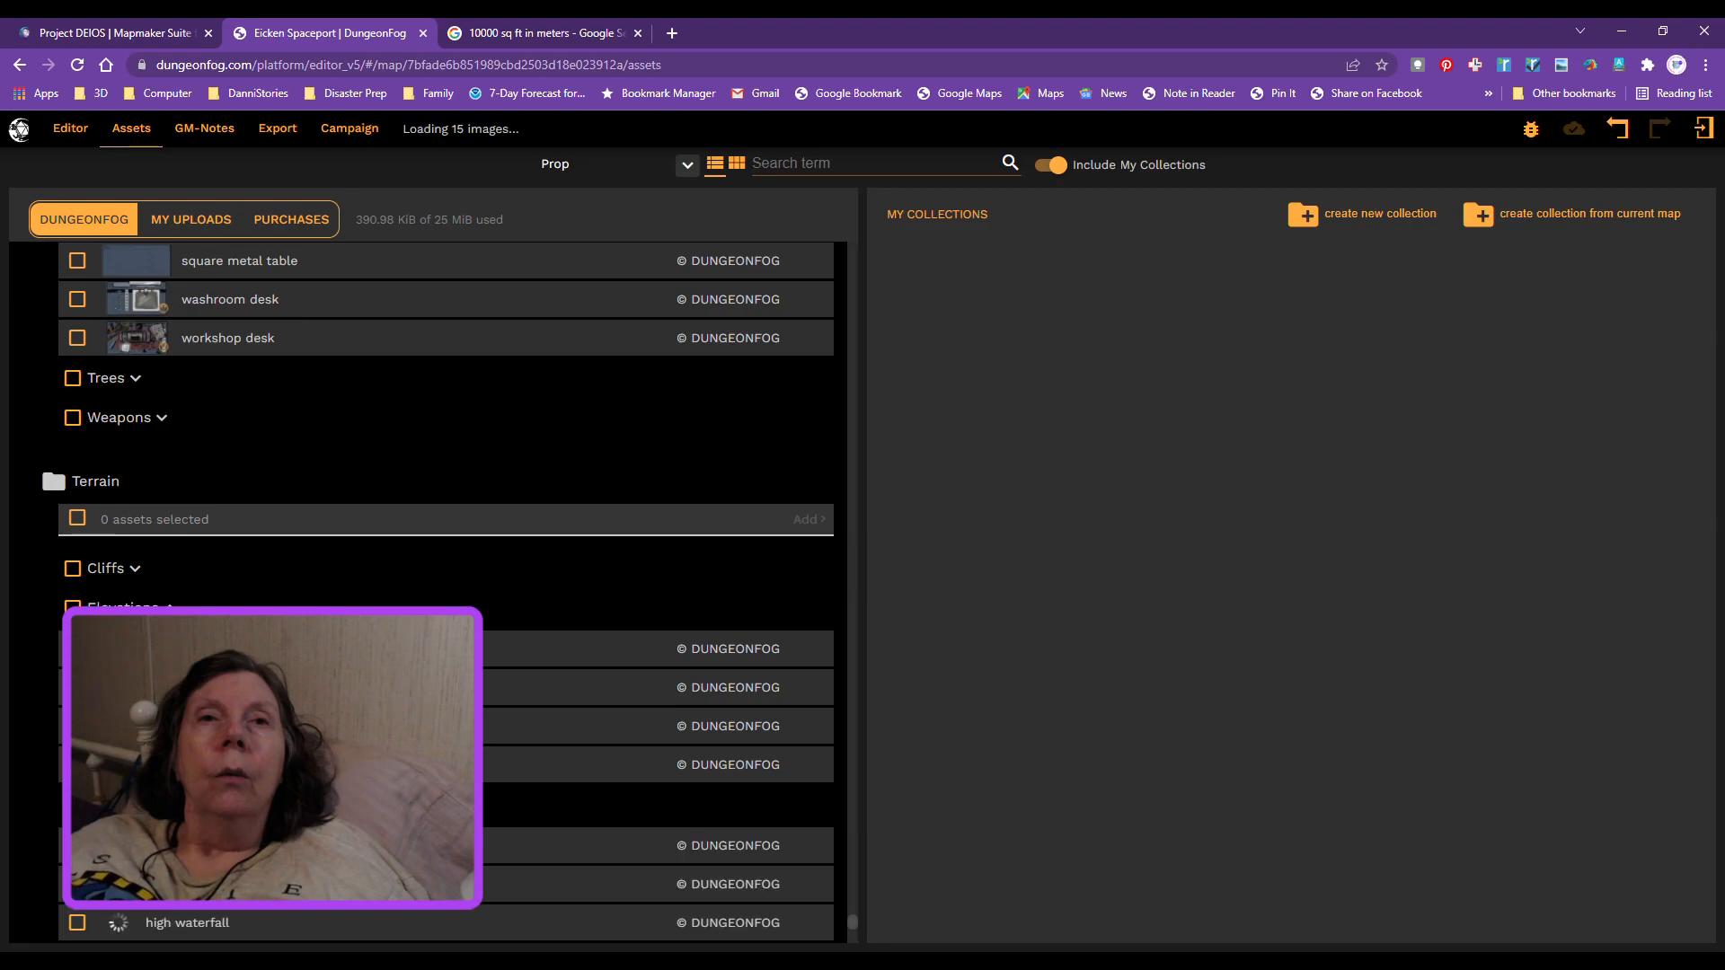
pyautogui.scroll(-3, 445, 593)
pyautogui.scroll(-3, 445, 593)
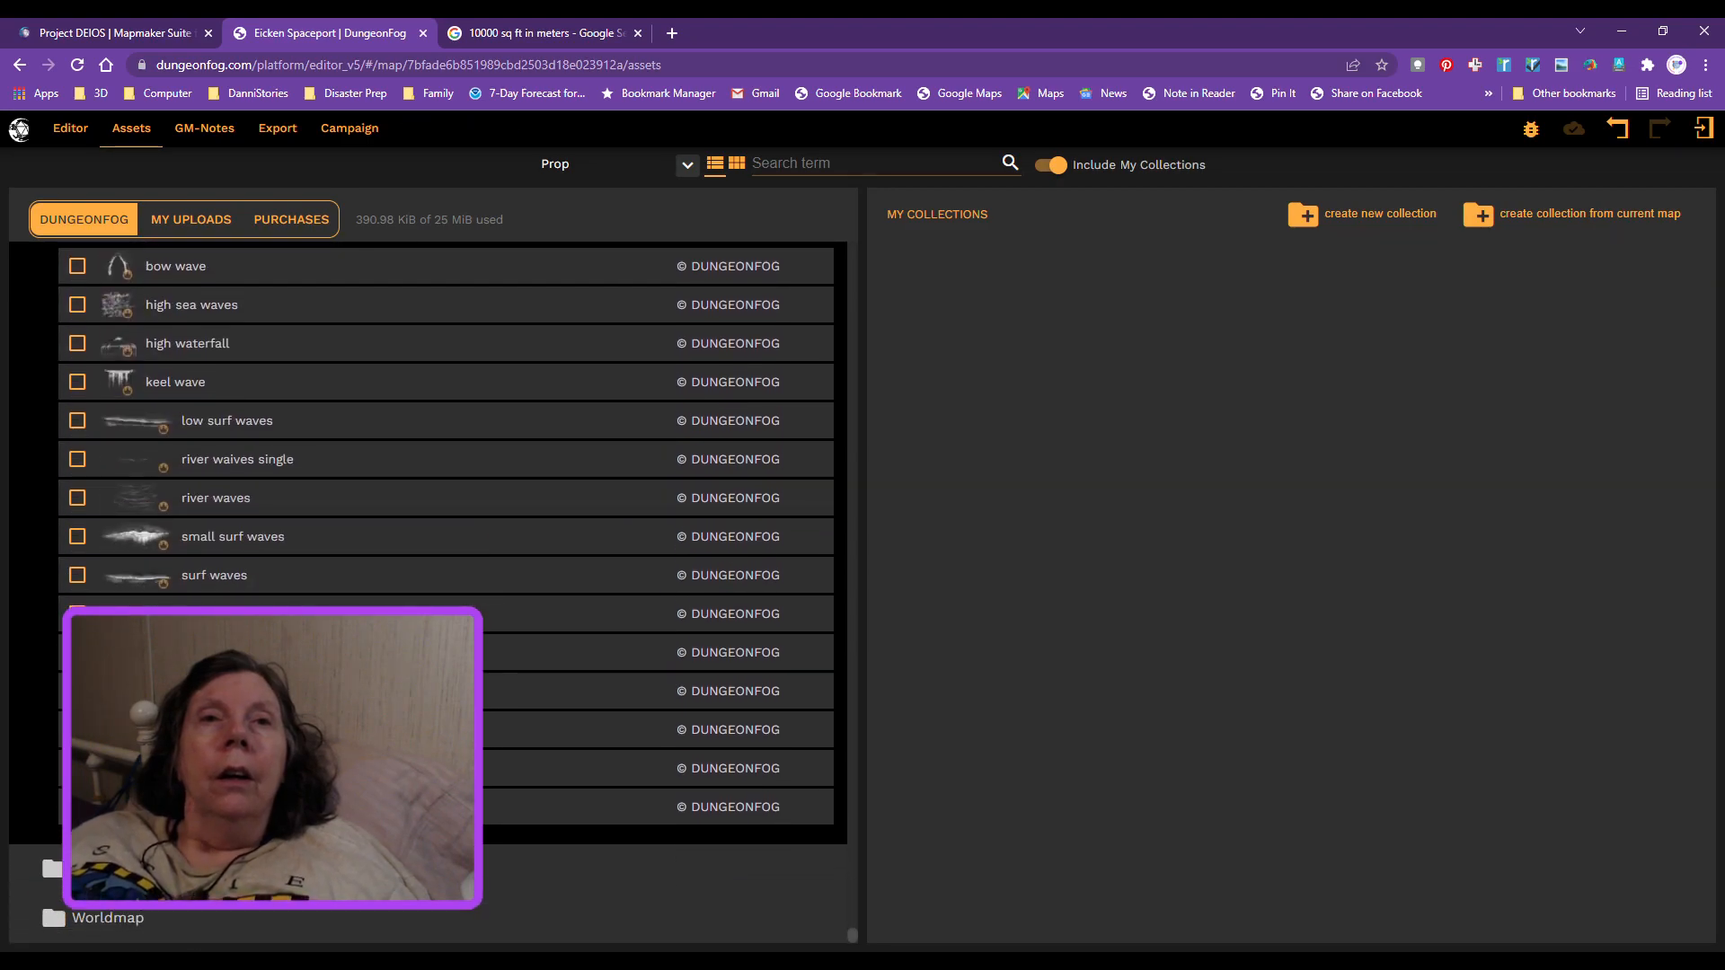
# Step: Open the Worldmap folder, expand its Worldmap group, and examine the props from trees and houses to mountains and castles
pyautogui.click(52, 921)
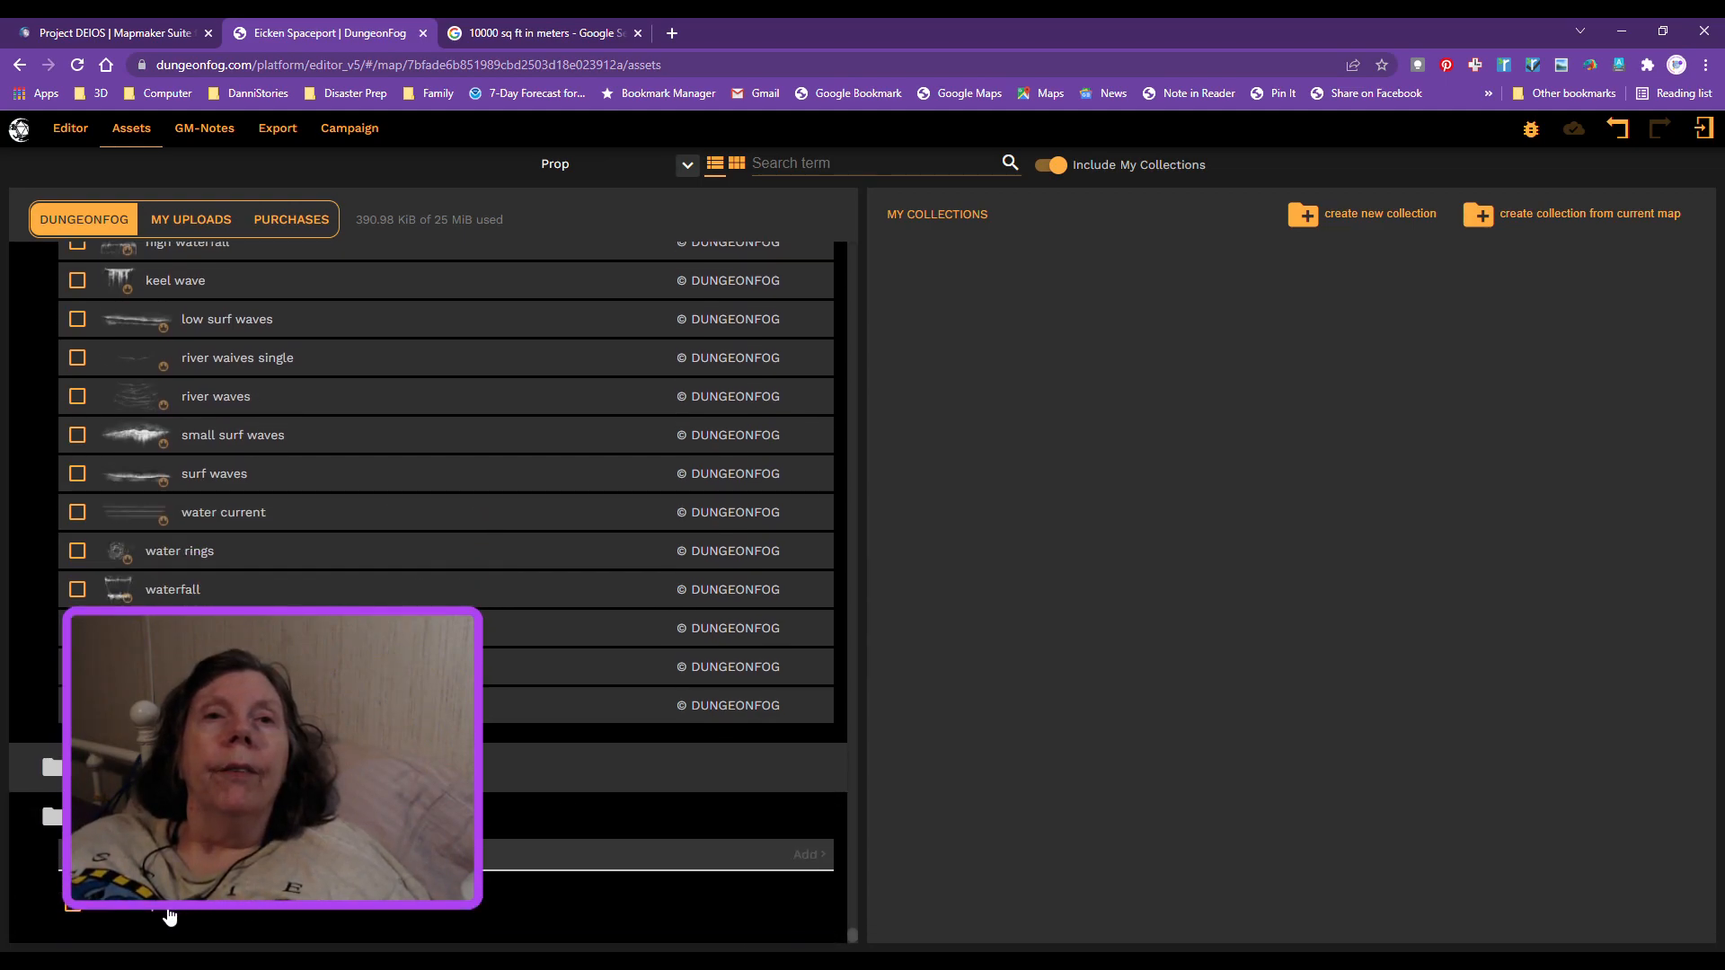
pyautogui.click(168, 917)
pyautogui.scroll(-6, 169, 917)
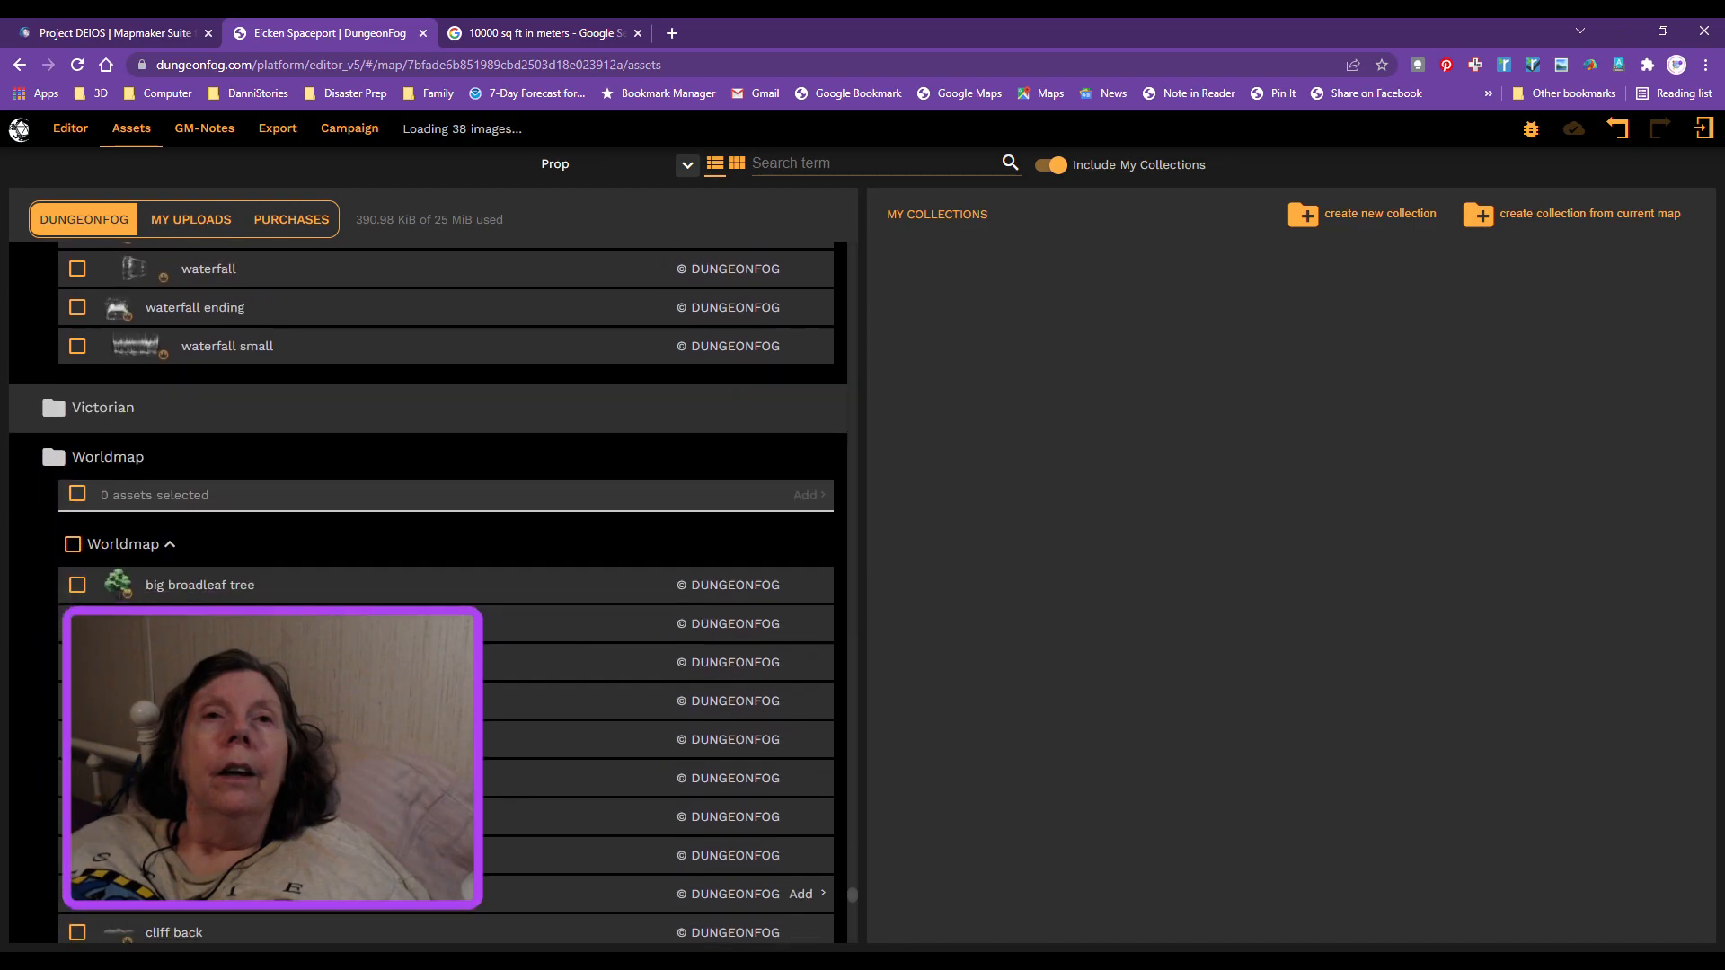
pyautogui.scroll(-5, 431, 613)
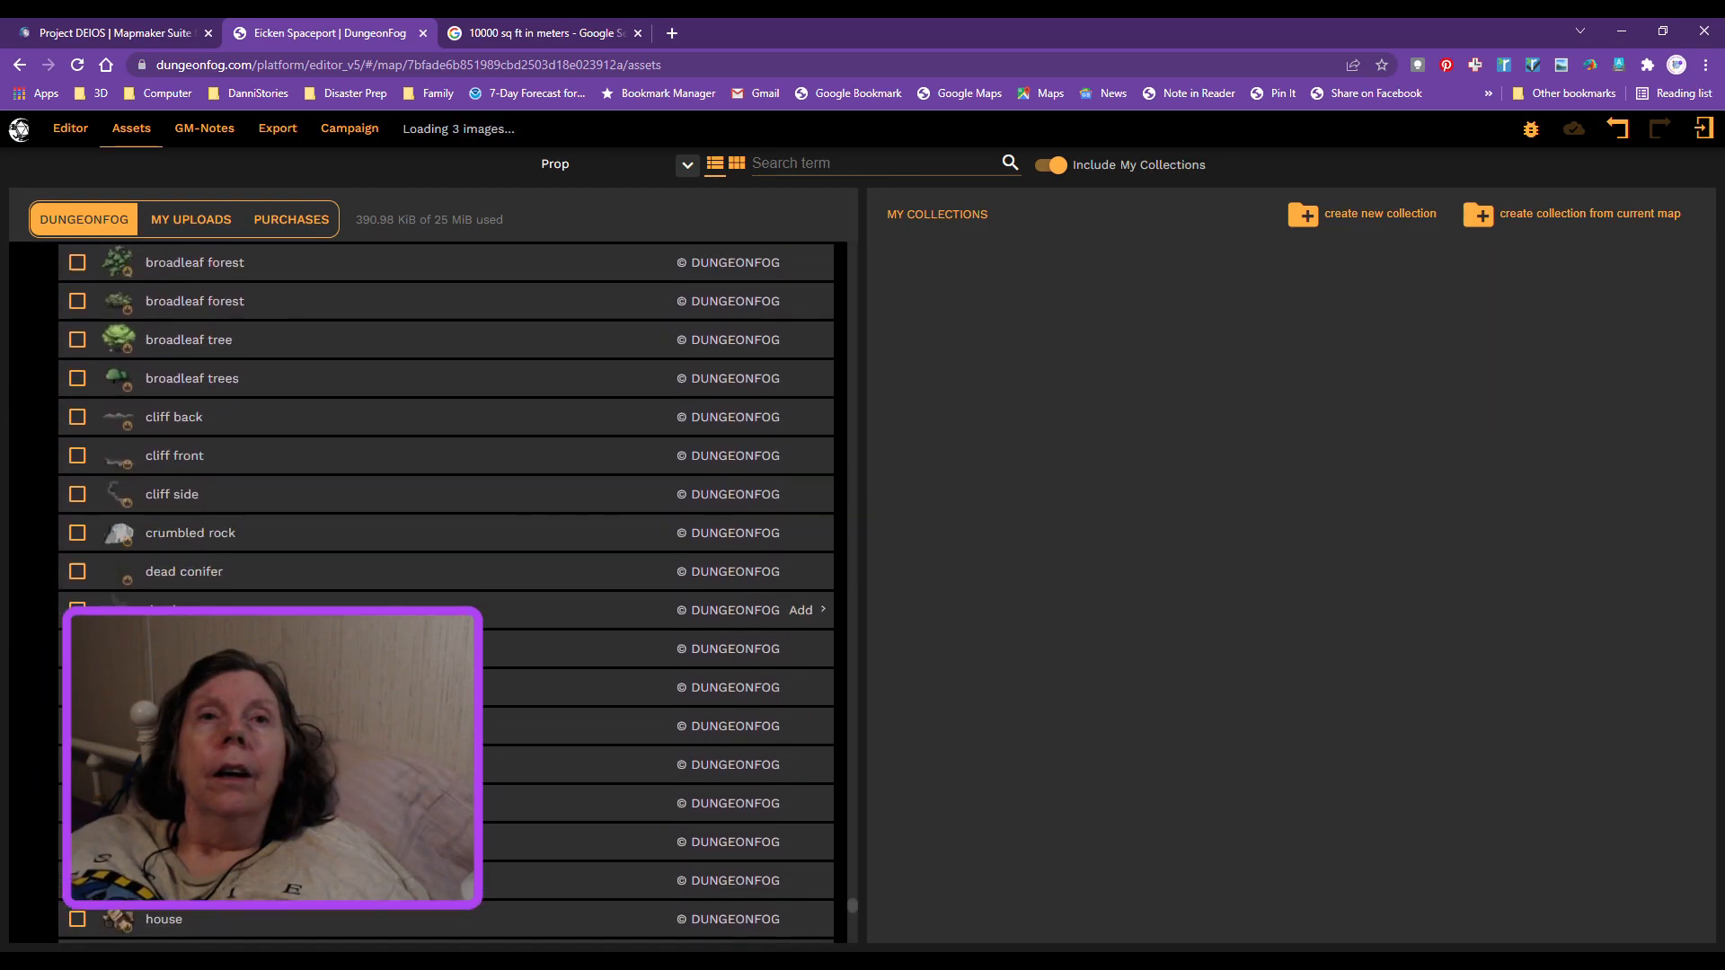
pyautogui.scroll(-10, 431, 613)
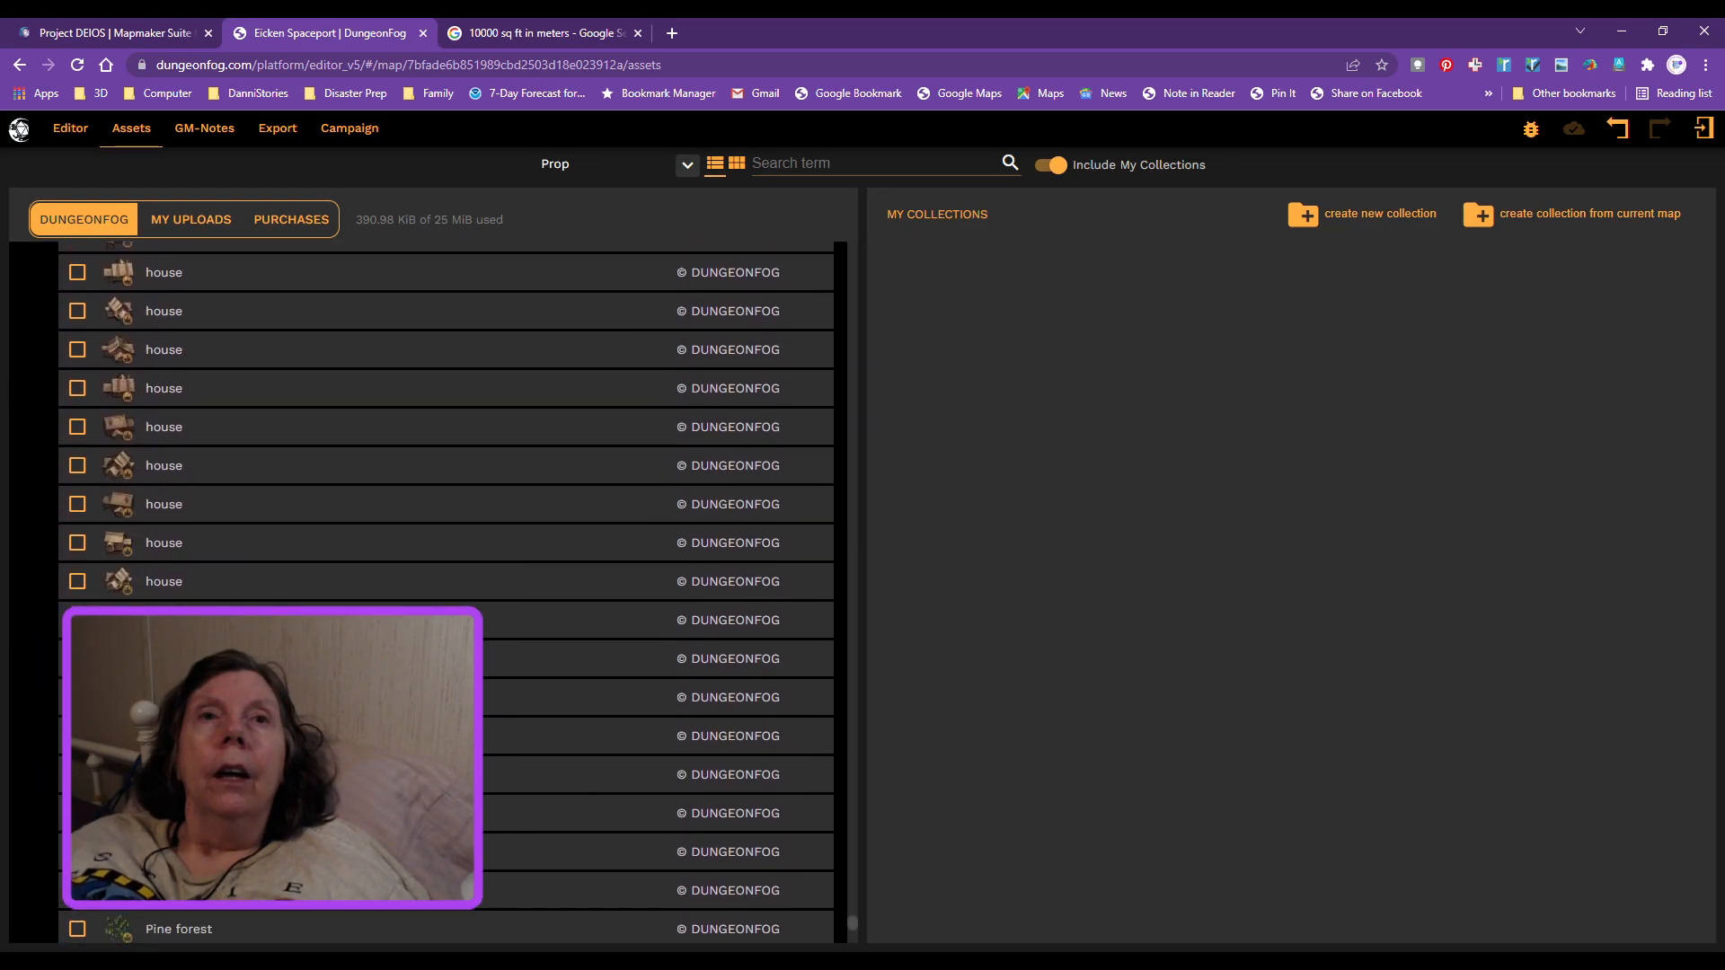
pyautogui.scroll(-4, 446, 593)
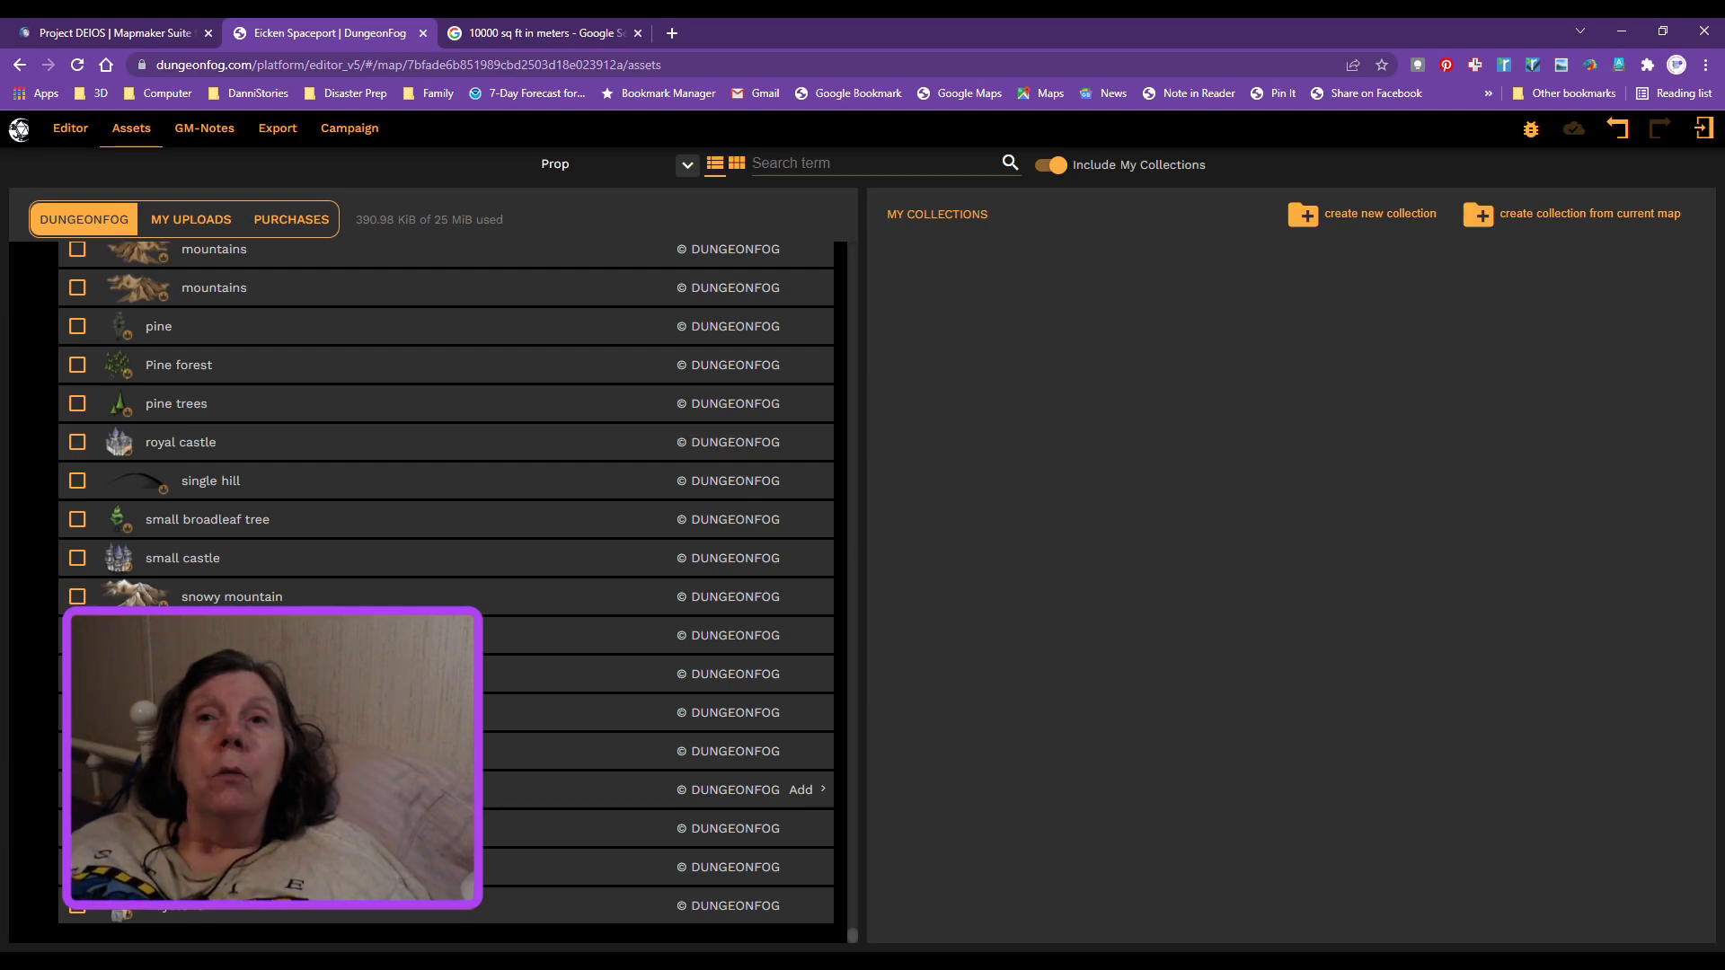
# Step: Create a new asset collection named Areon Features
pyautogui.click(815, 794)
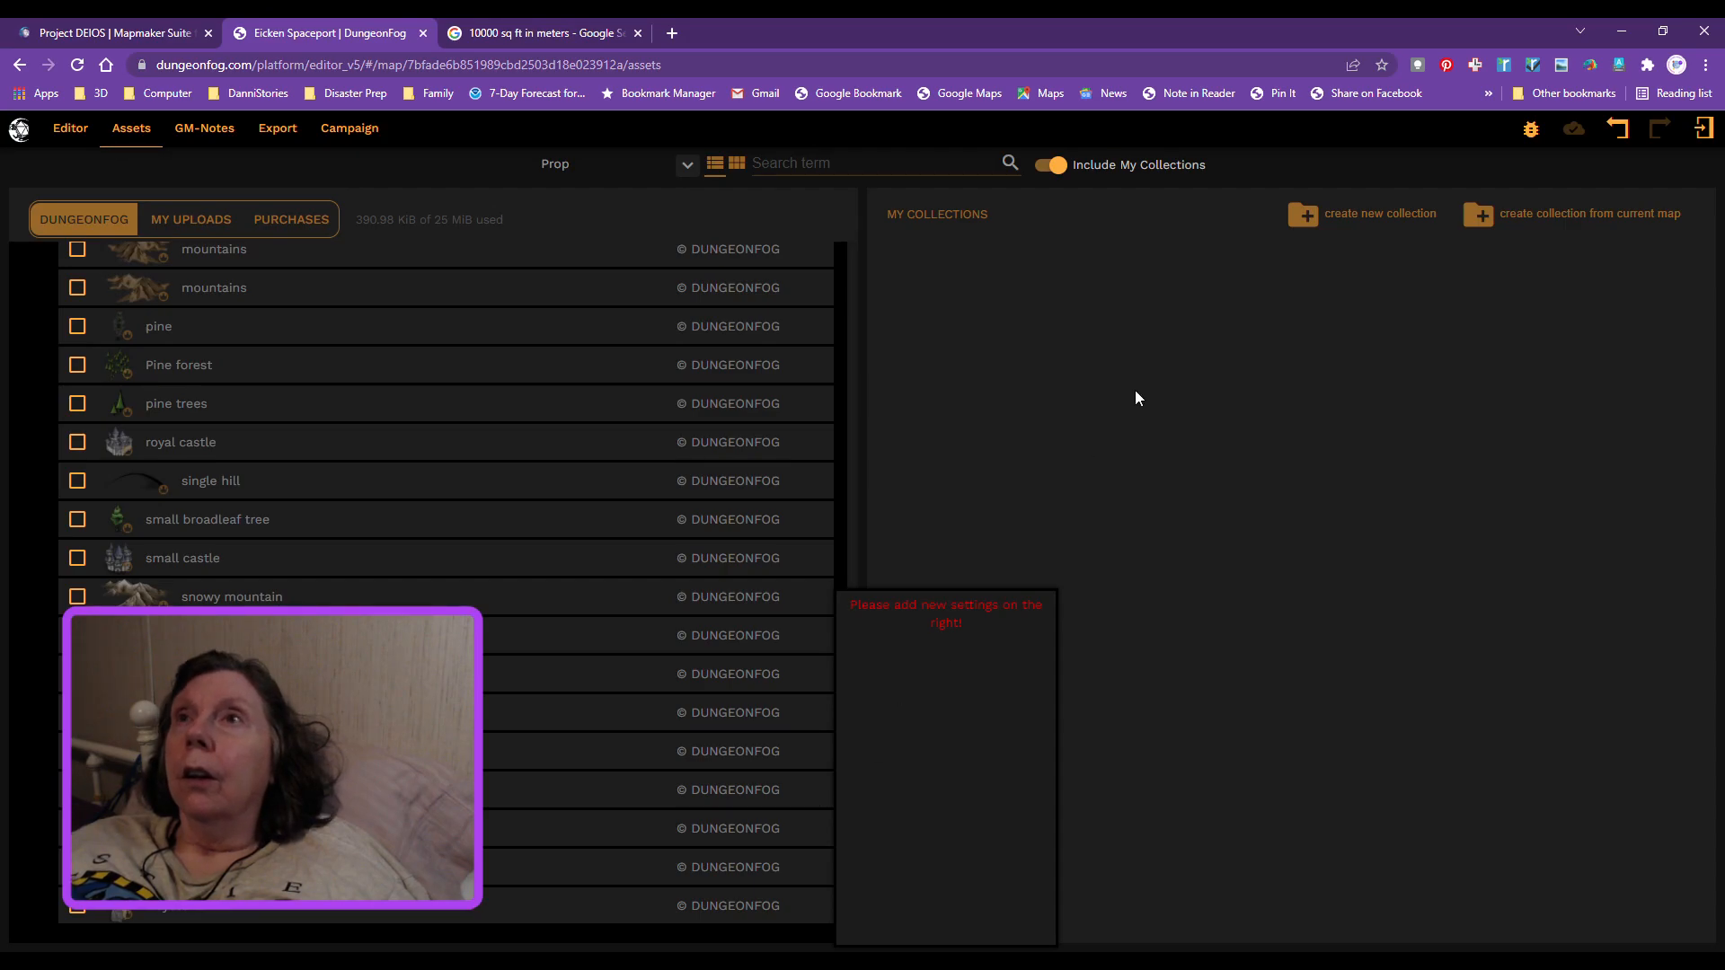
pyautogui.click(1167, 368)
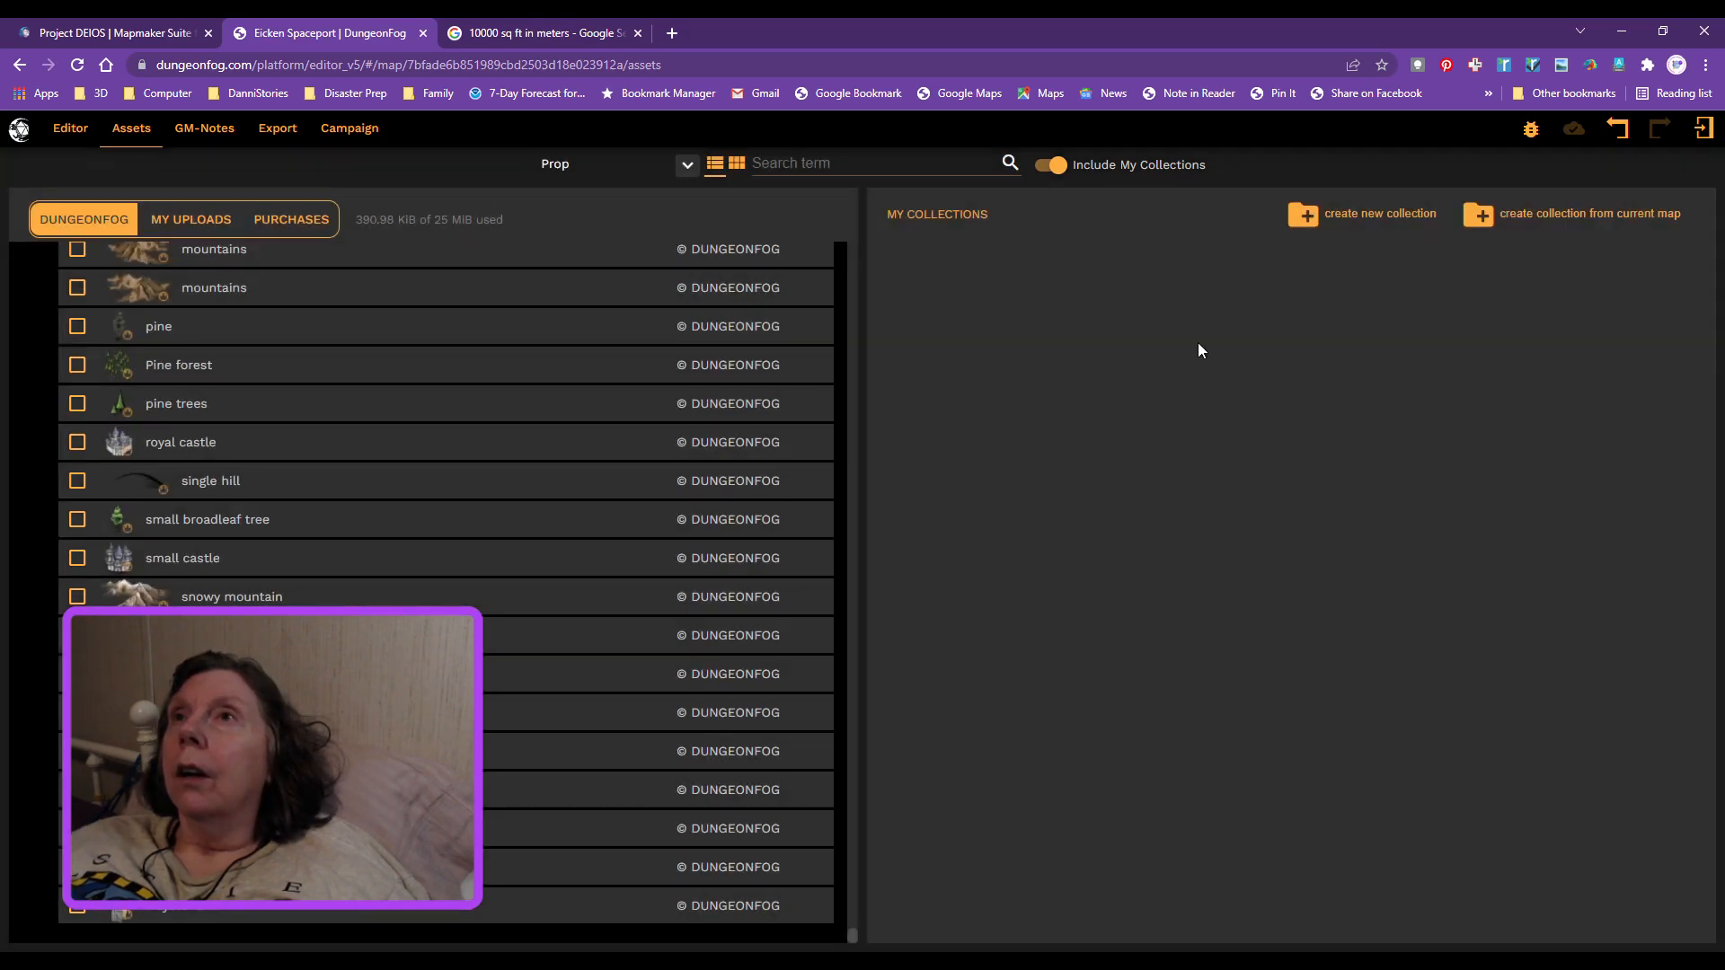
pyautogui.click(1301, 225)
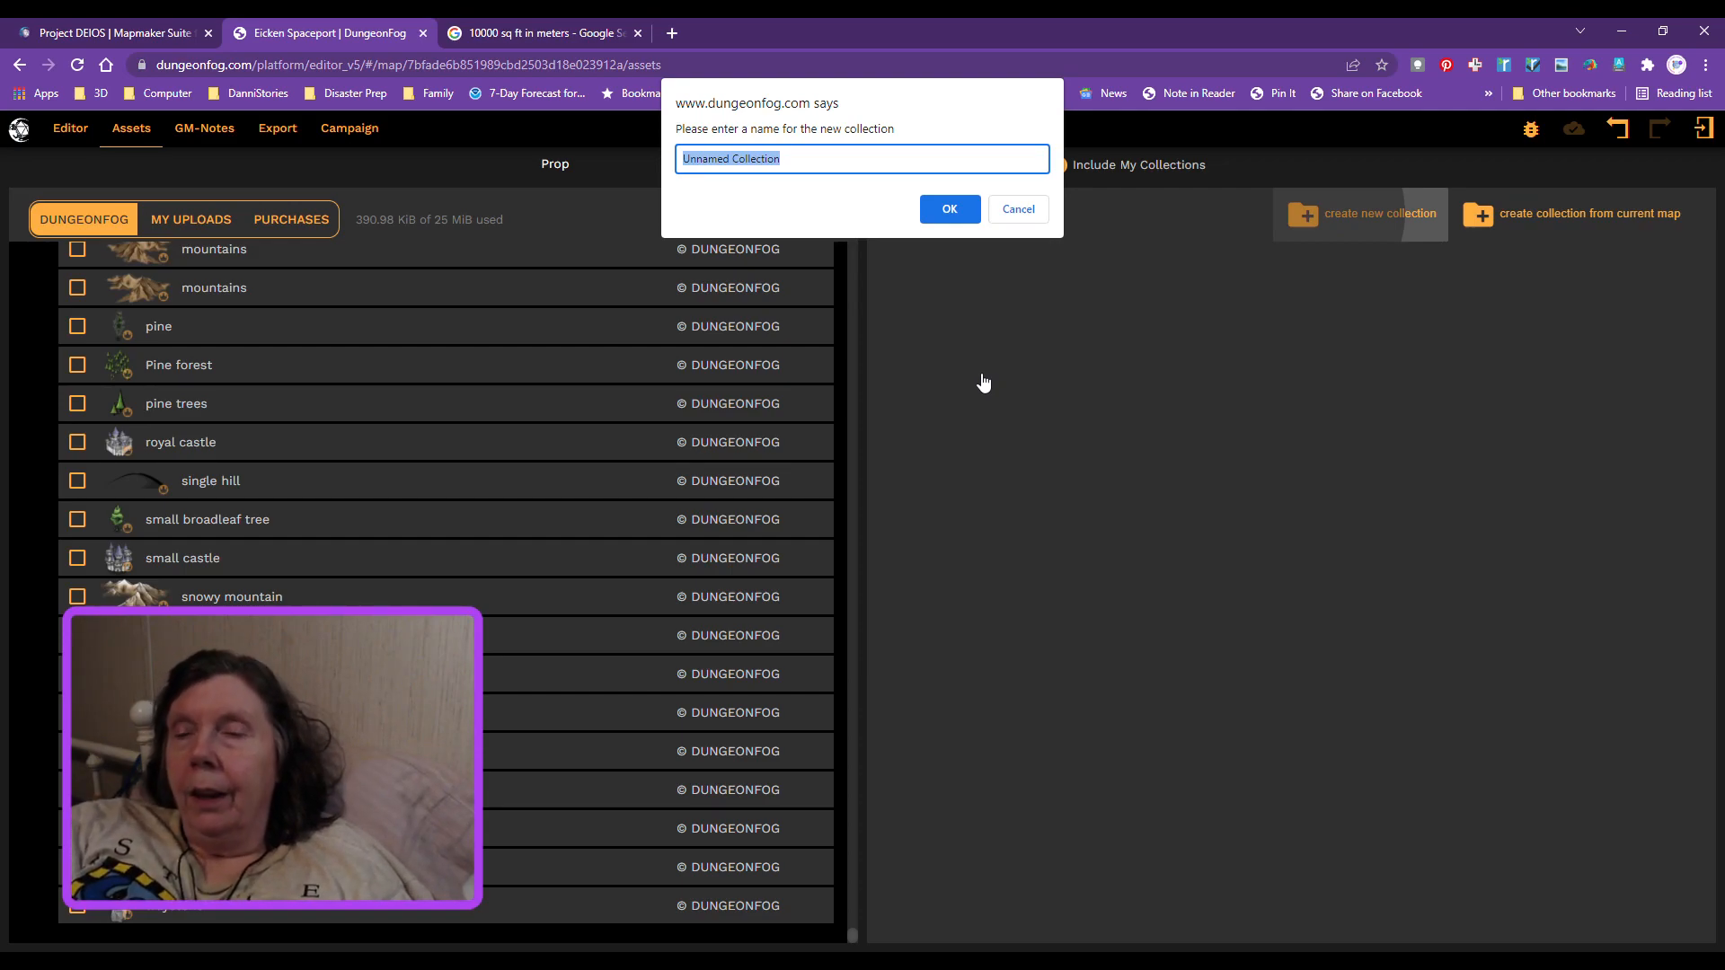
pyautogui.write('Areon Featu')
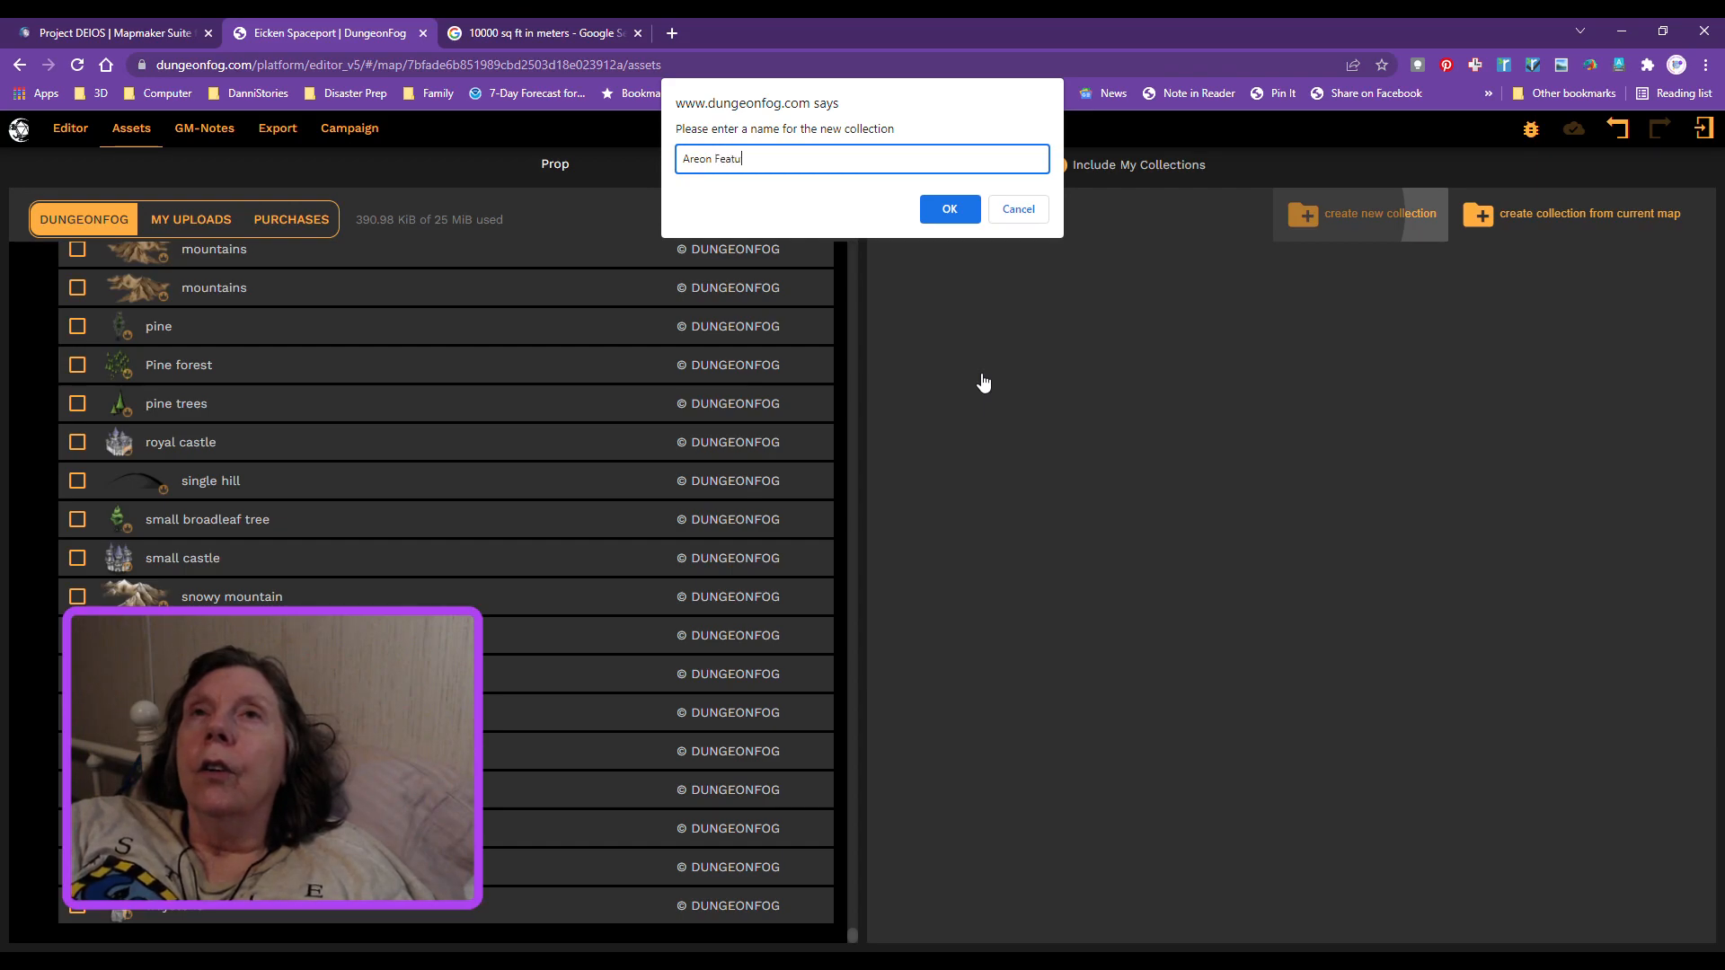
pyautogui.write('res')
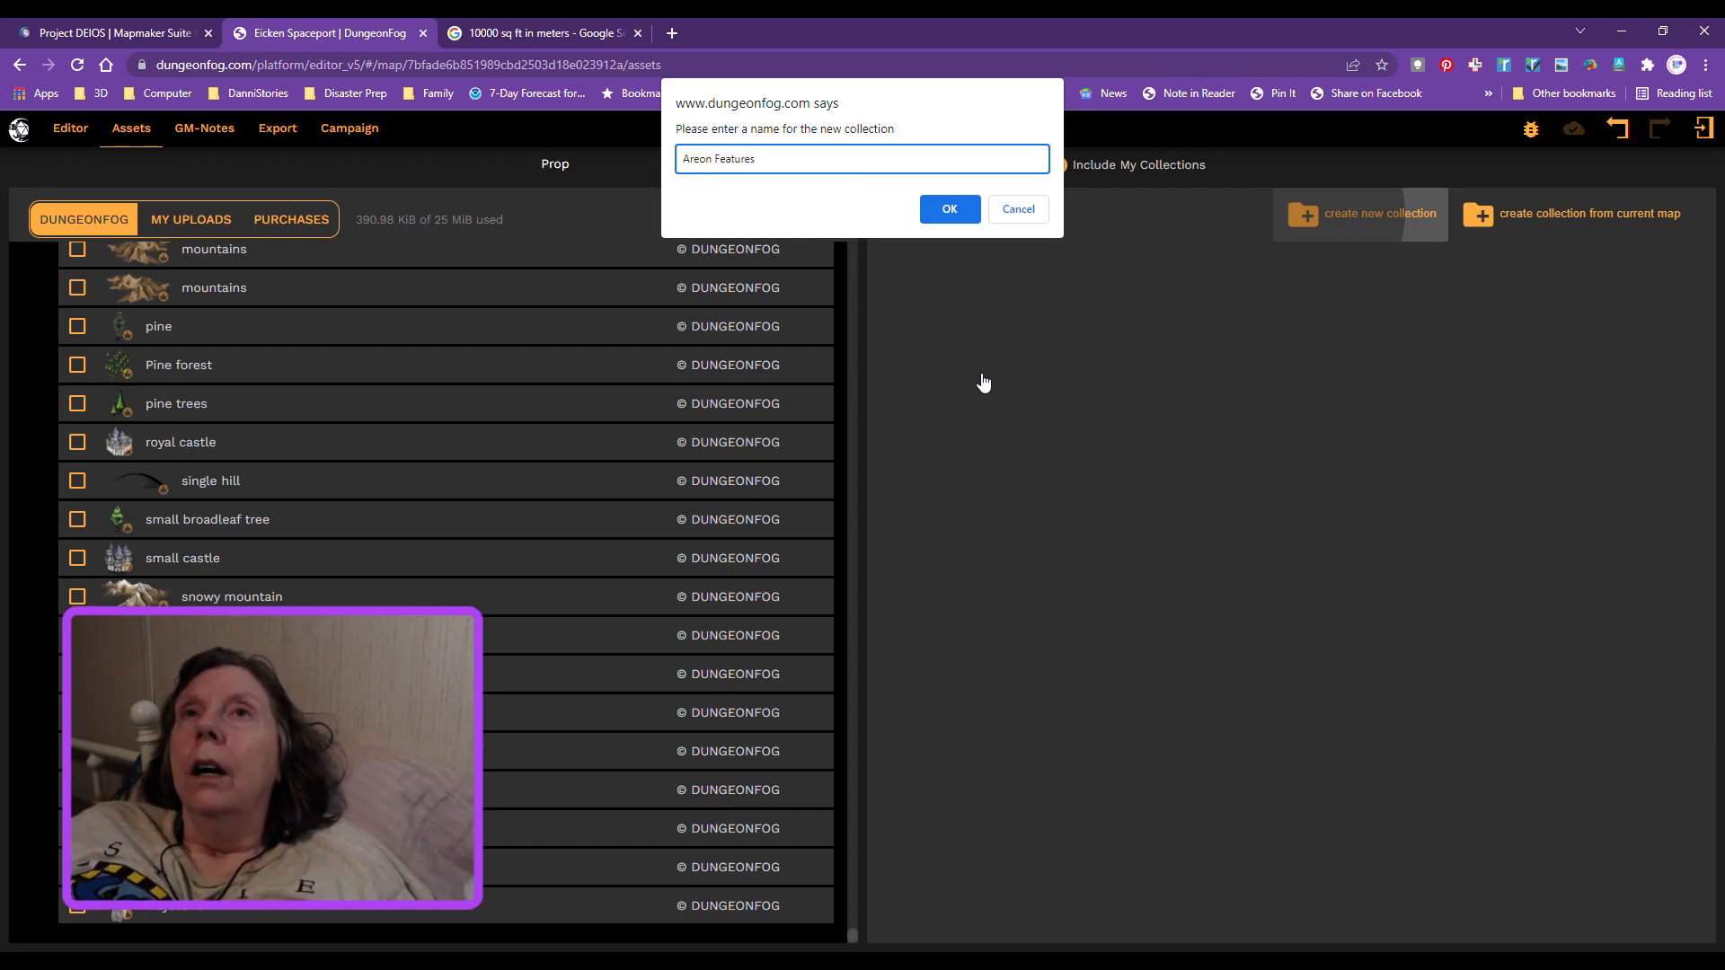
pyautogui.click(948, 211)
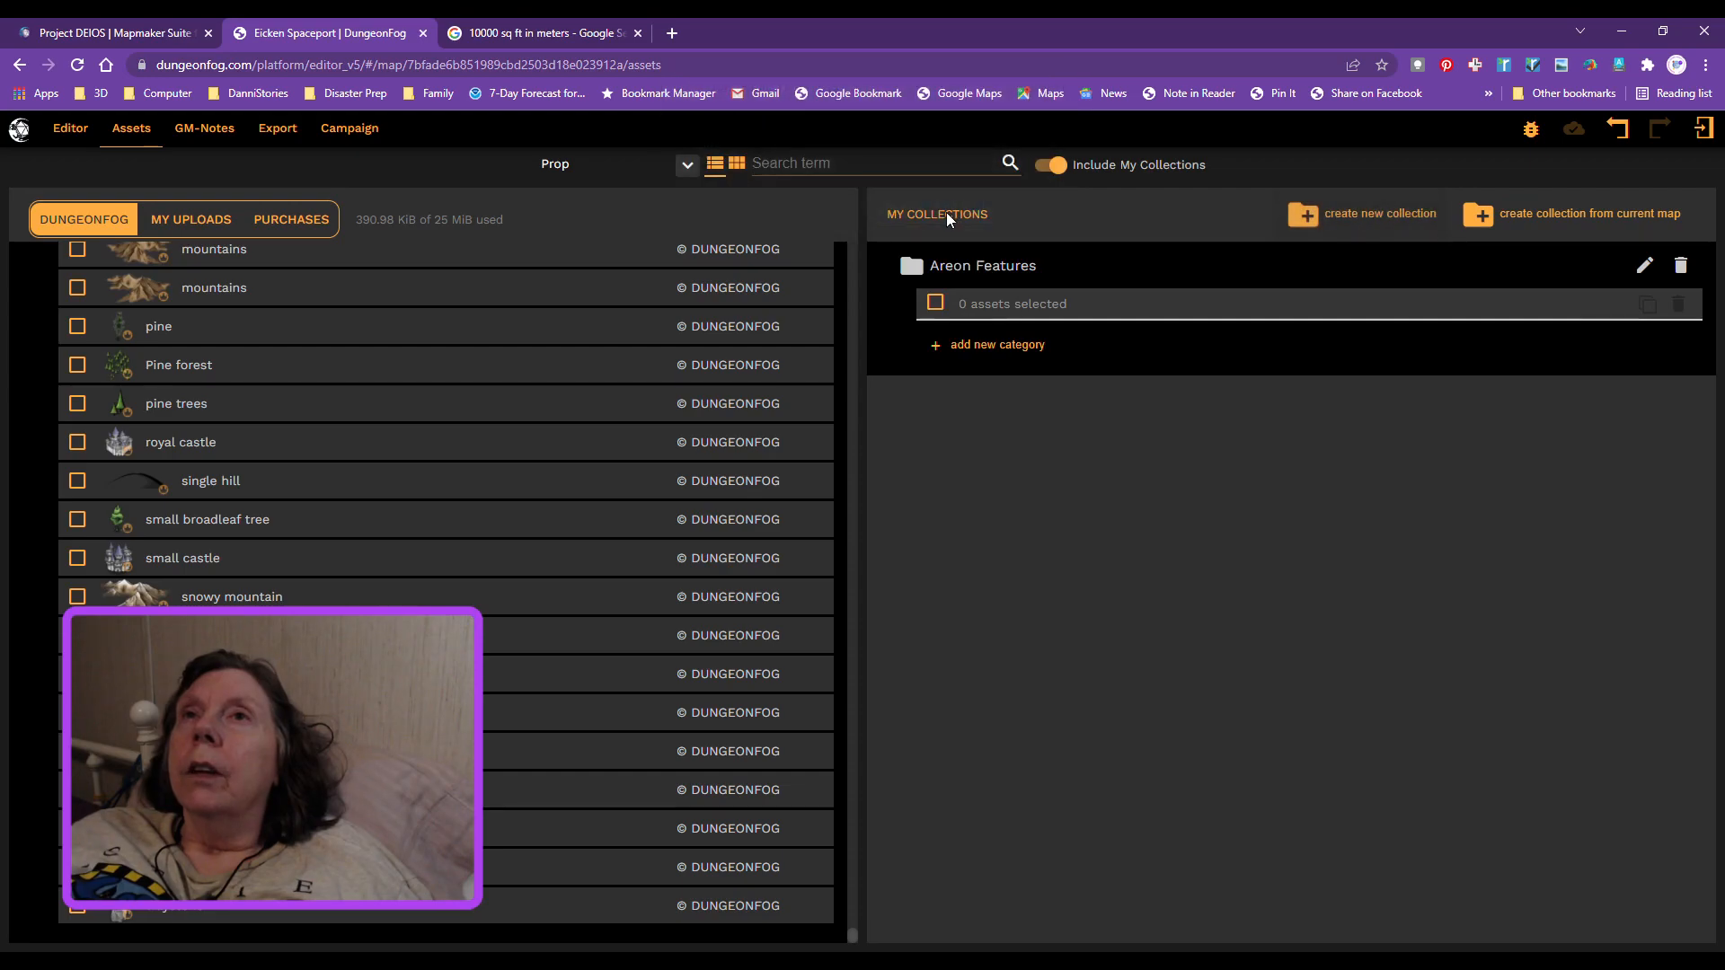
# Step: Add the categories New Category and Square Parks to the Areon Features collection, and place the swamp prop in Square Parks
pyautogui.click(937, 348)
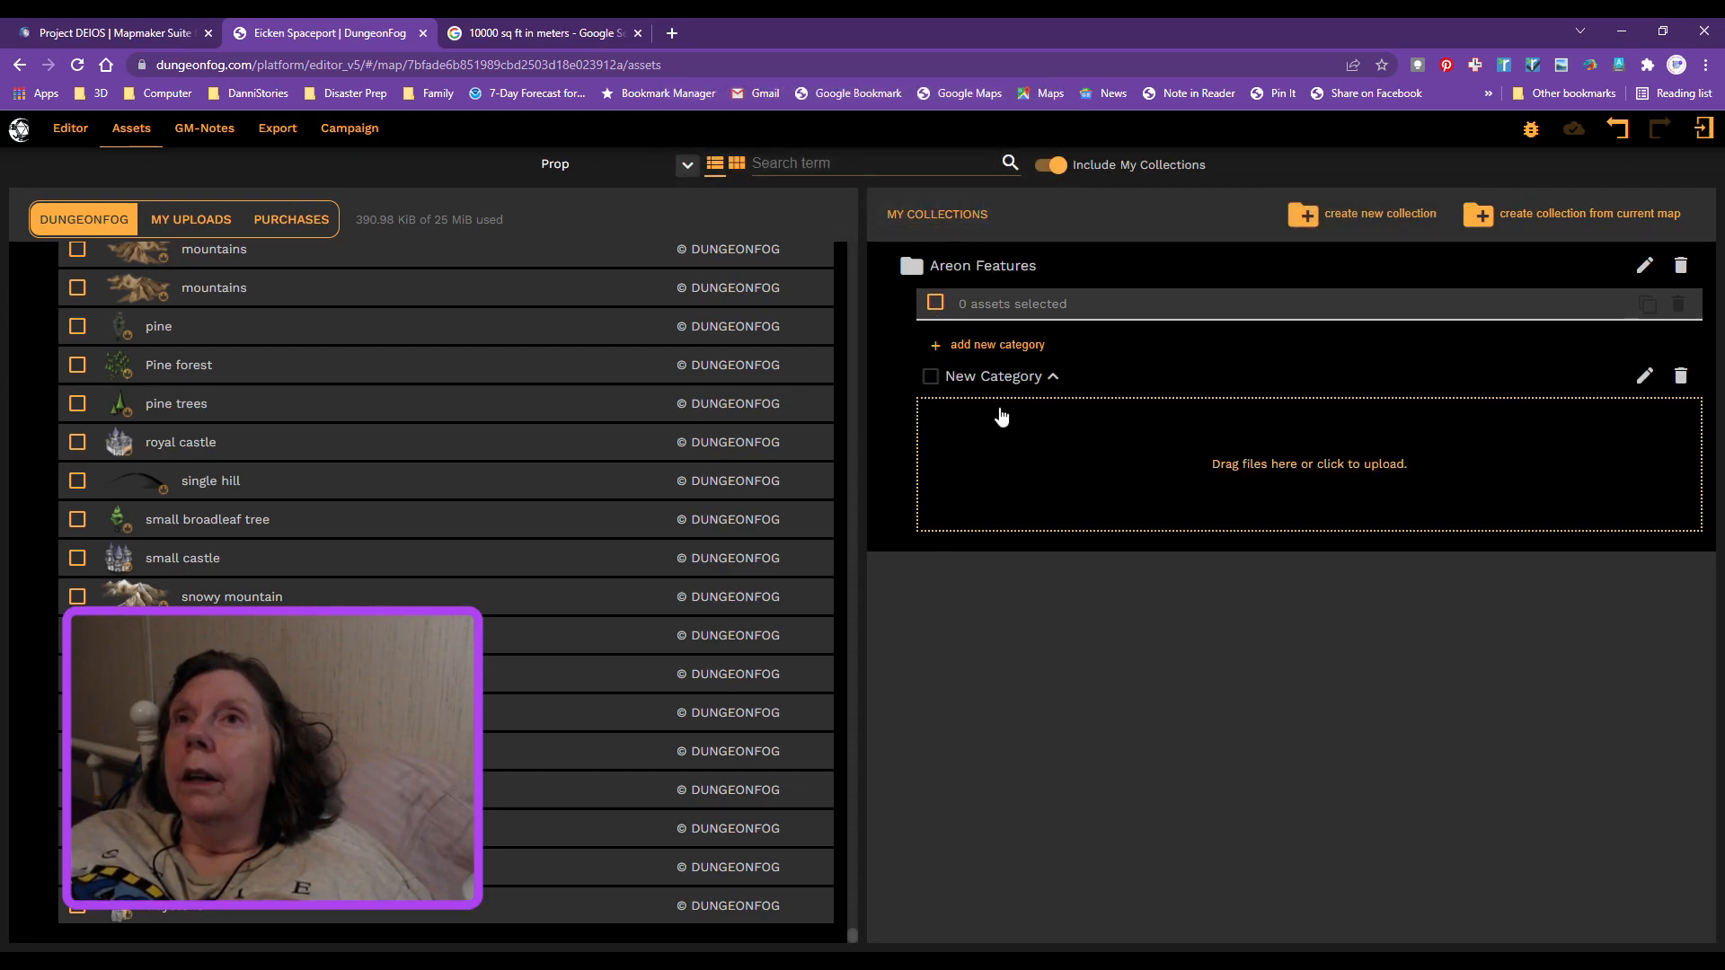
pyautogui.click(991, 348)
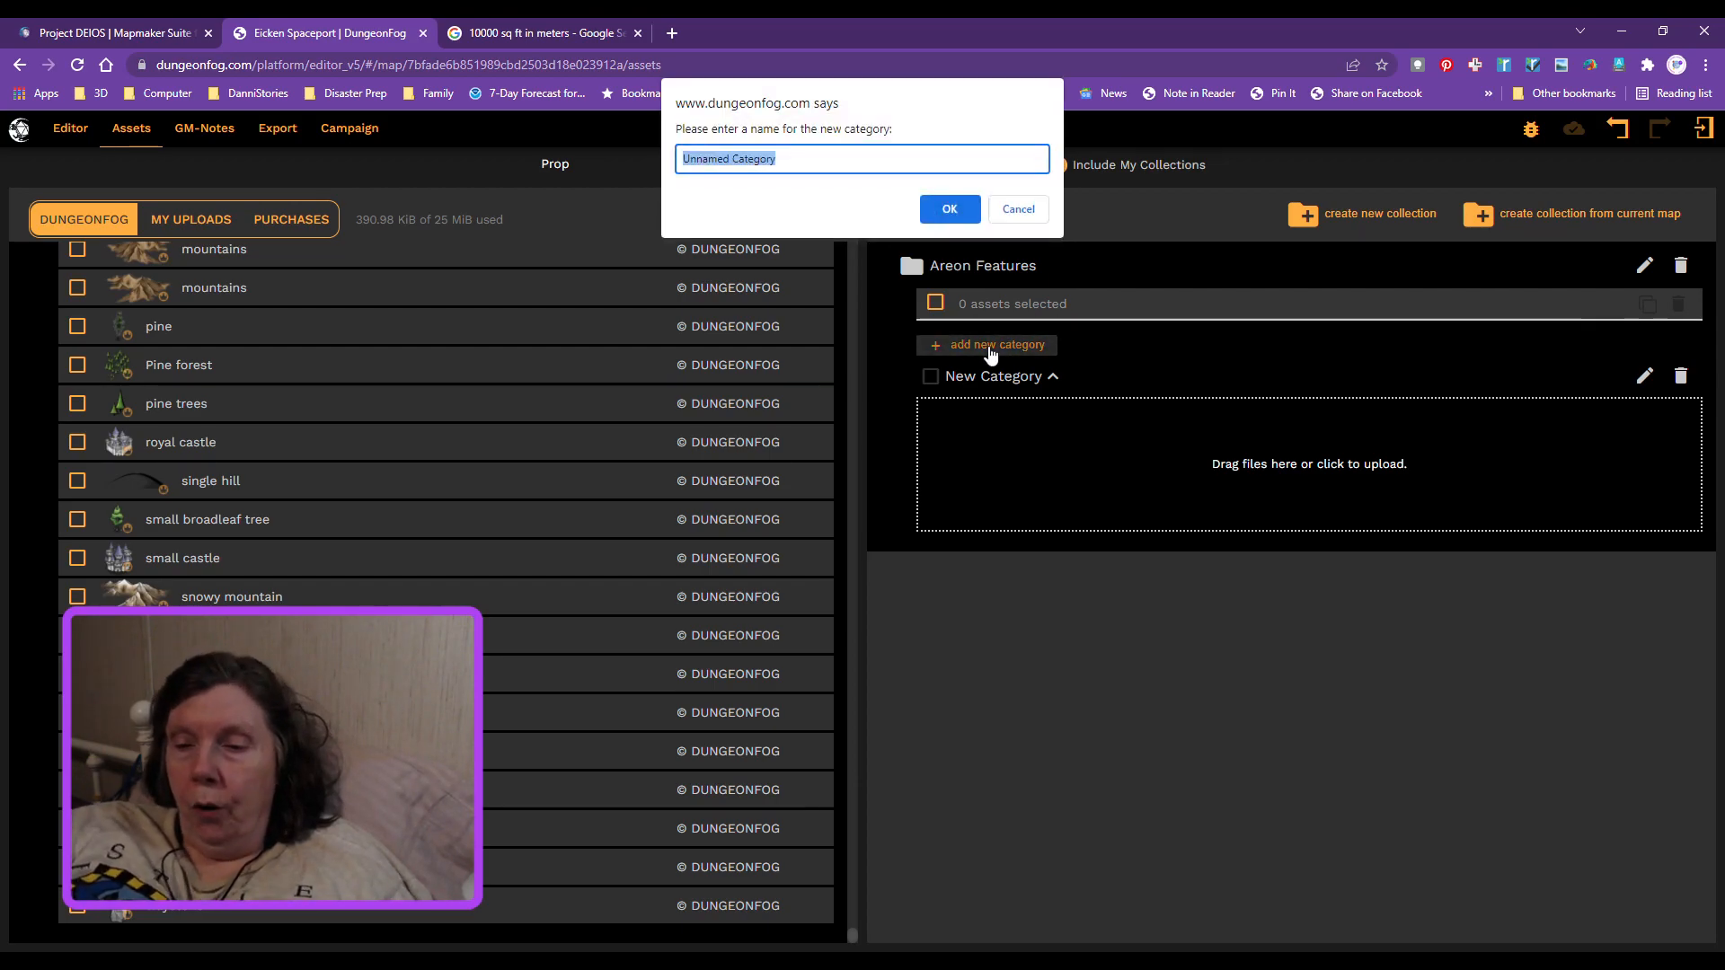
pyautogui.write('Sq')
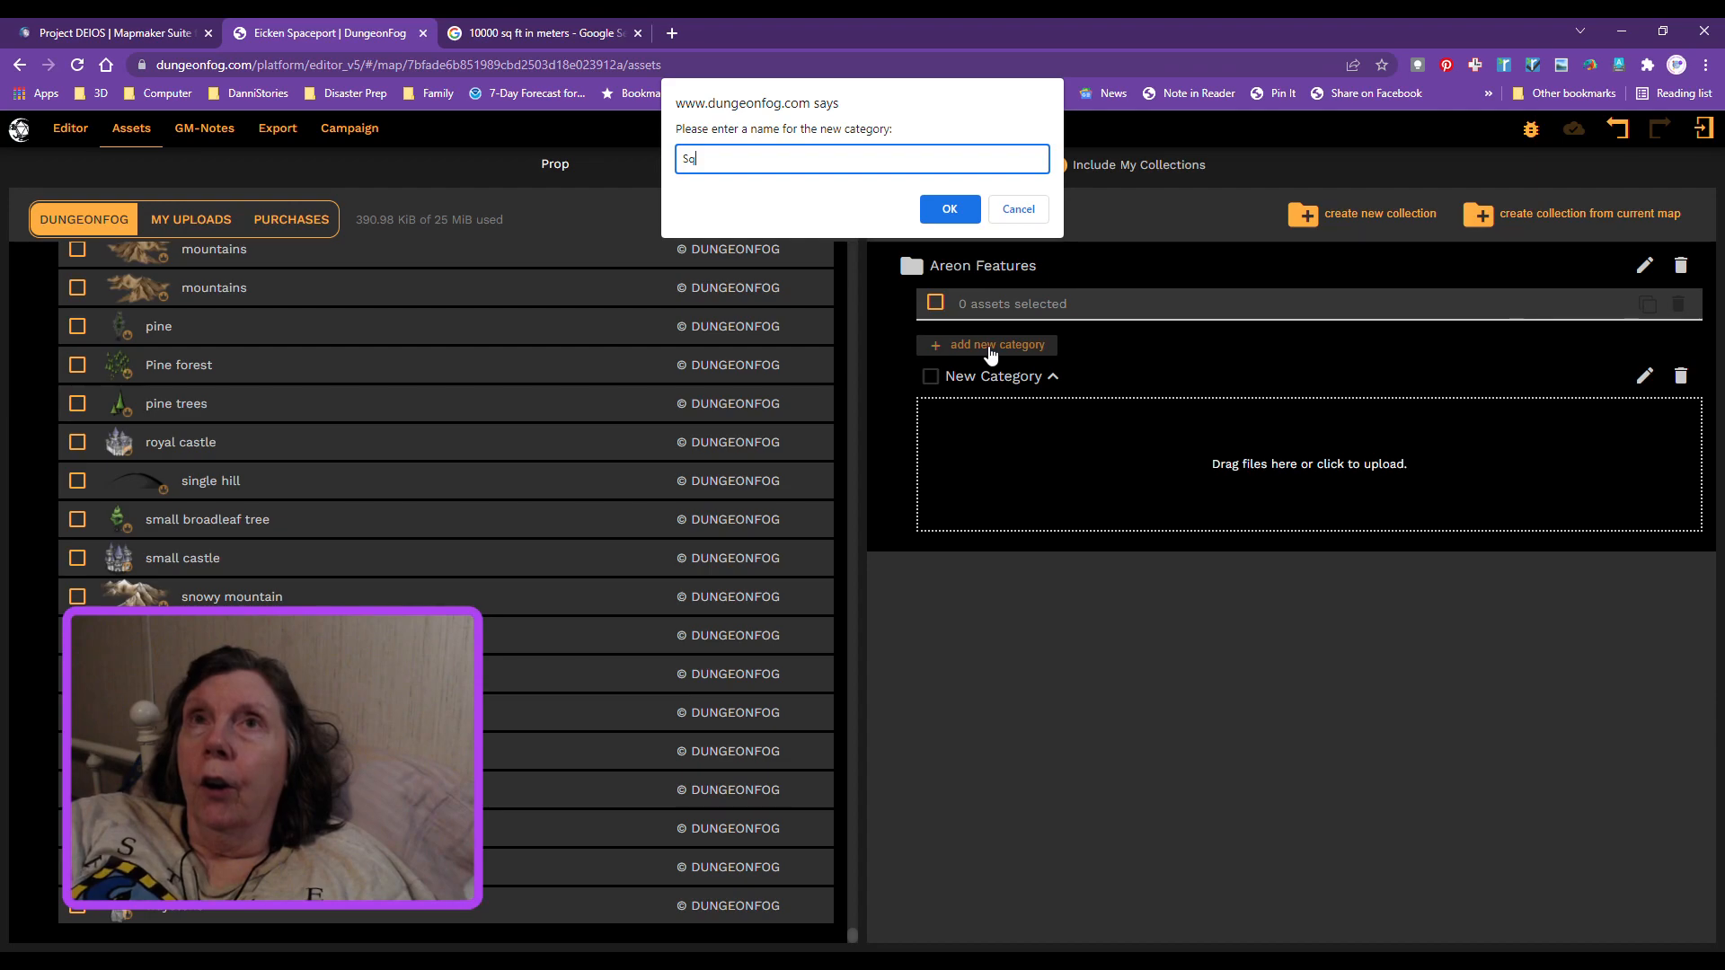
pyautogui.write('uare Parks')
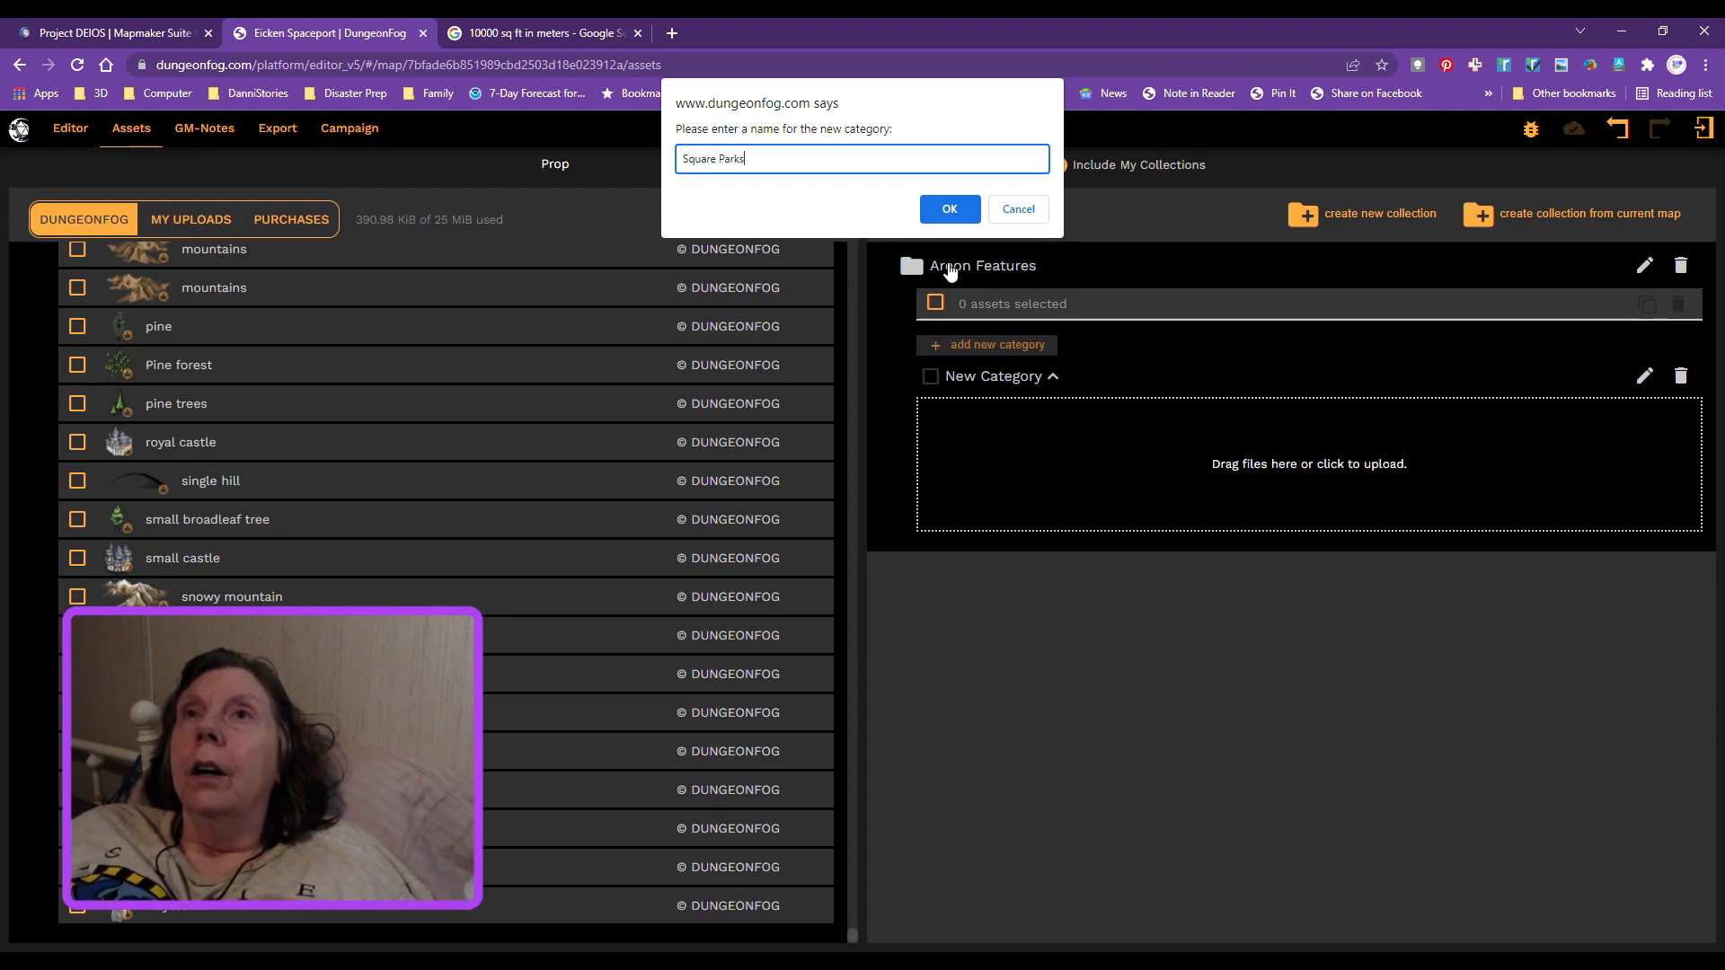
pyautogui.click(946, 218)
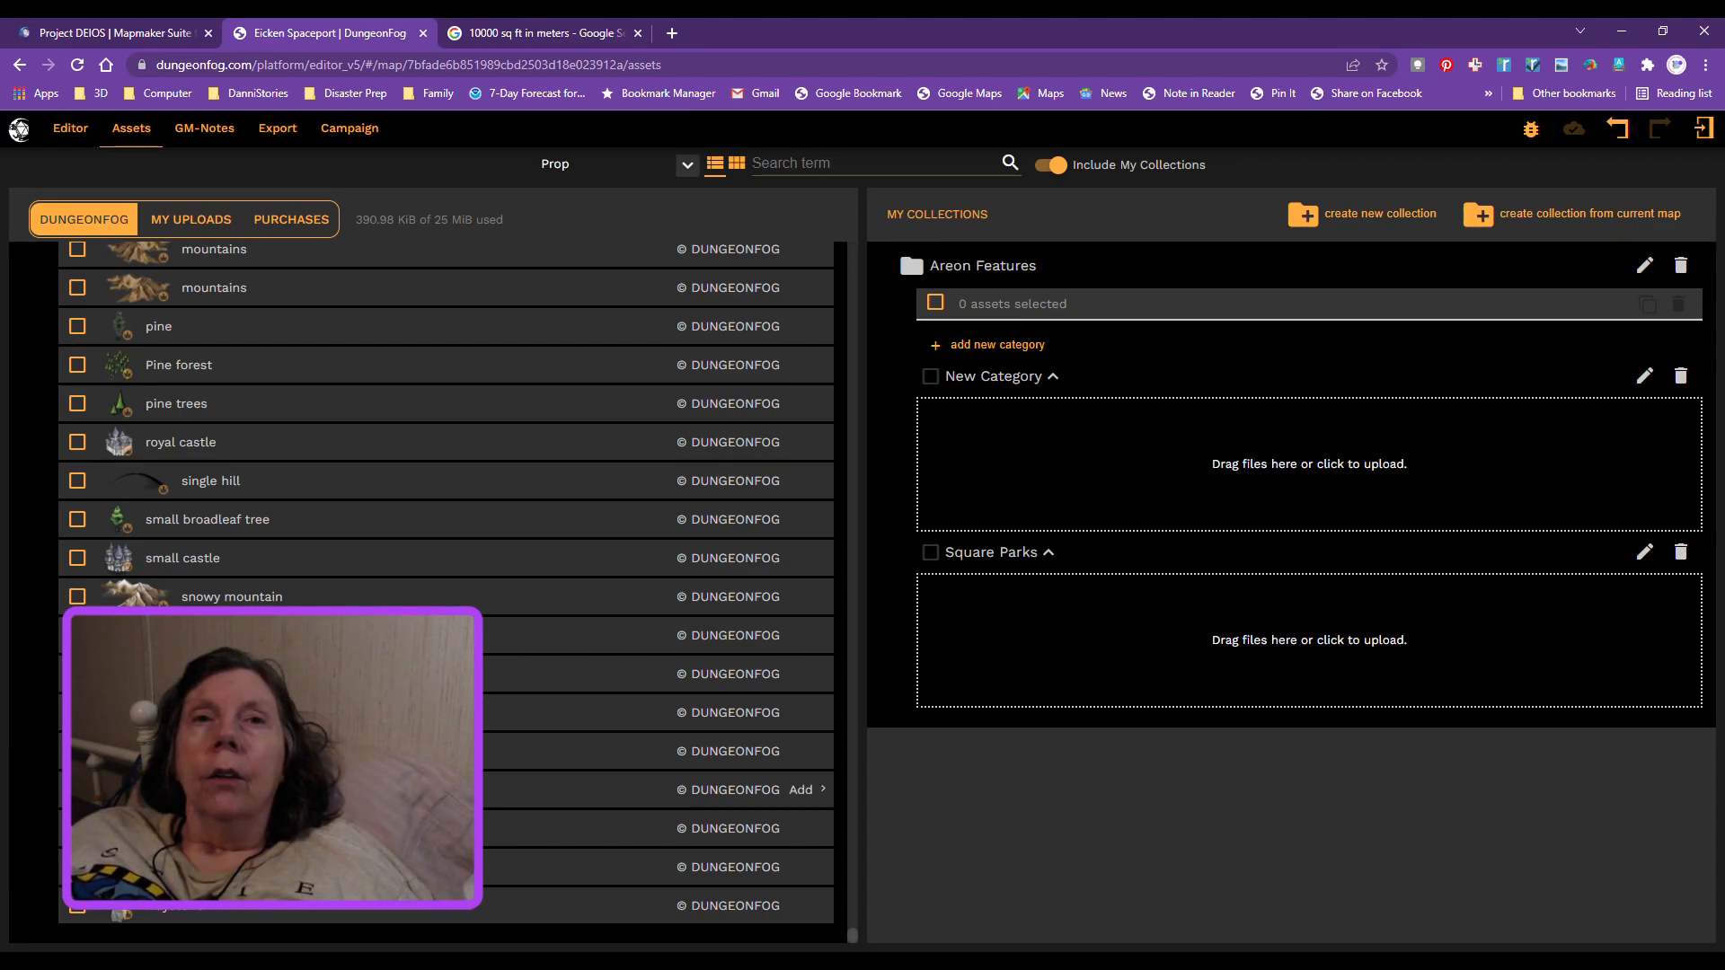
pyautogui.moveTo(869, 663); pyautogui.dragTo(969, 639)
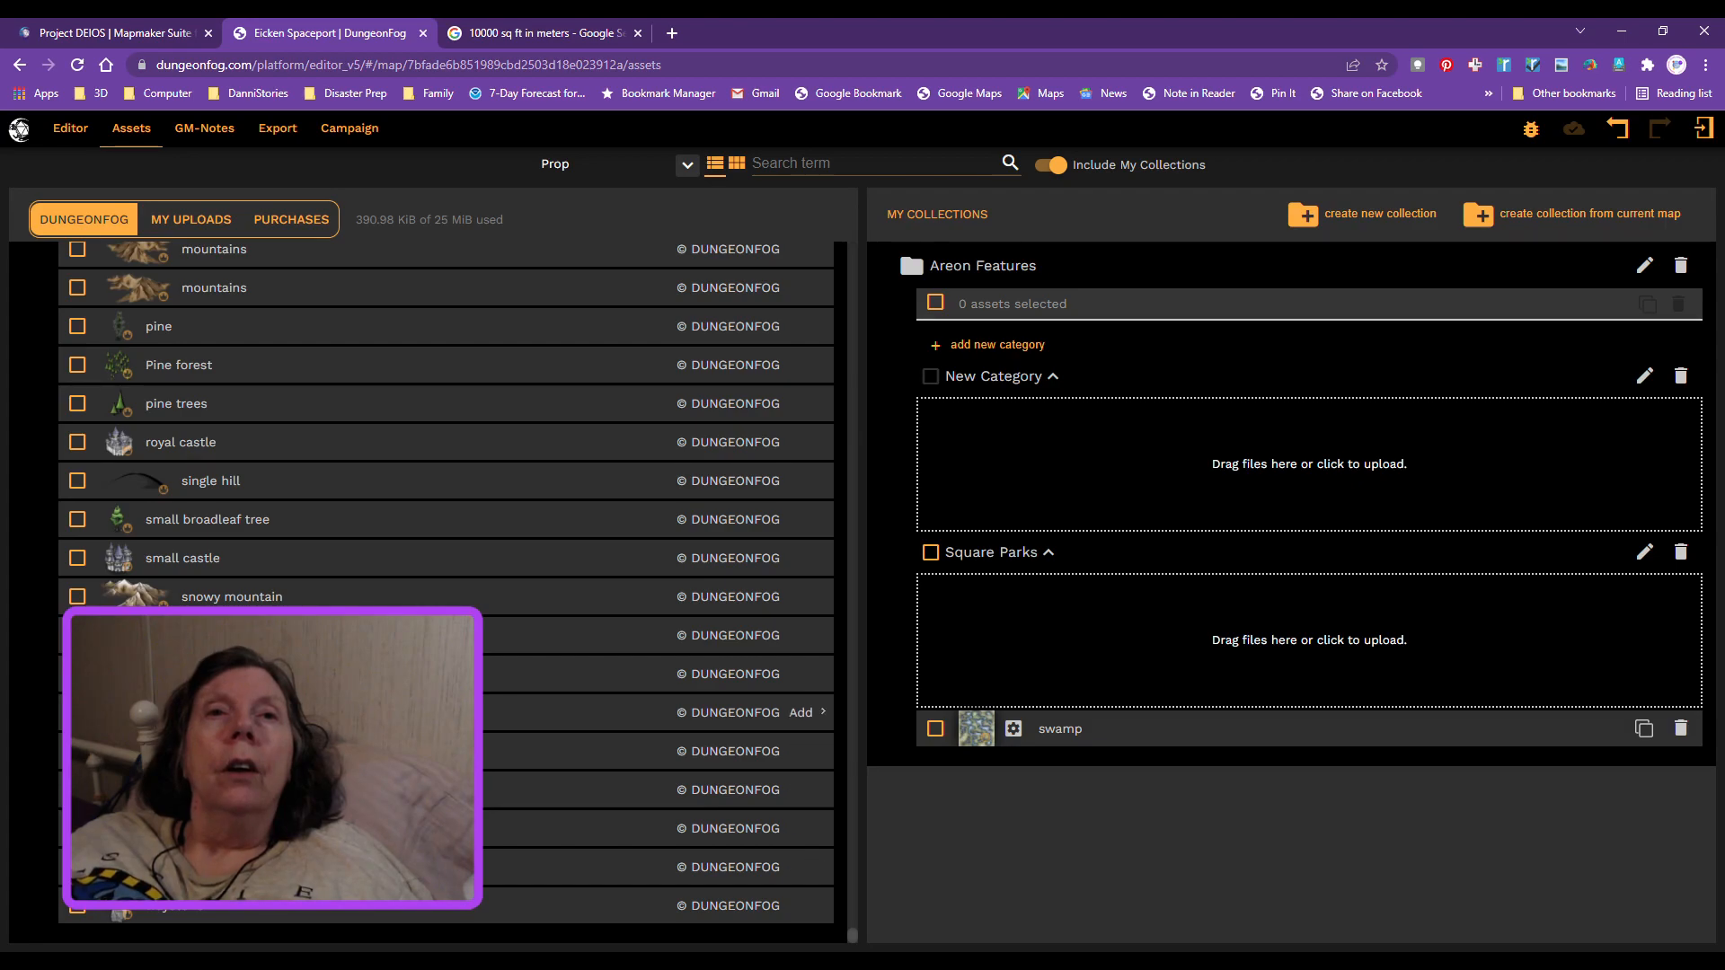
# Step: Look through the Worldmap props once more, from the cliffs and houses down to the end of the list
pyautogui.scroll(4, 297, 432)
pyautogui.scroll(6, 297, 440)
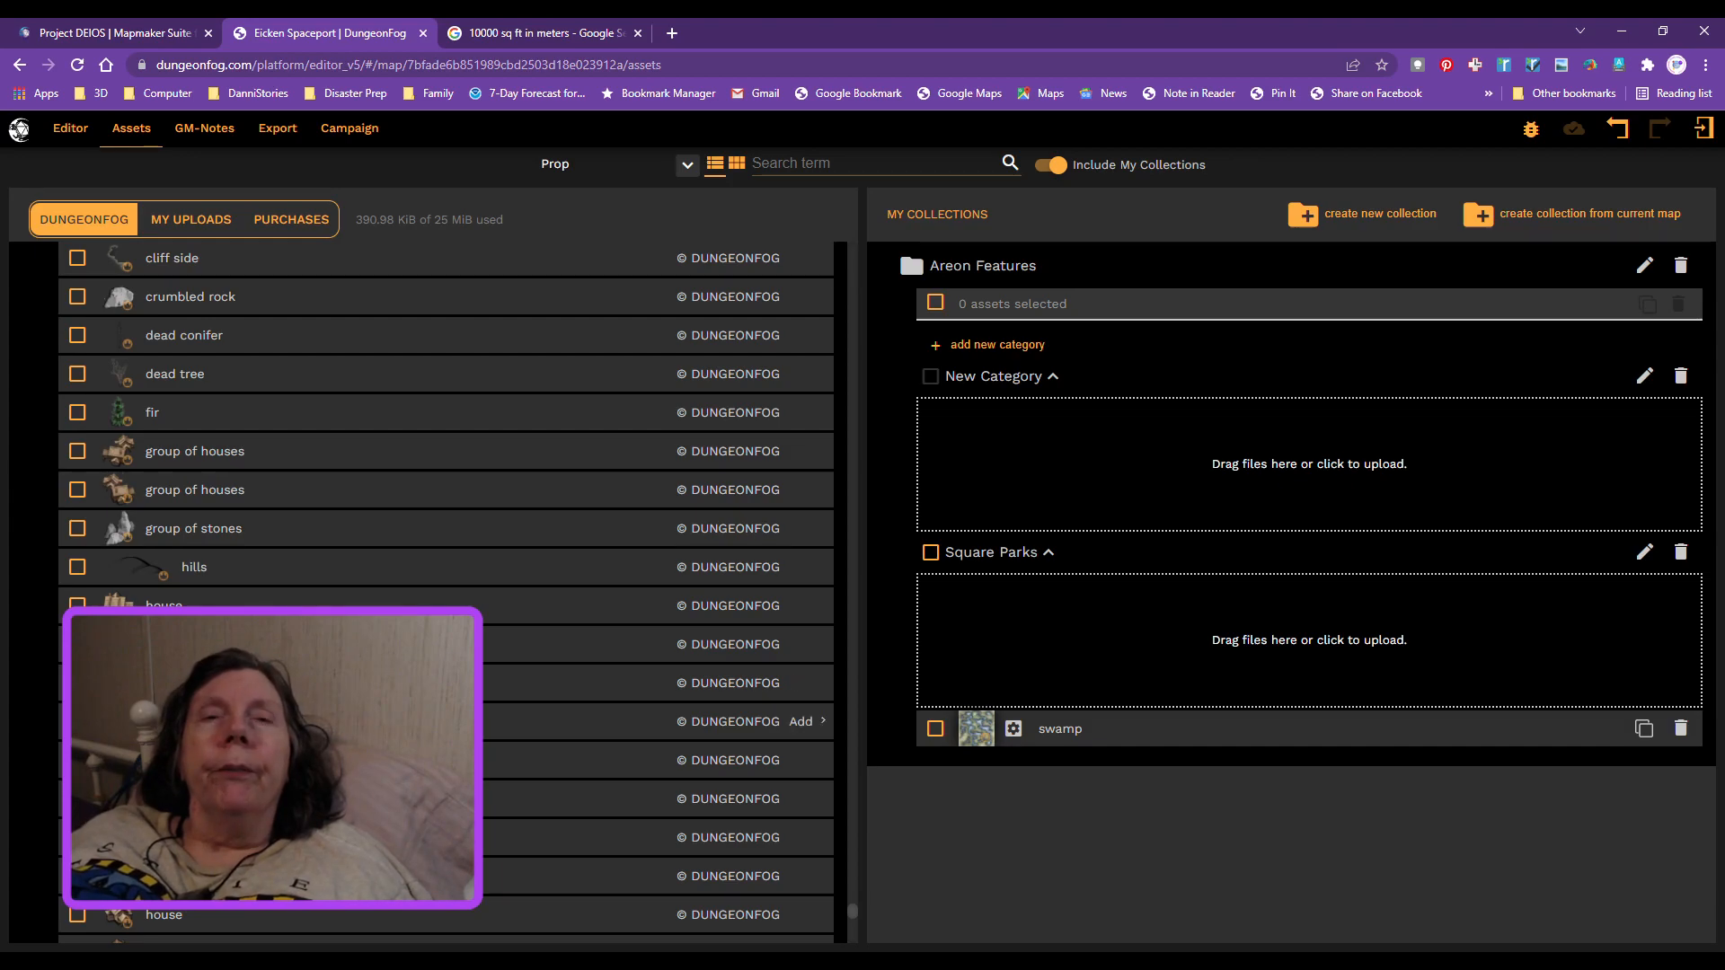
pyautogui.scroll(-6, 445, 591)
pyautogui.scroll(-1, 270, 710)
pyautogui.scroll(-1, 269, 763)
pyautogui.scroll(-6, 269, 763)
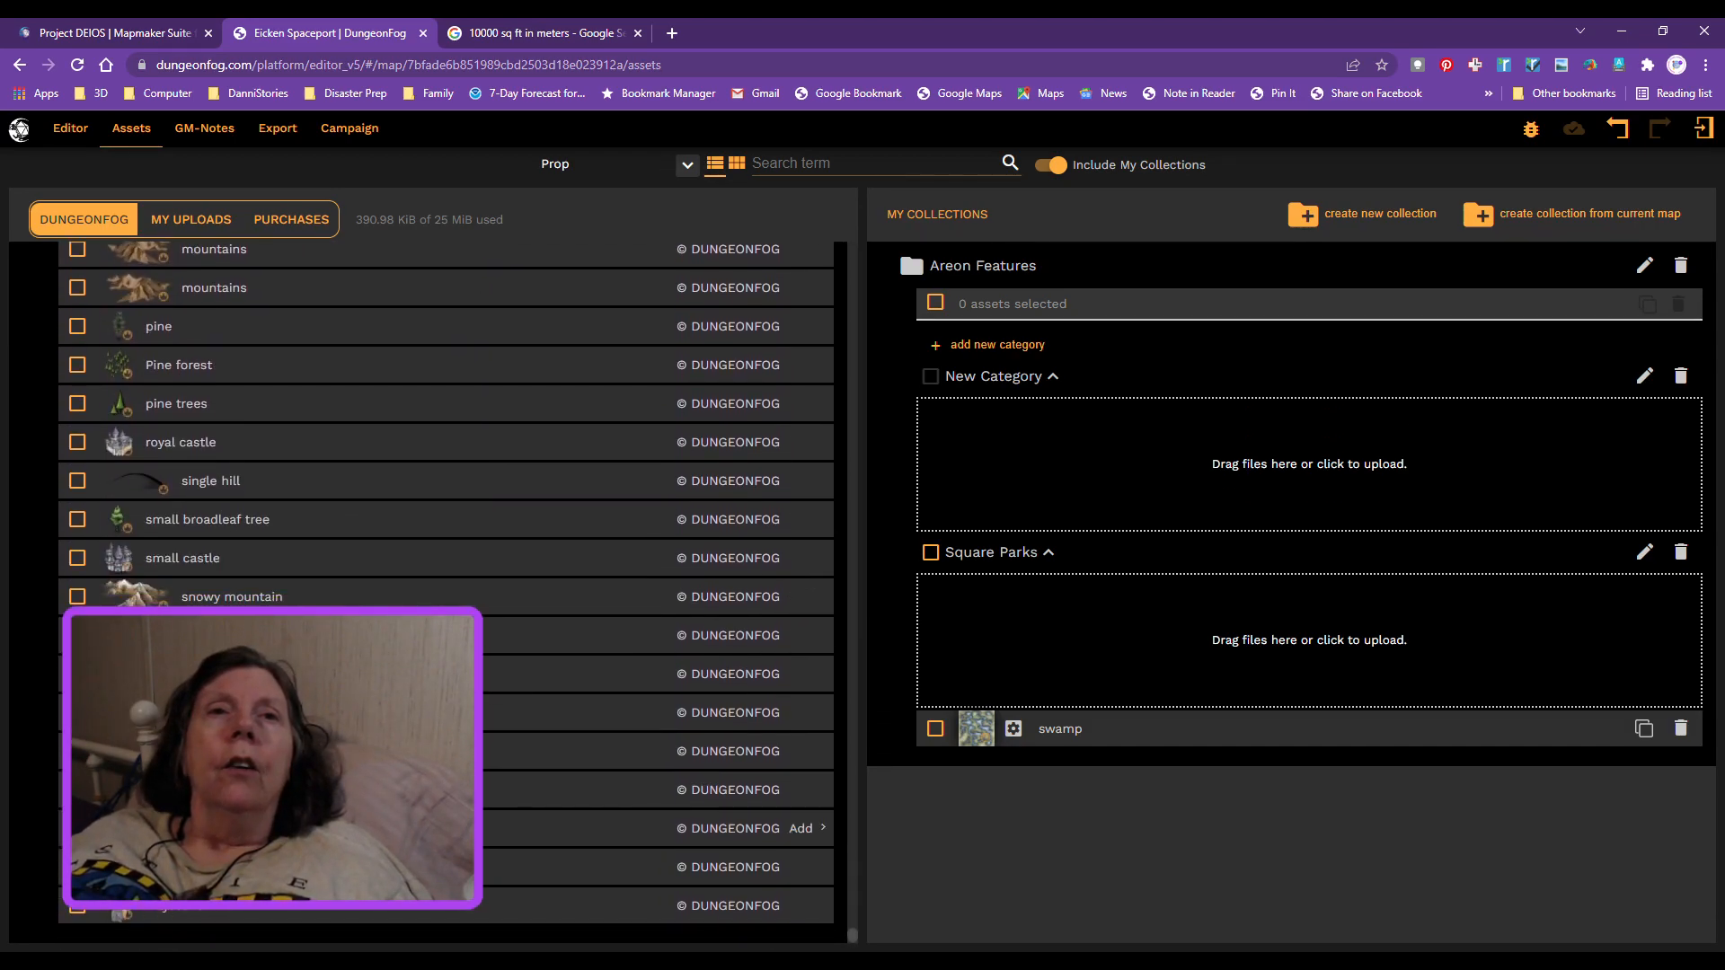
# Step: Open the Victorian folder, expand its Outdoor group to check the props there, and close the folder again
pyautogui.scroll(10, 270, 829)
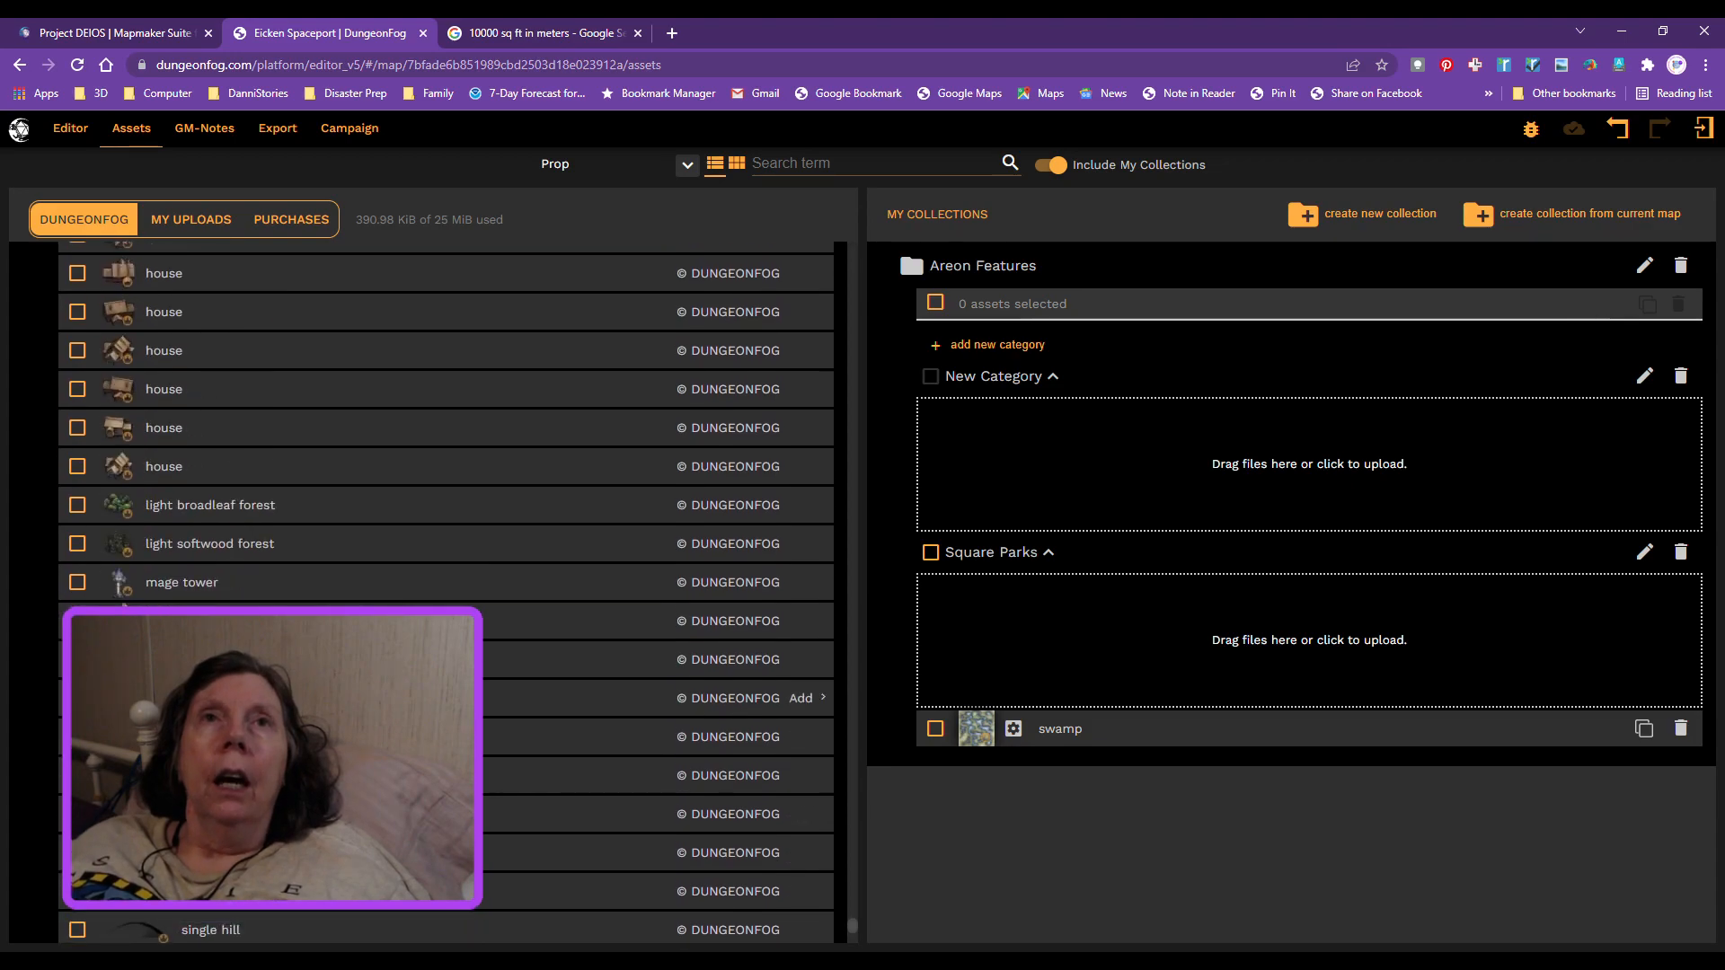
pyautogui.scroll(9, 270, 685)
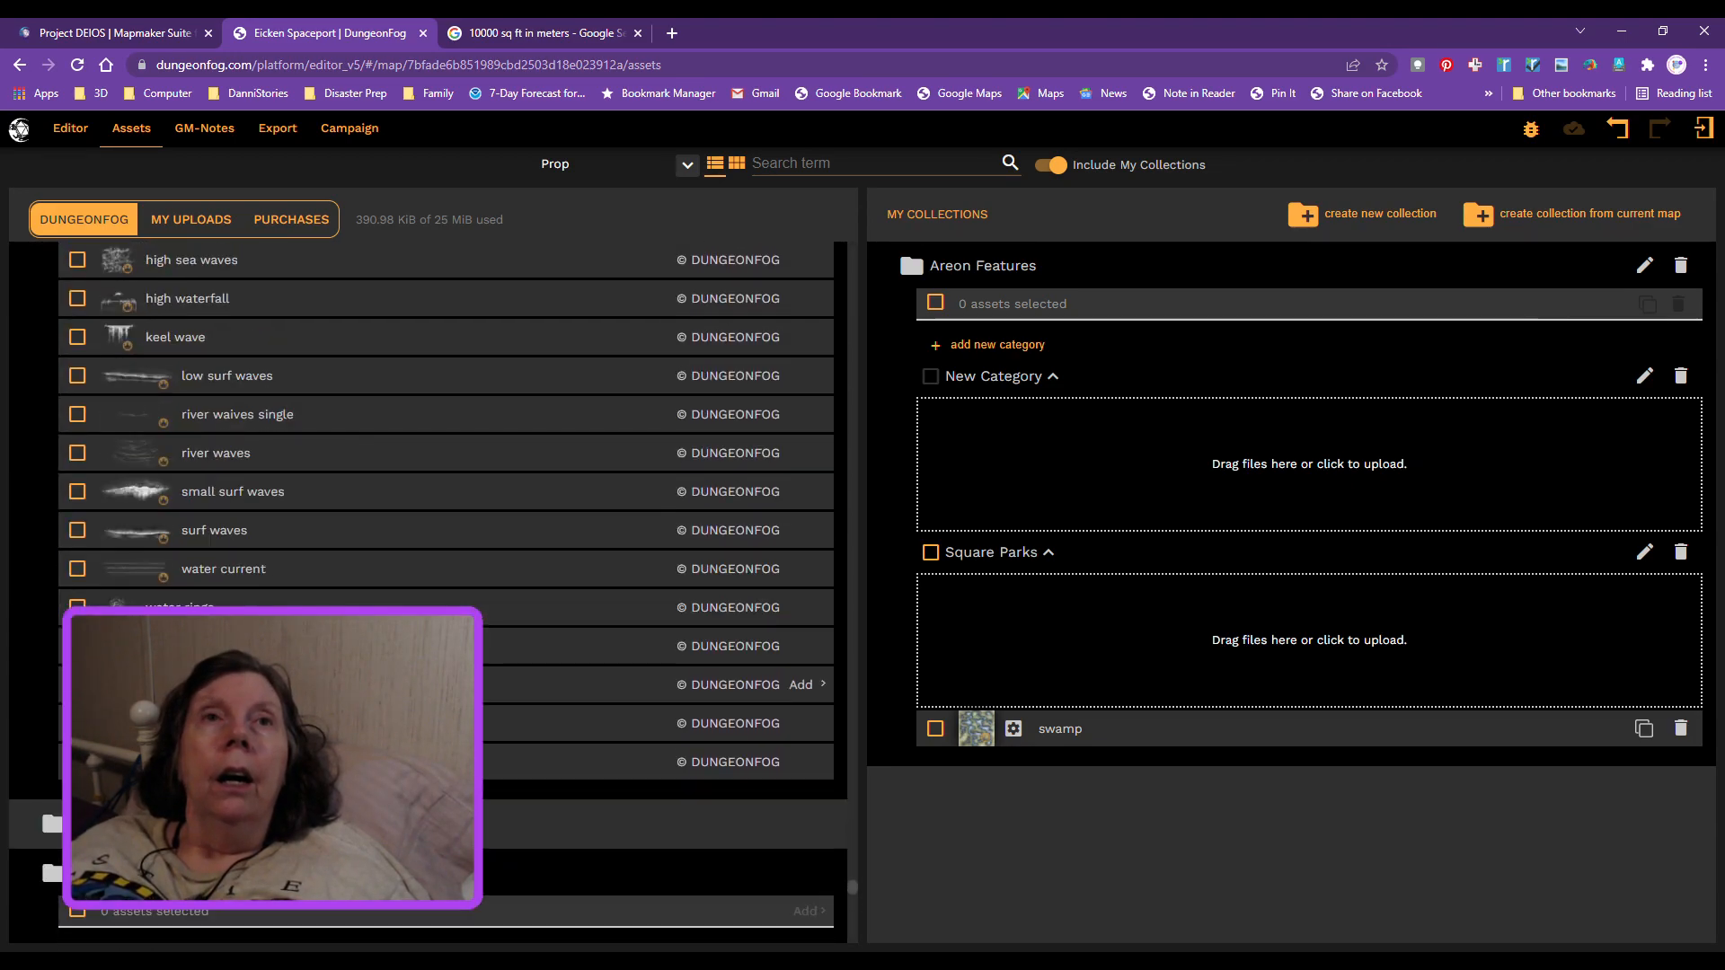
pyautogui.scroll(-4, 270, 796)
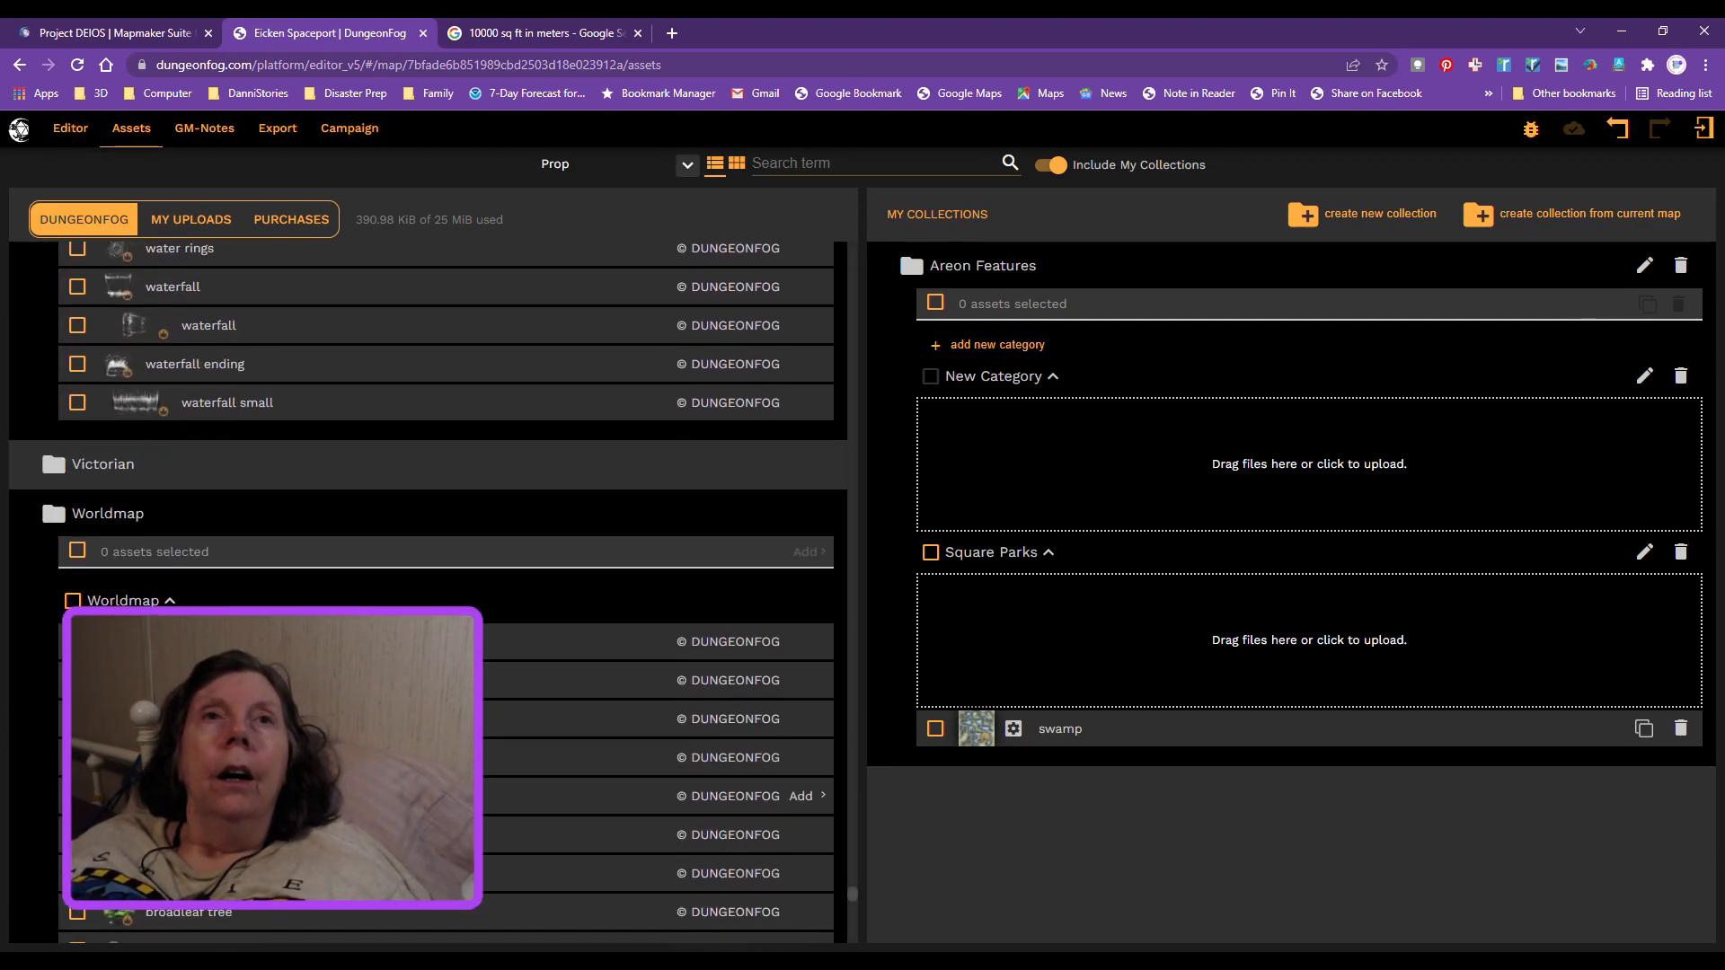
pyautogui.click(52, 465)
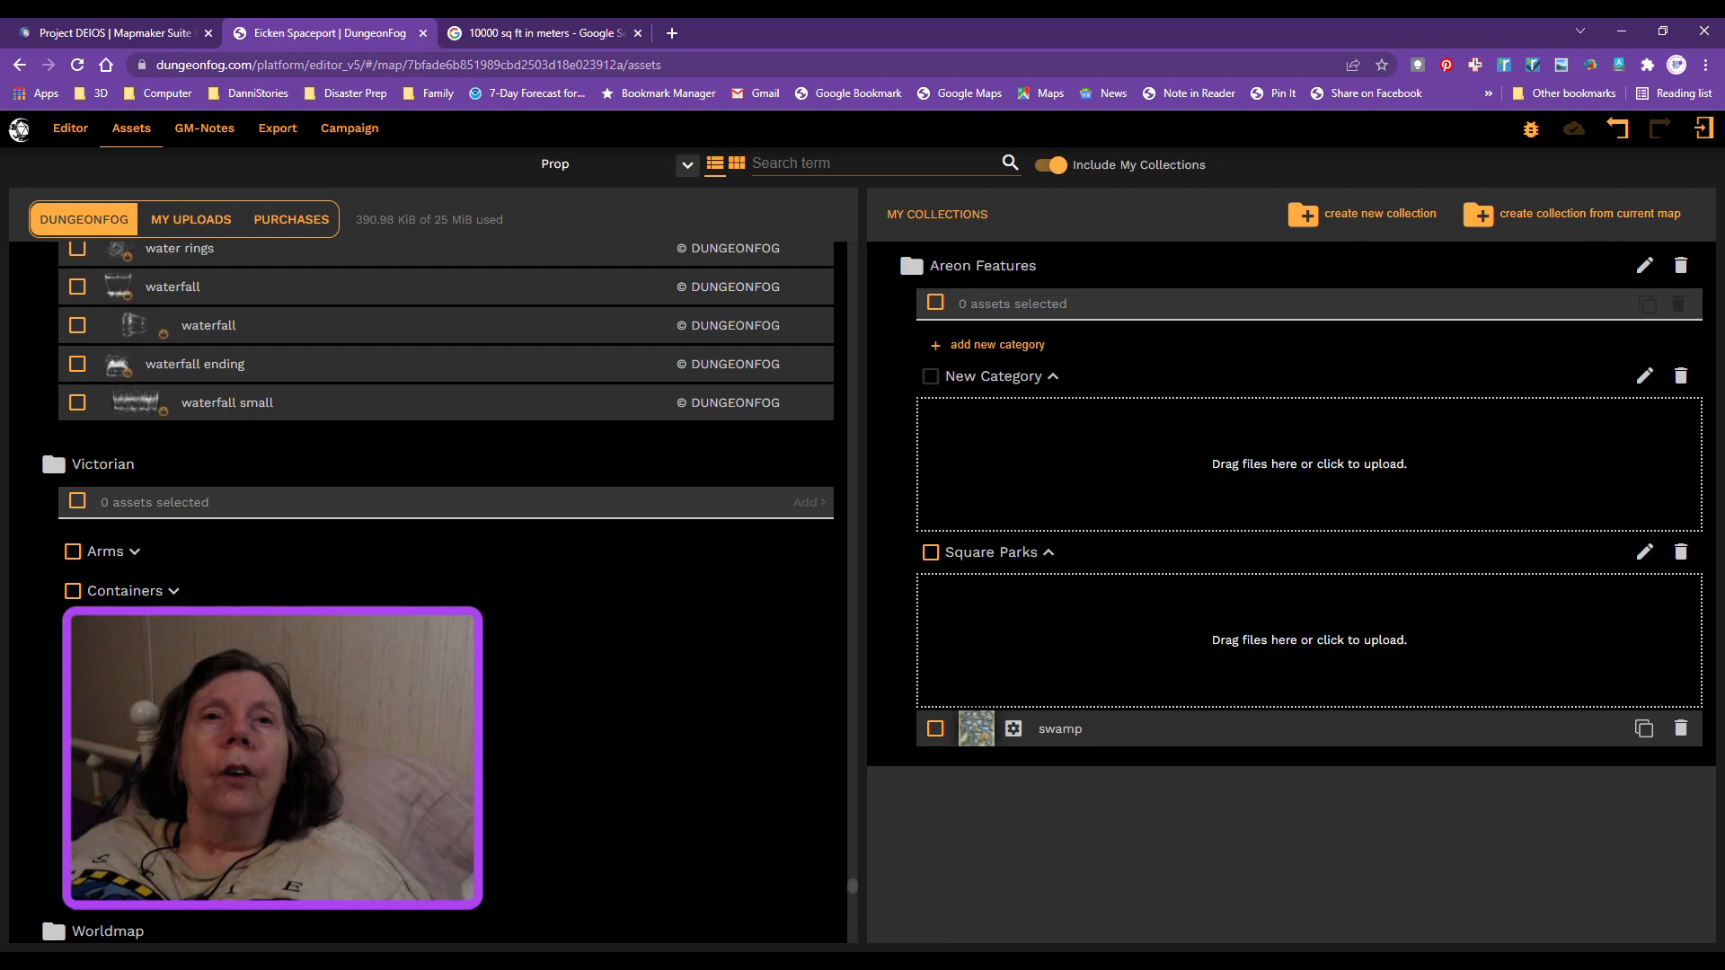
pyautogui.click(135, 749)
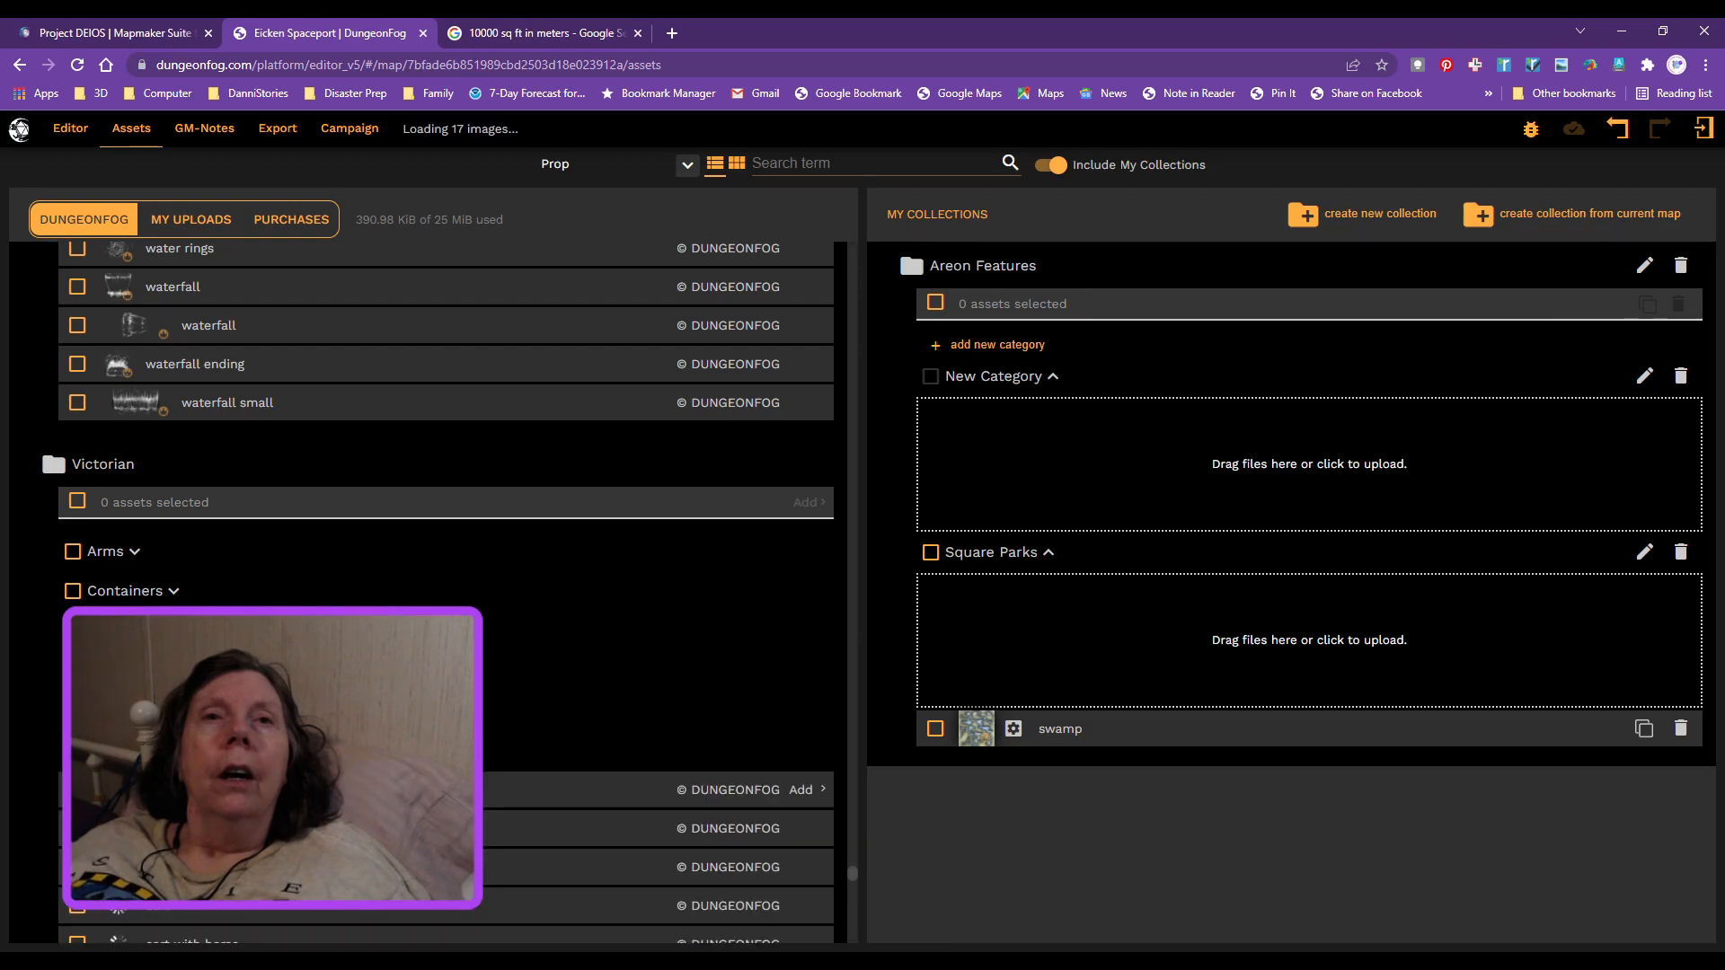
pyautogui.scroll(-3, 422, 827)
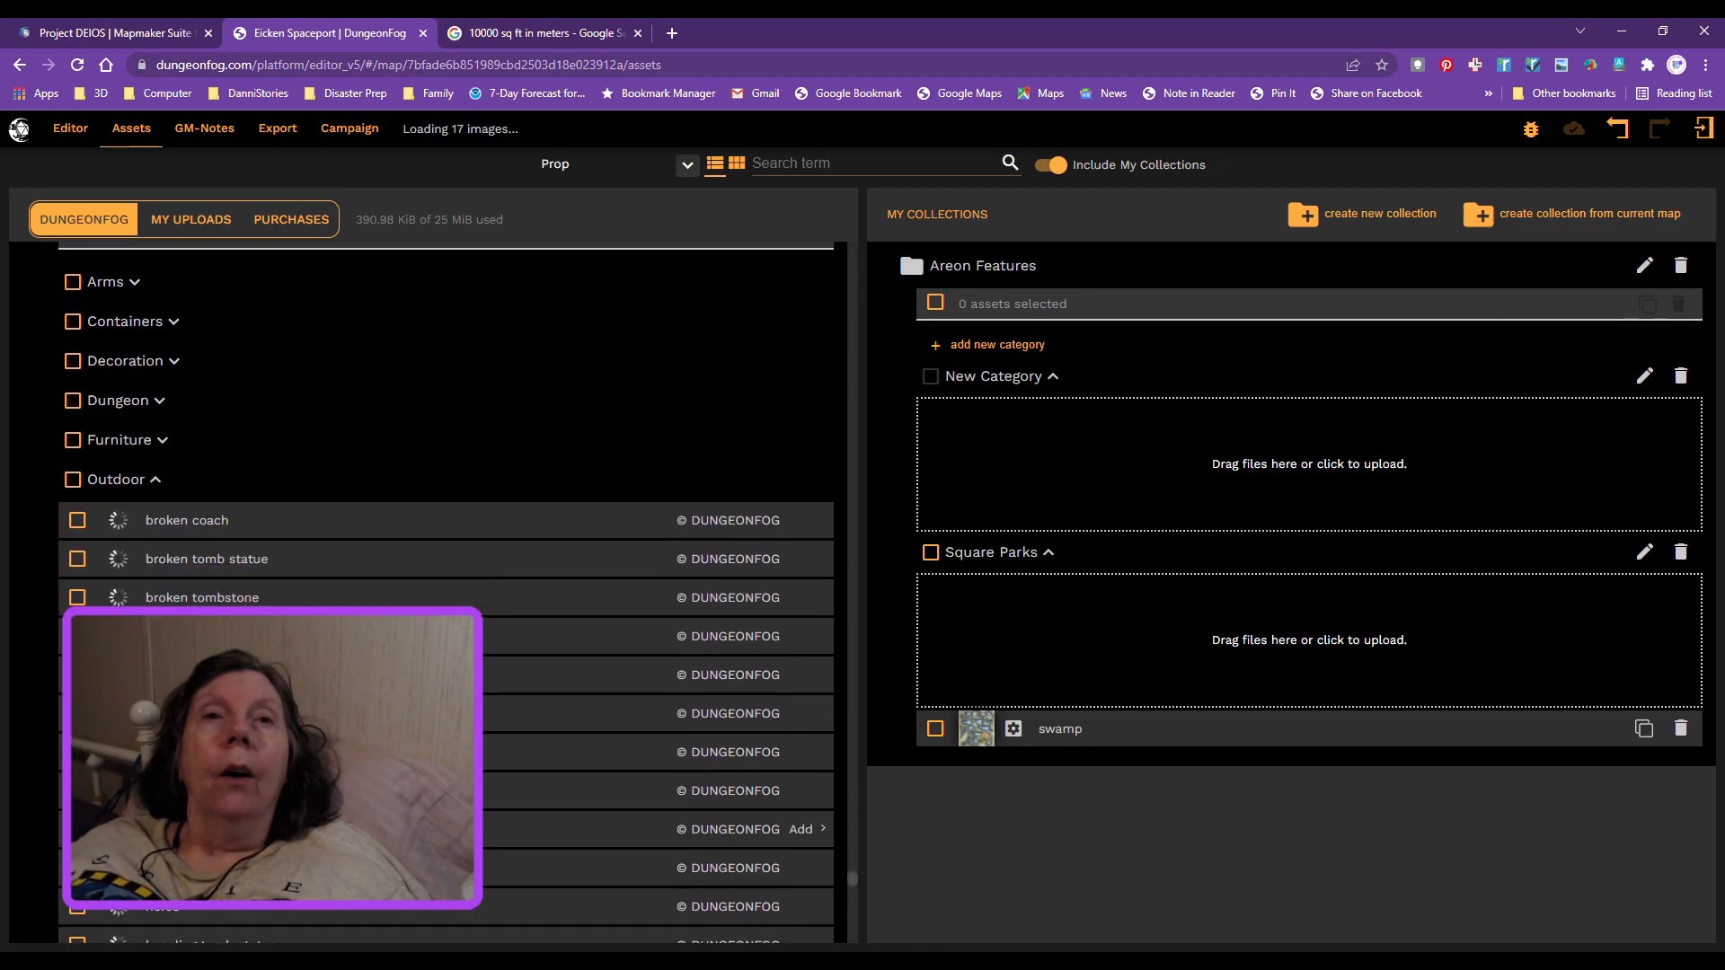
pyautogui.scroll(-3, 450, 593)
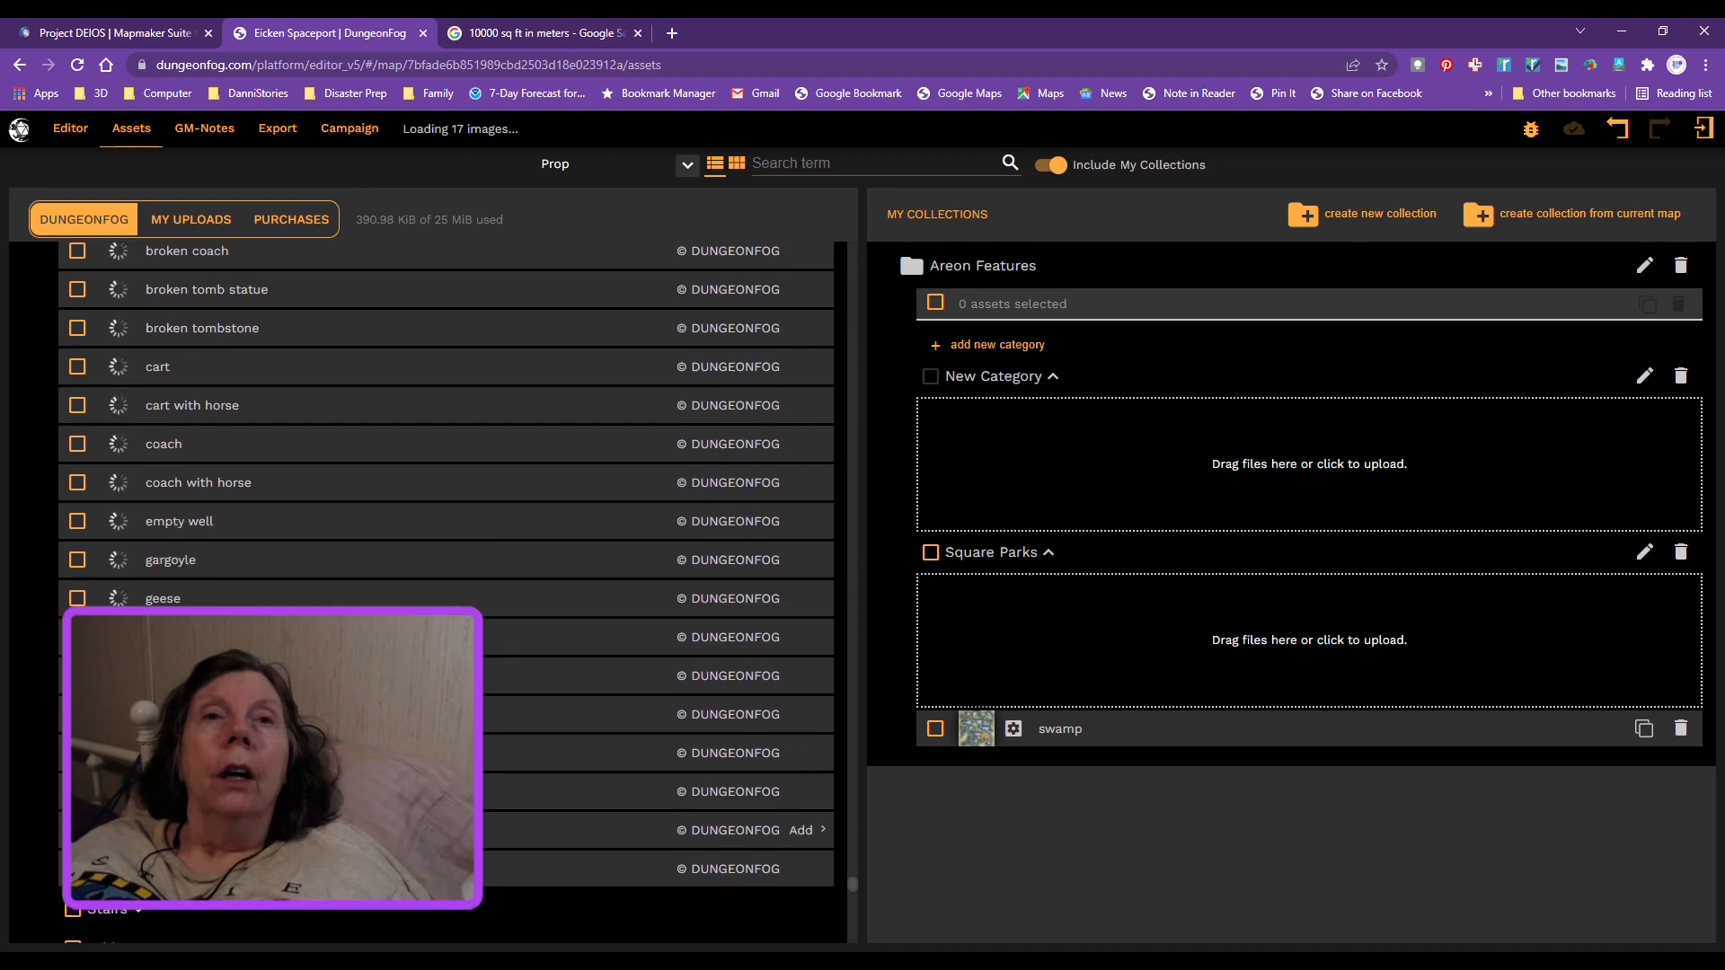
pyautogui.scroll(3, 445, 585)
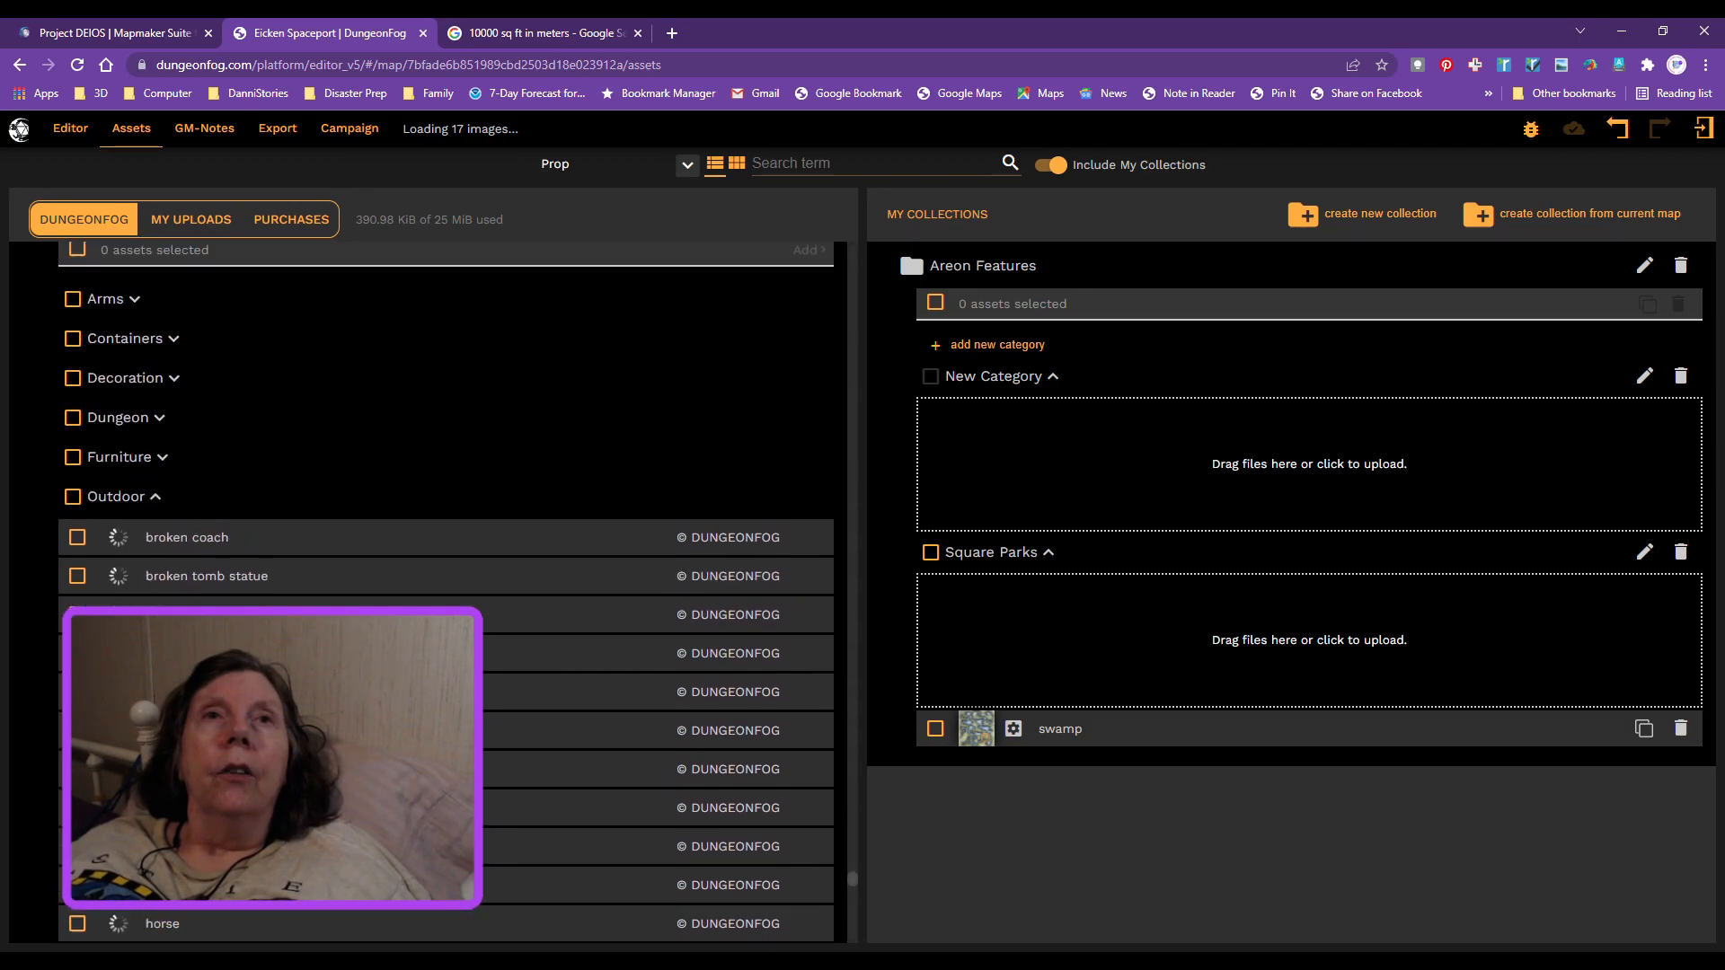
pyautogui.scroll(3, 445, 584)
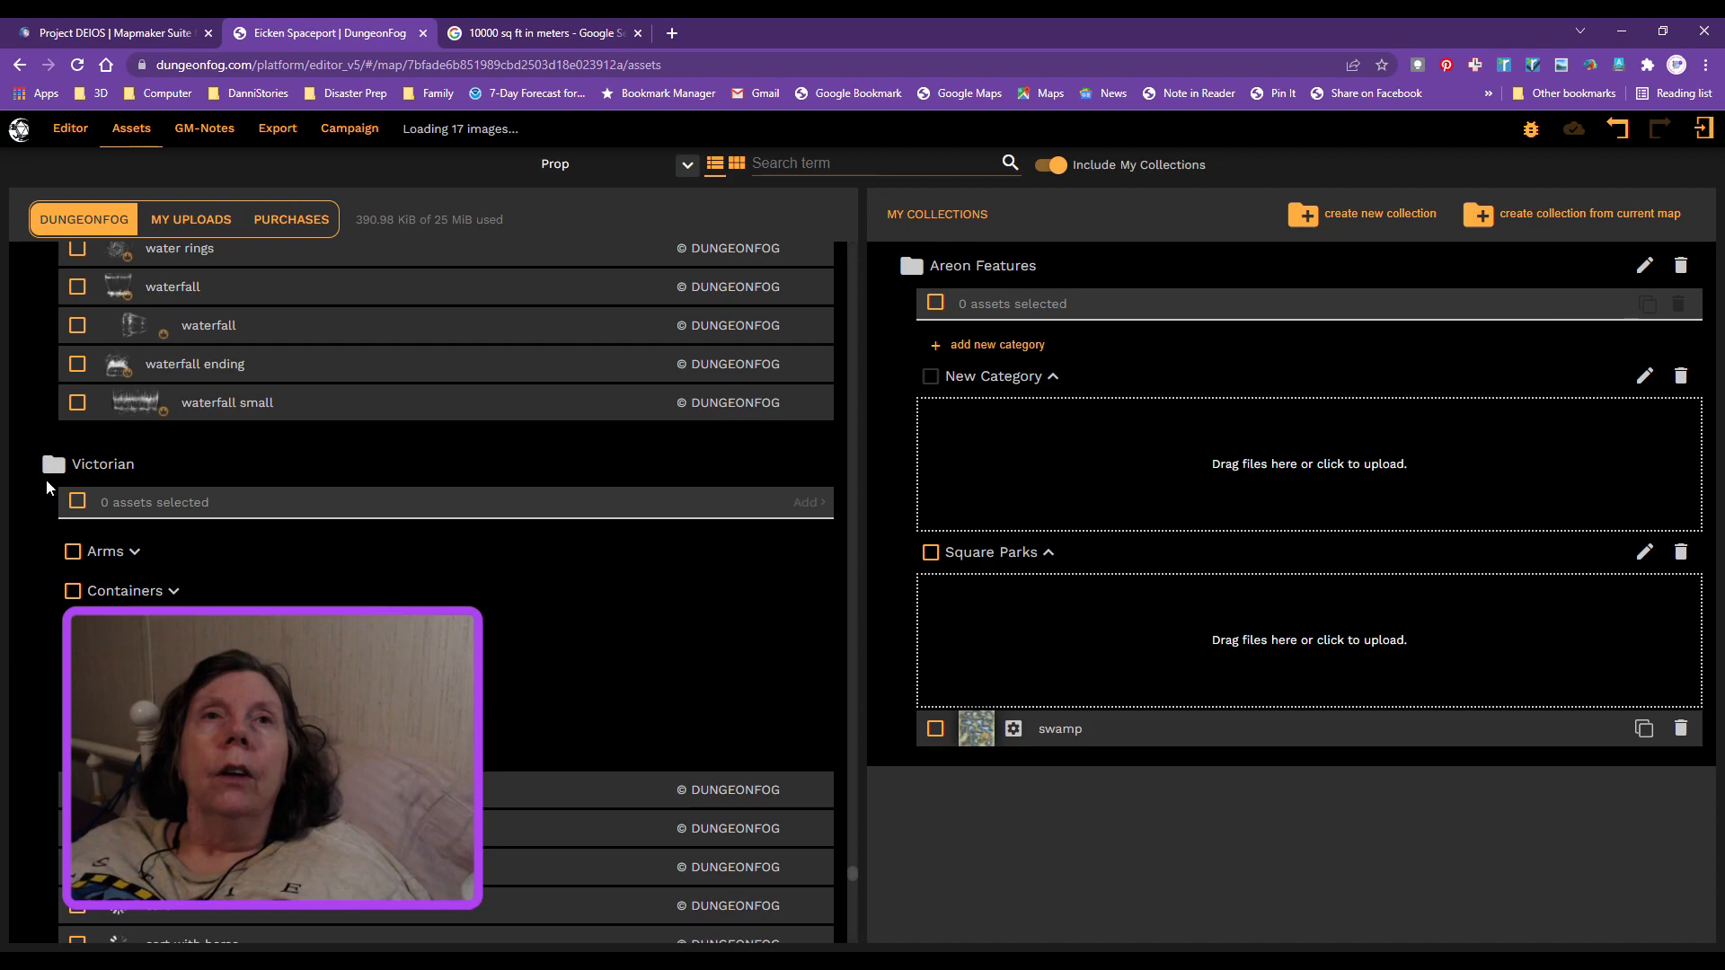
pyautogui.click(54, 465)
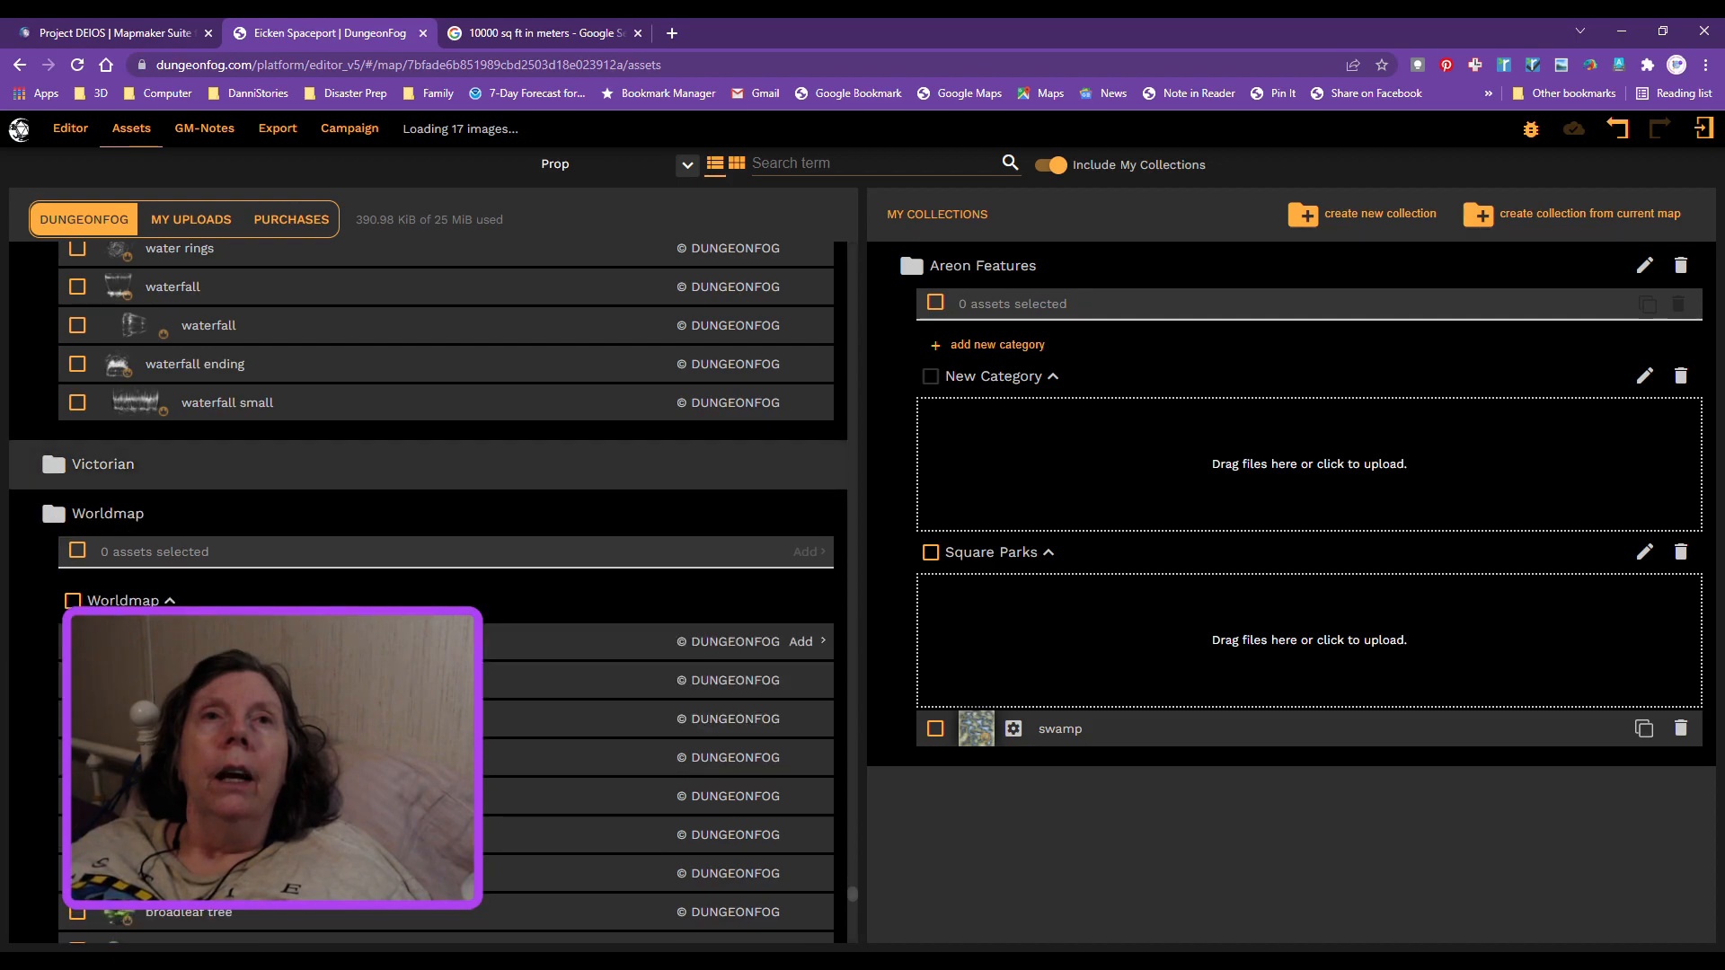
# Step: Recheck the Worldmap props from the bridges and broadleaf forests through the houses to the mountains and castles
pyautogui.scroll(-3, 432, 584)
pyautogui.scroll(-8, 445, 584)
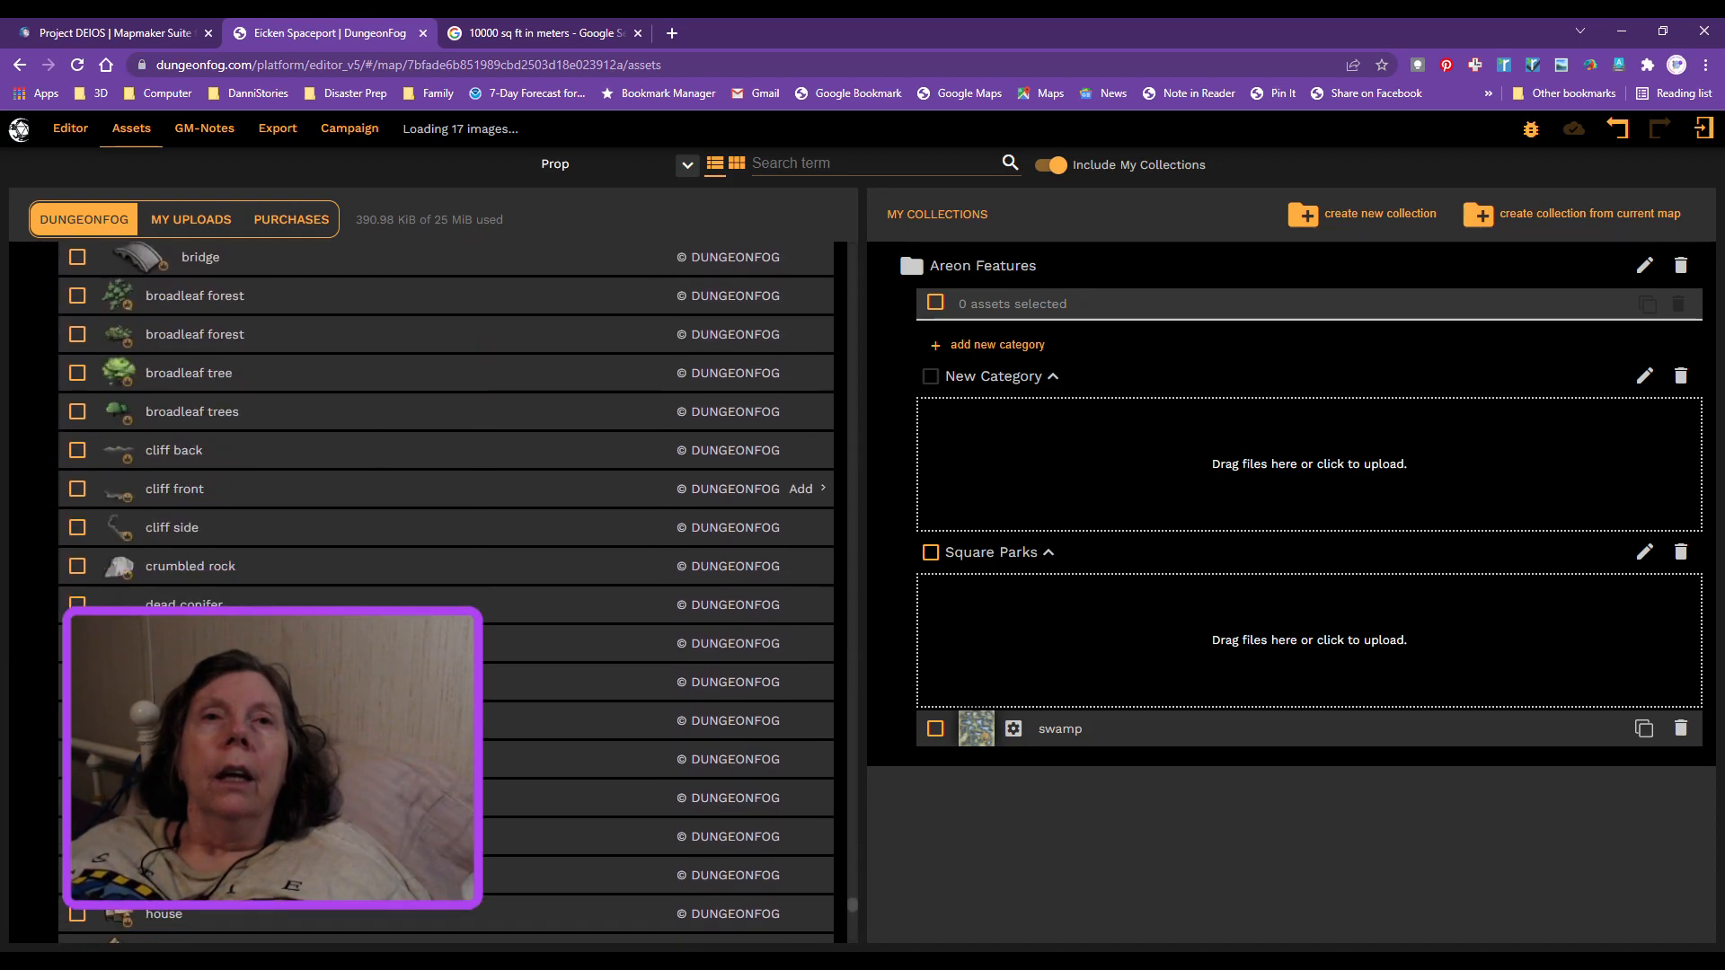
pyautogui.scroll(-2, 431, 749)
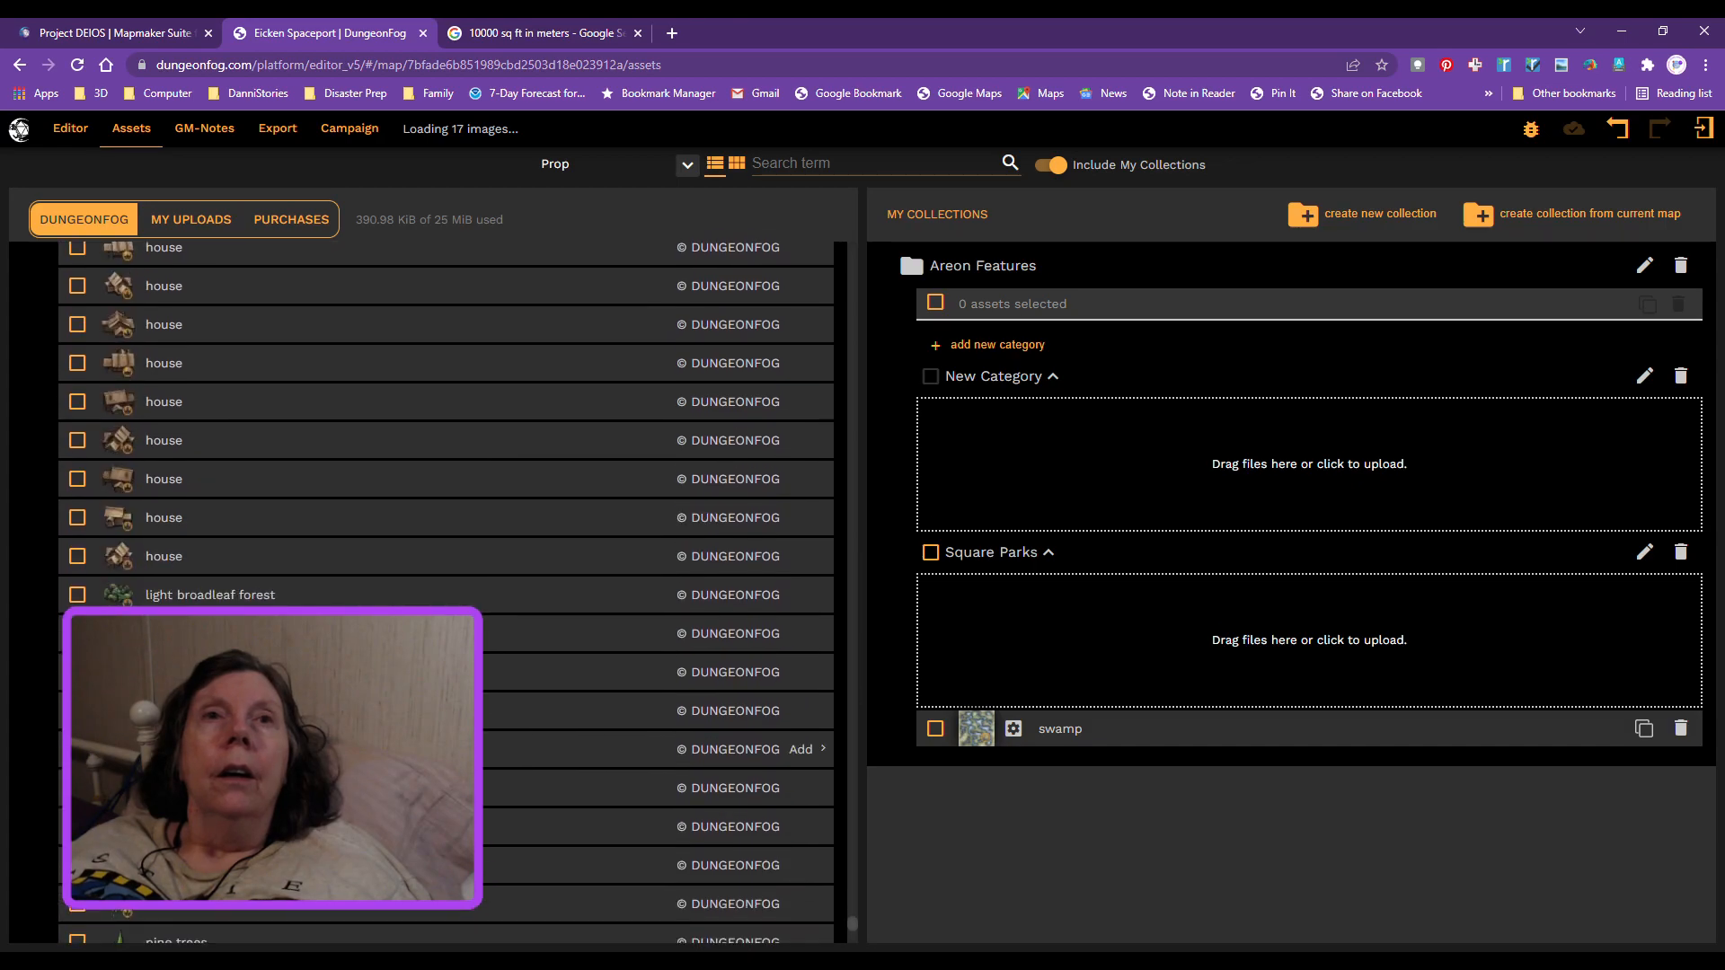
pyautogui.scroll(-10, 431, 748)
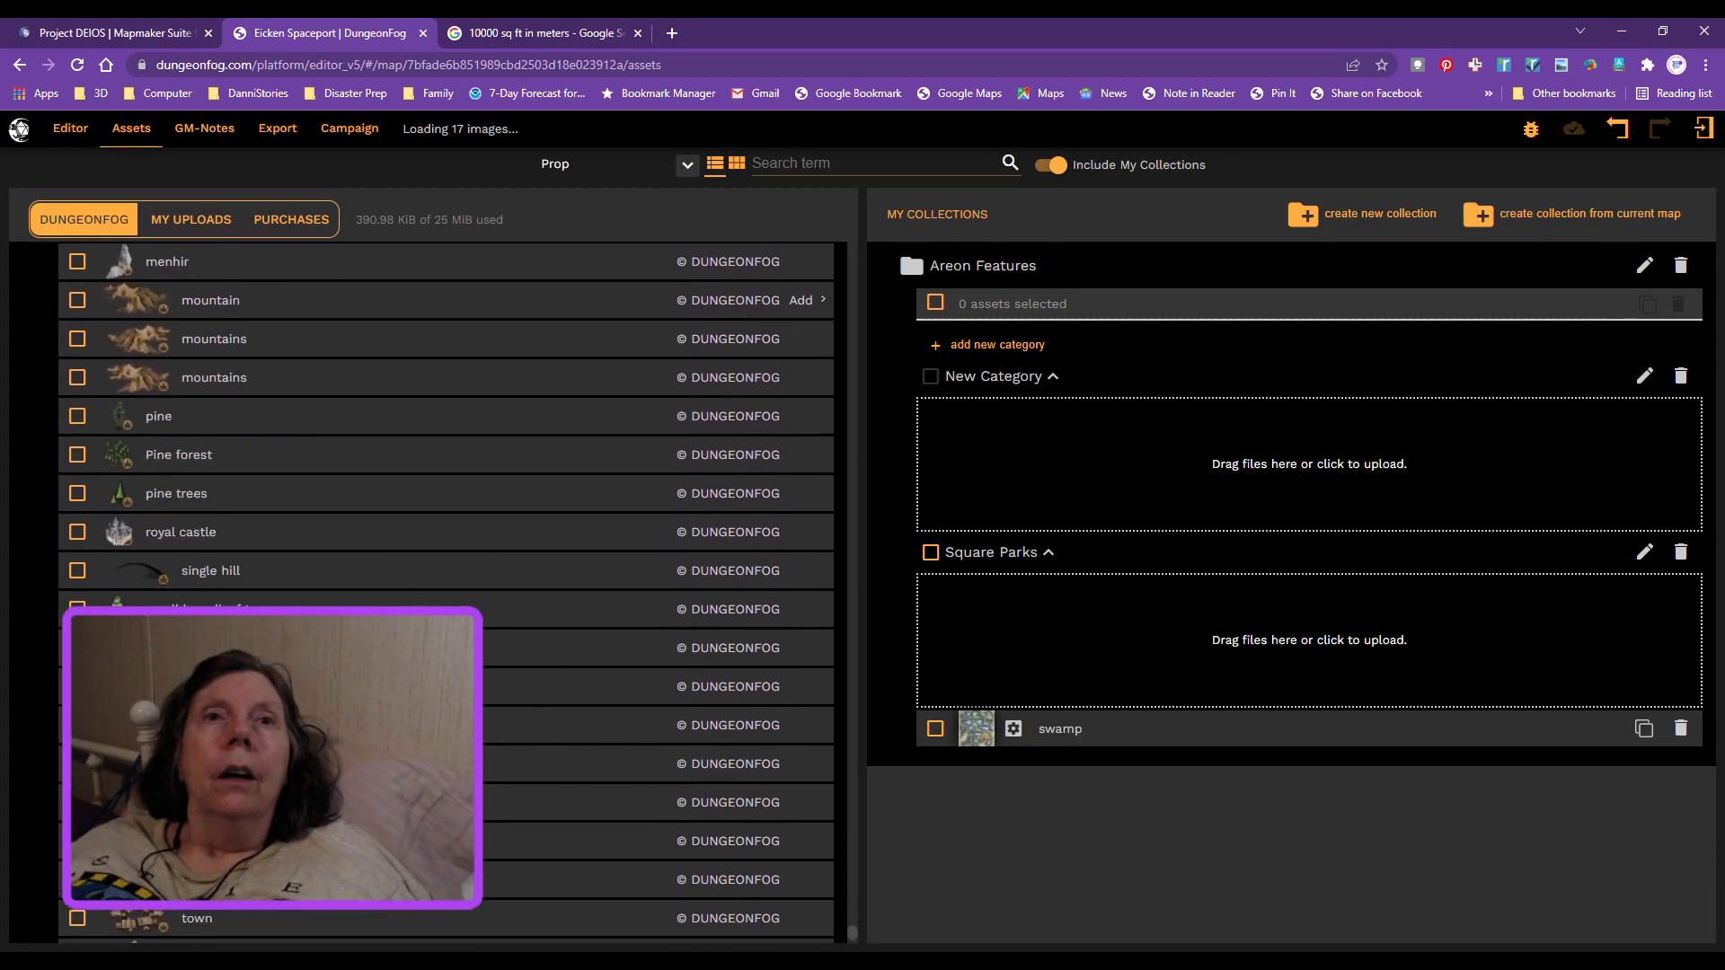
pyautogui.scroll(15, 432, 748)
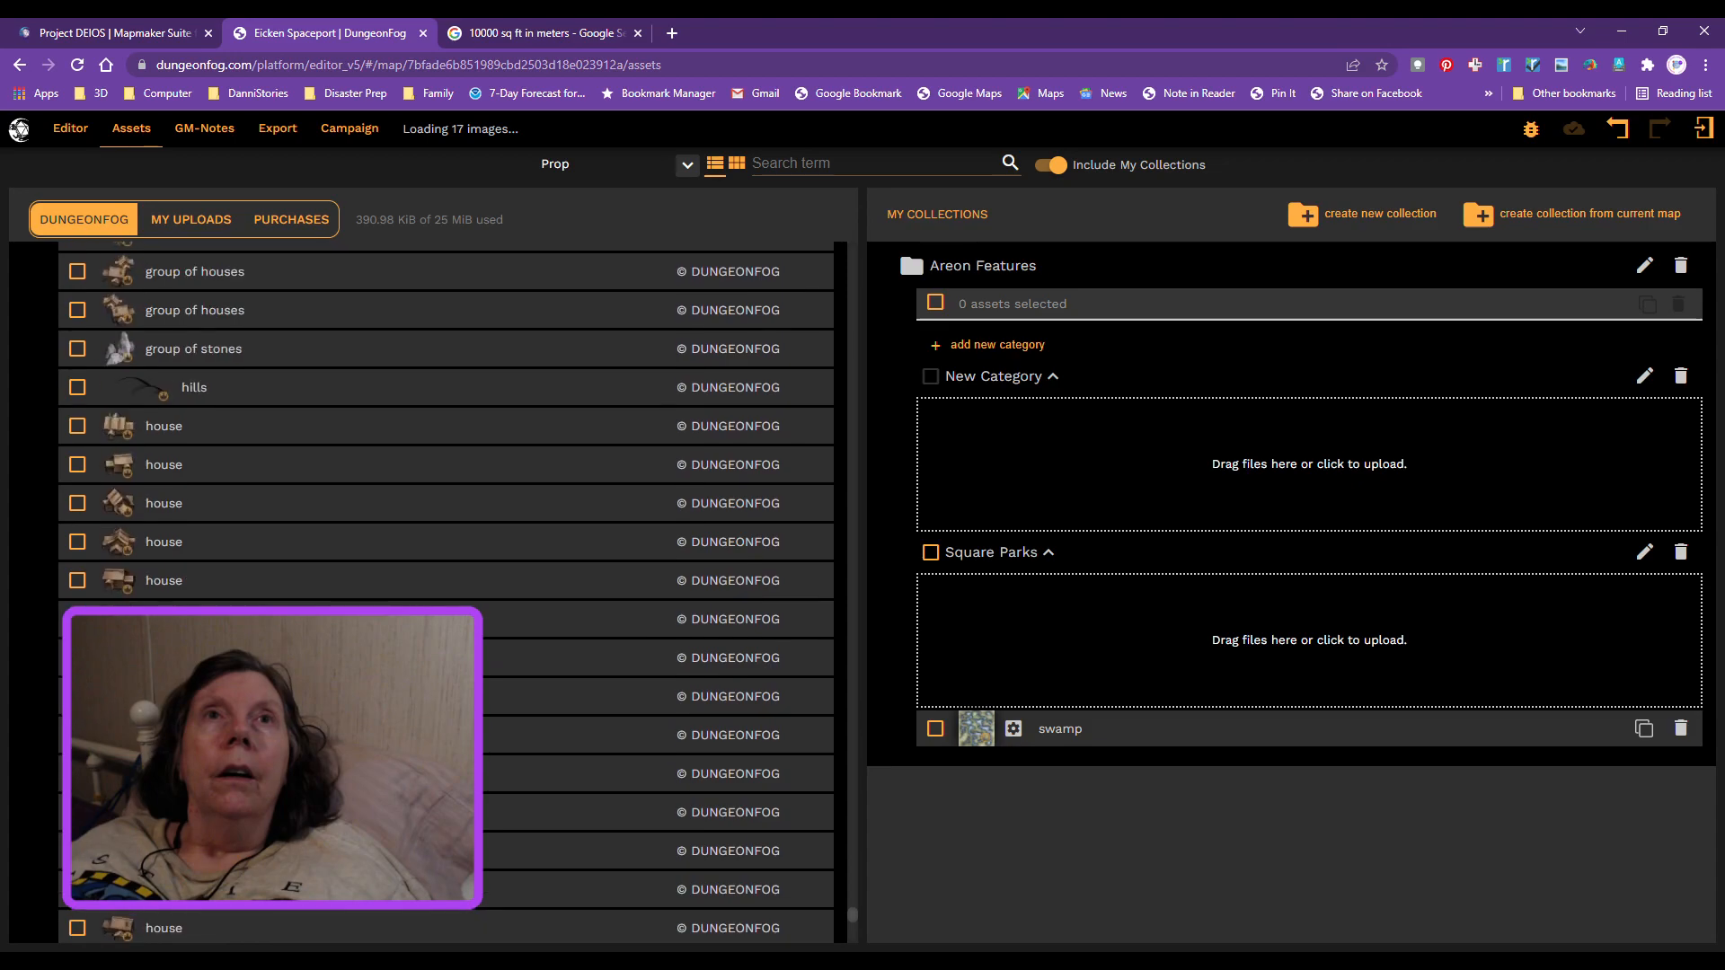
# Step: Expand the Decoration group in the SciFi folder and examine its props and those in the groups below it
pyautogui.scroll(15, 431, 749)
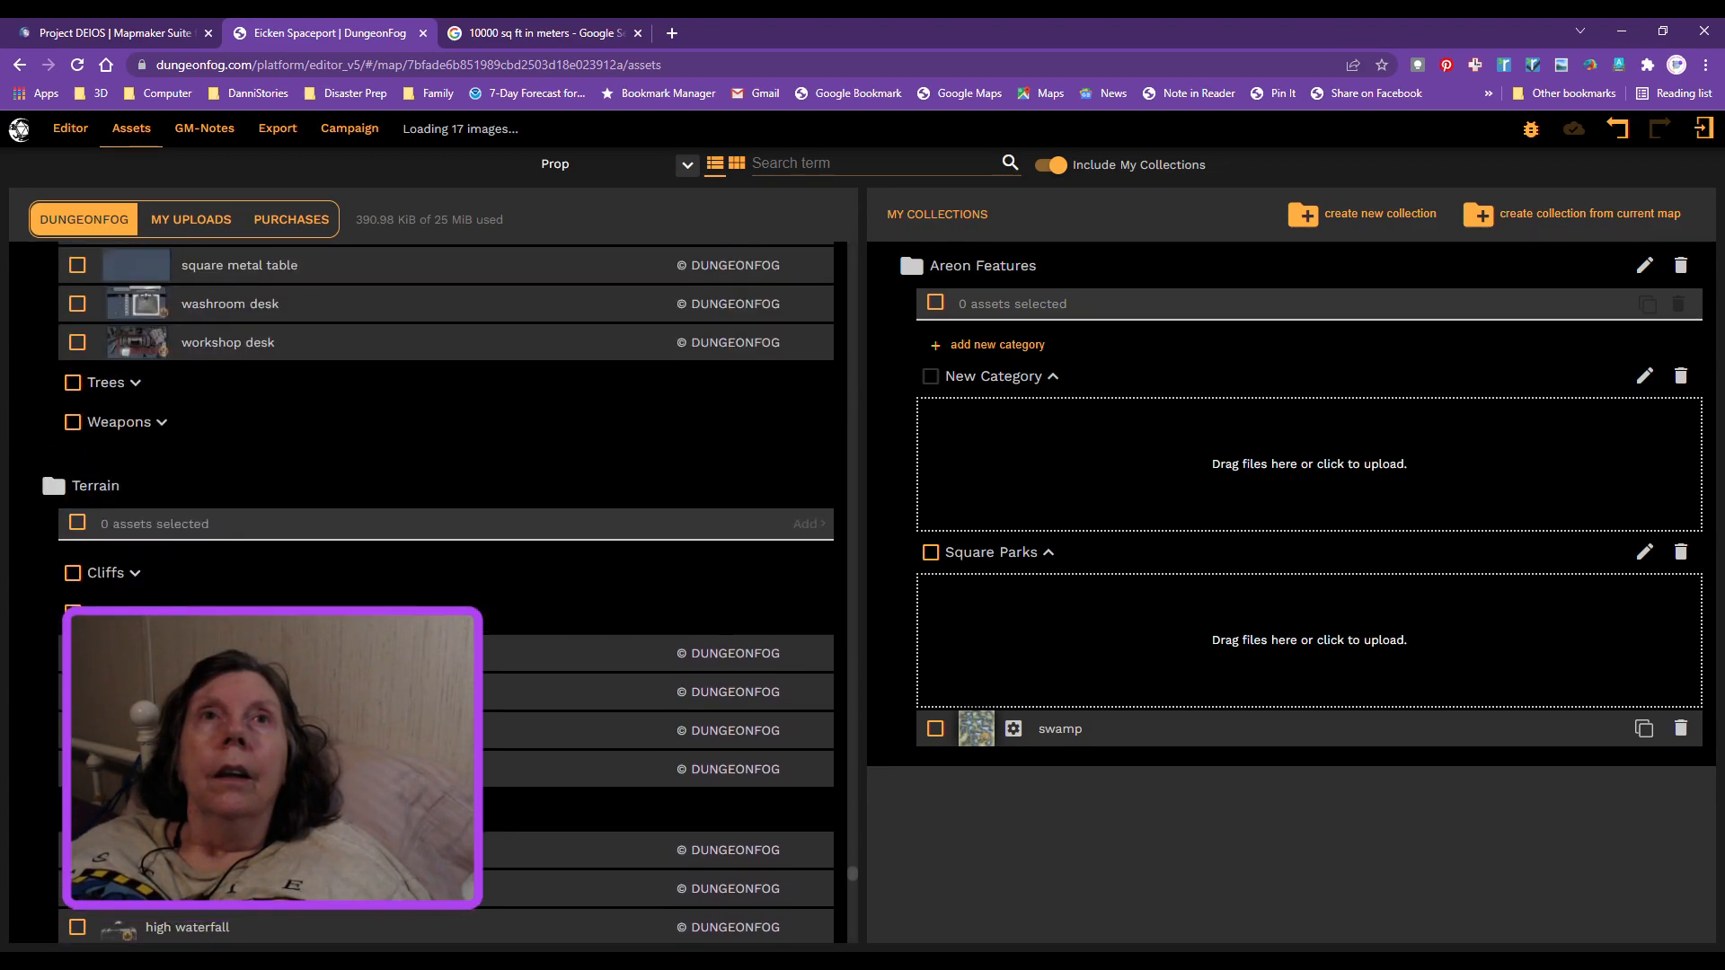
pyautogui.scroll(15, 431, 748)
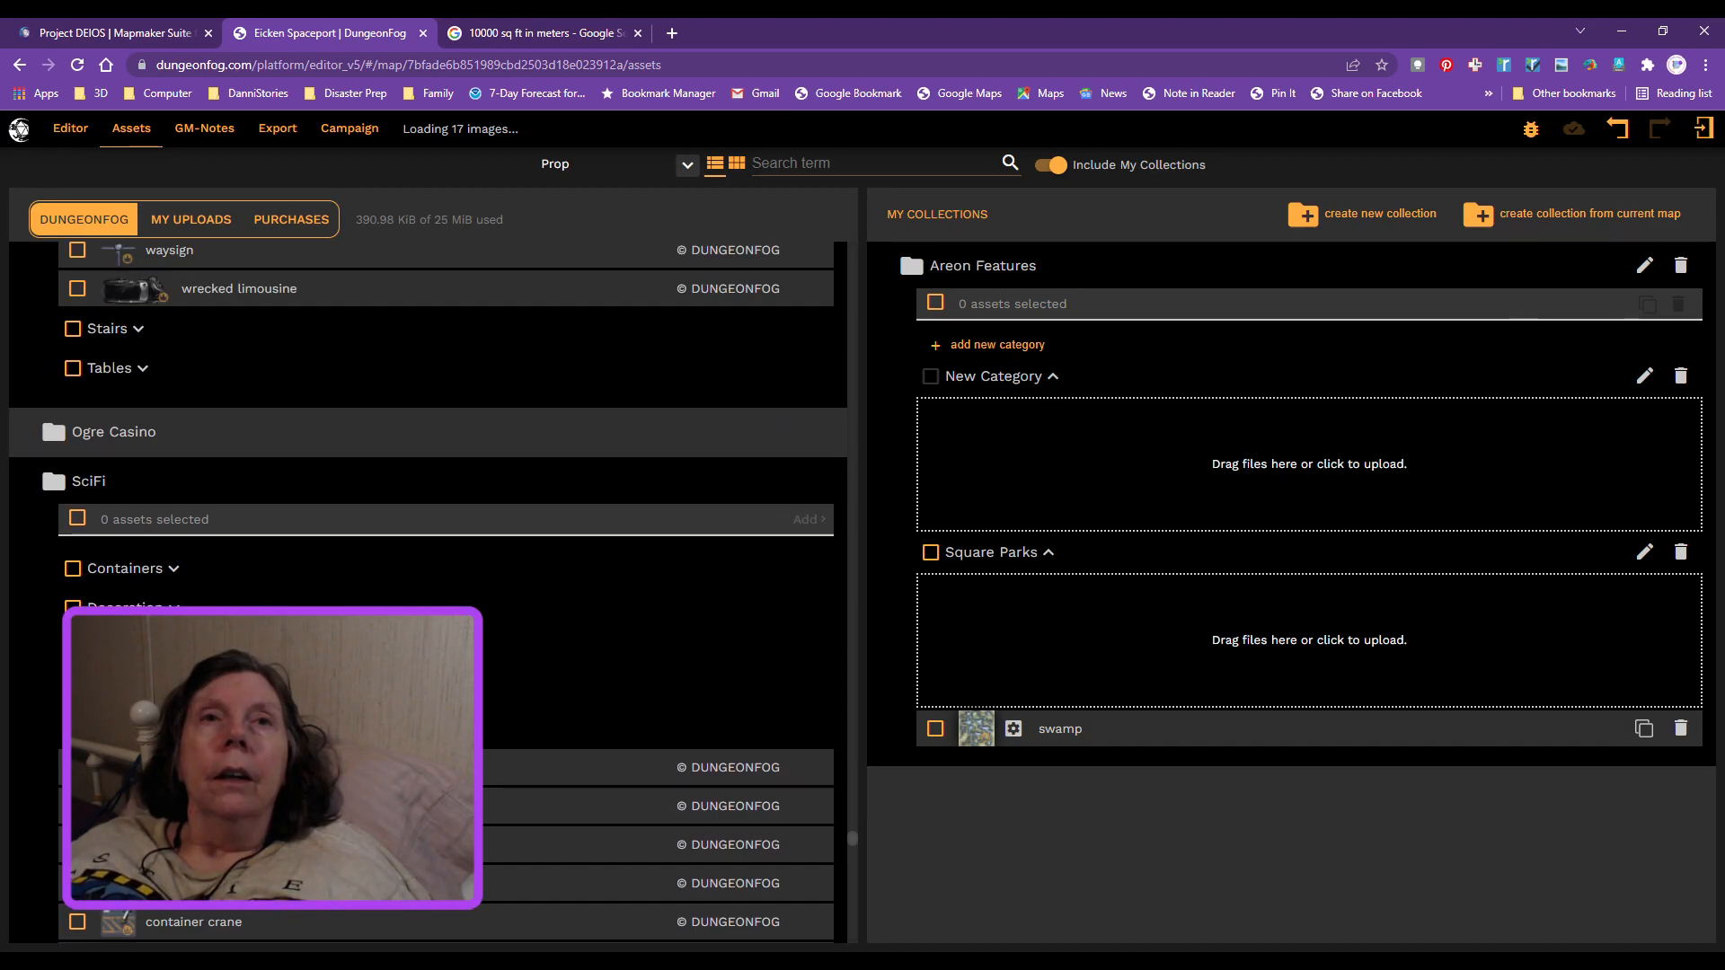
pyautogui.click(135, 609)
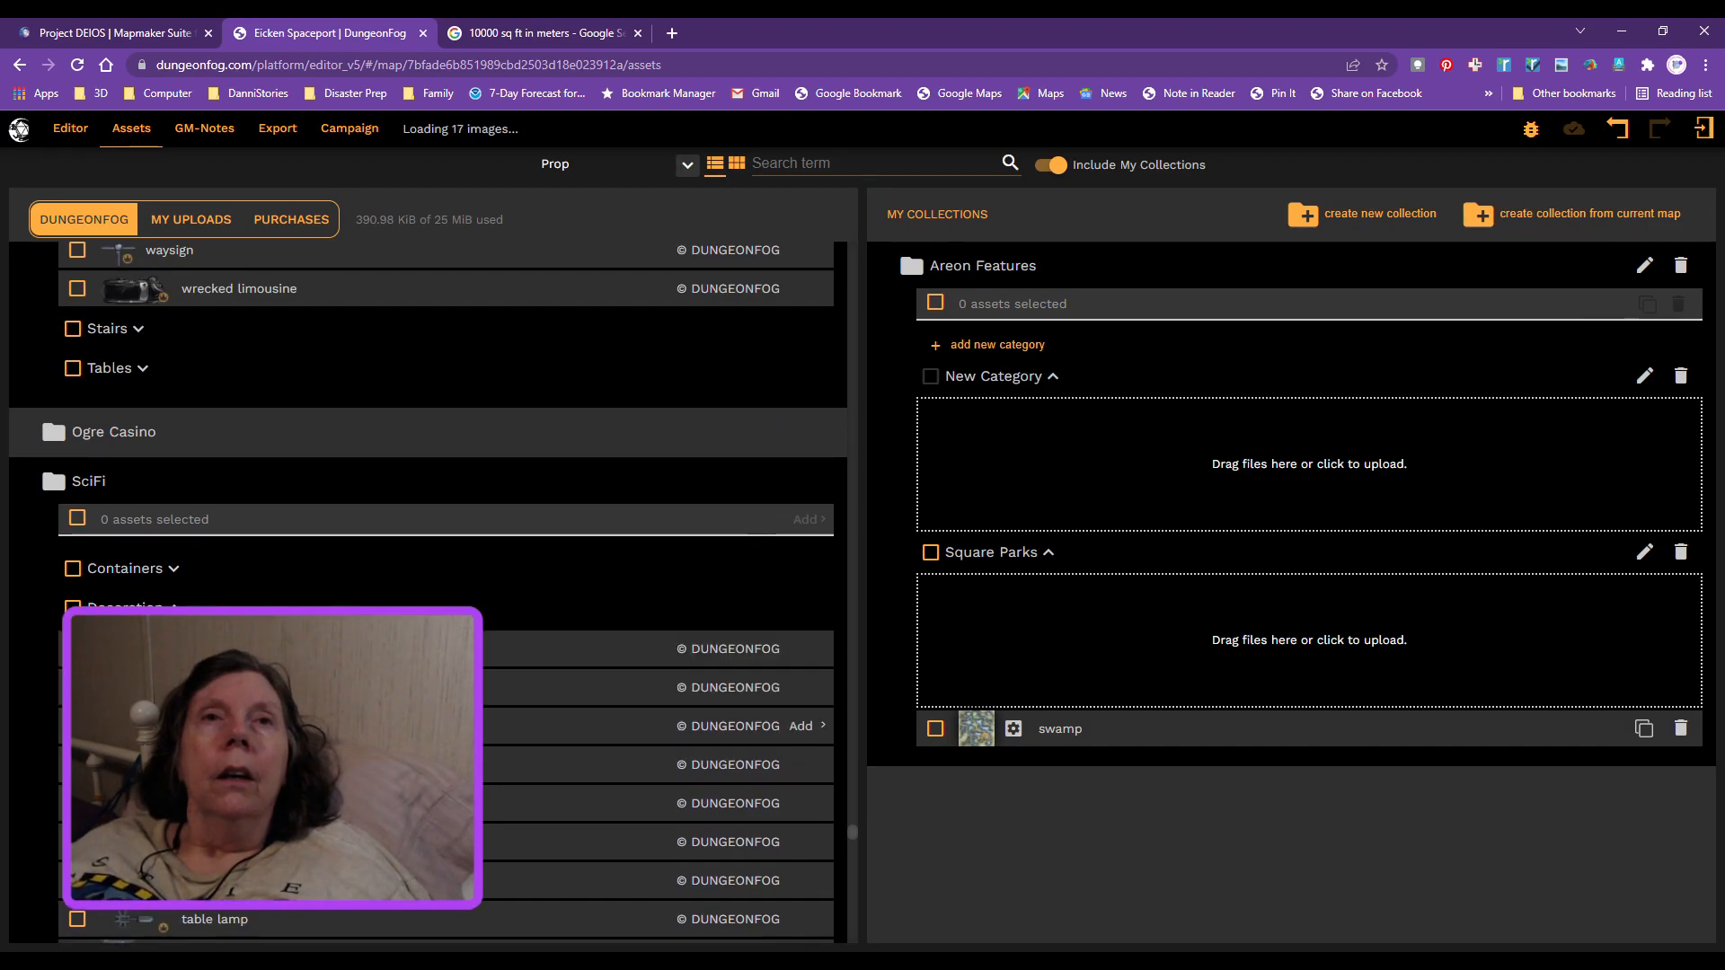
pyautogui.scroll(-4, 629, 719)
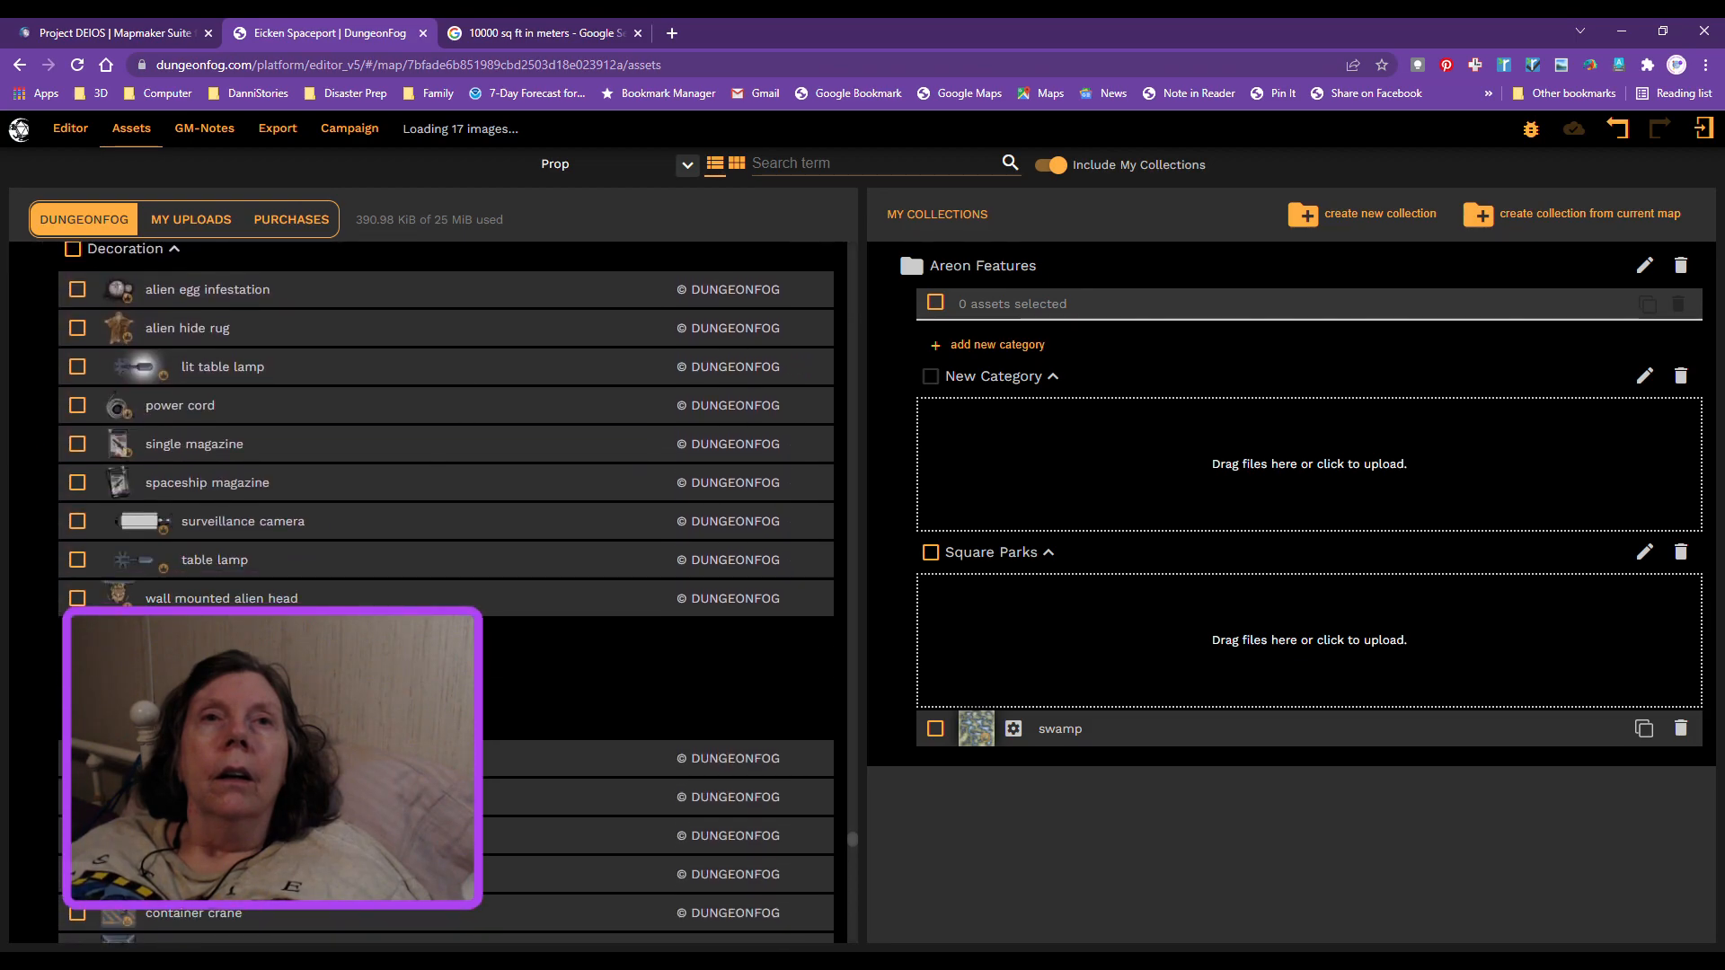
pyautogui.scroll(-5, 799, 723)
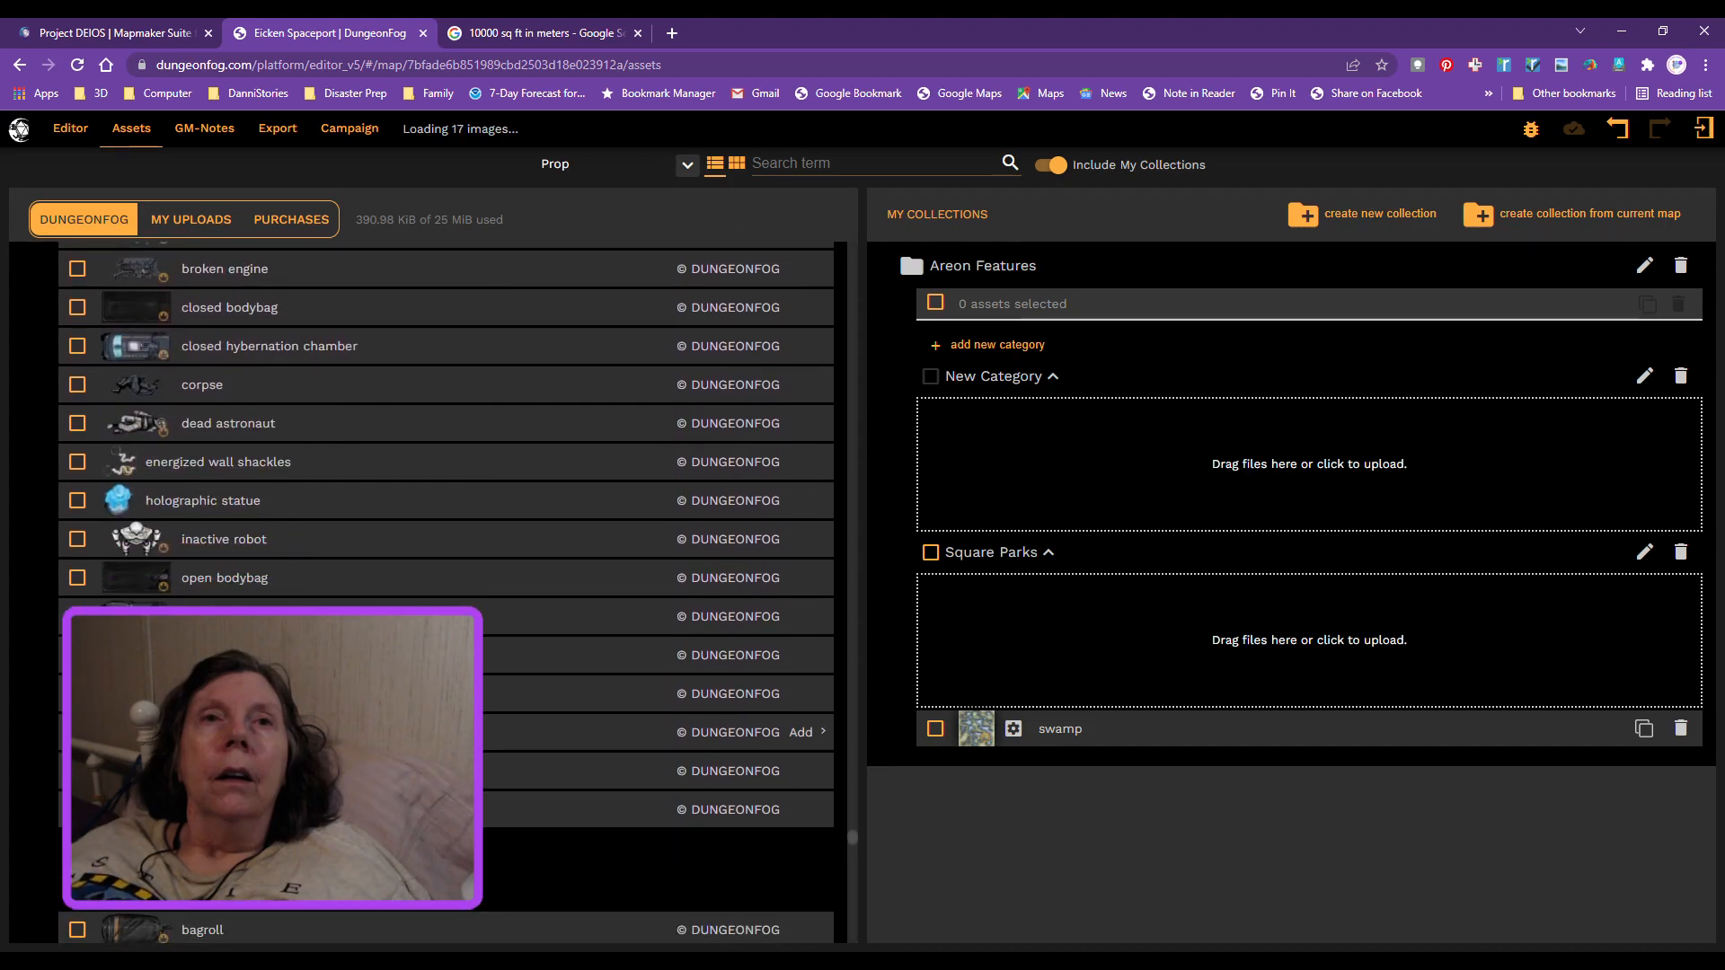
pyautogui.scroll(-1, 800, 732)
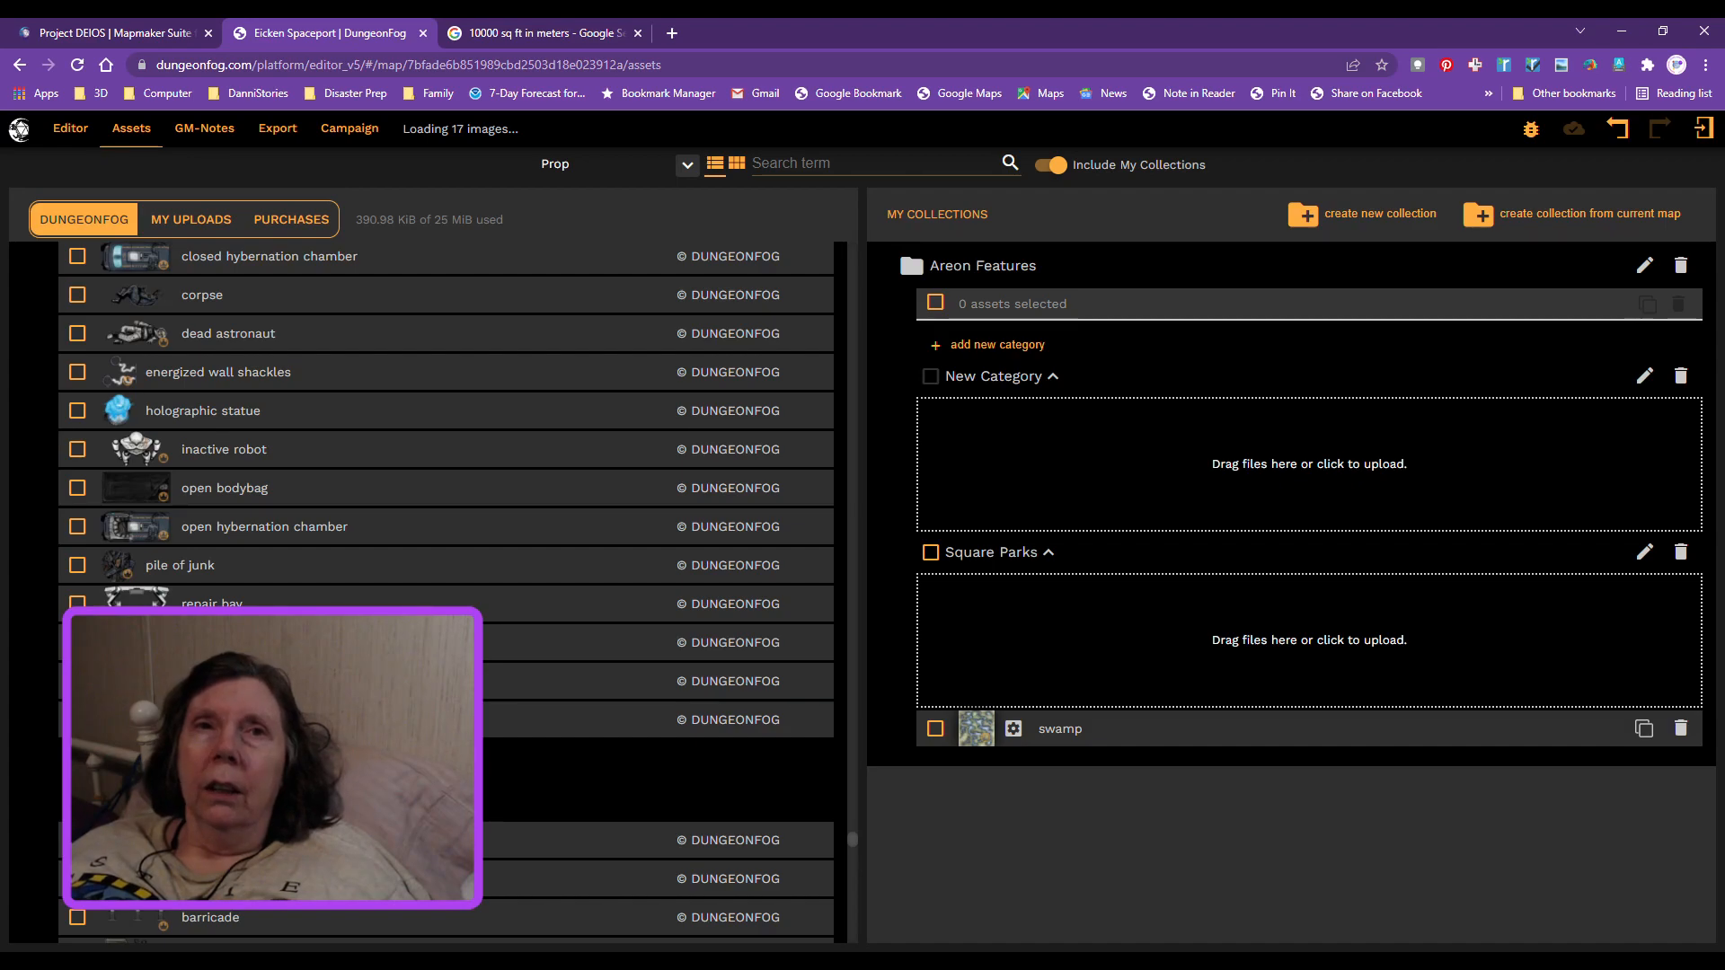
# Step: Look through the SciFi, Terrain and Worldmap props in the DUNGEONFOG library for suitable feature assets
pyautogui.scroll(-5, 773, 523)
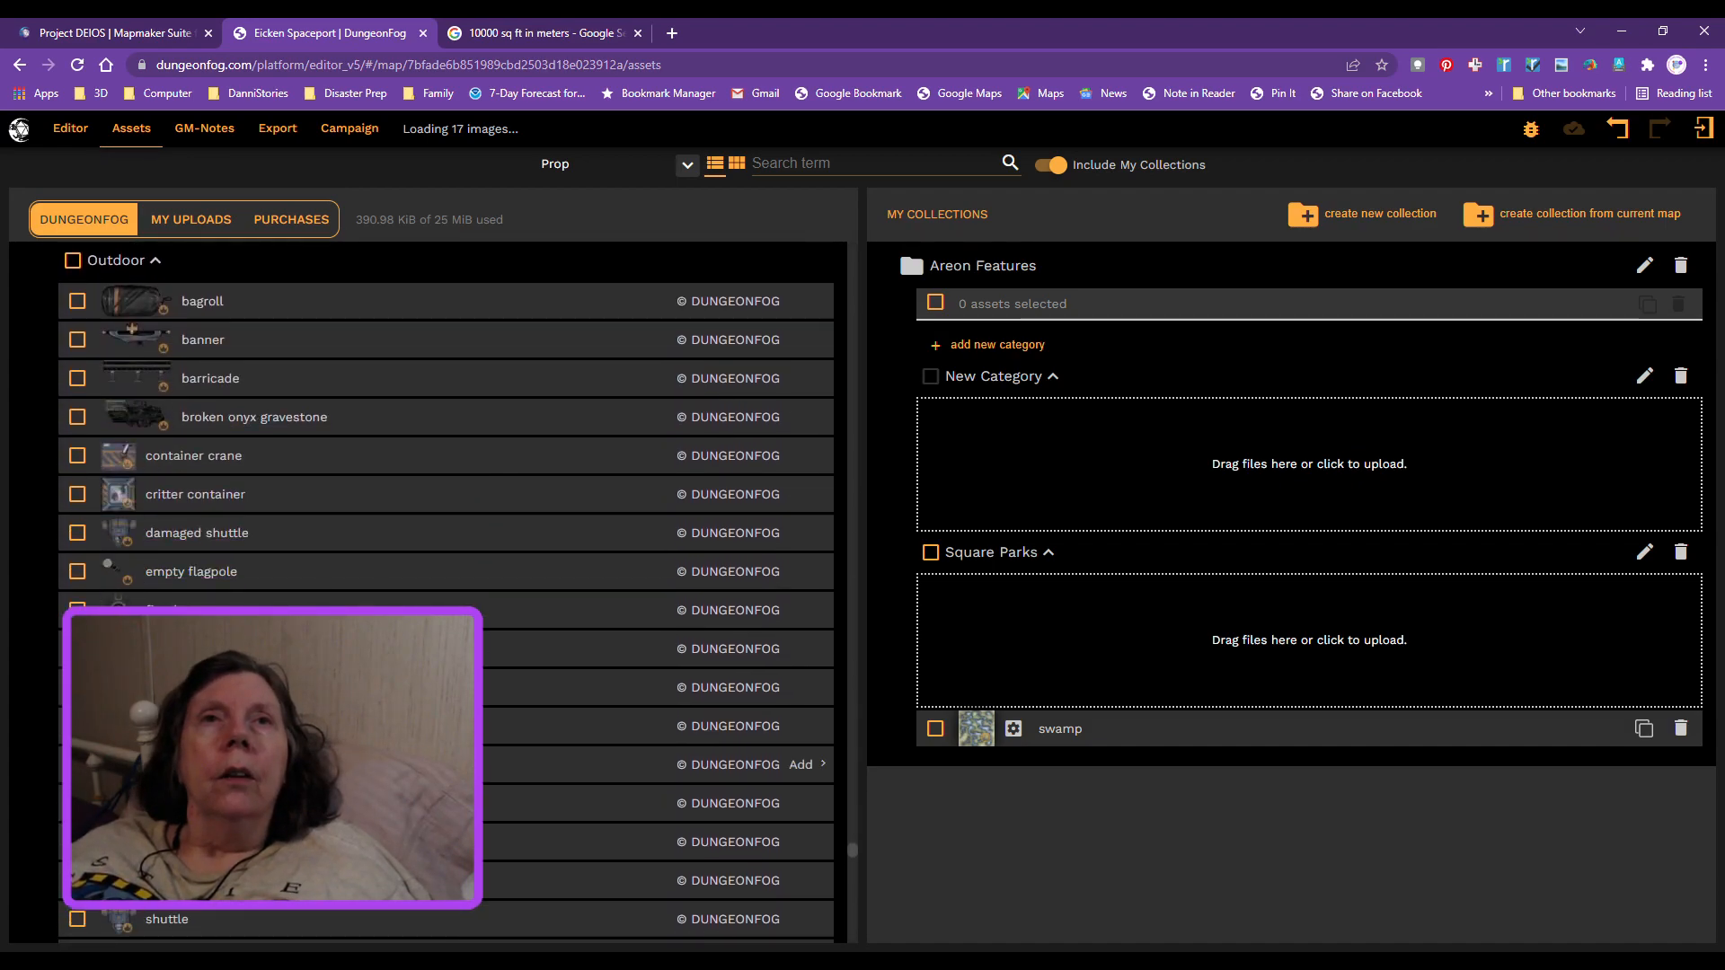
pyautogui.scroll(-5, 773, 765)
pyautogui.scroll(-5, 773, 539)
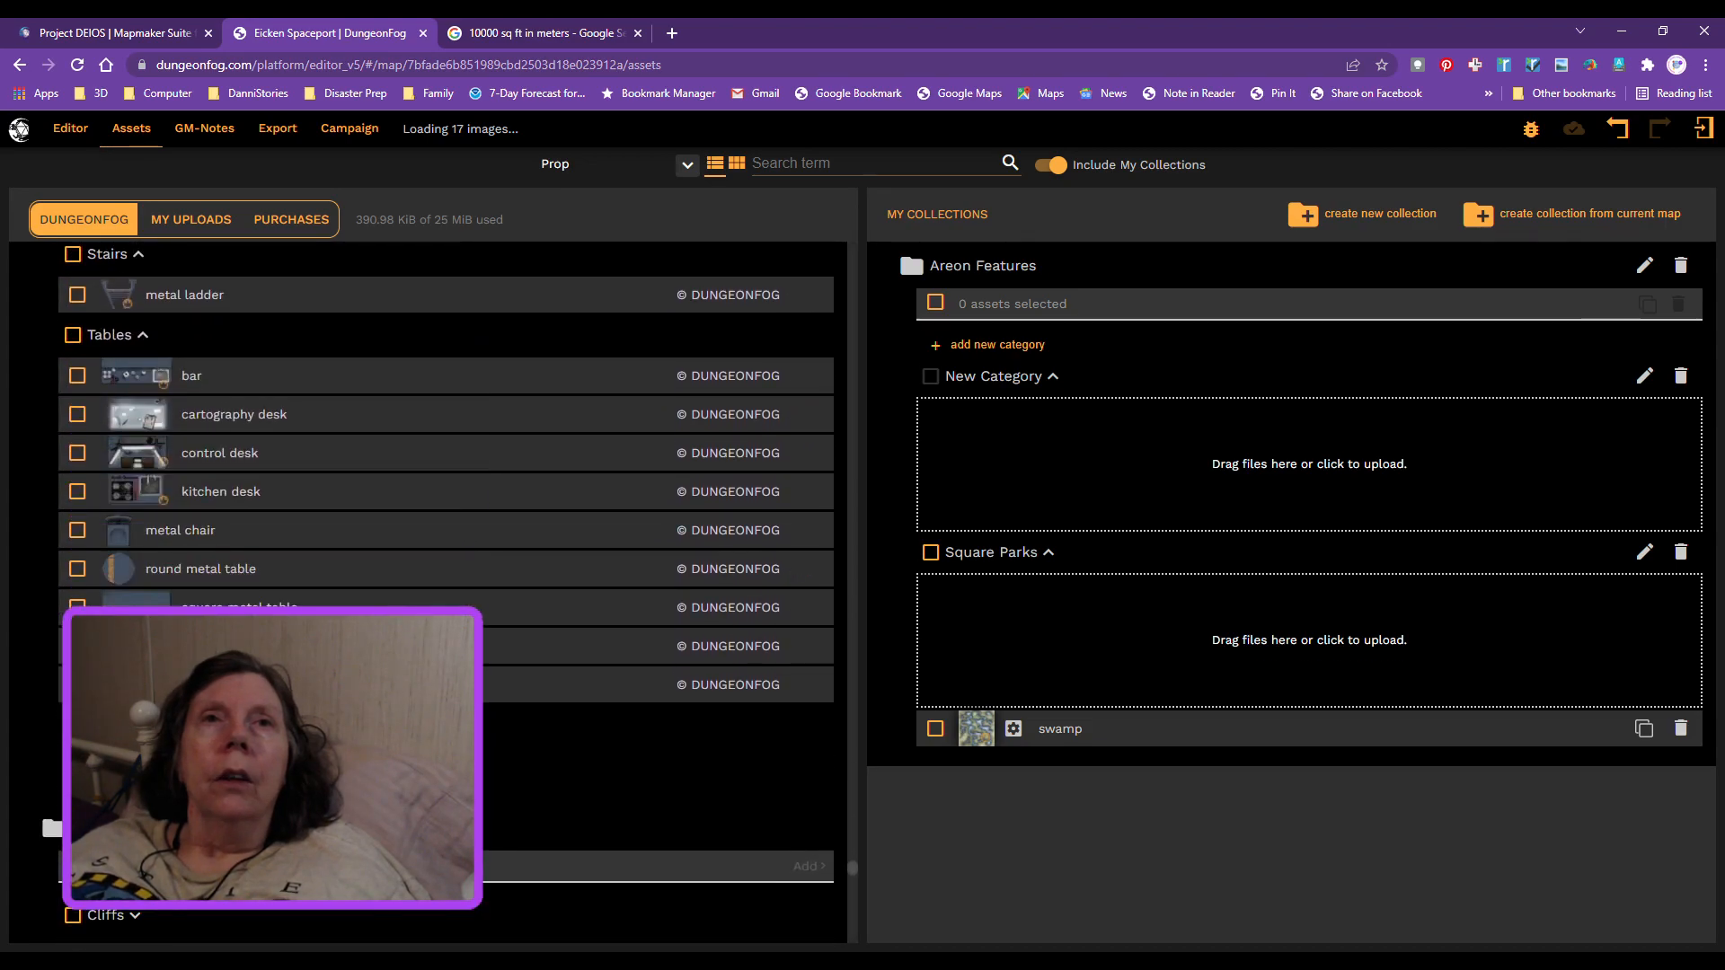
pyautogui.scroll(-2, 800, 568)
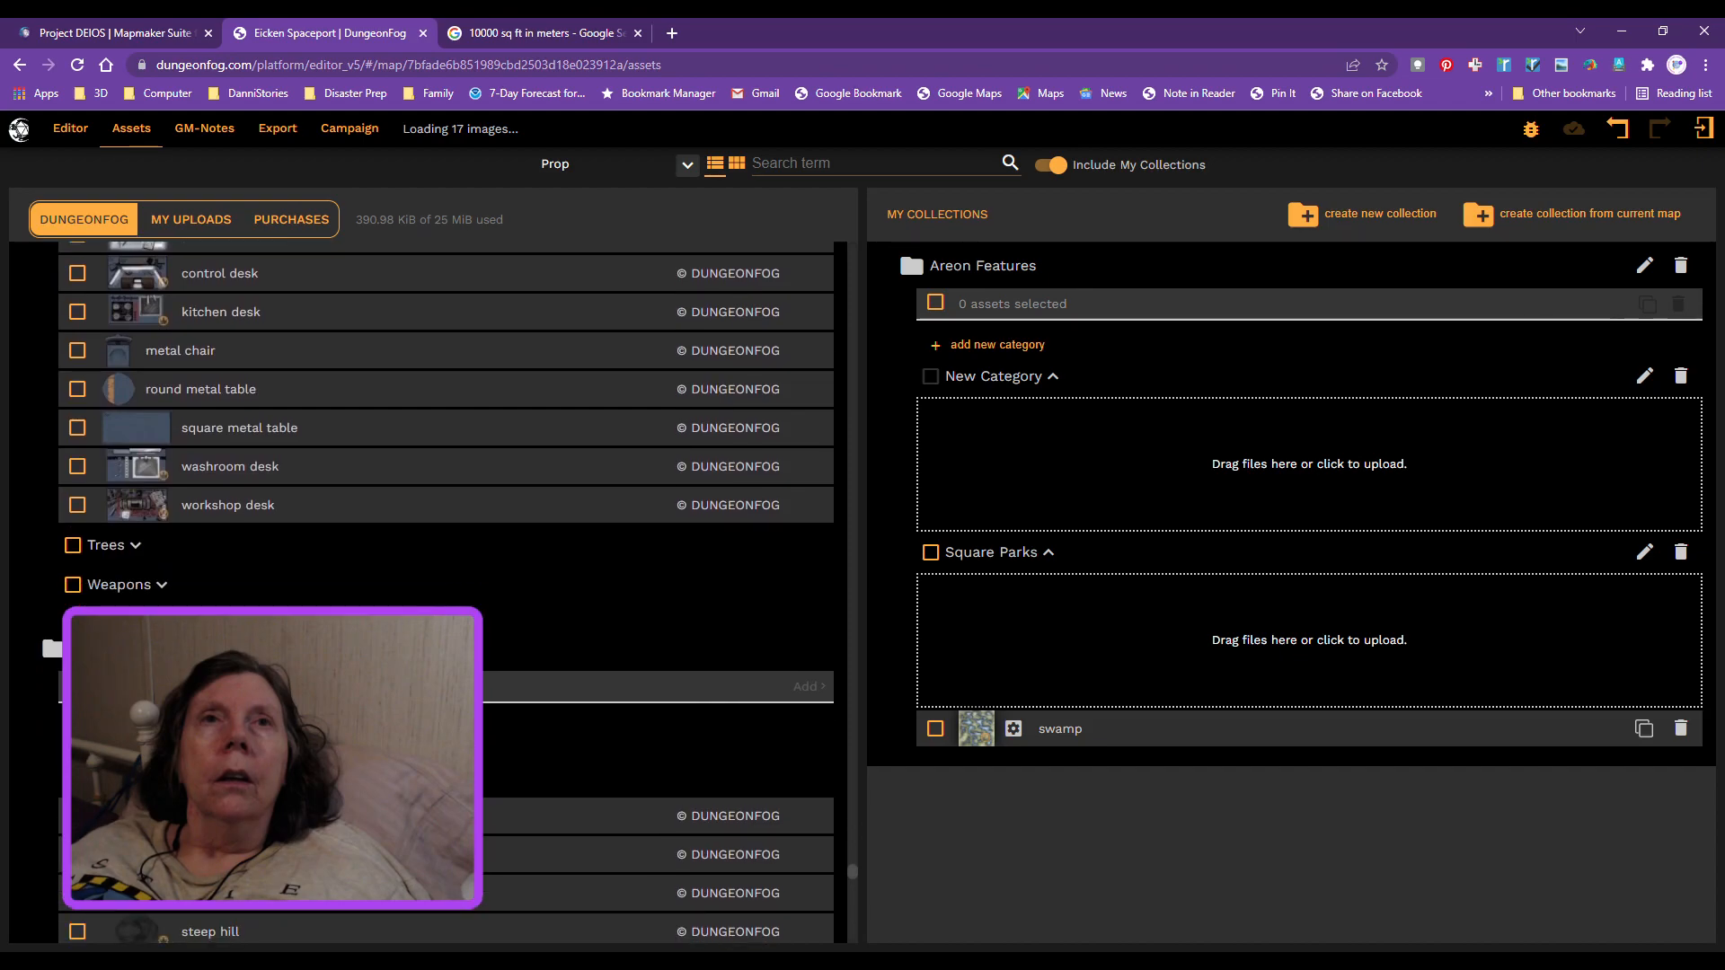
pyautogui.scroll(-1, 445, 593)
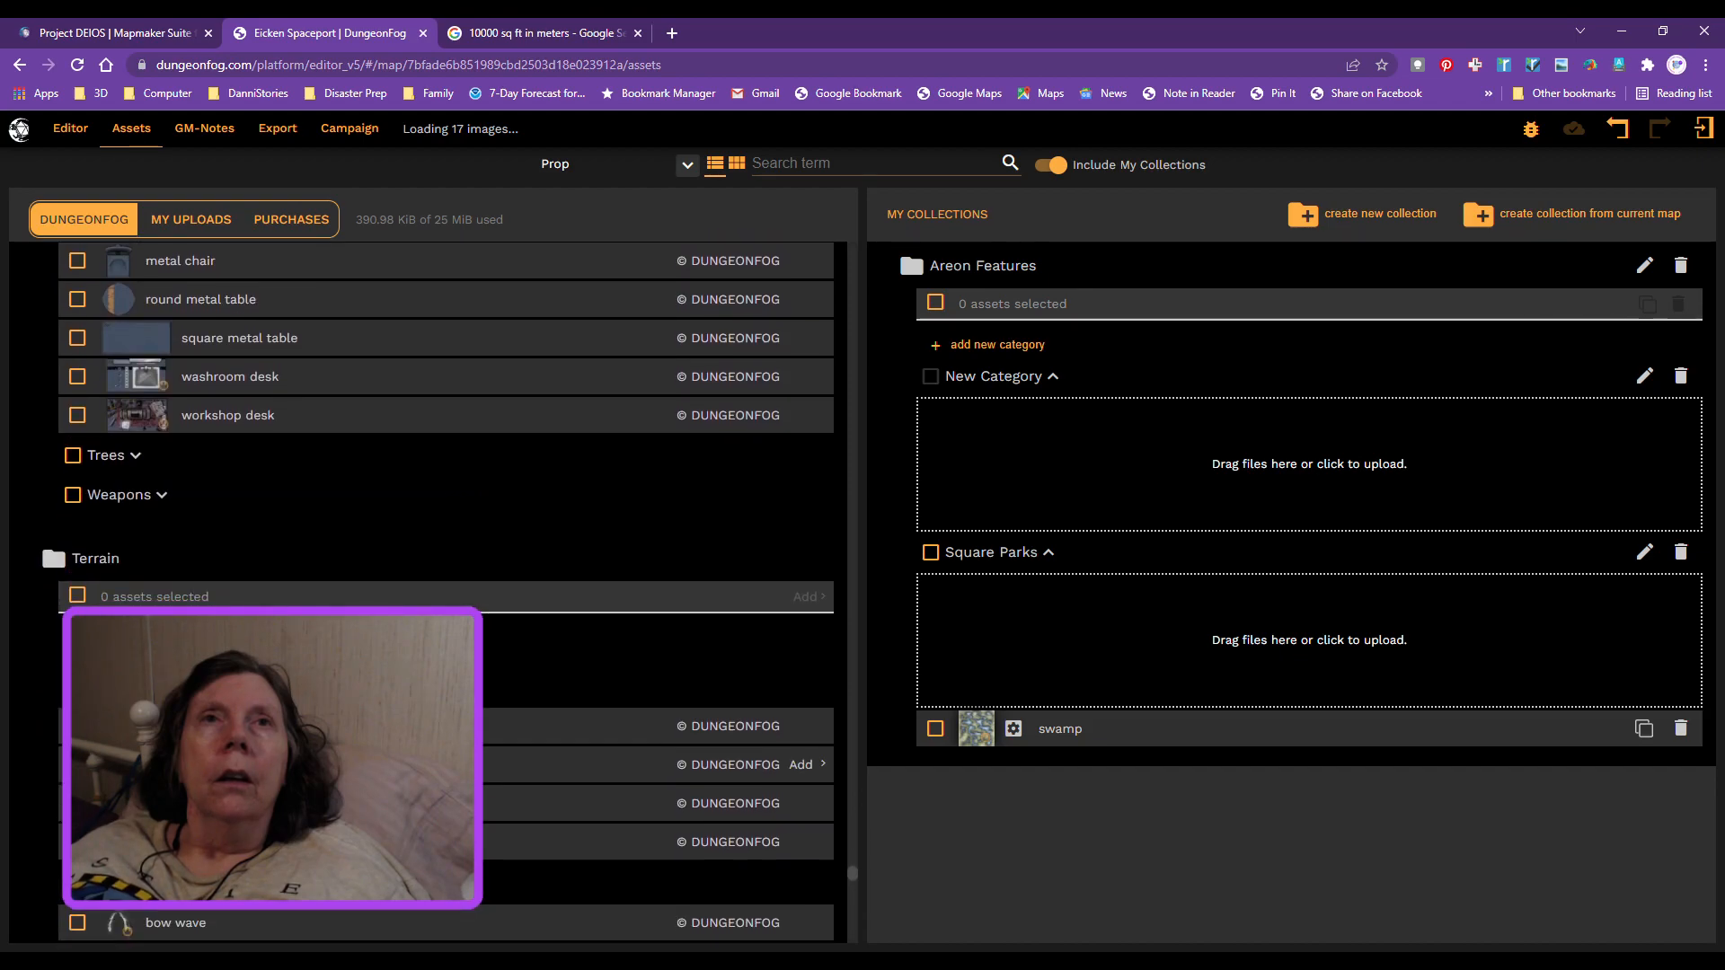
pyautogui.scroll(3, 445, 584)
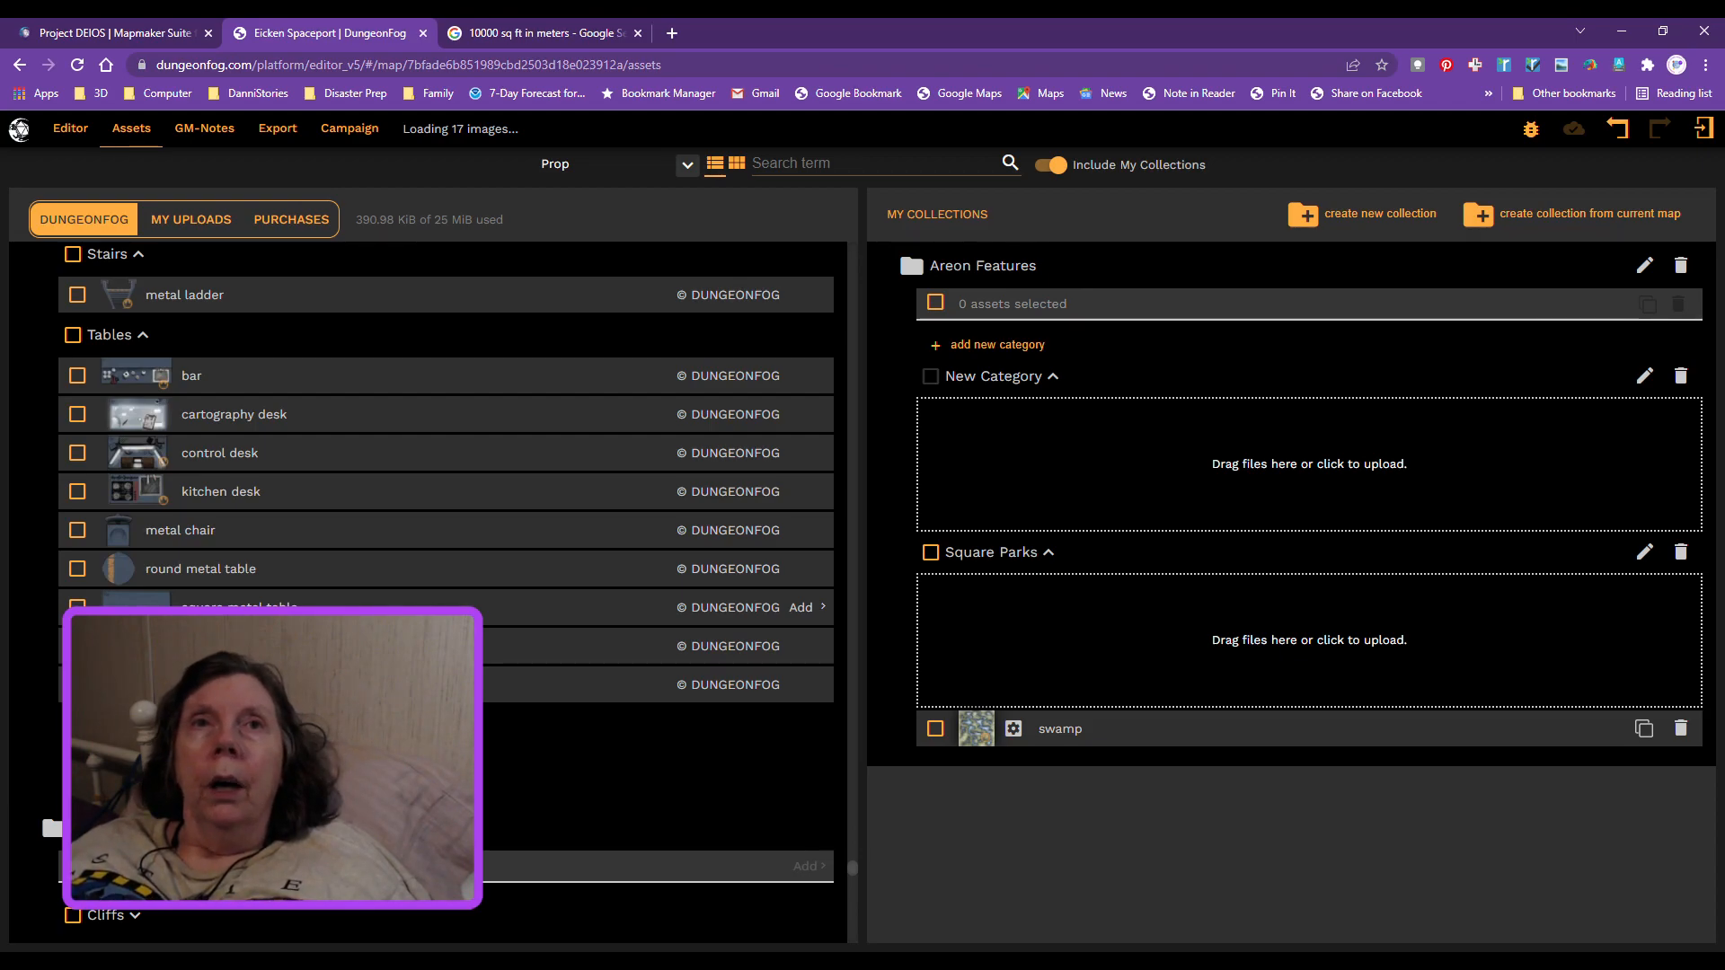
pyautogui.scroll(-15, 444, 584)
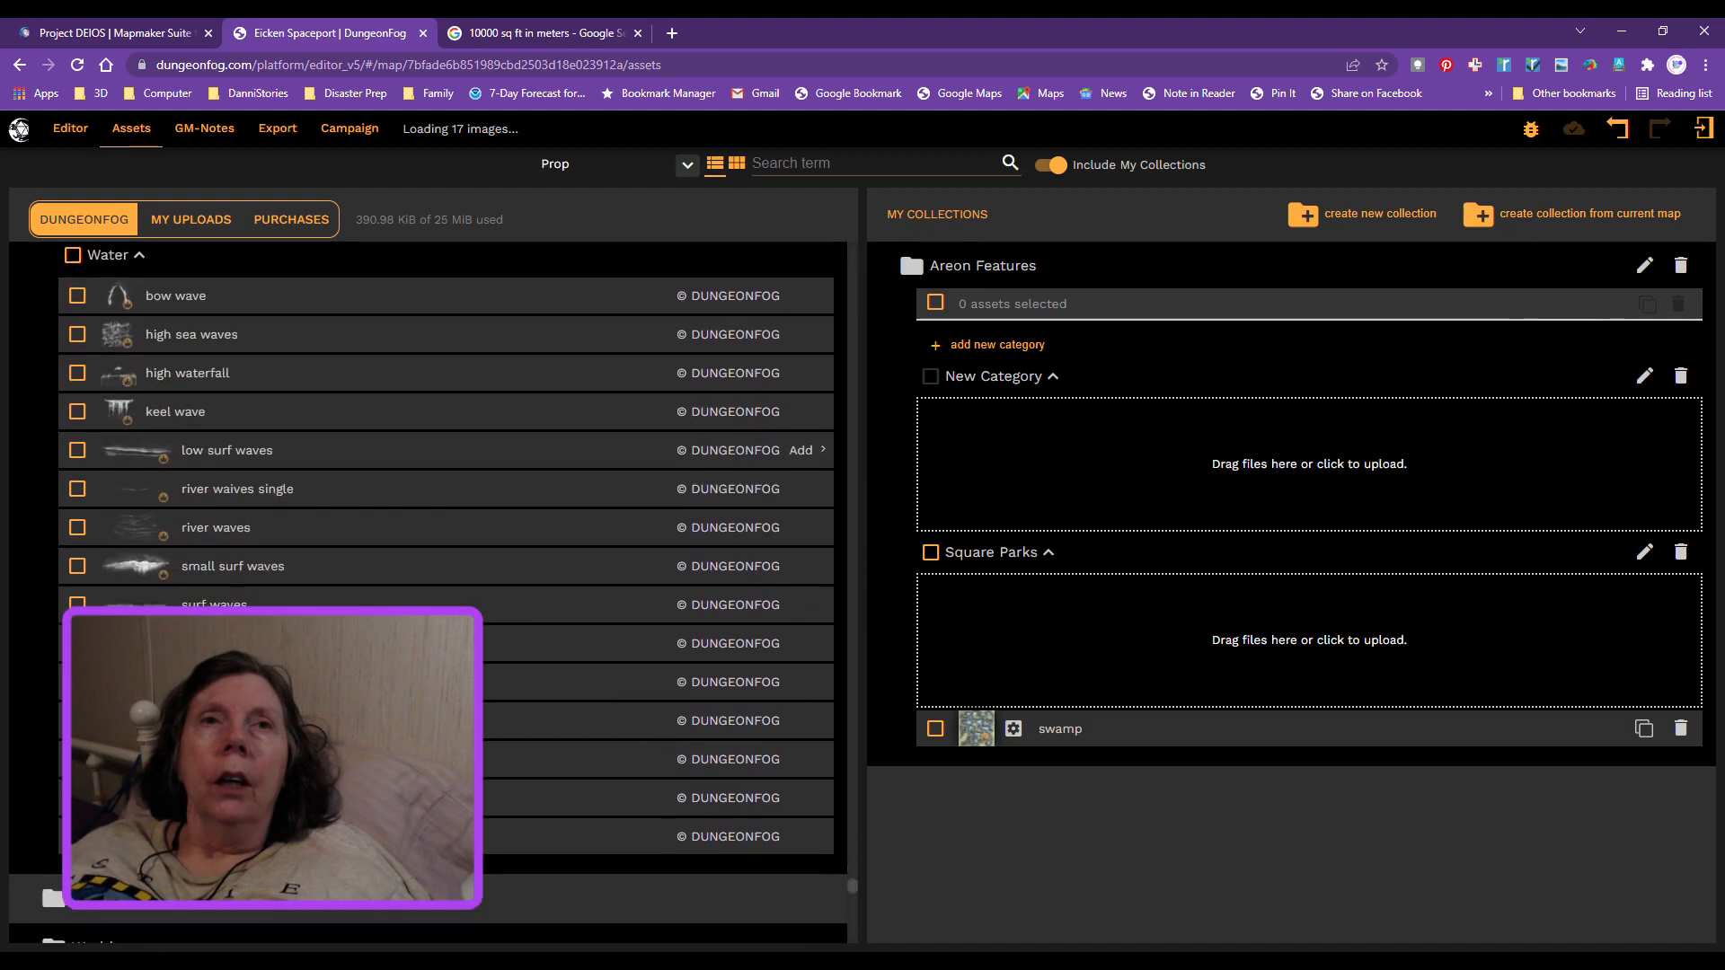
pyautogui.scroll(-10, 445, 560)
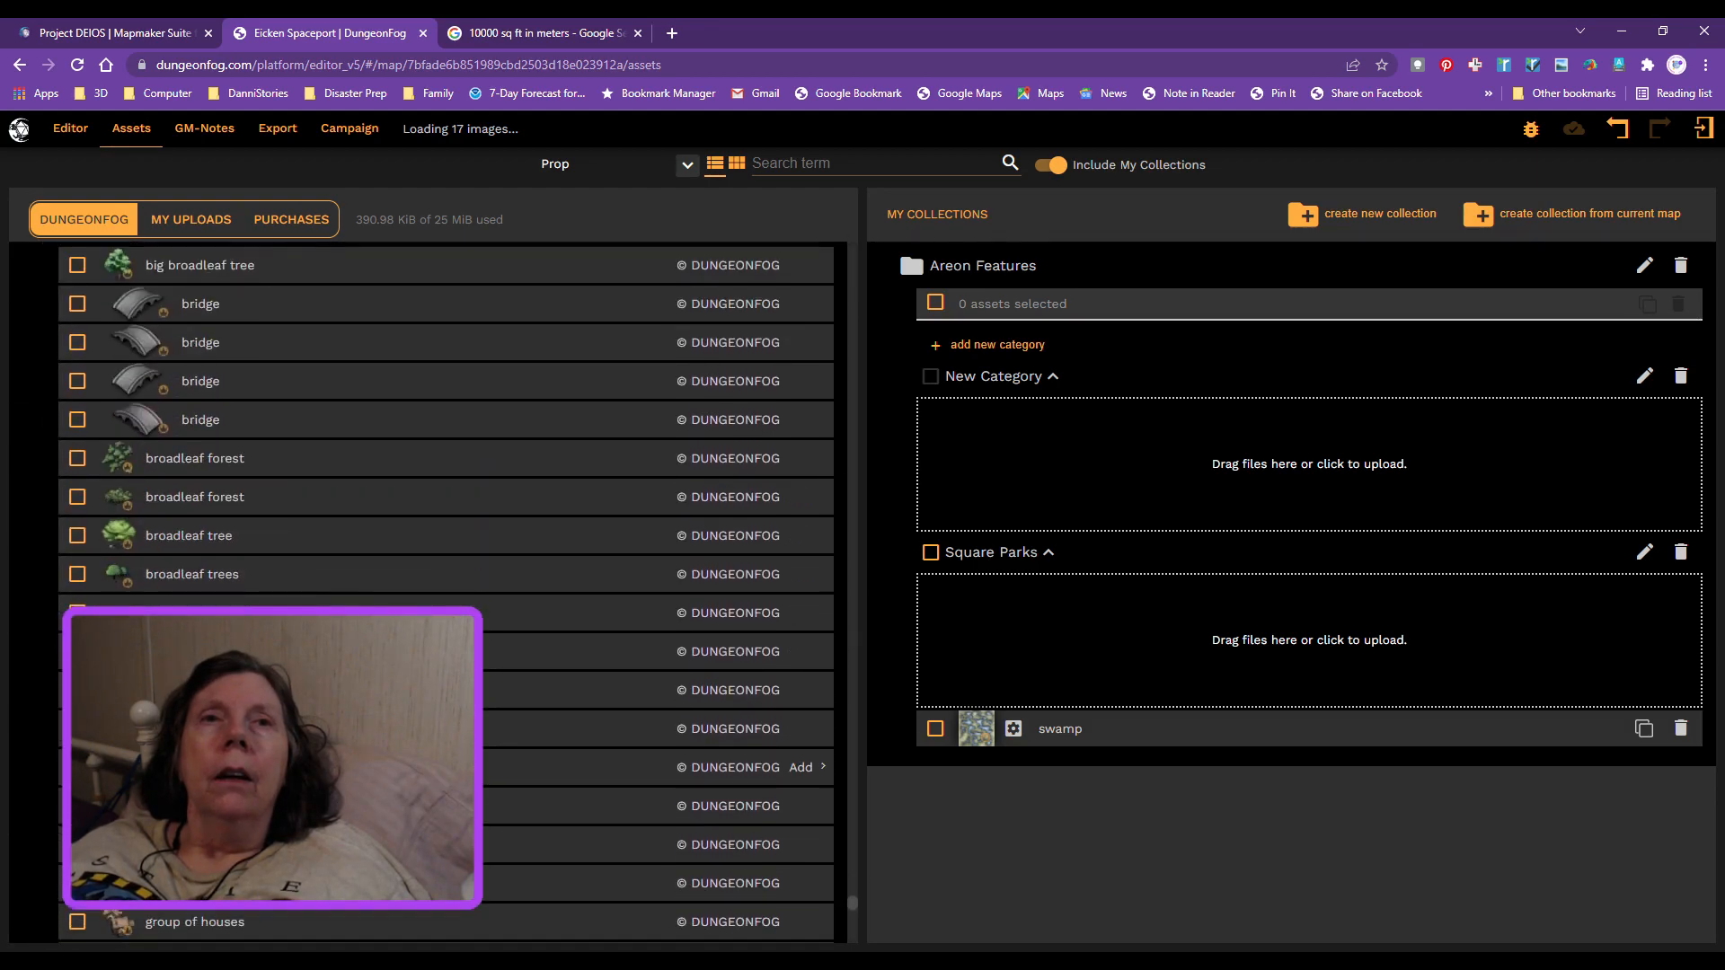
pyautogui.scroll(-8, 445, 584)
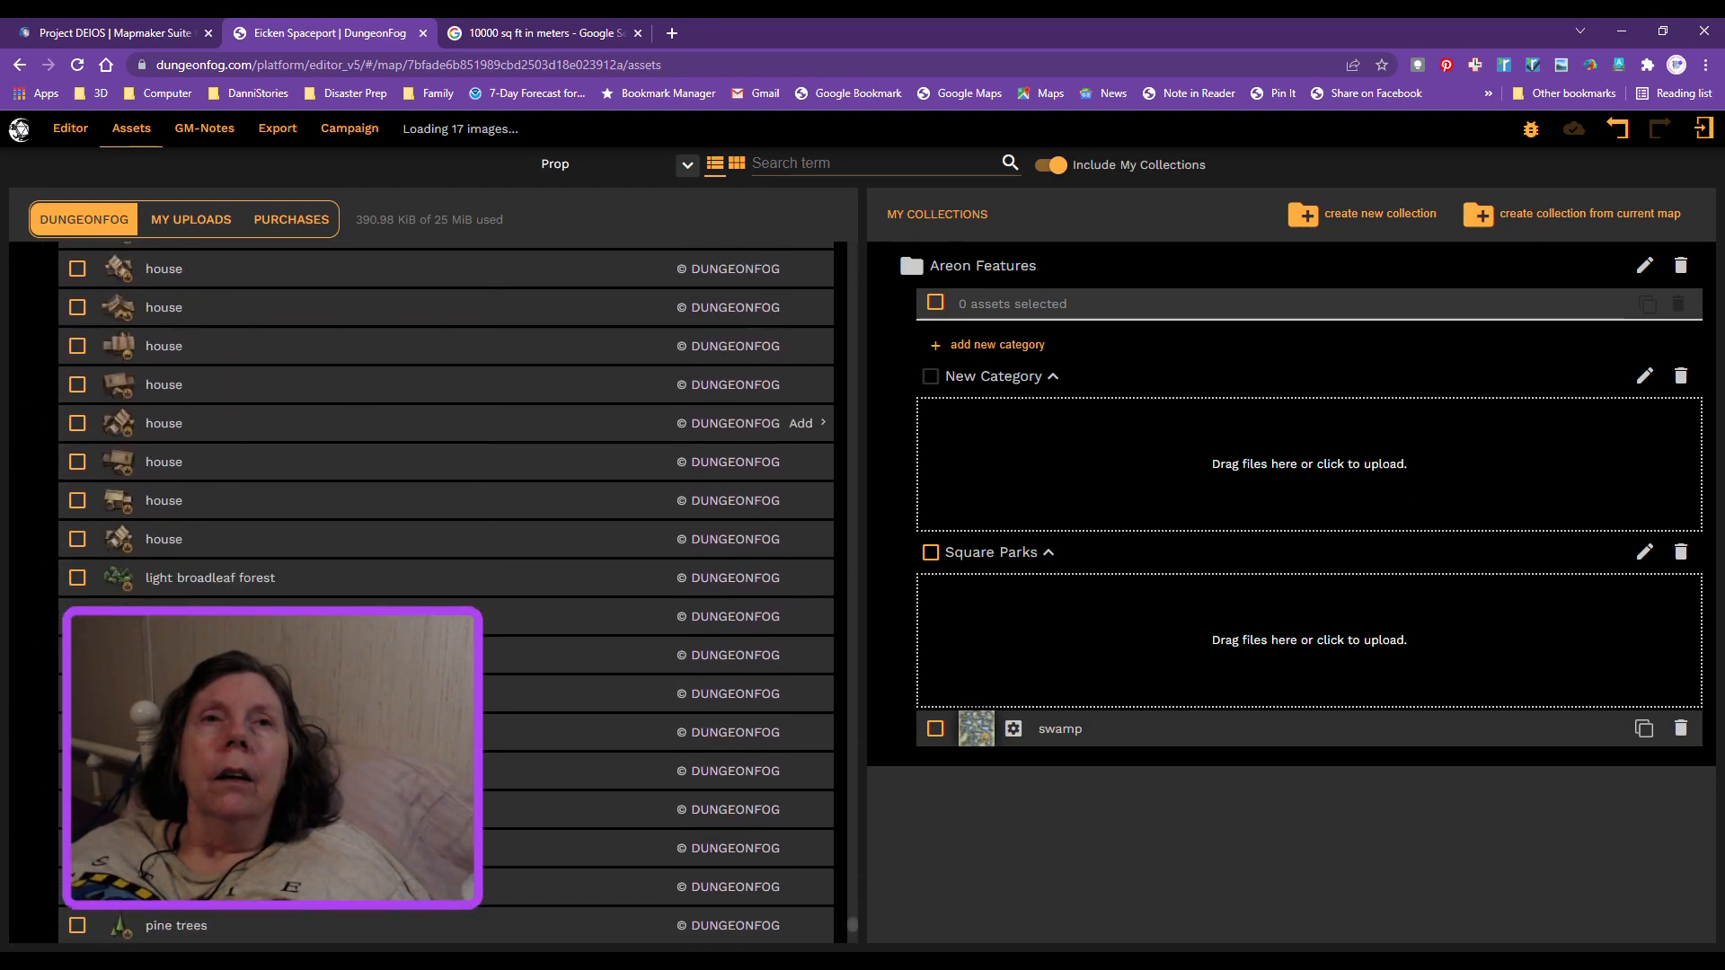
pyautogui.scroll(-4, 445, 584)
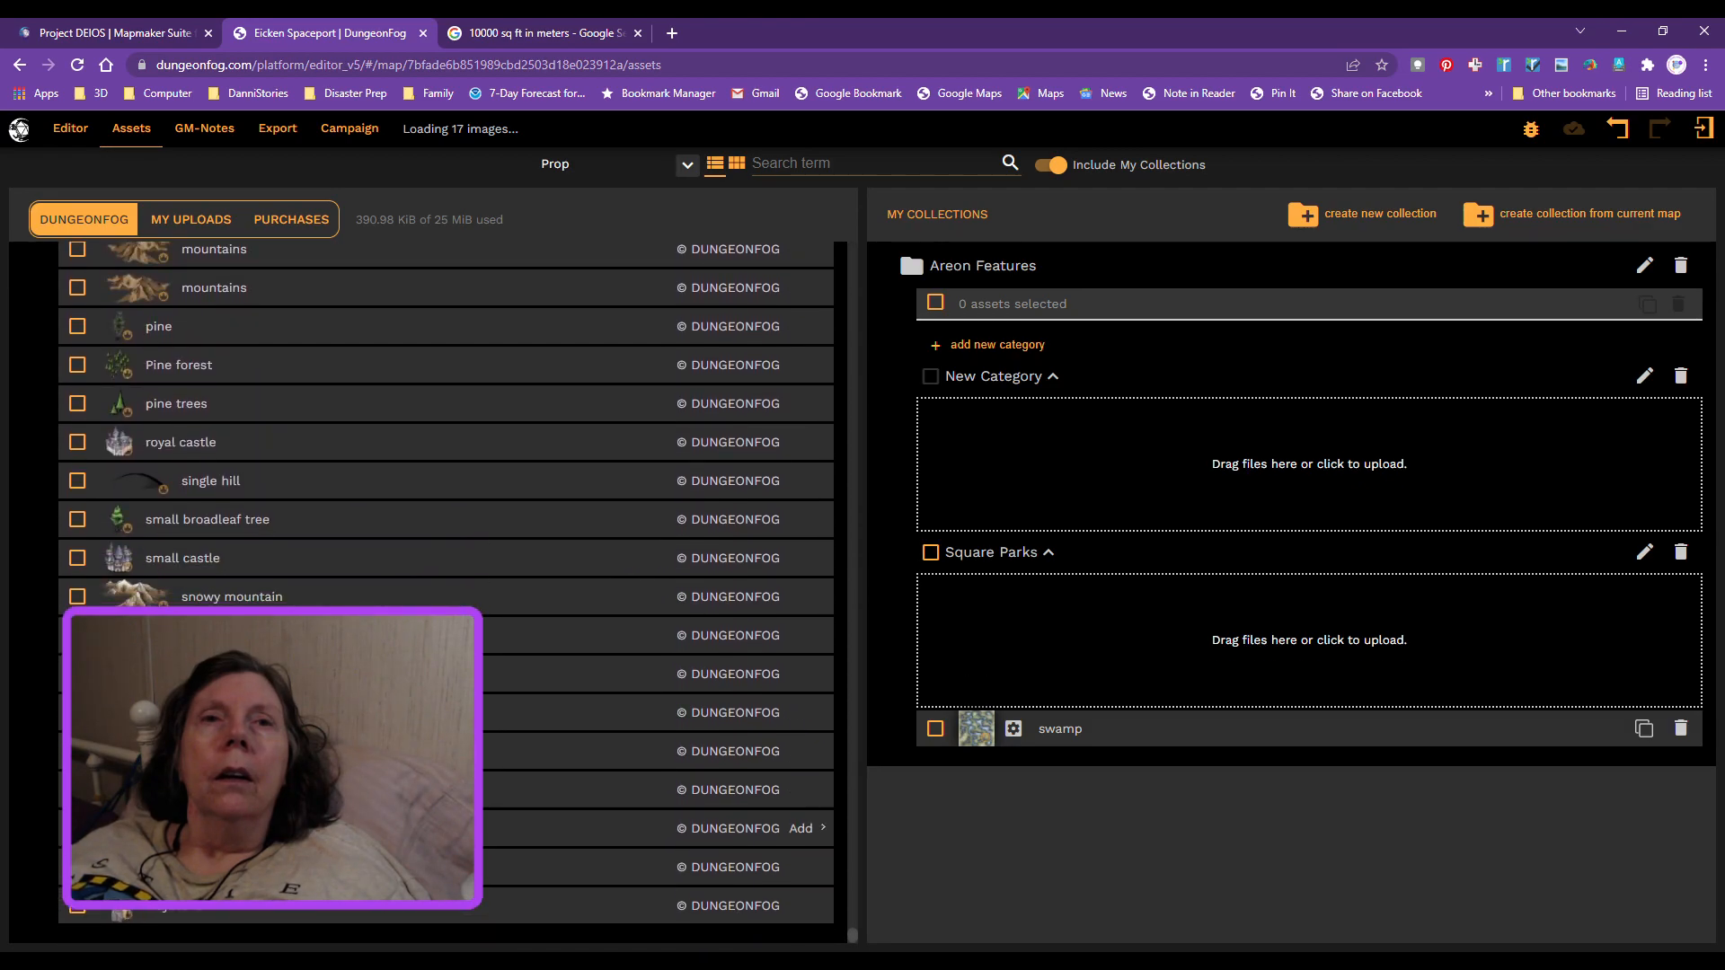
# Step: Add the shower basin prop from the DUNGEONFOG library to New Category in the Areon Features collection
pyautogui.scroll(4, 445, 584)
pyautogui.scroll(4, 444, 584)
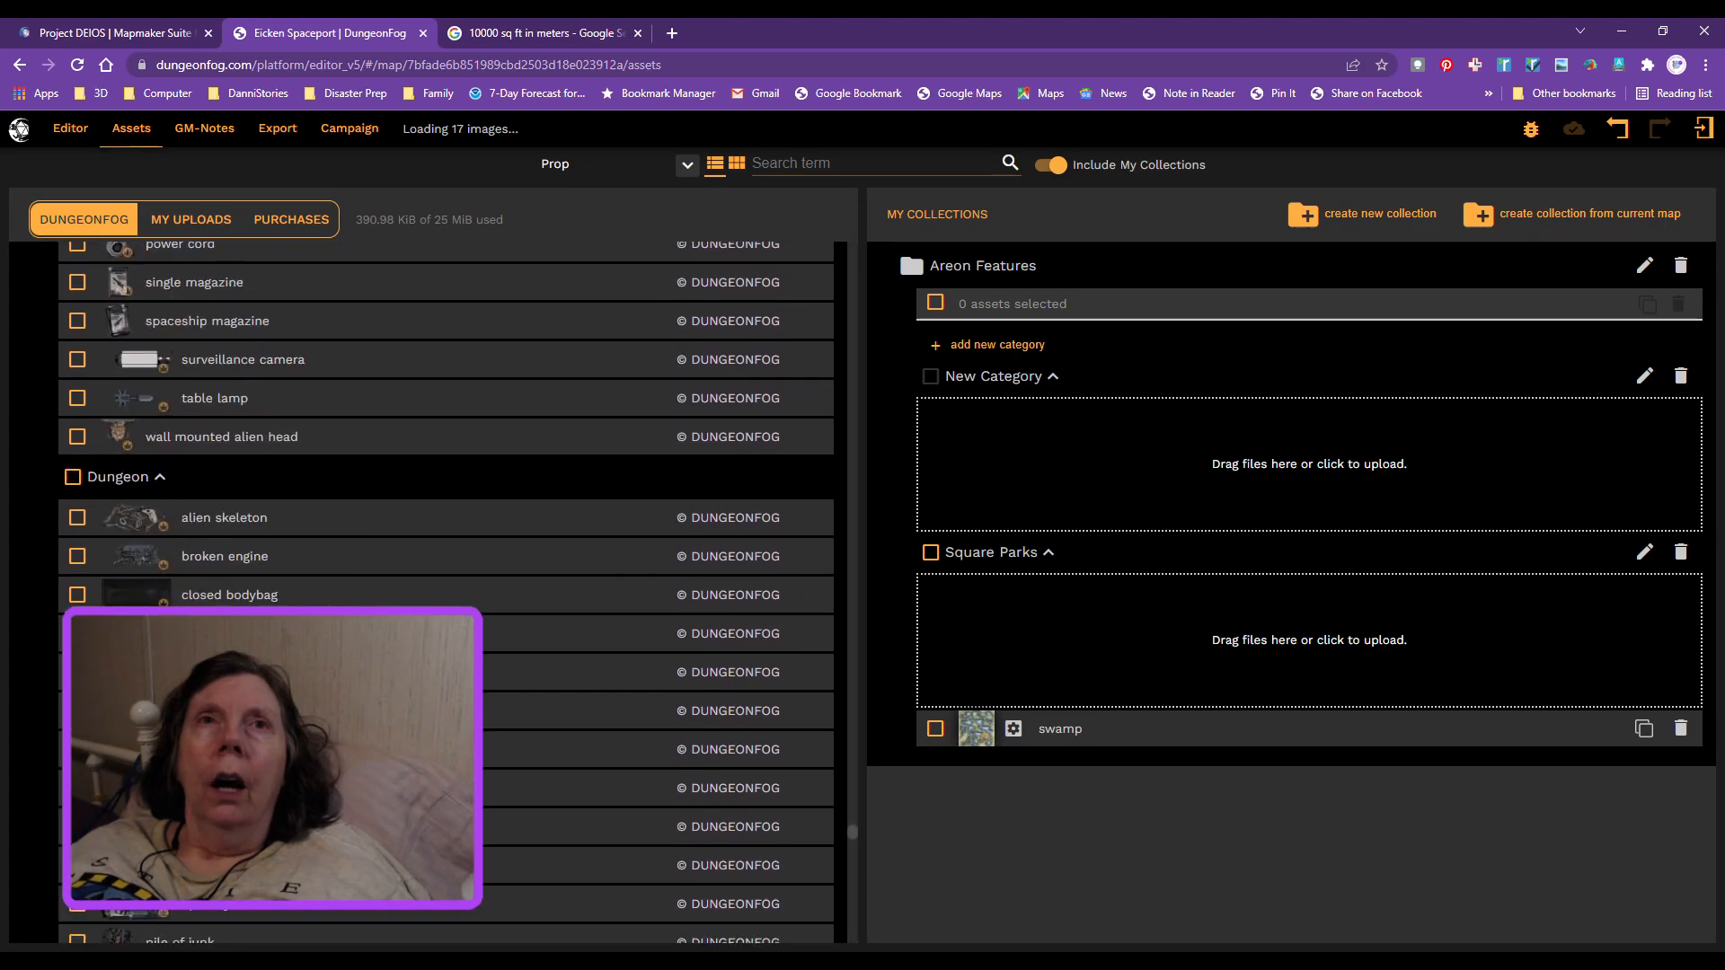
pyautogui.scroll(10, 444, 584)
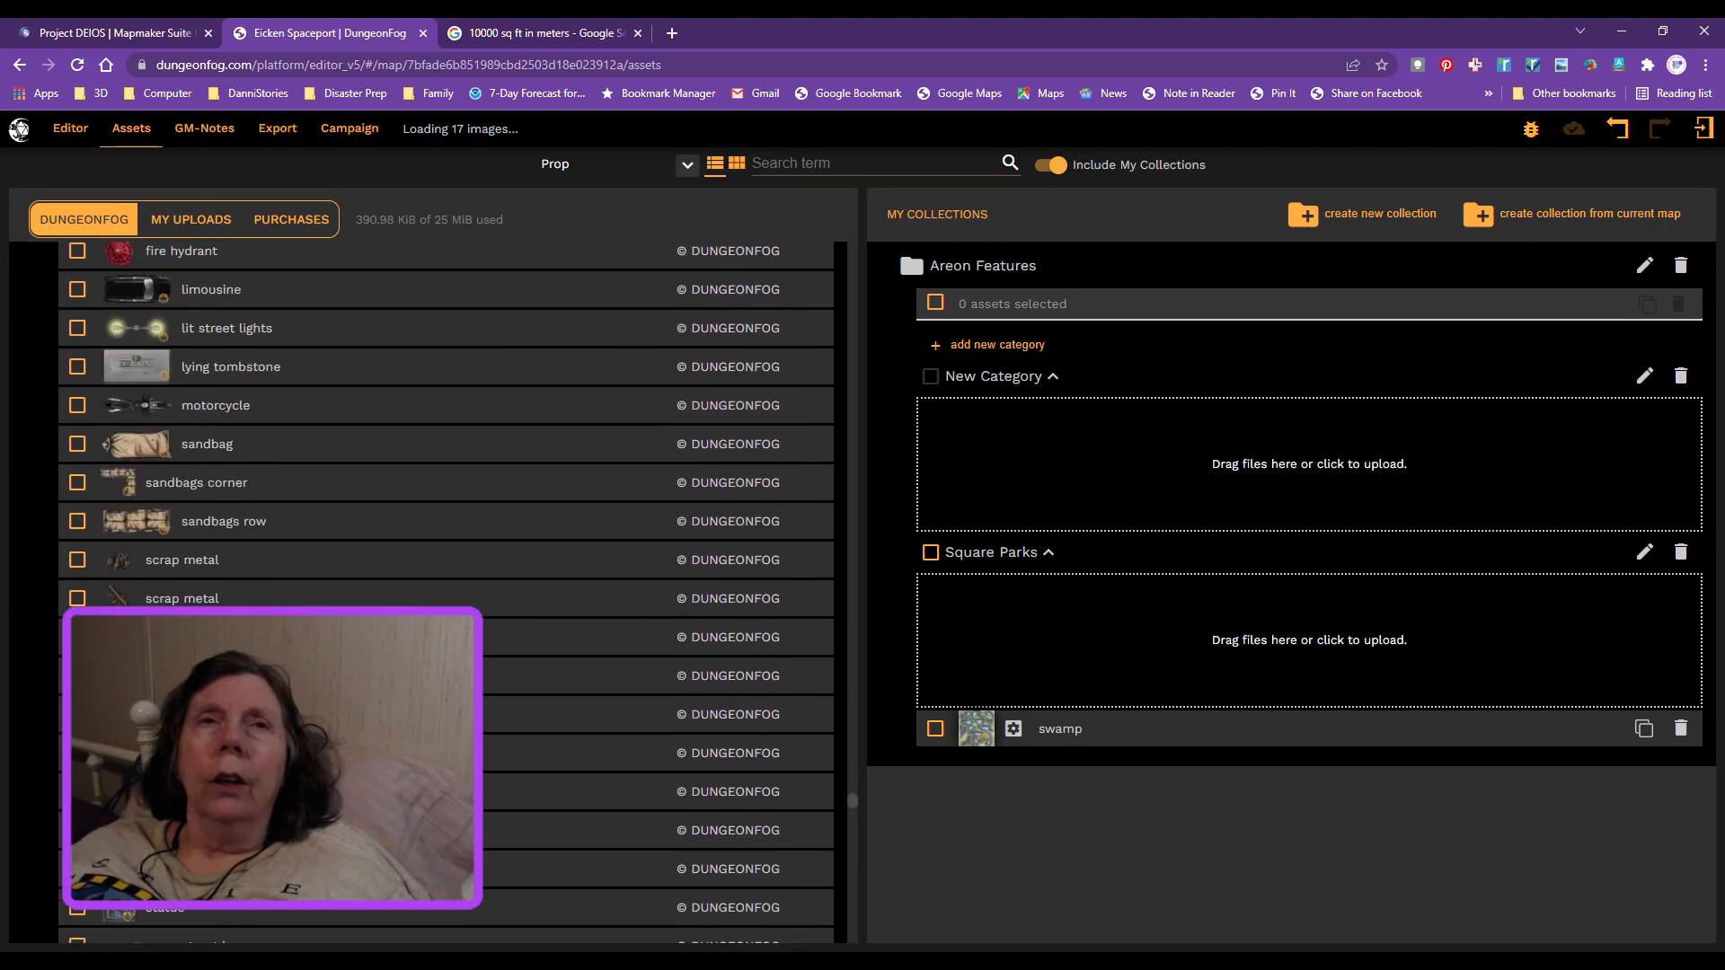
pyautogui.scroll(3, 408, 600)
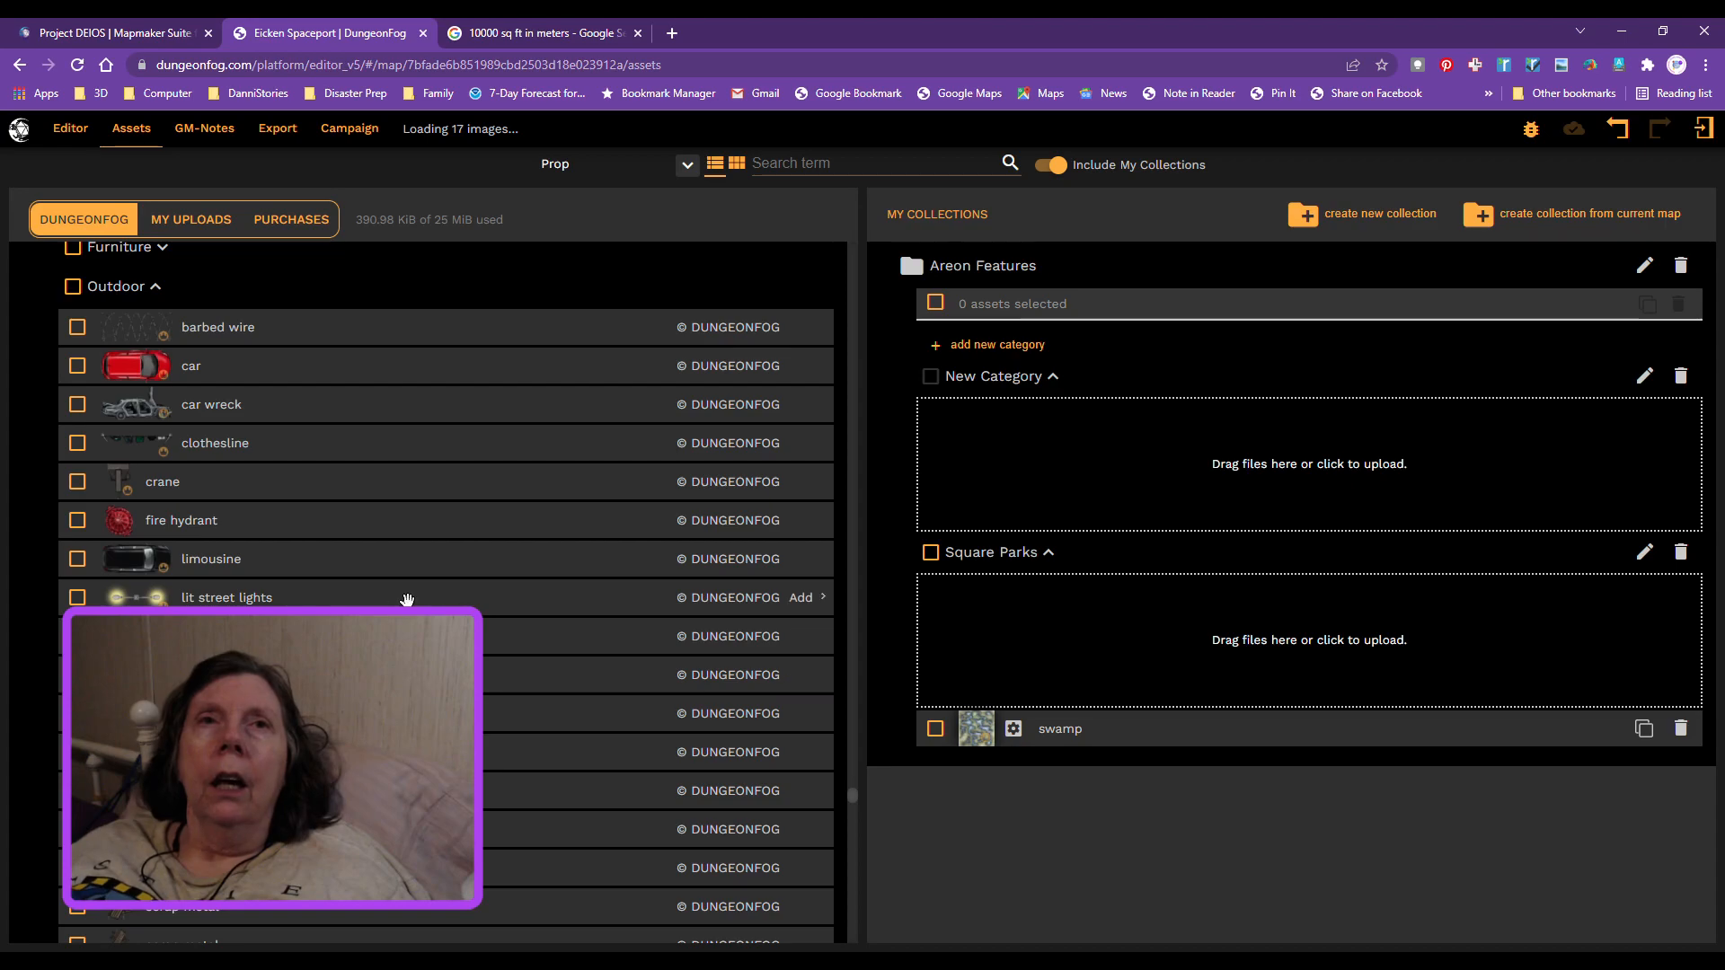
pyautogui.scroll(10, 407, 600)
pyautogui.scroll(3, 407, 601)
pyautogui.scroll(2, 407, 600)
pyautogui.scroll(-2, 412, 603)
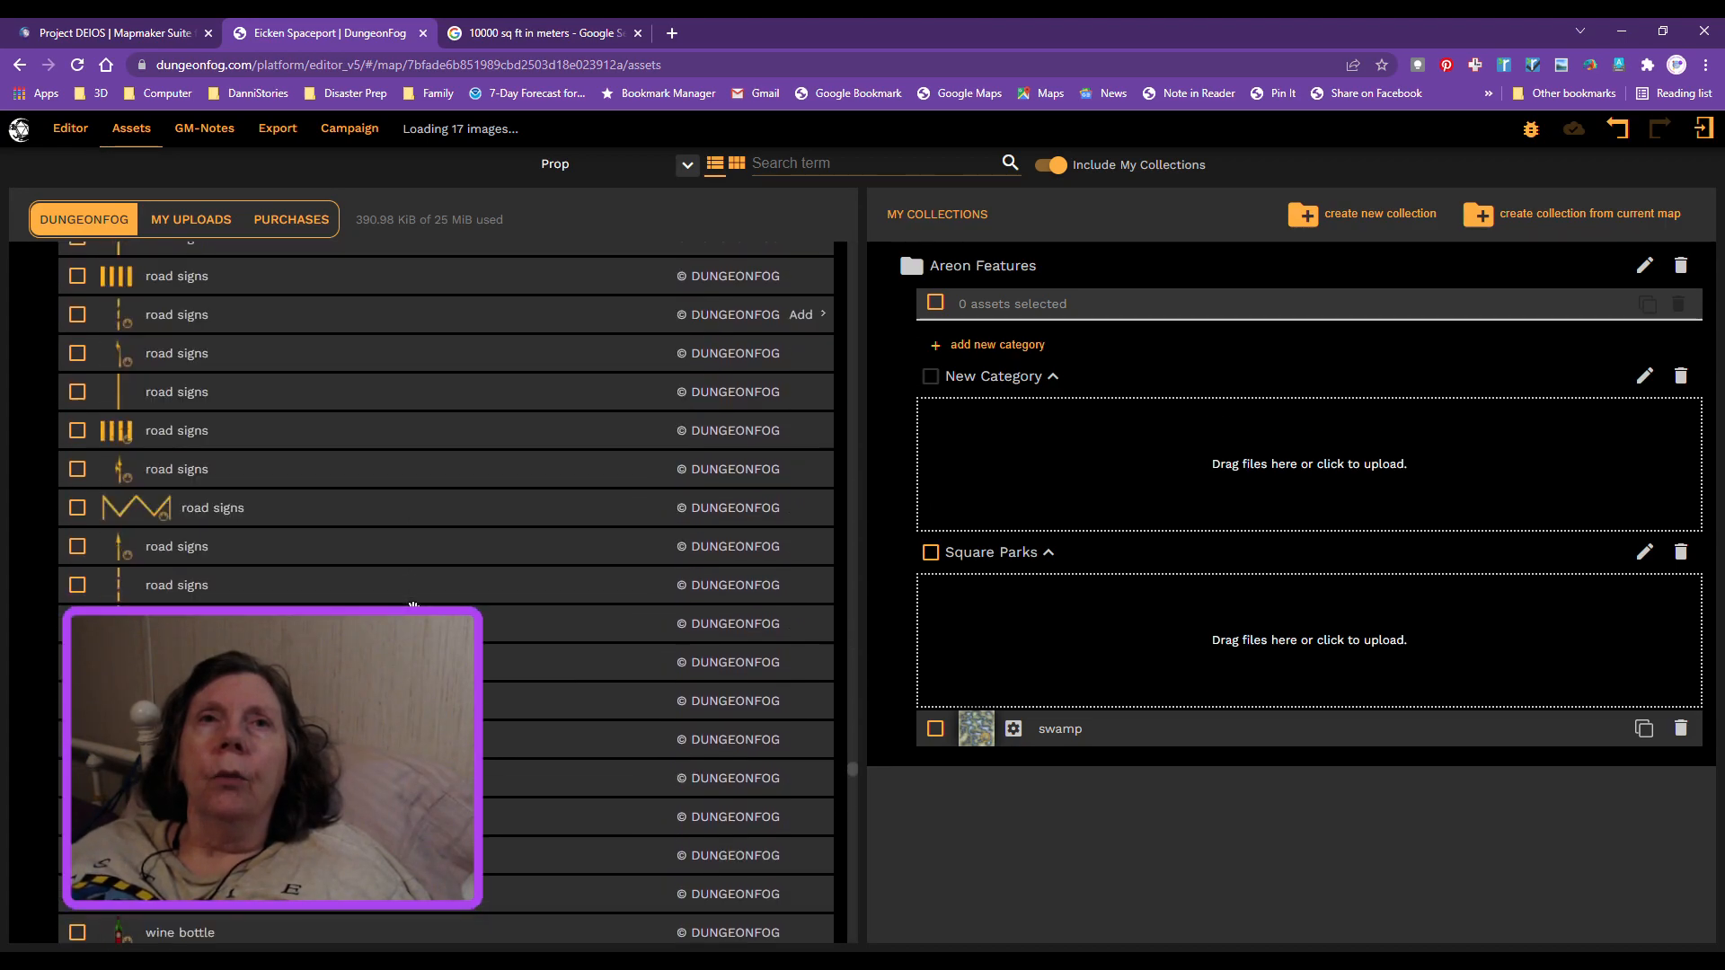
pyautogui.scroll(-1, 413, 604)
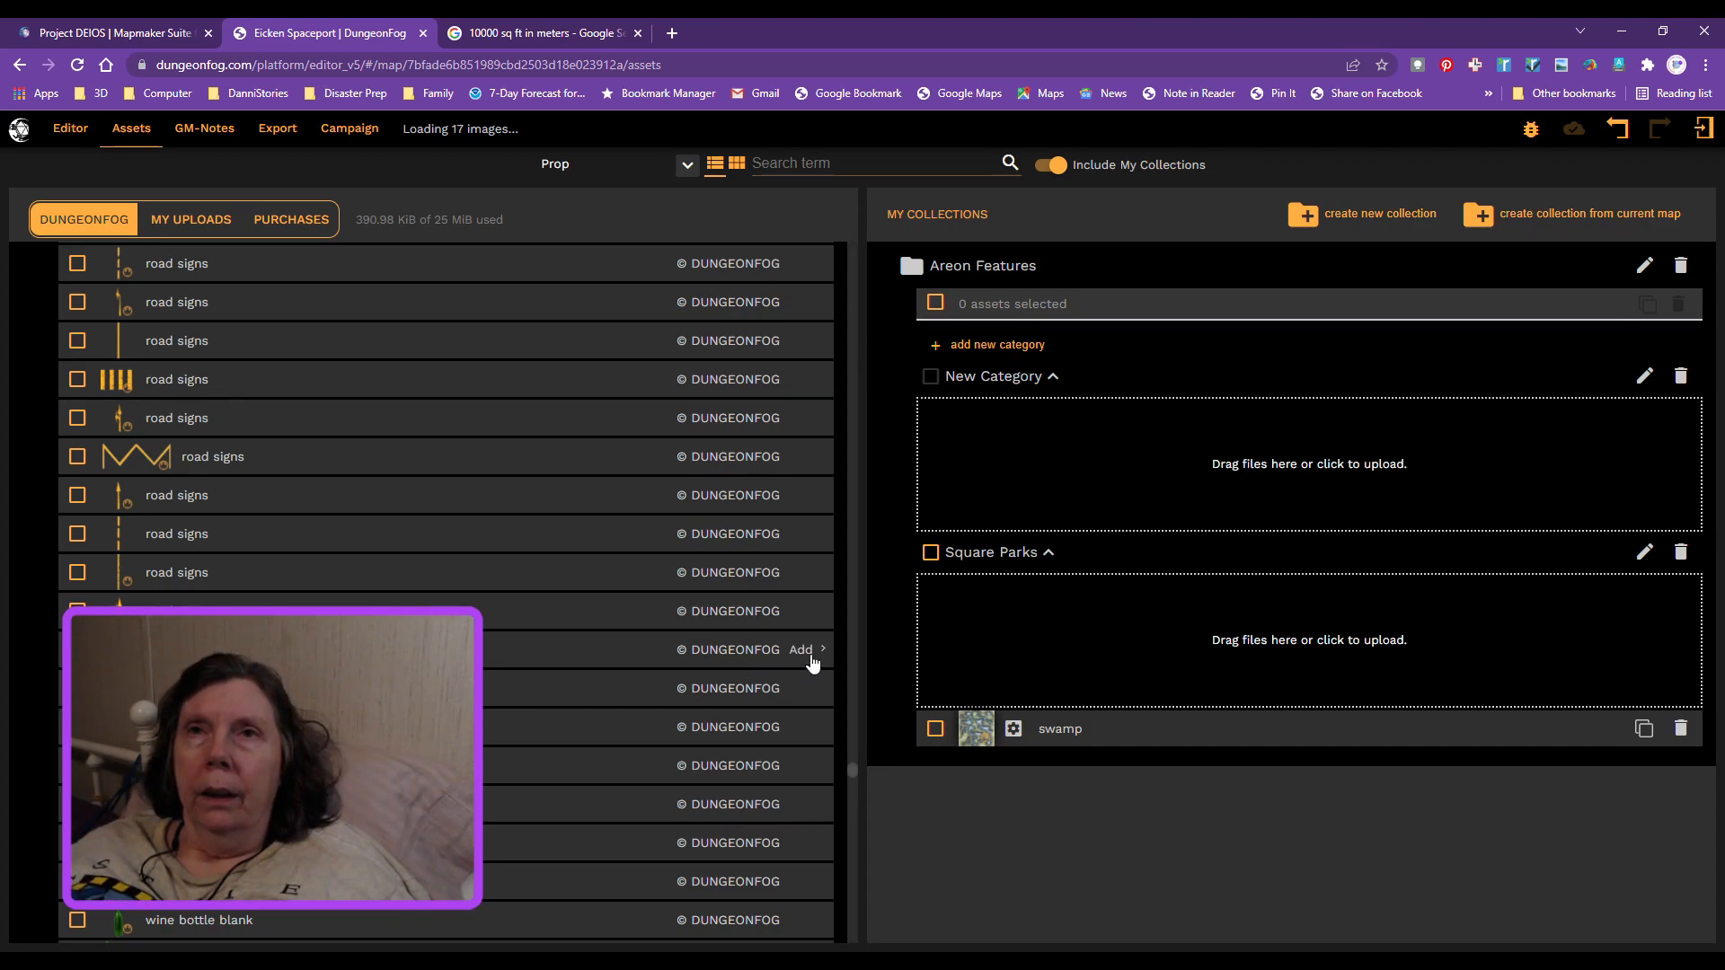
pyautogui.click(810, 656)
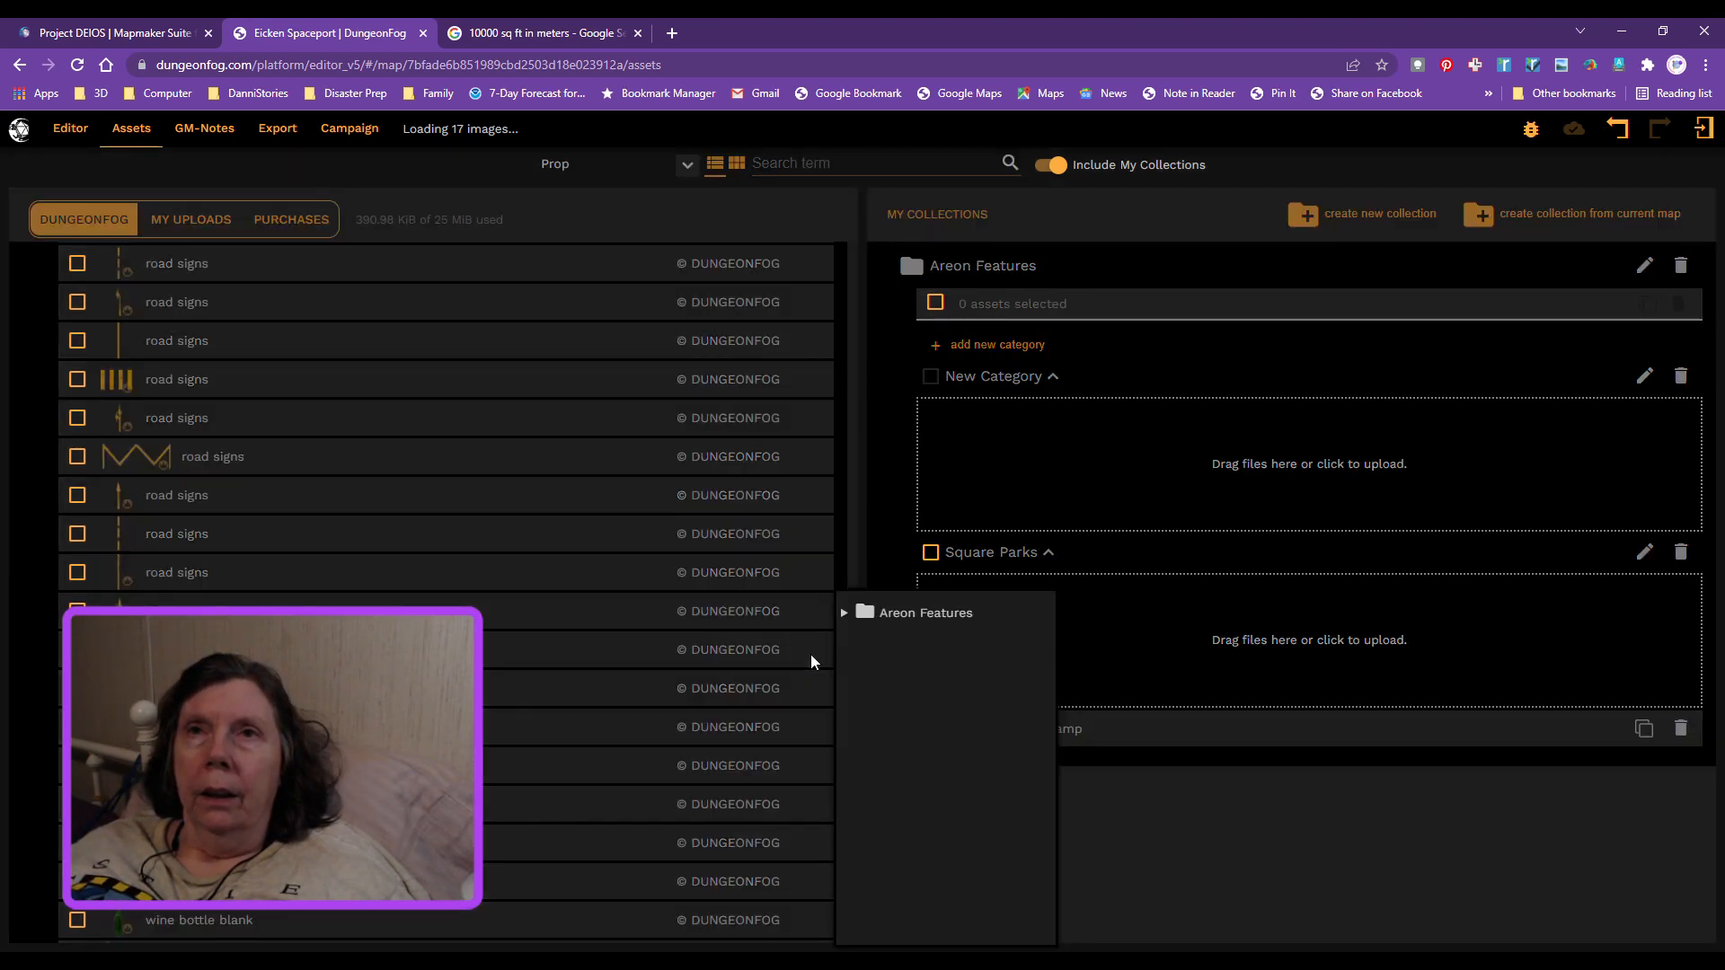
pyautogui.click(844, 614)
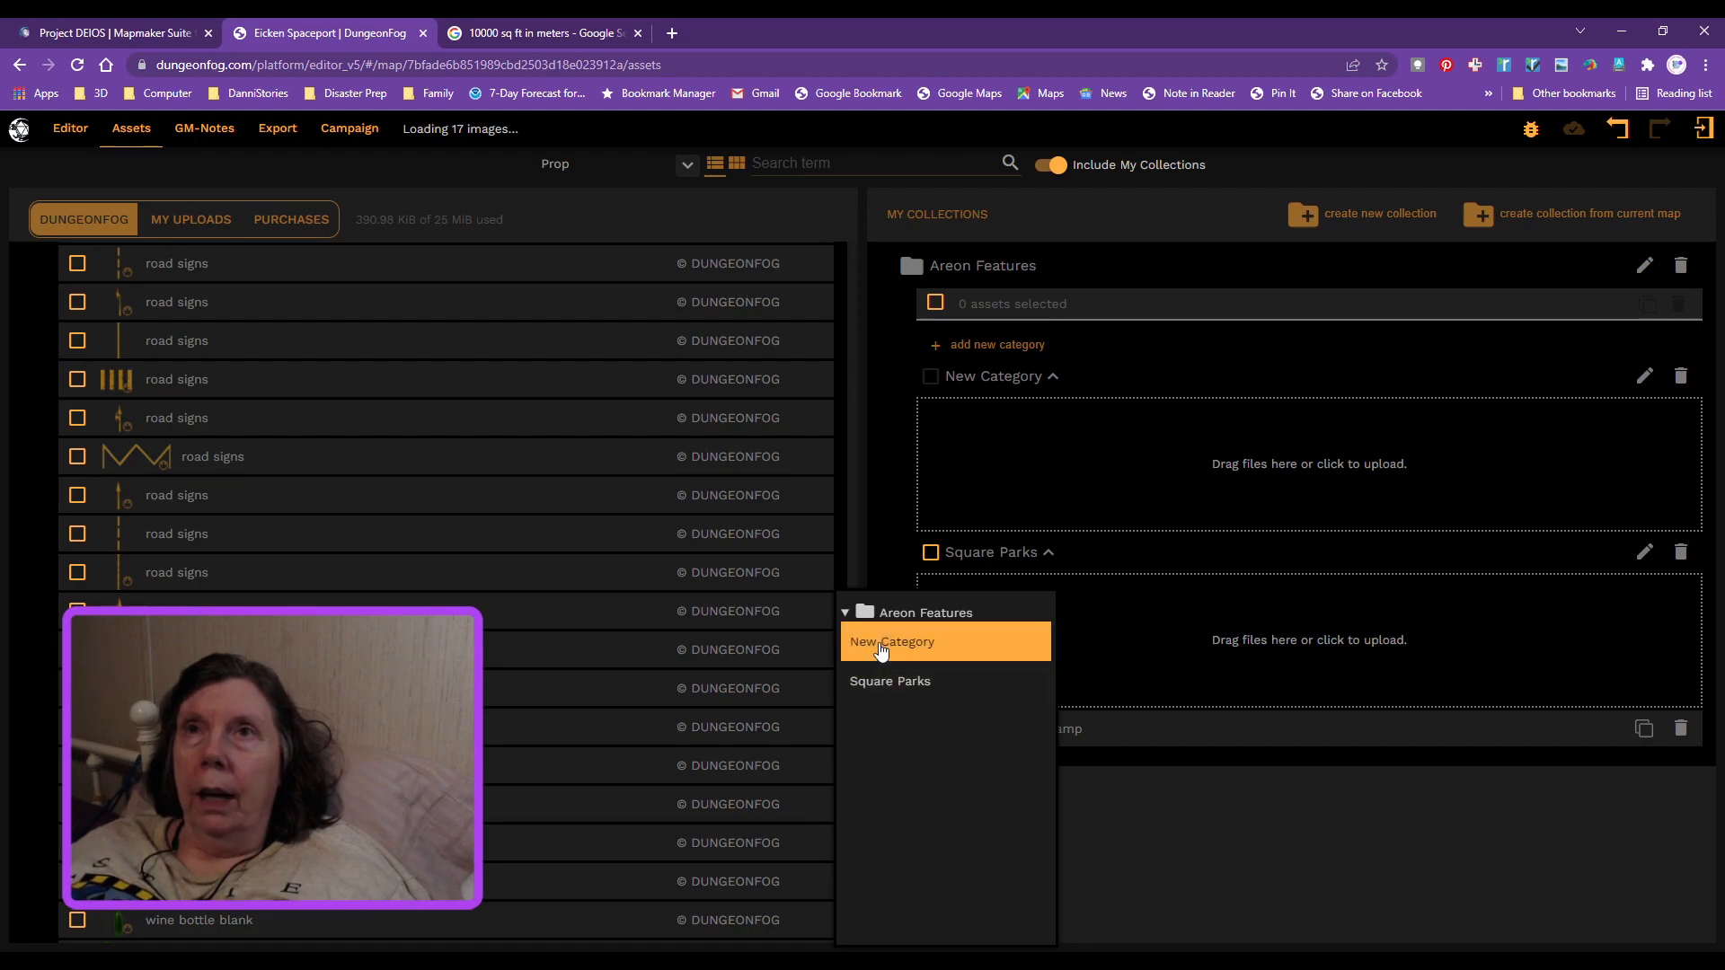
pyautogui.click(879, 647)
# Step: Rename New Category in the Areon Features collection to Areon Deciplexes
pyautogui.click(997, 379)
pyautogui.click(997, 379)
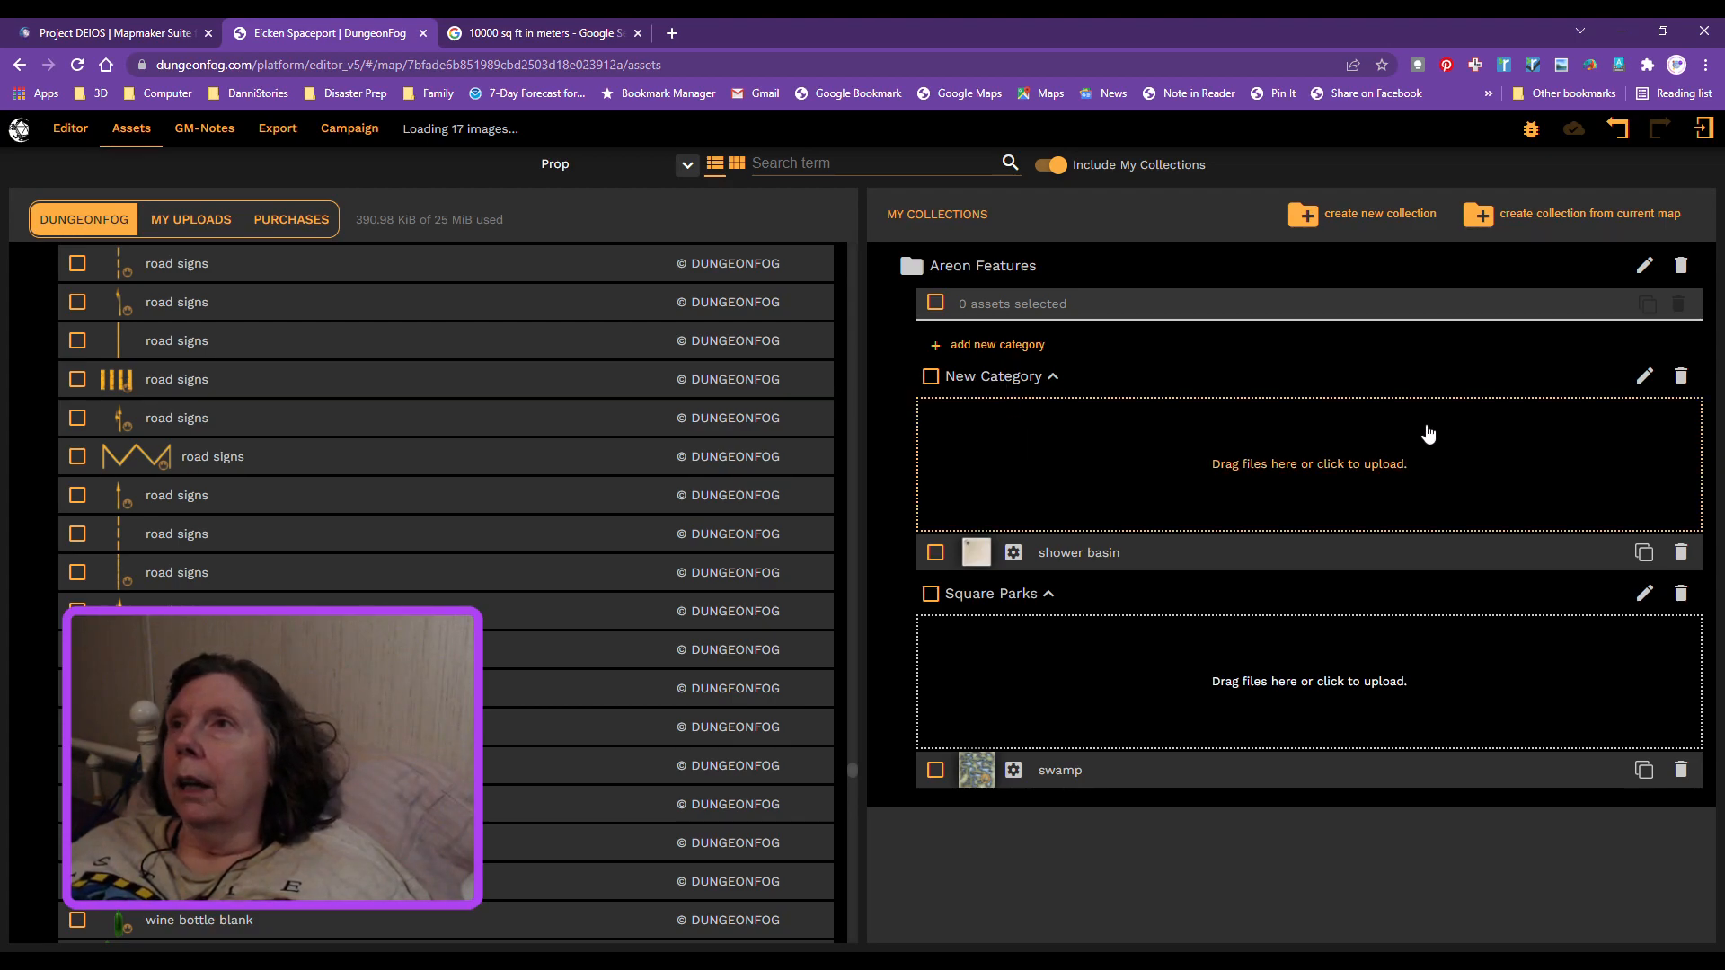
pyautogui.click(1647, 380)
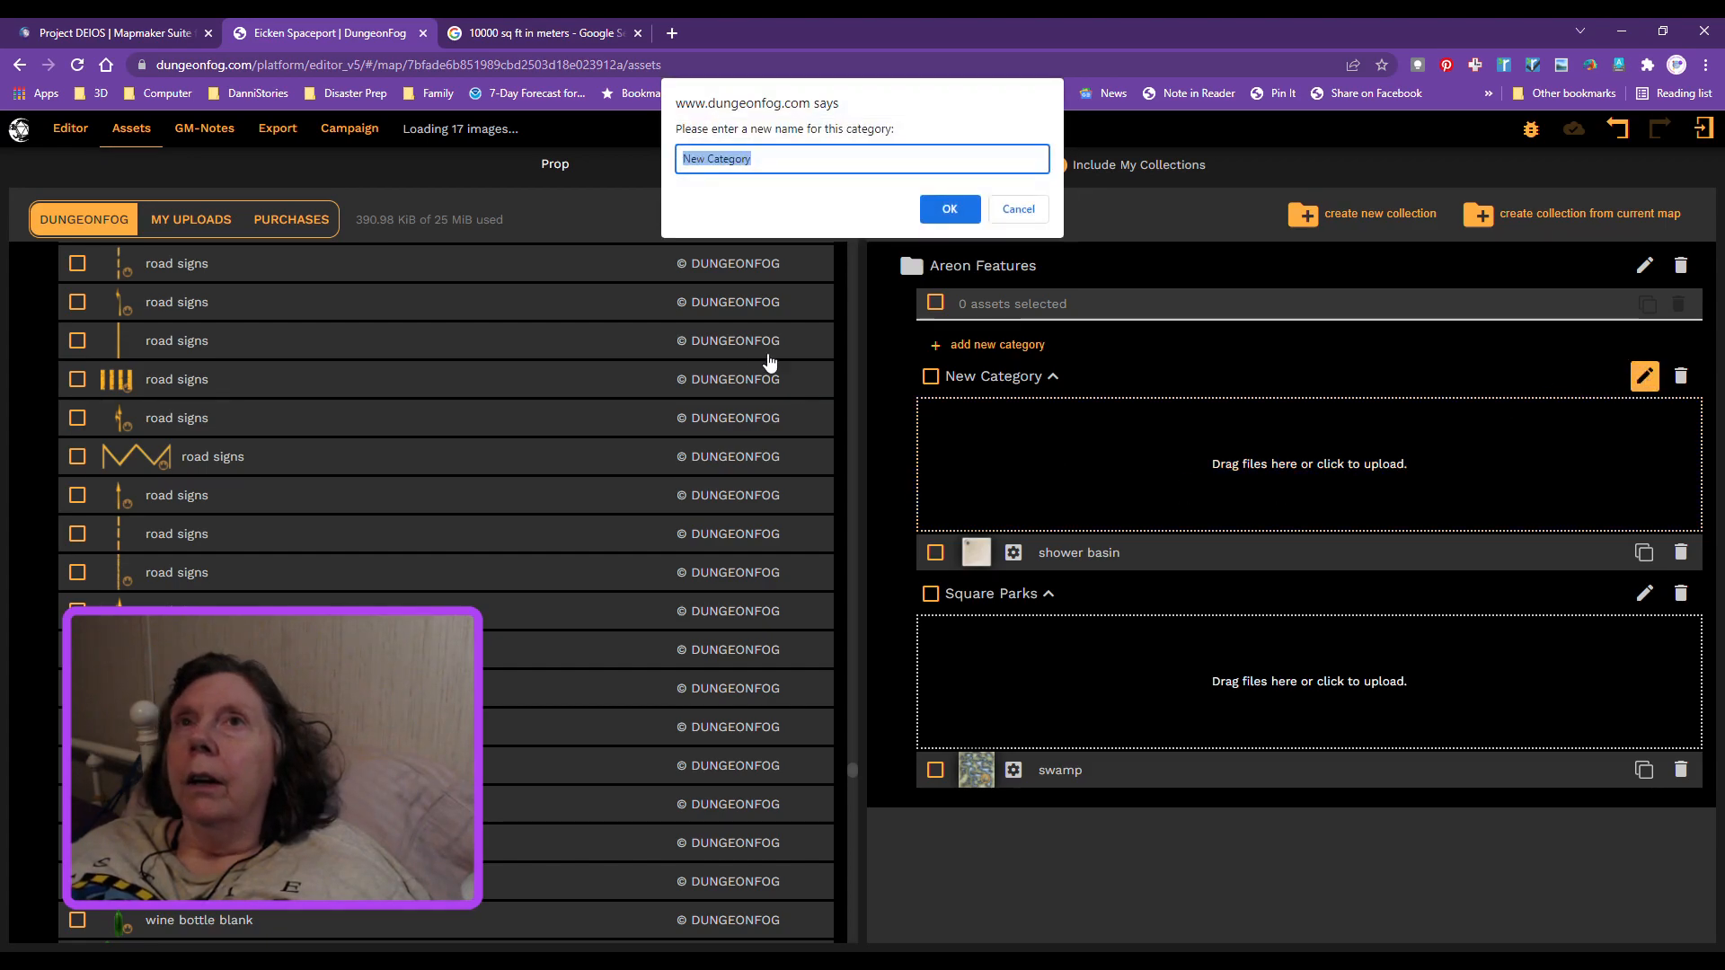
pyautogui.write('Areon Deciplexes')
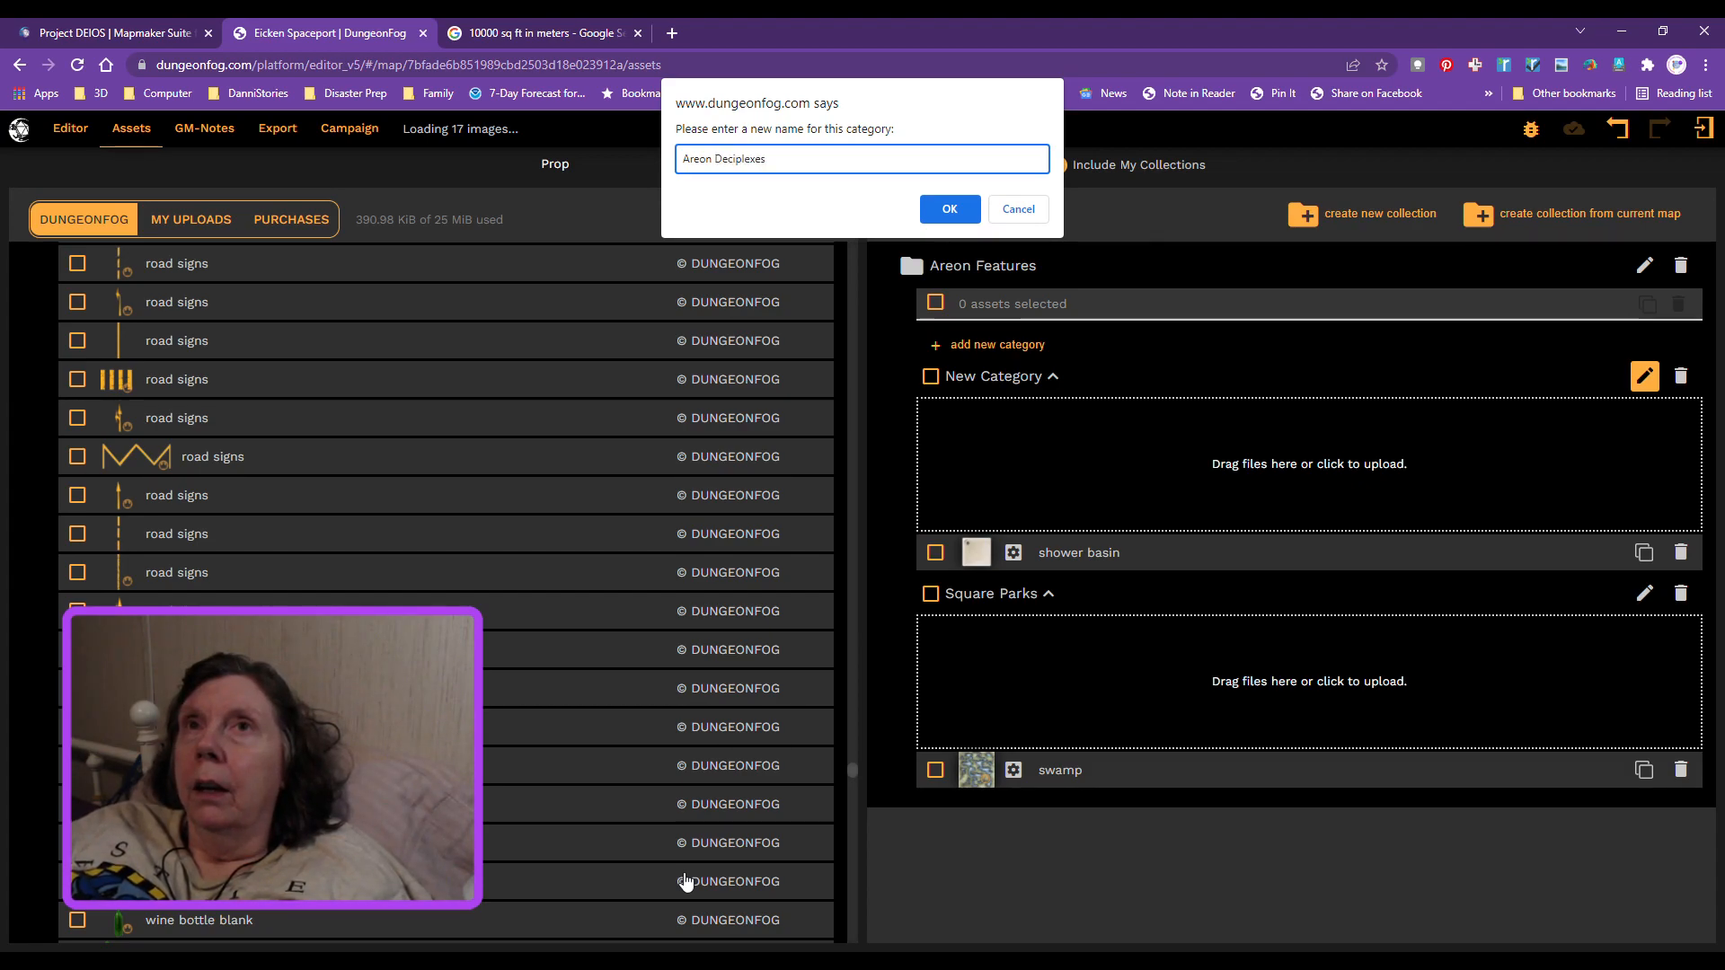
pyautogui.press('Return')
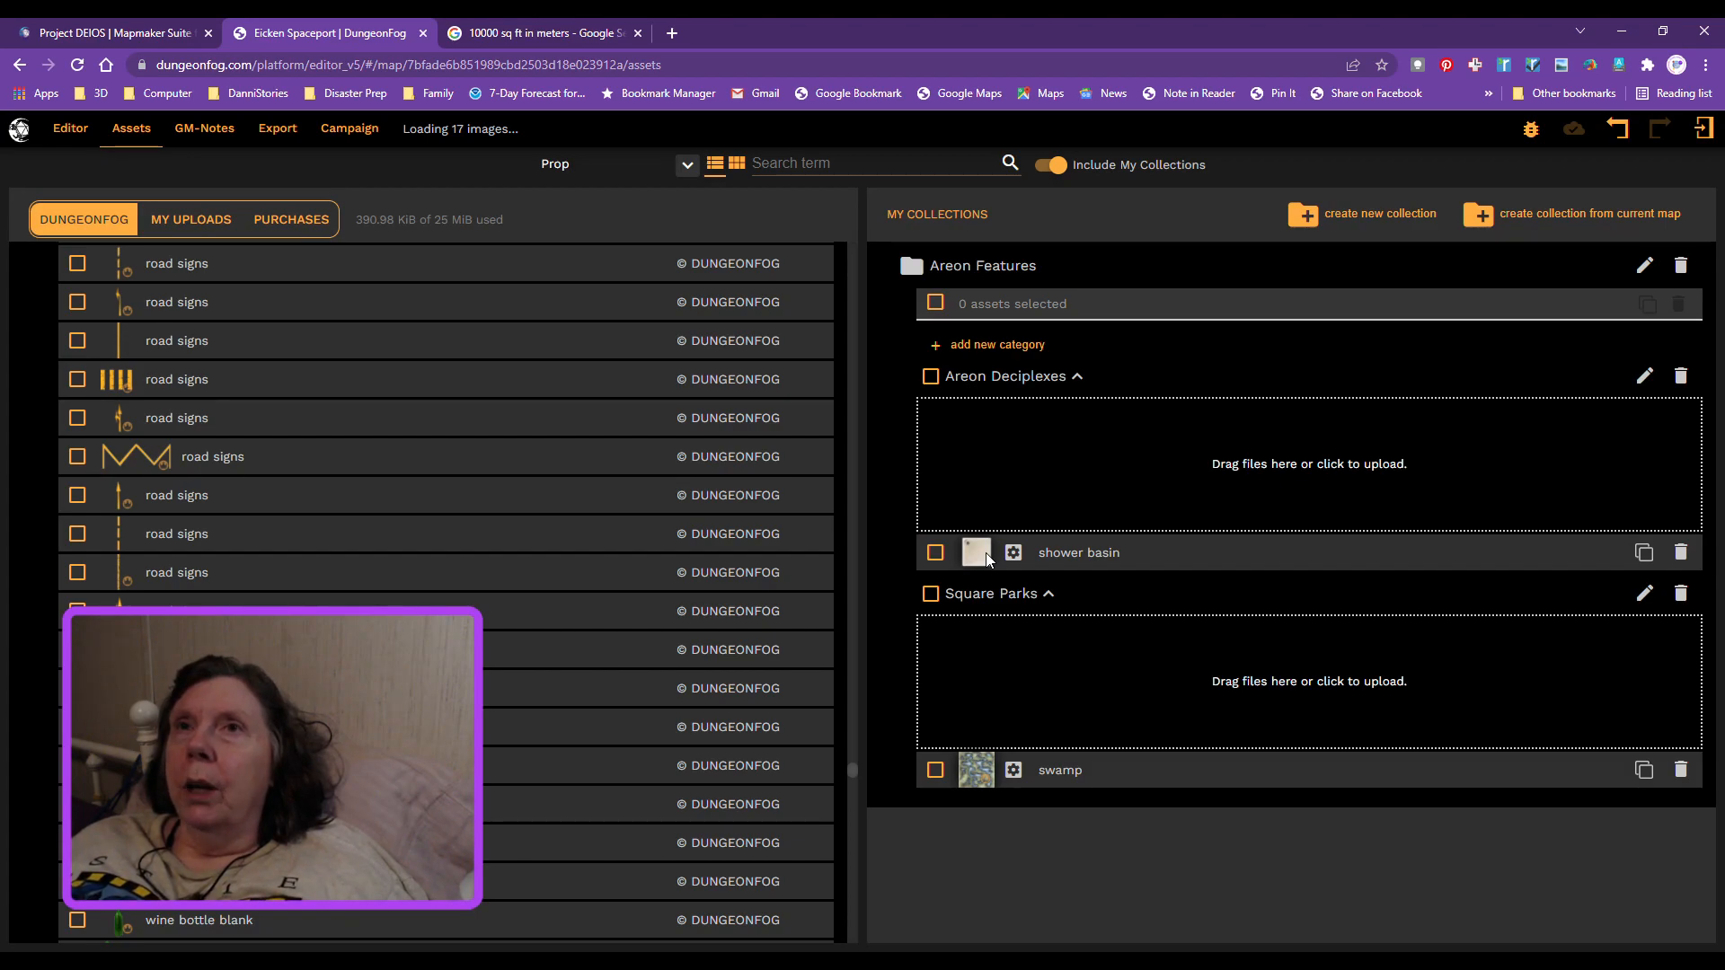
# Step: Examine the library props listed after the shower basin, through SciFi and Terrain to the end of Worldmap, for further collection assets
pyautogui.scroll(-4, 539, 638)
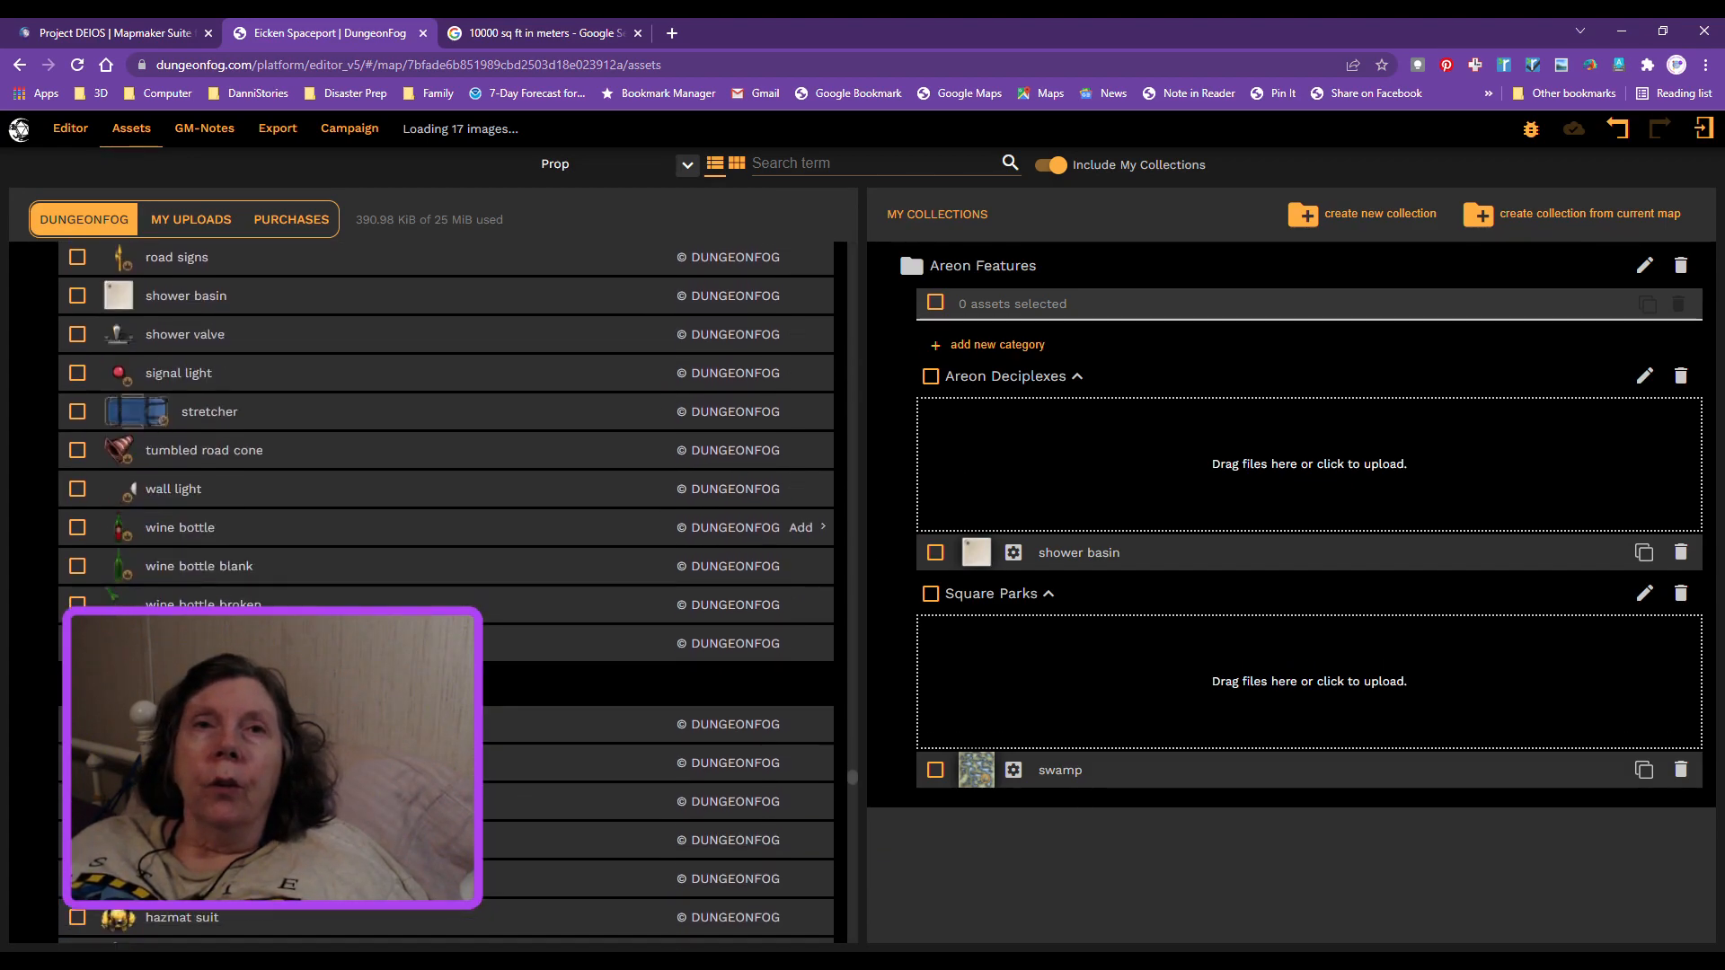
pyautogui.scroll(-4, 539, 633)
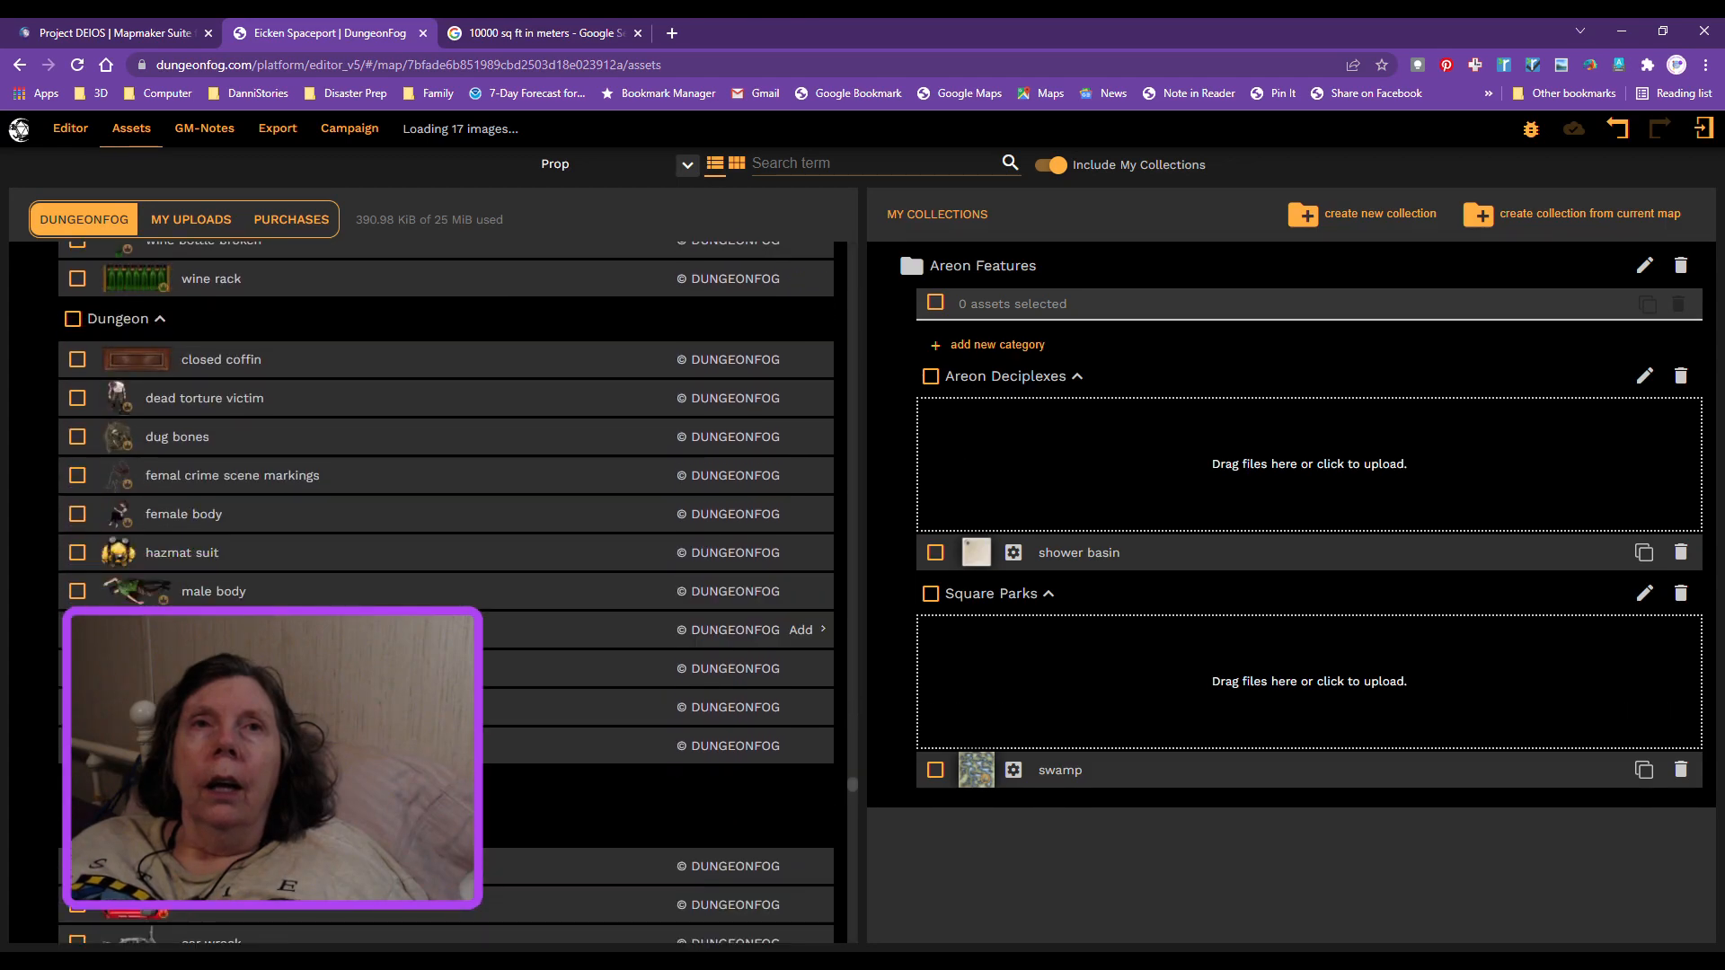
pyautogui.scroll(-8, 539, 629)
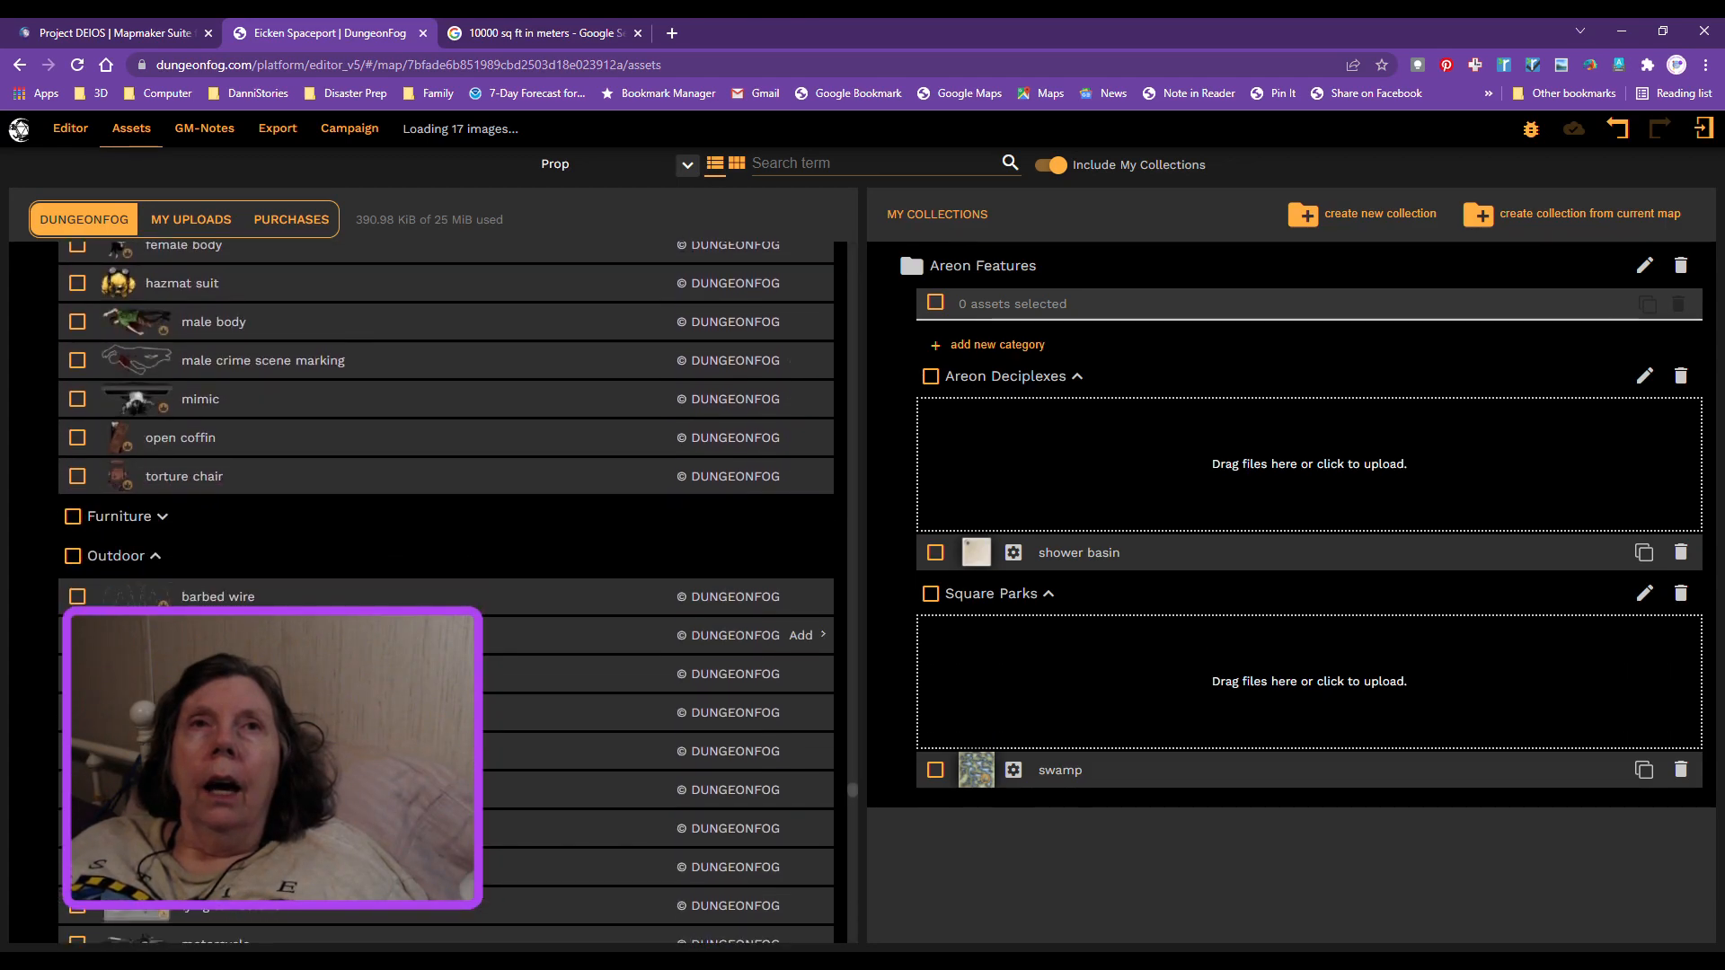
pyautogui.scroll(-1, 629, 637)
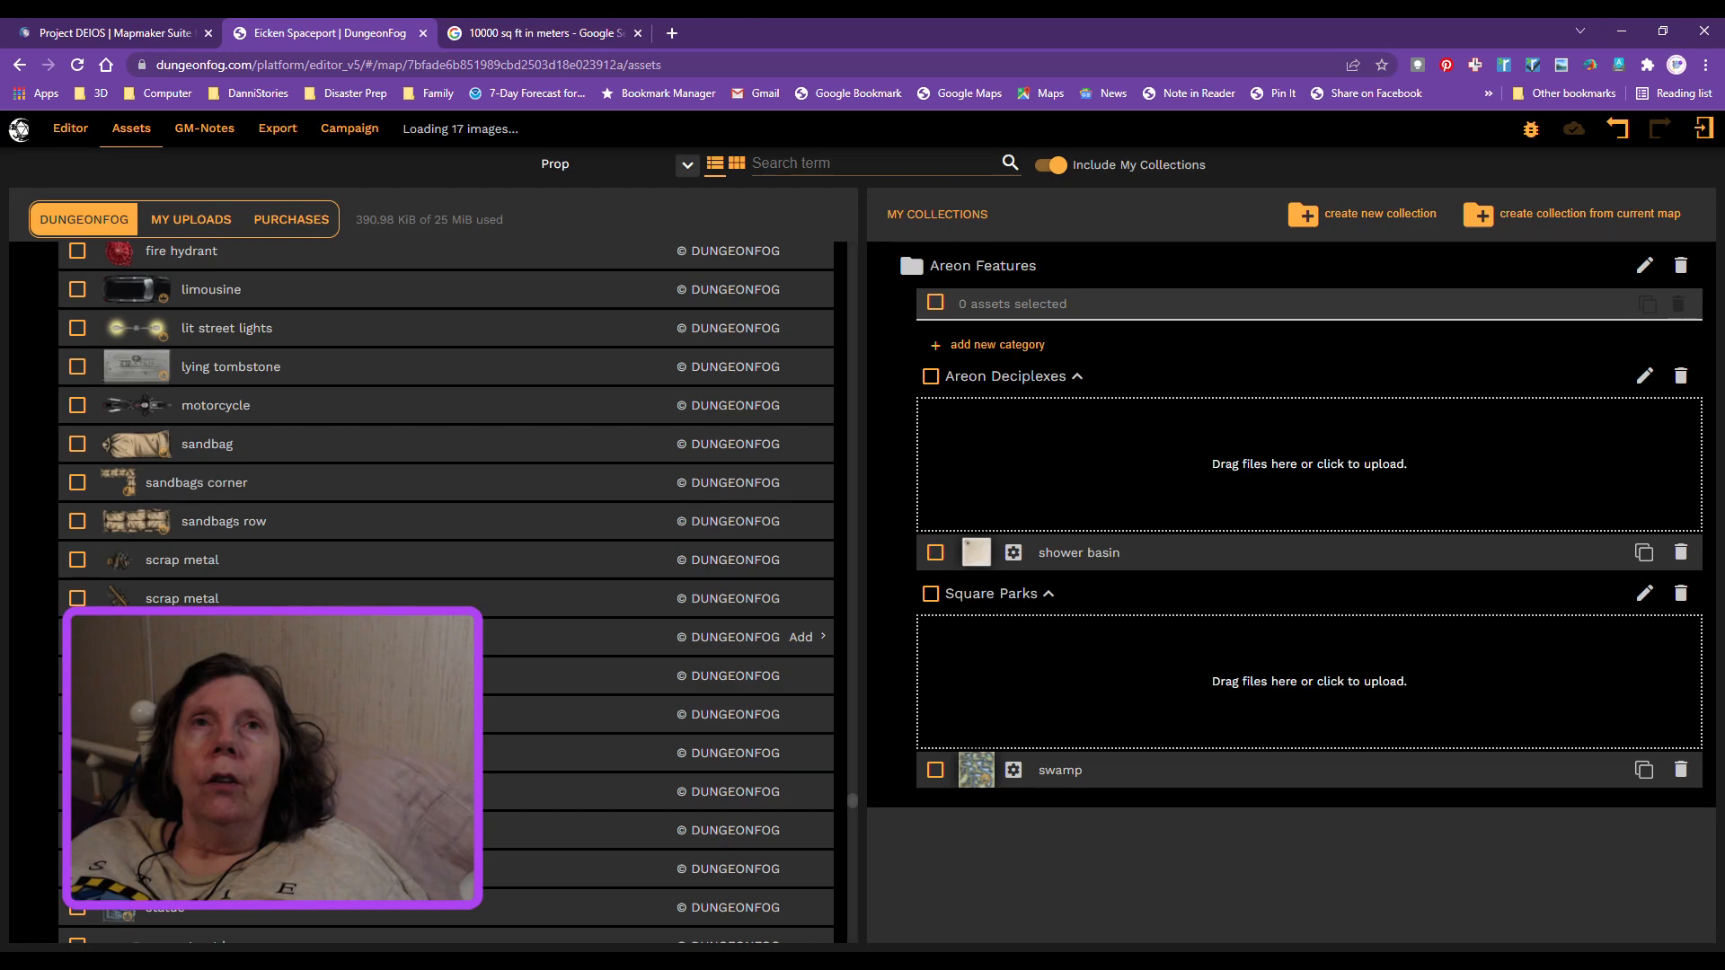
pyautogui.scroll(-7, 629, 638)
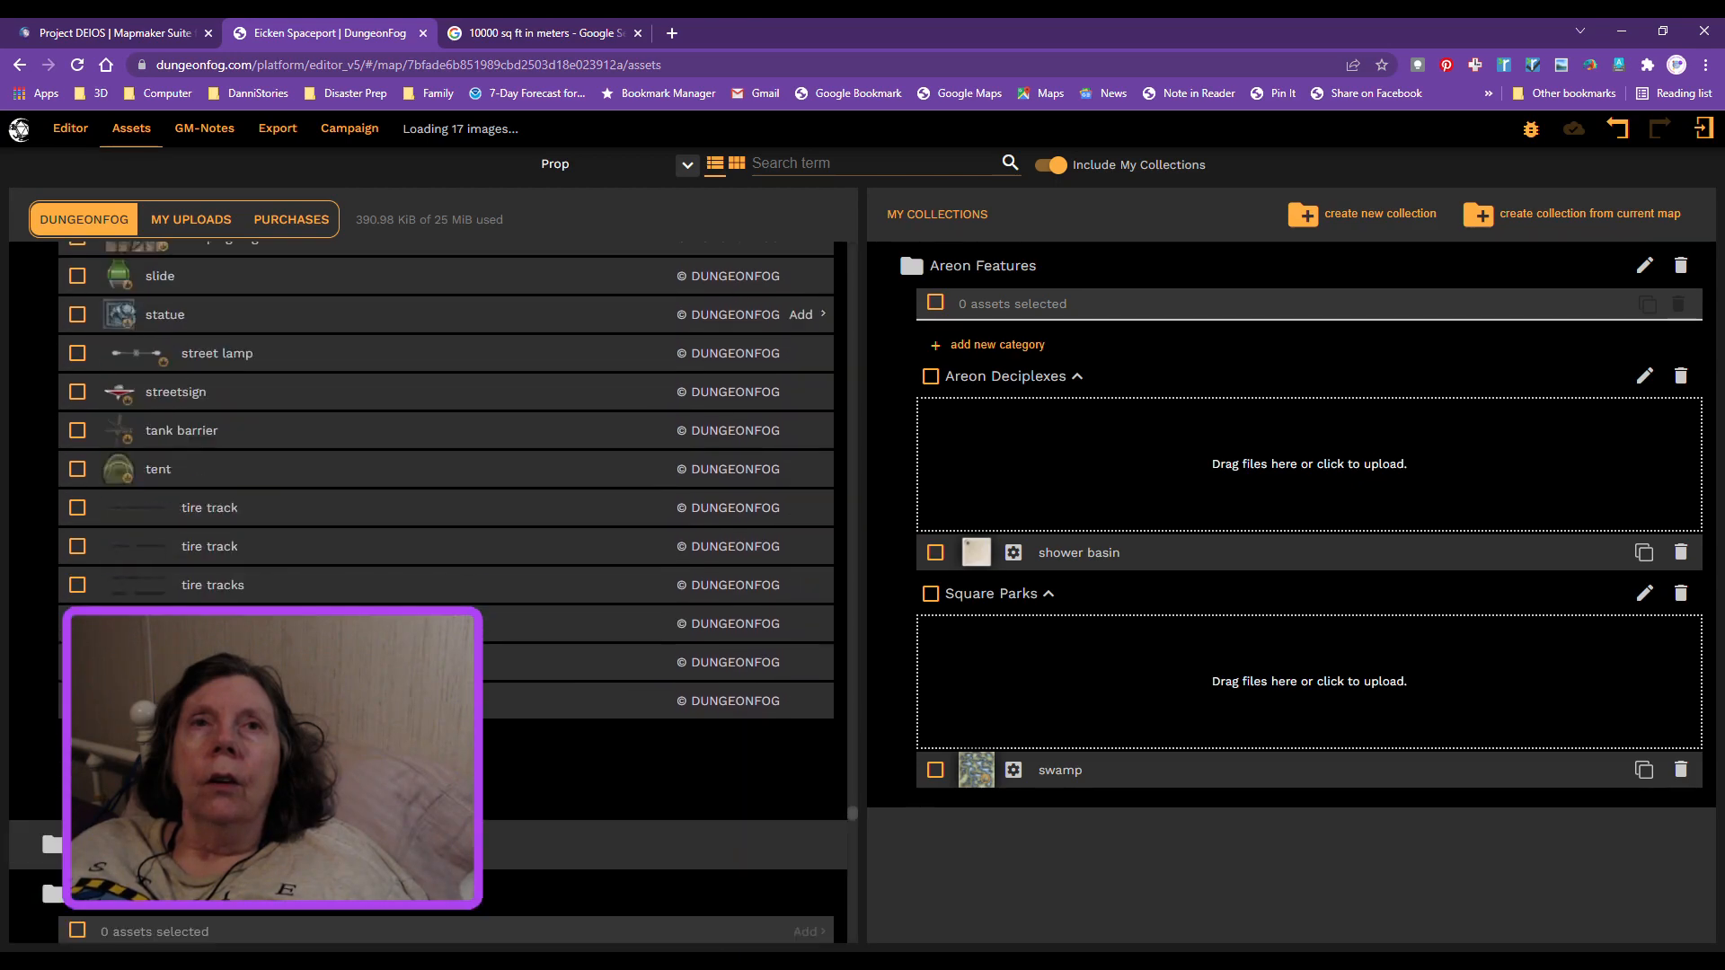
pyautogui.scroll(-10, 629, 627)
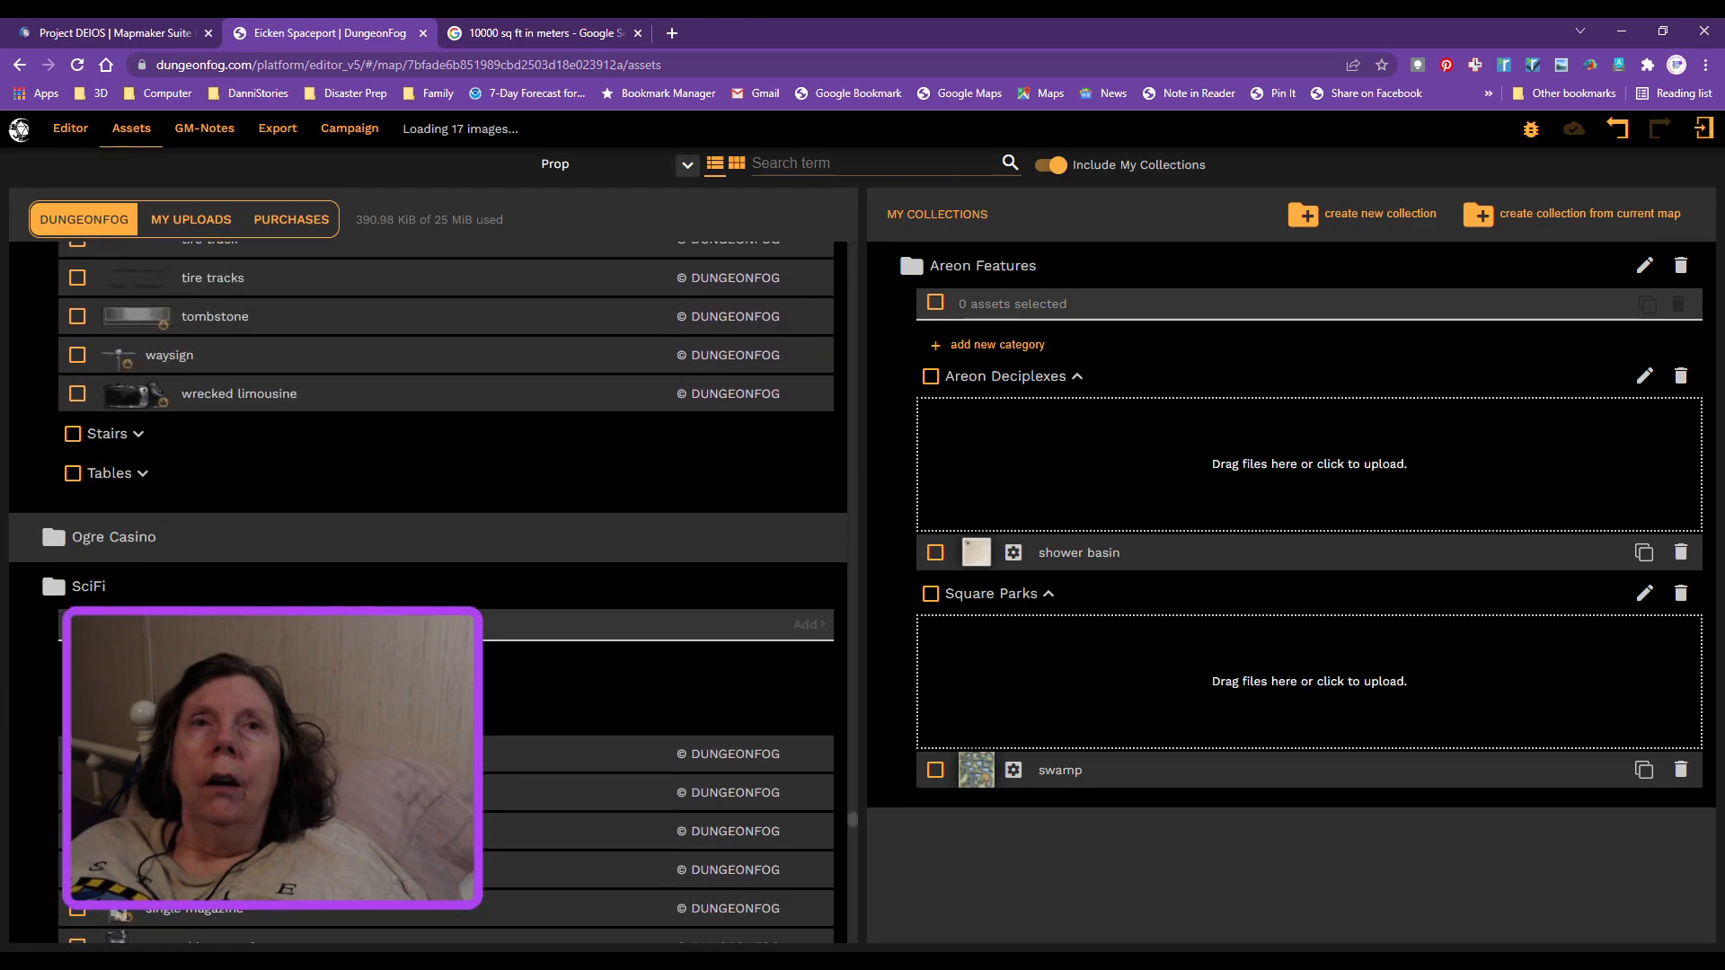
pyautogui.scroll(-1, 629, 628)
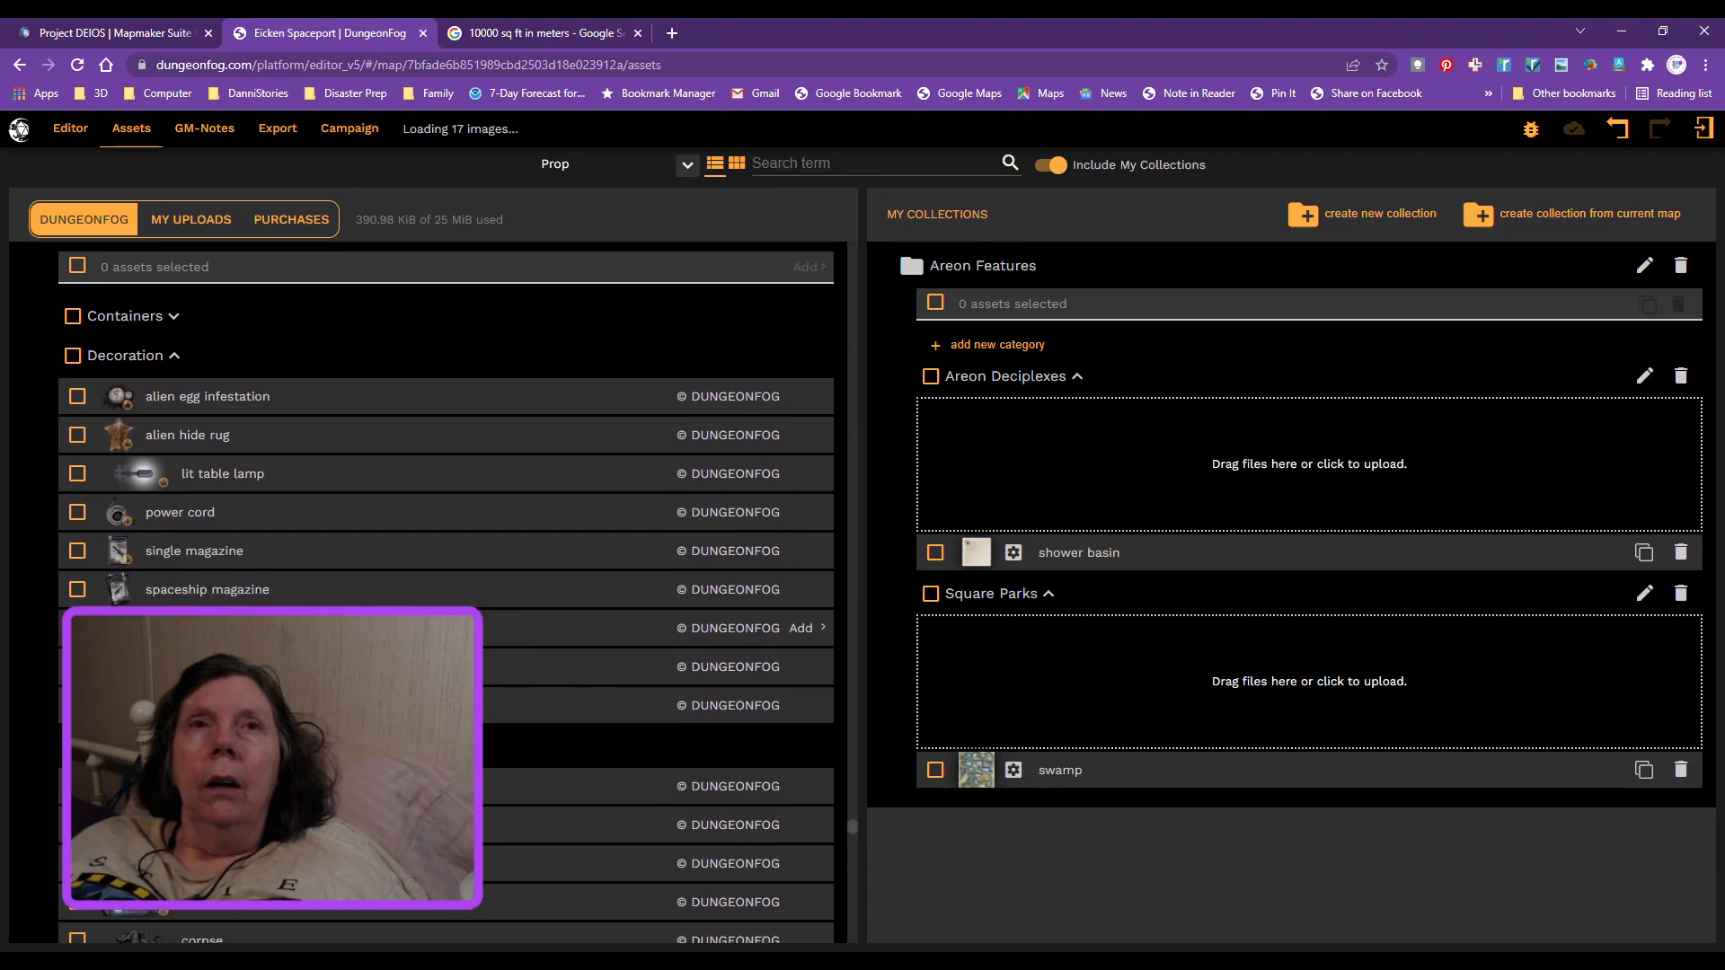
pyautogui.scroll(-6, 629, 628)
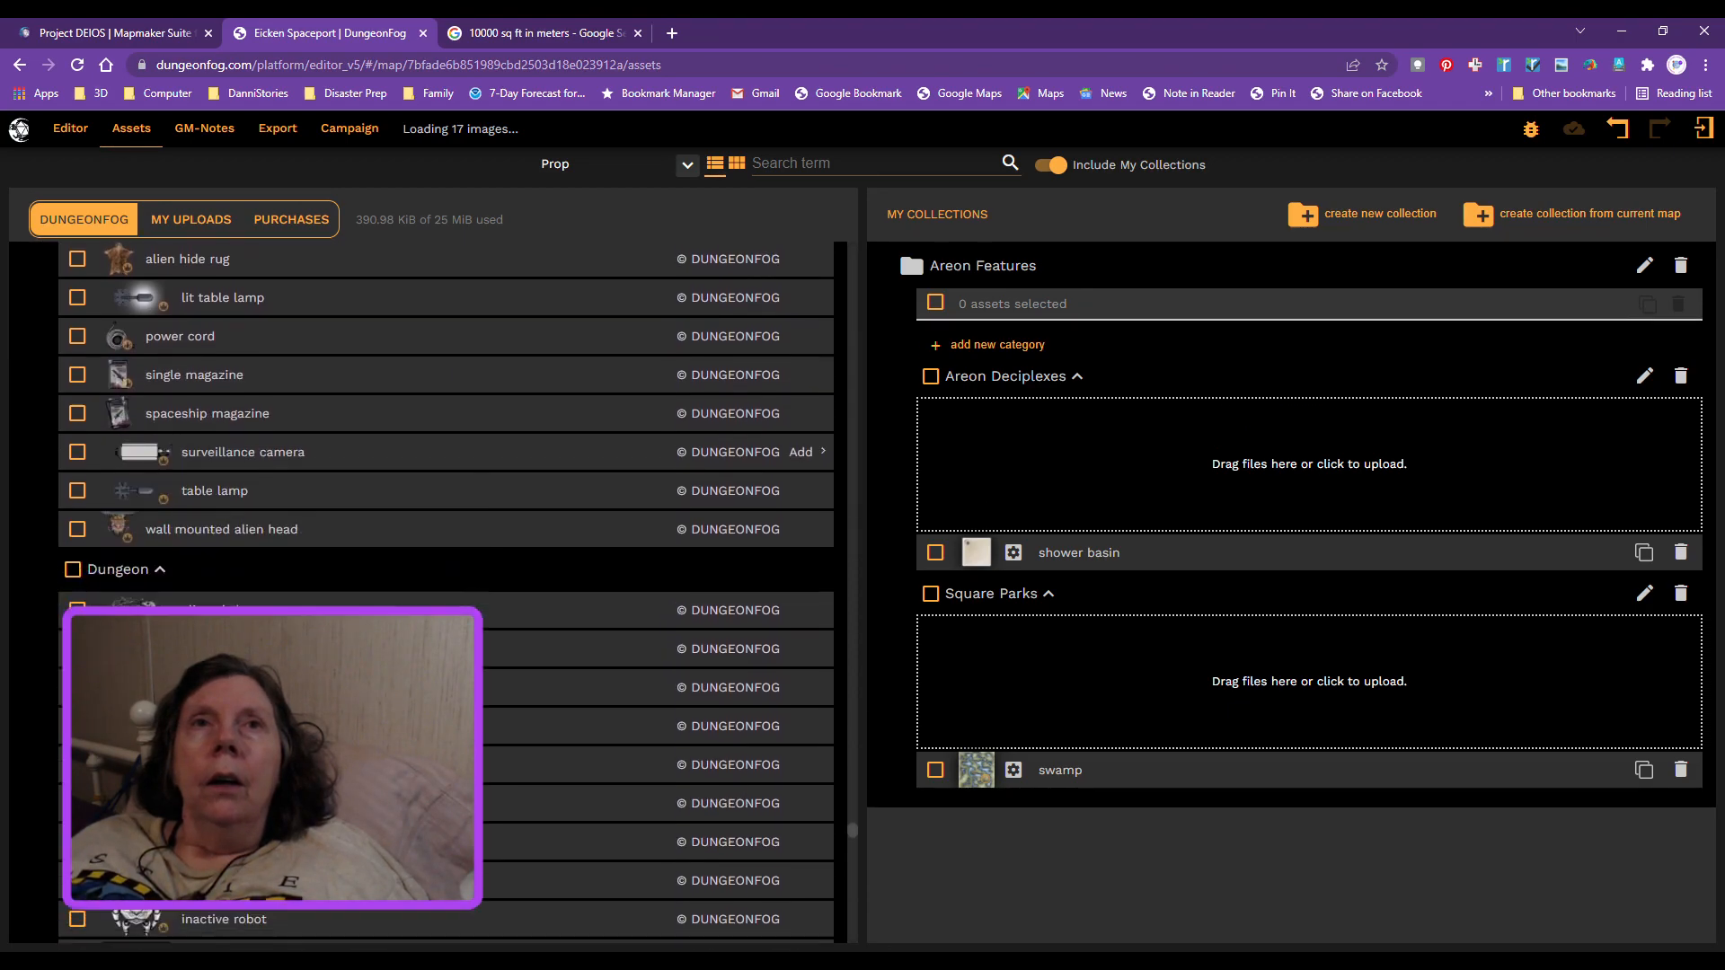
pyautogui.scroll(-6, 445, 593)
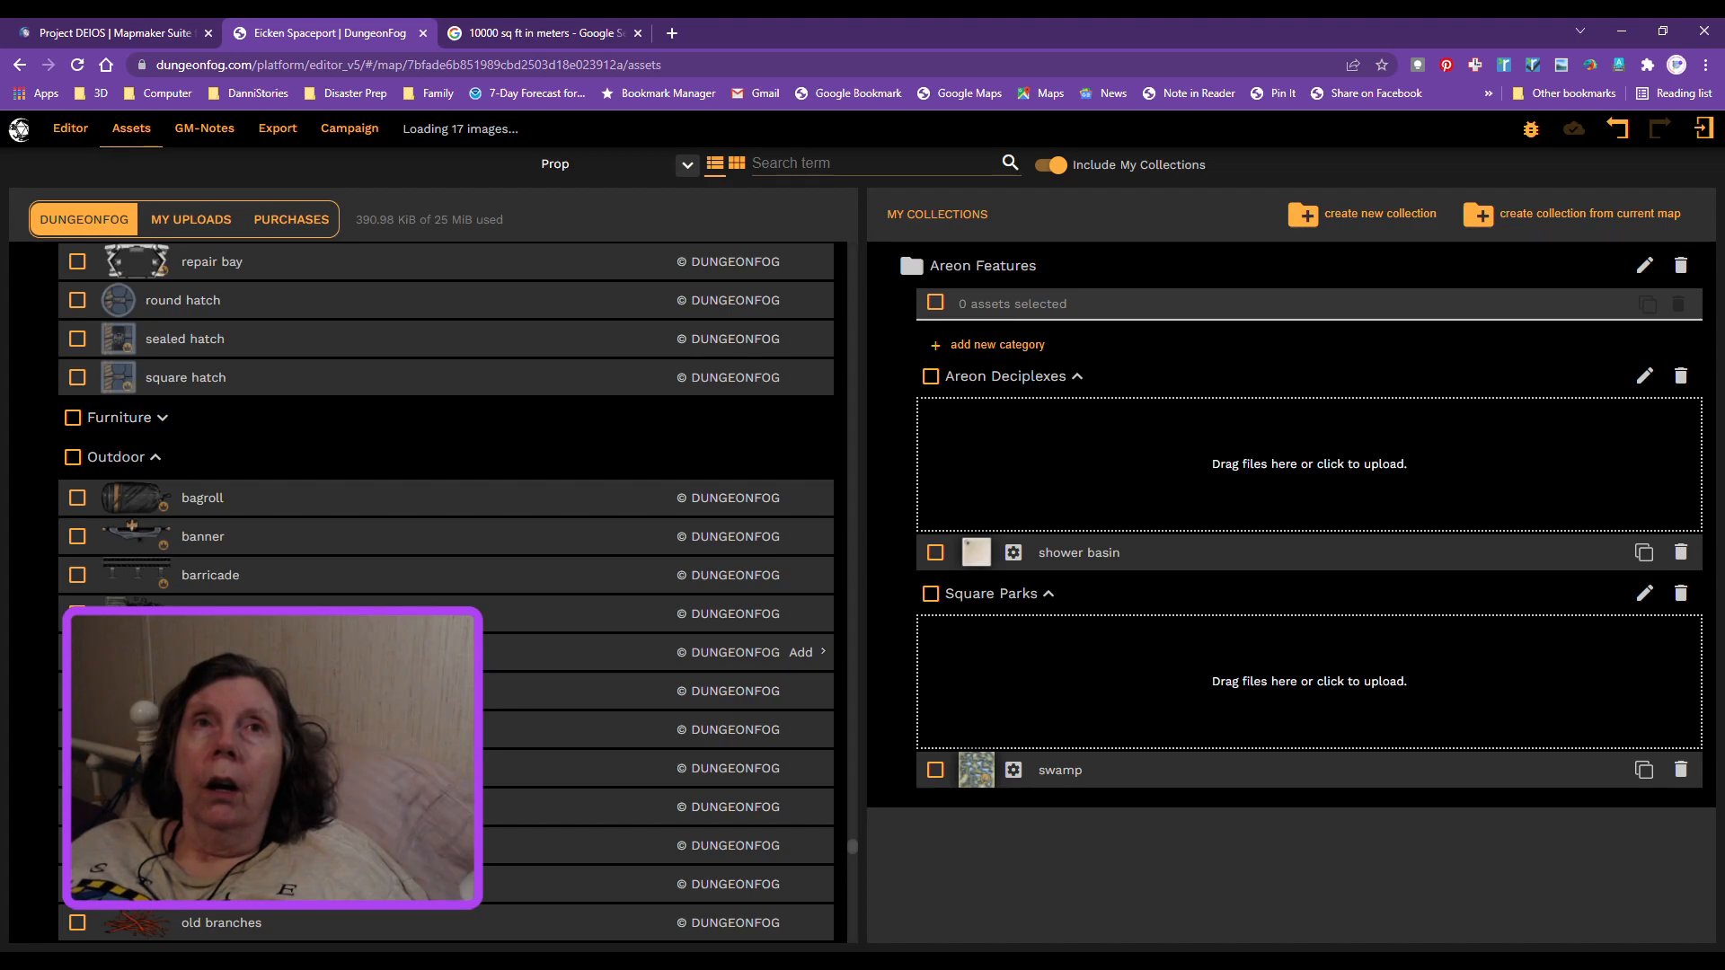
pyautogui.scroll(-2, 629, 652)
pyautogui.scroll(-6, 791, 473)
pyautogui.scroll(-4, 791, 539)
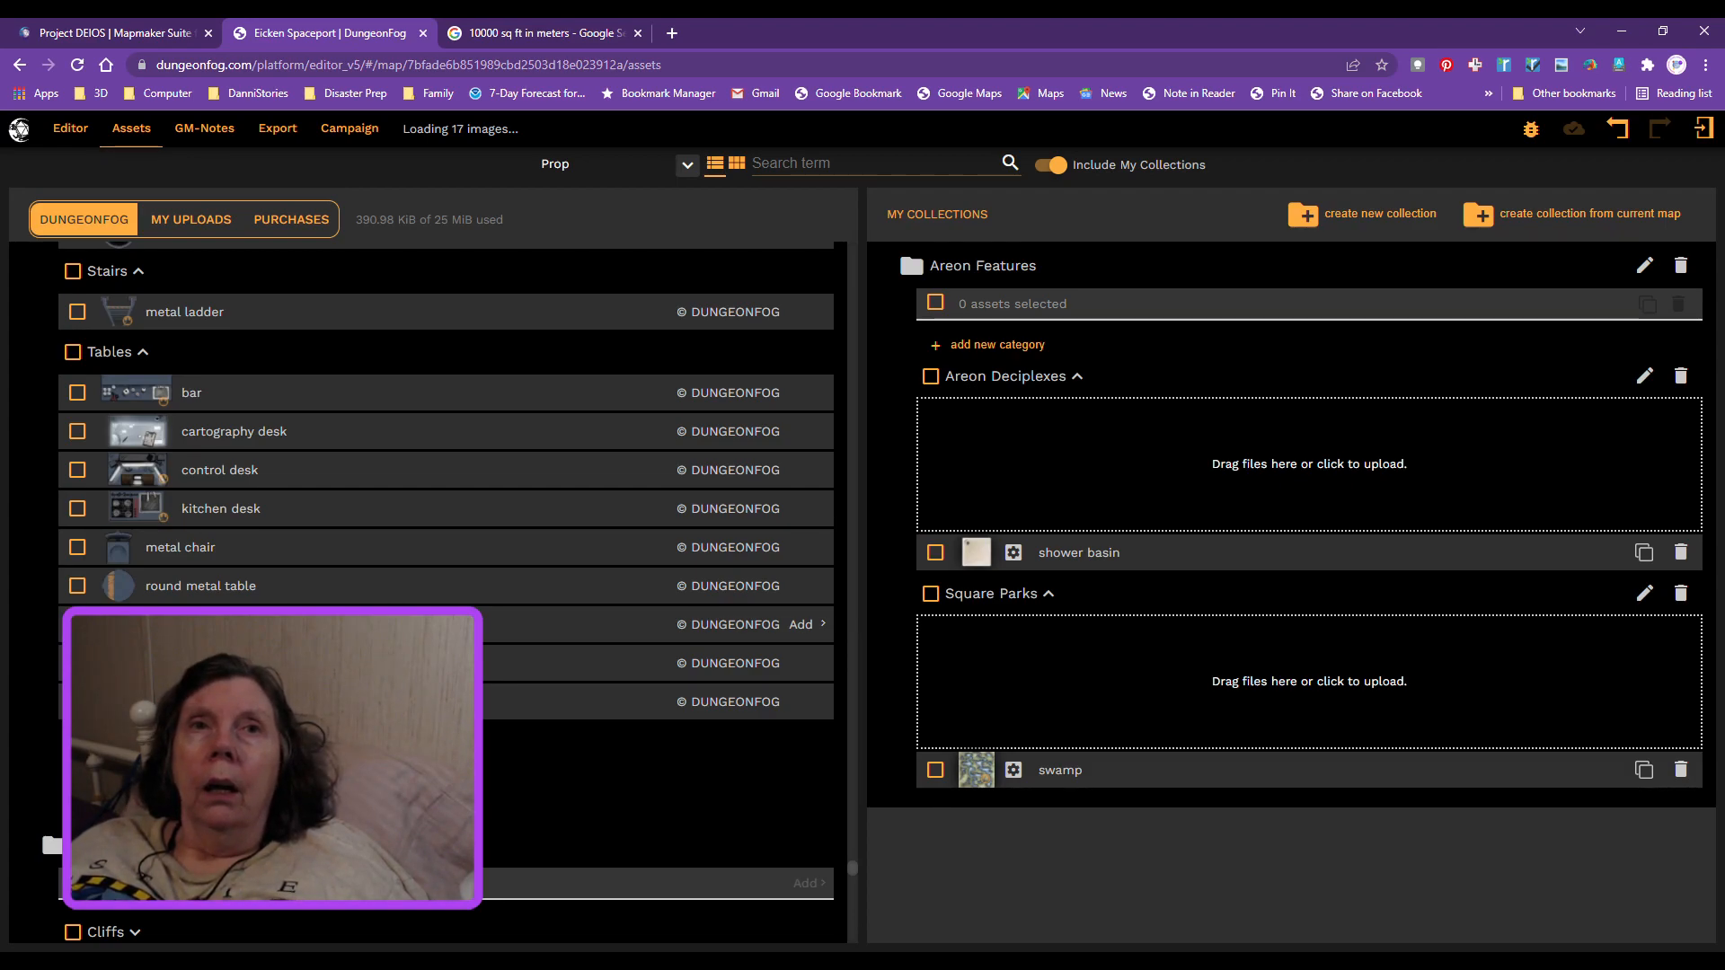
pyautogui.scroll(-6, 446, 584)
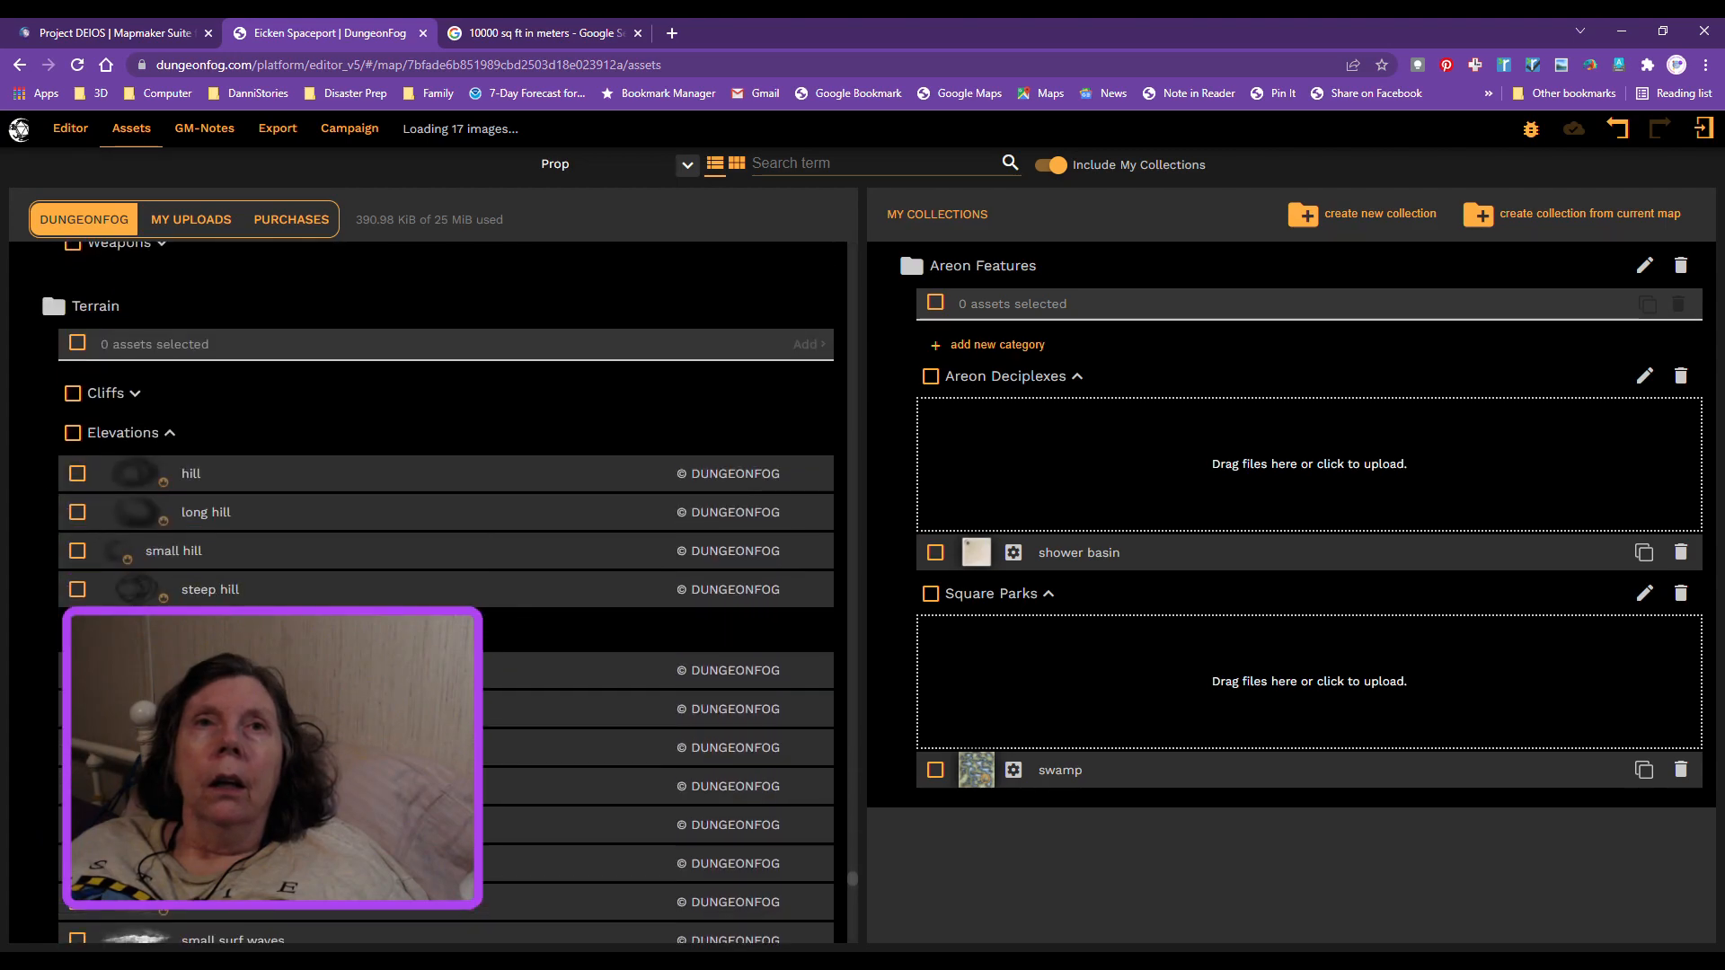
pyautogui.scroll(-10, 445, 377)
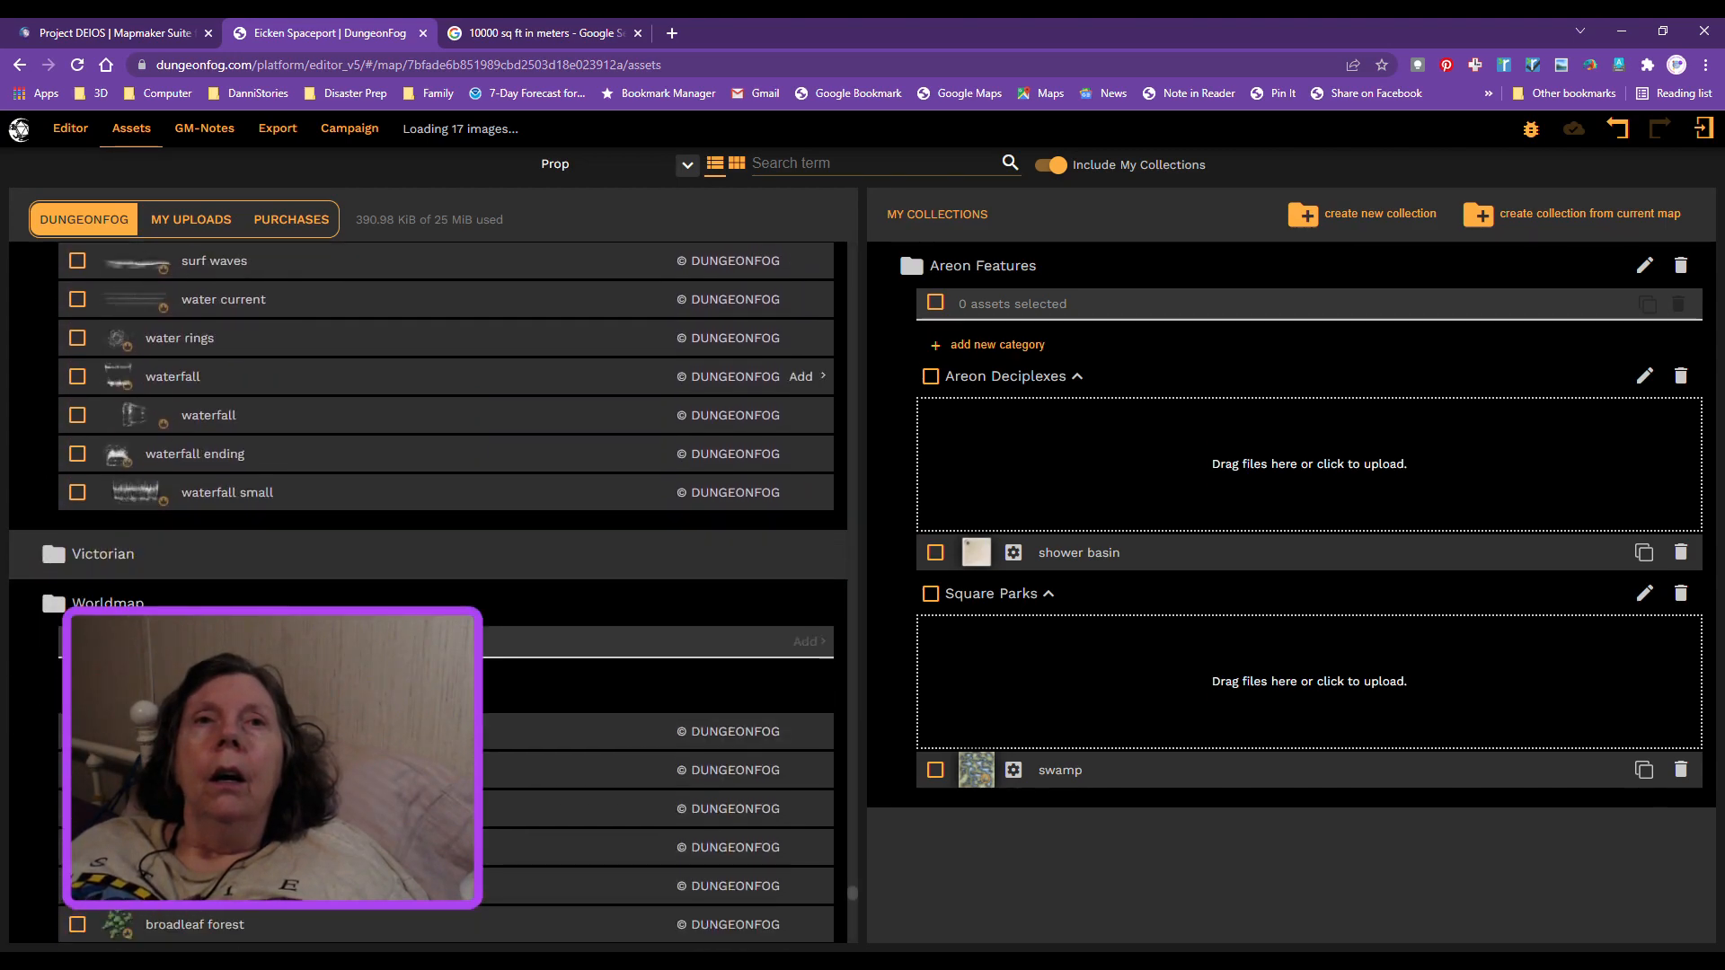
pyautogui.scroll(-3, 446, 377)
pyautogui.scroll(-3, 445, 593)
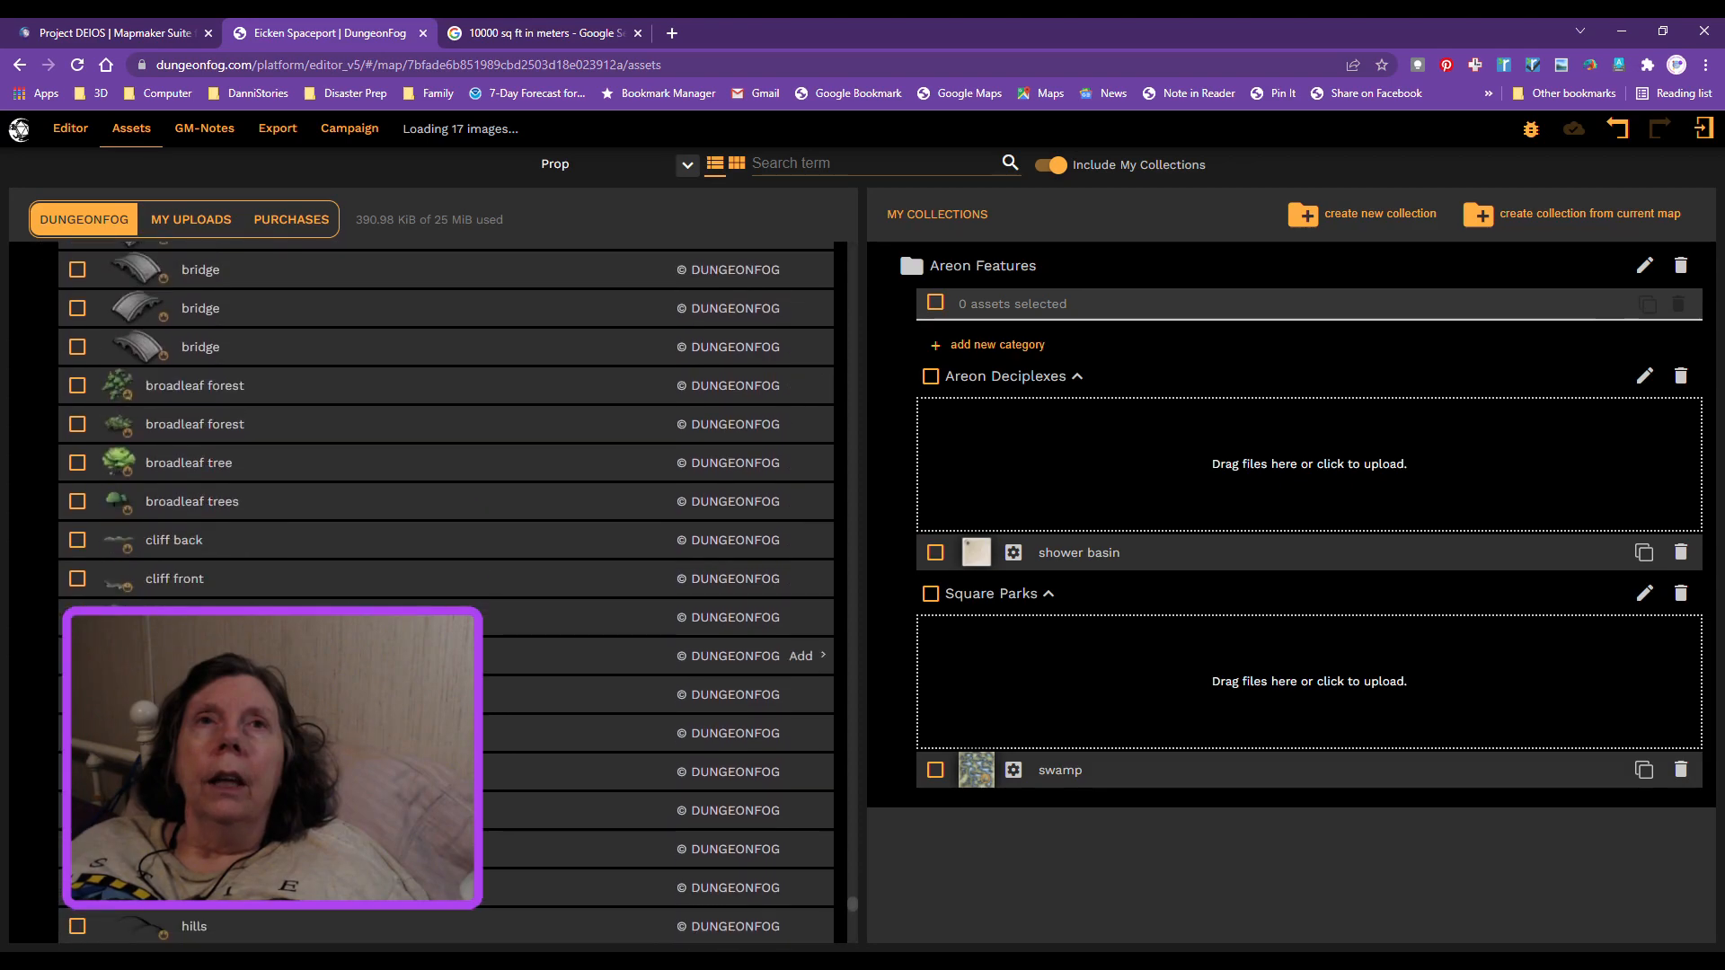
pyautogui.scroll(-15, 446, 593)
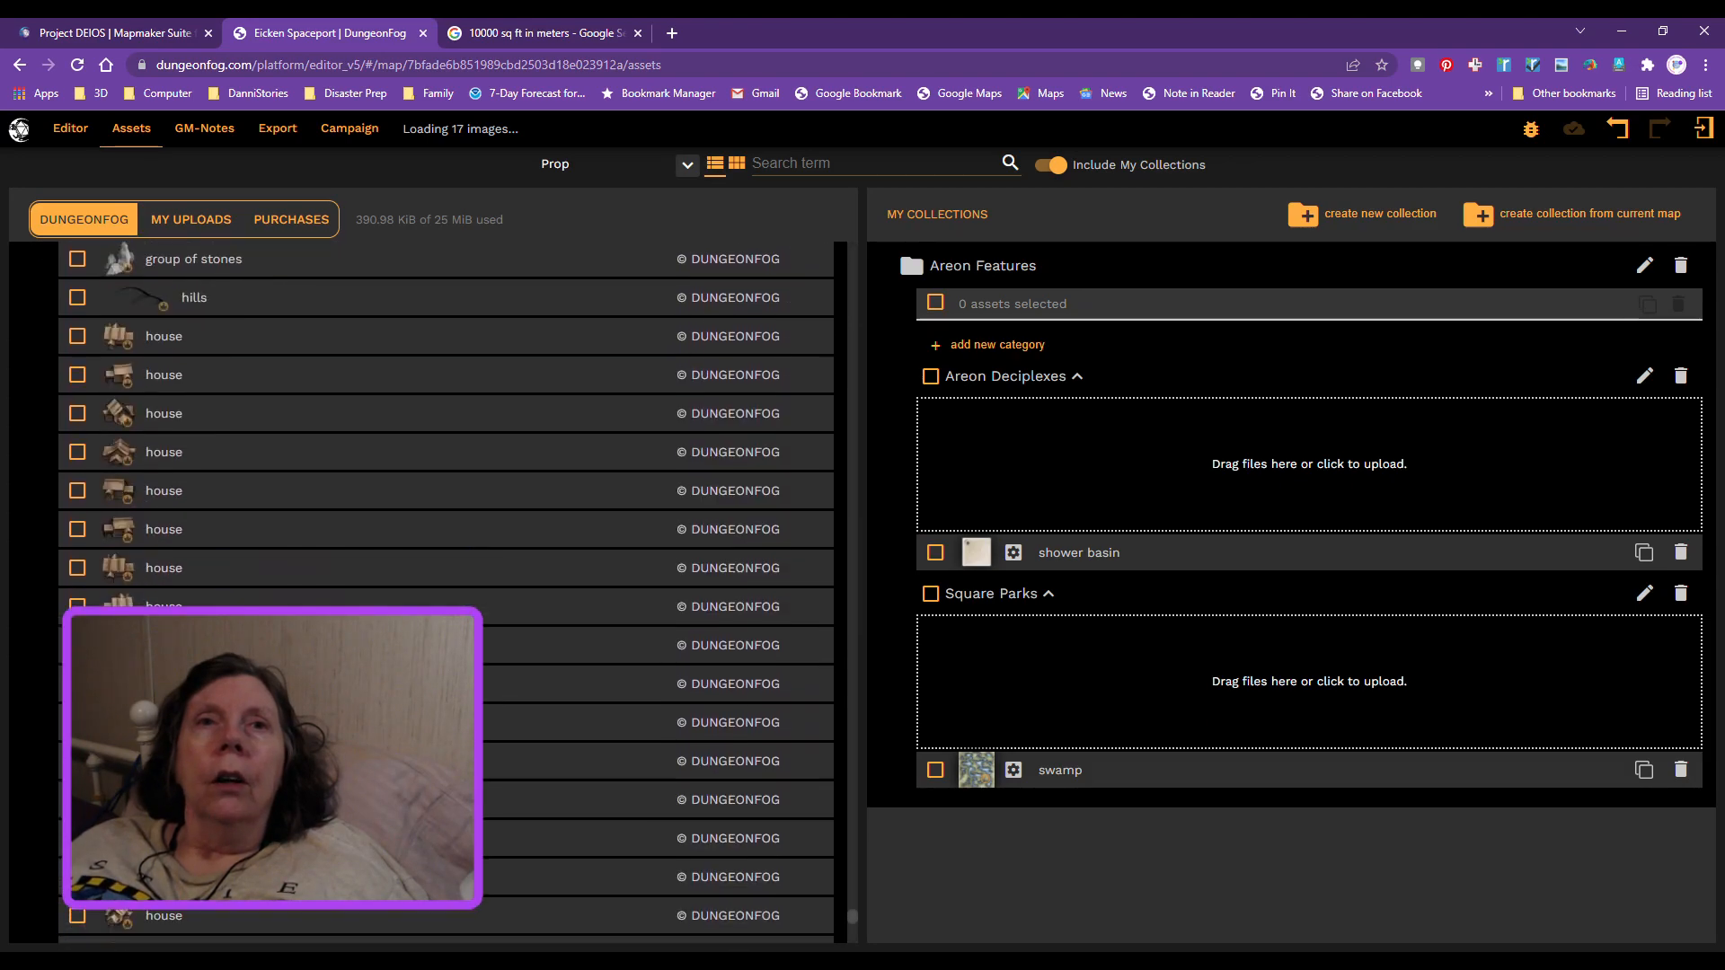
pyautogui.scroll(-7, 446, 365)
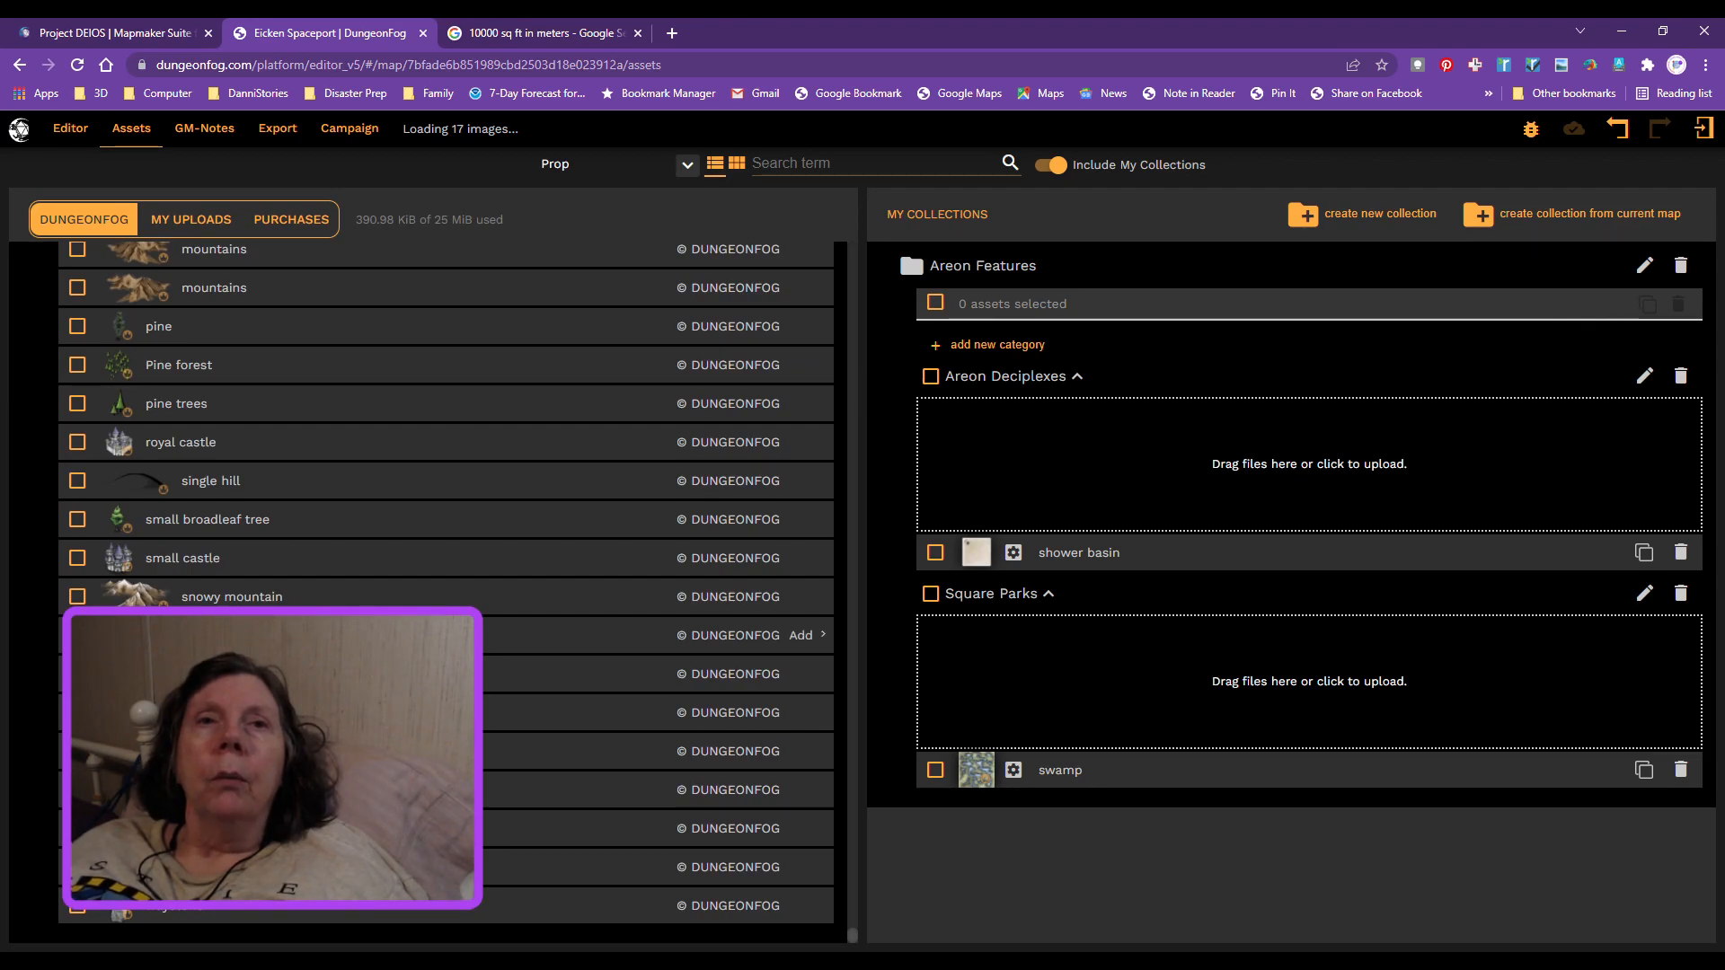
# Step: Examine the Community props in the DUNGEONFOG library, from Decoration through Fair and Modern, for suitable collection assets
pyautogui.scroll(10, 445, 584)
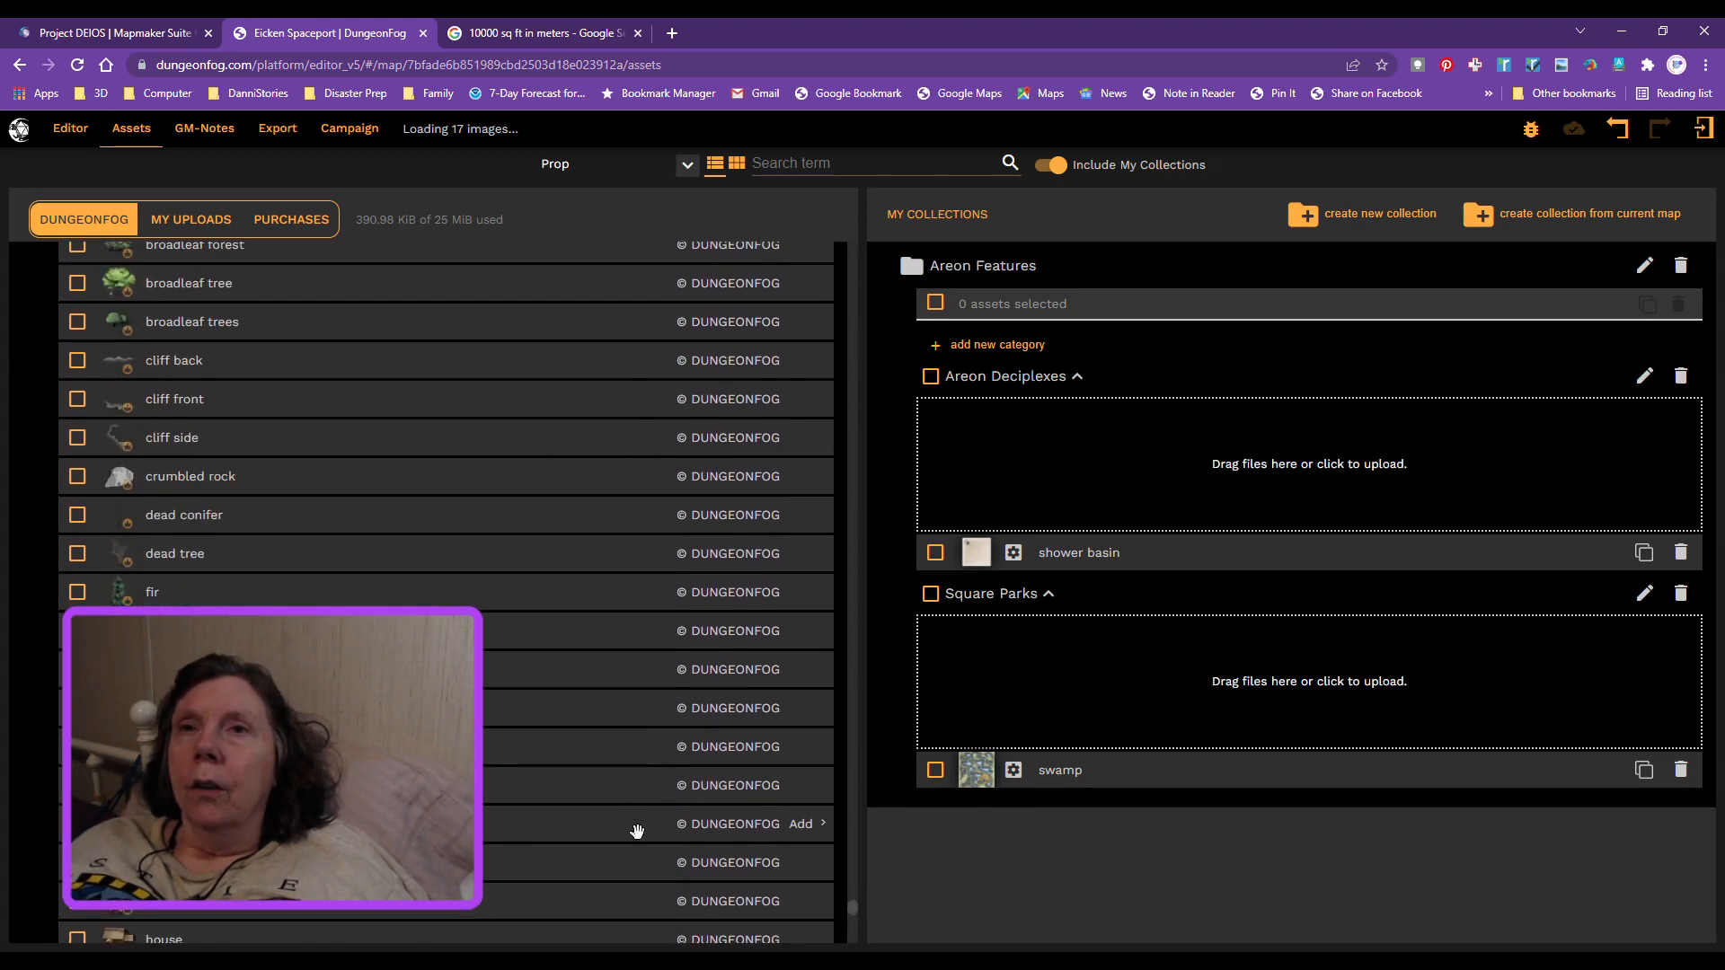
pyautogui.moveTo(854, 908); pyautogui.dragTo(855, 249)
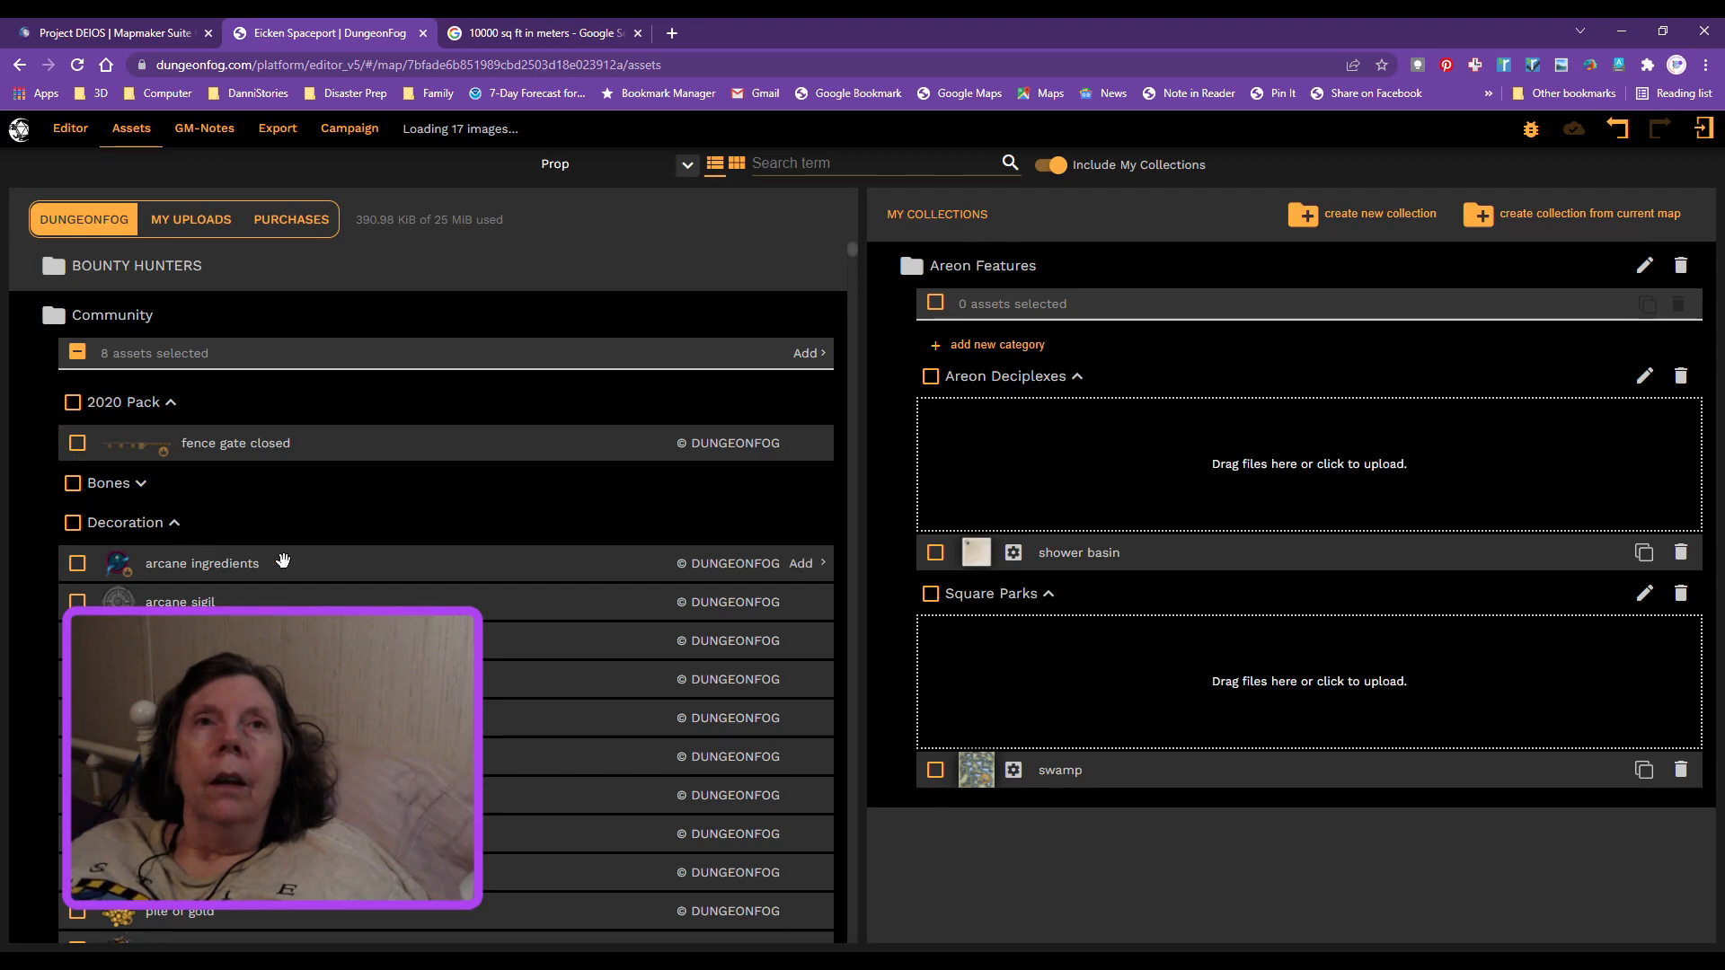
pyautogui.scroll(-2, 299, 537)
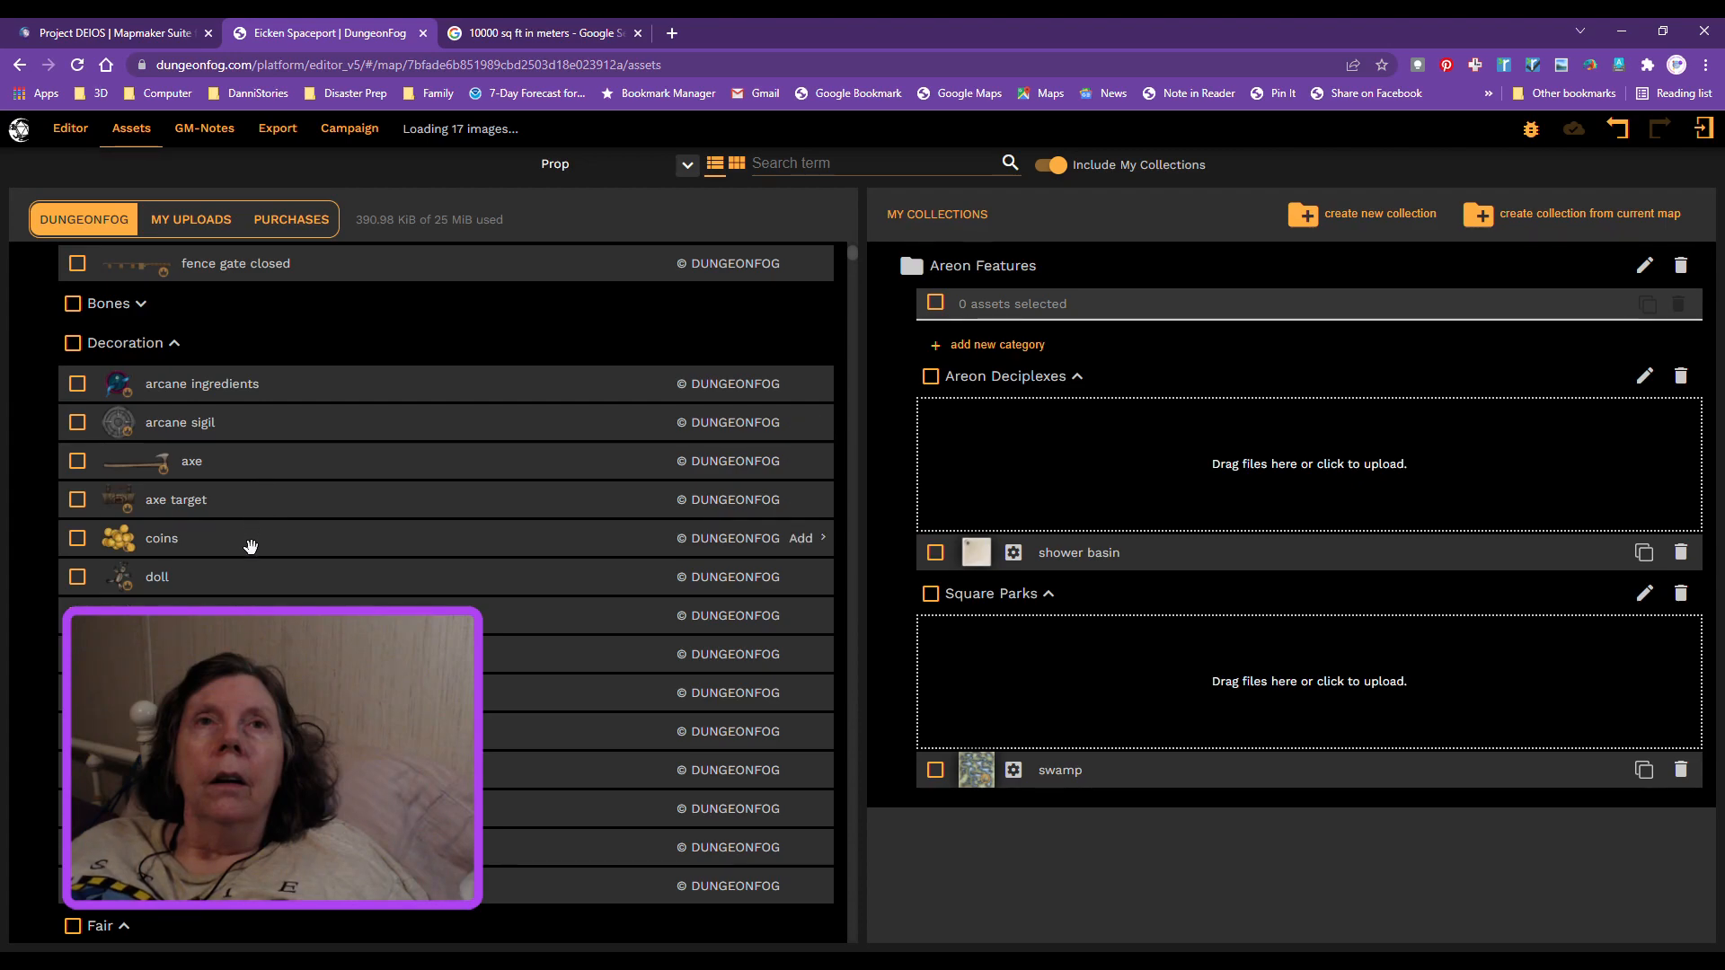
pyautogui.scroll(-3, 251, 539)
pyautogui.scroll(-1, 629, 611)
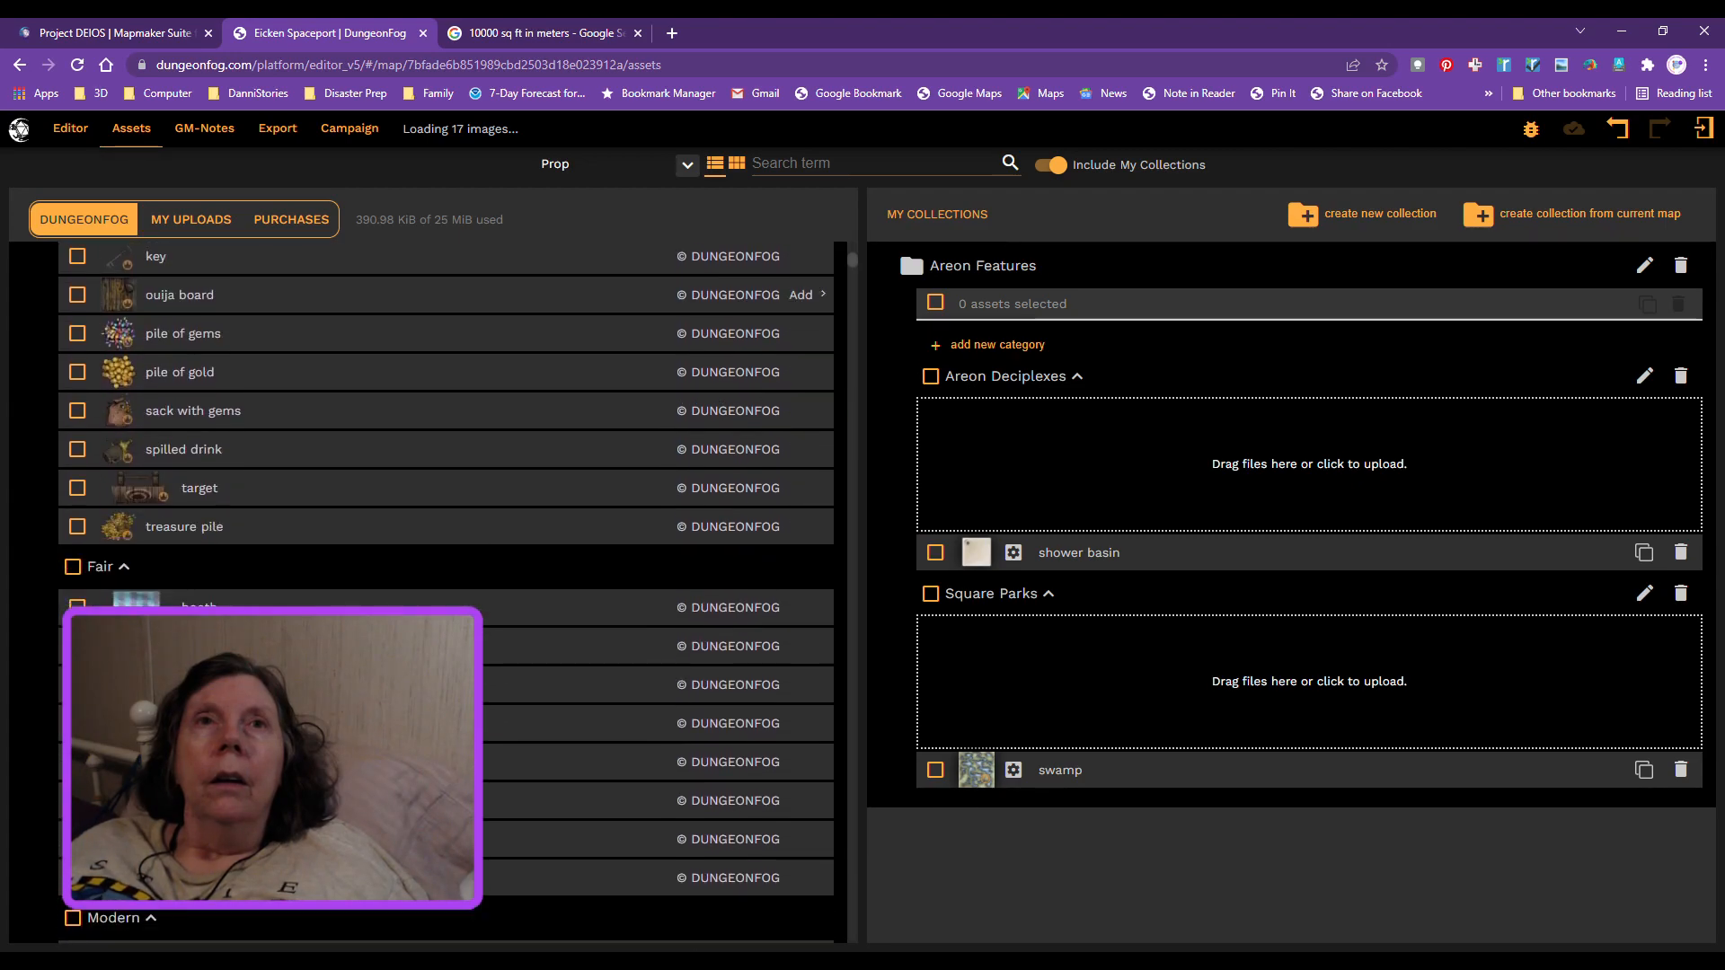
pyautogui.scroll(-1, 629, 629)
pyautogui.scroll(-1, 800, 627)
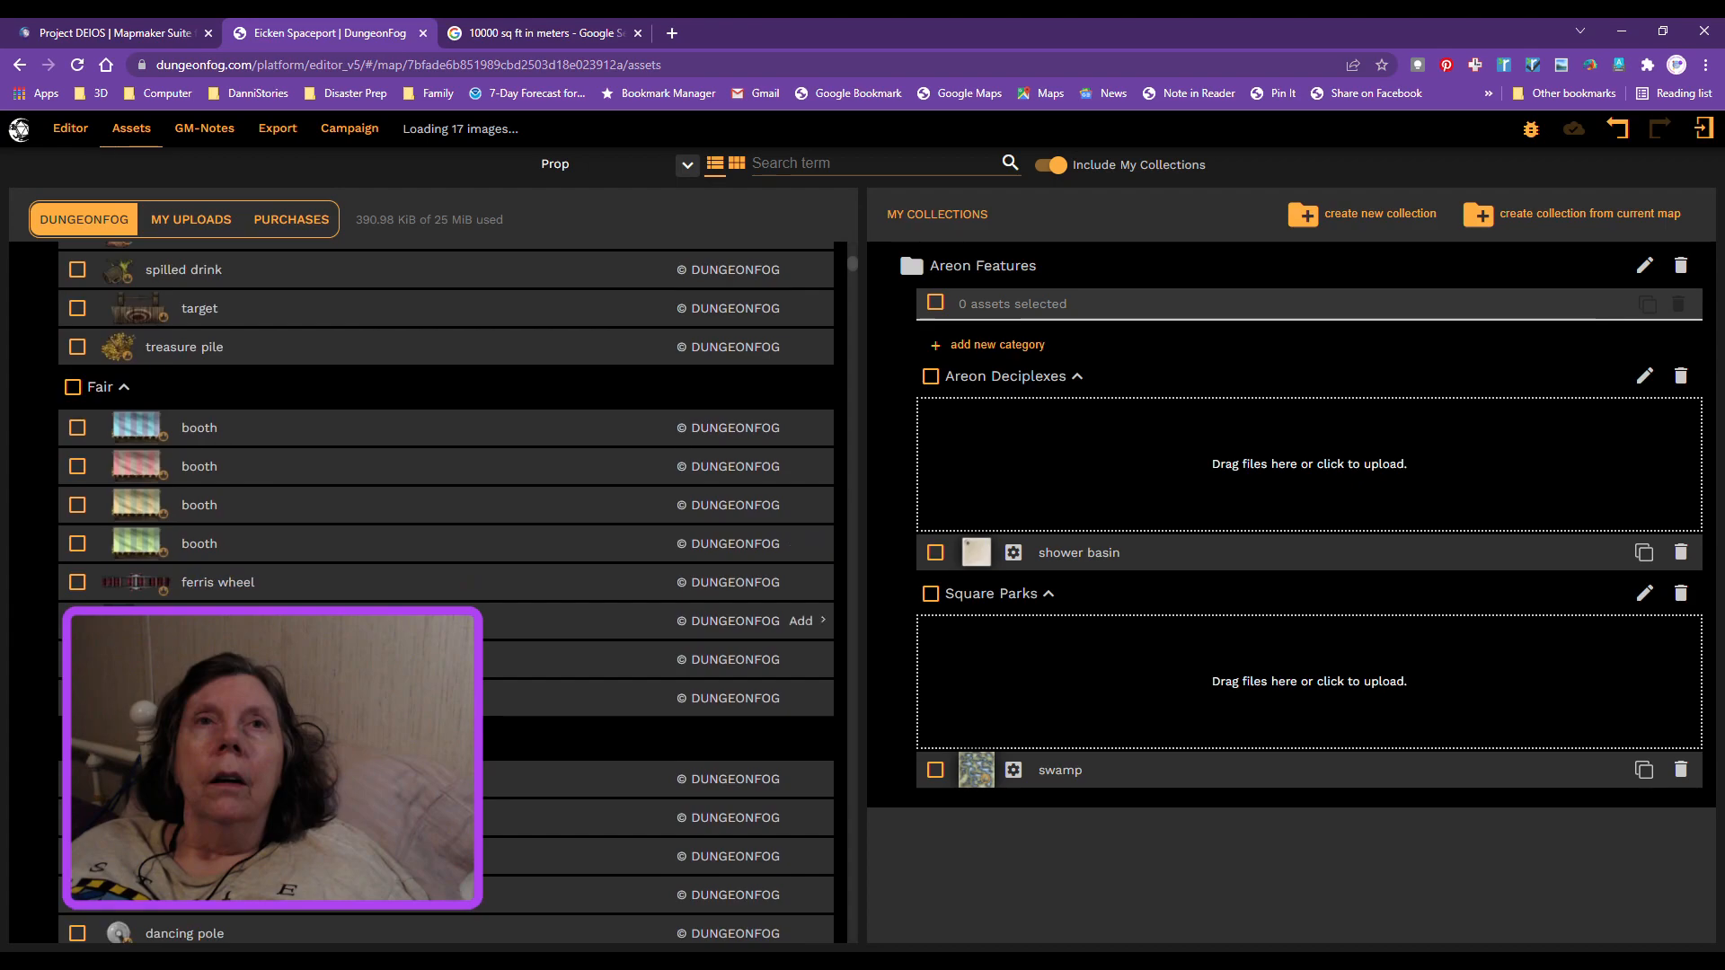
pyautogui.scroll(-2, 800, 620)
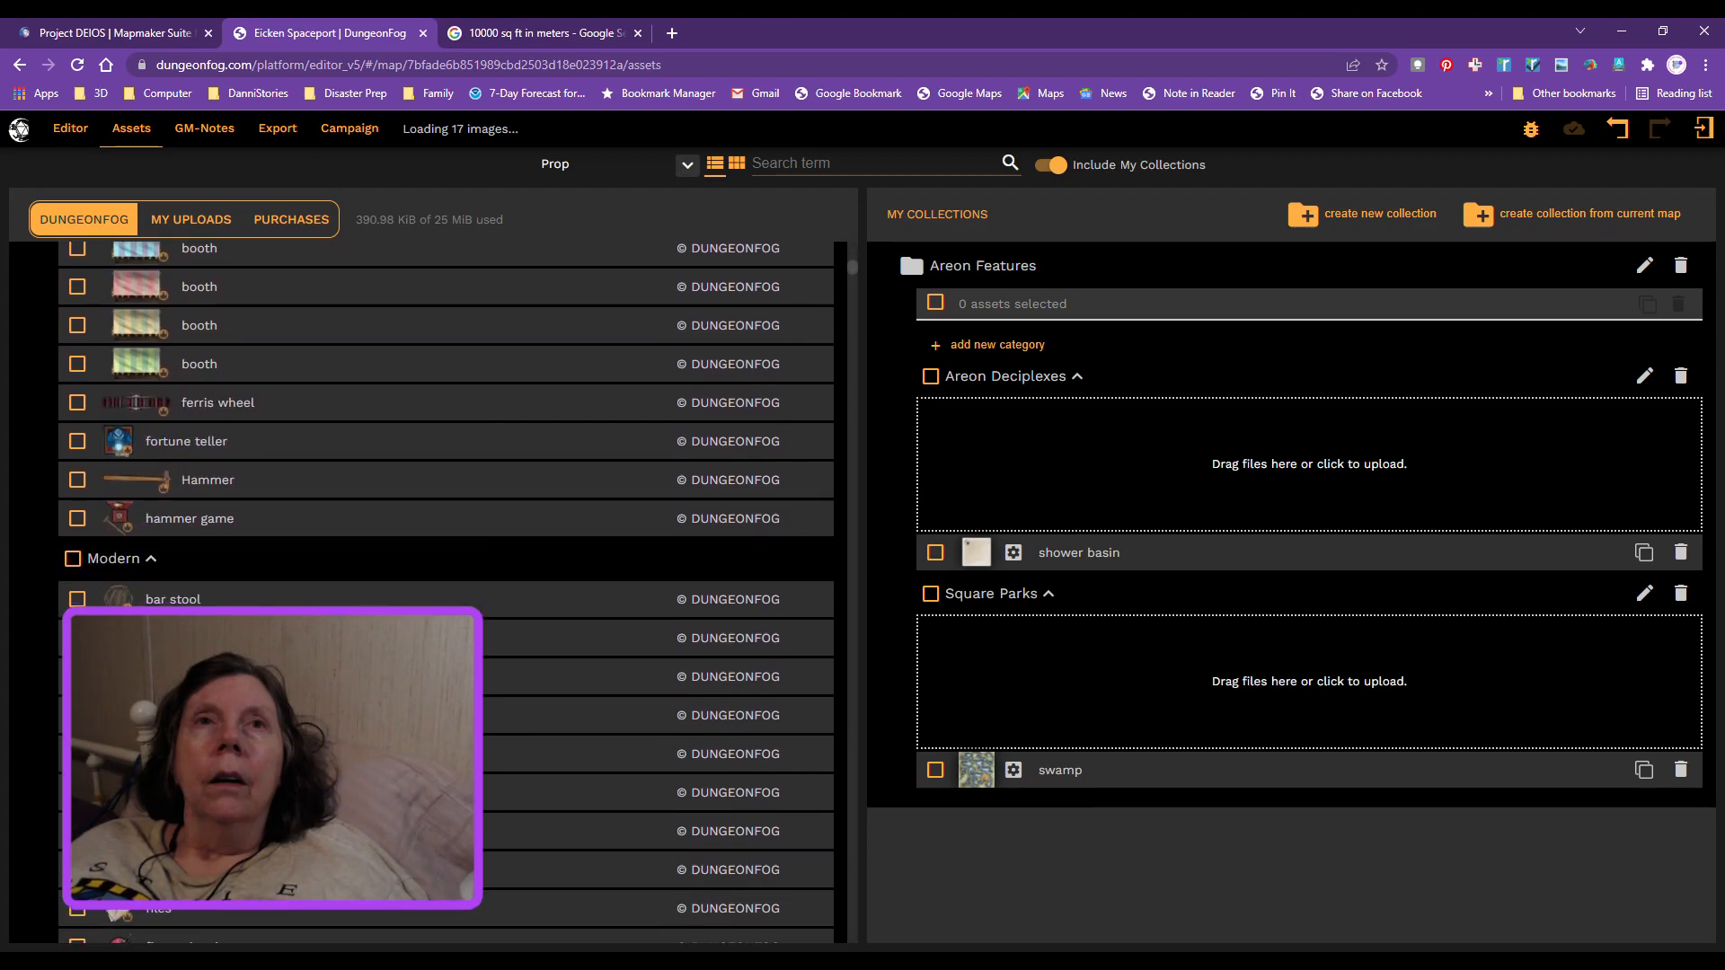
pyautogui.scroll(-4, 288, 560)
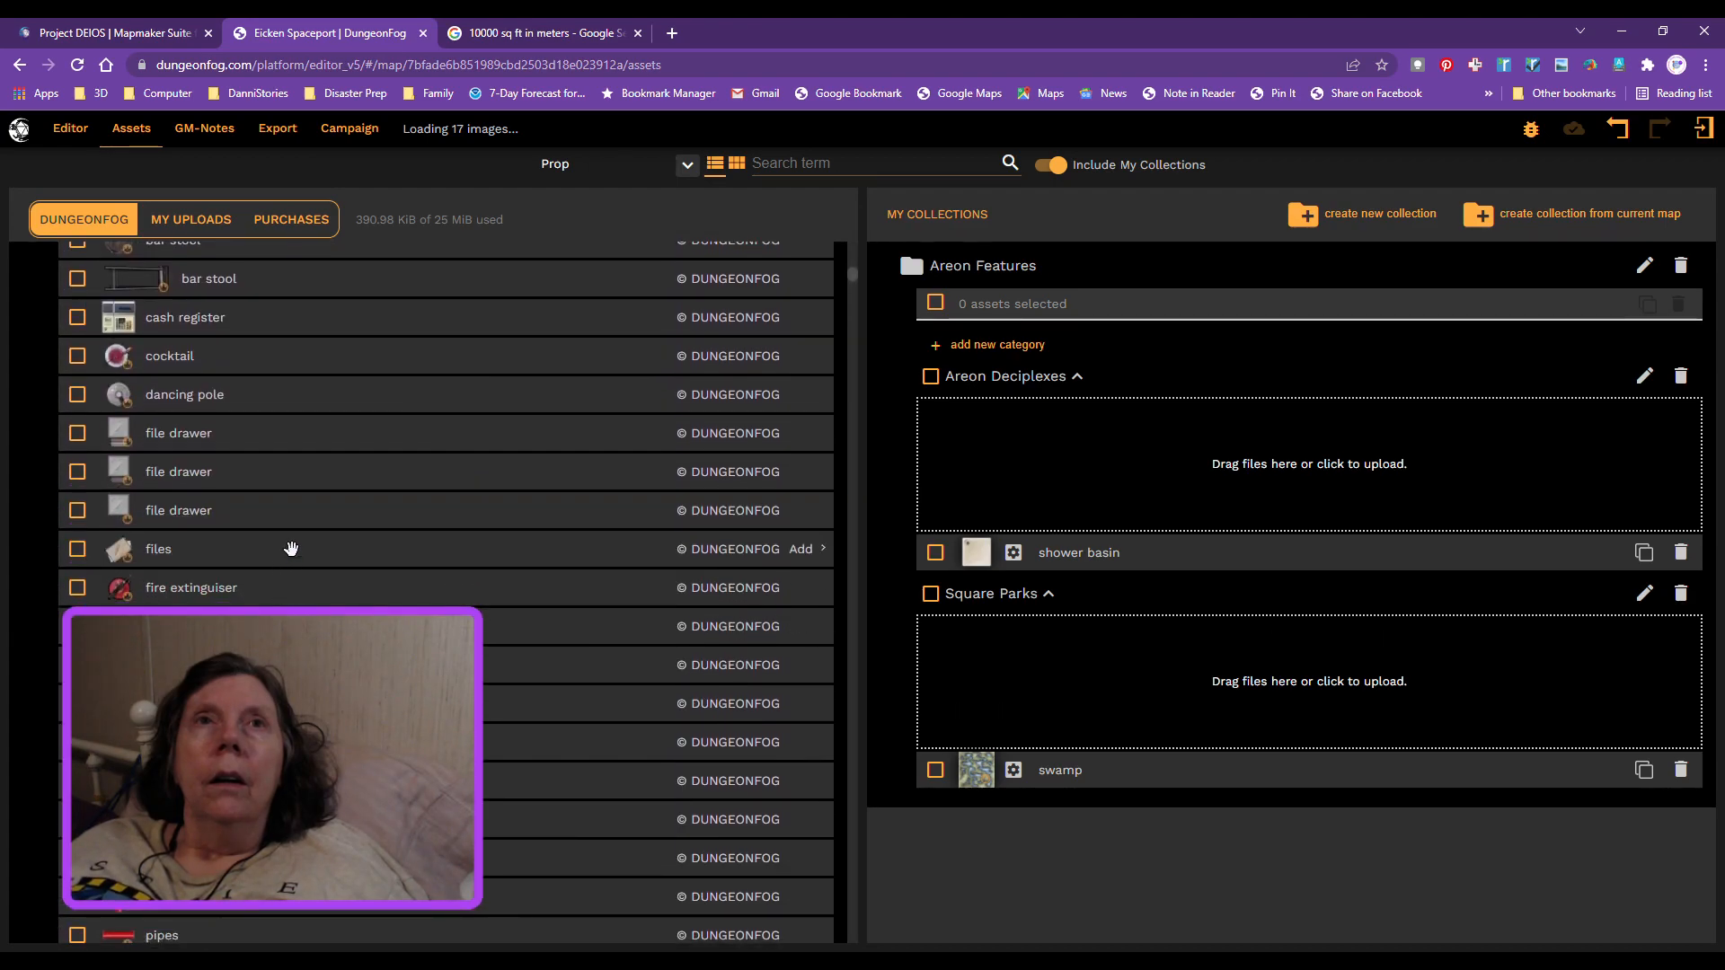
pyautogui.scroll(-2, 284, 424)
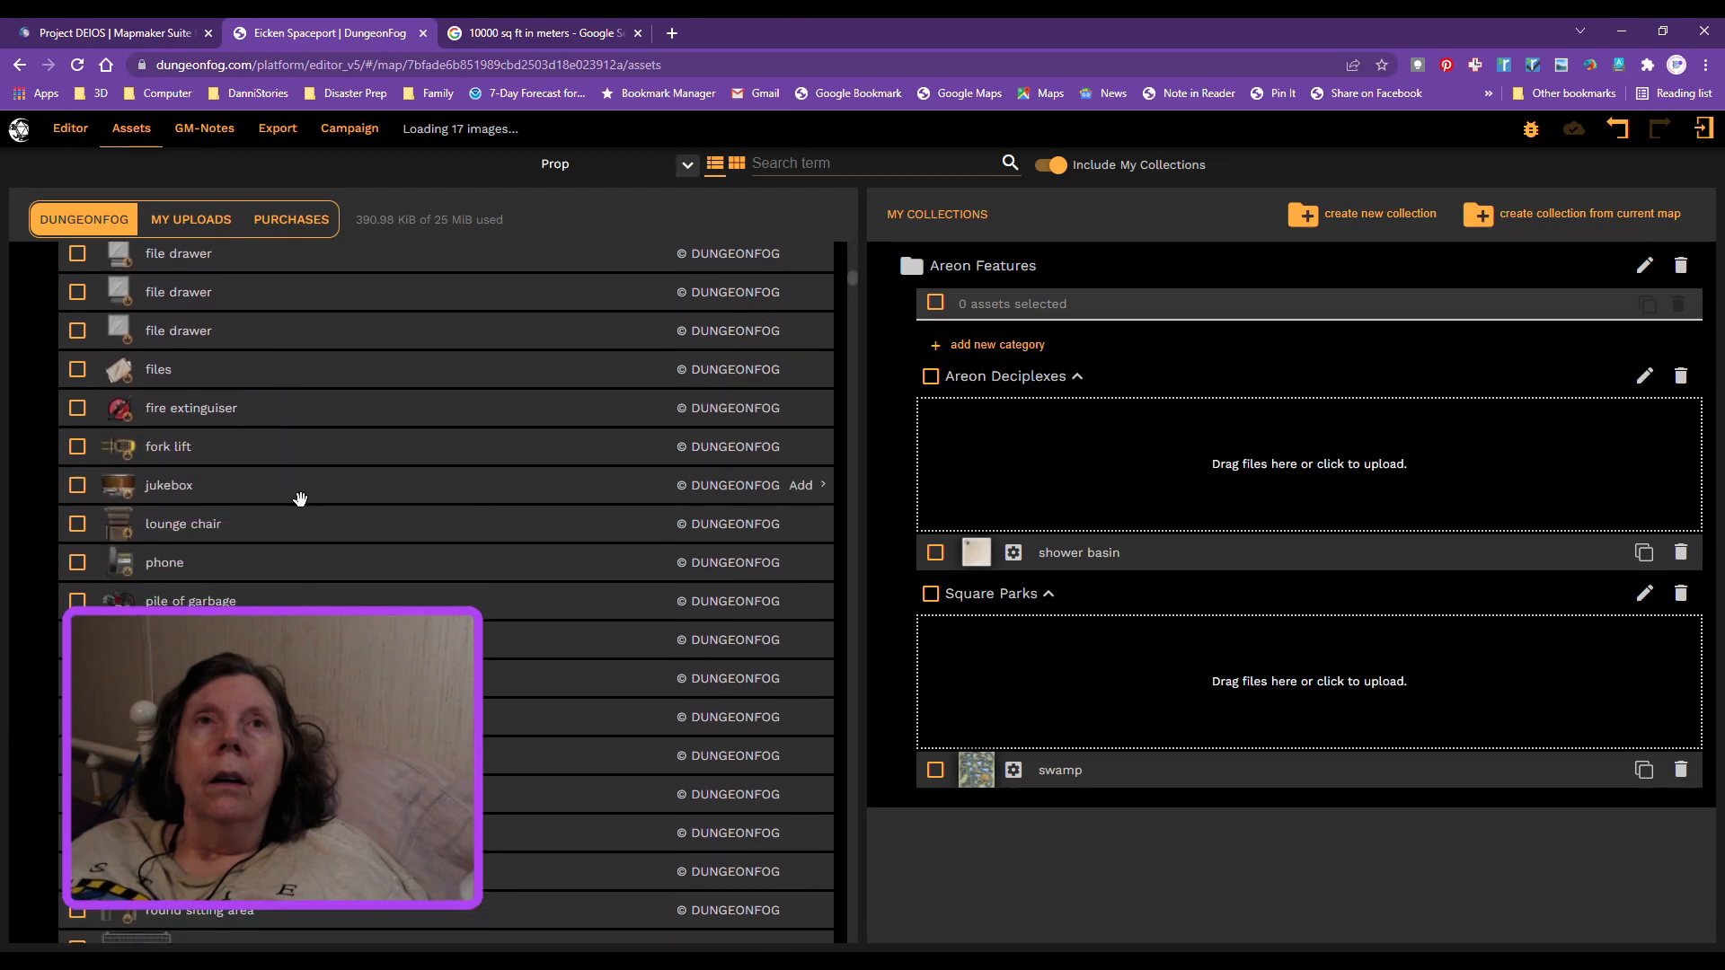
pyautogui.scroll(-4, 300, 508)
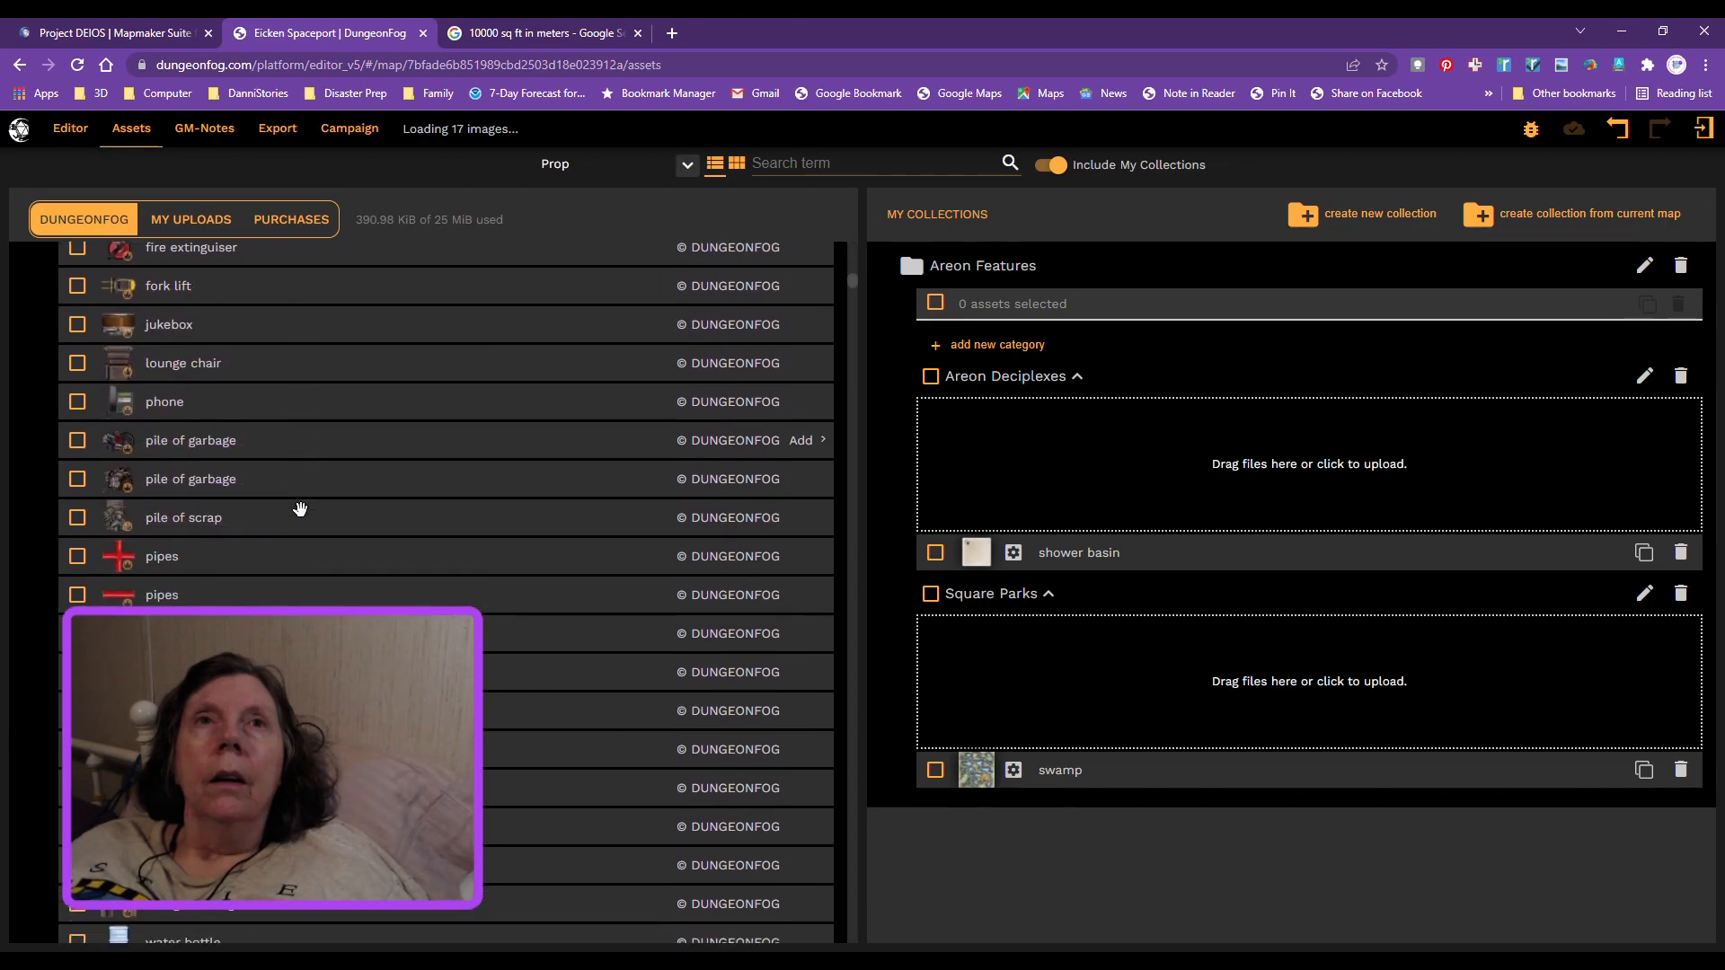
pyautogui.scroll(-4, 300, 509)
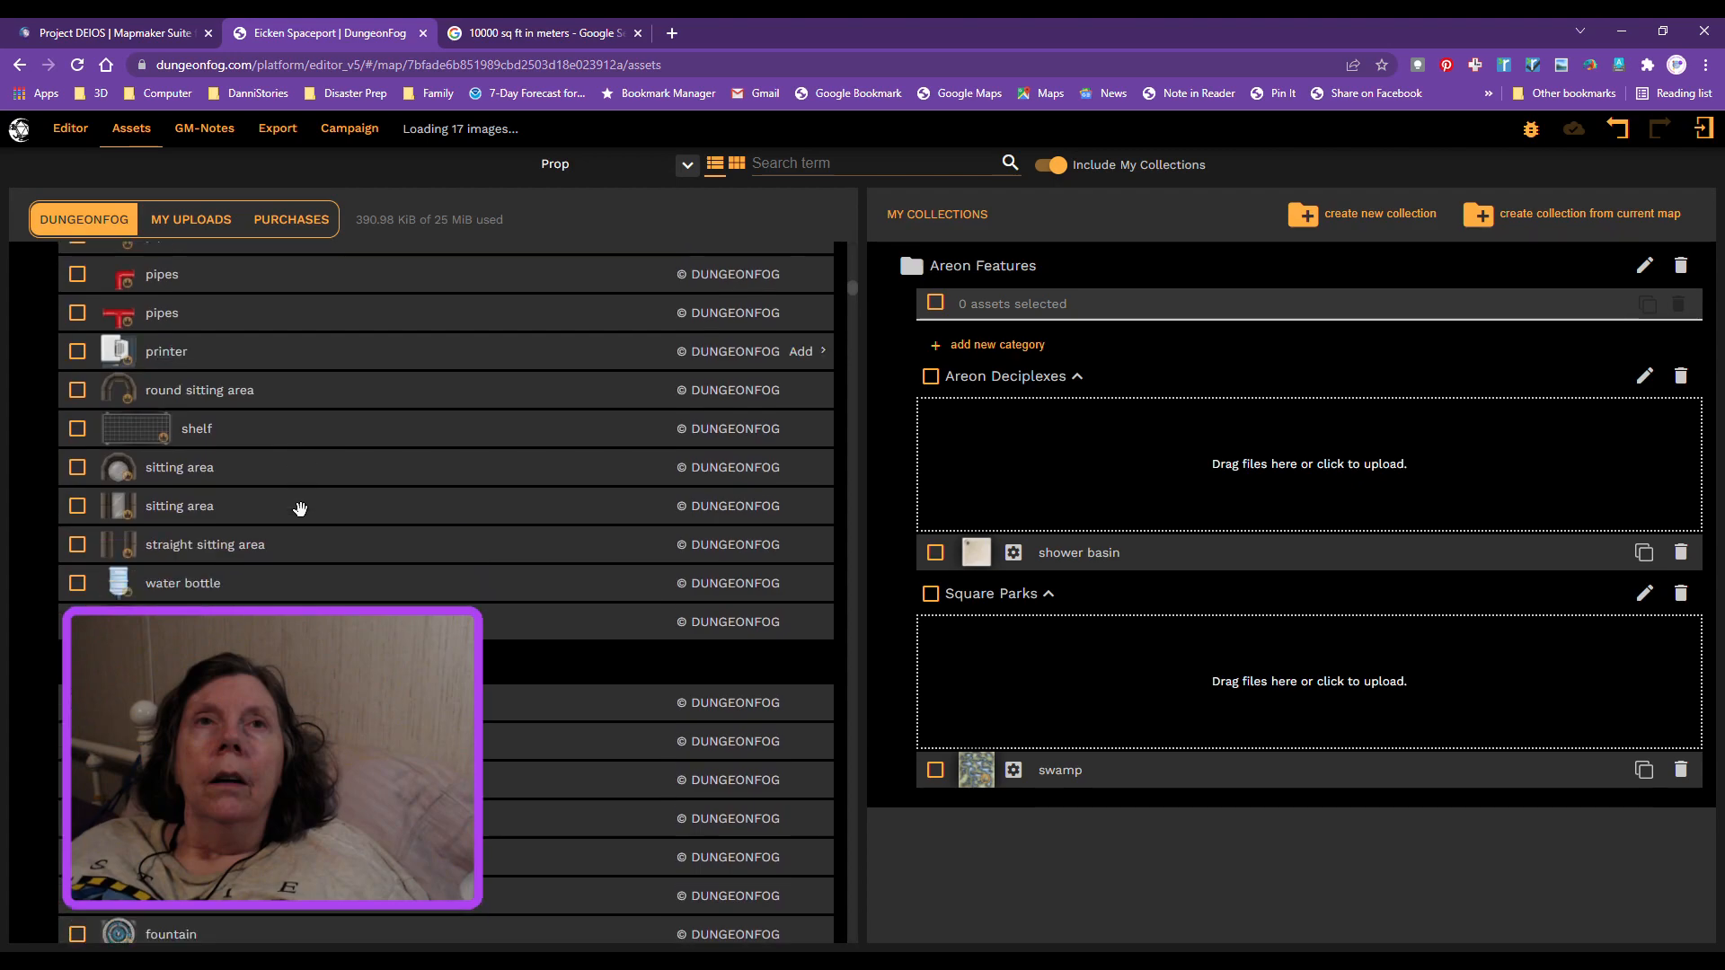
# Step: Look through the Outdoor and People props of the Community set in the DUNGEONFOG library for further assets
pyautogui.scroll(-1, 300, 509)
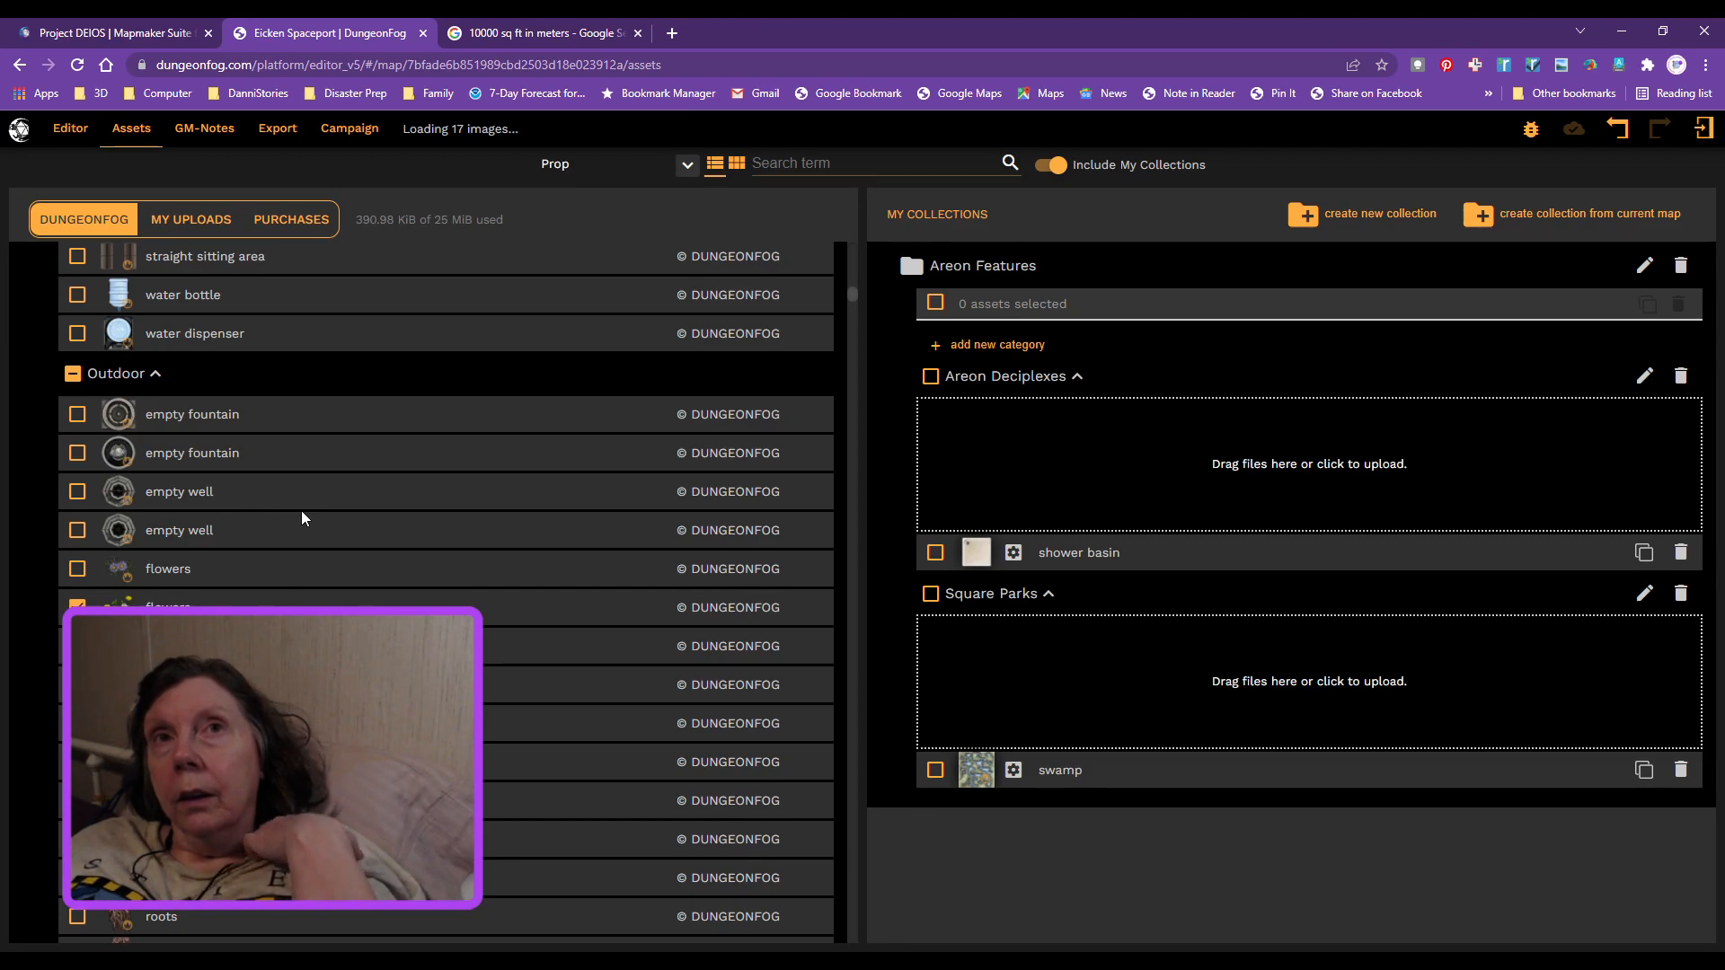
pyautogui.scroll(-1, 302, 517)
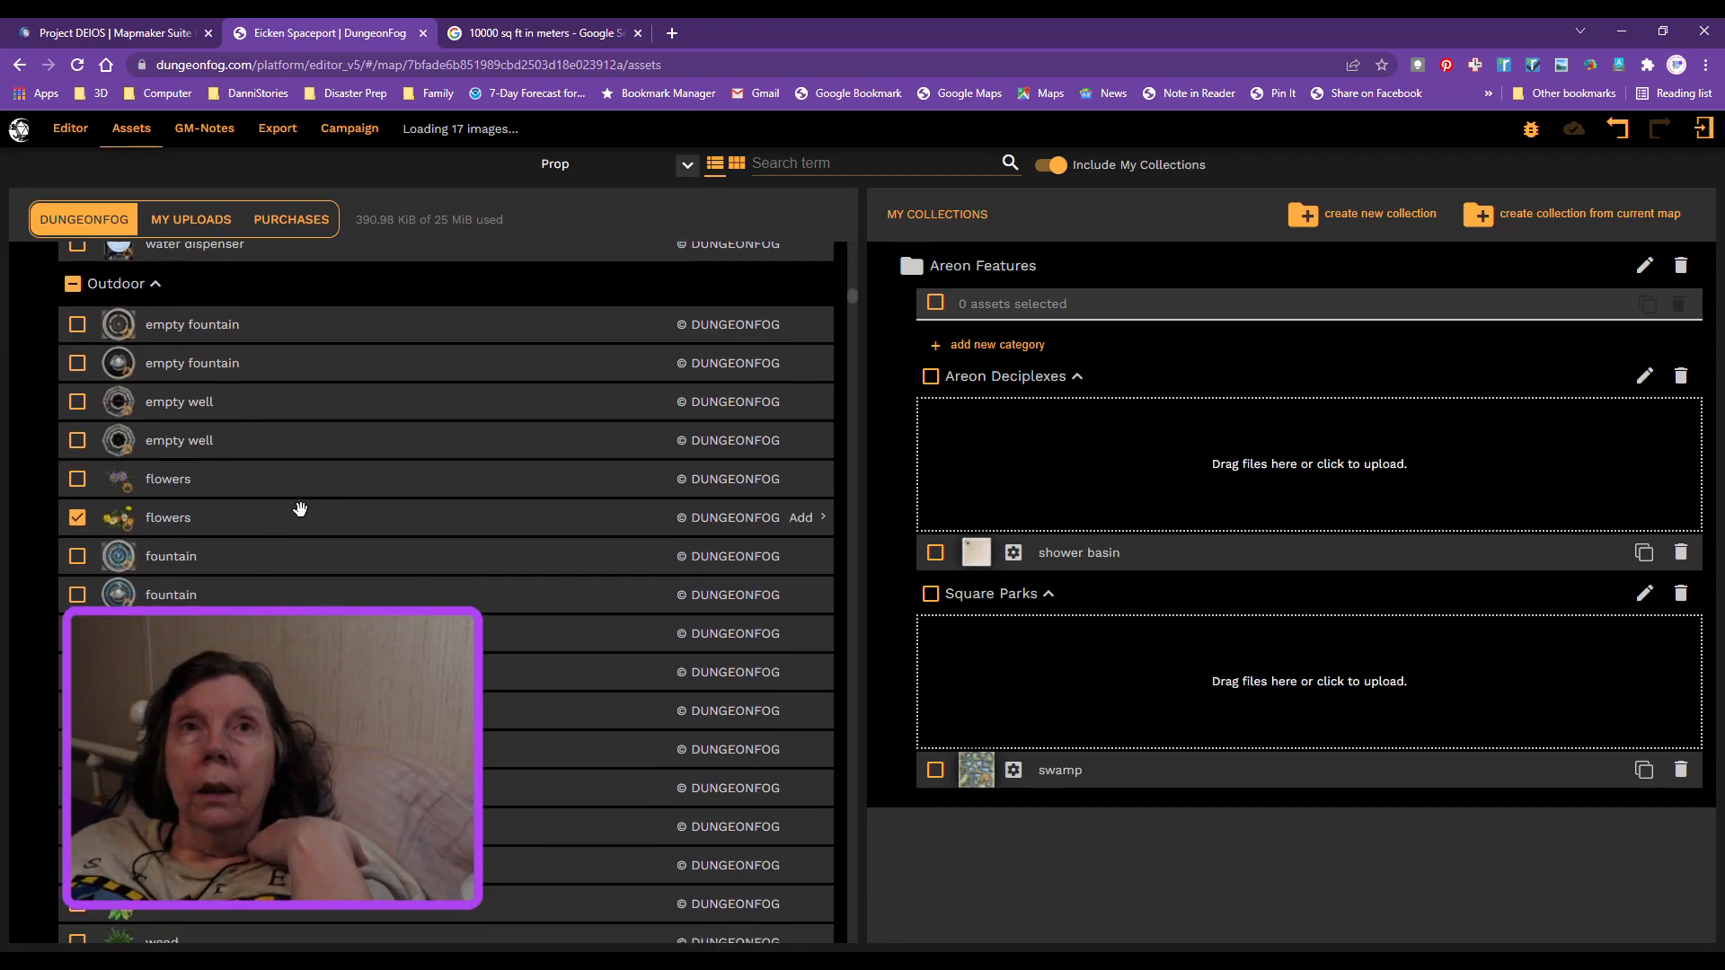
pyautogui.scroll(-1, 300, 509)
pyautogui.scroll(-1, 300, 509)
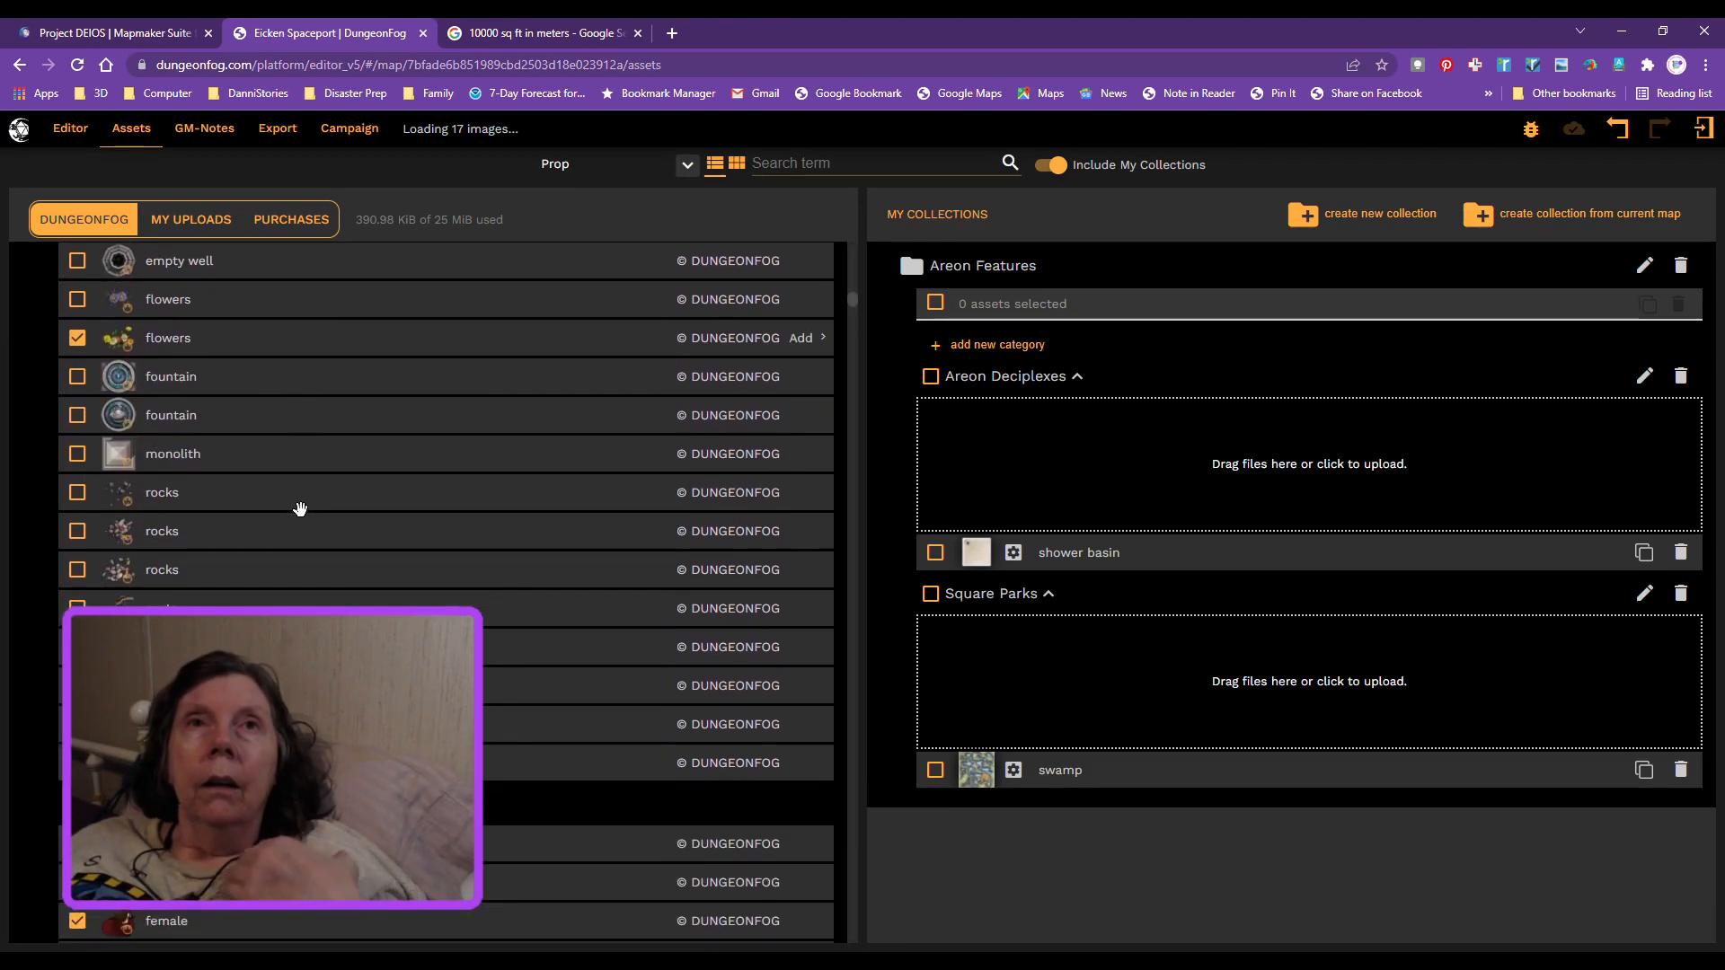
pyautogui.scroll(-3, 301, 513)
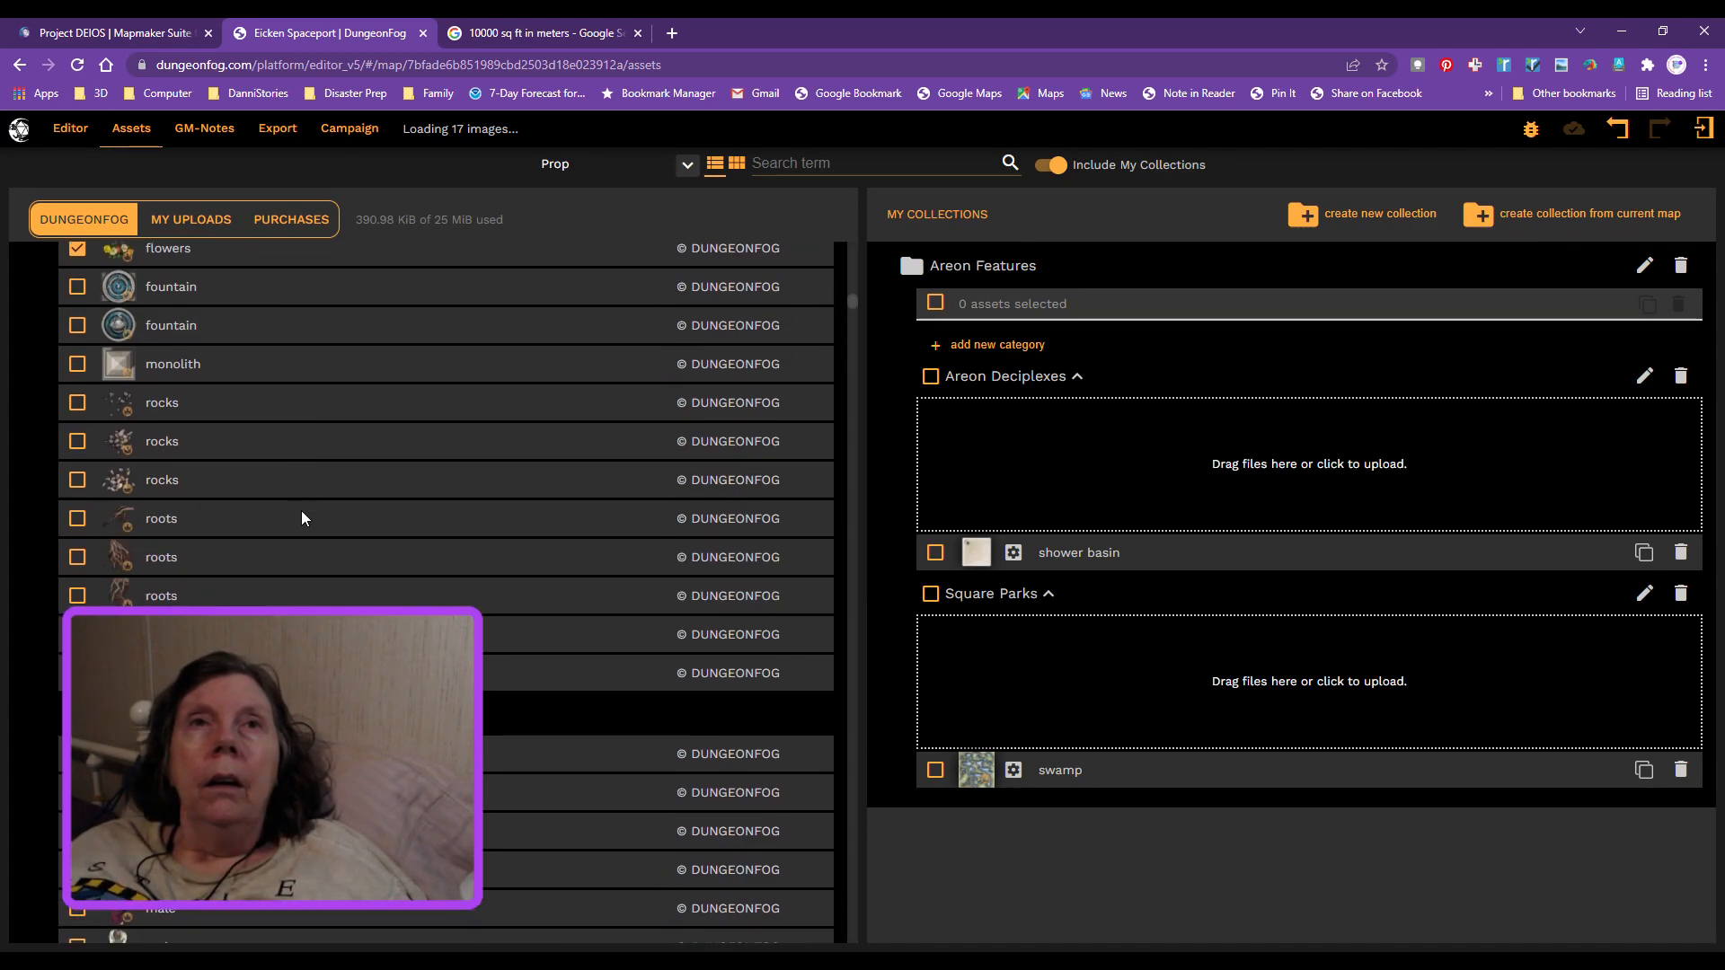
pyautogui.scroll(-7, 300, 508)
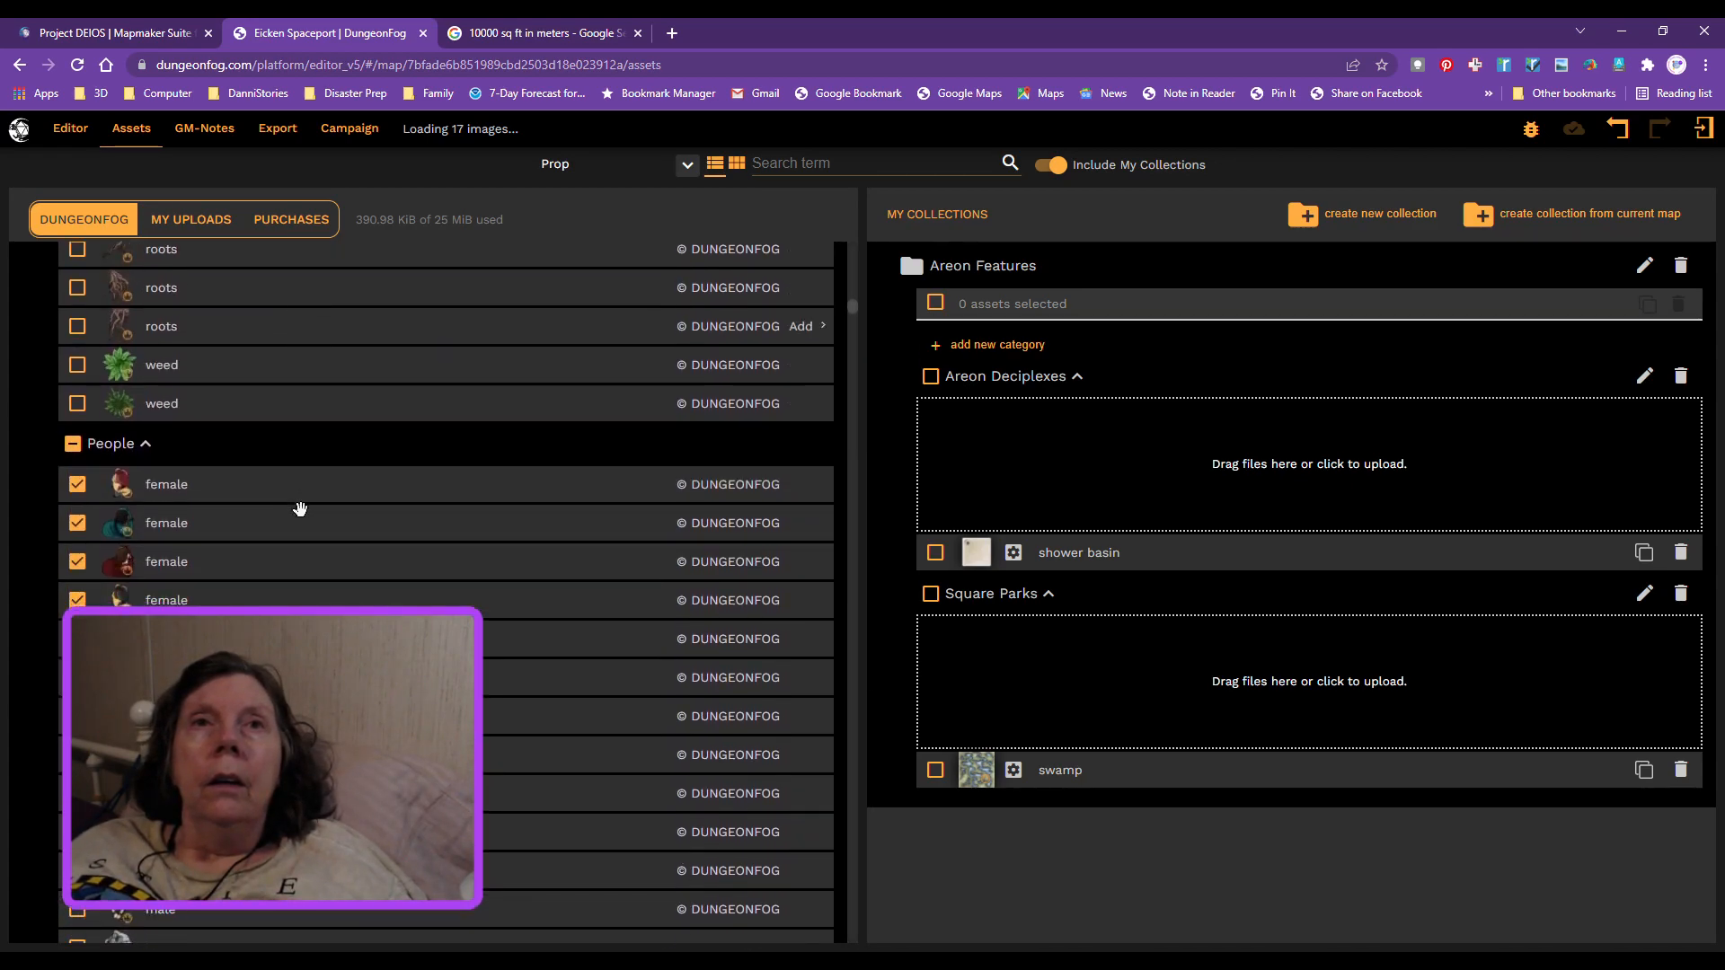
pyautogui.scroll(-5, 300, 509)
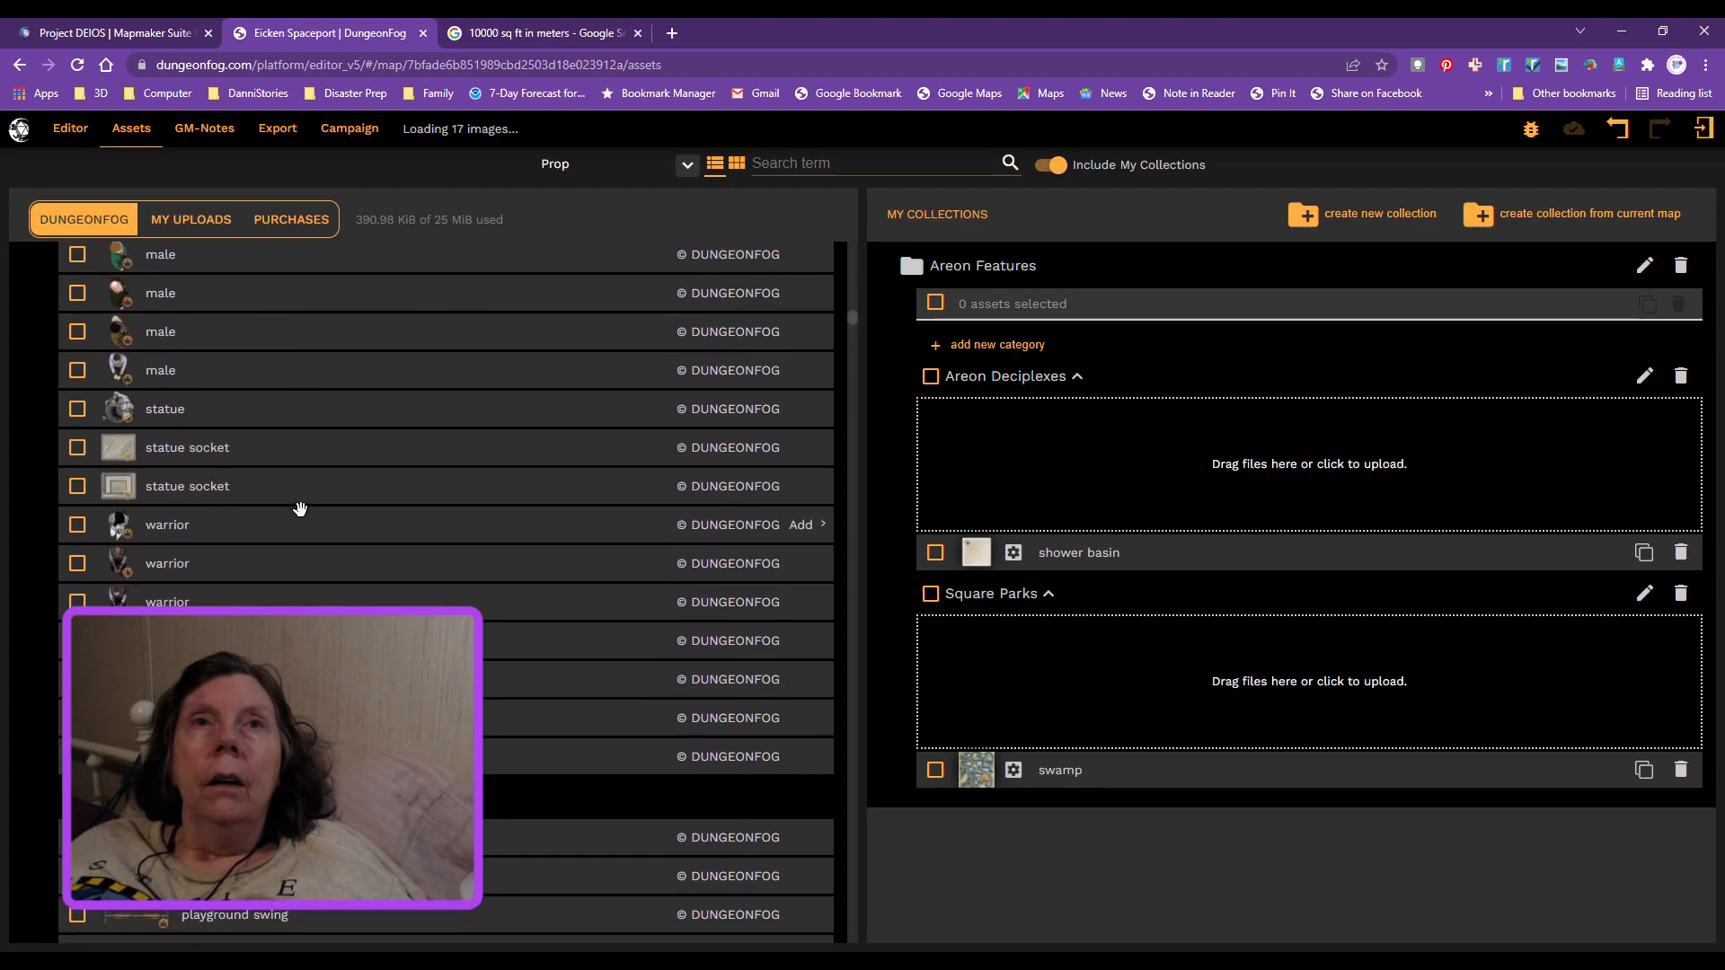
pyautogui.scroll(12, 300, 508)
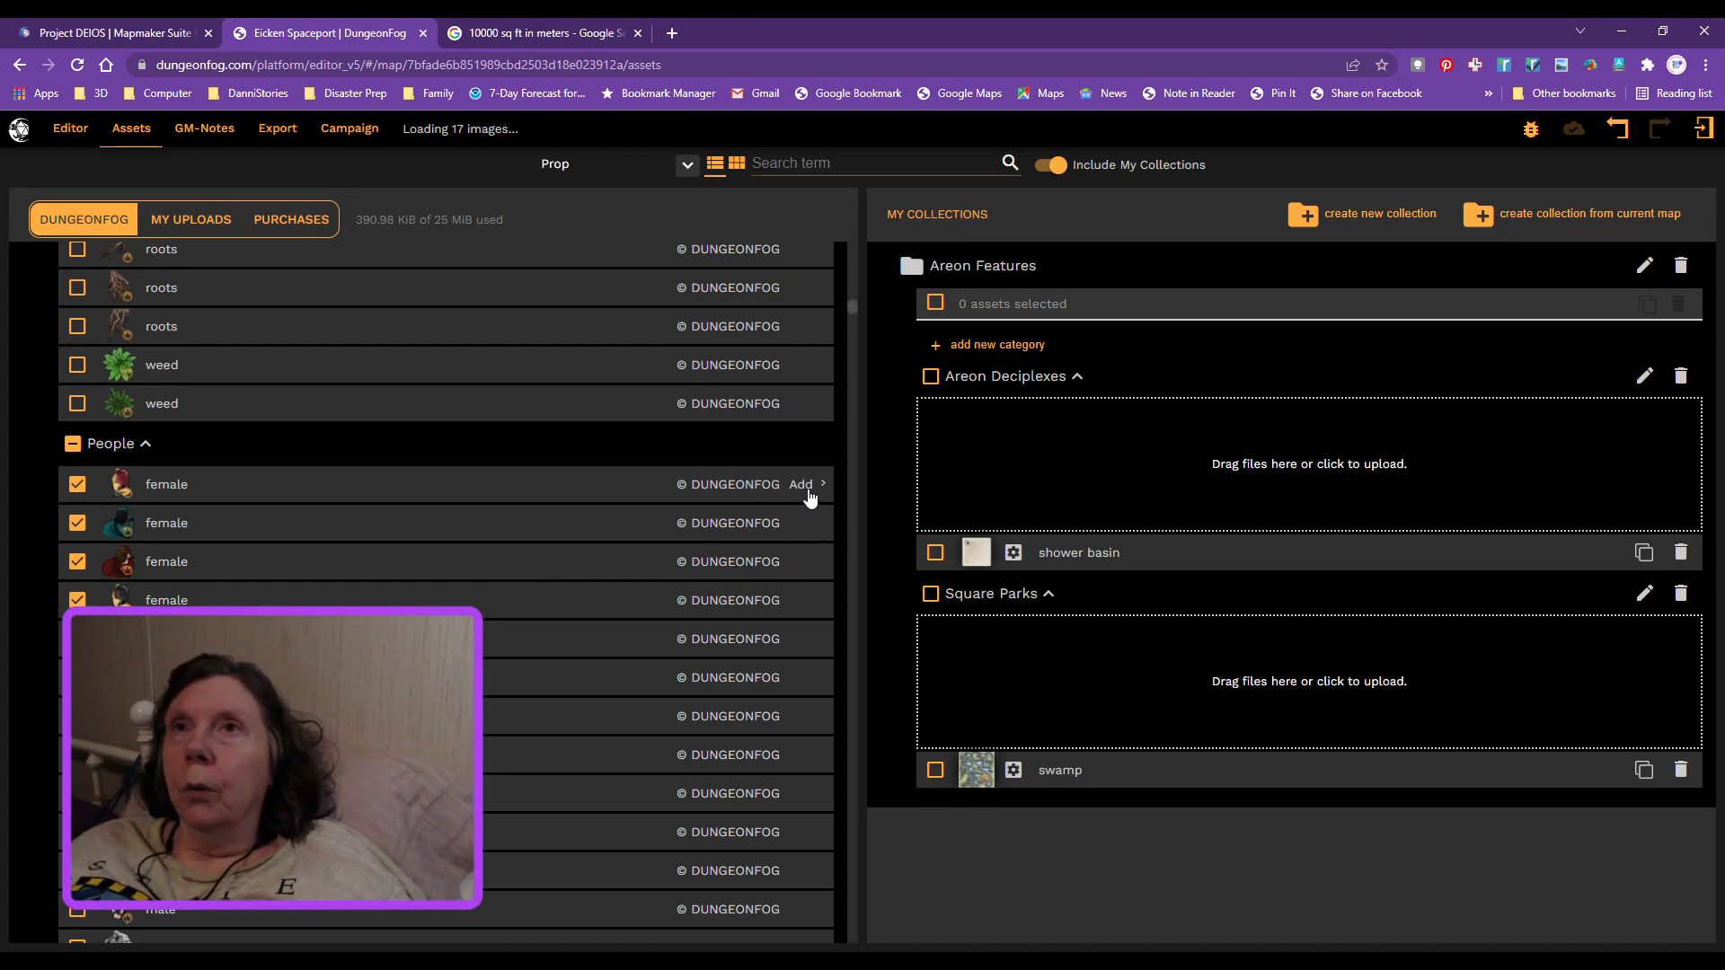
# Step: Add a new category to the Areon Features collection and name it People
pyautogui.click(998, 347)
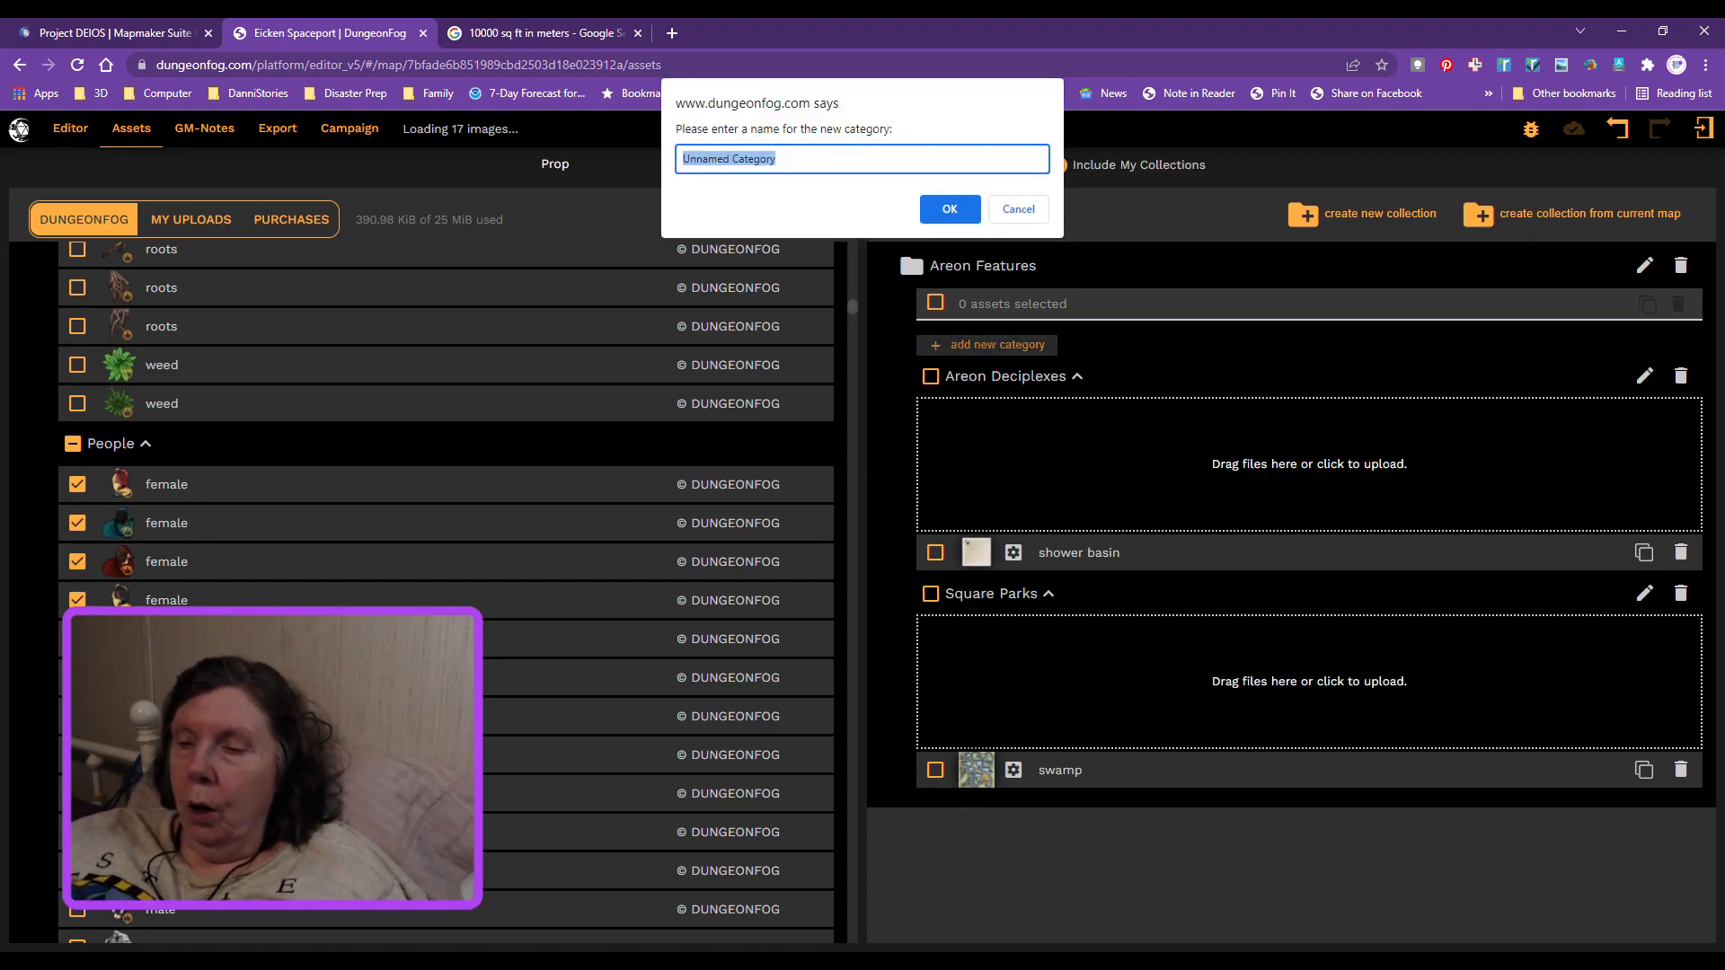
pyautogui.write('Peo')
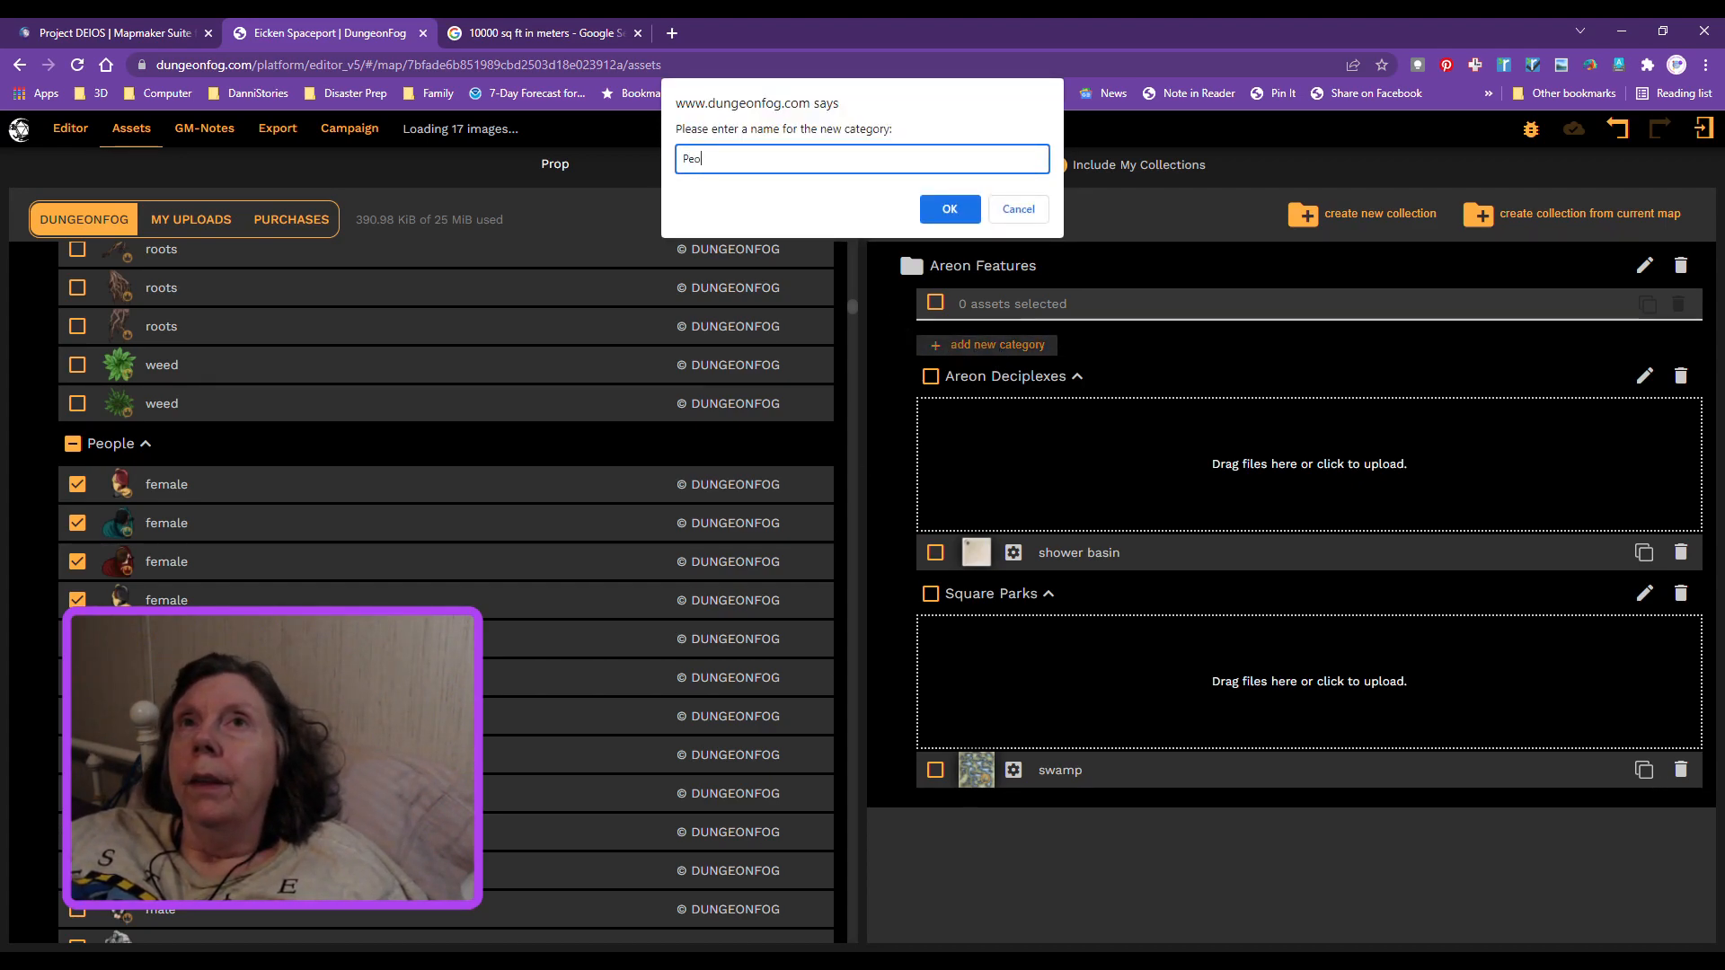
pyautogui.write('ple]')
pyautogui.press('Return')
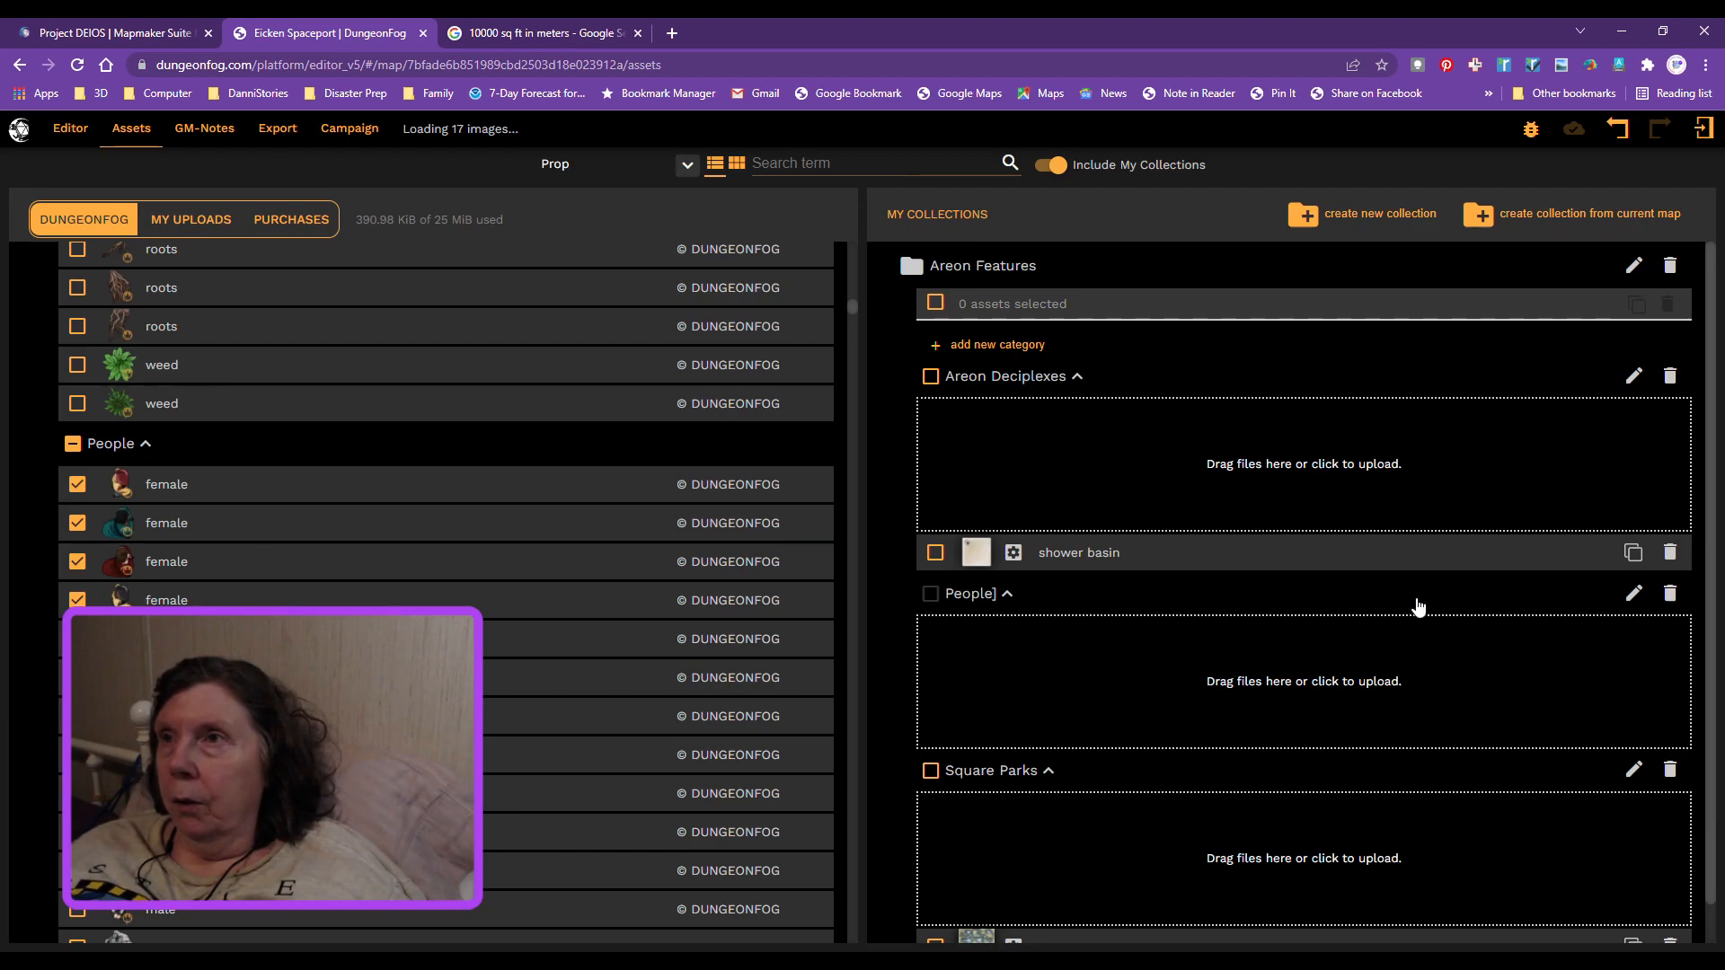
pyautogui.click(1633, 595)
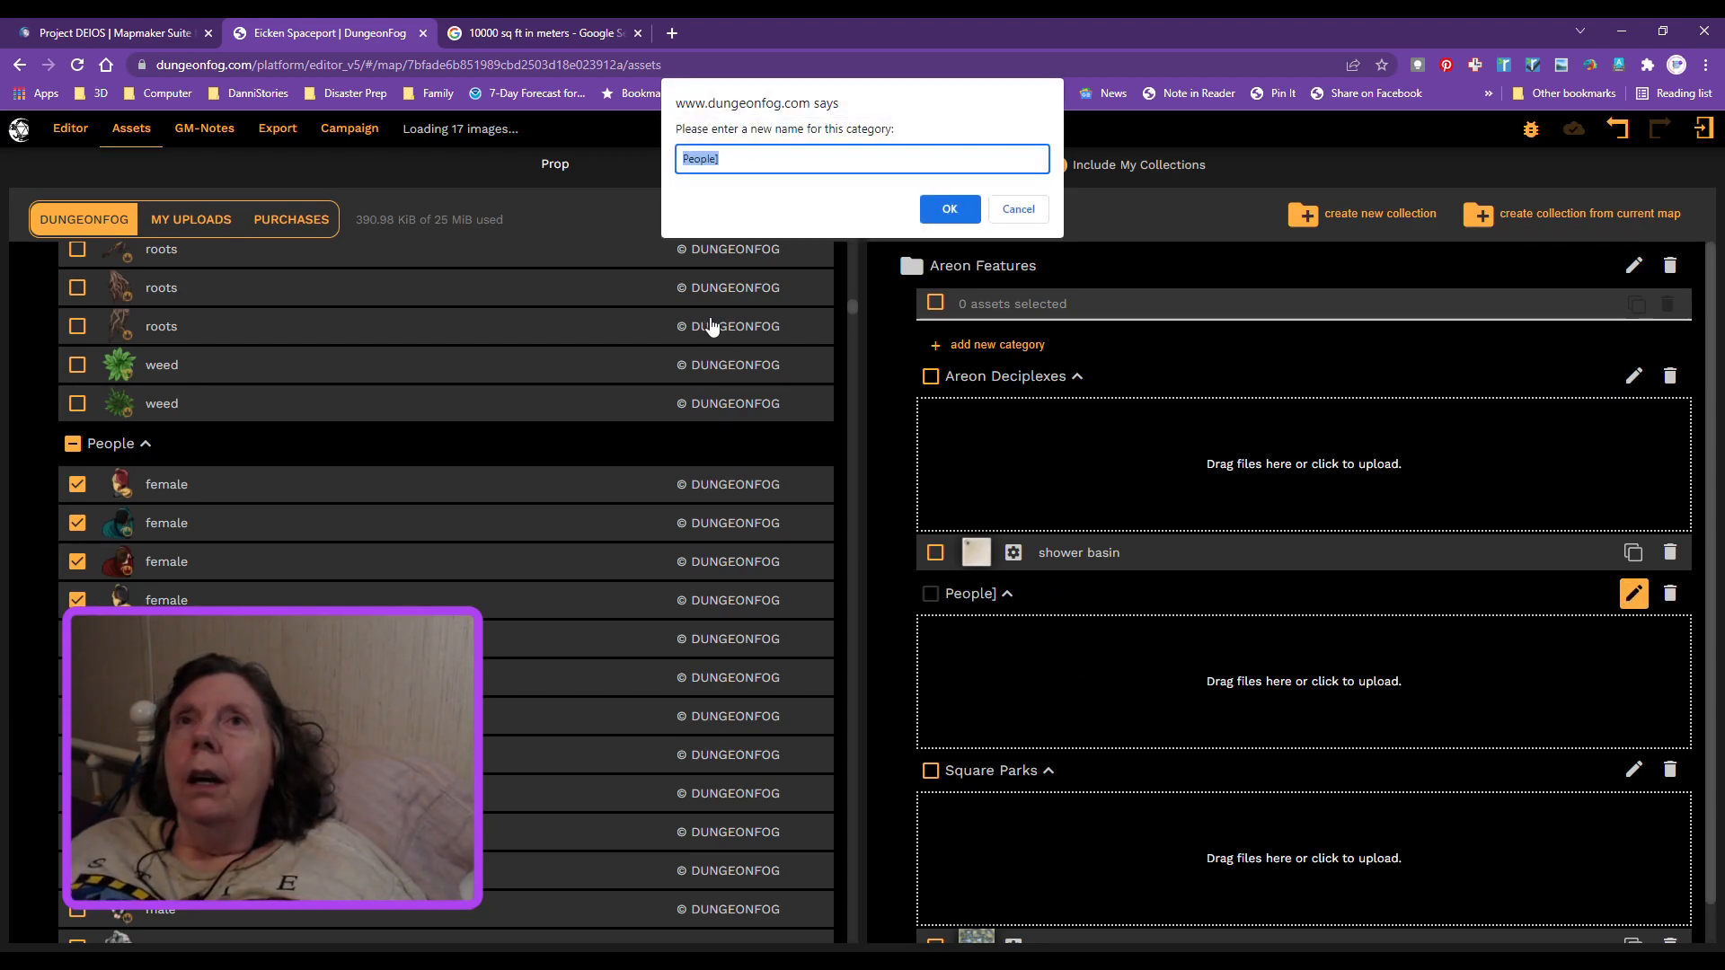
pyautogui.click(734, 160)
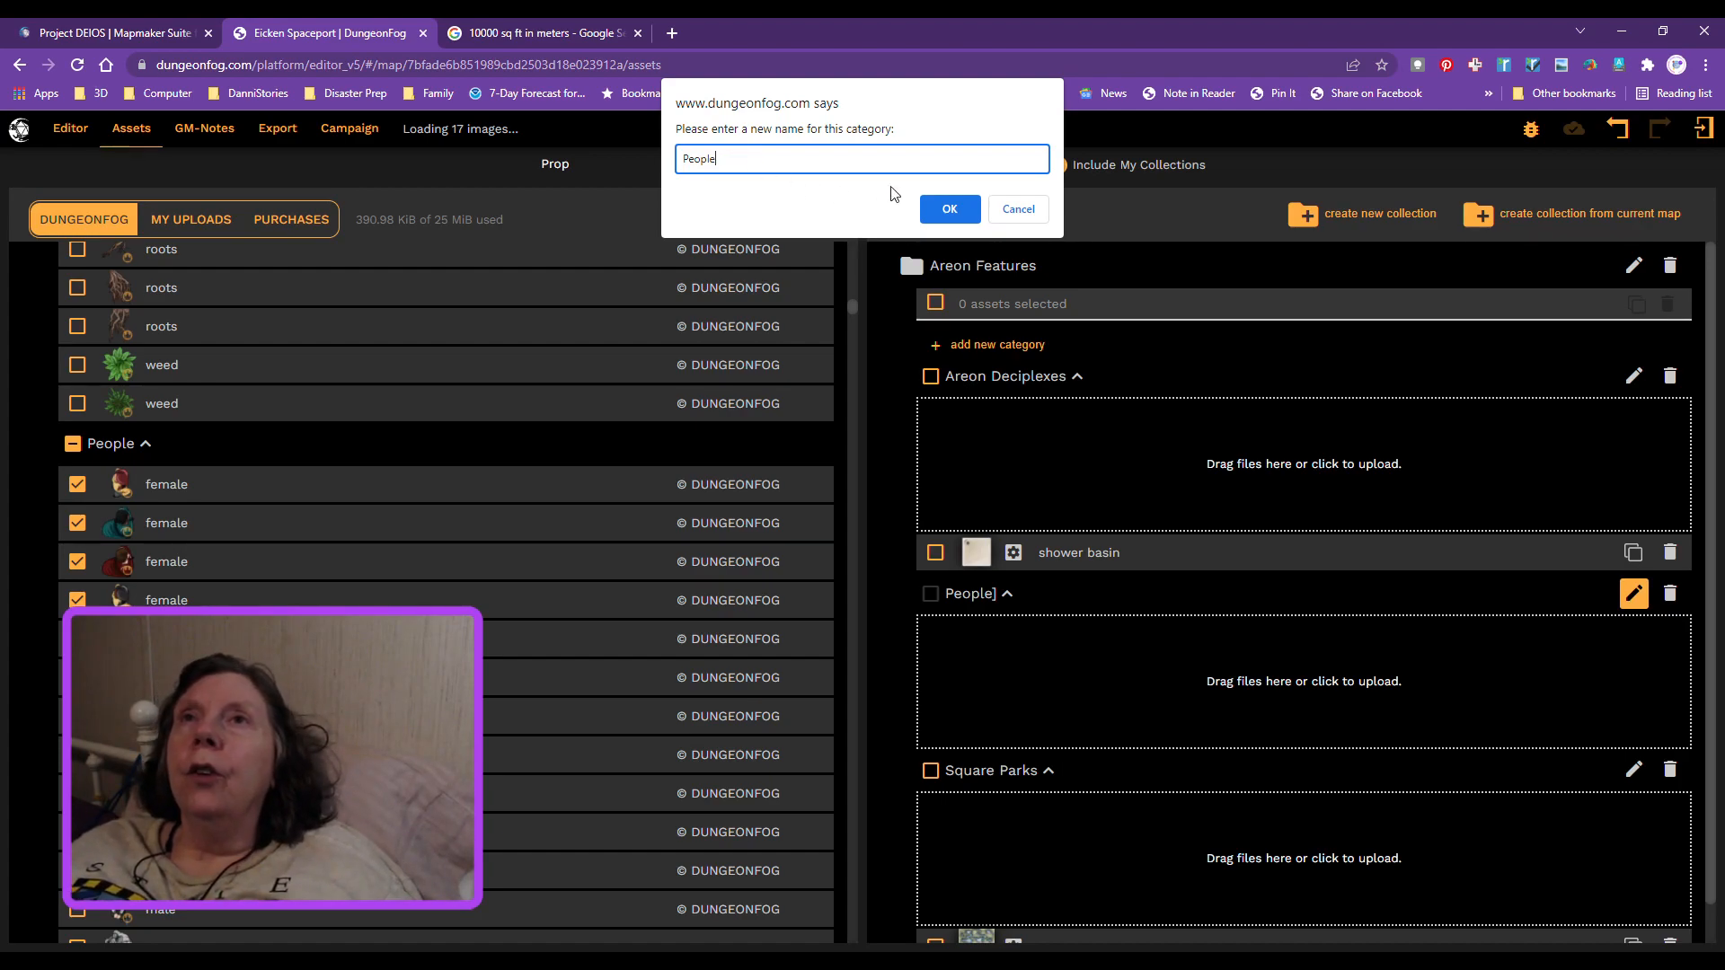
pyautogui.click(950, 208)
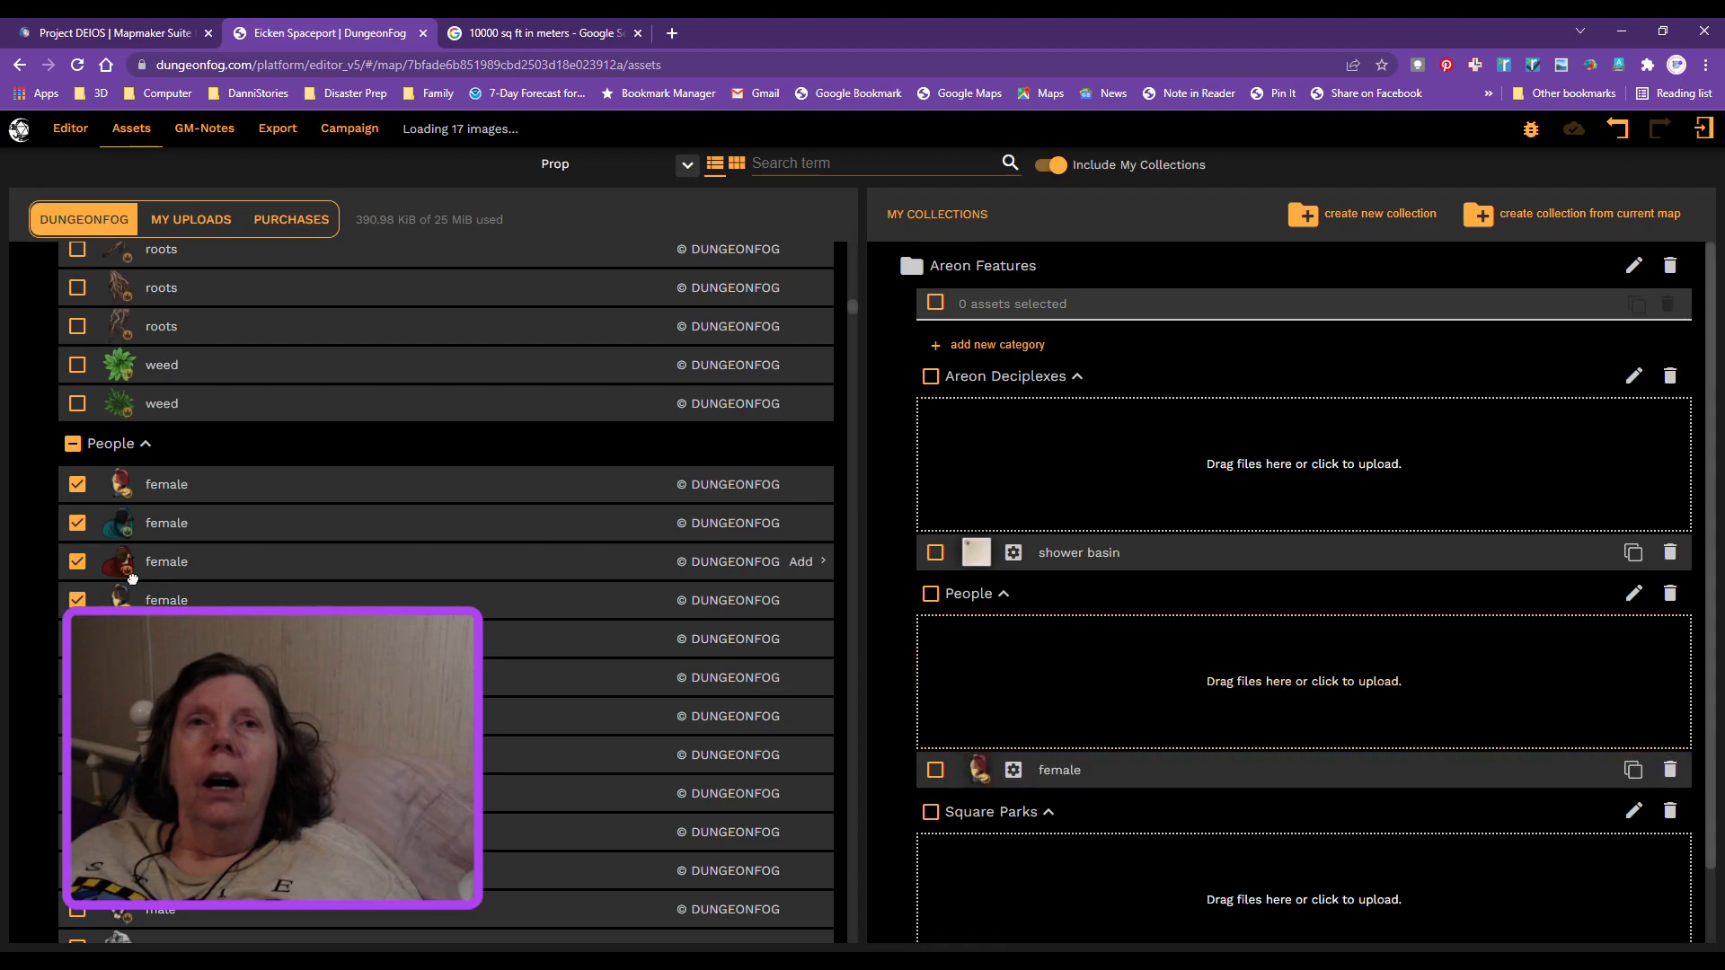
# Step: Add the two checked male props, blue and dark, from the Community People props to the collection's People category
pyautogui.moveTo(124, 573); pyautogui.dragTo(616, 699)
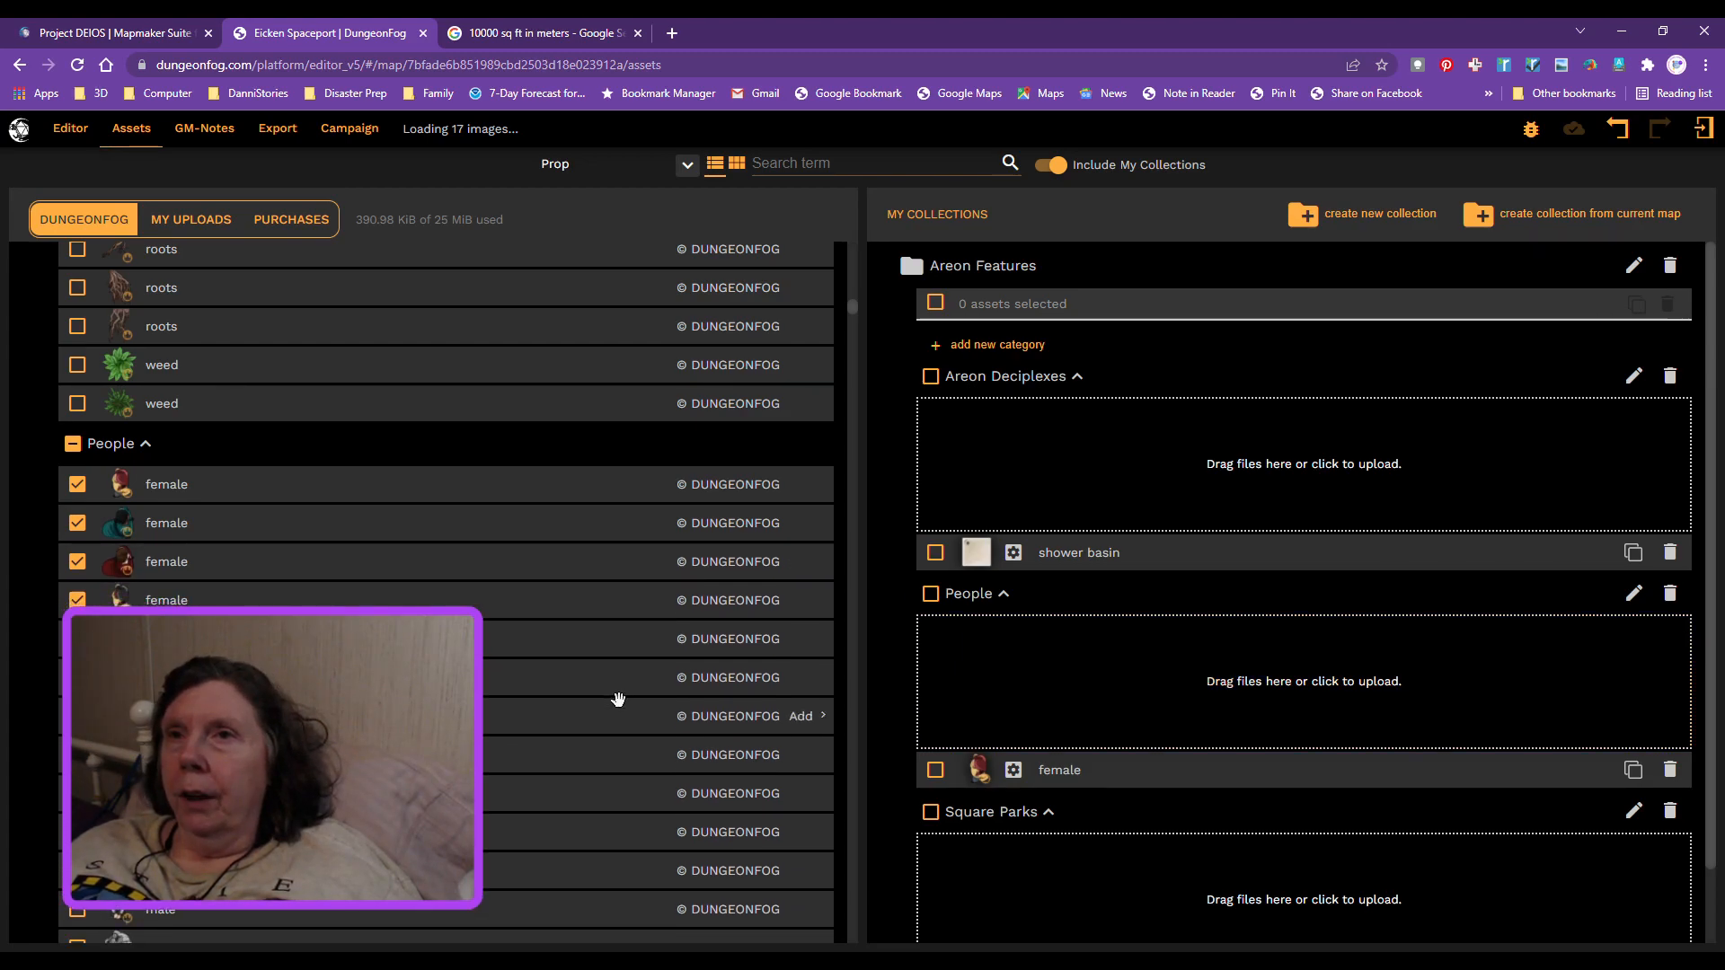
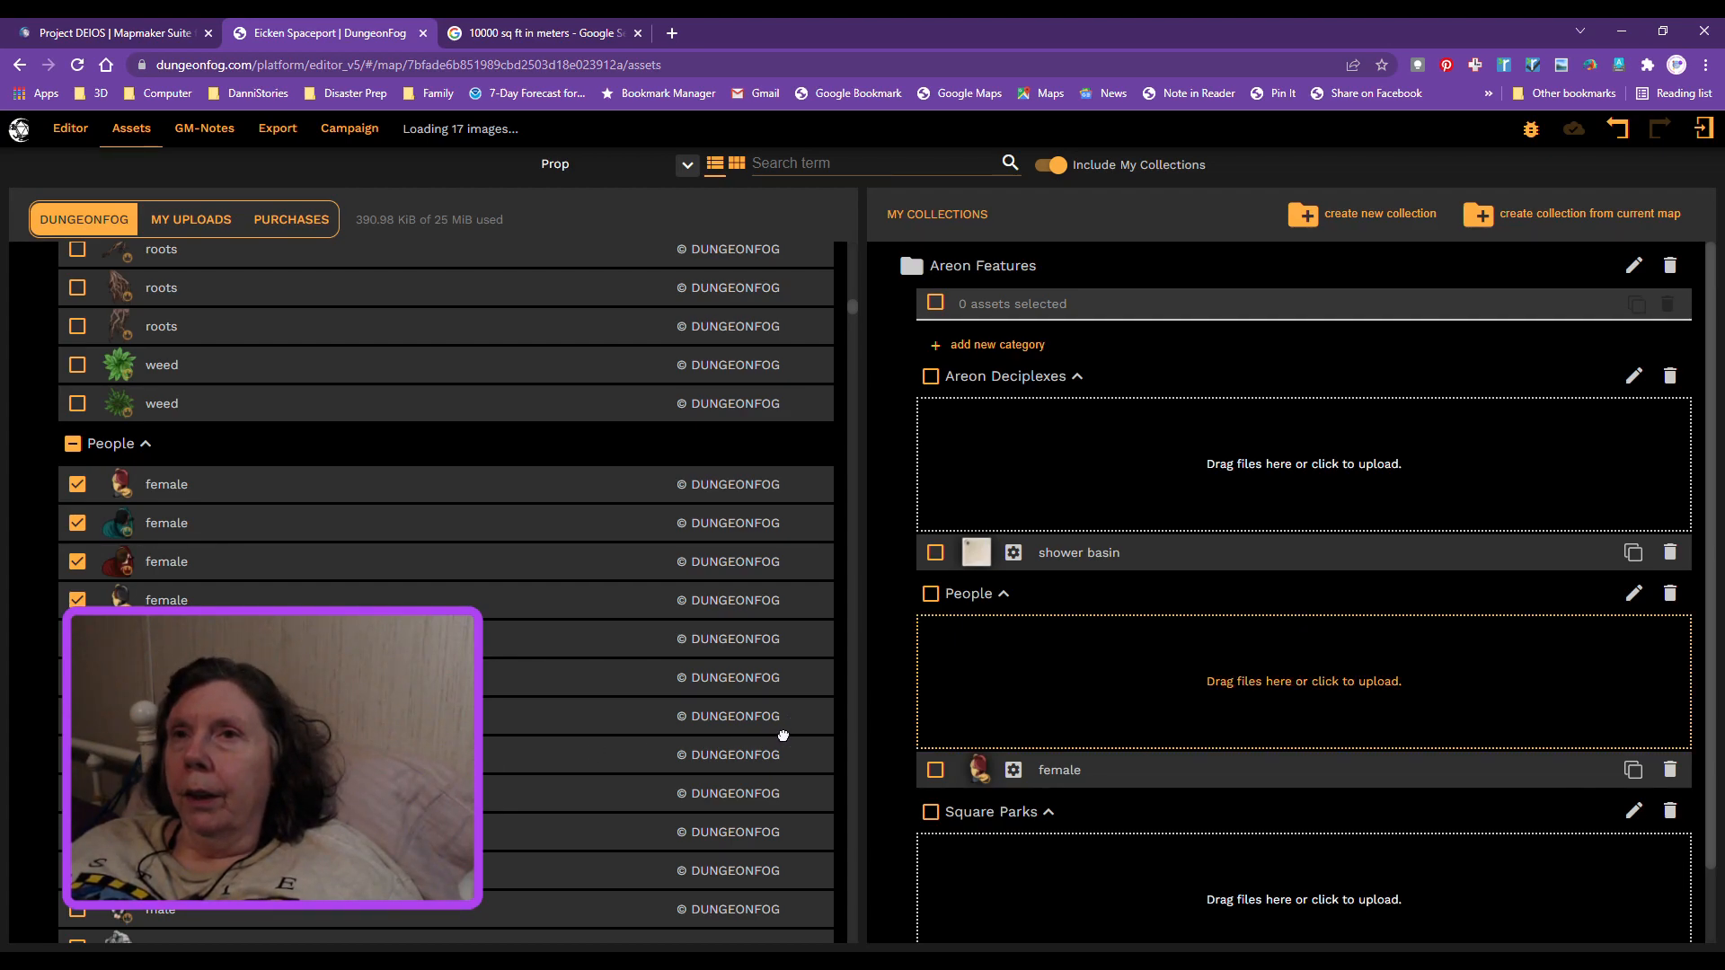
pyautogui.moveTo(784, 734); pyautogui.dragTo(1304, 681)
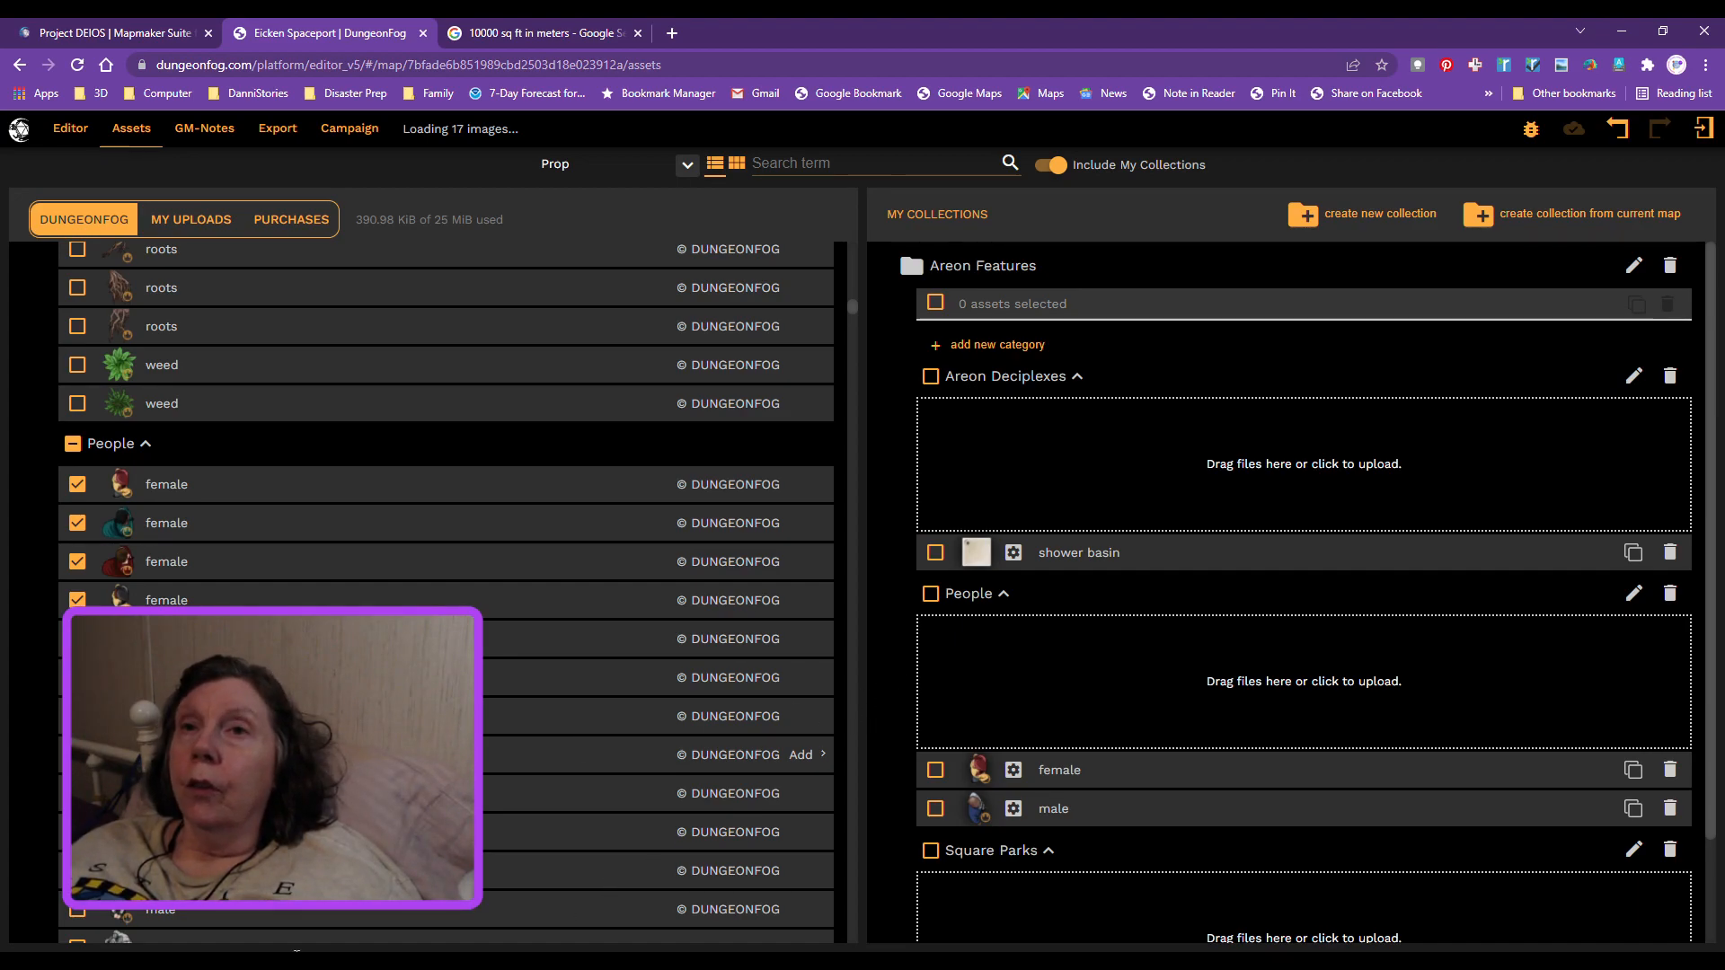
pyautogui.moveTo(167, 754); pyautogui.dragTo(1303, 683)
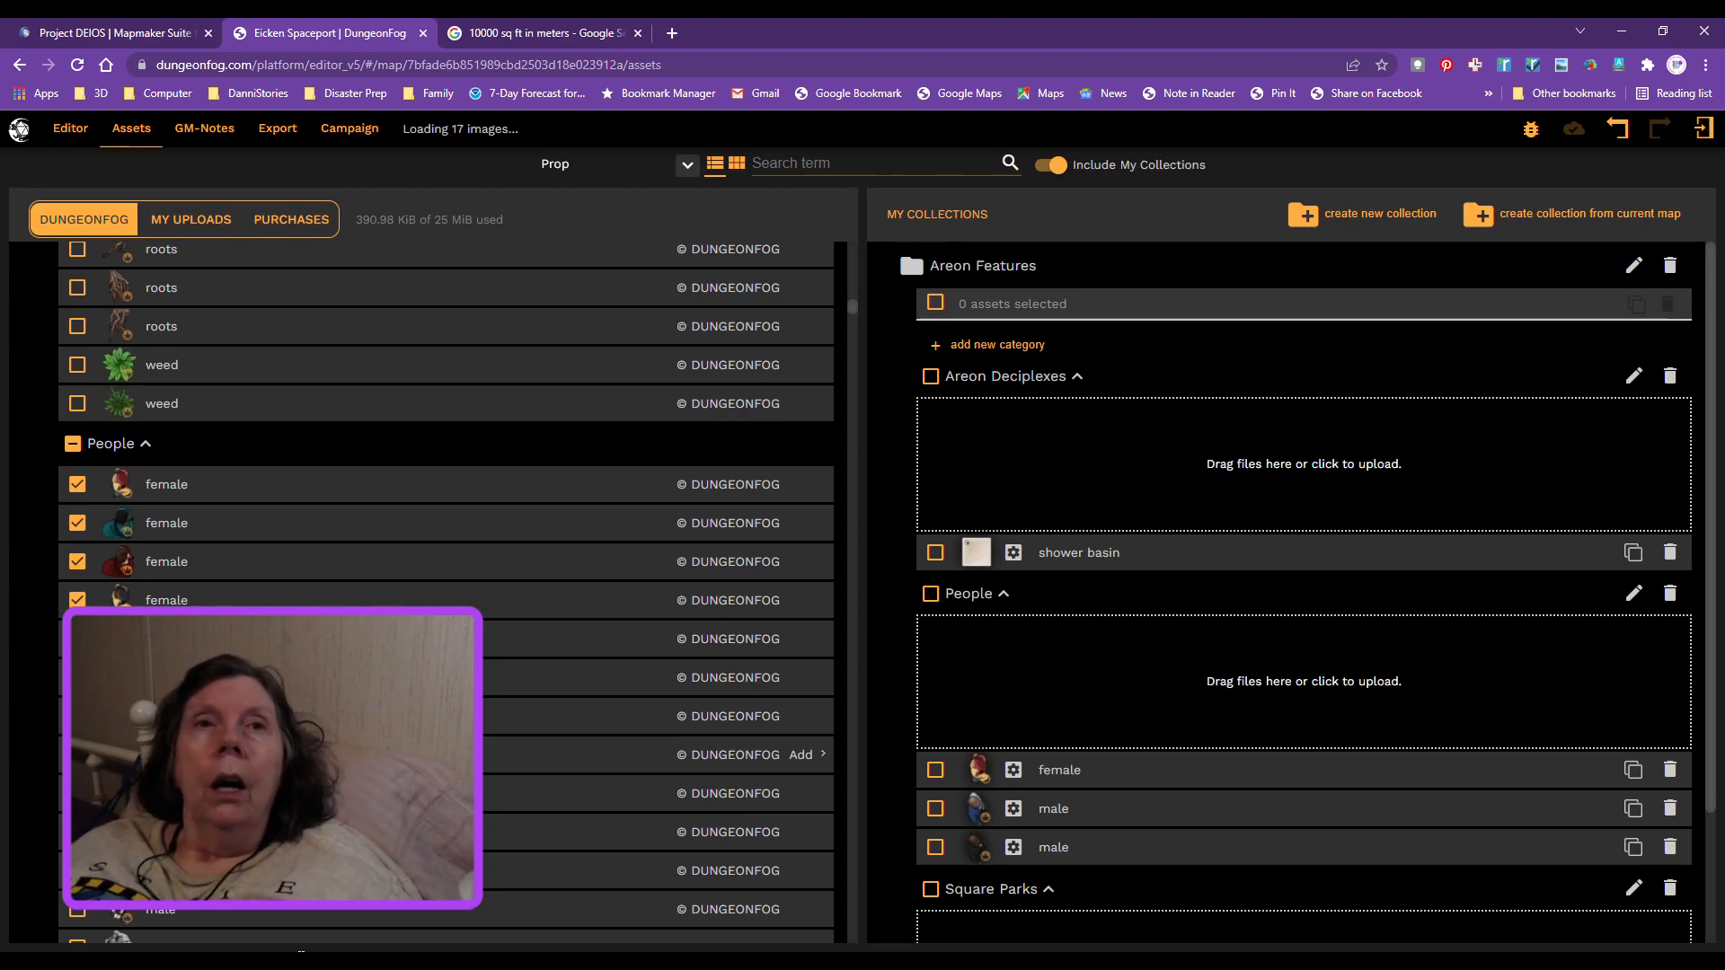
# Step: Add the teal and the dark red female props from the Community People props to the collection's People category
pyautogui.scroll(-2, 60, 854)
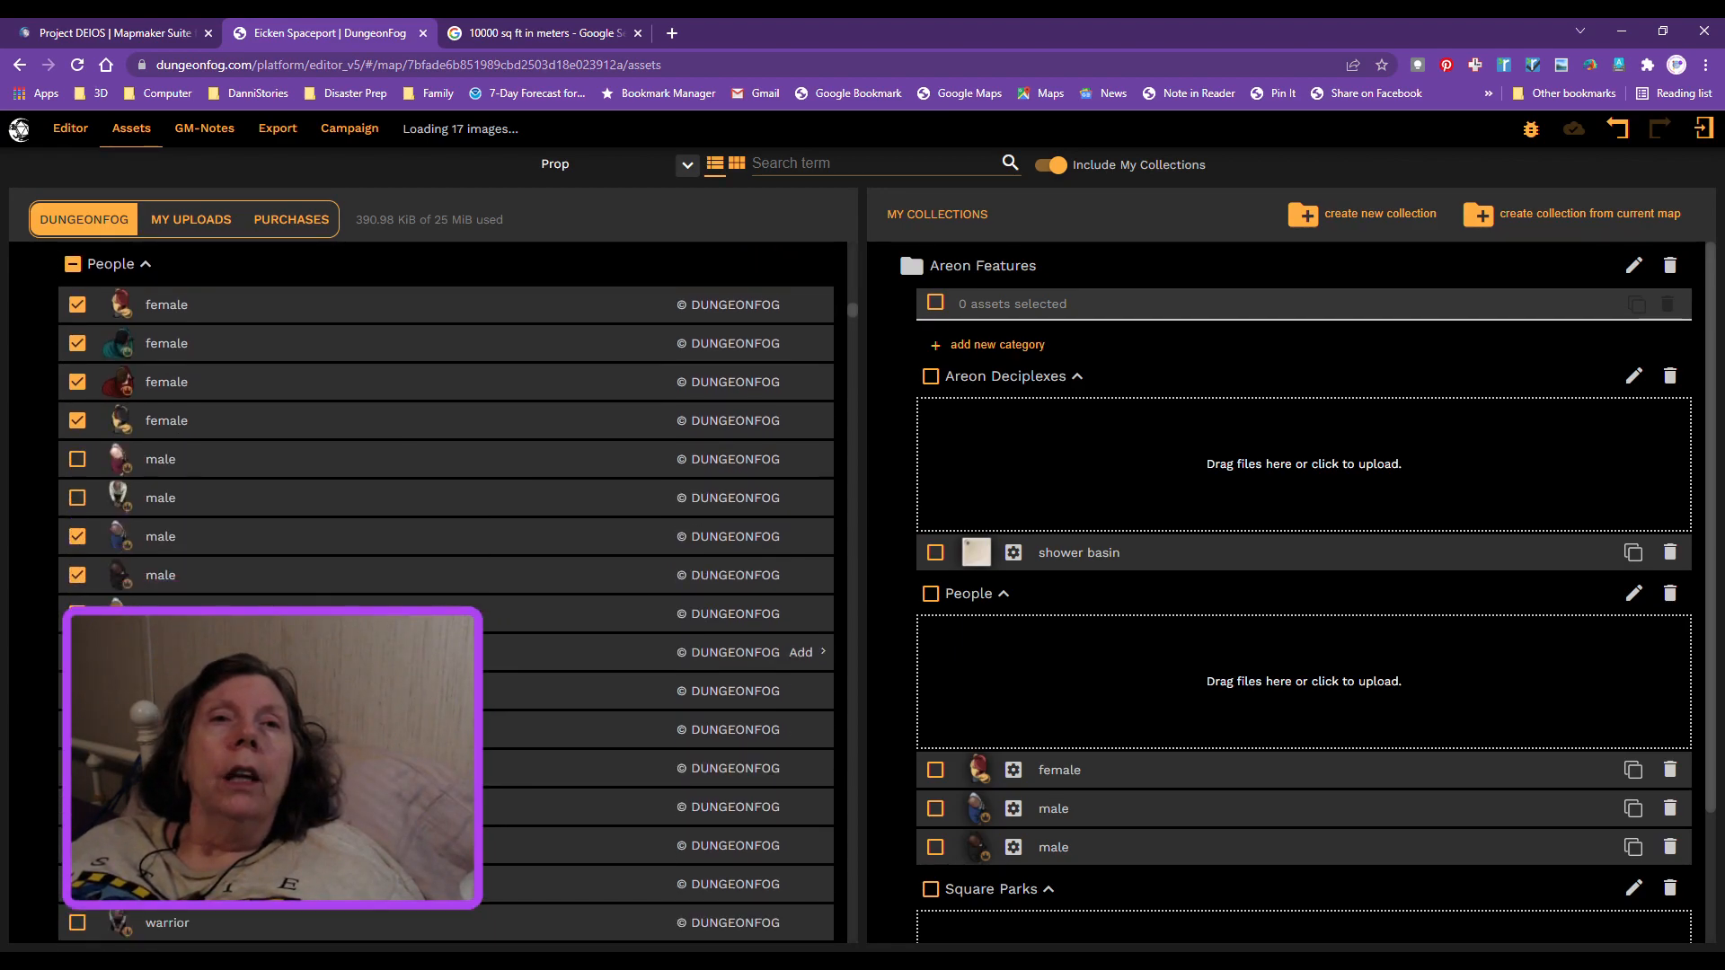
pyautogui.scroll(-4, 270, 807)
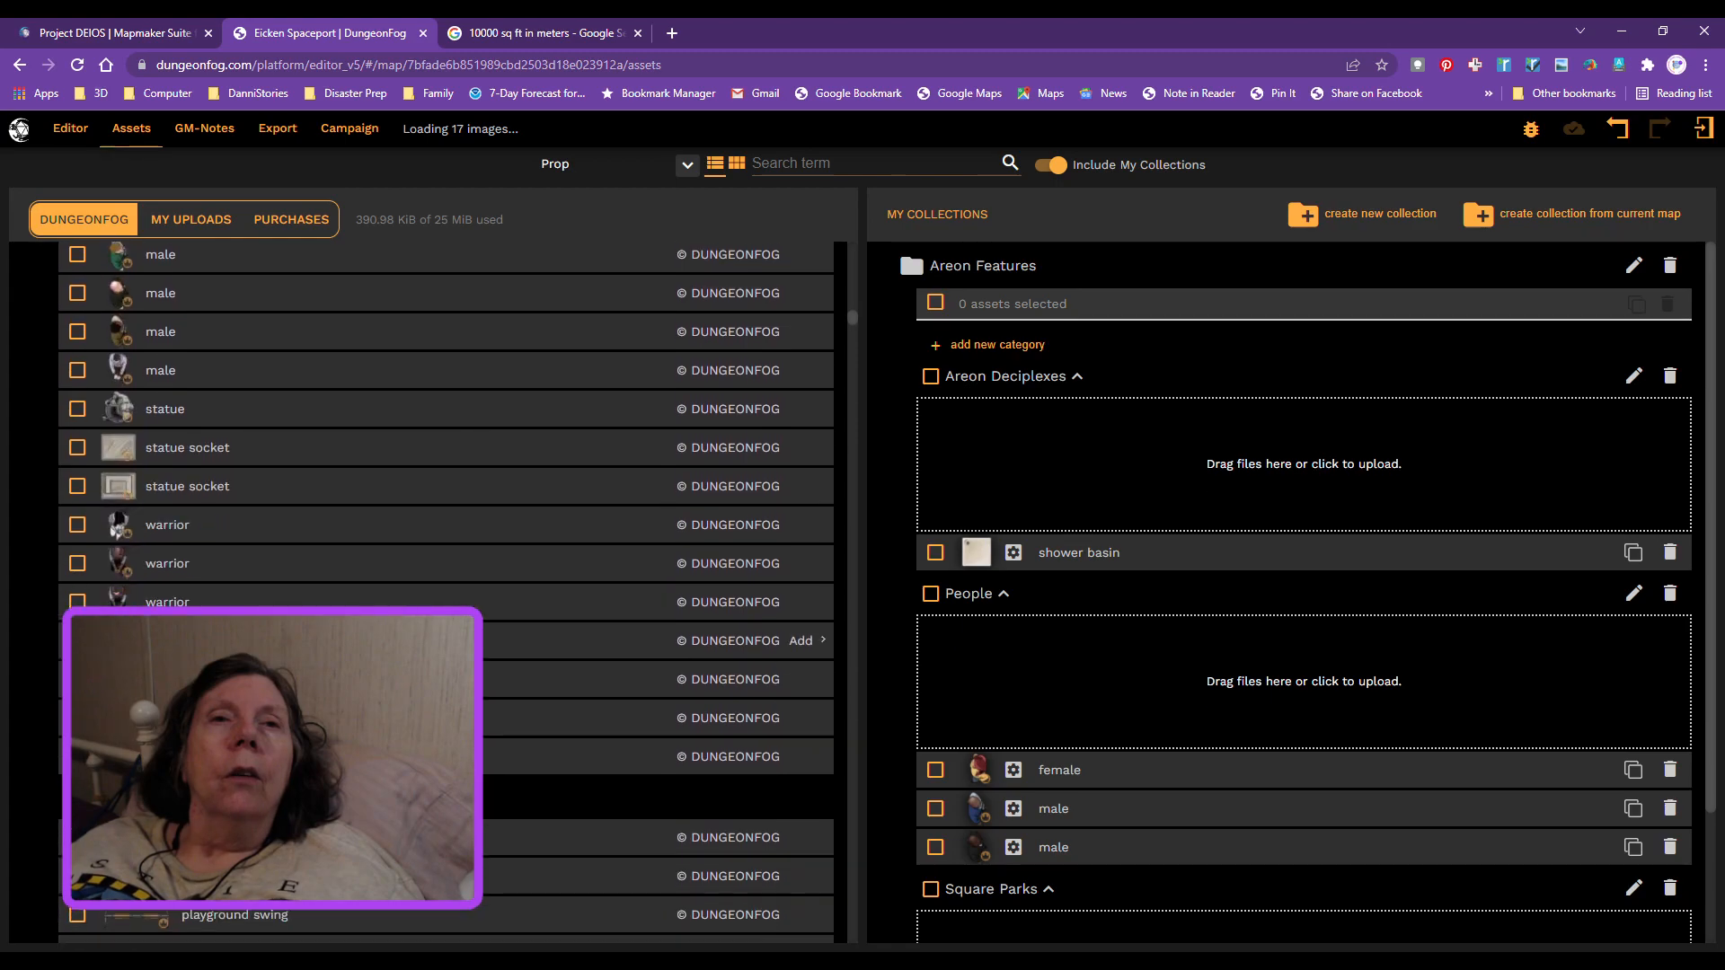
pyautogui.scroll(5, 269, 808)
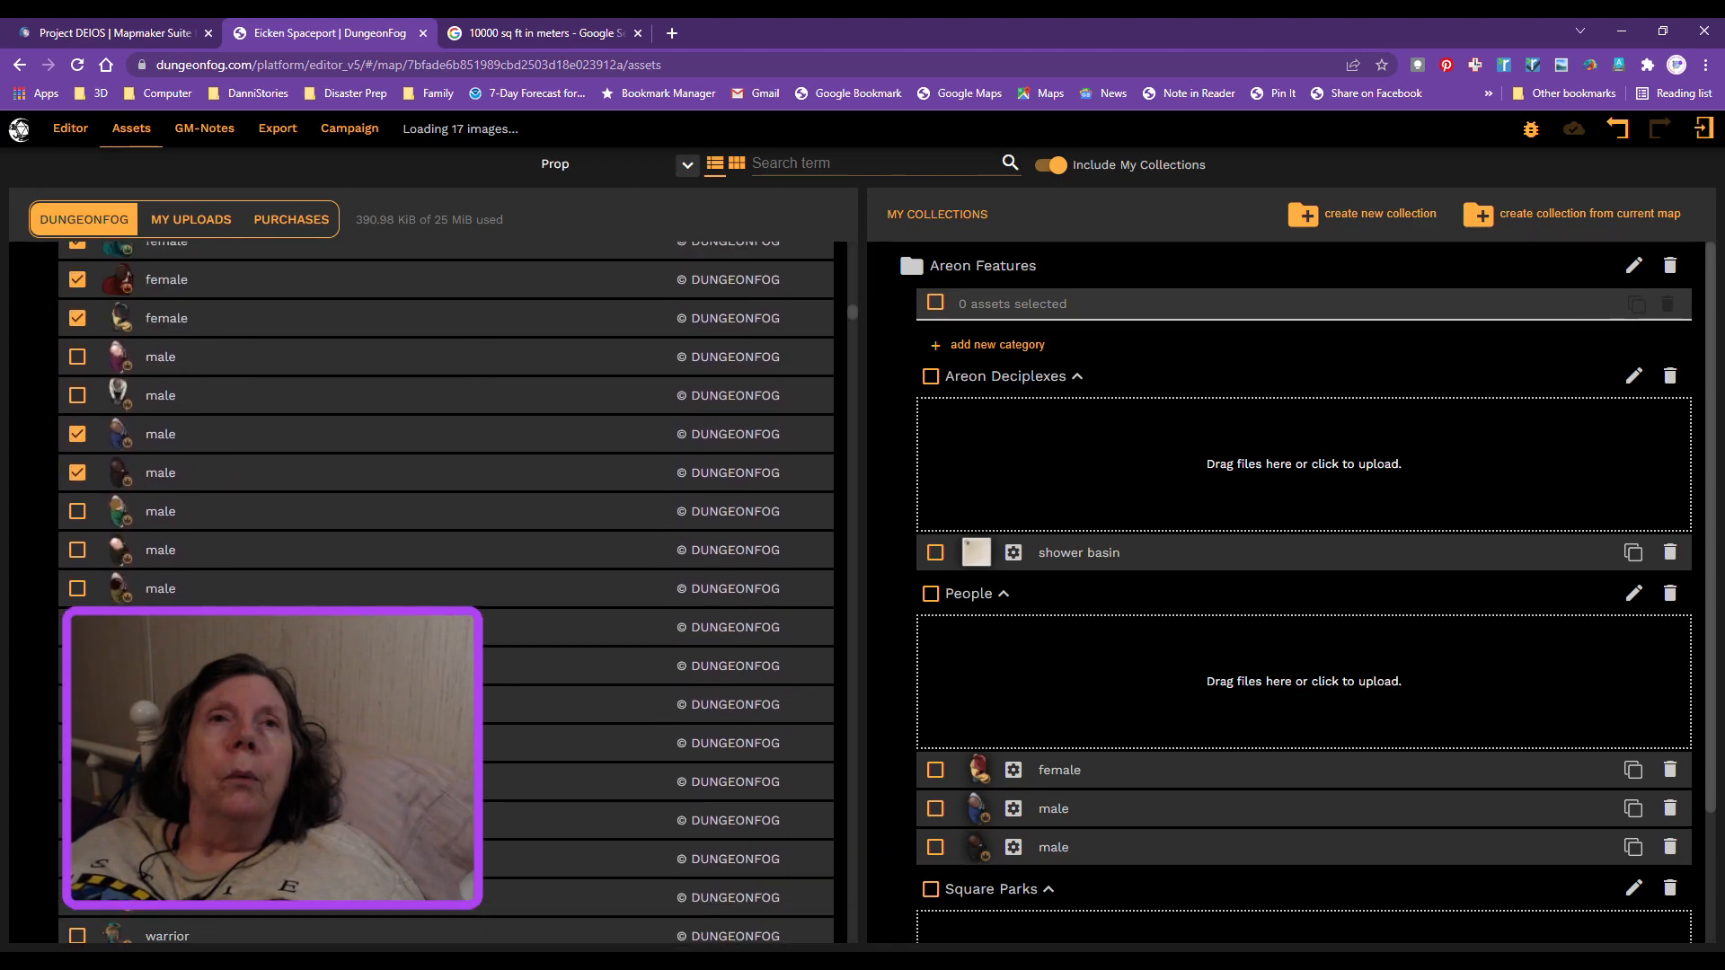
pyautogui.scroll(1, 446, 591)
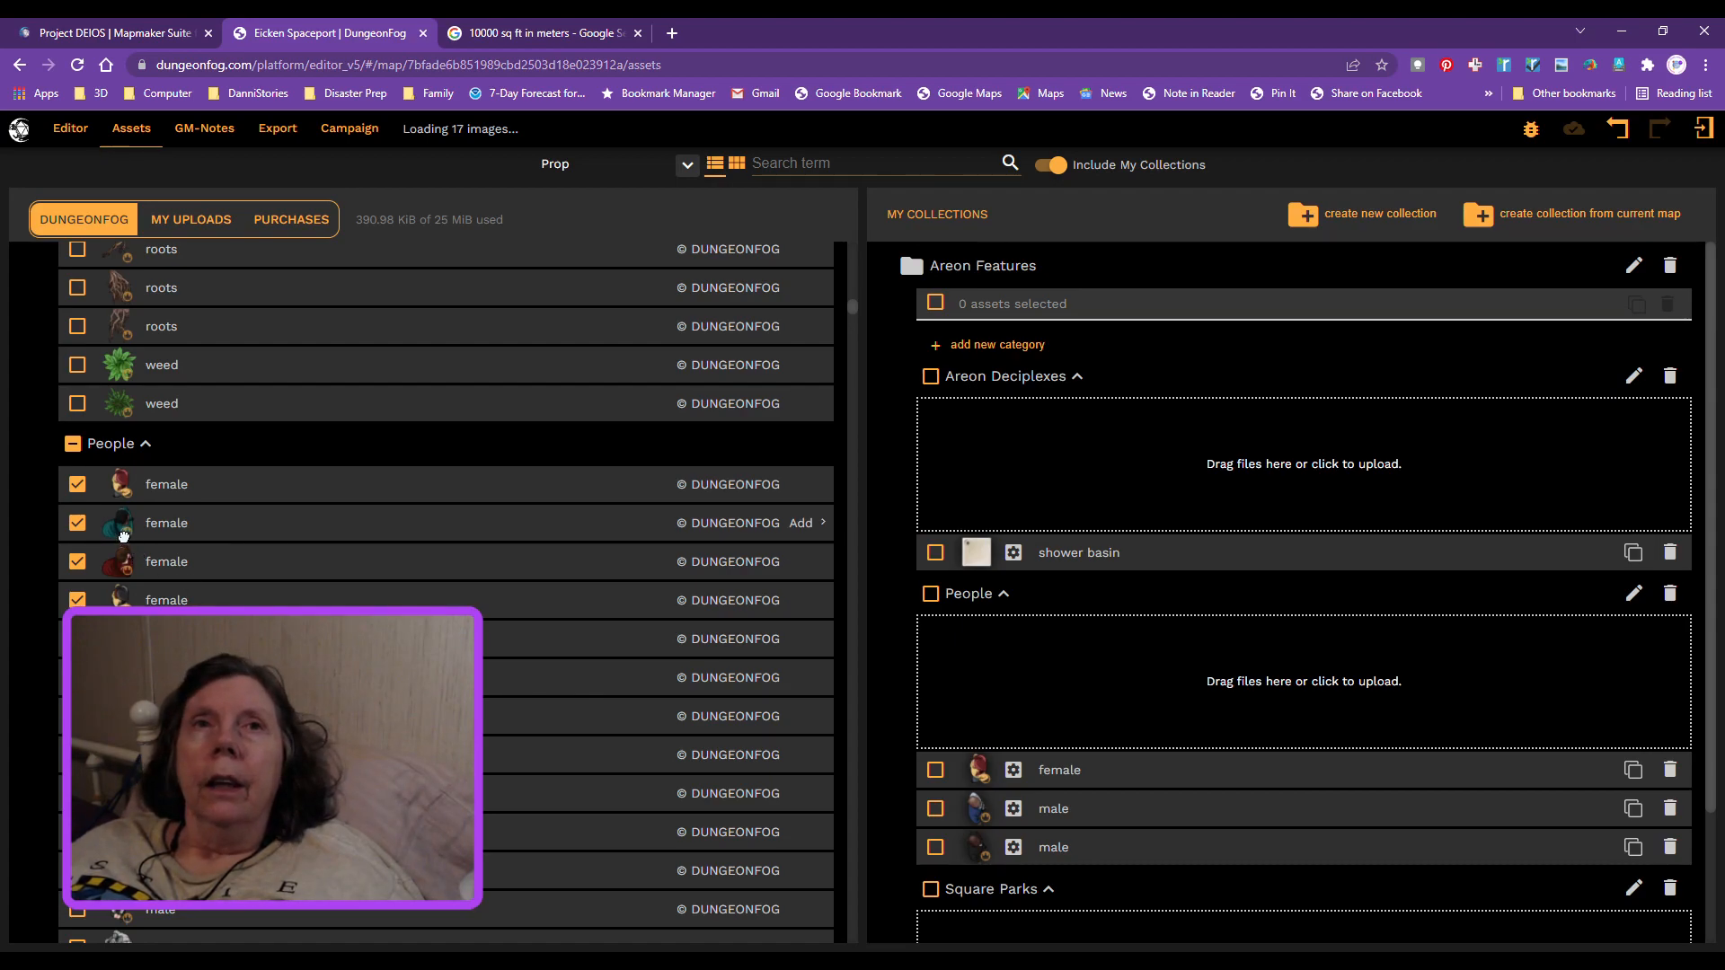
pyautogui.moveTo(123, 536); pyautogui.dragTo(554, 812)
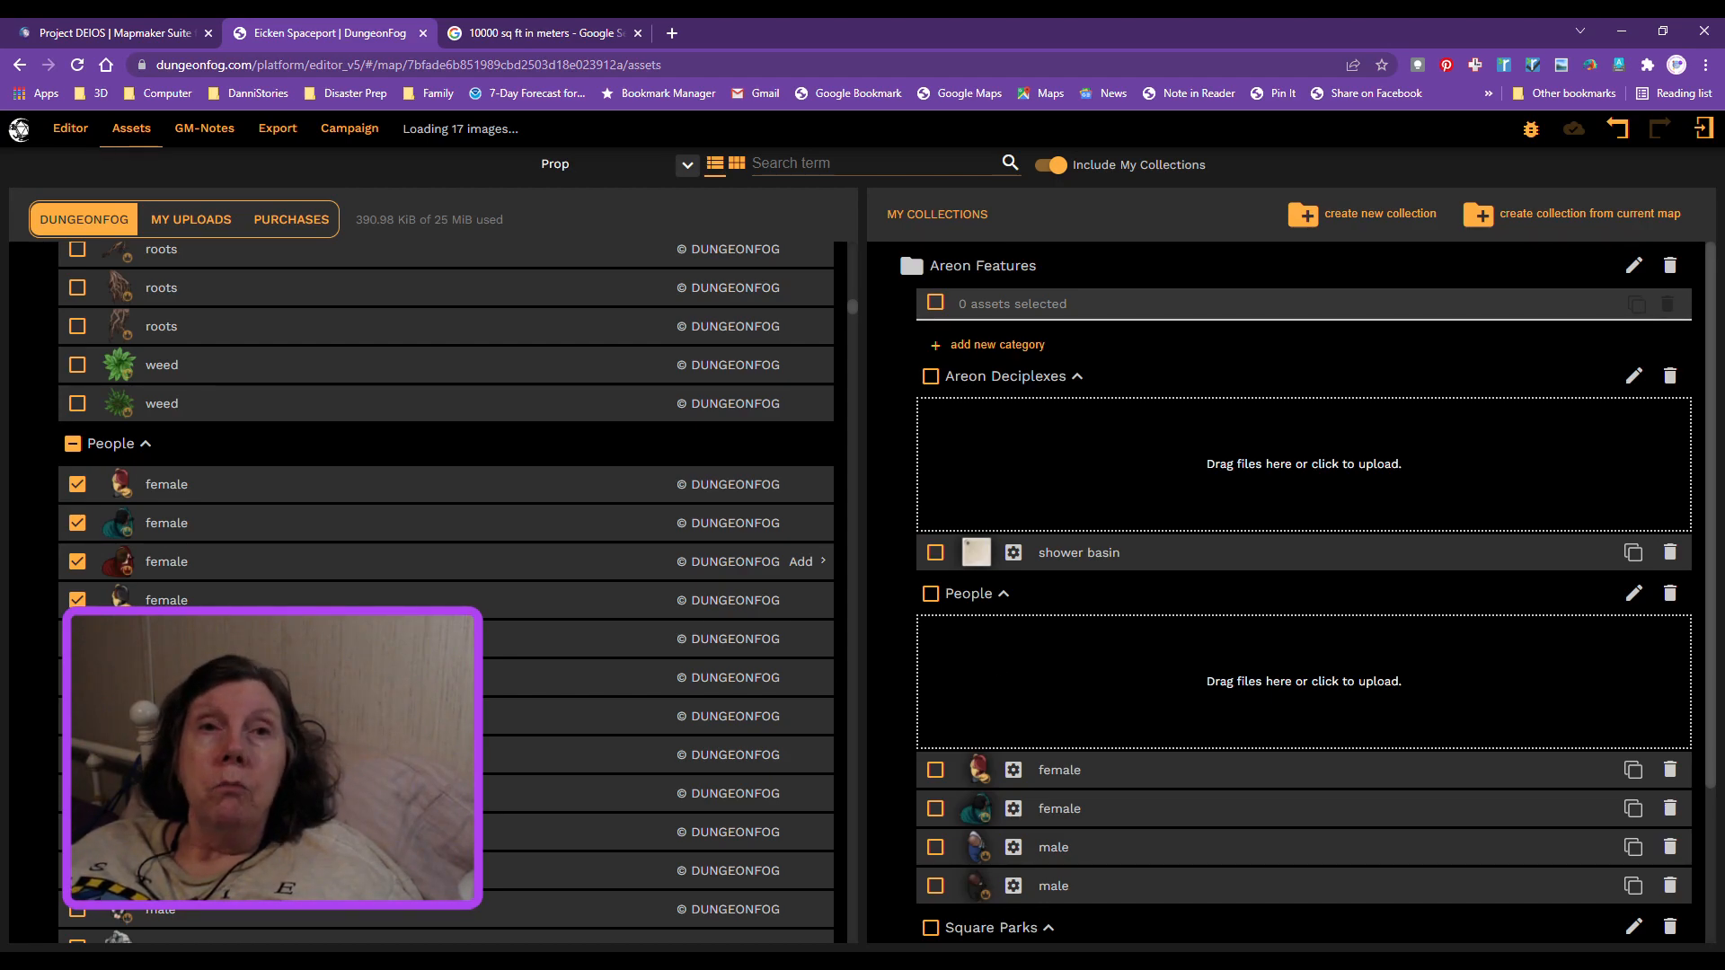
pyautogui.moveTo(119, 562); pyautogui.dragTo(1303, 683)
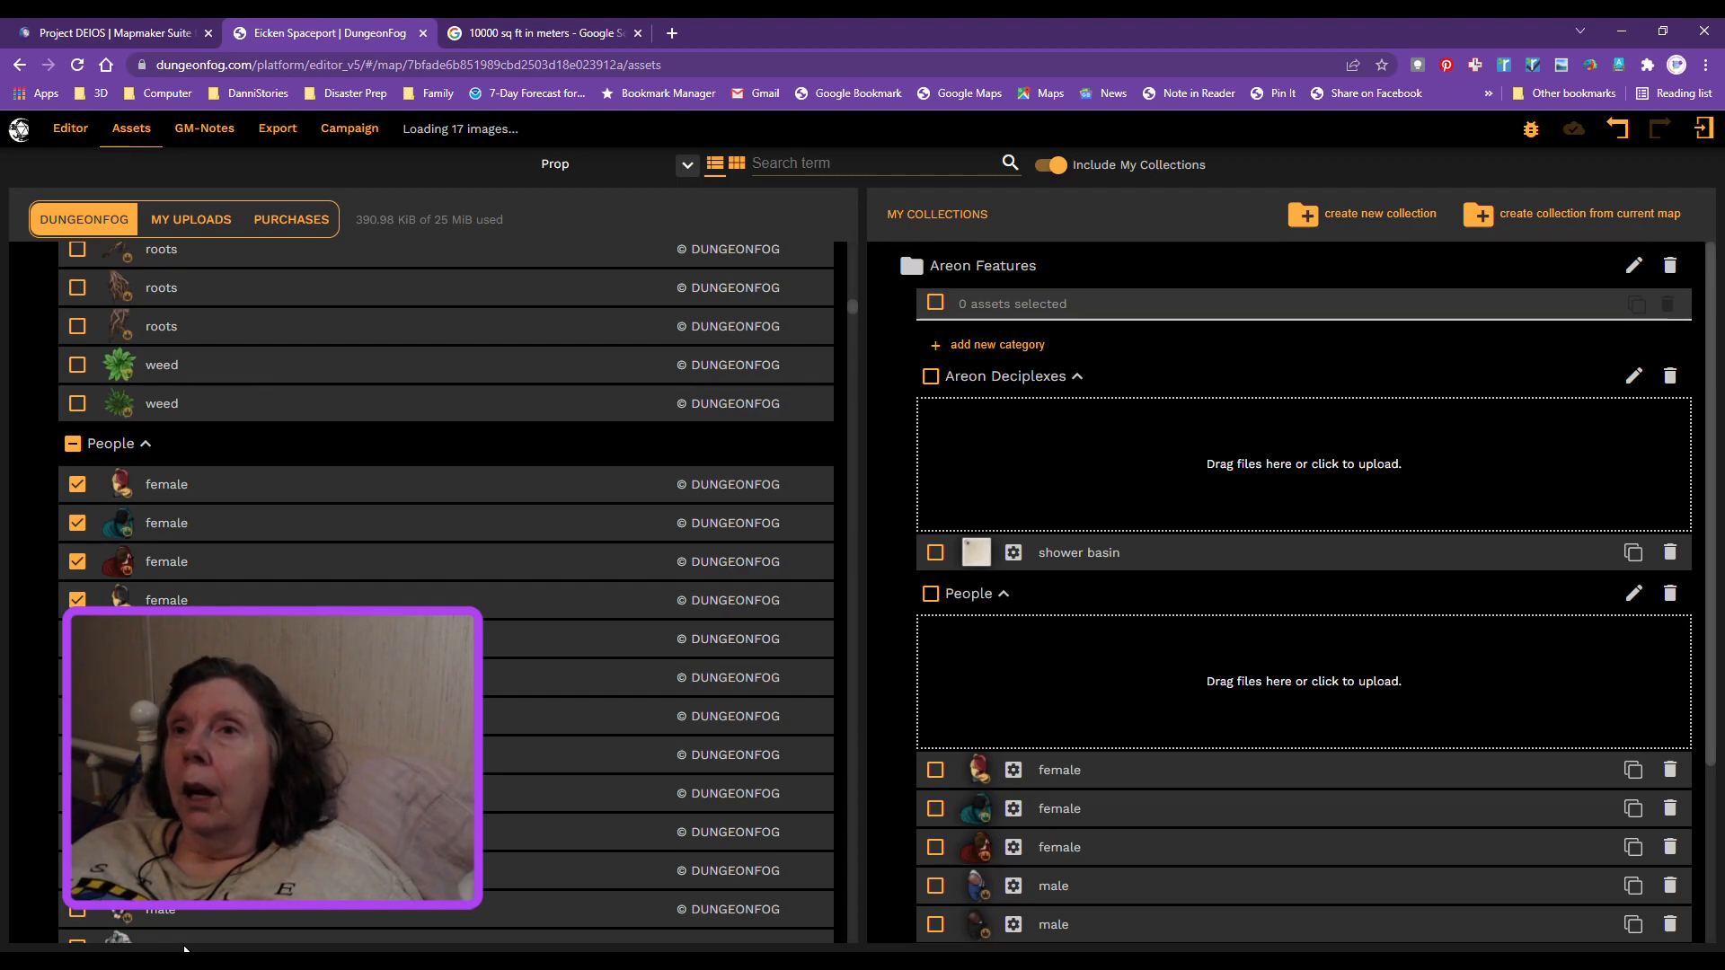
pyautogui.scroll(-3, 1386, 864)
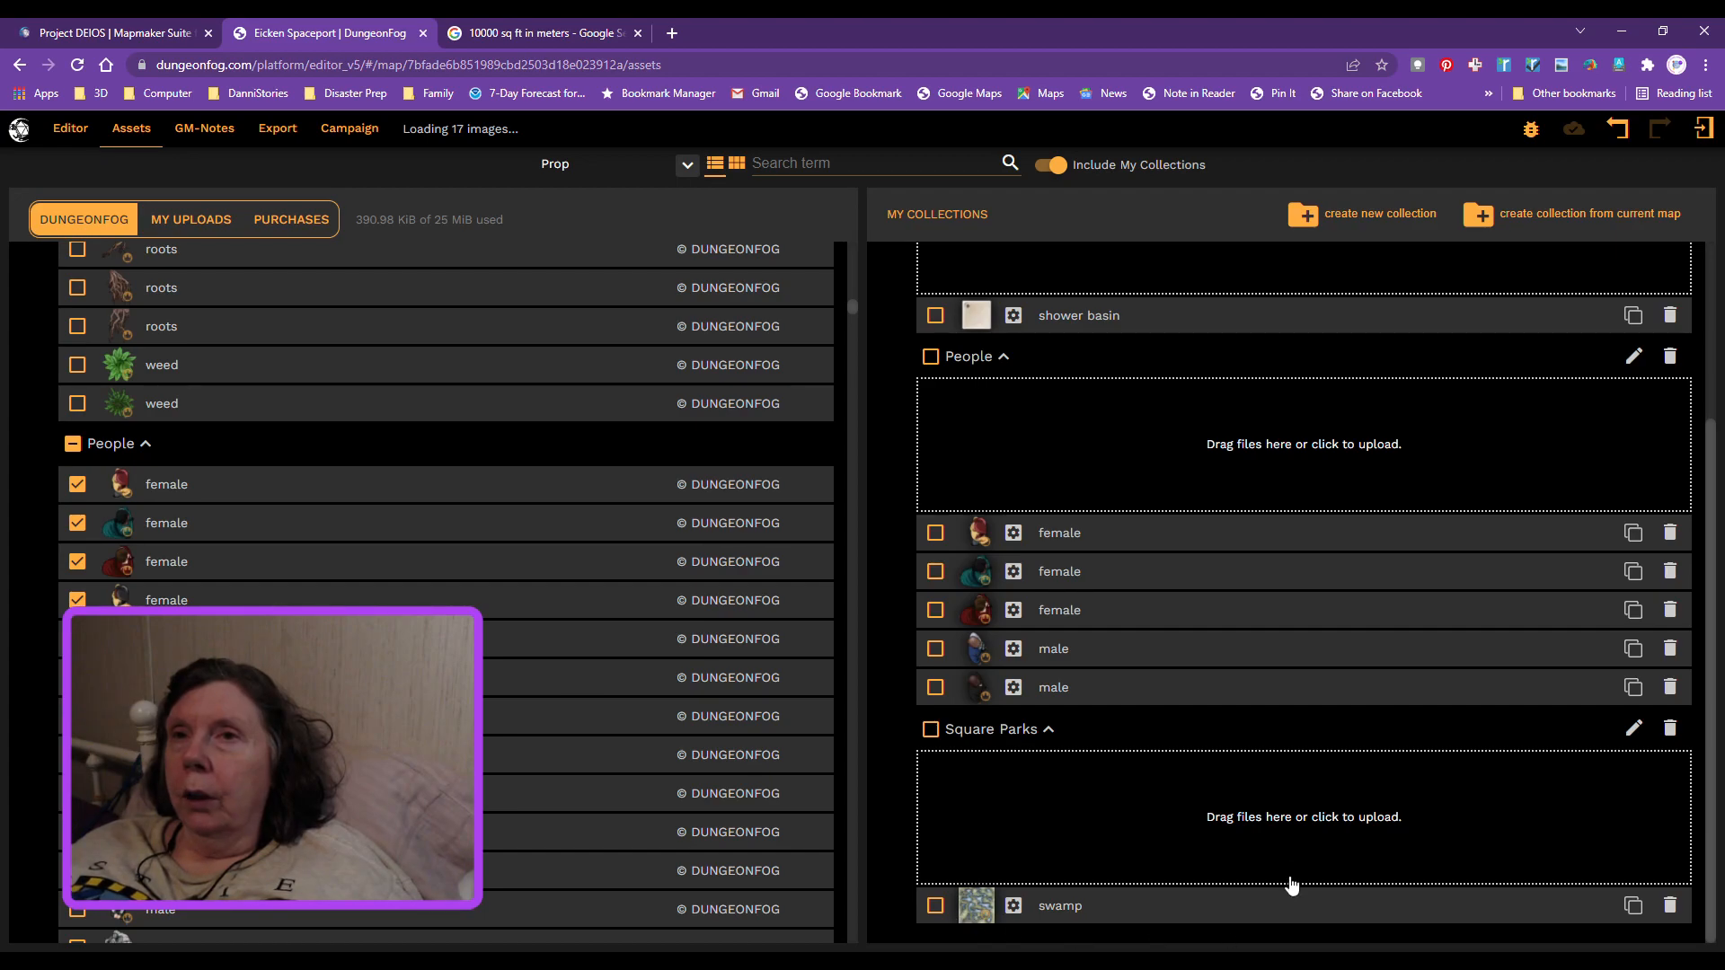
pyautogui.scroll(3, 1292, 867)
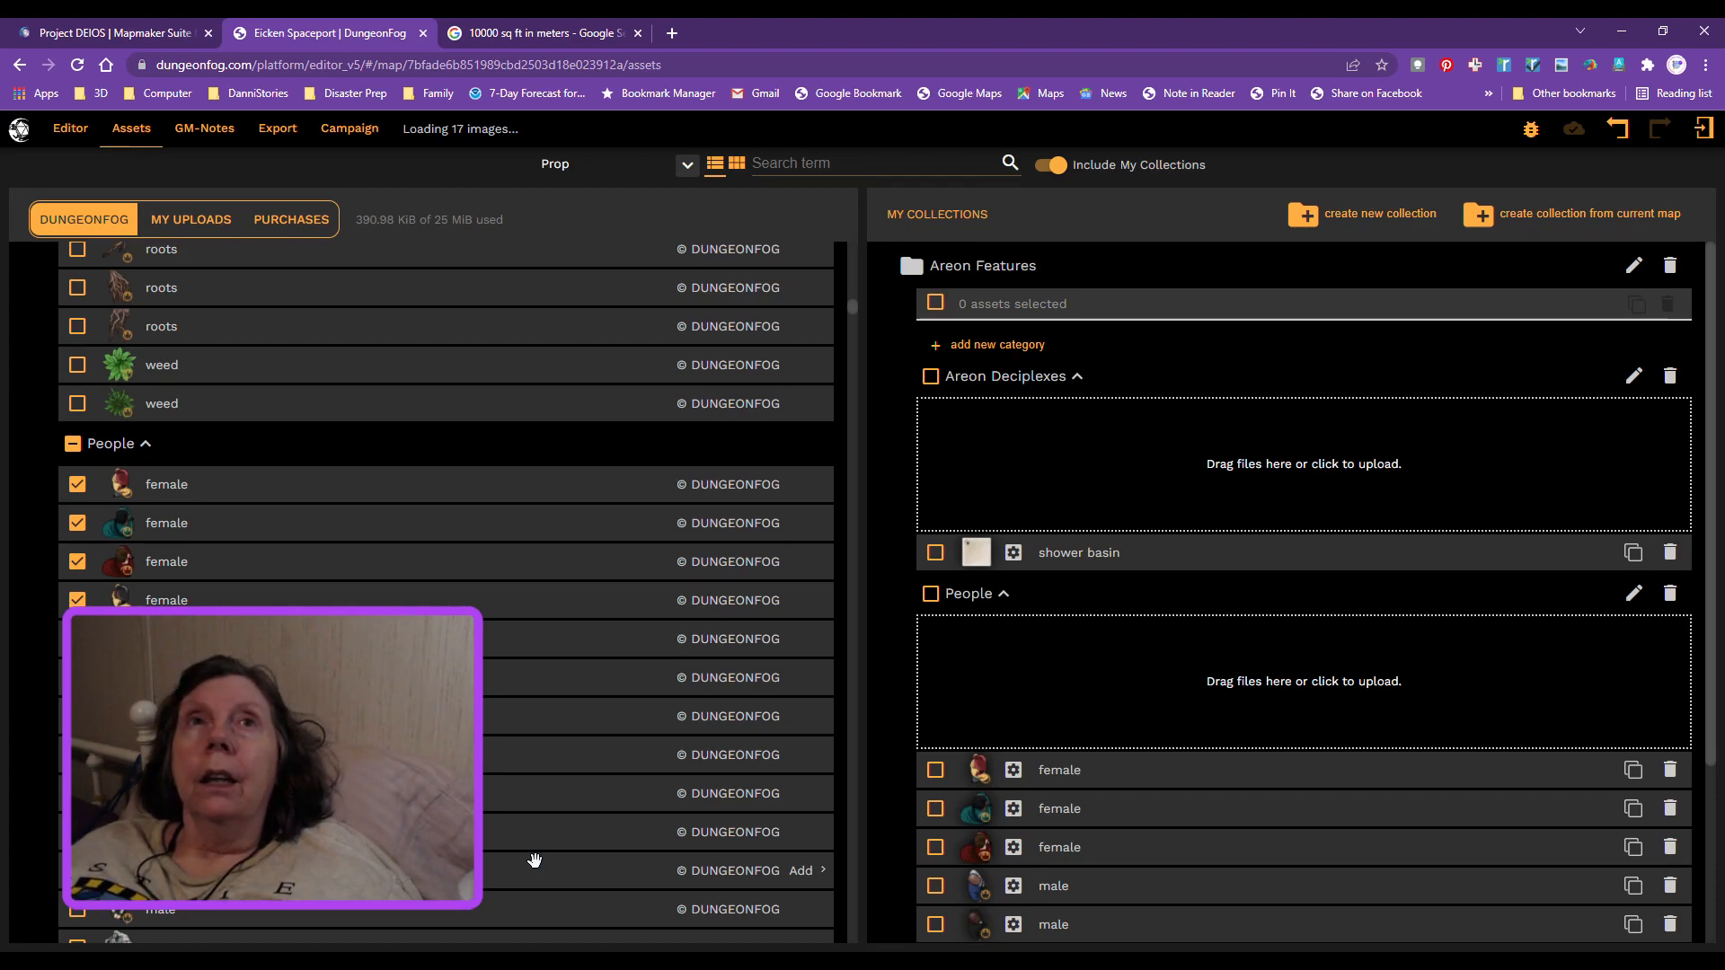
# Step: Return to the spaceport map in the editor and activate the Prop tool
pyautogui.click(65, 133)
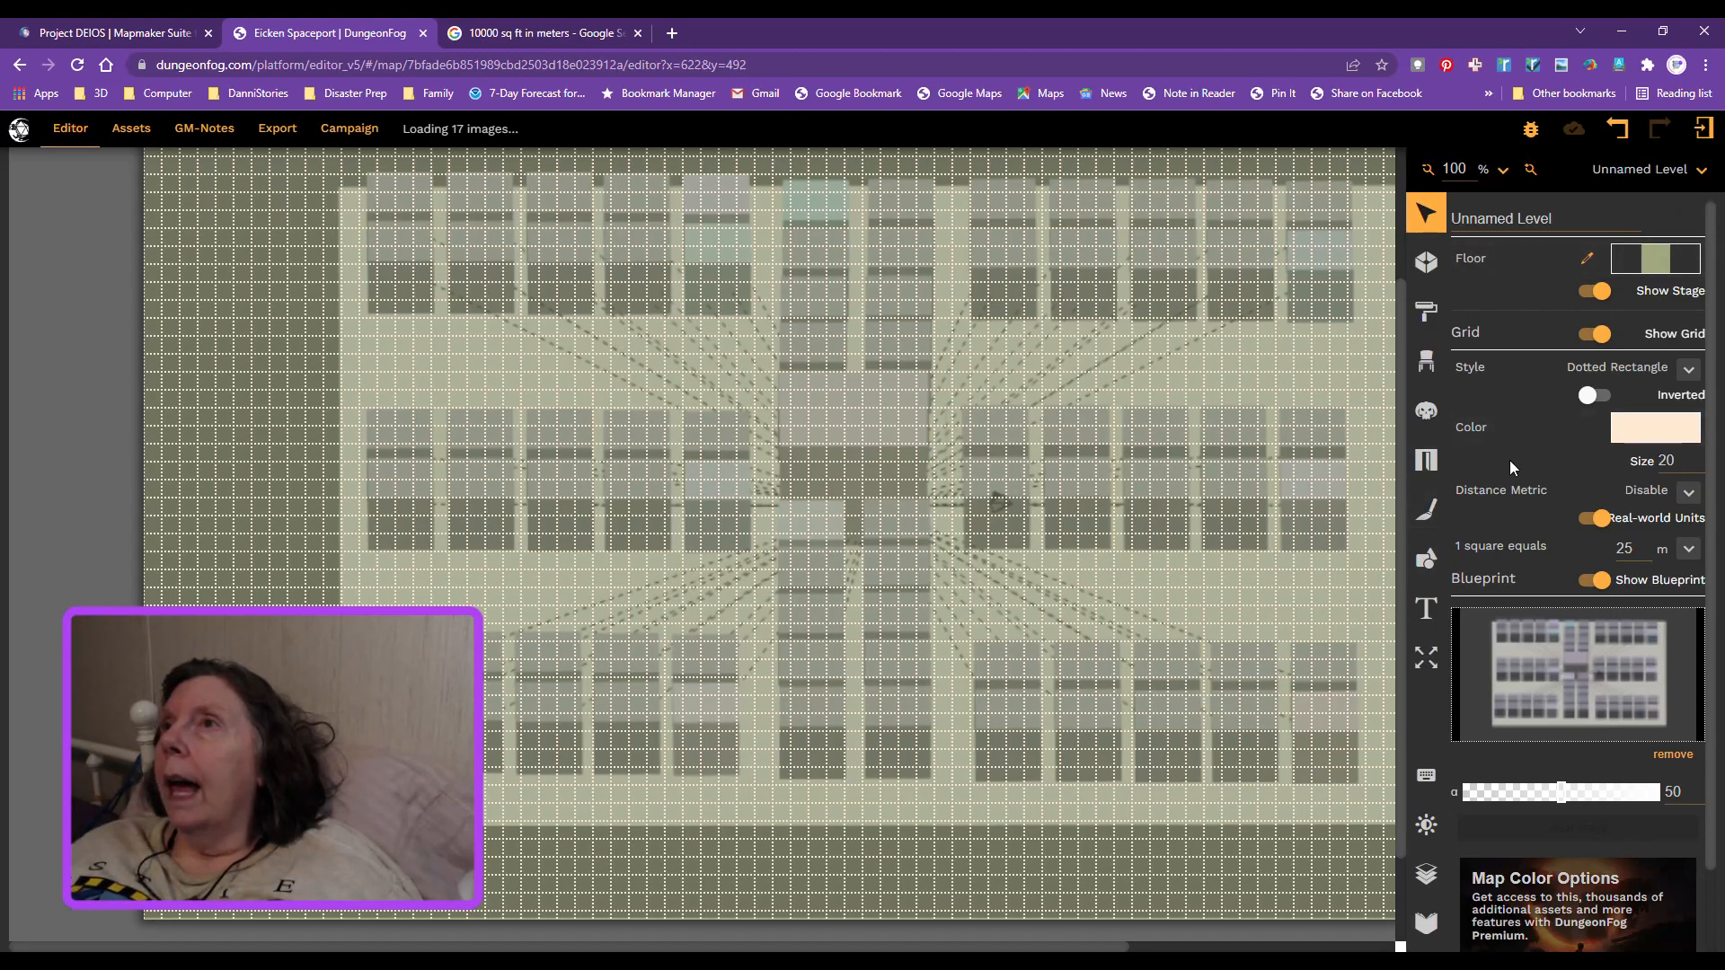
pyautogui.scroll(-1, 1504, 521)
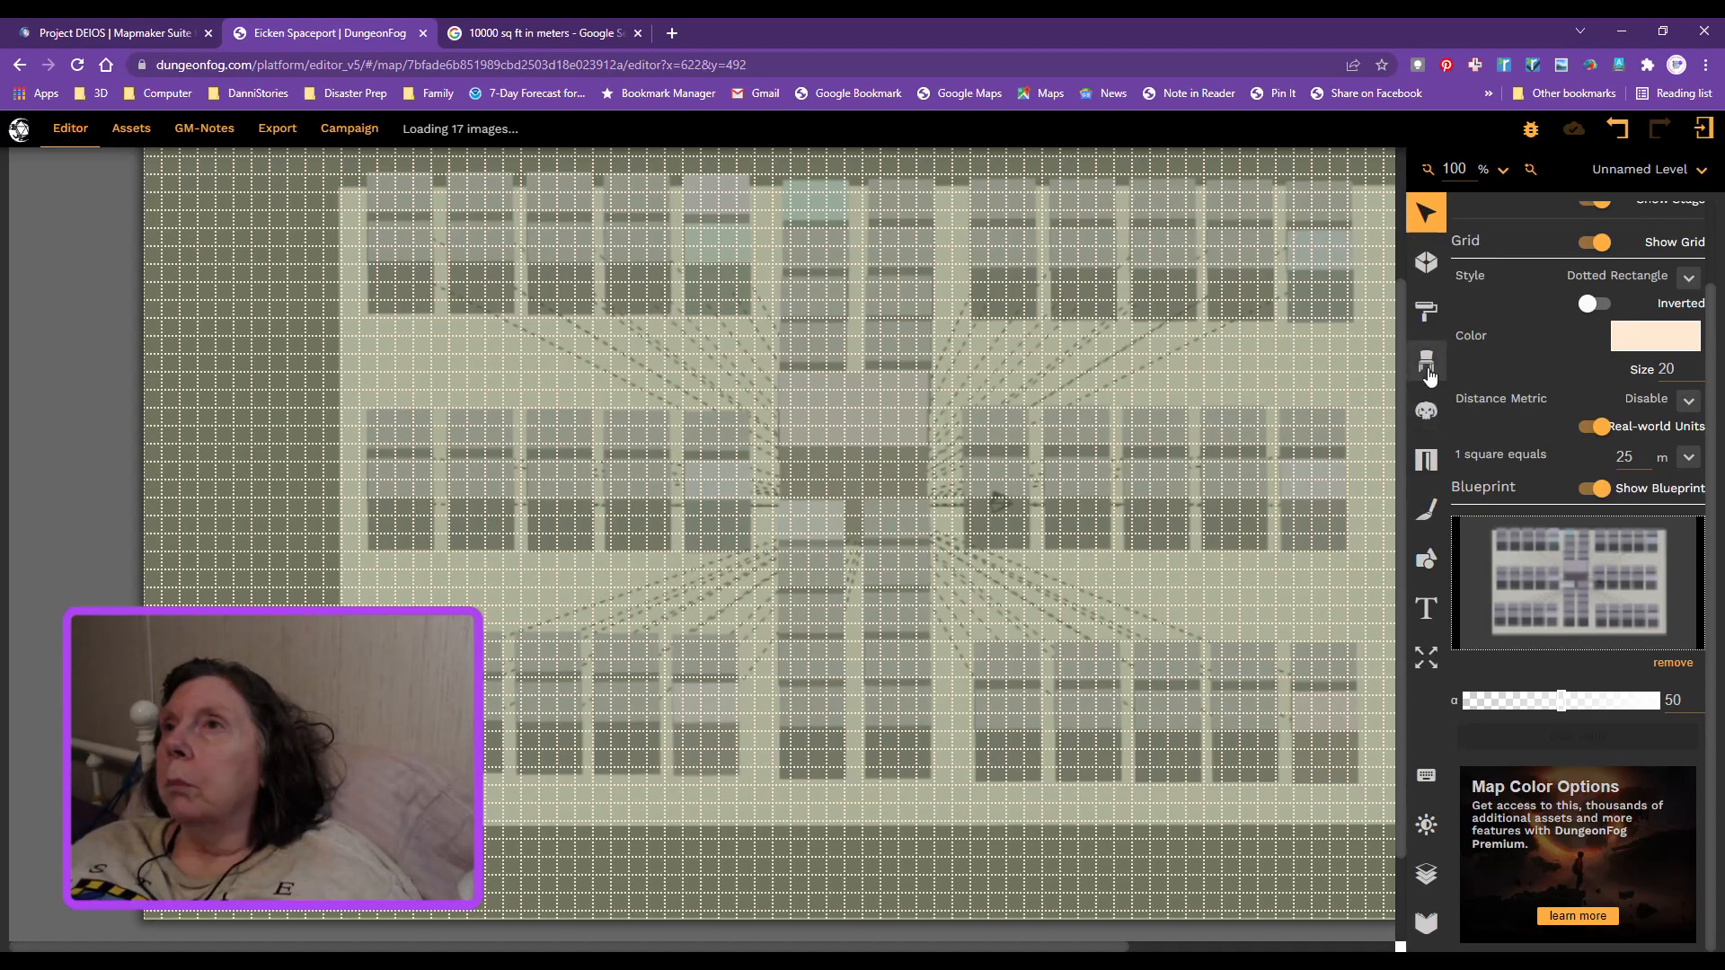
pyautogui.click(1429, 375)
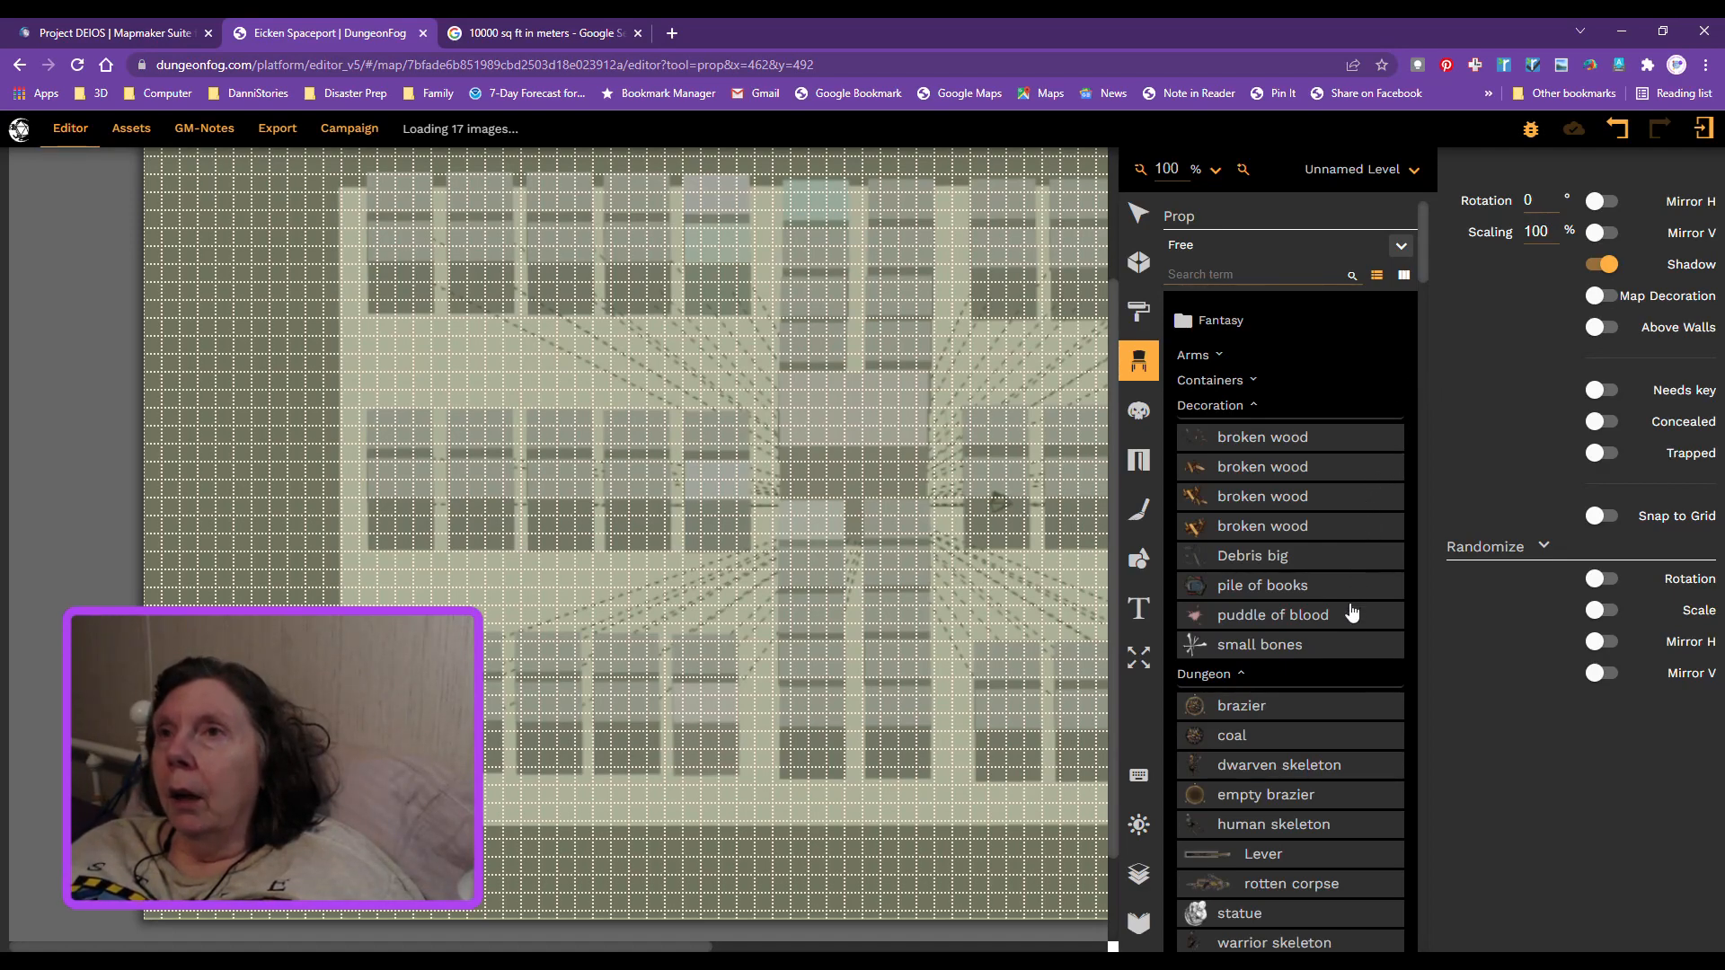
# Step: Look through the free Fantasy props down to the first Guest Artists props for suitable map decoration
pyautogui.scroll(-4, 1347, 612)
pyautogui.scroll(-5, 1323, 719)
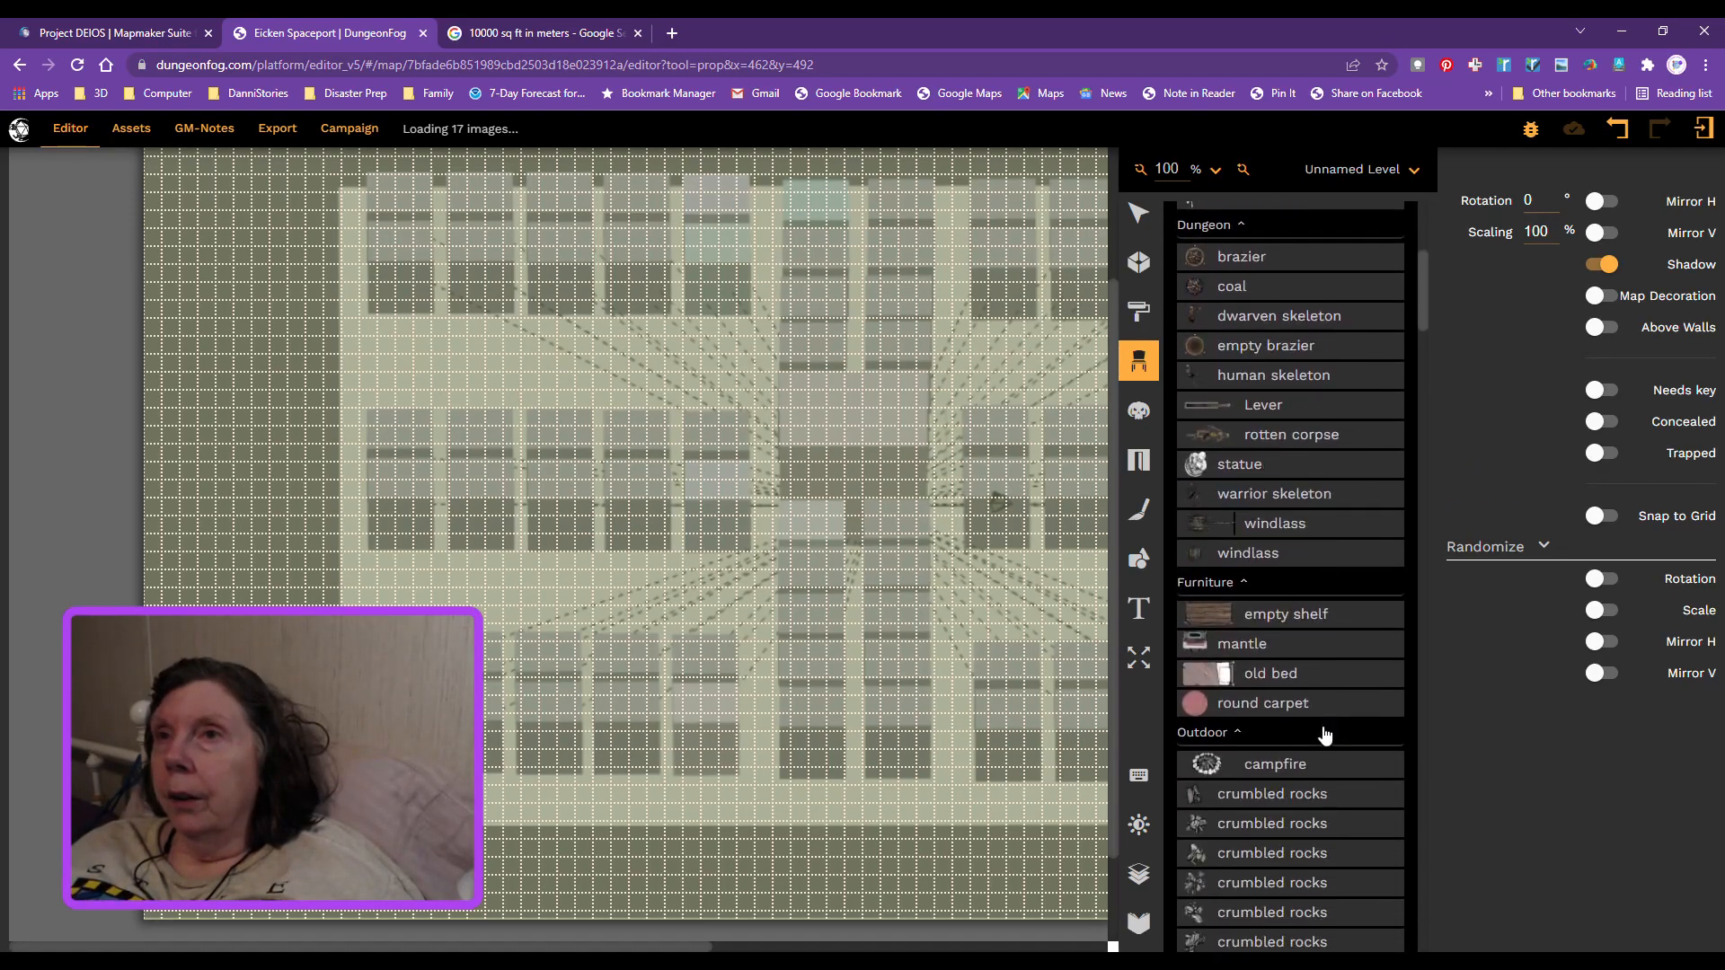
pyautogui.scroll(-4, 1332, 750)
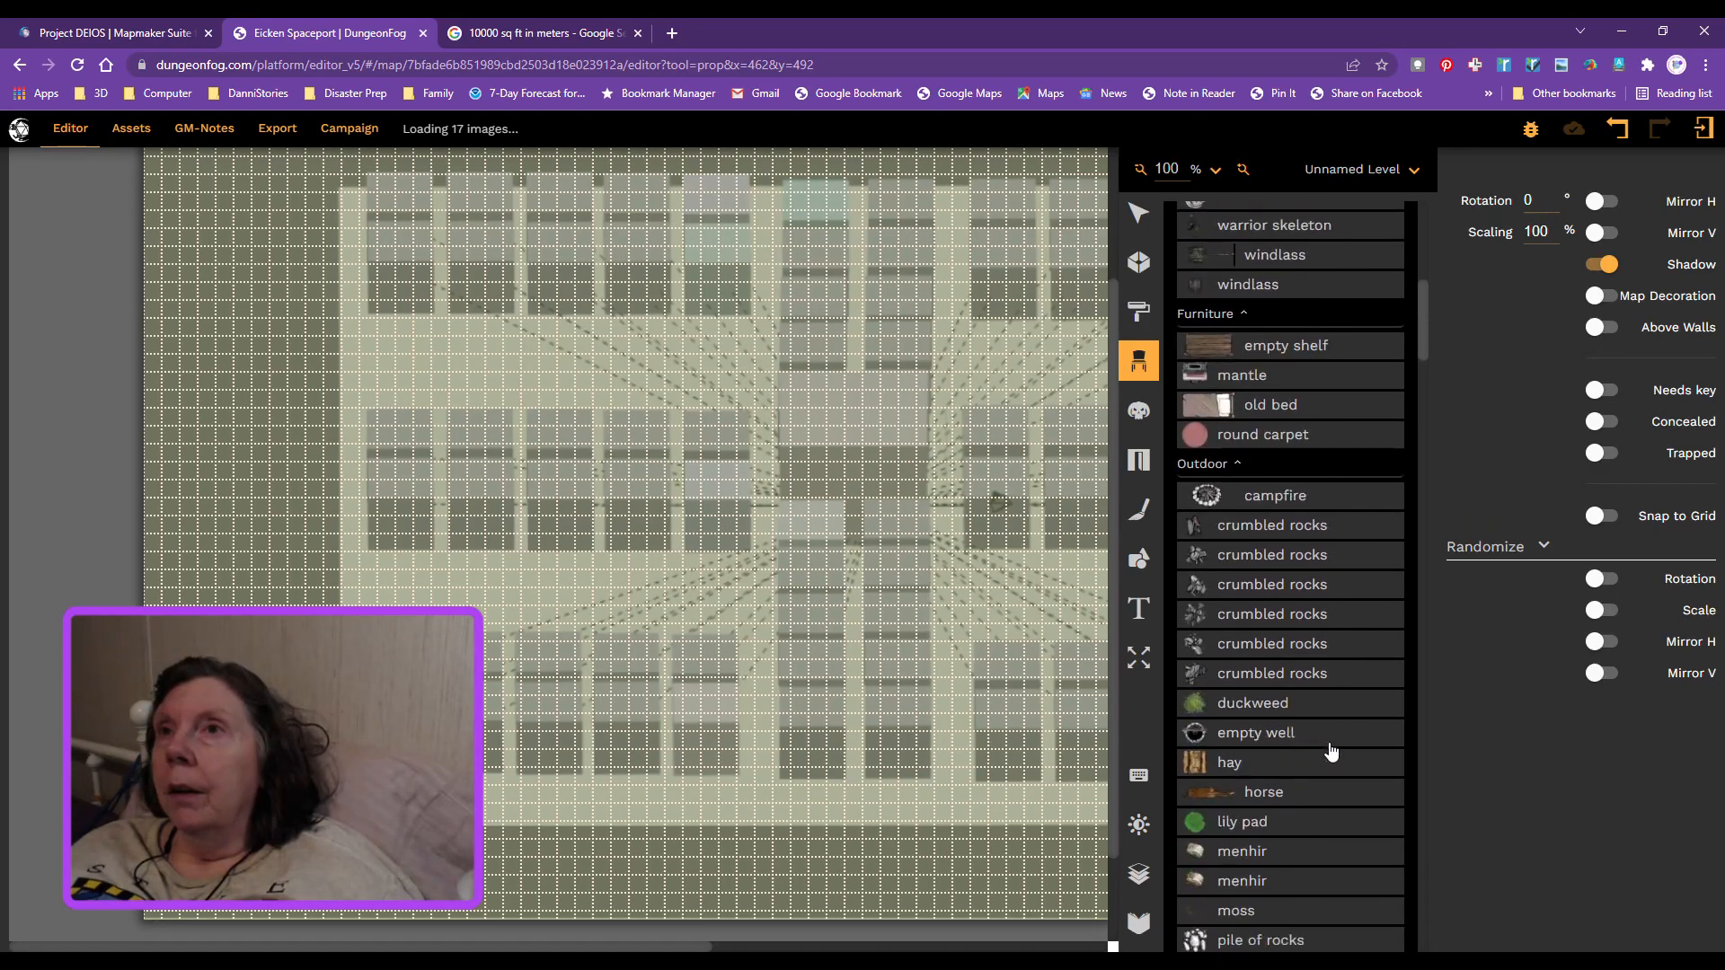
pyautogui.scroll(-5, 1331, 750)
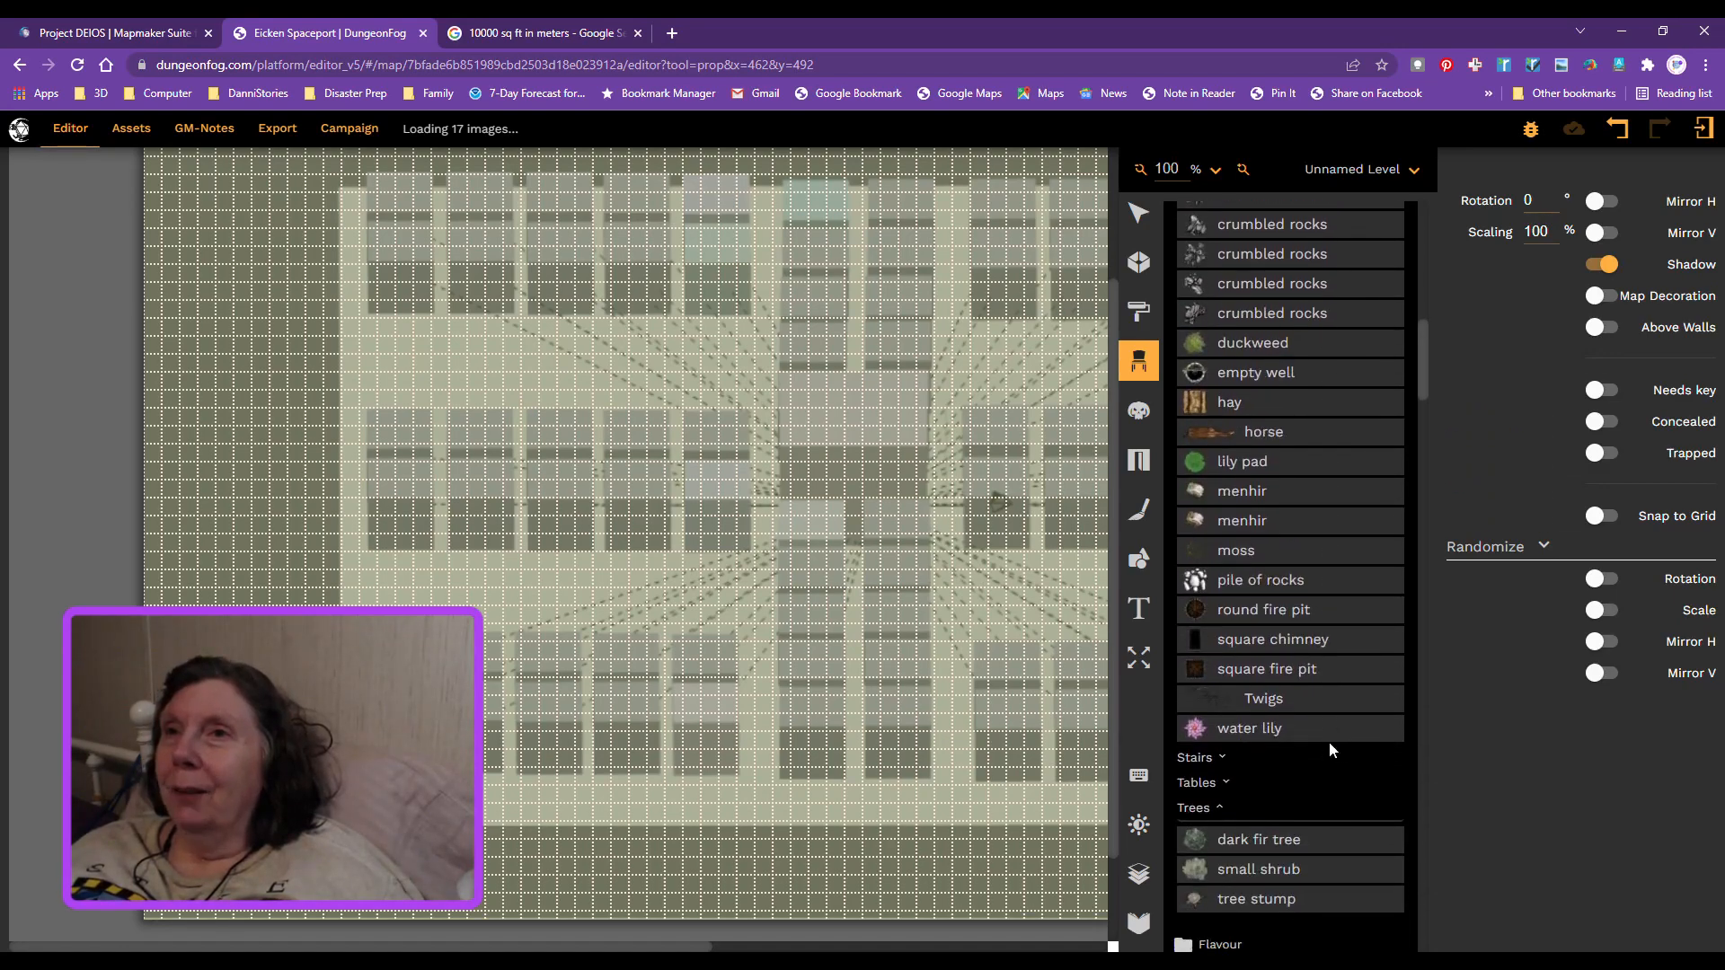
pyautogui.scroll(-4, 1331, 748)
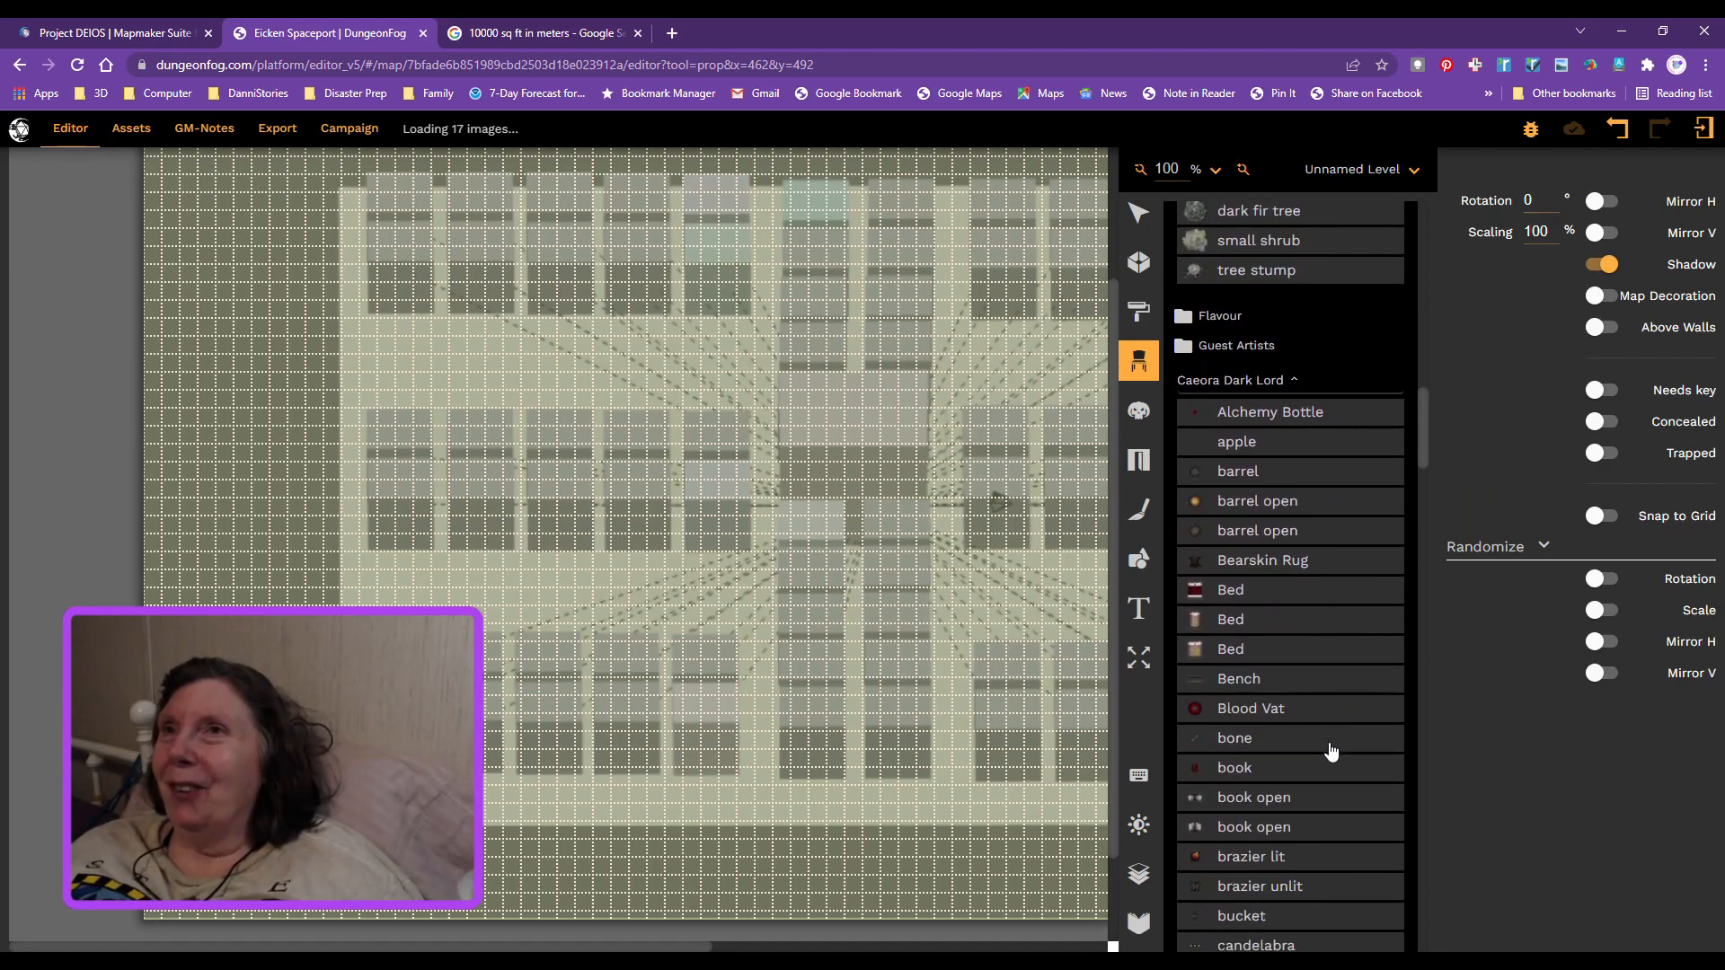
pyautogui.scroll(4, 1330, 737)
pyautogui.scroll(15, 1330, 705)
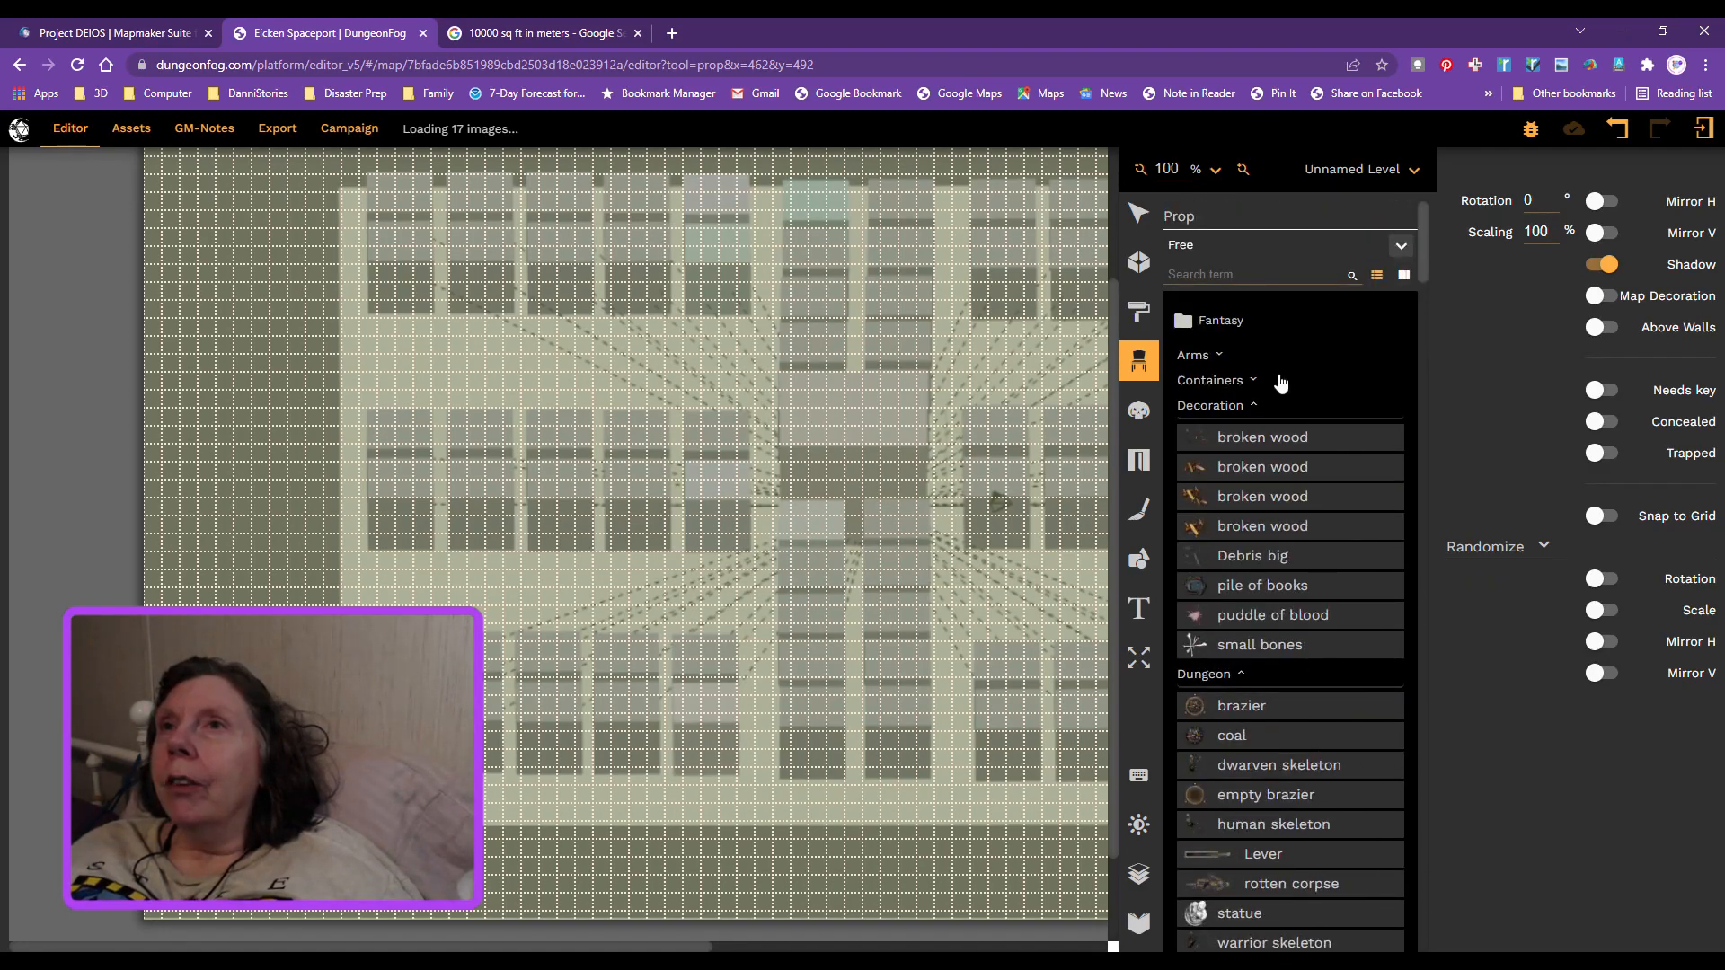
# Step: Expand the Fantasy Containers category and examine the free props through the Outdoor, Trees and Caeora Dark Lord groups
pyautogui.click(1256, 386)
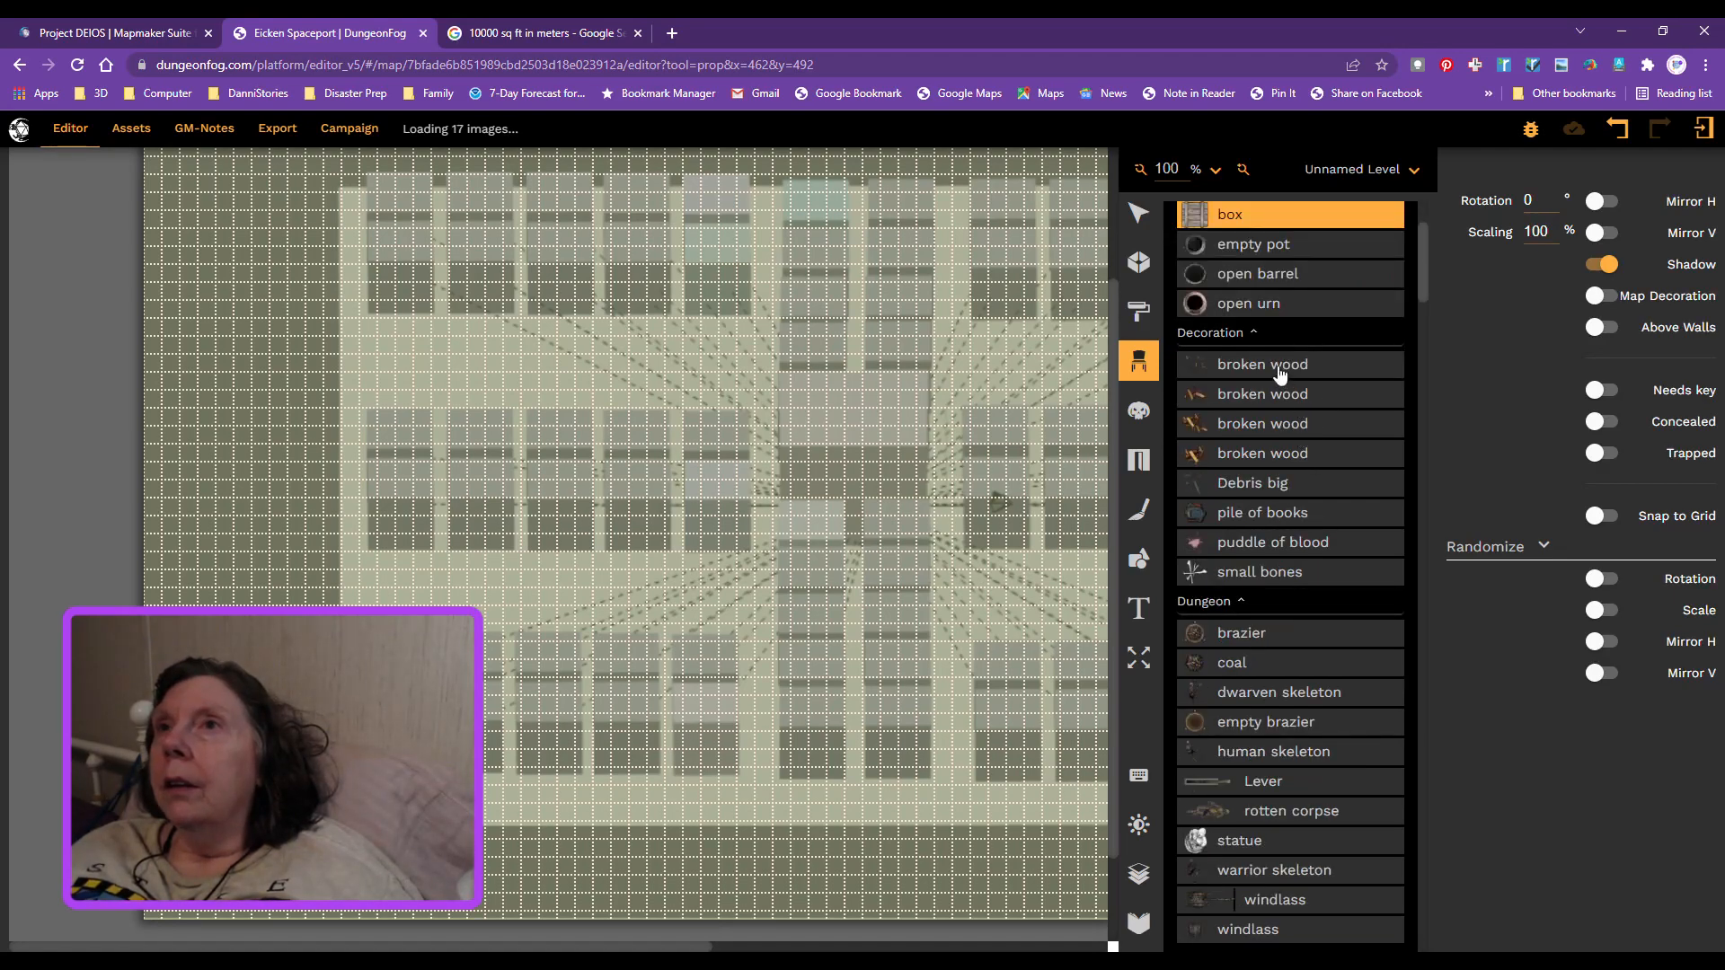
pyautogui.scroll(-6, 1283, 600)
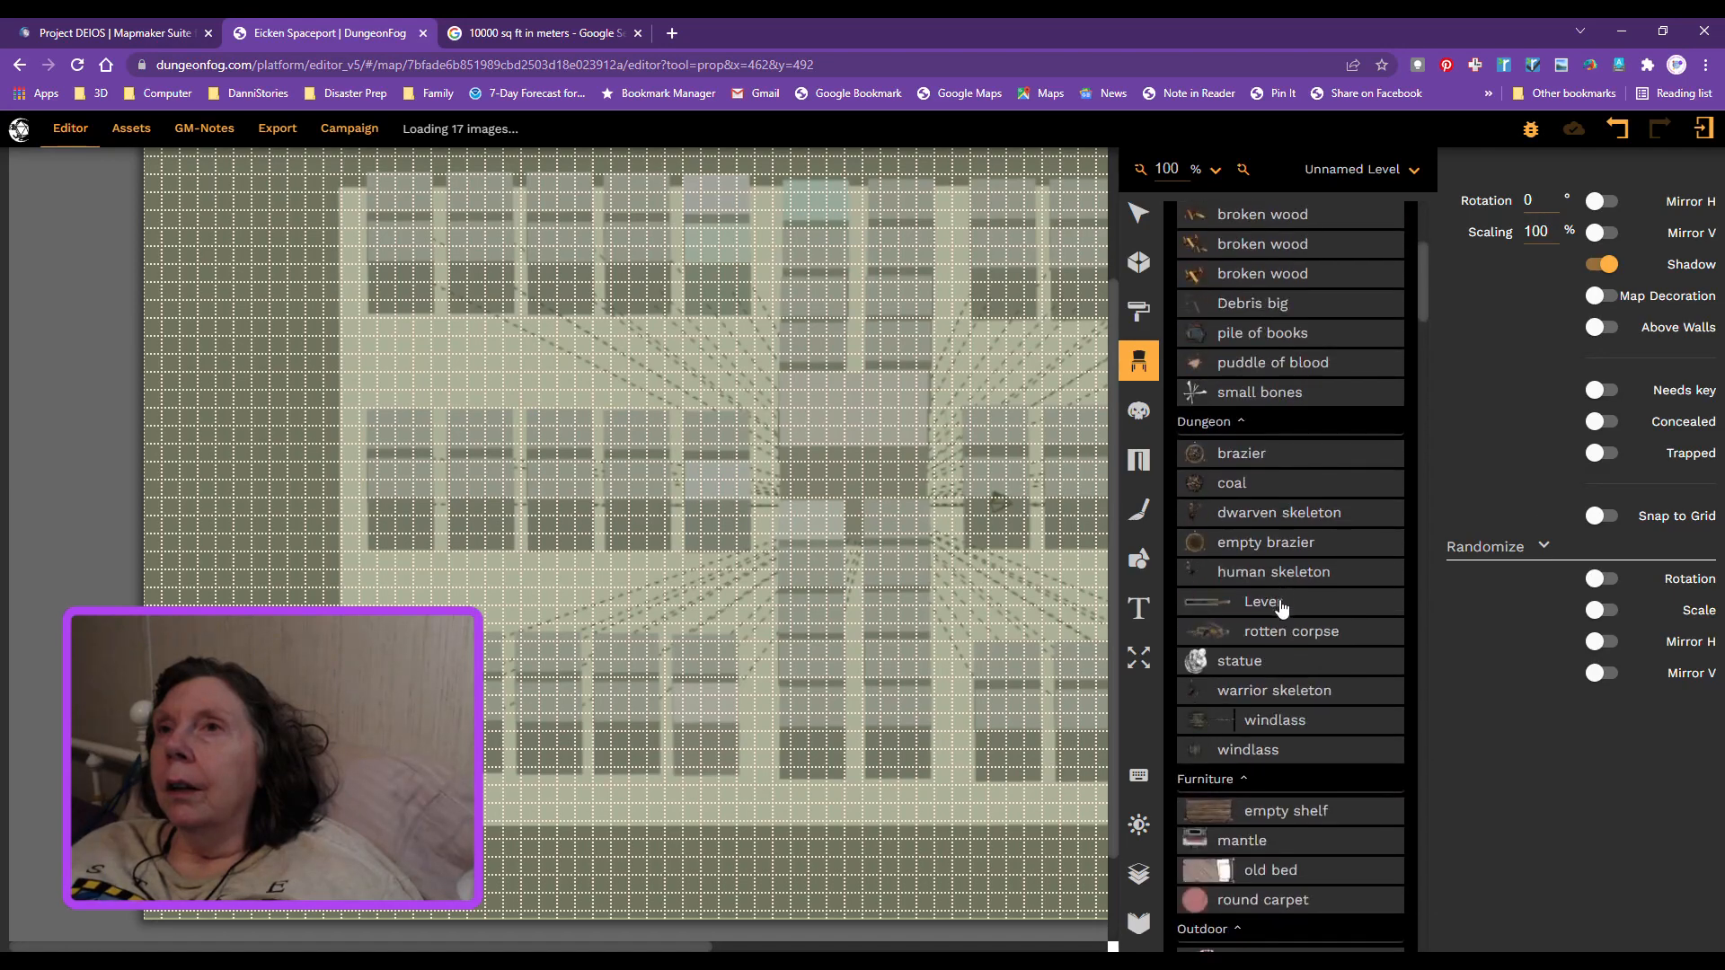
pyautogui.scroll(-2, 1285, 628)
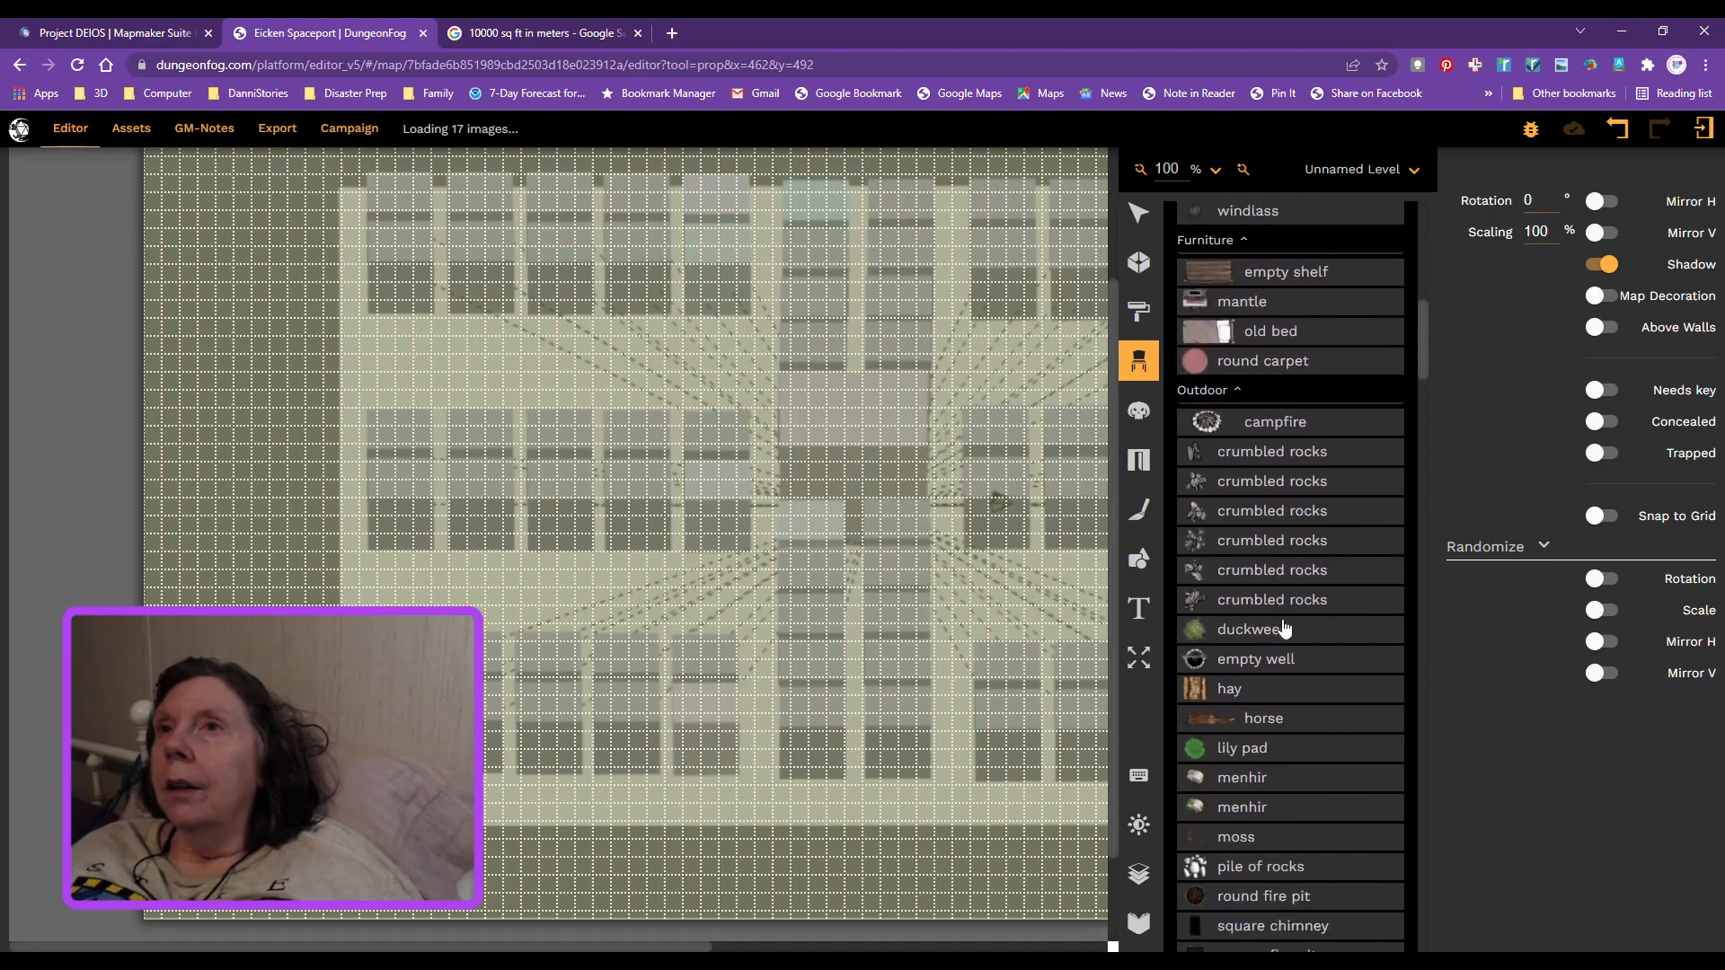
pyautogui.scroll(-2, 1285, 628)
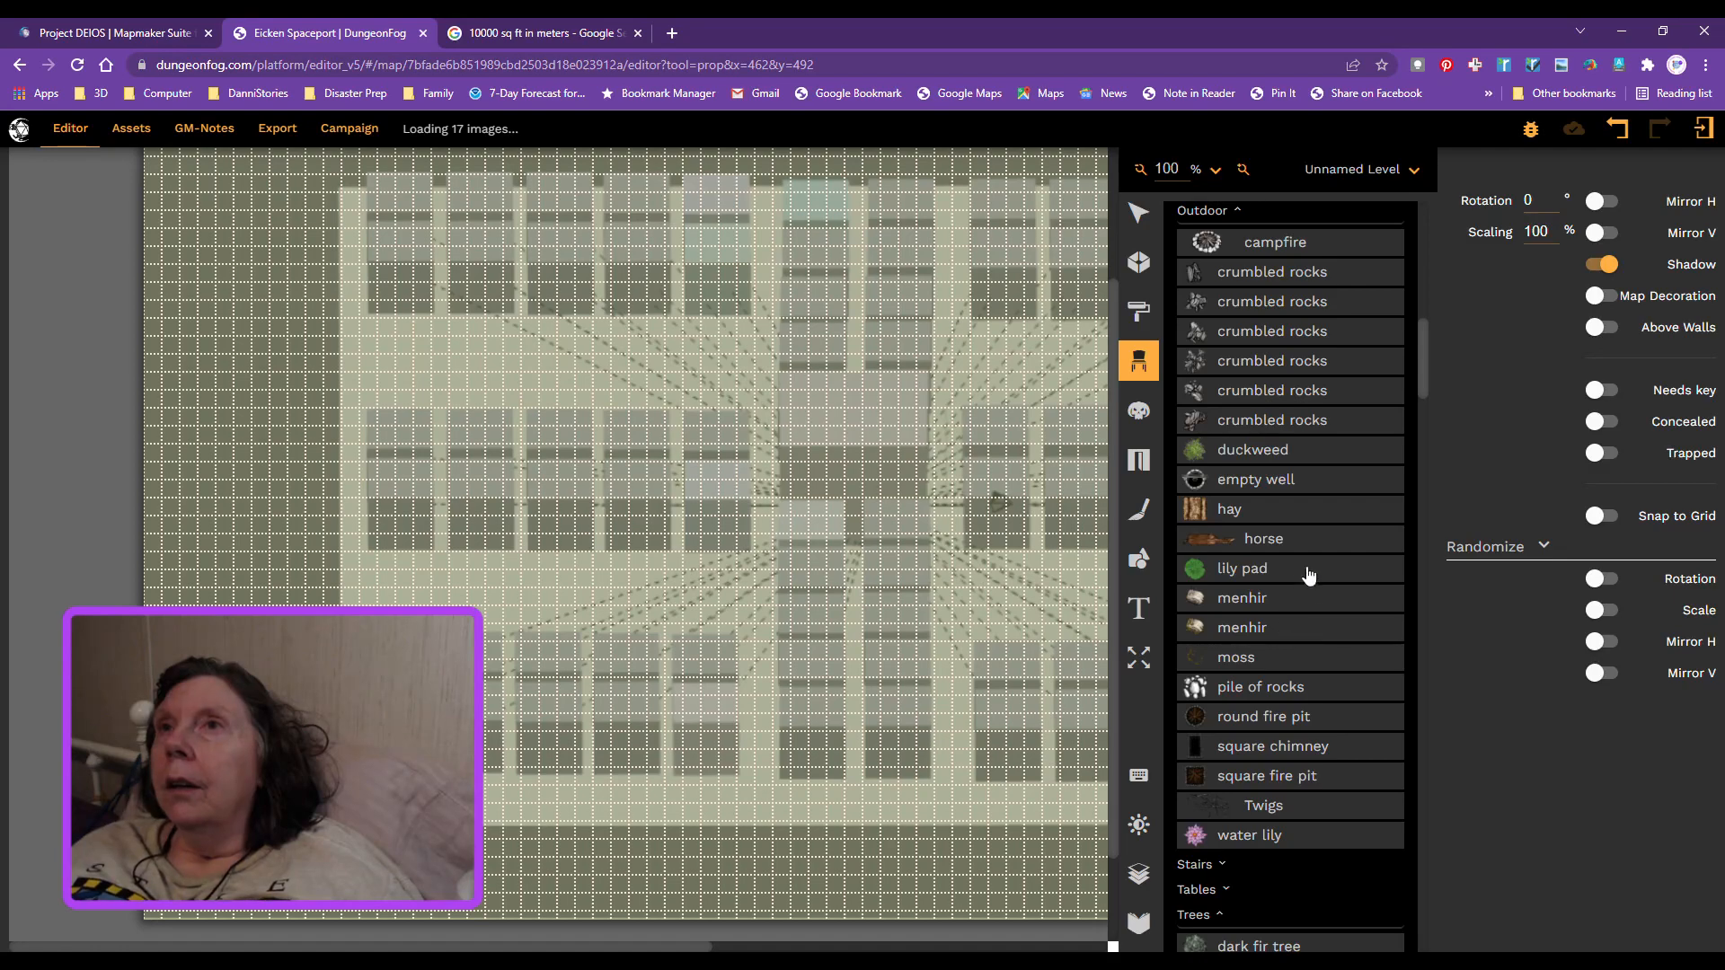
pyautogui.scroll(-2, 1303, 641)
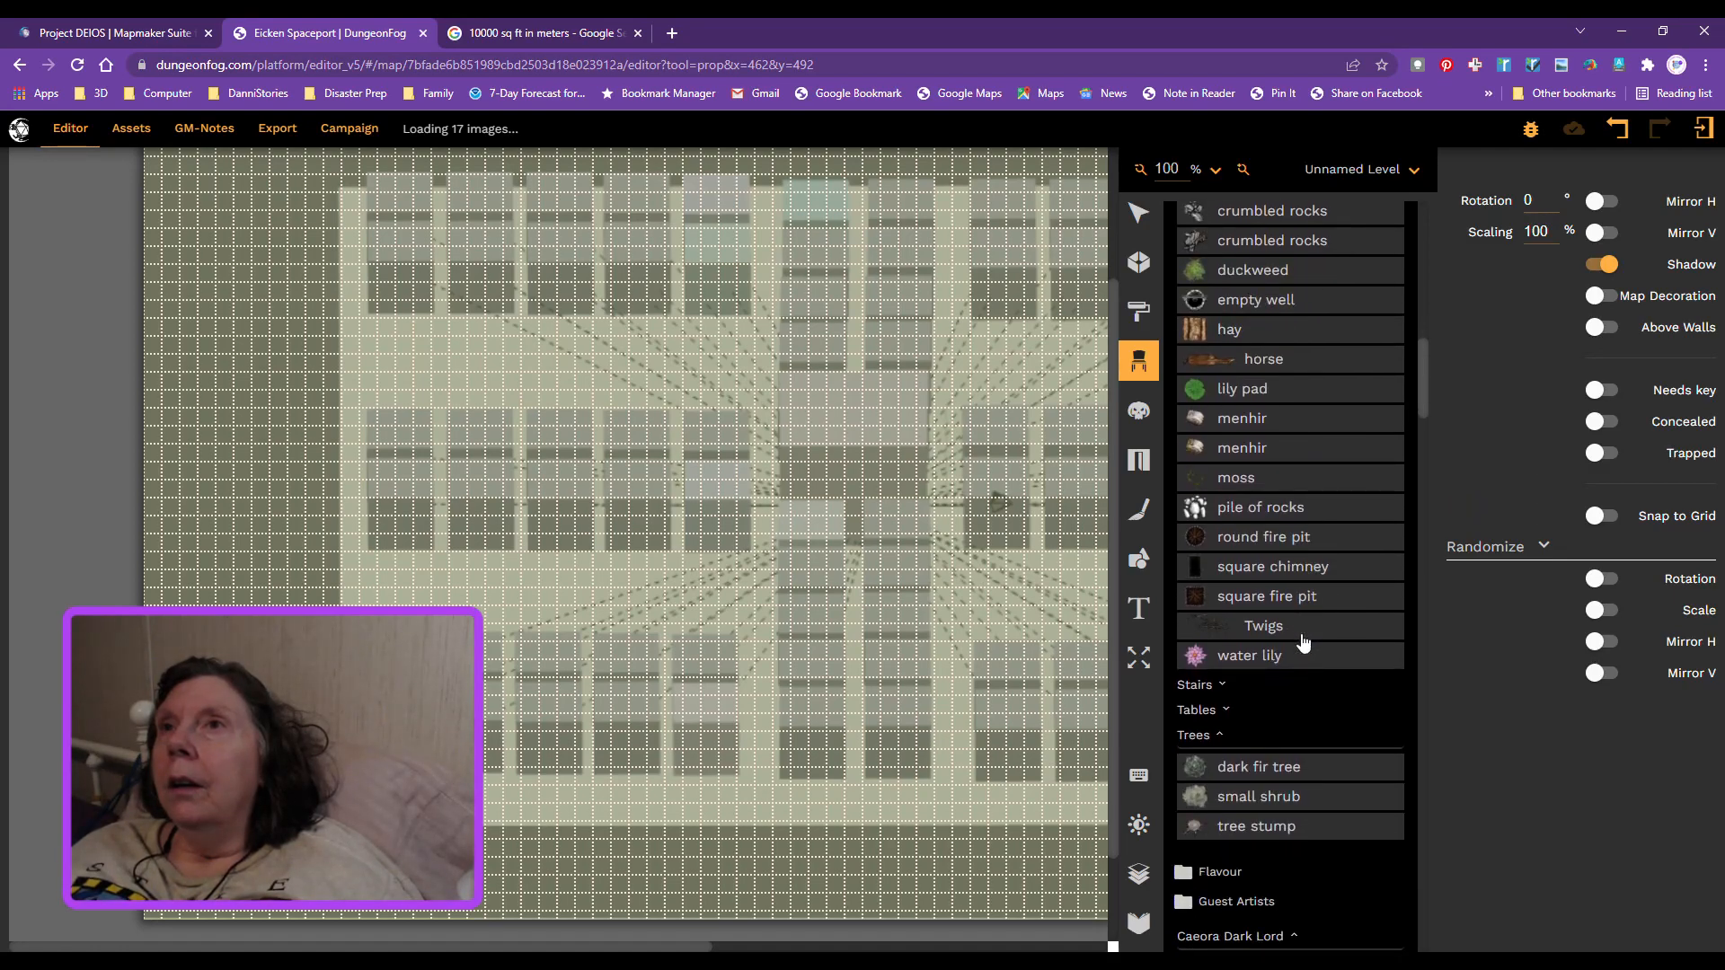
pyautogui.scroll(-2, 1303, 640)
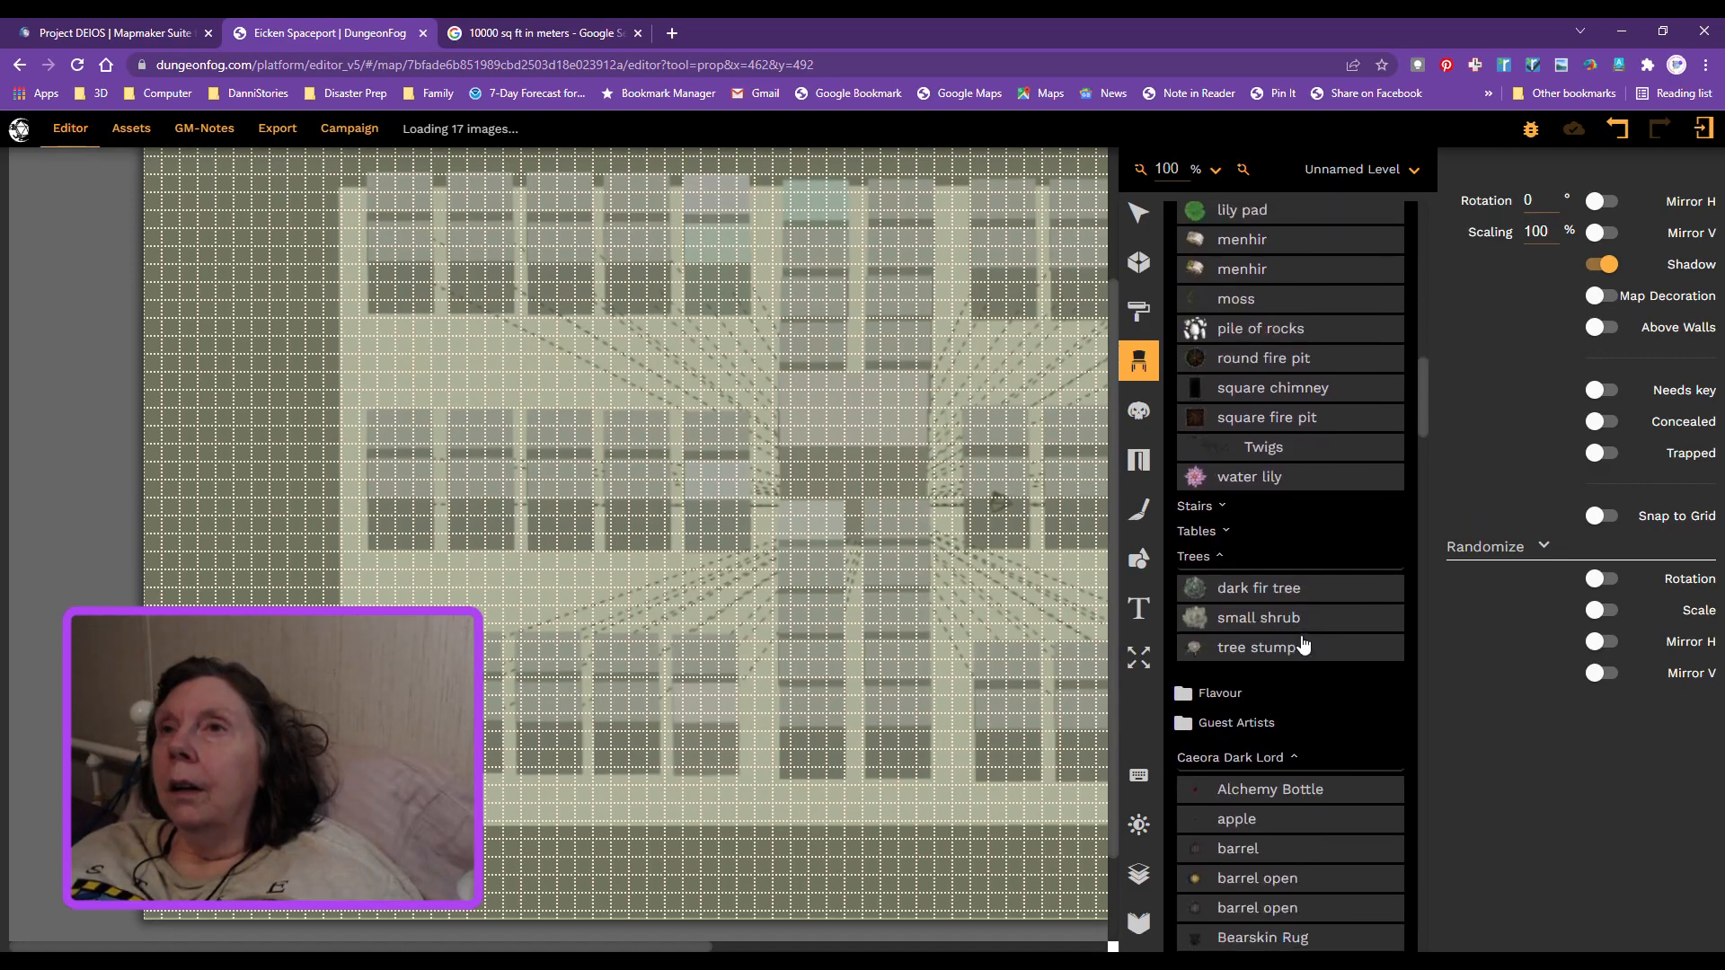
pyautogui.scroll(-2, 1301, 648)
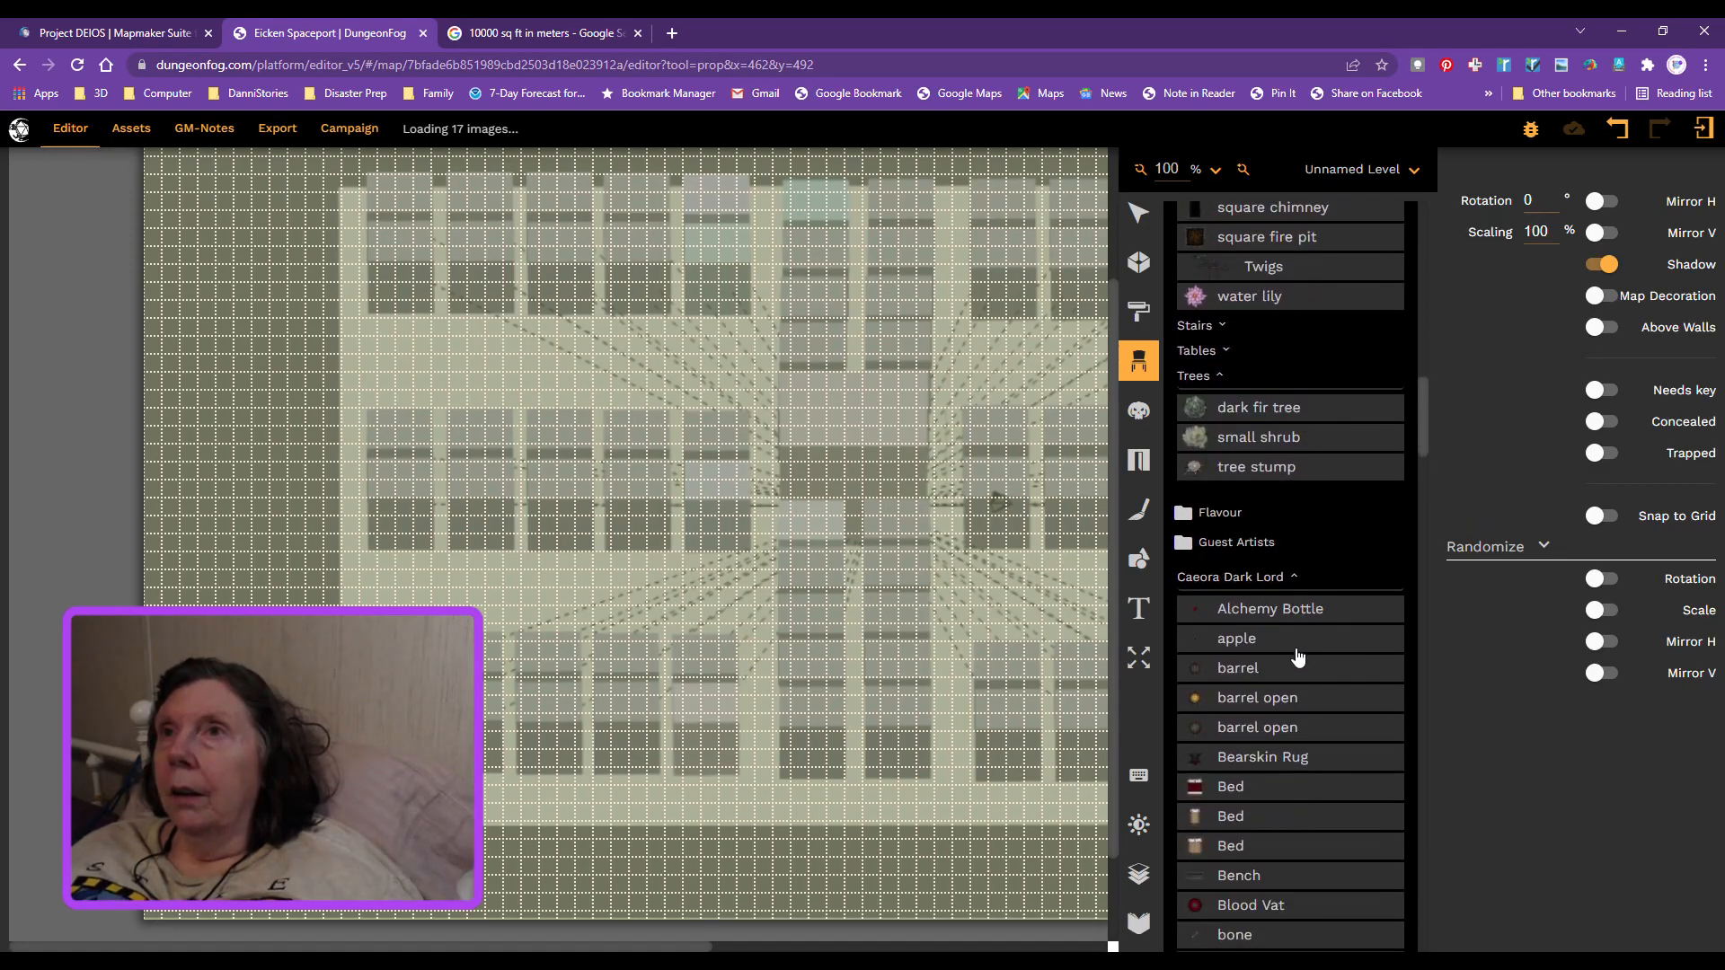
pyautogui.scroll(-1, 1297, 657)
pyautogui.scroll(-1, 1297, 657)
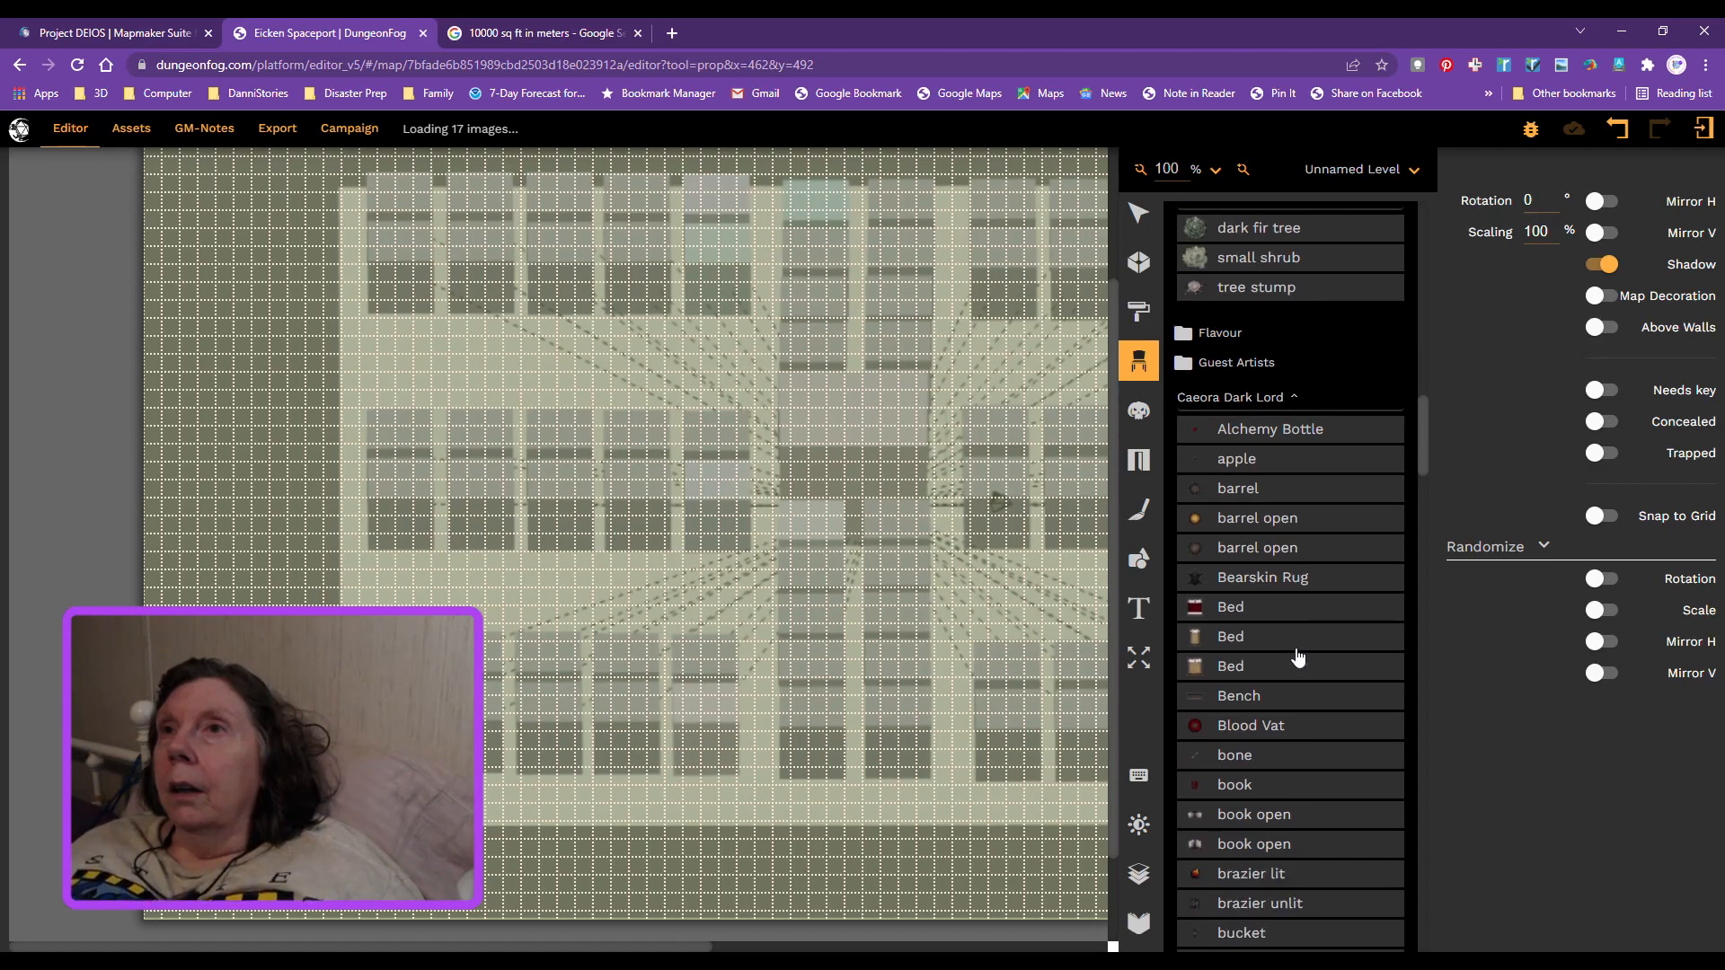
pyautogui.scroll(-1, 1297, 657)
pyautogui.scroll(-2, 1298, 657)
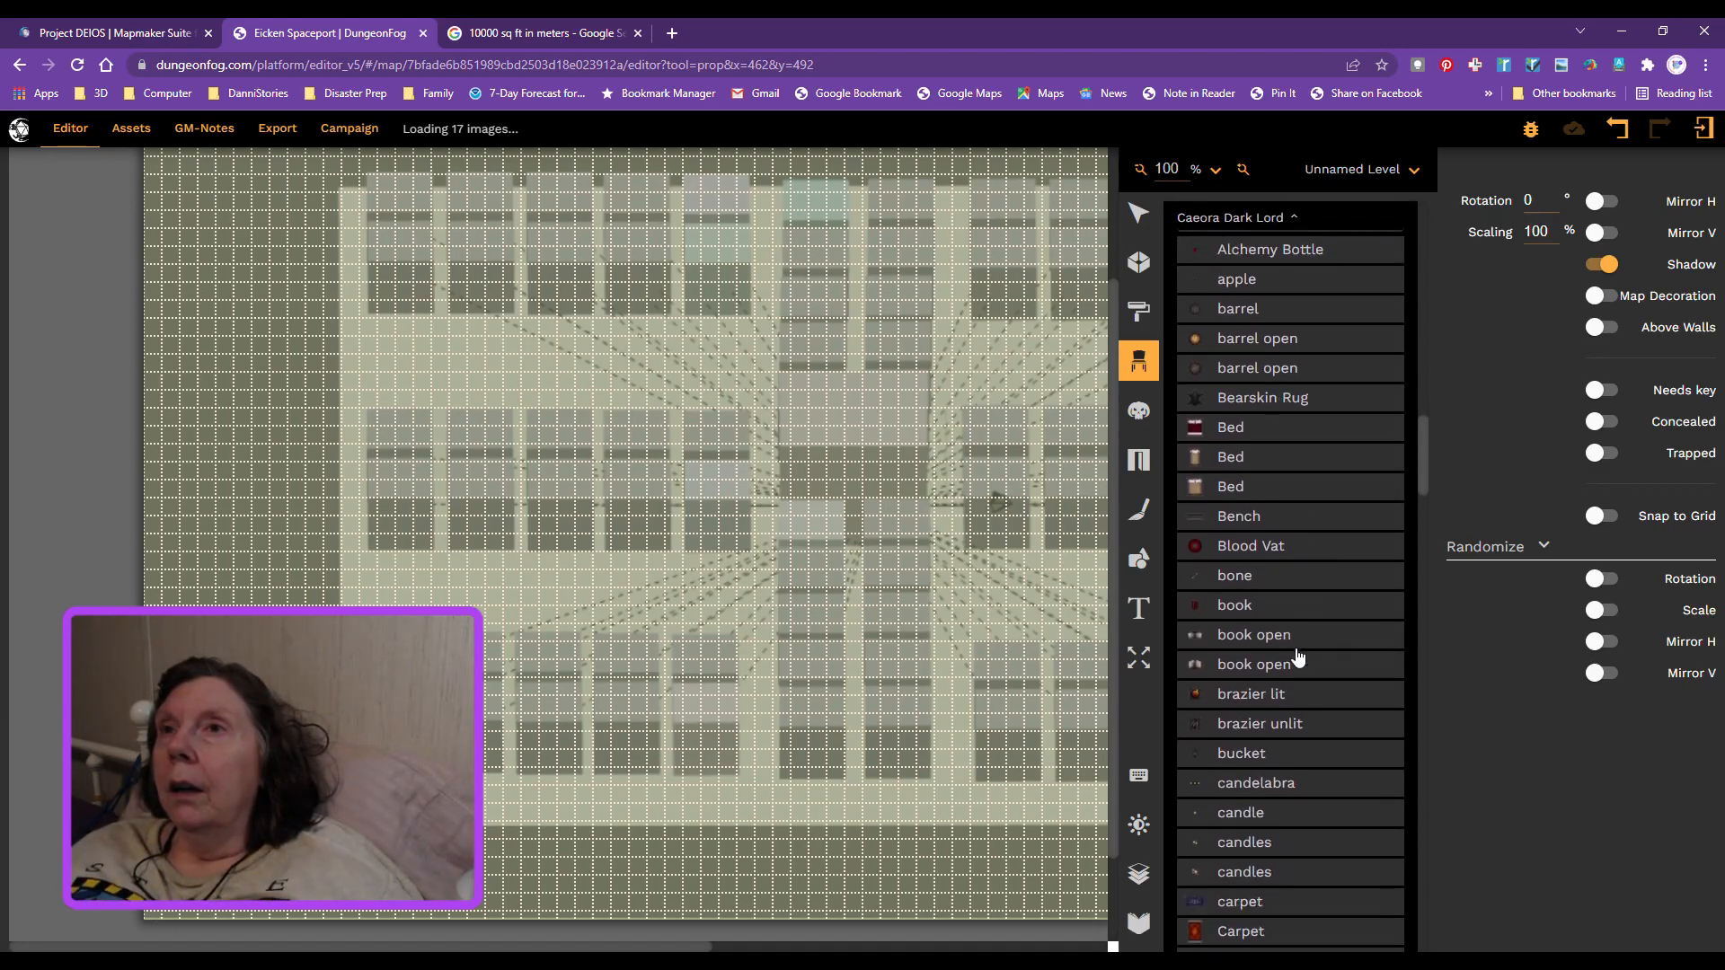
pyautogui.scroll(-5, 1298, 657)
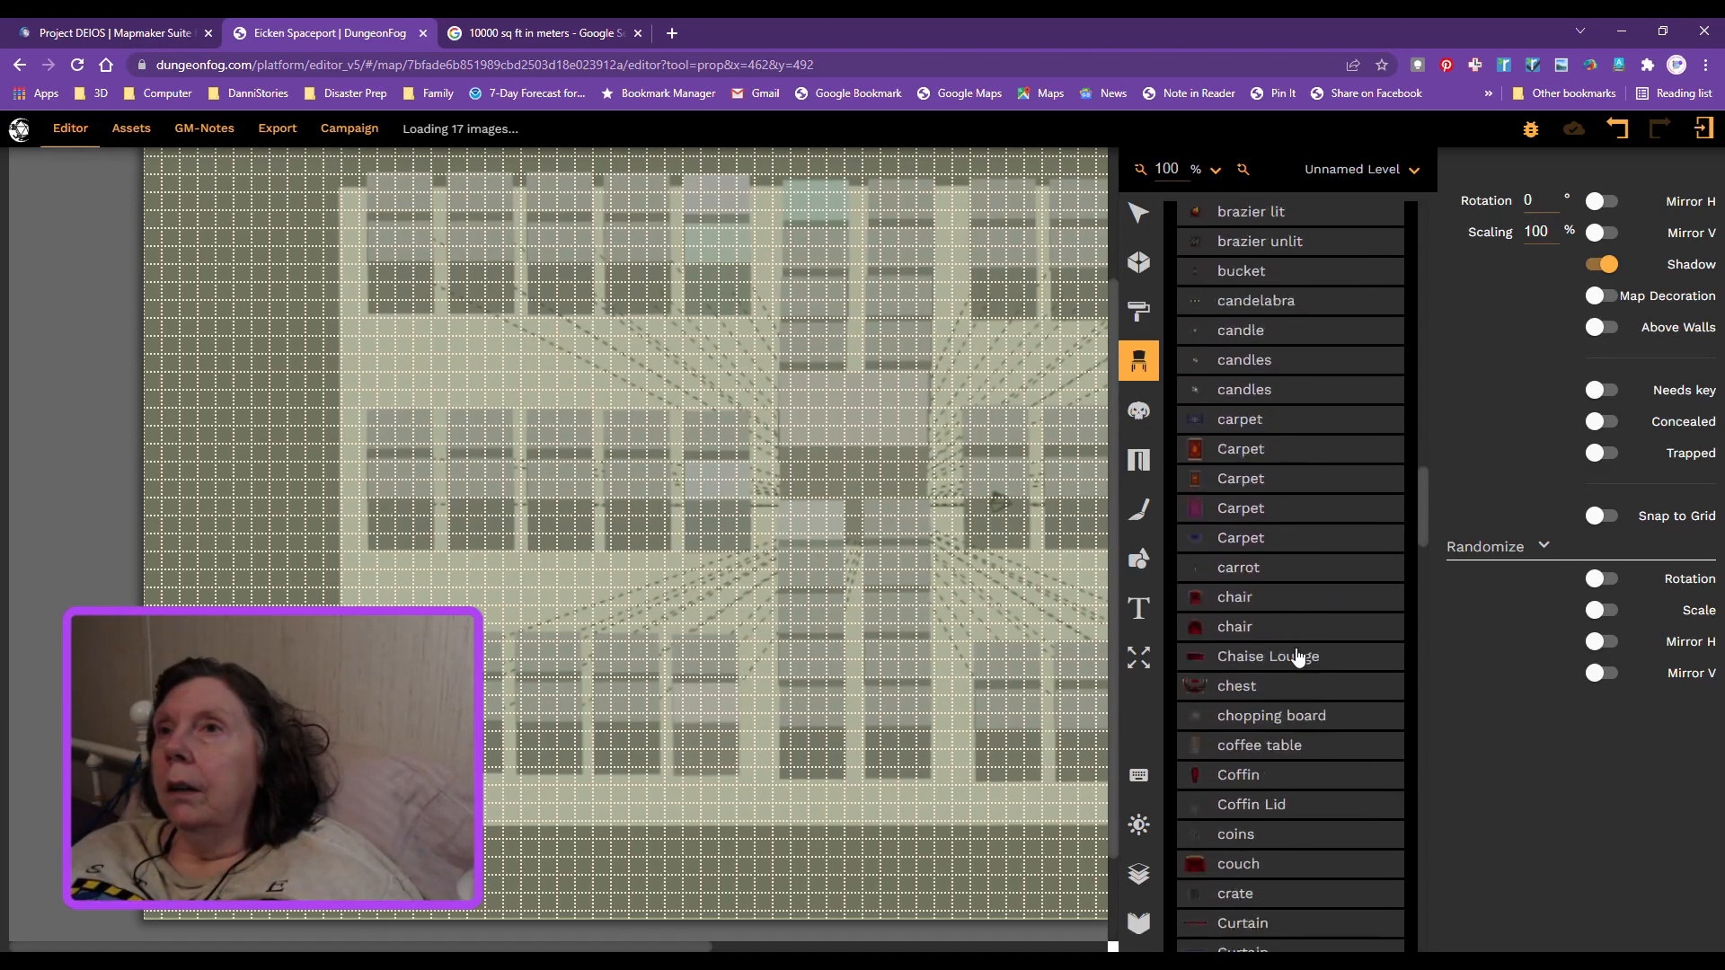
pyautogui.scroll(-10, 1297, 657)
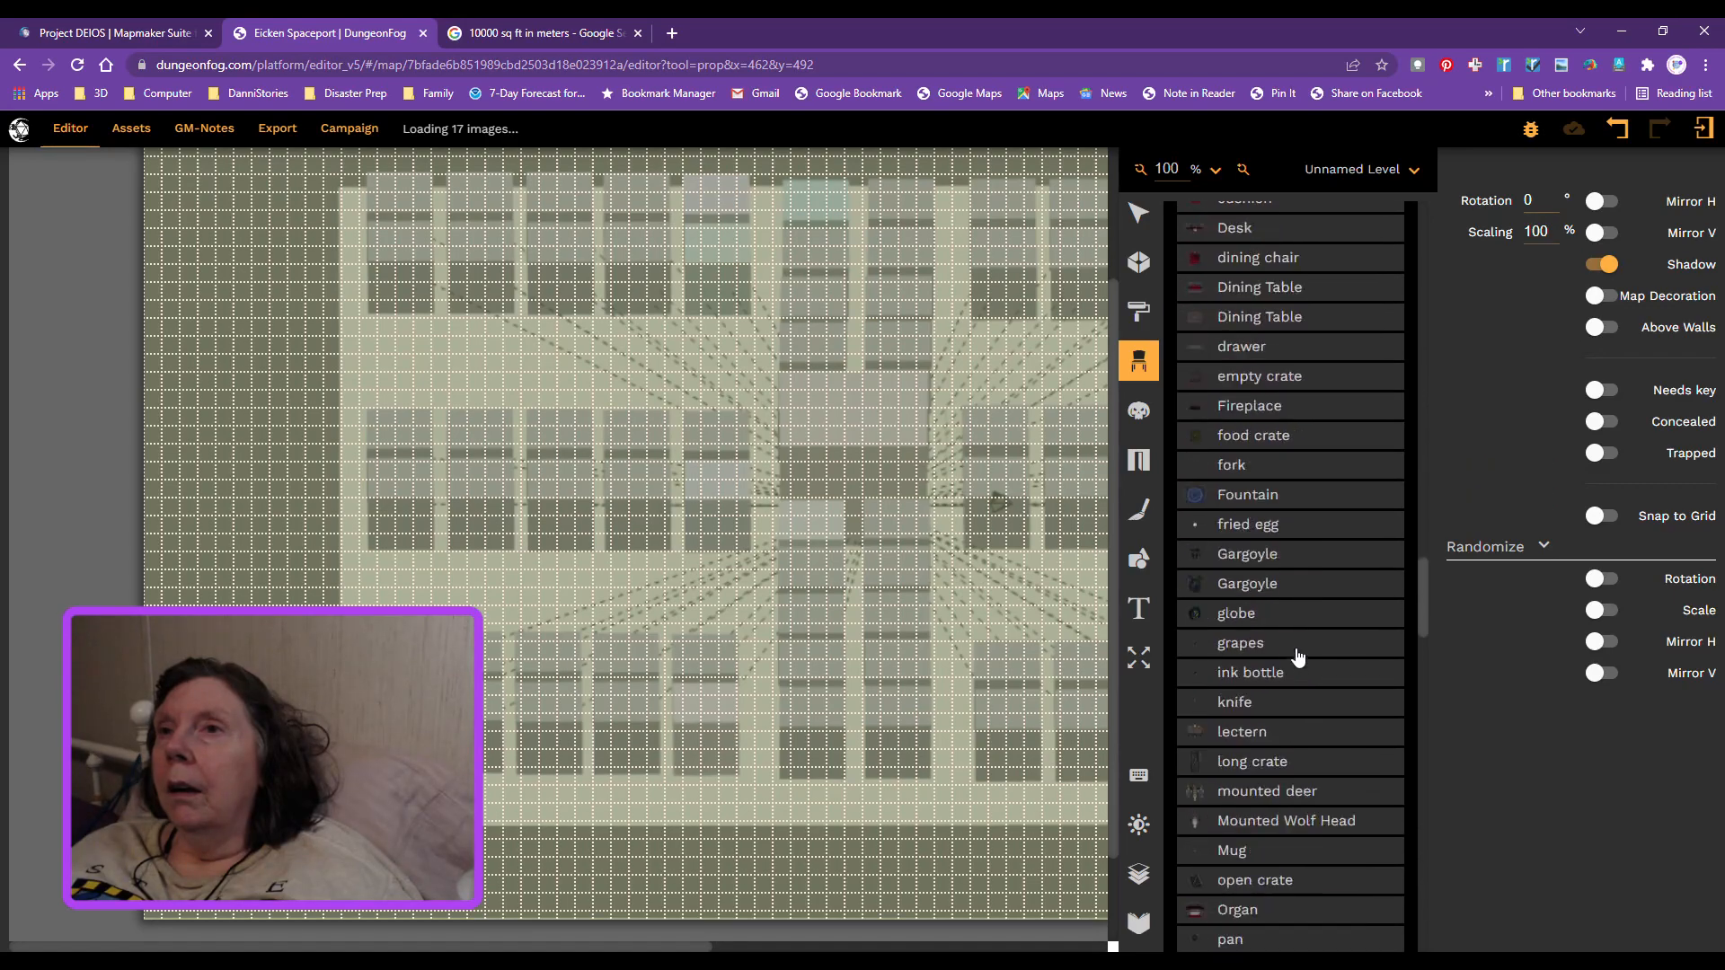
pyautogui.scroll(19, 1297, 657)
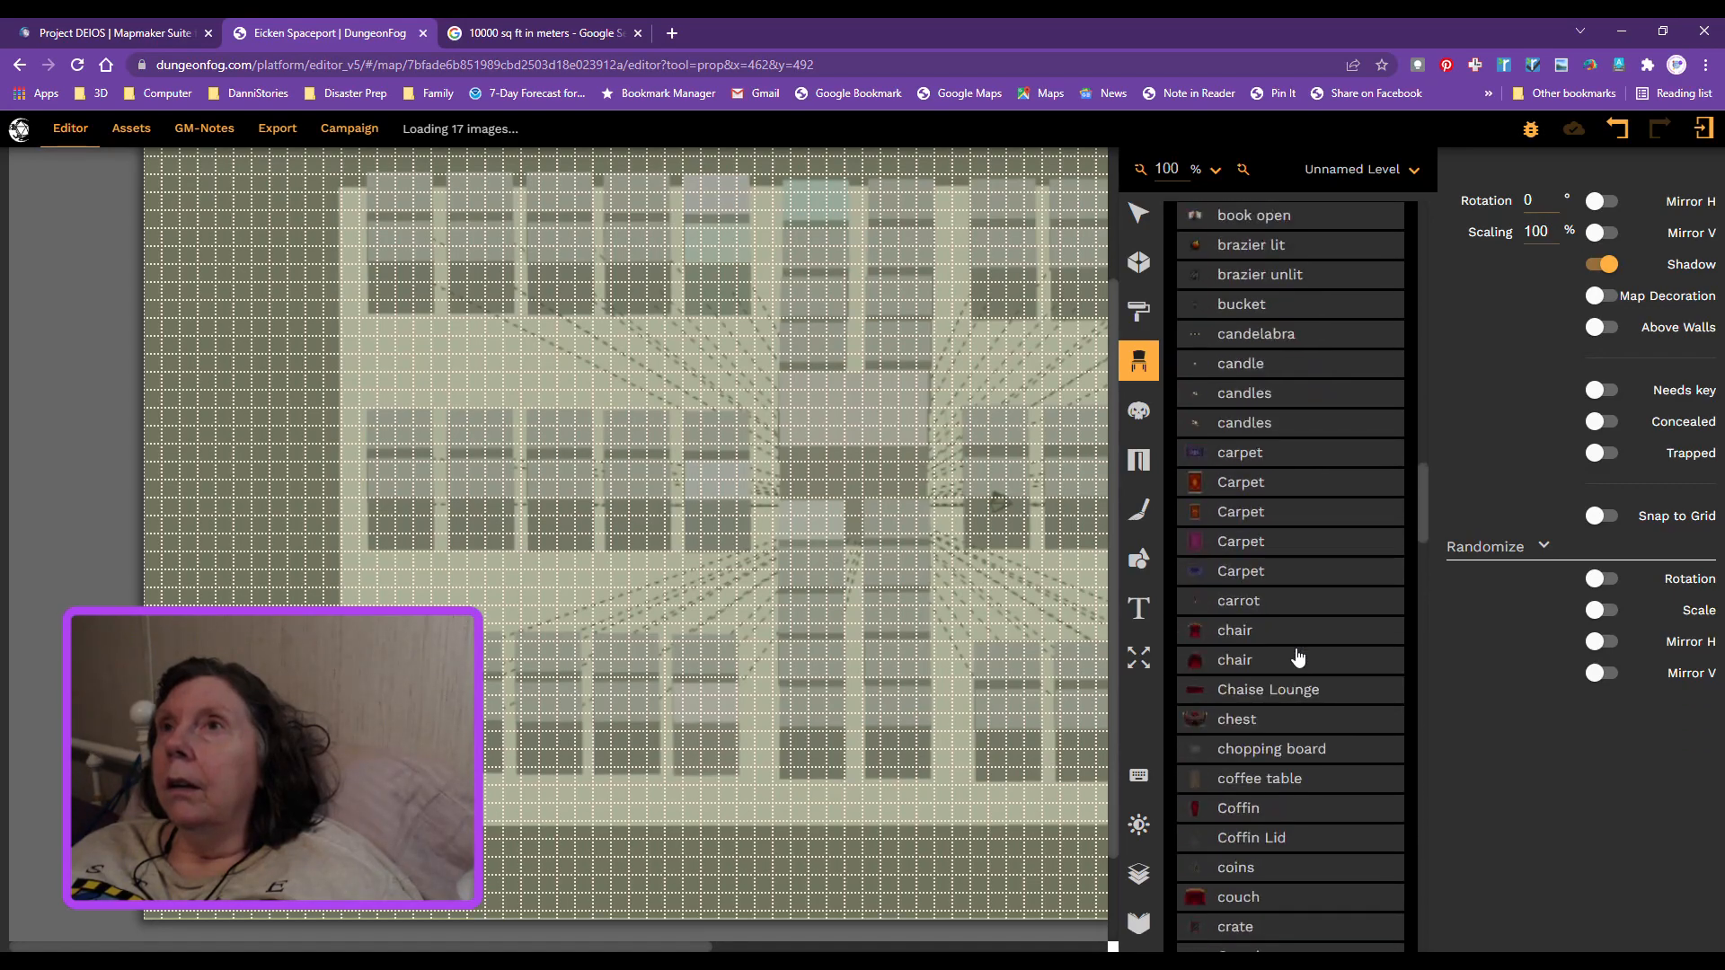
pyautogui.scroll(6, 1298, 657)
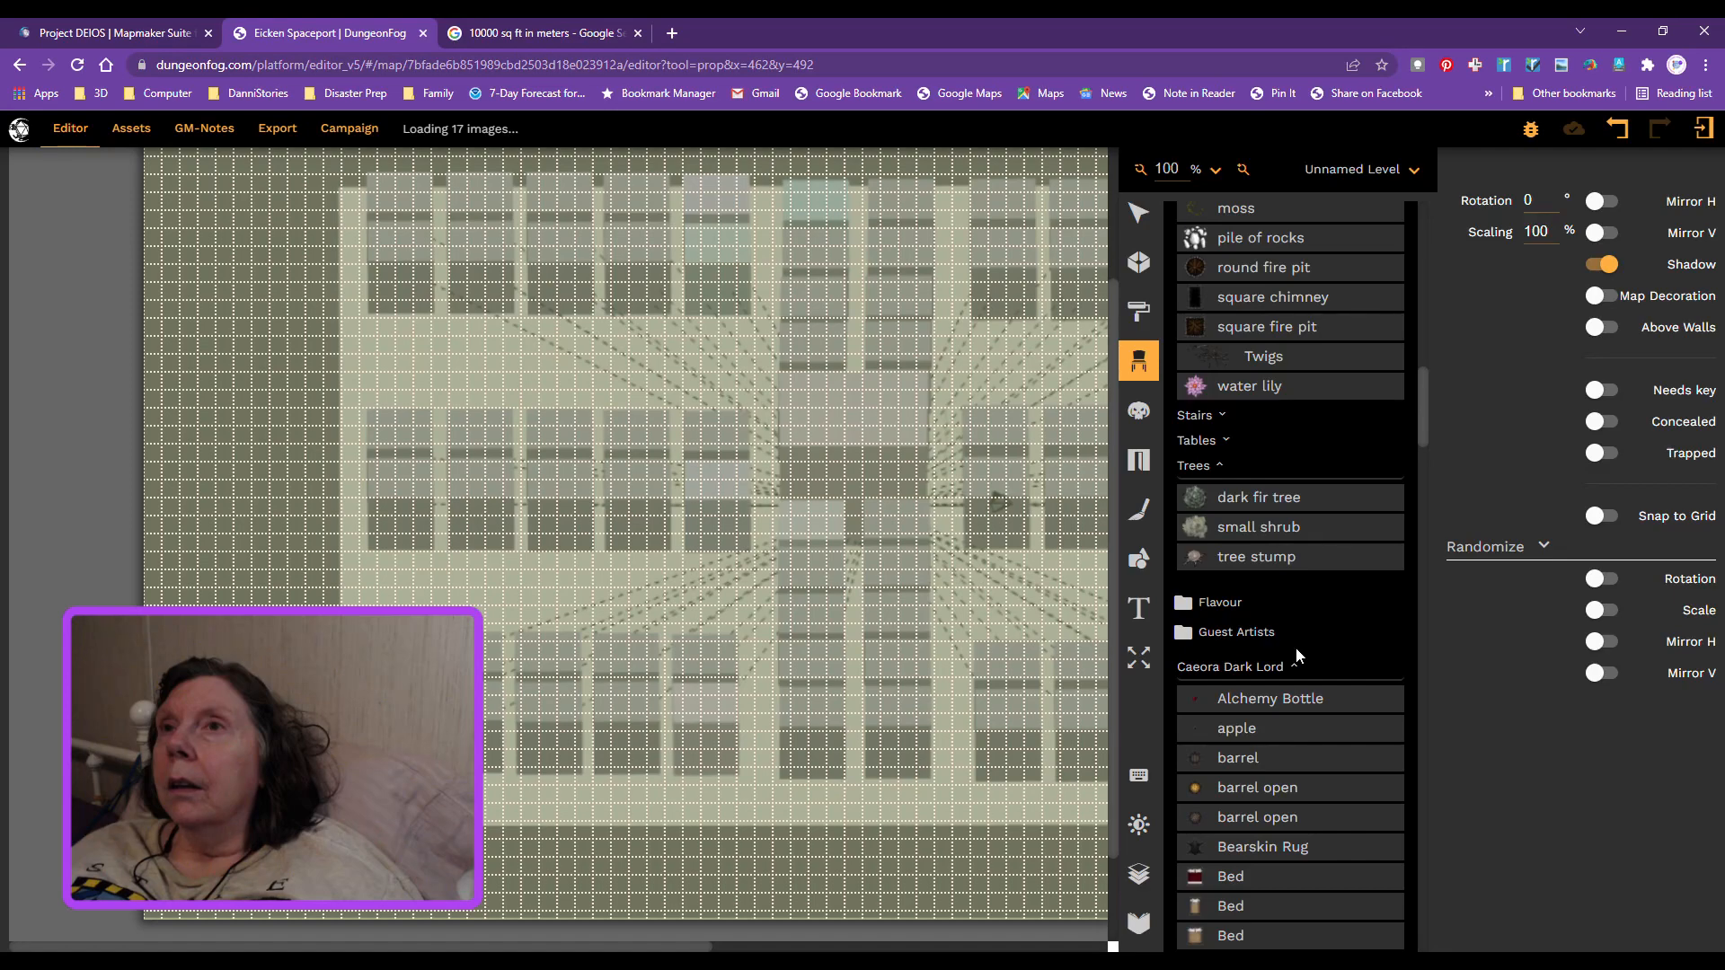
# Step: Place a loose row of small shrub props from the Trees category just south of the map's northwest building blocks
pyautogui.click(1200, 535)
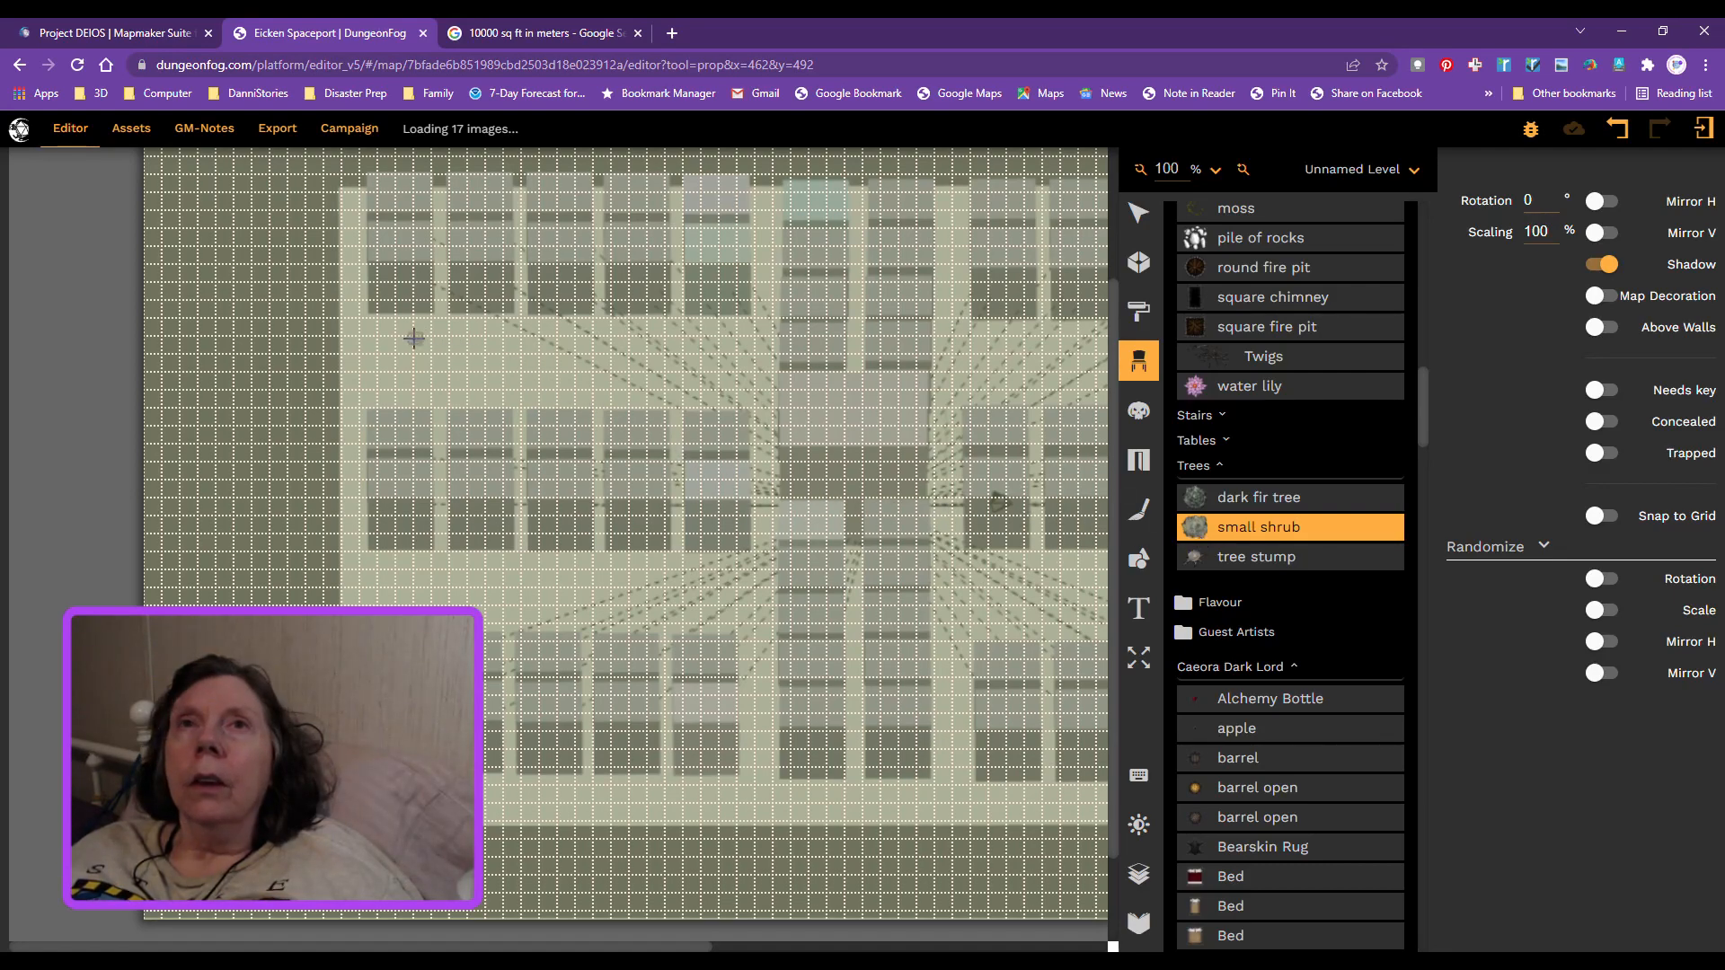
pyautogui.click(365, 326)
pyautogui.click(381, 327)
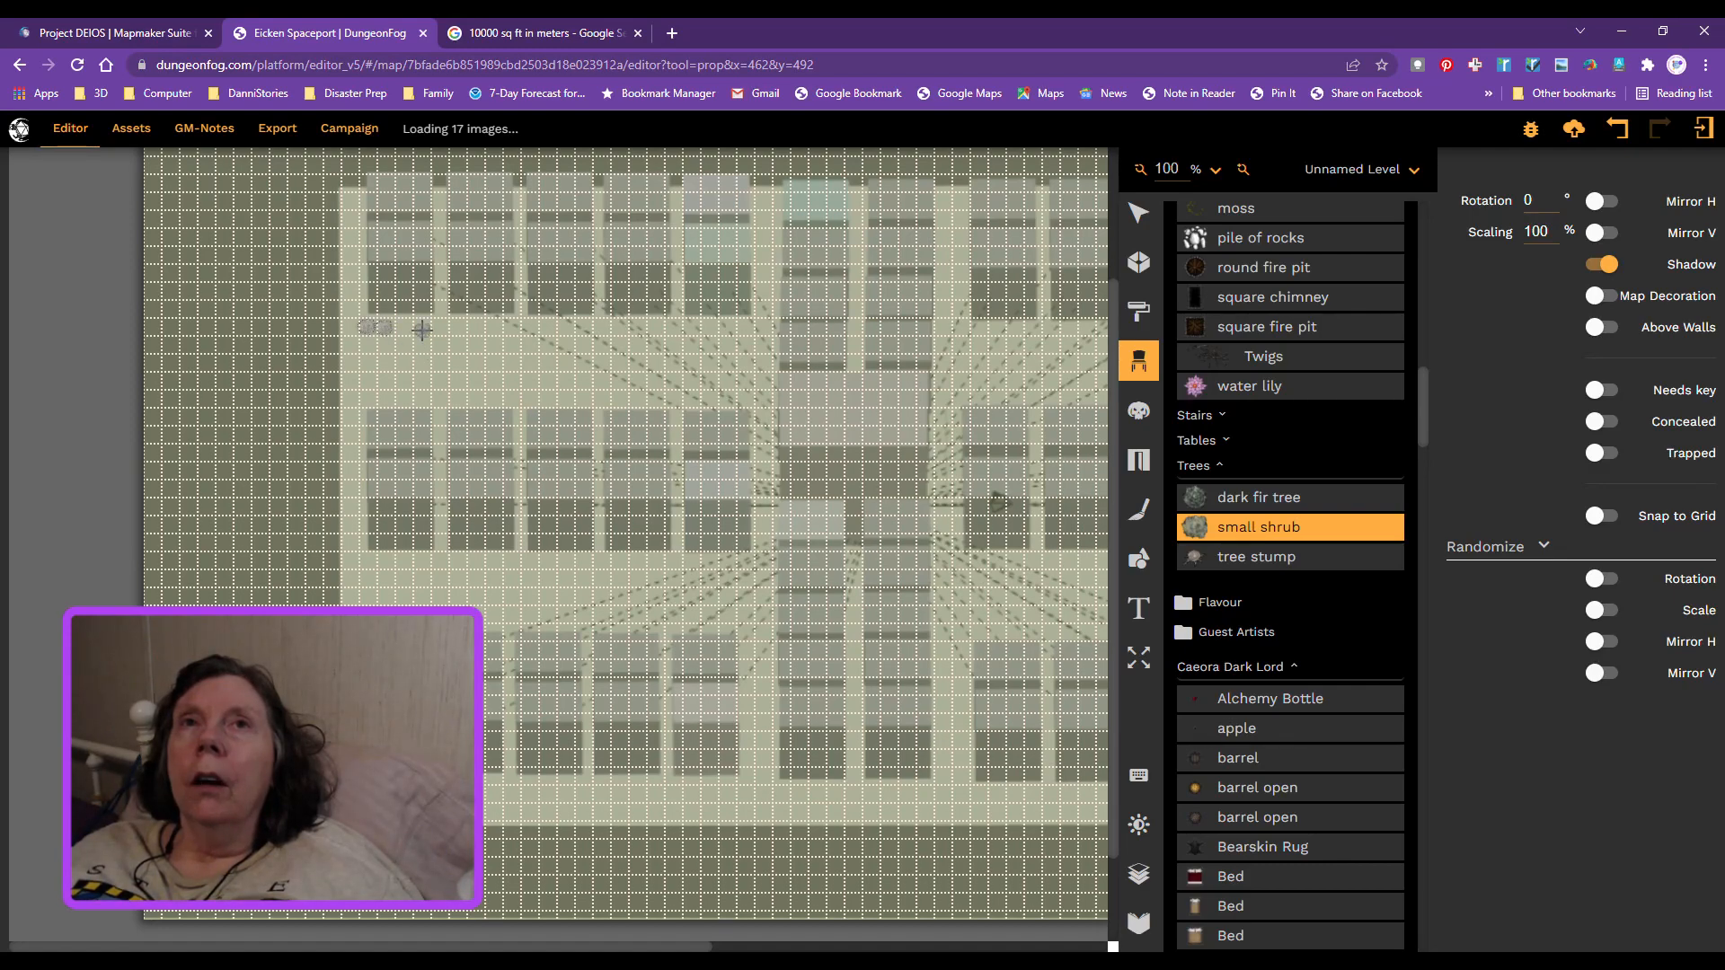
pyautogui.click(421, 328)
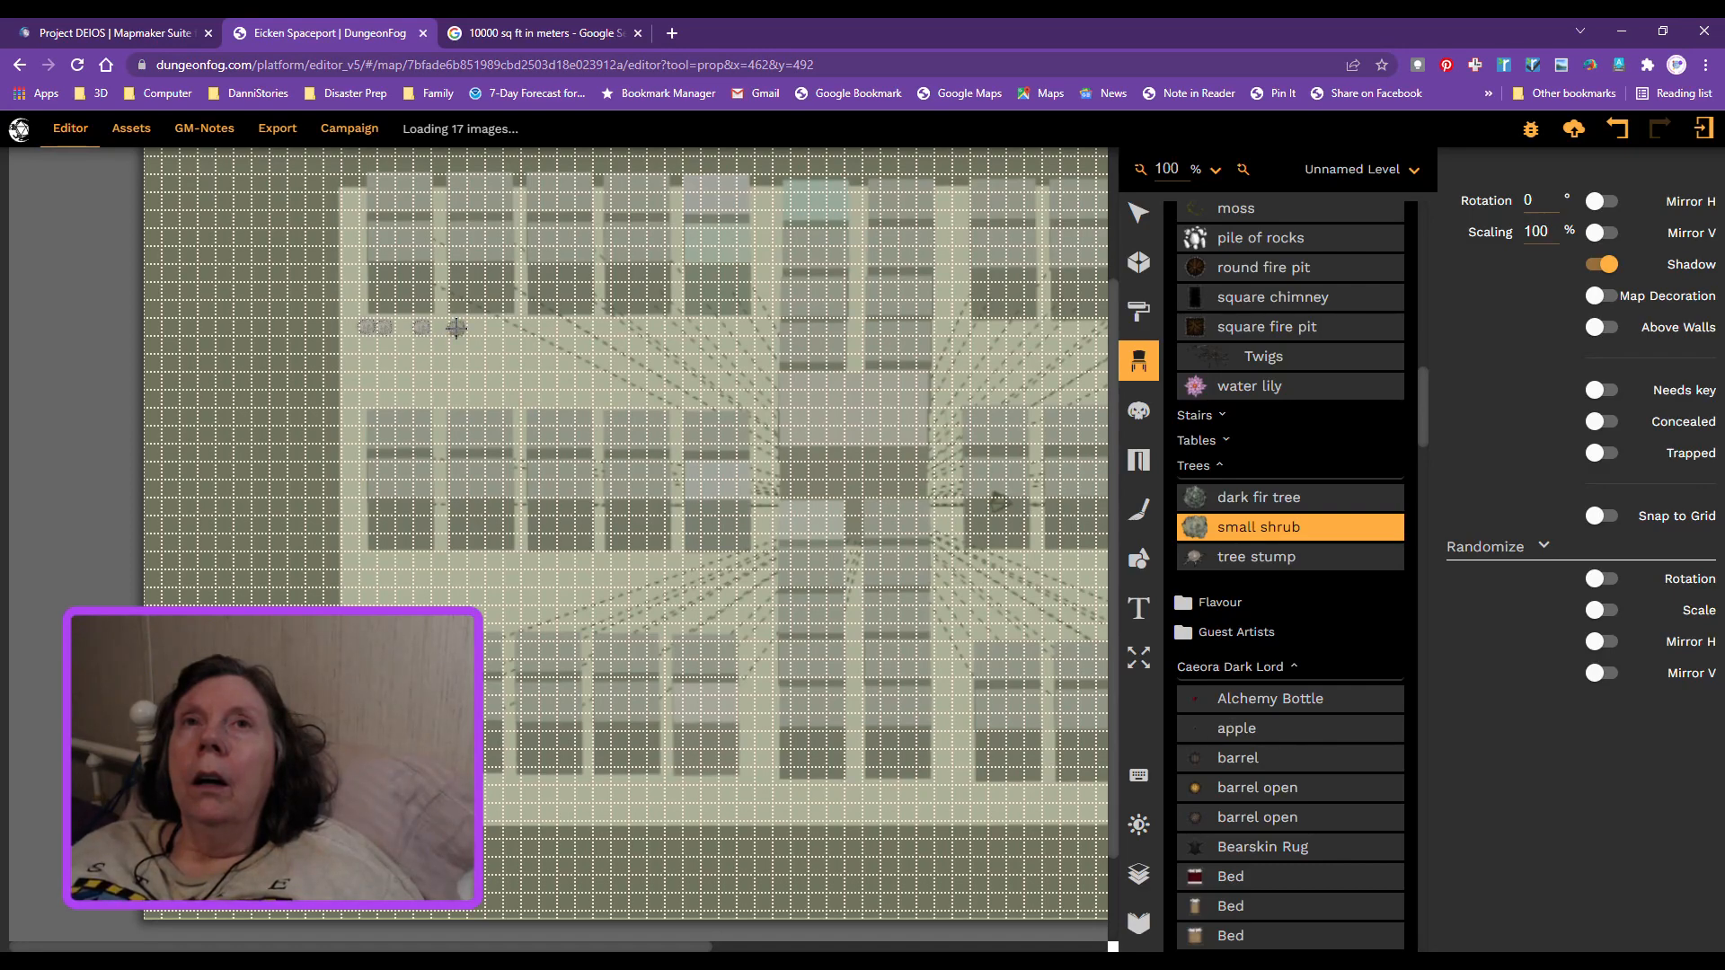
pyautogui.click(457, 328)
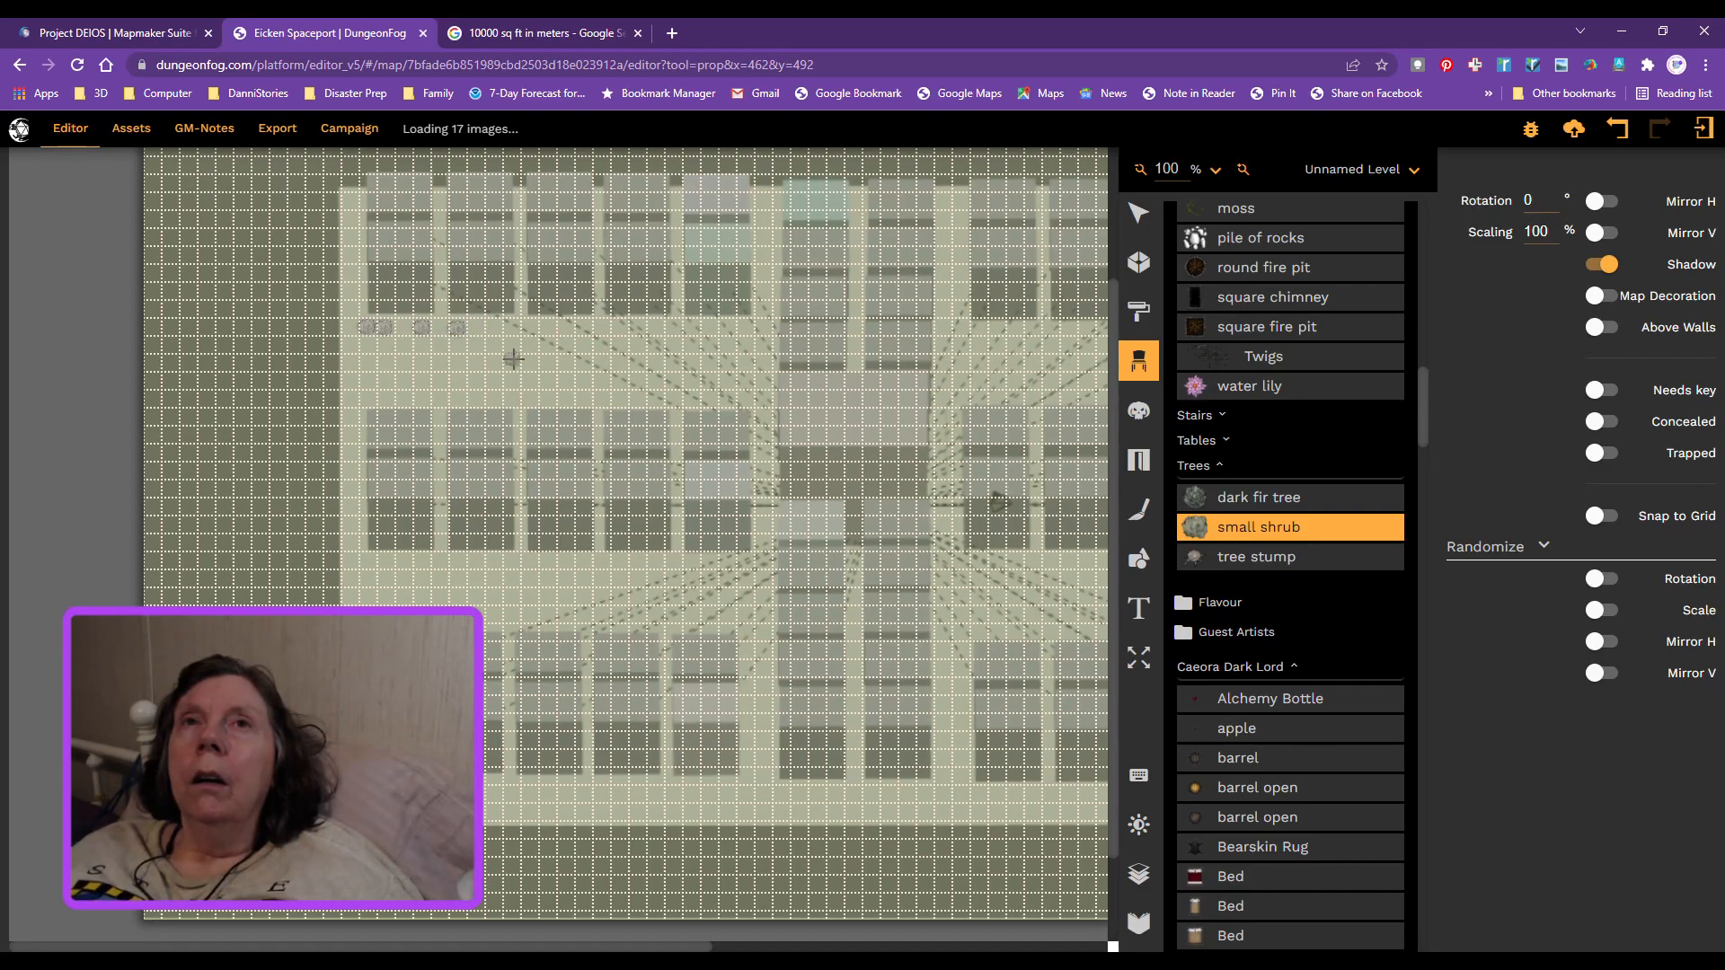
pyautogui.click(498, 326)
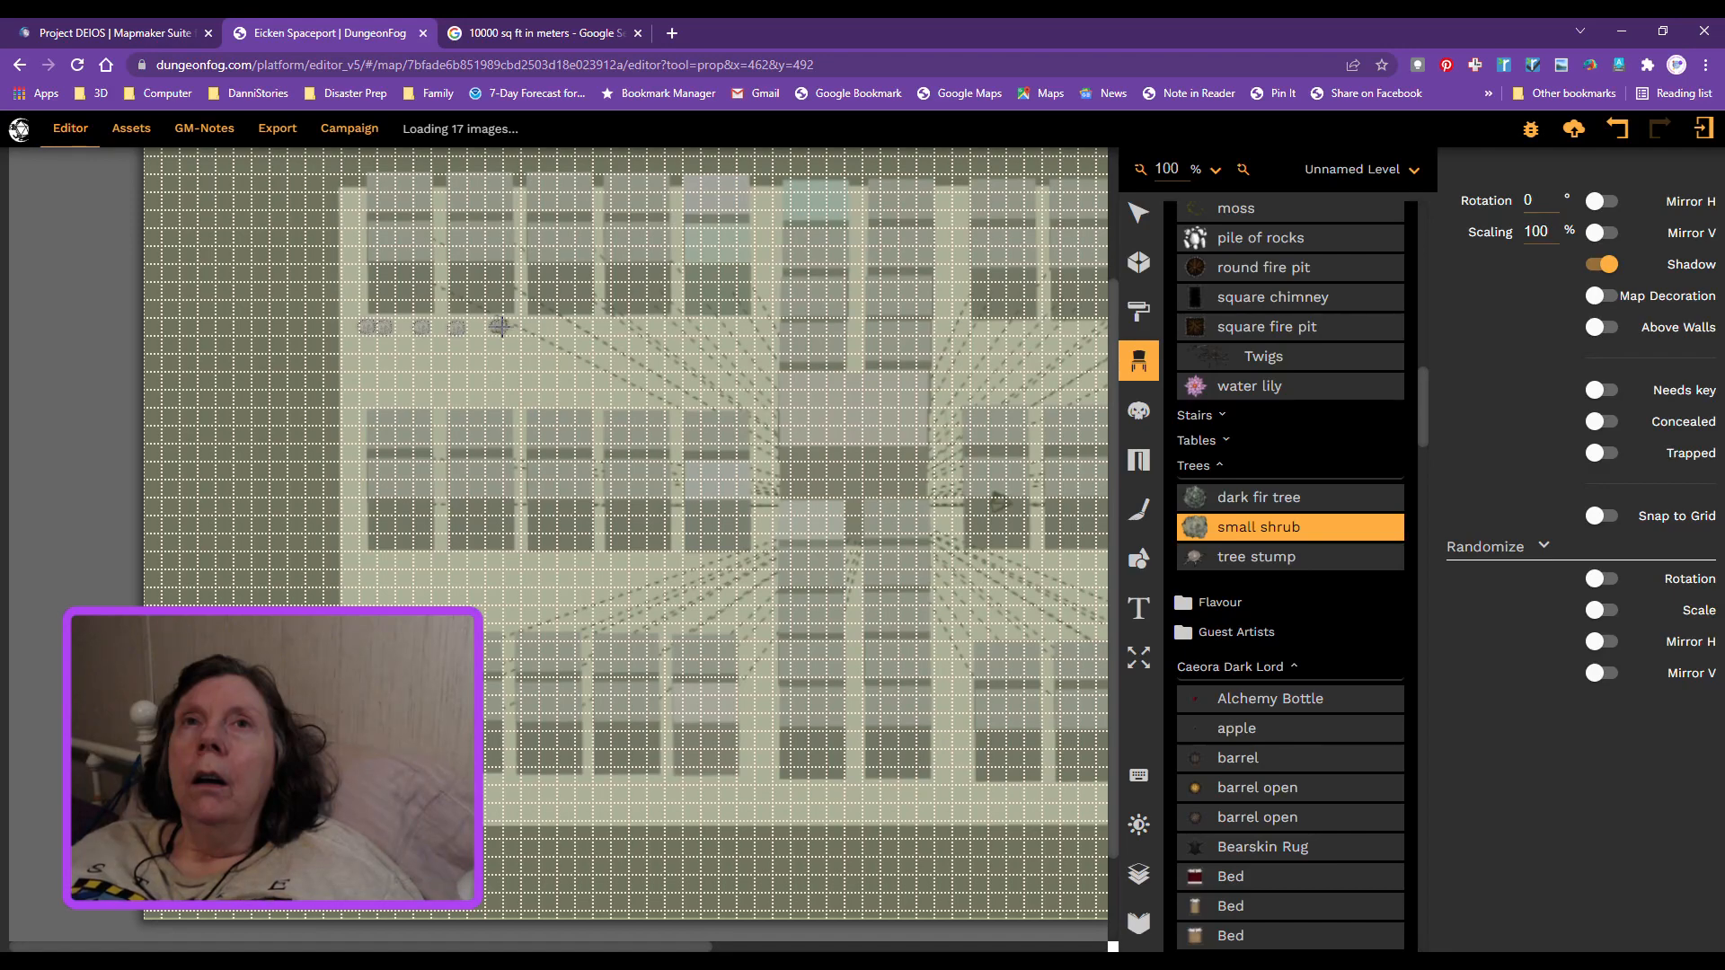
pyautogui.click(549, 326)
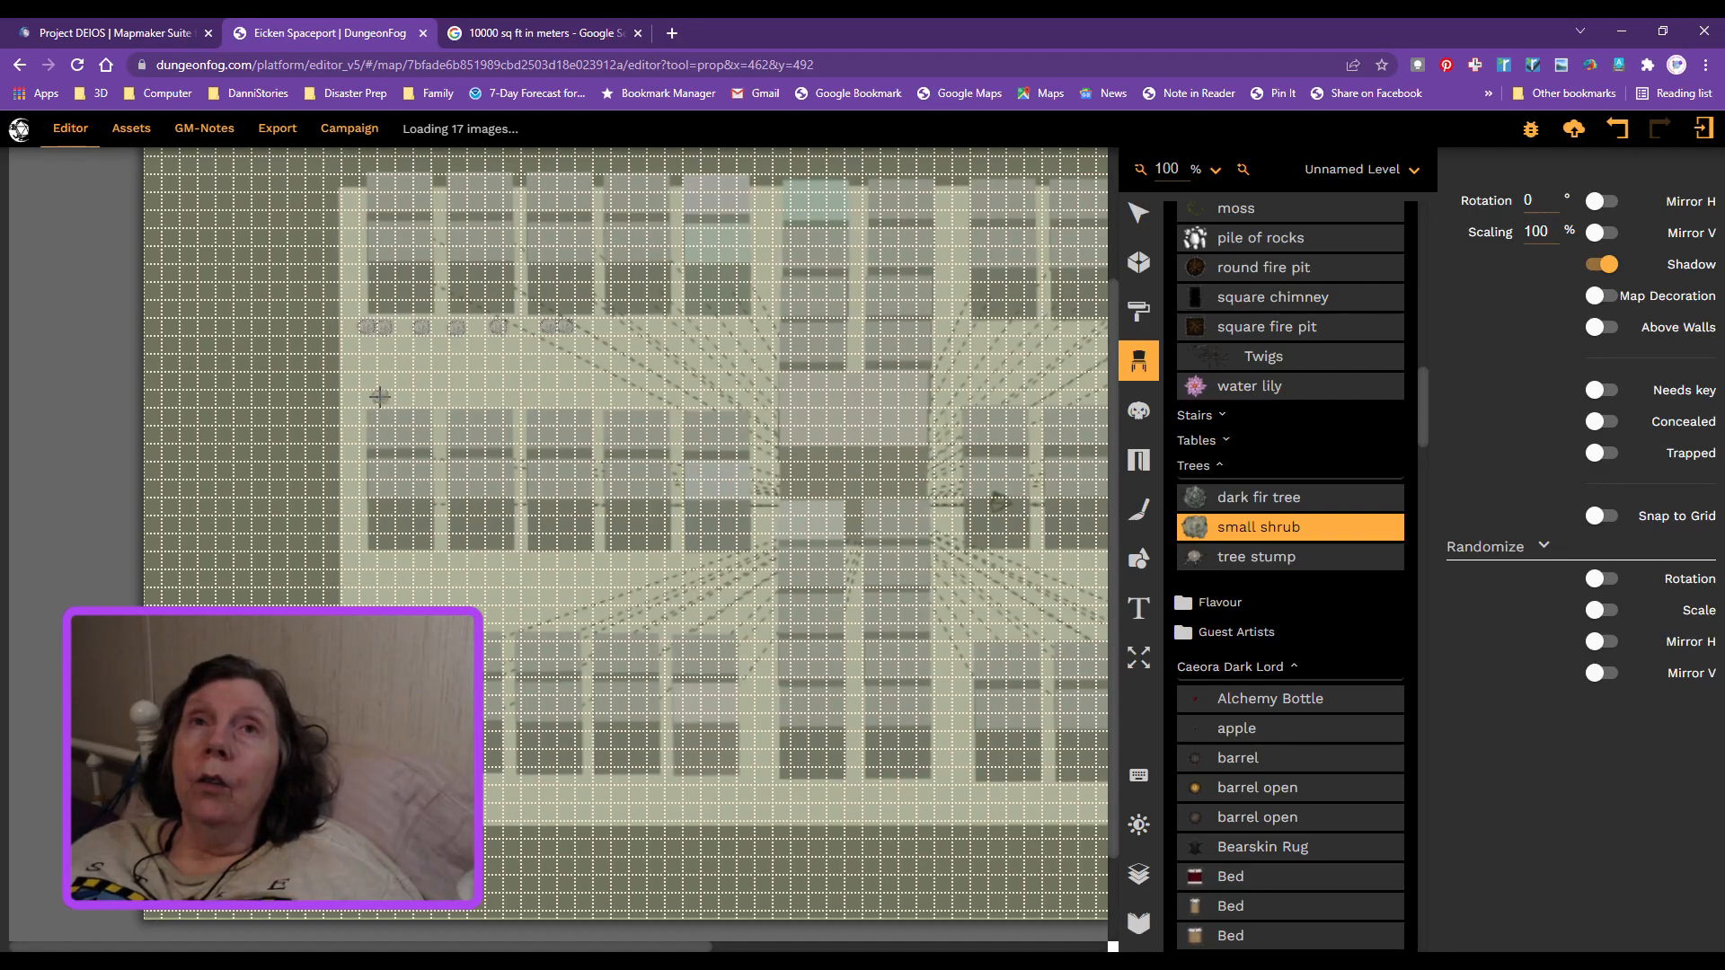
# Step: Place a second row of small shrubs directly below the first row, matching its spacing
pyautogui.click(369, 345)
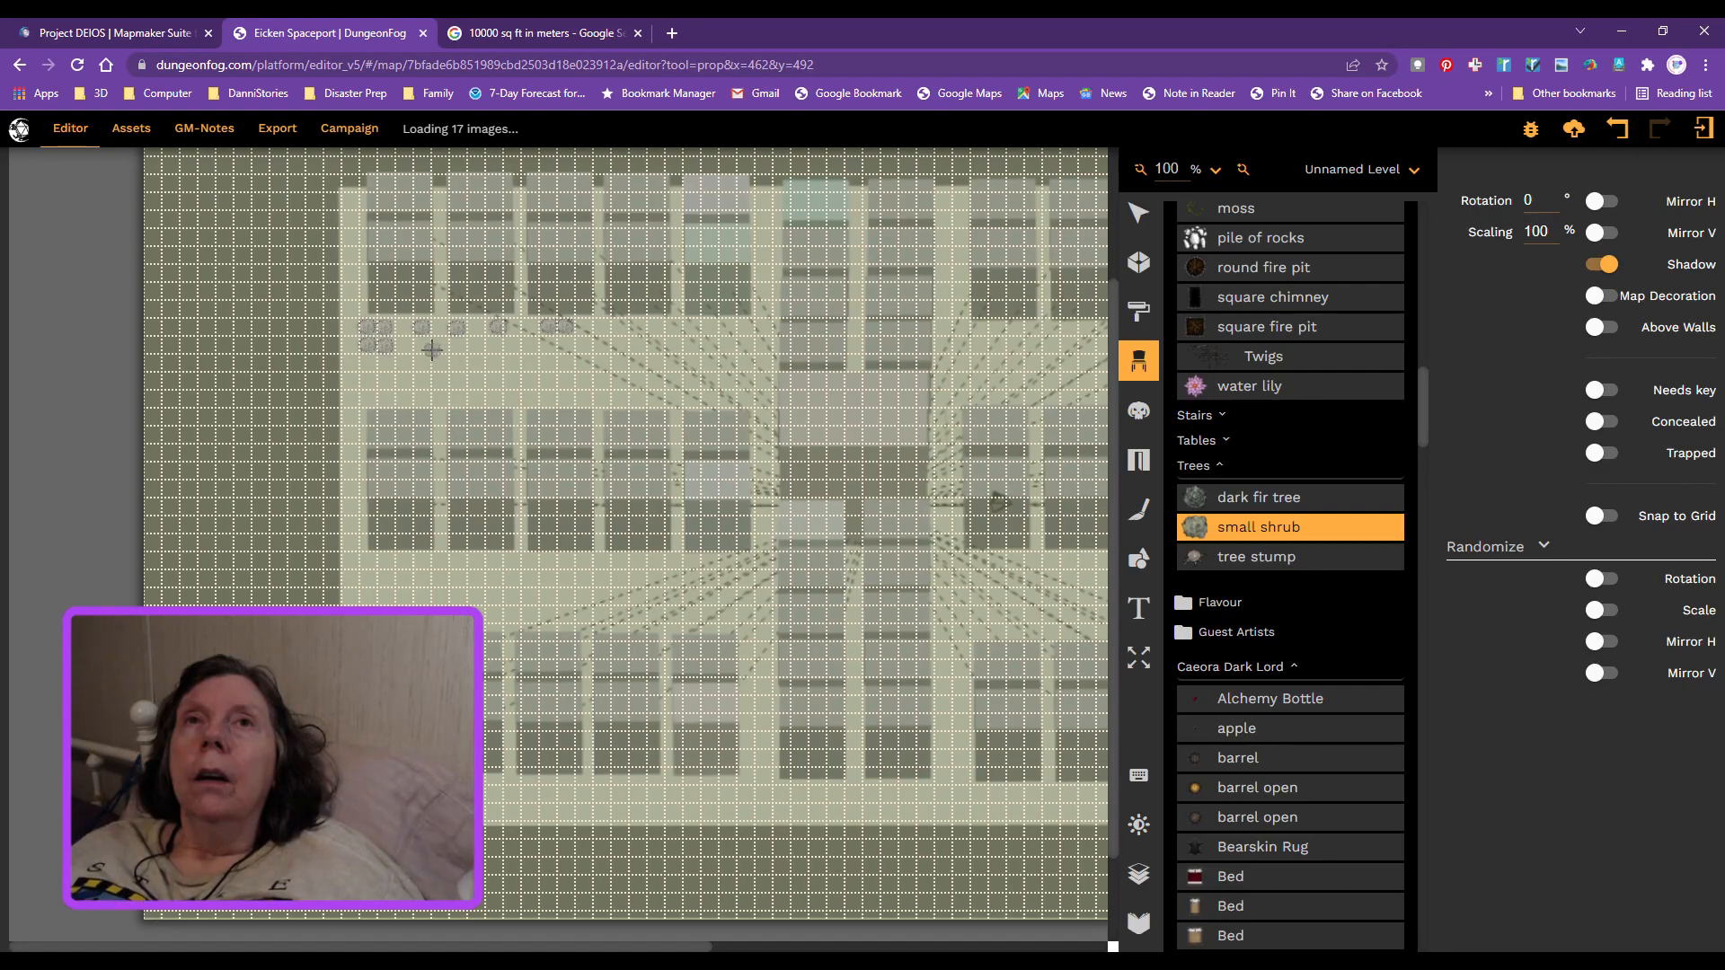
pyautogui.click(426, 346)
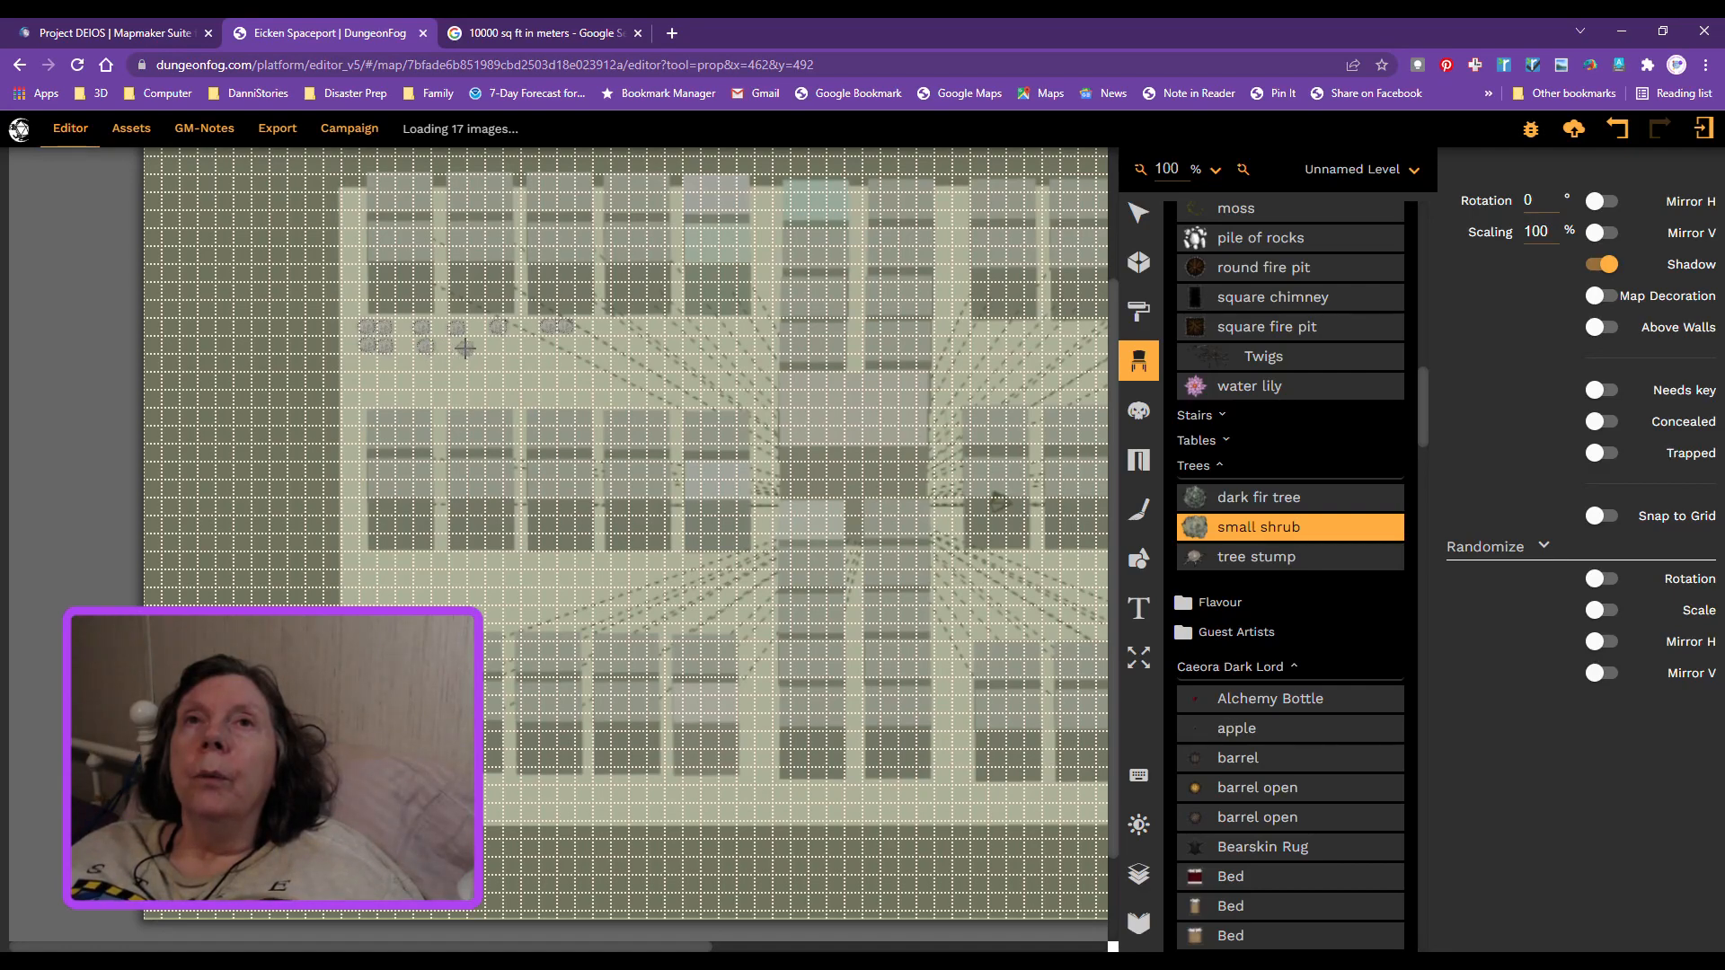
pyautogui.click(461, 348)
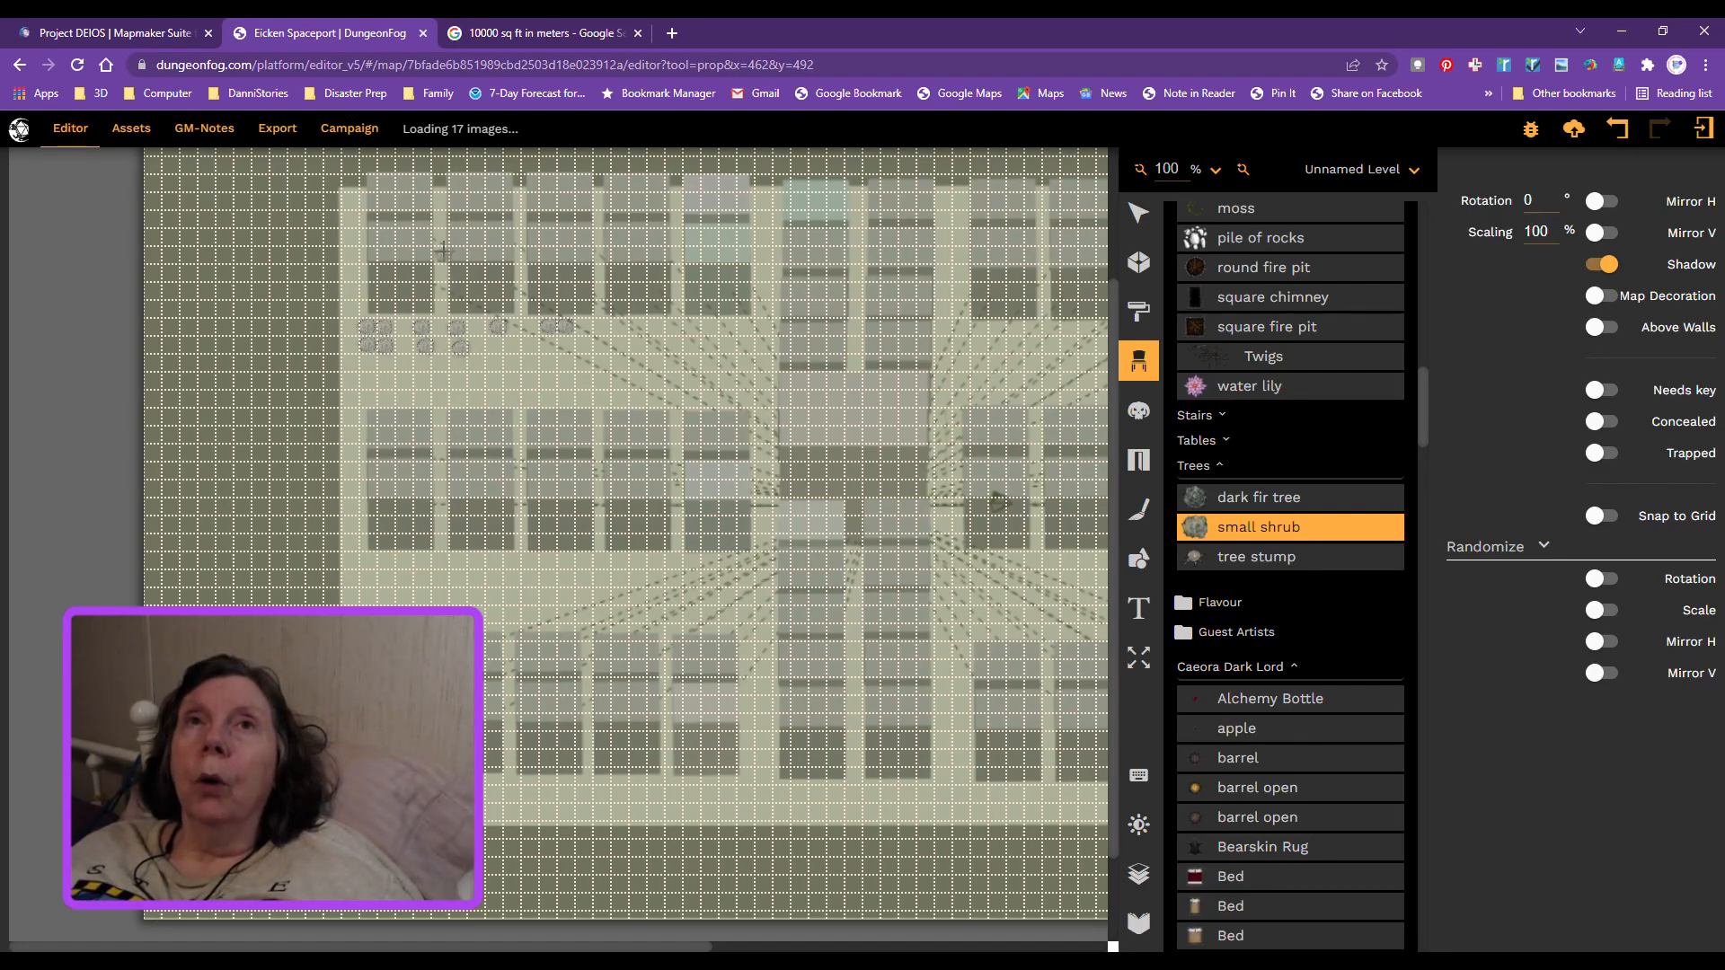
pyautogui.click(498, 347)
pyautogui.click(517, 349)
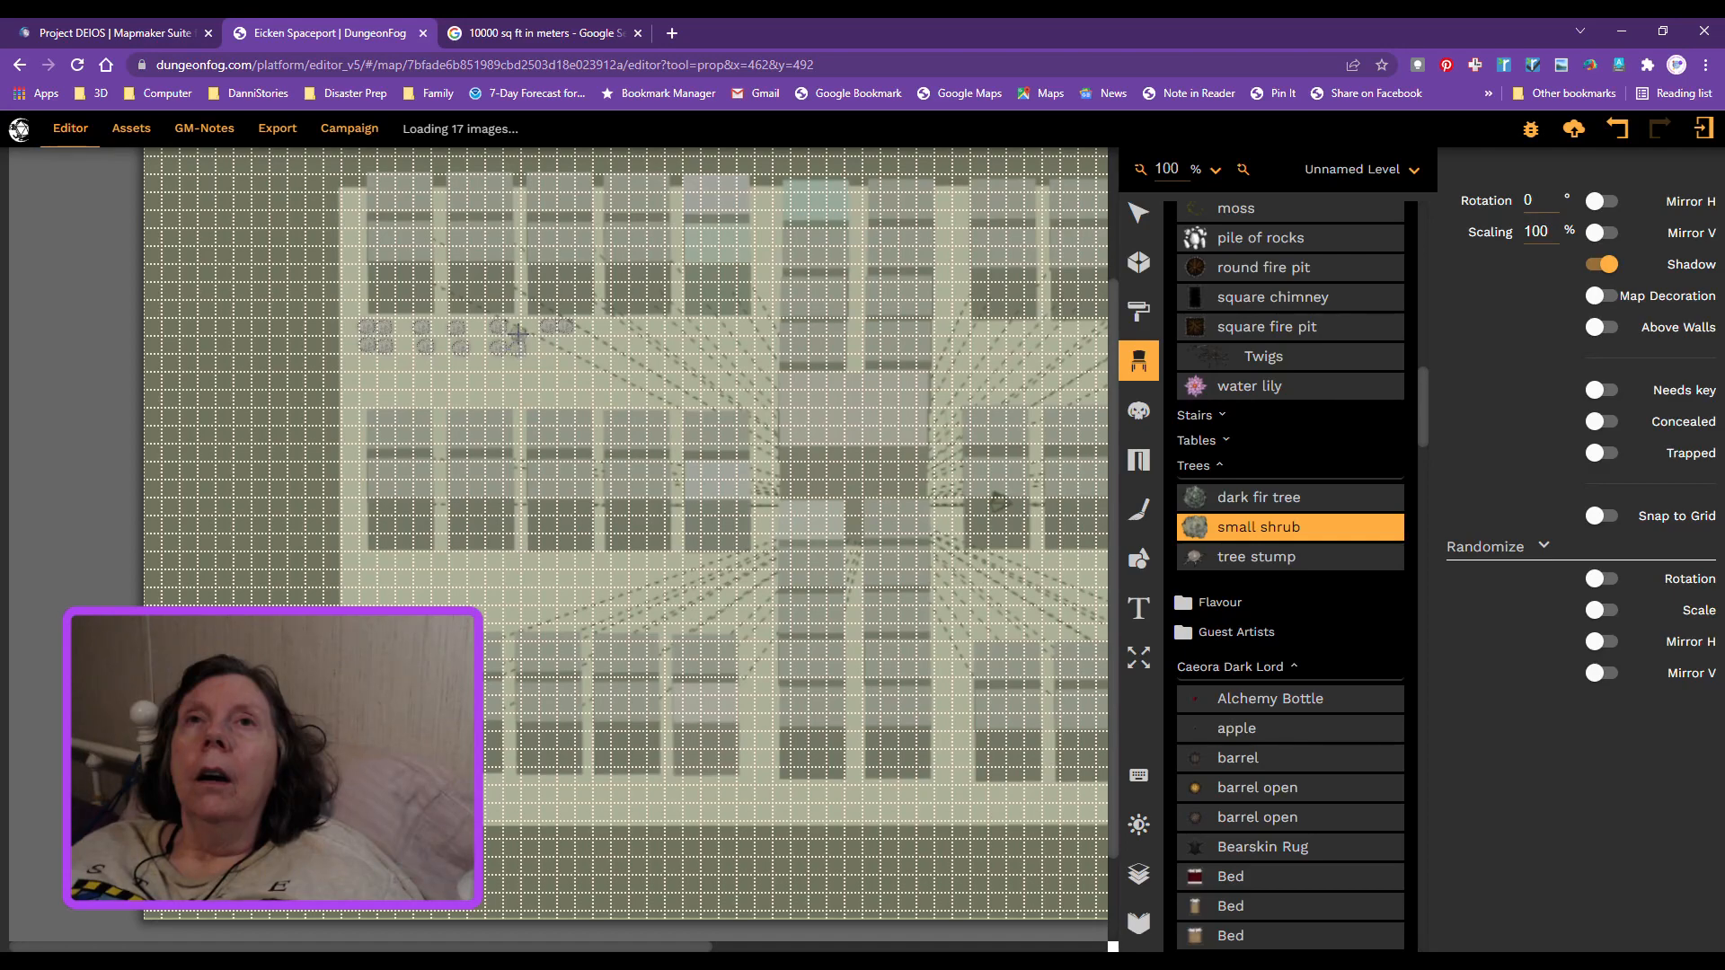
# Step: Try adding more small shrubs to the two rows and further east of them, and undo the latest placements
pyautogui.click(518, 326)
pyautogui.click(550, 348)
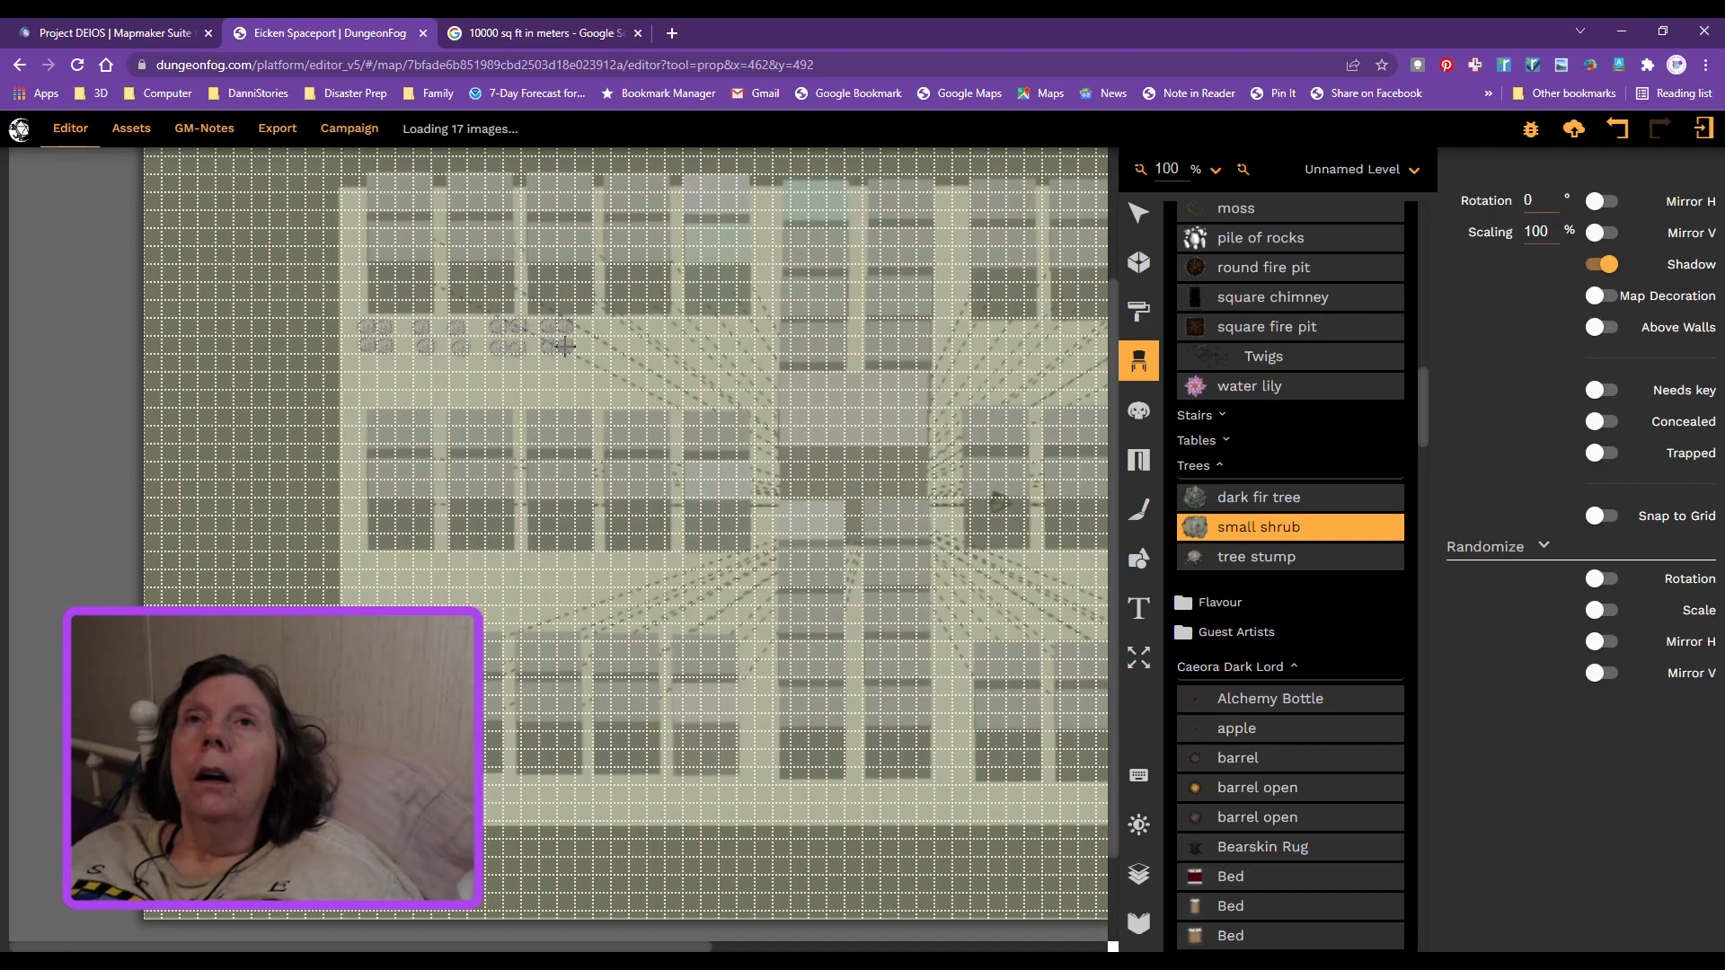
pyautogui.click(639, 330)
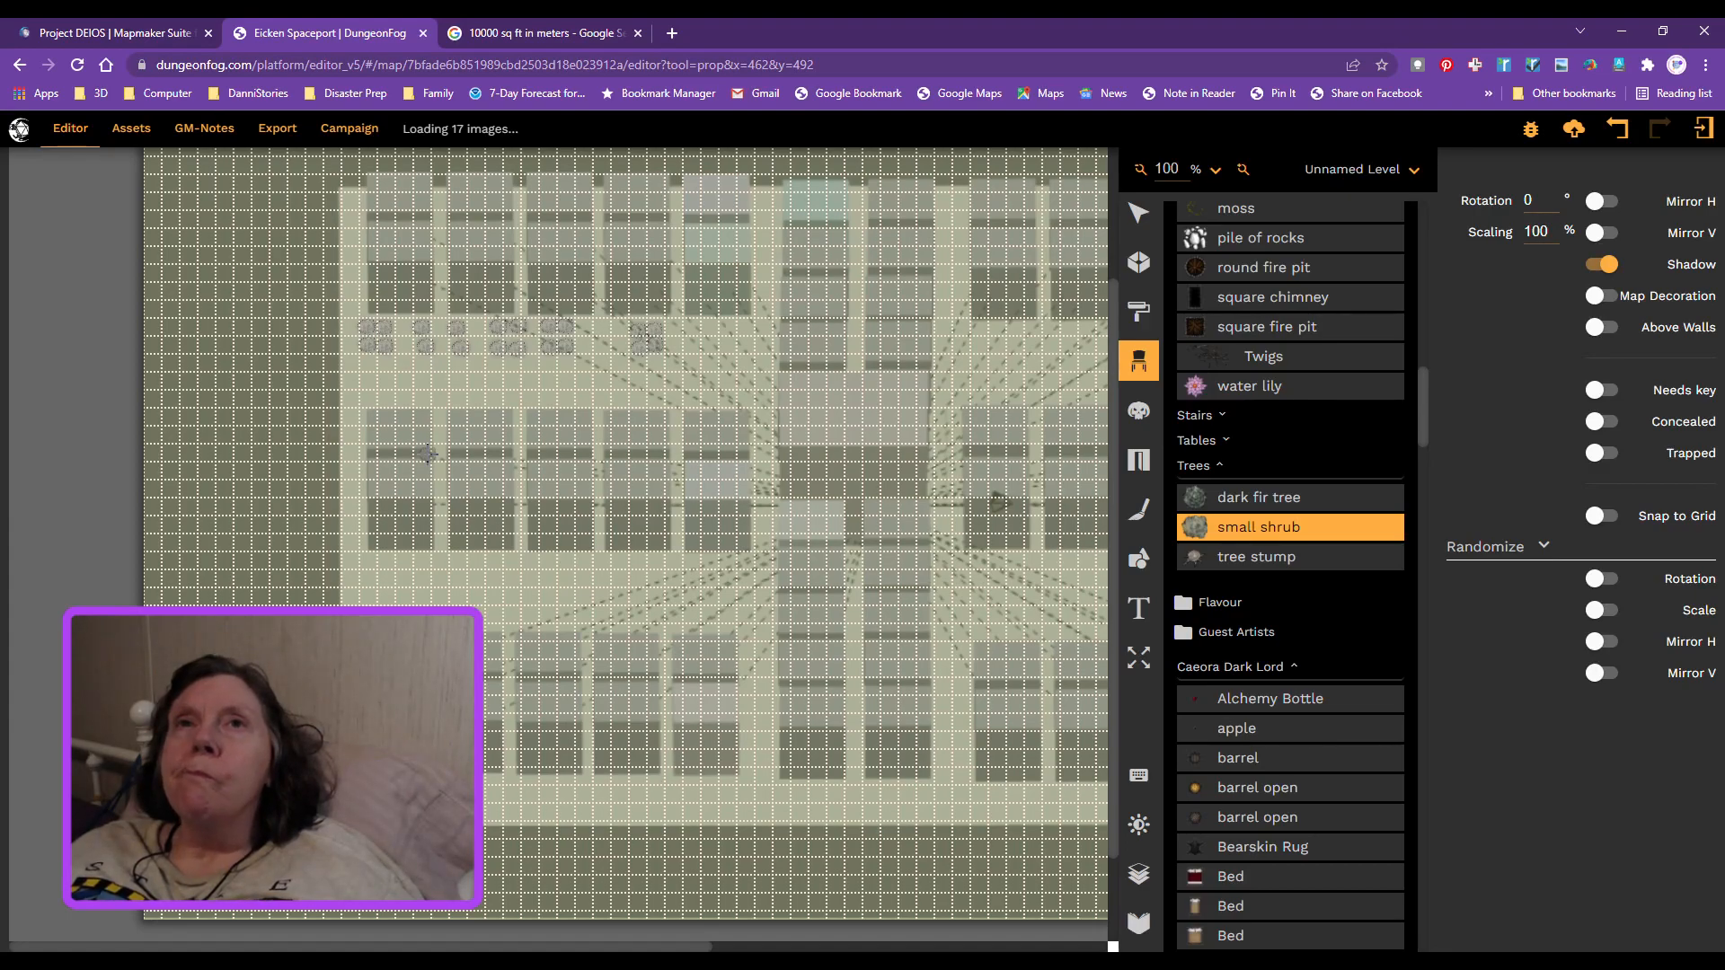
pyautogui.hotkey('ctrl', 'z')
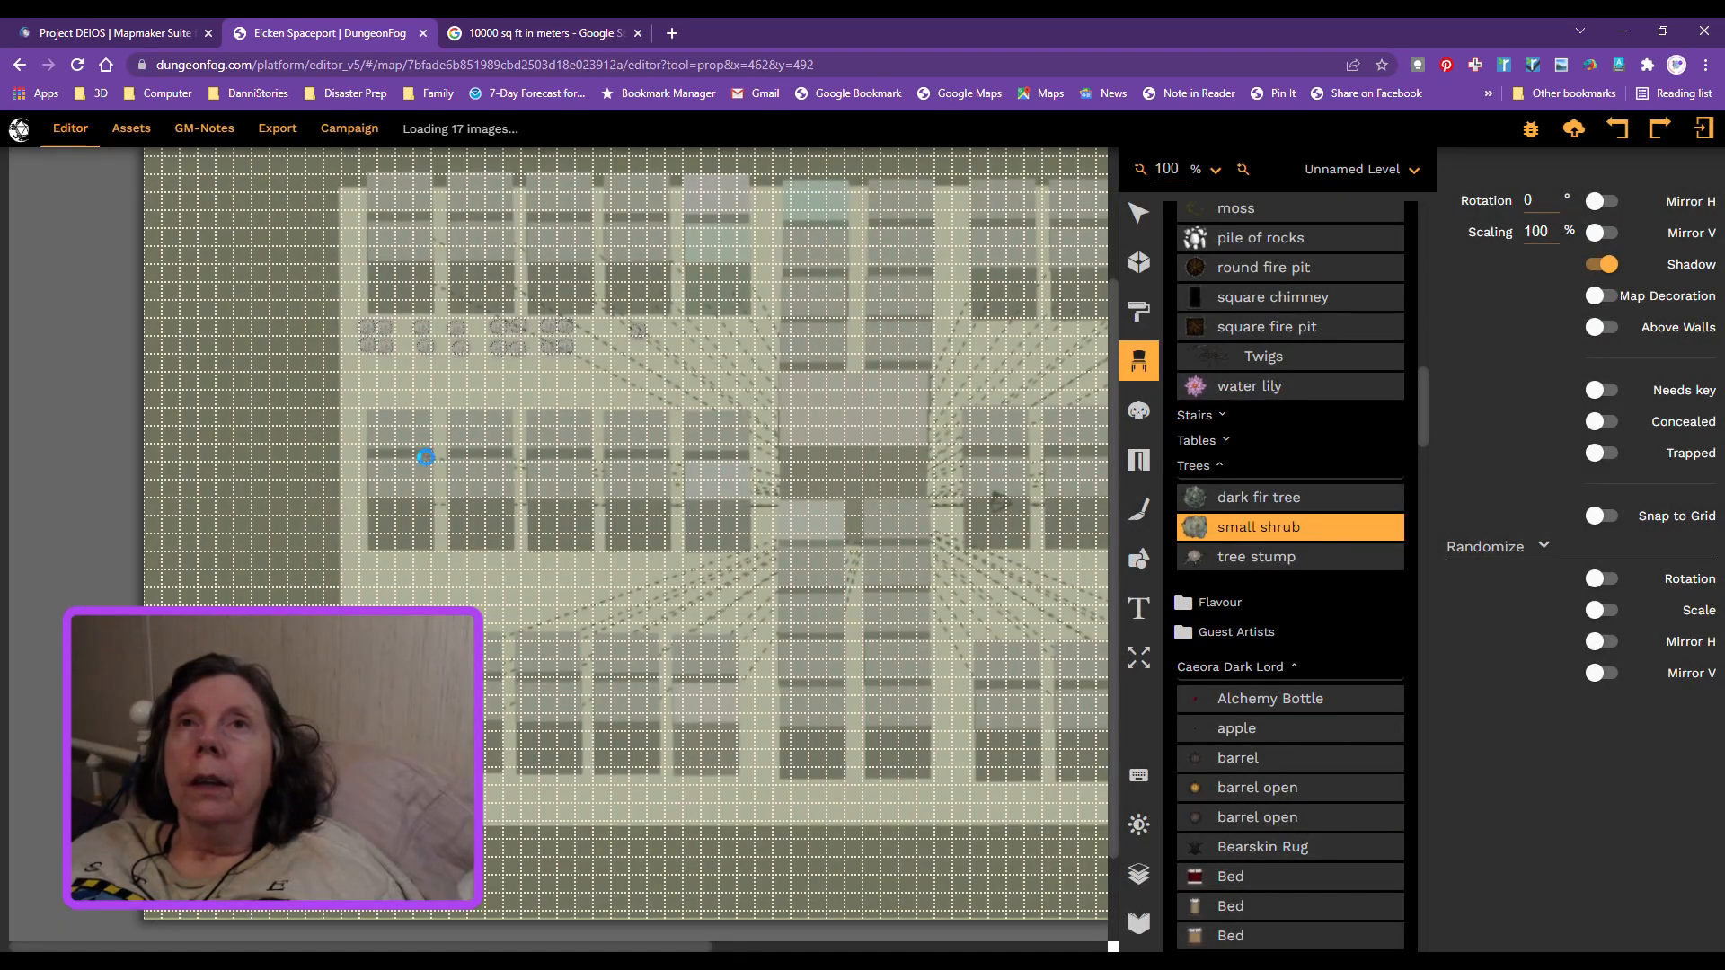
pyautogui.hotkey('ctrl', 'z')
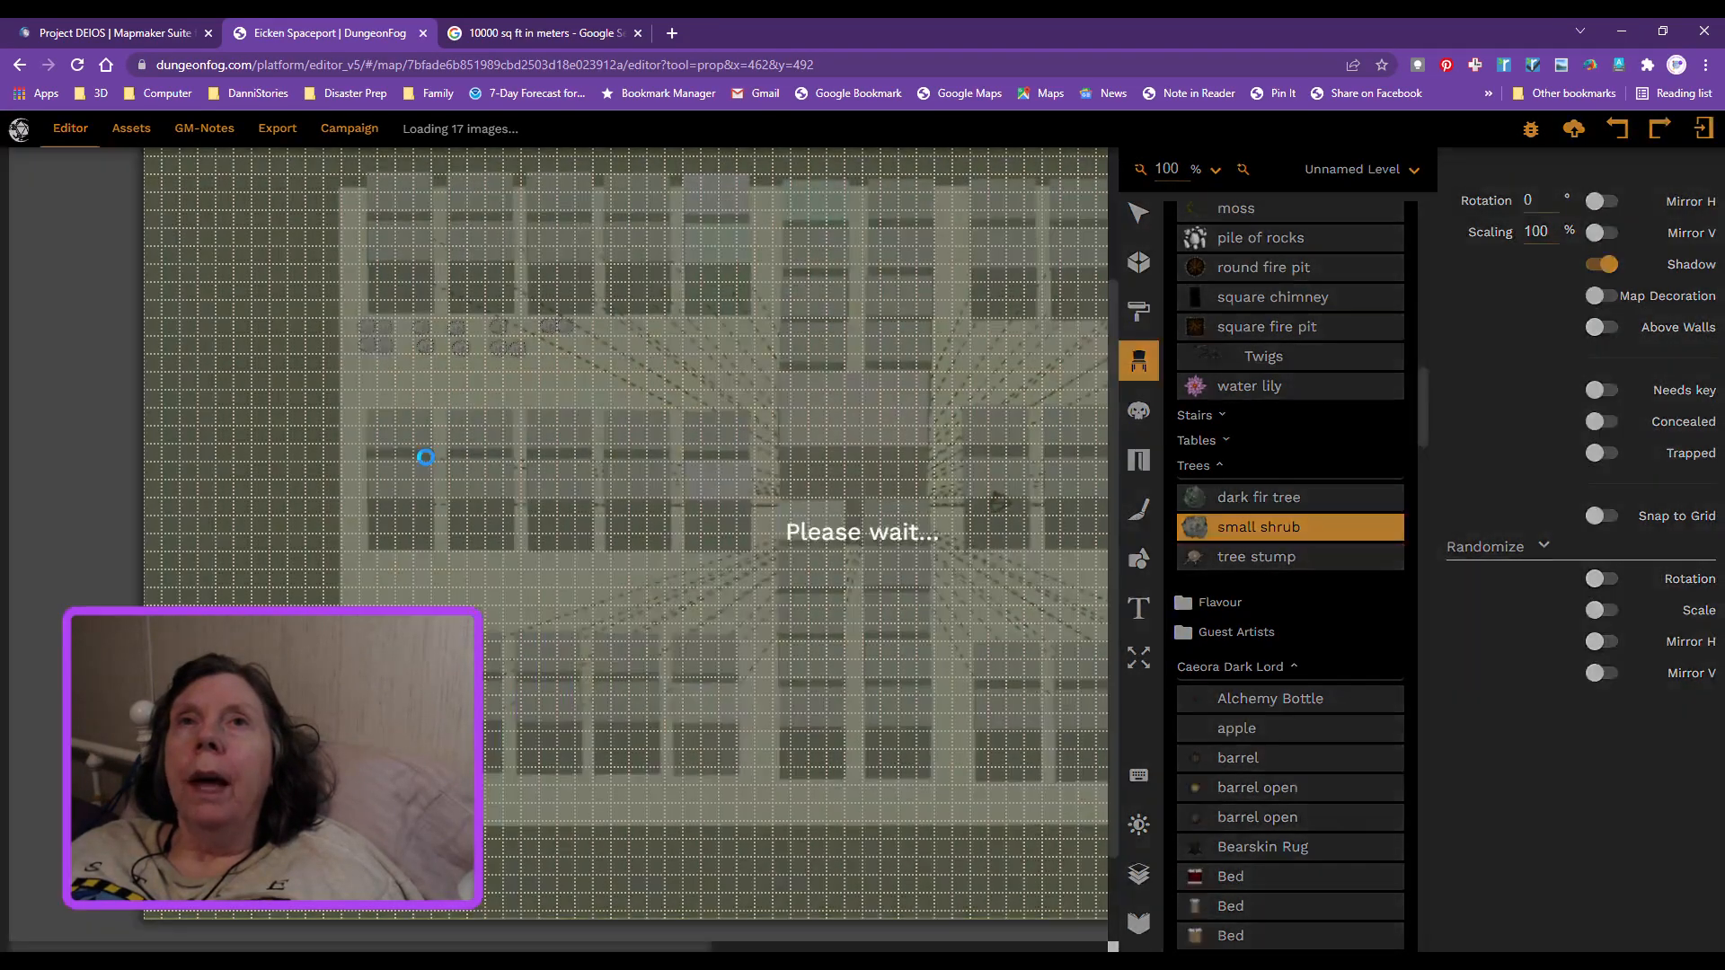
# Step: Undo the remaining shrub rows and place four small shrubs two by two in the dark lower part of the northwesternmost block
pyautogui.hotkey('ctrl', 'z')
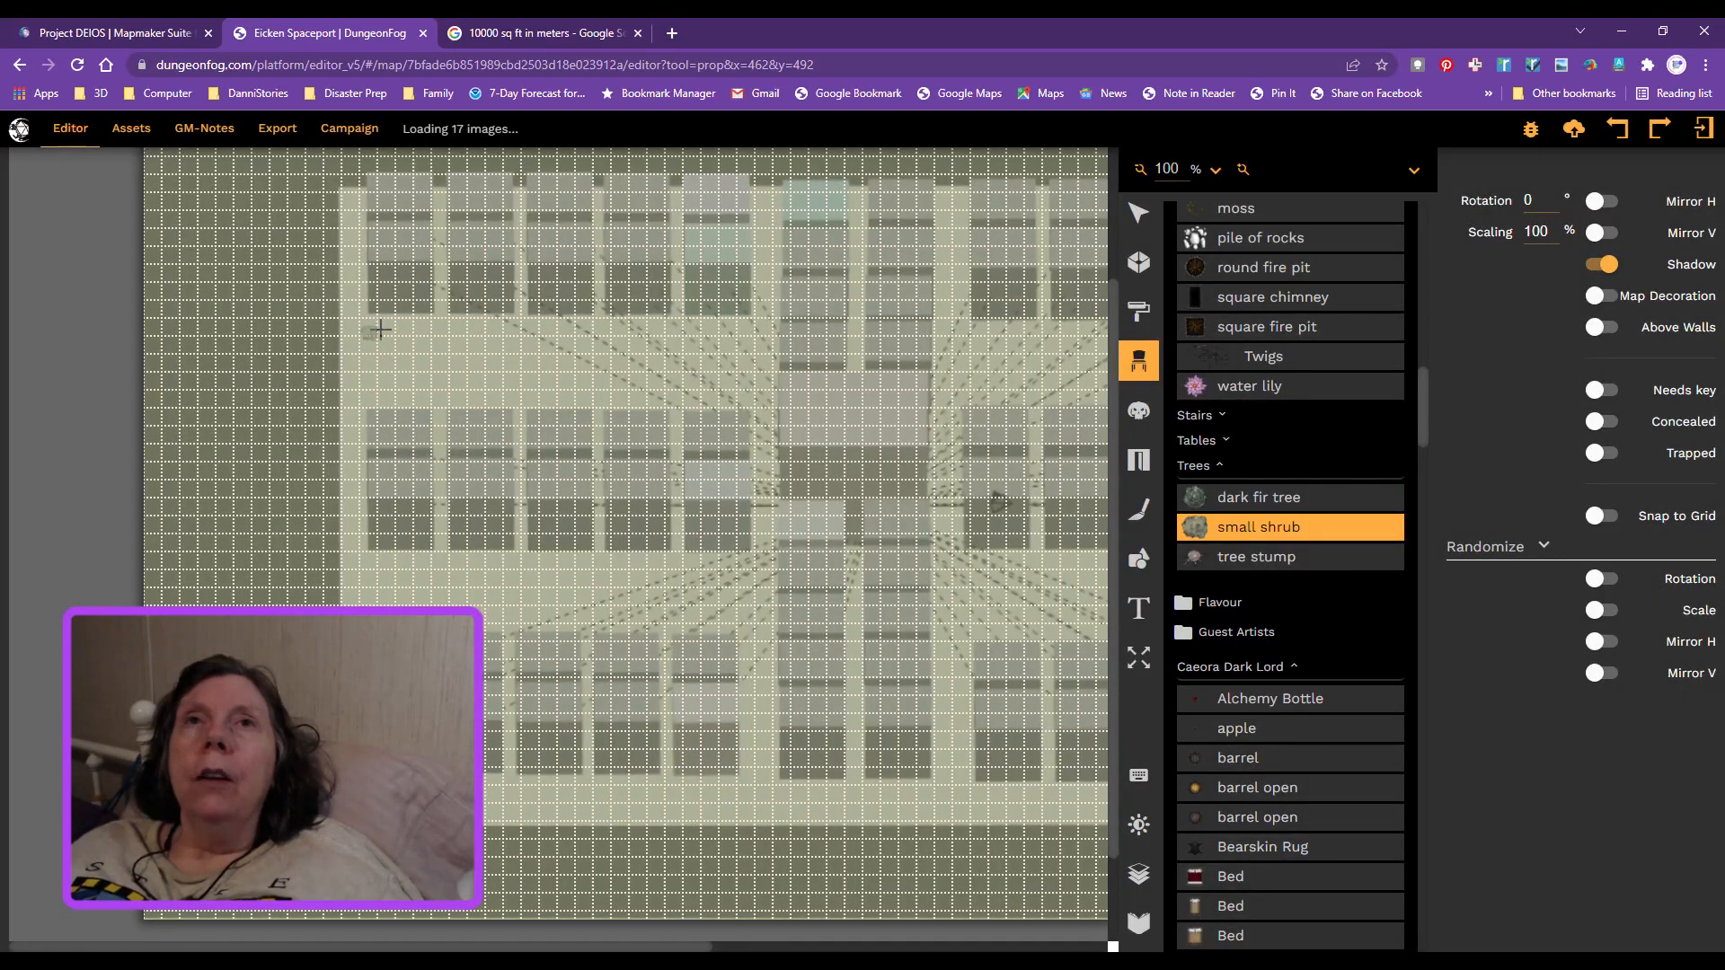
pyautogui.click(387, 277)
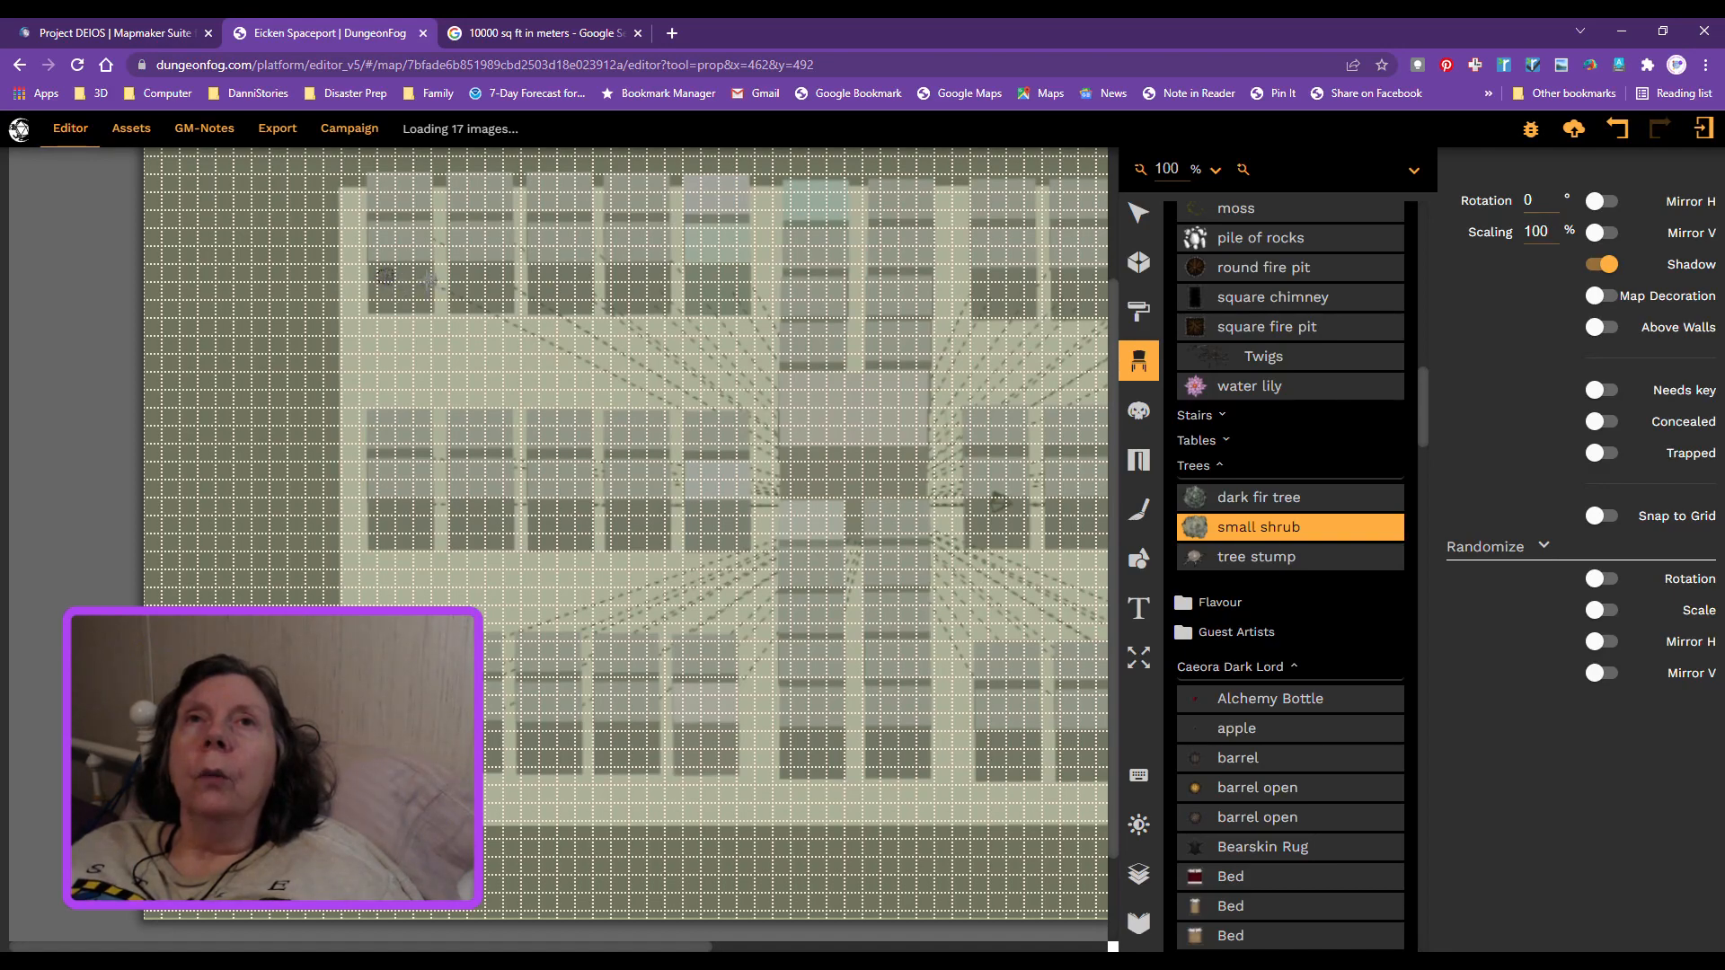
pyautogui.click(423, 276)
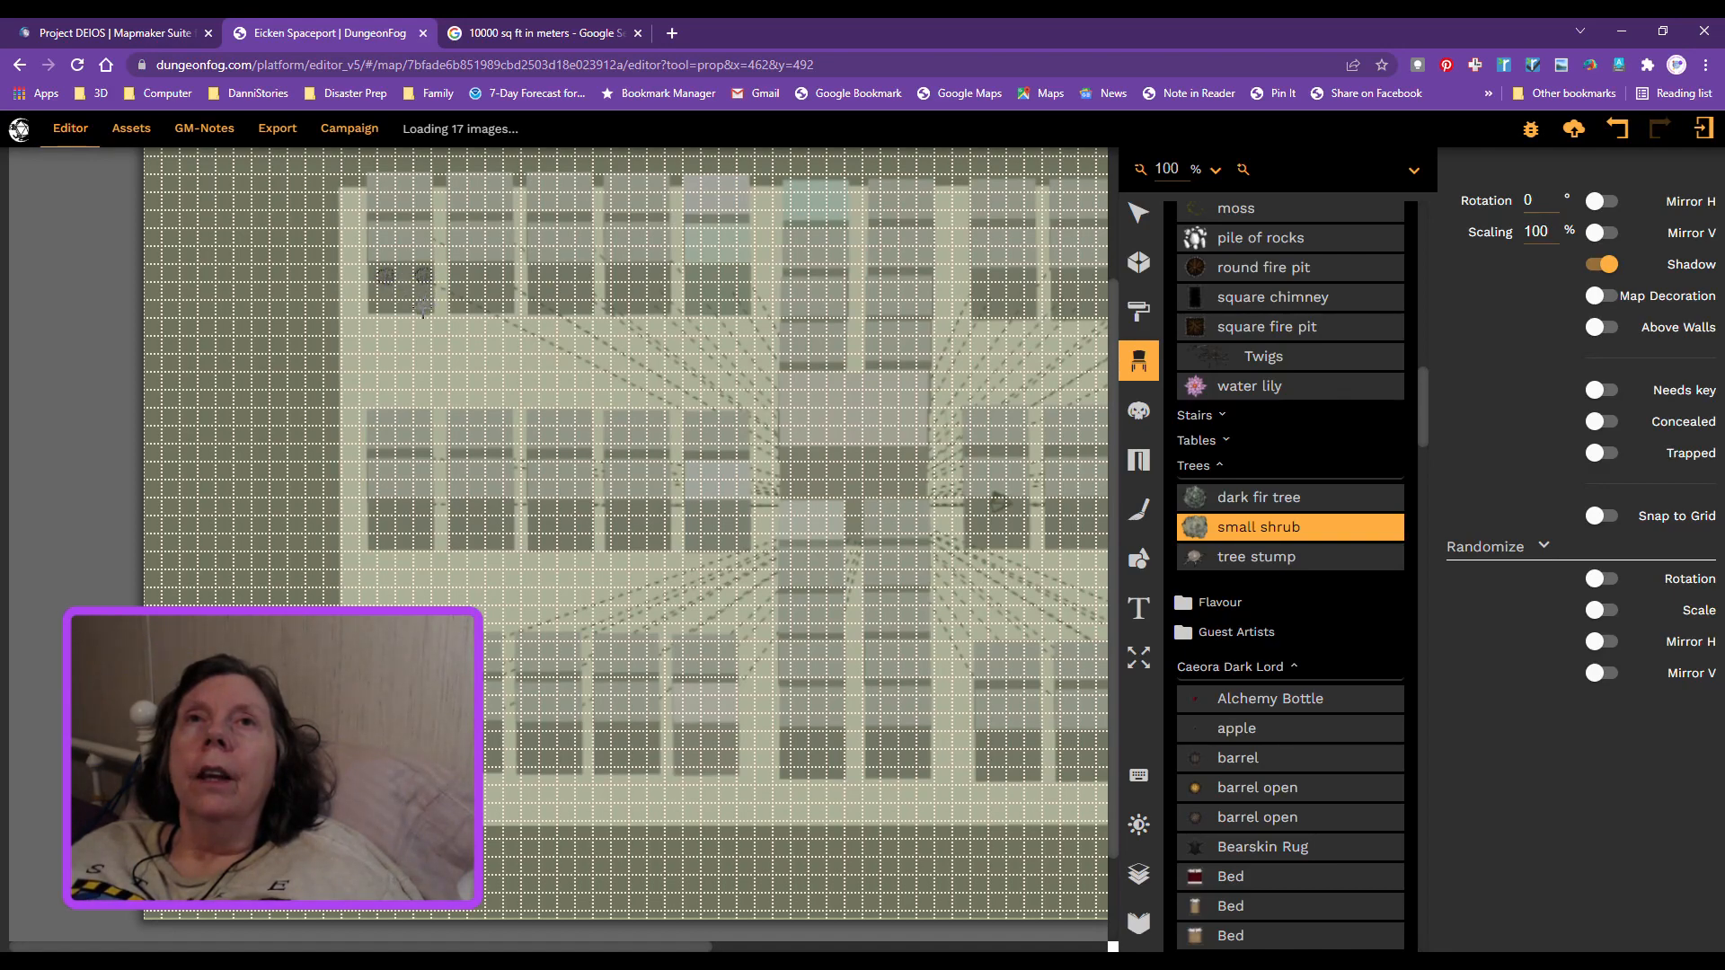
pyautogui.click(422, 308)
pyautogui.click(386, 307)
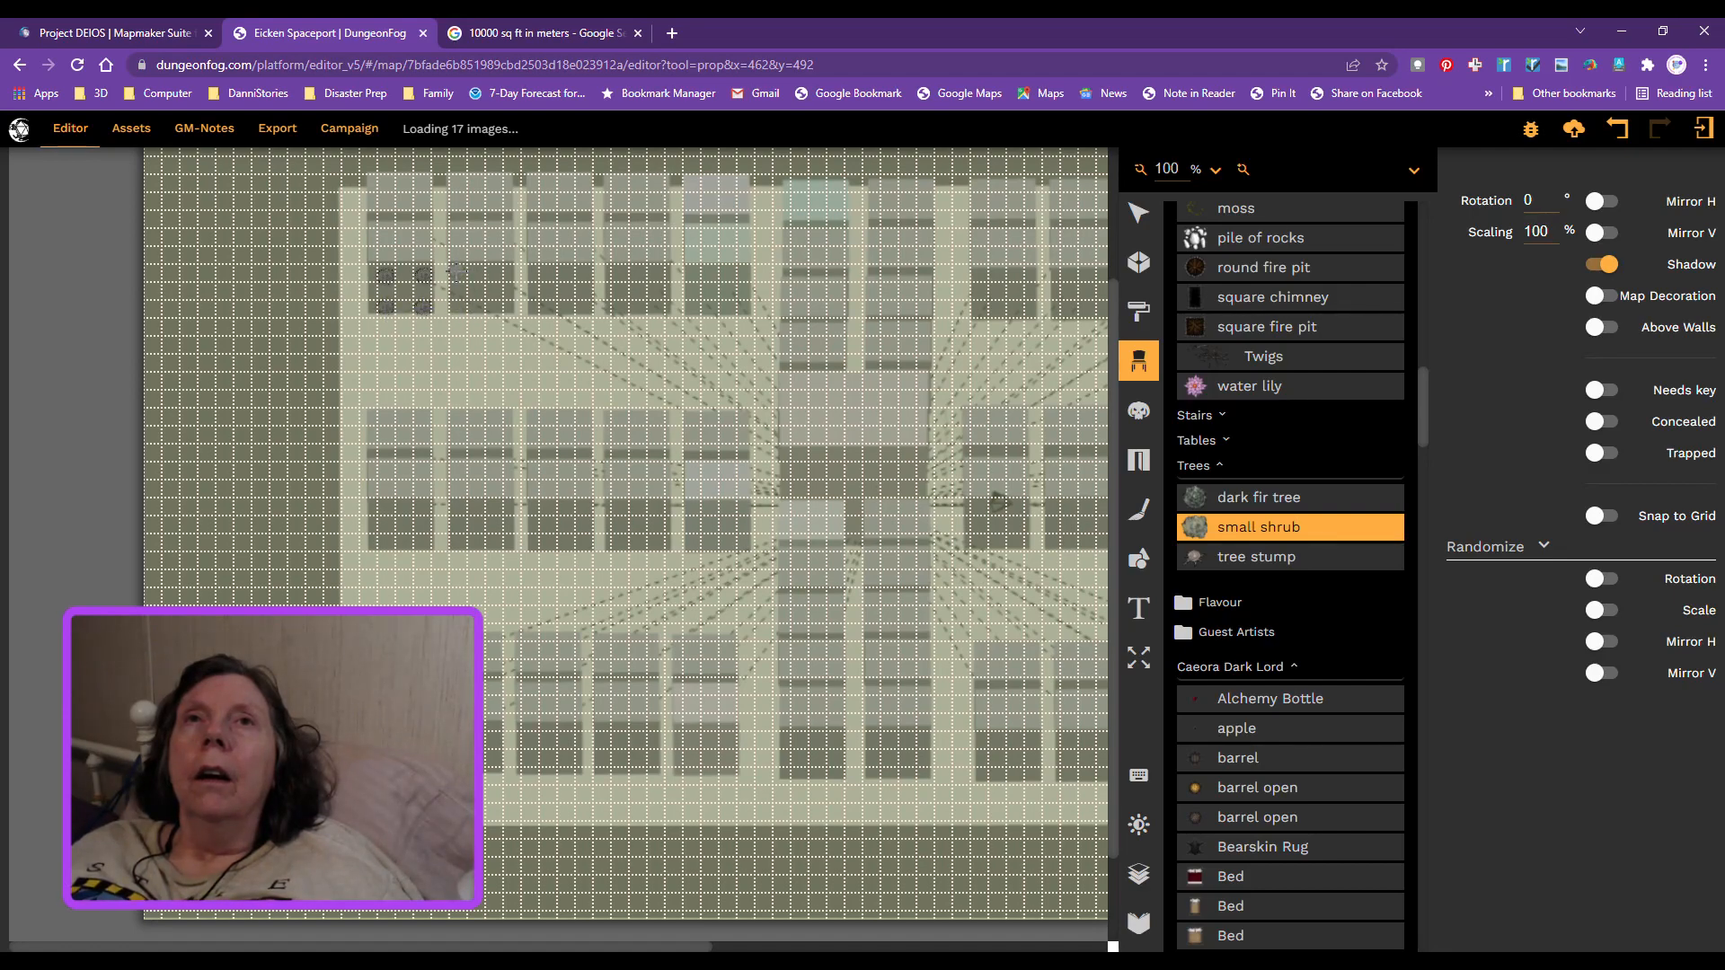
# Step: Place four small shrubs two by two in the dark lower parts of the second and third blocks of the northwest row
pyautogui.click(458, 274)
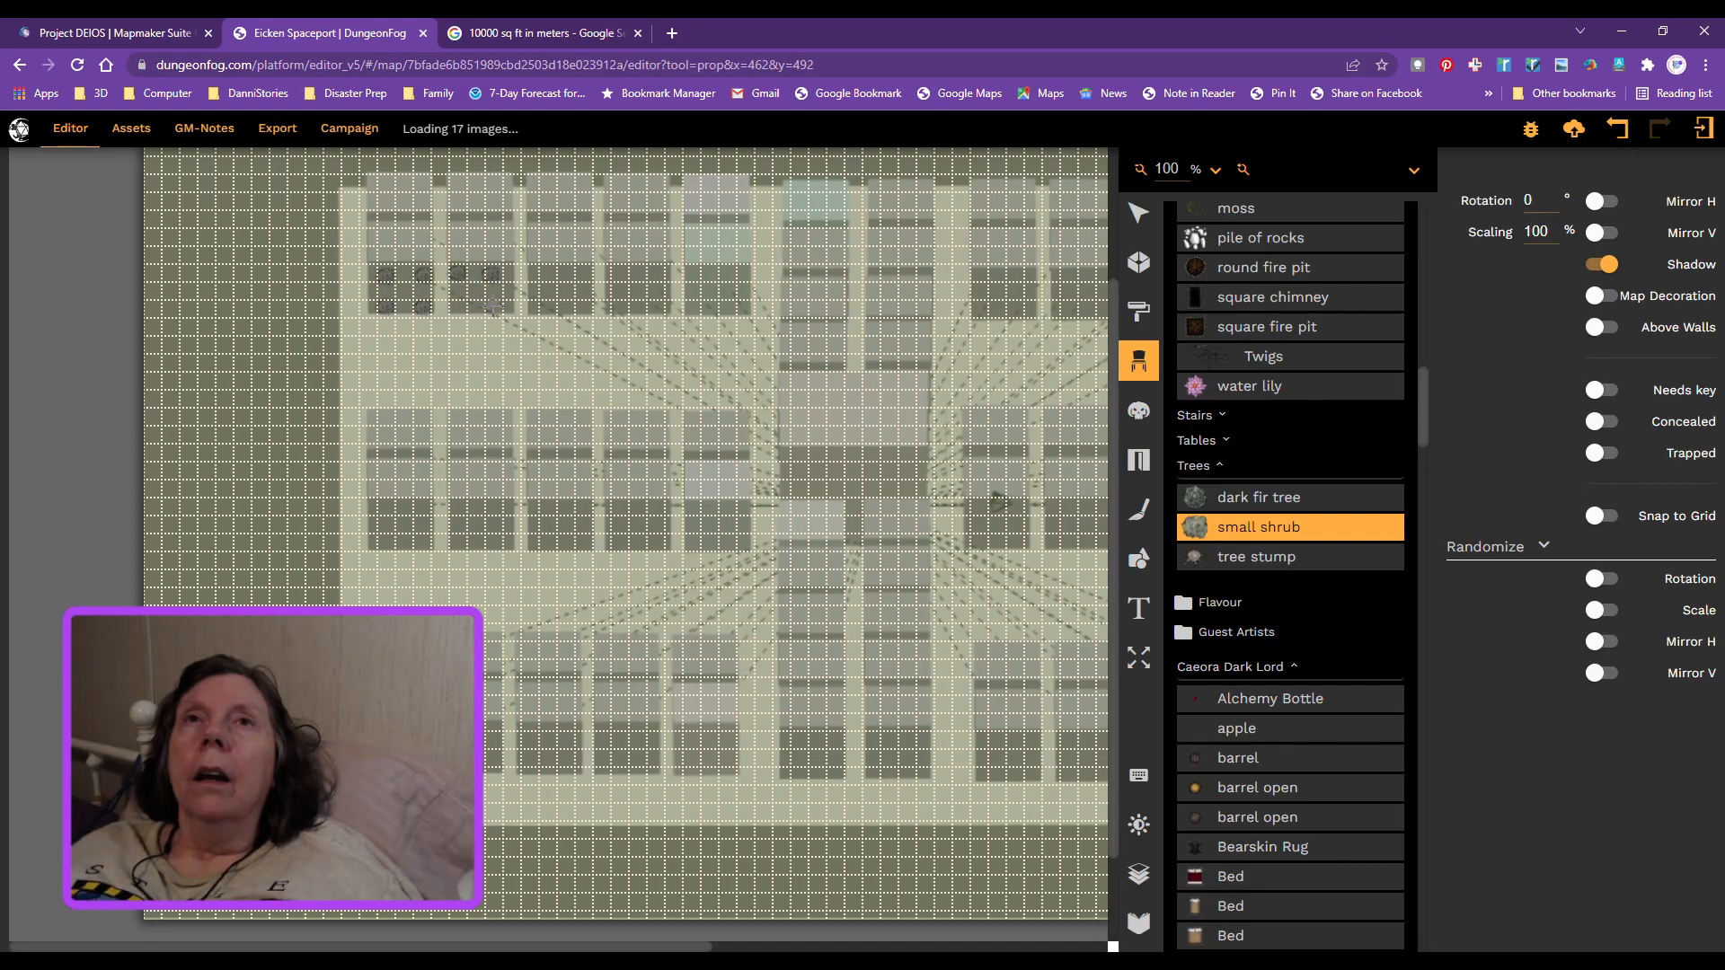
pyautogui.click(493, 307)
pyautogui.click(457, 307)
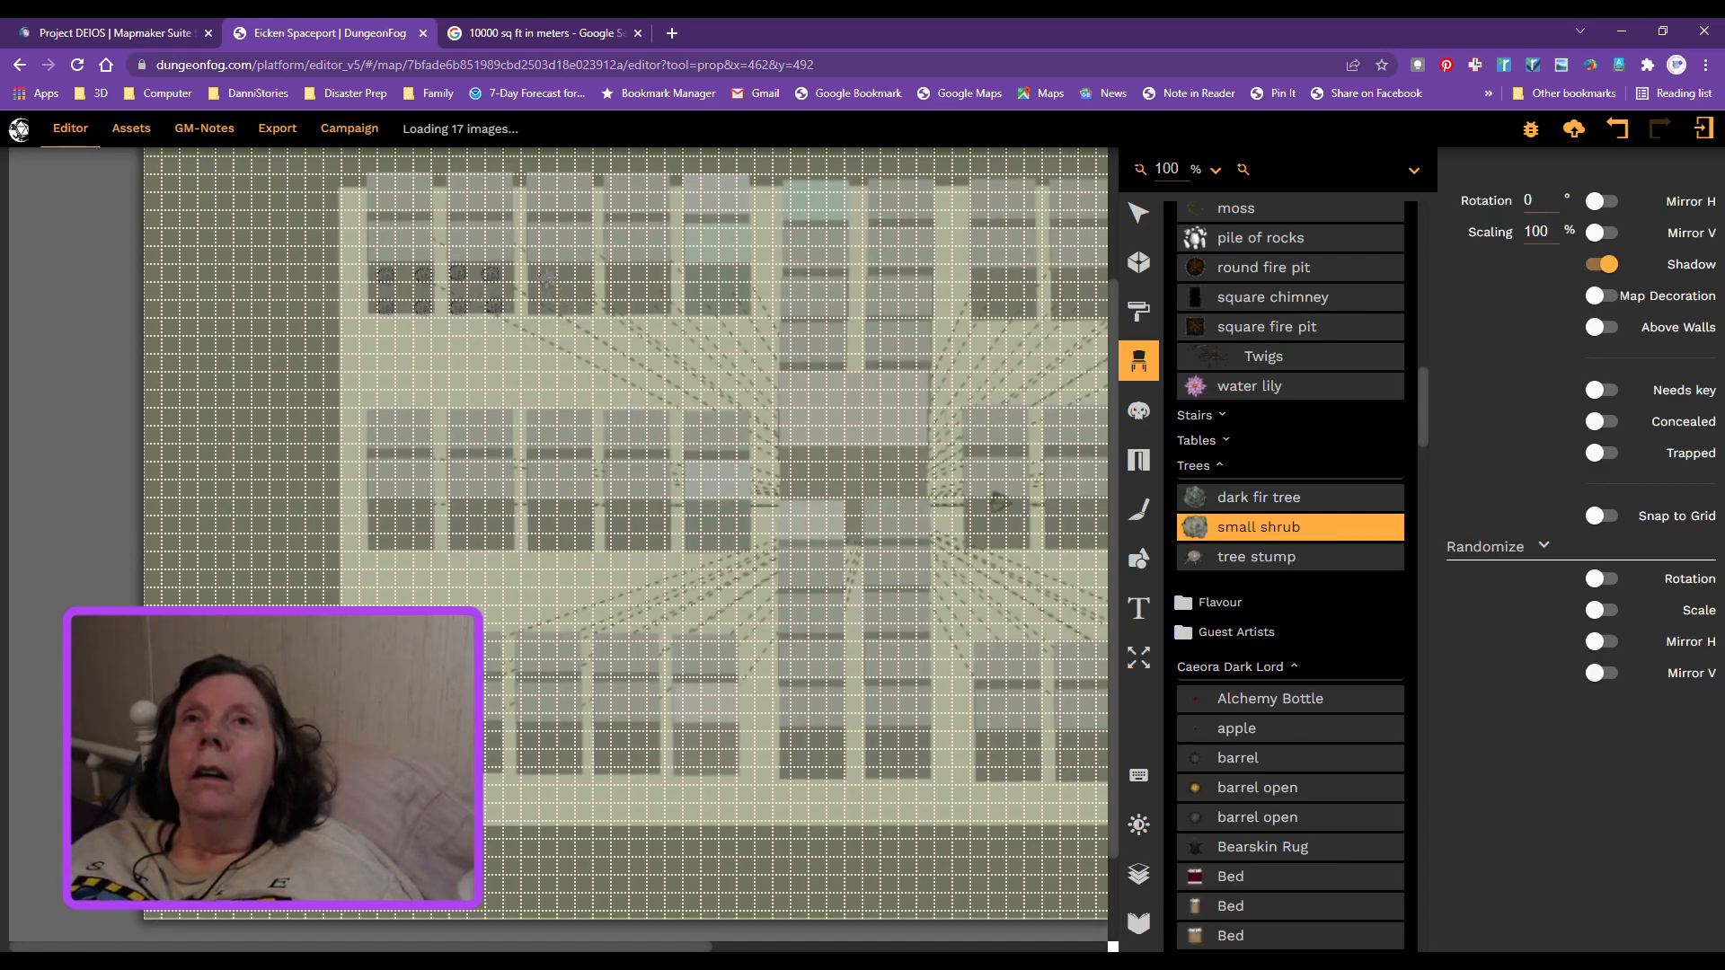
pyautogui.click(549, 276)
pyautogui.click(586, 276)
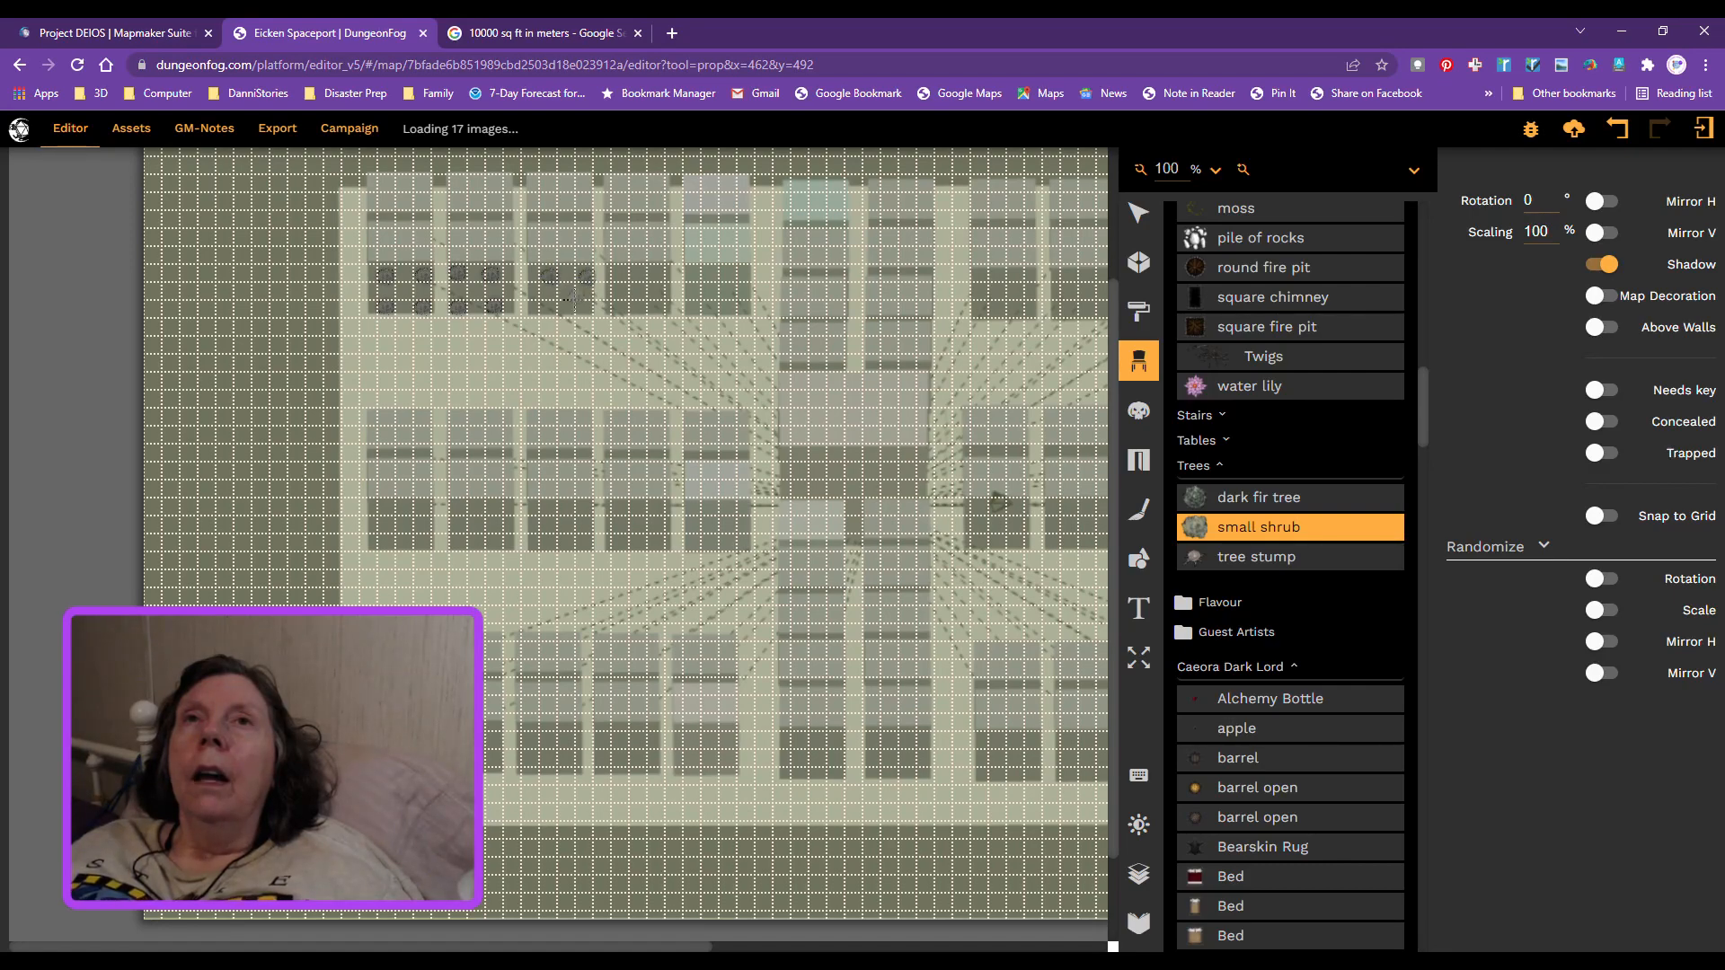
pyautogui.click(549, 310)
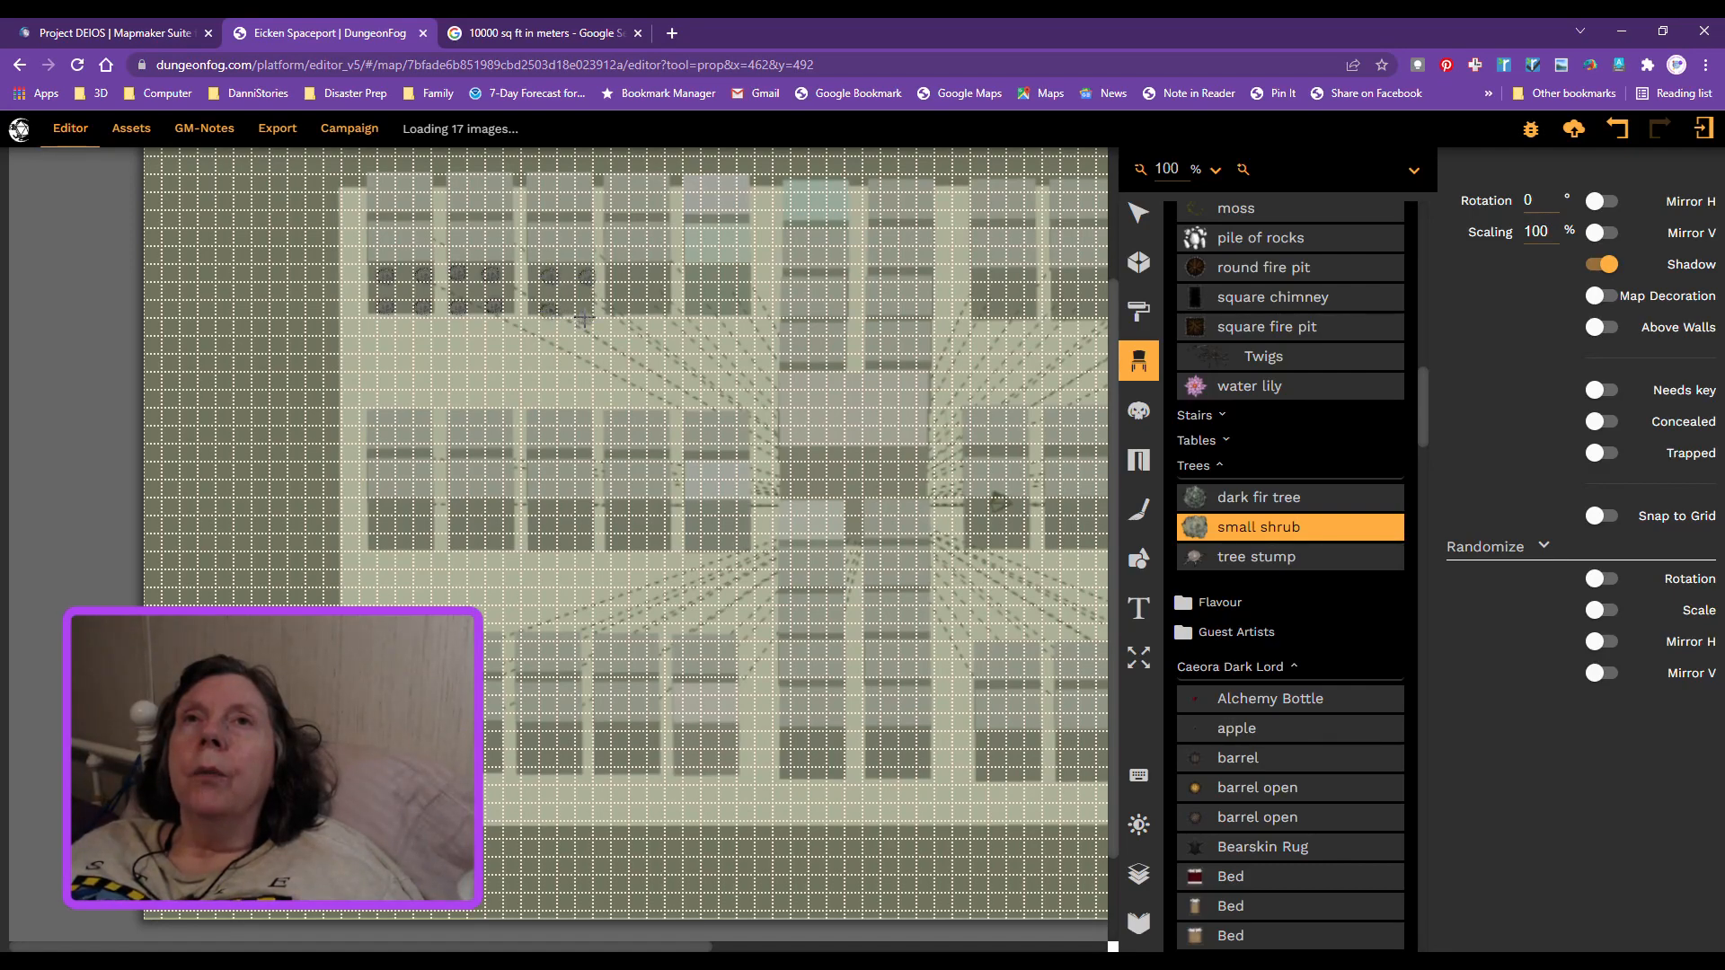
pyautogui.click(586, 308)
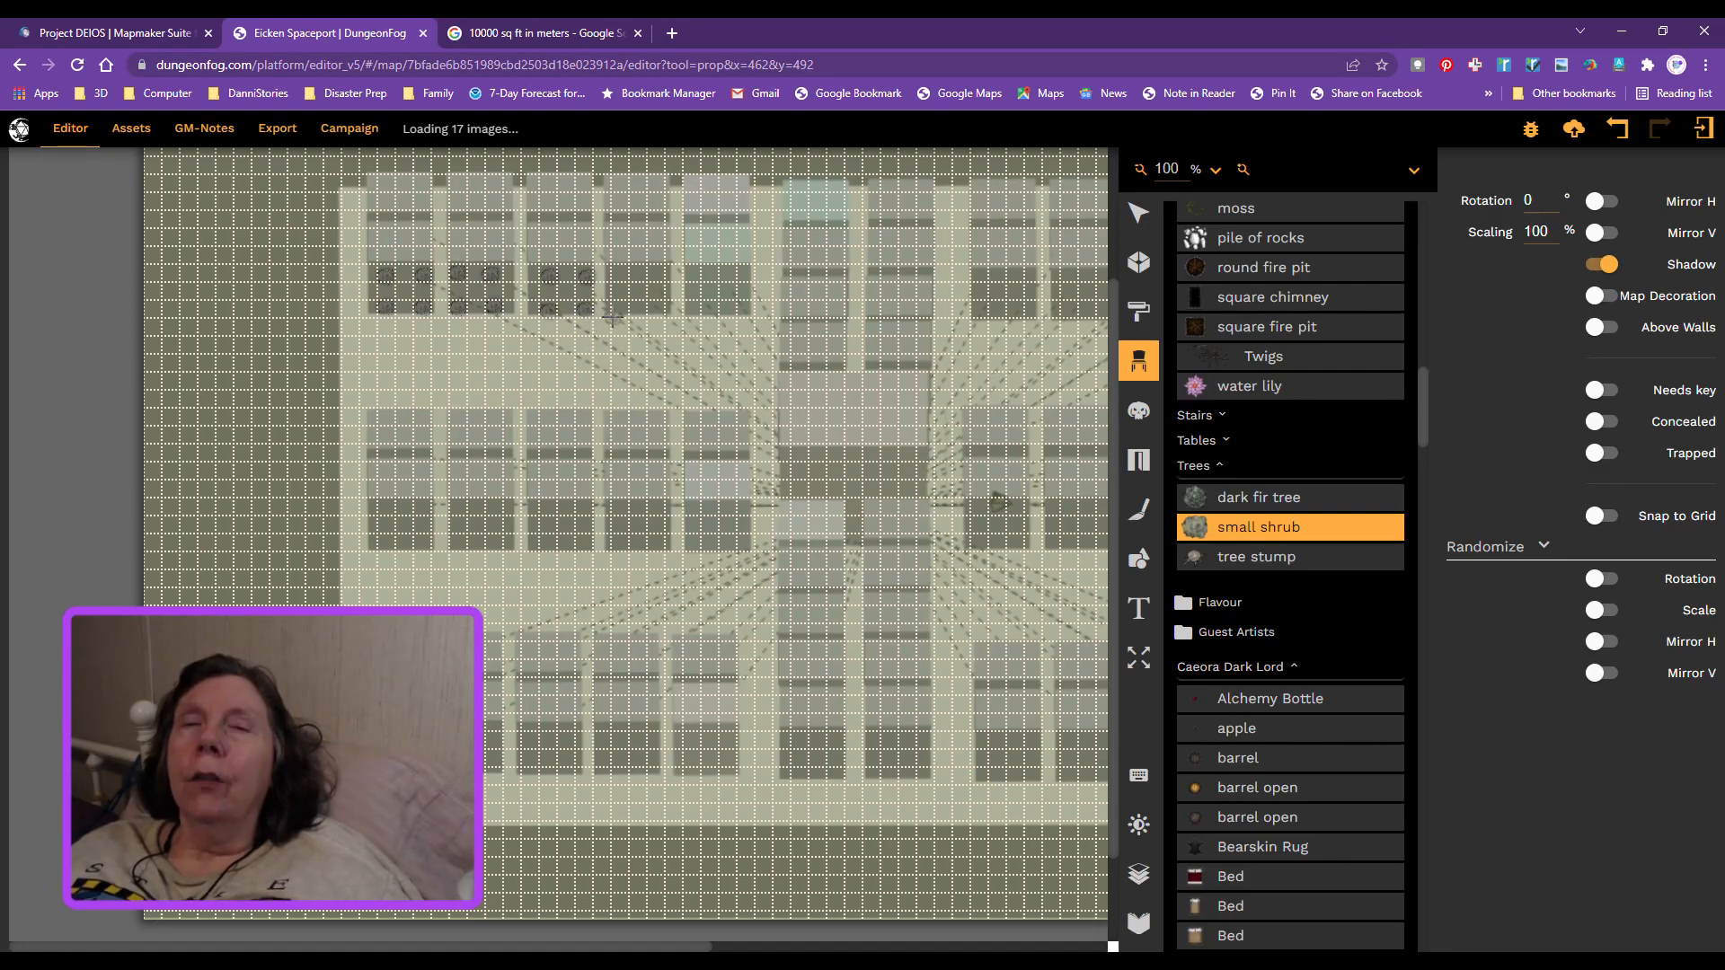
# Step: Fill the dark lower parts of the fourth and fifth blocks of the northwest row with four small shrubs each
pyautogui.click(620, 274)
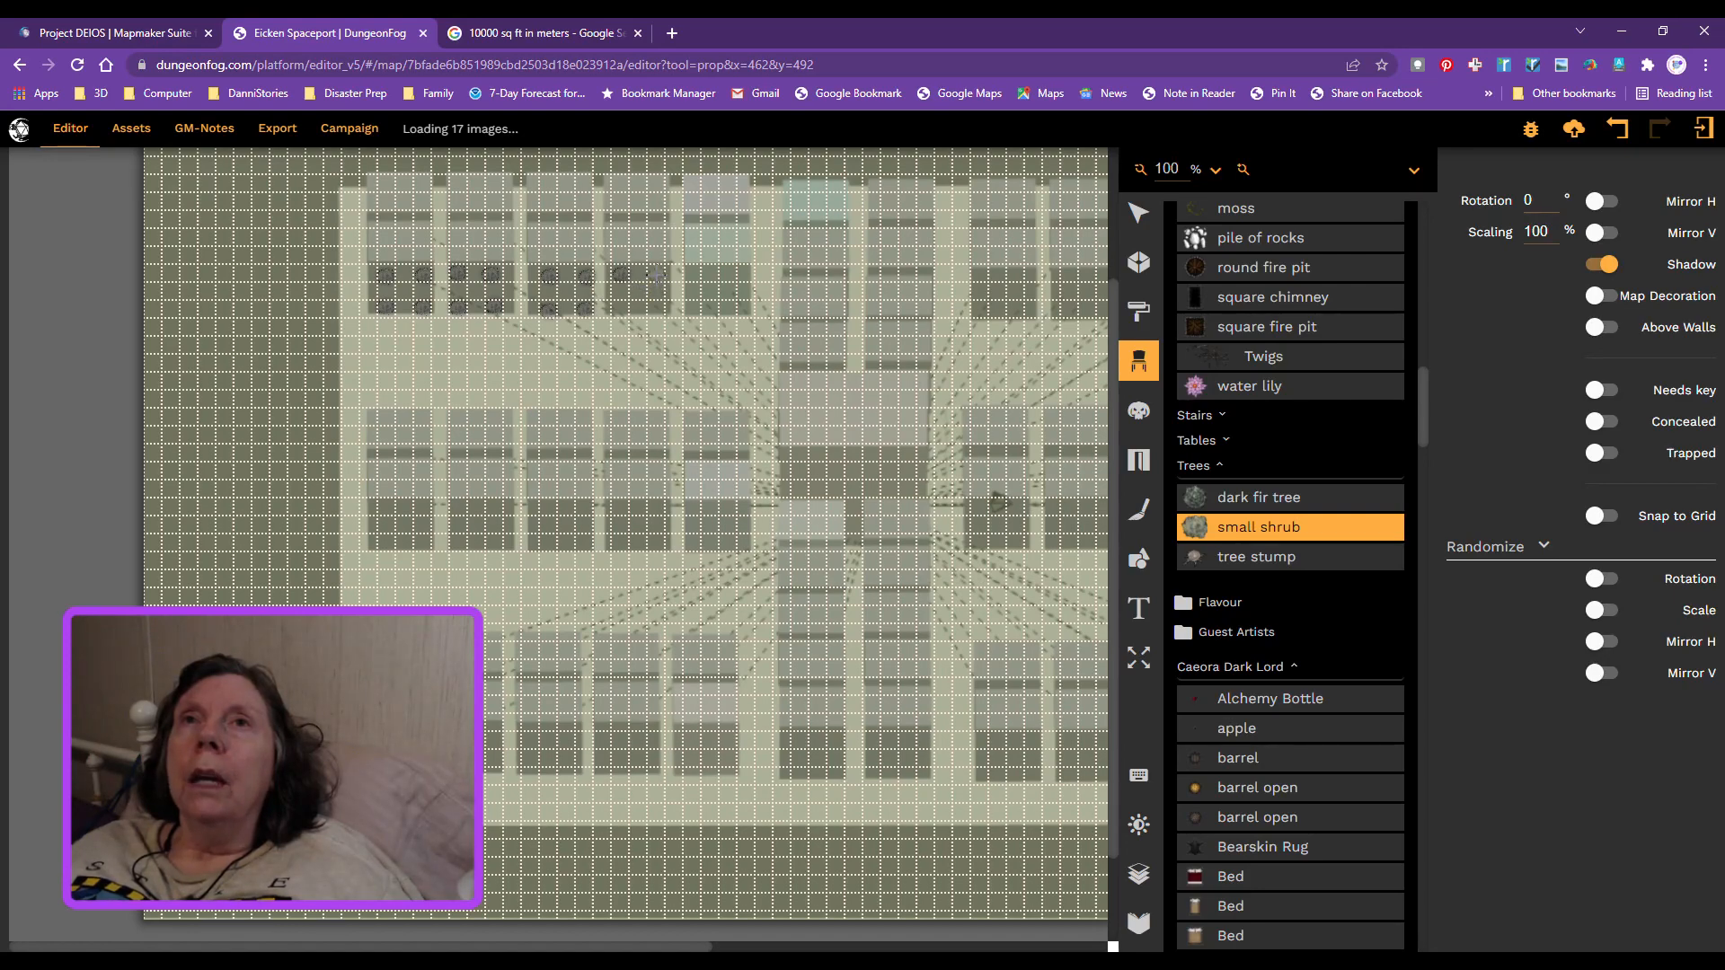
pyautogui.click(656, 275)
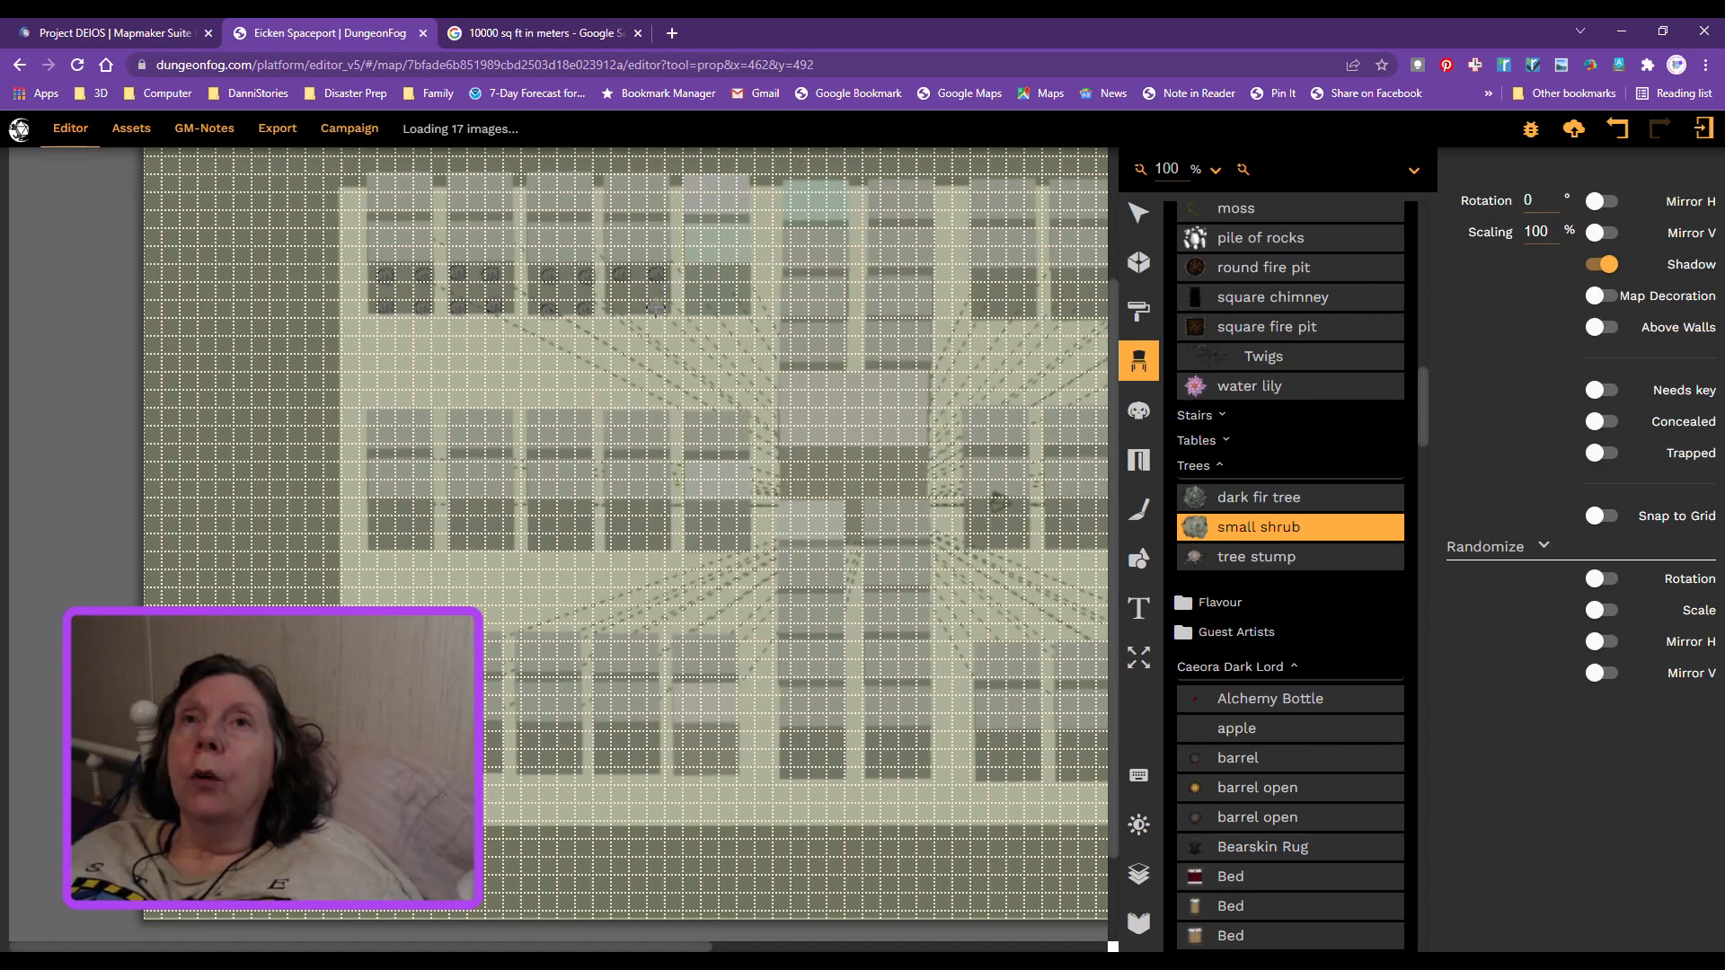
pyautogui.click(658, 308)
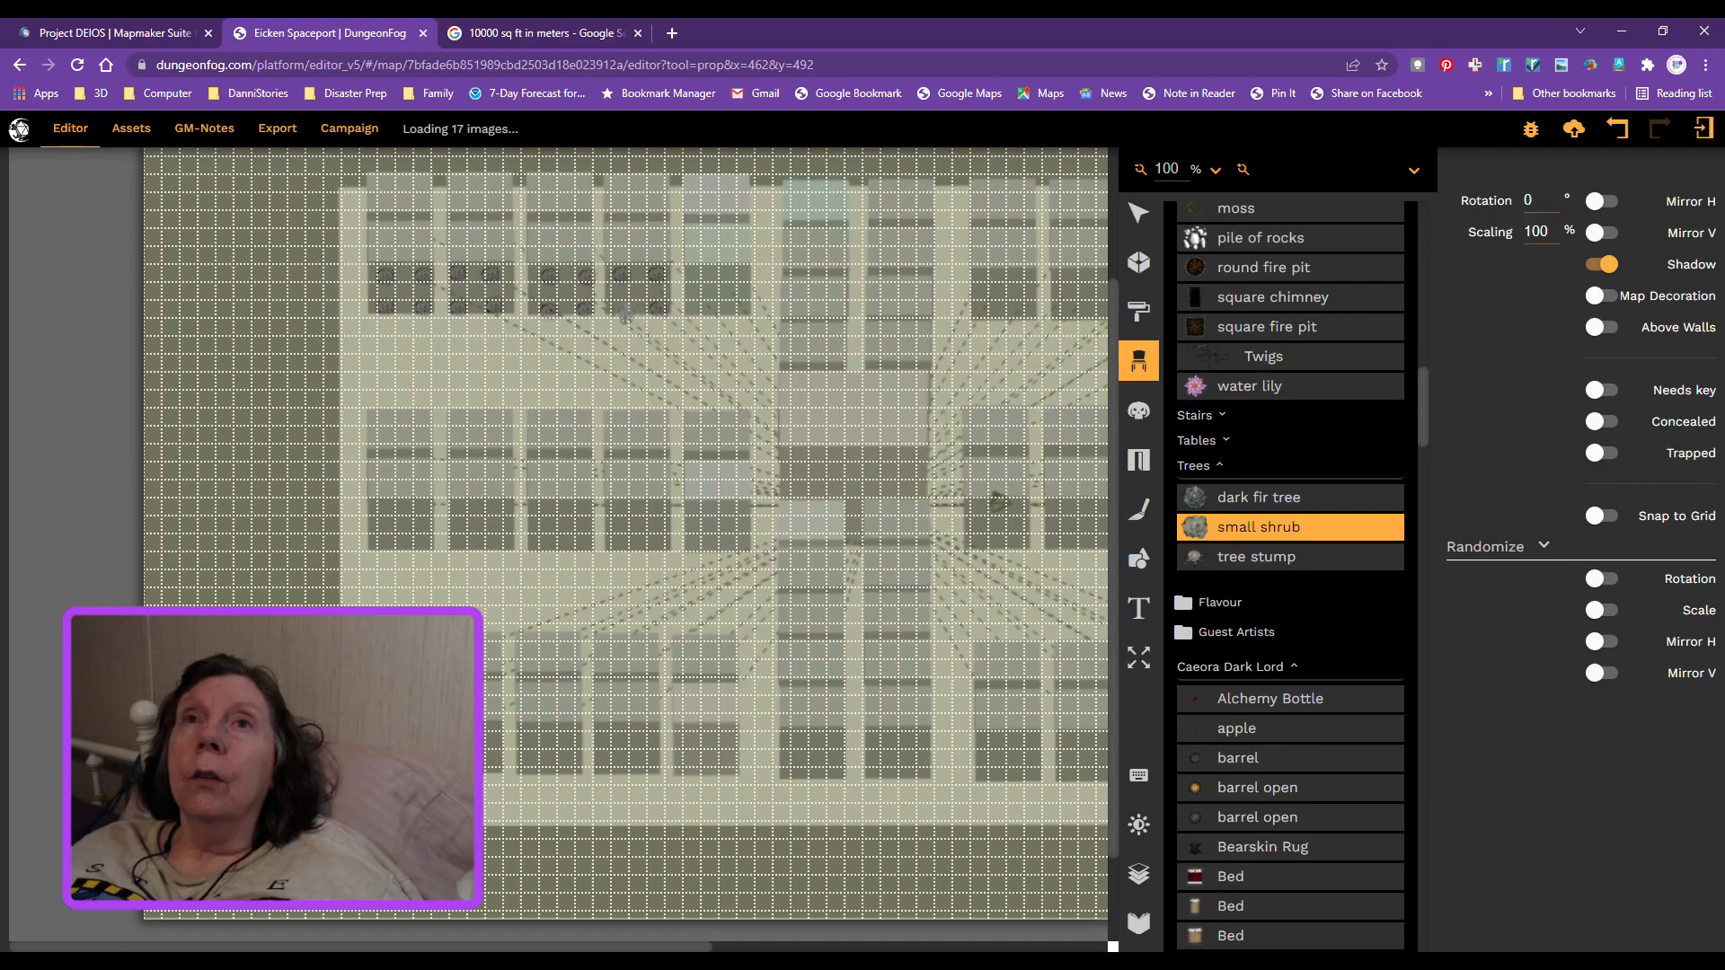
pyautogui.click(622, 310)
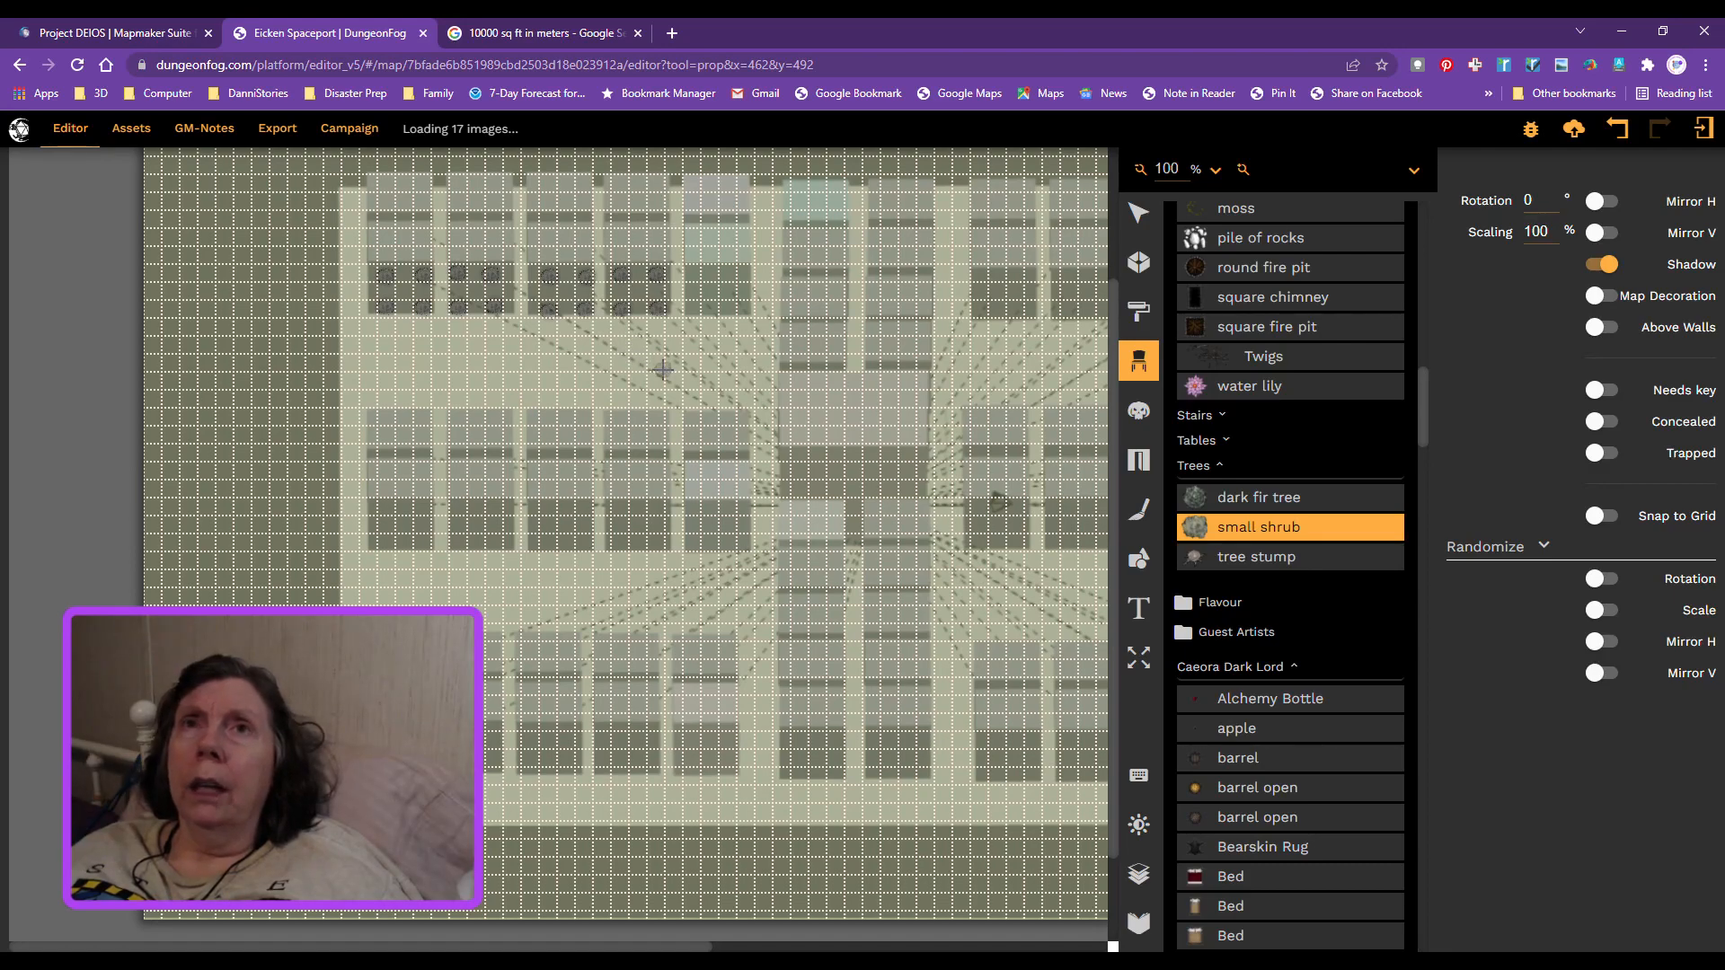
pyautogui.click(695, 276)
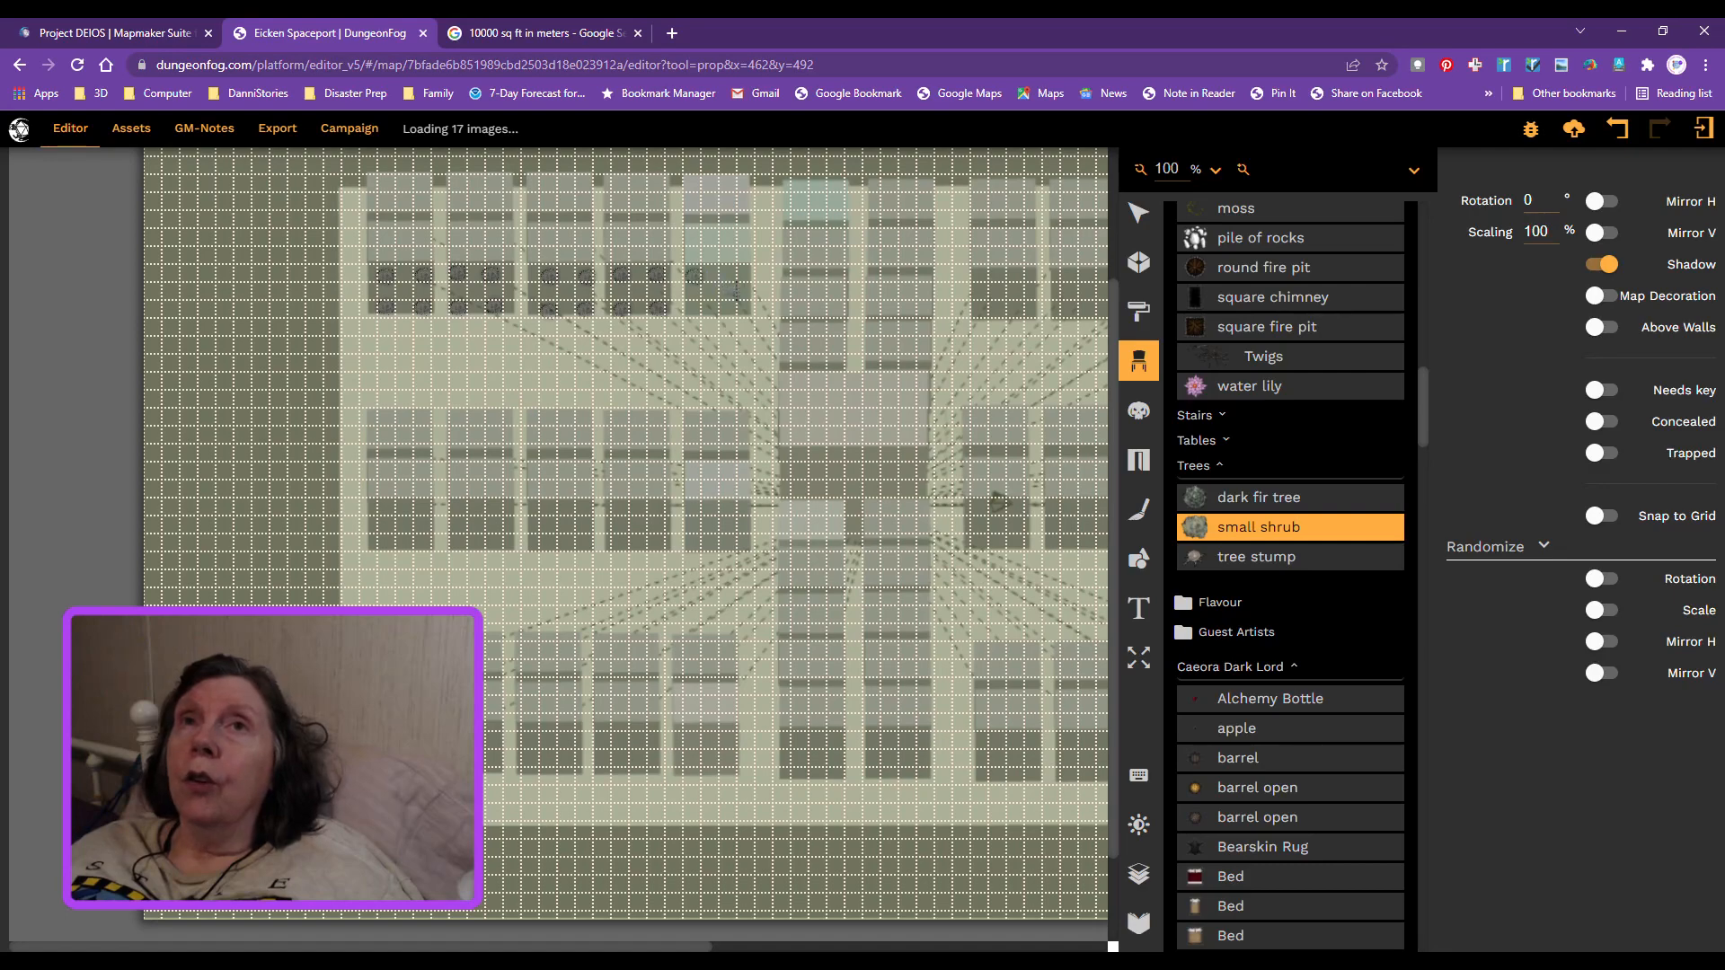
pyautogui.click(730, 276)
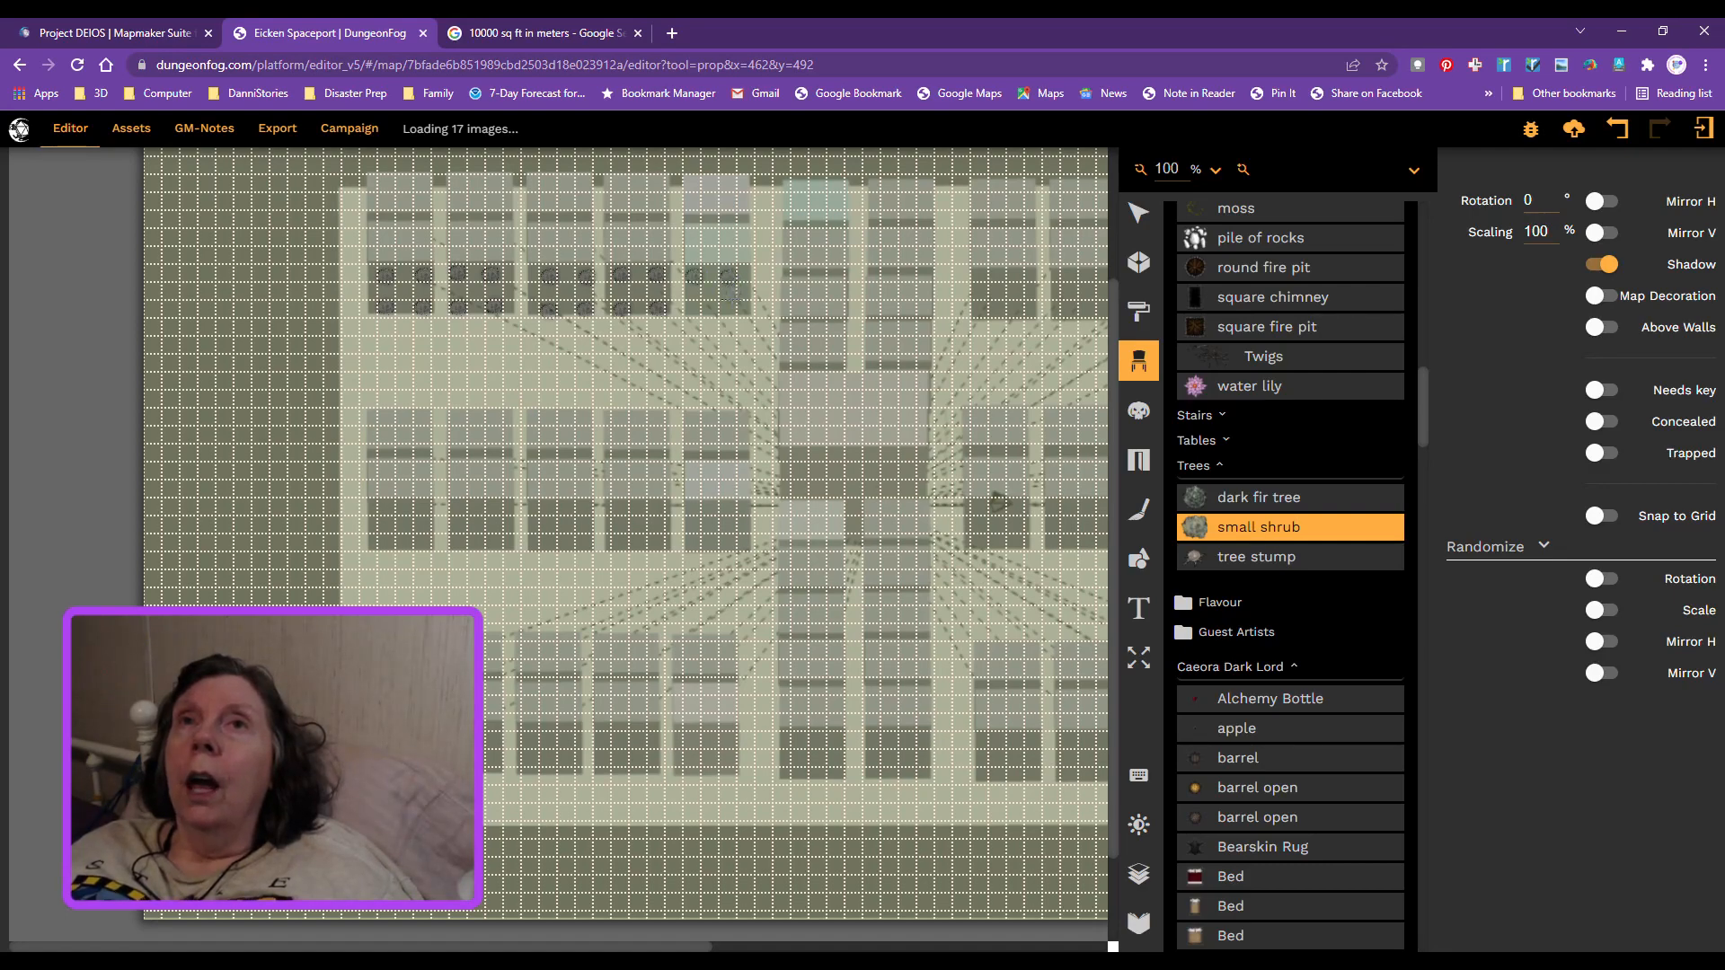
pyautogui.click(728, 310)
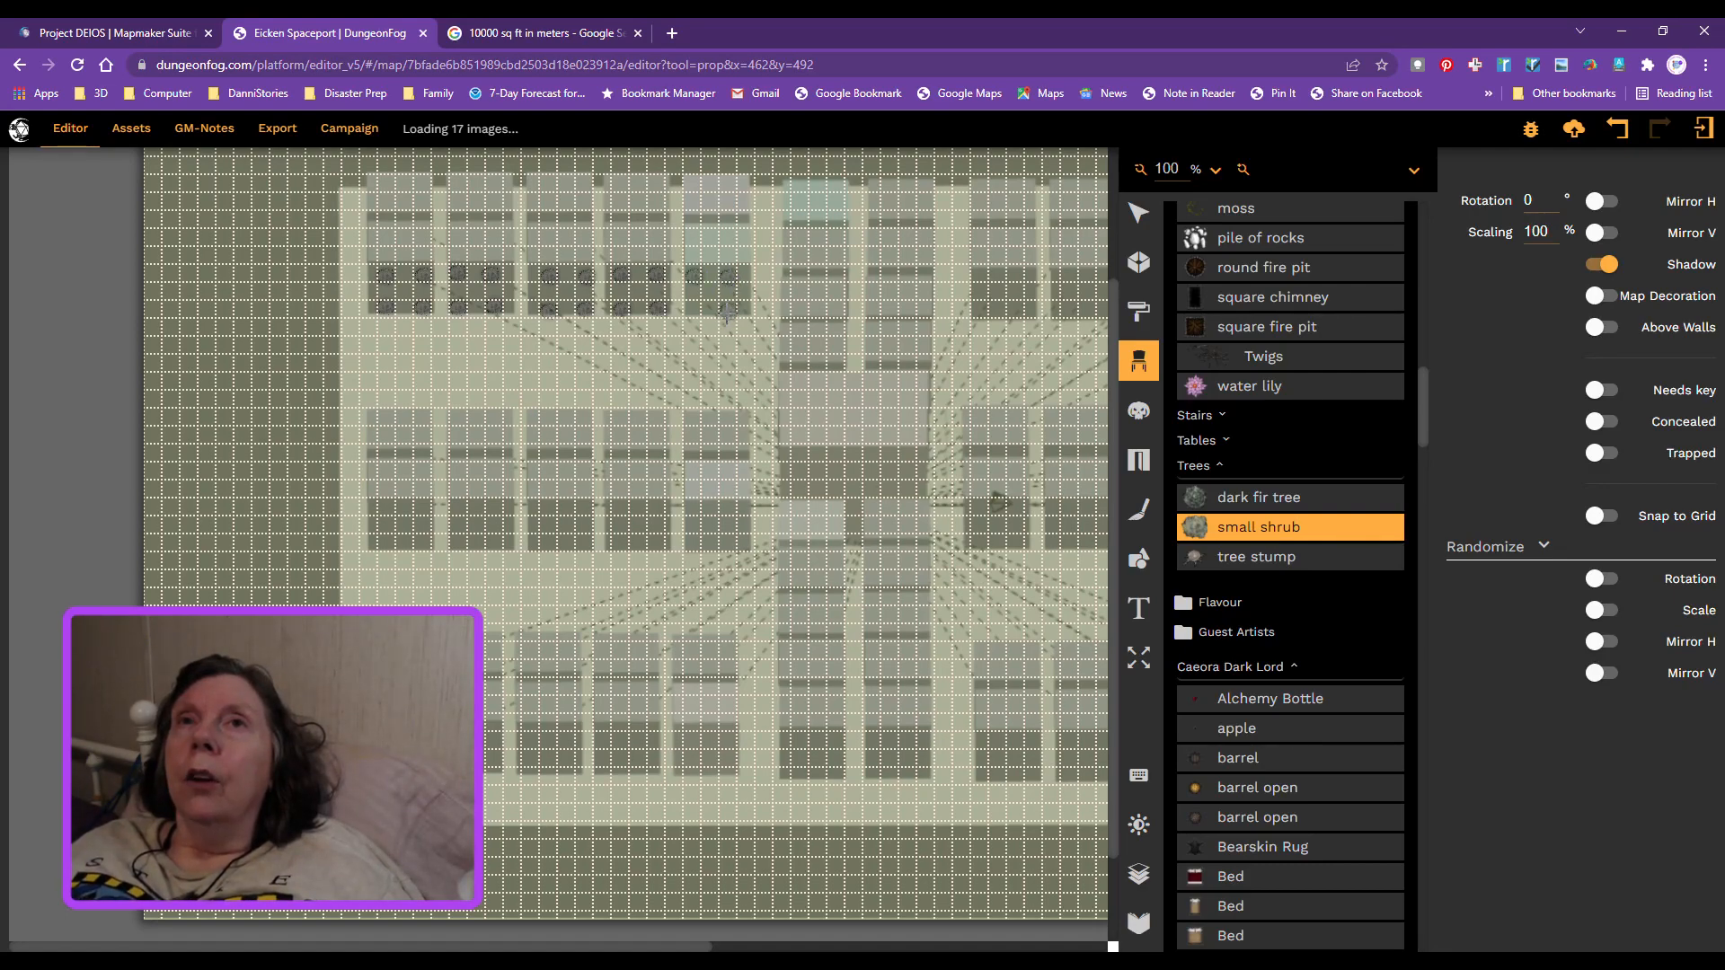
pyautogui.click(693, 309)
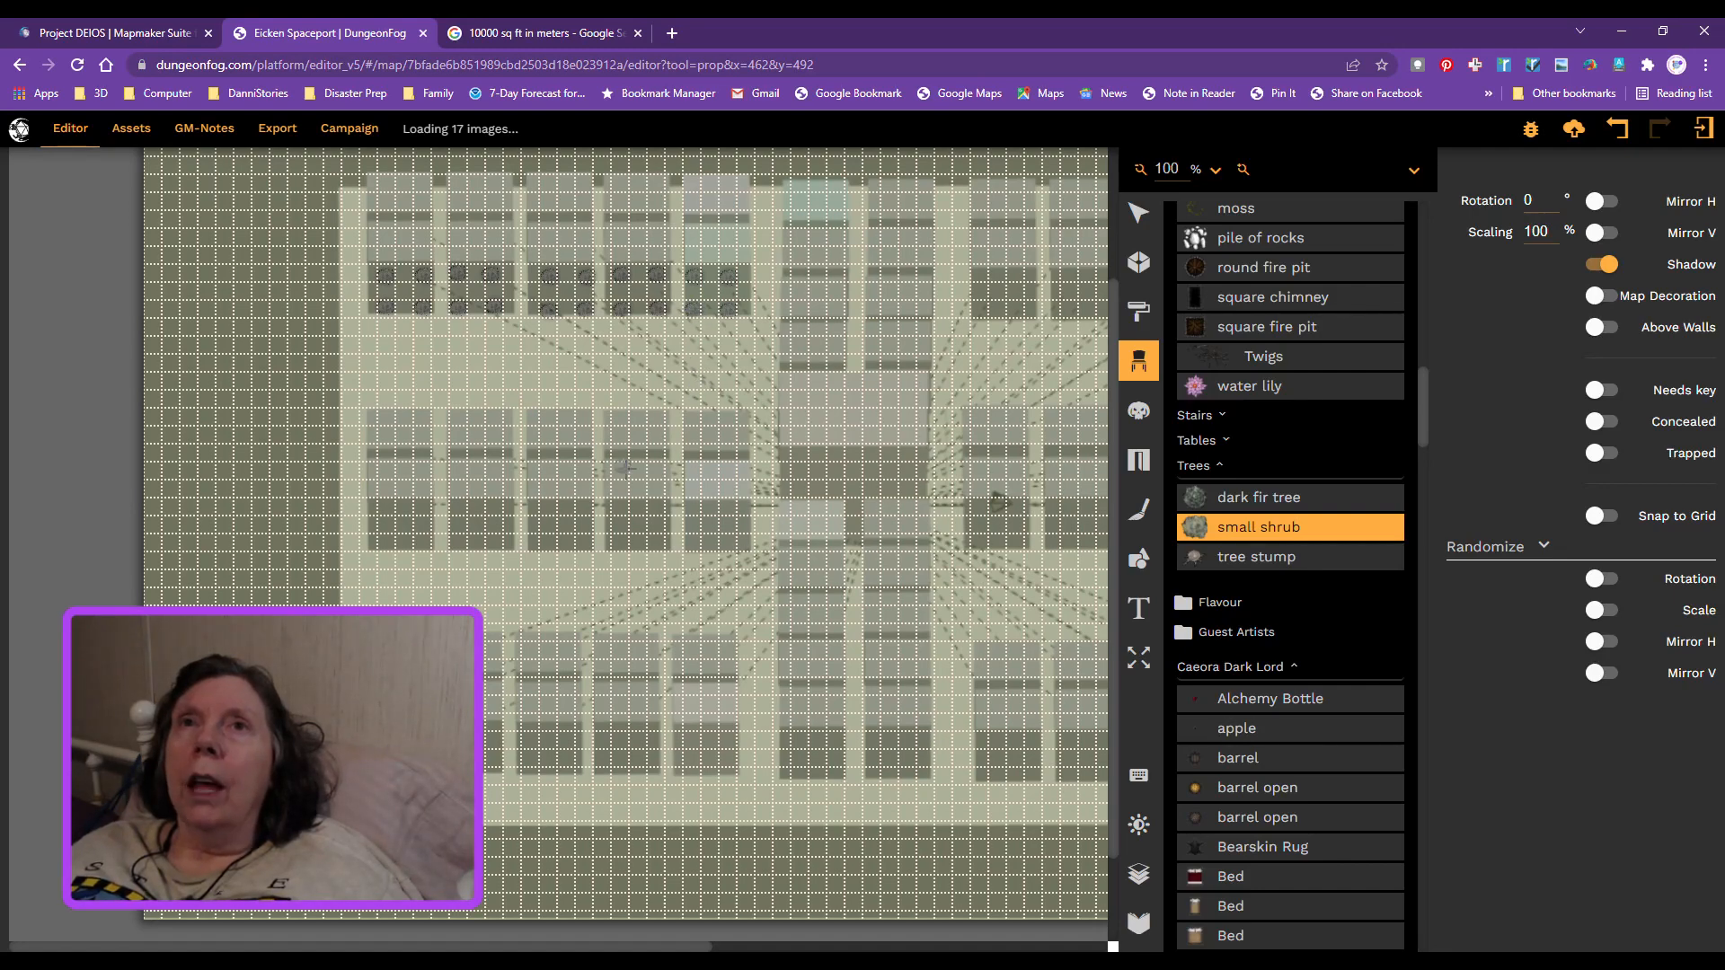
# Step: Place four small shrubs two by two in the dark lower parts of the first and second blocks of the western middle row
pyautogui.click(385, 508)
pyautogui.click(423, 511)
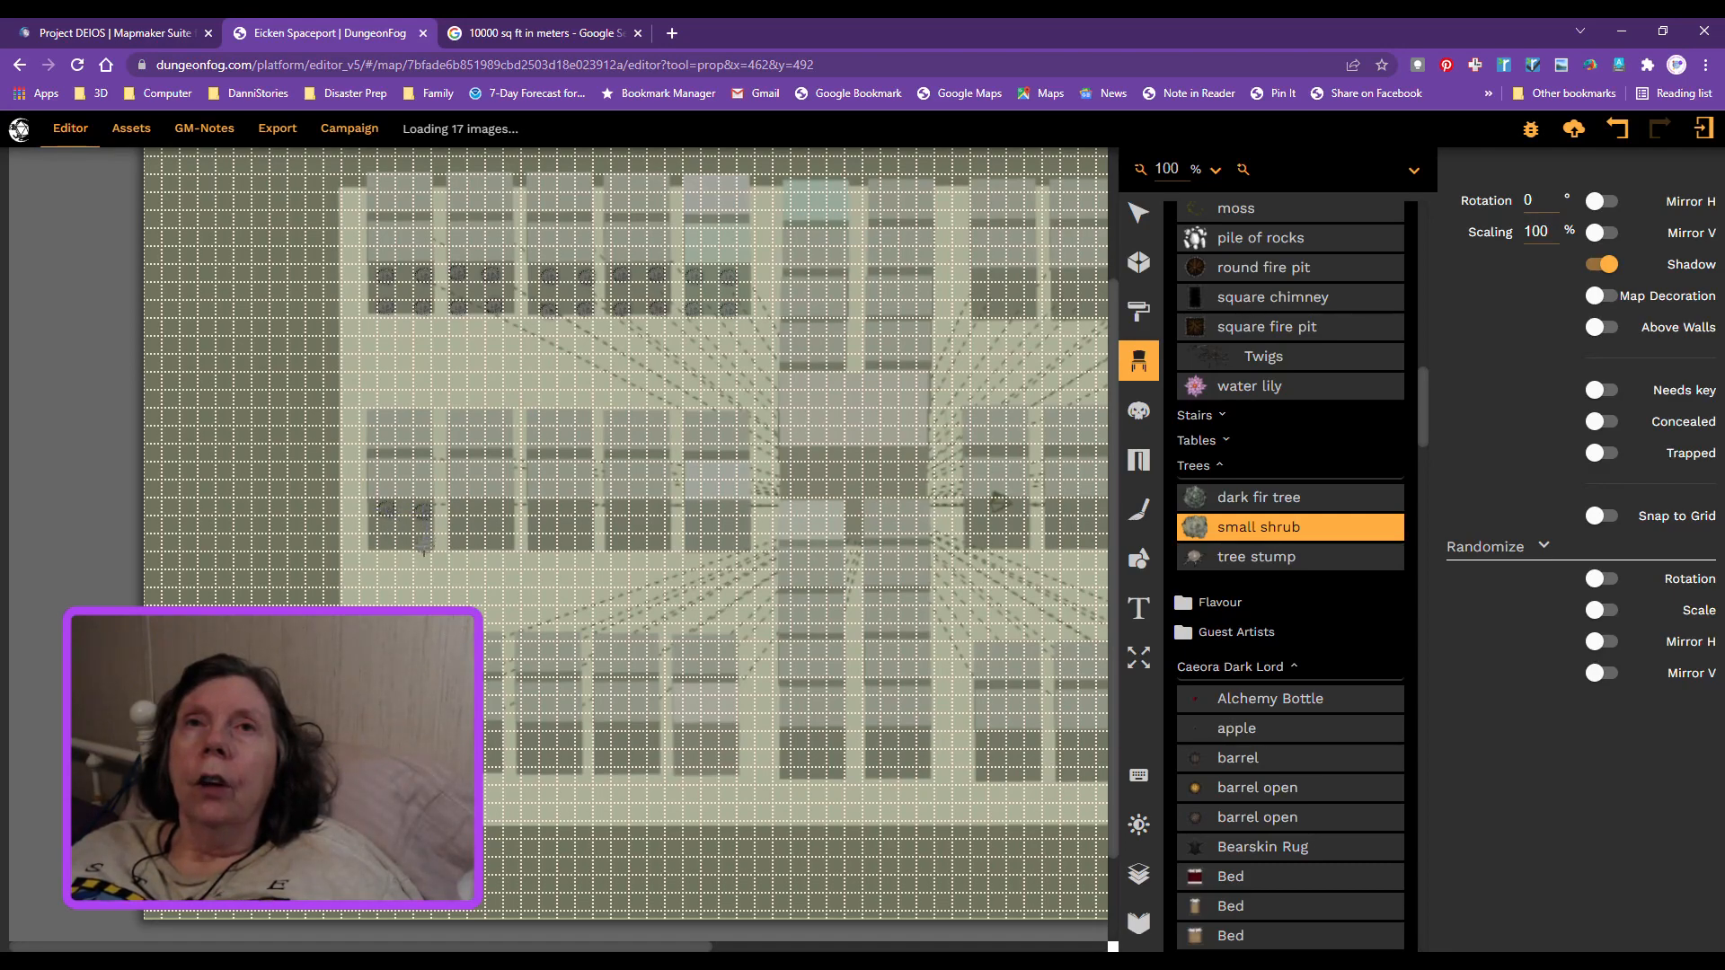
pyautogui.click(424, 544)
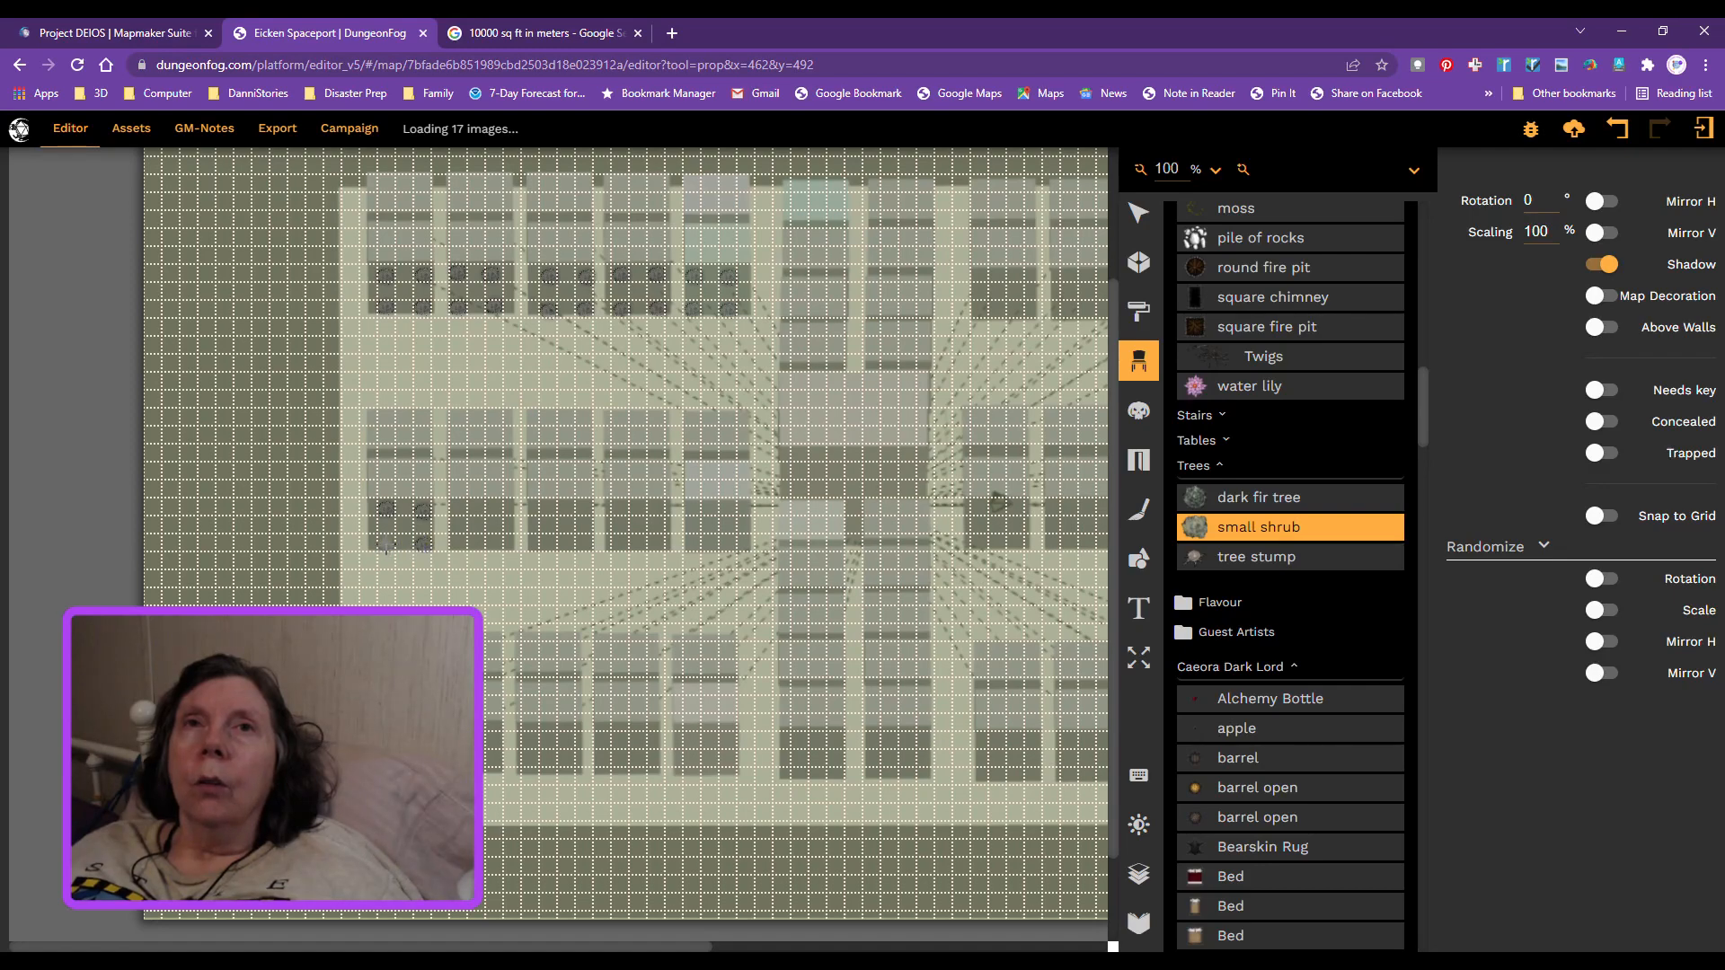
pyautogui.click(386, 542)
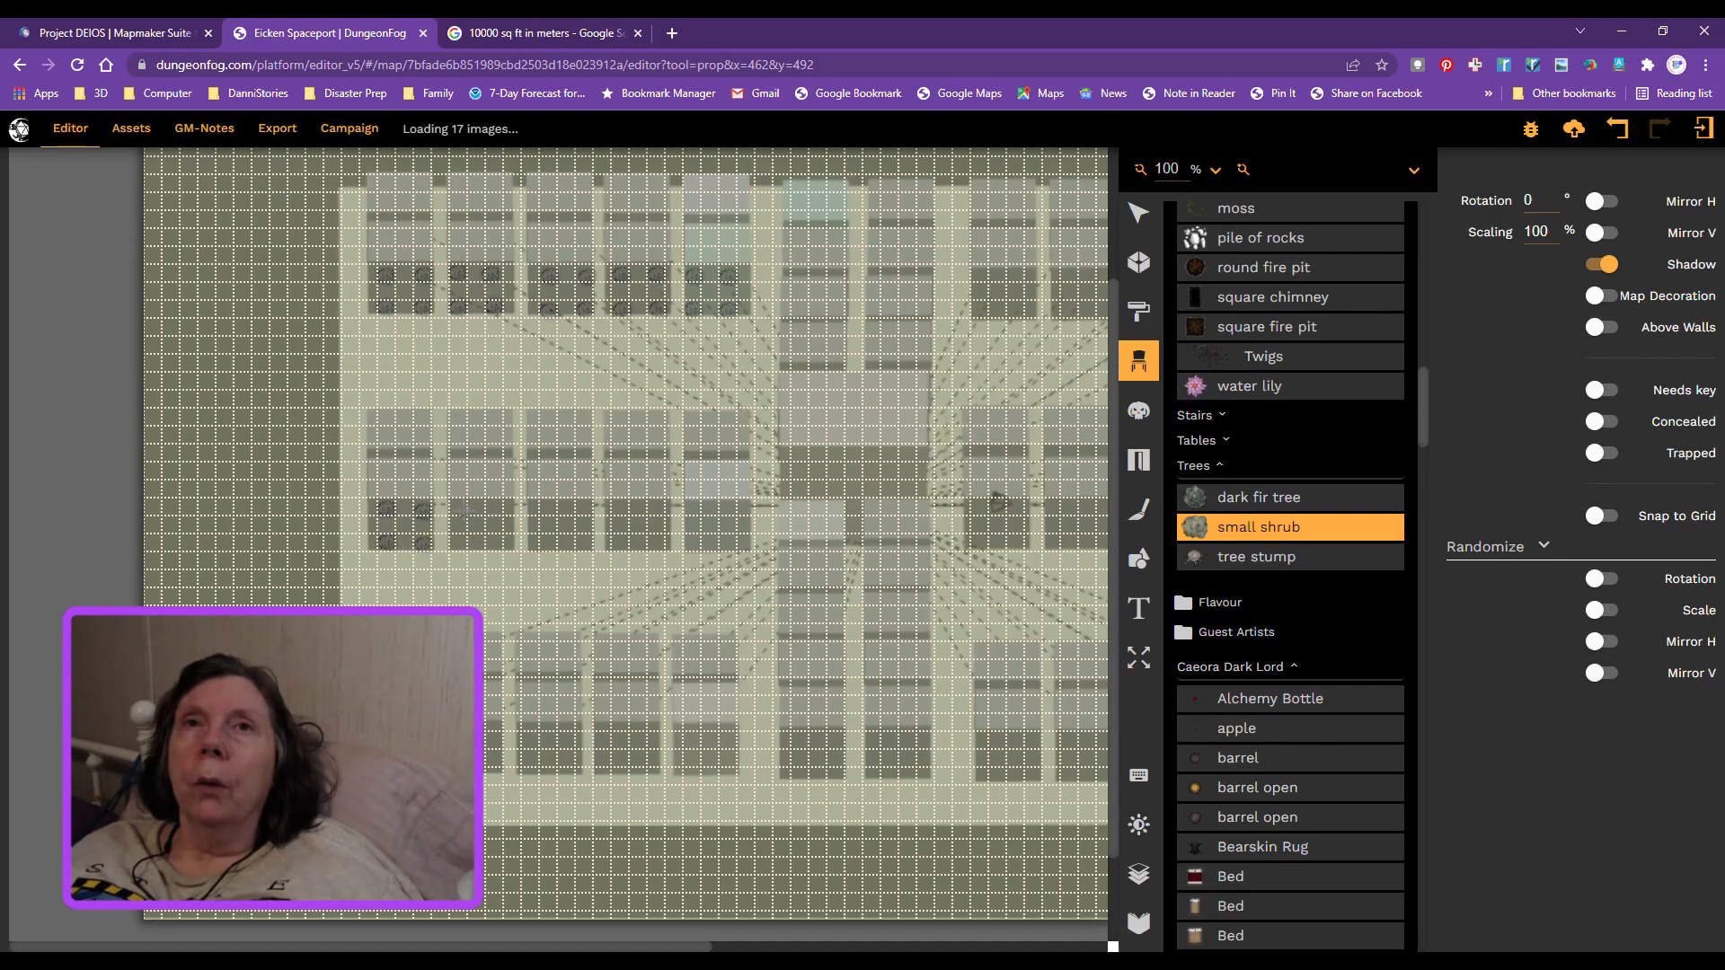
pyautogui.click(458, 506)
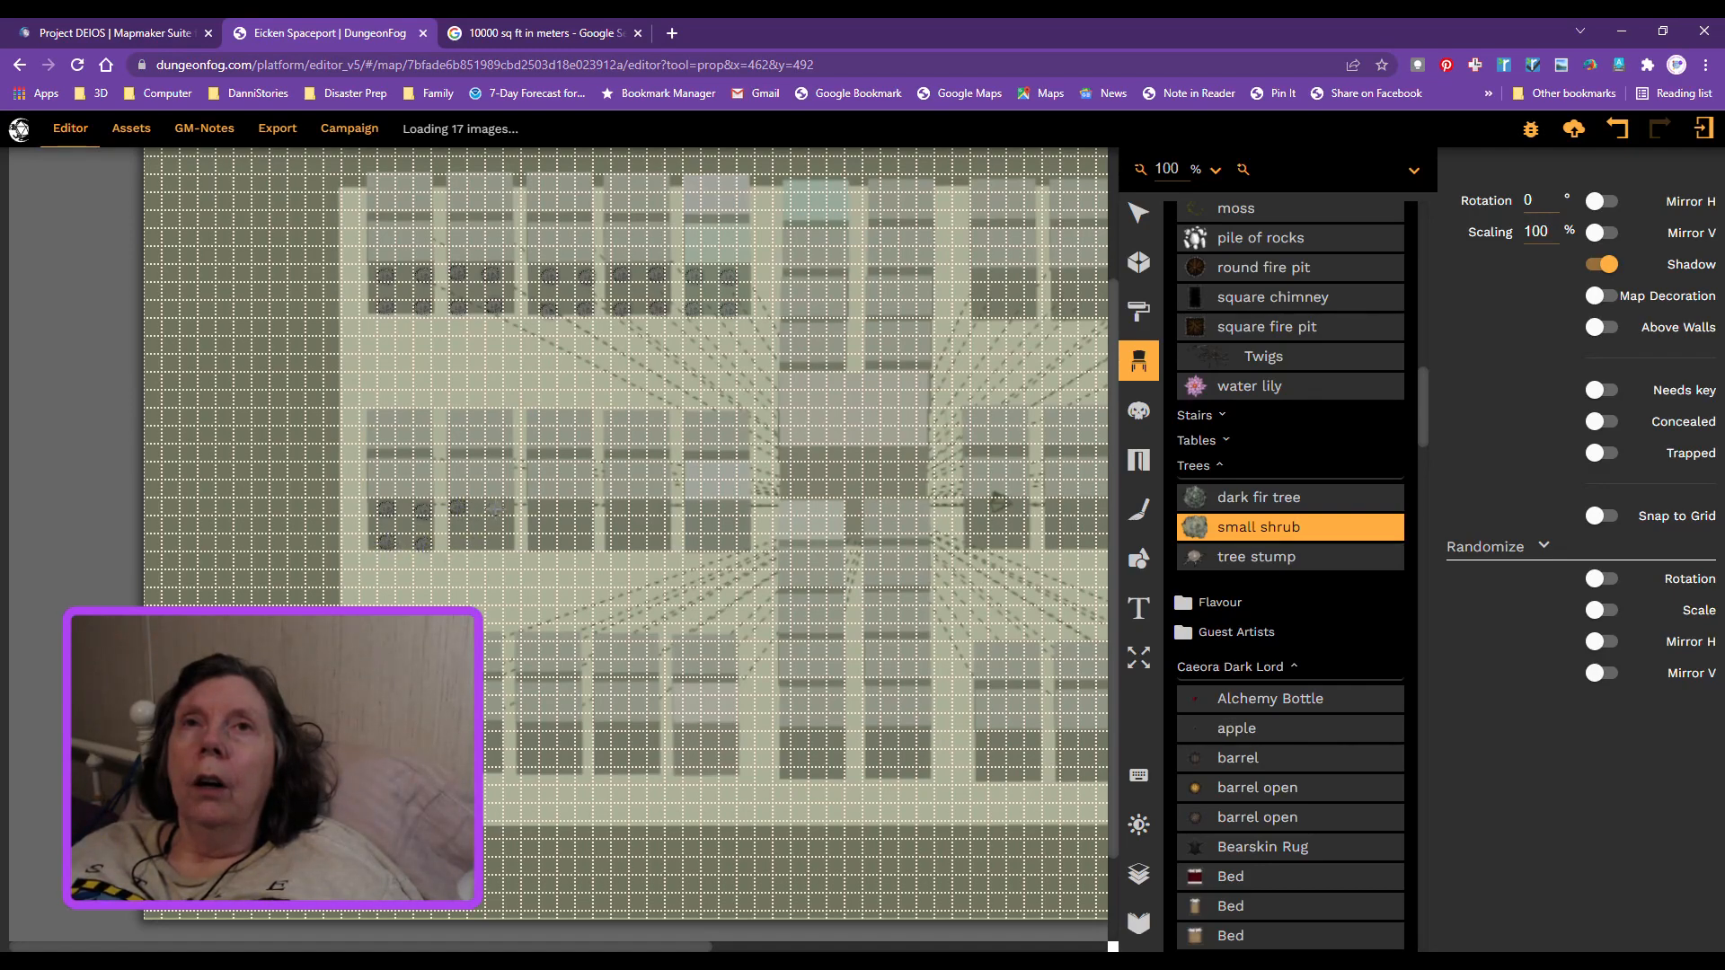
pyautogui.click(494, 509)
pyautogui.click(495, 545)
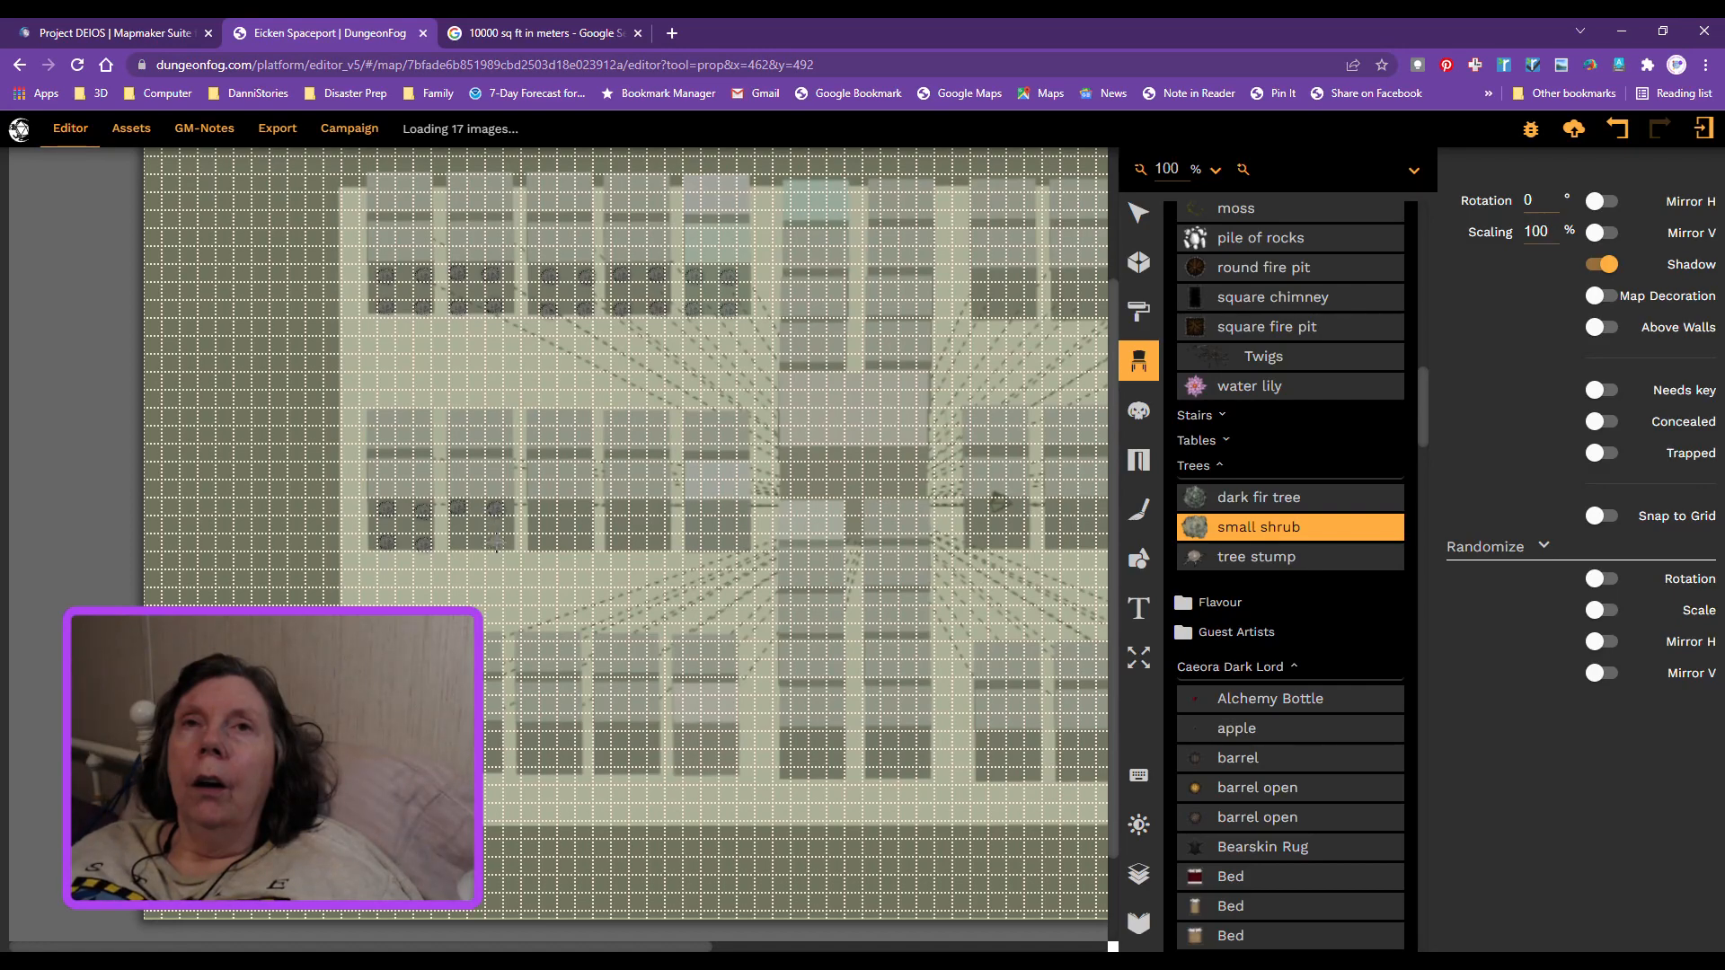
pyautogui.click(456, 544)
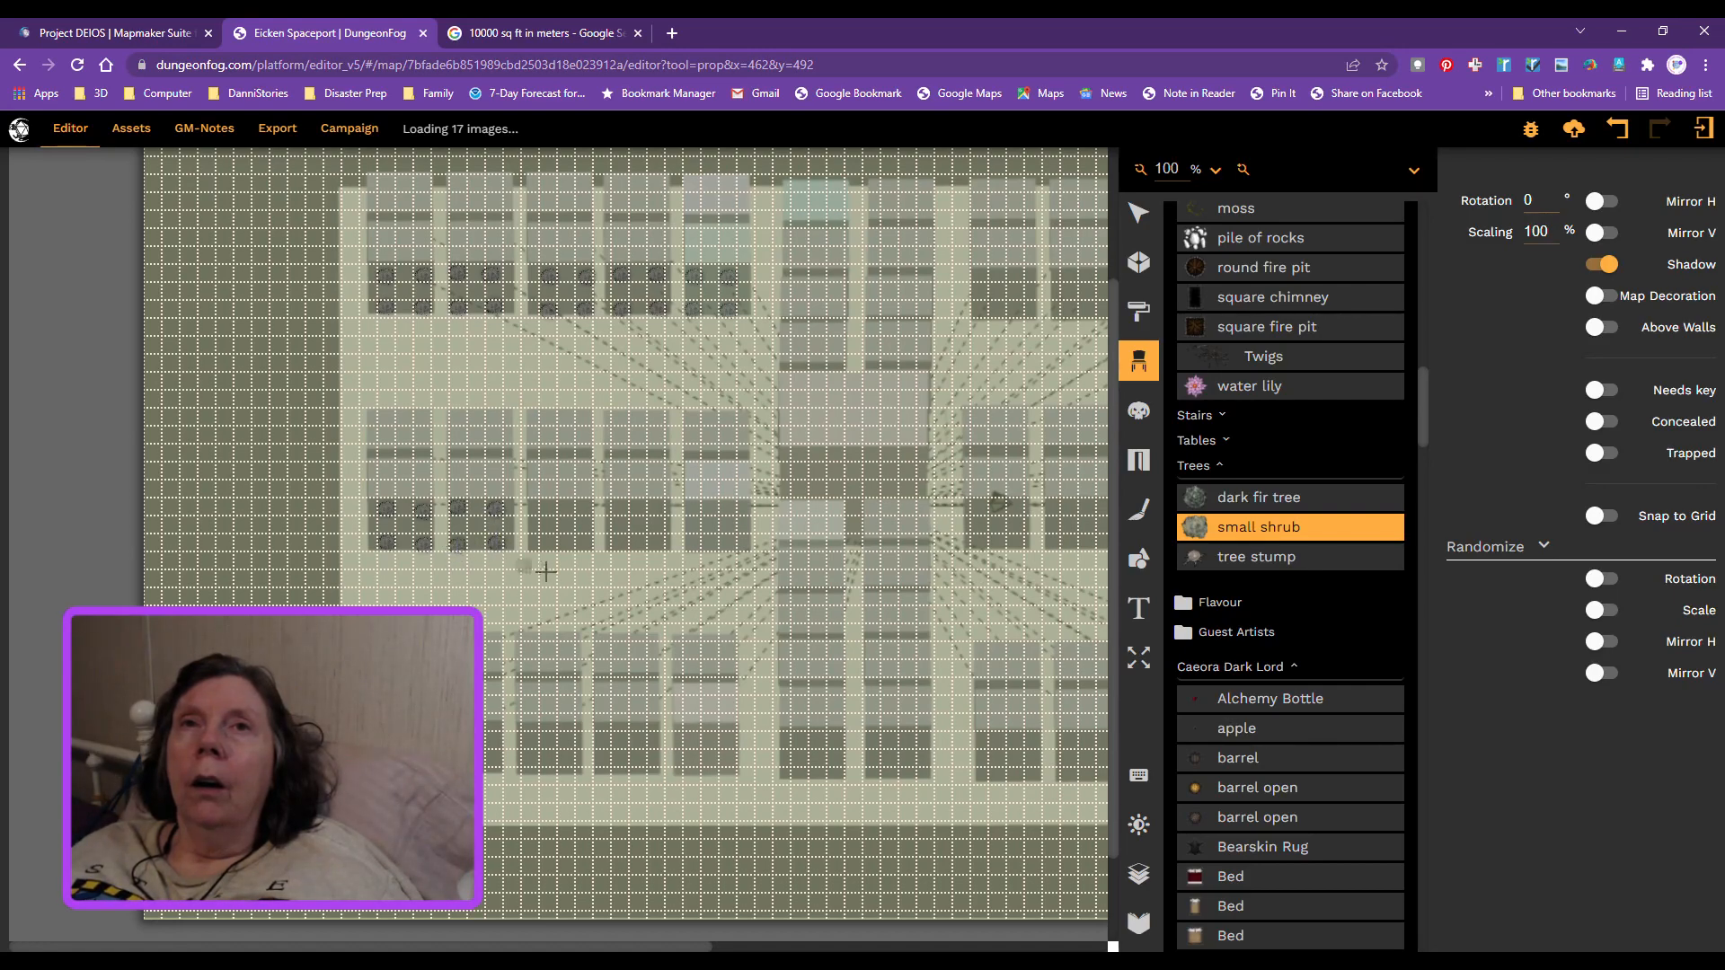
# Step: Place four small shrubs each in the dark lower parts of the third and fourth blocks of the western middle row
pyautogui.click(546, 510)
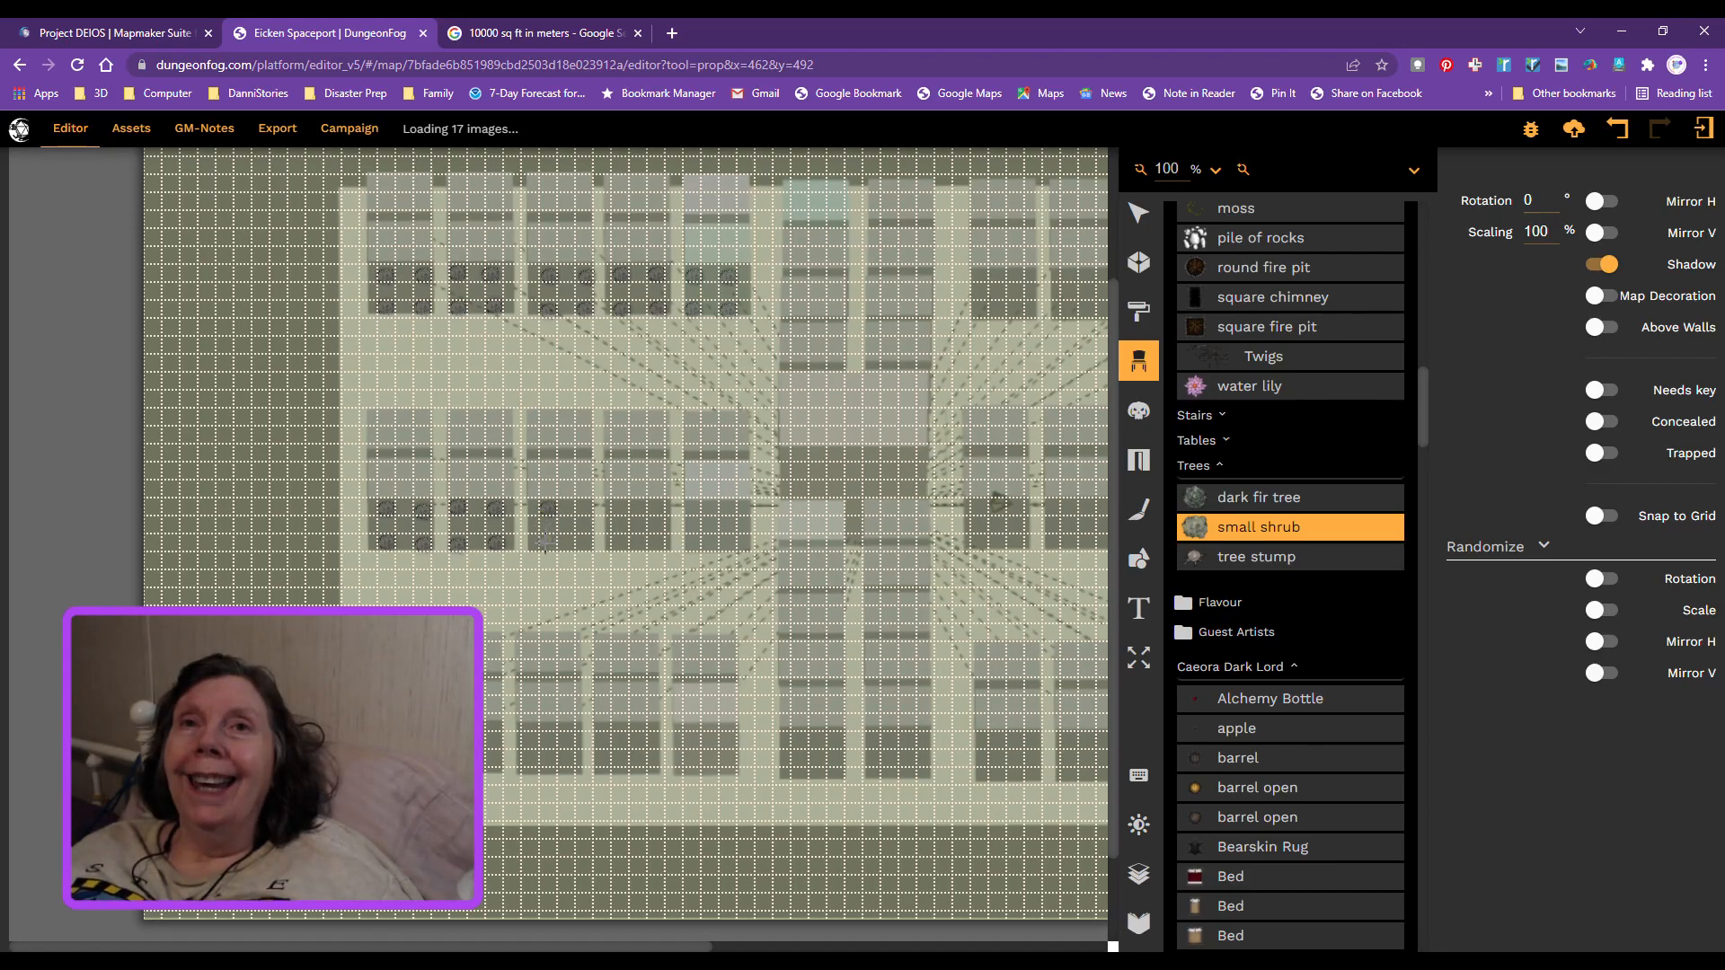
pyautogui.click(543, 542)
pyautogui.click(584, 543)
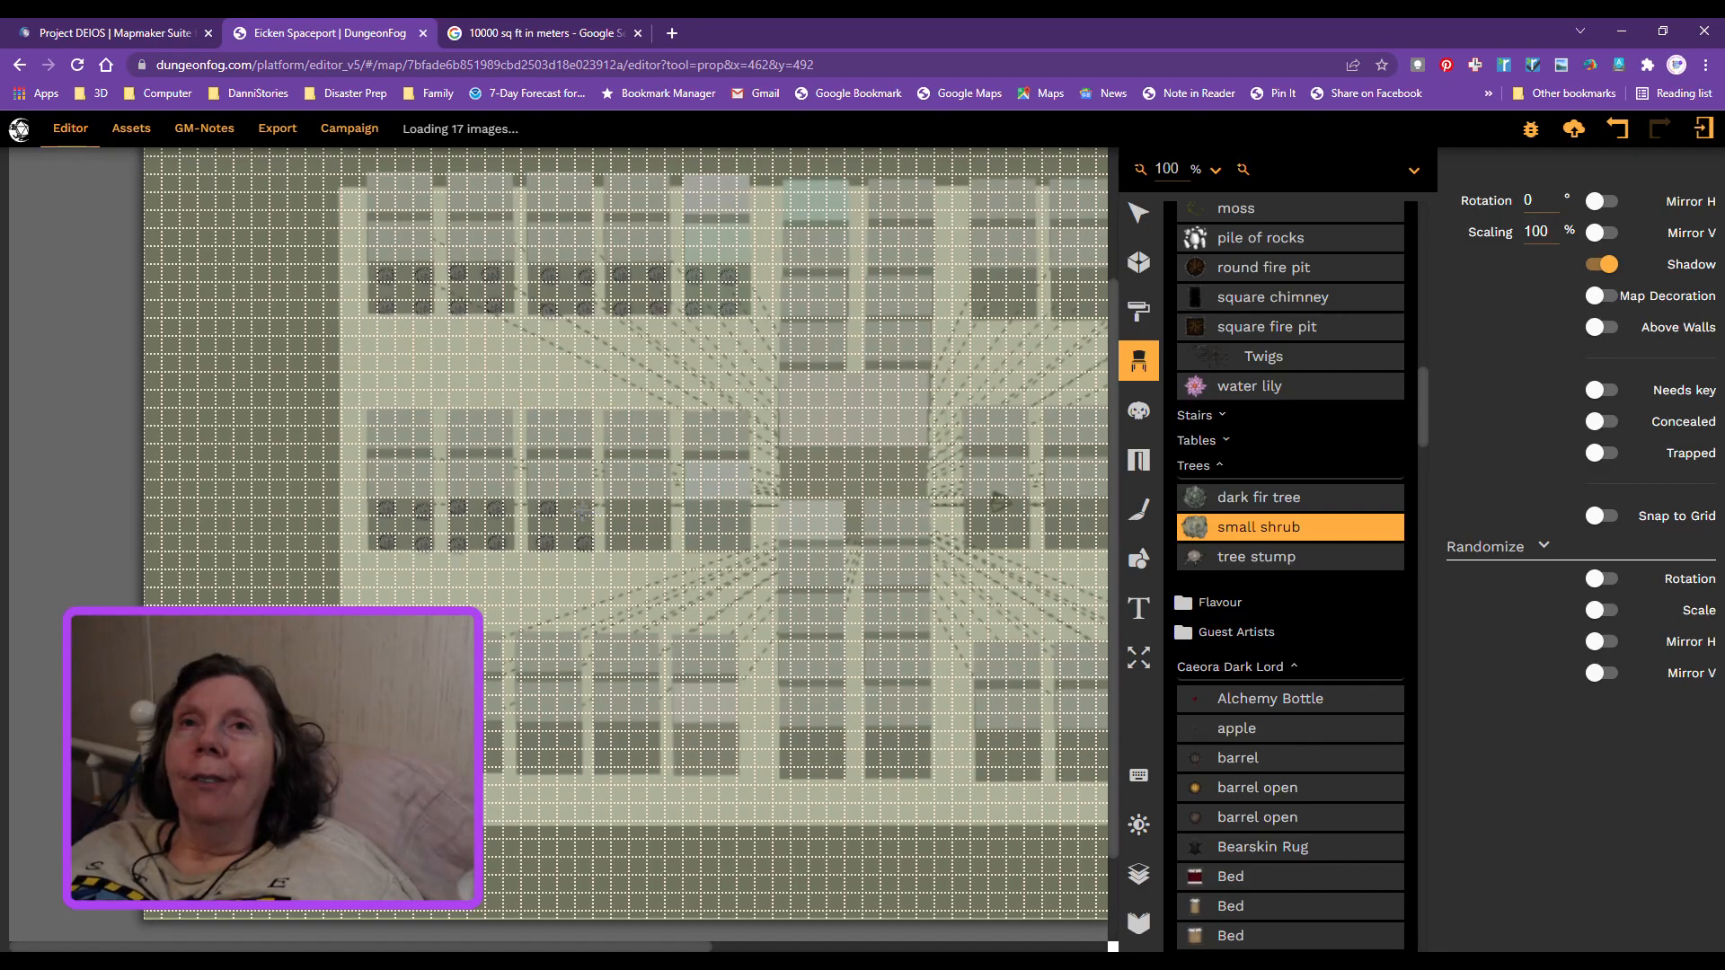
pyautogui.click(584, 508)
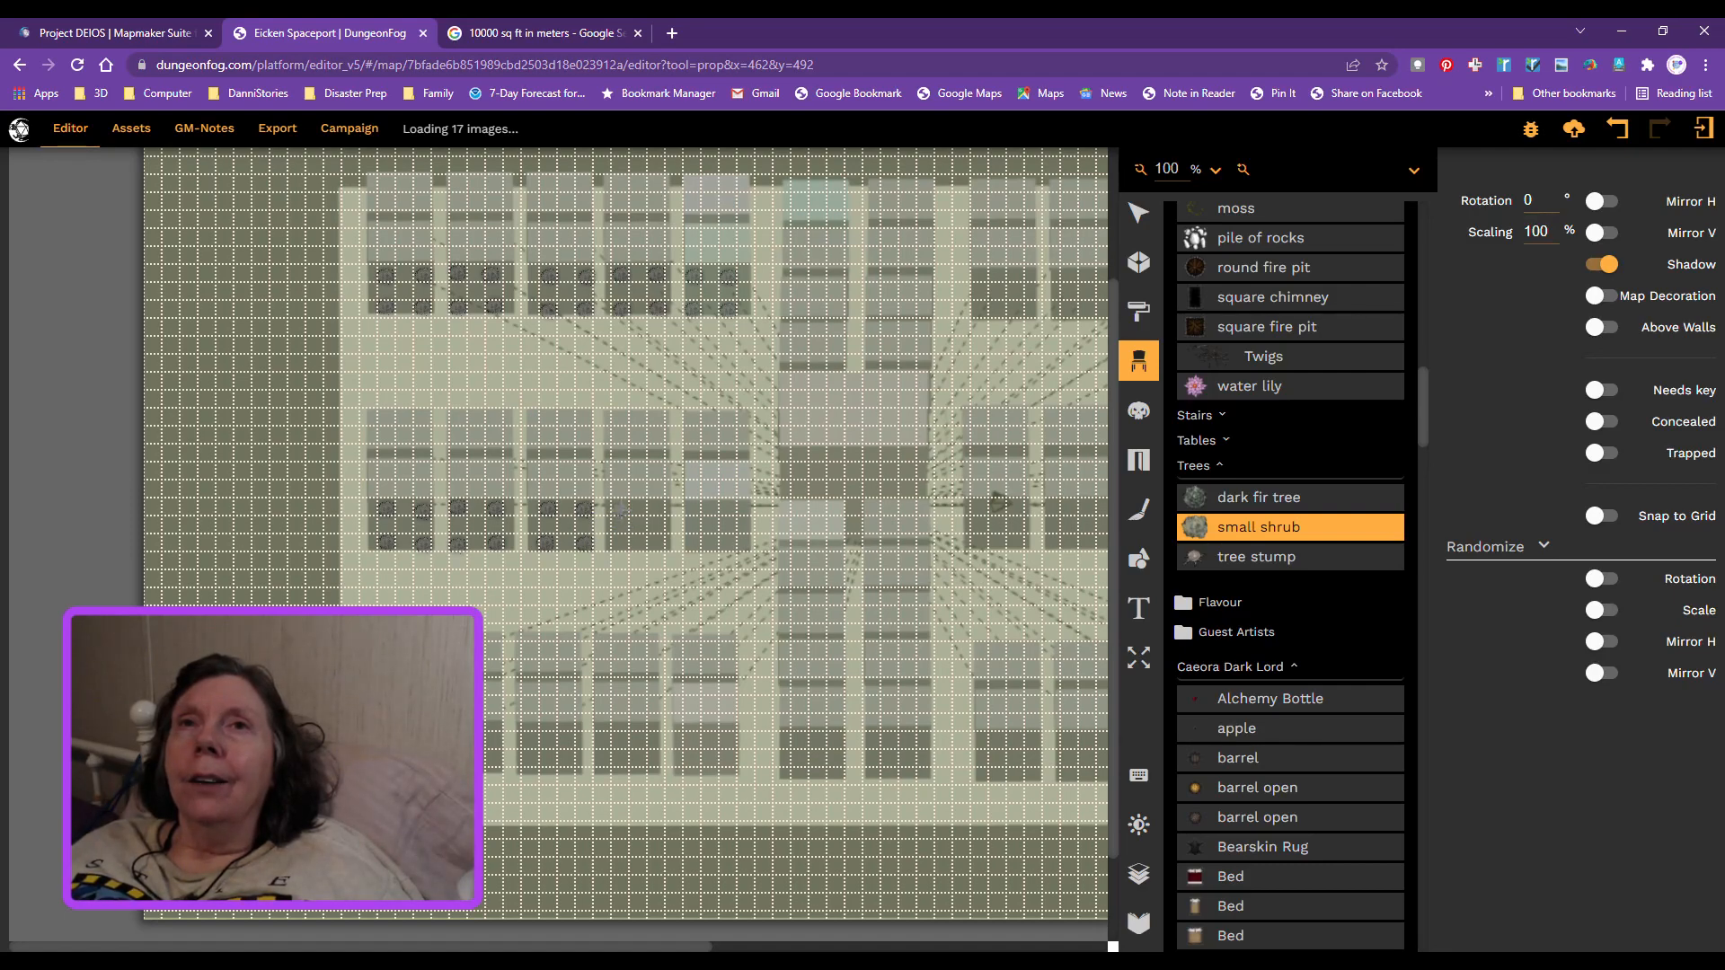
pyautogui.click(620, 509)
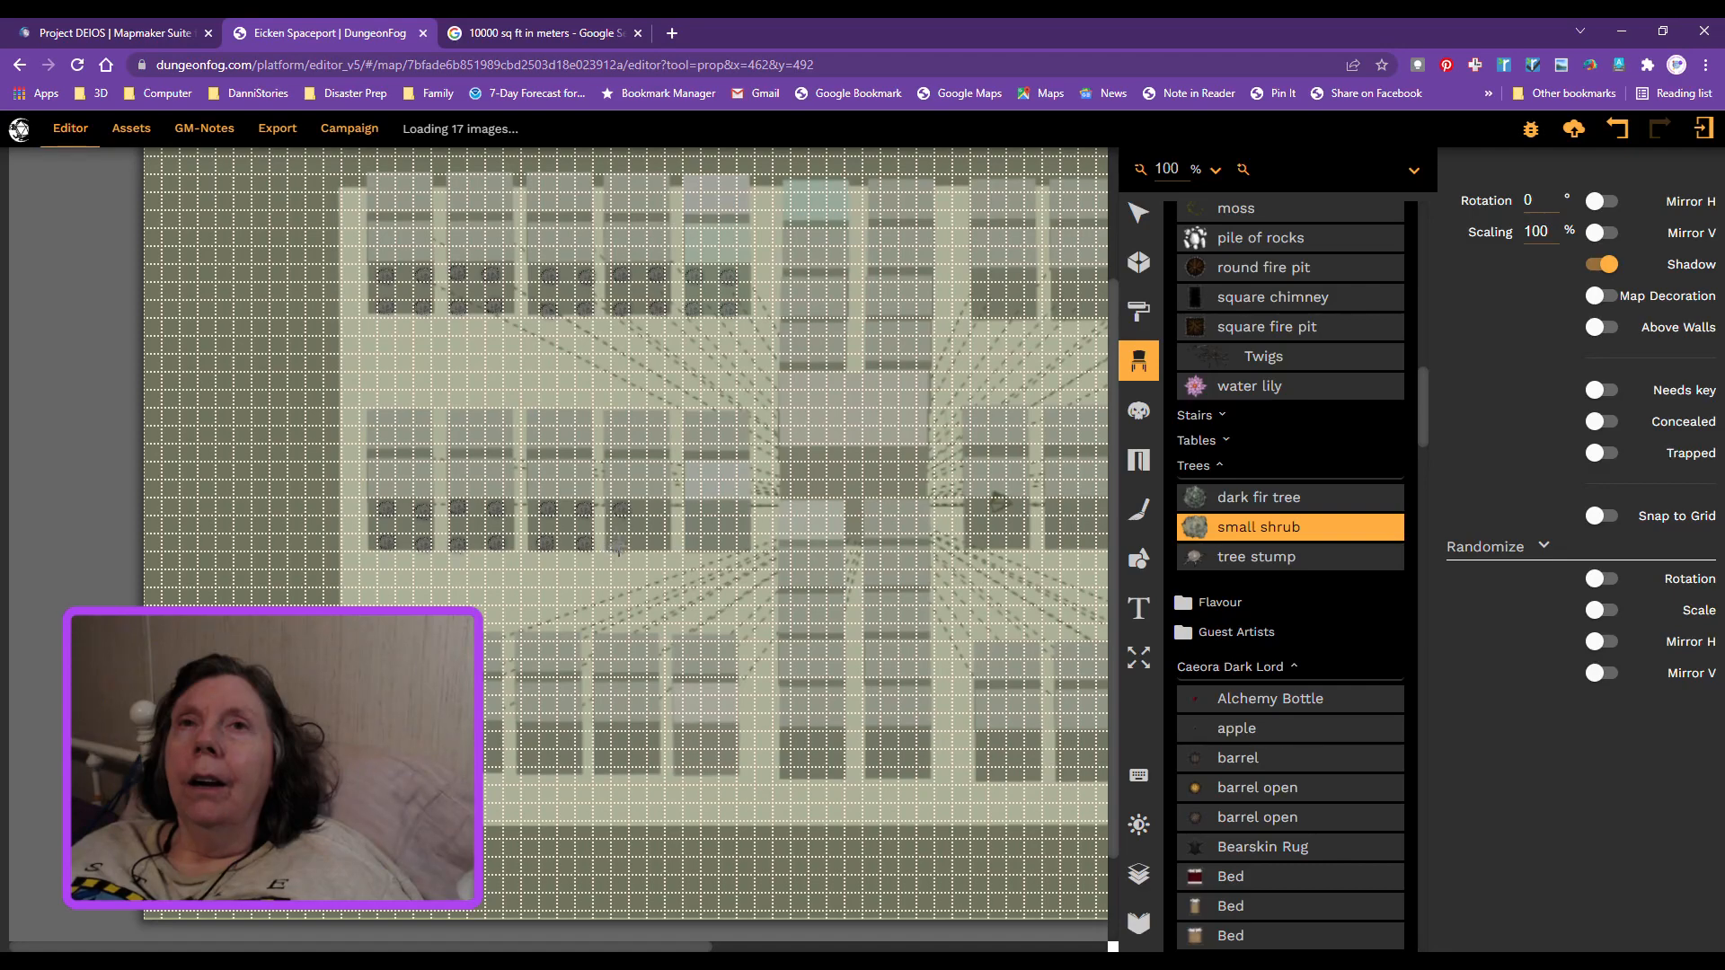
pyautogui.click(620, 545)
pyautogui.click(658, 546)
pyautogui.click(658, 509)
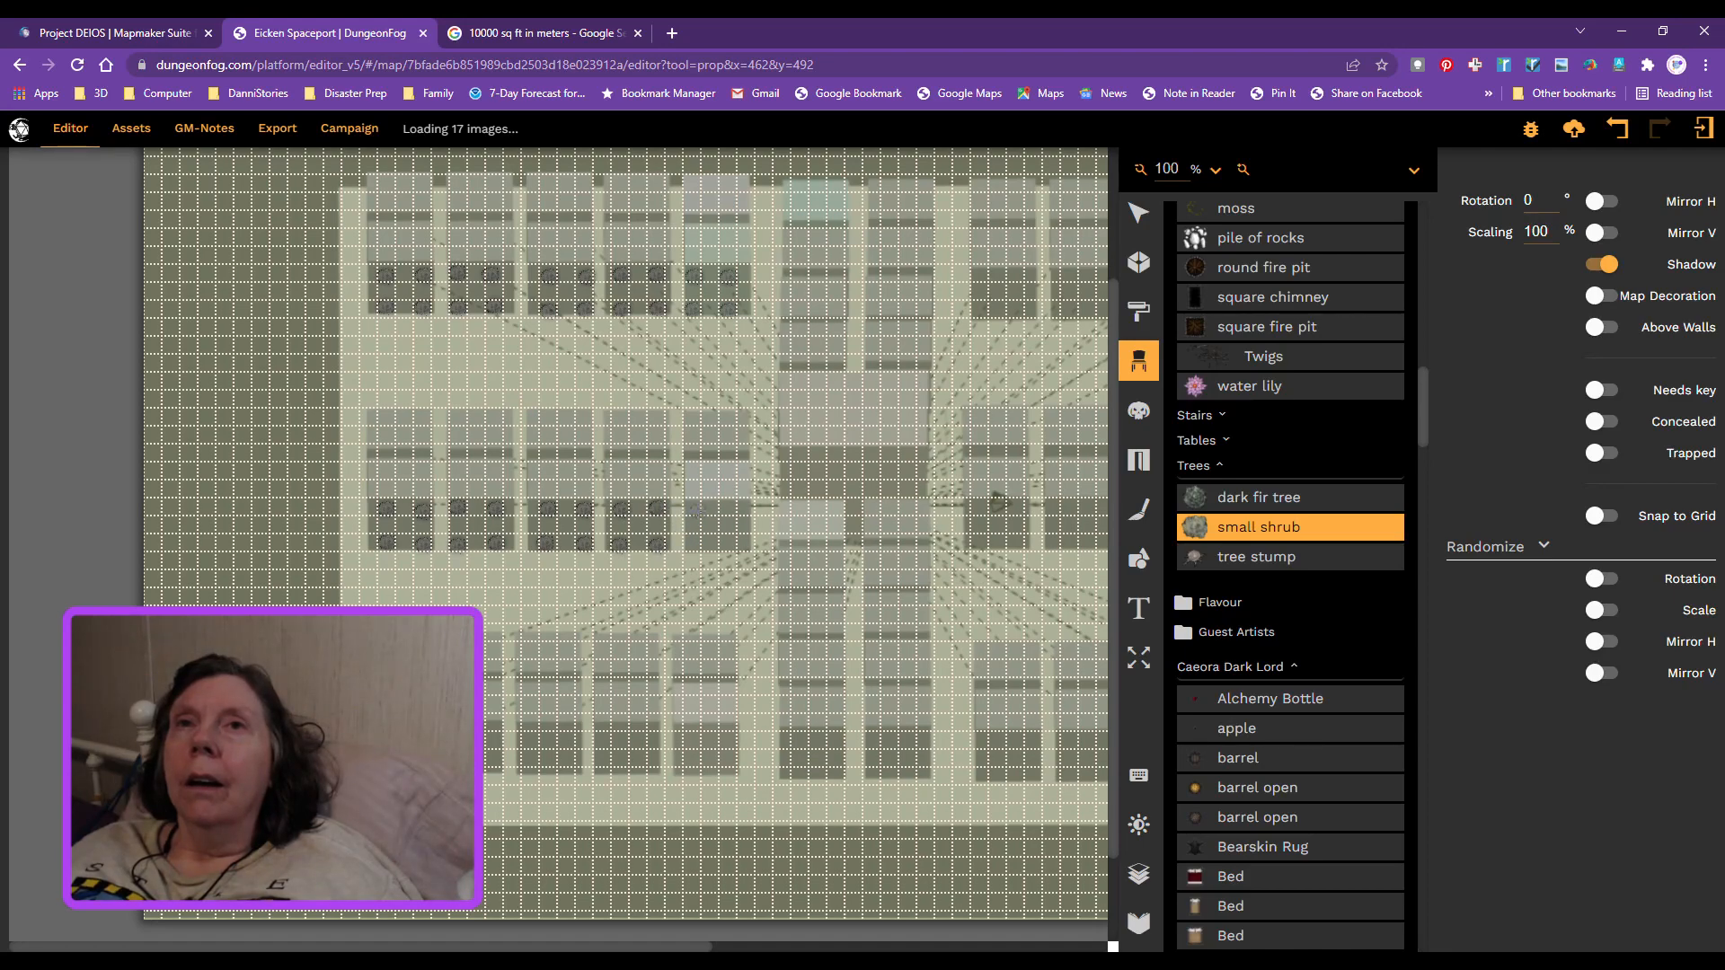
# Step: Complete the western middle row with four small shrubs in the dark lower part of its fifth block
pyautogui.click(696, 510)
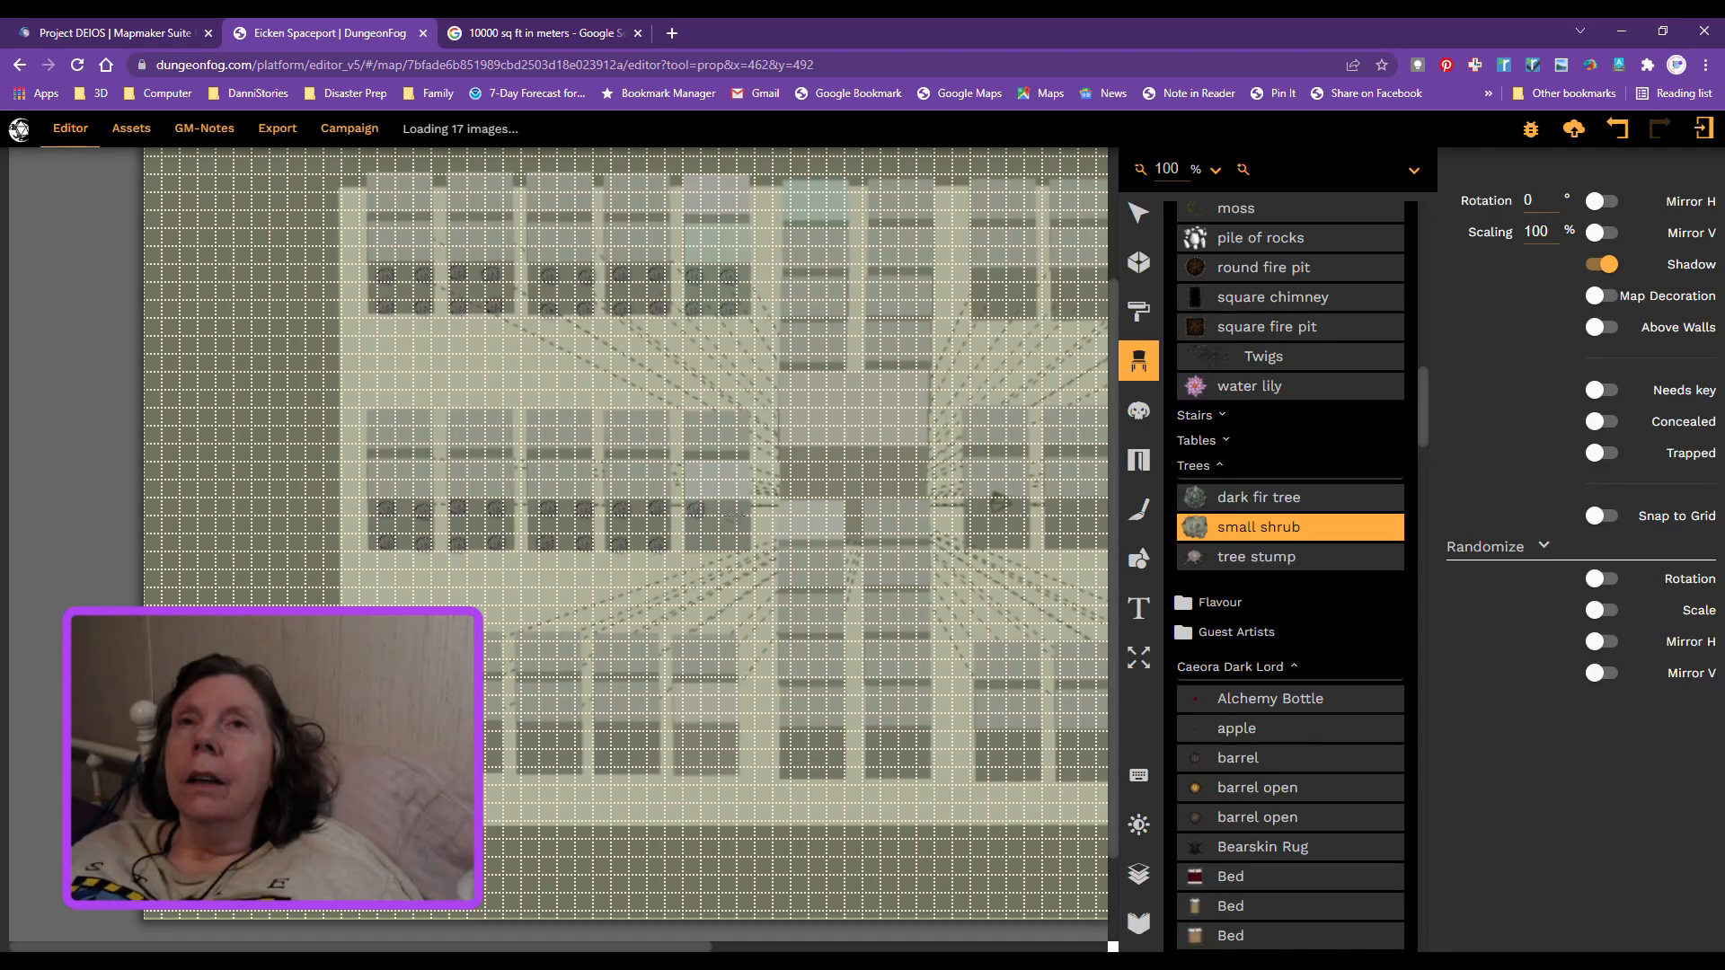
pyautogui.click(730, 510)
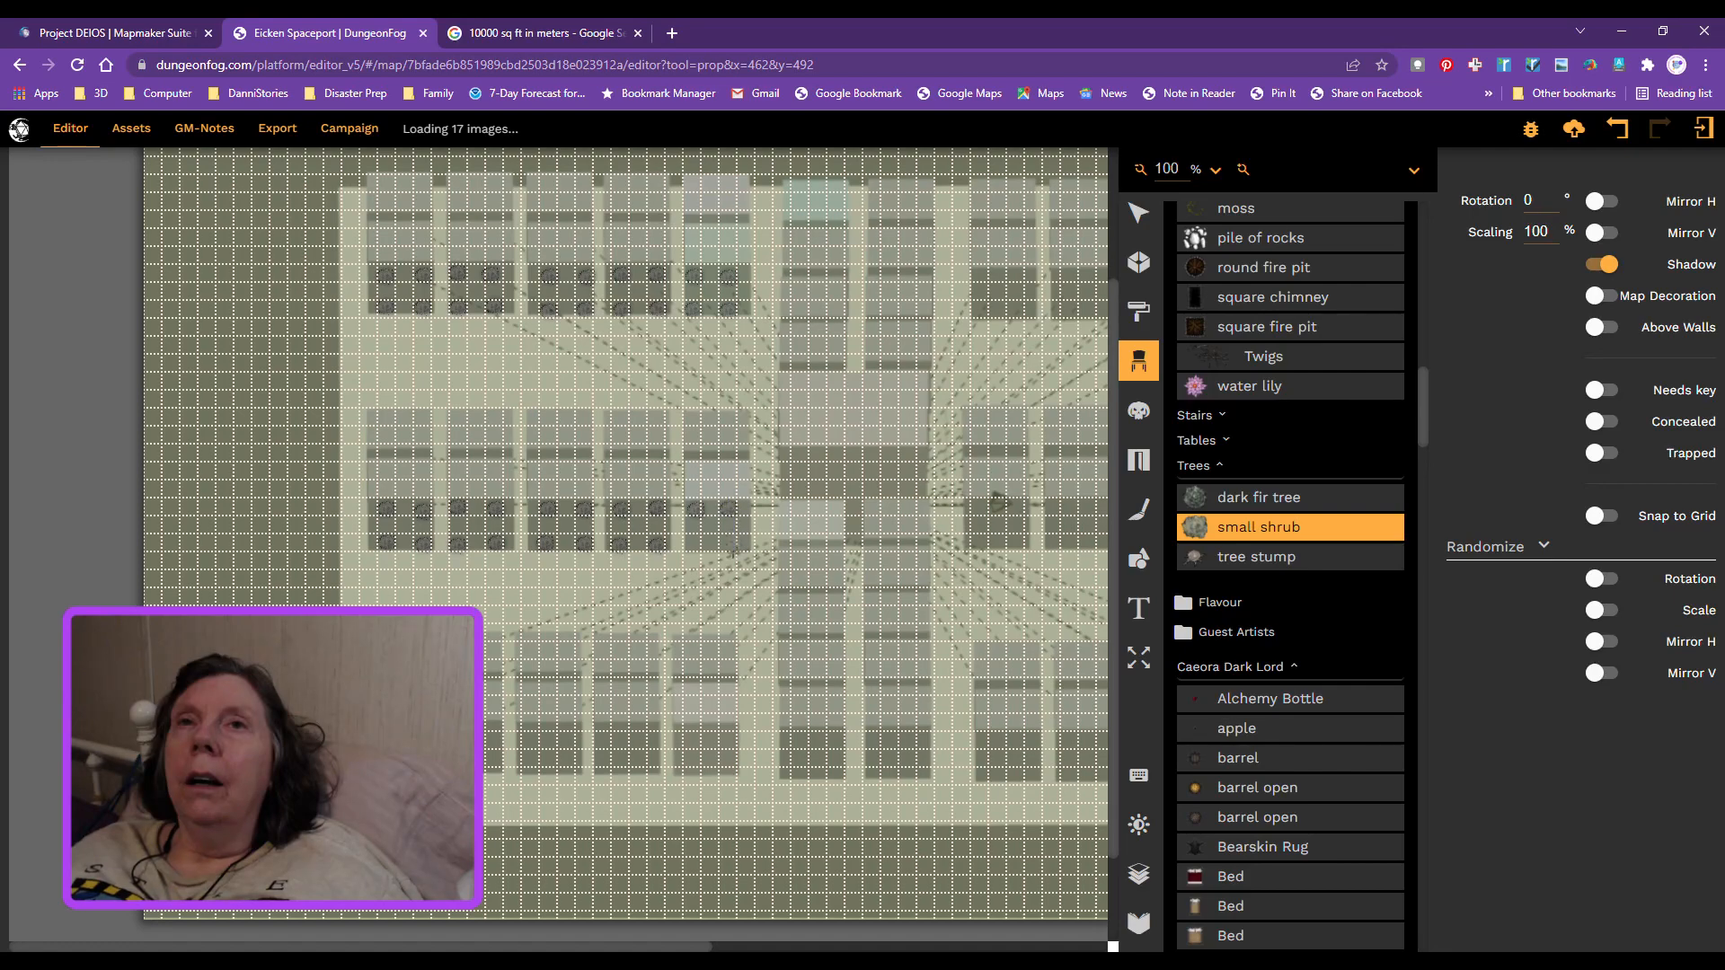
pyautogui.click(730, 543)
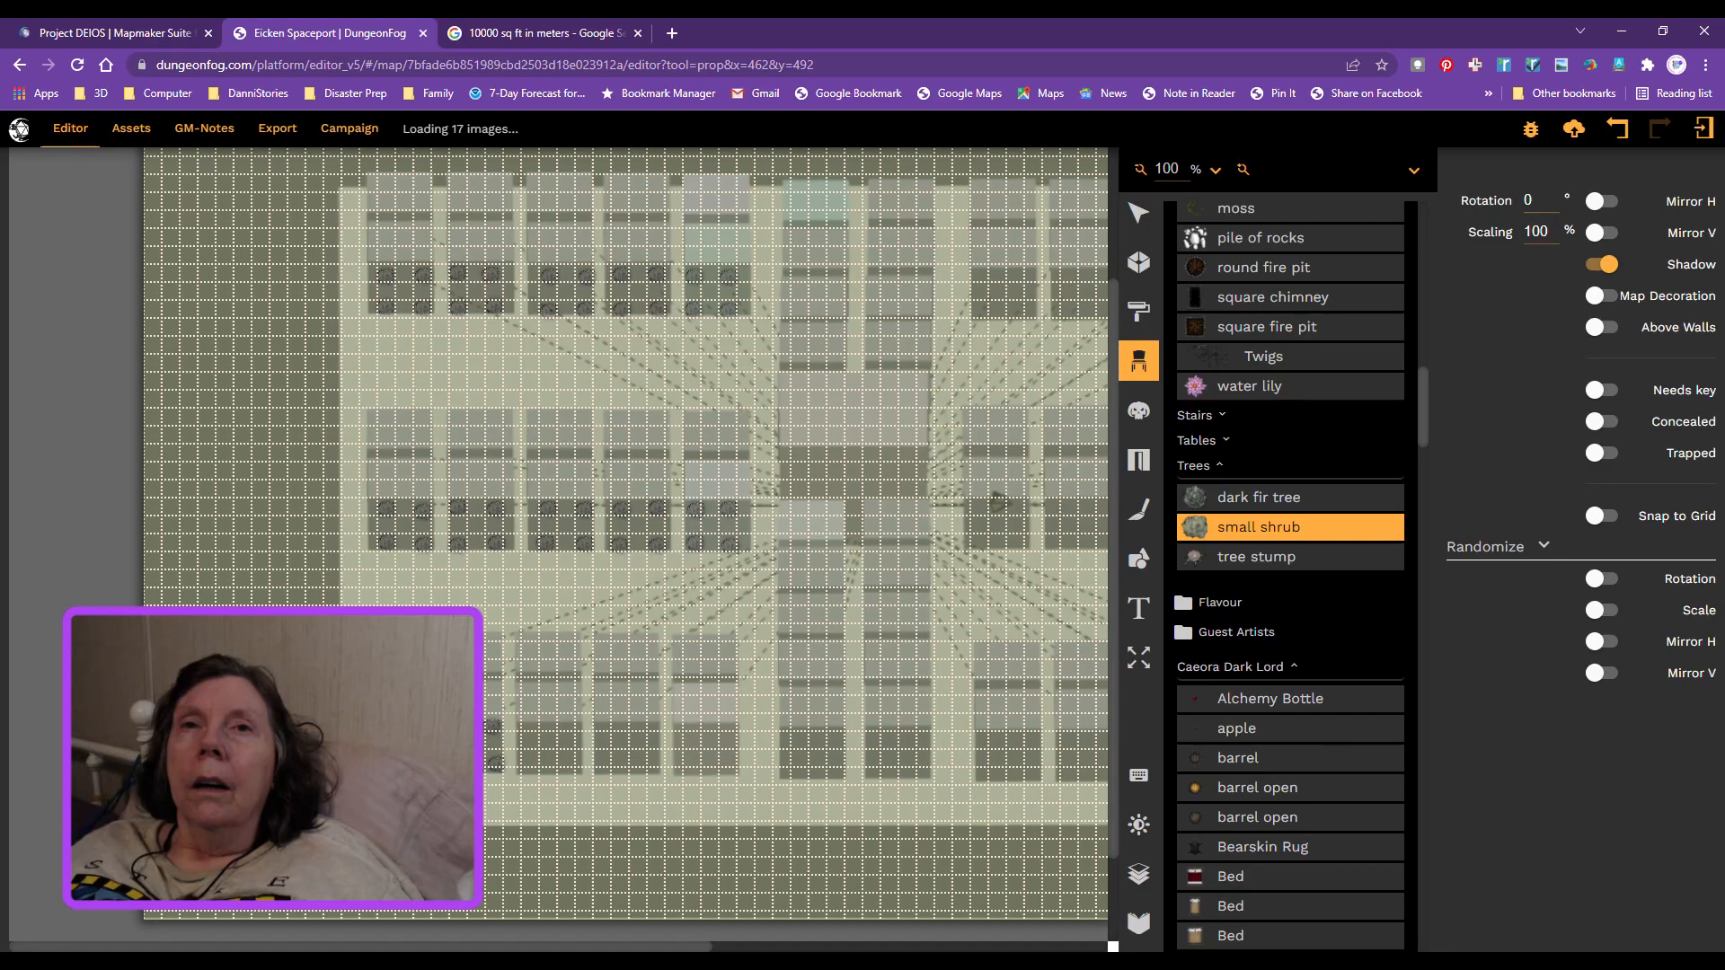
# Step: Place four small shrubs two by two in the dark lower parts of the third and fourth blocks of the southwest row
pyautogui.click(533, 730)
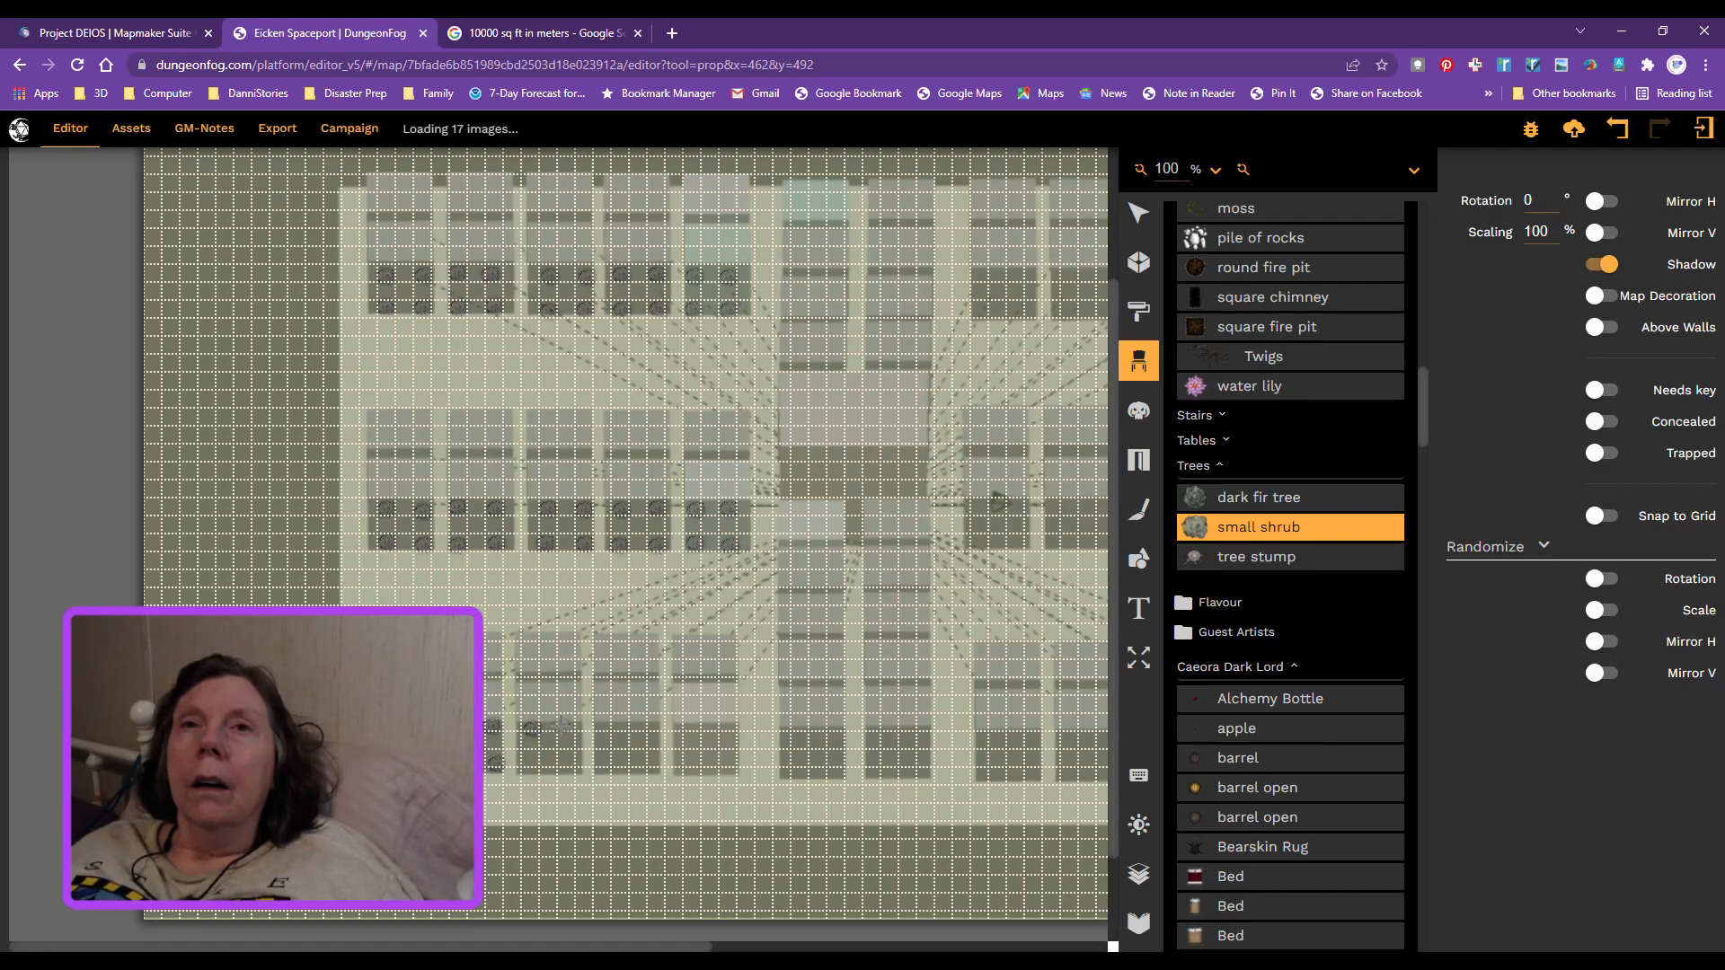
pyautogui.click(563, 728)
pyautogui.click(532, 760)
pyautogui.click(564, 760)
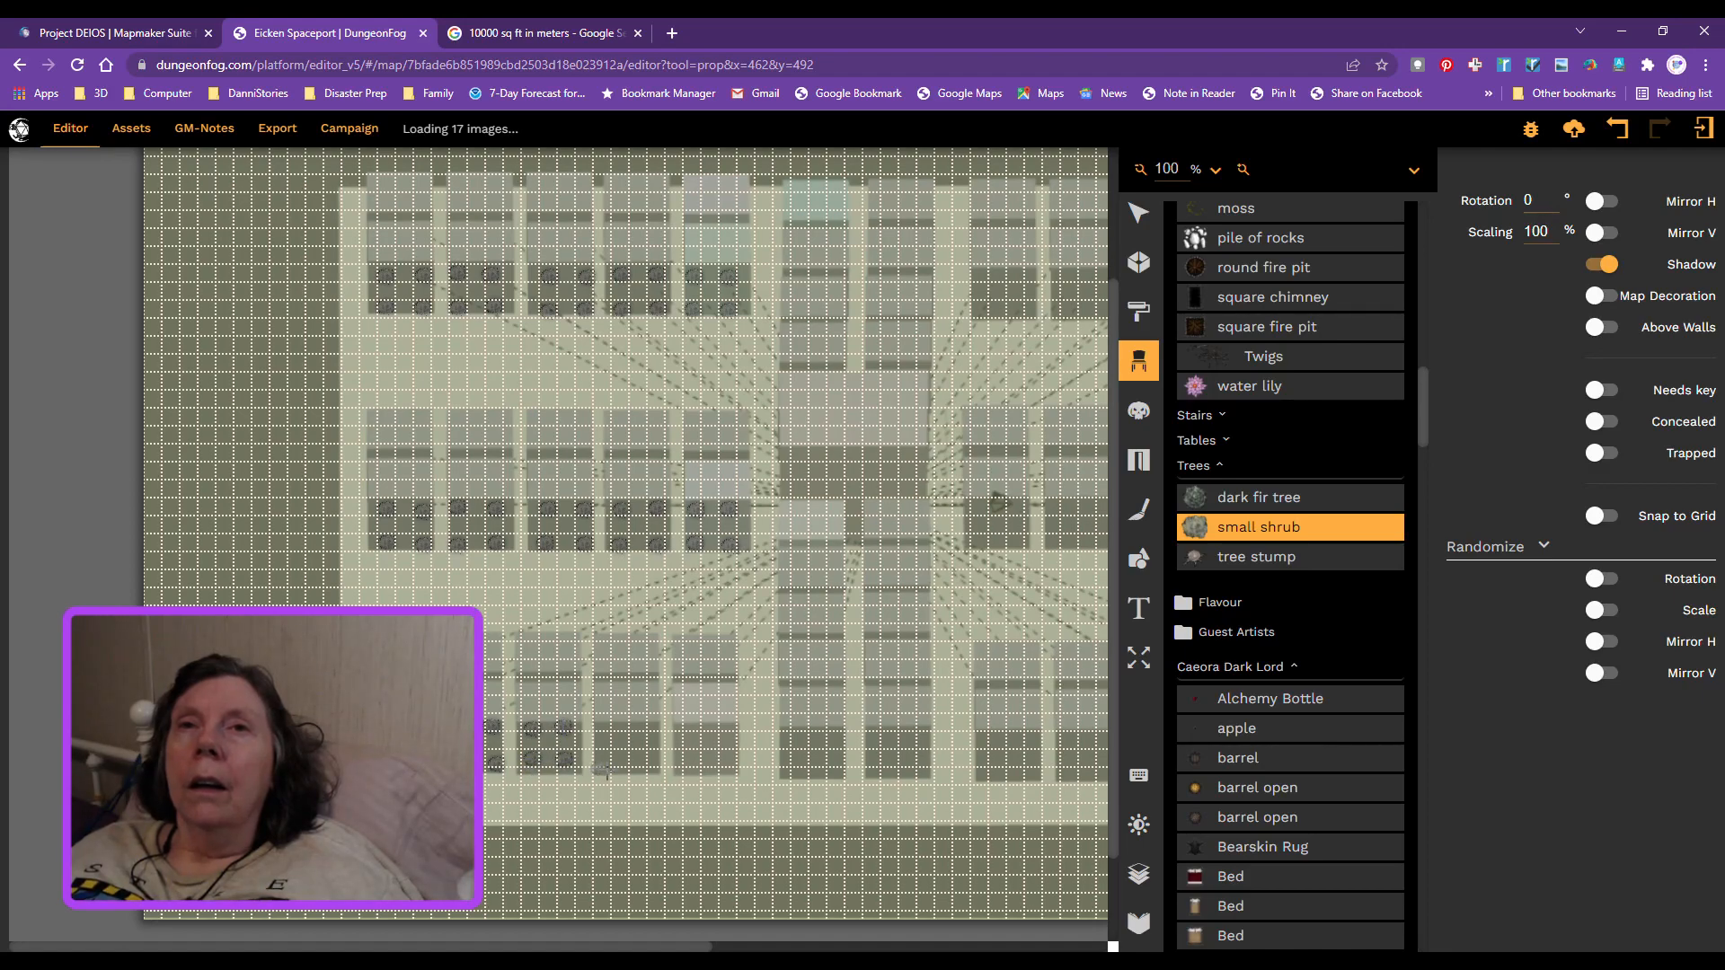
pyautogui.click(604, 730)
pyautogui.click(638, 729)
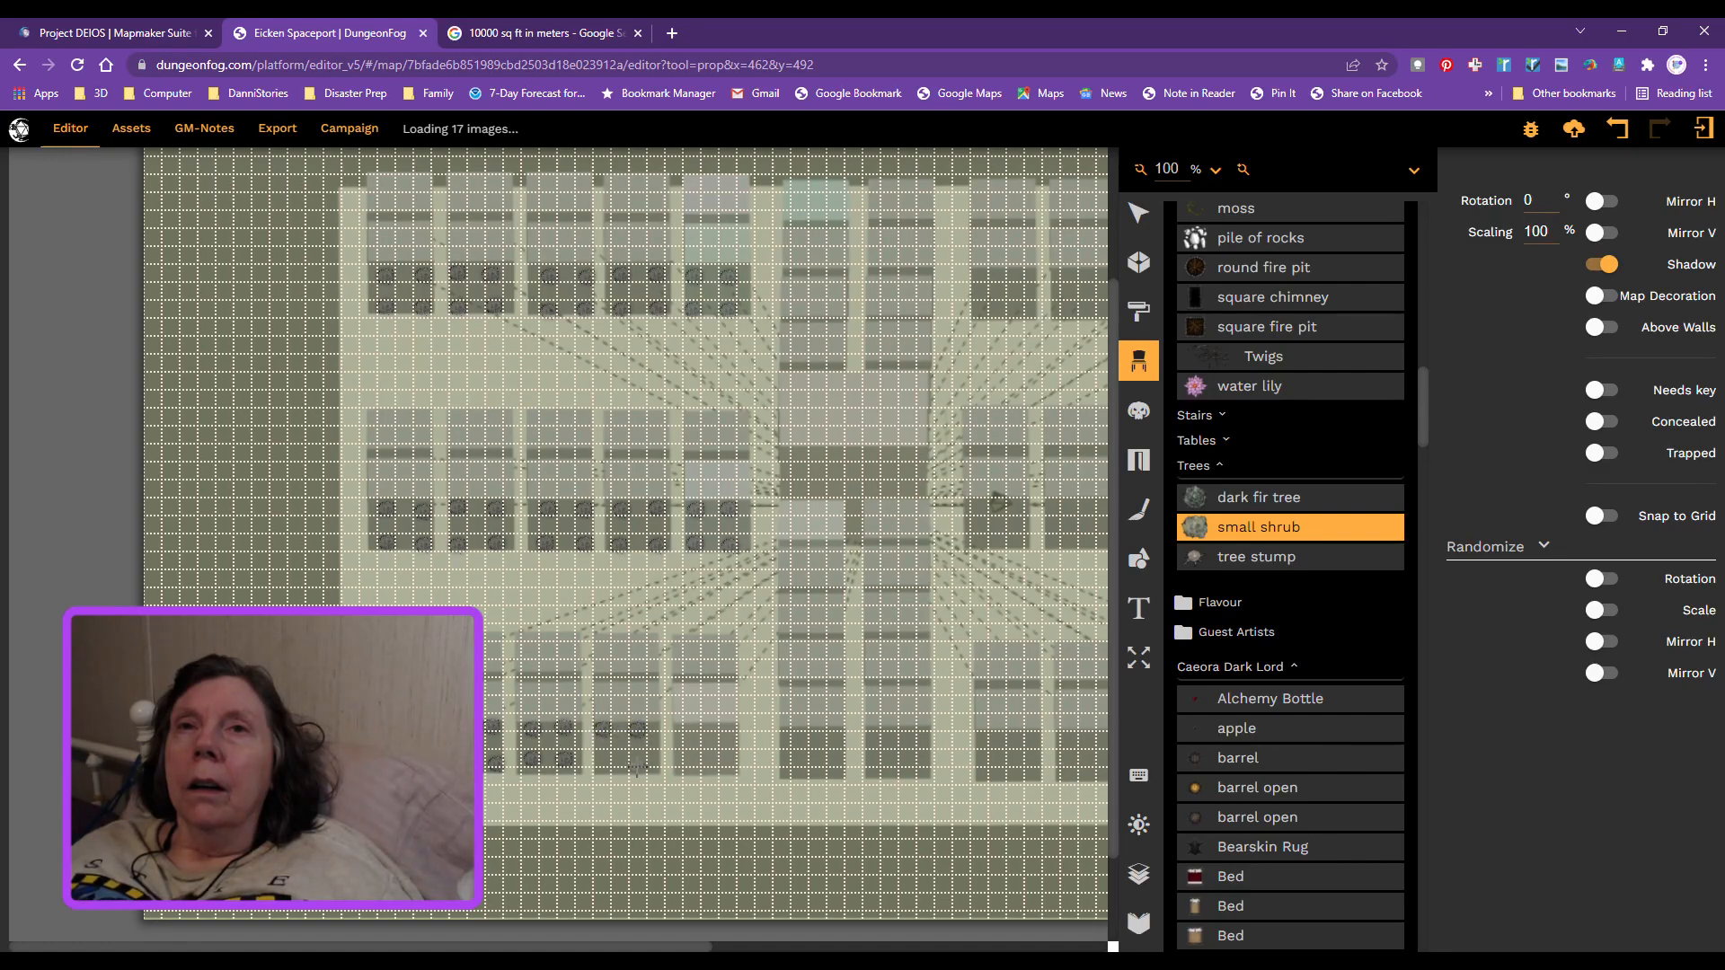
pyautogui.click(640, 763)
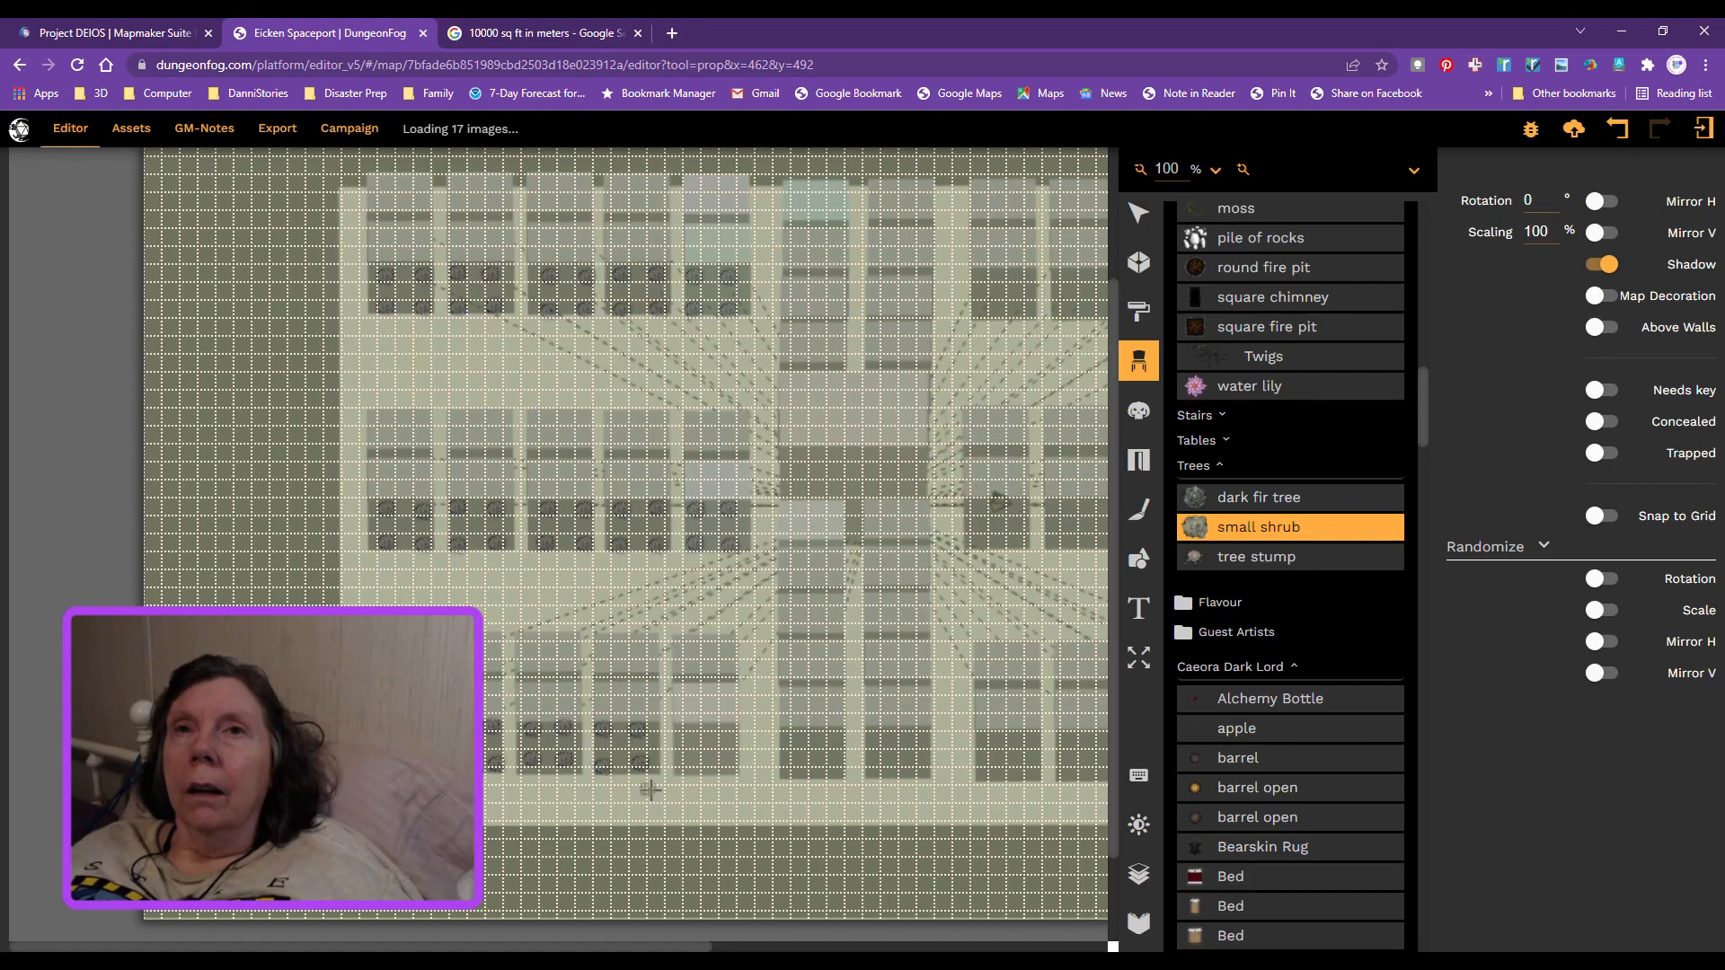
# Step: Fill the dark lower parts of the southwest row's fifth block and the northeast row's first block with small shrubs
pyautogui.click(692, 729)
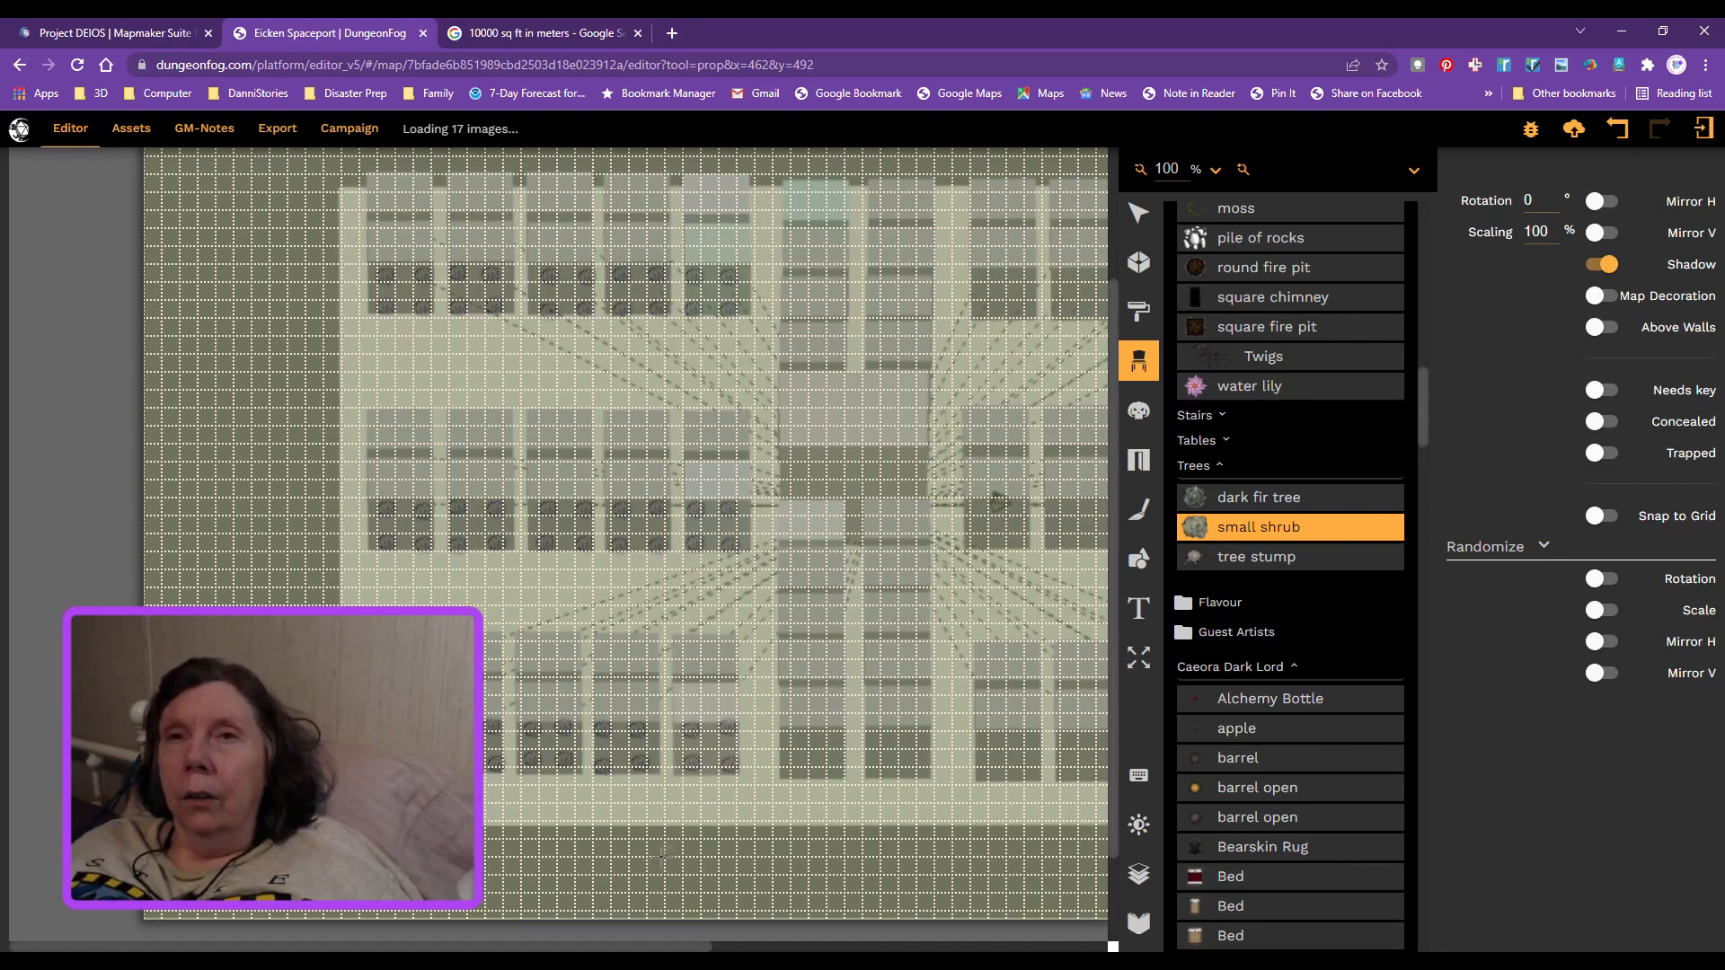
pyautogui.moveTo(639, 950); pyautogui.dragTo(853, 948)
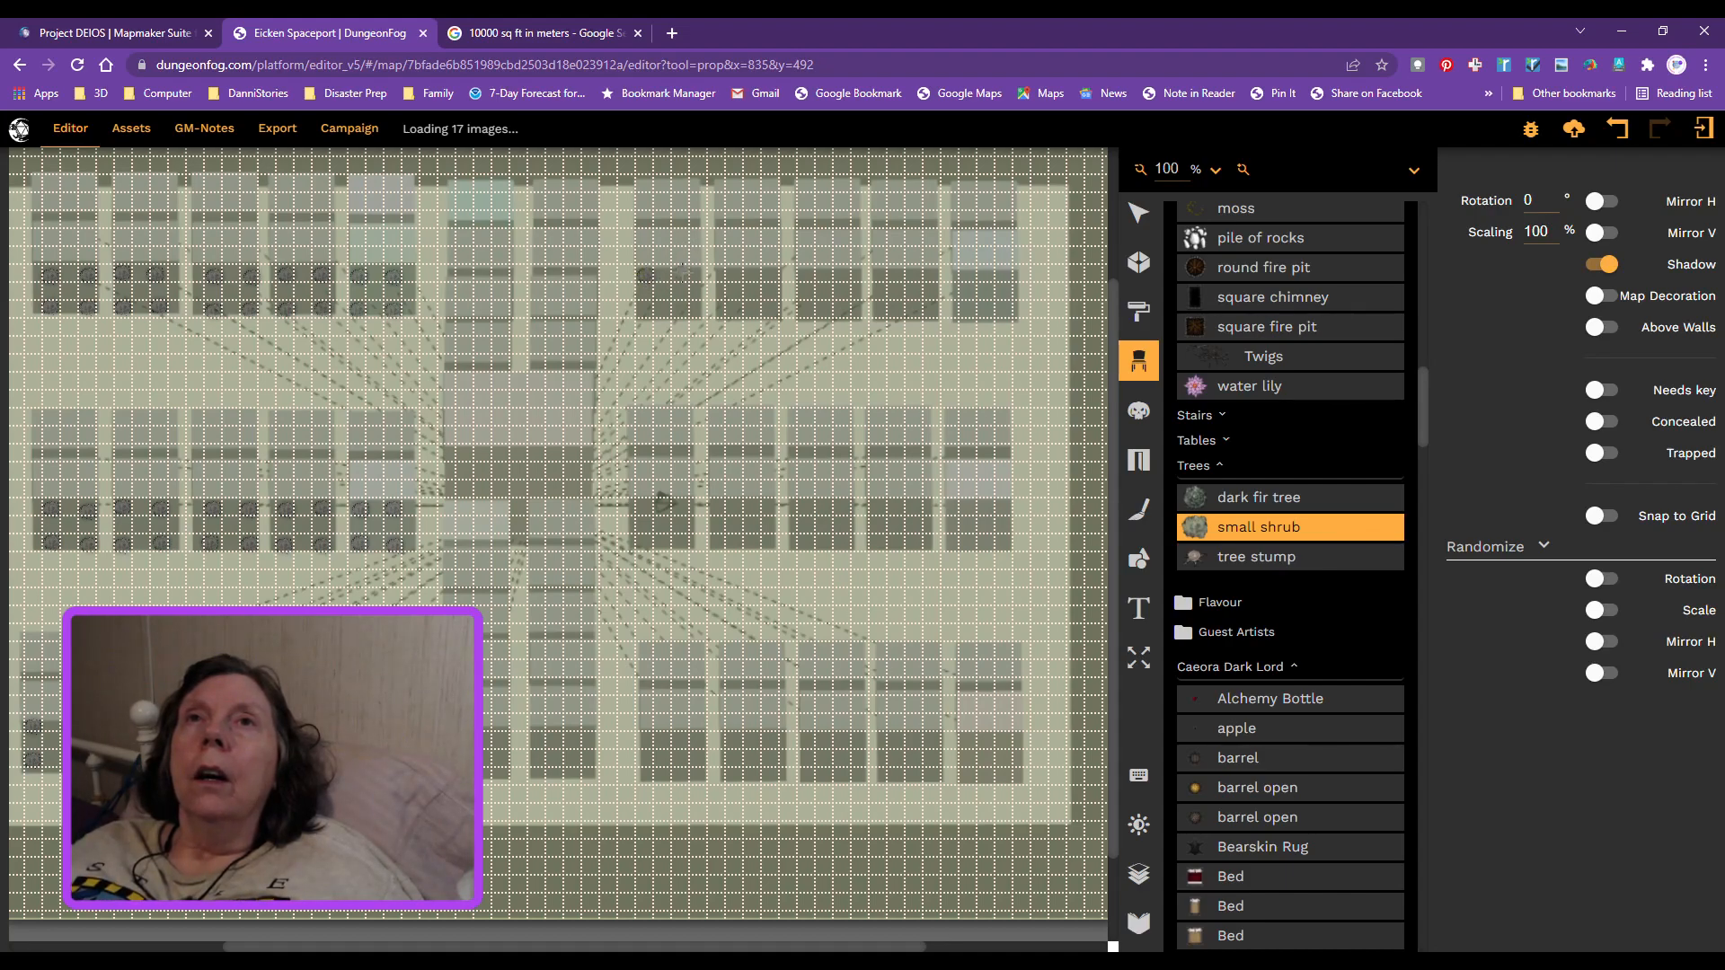
pyautogui.click(681, 275)
pyautogui.click(647, 310)
# Step: Place four small shrubs each in the dark lower parts of the first blocks of the eastern middle row and the southeast row
pyautogui.click(644, 505)
pyautogui.click(681, 508)
pyautogui.click(645, 544)
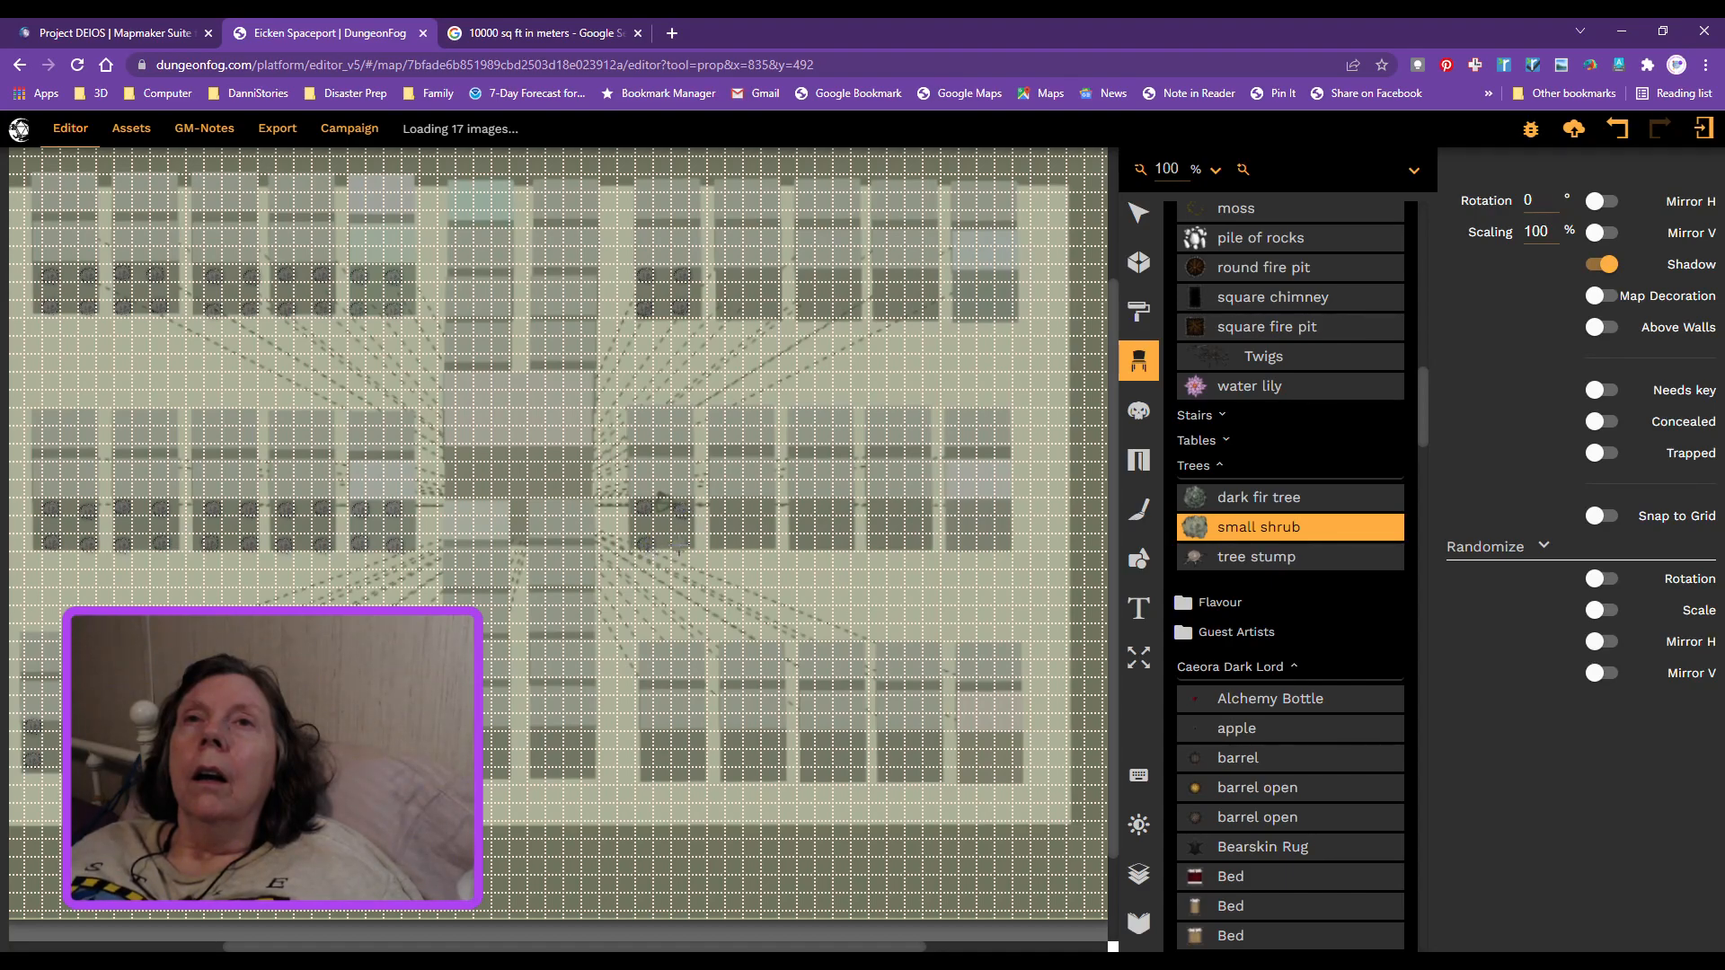
pyautogui.click(661, 741)
pyautogui.click(697, 741)
pyautogui.click(697, 778)
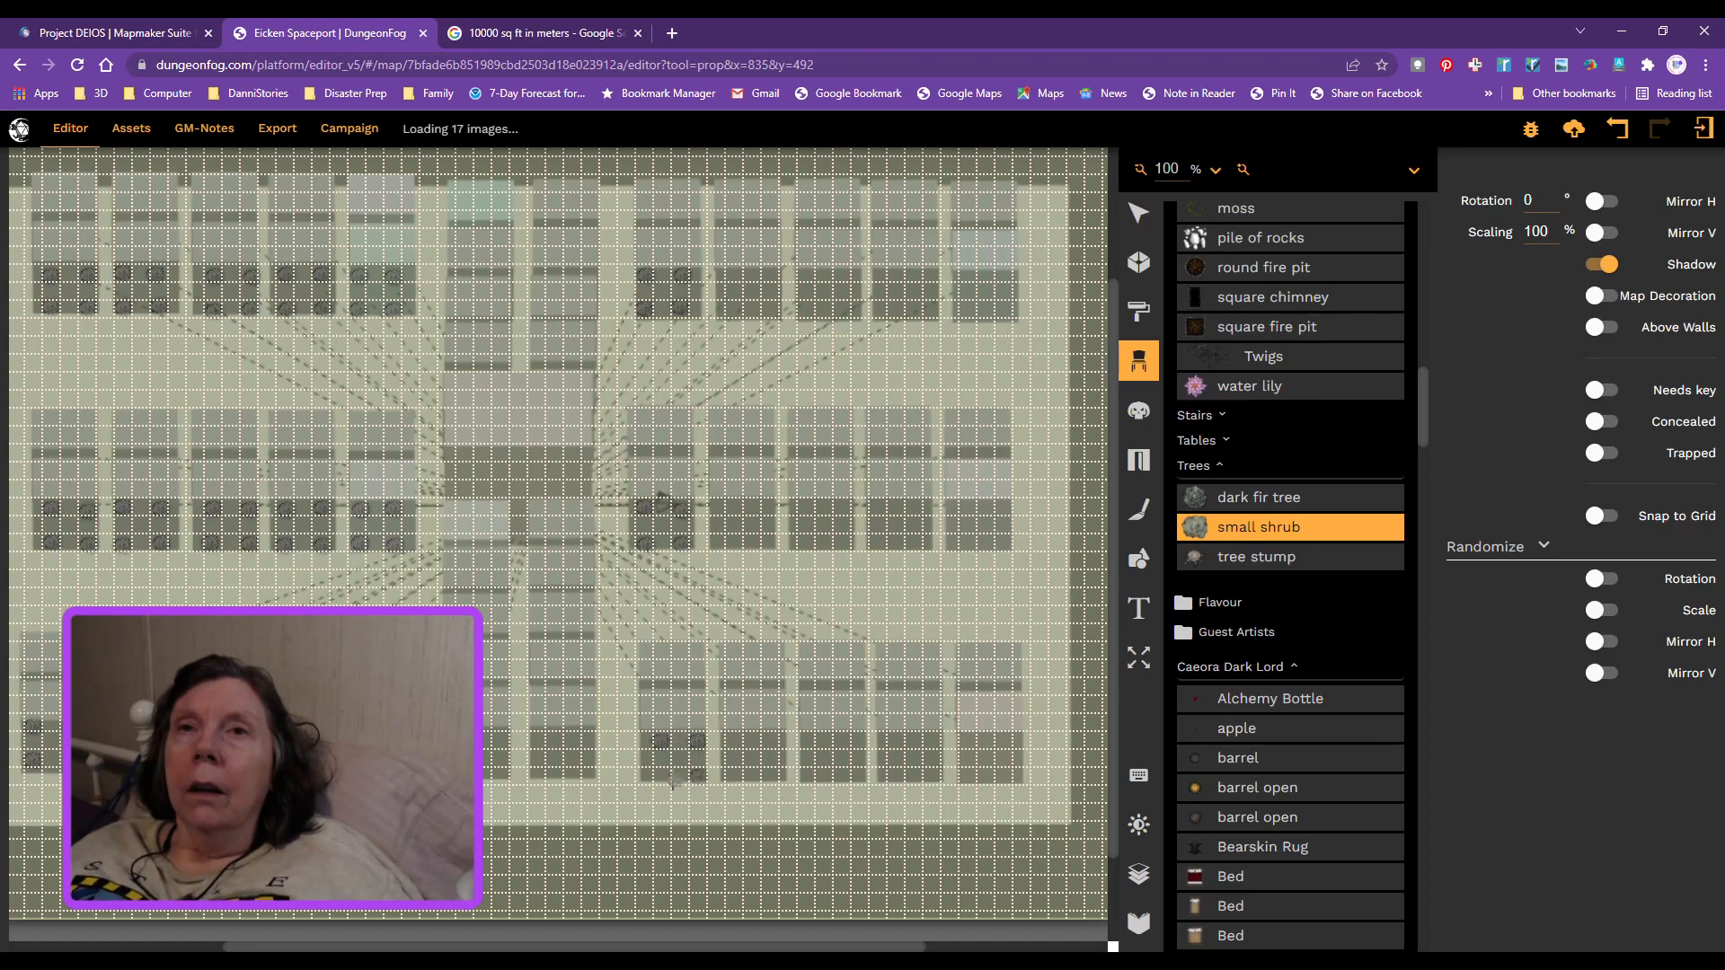
pyautogui.click(662, 778)
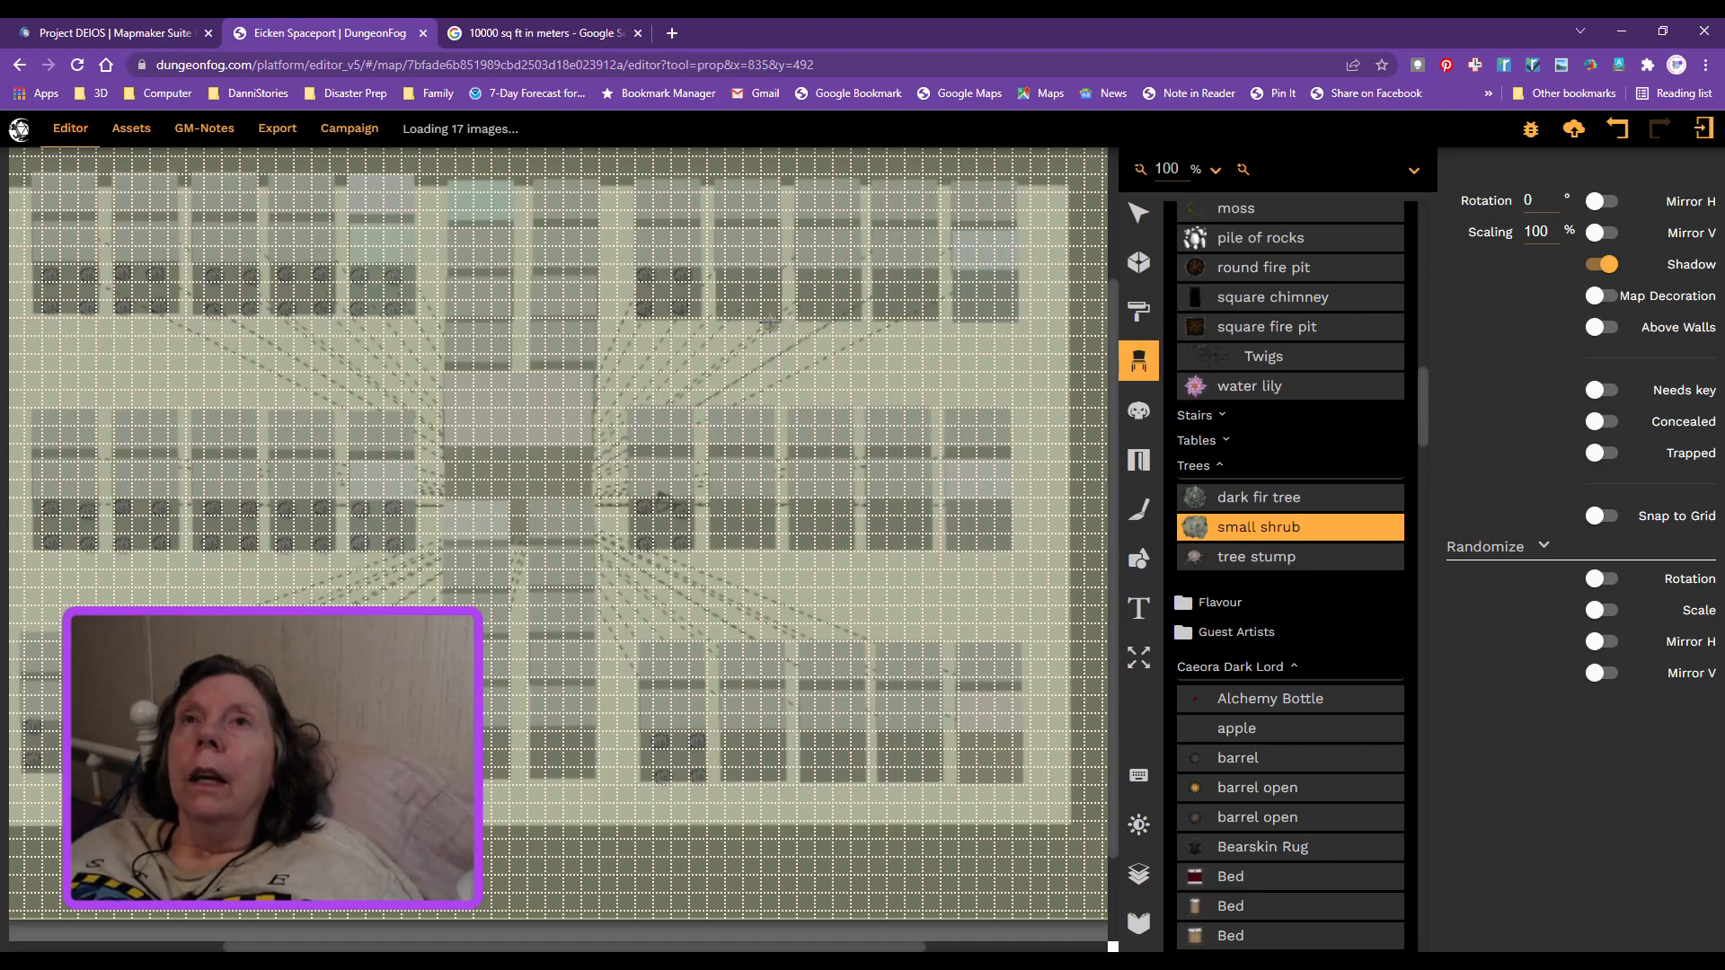
# Step: Place four small shrubs in the northeast row's second block and begin planting the dark lower part of its third block
pyautogui.click(735, 278)
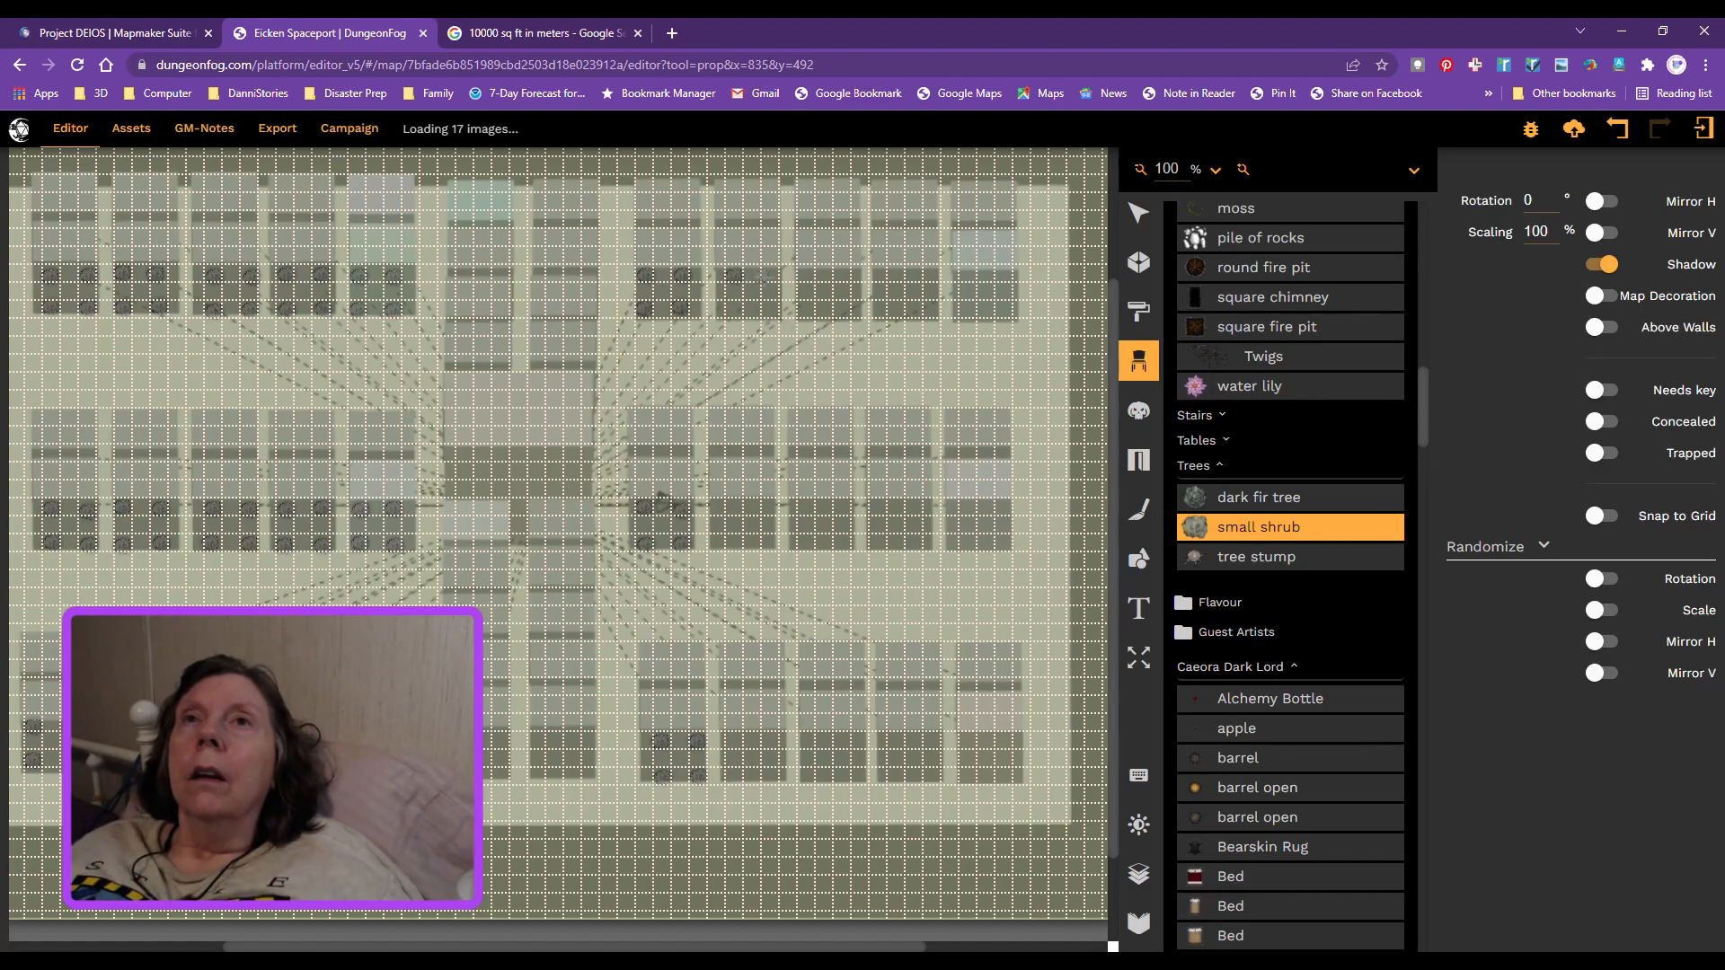
pyautogui.click(770, 275)
pyautogui.click(770, 310)
pyautogui.click(736, 316)
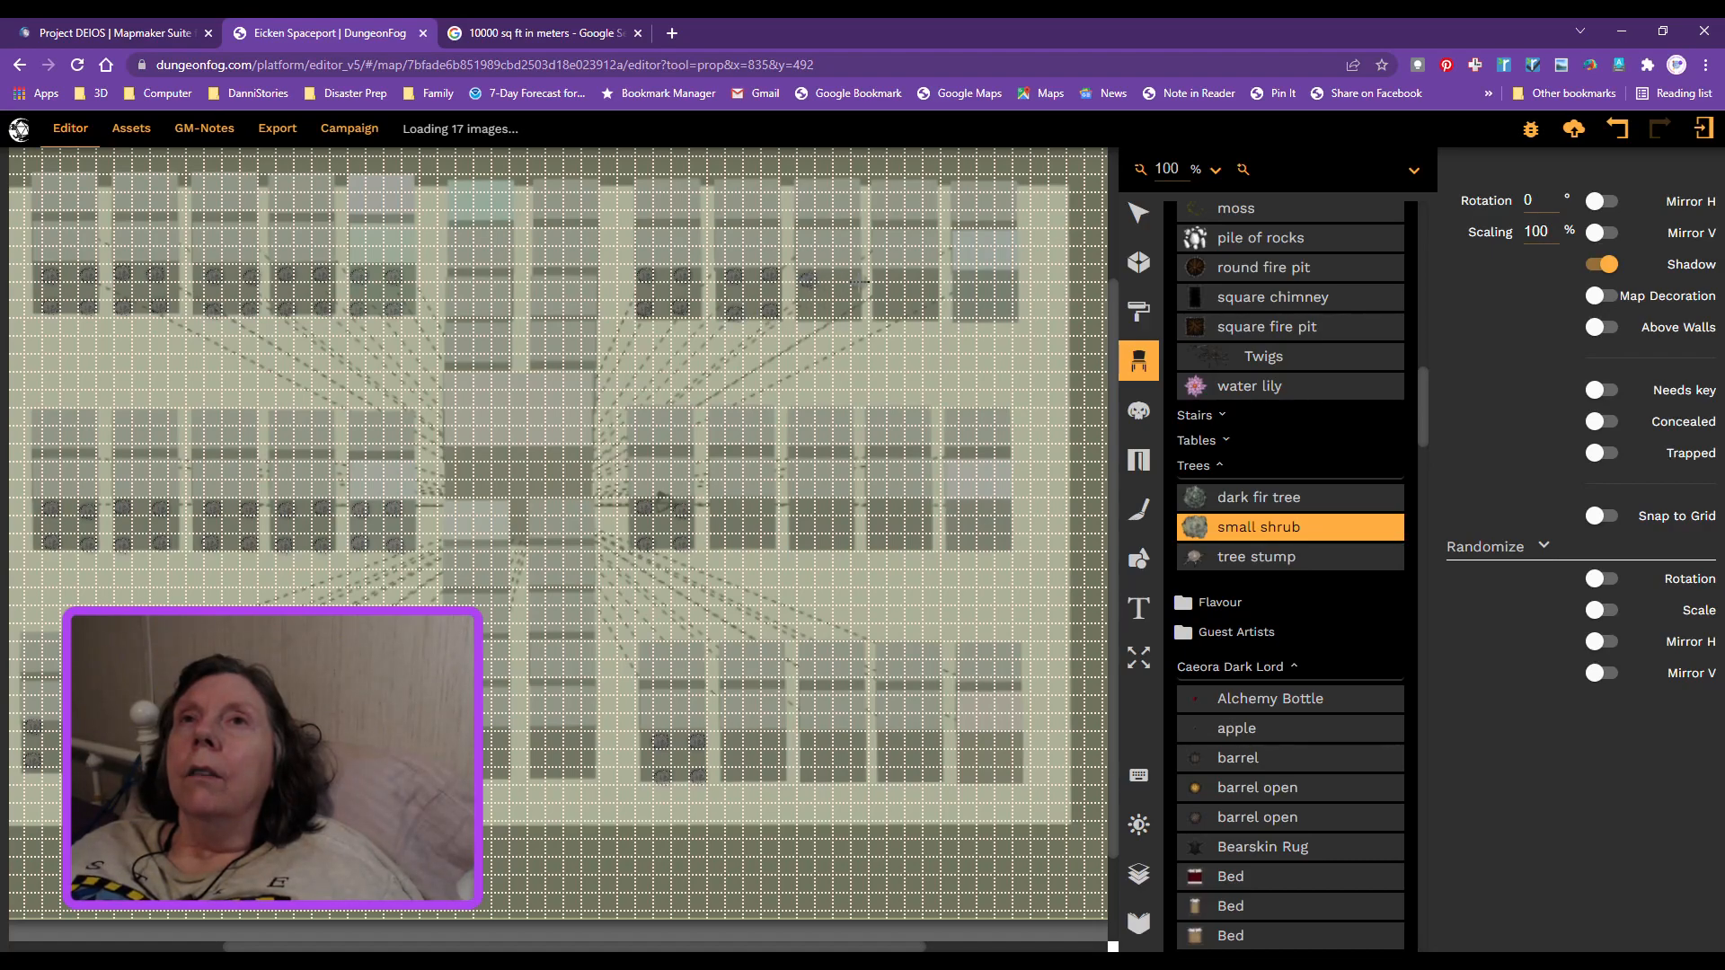
pyautogui.click(808, 277)
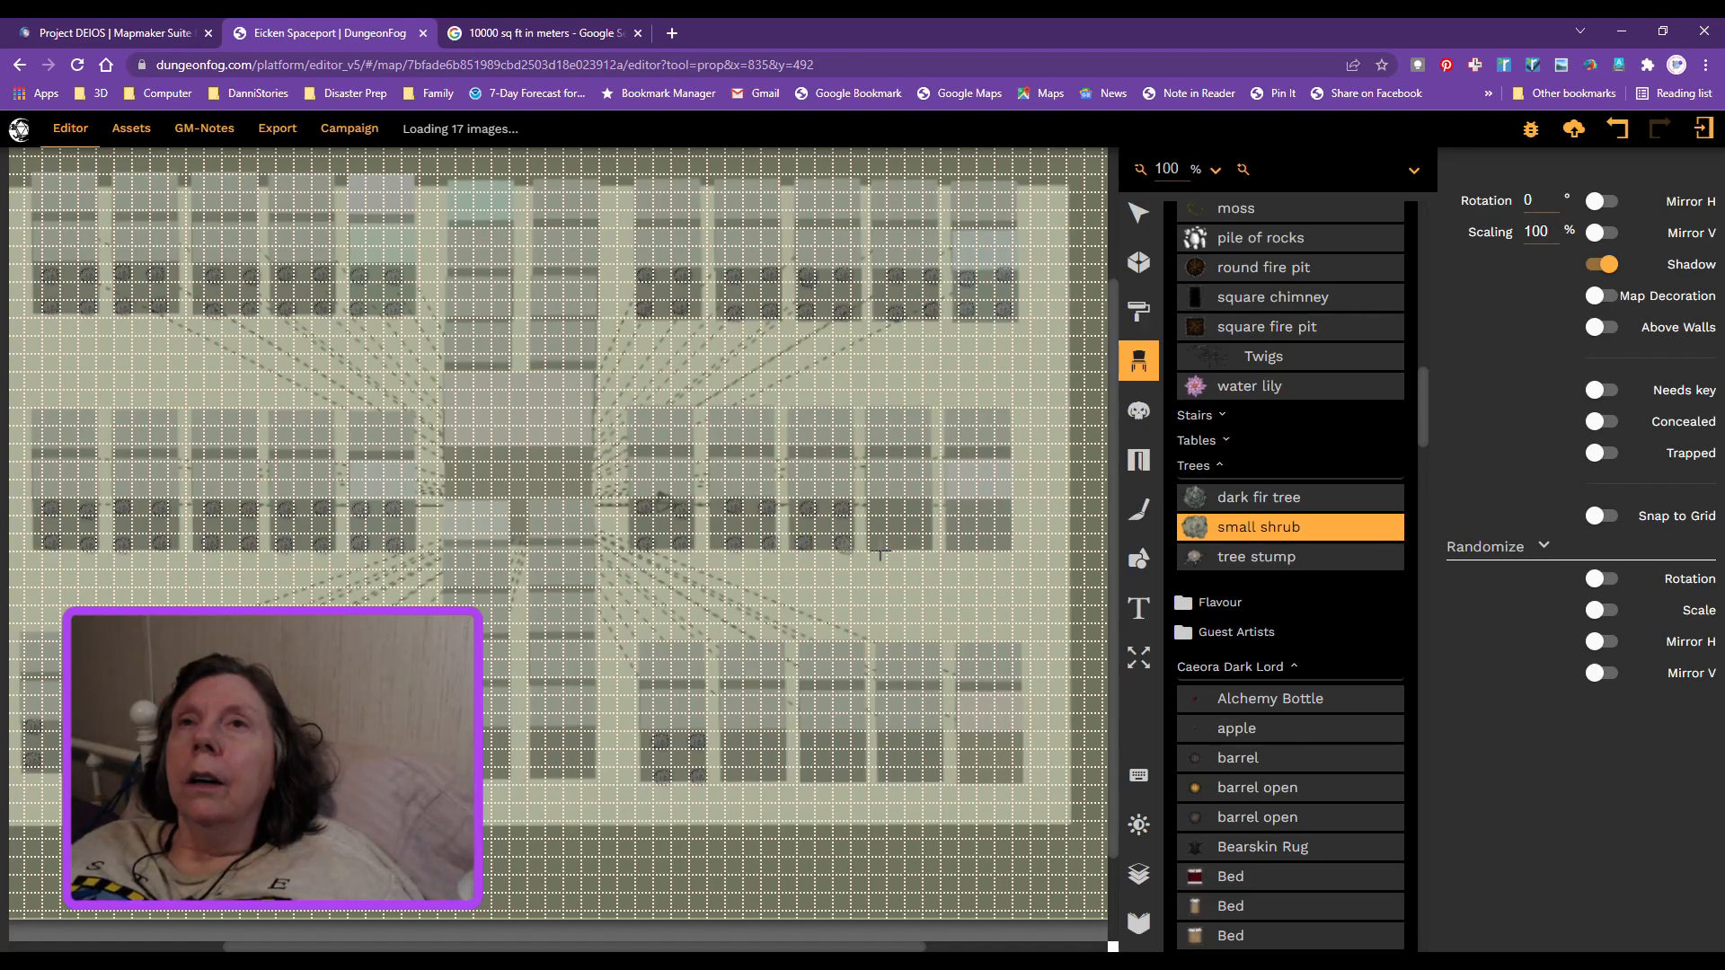
# Step: Place four small shrubs two by two in the dark lower part of the fourth block of the eastern middle row
pyautogui.click(878, 504)
pyautogui.click(916, 505)
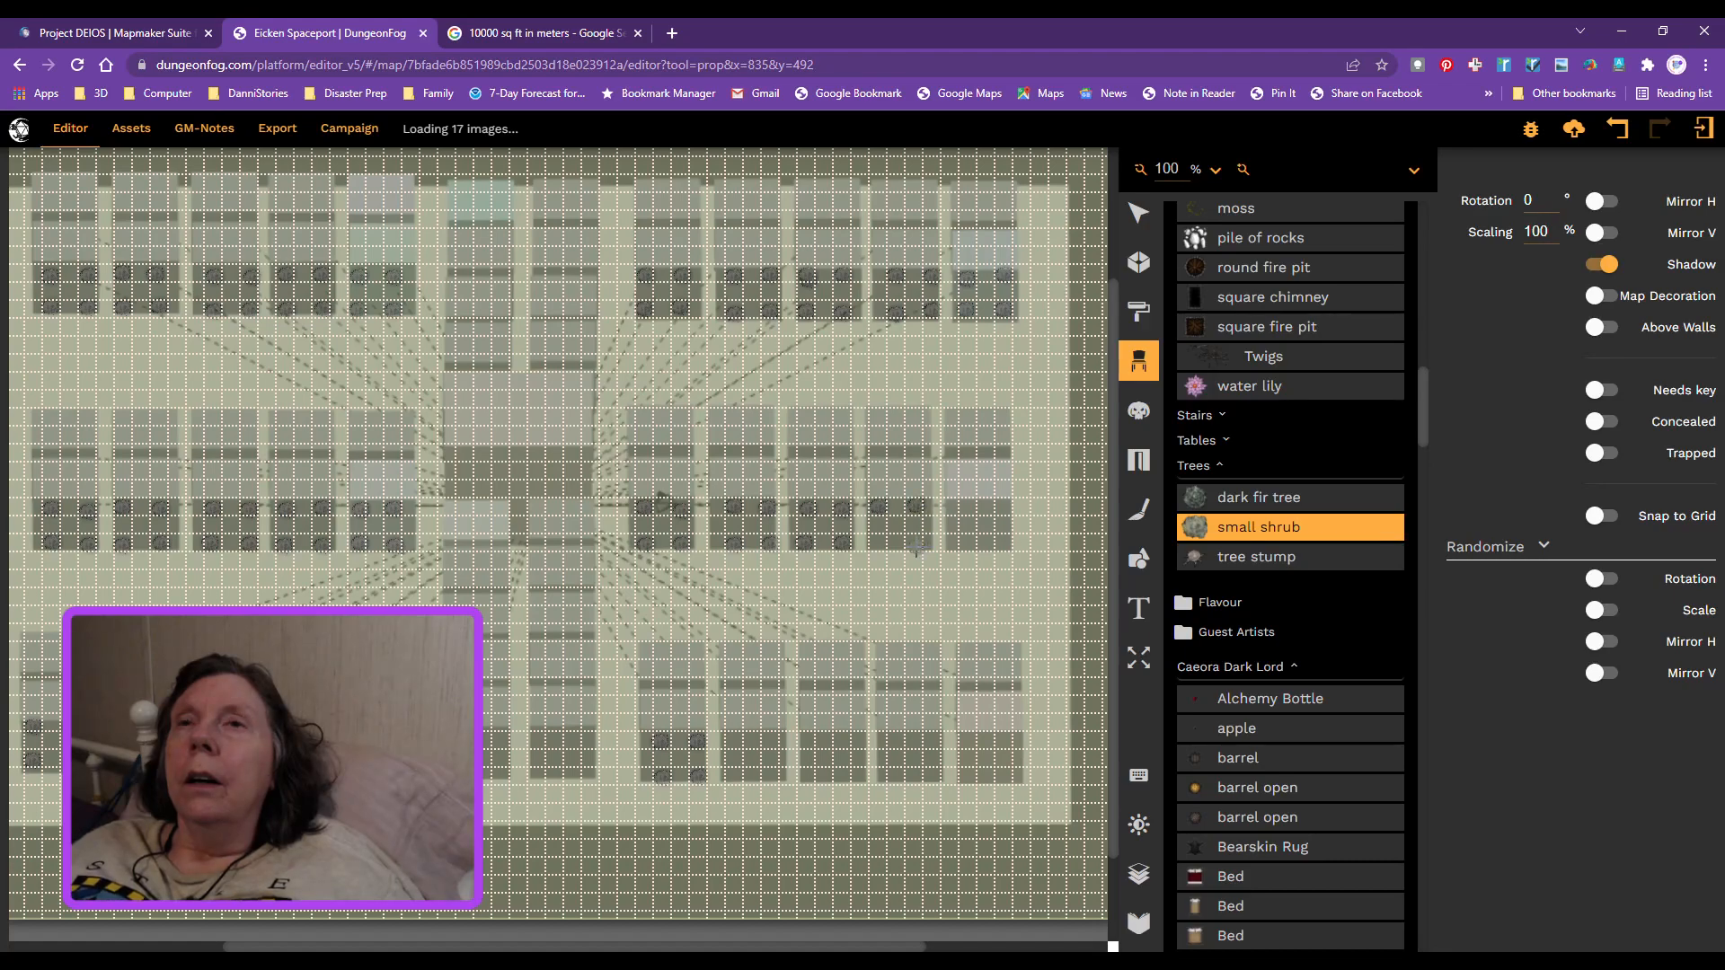
pyautogui.click(915, 544)
pyautogui.click(881, 547)
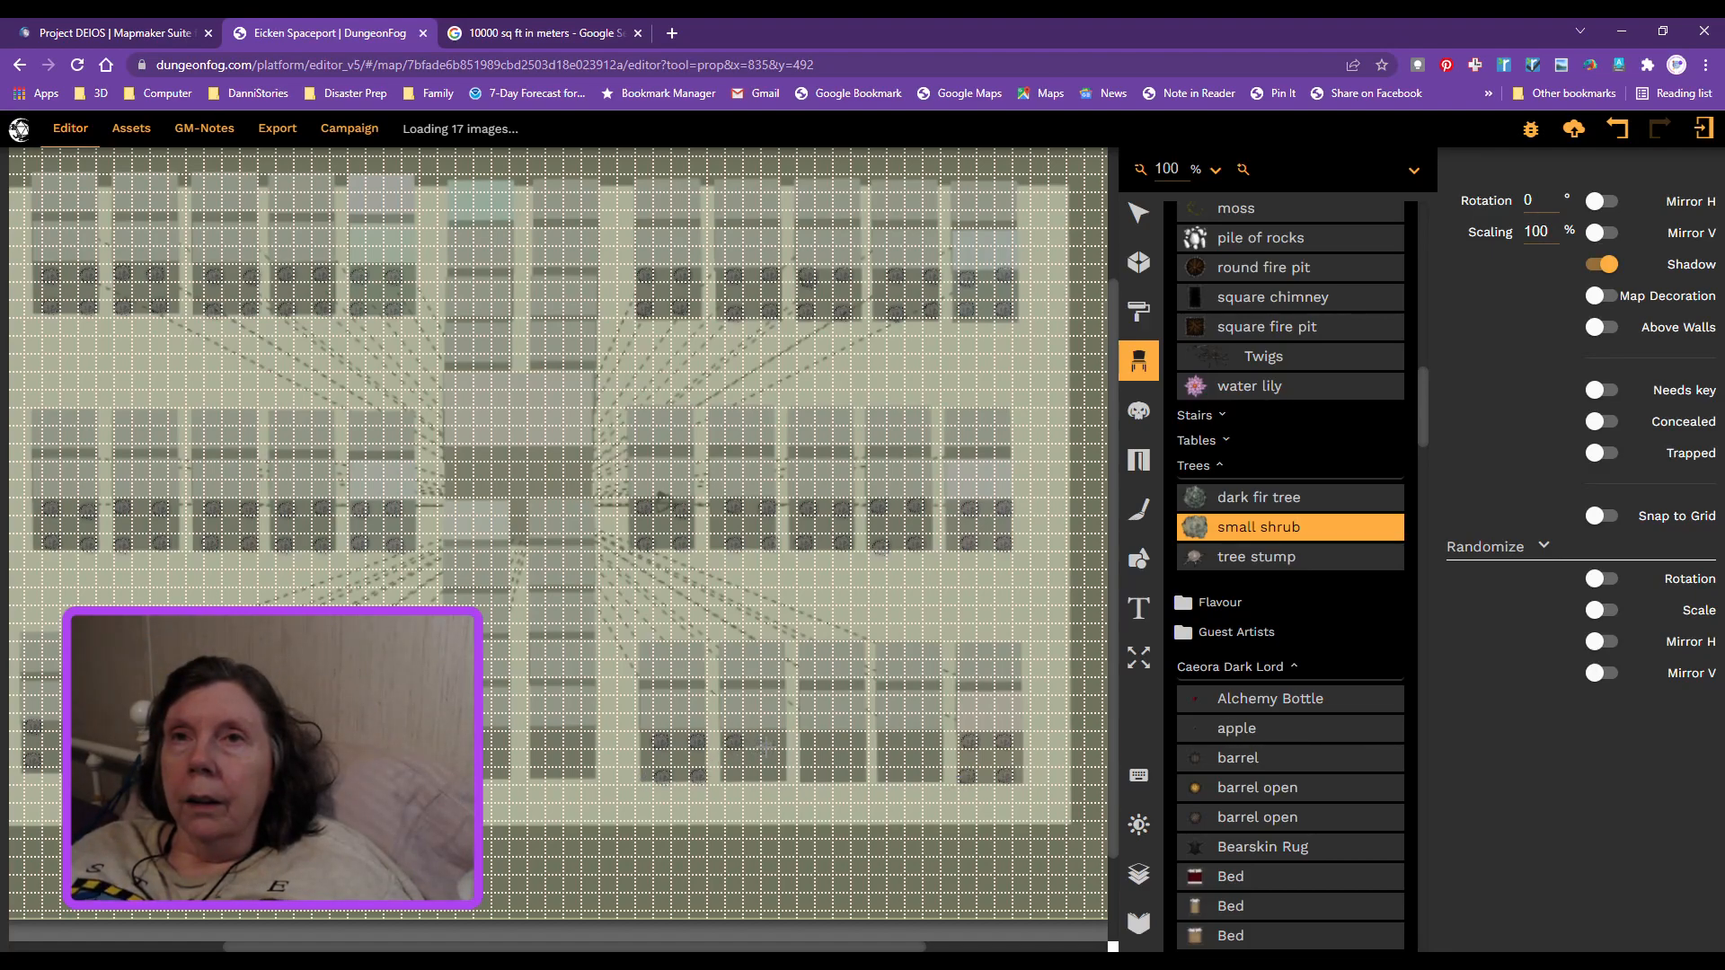
# Step: Fill the dark lower parts of the second, third and fourth blocks of the southeast row with small shrubs
pyautogui.click(770, 746)
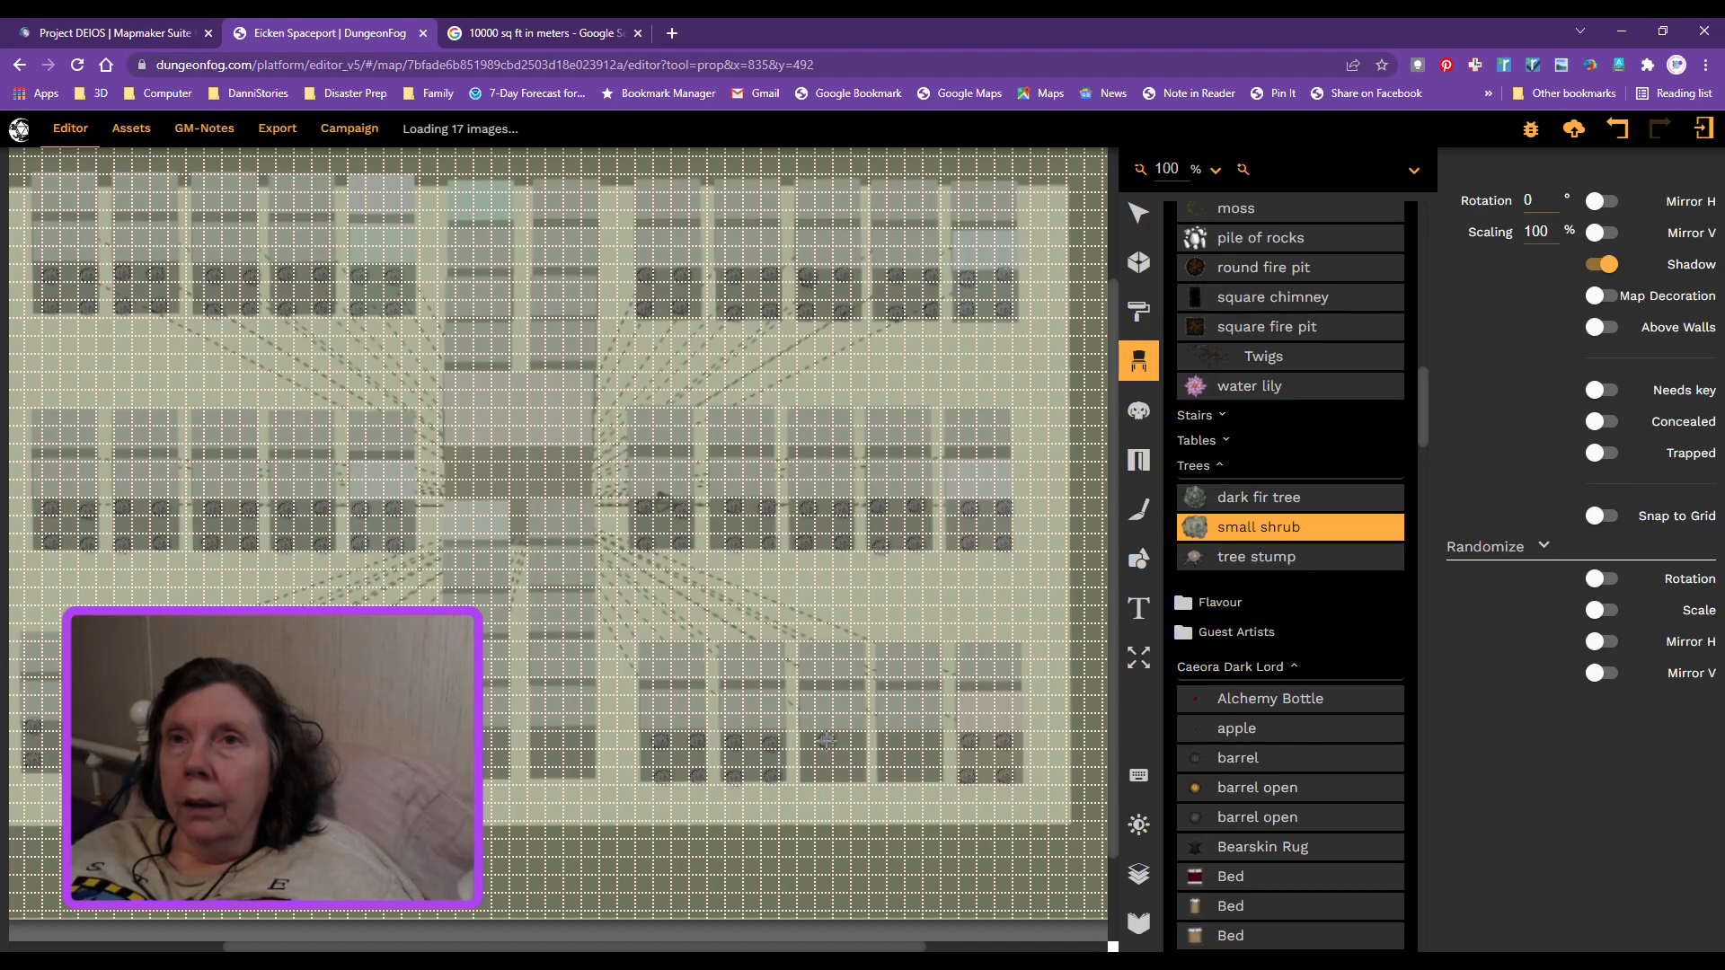
pyautogui.click(859, 741)
pyautogui.click(859, 777)
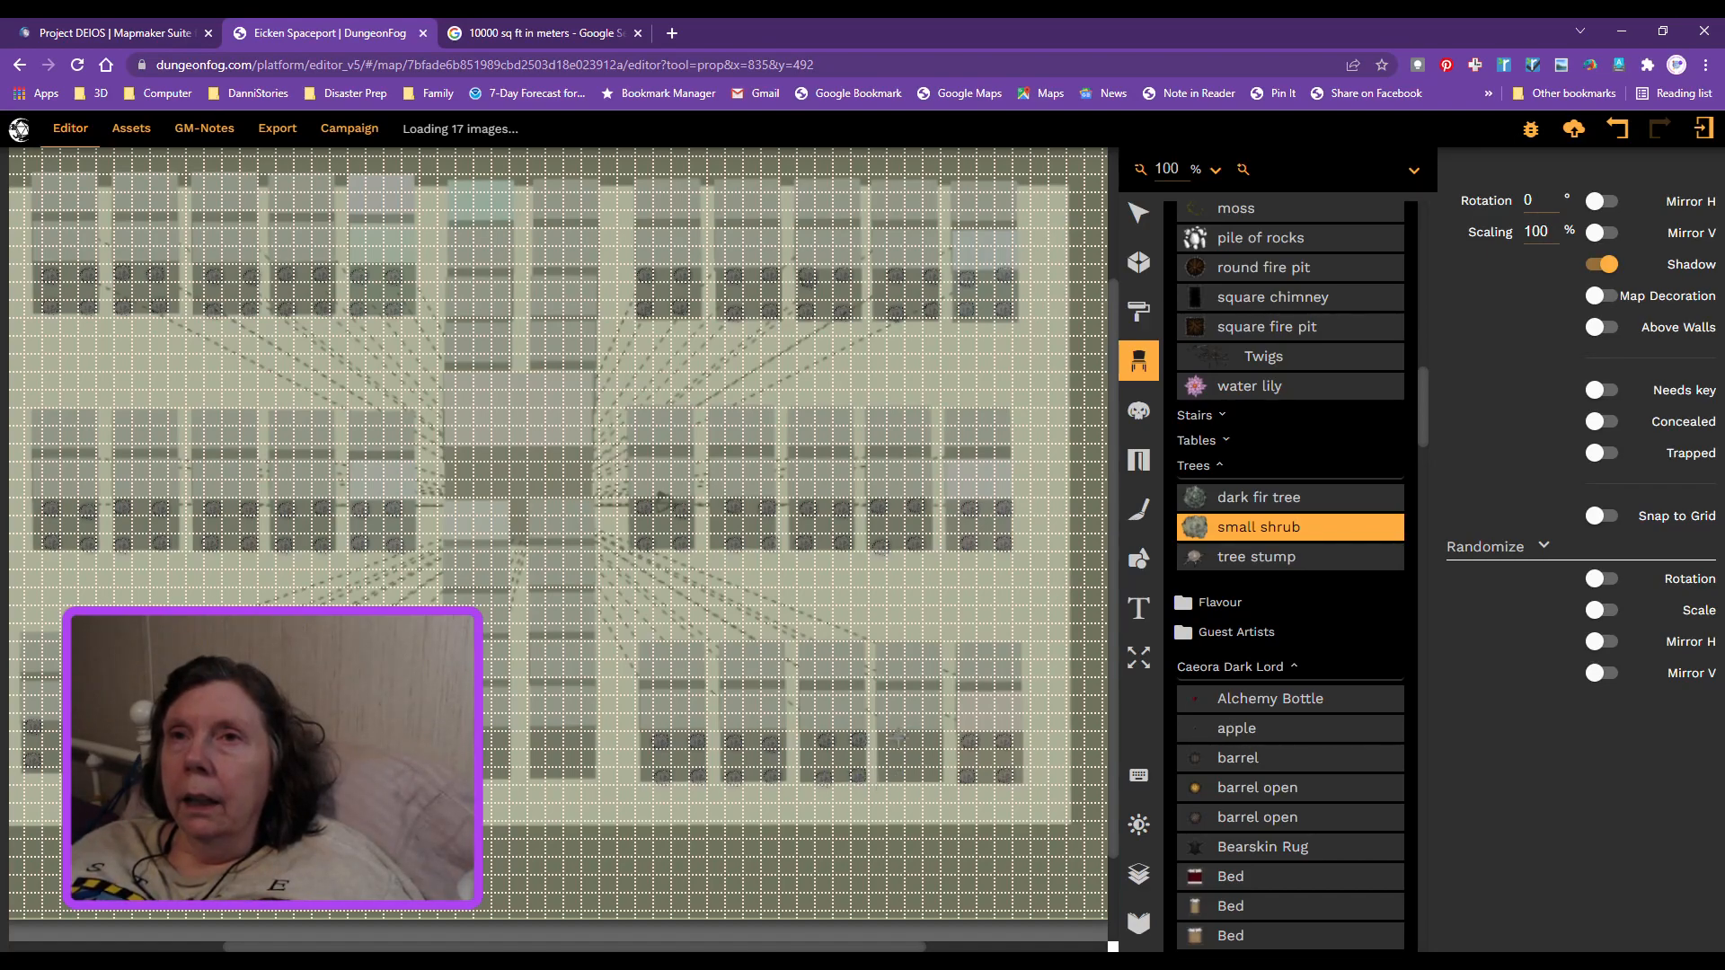
pyautogui.click(898, 741)
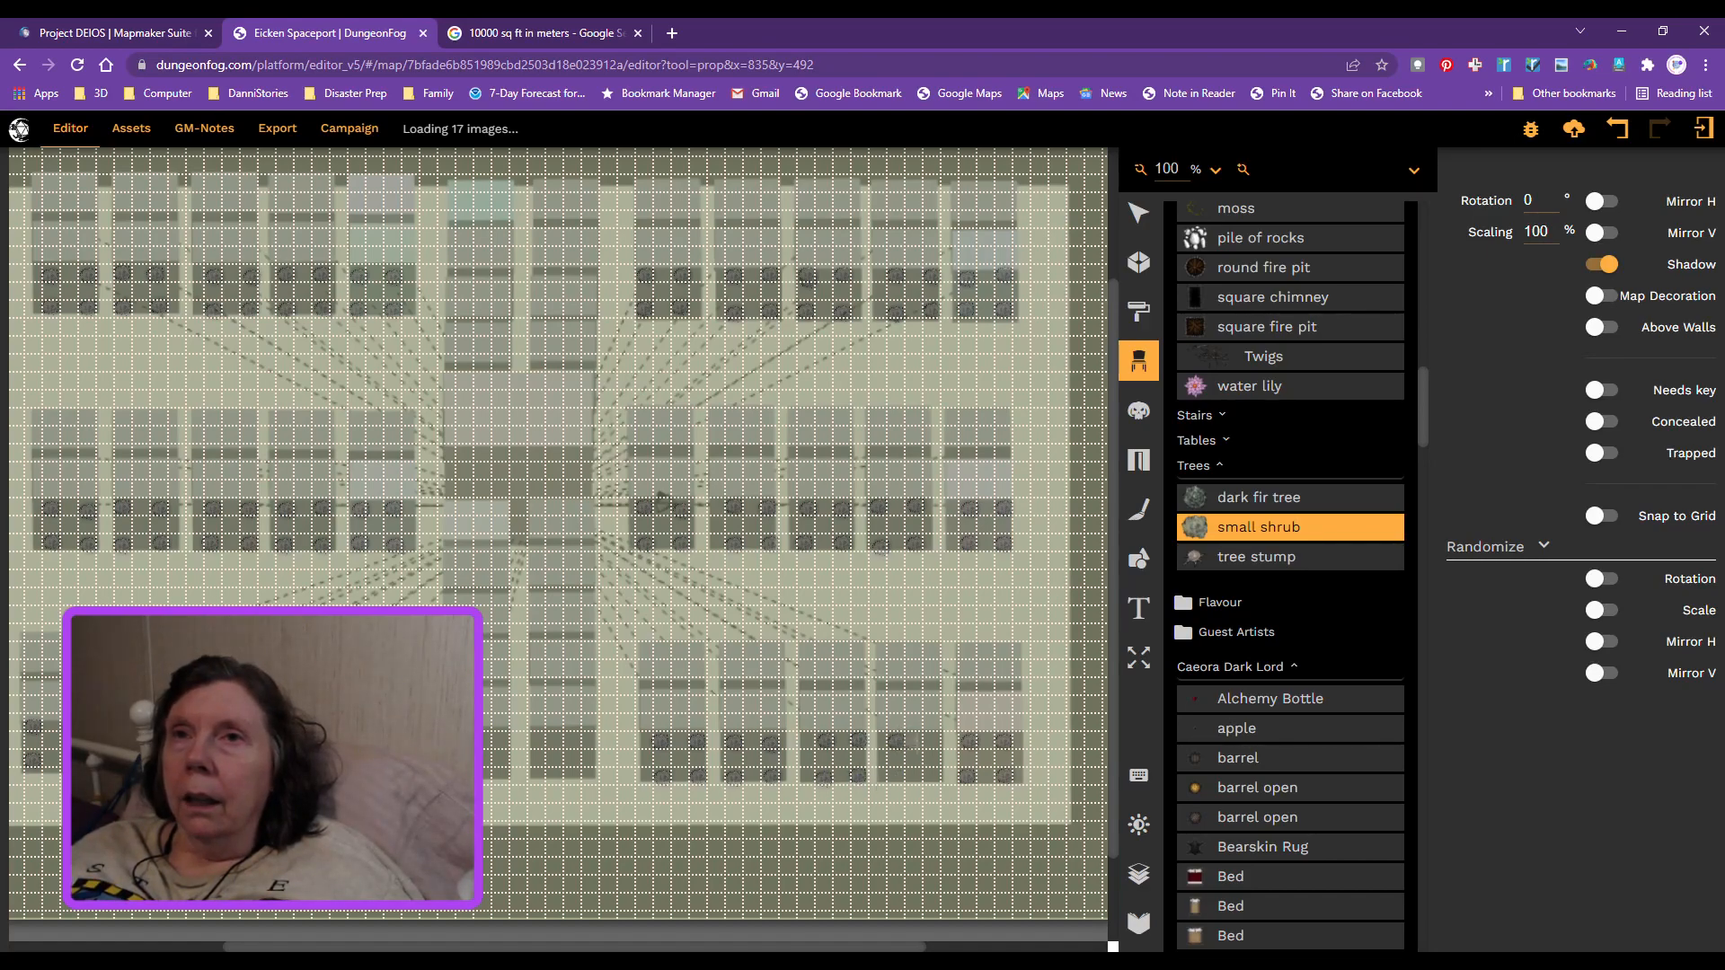
pyautogui.click(934, 744)
pyautogui.click(932, 777)
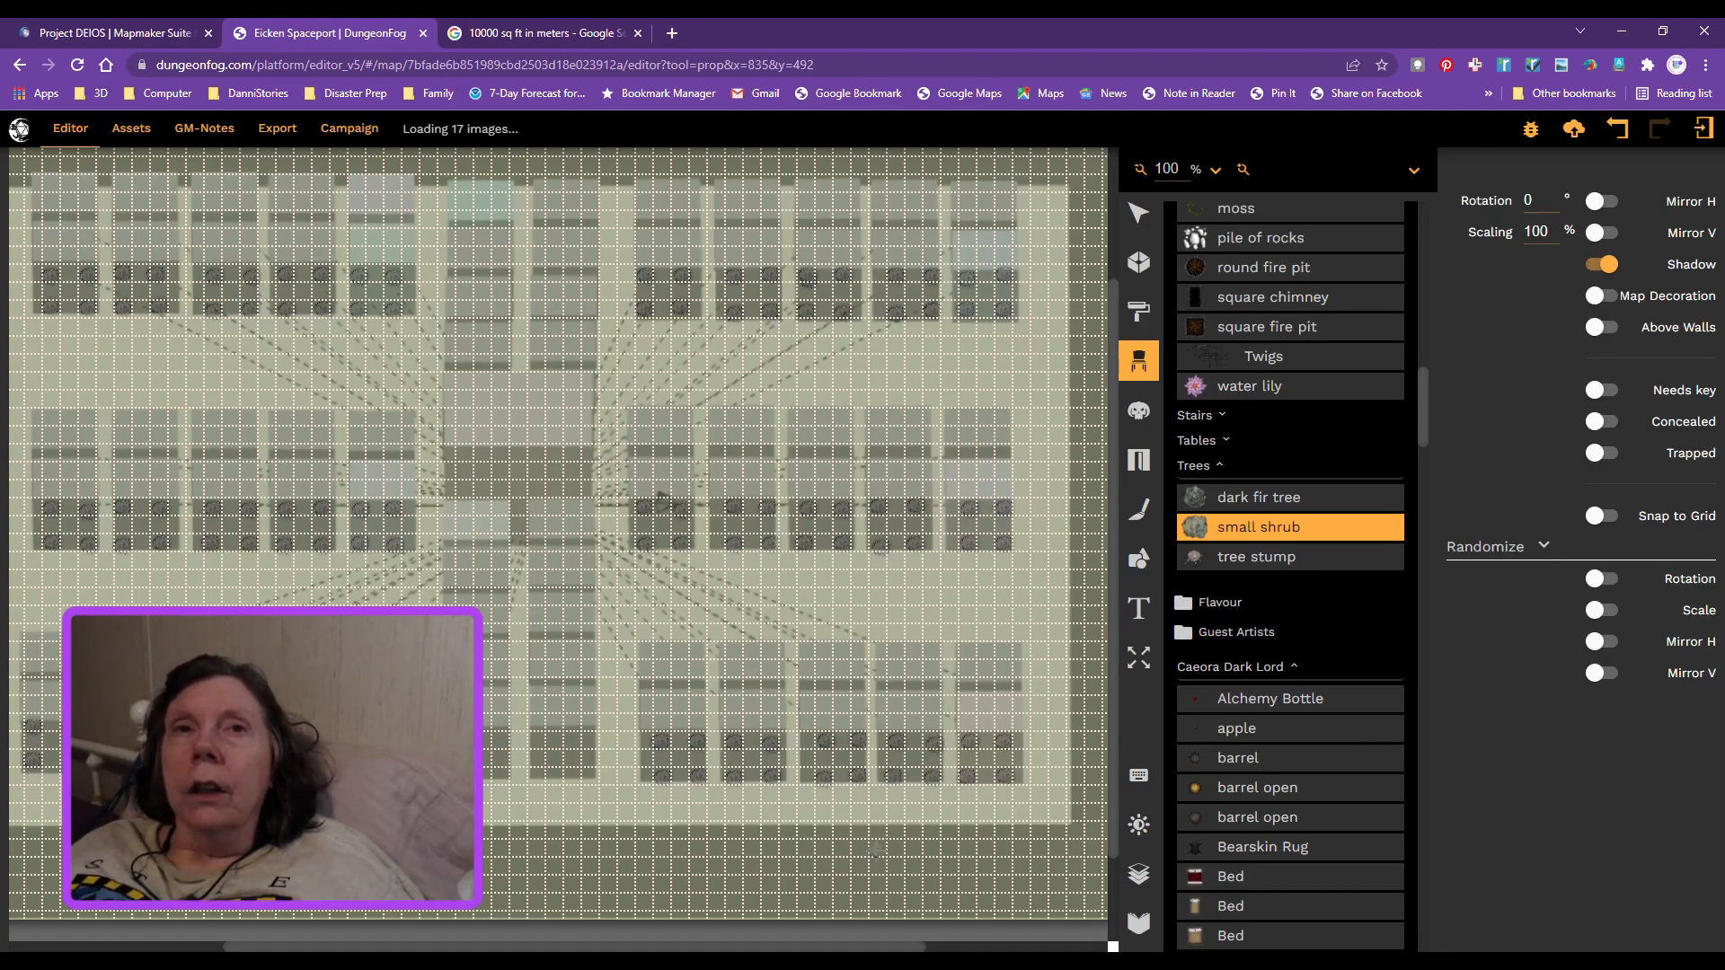
# Step: Place small shrubs two by two in the dark lower part of the eastern block at the south end of the central columns
pyautogui.click(553, 777)
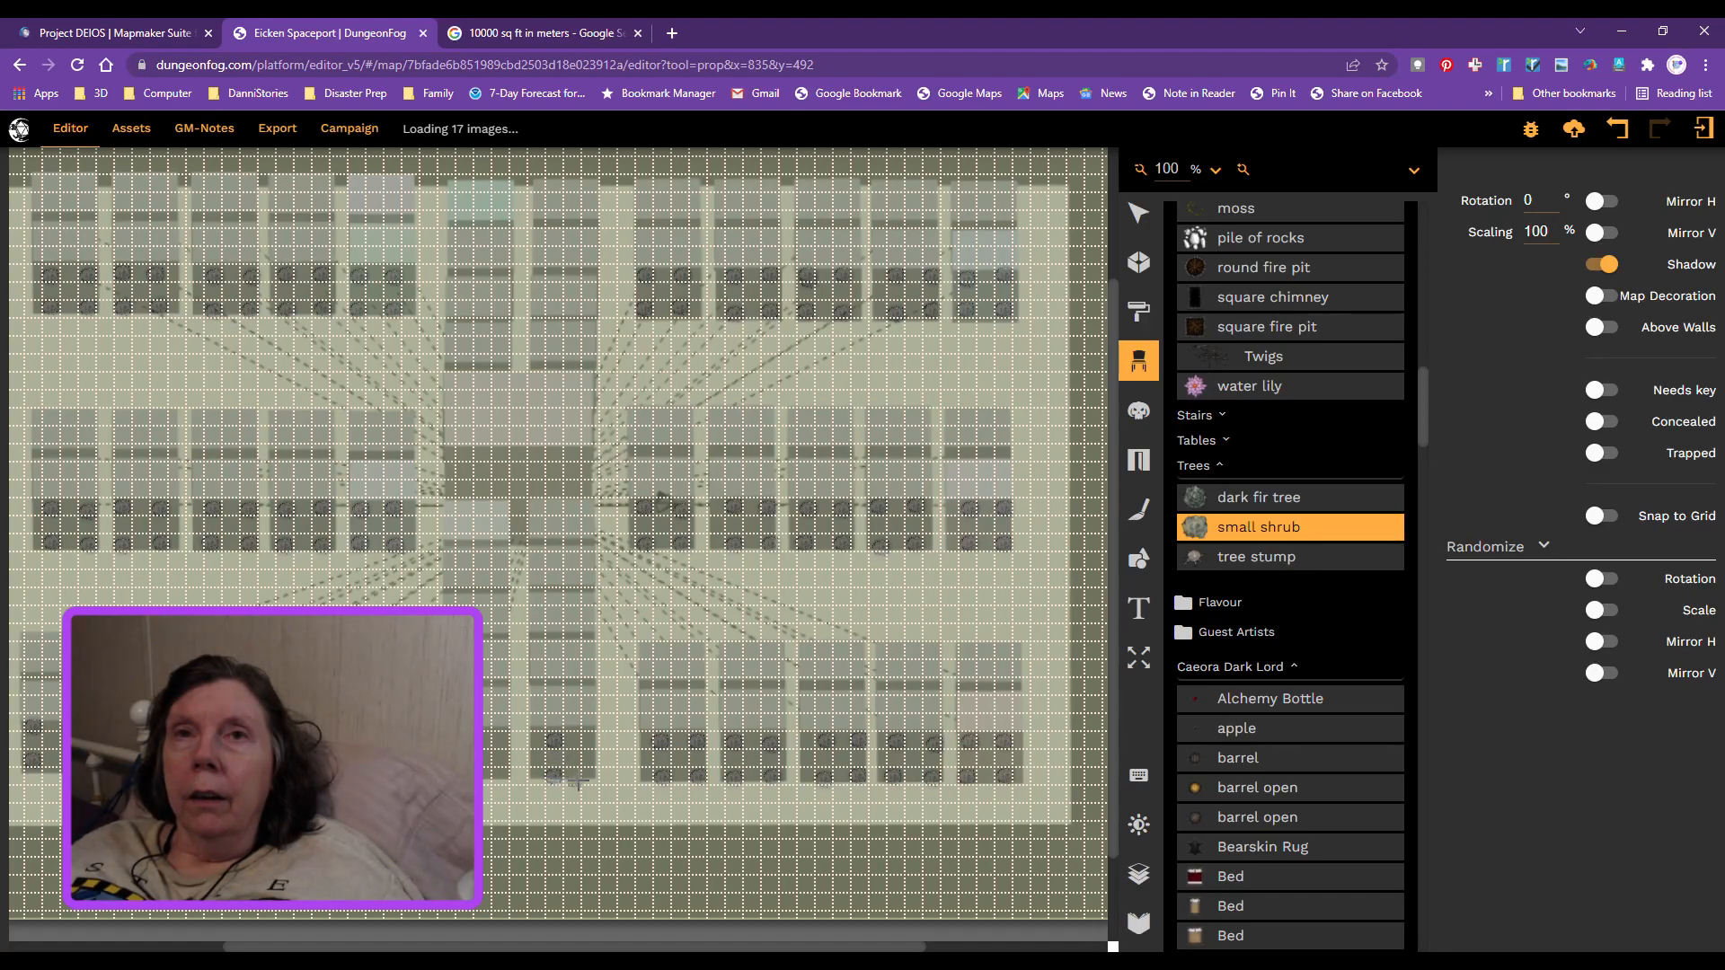
pyautogui.click(591, 777)
pyautogui.click(591, 741)
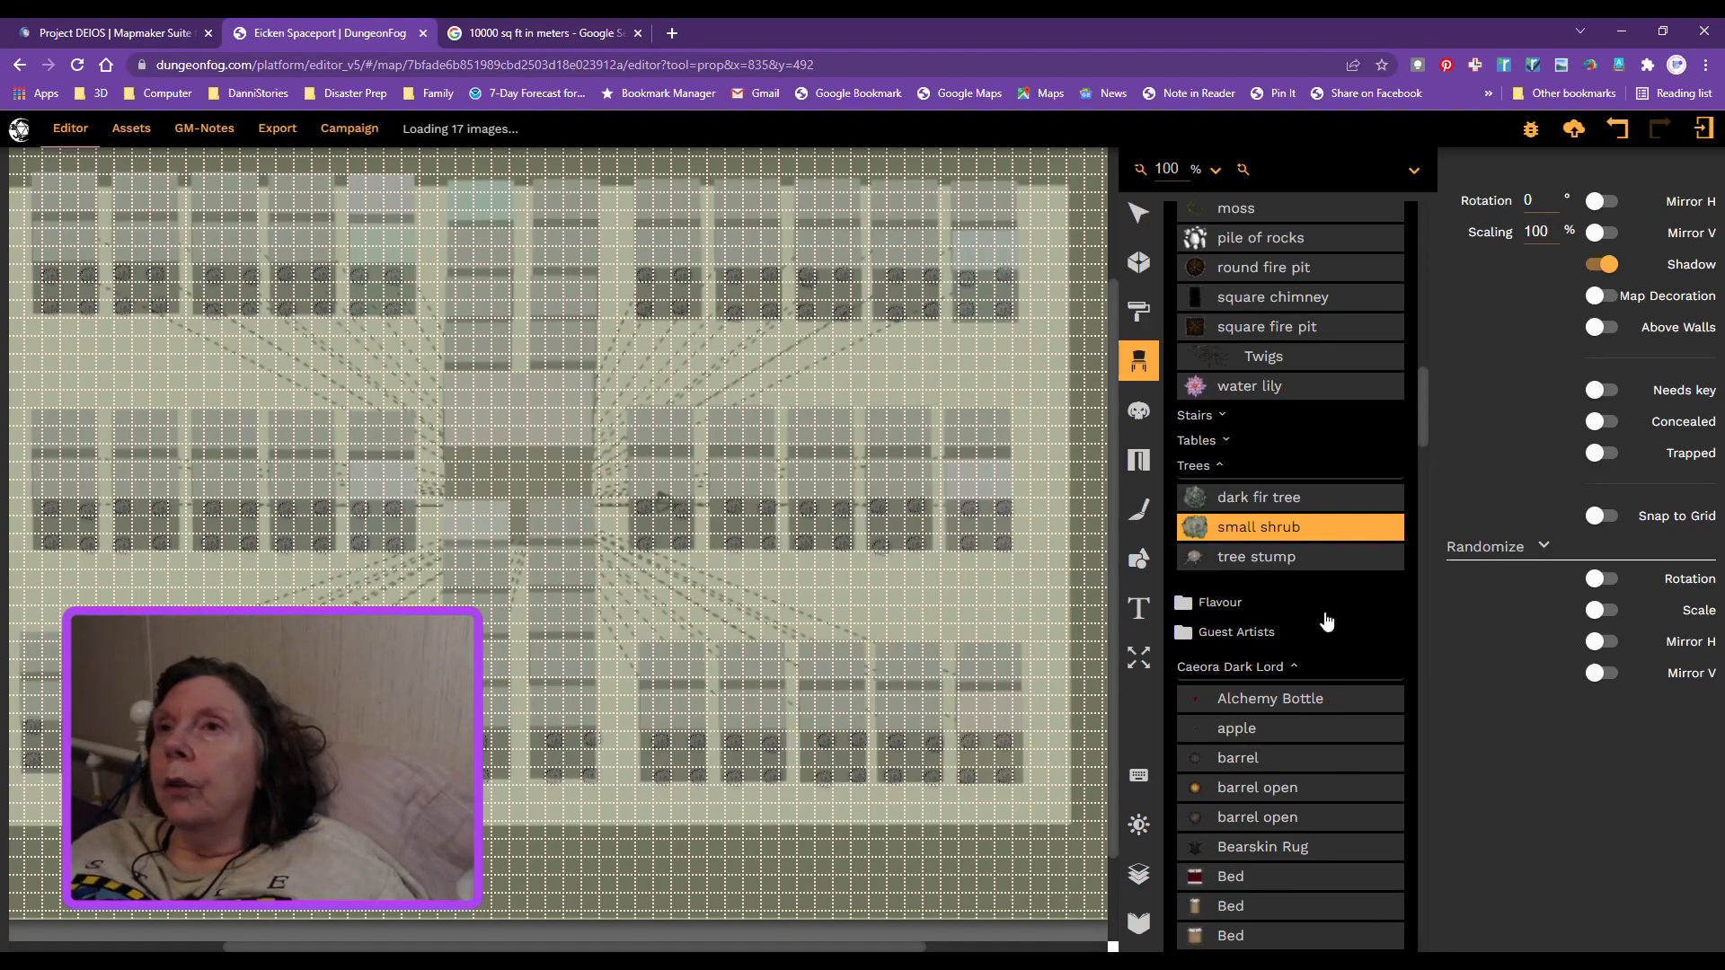
# Step: Select the crate prop from the Modern containers and bring all three rows of blocks into view
pyautogui.scroll(-4, 1326, 624)
pyautogui.scroll(-12, 1326, 625)
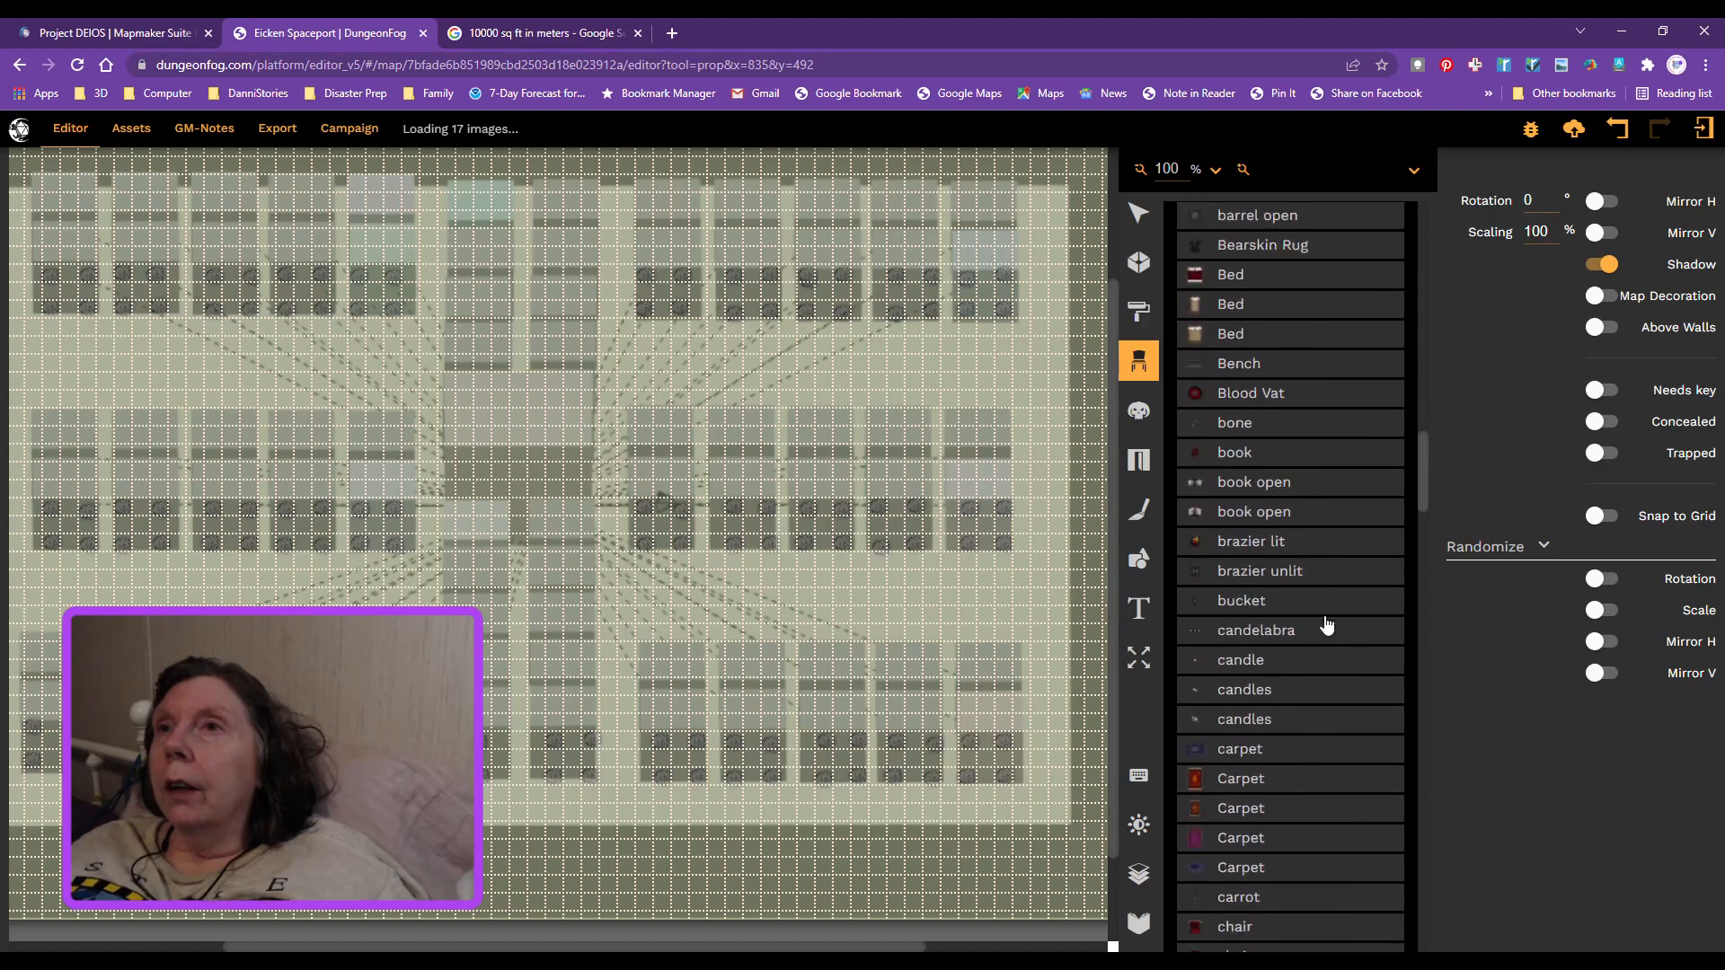
pyautogui.scroll(-20, 1327, 624)
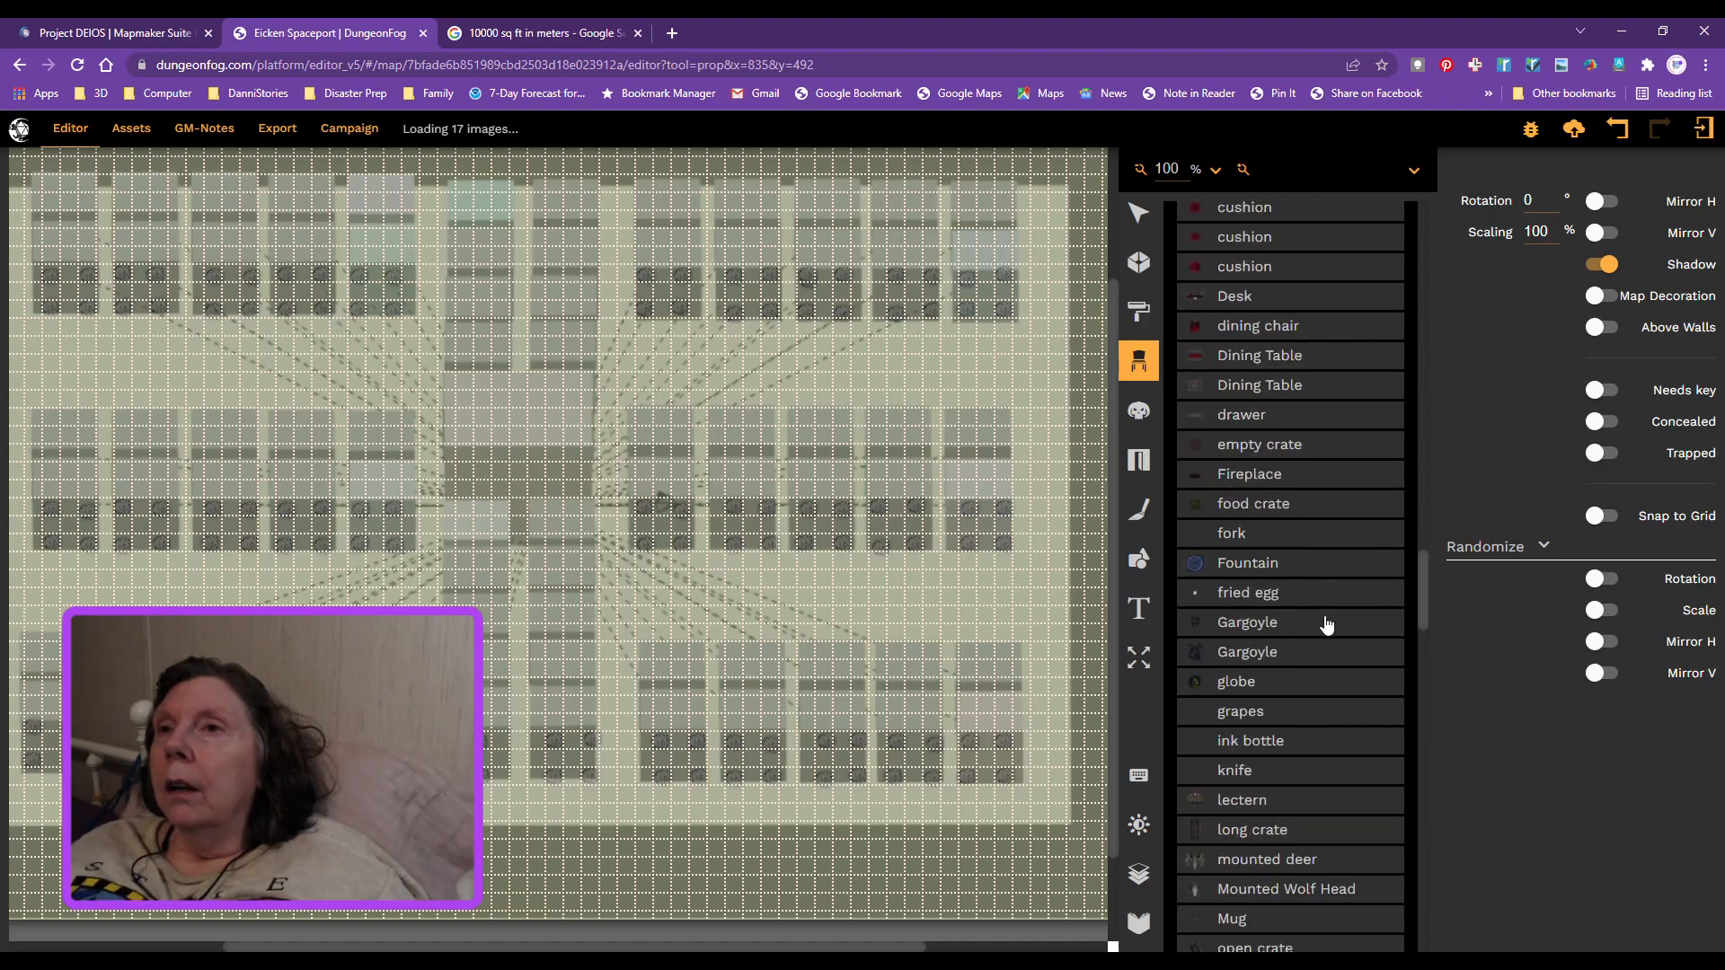
pyautogui.scroll(-4, 1328, 625)
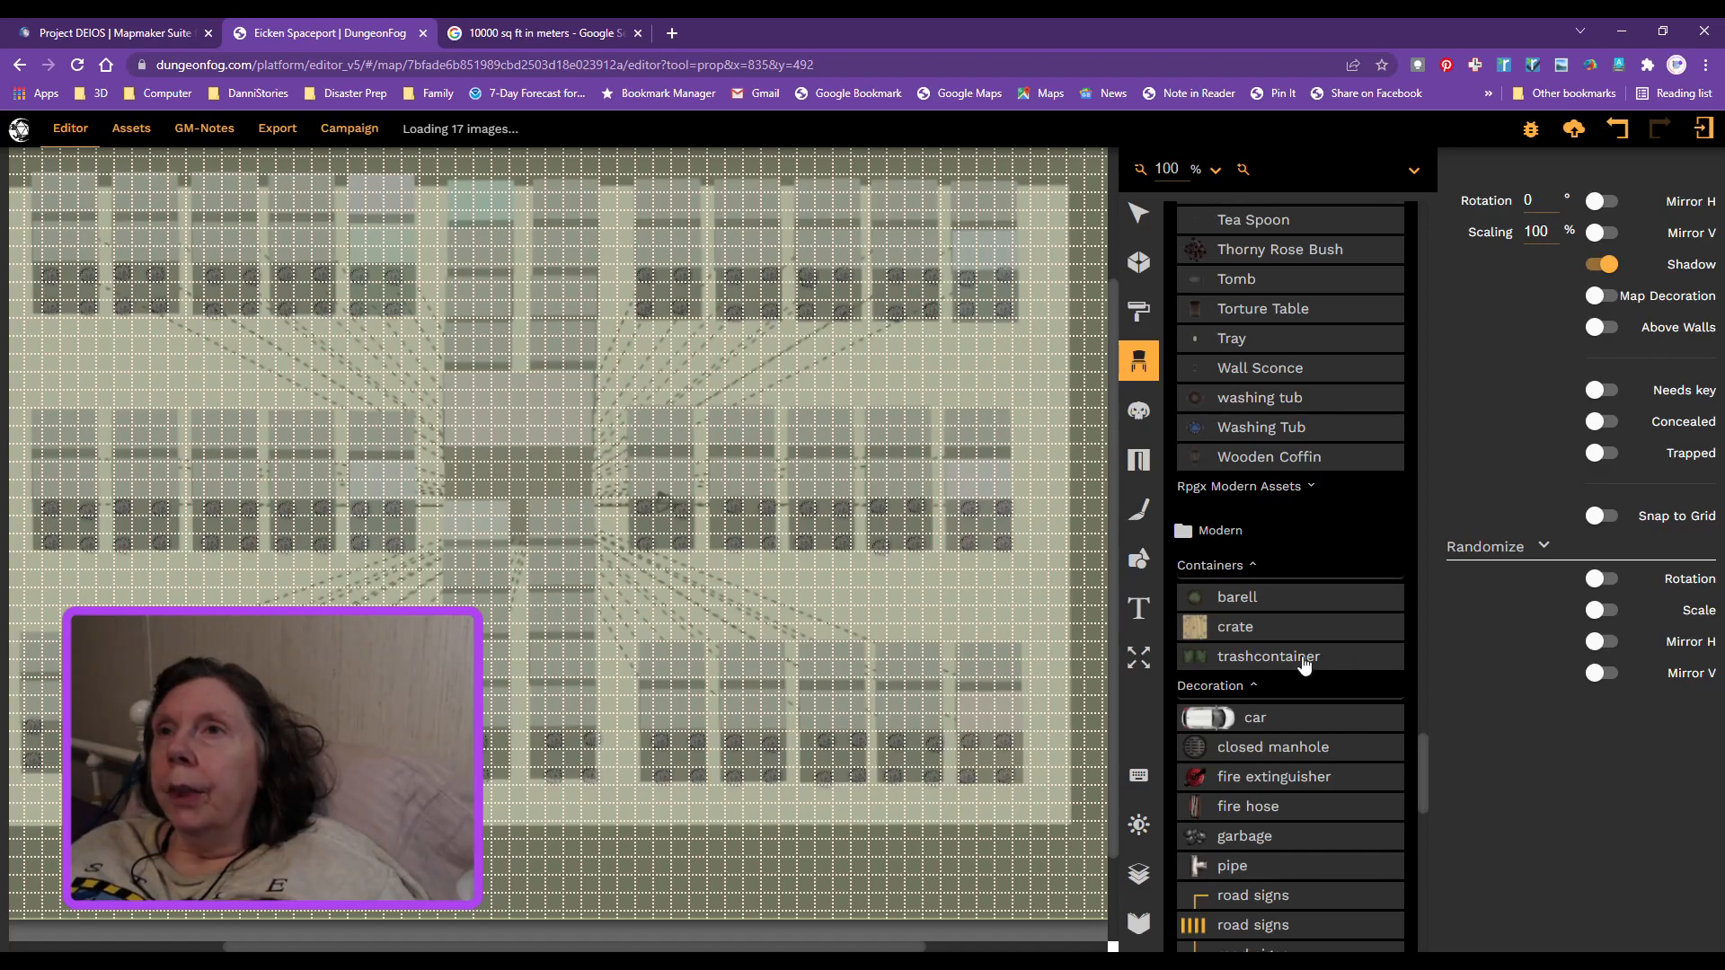
pyautogui.click(1193, 635)
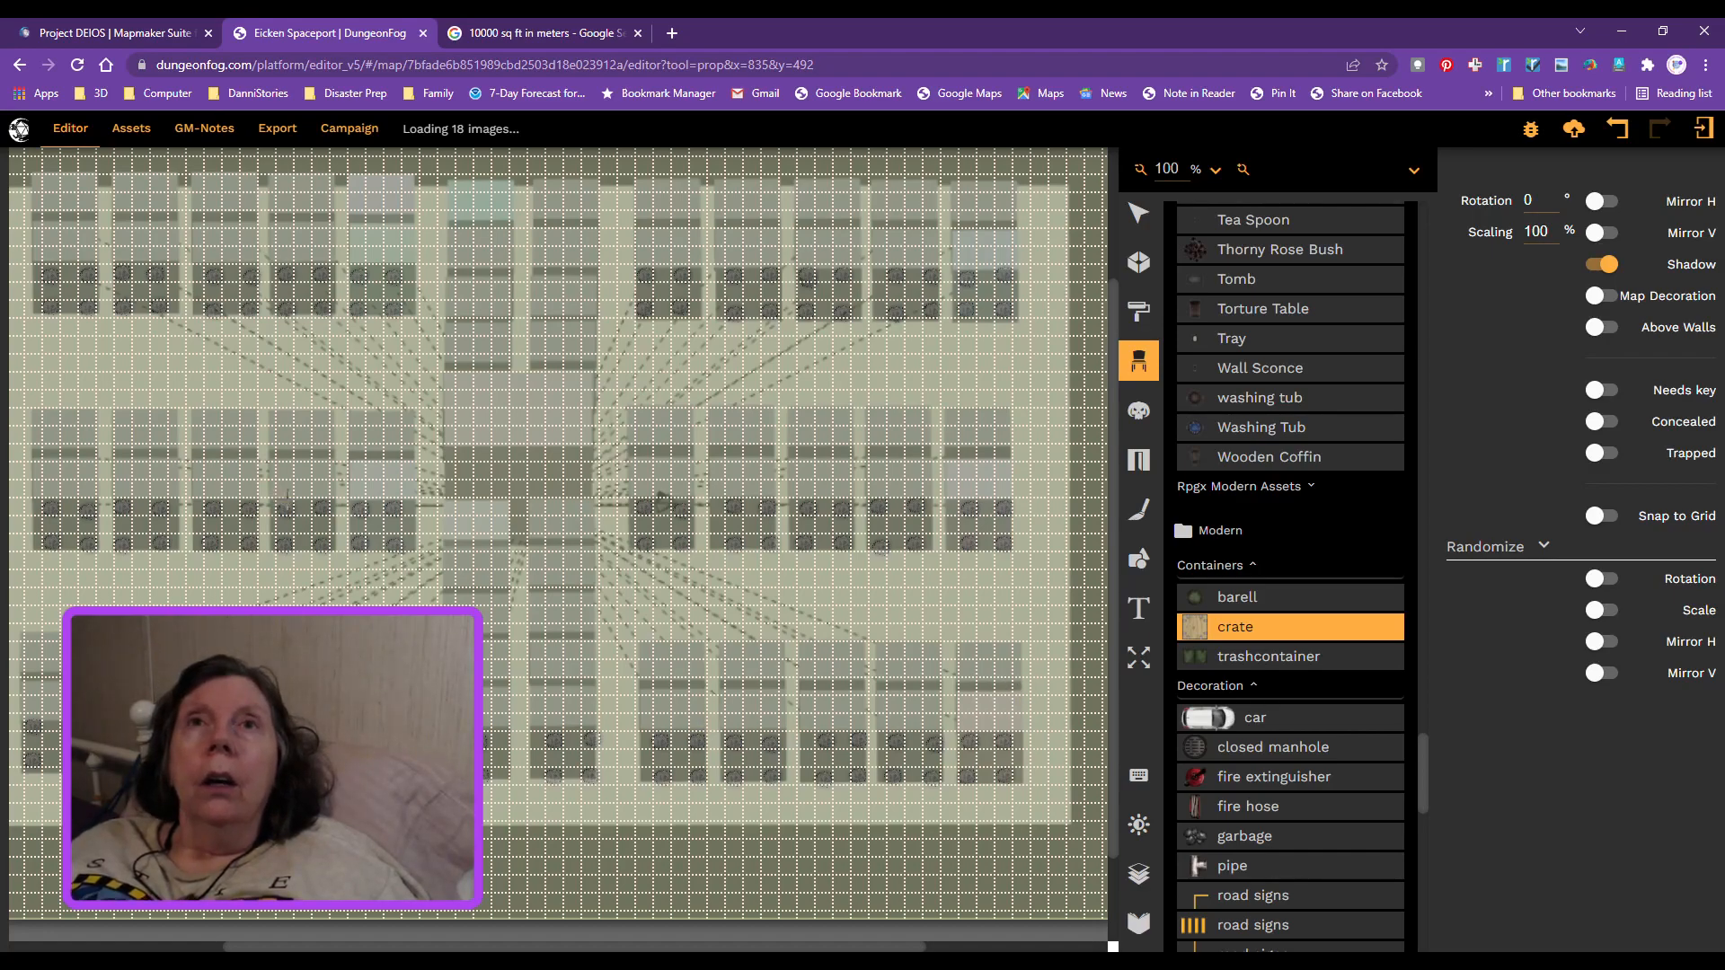
pyautogui.scroll(2, 310, 526)
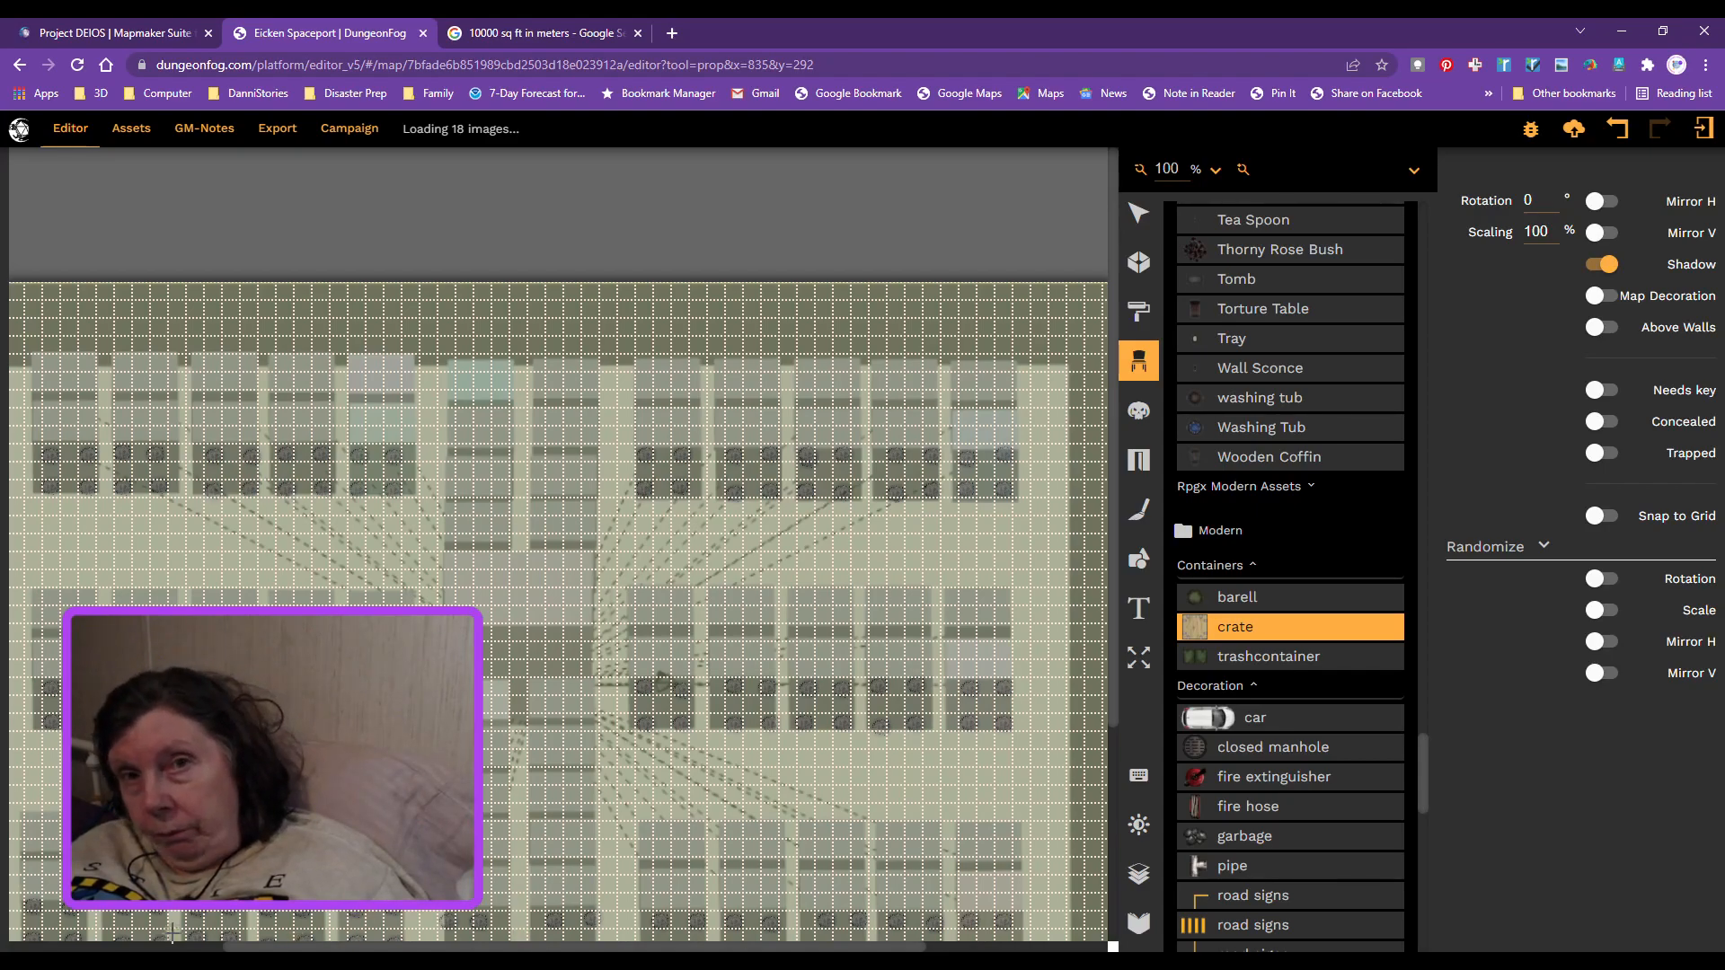
pyautogui.moveTo(291, 951)
pyautogui.mouseDown()
pyautogui.moveTo(225, 950)
pyautogui.moveTo(280, 951)
pyautogui.mouseUp()
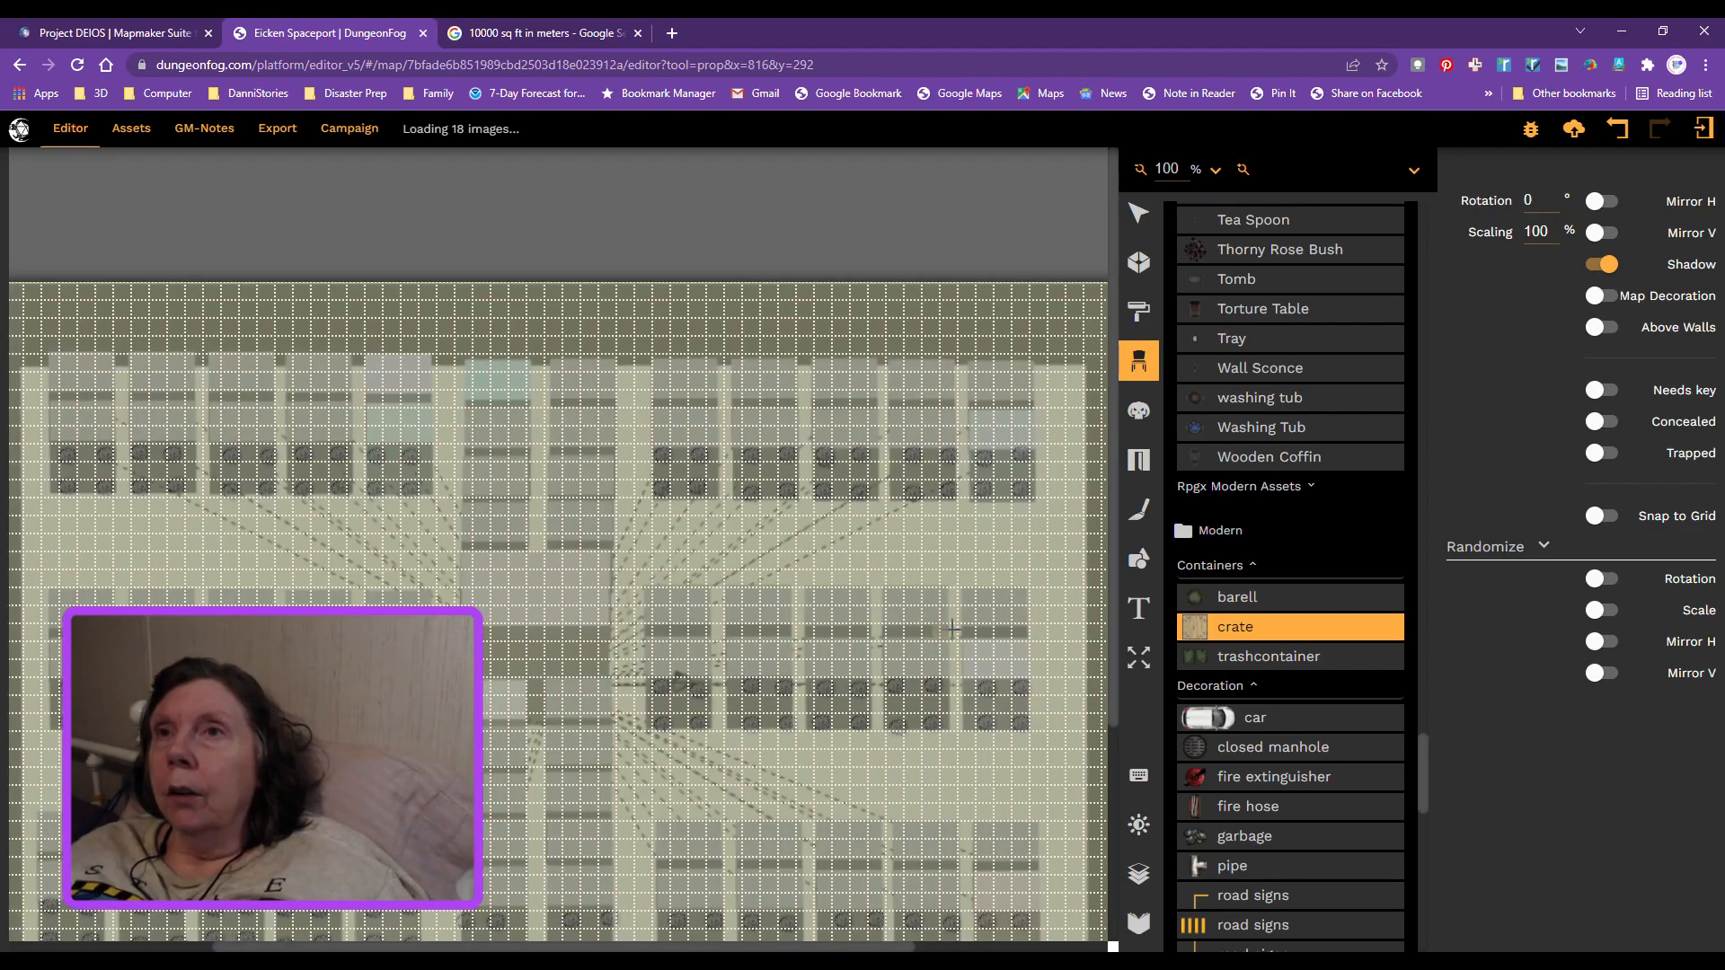
pyautogui.moveTo(1111, 590); pyautogui.dragTo(1135, 696)
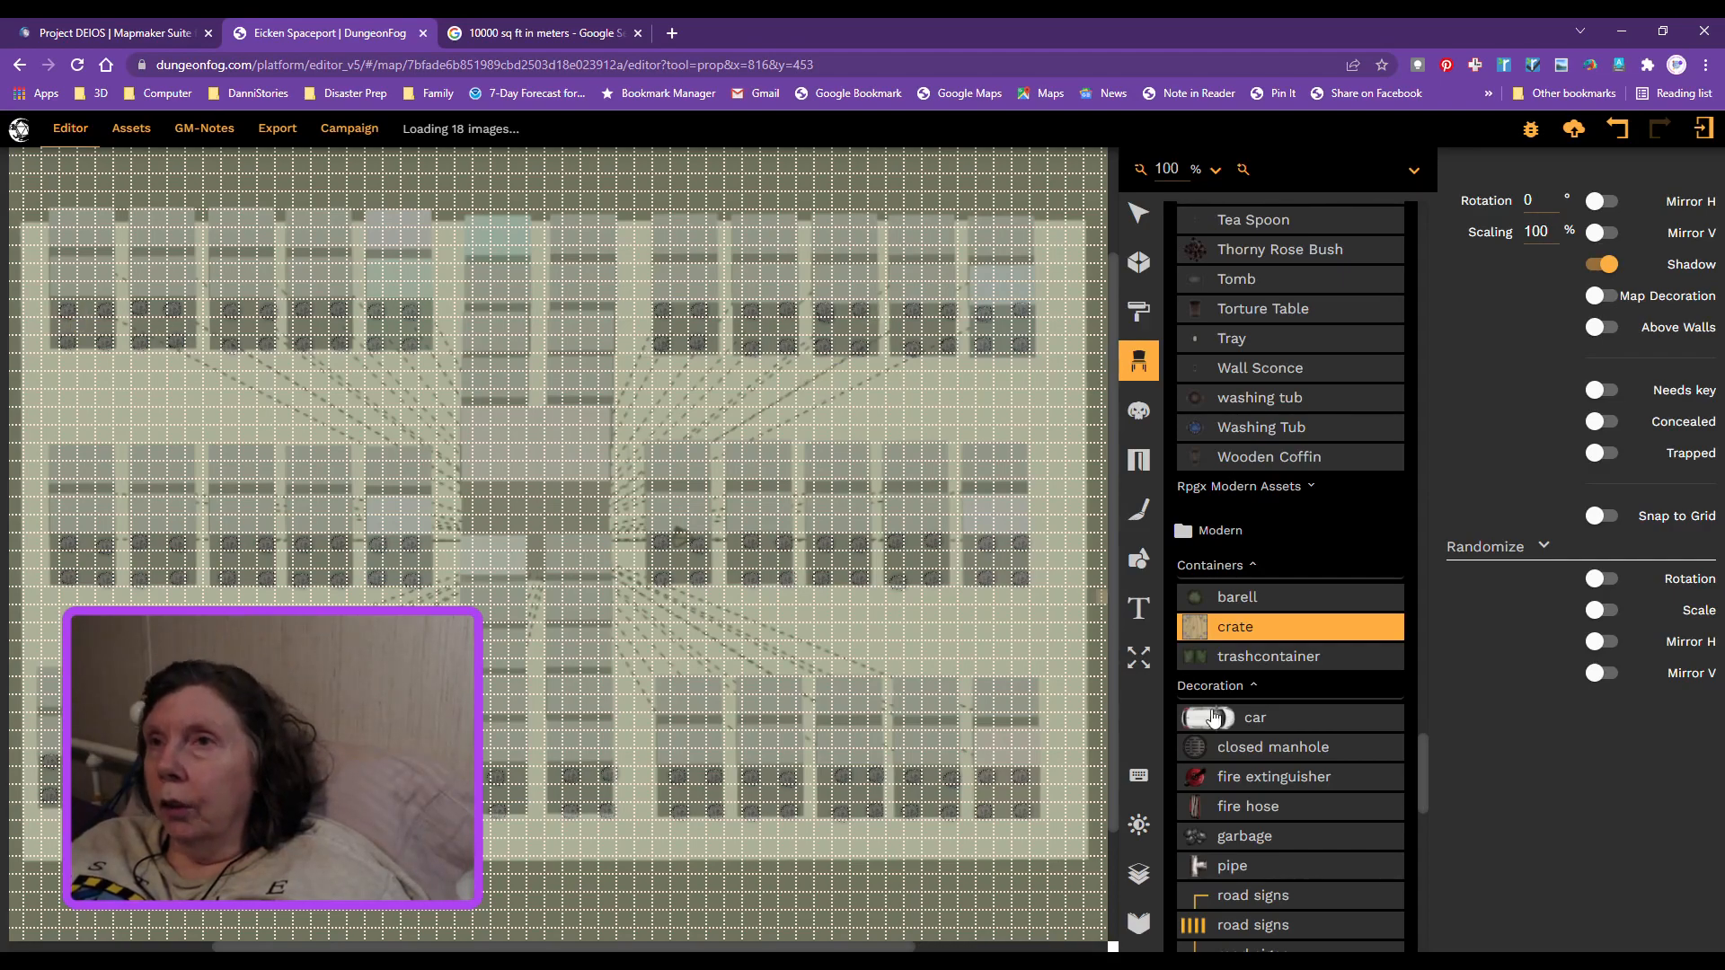
# Step: Select the shower basin prop from the Modern decorations
pyautogui.scroll(-3, 1316, 782)
pyautogui.scroll(-2, 1321, 787)
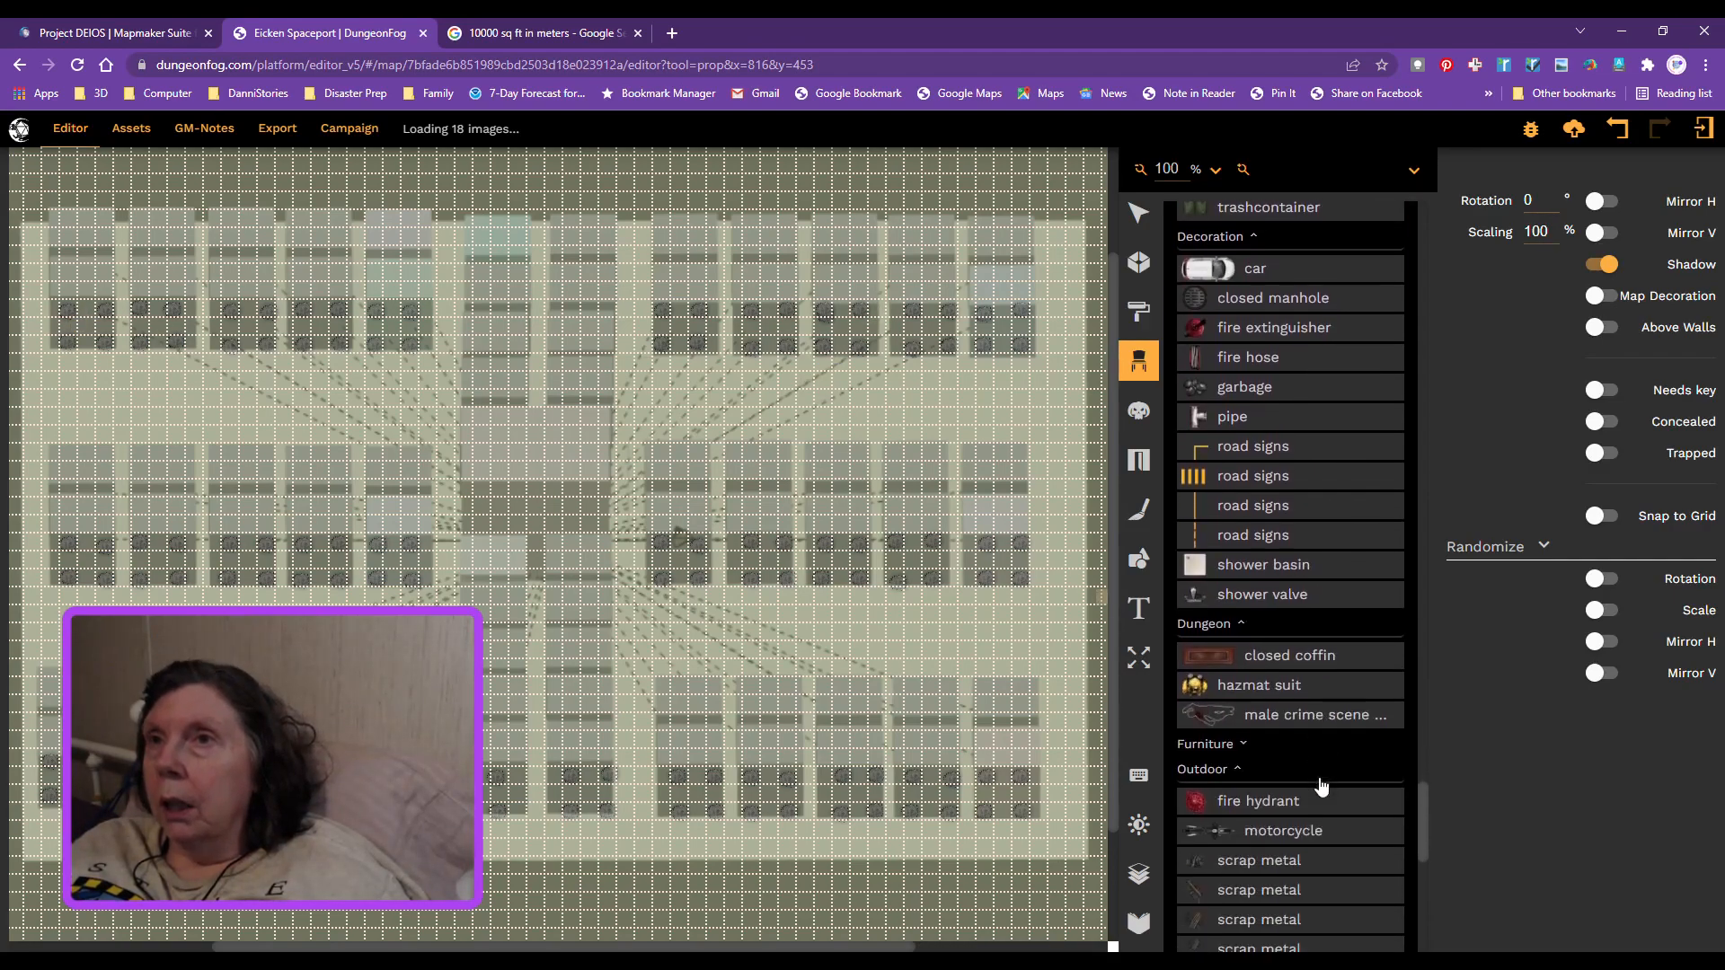
pyautogui.click(1193, 571)
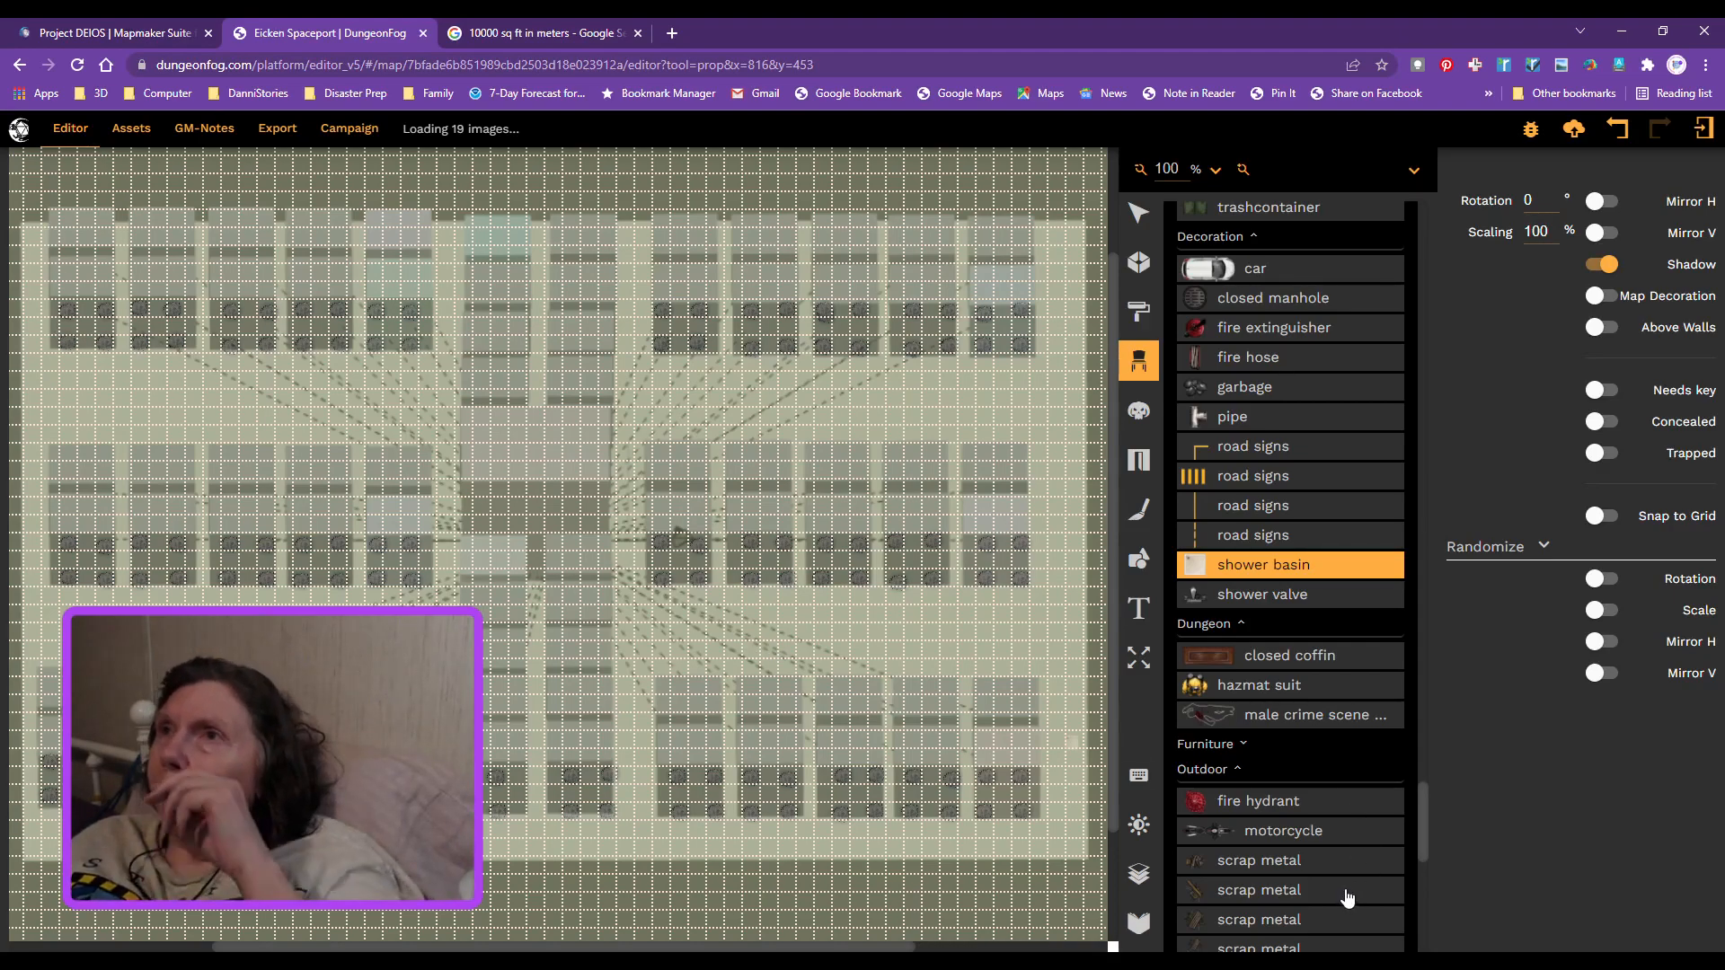
# Step: Look through the Modern and SciFi props, and select the box prop from the Fantasy containers
pyautogui.scroll(-5, 1352, 783)
pyautogui.scroll(-2, 1352, 783)
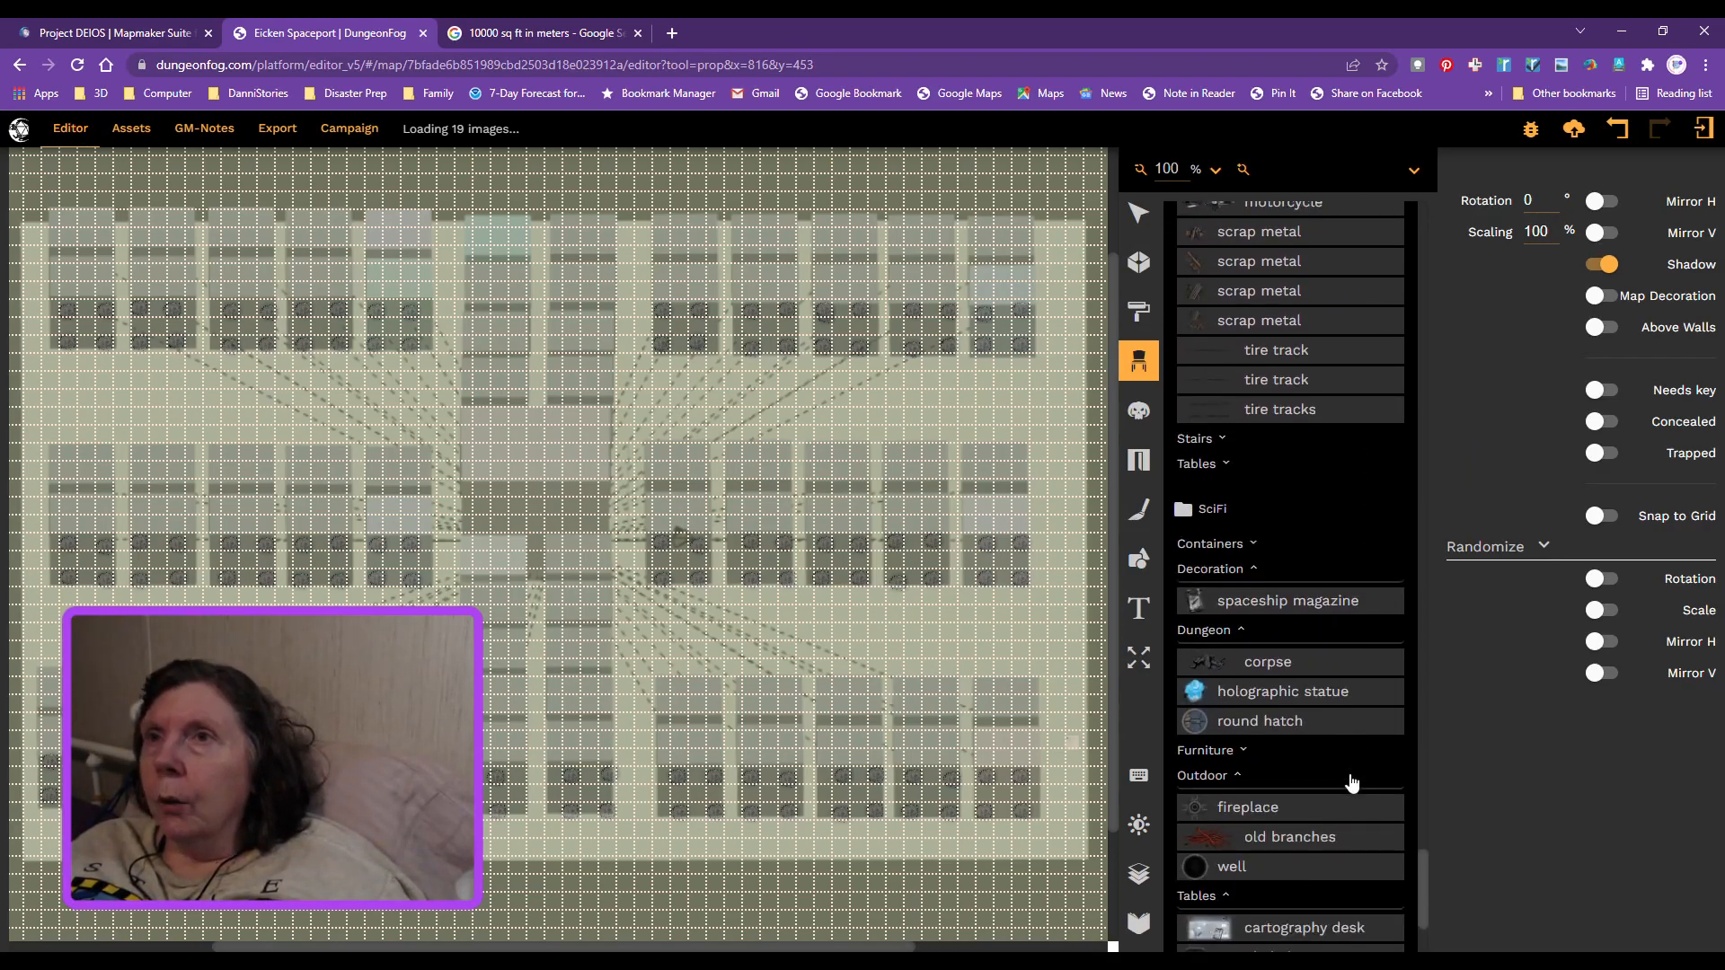
pyautogui.scroll(-1, 1352, 781)
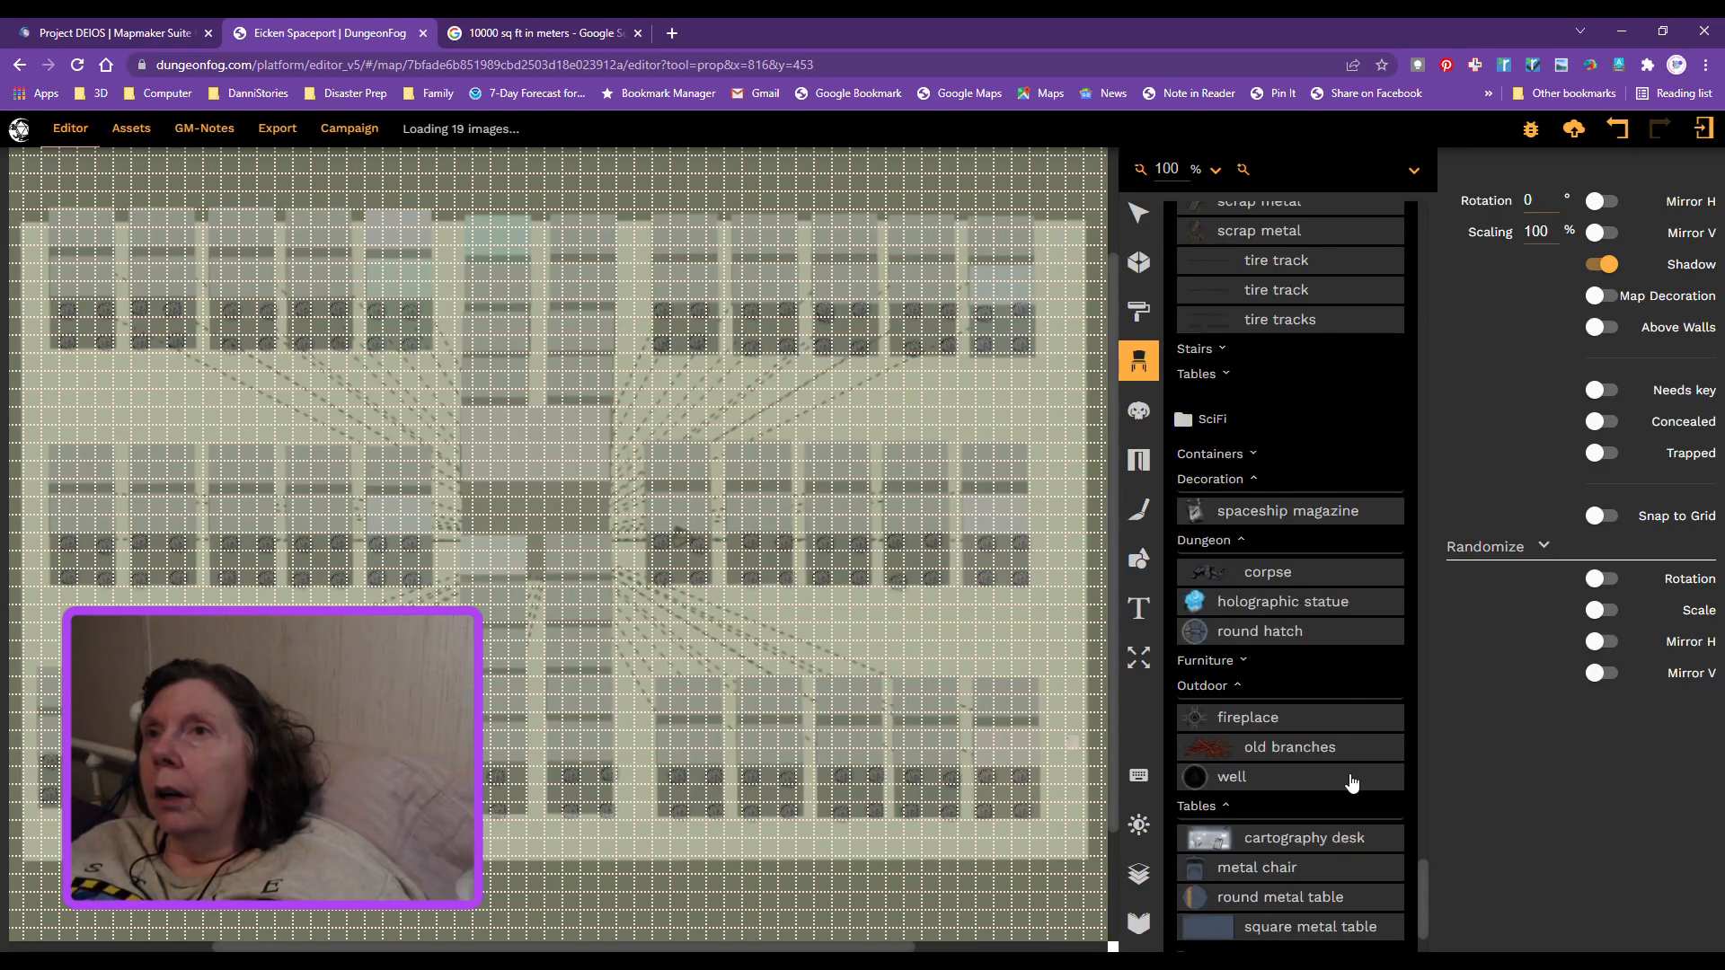
pyautogui.scroll(-1, 1352, 782)
pyautogui.scroll(-1, 1351, 782)
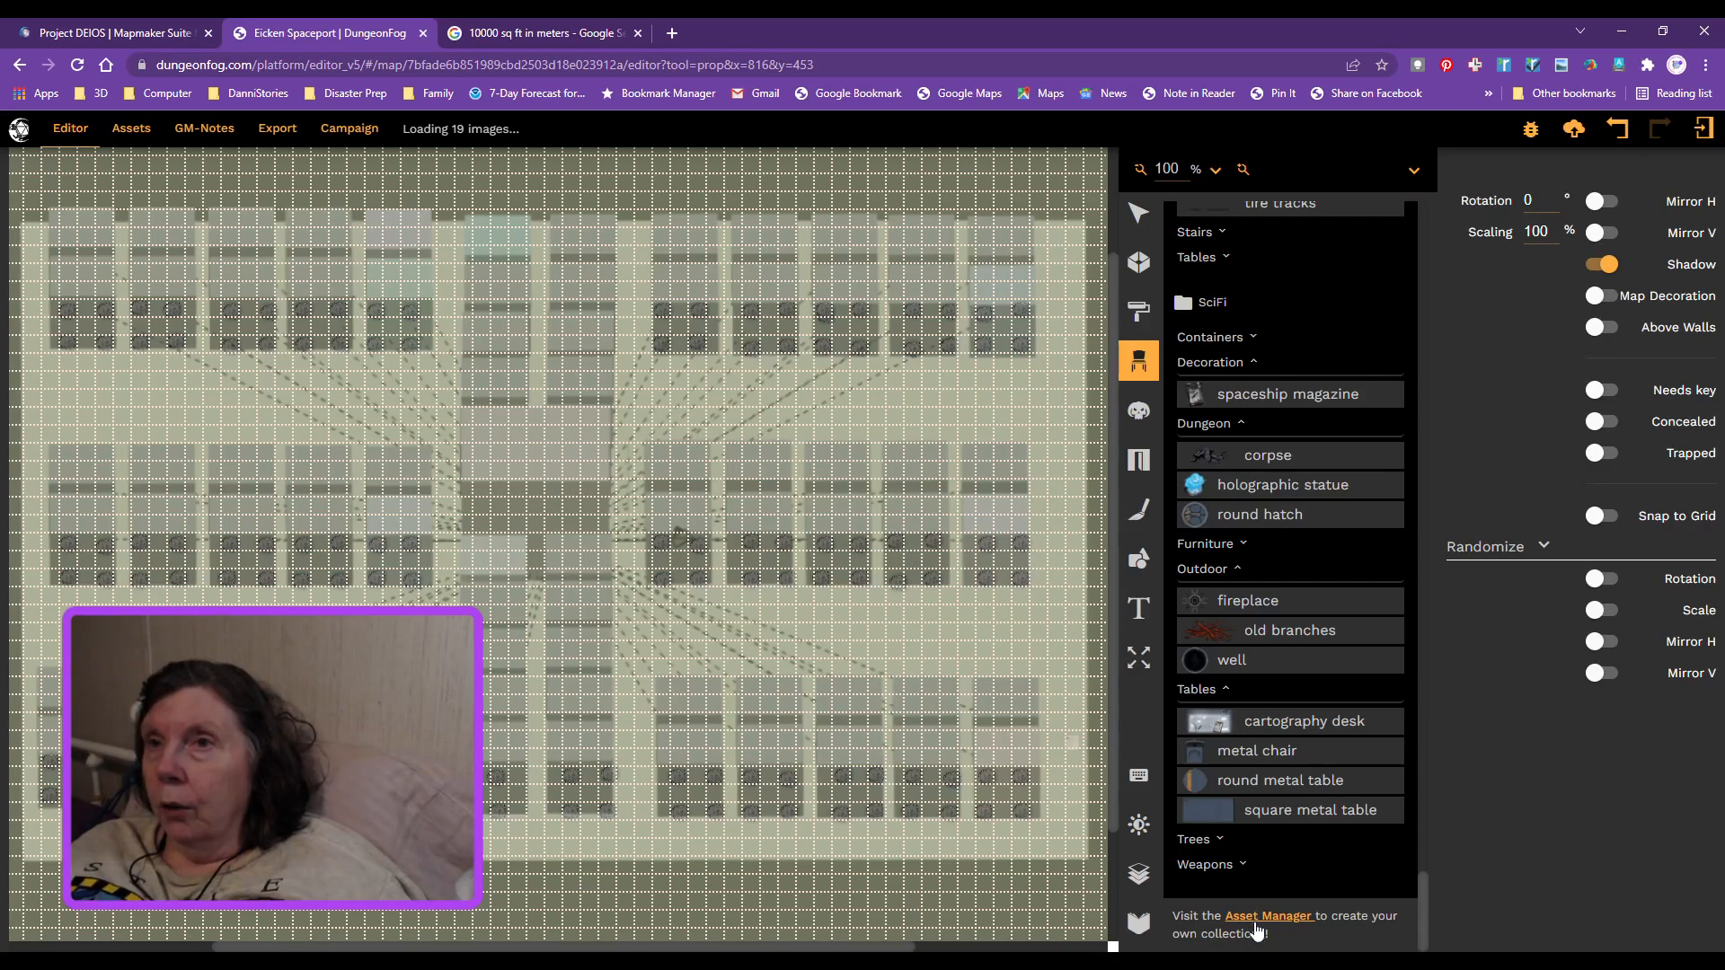
pyautogui.scroll(1, 1319, 616)
pyautogui.scroll(20, 1319, 616)
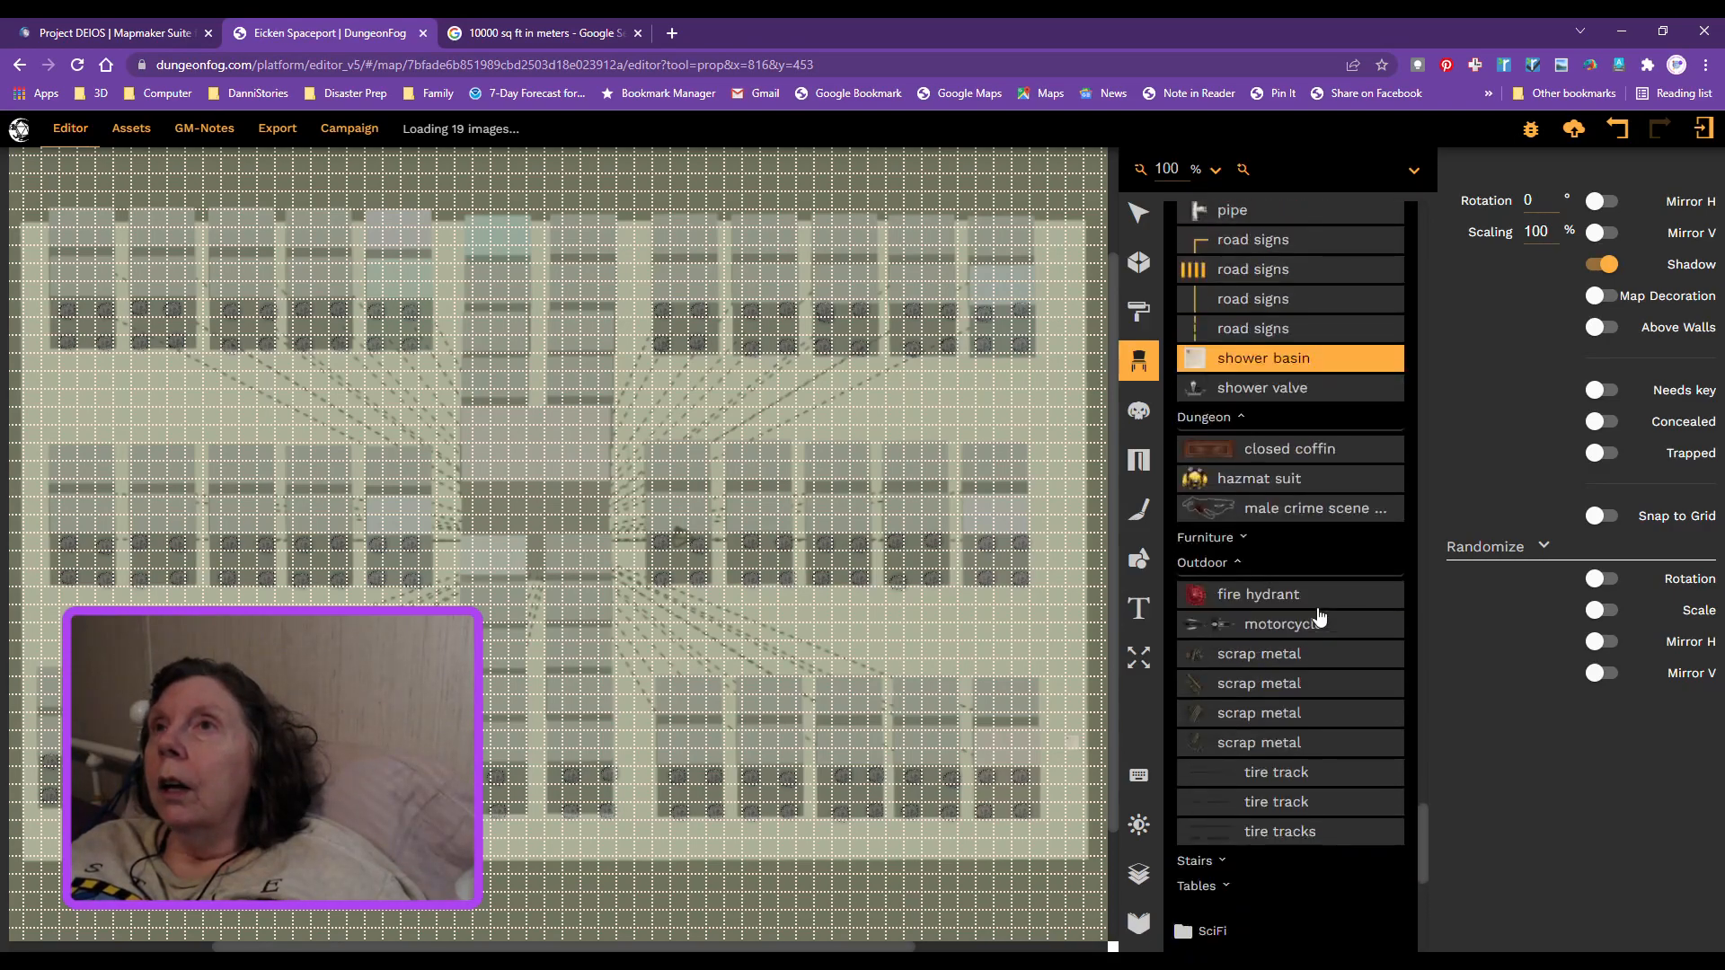
pyautogui.scroll(-5, 1320, 617)
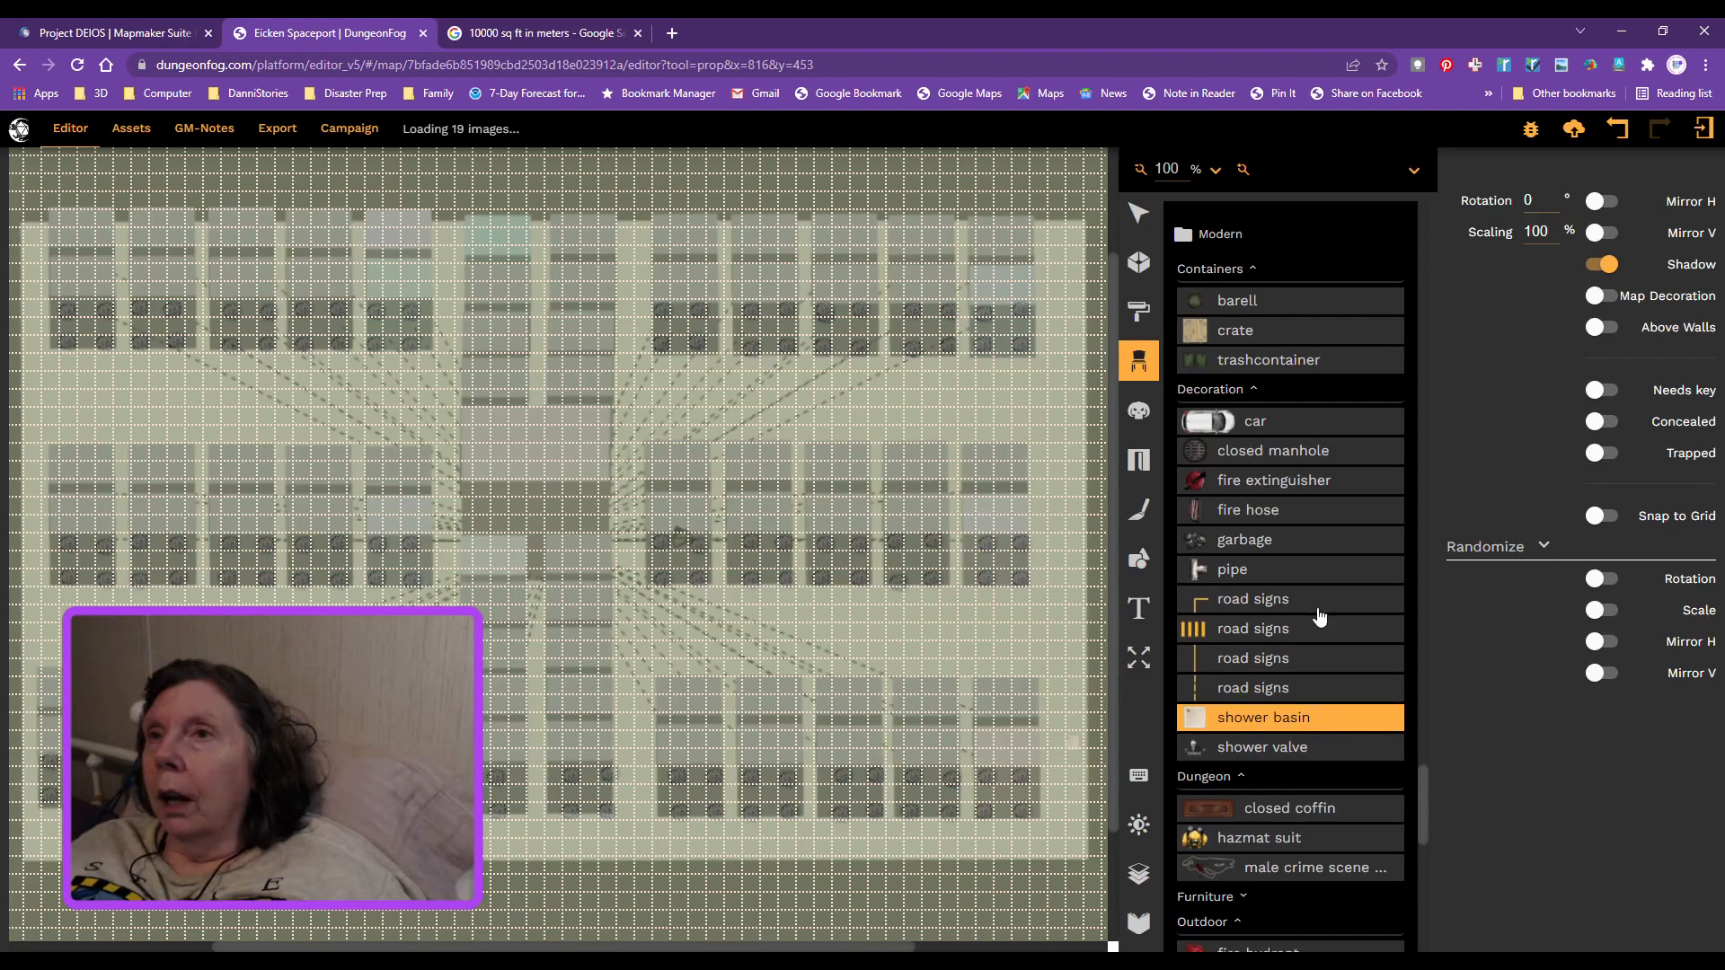
pyautogui.scroll(20, 1319, 617)
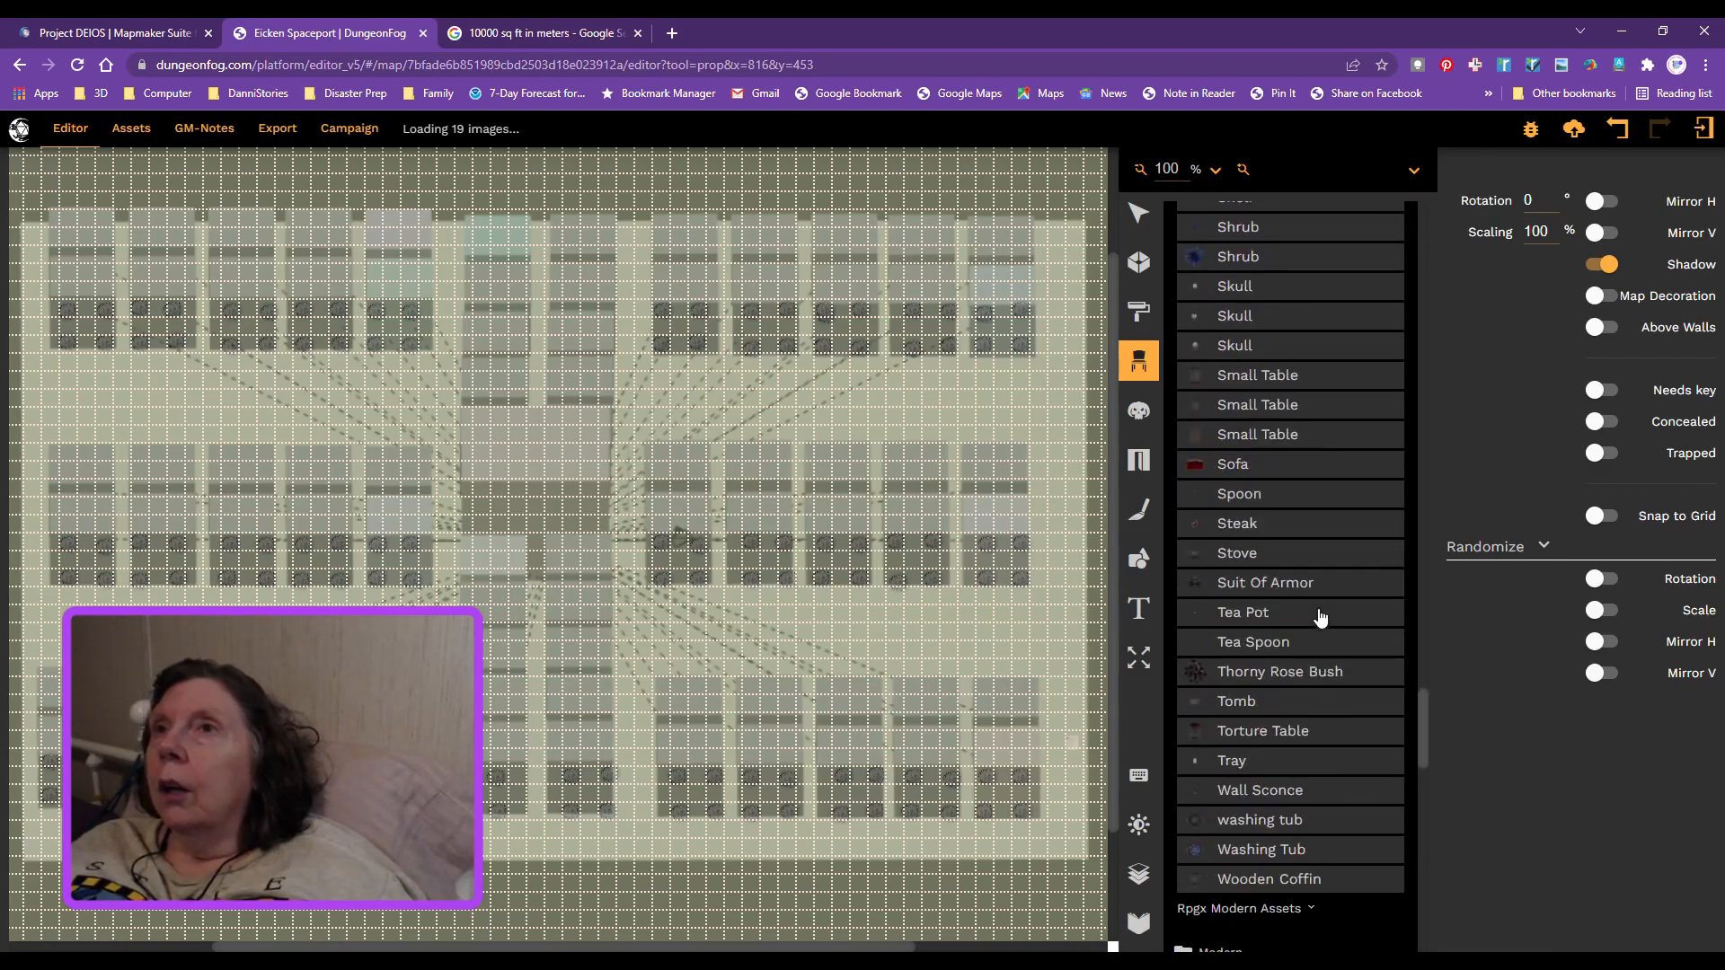
pyautogui.scroll(20, 1320, 617)
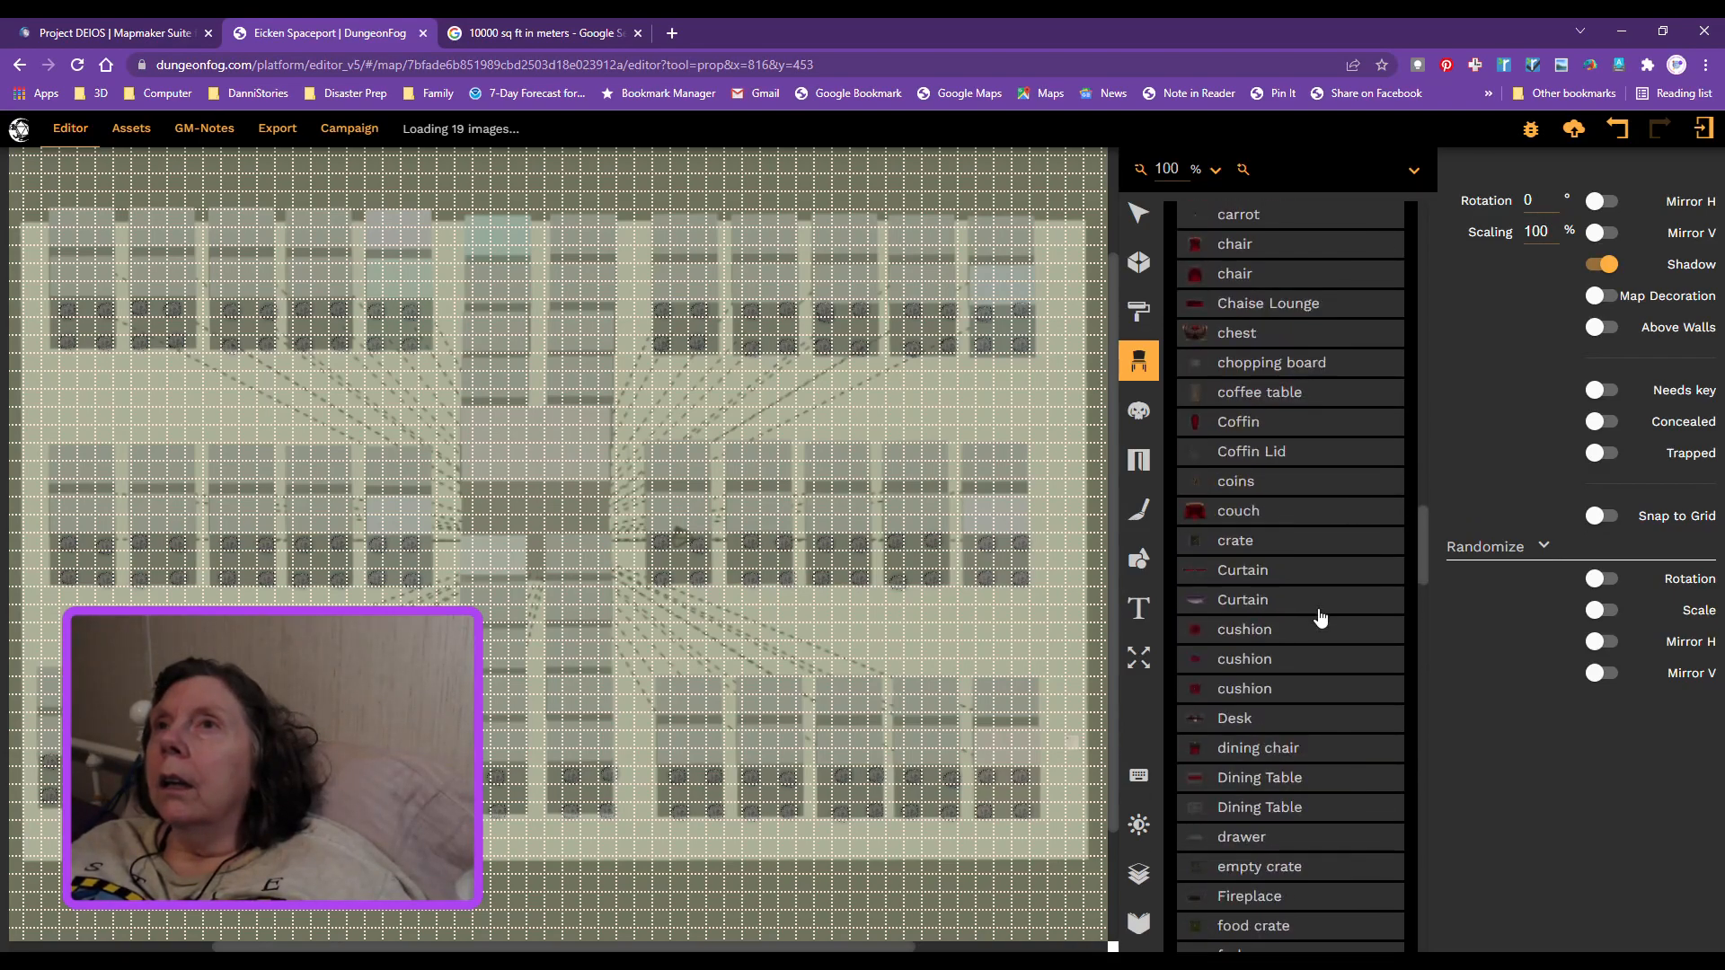
pyautogui.scroll(20, 1319, 616)
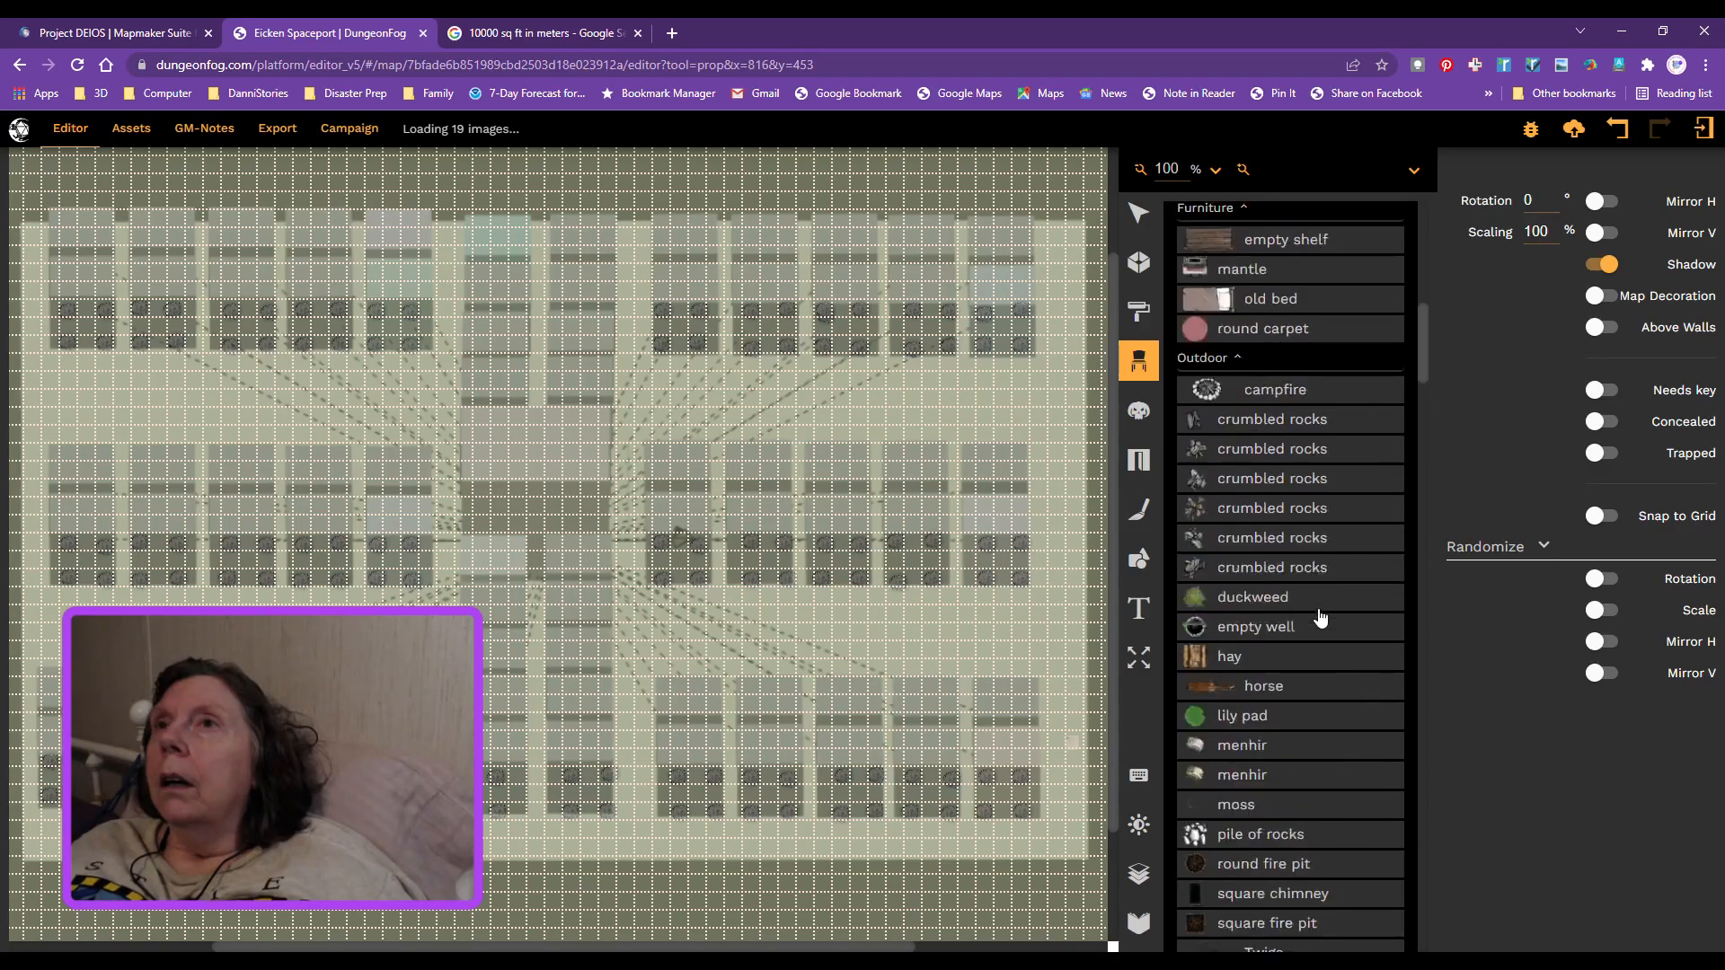
pyautogui.scroll(2, 1319, 616)
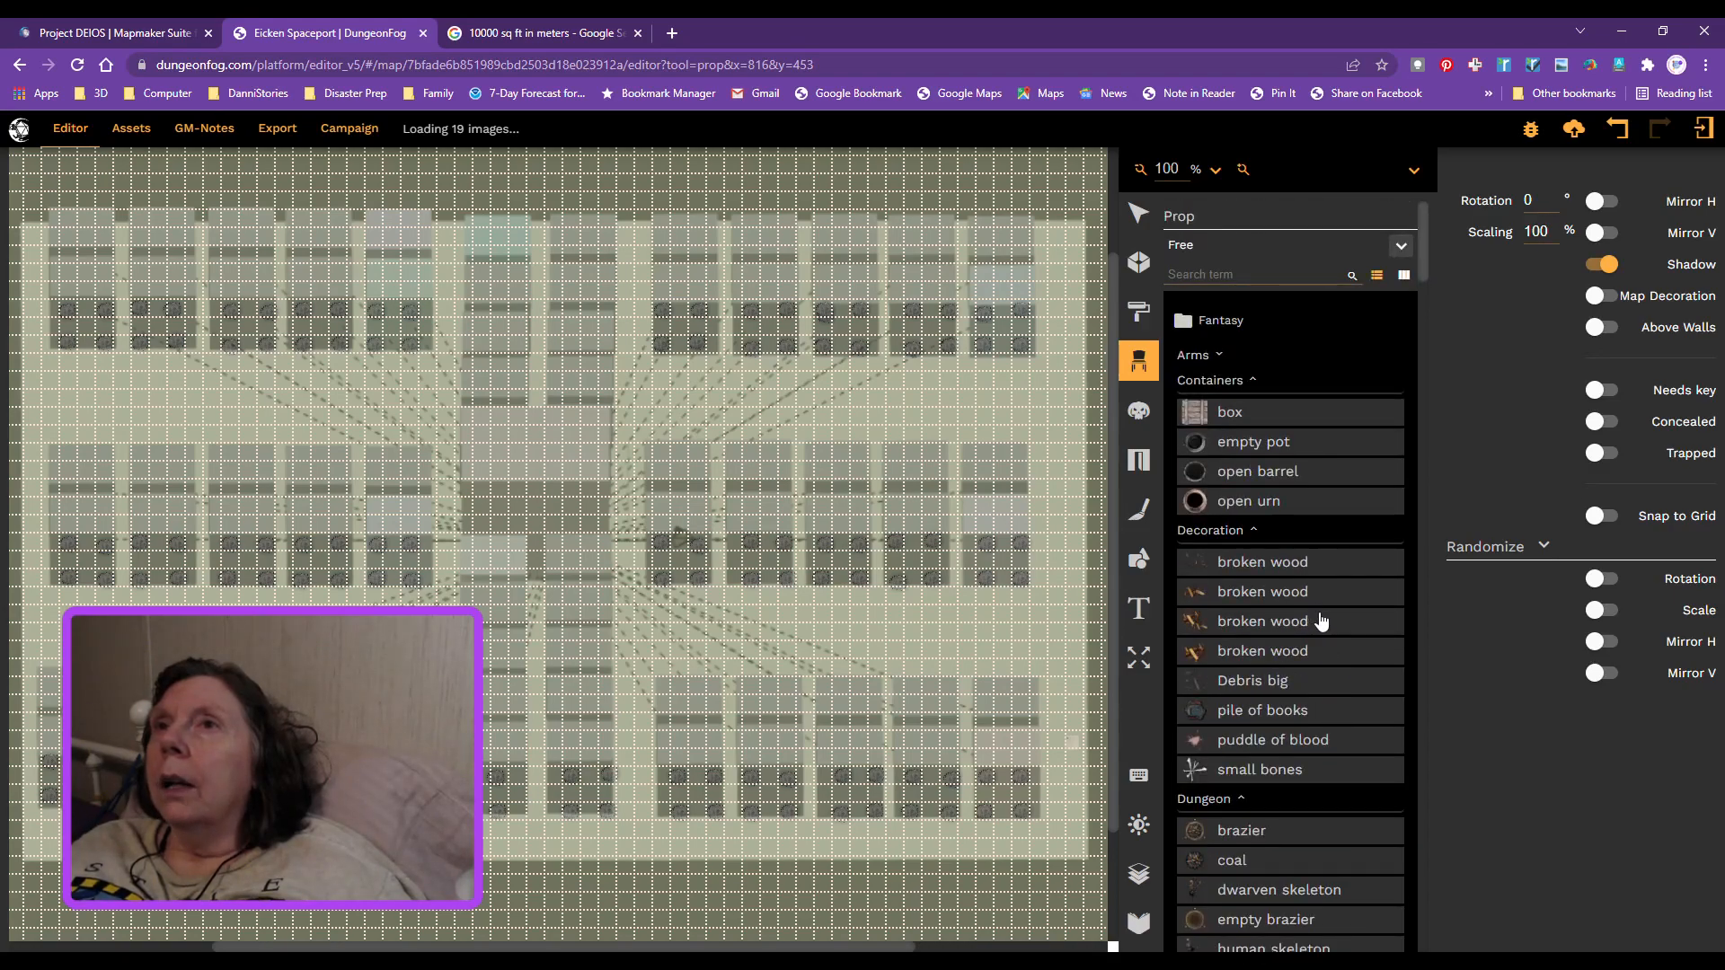
pyautogui.click(1197, 415)
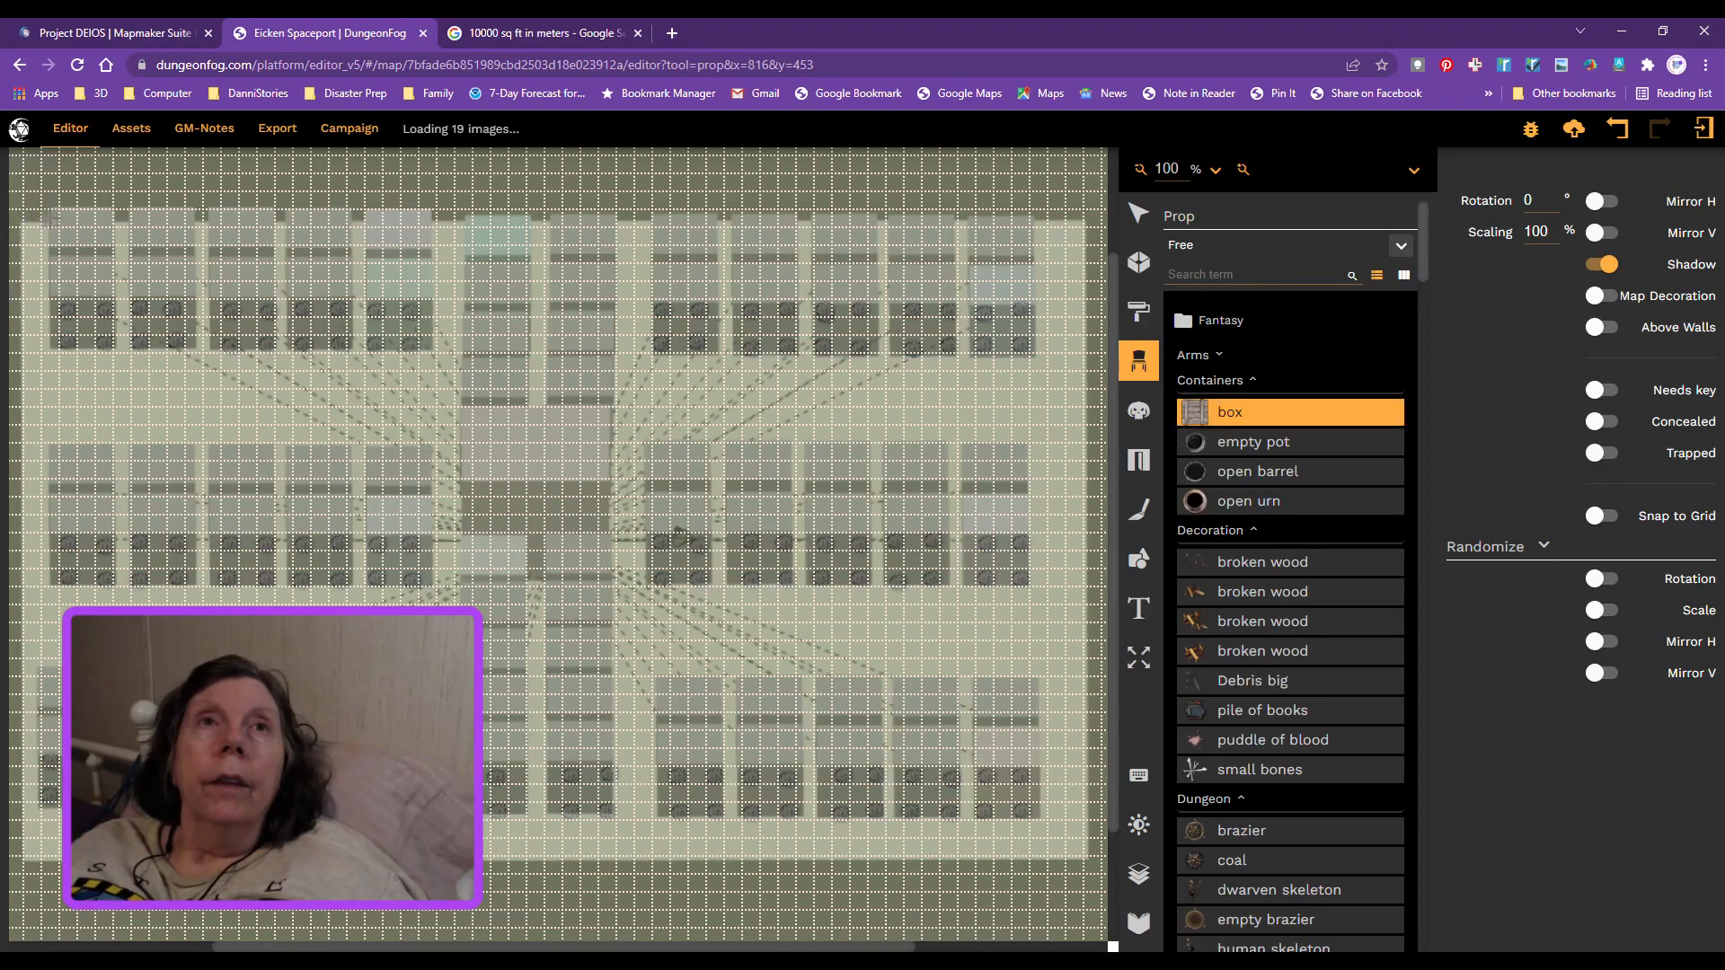
pyautogui.click(51, 217)
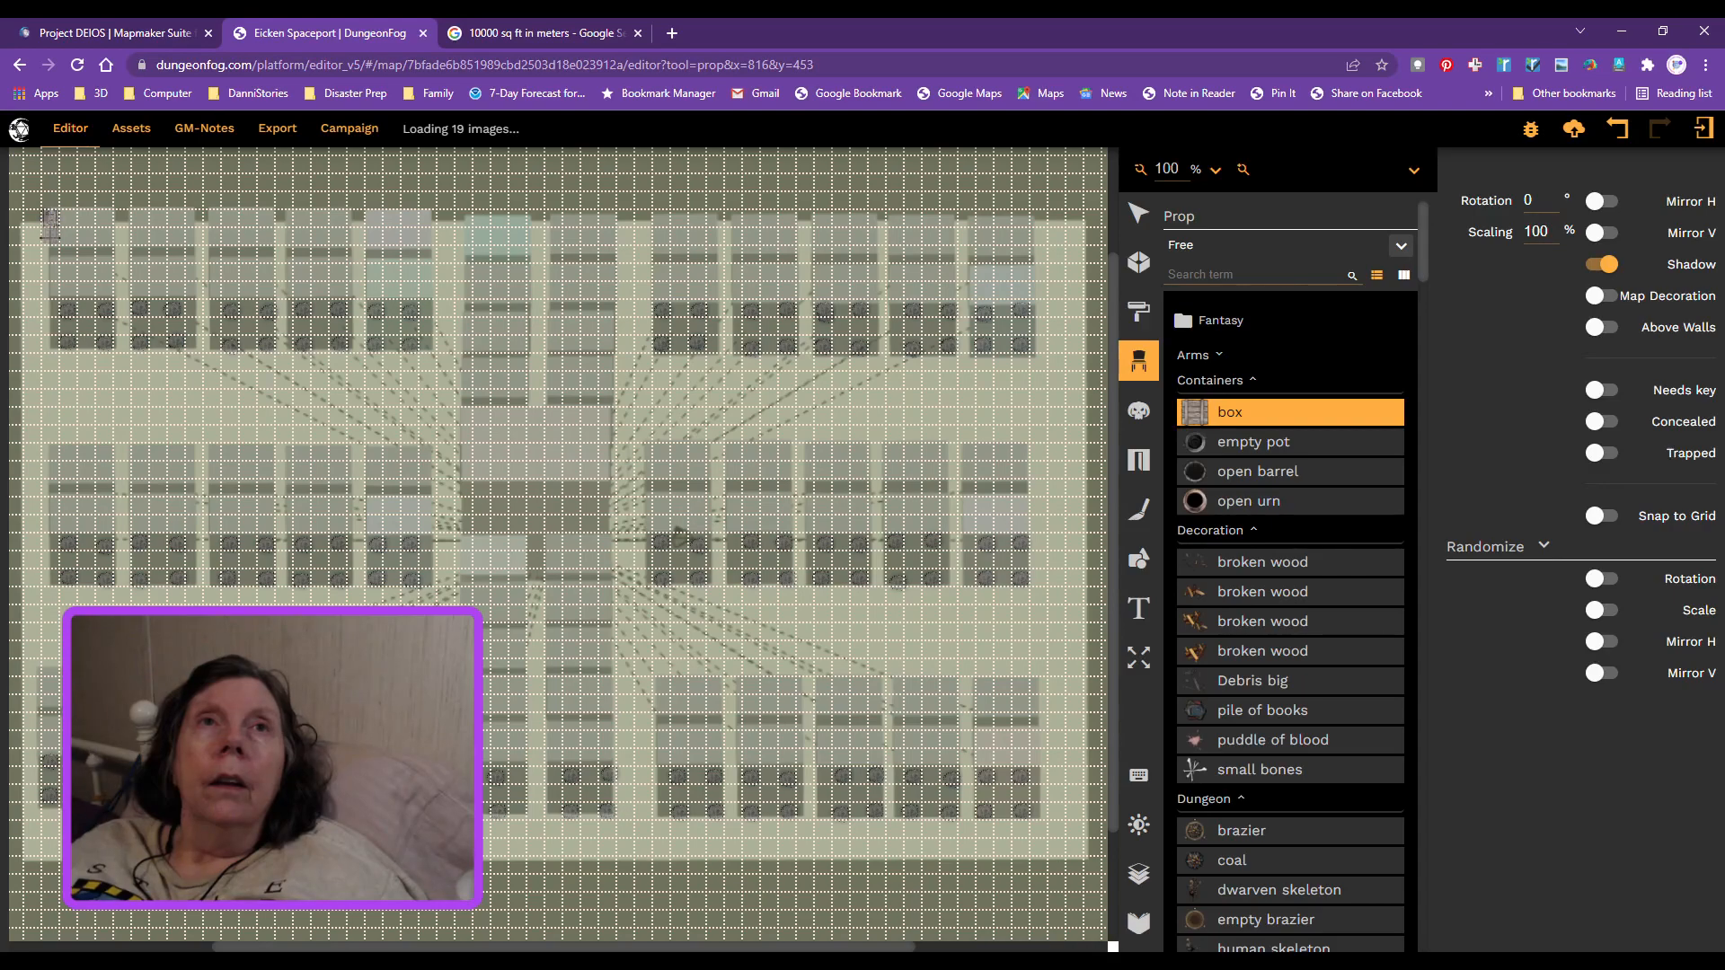
pyautogui.click(51, 236)
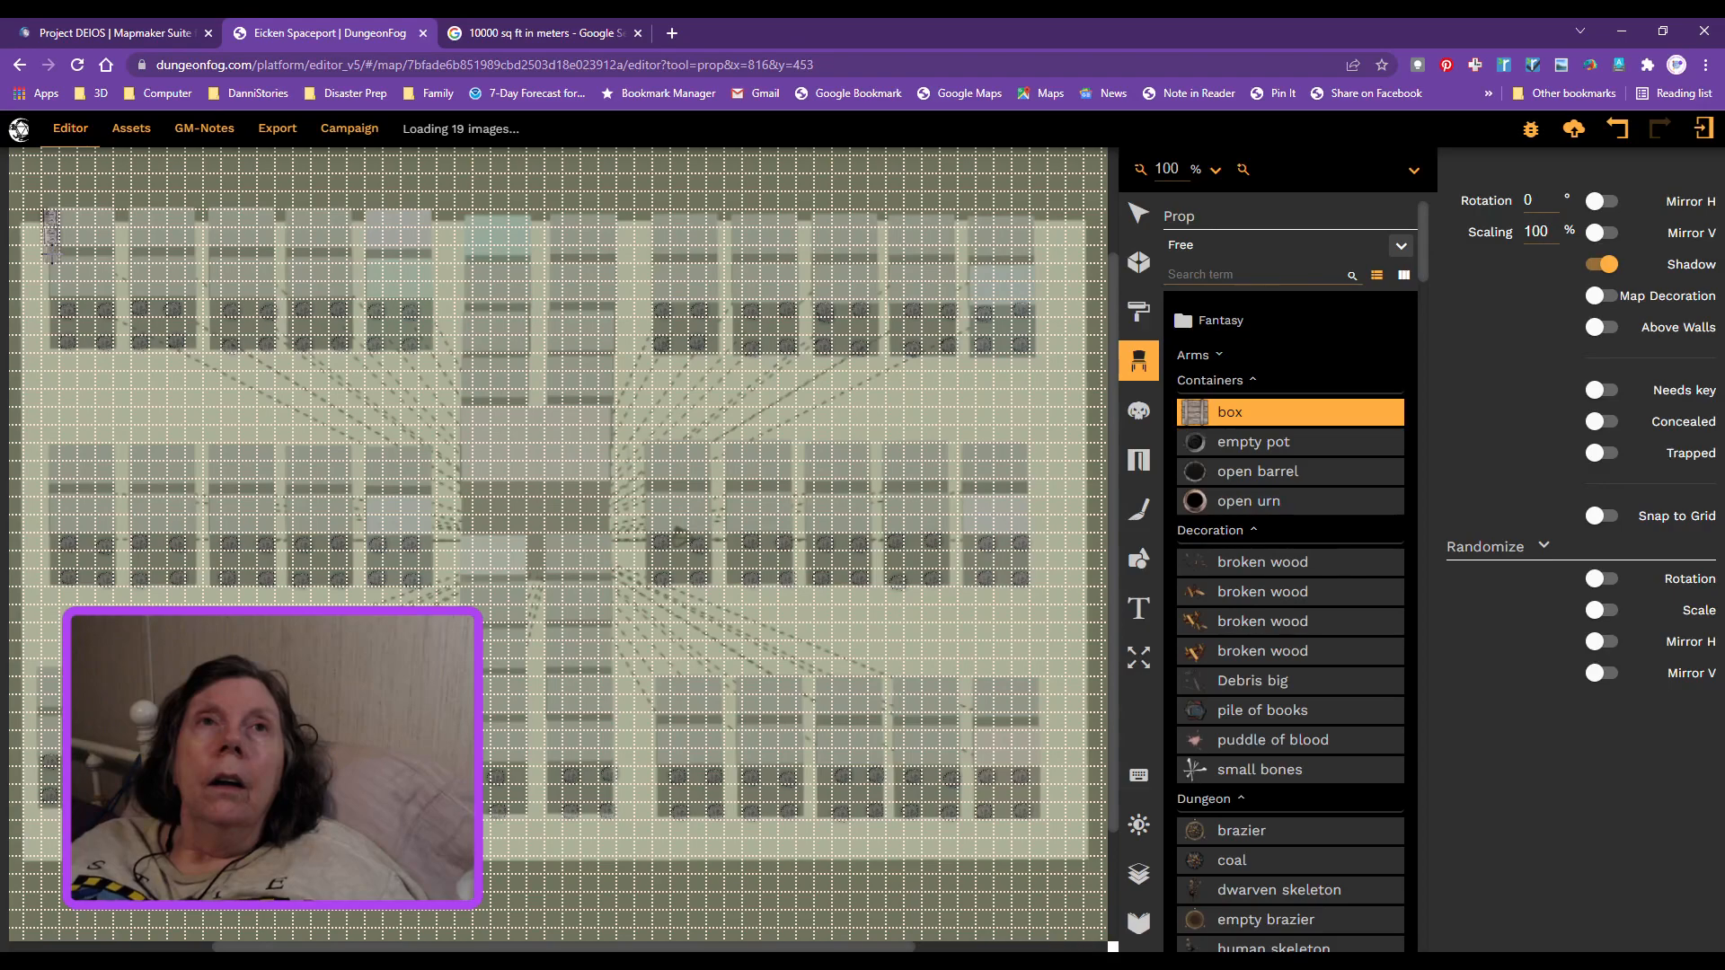
pyautogui.click(51, 256)
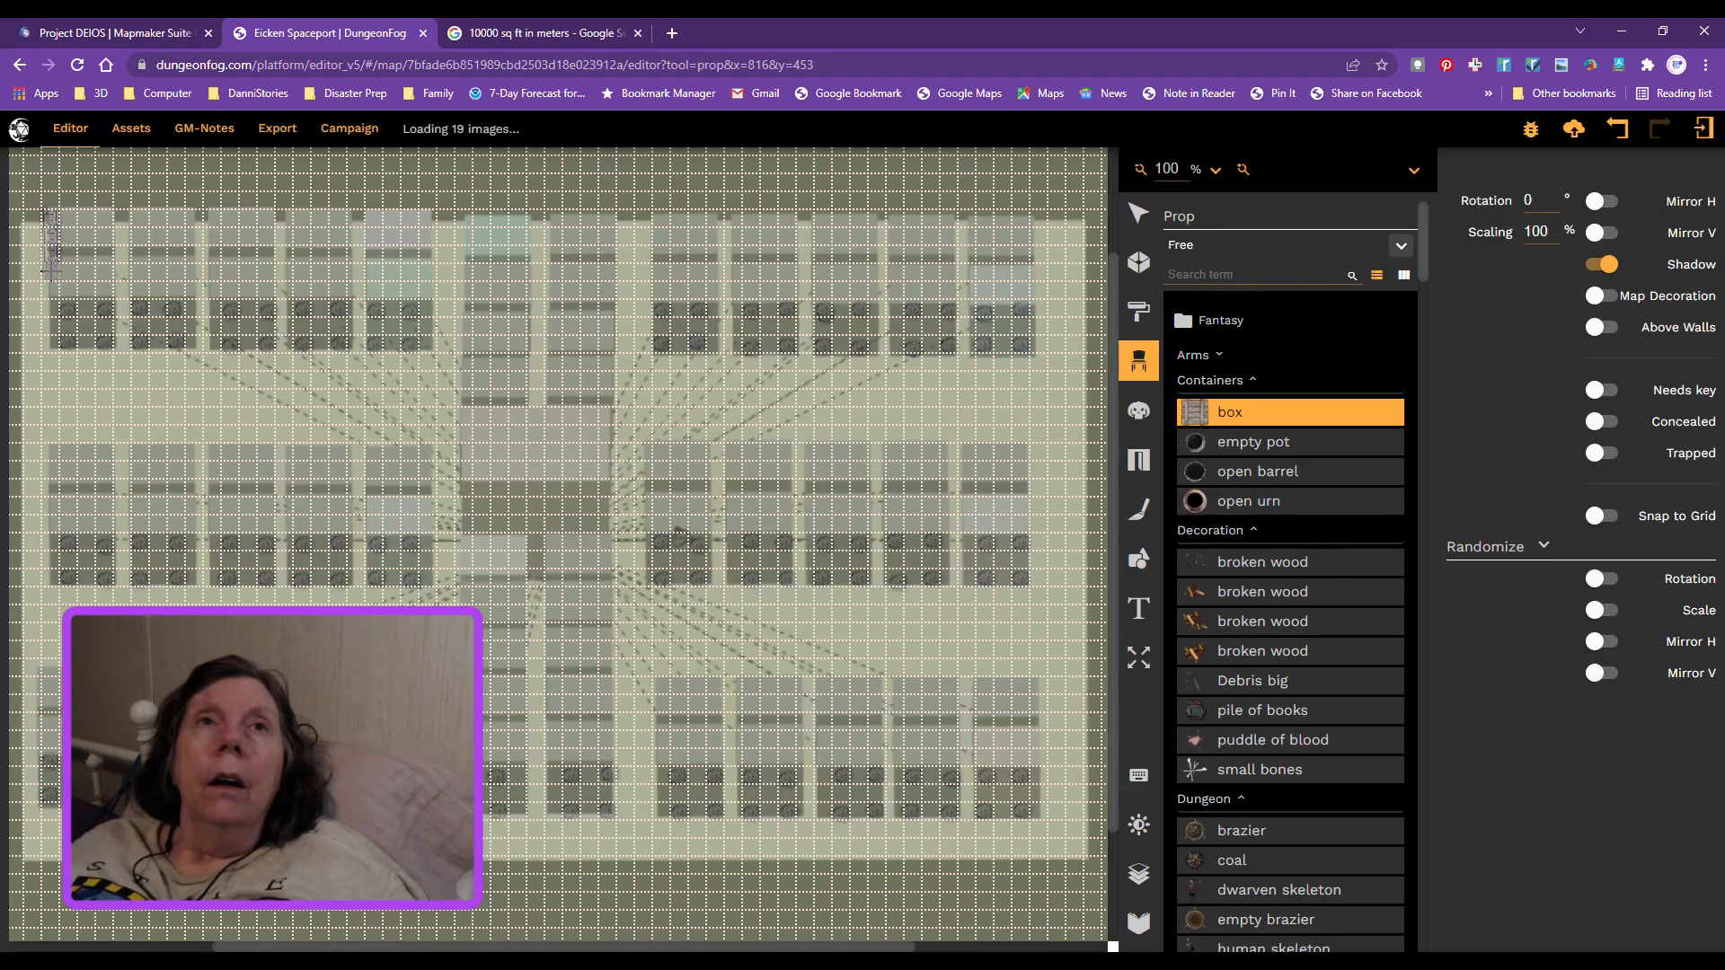
pyautogui.click(50, 275)
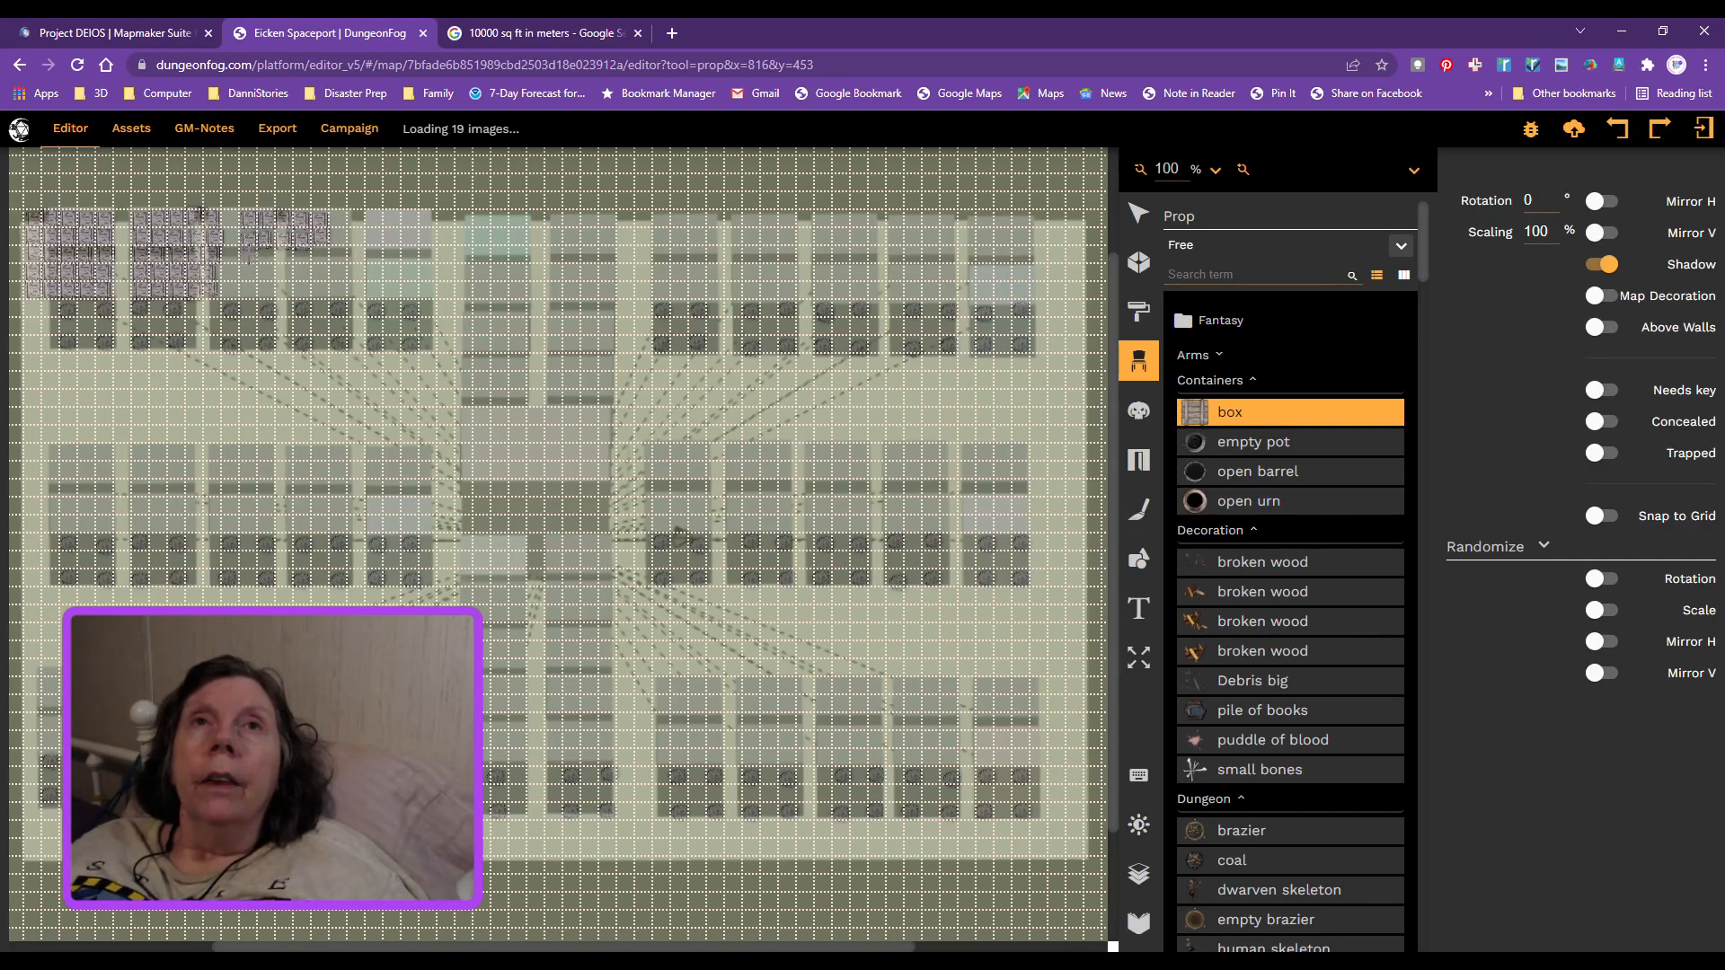
pyautogui.click(261, 255)
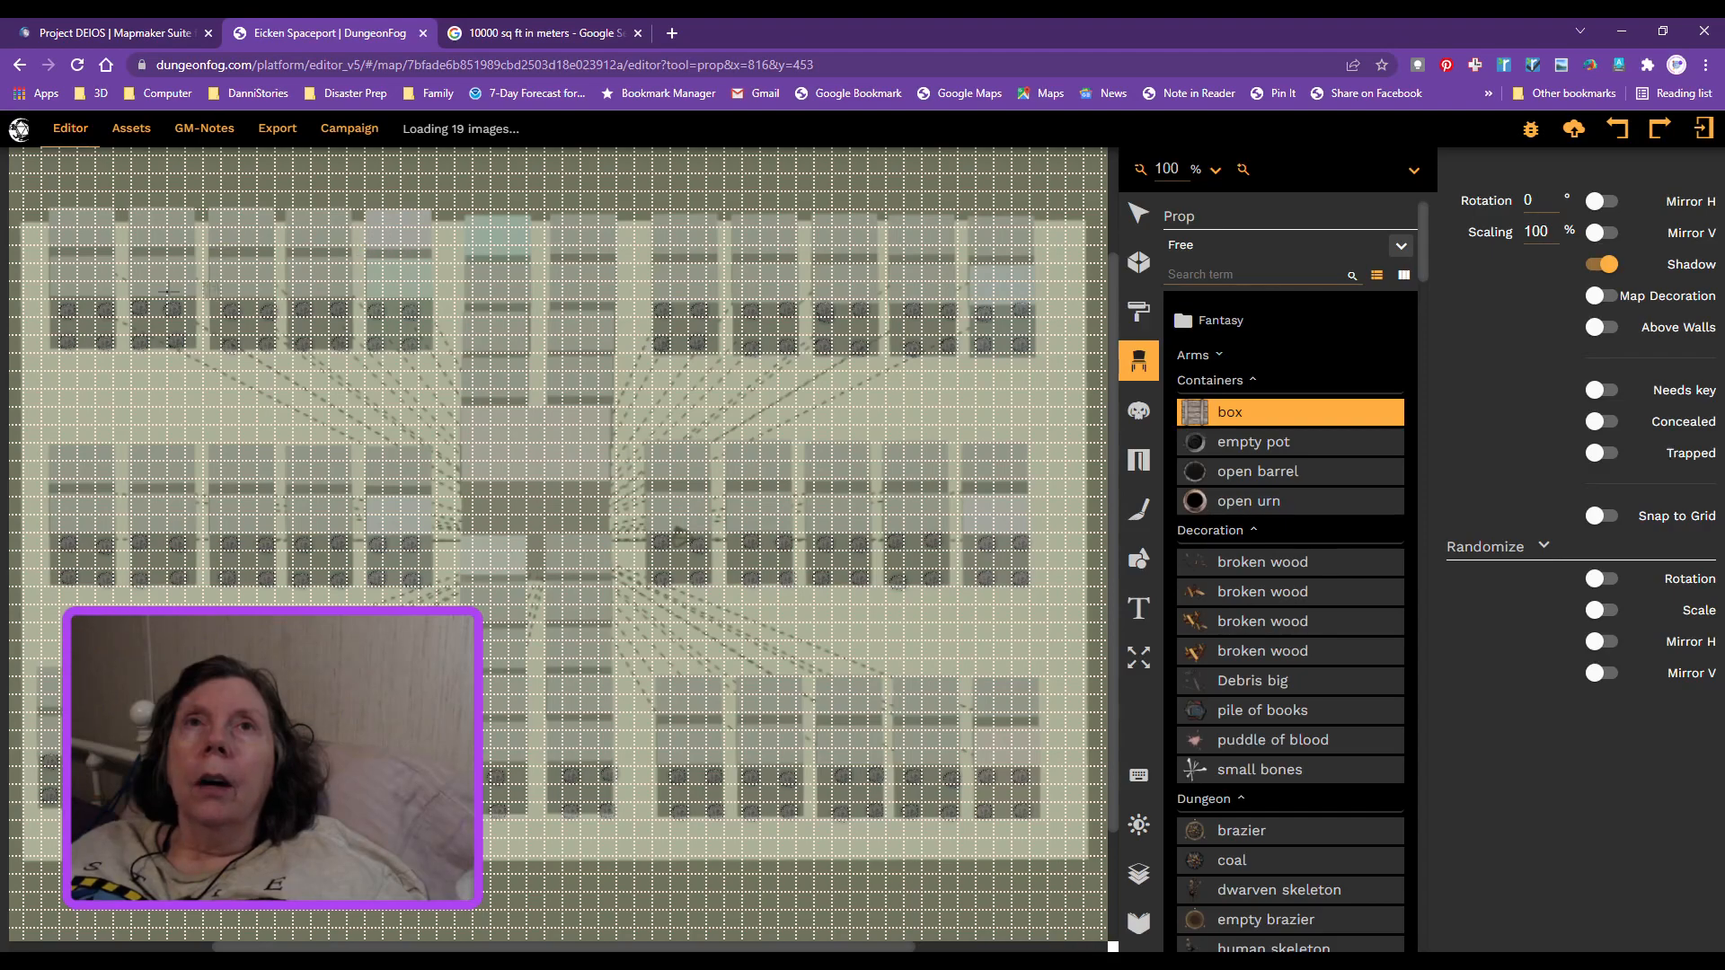
# Step: Fill the upper parts of the three westernmost blocks in the north row with boxes, three per row in three rows
pyautogui.click(54, 219)
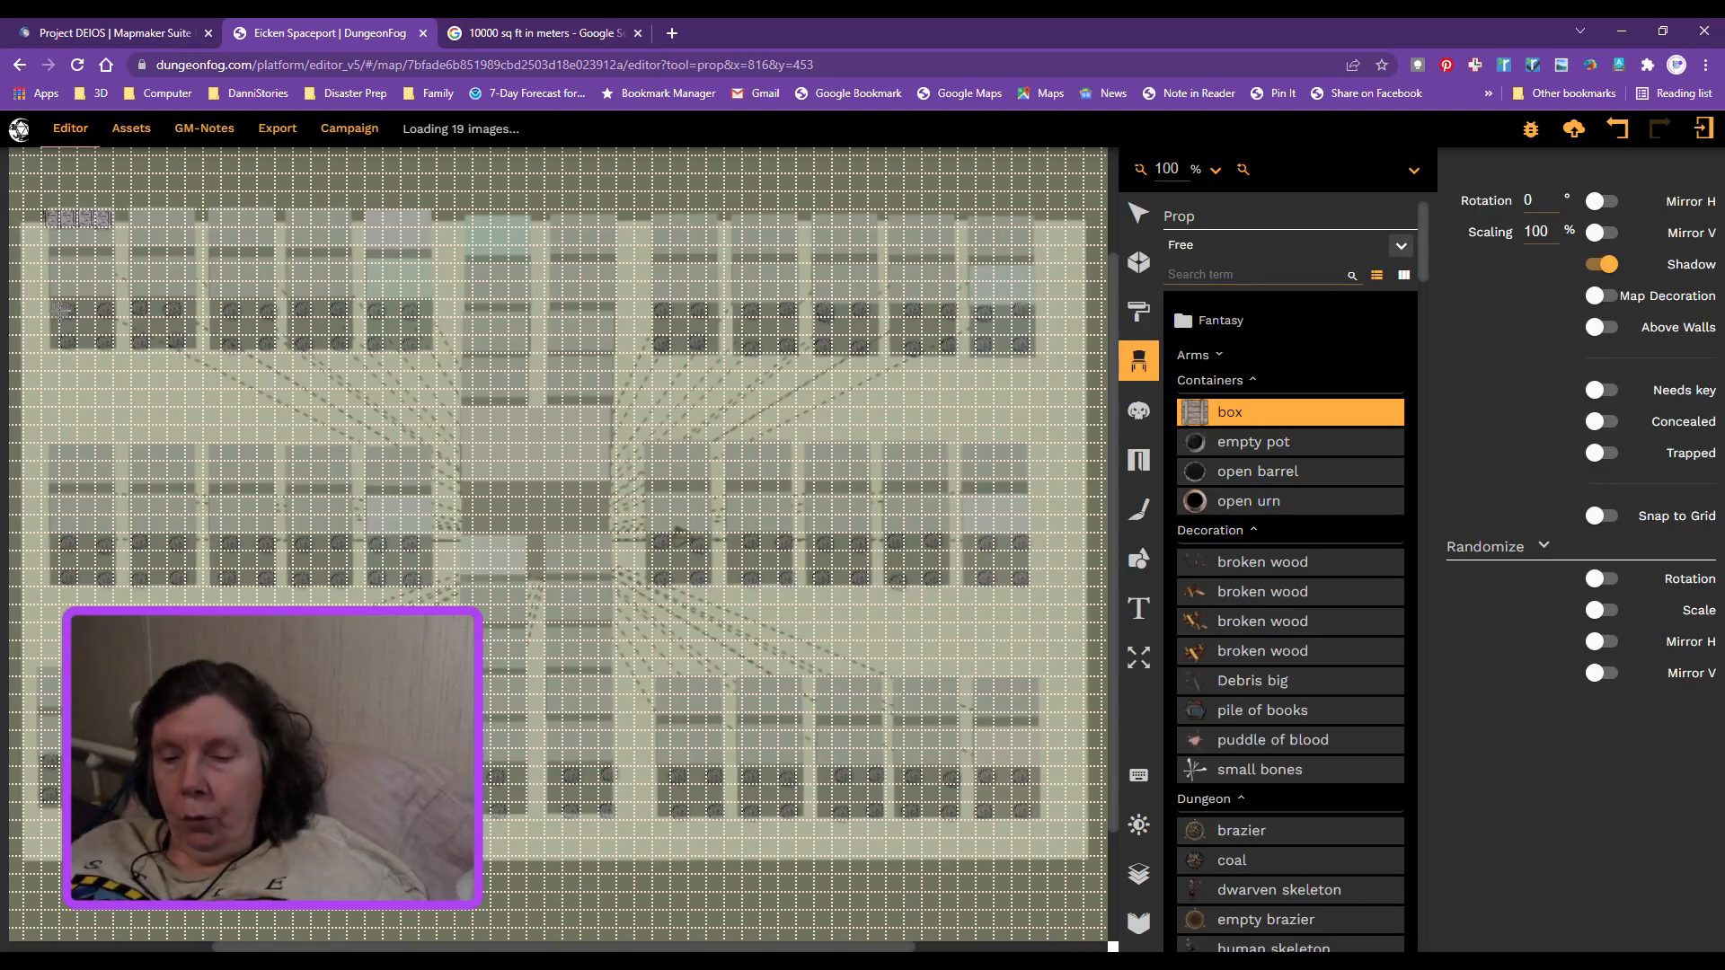
pyautogui.hotkey('ctrl', 'z')
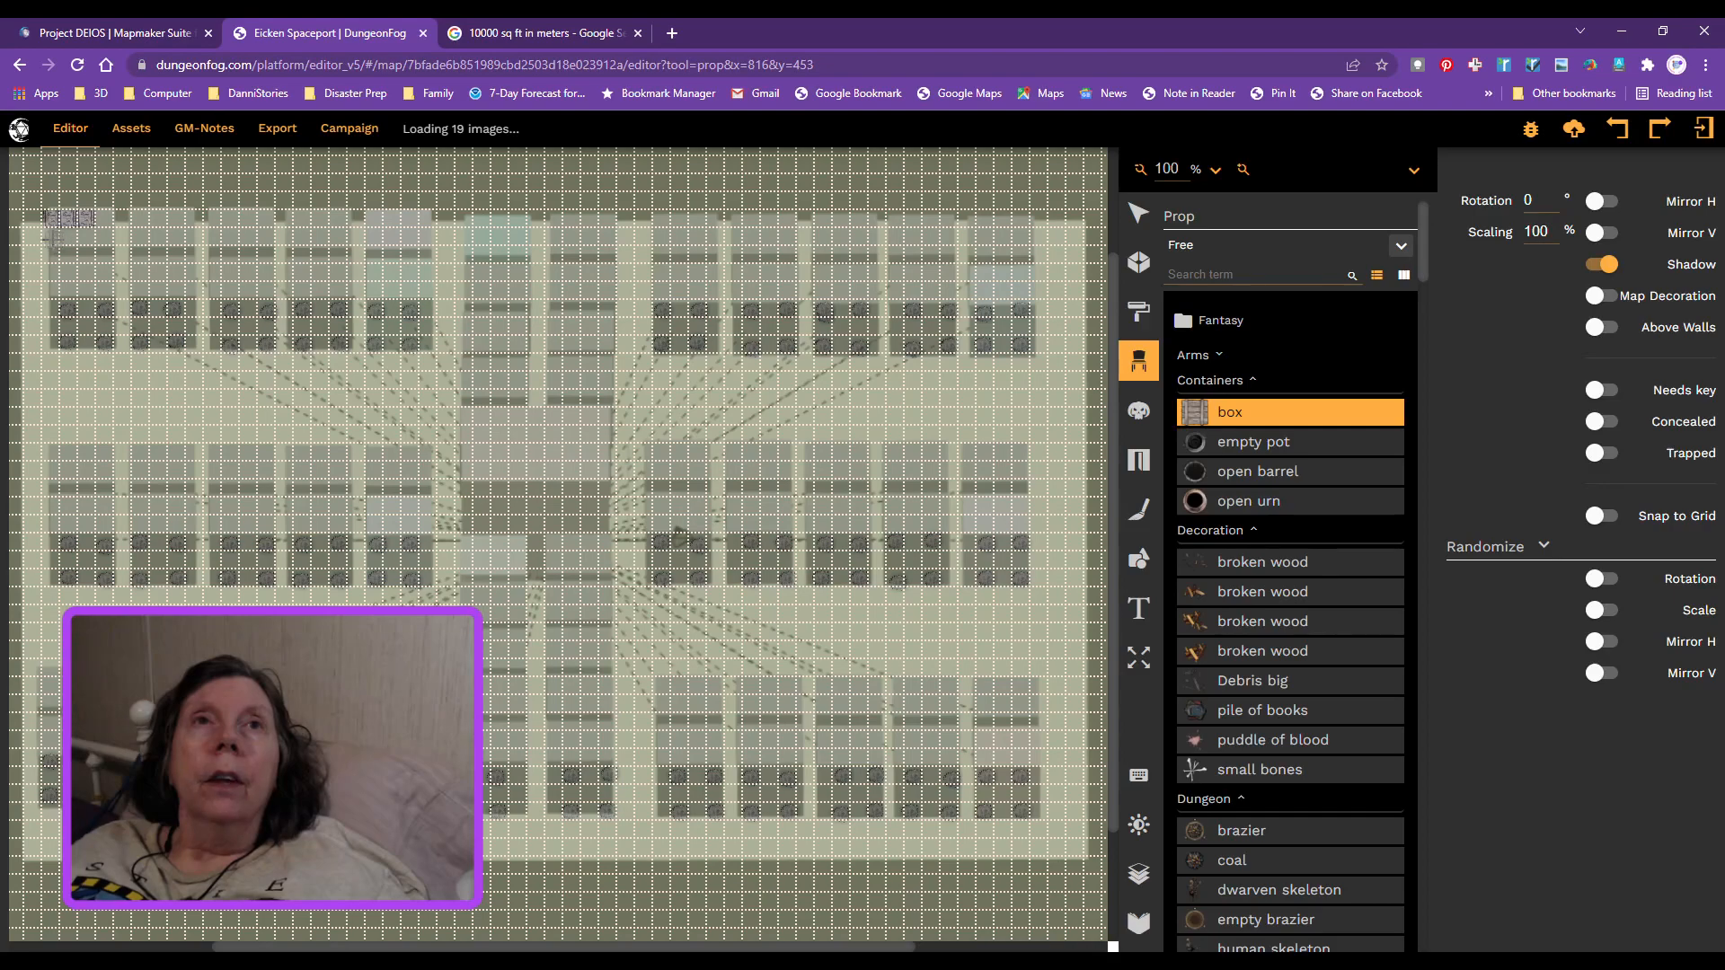
pyautogui.click(51, 232)
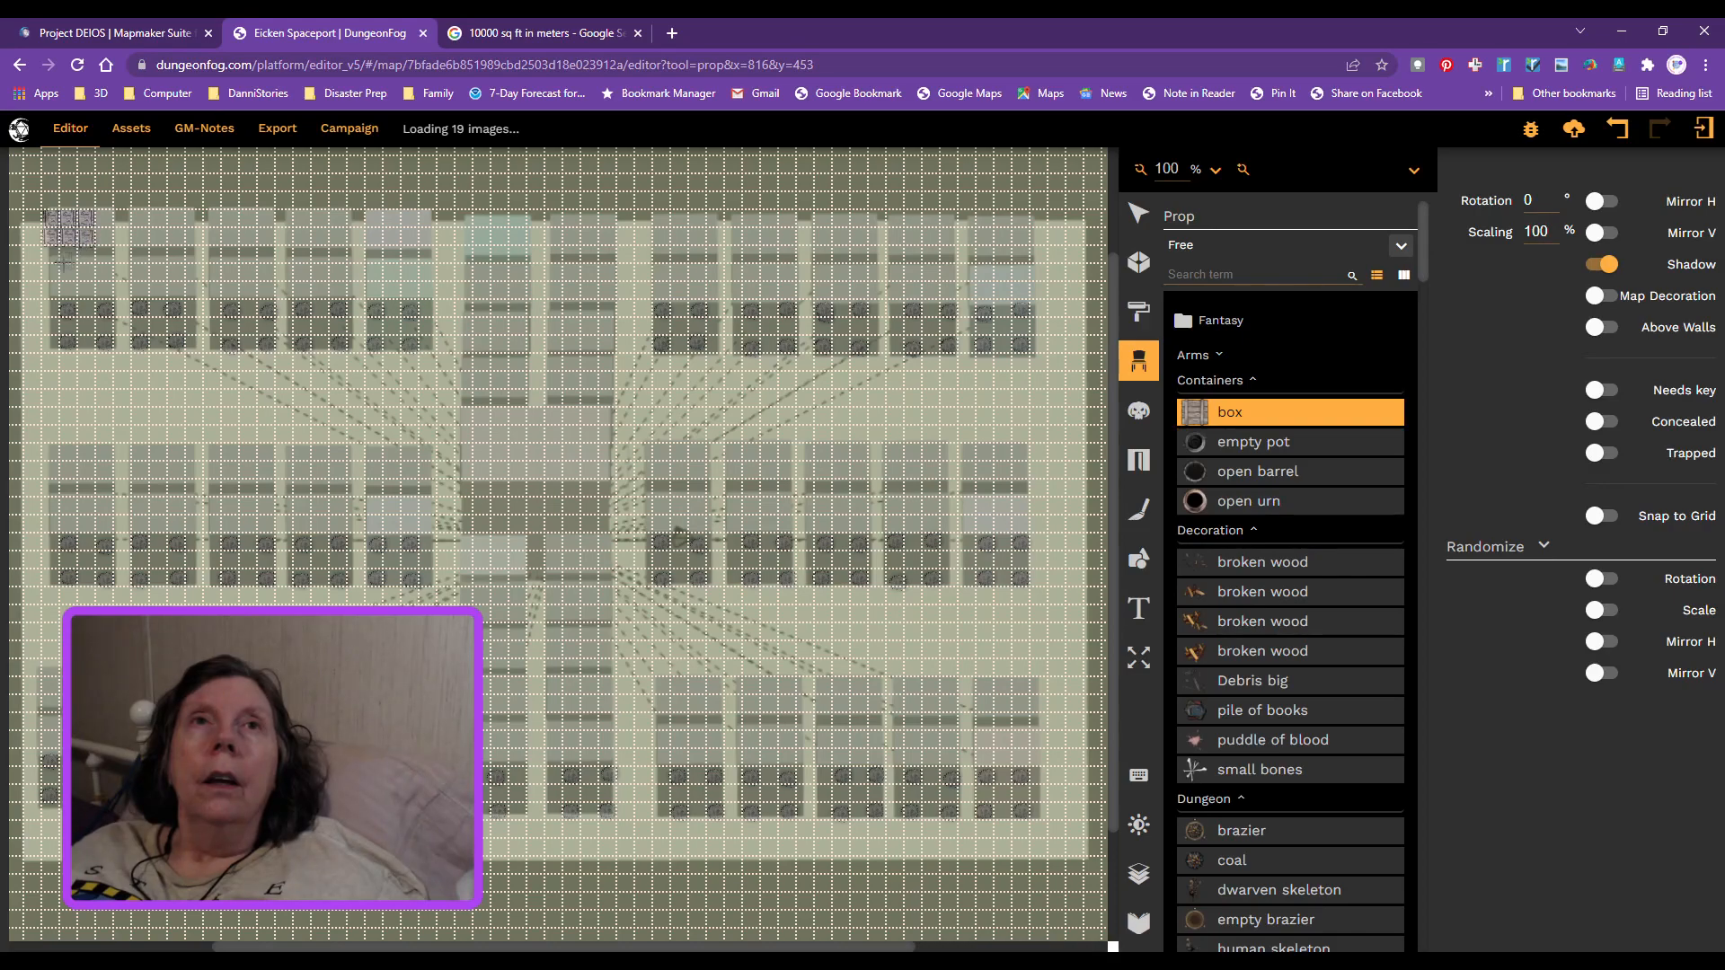
pyautogui.click(54, 257)
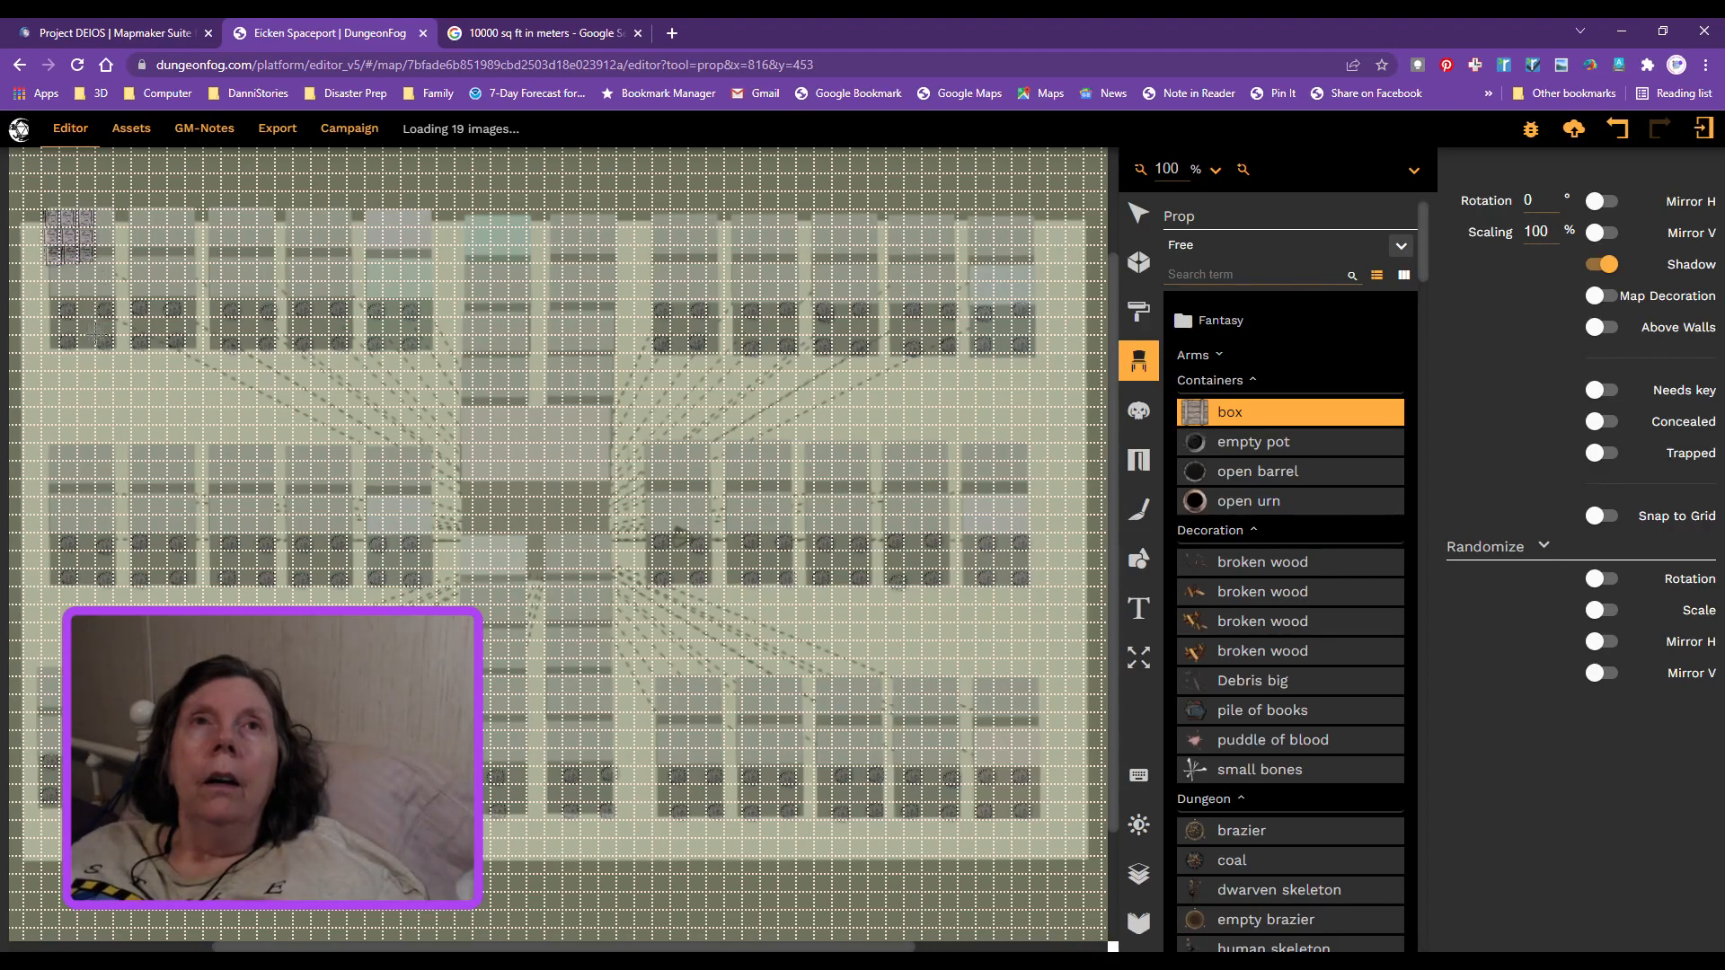
pyautogui.click(149, 219)
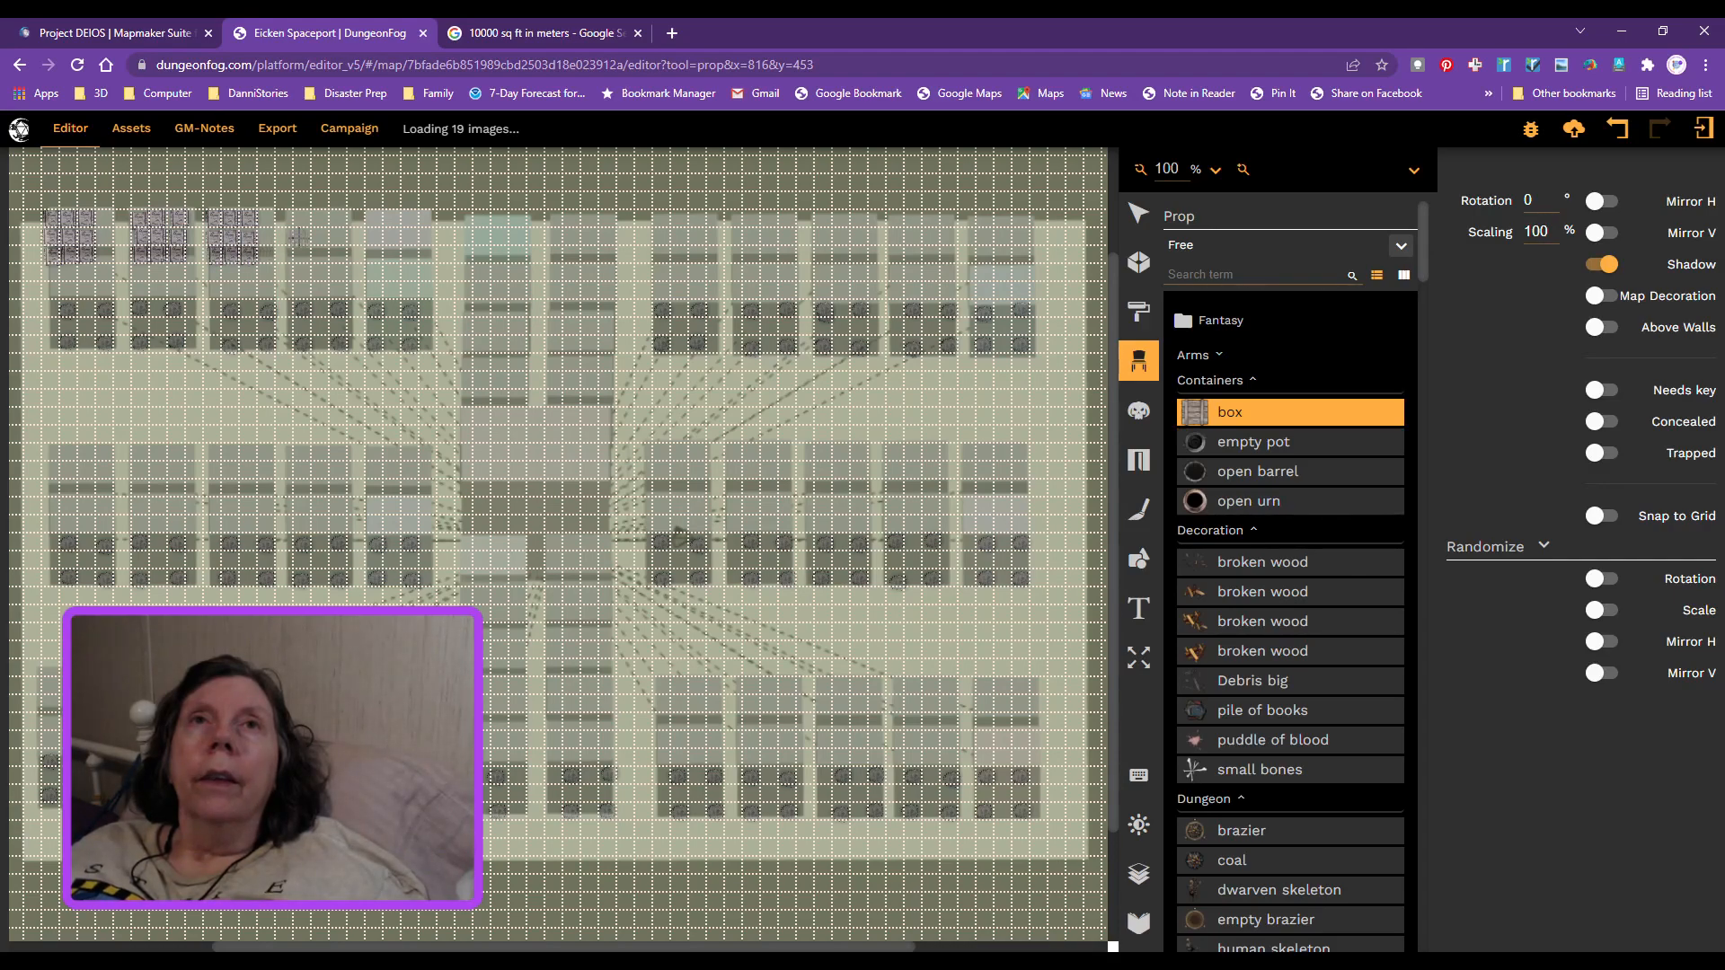
# Step: Place boxes three by three in the upper part of the fourth block from the west in the north row
pyautogui.click(321, 220)
pyautogui.click(338, 221)
pyautogui.click(304, 239)
pyautogui.click(321, 238)
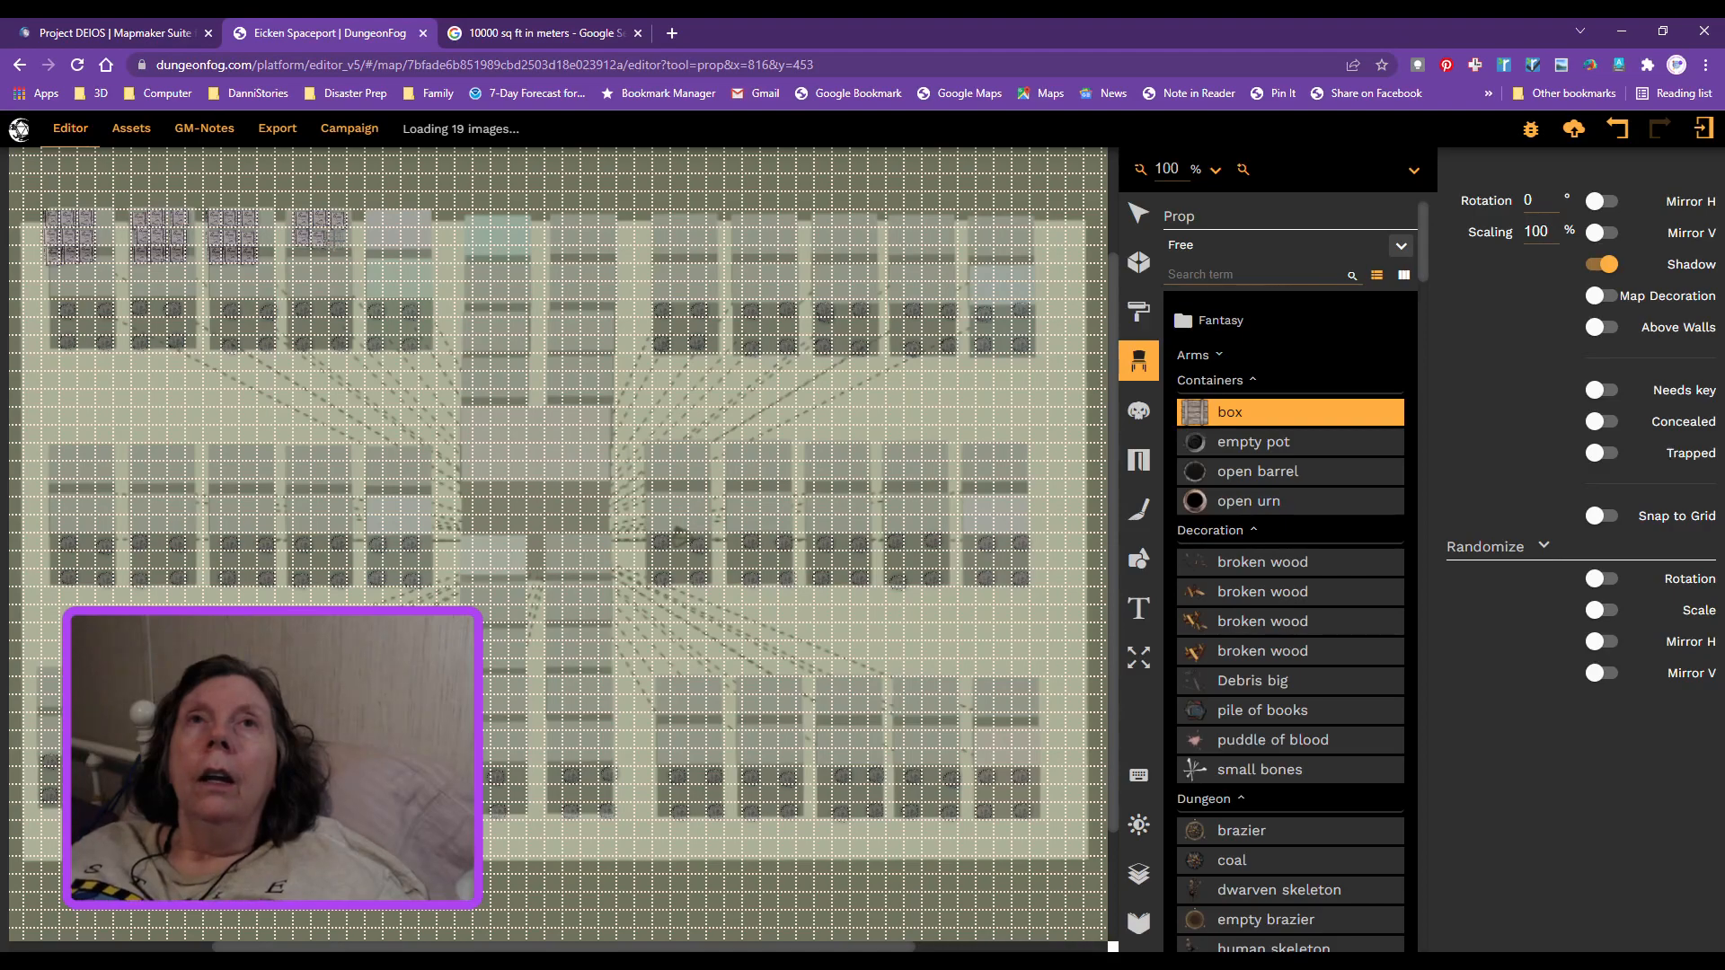
pyautogui.click(338, 238)
pyautogui.click(304, 255)
pyautogui.click(321, 255)
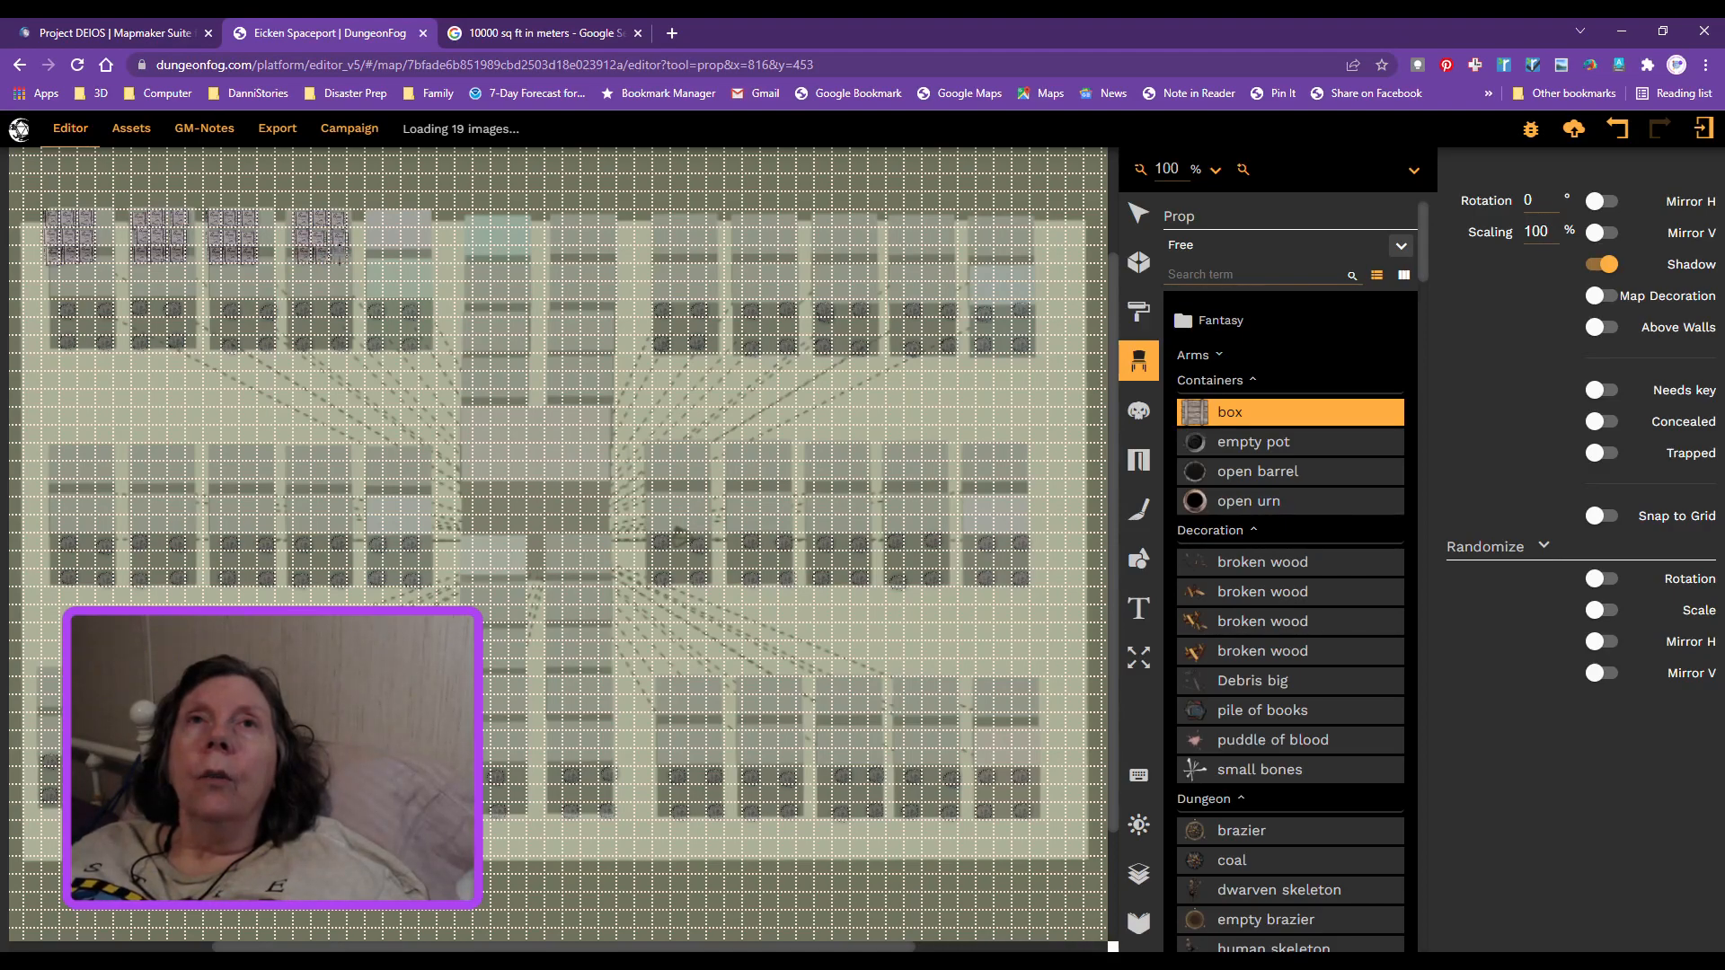
# Step: Place rows of three boxes in the upper part of the fifth block from the west in the north row
pyautogui.click(375, 219)
pyautogui.click(392, 219)
pyautogui.click(411, 219)
pyautogui.click(376, 239)
pyautogui.click(393, 239)
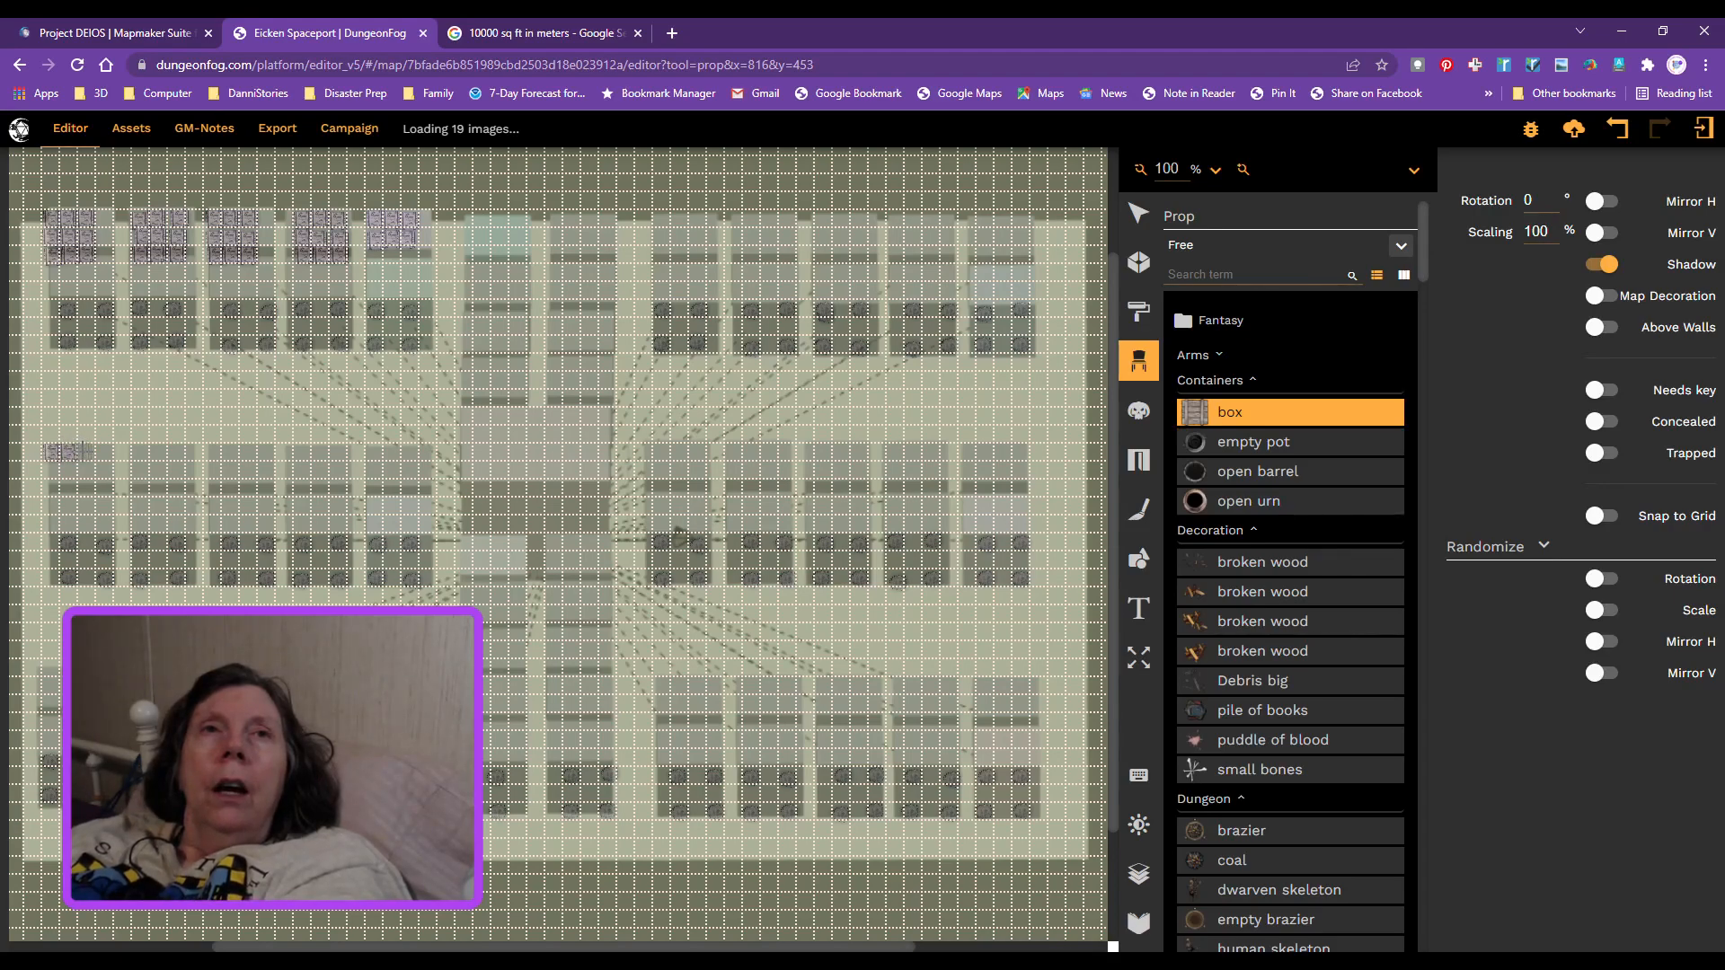
# Step: Fill the upper parts of the five western blocks in the middle row with boxes, three by three
pyautogui.click(85, 453)
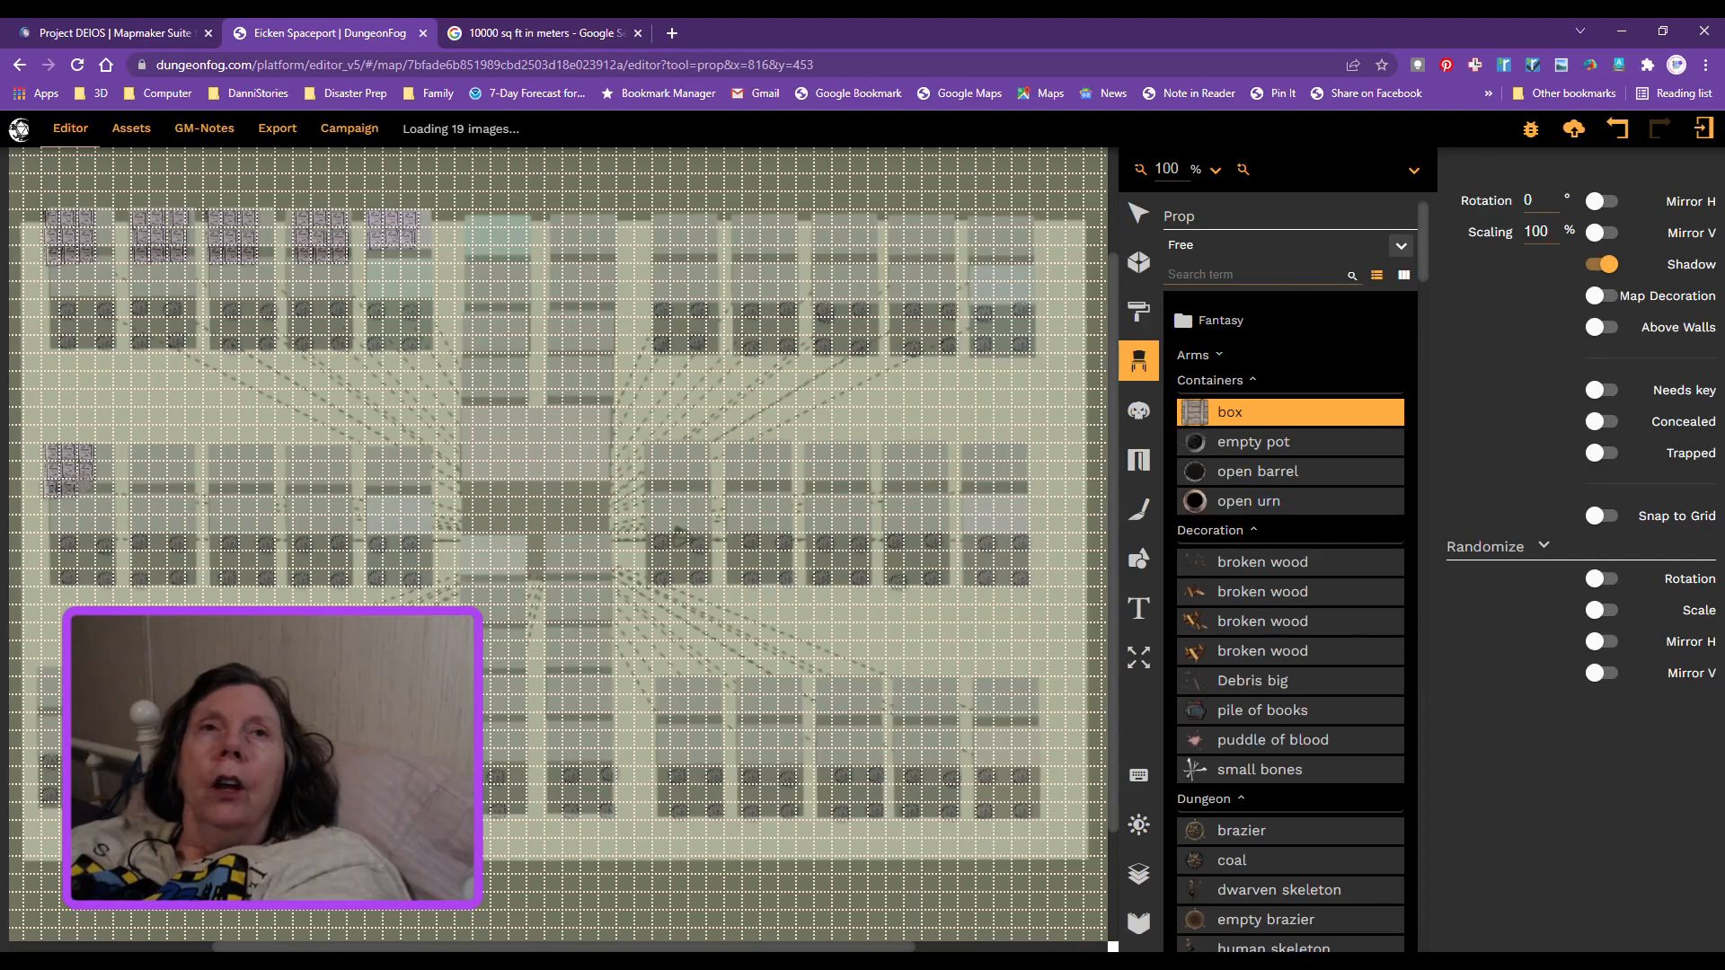
pyautogui.click(86, 487)
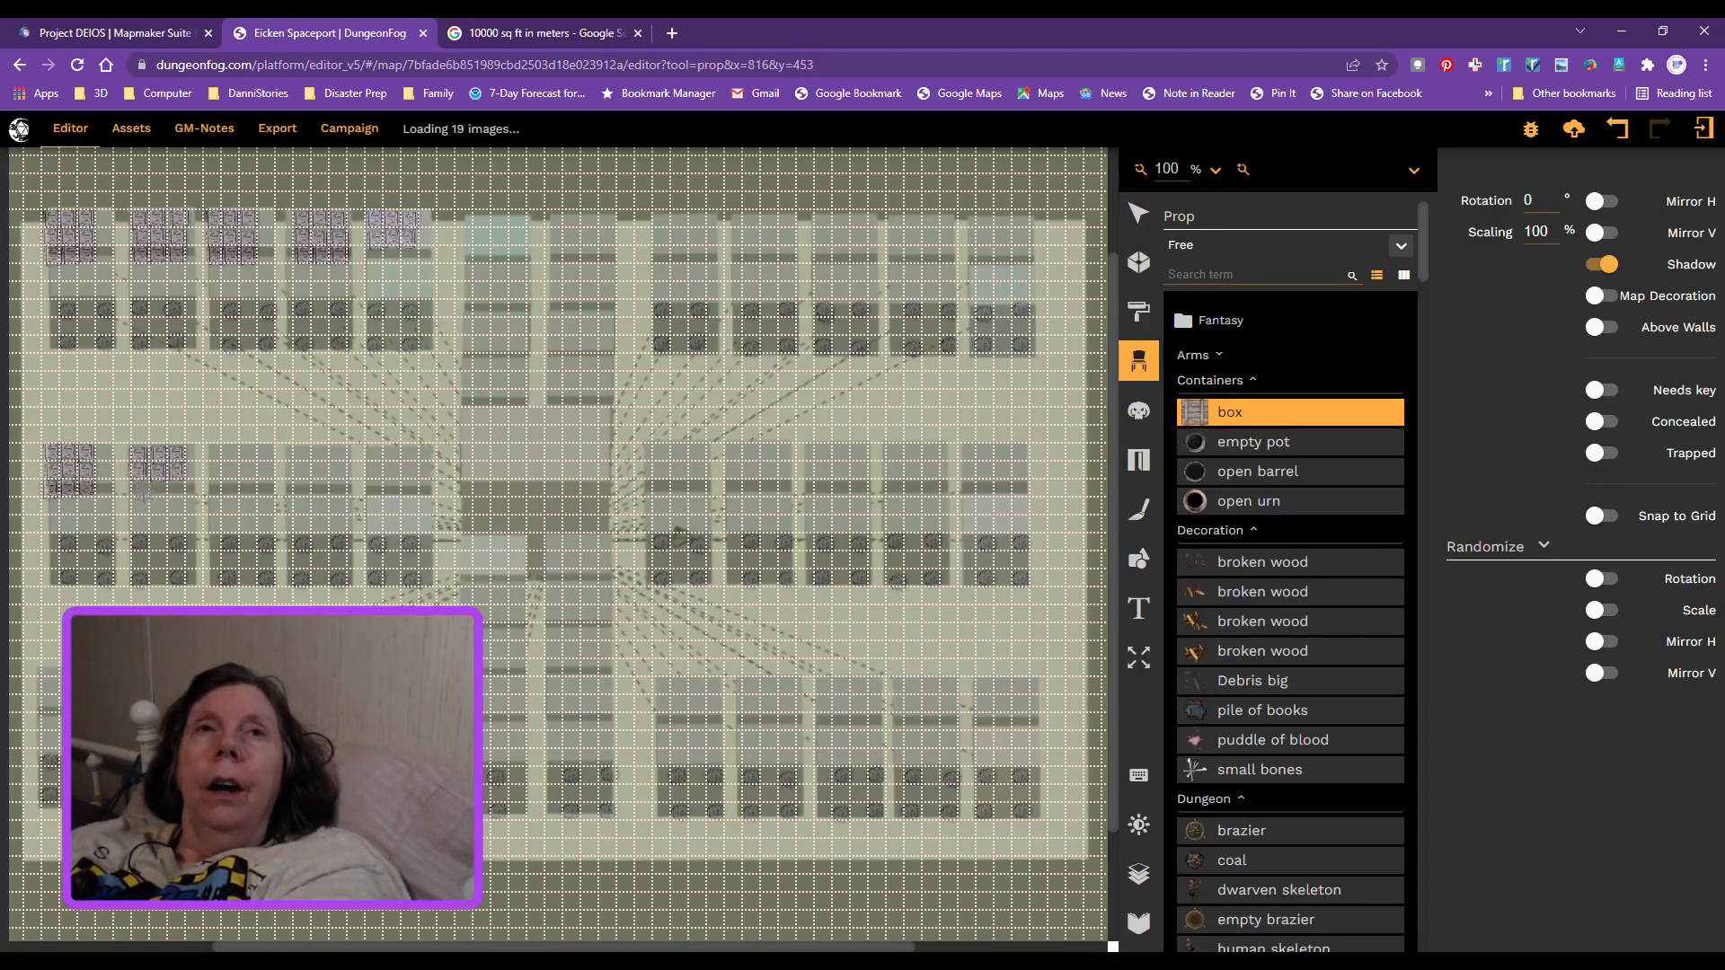
pyautogui.click(143, 494)
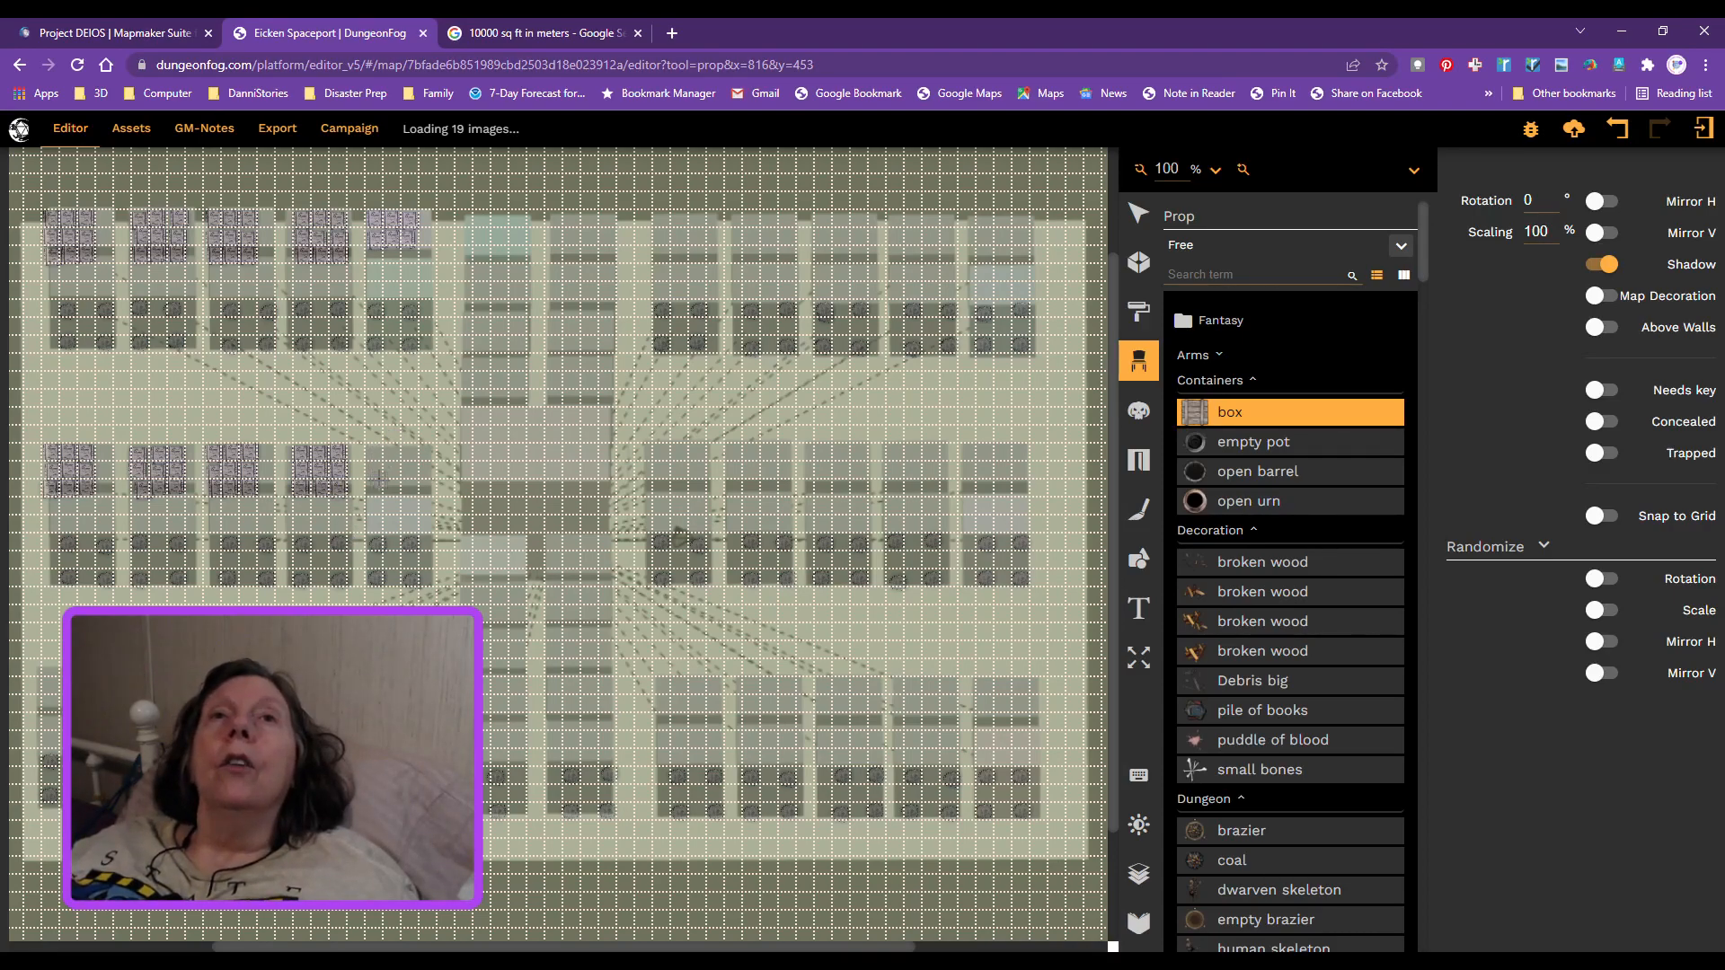
pyautogui.click(377, 453)
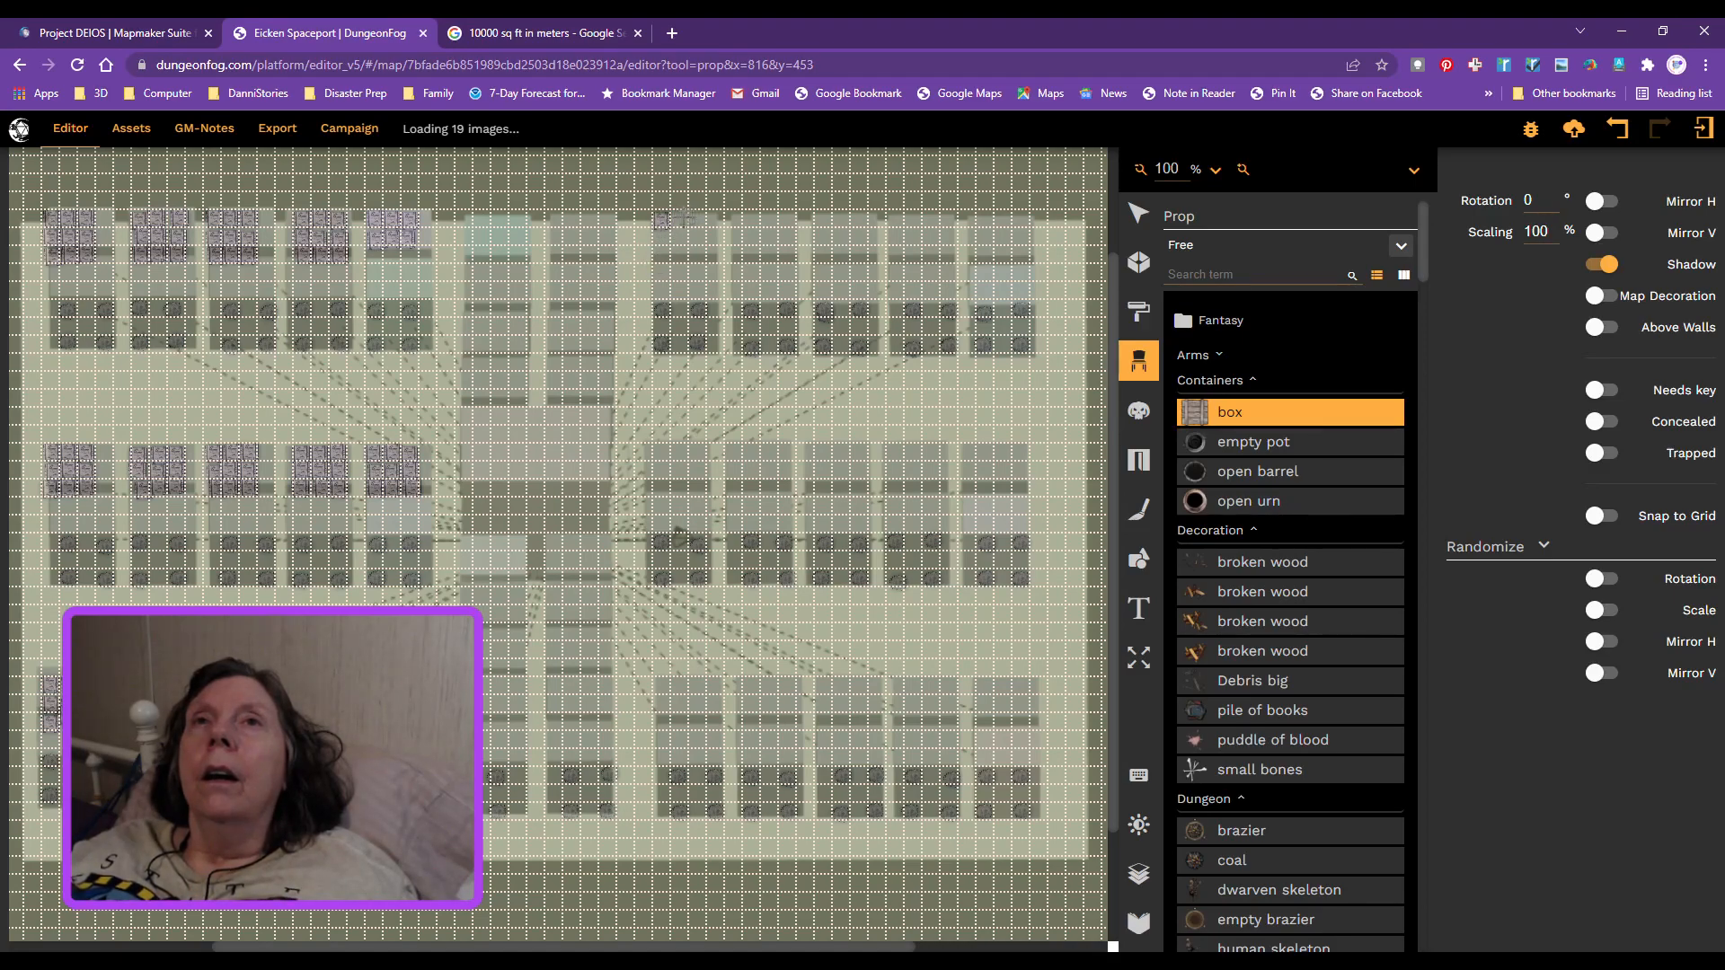
# Step: Place boxes three by three in the upper parts of the first four north-row blocks east of the central columns
pyautogui.click(683, 219)
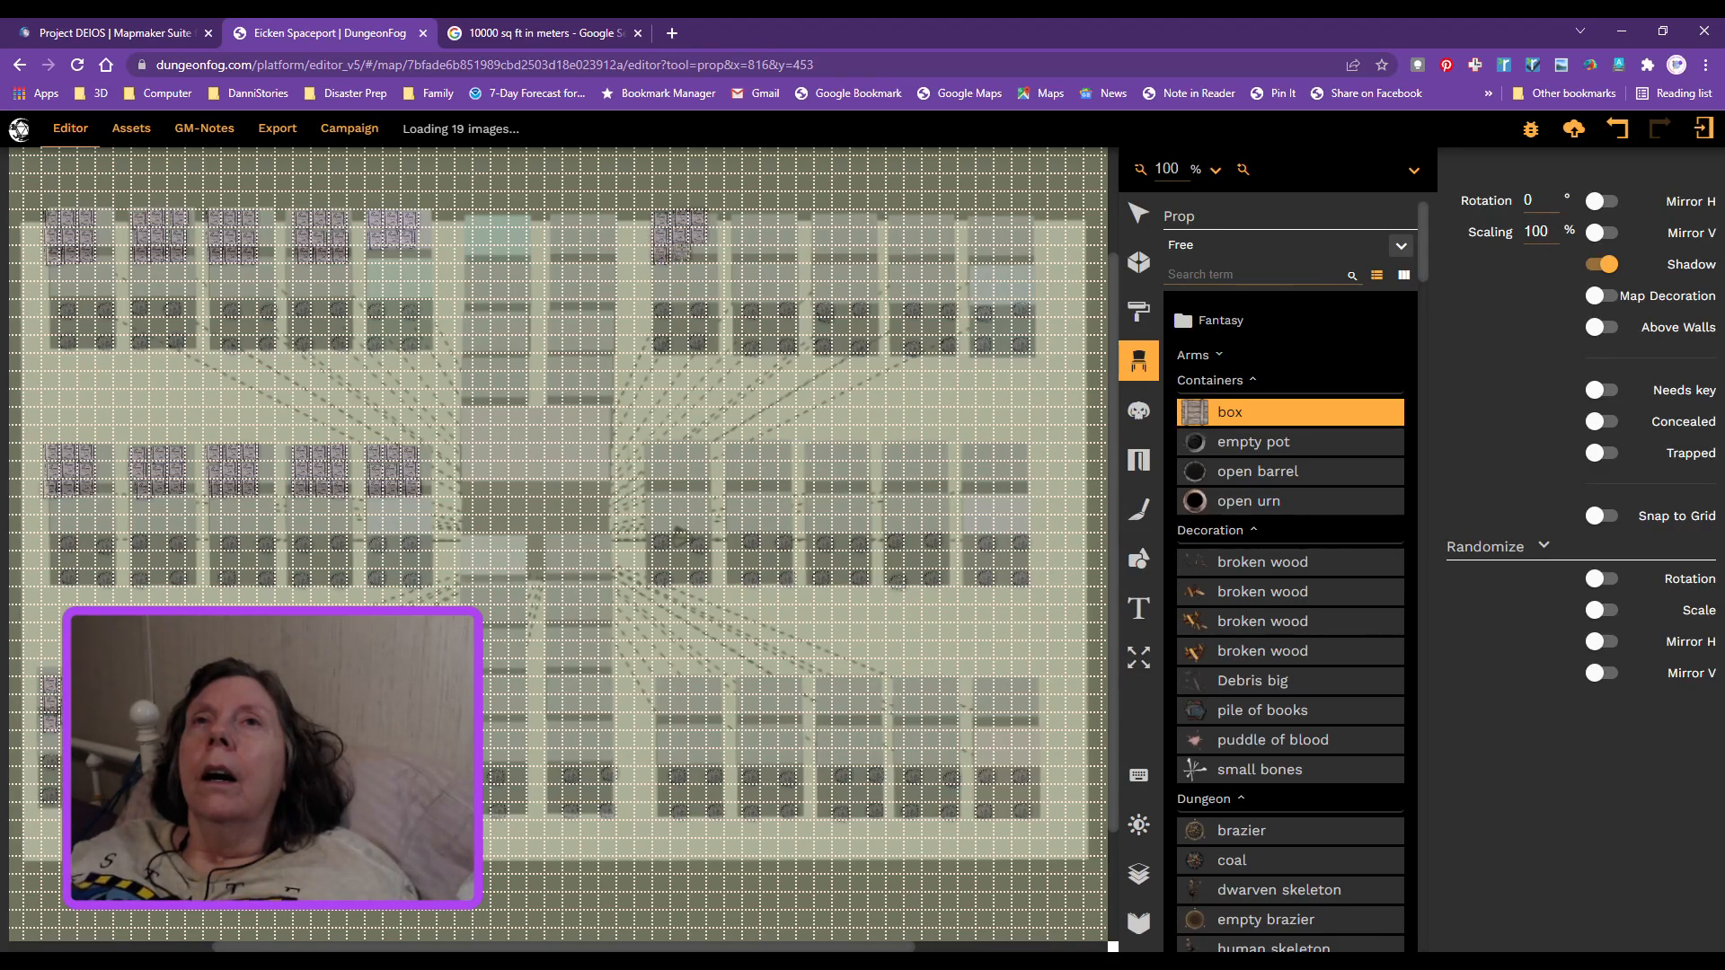
pyautogui.click(701, 257)
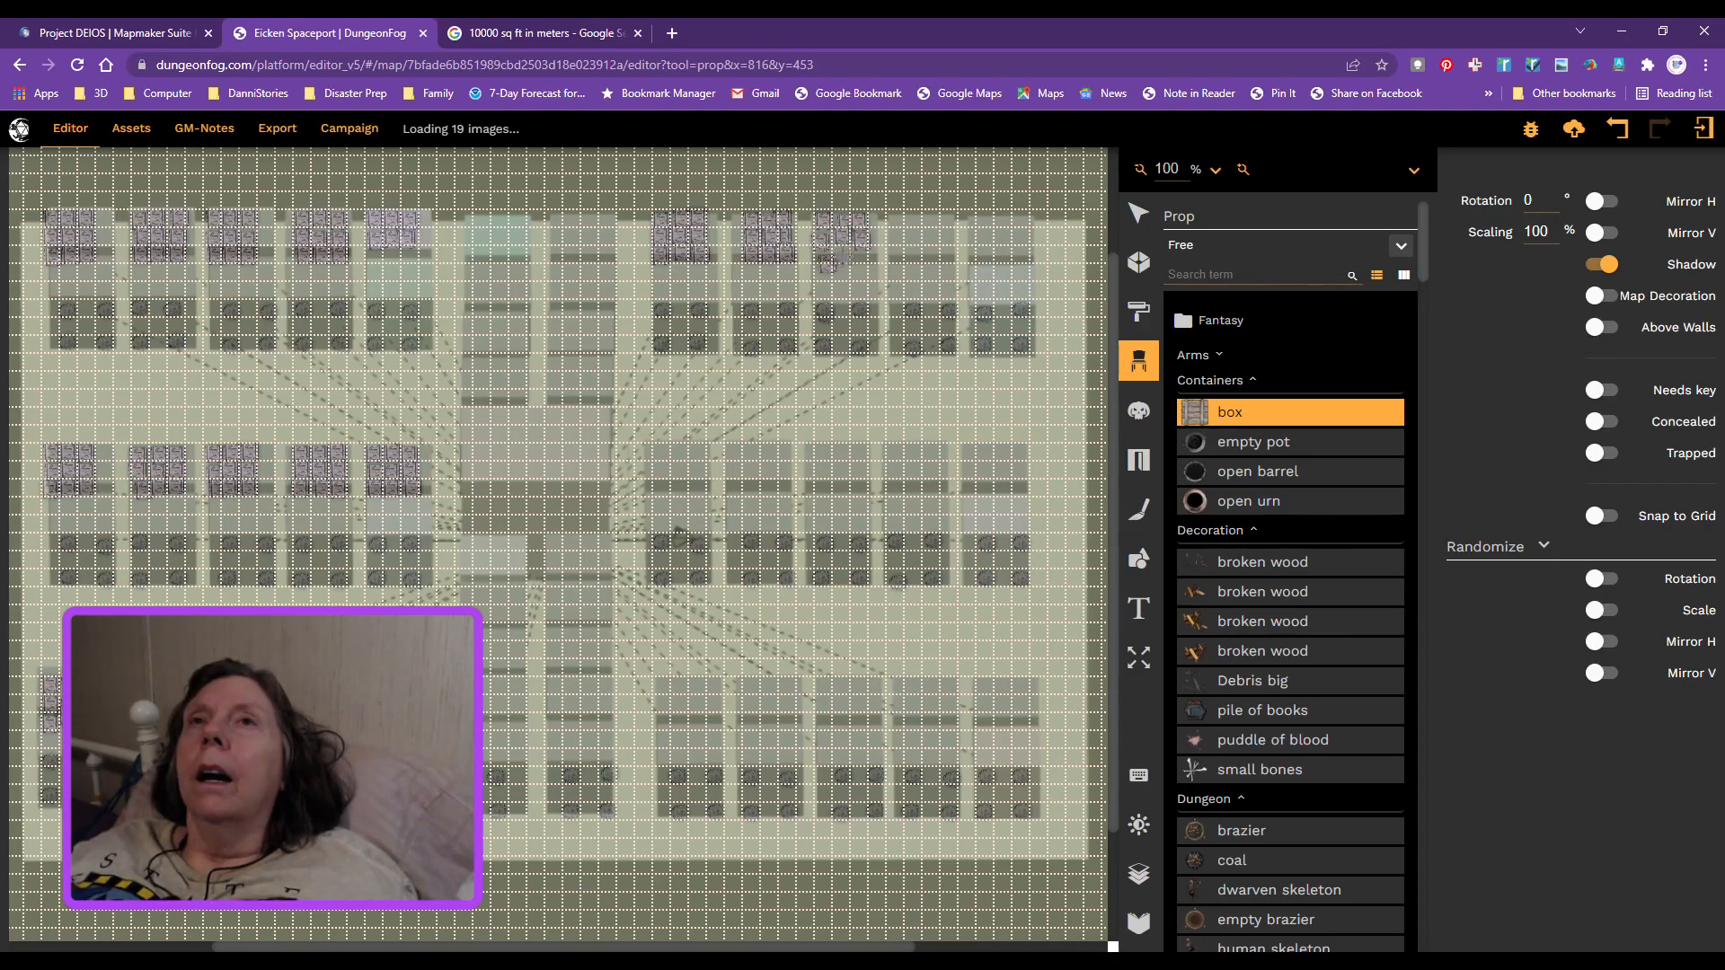
pyautogui.hotkey('ctrl', 'z')
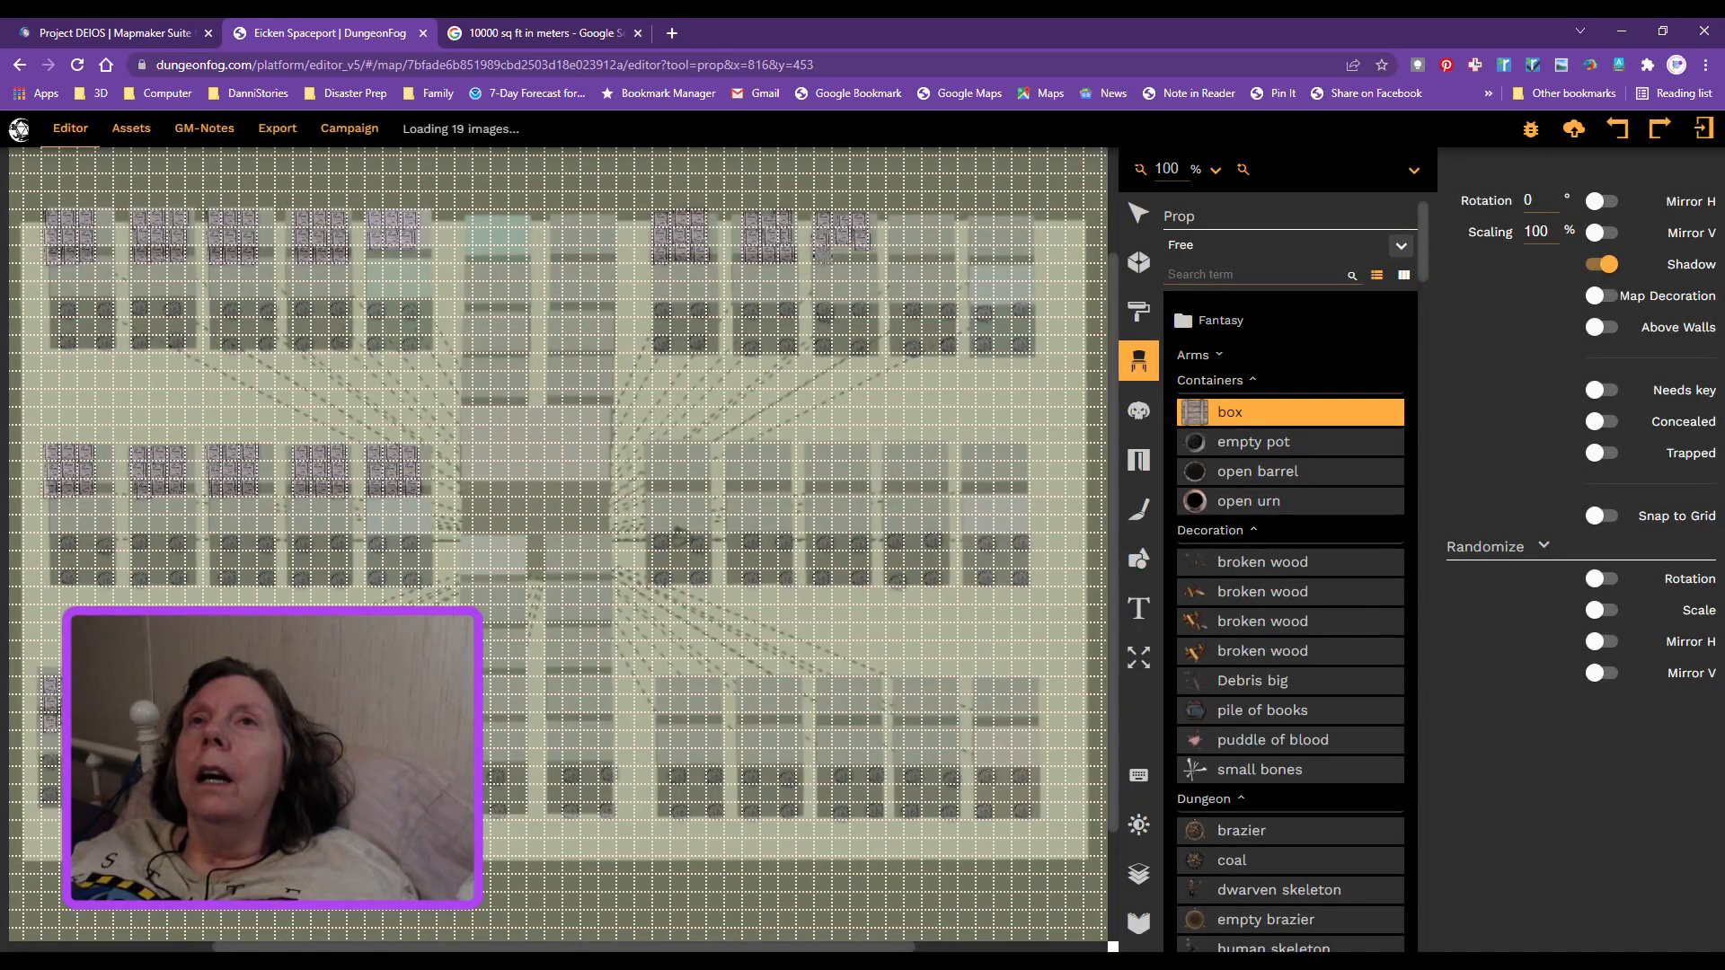
pyautogui.hotkey('ctrl', 'y')
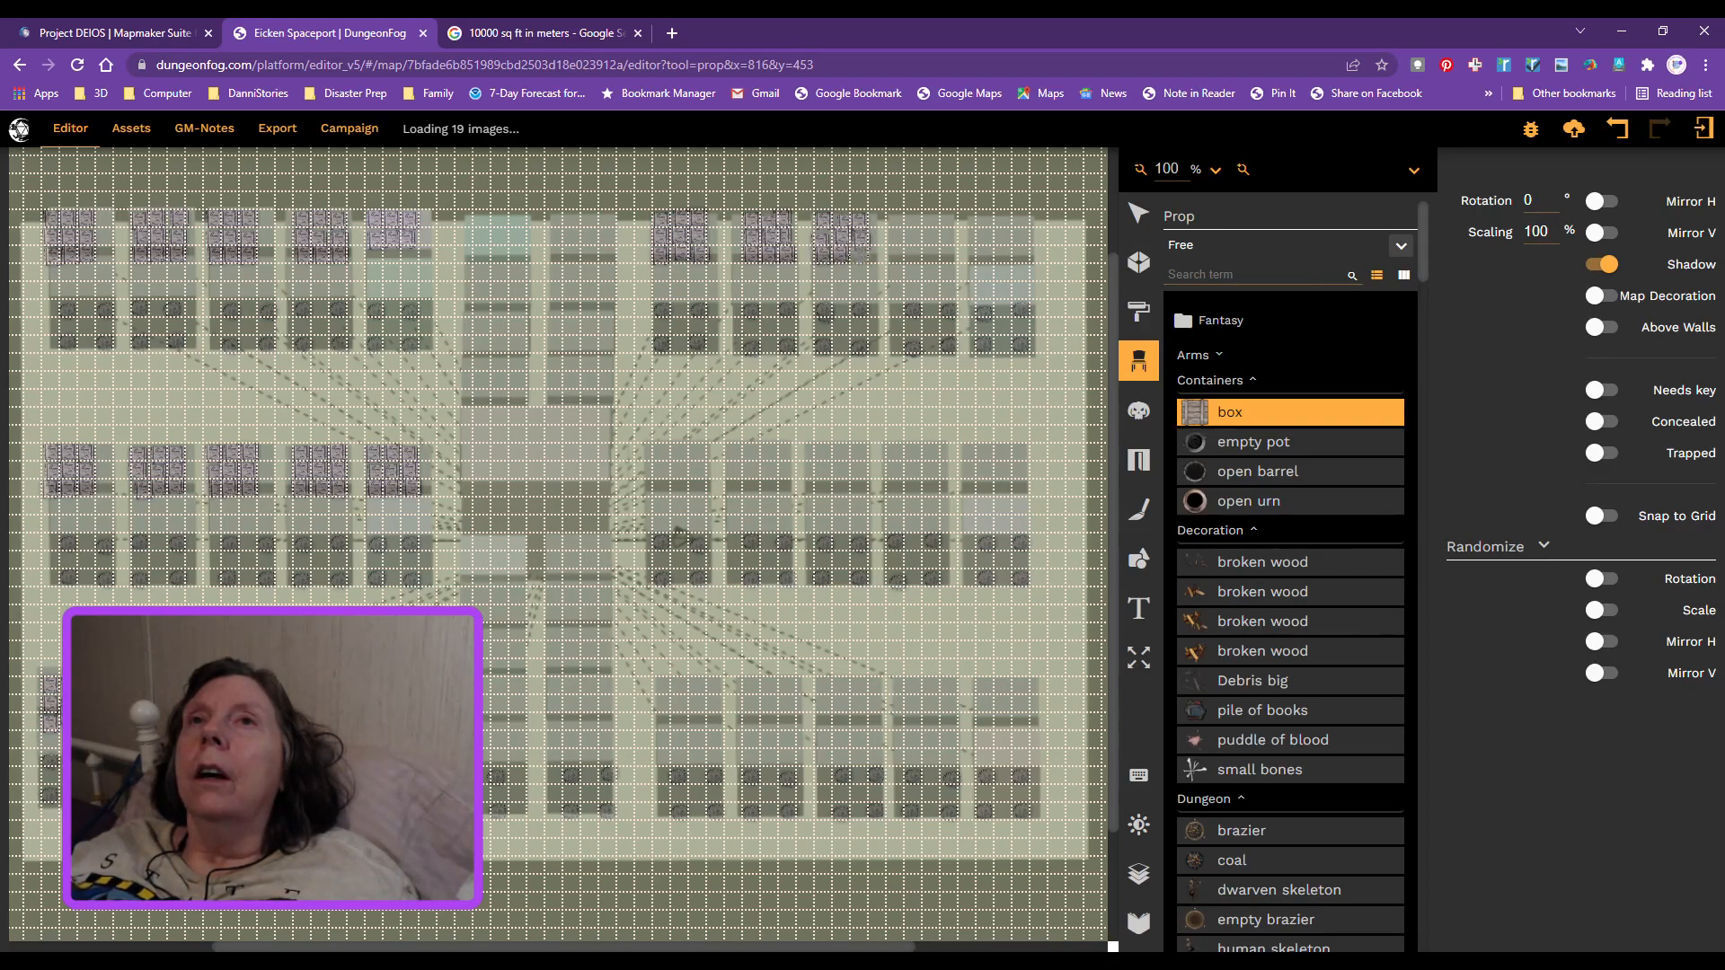
pyautogui.click(898, 224)
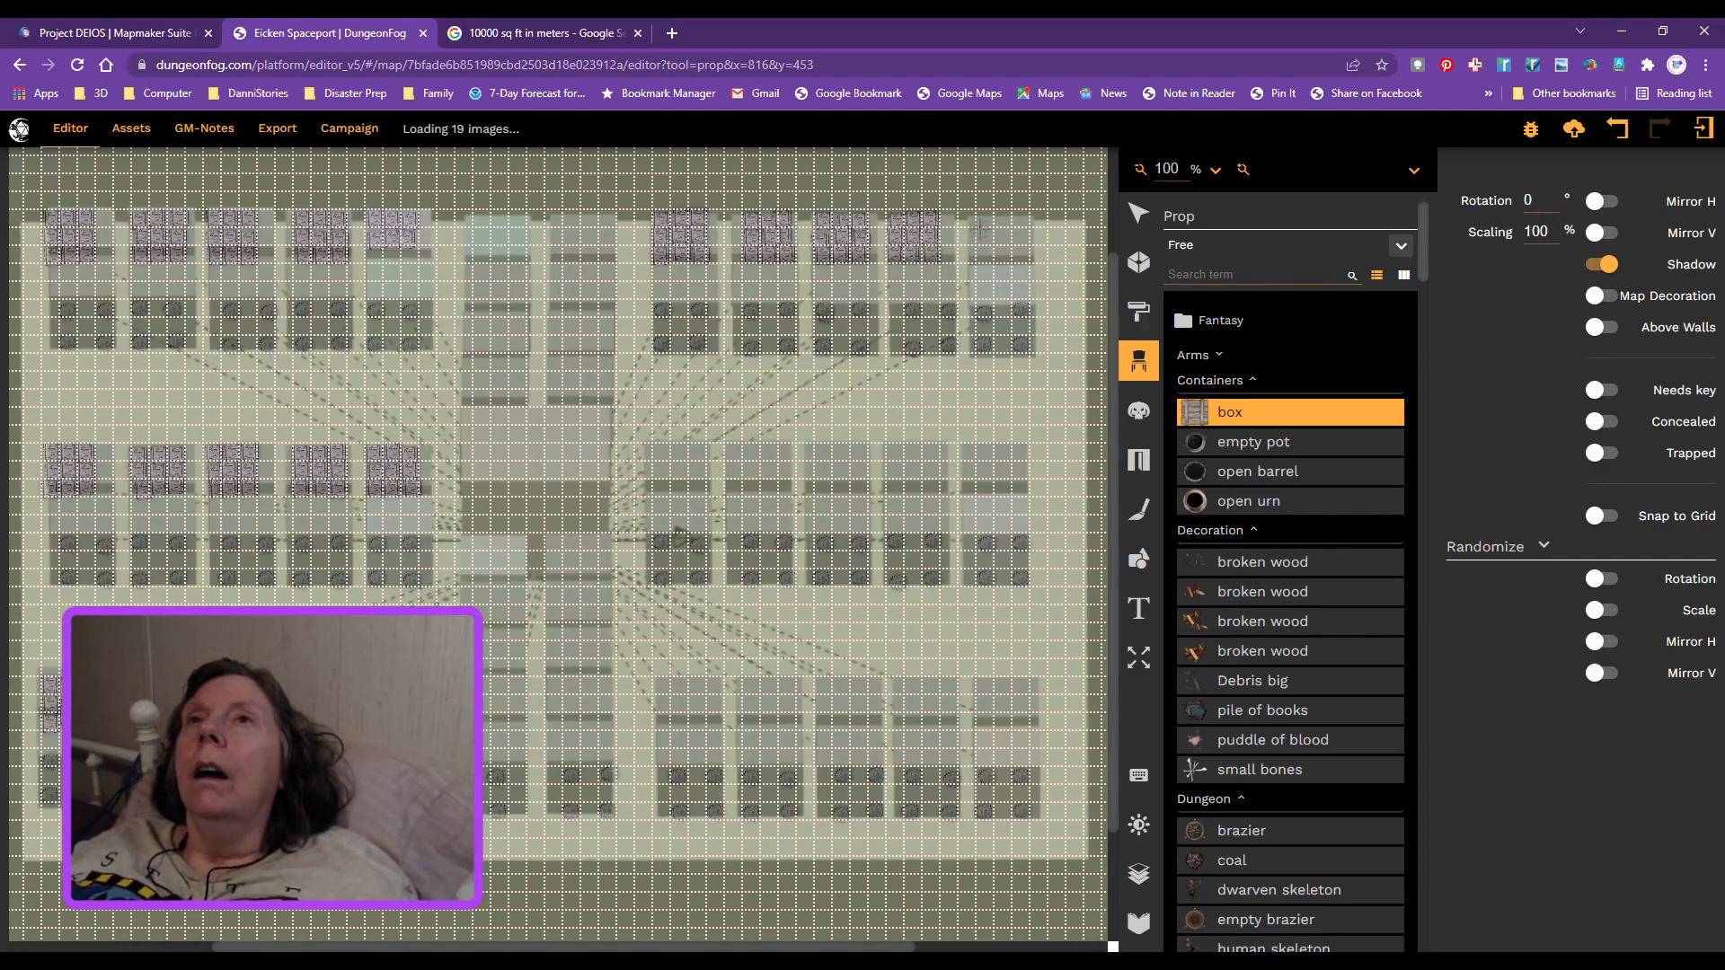
# Step: Place boxes three by three in the upper part of the easternmost block in the north row
pyautogui.click(983, 220)
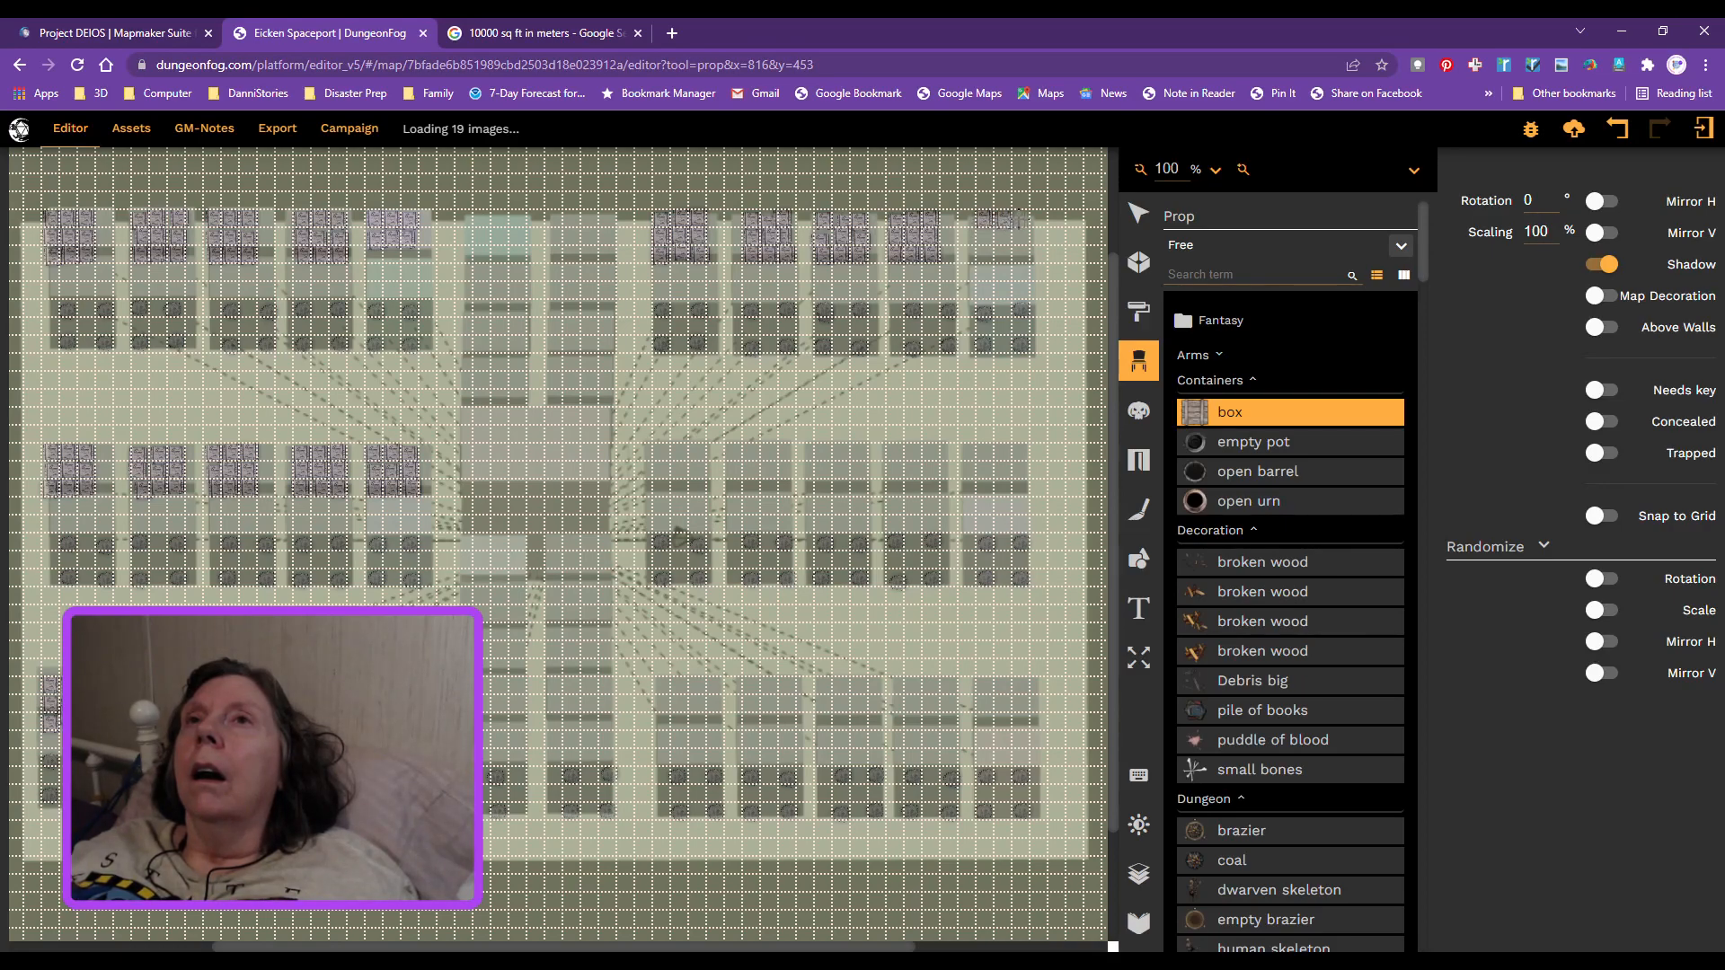
pyautogui.click(1022, 215)
pyautogui.click(986, 236)
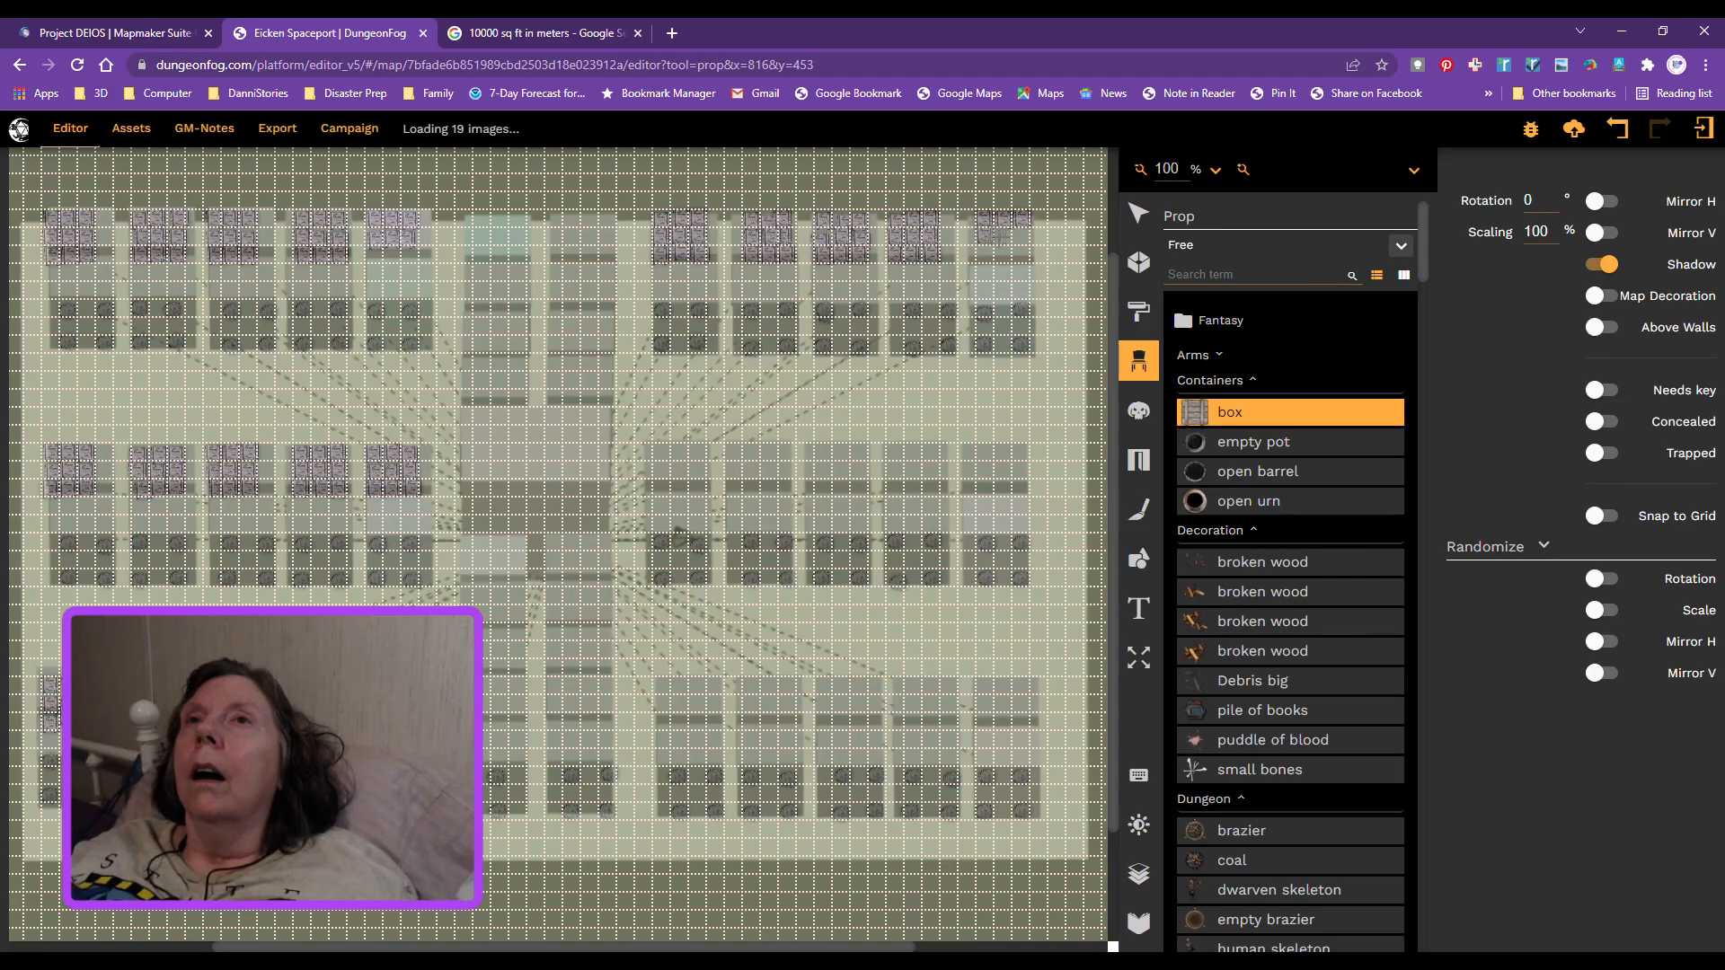
pyautogui.click(1003, 236)
pyautogui.click(1021, 236)
pyautogui.click(984, 253)
pyautogui.click(1004, 254)
pyautogui.click(1021, 253)
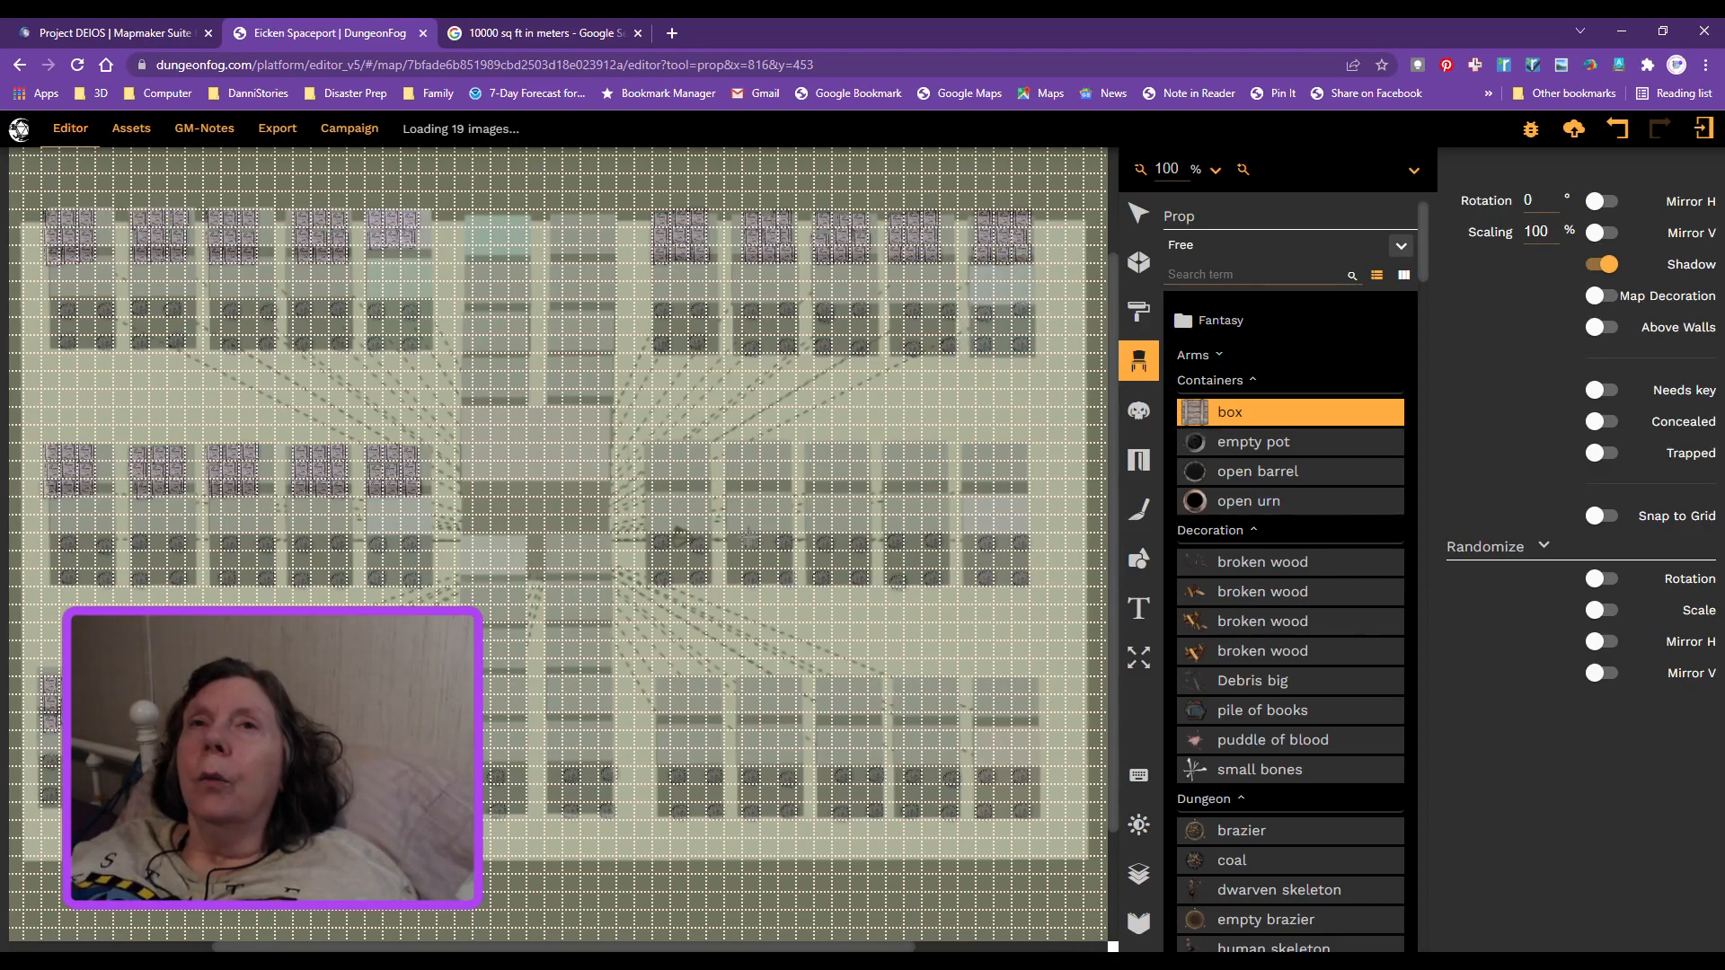
# Step: Fill the upper parts of the five eastern blocks in the middle row with boxes, three by three
pyautogui.click(659, 452)
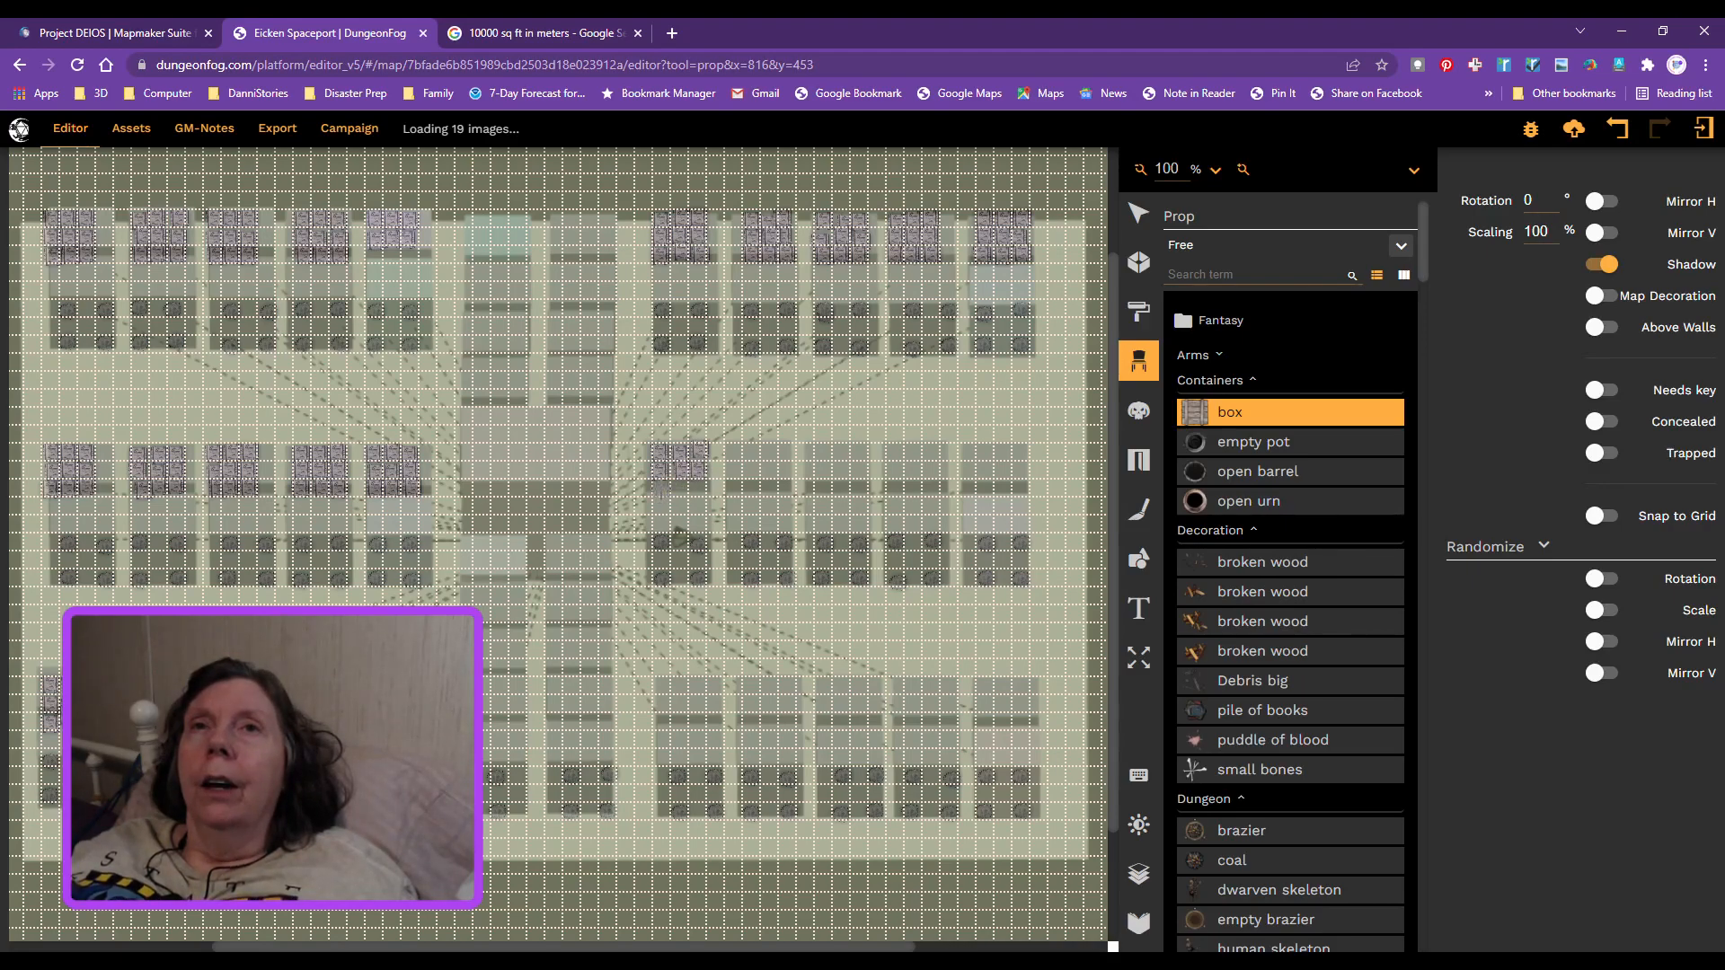
pyautogui.click(680, 492)
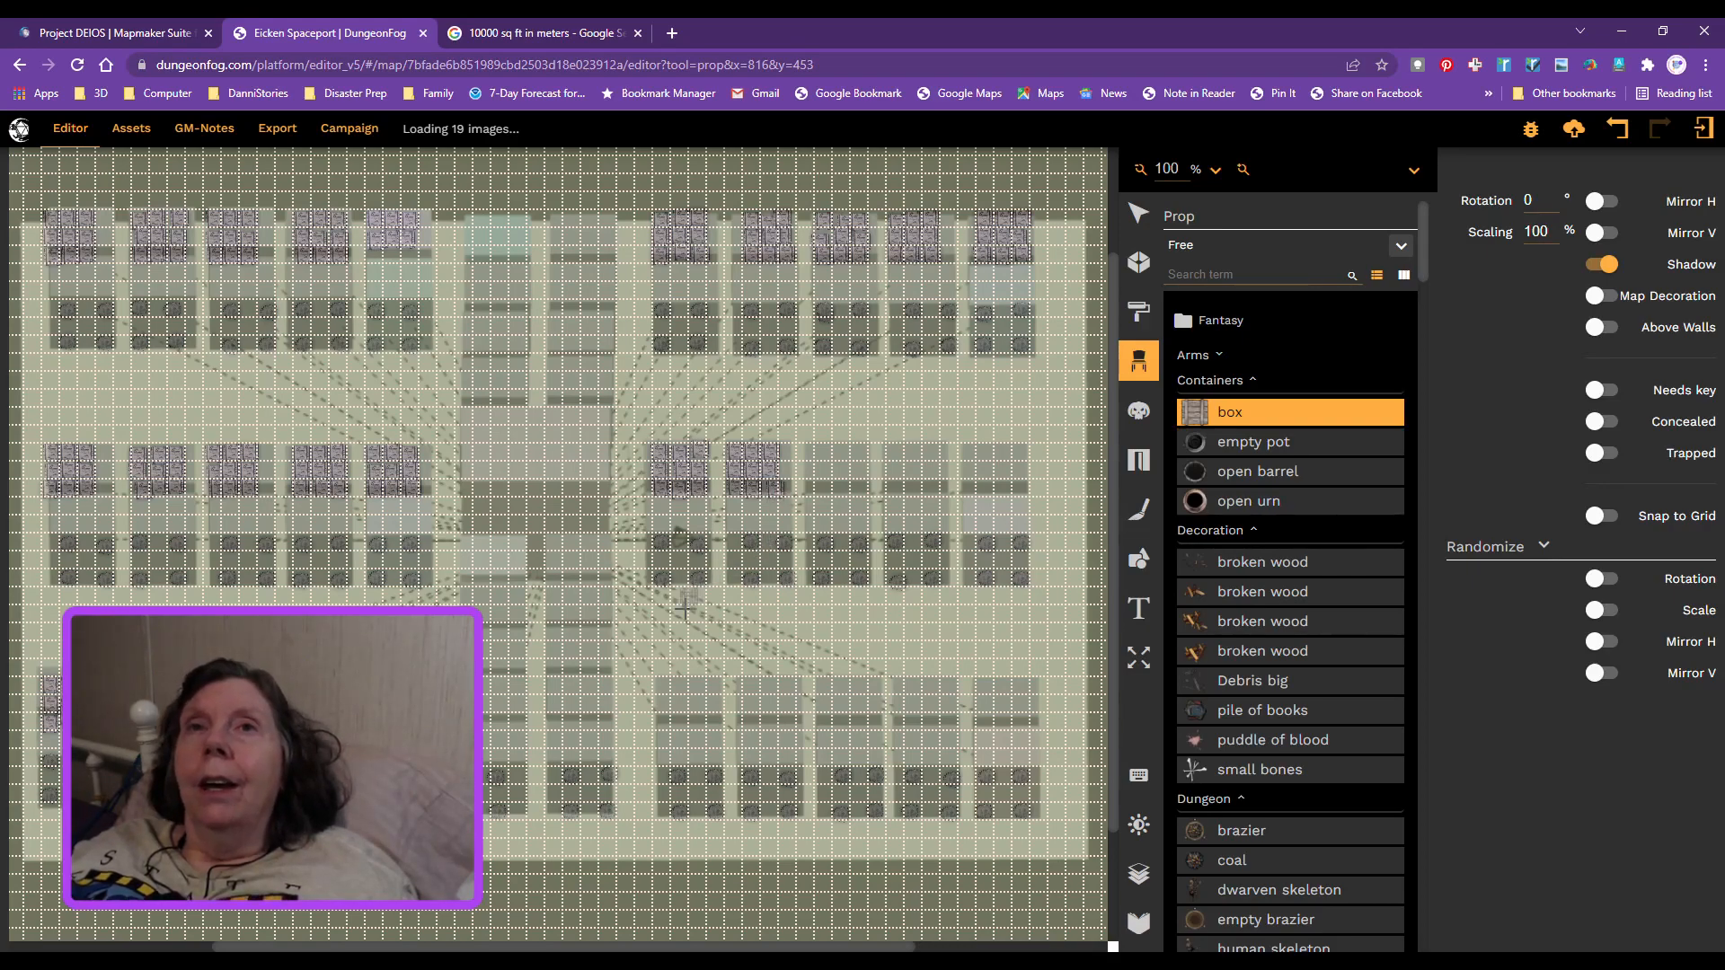
pyautogui.click(823, 452)
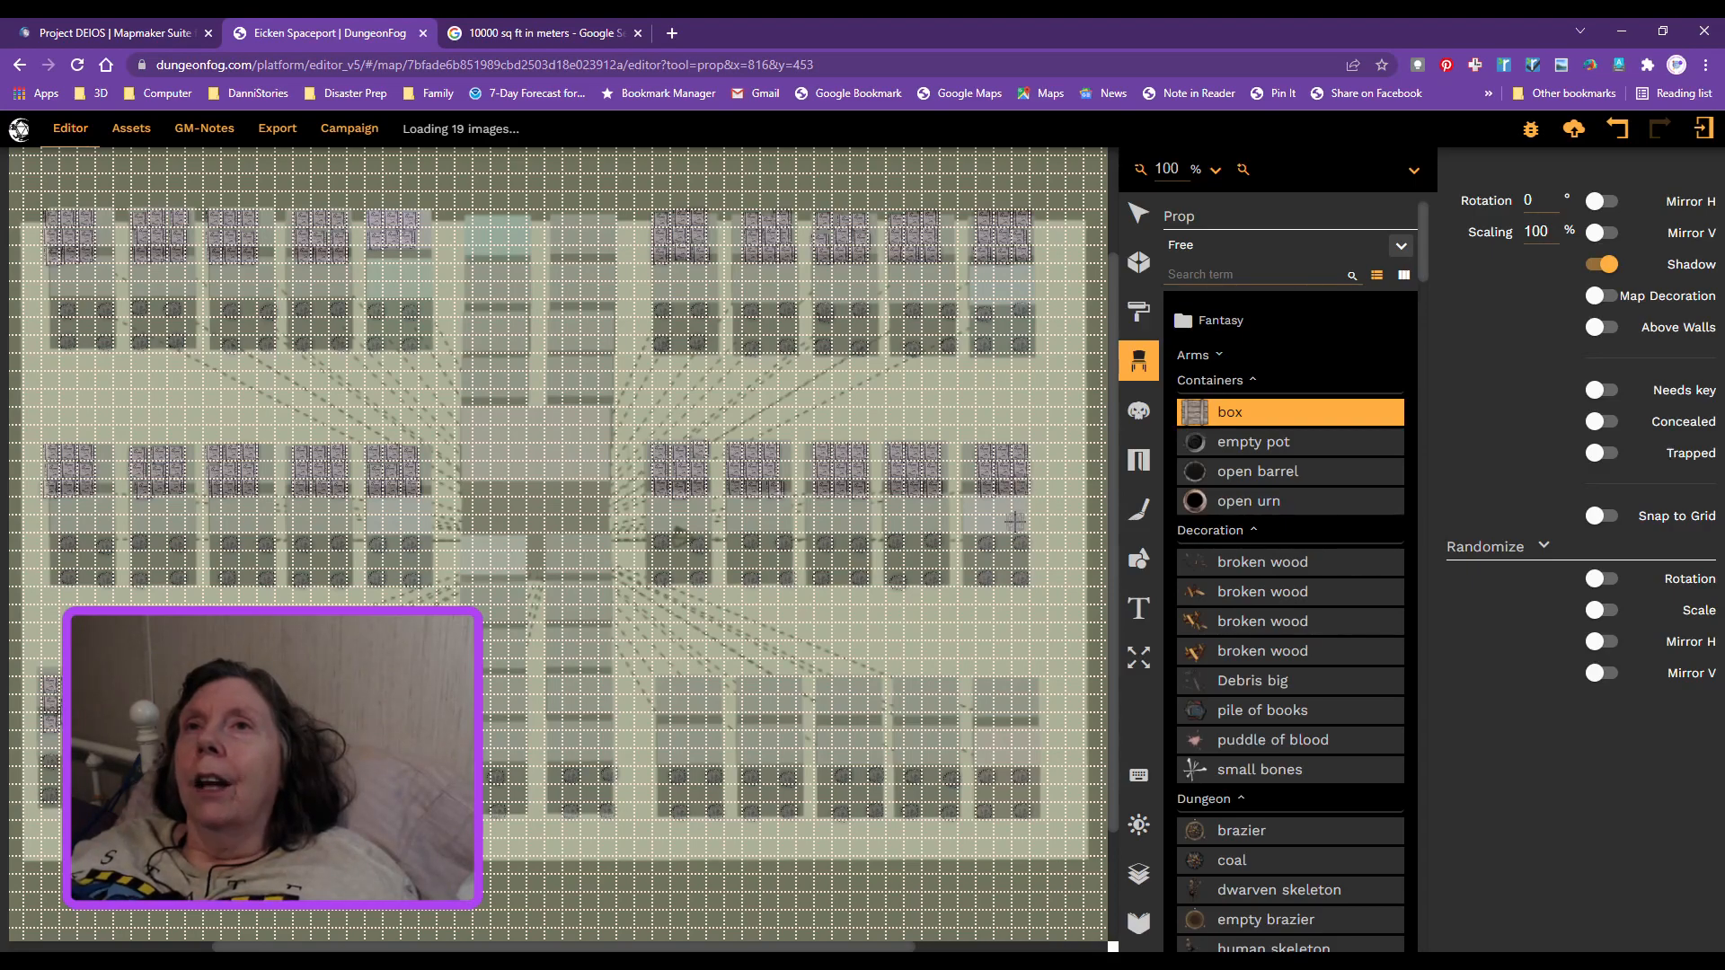
# Step: Place rows of boxes in the upper parts of the southeastern blocks and in the large rooms of the central columns
pyautogui.click(665, 688)
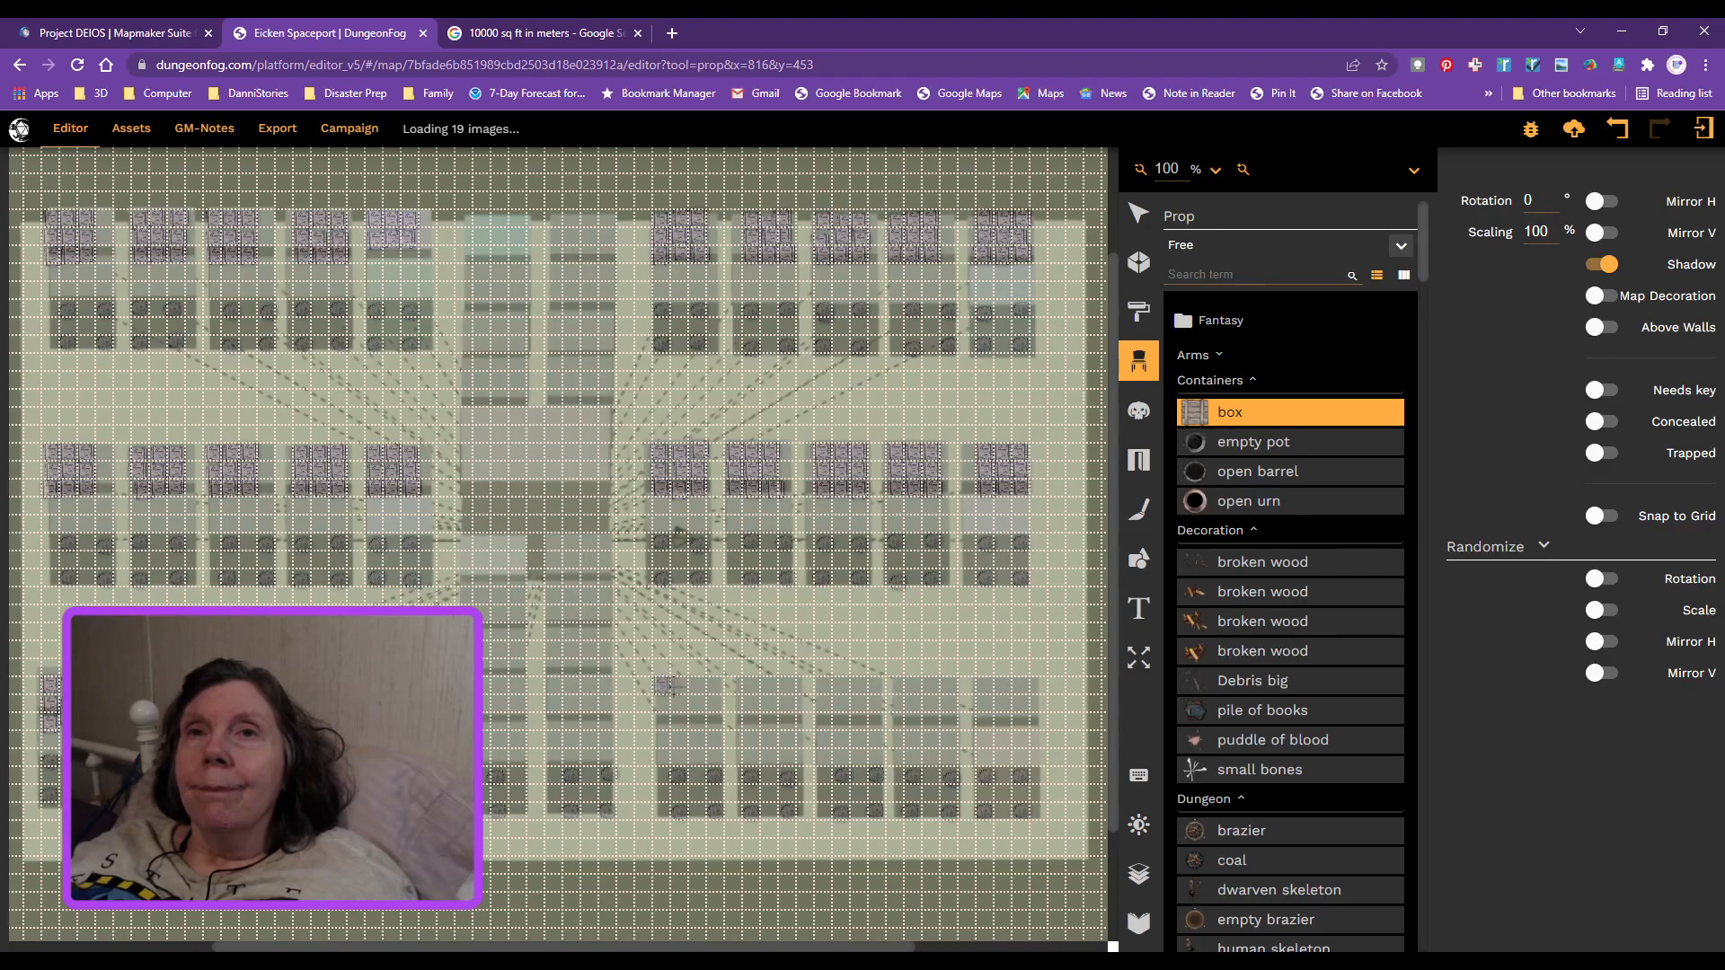
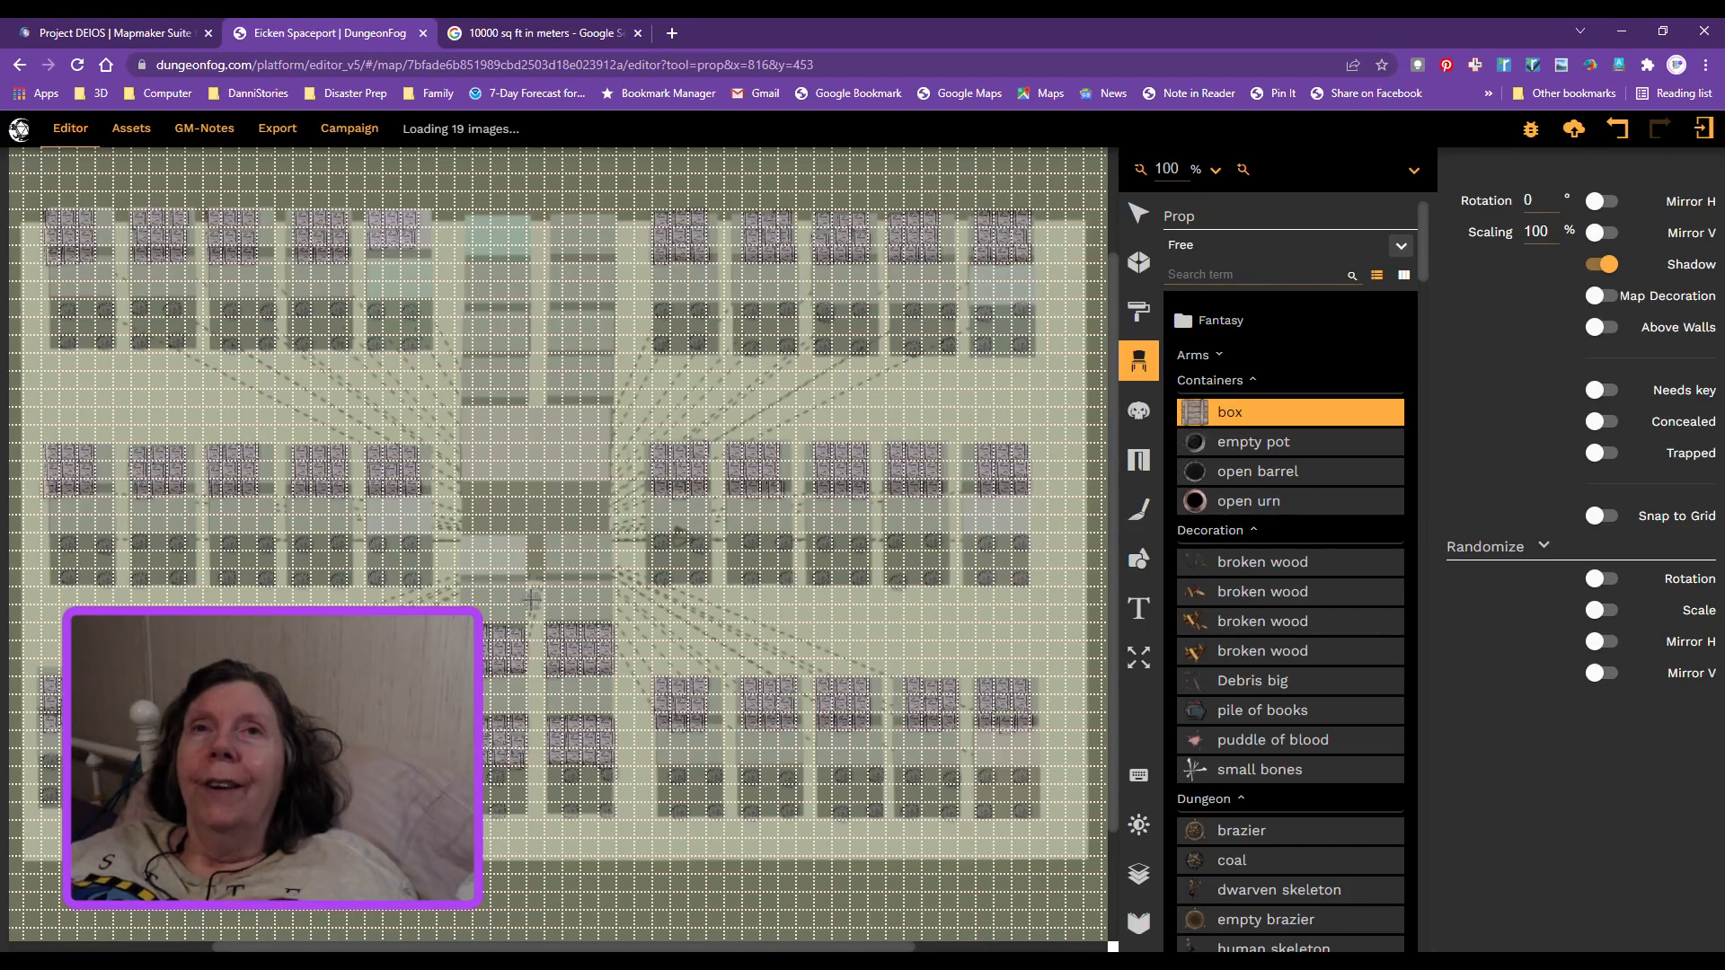
pyautogui.click(464, 554)
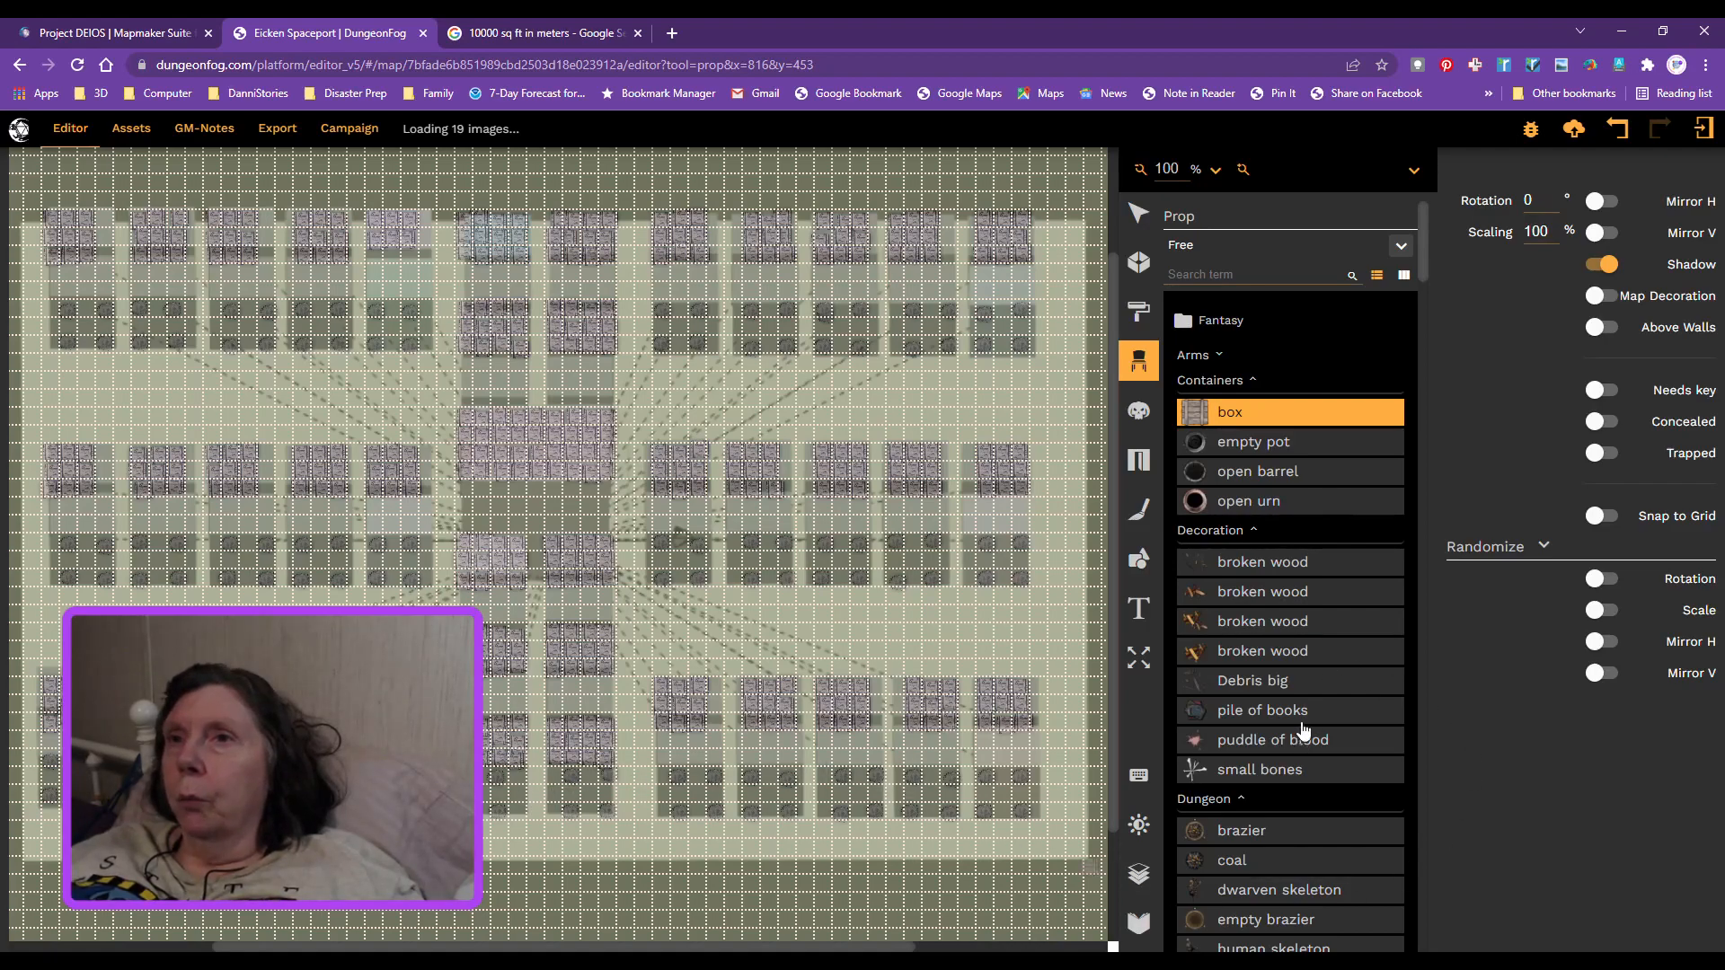
# Step: Select the small shrub prop from the Fantasy trees and place shrubs in the garden areas of the central columns
pyautogui.scroll(-9, 1302, 732)
pyautogui.scroll(-1, 1304, 753)
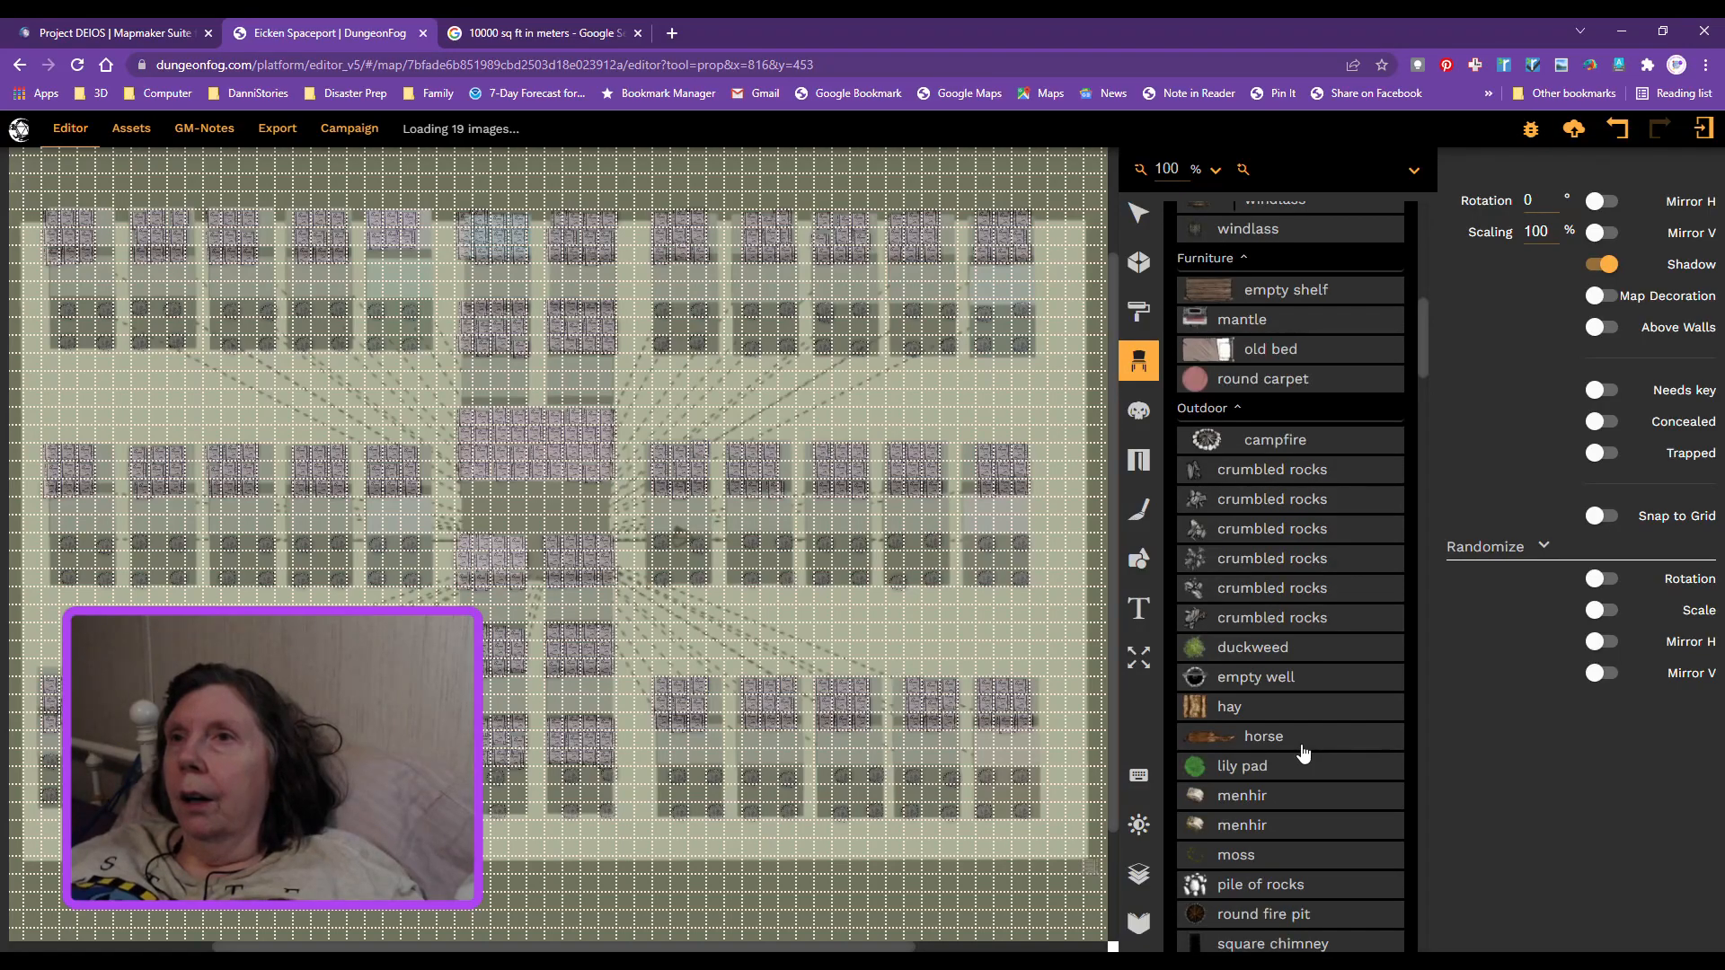
pyautogui.scroll(-8, 1304, 753)
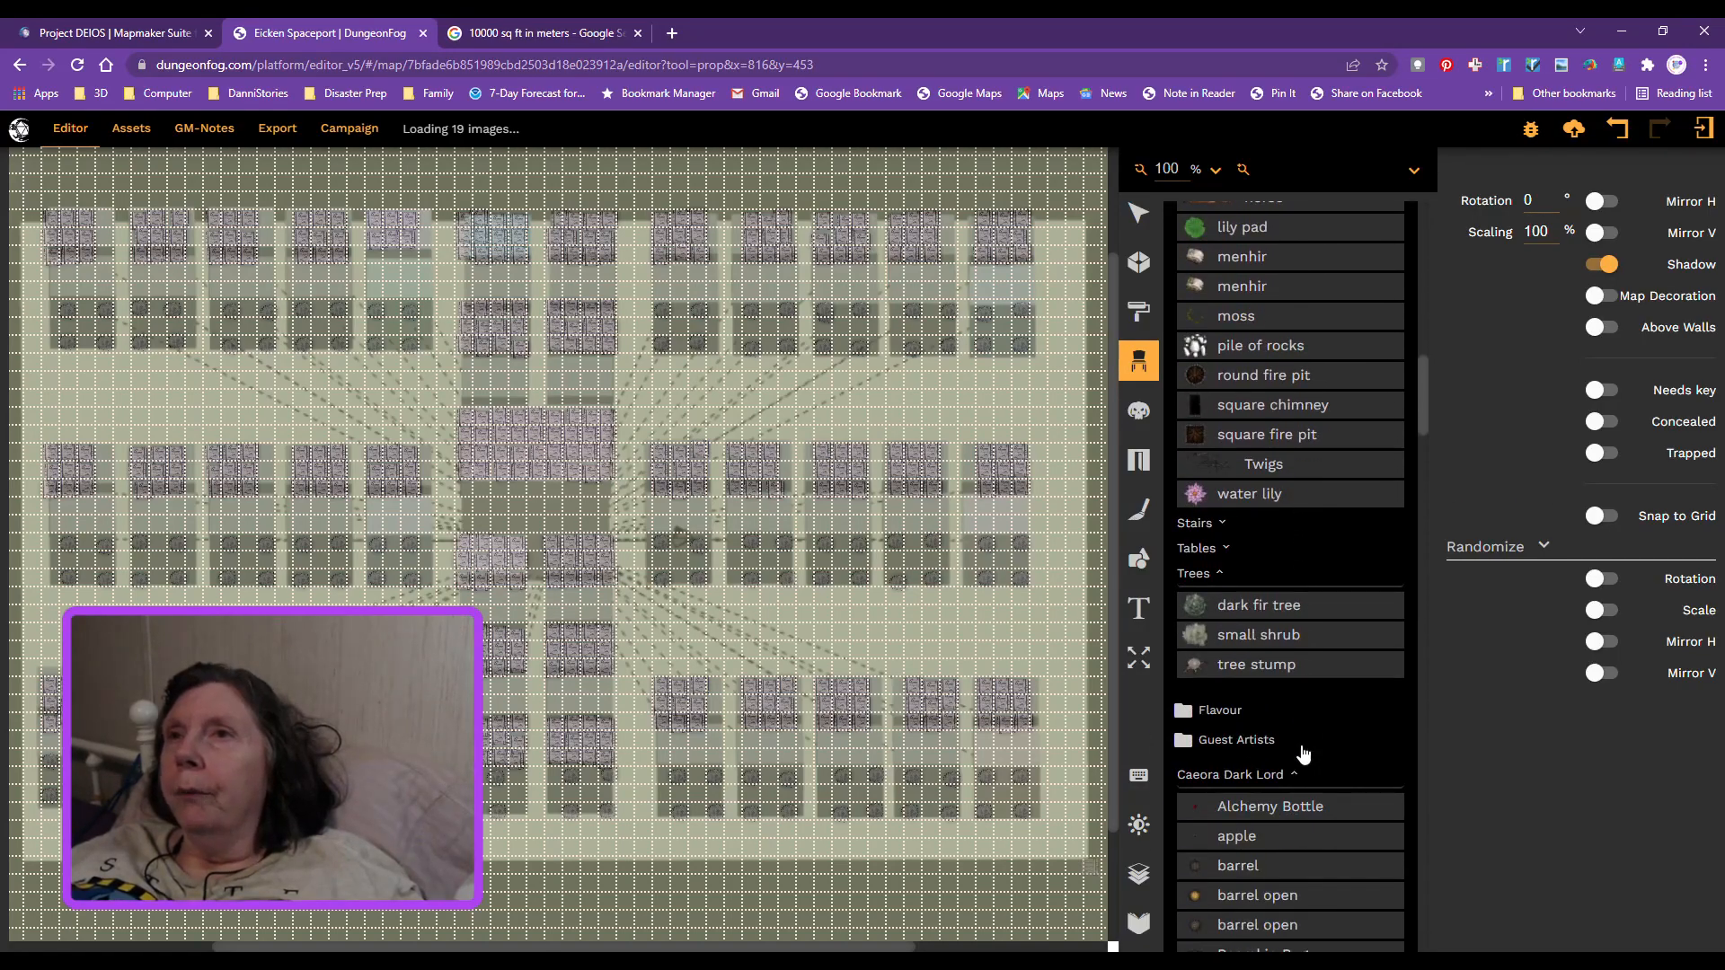
pyautogui.click(1192, 643)
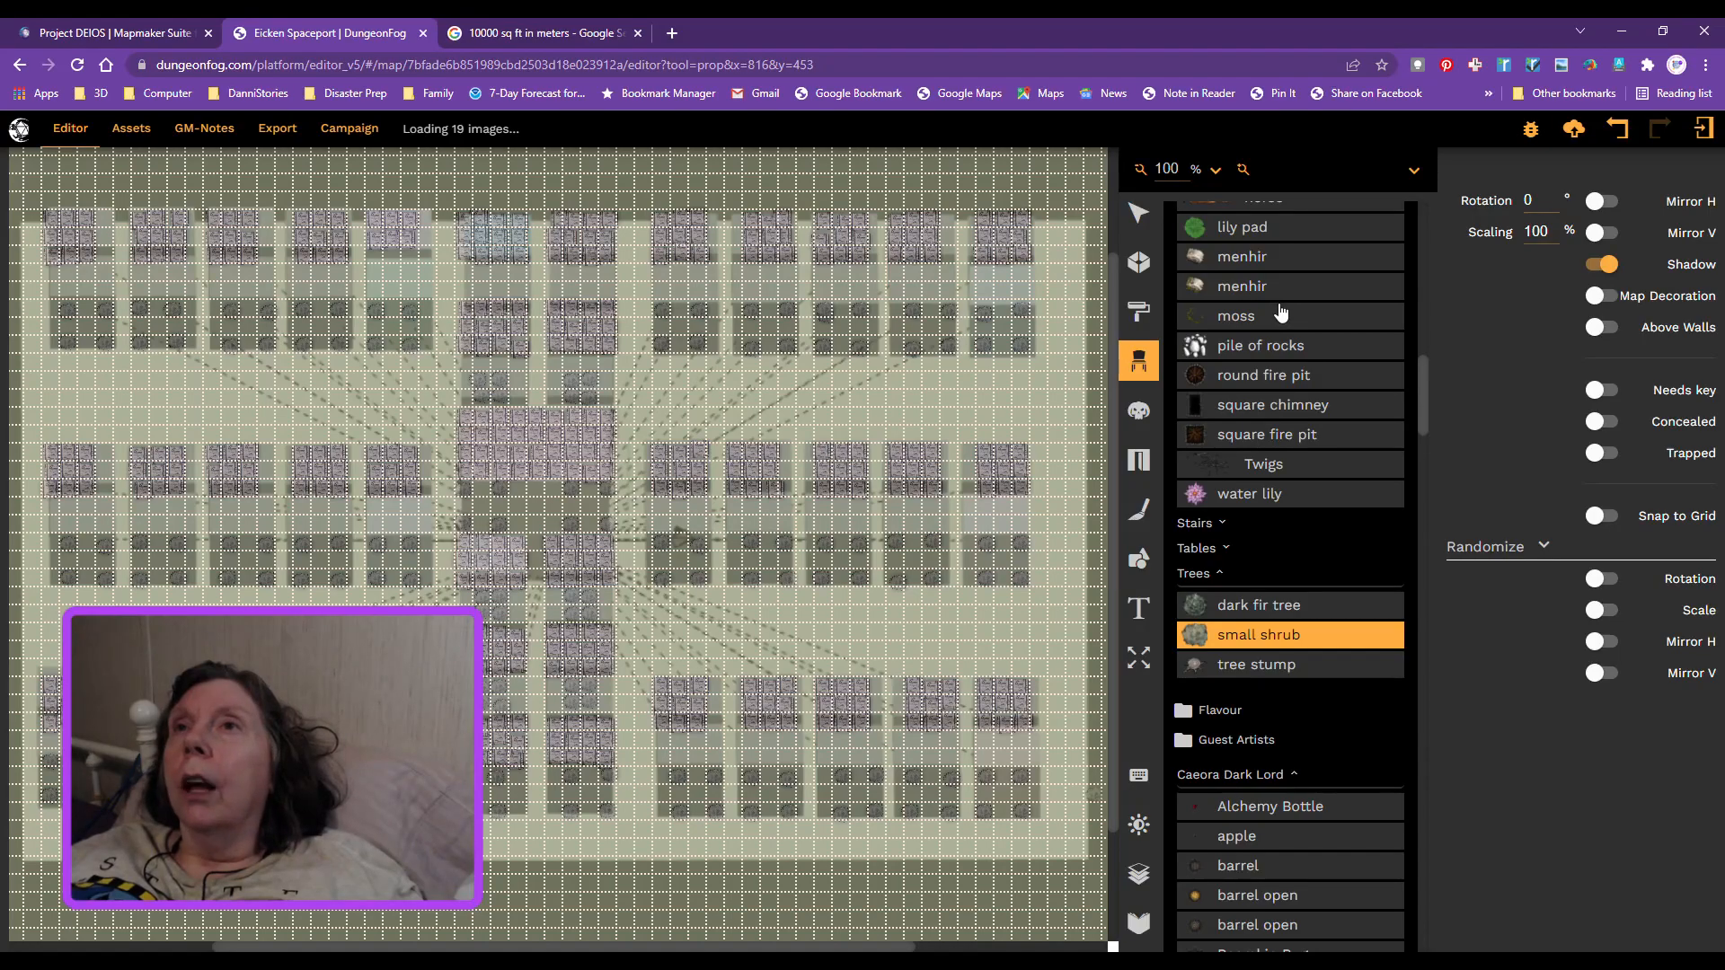
# Step: Look through the Modern and SciFi props in the library for objects that suit the spaceport
pyautogui.scroll(-13, 1280, 311)
pyautogui.scroll(-20, 1285, 463)
pyautogui.scroll(-10, 1285, 476)
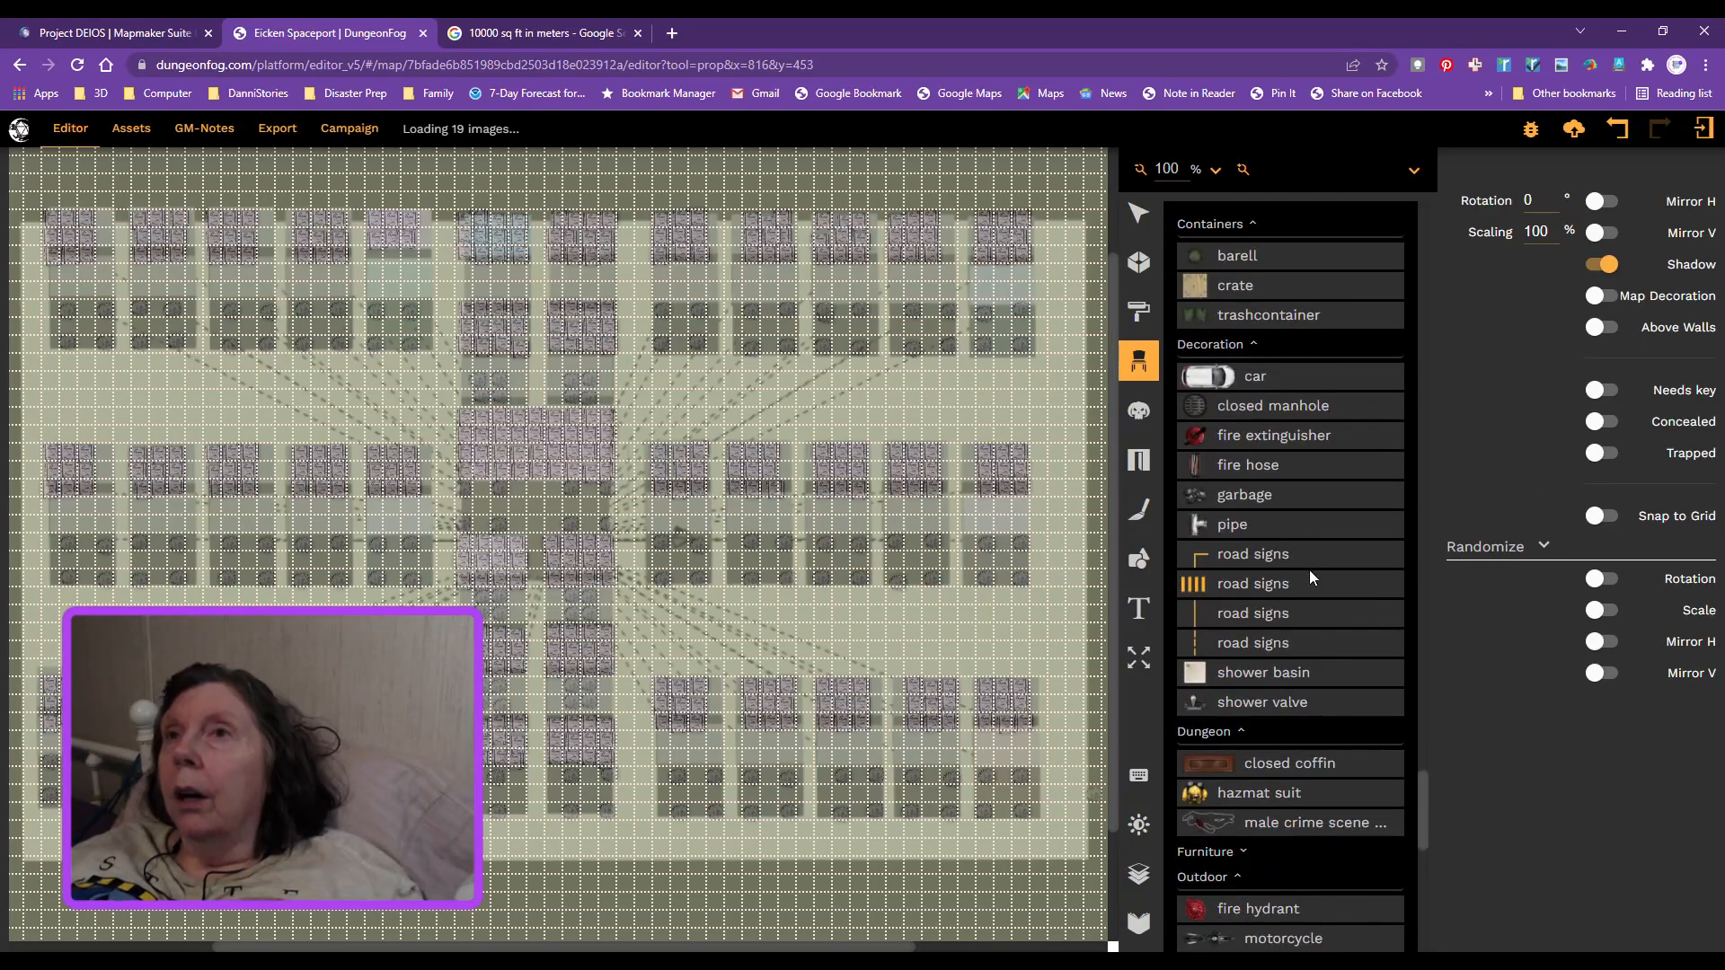
pyautogui.scroll(-3, 1308, 570)
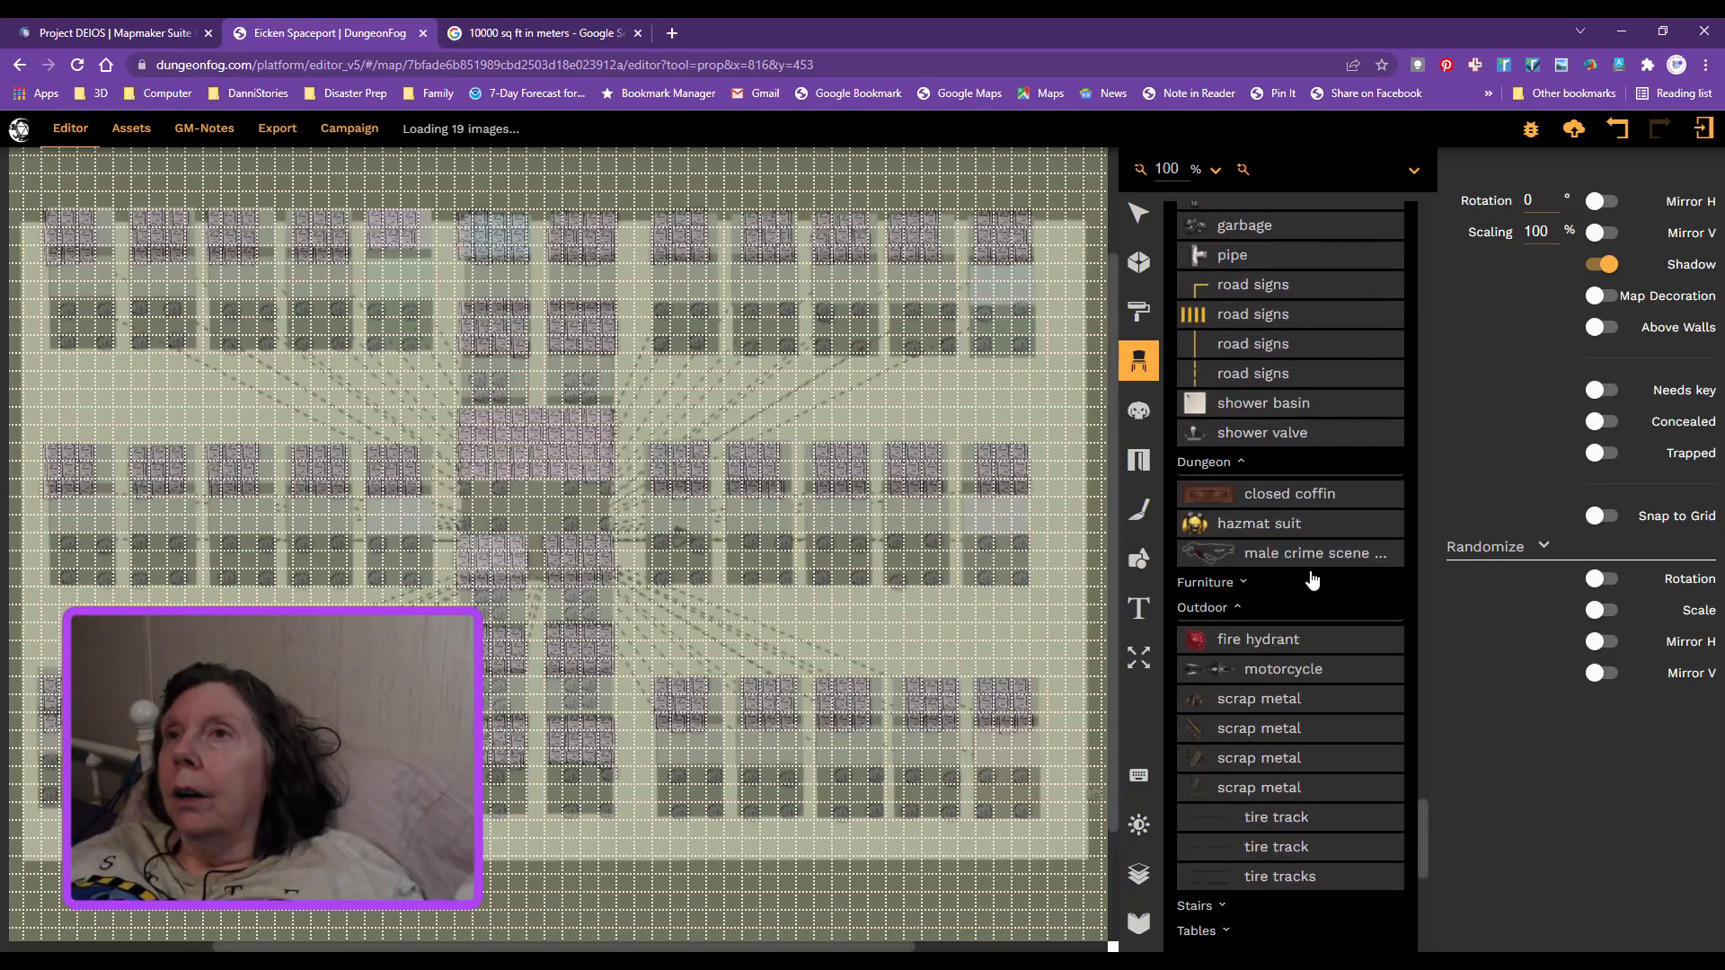
pyautogui.scroll(-3, 1310, 573)
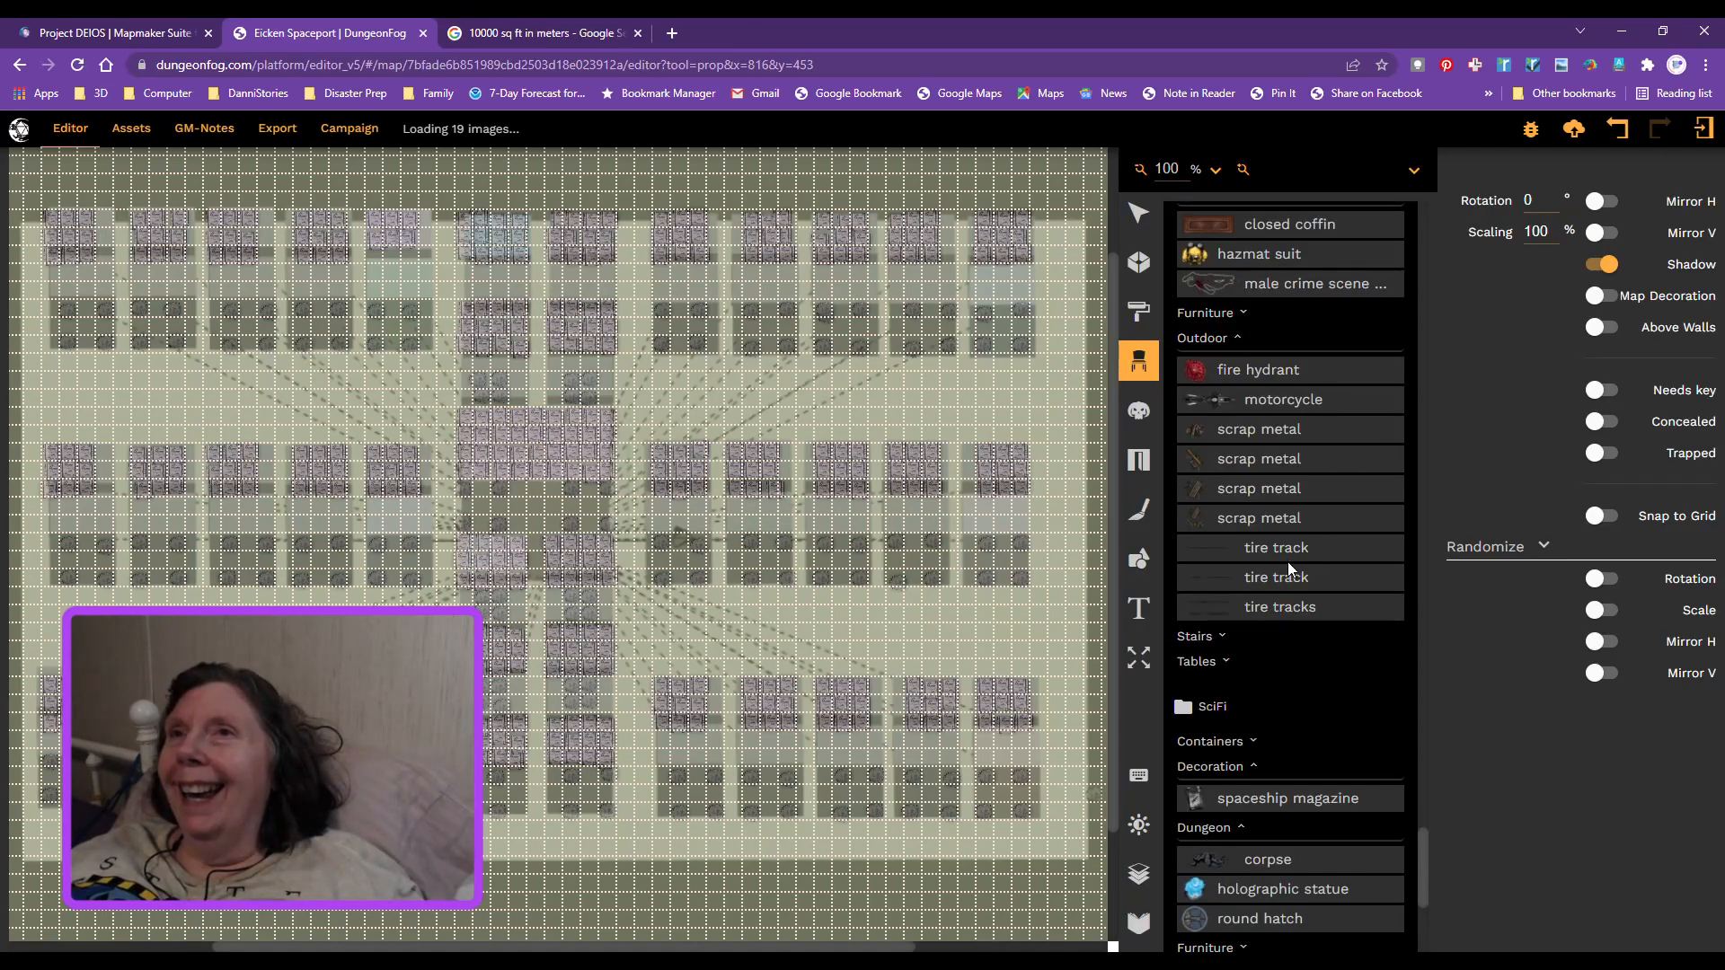
pyautogui.scroll(-2, 1289, 568)
pyautogui.scroll(-3, 1290, 575)
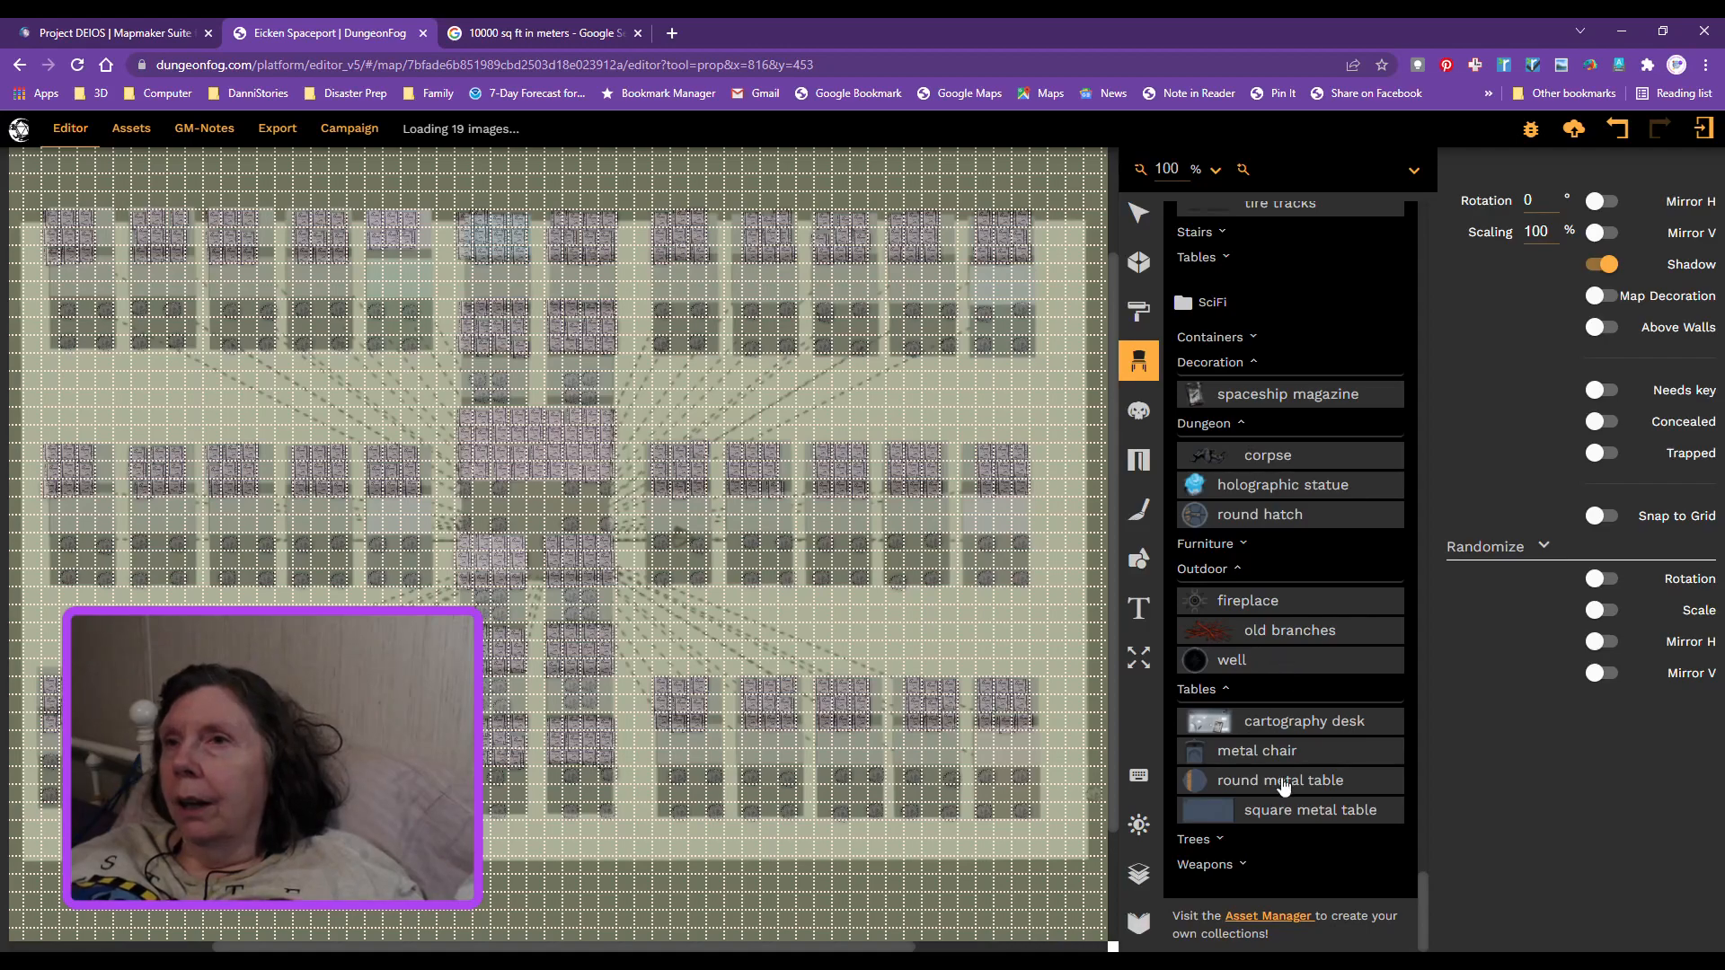
pyautogui.scroll(3, 1295, 608)
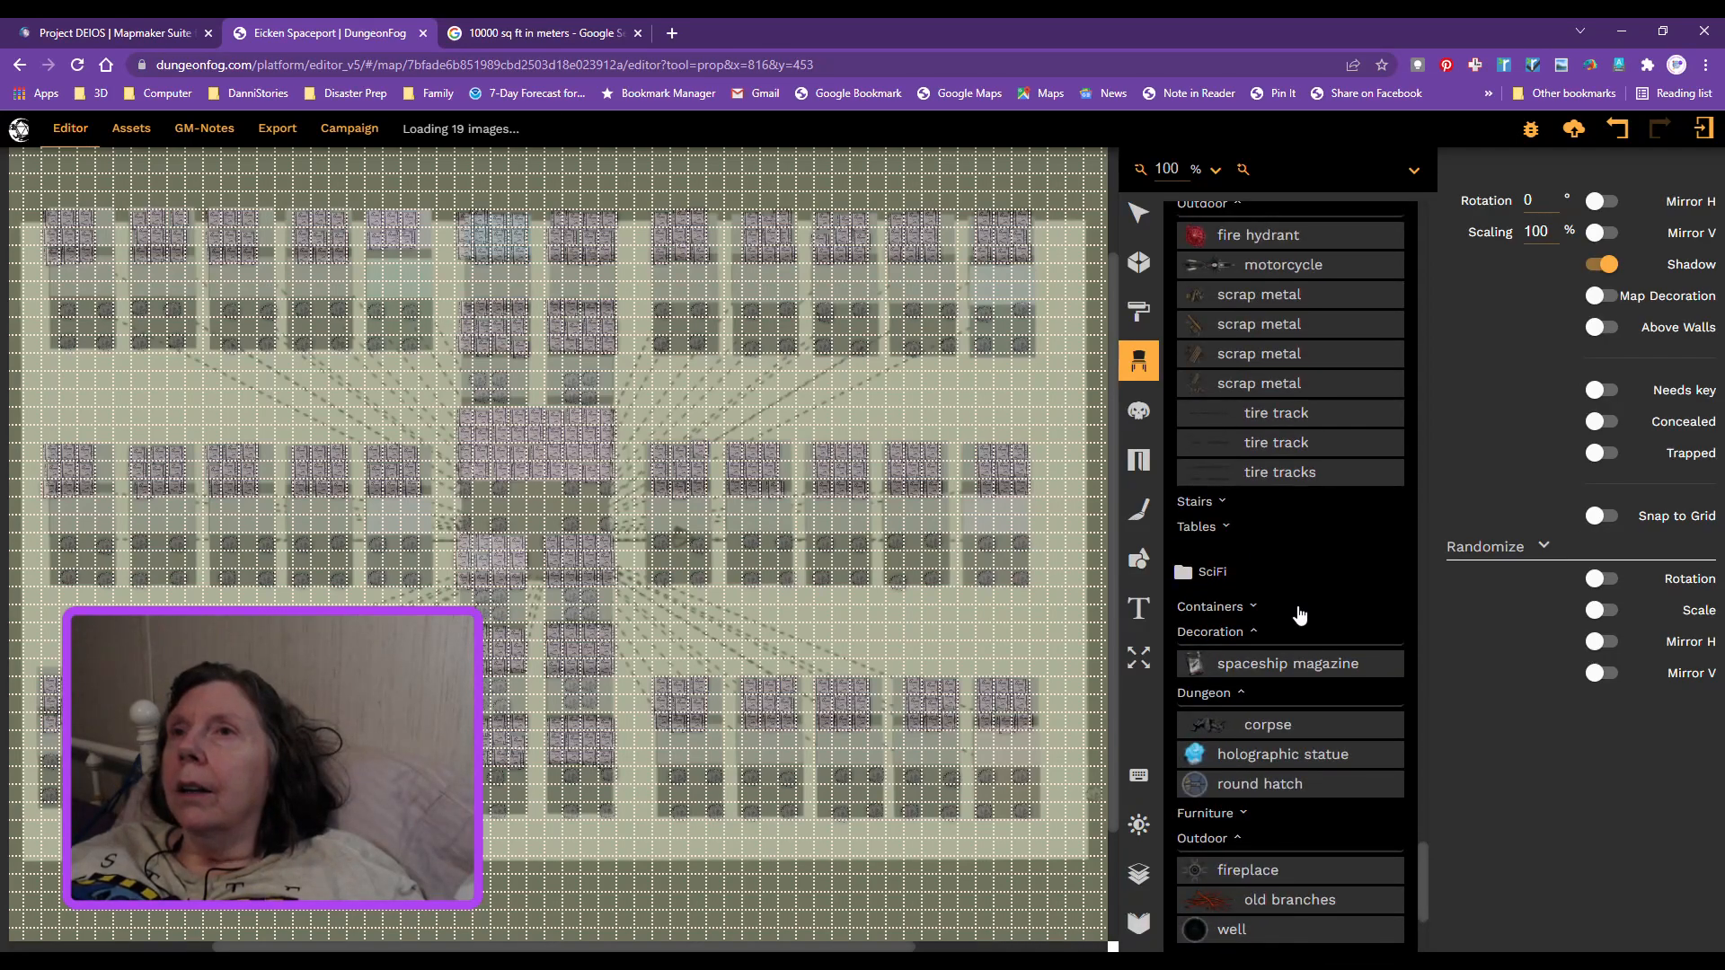
# Step: Review the Modern, Caeora Dark Lord and Fantasy props back up to the start of the library
pyautogui.scroll(10, 1301, 618)
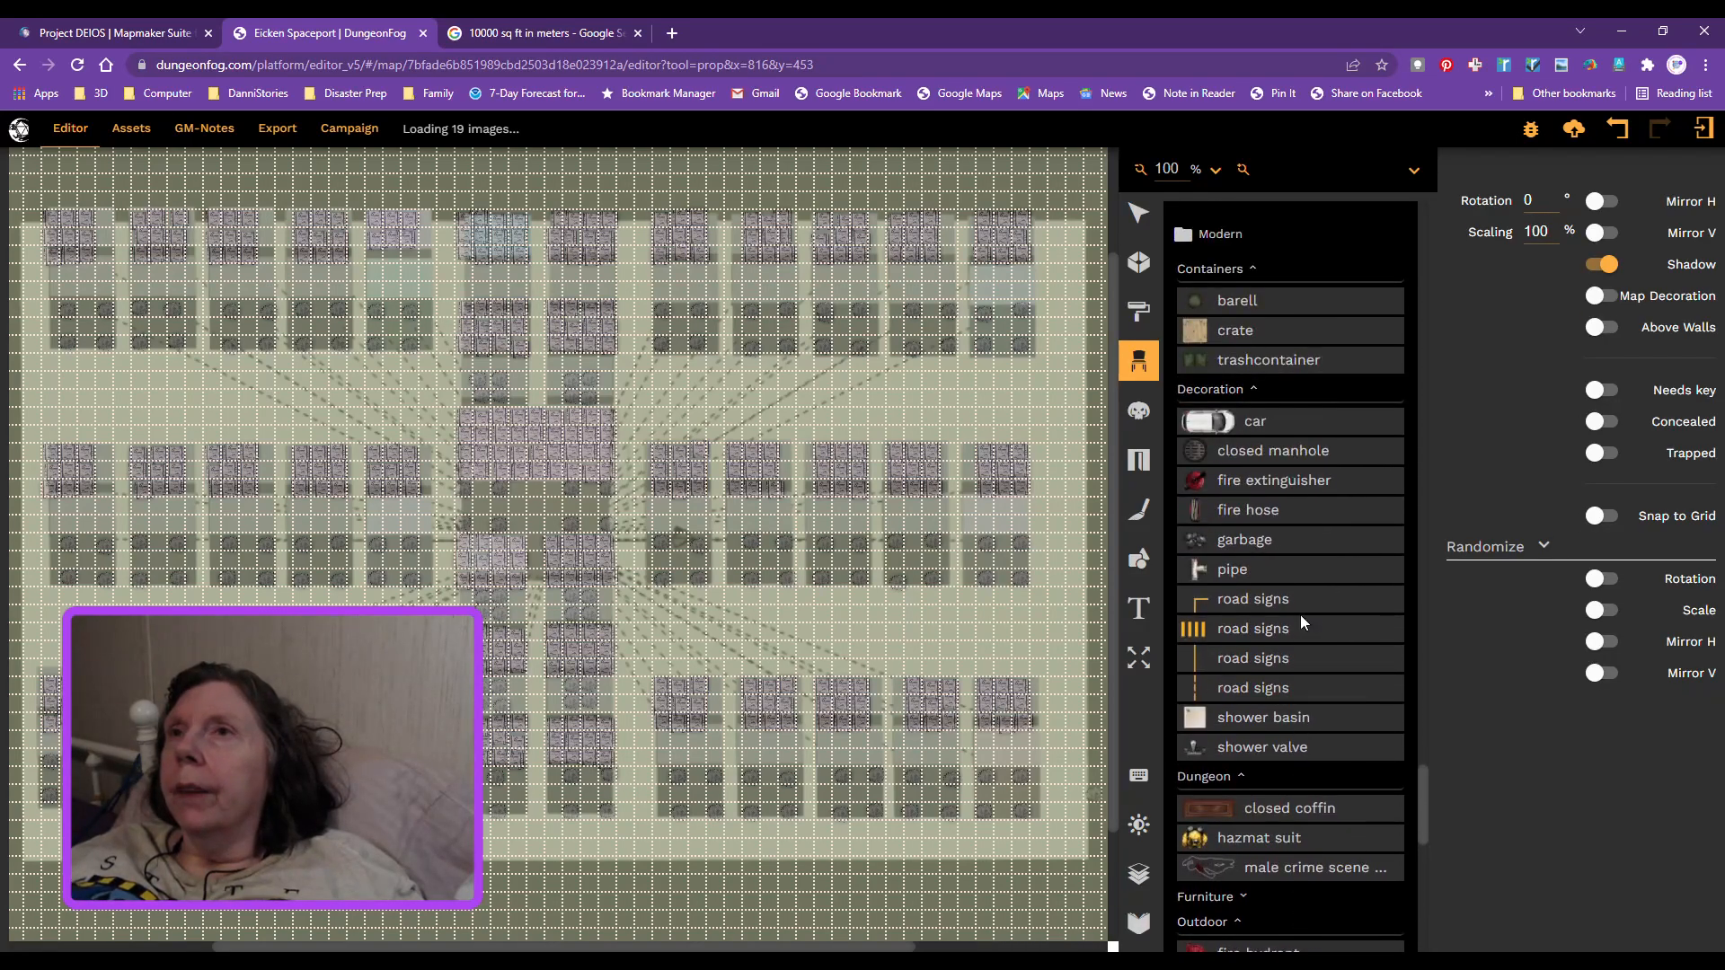
pyautogui.scroll(4, 1302, 615)
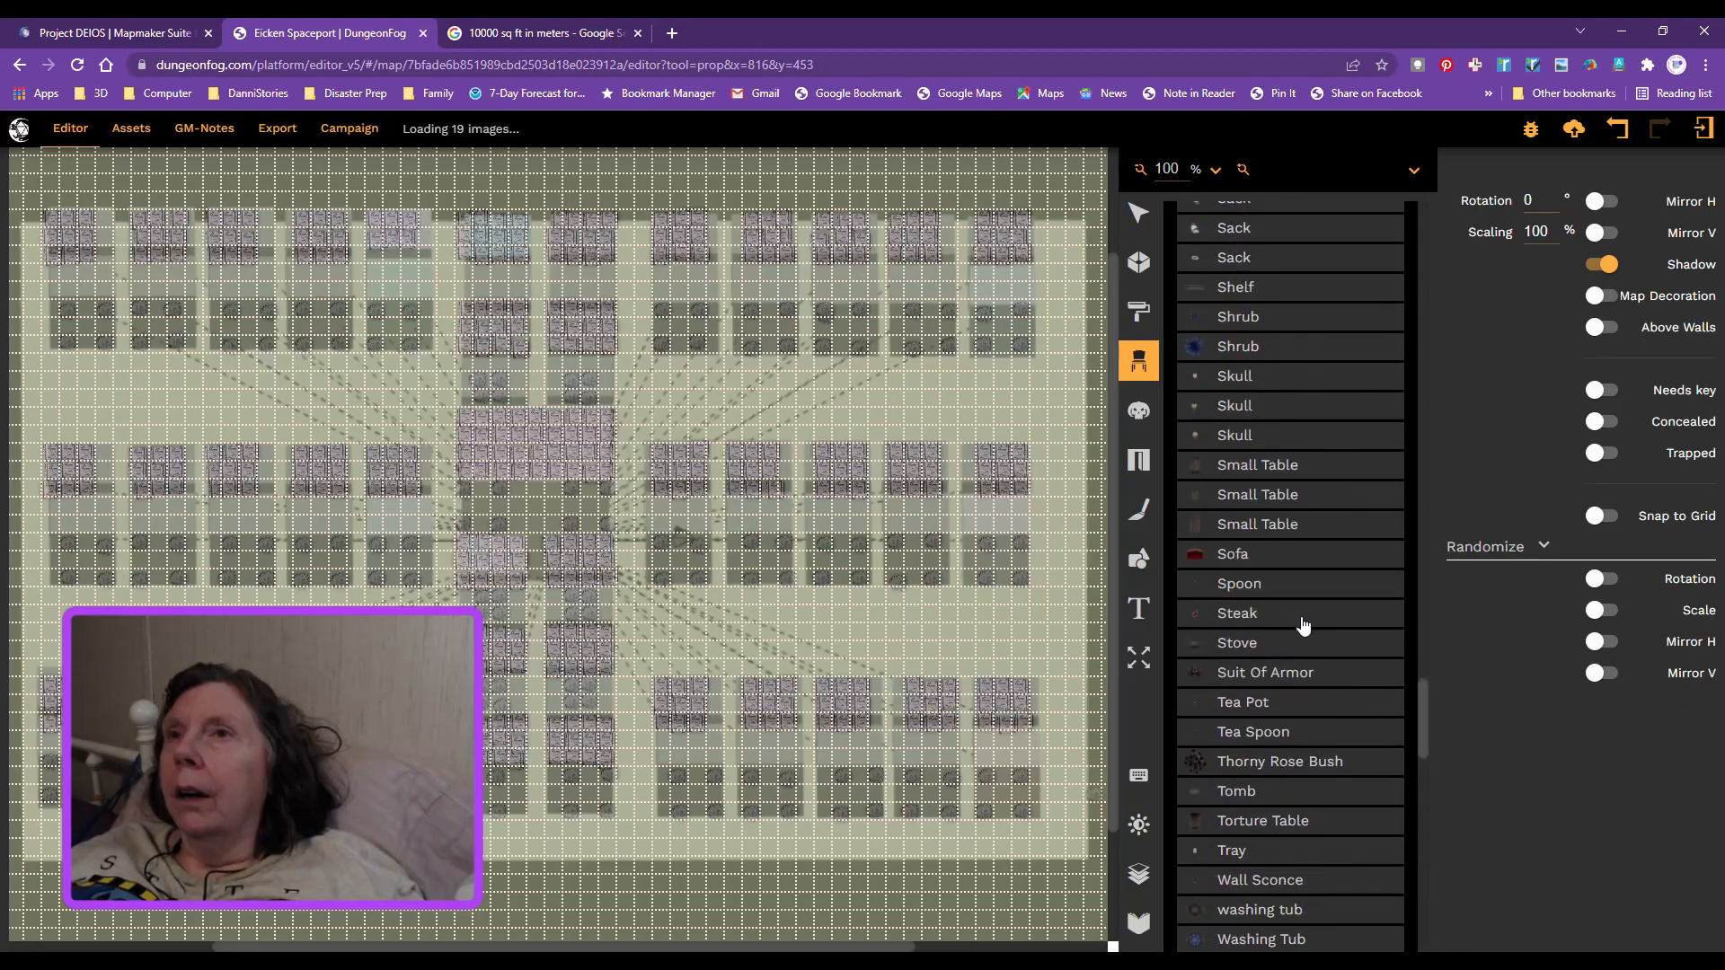
pyautogui.scroll(-2, 1303, 626)
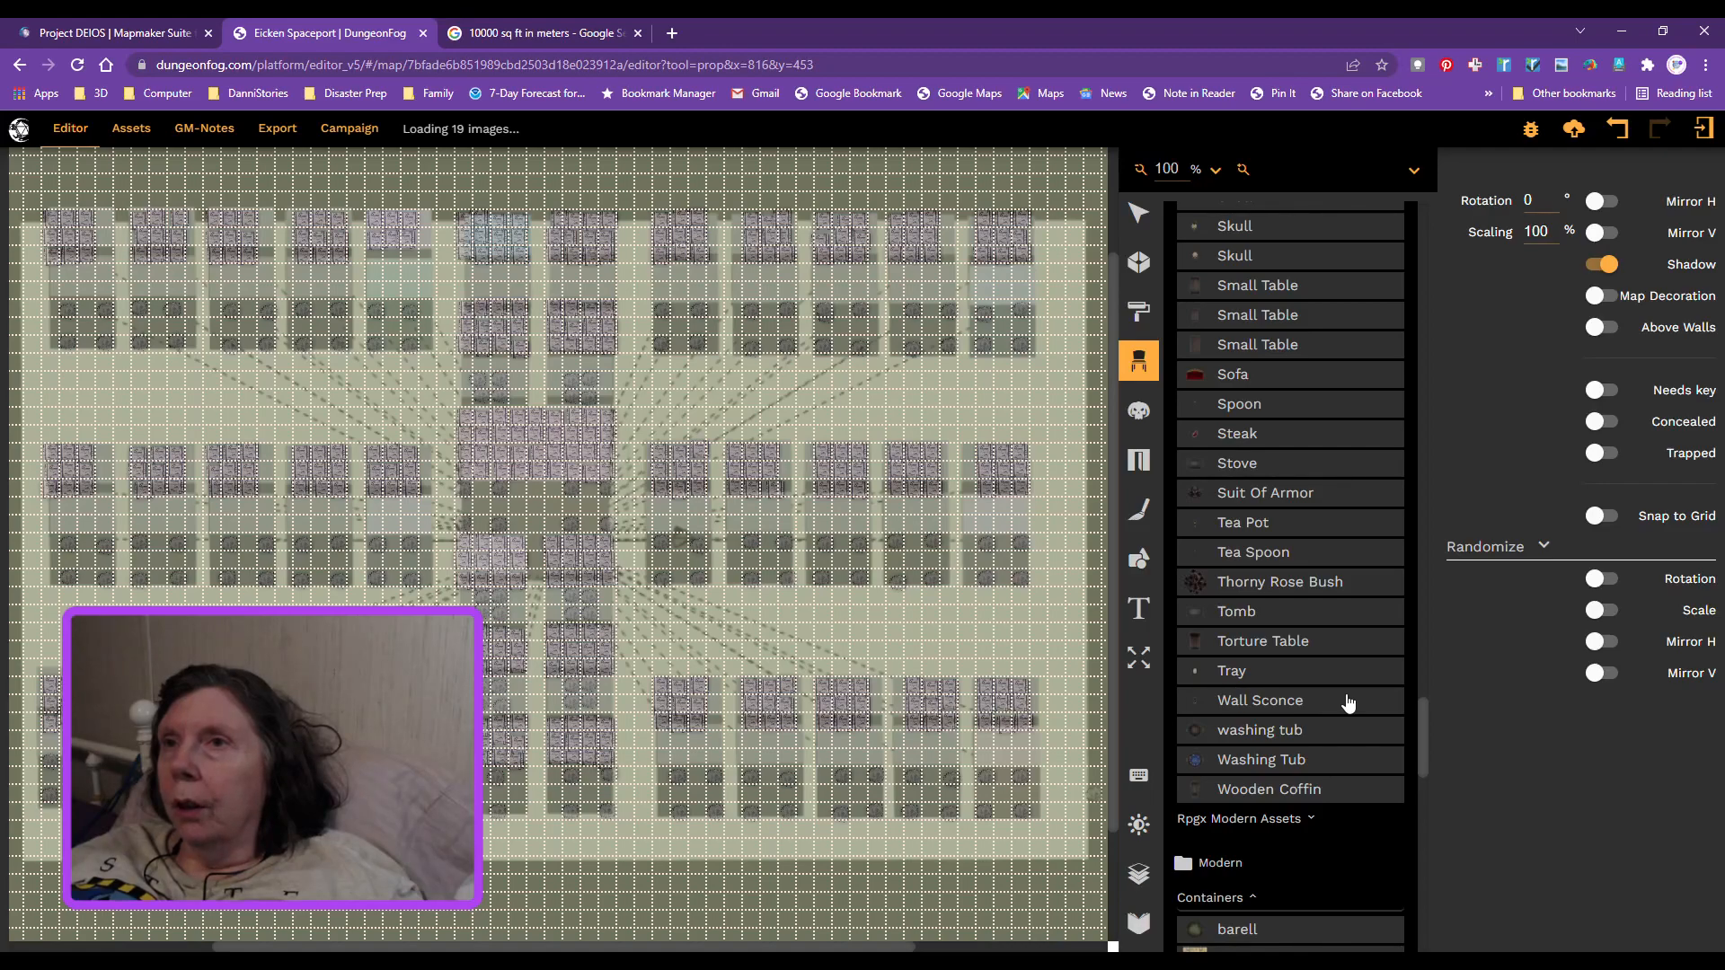
pyautogui.scroll(2, 1348, 703)
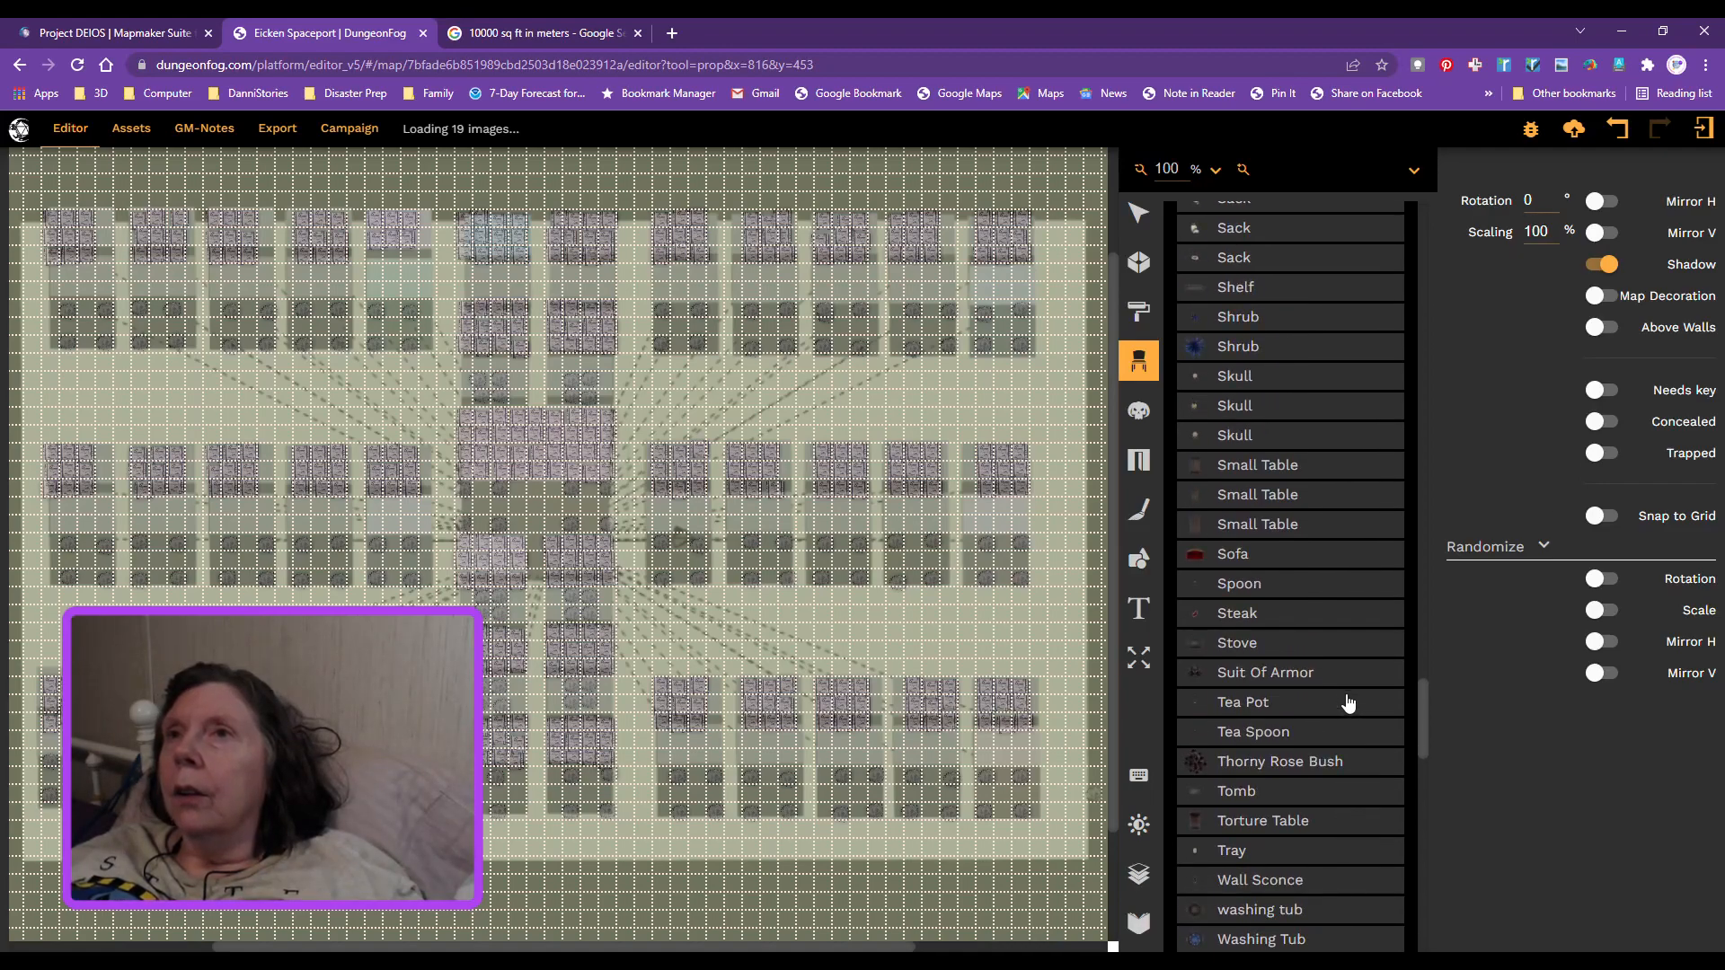
pyautogui.scroll(7, 1347, 702)
pyautogui.scroll(10, 1348, 703)
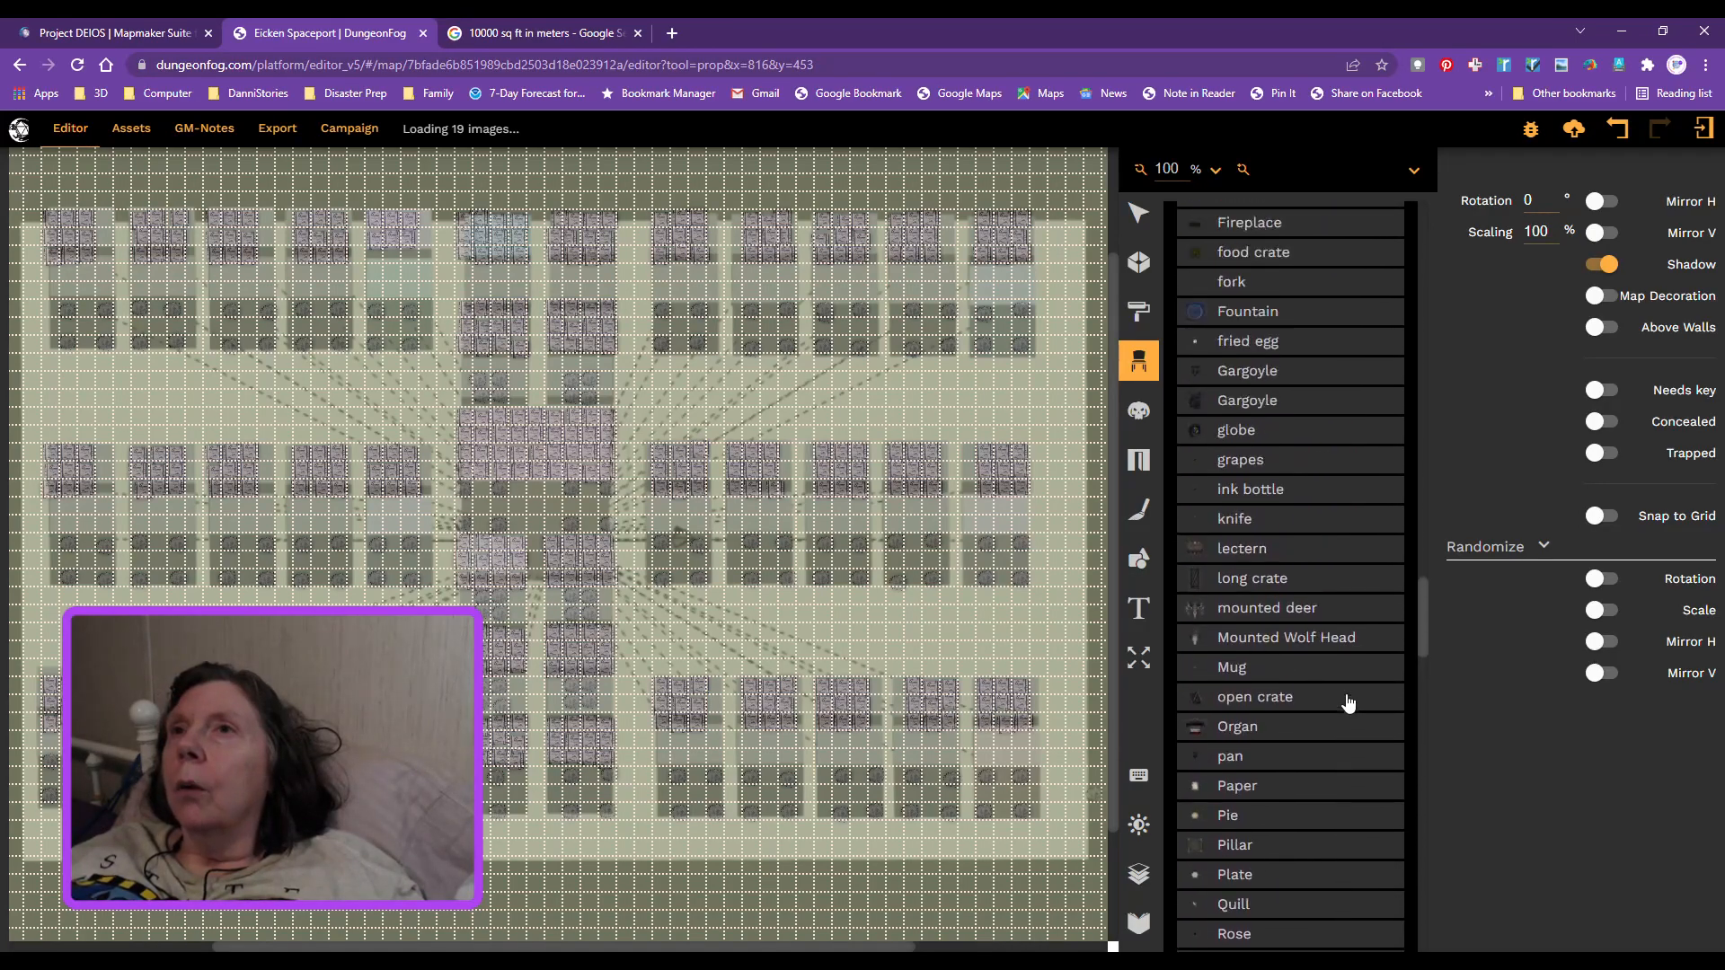
pyautogui.scroll(10, 1348, 703)
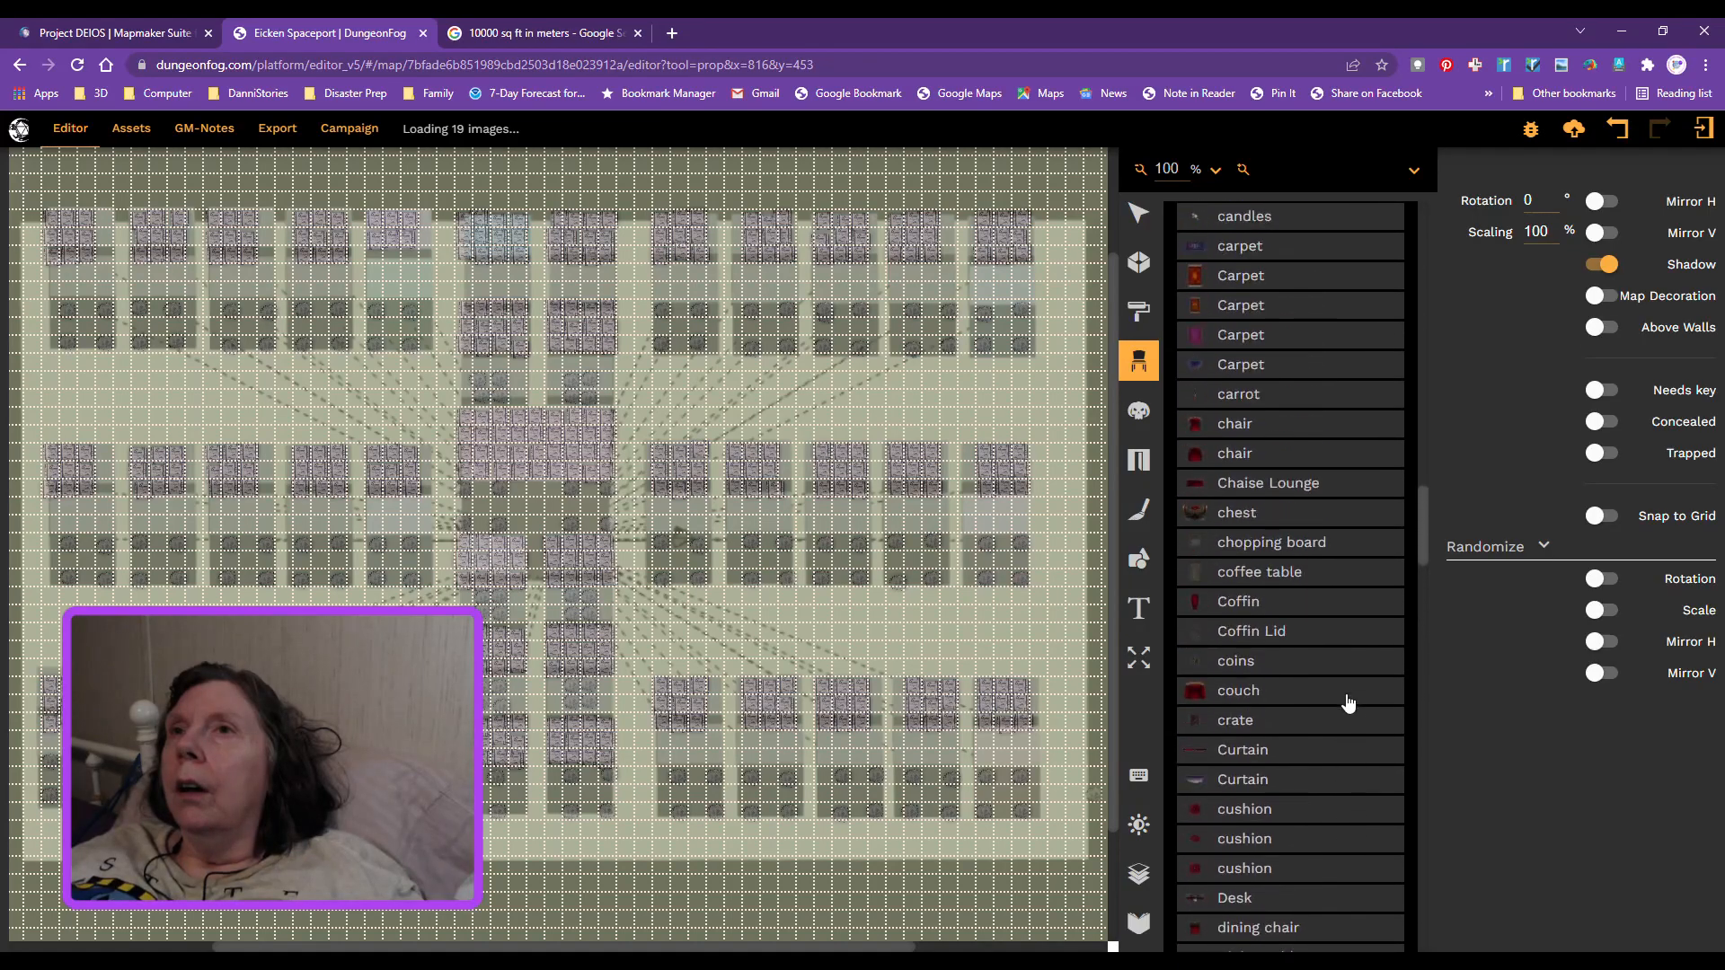
pyautogui.scroll(6, 1348, 702)
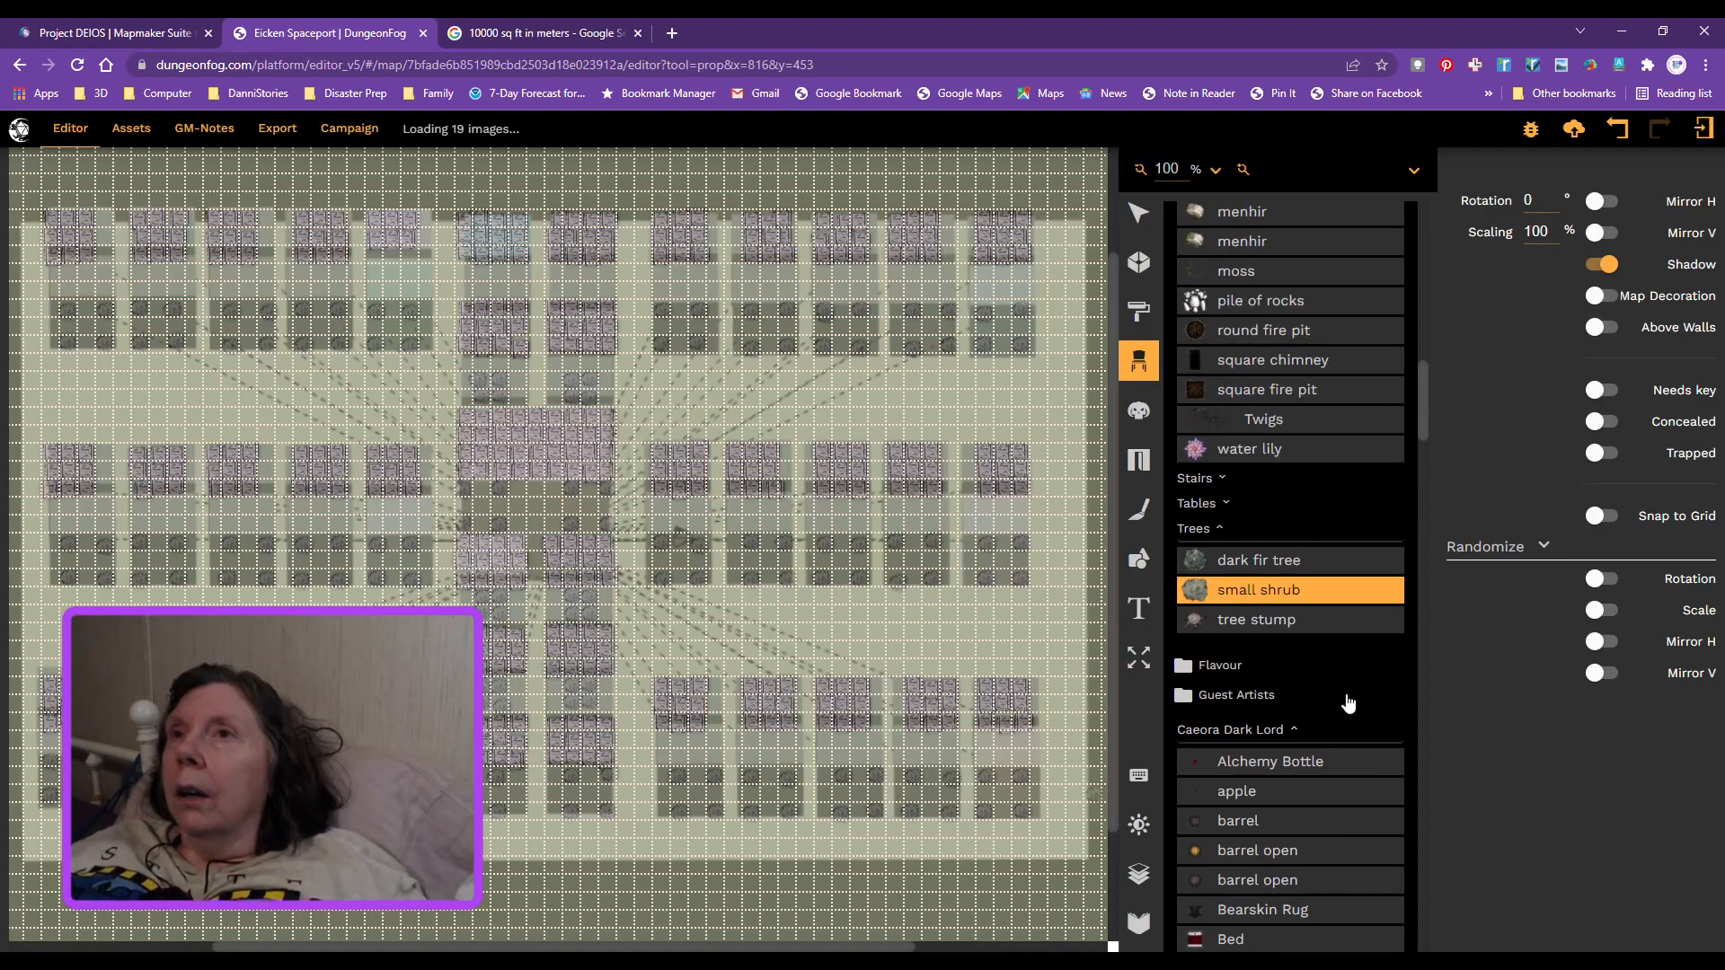
pyautogui.scroll(4, 1348, 702)
pyautogui.scroll(9, 1348, 703)
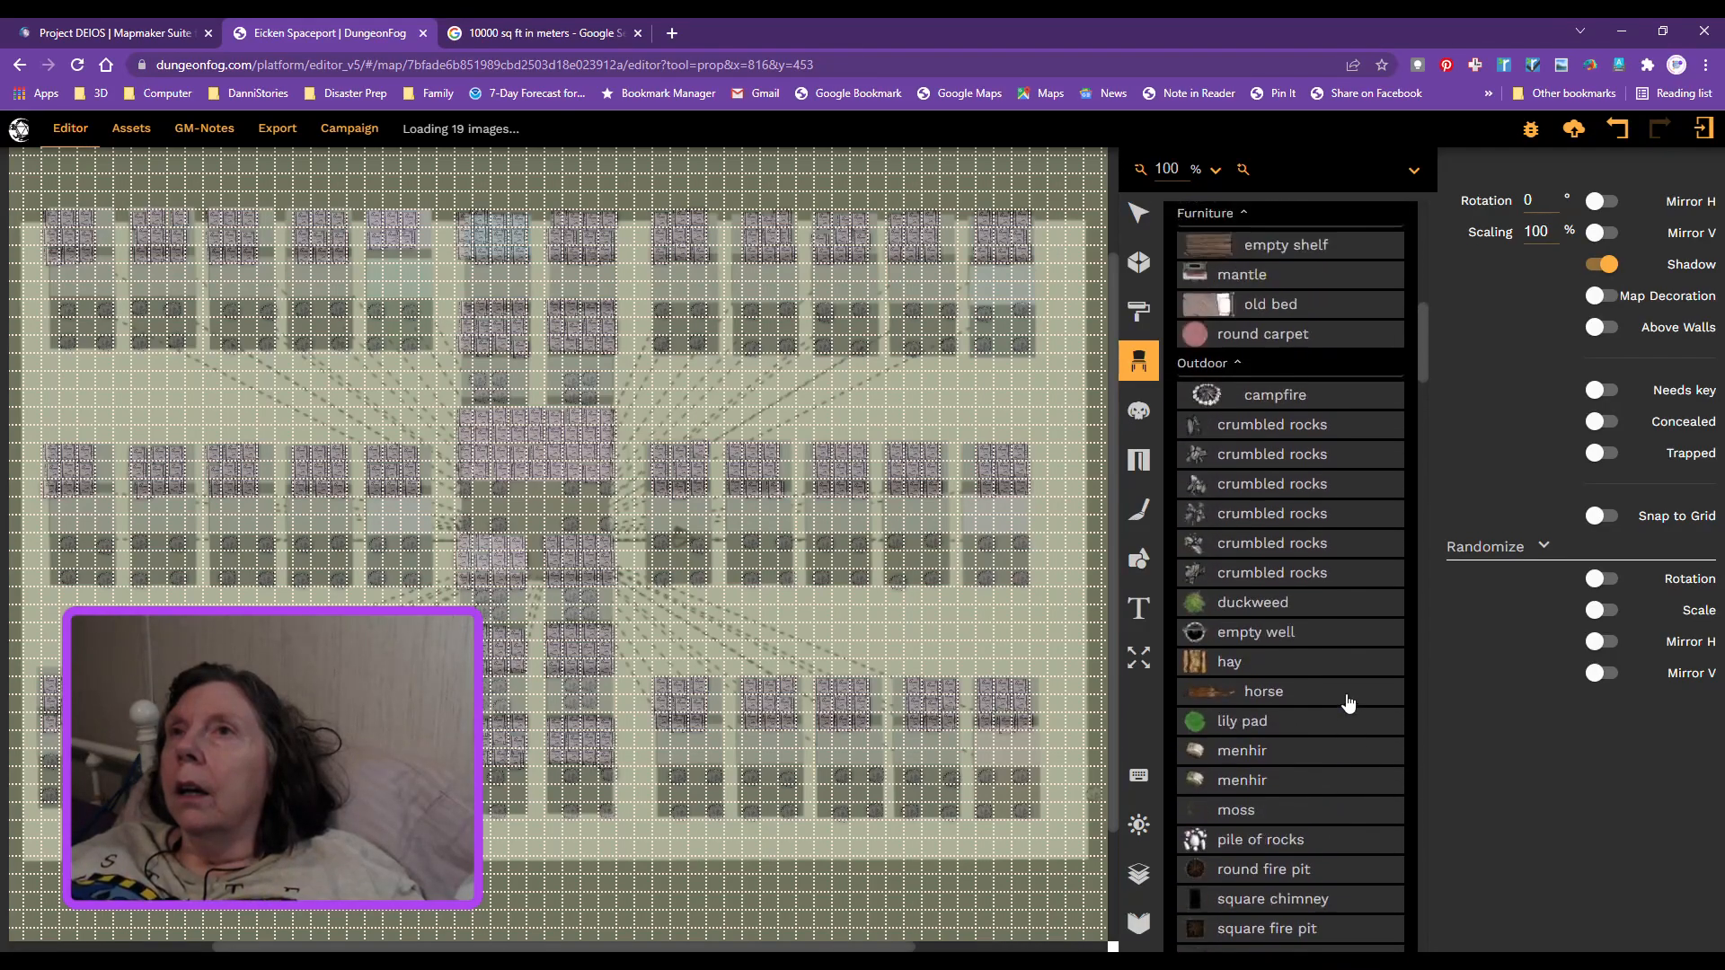
pyautogui.scroll(4, 1348, 703)
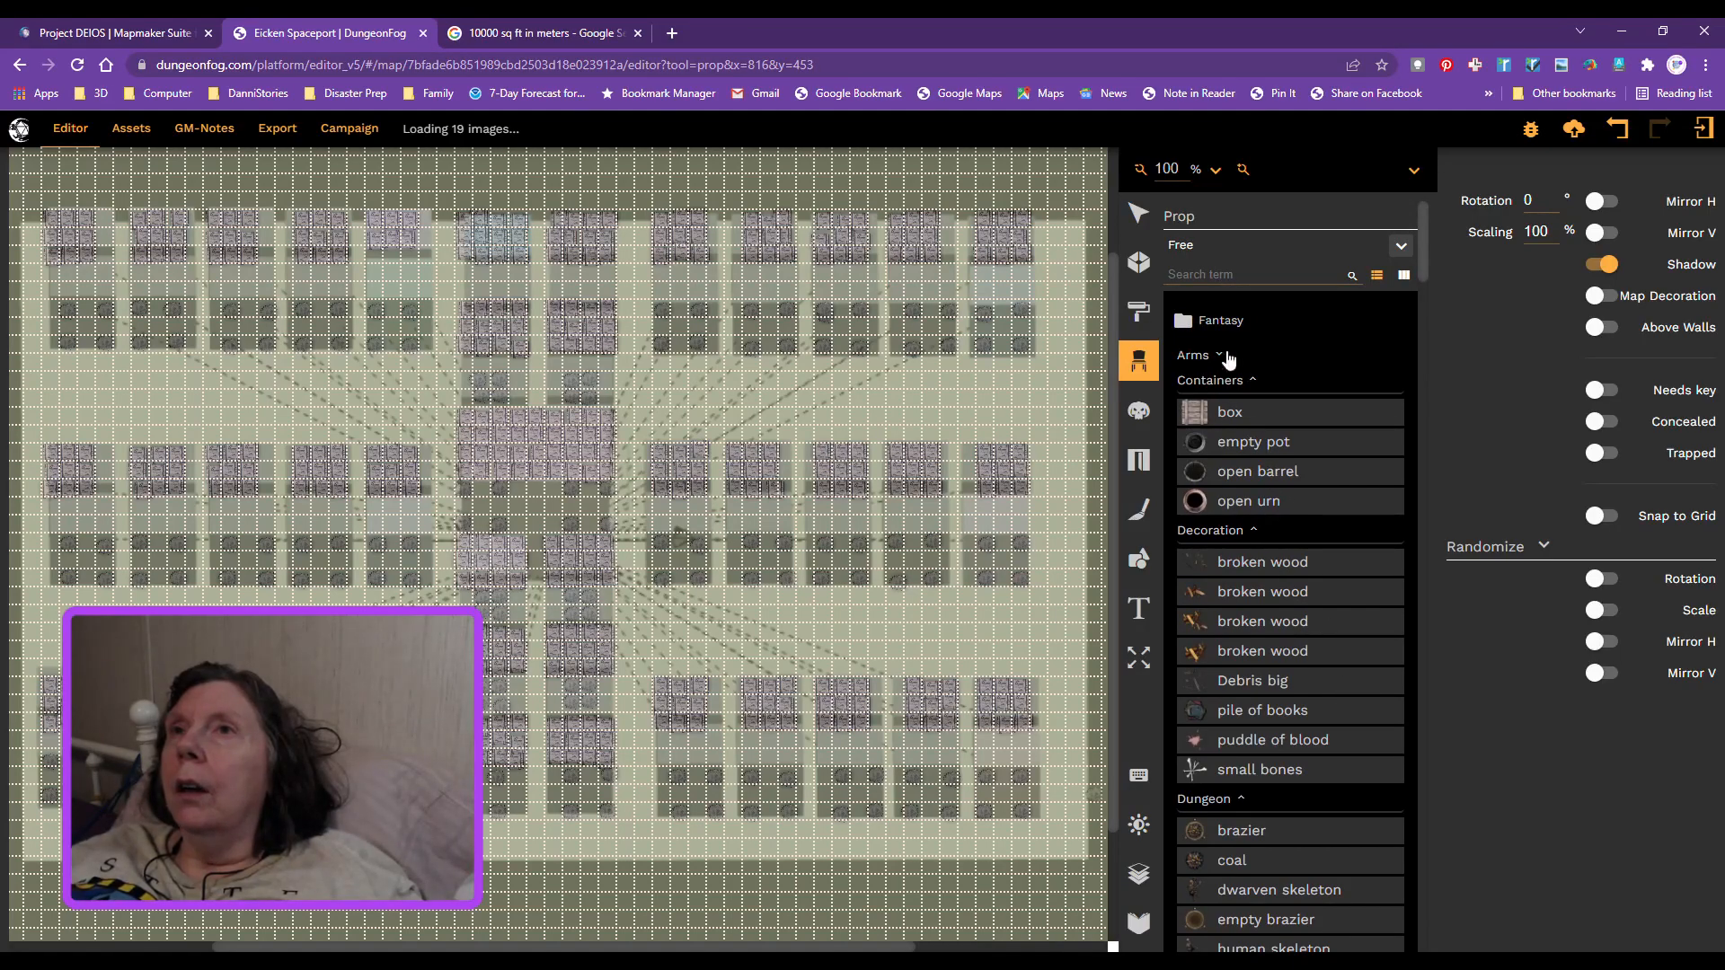
# Step: Open the Flavour folder, expand Scifi Transportation to view its props, and close the folder again
pyautogui.doubleClick(1183, 322)
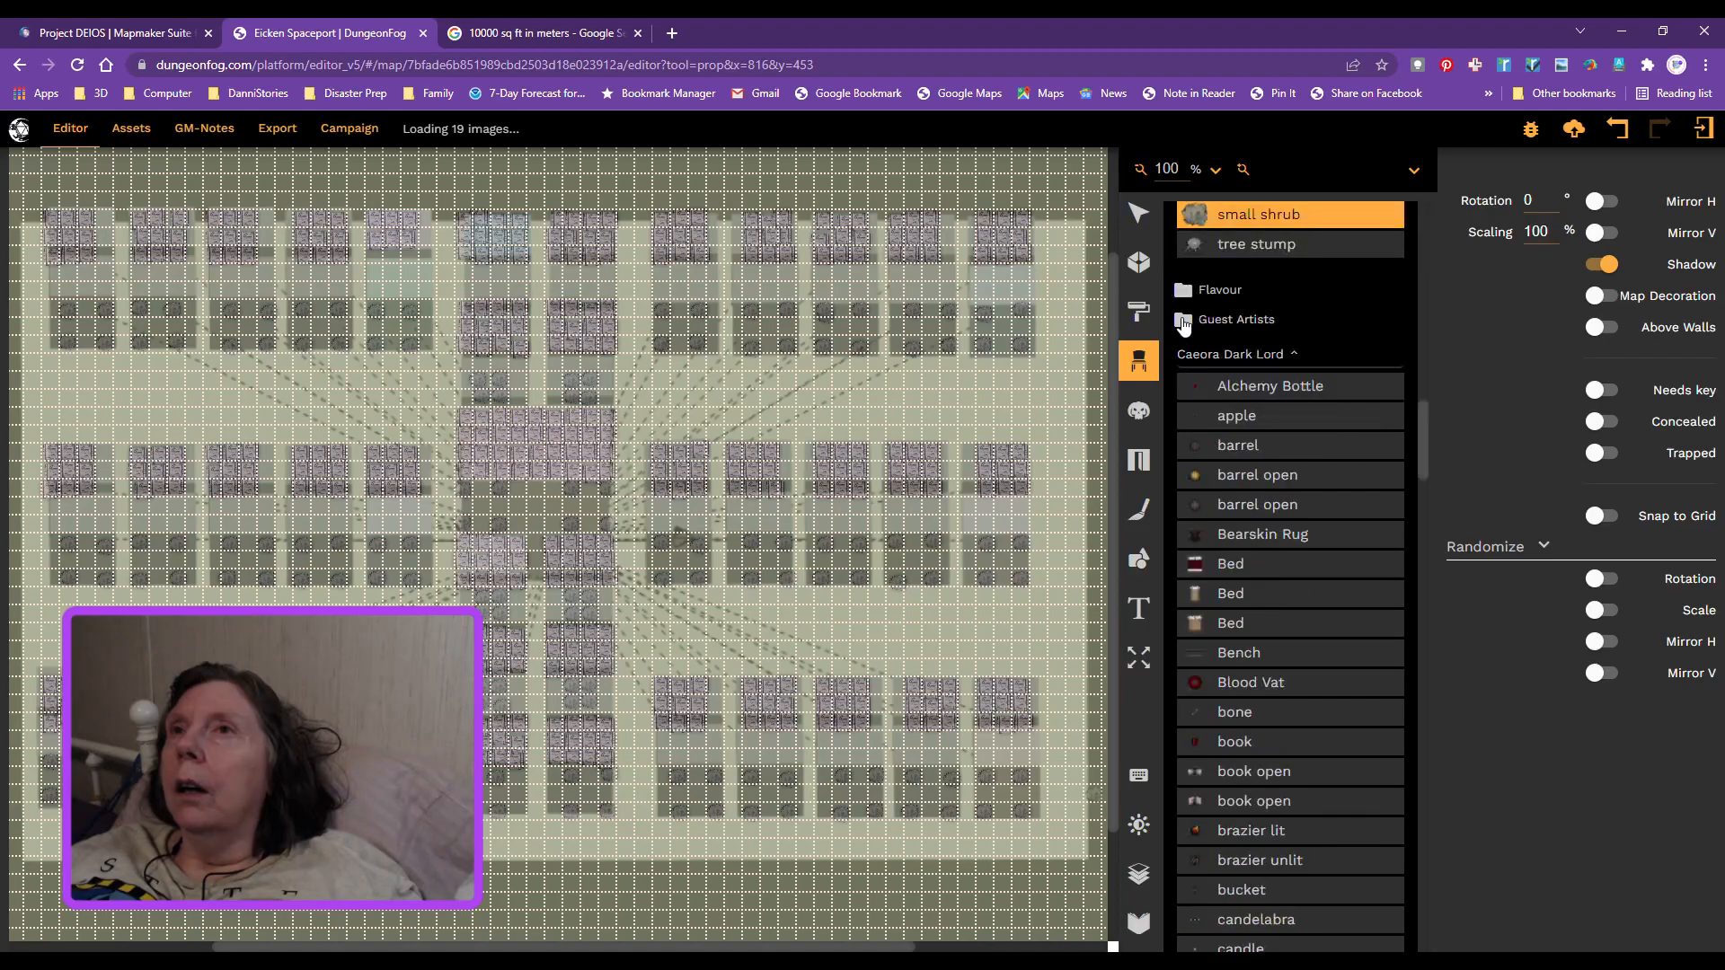
pyautogui.click(1185, 295)
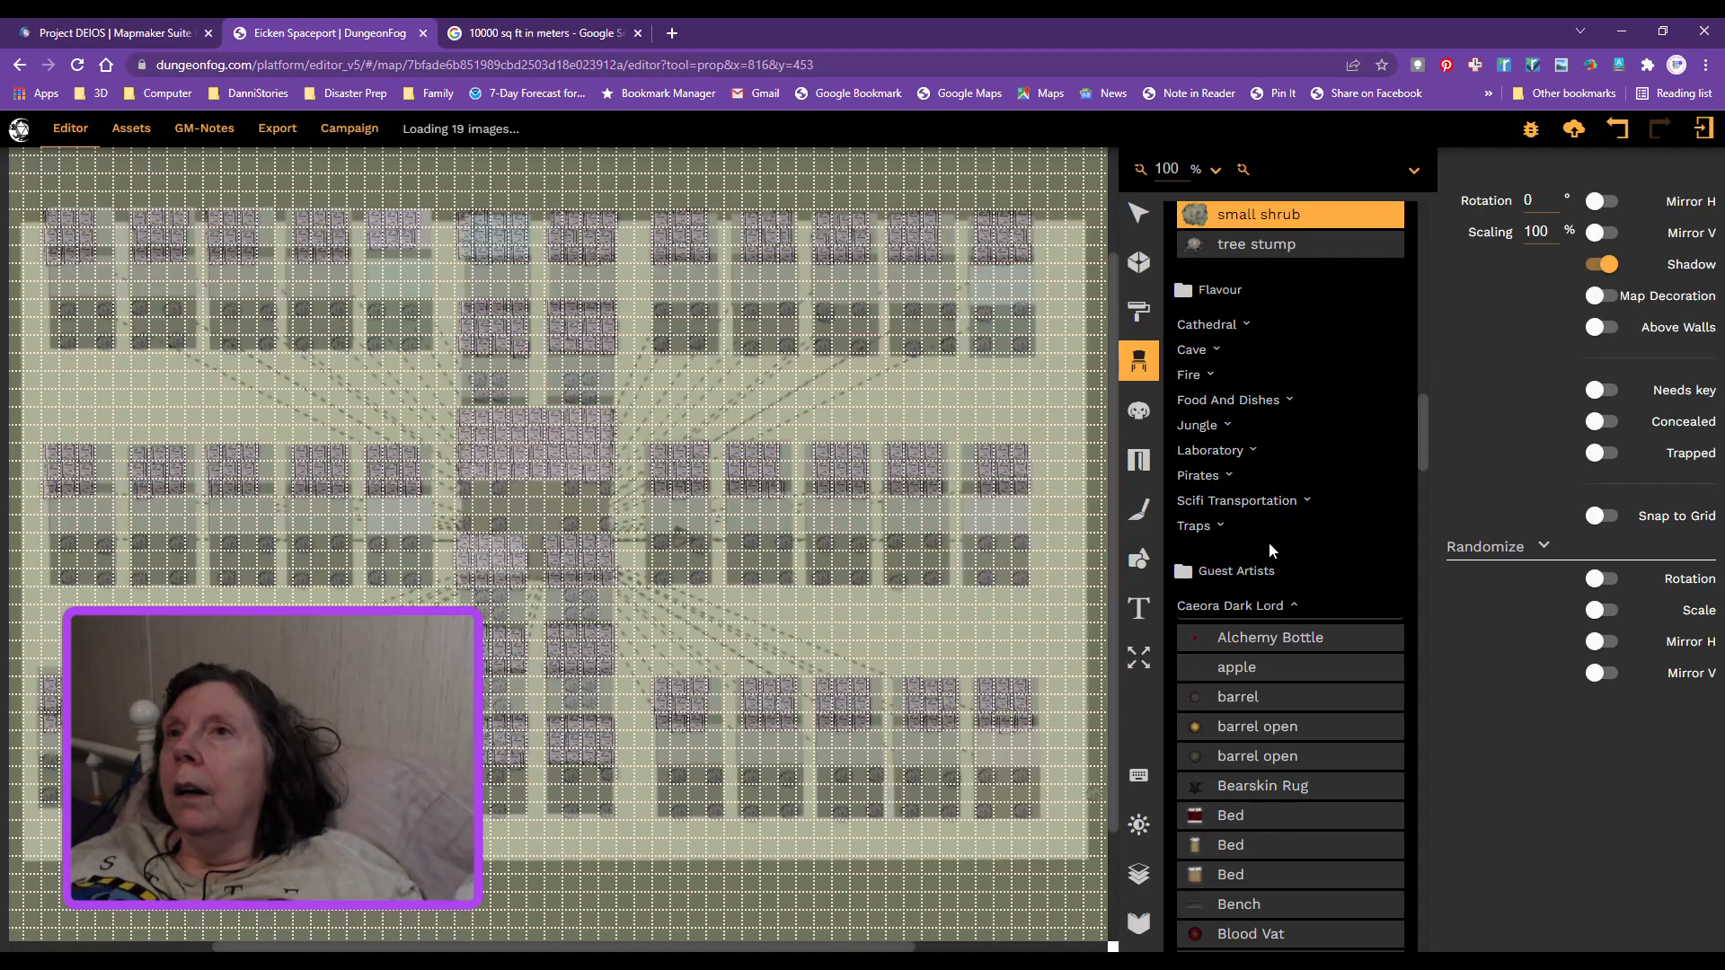
pyautogui.click(1294, 510)
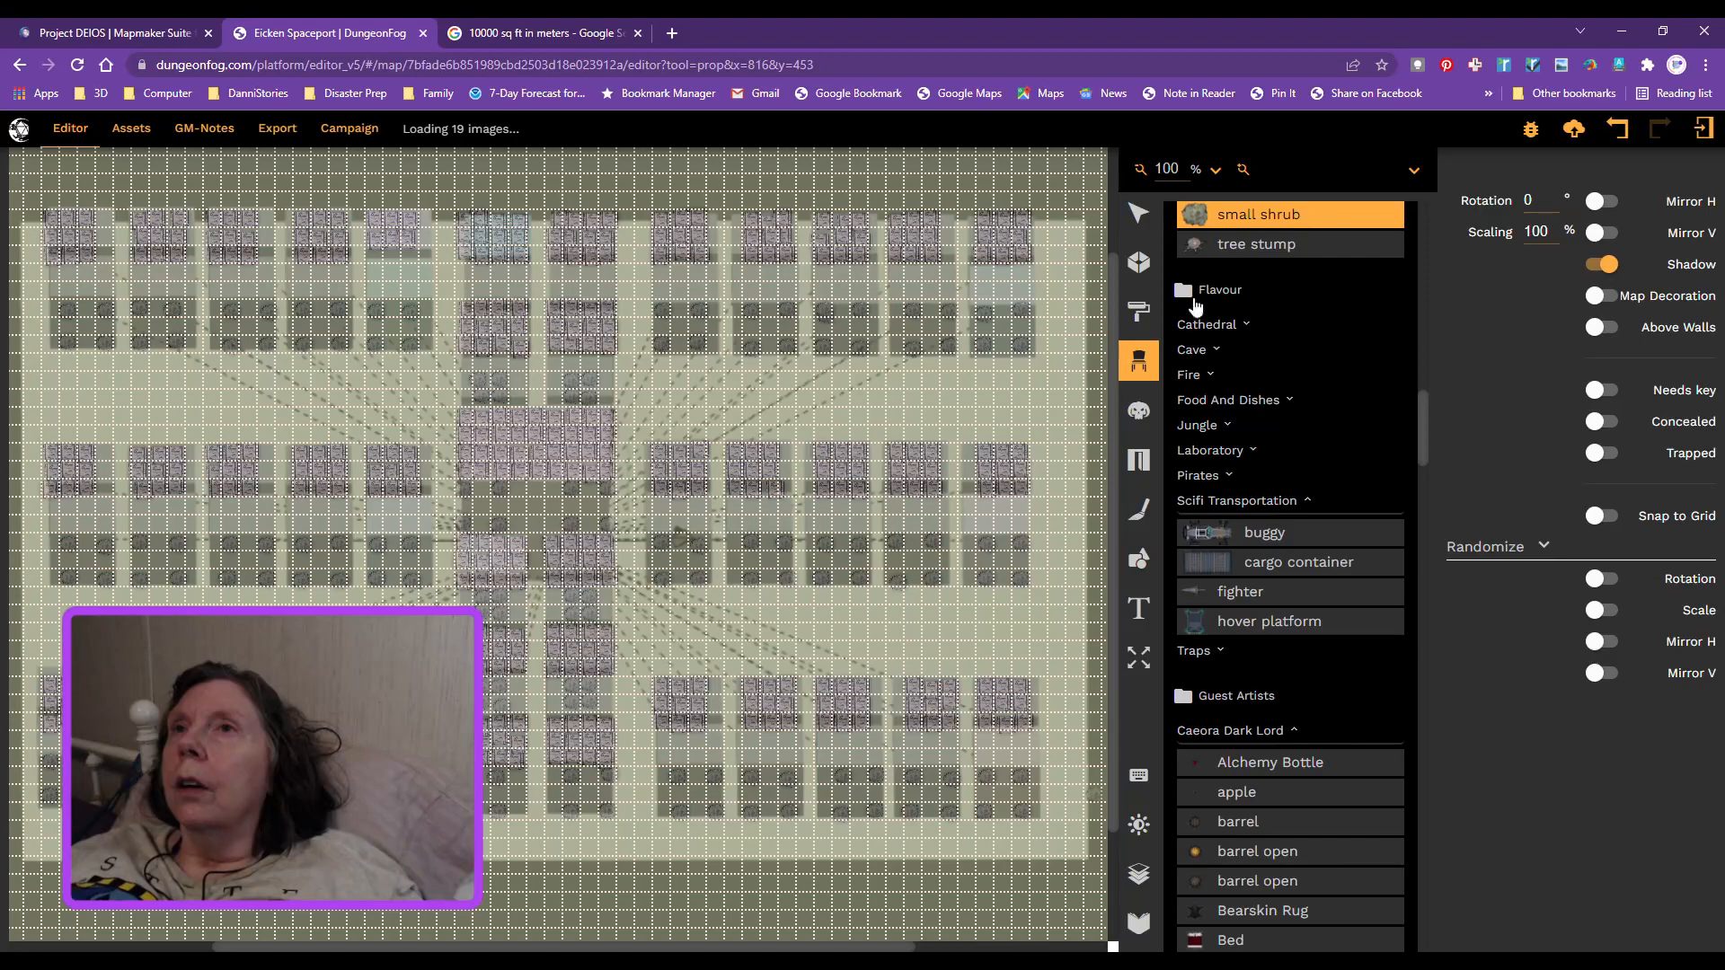
pyautogui.click(1194, 296)
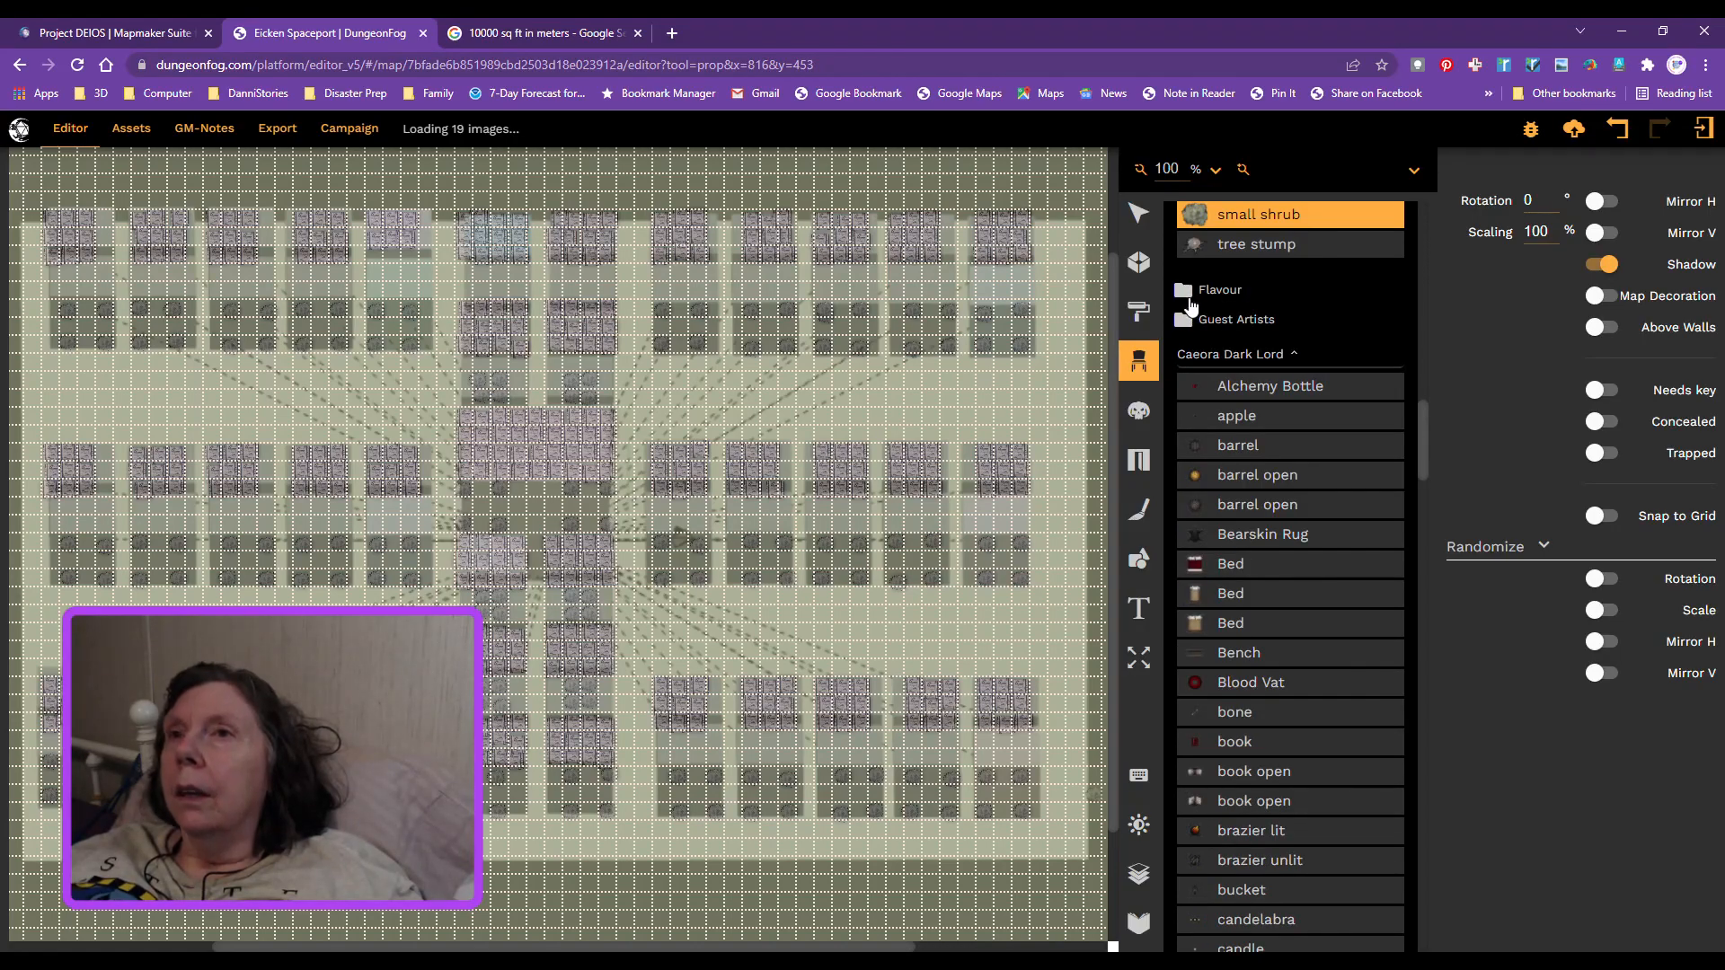
# Step: Examine the Caeora Dark Lord guest artist props and the Fantasy Outdoor, Dungeon and Decoration props
pyautogui.scroll(-4, 1222, 431)
pyautogui.scroll(-15, 1230, 461)
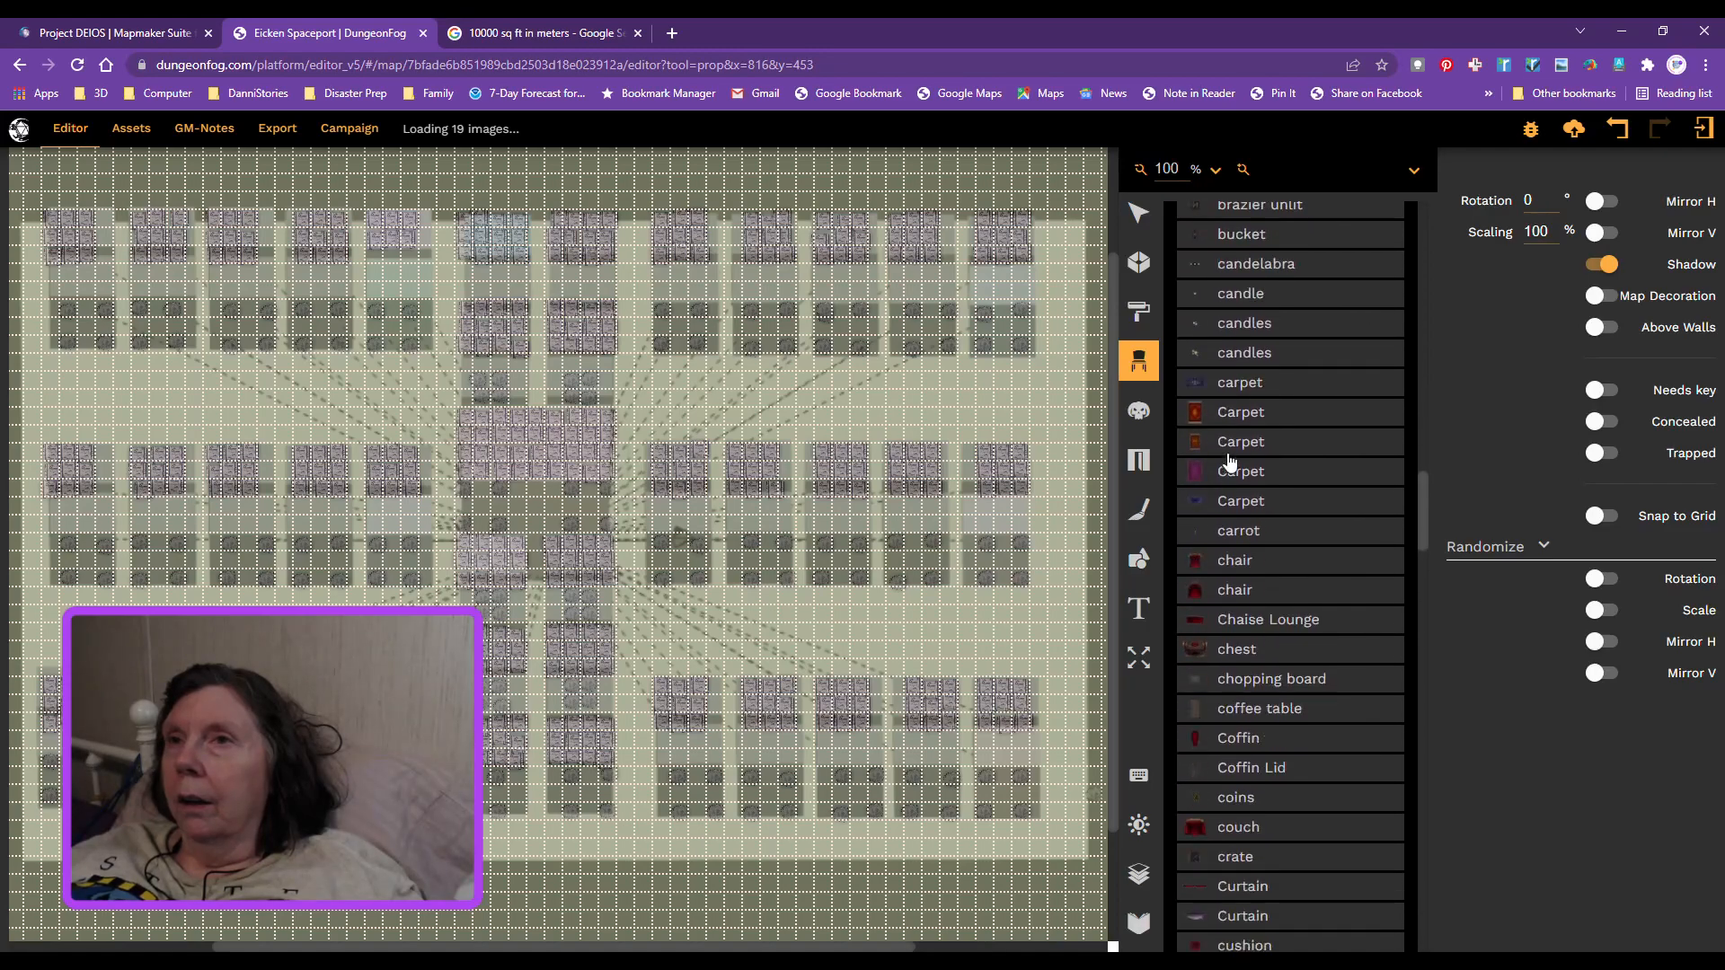
pyautogui.scroll(-10, 1230, 461)
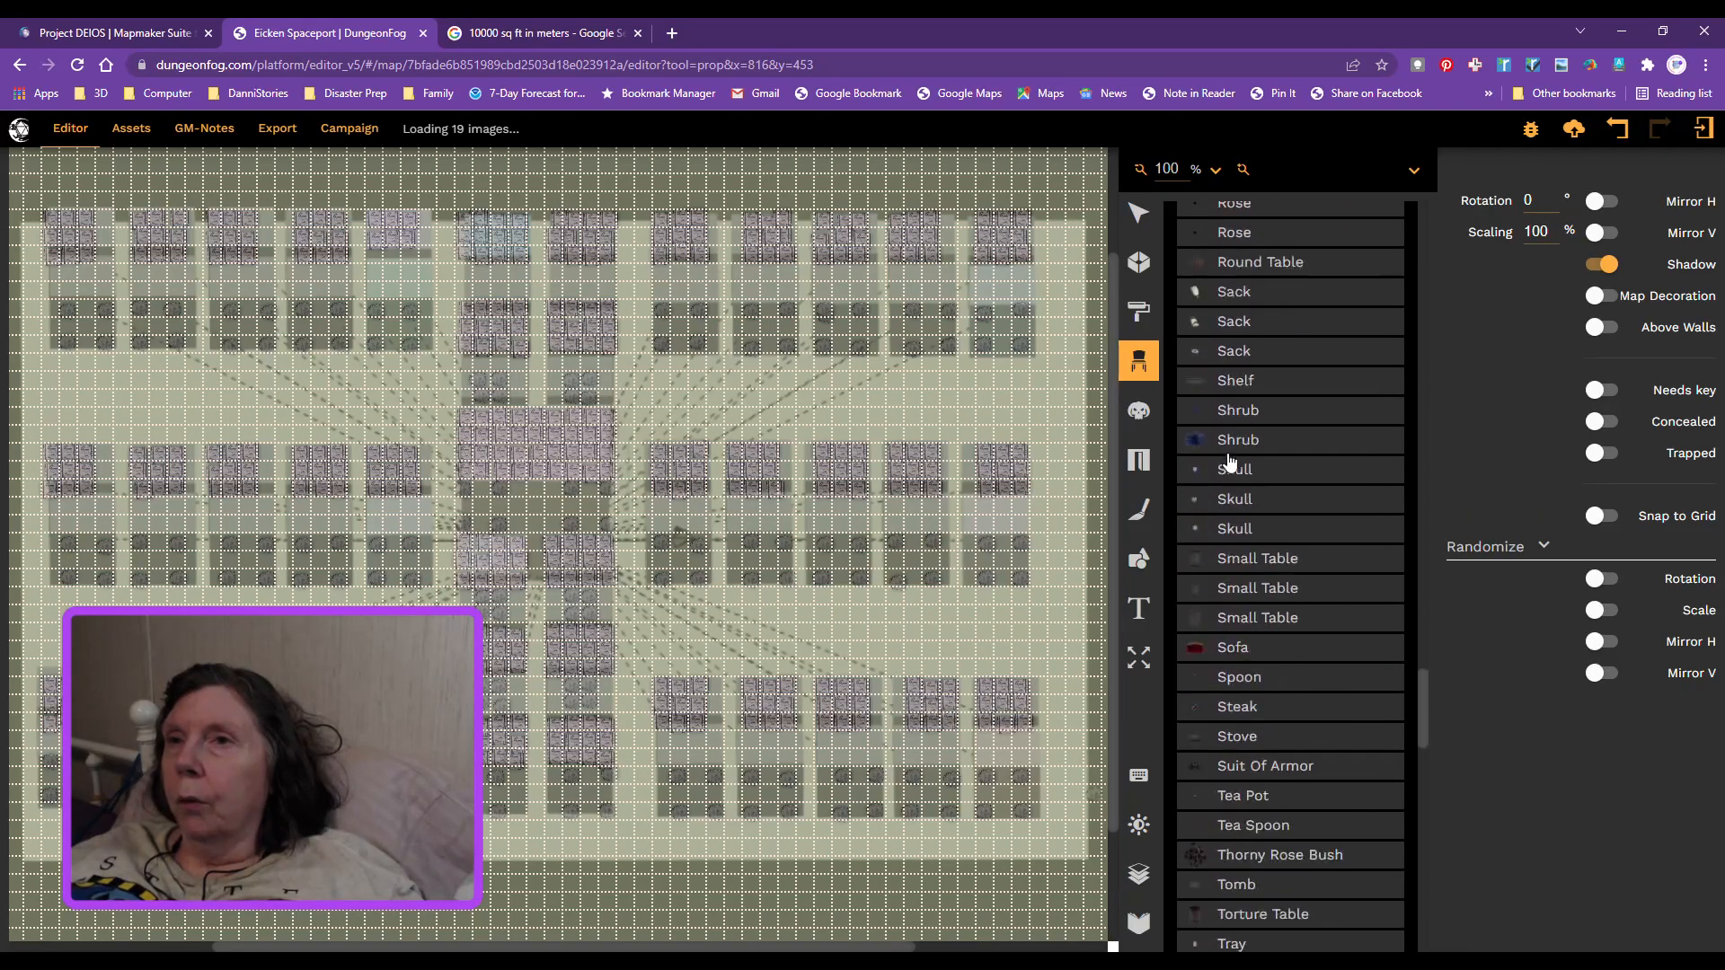
pyautogui.scroll(20, 1231, 461)
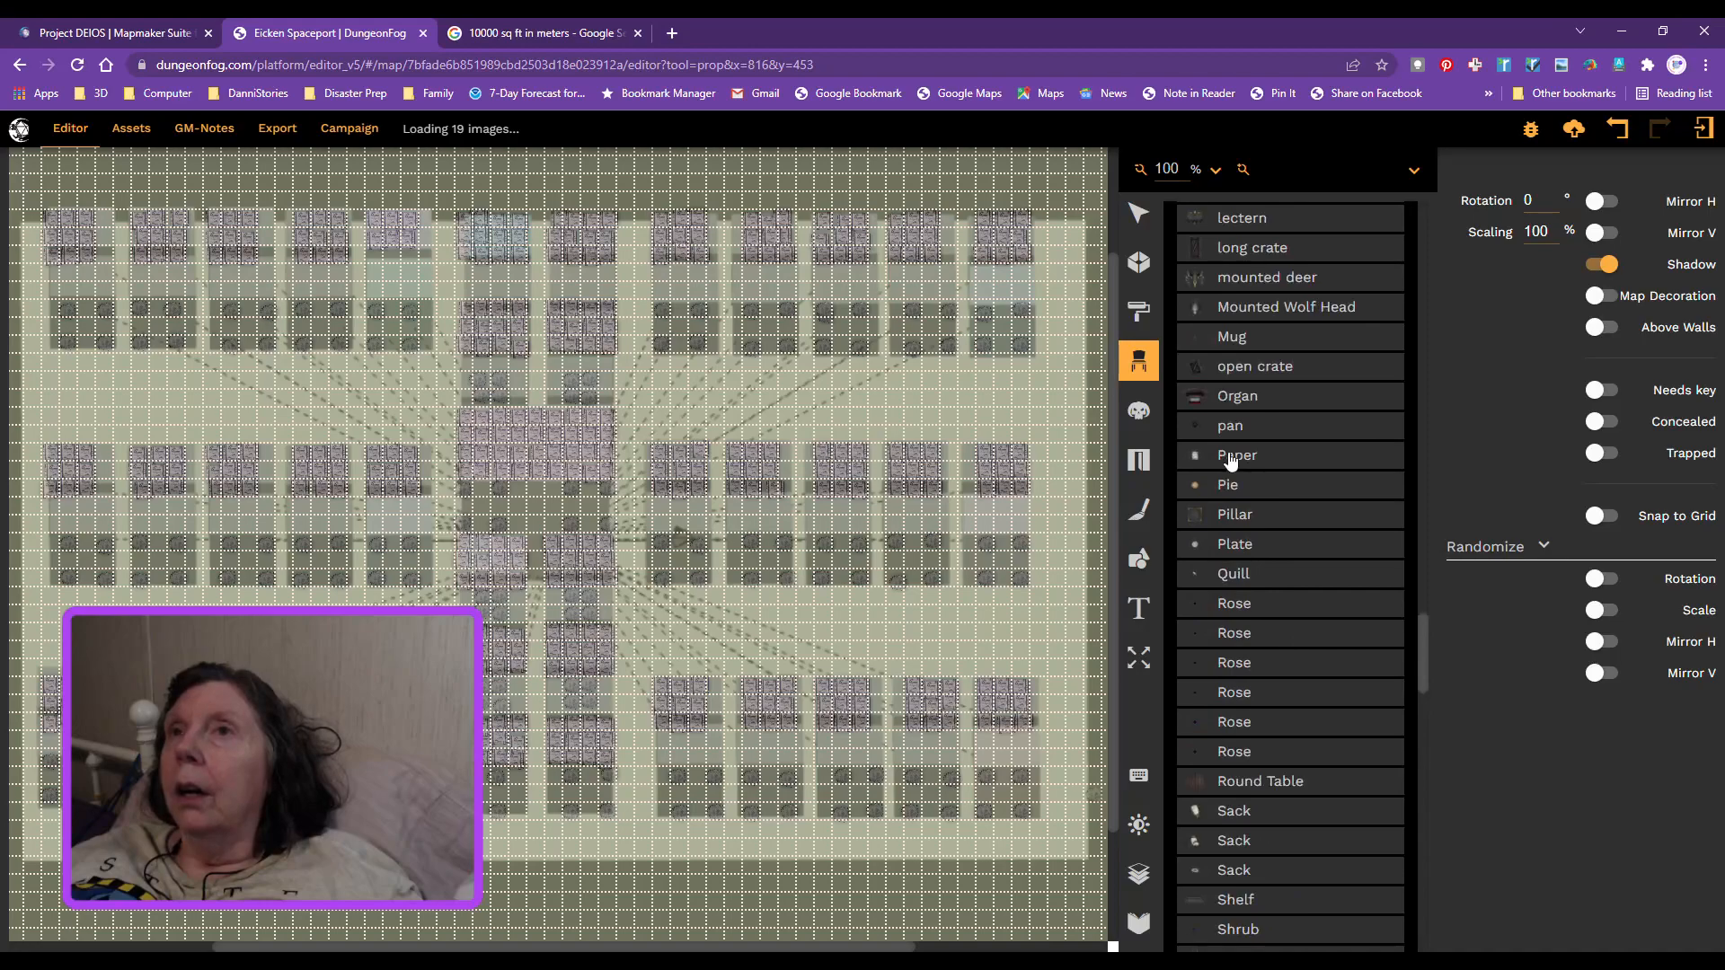
pyautogui.scroll(-20, 1231, 460)
pyautogui.scroll(5, 1231, 460)
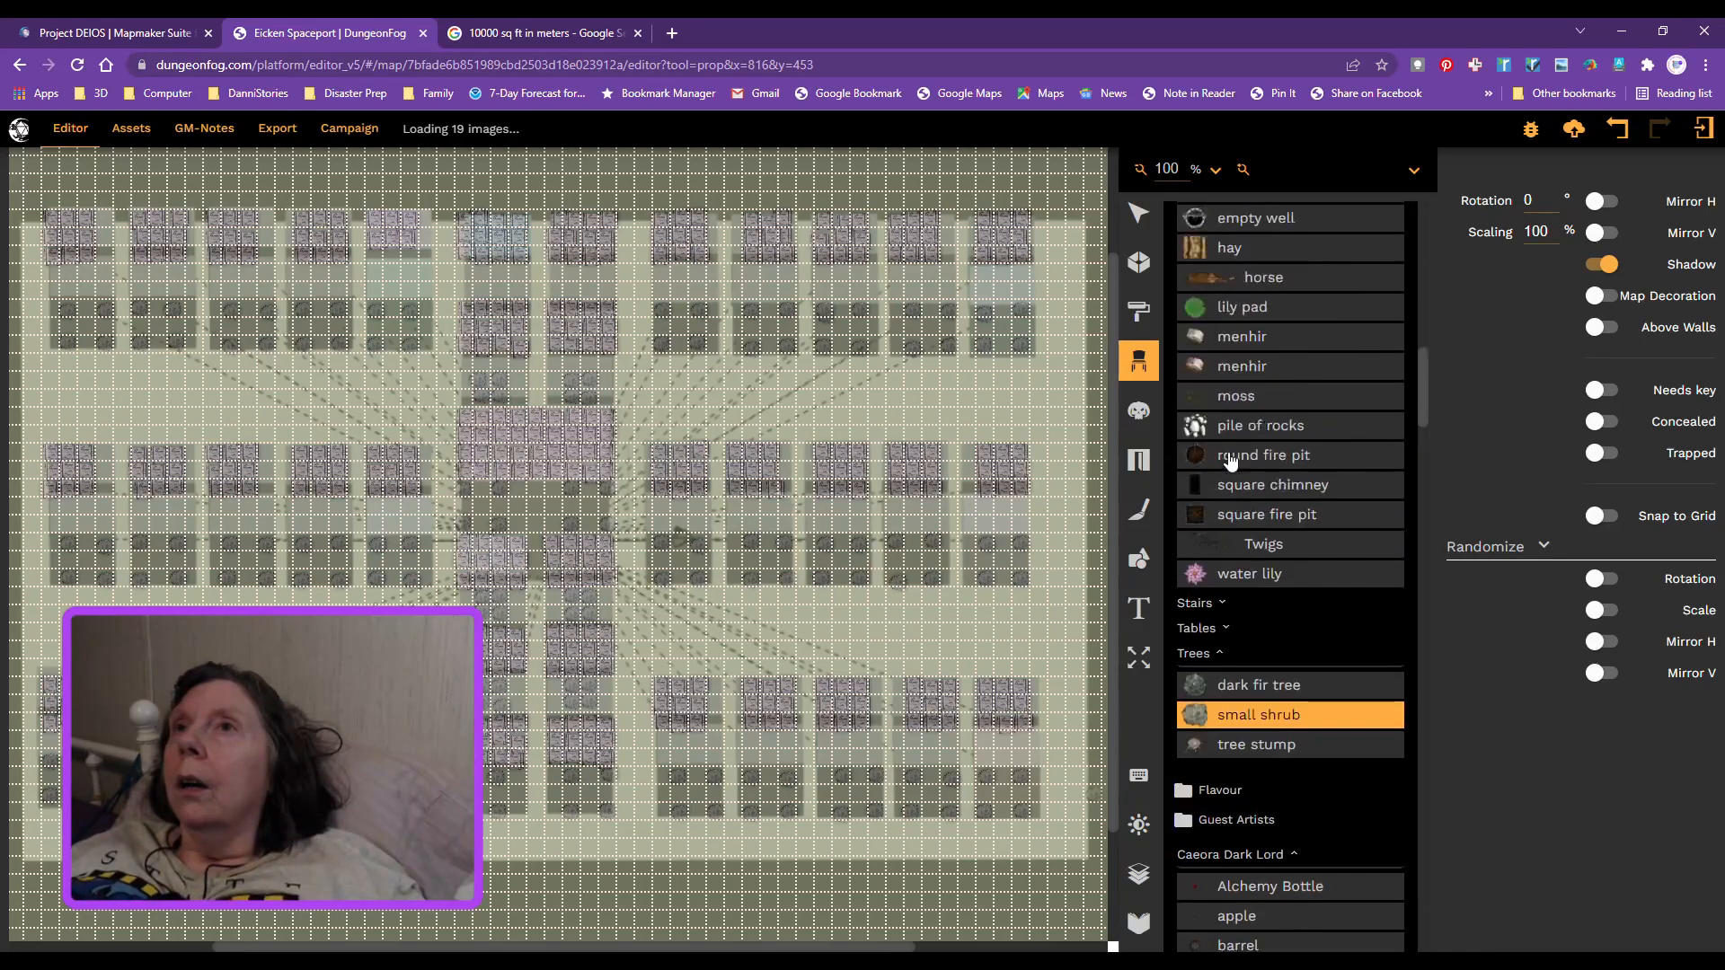
pyautogui.scroll(5, 1271, 341)
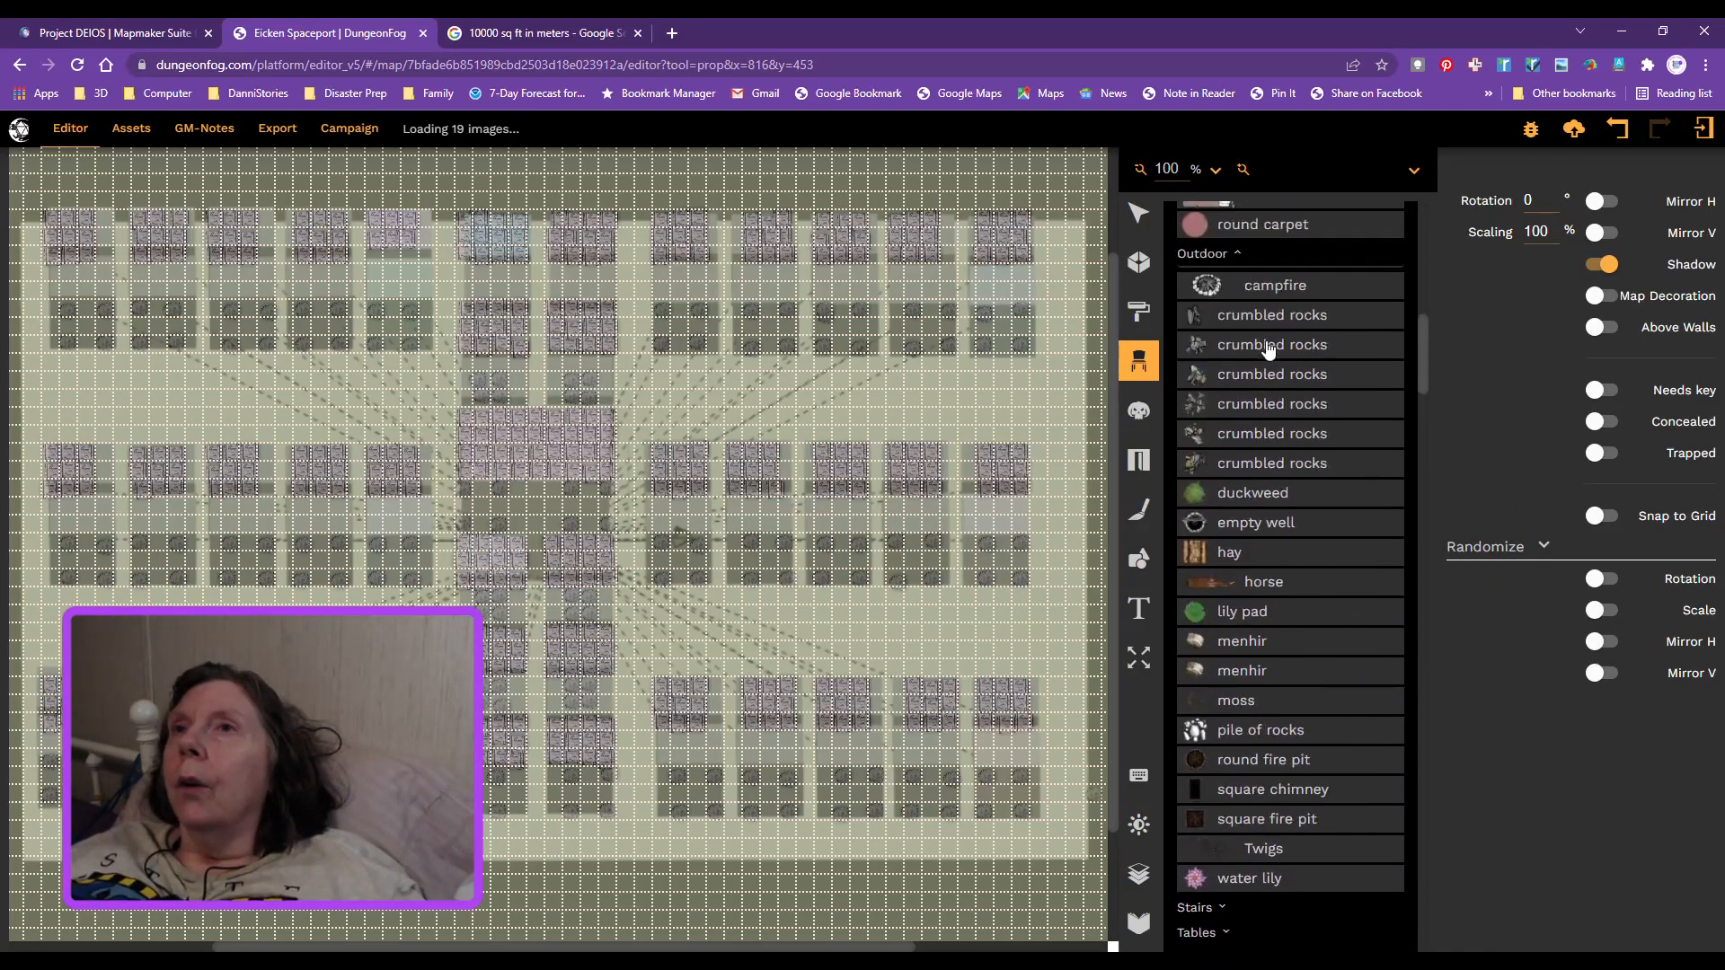
pyautogui.scroll(12, 1271, 348)
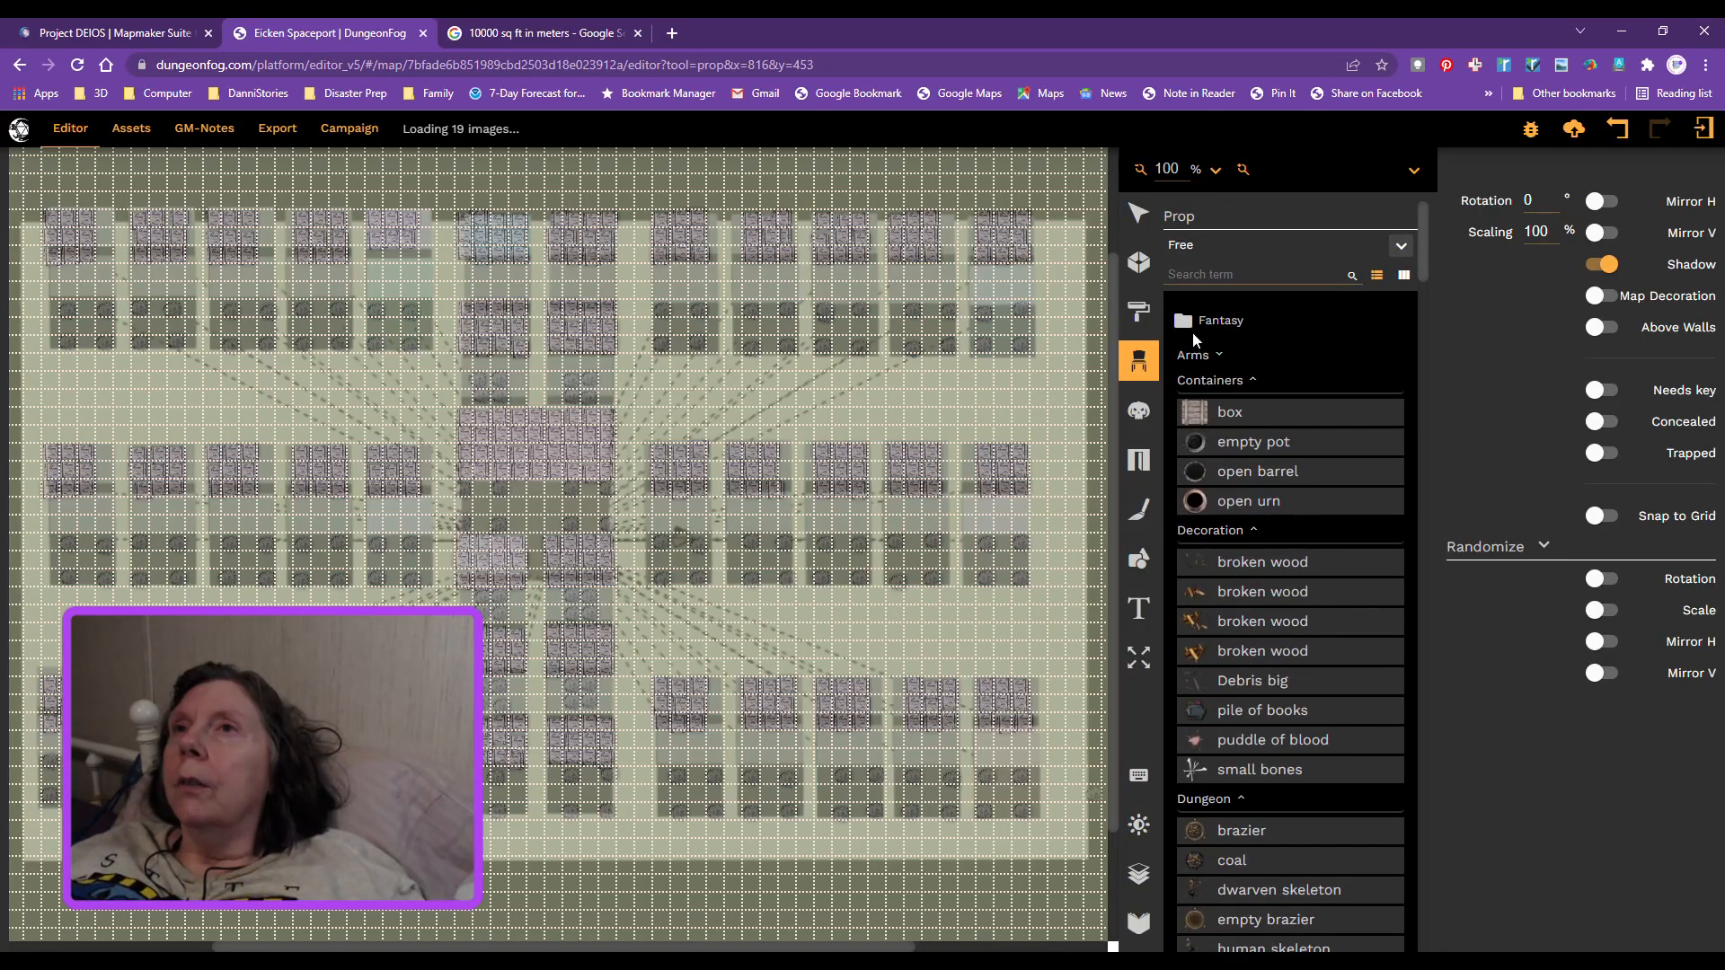
pyautogui.click(1188, 321)
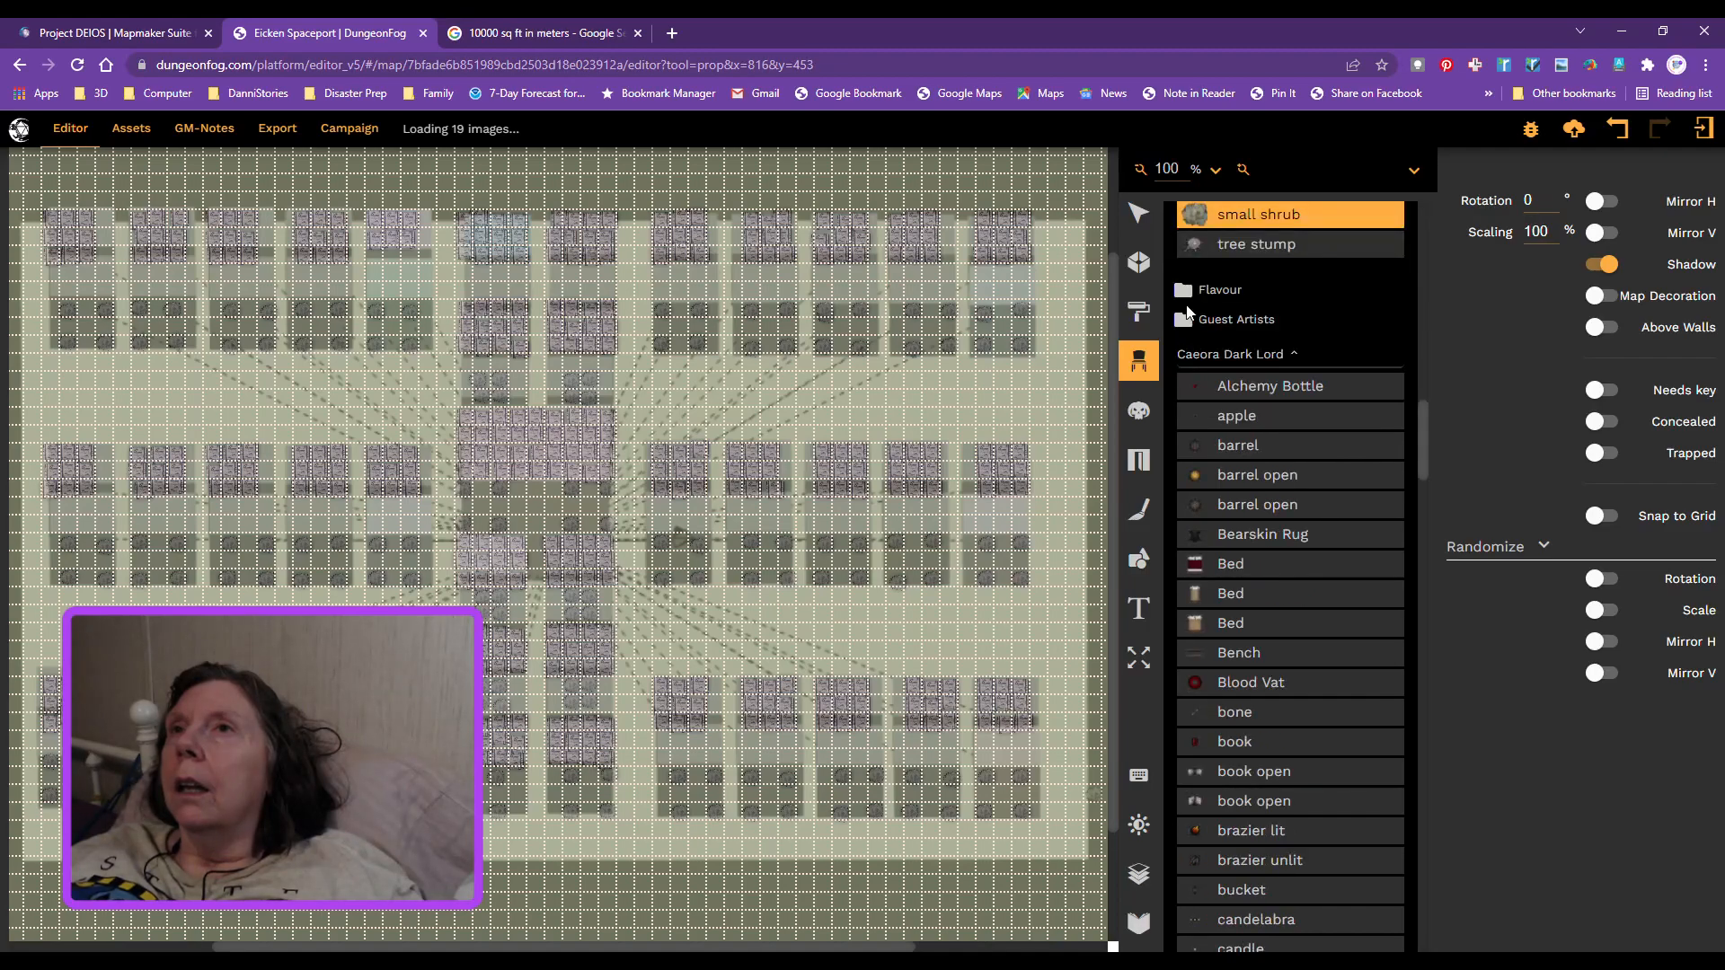
pyautogui.scroll(4, 1294, 315)
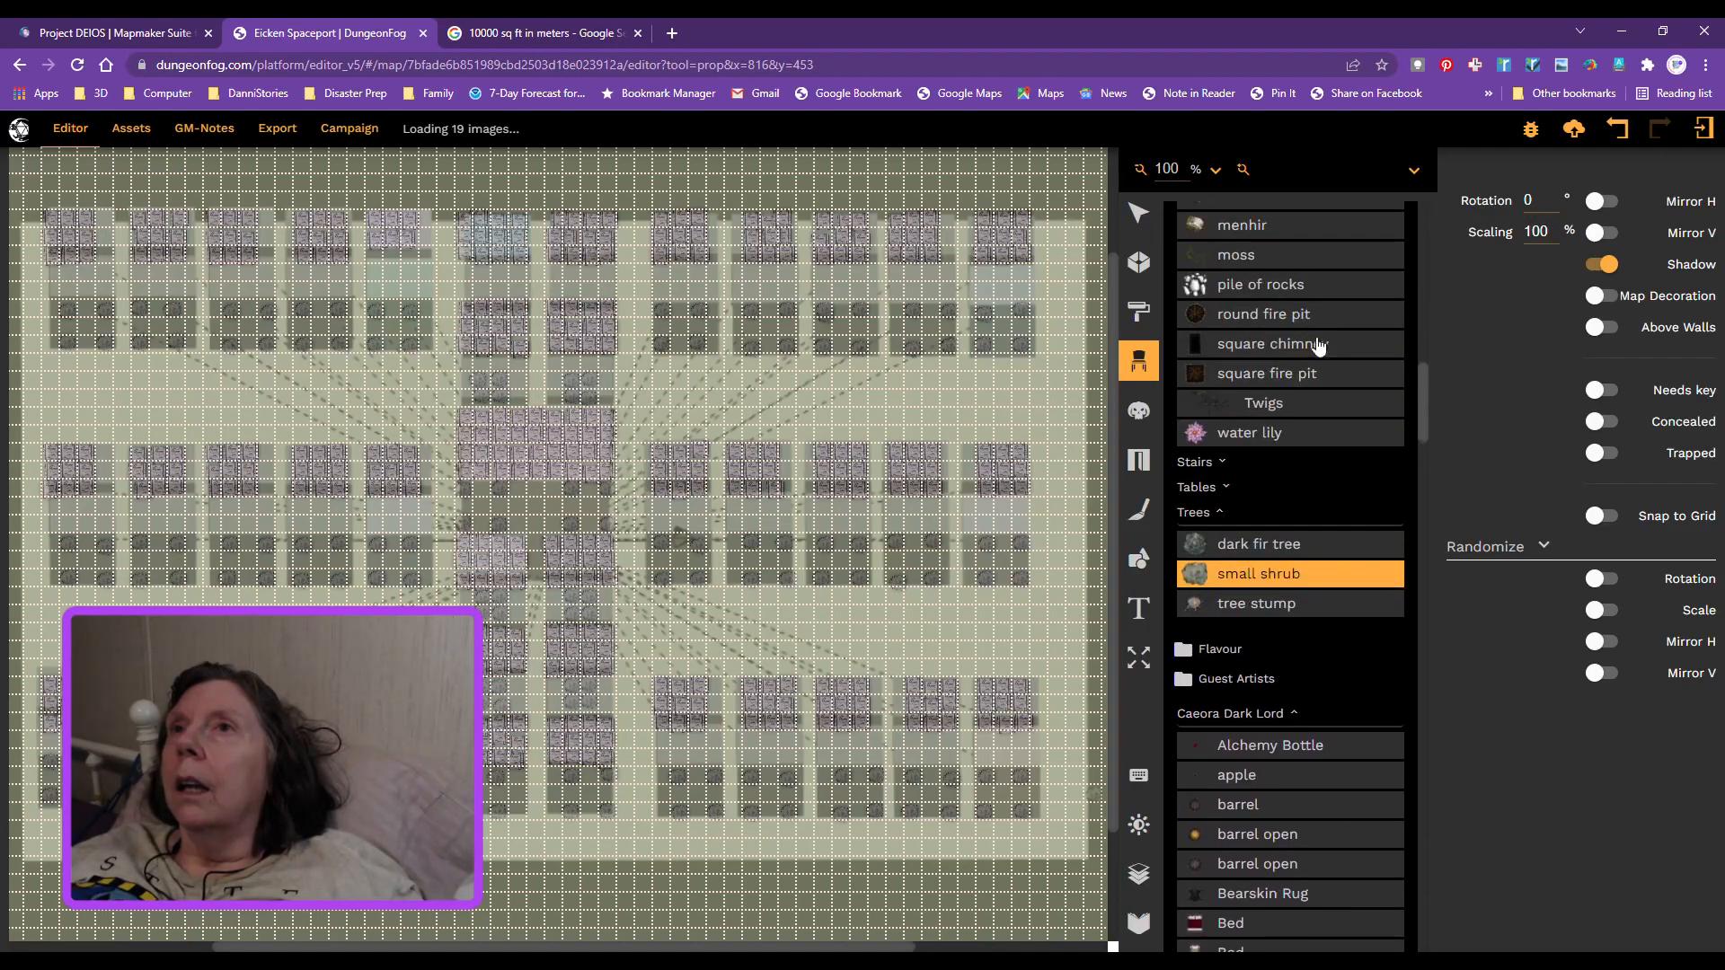
pyautogui.scroll(12, 1318, 353)
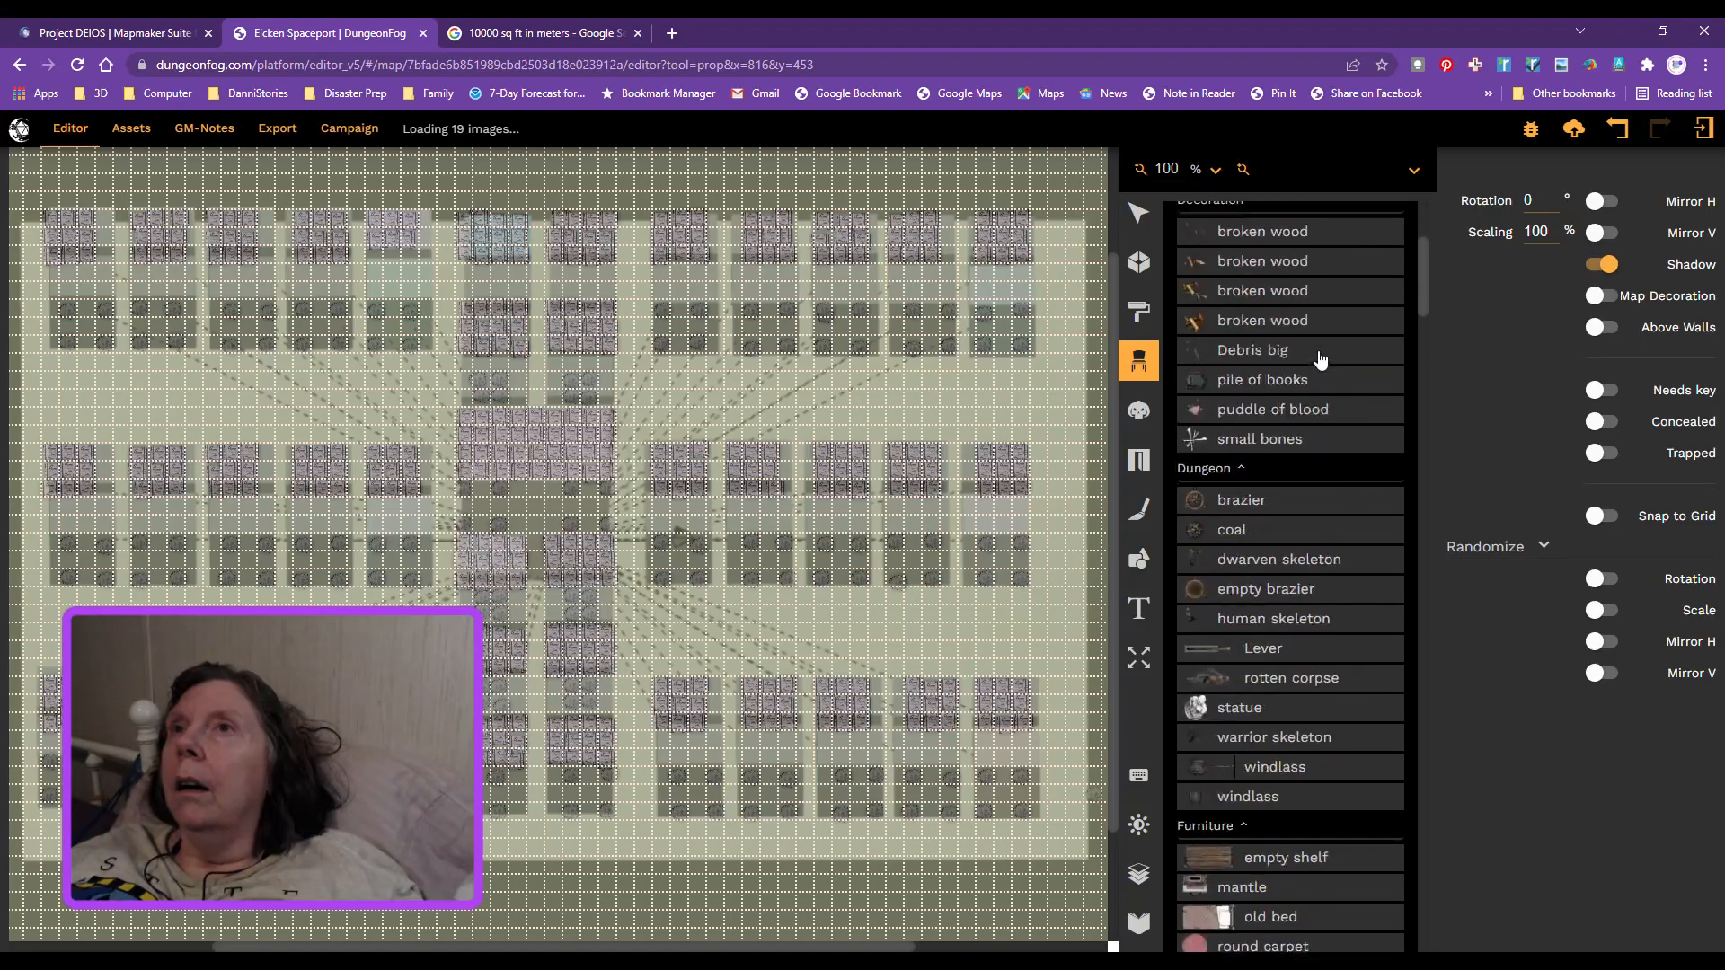
pyautogui.scroll(4, 1318, 359)
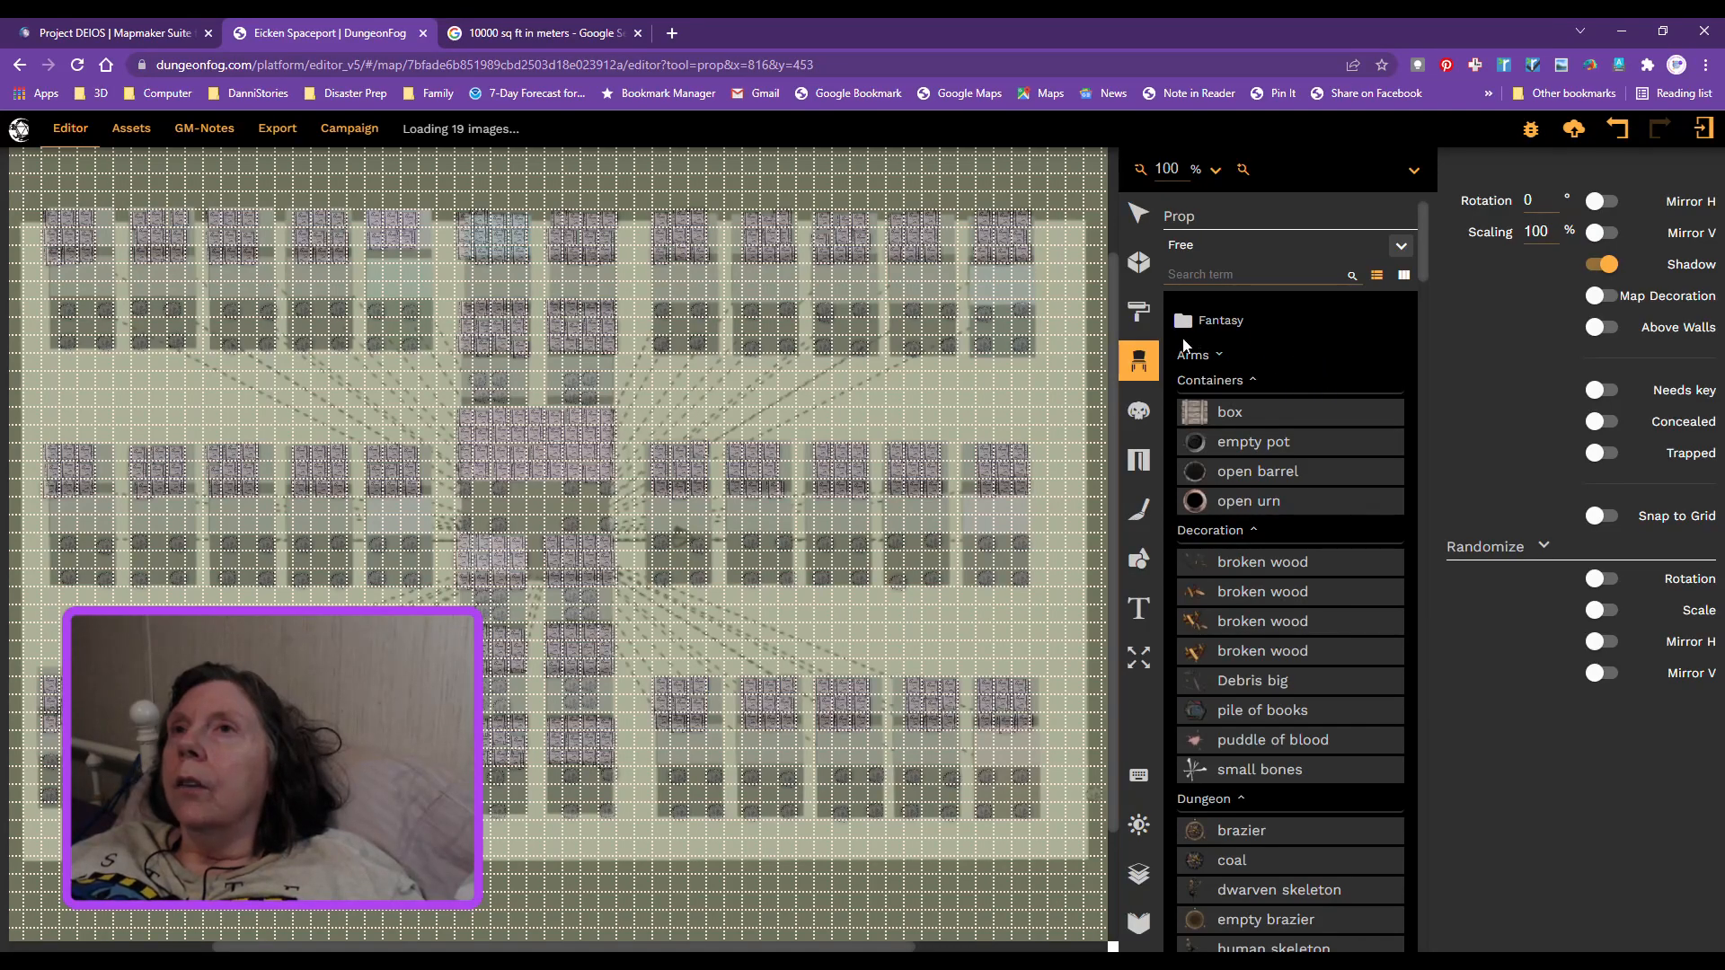
# Step: Collapse the Containers, Decoration, Dungeon, Furniture and Outdoor categories of the Fantasy folder
pyautogui.click(1253, 381)
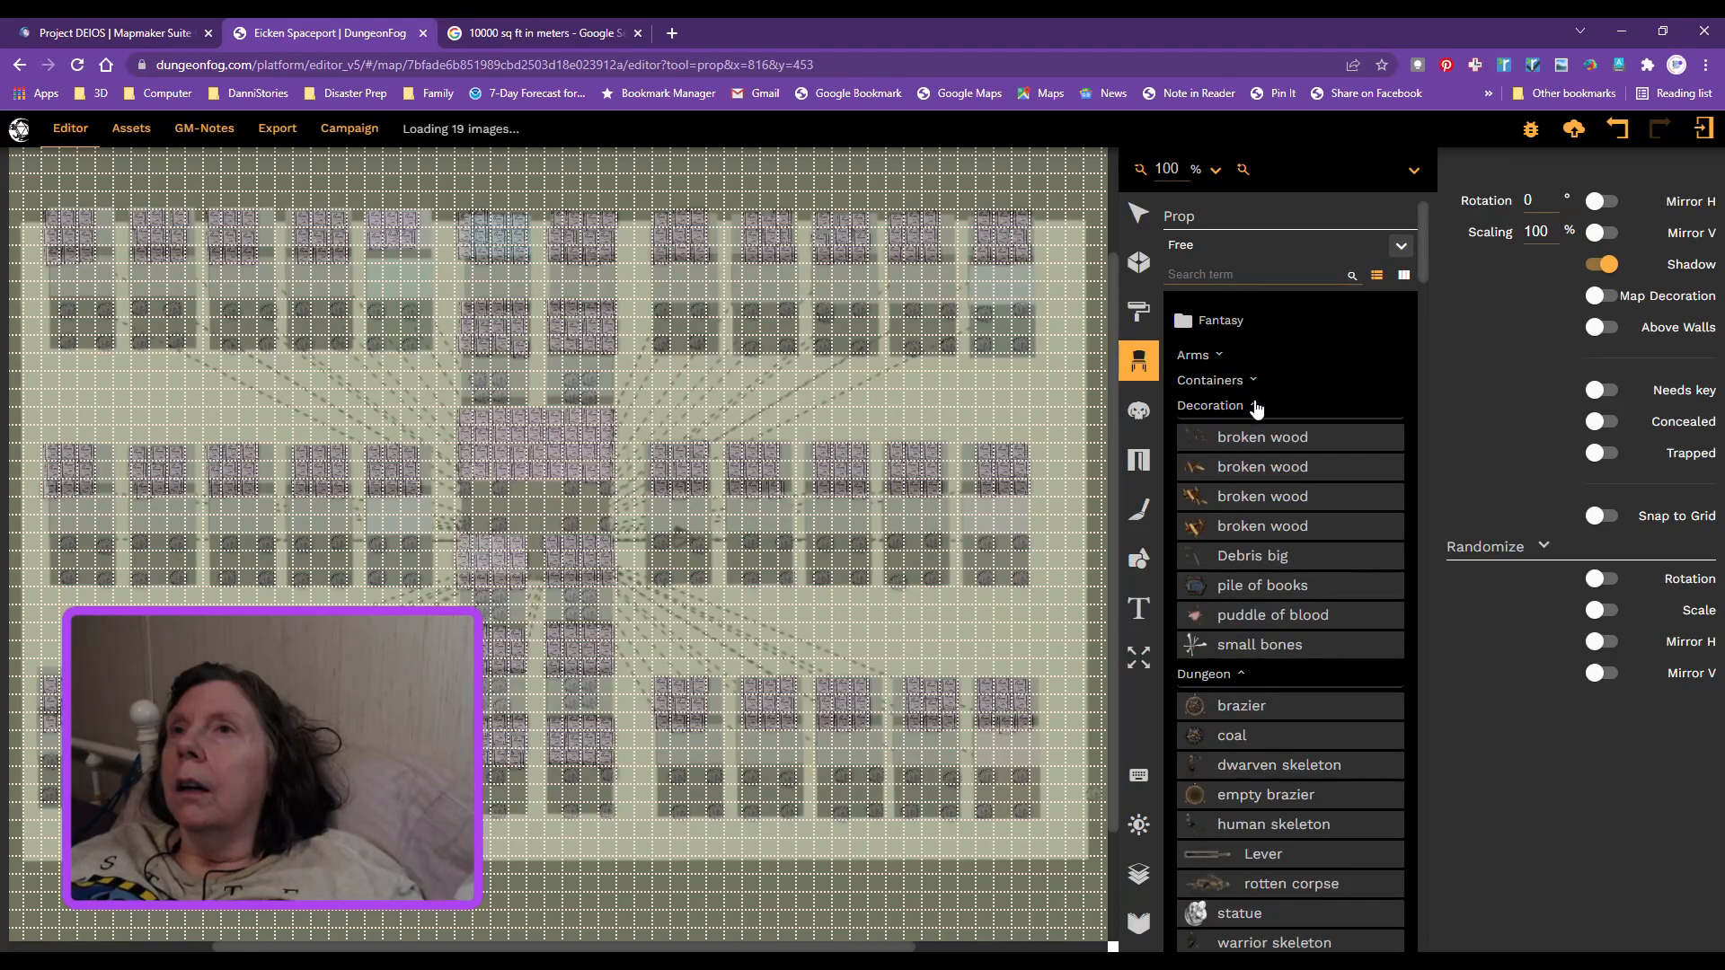
pyautogui.click(1255, 407)
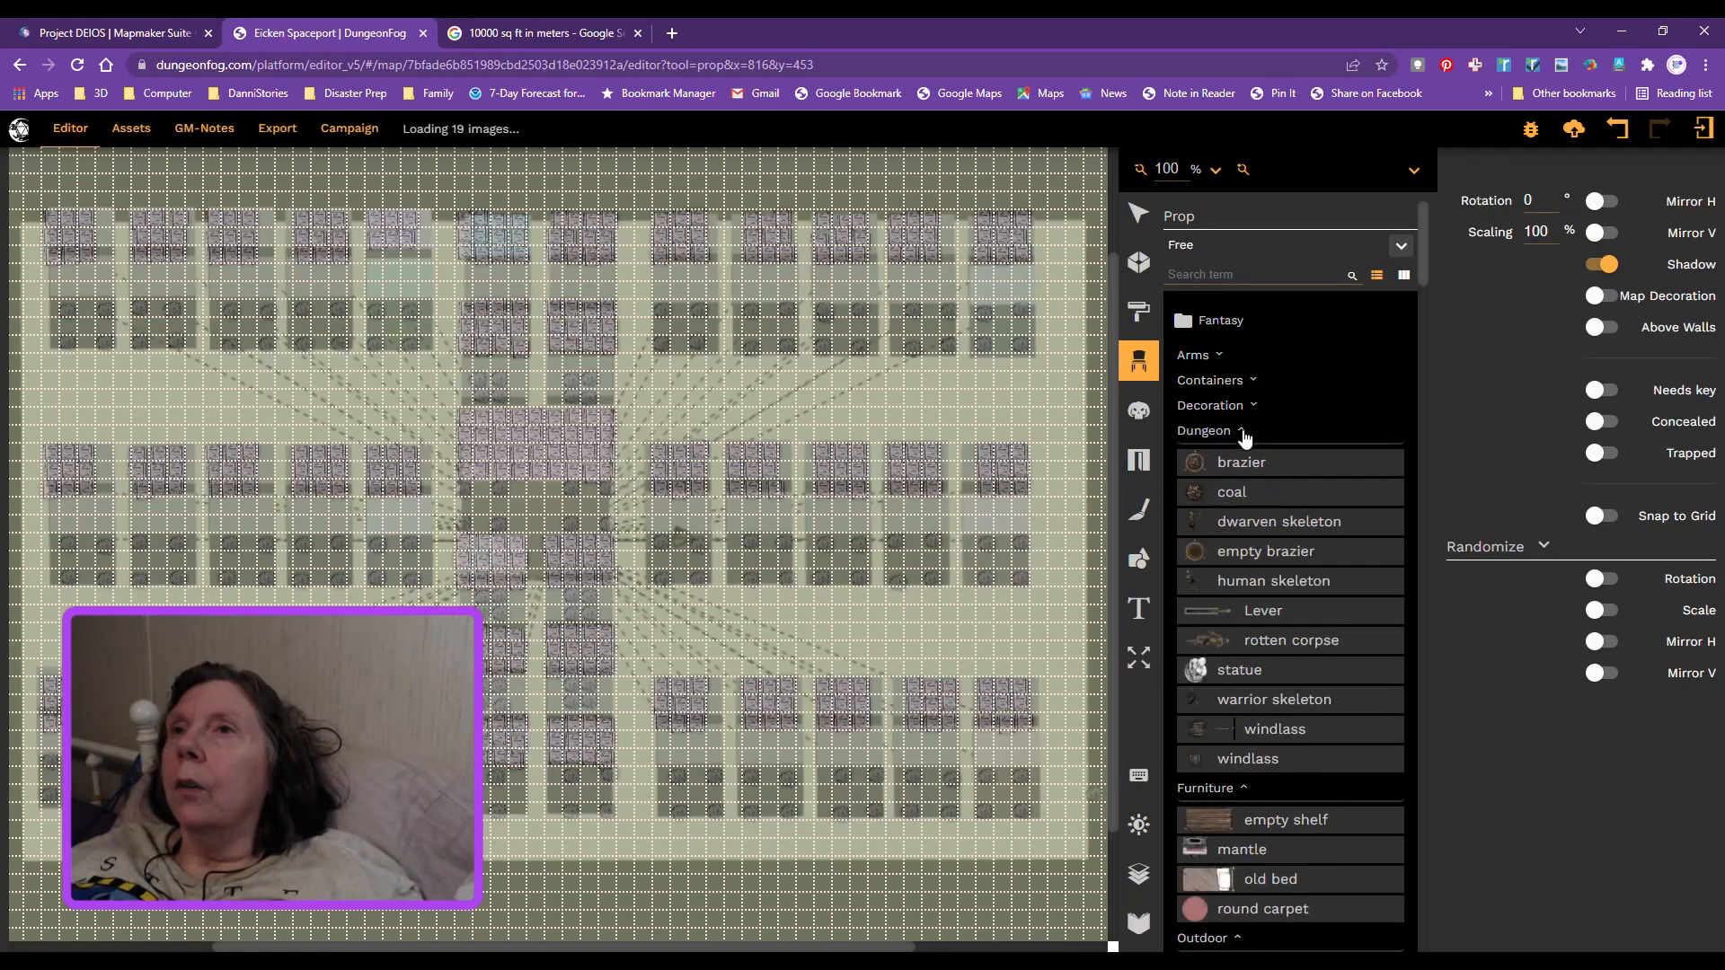
pyautogui.click(1243, 432)
pyautogui.click(1244, 456)
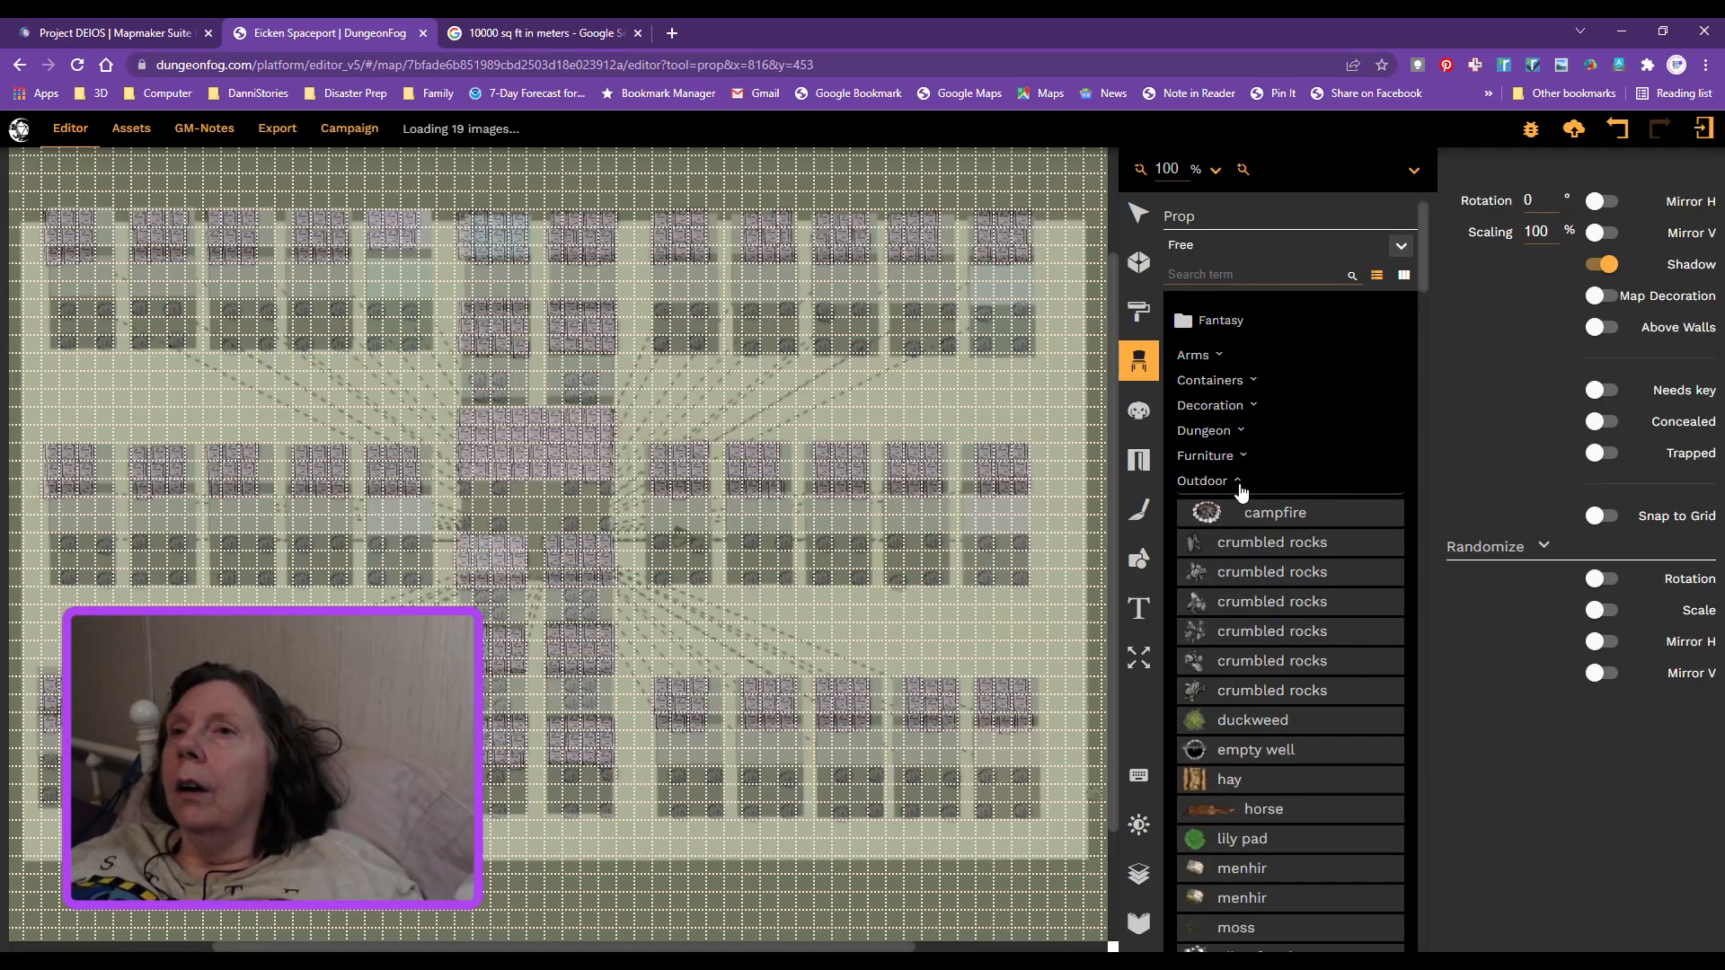
pyautogui.click(1240, 485)
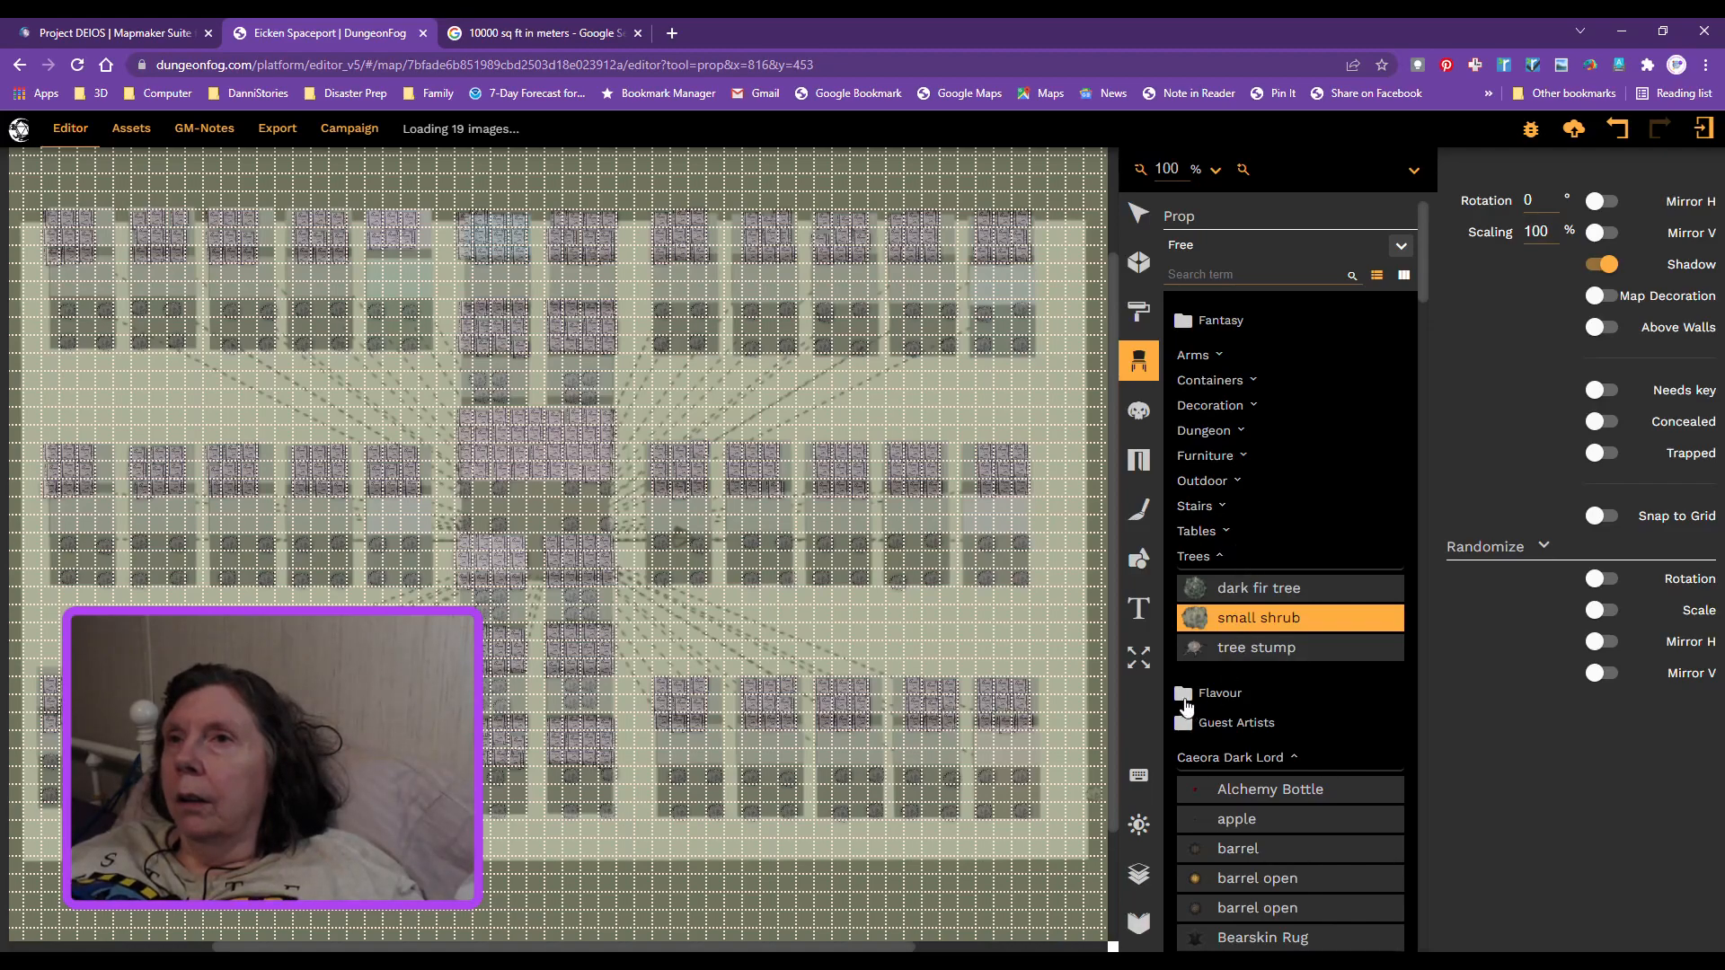
# Step: Reopen the Flavour folder and bring its Scifi Transportation props into view
pyautogui.click(1186, 702)
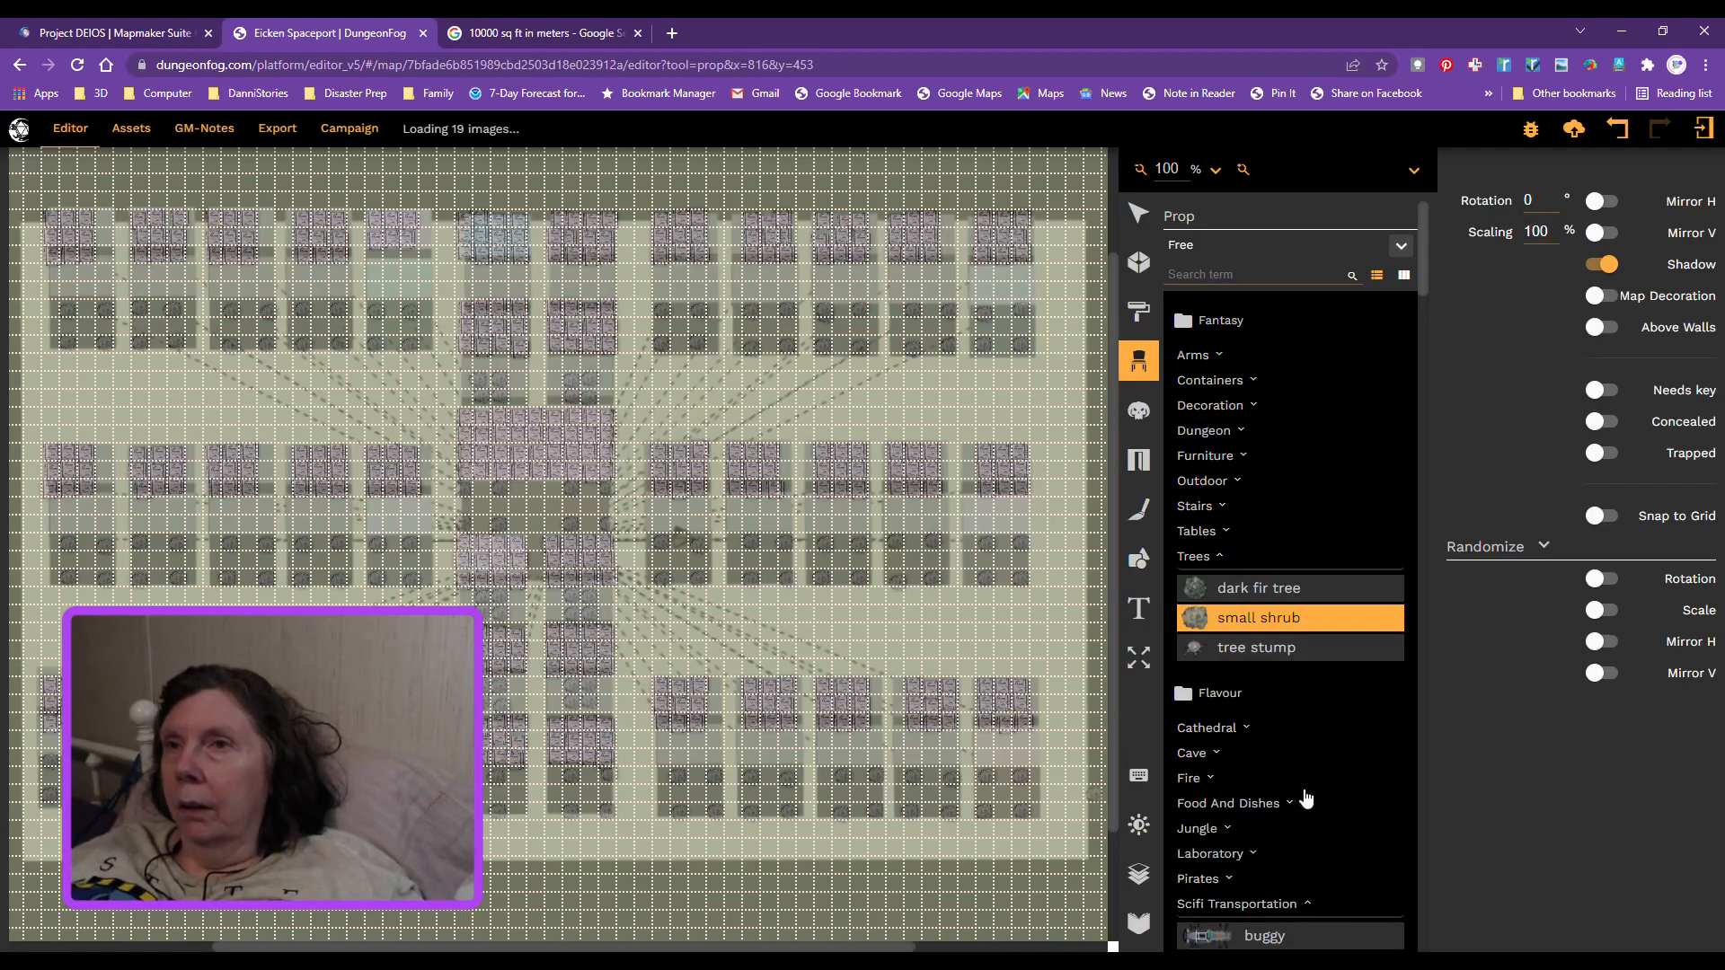
pyautogui.scroll(-2, 1306, 798)
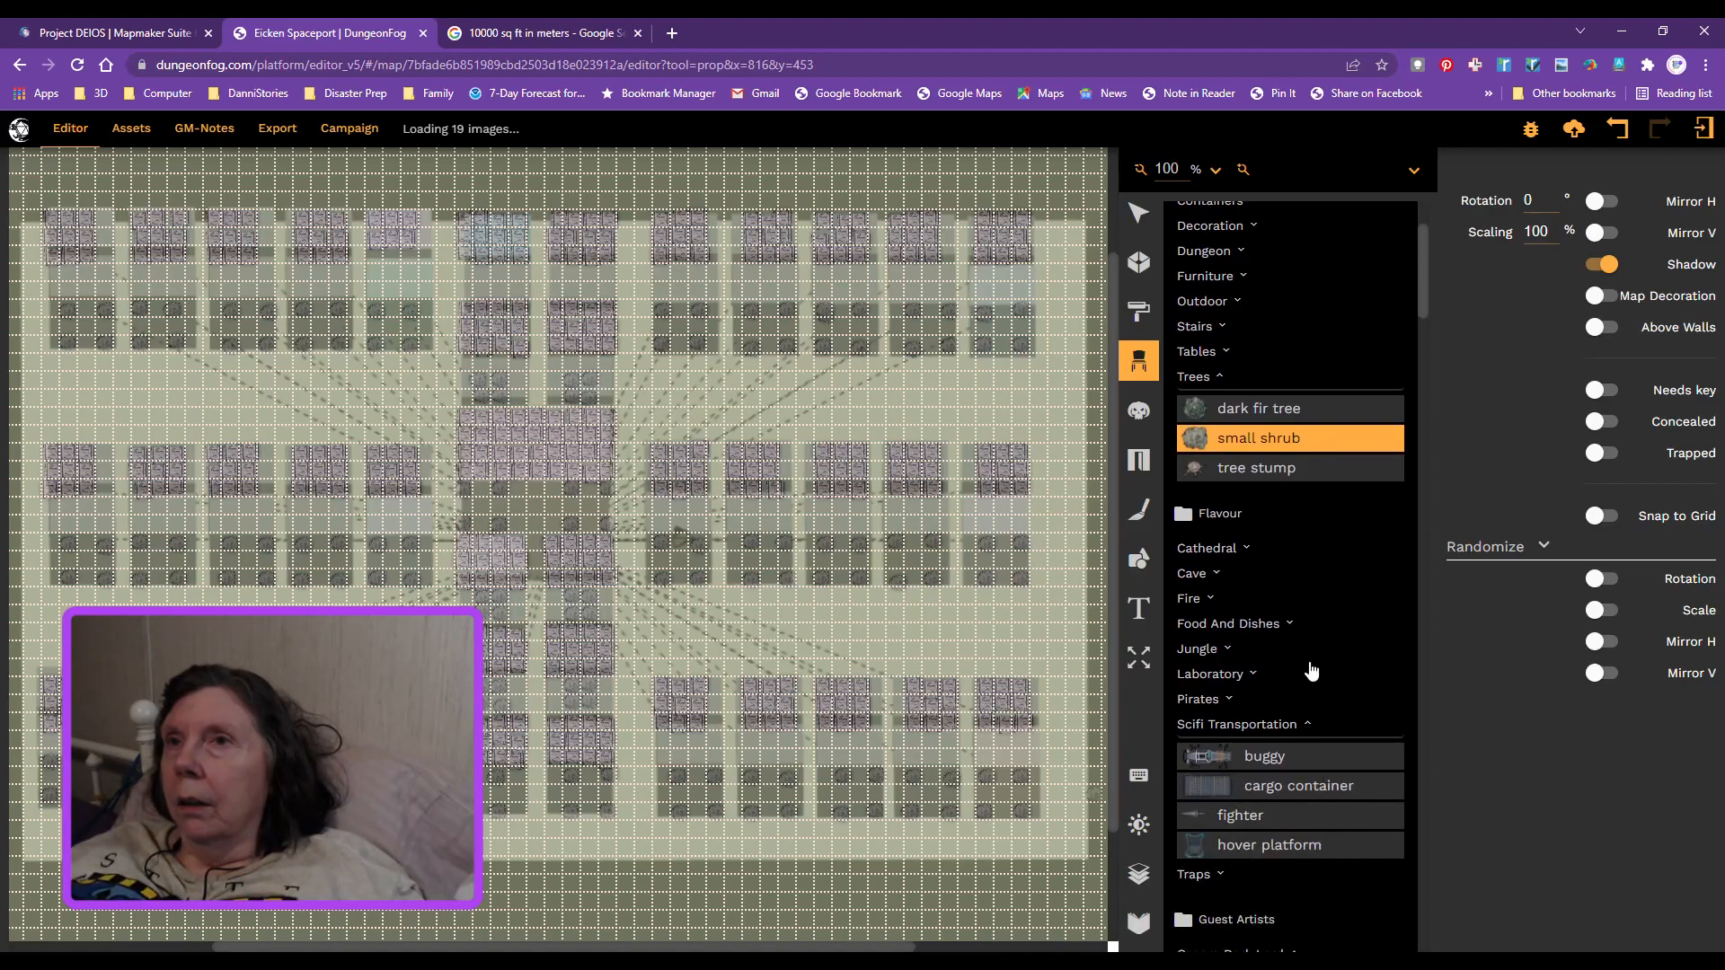
pyautogui.scroll(-1, 1329, 714)
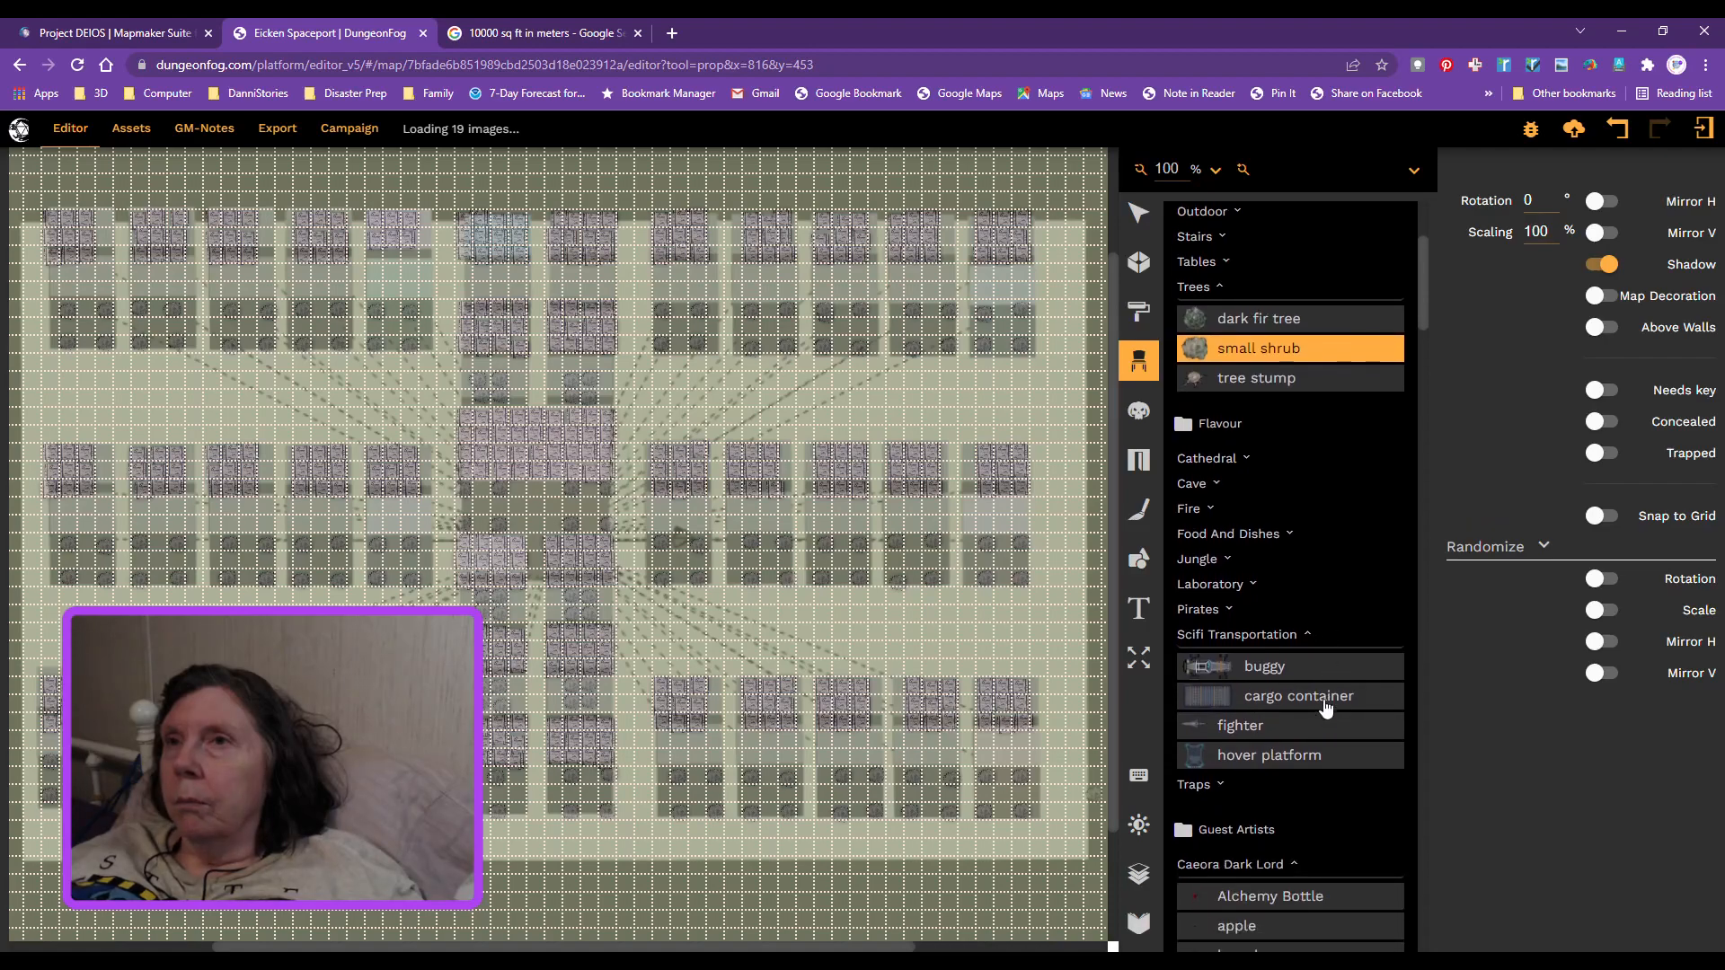
# Step: Collapse the Scifi Transportation category in the Flavour folder and close the Guest Artists folder
pyautogui.click(1313, 642)
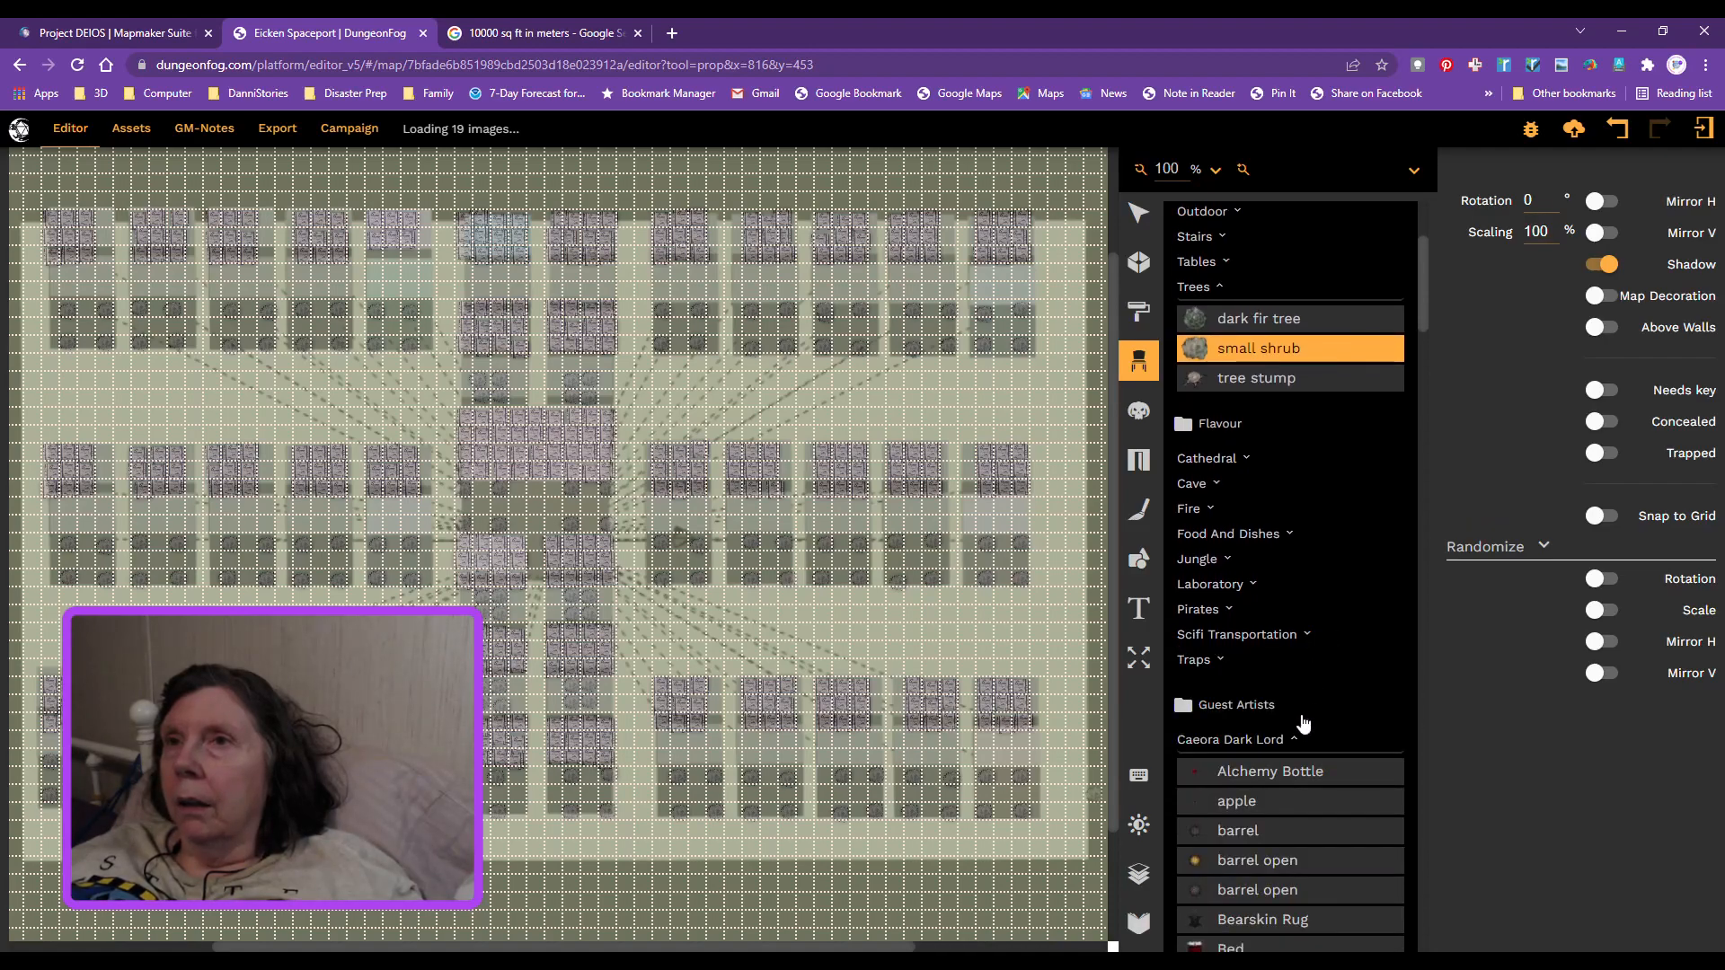
pyautogui.scroll(-1, 1318, 751)
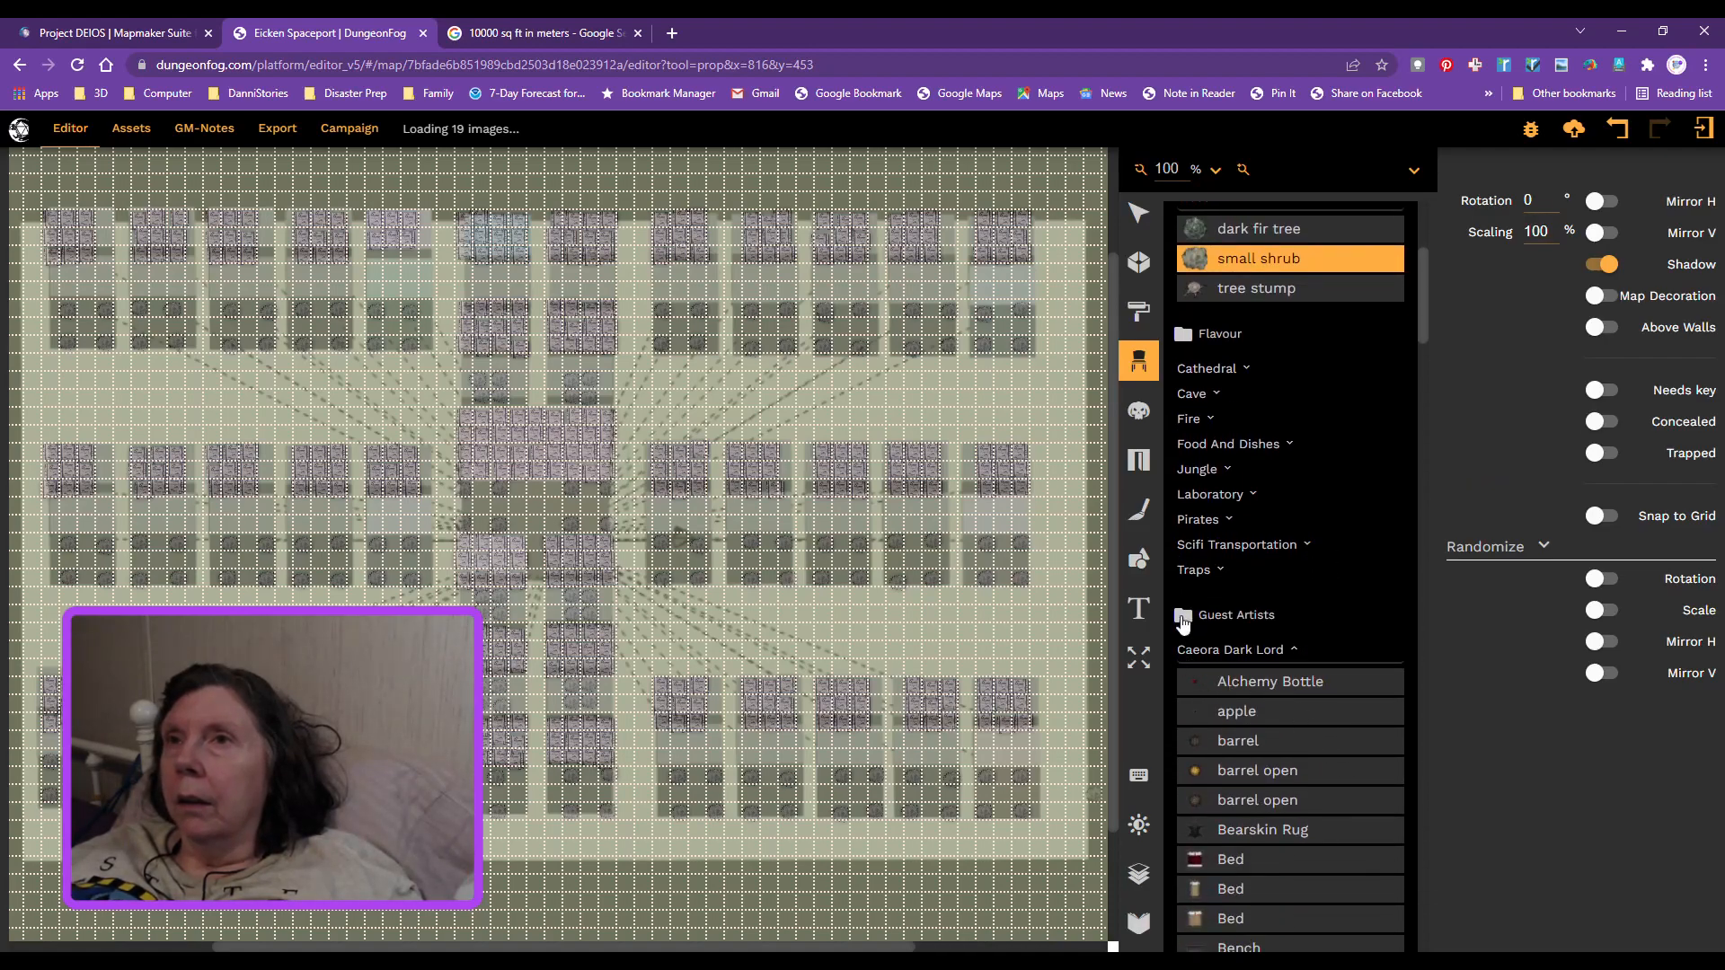
pyautogui.click(1183, 620)
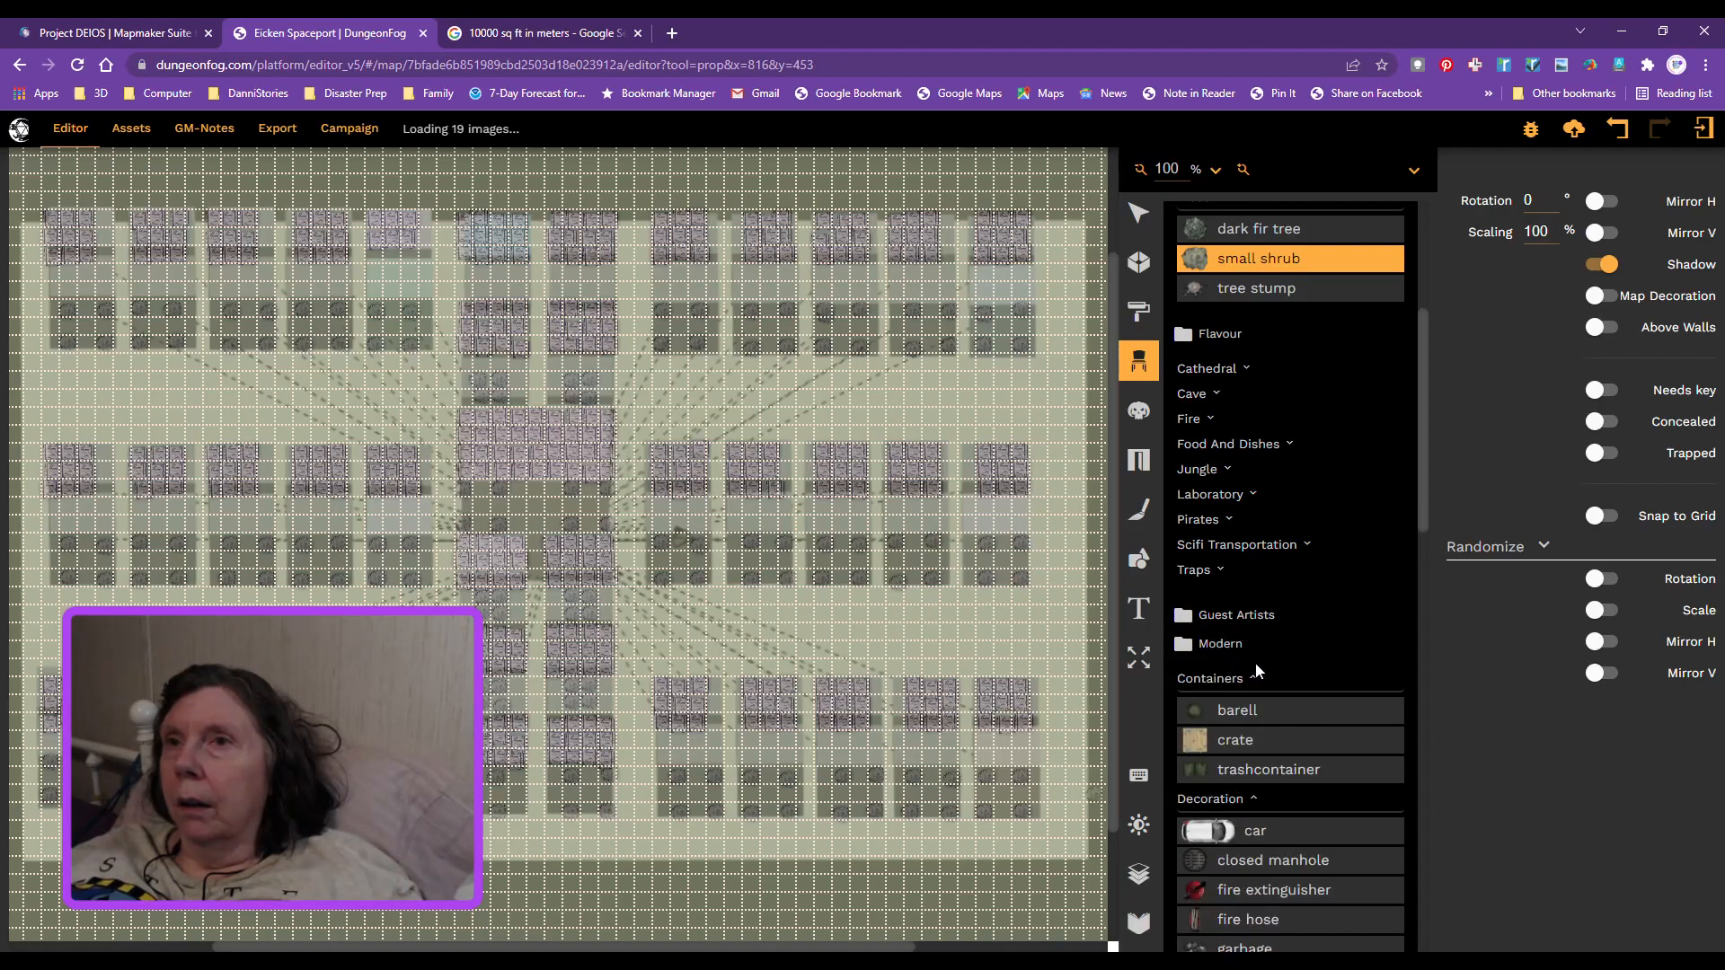
# Step: Collapse the Tables, Outdoor, Dungeon and Decoration categories of the SciFi folder and close that folder
pyautogui.scroll(-8, 1305, 714)
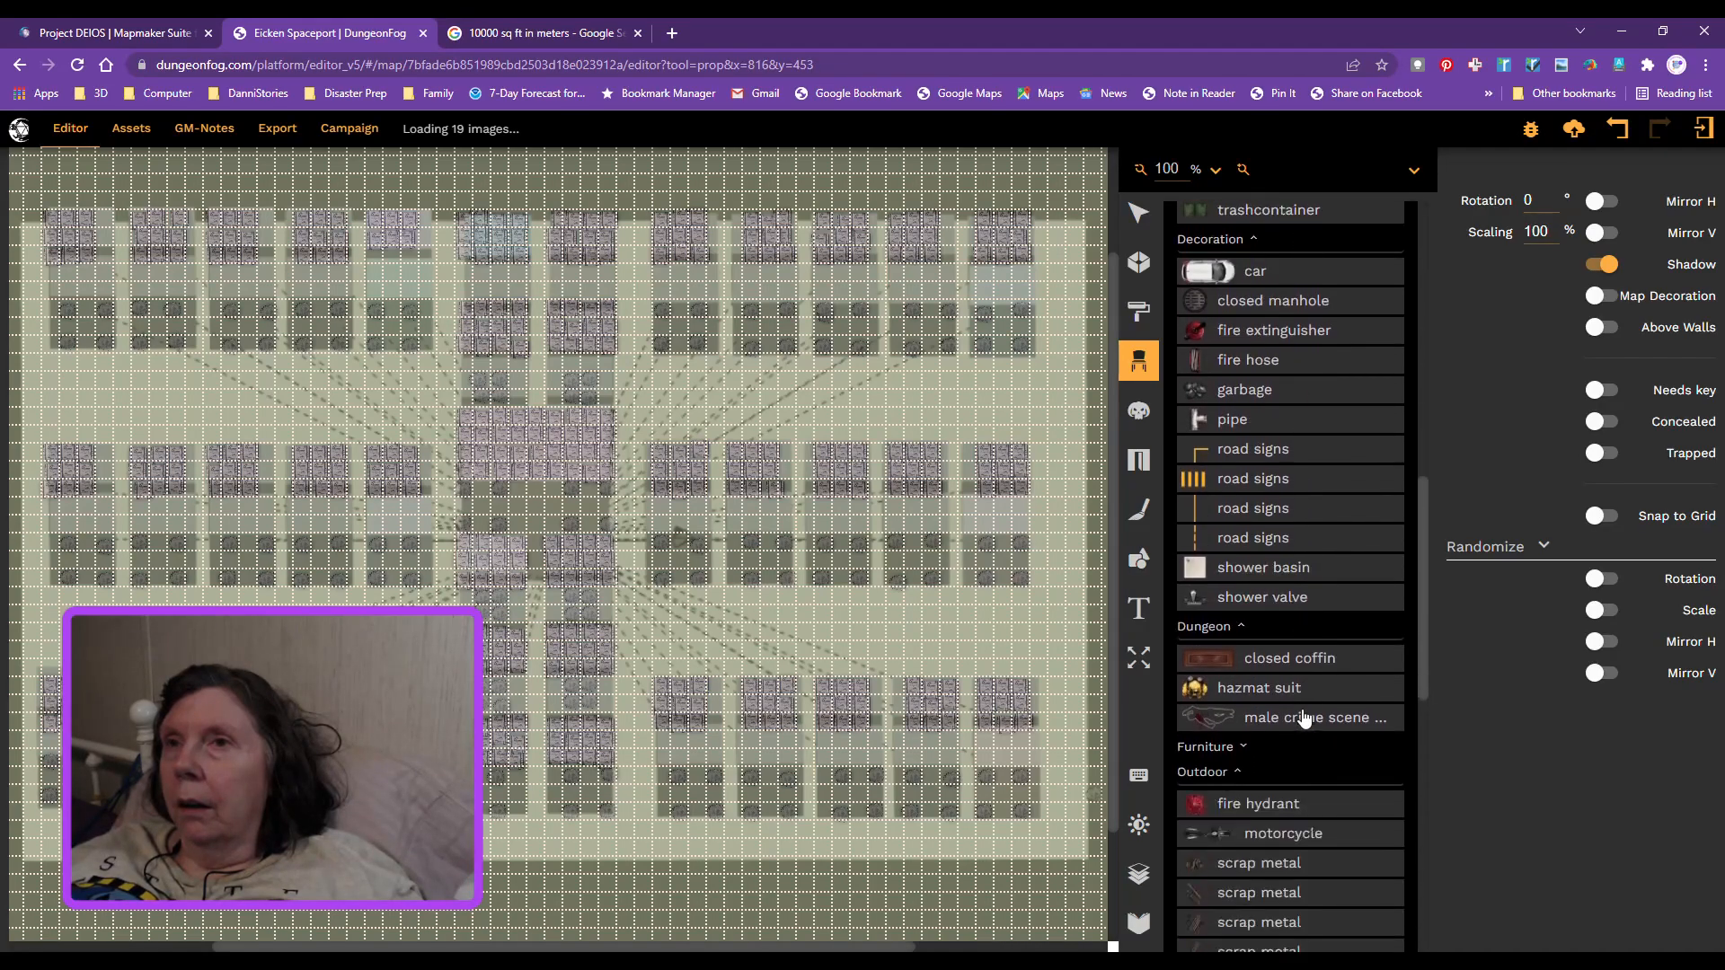
pyautogui.scroll(-8, 1305, 714)
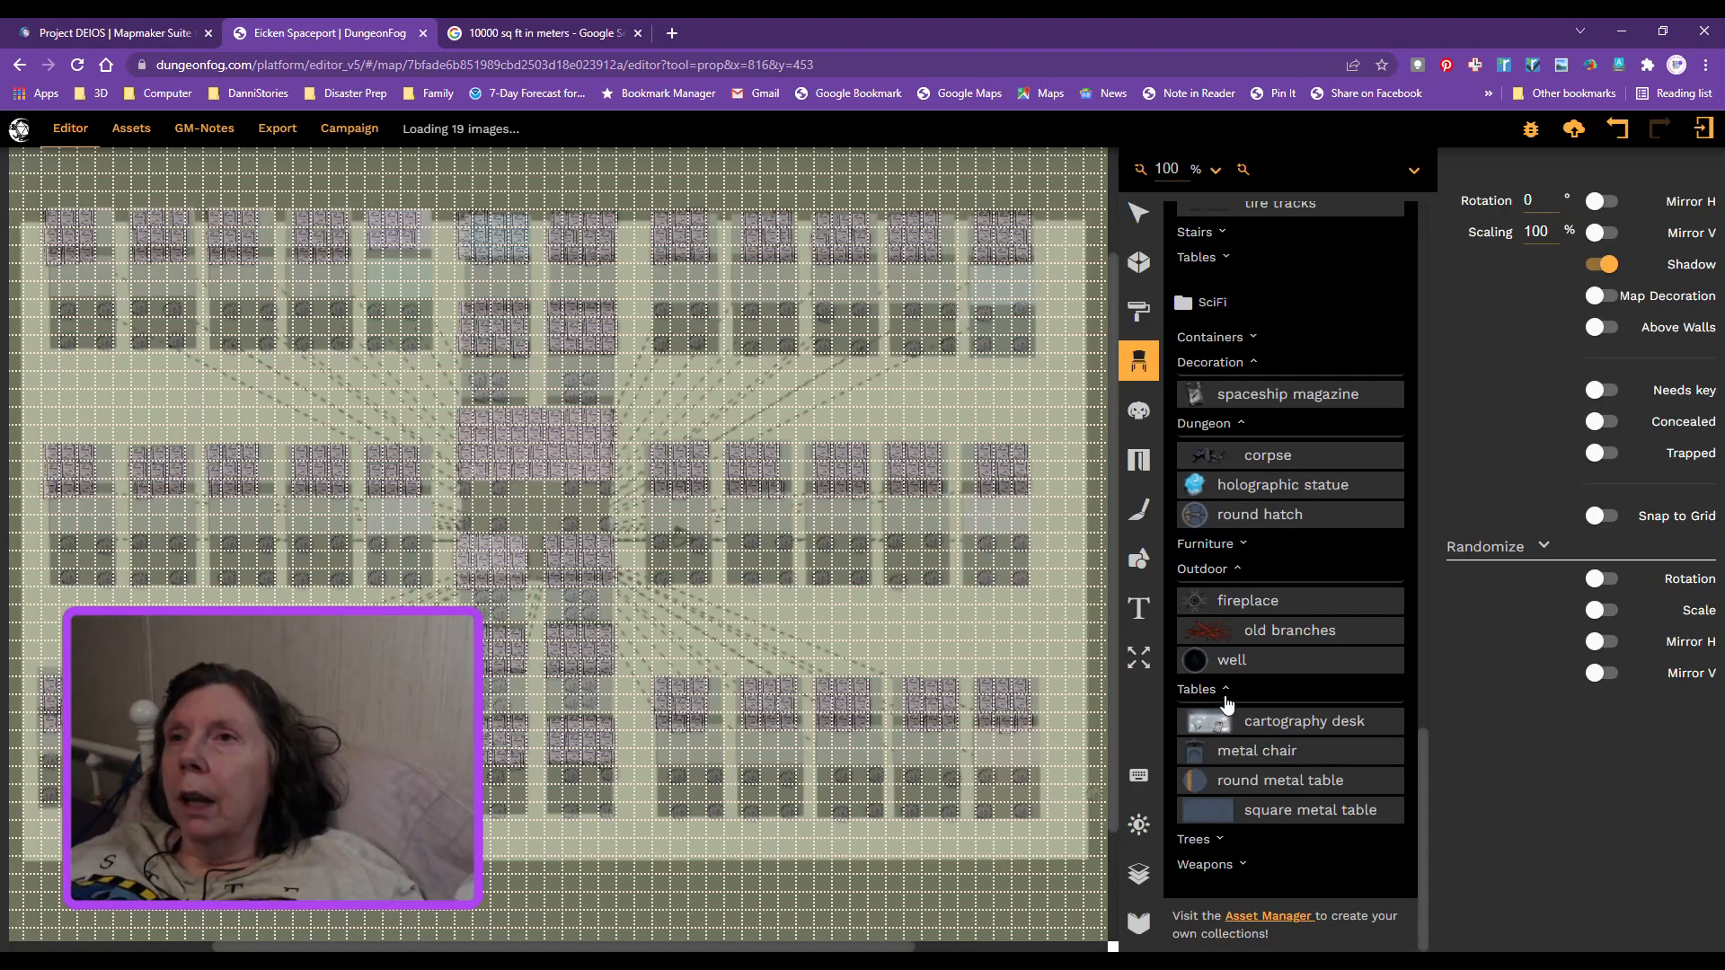
pyautogui.click(1226, 697)
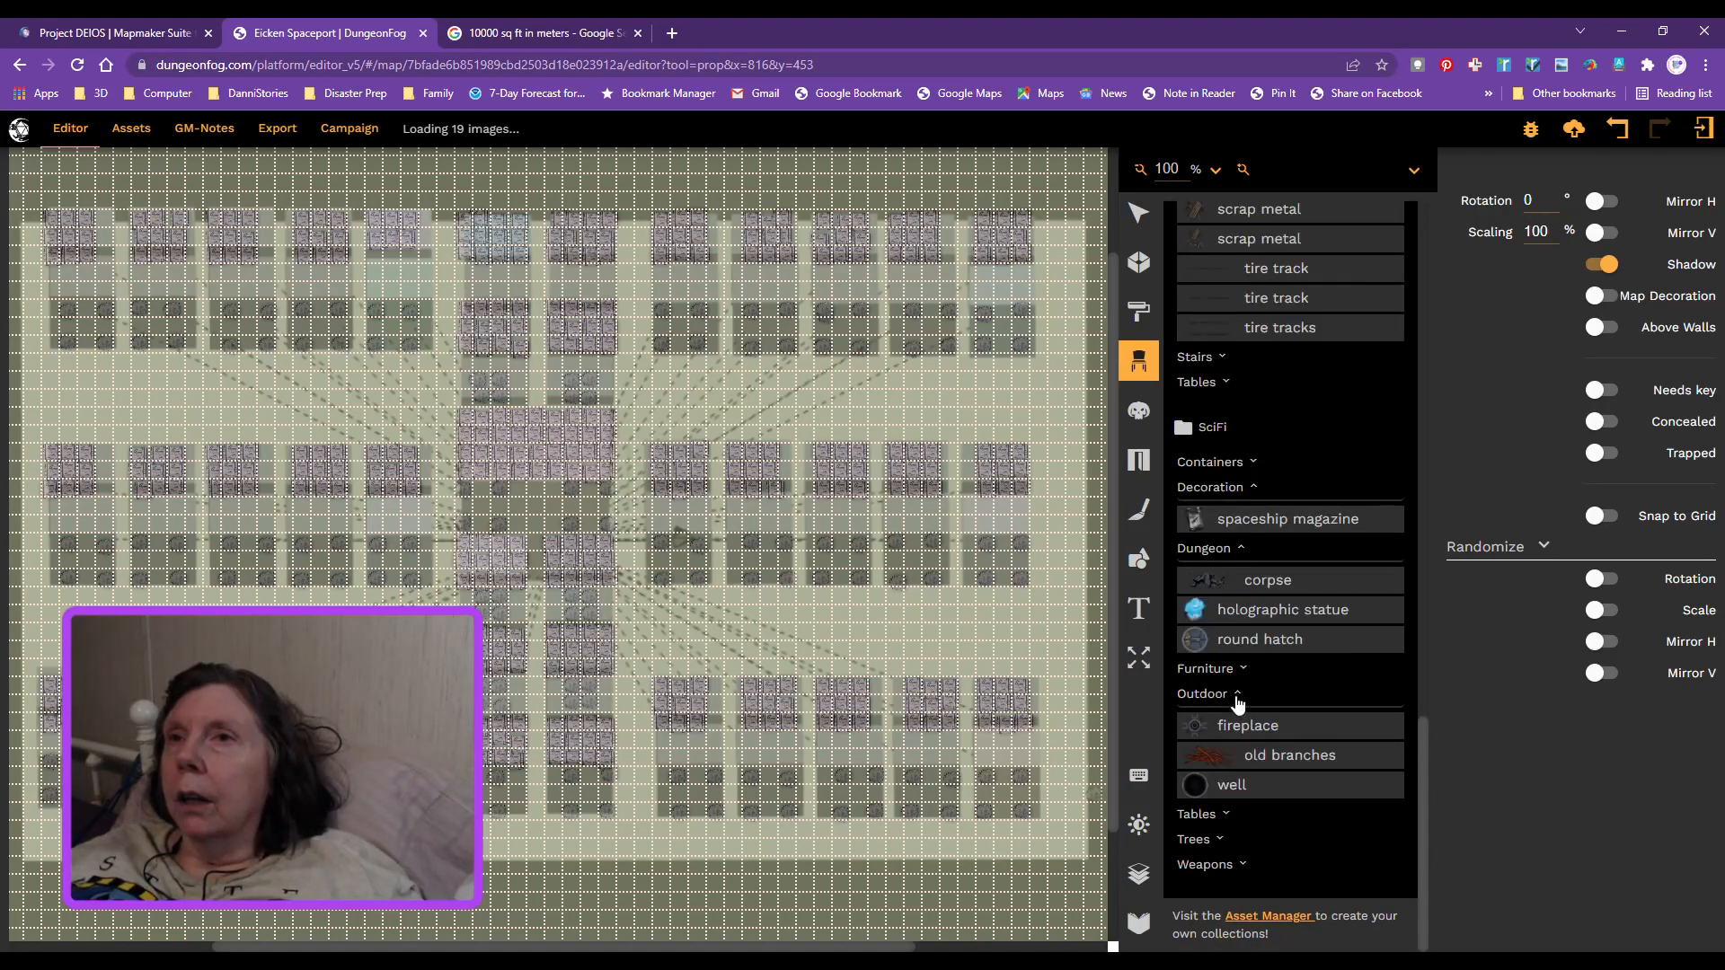
pyautogui.click(1238, 699)
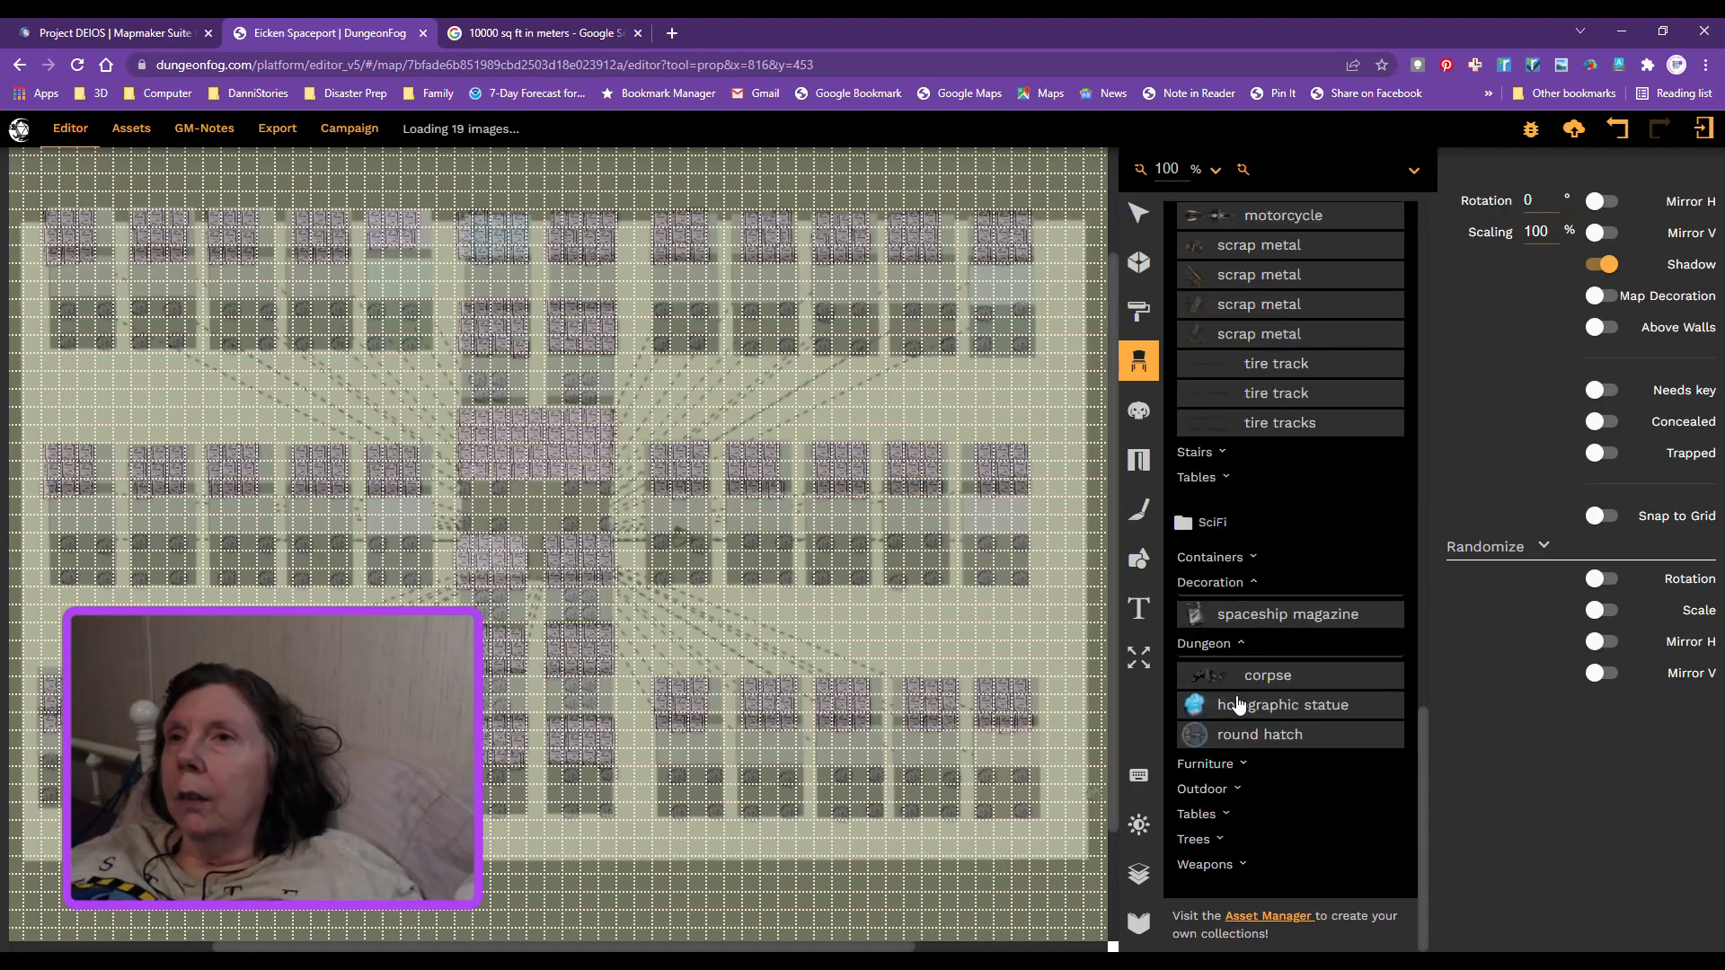
pyautogui.click(1244, 645)
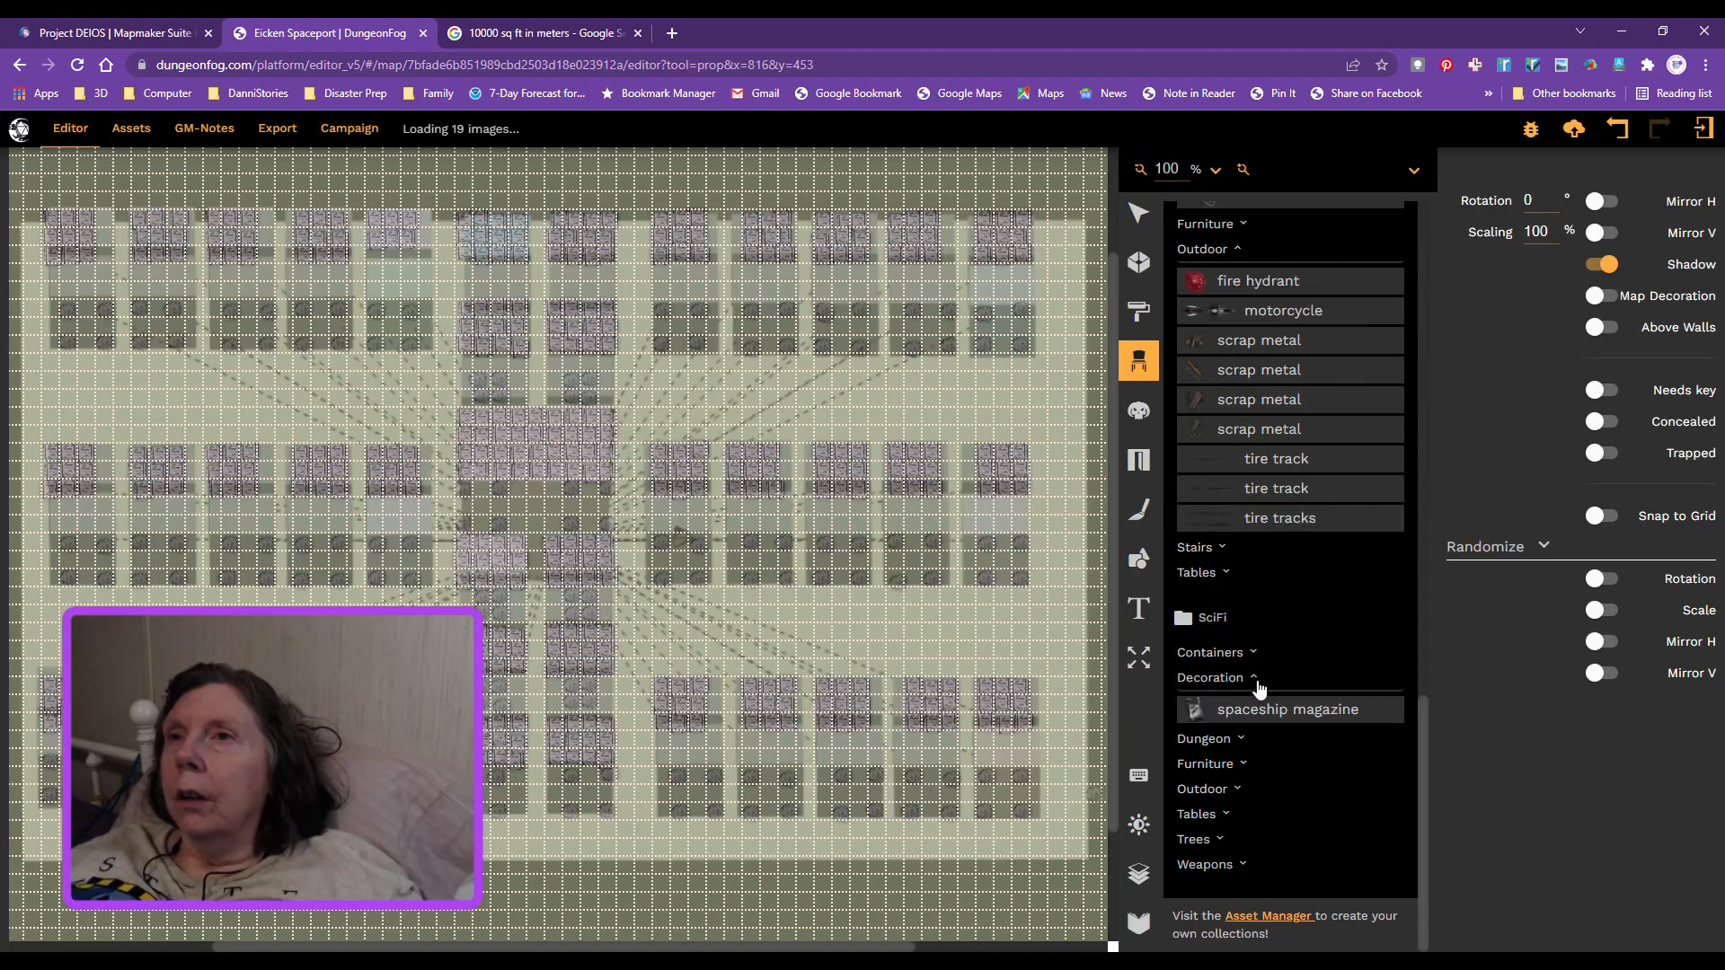
pyautogui.click(1258, 686)
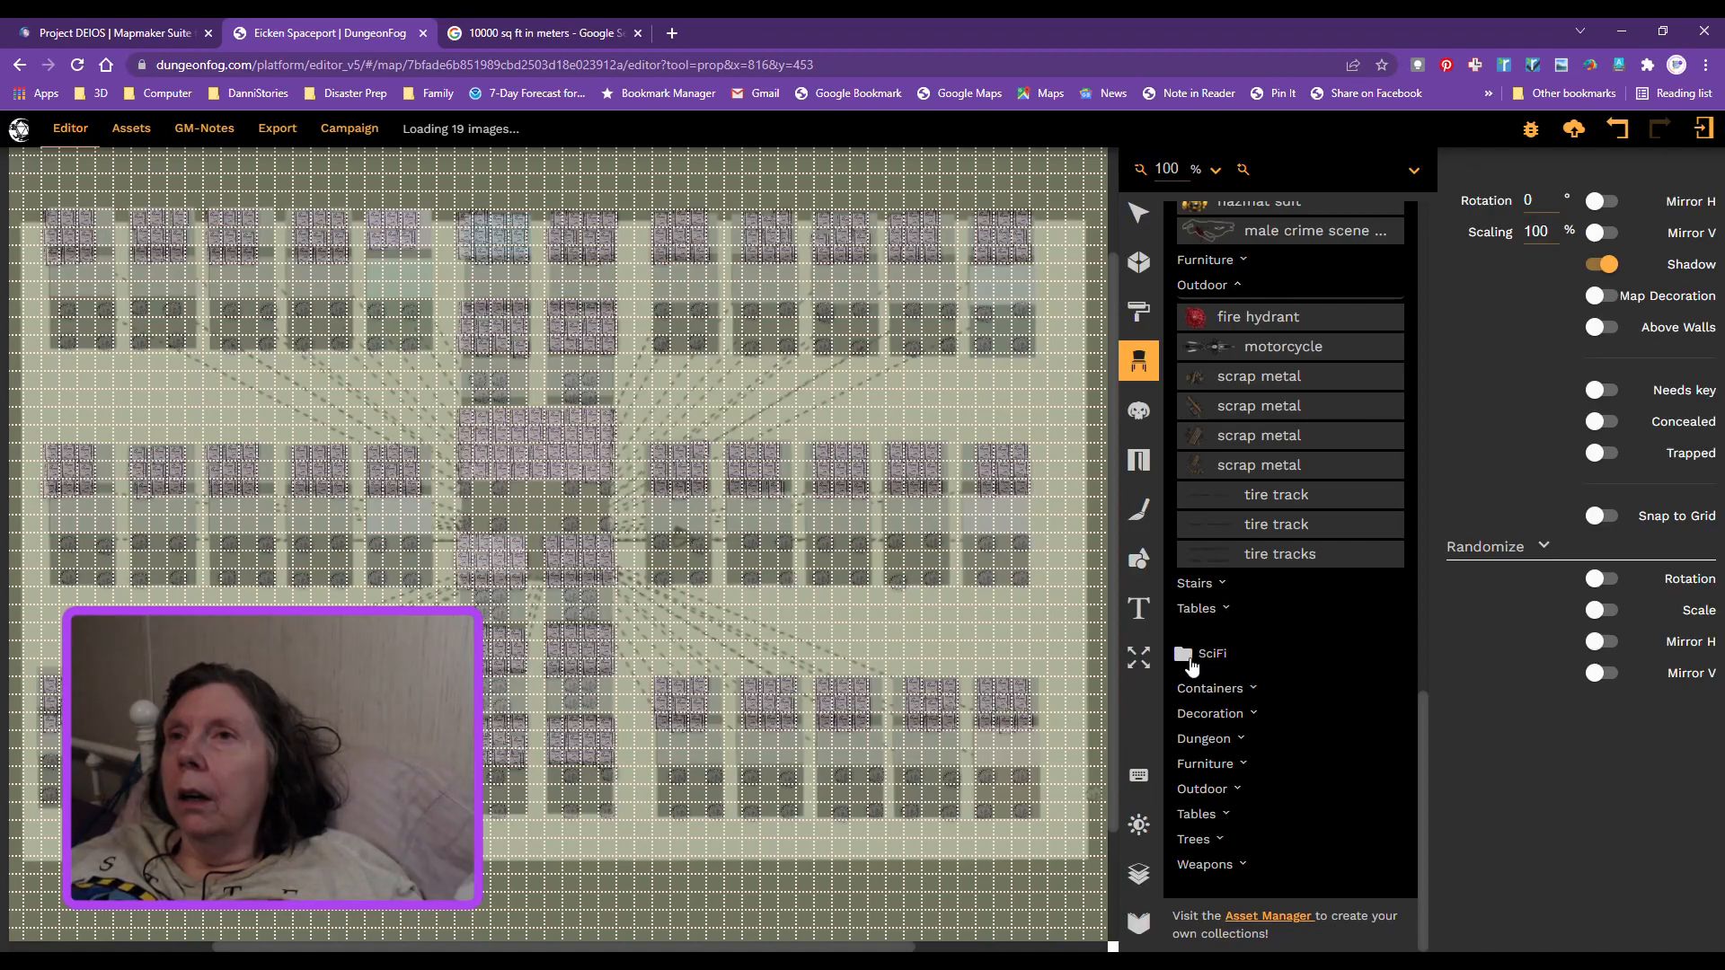
pyautogui.click(1201, 659)
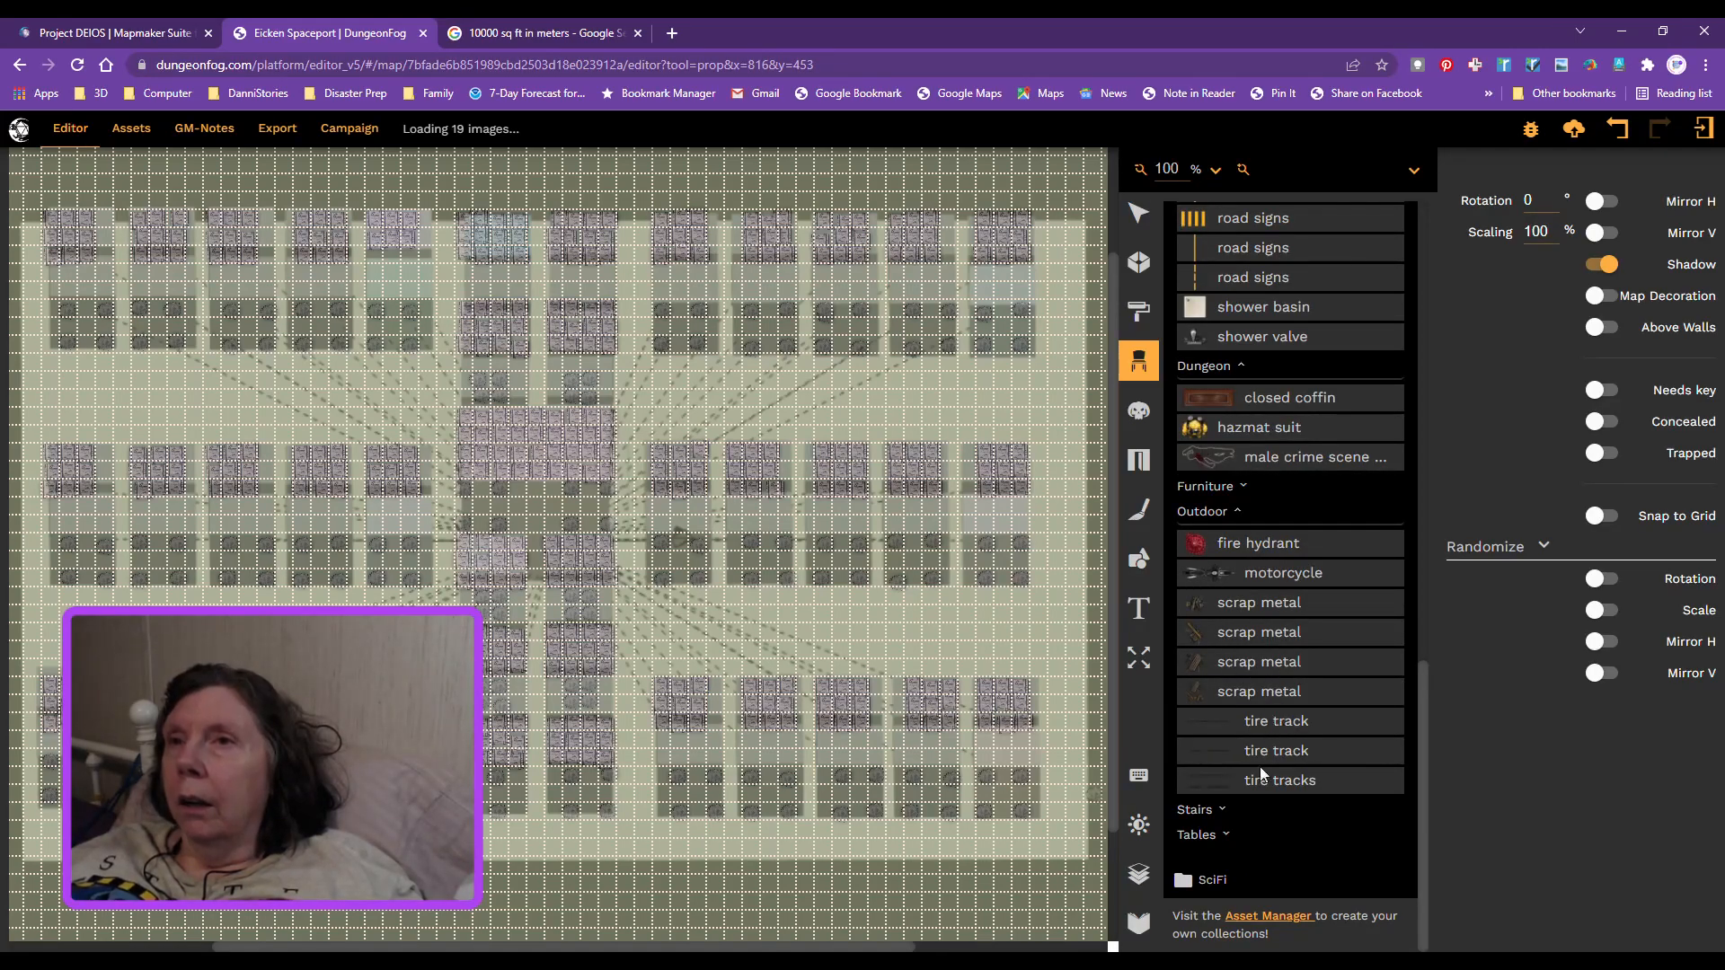
# Step: Collapse the Decoration and Containers categories of the Modern folder
pyautogui.scroll(7, 1276, 539)
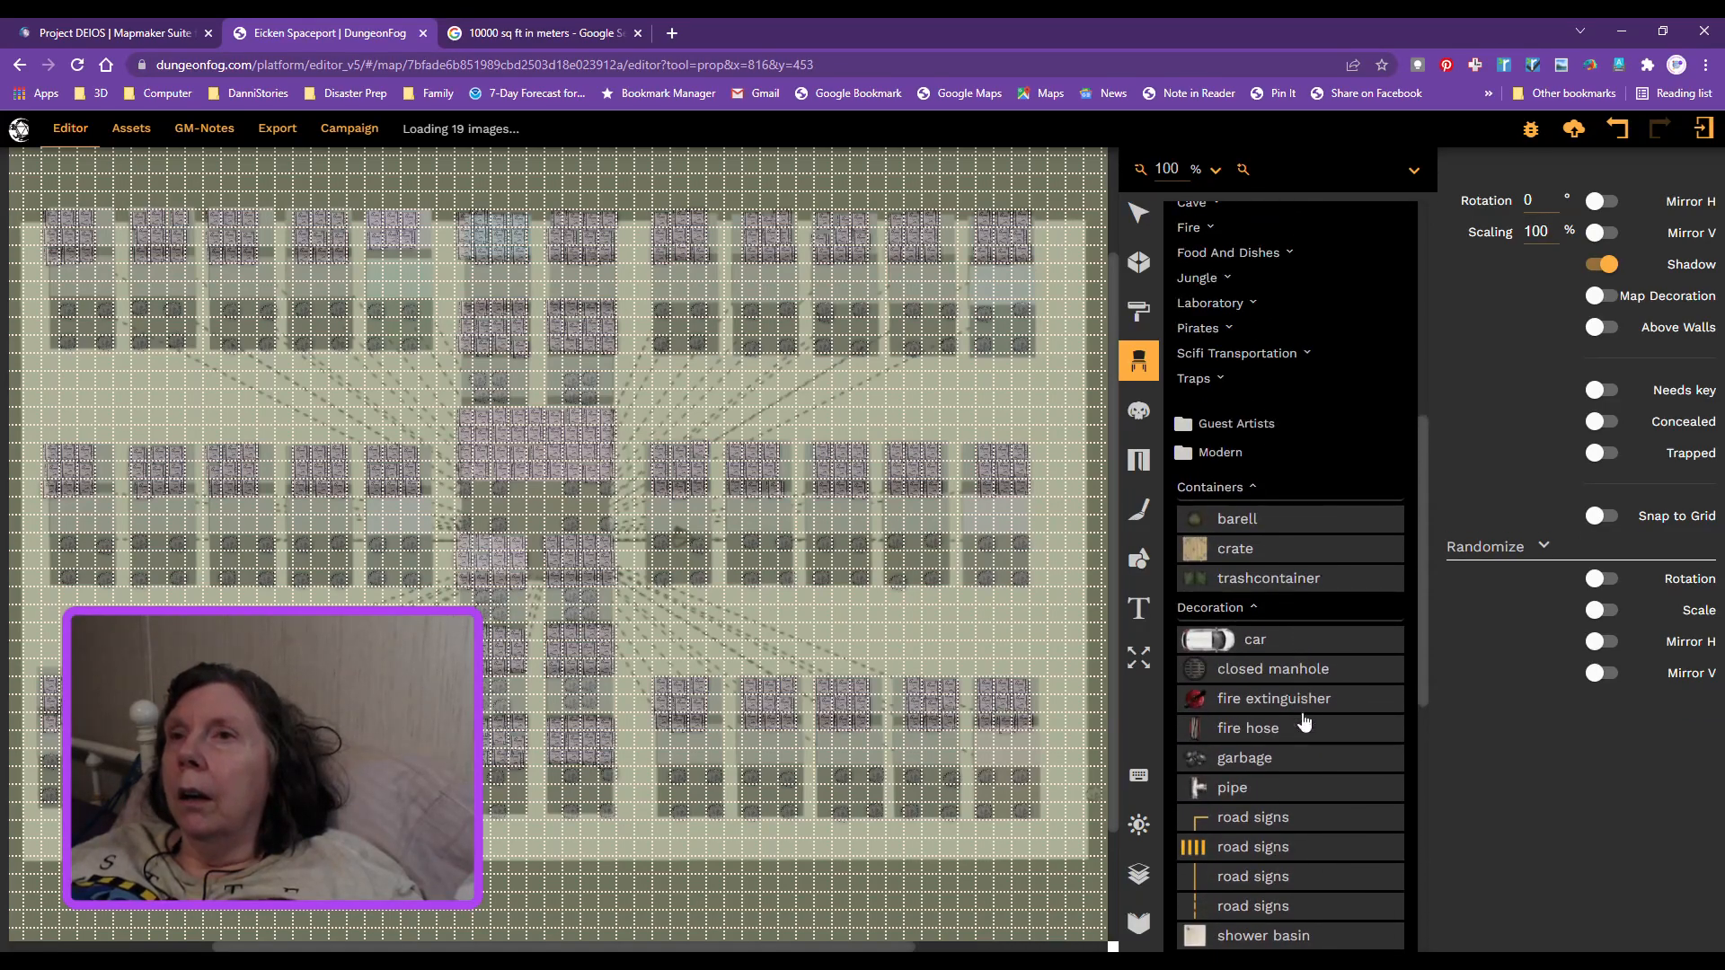
pyautogui.scroll(2, 1301, 719)
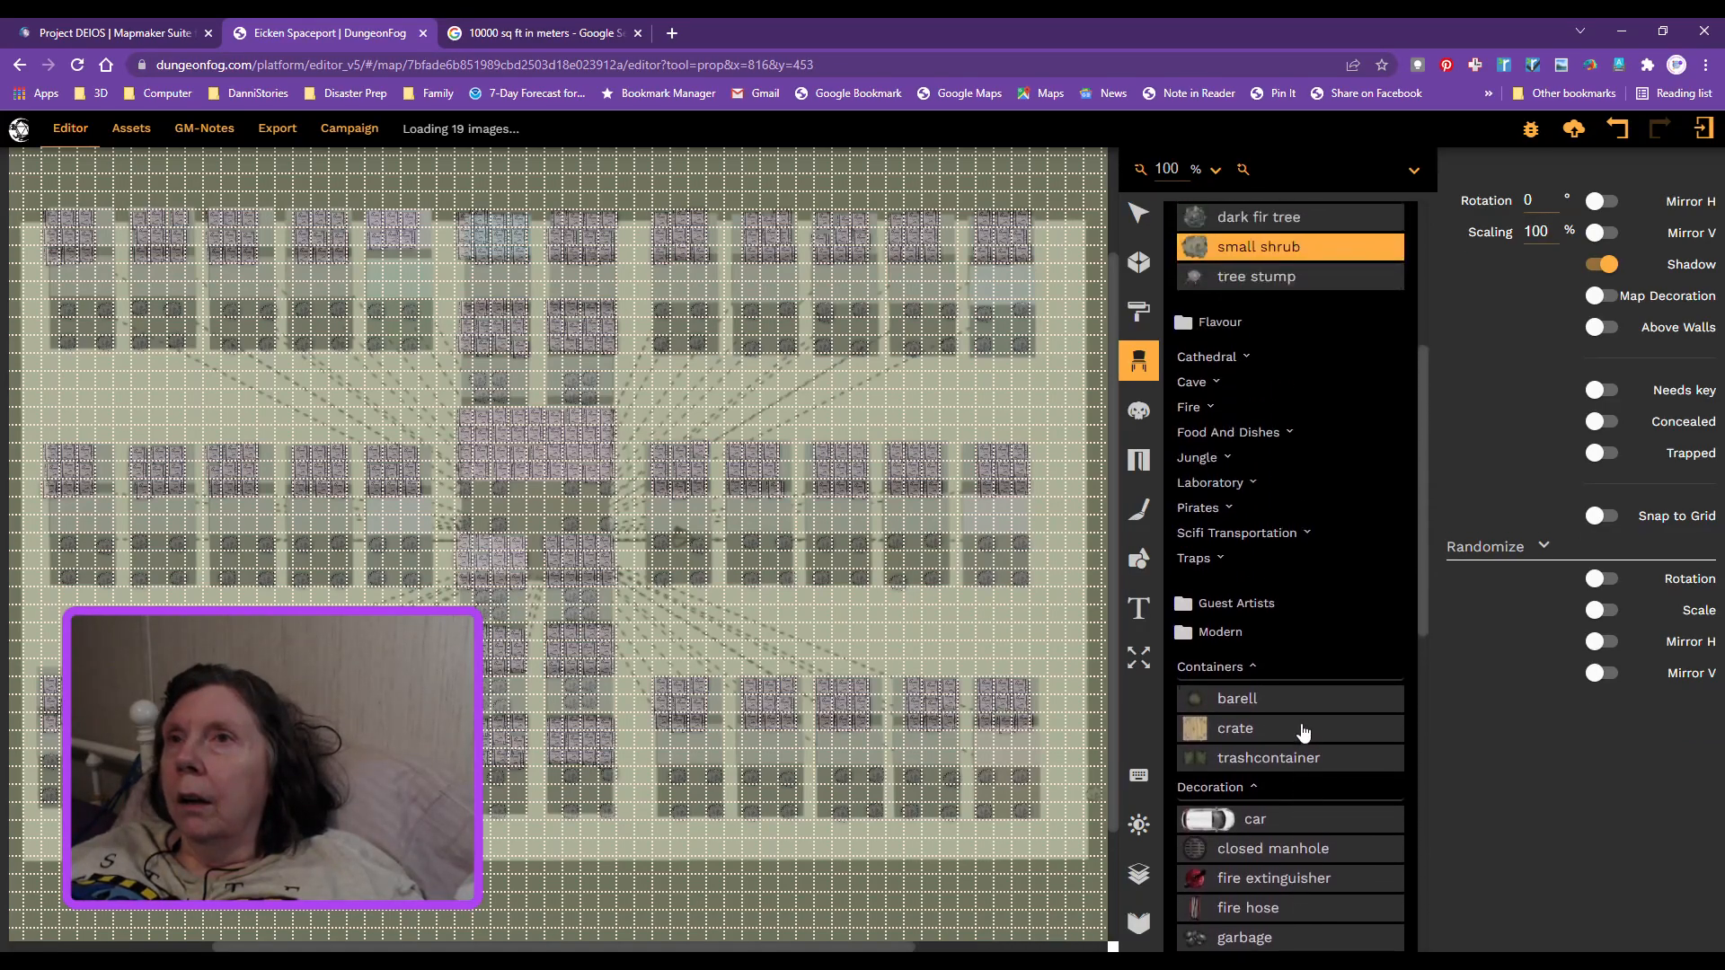
pyautogui.click(1253, 789)
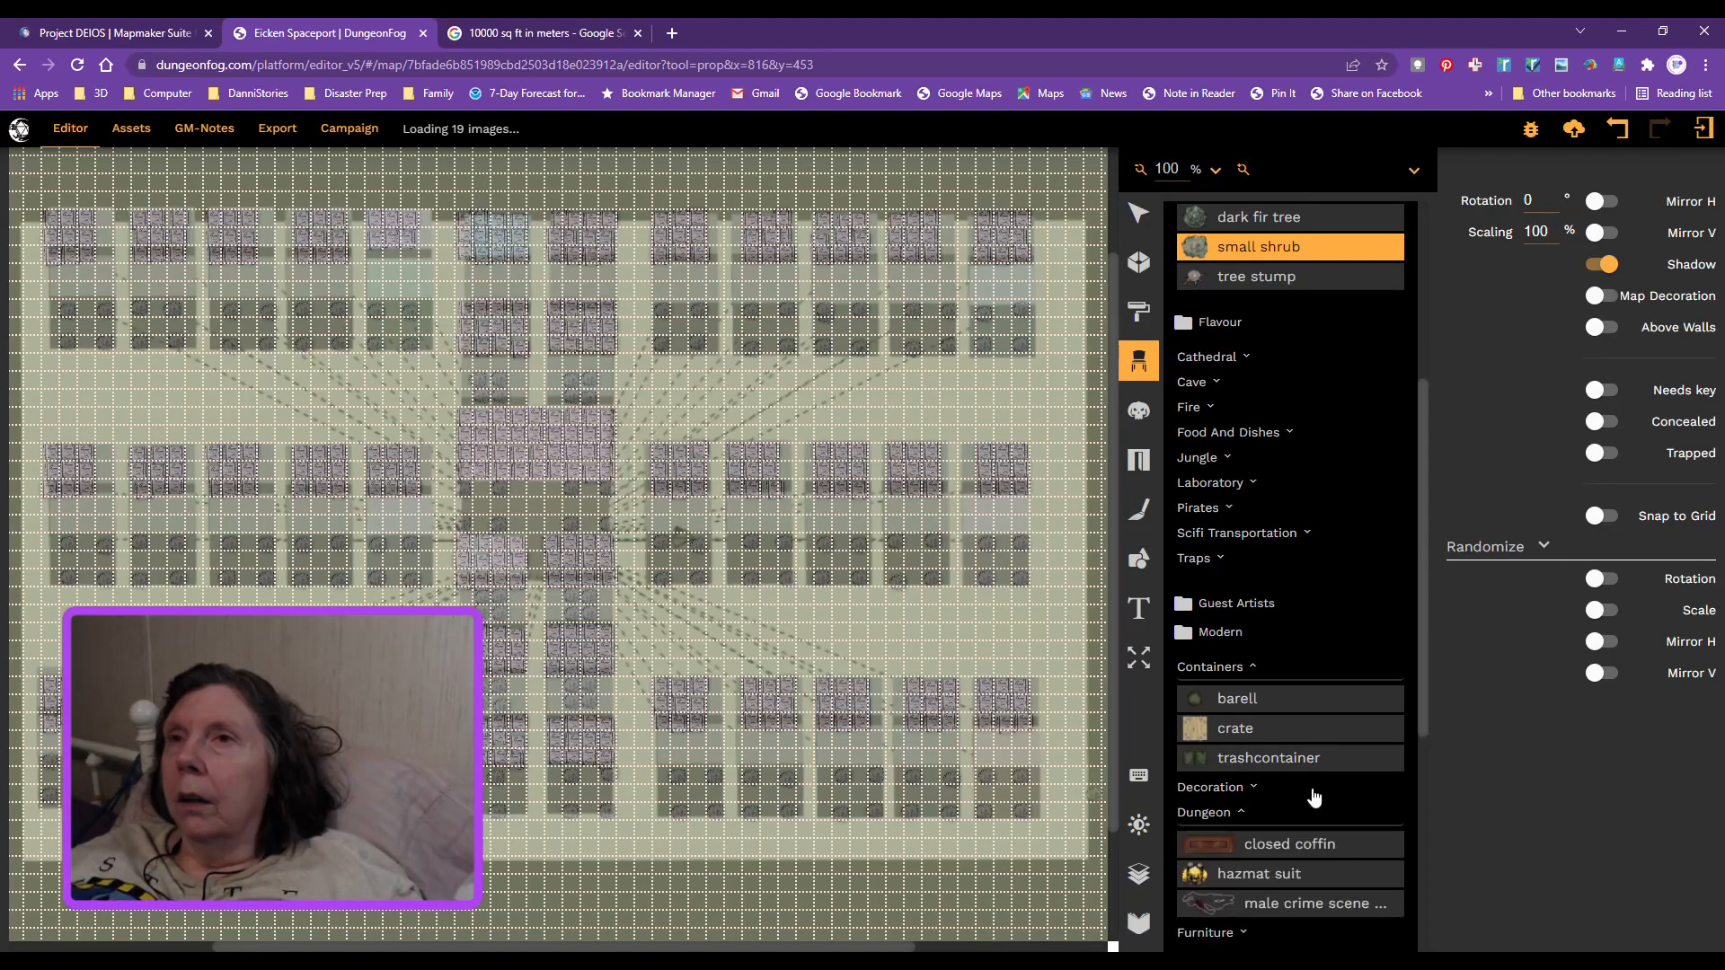
pyautogui.click(1255, 672)
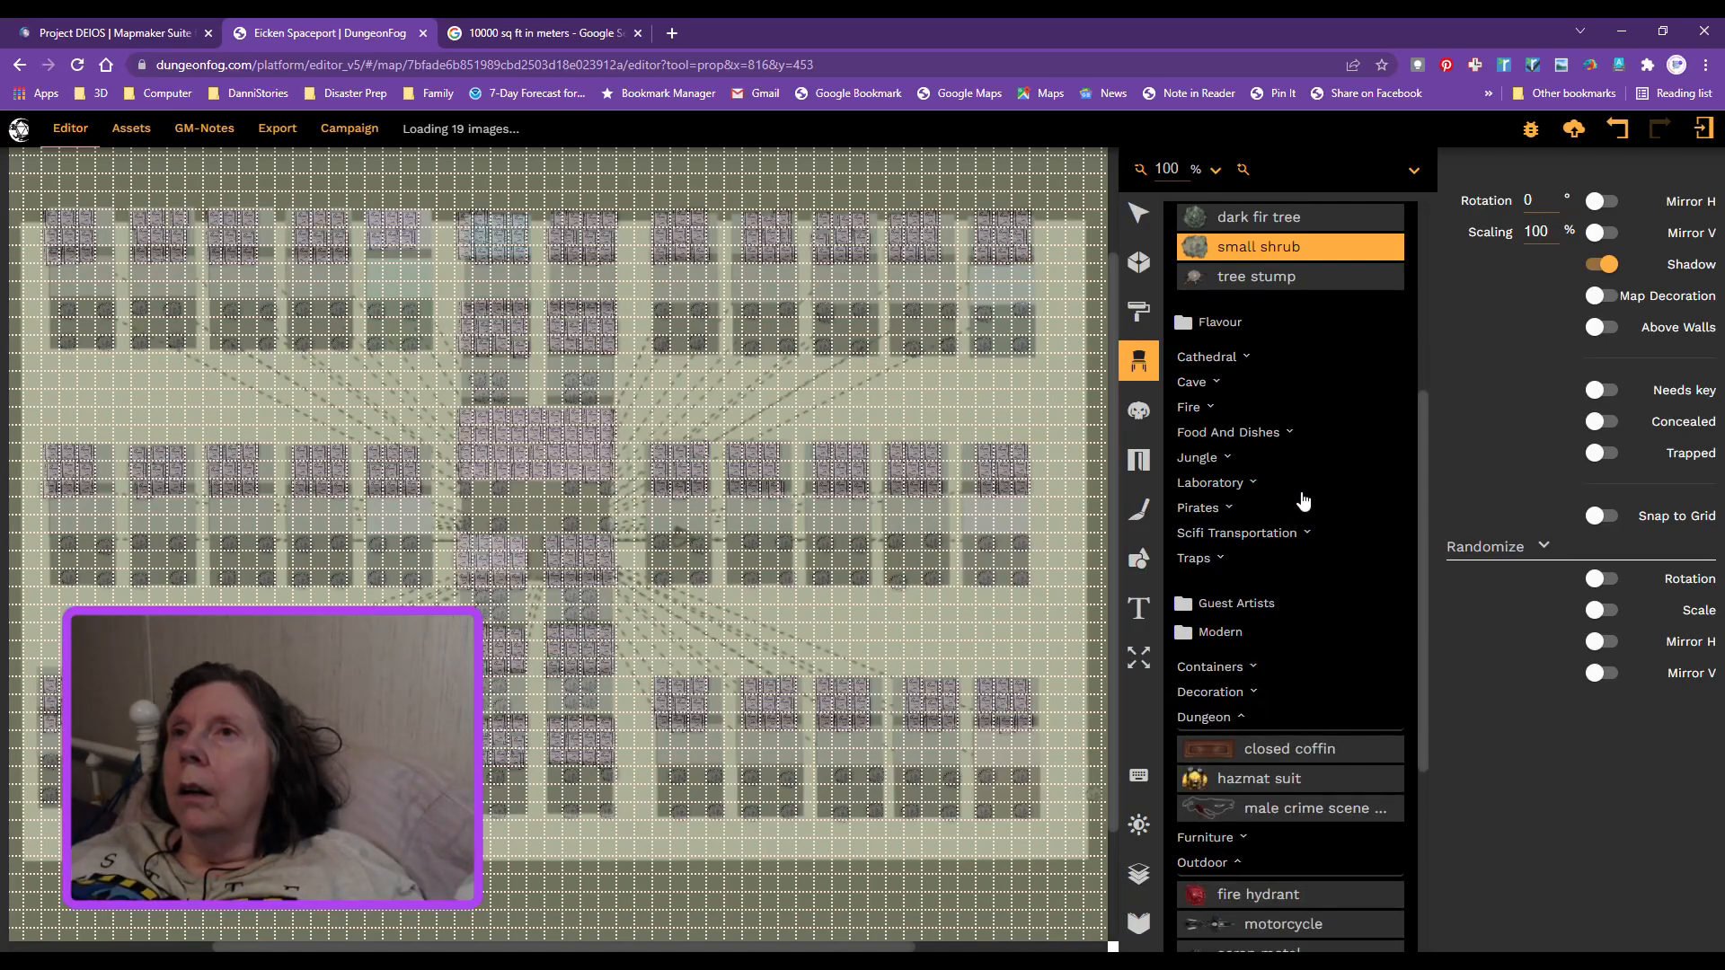
# Step: View the Jungle props in the Flavour folder, collapse that category and close the folder
pyautogui.scroll(2, 1303, 500)
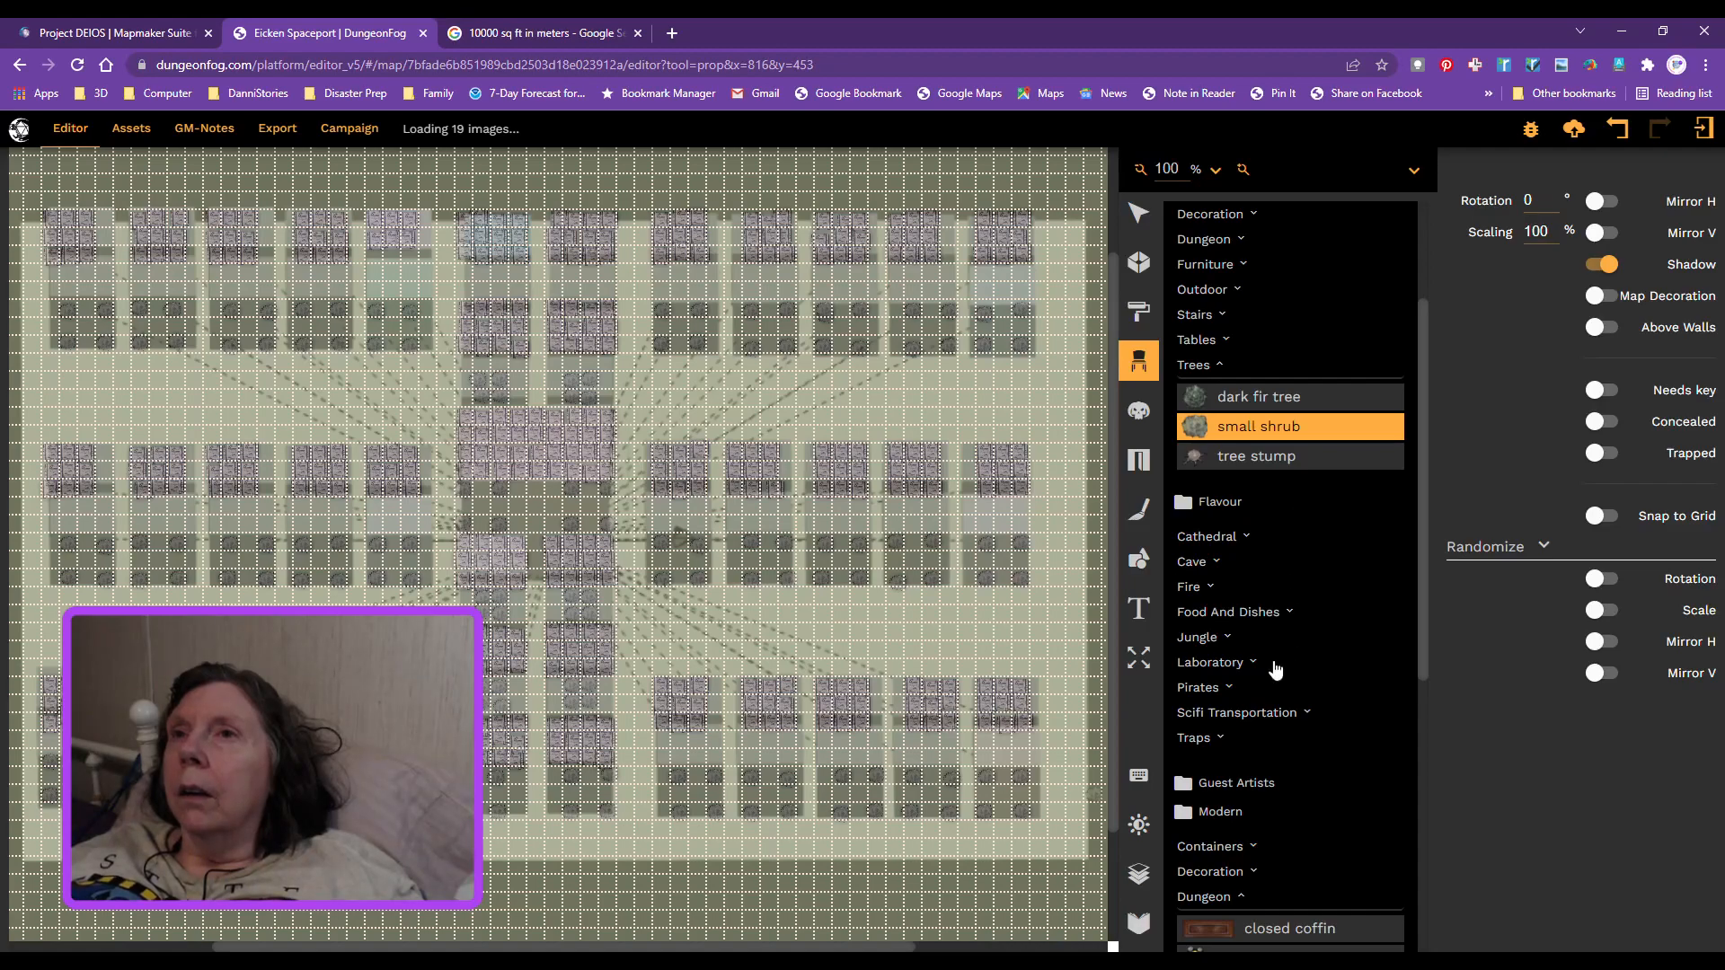
pyautogui.click(1227, 640)
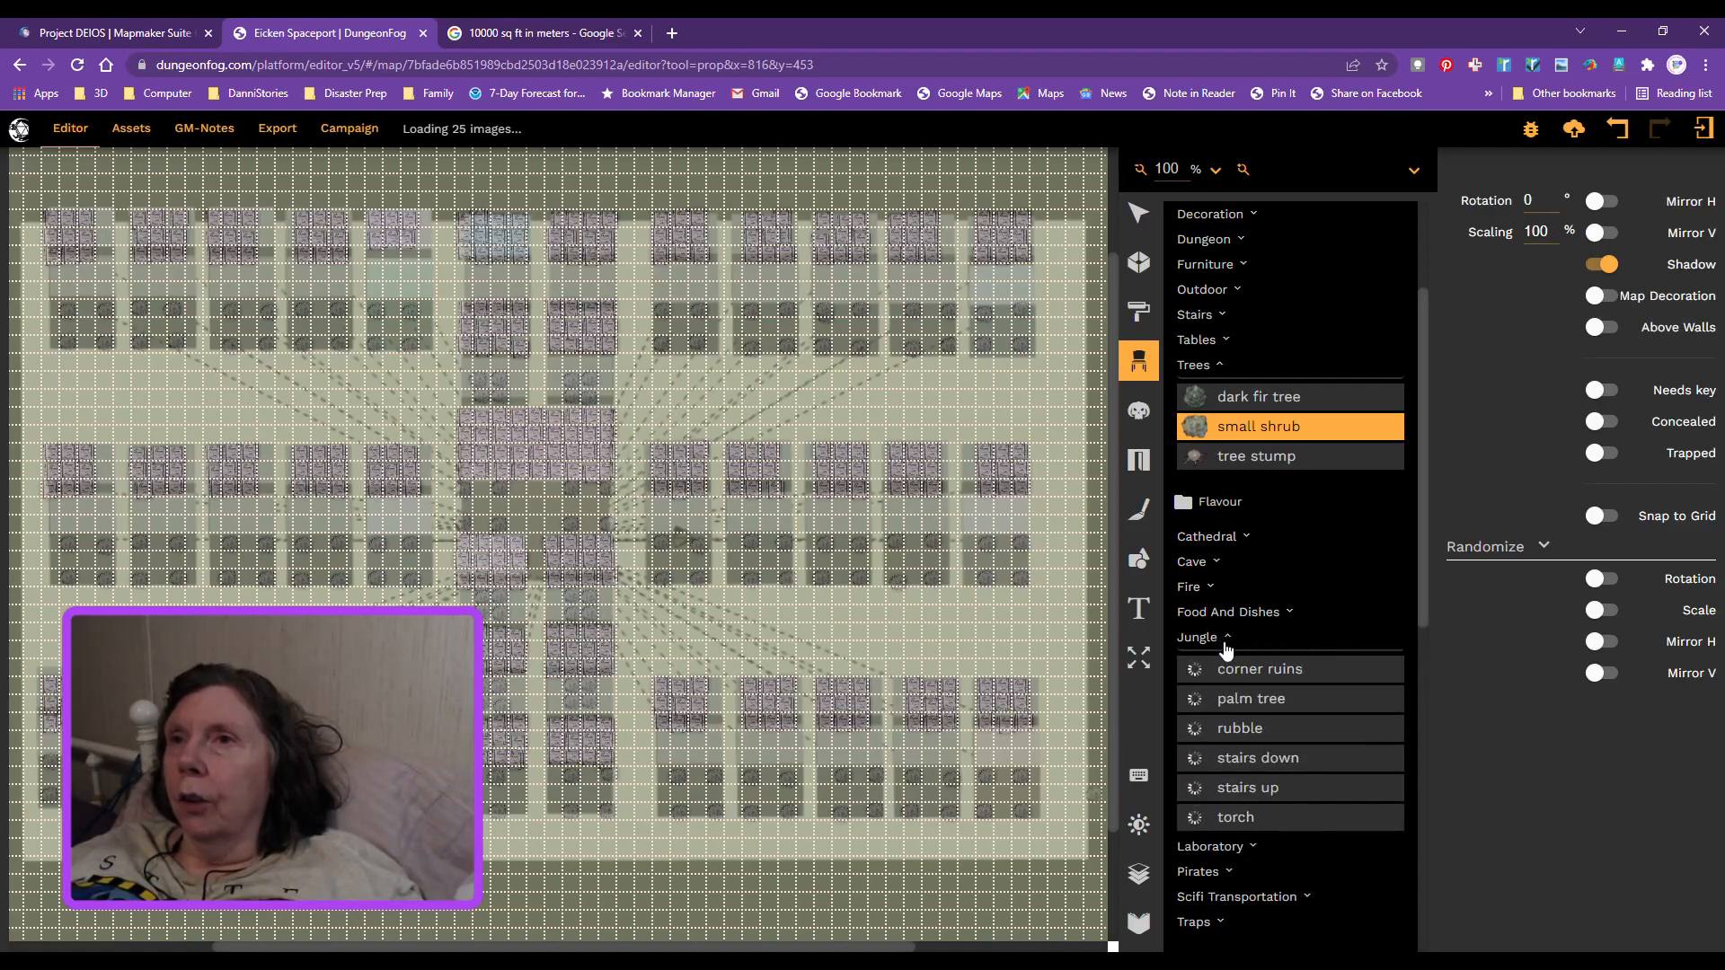
pyautogui.click(1227, 640)
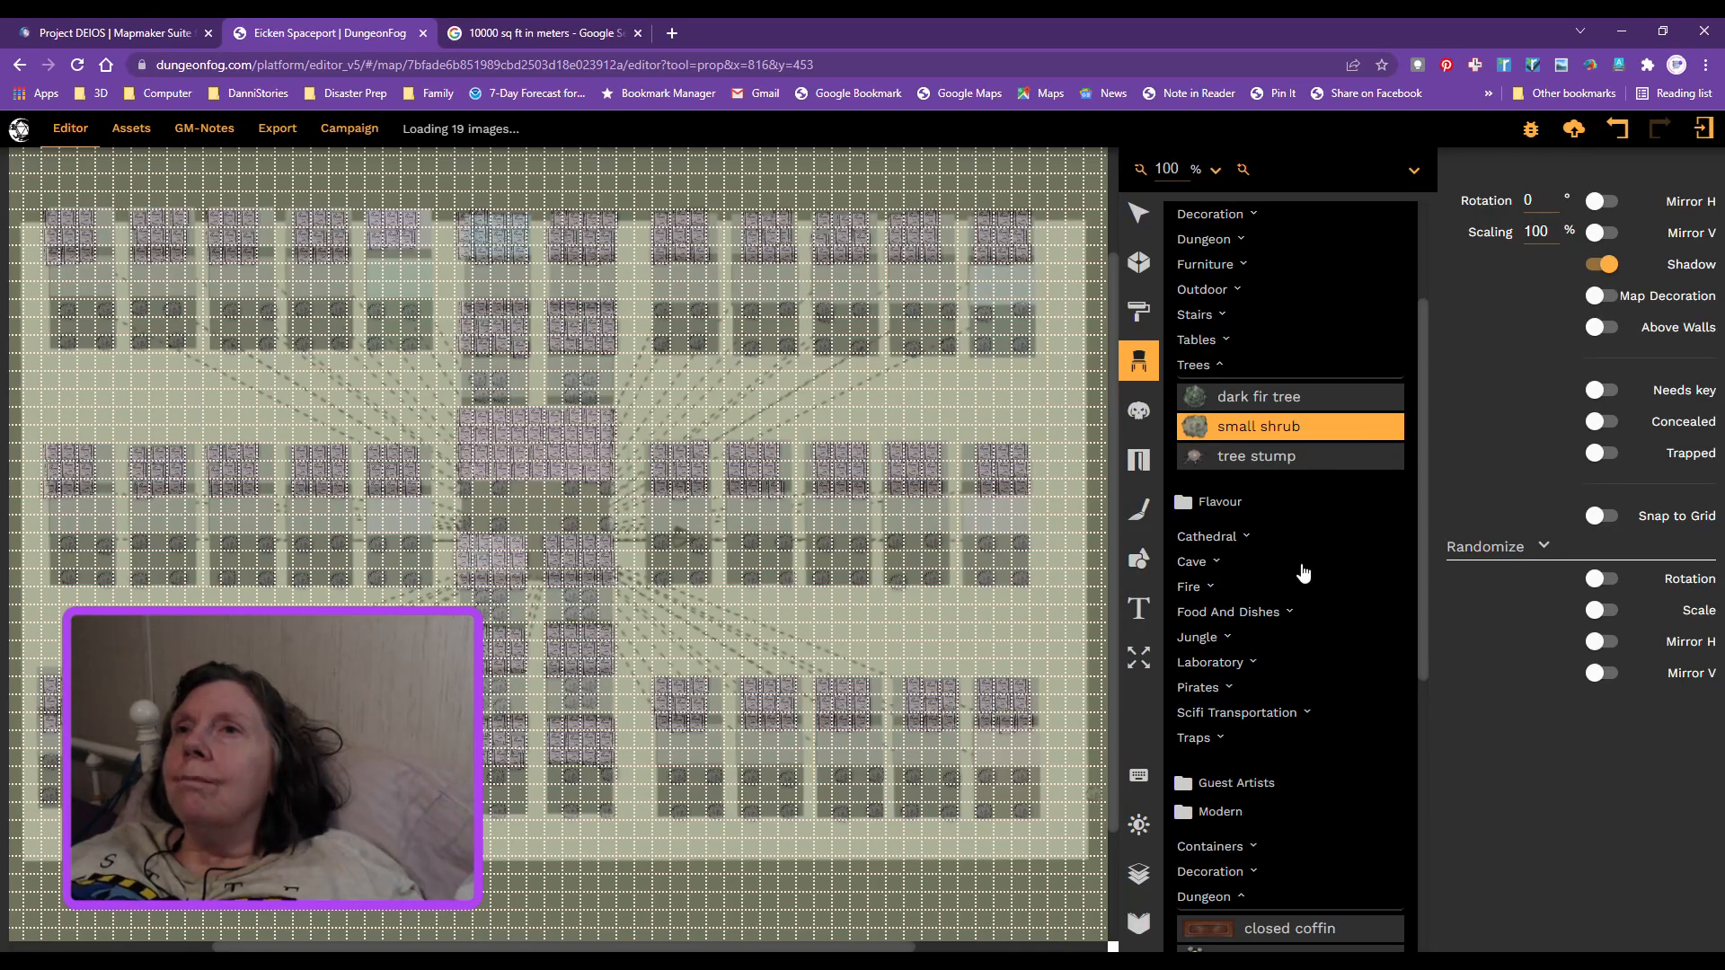
pyautogui.click(1211, 508)
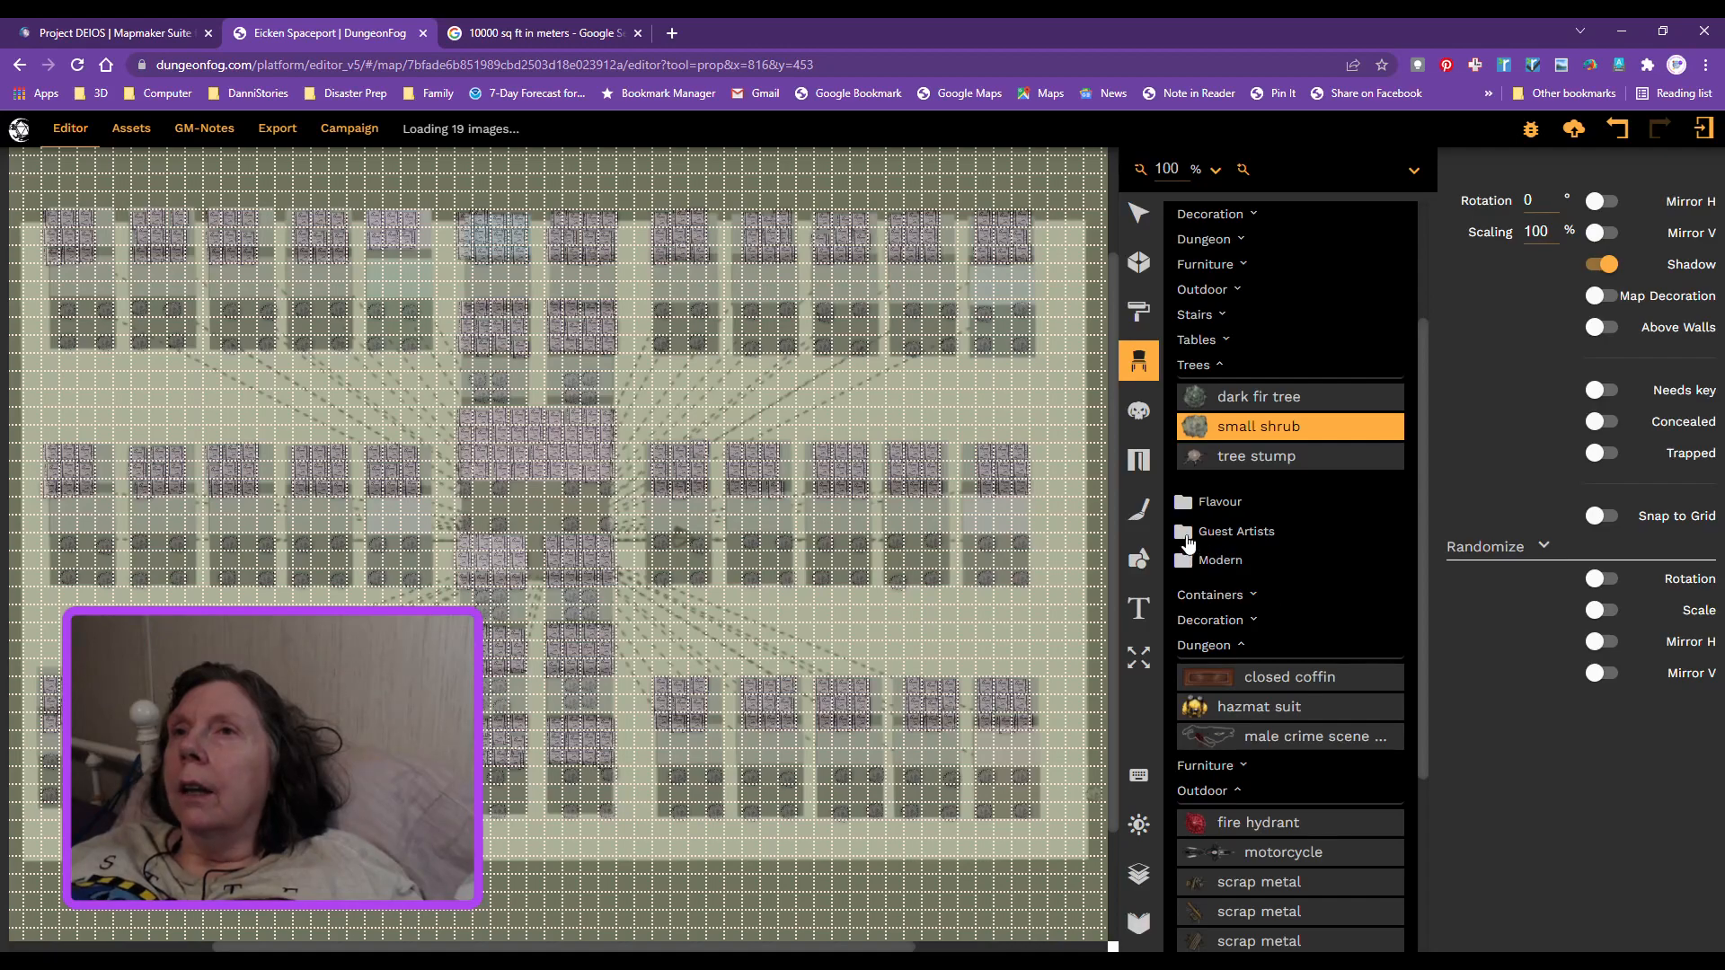
# Step: Reopen the Guest Artists folder and look through all of the Caeora Dark Lord props
pyautogui.click(1187, 539)
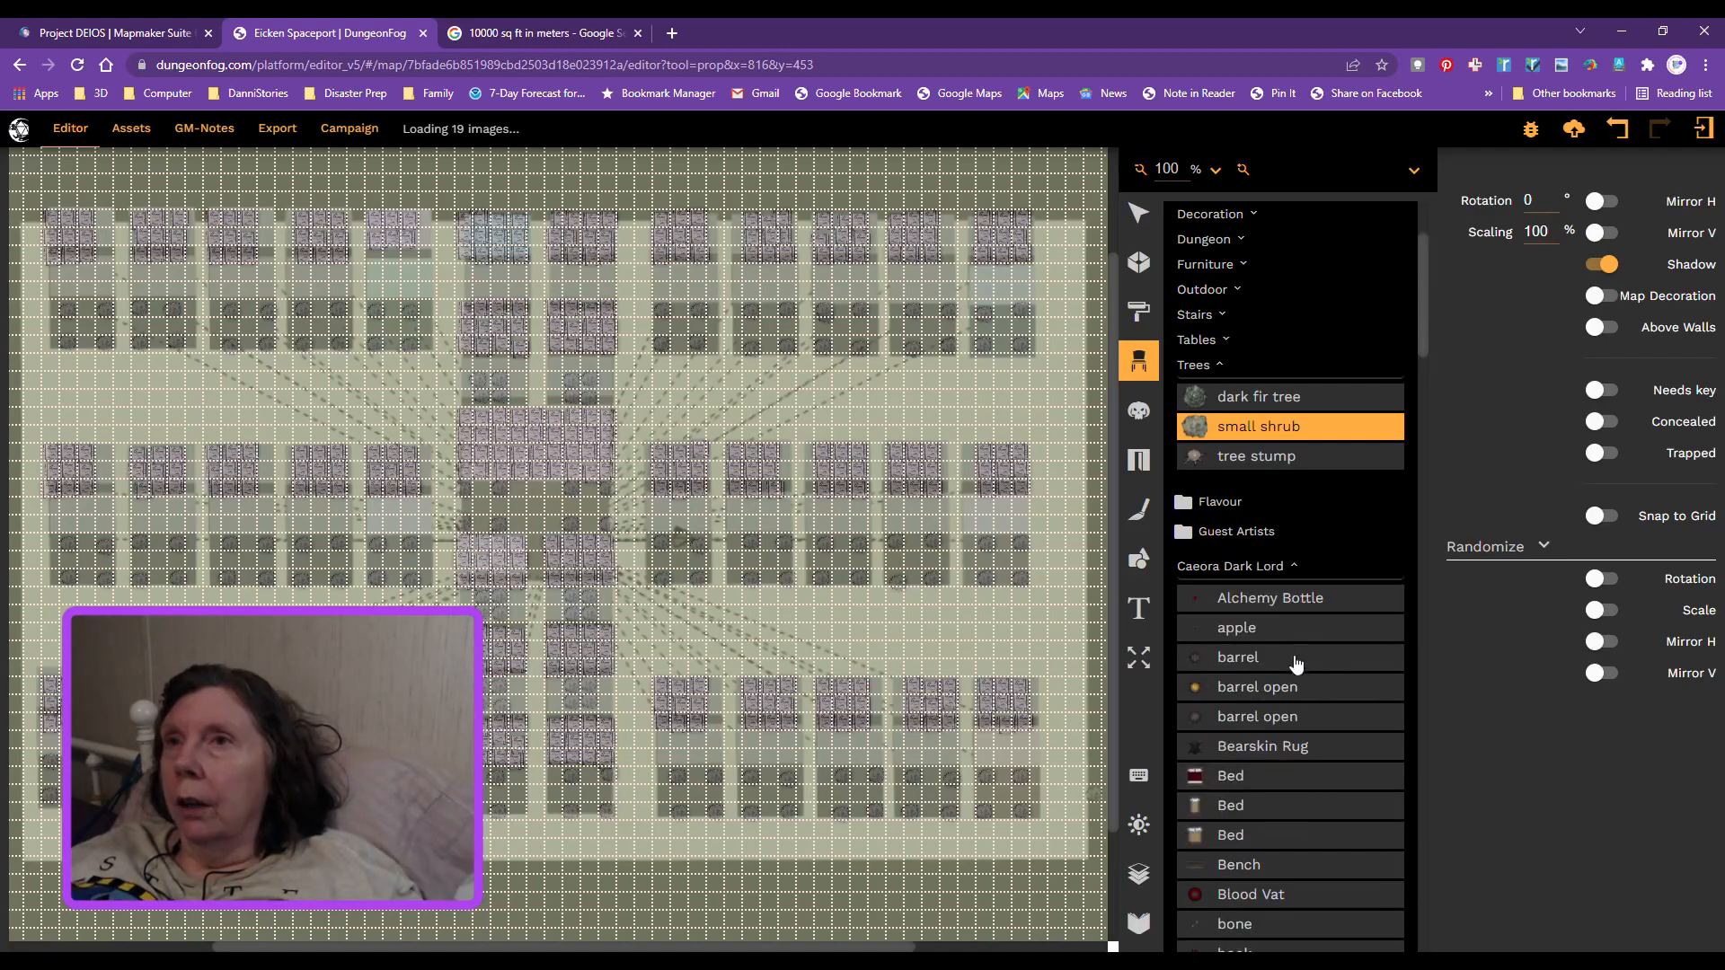
pyautogui.scroll(-4, 1295, 665)
pyautogui.scroll(-7, 1295, 665)
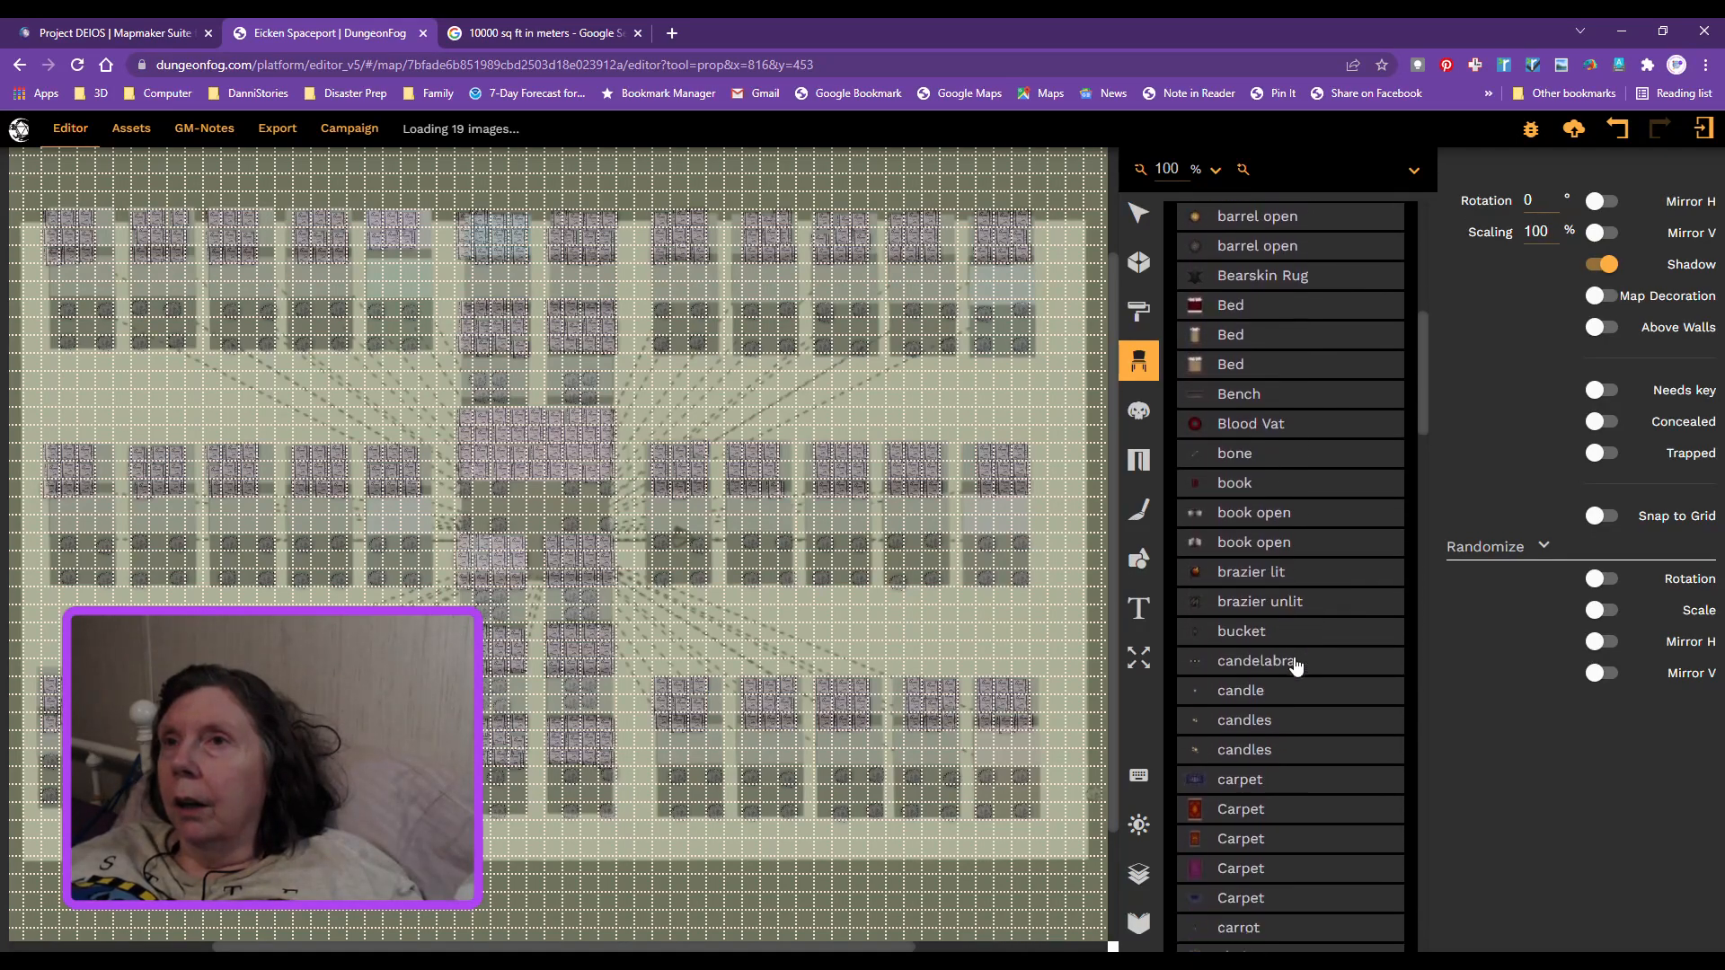
pyautogui.scroll(-5, 1295, 665)
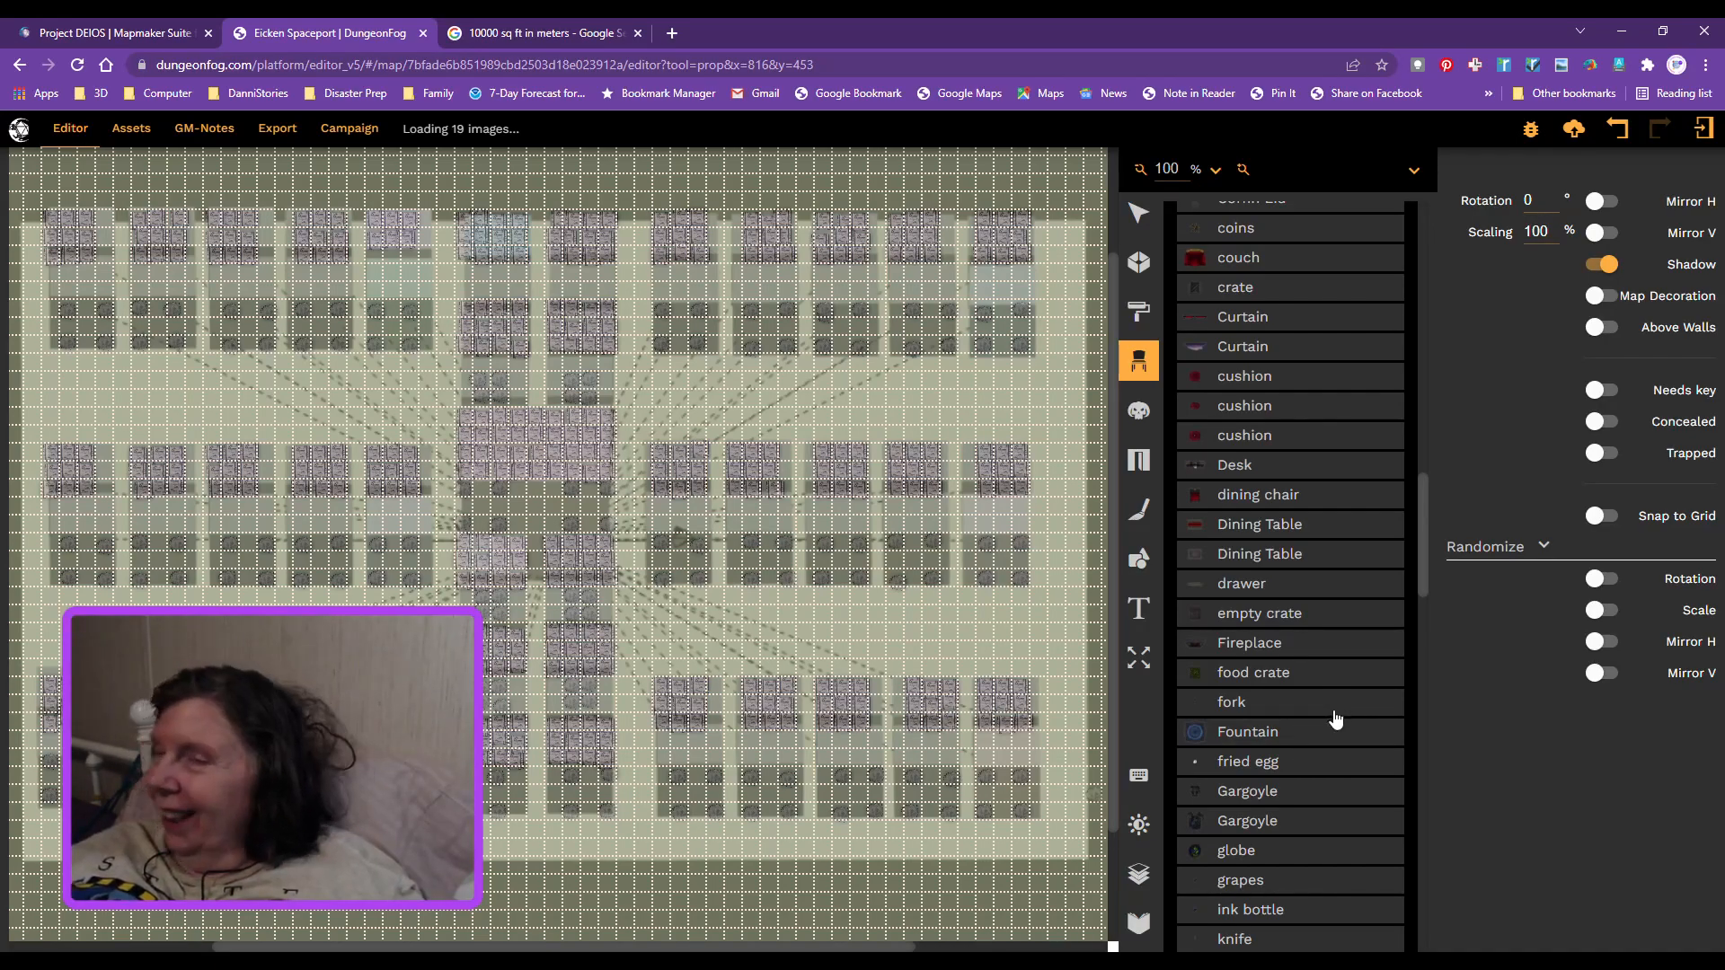
pyautogui.scroll(-4, 1329, 728)
pyautogui.scroll(-8, 1324, 739)
pyautogui.scroll(-5, 1324, 740)
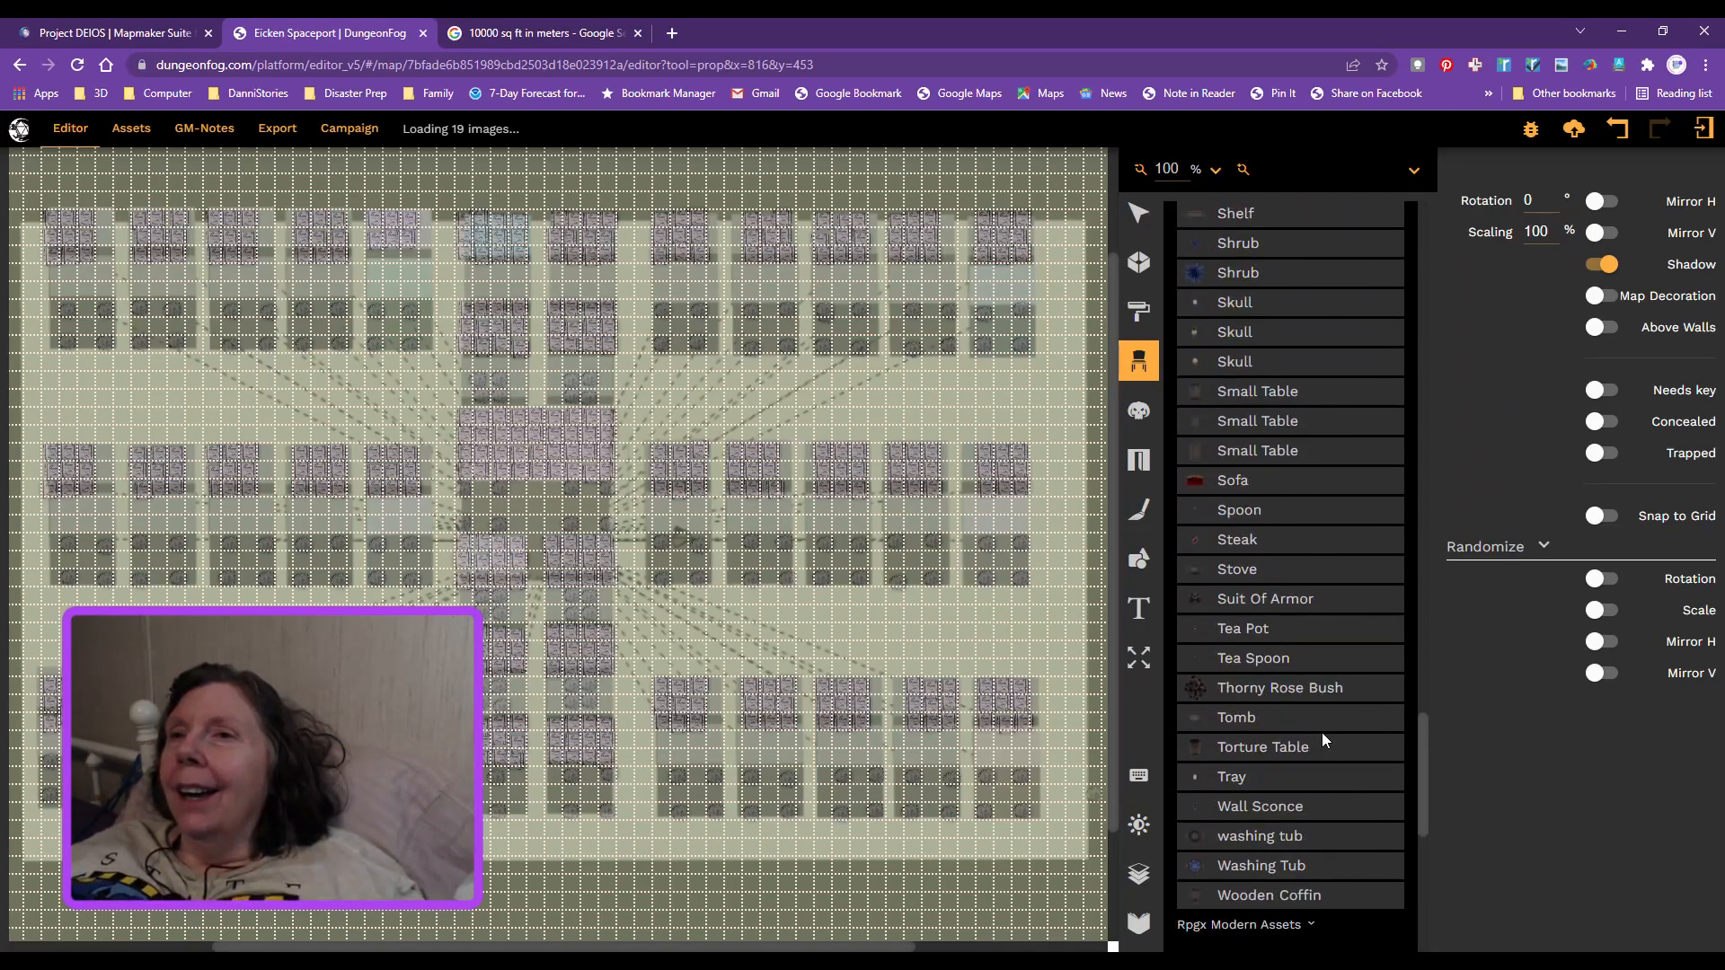
pyautogui.scroll(-4, 1323, 731)
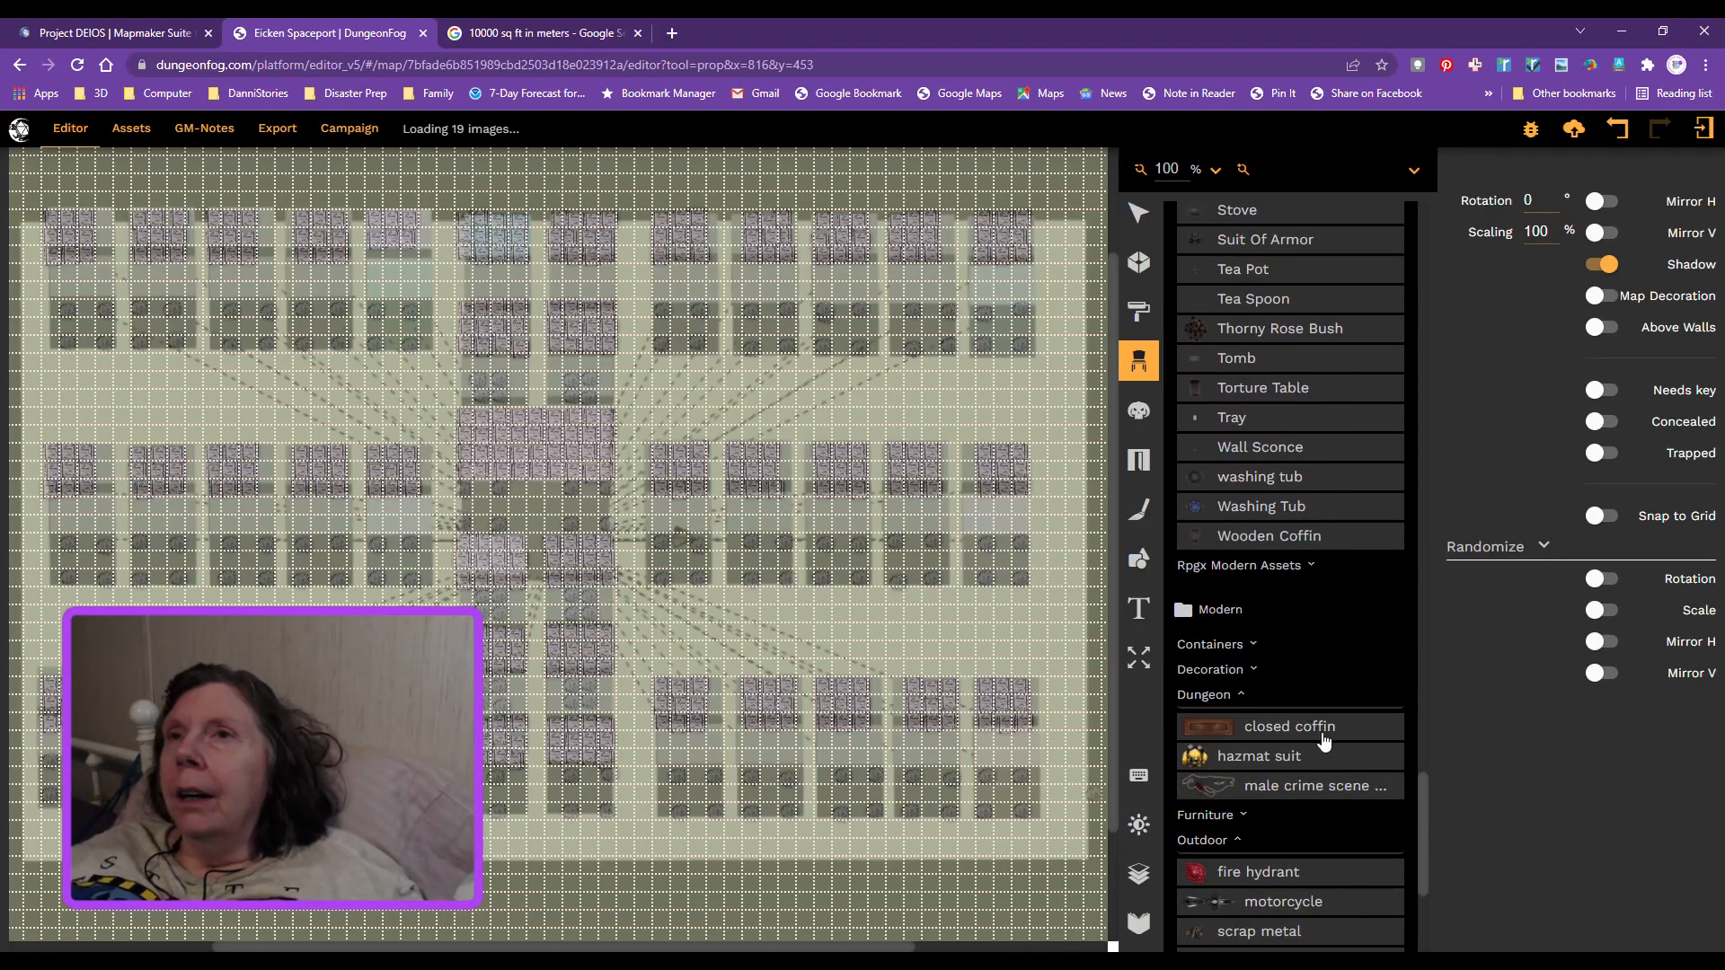
# Step: Close and reopen the Modern folder and bring its Dungeon and Outdoor props into view
pyautogui.click(1182, 614)
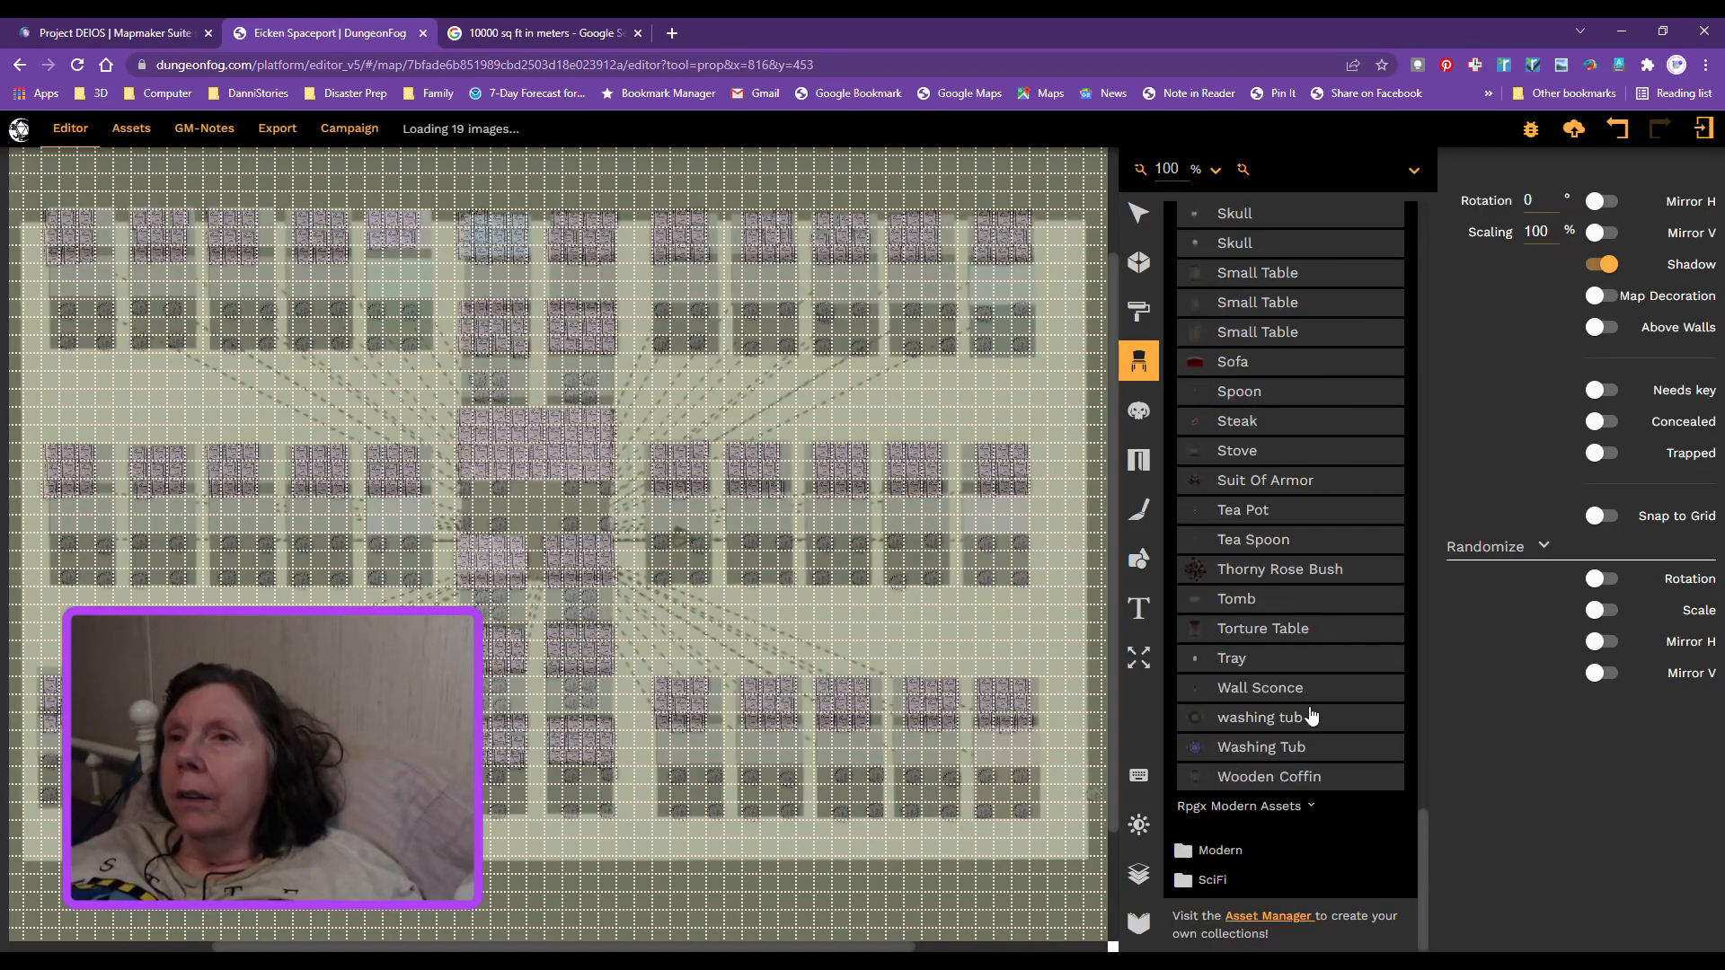
pyautogui.click(1185, 858)
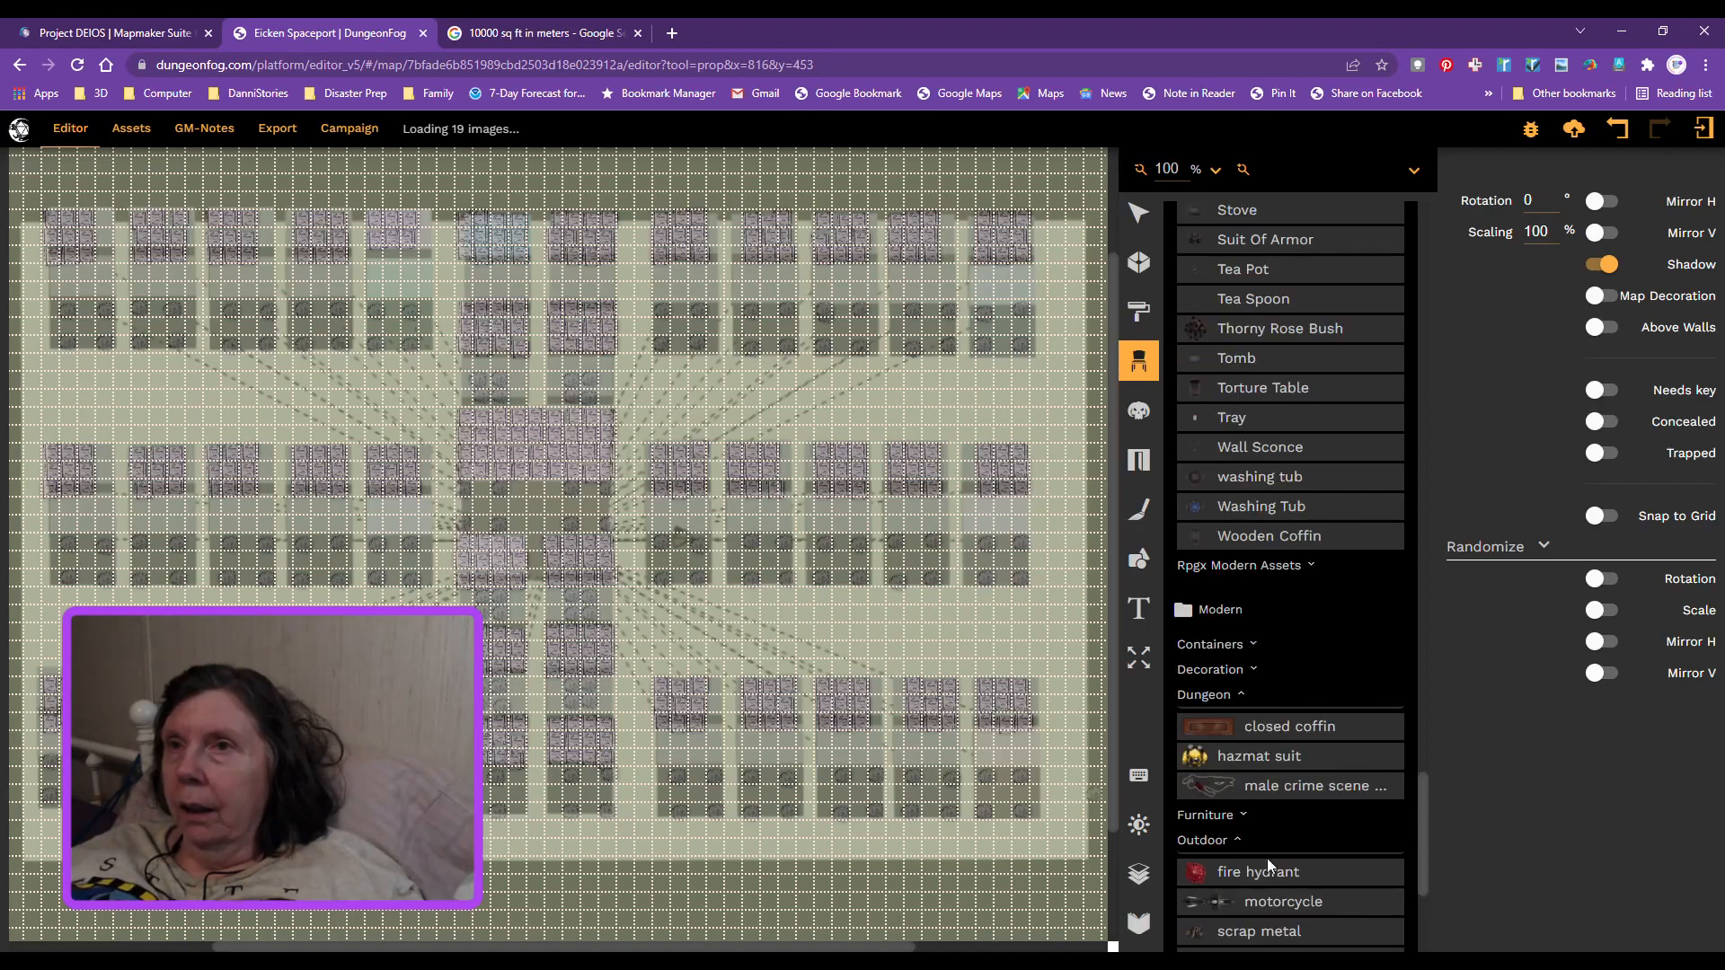
pyautogui.scroll(-2, 1303, 808)
pyautogui.scroll(-1, 1305, 798)
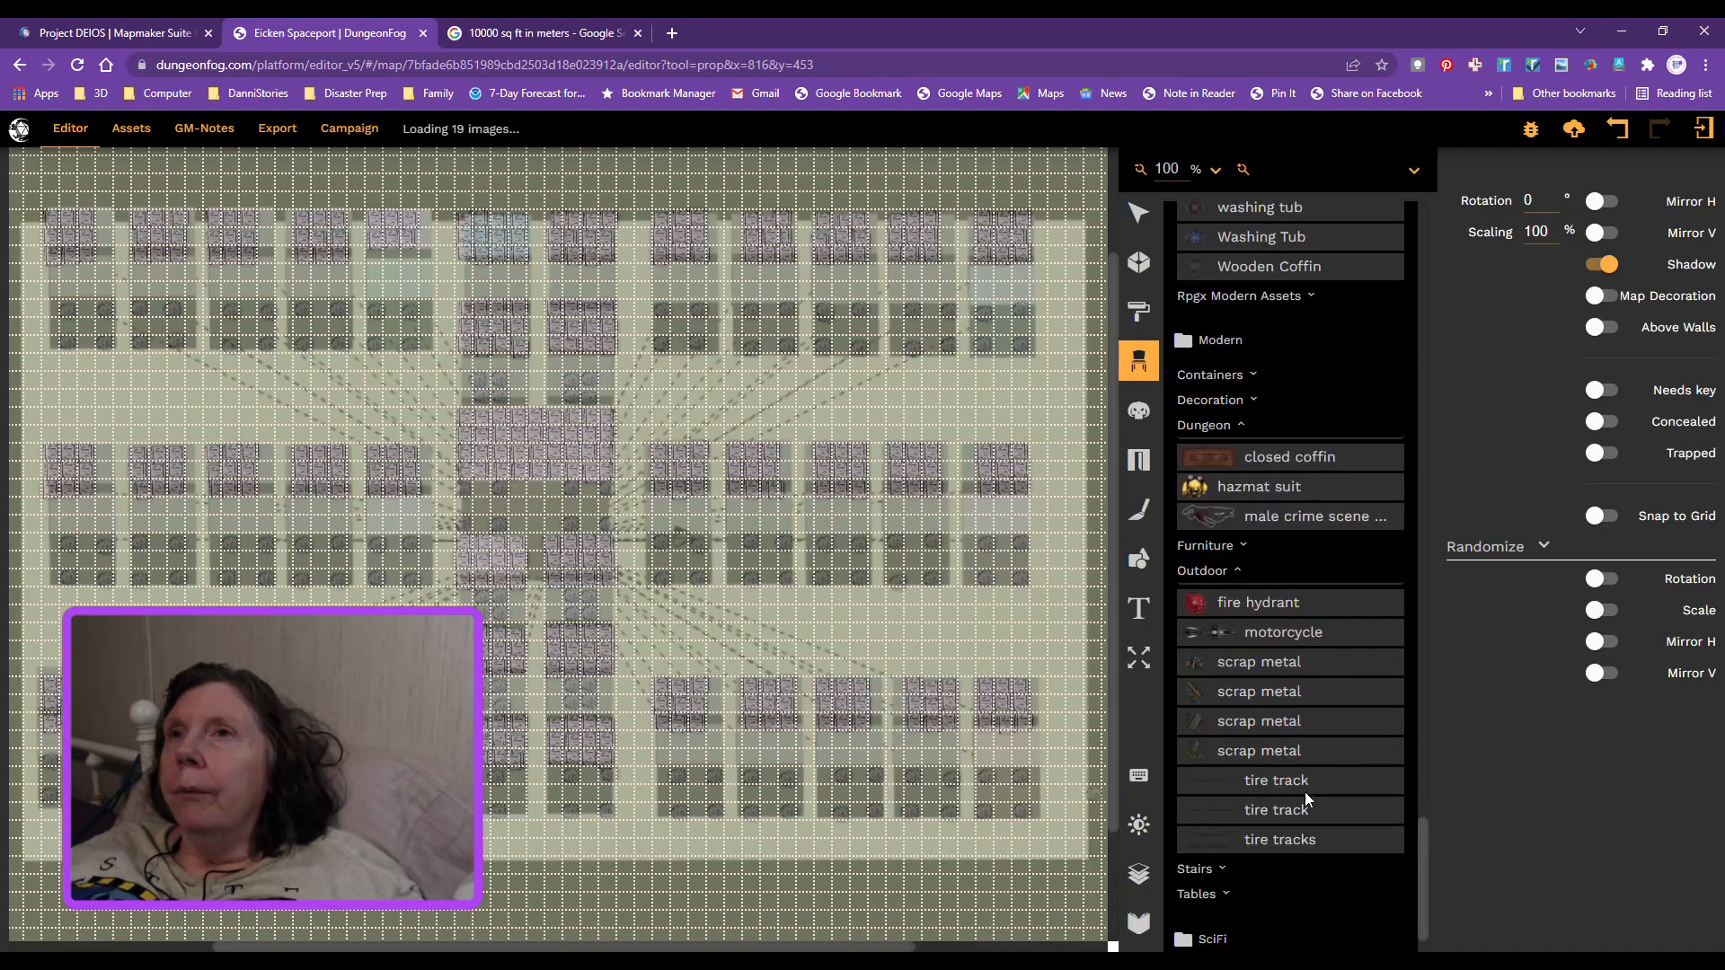
# Step: View the Decoration props of the Modern folder and collapse its Decoration, Dungeon and Outdoor categories
pyautogui.click(1253, 401)
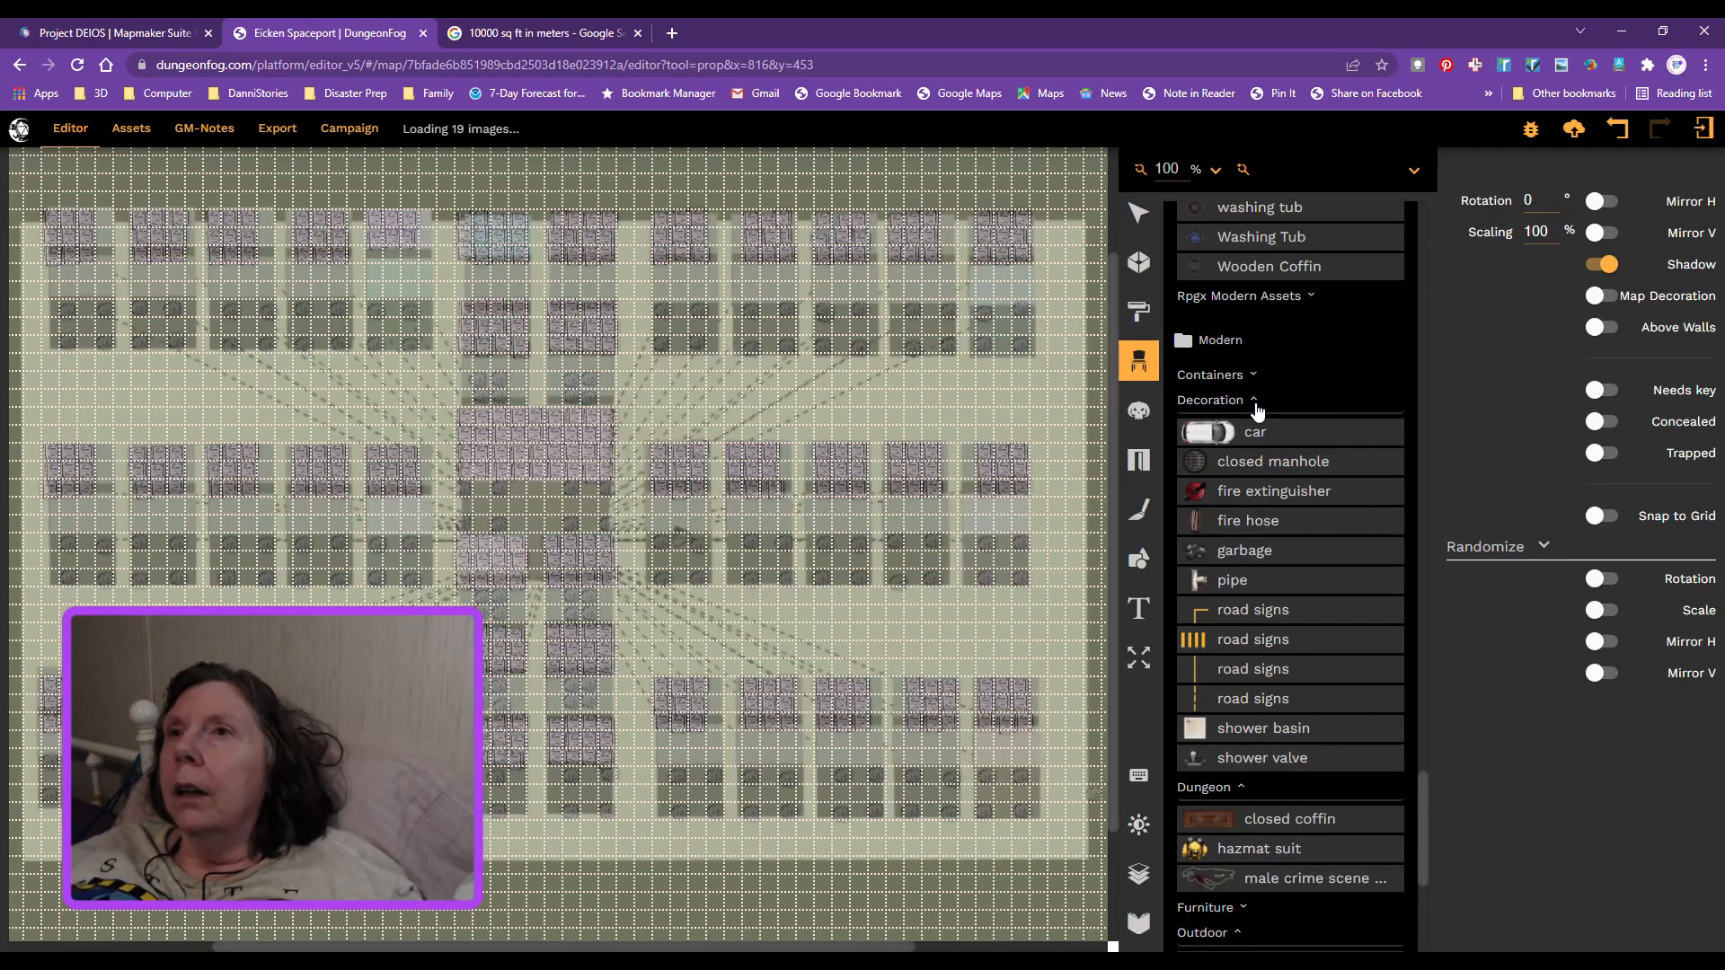
pyautogui.click(1255, 402)
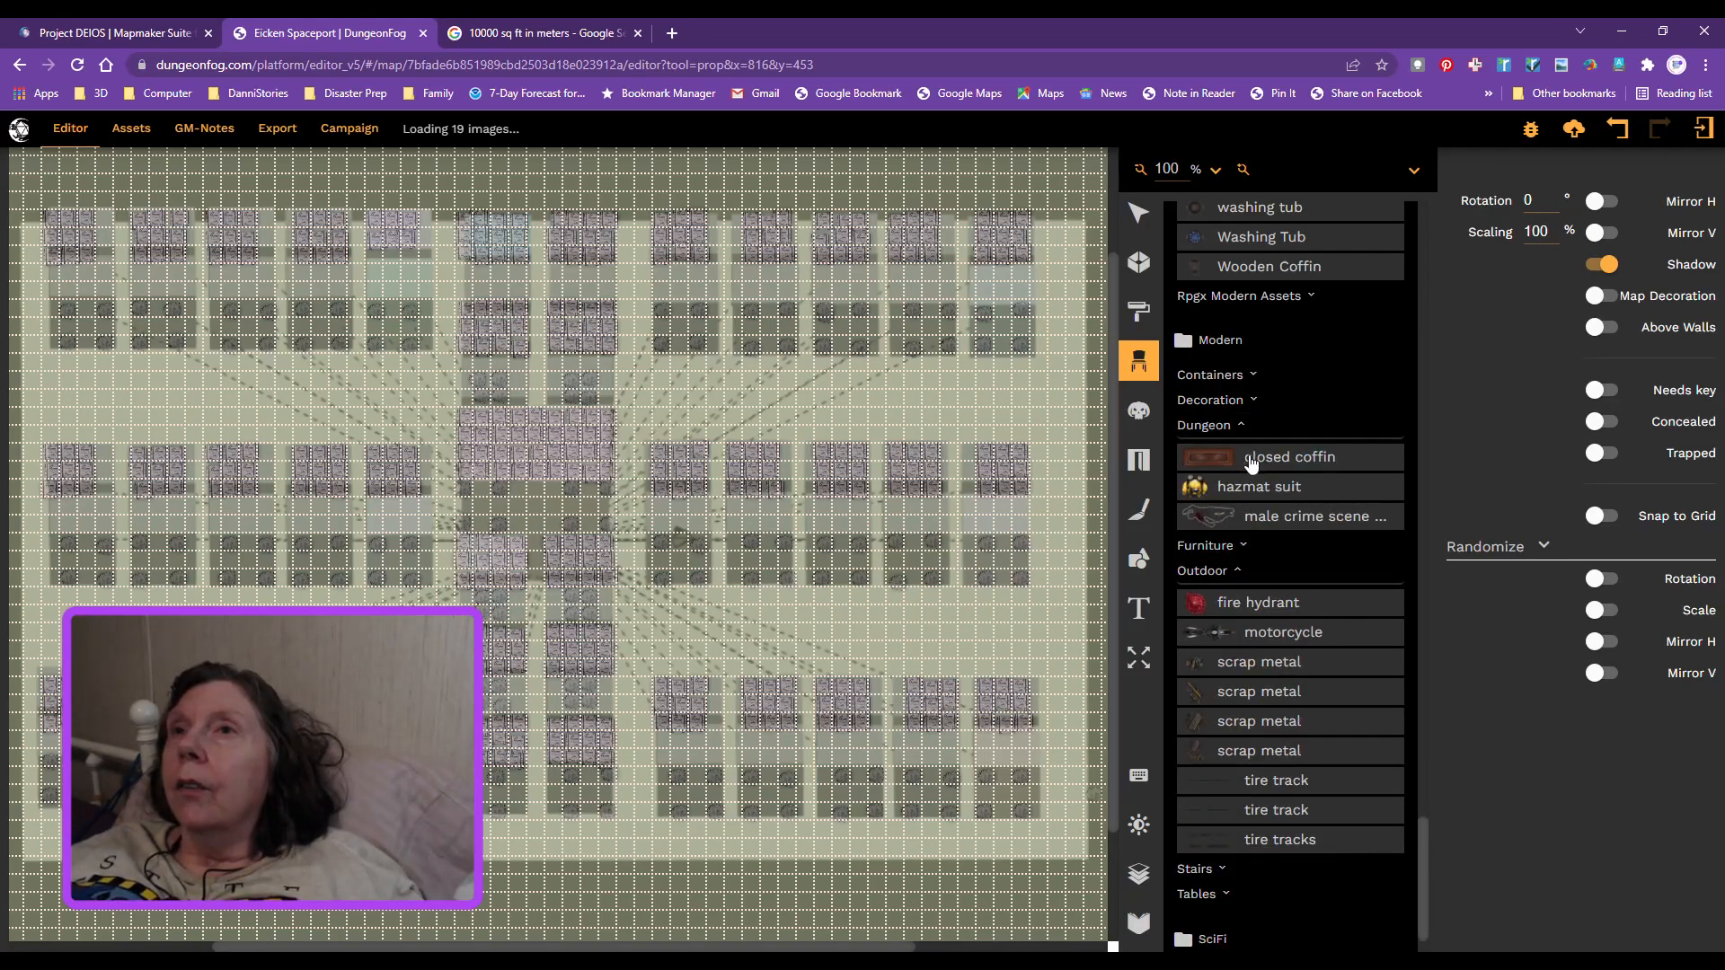
pyautogui.click(1245, 430)
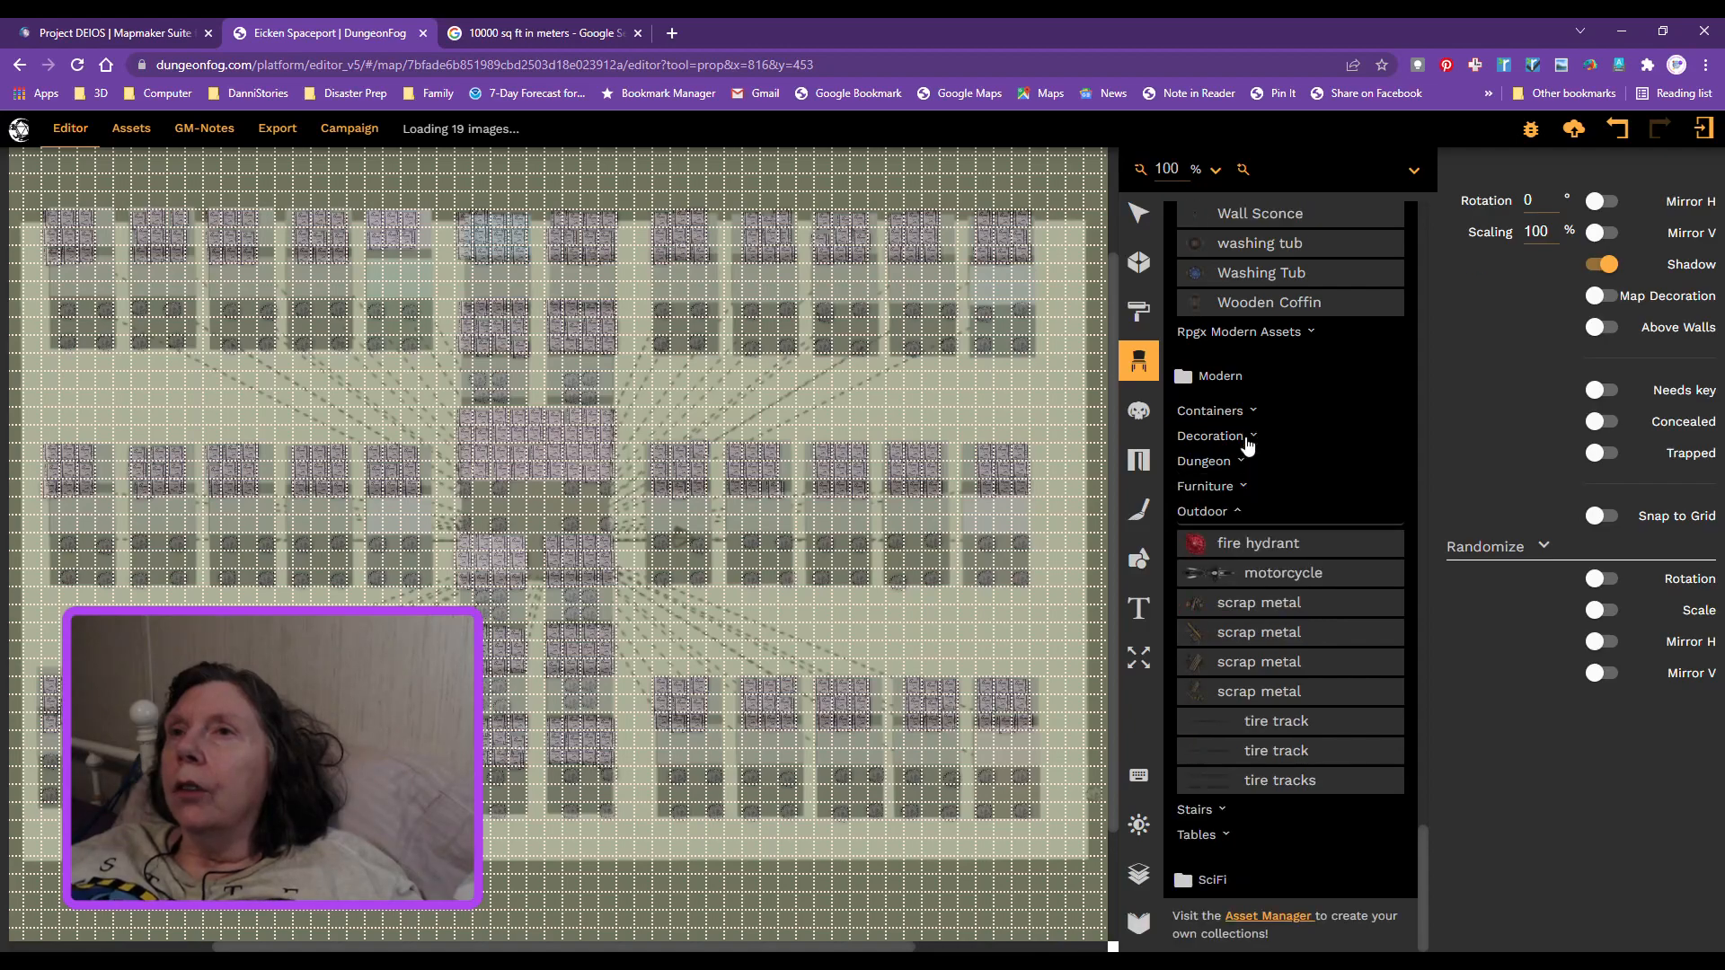
pyautogui.click(1237, 512)
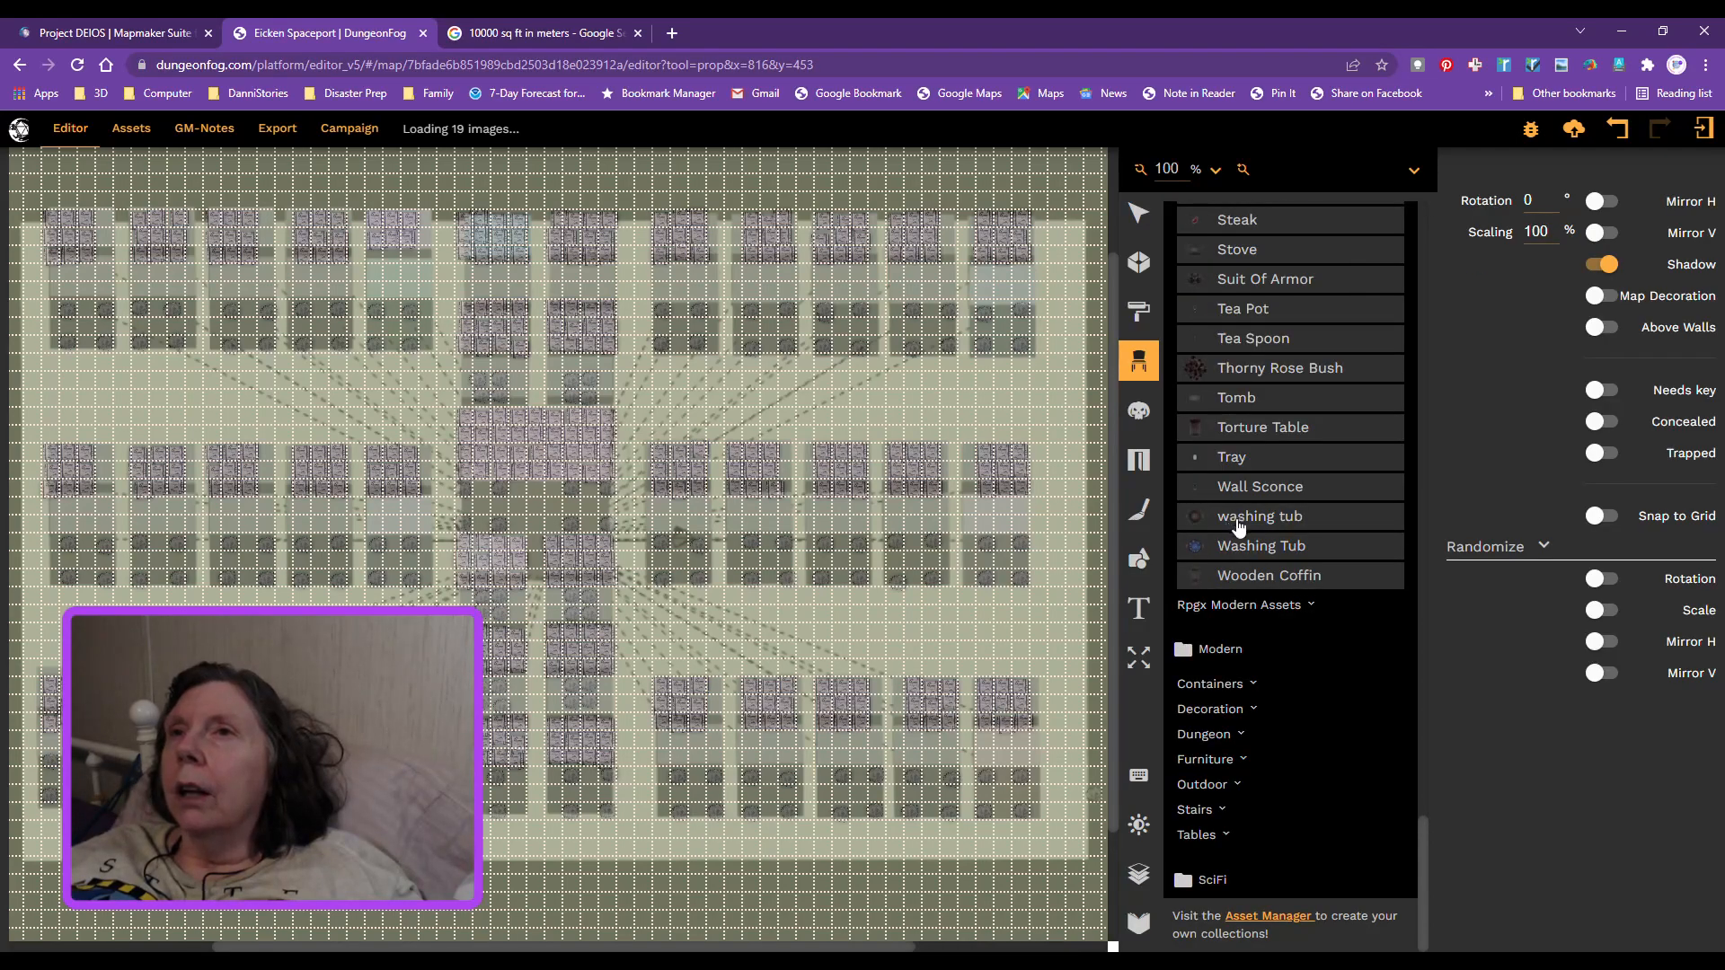
# Step: Look through the Caeora Dark Lord props again and choose the first Rose prop for placement
pyautogui.scroll(15, 1303, 629)
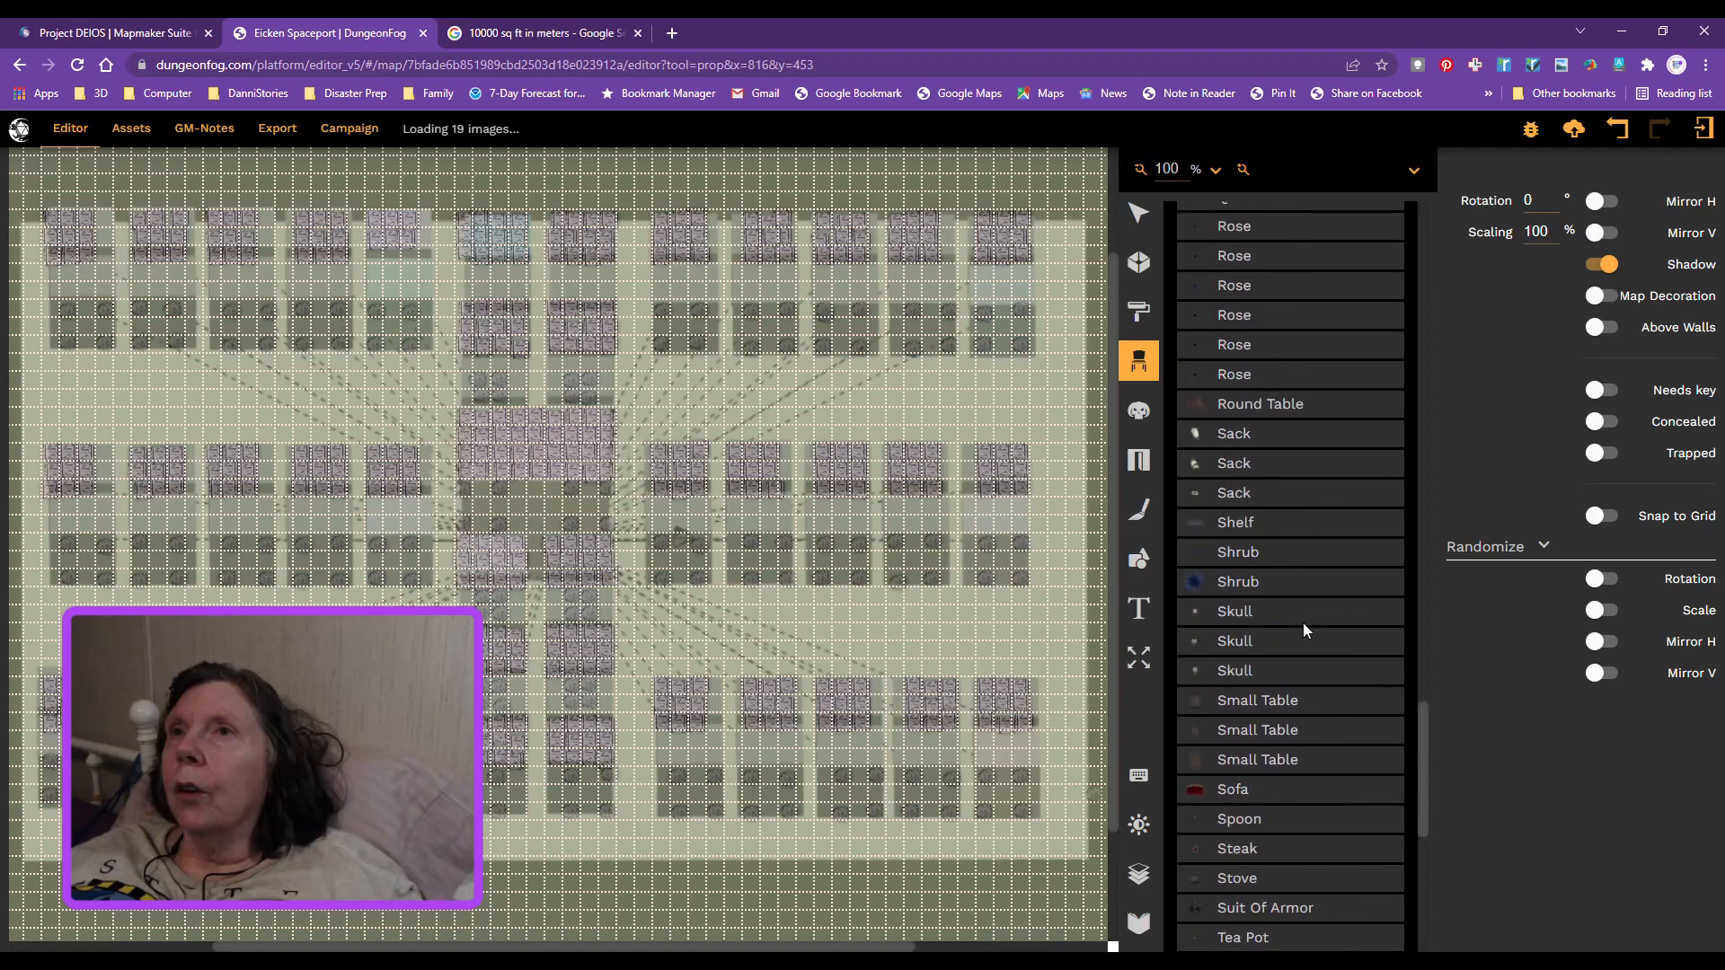
pyautogui.scroll(-3, 1305, 632)
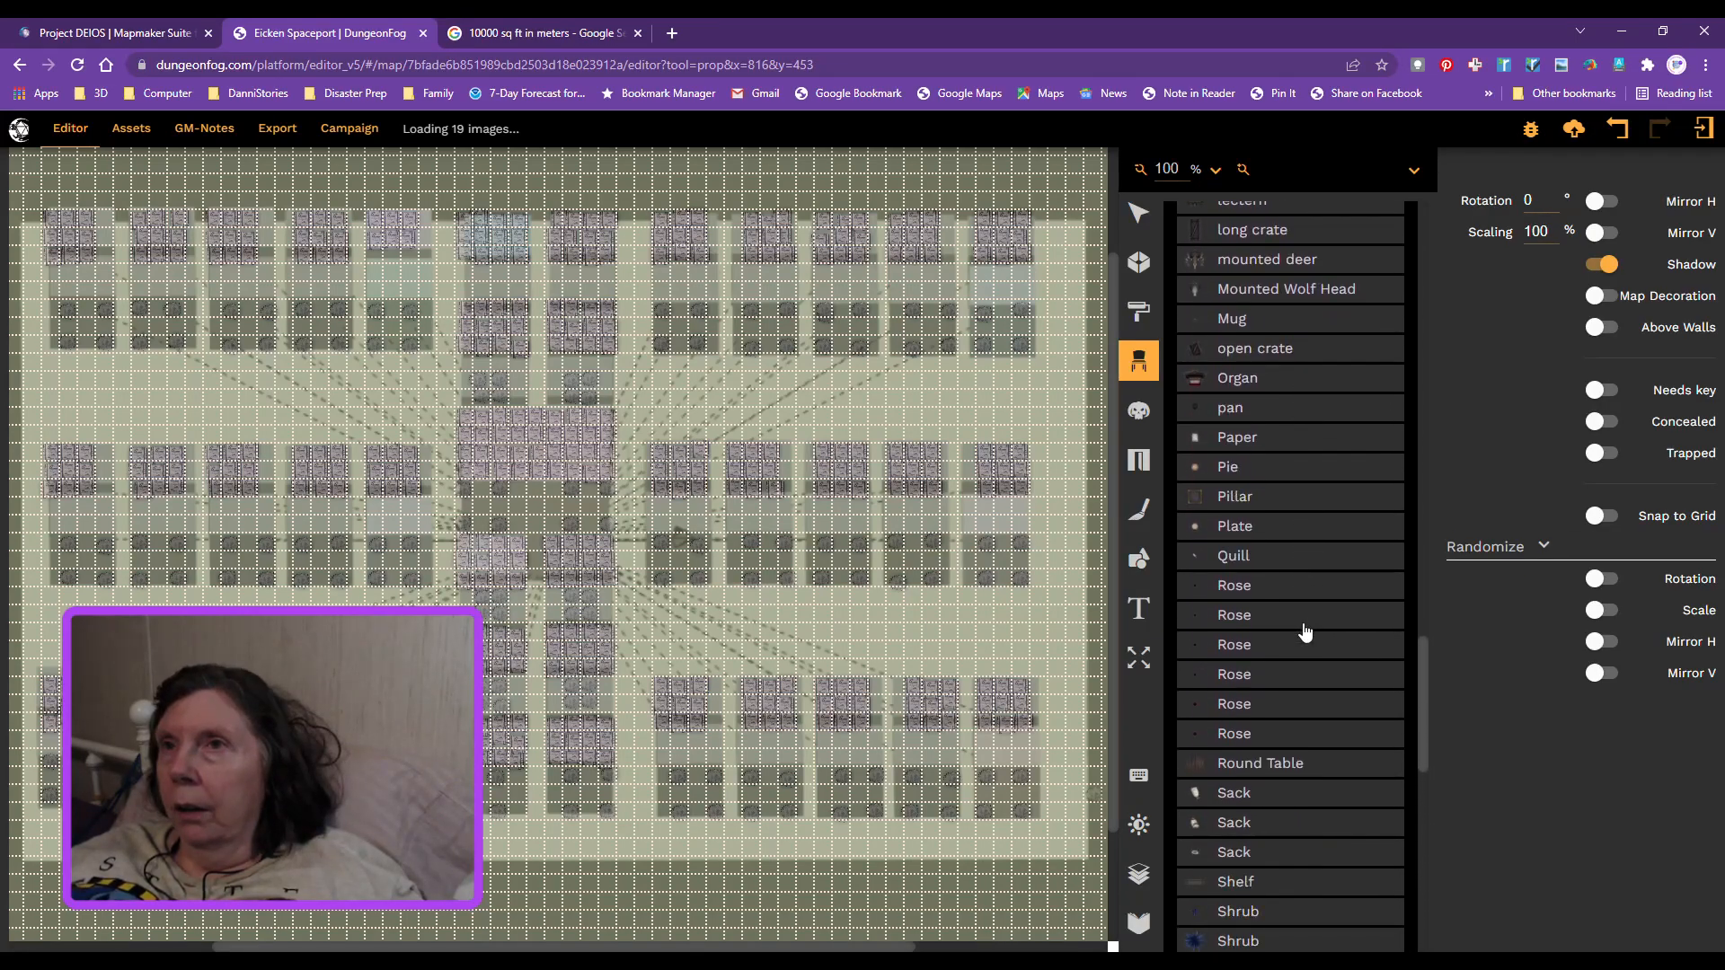
pyautogui.scroll(7, 1305, 632)
pyautogui.scroll(9, 1305, 631)
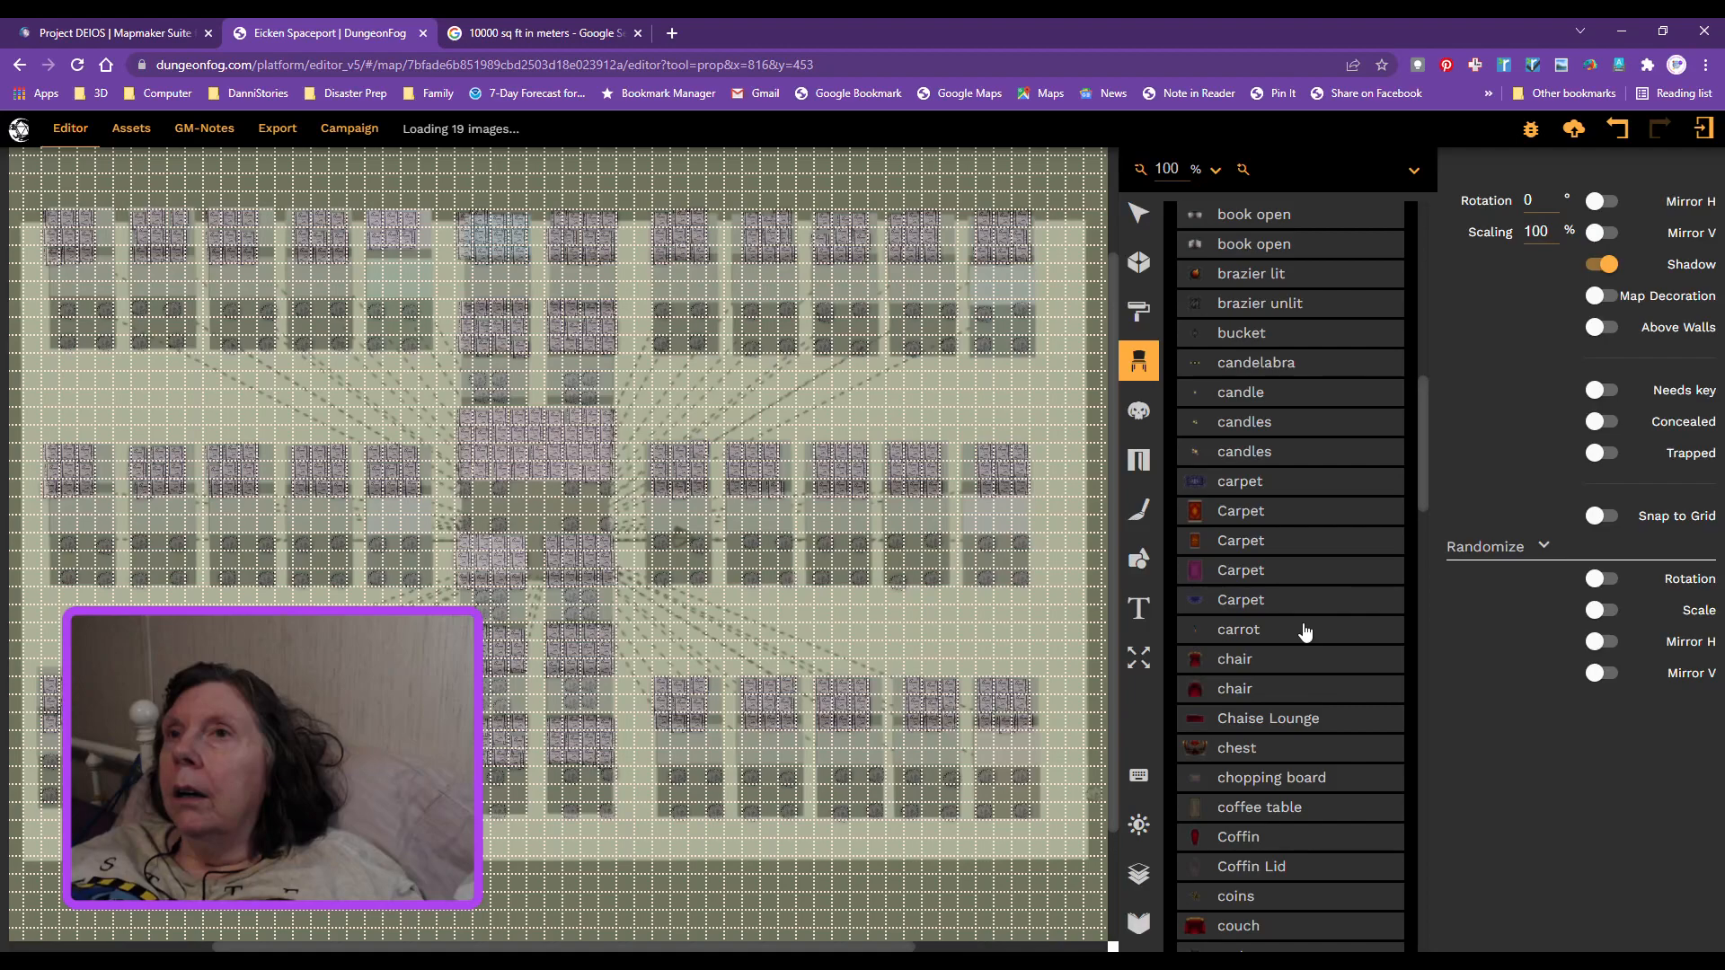
pyautogui.scroll(-9, 1305, 631)
pyautogui.scroll(-8, 1305, 632)
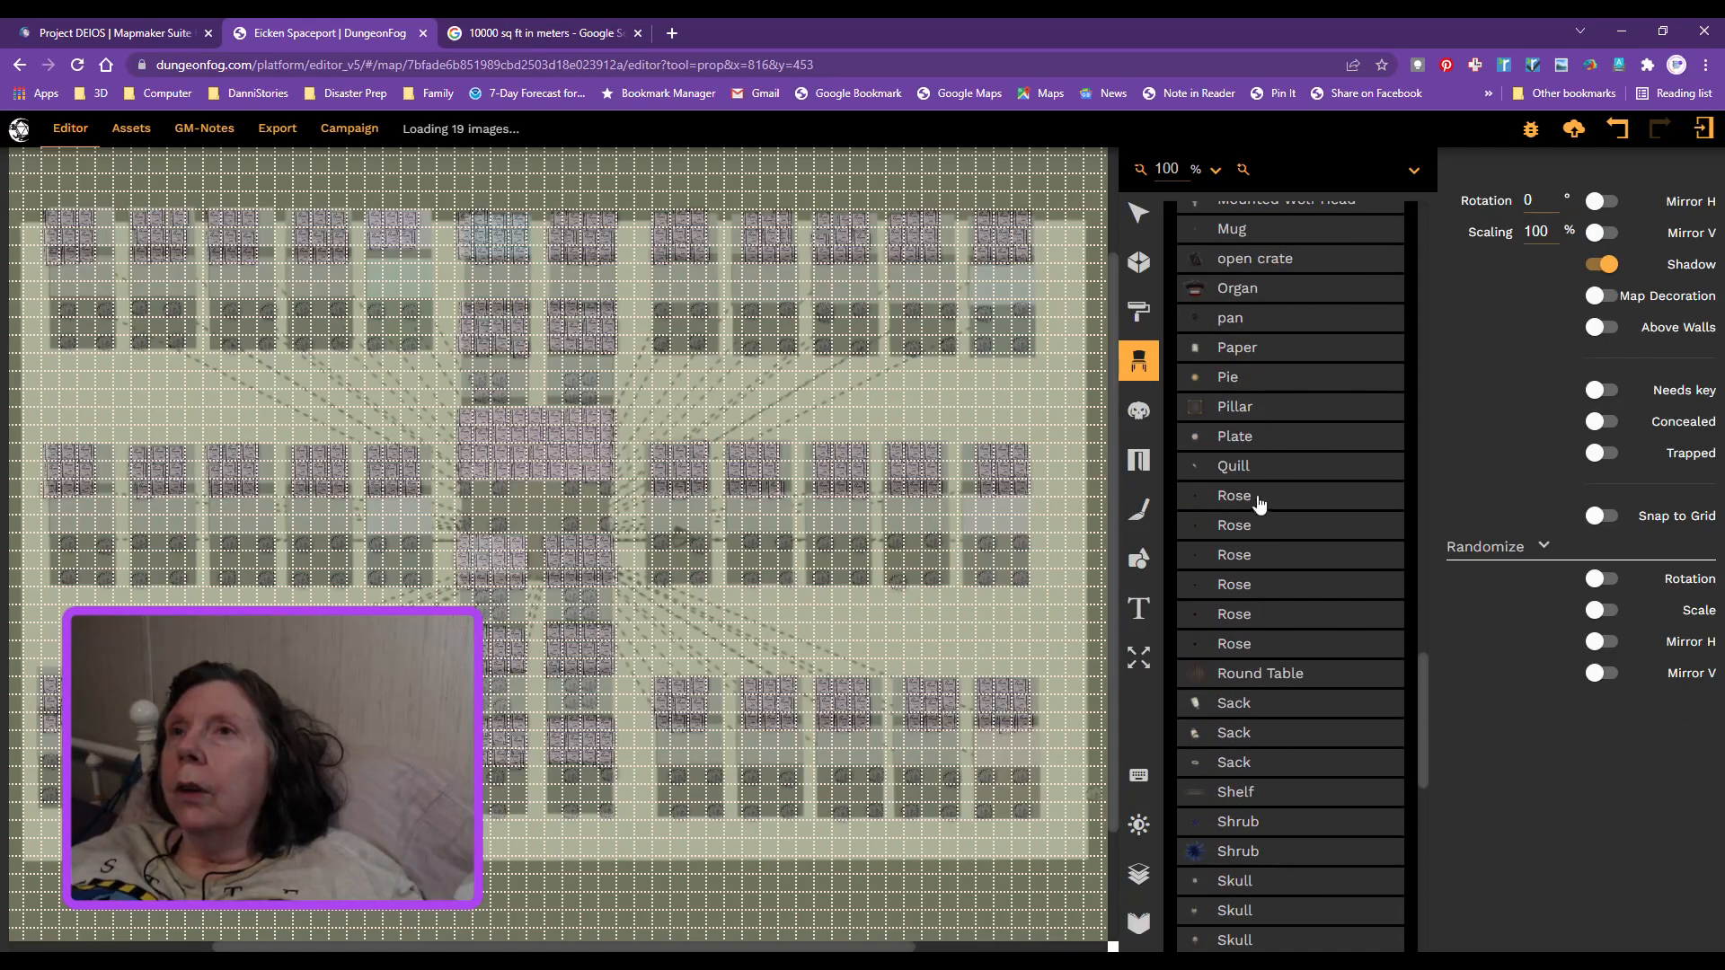
pyautogui.click(1237, 507)
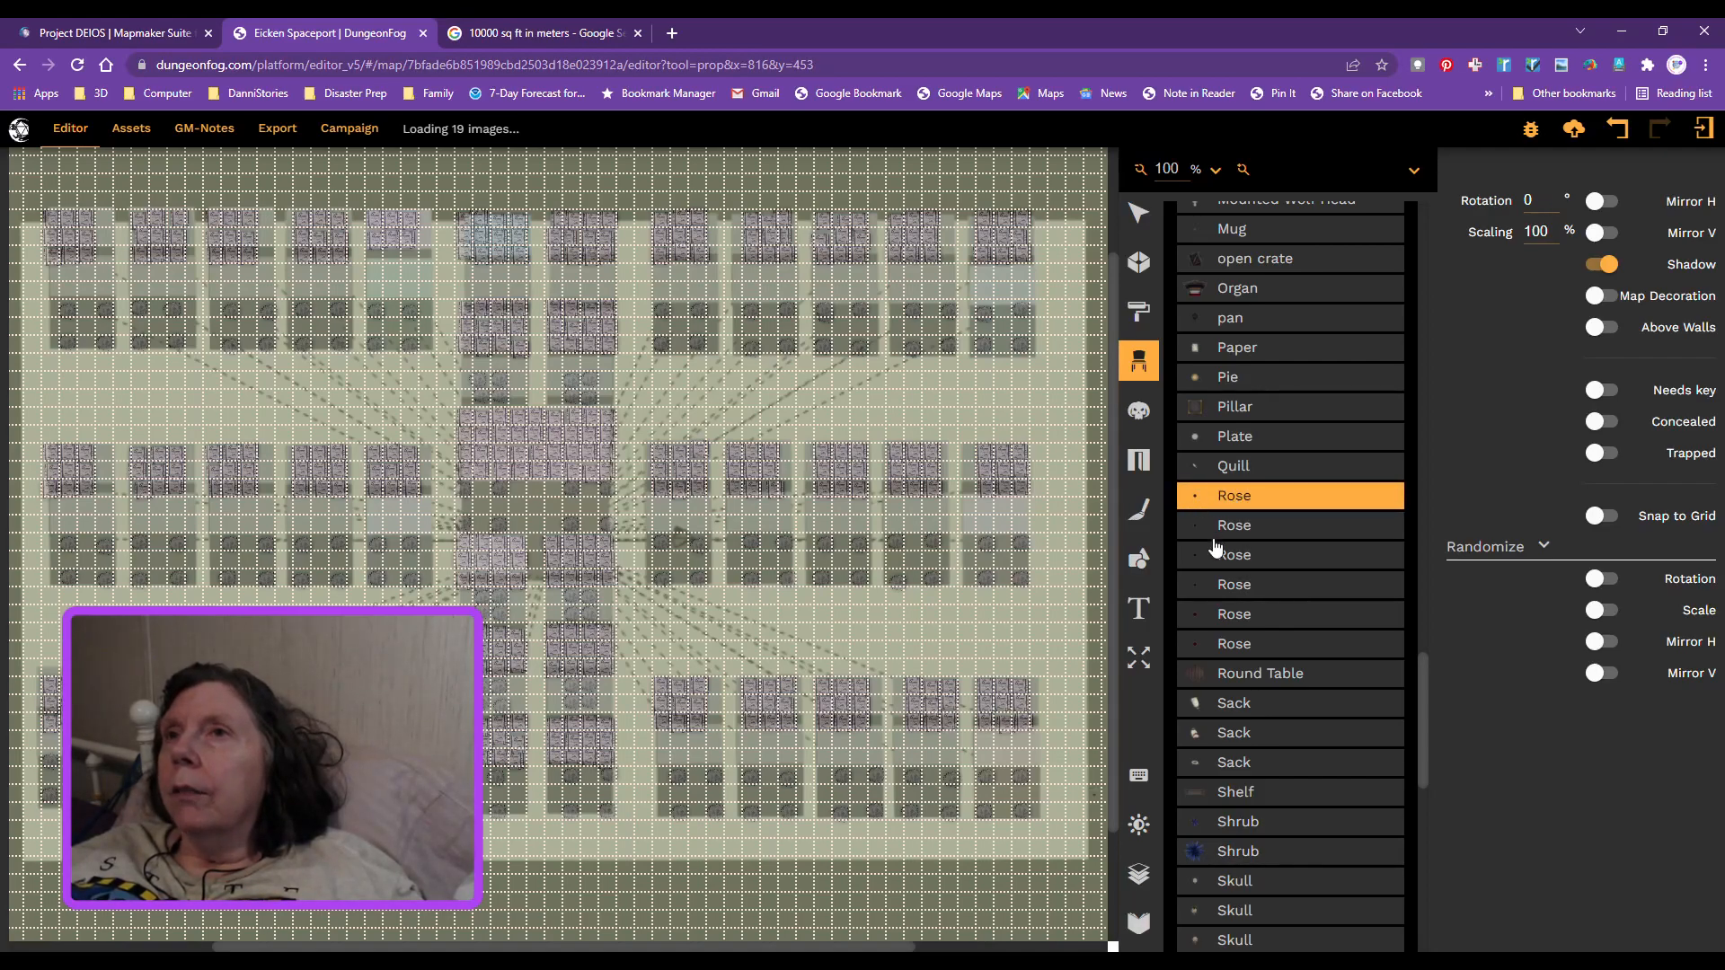
# Step: Choose each of the remaining Rose props of the Caeora Dark Lord set in turn, ending with the last one
pyautogui.click(1201, 529)
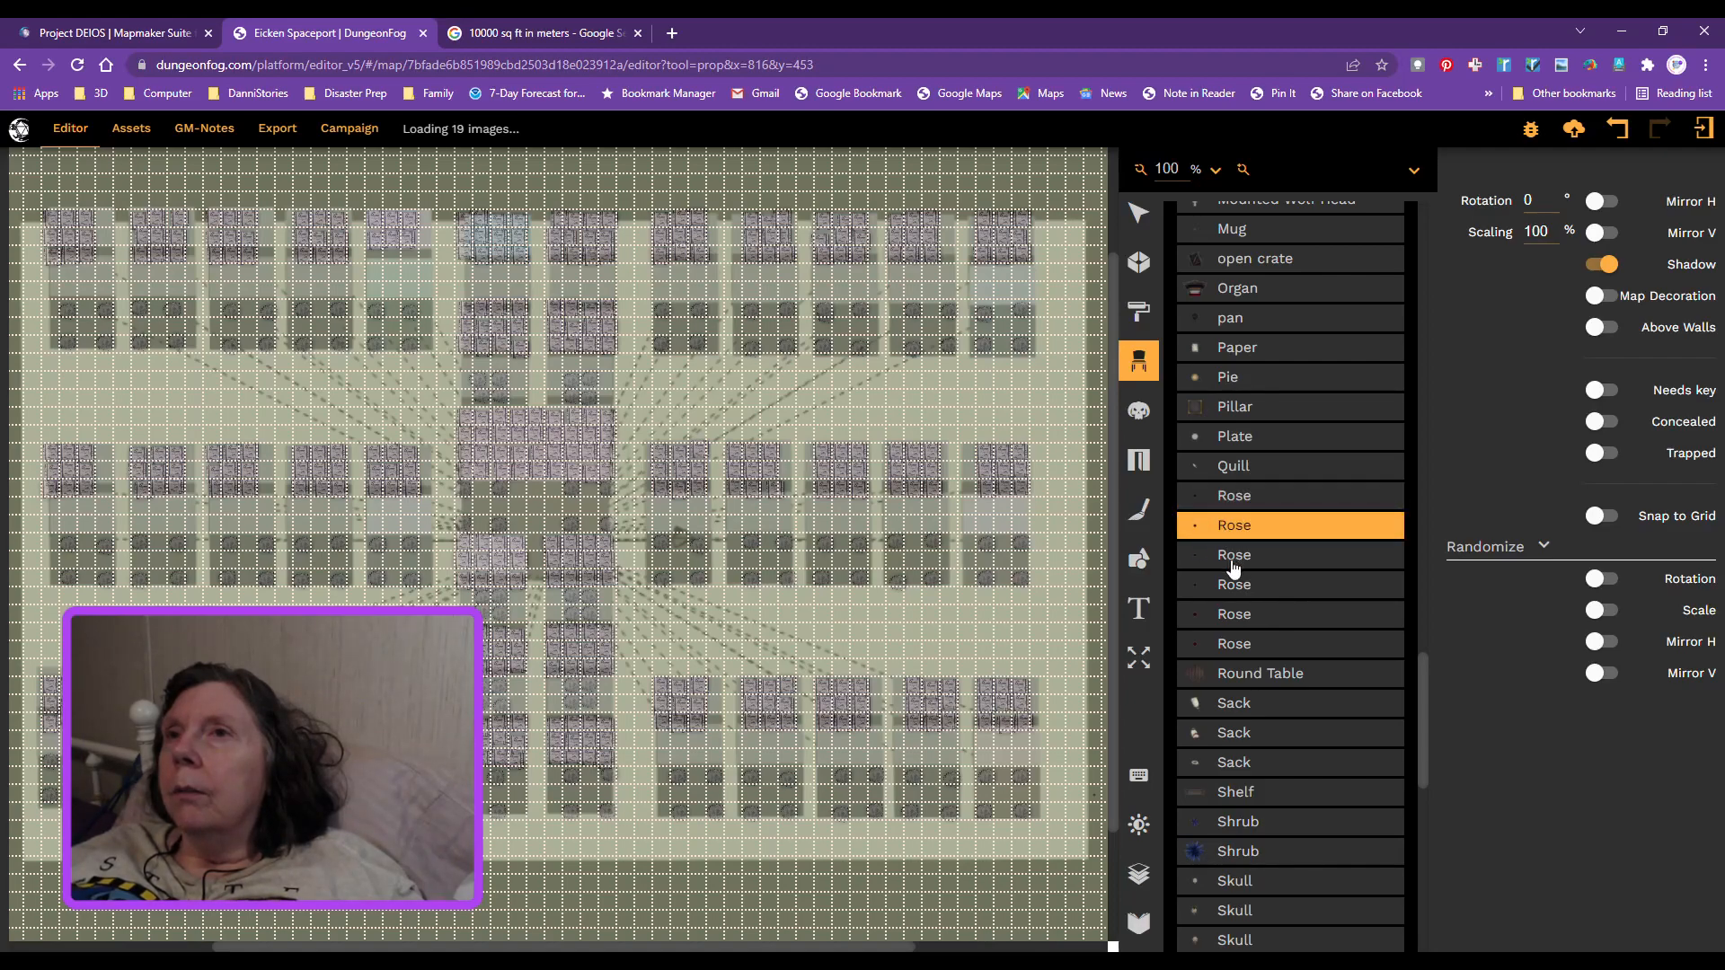
pyautogui.click(1231, 559)
pyautogui.click(1233, 589)
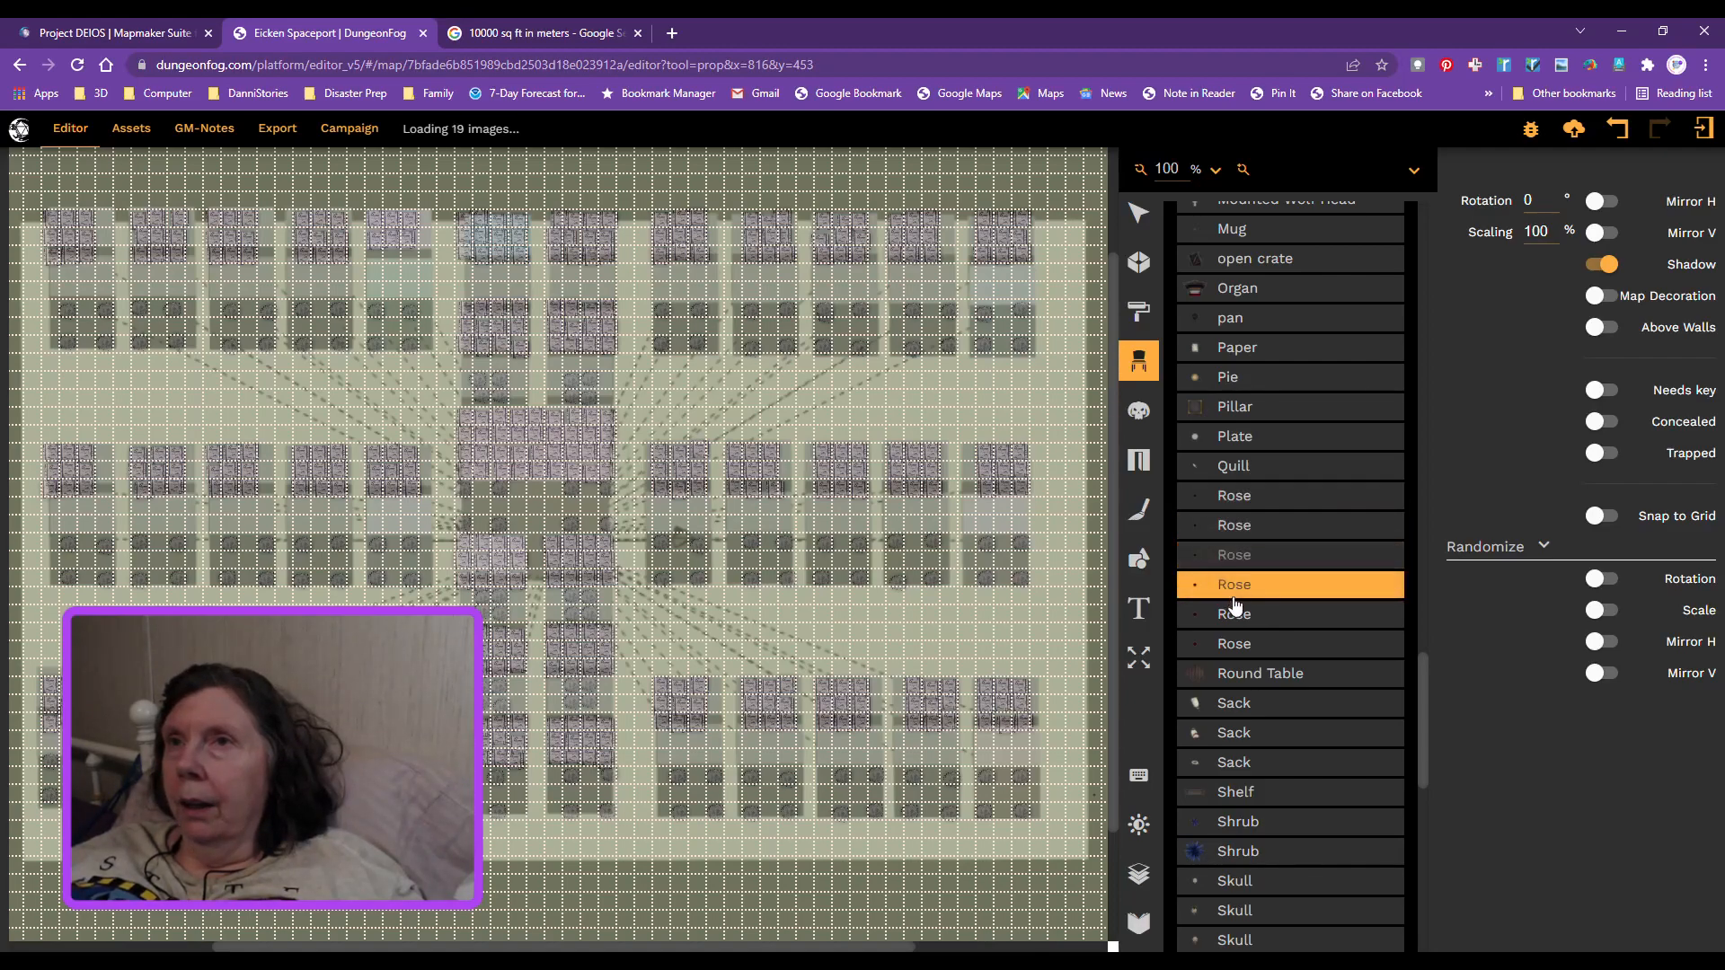
pyautogui.click(1236, 615)
pyautogui.click(1237, 645)
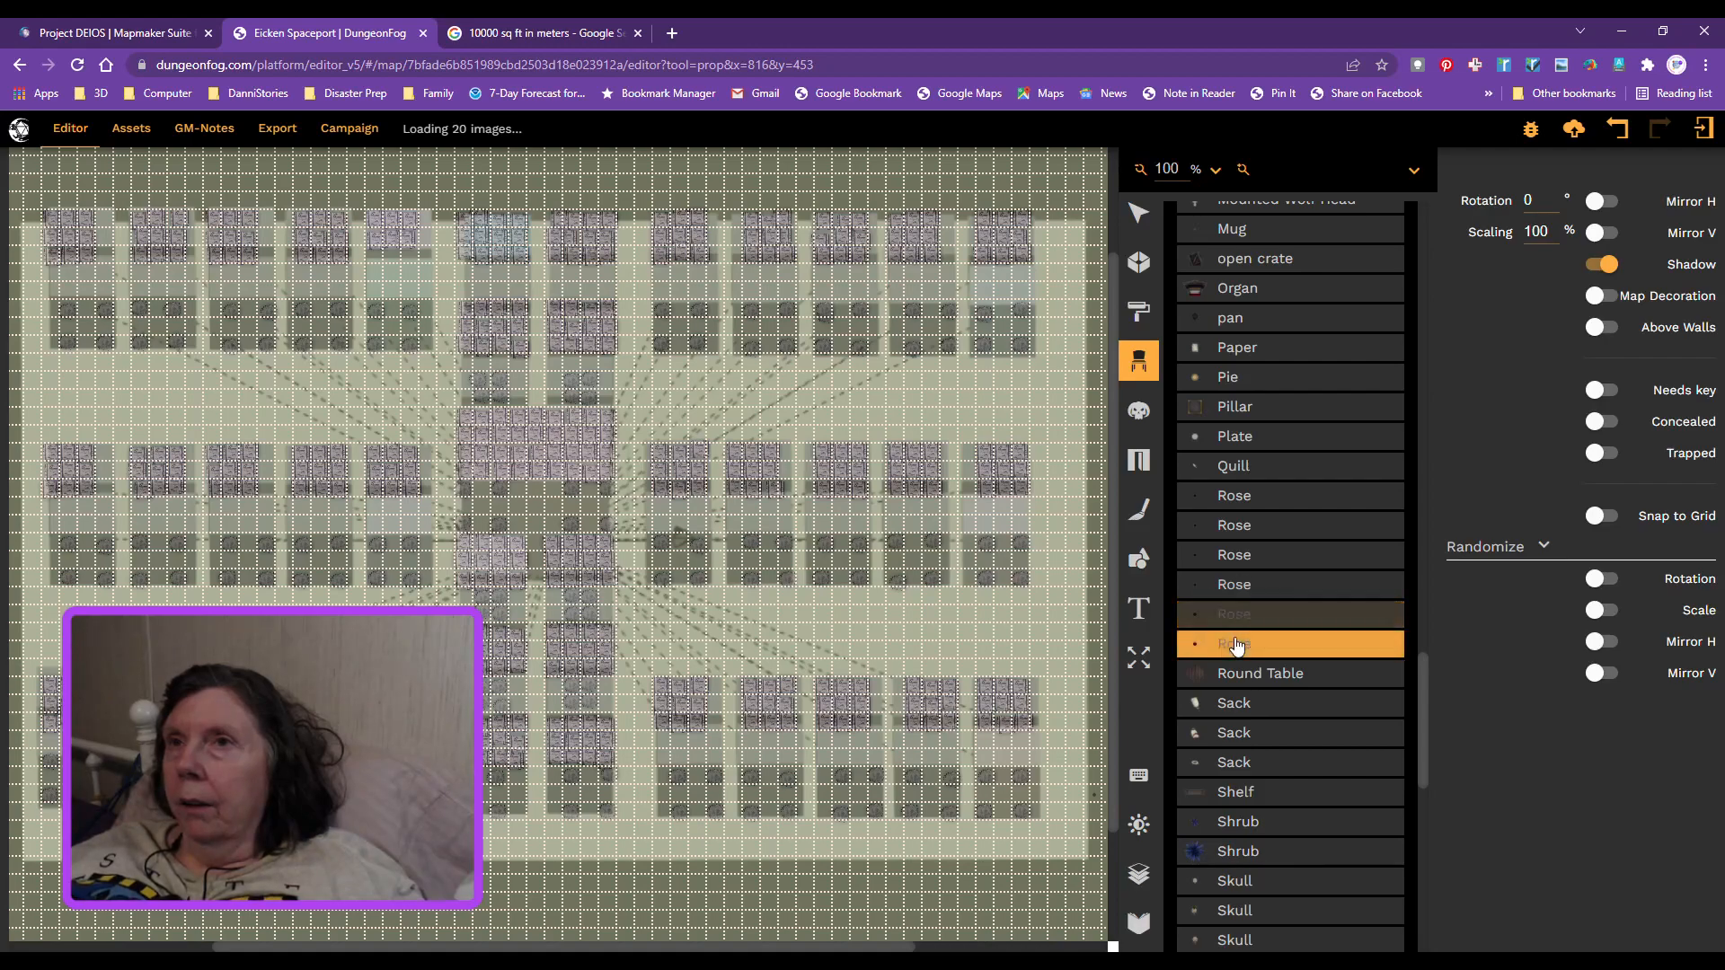
# Step: Collapse the Caeora Dark Lord category in the Guest Artists folder
pyautogui.scroll(3, 1294, 553)
pyautogui.scroll(20, 1294, 553)
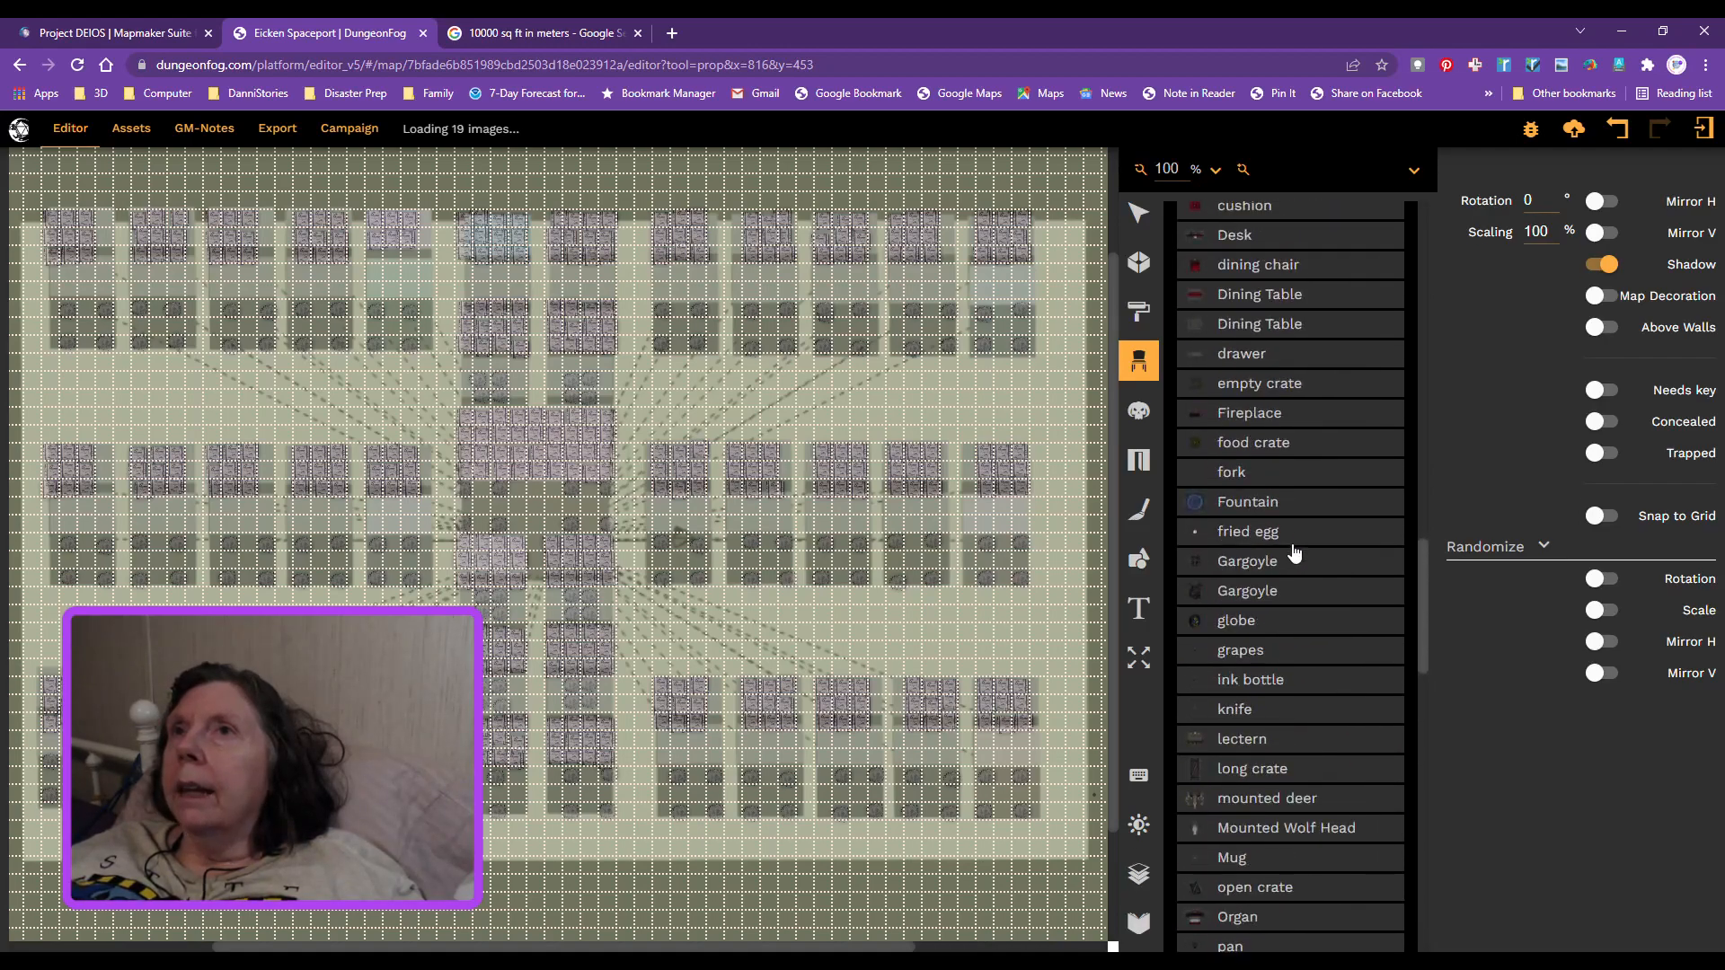
pyautogui.scroll(7, 1294, 553)
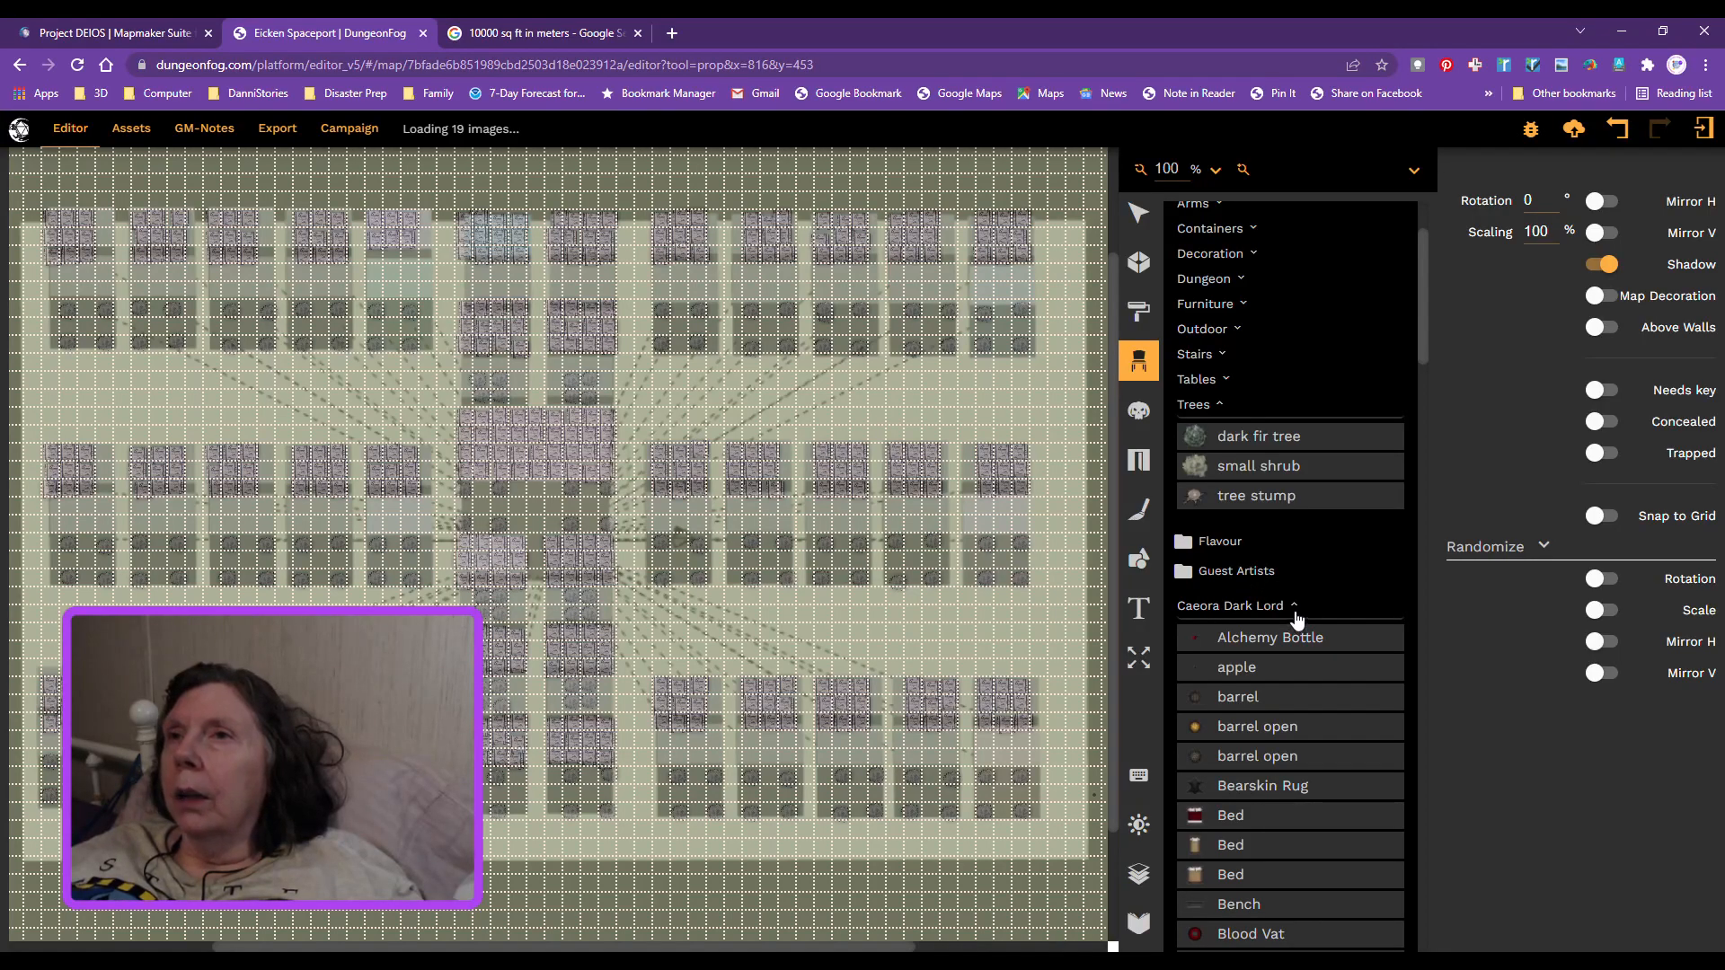
pyautogui.click(1294, 609)
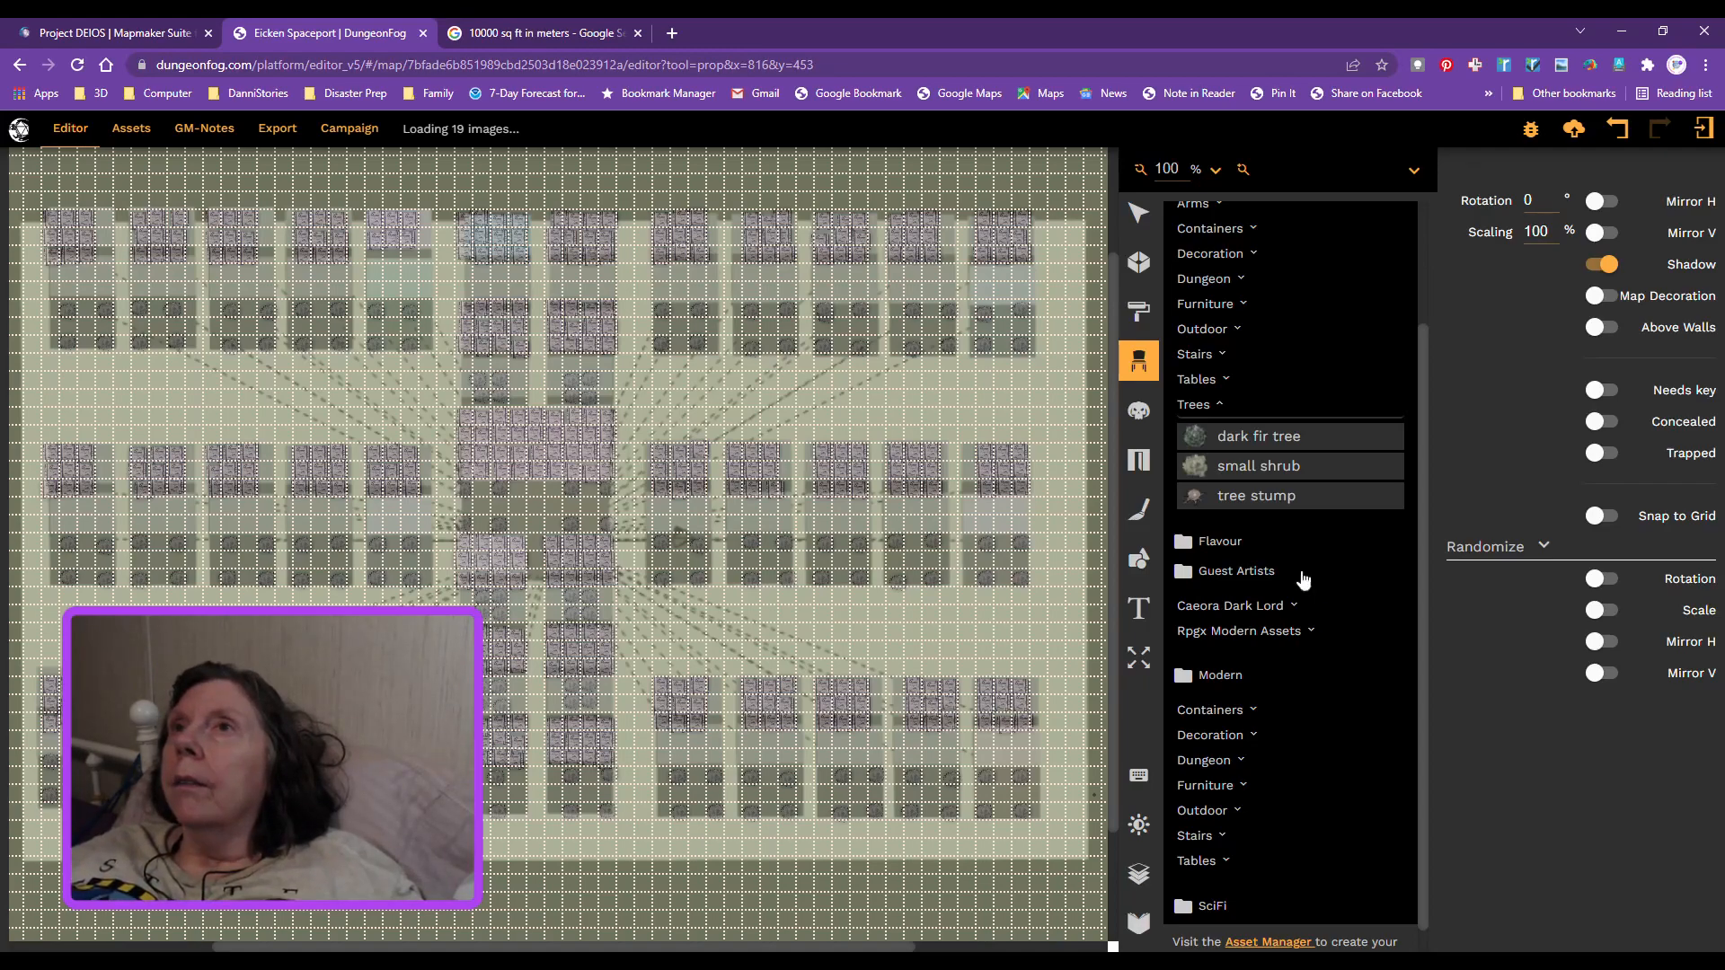
pyautogui.click(1242, 174)
pyautogui.click(1242, 180)
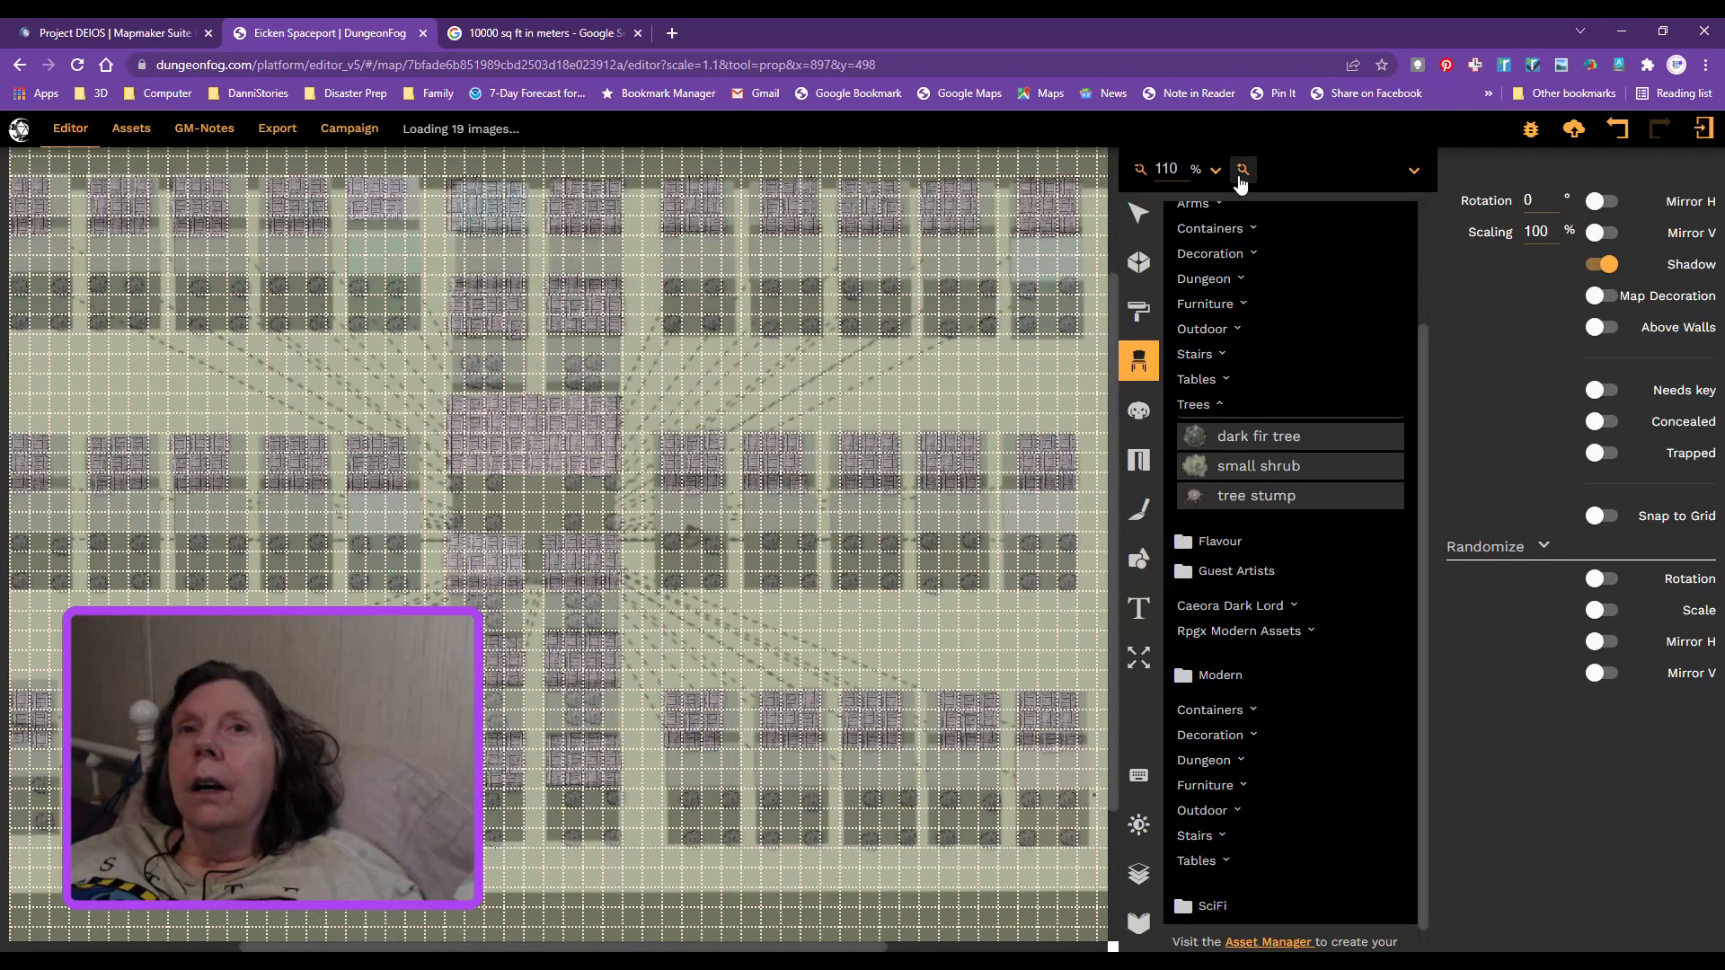
pyautogui.click(1242, 180)
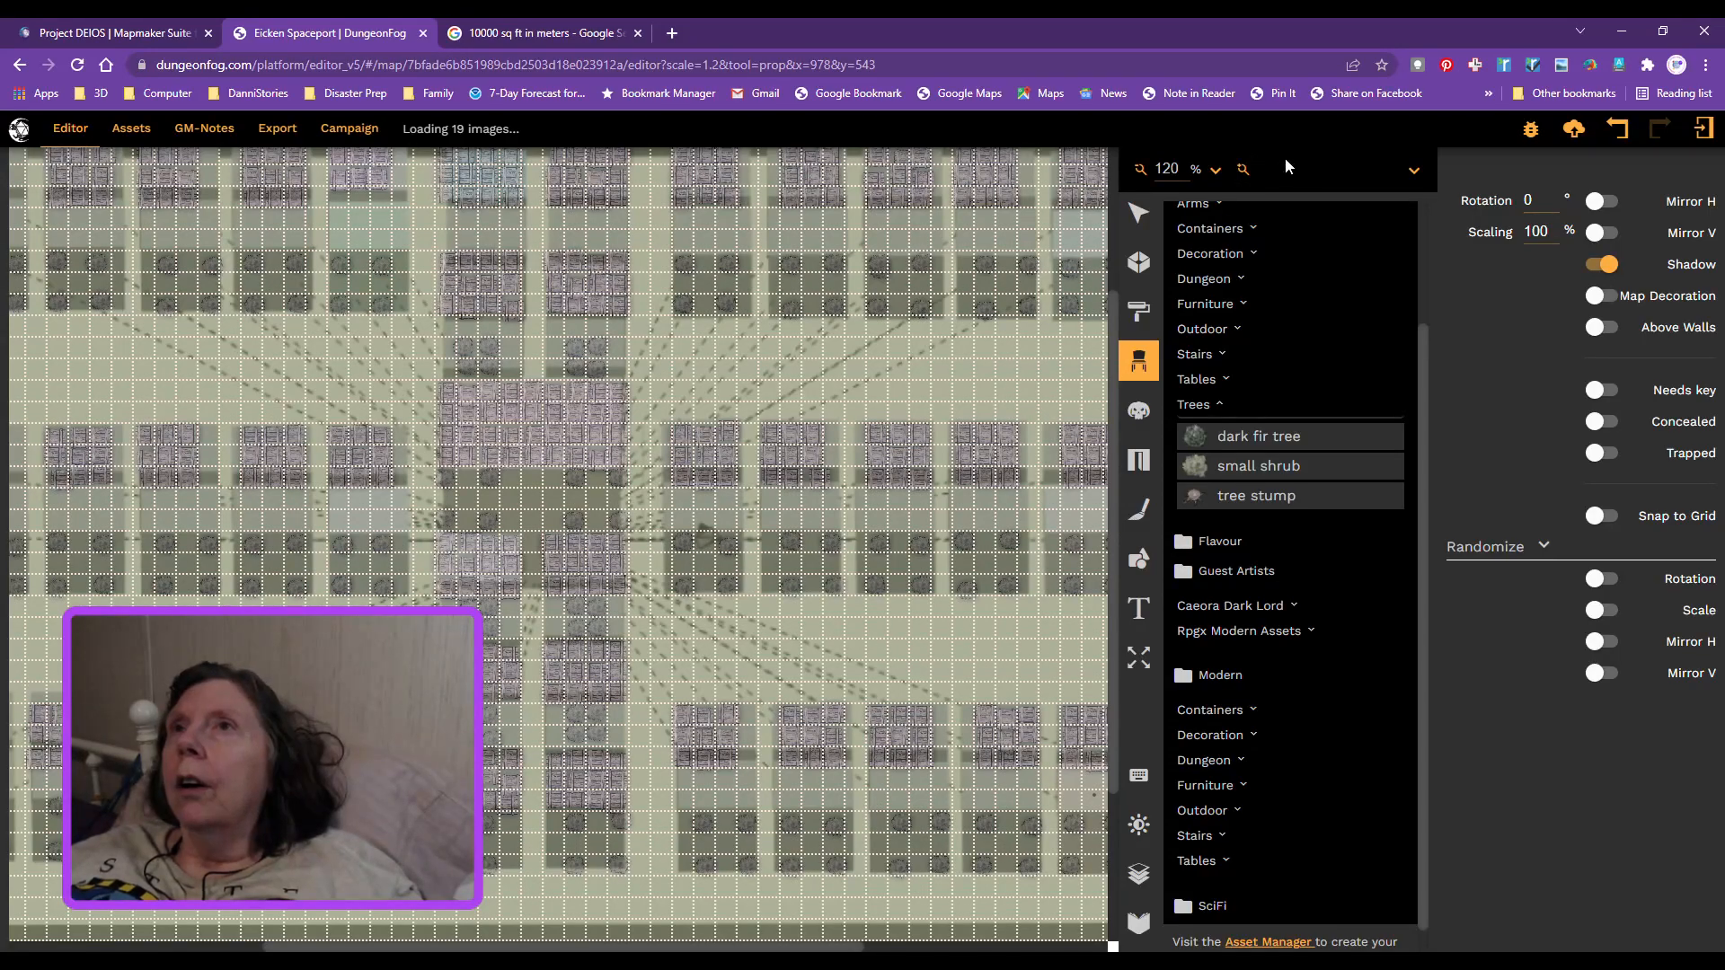
pyautogui.click(1413, 178)
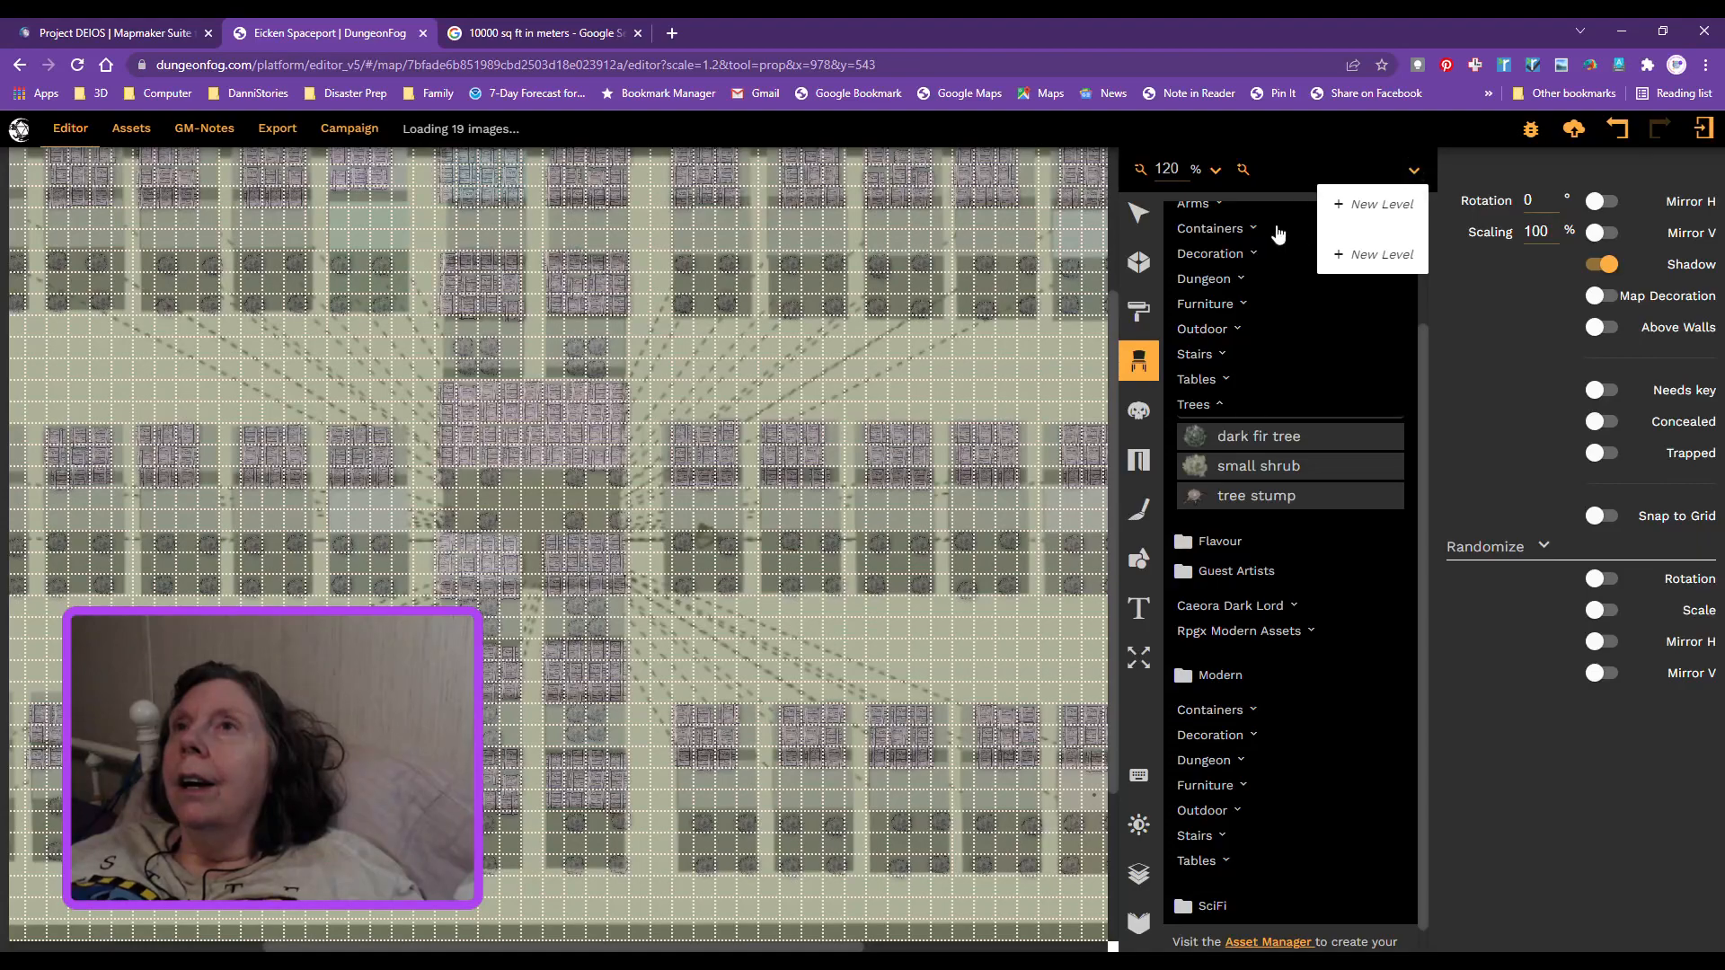
pyautogui.click(1215, 171)
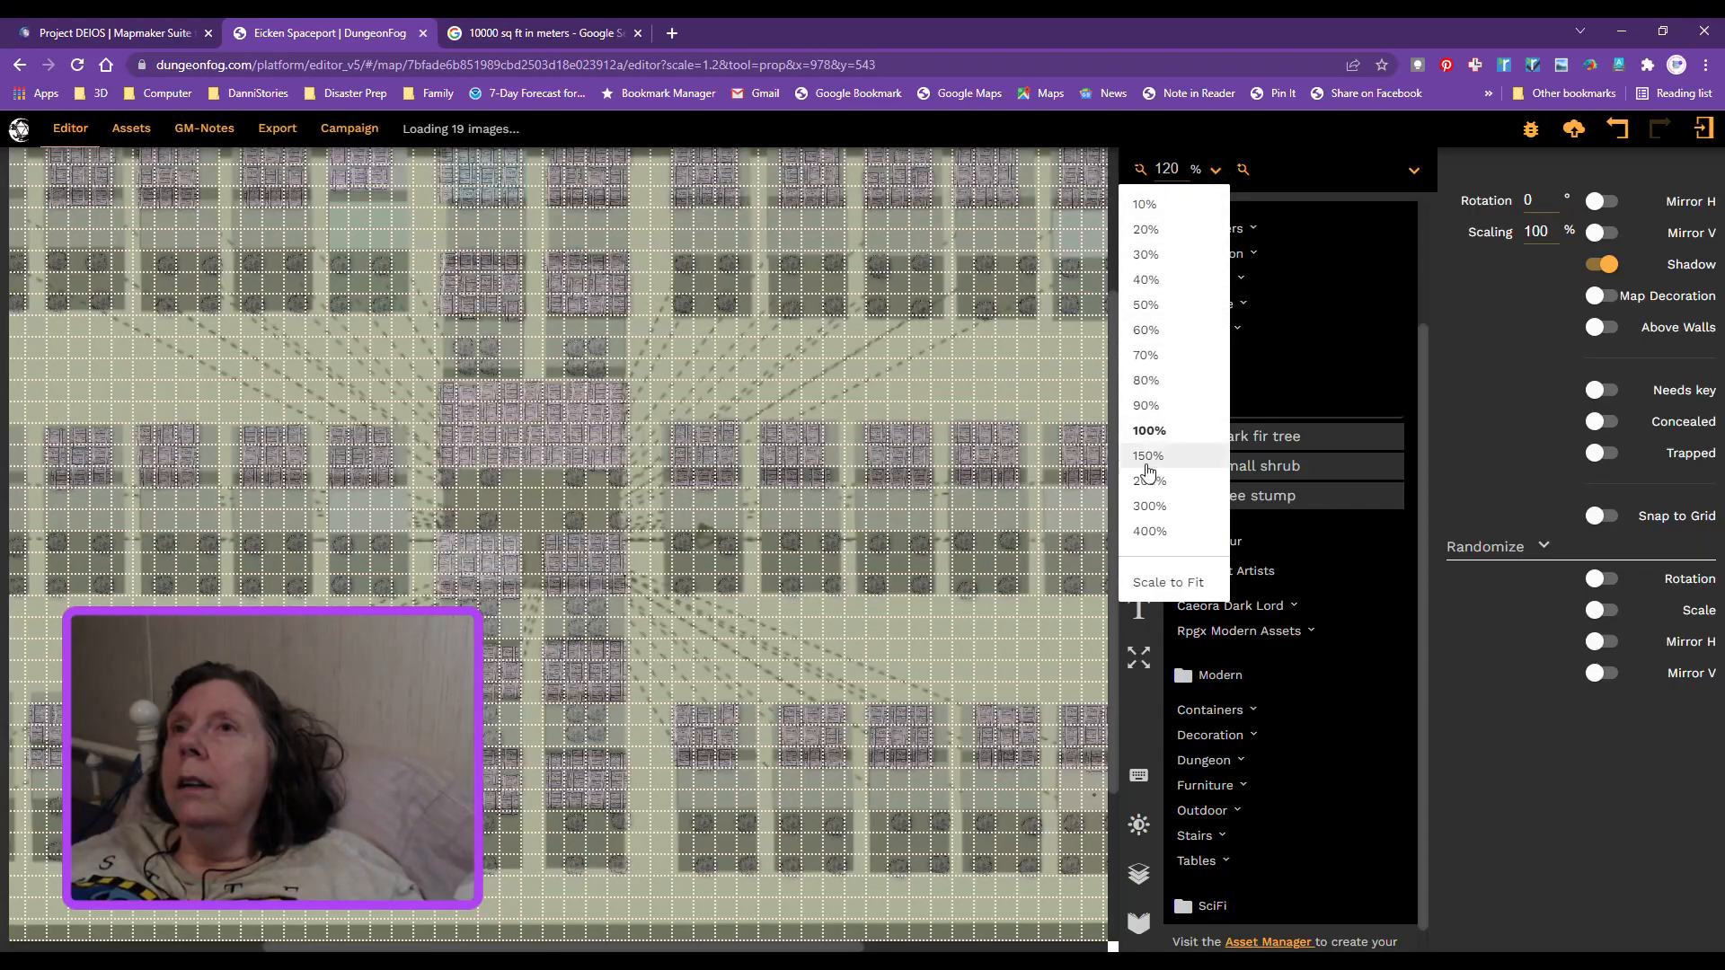
pyautogui.click(1153, 432)
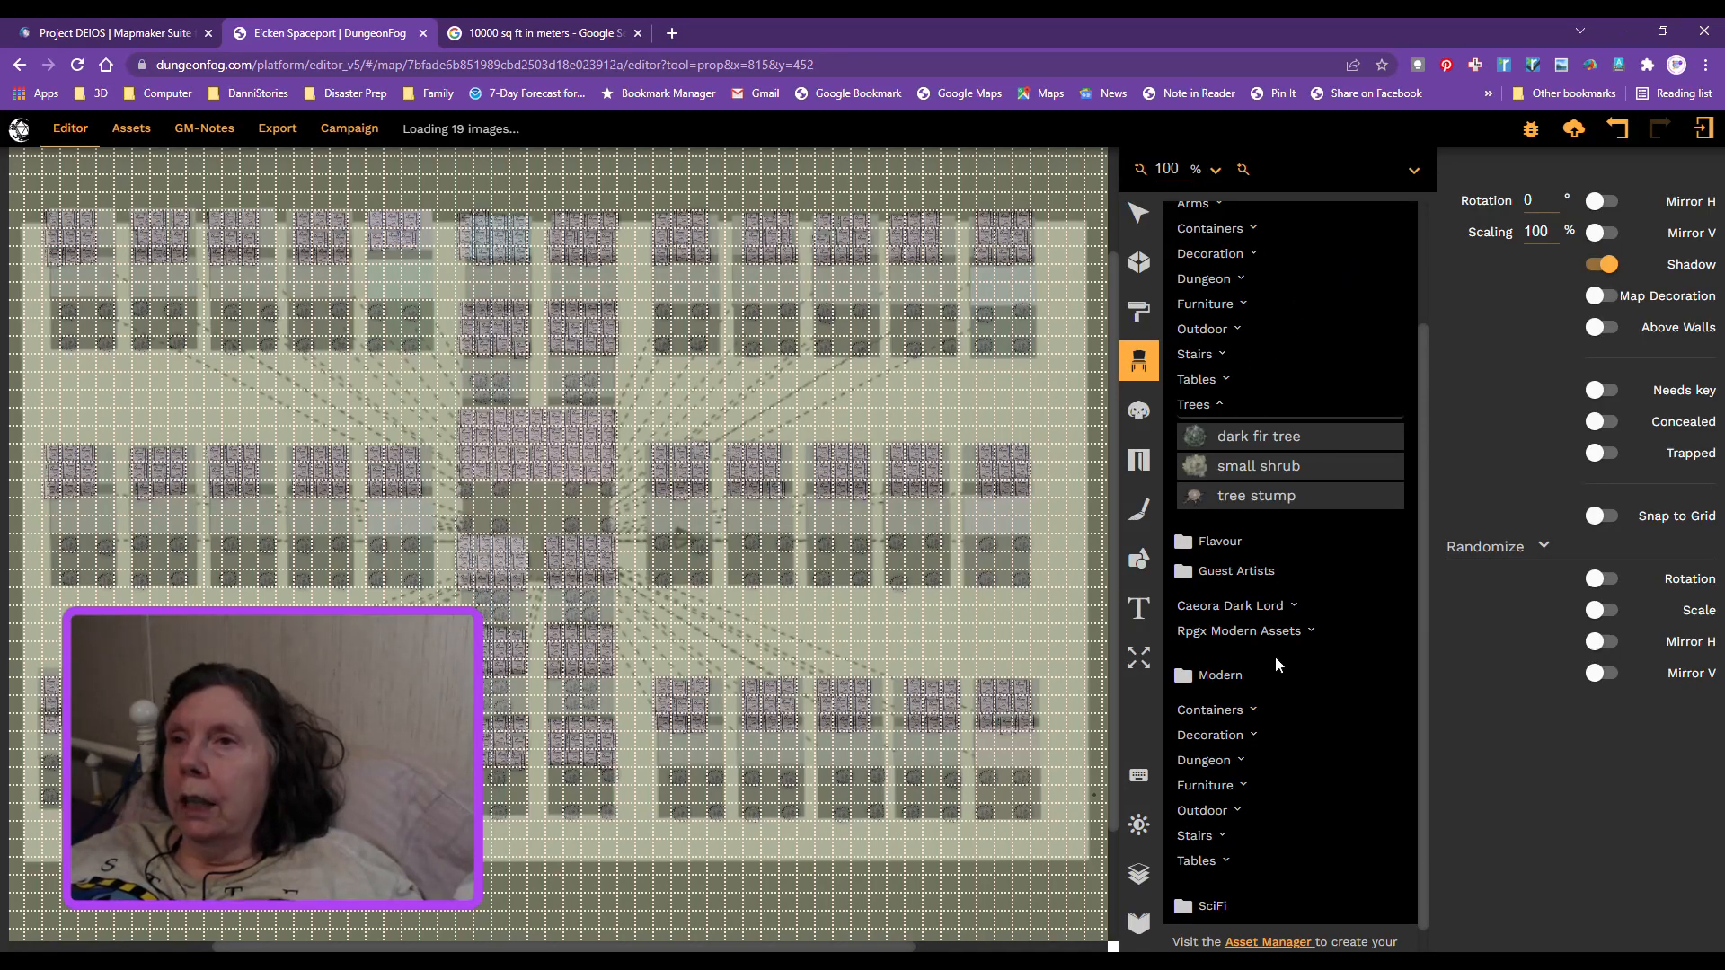
# Step: Search the free prop library for "flowers" and open the Asset Manager
pyautogui.scroll(-1, 1295, 747)
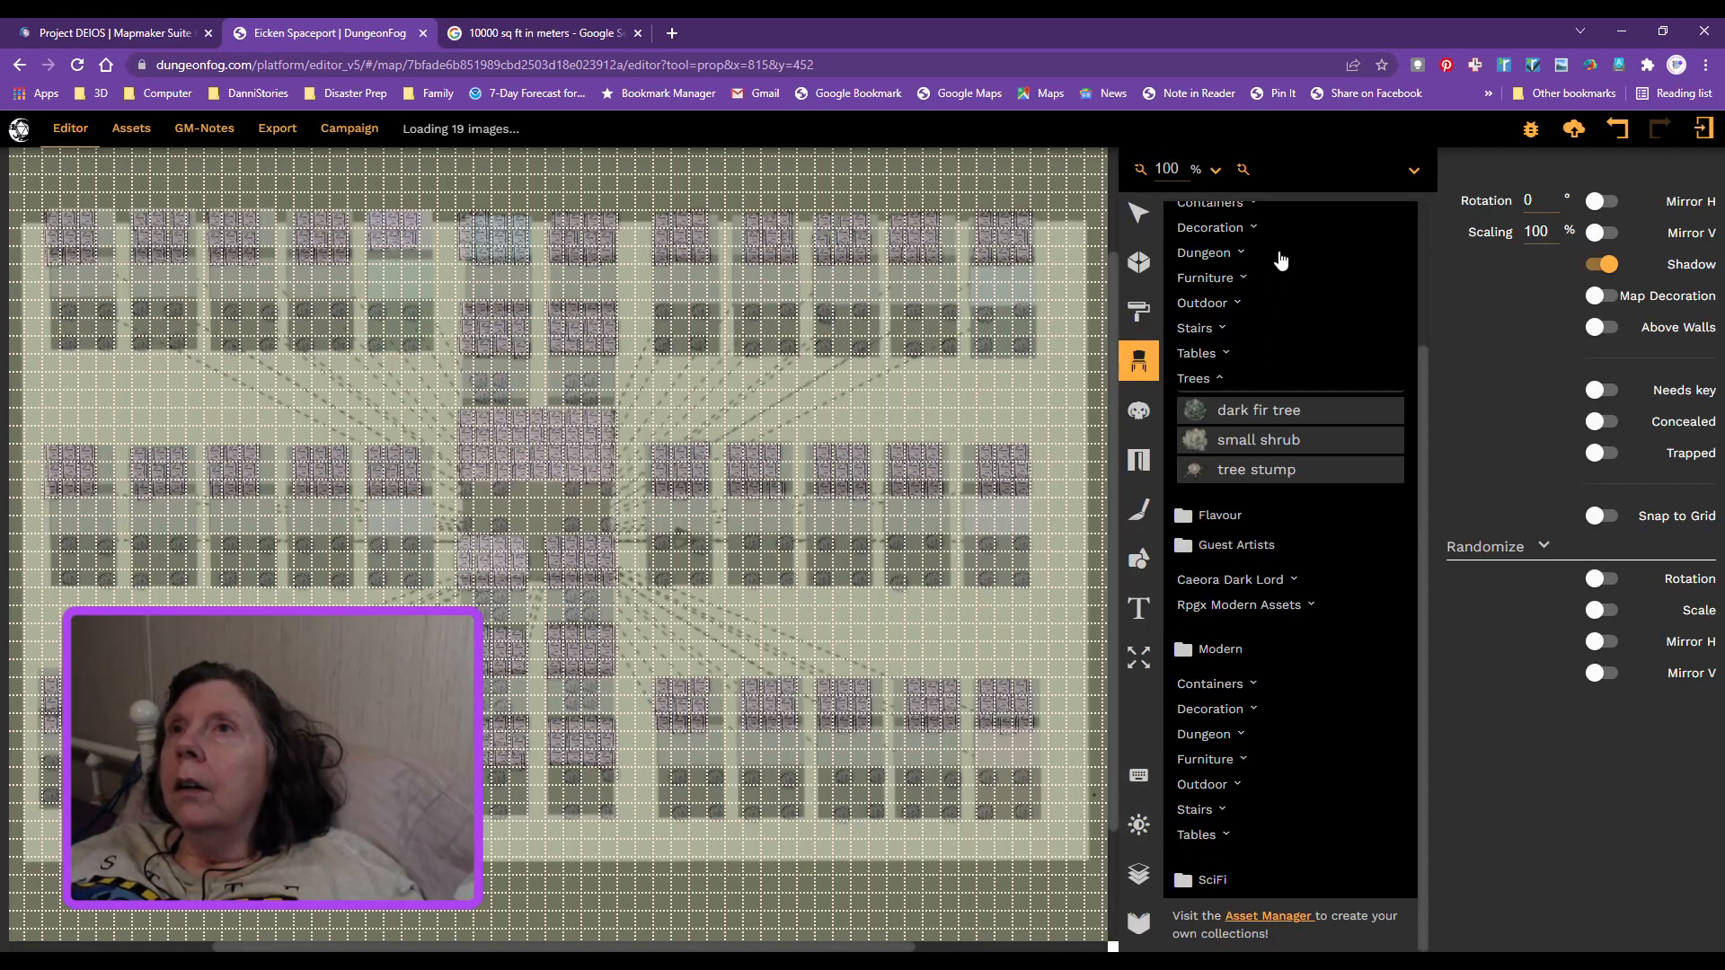
pyautogui.scroll(2, 1285, 266)
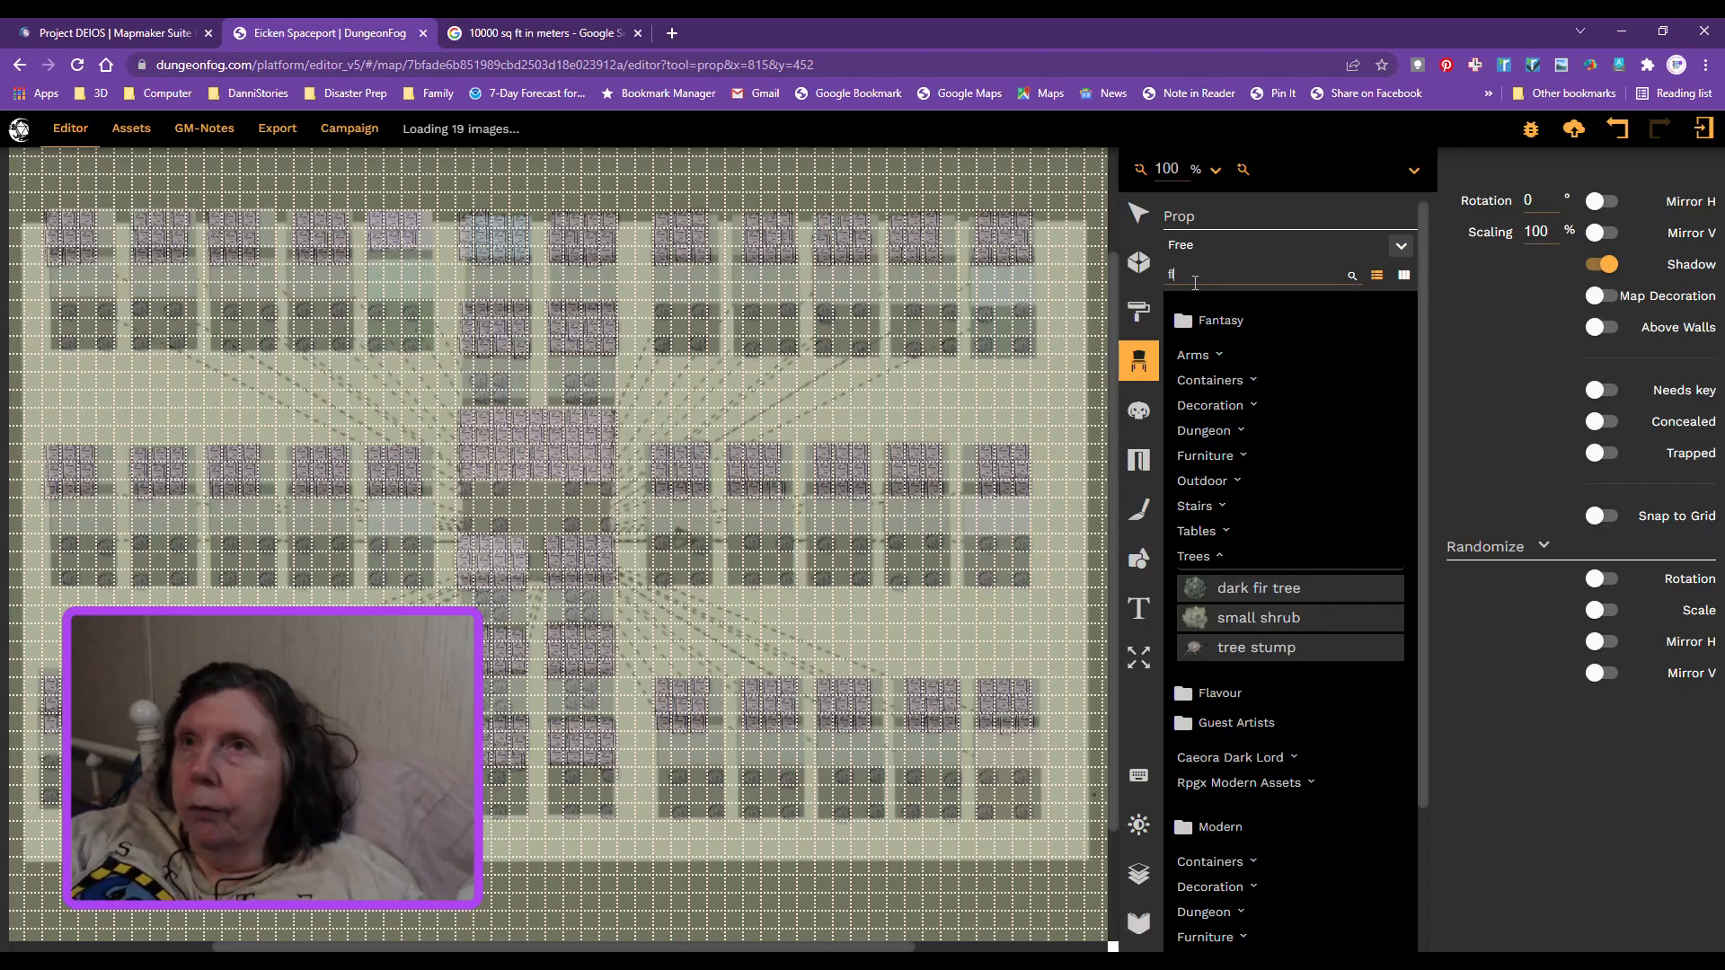
pyautogui.click(1194, 276)
pyautogui.write('flowers')
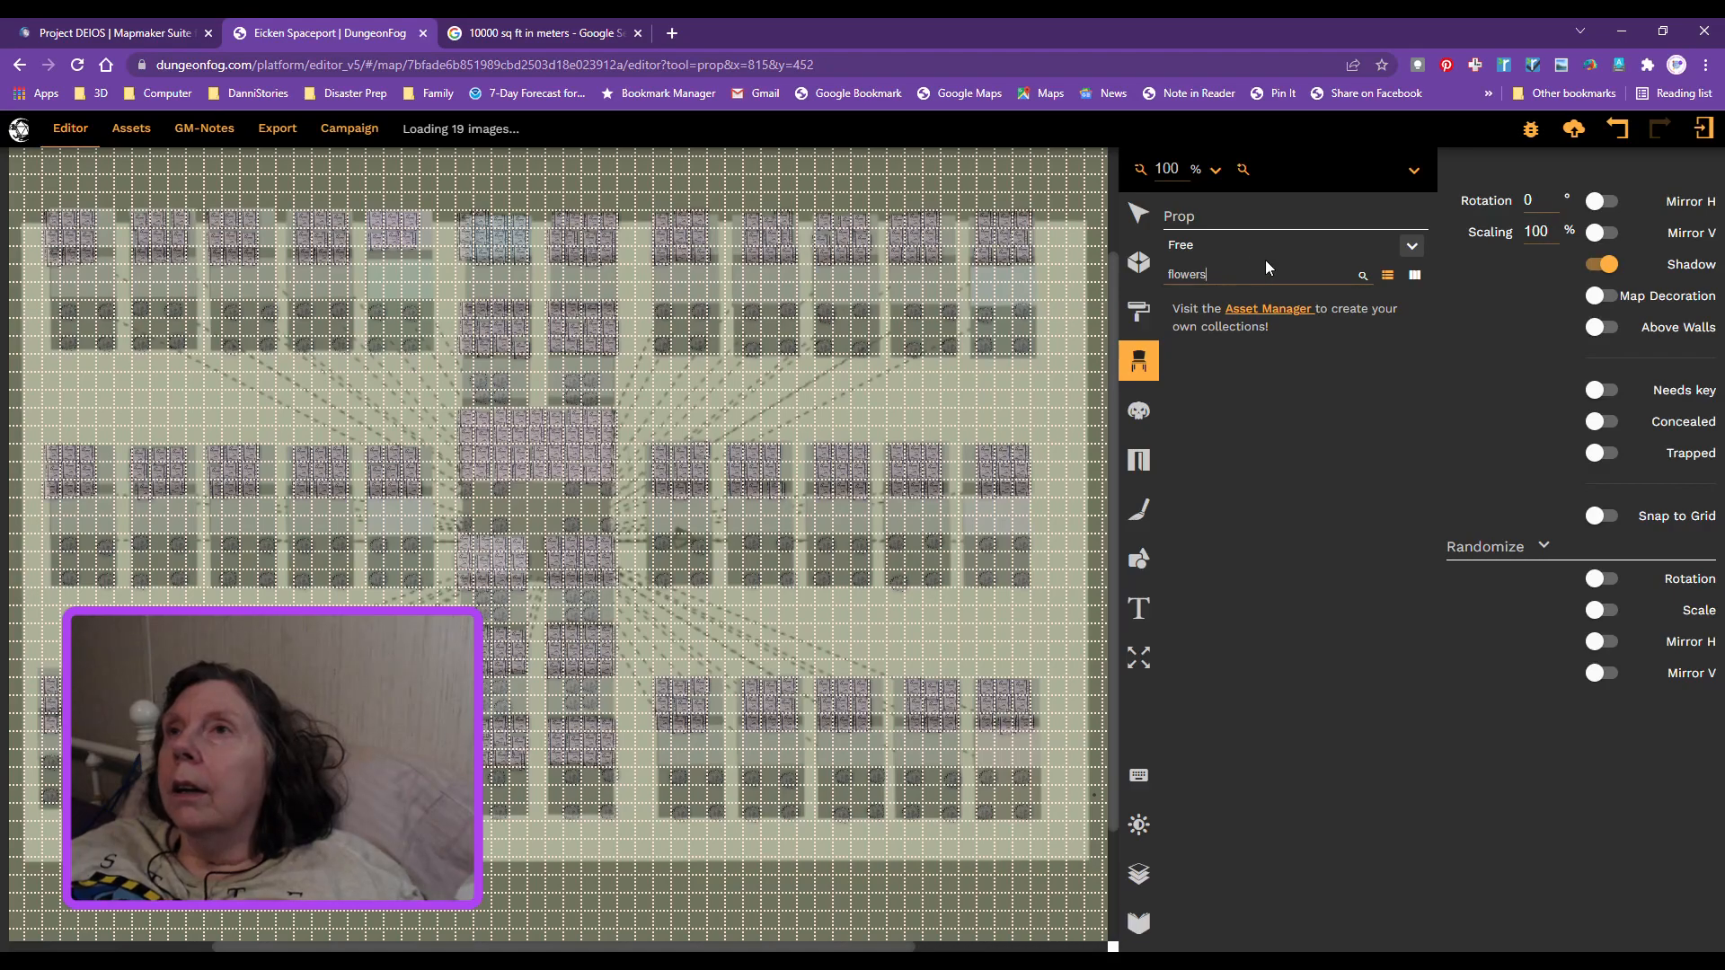
pyautogui.click(1280, 310)
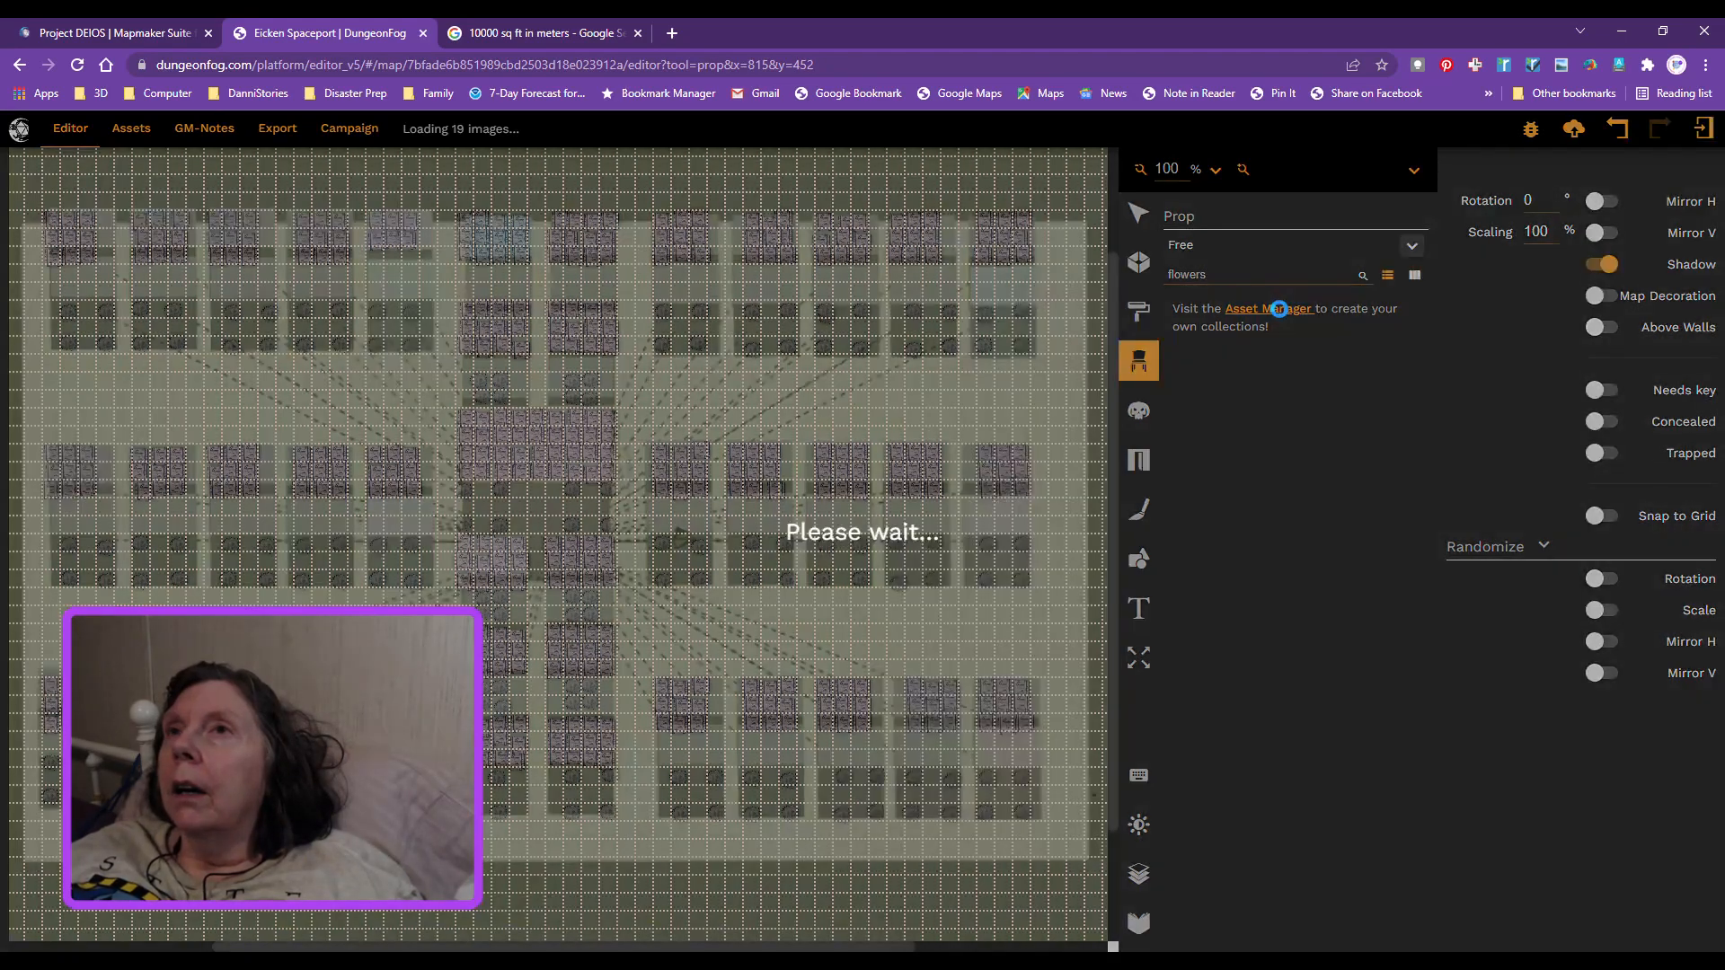
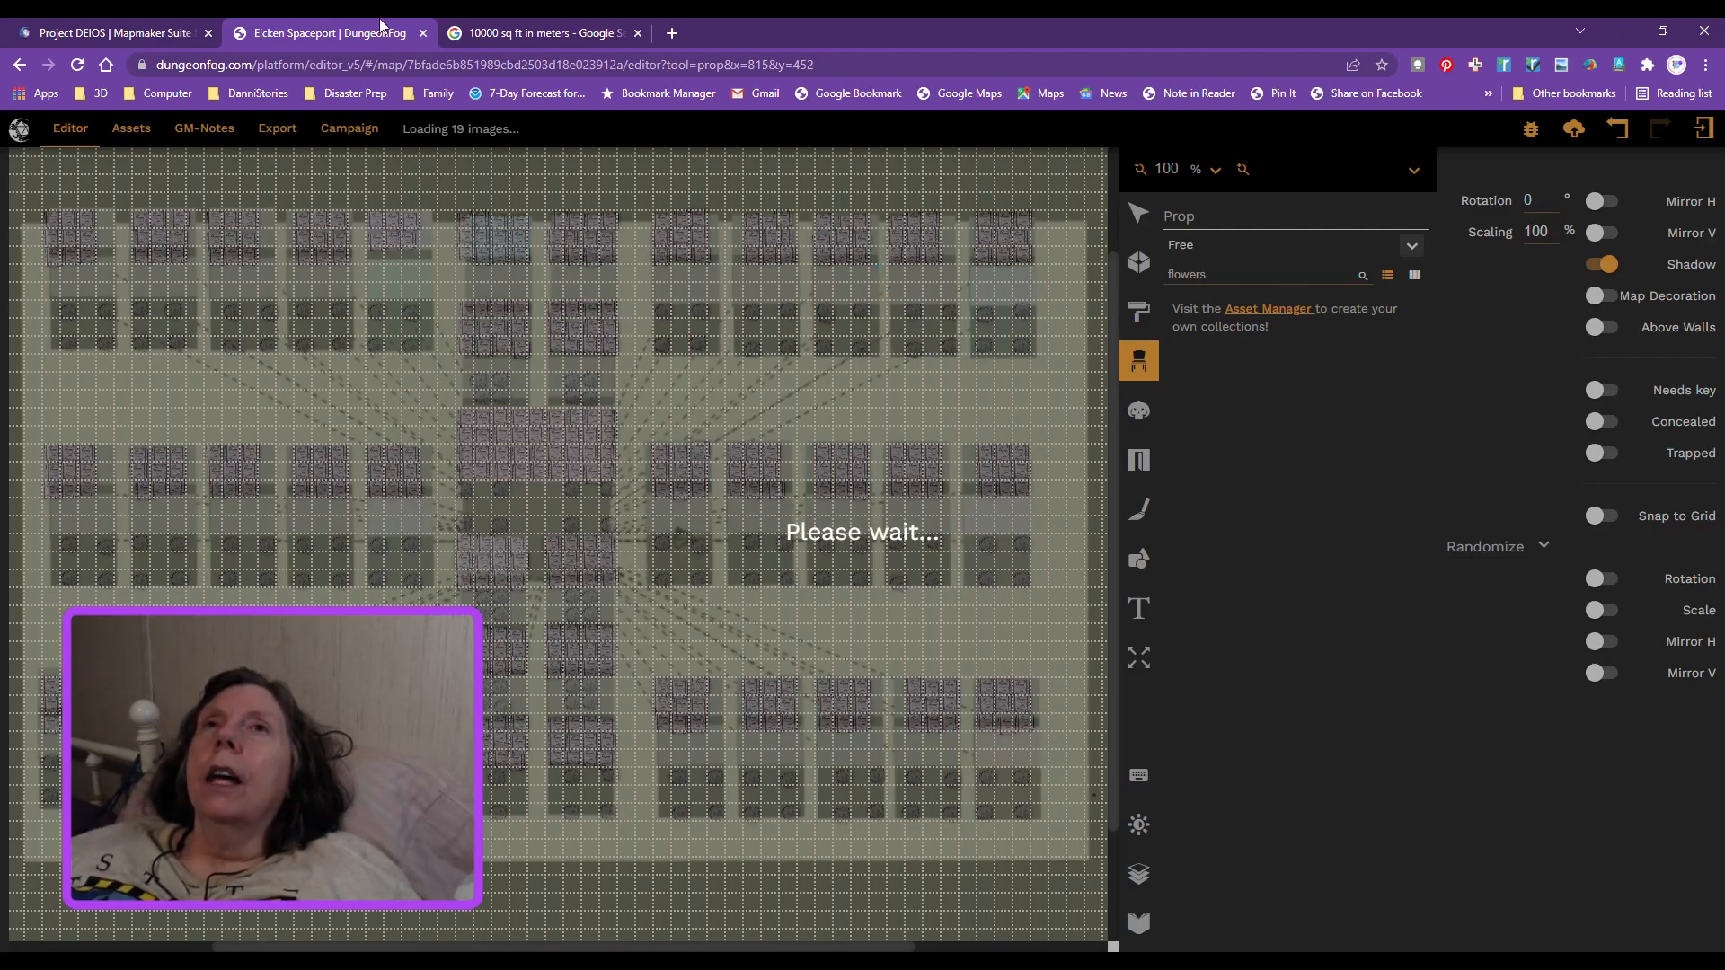
pyautogui.click(638, 33)
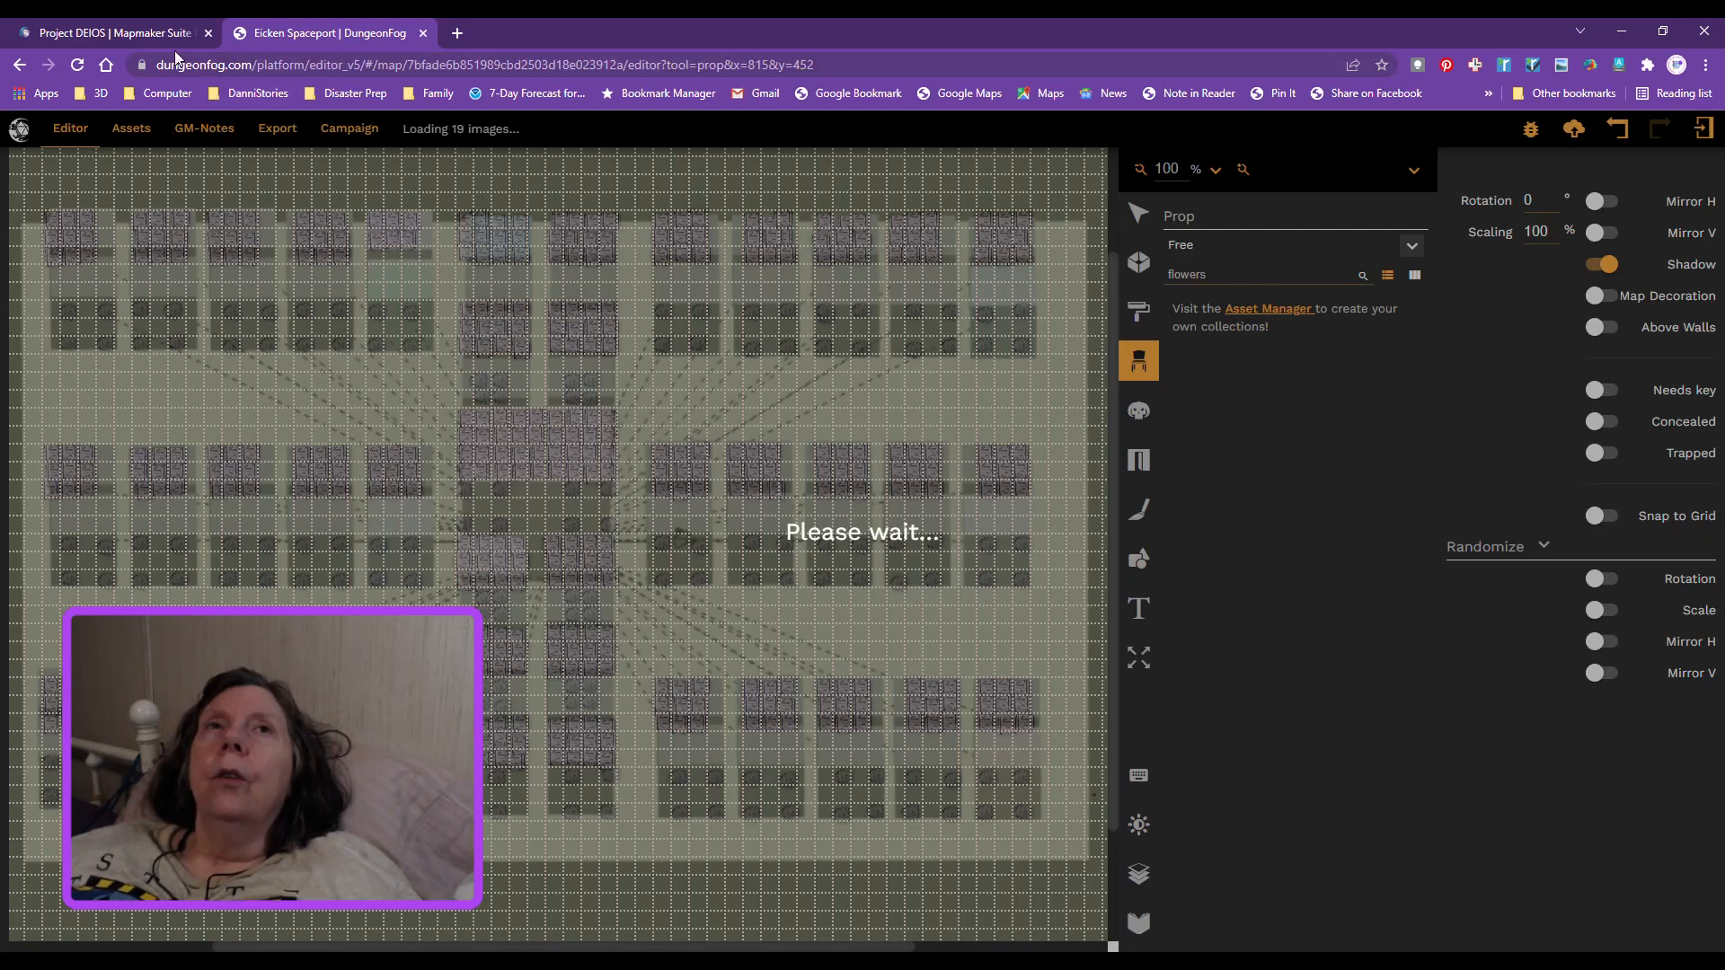
pyautogui.click(163, 69)
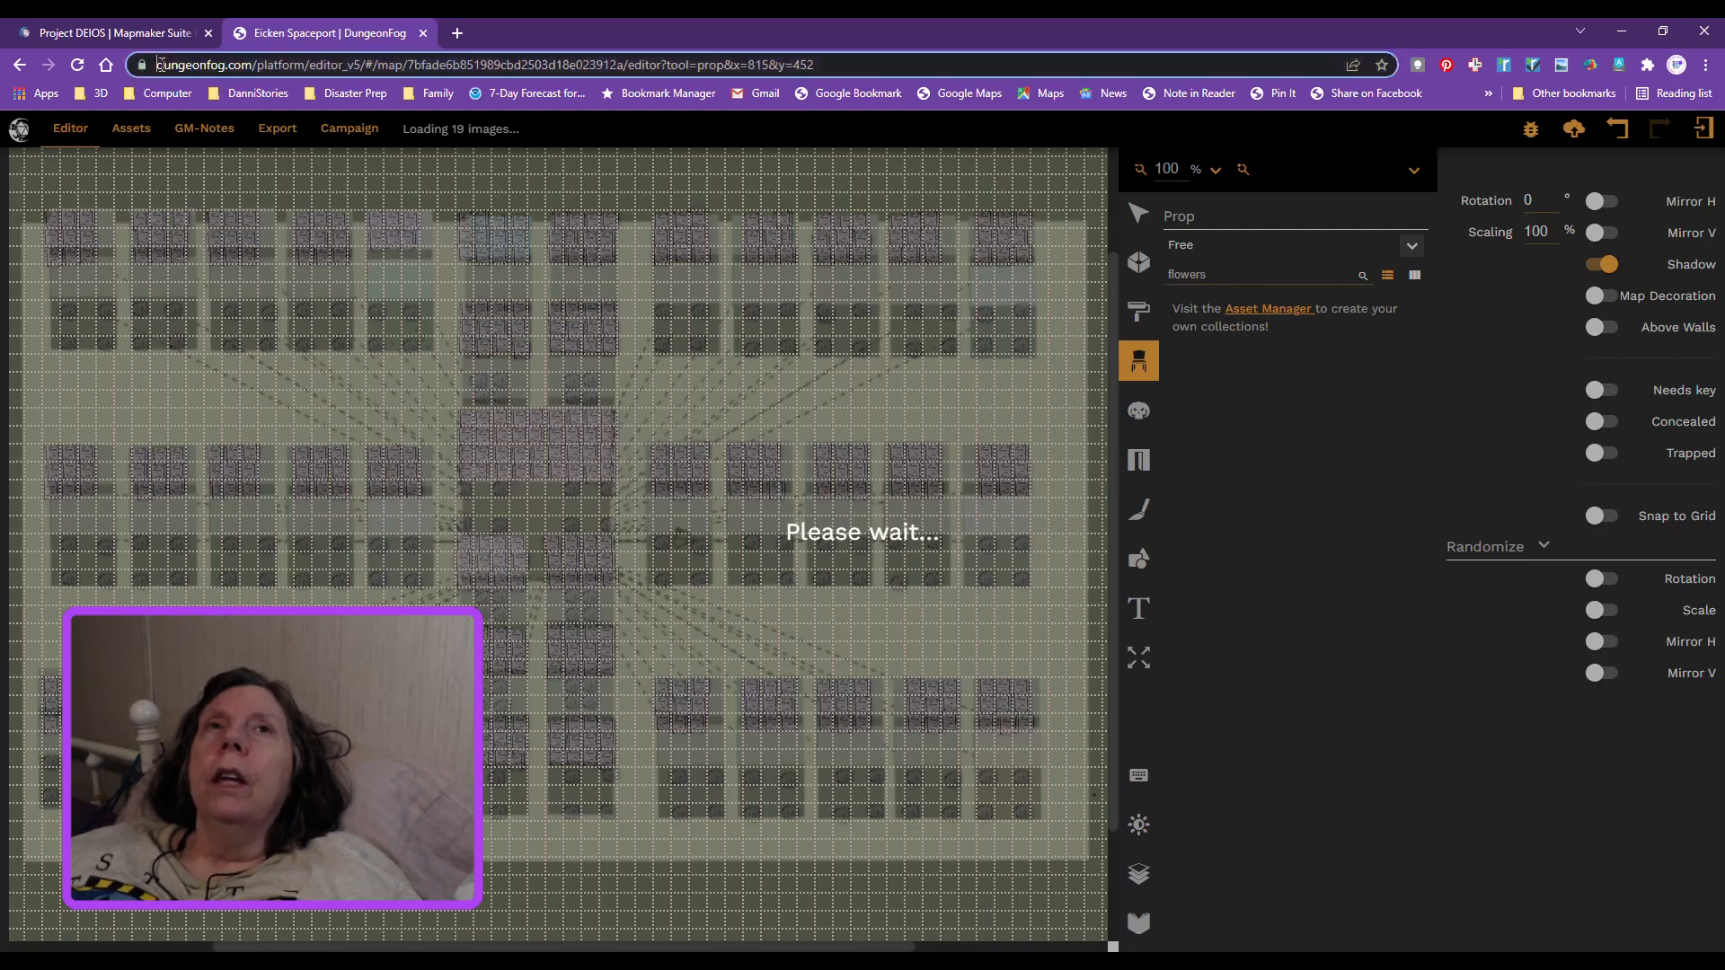
pyautogui.click(254, 65)
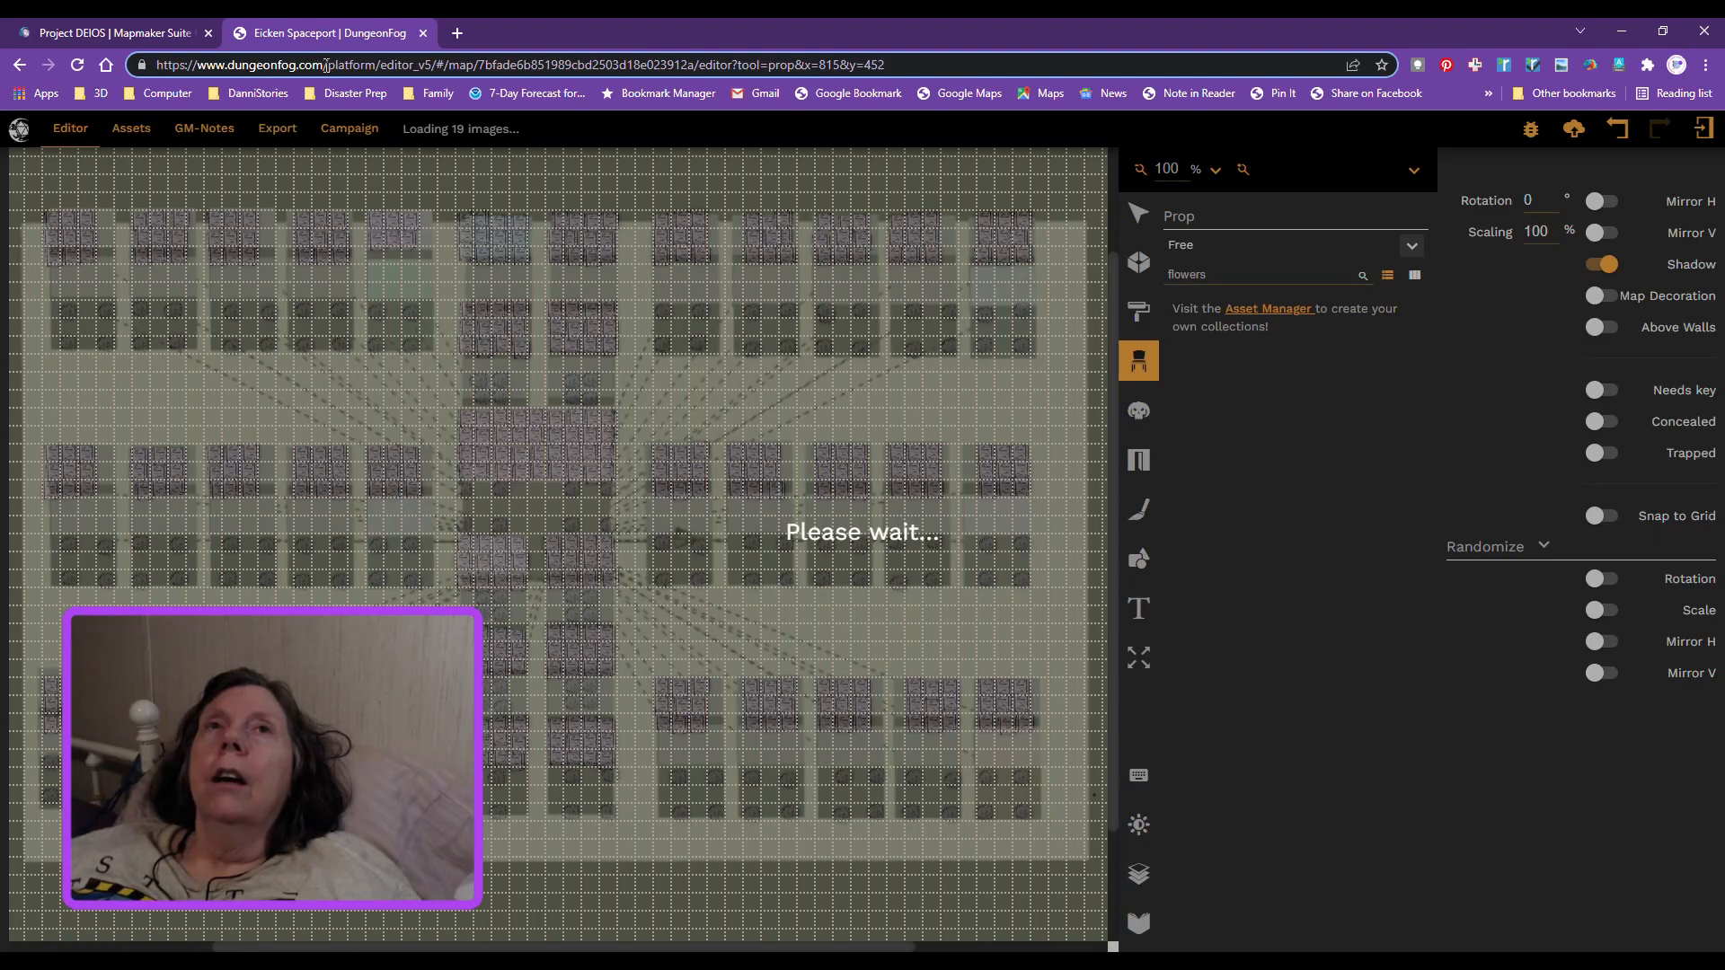
pyautogui.moveTo(324, 65); pyautogui.dragTo(147, 104)
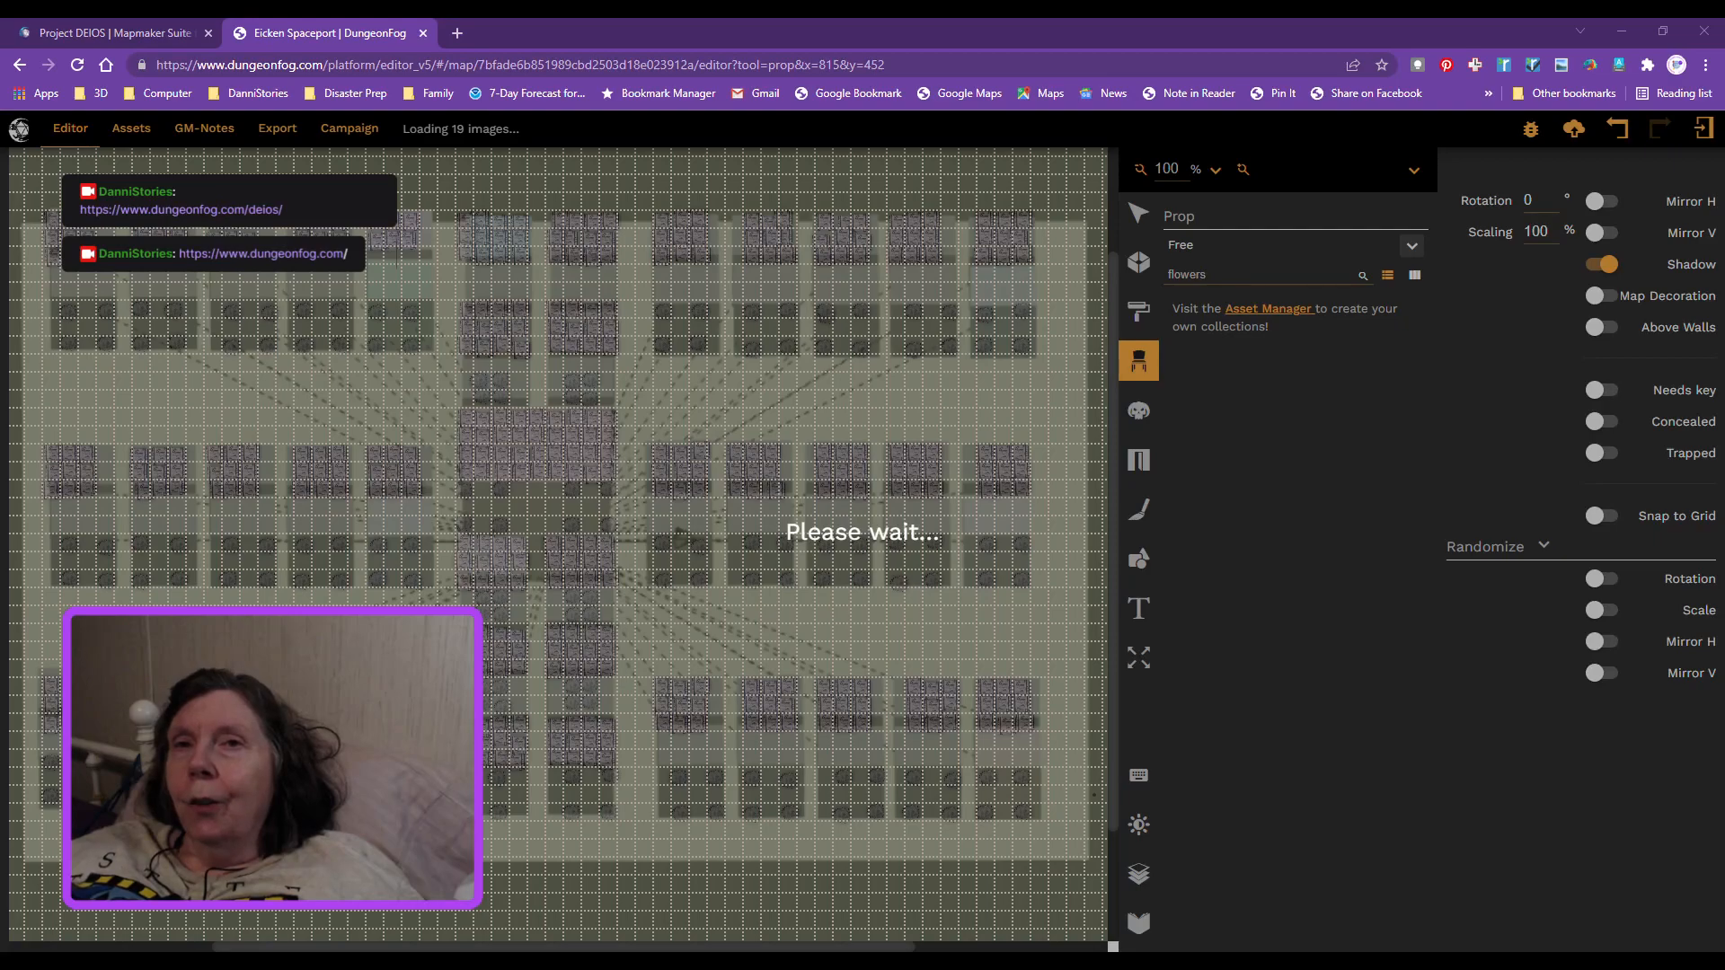
pyautogui.hotkey('alt', 'Tab')
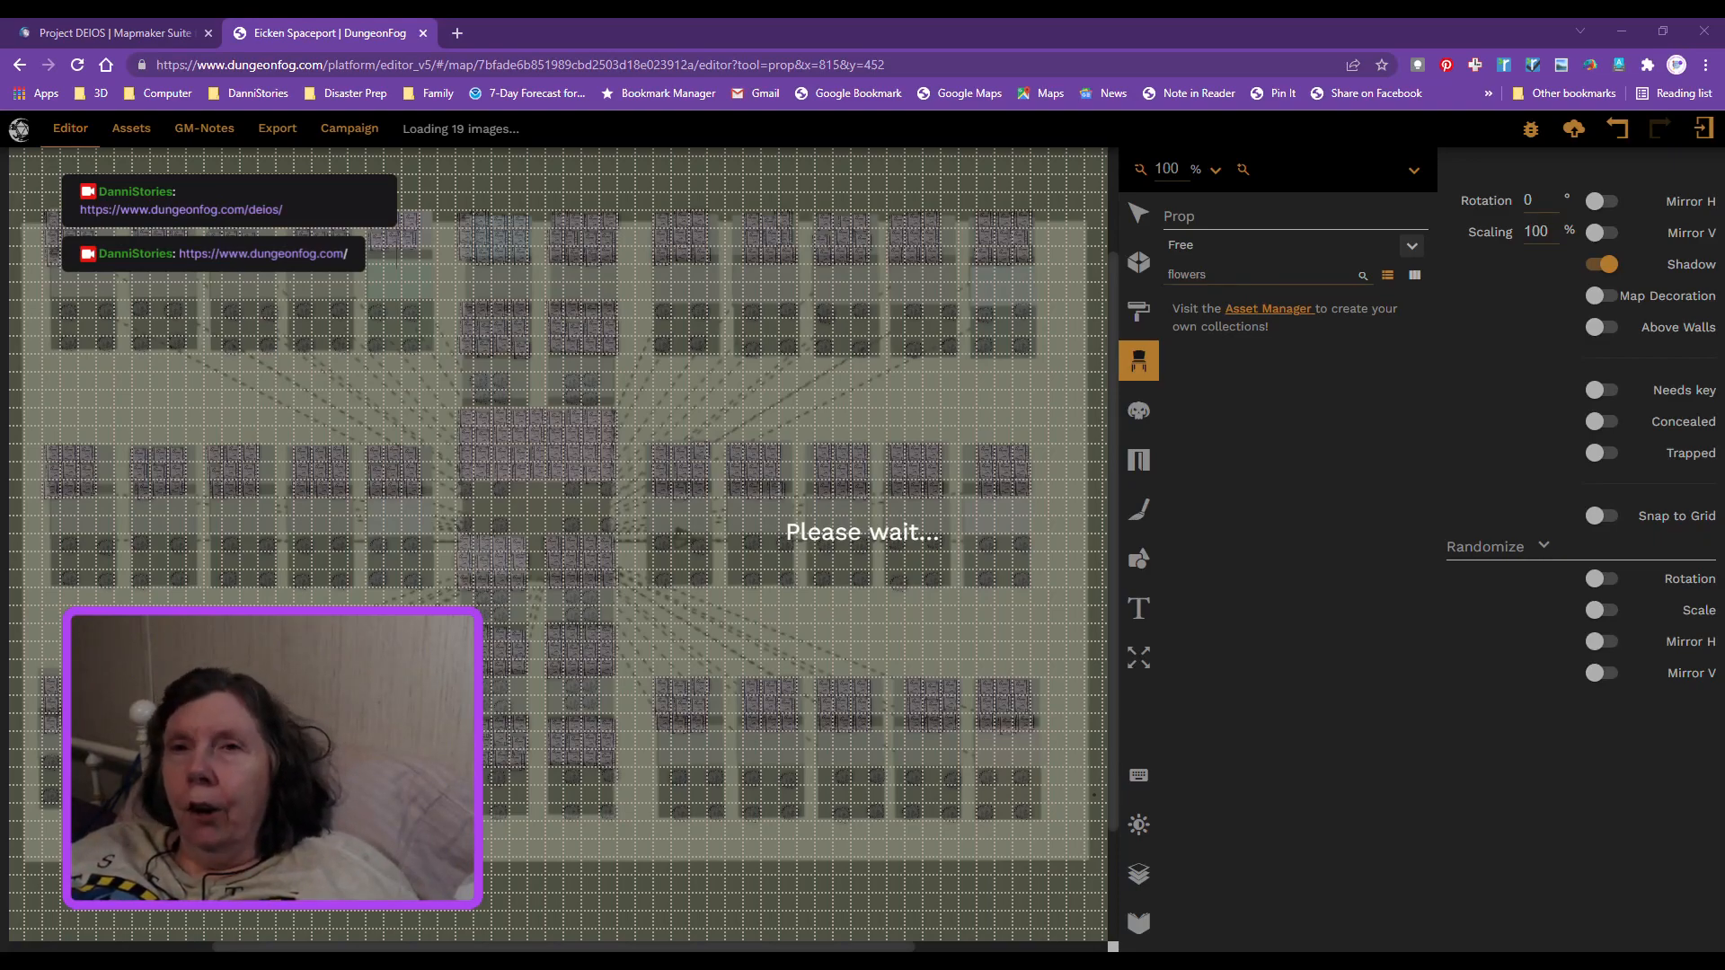
pyautogui.hotkey('alt', 'Tab')
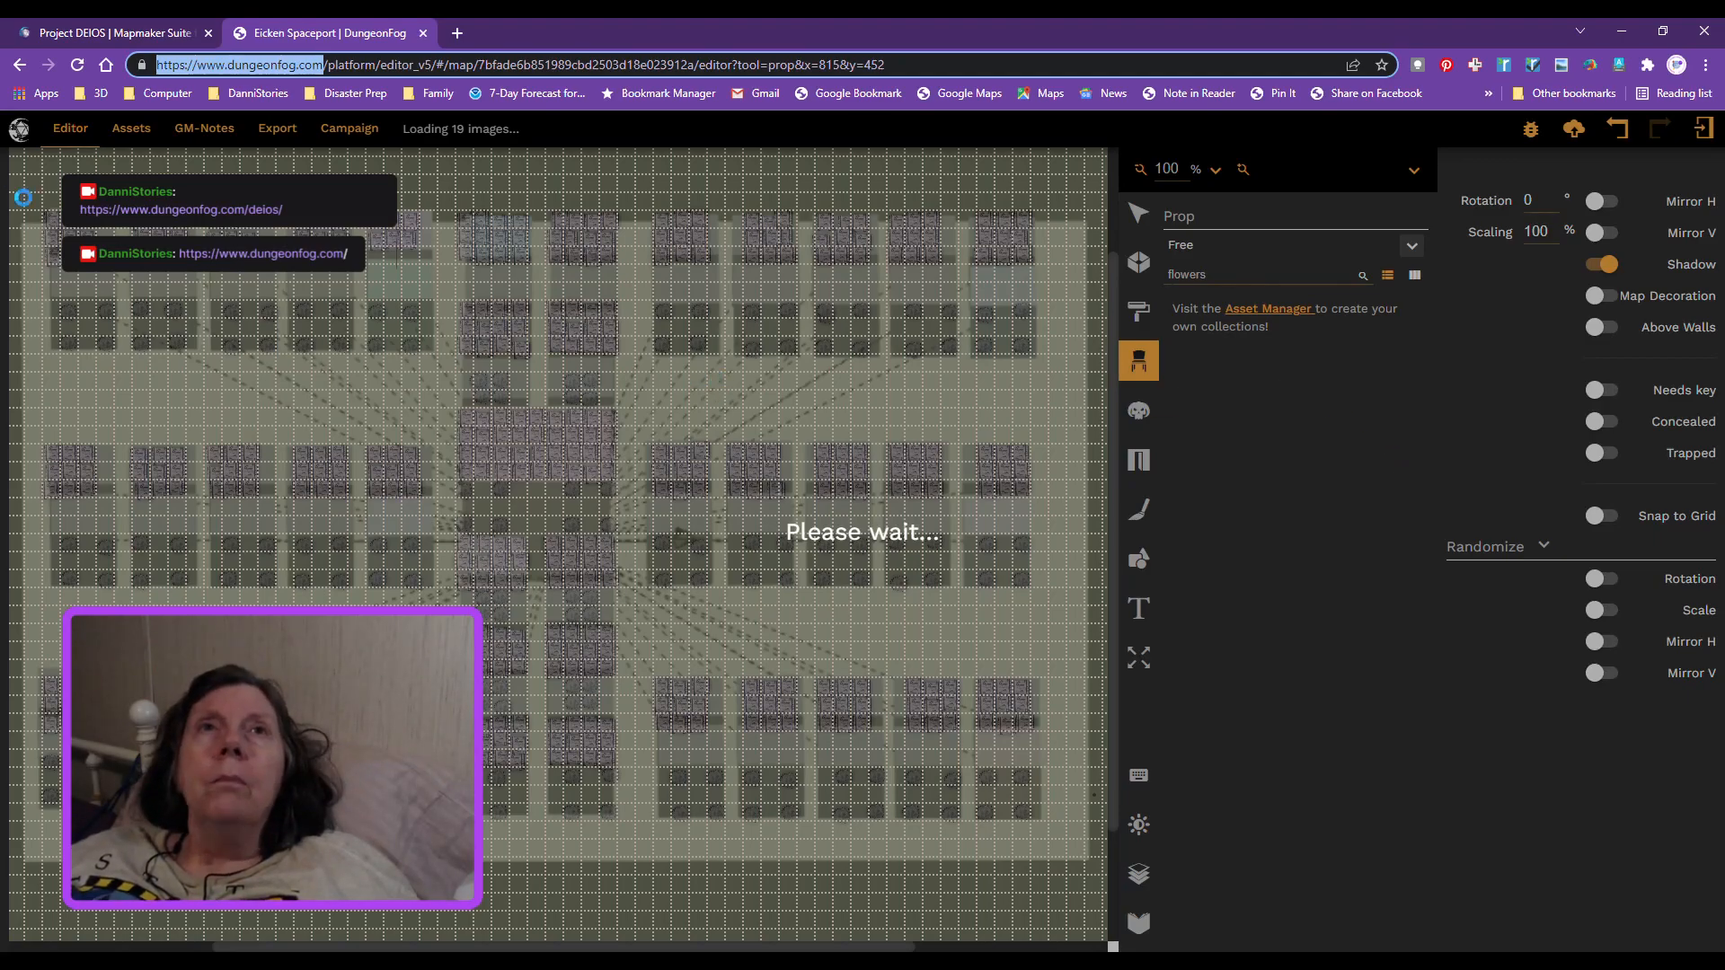
# Step: Reload the Eicken Spaceport map editor and continue past the premium offer
pyautogui.click(76, 66)
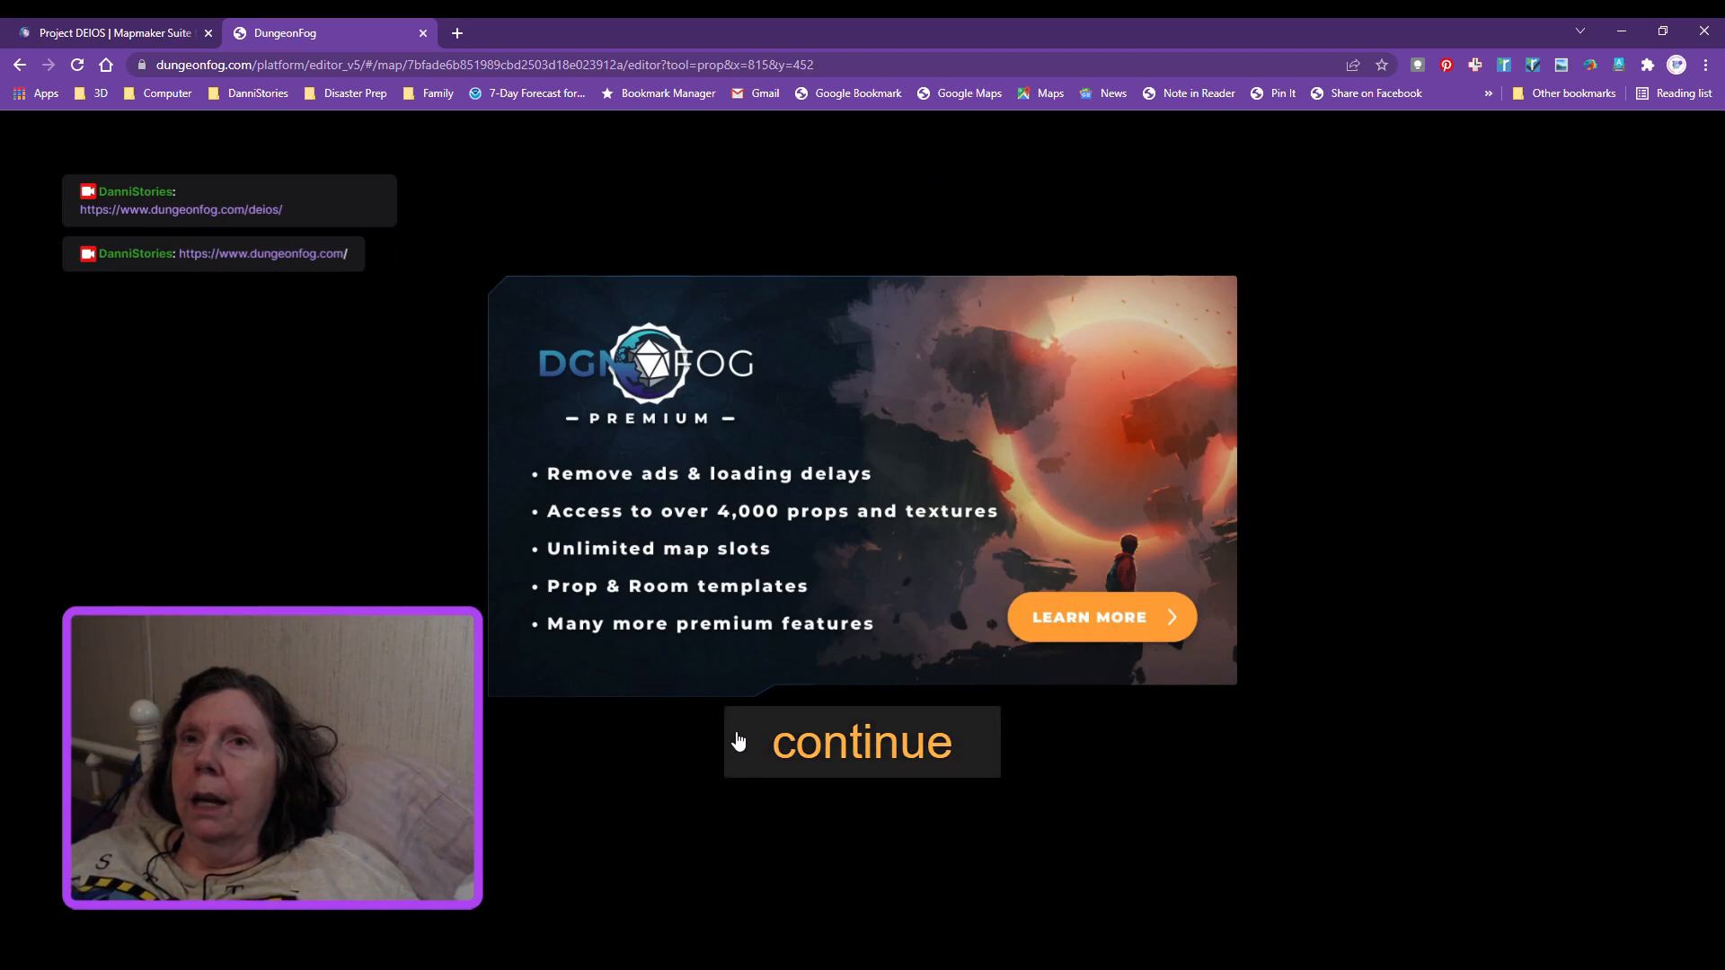
pyautogui.click(780, 762)
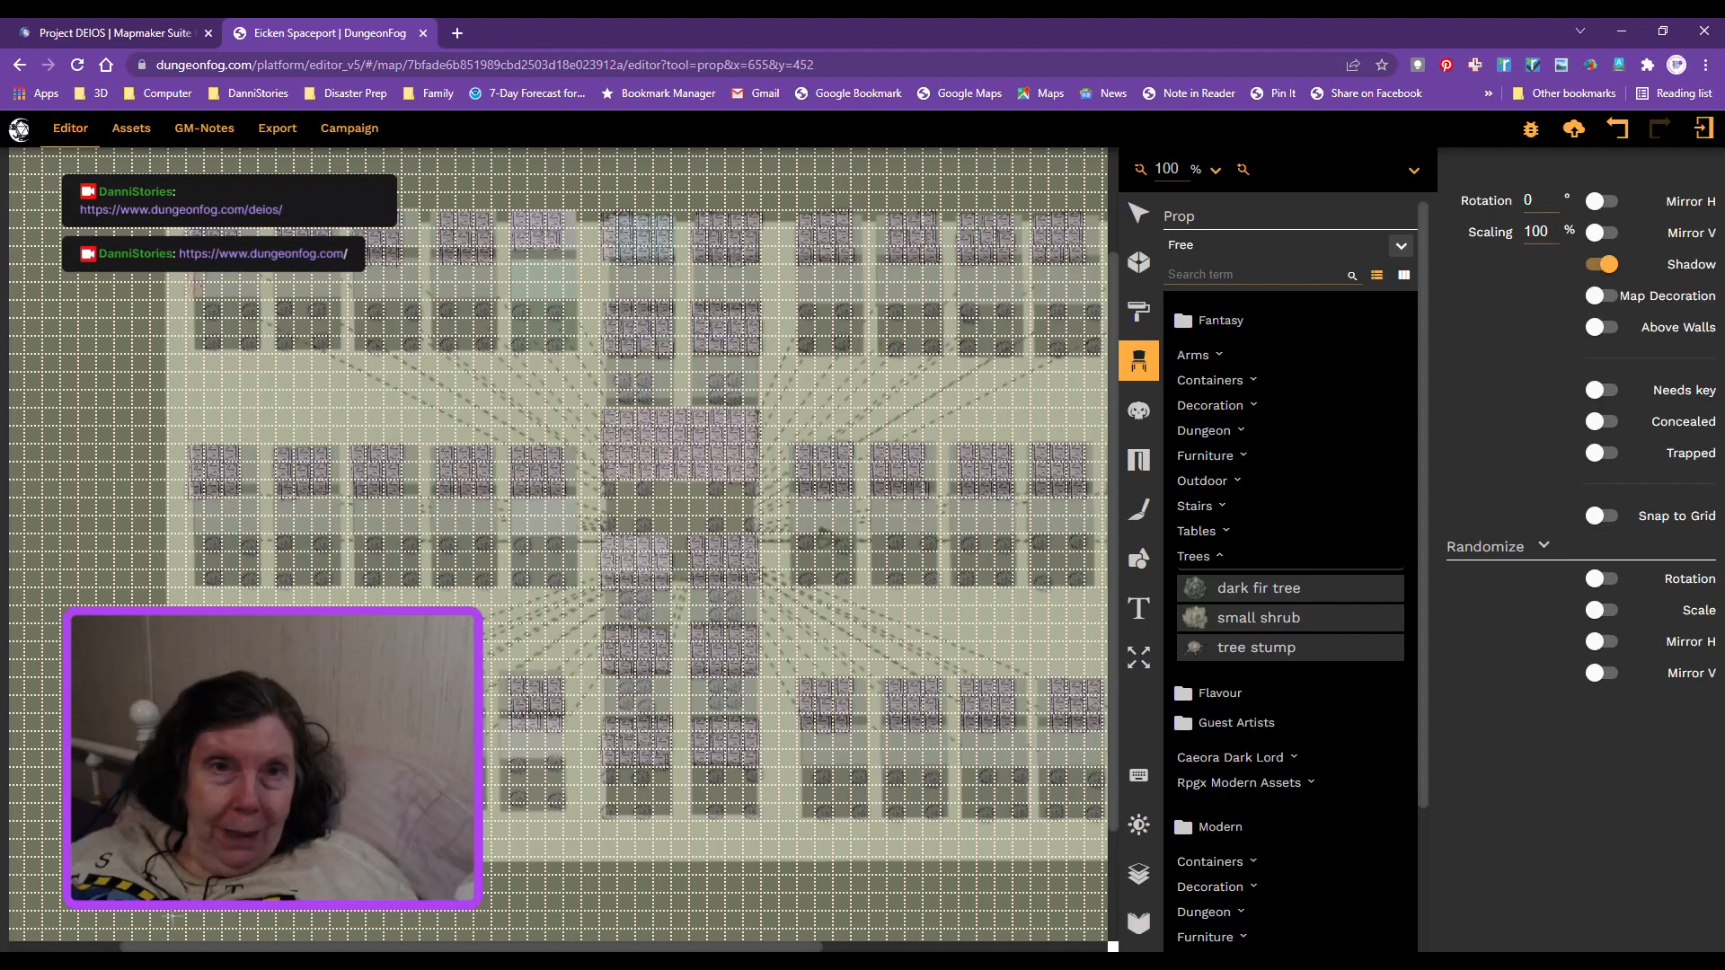
pyautogui.moveTo(176, 950); pyautogui.dragTo(271, 949)
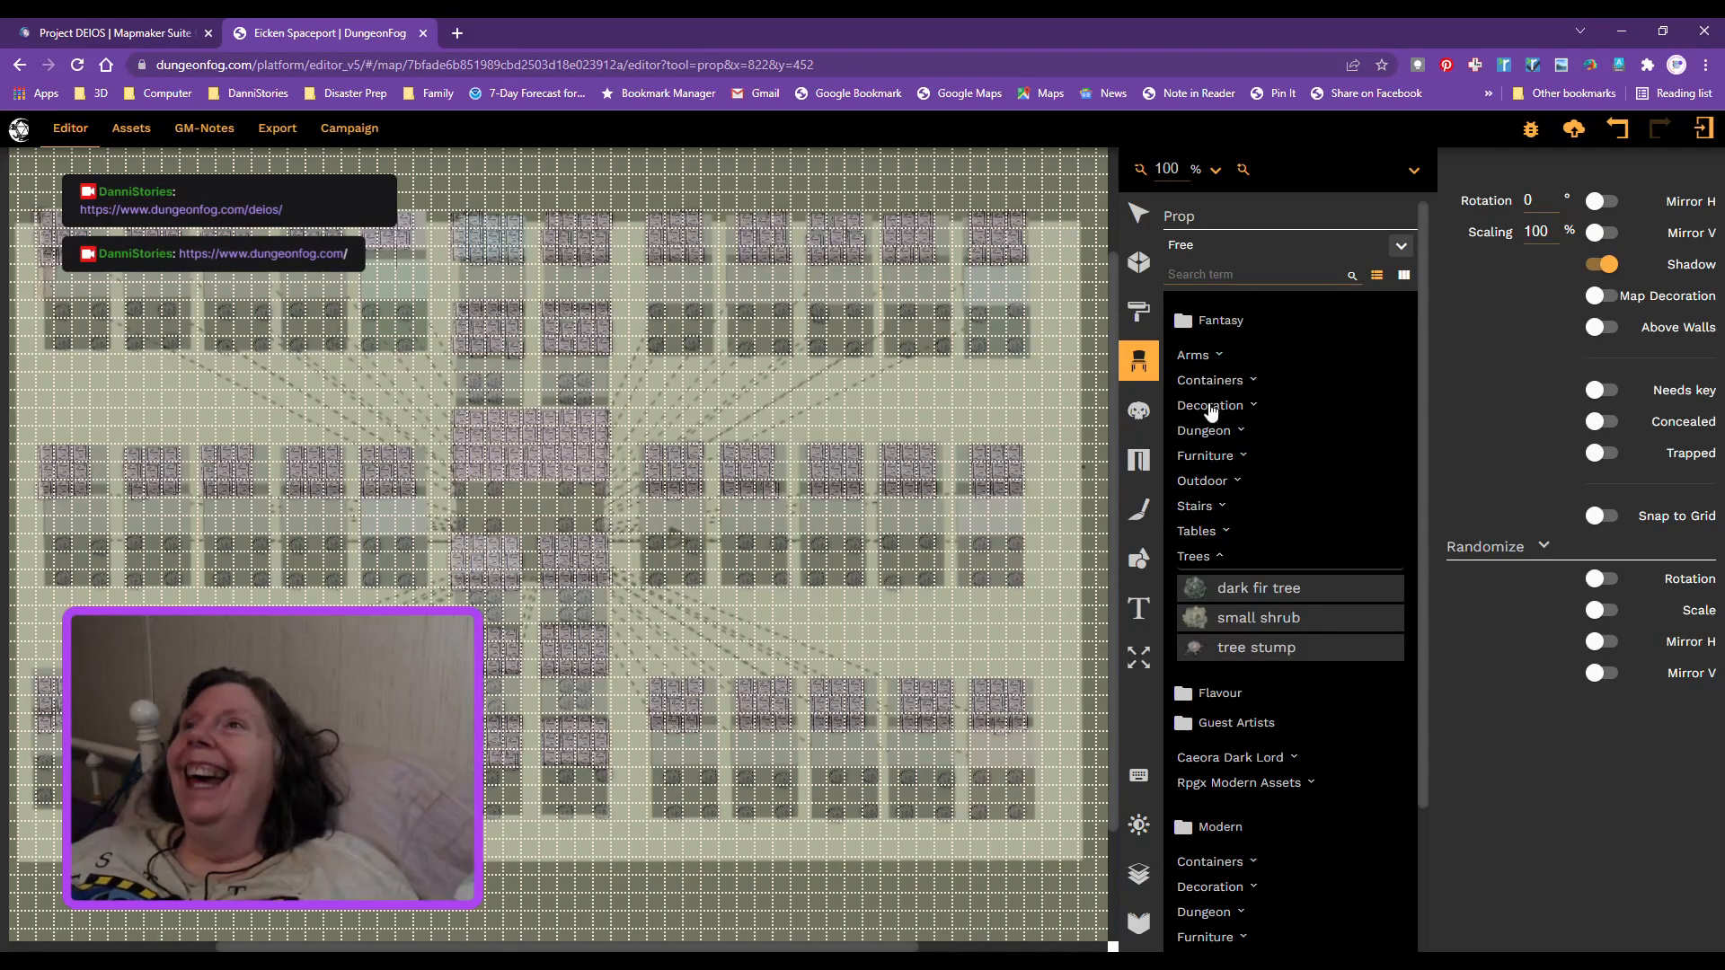
# Step: Save the map and turn on Snap to Grid for prop placement
pyautogui.click(1574, 130)
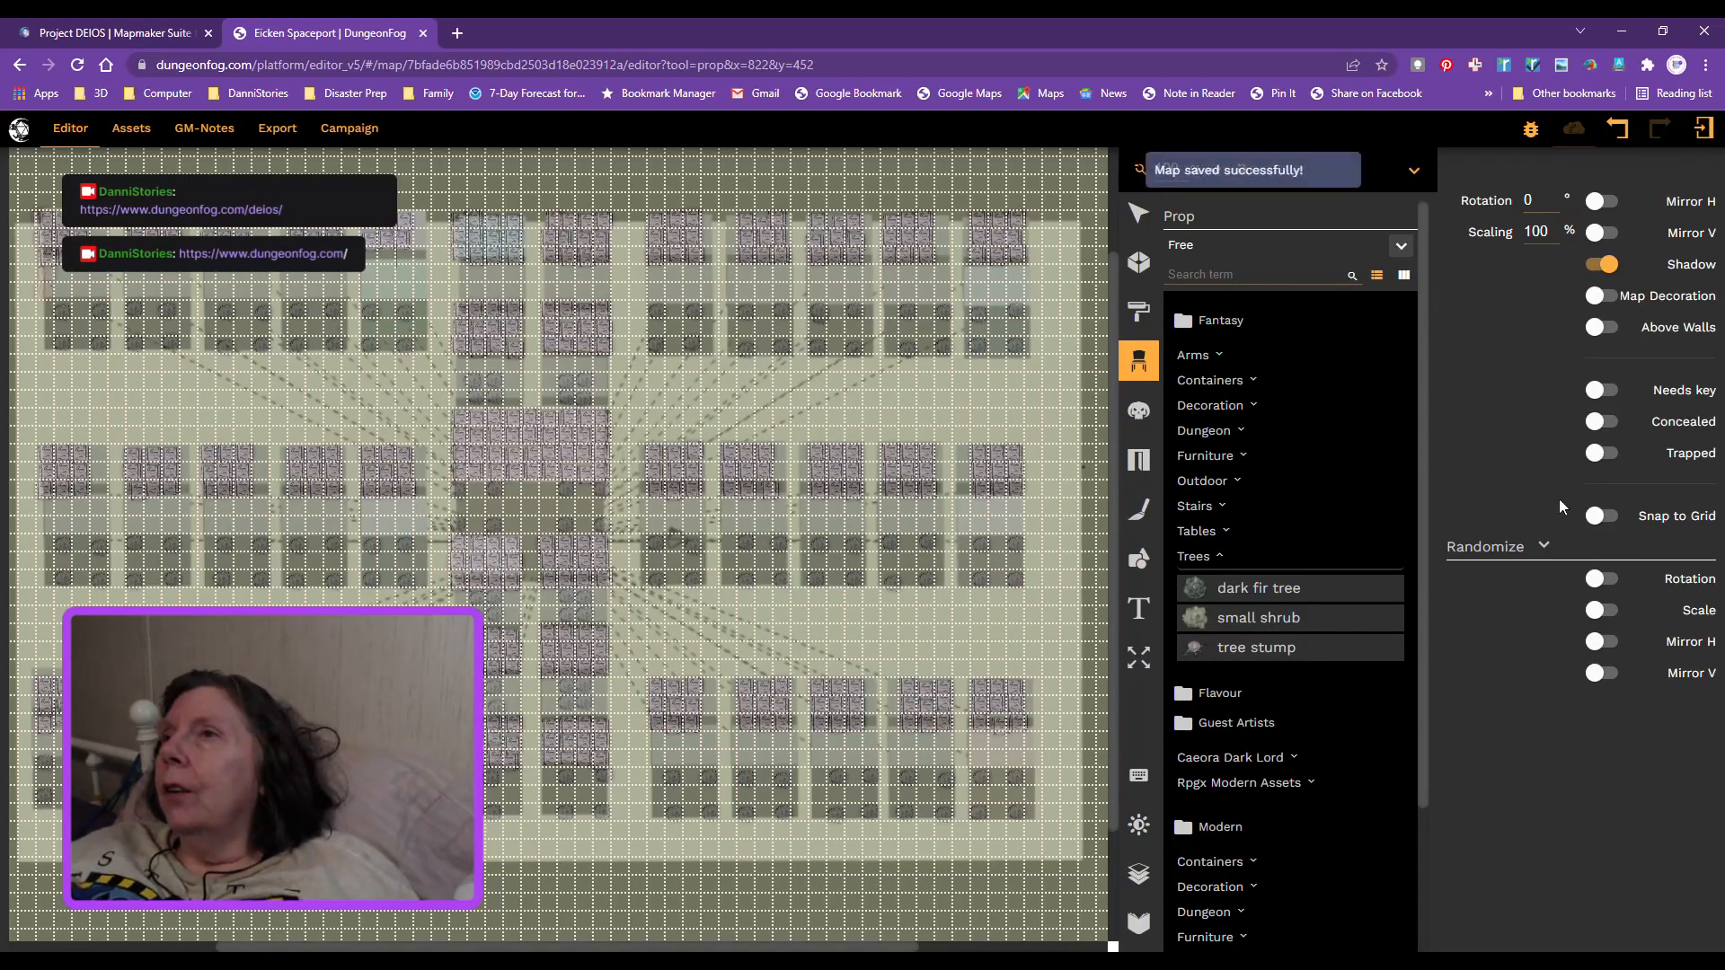
pyautogui.click(1604, 518)
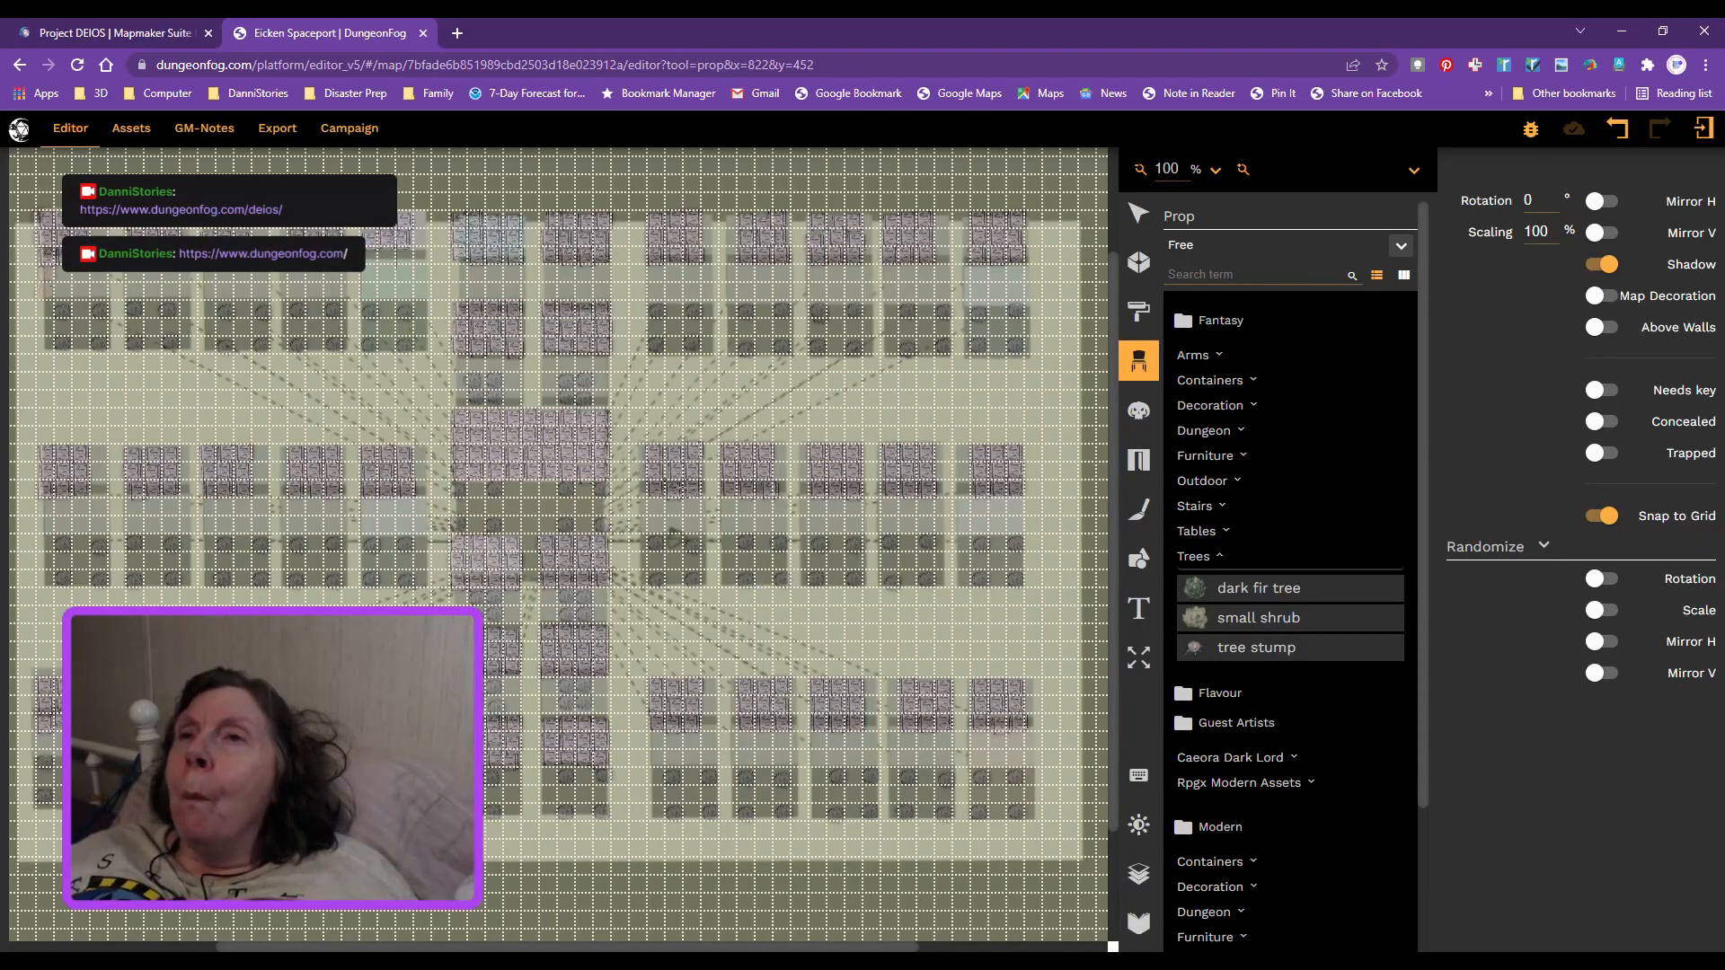
# Step: Search the free prop library again for "flowers" in the reloaded editor
pyautogui.click(1191, 271)
pyautogui.write('flowers')
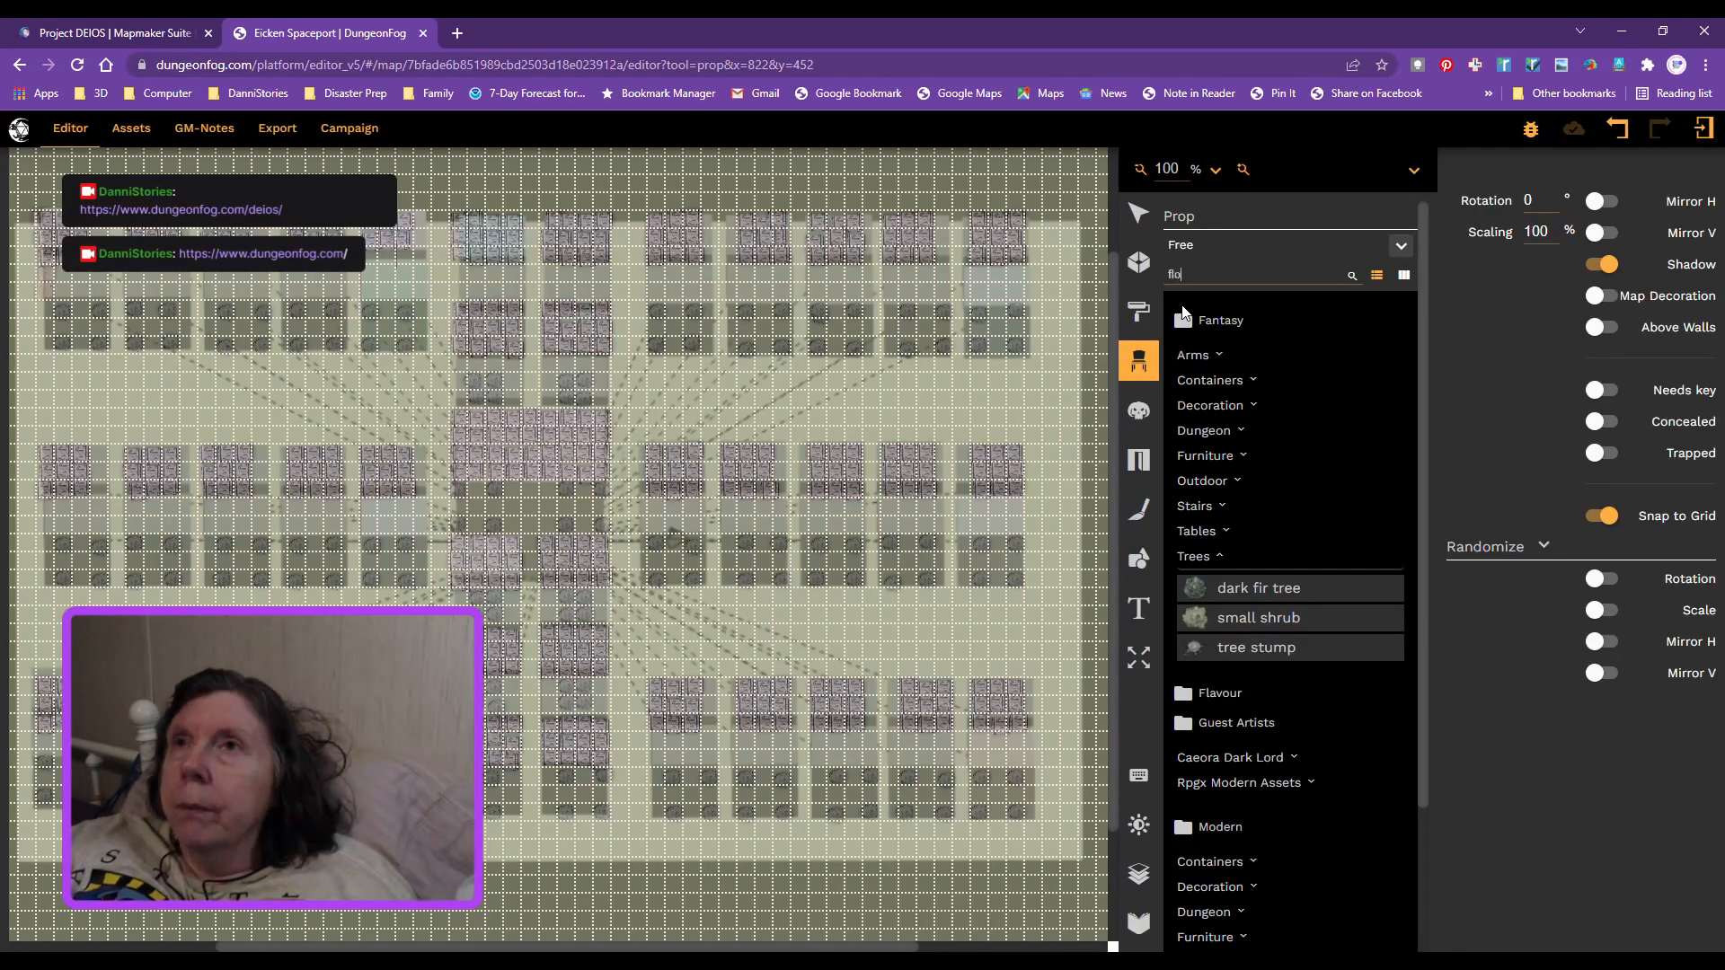
pyautogui.press('Return')
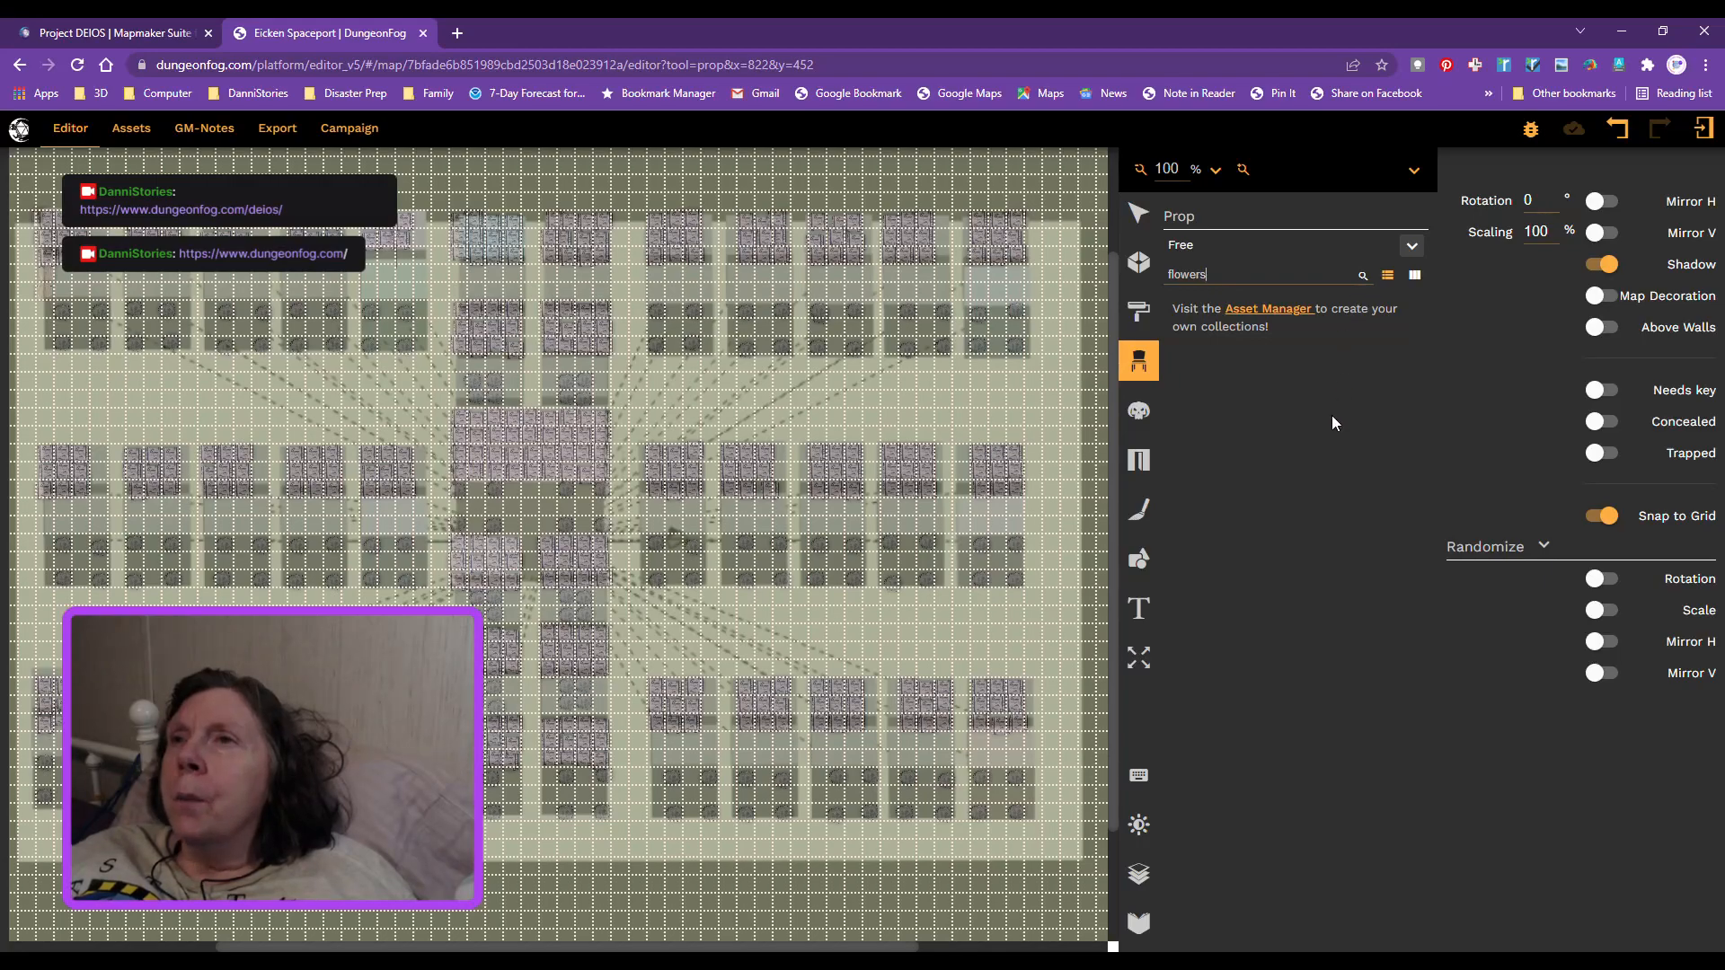
# Step: Search the props for "pla" instead and expand the Caeora Dark Lord, Rpgx Modern Assets and Flavour results
pyautogui.press('BackSpace')
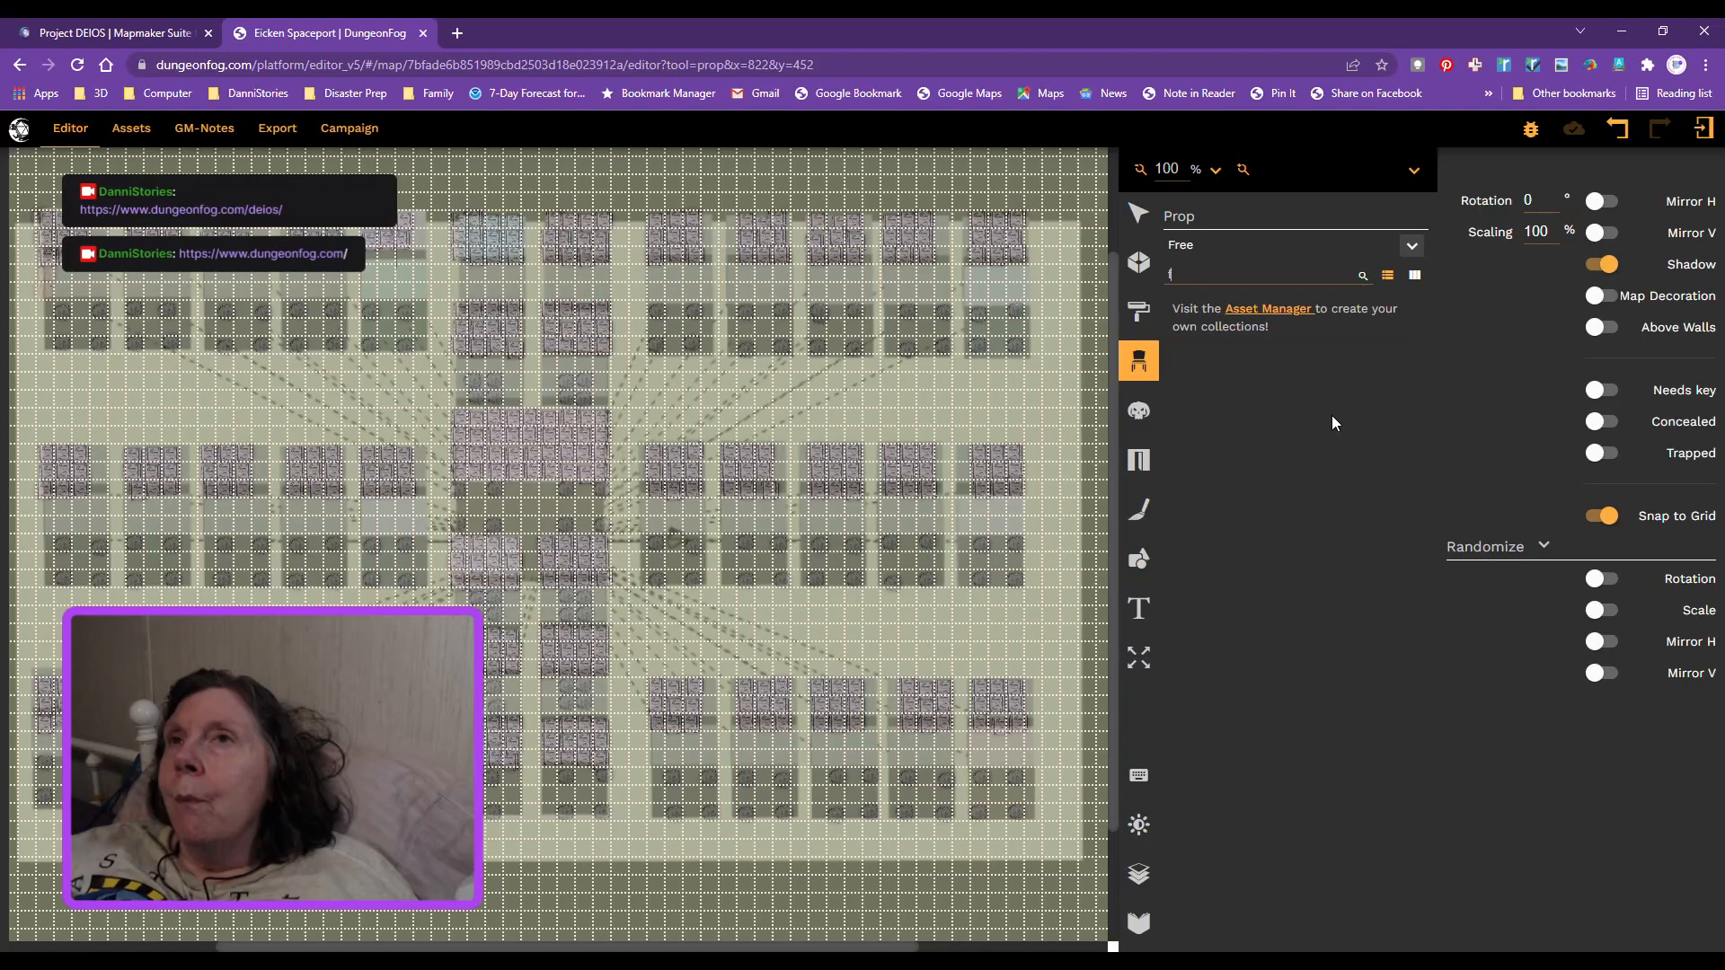
pyautogui.press('BackSpace')
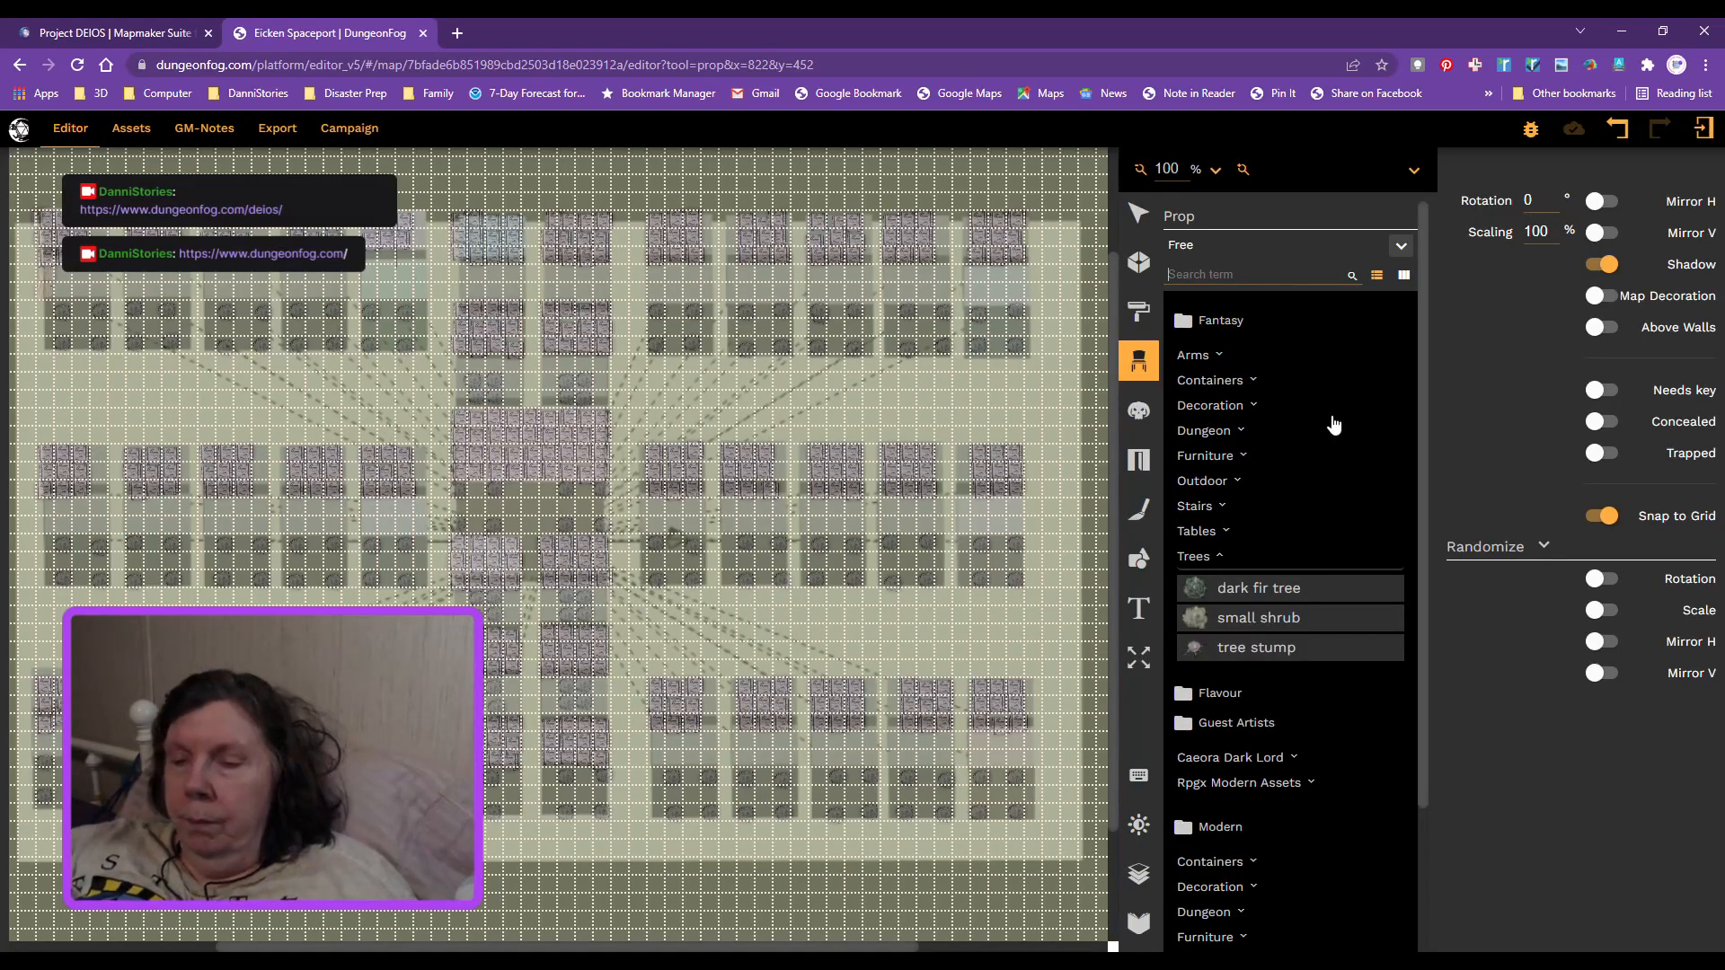
pyautogui.write('pla')
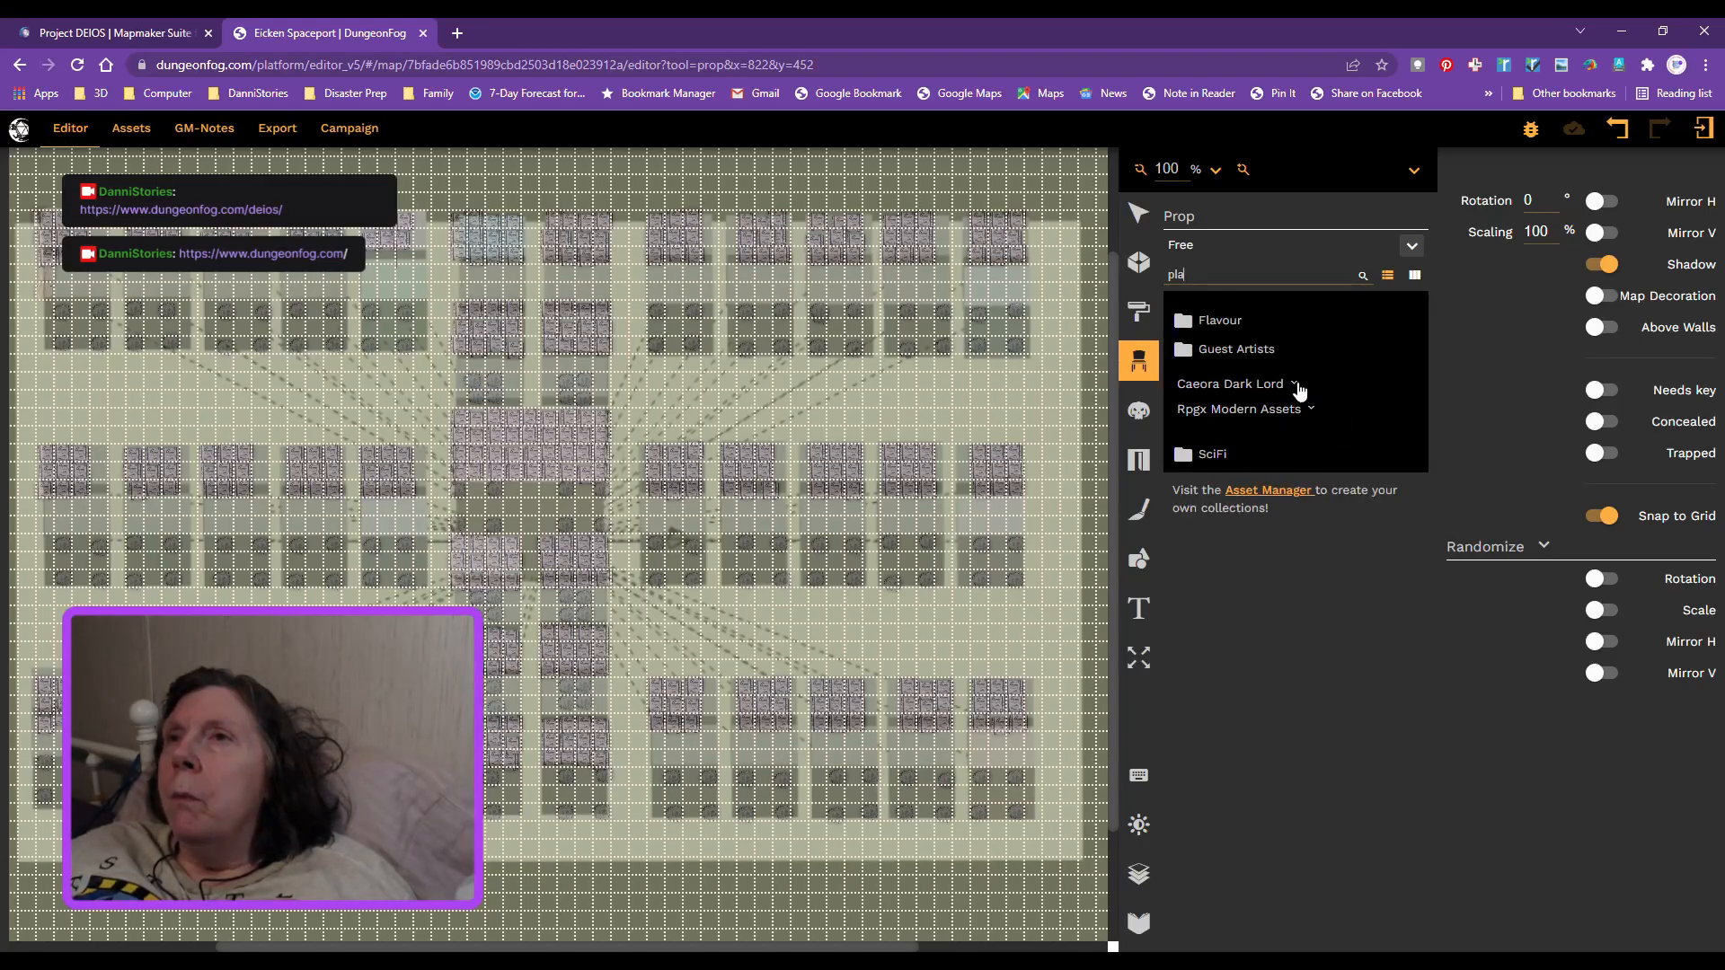
pyautogui.click(1301, 393)
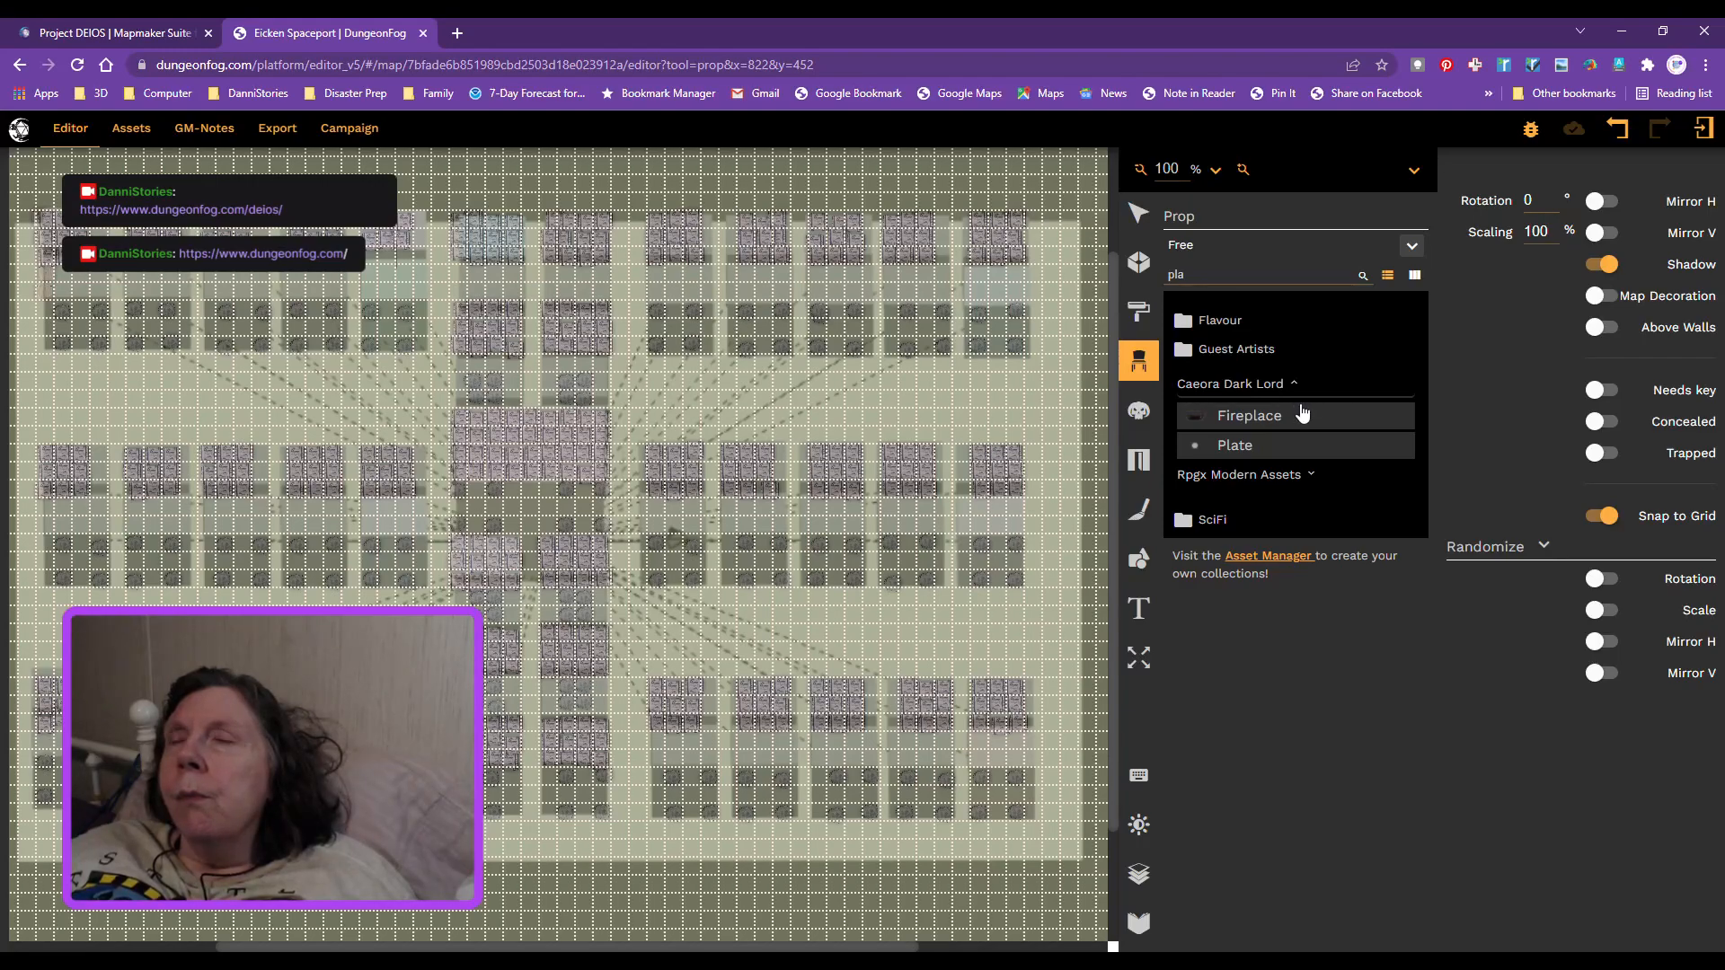
pyautogui.click(1314, 478)
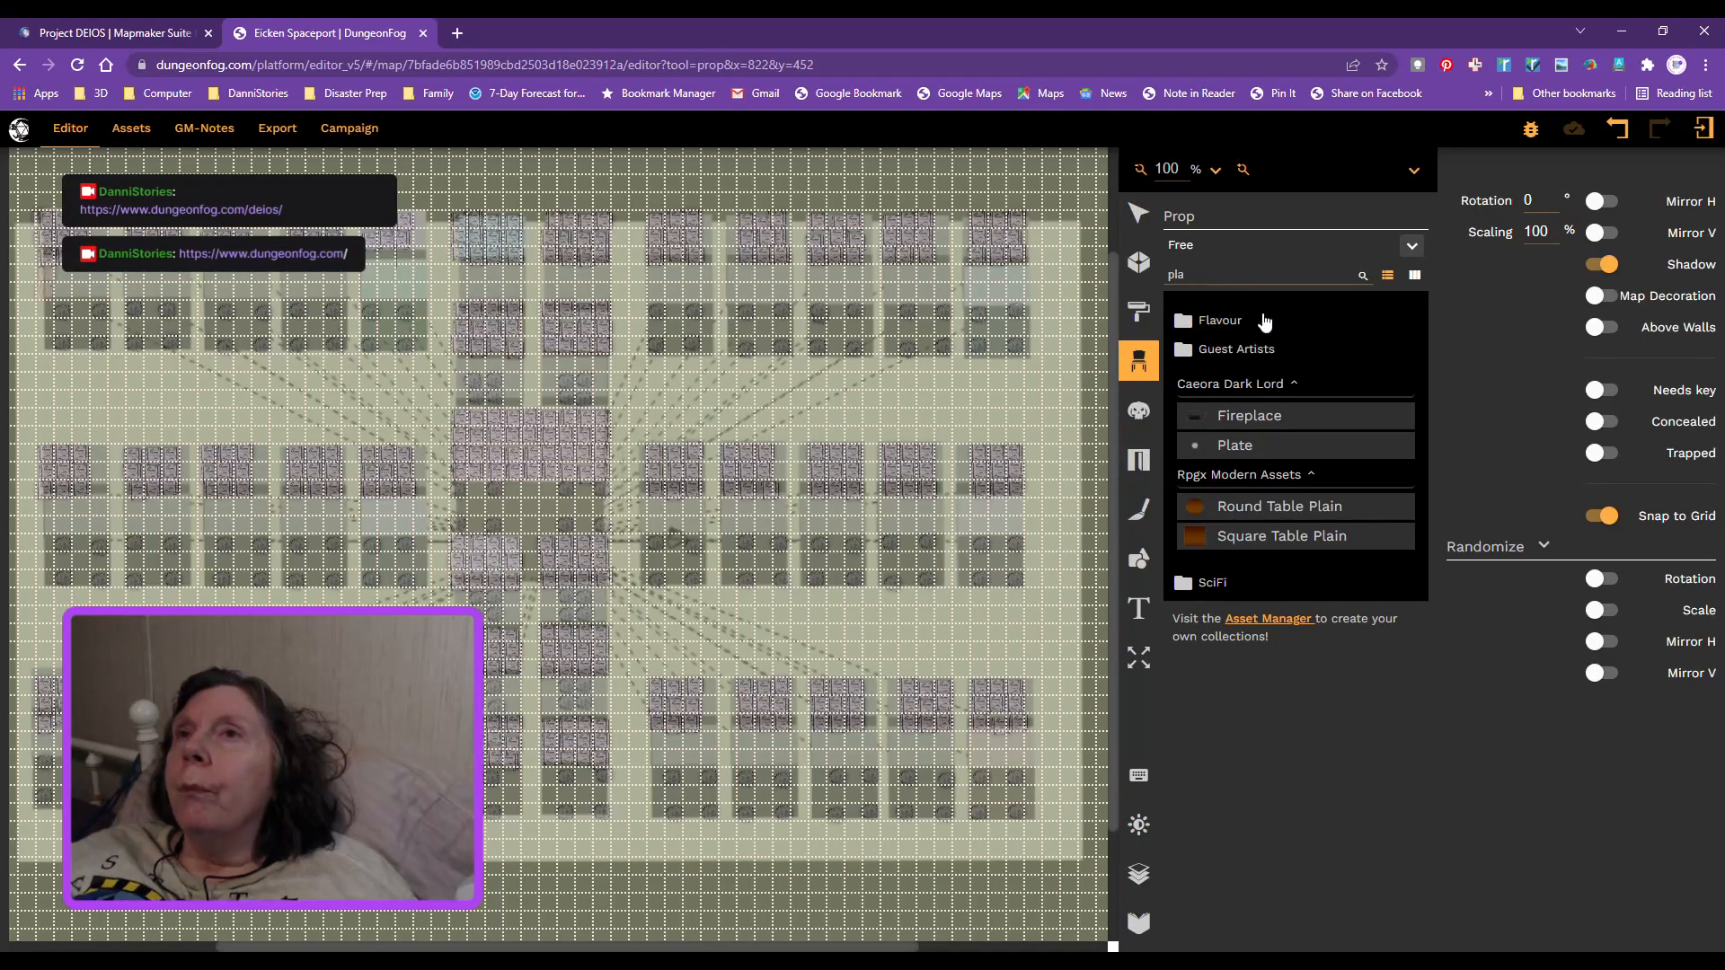
pyautogui.click(1184, 321)
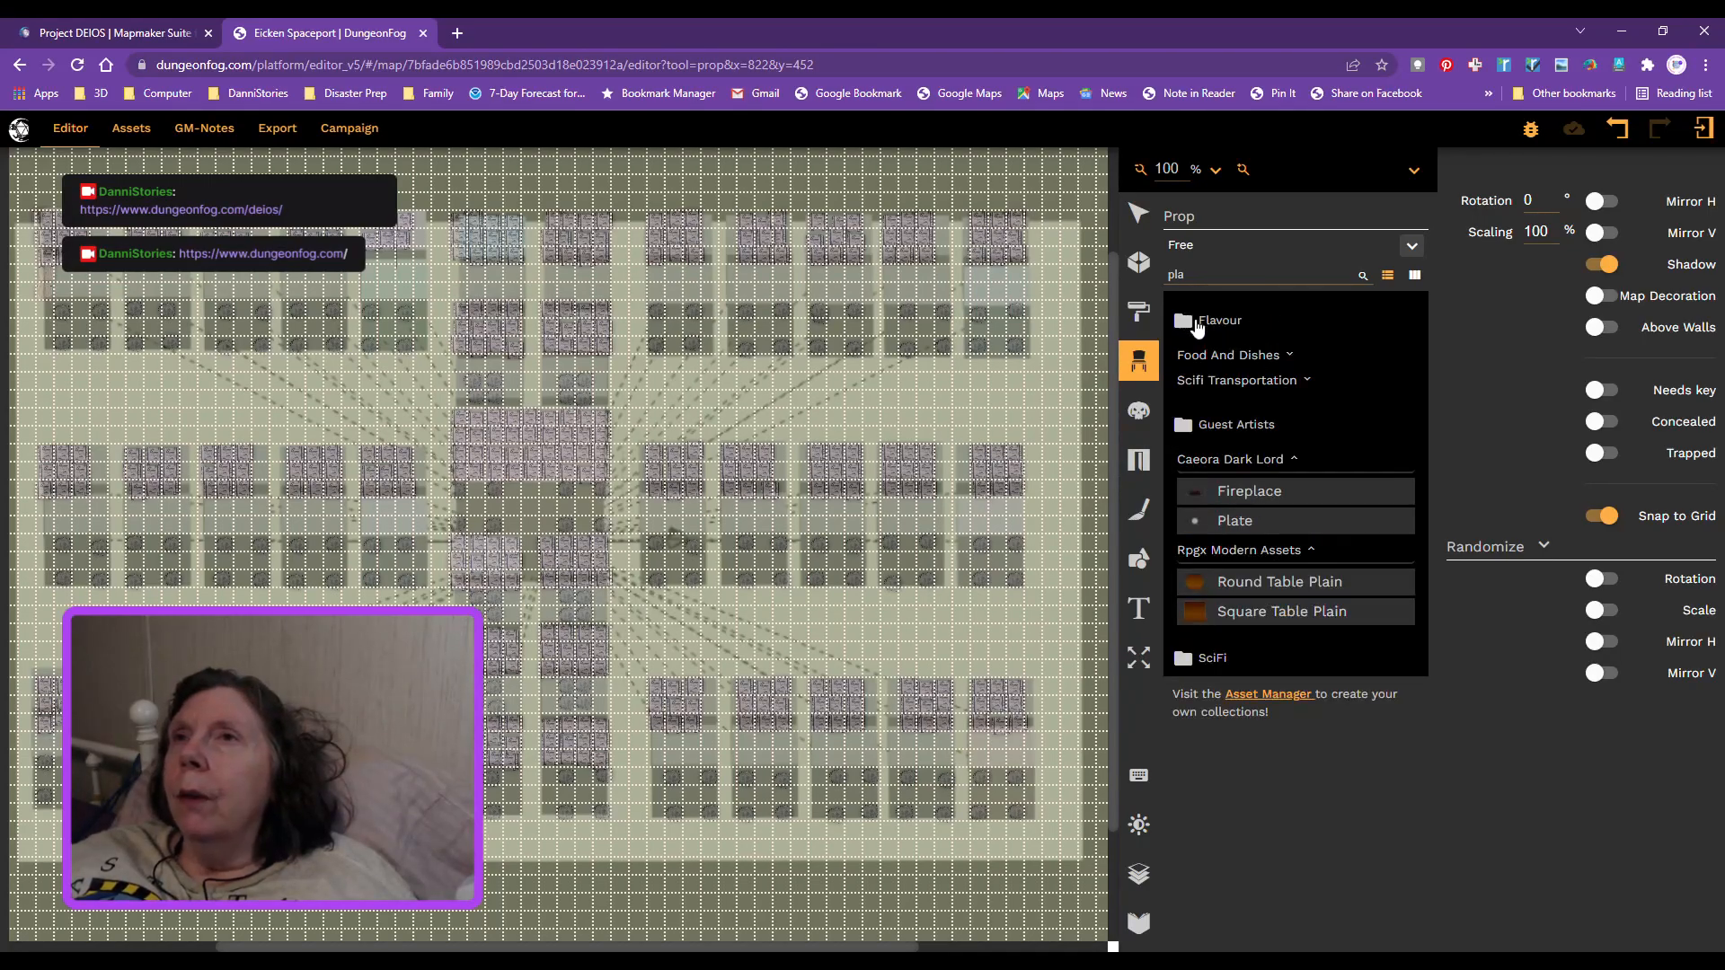
# Step: Look through the Food And Dishes and Scifi Transportation search results, then collapse the Guest Artists and Flavour folders
pyautogui.click(1290, 357)
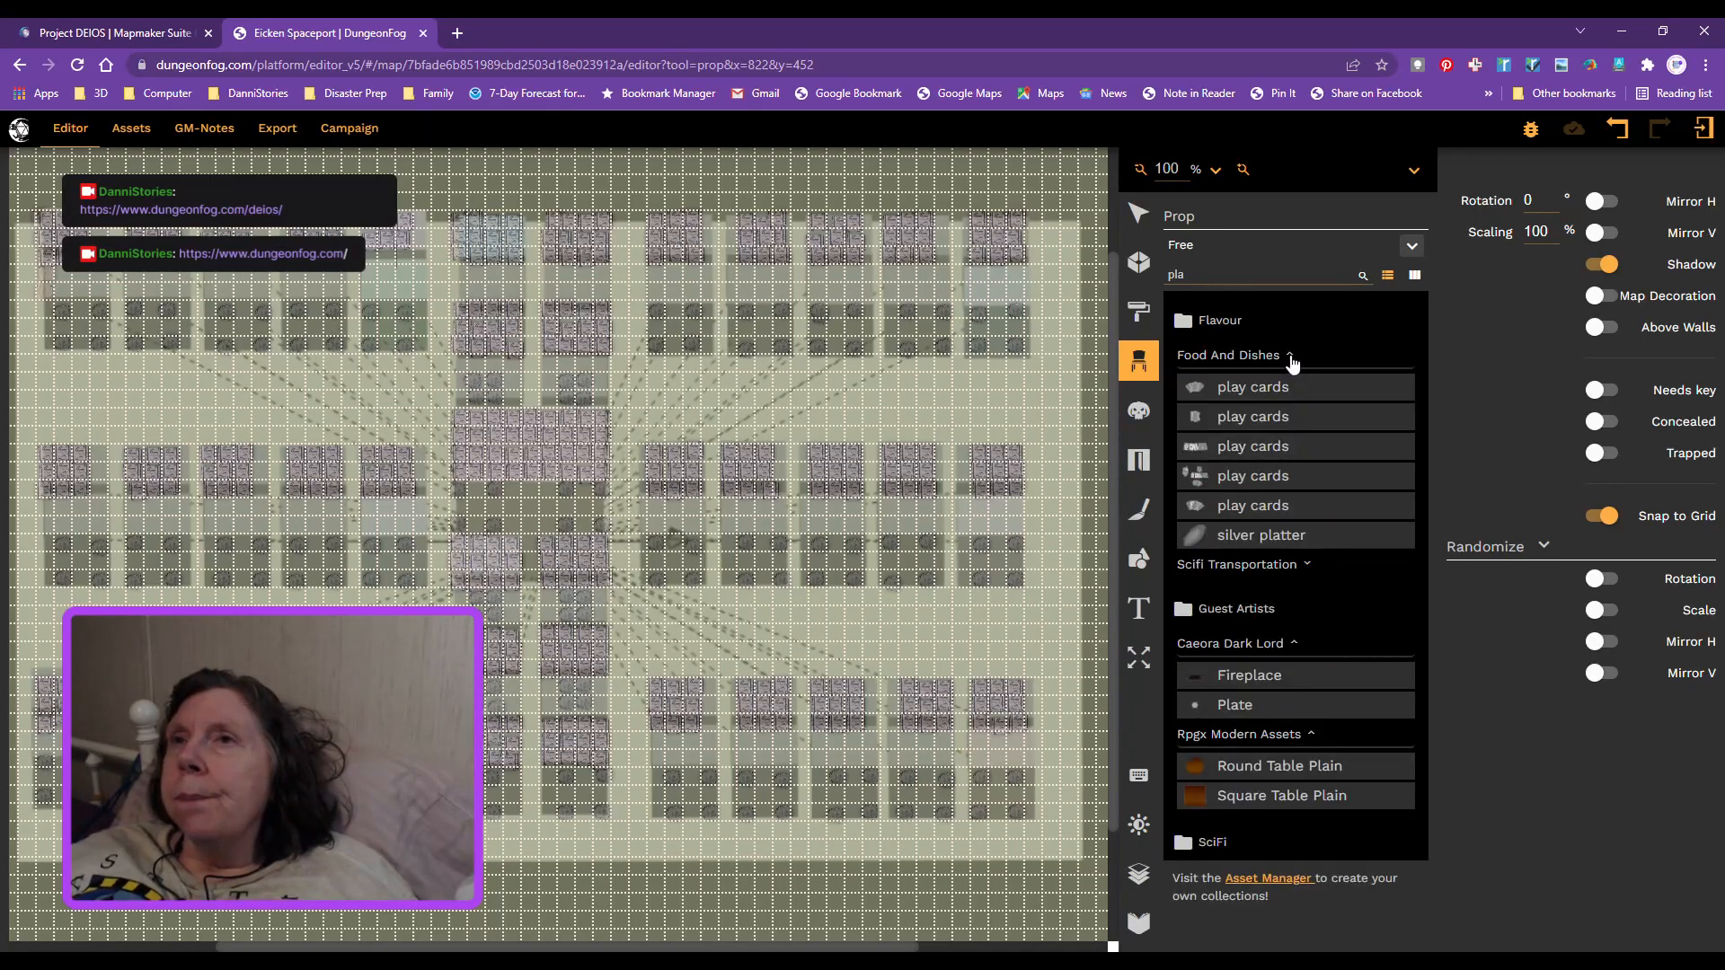
pyautogui.click(1305, 566)
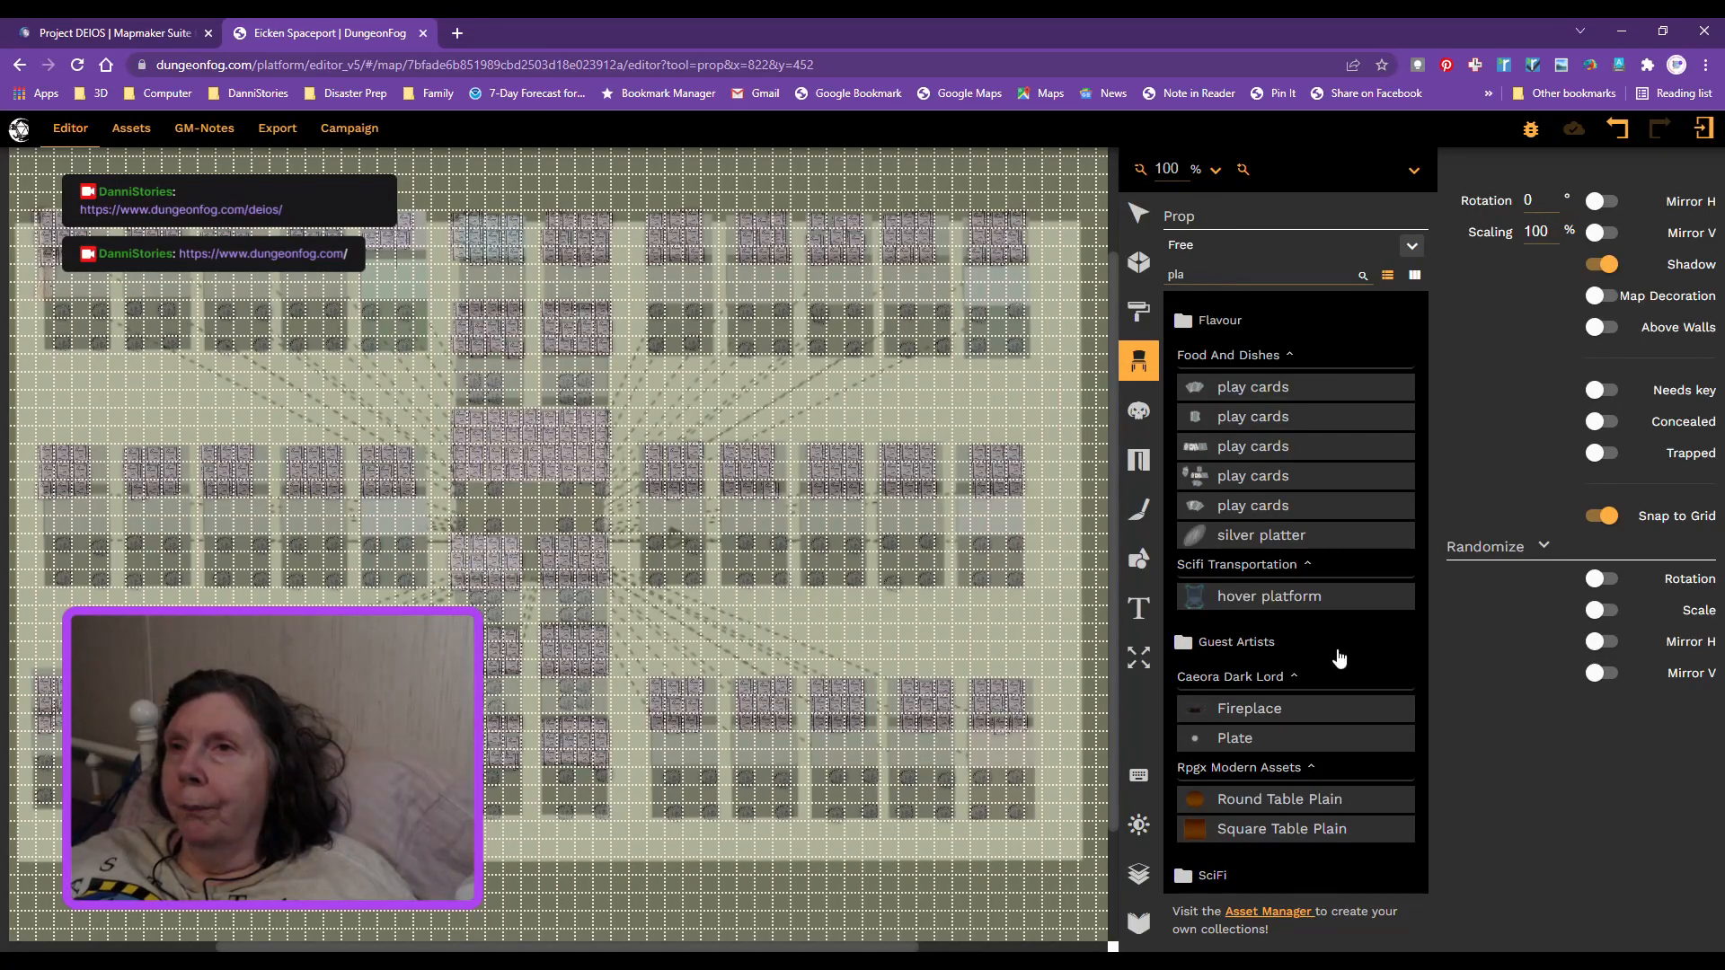
pyautogui.click(1183, 644)
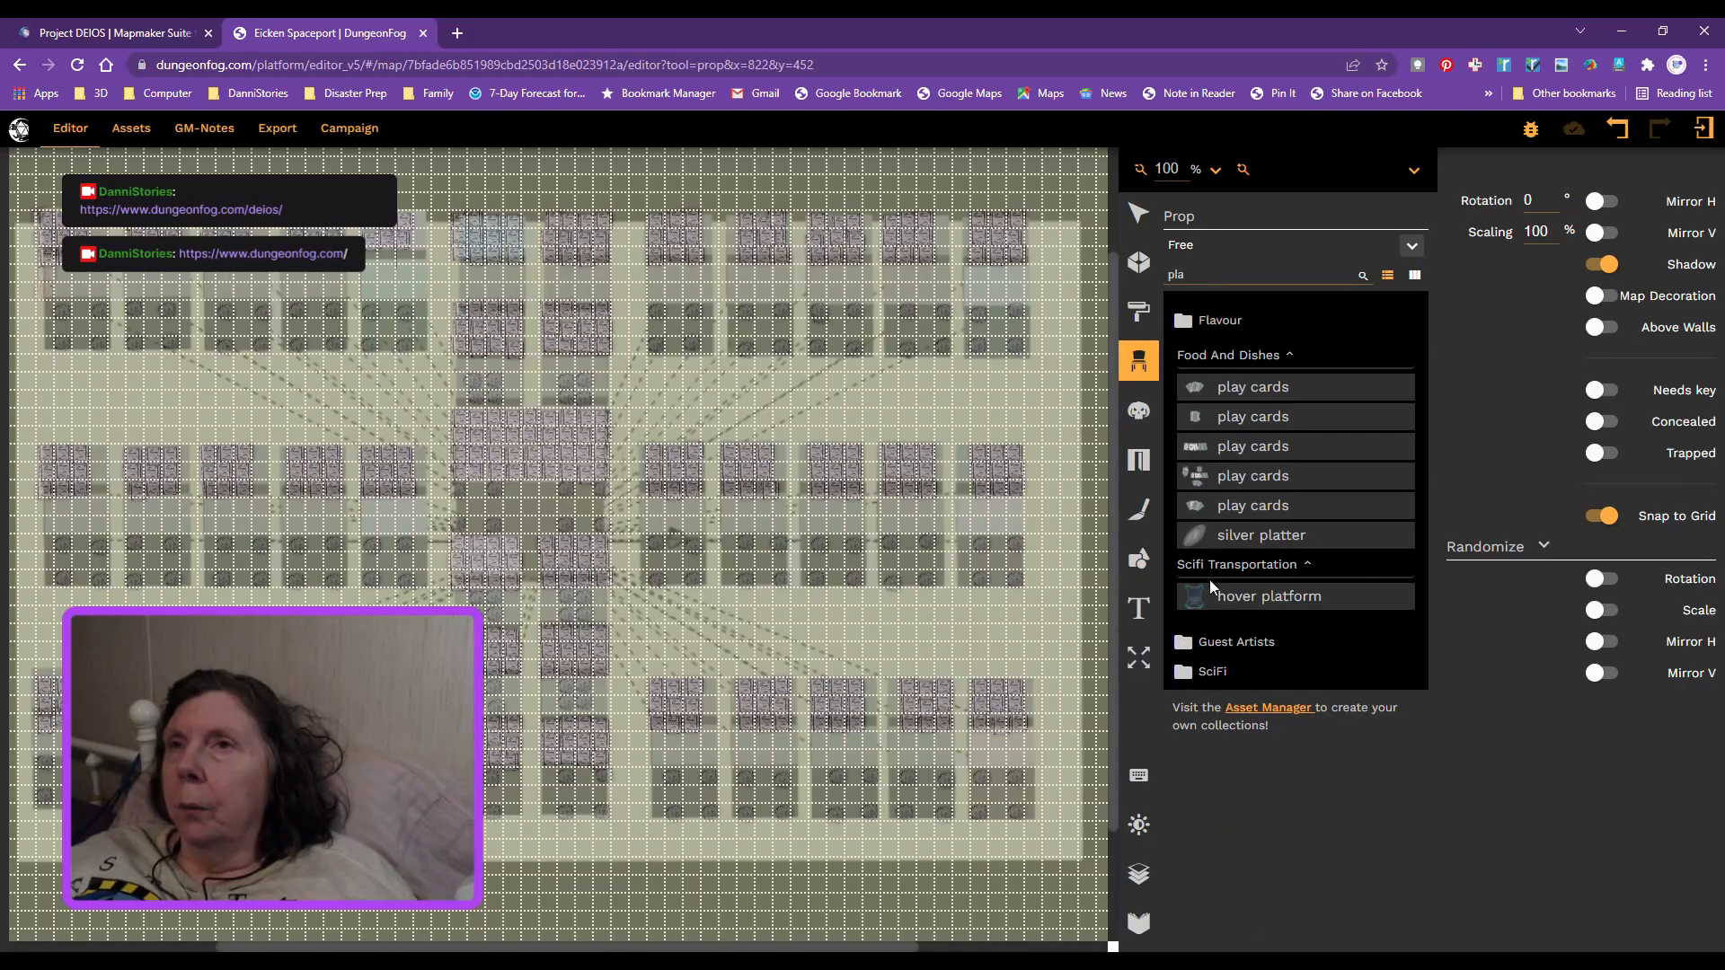
pyautogui.click(1187, 330)
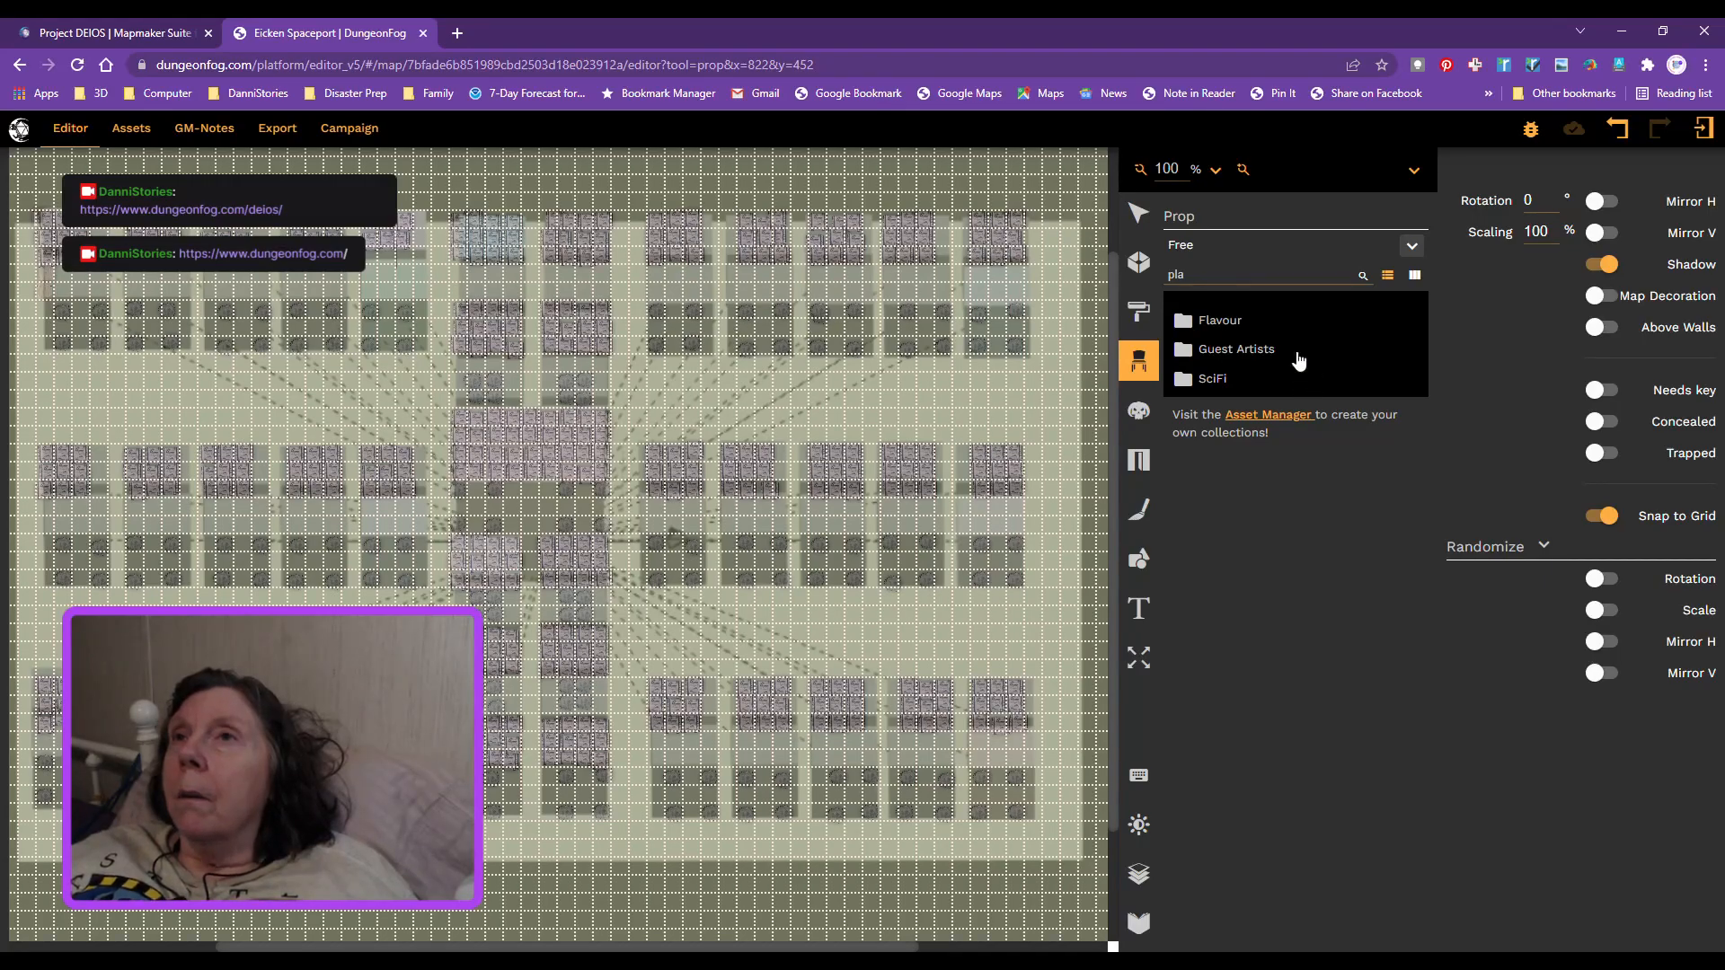
# Step: Search the free props for "fl" instead, then clear the search term
pyautogui.click(1217, 281)
pyautogui.write('fl')
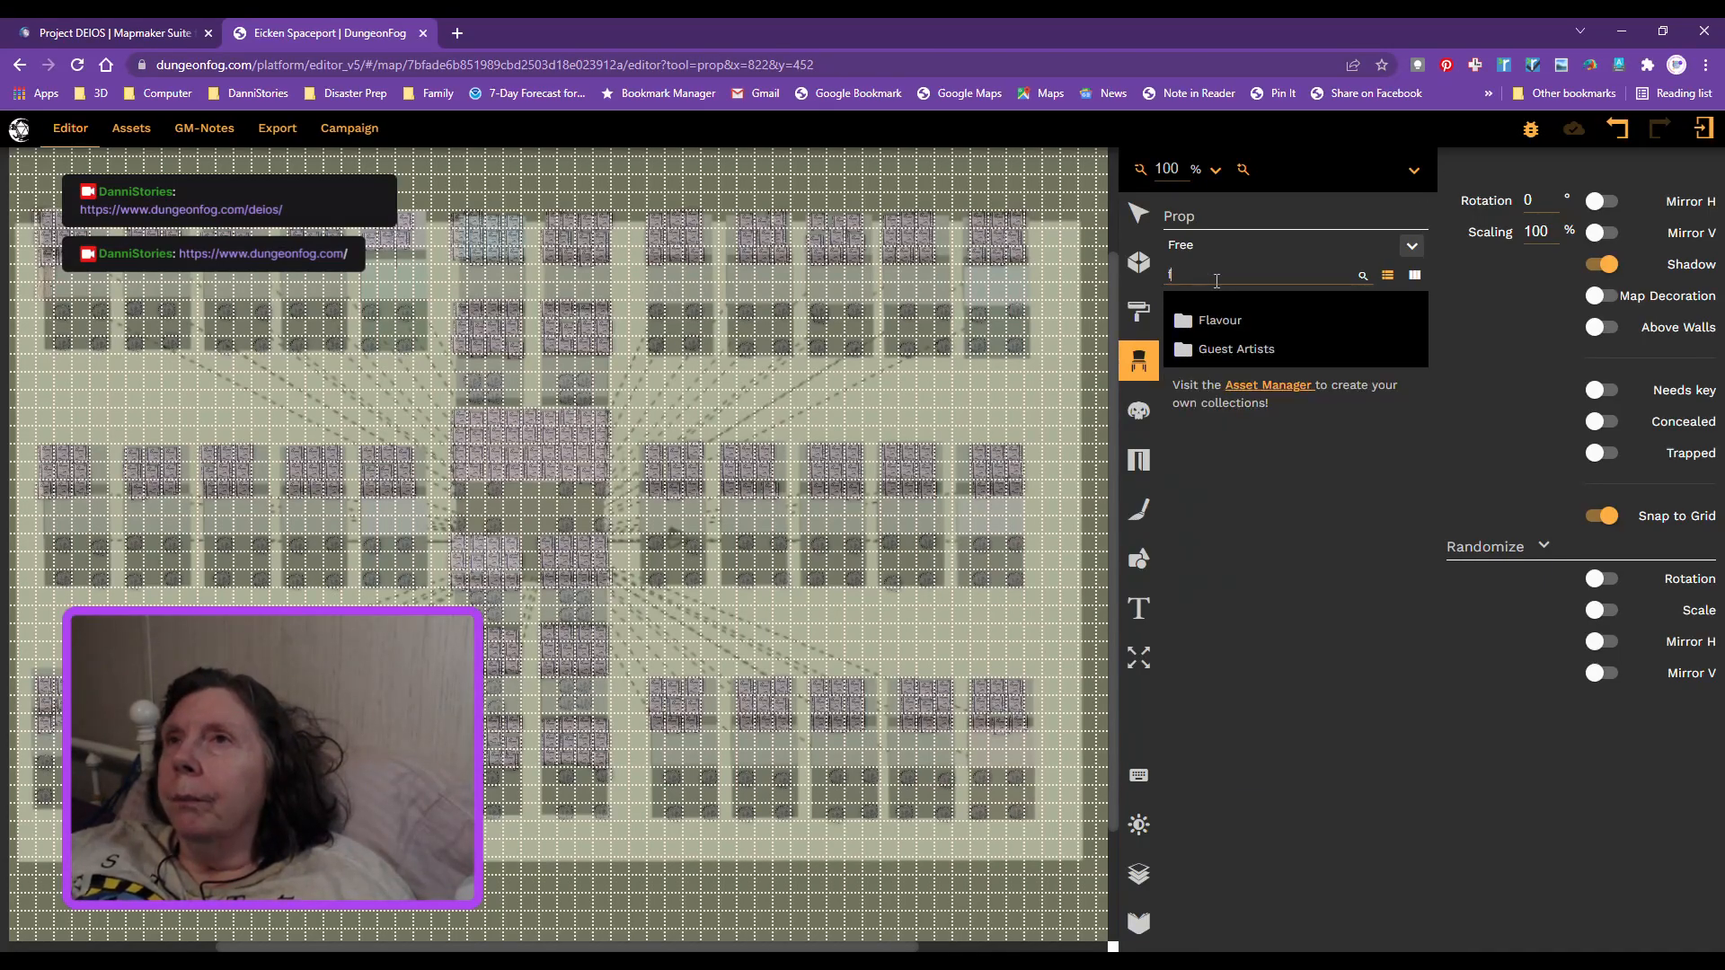
pyautogui.press('BackSpace')
pyautogui.press('BackSpace')
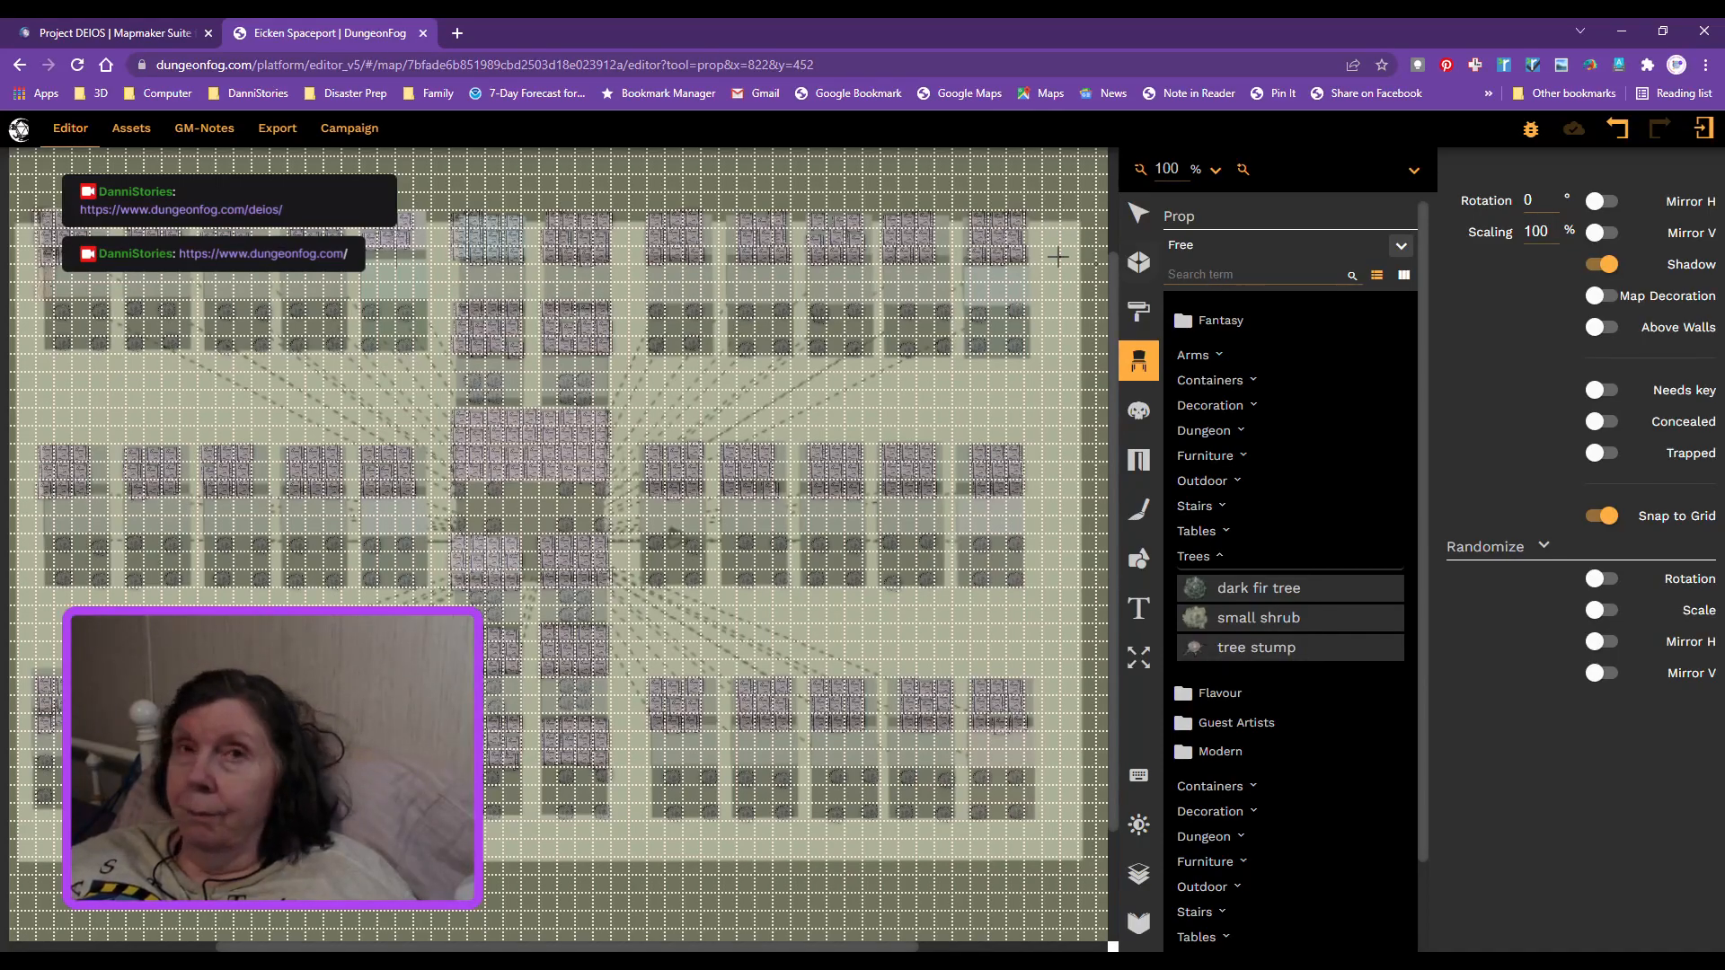
# Step: Switch the prop library to Collections and scatter the first female People prop along the open walkways, with Snap to Grid off
pyautogui.click(1400, 248)
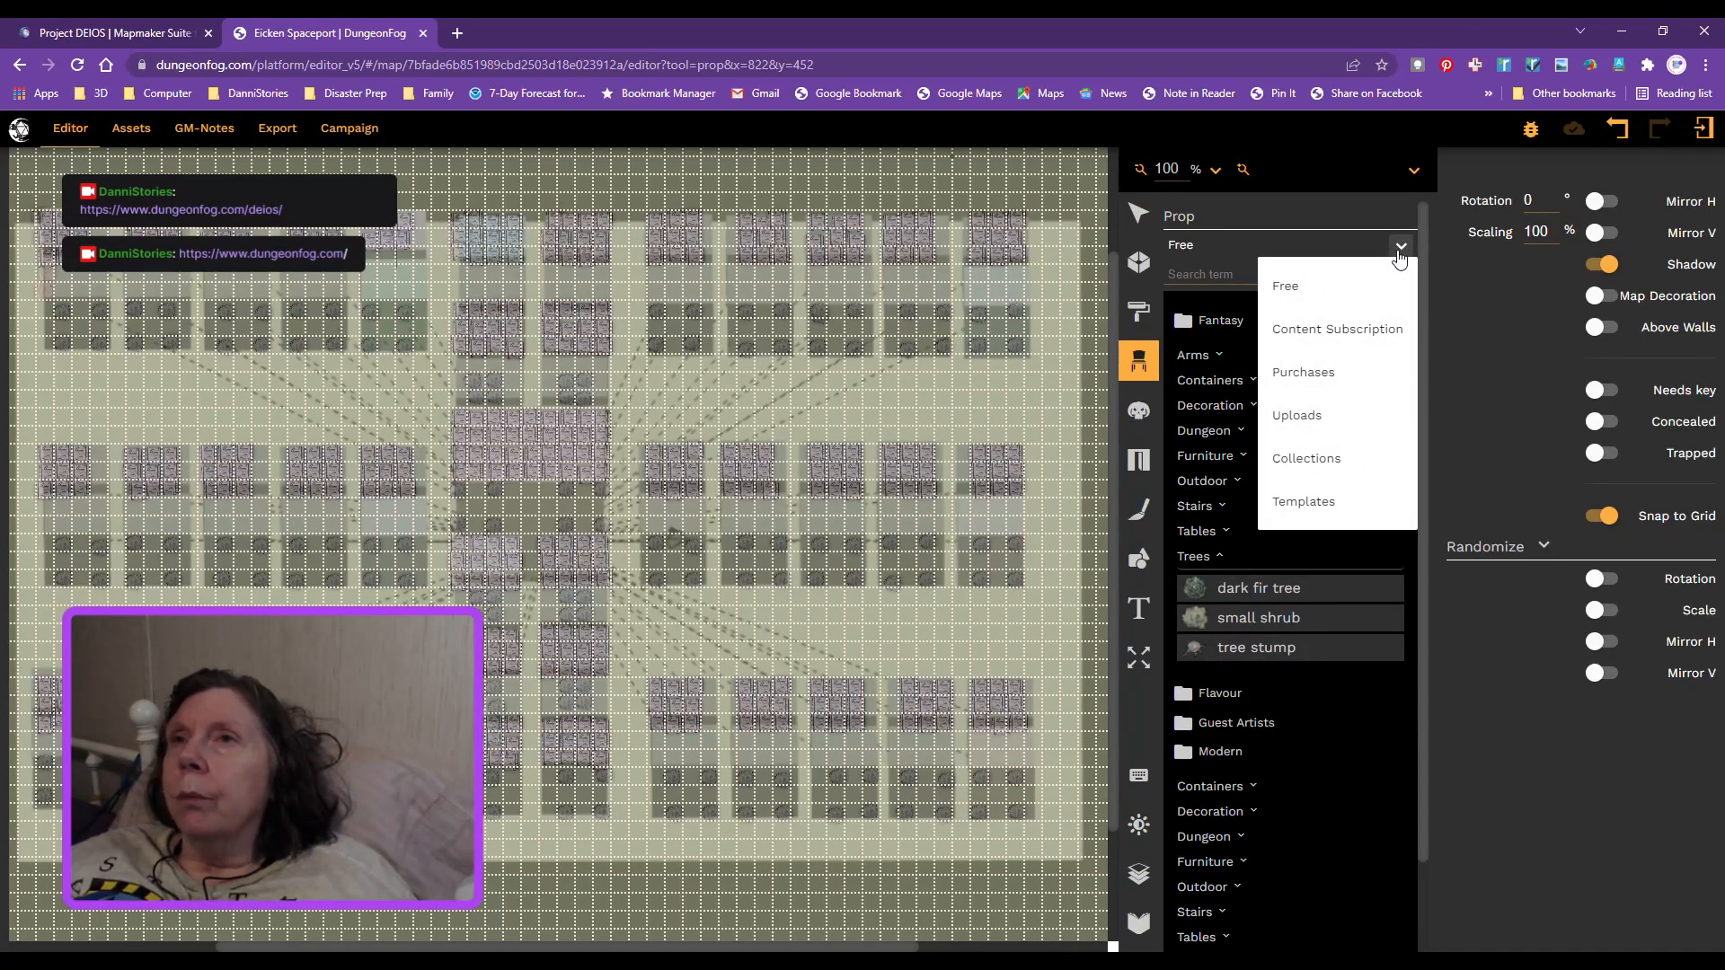
pyautogui.click(1316, 465)
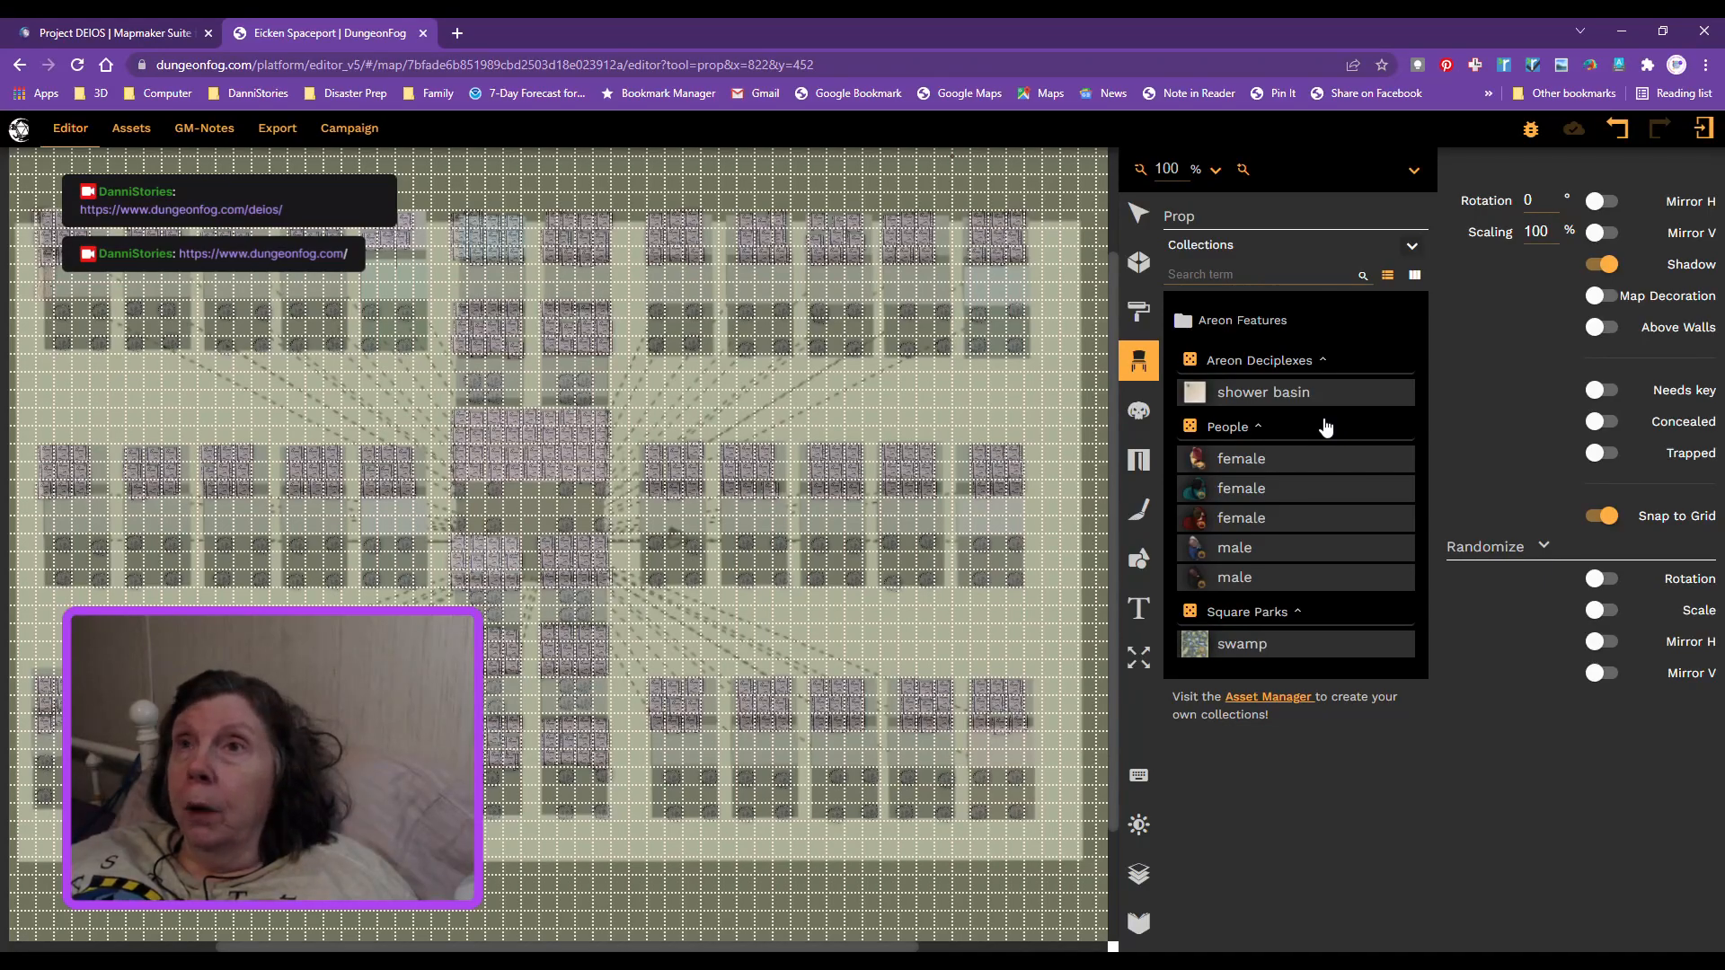
pyautogui.click(1196, 463)
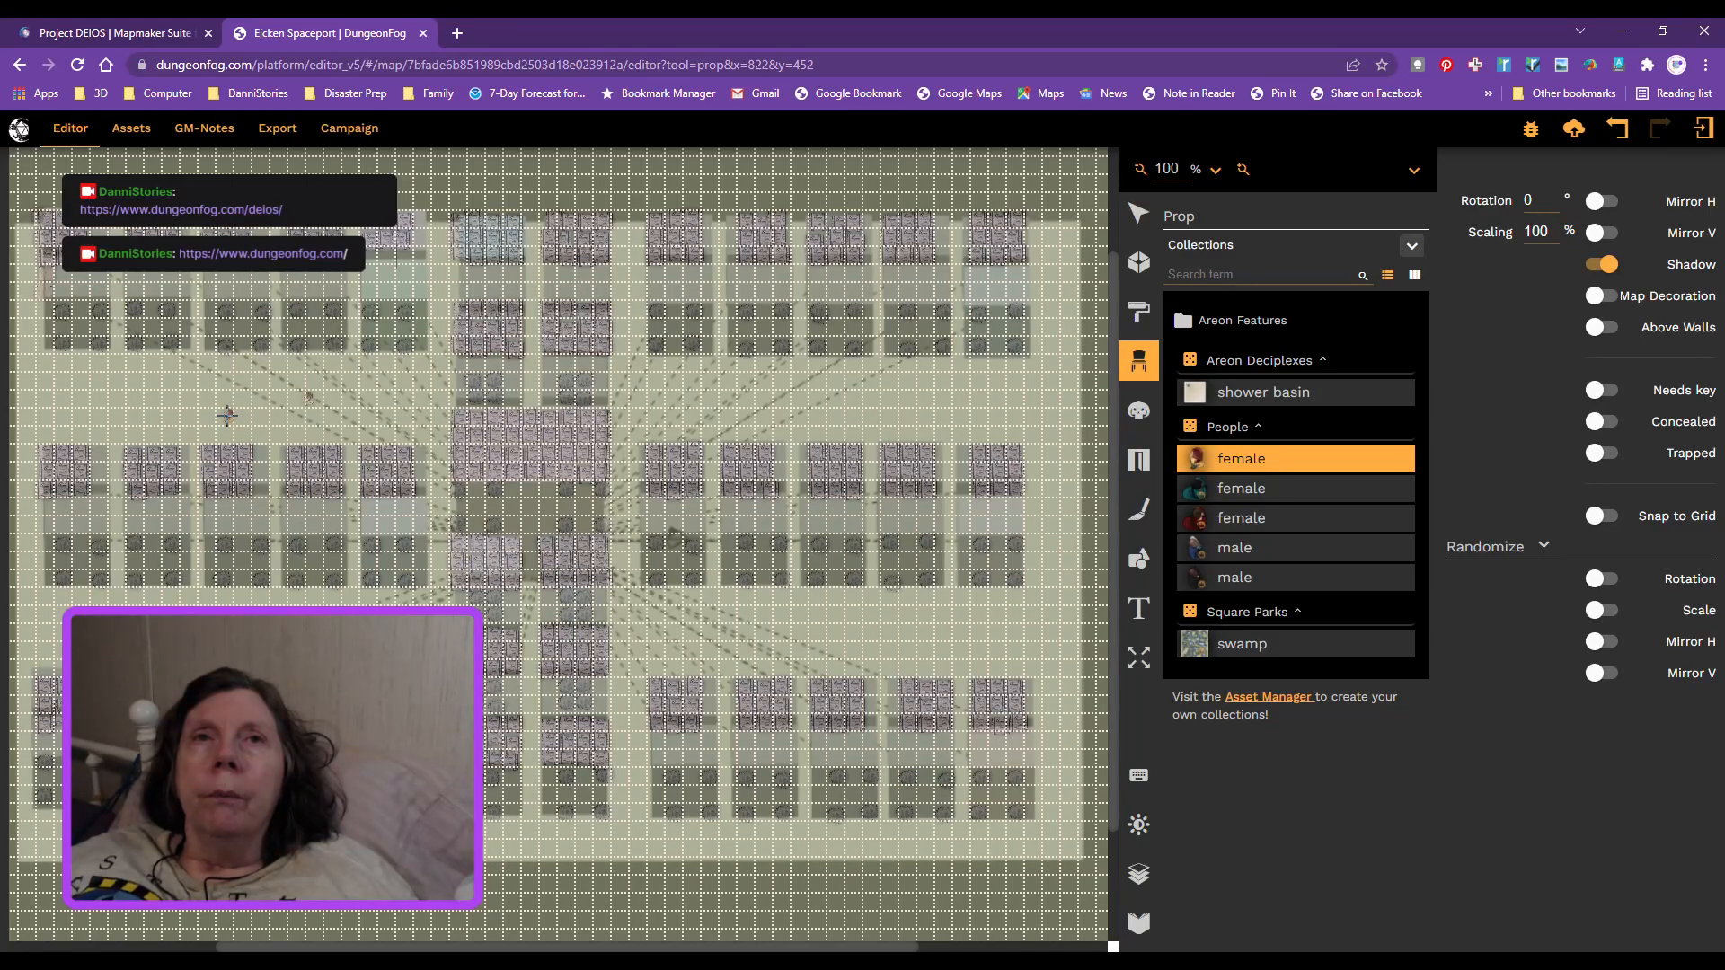
pyautogui.click(227, 415)
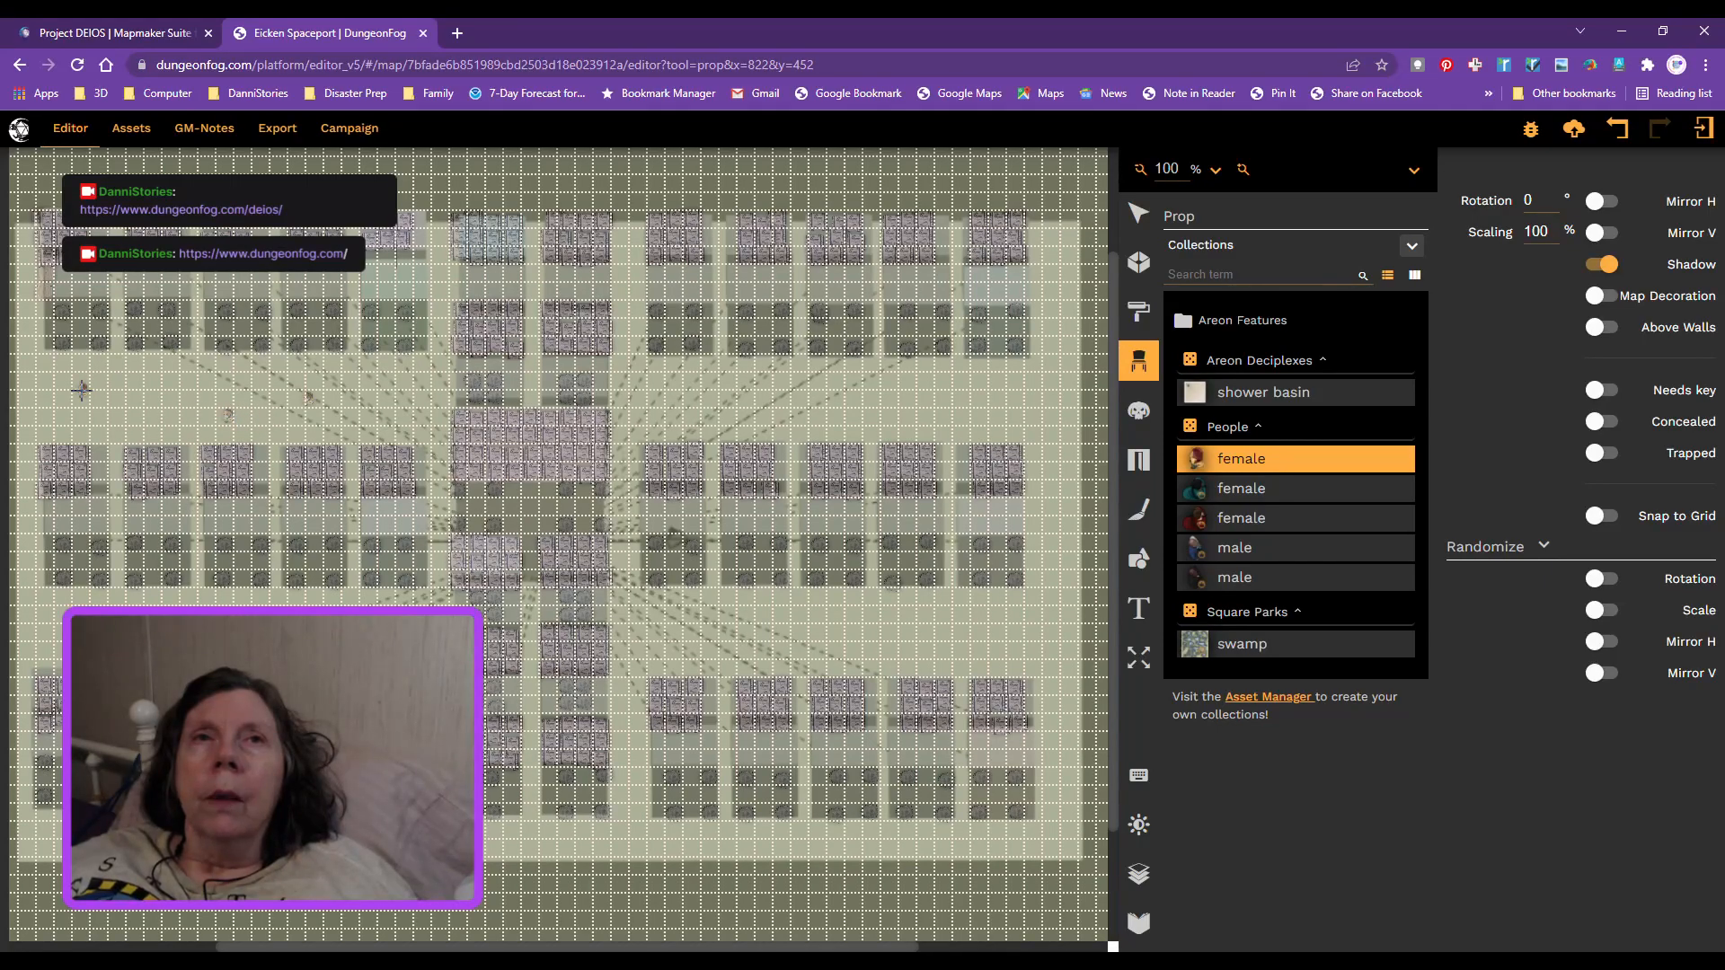
pyautogui.click(82, 389)
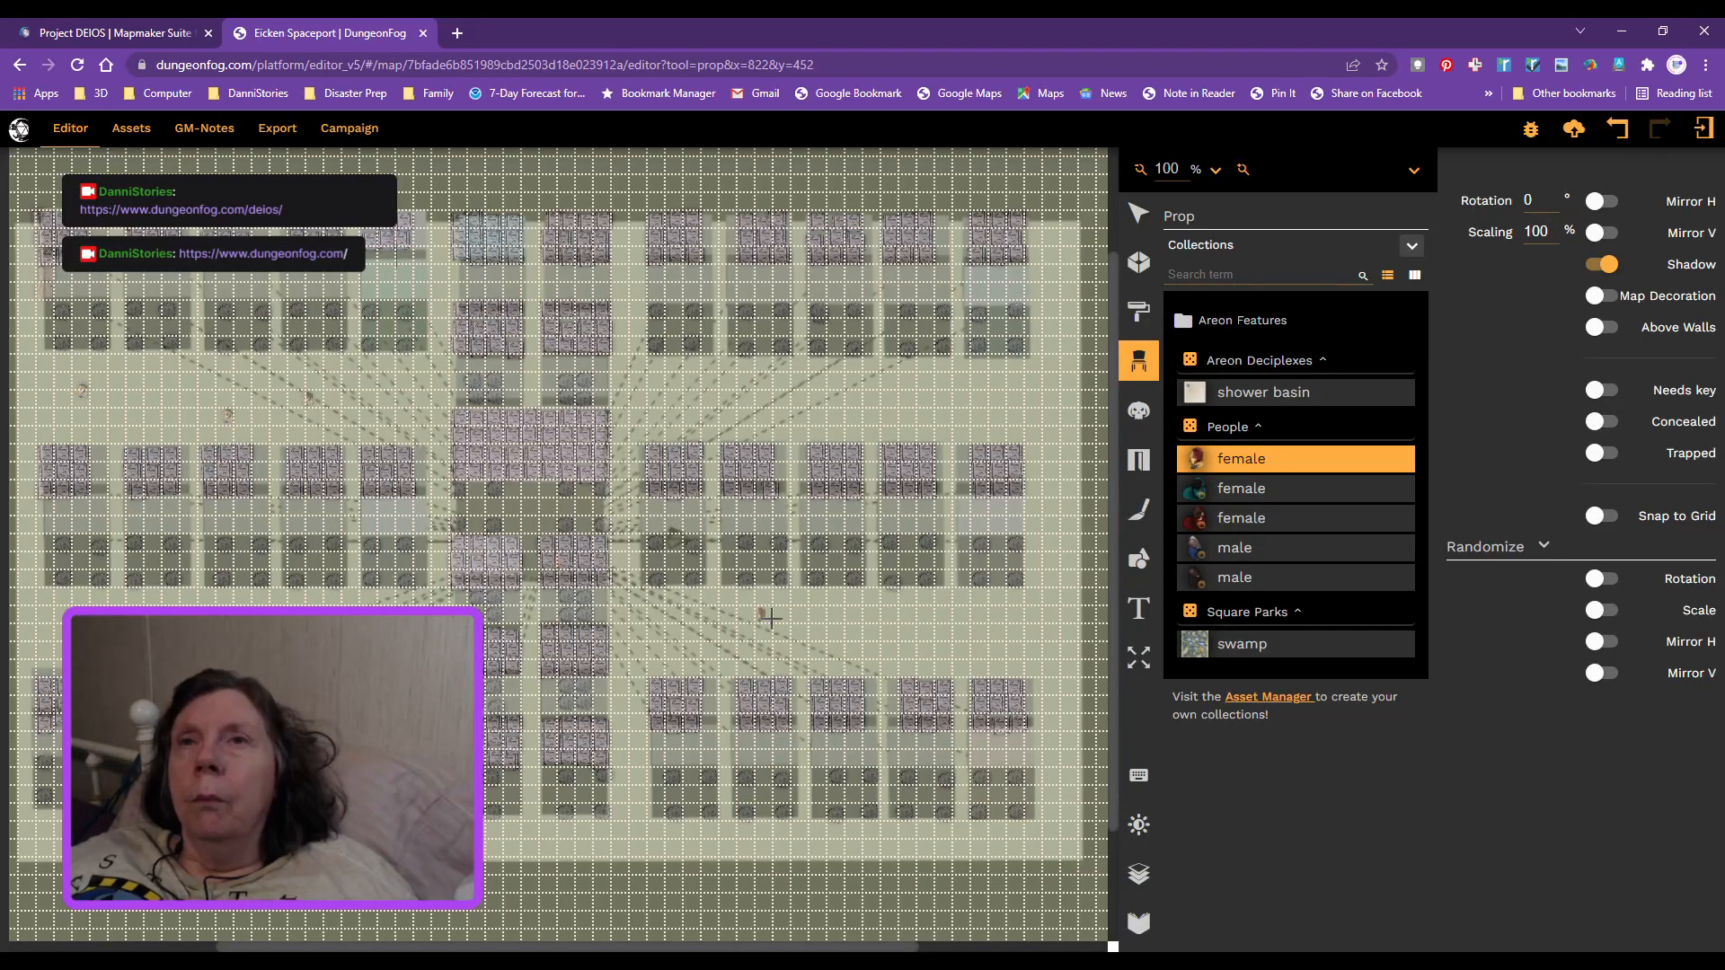
pyautogui.click(873, 631)
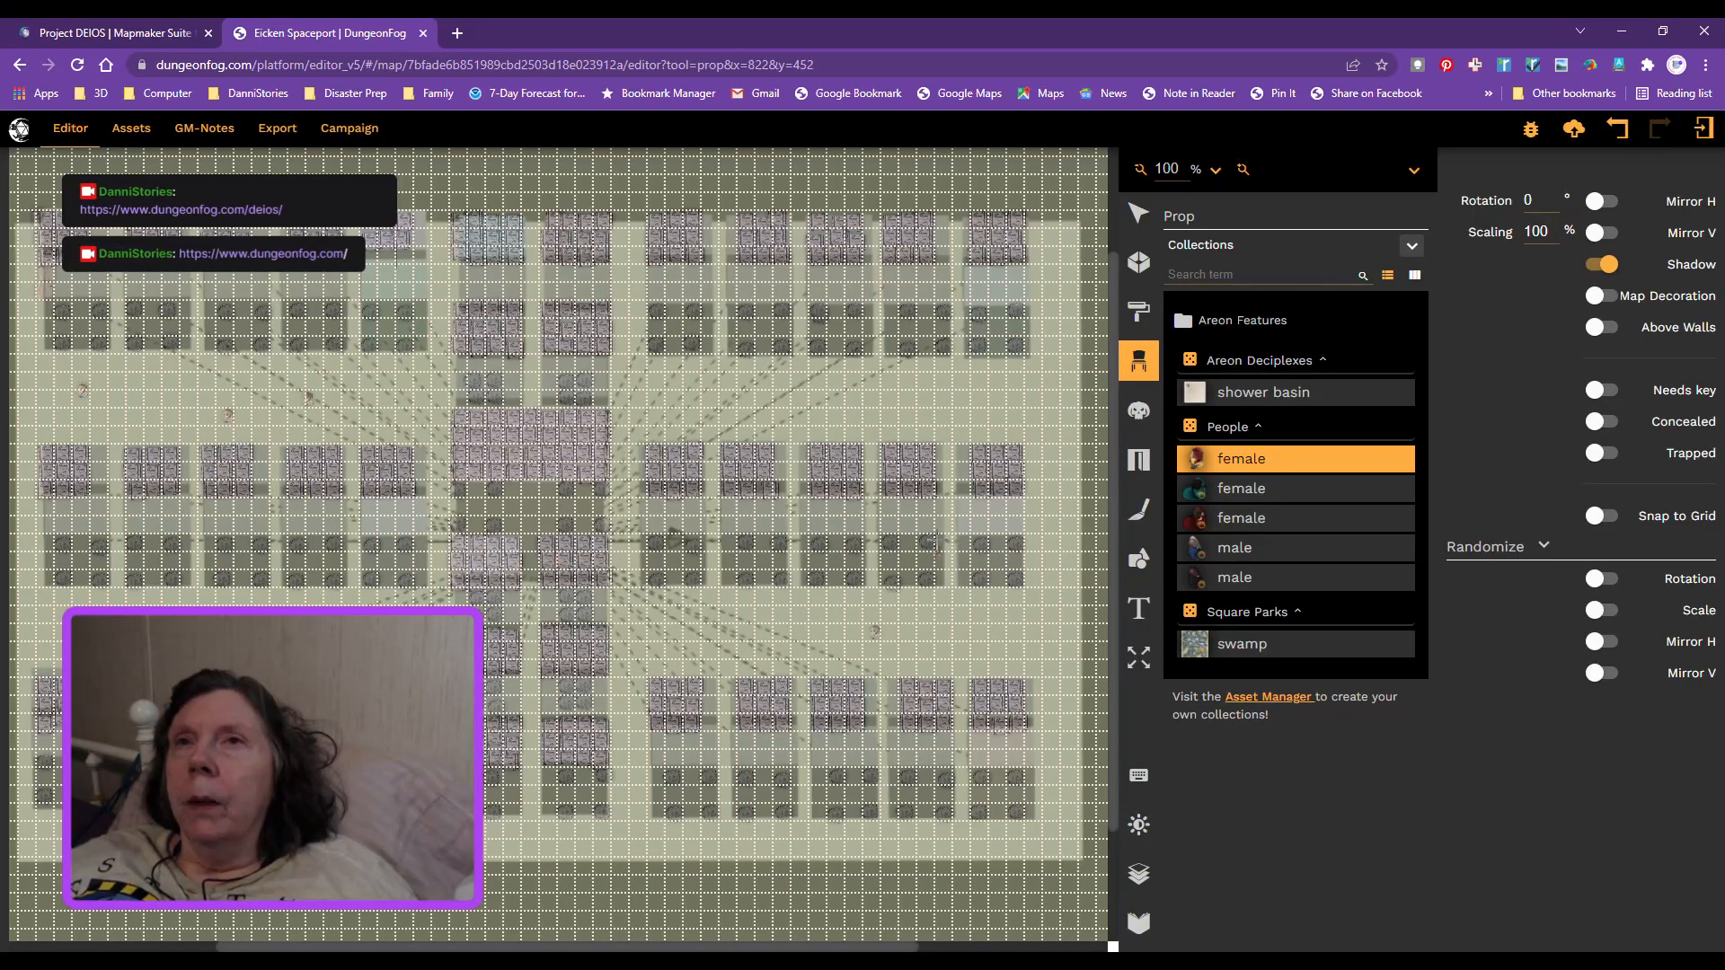
pyautogui.click(993, 403)
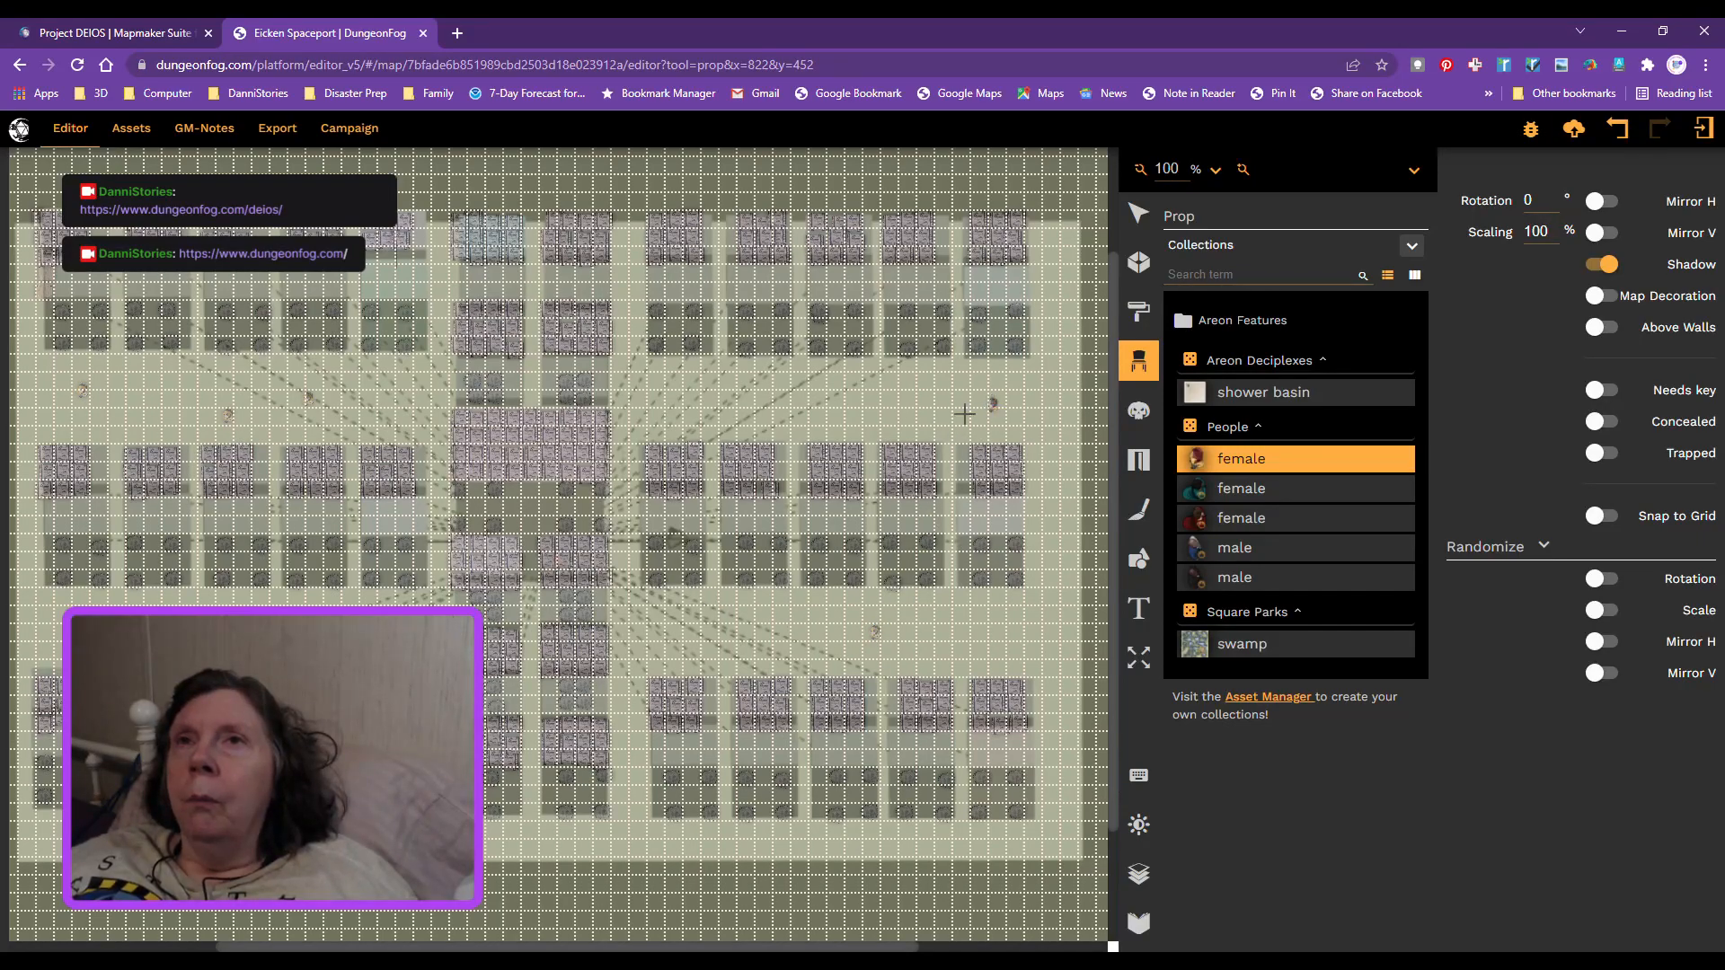
pyautogui.click(783, 409)
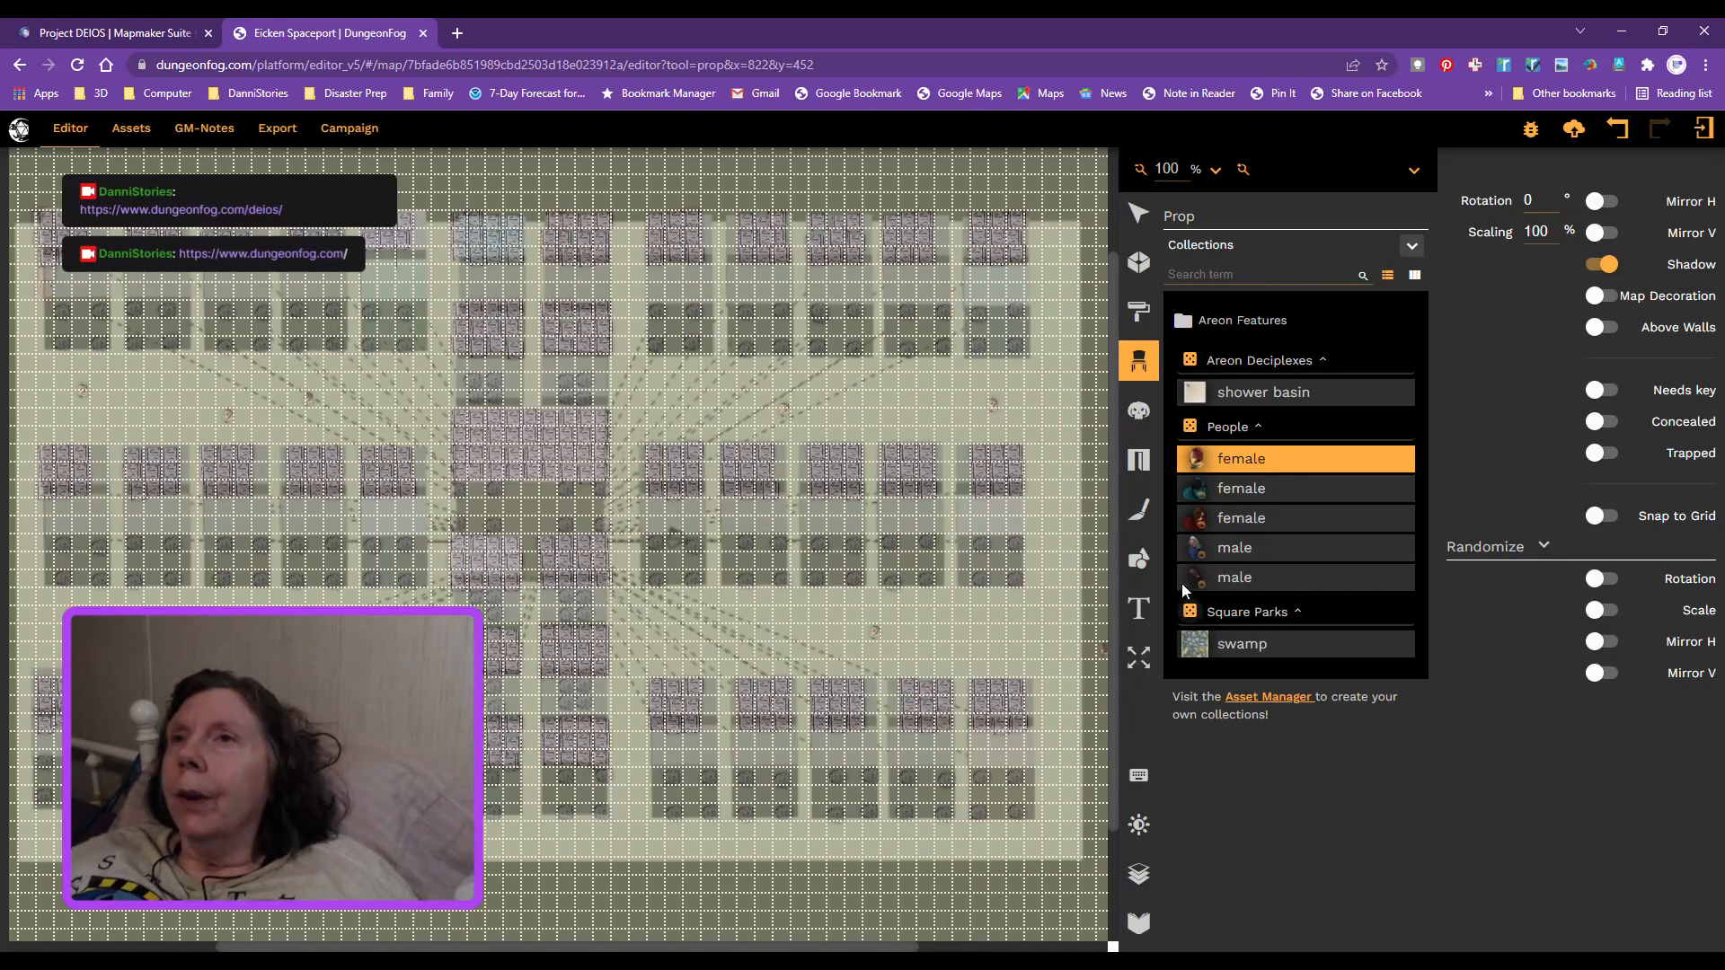
# Step: Scatter the third female People prop along the walkways between the building rows and near the map's lower and right edges
pyautogui.click(1197, 521)
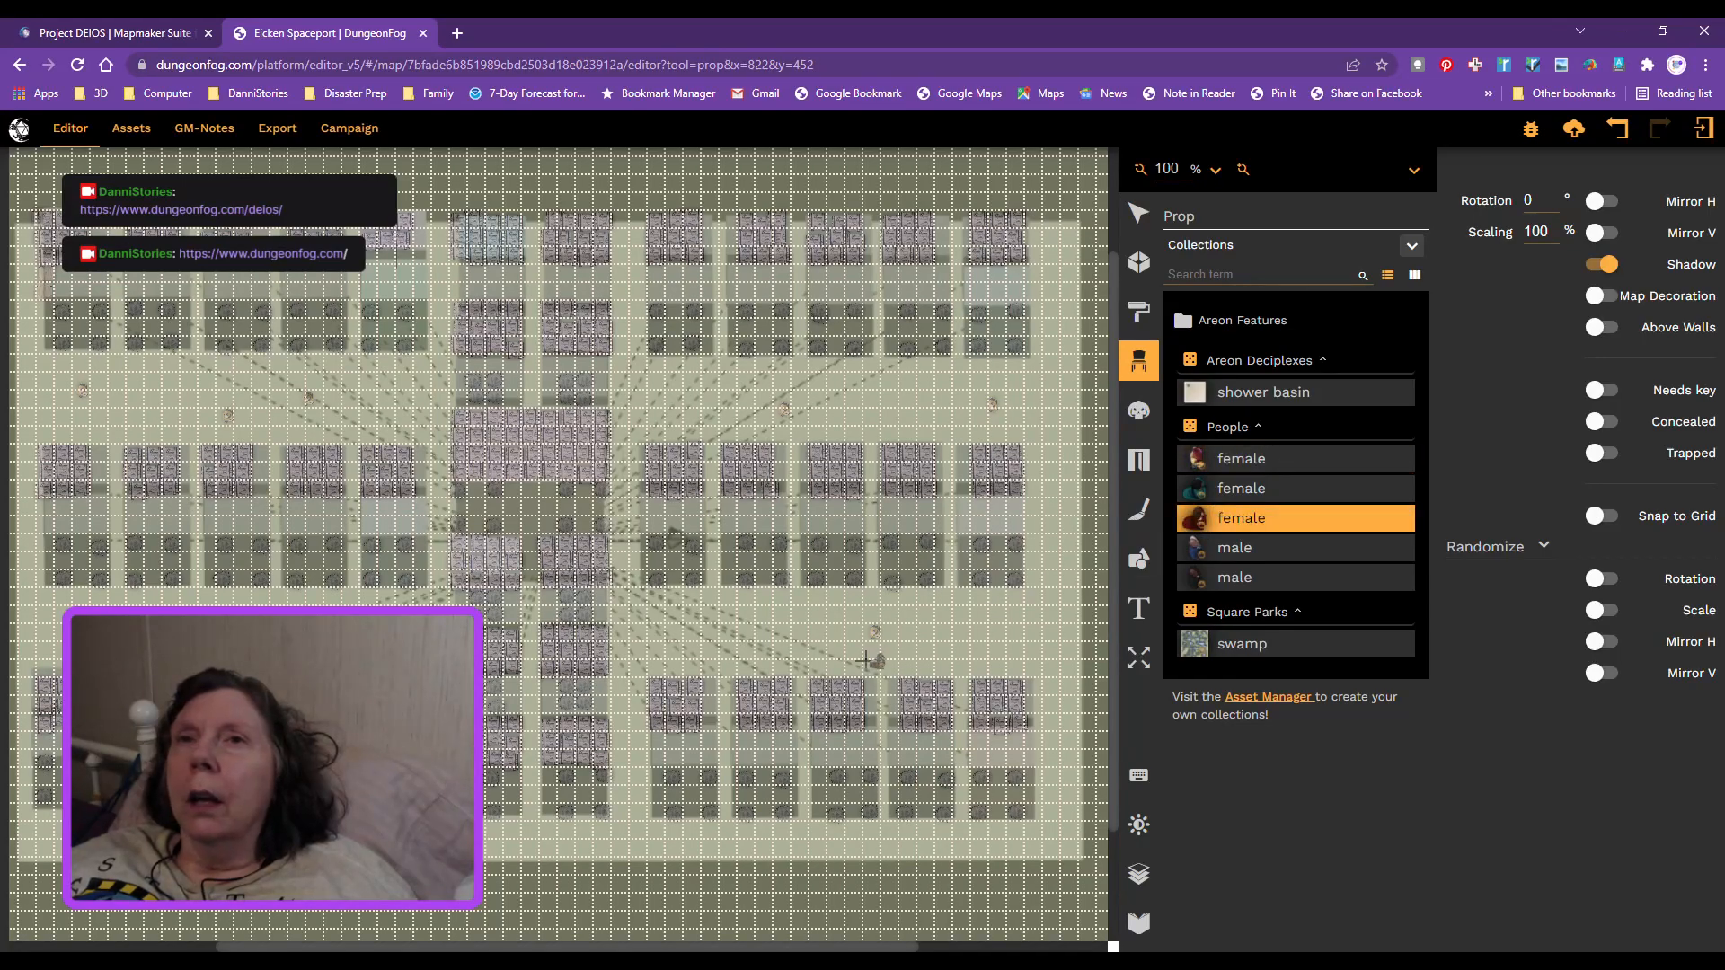
pyautogui.click(883, 649)
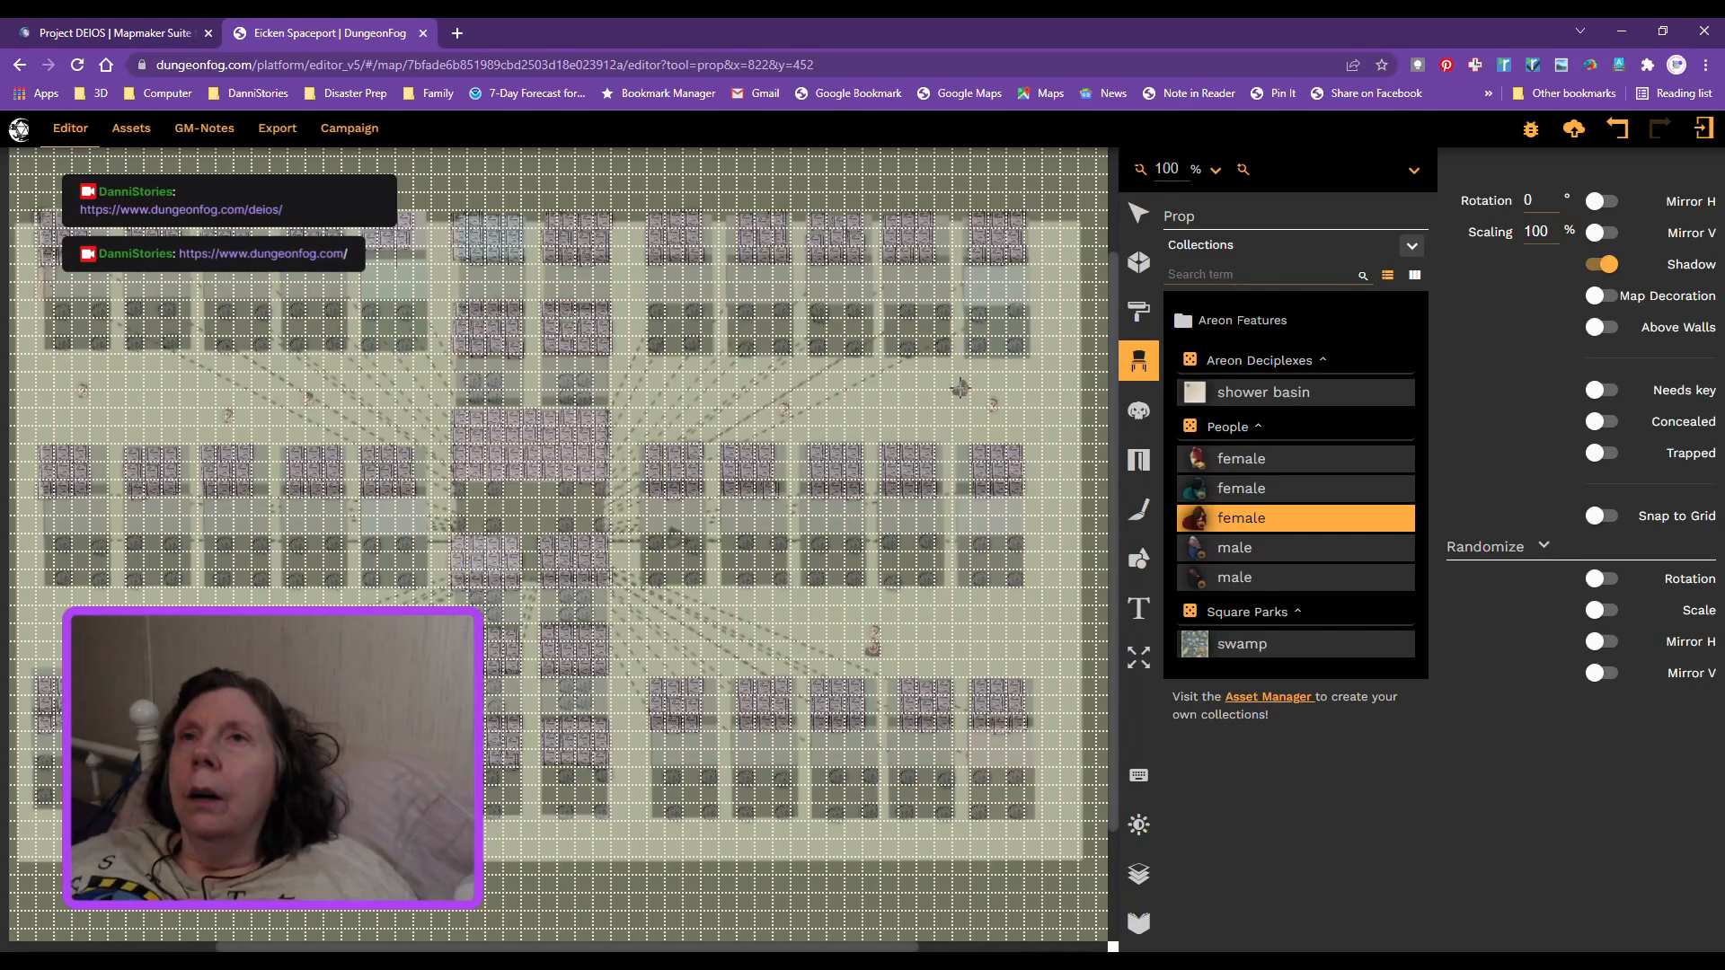
pyautogui.click(960, 387)
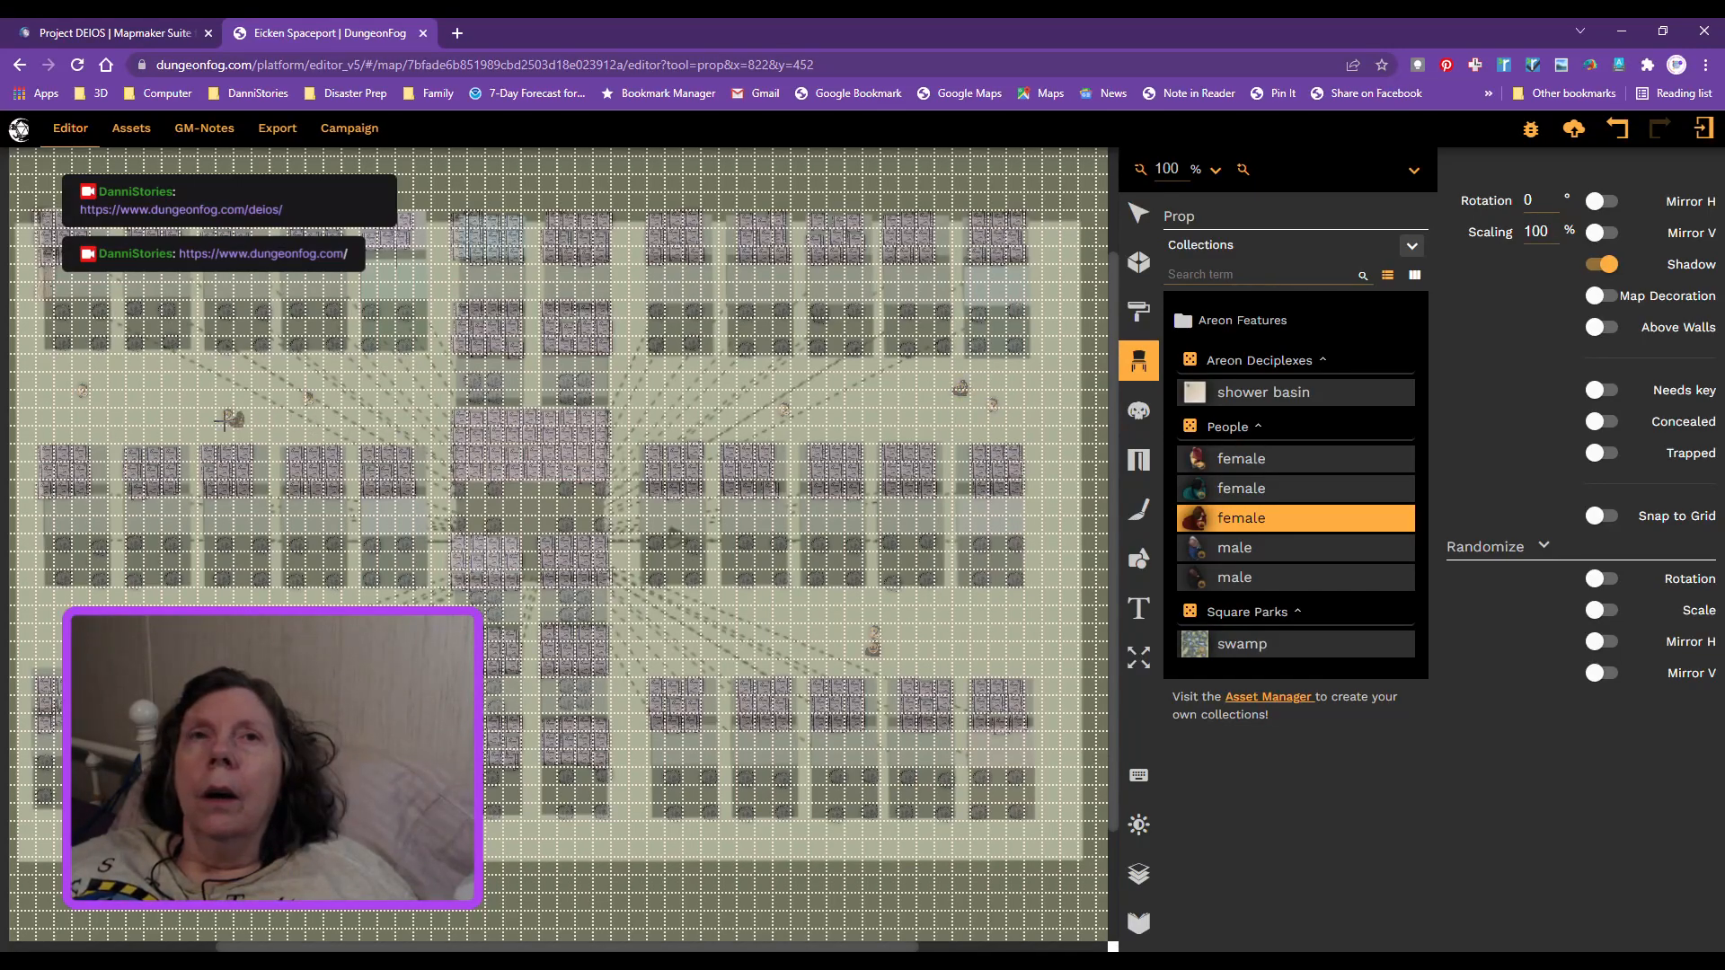
pyautogui.click(144, 419)
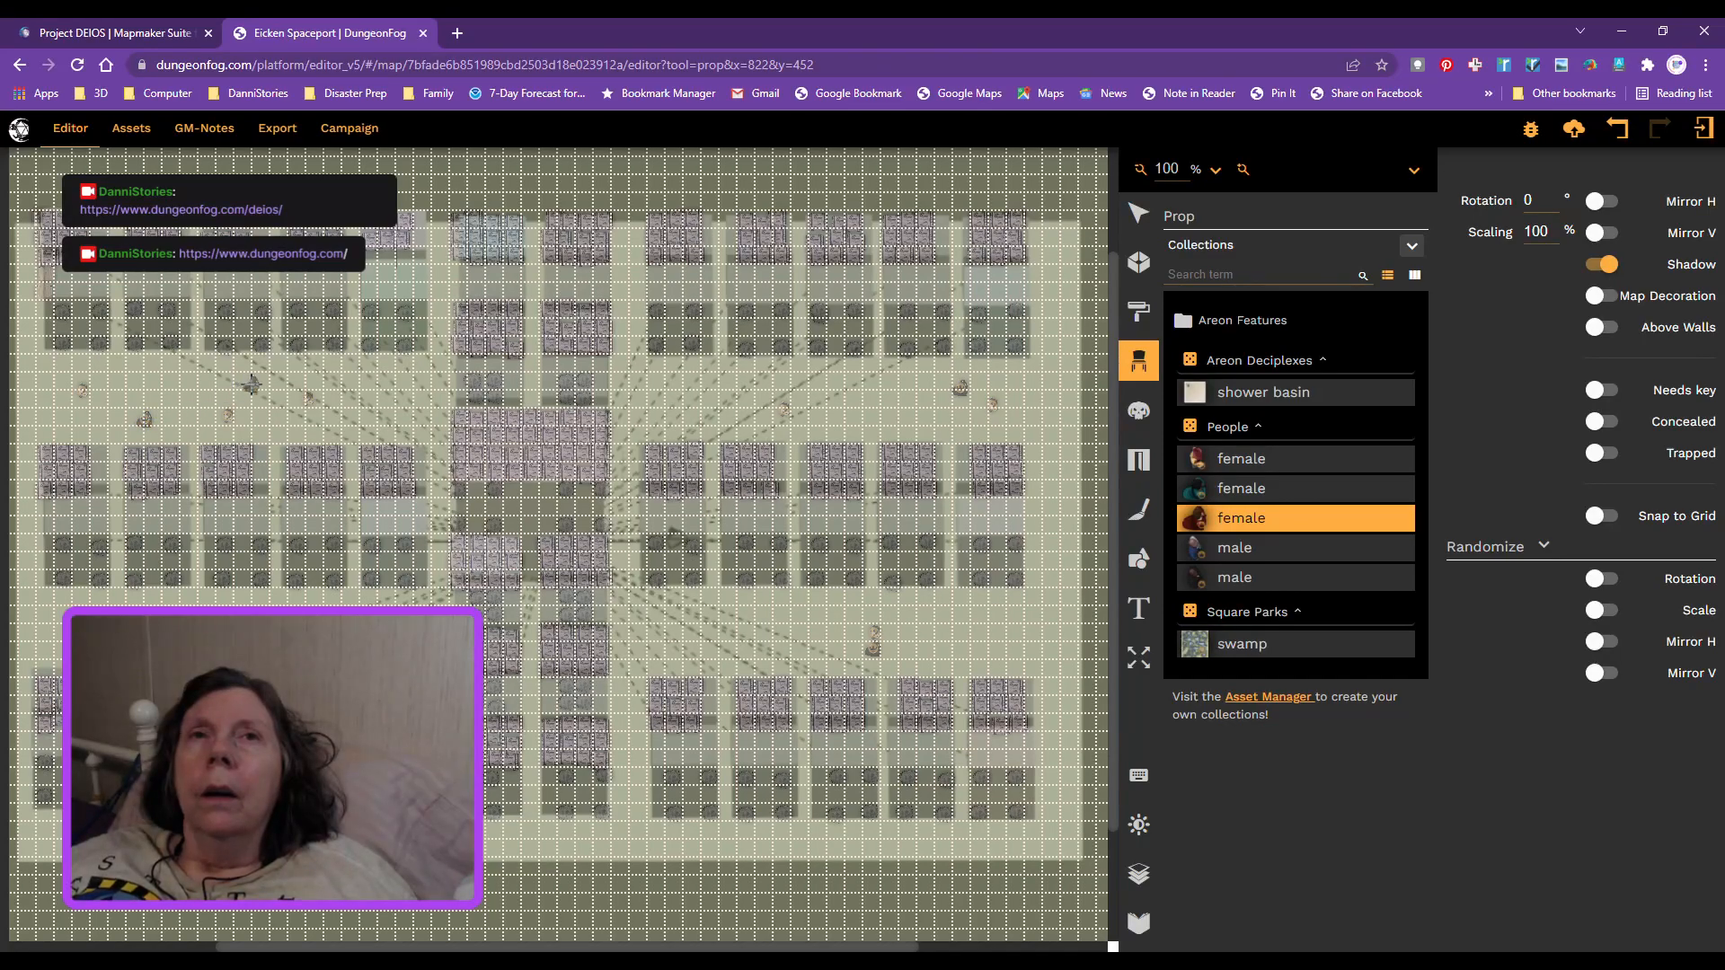
pyautogui.click(251, 384)
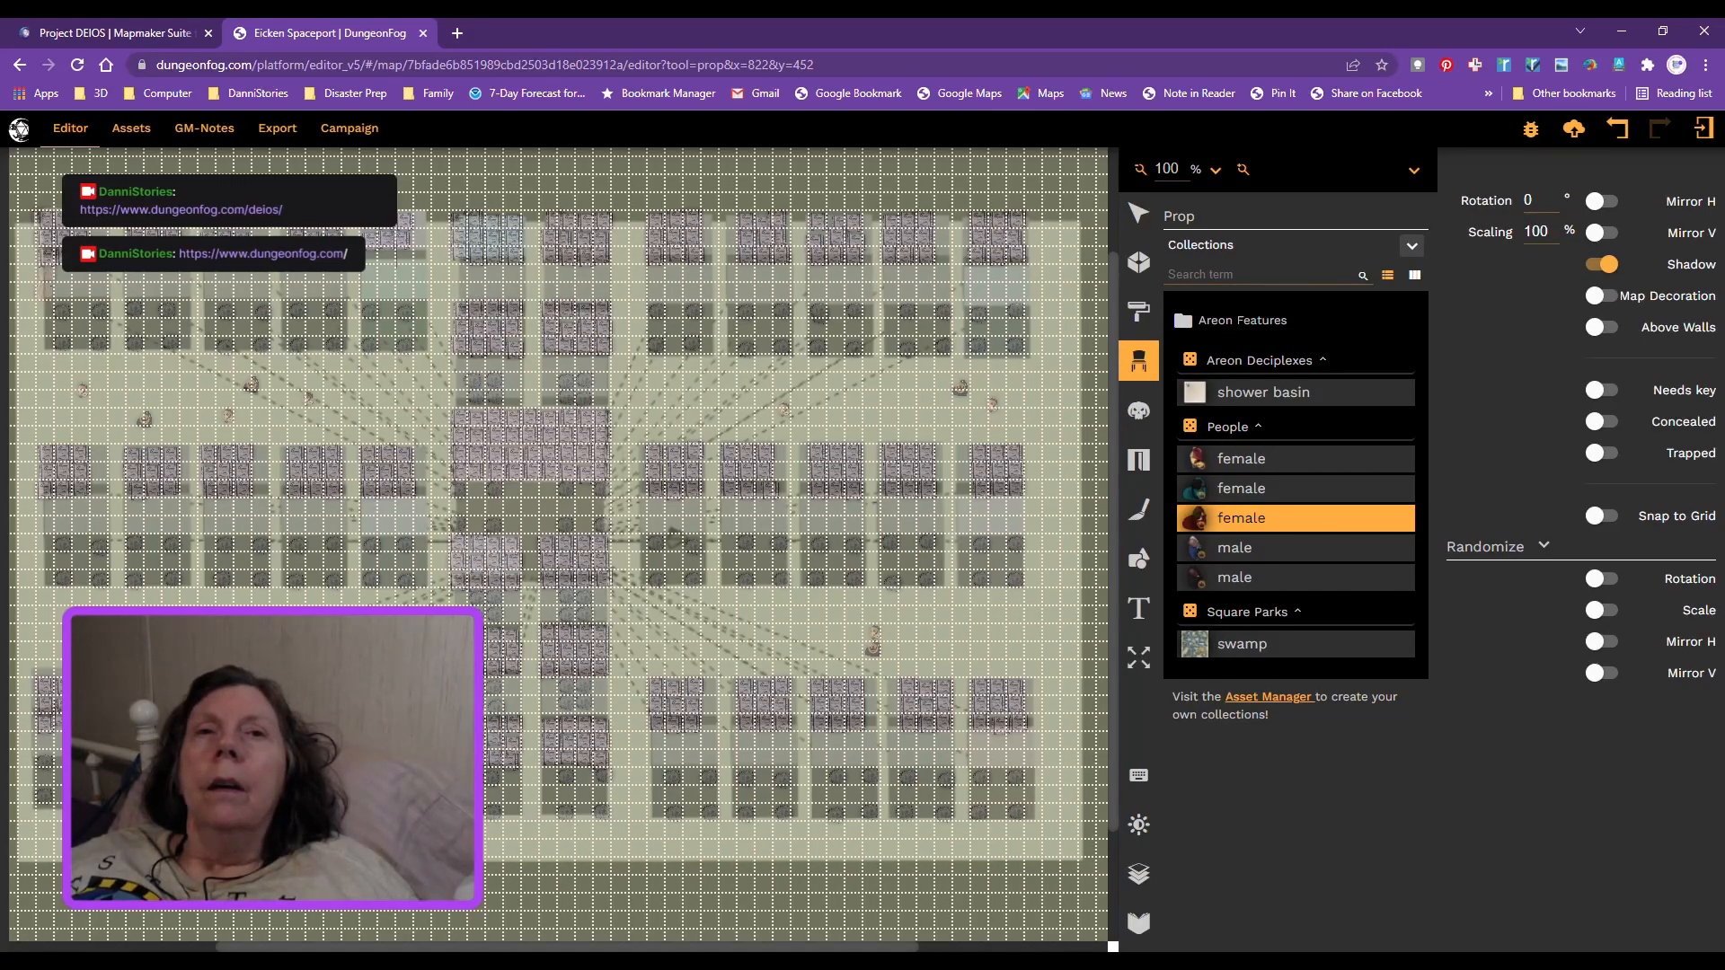
pyautogui.click(493, 843)
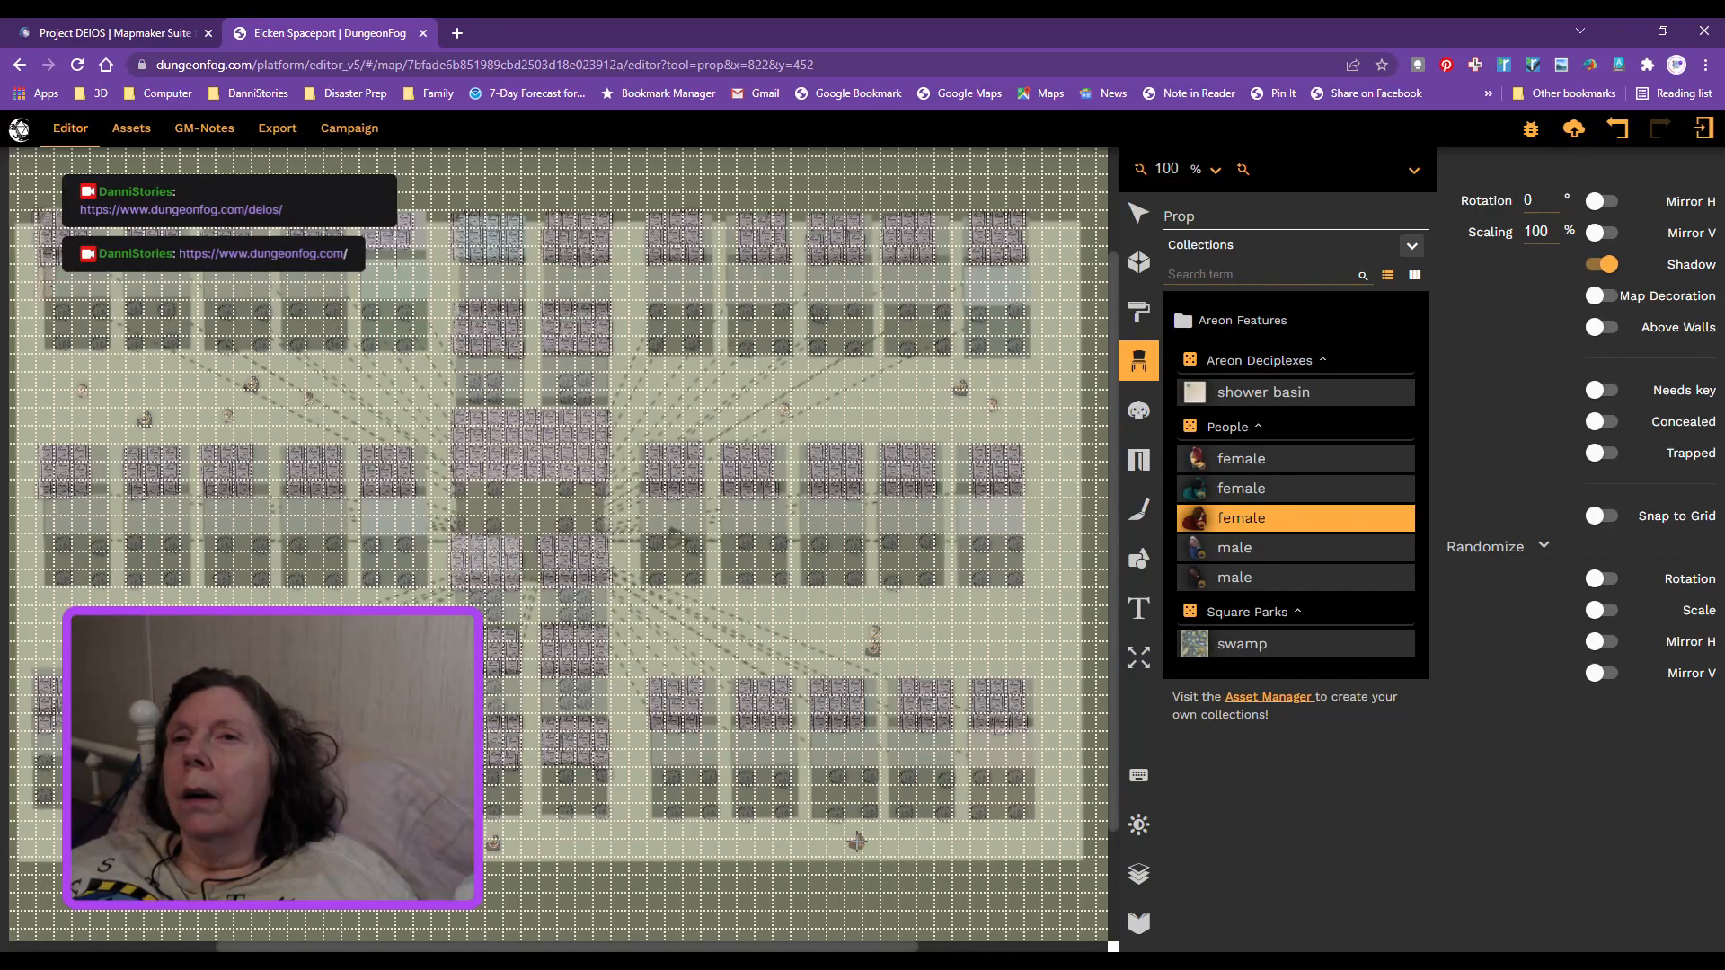
pyautogui.click(857, 844)
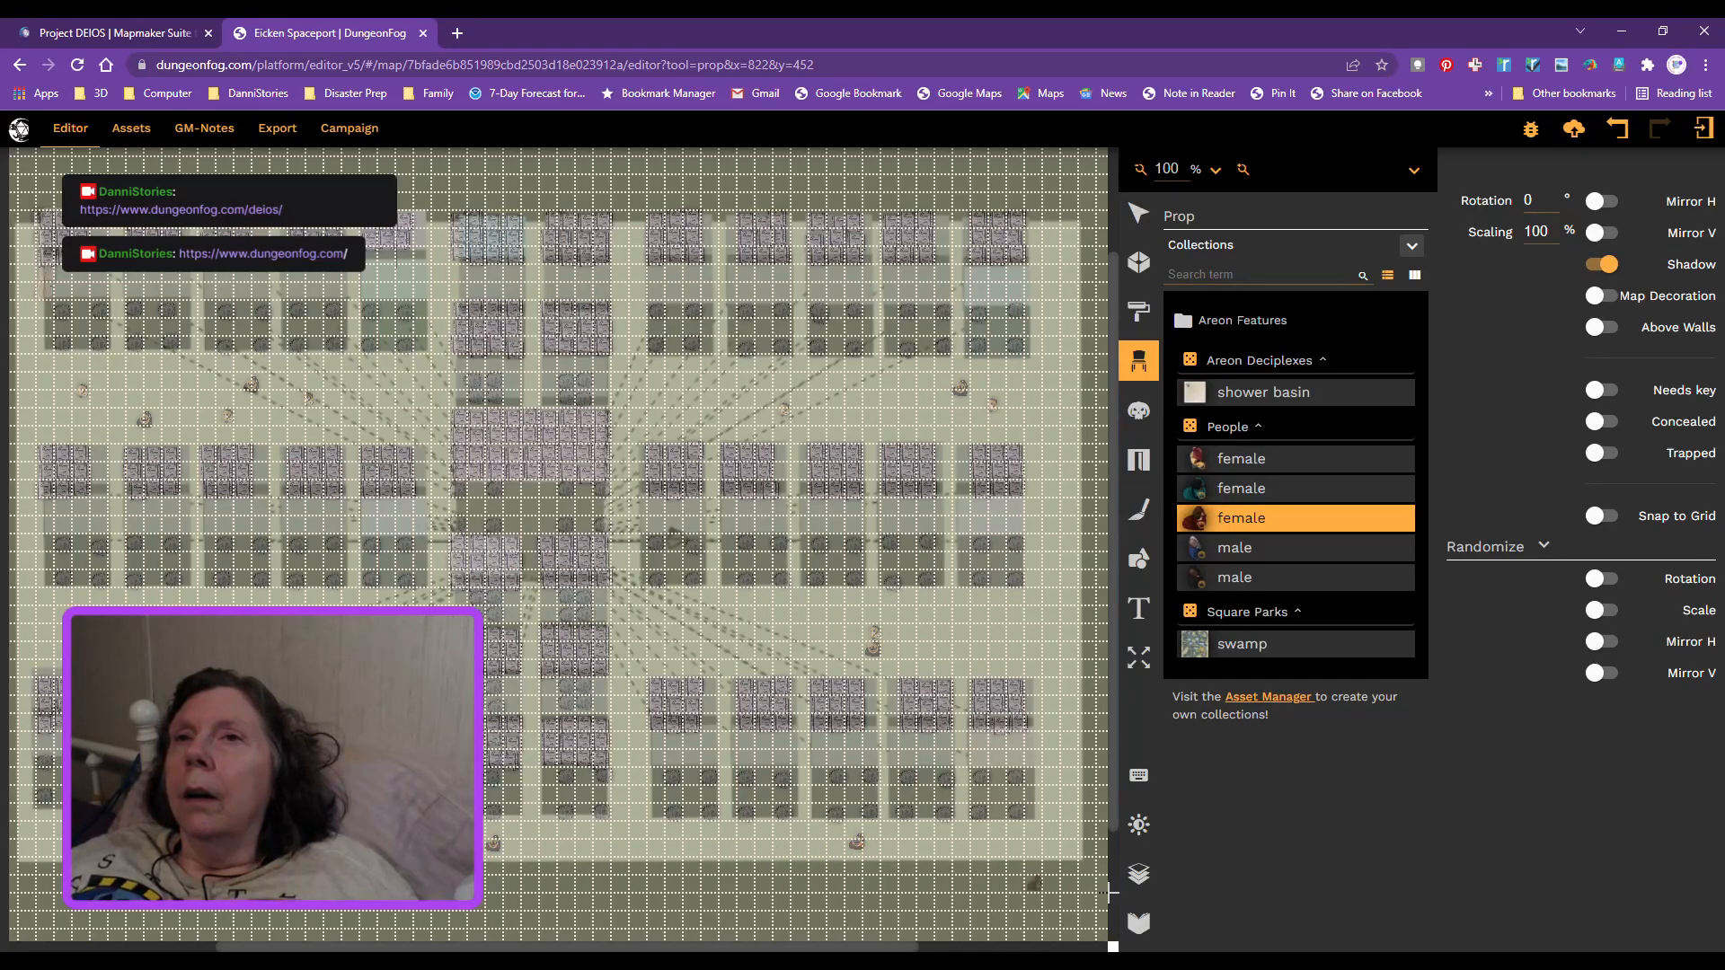
pyautogui.click(1052, 616)
pyautogui.click(1052, 428)
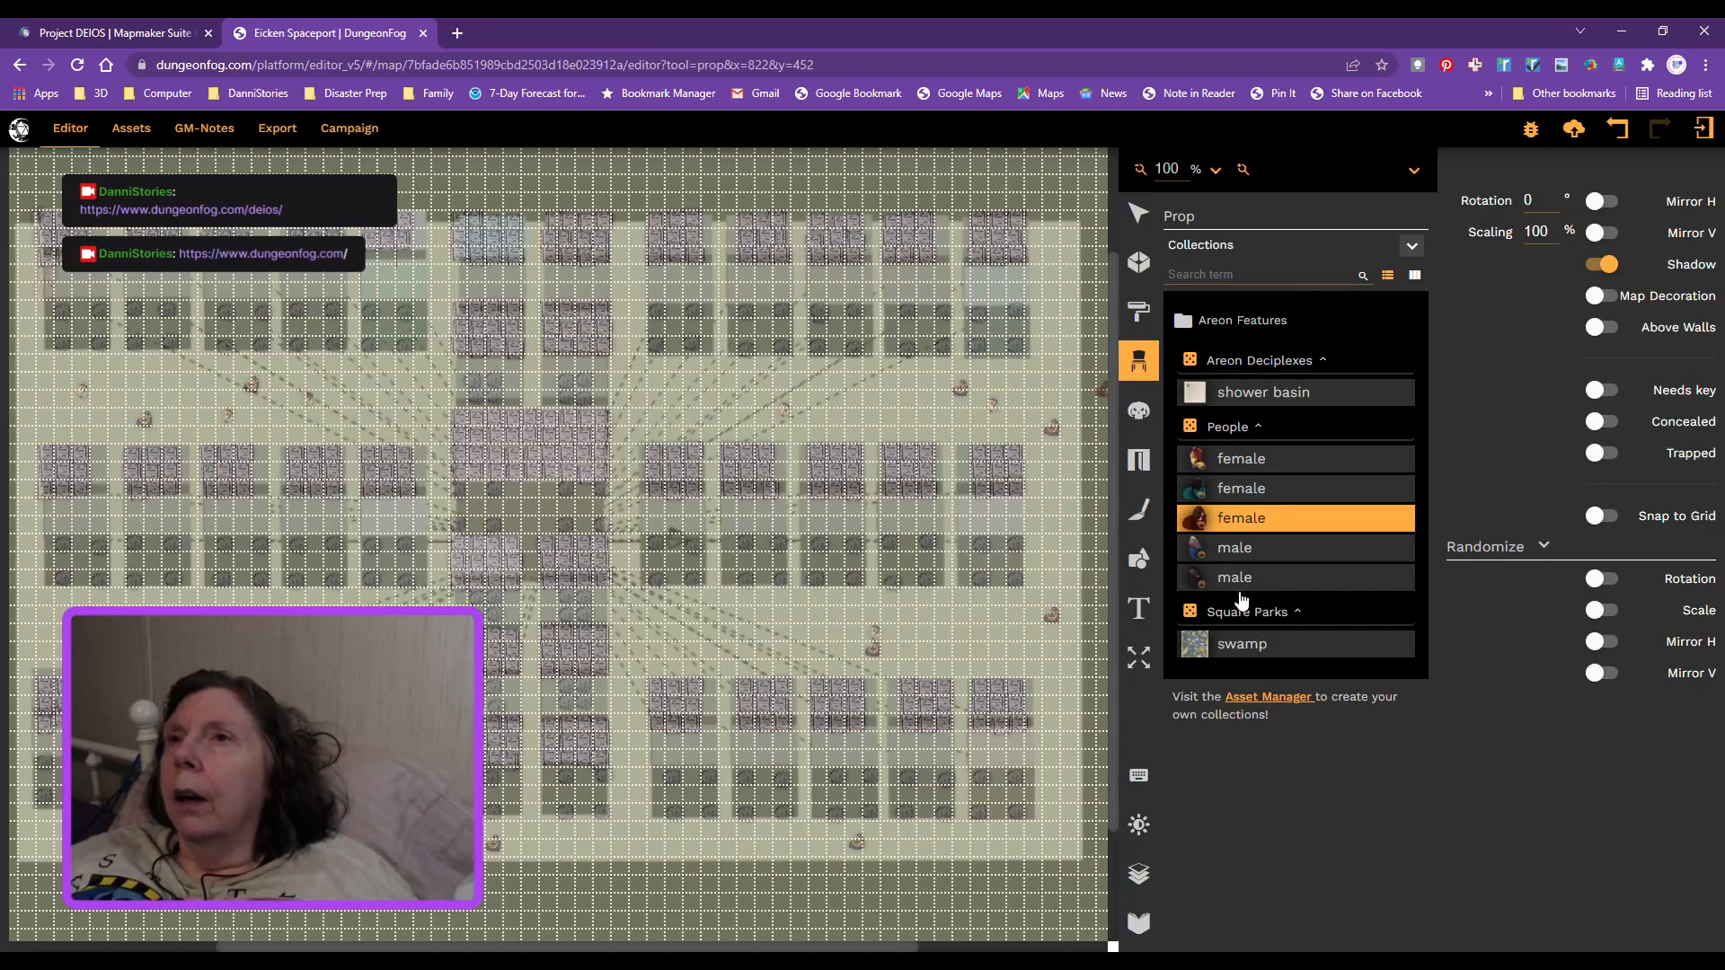
# Step: Scatter the first male People prop along the walkways between the building rows and across the strip below the lowest row
pyautogui.click(1198, 546)
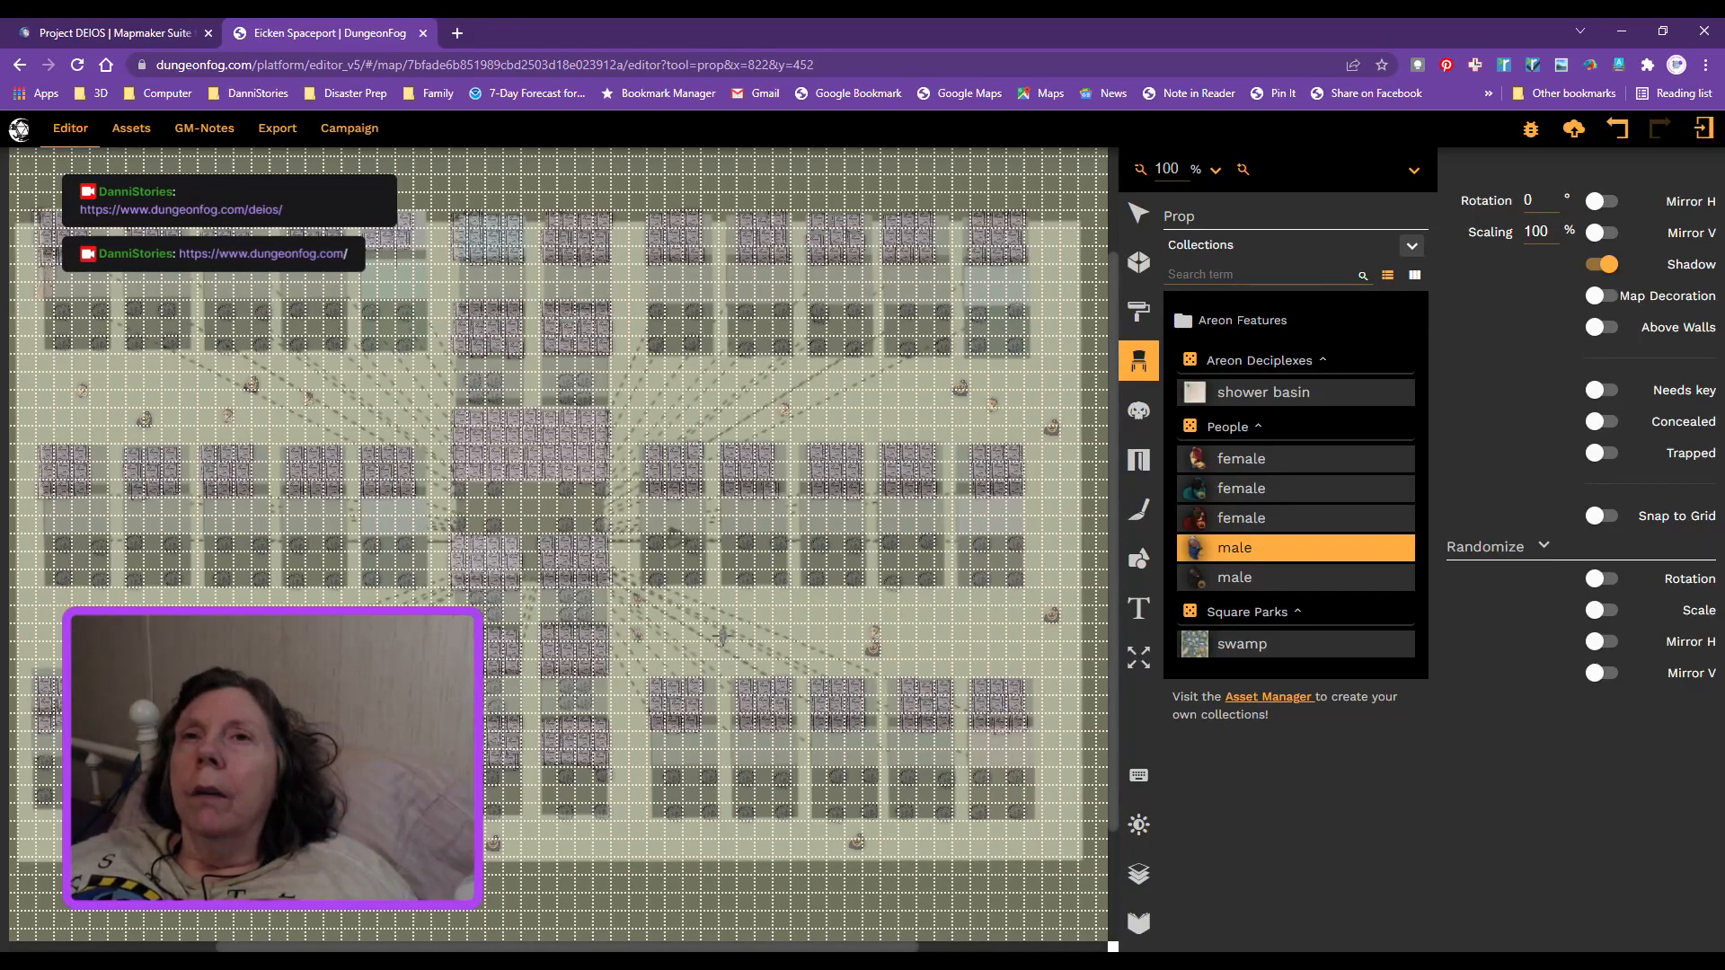
pyautogui.click(719, 623)
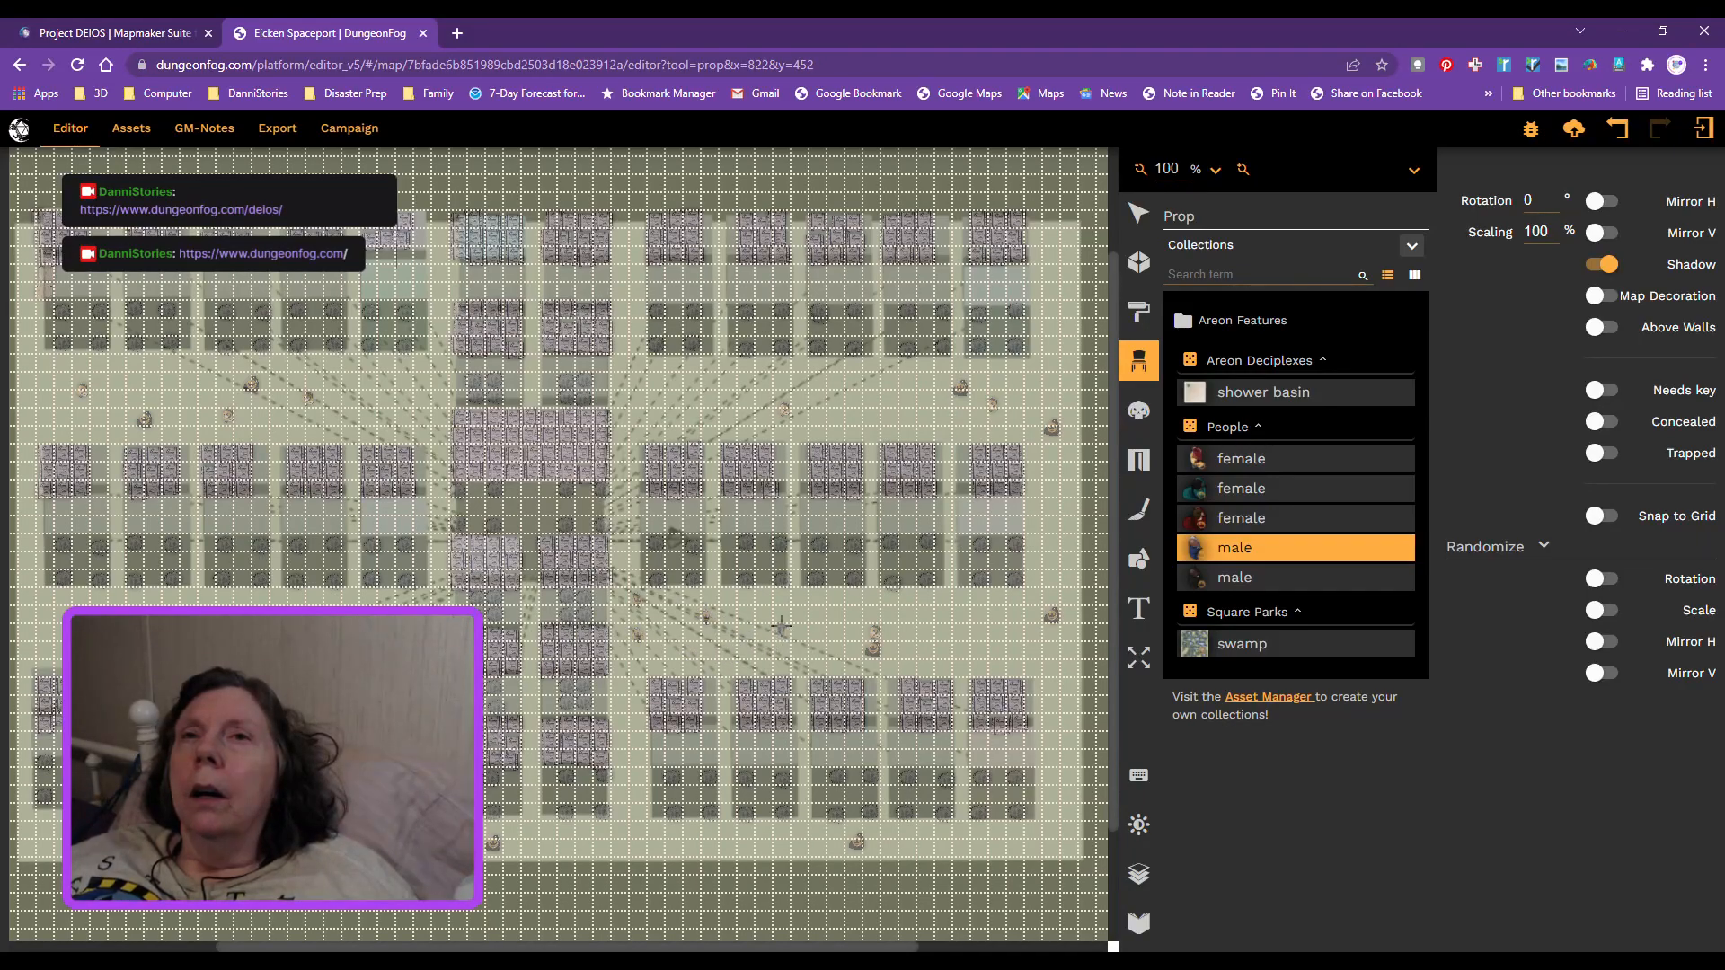
pyautogui.click(785, 620)
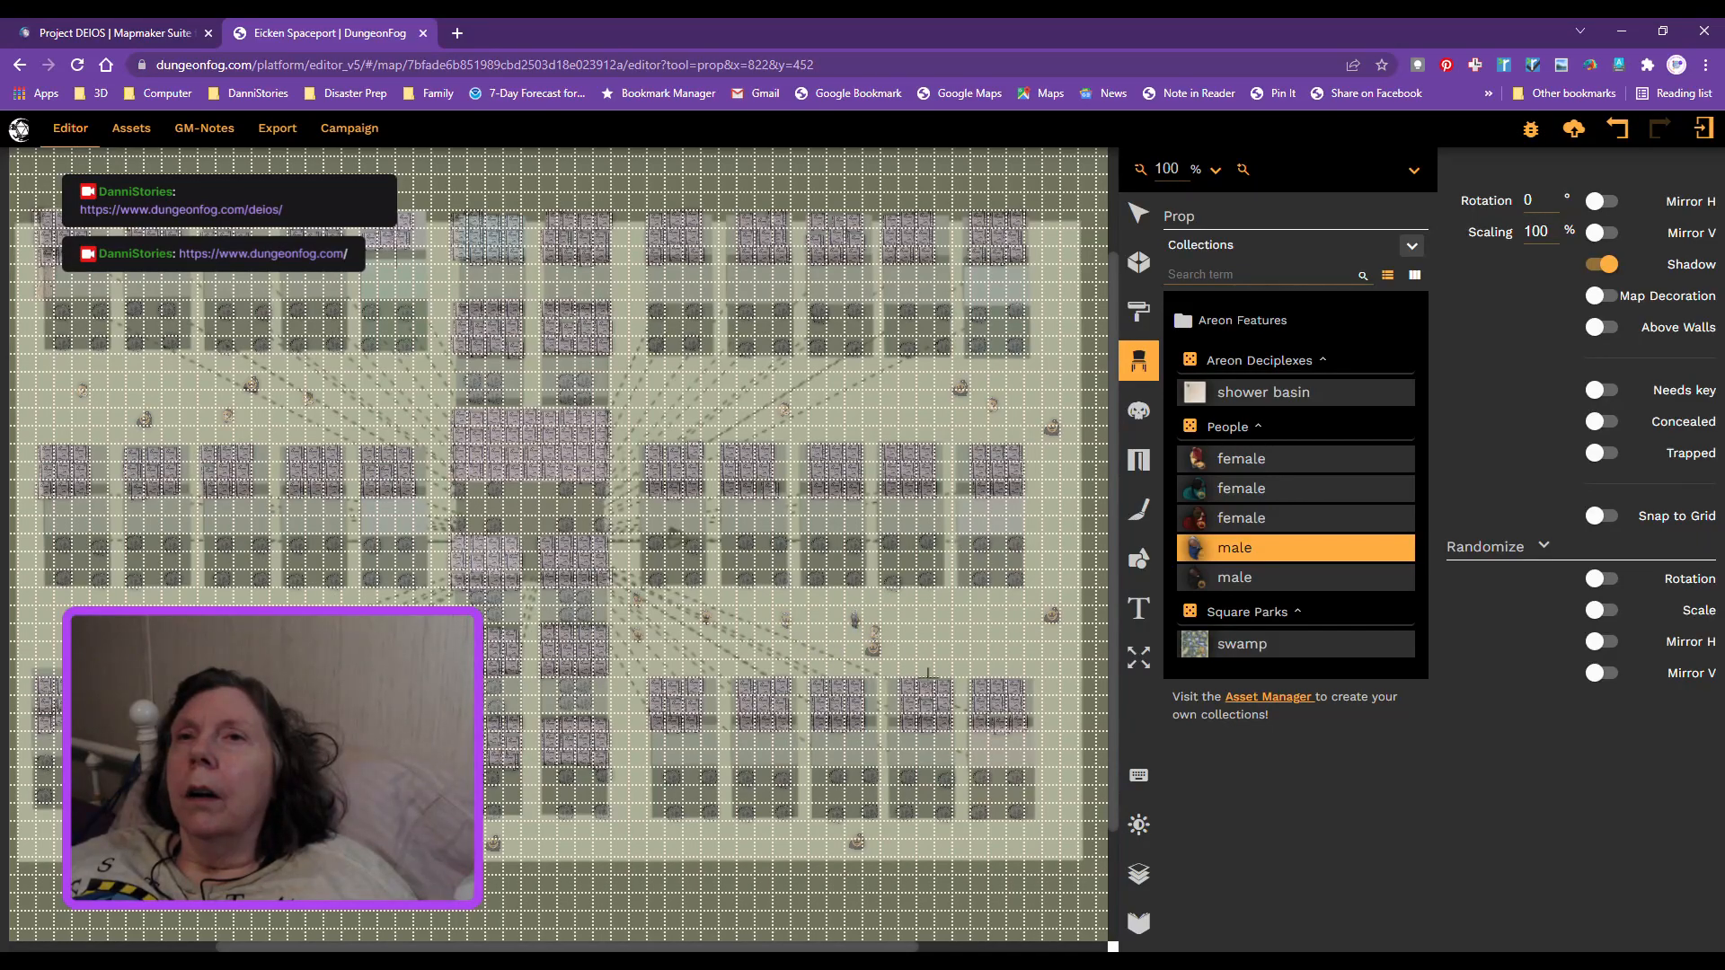
pyautogui.click(1006, 645)
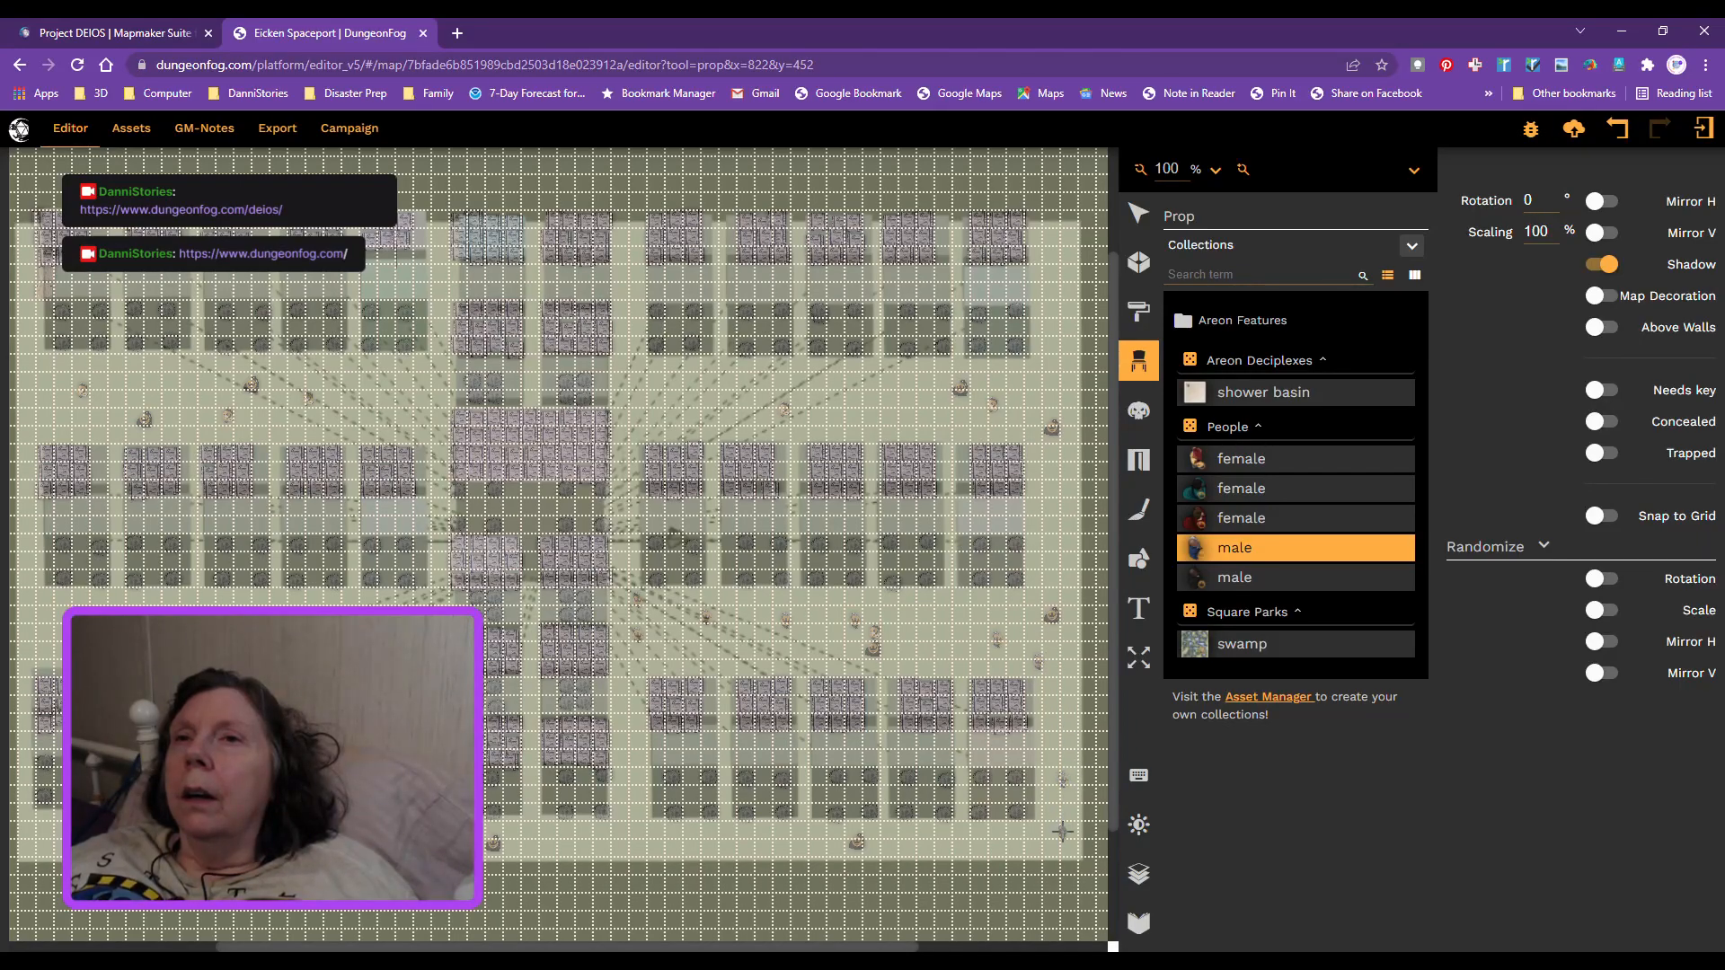
pyautogui.click(929, 847)
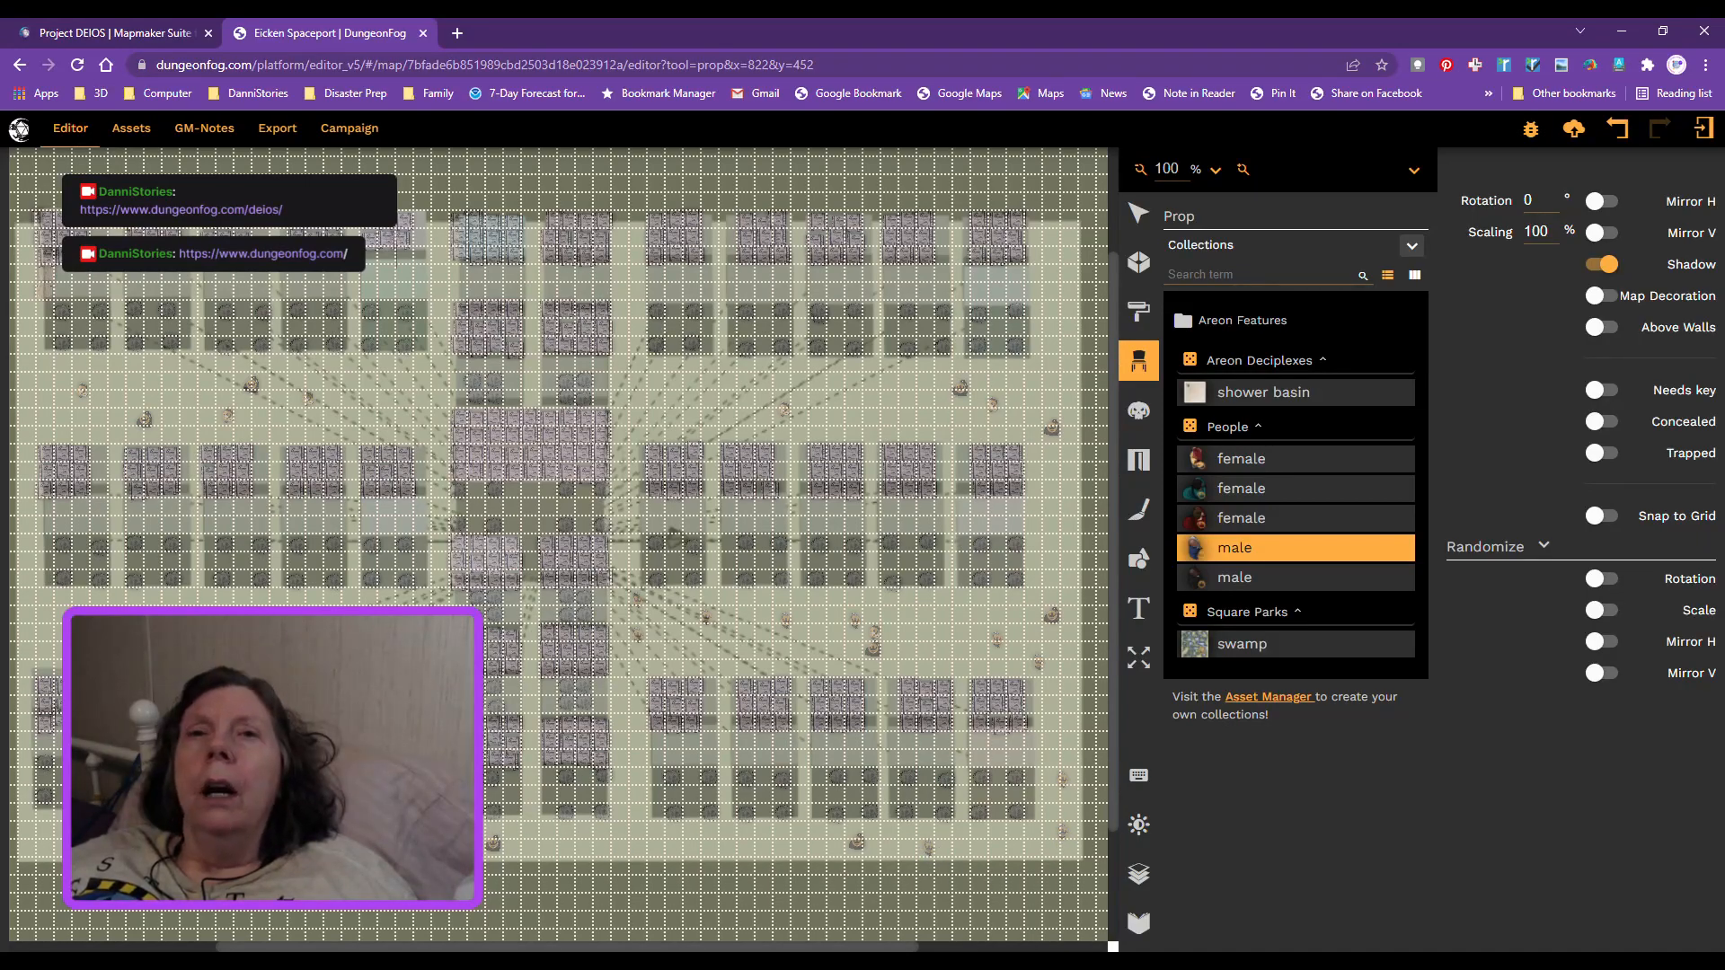
pyautogui.click(579, 849)
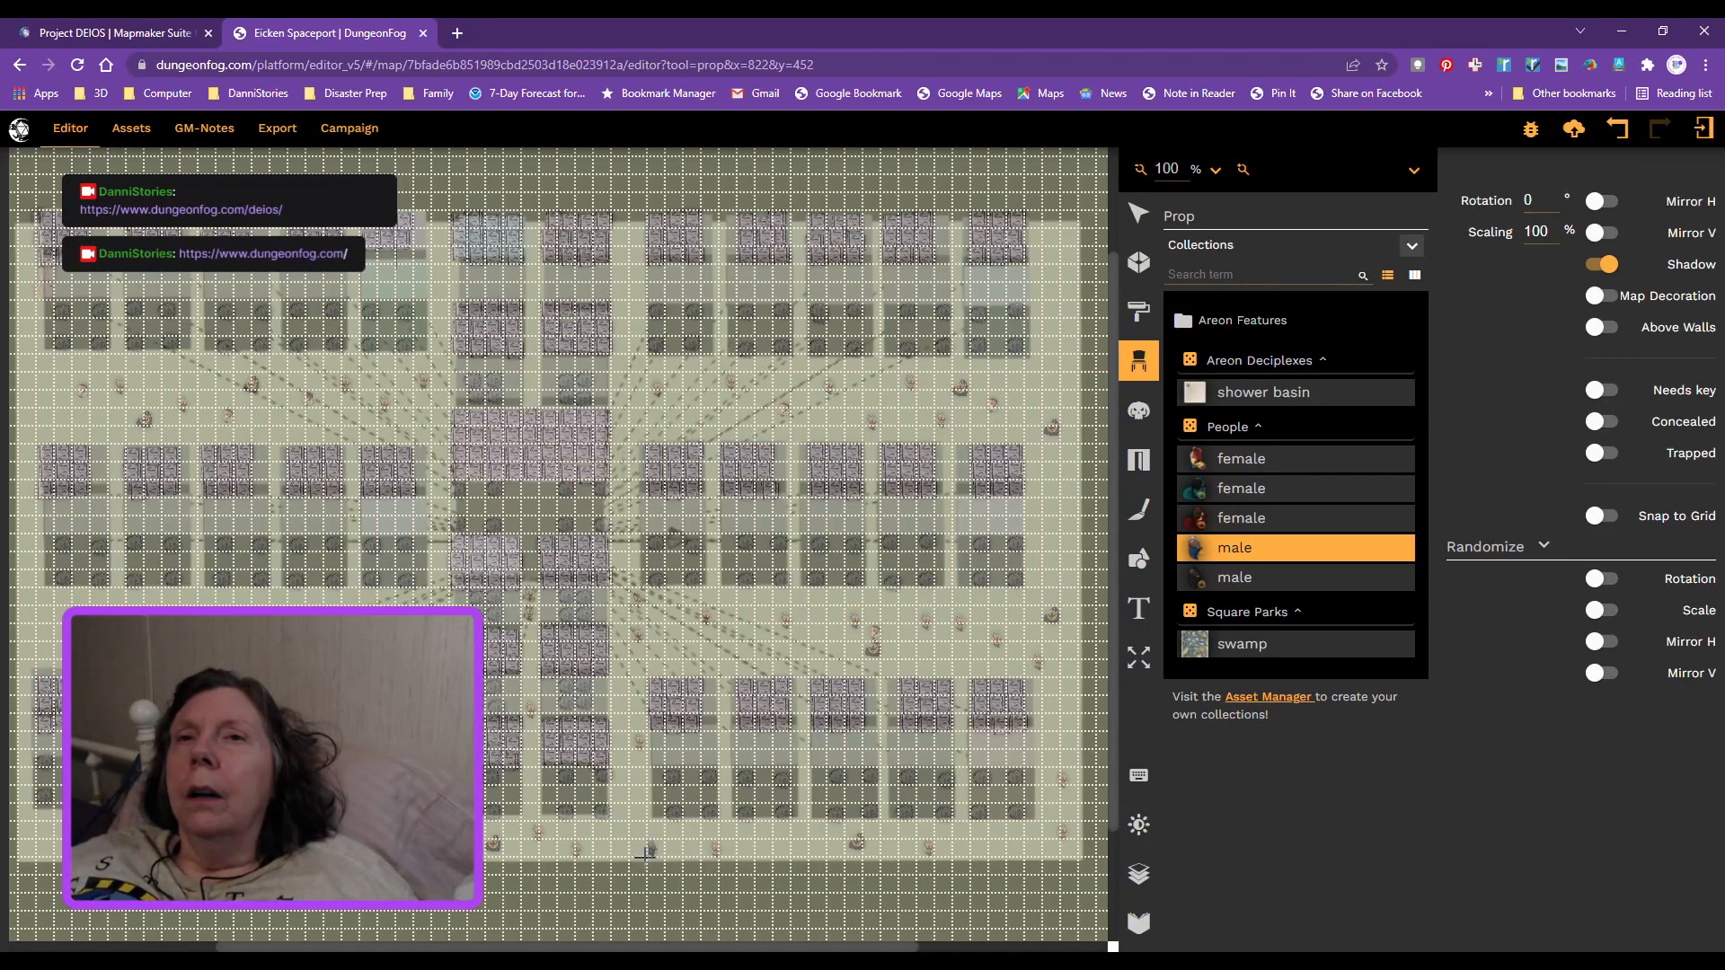
# Step: Place the second male People prop at several spots beside the central buildings
pyautogui.click(1205, 582)
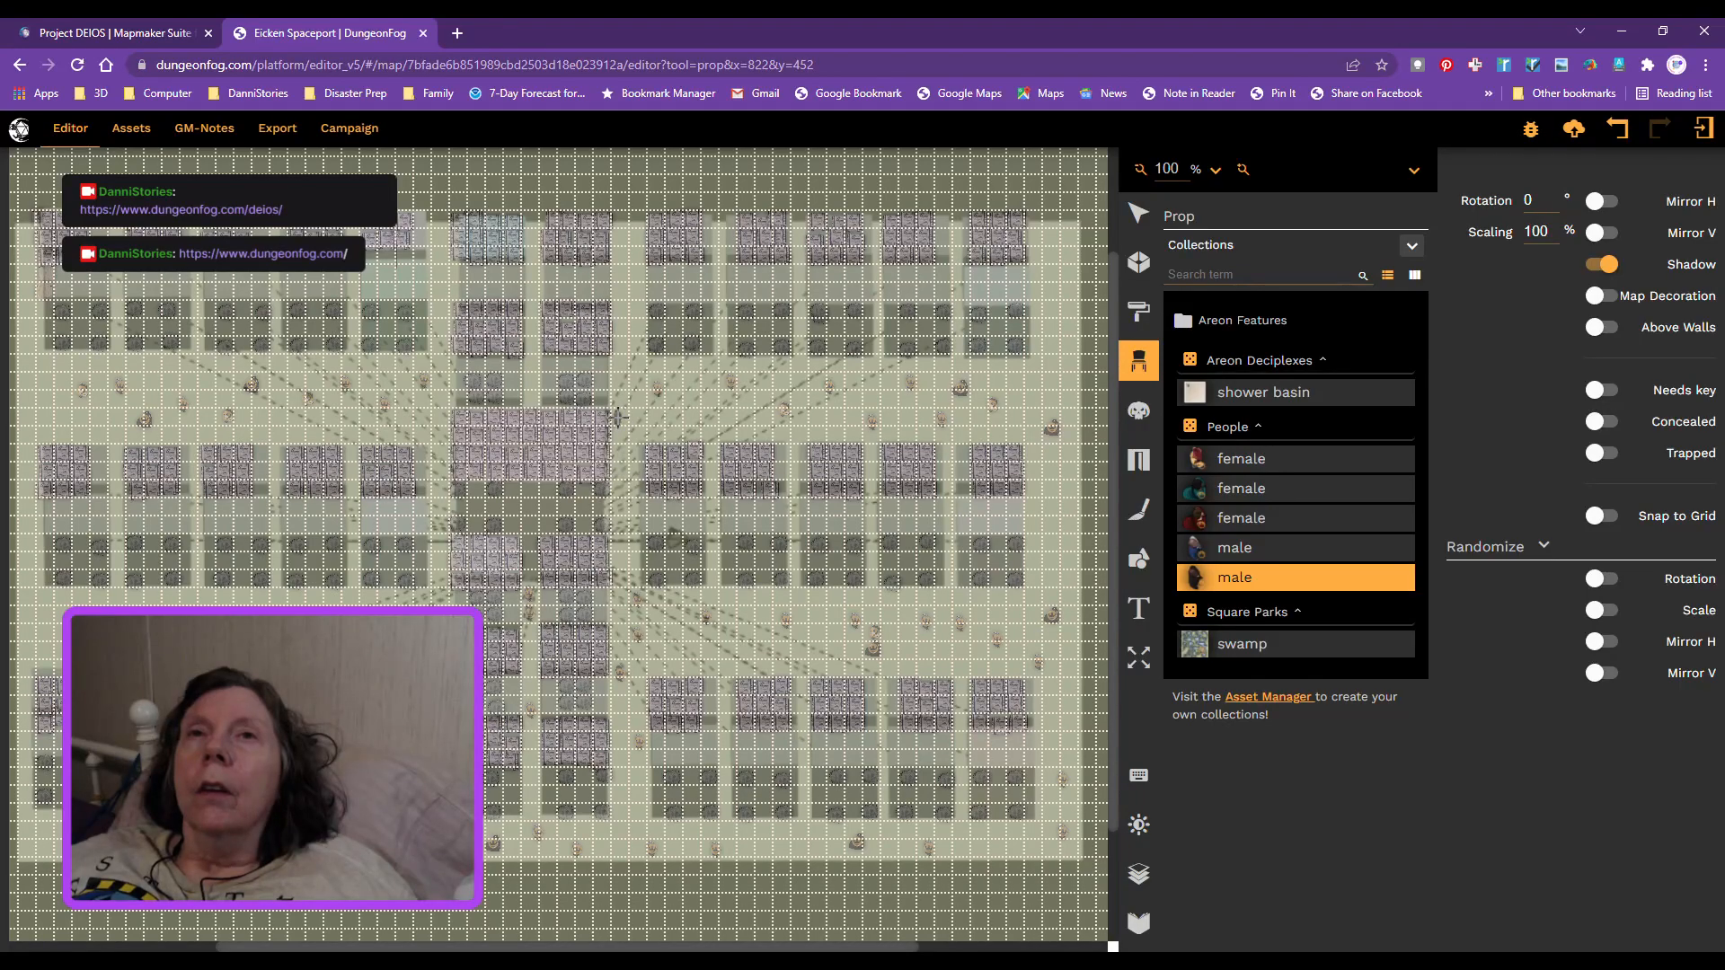
pyautogui.click(618, 418)
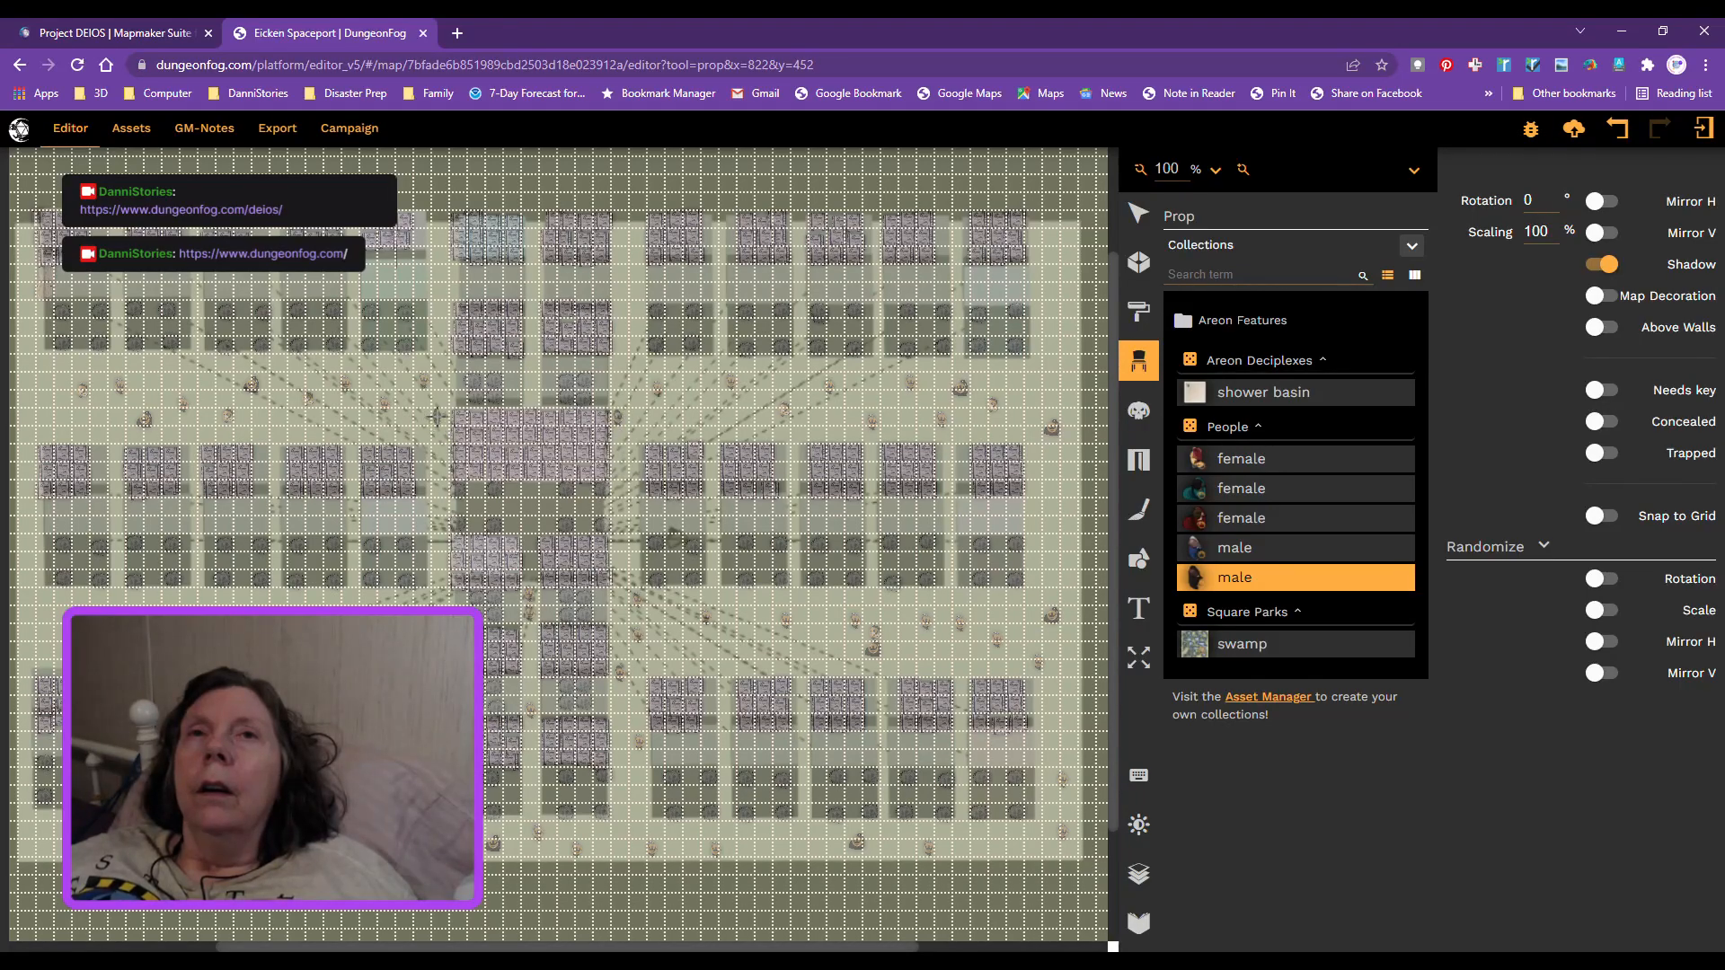
pyautogui.click(437, 416)
pyautogui.click(439, 525)
pyautogui.click(437, 596)
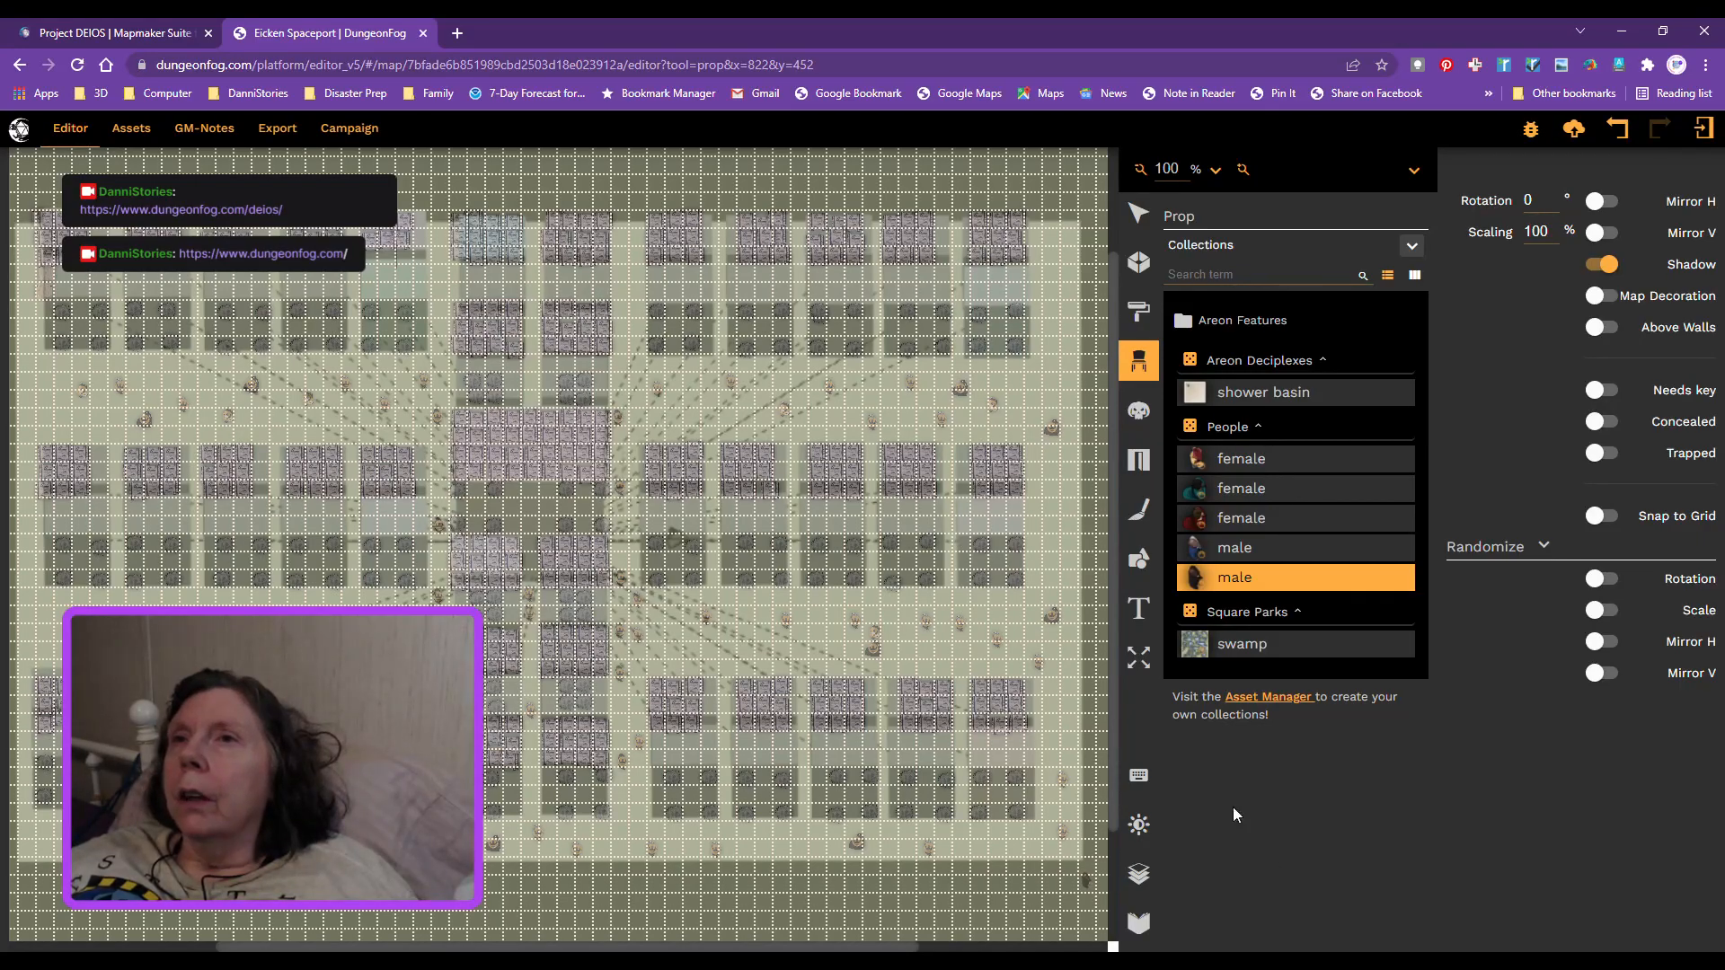
# Step: Place the Square Parks swamp prop on the planted square plots beside the buildings across the map
pyautogui.click(1192, 649)
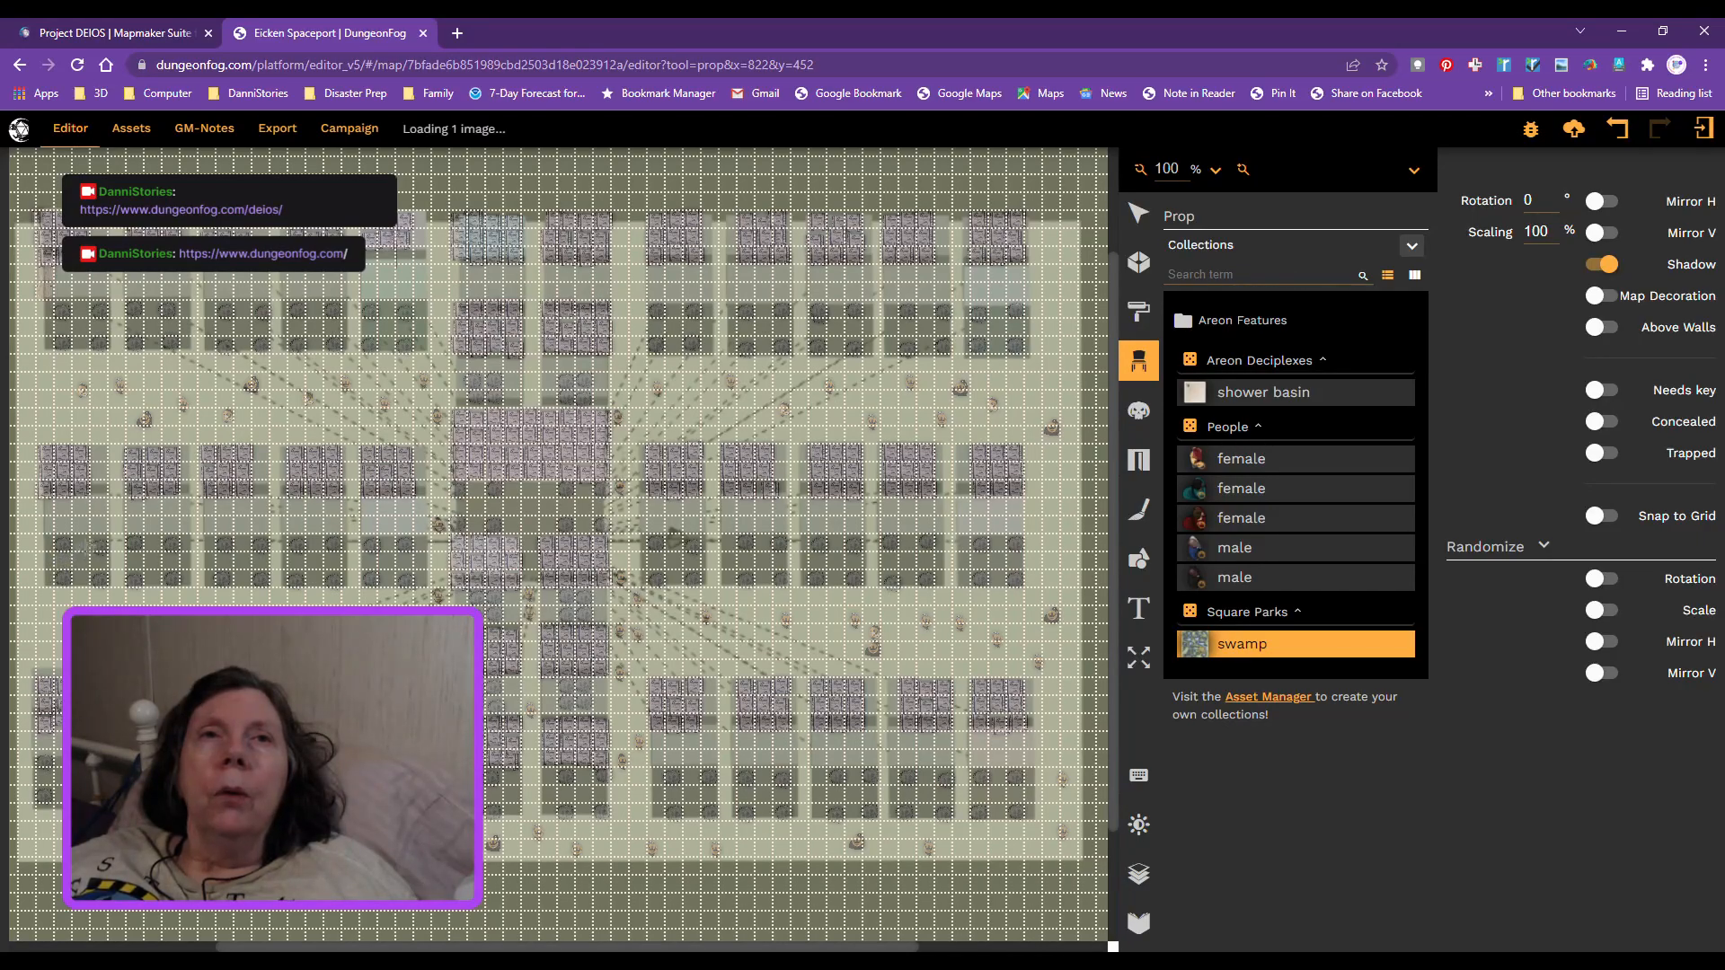
pyautogui.click(83, 542)
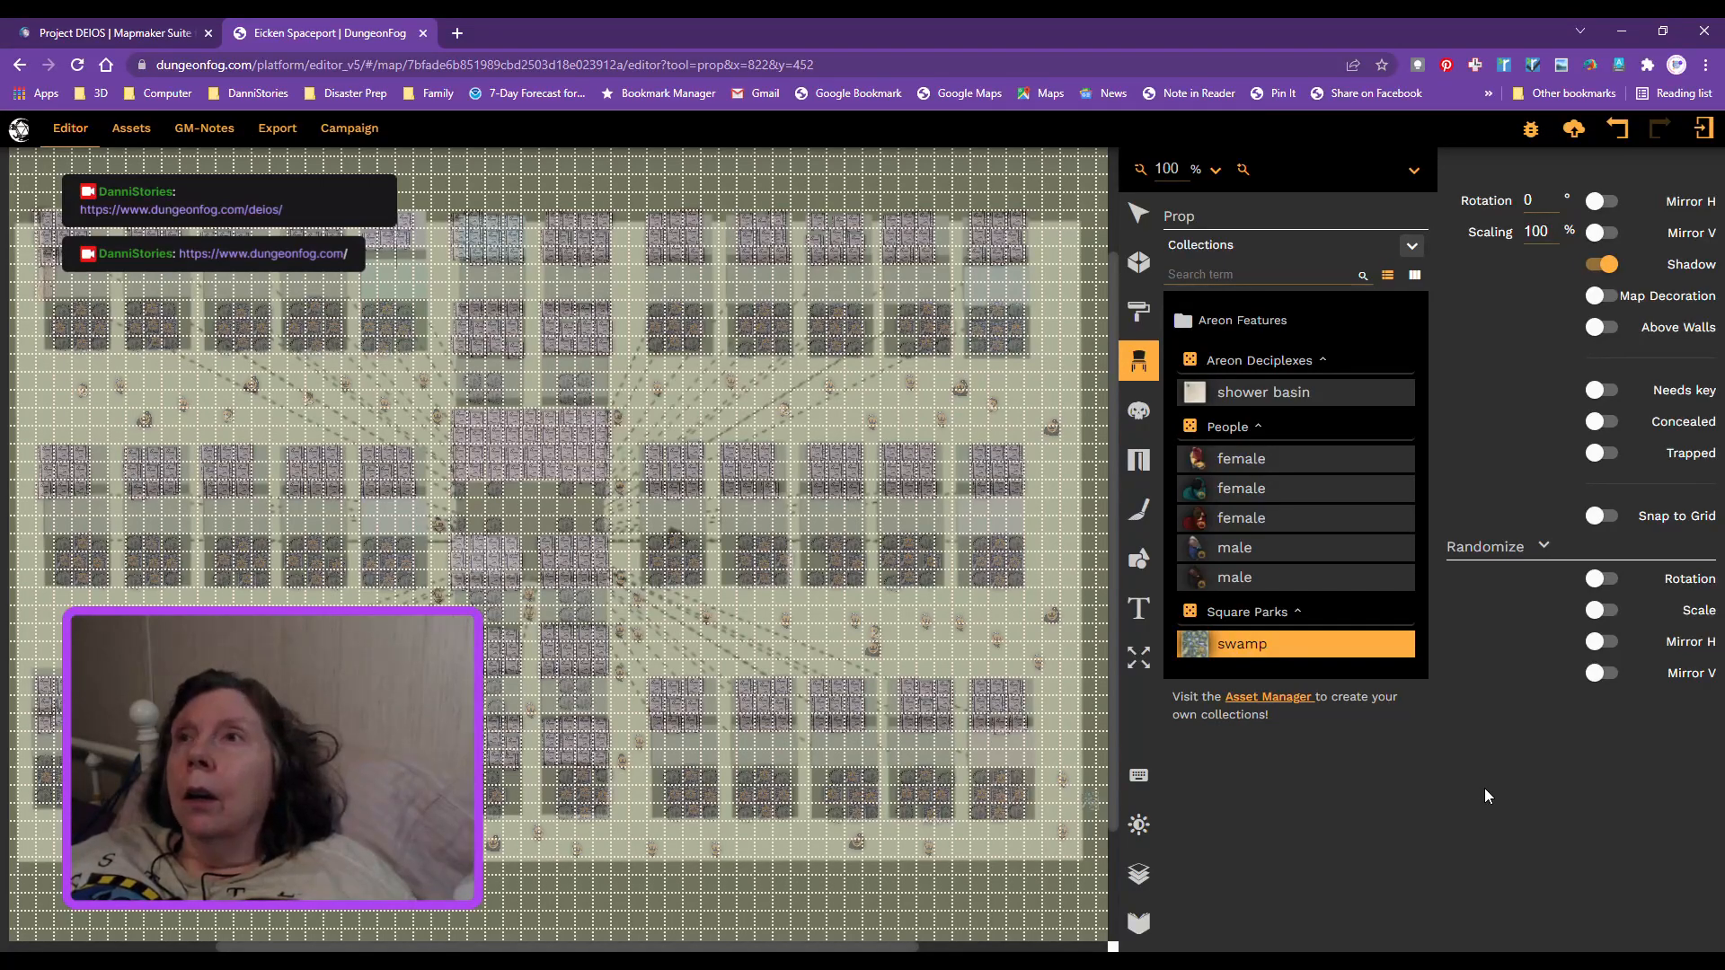
# Step: Save the map and open its export settings
pyautogui.click(1575, 131)
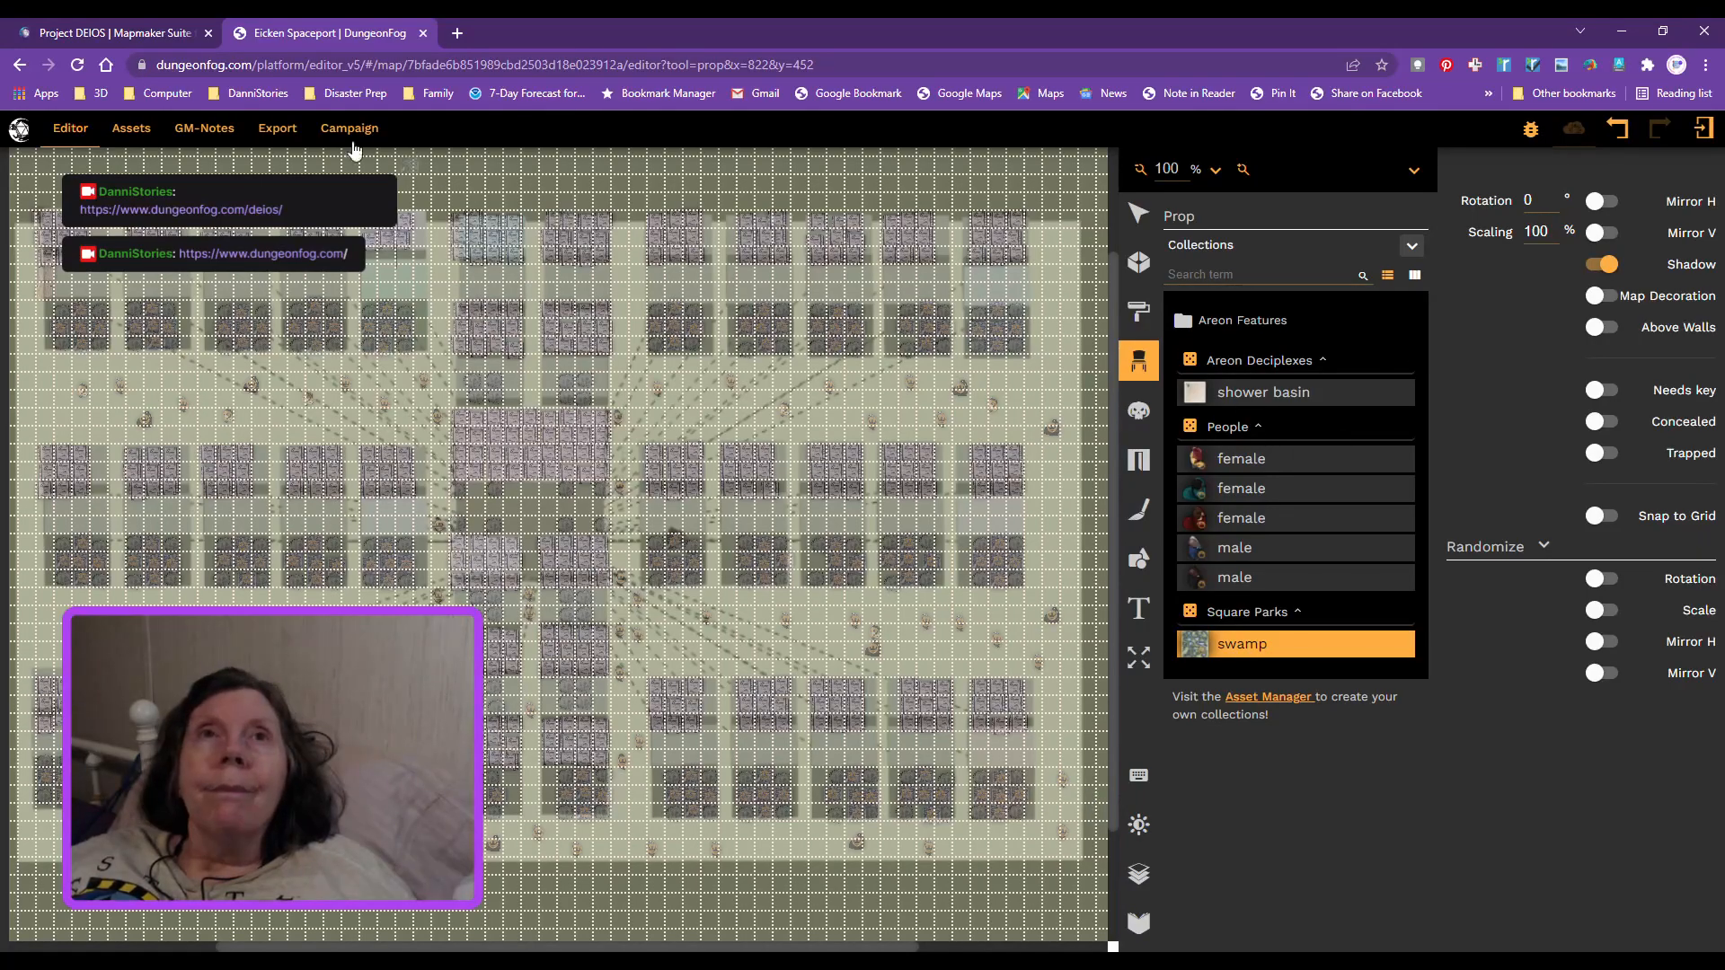
pyautogui.click(275, 132)
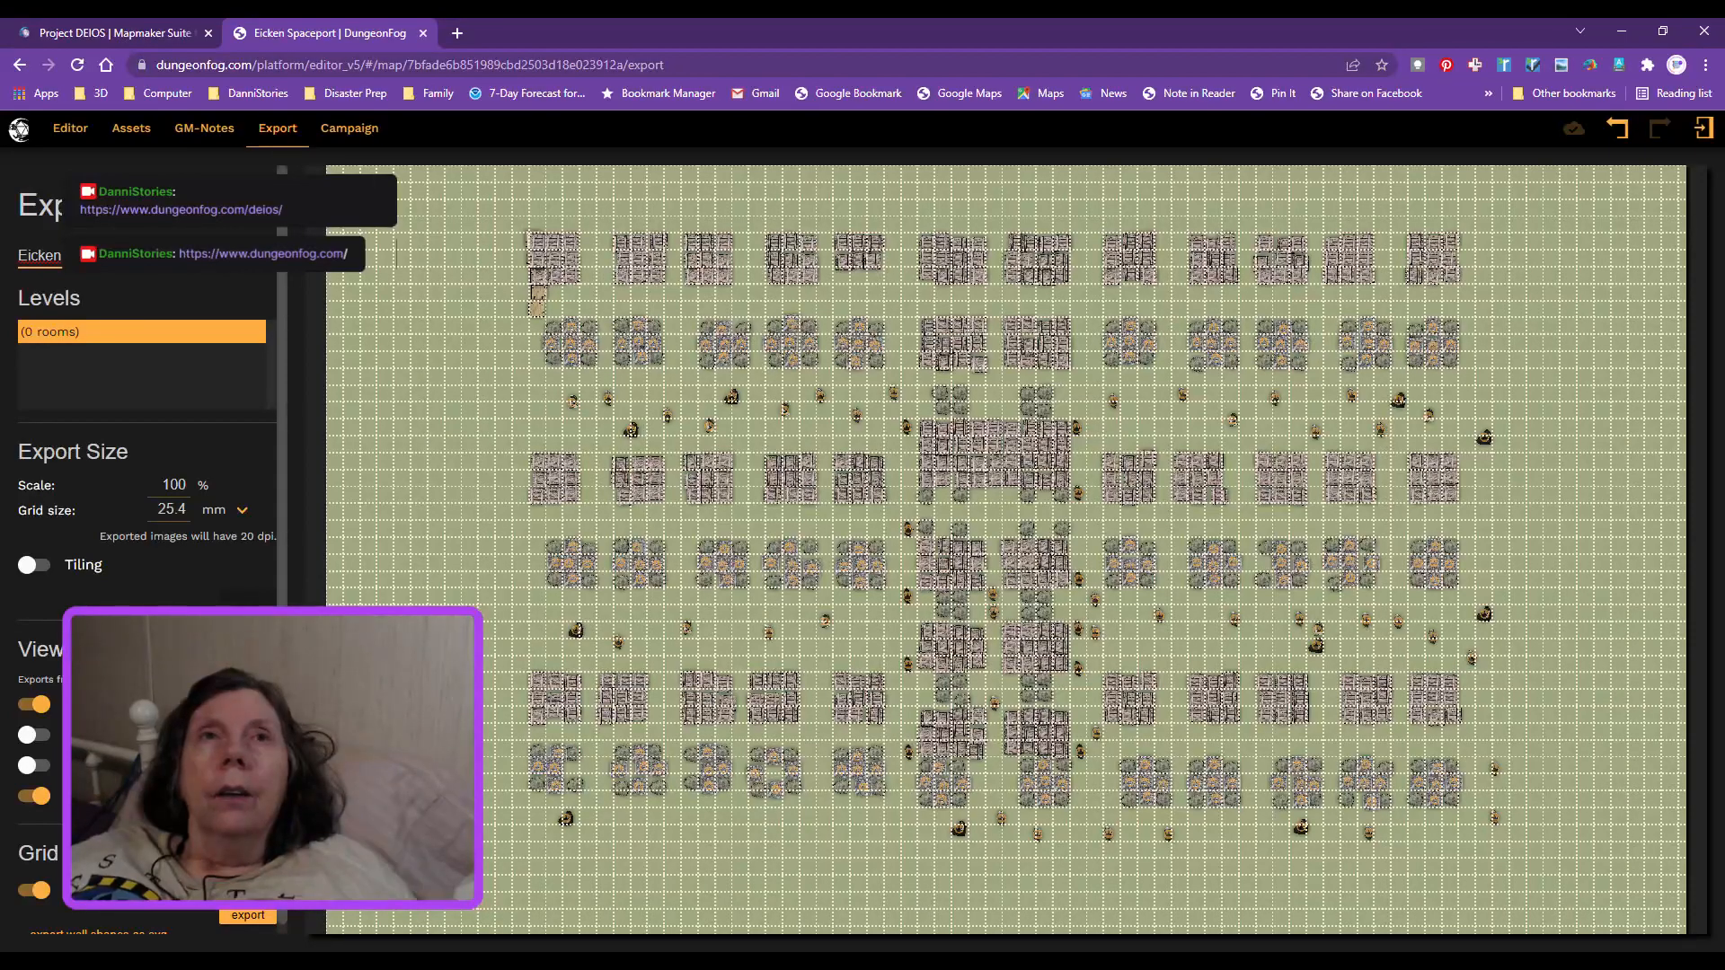
# Step: Set the export grid size to 25 mm at 100% scale and export the map
pyautogui.write('eexport')
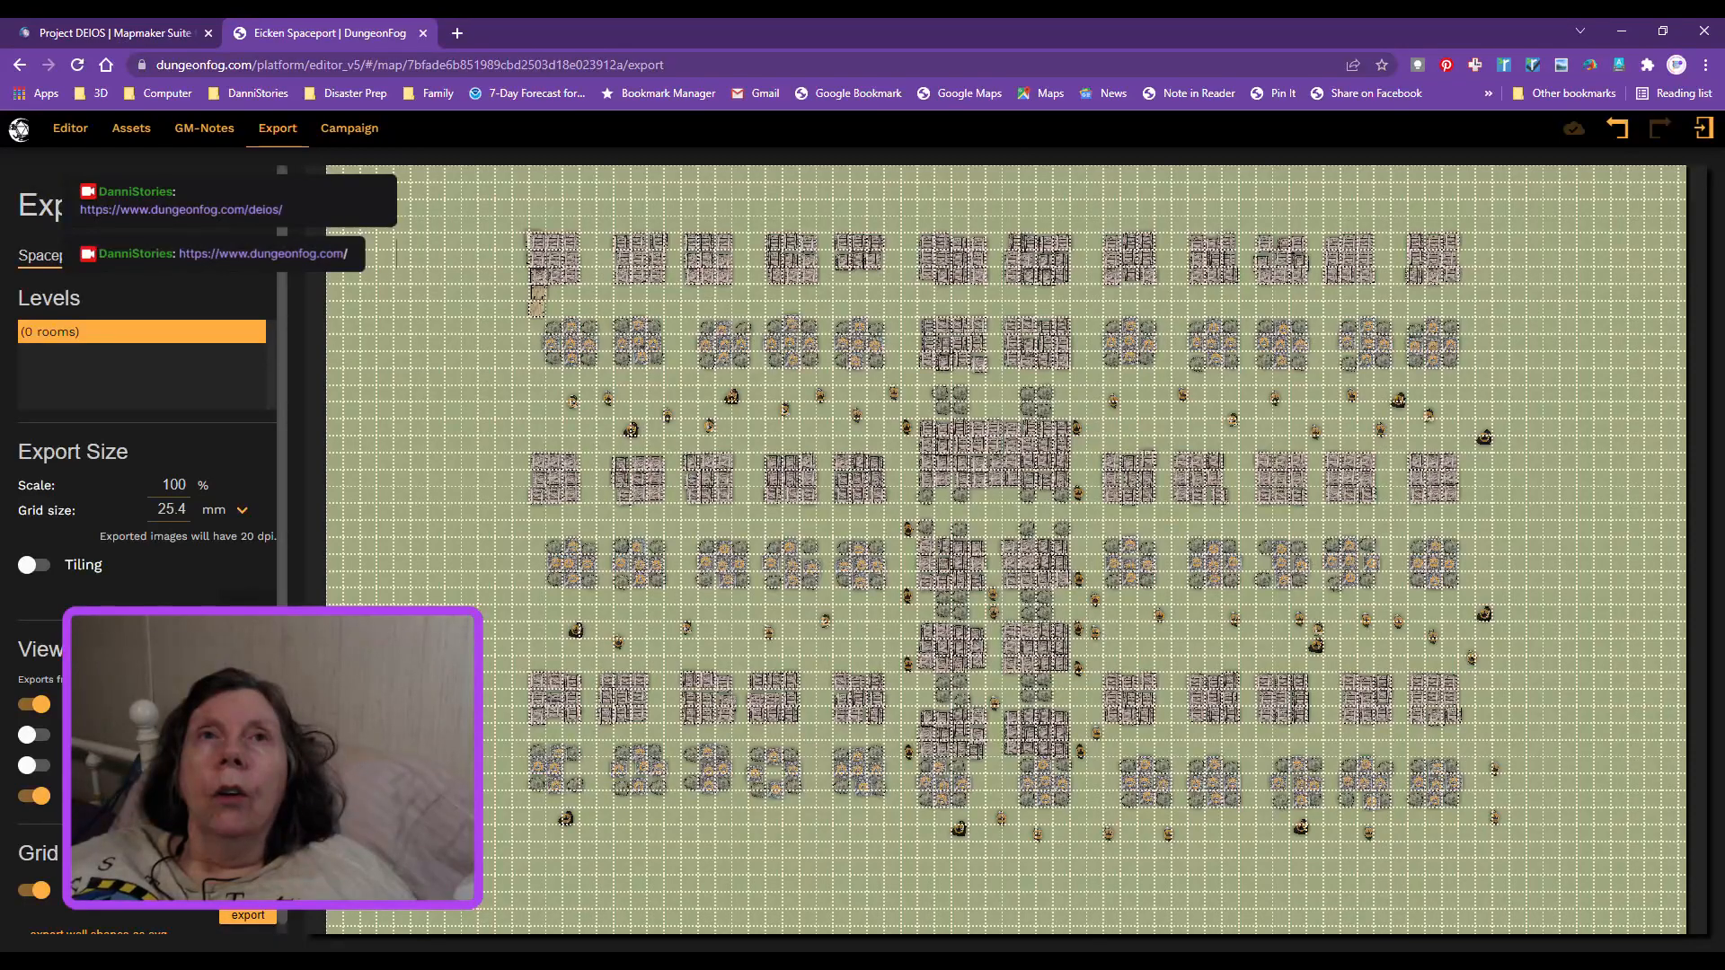
pyautogui.click(167, 339)
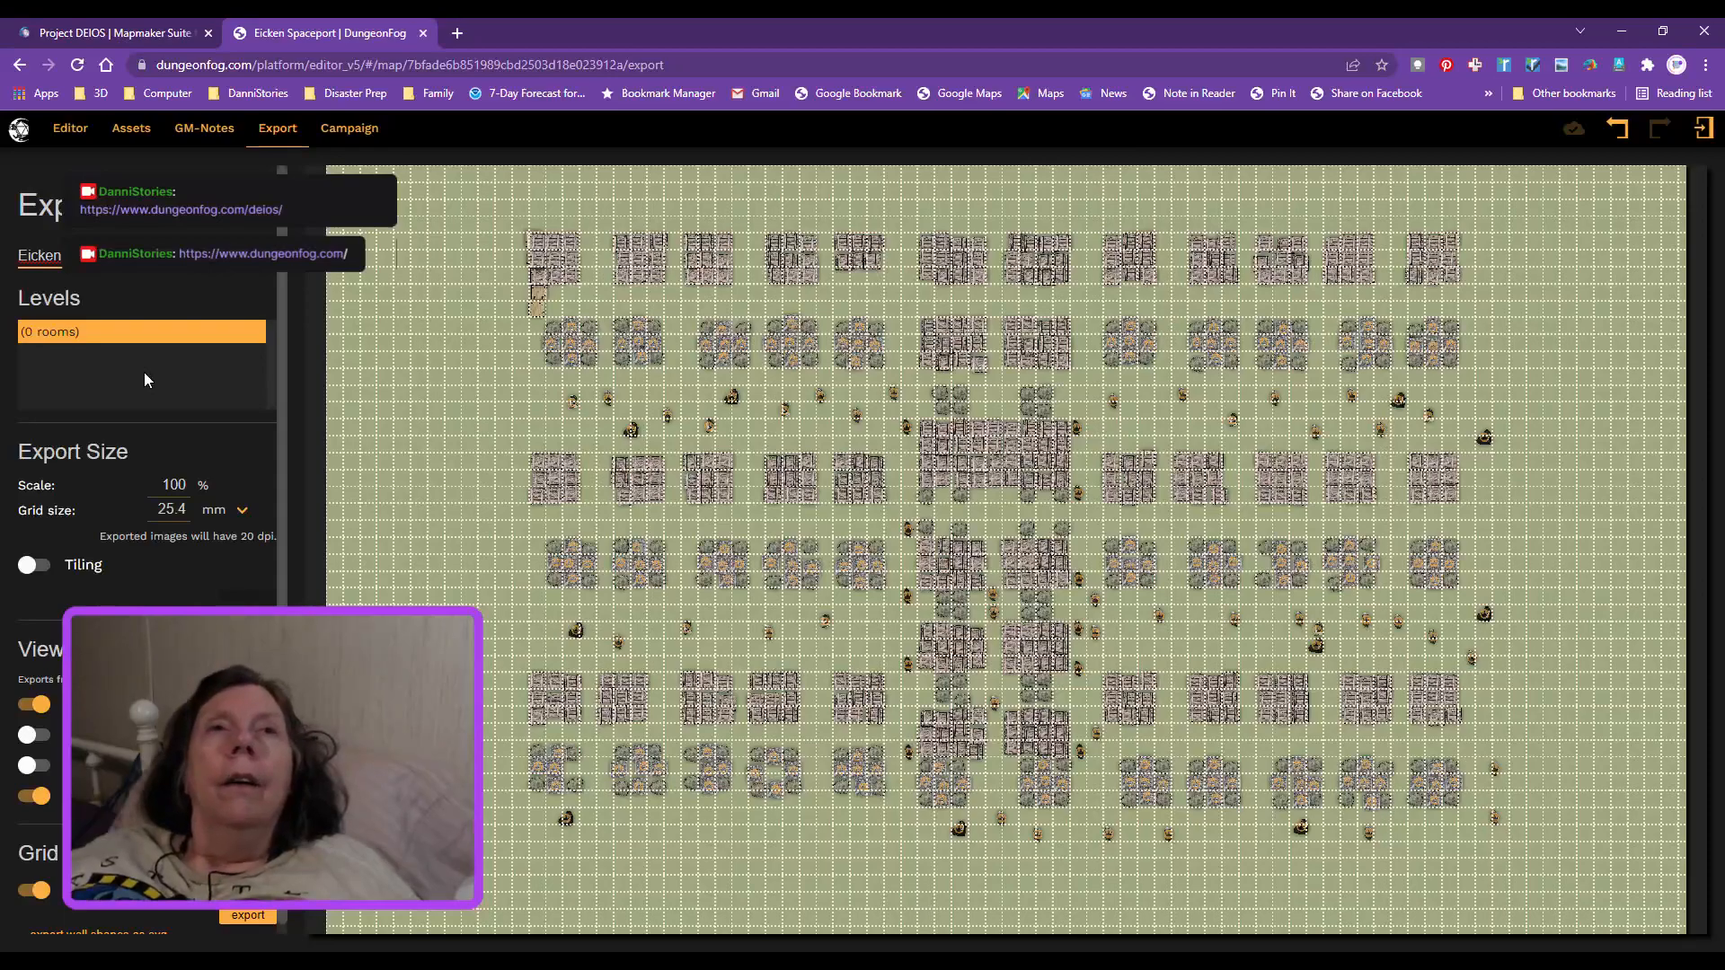
pyautogui.scroll(-1, 198, 603)
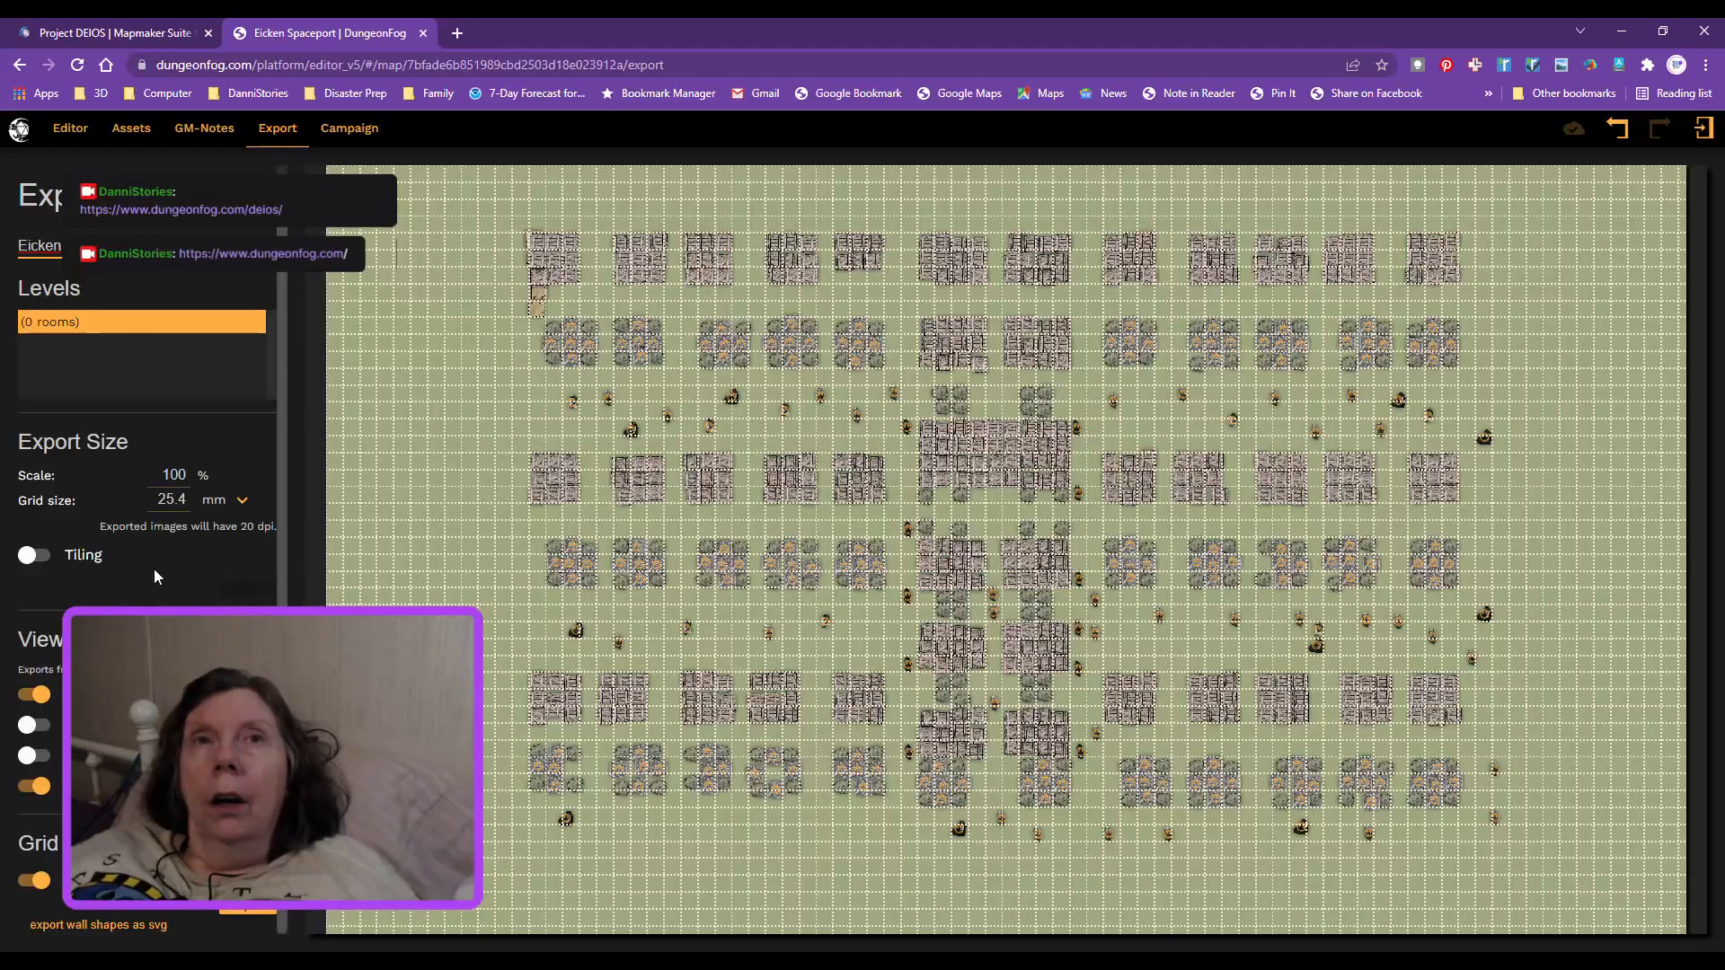
pyautogui.click(189, 502)
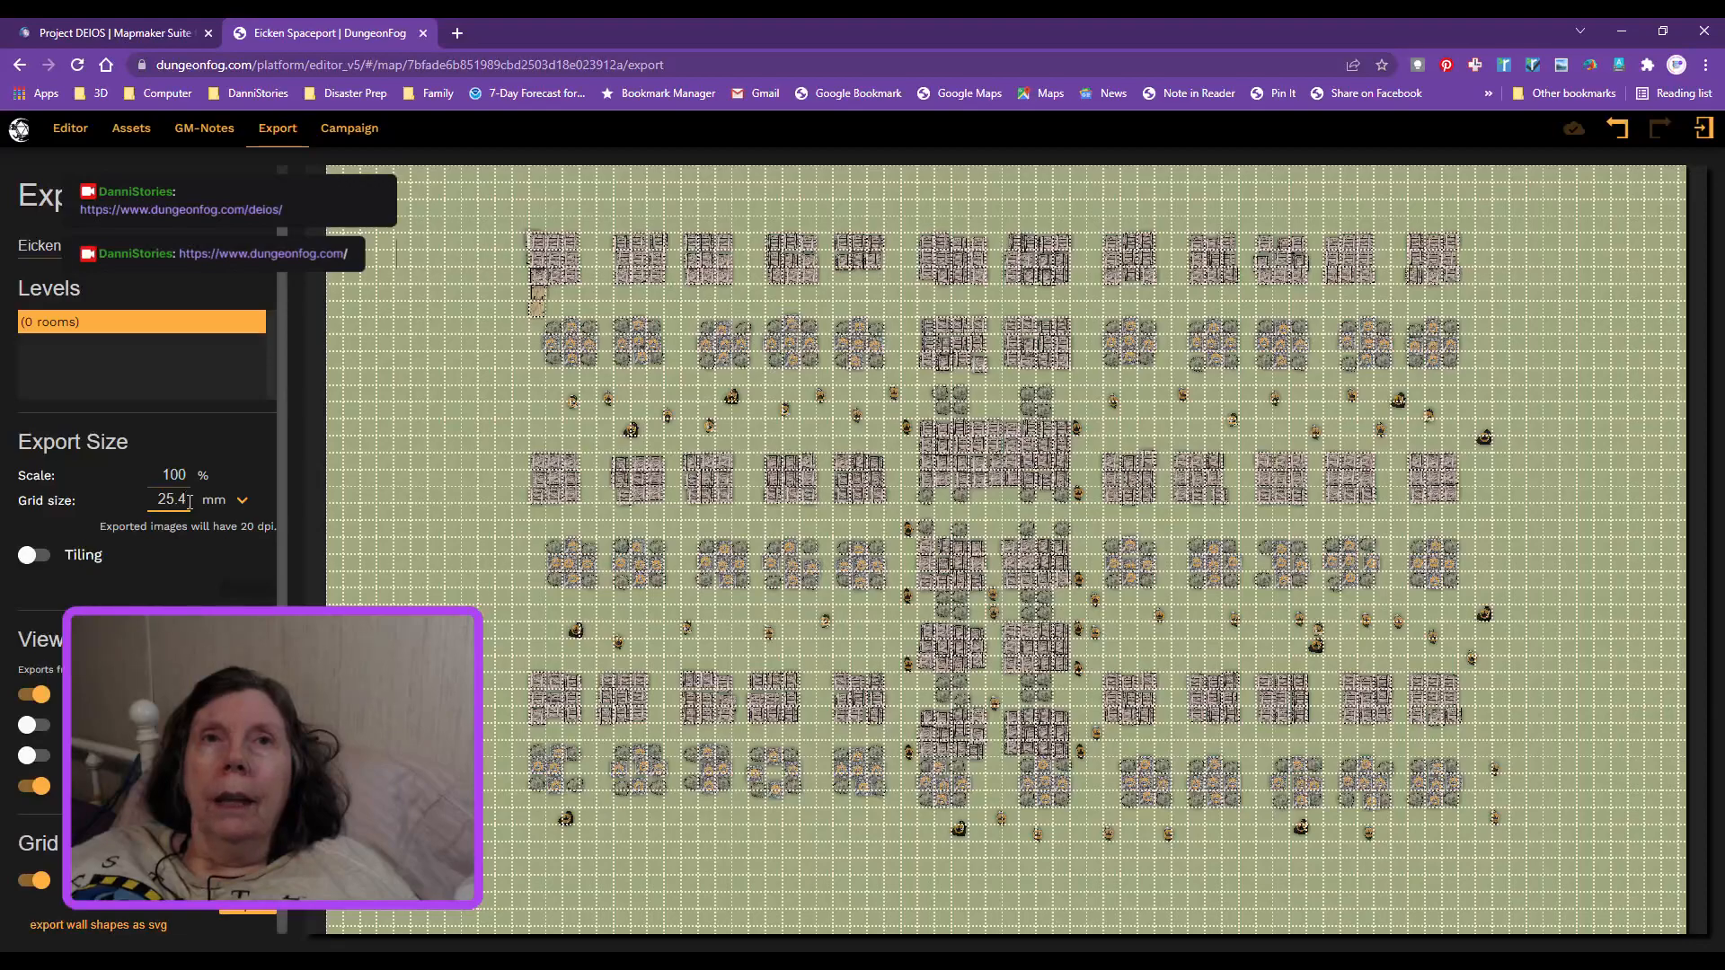
pyautogui.press('BackSpace')
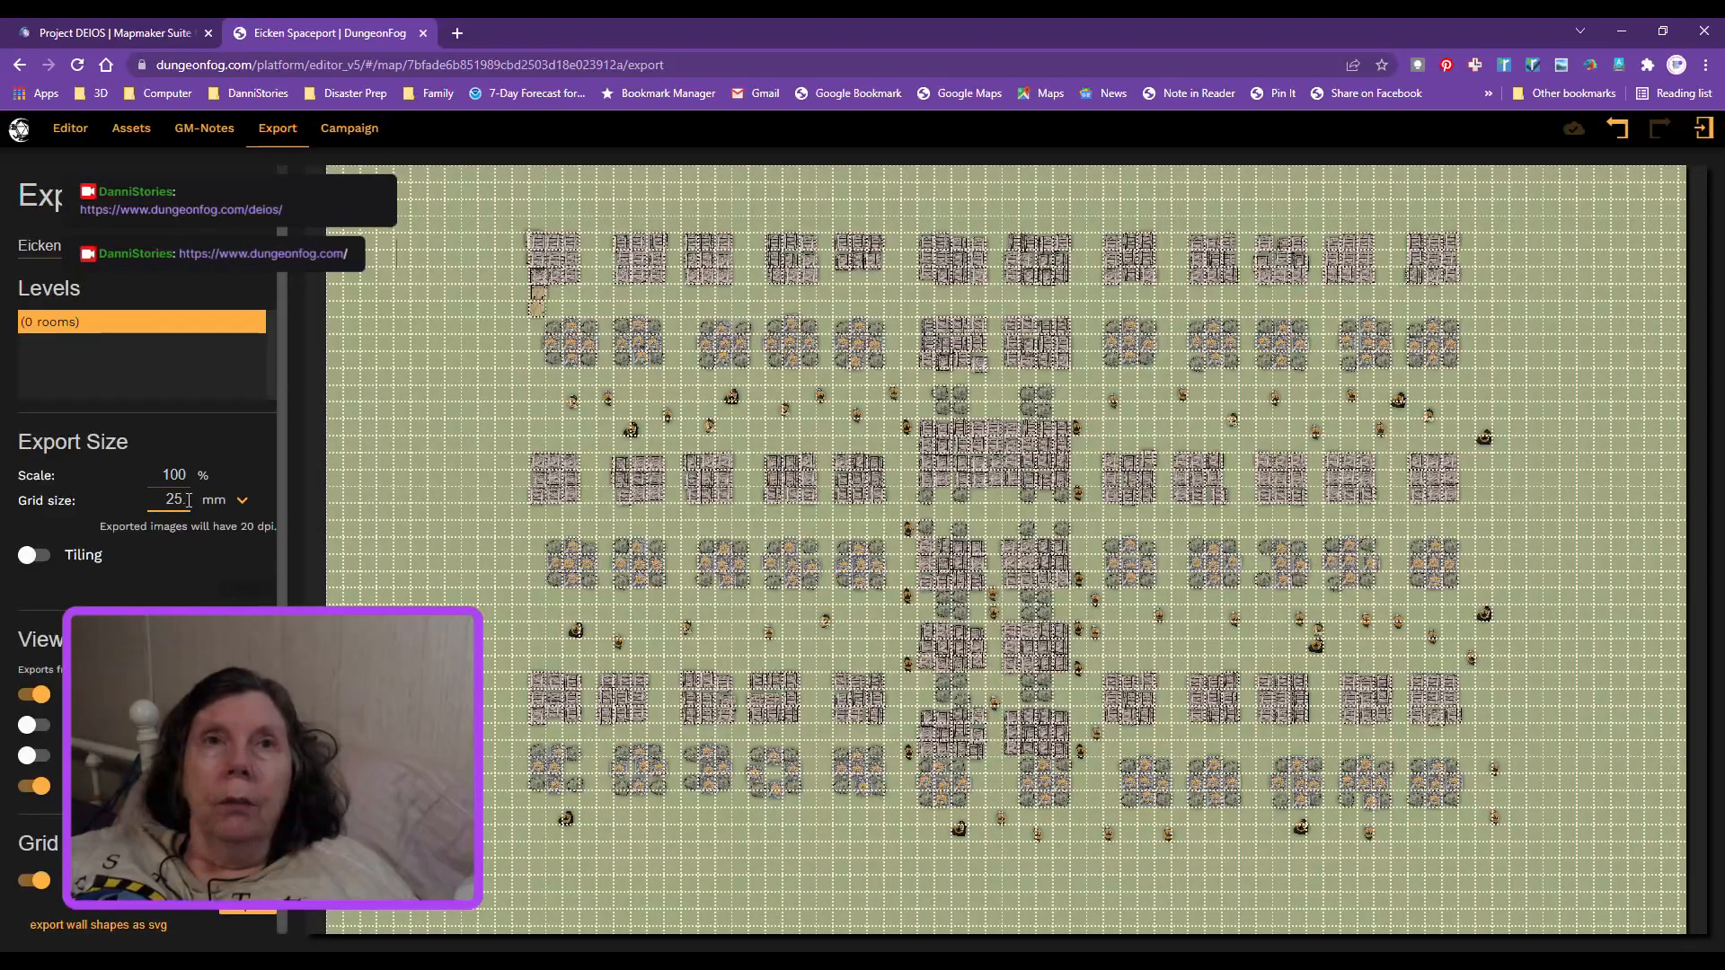
pyautogui.write('0')
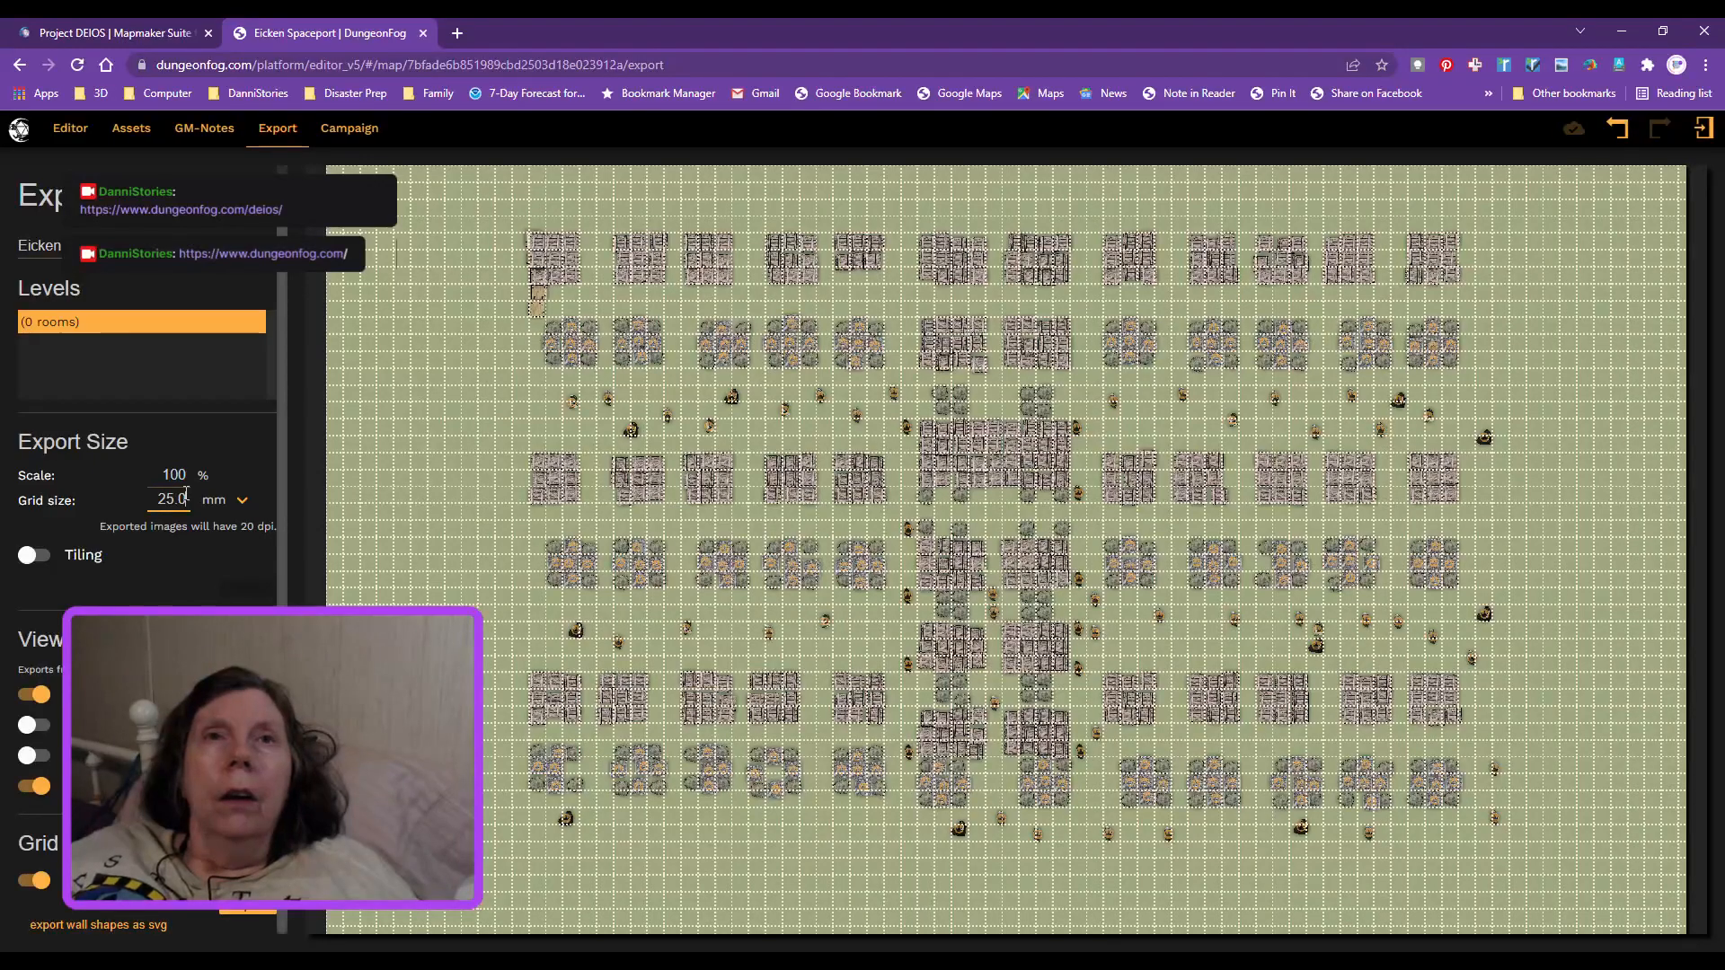
pyautogui.click(122, 536)
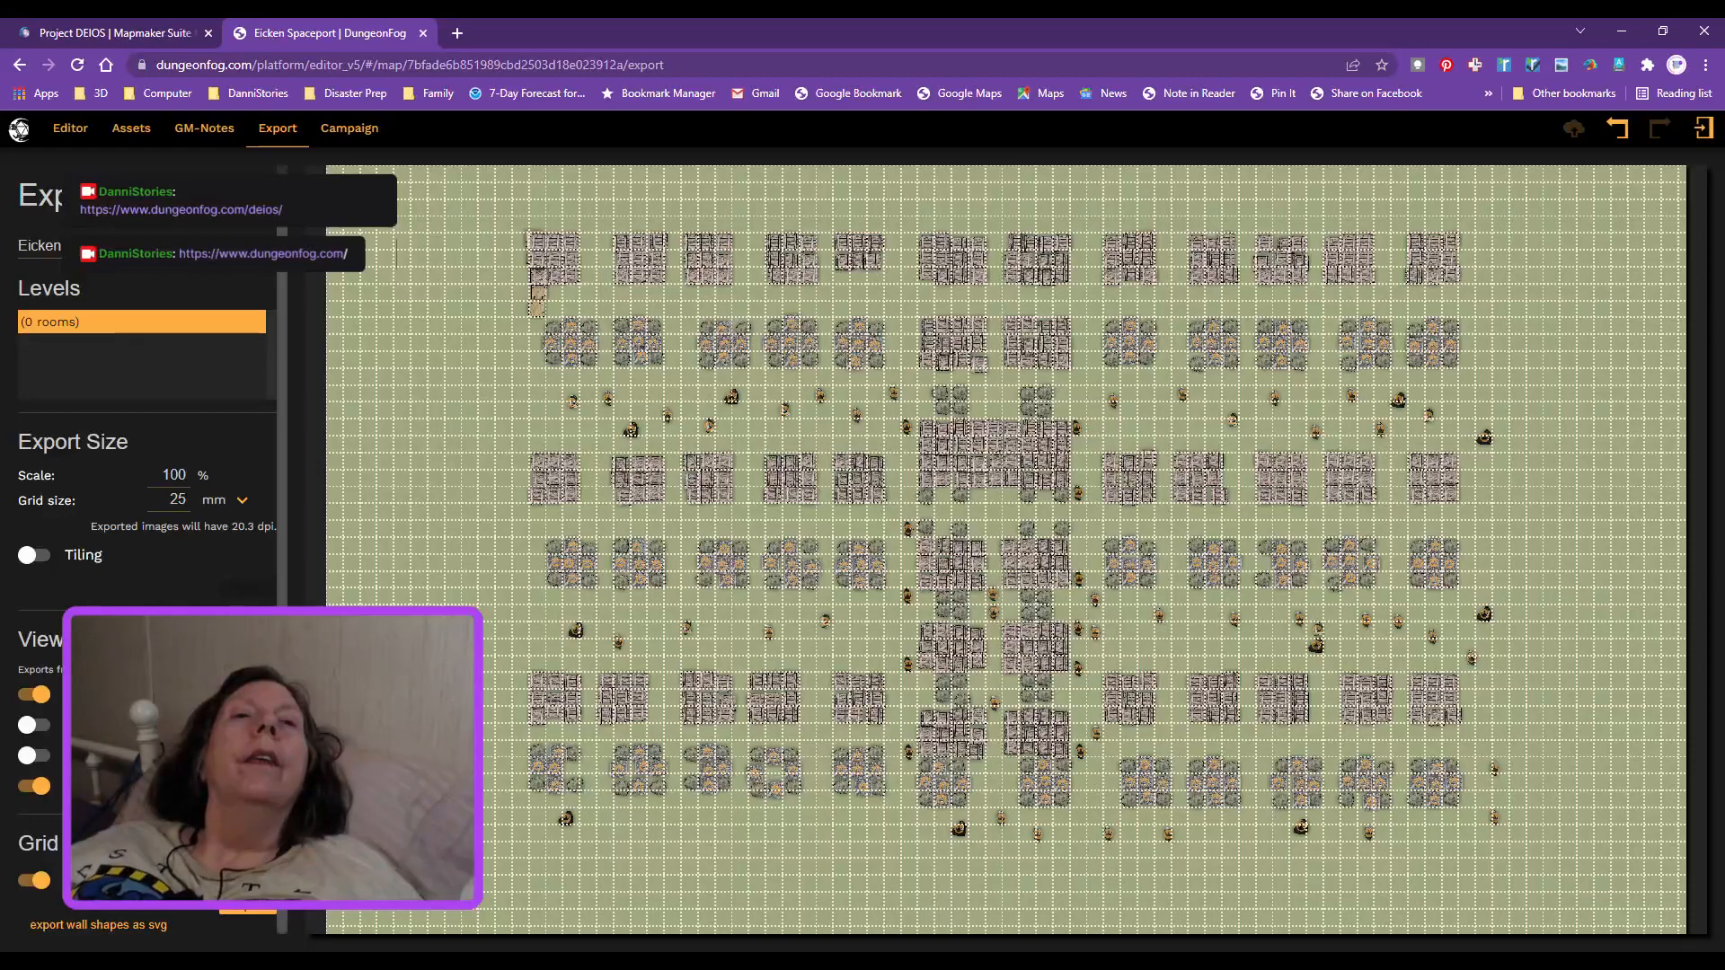
pyautogui.click(242, 912)
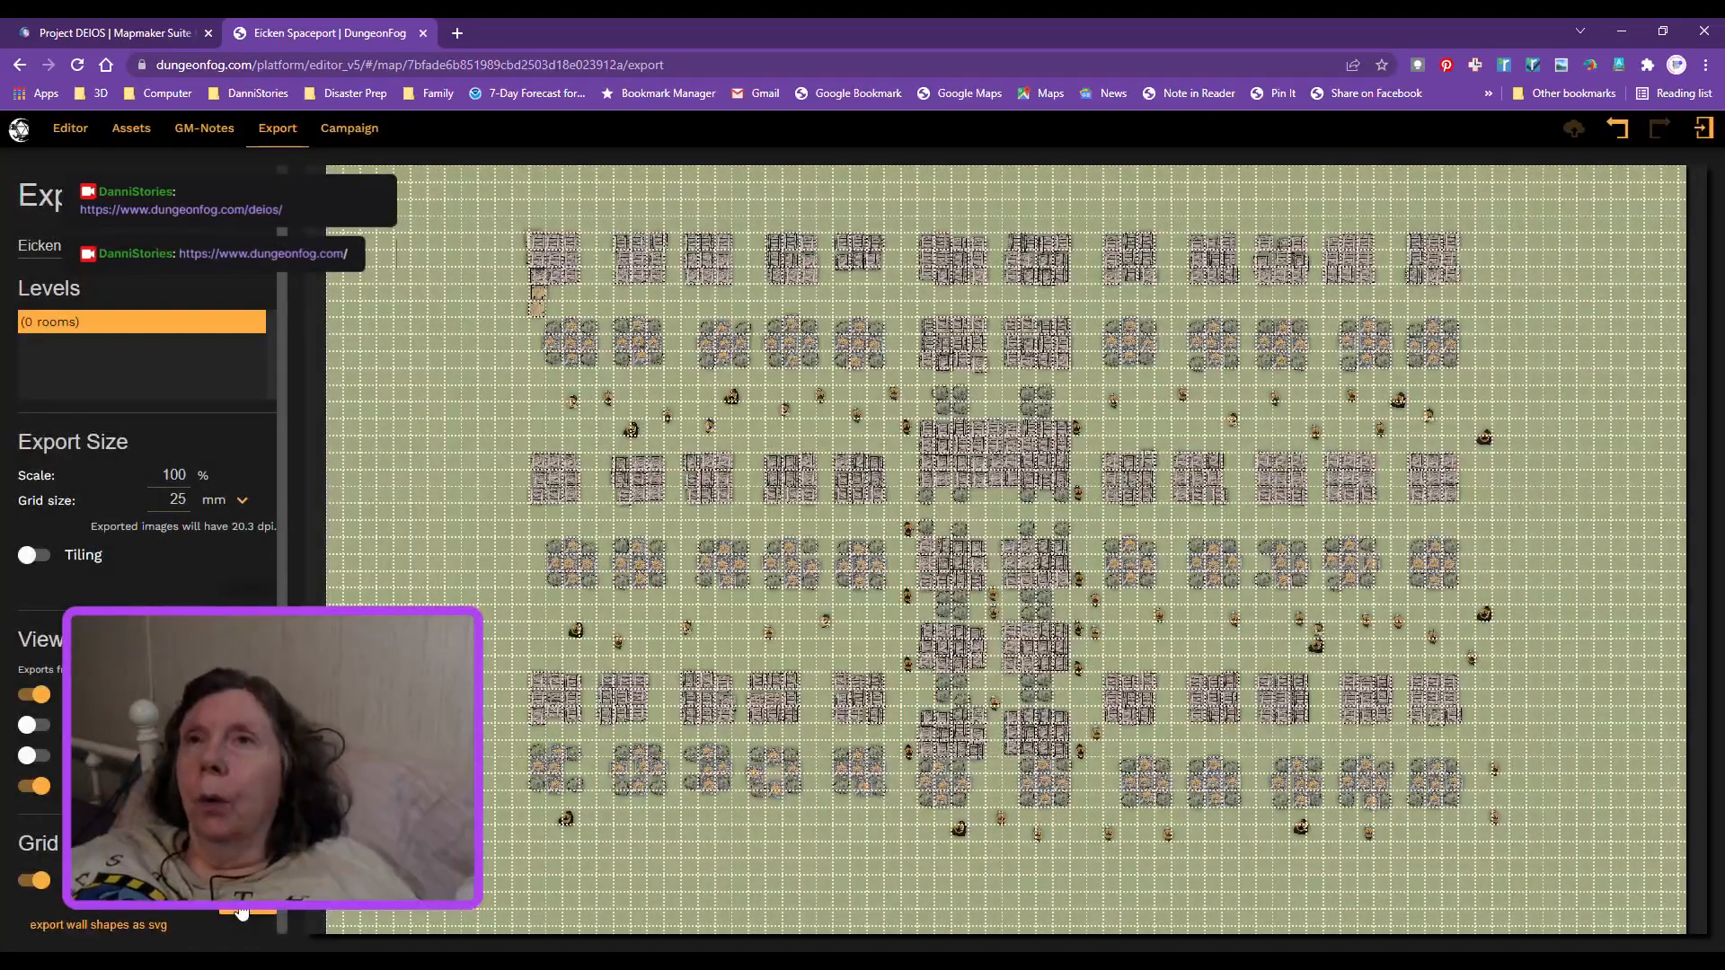